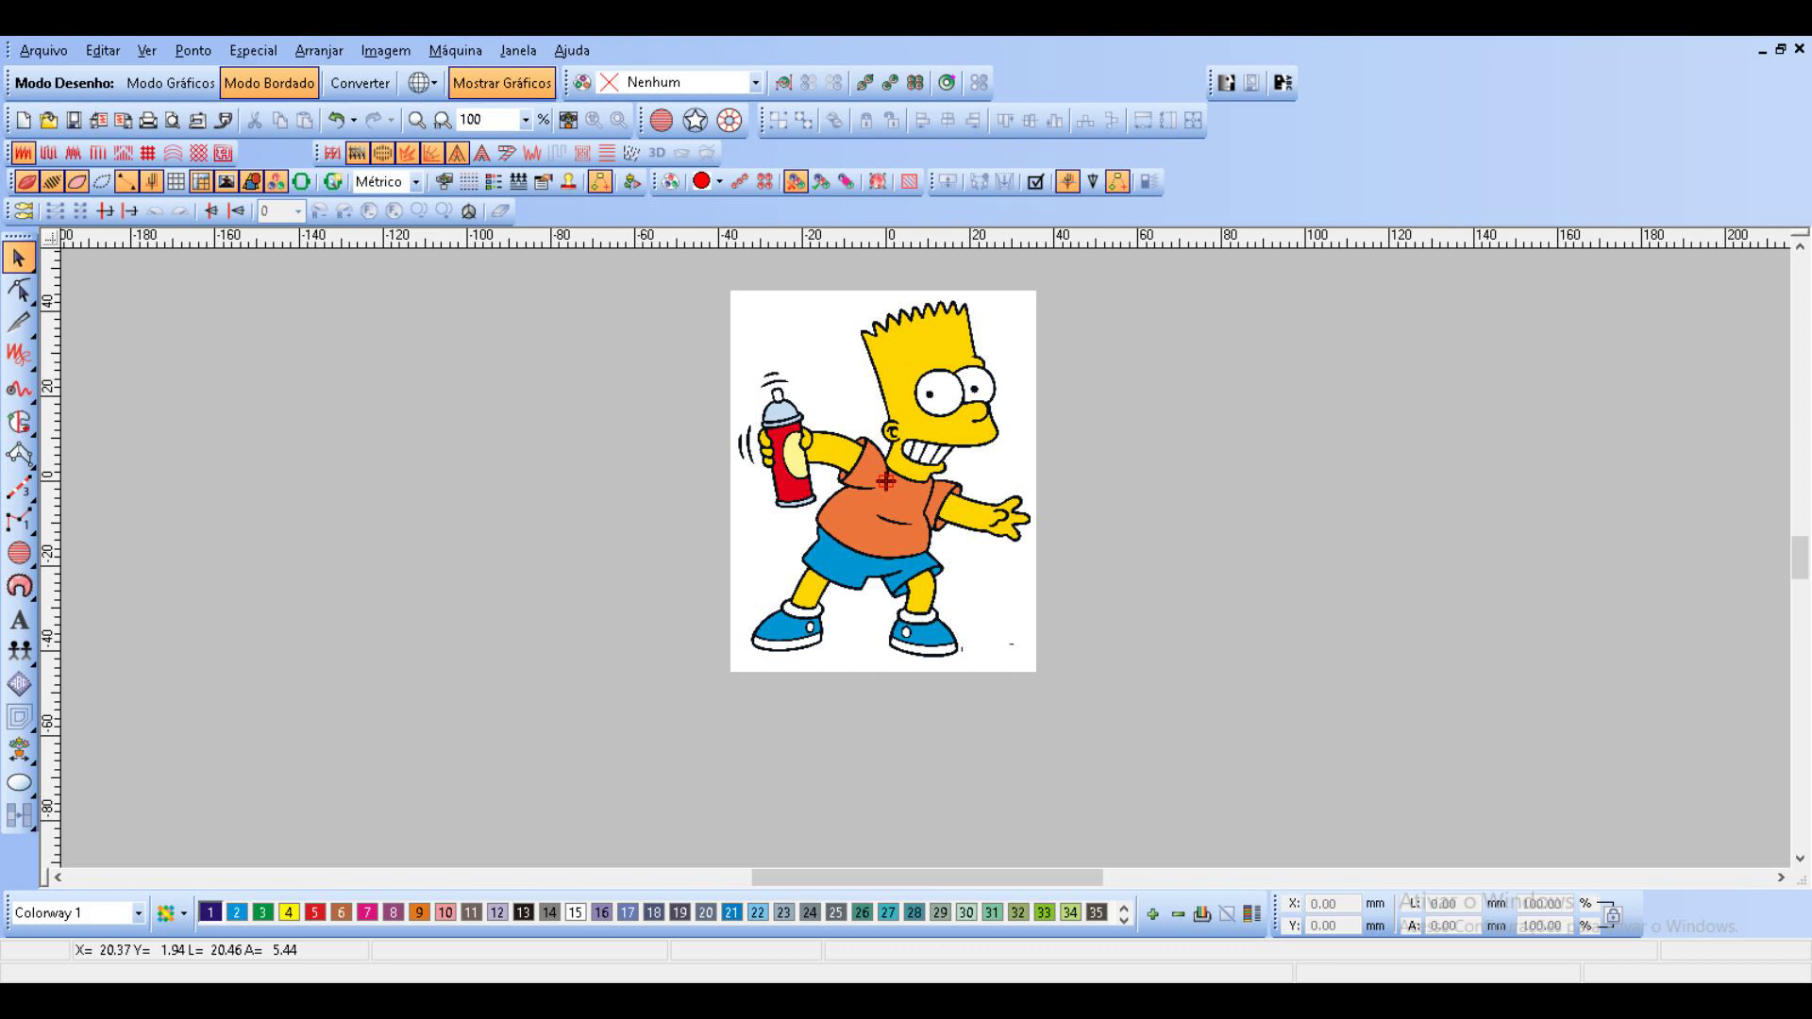
Start an Entrada B shape at the brow and trace it up the forehead and across all the hair spikes.
{"action": "scroll", "coordinate": [922, 417], "scroll_direction": "up", "scroll_amount": 1}
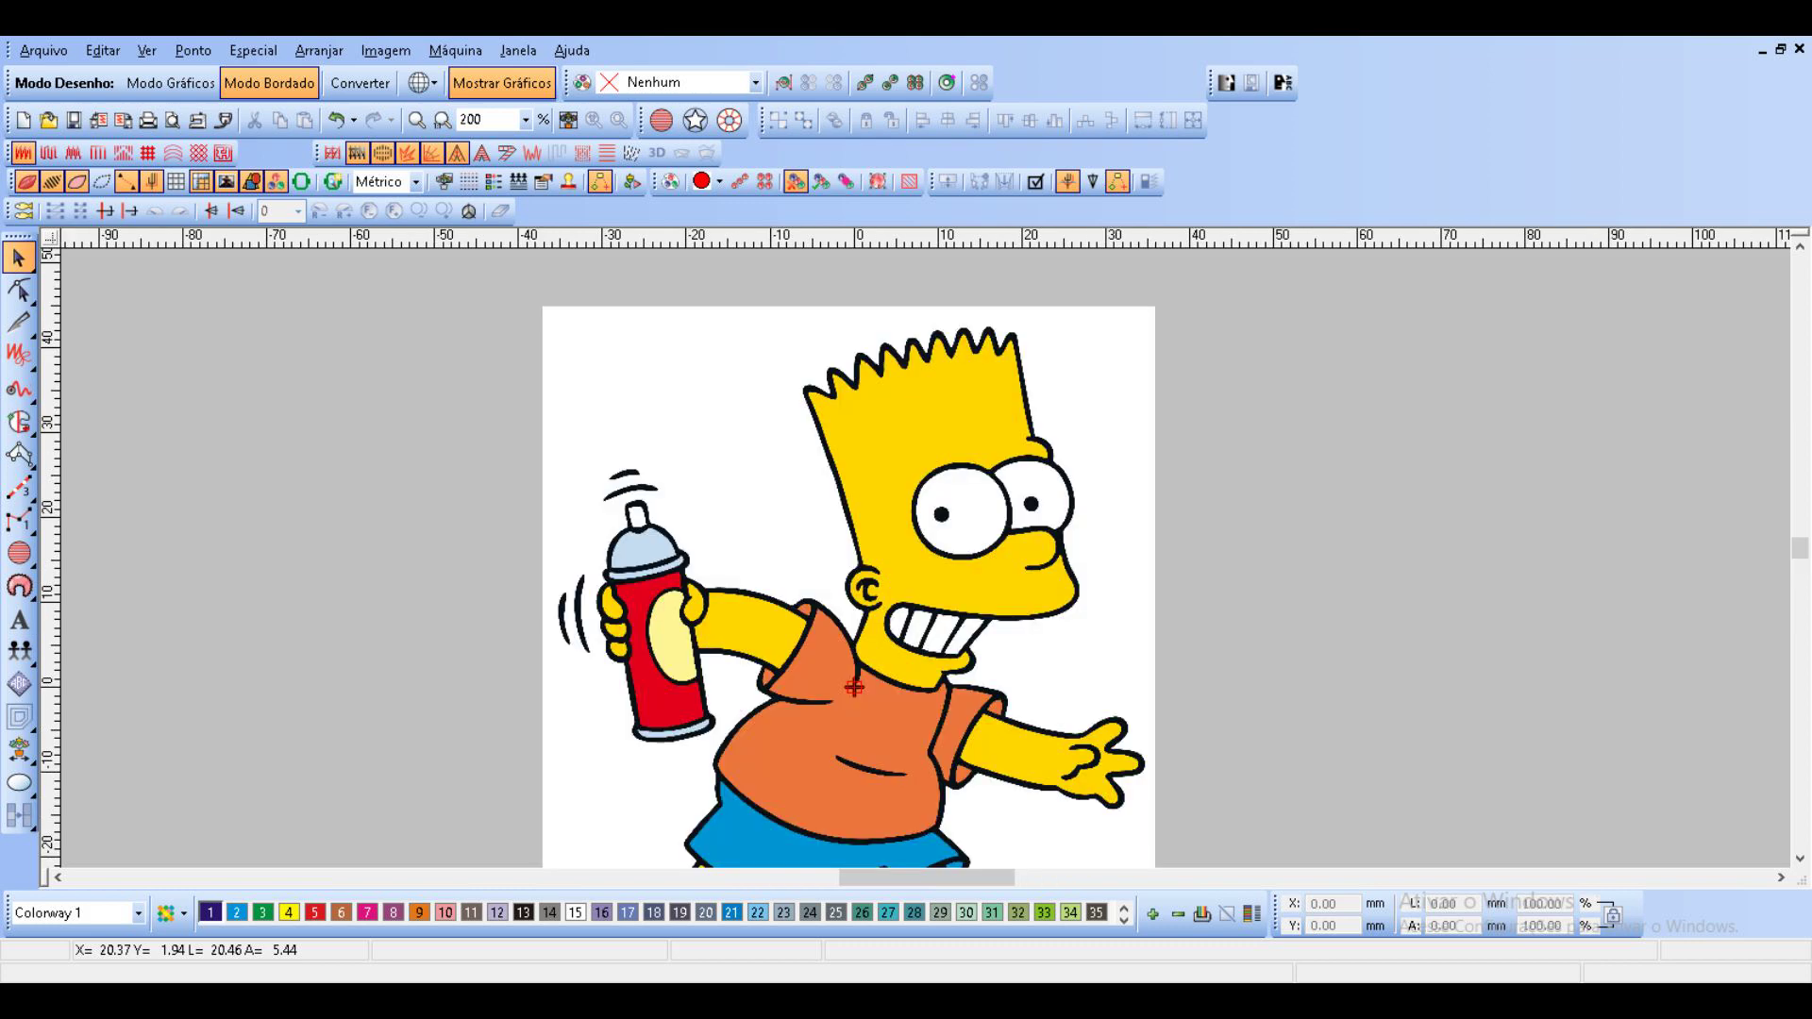
{"action": "left_click", "coordinate": [23, 458]}
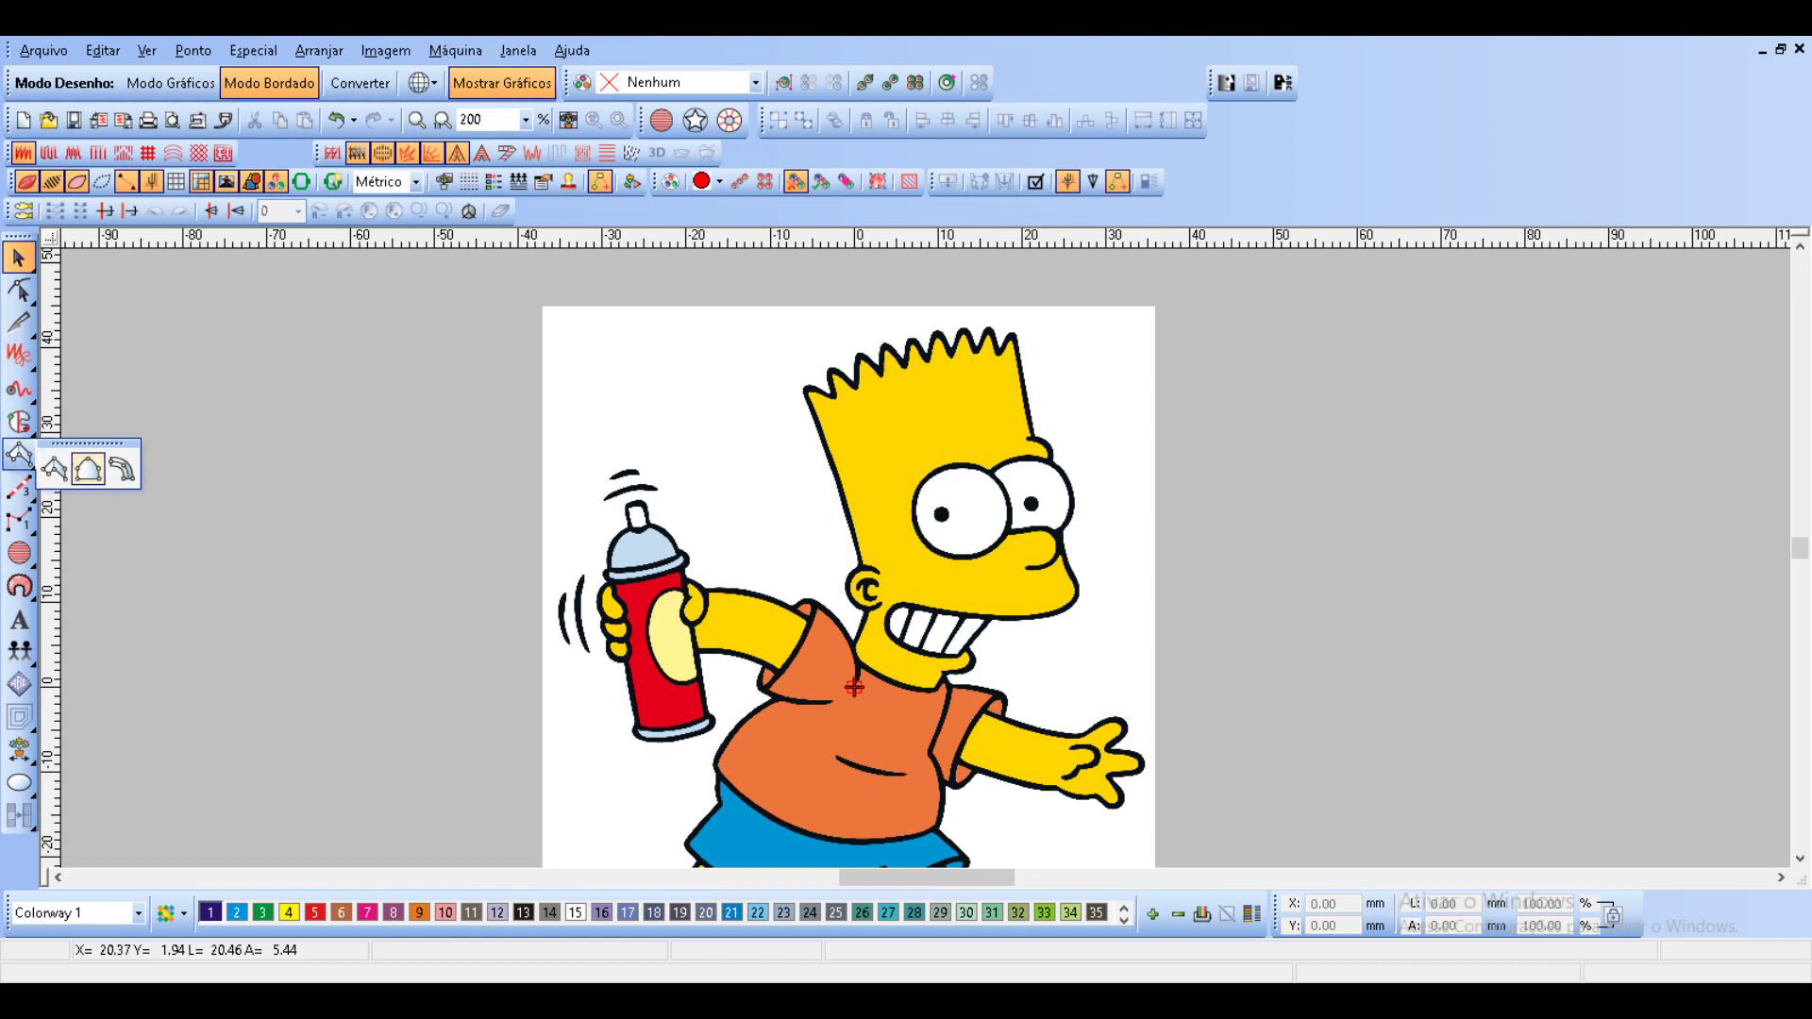
{"action": "left_click", "coordinate": [88, 469]}
{"action": "scroll", "coordinate": [1029, 472], "scroll_direction": "up", "scroll_amount": 1}
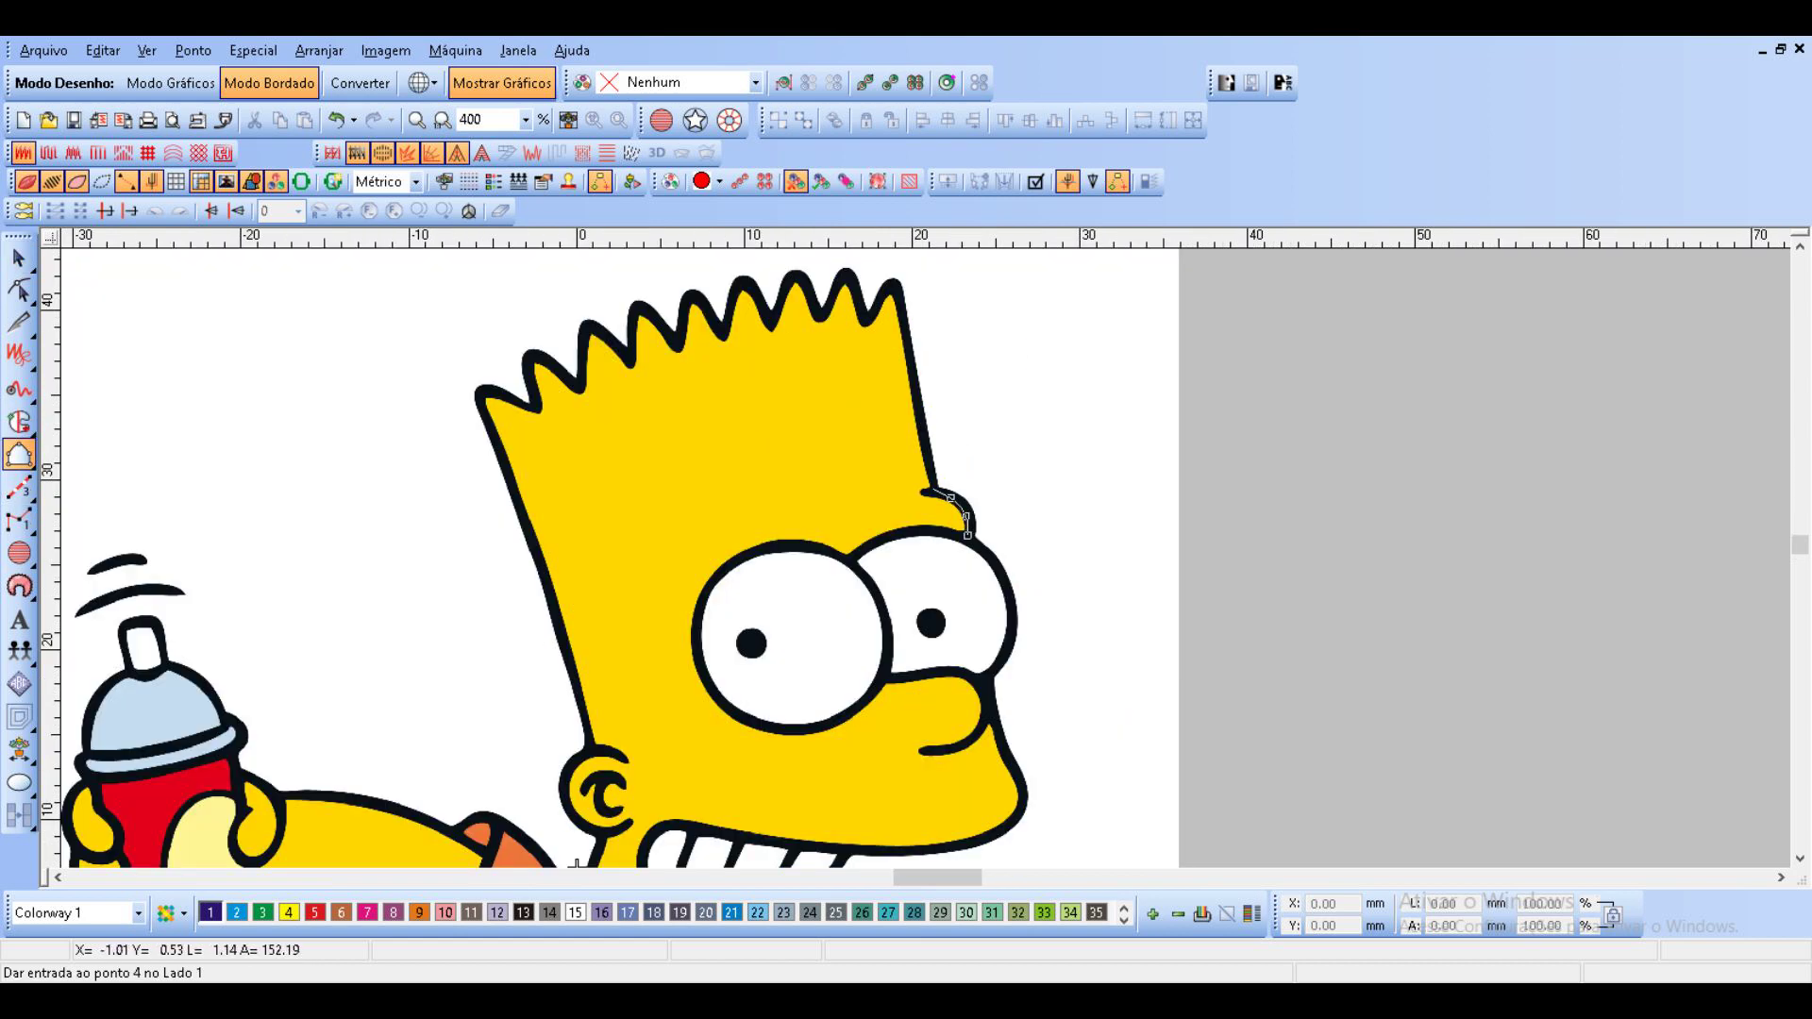
{"action": "left_click", "coordinate": [933, 489]}
{"action": "scroll", "coordinate": [576, 862], "scroll_direction": "up", "scroll_amount": 1}
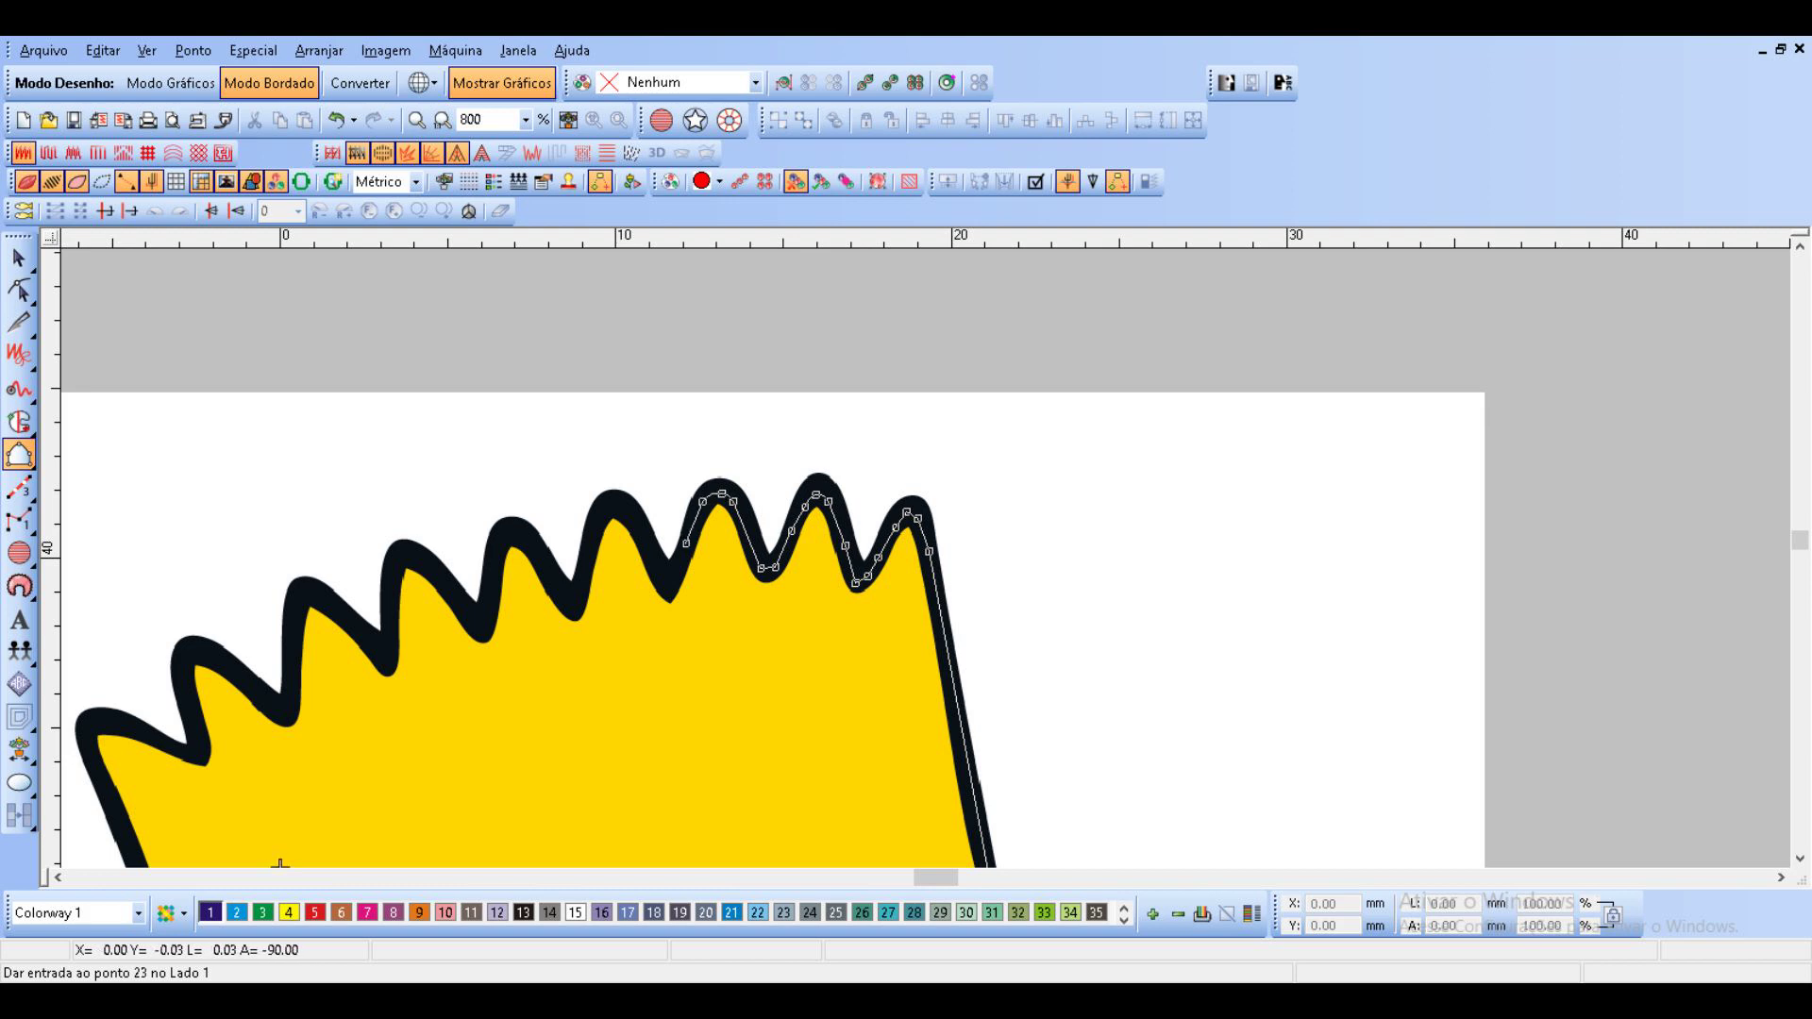
{"action": "left_click", "coordinate": [631, 515]}
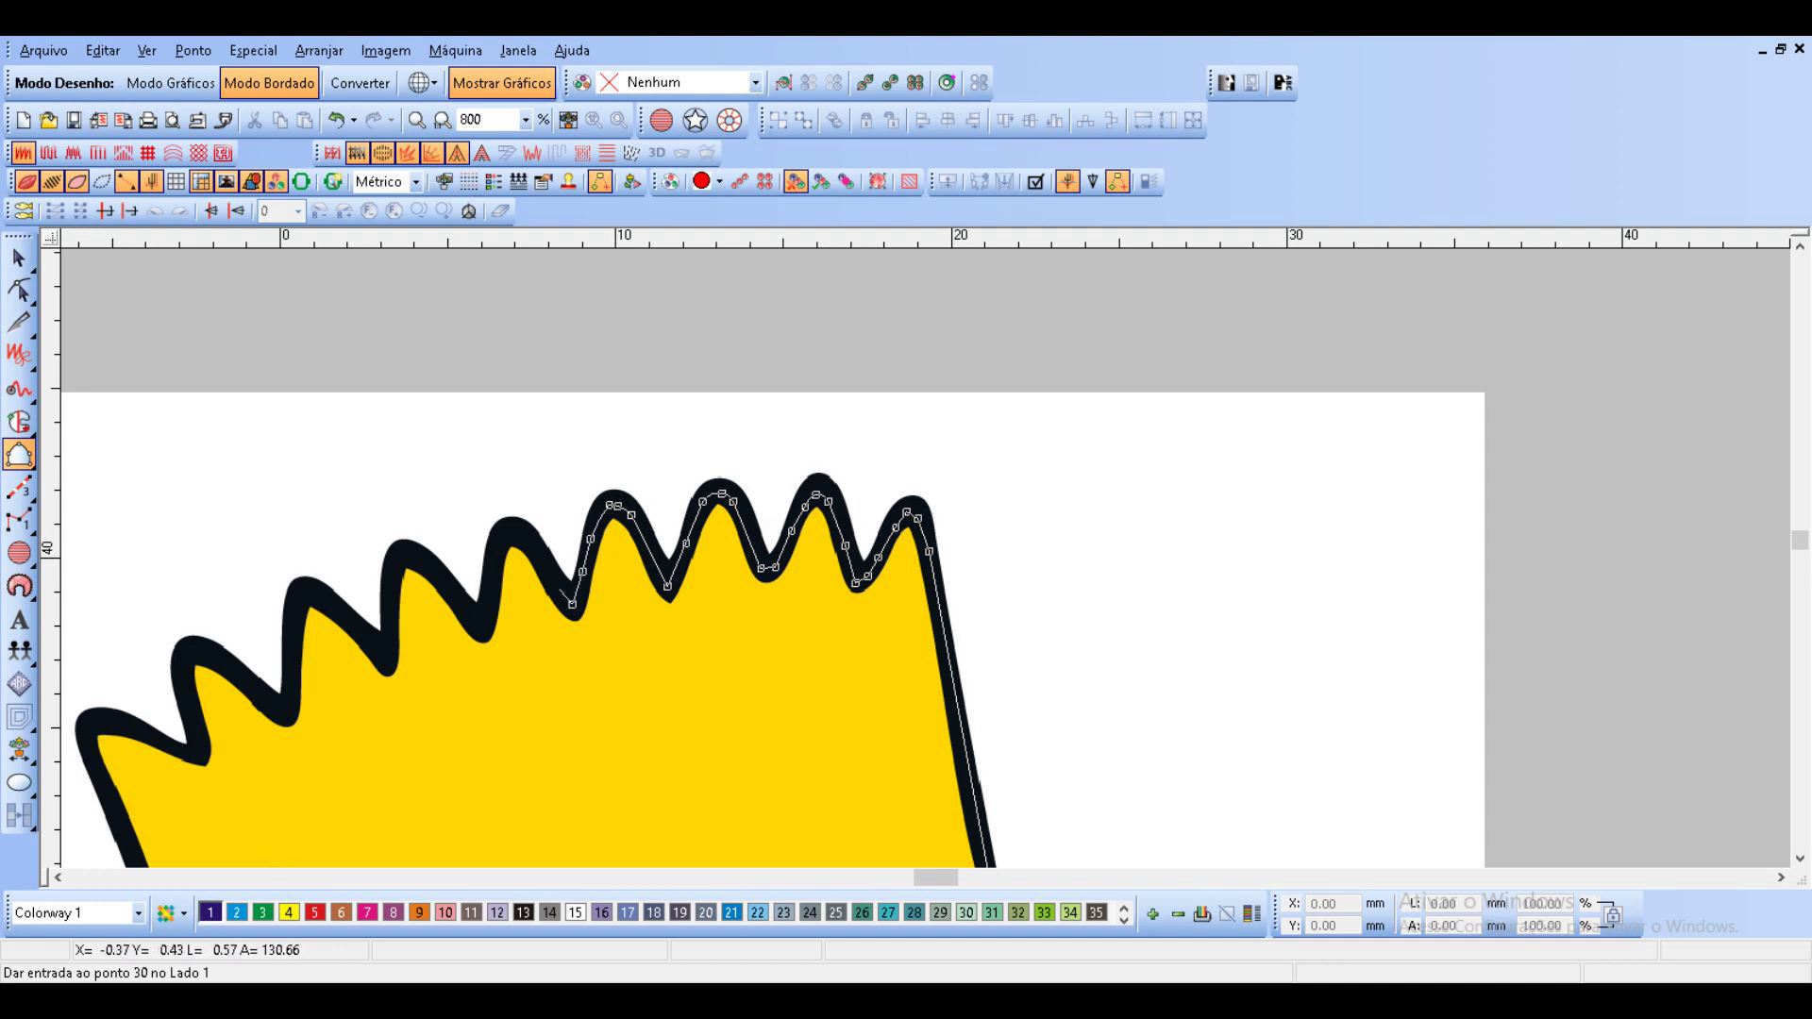
{"action": "left_click", "coordinate": [506, 534]}
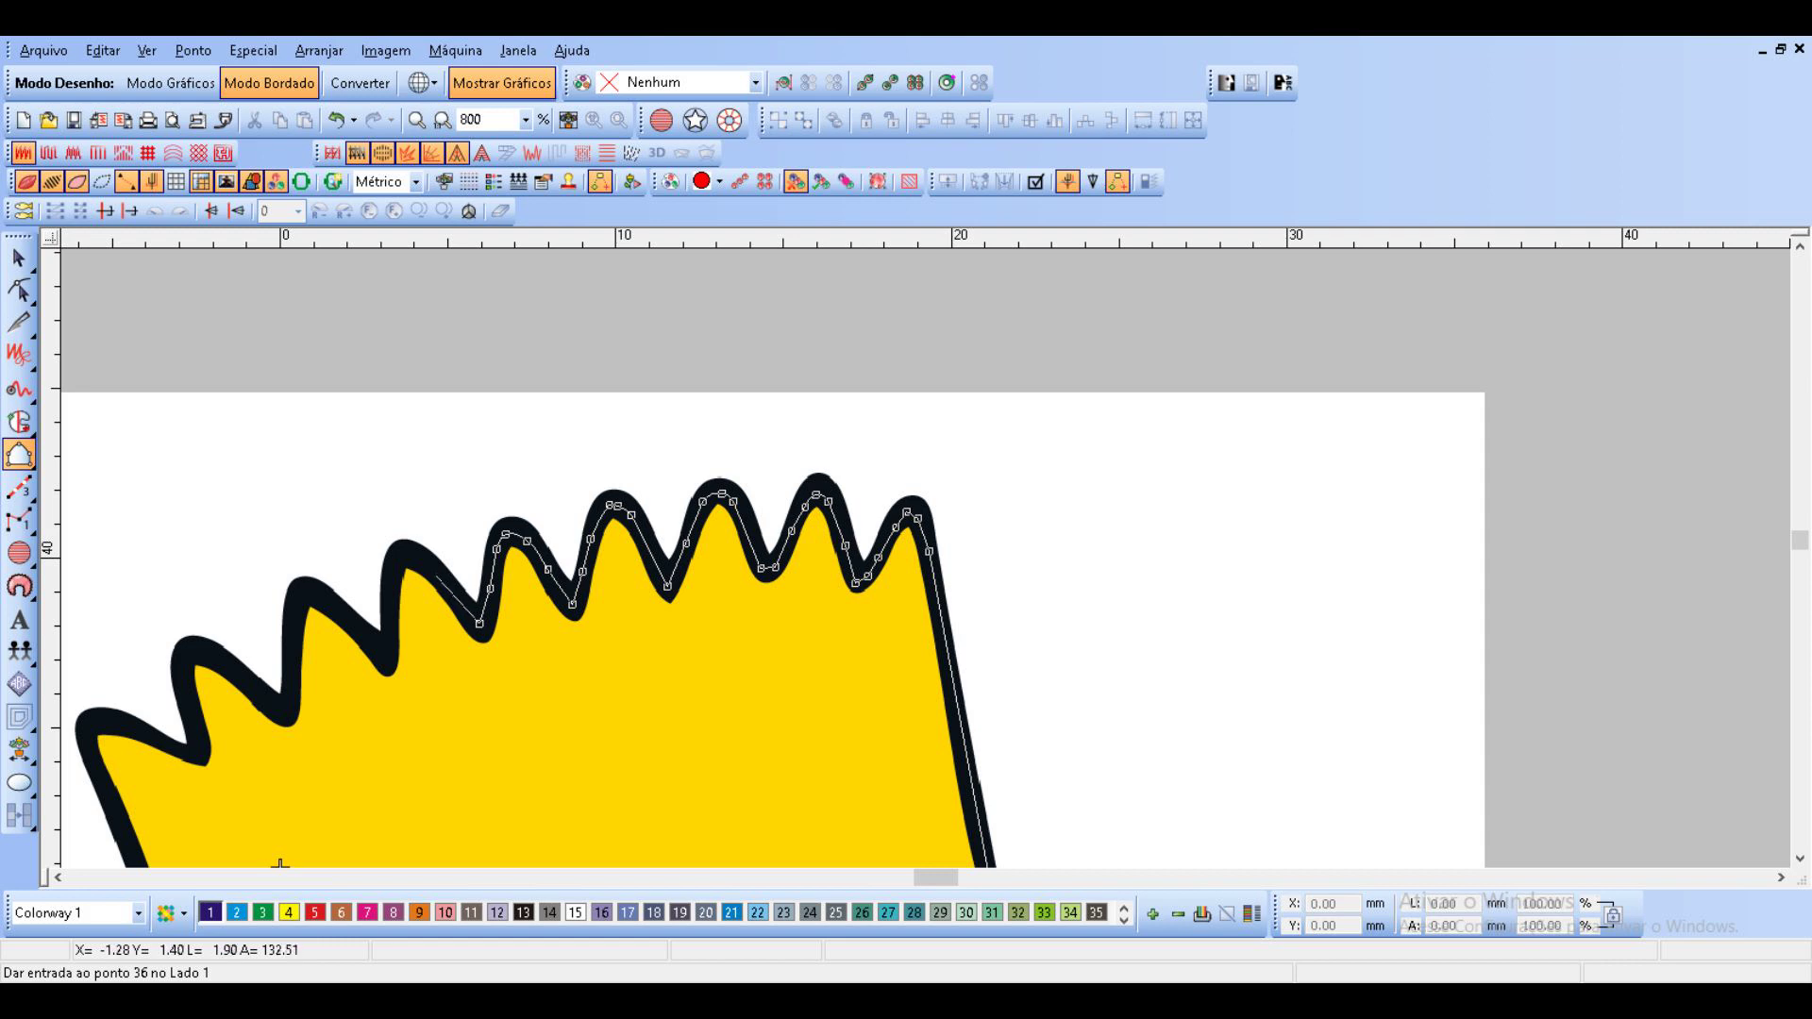
{"action": "left_click", "coordinate": [434, 571]}
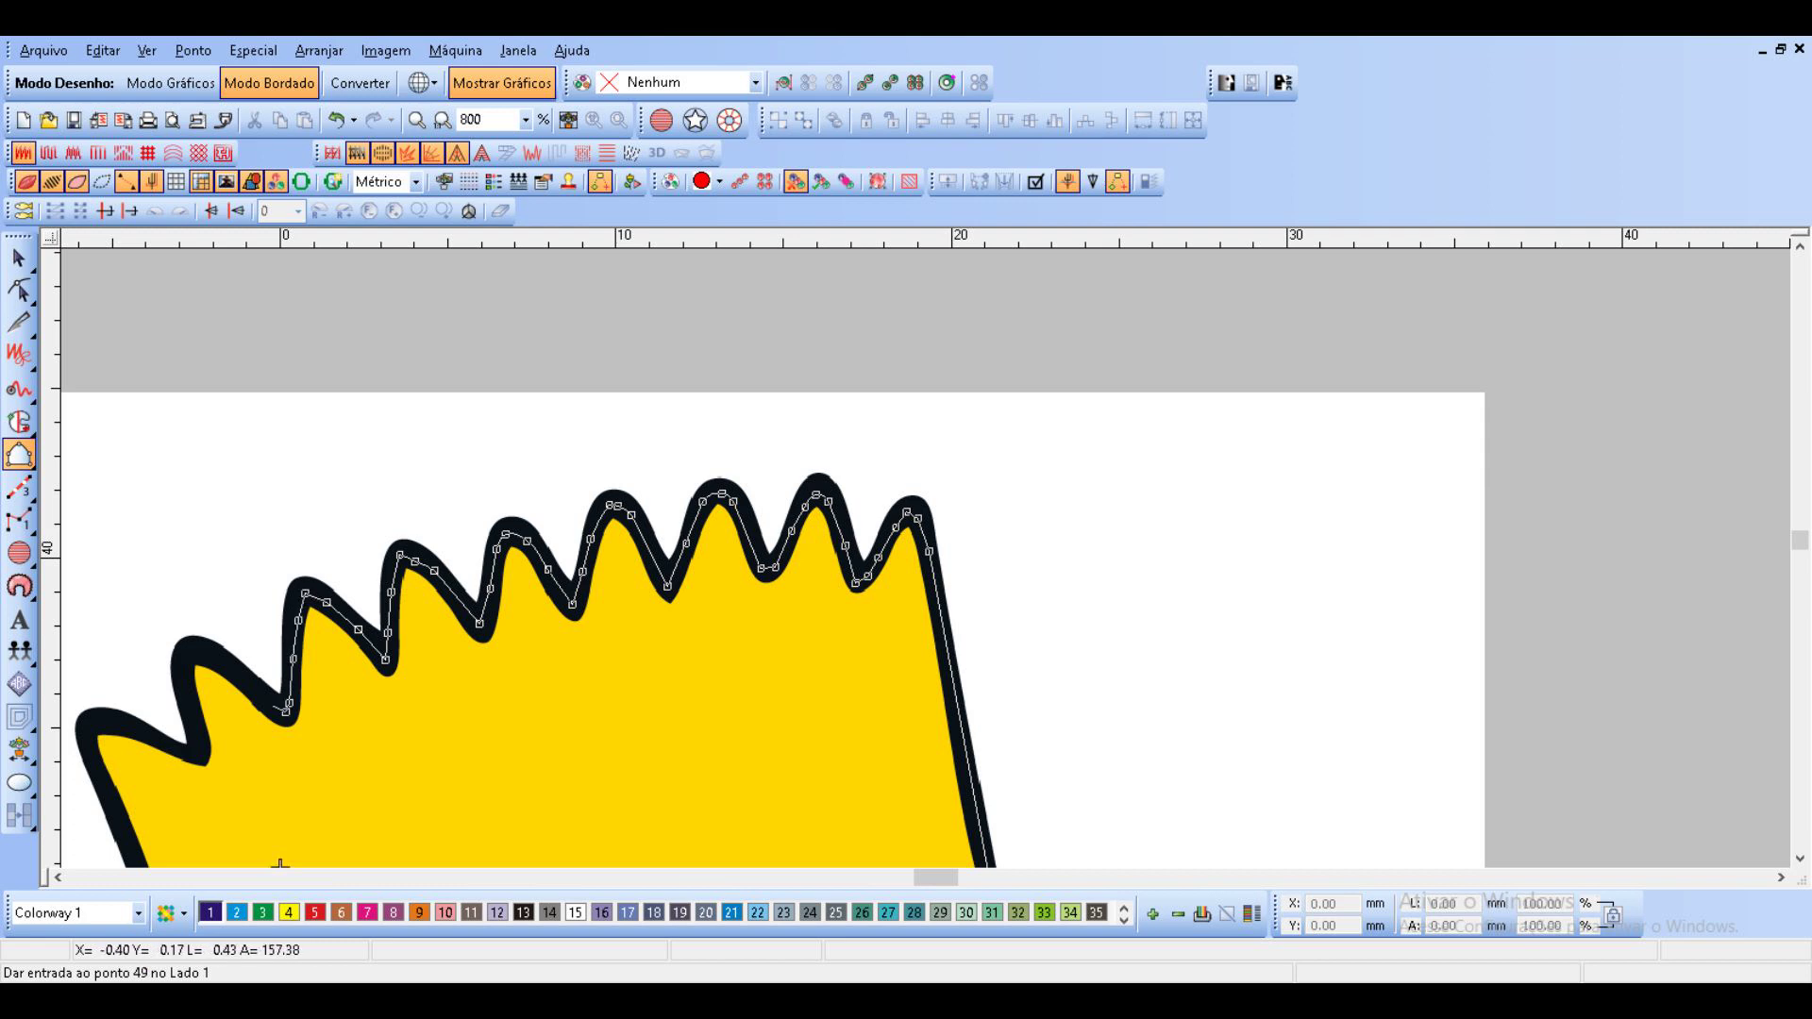
{"action": "left_click", "coordinate": [213, 658]}
{"action": "left_click", "coordinate": [191, 710]}
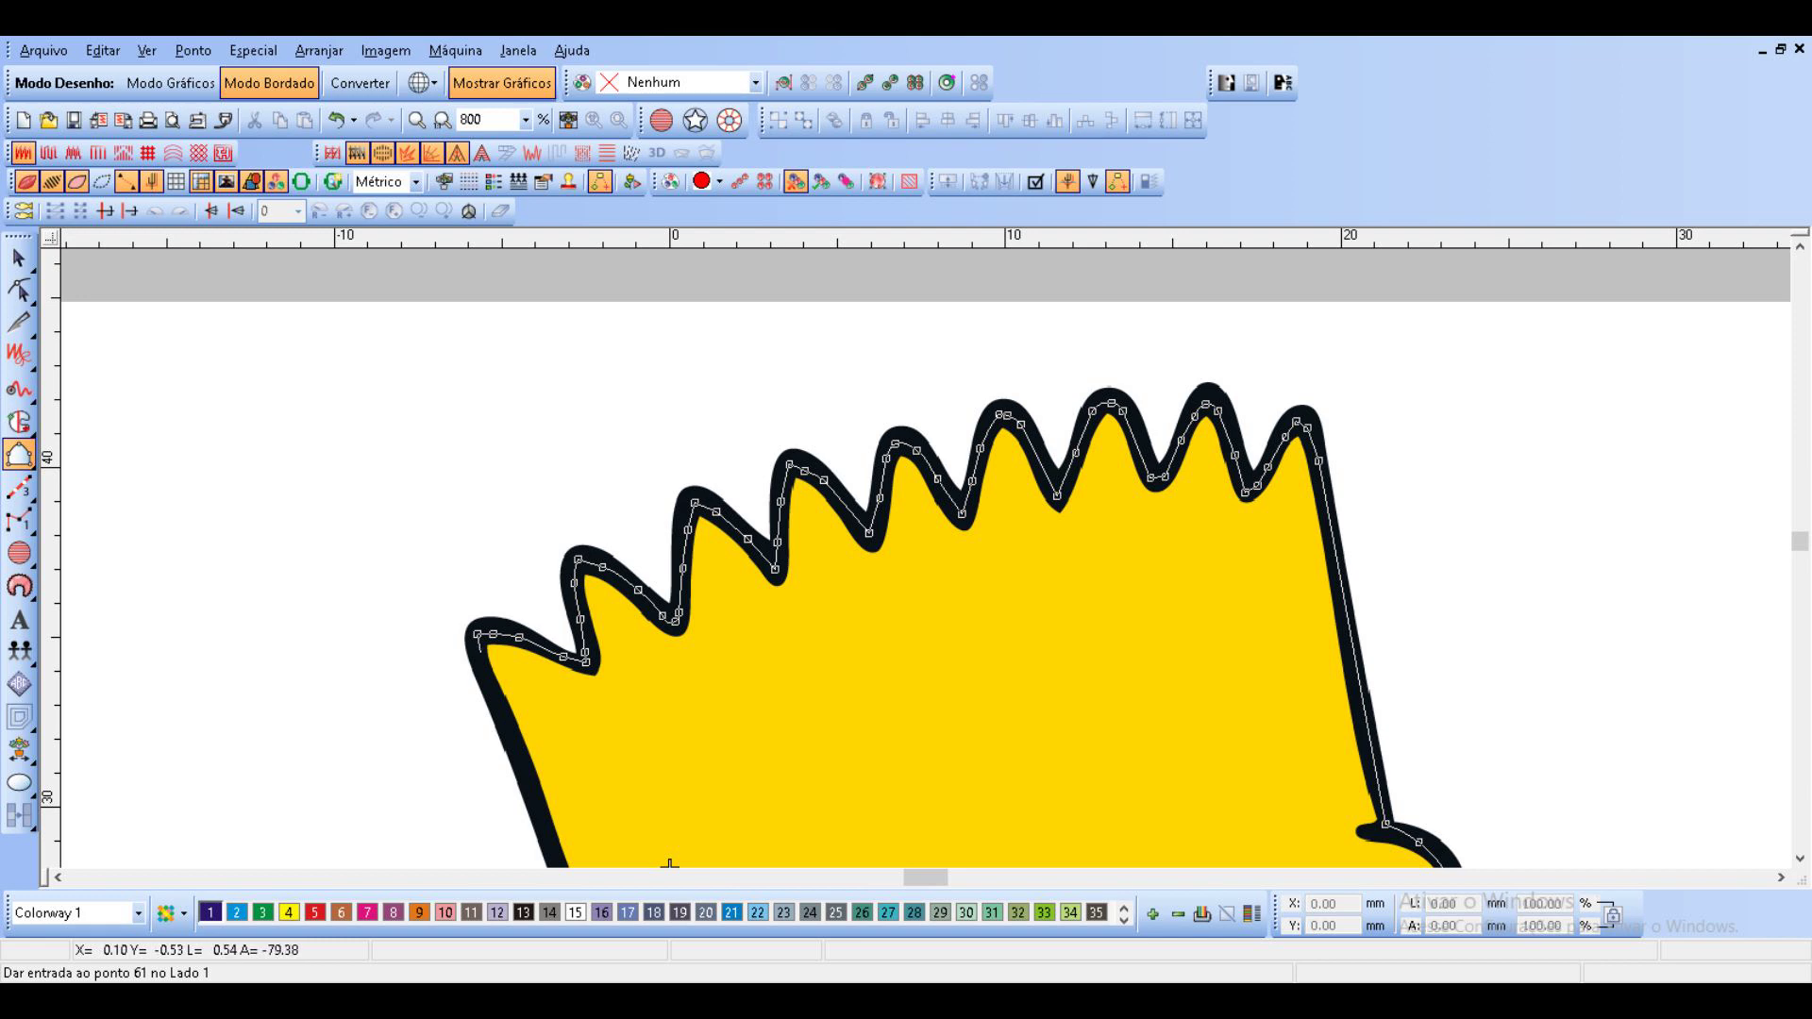
Continue the head outline with curve points down the back of the head and around the ear.
{"action": "right_click", "coordinate": [514, 742]}
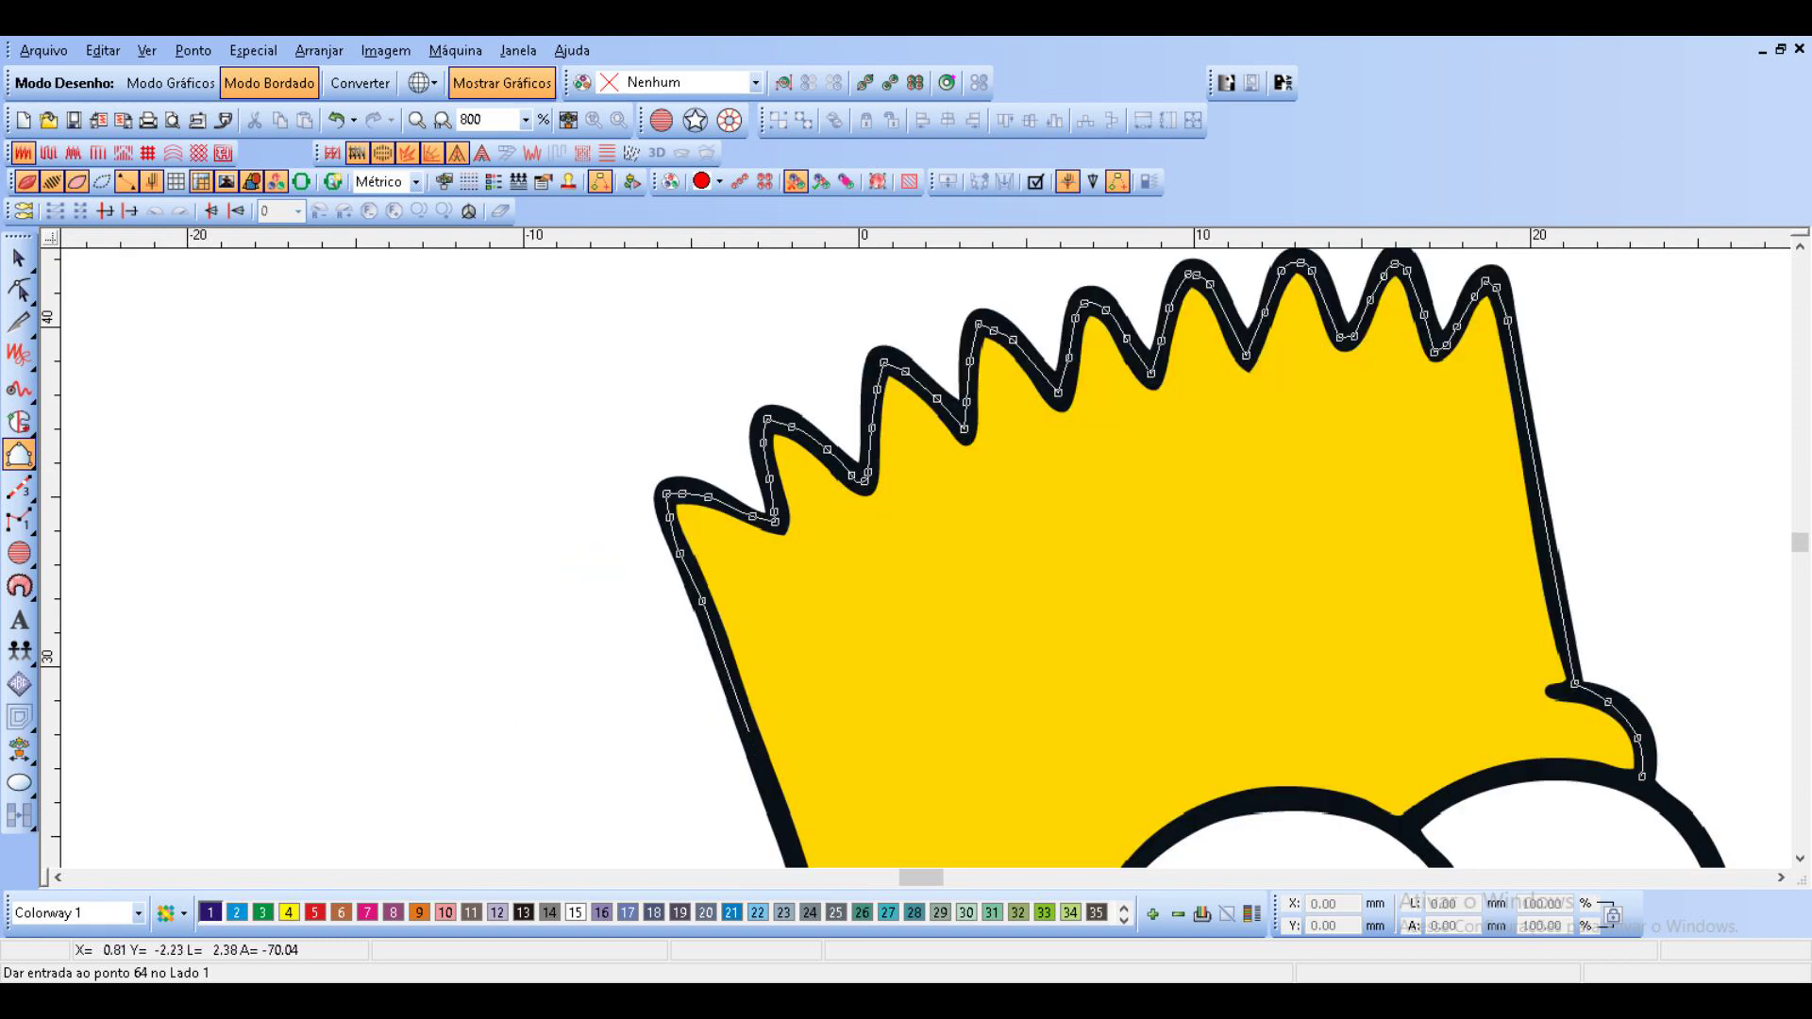
{"action": "right_click", "coordinate": [761, 765]}
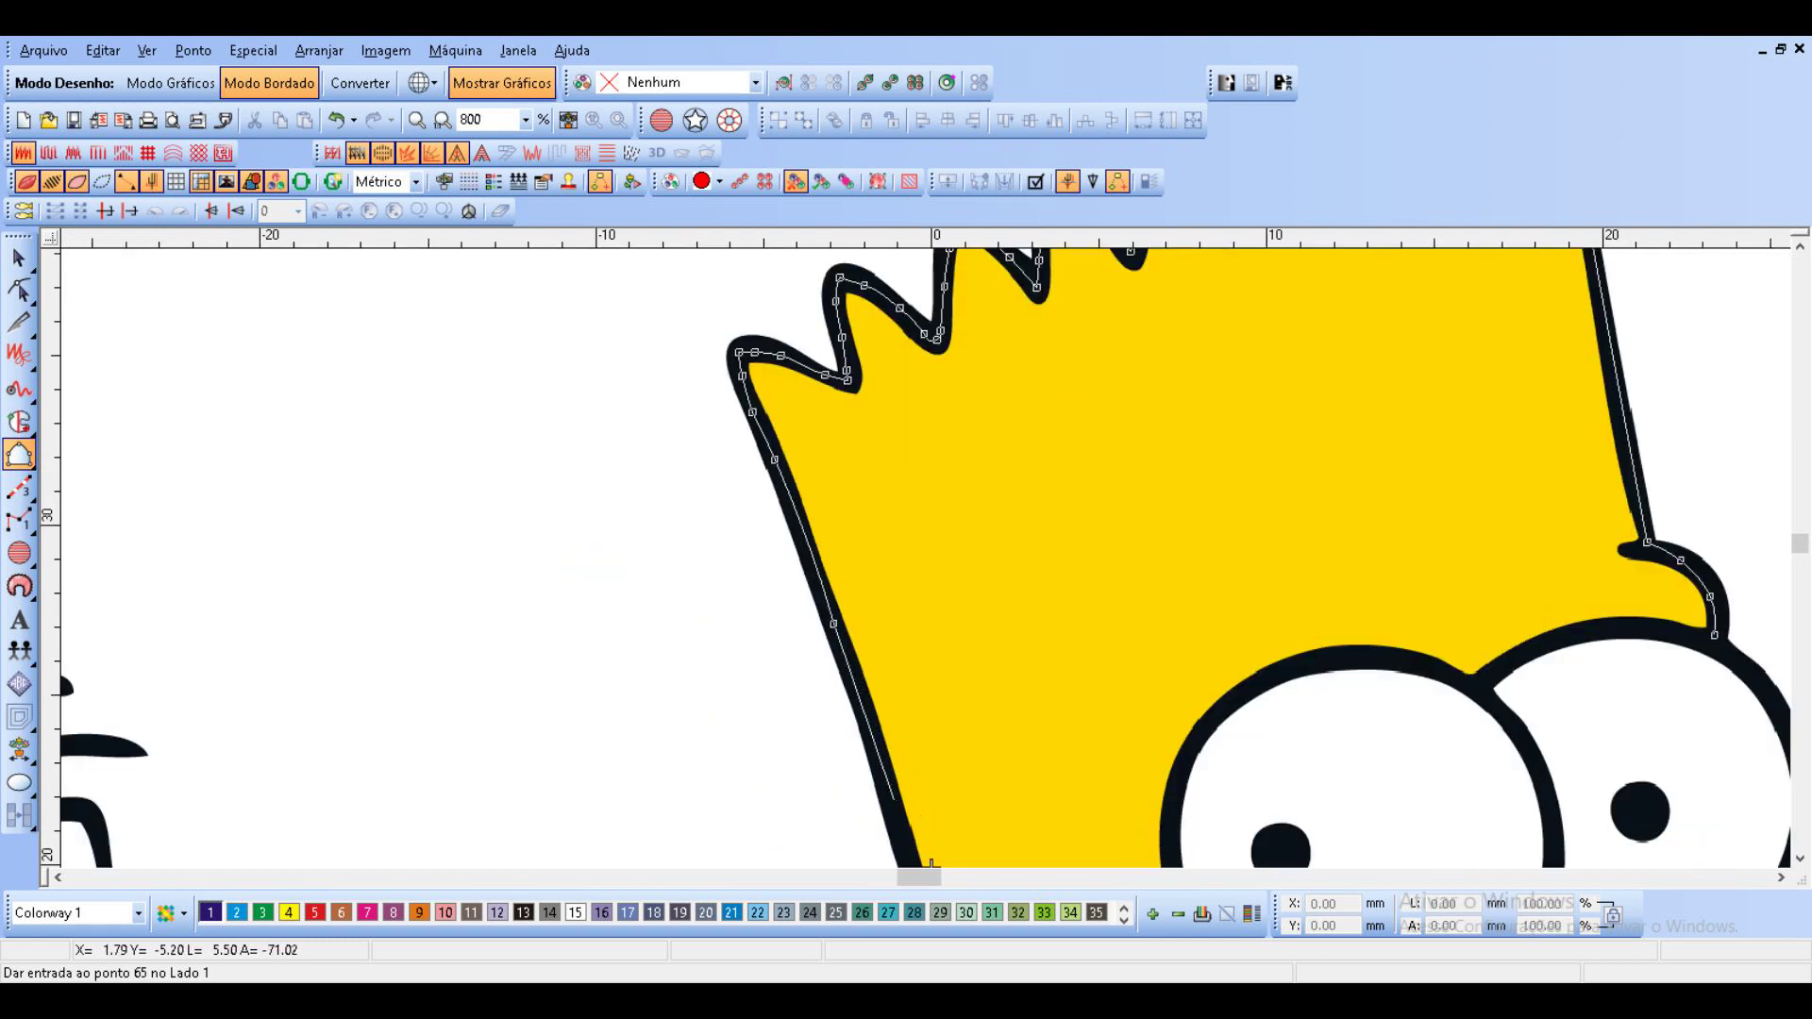
{"action": "right_click", "coordinate": [895, 822]}
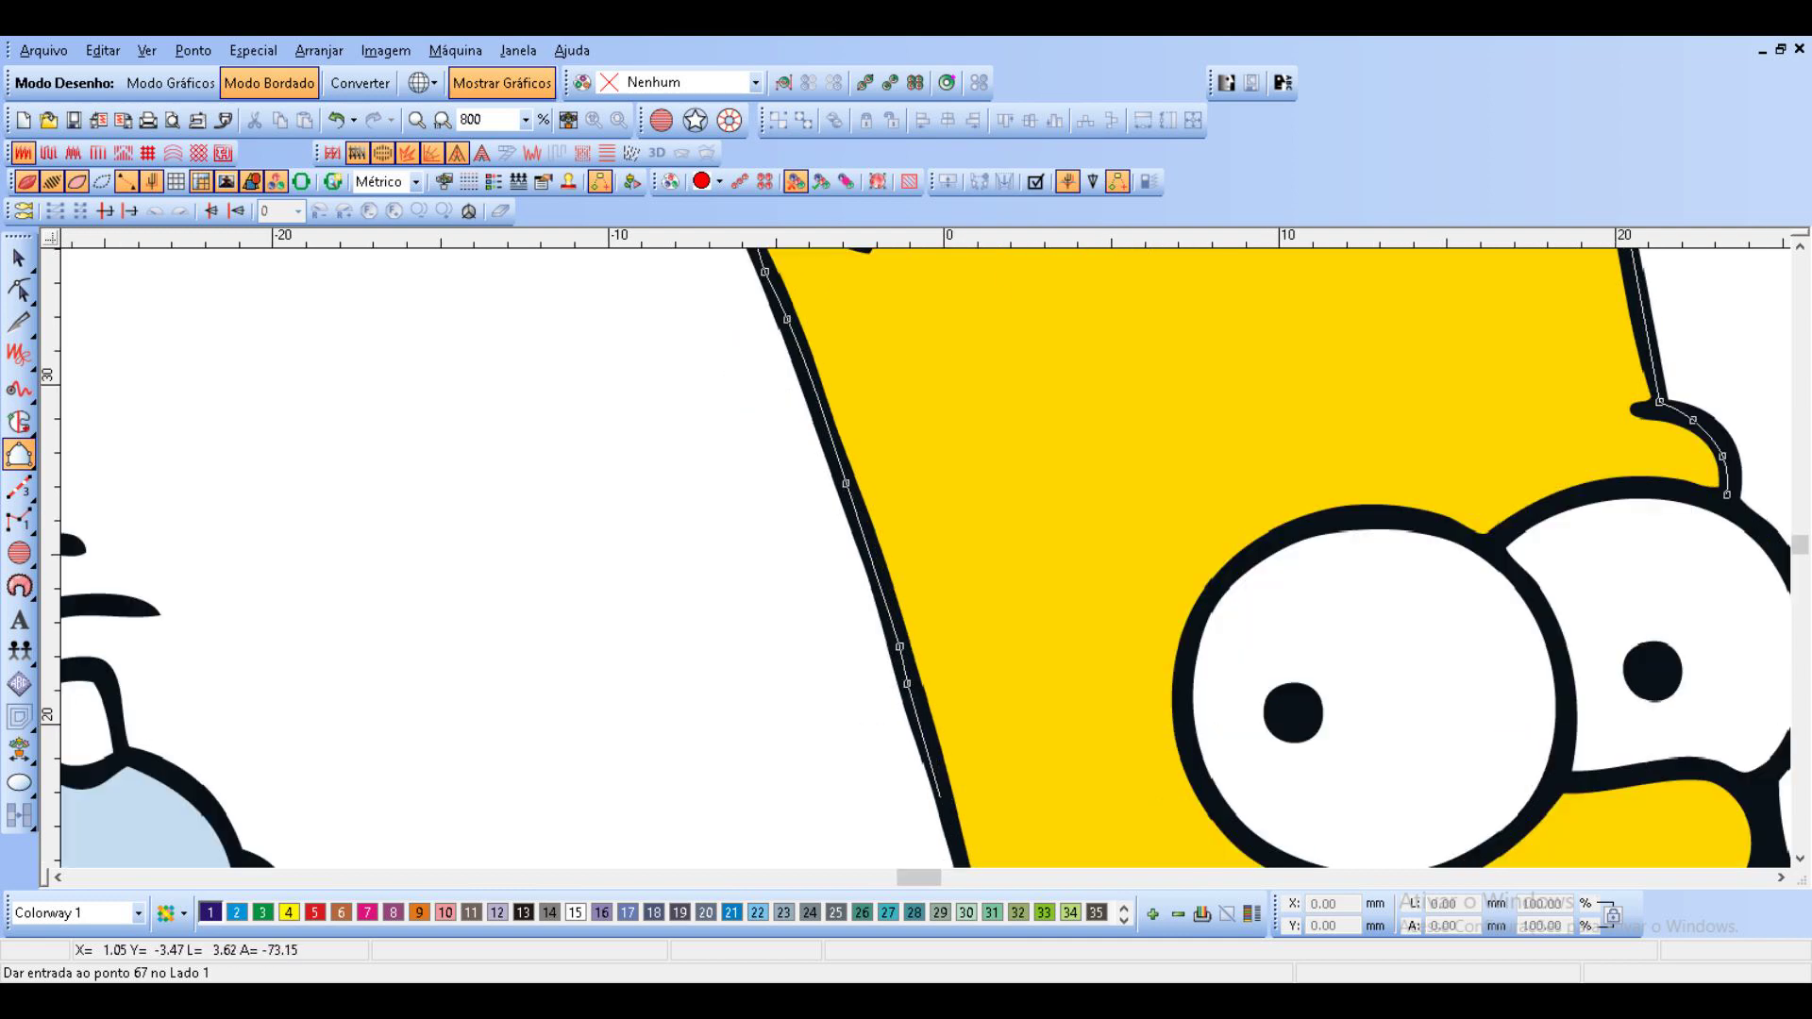
{"action": "right_click", "coordinate": [948, 811]}
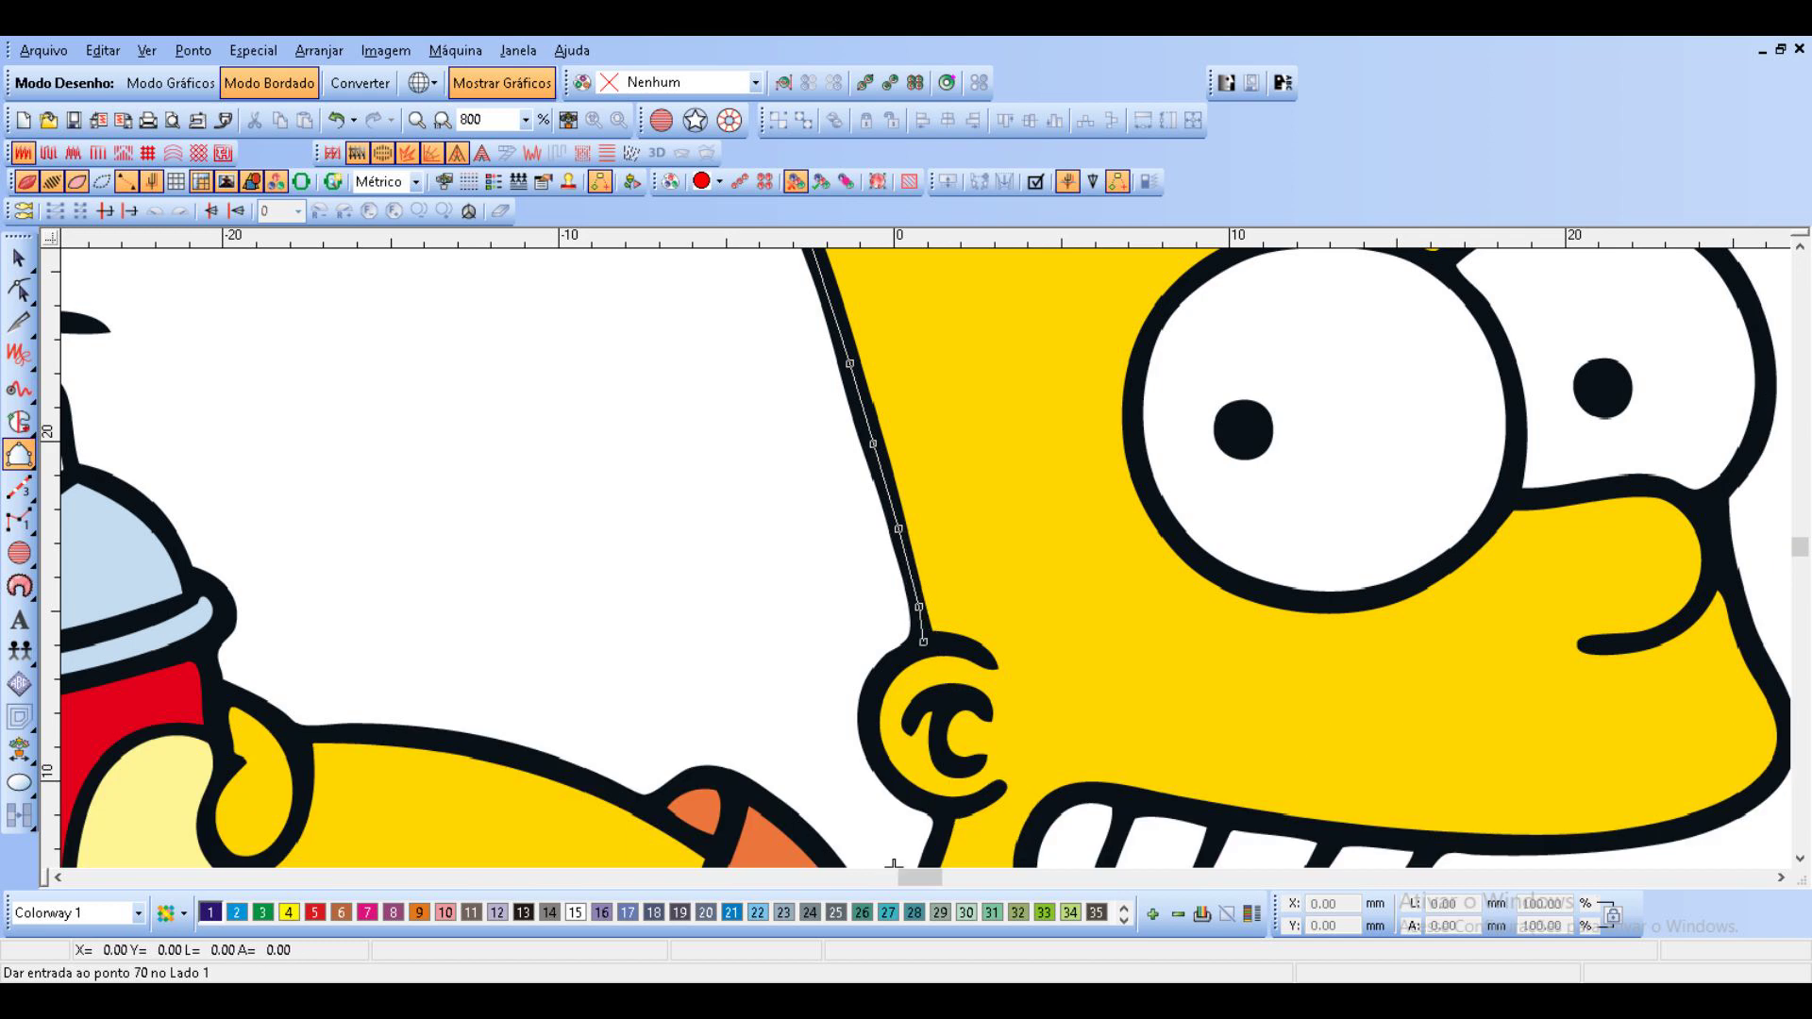
{"action": "right_click", "coordinate": [898, 660]}
{"action": "right_click", "coordinate": [876, 697]}
{"action": "right_click", "coordinate": [878, 759]}
{"action": "right_click", "coordinate": [915, 802]}
{"action": "right_click", "coordinate": [944, 812]}
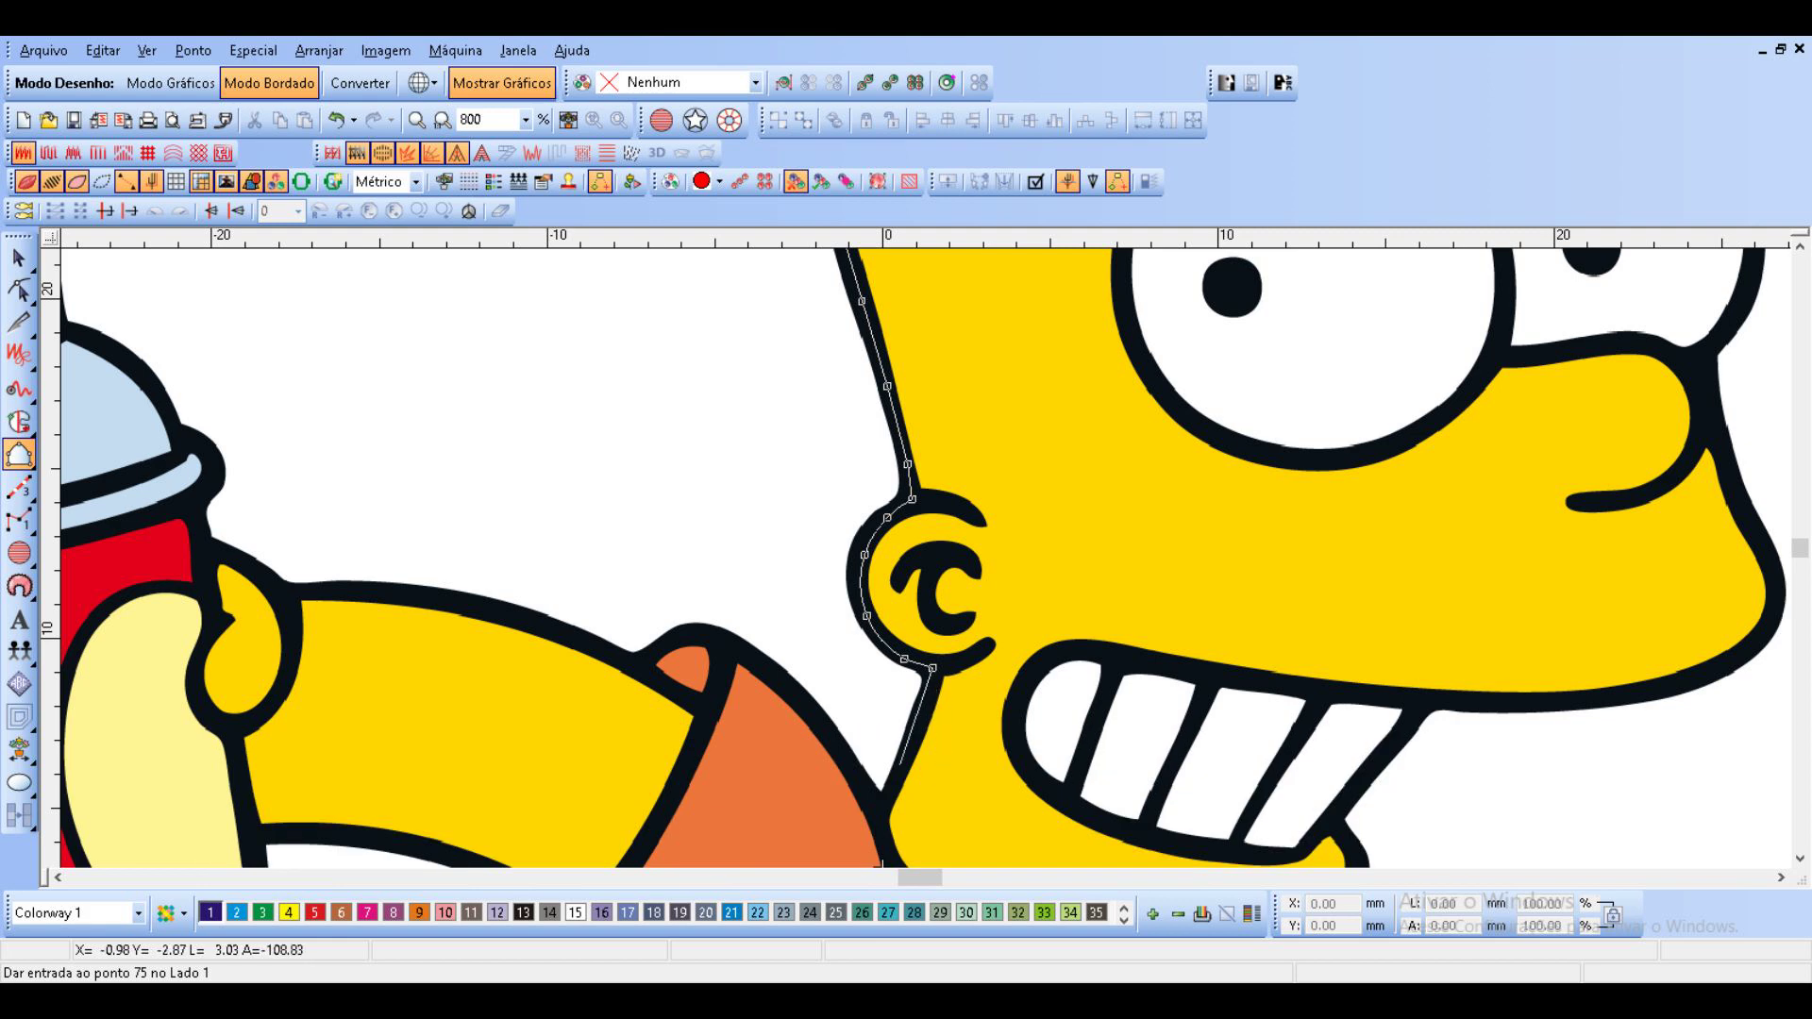
Continue the outline with curve points down the neck and along the shirt collar to the front of the throat.
{"action": "right_click", "coordinate": [909, 755]}
{"action": "right_click", "coordinate": [879, 816]}
{"action": "right_click", "coordinate": [913, 730]}
{"action": "right_click", "coordinate": [928, 747]}
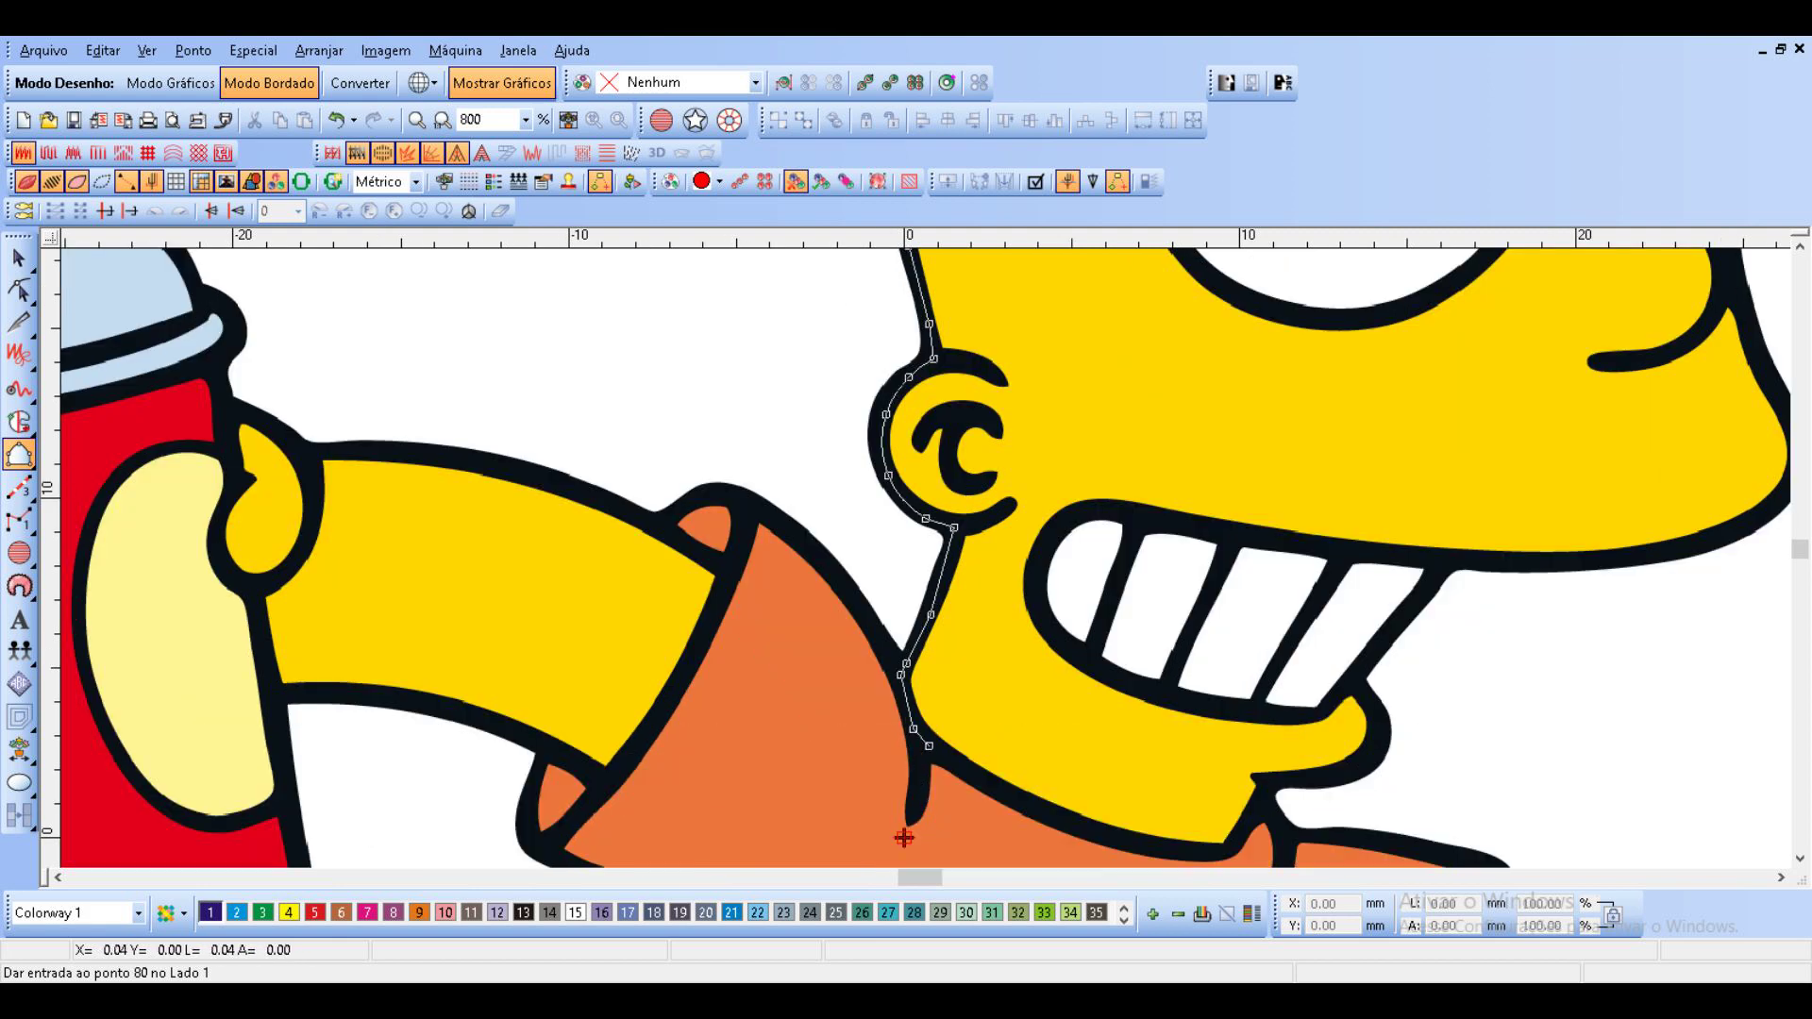
{"action": "right_click", "coordinate": [973, 776]}
{"action": "right_click", "coordinate": [1073, 828]}
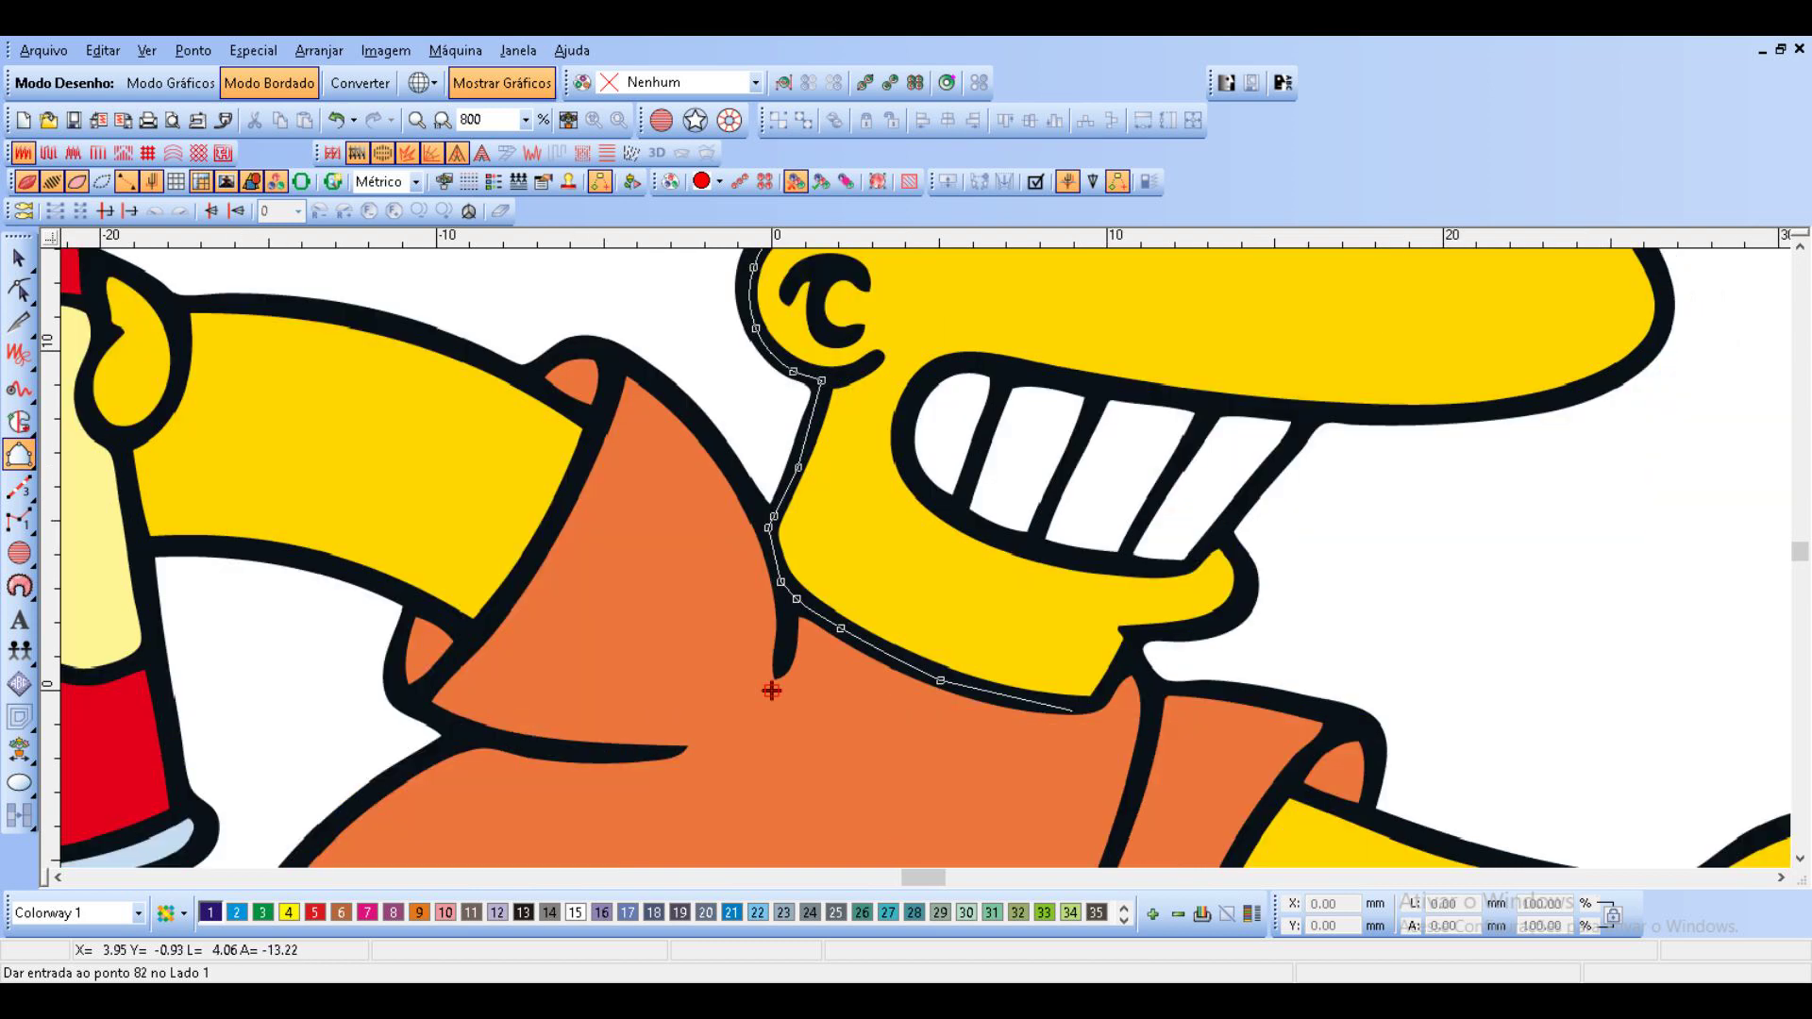
{"action": "right_click", "coordinate": [1055, 702]}
{"action": "right_click", "coordinate": [1088, 705]}
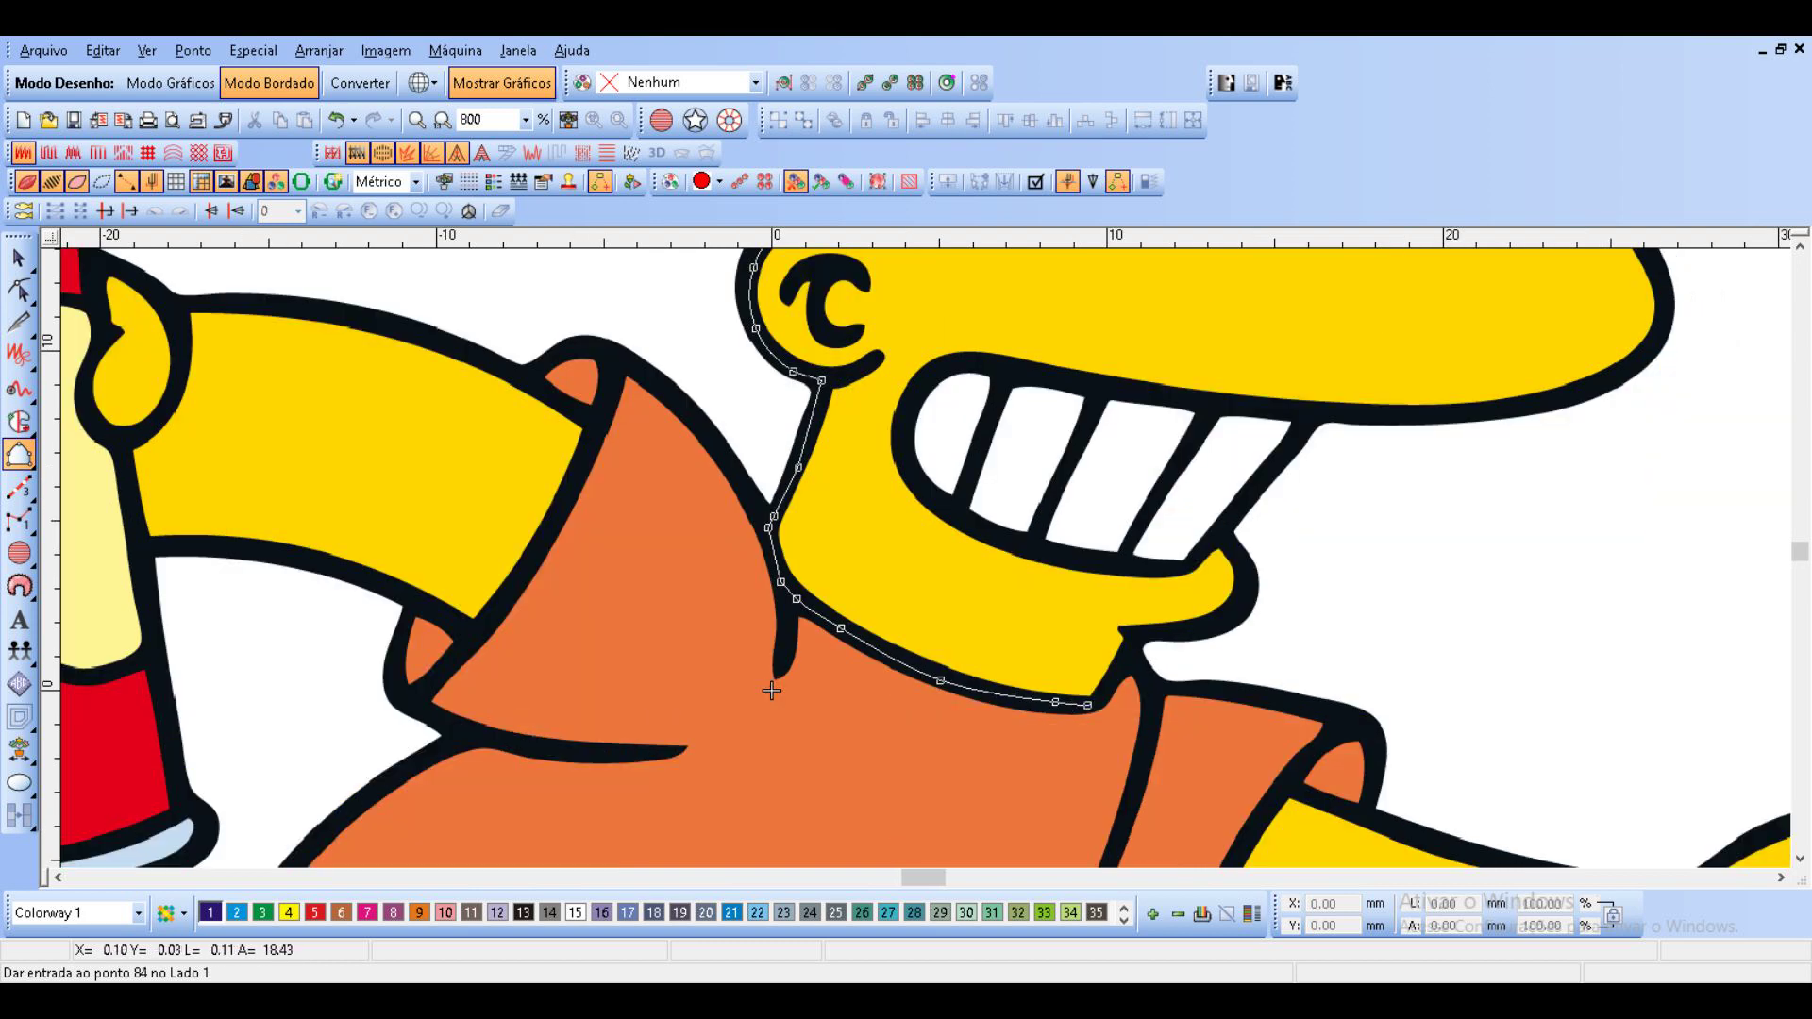
Trace the outline from the collar up the throat and around the chin and lower lip.
{"action": "right_click", "coordinate": [1101, 698]}
{"action": "right_click", "coordinate": [1132, 638]}
{"action": "right_click", "coordinate": [1178, 629]}
{"action": "right_click", "coordinate": [1225, 615]}
{"action": "right_click", "coordinate": [1243, 589]}
{"action": "right_click", "coordinate": [1239, 561]}
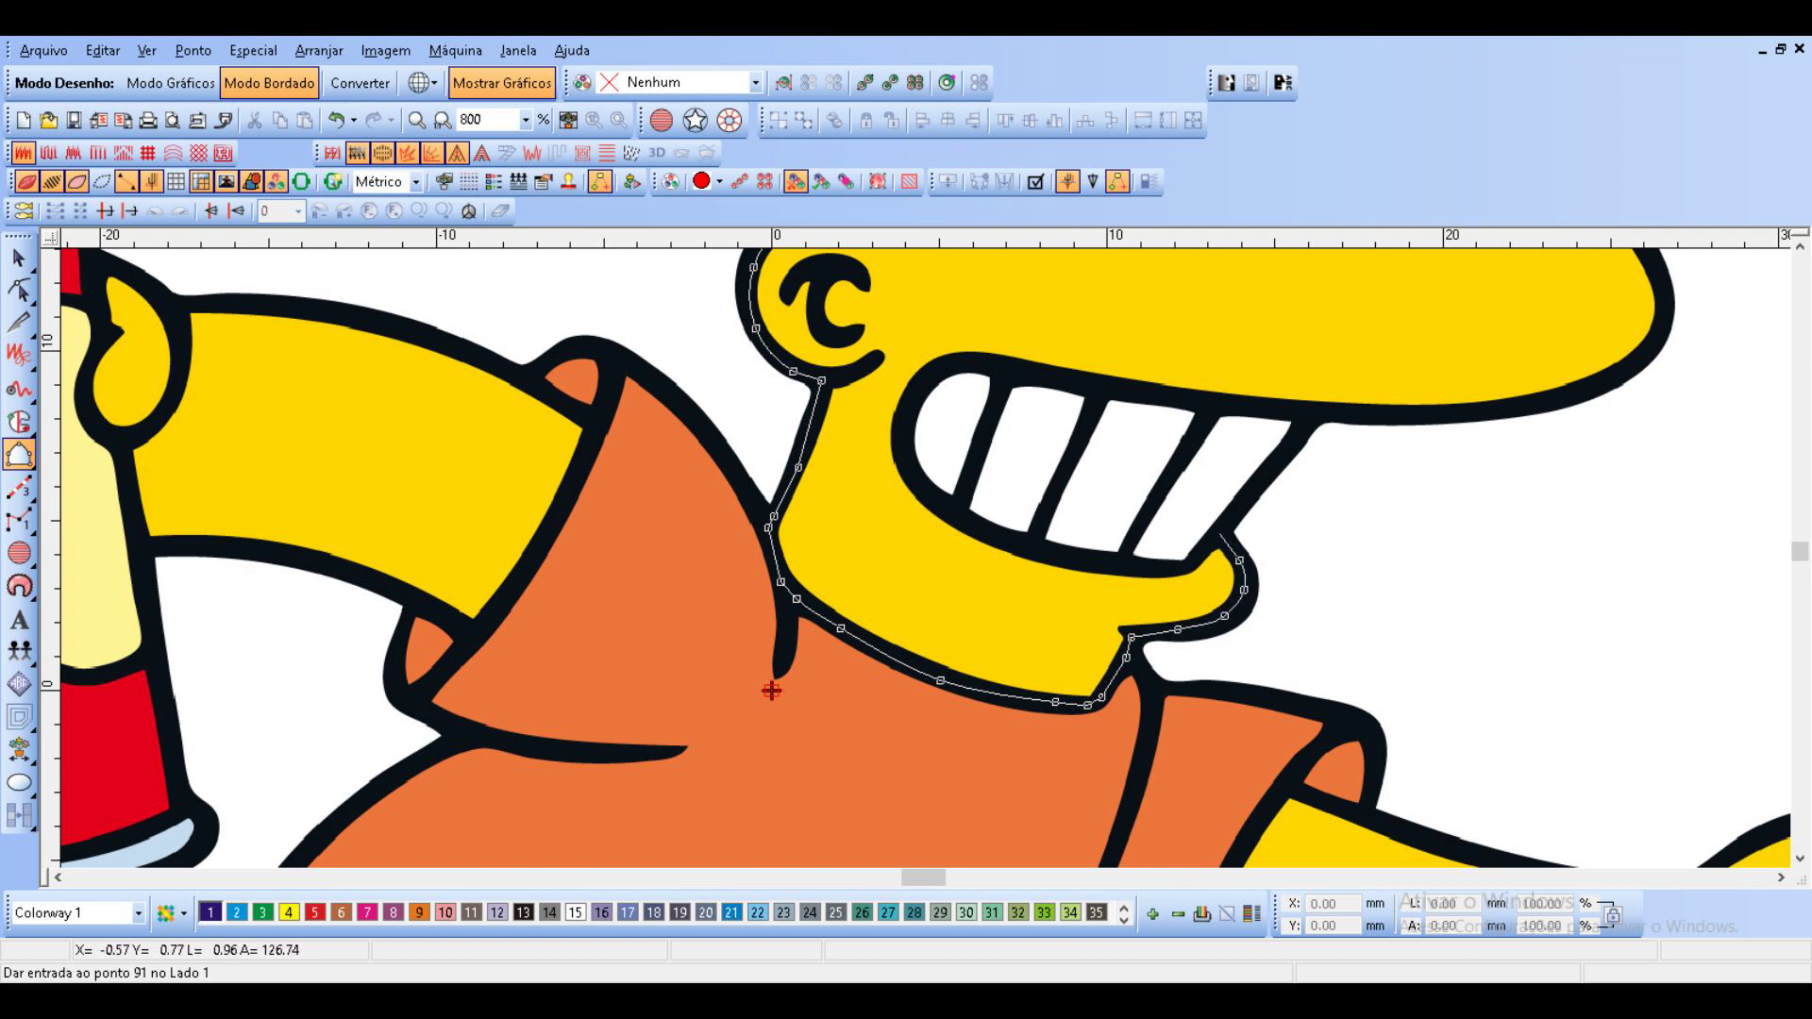
Trace the outline along the lower edge of the teeth and around the back corner of the mouth.
{"action": "right_click", "coordinate": [1220, 535]}
{"action": "right_click", "coordinate": [1196, 557]}
{"action": "right_click", "coordinate": [1179, 569]}
{"action": "right_click", "coordinate": [1144, 568]}
{"action": "right_click", "coordinate": [1065, 555]}
{"action": "right_click", "coordinate": [977, 526]}
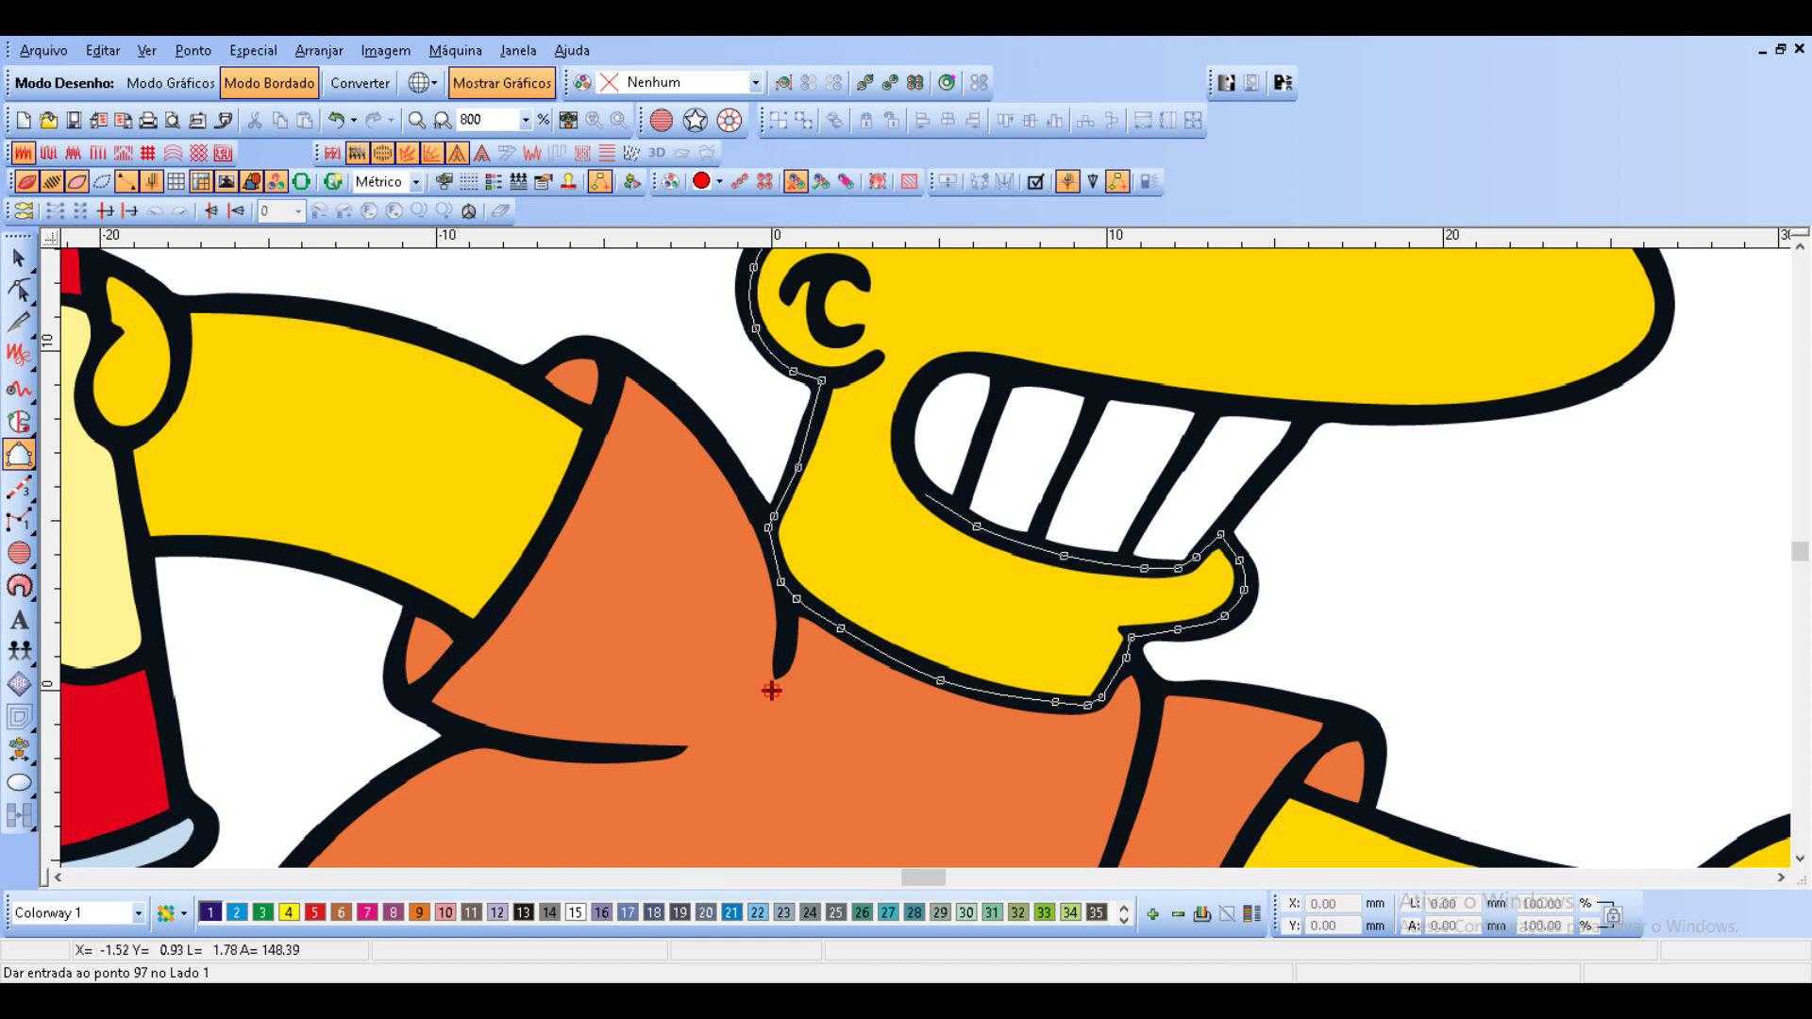
{"action": "right_click", "coordinate": [922, 489]}
{"action": "right_click", "coordinate": [900, 440]}
{"action": "right_click", "coordinate": [915, 391]}
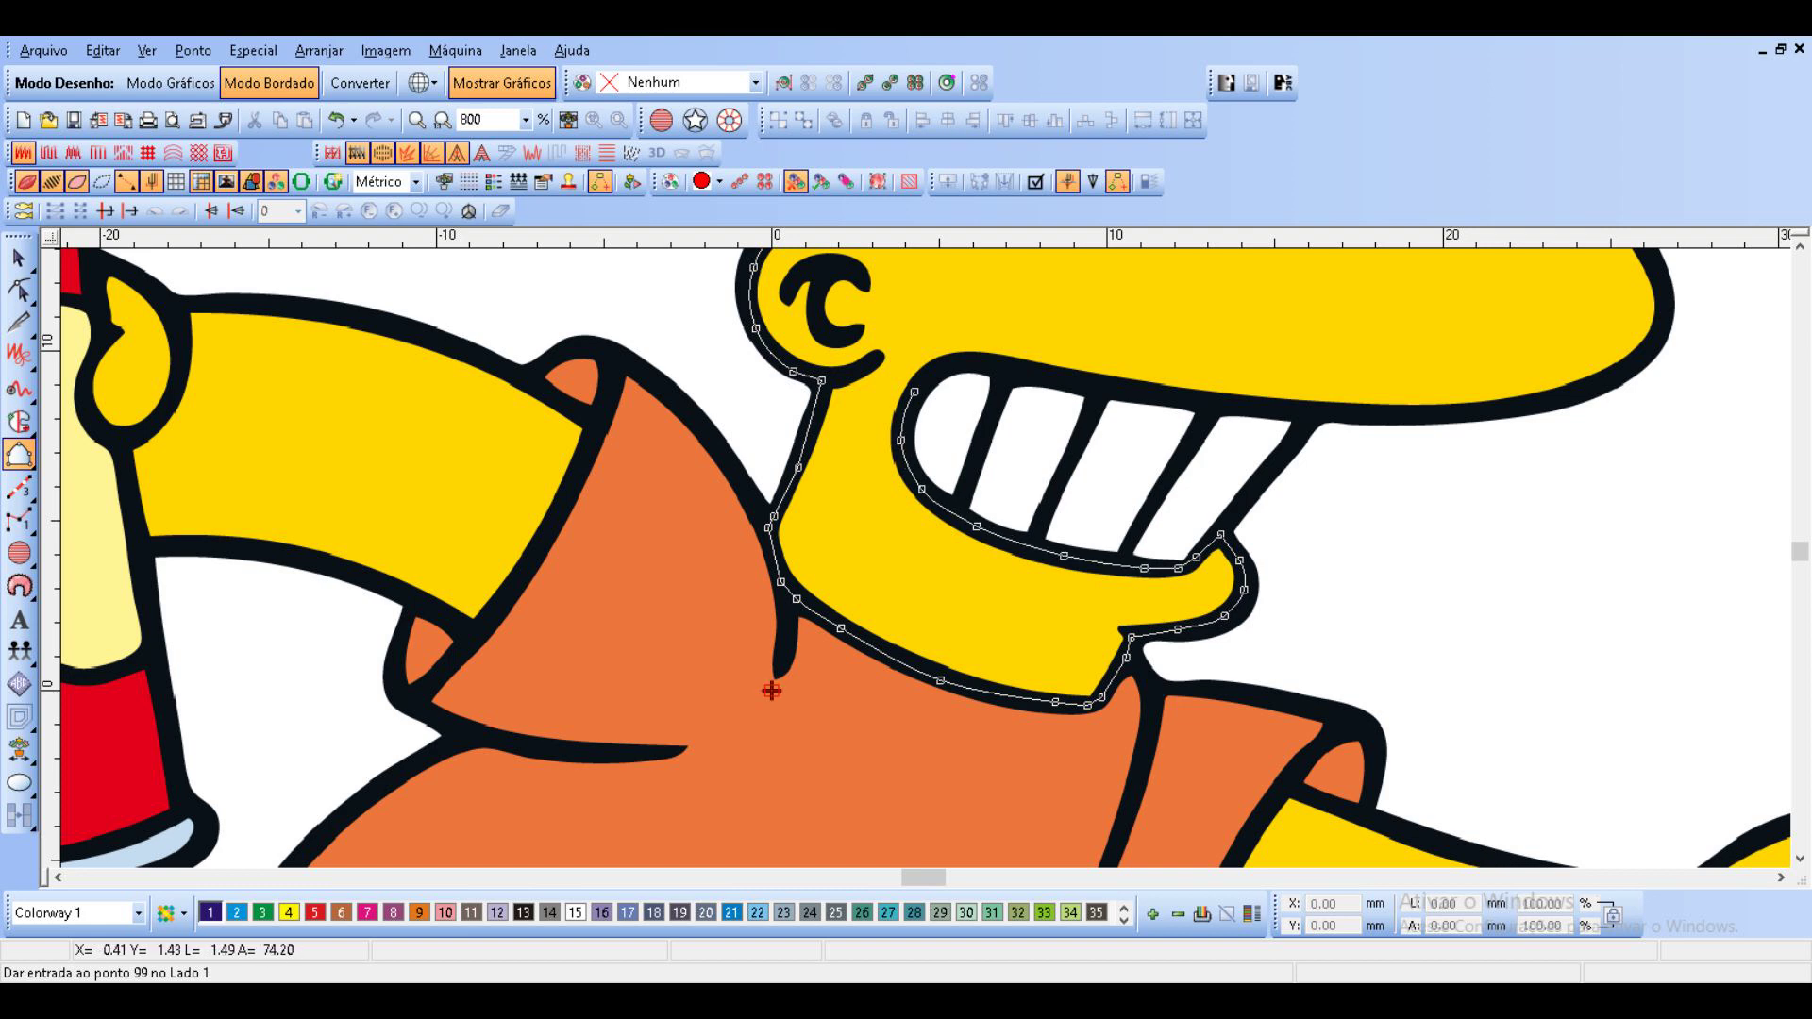
Continue the outline with curve points along the upper edge of the teeth and out under the upper lip.
{"action": "right_click", "coordinate": [949, 365]}
{"action": "right_click", "coordinate": [975, 364]}
{"action": "right_click", "coordinate": [1021, 371]}
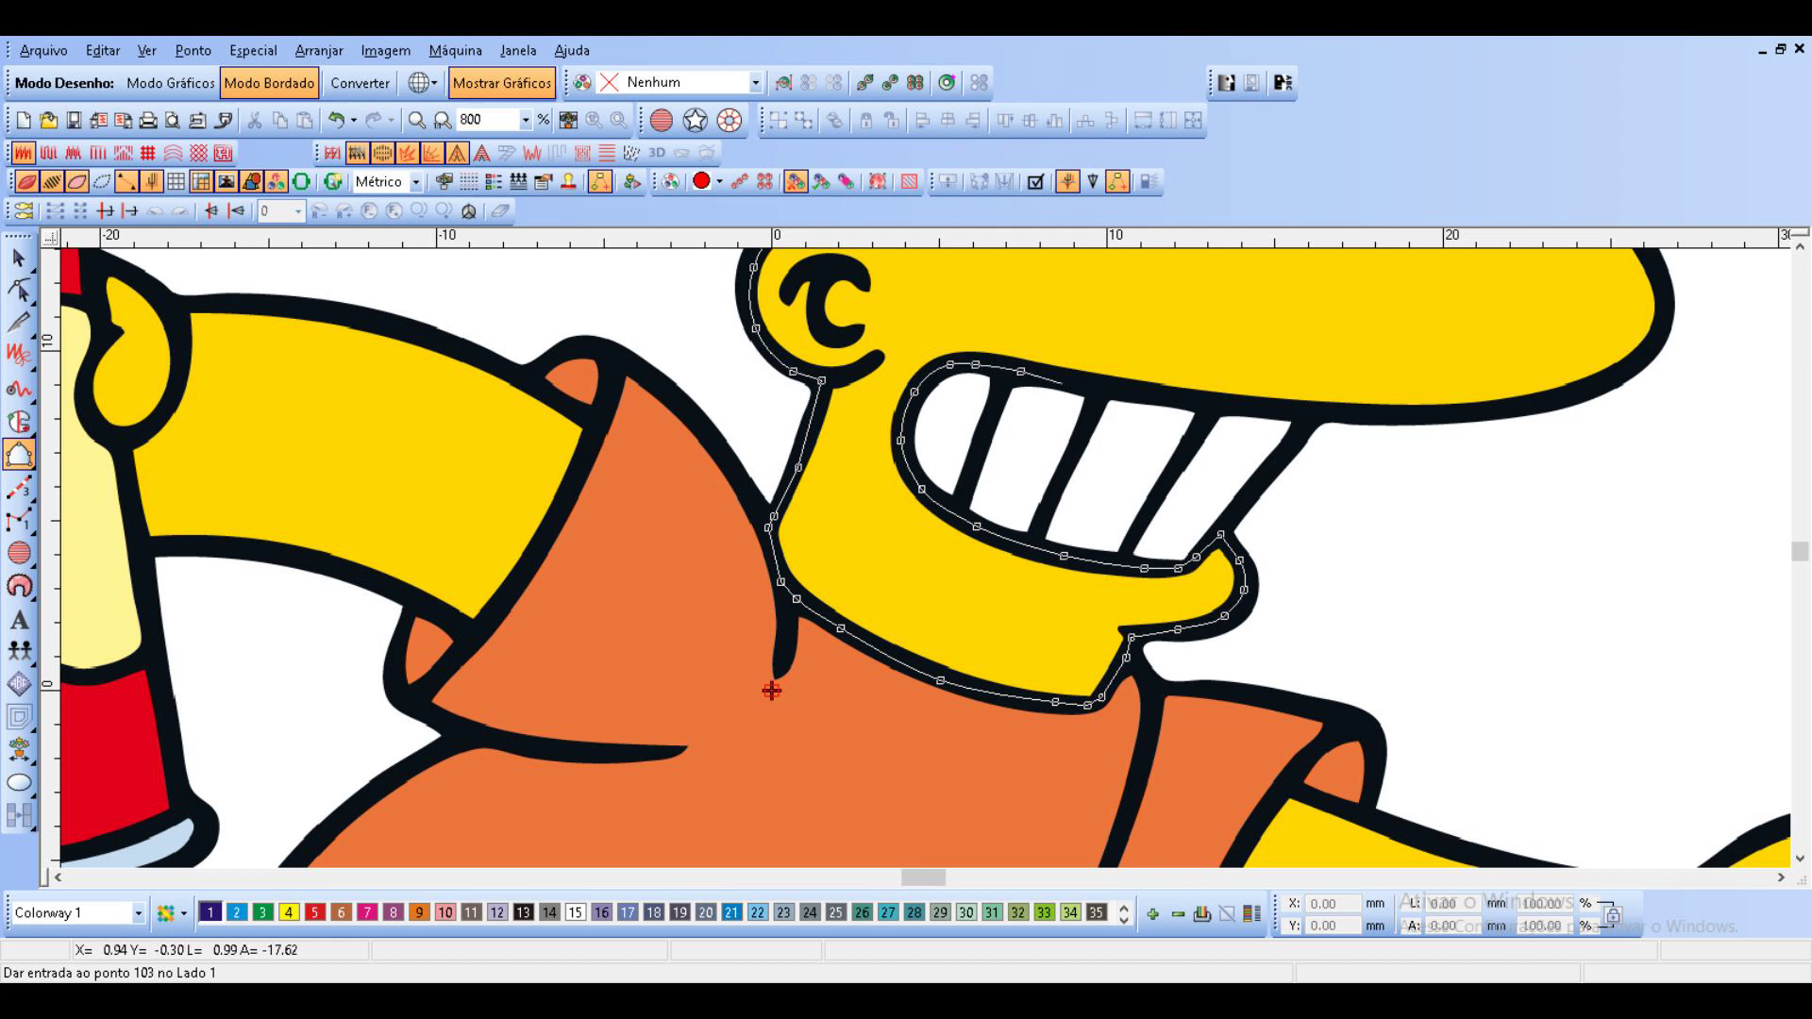
{"action": "right_click", "coordinate": [1113, 389]}
{"action": "right_click", "coordinate": [1195, 402]}
{"action": "right_click", "coordinate": [1277, 410]}
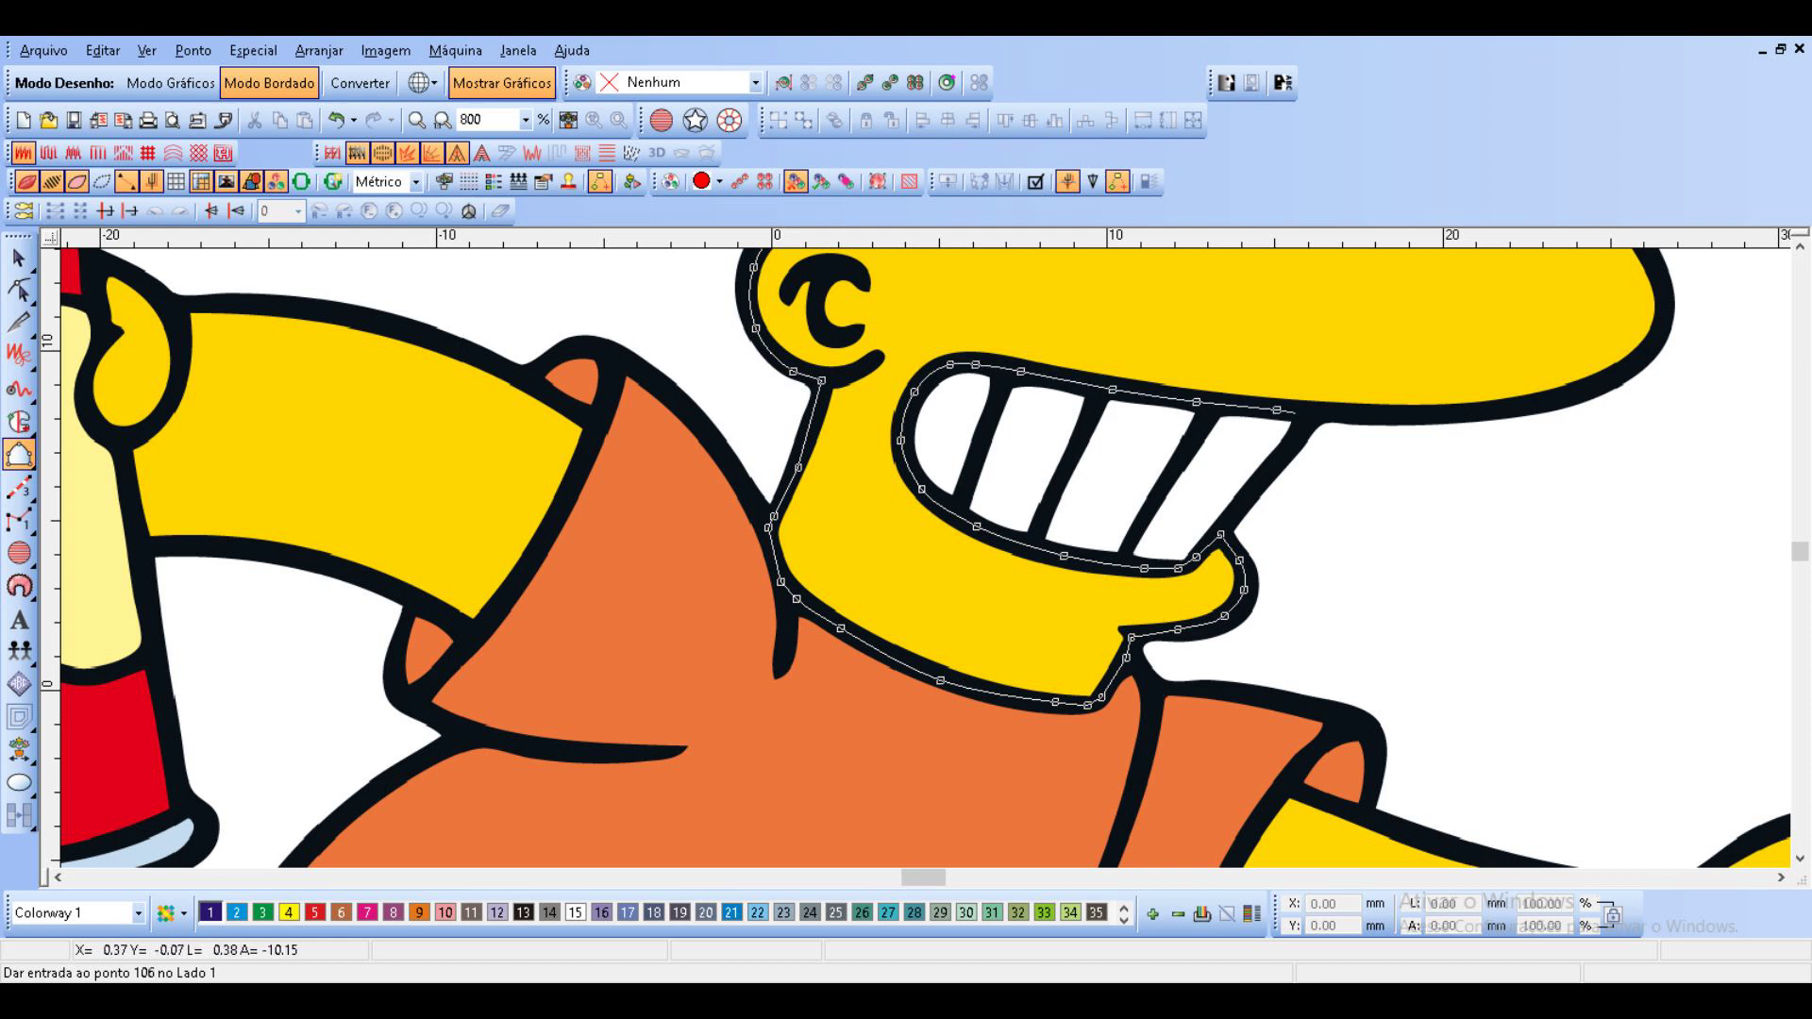
{"action": "right_click", "coordinate": [1352, 414]}
{"action": "right_click", "coordinate": [1442, 415]}
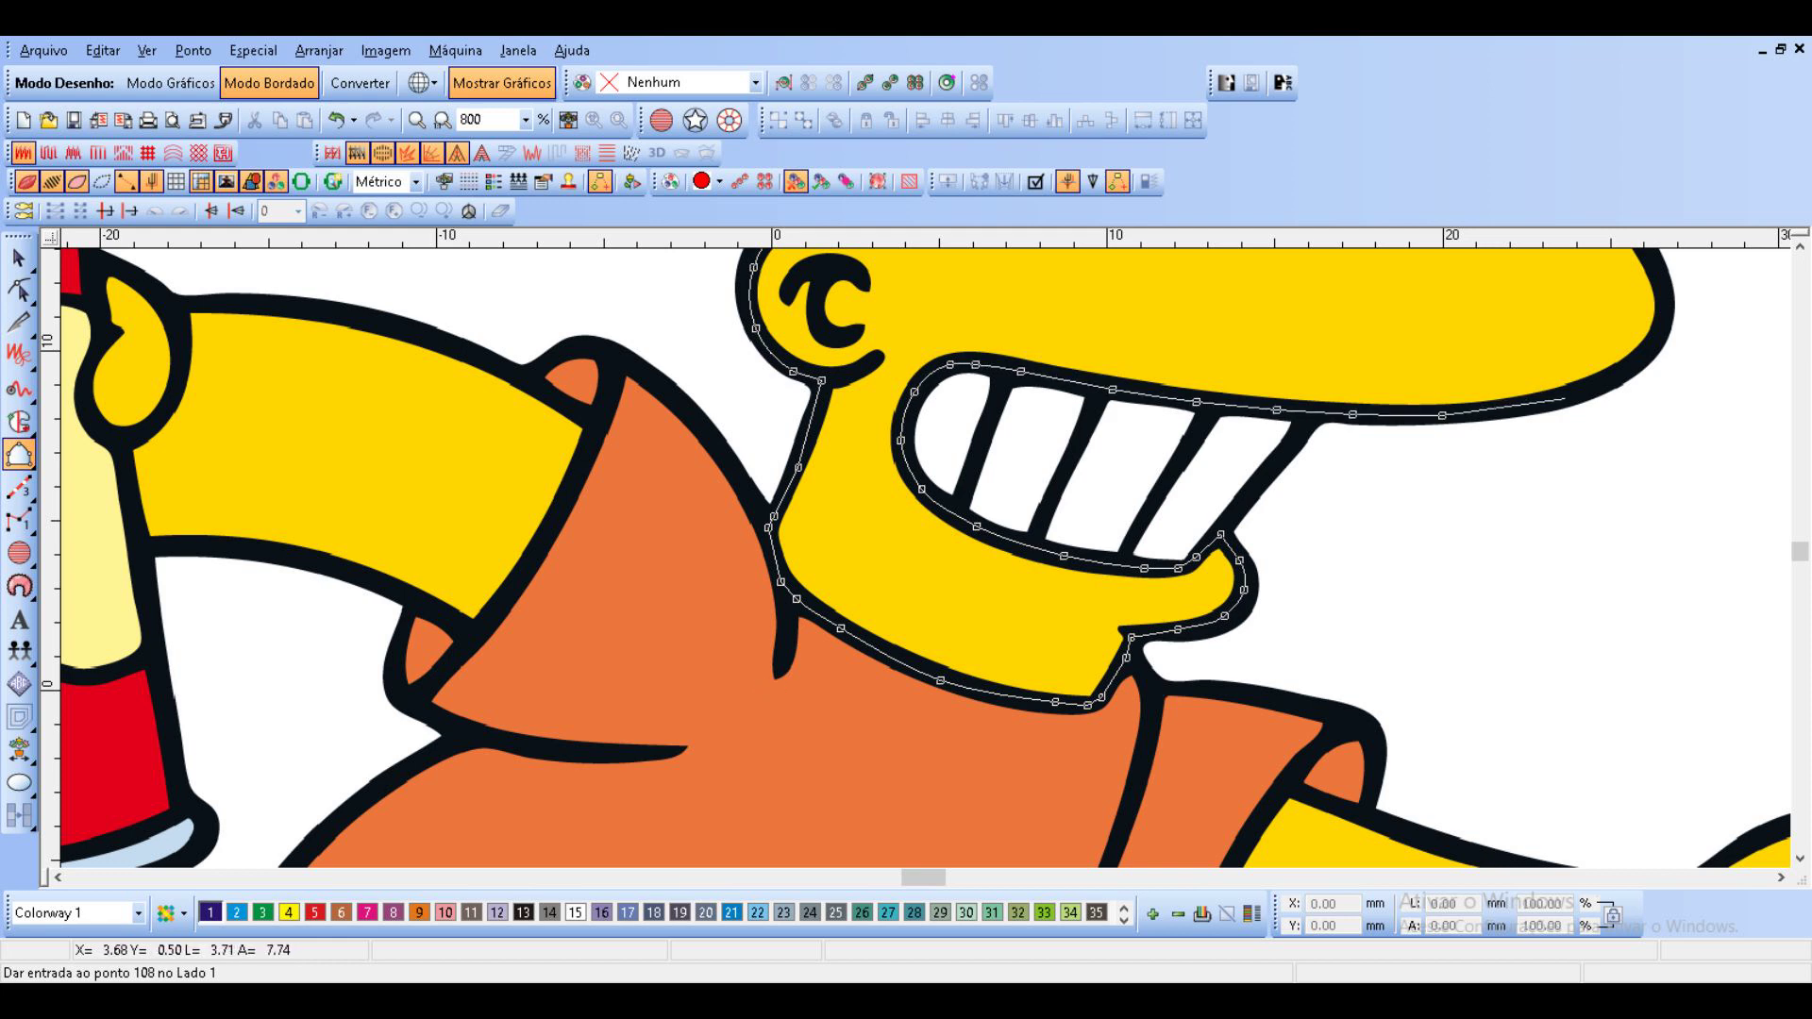
Trace the outline around the front of the muzzle and up to the base of the nose.
{"action": "right_click", "coordinate": [1567, 399]}
{"action": "right_click", "coordinate": [1640, 353]}
{"action": "right_click", "coordinate": [1660, 302]}
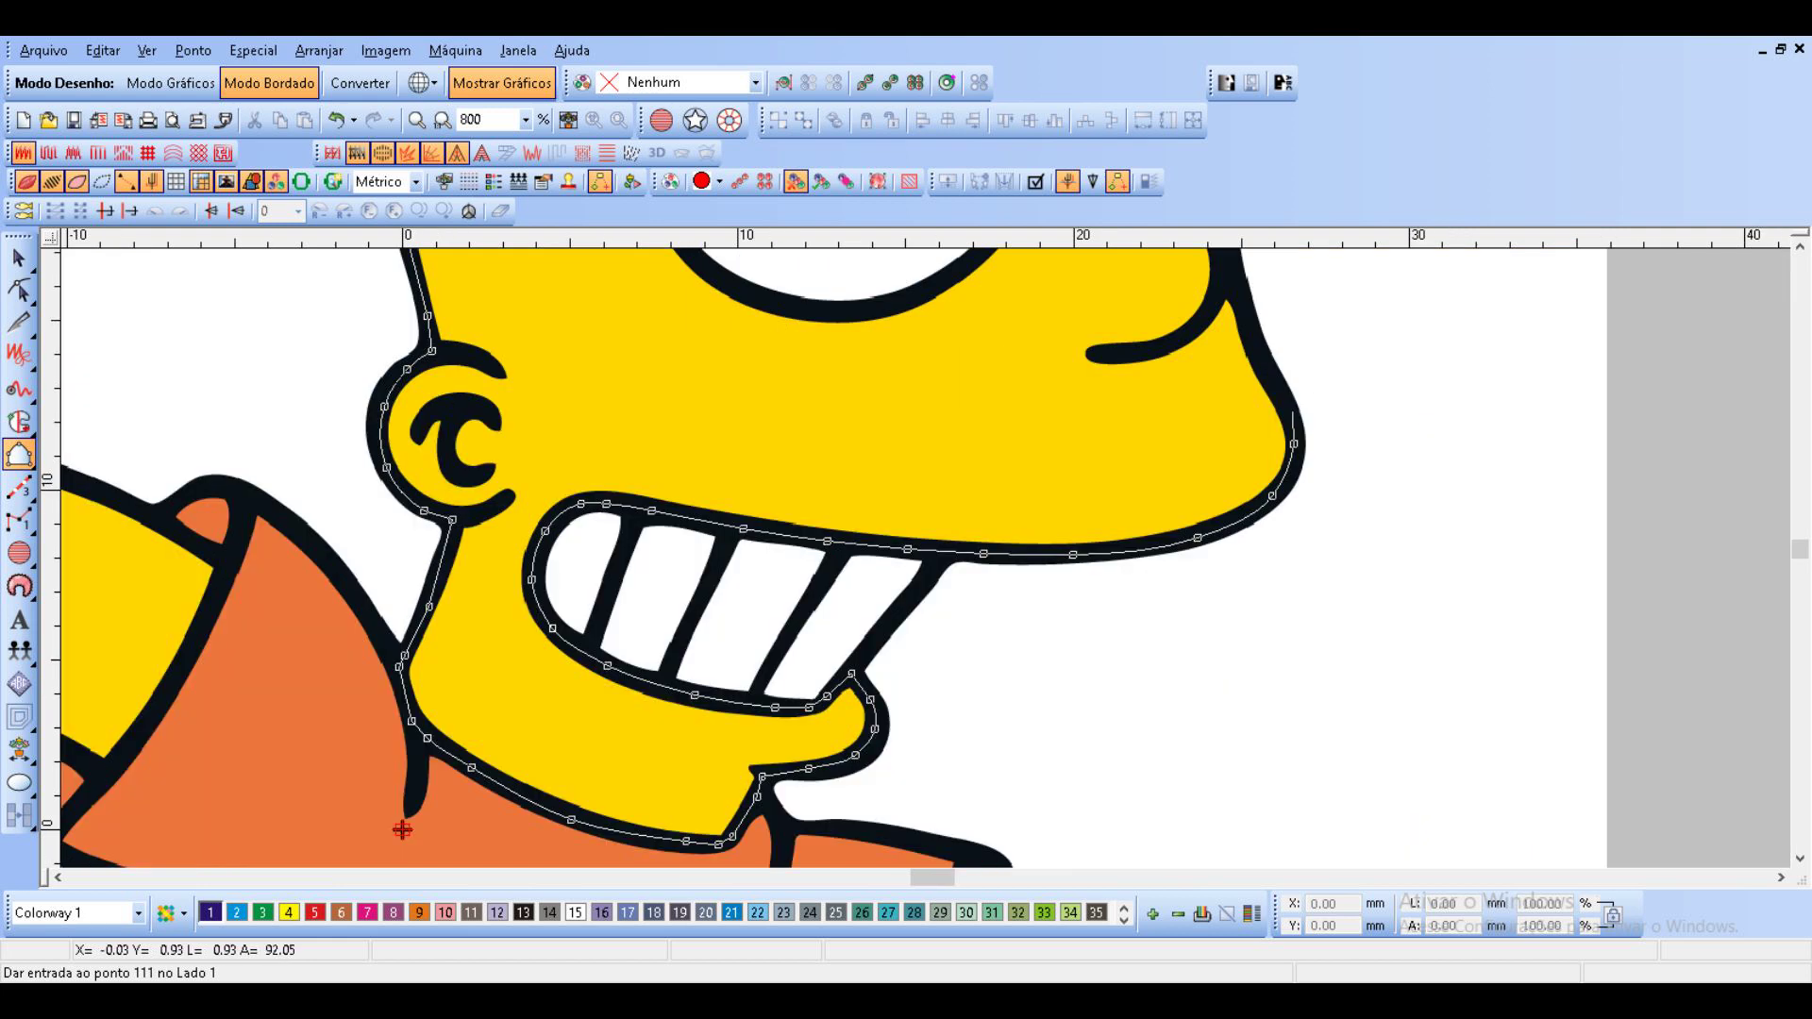
{"action": "right_click", "coordinate": [1282, 395]}
{"action": "right_click", "coordinate": [1252, 338]}
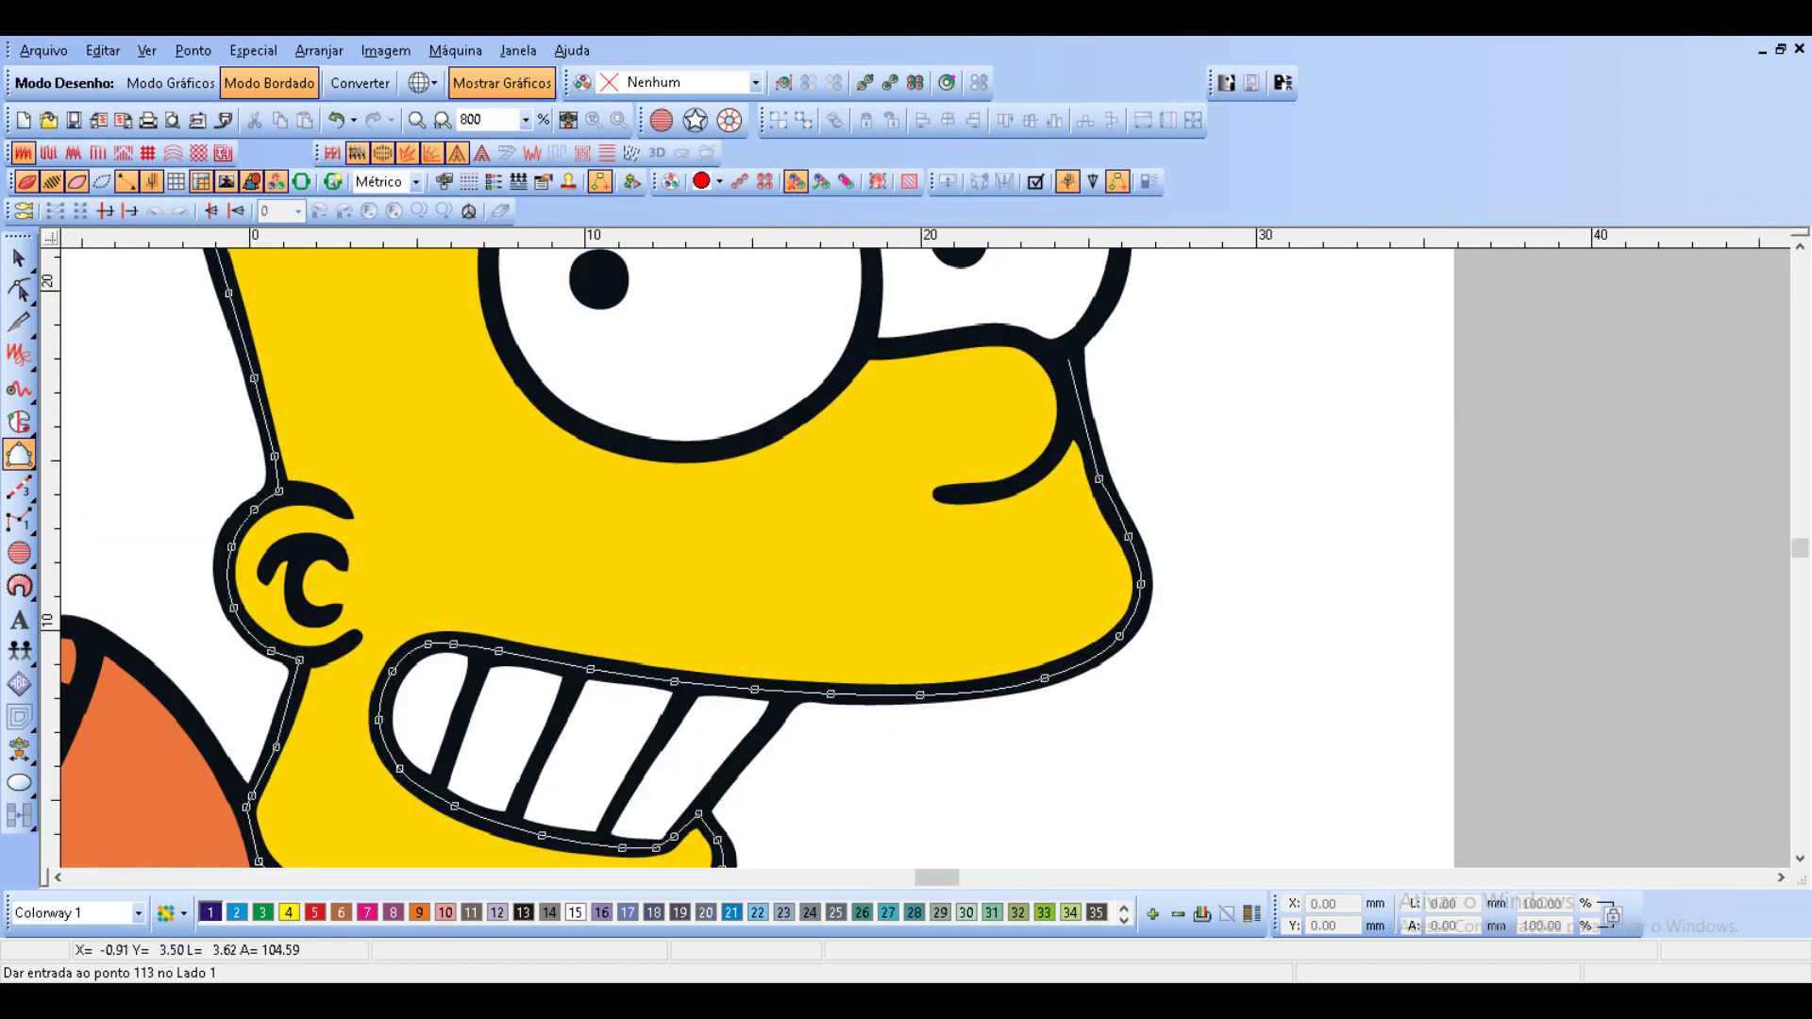
{"action": "right_click", "coordinate": [1078, 411]}
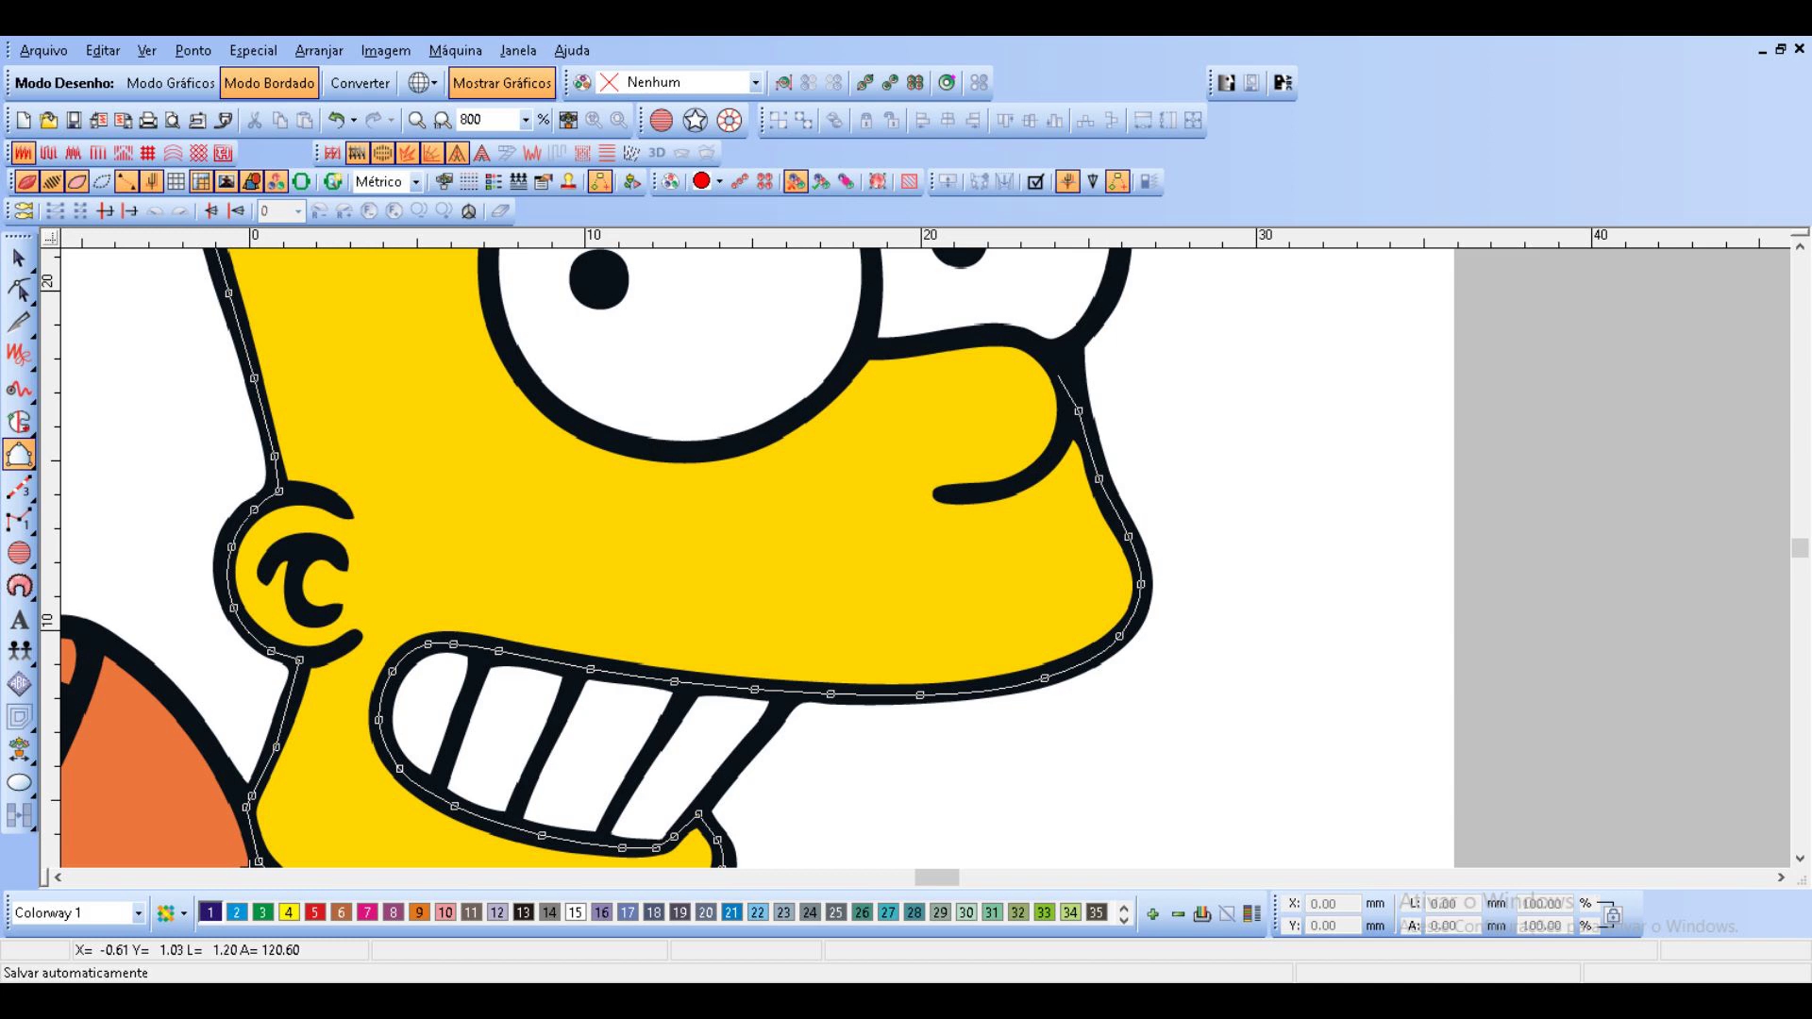
Trace the outline over the tip and top of the nose toward the large eye.
{"action": "right_click", "coordinate": [1058, 372]}
{"action": "right_click", "coordinate": [1032, 343]}
{"action": "right_click", "coordinate": [989, 336]}
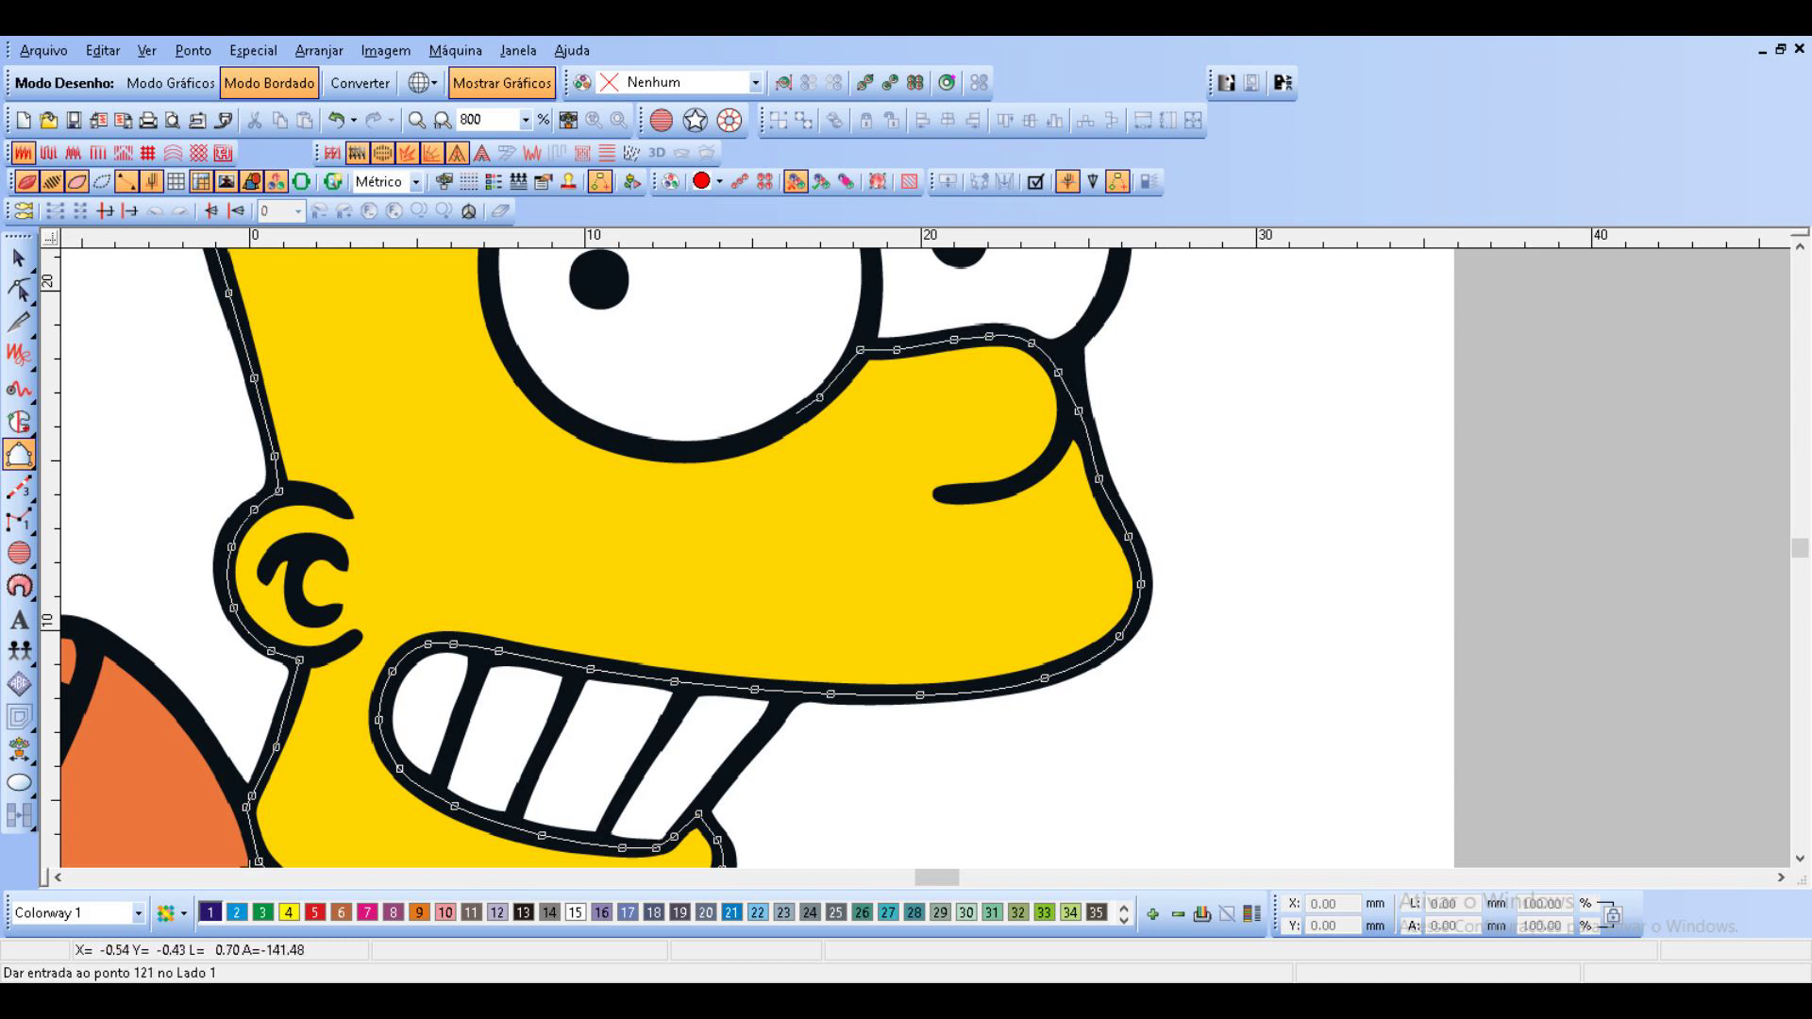
Trace the outline around the large eye, from its lower edge to where it meets the second eye on top.
{"action": "right_click", "coordinate": [735, 447]}
{"action": "right_click", "coordinate": [616, 442]}
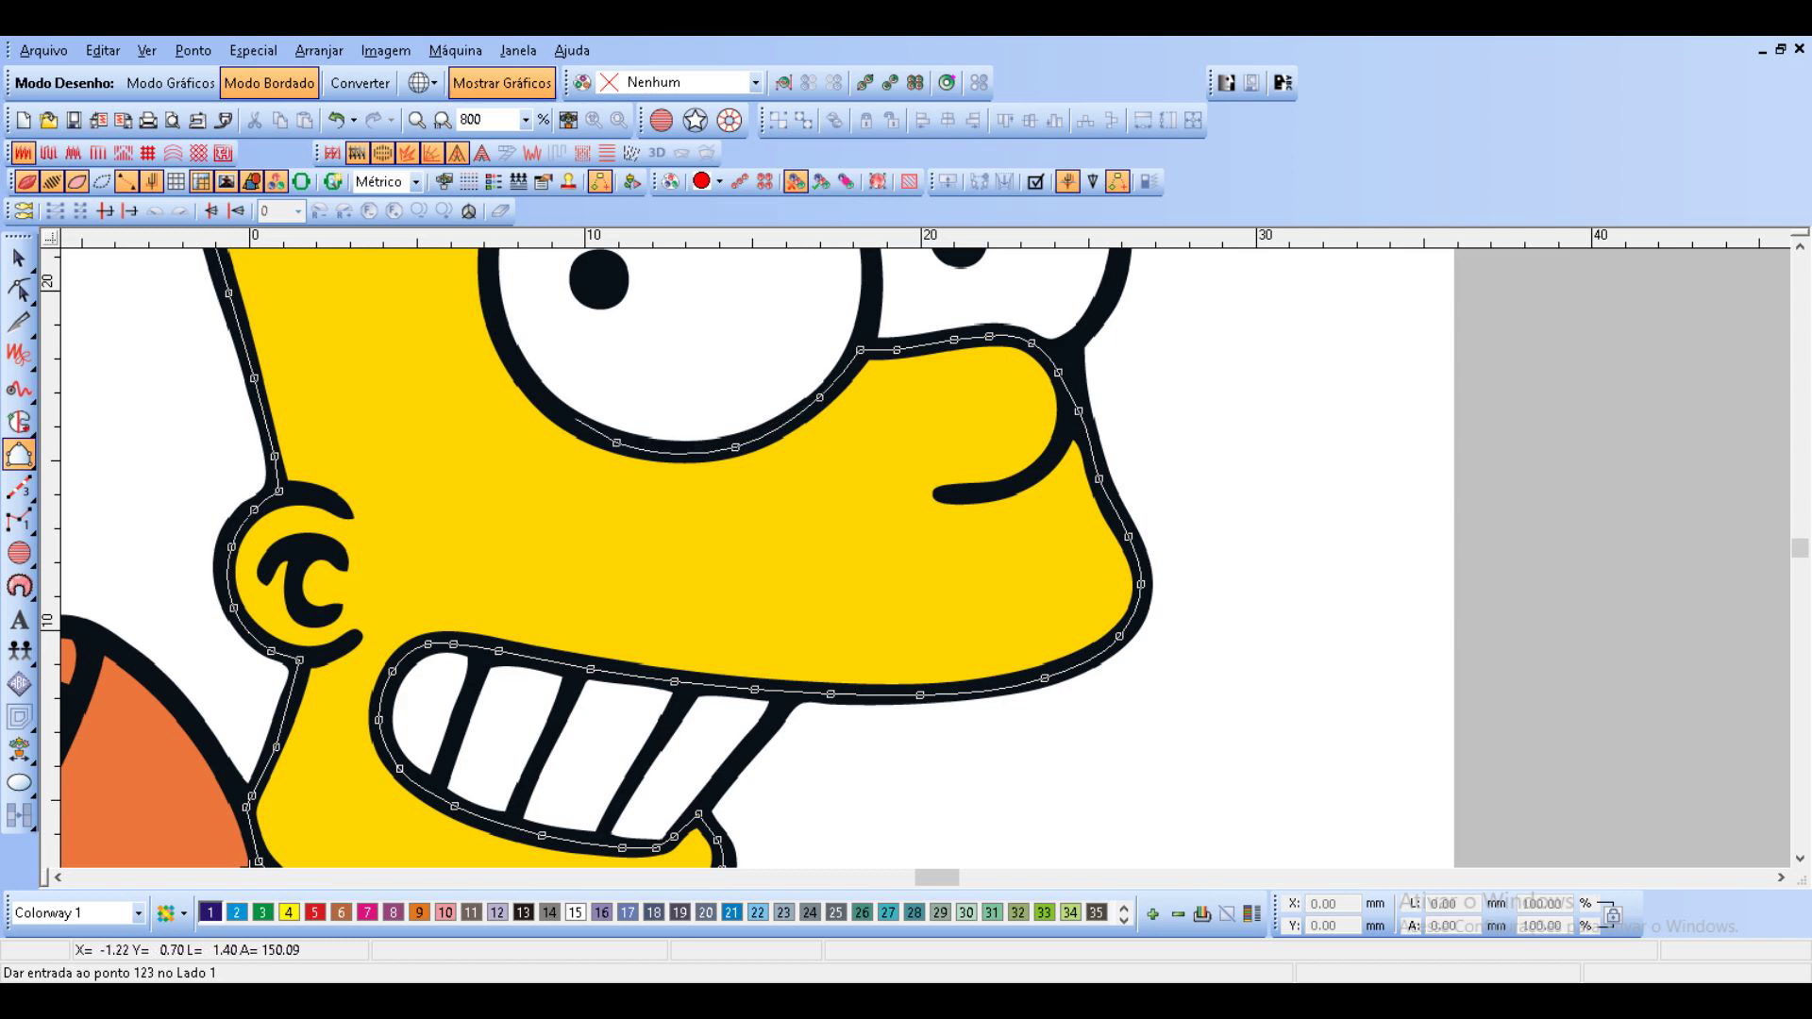
{"action": "right_click", "coordinate": [518, 366]}
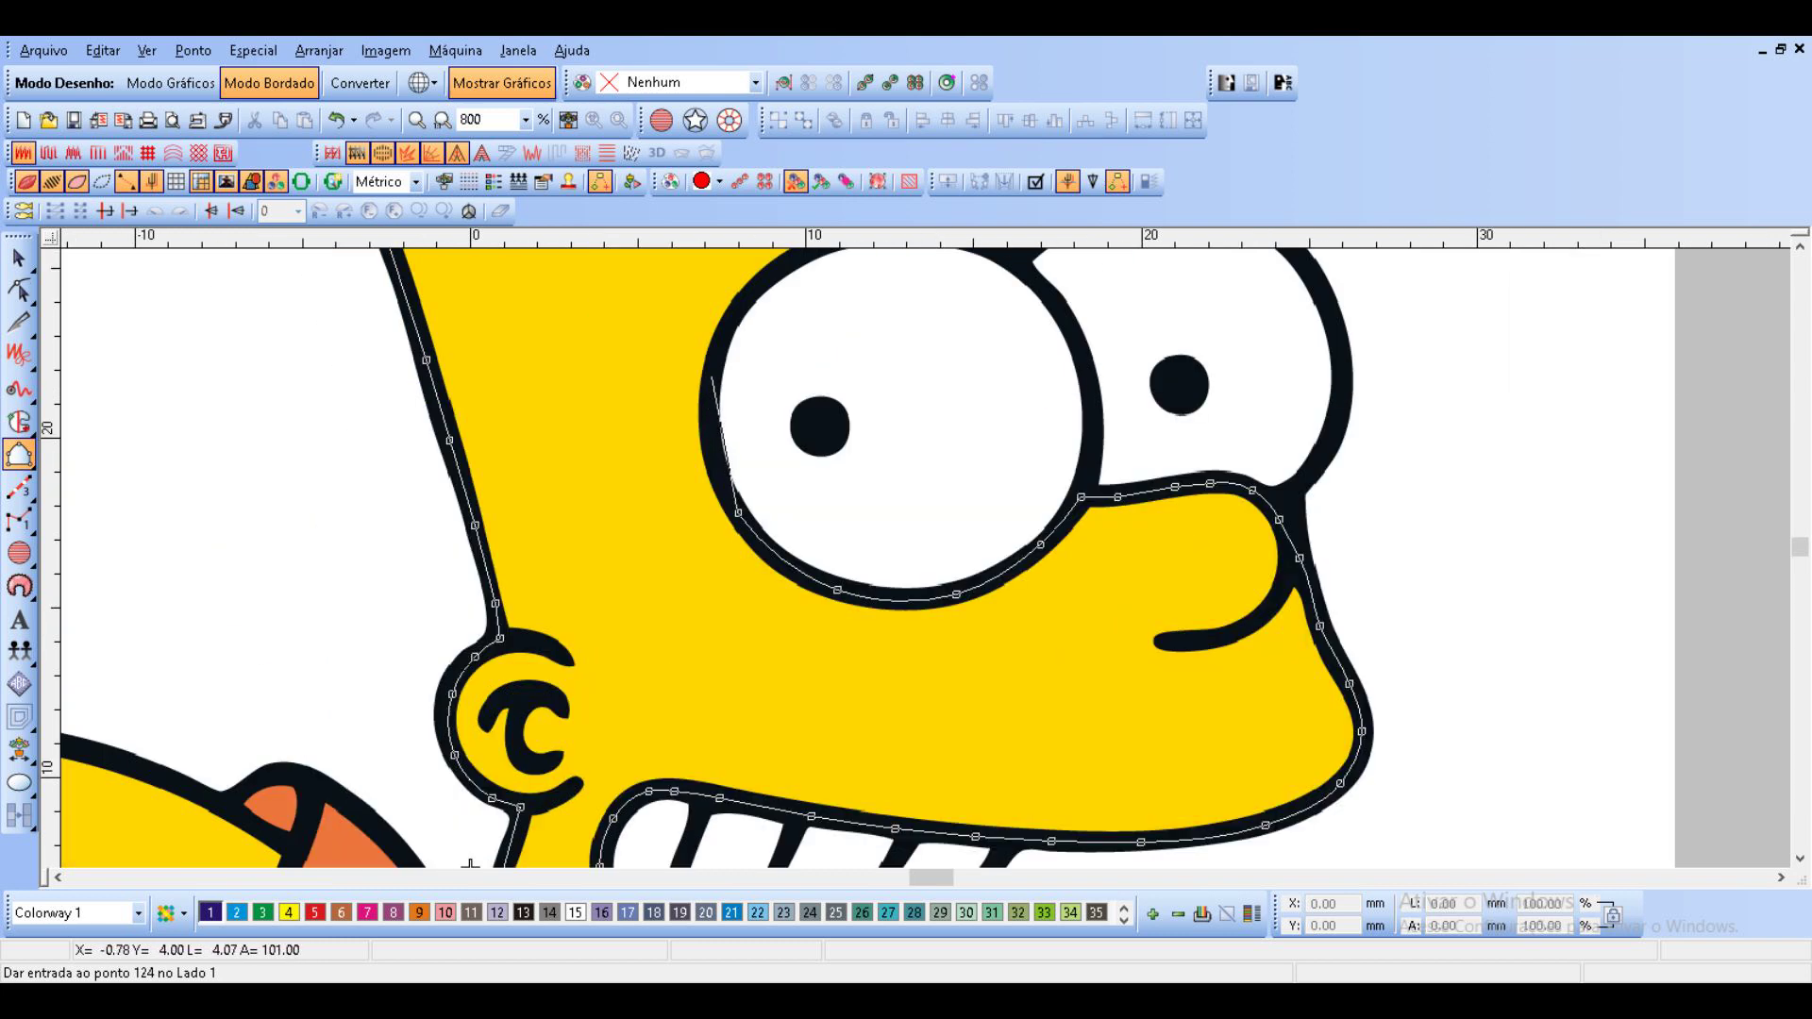
{"action": "right_click", "coordinate": [789, 518]}
{"action": "right_click", "coordinate": [858, 405]}
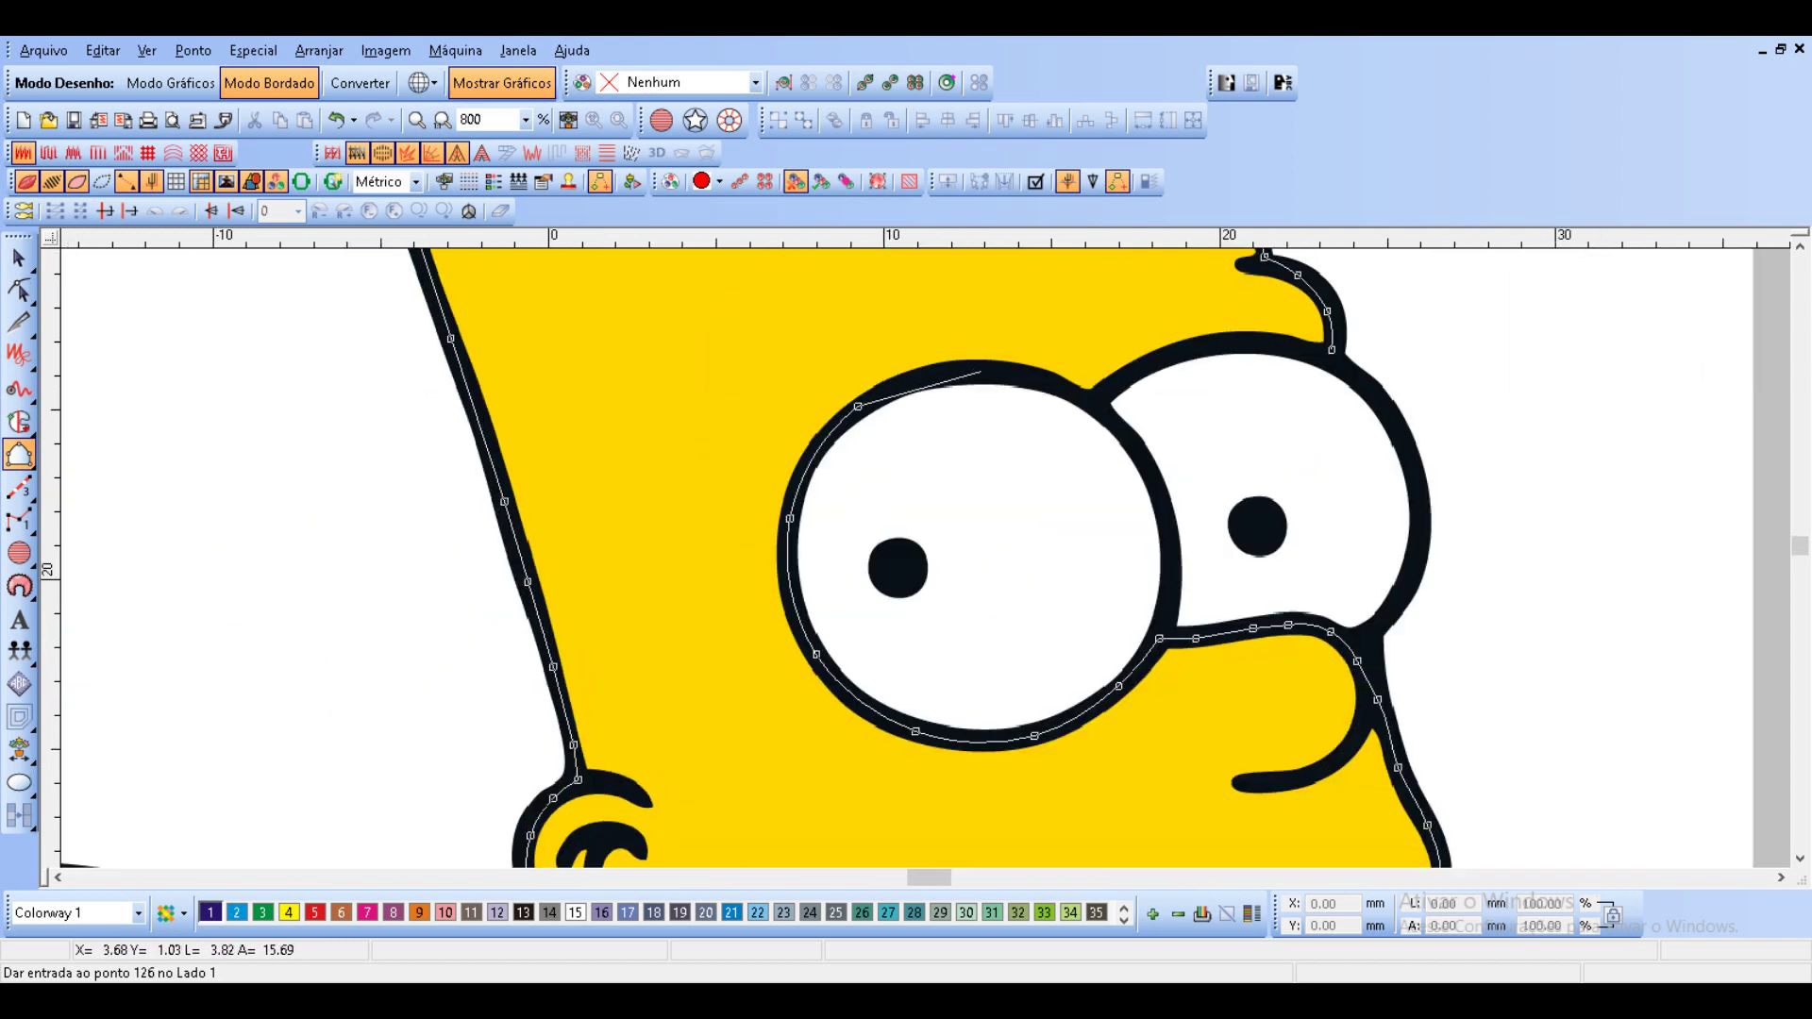
{"action": "right_click", "coordinate": [984, 373]}
{"action": "right_click", "coordinate": [1064, 390]}
{"action": "right_click", "coordinate": [1094, 400]}
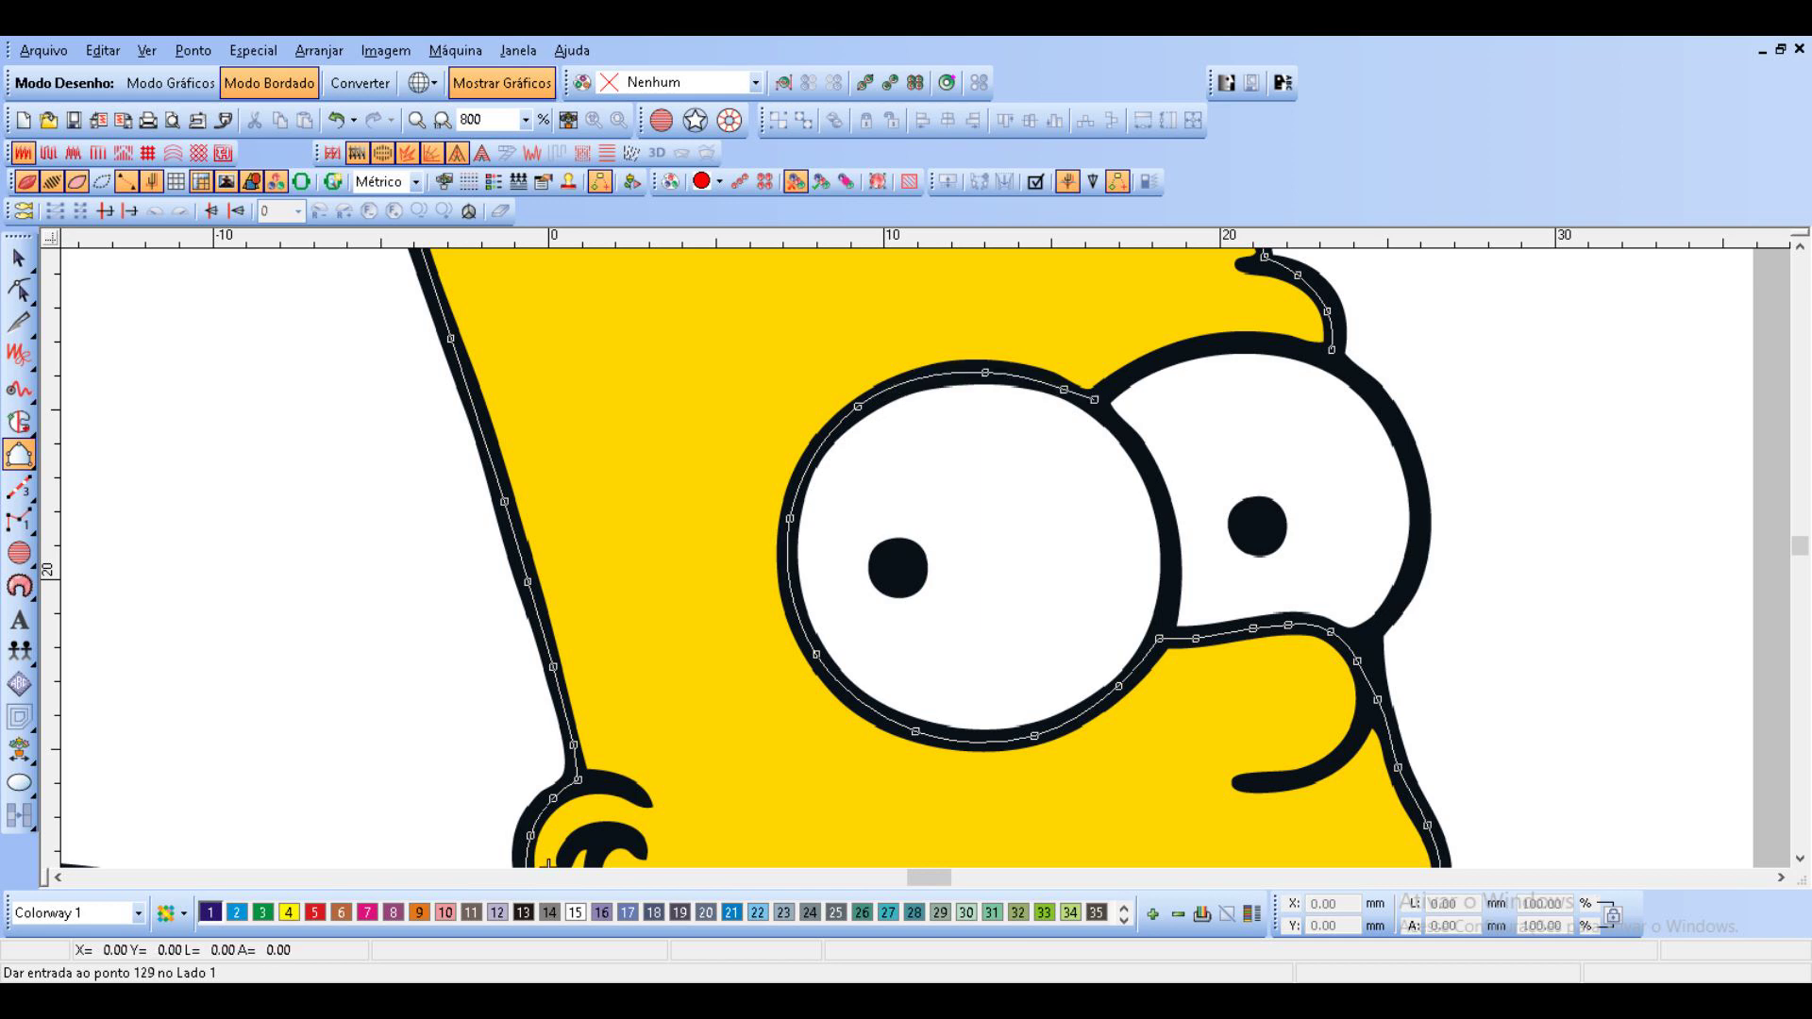
Trace along the top of the second eye back to the starting point at the brow and generate the shape's stitches.
{"action": "right_click", "coordinate": [1138, 369]}
{"action": "right_click", "coordinate": [1212, 347]}
{"action": "right_click", "coordinate": [1290, 346]}
{"action": "right_click", "coordinate": [1333, 353]}
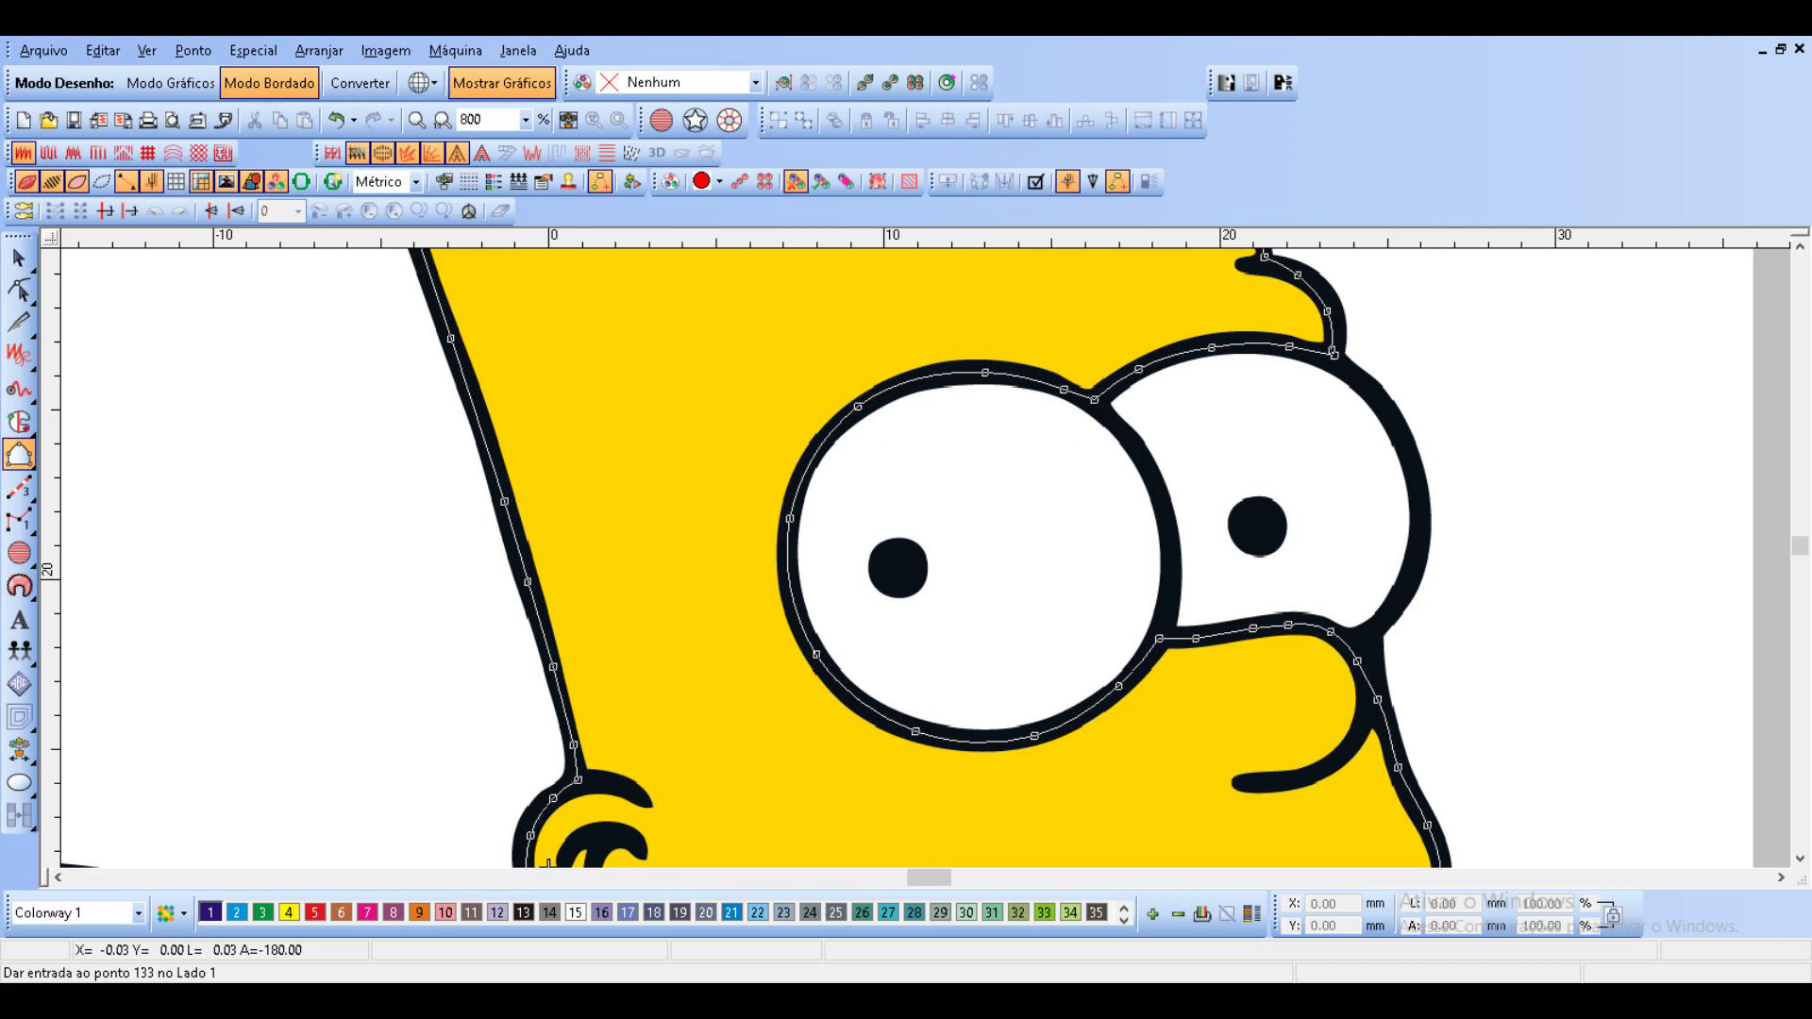
{"action": "key", "text": "Return"}
{"action": "key", "text": "Escape"}
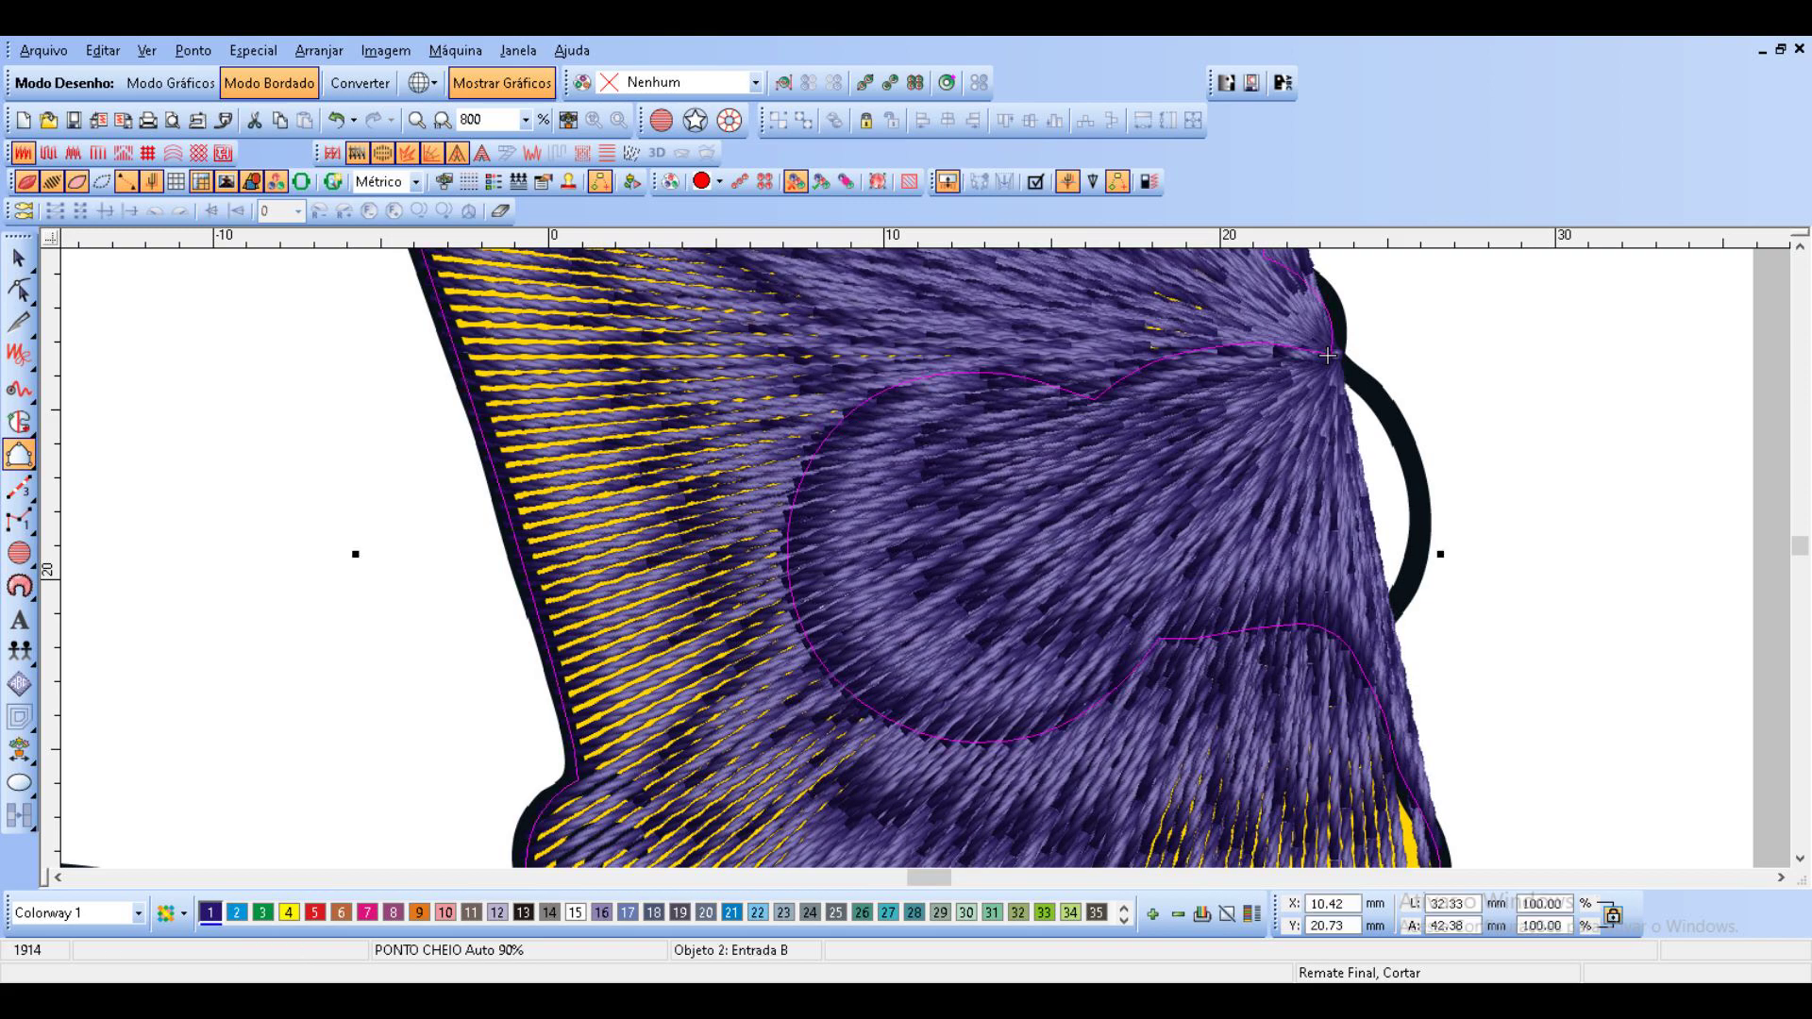
Convert the head object to a complex fill (Enchimento Complexo).
{"action": "right_click", "coordinate": [1189, 702]}
{"action": "mouse_move", "coordinate": [1257, 690]}
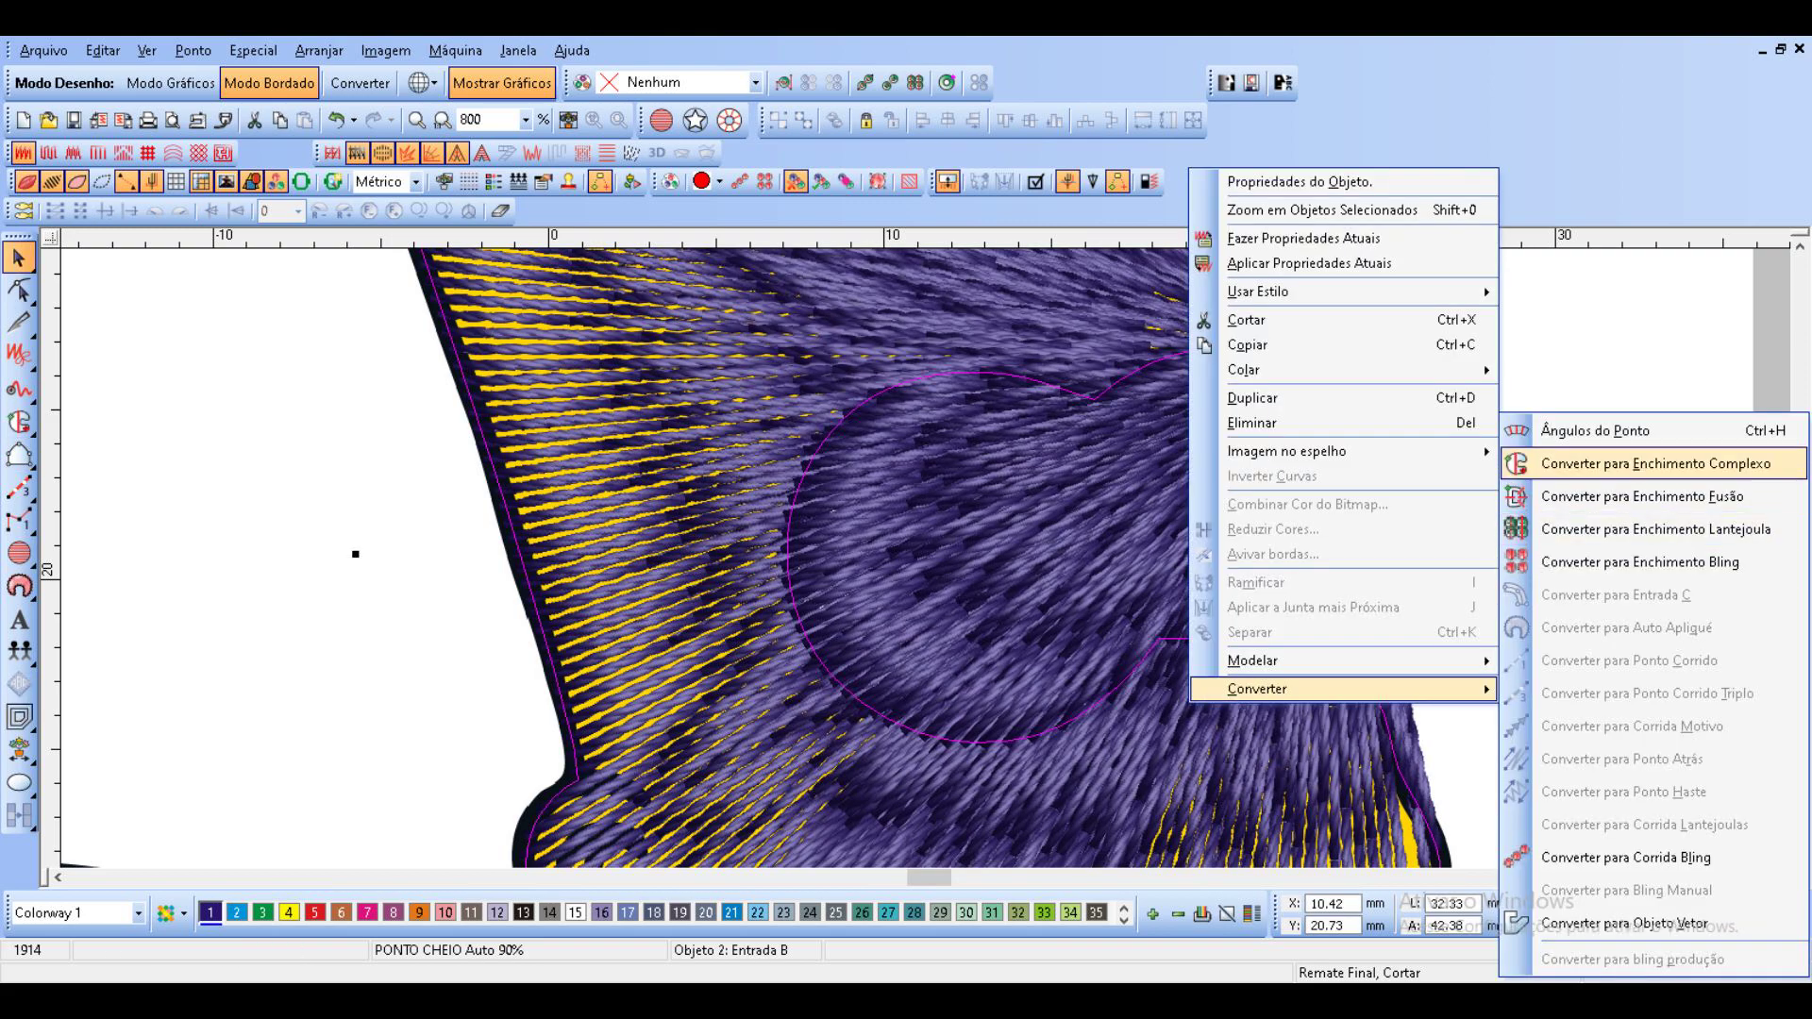
{"action": "left_click", "coordinate": [1656, 463]}
{"action": "scroll", "coordinate": [1038, 465], "scroll_direction": "down", "scroll_amount": 1}
{"action": "scroll", "coordinate": [1038, 465], "scroll_direction": "down", "scroll_amount": 1}
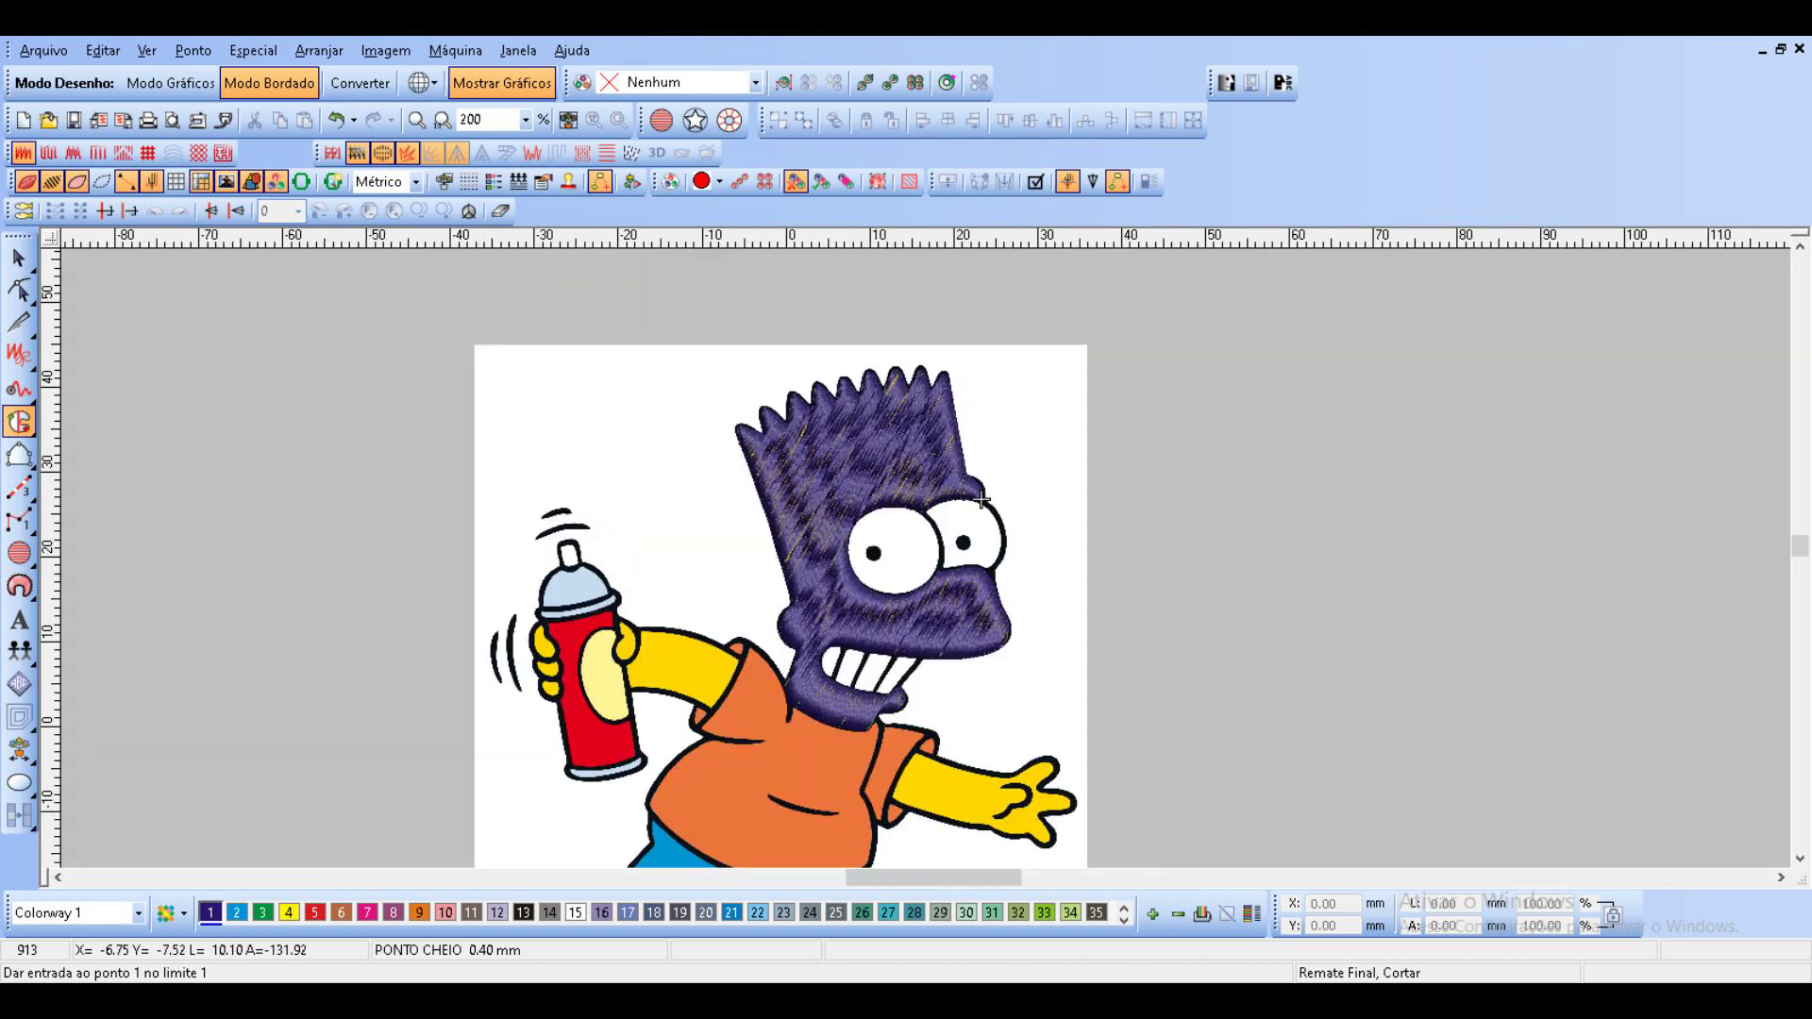
{"action": "key", "text": "Escape"}
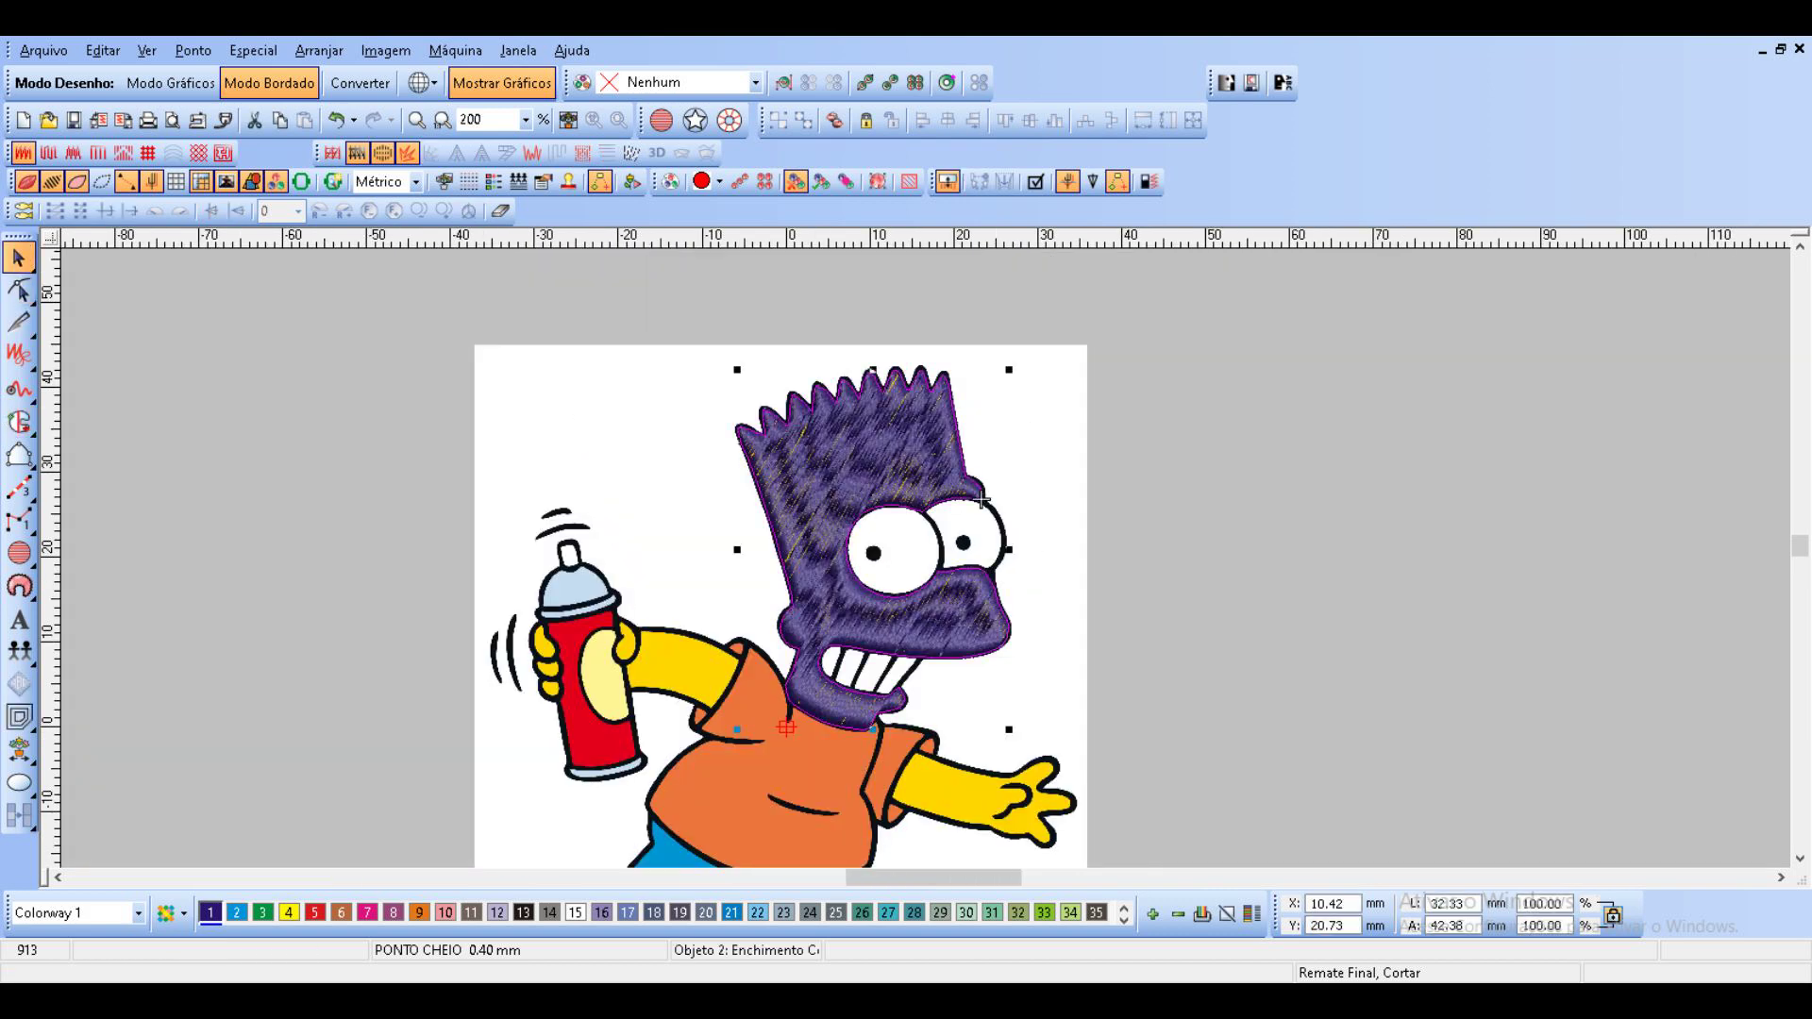
Set the head object's fill to Tatami, open its underlay settings, and assign it yellow colour 4.
{"action": "double_click", "coordinate": [982, 500]}
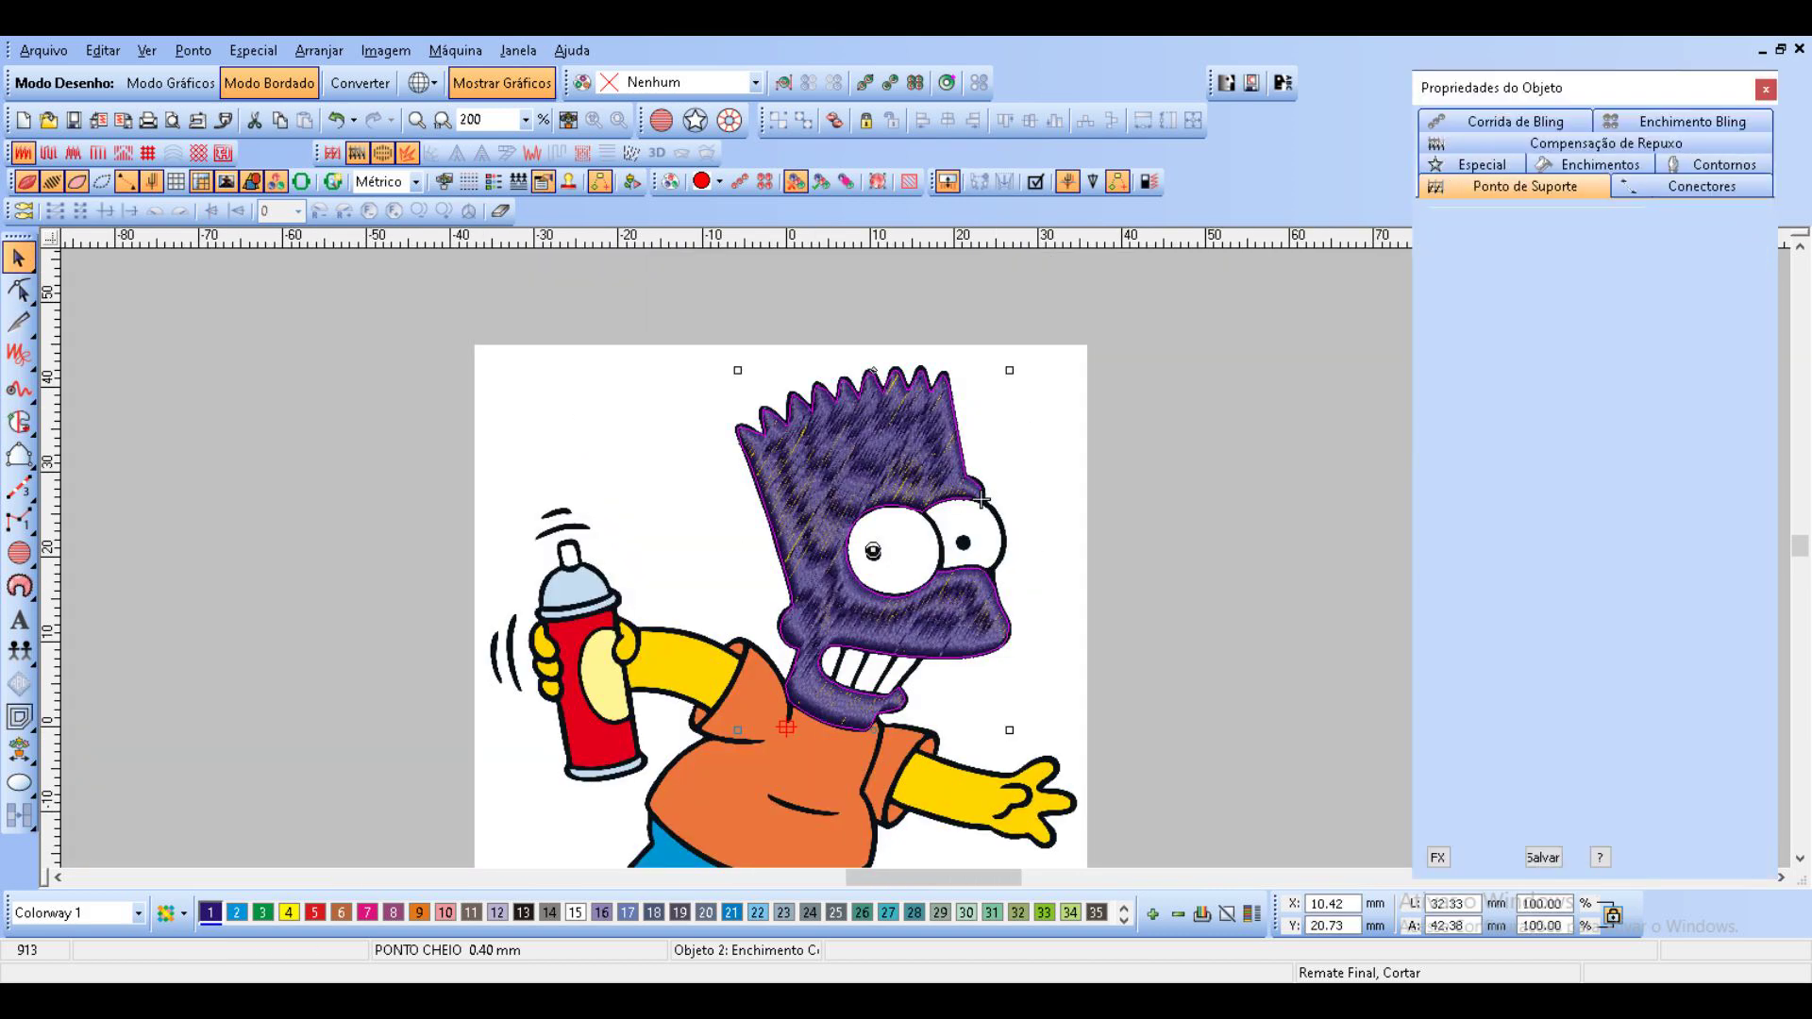
{"action": "left_click", "coordinate": [1633, 219]}
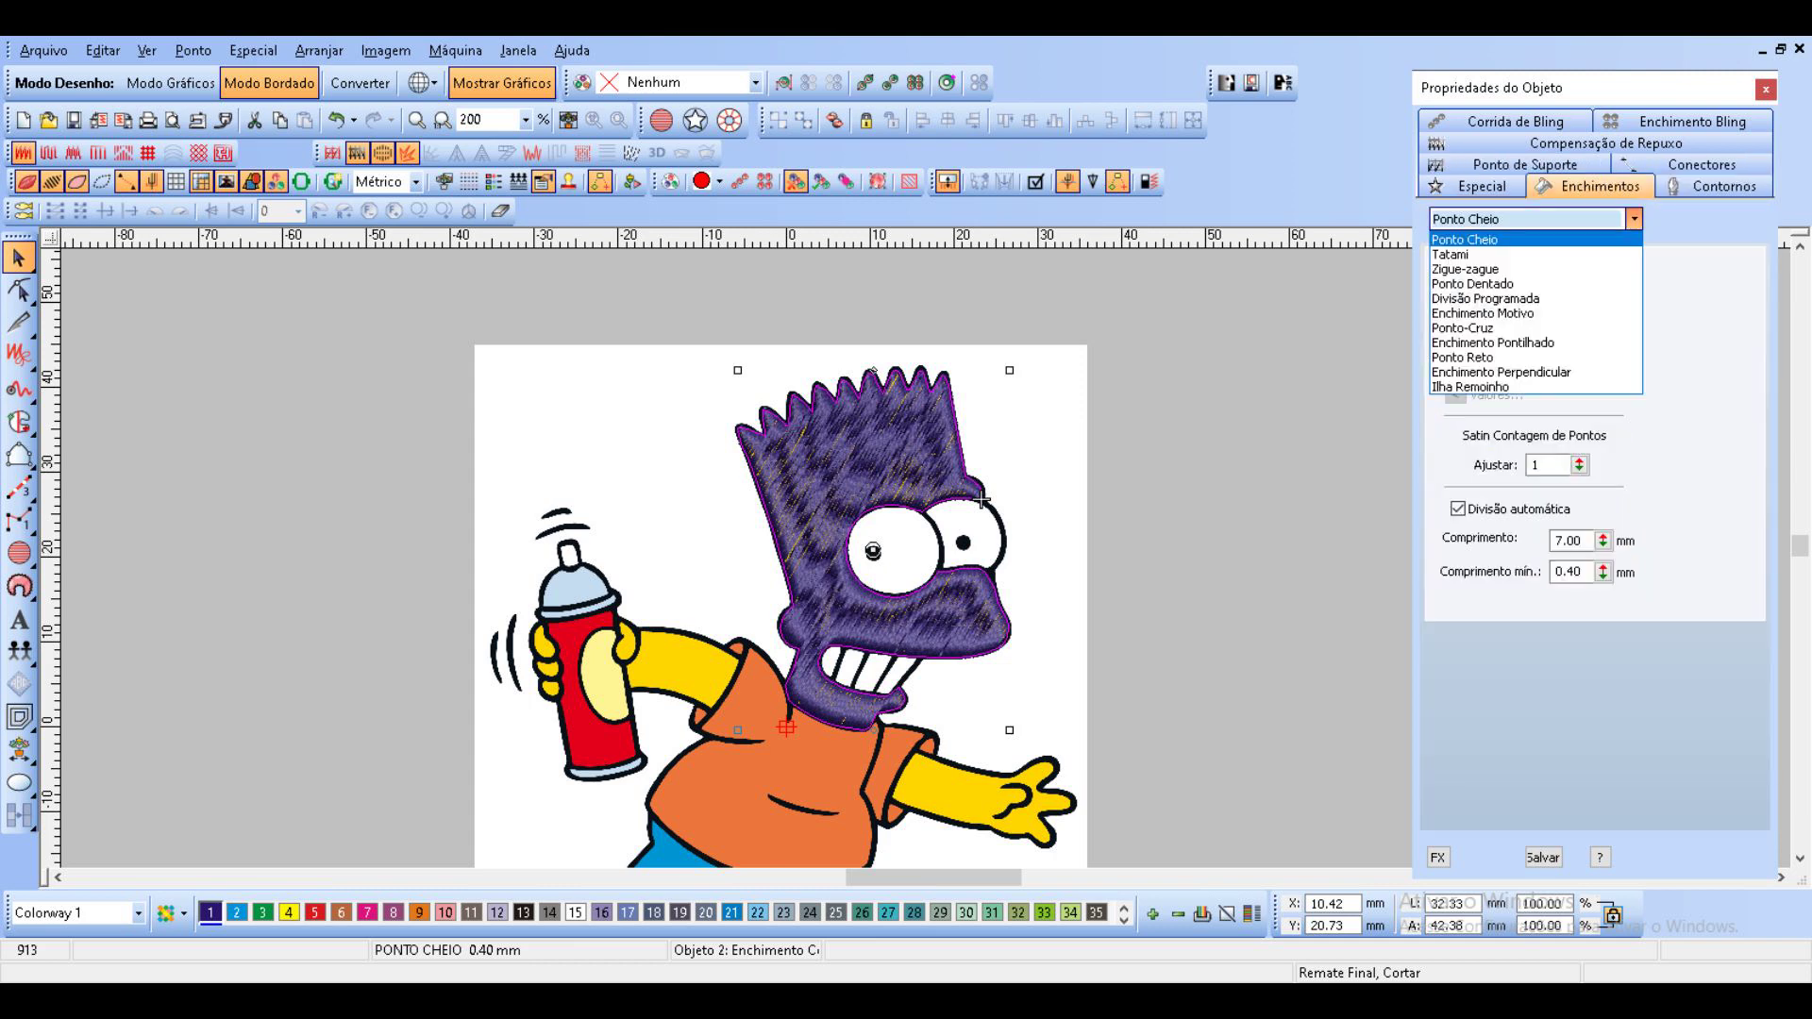
{"action": "left_click", "coordinate": [1452, 255]}
{"action": "left_click", "coordinate": [1525, 165]}
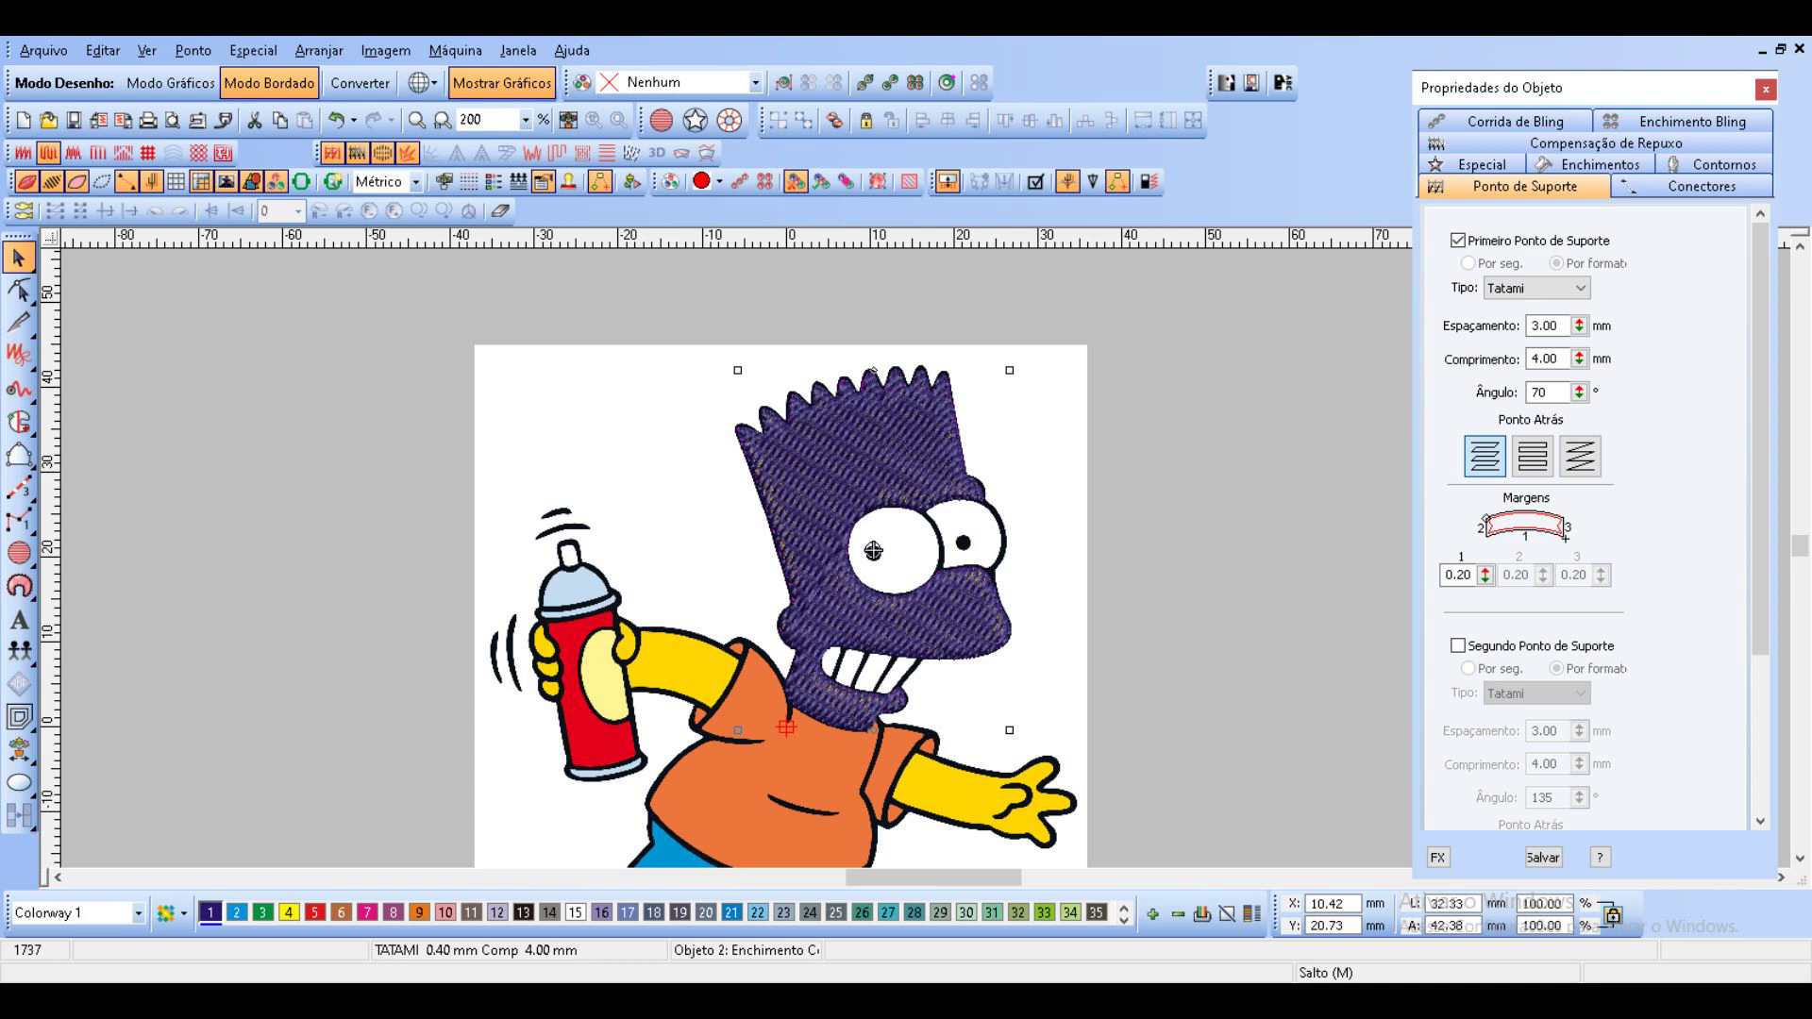
{"action": "left_click", "coordinate": [289, 912]}
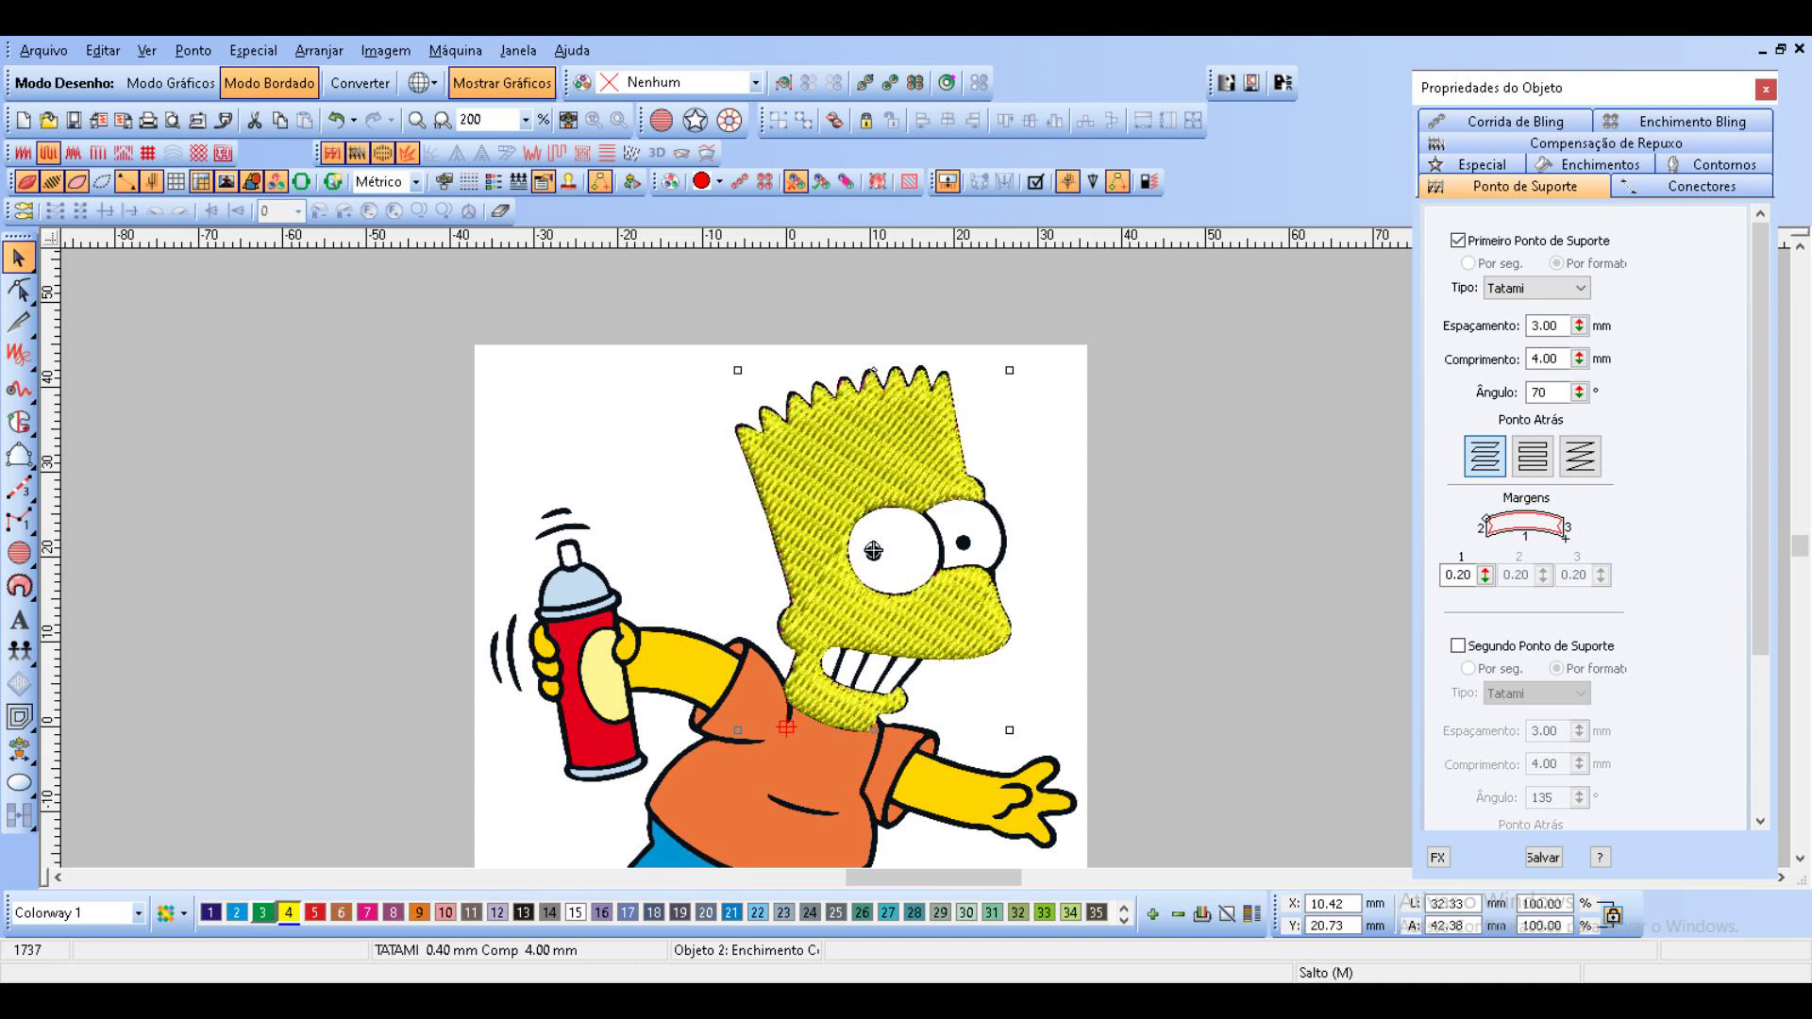
Hide the stitches so only object outlines show over the artwork, and deselect the head.
{"action": "left_click", "coordinate": [27, 181]}
{"action": "left_click", "coordinate": [52, 181]}
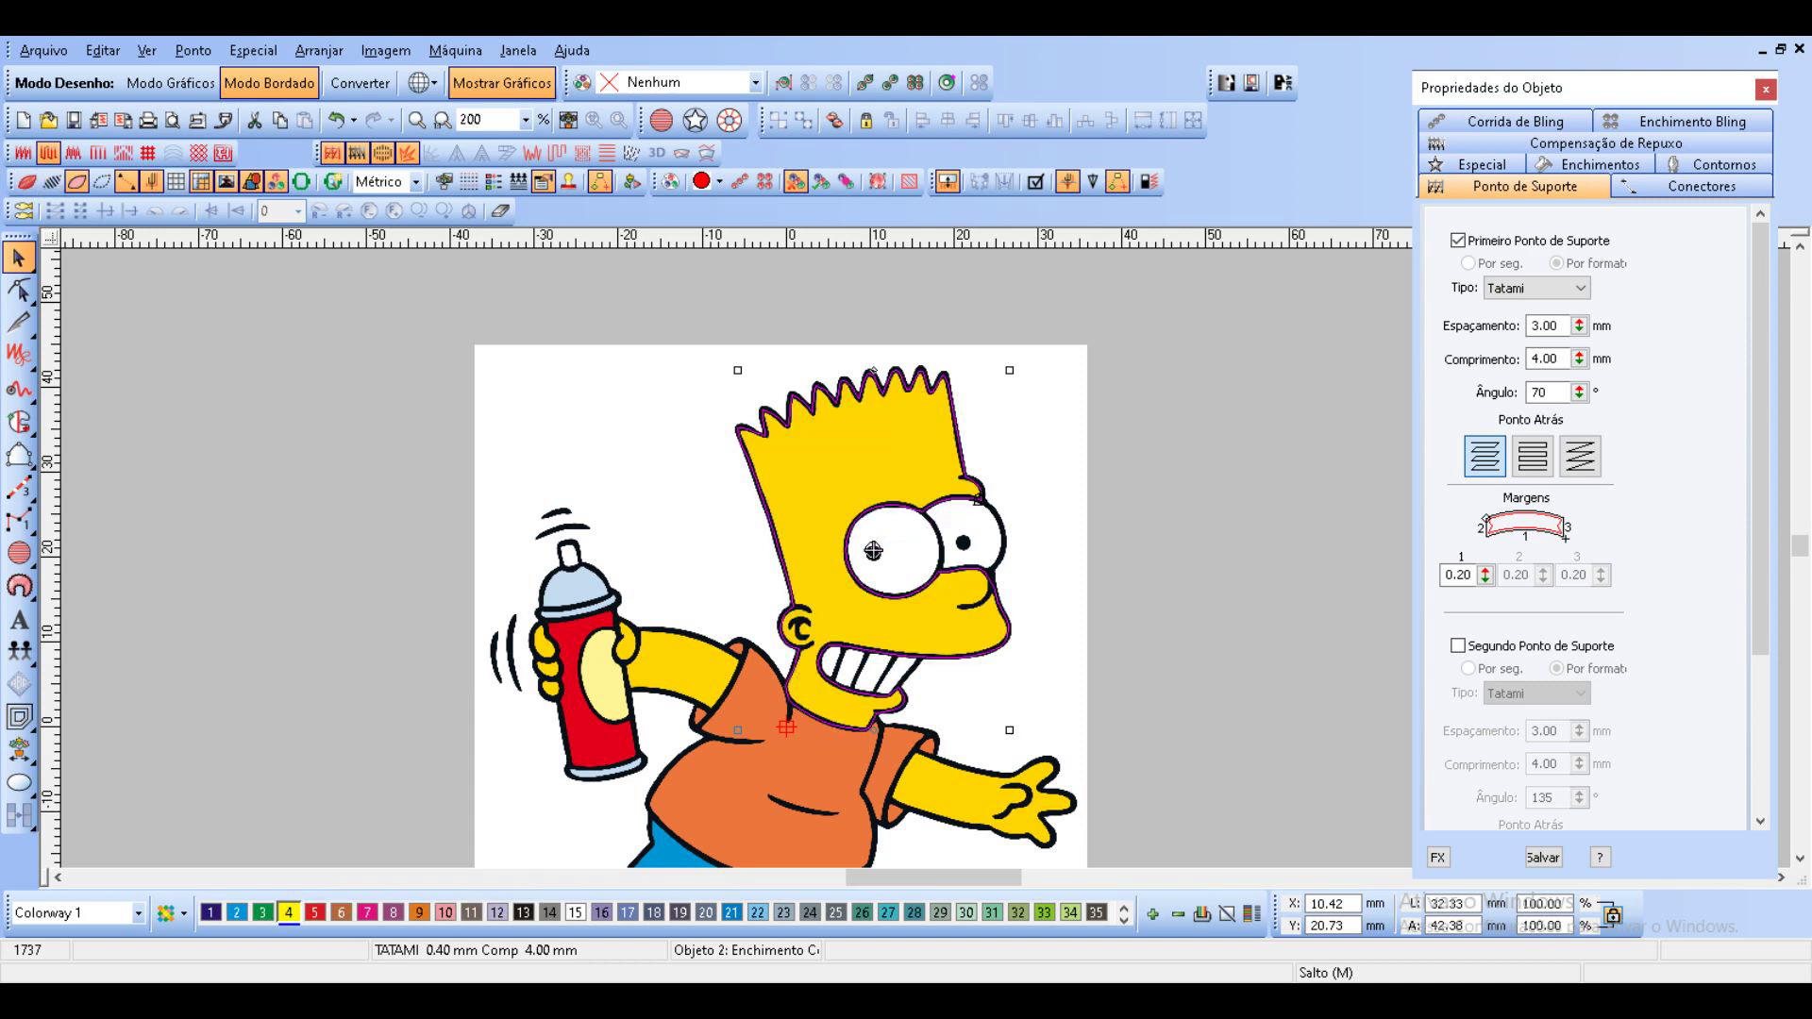
{"action": "left_click", "coordinate": [555, 799]}
{"action": "scroll", "coordinate": [528, 811], "scroll_direction": "up", "scroll_amount": 1}
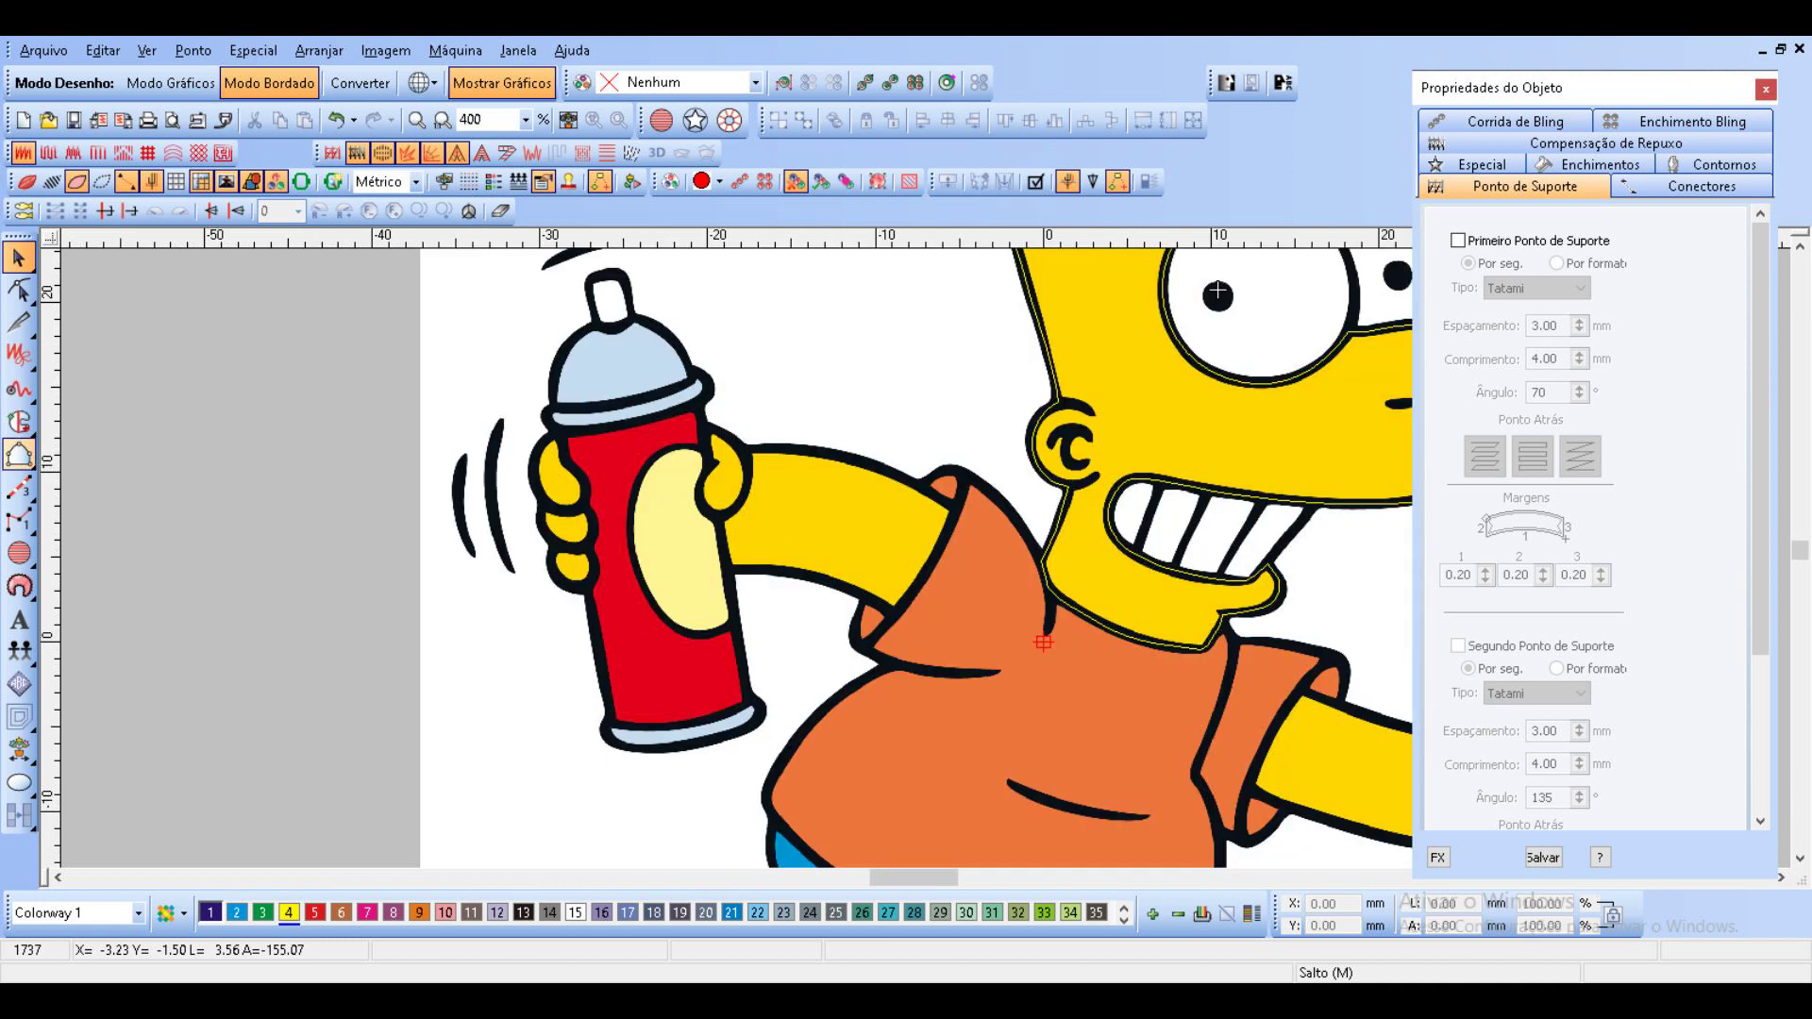
Start an Entrada B shape on the arm holding the can, tracing its lower edge from the sleeve to the can.
{"action": "left_click", "coordinate": [19, 455]}
{"action": "scroll", "coordinate": [920, 632], "scroll_direction": "up", "scroll_amount": 1}
{"action": "left_click", "coordinate": [863, 590]}
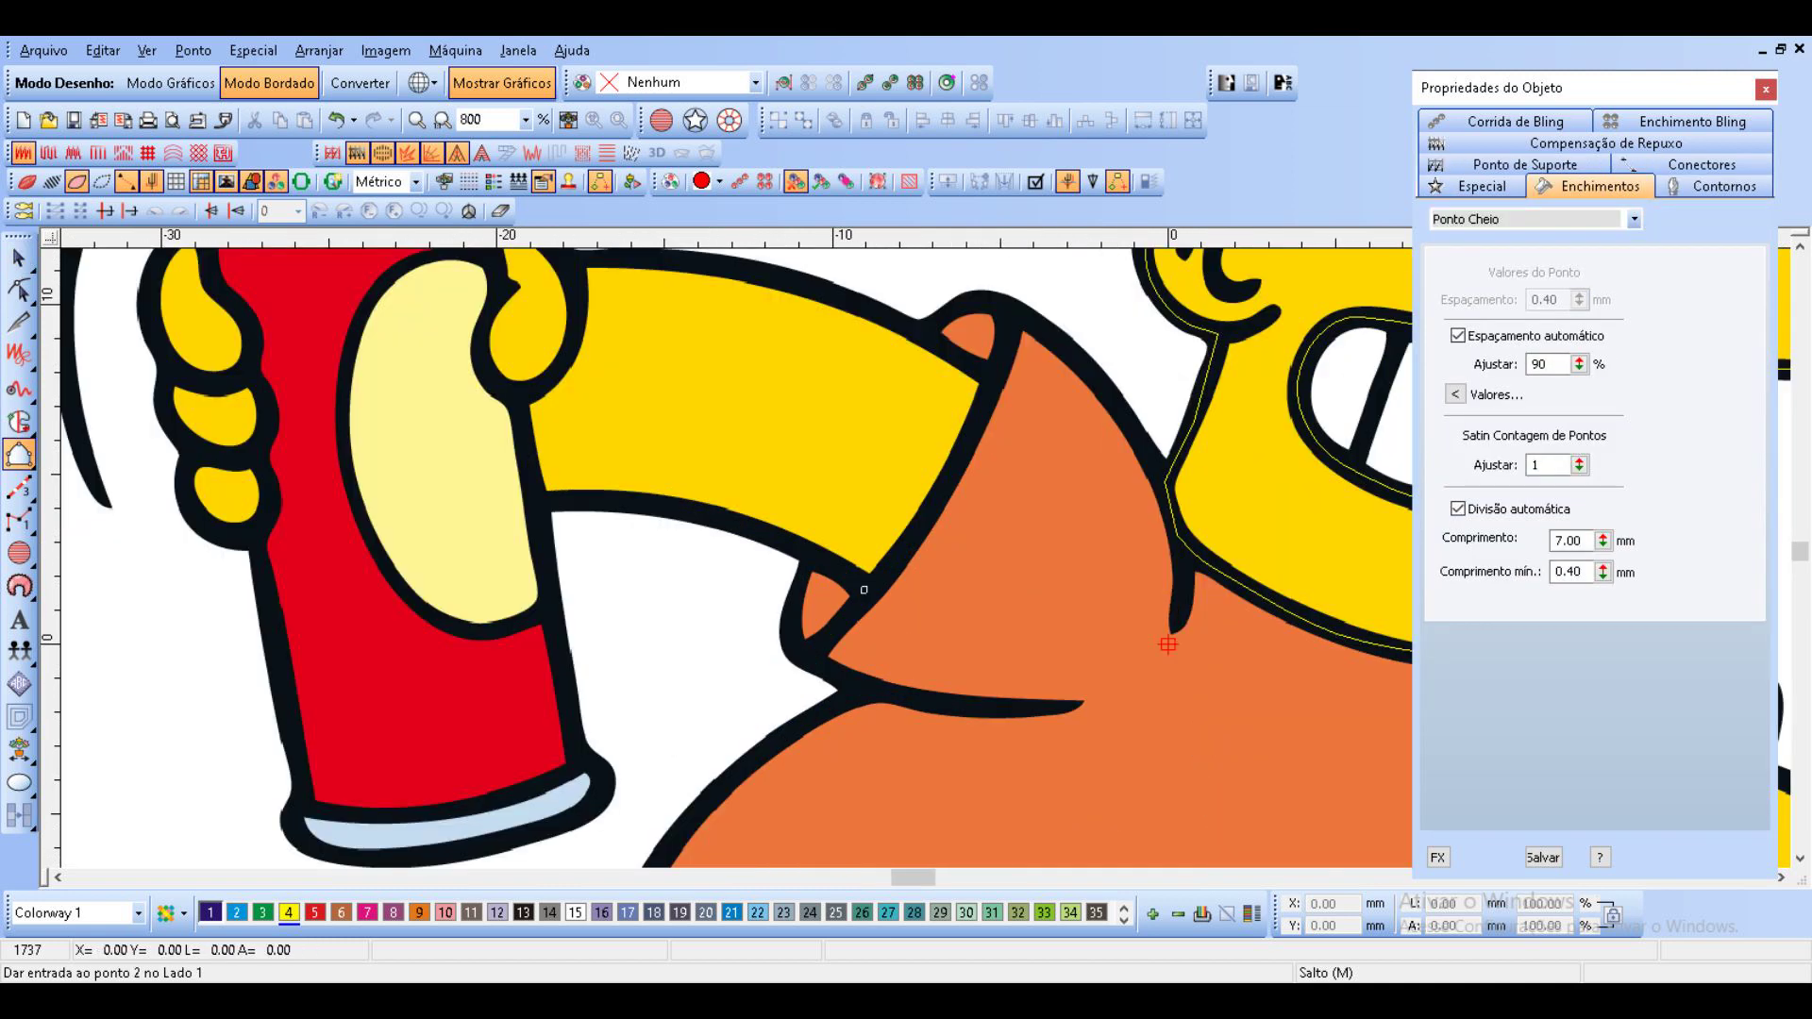
{"action": "right_click", "coordinate": [778, 542]}
{"action": "right_click", "coordinate": [657, 508]}
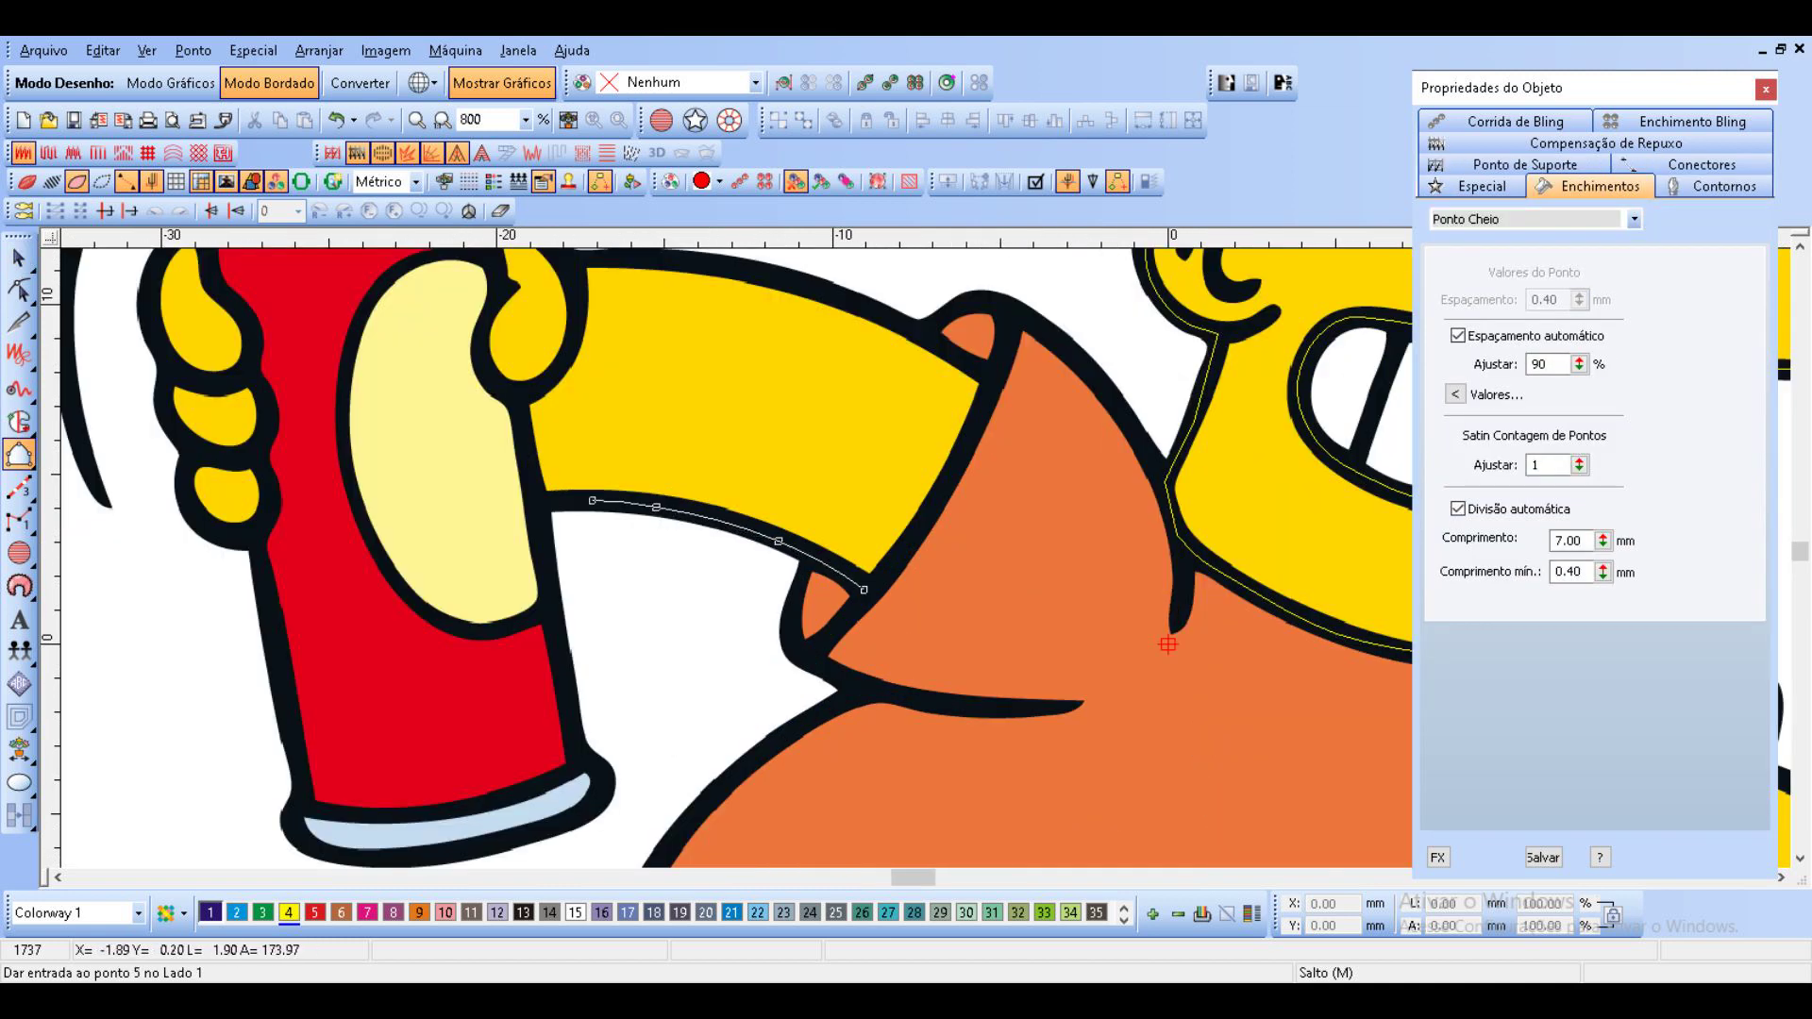
{"action": "right_click", "coordinate": [592, 500]}
{"action": "left_click", "coordinate": [540, 501]}
Trace the arm outline up along the can's edge and around the inner side of the thumb to its tip.
{"action": "left_click", "coordinate": [520, 402]}
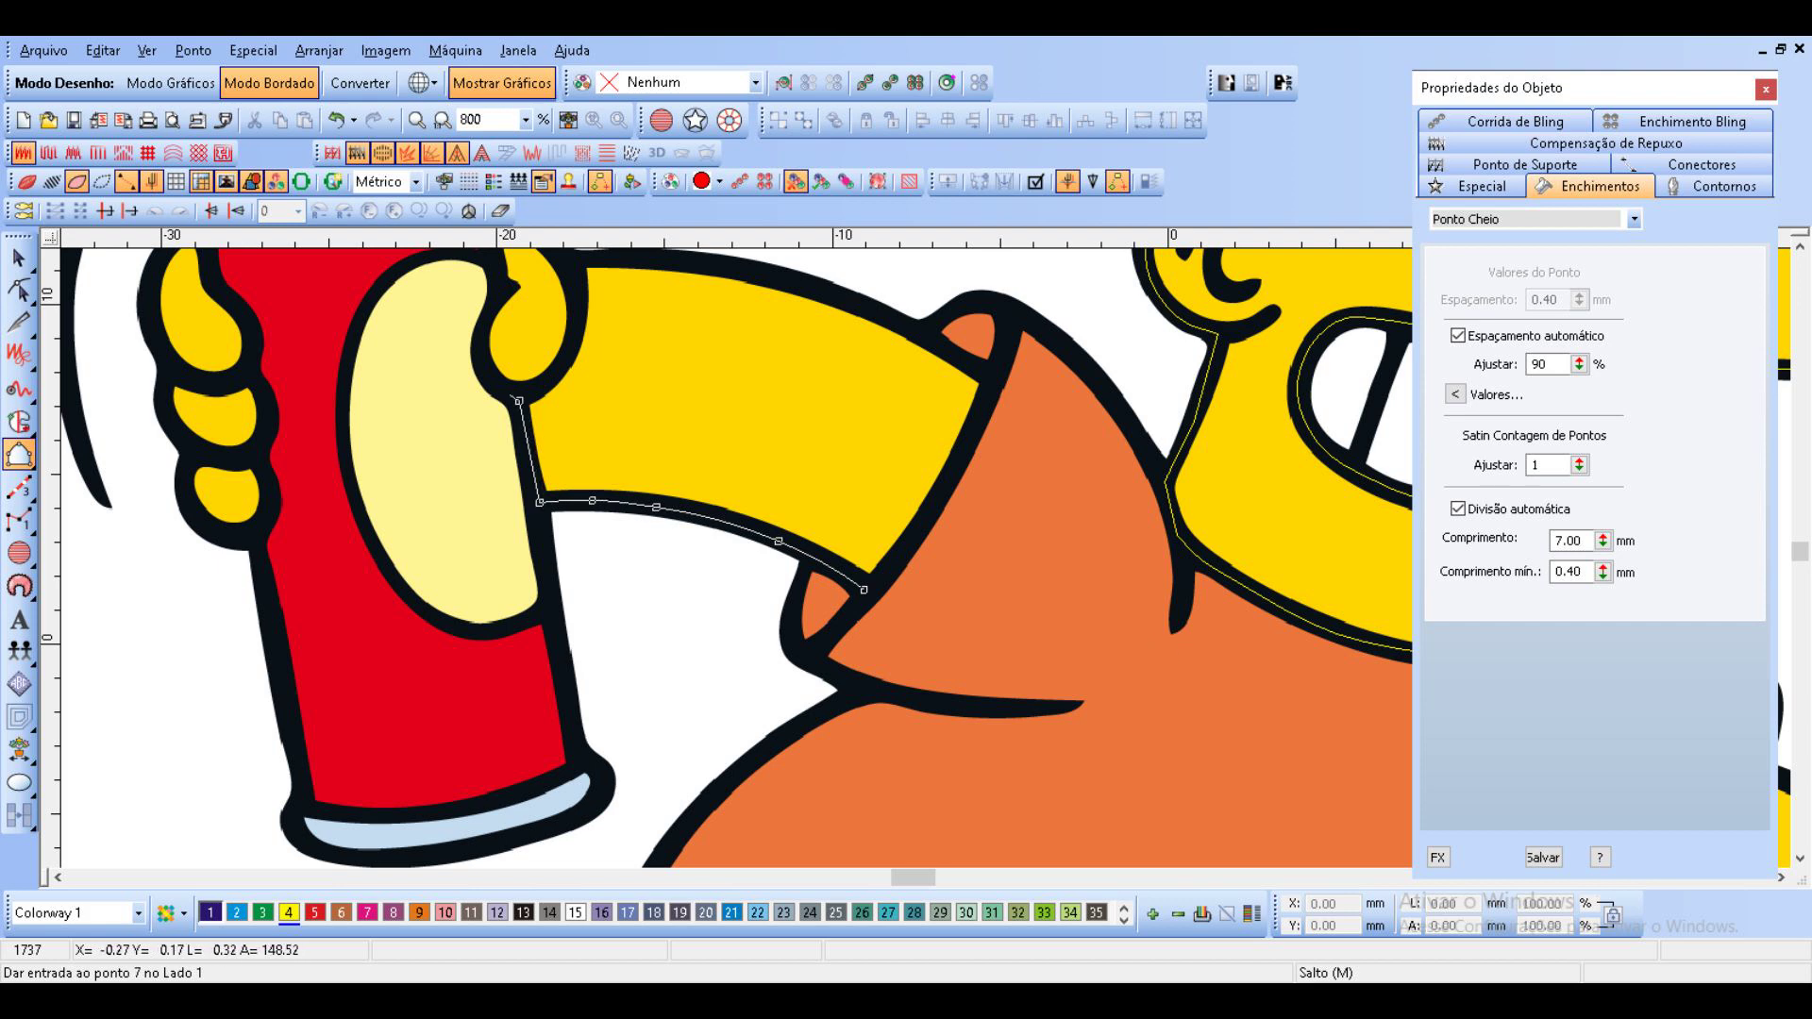
{"action": "right_click", "coordinate": [491, 380]}
{"action": "right_click", "coordinate": [480, 342]}
{"action": "right_click", "coordinate": [496, 303]}
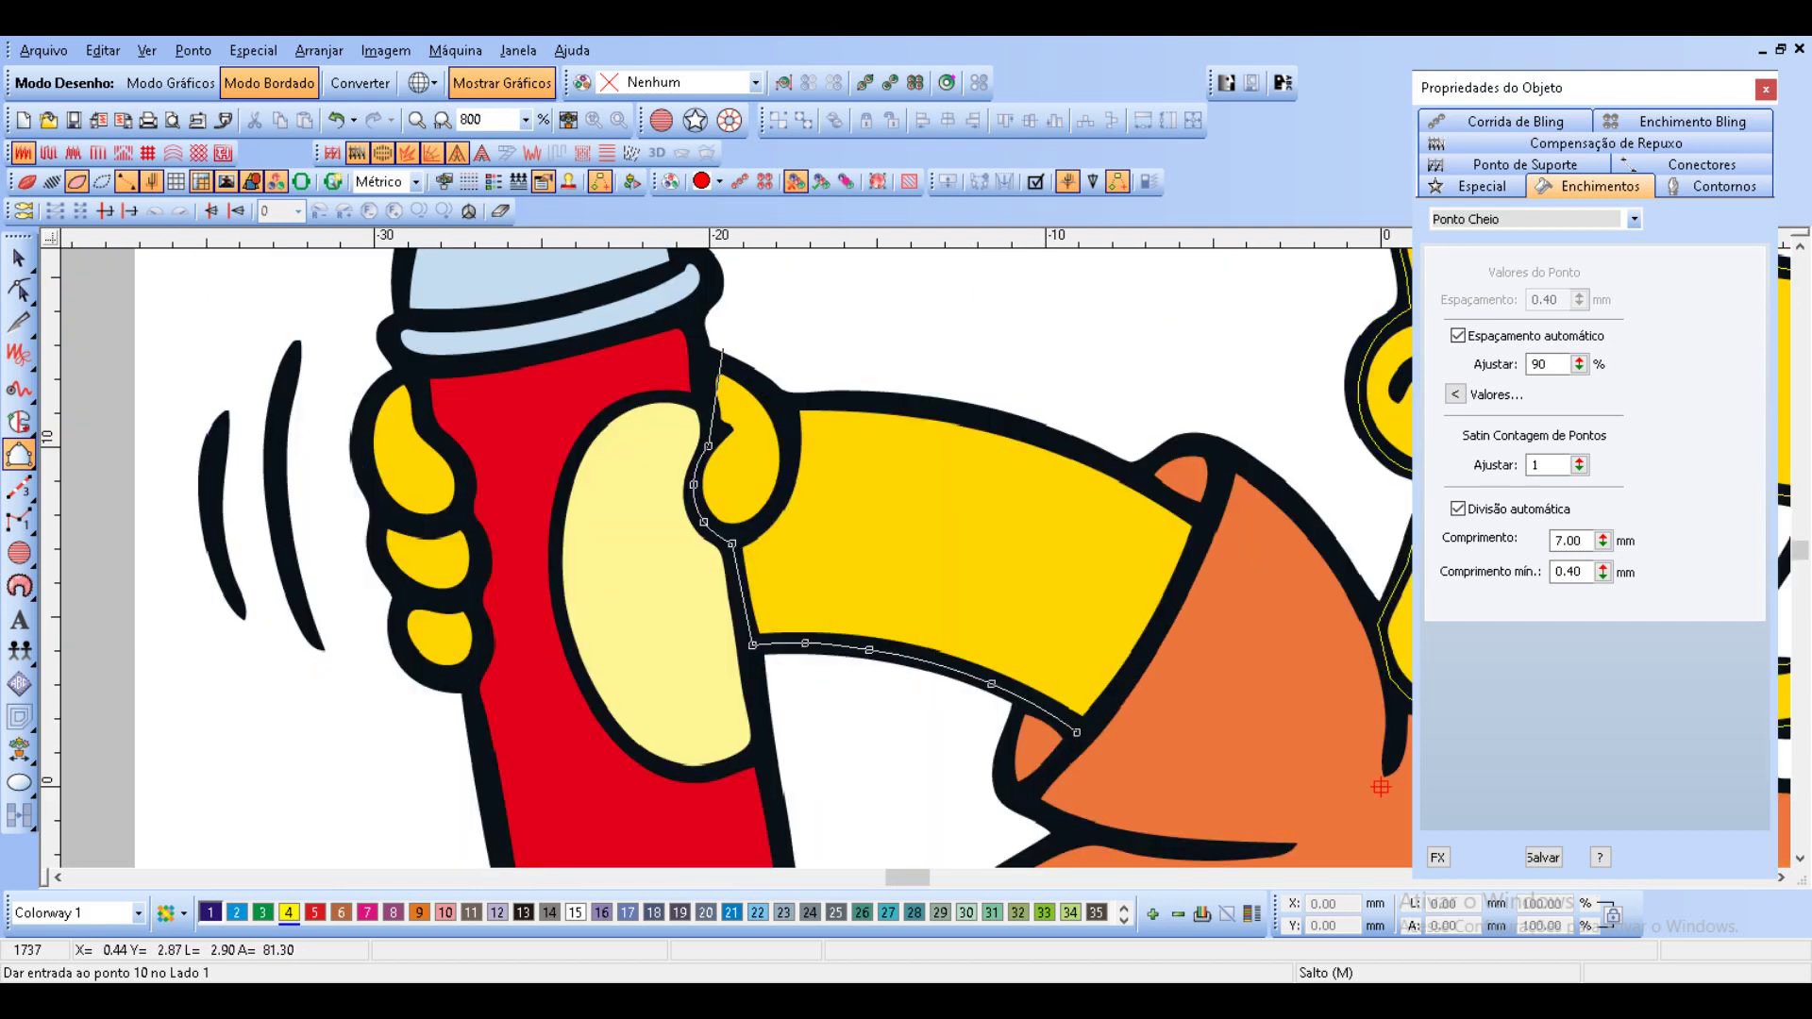
{"action": "right_click", "coordinate": [709, 412]}
{"action": "left_click", "coordinate": [703, 360]}
Trace over the thumb, along the arm's upper edge and down the sleeve to the starting point, and generate the shape.
{"action": "right_click", "coordinate": [756, 385]}
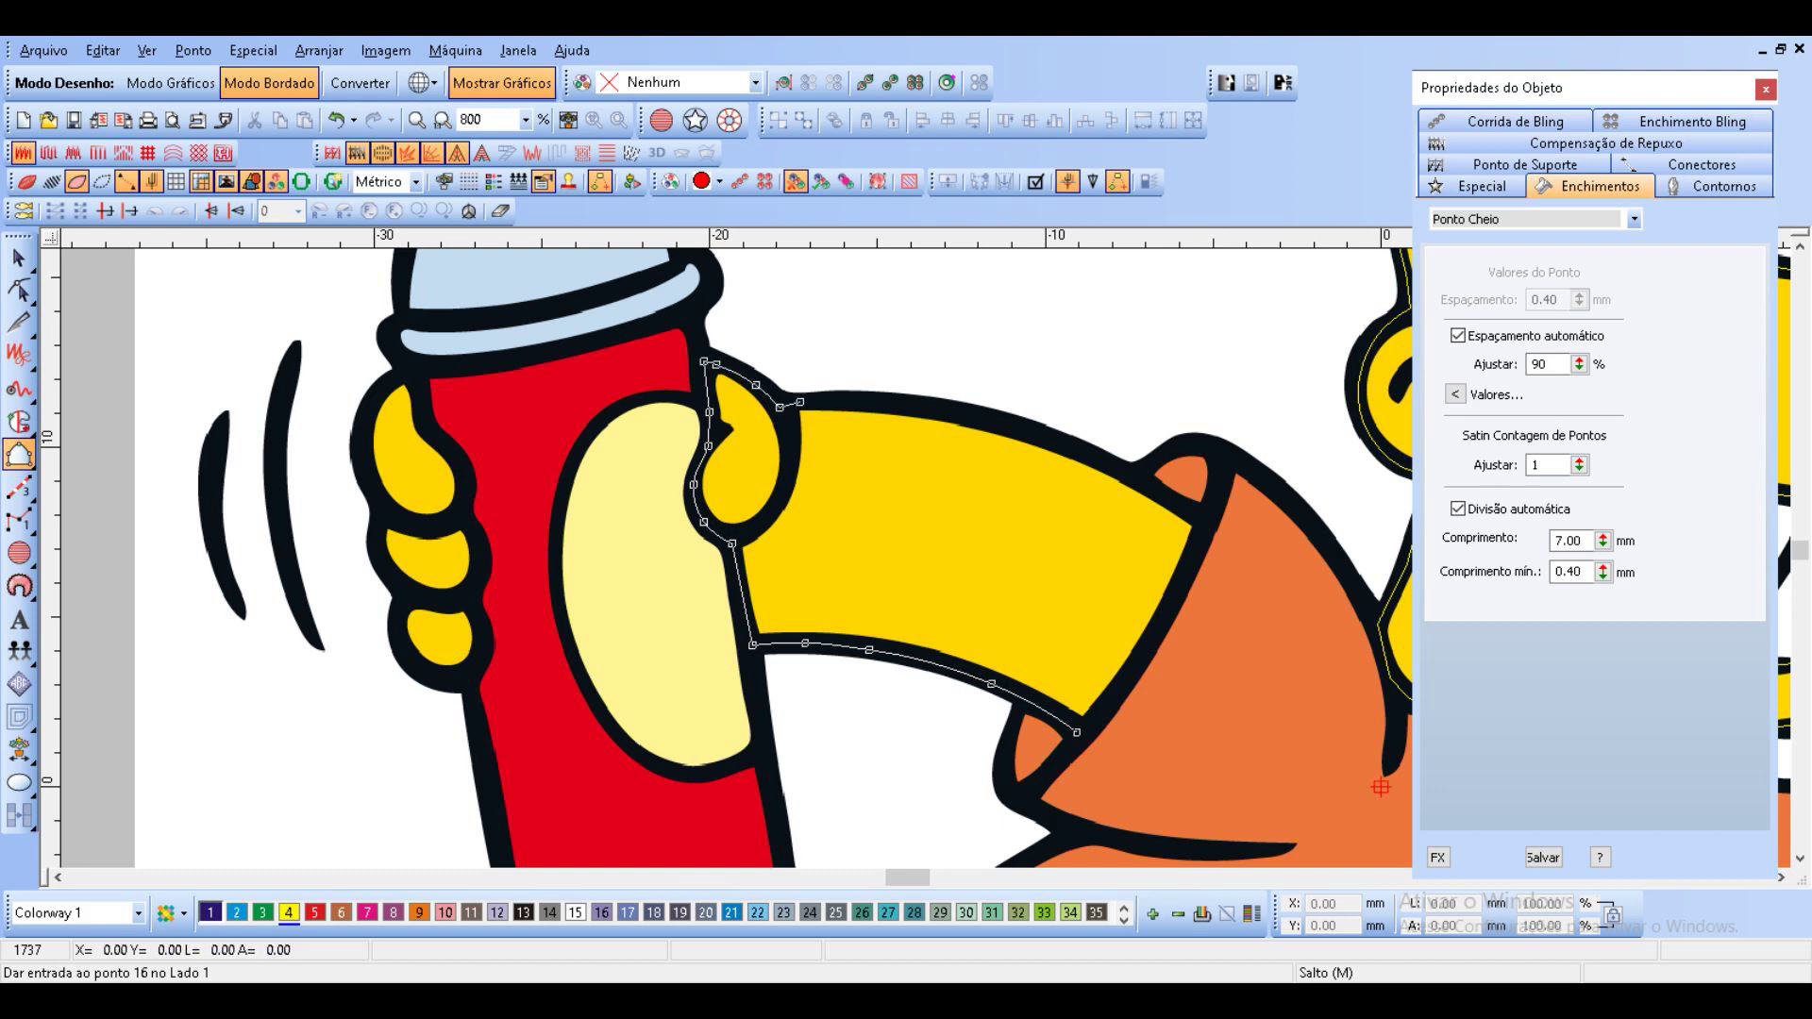
{"action": "right_click", "coordinate": [860, 401]}
{"action": "right_click", "coordinate": [972, 417]}
{"action": "right_click", "coordinate": [1091, 458]}
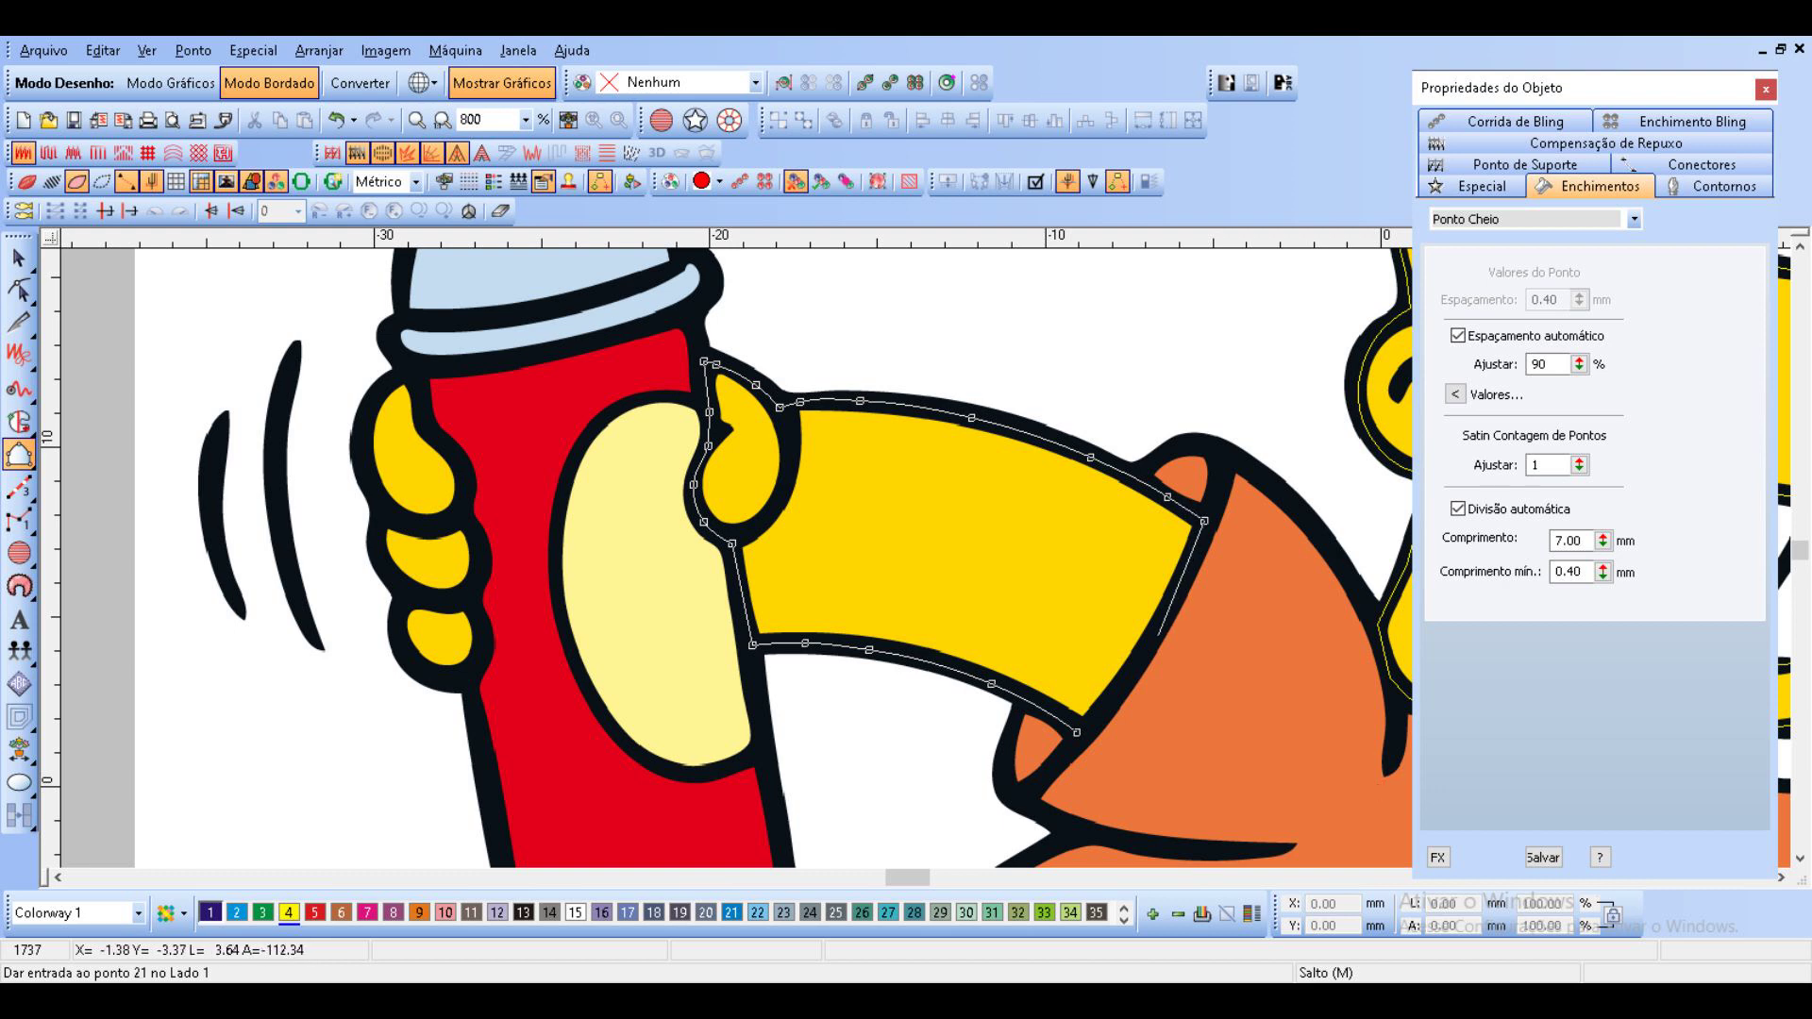
{"action": "right_click", "coordinate": [1153, 638]}
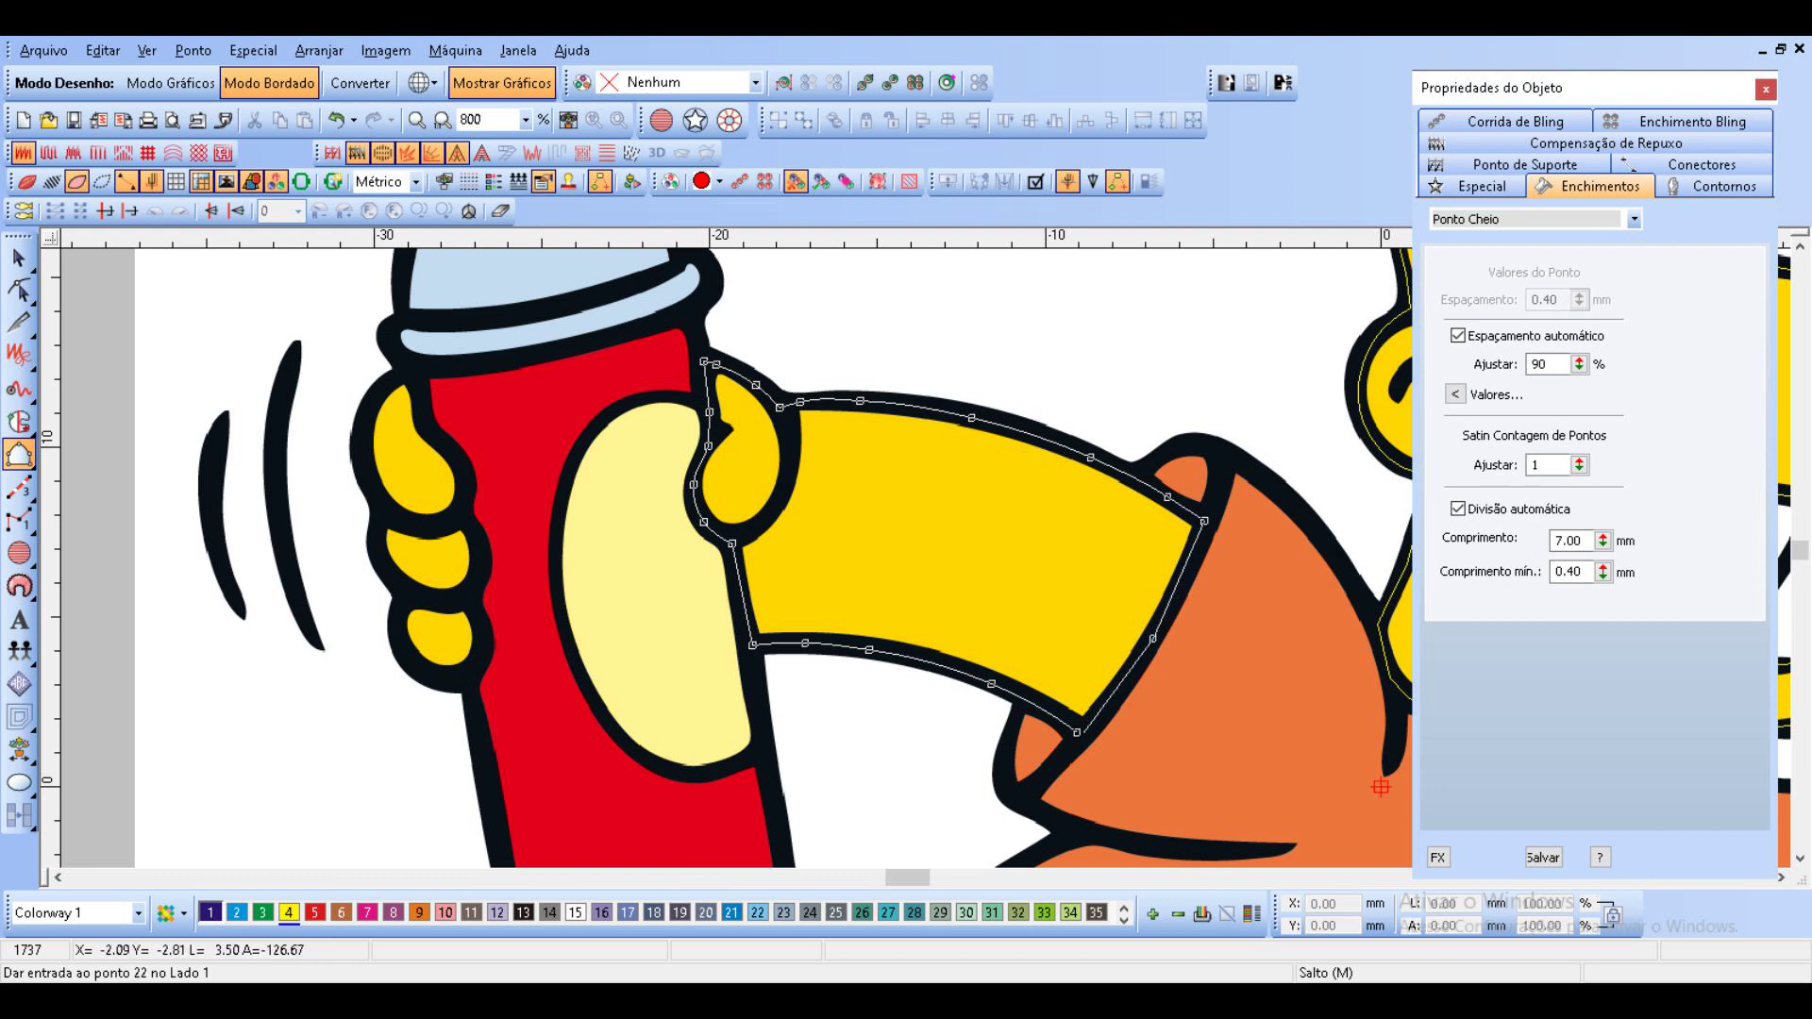
{"action": "left_click", "coordinate": [1083, 734]}
{"action": "key", "text": "Return"}
{"action": "key", "text": "Escape"}
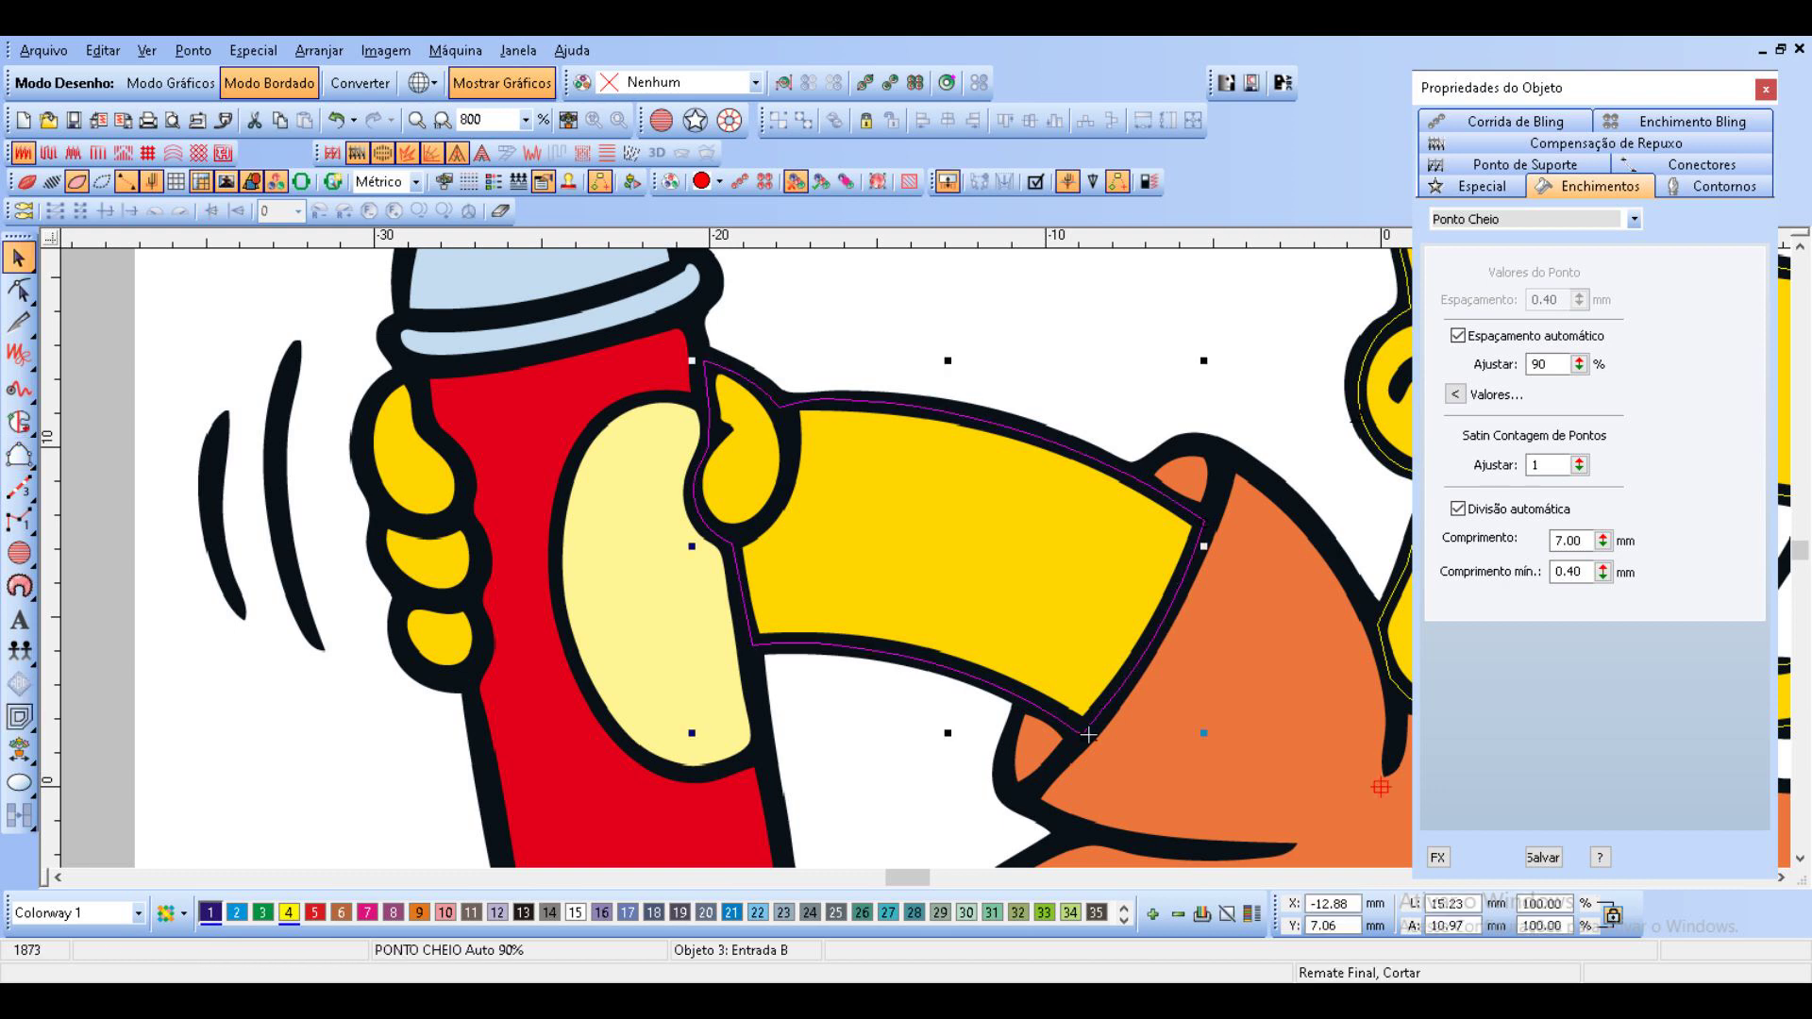
Convert the arm object to a complex fill (Enchimento Complexo) and generate its stitches.
{"action": "right_click", "coordinate": [1088, 734]}
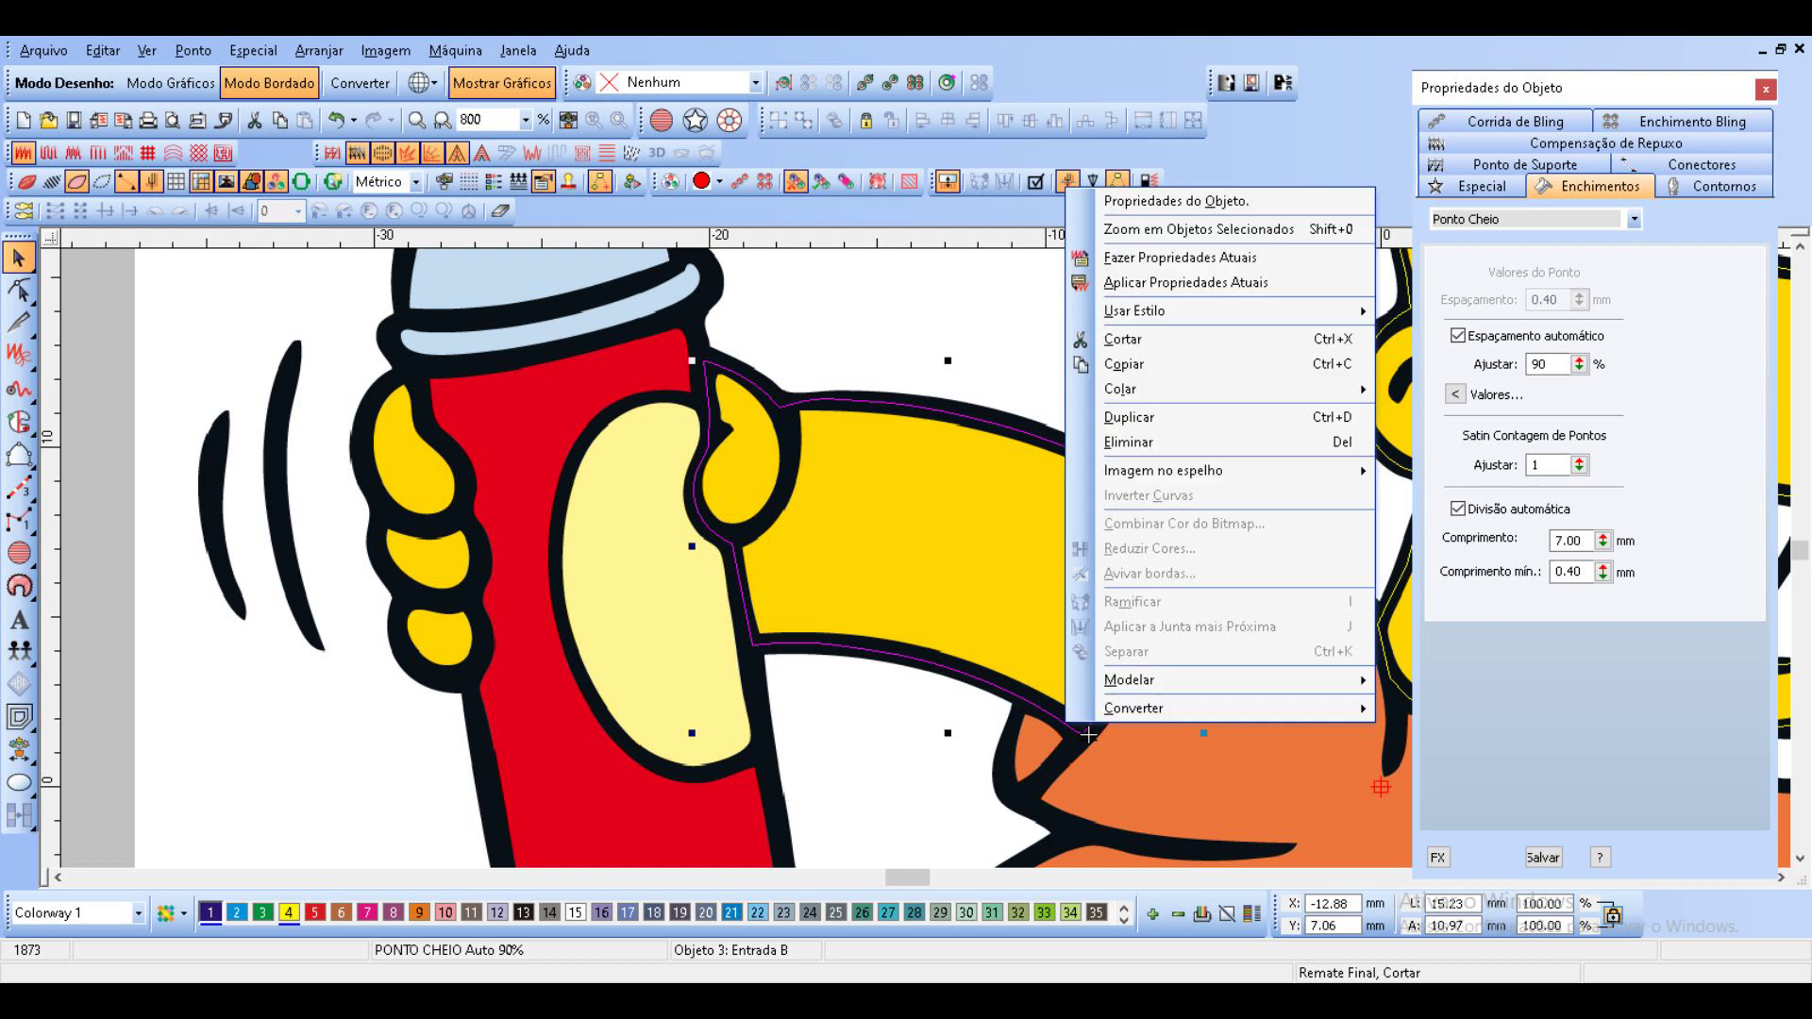
{"action": "key", "text": "Escape"}
{"action": "right_click", "coordinate": [1088, 734]}
{"action": "mouse_move", "coordinate": [1130, 702]}
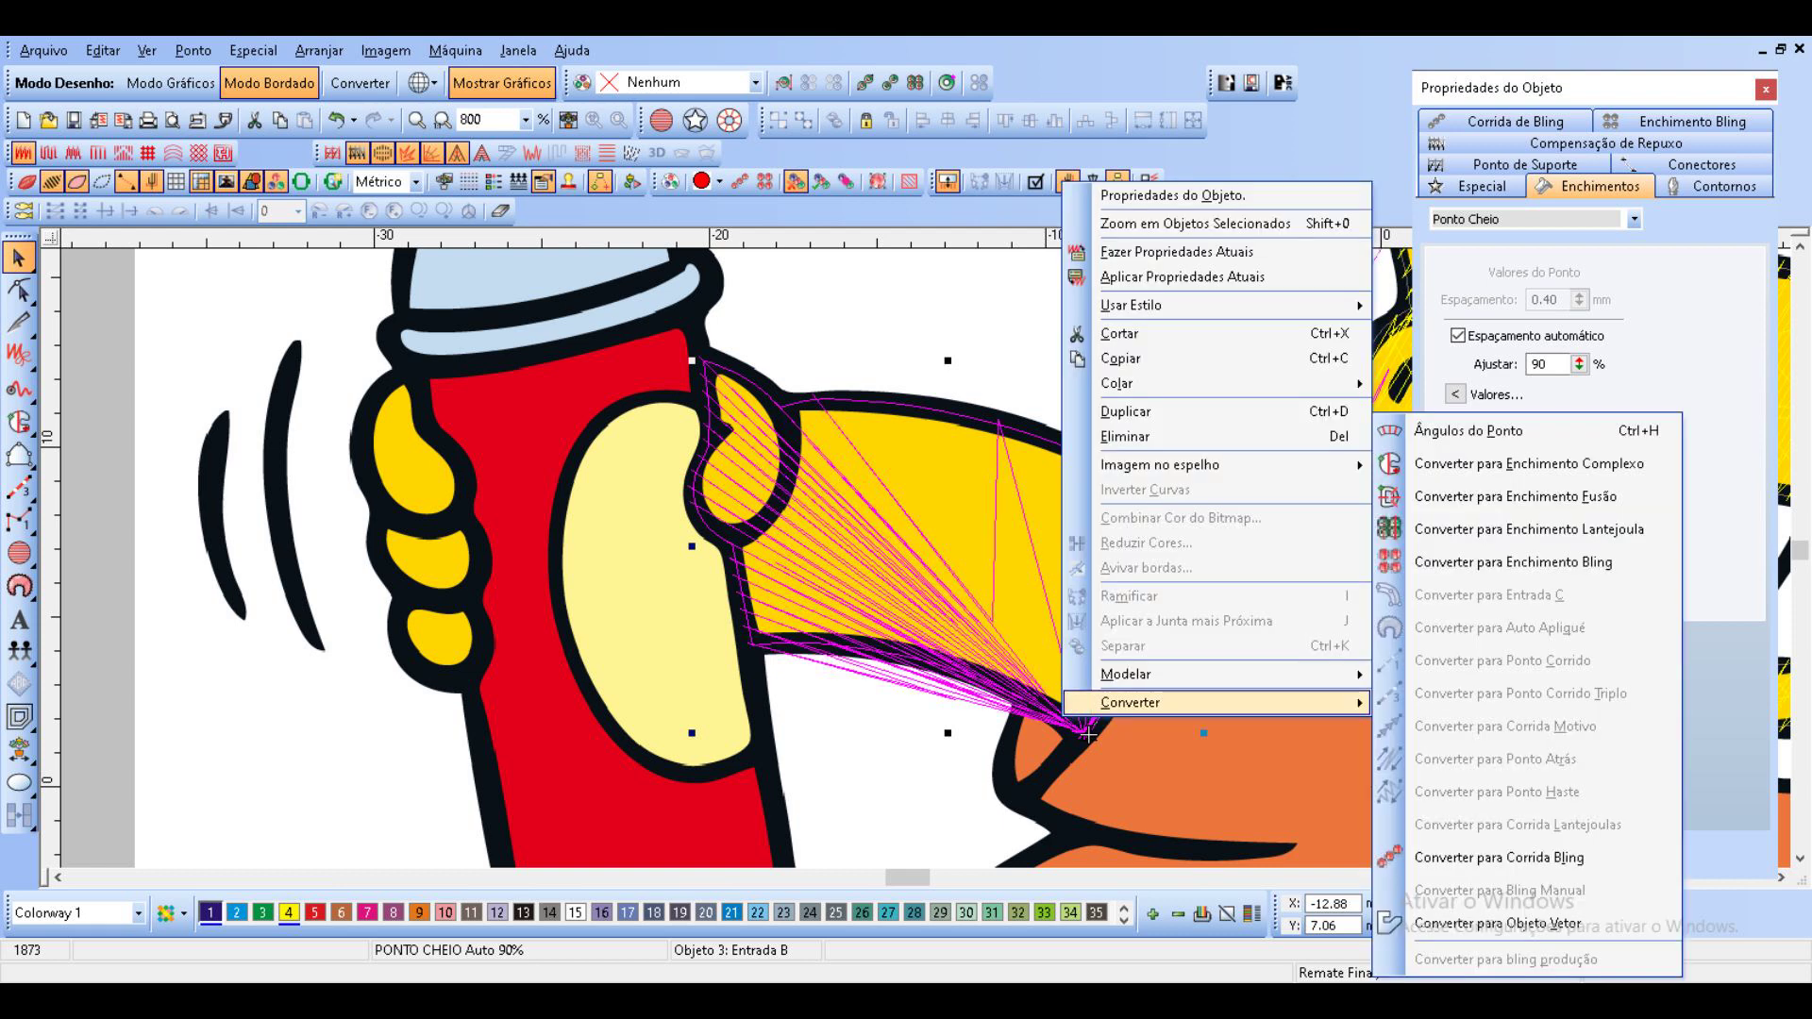
{"action": "key", "text": "Return"}
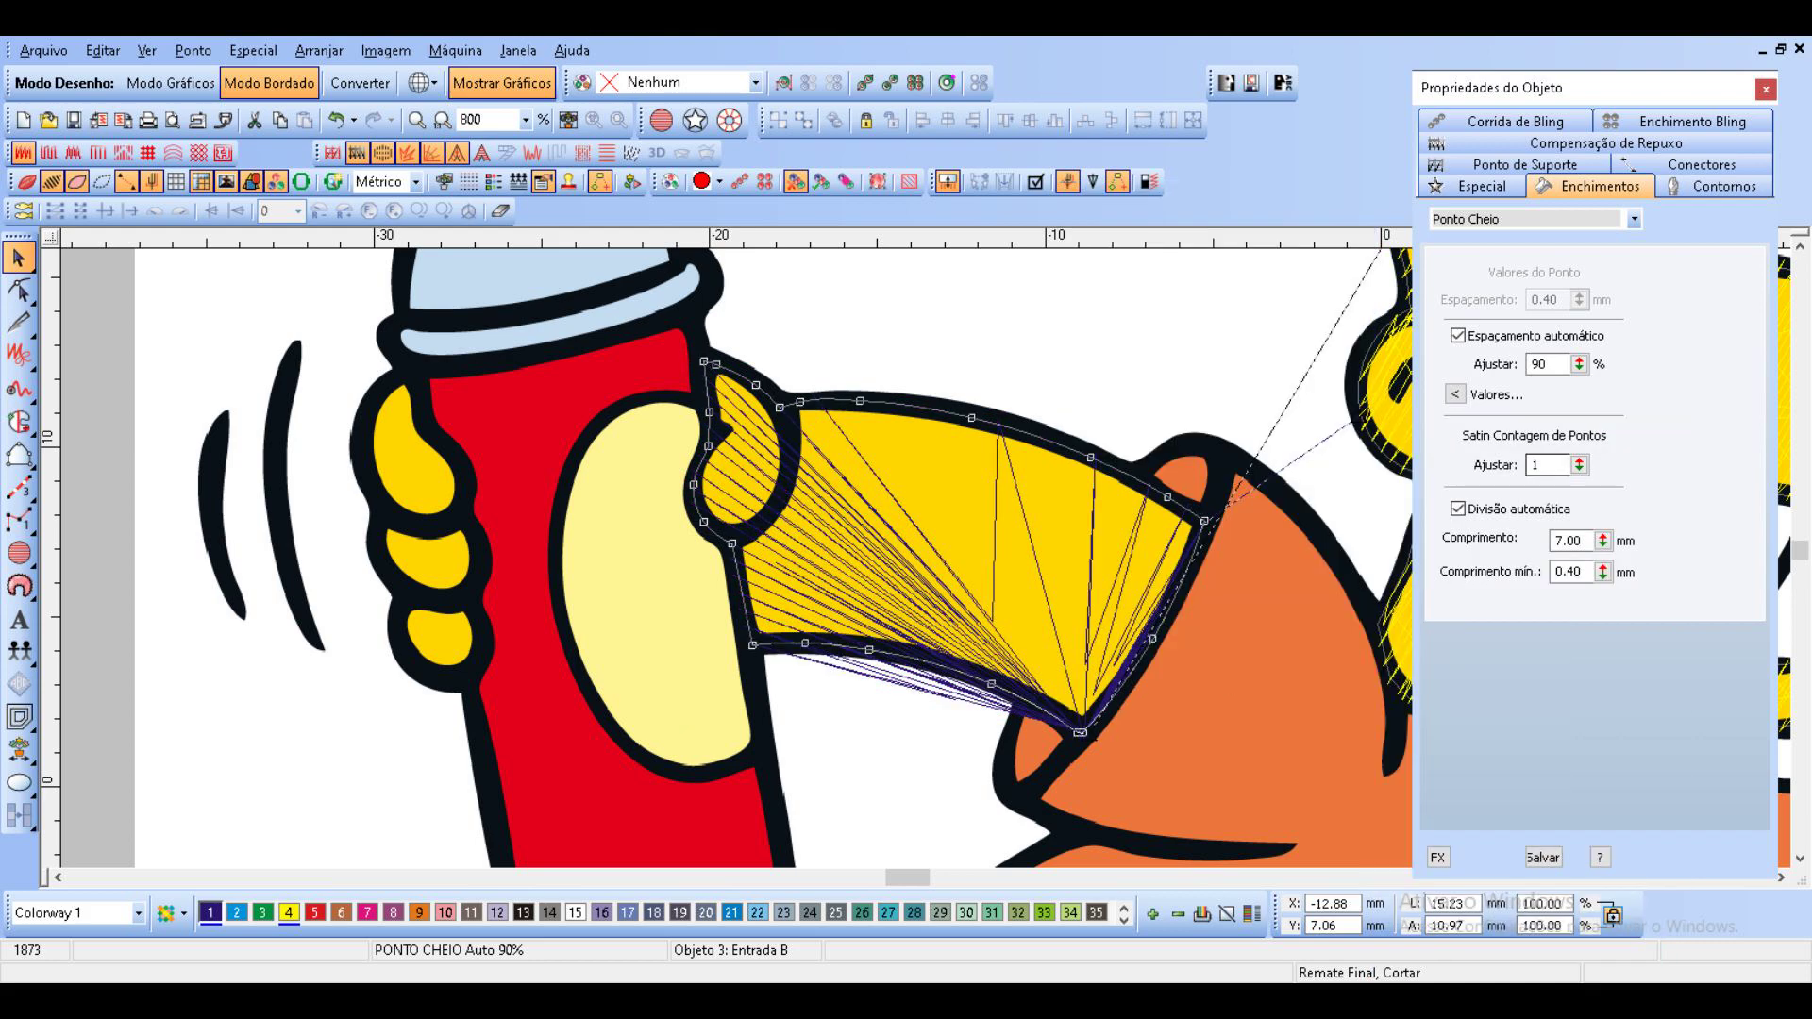
{"action": "key", "text": "t"}
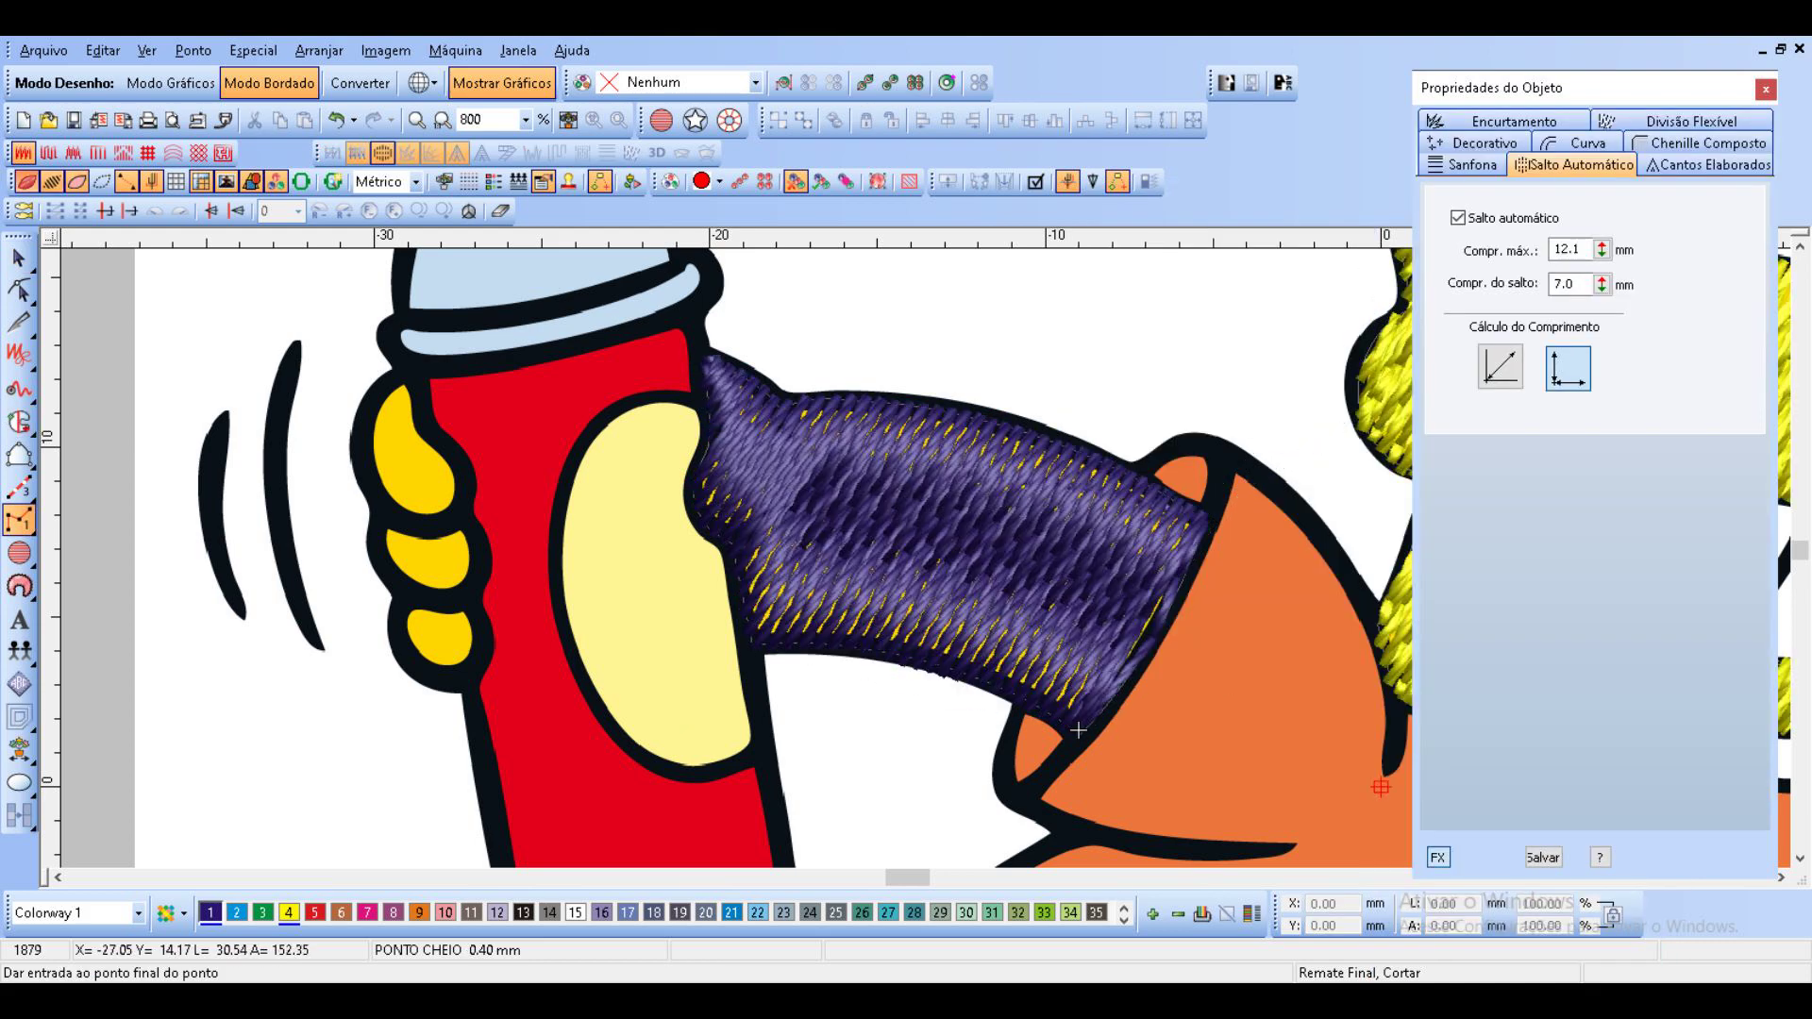
Hide the stitches and start an Entrada B shape along the outer edge of the uppermost finger on the can.
{"action": "left_click", "coordinate": [26, 181]}
{"action": "left_click", "coordinate": [52, 181]}
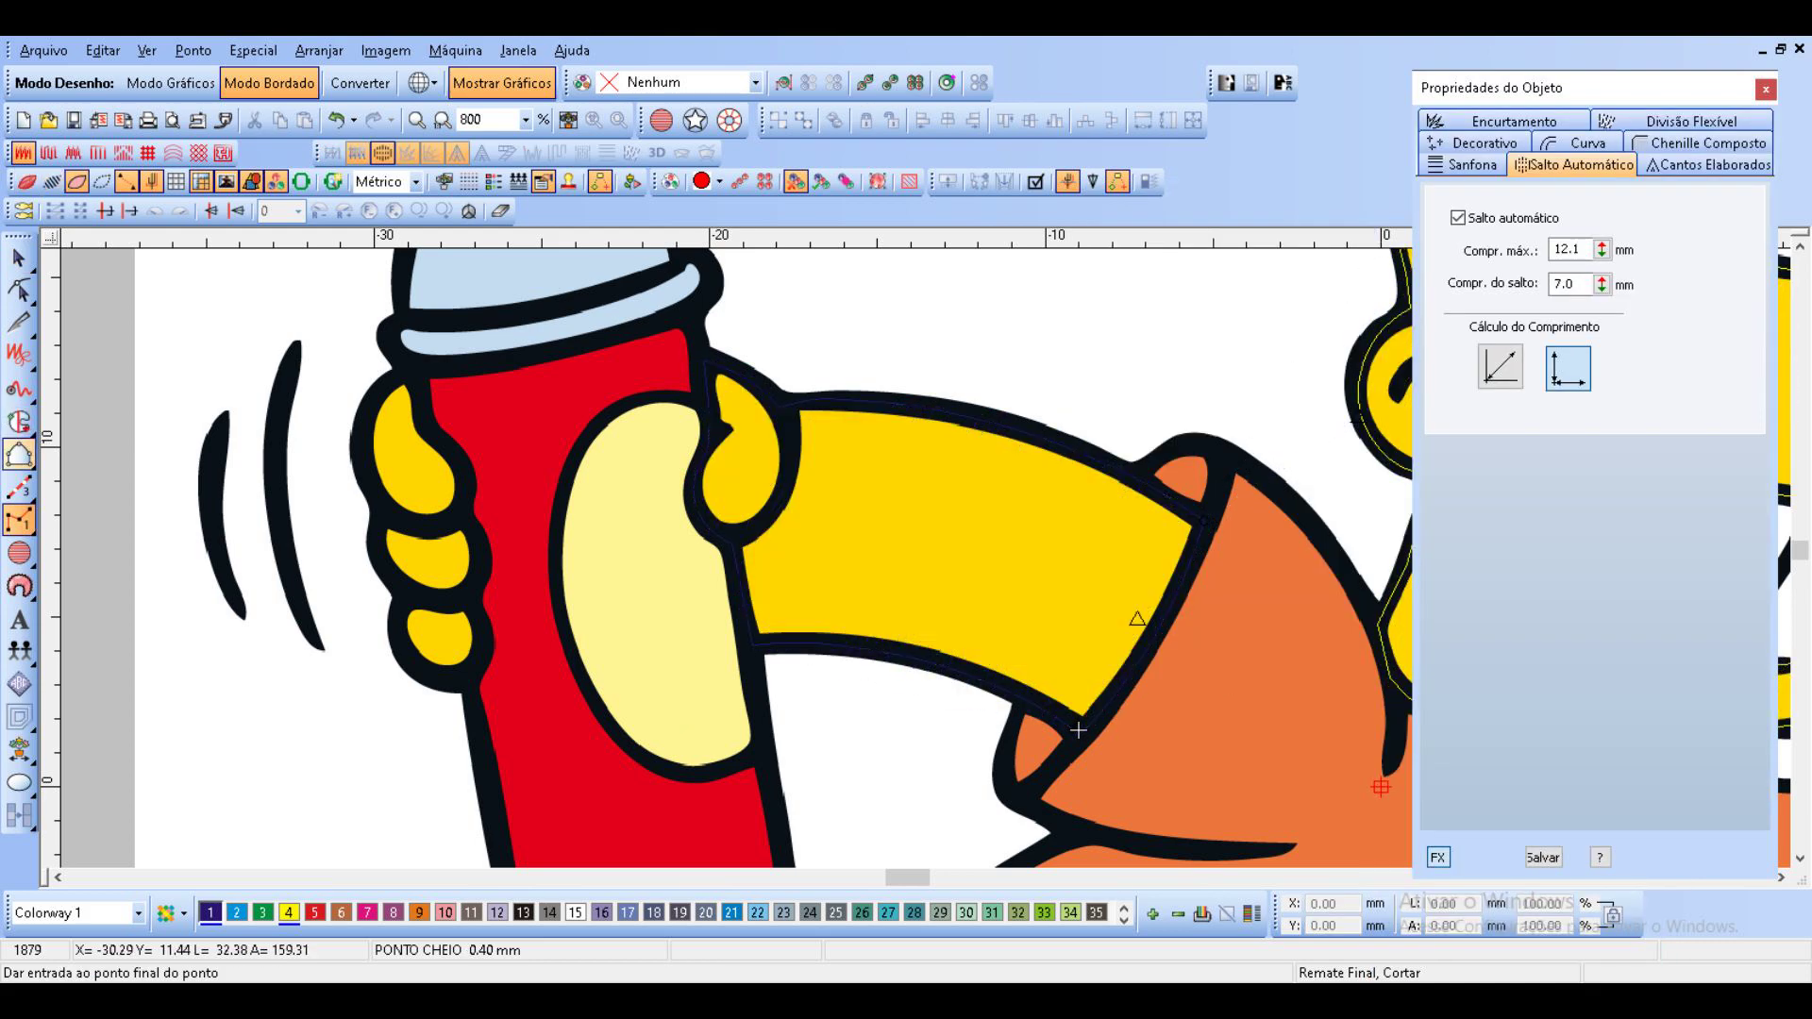
{"action": "left_click", "coordinate": [18, 455]}
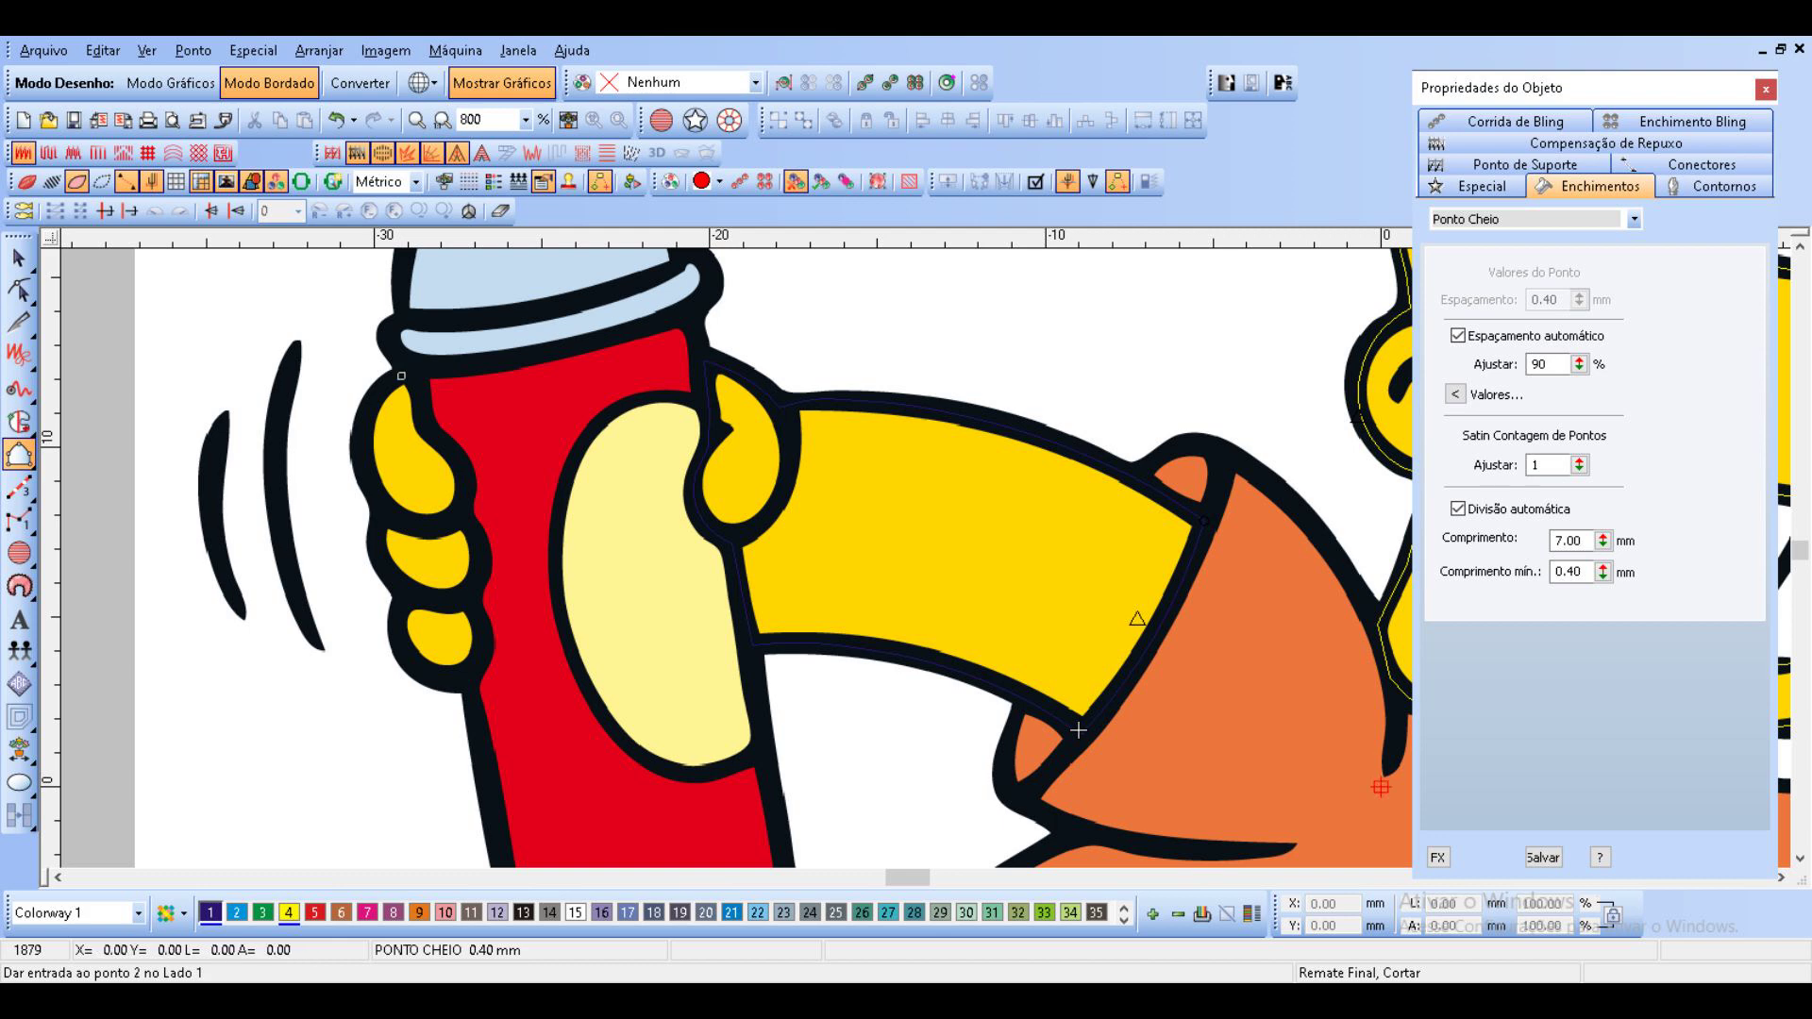
{"action": "left_click", "coordinate": [377, 395]}
{"action": "left_click", "coordinate": [364, 439]}
{"action": "left_click", "coordinate": [376, 493]}
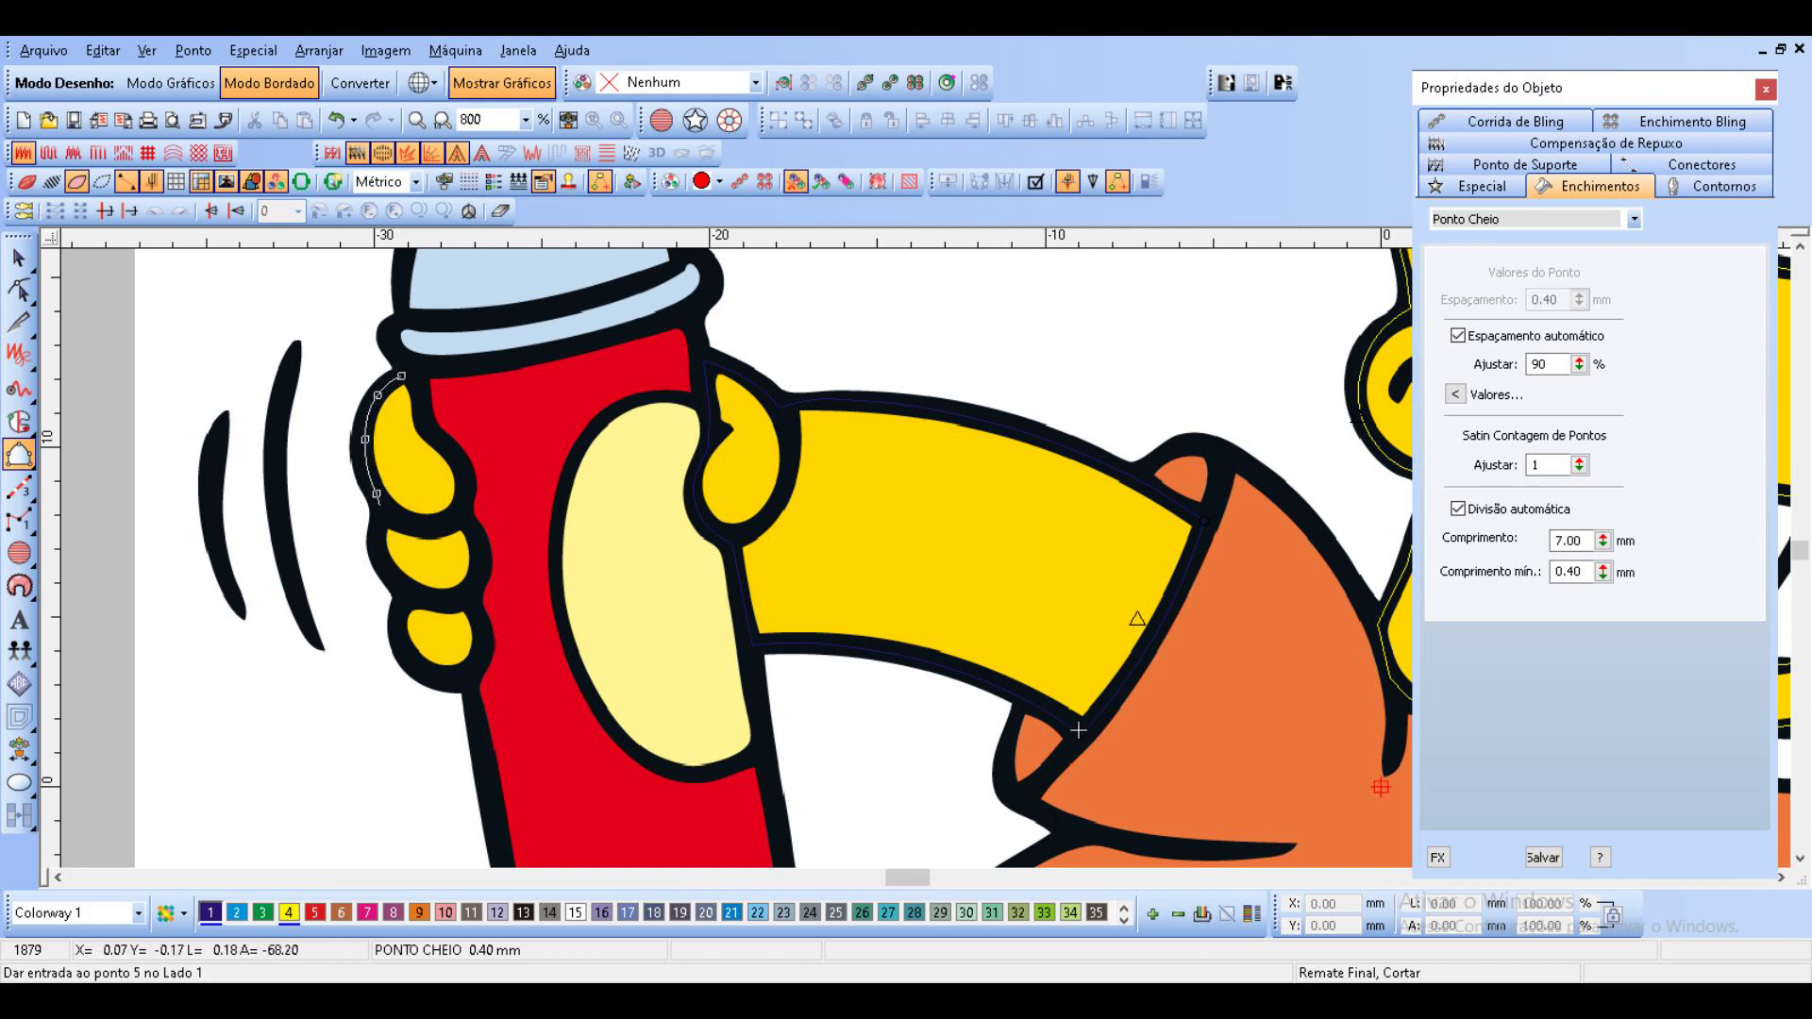
{"action": "left_click", "coordinate": [380, 508]}
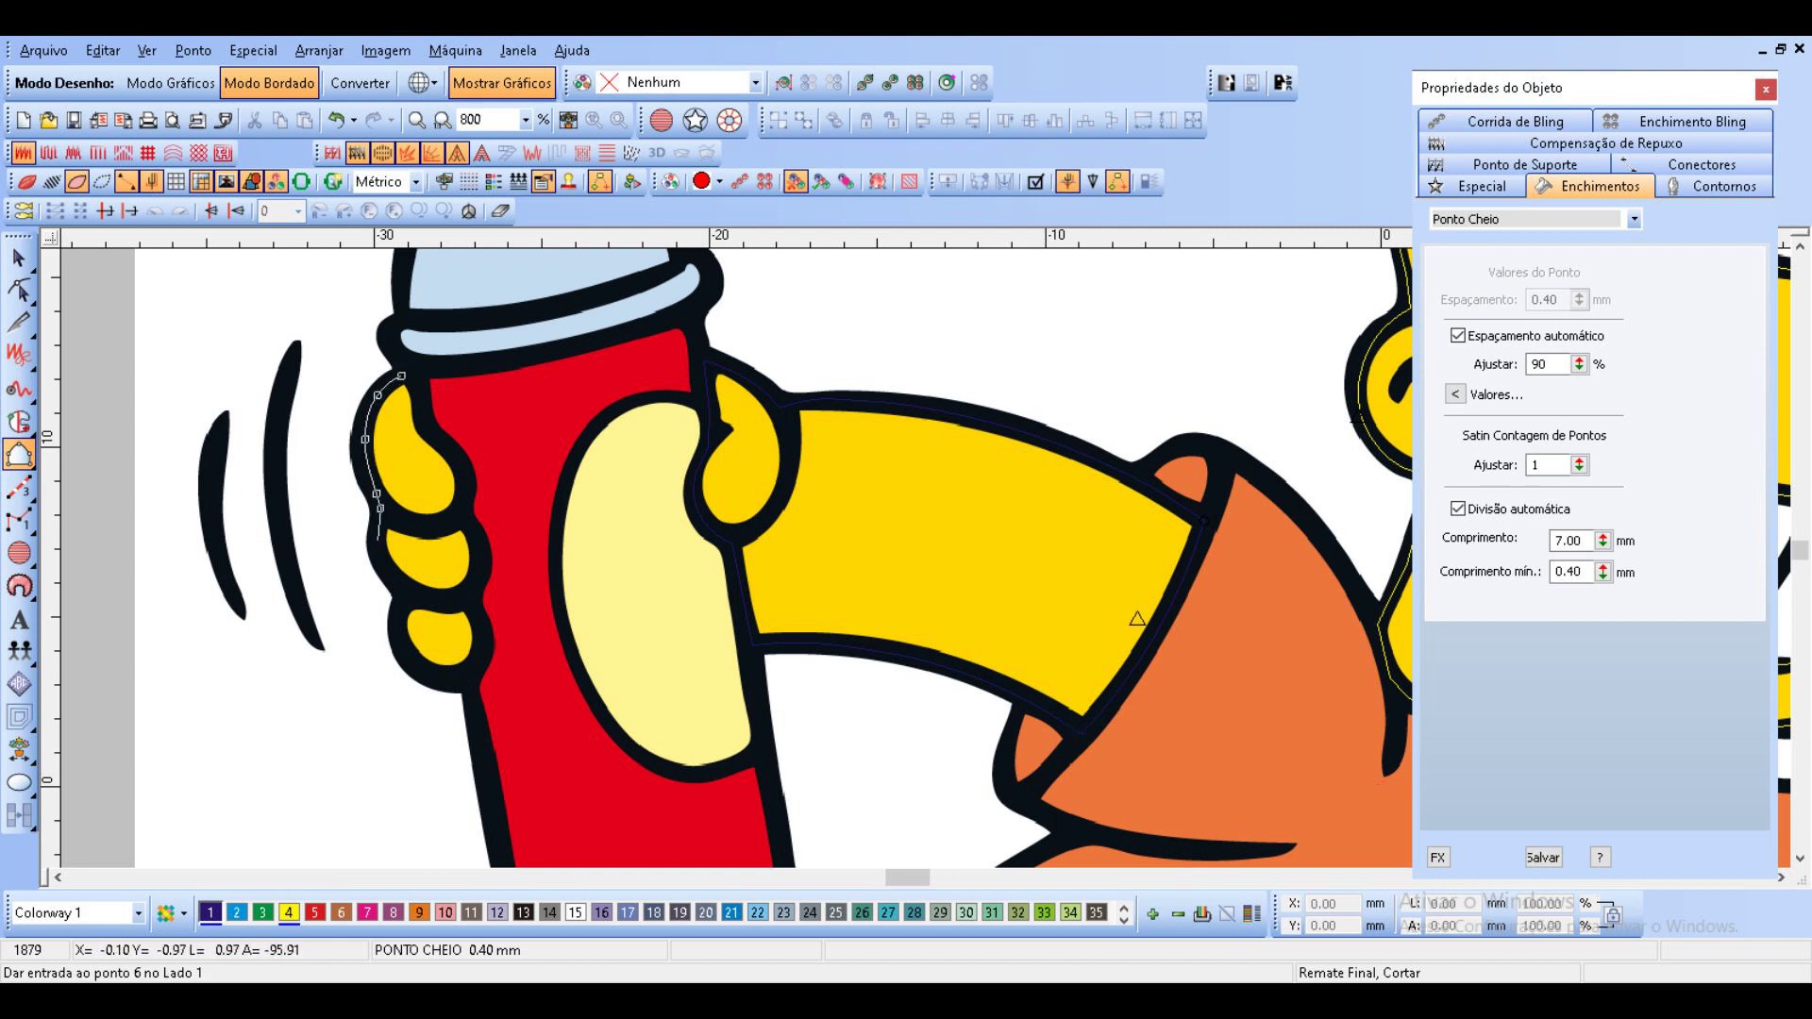
Trace the outer edge of the middle and lowest fingers, around the underside of the lowest one.
{"action": "left_click", "coordinate": [378, 543]}
{"action": "left_click", "coordinate": [387, 570]}
{"action": "left_click", "coordinate": [405, 595]}
{"action": "left_click", "coordinate": [399, 620]}
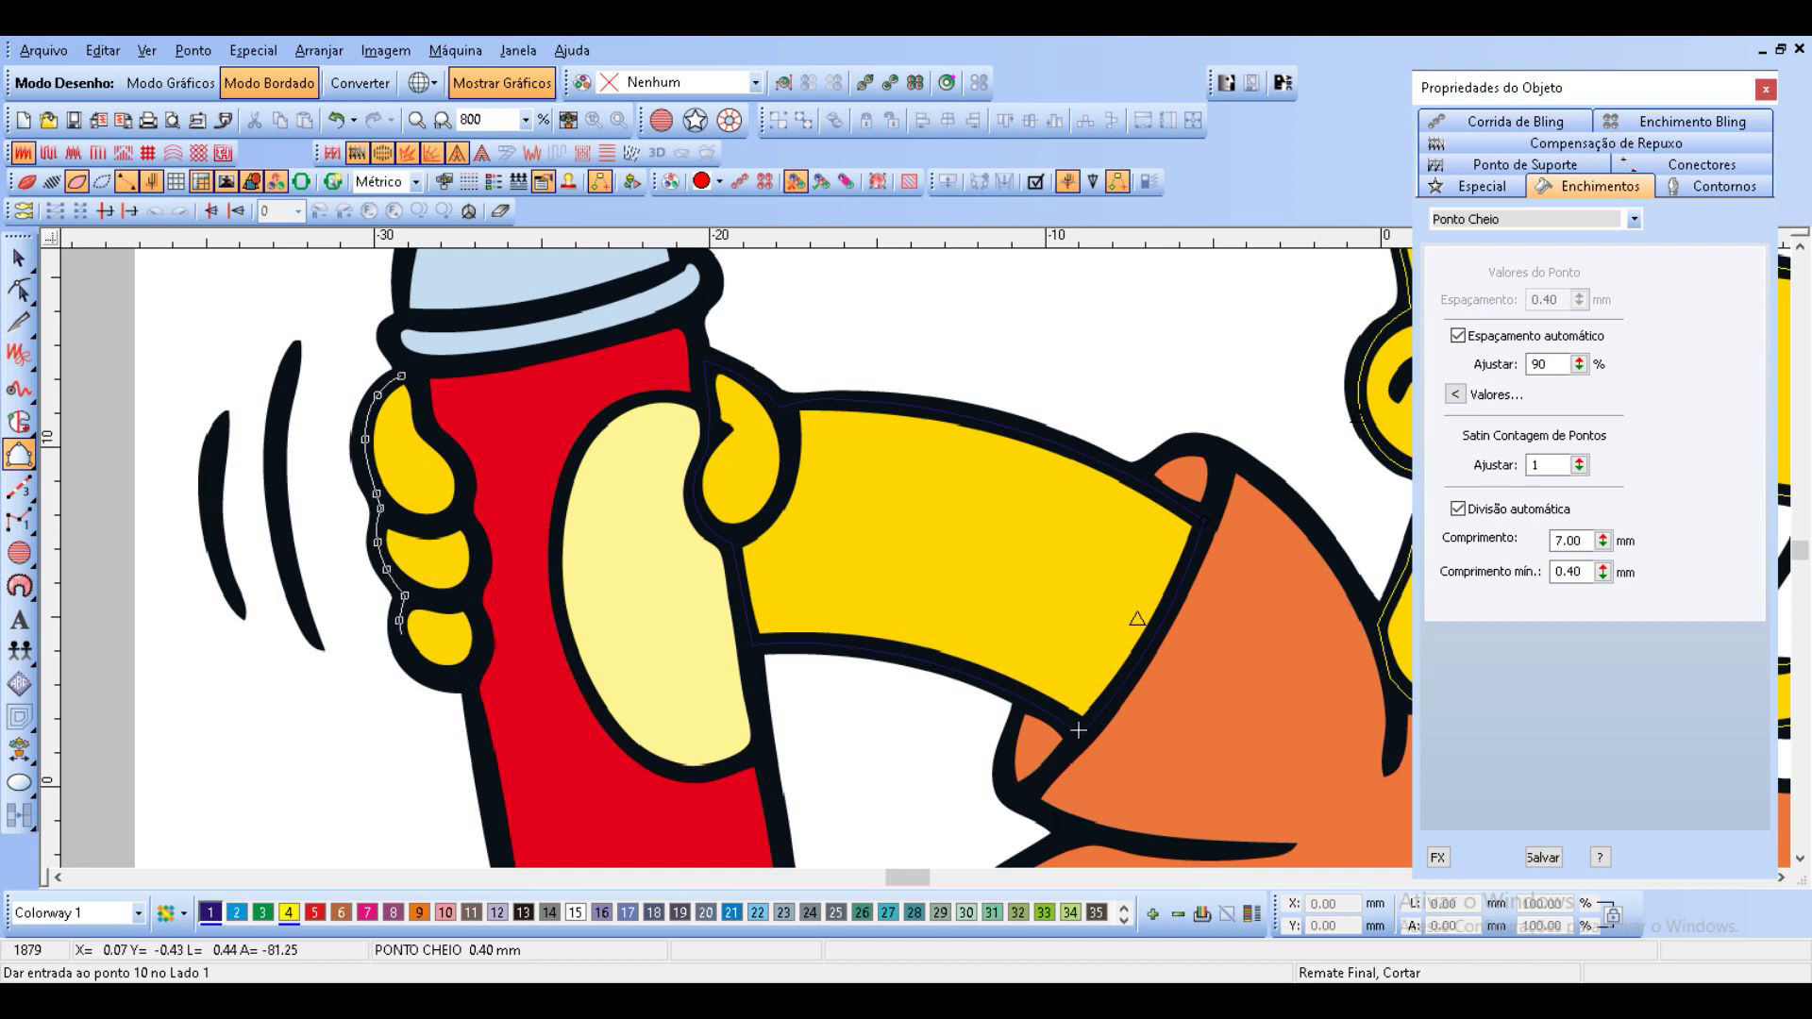
{"action": "left_click", "coordinate": [408, 653]}
{"action": "left_click", "coordinate": [435, 677]}
{"action": "left_click", "coordinate": [465, 677]}
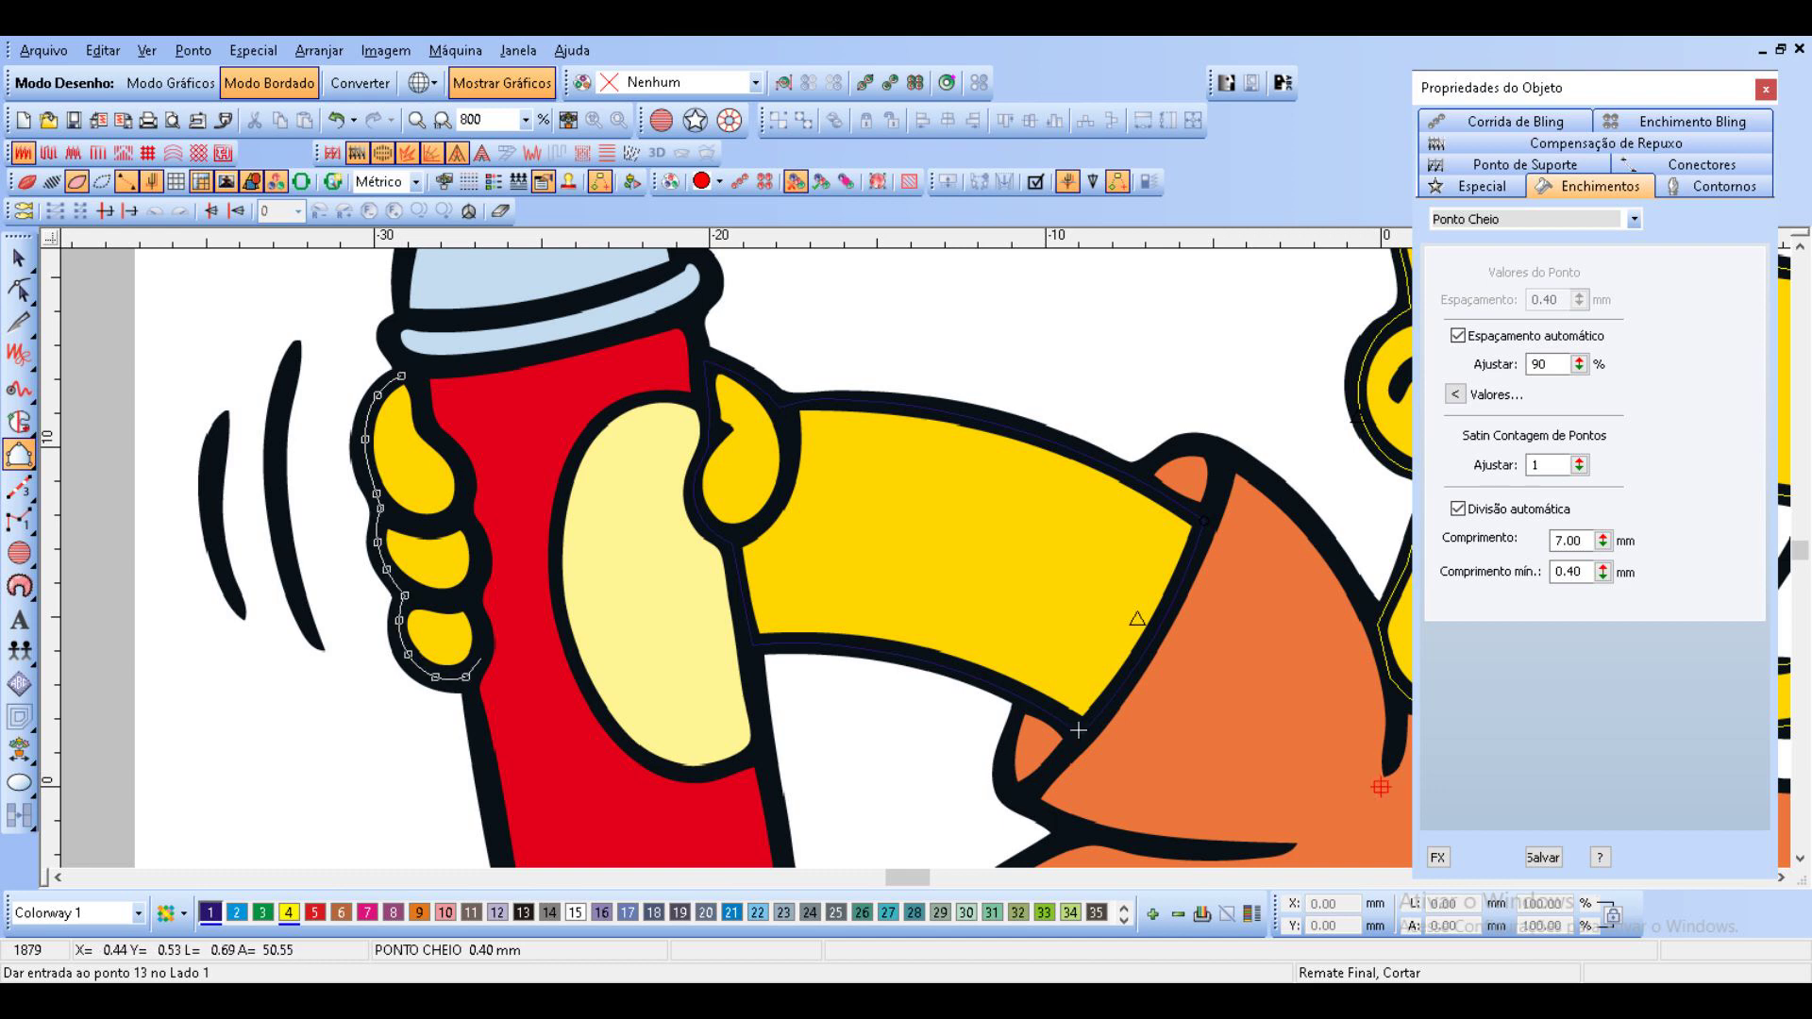
Trace back up the inner edges of the lowest and middle fingers where they meet the red can.
{"action": "left_click", "coordinate": [483, 652]}
{"action": "left_click", "coordinate": [476, 617]}
{"action": "left_click", "coordinate": [469, 594]}
{"action": "left_click", "coordinate": [476, 560]}
{"action": "left_click", "coordinate": [472, 536]}
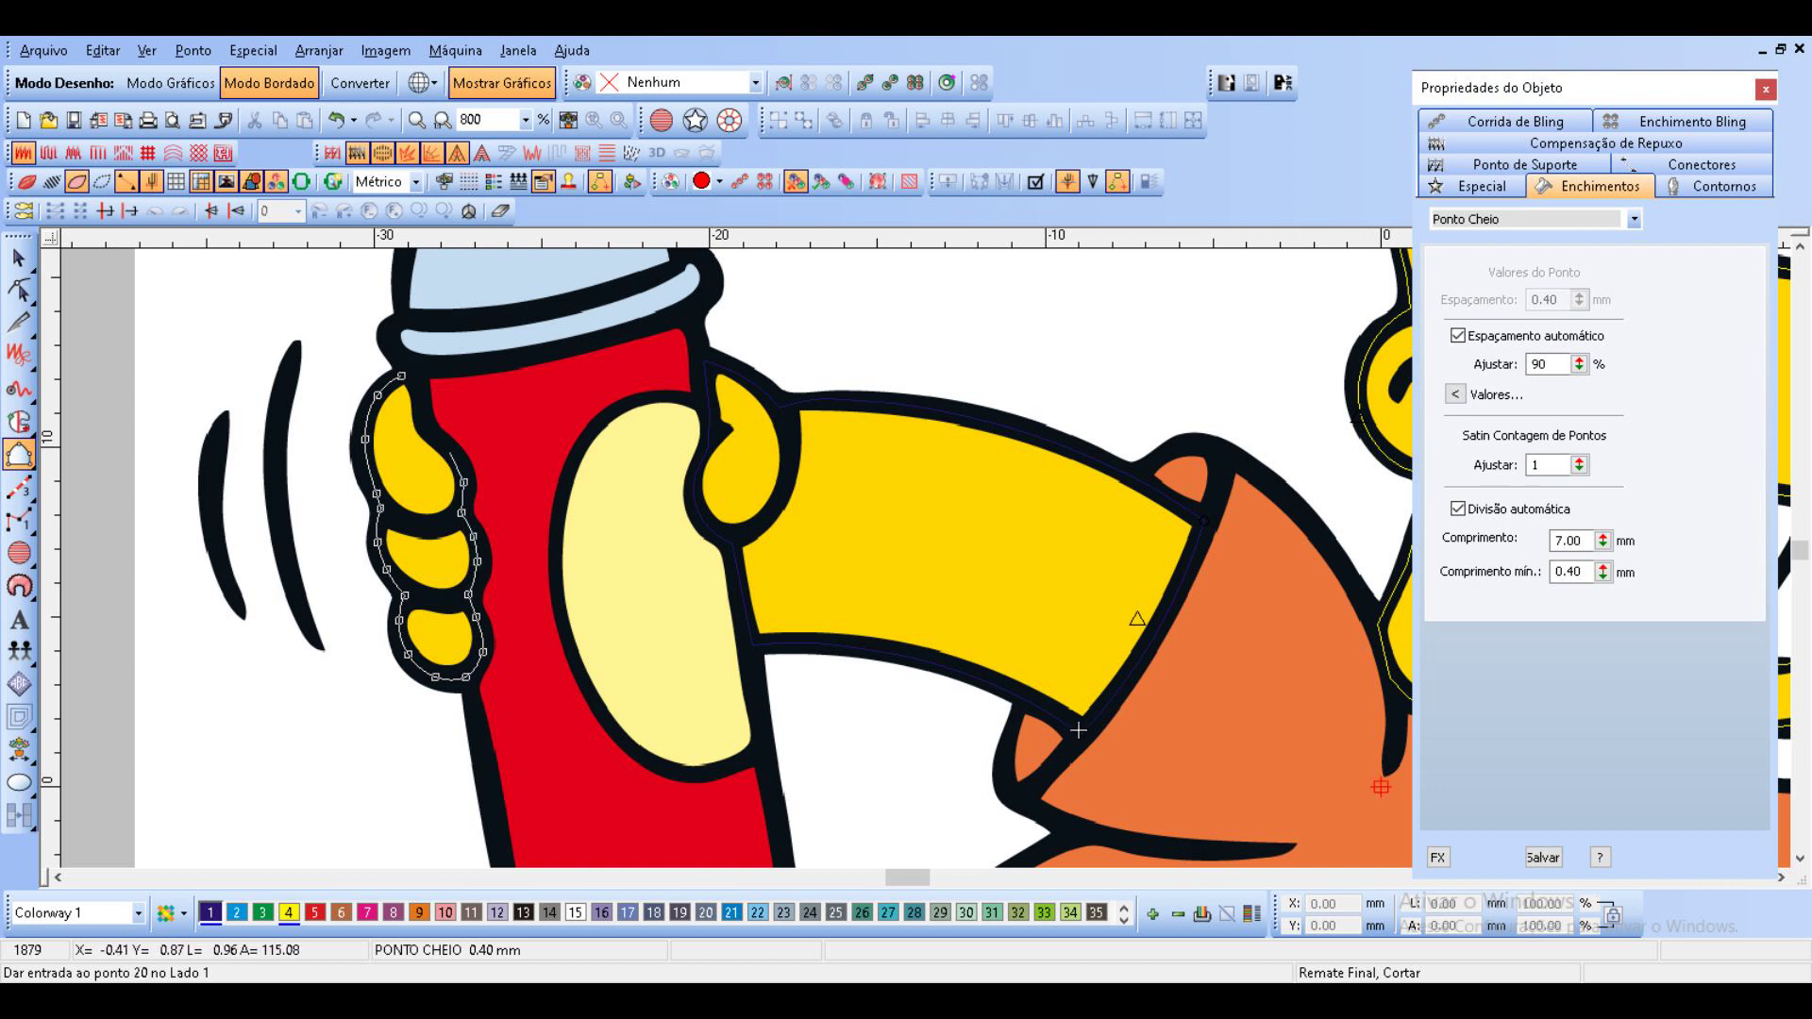
Trace the inner edge of the uppermost finger up to its tip and generate the finger shape.
{"action": "left_click", "coordinate": [464, 482]}
{"action": "left_click", "coordinate": [449, 451]}
{"action": "left_click", "coordinate": [431, 425]}
{"action": "left_click", "coordinate": [420, 403]}
{"action": "left_click", "coordinate": [416, 381]}
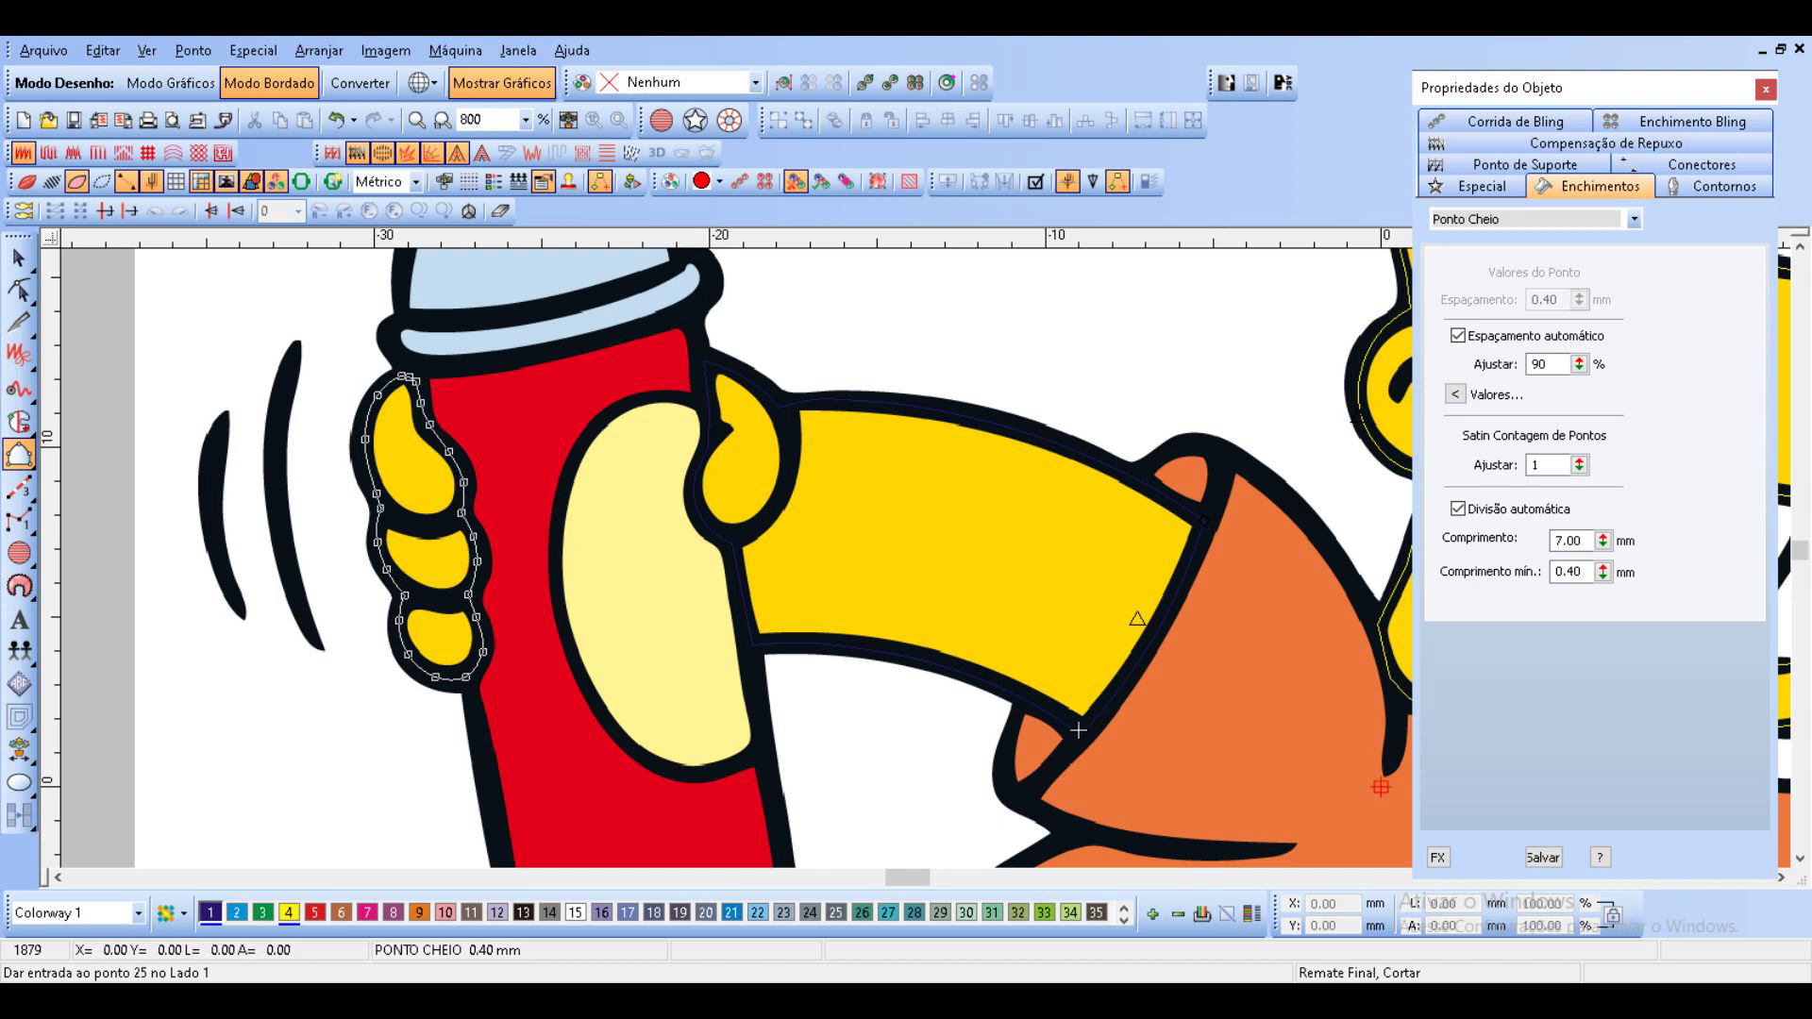
{"action": "key", "text": "Return"}
{"action": "key", "text": "Escape"}
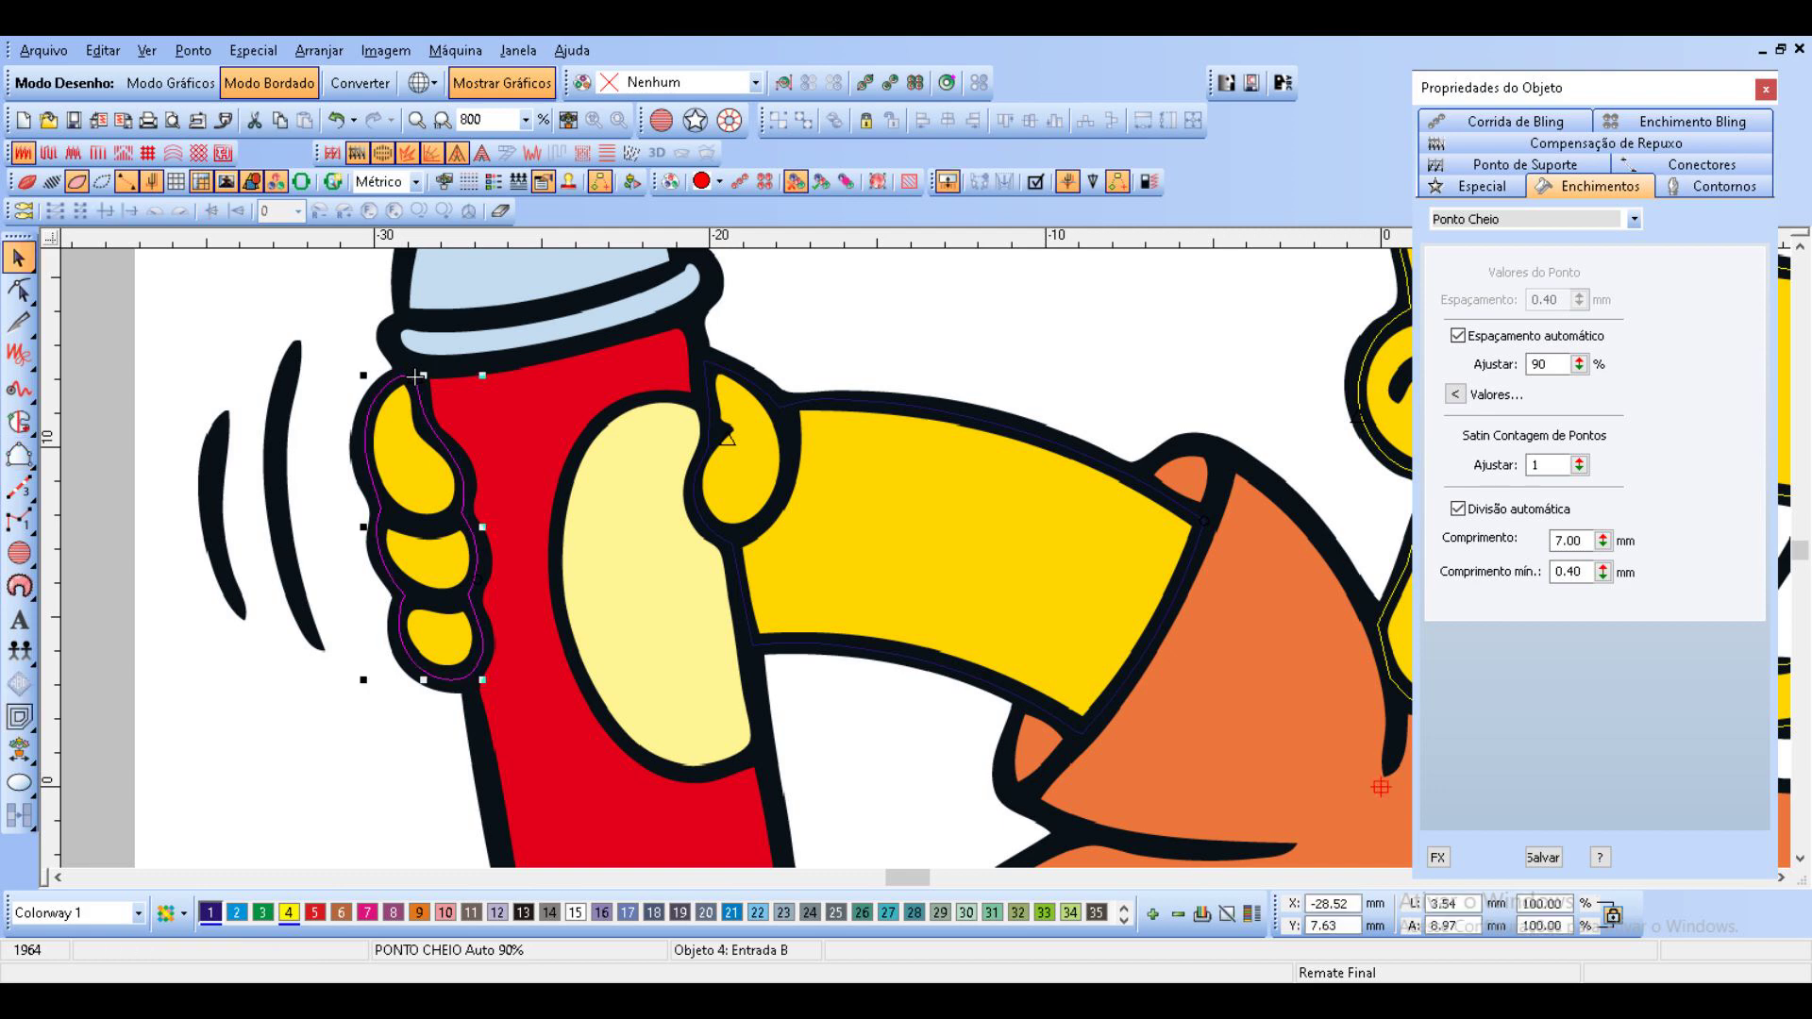
Convert the finger object to a complex fill (Enchimento Complexo) and finish the command.
{"action": "right_click", "coordinate": [441, 441]}
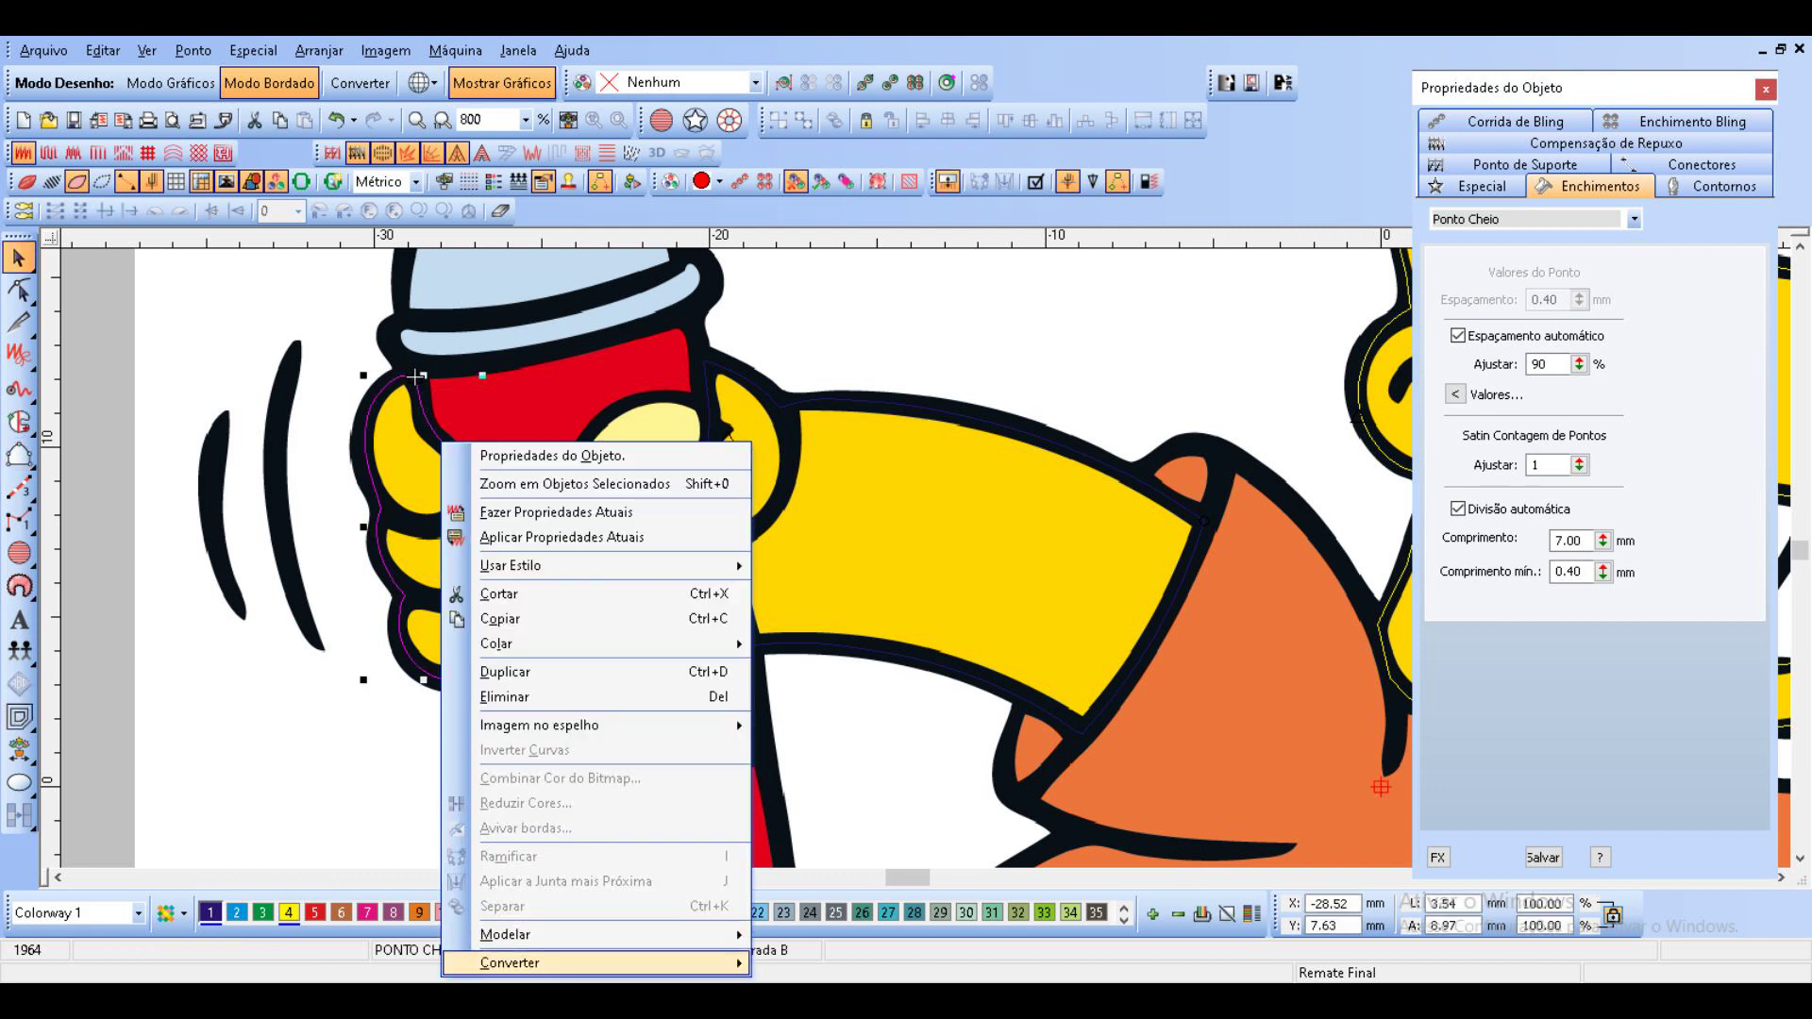
{"action": "mouse_move", "coordinate": [510, 963]}
{"action": "left_click", "coordinate": [906, 462]}
{"action": "key", "text": "space"}
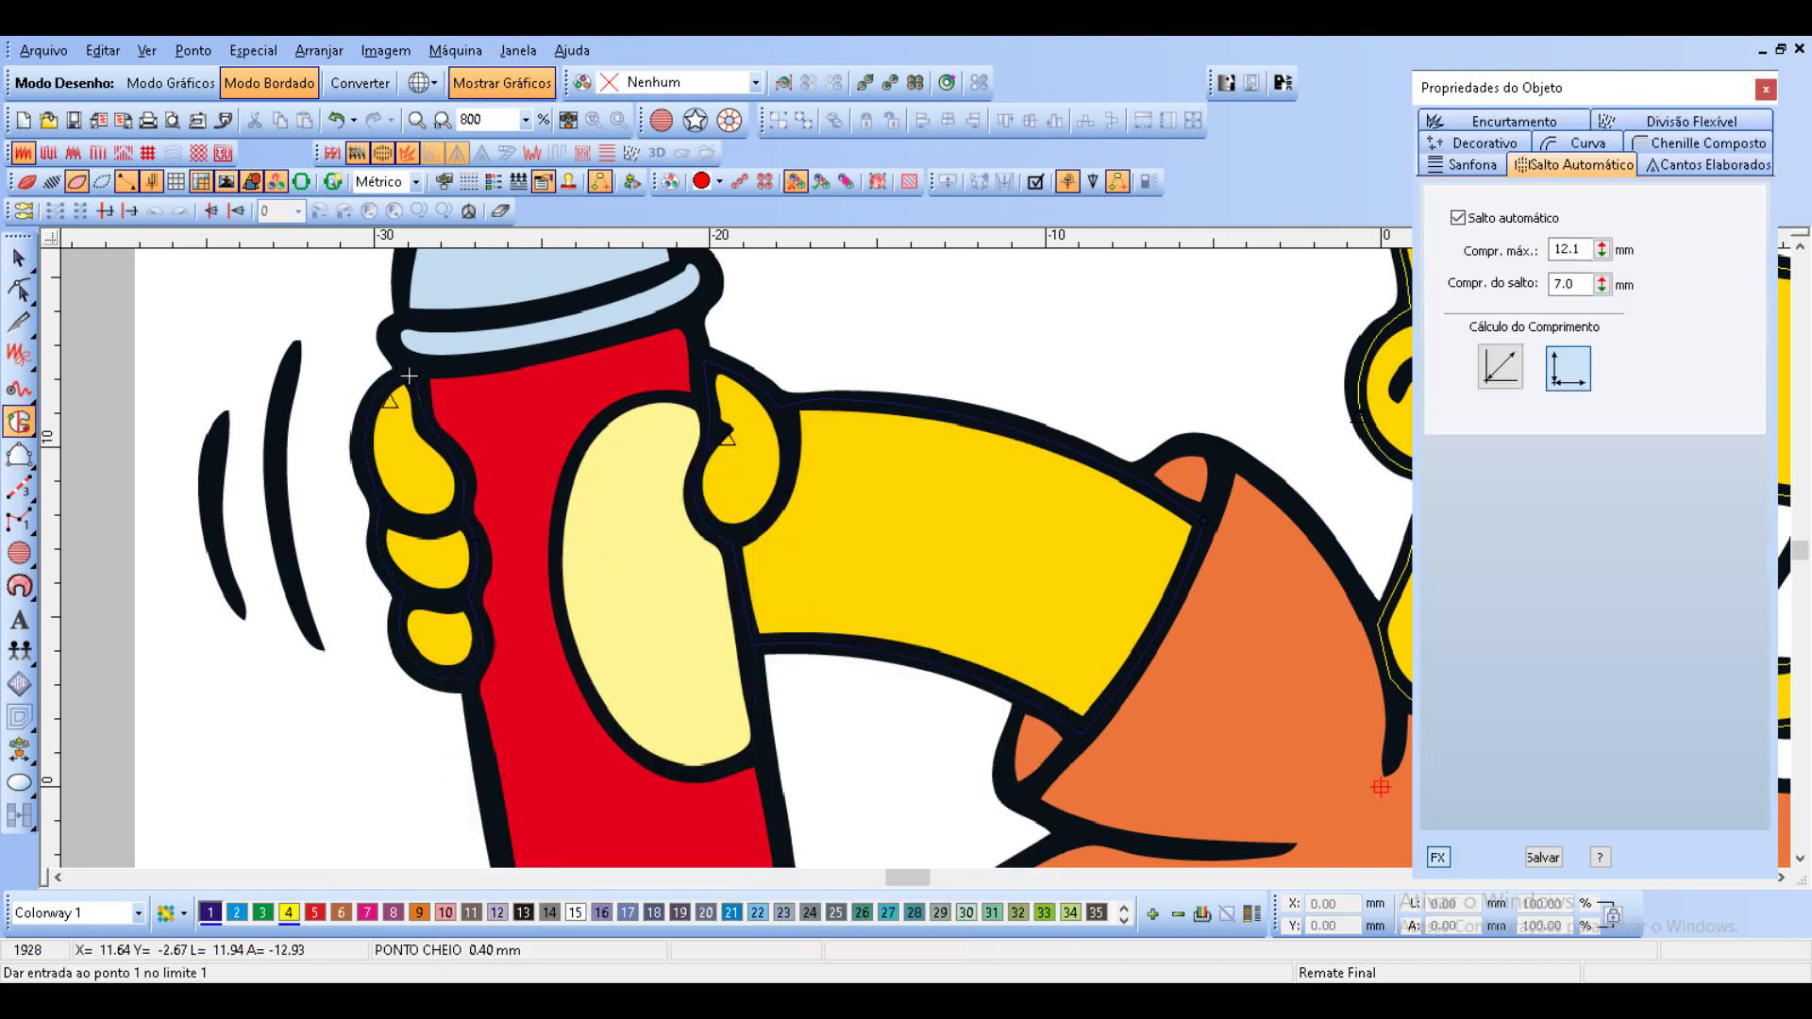
{"action": "key", "text": "space"}
Start an Entrada B shape on the outstretched arm, tracing the sleeve edge from its lower to its upper corner.
{"action": "scroll", "coordinate": [760, 371], "scroll_direction": "down", "scroll_amount": 2}
{"action": "scroll", "coordinate": [524, 402], "scroll_direction": "up", "scroll_amount": 1}
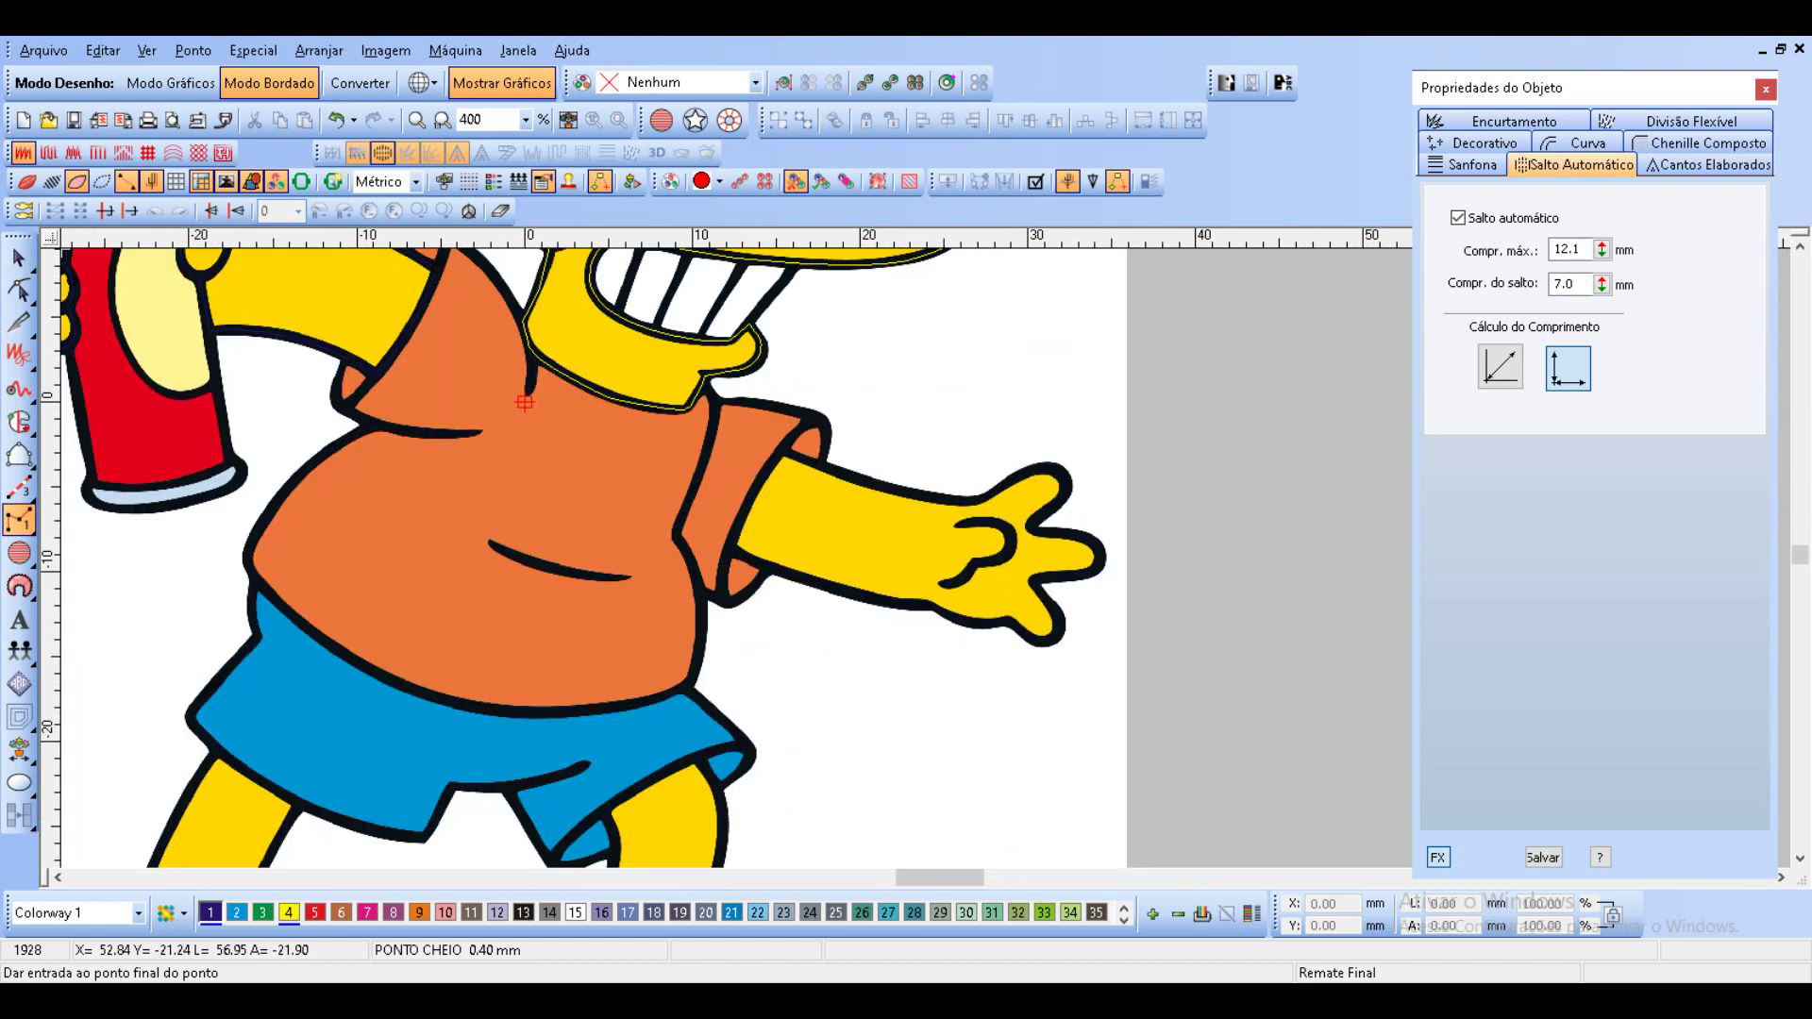
{"action": "scroll", "coordinate": [525, 402], "scroll_direction": "up", "scroll_amount": 1}
{"action": "key", "text": "space"}
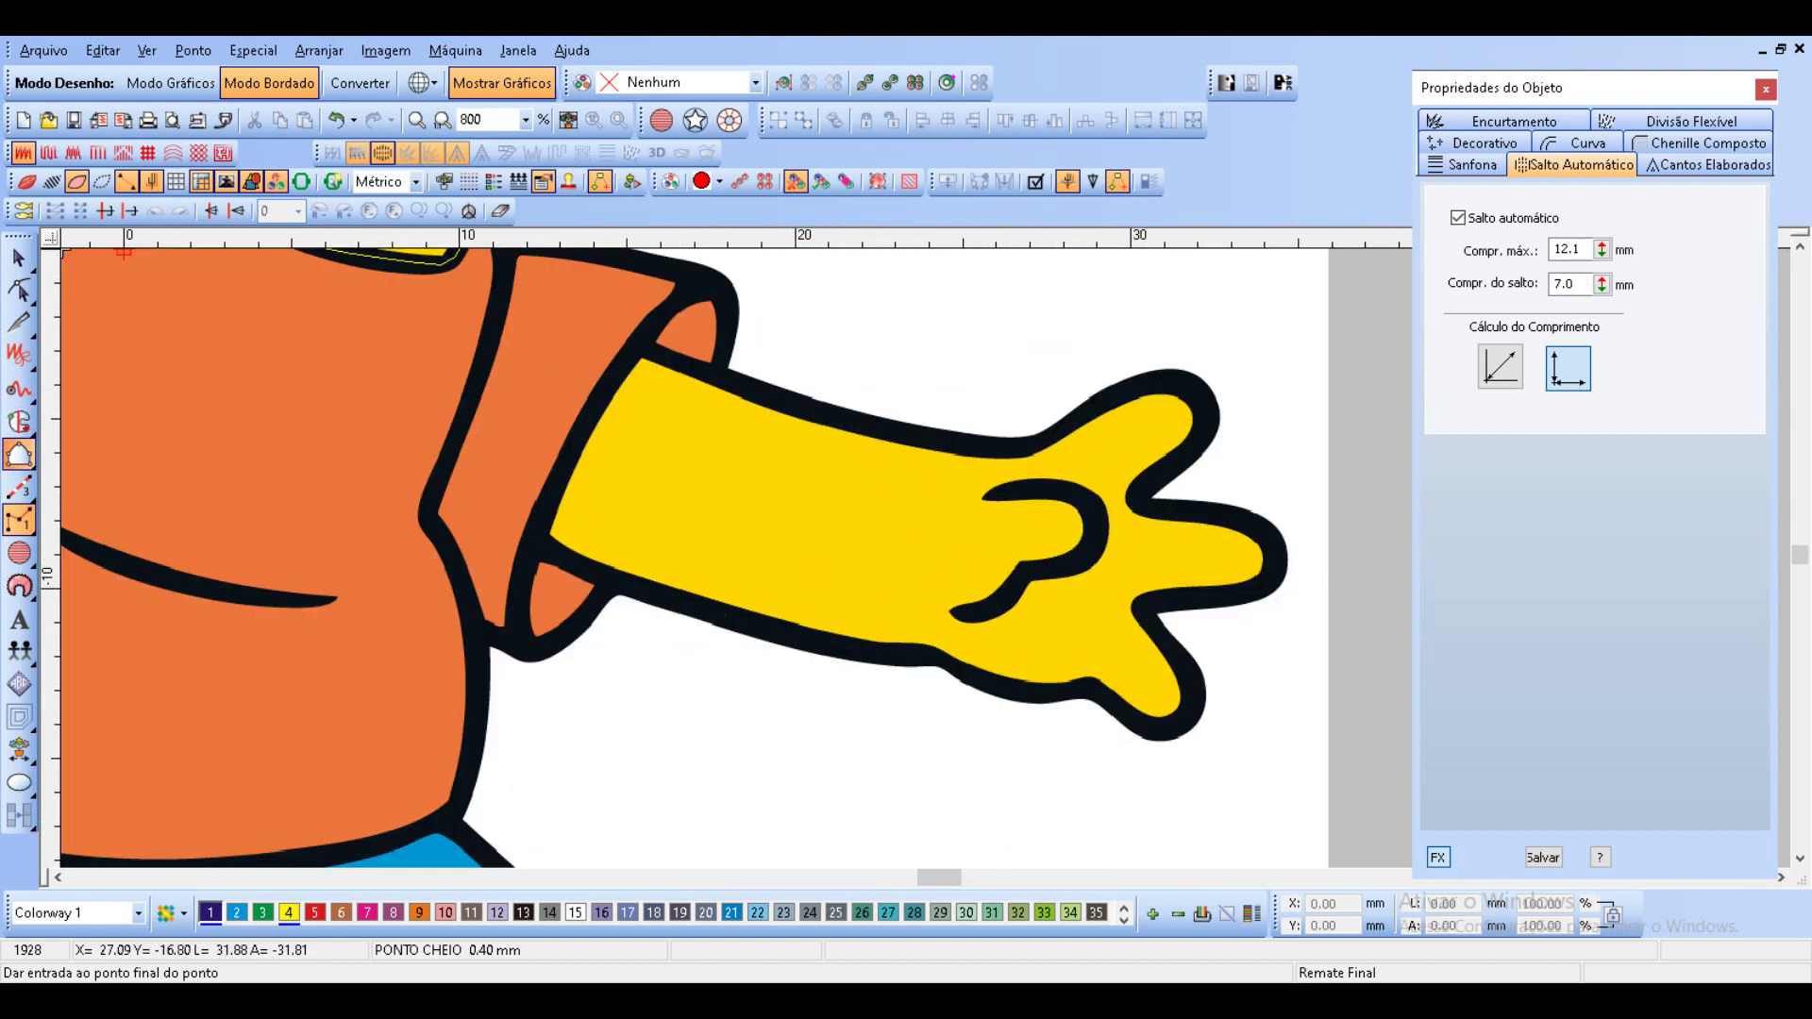
{"action": "left_click", "coordinate": [534, 542]}
{"action": "left_click", "coordinate": [579, 432]}
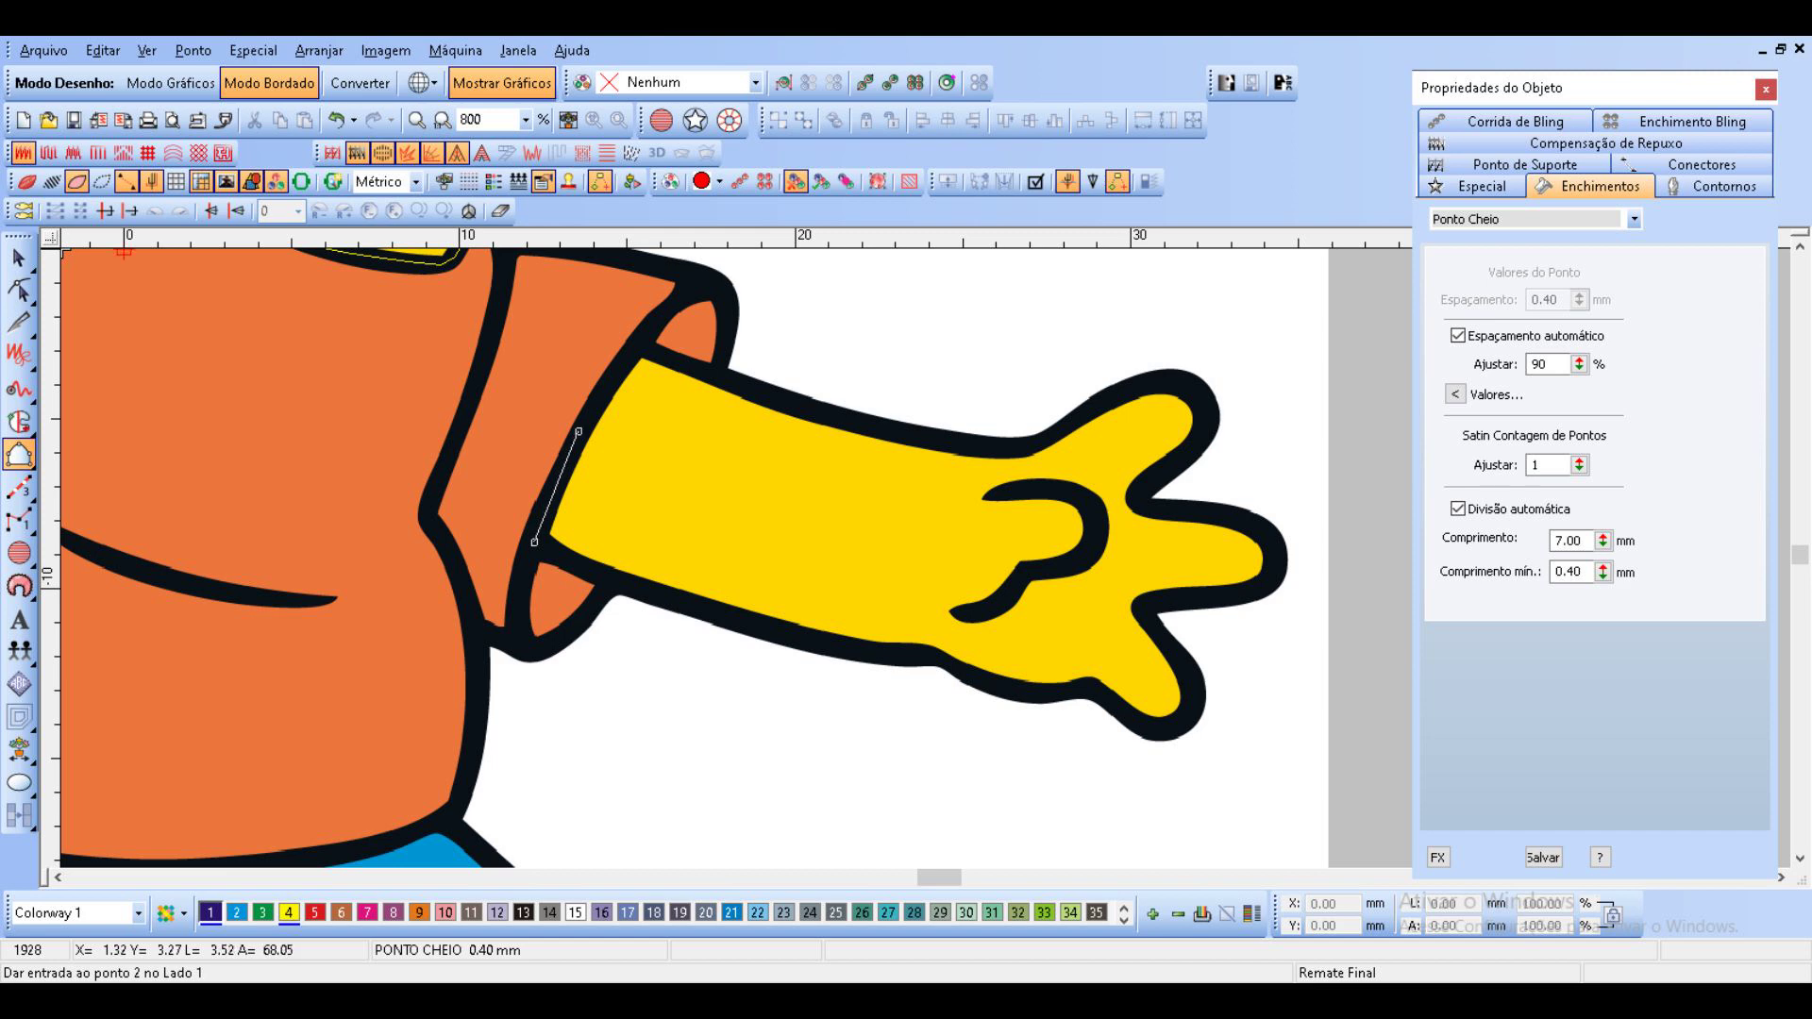
{"action": "left_click", "coordinate": [636, 347]}
Trace the upper edge of the outstretched arm from the sleeve to the base of the uppermost finger.
{"action": "left_click", "coordinate": [676, 364]}
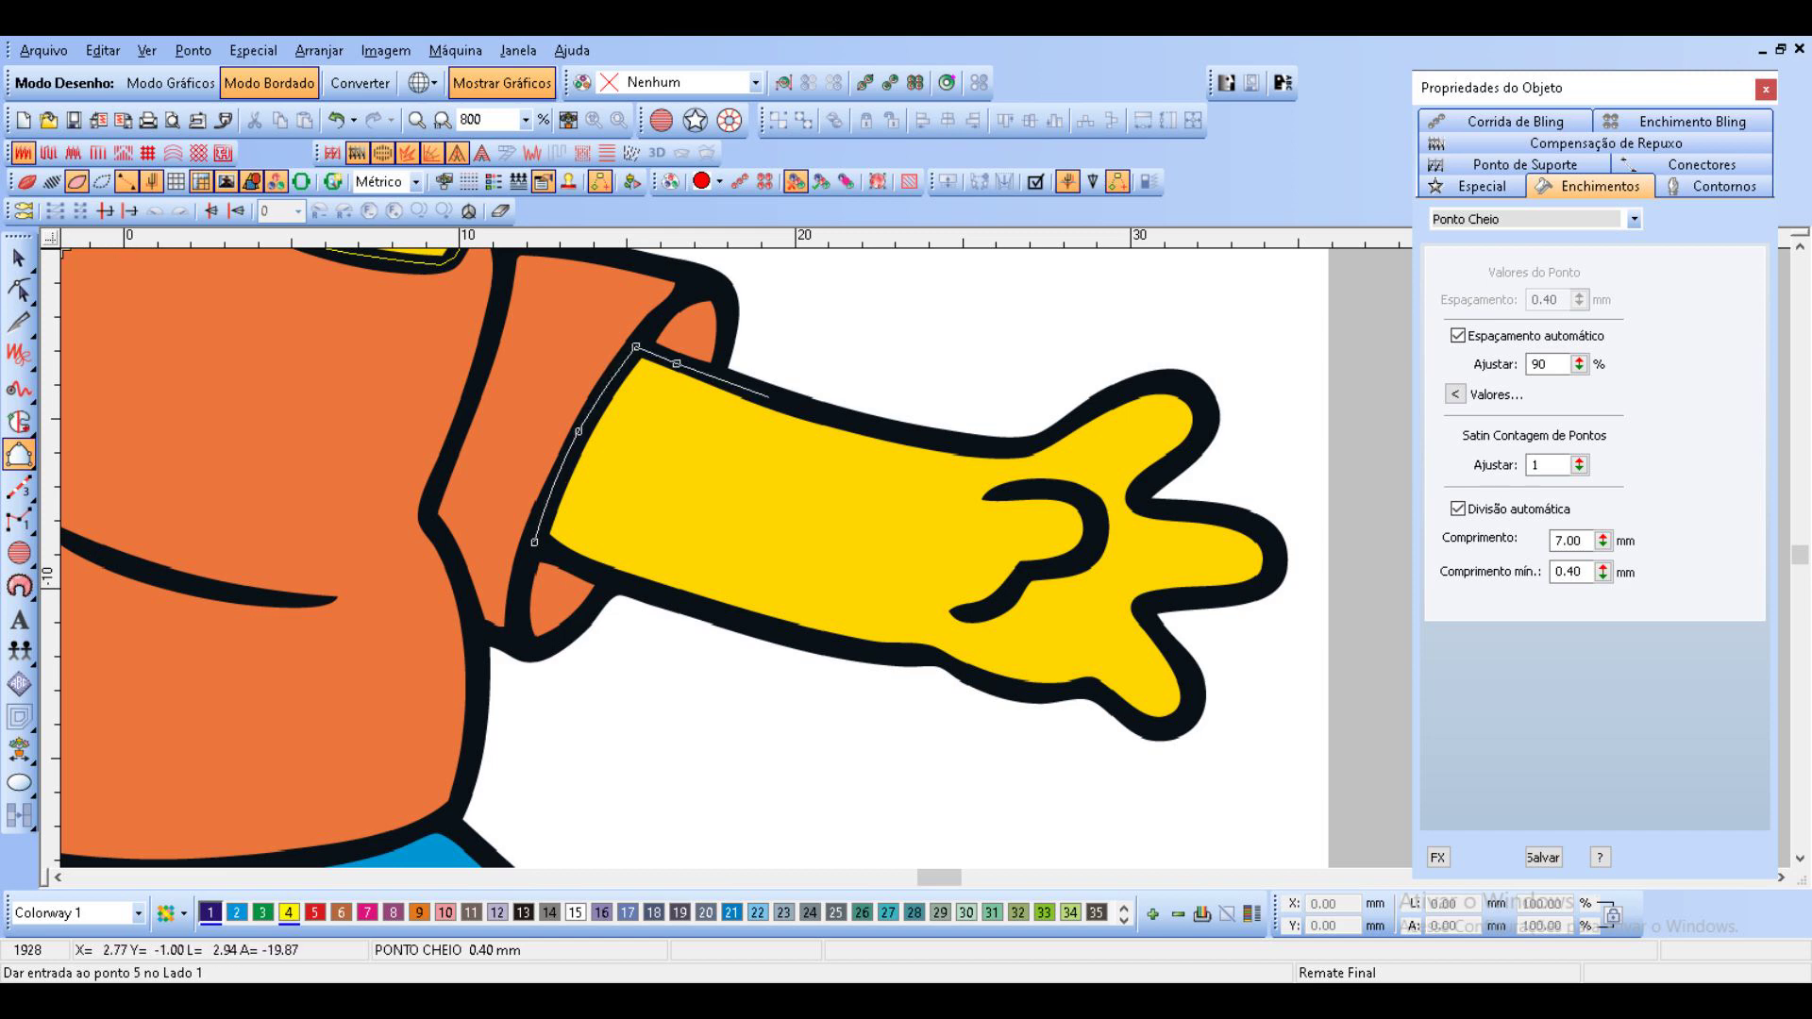
{"action": "left_click", "coordinate": [875, 430]}
{"action": "left_click", "coordinate": [960, 444]}
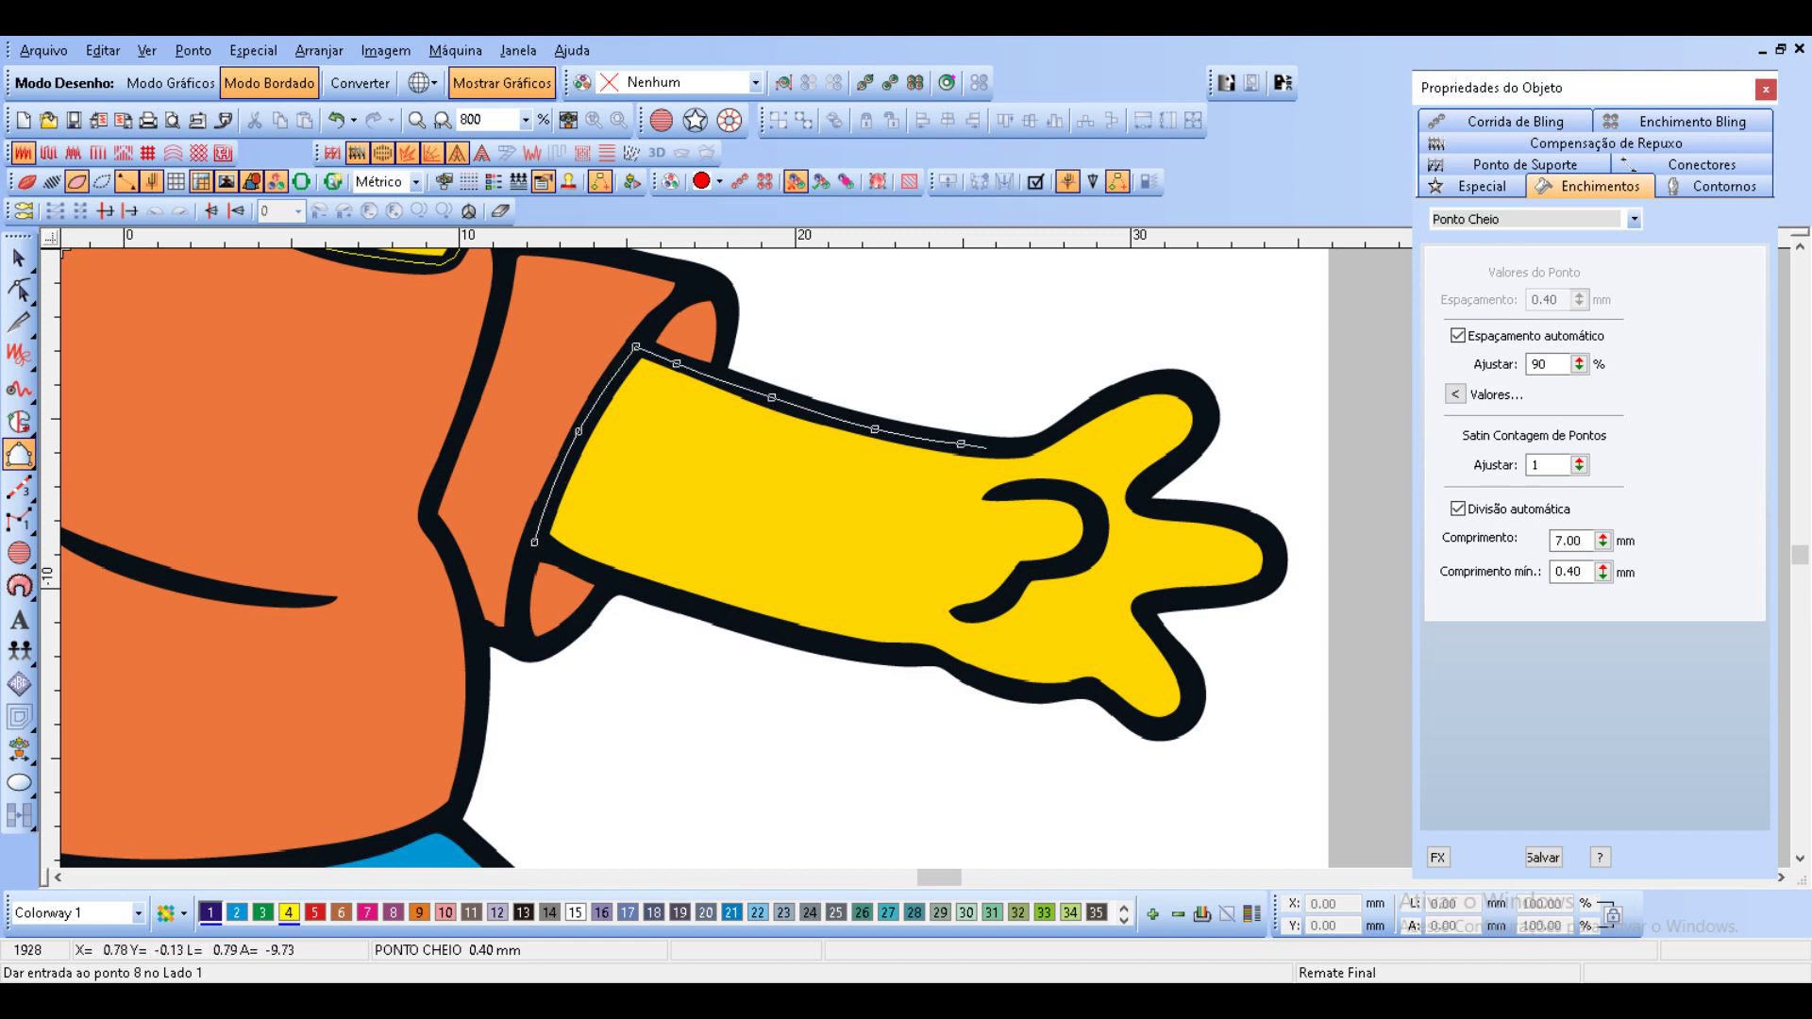
{"action": "left_click", "coordinate": [1007, 448]}
{"action": "left_click", "coordinate": [1048, 440]}
{"action": "left_click", "coordinate": [1089, 413]}
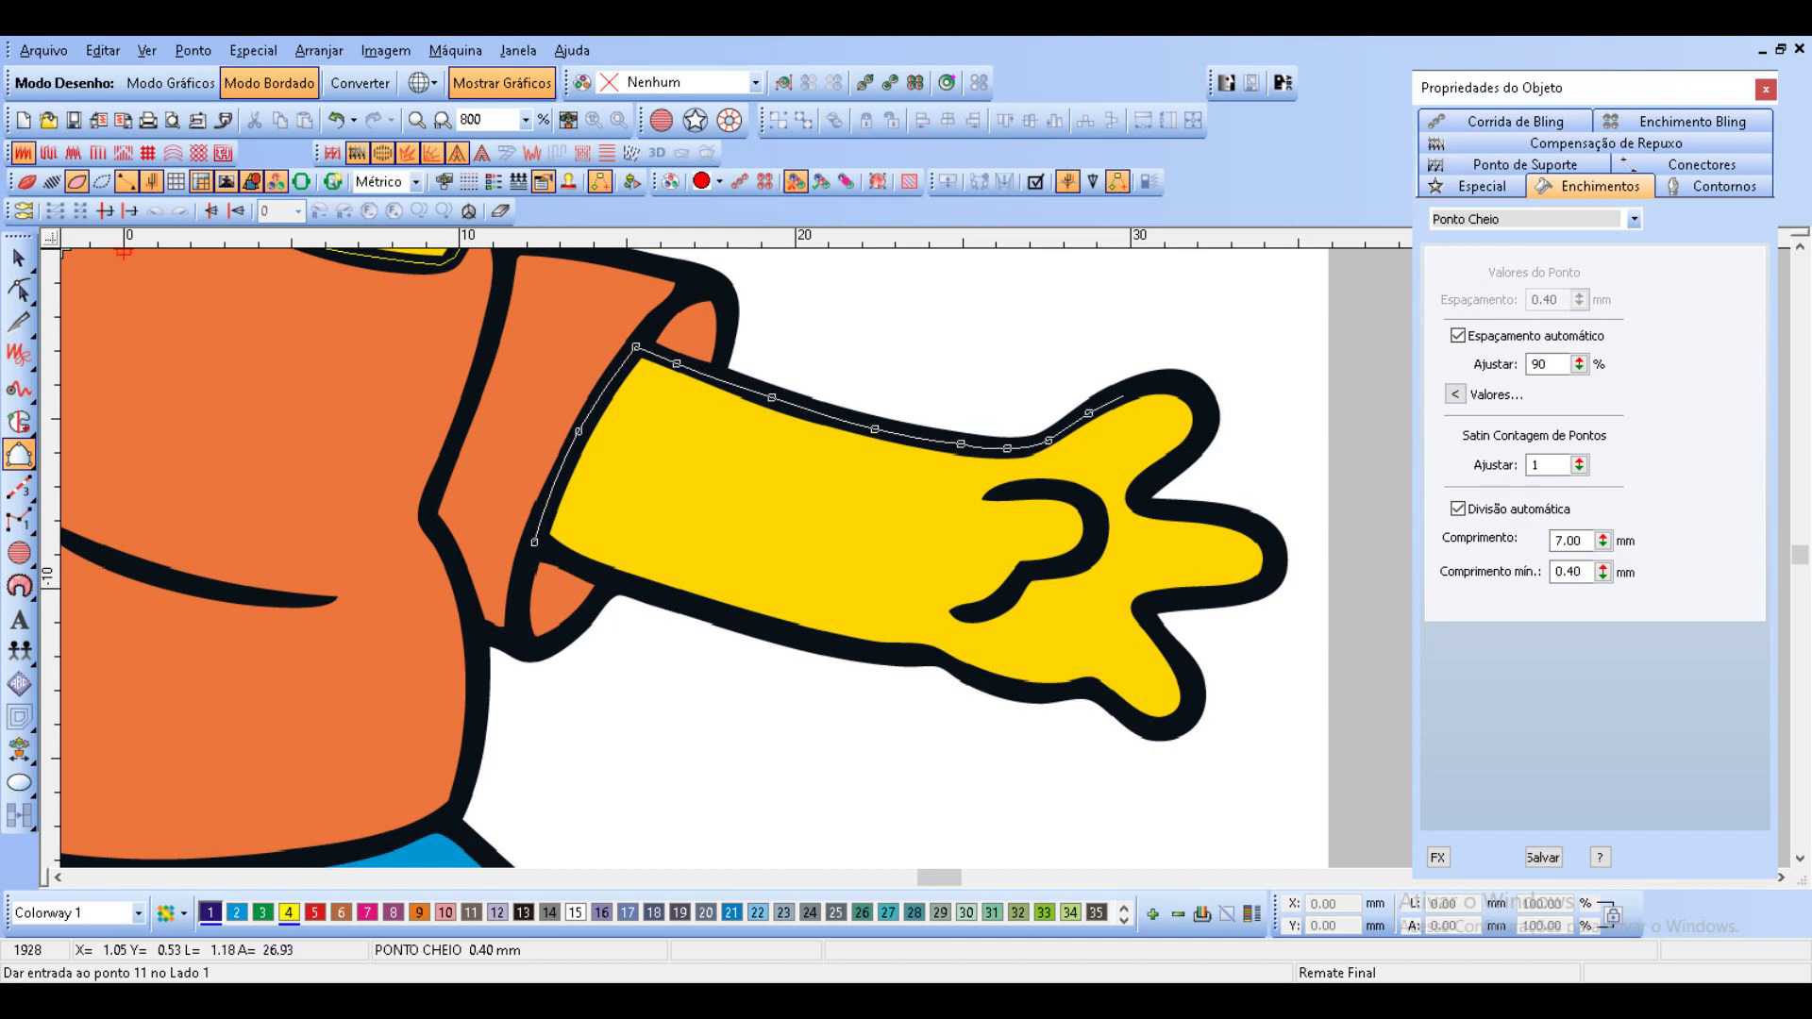
Trace around the tip of the uppermost finger and back to the notch above the middle finger.
{"action": "left_click", "coordinate": [1132, 389]}
{"action": "left_click", "coordinate": [1170, 386]}
{"action": "left_click", "coordinate": [1197, 398]}
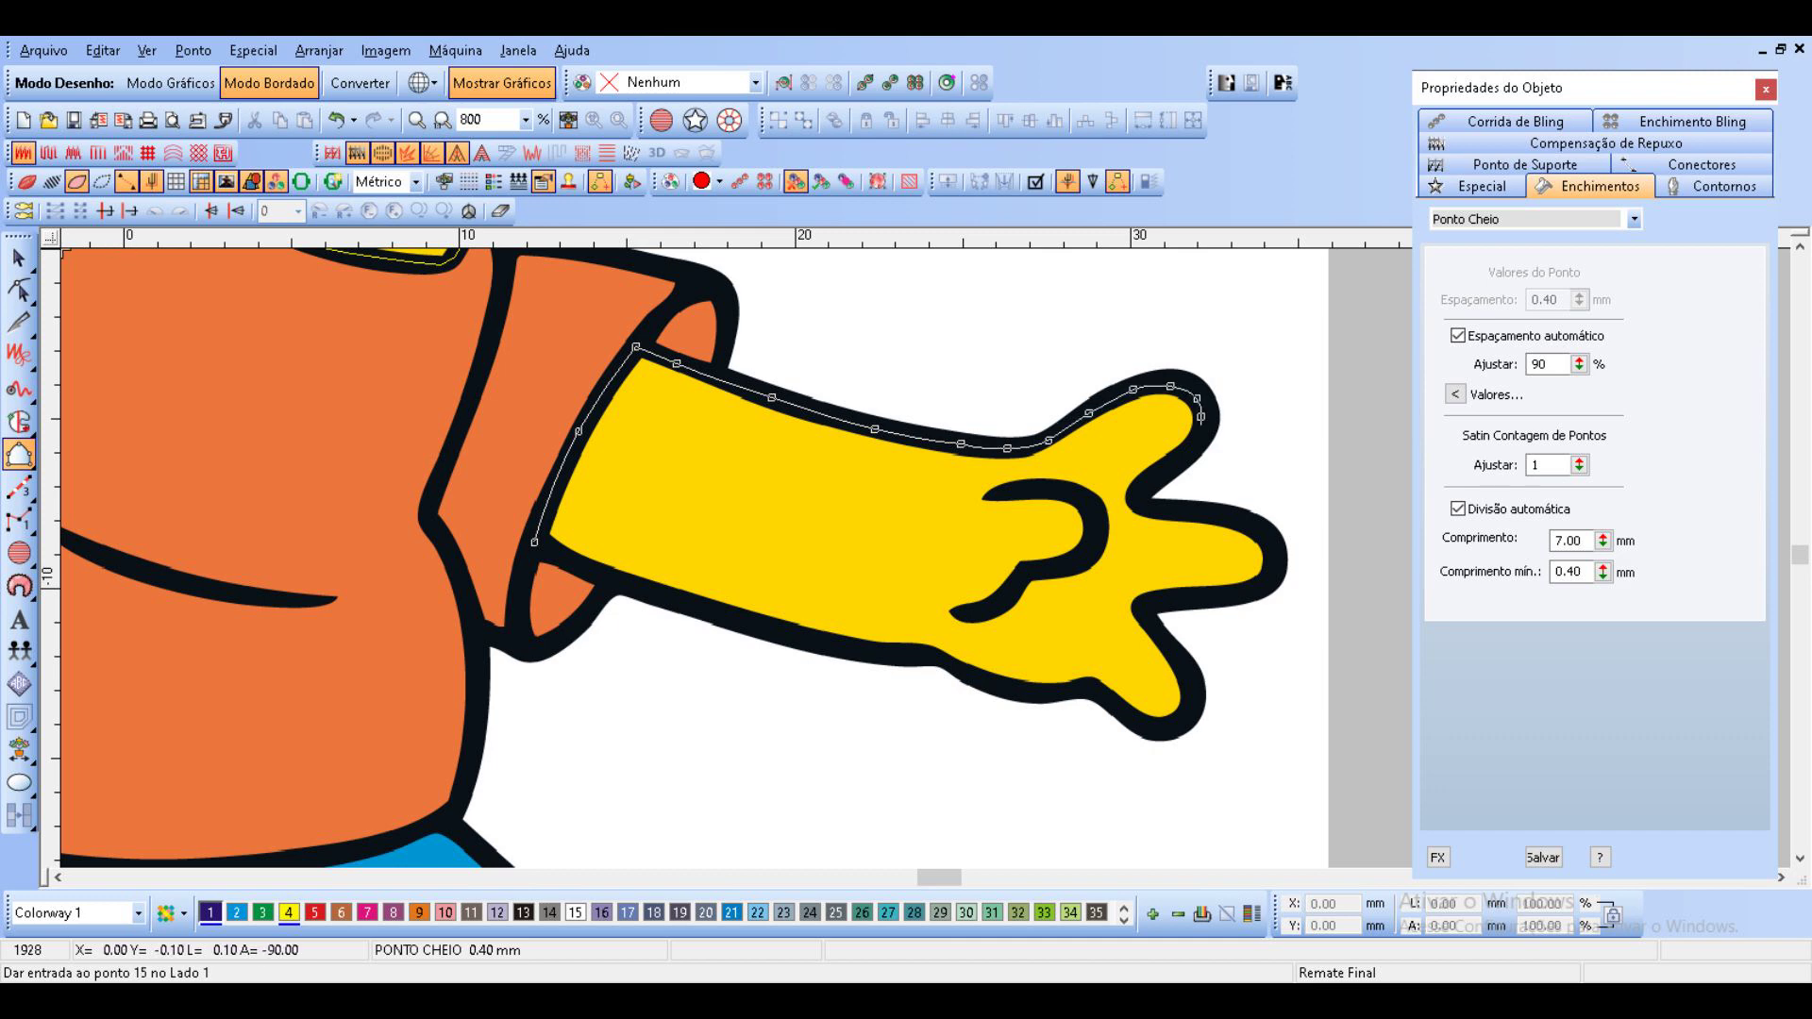
{"action": "left_click", "coordinate": [1201, 416]}
{"action": "left_click", "coordinate": [1192, 443]}
{"action": "left_click", "coordinate": [1176, 463]}
{"action": "left_click", "coordinate": [1143, 484]}
{"action": "left_click", "coordinate": [1138, 496]}
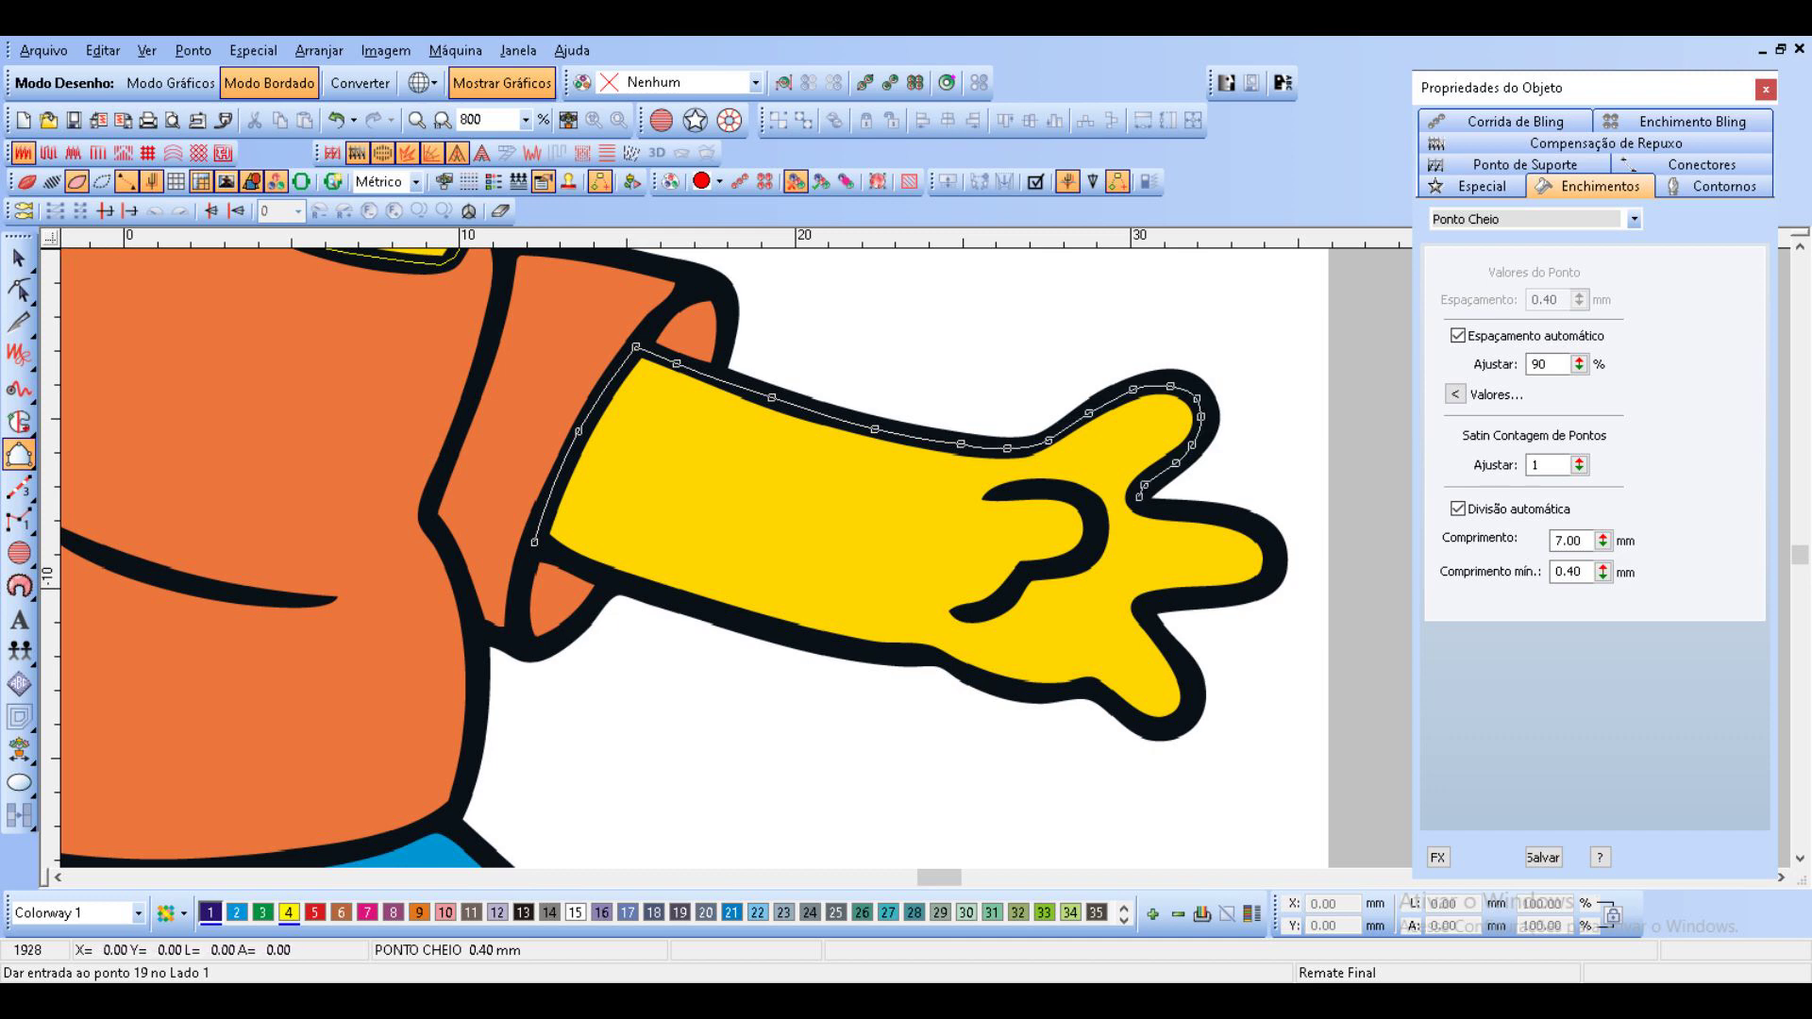
Trace around the middle finger of the outstretched hand, from its upper notch to its lower one.
{"action": "left_click", "coordinate": [1142, 506]}
{"action": "left_click", "coordinate": [1160, 510]}
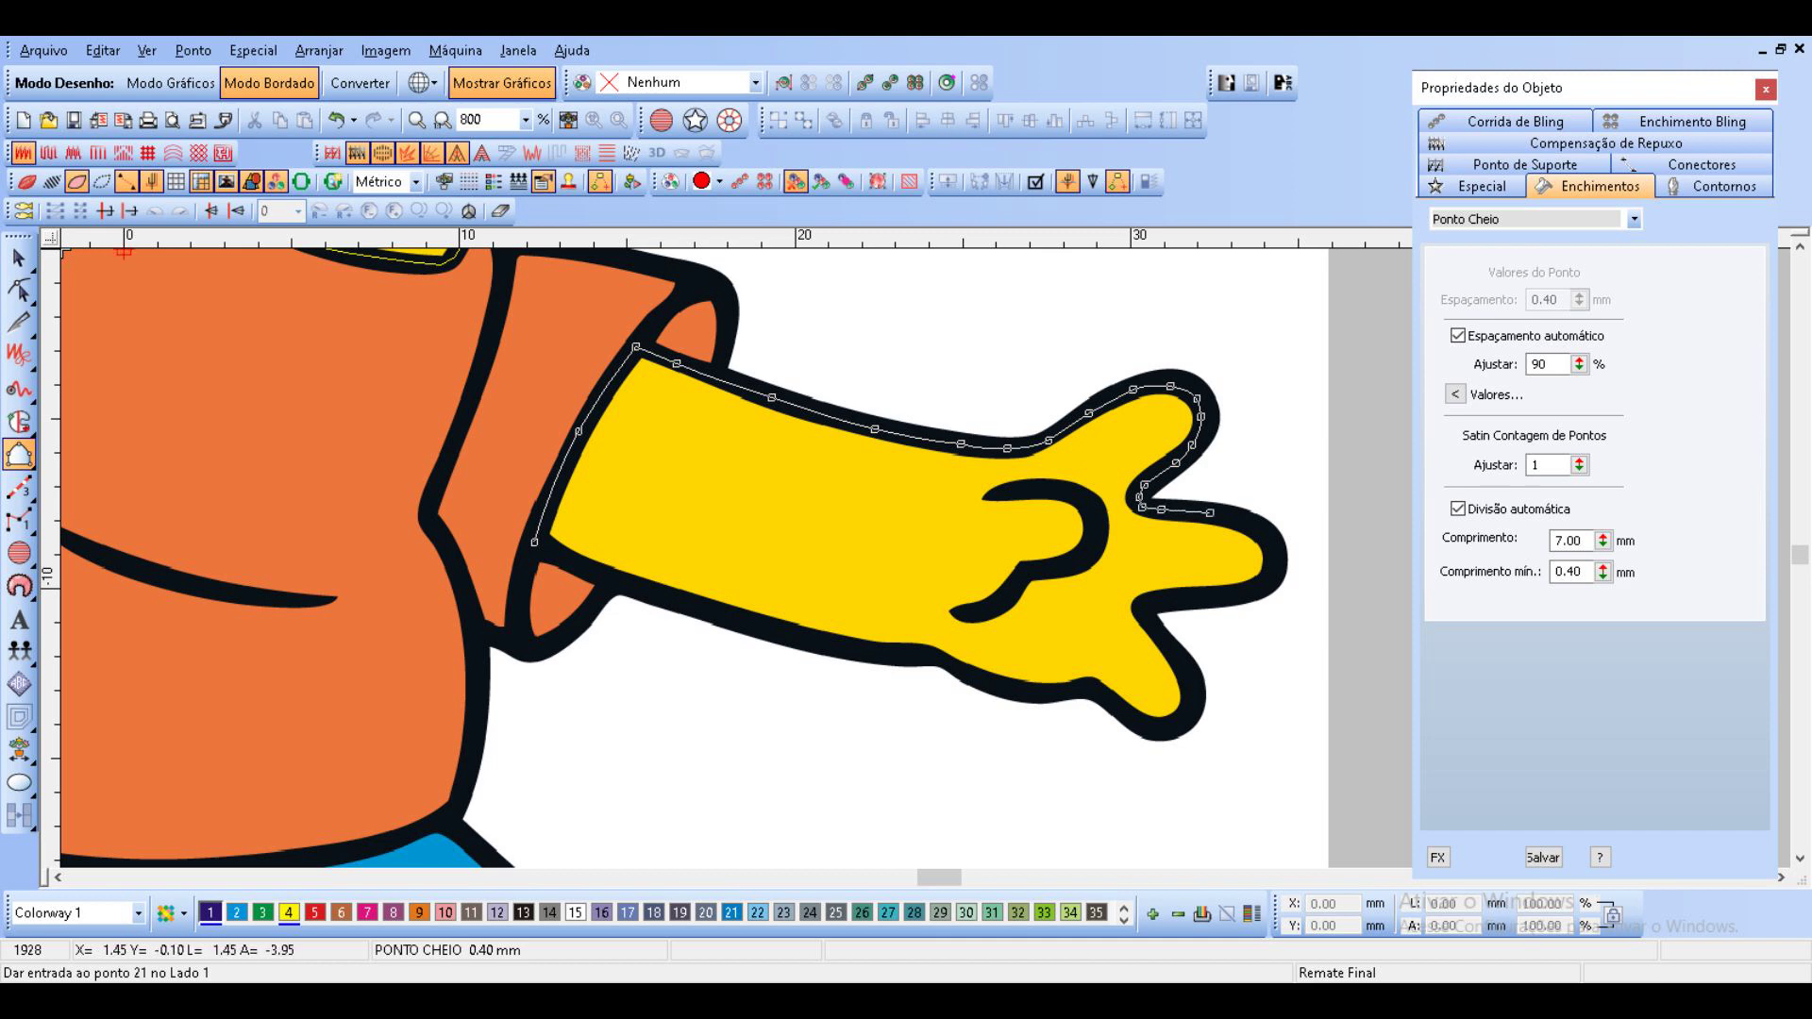
{"action": "left_click", "coordinate": [1272, 552]}
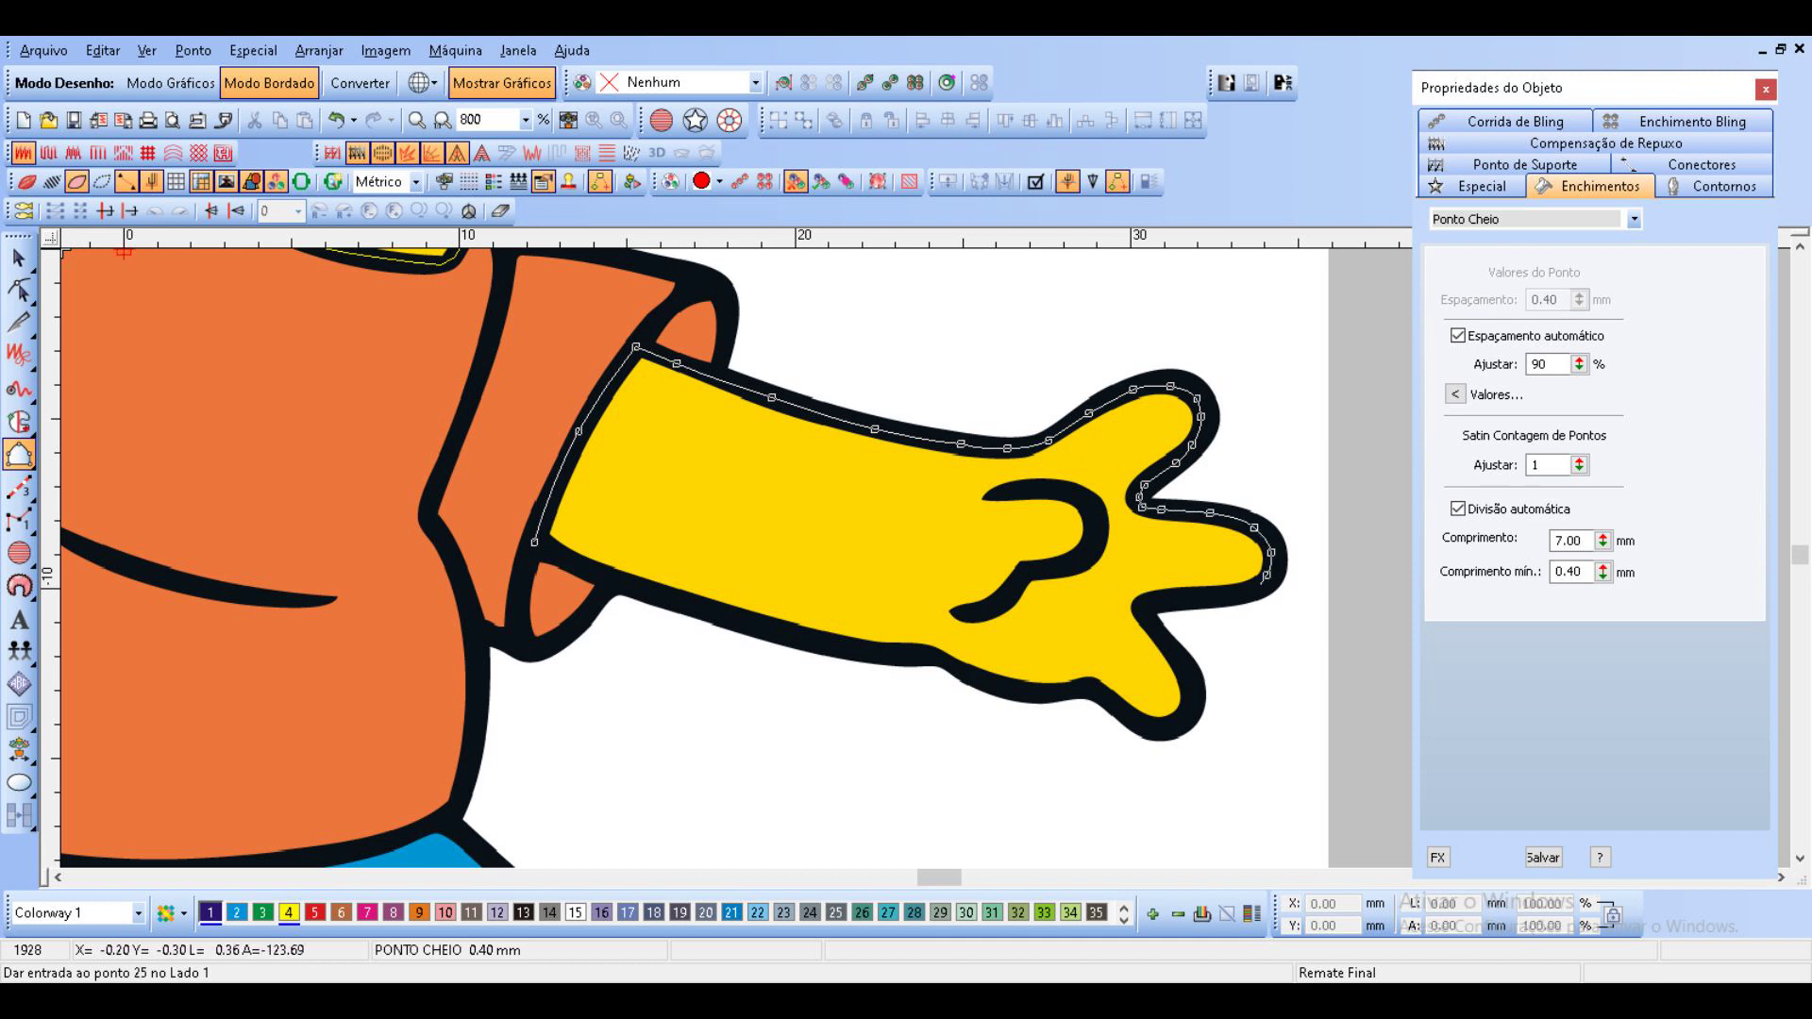
{"action": "left_click", "coordinate": [1225, 595]}
{"action": "left_click", "coordinate": [1181, 602]}
Trace around the lowest finger of the outstretched hand to where it meets the palm.
{"action": "left_click", "coordinate": [1154, 625]}
{"action": "left_click", "coordinate": [1176, 654]}
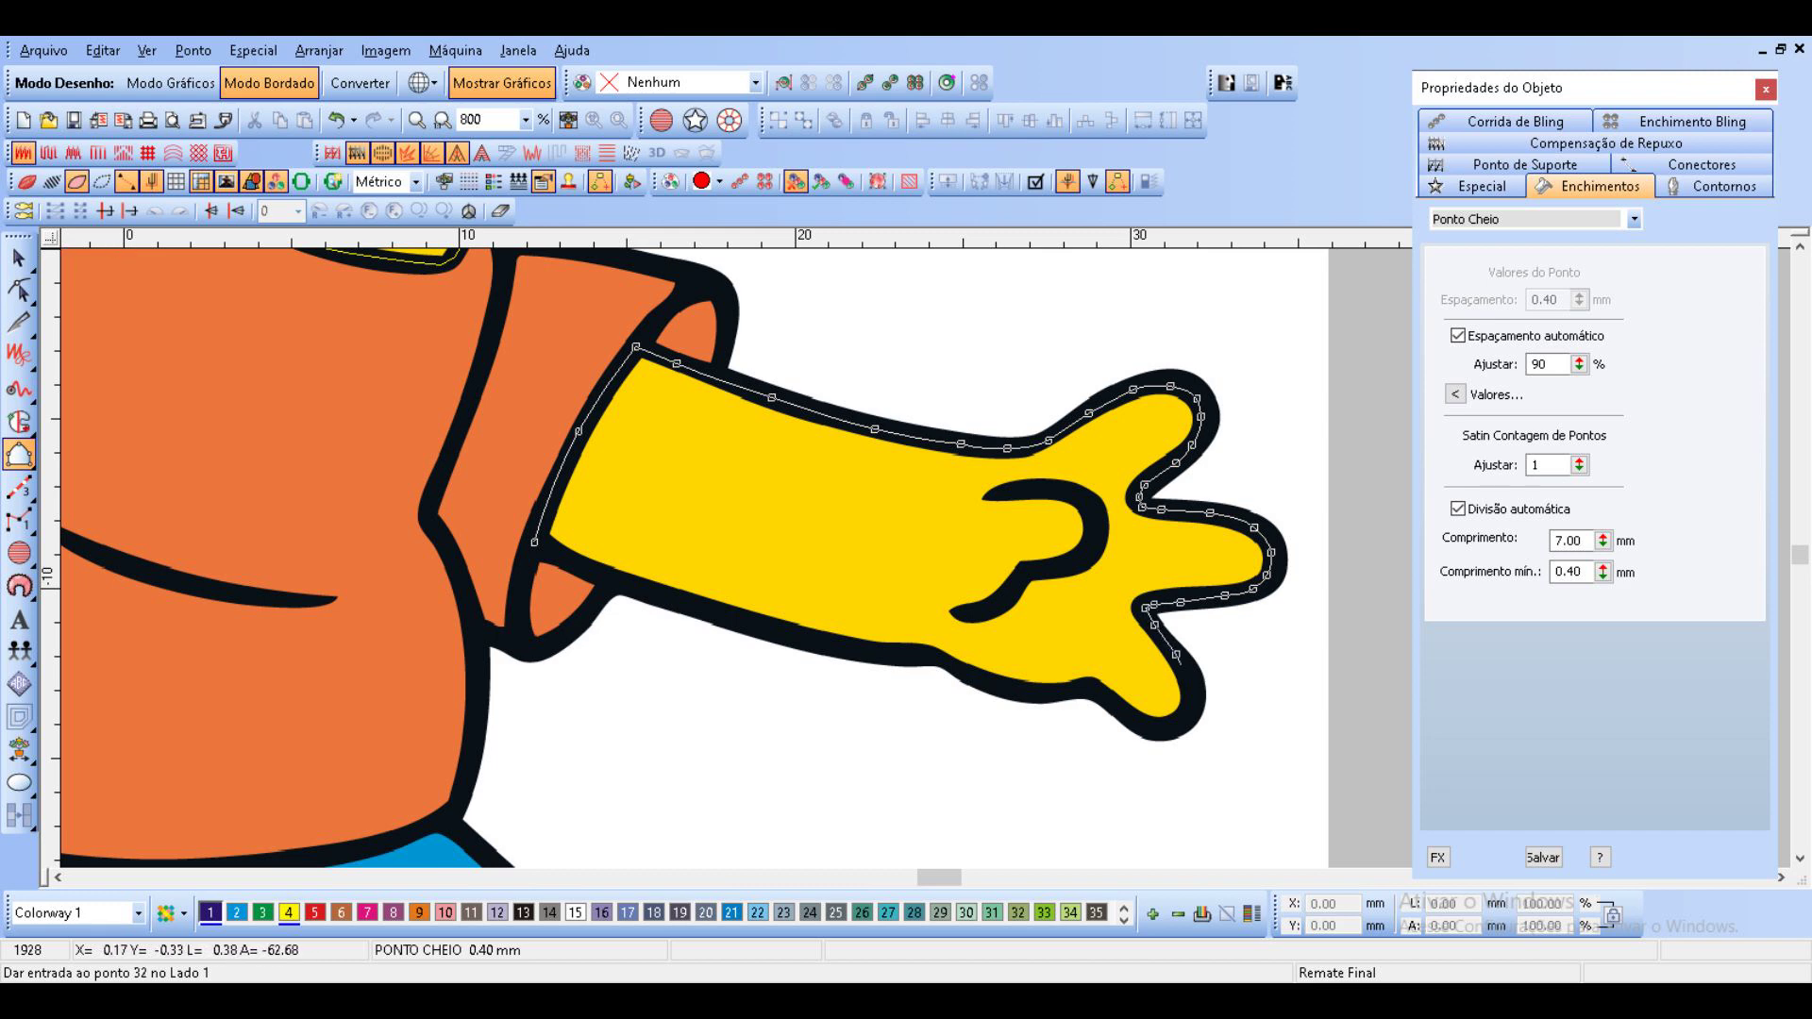
{"action": "left_click", "coordinate": [1161, 732]}
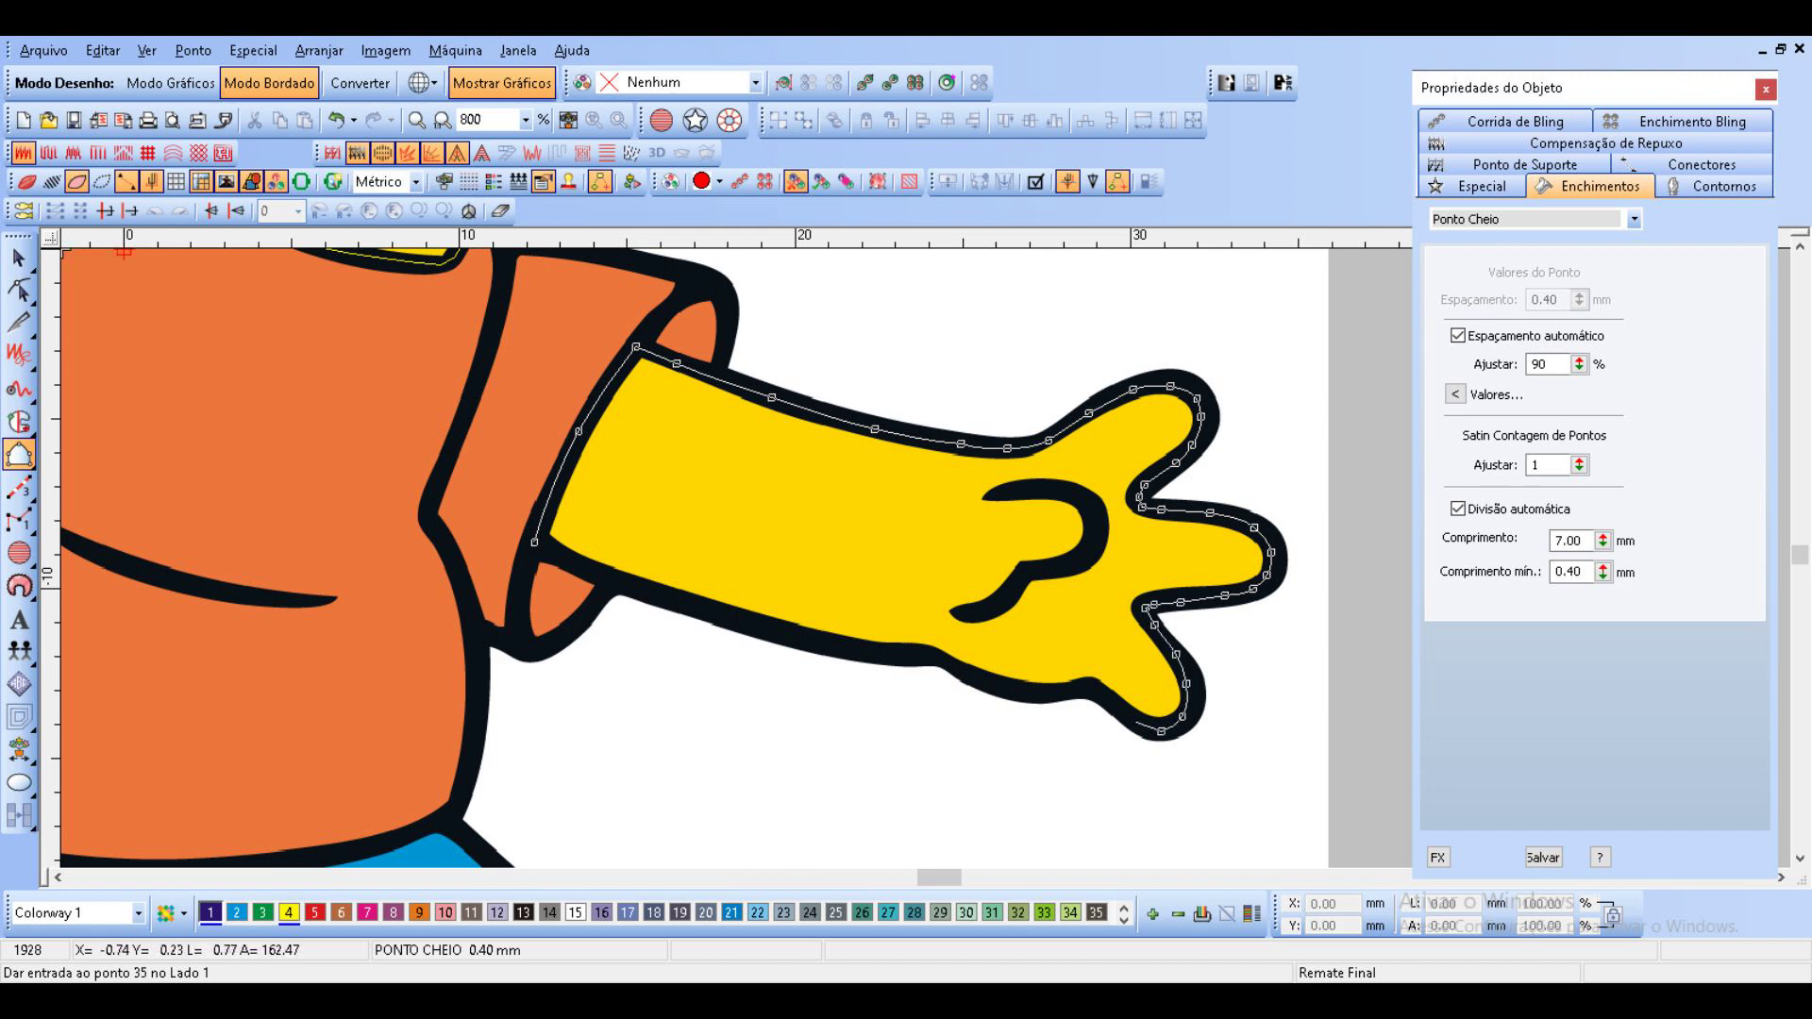
{"action": "left_click", "coordinate": [1131, 720]}
{"action": "left_click", "coordinate": [1102, 704]}
{"action": "left_click", "coordinate": [1087, 692]}
Trace the underside of the palm and arm back to the sleeve's lower corner and generate the arm shape.
{"action": "left_click", "coordinate": [1030, 691]}
{"action": "left_click", "coordinate": [926, 655]}
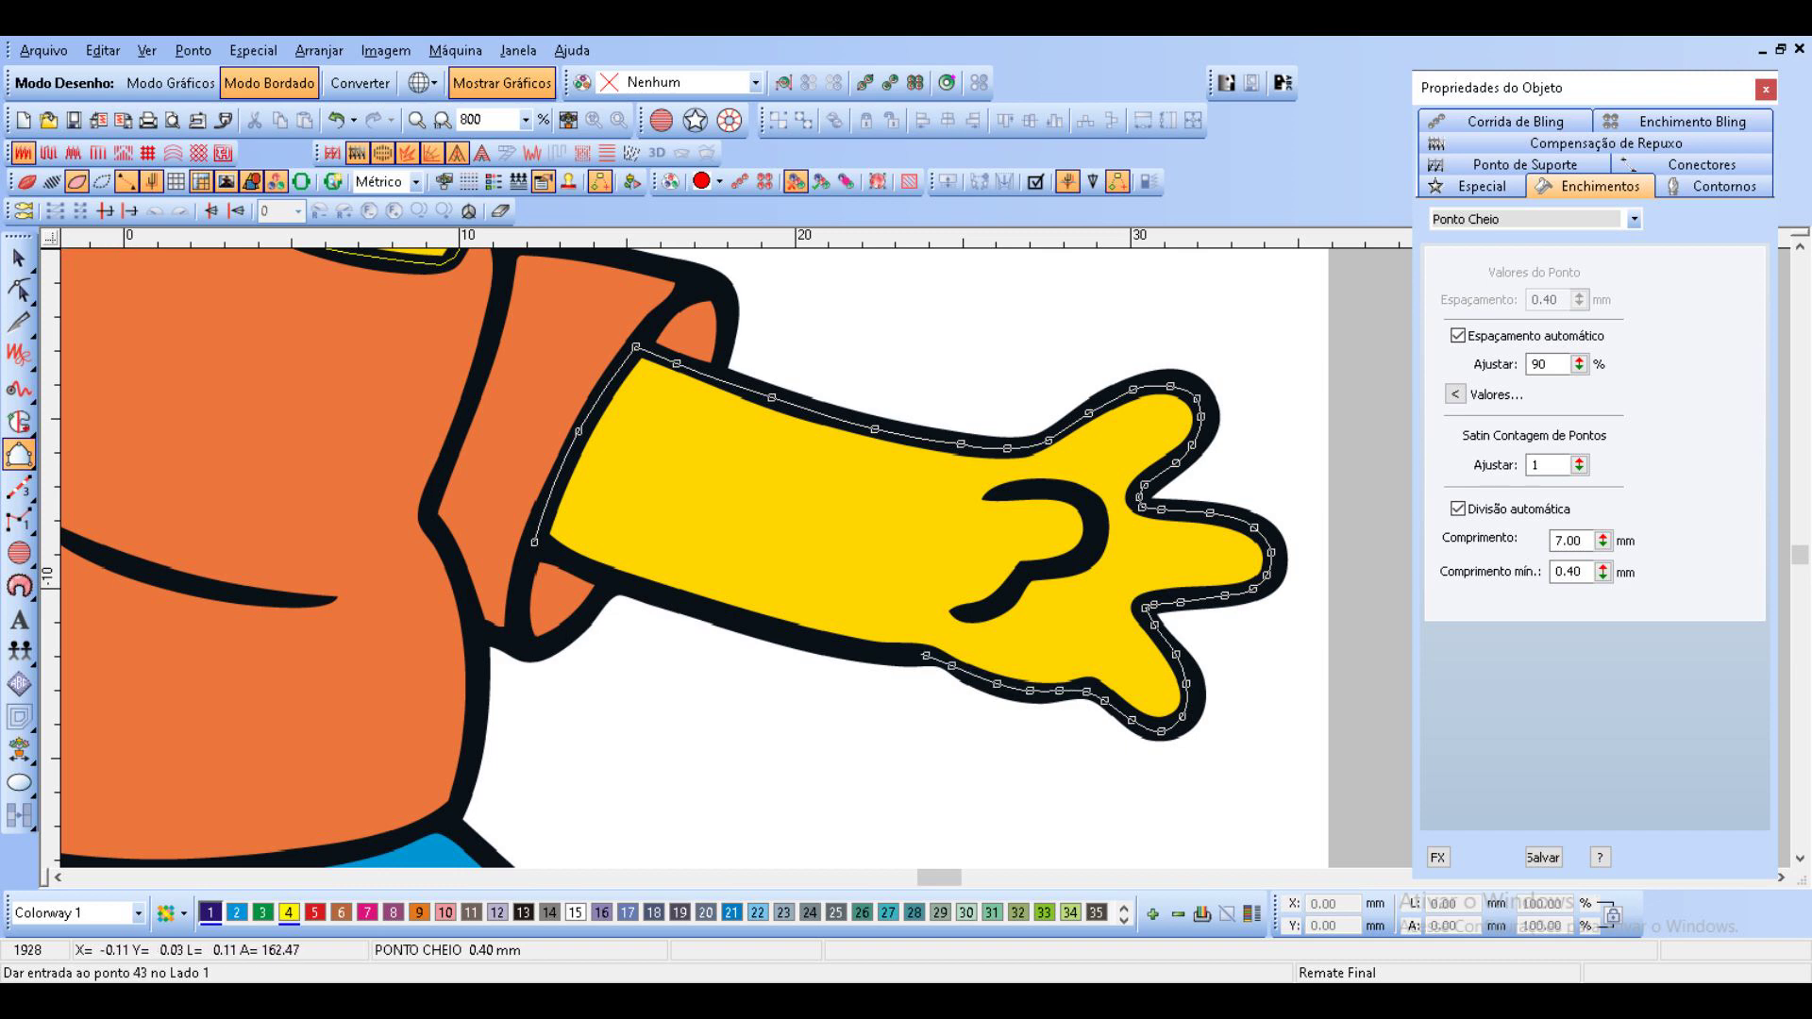
{"action": "left_click", "coordinate": [899, 653]}
{"action": "left_click", "coordinate": [827, 643]}
{"action": "left_click", "coordinate": [709, 610]}
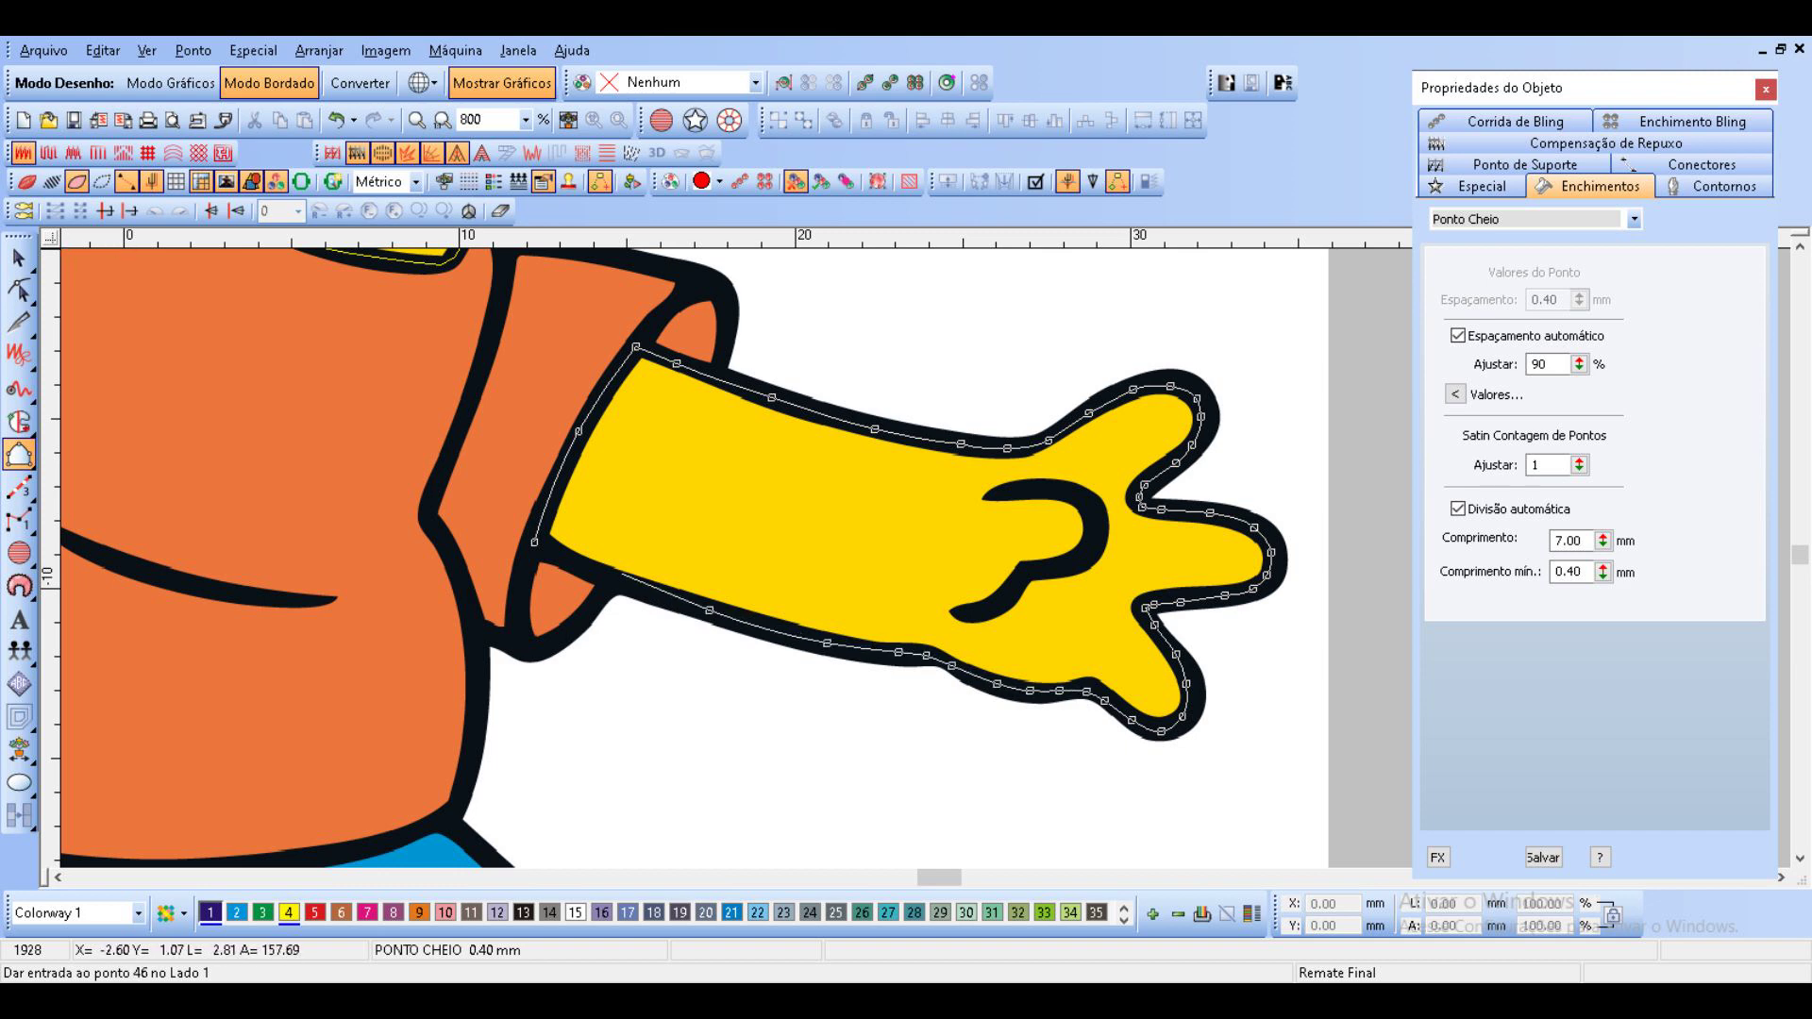
{"action": "left_click", "coordinate": [586, 569]}
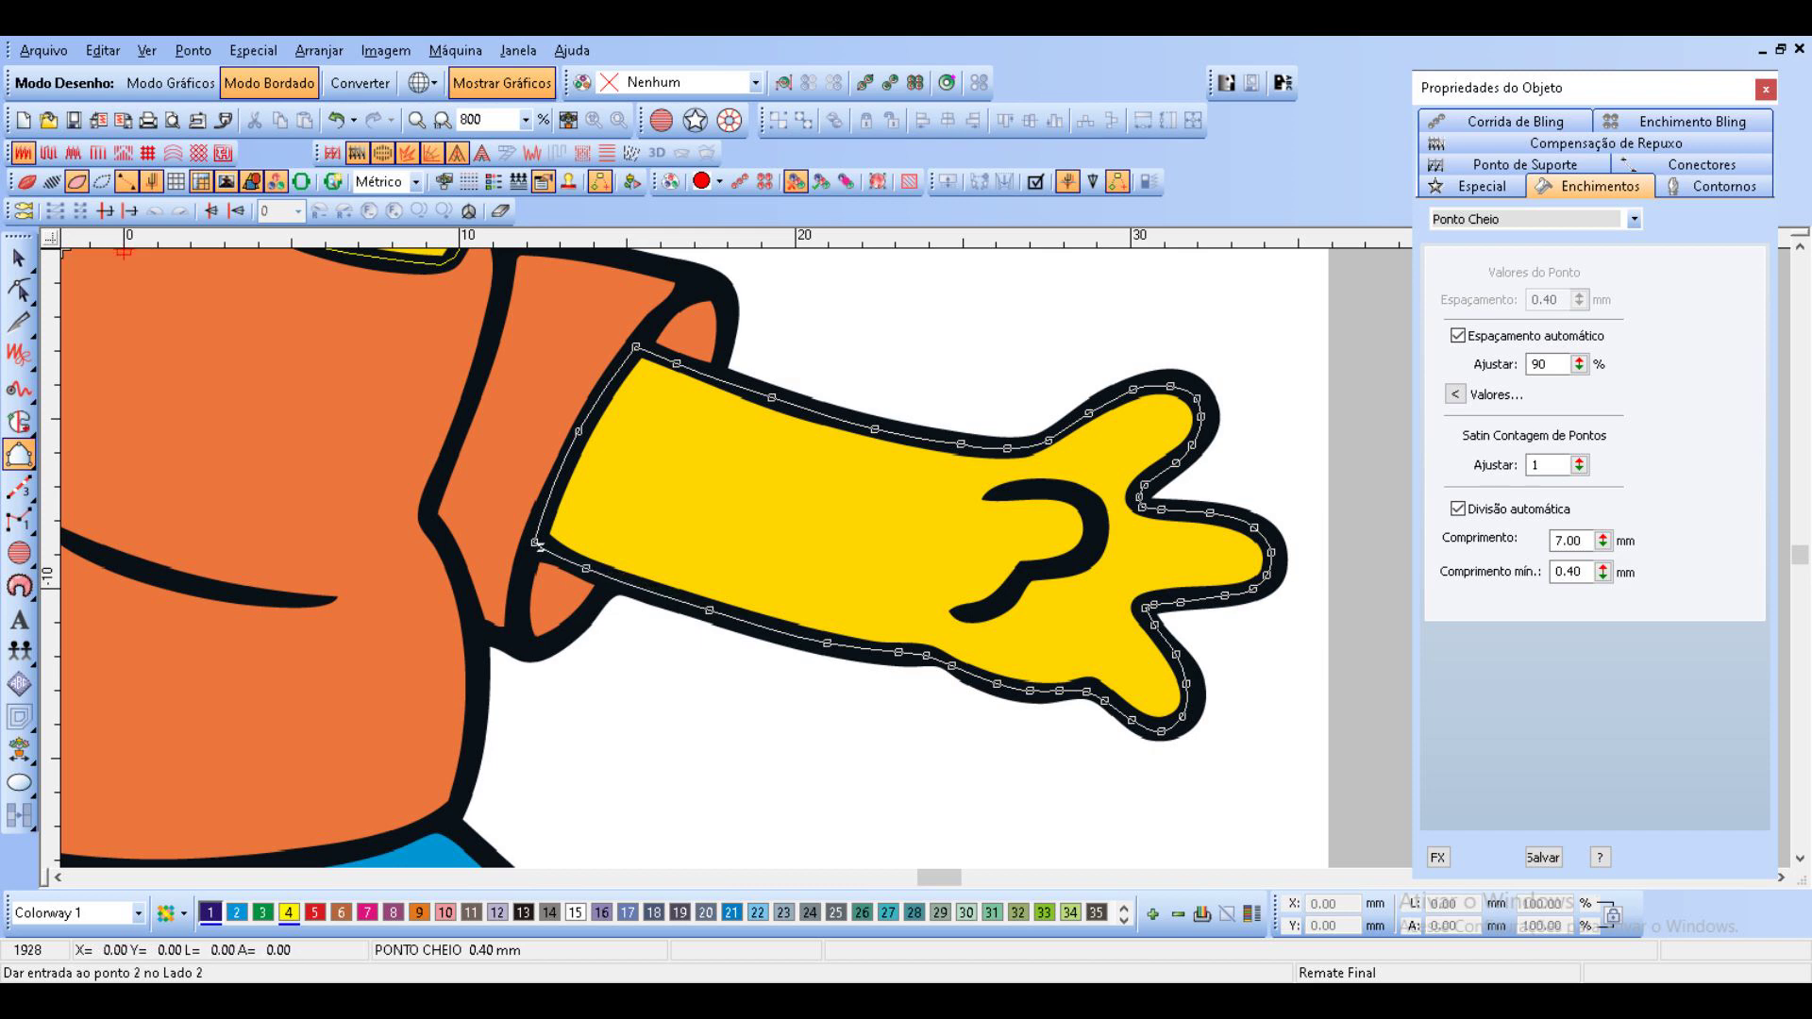
{"action": "key", "text": "Return"}
Convert the outstretched arm object to a complex fill (Enchimento Complexo).
{"action": "key", "text": "Escape"}
{"action": "right_click", "coordinate": [597, 569]}
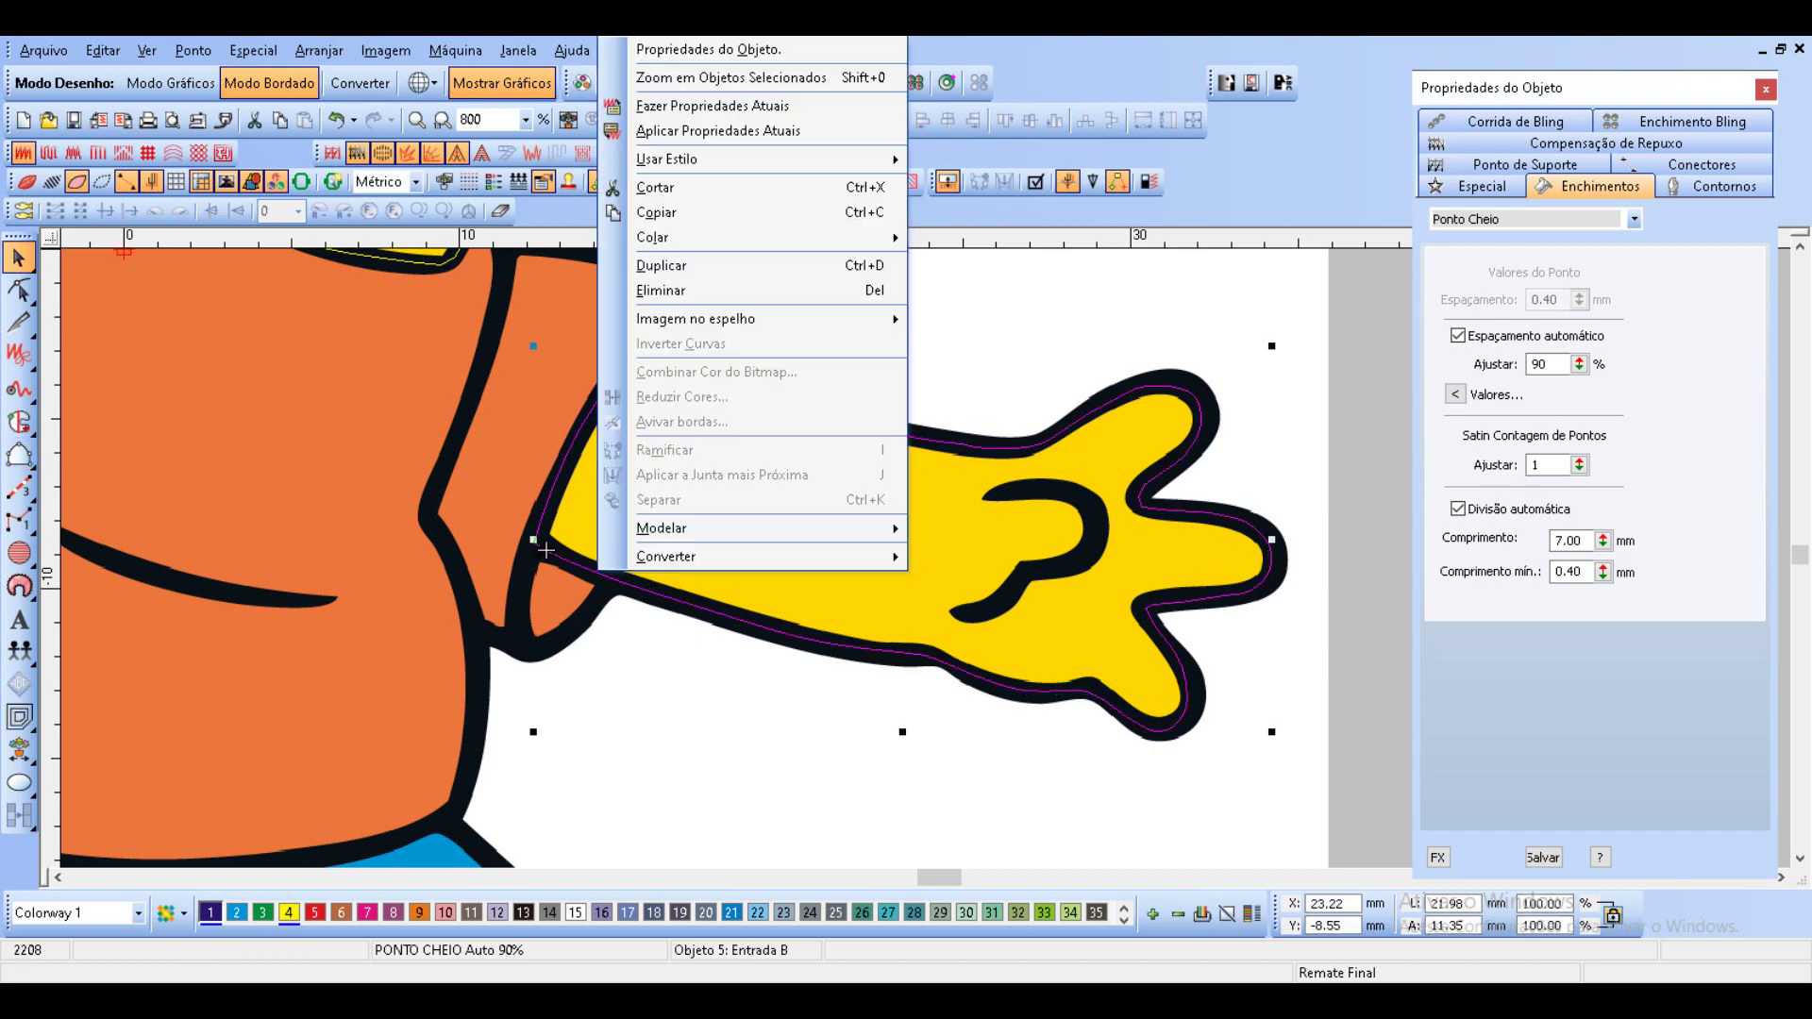
{"action": "mouse_move", "coordinate": [745, 557]}
{"action": "key", "text": "Up"}
{"action": "key", "text": "Up"}
{"action": "key", "text": "Return"}
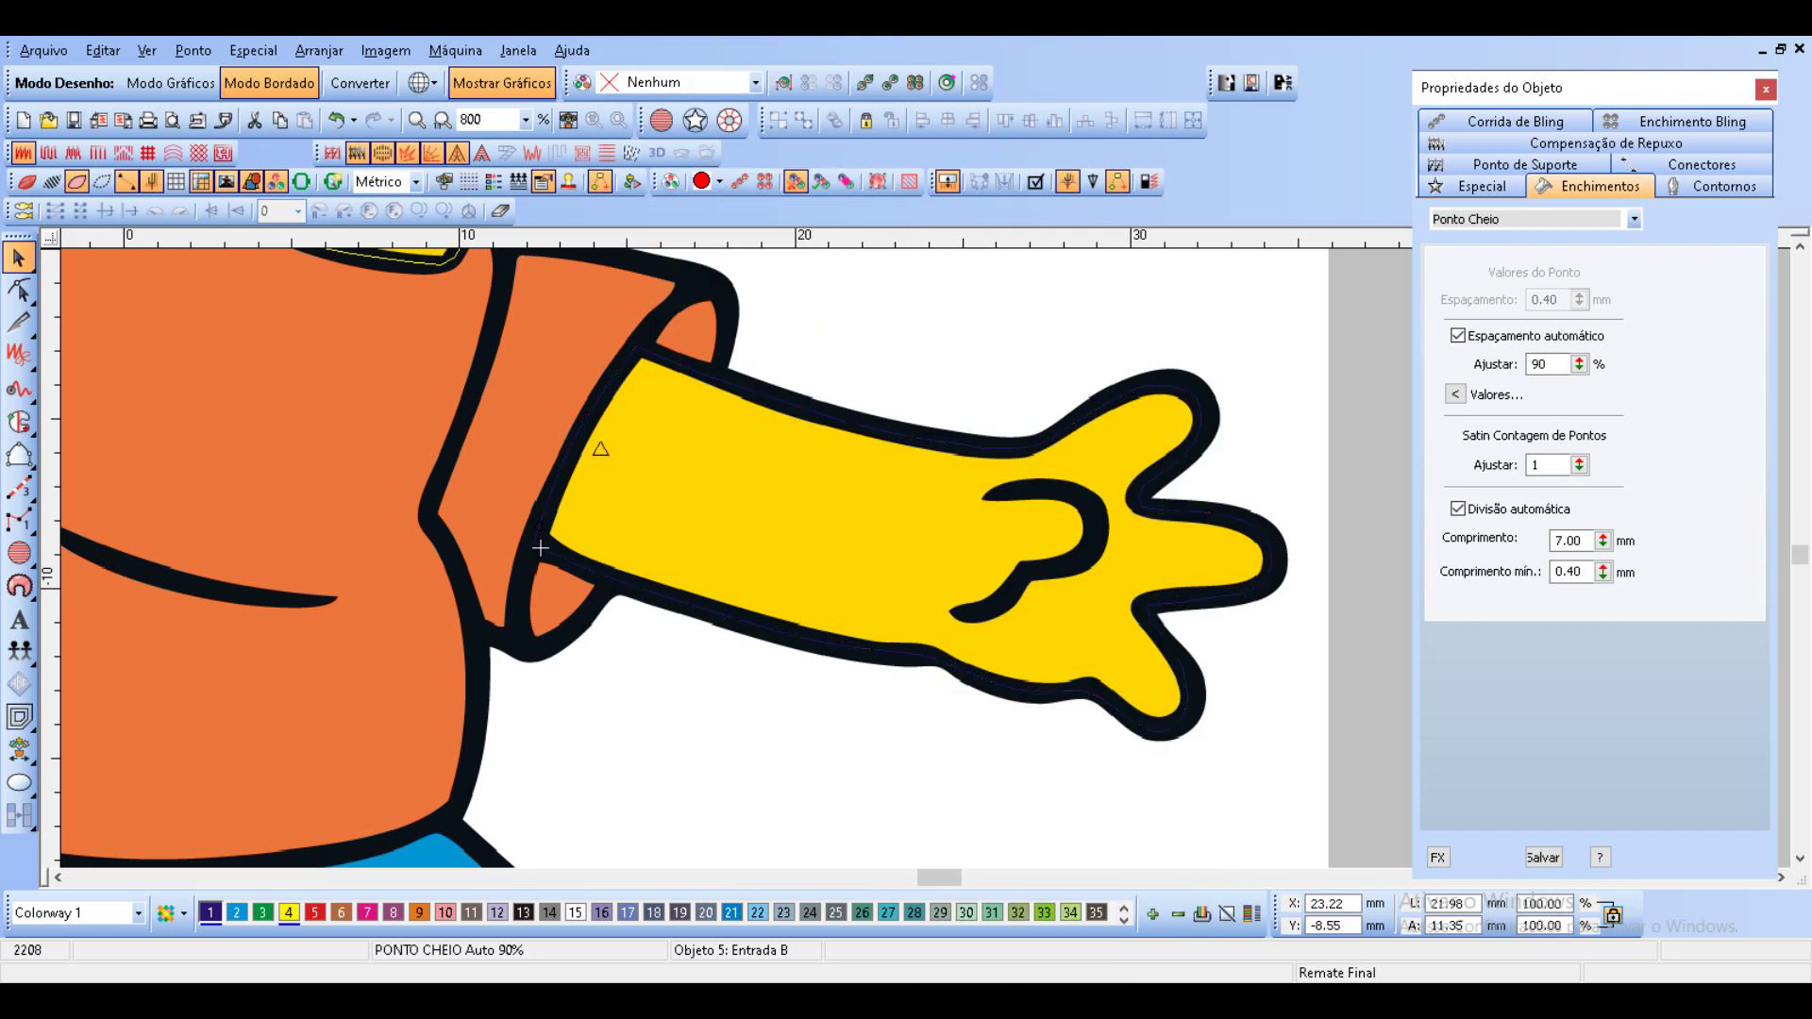
Start an Entrada B shape on the leg below the outstretched arm, tracing along the hem of the shorts.
{"action": "scroll", "coordinate": [889, 606], "scroll_direction": "down", "scroll_amount": 2}
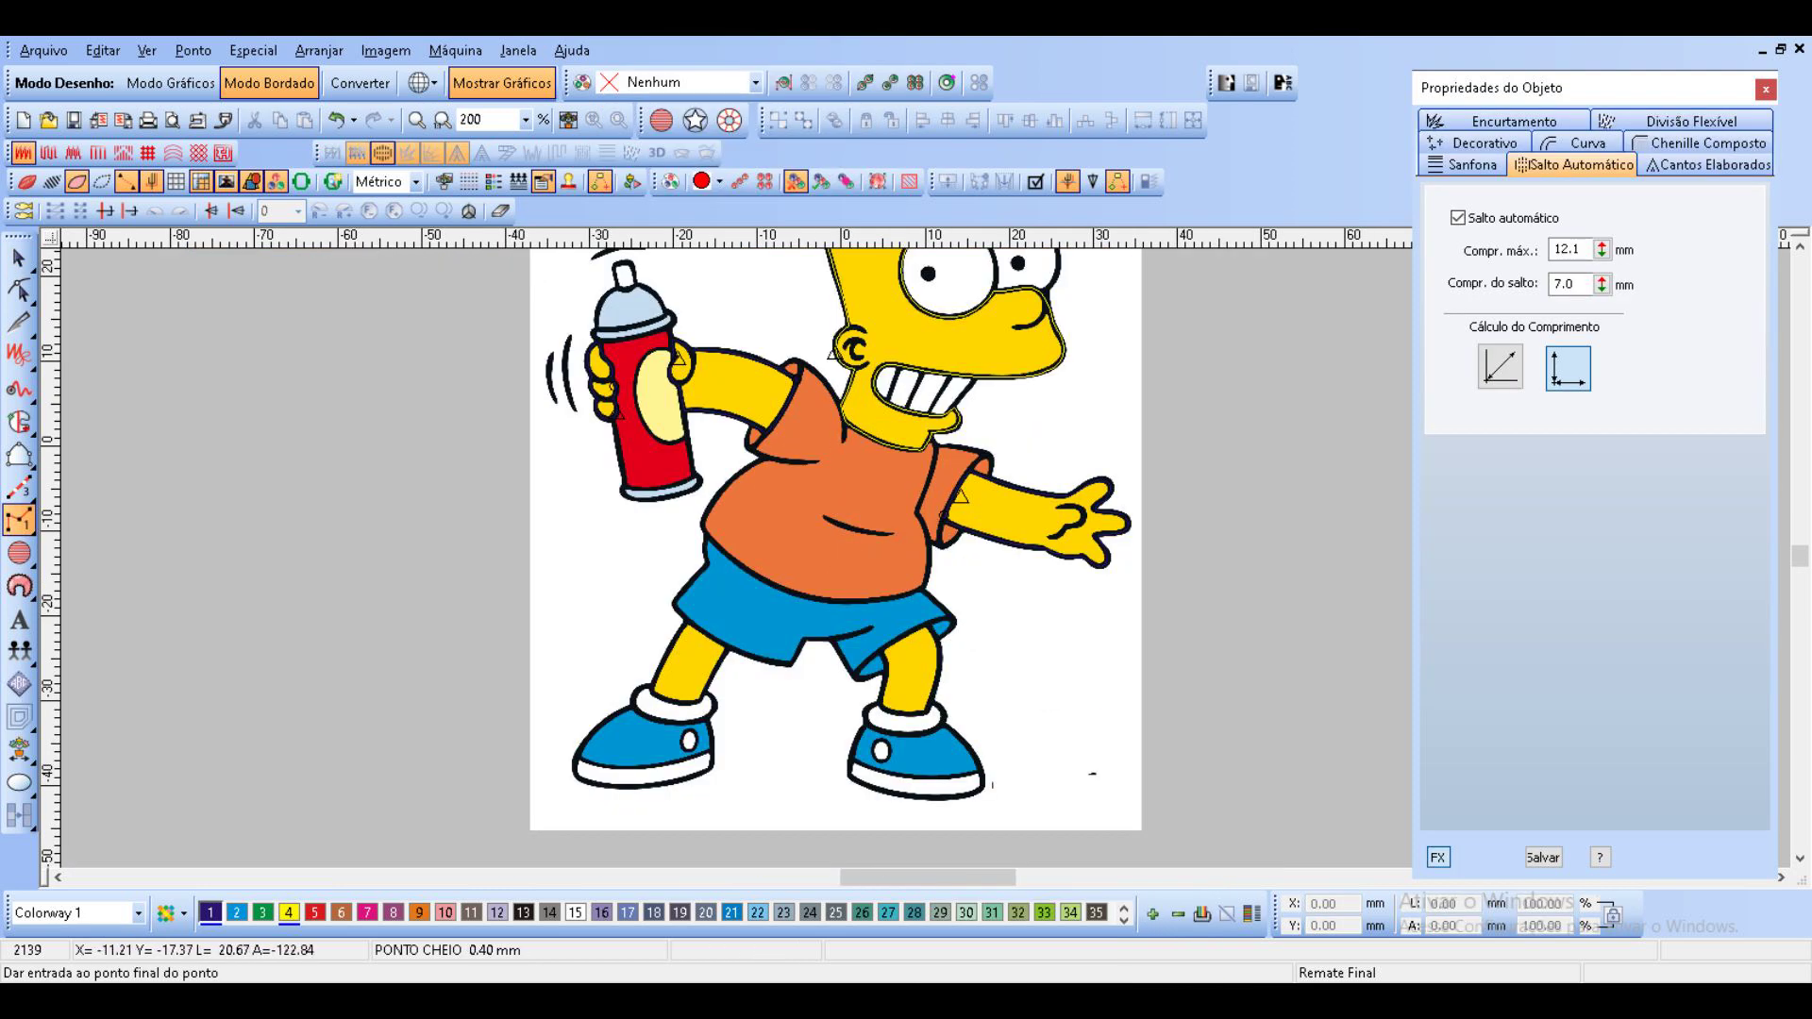
{"action": "scroll", "coordinate": [878, 668], "scroll_direction": "up", "scroll_amount": 2}
{"action": "left_click", "coordinate": [19, 455]}
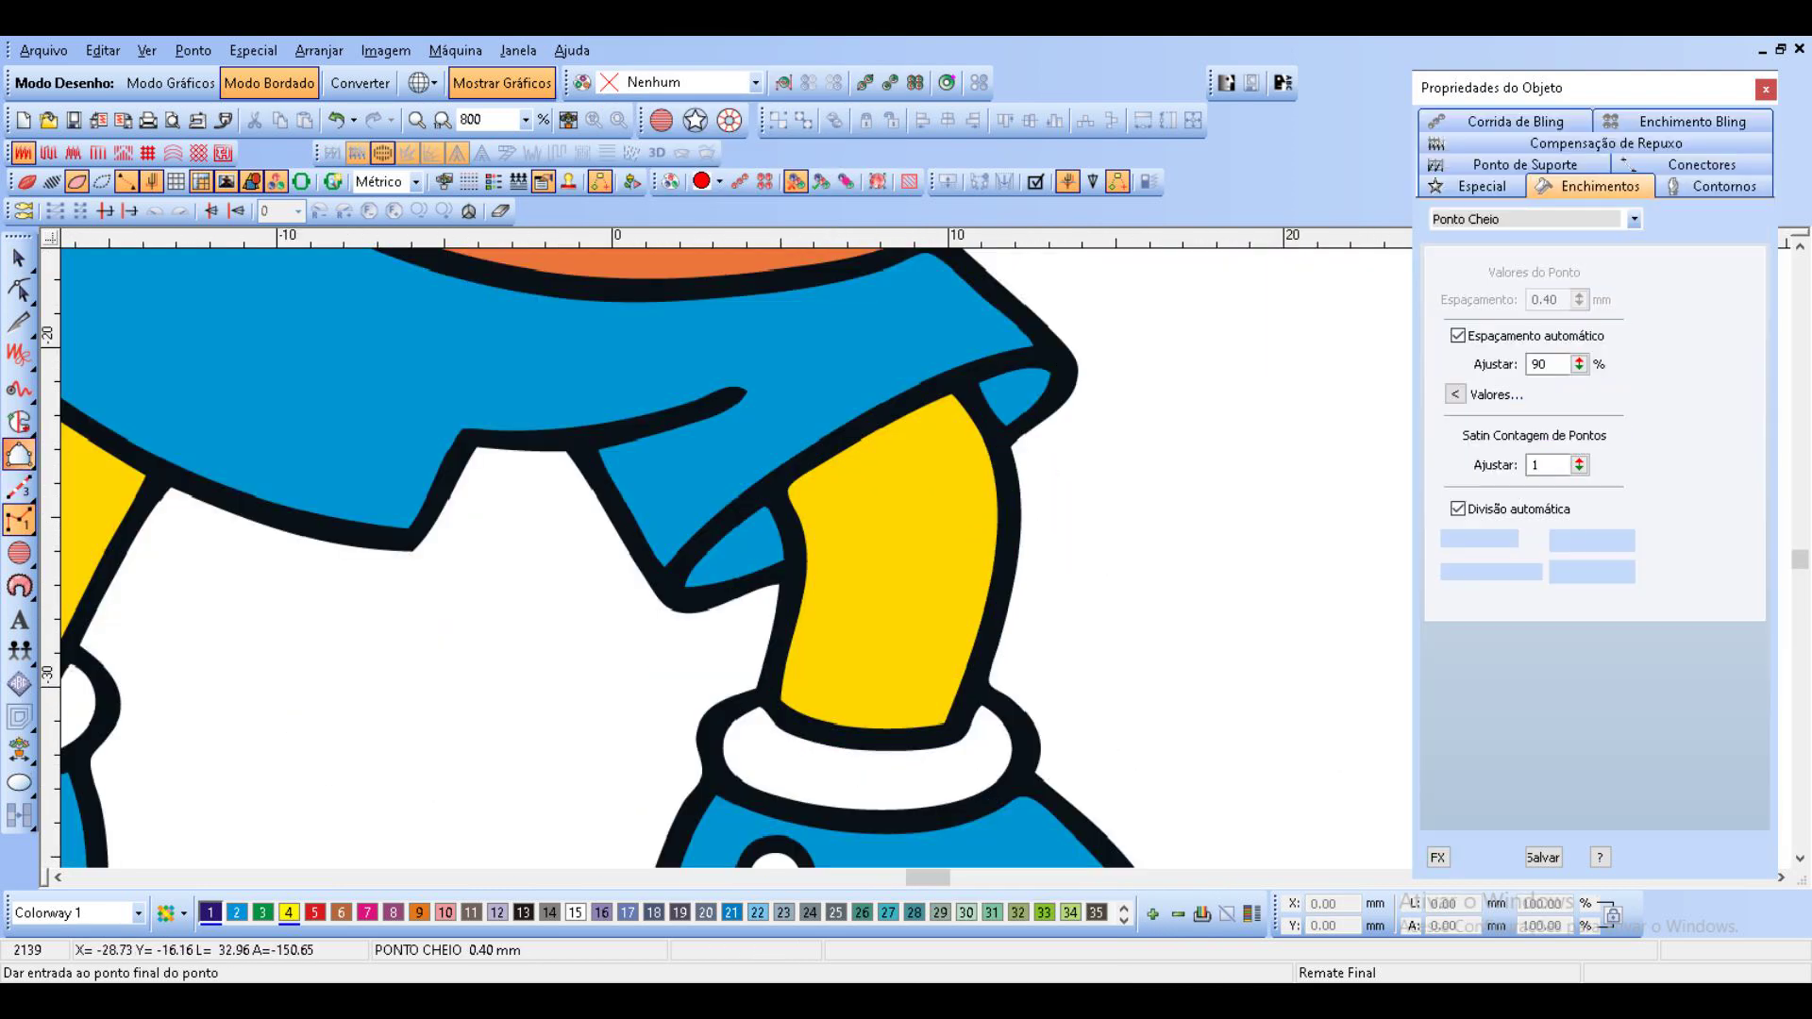
{"action": "left_click", "coordinate": [871, 422]}
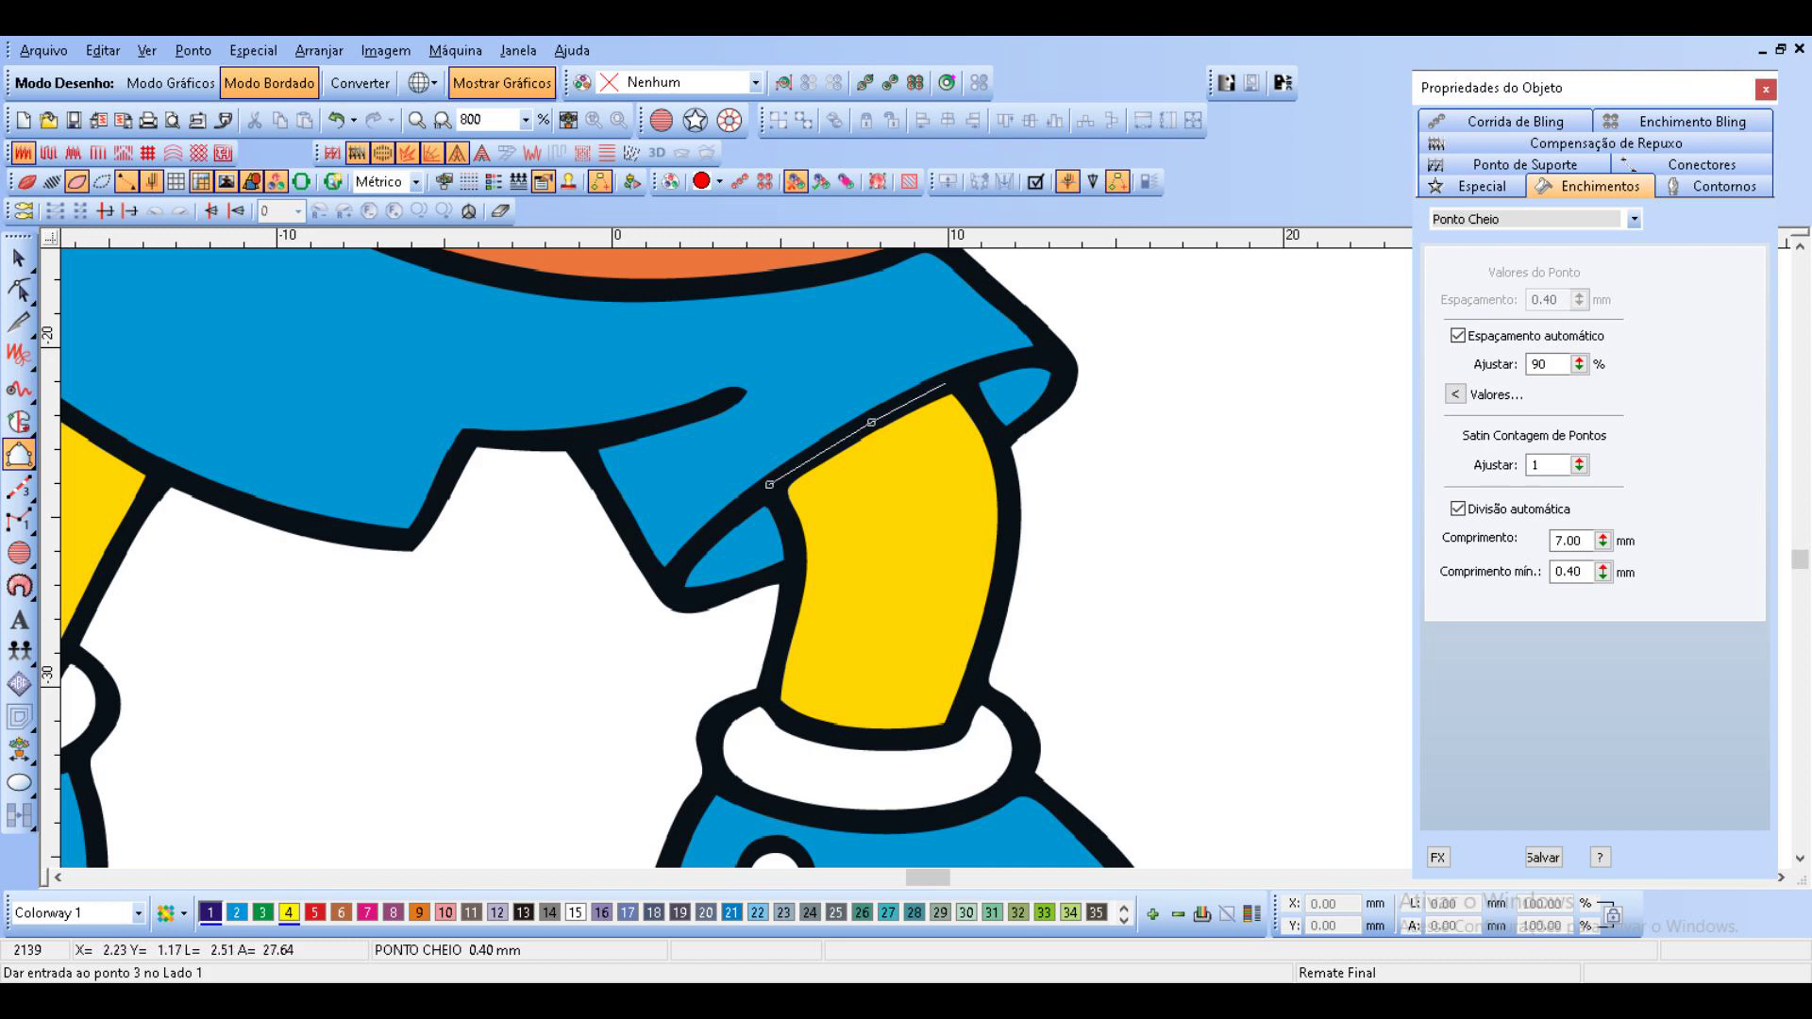
{"action": "left_click", "coordinate": [959, 377]}
Trace the outer edge of this leg from the shorts down to the sock.
{"action": "left_click", "coordinate": [984, 415]}
{"action": "left_click", "coordinate": [1006, 475]}
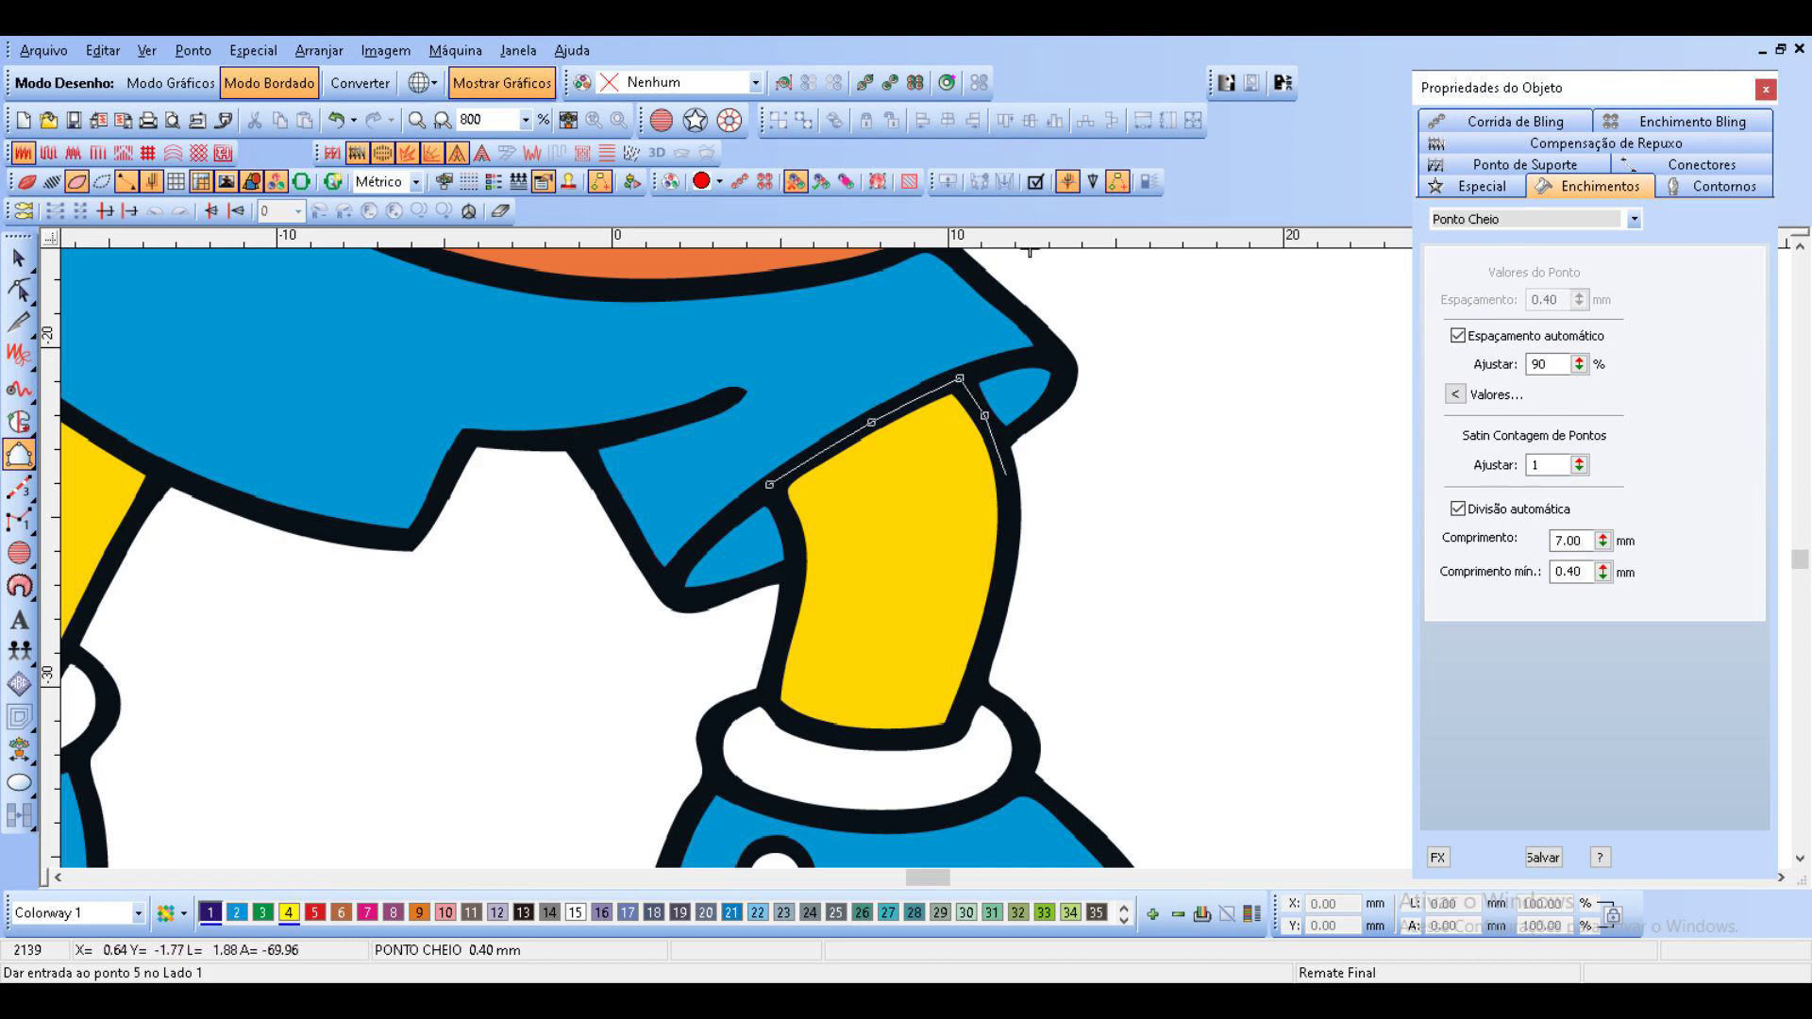
{"action": "left_click", "coordinate": [1008, 546]}
{"action": "left_click", "coordinate": [991, 629]}
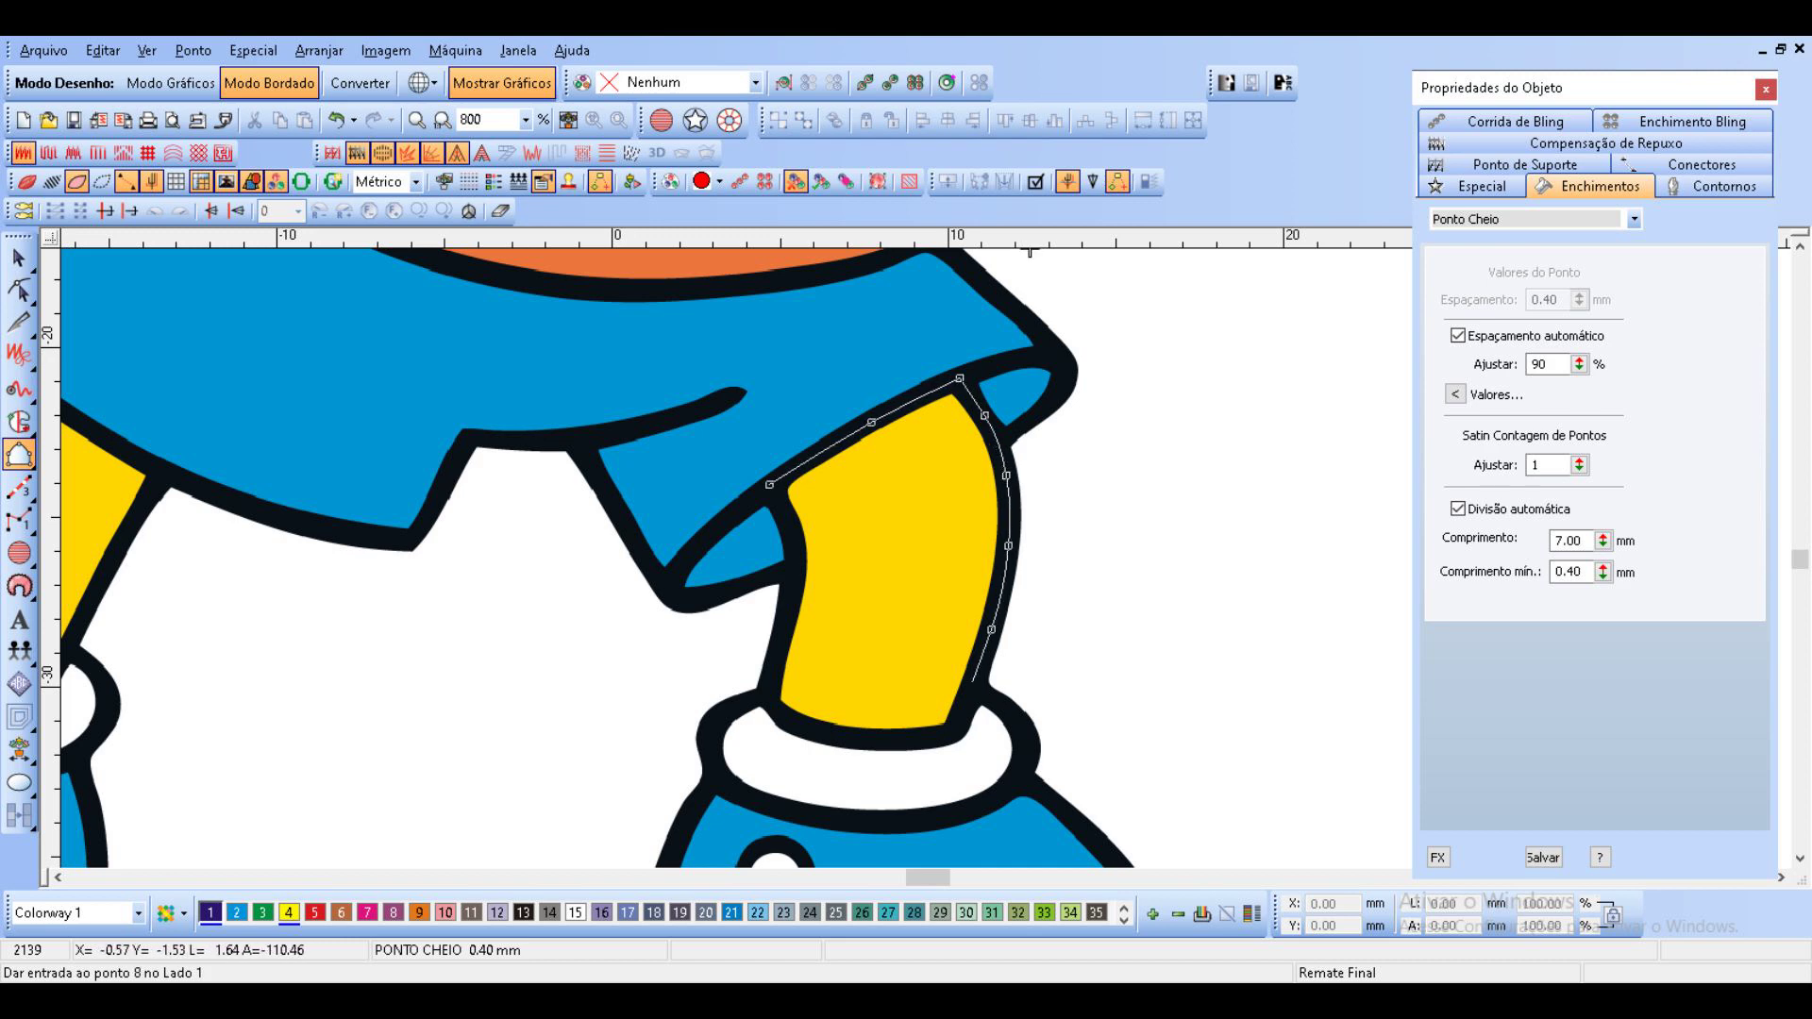
{"action": "left_click", "coordinate": [968, 688]}
{"action": "left_click", "coordinate": [949, 732]}
Trace along the sock and up the leg's inner edge to the shorts, and generate the leg shape.
{"action": "left_click", "coordinate": [913, 739]}
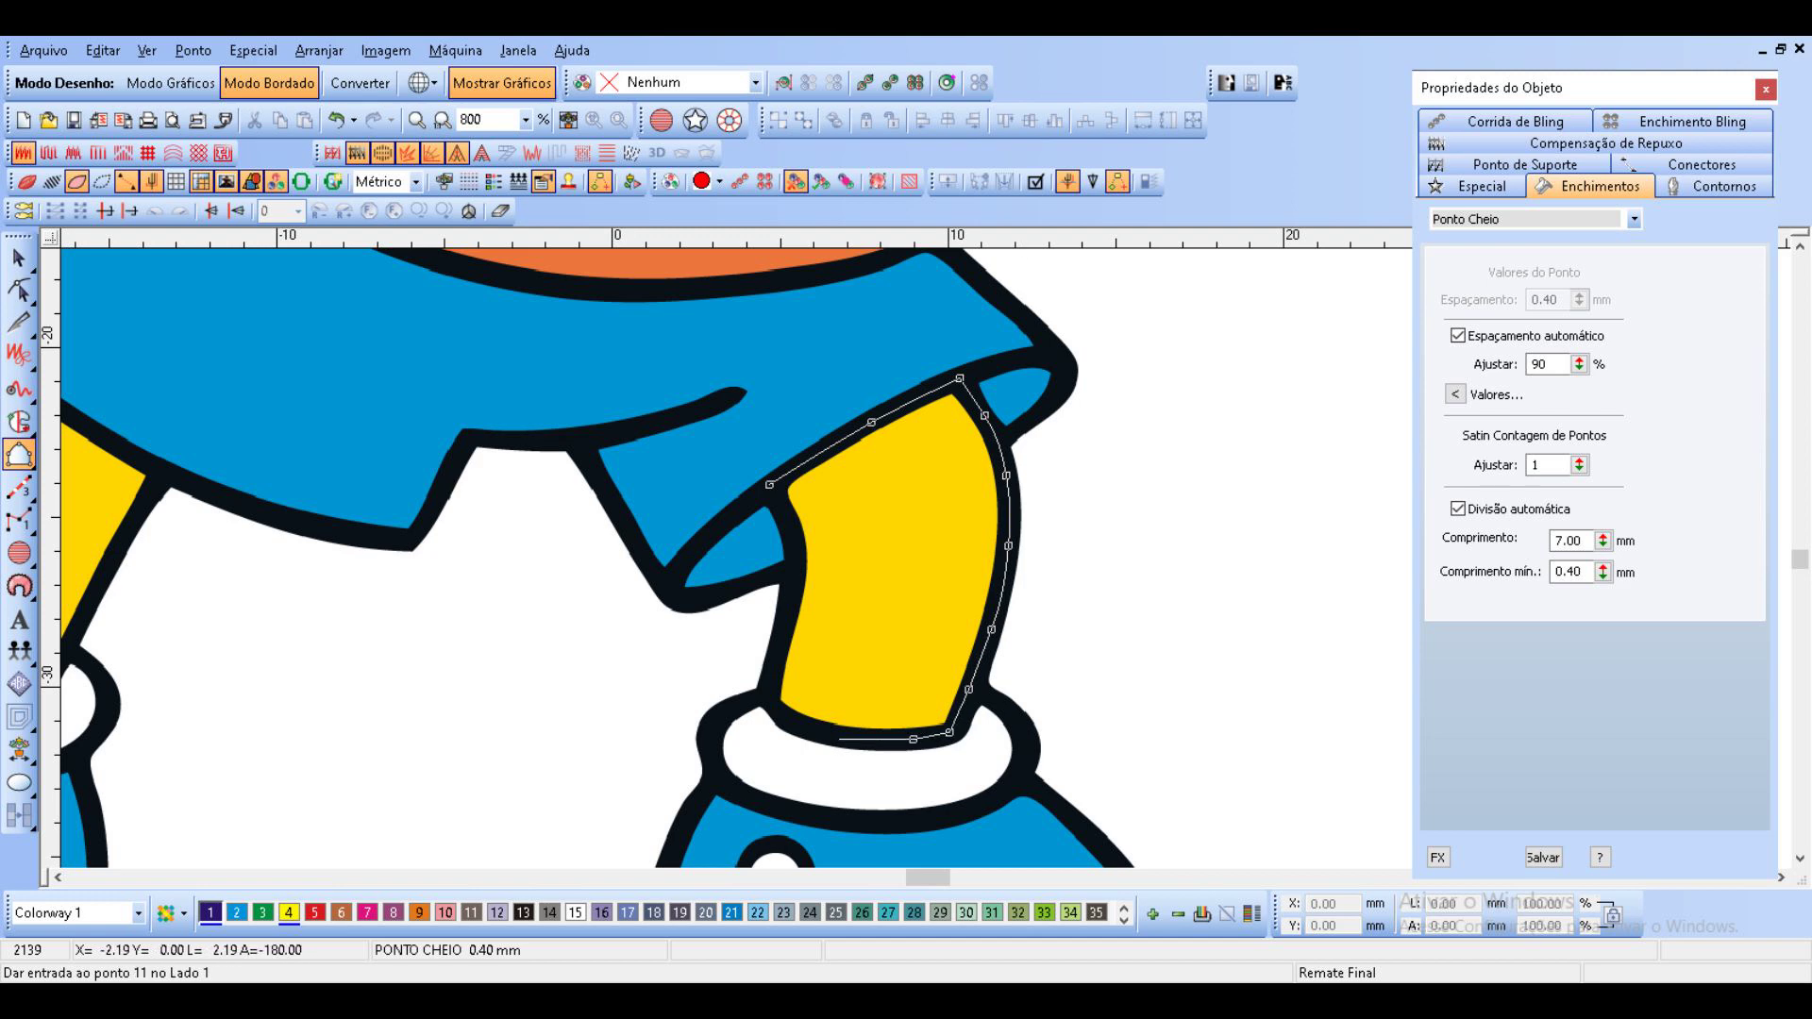
{"action": "left_click", "coordinate": [829, 734]}
{"action": "left_click", "coordinate": [782, 715]}
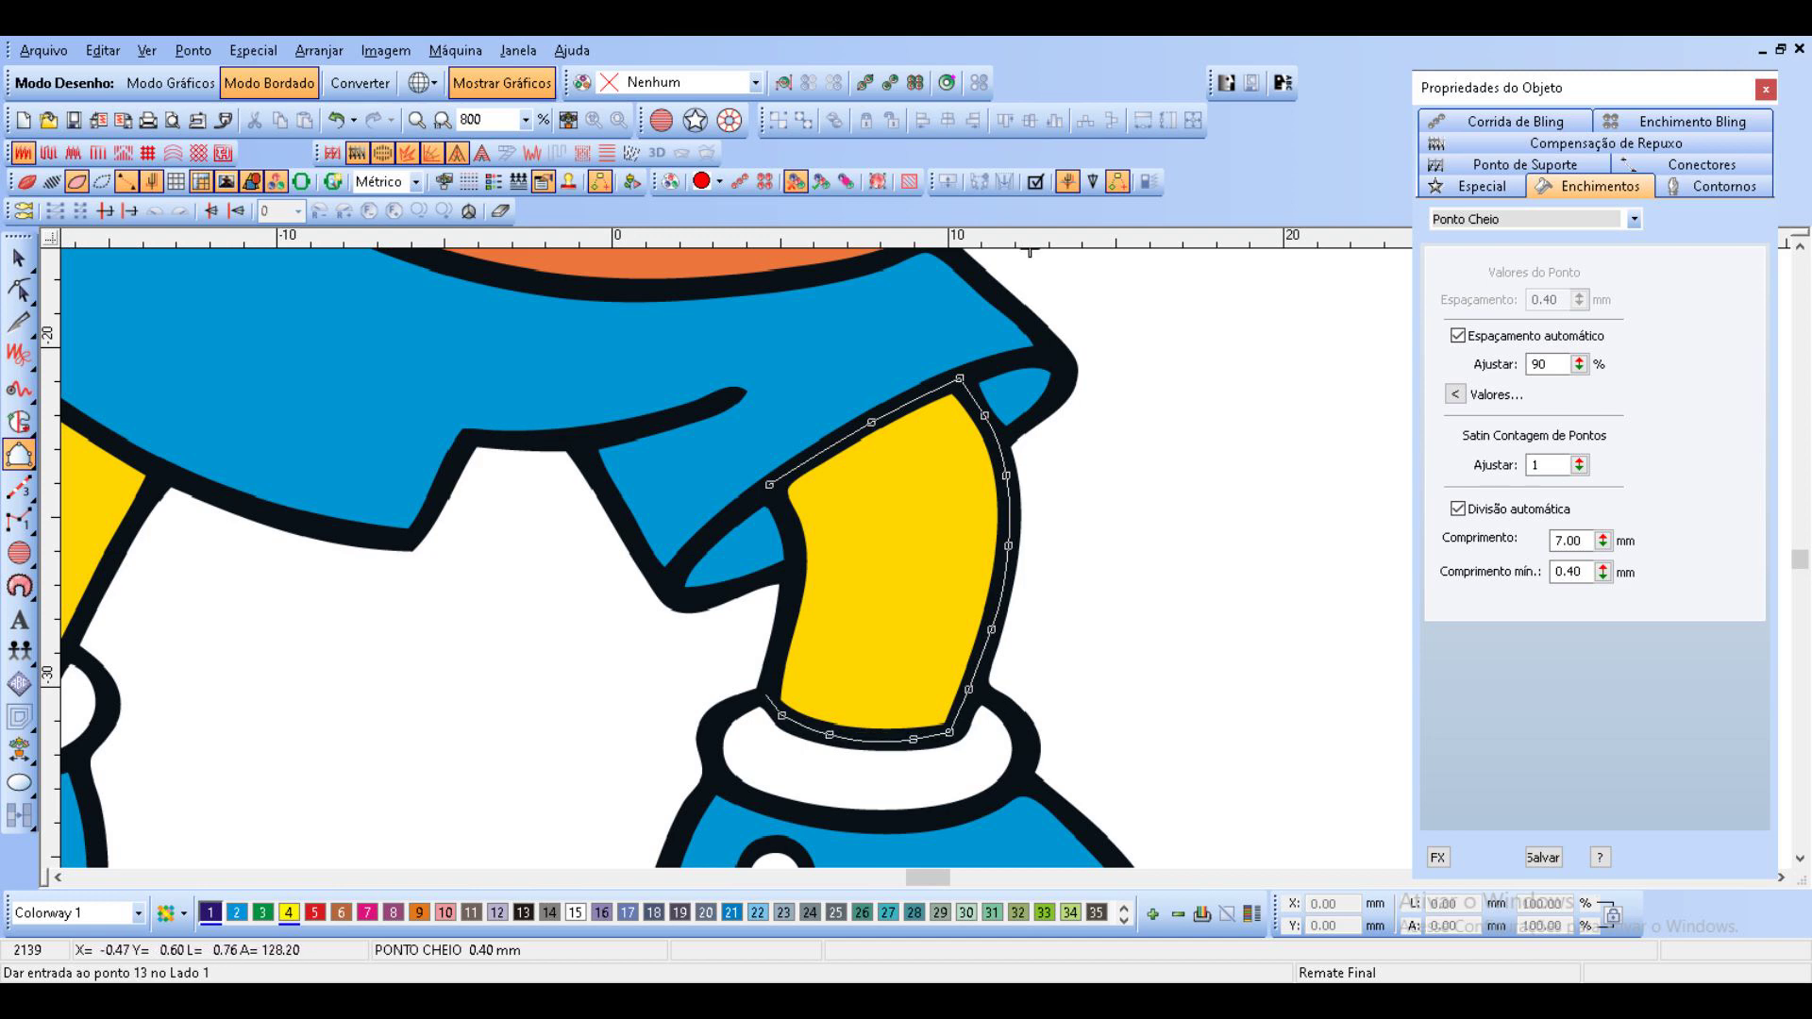
{"action": "left_click", "coordinate": [770, 694]}
{"action": "left_click", "coordinate": [781, 632]}
{"action": "left_click", "coordinate": [793, 576]}
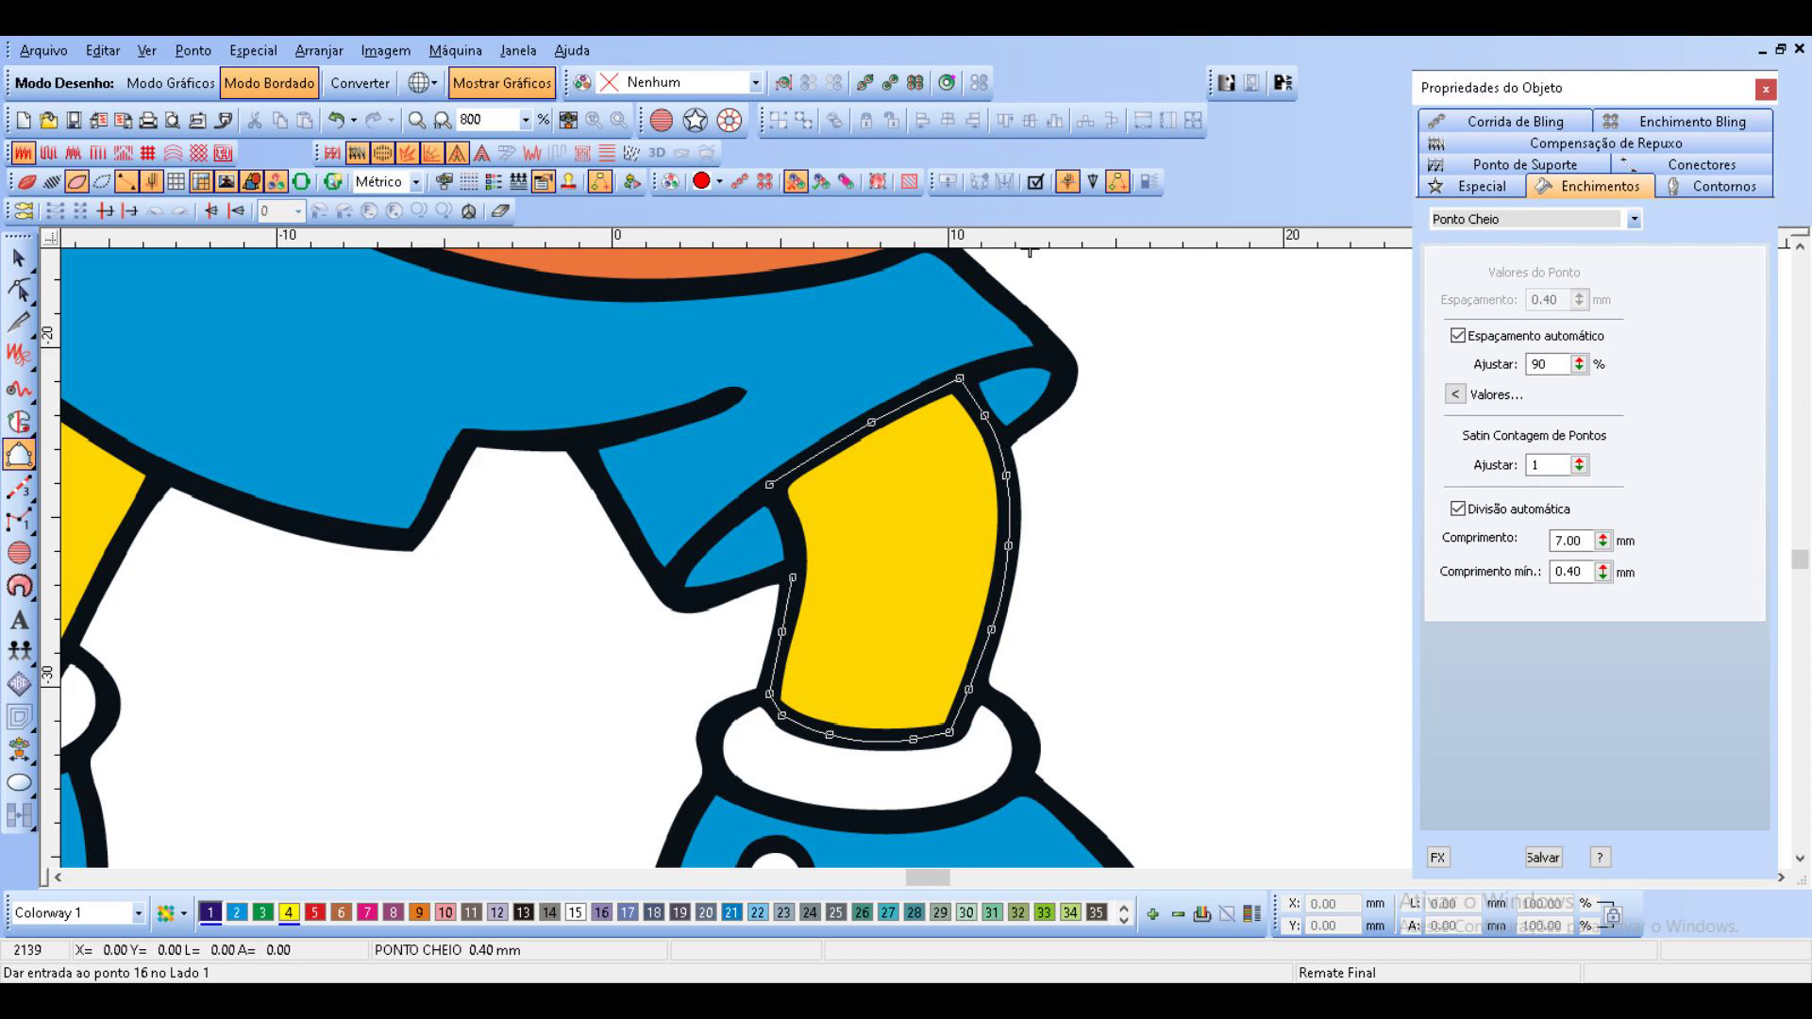
{"action": "left_click", "coordinate": [775, 495]}
{"action": "key", "text": "Return"}
{"action": "key", "text": "Return"}
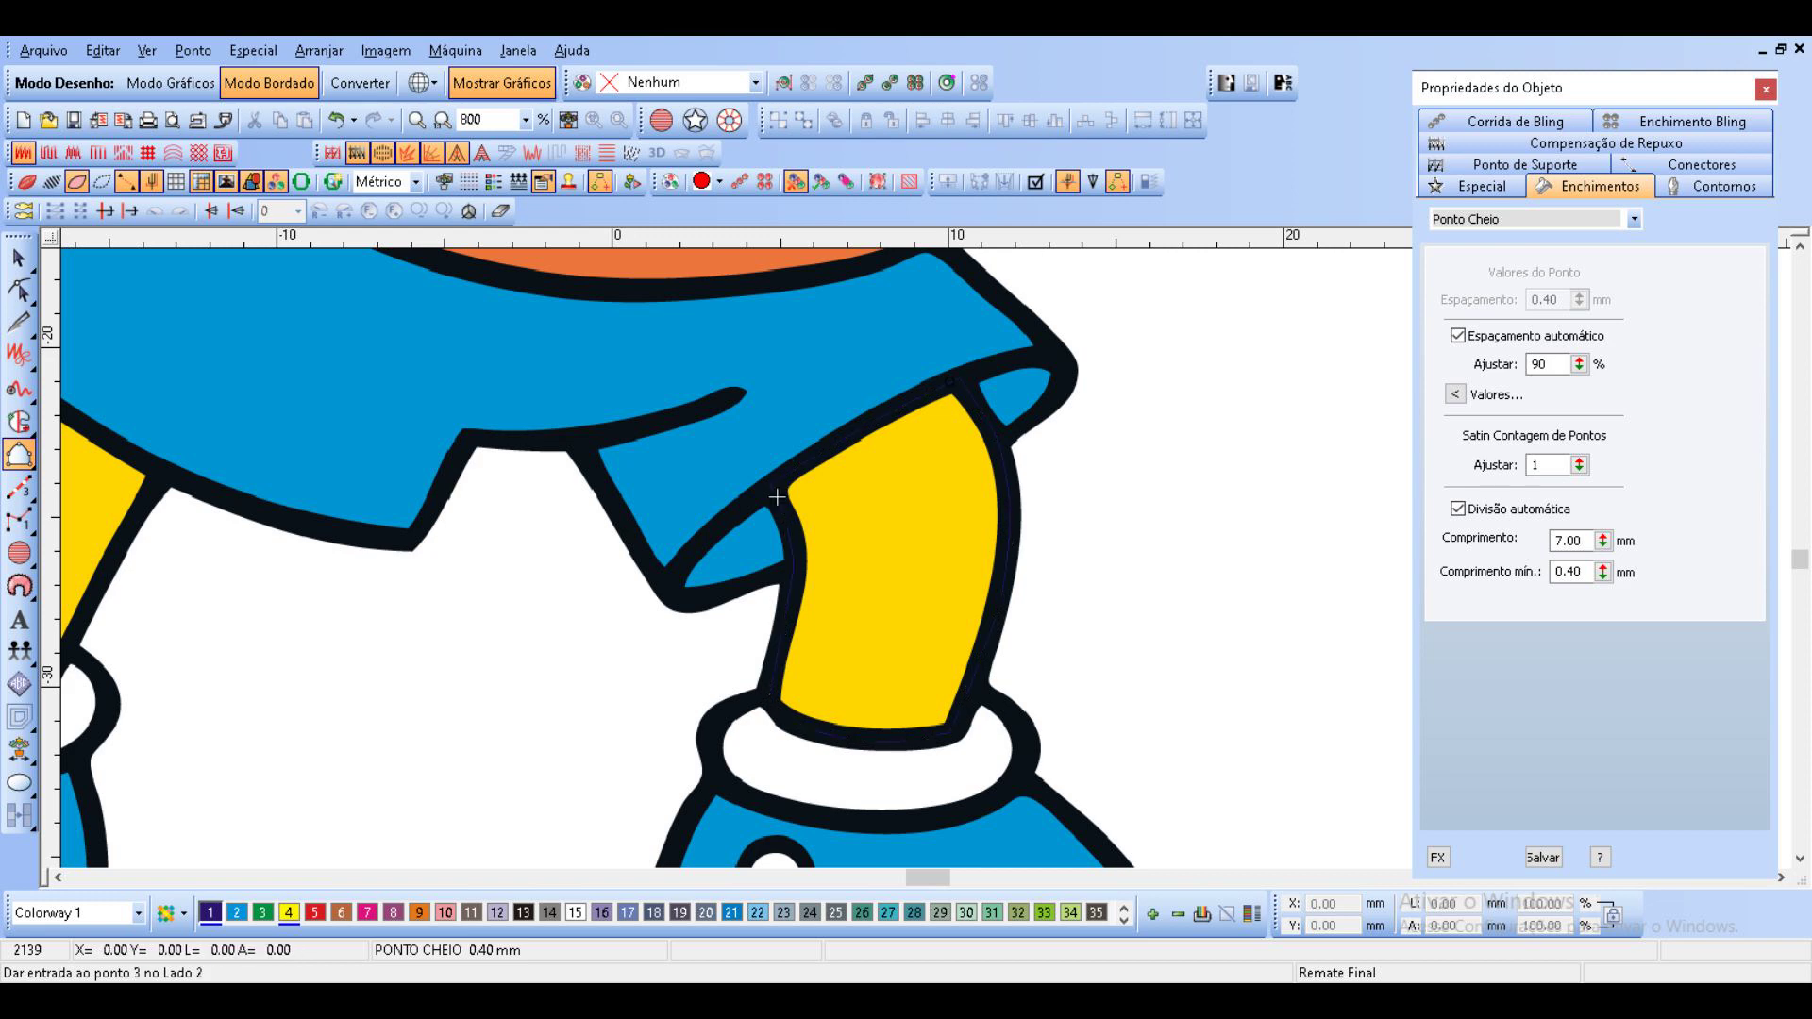
Convert the traced leg object to a complex fill (Enchimento Complexo) and finish the command.
{"action": "key", "text": "Escape"}
{"action": "right_click", "coordinate": [779, 627]}
{"action": "mouse_move", "coordinate": [878, 610]}
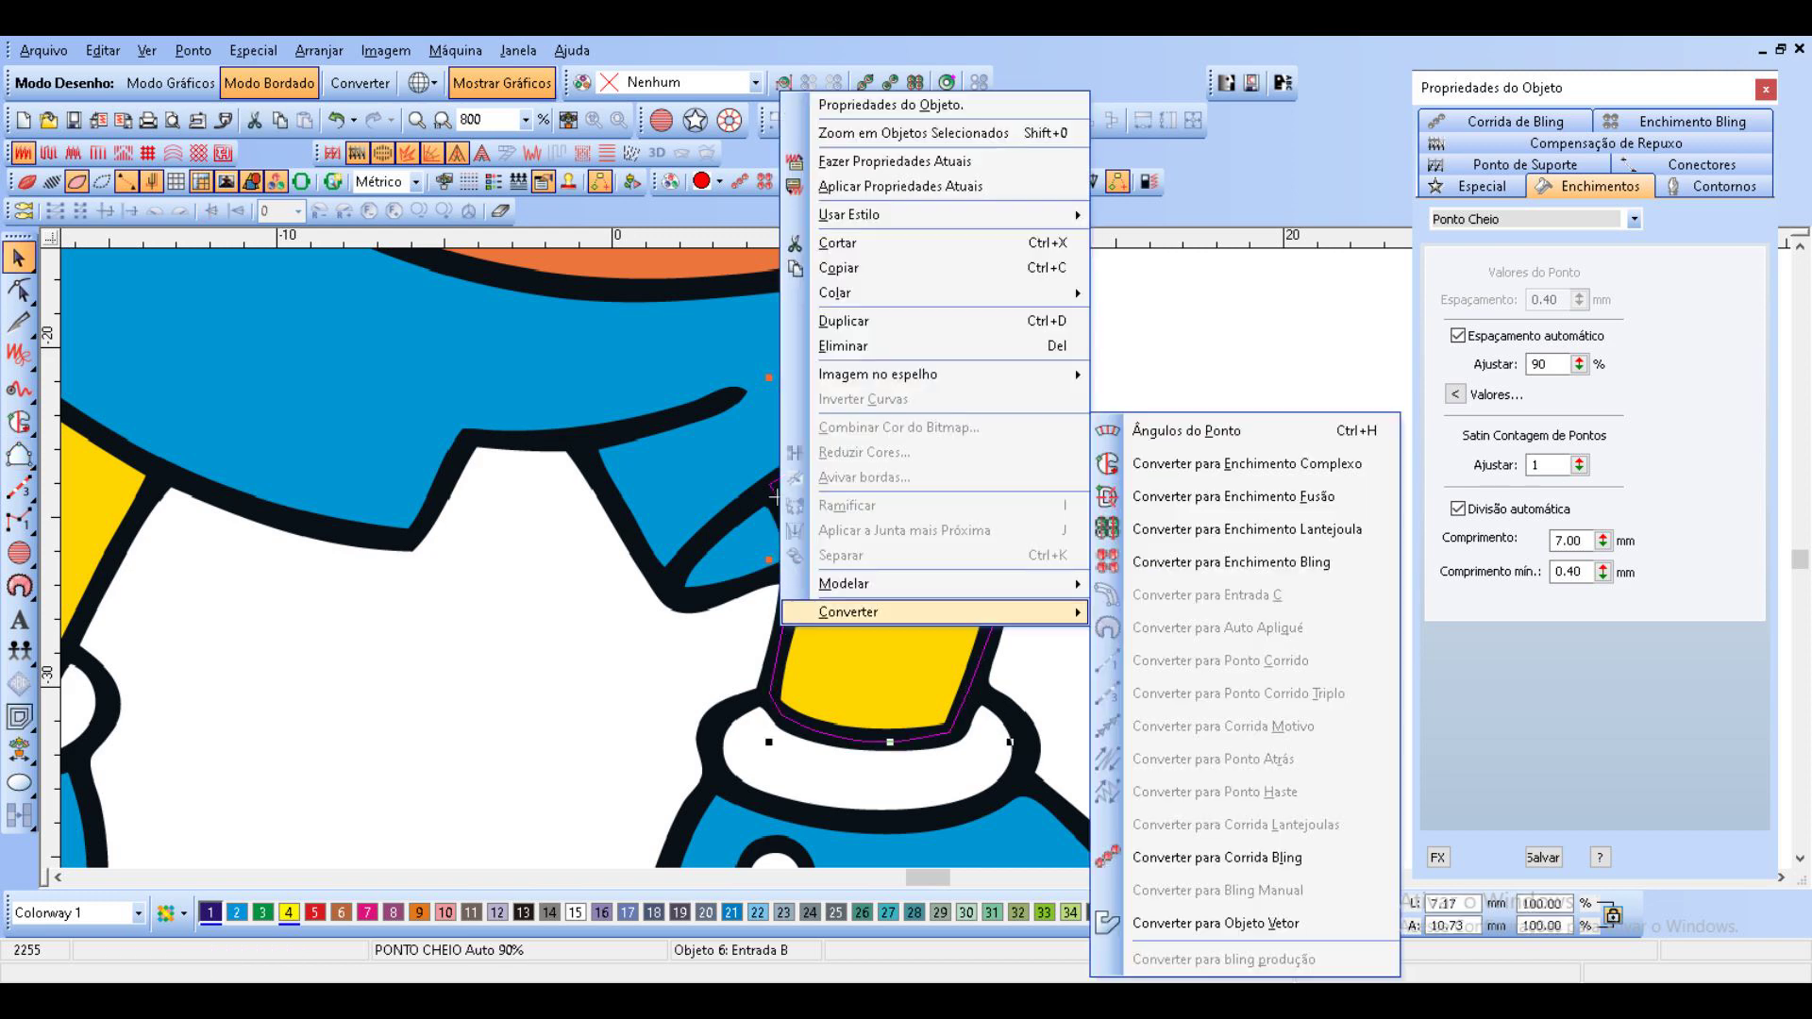
{"action": "left_click", "coordinate": [1241, 461]}
{"action": "key", "text": "Return"}
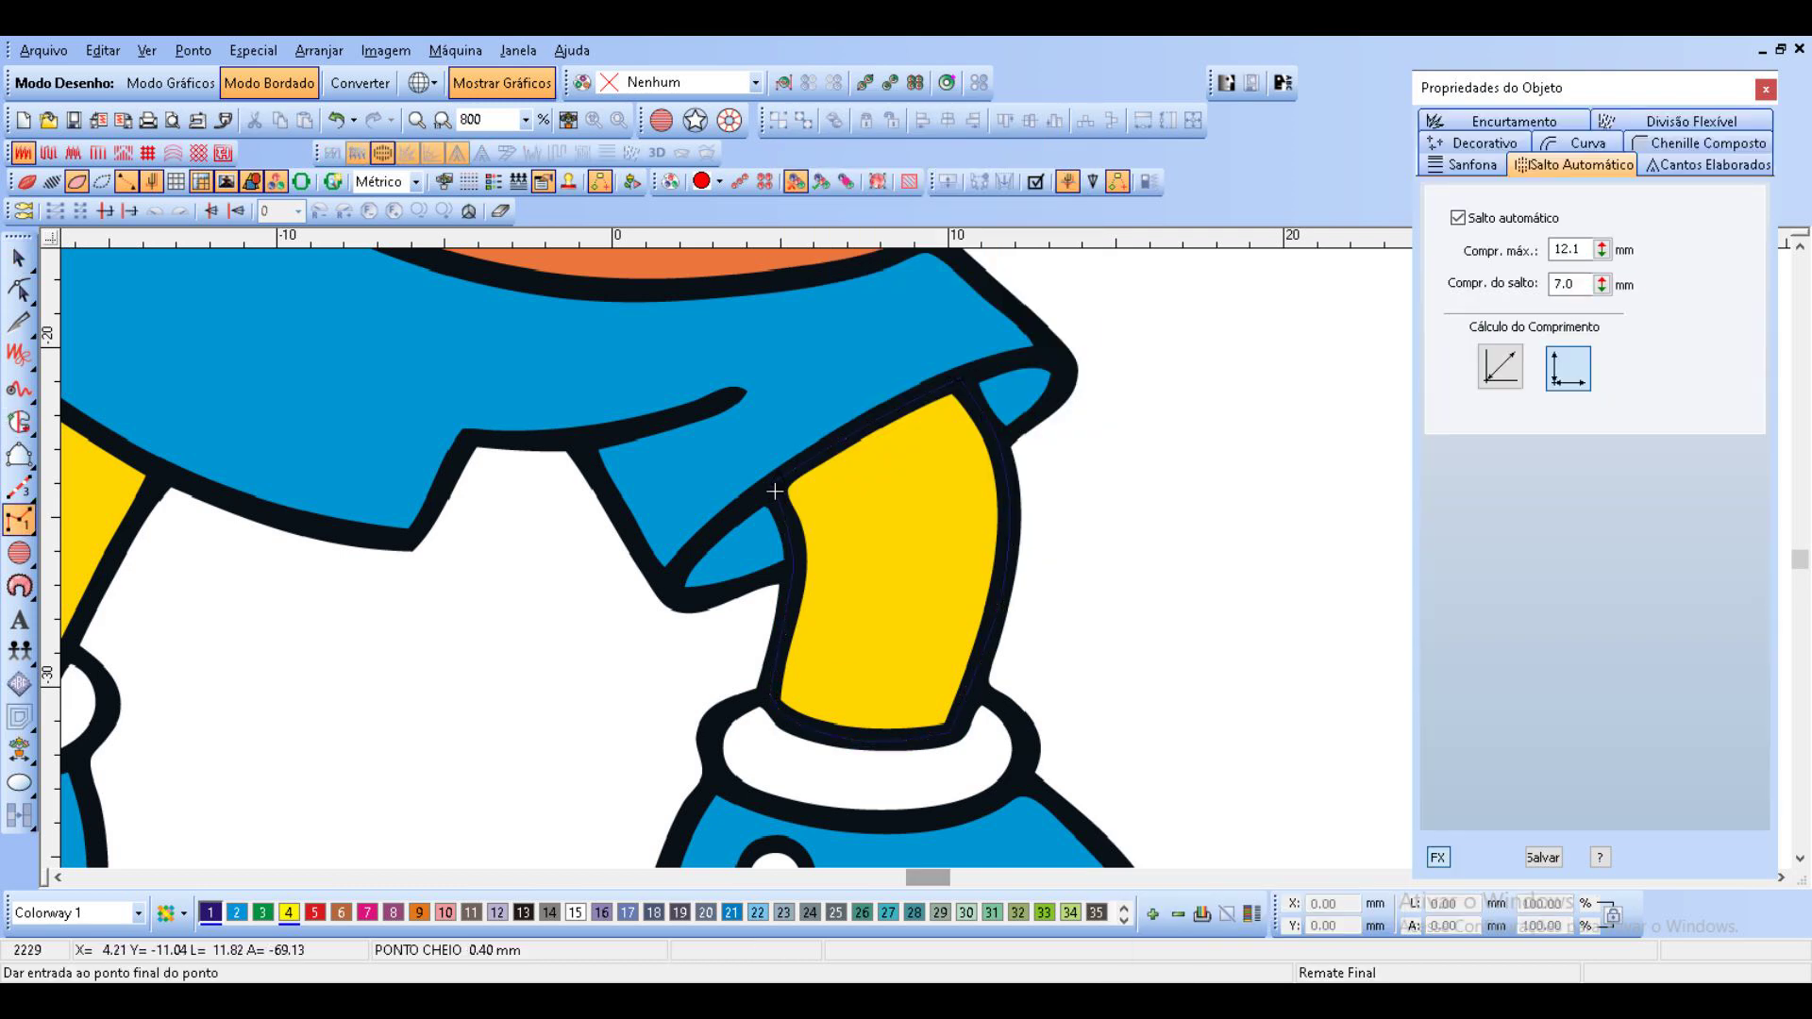
Start an Entrada B shape on the other leg, tracing its outer edge up from the sock and along the shorts' hem.
{"action": "left_click_drag", "start_coordinate": [918, 878], "coordinate": [901, 878]}
{"action": "left_click", "coordinate": [19, 455]}
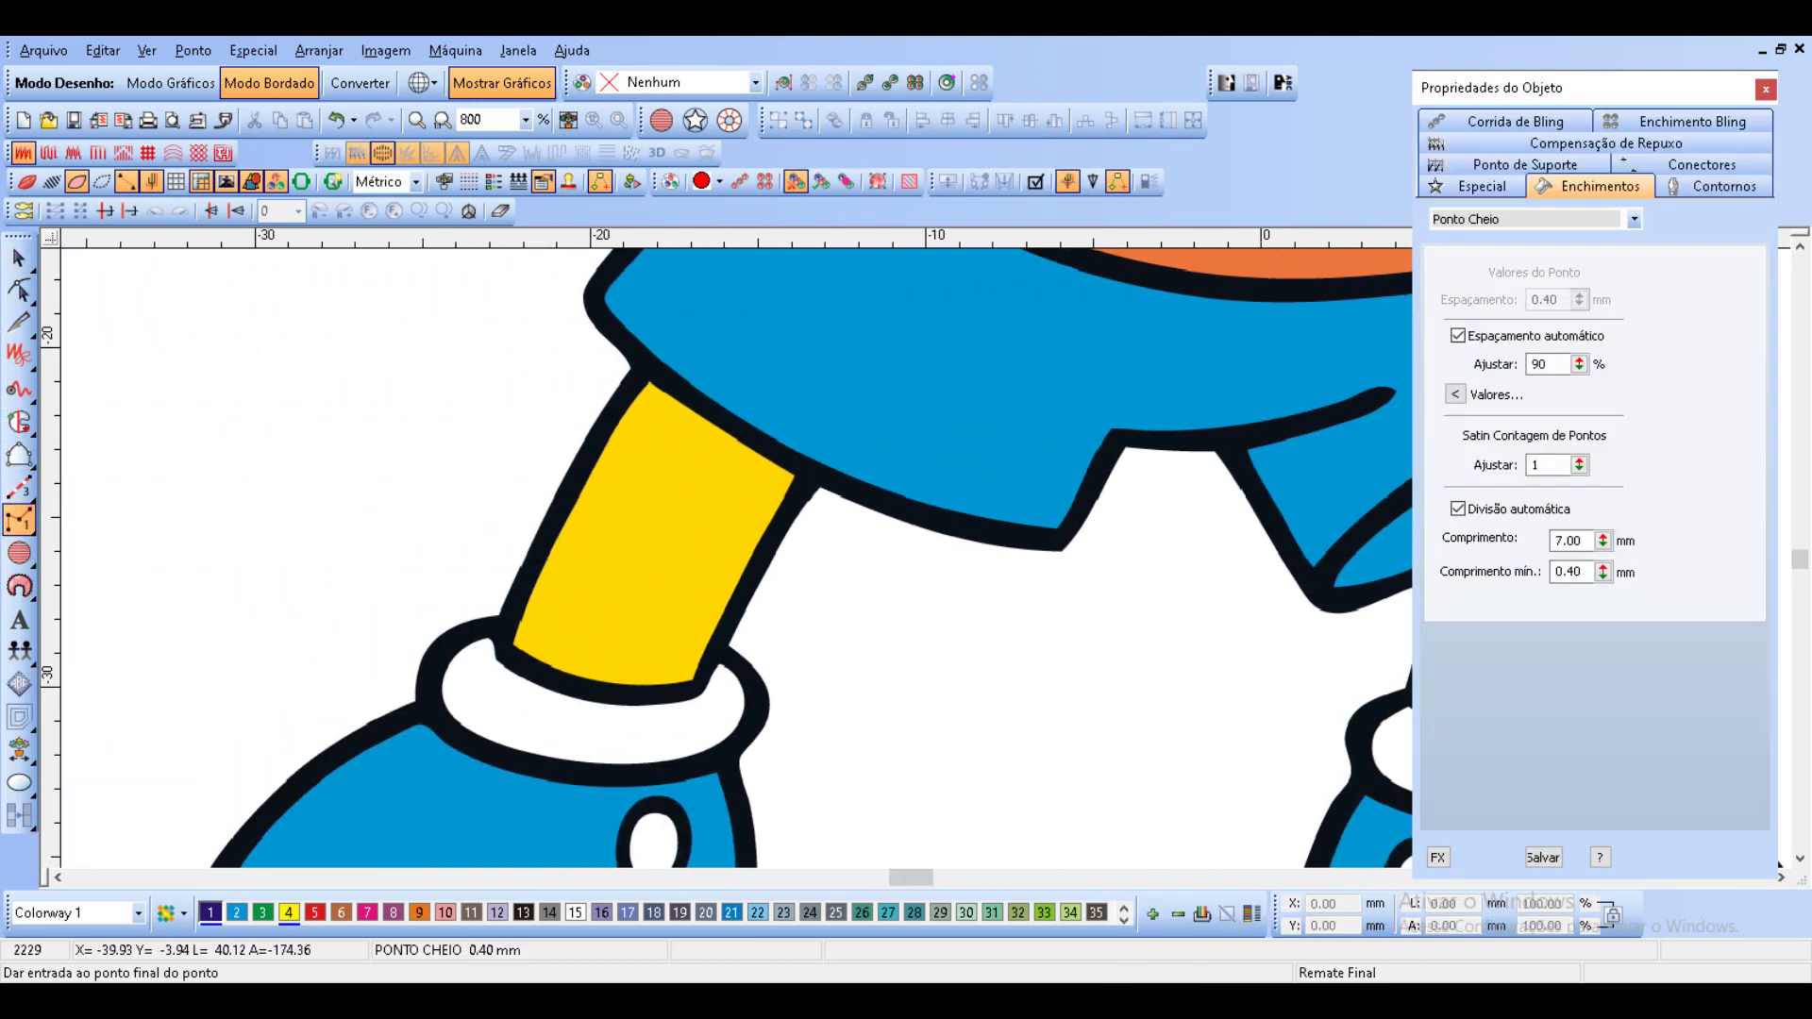
{"action": "left_click", "coordinate": [501, 633]}
{"action": "left_click", "coordinate": [566, 492]}
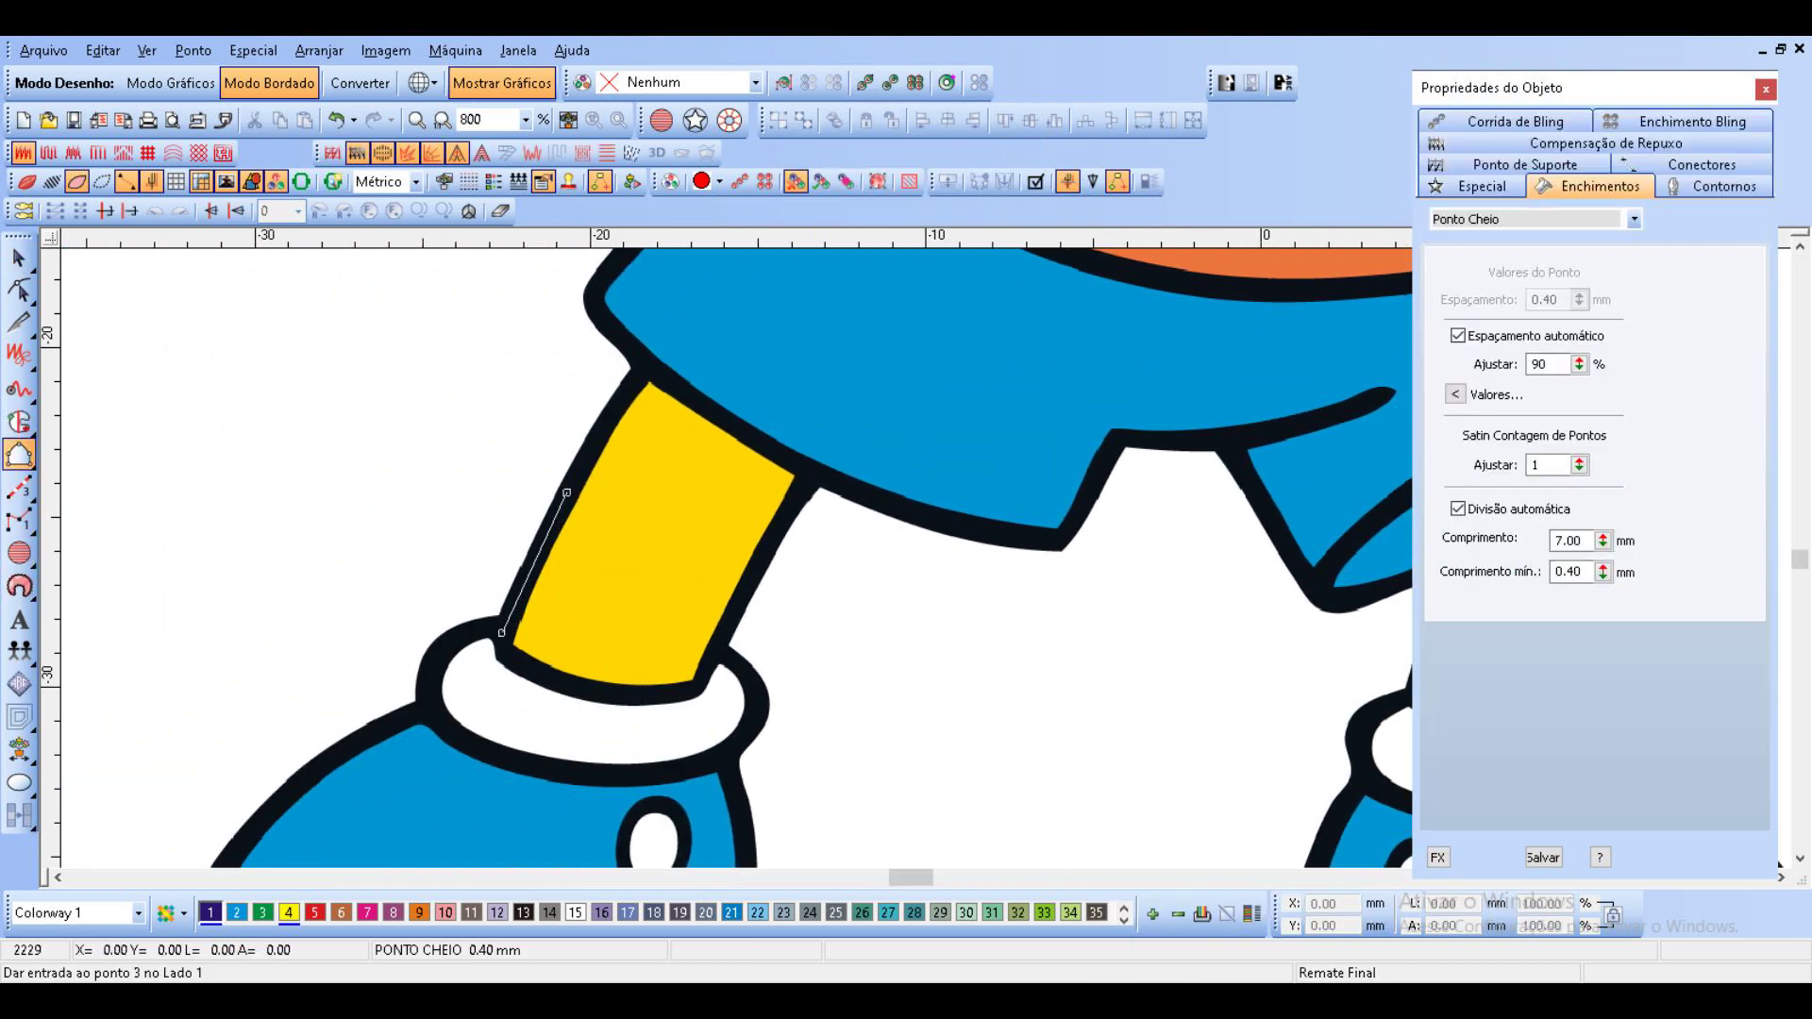
{"action": "left_click", "coordinate": [642, 375]}
{"action": "left_click", "coordinate": [806, 474]}
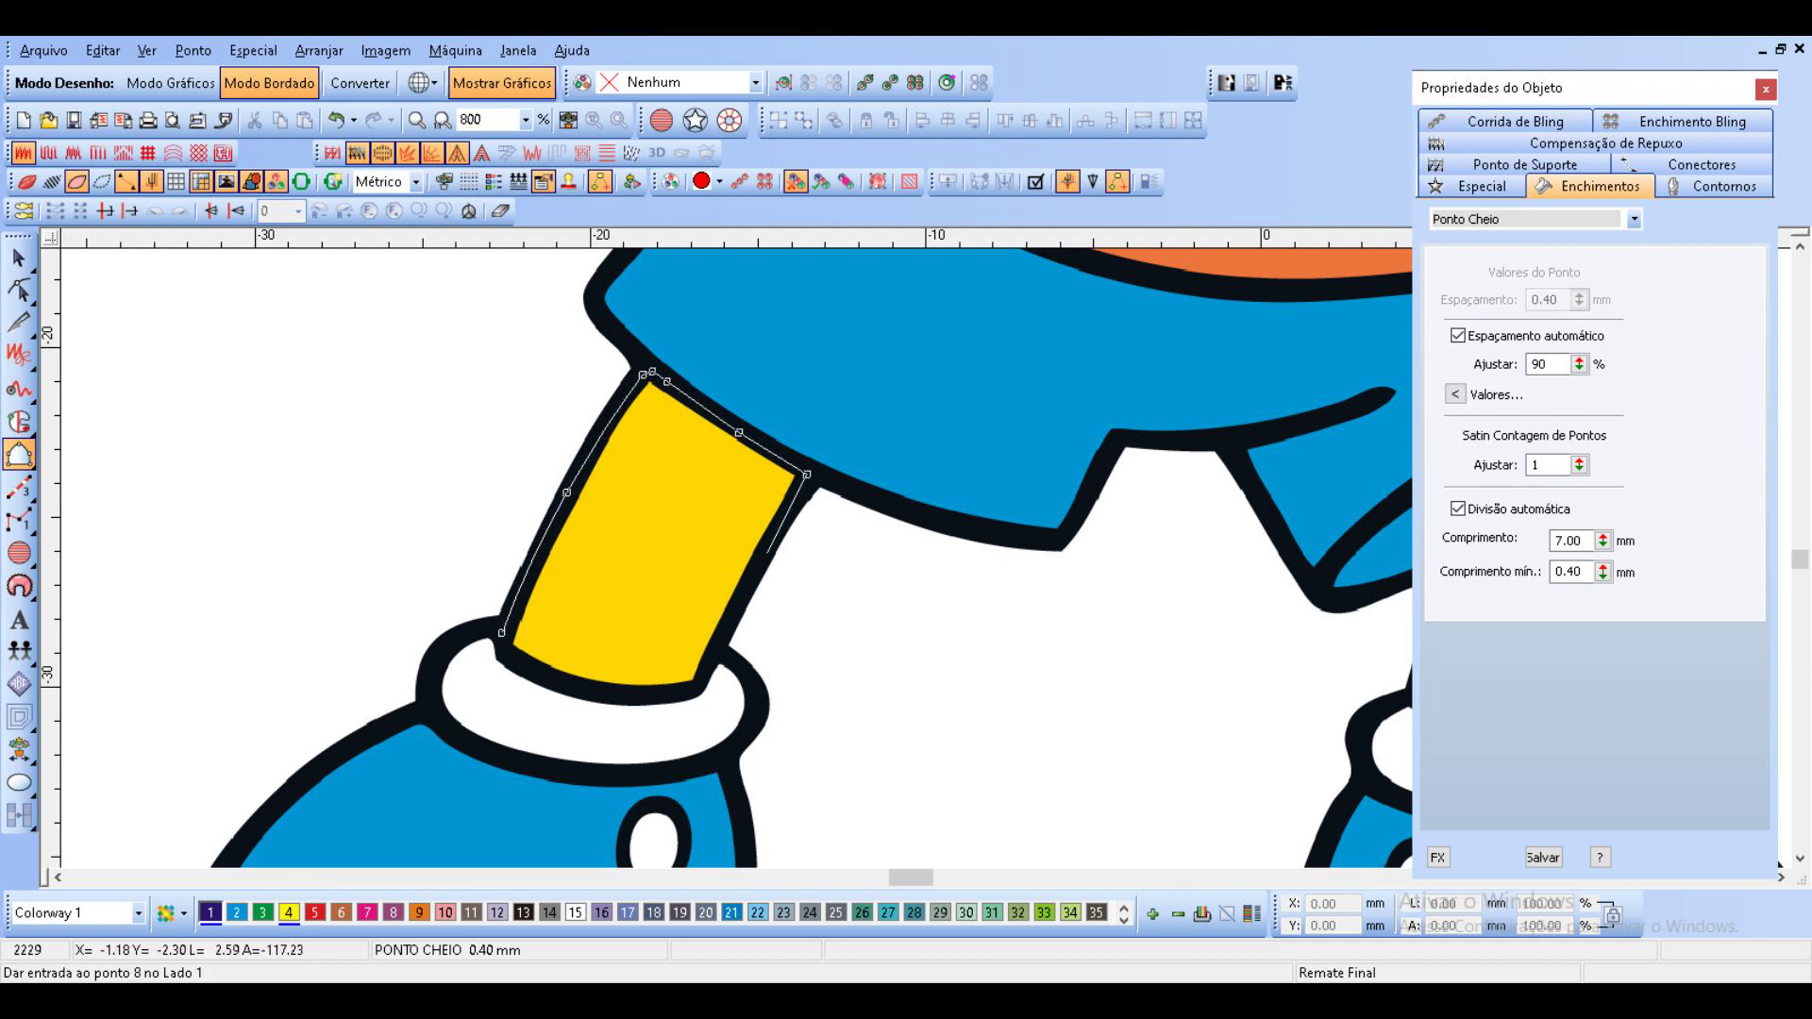
Trace the second leg's inner edge down and back along the sock, and generate the shape.
{"action": "left_click", "coordinate": [762, 558]}
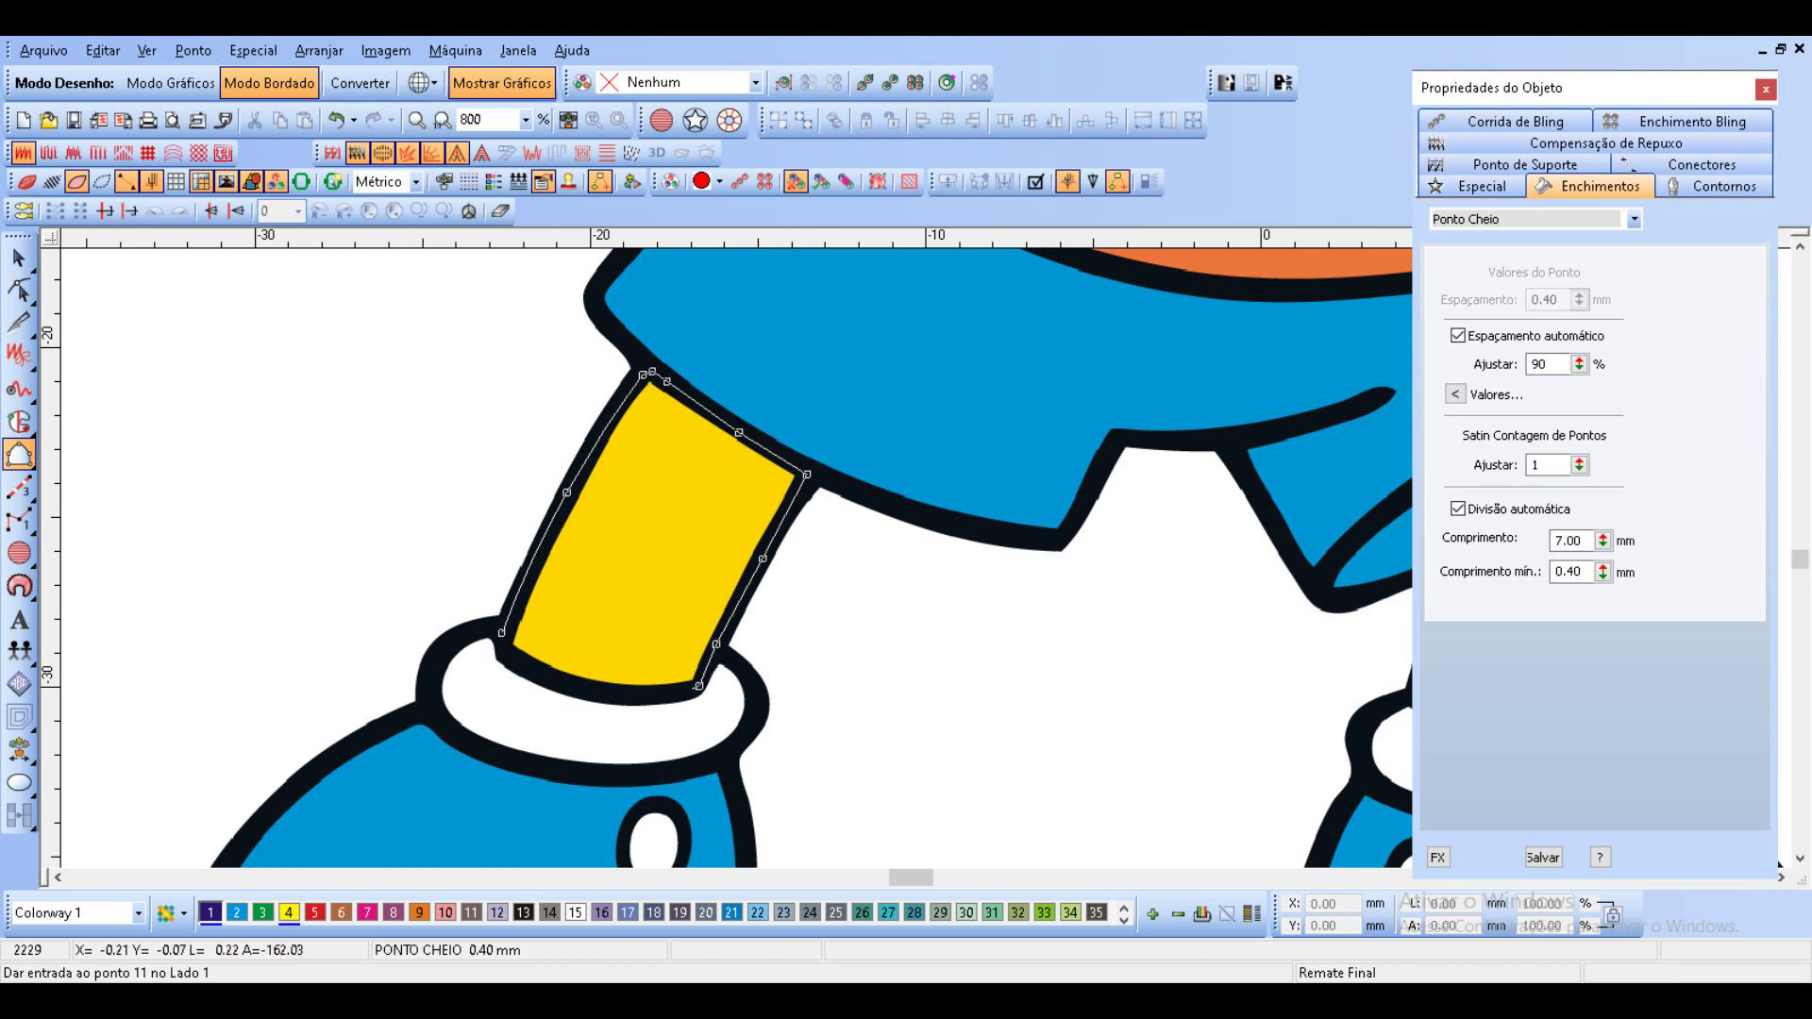
{"action": "left_click", "coordinate": [615, 694]}
{"action": "left_click", "coordinate": [541, 674]}
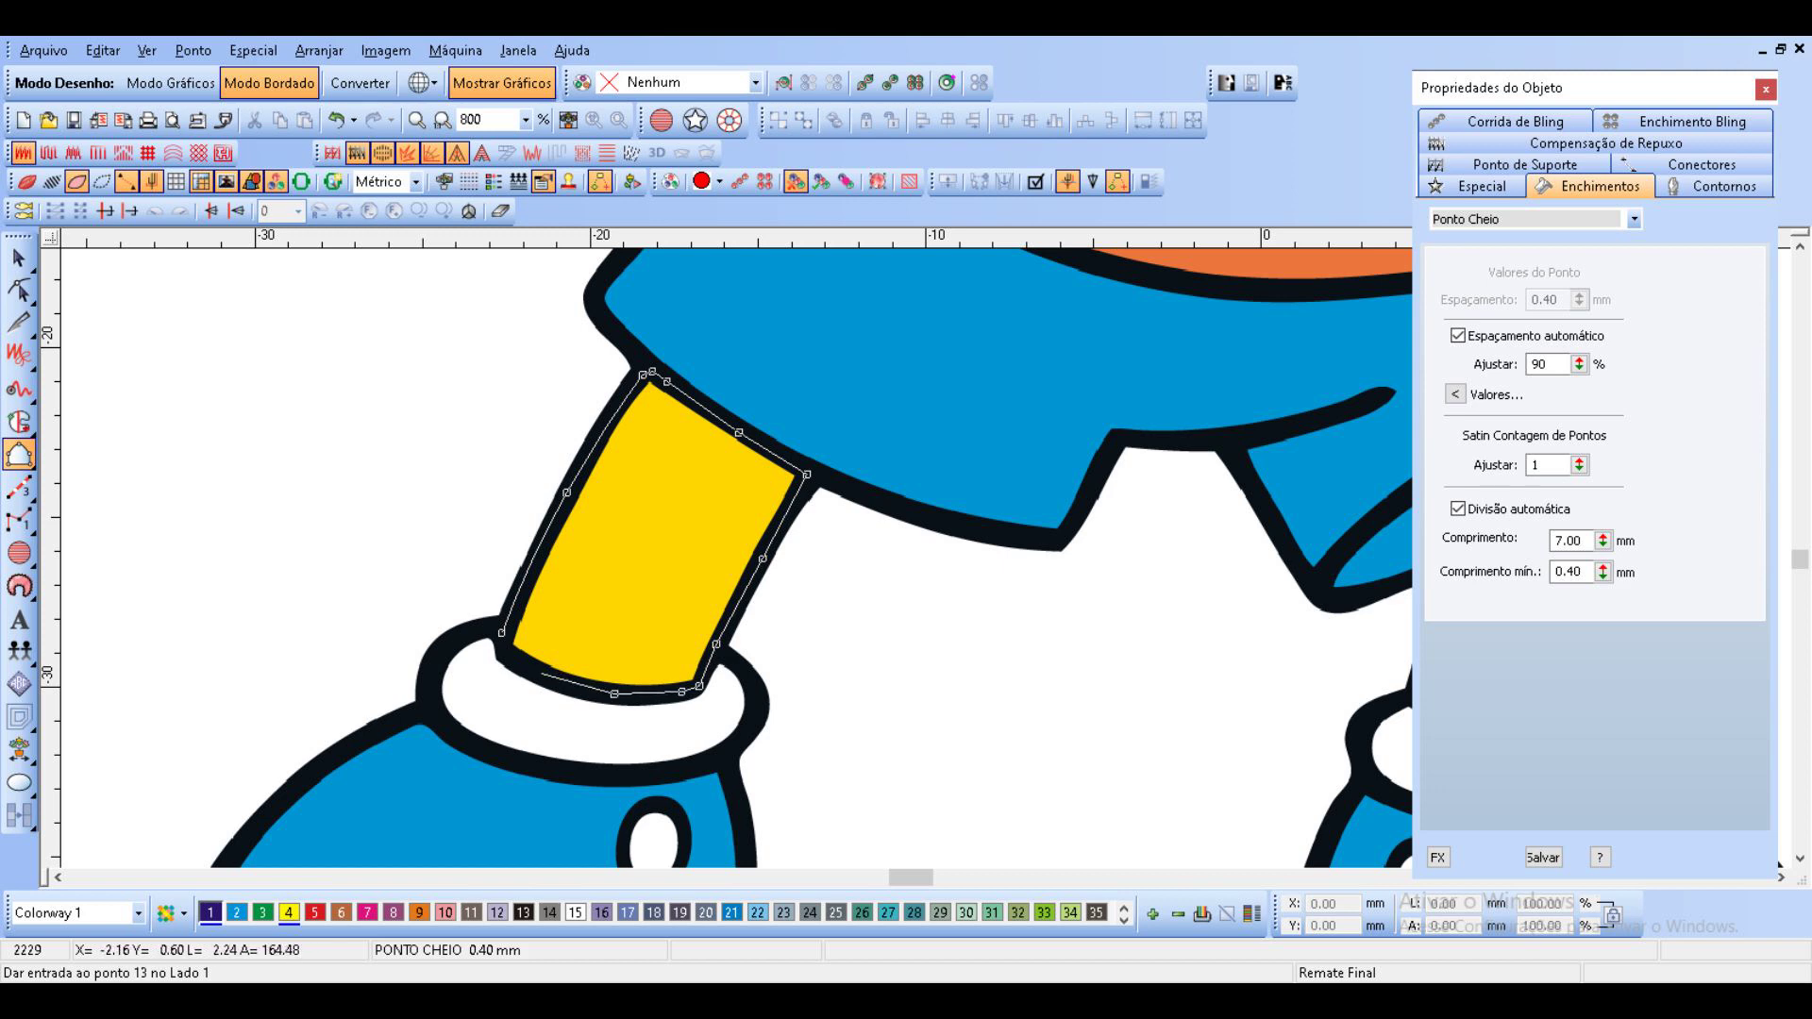
{"action": "left_click", "coordinate": [501, 649]}
{"action": "key", "text": "Return"}
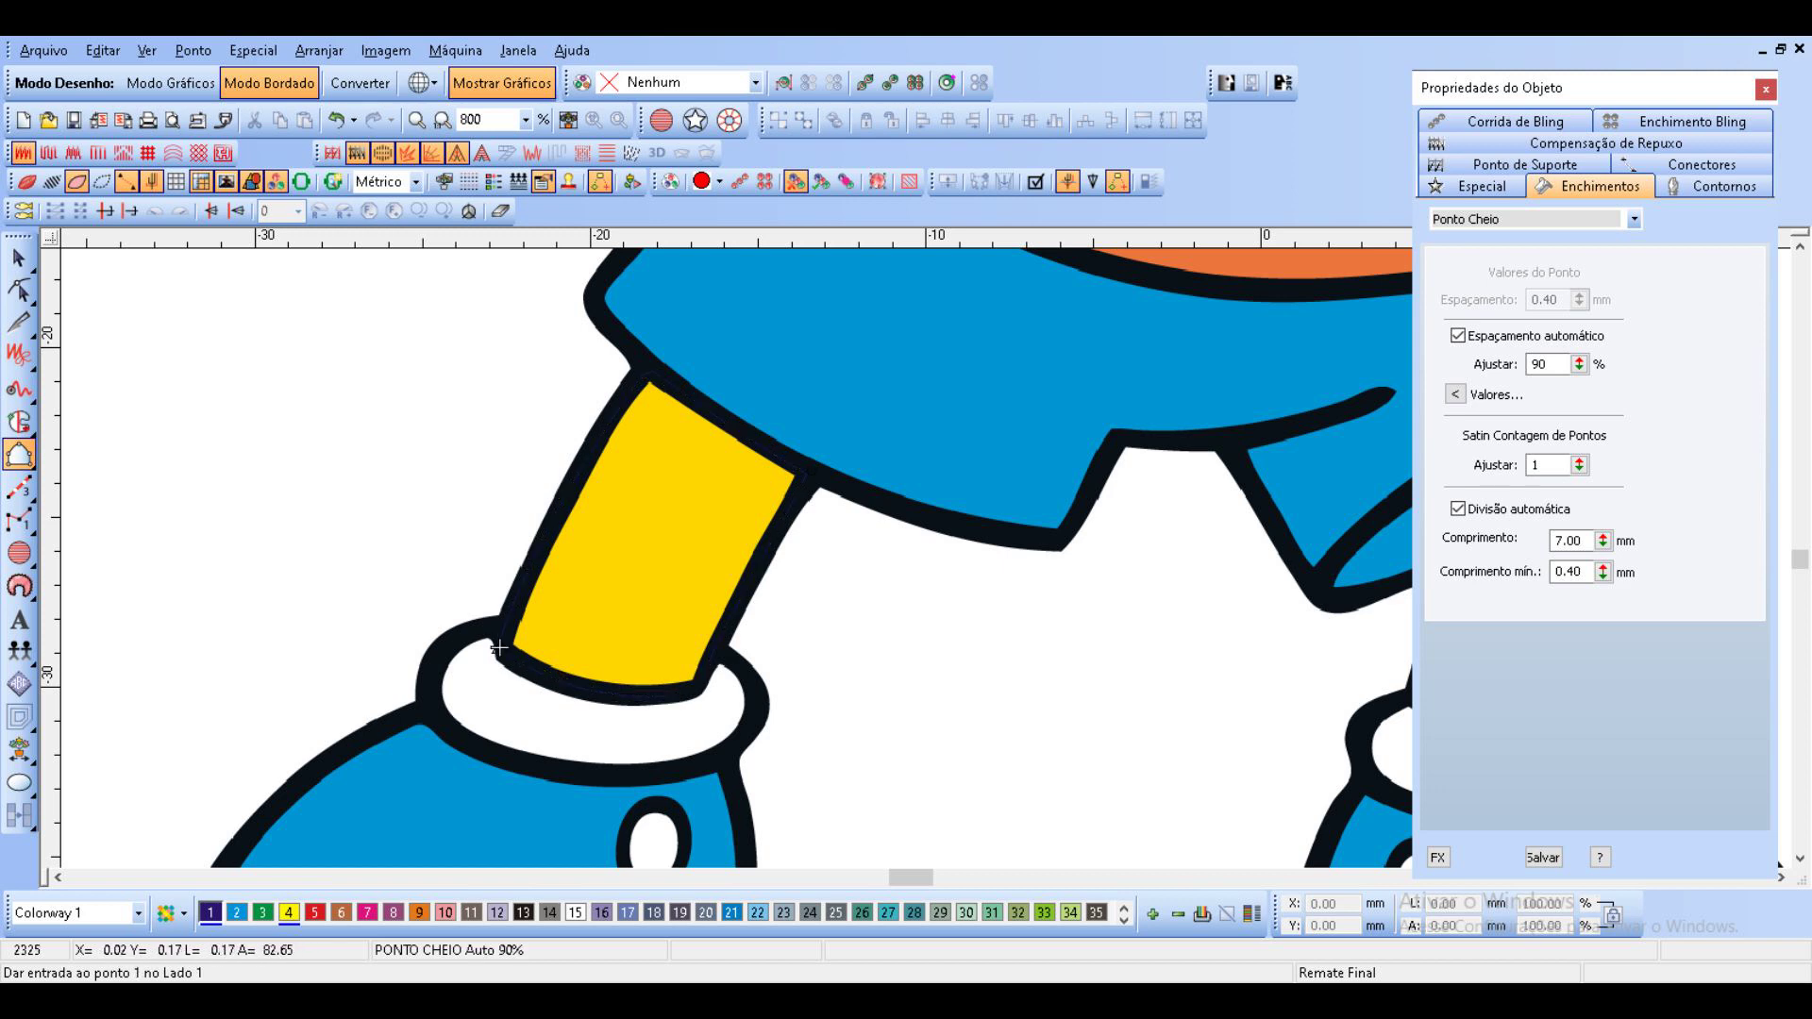
Convert the second leg object to a complex fill (Enchimento Complexo).
{"action": "key", "text": "Escape"}
{"action": "right_click", "coordinate": [498, 647]}
{"action": "mouse_move", "coordinate": [604, 651]}
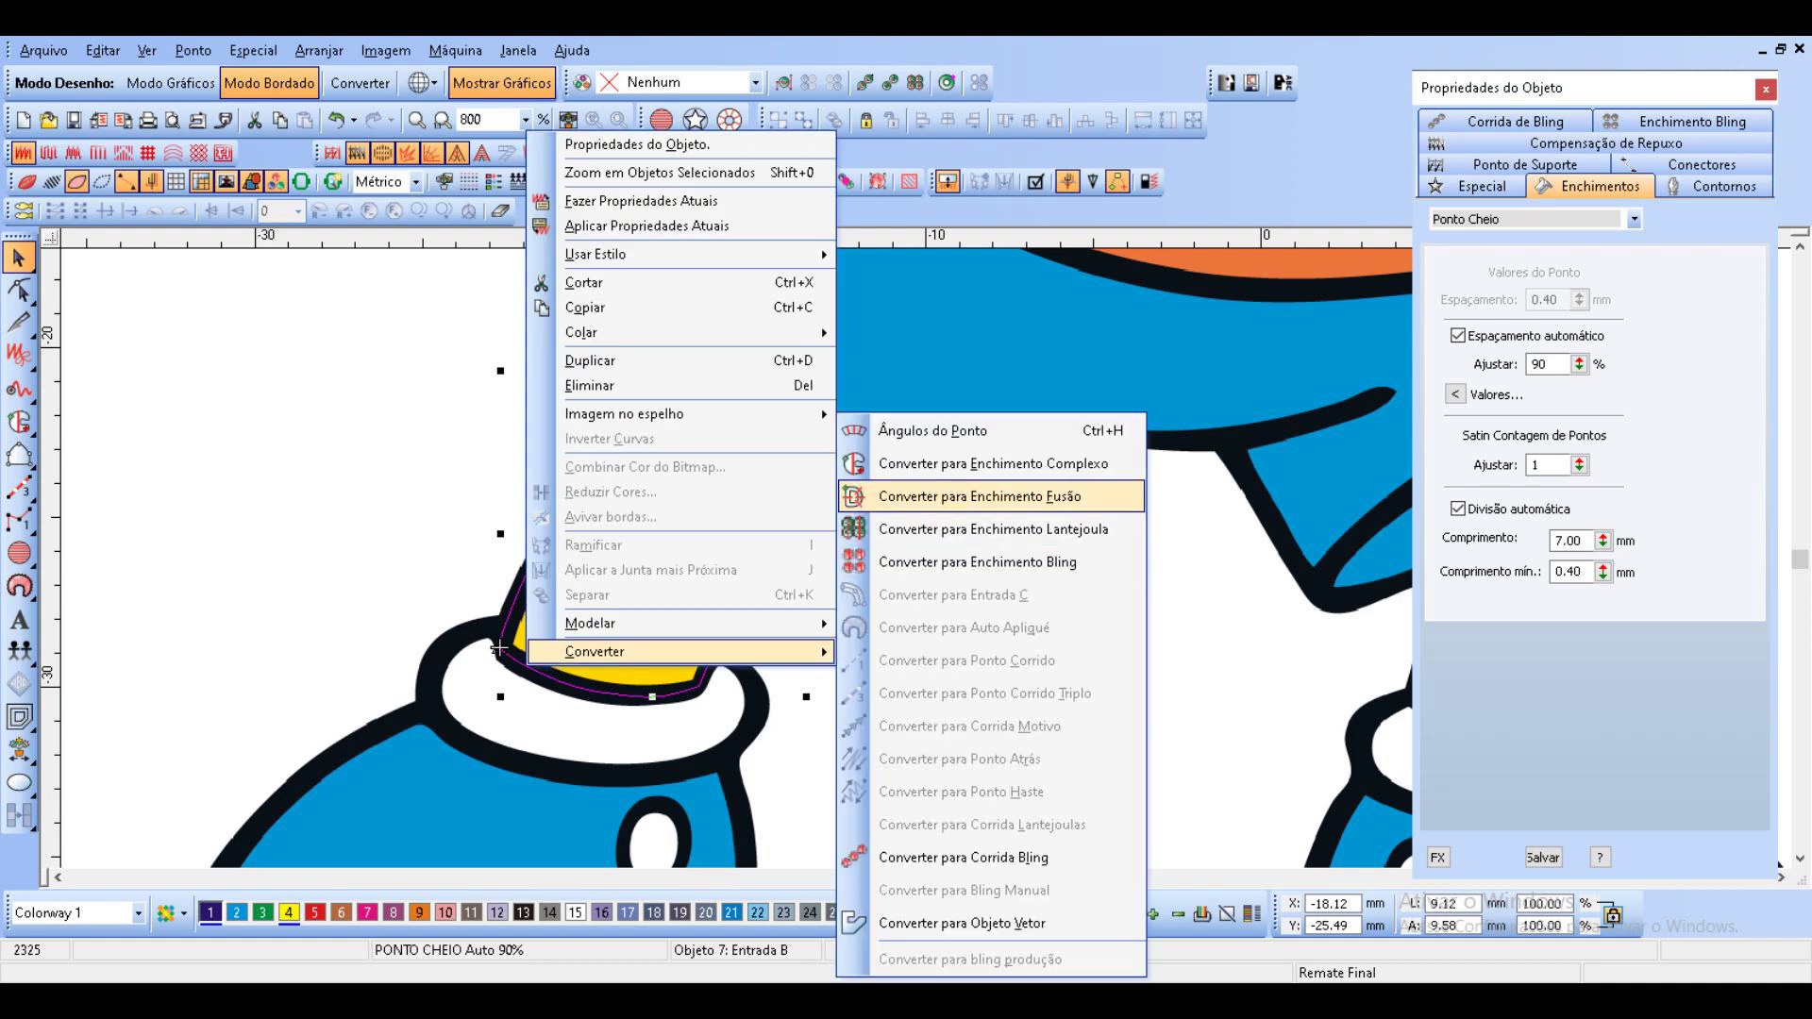
{"action": "left_click", "coordinate": [963, 464]}
{"action": "key", "text": "space"}
Turn the stitch view back on and assign yellow (color 4) to the arm, finger and leg objects.
{"action": "scroll", "coordinate": [910, 566], "scroll_direction": "down", "scroll_amount": 3}
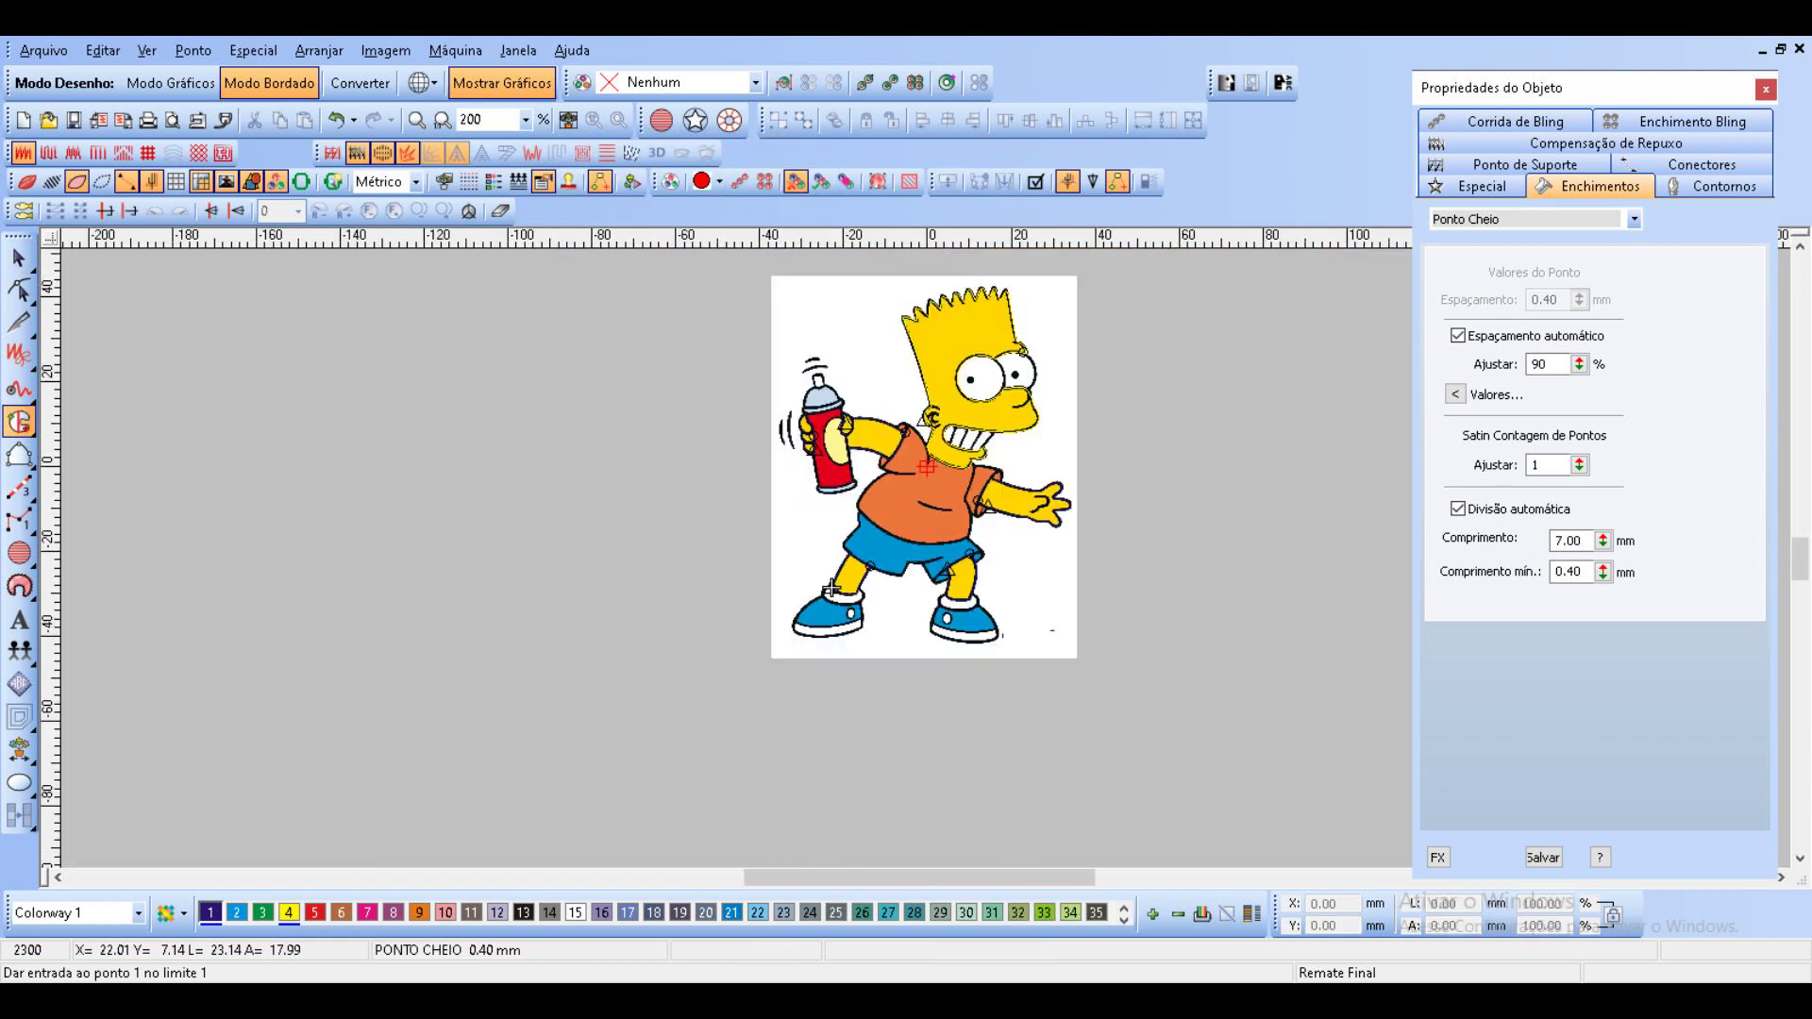
{"action": "left_click", "coordinate": [27, 181]}
{"action": "left_click", "coordinate": [19, 258]}
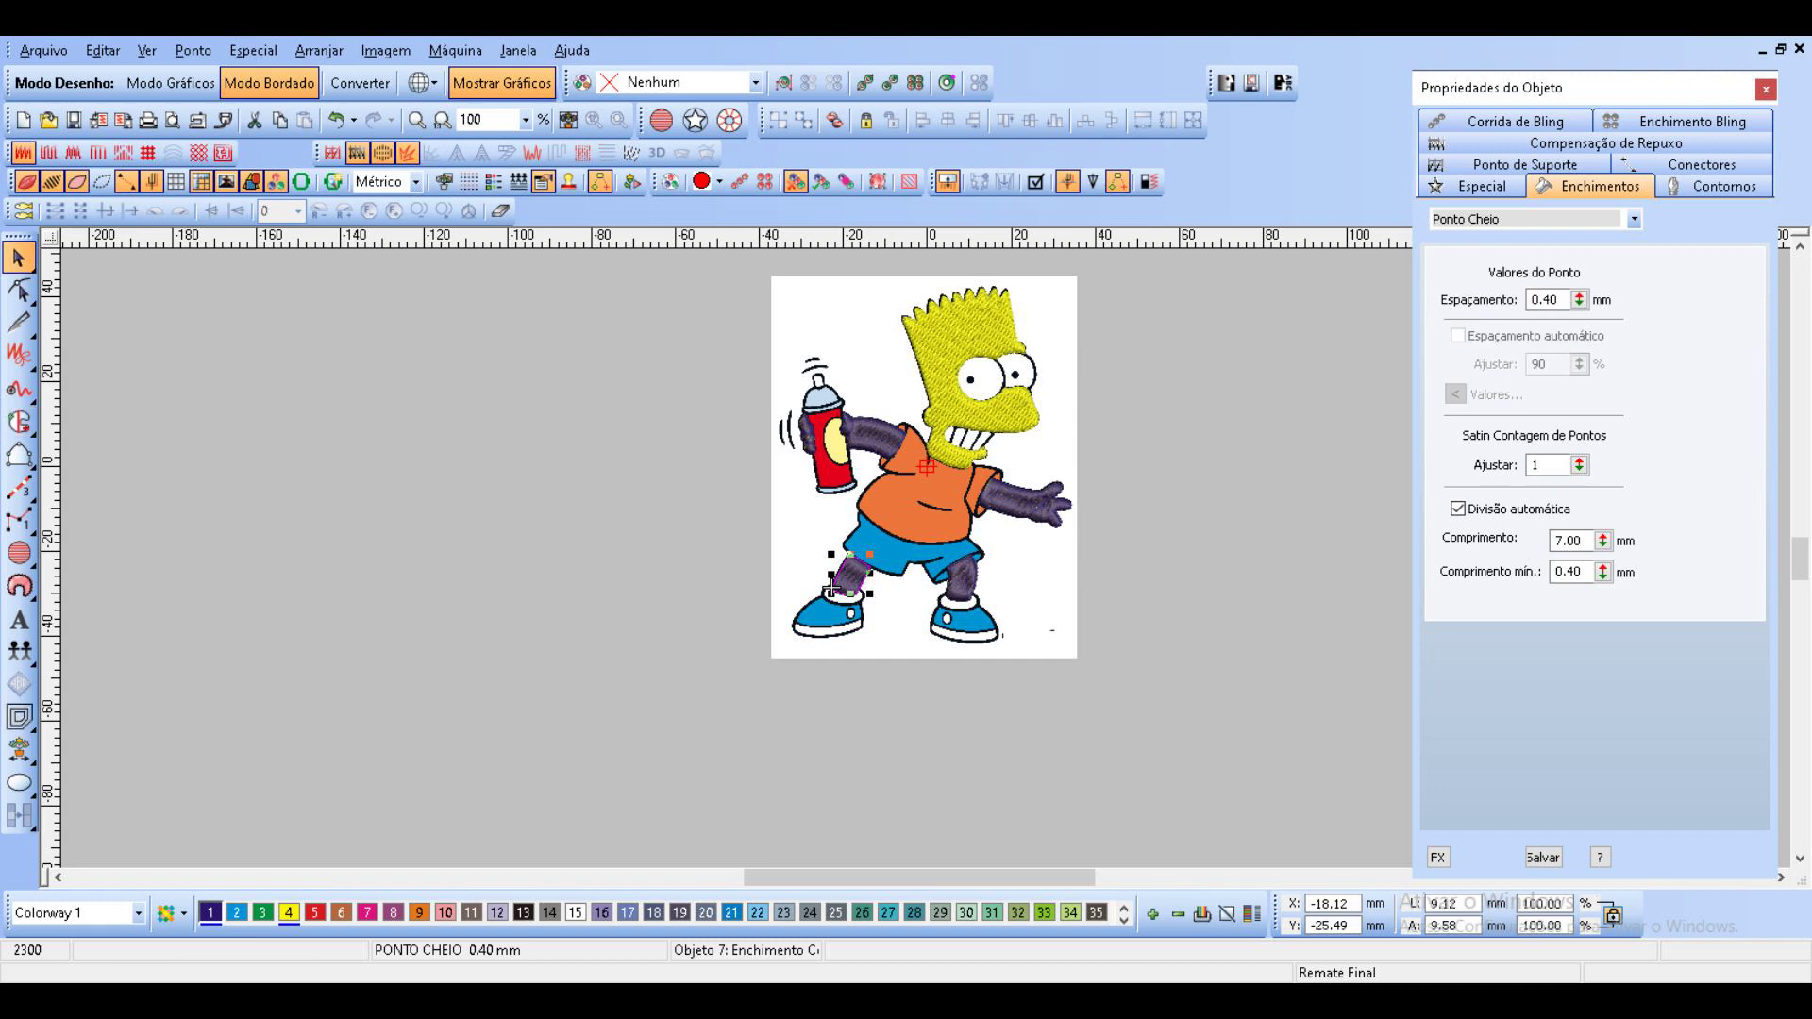
{"action": "left_click", "coordinate": [623, 386]}
{"action": "left_click_drag", "start_coordinate": [622, 387], "coordinate": [1177, 655]}
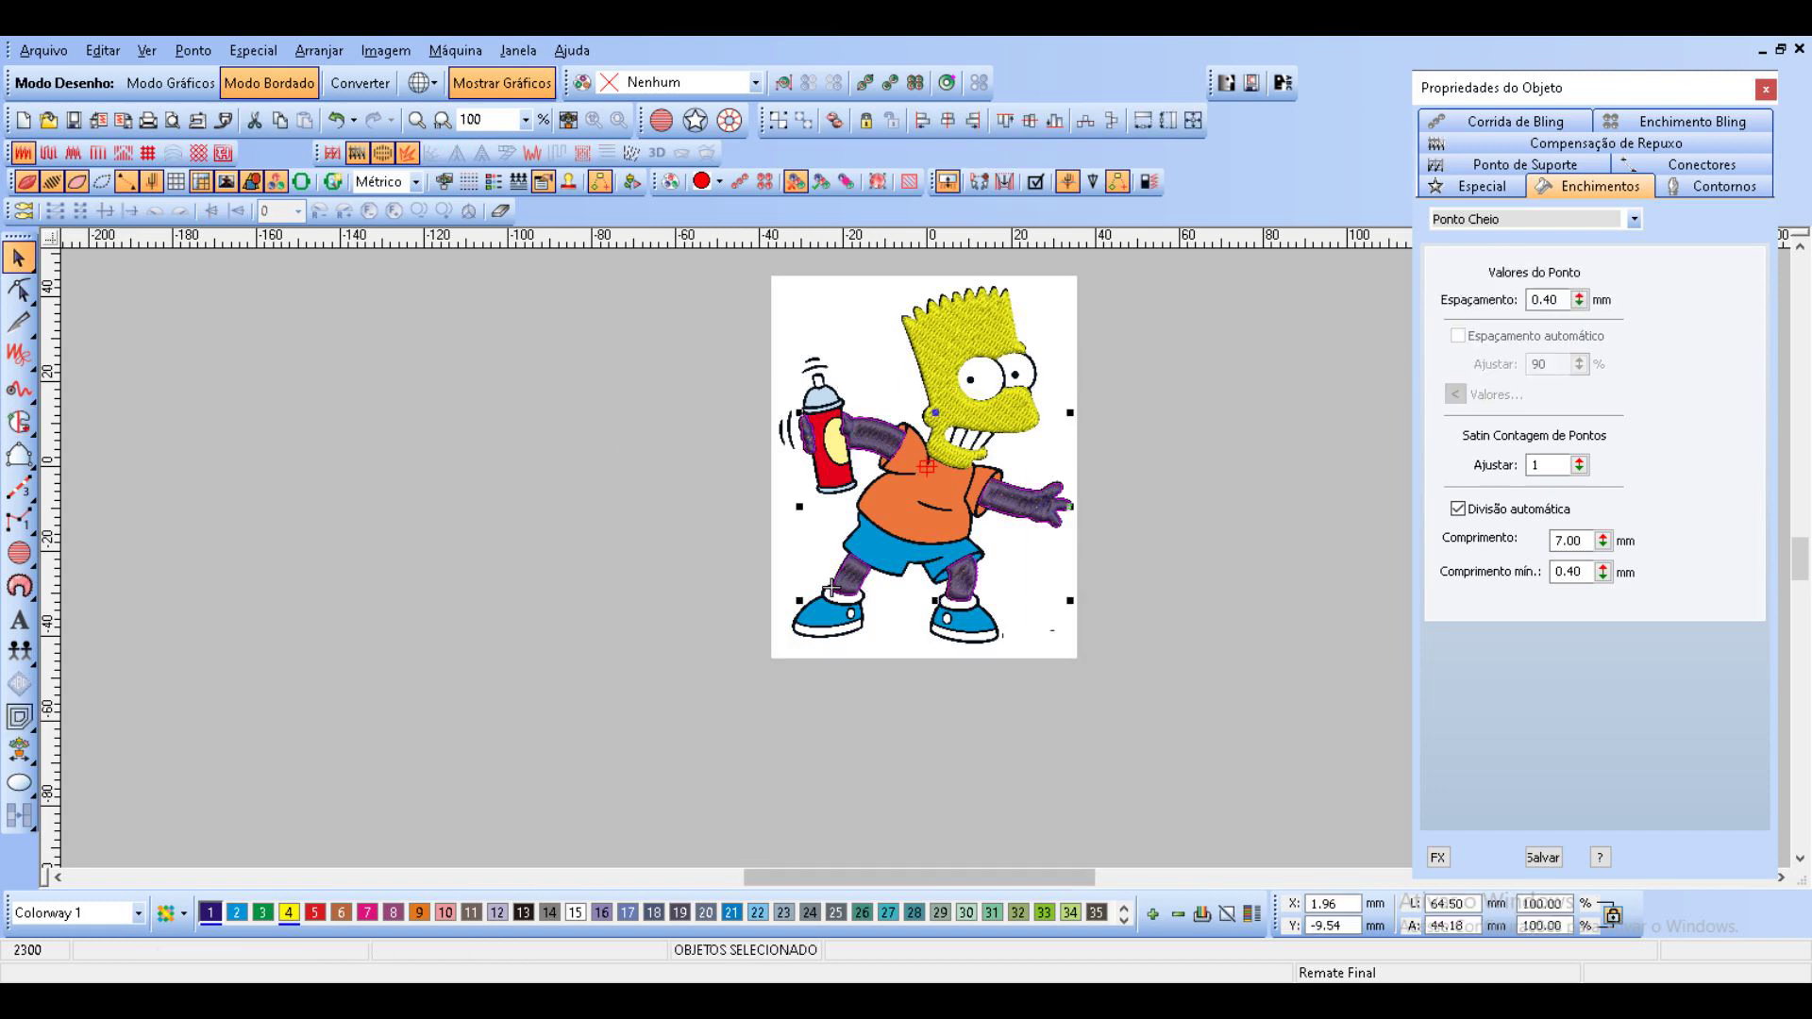
{"action": "left_click", "coordinate": [288, 912]}
{"action": "key", "text": "Escape"}
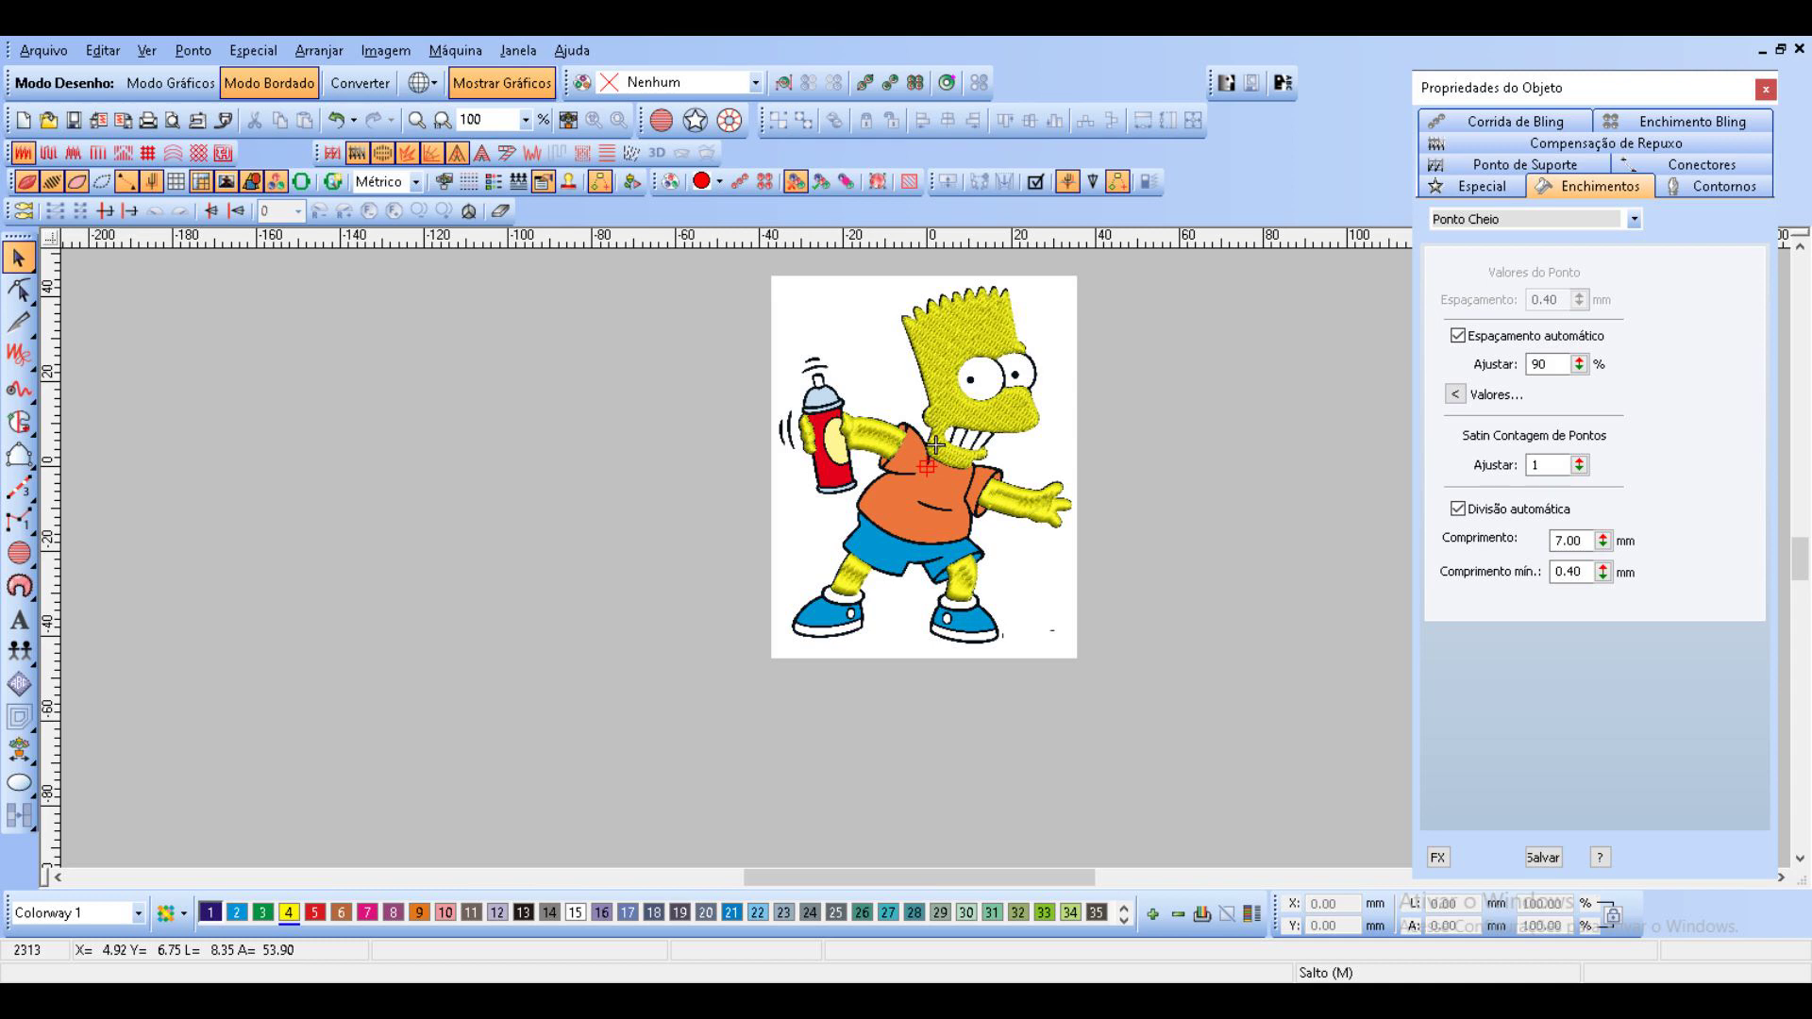
Change the outstretched arm object's fill type to Tatami.
{"action": "key", "text": "Tab"}
{"action": "left_click", "coordinate": [1598, 187]}
{"action": "left_click", "coordinate": [1634, 218]}
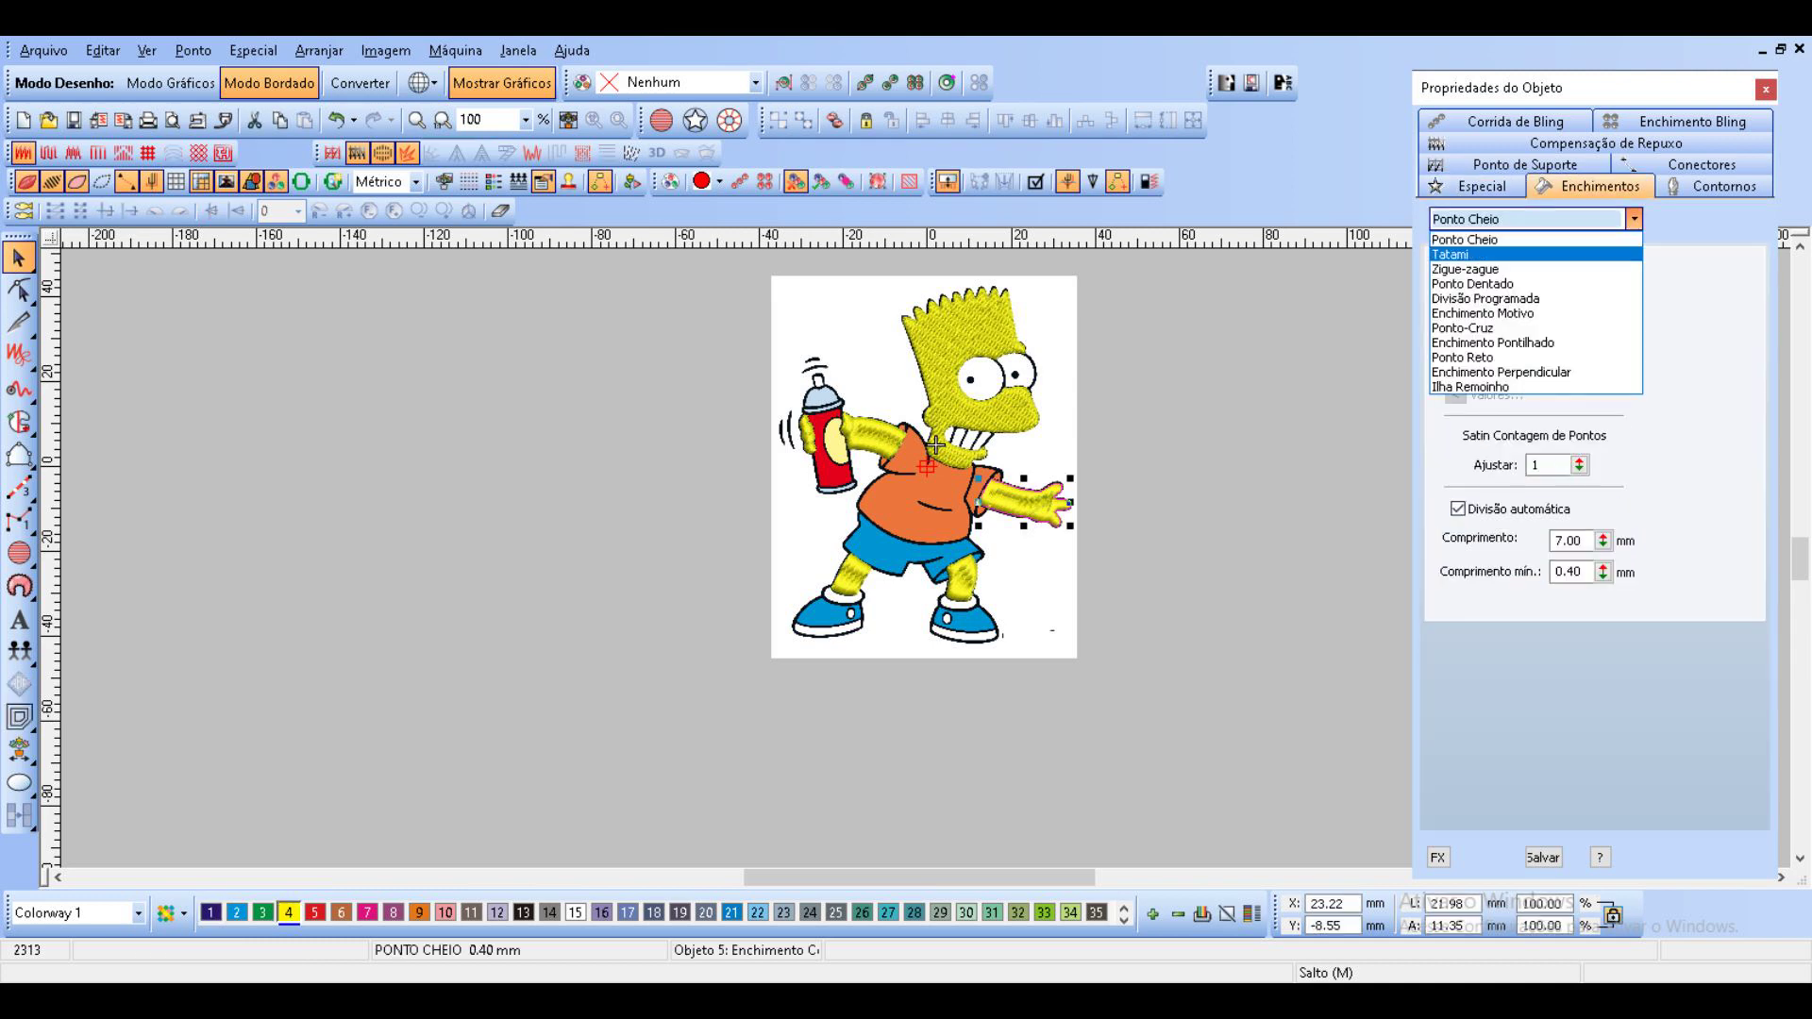
{"action": "left_click", "coordinate": [1510, 254]}
Select the can-holding arm, its fingers and both legs together, and set their fill type to Tatami.
{"action": "key", "text": "shift+Tab"}
{"action": "key", "text": "shift+Tab"}
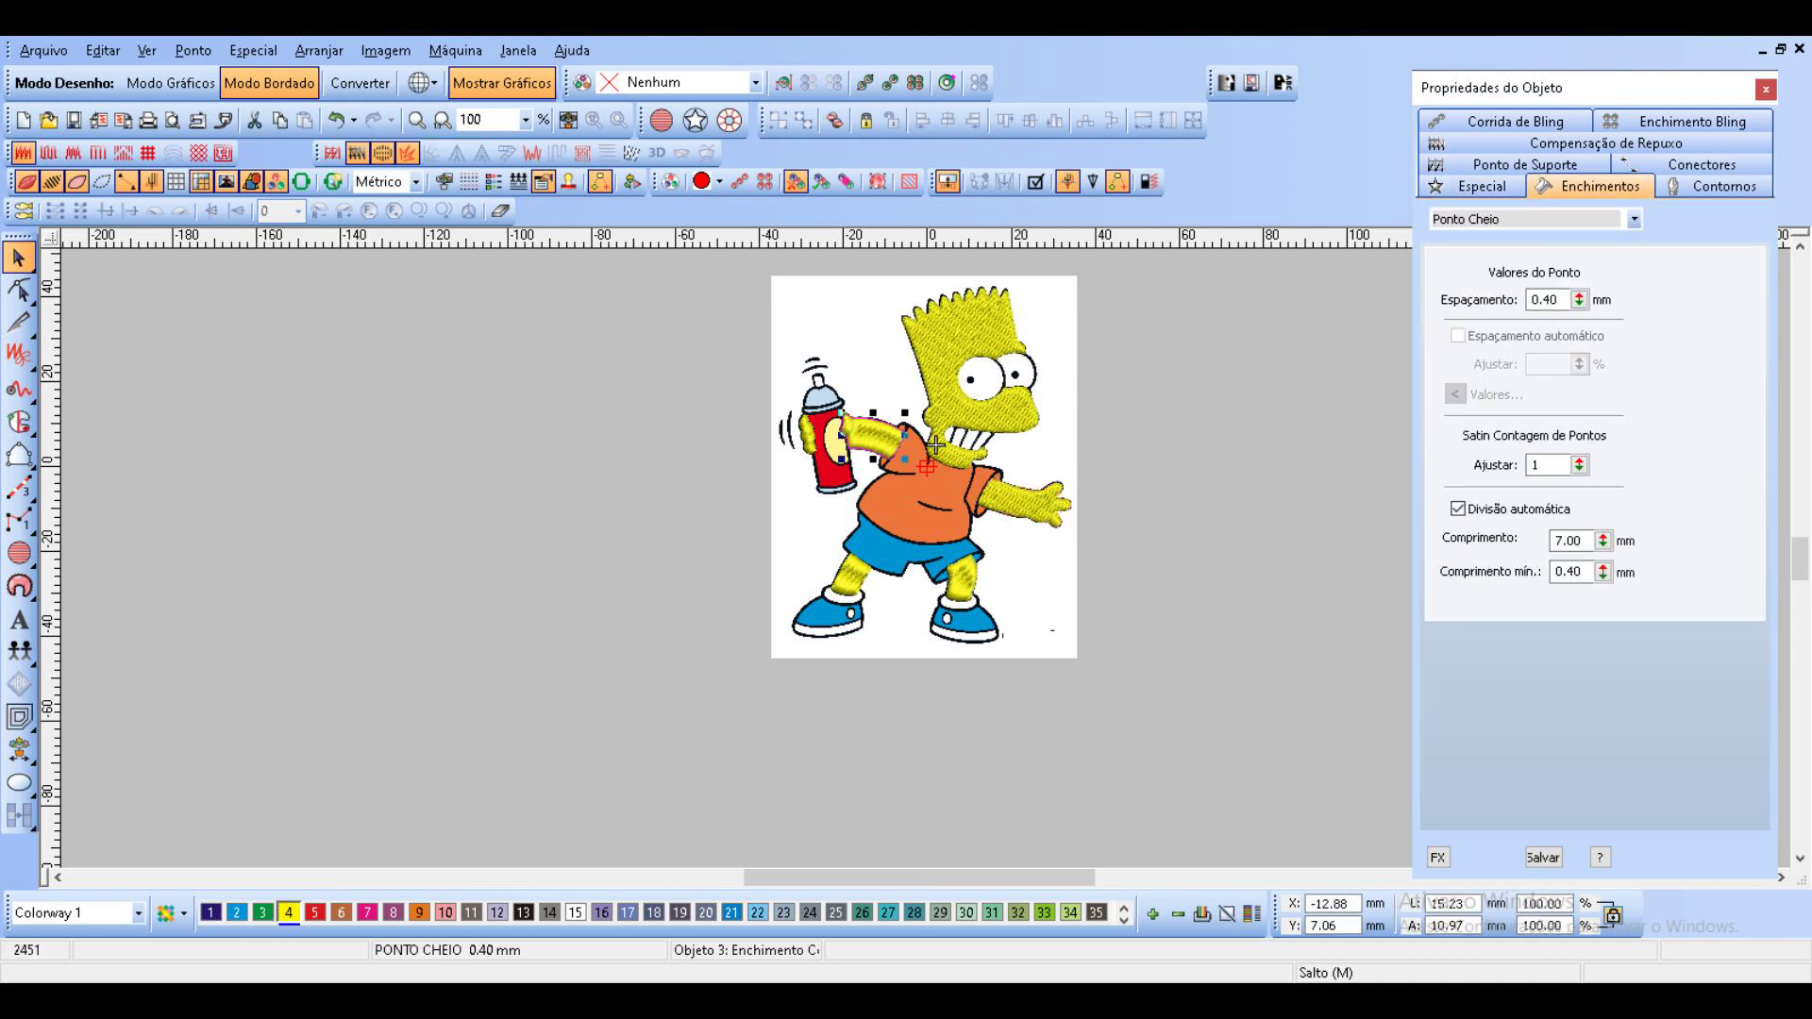
{"action": "key", "text": "ctrl+shift+Tab"}
{"action": "key", "text": "ctrl+shift+Tab"}
{"action": "left_click", "coordinate": [961, 576], "text": "ctrl"}
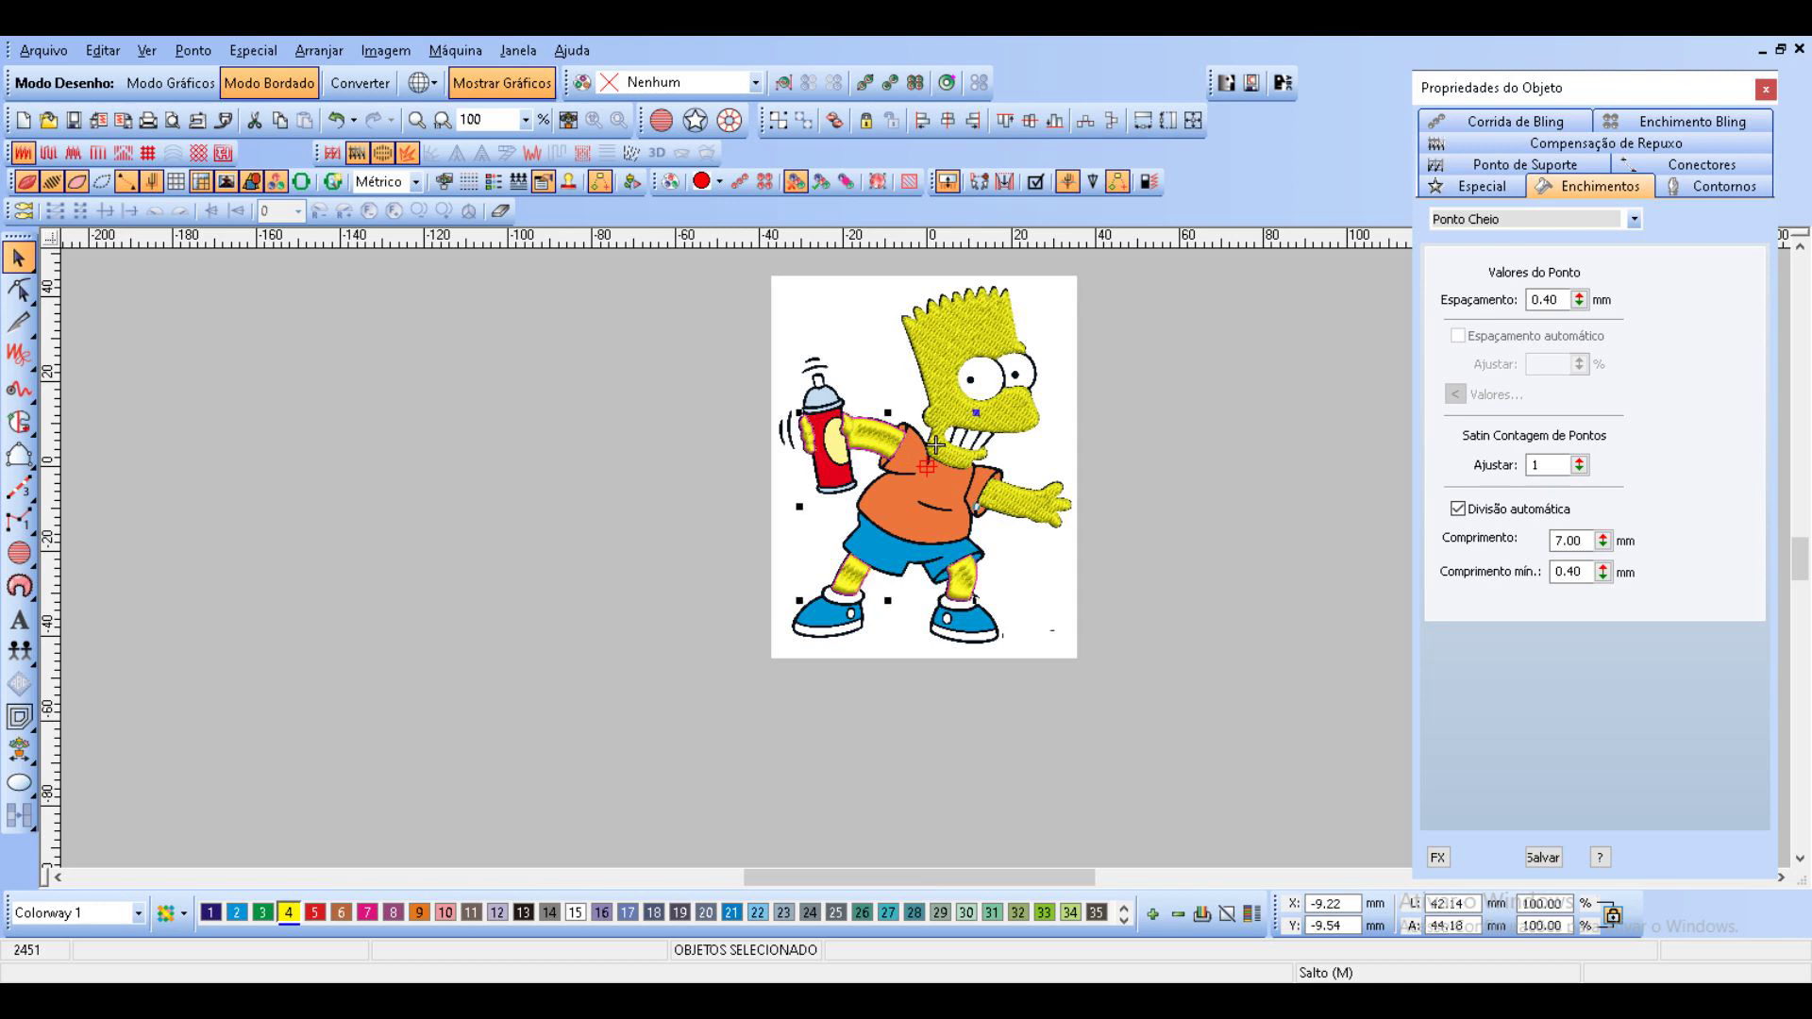
{"action": "left_click", "coordinate": [1634, 219]}
{"action": "left_click", "coordinate": [1510, 254]}
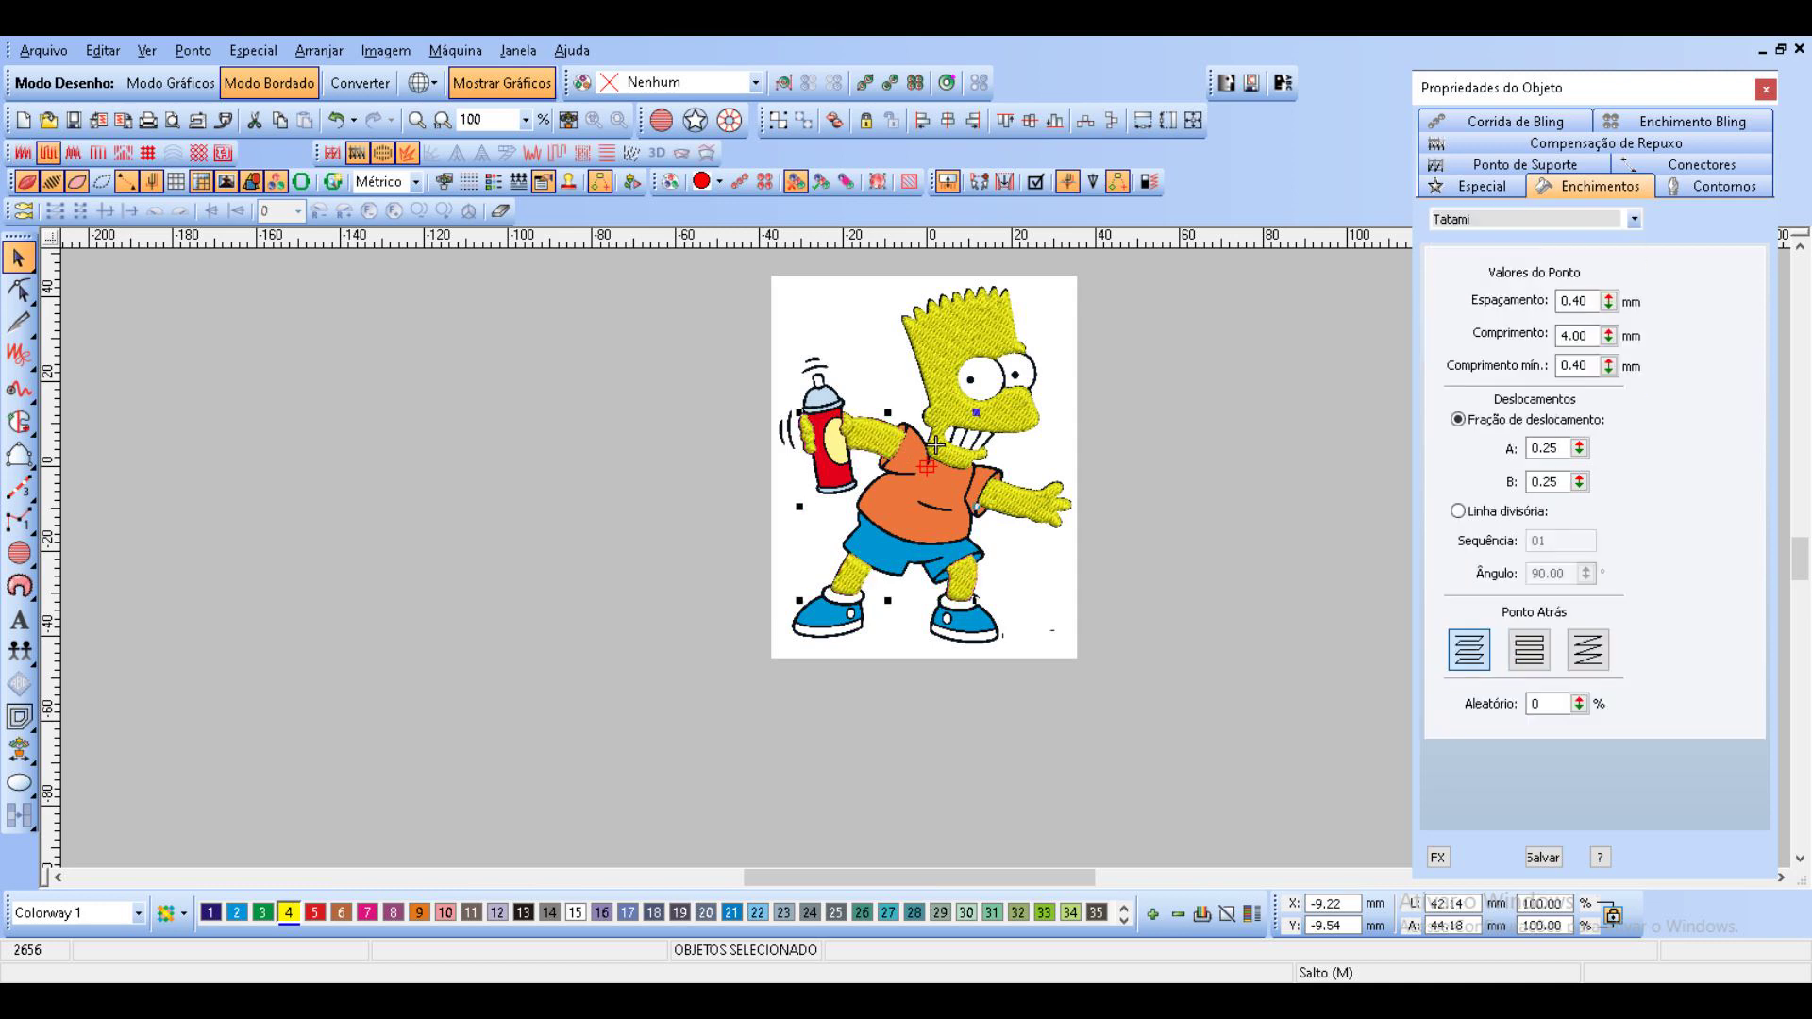
Enable the first underlay (Primeiro Ponto de Suporte) on the arm, finger and leg objects, including the outstretched arm, and deselect everything.
{"action": "left_click", "coordinate": [1524, 164]}
{"action": "left_click", "coordinate": [1458, 240]}
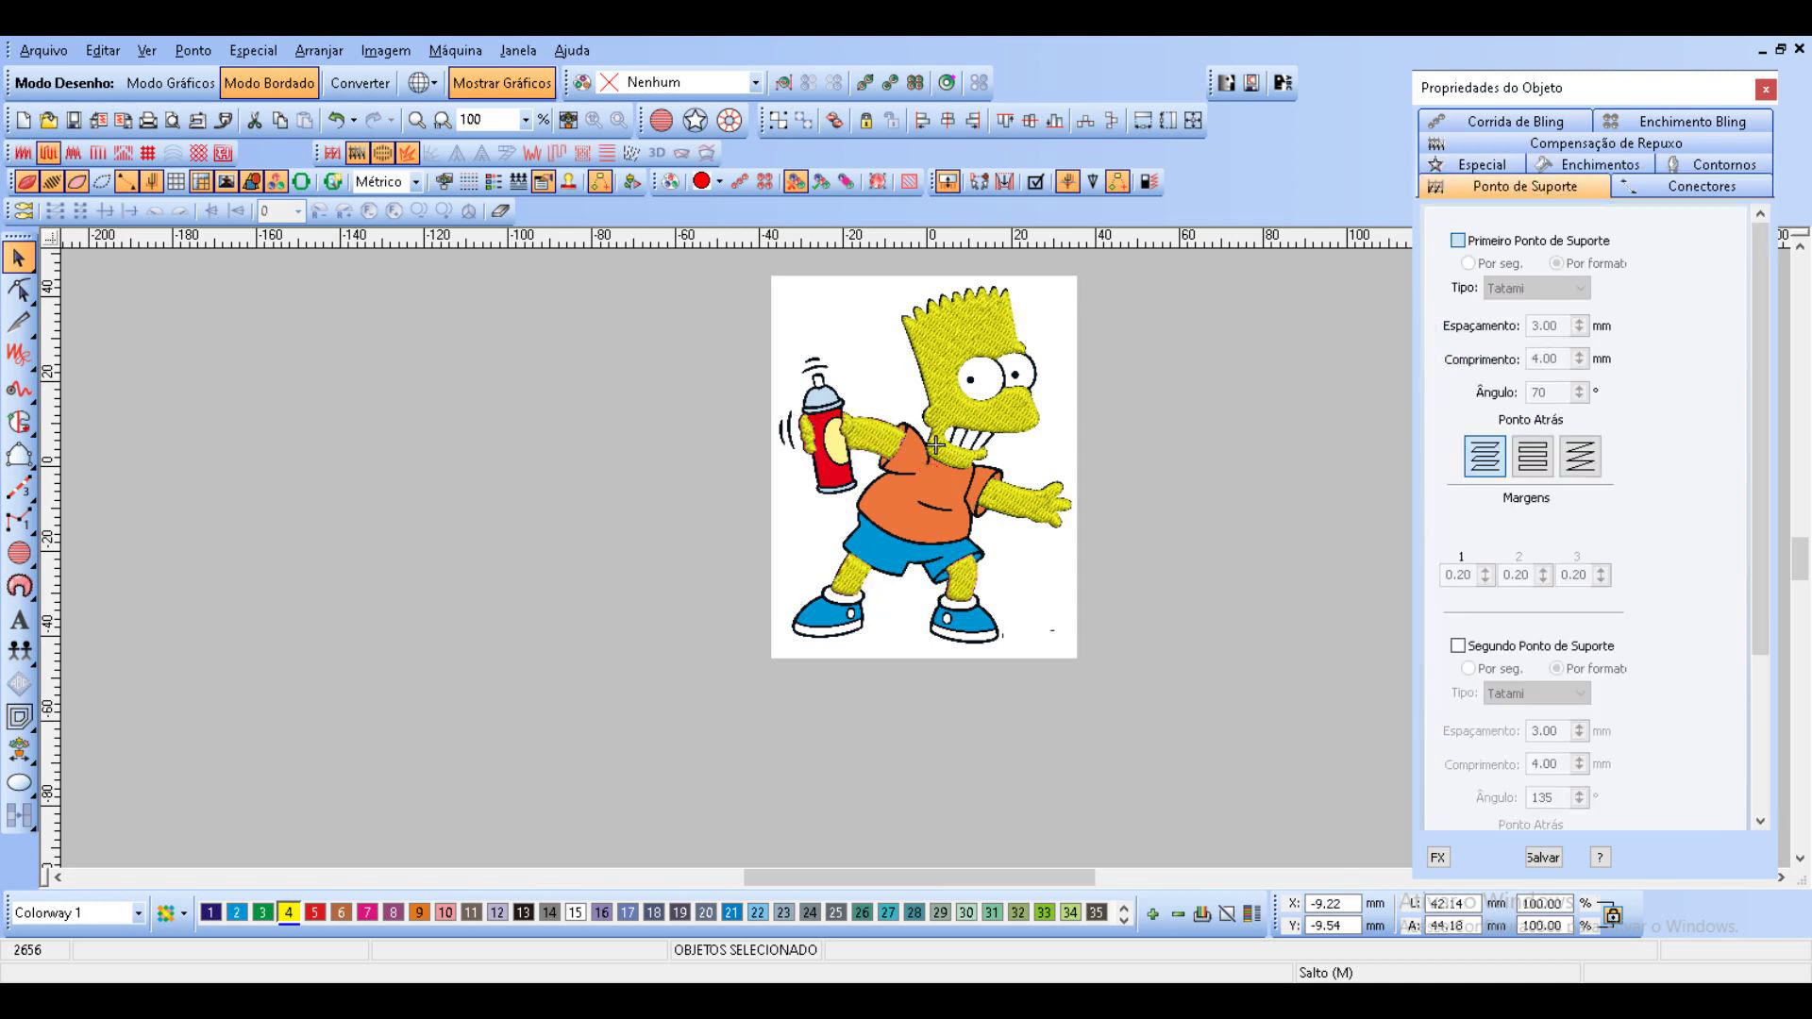
{"action": "left_click", "coordinate": [1024, 502]}
{"action": "left_click", "coordinate": [1458, 241]}
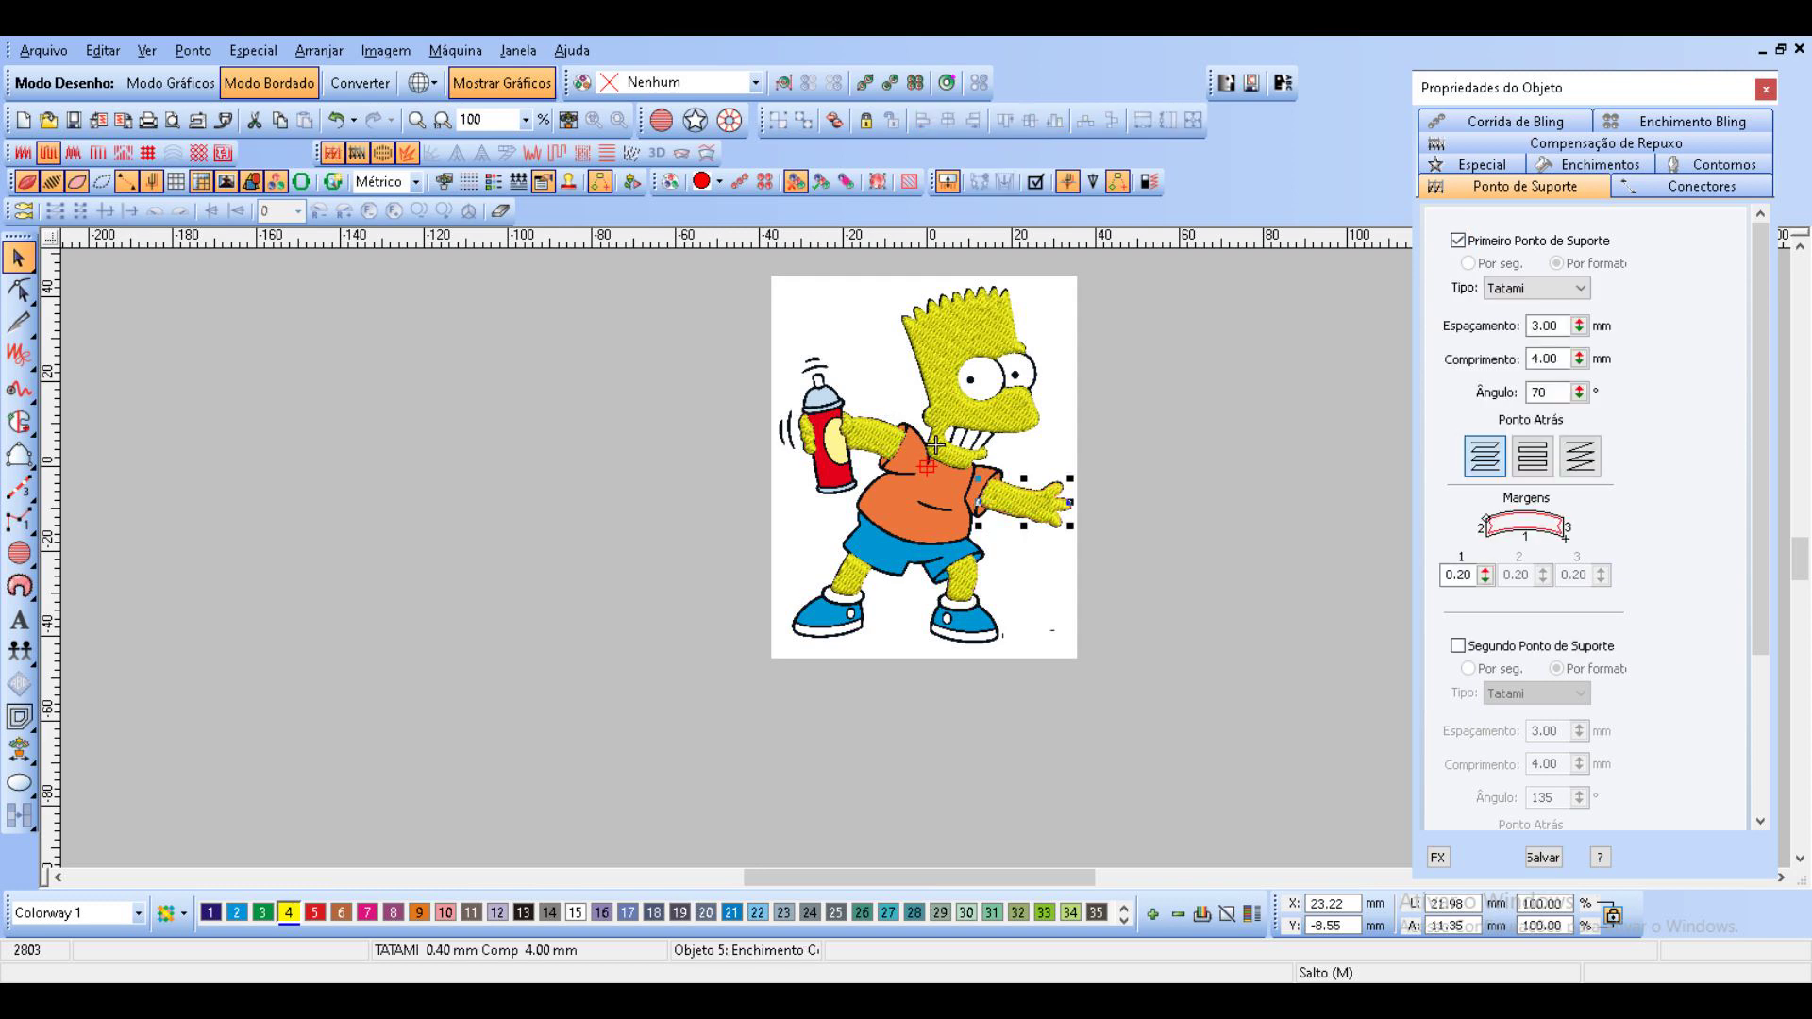
{"action": "left_click", "coordinate": [961, 349]}
{"action": "key", "text": "Escape"}
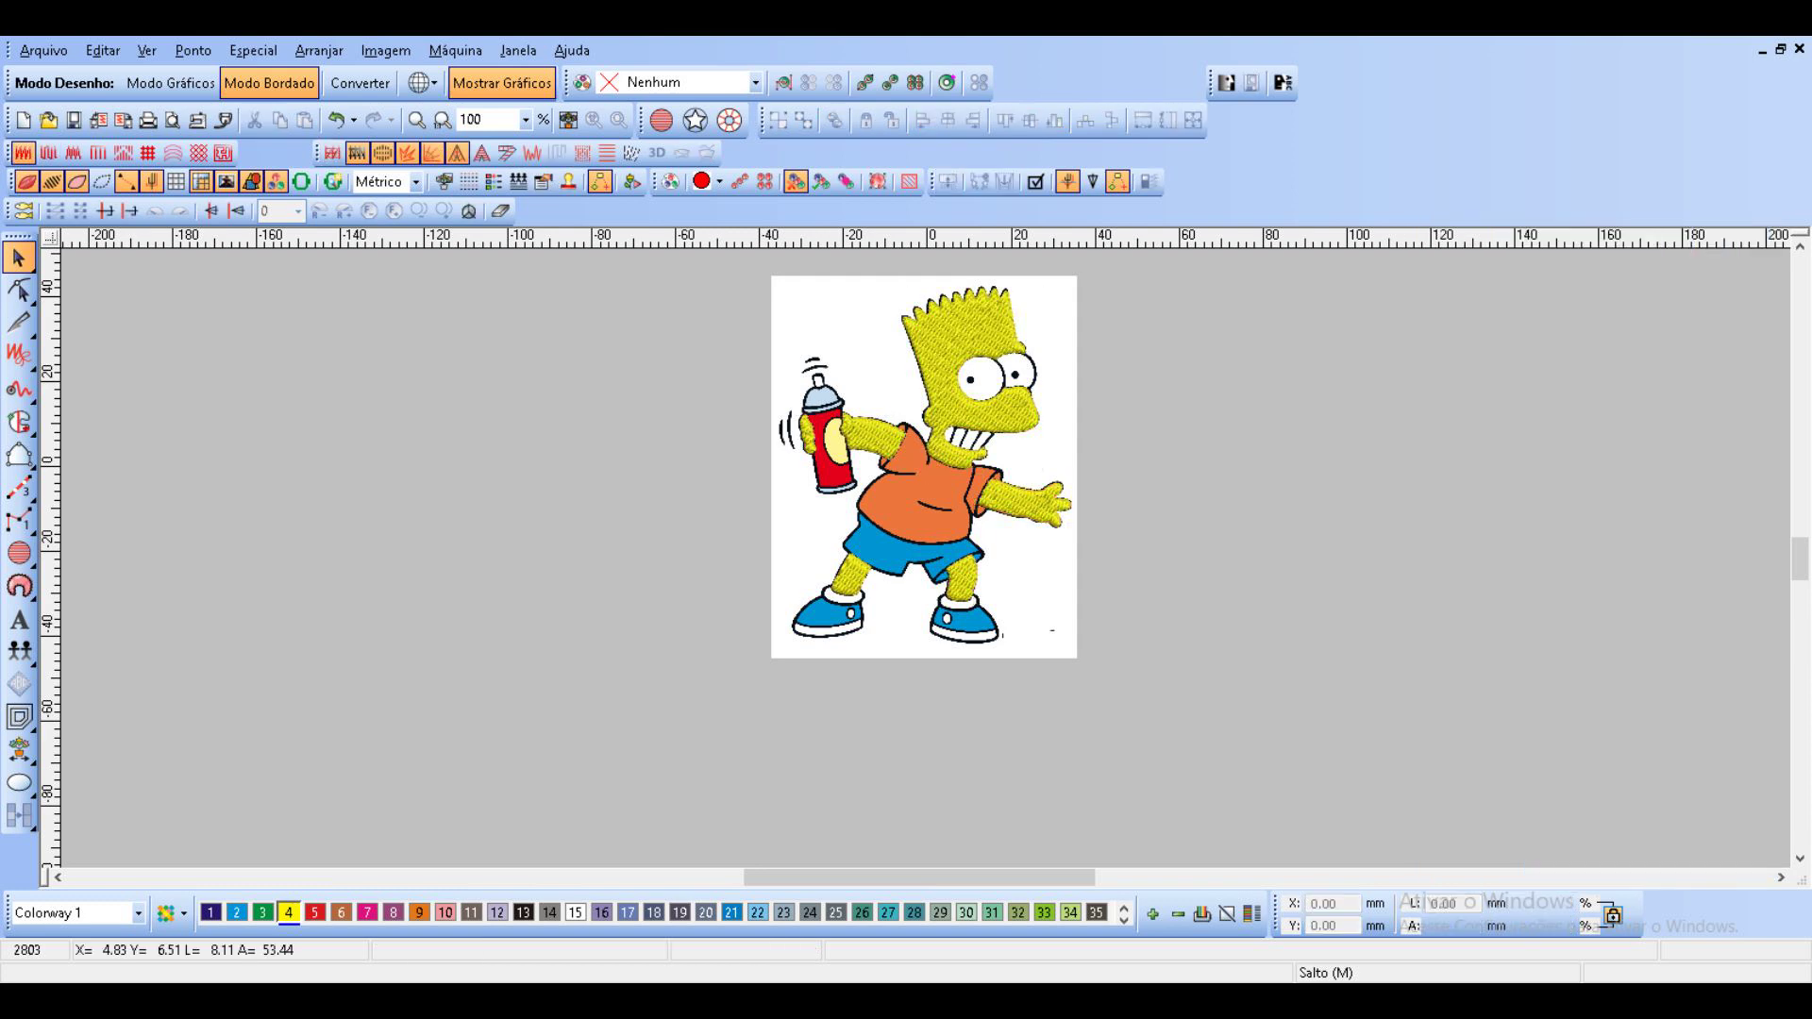
Hide the realistic and plain stitch display so only the object outlines show over the artwork.
{"action": "scroll", "coordinate": [947, 439], "scroll_direction": "up", "scroll_amount": 1}
{"action": "key", "text": "t"}
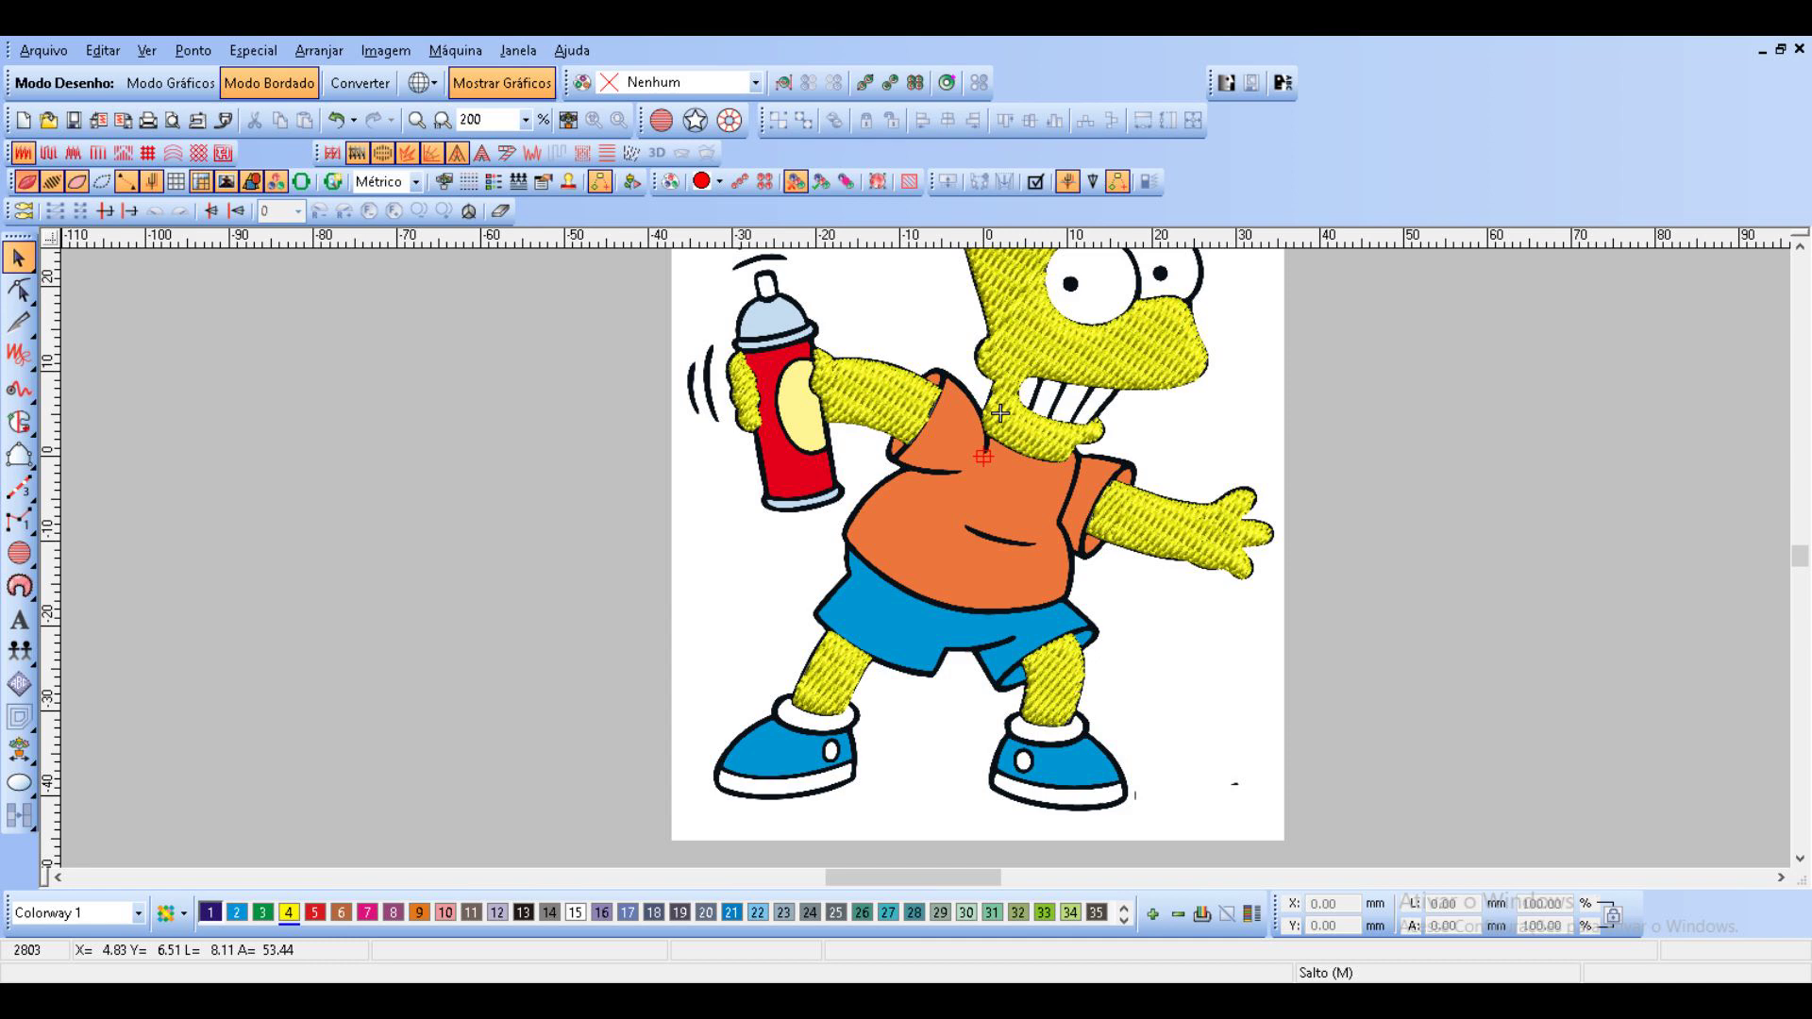
{"action": "key", "text": "s"}
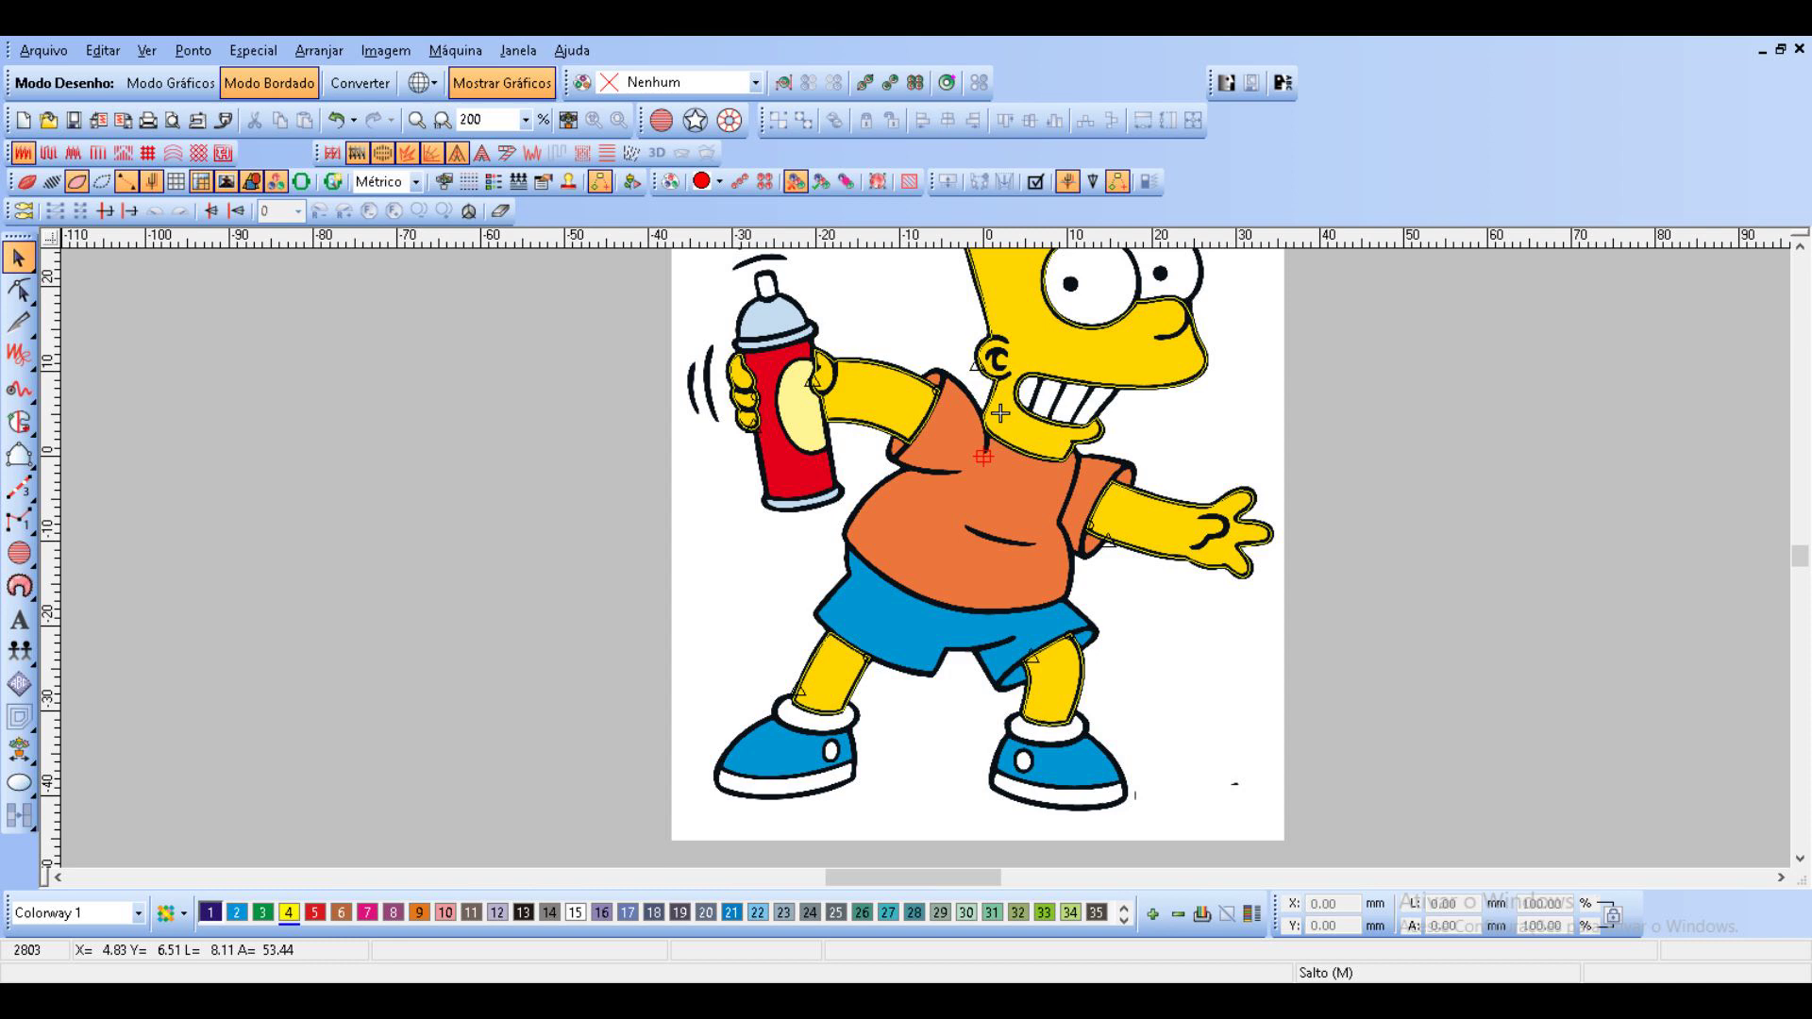
{"action": "scroll", "coordinate": [999, 412], "scroll_direction": "up", "scroll_amount": 1}
Start an Entrada B shape on the orange shirt, tracing from the waist up the belly edge to the sleeve of the can-holding arm.
{"action": "left_click", "coordinate": [19, 455]}
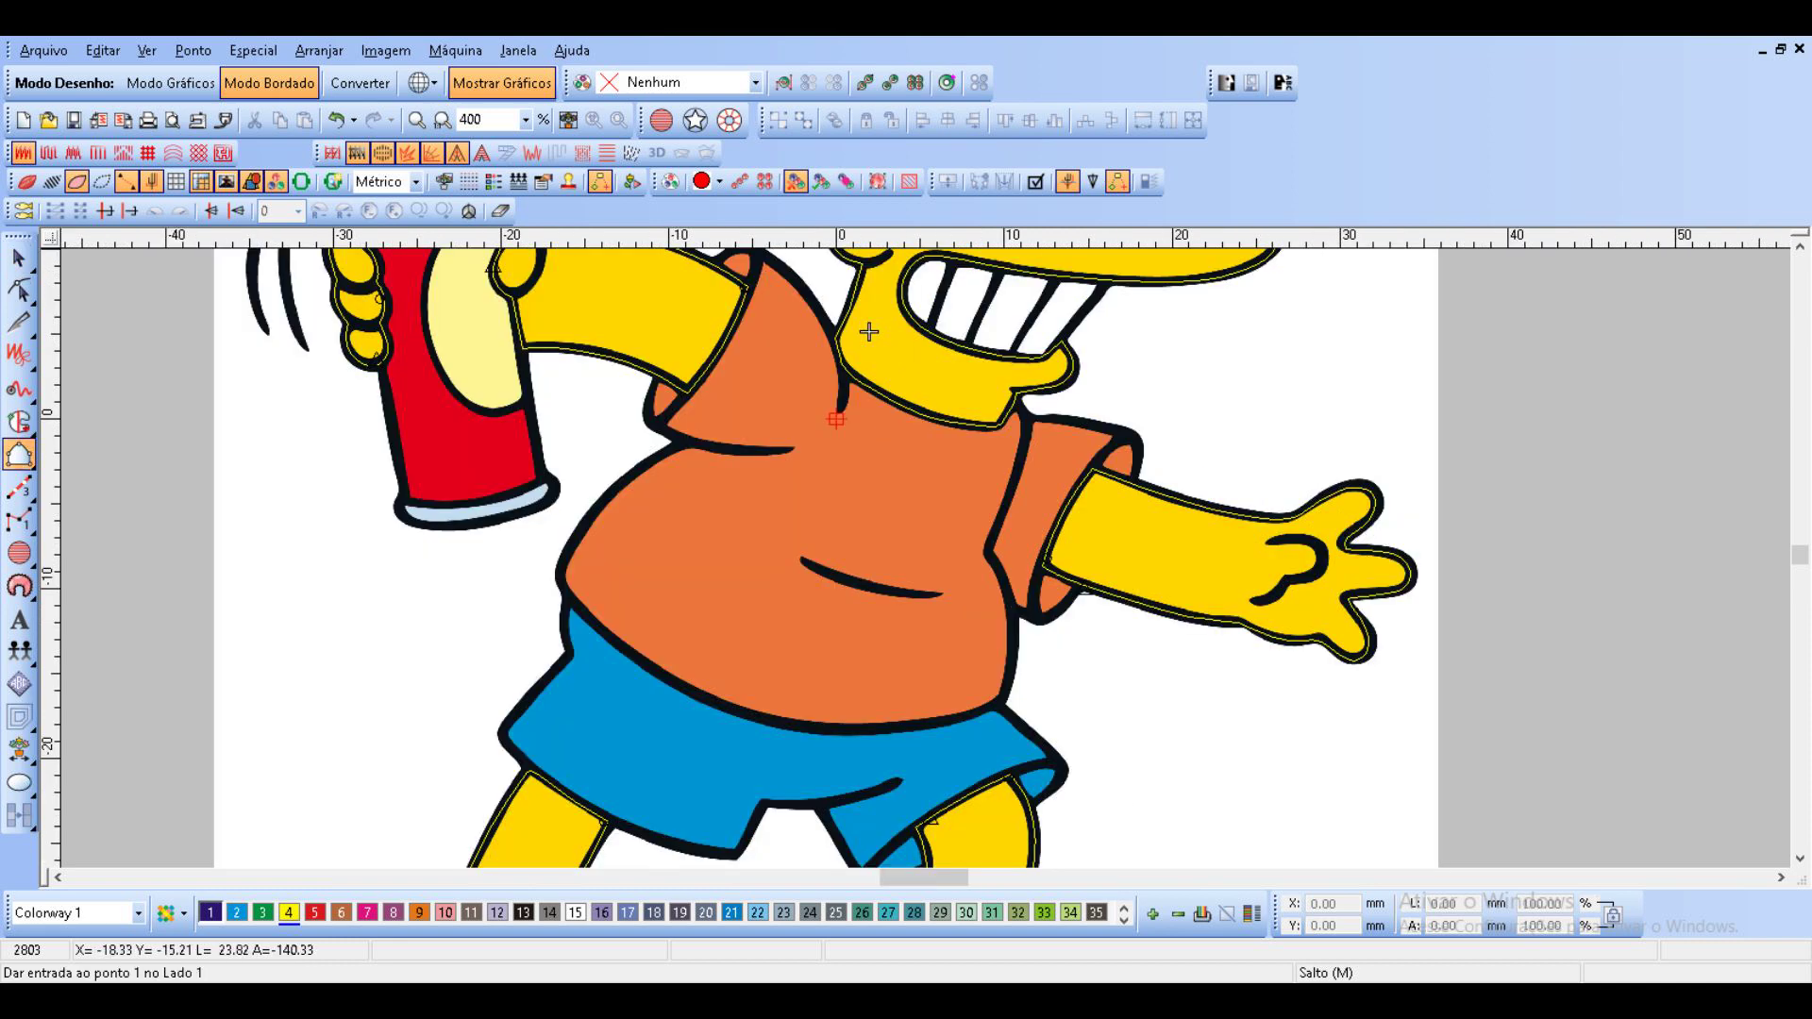
{"action": "scroll", "coordinate": [868, 331], "scroll_direction": "up", "scroll_amount": 1}
{"action": "left_click", "coordinate": [906, 548]}
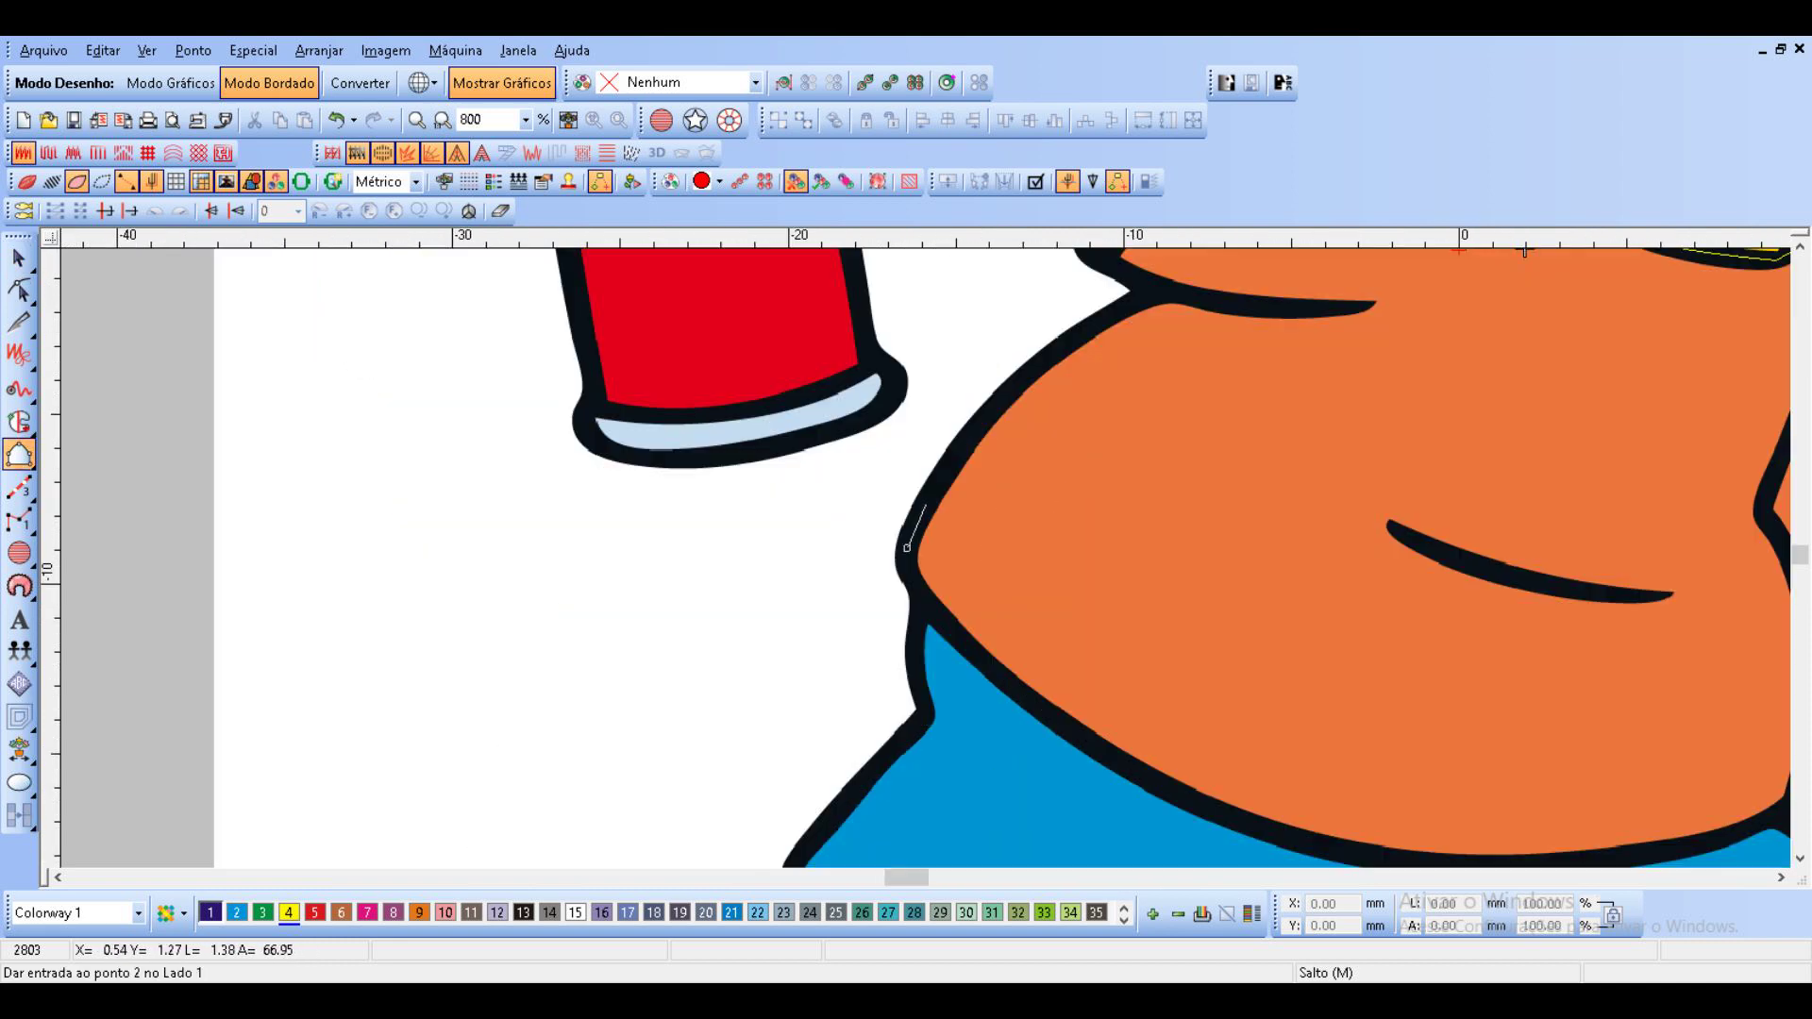
{"action": "left_click", "coordinate": [979, 426]}
{"action": "left_click", "coordinate": [1058, 351]}
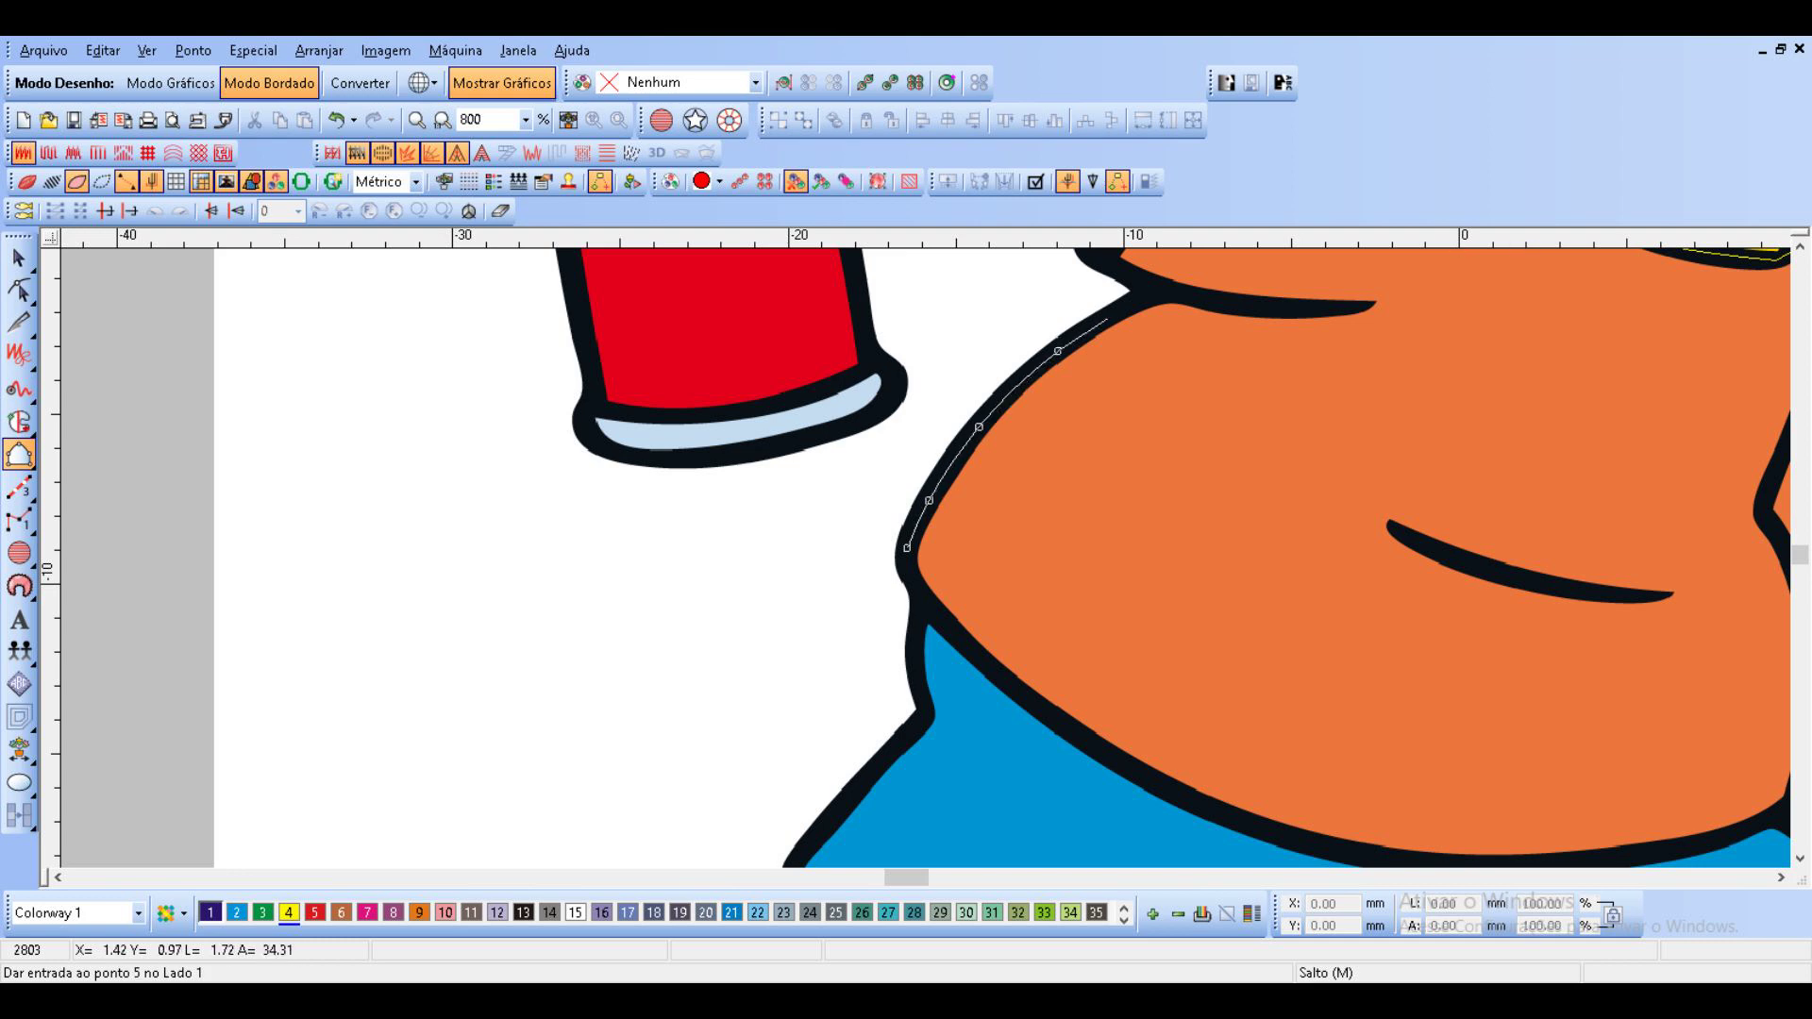
{"action": "left_click", "coordinate": [1120, 309]}
{"action": "left_click", "coordinate": [1154, 289]}
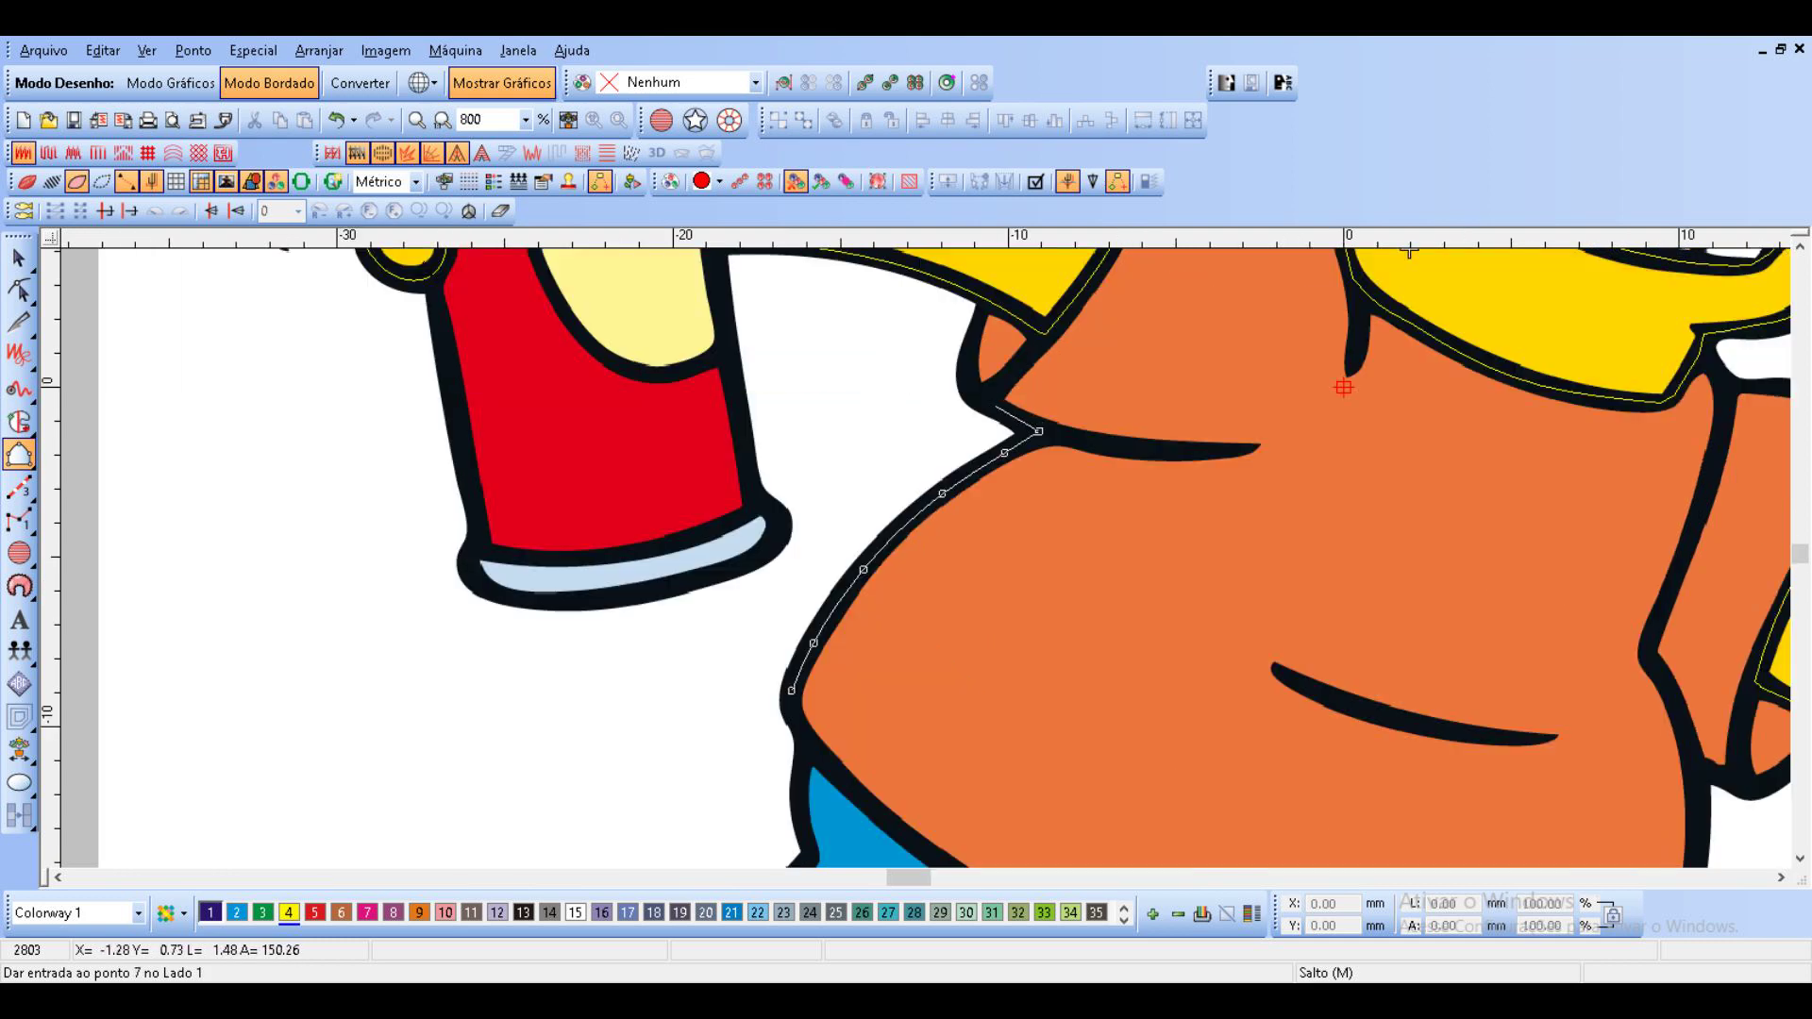
Continue the shirt outline around the sleeve's lower corner and along its cuff against the can-holding arm.
{"action": "left_click", "coordinate": [972, 386]}
{"action": "left_click", "coordinate": [969, 359]}
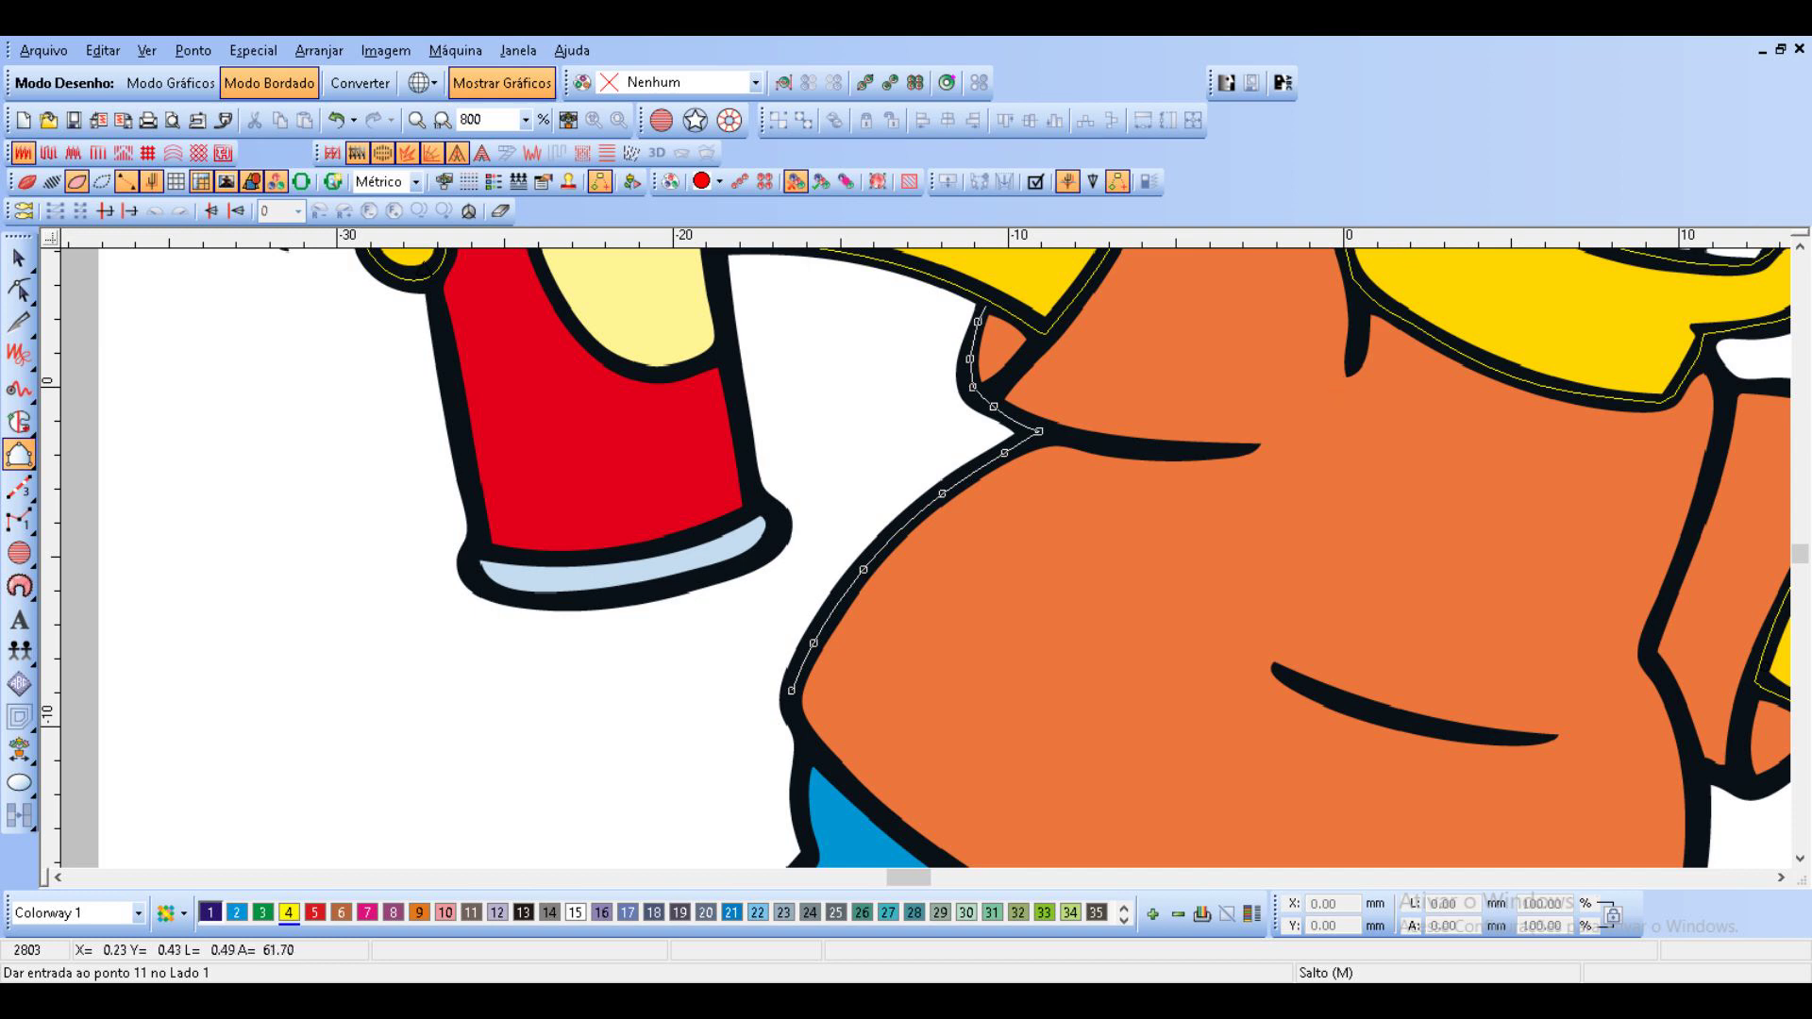
{"action": "left_click", "coordinate": [986, 301]}
{"action": "left_click", "coordinate": [1028, 322]}
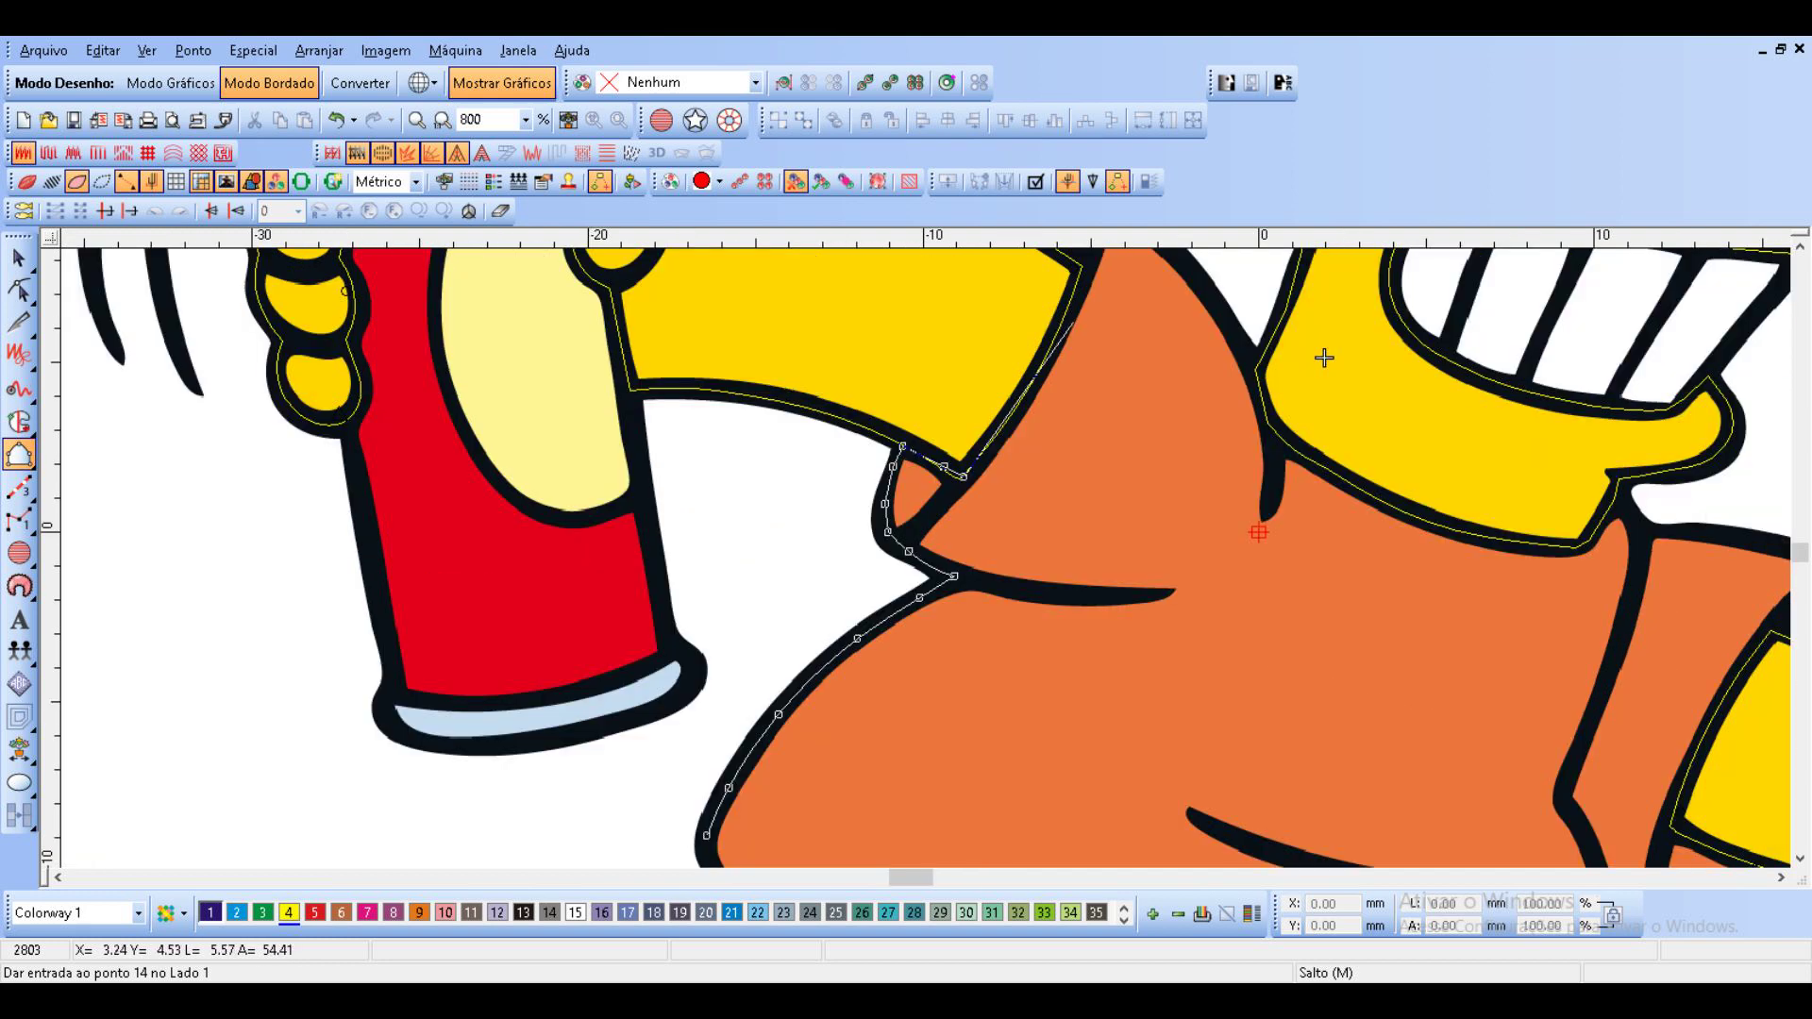
{"action": "left_click", "coordinate": [1040, 366]}
{"action": "left_click", "coordinate": [995, 413]}
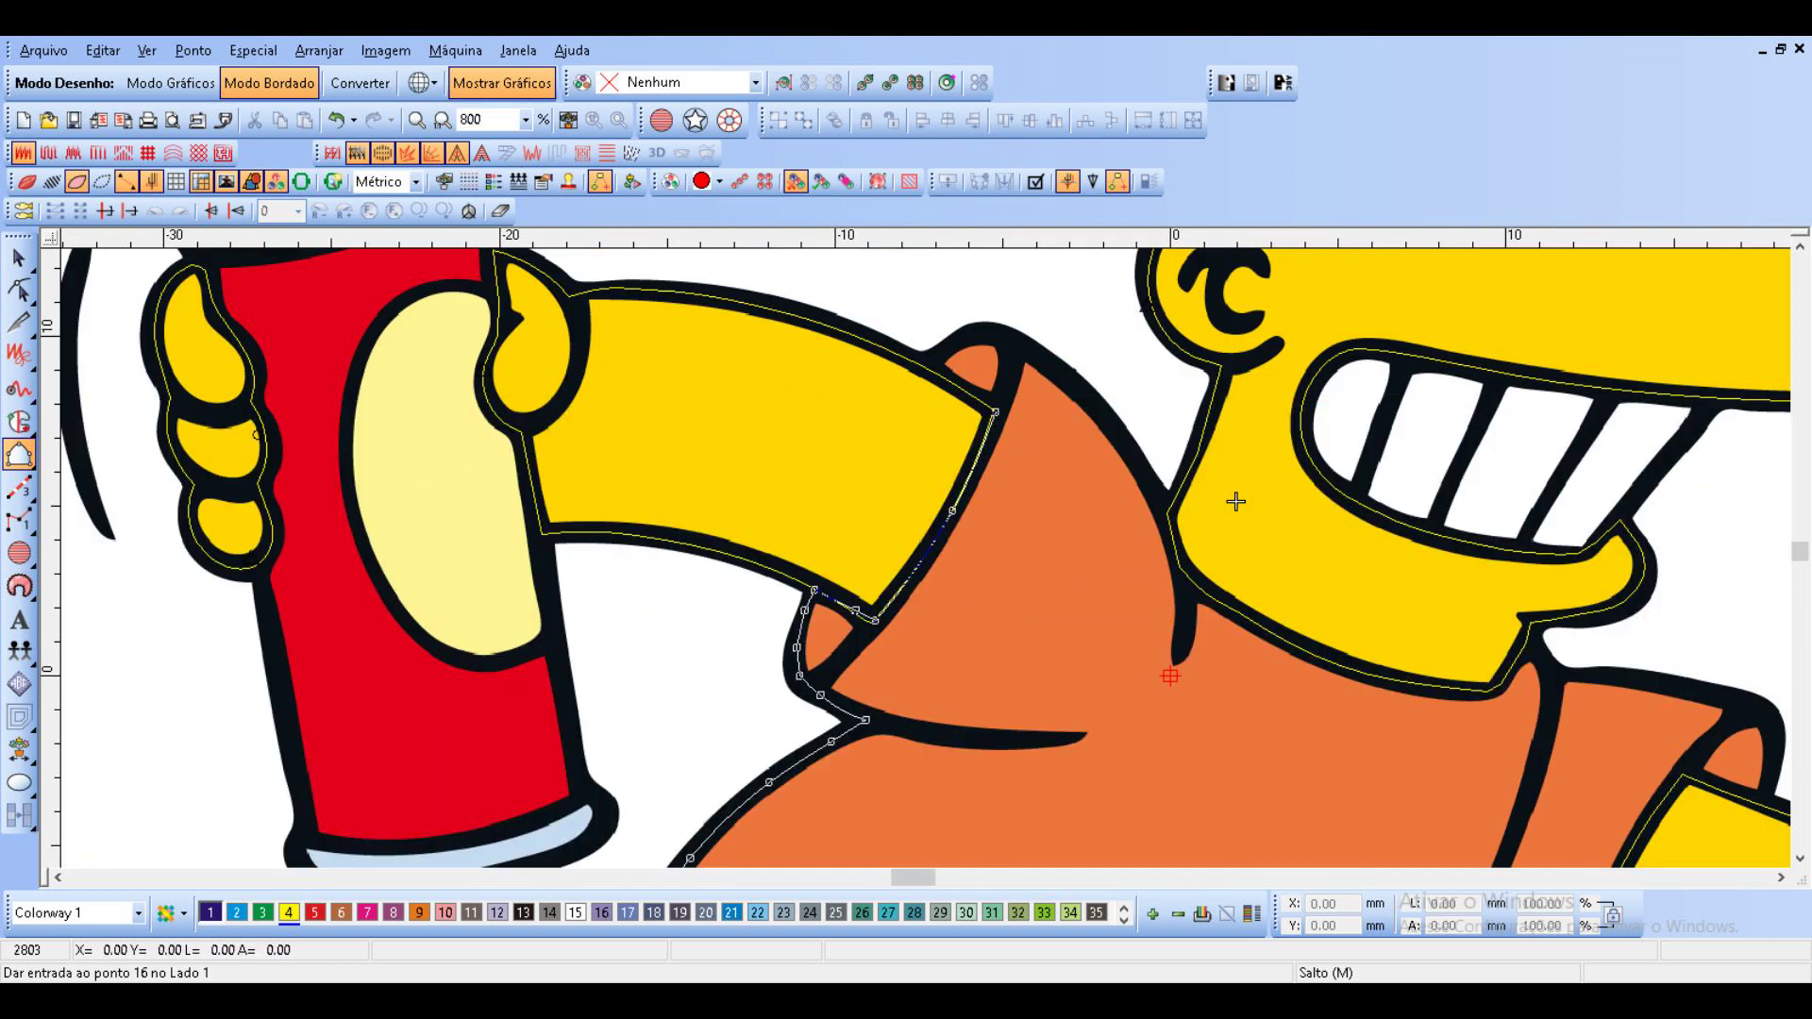
{"action": "left_click", "coordinate": [977, 401]}
{"action": "left_click", "coordinate": [924, 363]}
Trace the shirt outline over the top of that sleeve and down the shoulder to the neck.
{"action": "left_click", "coordinate": [953, 344]}
{"action": "left_click", "coordinate": [986, 335]}
{"action": "left_click", "coordinate": [1030, 350]}
{"action": "left_click", "coordinate": [1078, 387]}
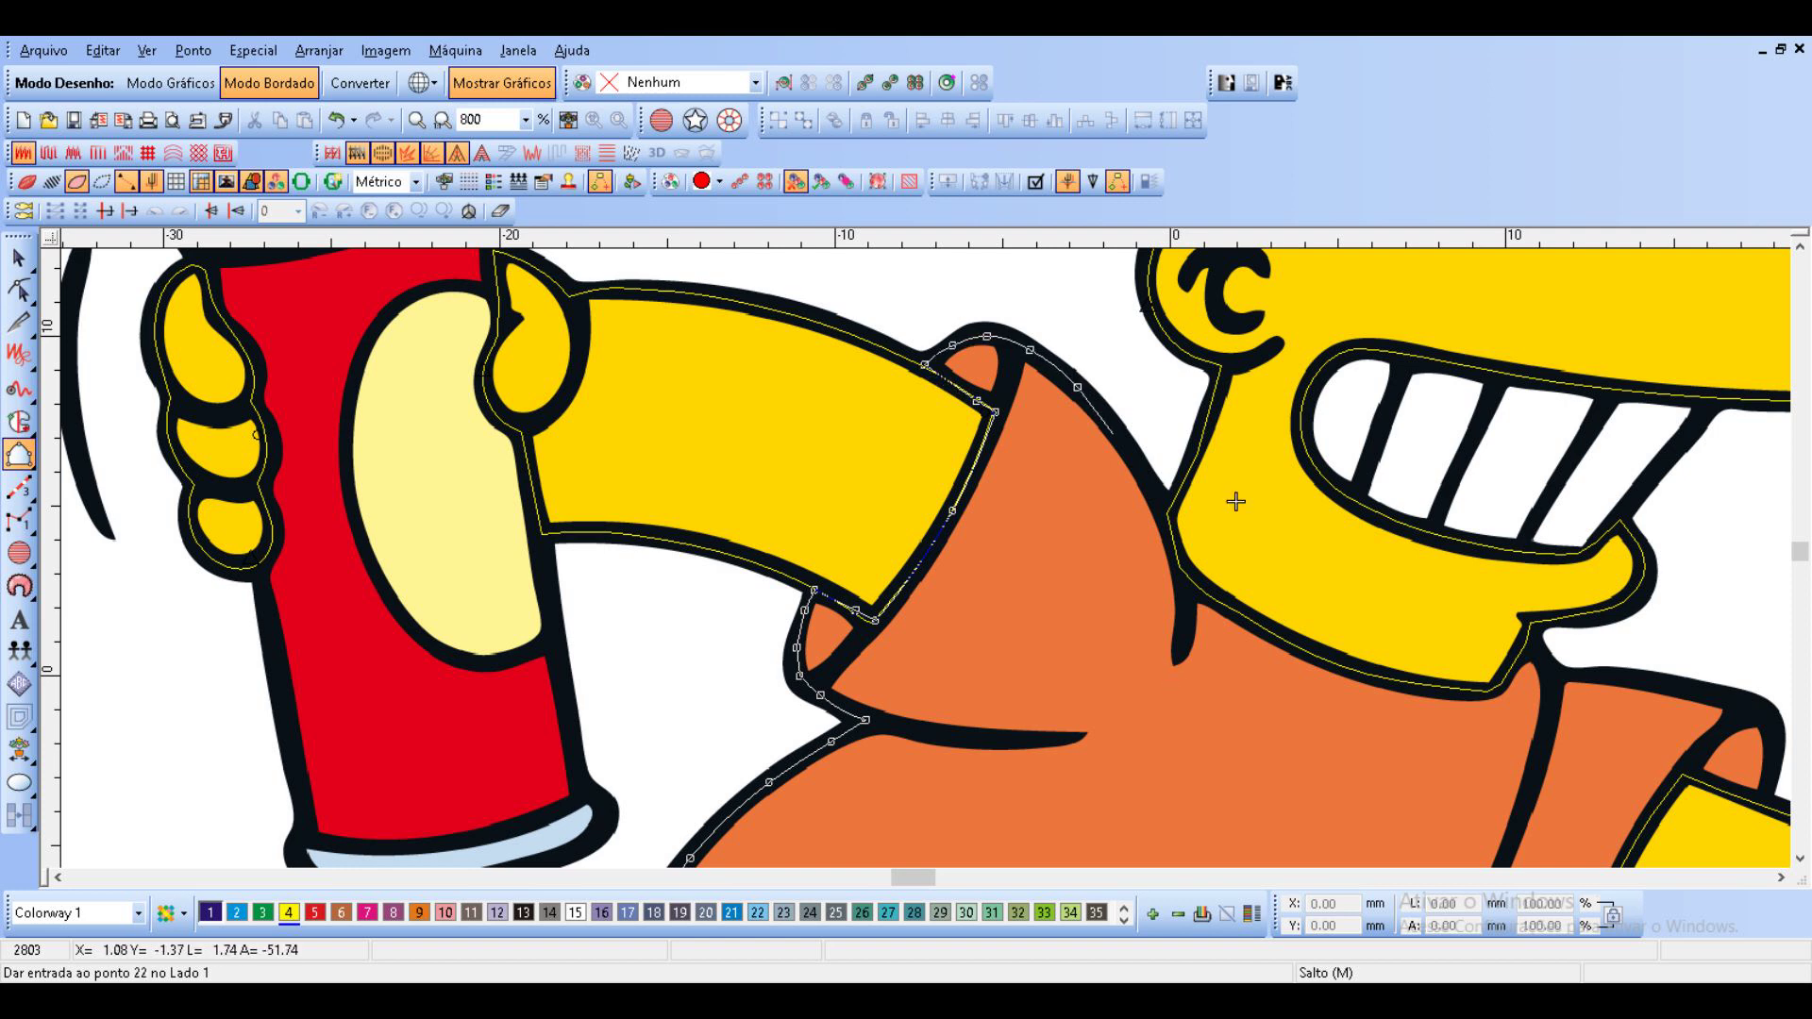
{"action": "left_click", "coordinate": [1130, 453]}
{"action": "right_click", "coordinate": [1161, 499]}
Trace the shirt's neckline with curve points, following the lower edge of the neck and chin to the other shoulder.
{"action": "right_click", "coordinate": [1170, 528]}
{"action": "right_click", "coordinate": [1183, 574]}
{"action": "right_click", "coordinate": [1218, 600]}
{"action": "right_click", "coordinate": [1300, 651]}
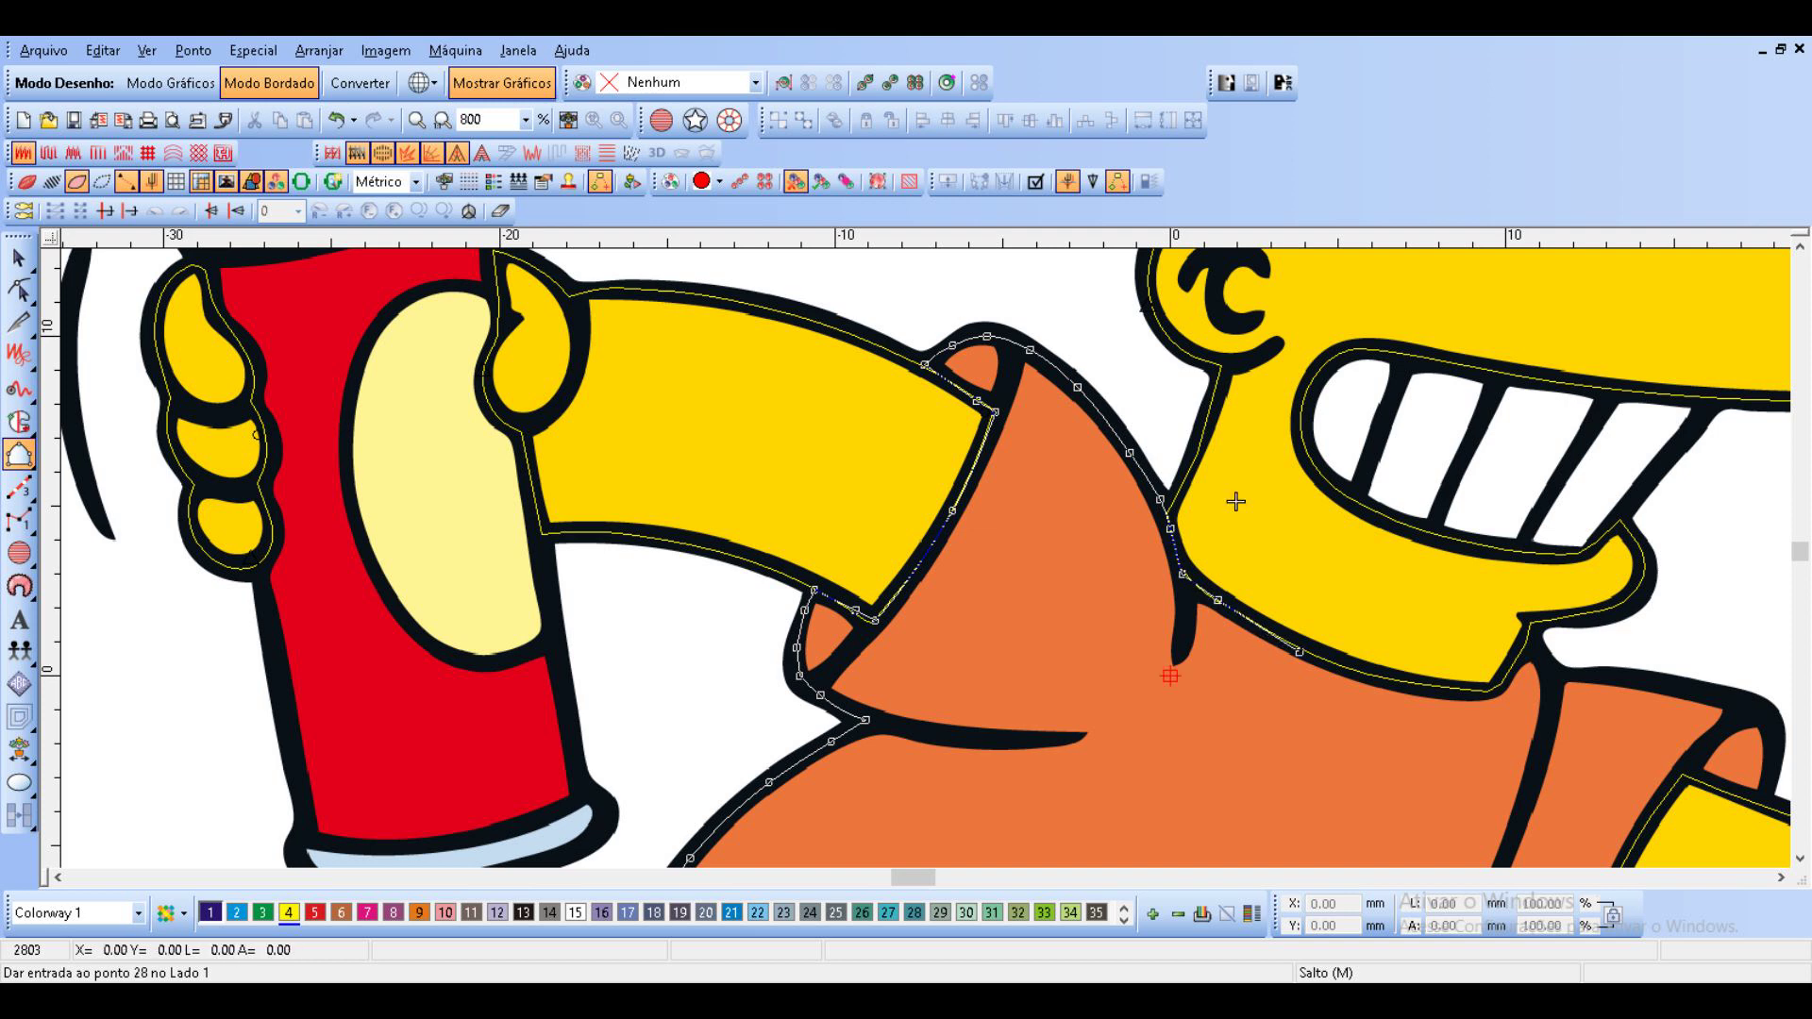
{"action": "right_click", "coordinate": [1396, 683]}
{"action": "right_click", "coordinate": [1464, 692]}
{"action": "right_click", "coordinate": [1492, 688]}
{"action": "right_click", "coordinate": [1548, 669]}
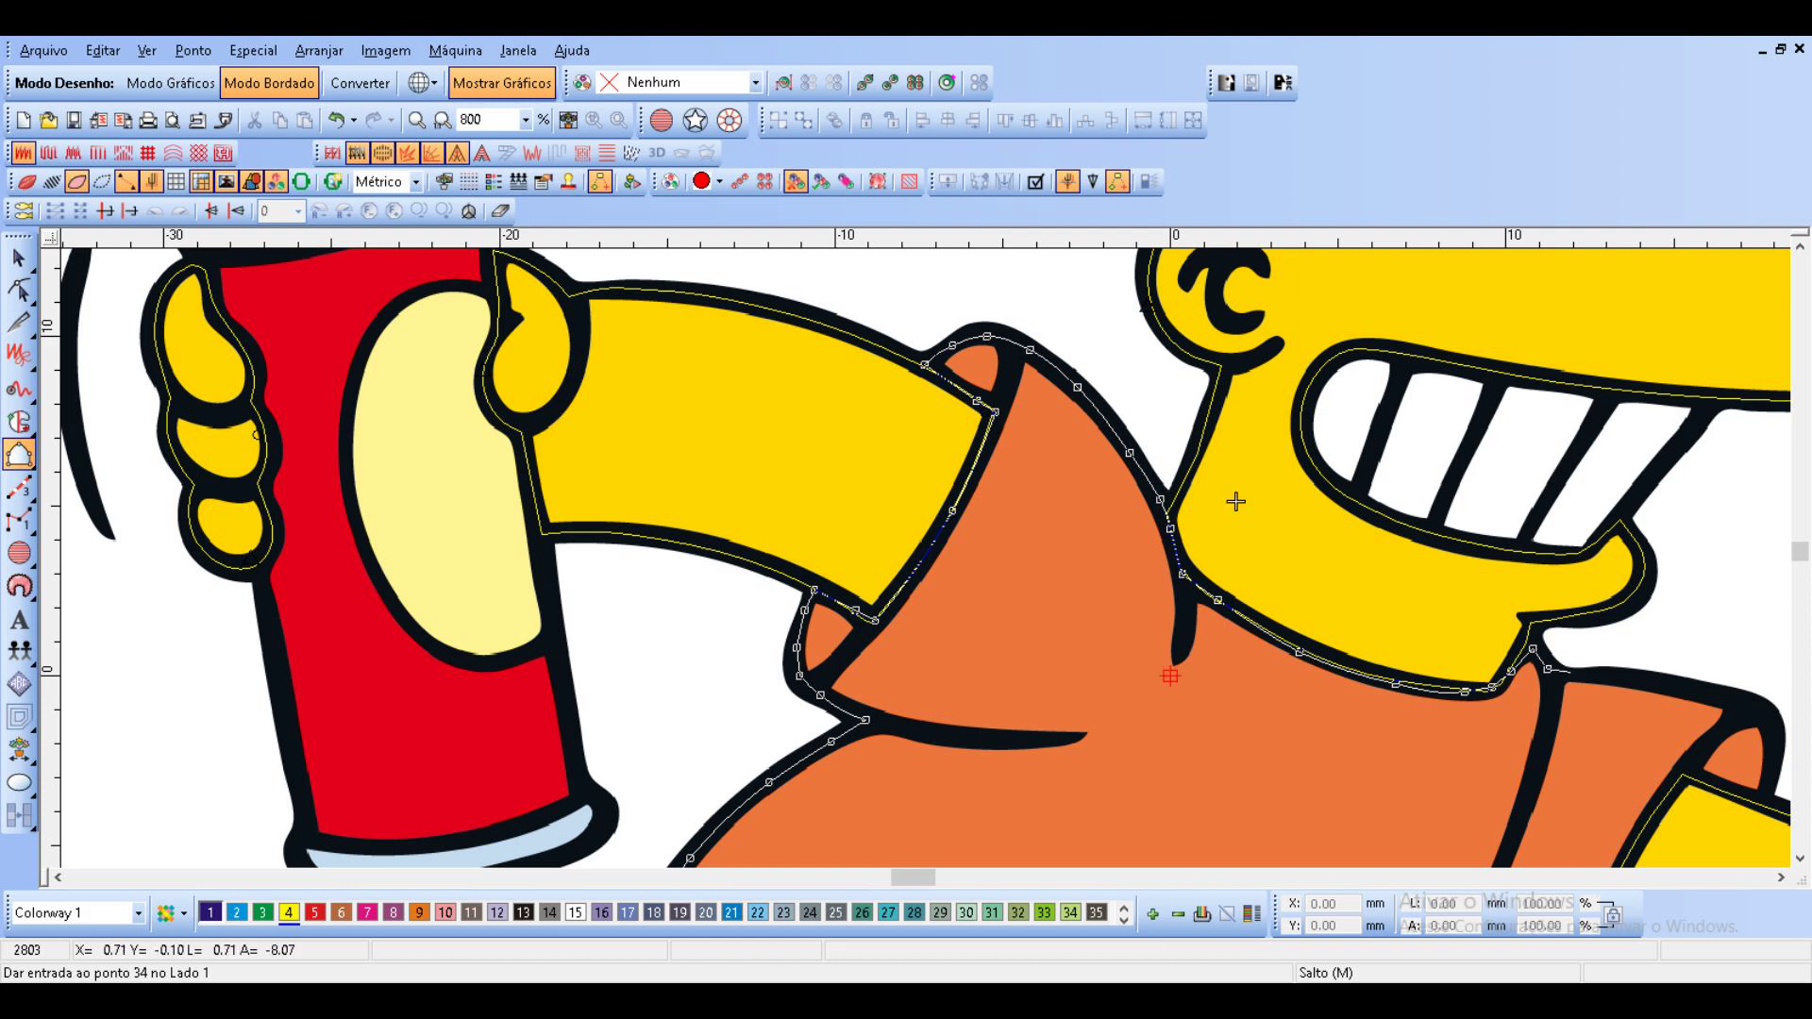
Continue the shirt outline along the other sleeve's top edge and around its cuff at the outstretched arm.
{"action": "right_click", "coordinate": [1571, 676]}
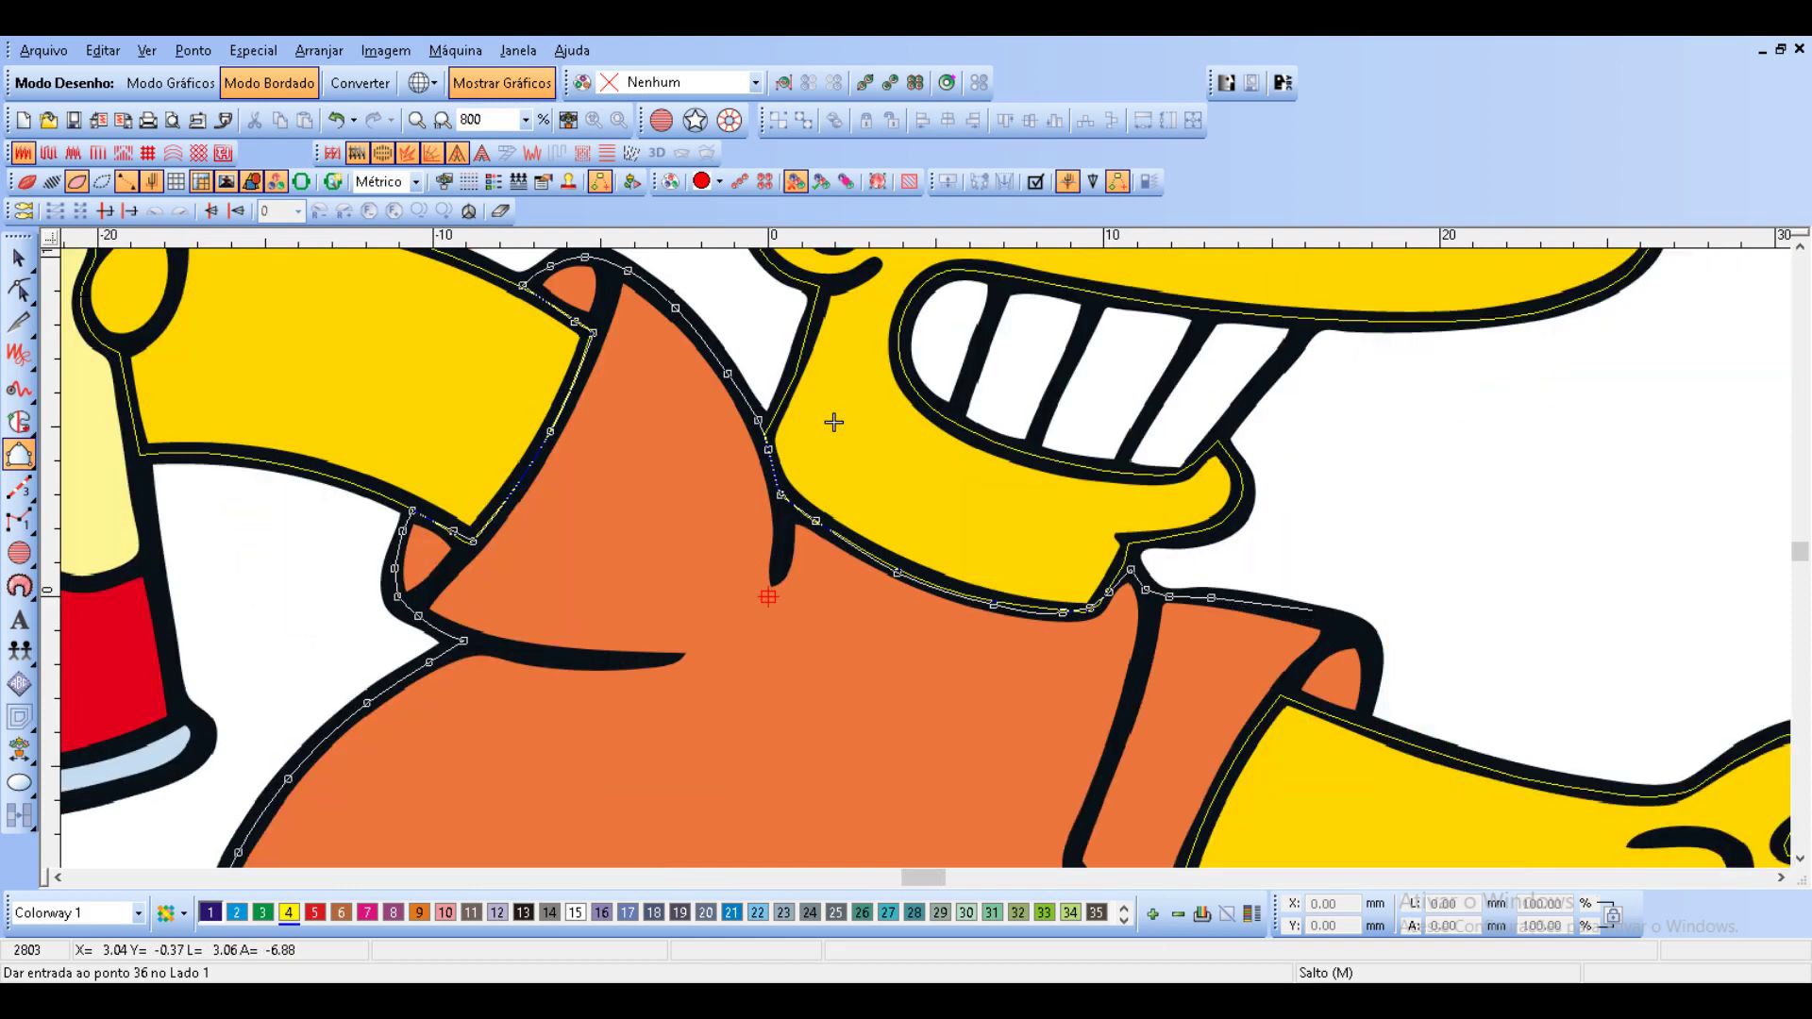
{"action": "right_click", "coordinate": [1312, 614]}
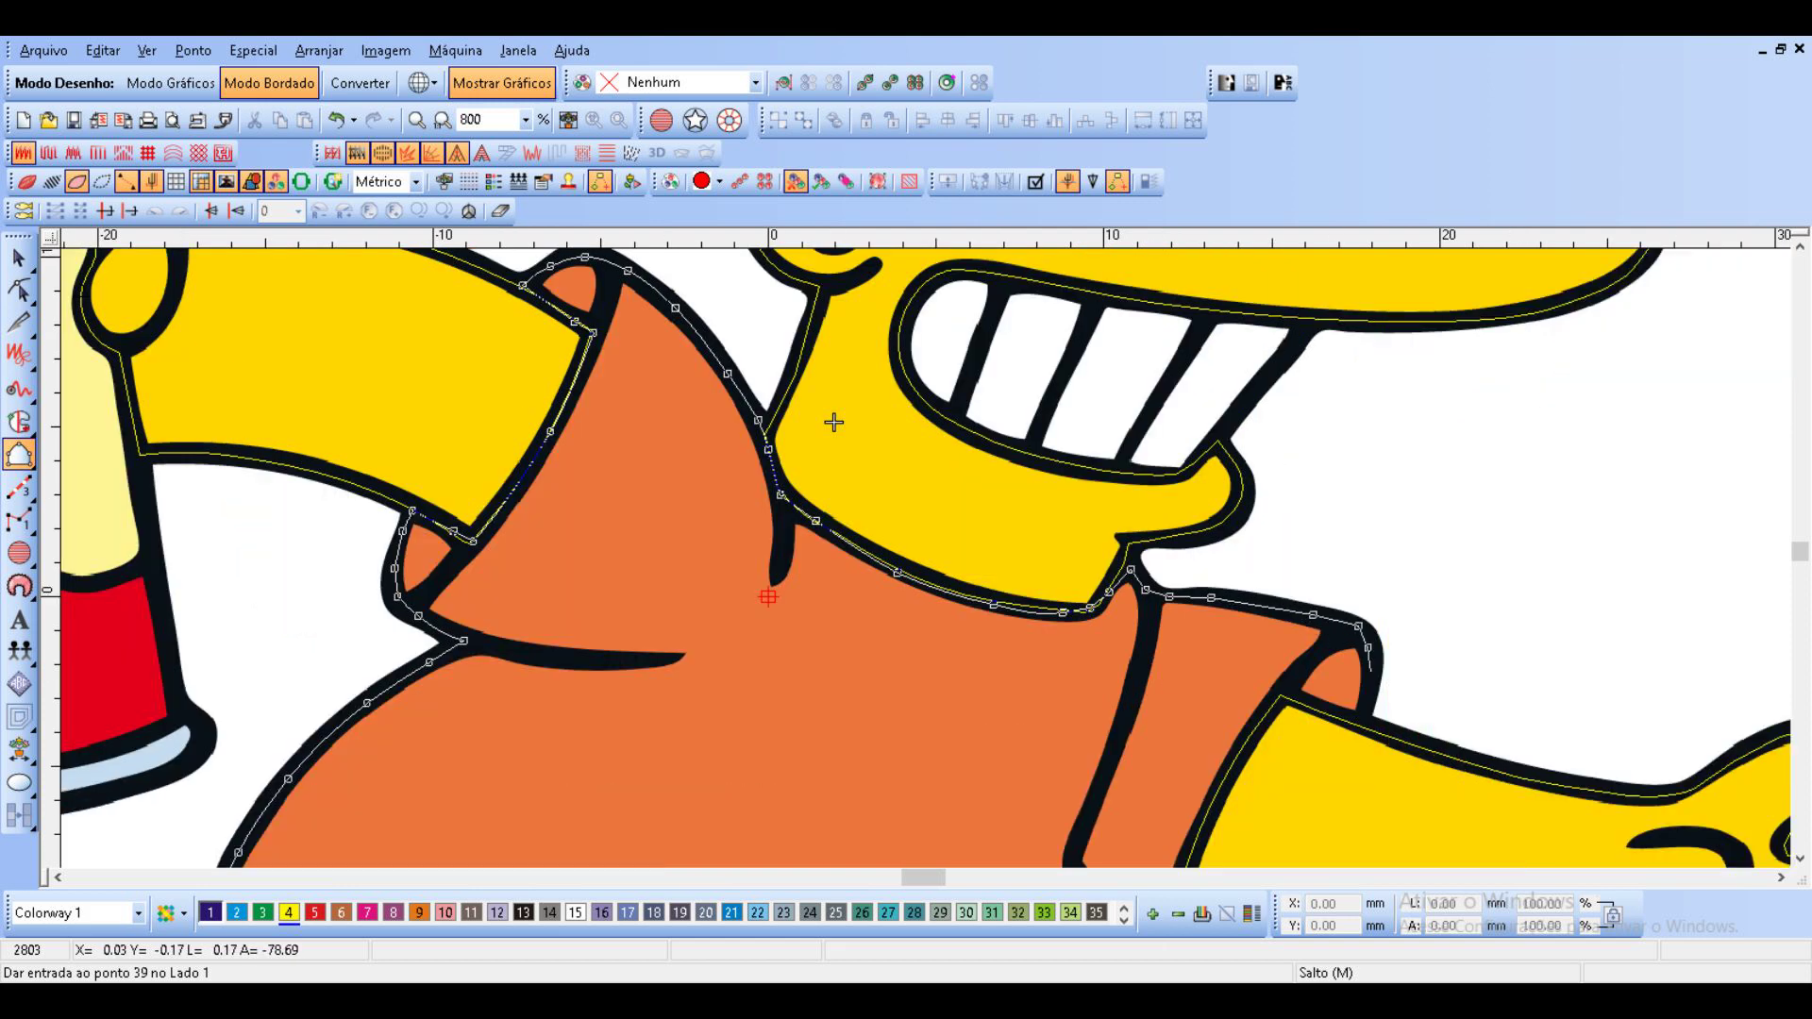
{"action": "left_click", "coordinate": [1363, 721]}
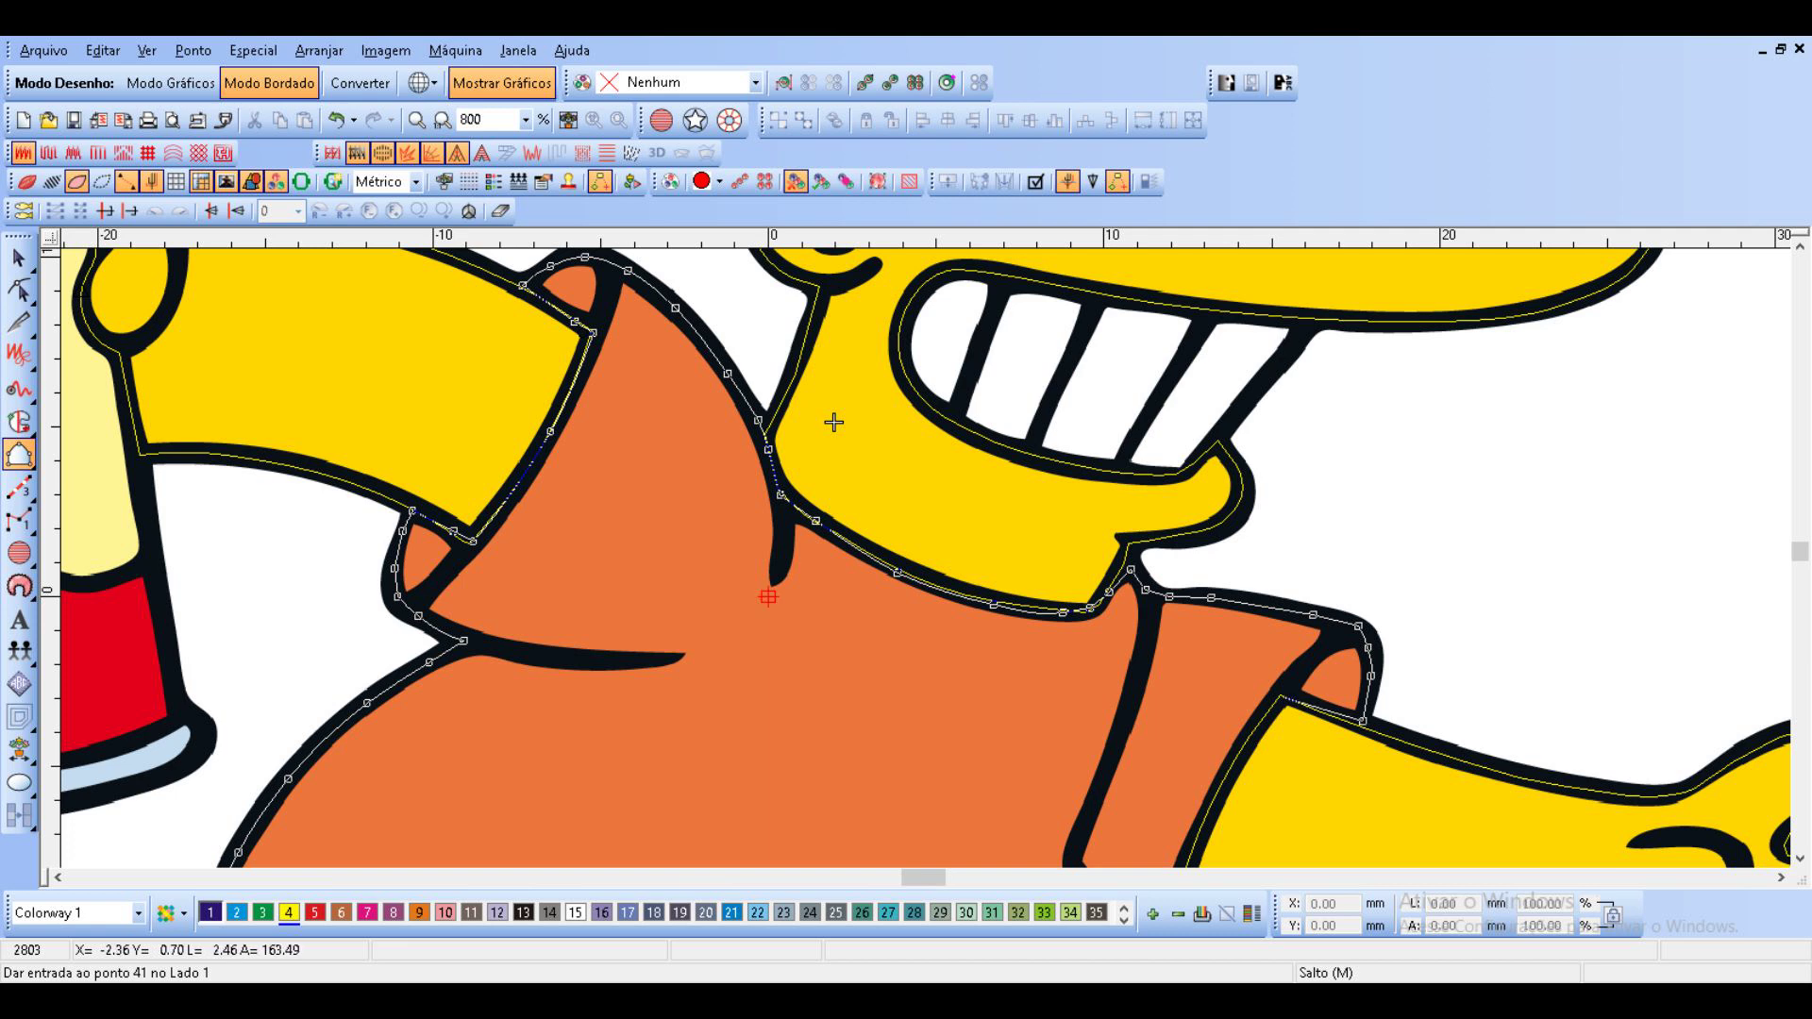
{"action": "left_click", "coordinate": [1283, 698]}
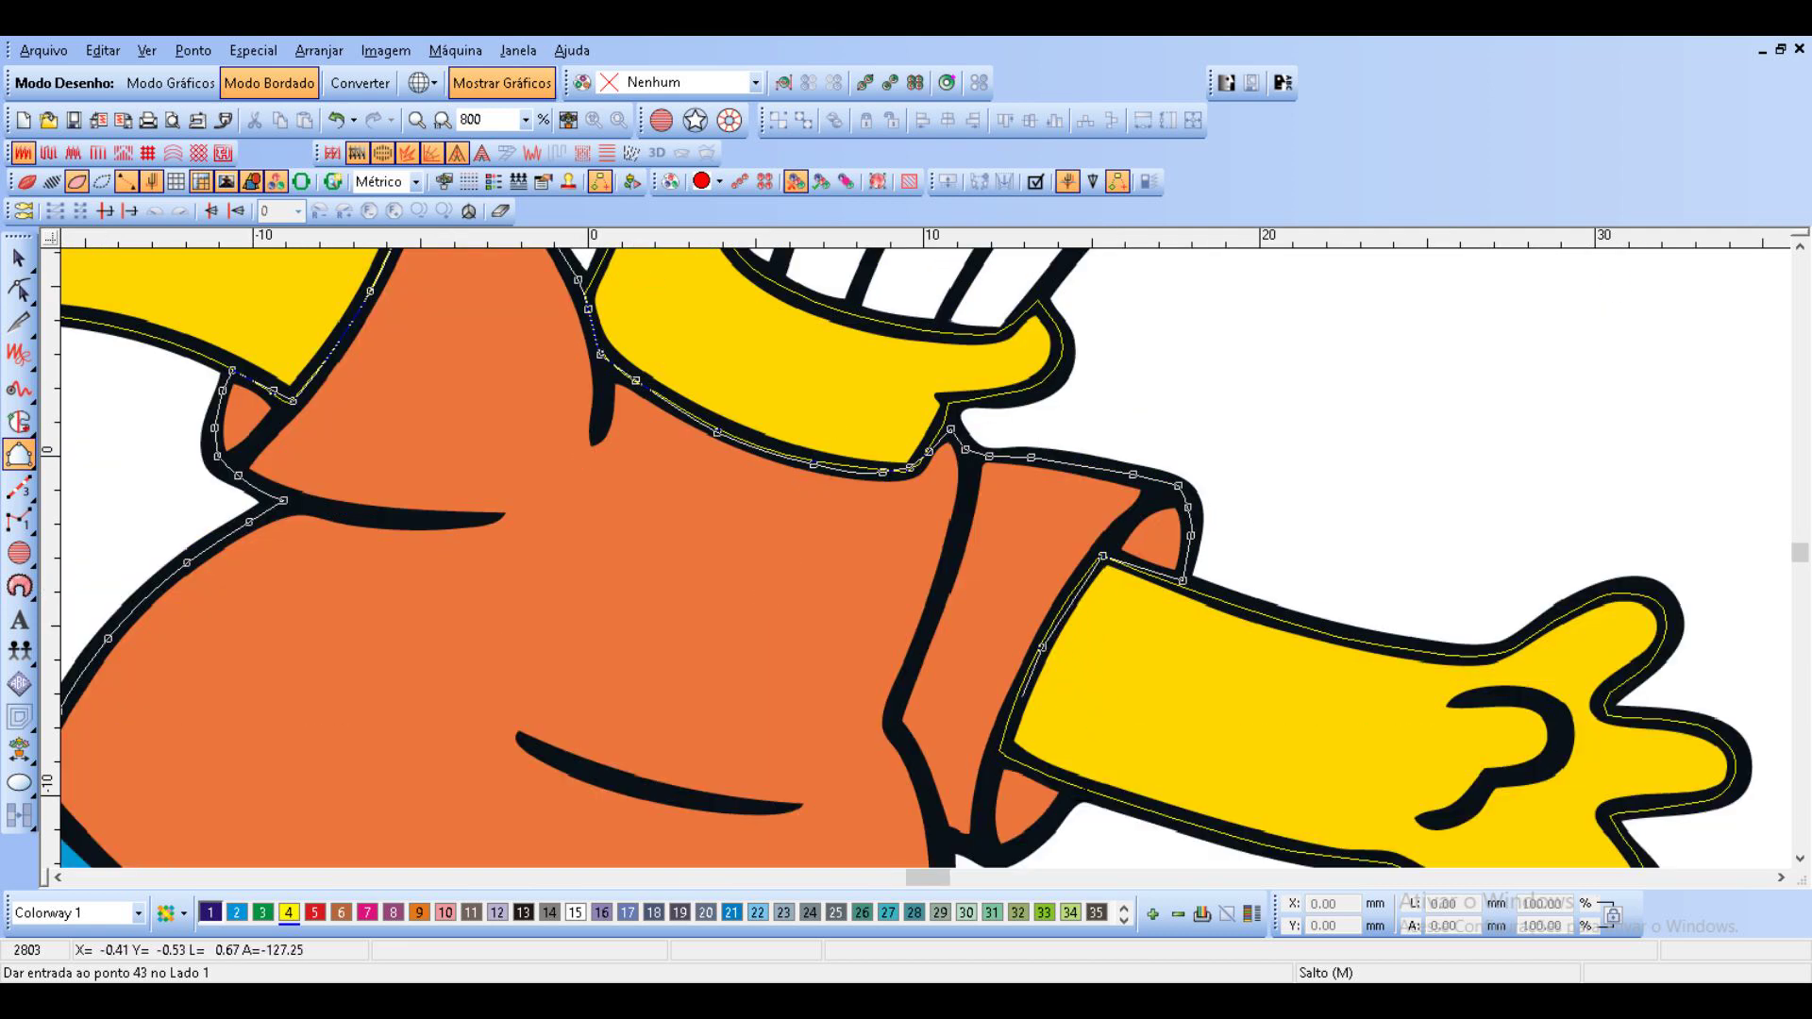
{"action": "left_click", "coordinate": [1042, 648]}
{"action": "left_click", "coordinate": [1009, 716]}
{"action": "left_click", "coordinate": [1026, 765]}
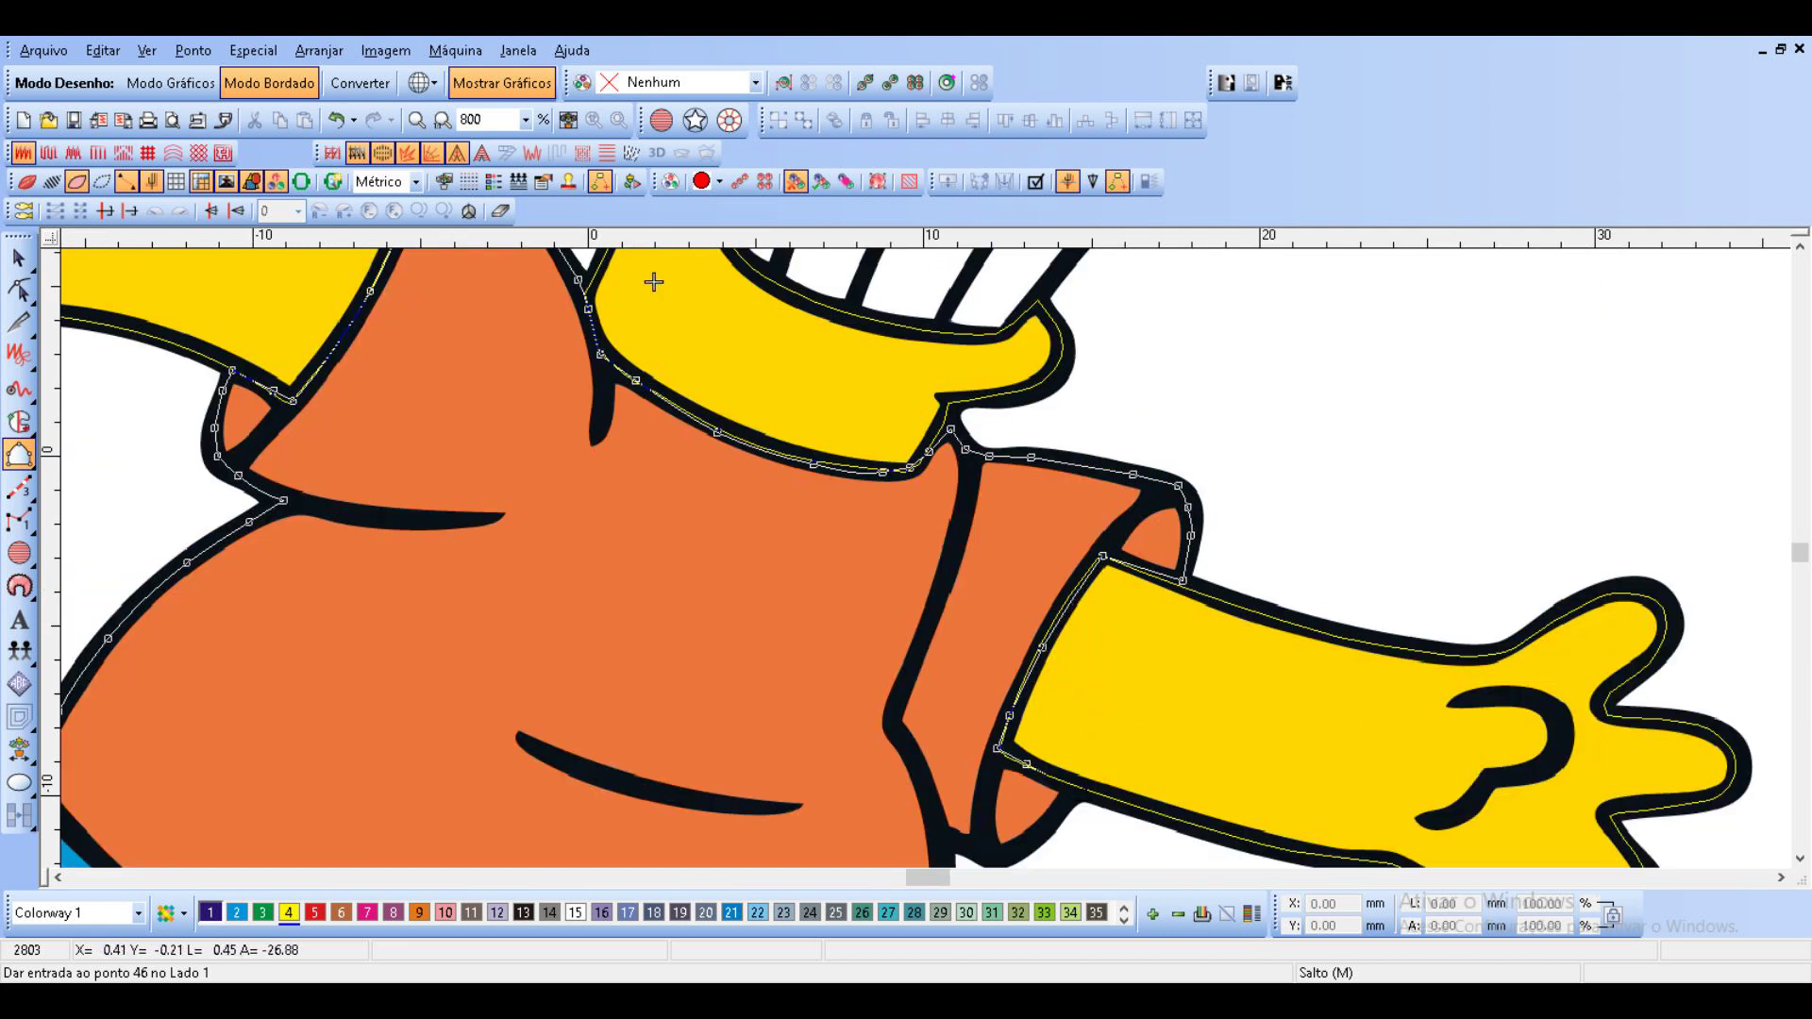
{"action": "left_click", "coordinate": [1071, 788]}
Trace the underside of the second sleeve and the shirt's side down to the hem corner.
{"action": "left_click", "coordinate": [1041, 829]}
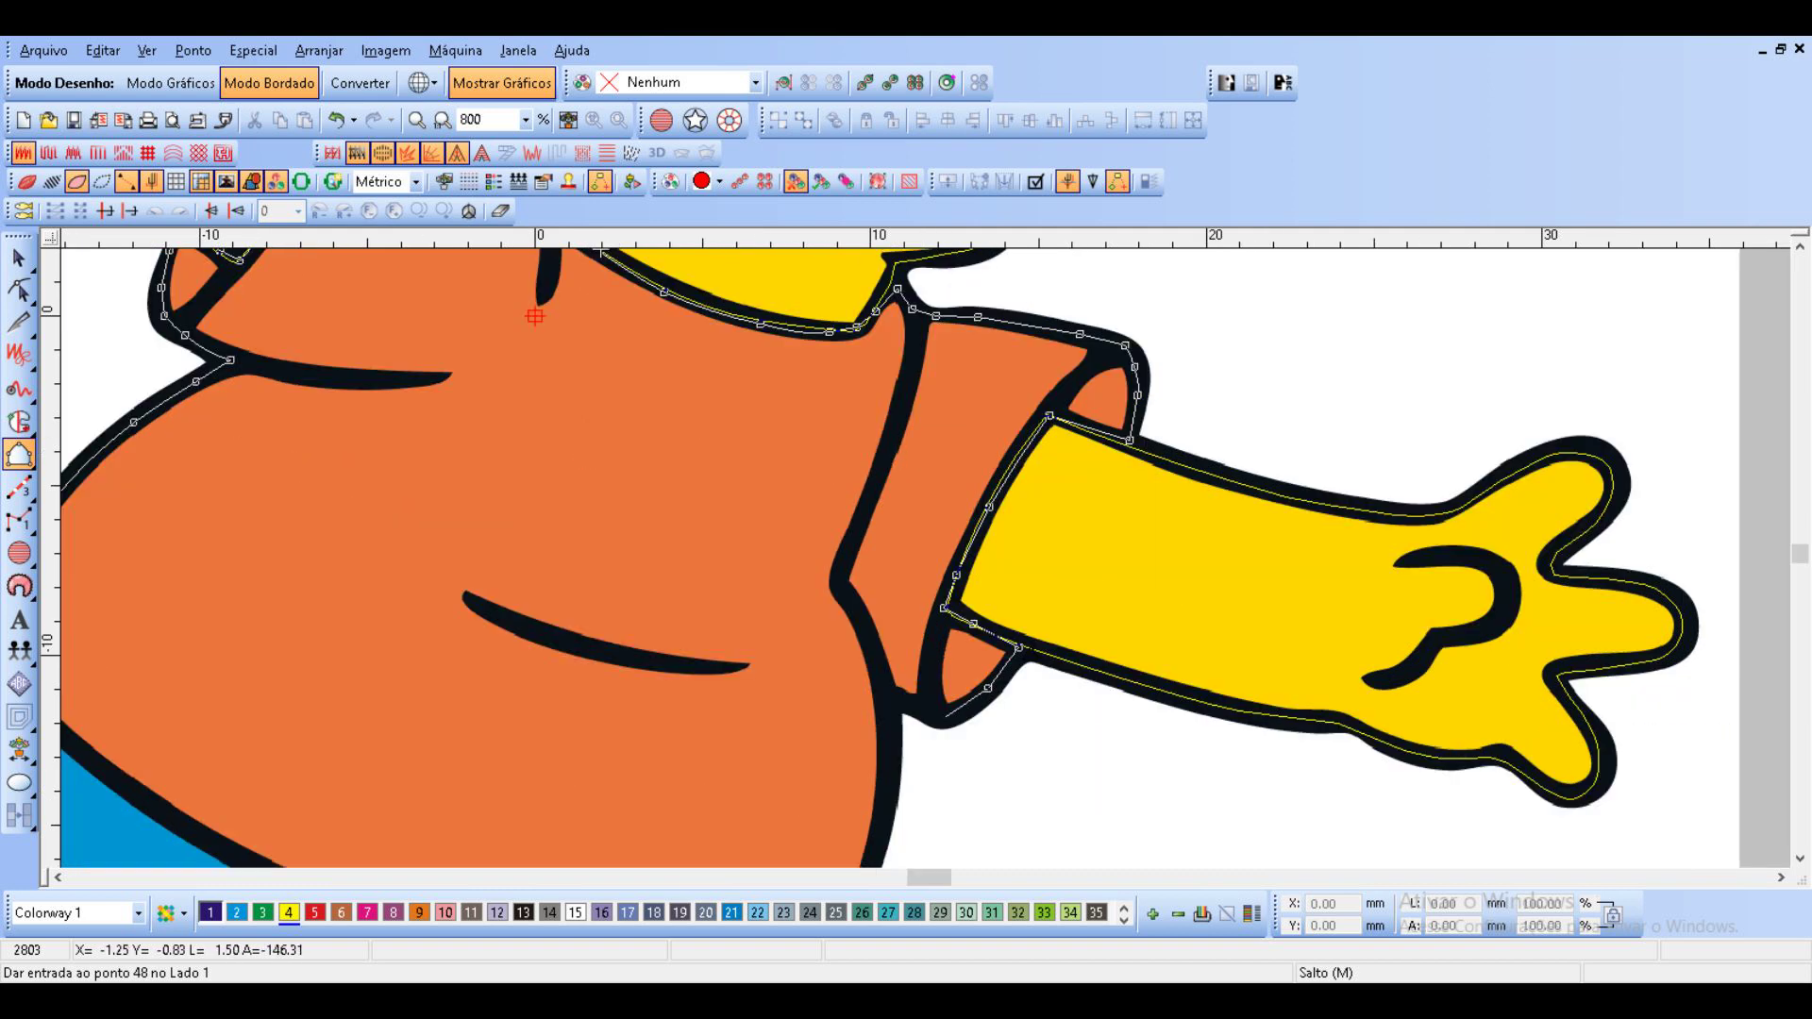
{"action": "left_click", "coordinate": [945, 715]}
{"action": "left_click", "coordinate": [919, 707]}
{"action": "left_click", "coordinate": [886, 697]}
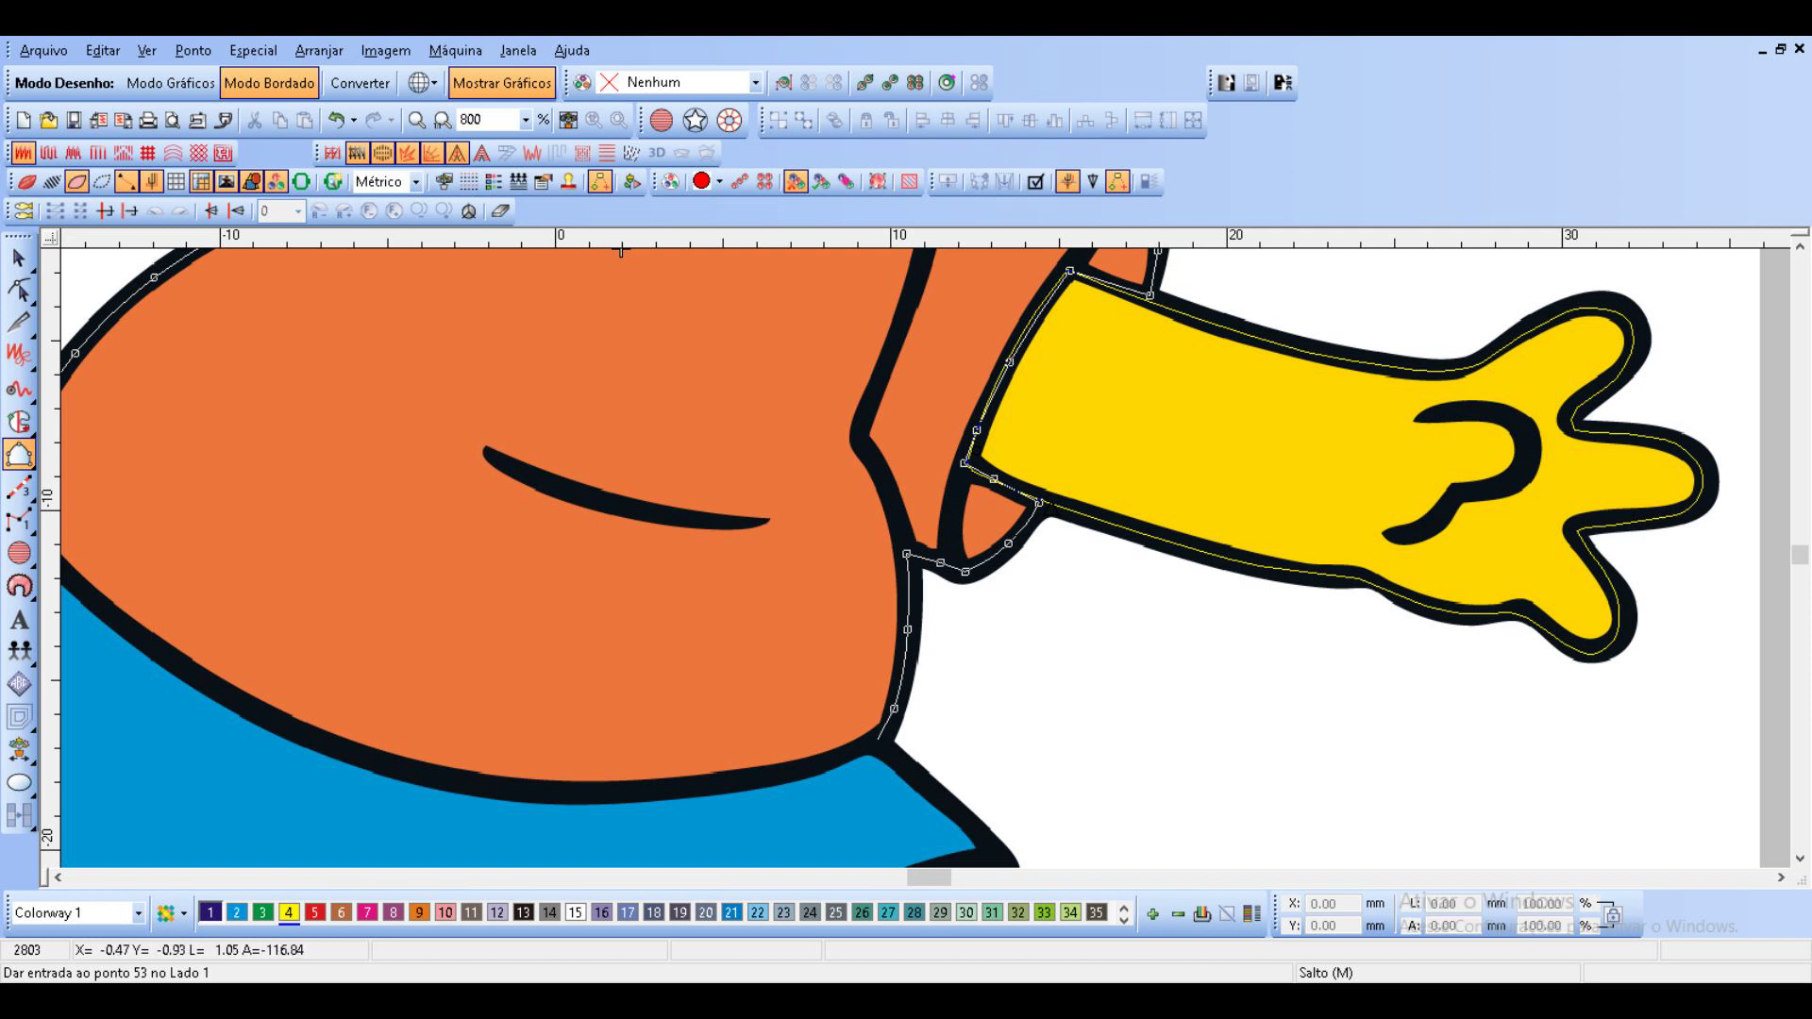
{"action": "left_click", "coordinate": [876, 740]}
Trace the shirt's bottom hem along the shorts back to the starting point and generate the shape.
{"action": "left_click", "coordinate": [639, 790]}
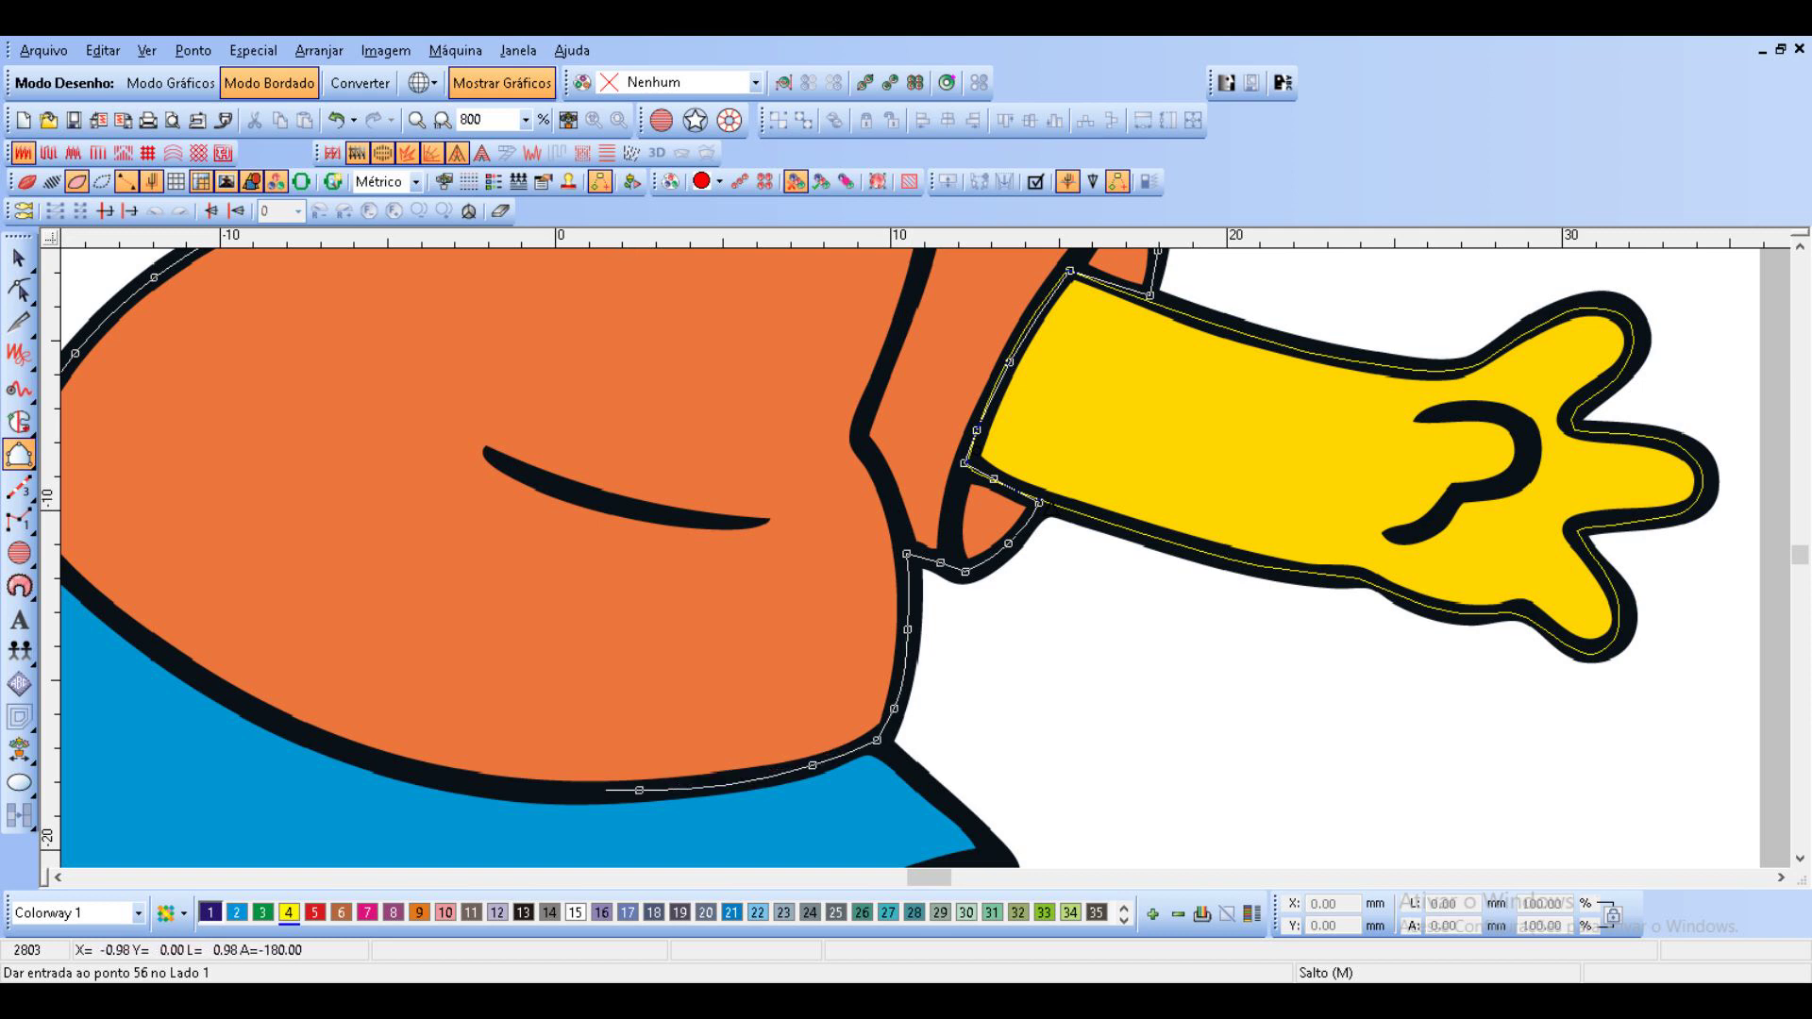
{"action": "left_click", "coordinate": [434, 776]}
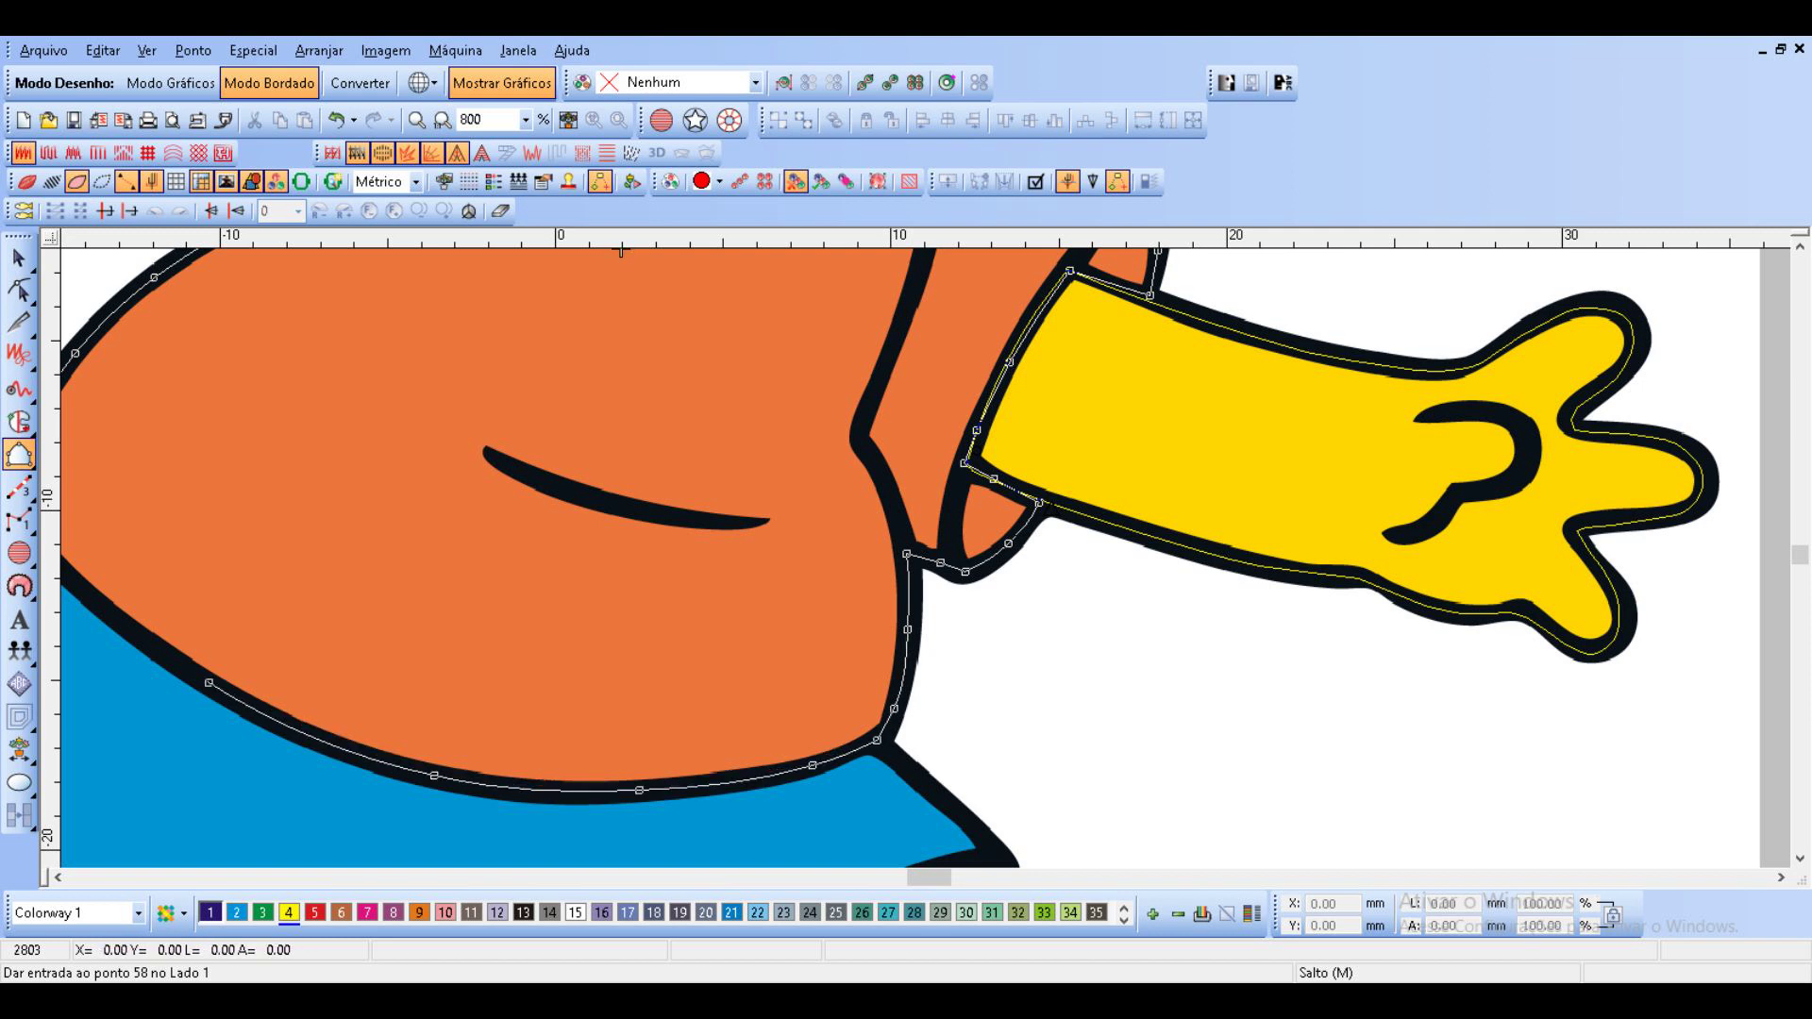
{"action": "left_click", "coordinate": [209, 682]}
{"action": "left_click", "coordinate": [466, 528]}
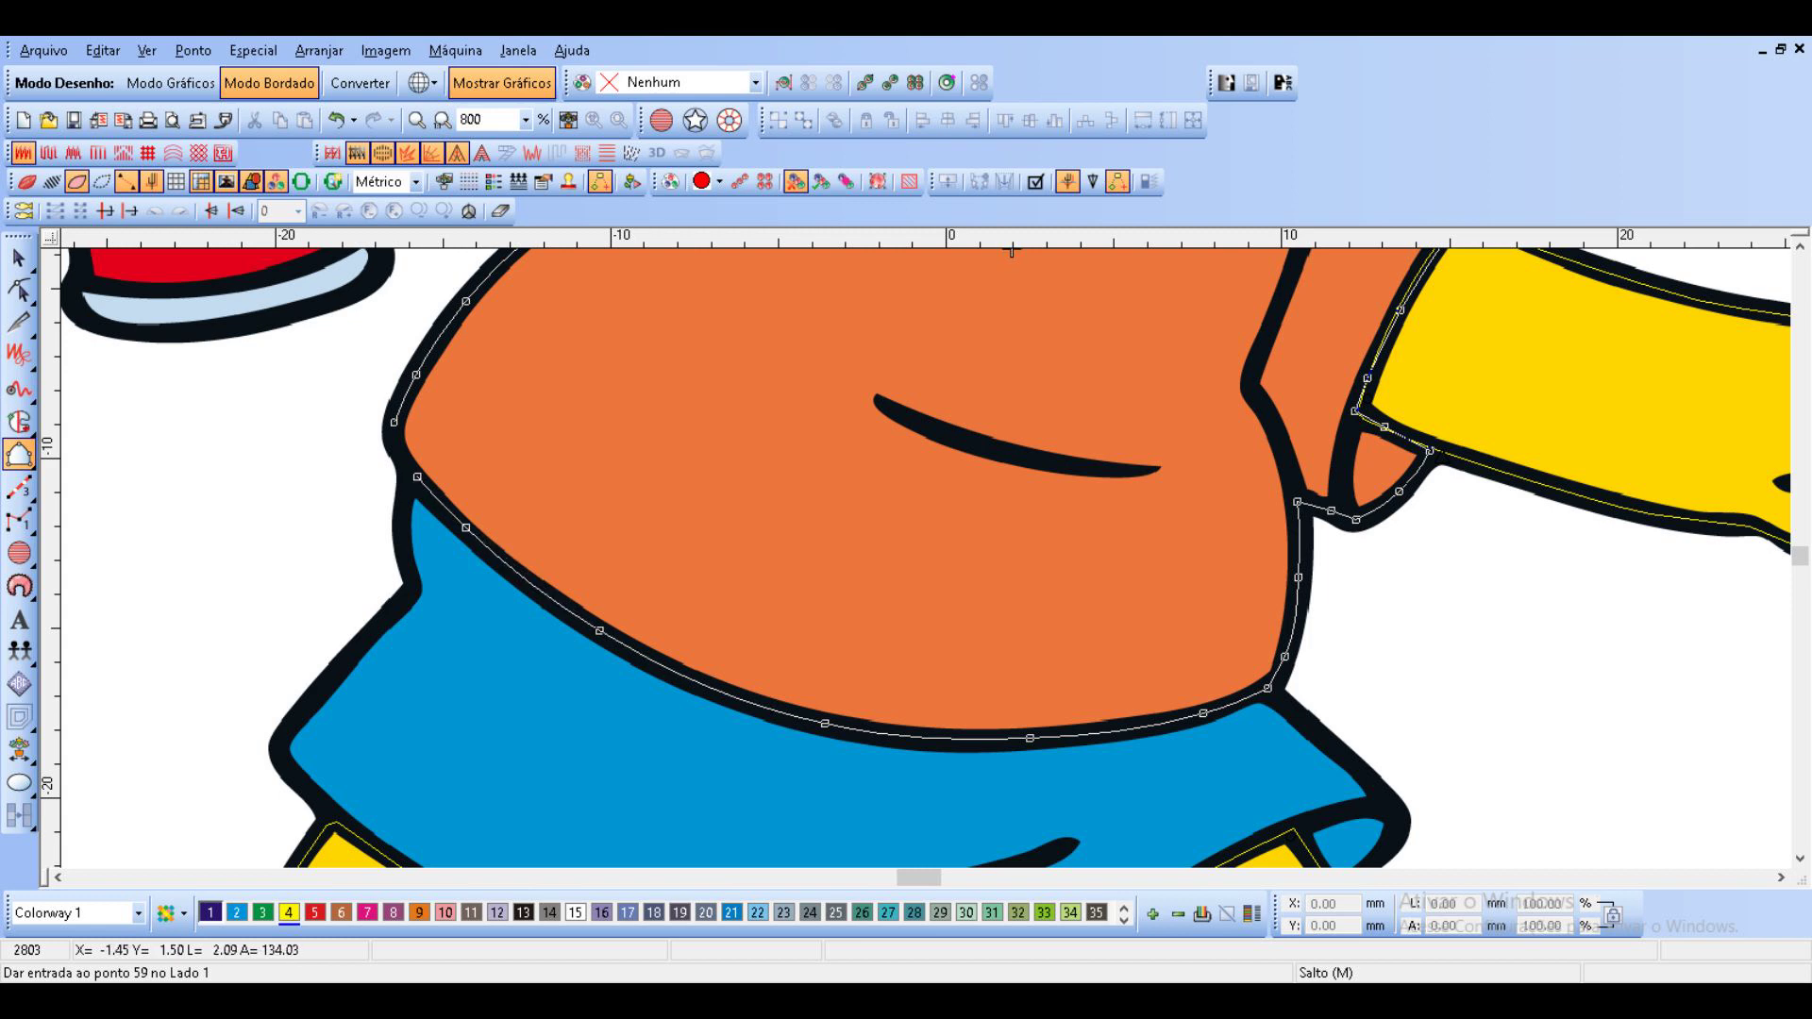
{"action": "left_click", "coordinate": [391, 439]}
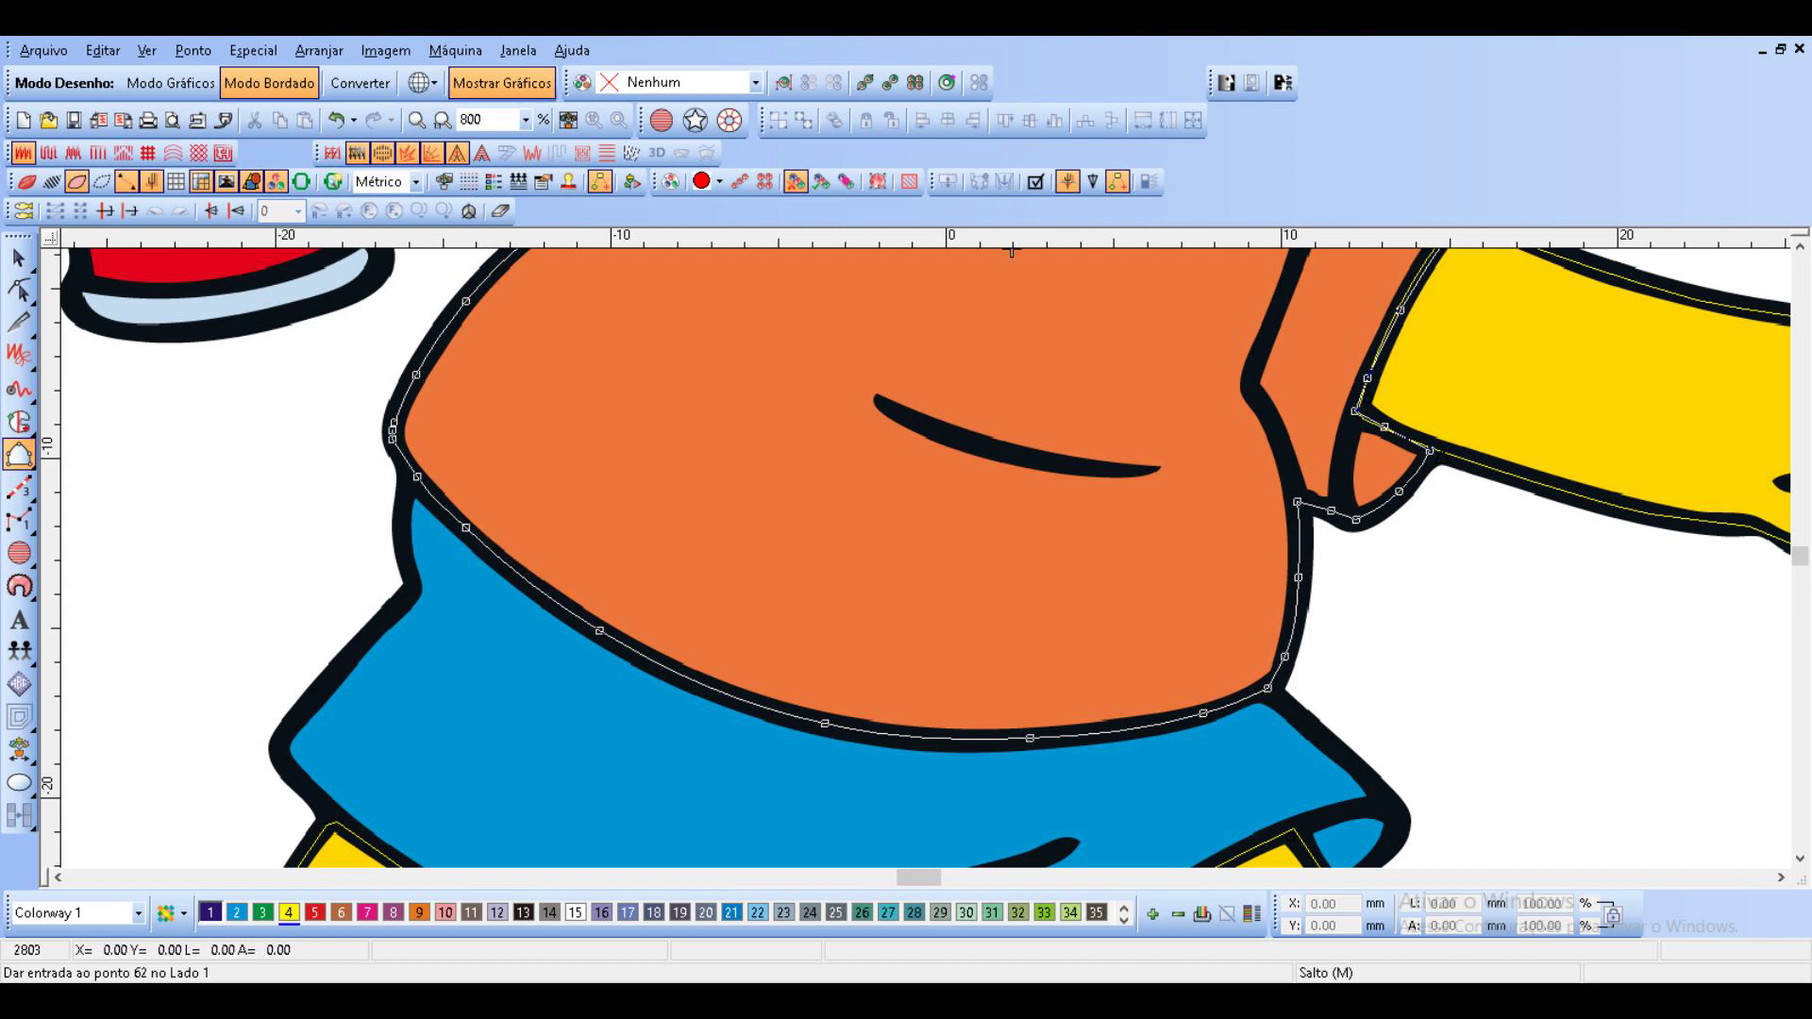
{"action": "key", "text": "Return"}
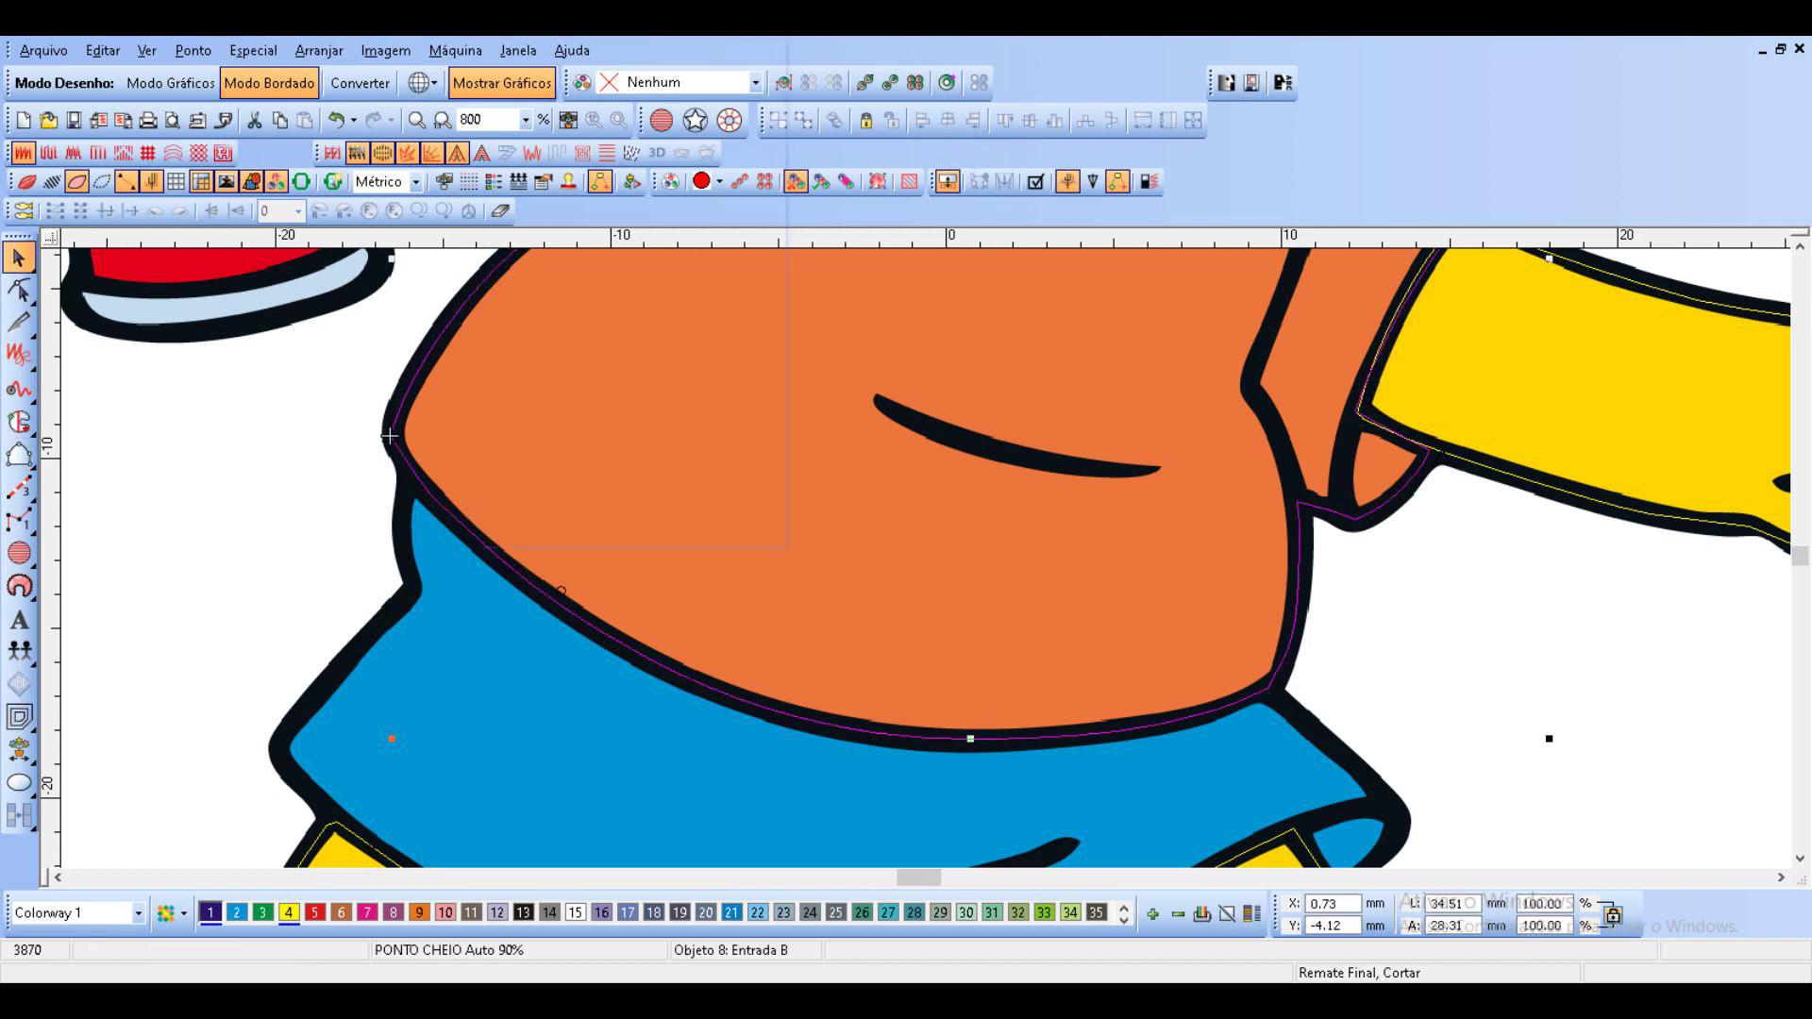
Convert the finished shirt shape using the object's conversion options.
{"action": "right_click", "coordinate": [475, 538]}
{"action": "mouse_move", "coordinate": [576, 533]}
{"action": "left_click", "coordinate": [889, 464]}
{"action": "key", "text": "space"}
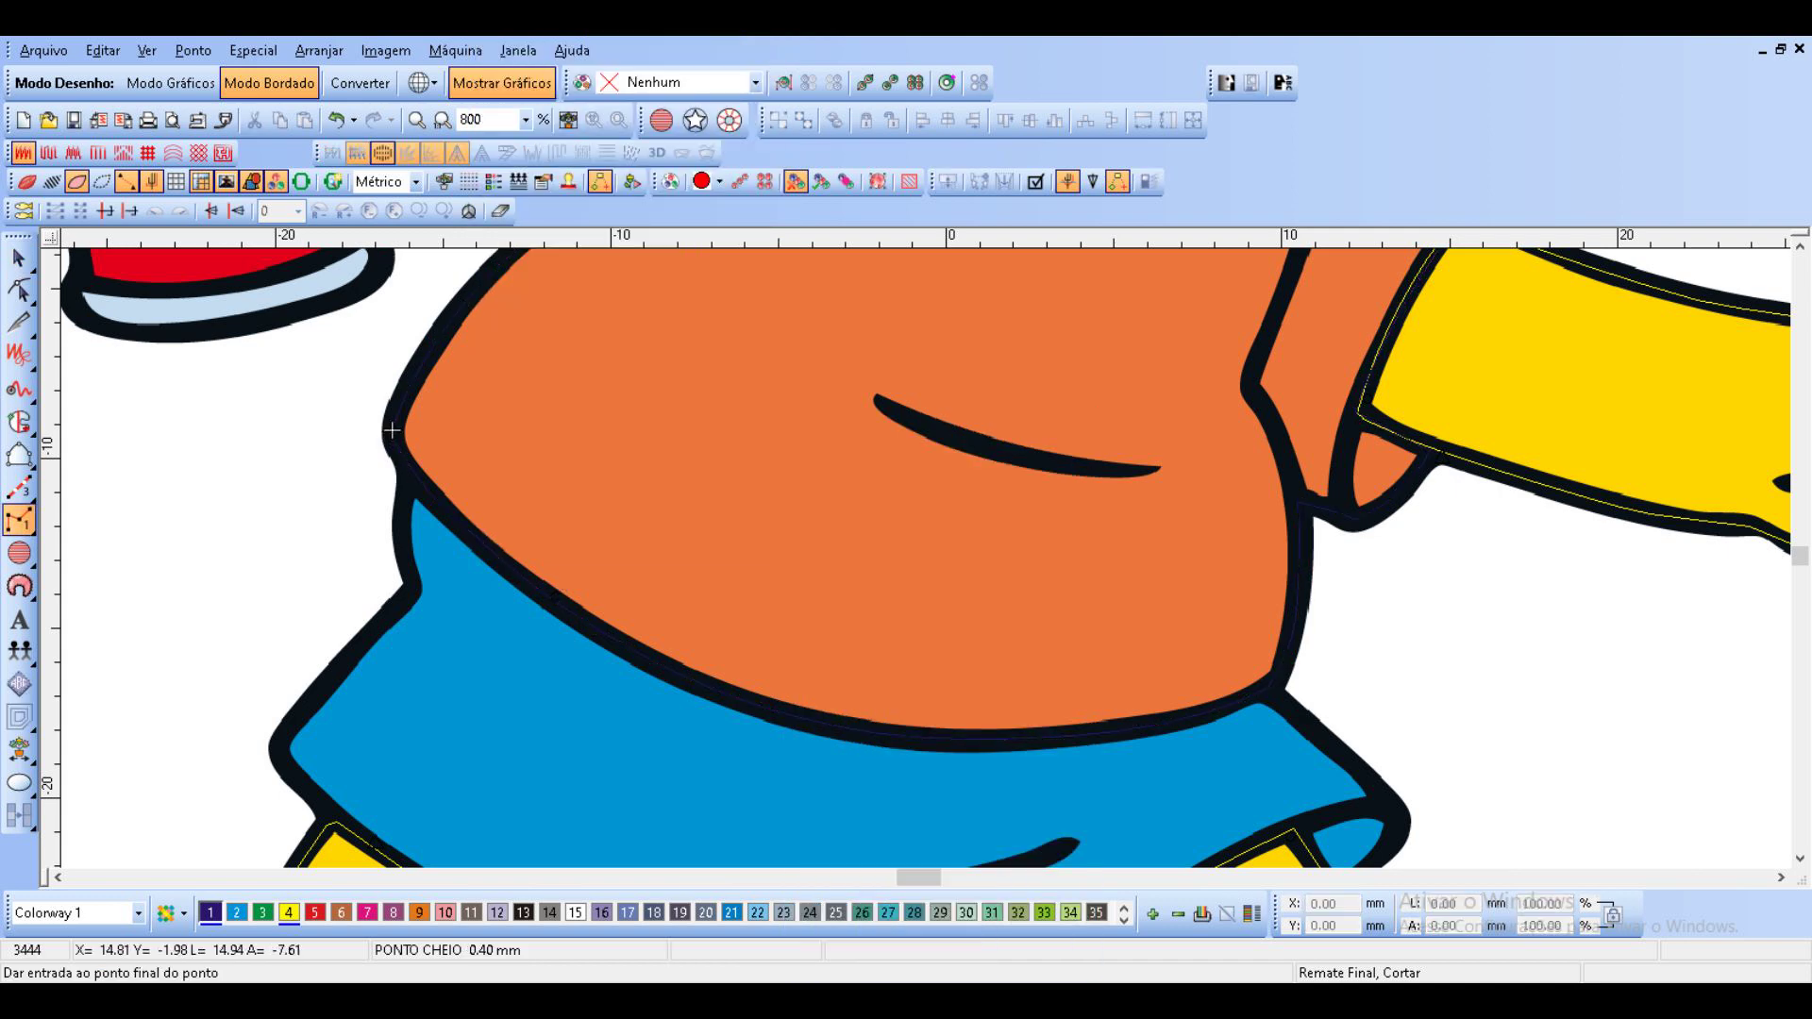
Start an Entrada B shape for the blue shorts, tracing from the outer hem corner up the side to the waist.
{"action": "scroll", "coordinate": [913, 534], "scroll_direction": "down", "scroll_amount": 3}
{"action": "scroll", "coordinate": [901, 558], "scroll_direction": "up", "scroll_amount": 2}
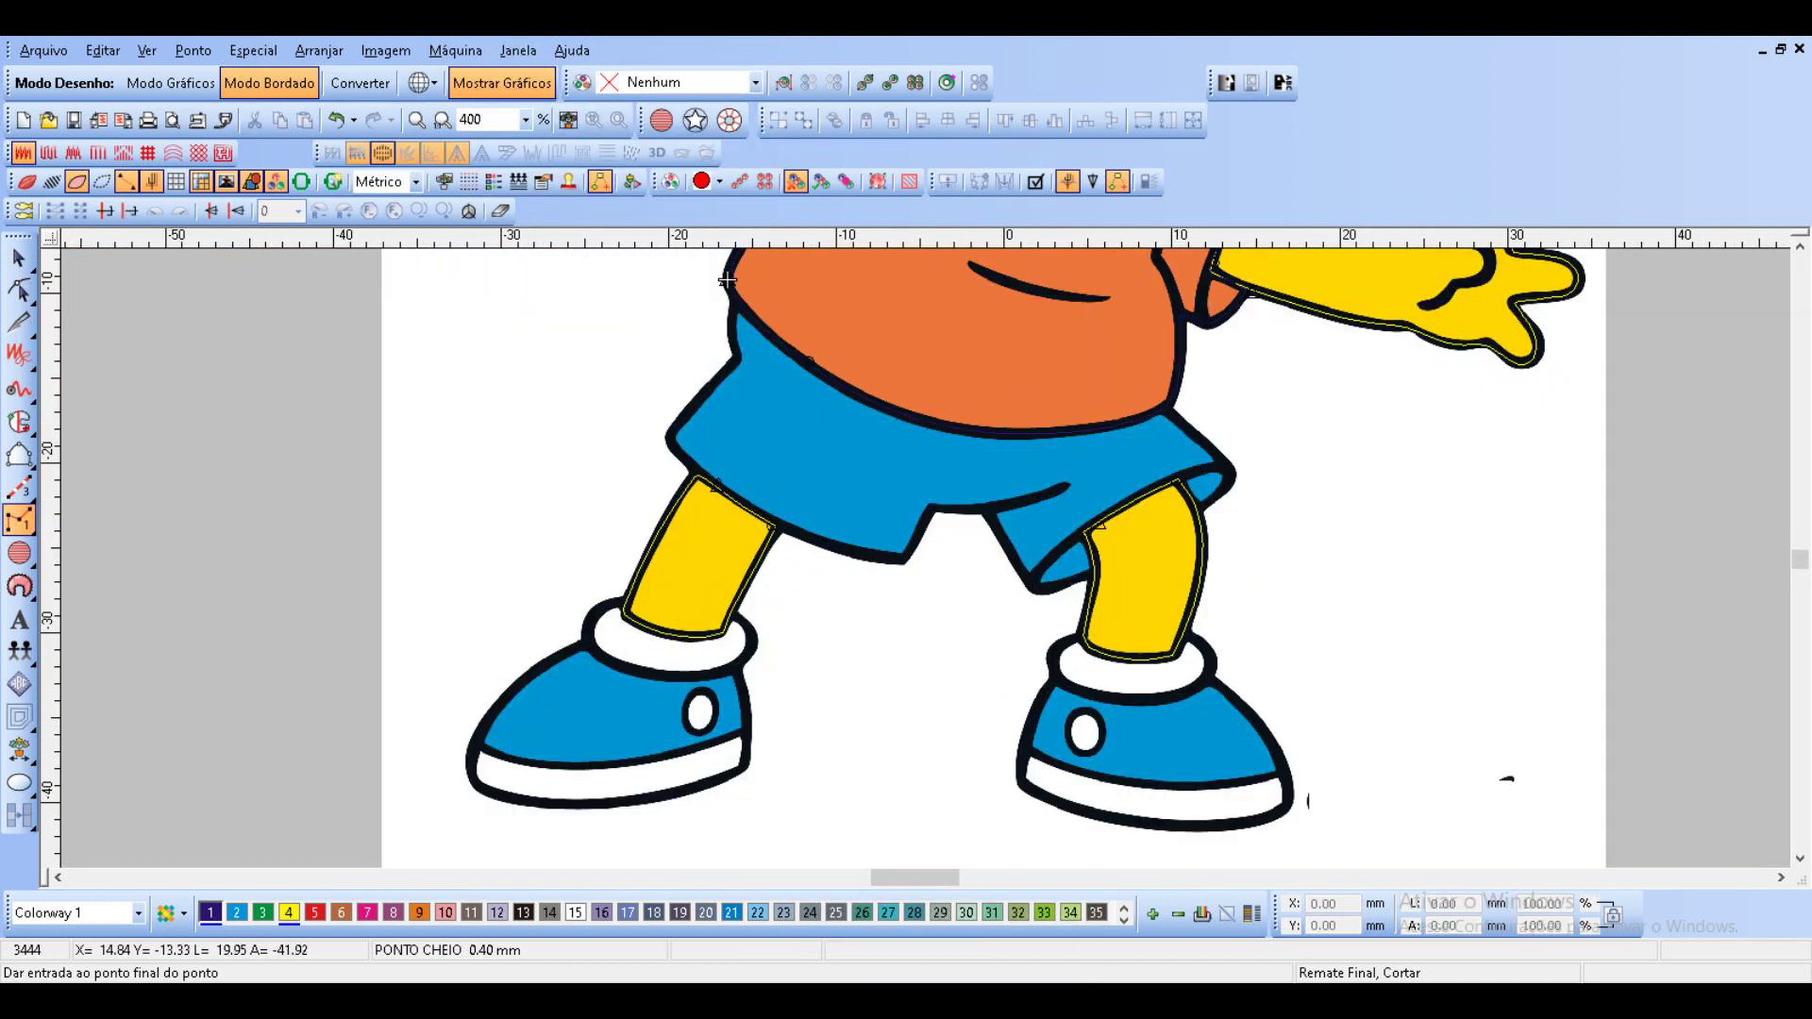
{"action": "scroll", "coordinate": [727, 280], "scroll_direction": "up", "scroll_amount": 1}
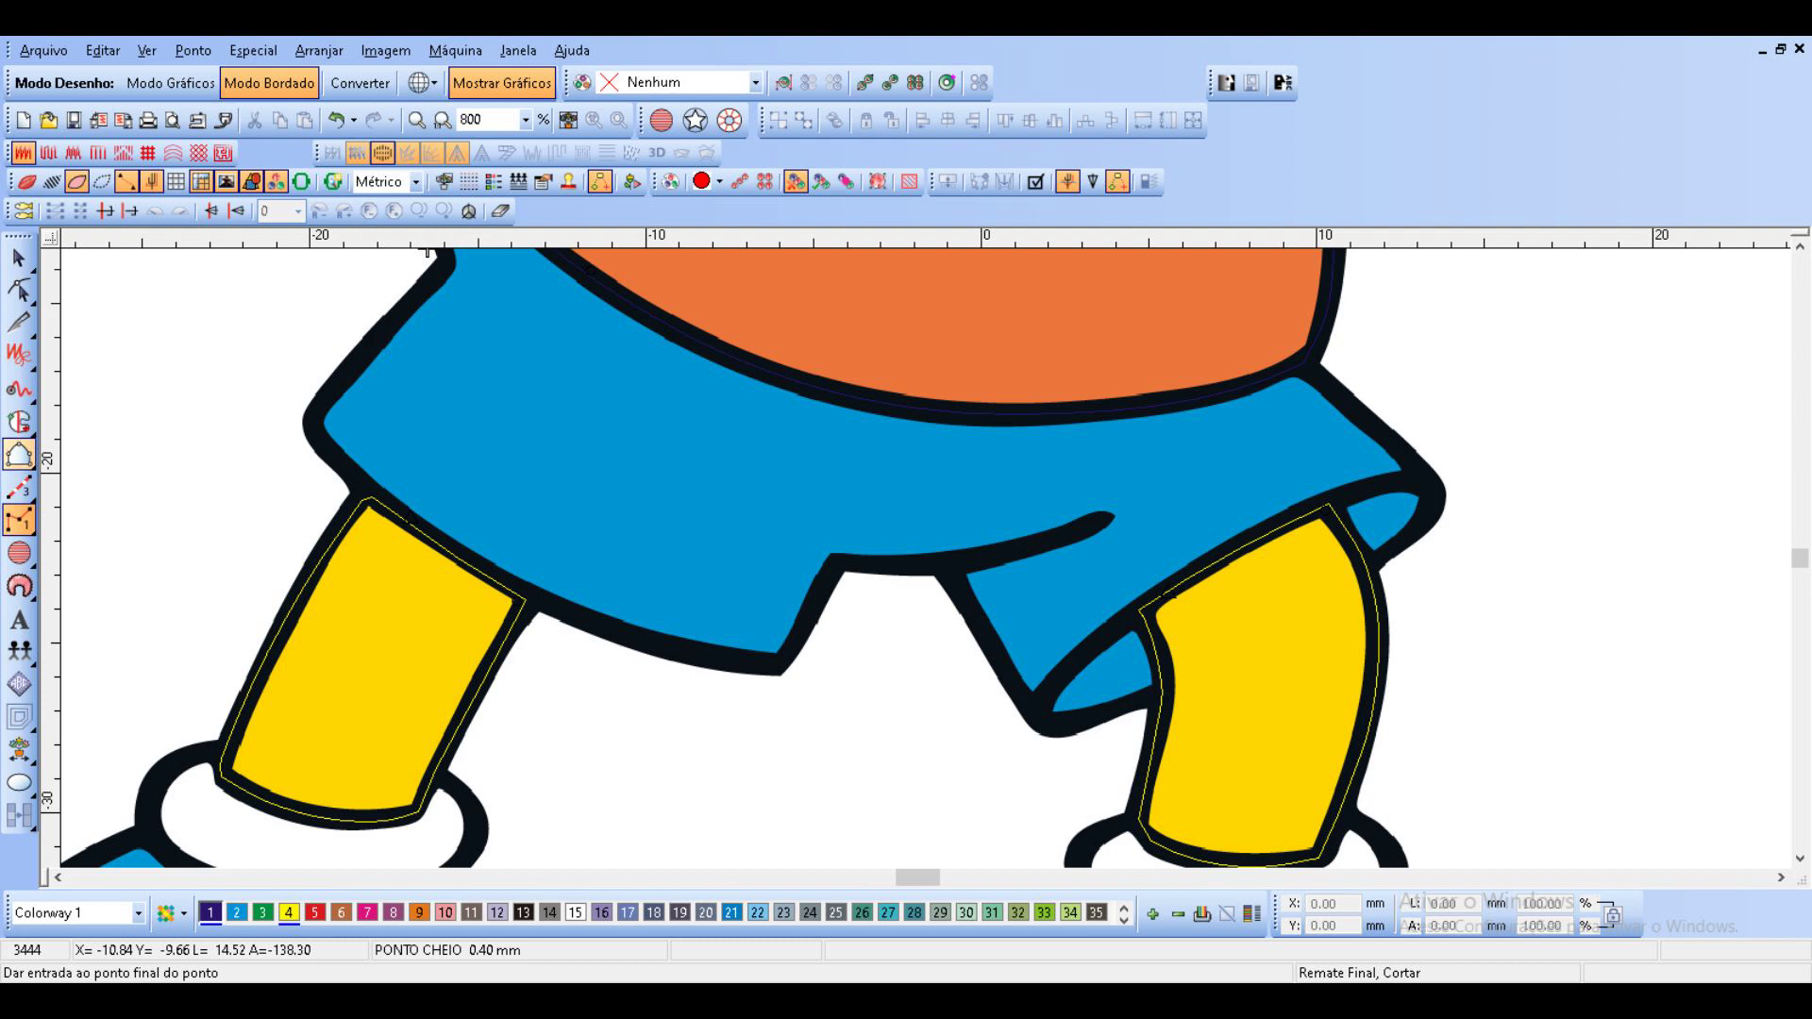
{"action": "left_click", "coordinate": [19, 455]}
{"action": "left_click", "coordinate": [315, 406]}
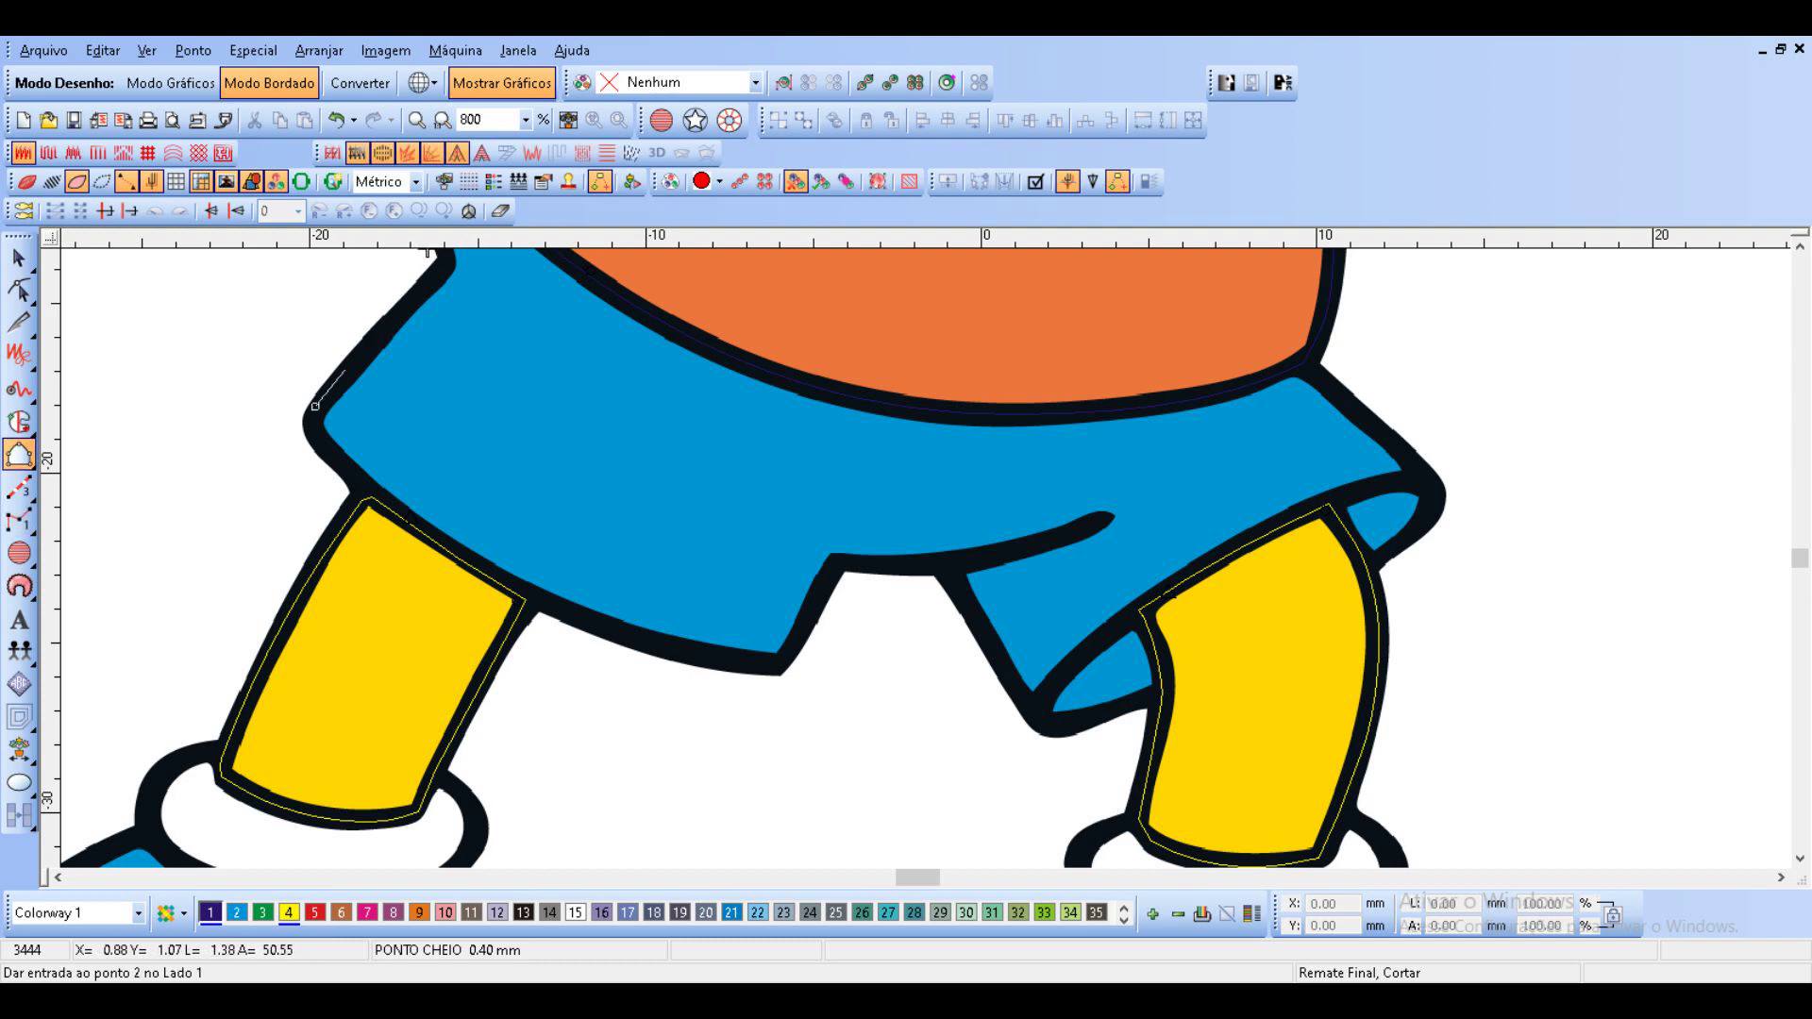
{"action": "key", "text": "Escape"}
{"action": "left_click", "coordinate": [319, 412]}
{"action": "left_click", "coordinate": [351, 371]}
{"action": "left_click", "coordinate": [405, 311]}
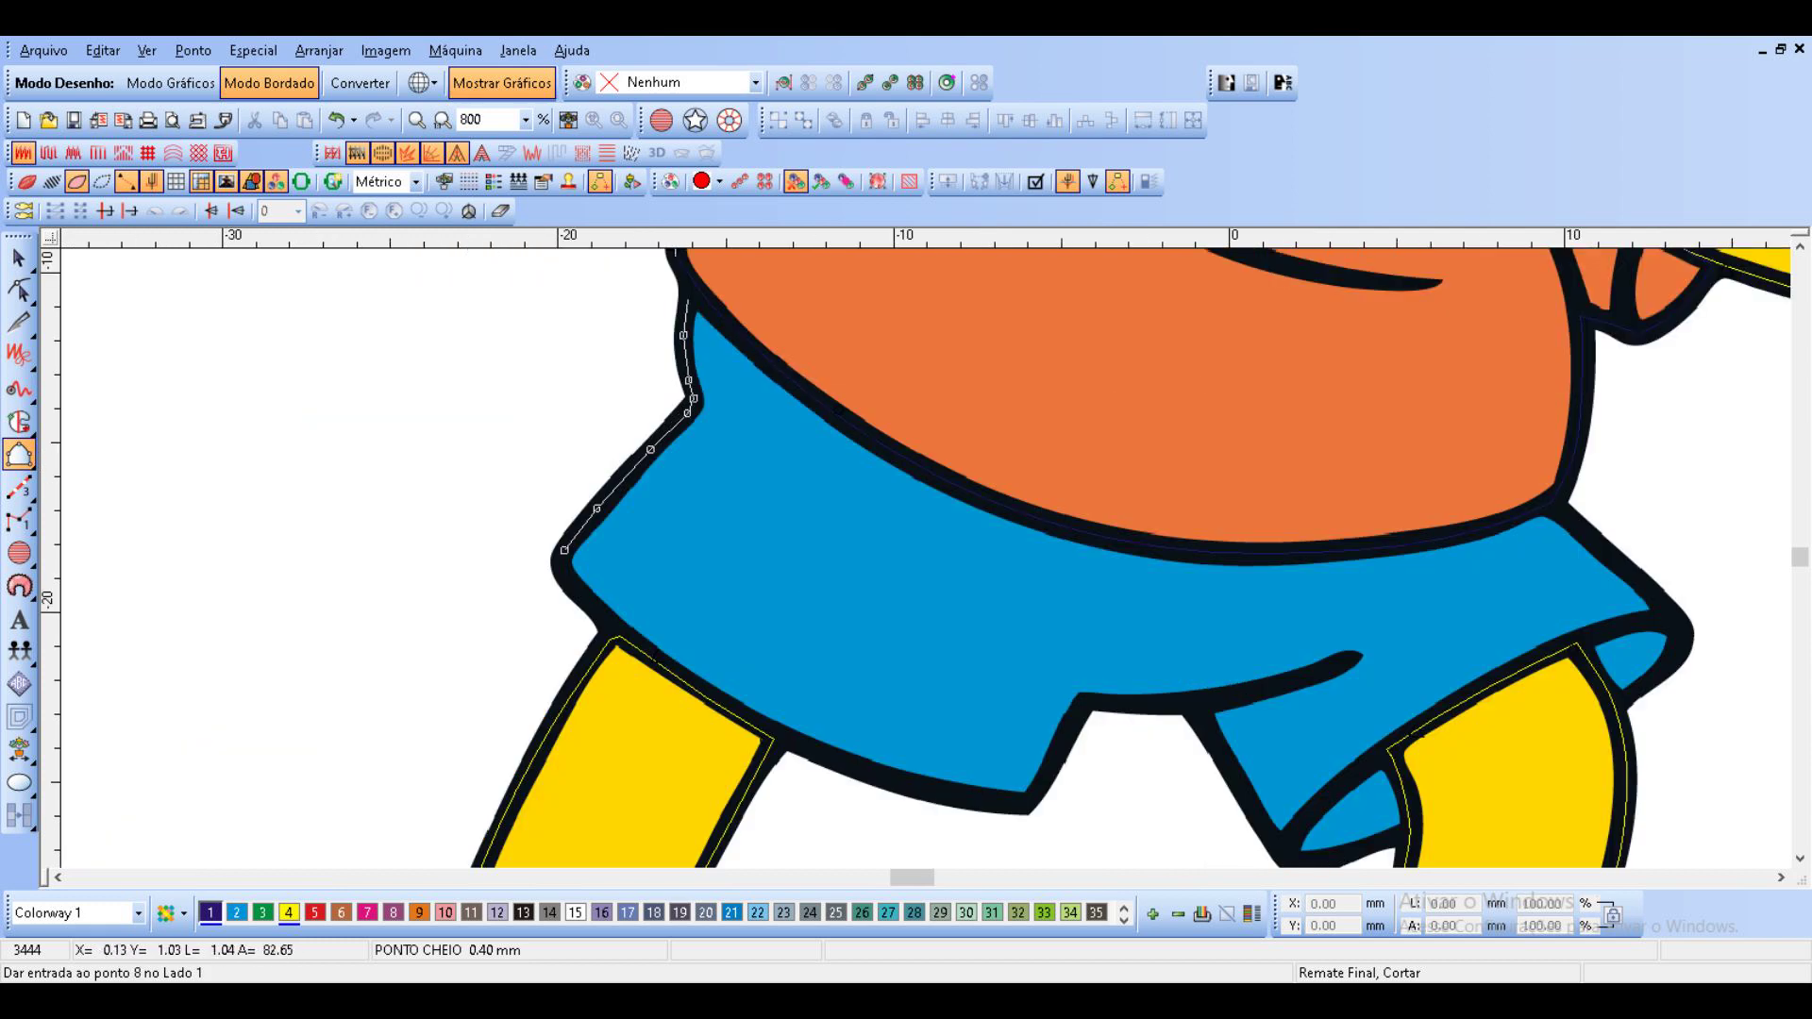
{"action": "left_click", "coordinate": [688, 300]}
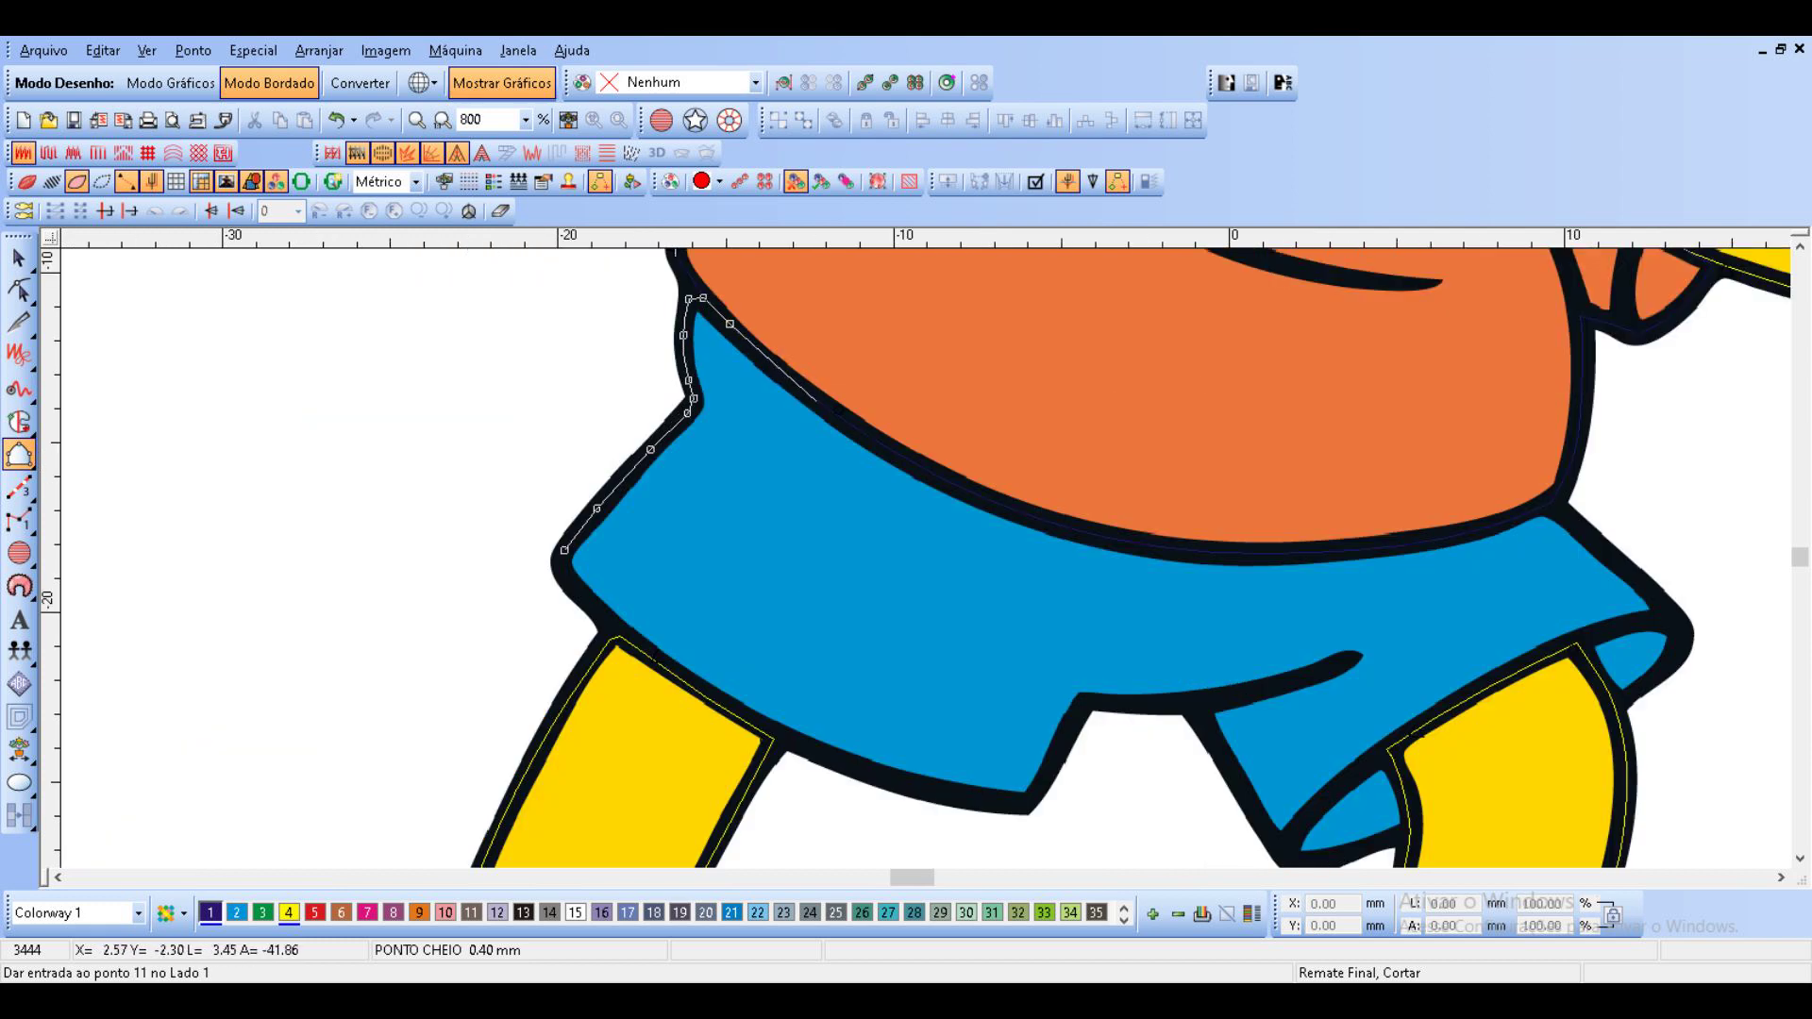
Continue the shorts outline along the waist, following the shirt's lower hem to the opposite corner.
{"action": "left_click", "coordinate": [820, 403]}
{"action": "left_click", "coordinate": [939, 475]}
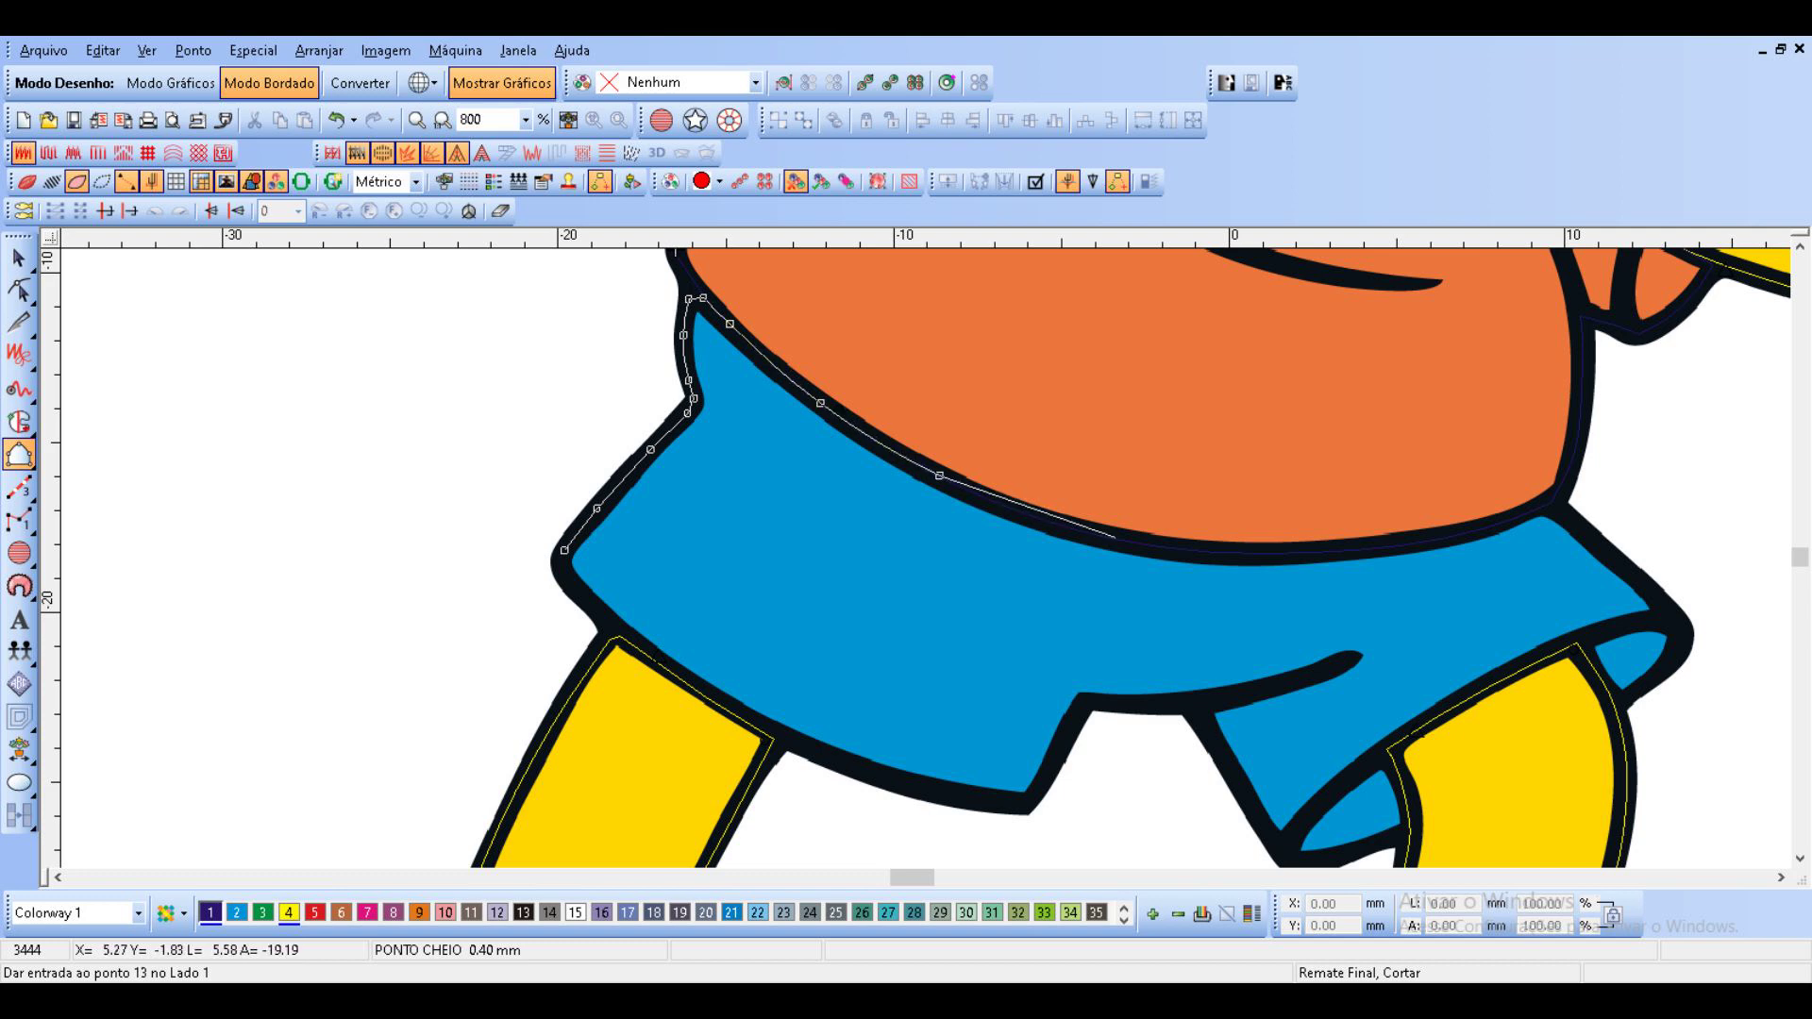
{"action": "left_click", "coordinate": [1115, 538]}
{"action": "left_click", "coordinate": [1324, 551]}
{"action": "left_click", "coordinate": [1468, 532]}
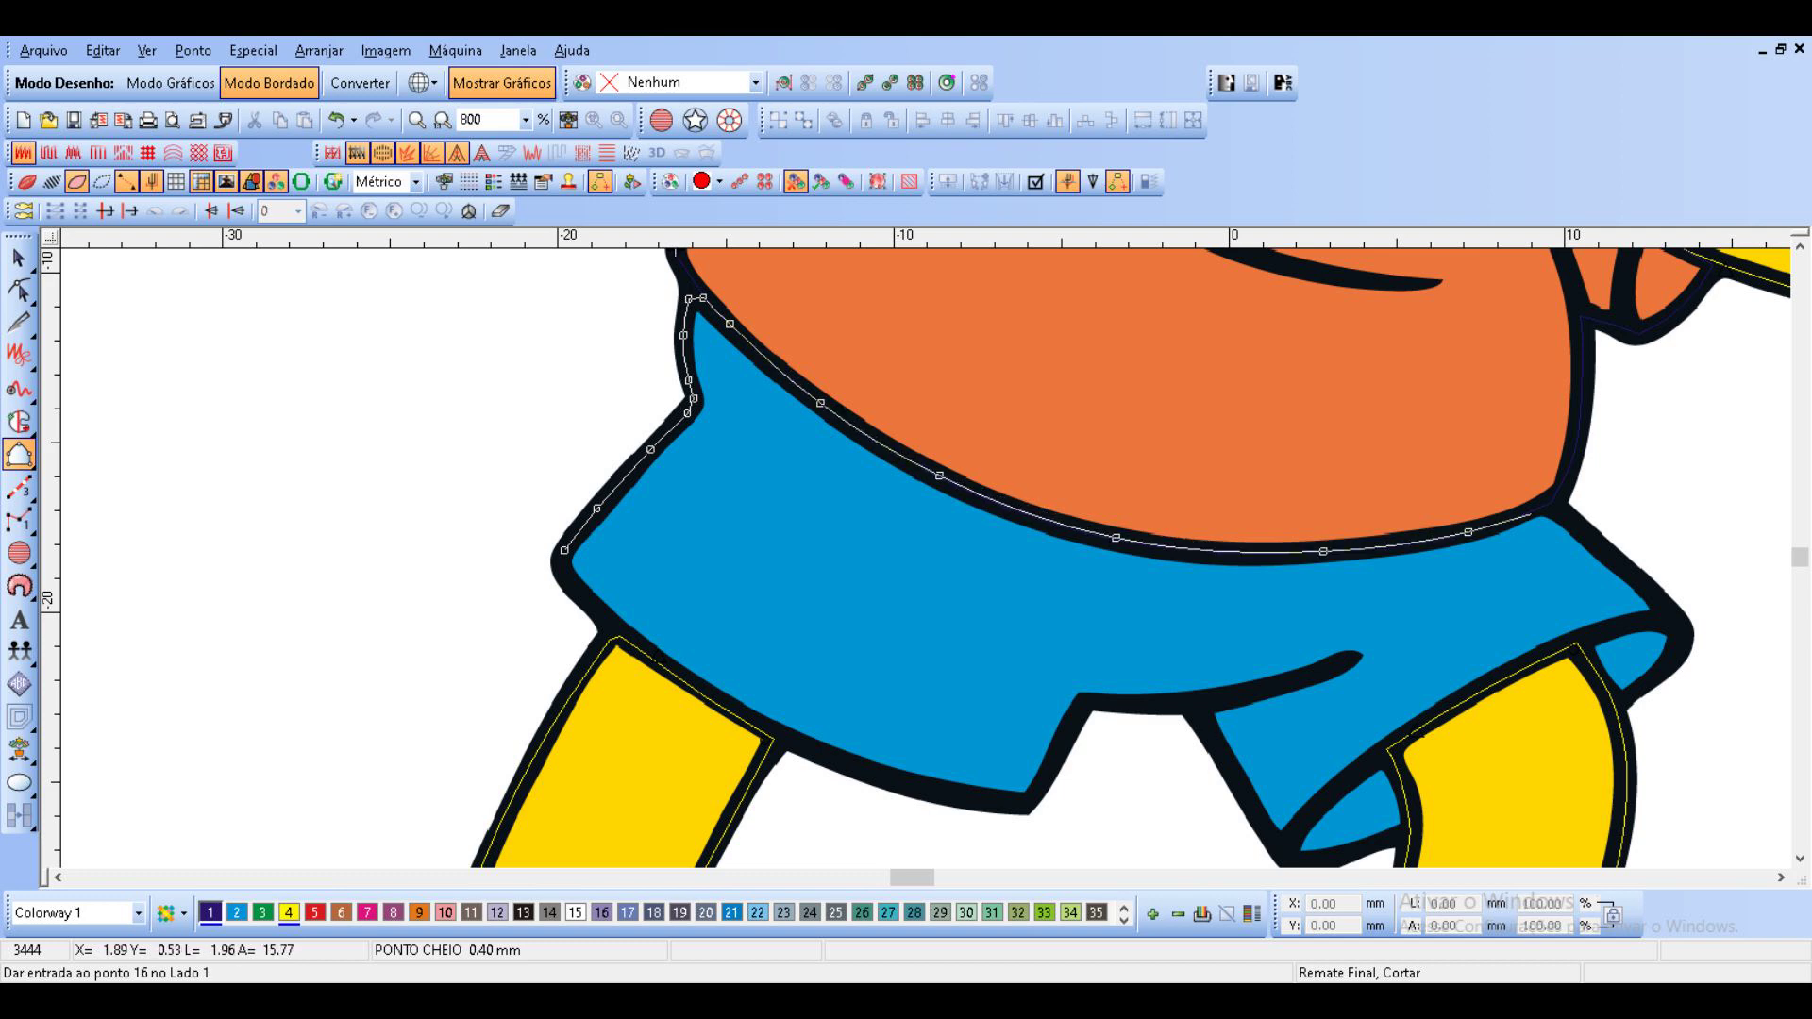
{"action": "left_click", "coordinate": [1537, 508]}
{"action": "left_click", "coordinate": [1554, 506]}
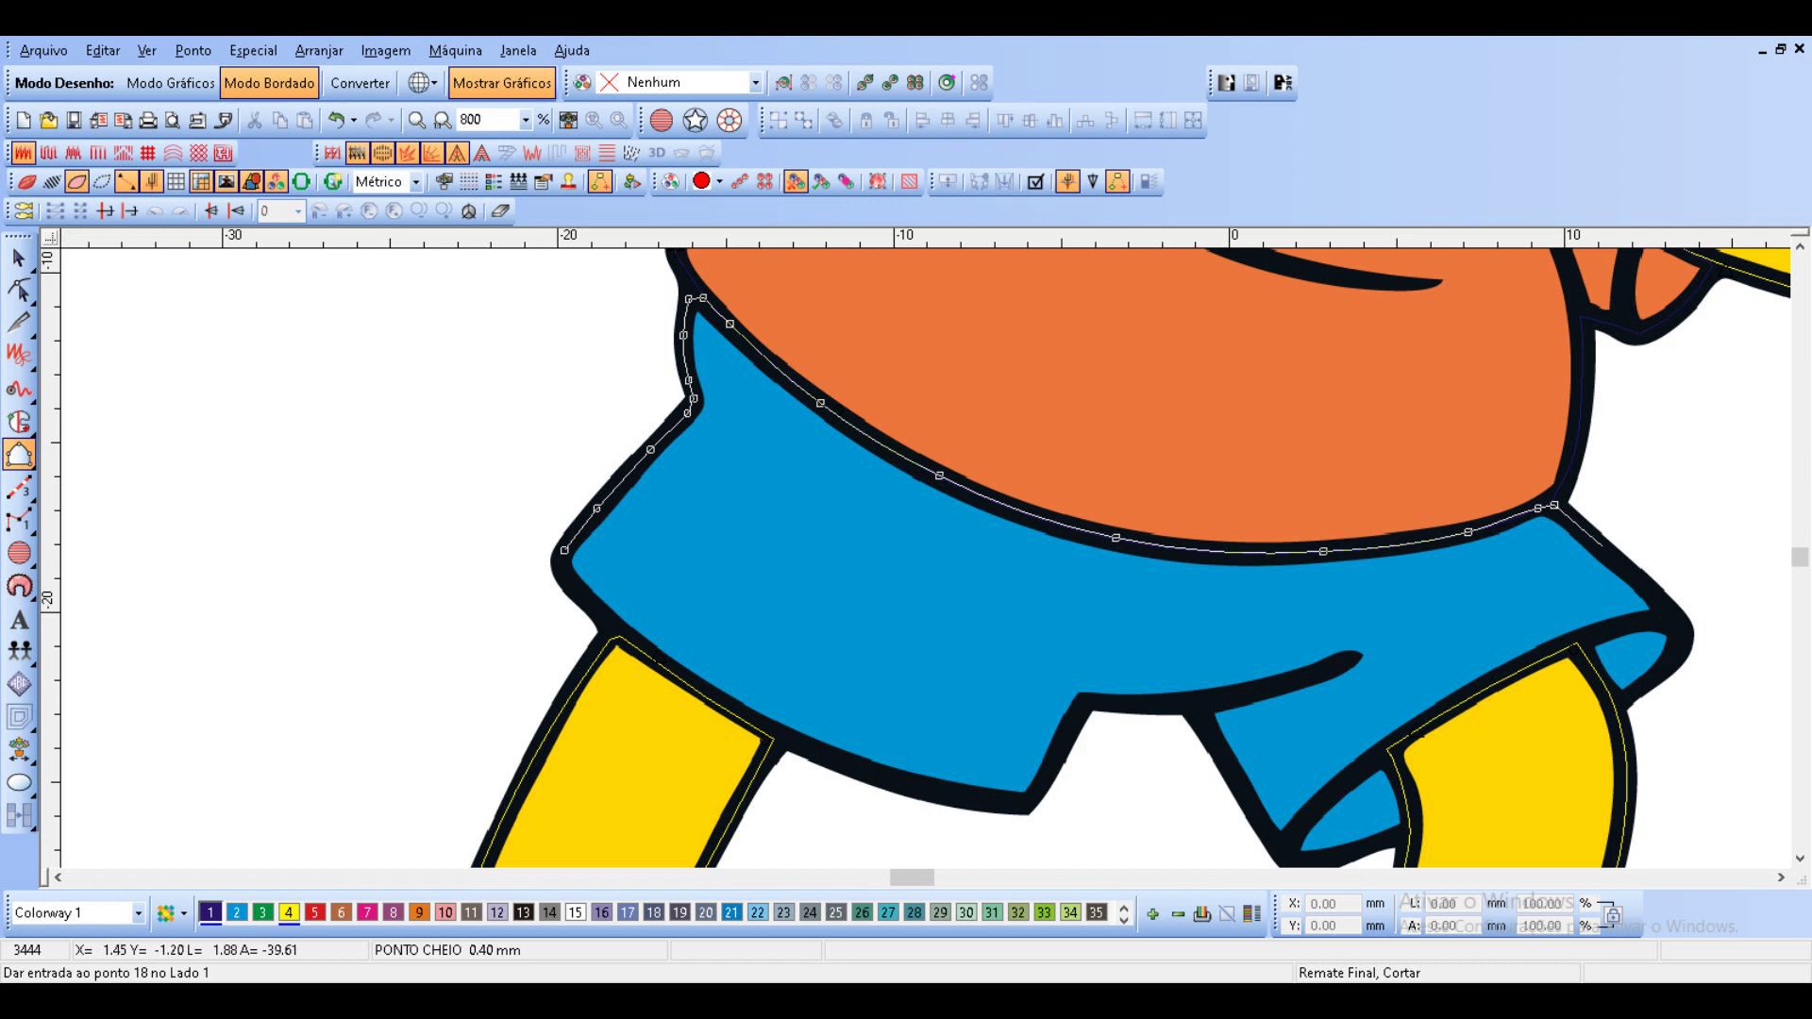
Trace the shorts' other side, around the outer cuff corner and across the top edge of the yellow leg.
{"action": "left_click", "coordinate": [1605, 547]}
{"action": "left_click", "coordinate": [1663, 604]}
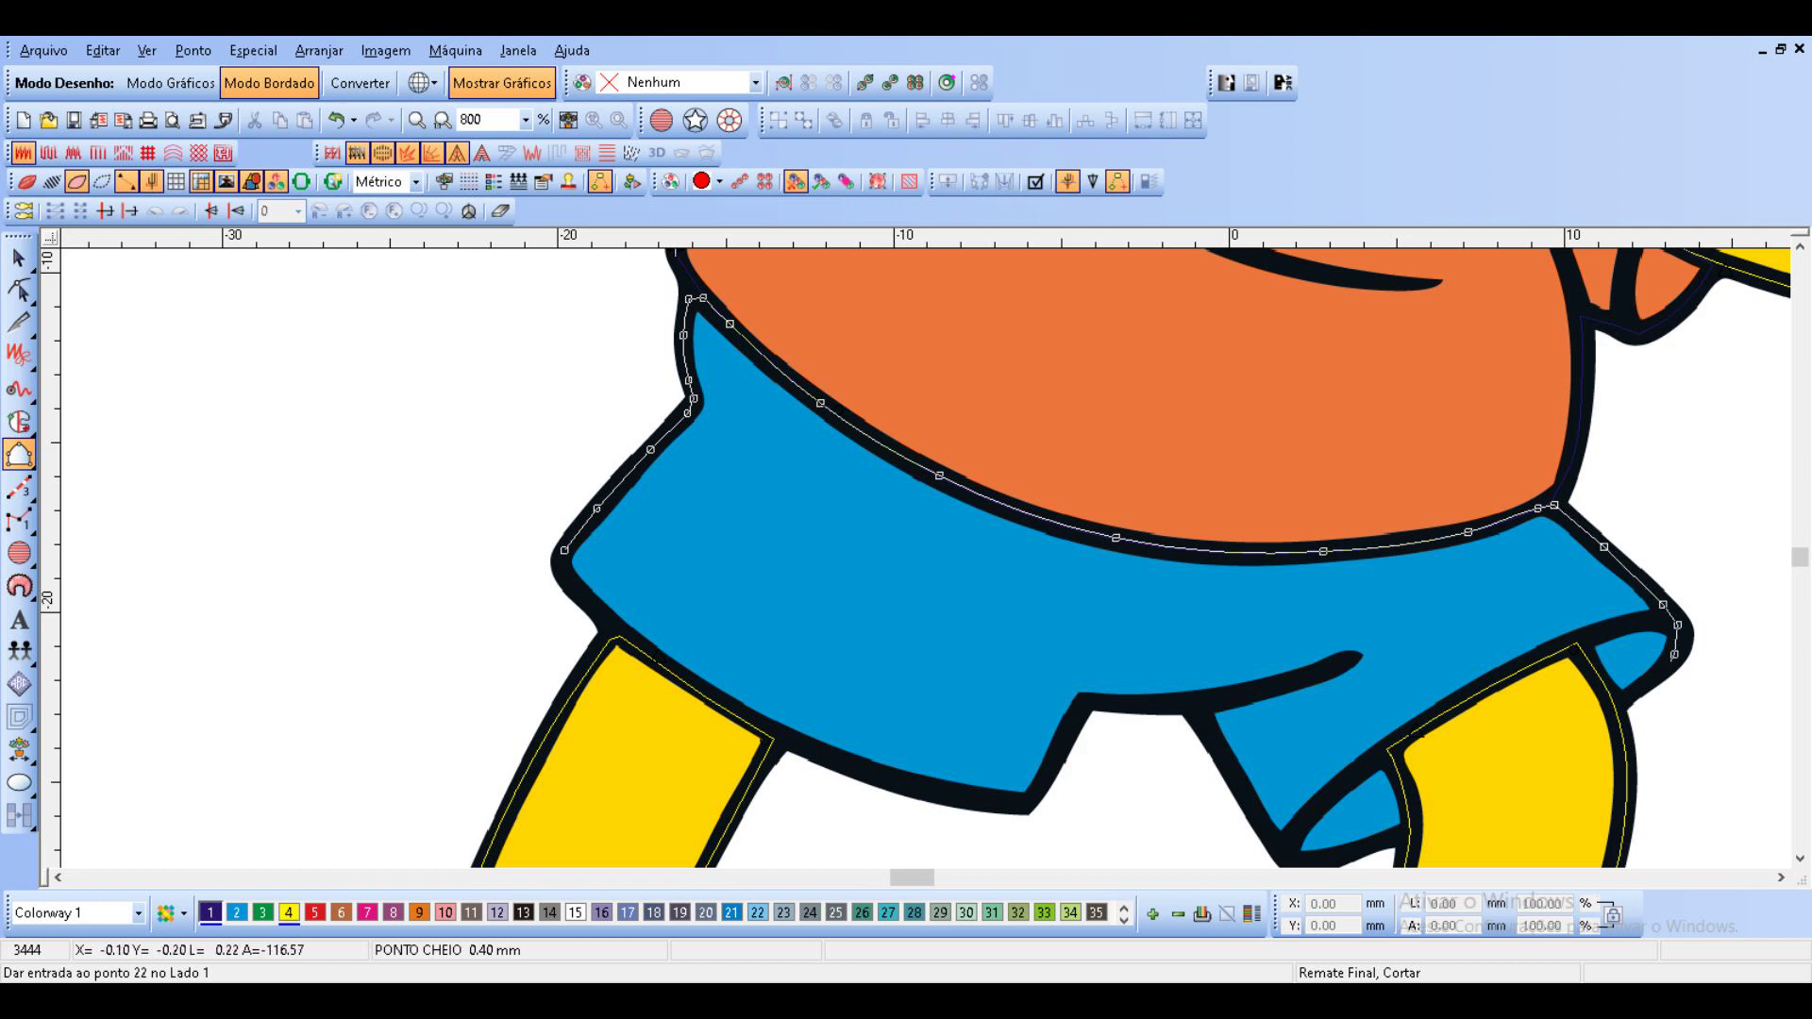
{"action": "left_click", "coordinate": [1659, 674]}
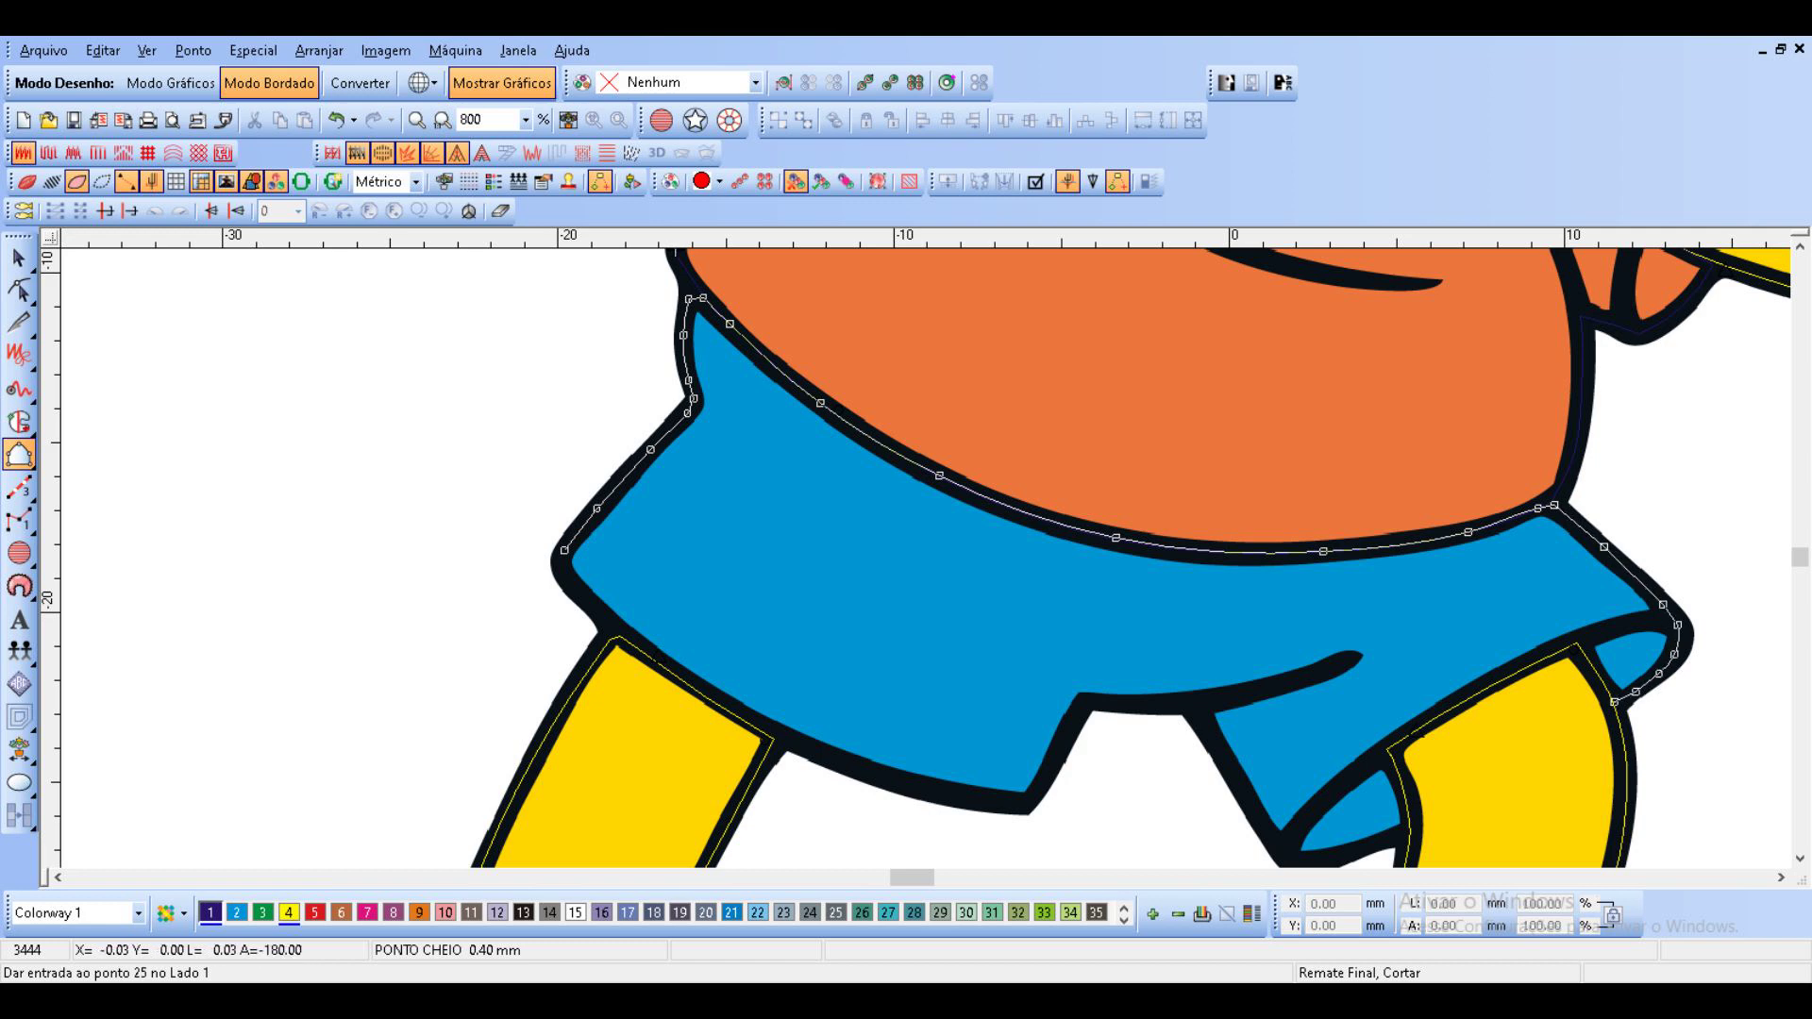
{"action": "left_click", "coordinate": [1574, 643]}
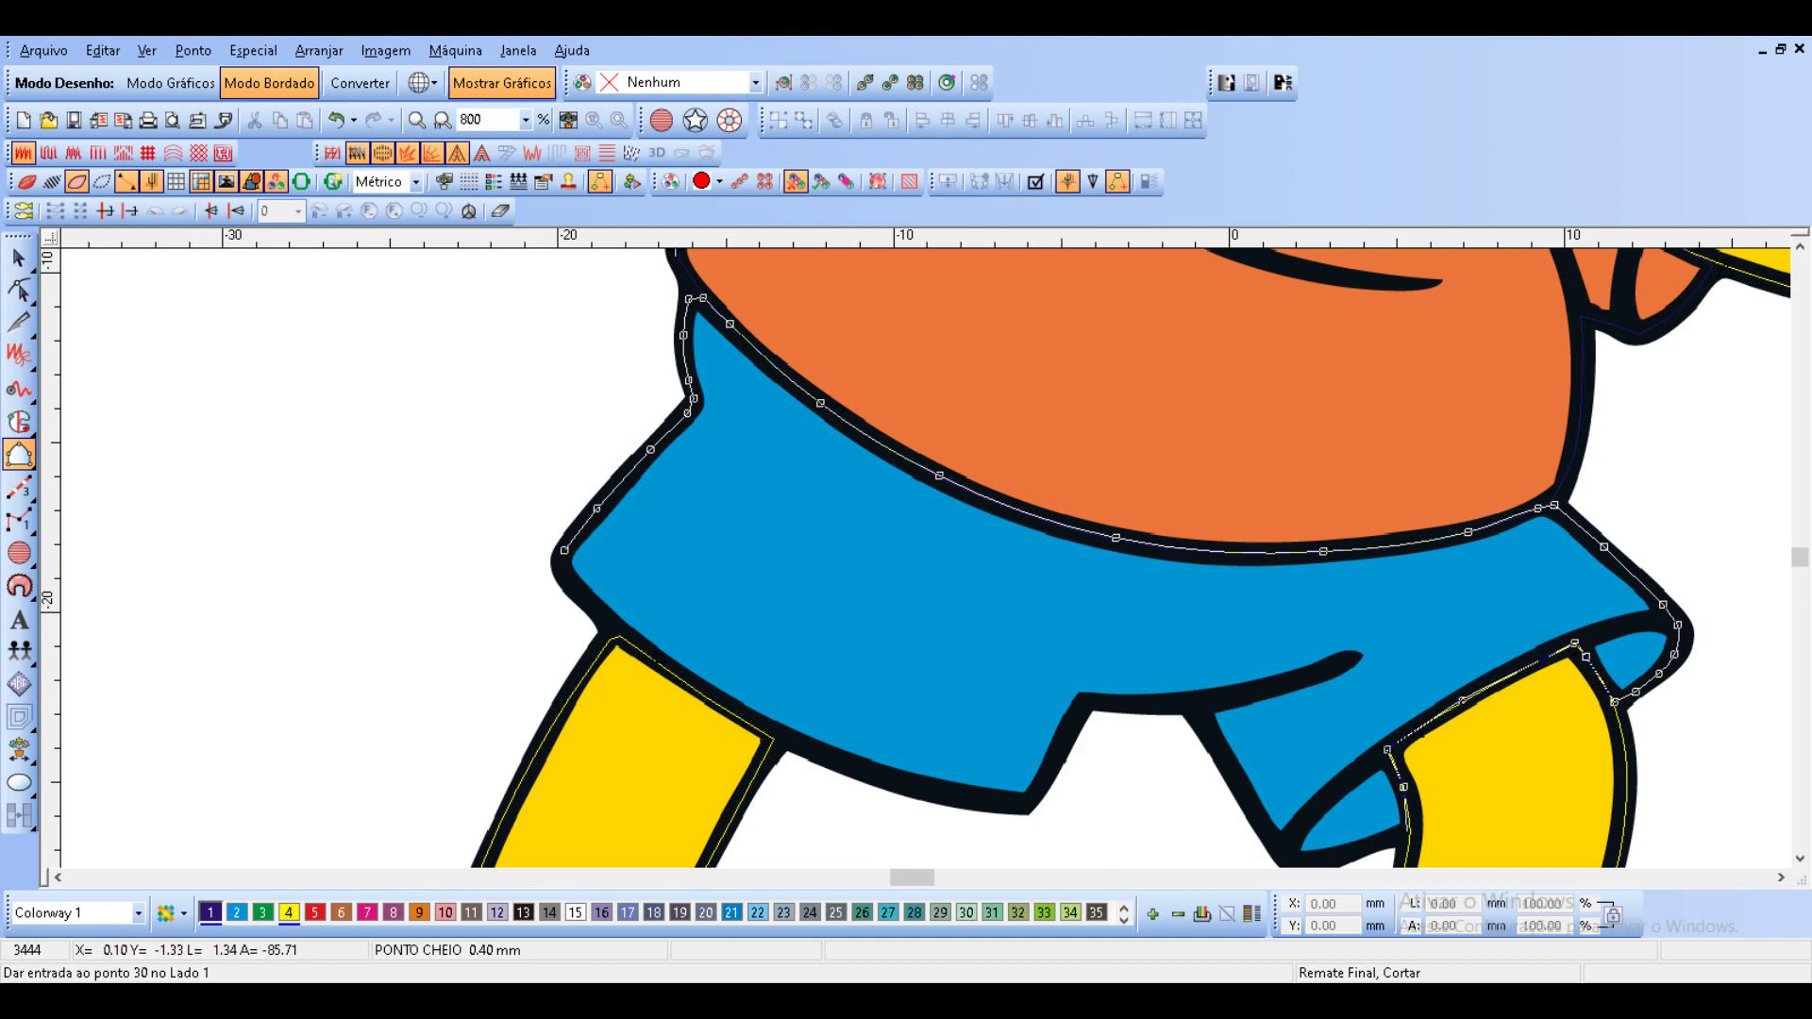
{"action": "left_click", "coordinate": [1407, 838]}
Trace the lower edge of that leg's cuff and the inner leg edge up to the crotch.
{"action": "left_click", "coordinate": [1153, 698]}
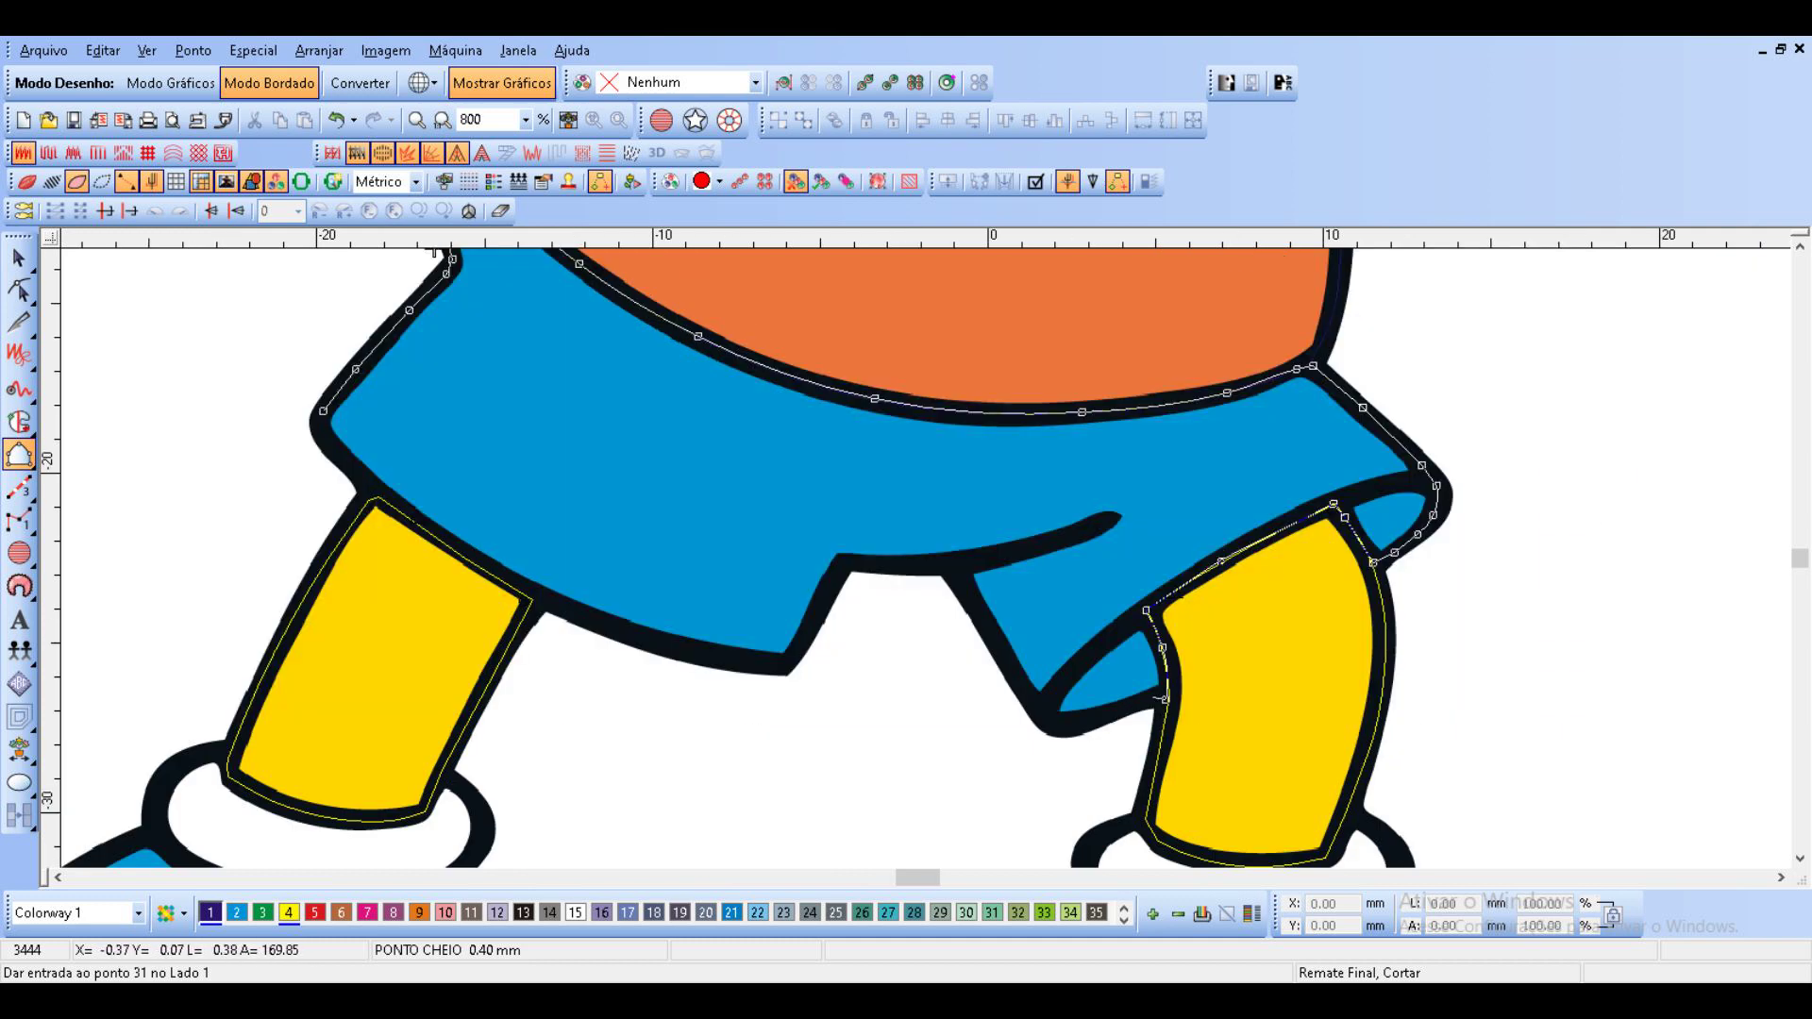
{"action": "left_click", "coordinate": [1098, 717]}
{"action": "left_click", "coordinate": [1042, 709]}
{"action": "left_click", "coordinate": [954, 565]}
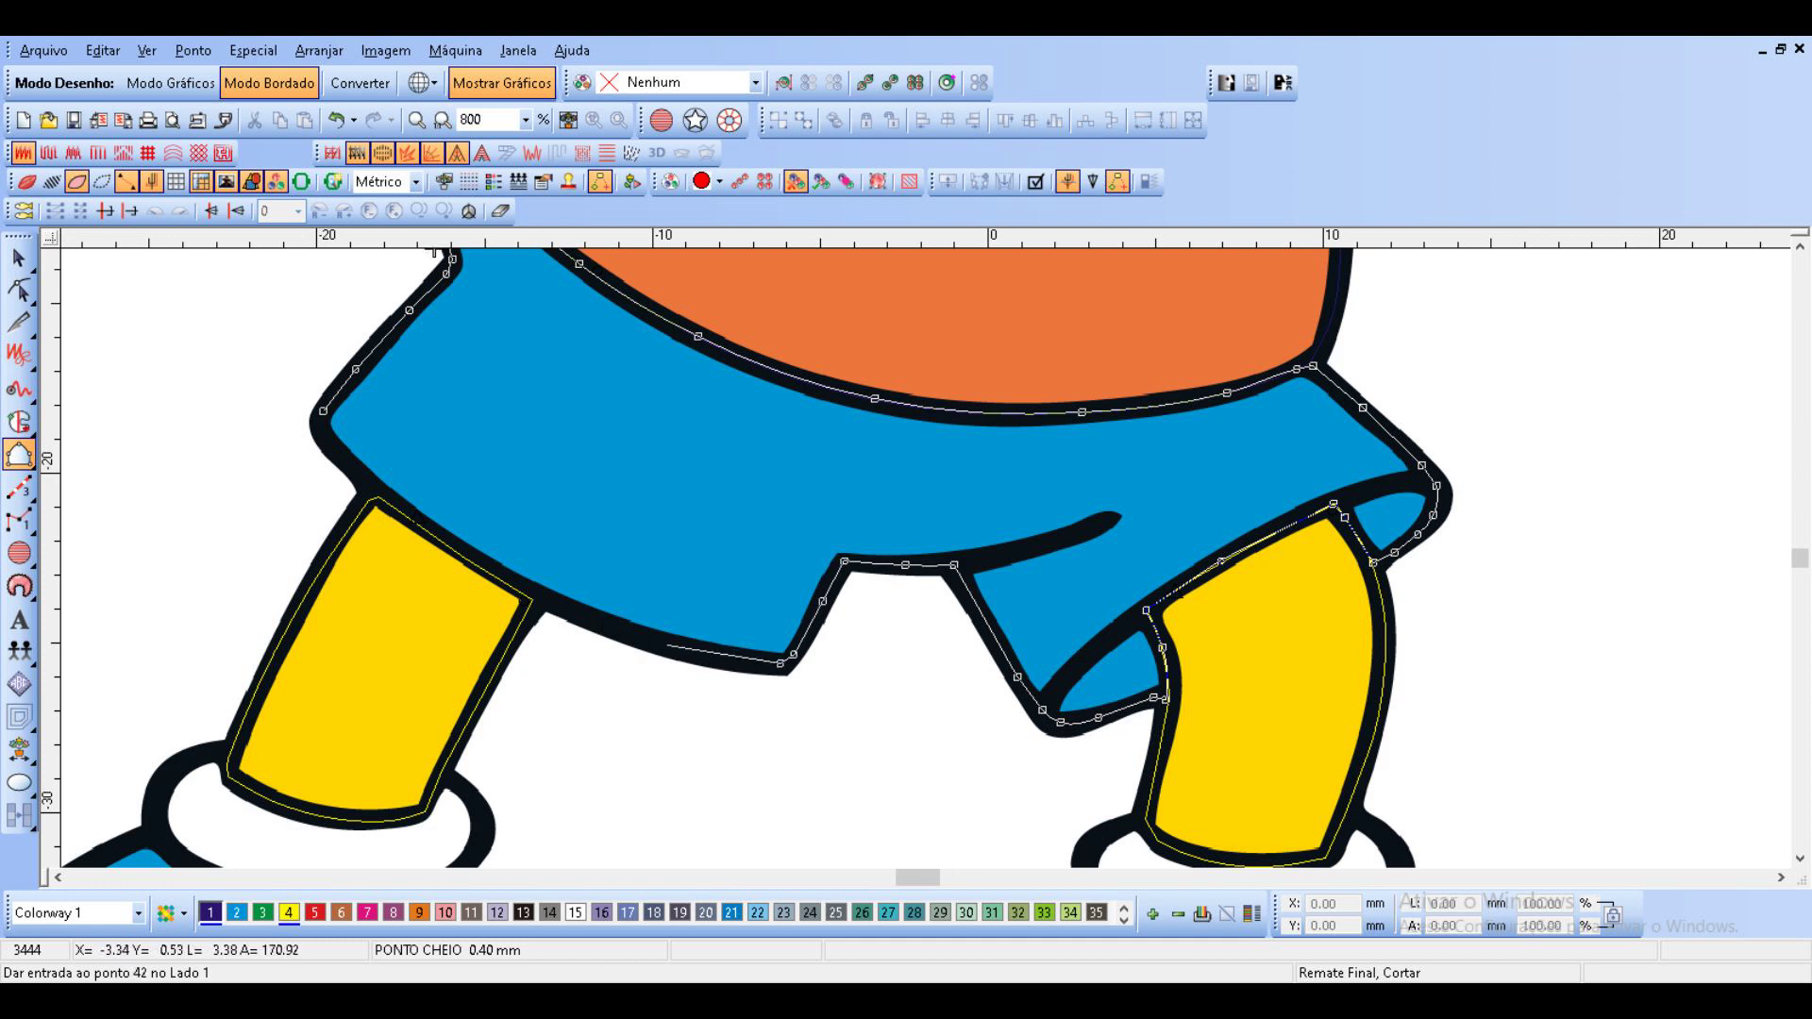
Trace the other leg's hem back to the starting corner and generate the shorts shape.
{"action": "left_click", "coordinate": [646, 638]}
{"action": "left_click", "coordinate": [498, 573]}
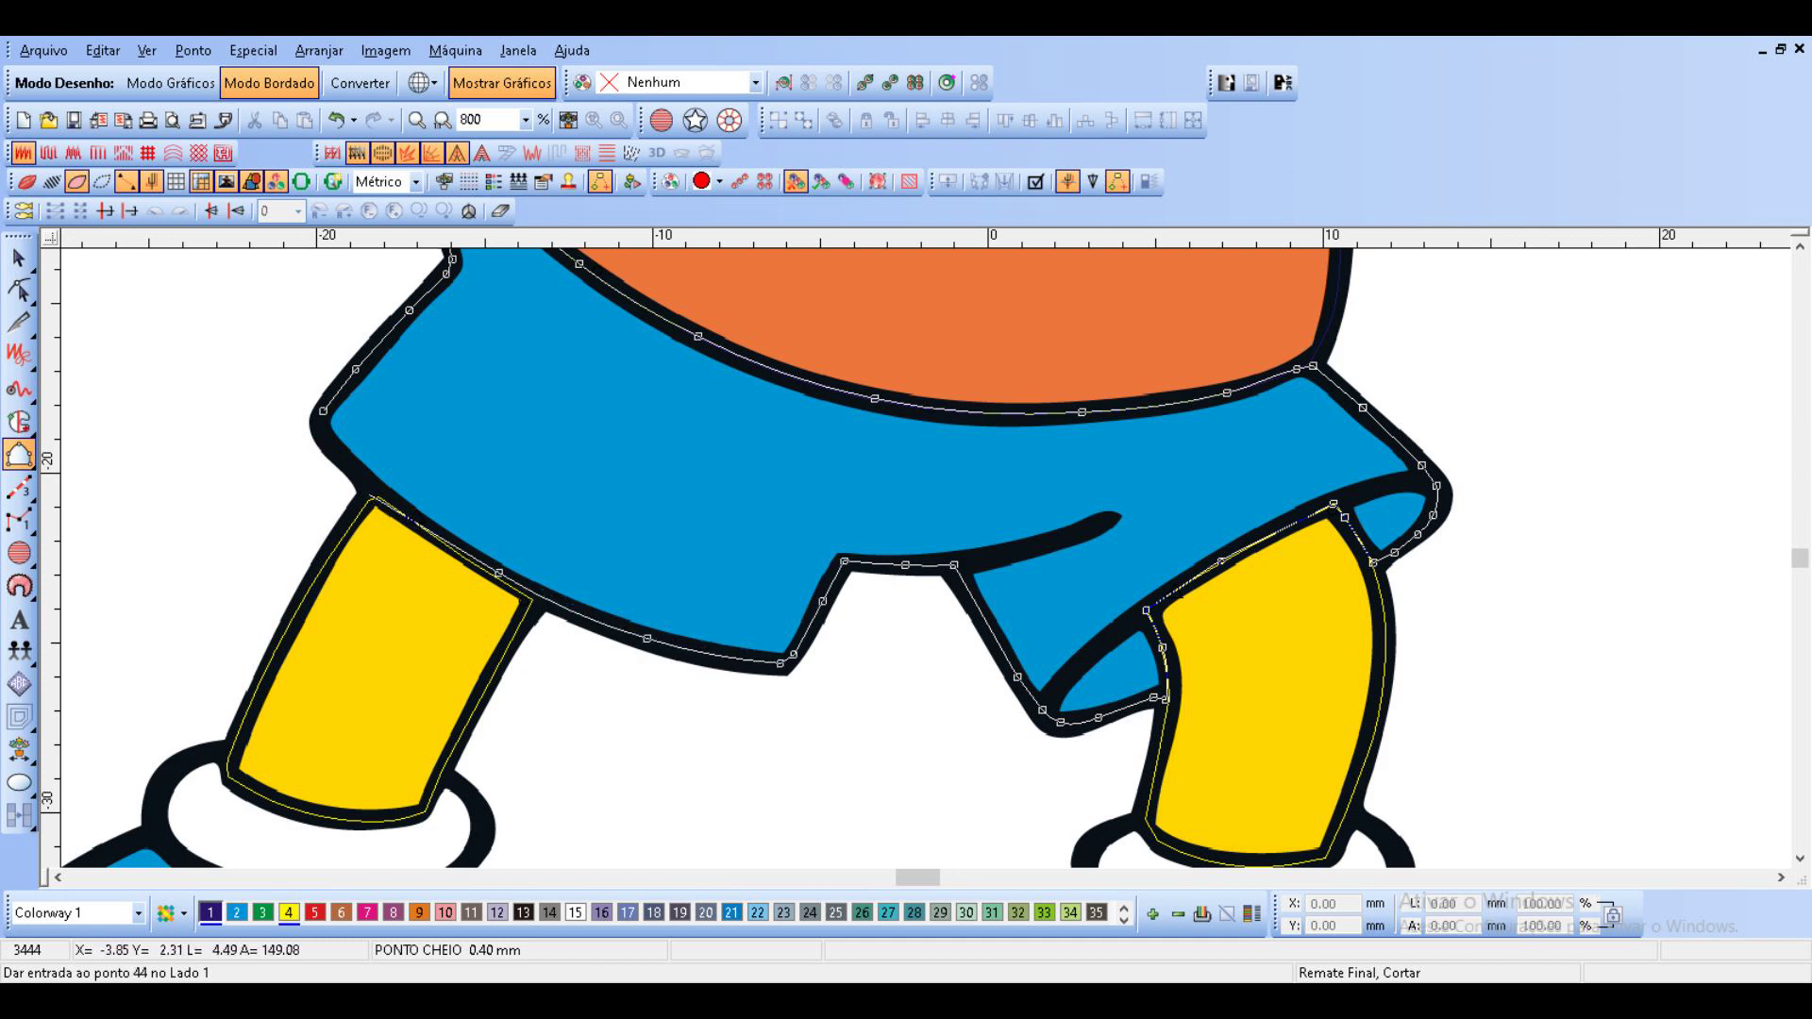
{"action": "left_click", "coordinate": [355, 466]}
{"action": "left_click", "coordinate": [328, 440]}
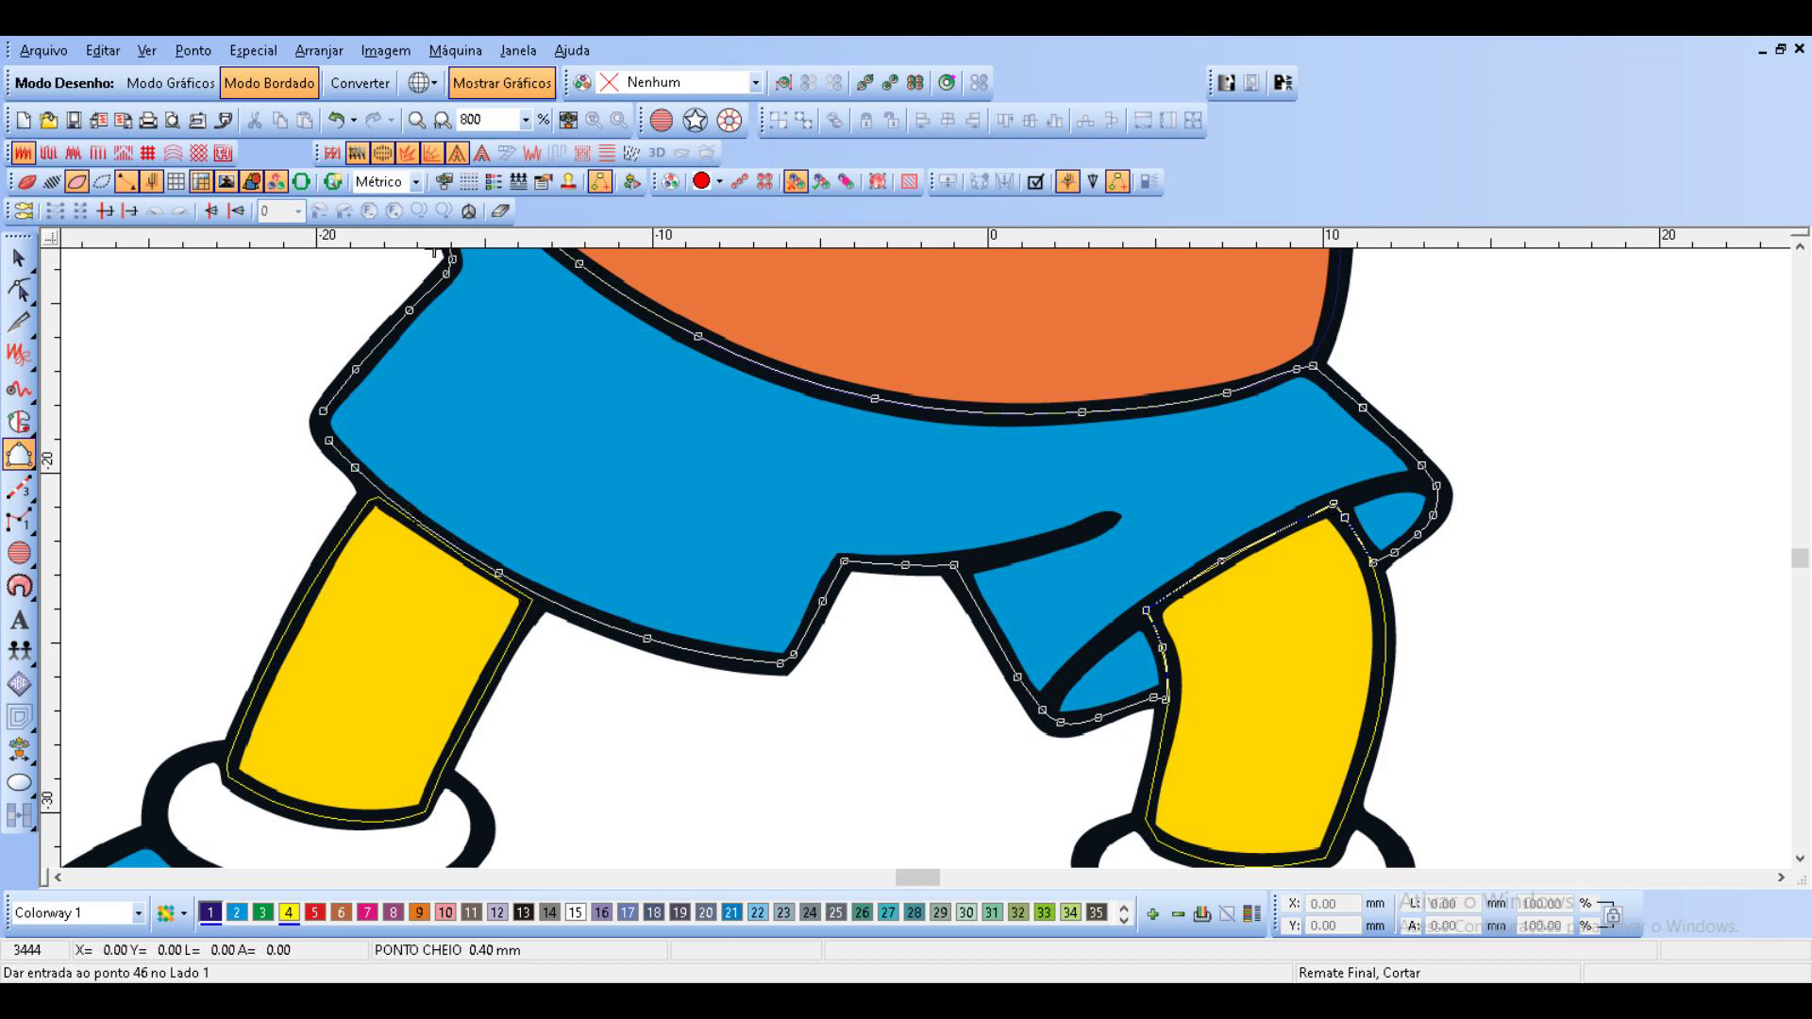
{"action": "left_click", "coordinate": [324, 412]}
{"action": "key", "text": "Return"}
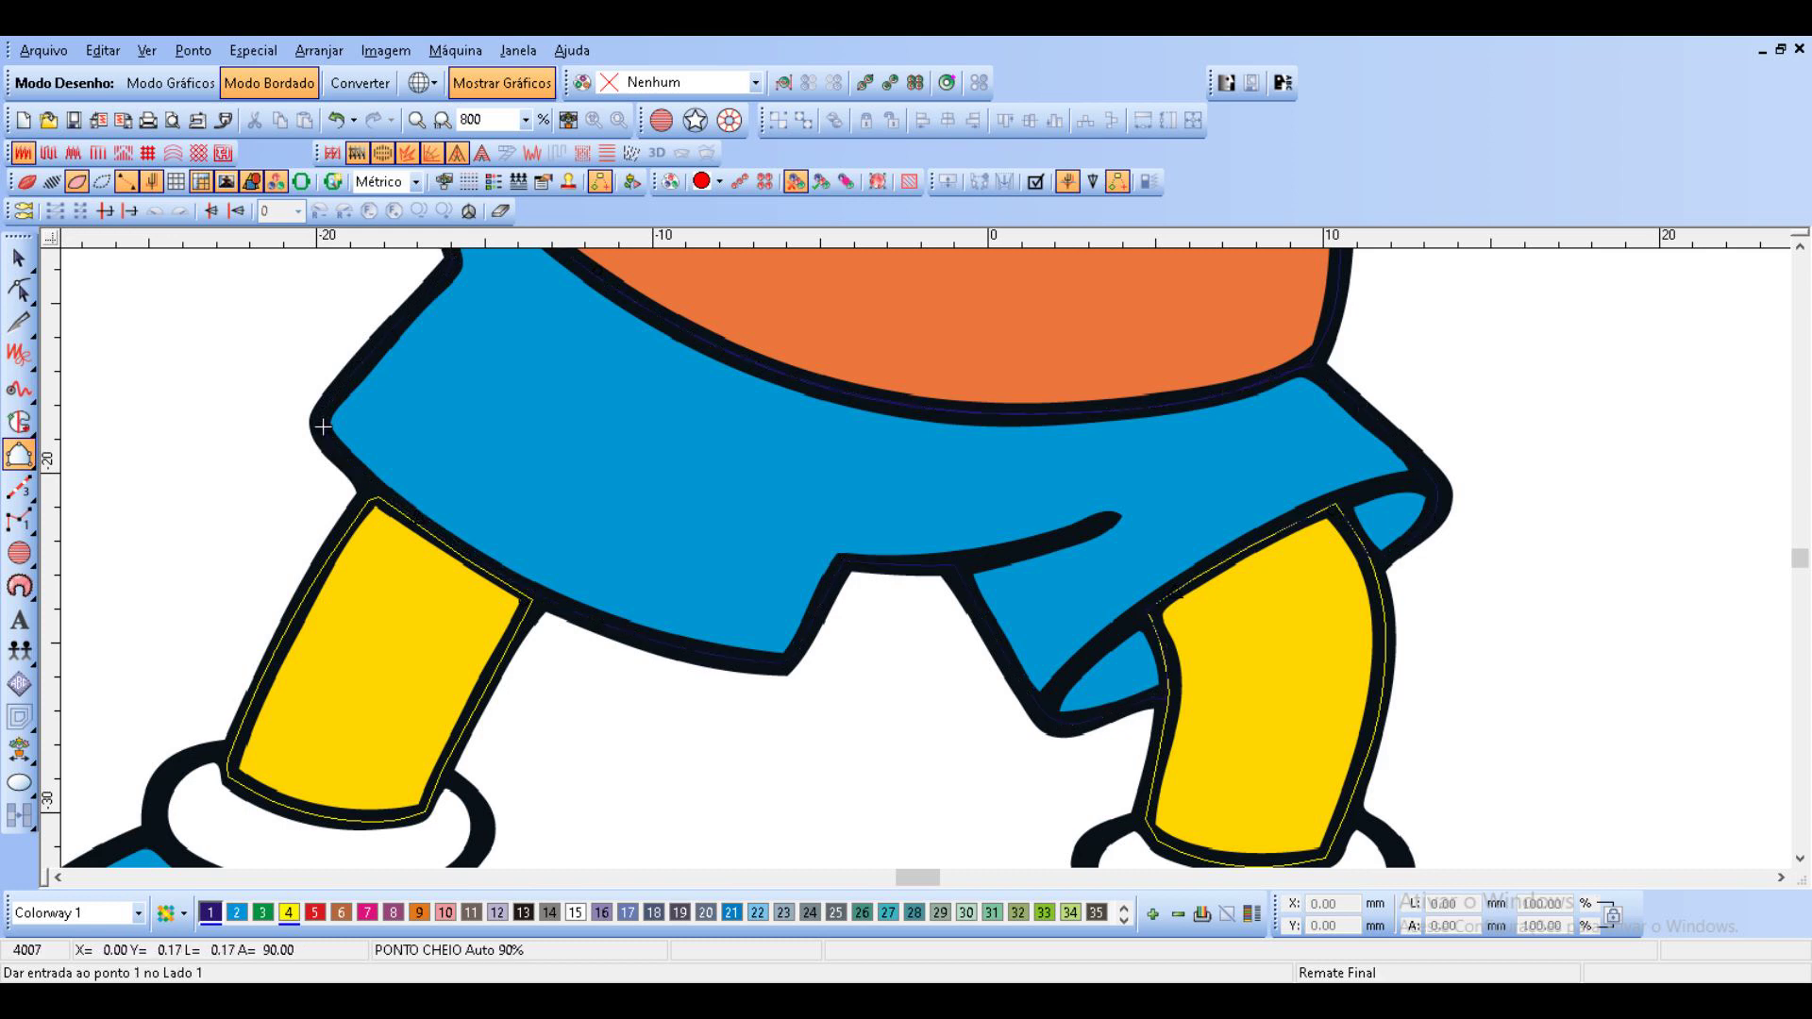
Convert the finished shorts shape using the object's conversion options.
{"action": "key", "text": "Escape"}
{"action": "right_click", "coordinate": [565, 610]}
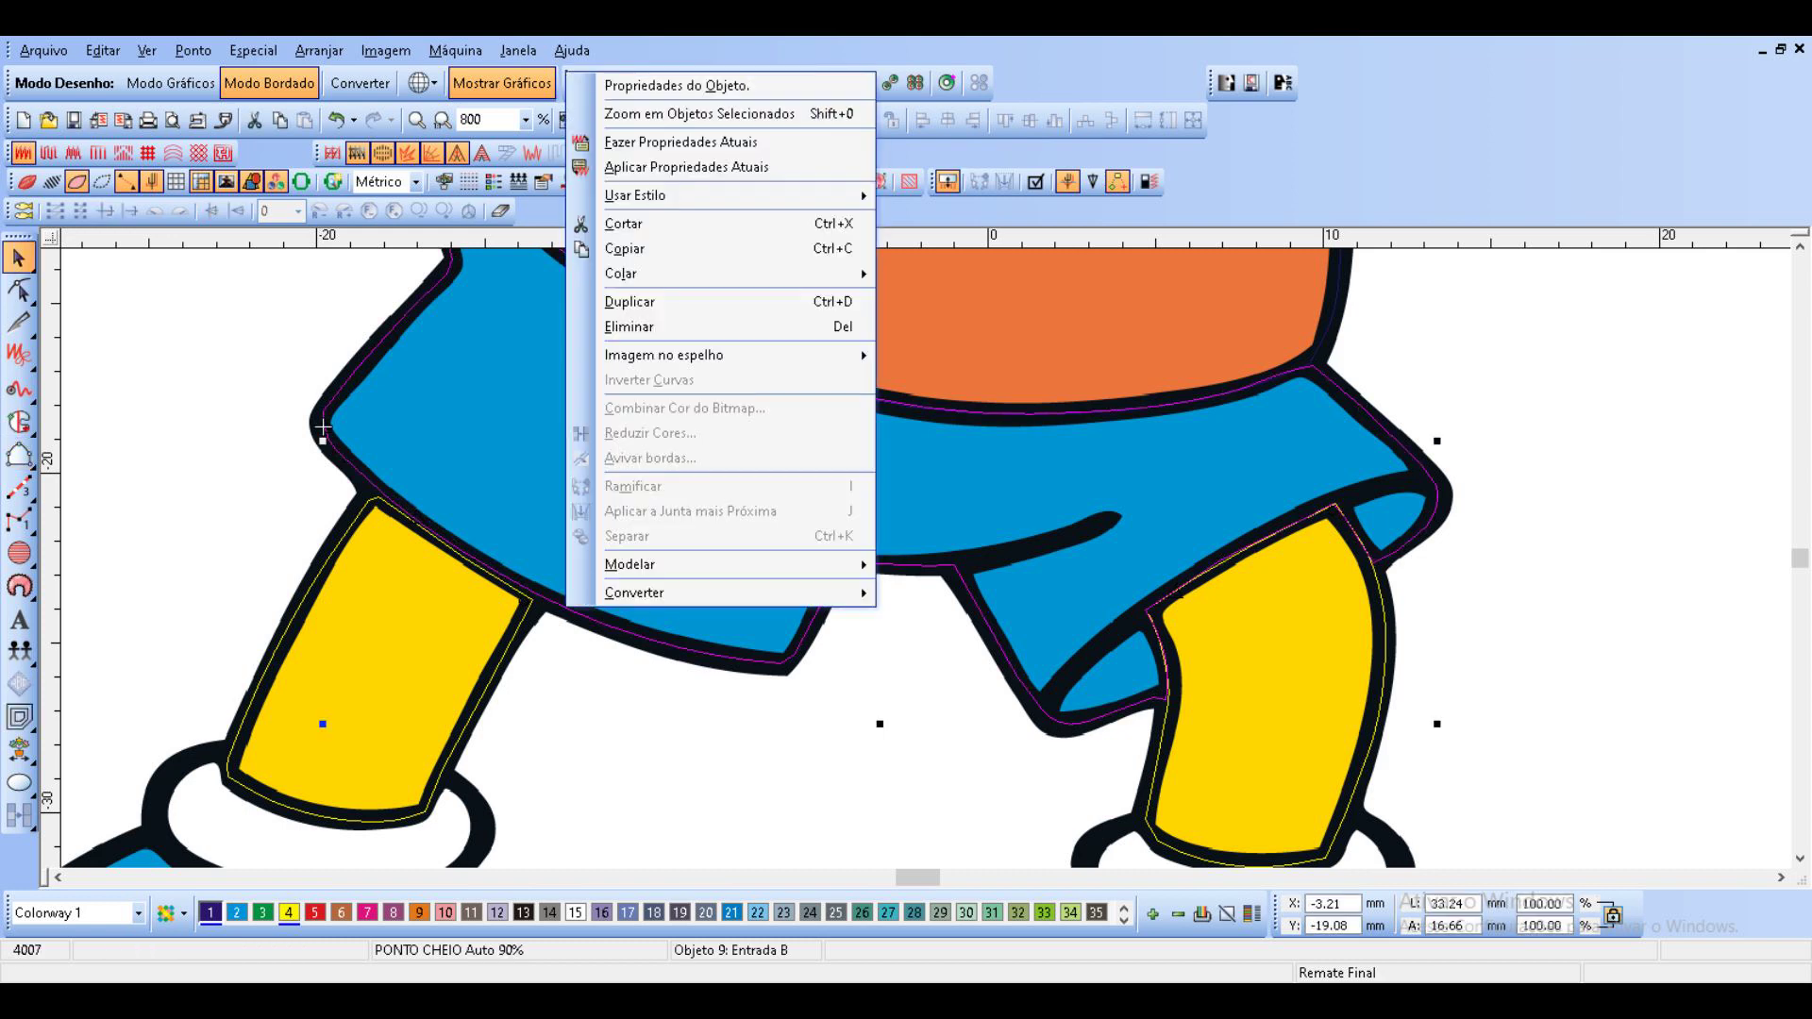
{"action": "mouse_move", "coordinate": [637, 592]}
{"action": "left_click", "coordinate": [981, 463]}
Start a closed fill shape for the first blue shoe, tracing from the ankle along its upper edge to the toe.
{"action": "left_click", "coordinate": [19, 422]}
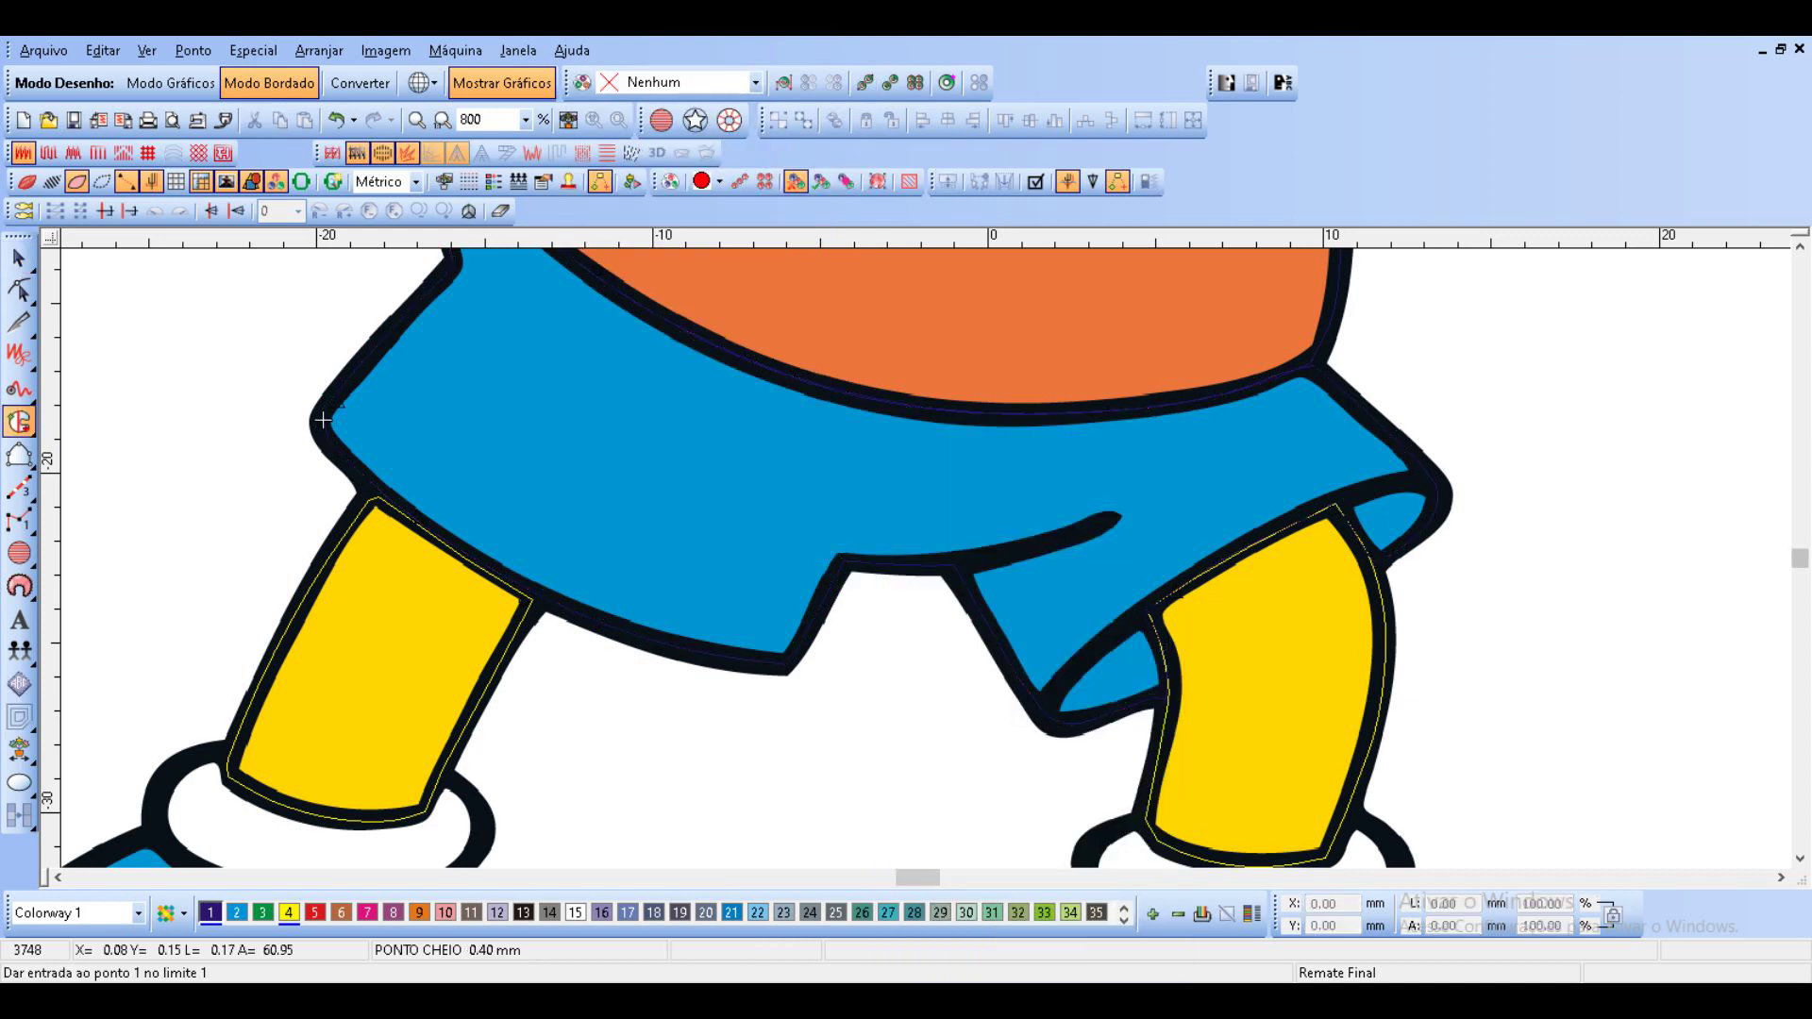
{"action": "left_click_drag", "start_coordinate": [1800, 557], "coordinate": [1800, 561]}
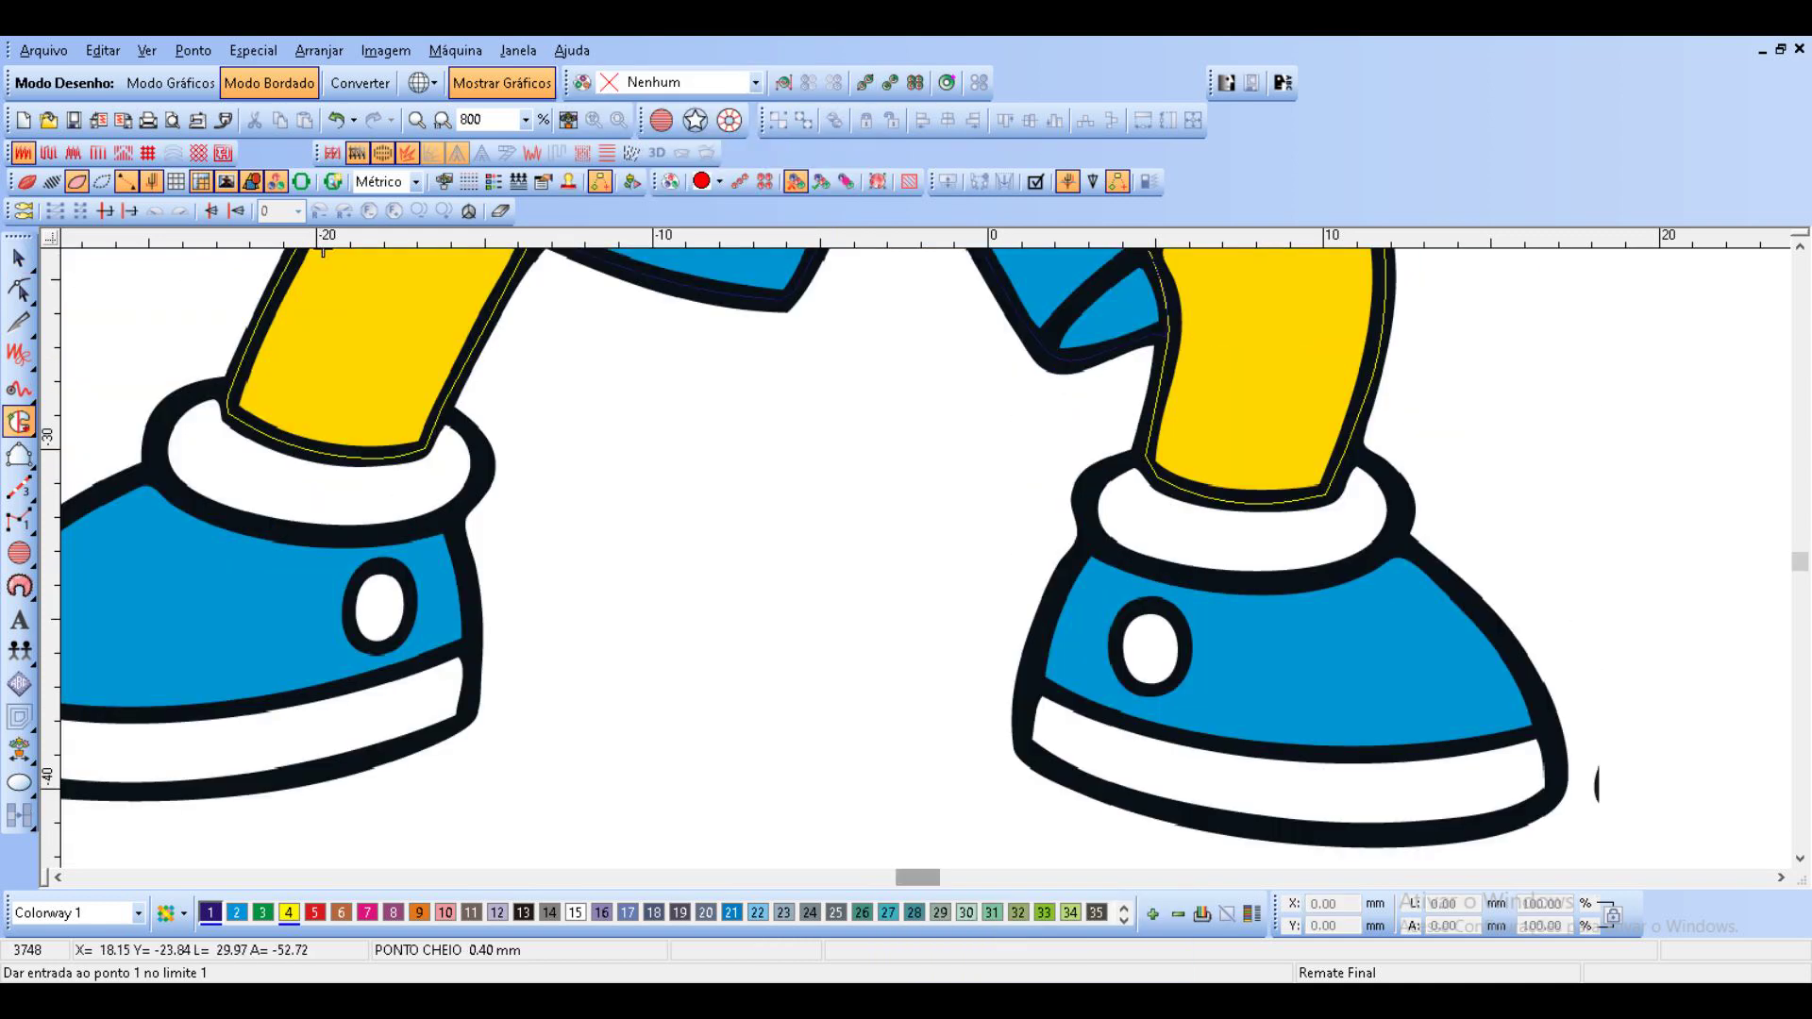
{"action": "left_click_drag", "start_coordinate": [917, 878], "coordinate": [908, 877]}
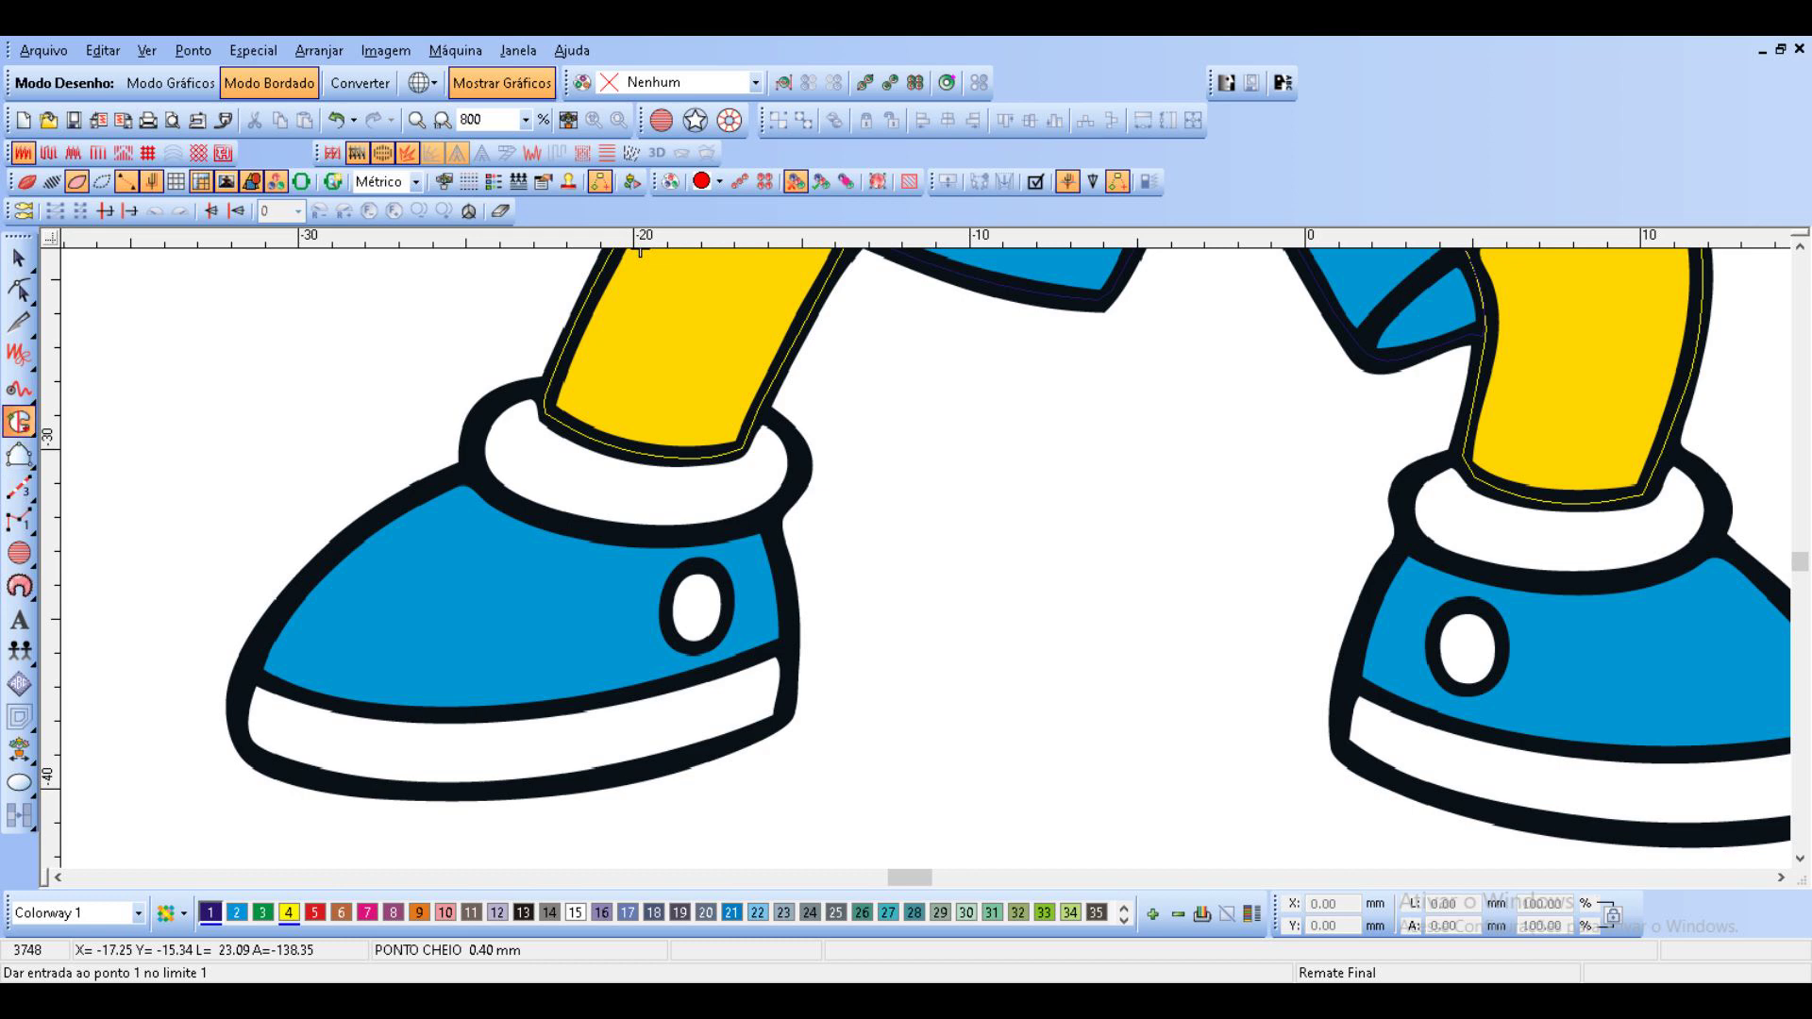
{"action": "left_click", "coordinate": [19, 423]}
{"action": "left_click", "coordinate": [53, 435]}
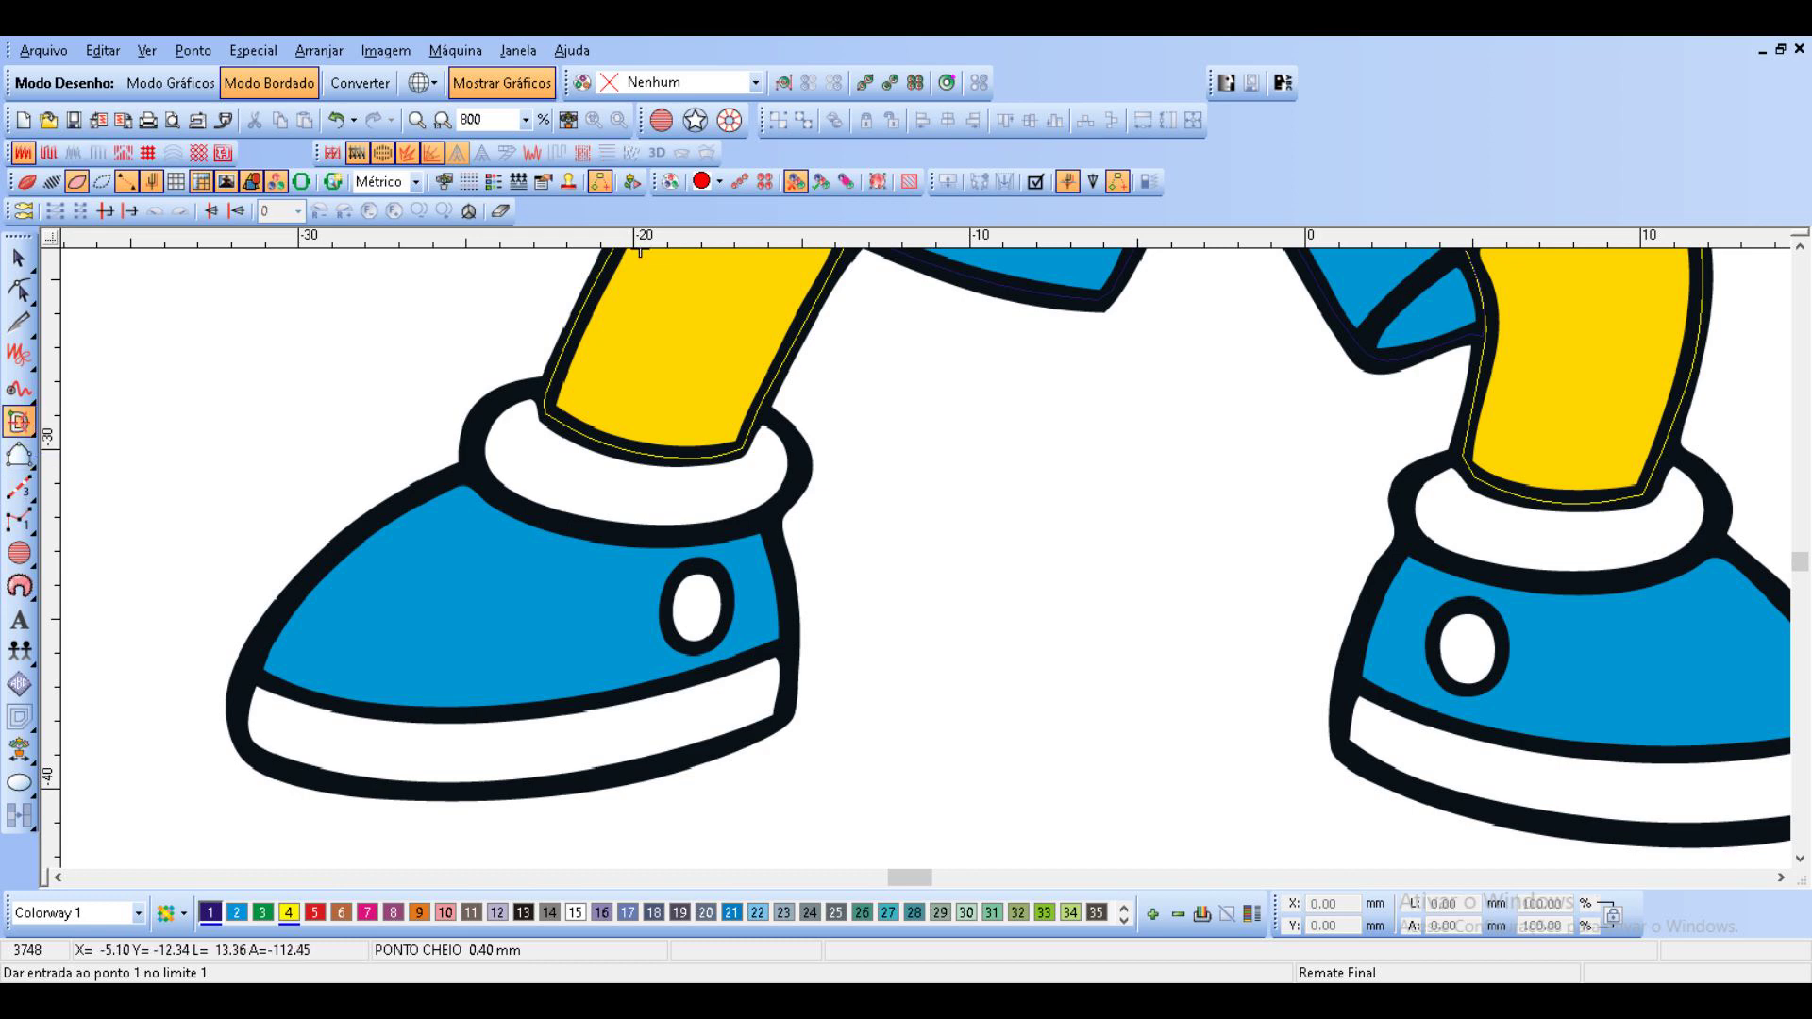
{"action": "left_click", "coordinate": [424, 489]}
{"action": "left_click", "coordinate": [324, 561]}
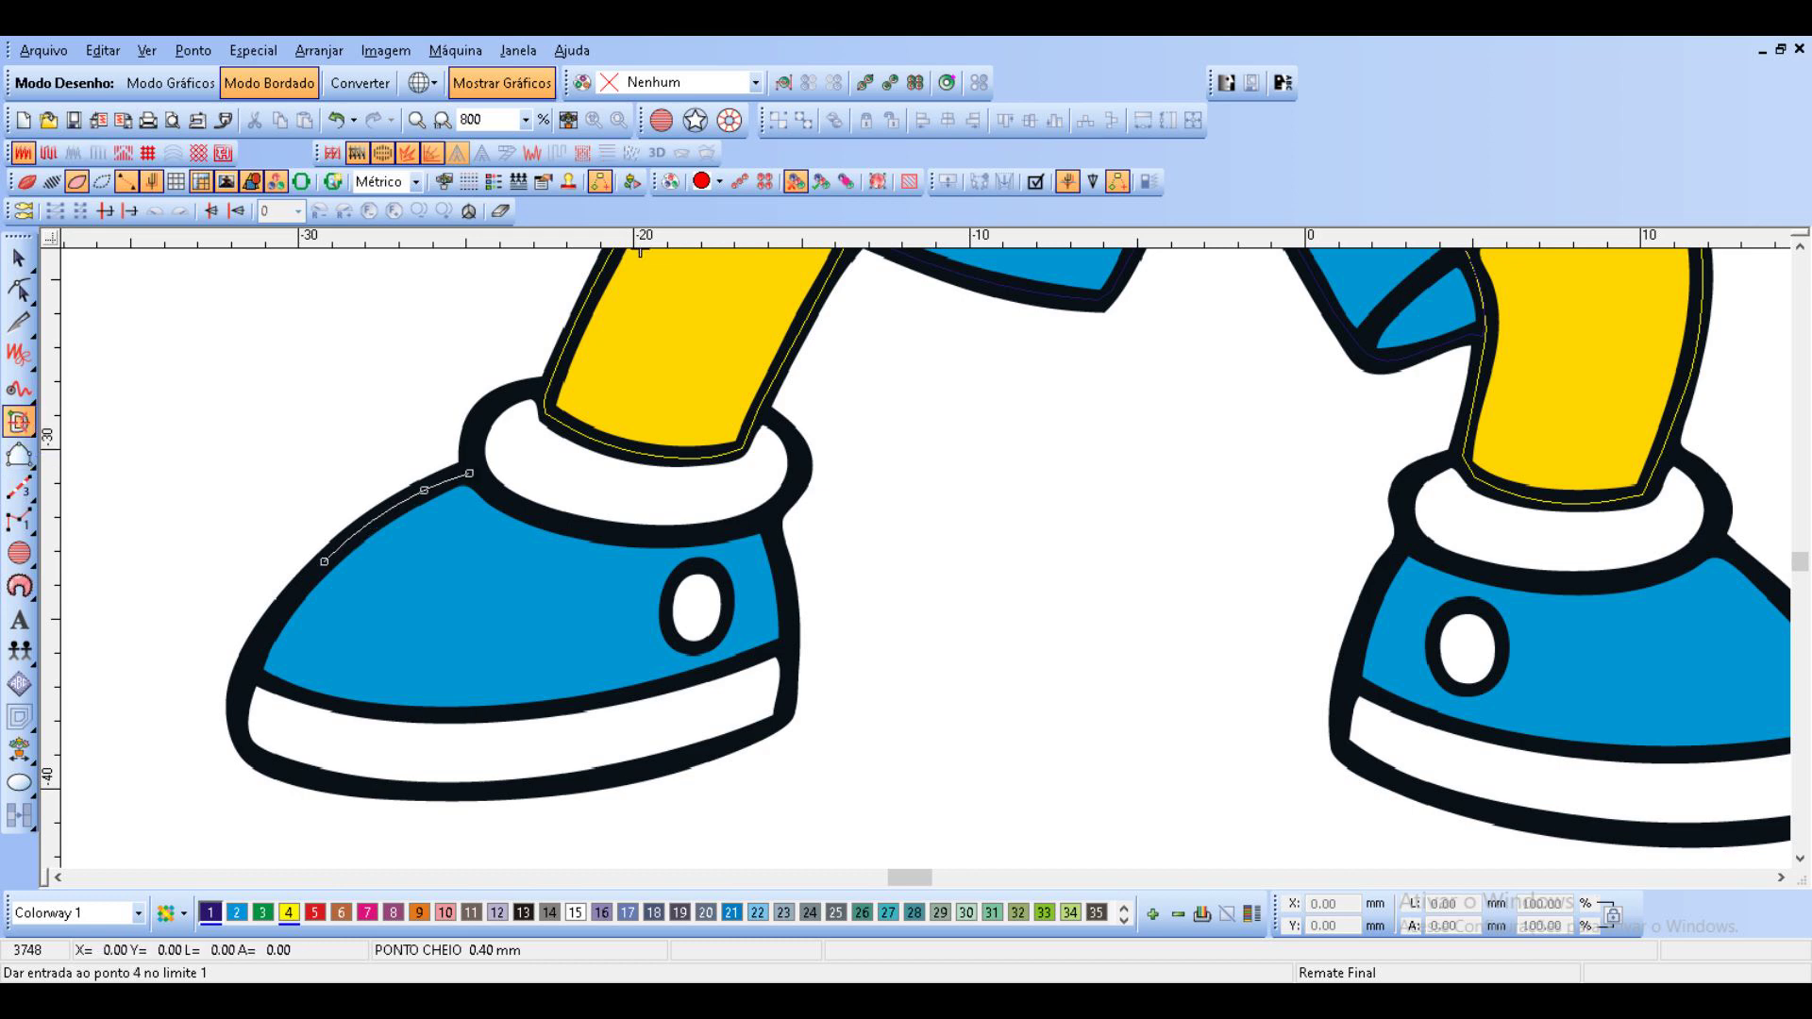
{"action": "left_click", "coordinate": [266, 632]}
{"action": "left_click", "coordinate": [247, 675]}
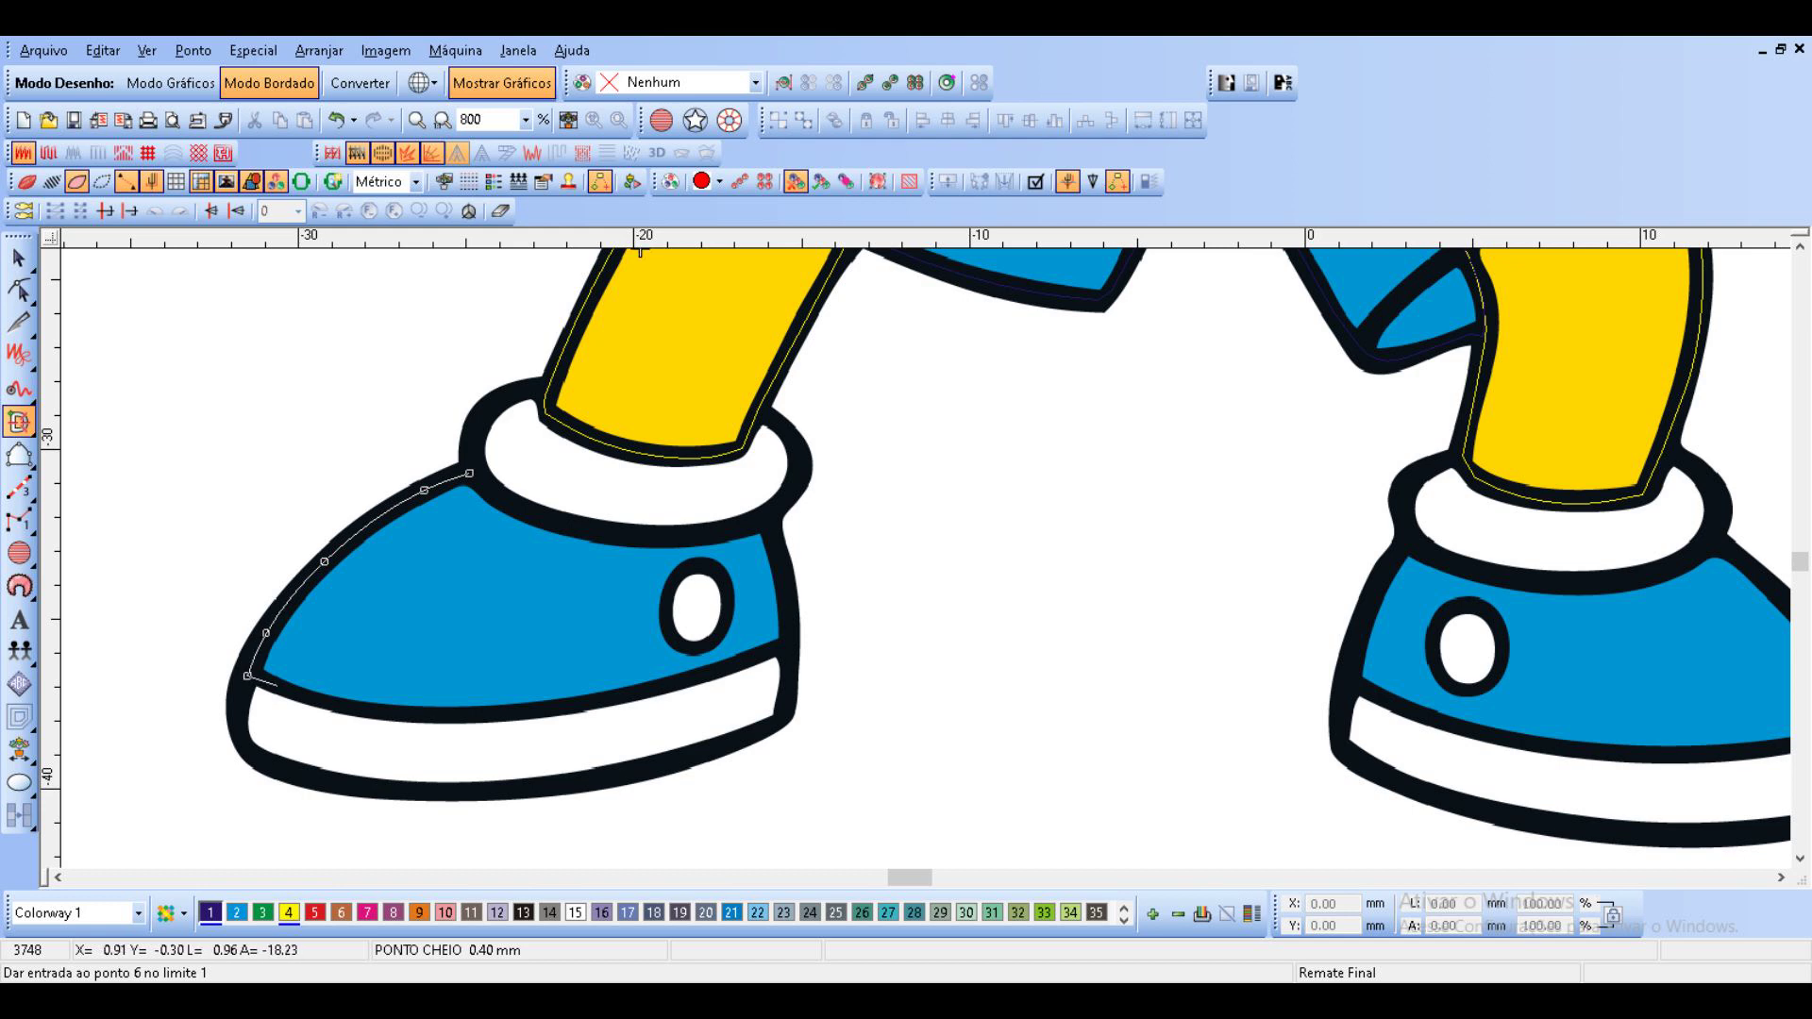
Continue the shoe outline along the top of the white sole, up the heel edge and beneath the sock.
{"action": "left_click", "coordinate": [479, 714]}
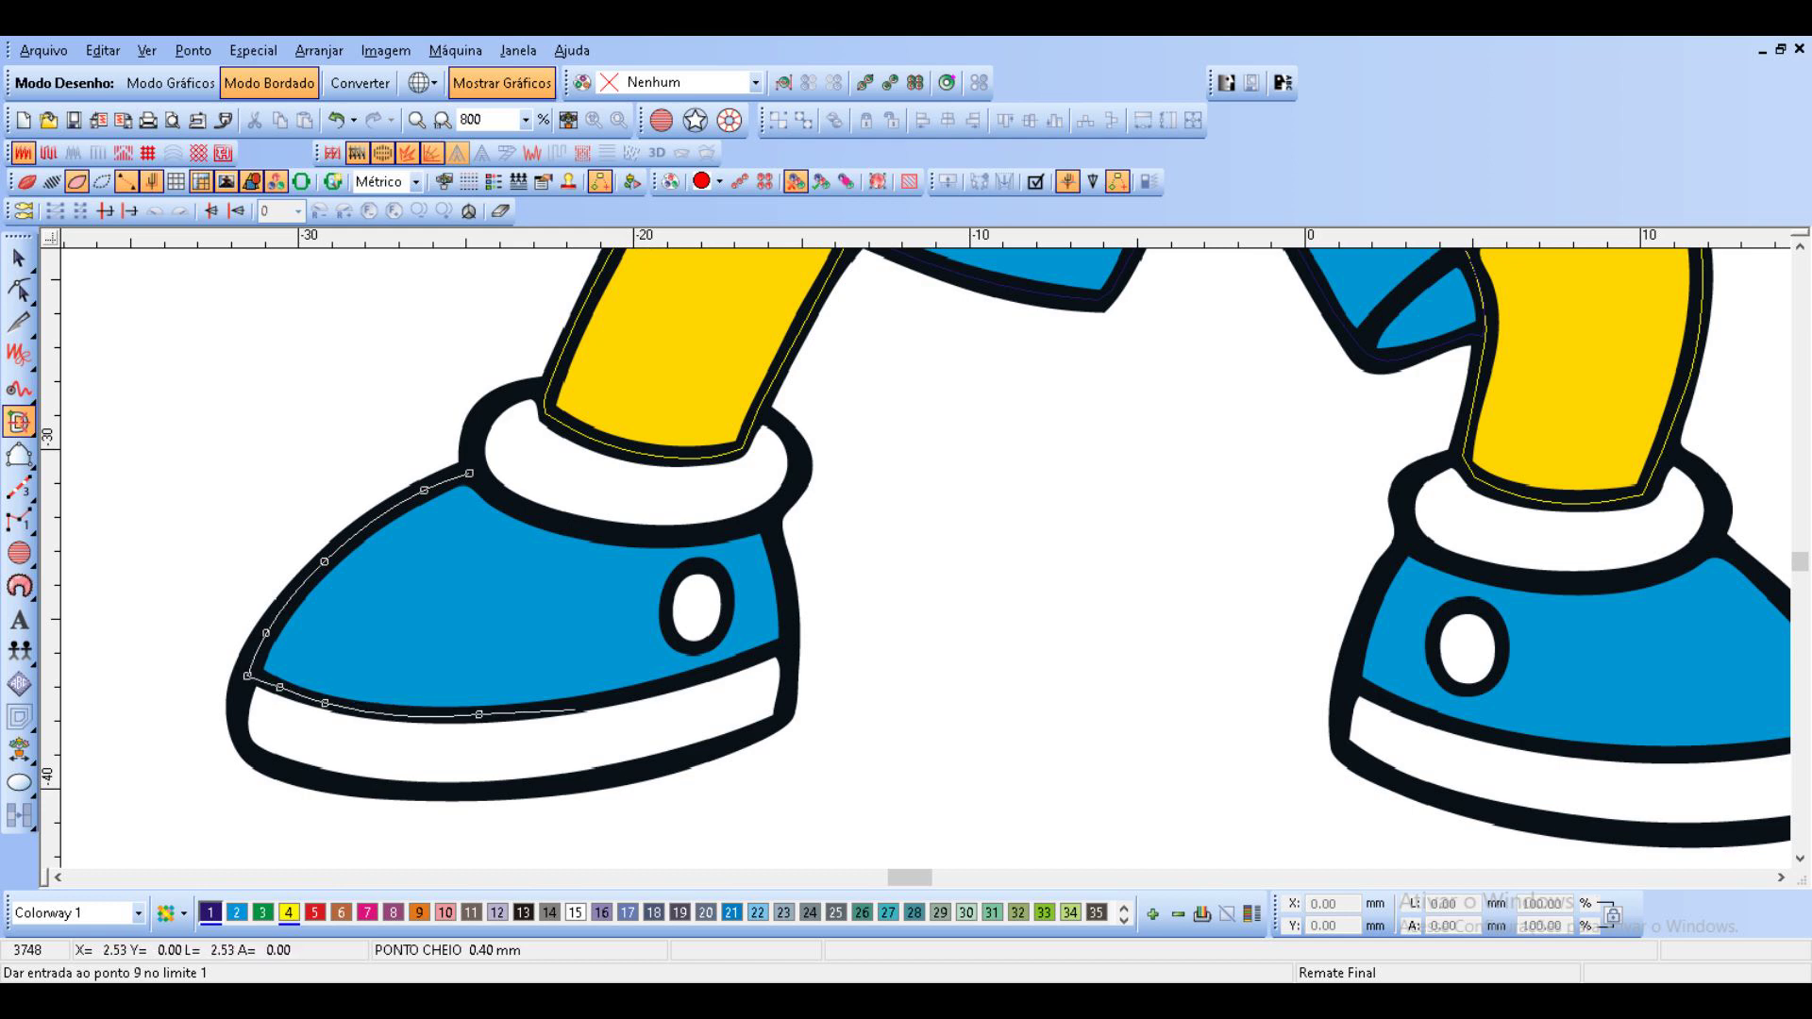
{"action": "left_click", "coordinate": [601, 702]}
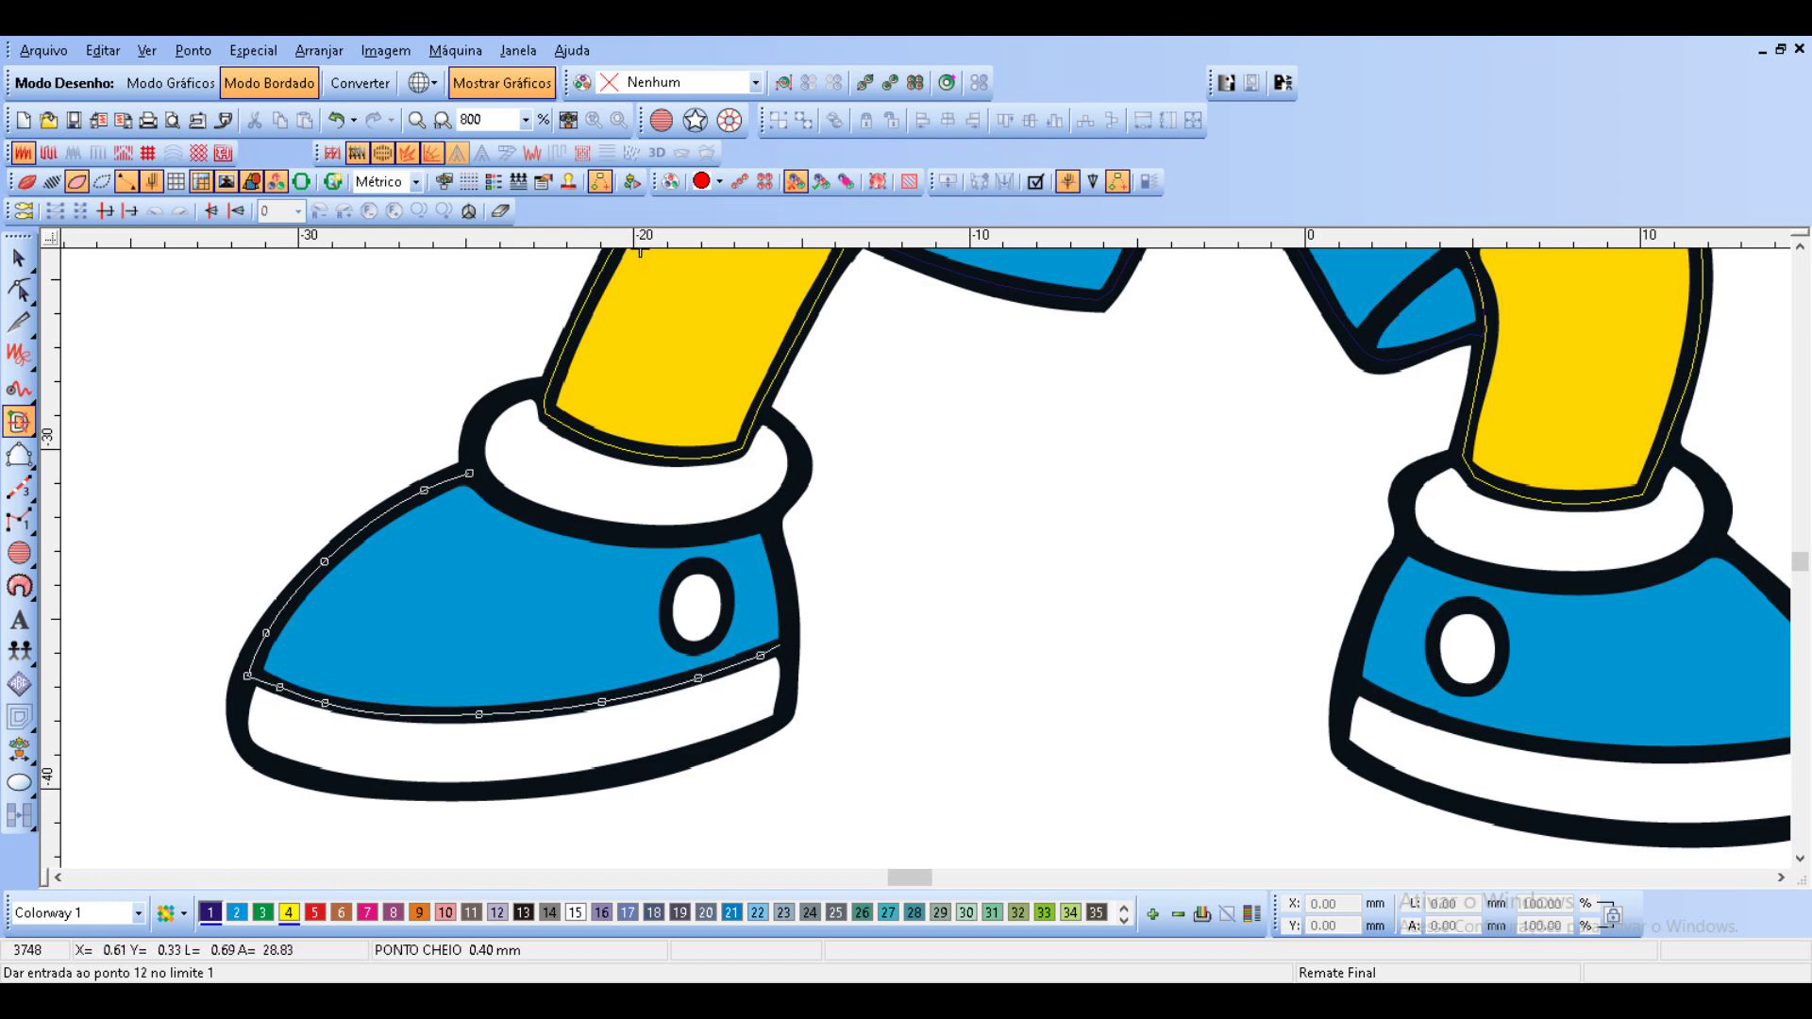
{"action": "left_click", "coordinate": [768, 518]}
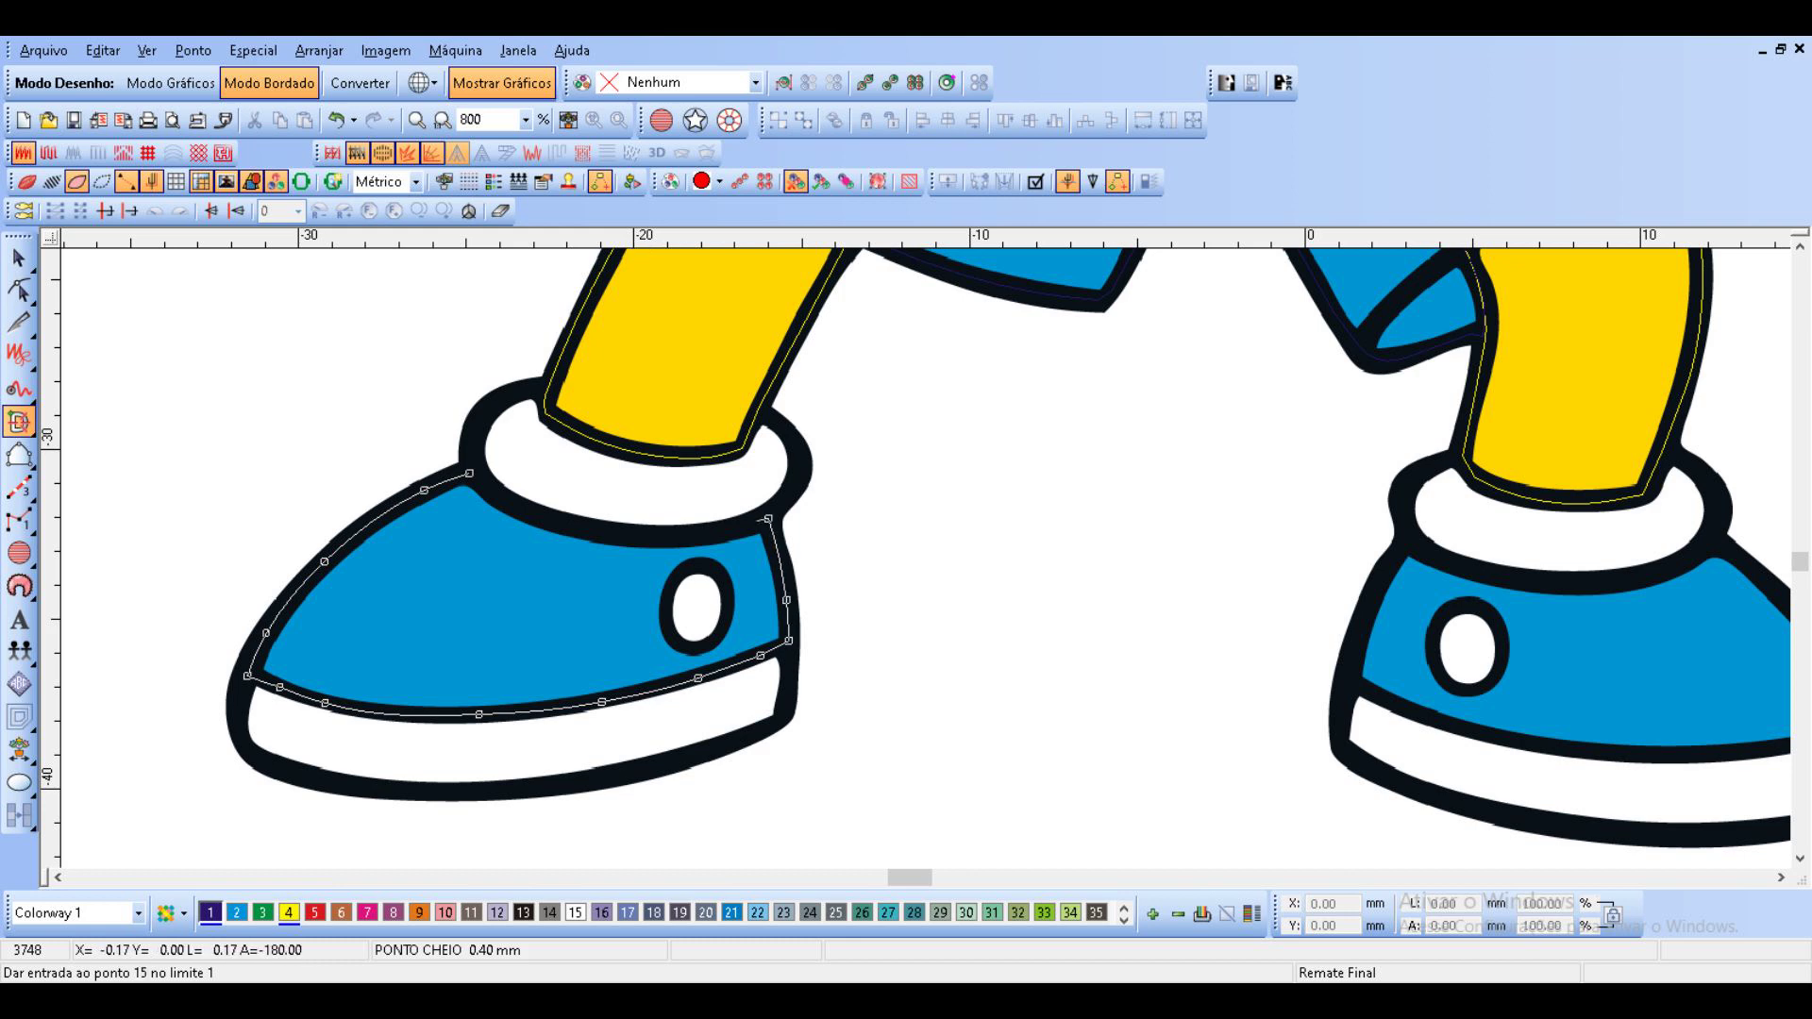
{"action": "left_click", "coordinate": [617, 532]}
{"action": "left_click", "coordinate": [530, 512]}
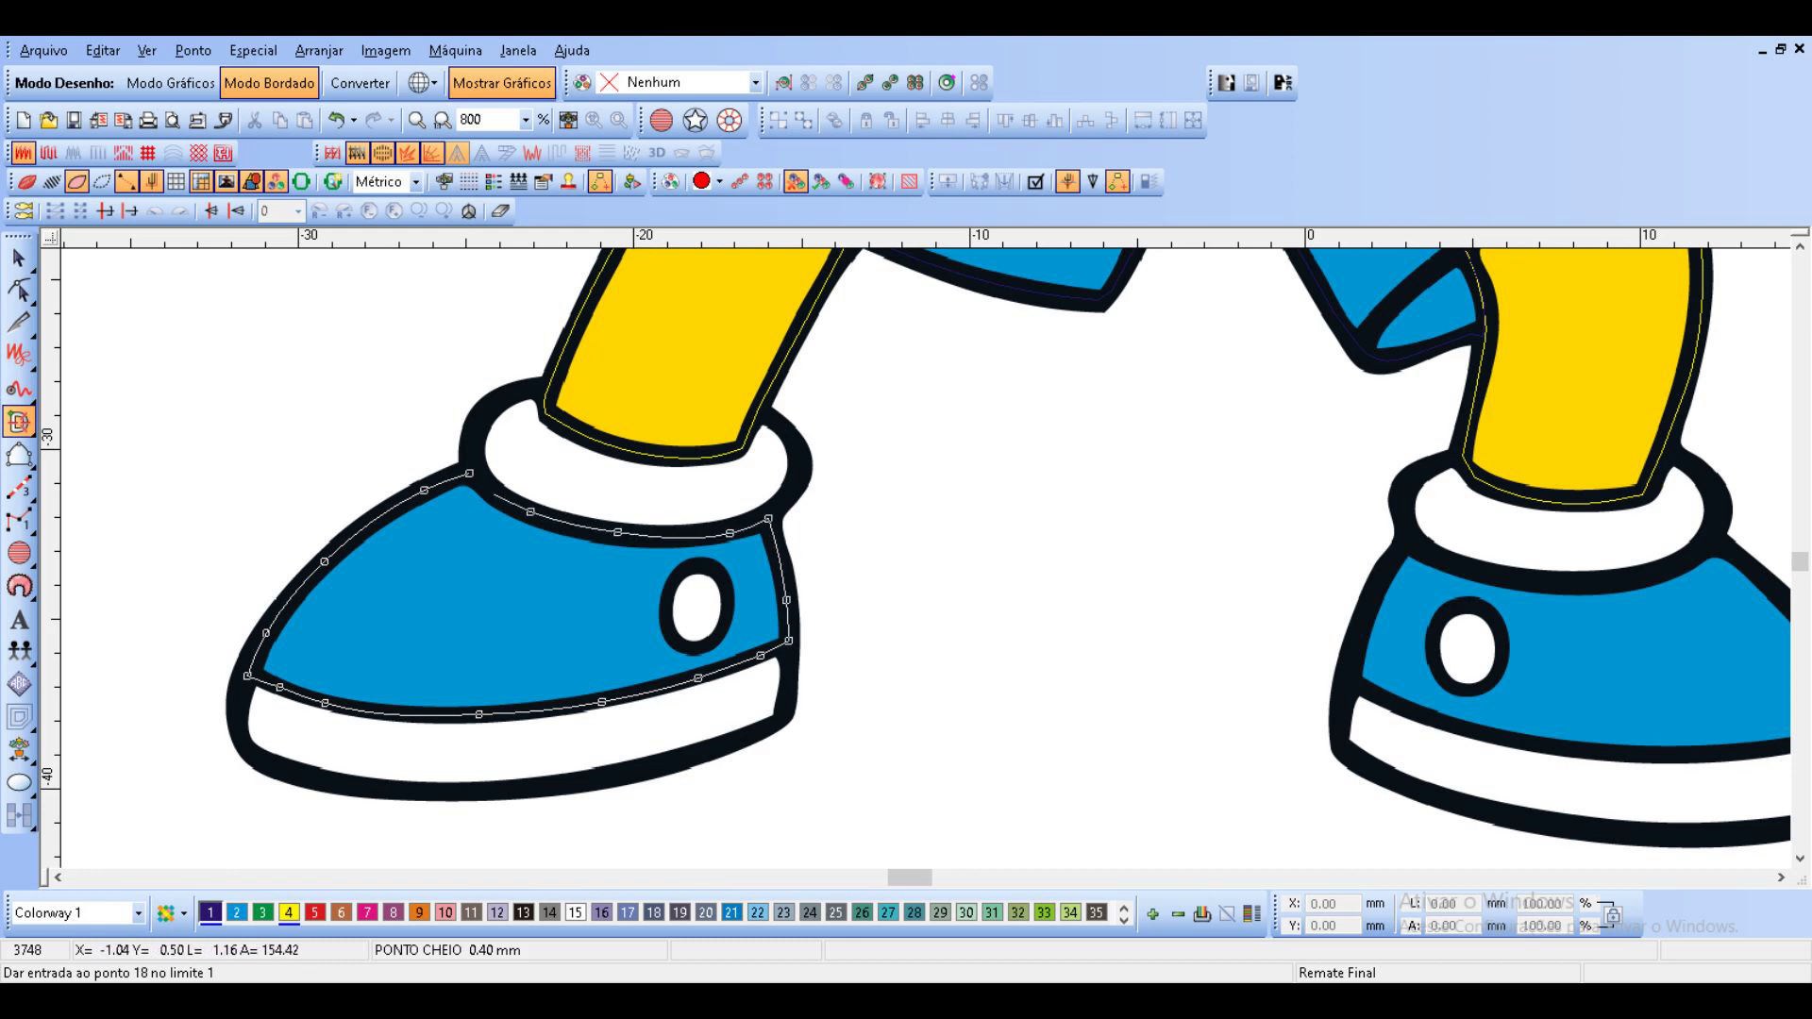
Close the shoe outline, add the oval as an inner boundary and generate the fill.
{"action": "key", "text": "Return"}
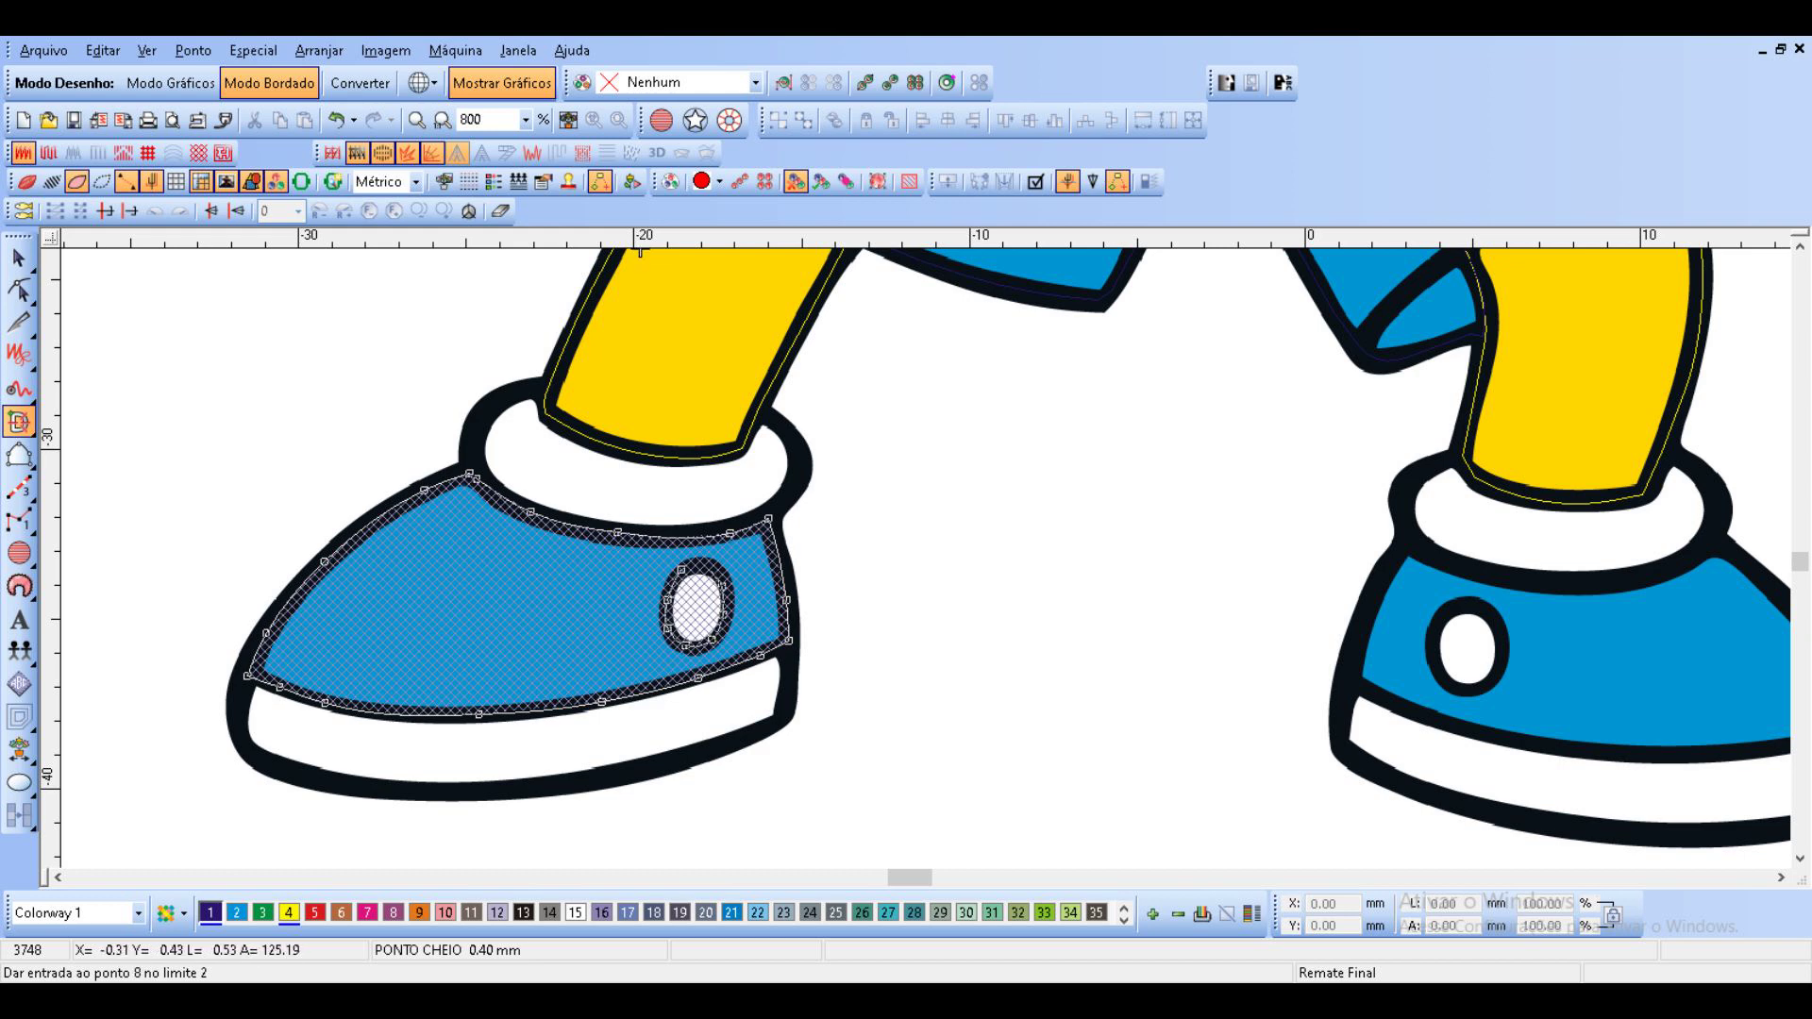
{"action": "key", "text": "Return"}
{"action": "key", "text": "Return"}
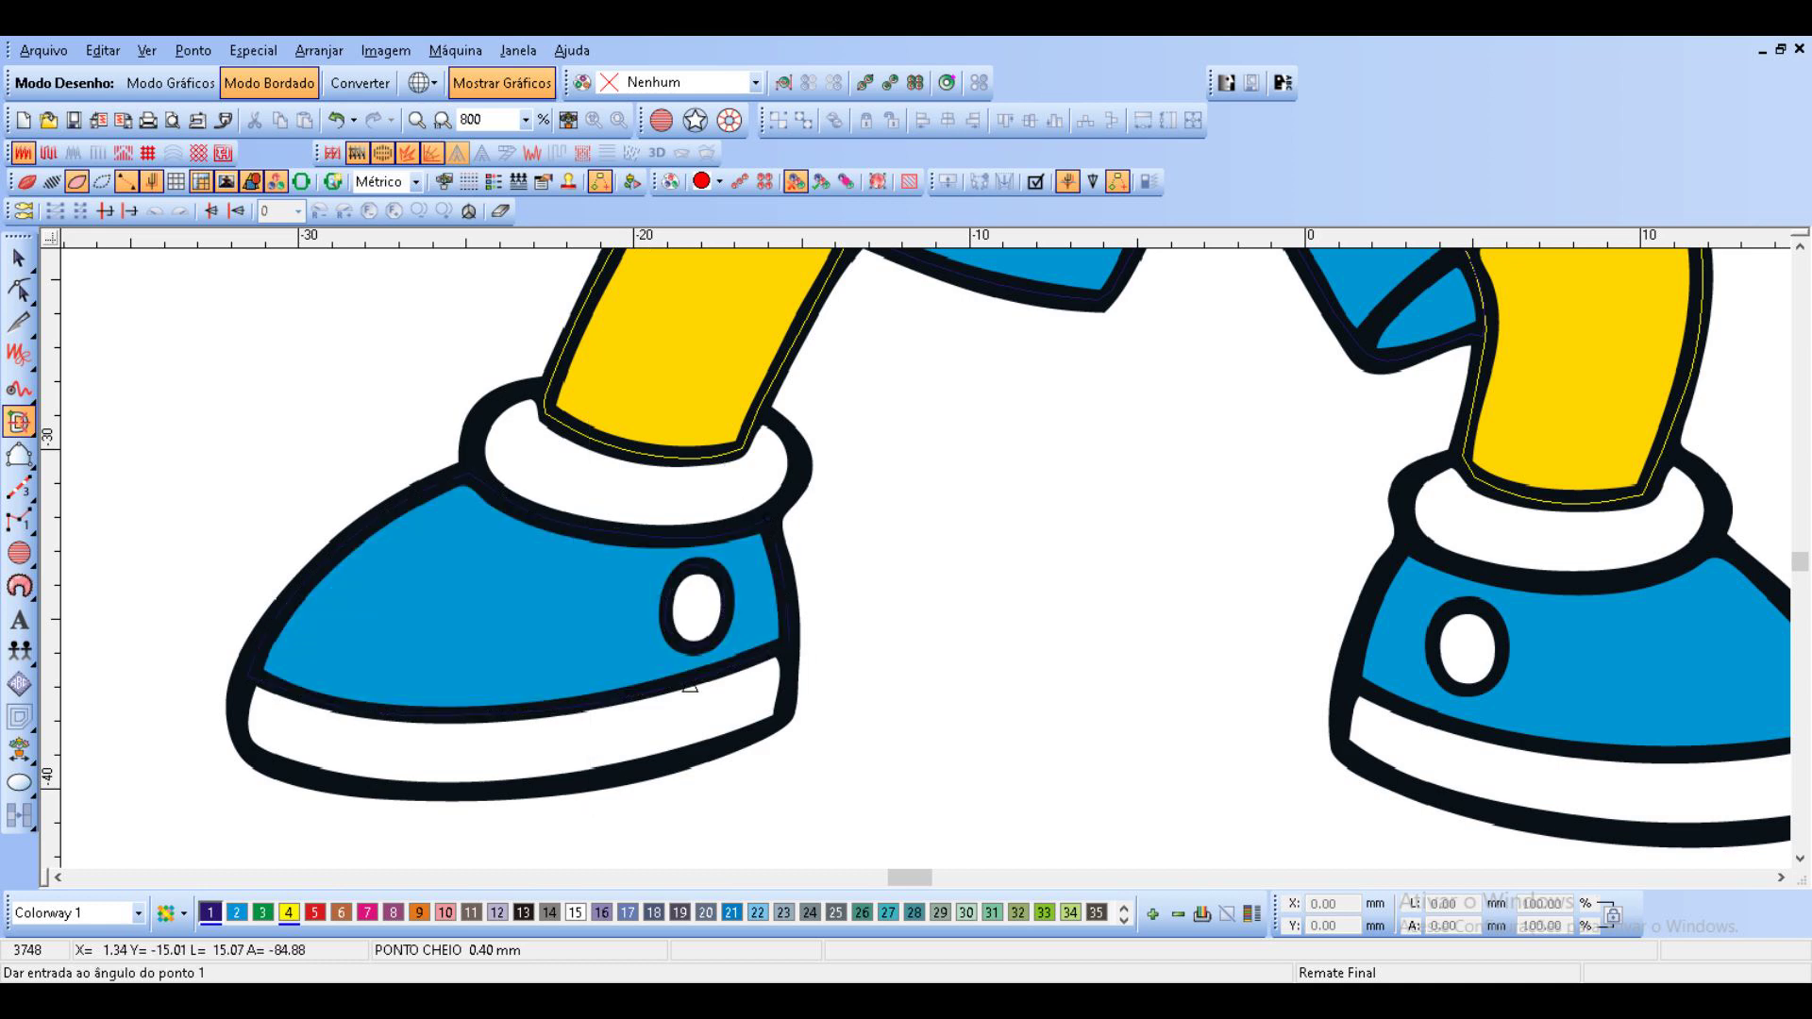
Convert the finished shoe shape and place its stitch end point below the white oval.
{"action": "right_click", "coordinate": [660, 689]}
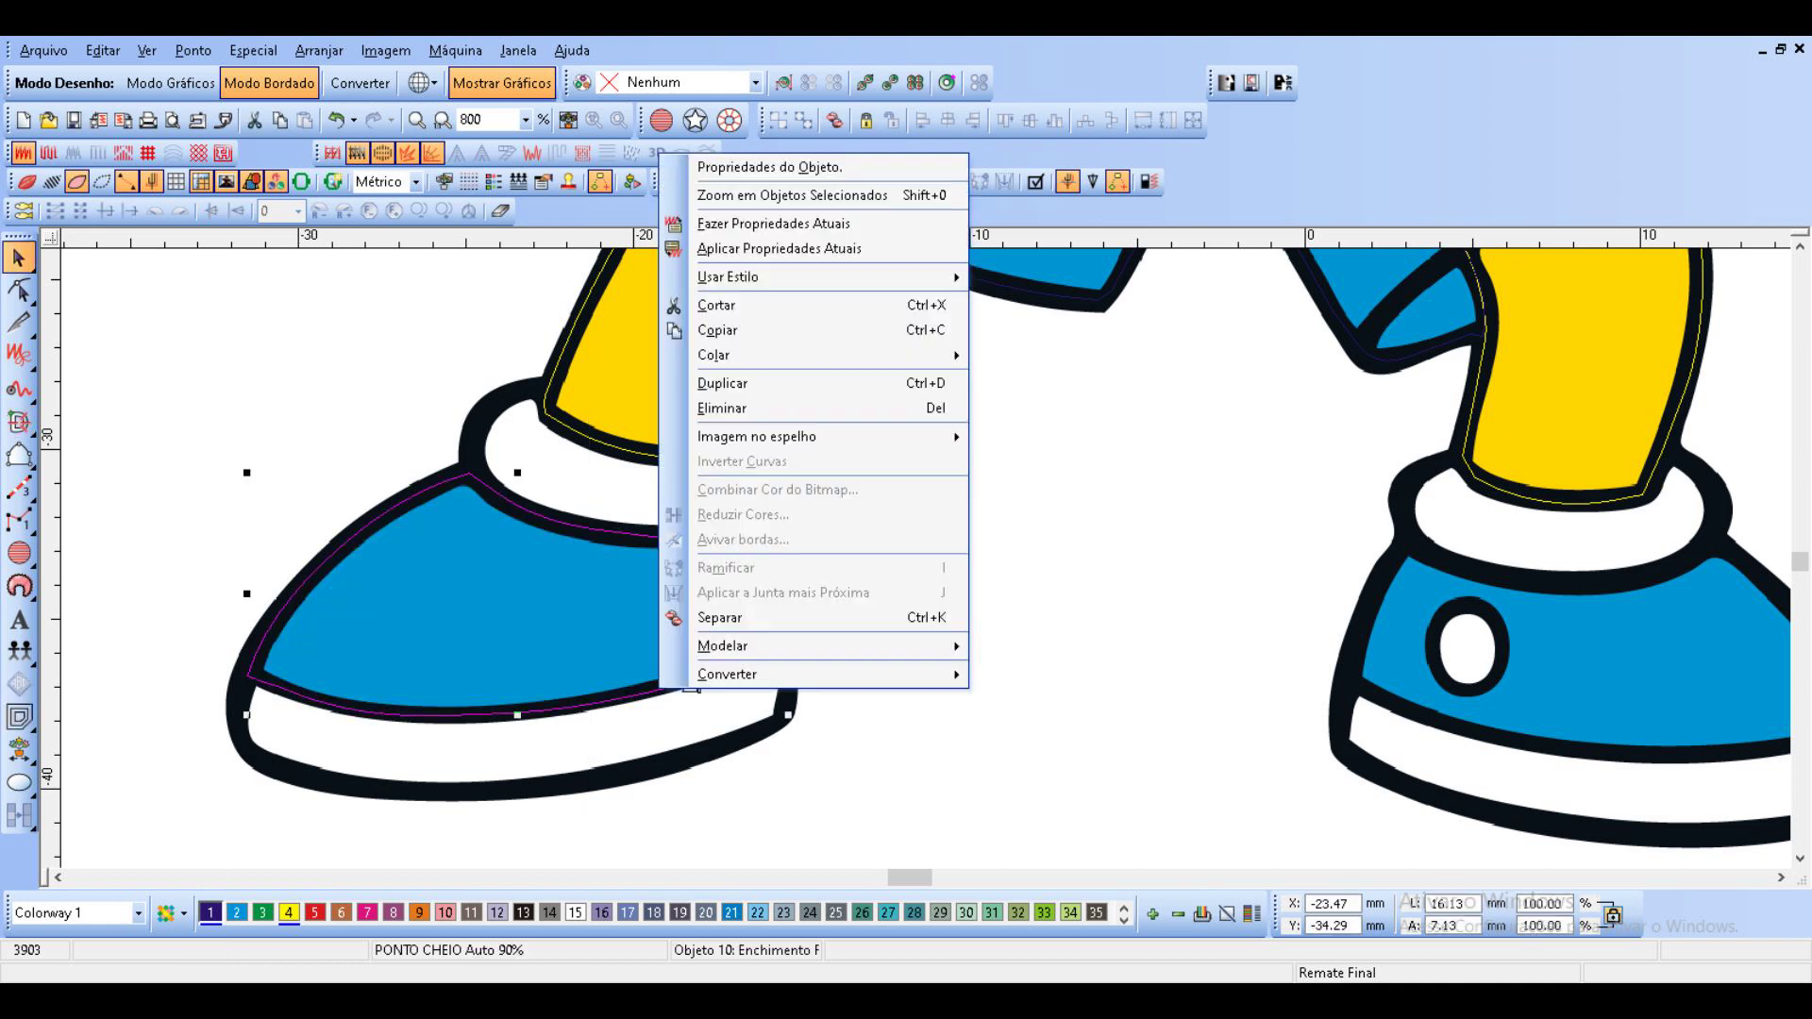
{"action": "mouse_move", "coordinate": [727, 674]}
{"action": "left_click", "coordinate": [1123, 463]}
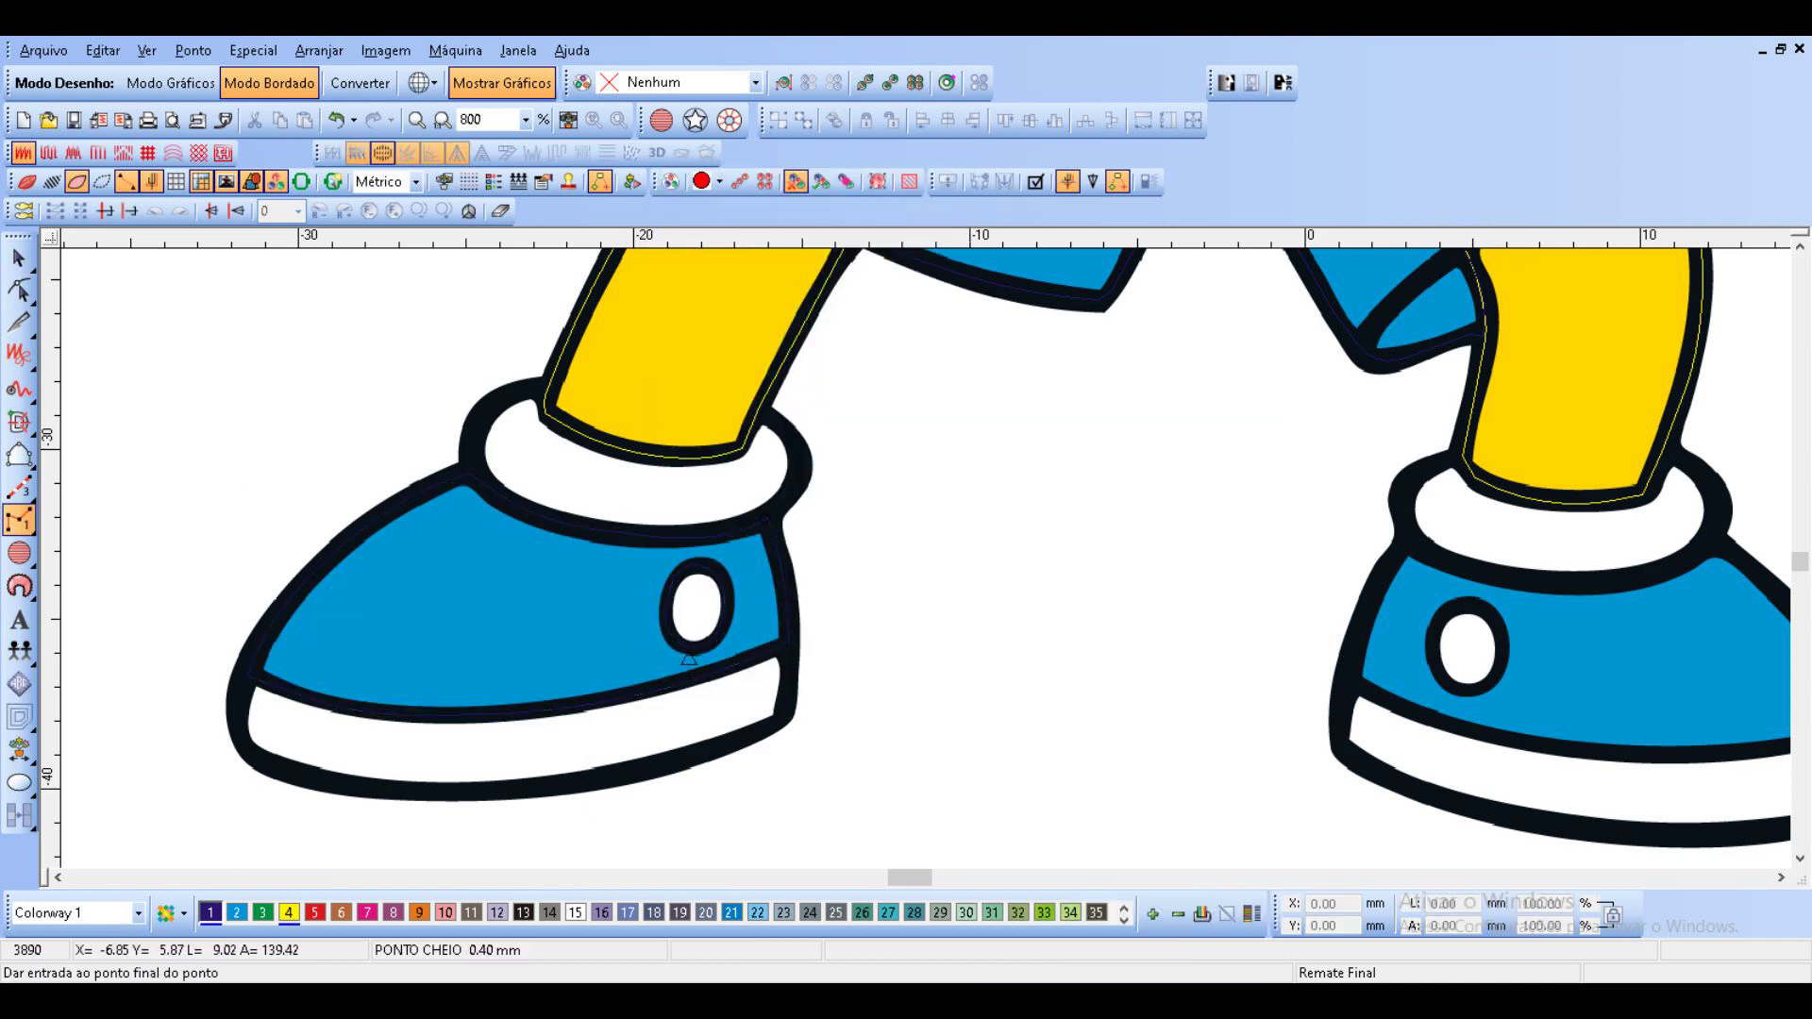
{"action": "left_click", "coordinate": [697, 679]}
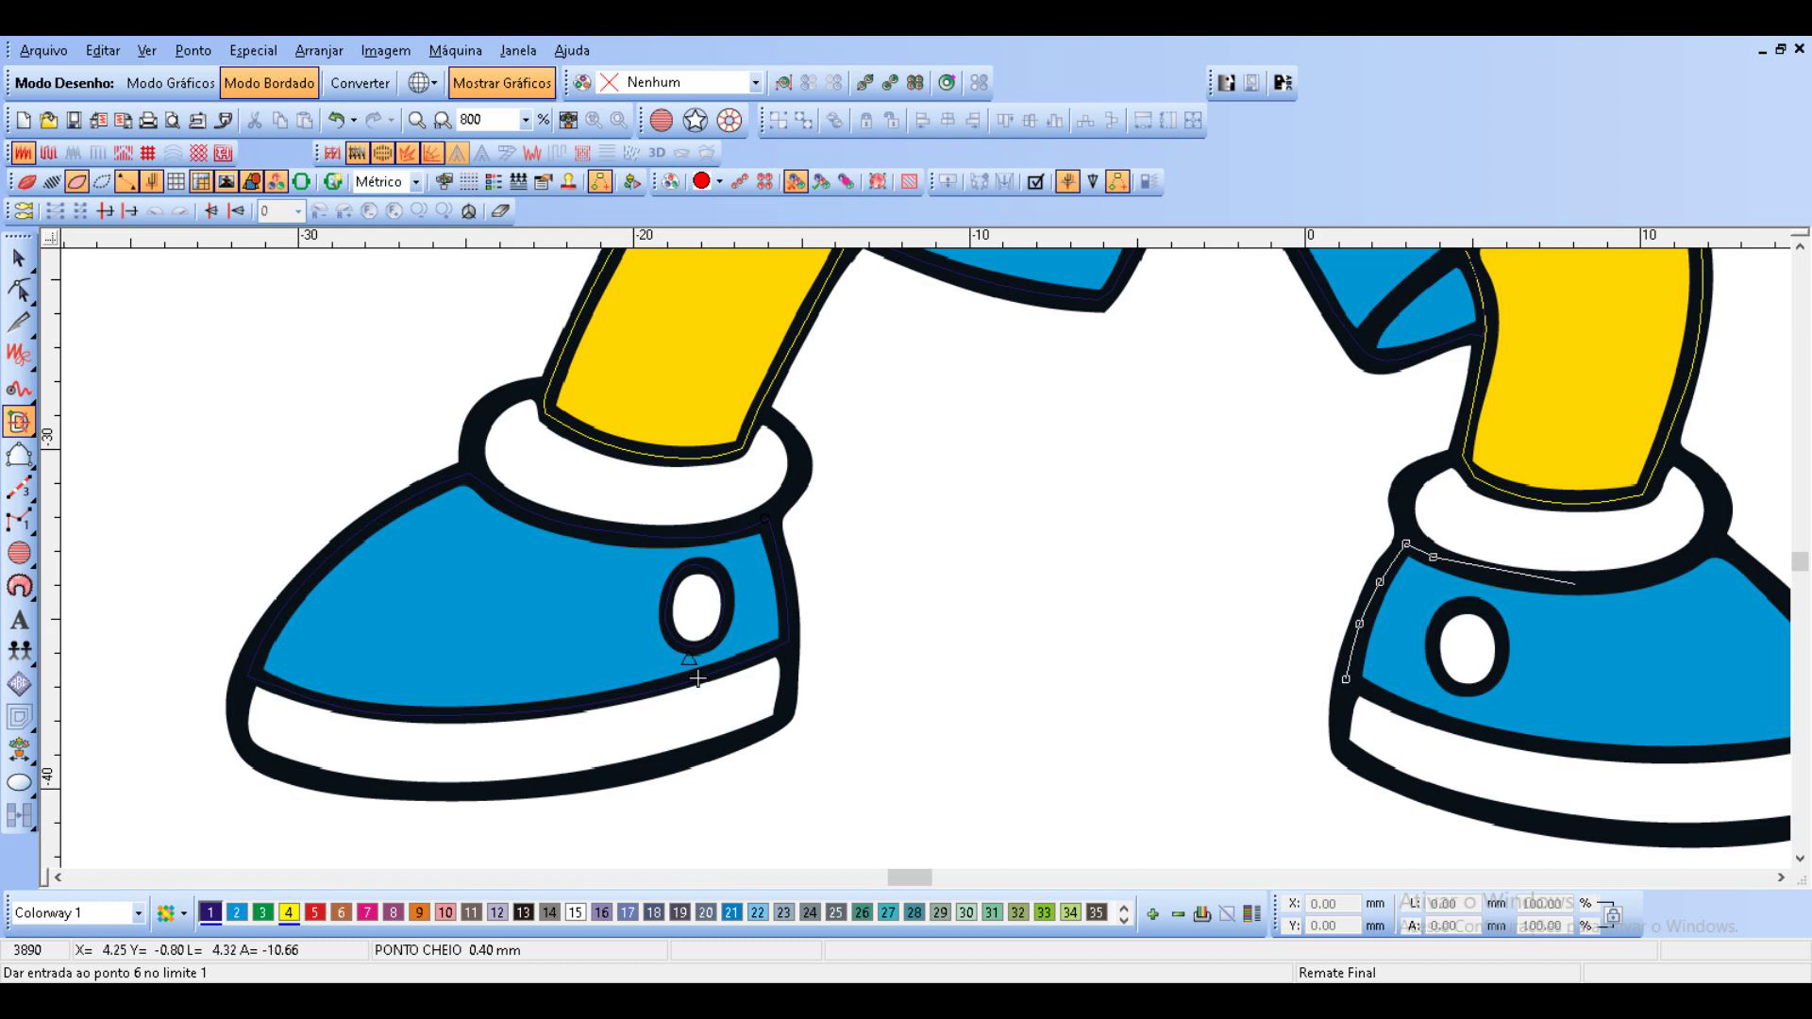
Continue the second shoe's outline beneath the sock and down the sloping upper edge to the toe corner above the sole.
{"action": "left_click", "coordinate": [1576, 586]}
{"action": "left_click", "coordinate": [1673, 570]}
{"action": "left_click", "coordinate": [1318, 548]}
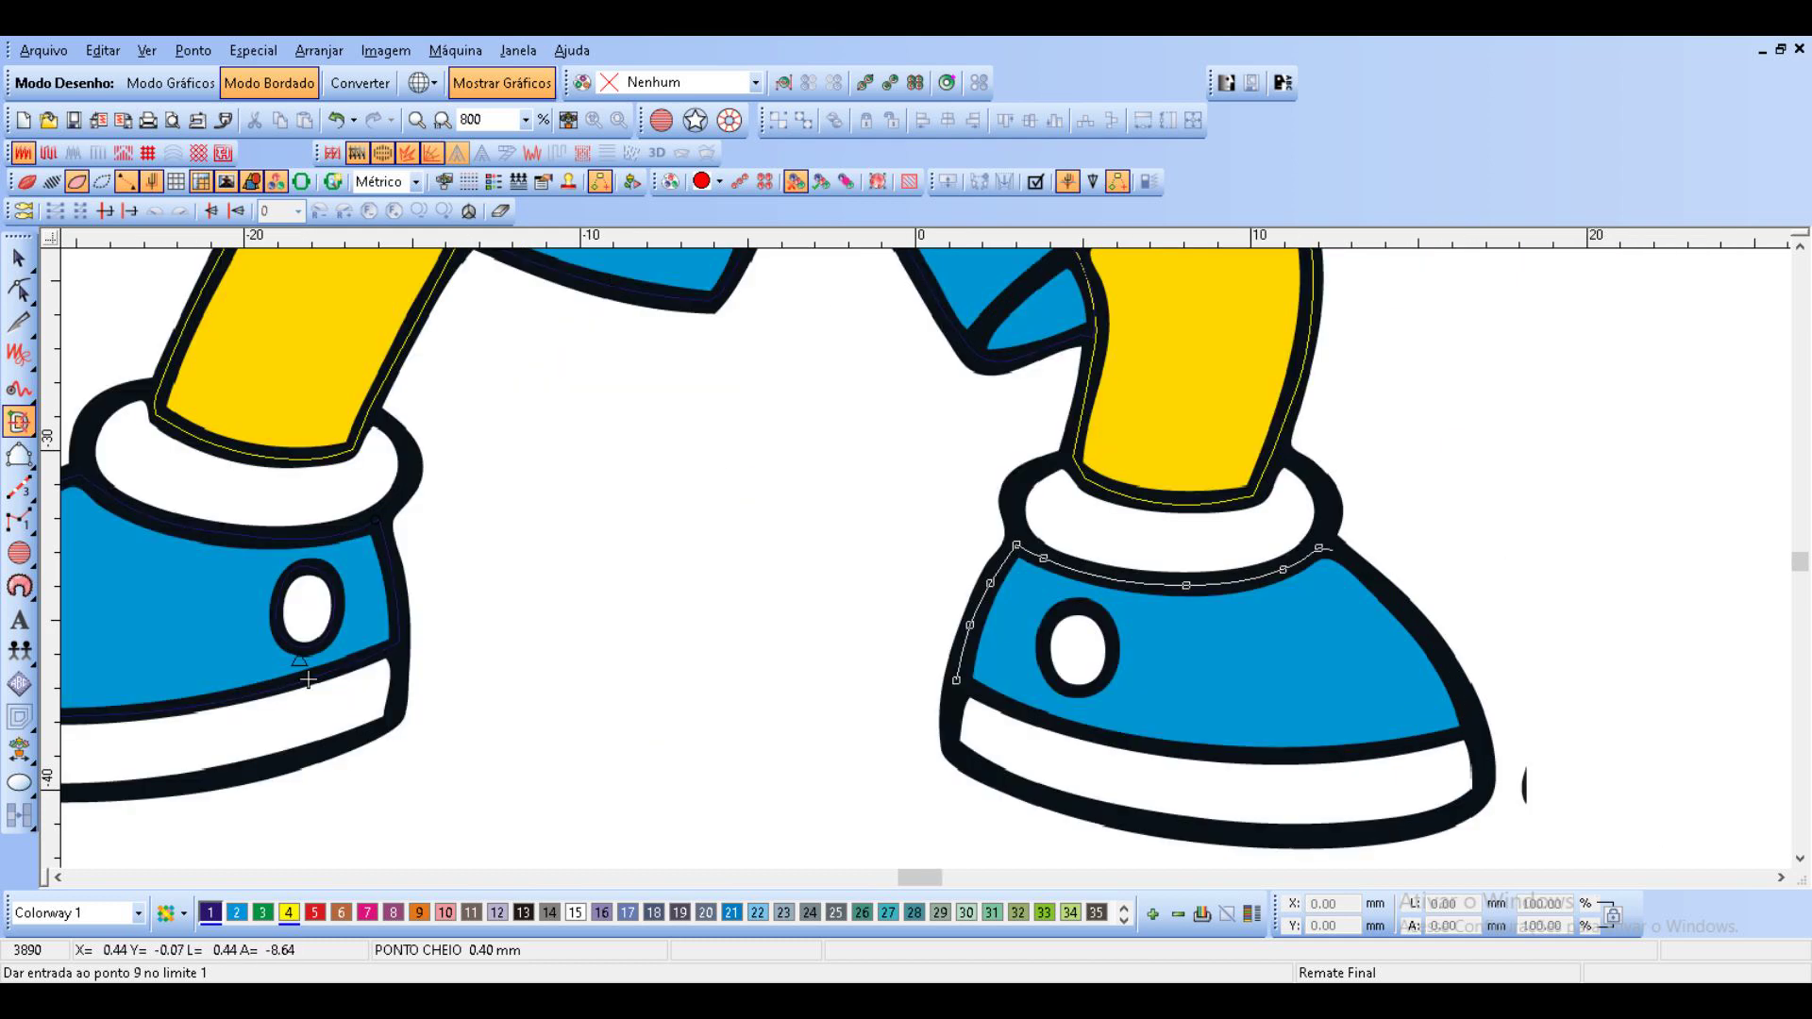
{"action": "left_click", "coordinate": [1422, 628]}
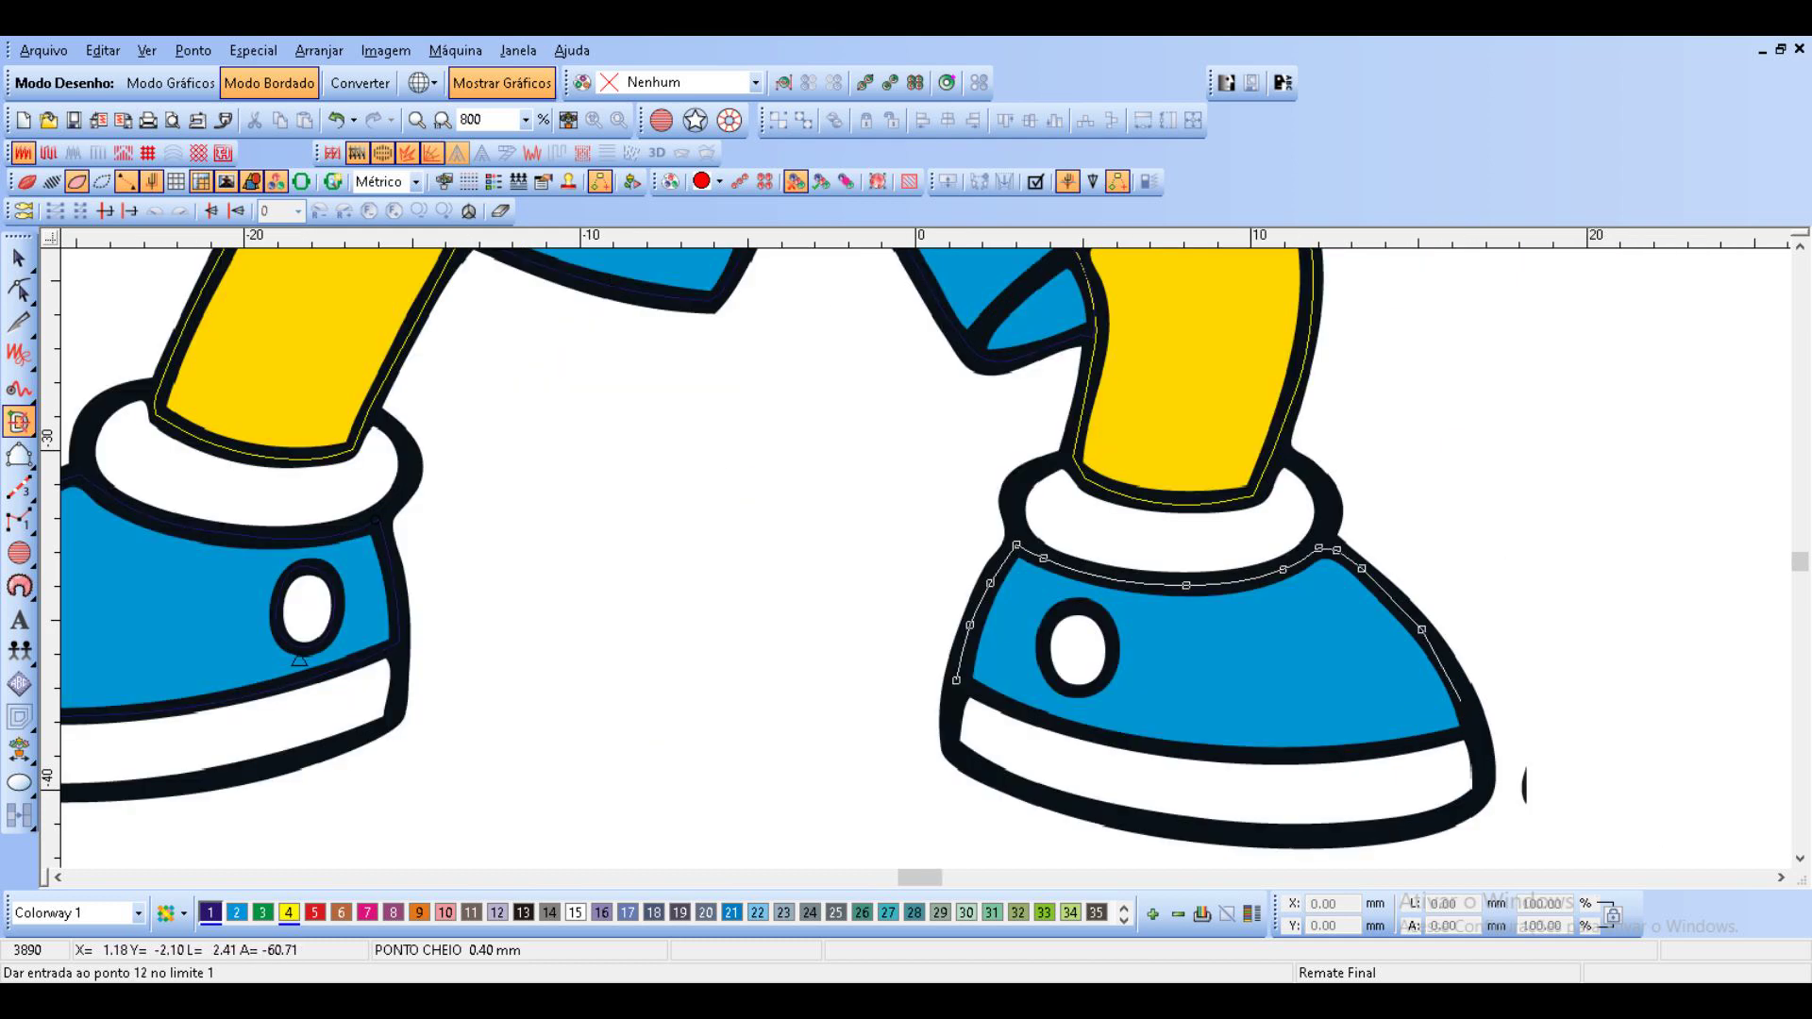
{"action": "left_click", "coordinate": [1461, 704]}
{"action": "left_click", "coordinate": [1452, 734]}
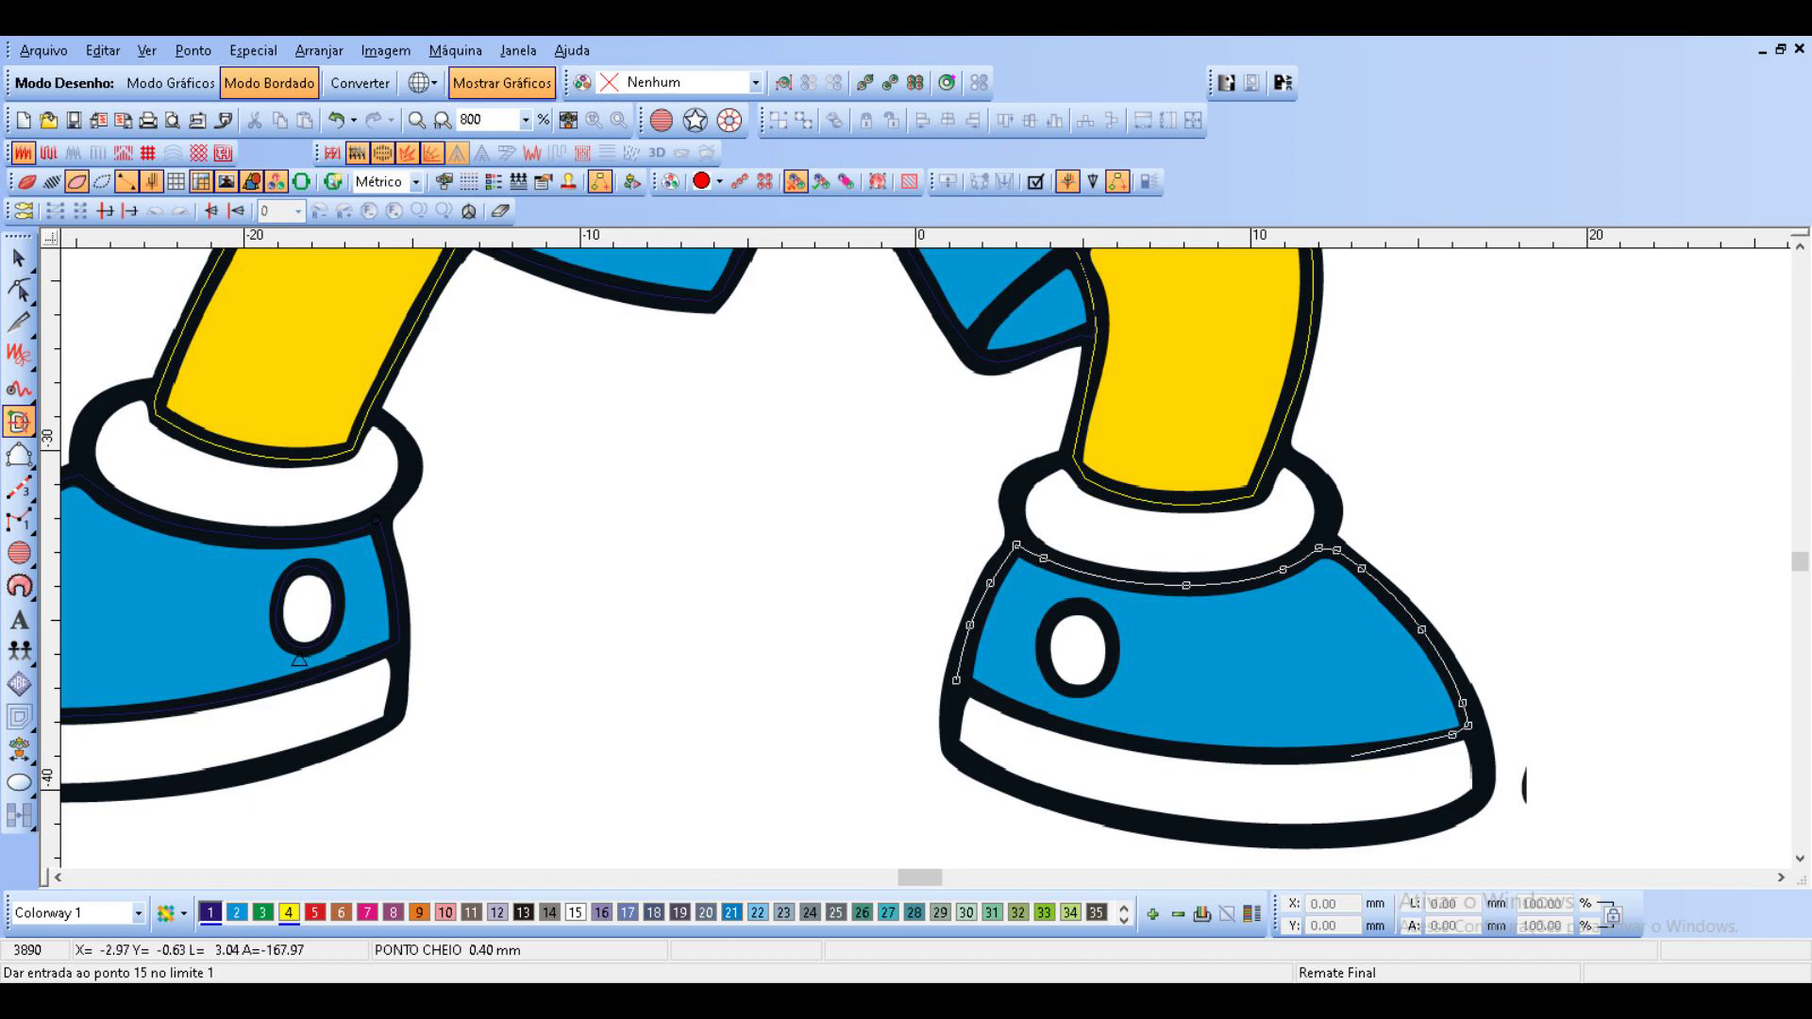
Trace the second shoe along the top of its white sole back to the start and close the outline.
{"action": "left_click", "coordinate": [1336, 754]}
{"action": "left_click", "coordinate": [1179, 751]}
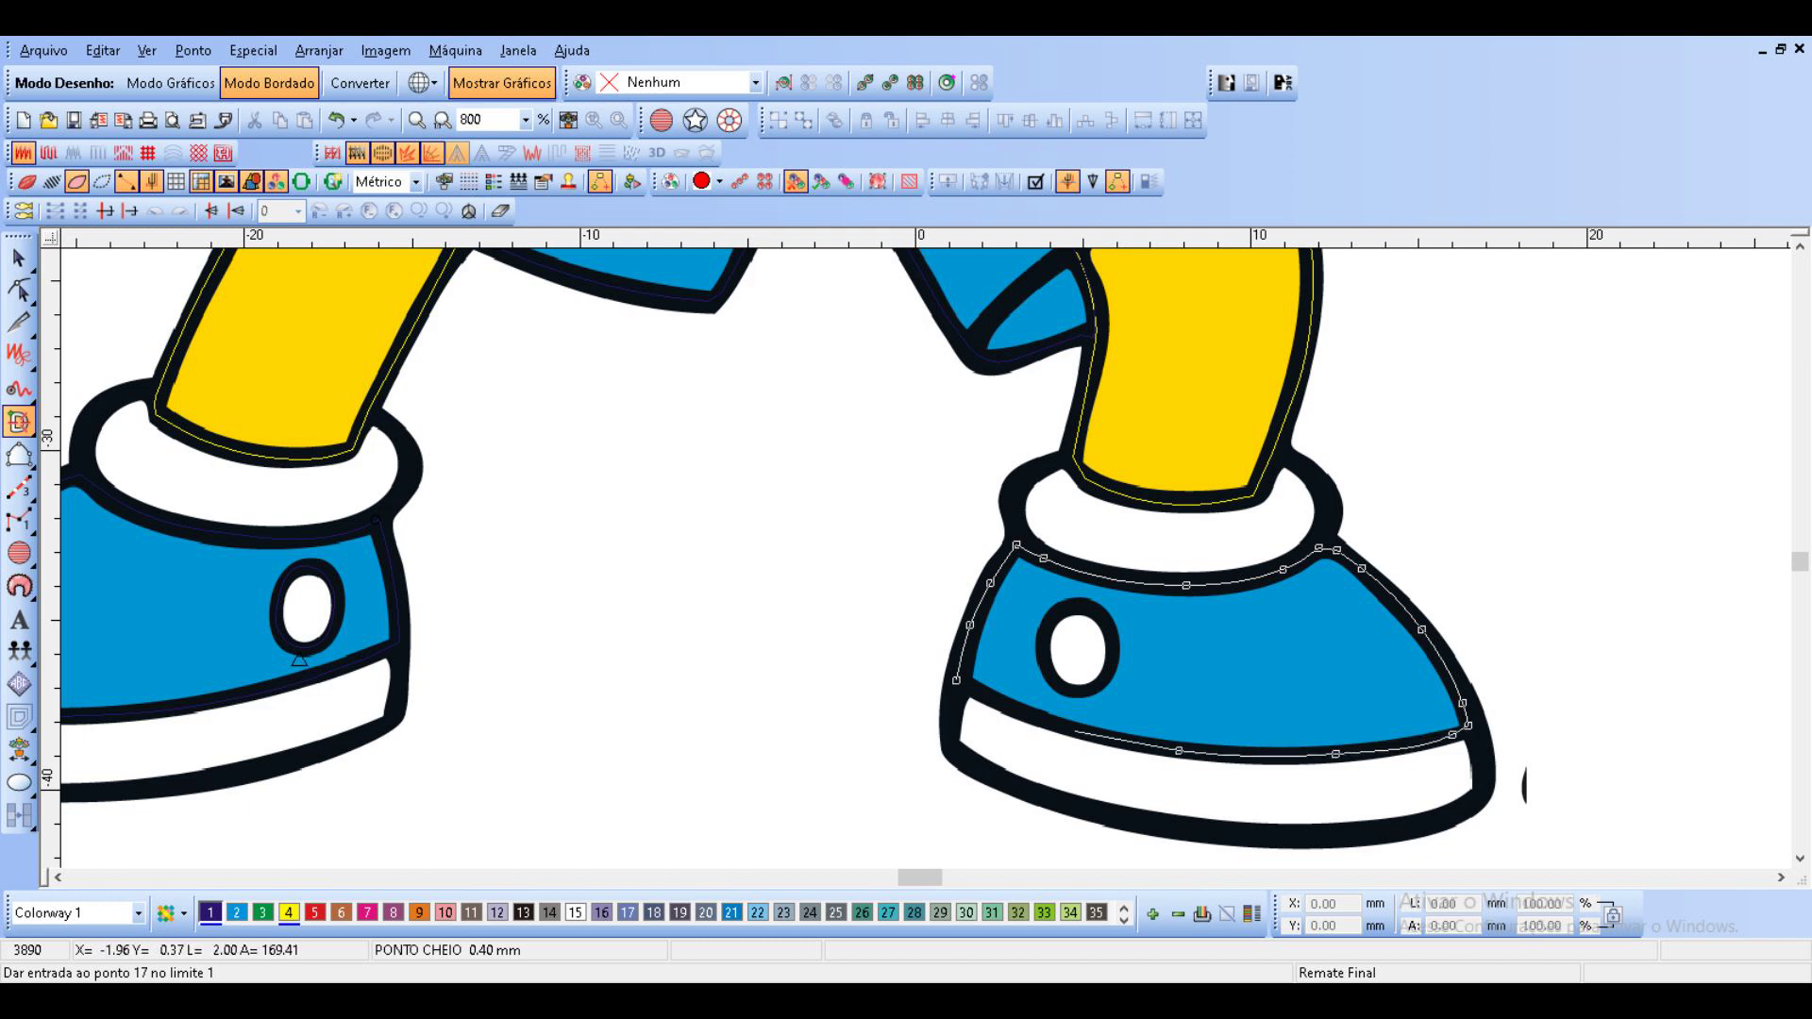
{"action": "left_click", "coordinate": [1042, 719]}
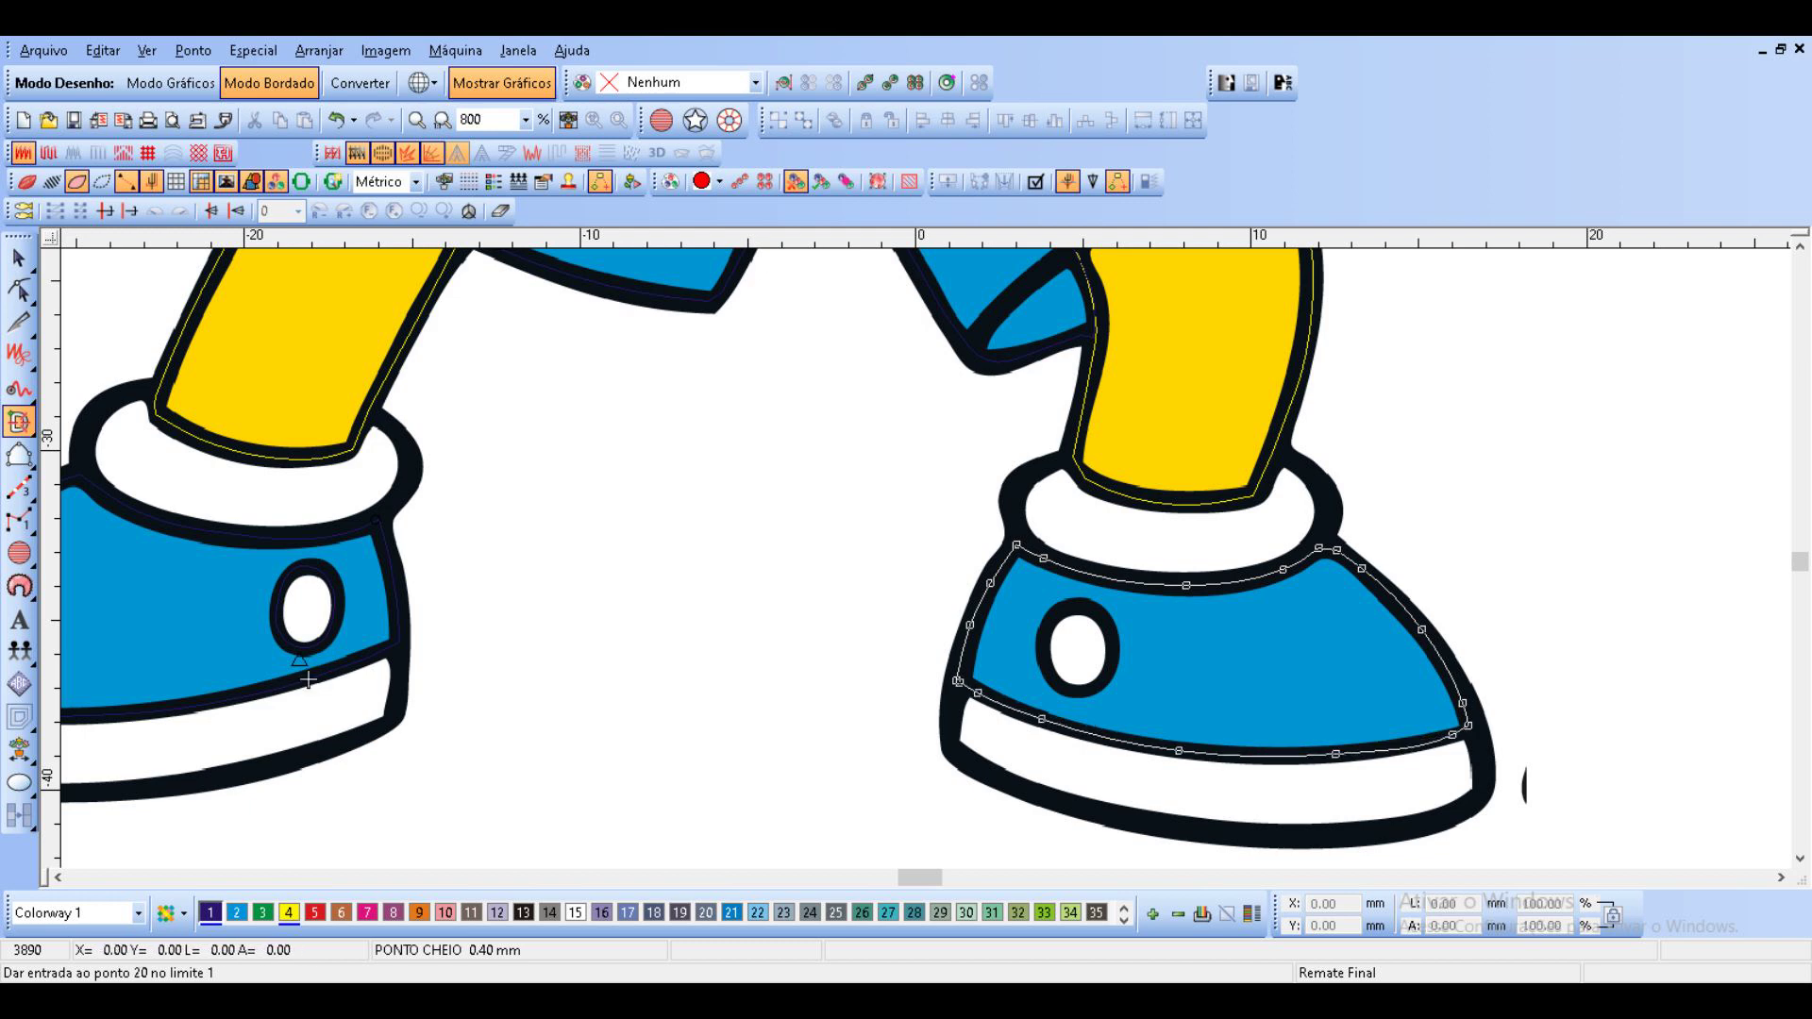
{"action": "key", "text": "Return"}
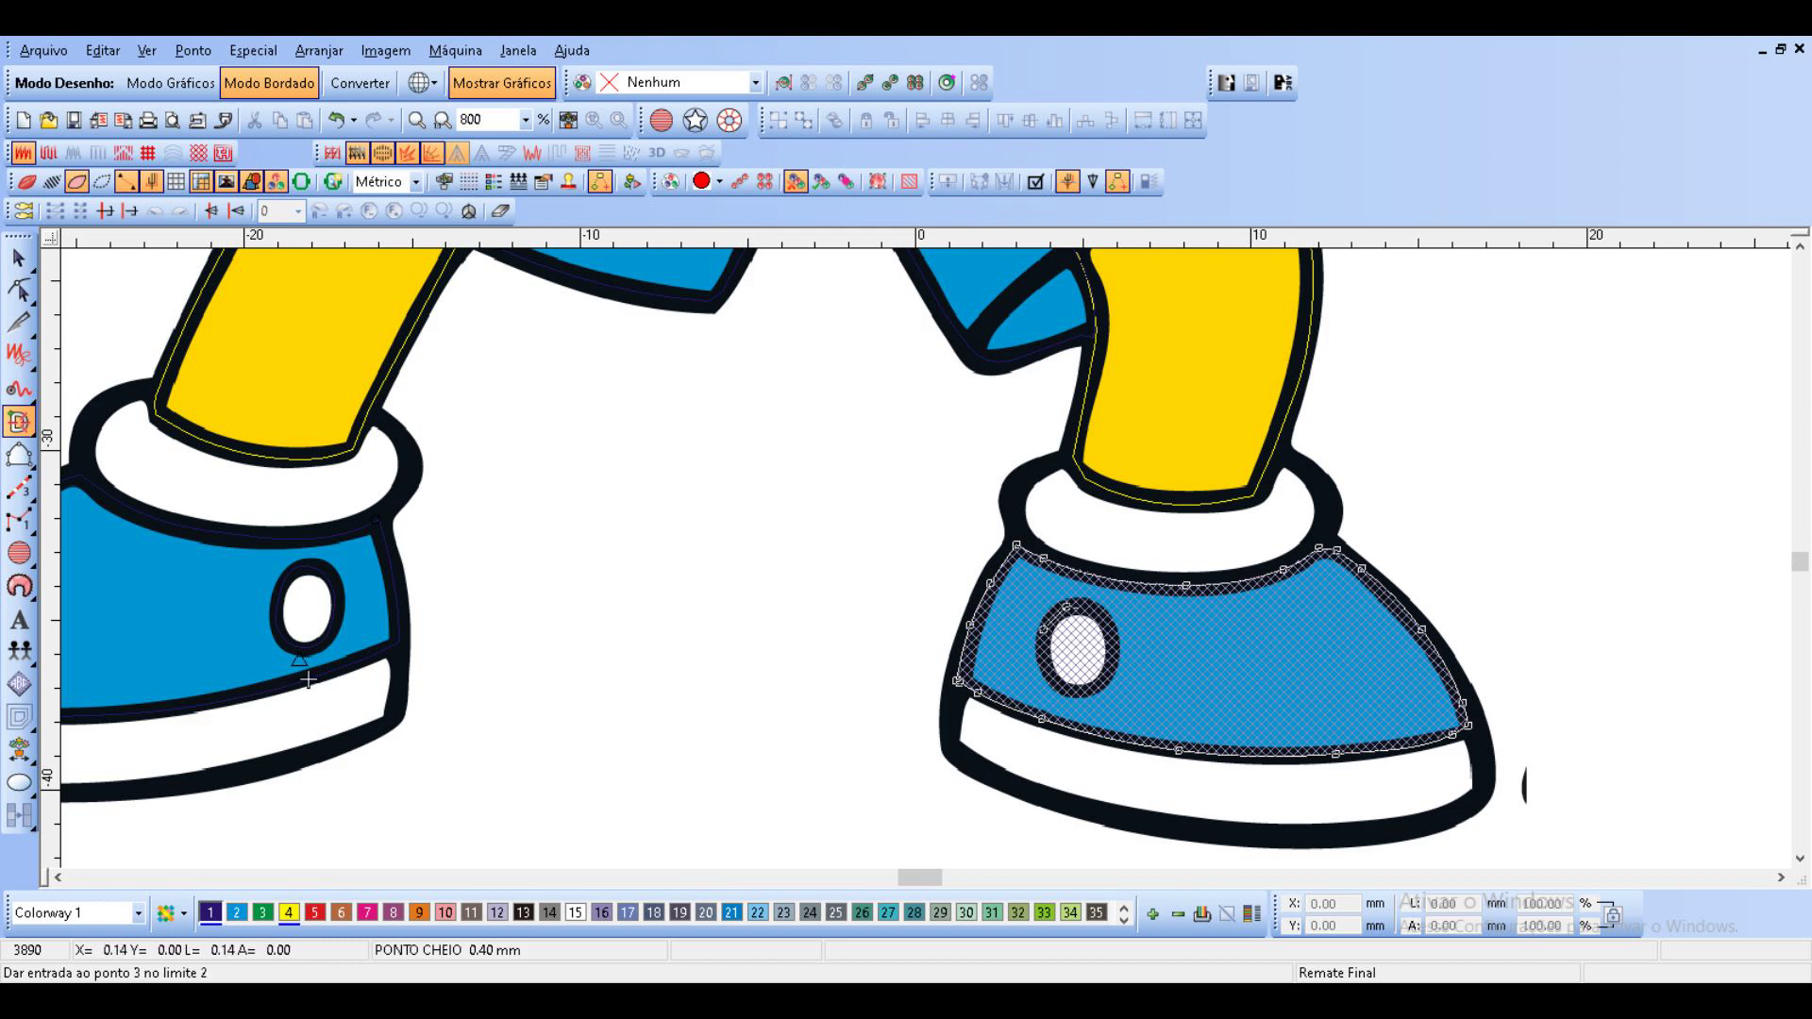
Trace the oval on the second shoe as an inner boundary, accept the default settings and generate the fill.
{"action": "right_click", "coordinate": [1095, 611]}
{"action": "right_click", "coordinate": [1109, 640]}
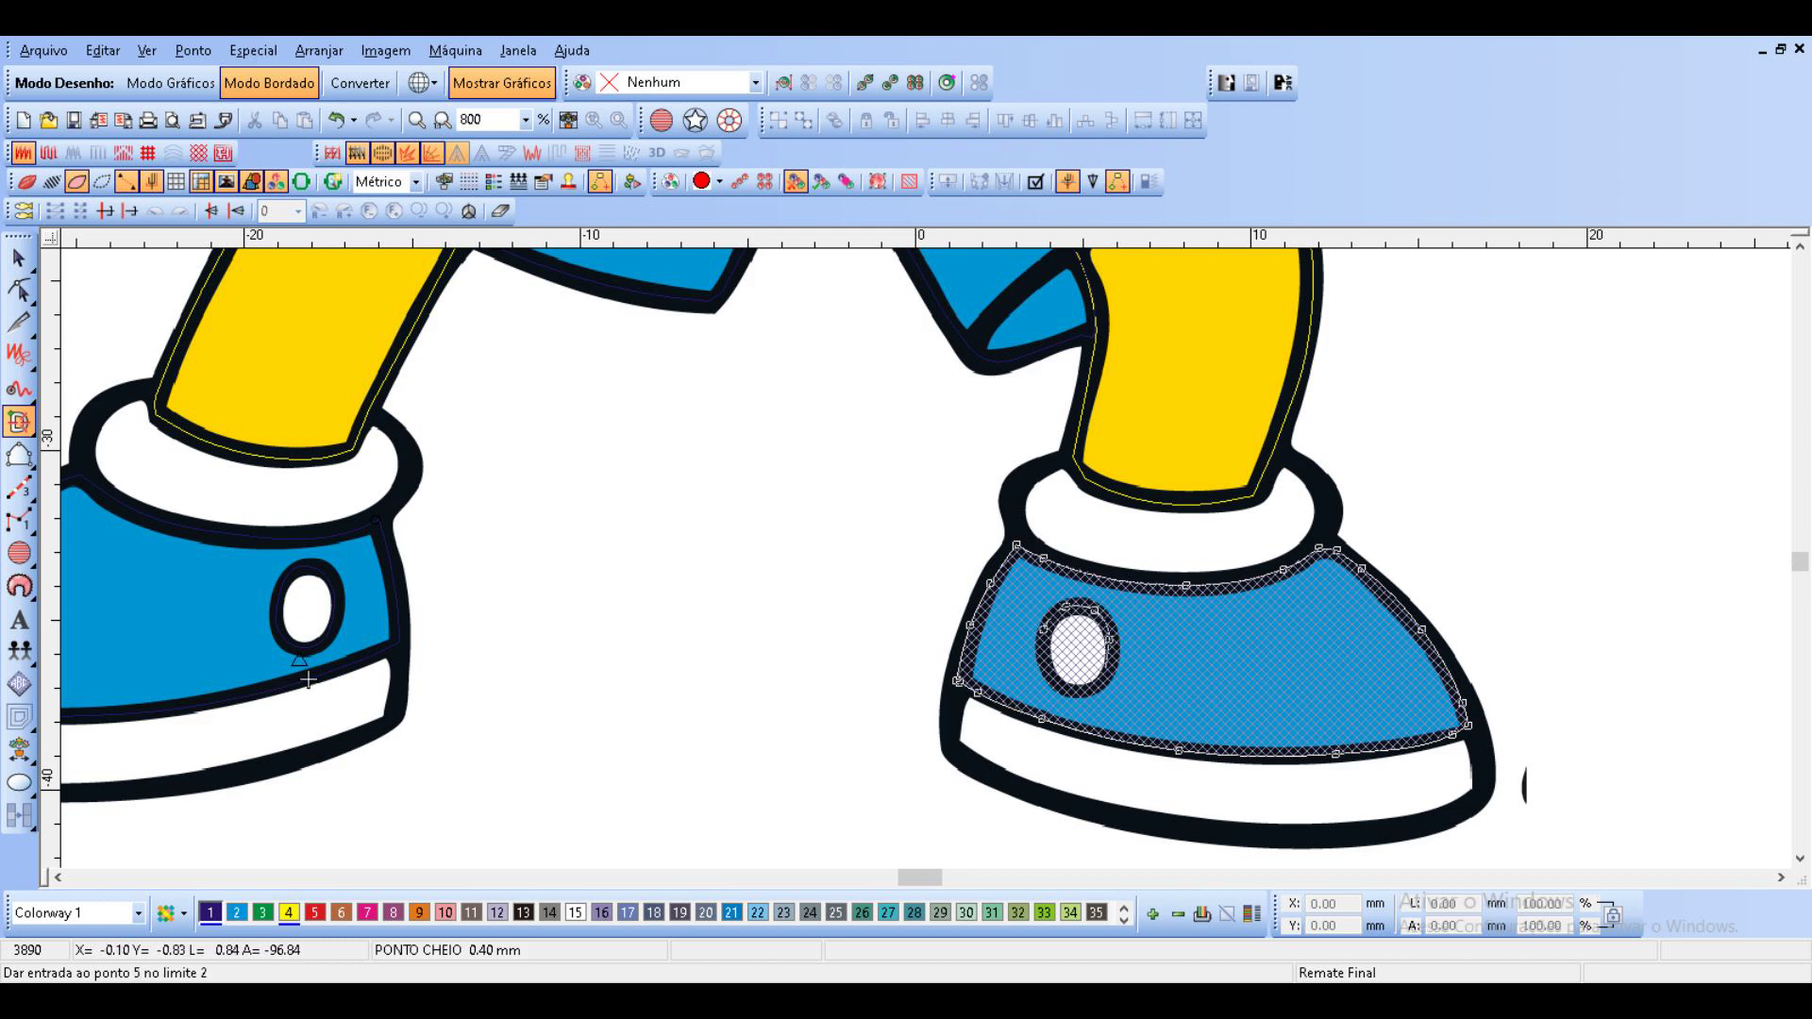
{"action": "right_click", "coordinate": [1106, 668]}
{"action": "right_click", "coordinate": [1092, 686]}
{"action": "right_click", "coordinate": [1064, 690]}
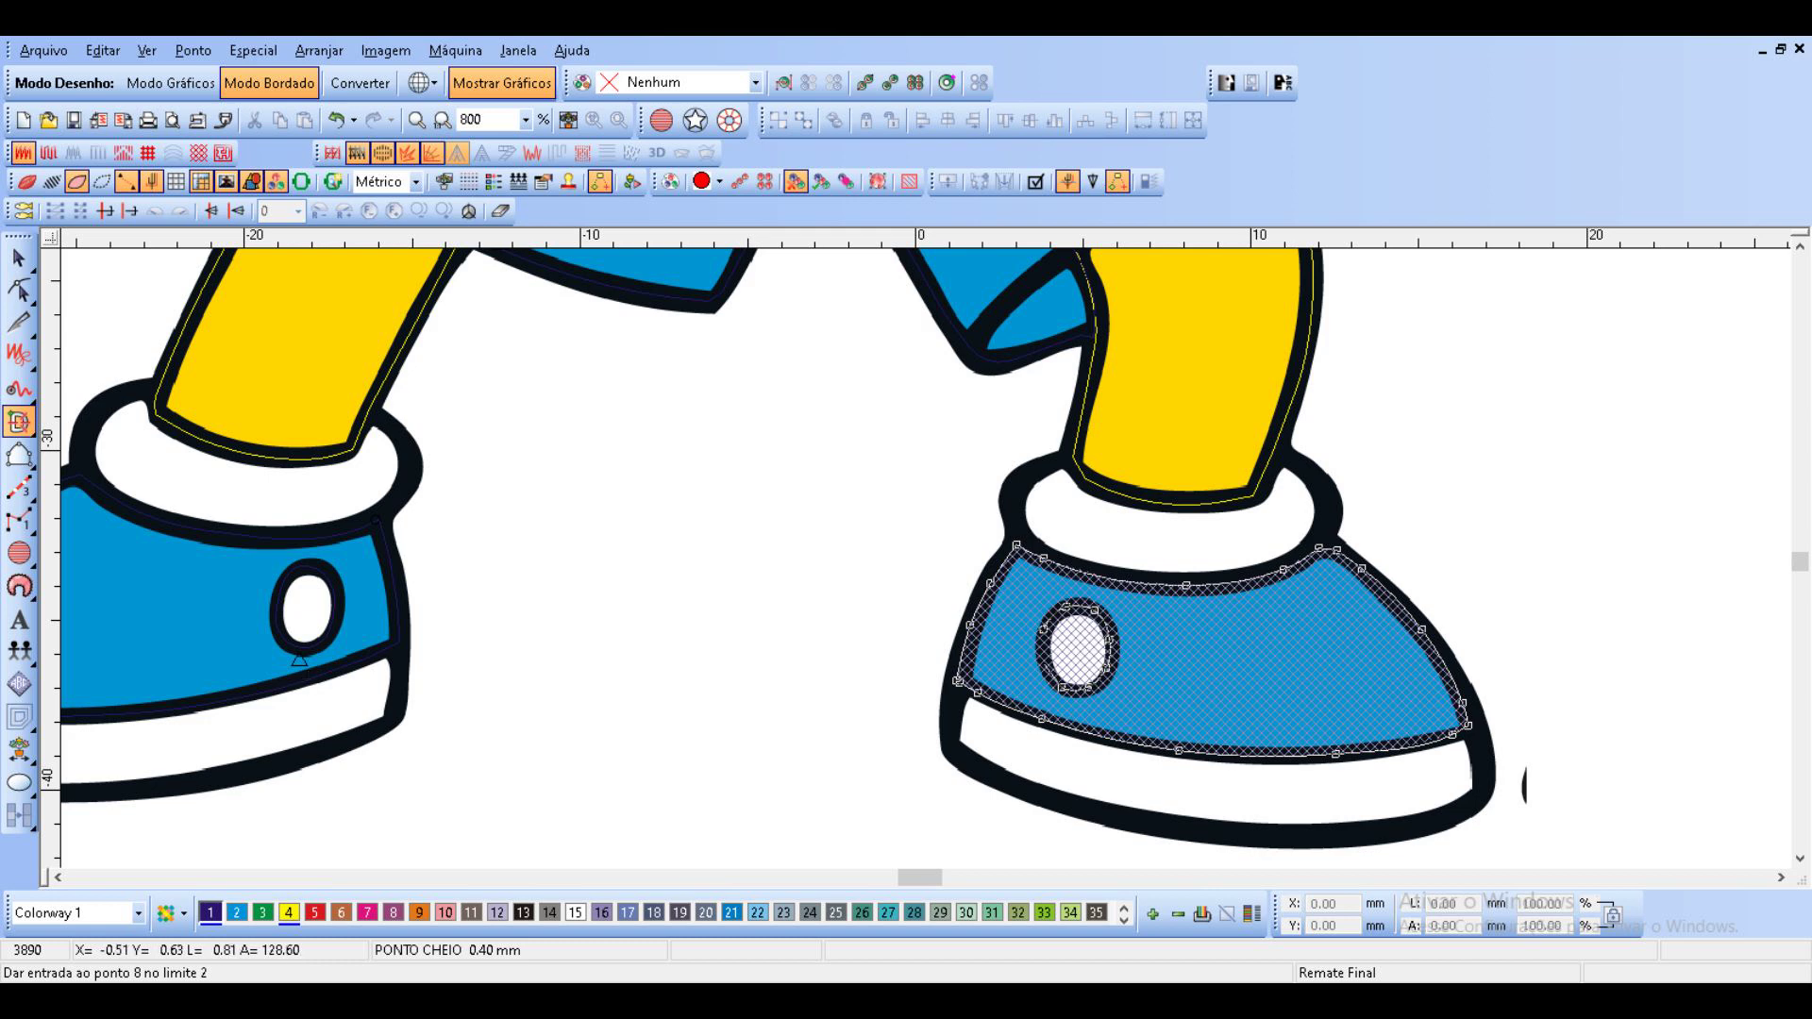
{"action": "right_click", "coordinate": [1041, 653]}
{"action": "key", "text": "Return"}
{"action": "key", "text": "Return"}
{"action": "key", "text": "Return"}
{"action": "key", "text": "Return"}
{"action": "key", "text": "Return"}
{"action": "key", "text": "Return"}
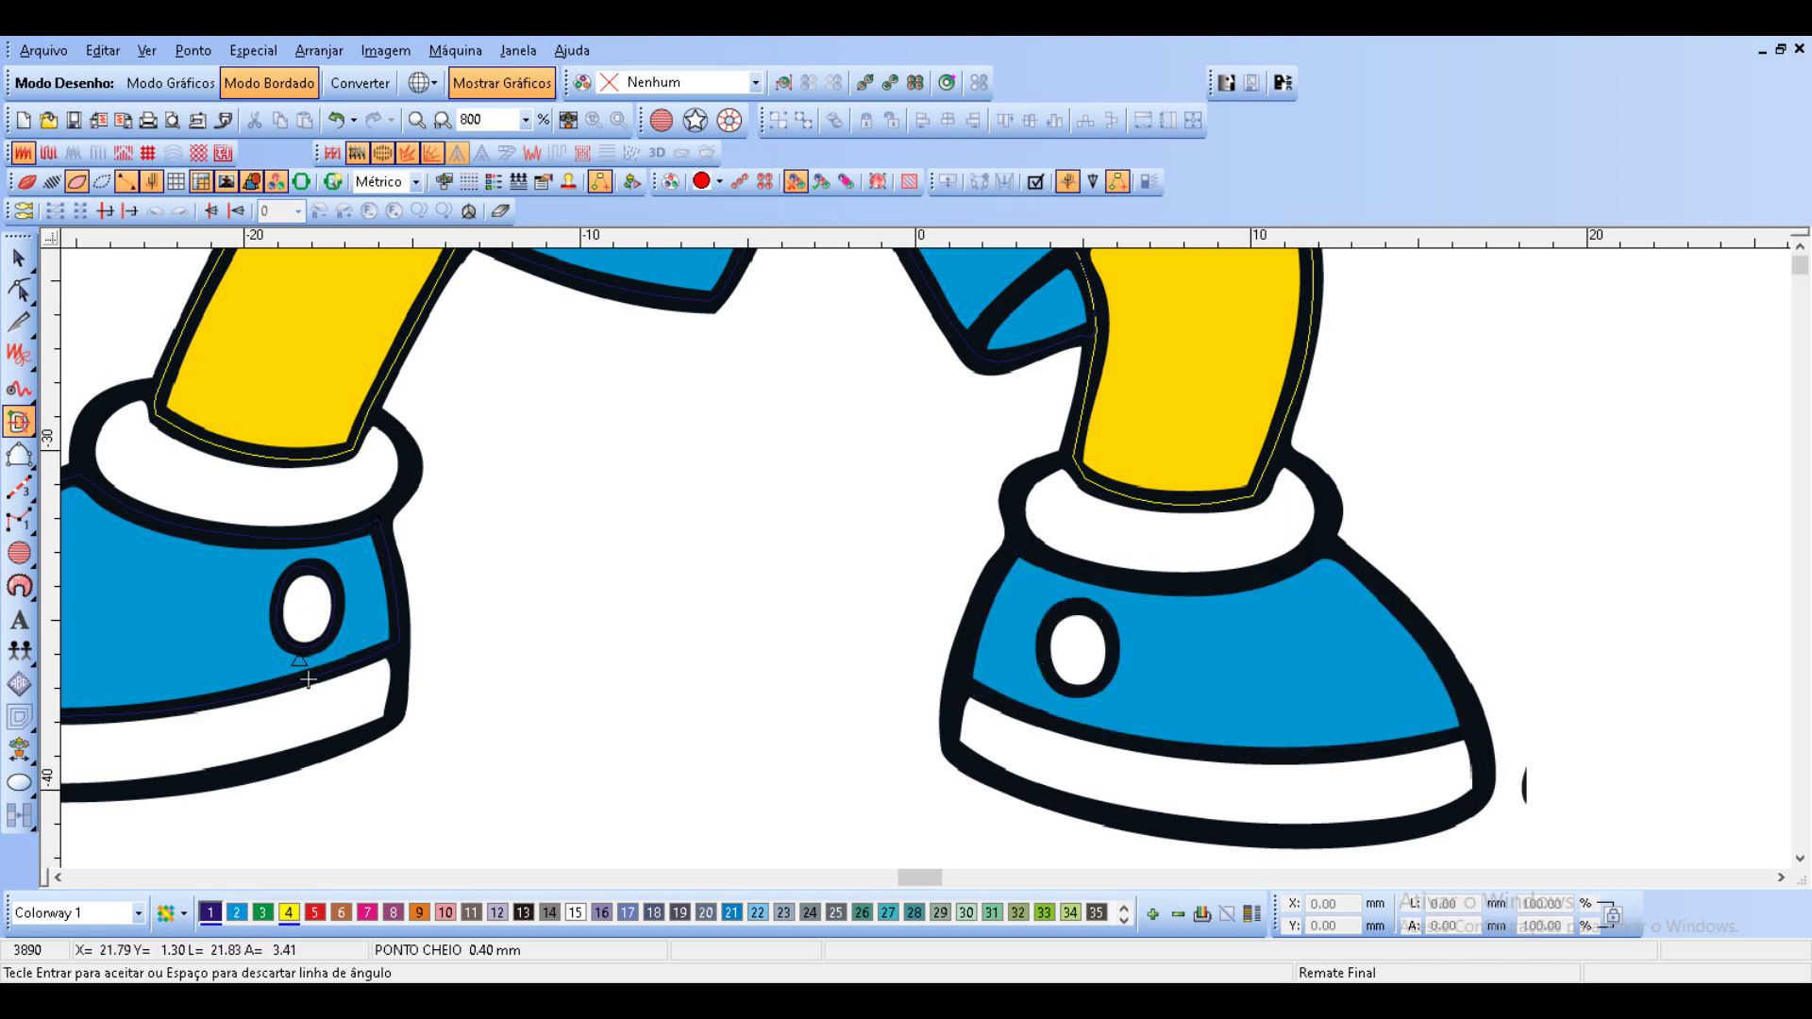
Reshape the second shoe's oval boundary by deleting the surplus corner node and nudging the other nodes onto the black ring.
{"action": "left_click", "coordinate": [19, 290]}
{"action": "scroll", "coordinate": [1314, 791], "scroll_direction": "up", "scroll_amount": 1}
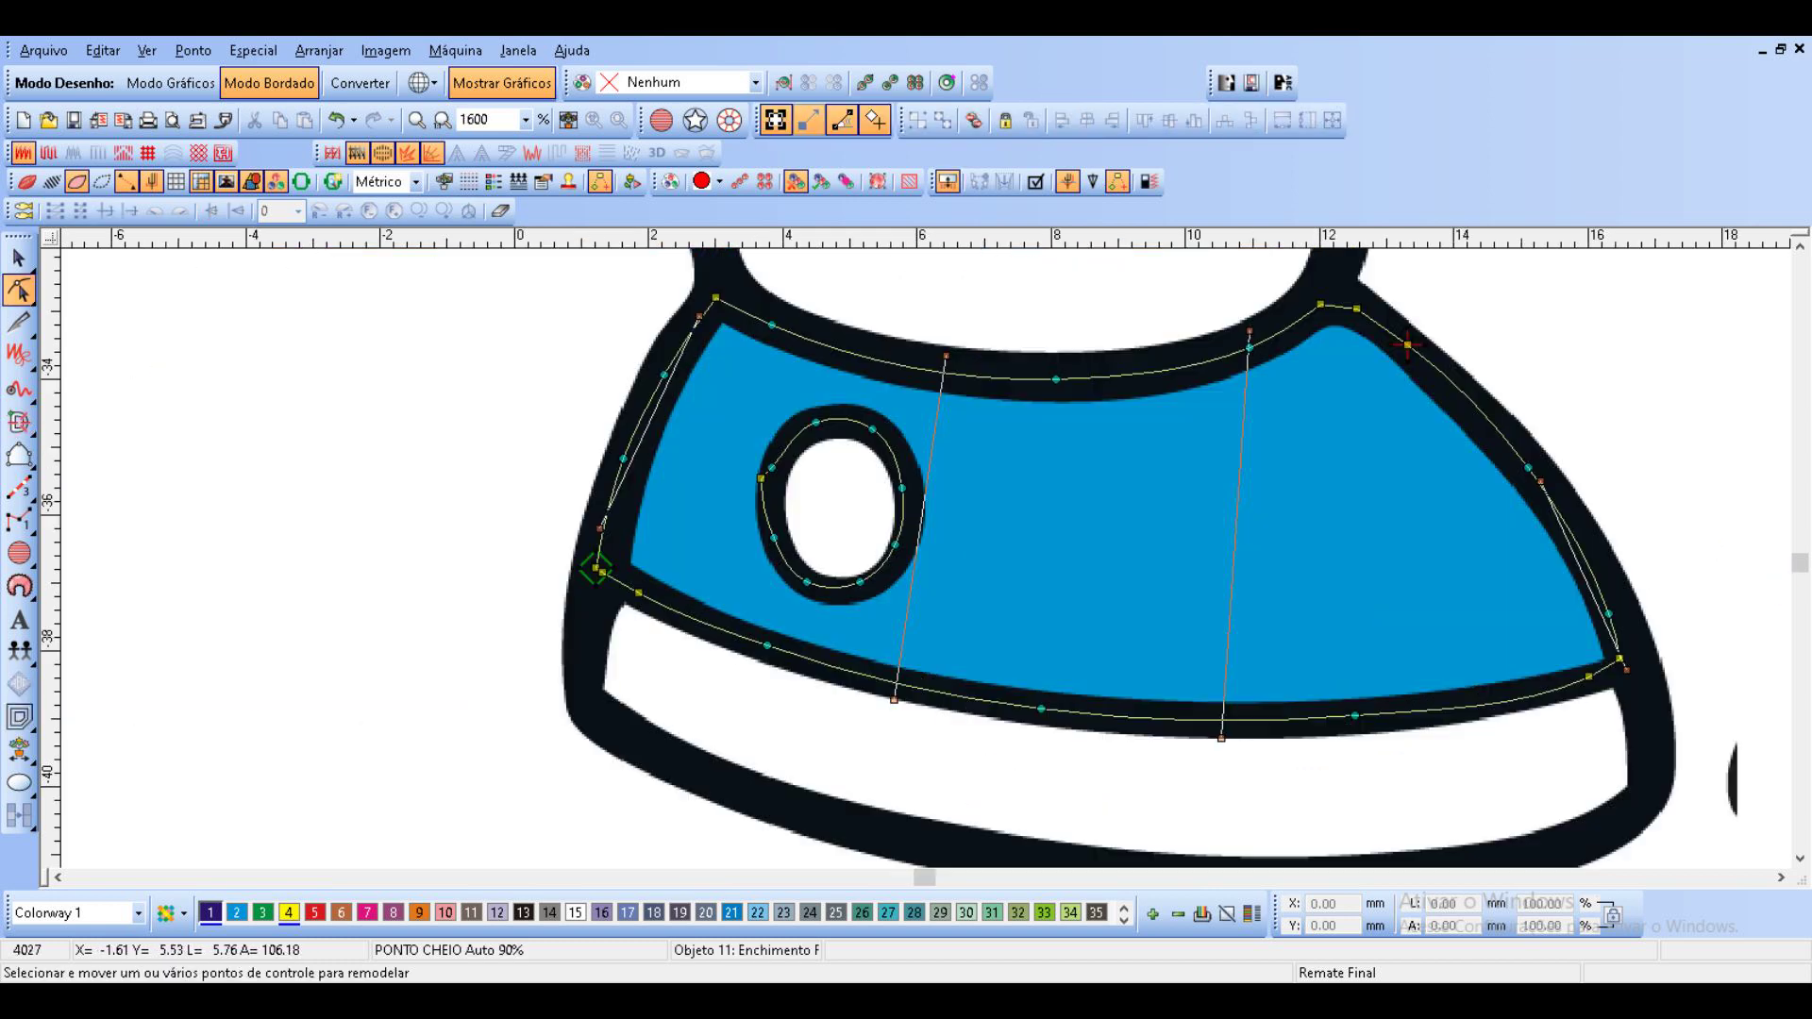
{"action": "left_click_drag", "start_coordinate": [860, 581], "coordinate": [900, 545]}
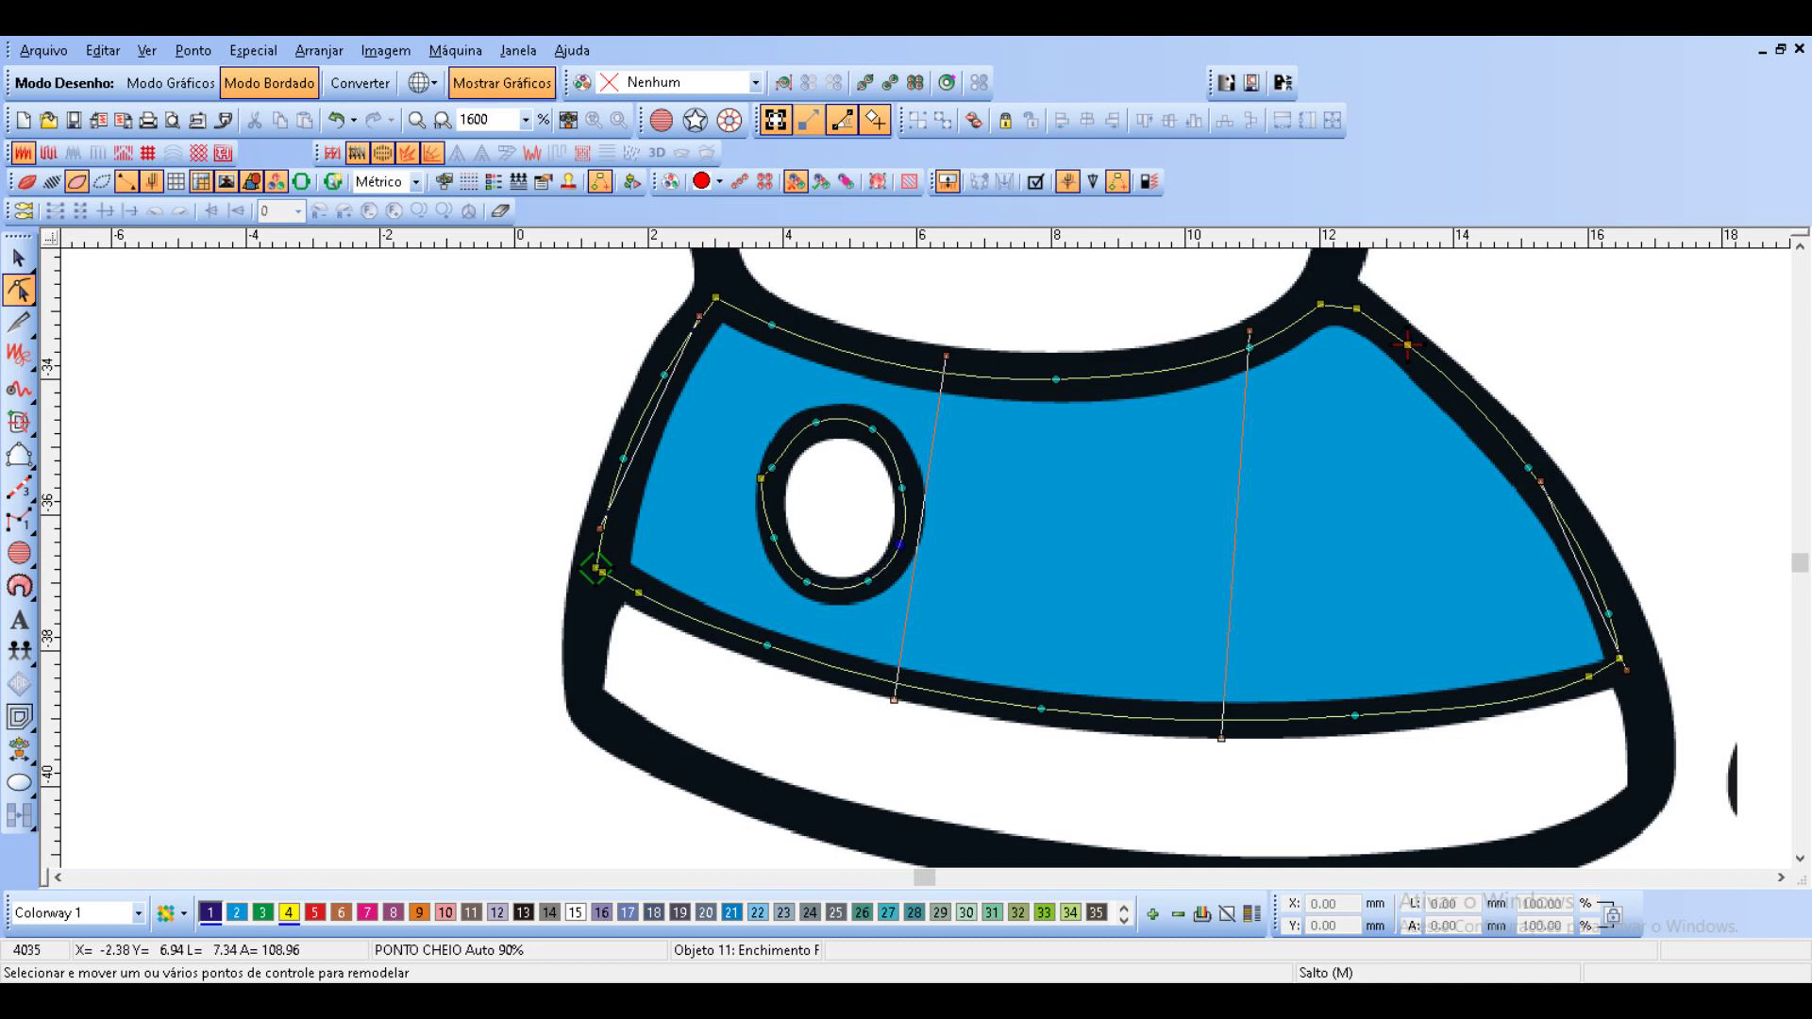
{"action": "key", "text": "Delete"}
{"action": "left_click_drag", "start_coordinate": [772, 467], "coordinate": [775, 469]}
{"action": "left_click_drag", "start_coordinate": [867, 582], "coordinate": [870, 587]}
{"action": "left_click_drag", "start_coordinate": [902, 488], "coordinate": [906, 490]}
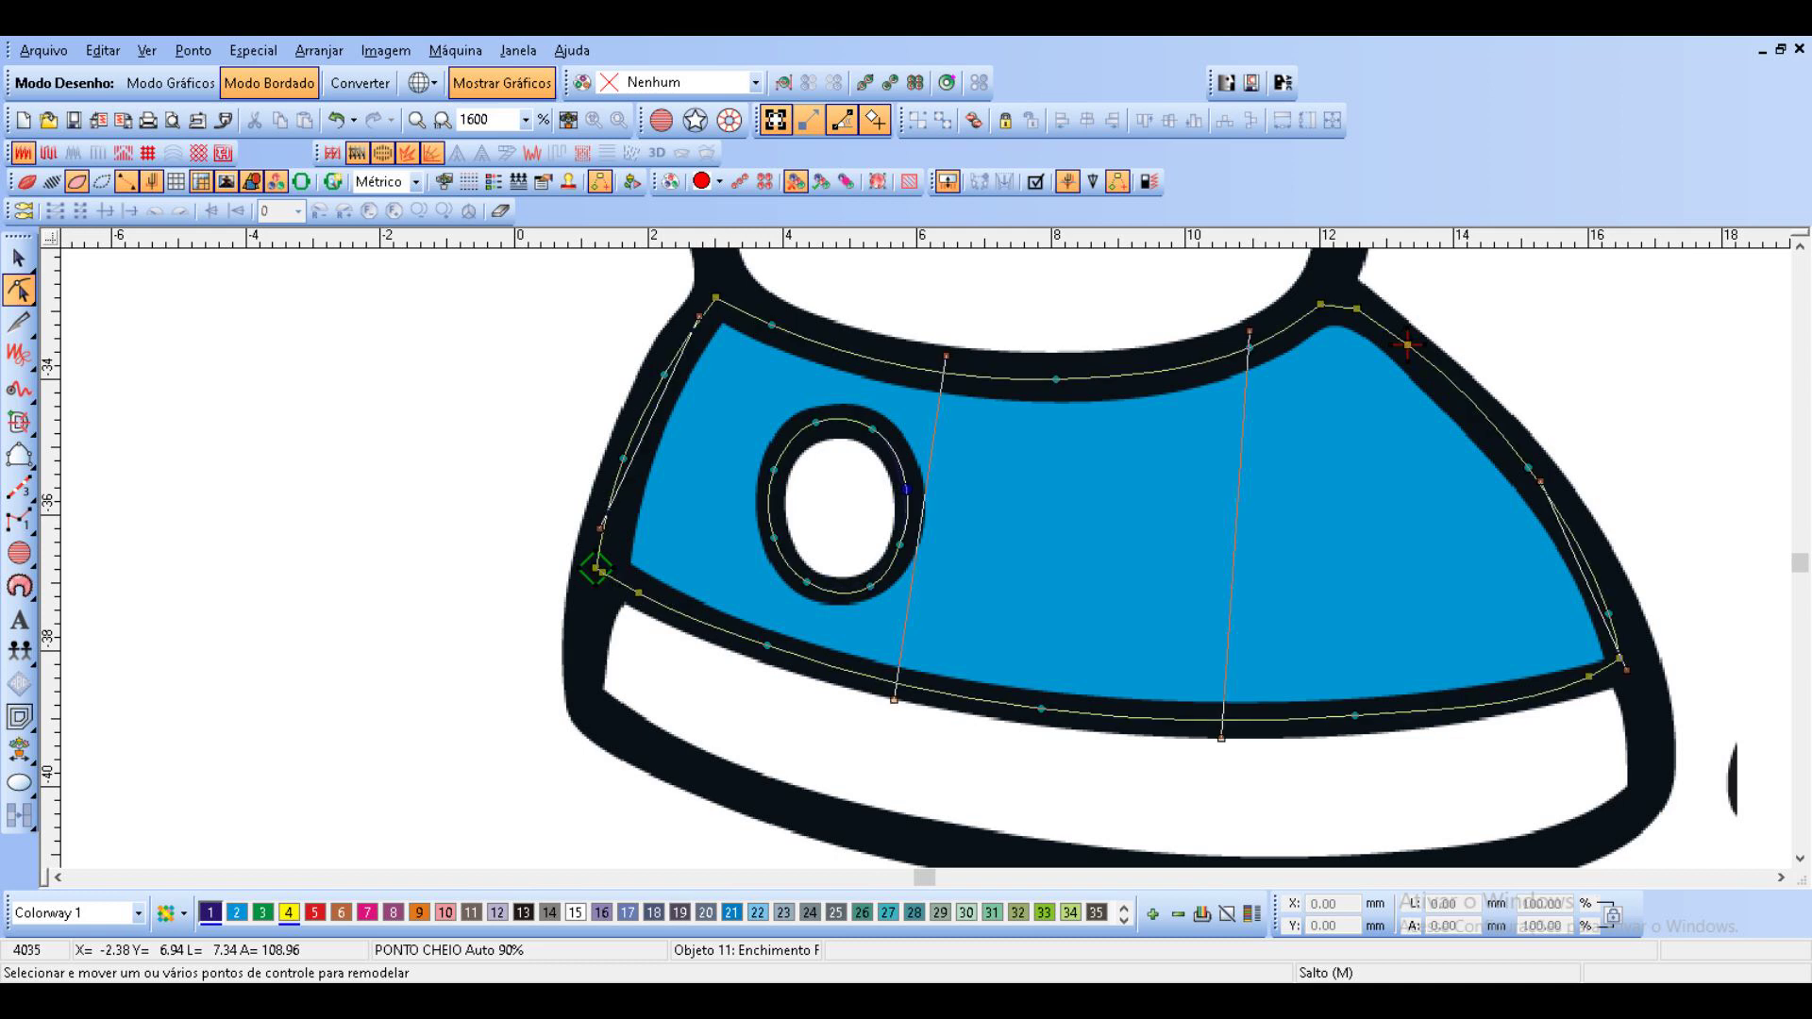
Display the realistic stitches and place a copy of the Bart picture beside the design as a colour reference.
{"action": "left_click", "coordinate": [19, 258]}
{"action": "left_click", "coordinate": [27, 181]}
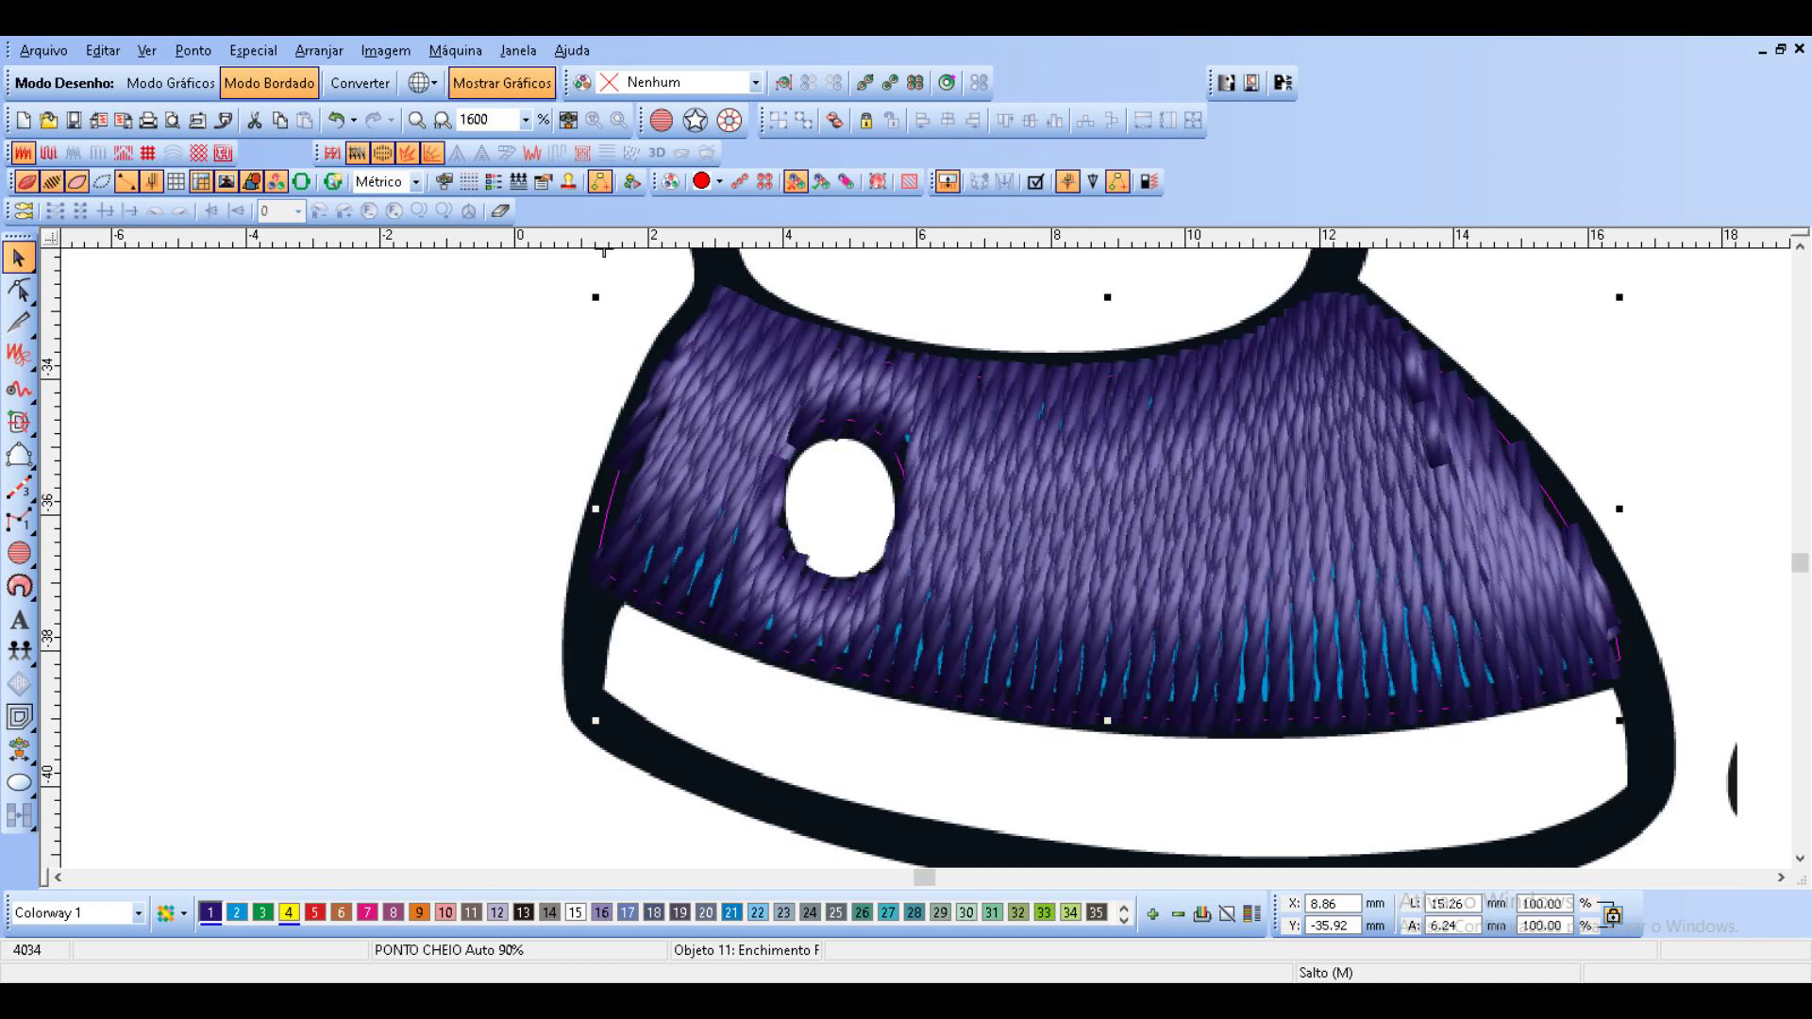
{"action": "scroll", "coordinate": [821, 481], "scroll_direction": "down", "scroll_amount": 2}
{"action": "scroll", "coordinate": [821, 528], "scroll_direction": "down", "scroll_amount": 1}
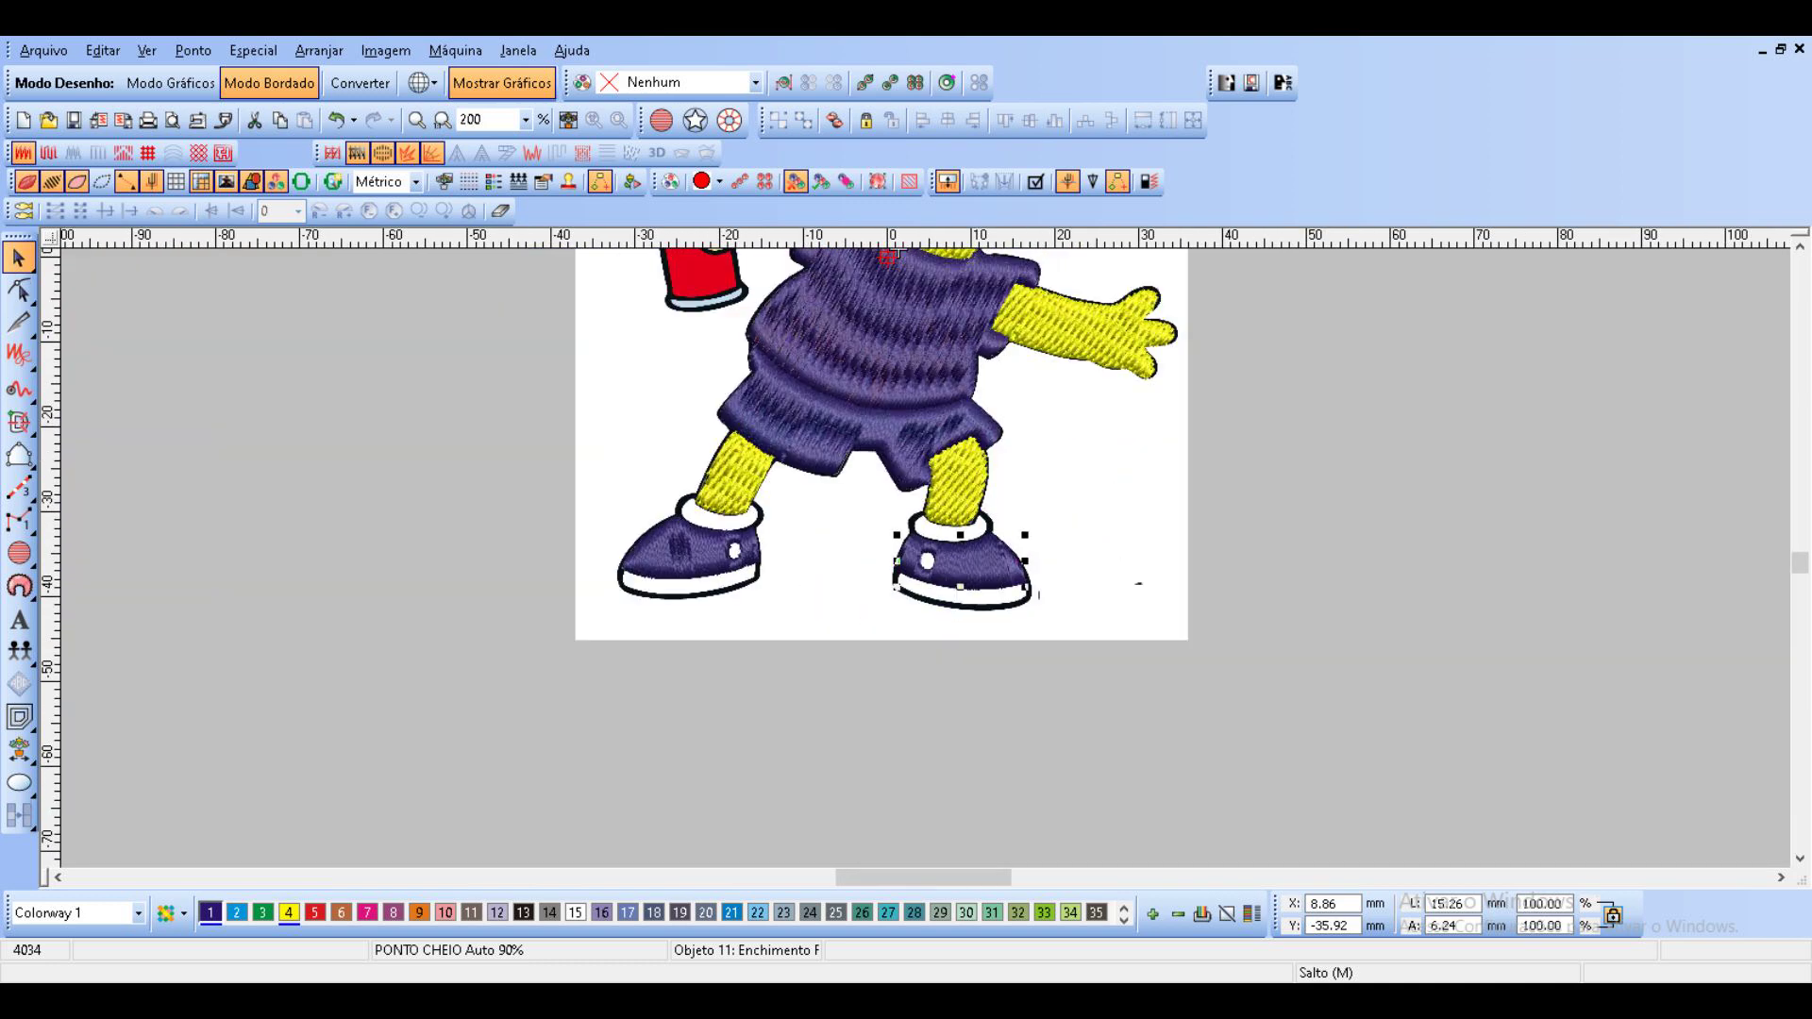
{"action": "left_click", "coordinate": [821, 538]}
{"action": "mouse_move", "coordinate": [821, 538]}
{"action": "left_mouse_down"}
{"action": "mouse_move", "coordinate": [1466, 603]}
{"action": "mouse_move", "coordinate": [1454, 573]}
{"action": "left_mouse_up"}
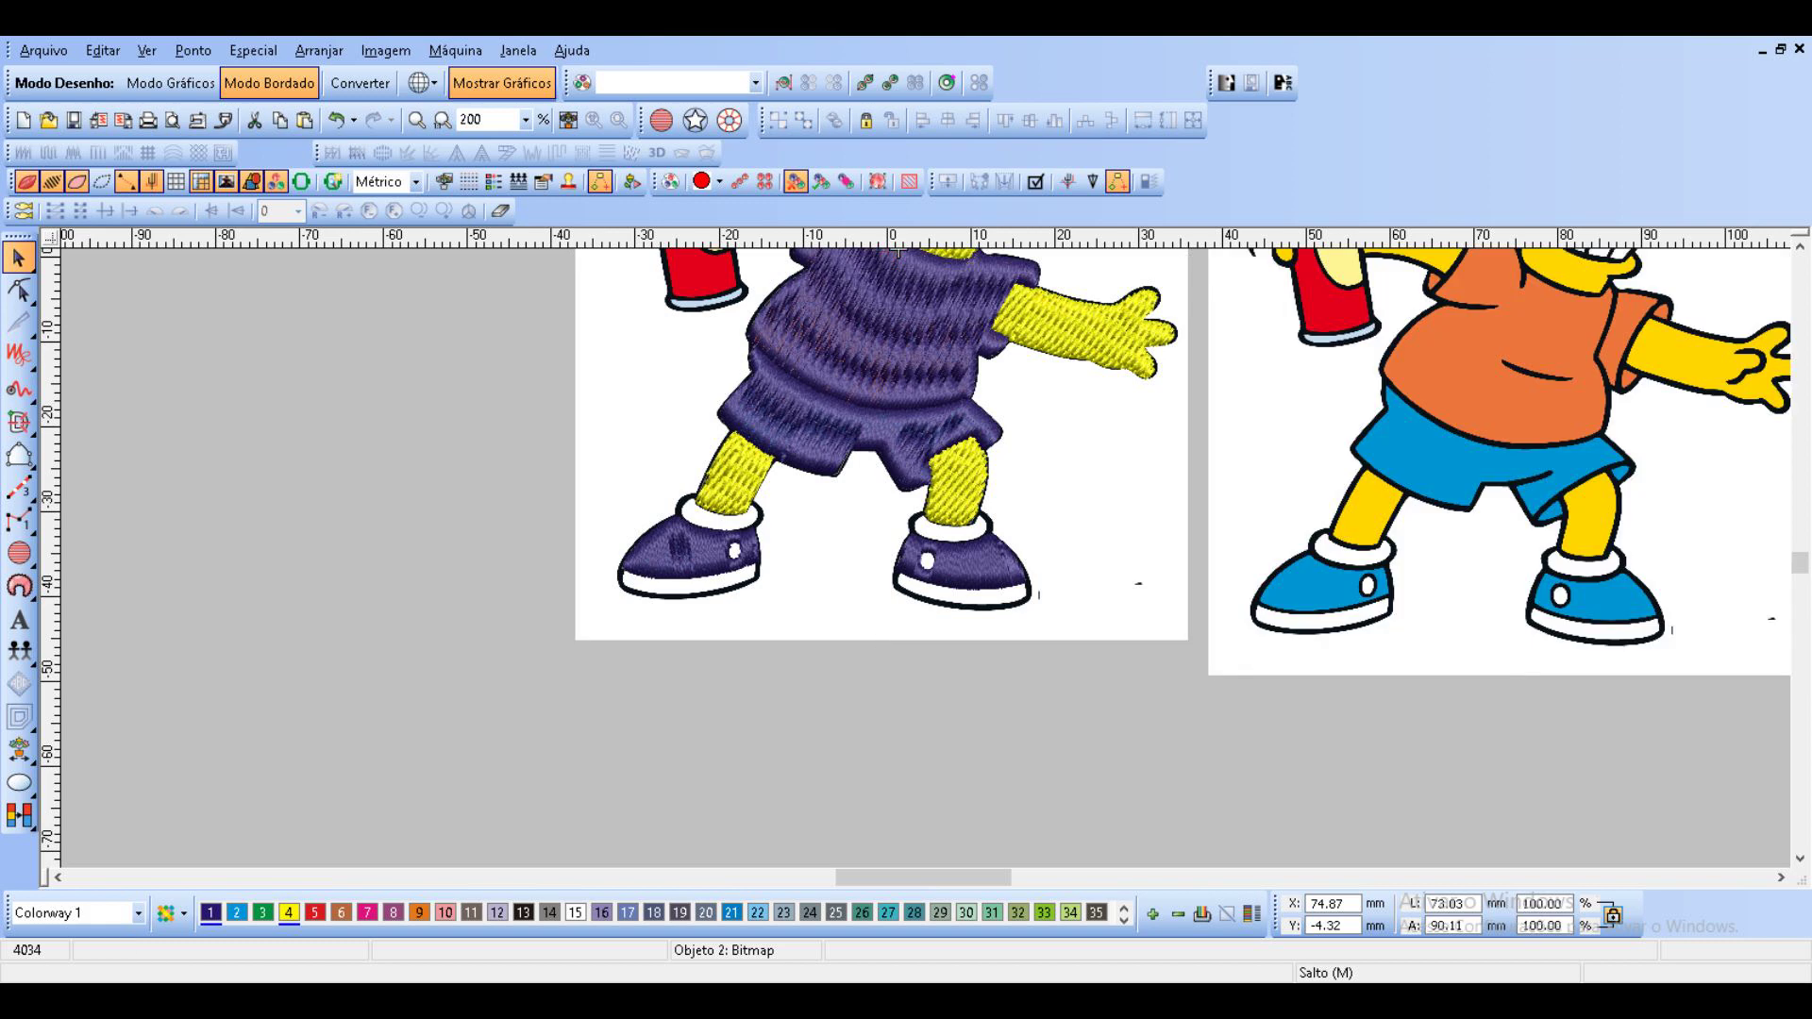
Recolour the shorts and both shoes with thread colour 2 and the shirt with thread colour 6.
{"action": "left_click", "coordinate": [864, 430]}
{"action": "left_click", "coordinate": [237, 913]}
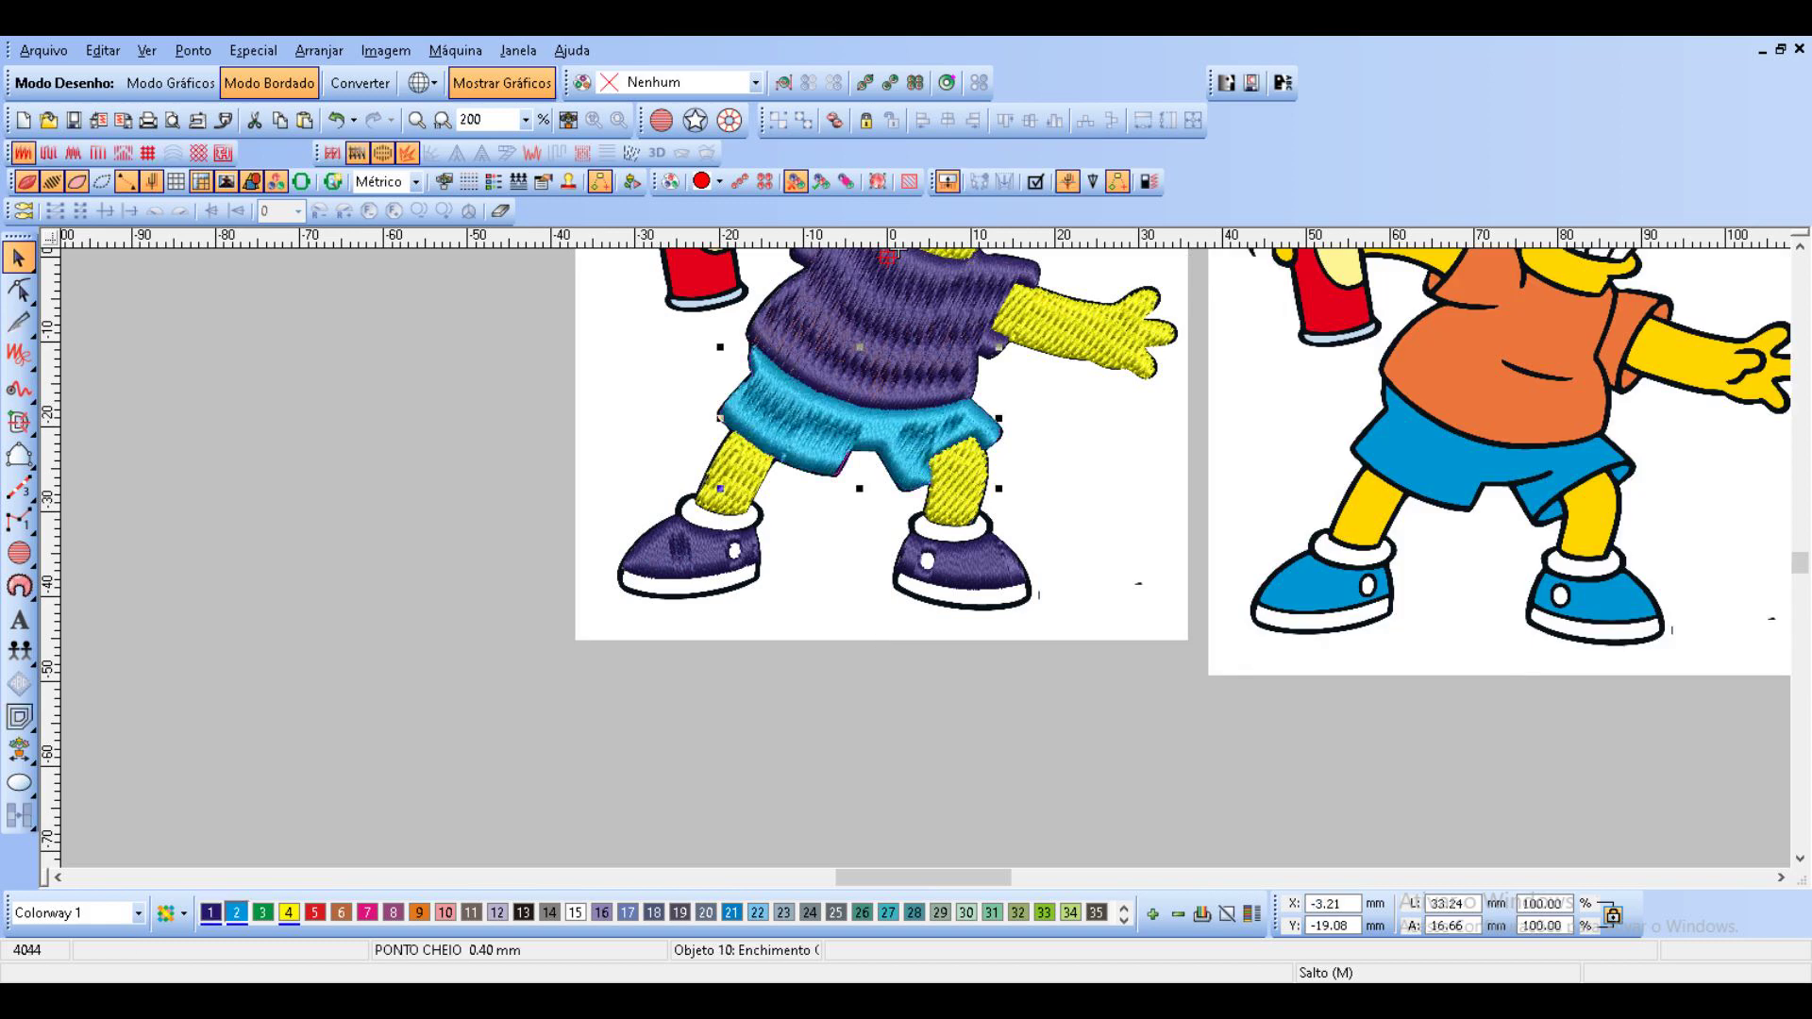
{"action": "left_click", "coordinate": [694, 555]}
{"action": "left_click", "coordinate": [972, 565], "text": "ctrl"}
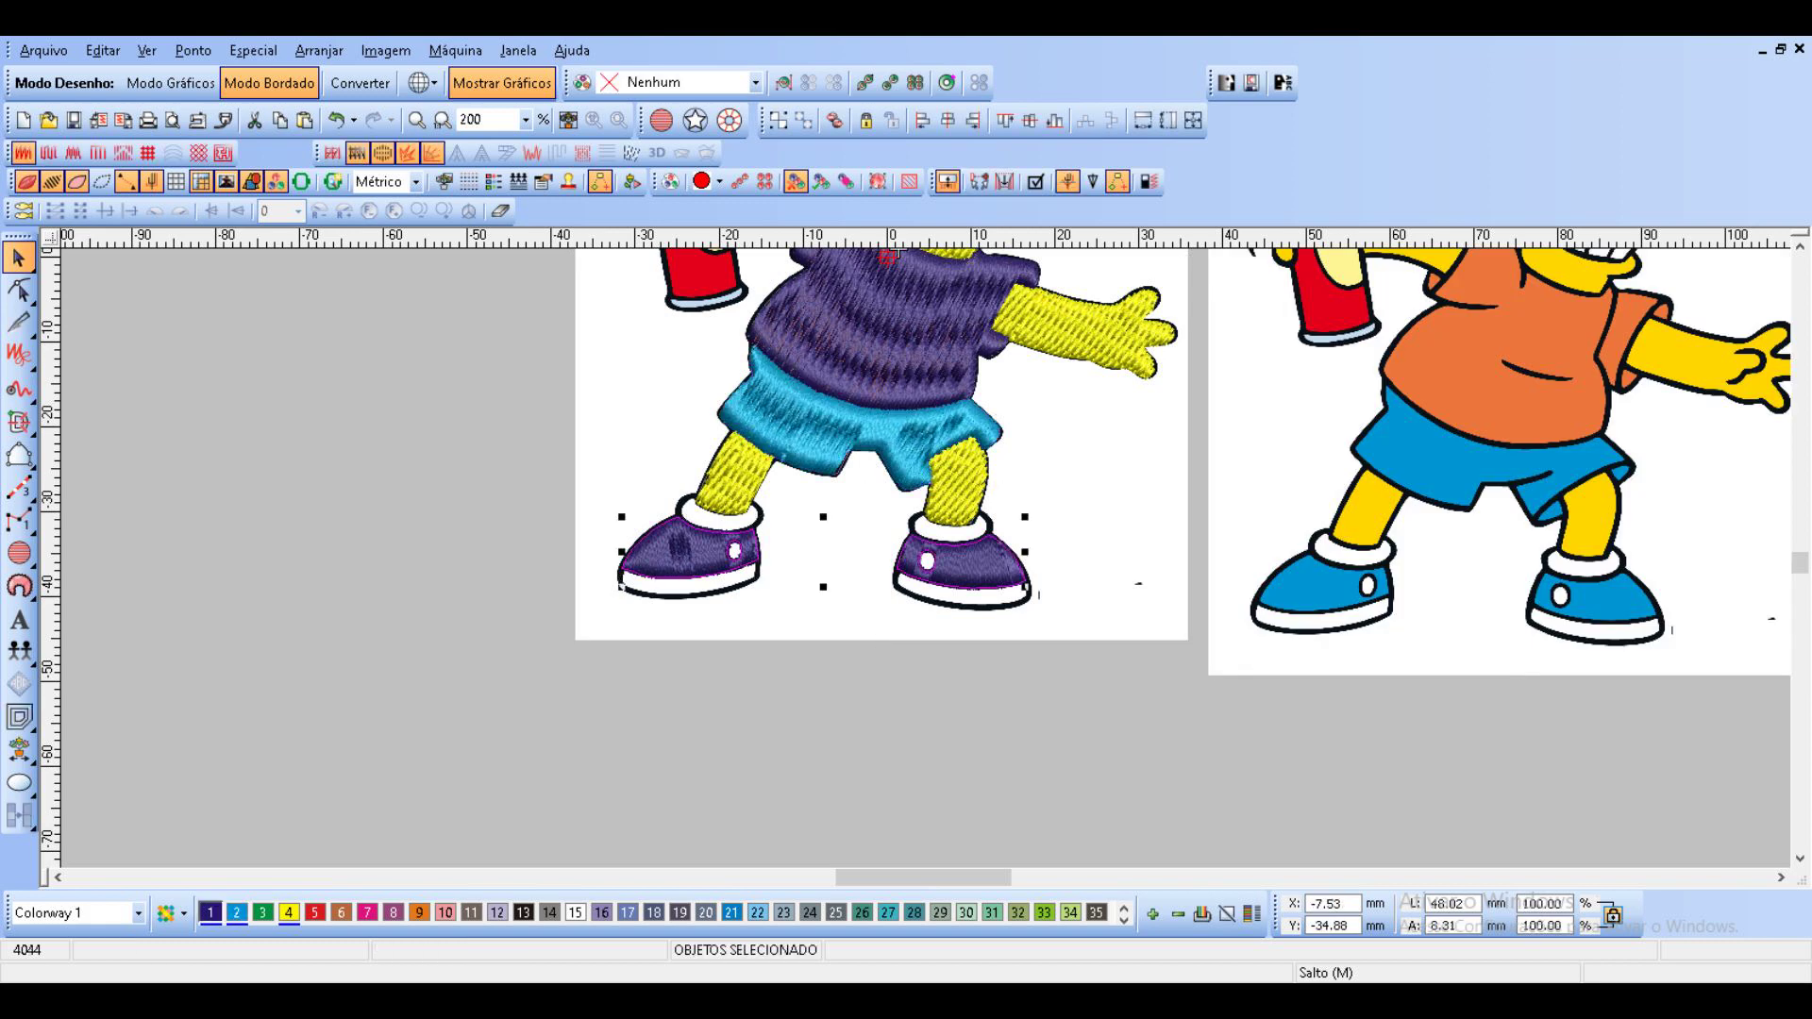
{"action": "left_click", "coordinate": [236, 913]}
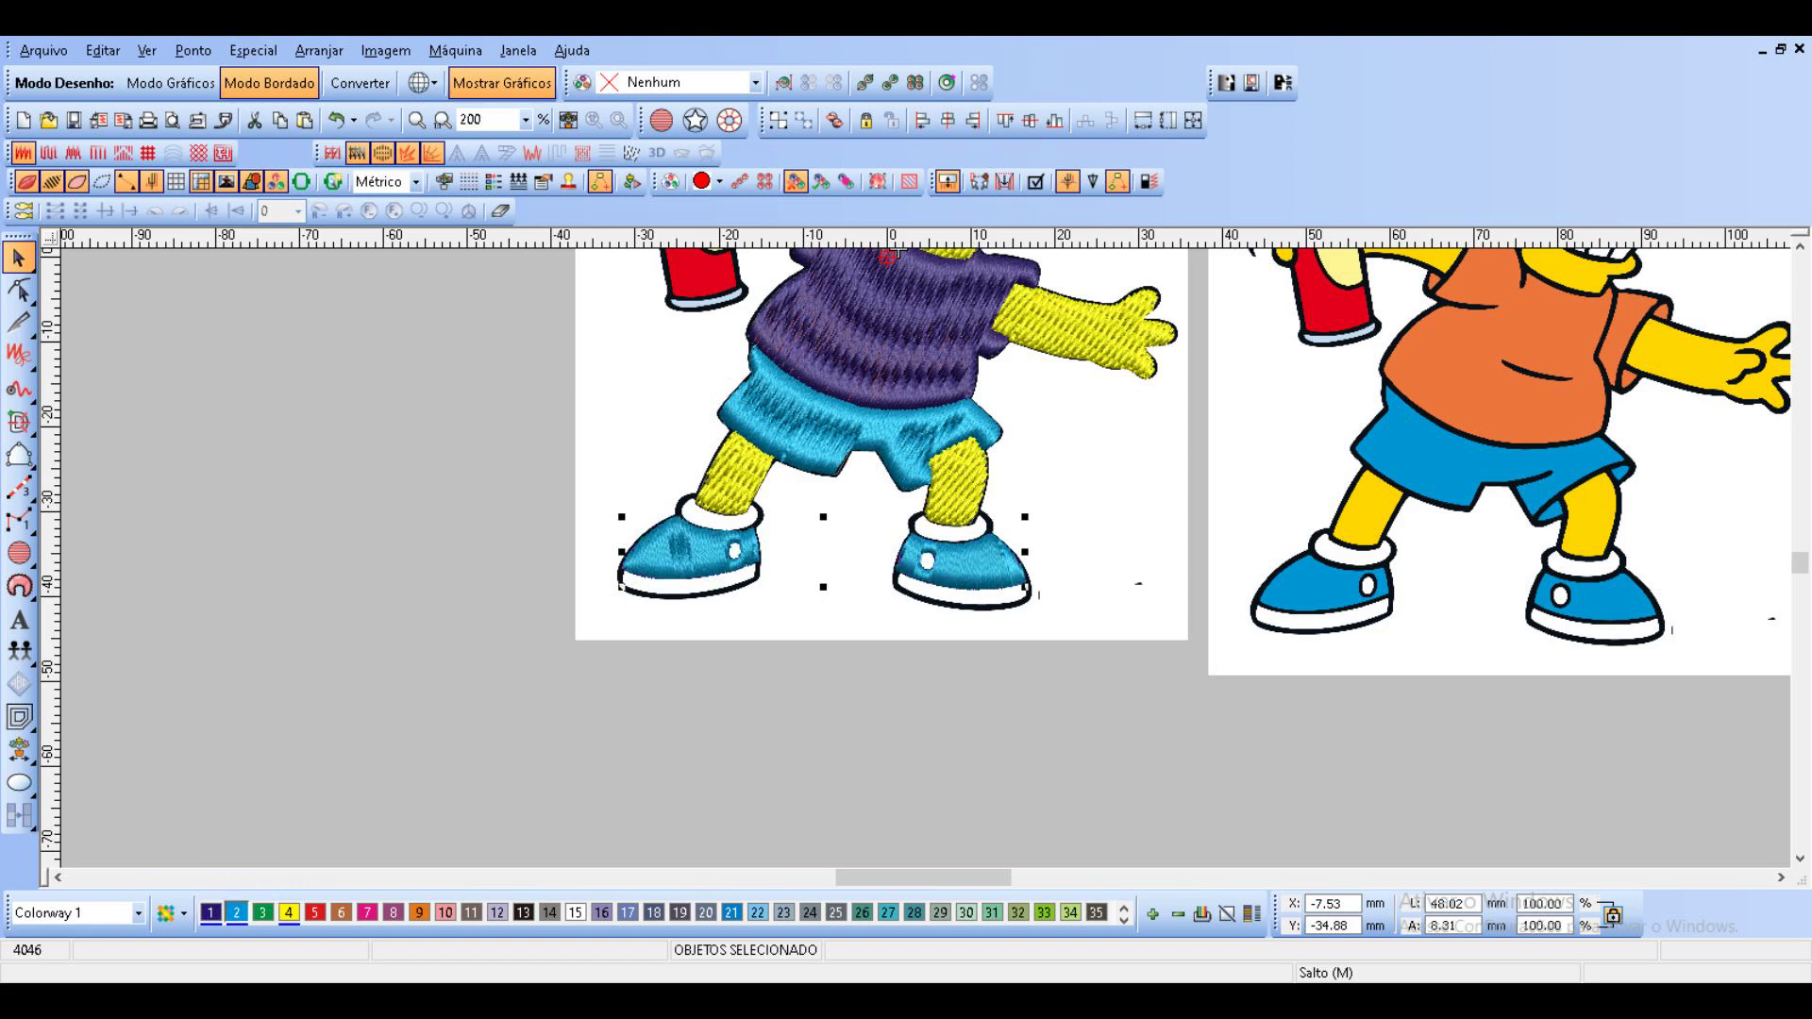
{"action": "left_click", "coordinate": [868, 342]}
{"action": "left_click", "coordinate": [340, 913]}
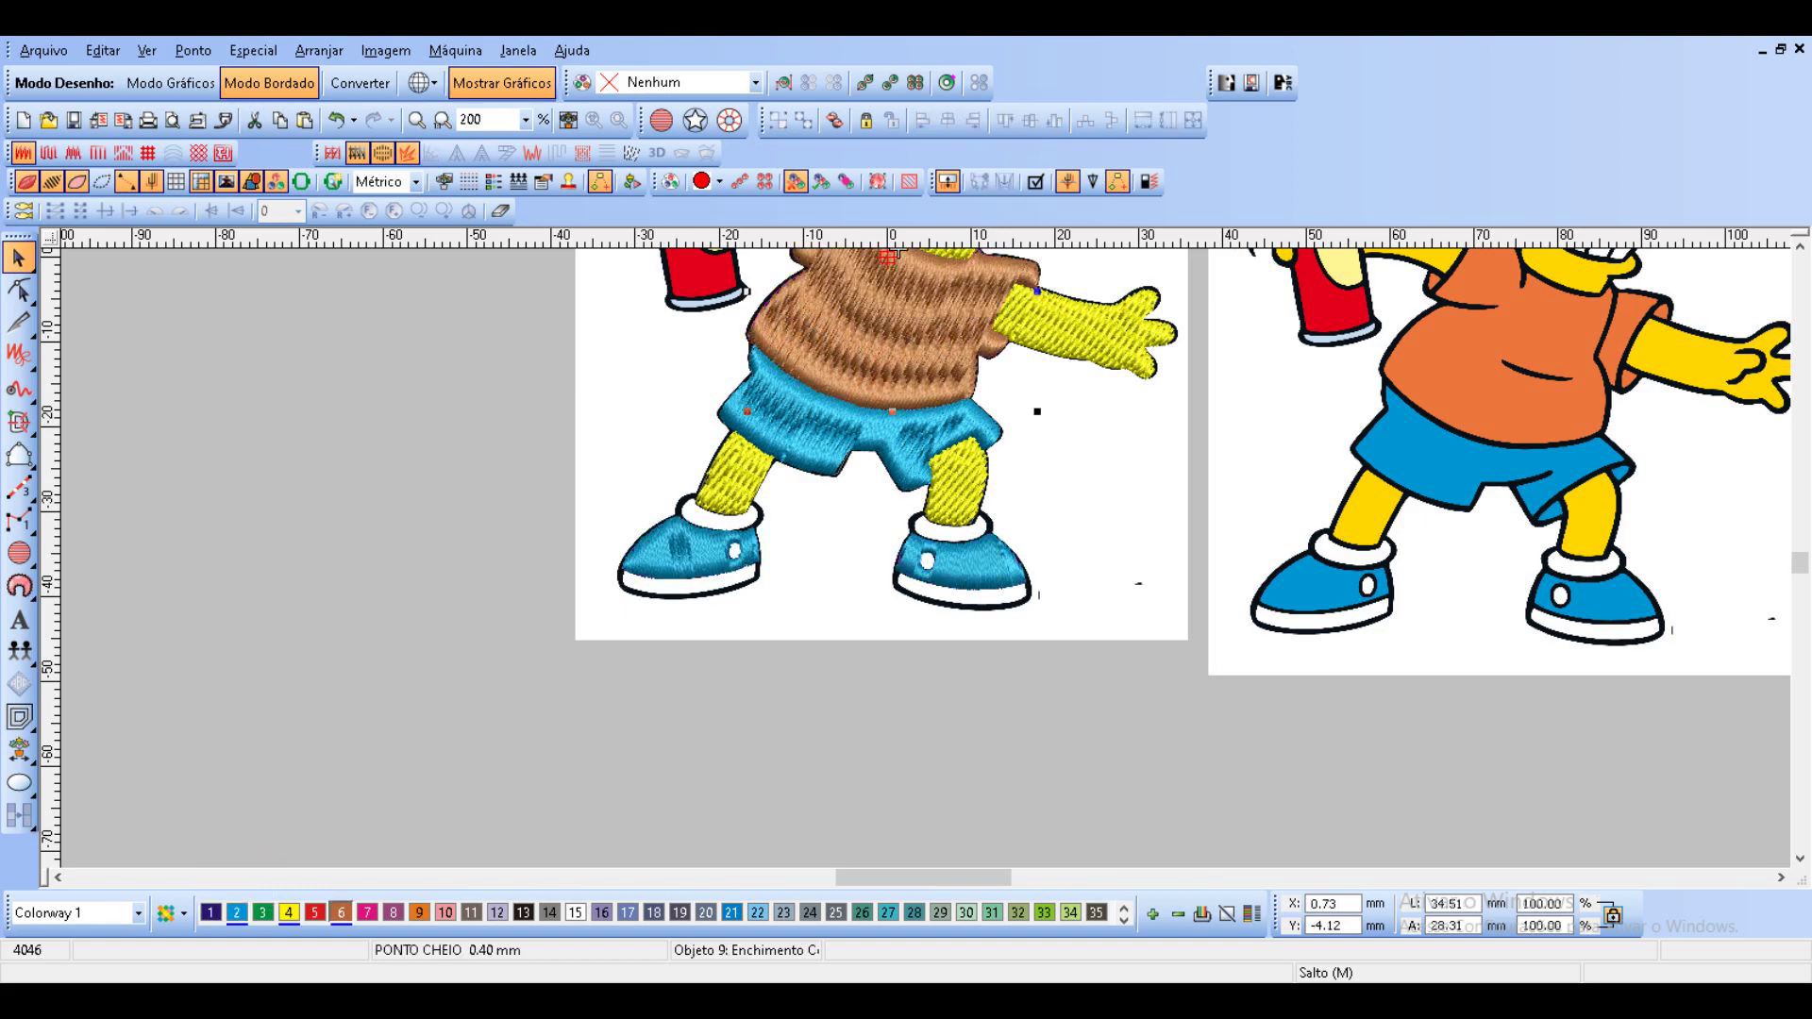
Turn off the realistic view and hide the stitches so the artwork shows beneath the object outlines.
{"action": "scroll", "coordinate": [1799, 378], "scroll_direction": "up", "scroll_amount": 3}
{"action": "scroll", "coordinate": [897, 550], "scroll_direction": "up", "scroll_amount": 2}
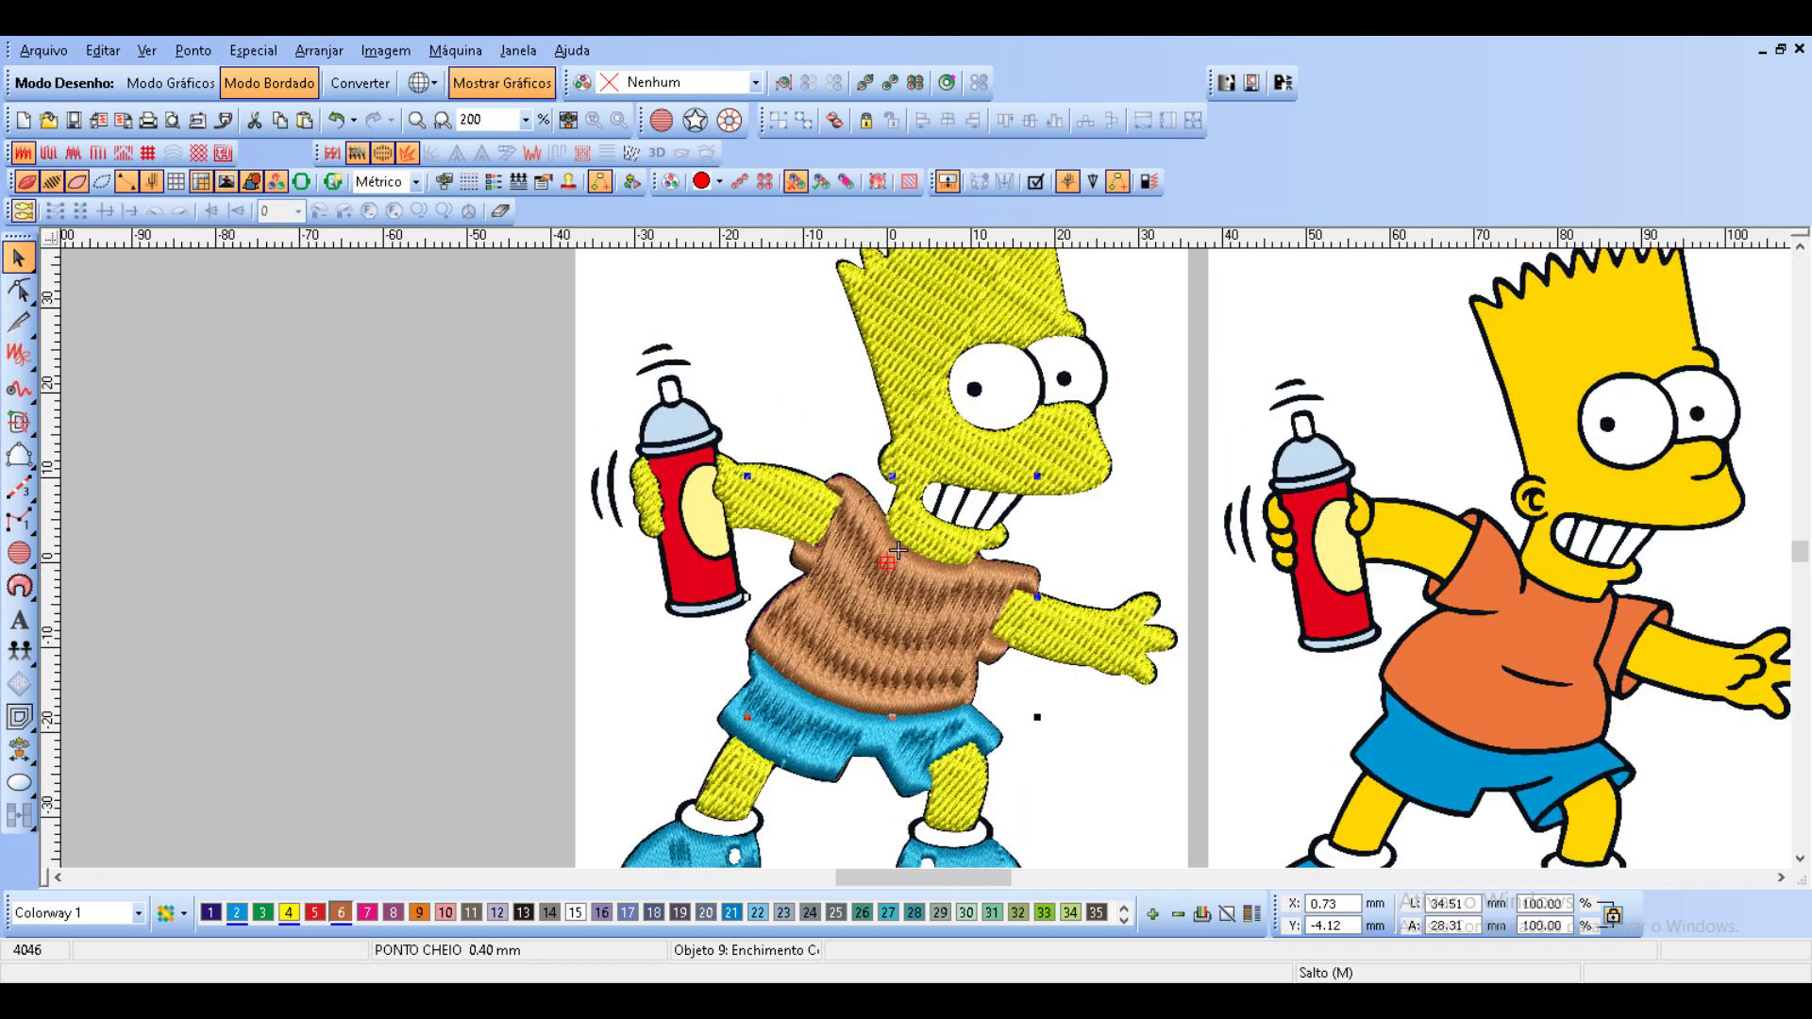
{"action": "left_click", "coordinate": [24, 211]}
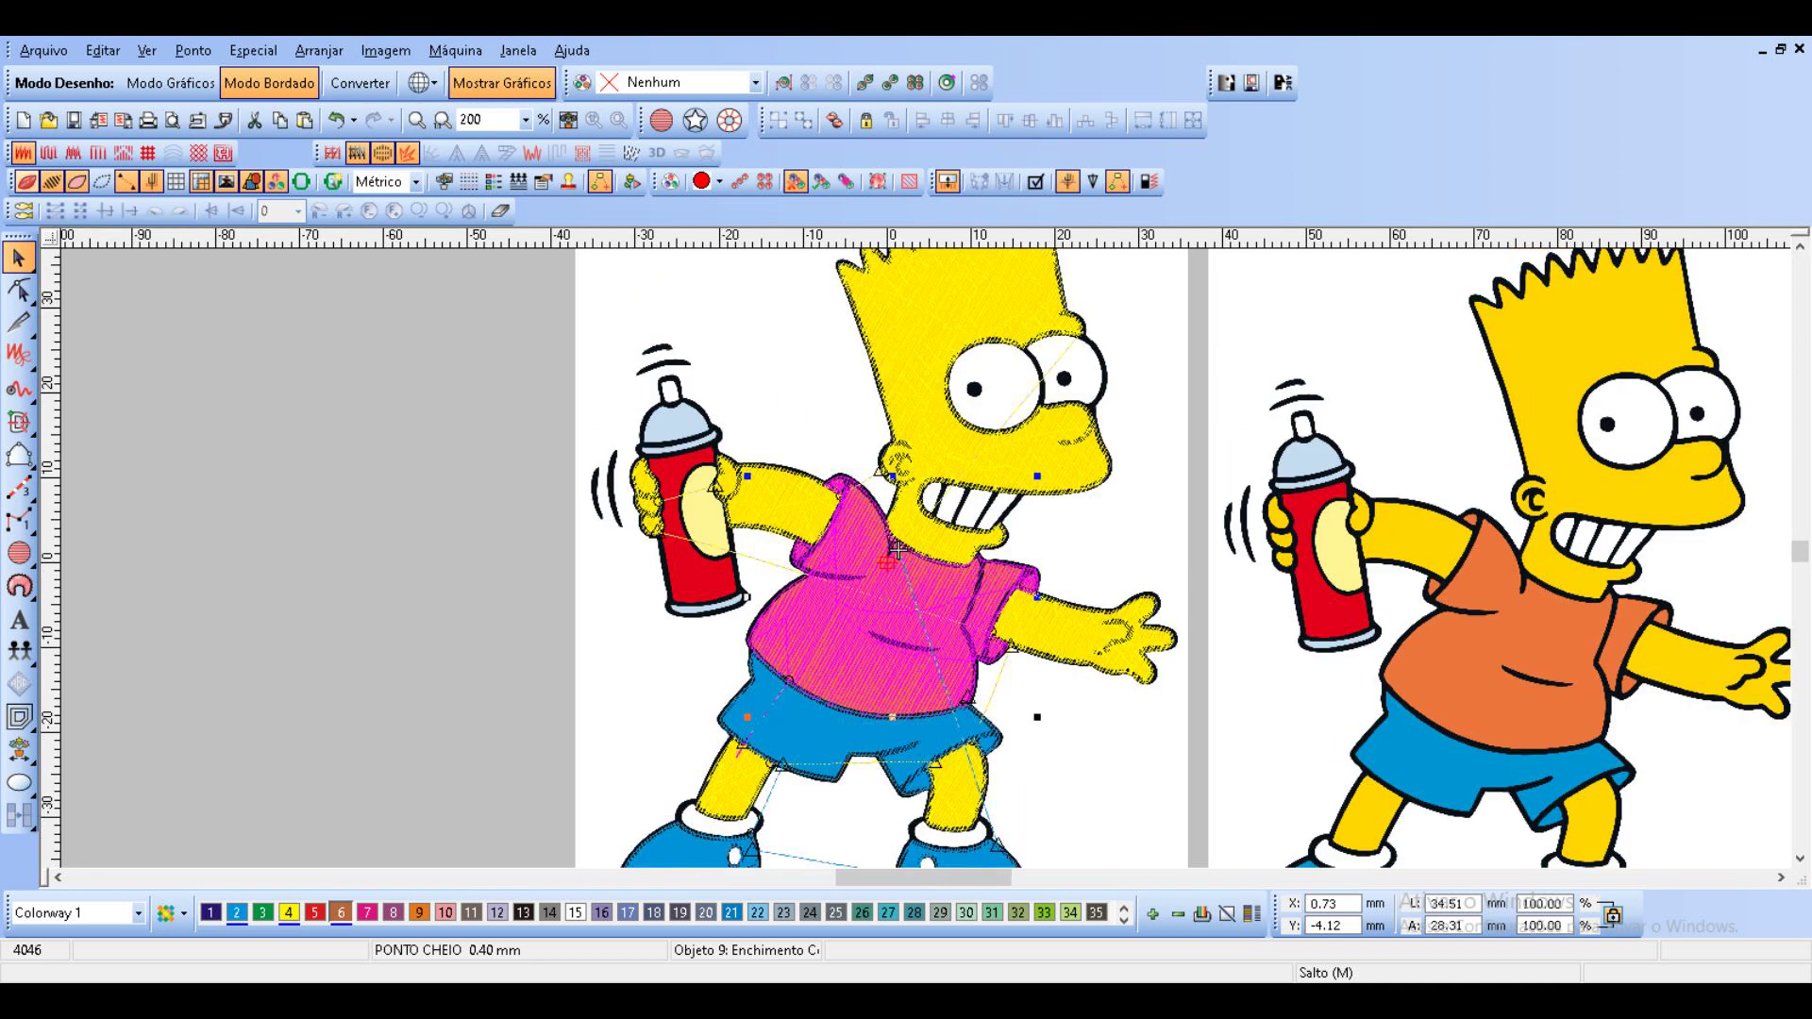
{"action": "left_click", "coordinate": [52, 181]}
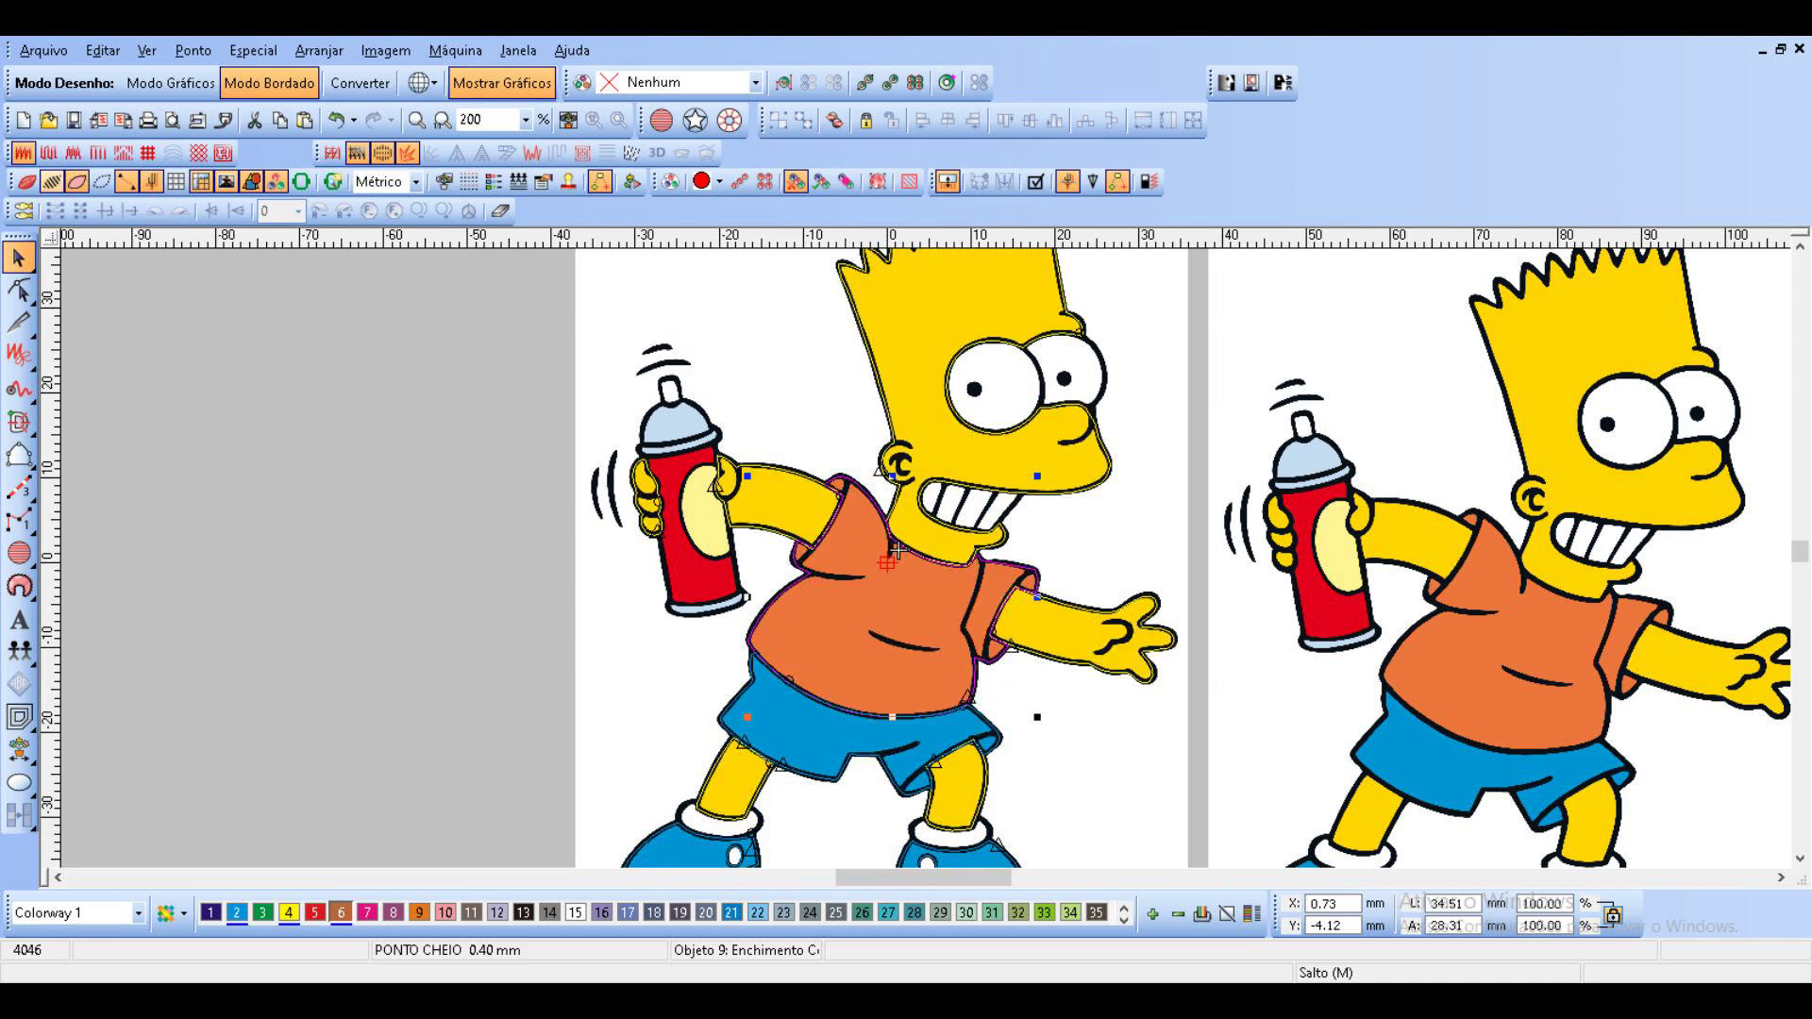
Start a fill shape for the red spray can, tracing its lower edge and the side up to the lowest finger.
{"action": "left_click", "coordinate": [19, 455]}
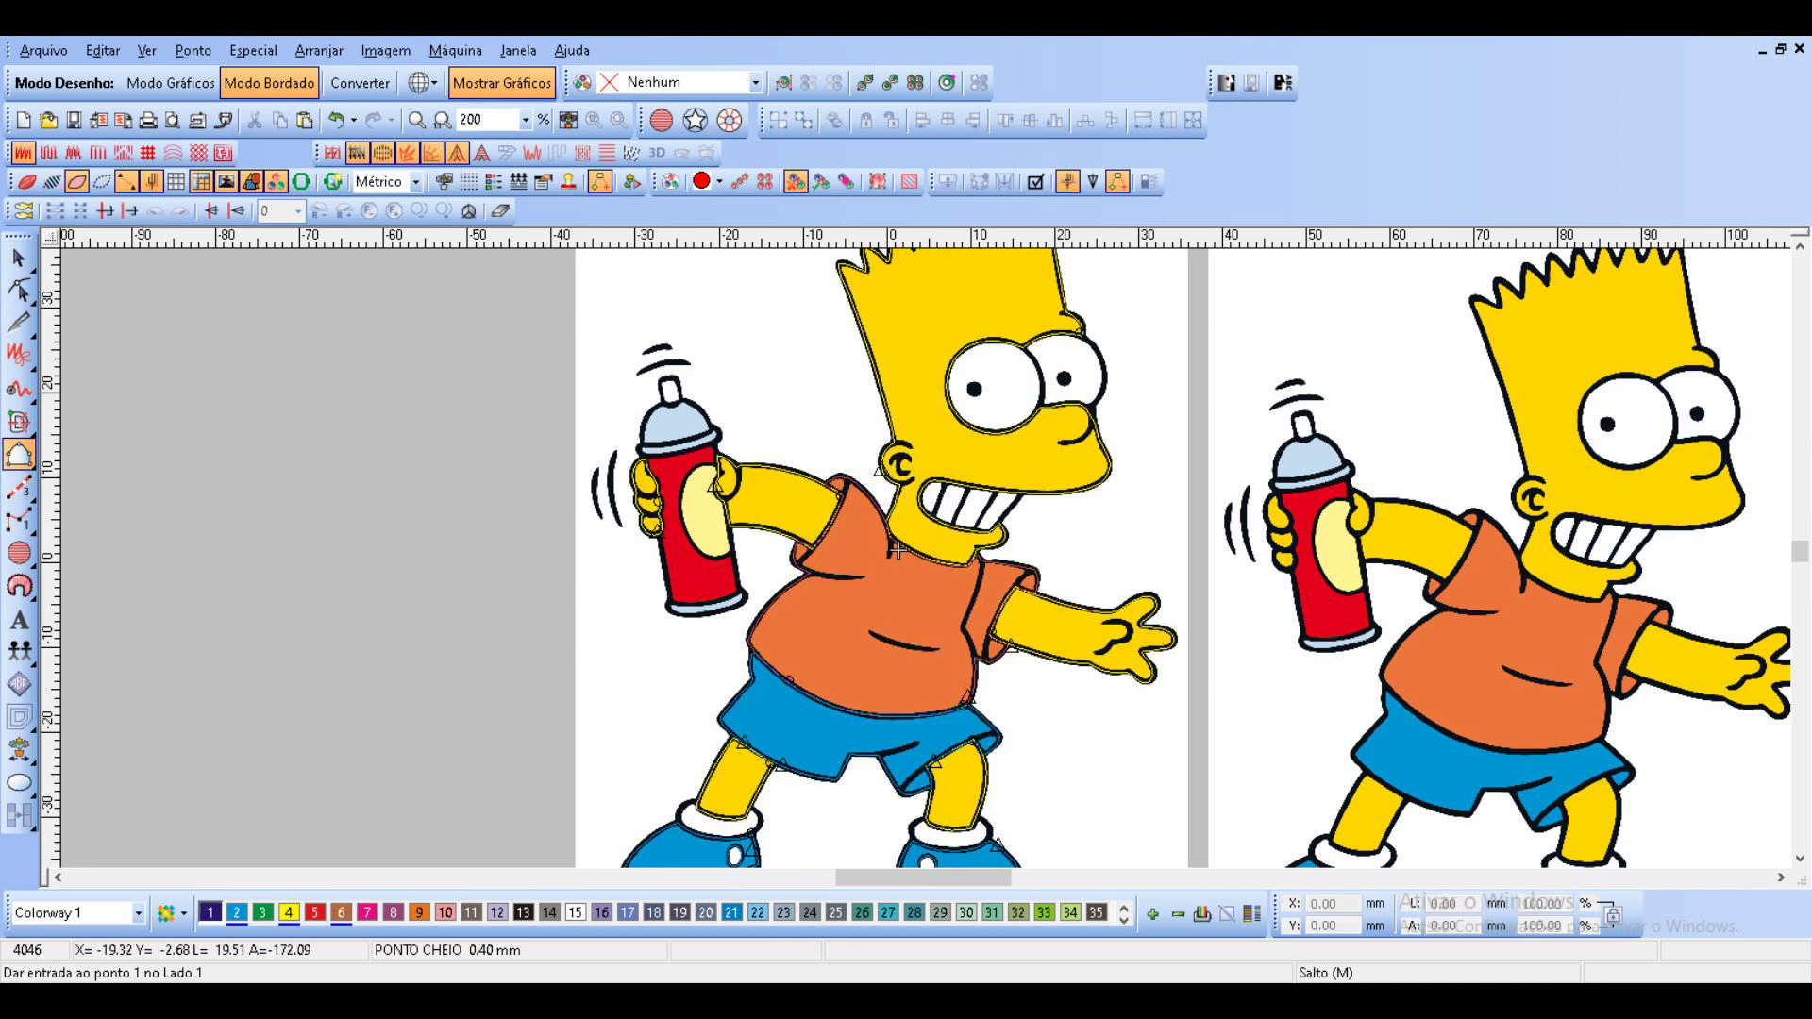
{"action": "scroll", "coordinate": [895, 548], "scroll_direction": "up", "scroll_amount": 2}
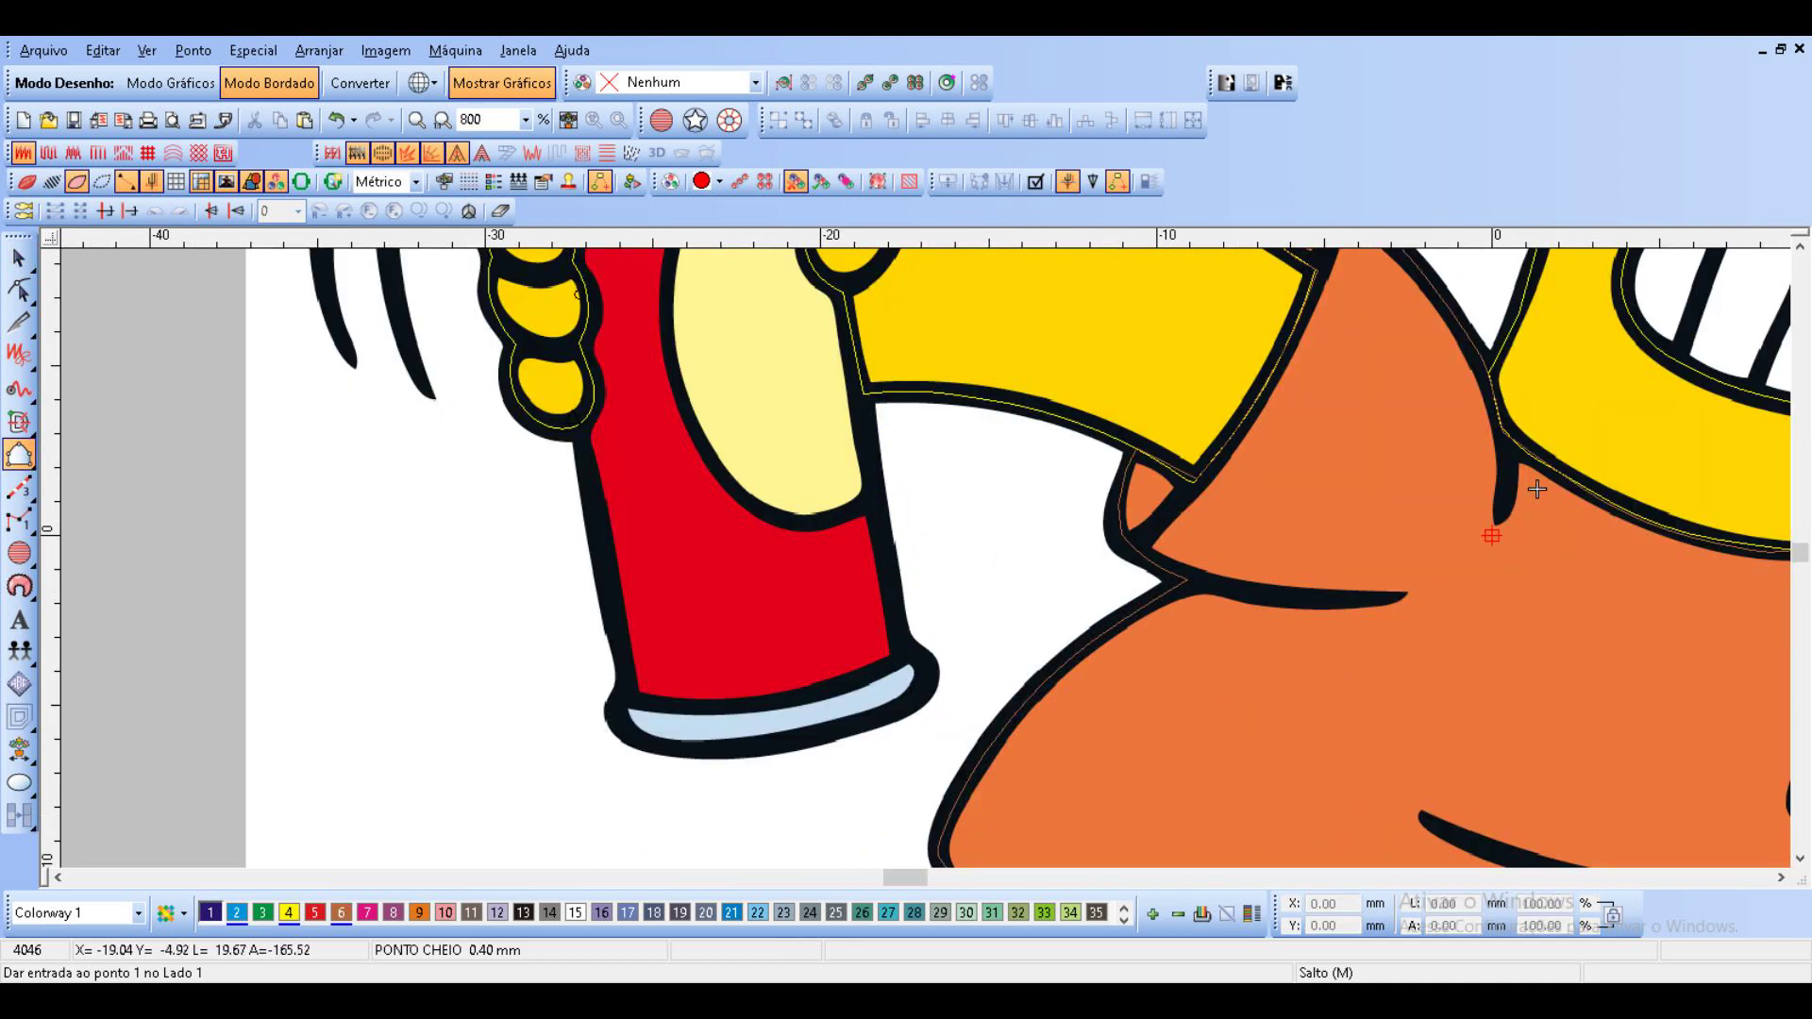
{"action": "left_click", "coordinate": [898, 654]}
{"action": "left_click", "coordinate": [851, 679]}
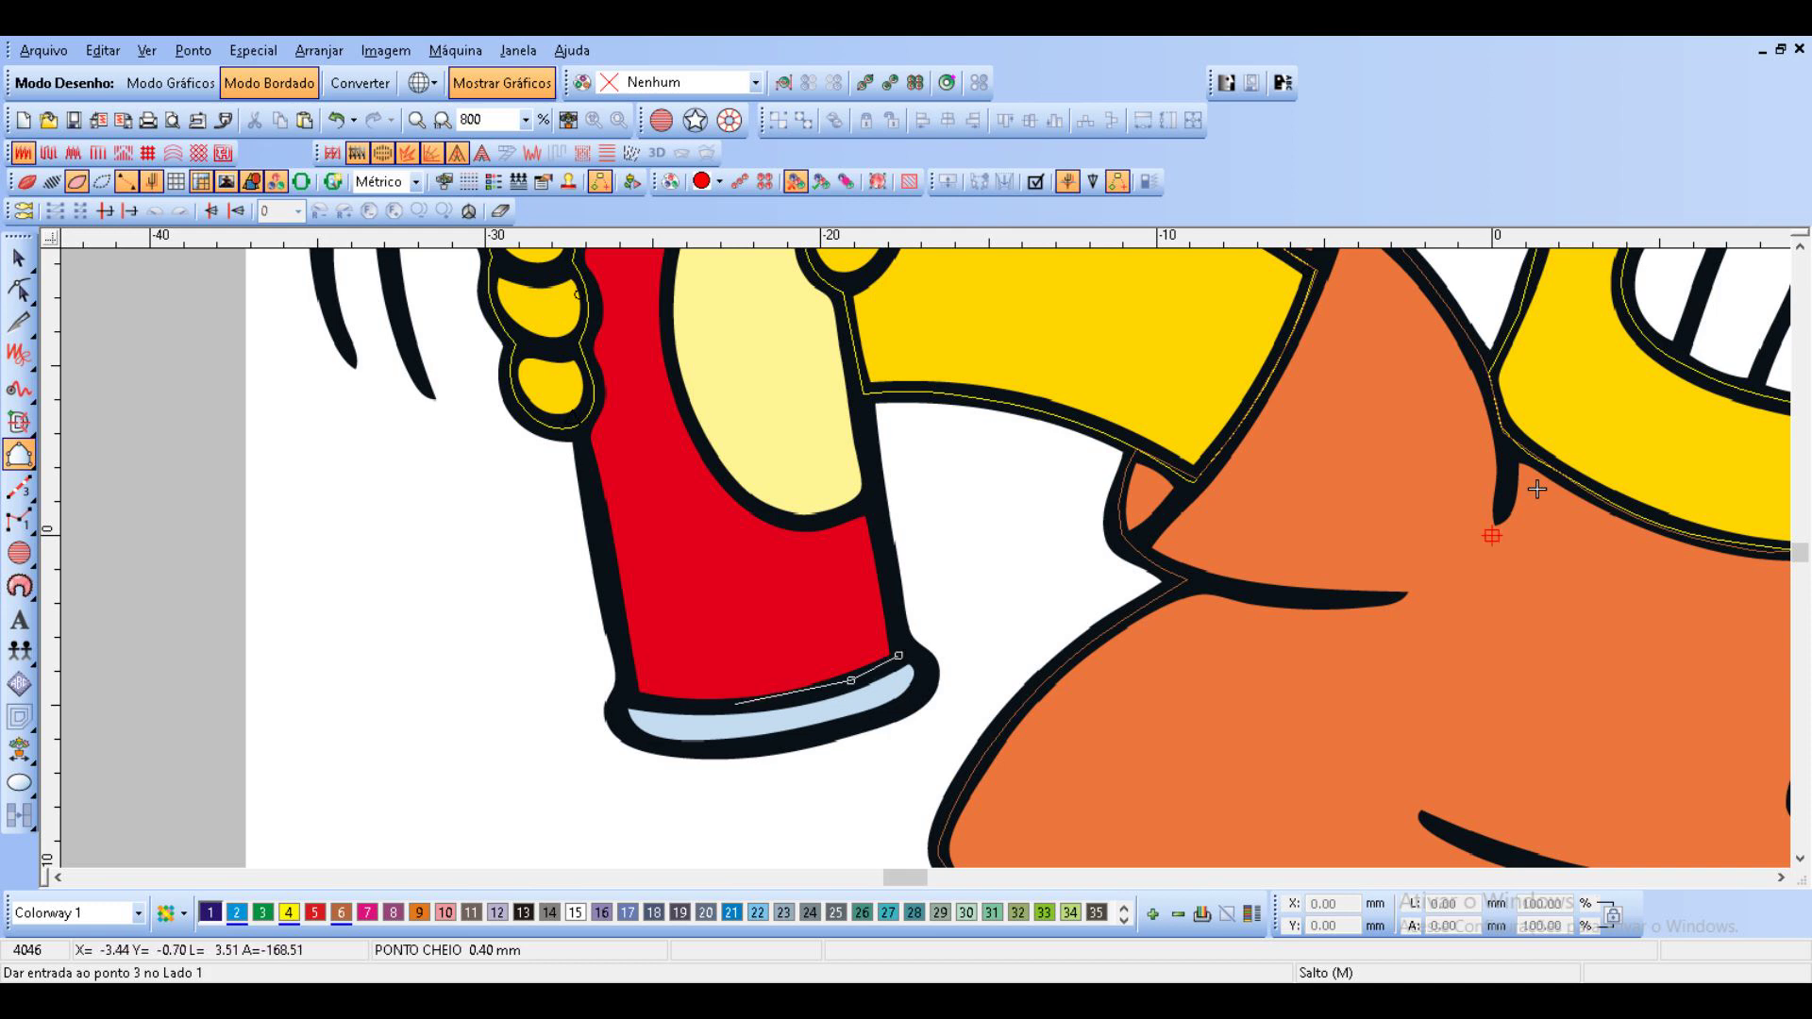
{"action": "left_click", "coordinate": [735, 704]}
{"action": "left_click", "coordinate": [653, 704]}
{"action": "left_click", "coordinate": [632, 699]}
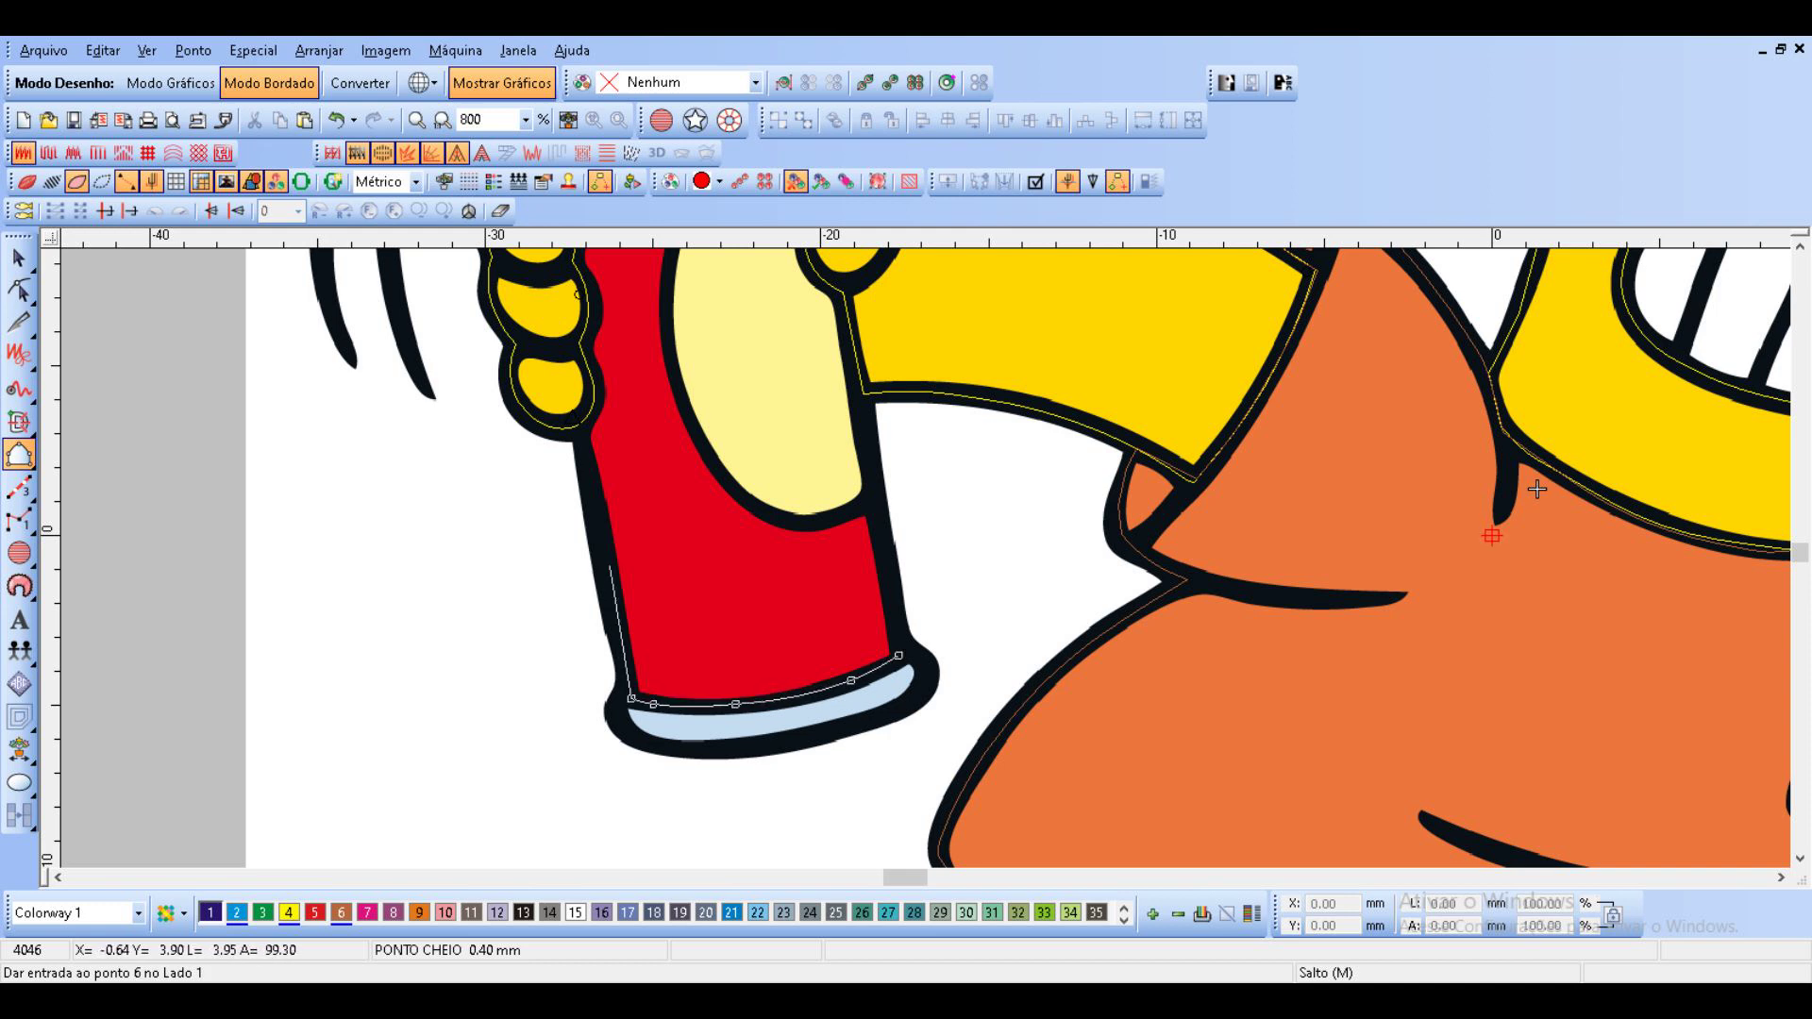
{"action": "left_click", "coordinate": [610, 566]}
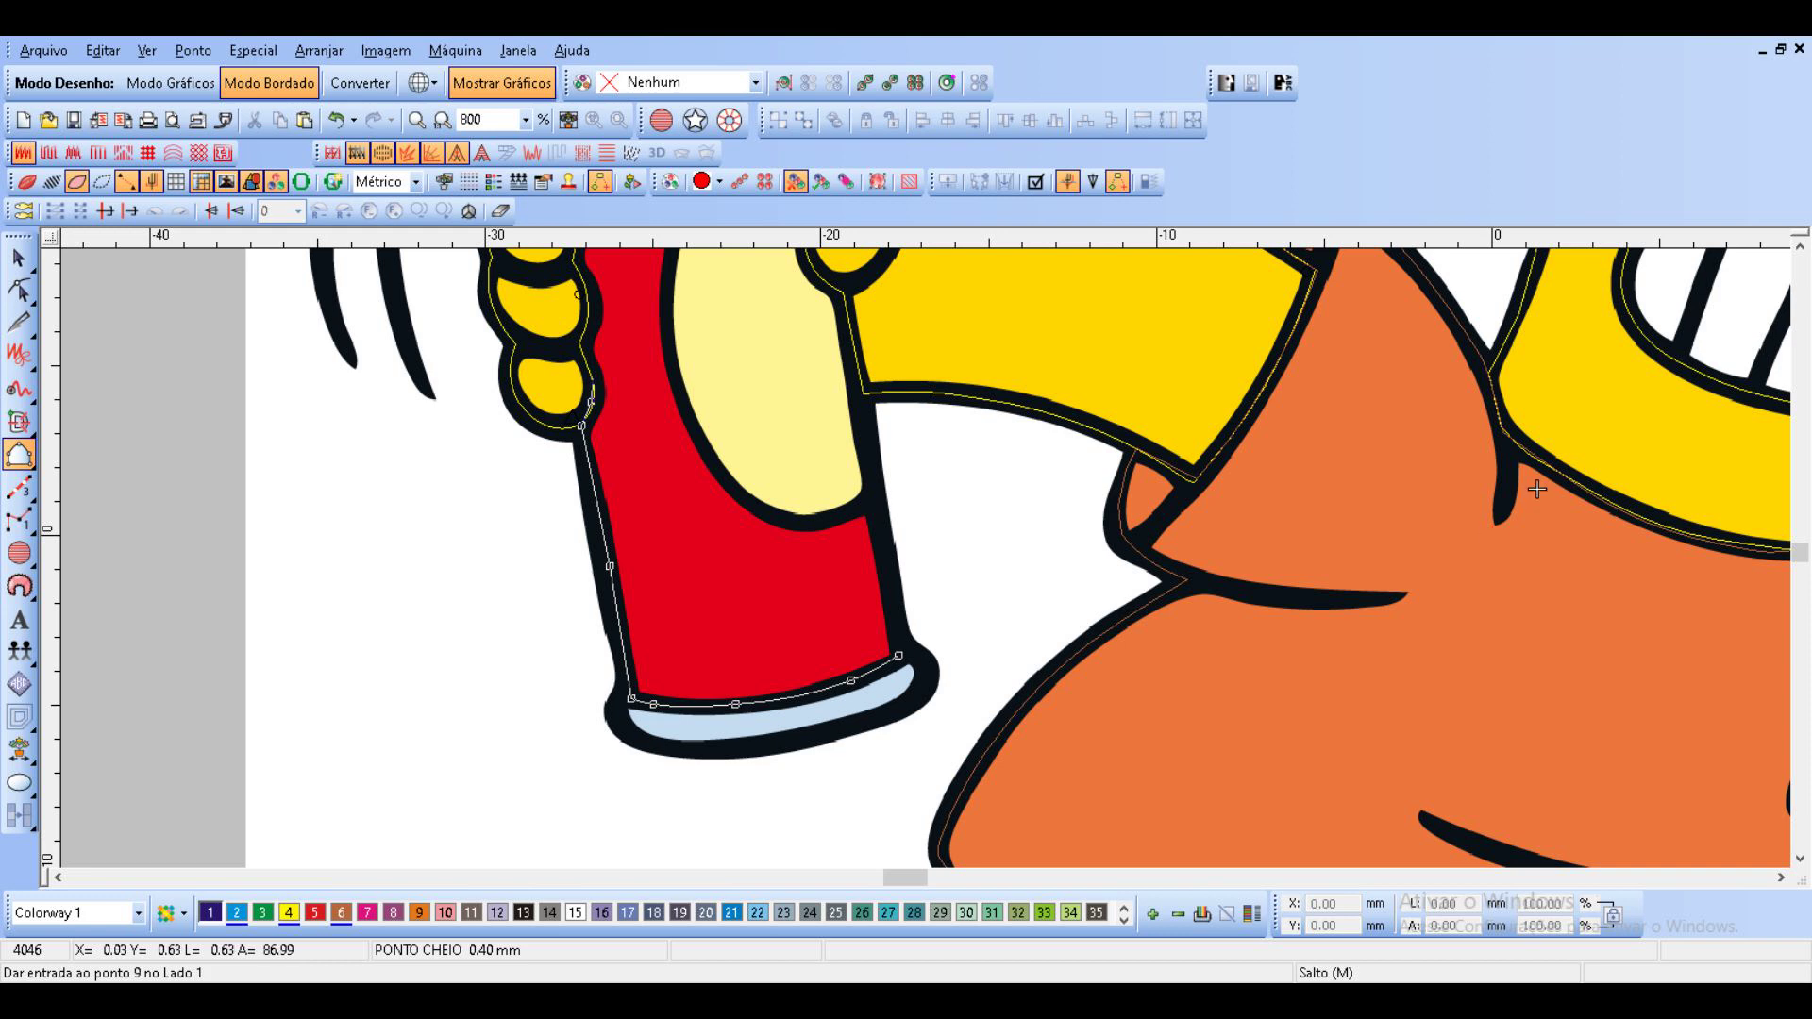
Continue the can outline along the inner edge of the three fingers and across the can's upper edge below the cap.
{"action": "right_click", "coordinate": [590, 374]}
{"action": "left_click", "coordinate": [582, 343]}
{"action": "right_click", "coordinate": [591, 315]}
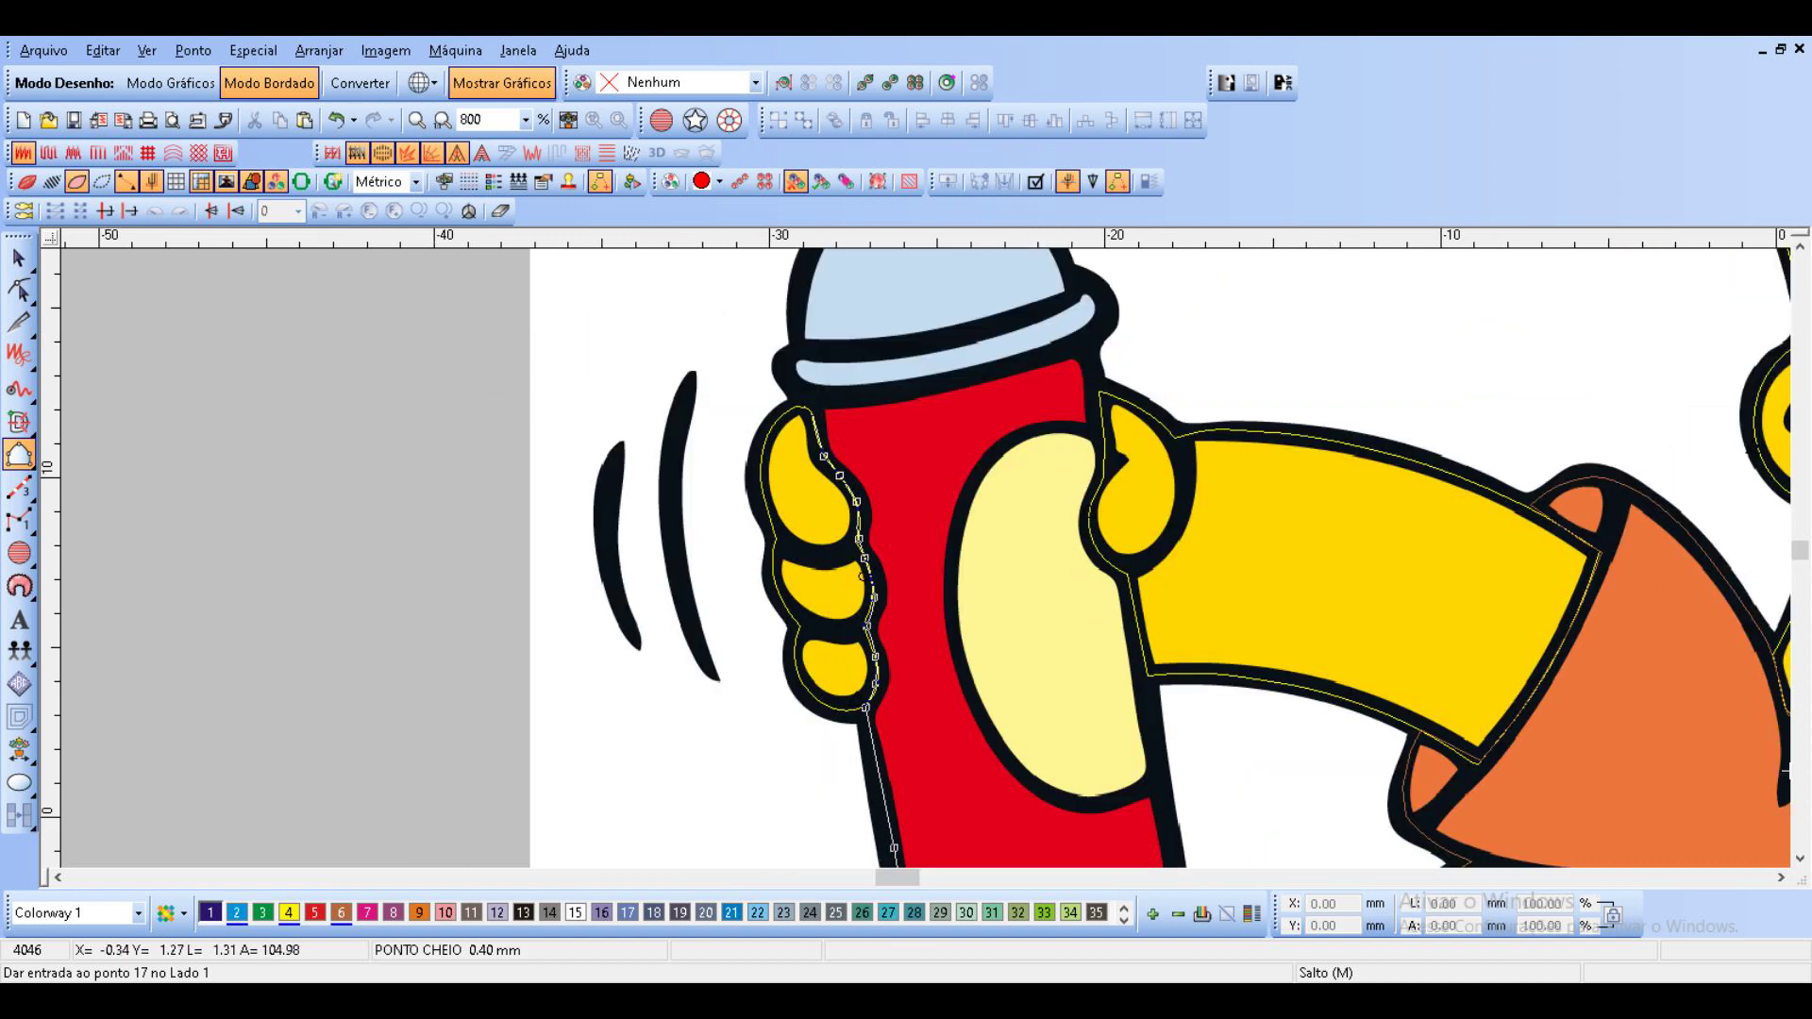
{"action": "right_click", "coordinate": [883, 397]}
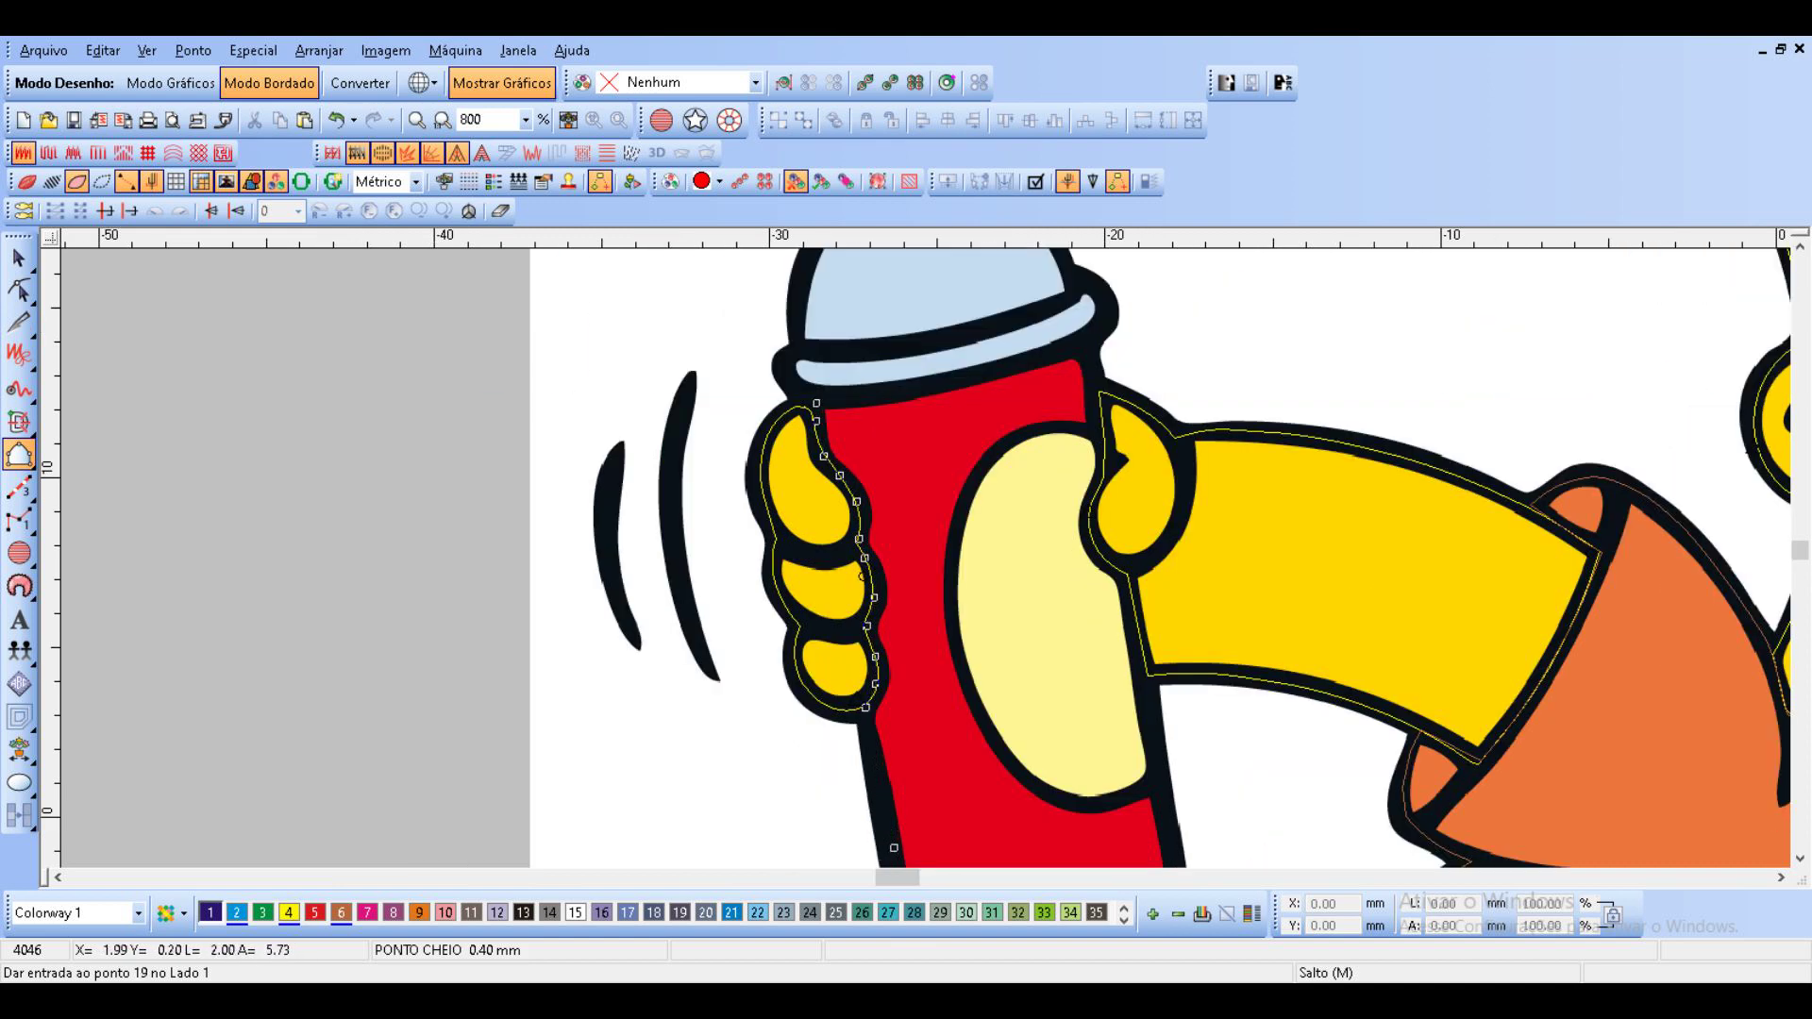
{"action": "right_click", "coordinate": [1013, 368]}
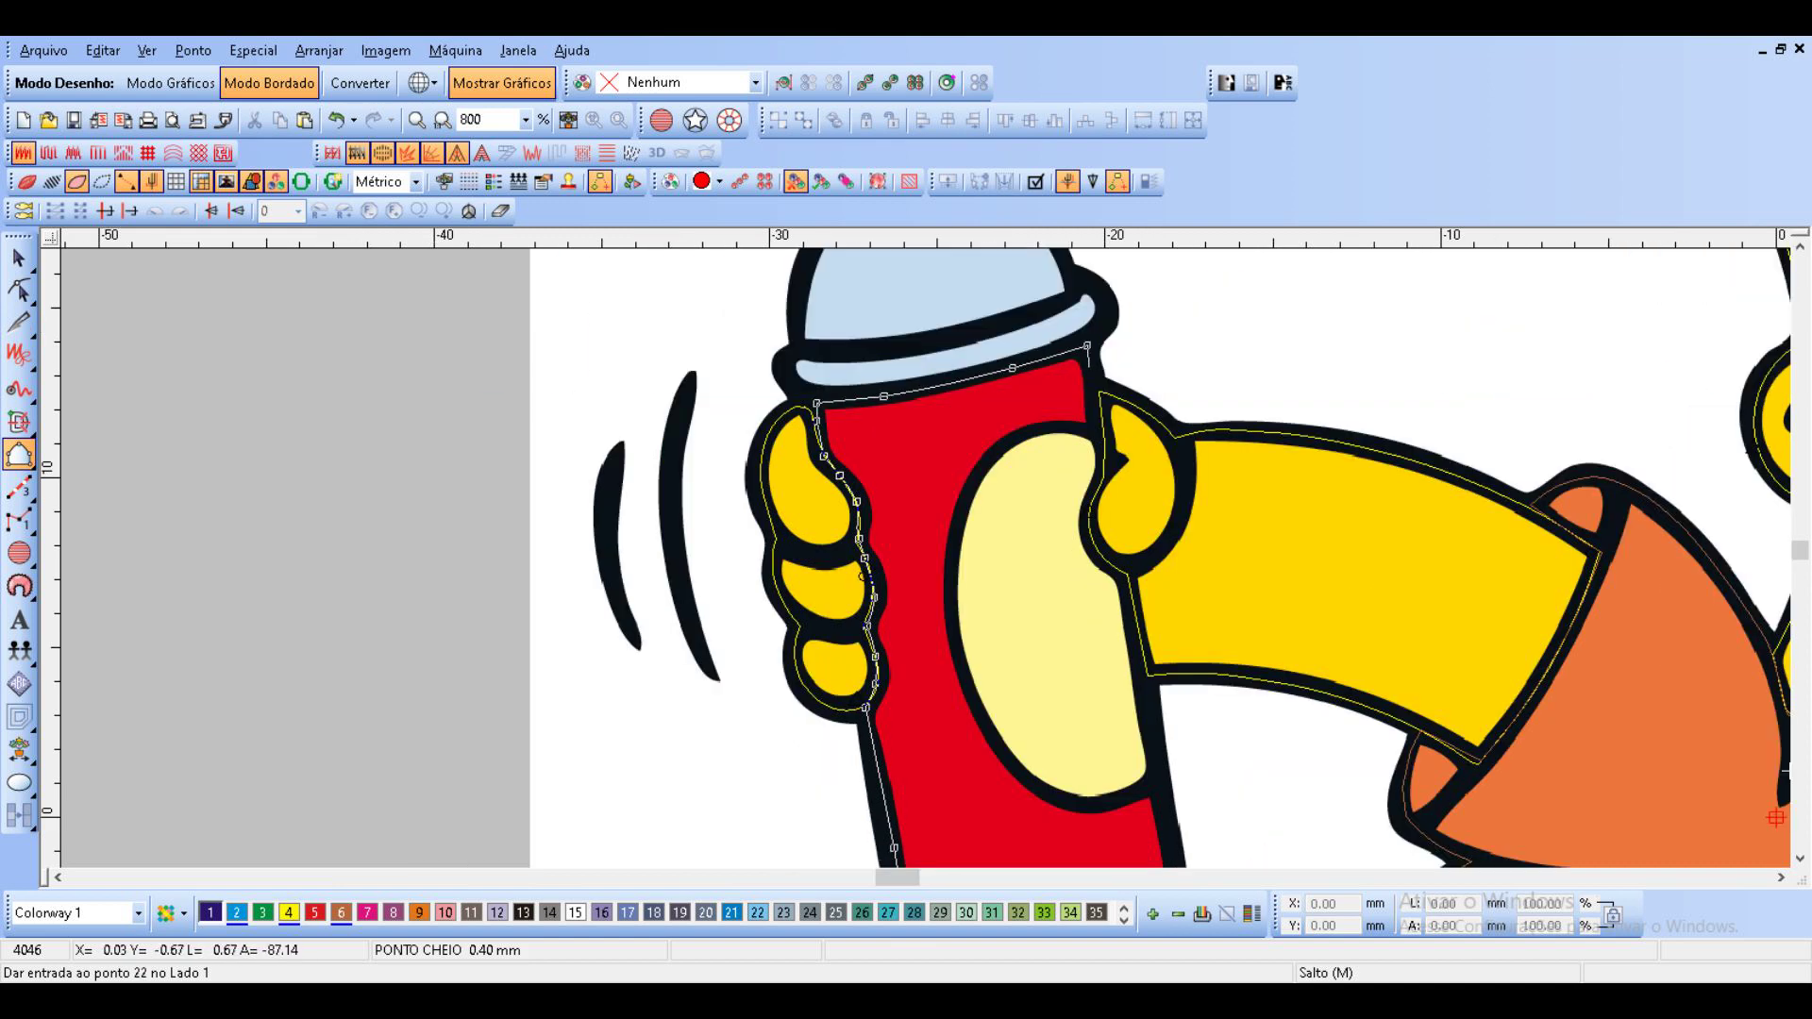
Trace the can outline down to the cream label and around the label's curved edge back to the can's side.
{"action": "right_click", "coordinate": [1088, 368]}
{"action": "right_click", "coordinate": [1055, 427]}
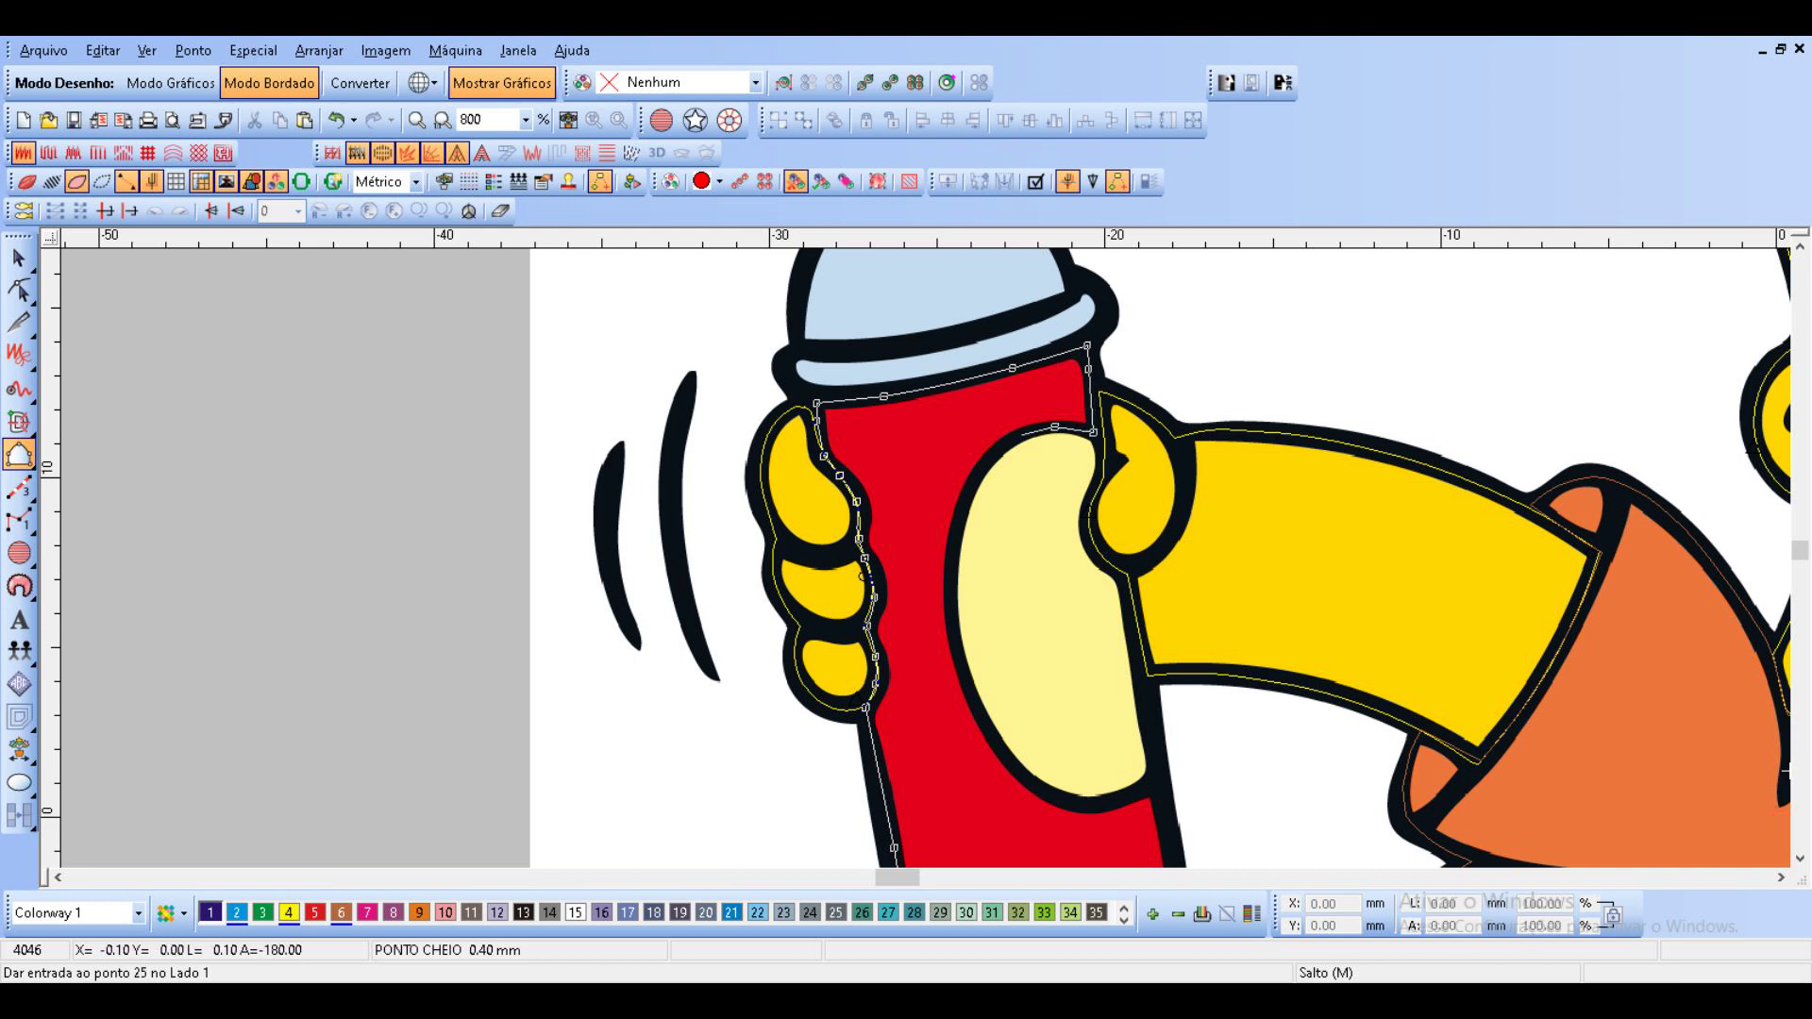
{"action": "right_click", "coordinate": [1000, 453]}
{"action": "right_click", "coordinate": [962, 507]}
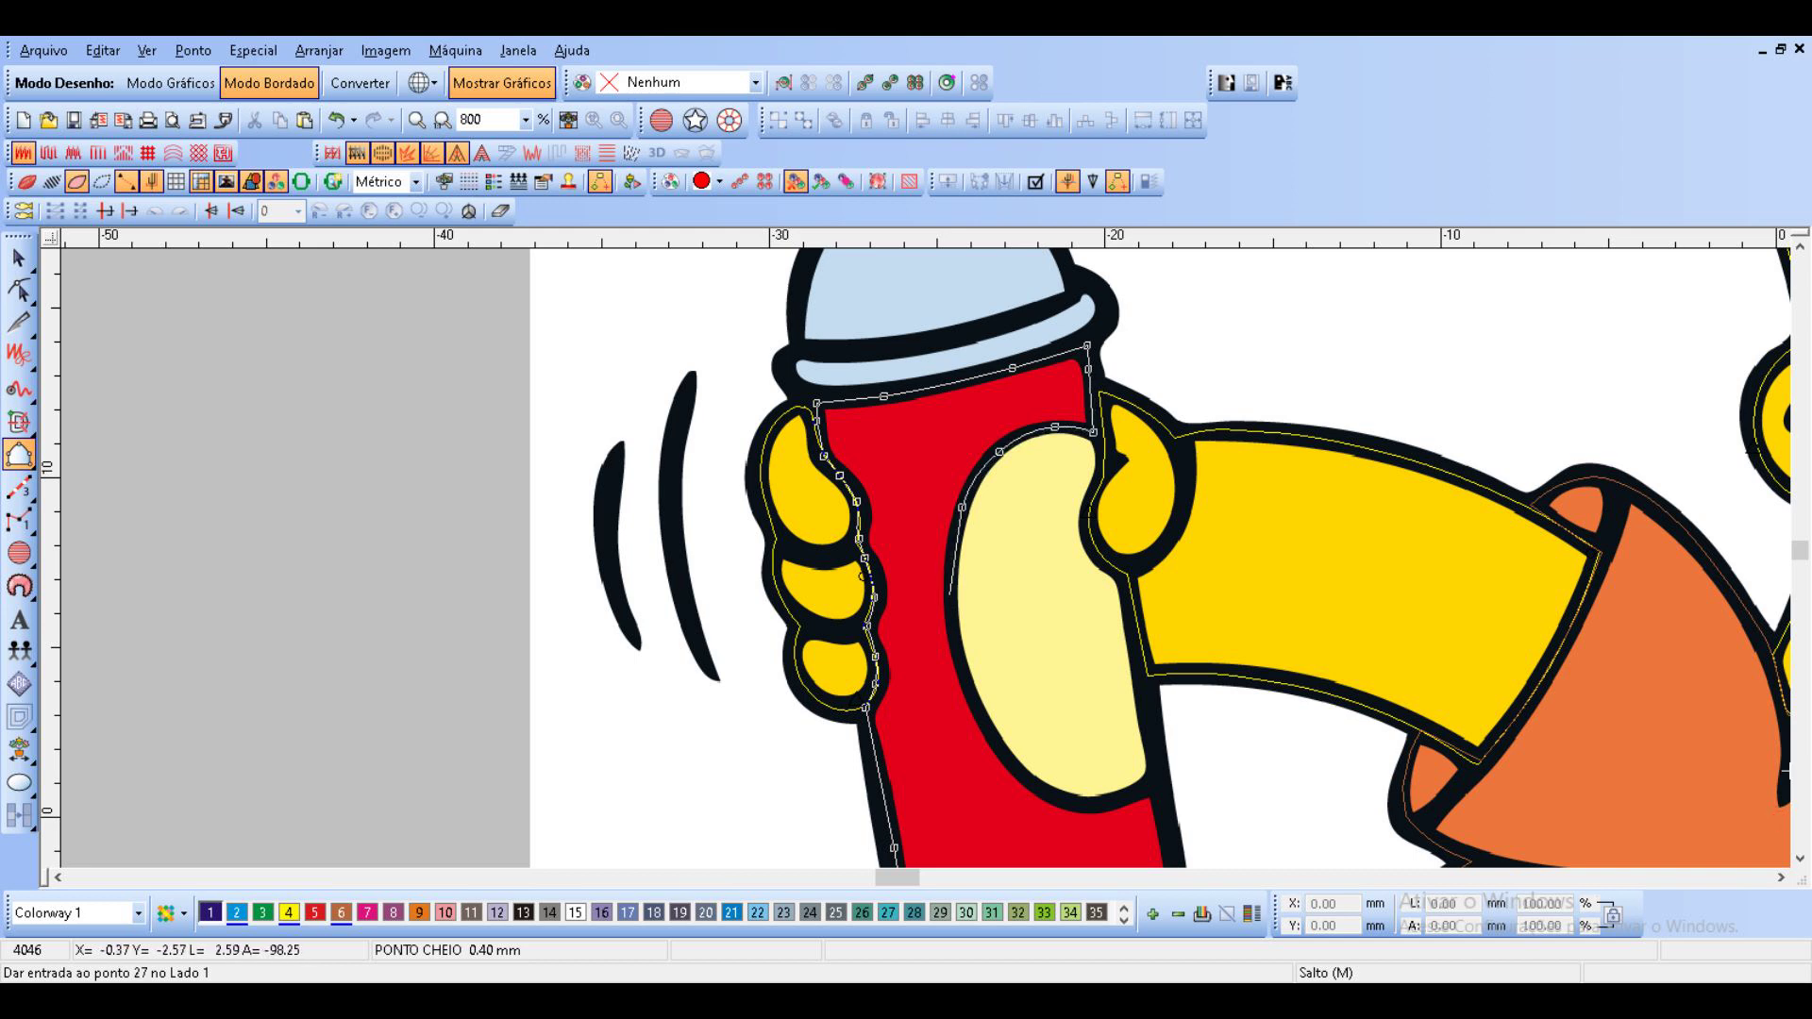
{"action": "right_click", "coordinate": [949, 598]}
{"action": "right_click", "coordinate": [964, 678]}
{"action": "right_click", "coordinate": [984, 726]}
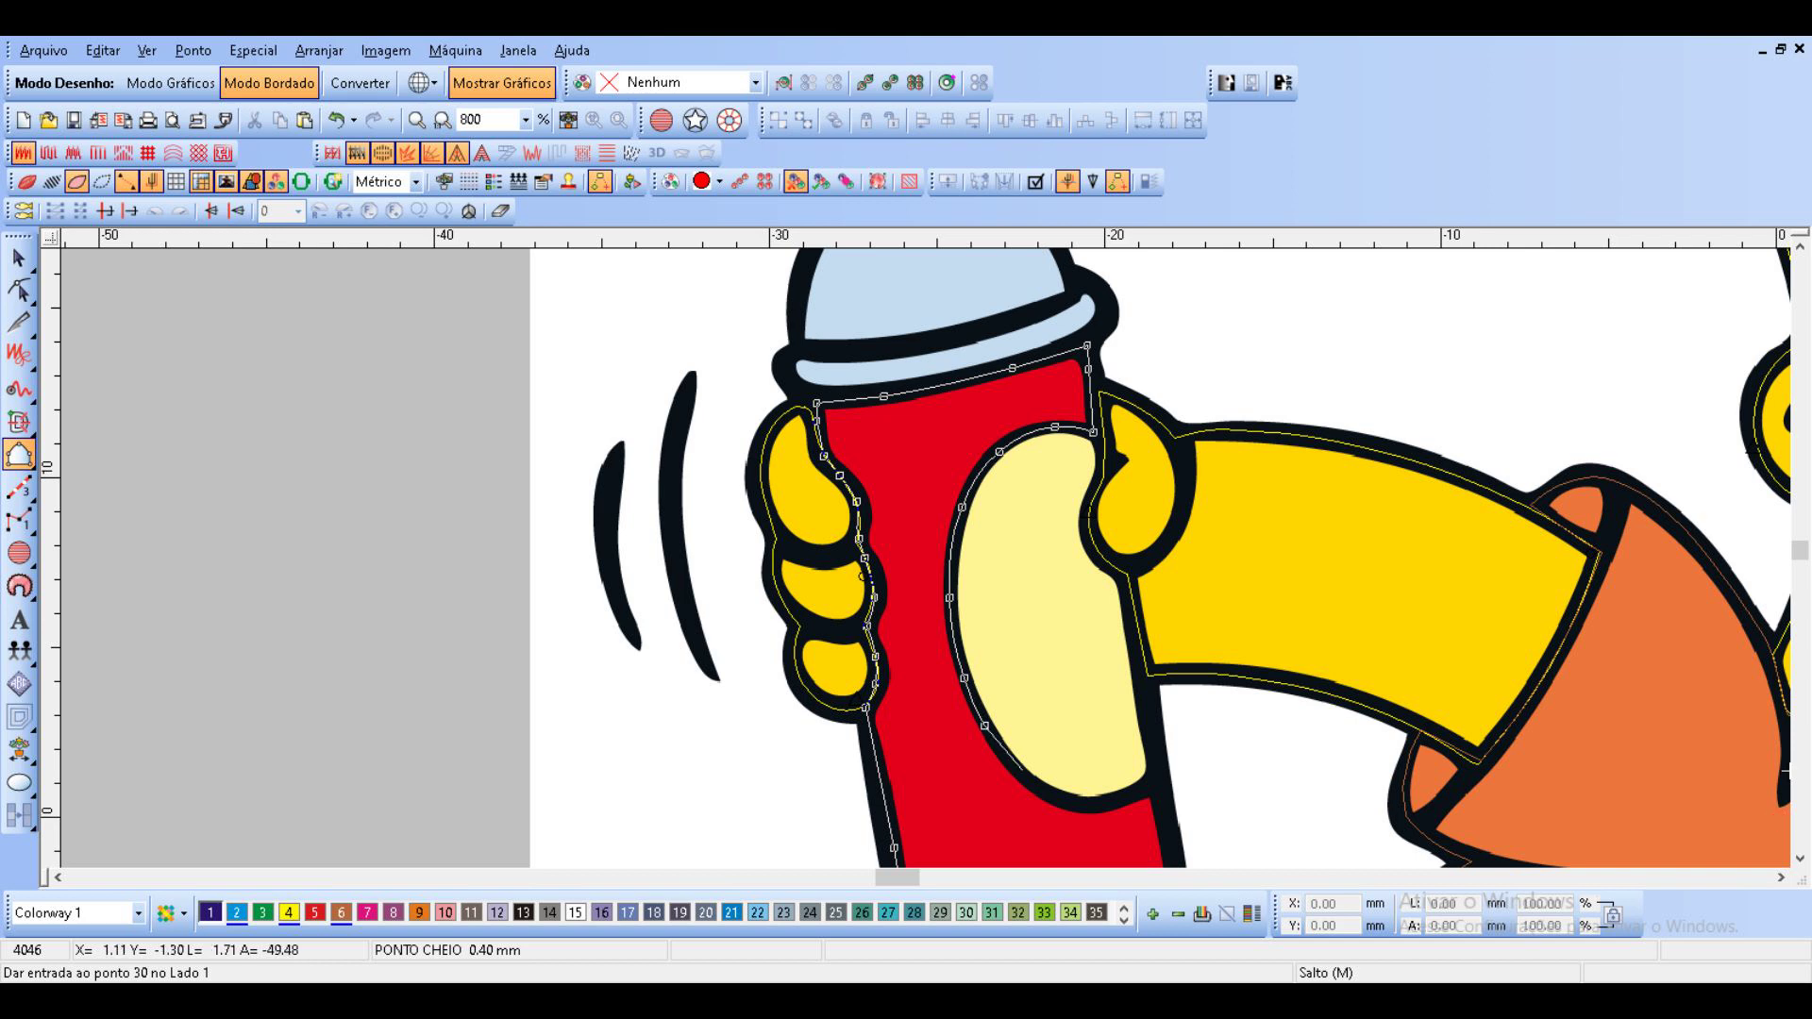
{"action": "right_click", "coordinate": [1026, 782]}
{"action": "right_click", "coordinate": [1064, 802]}
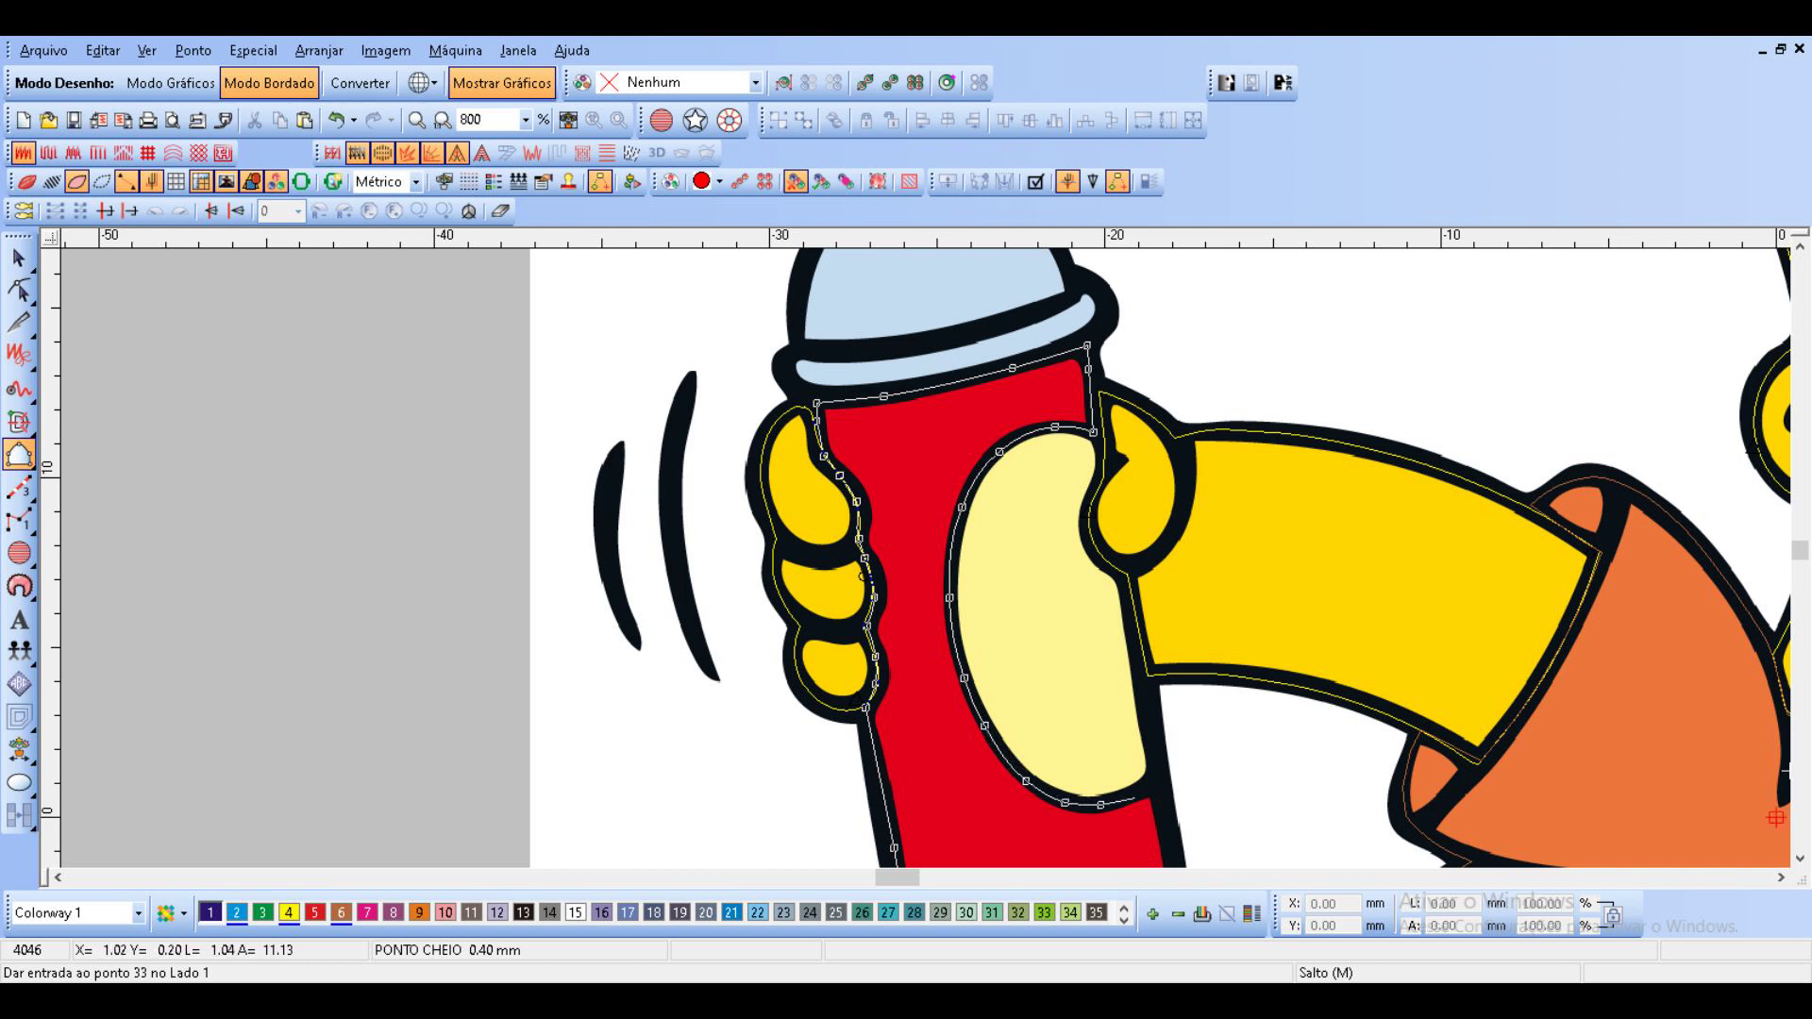
{"action": "left_click", "coordinate": [1155, 790]}
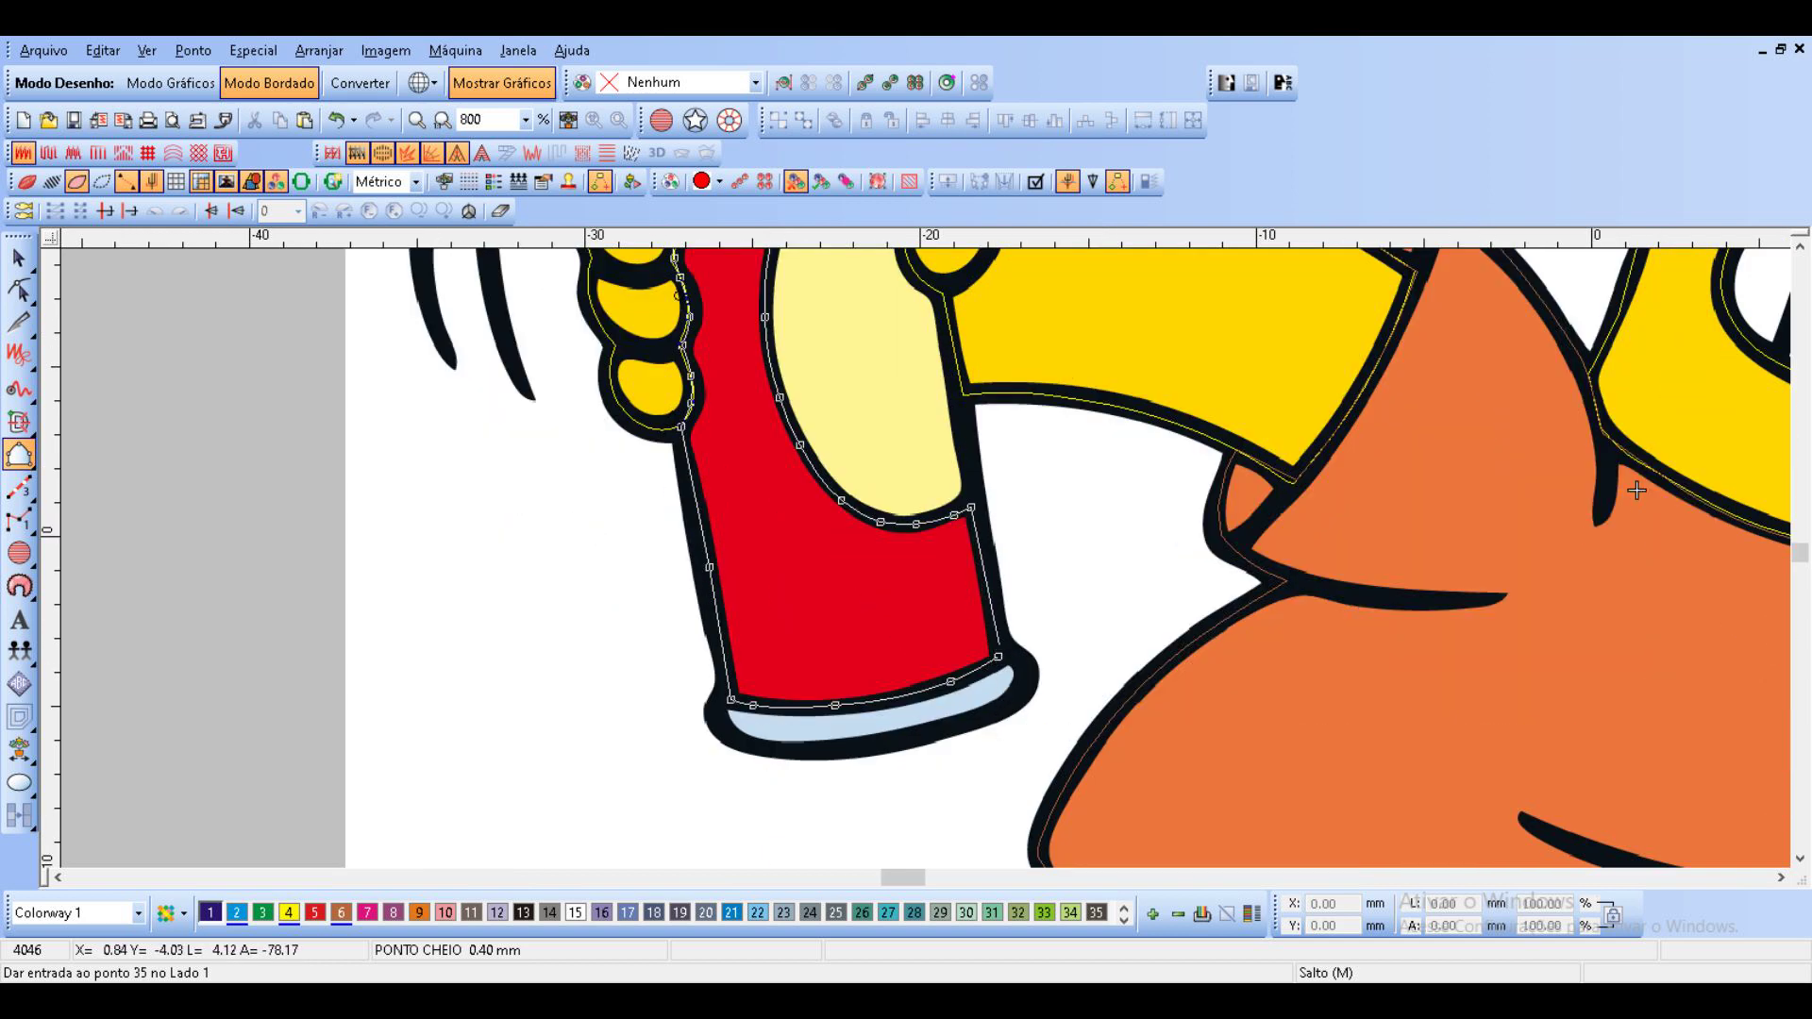
Close the red can's outline and convert the shape to a complex fill.
{"action": "key", "text": "Return"}
{"action": "key", "text": "Return"}
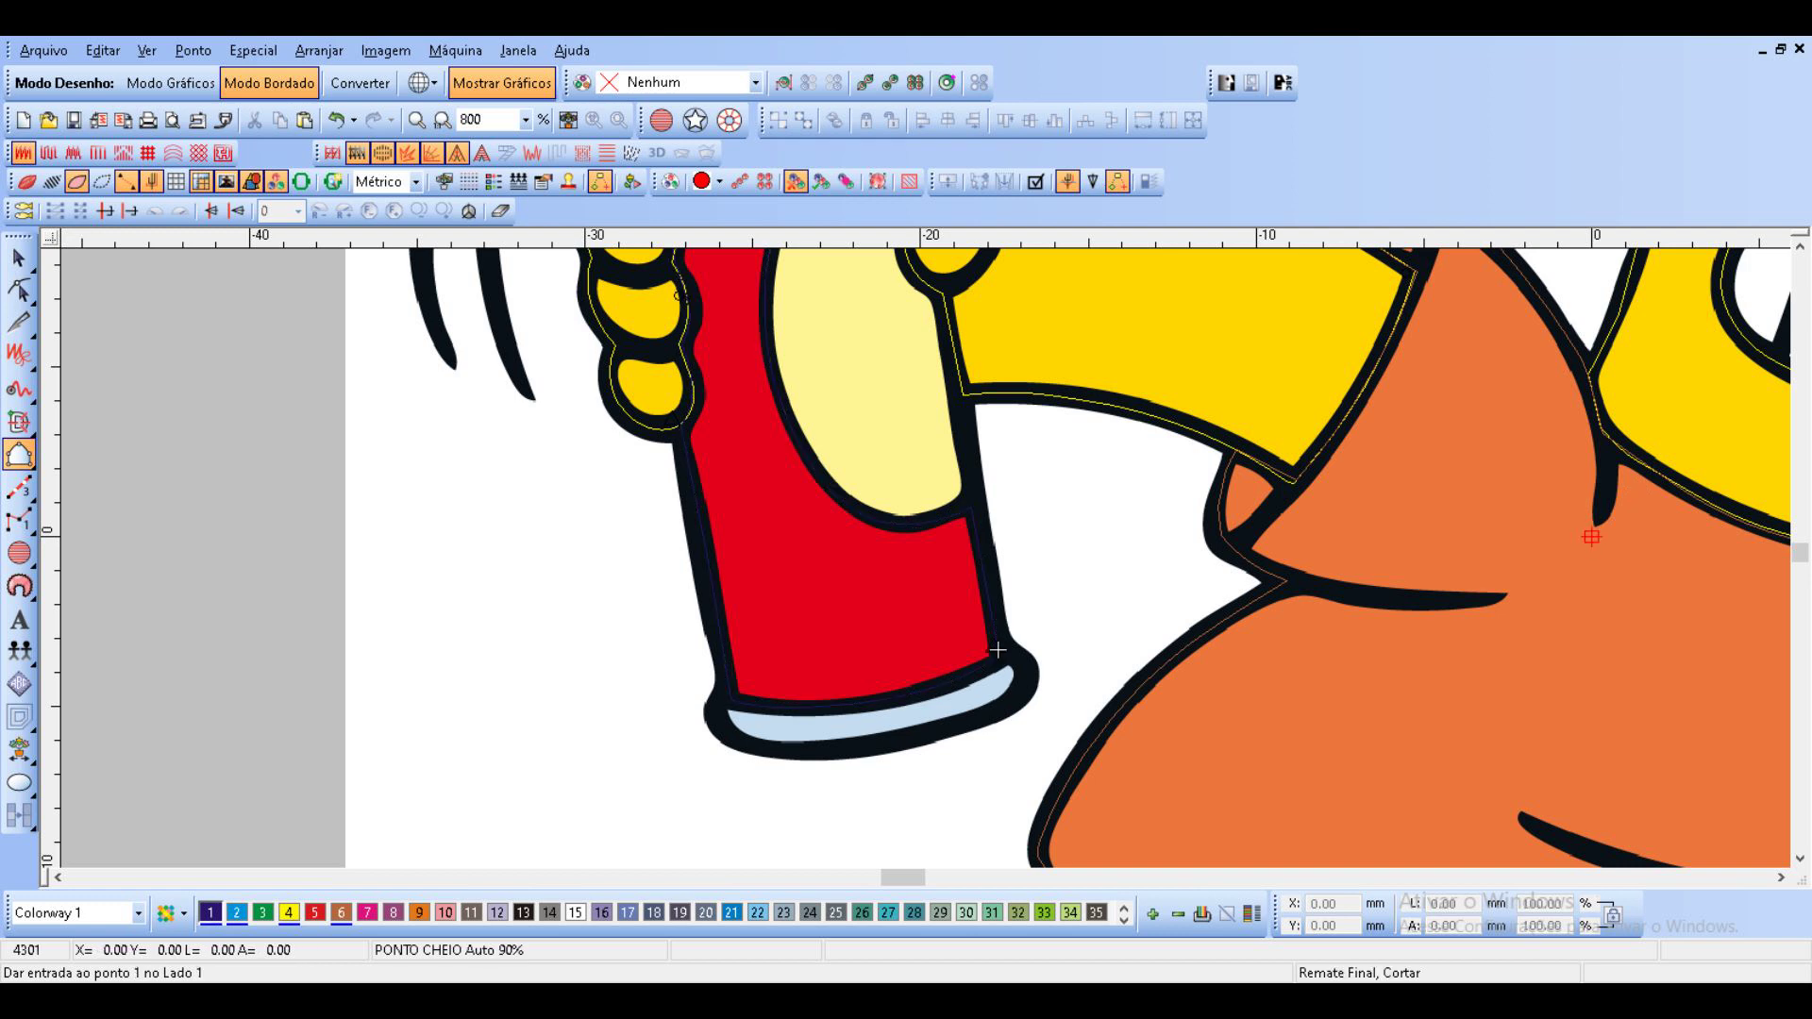
{"action": "key", "text": "Escape"}
{"action": "left_click", "coordinate": [946, 684]}
{"action": "right_click", "coordinate": [945, 684]}
{"action": "mouse_move", "coordinate": [1013, 669]}
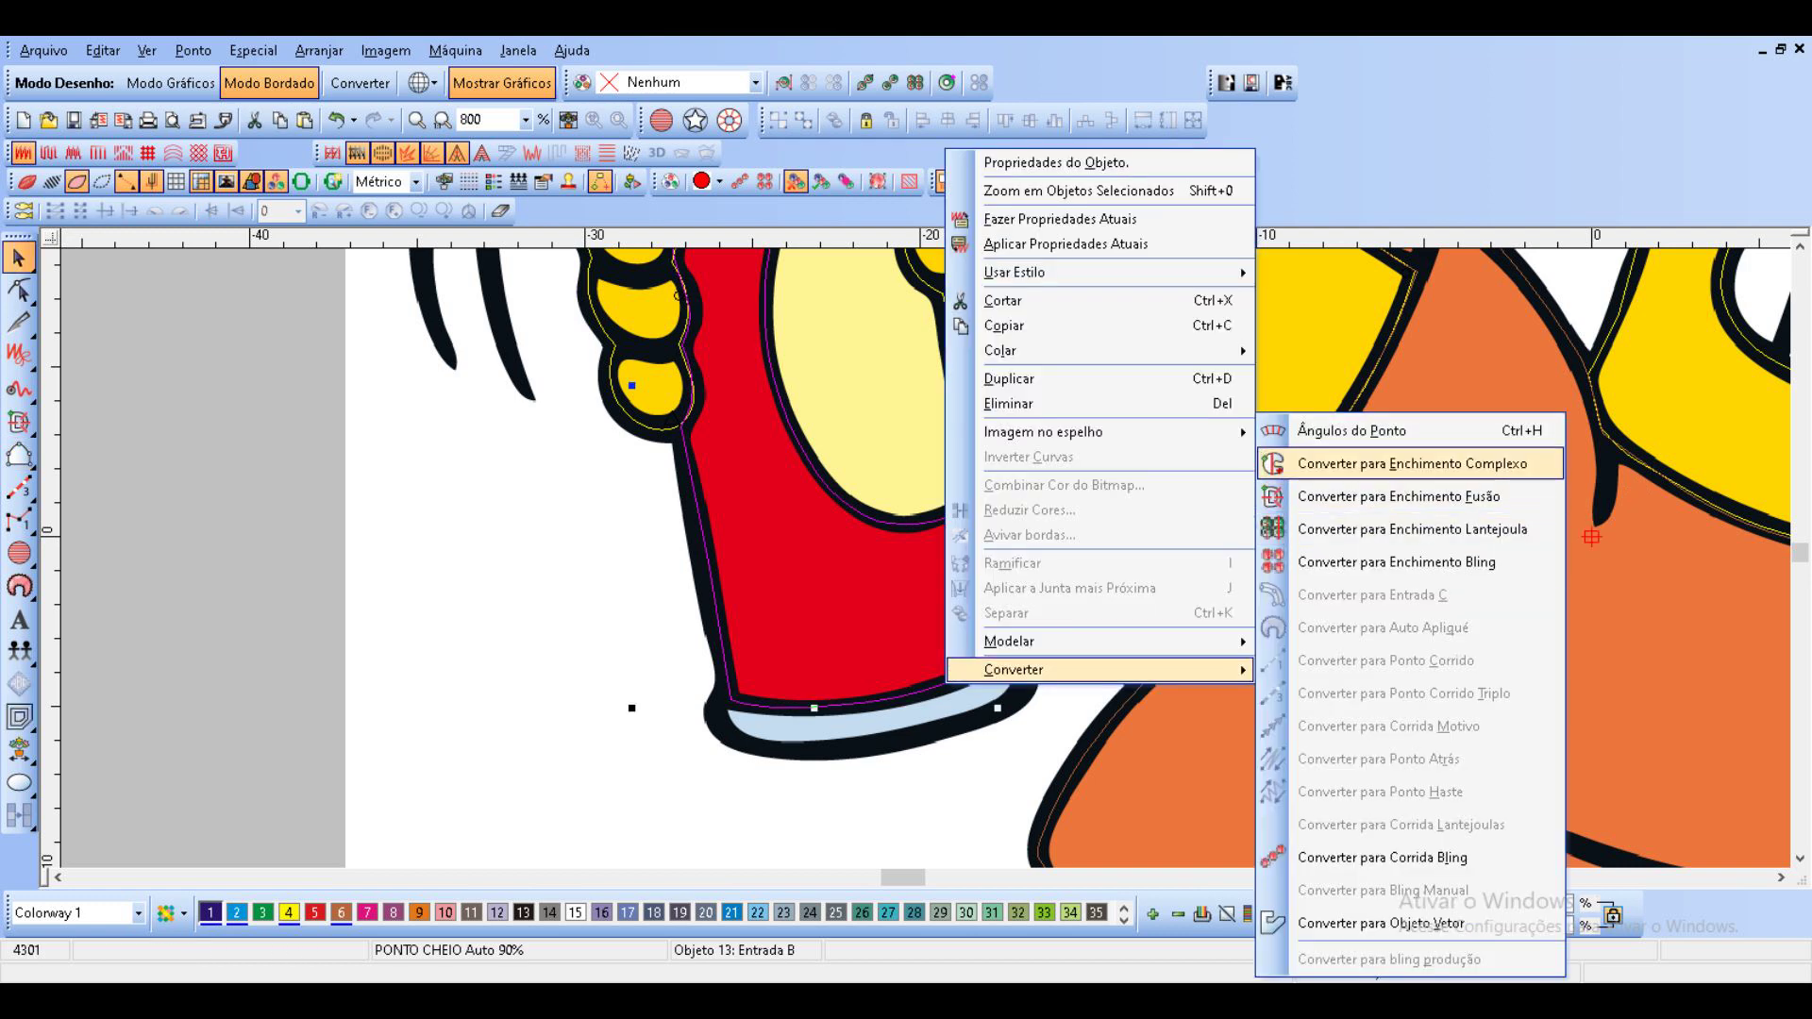
{"action": "left_click", "coordinate": [1359, 461]}
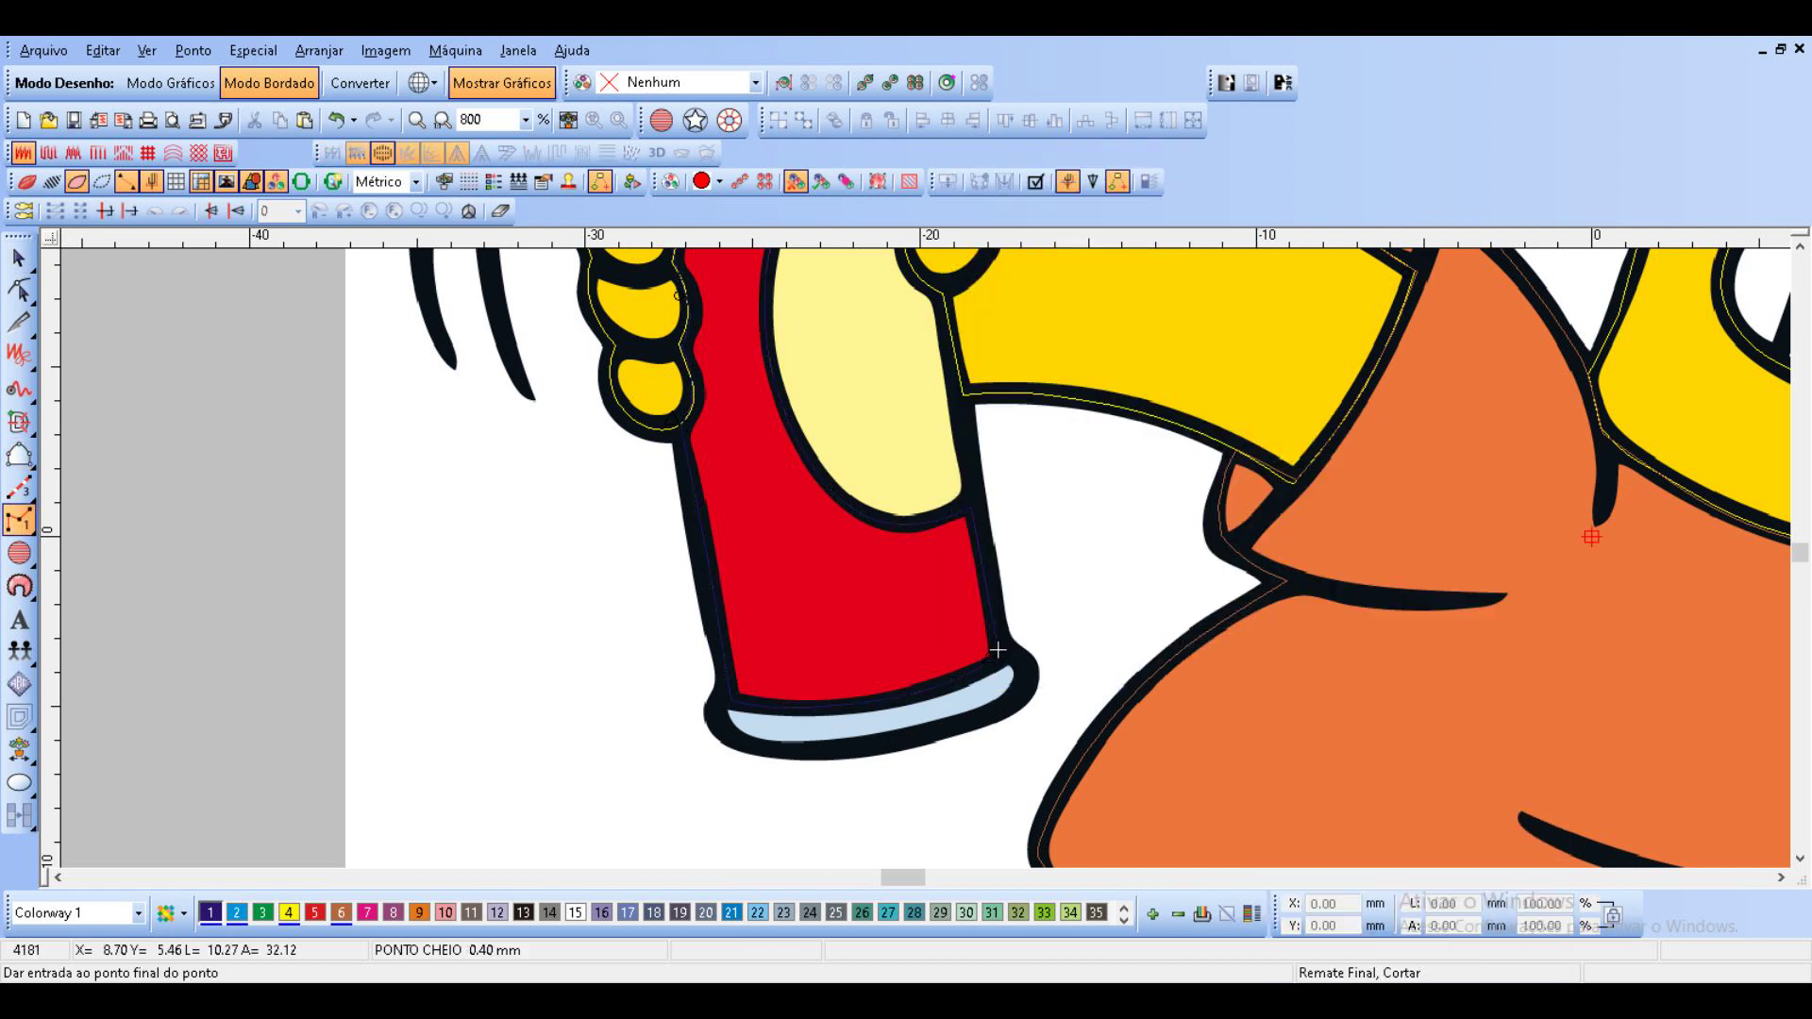
Start a fill shape for the cream label on the can, tracing its lower curve and its long curved edge upward.
{"action": "left_click", "coordinate": [19, 456]}
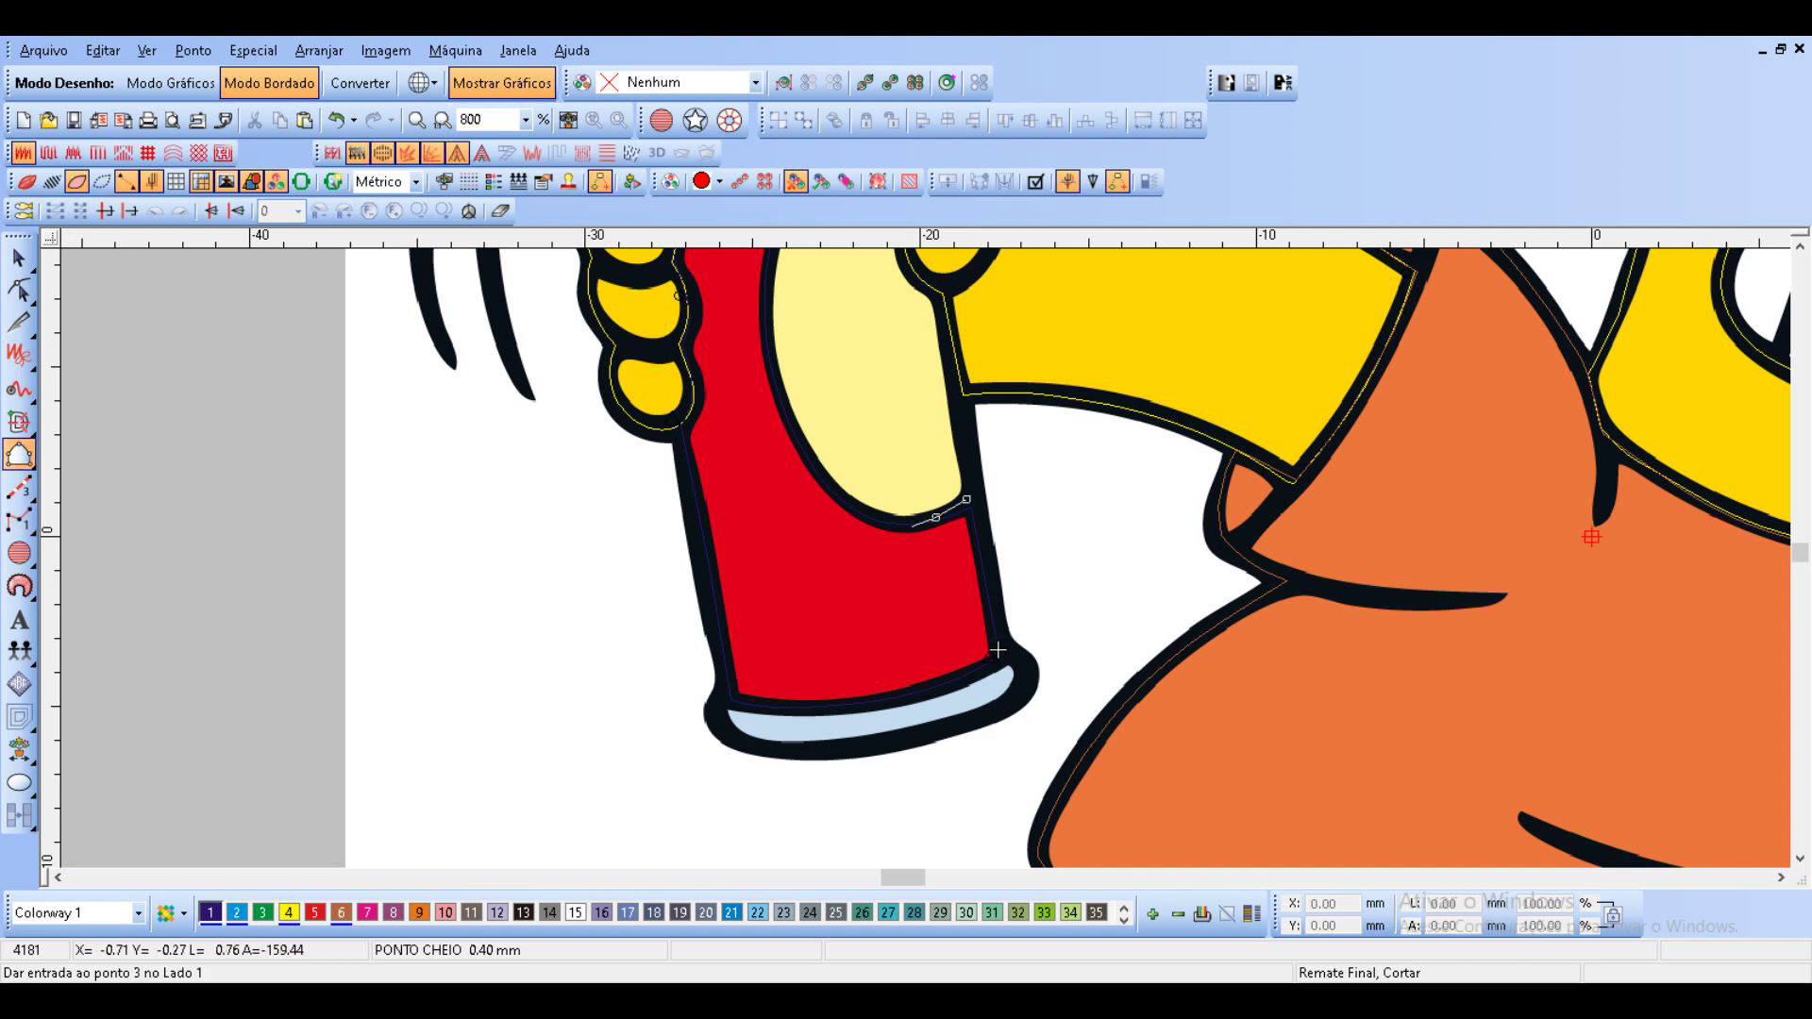
{"action": "left_click", "coordinate": [899, 522]}
{"action": "left_click", "coordinate": [853, 507]}
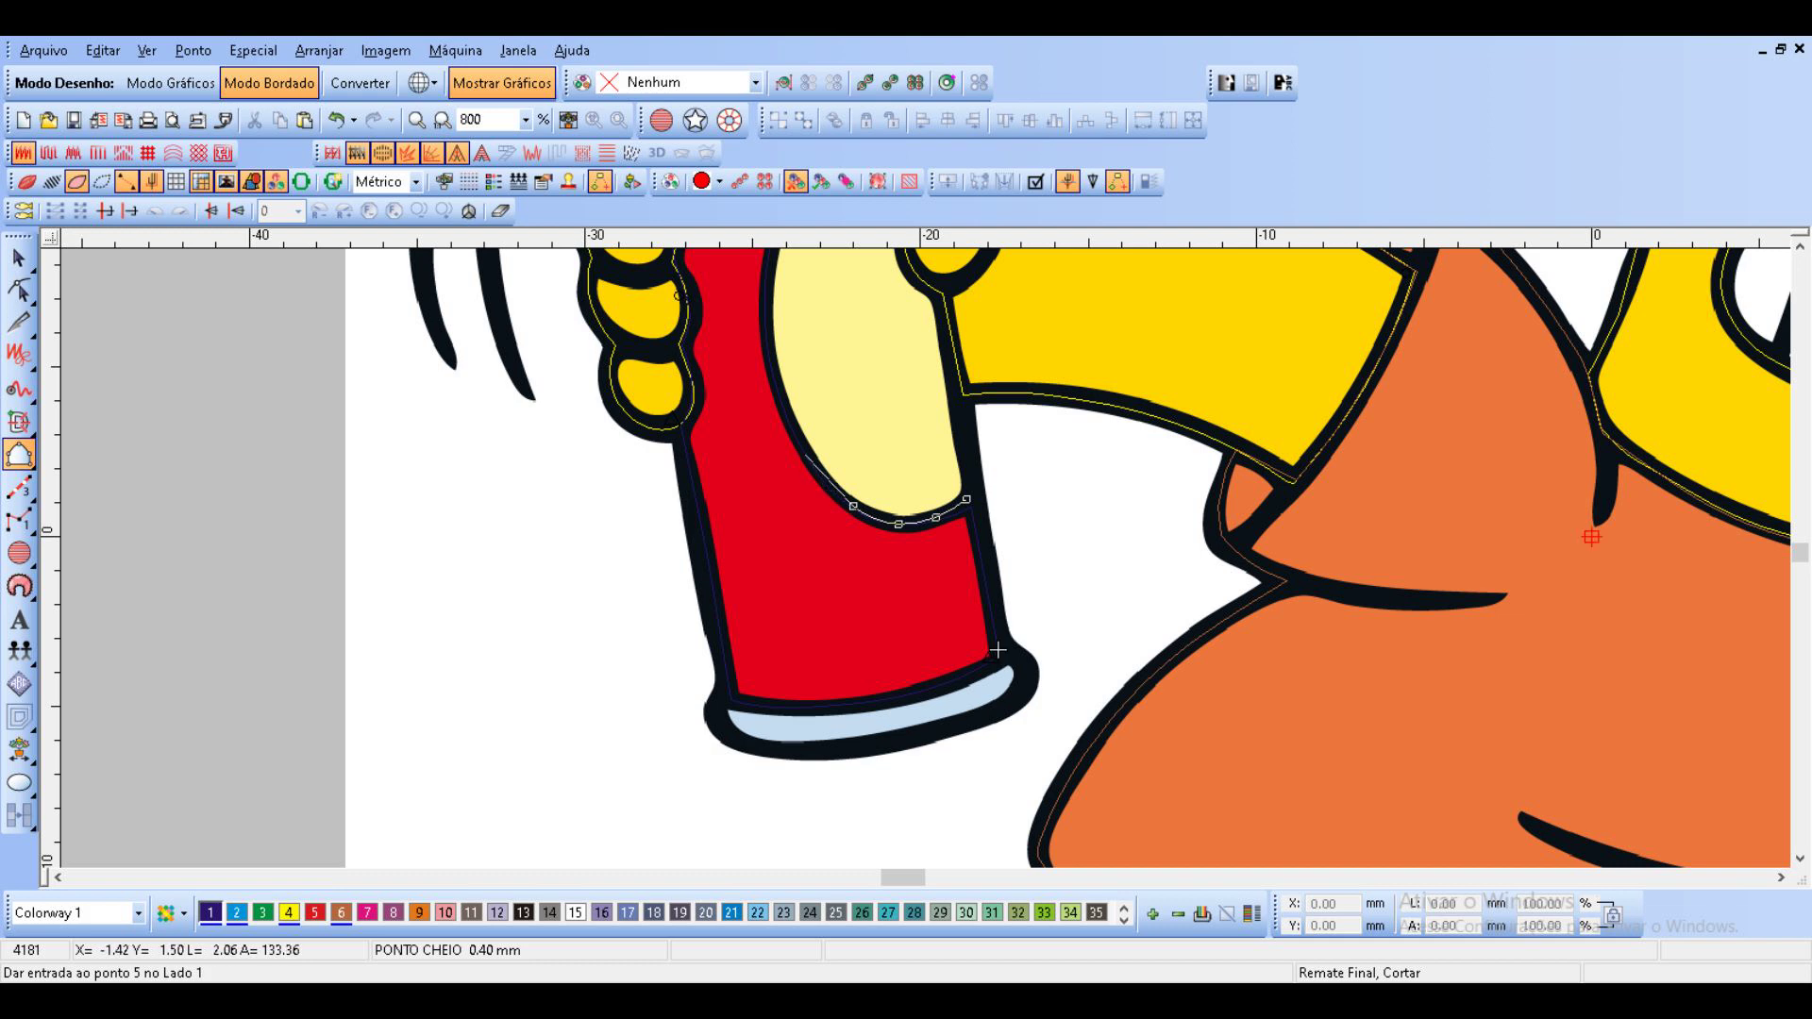
{"action": "left_click", "coordinate": [805, 451]}
{"action": "left_click", "coordinate": [774, 381]}
{"action": "left_click", "coordinate": [765, 297]}
{"action": "left_click", "coordinate": [862, 353]}
{"action": "left_click", "coordinate": [896, 309]}
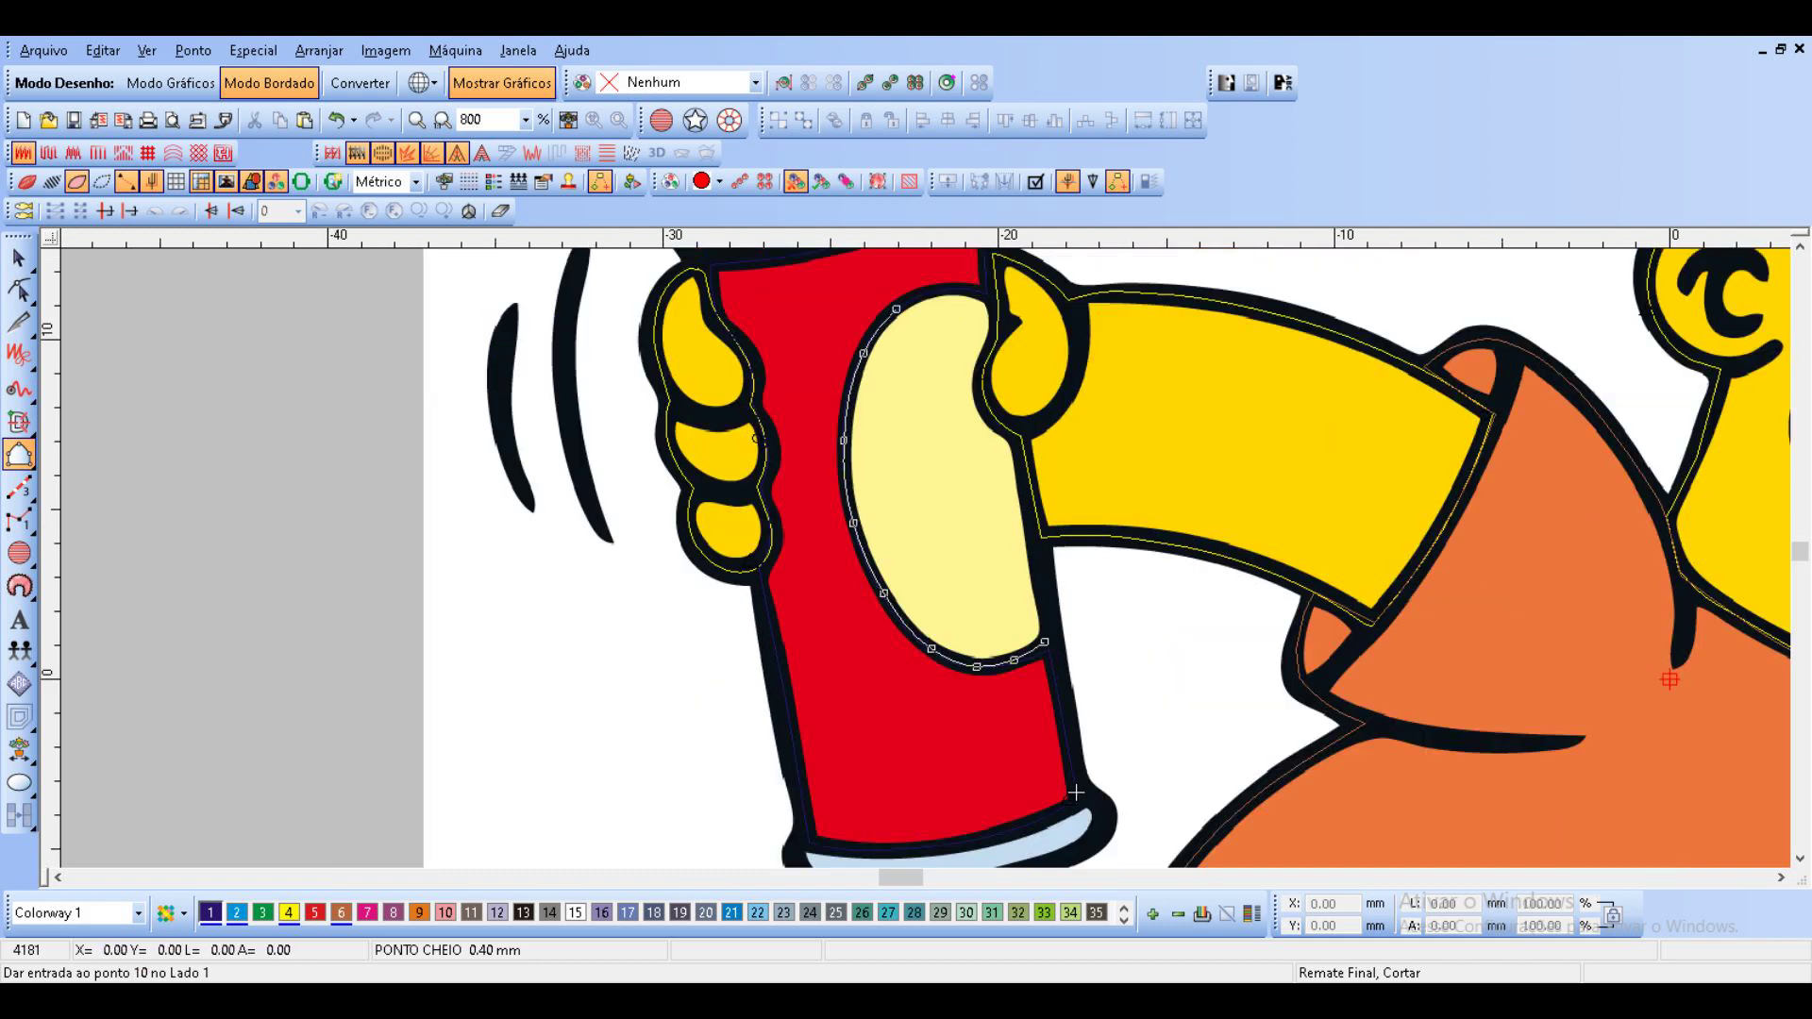
Continue the label outline over its upper curve, around the thumb and onto the can's side.
{"action": "left_click", "coordinate": [944, 288]}
{"action": "left_click", "coordinate": [993, 311]}
{"action": "left_click", "coordinate": [989, 351]}
{"action": "left_click", "coordinate": [980, 380]}
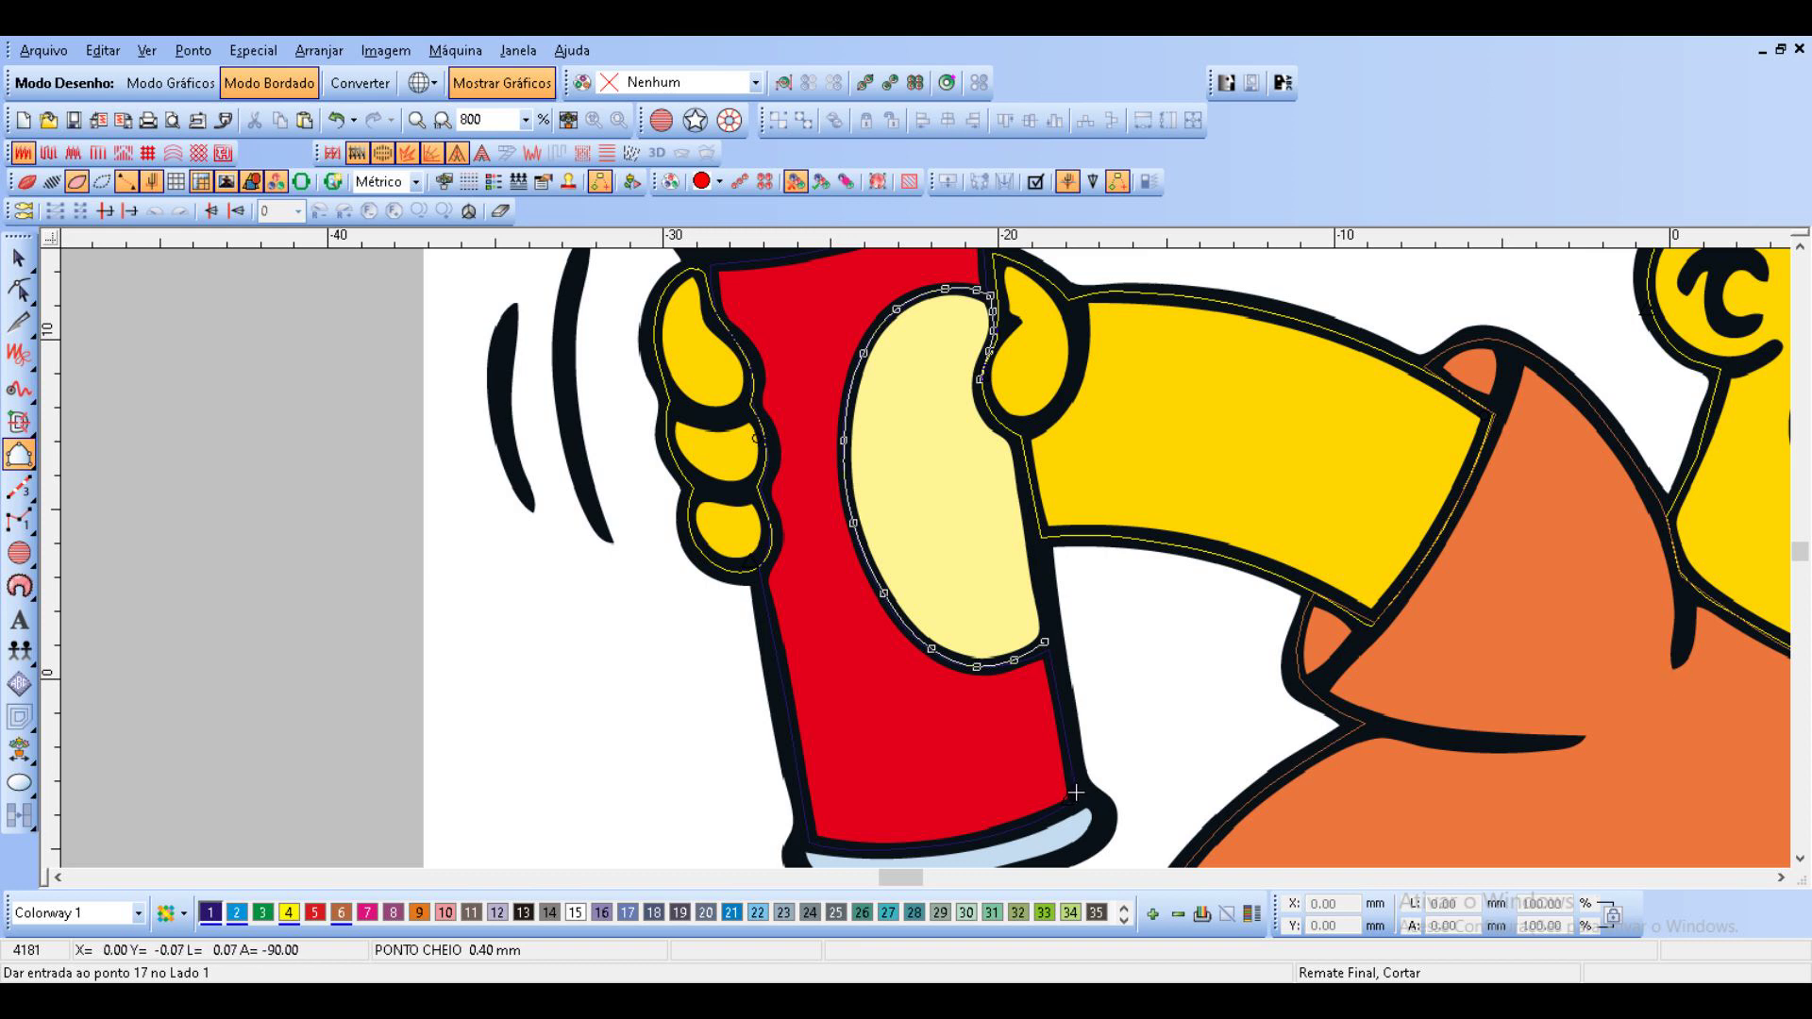
{"action": "left_click", "coordinate": [990, 412]}
{"action": "left_click", "coordinate": [1021, 446]}
{"action": "left_click", "coordinate": [1025, 485]}
Close the label outline and convert the shape to a complex fill.
{"action": "key", "text": "Return"}
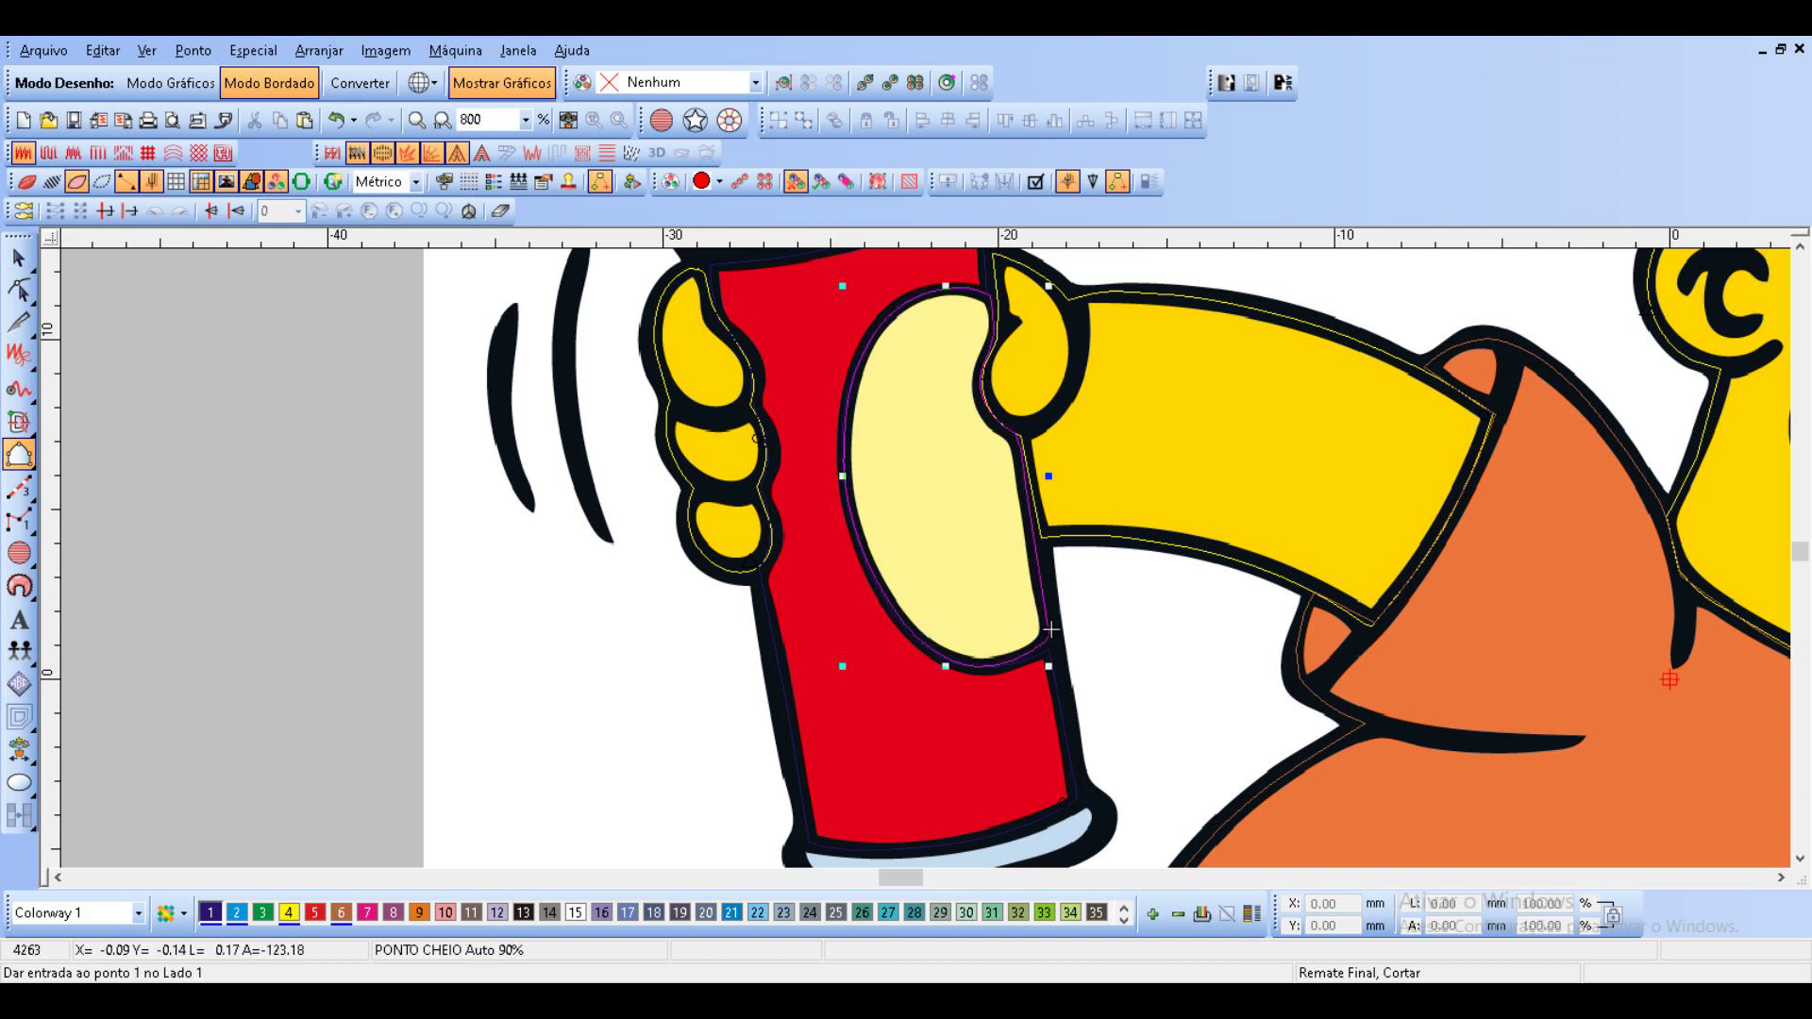
{"action": "right_click", "coordinate": [1050, 621]}
{"action": "mouse_move", "coordinate": [1054, 604]}
{"action": "left_click", "coordinate": [1453, 431]}
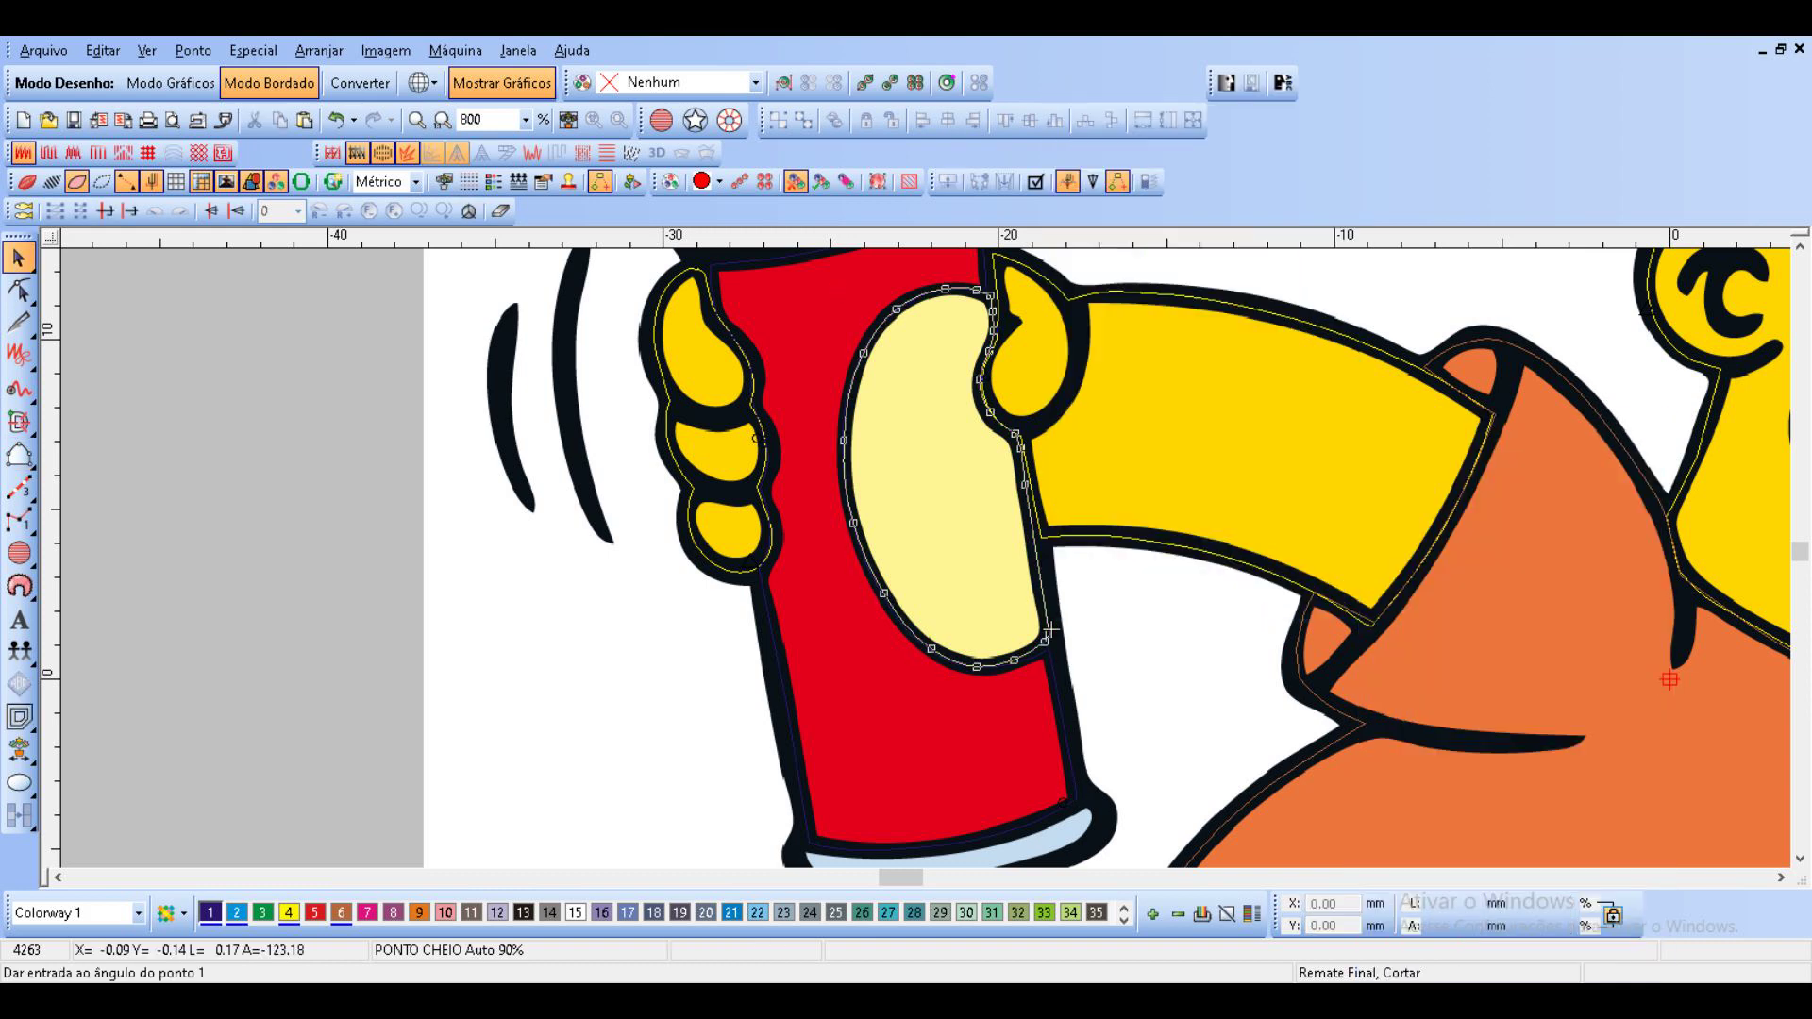
{"action": "key", "text": "Return"}
{"action": "key", "text": "Escape"}
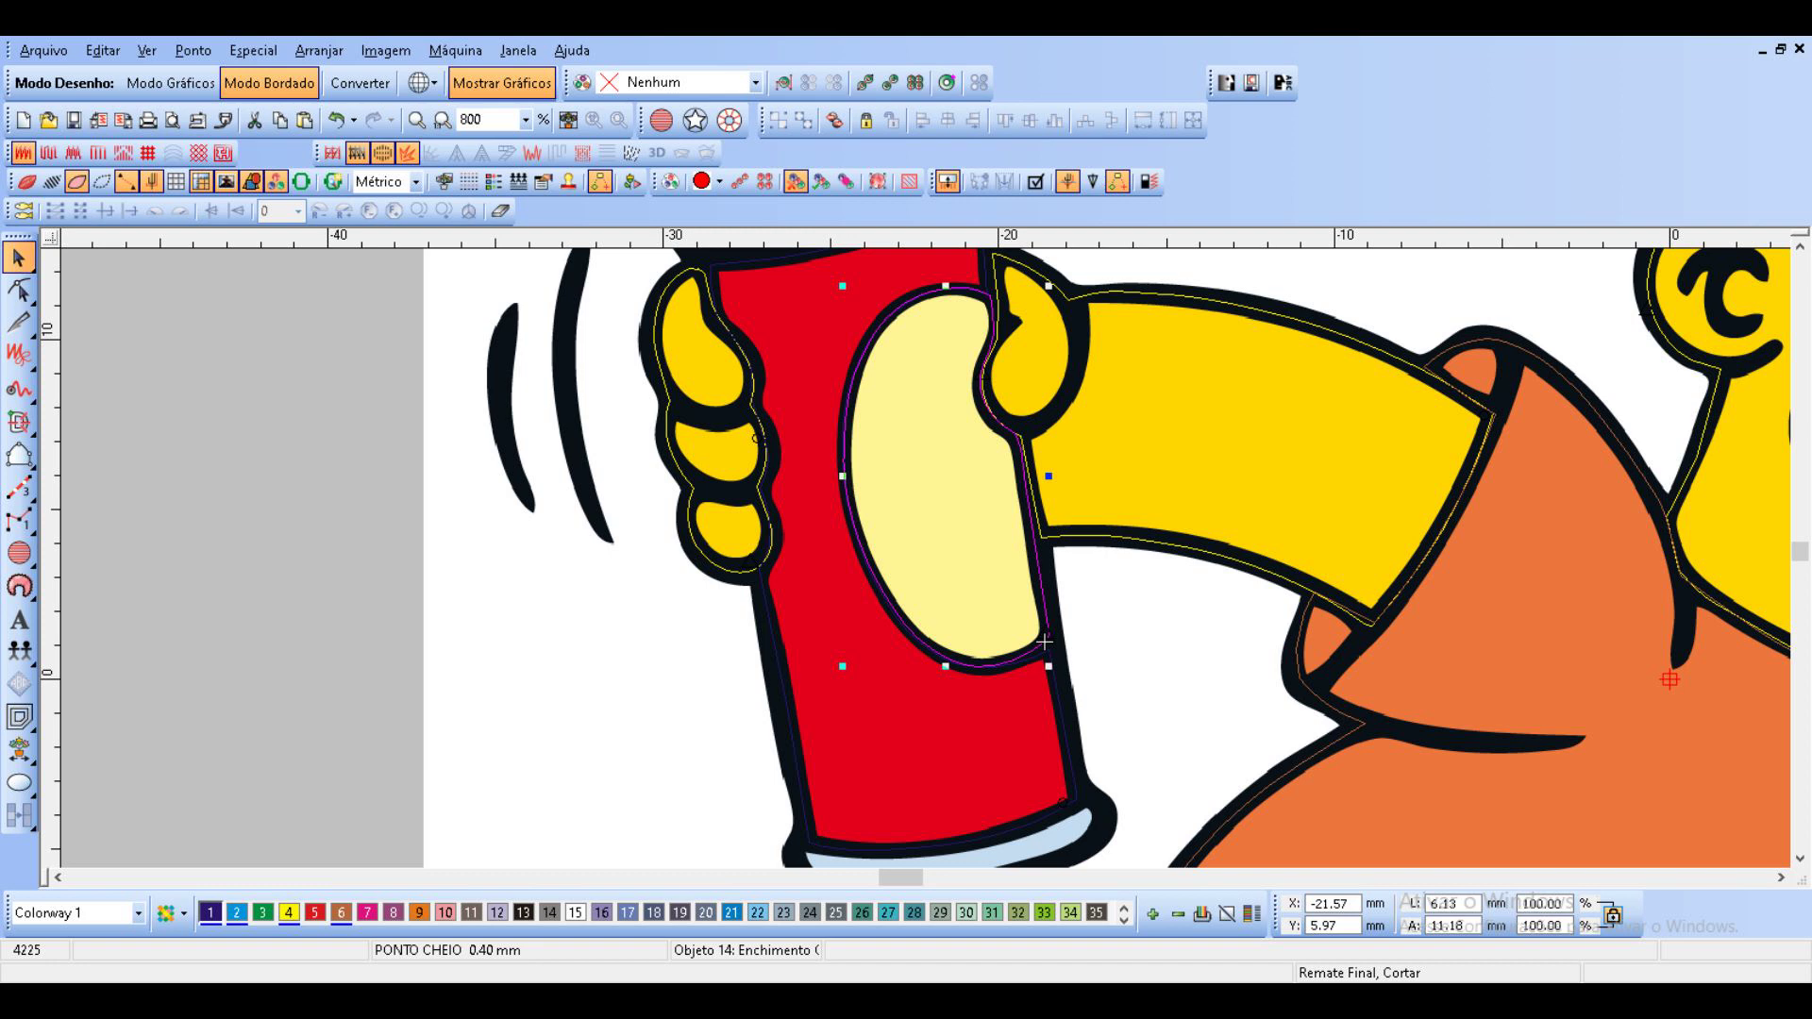
Recolour the can red and its label with light green thread 34, removing the unused colours from the palette.
{"action": "left_click", "coordinate": [1044, 642]}
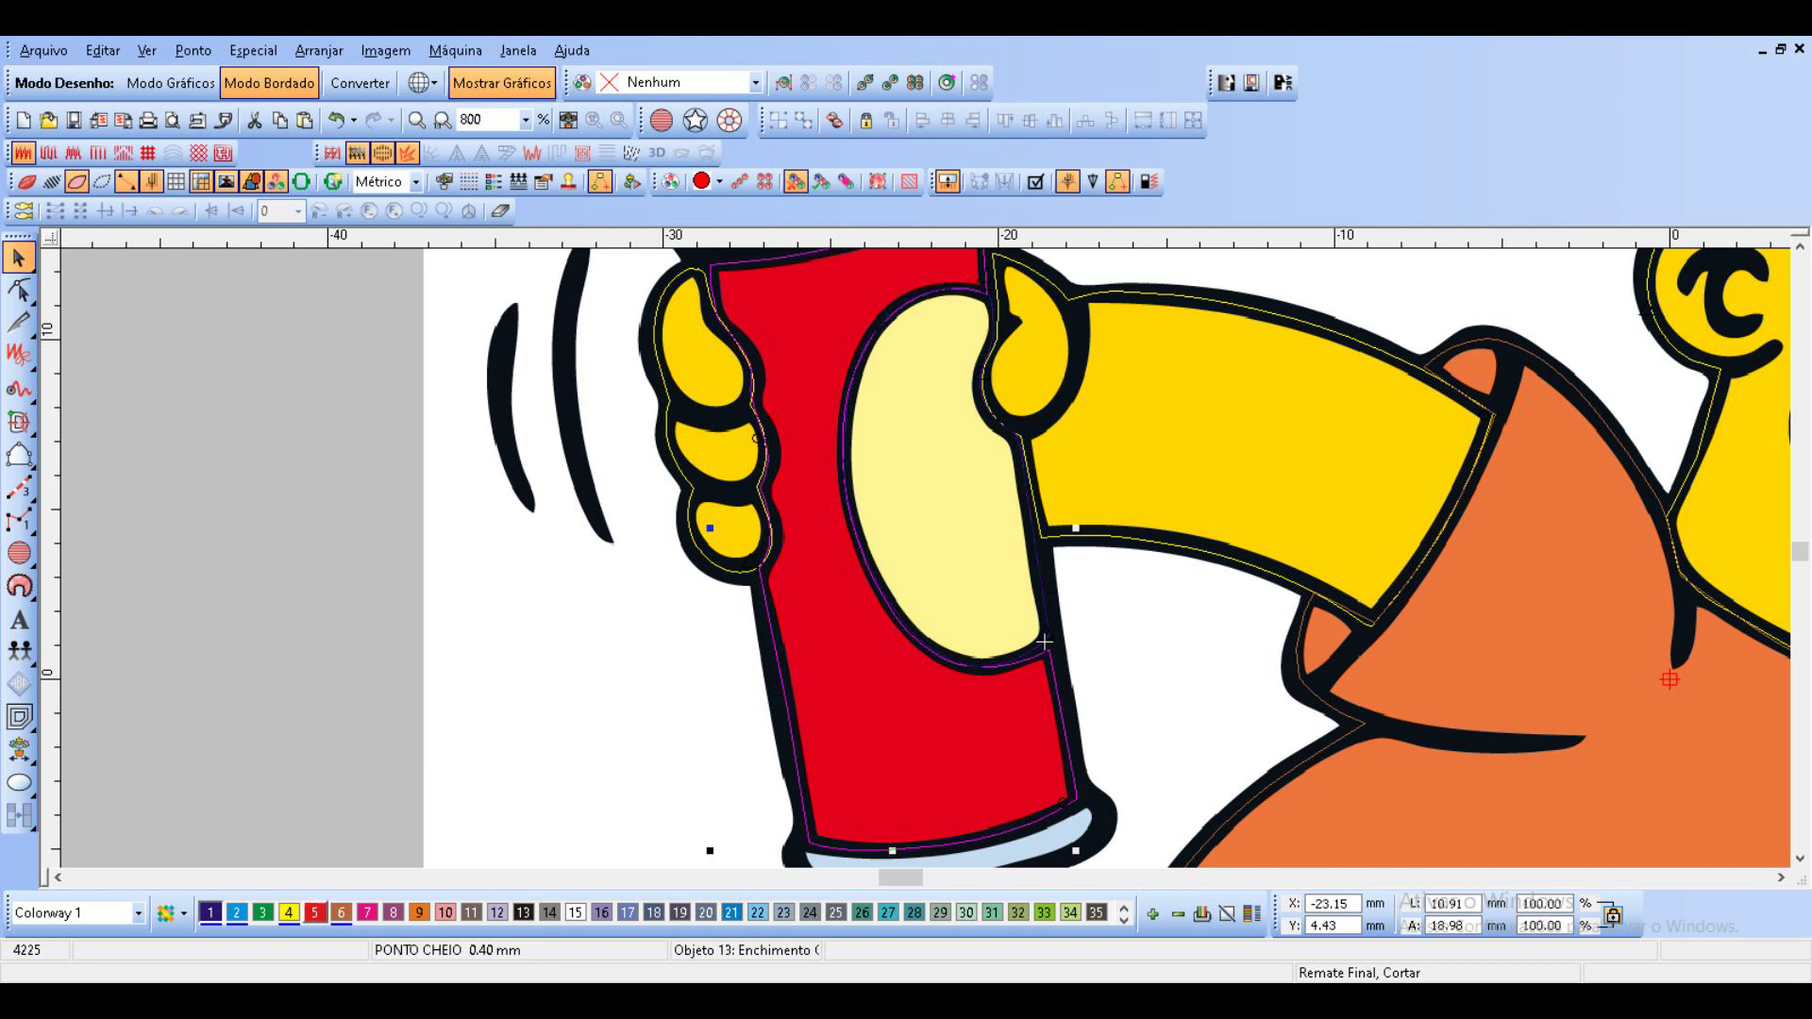
{"action": "left_click", "coordinate": [1043, 642]}
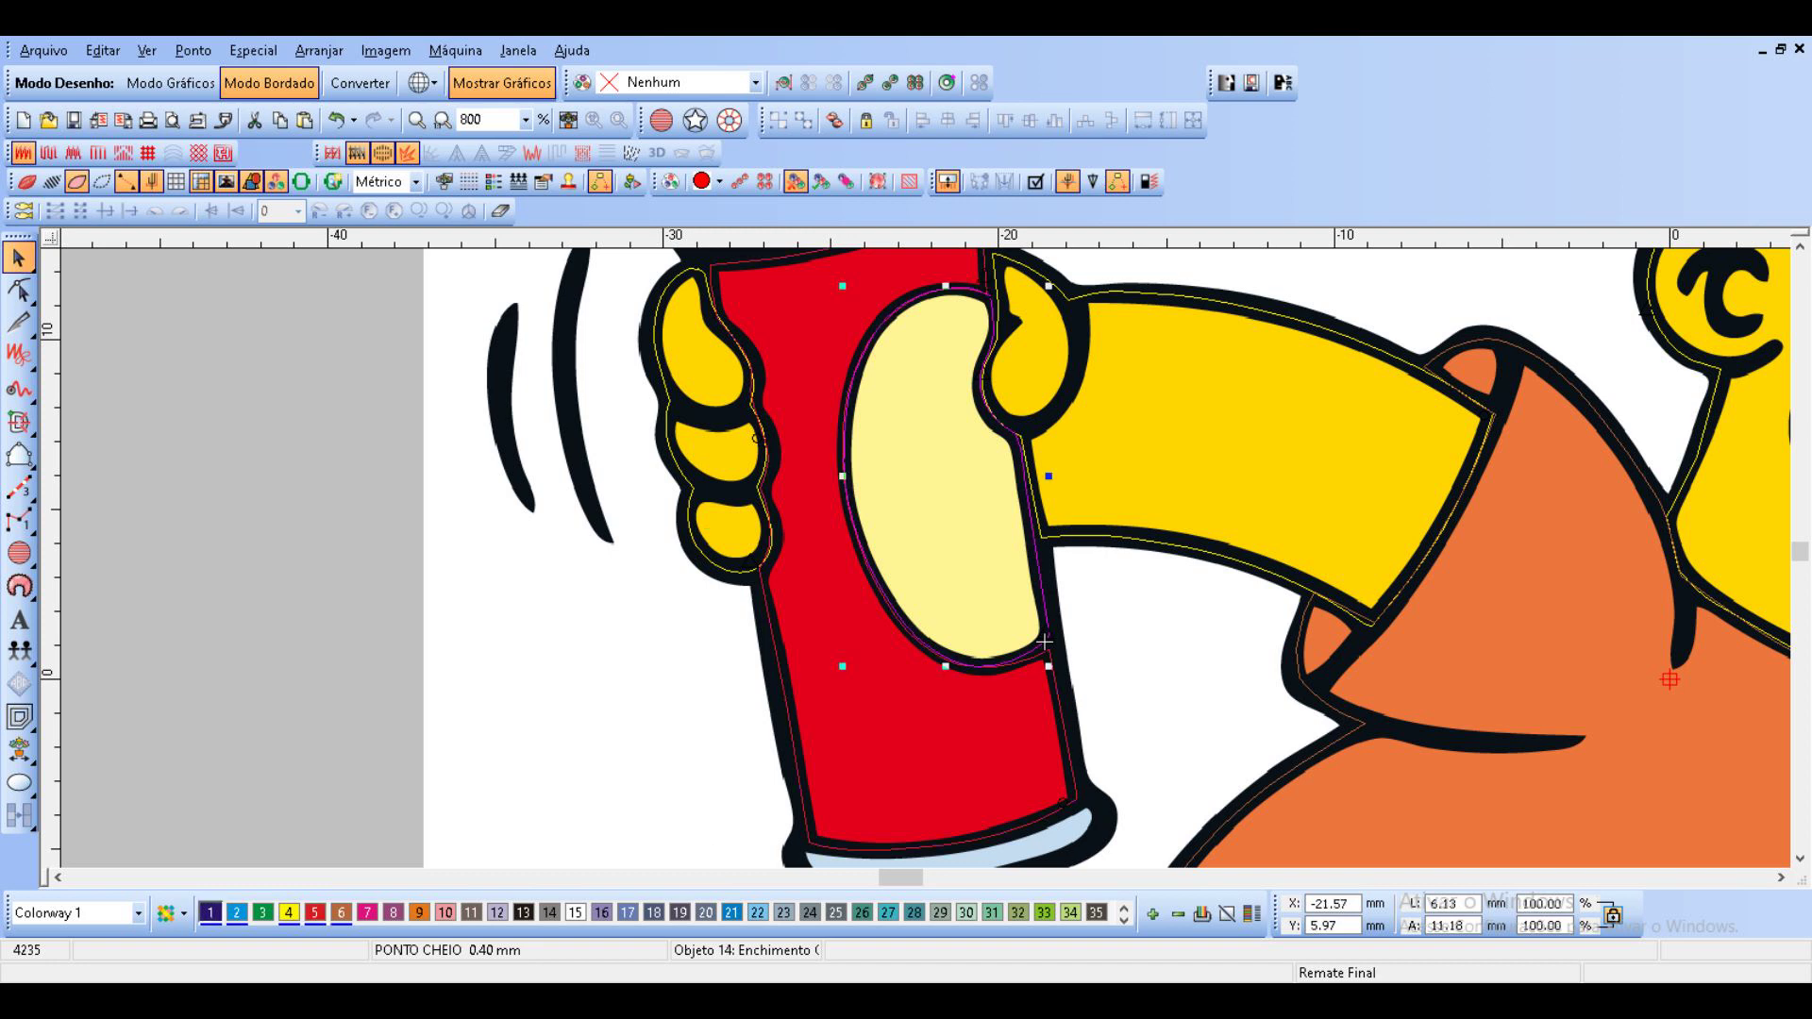
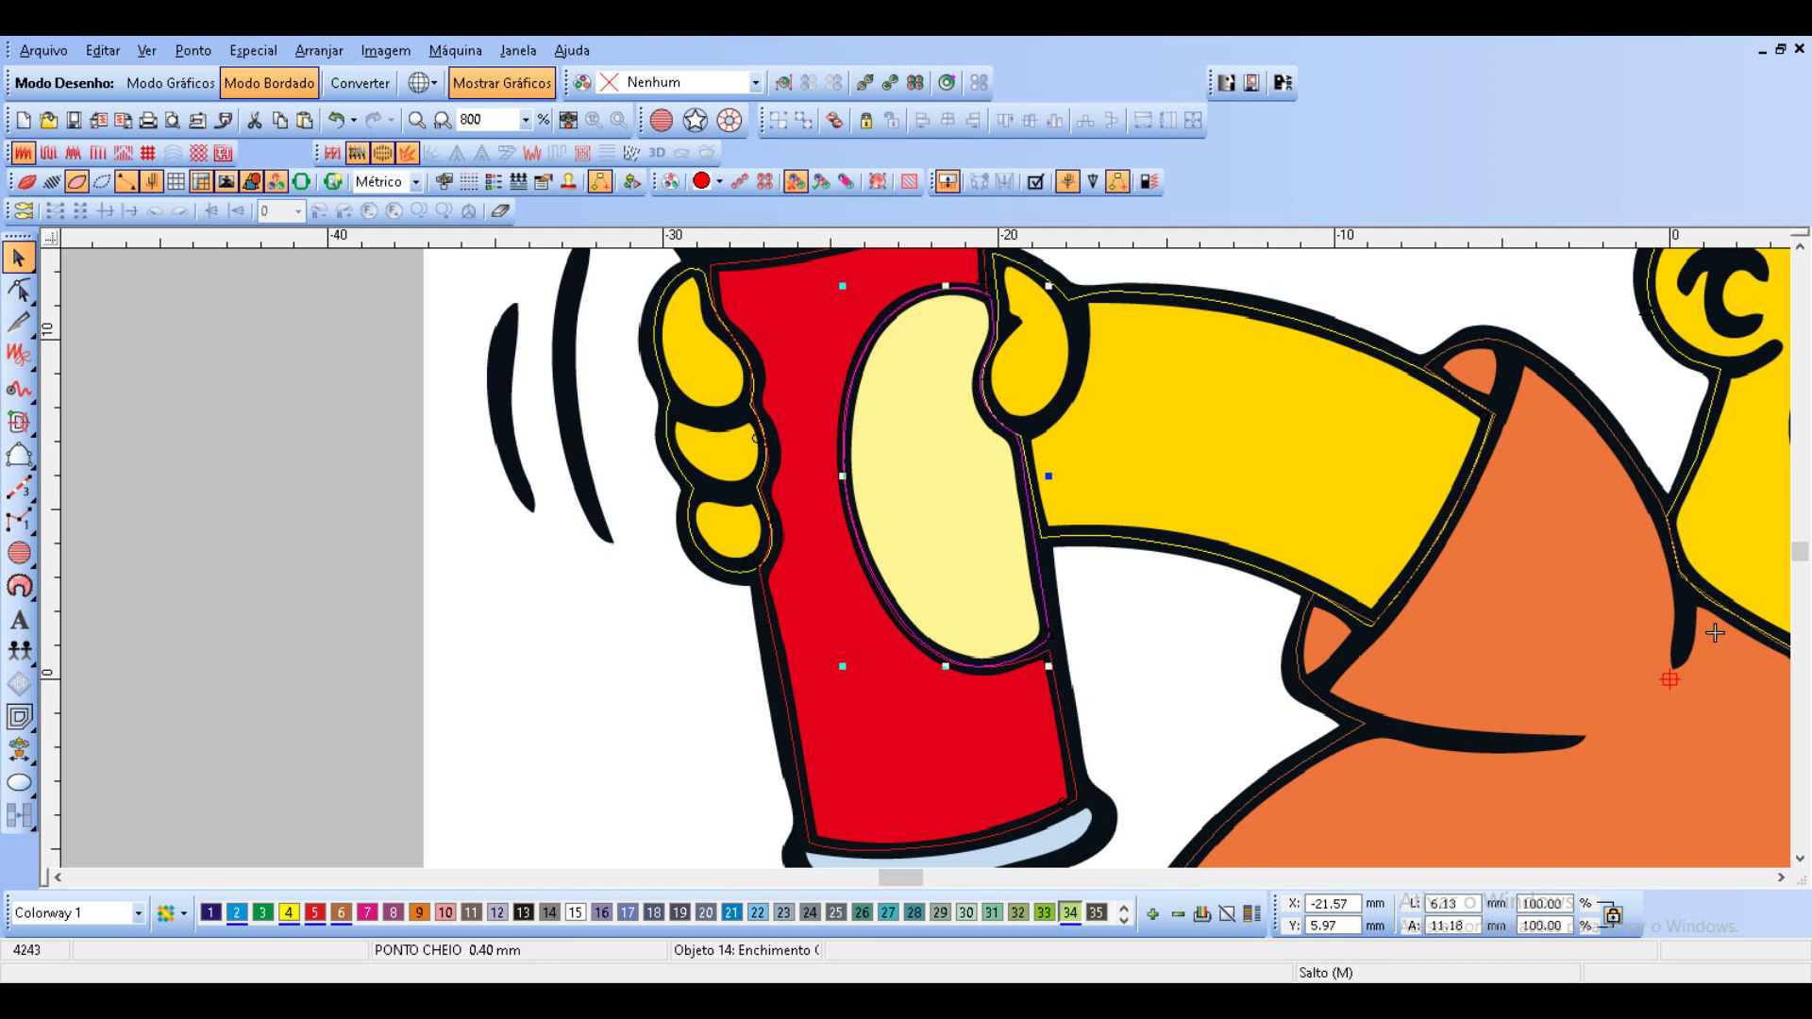
{"action": "left_click", "coordinate": [1201, 914]}
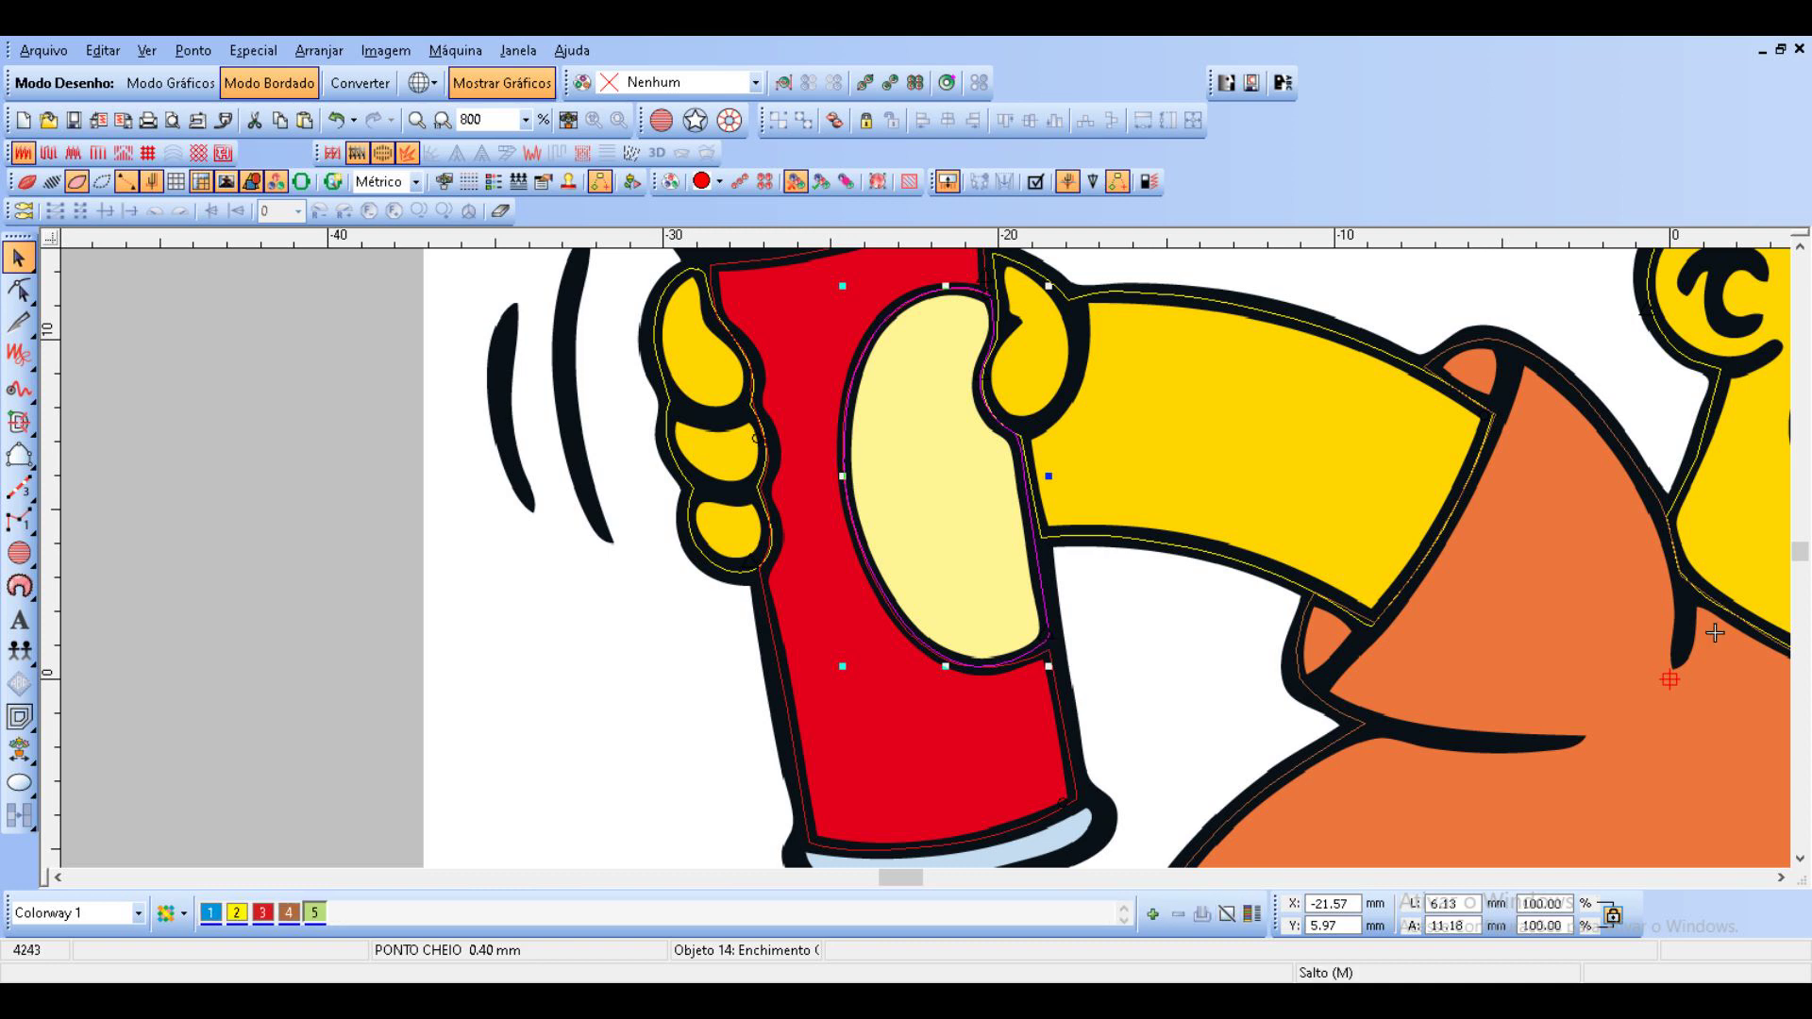
Display the stitches to check the fills of the can and its label.
{"action": "left_click", "coordinate": [26, 182]}
{"action": "left_click", "coordinate": [26, 182]}
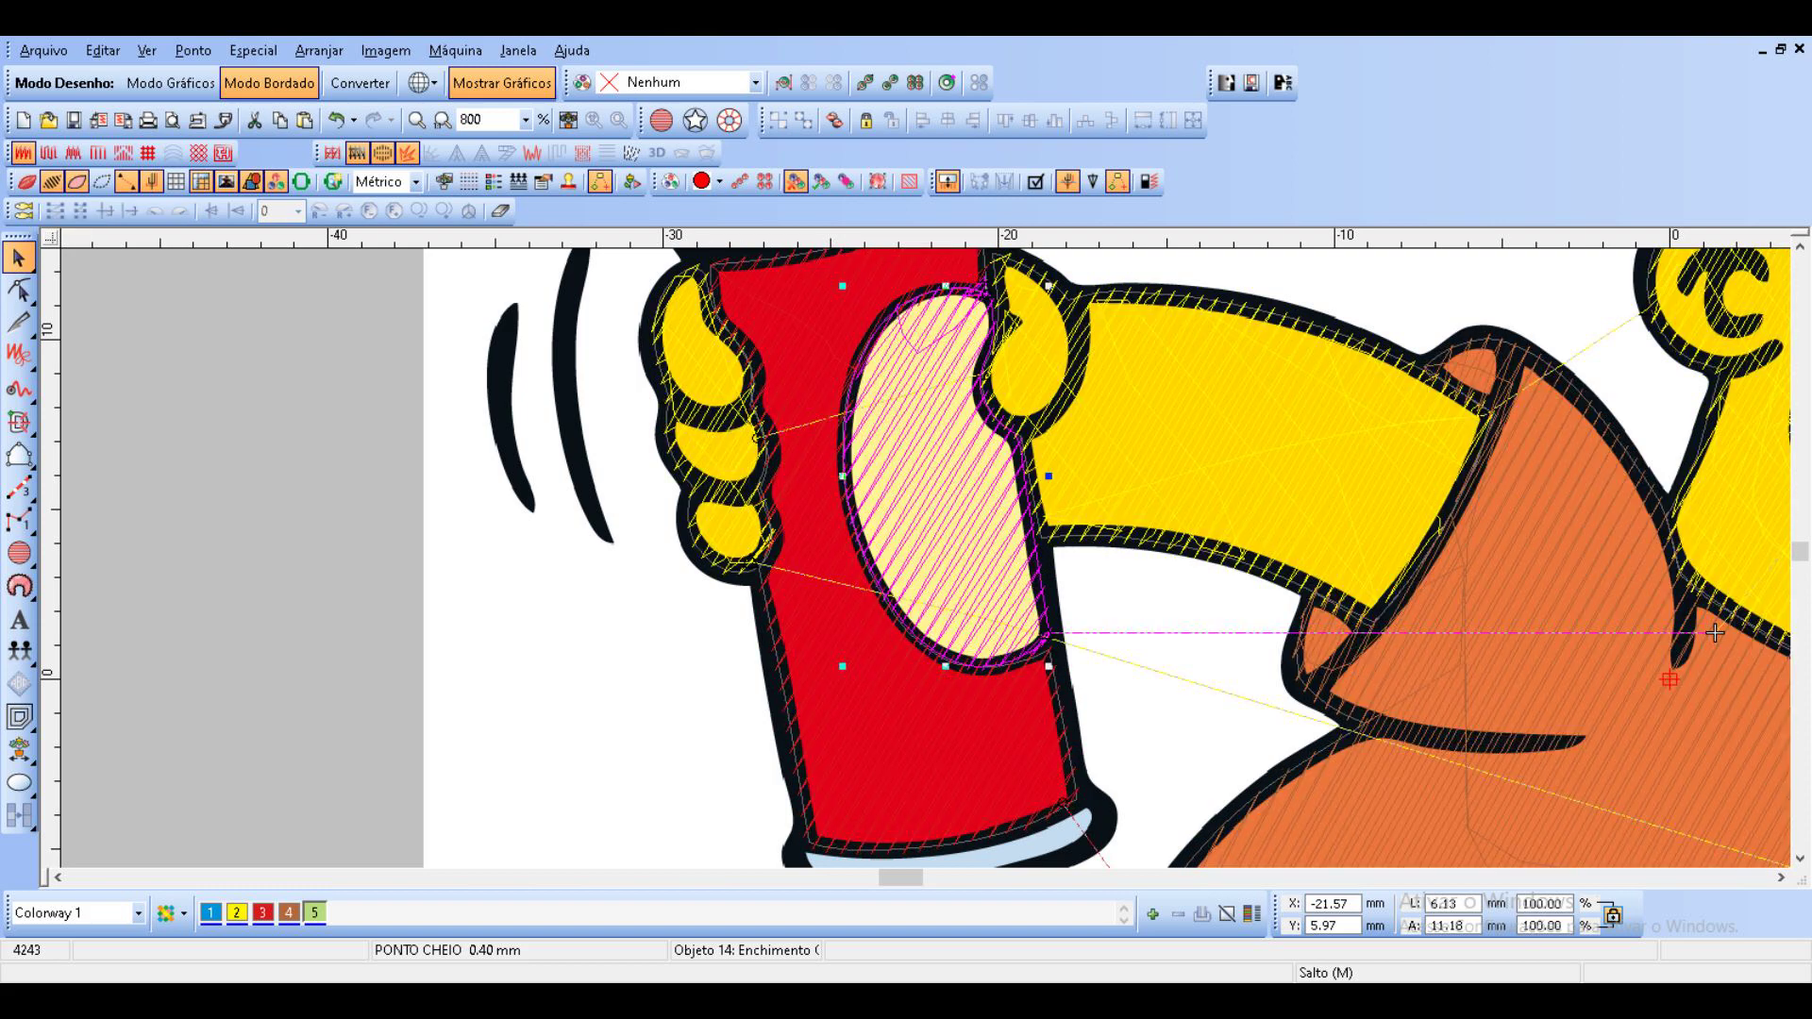
{"action": "scroll", "coordinate": [751, 581], "scroll_direction": "down", "scroll_amount": 1}
{"action": "scroll", "coordinate": [670, 252], "scroll_direction": "up", "scroll_amount": 1}
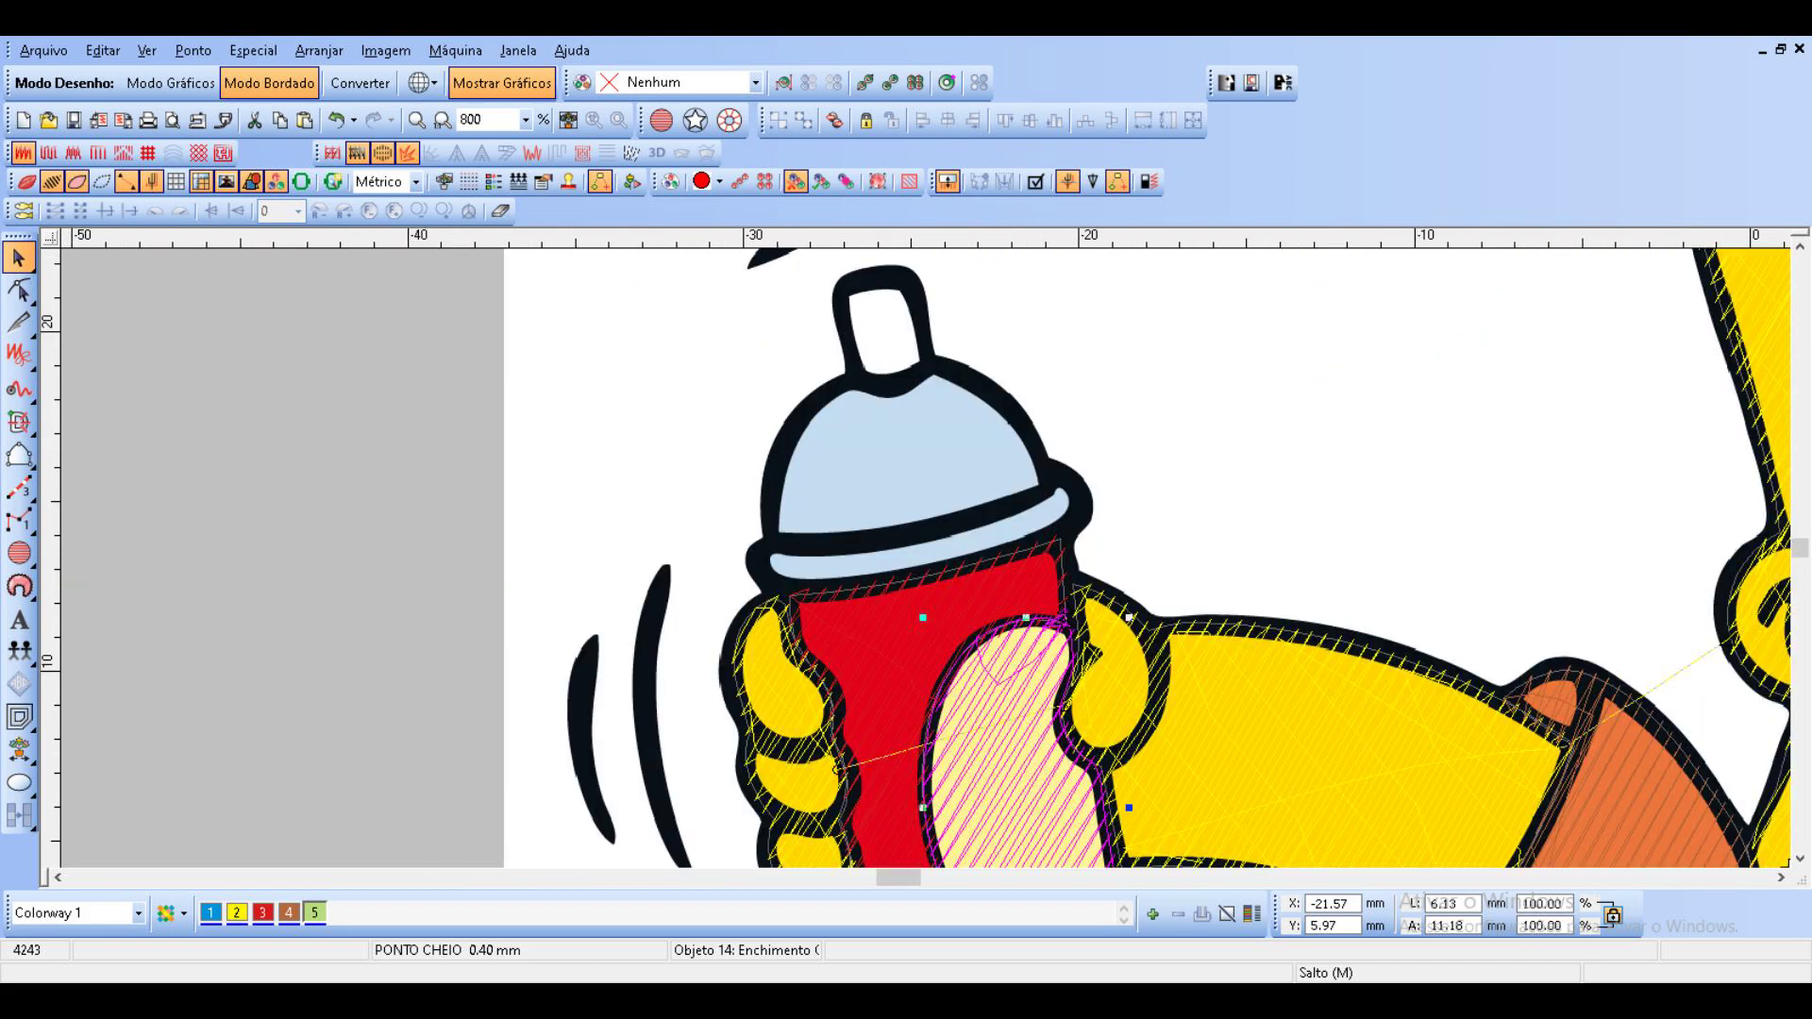
Start a fill shape for the light blue cap, tracing the end of its rim and the side of the dome upward.
{"action": "left_click", "coordinate": [18, 455]}
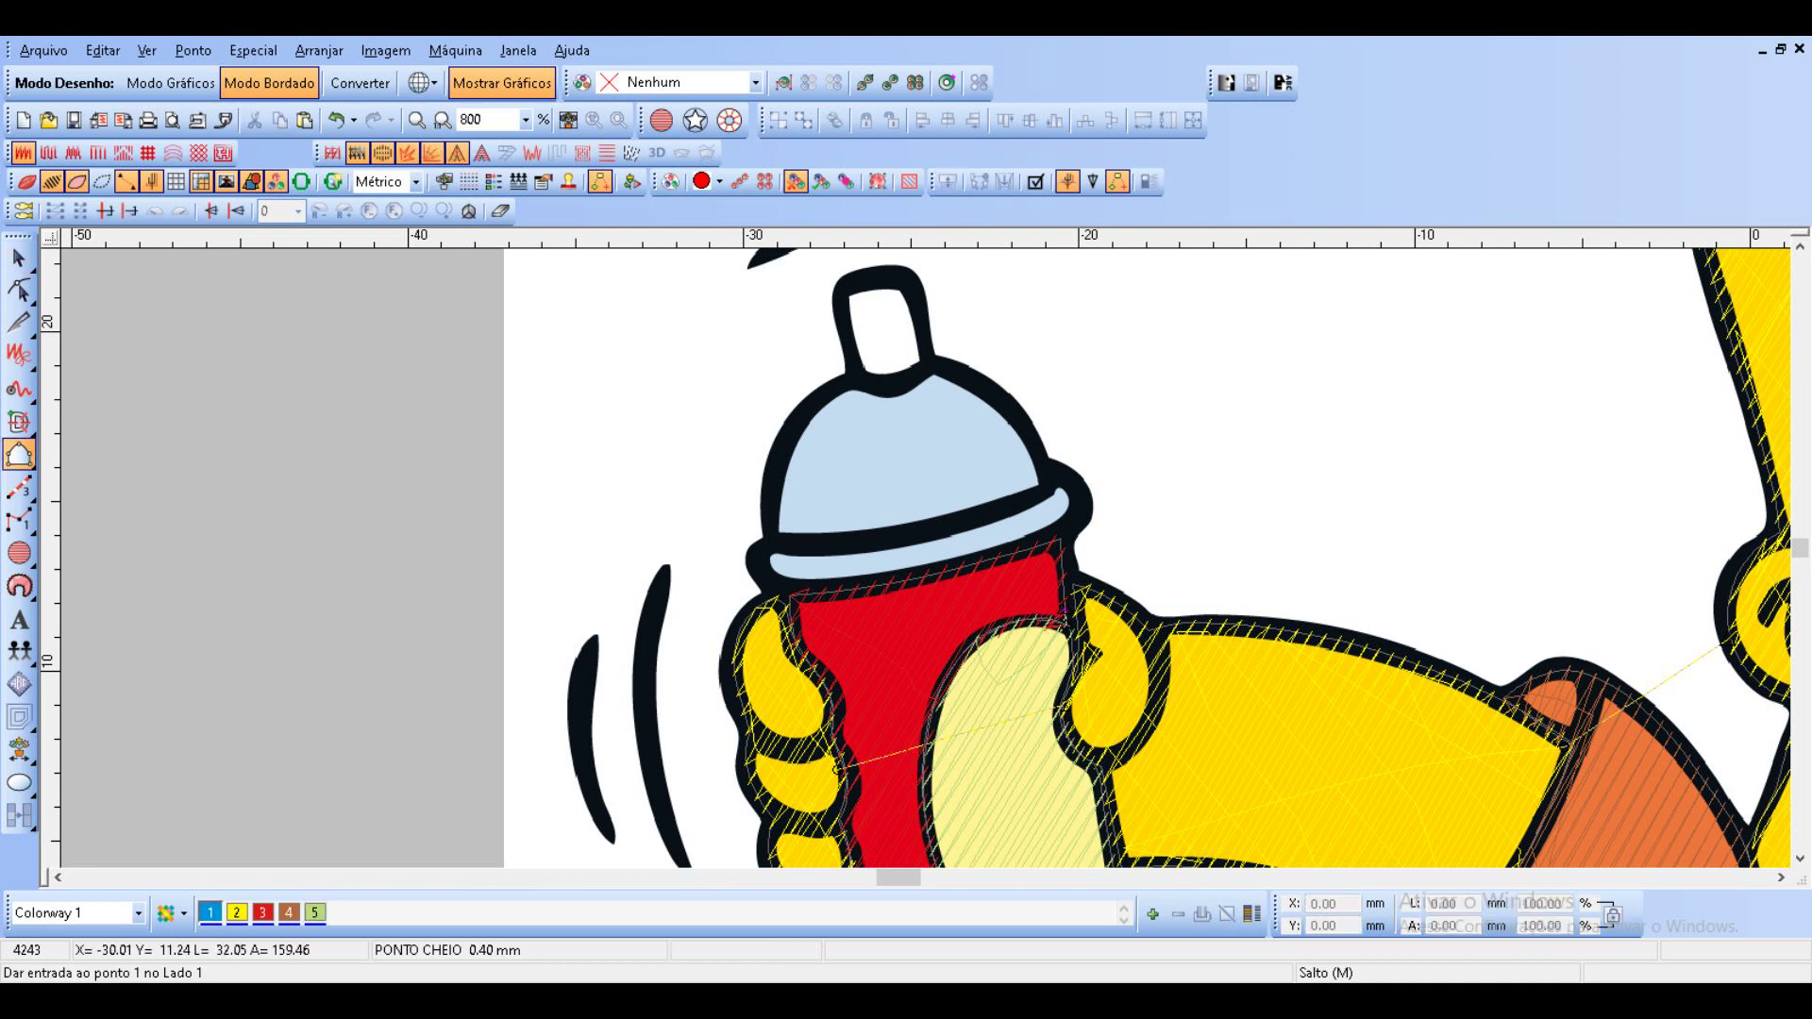
{"action": "right_click", "coordinate": [772, 585]}
{"action": "right_click", "coordinate": [761, 572]}
{"action": "right_click", "coordinate": [761, 554]}
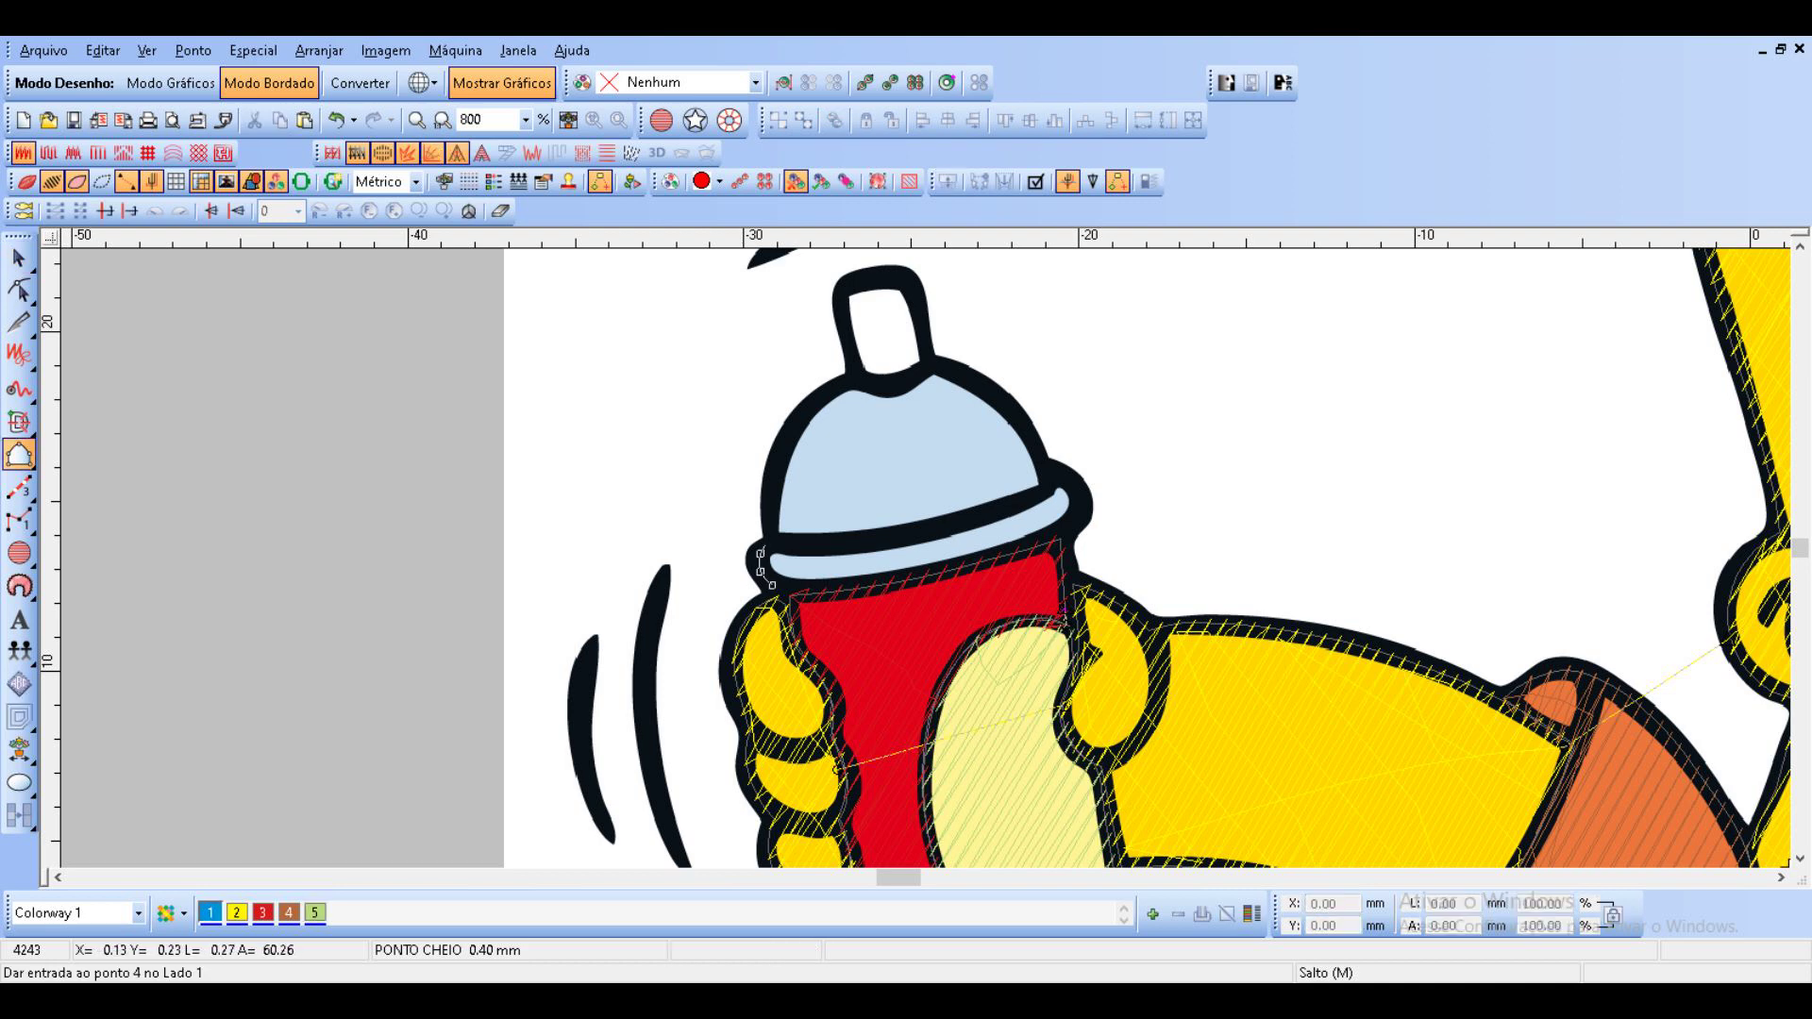
{"action": "right_click", "coordinate": [771, 541]}
{"action": "right_click", "coordinate": [769, 496]}
{"action": "right_click", "coordinate": [795, 426]}
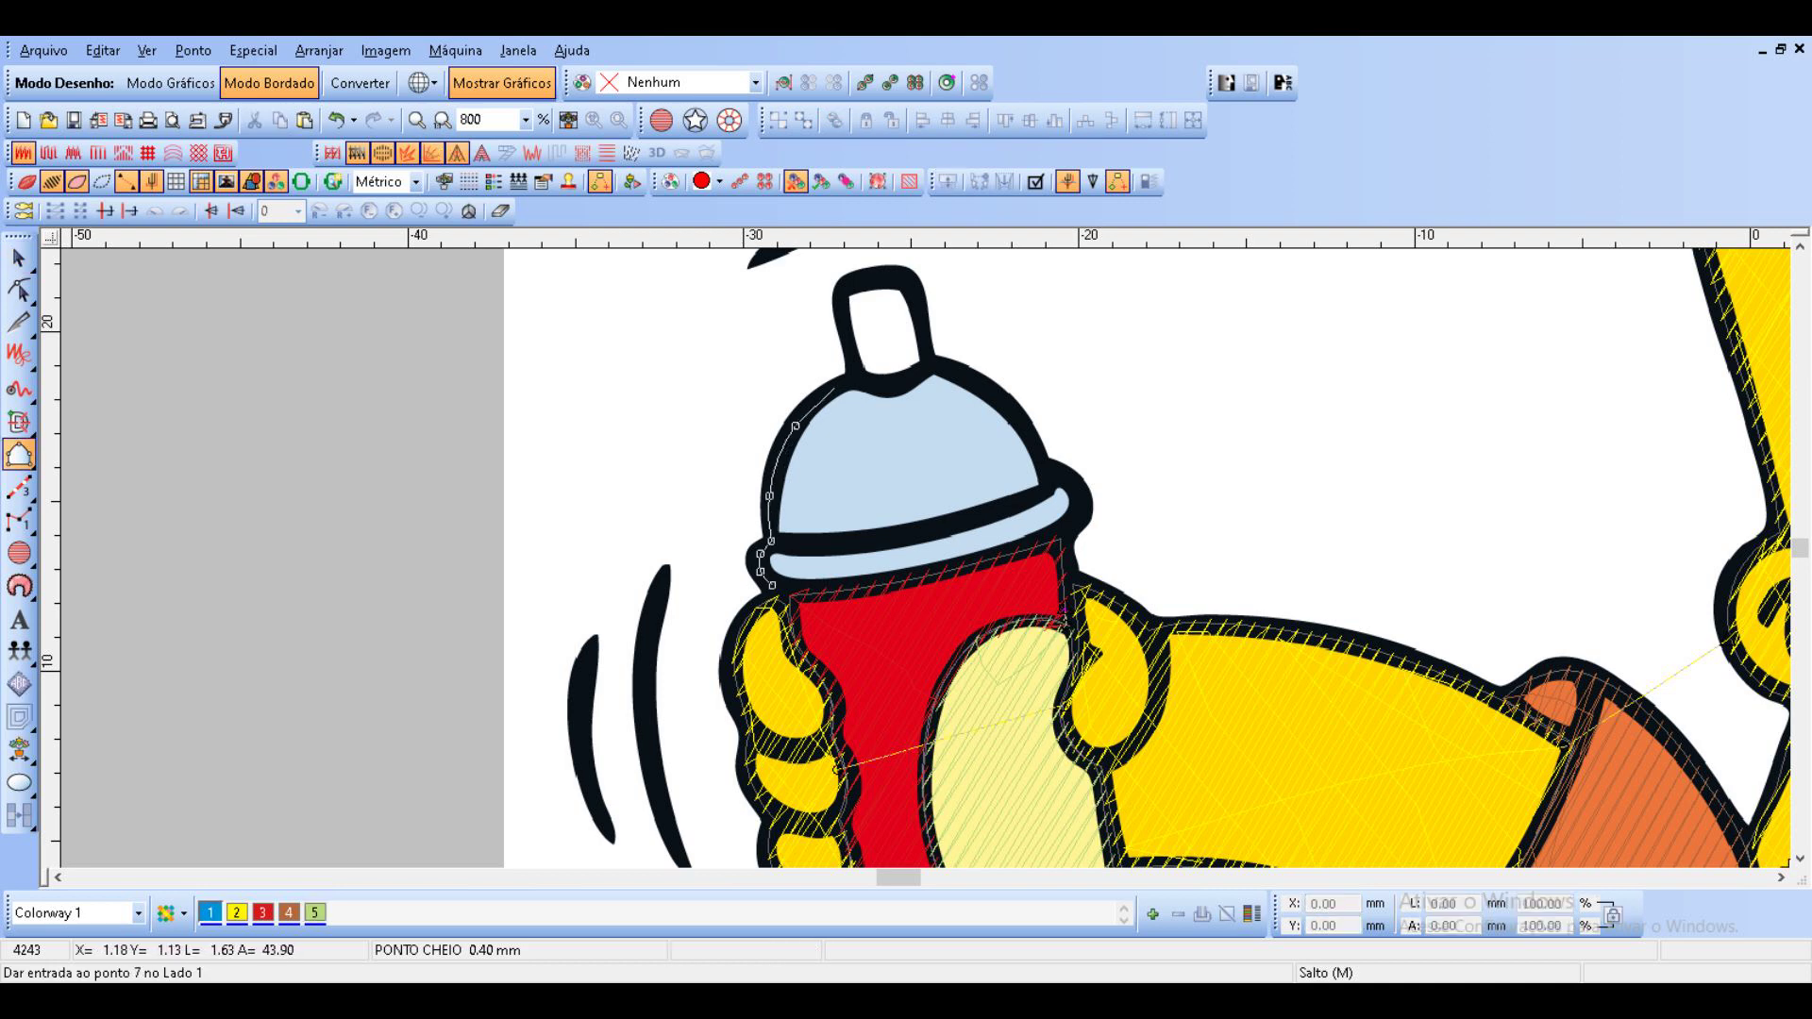
Continue the cap outline across the dome beneath the nozzle and down its other side.
{"action": "right_click", "coordinate": [843, 382]}
{"action": "right_click", "coordinate": [859, 382]}
{"action": "right_click", "coordinate": [888, 387]}
{"action": "right_click", "coordinate": [916, 378]}
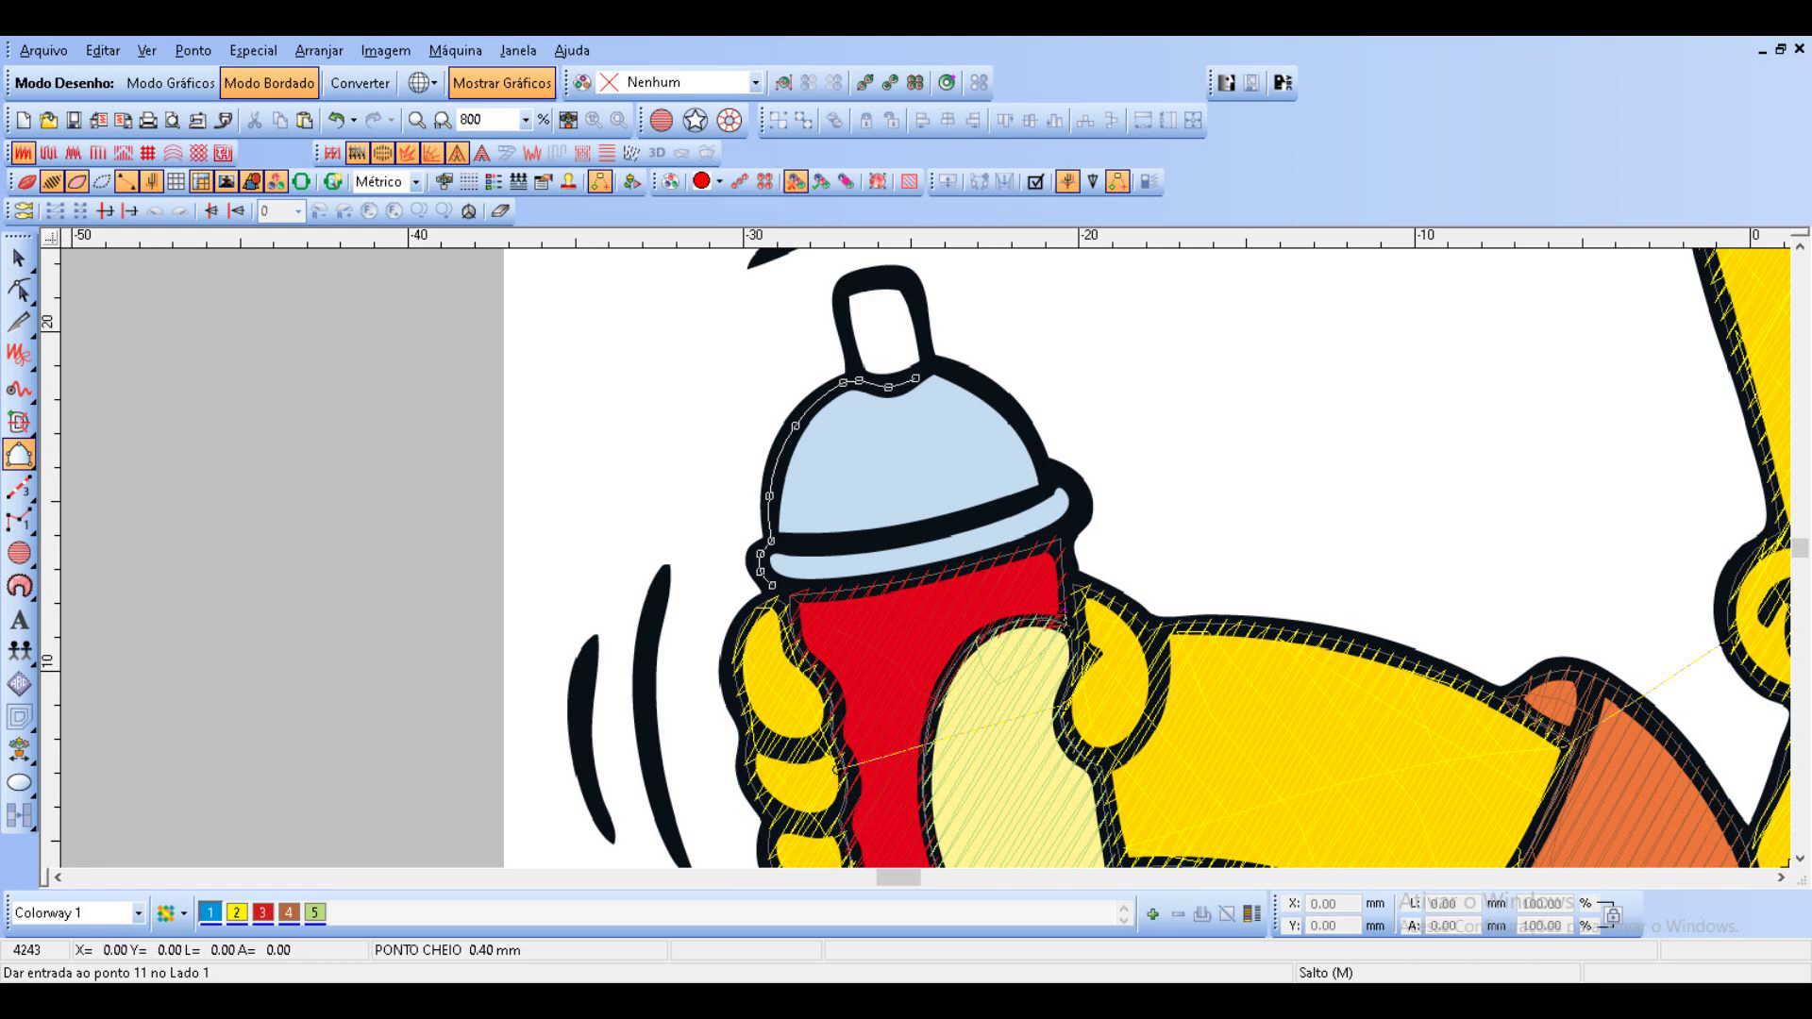
{"action": "right_click", "coordinate": [934, 365]}
{"action": "right_click", "coordinate": [977, 382]}
{"action": "right_click", "coordinate": [1026, 430]}
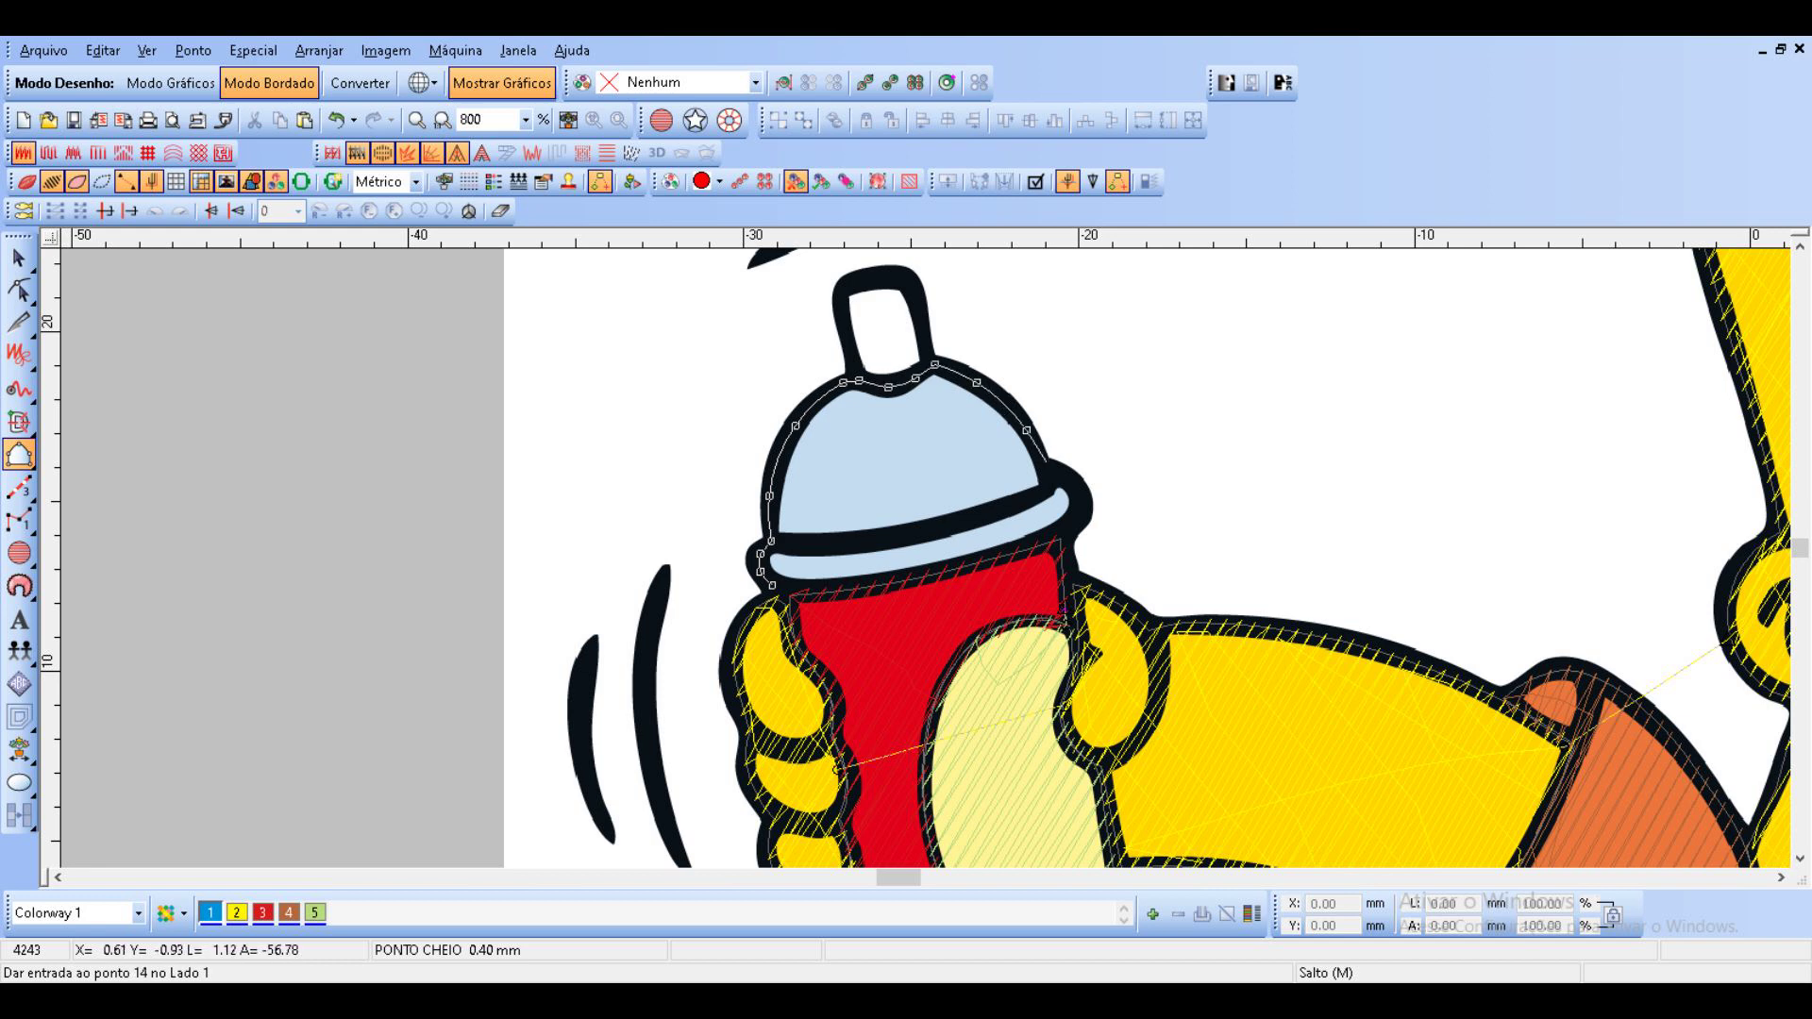
Trace the cap outline around the other end of the rim and back along its lower edge above the red can.
{"action": "right_click", "coordinate": [1046, 477]}
{"action": "right_click", "coordinate": [1063, 481]}
{"action": "right_click", "coordinate": [1073, 496]}
{"action": "right_click", "coordinate": [1071, 519]}
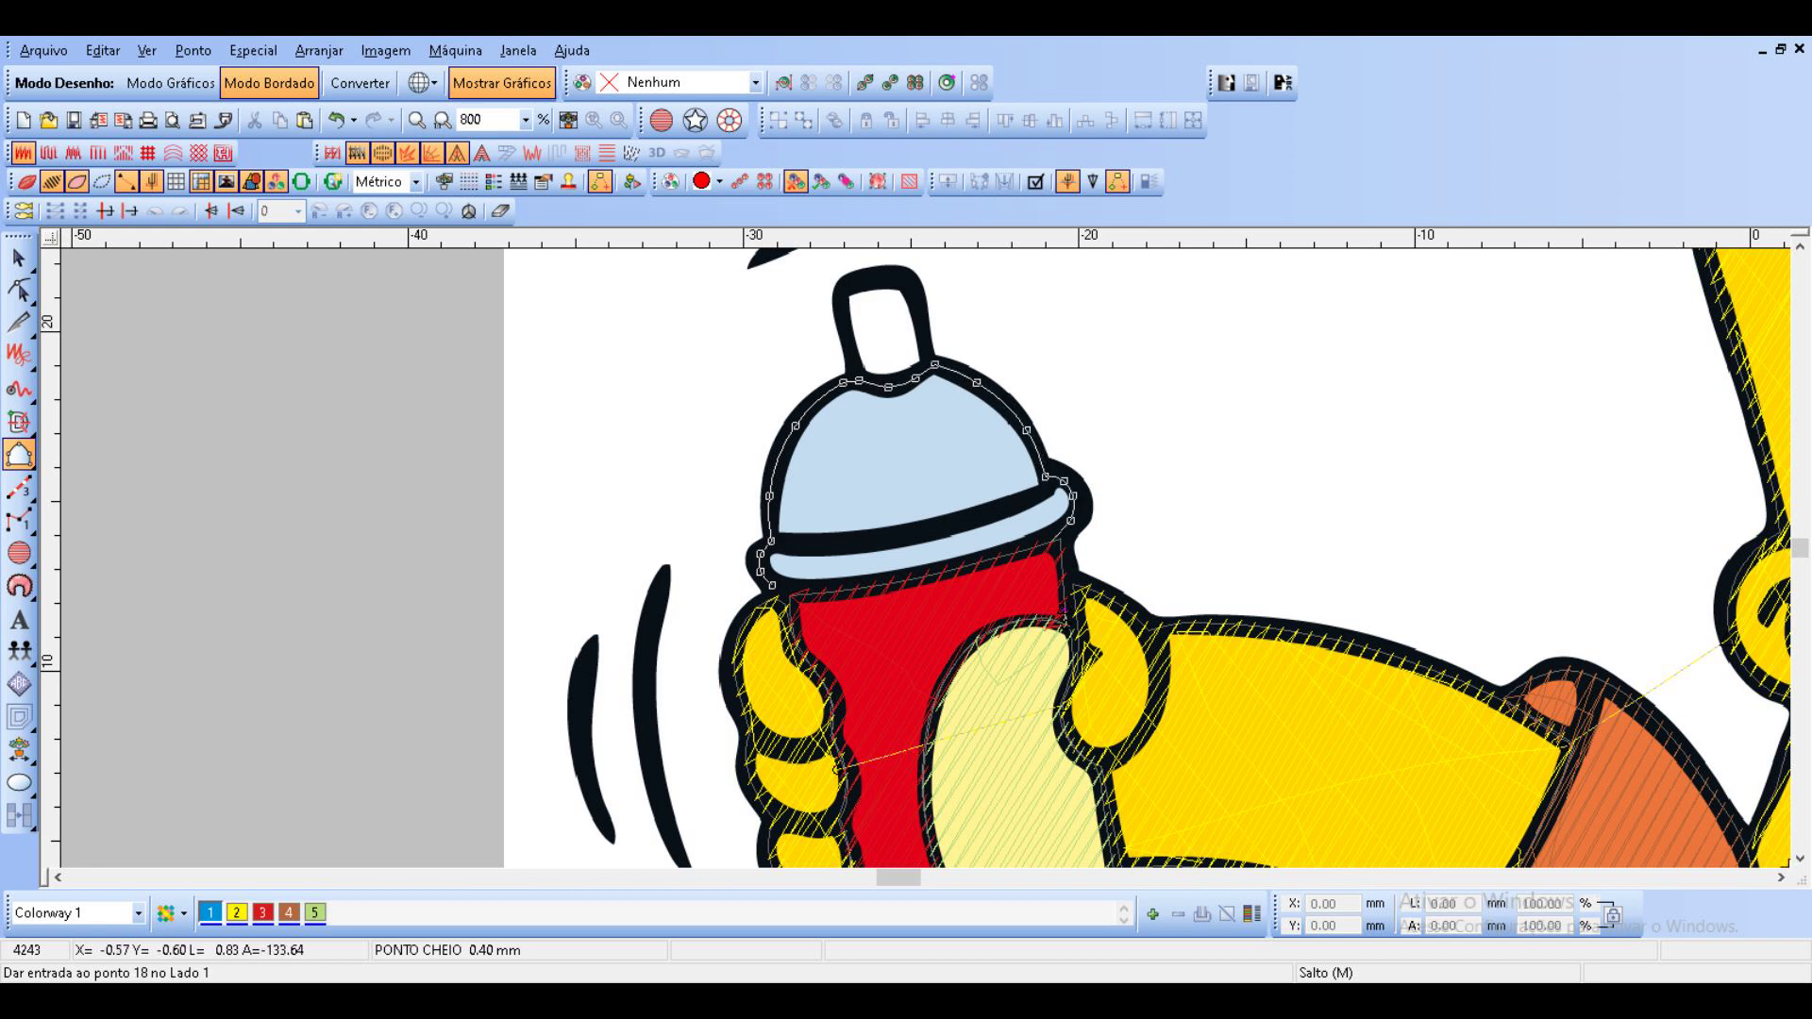
{"action": "right_click", "coordinate": [1045, 544]}
{"action": "right_click", "coordinate": [957, 567]}
{"action": "right_click", "coordinate": [844, 591]}
{"action": "right_click", "coordinate": [788, 593]}
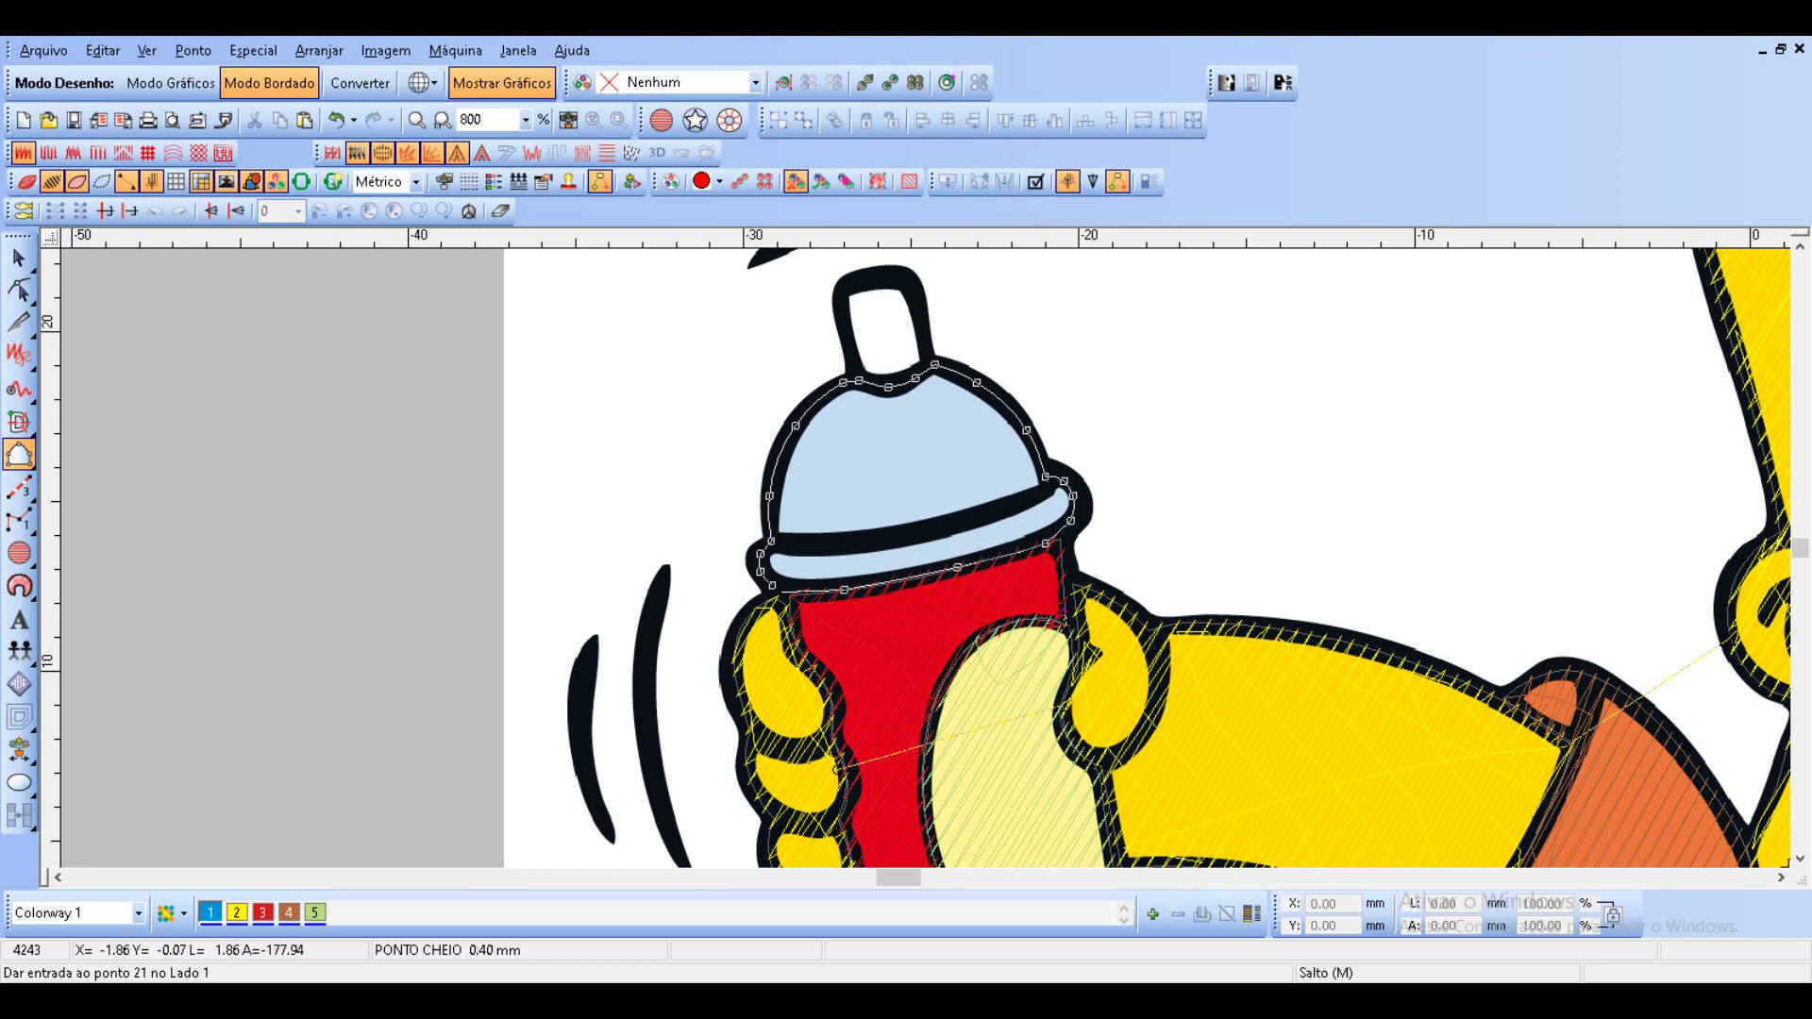
Close the cap outline and convert the shape to a complex fill.
{"action": "key", "text": "Return"}
{"action": "right_click", "coordinate": [784, 593]}
{"action": "key", "text": "Return"}
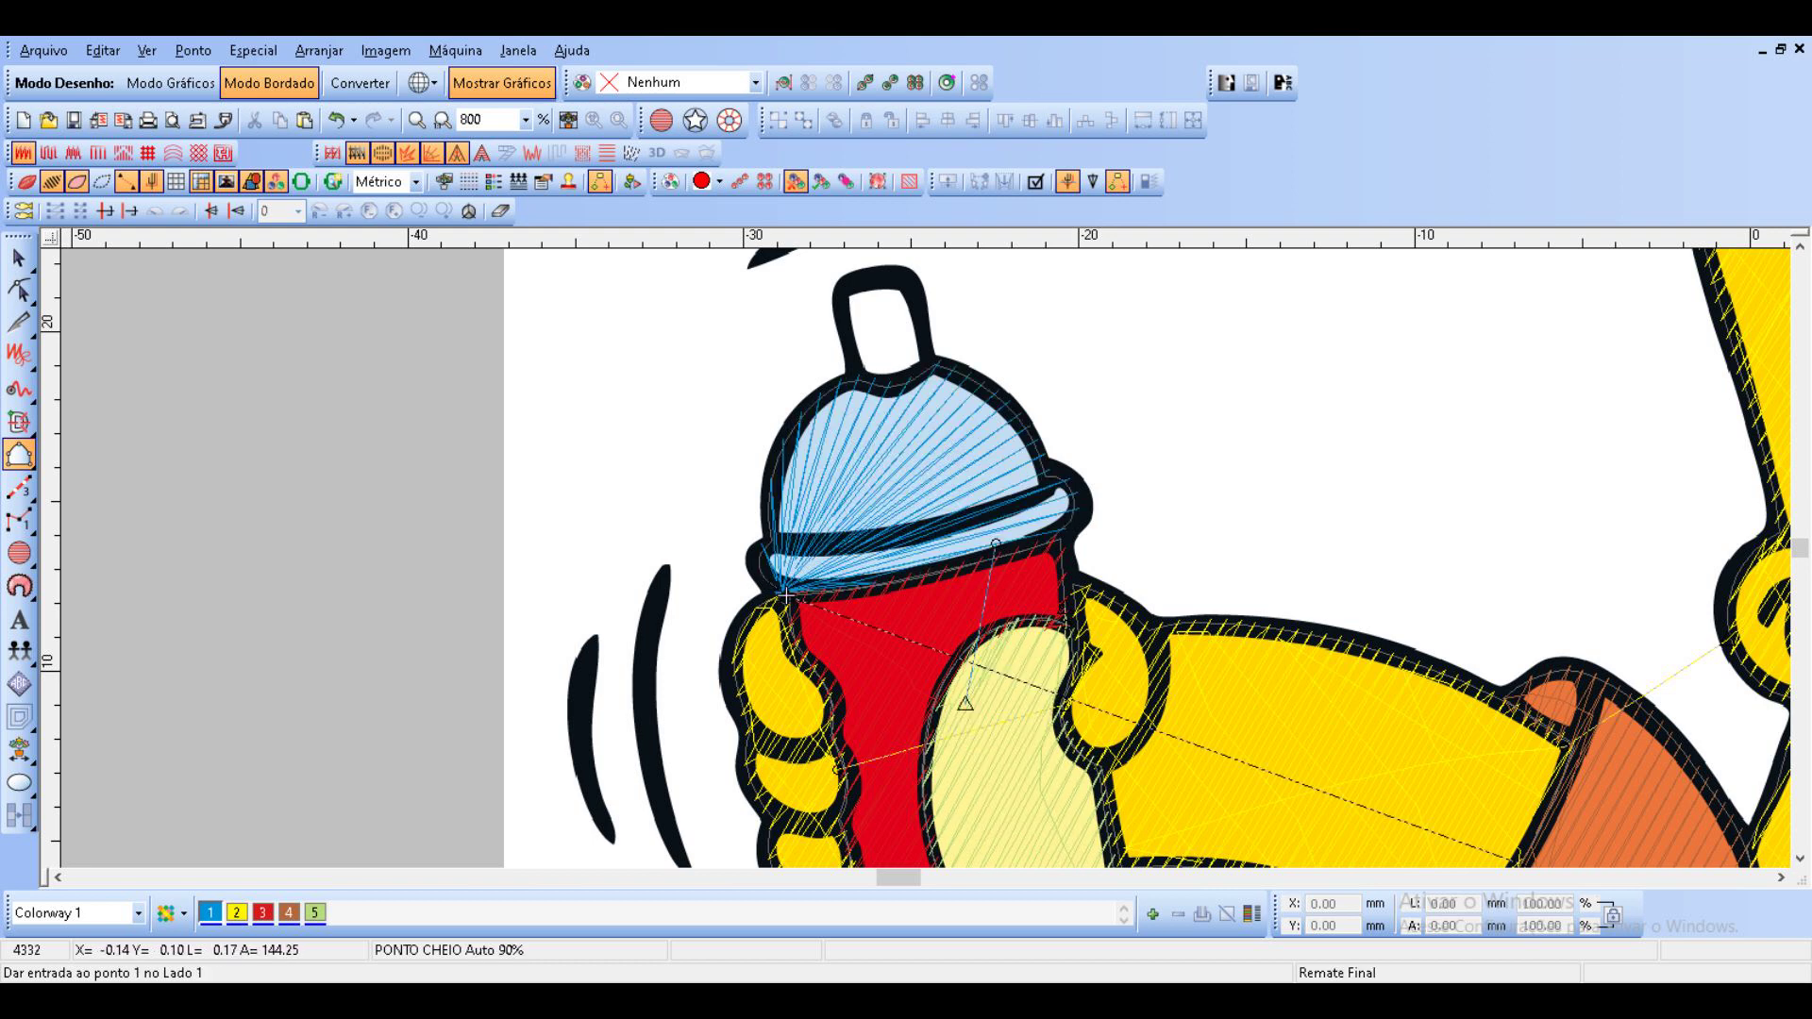
{"action": "key", "text": "Escape"}
{"action": "right_click", "coordinate": [847, 555]}
{"action": "mouse_move", "coordinate": [1133, 529]}
{"action": "left_click", "coordinate": [1265, 461]}
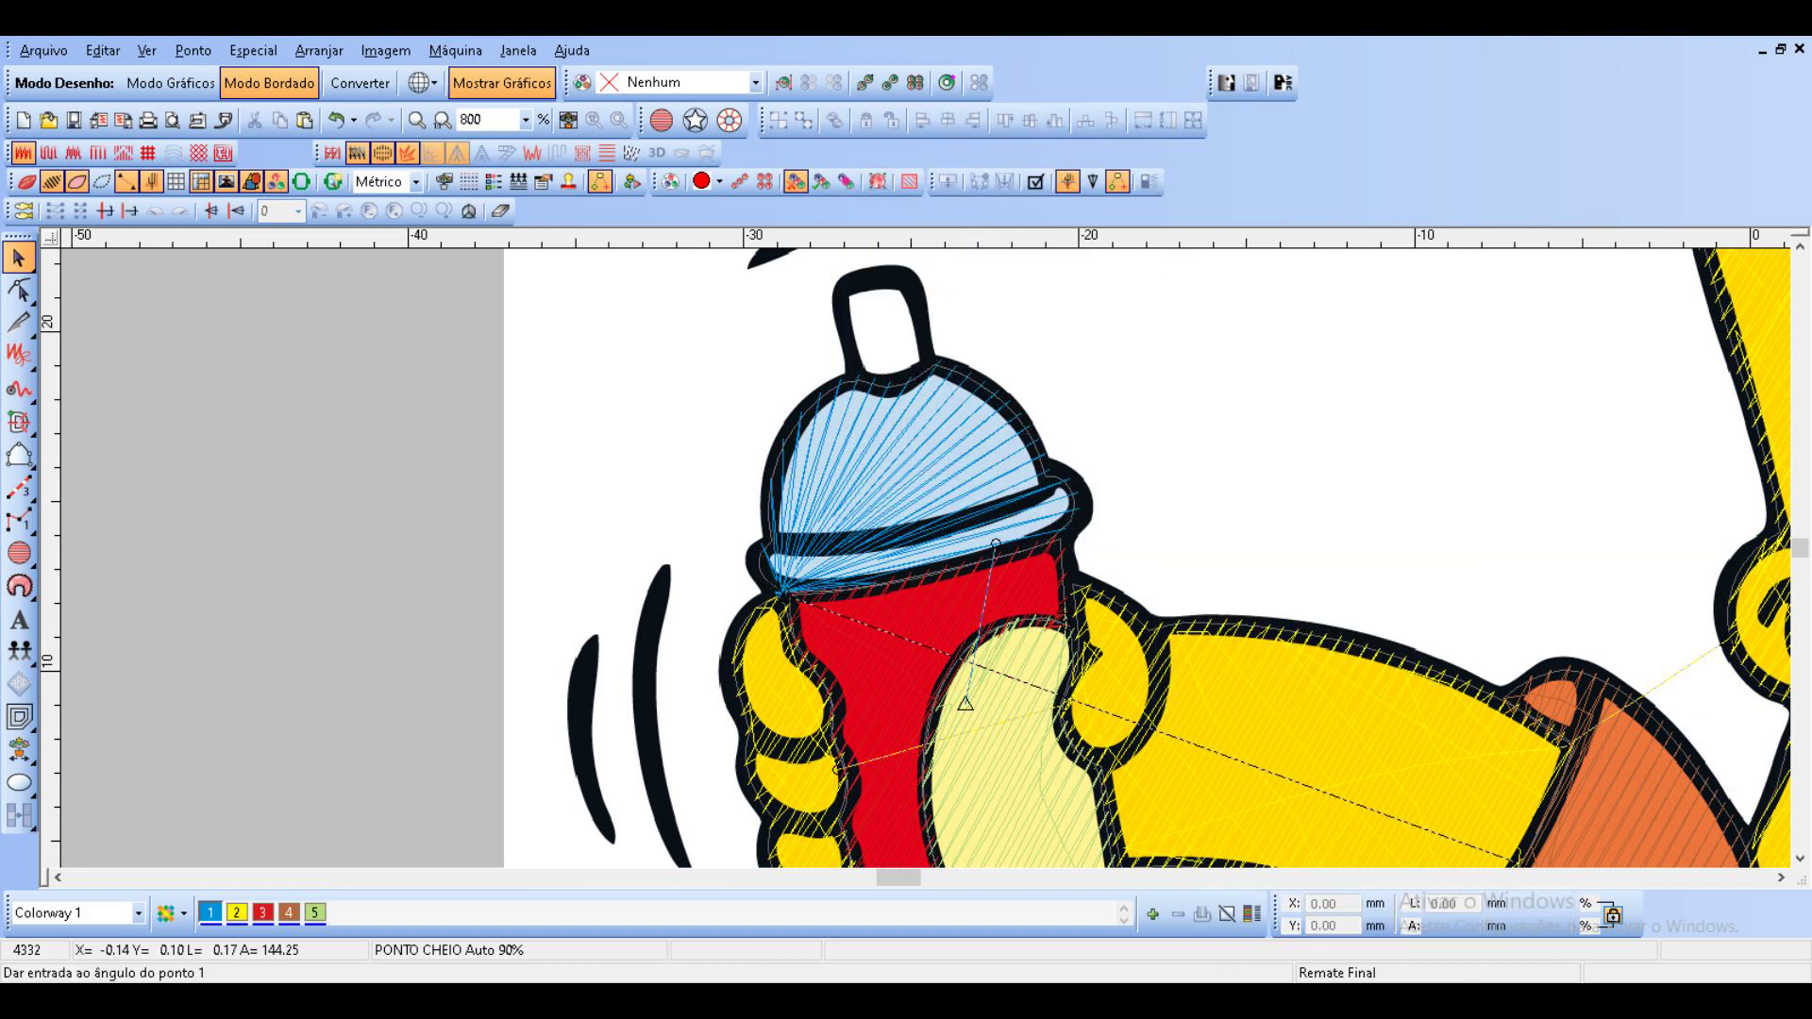
{"action": "key", "text": "Escape"}
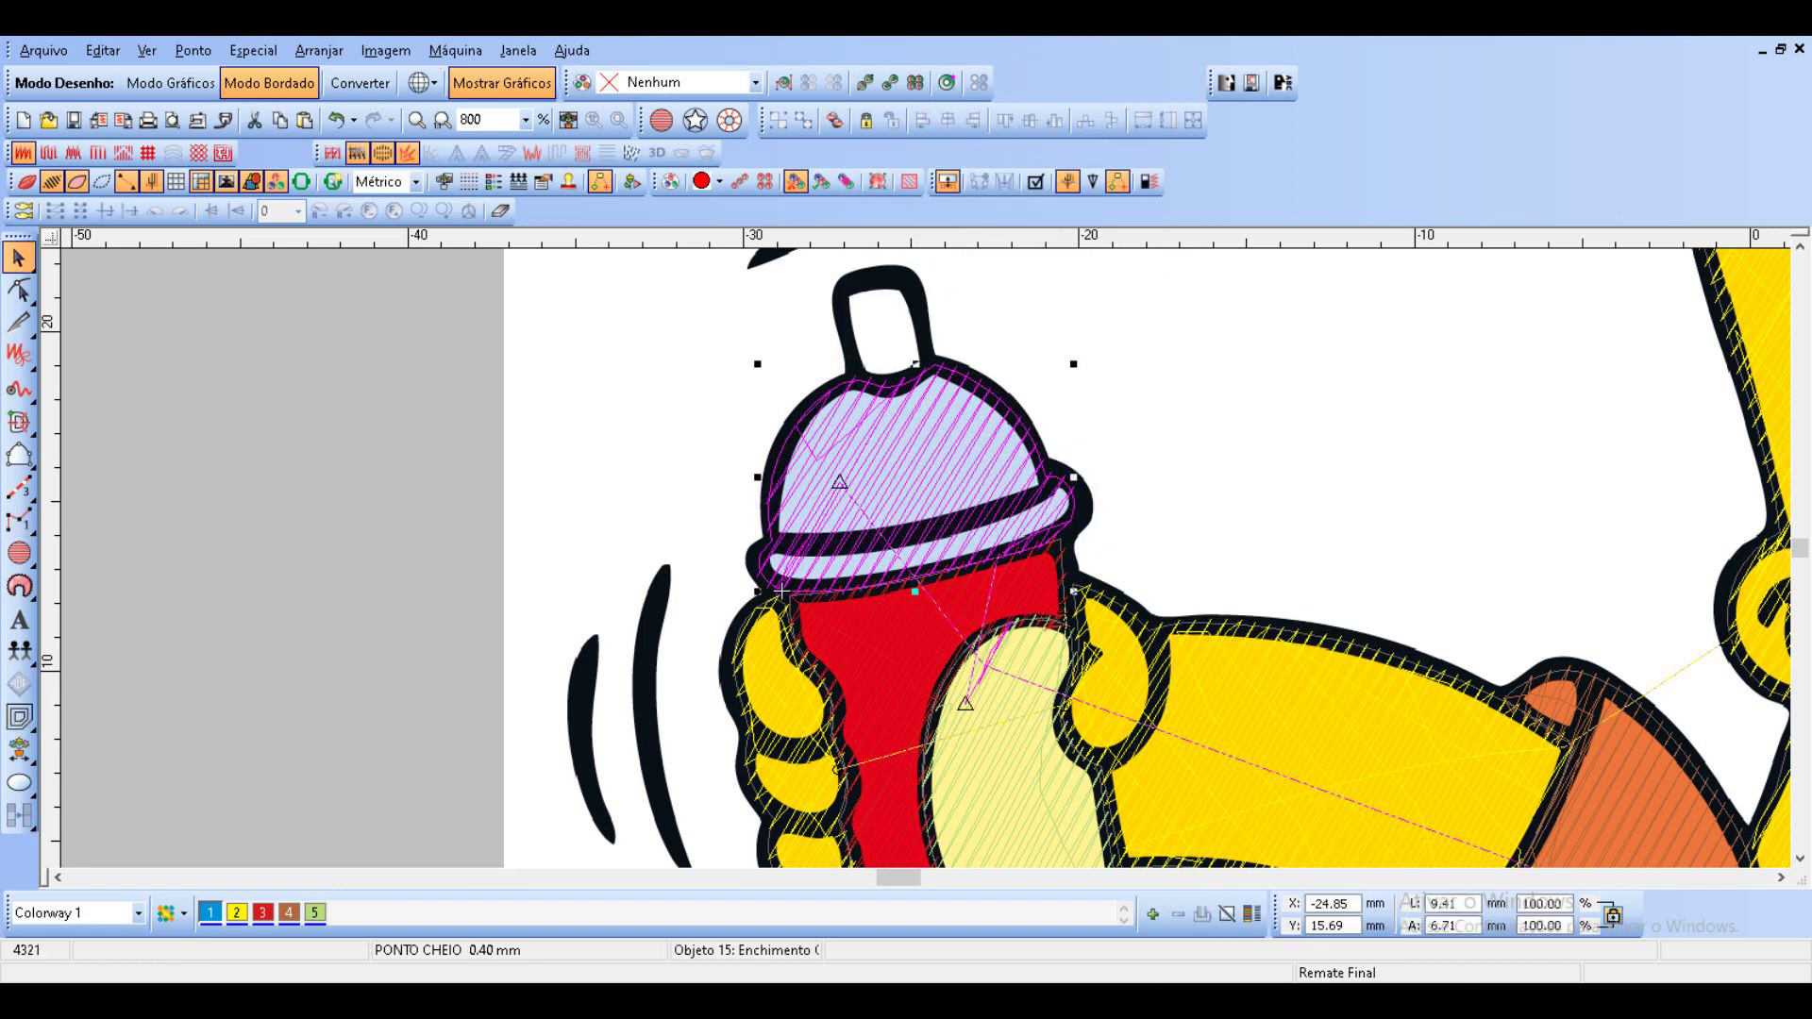
Add a sixth thread colour for the cap and change it from brick red to grey in the colour palette editor.
{"action": "left_click", "coordinate": [1152, 912]}
{"action": "left_click", "coordinate": [1252, 912]}
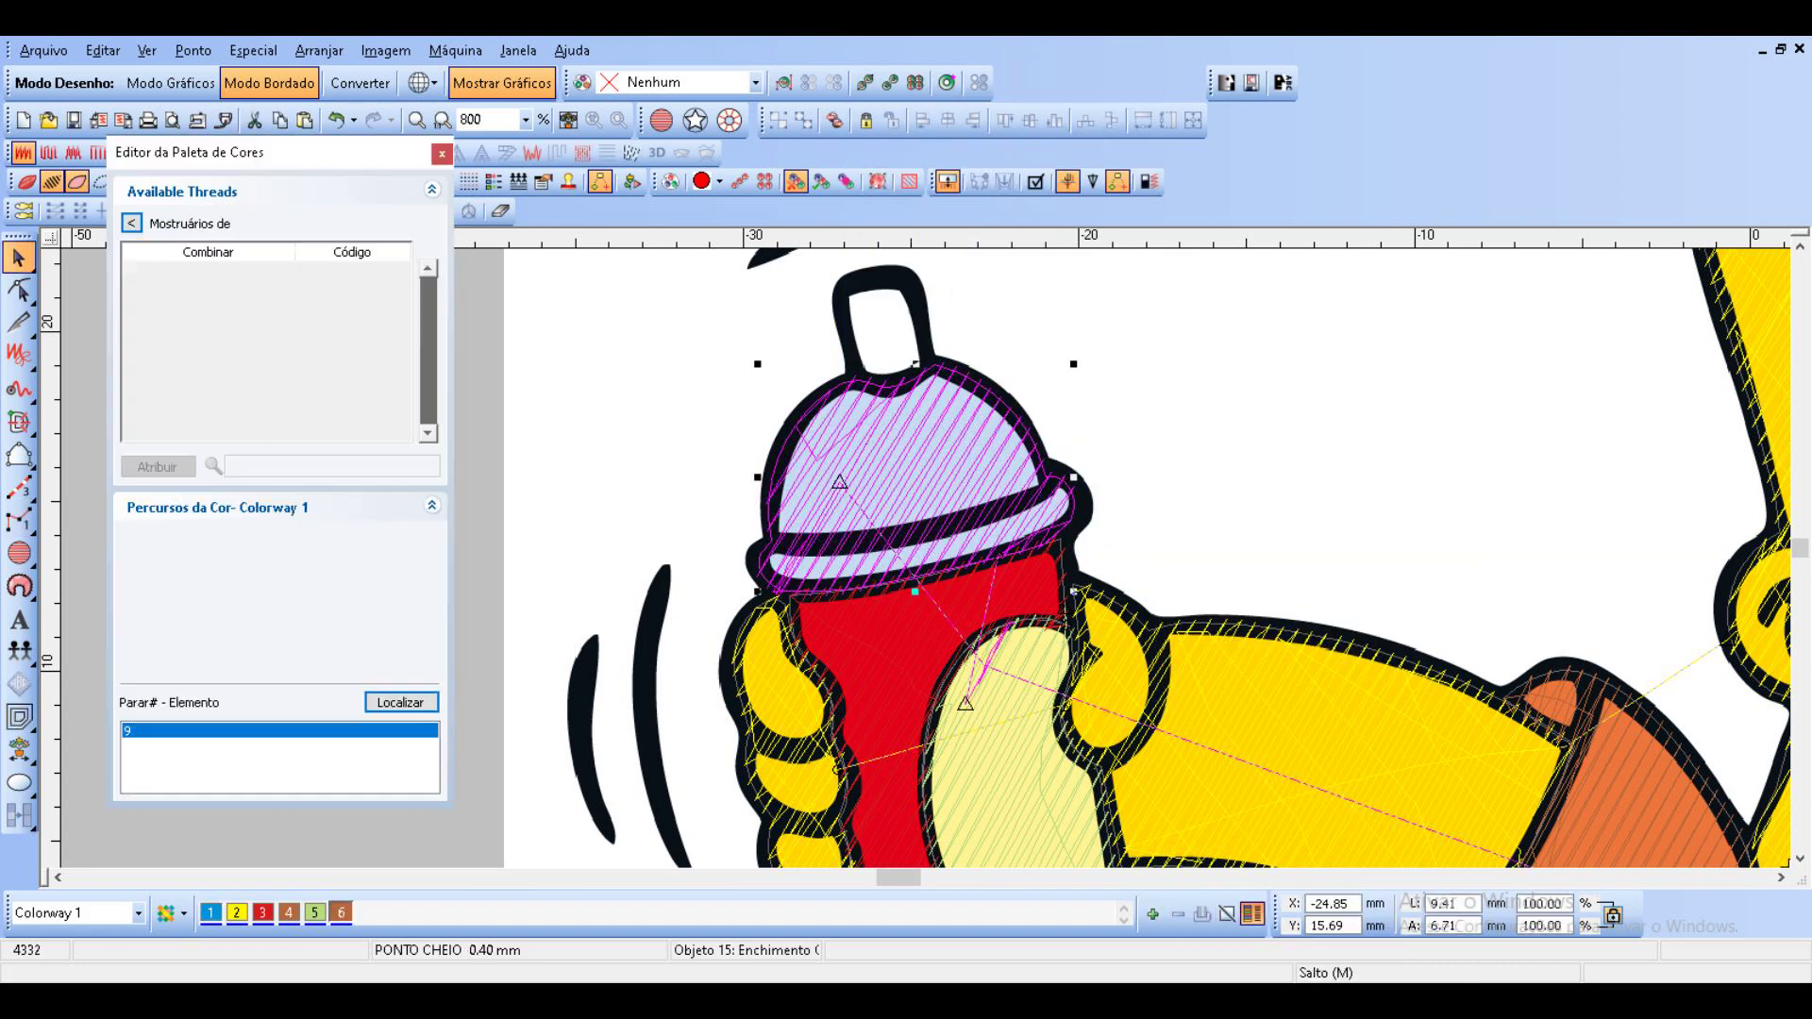
{"action": "double_click", "coordinate": [220, 631]}
{"action": "left_click", "coordinate": [917, 451]}
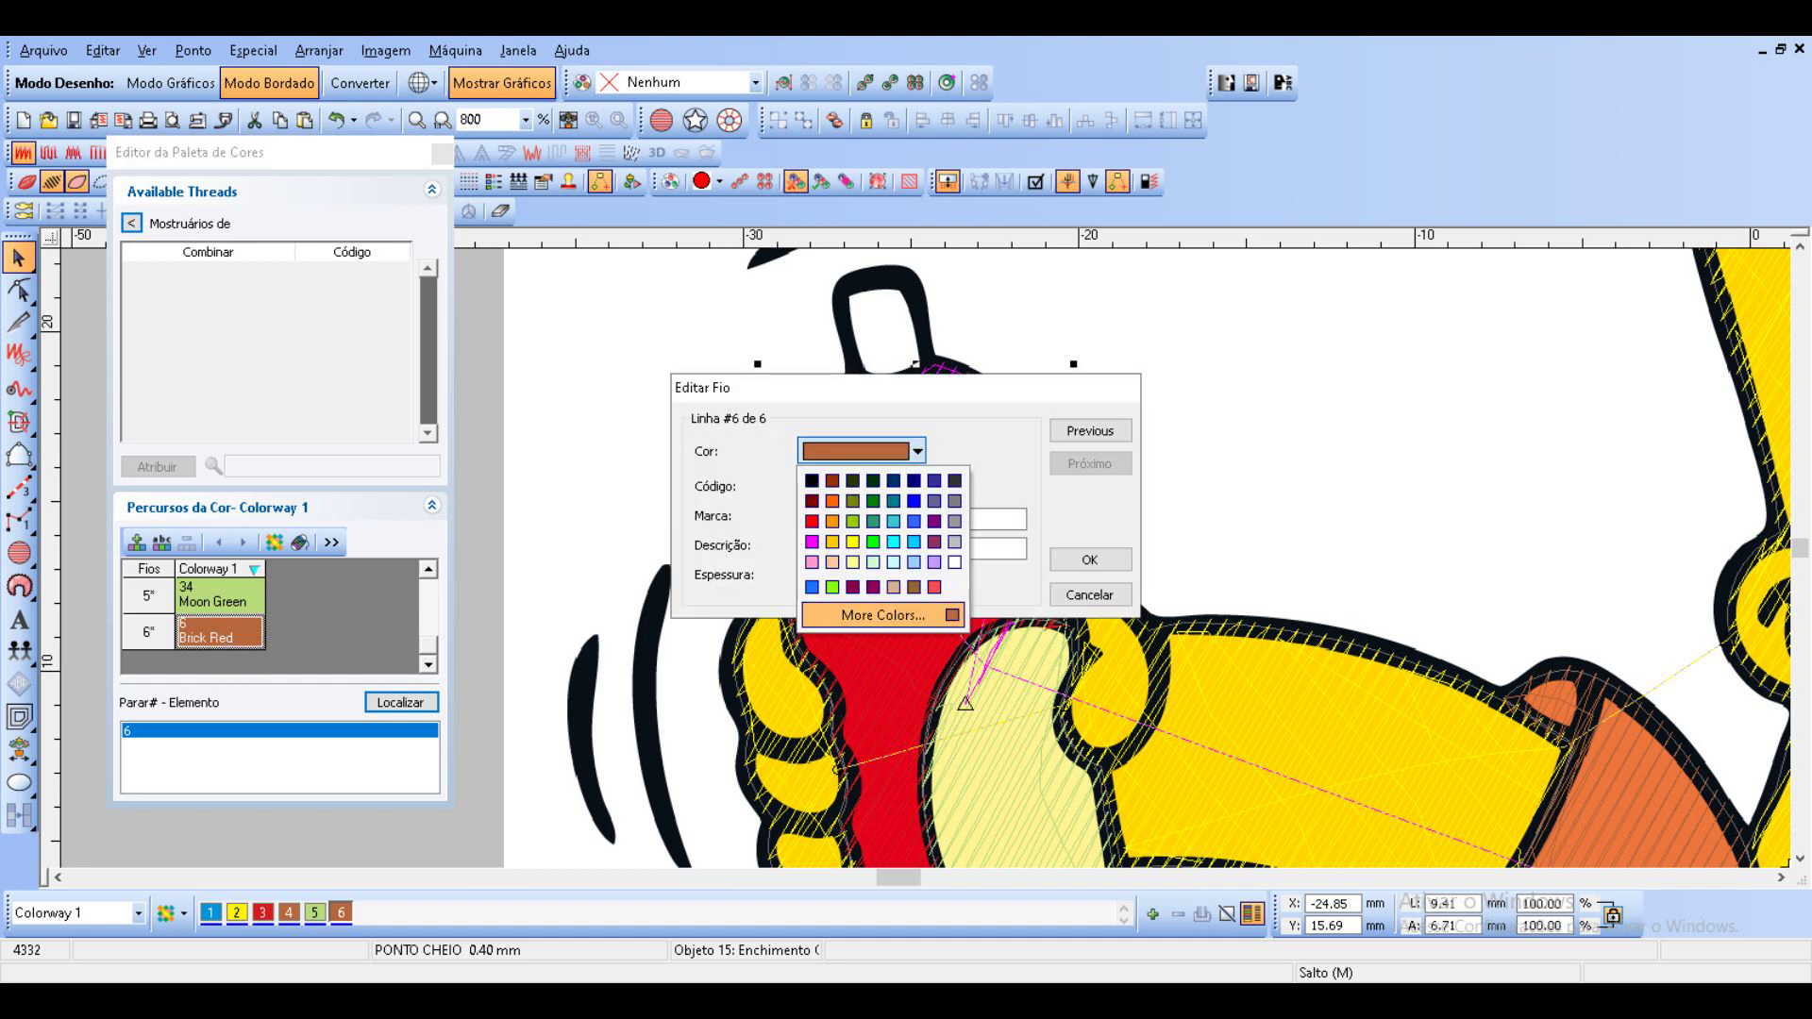
{"action": "left_click", "coordinate": [954, 521]}
{"action": "left_click", "coordinate": [1089, 560]}
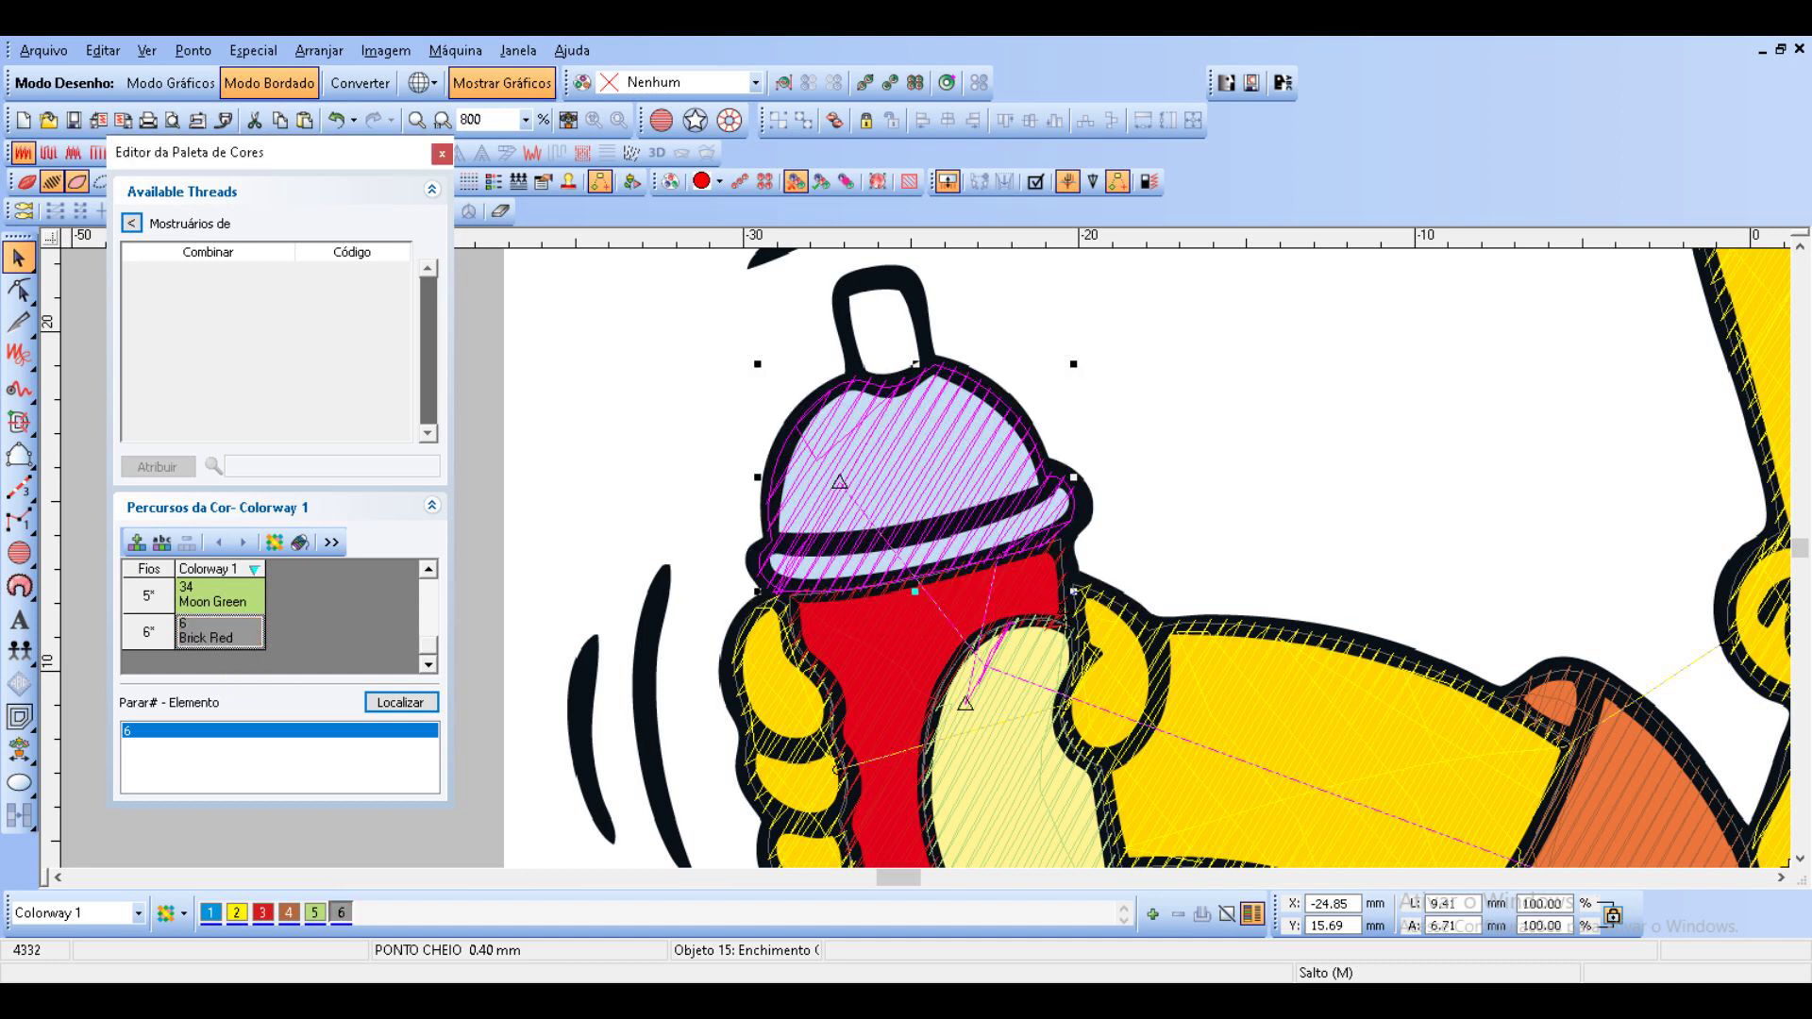
{"action": "left_click", "coordinate": [441, 153]}
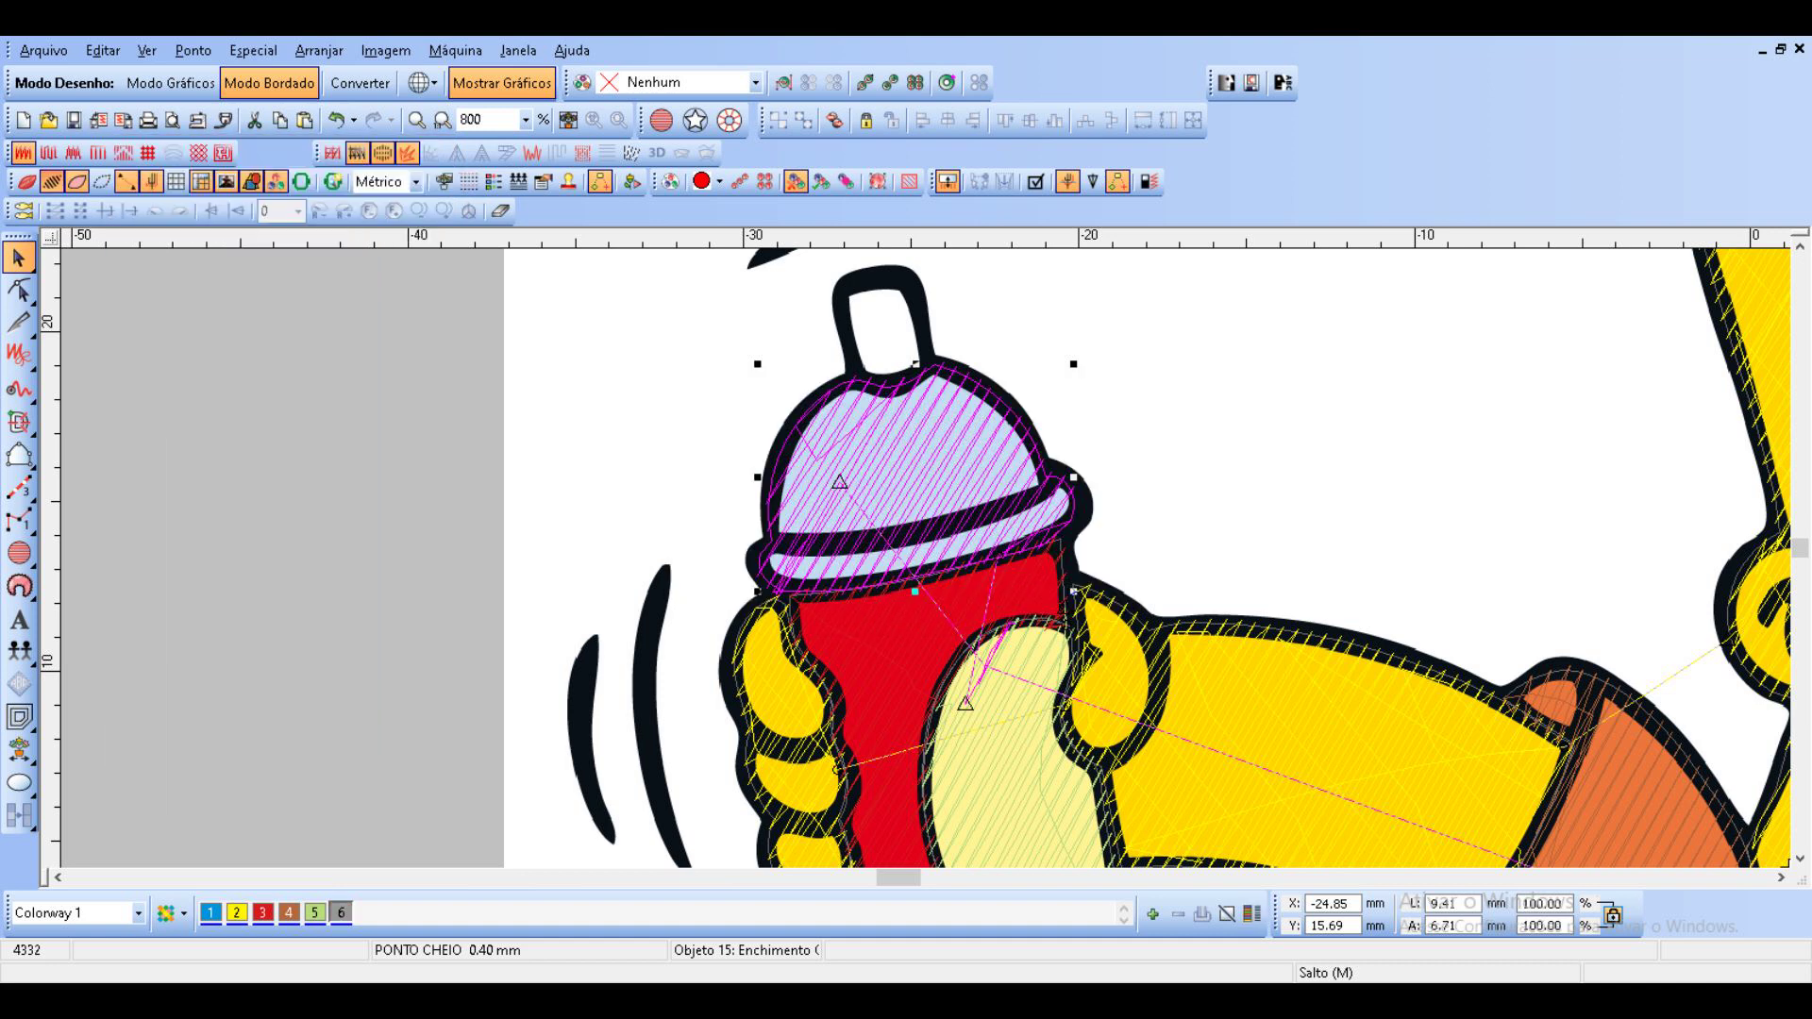
Hide the stitches so the artwork shows beneath the object outlines.
{"action": "left_click", "coordinate": [27, 181]}
{"action": "left_click", "coordinate": [27, 181]}
{"action": "left_click", "coordinate": [52, 181]}
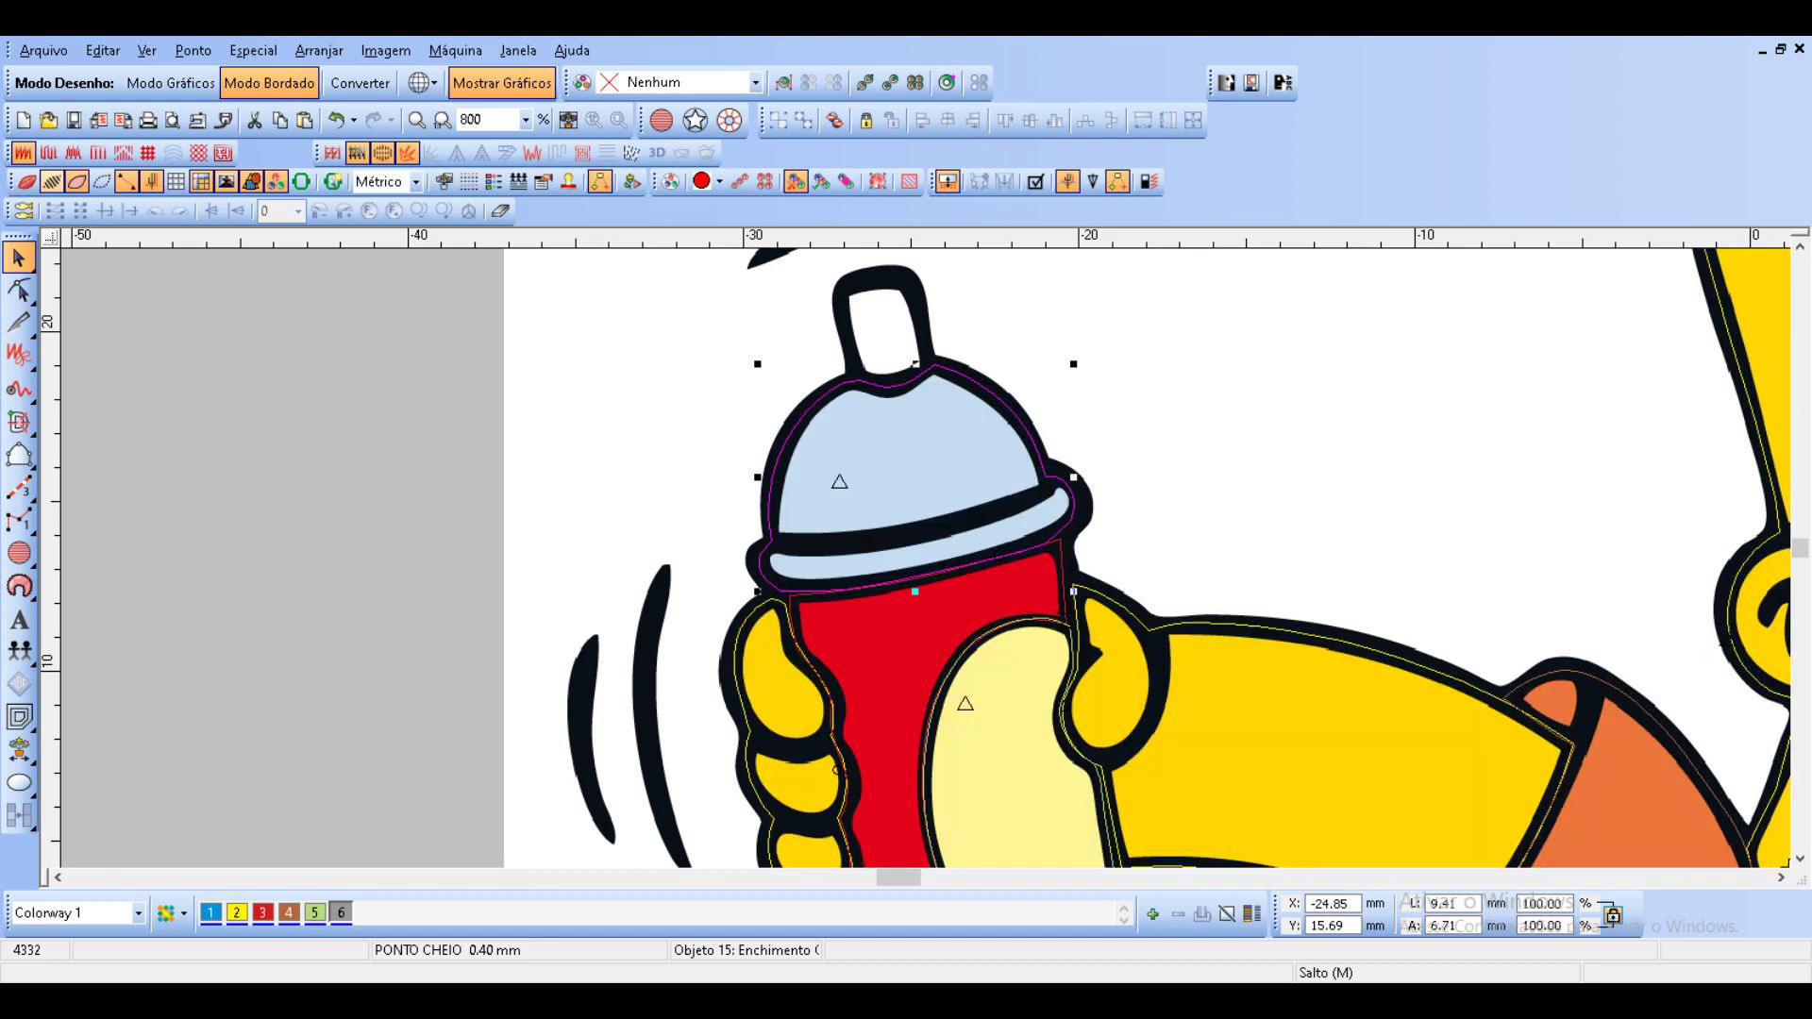
Trace the spray can's nozzle outline up one side, across its top and down the other side to the cap.
{"action": "left_click", "coordinate": [19, 455]}
{"action": "left_click", "coordinate": [856, 372]}
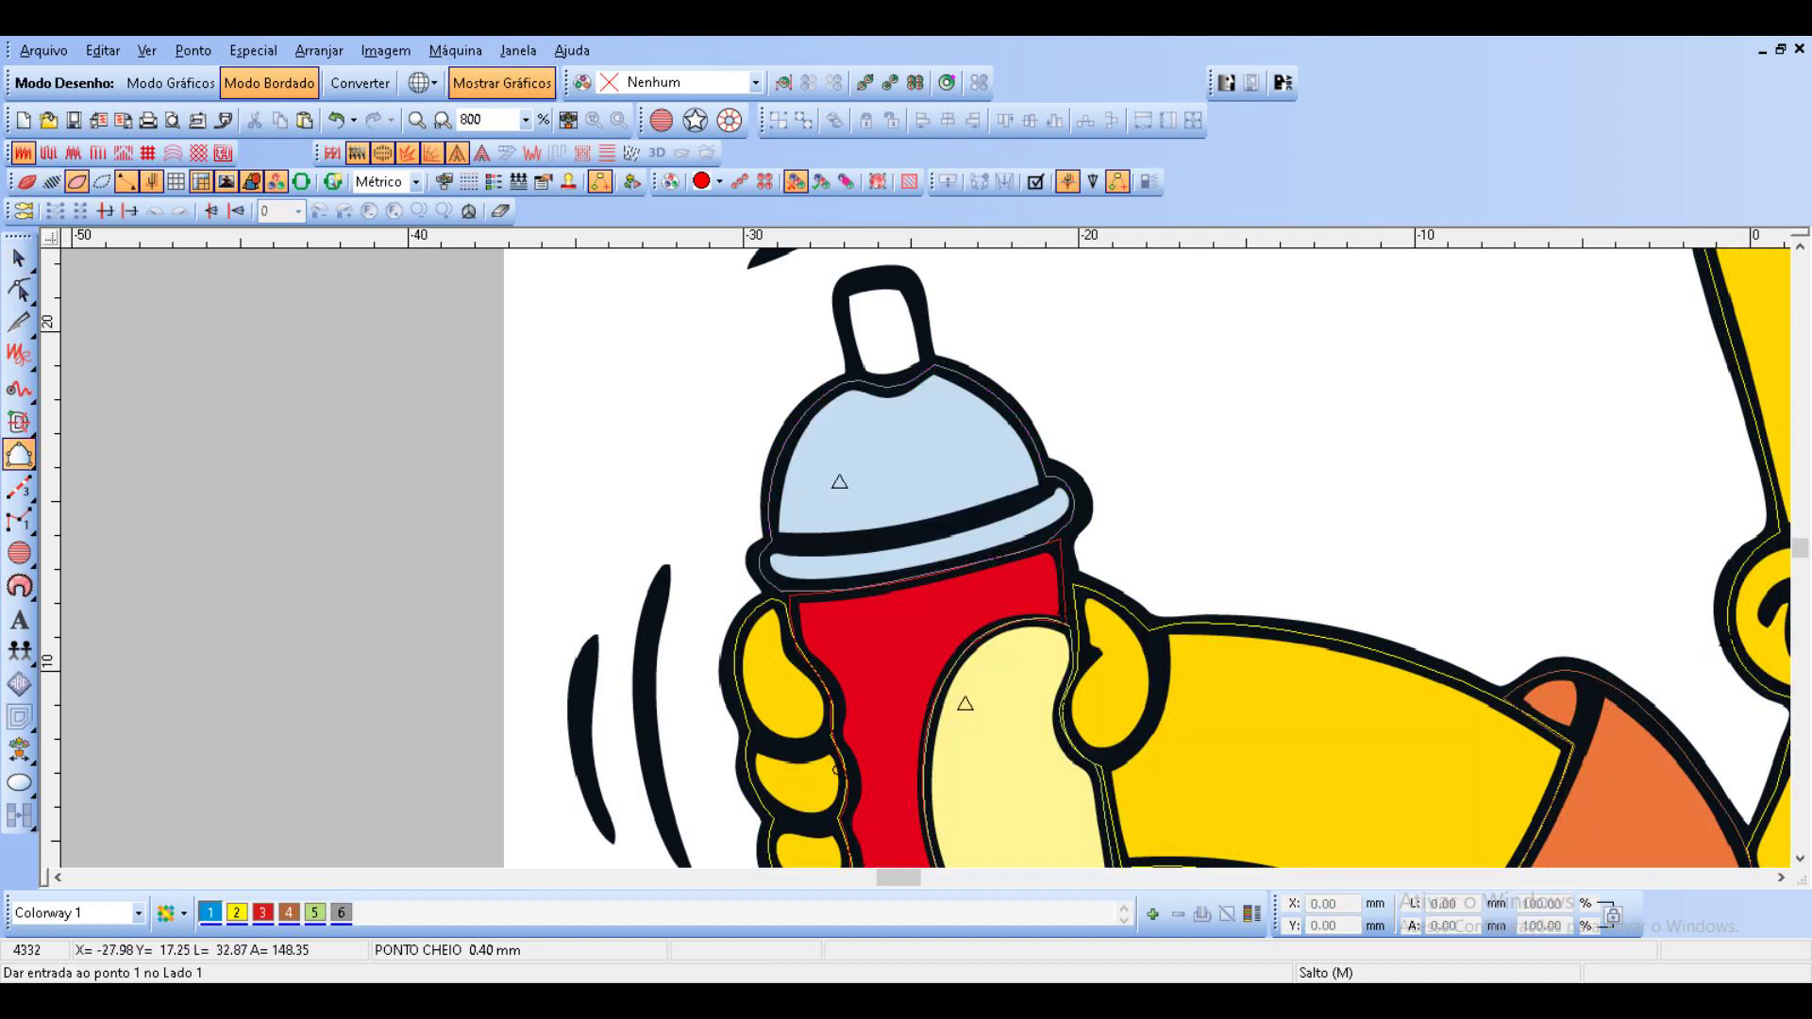
{"action": "left_click", "coordinate": [848, 332]}
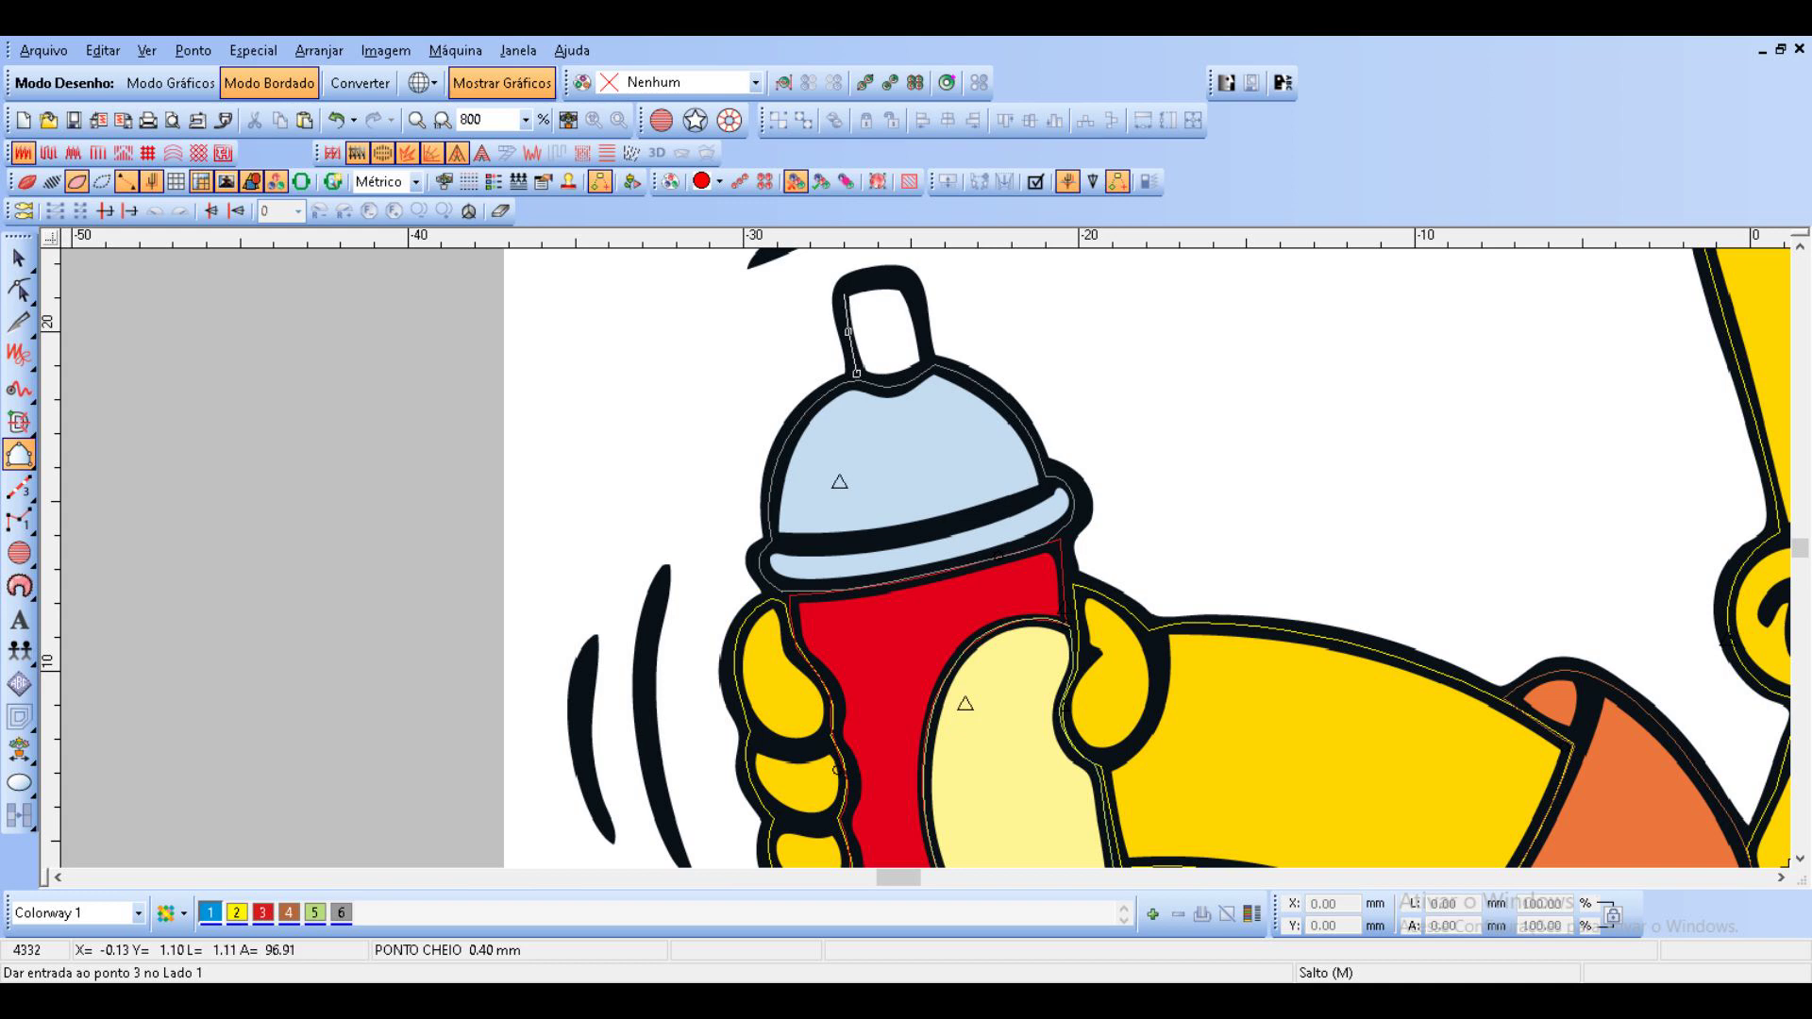
{"action": "left_click", "coordinate": [845, 300]}
{"action": "left_click", "coordinate": [847, 287]}
{"action": "left_click", "coordinate": [874, 280]}
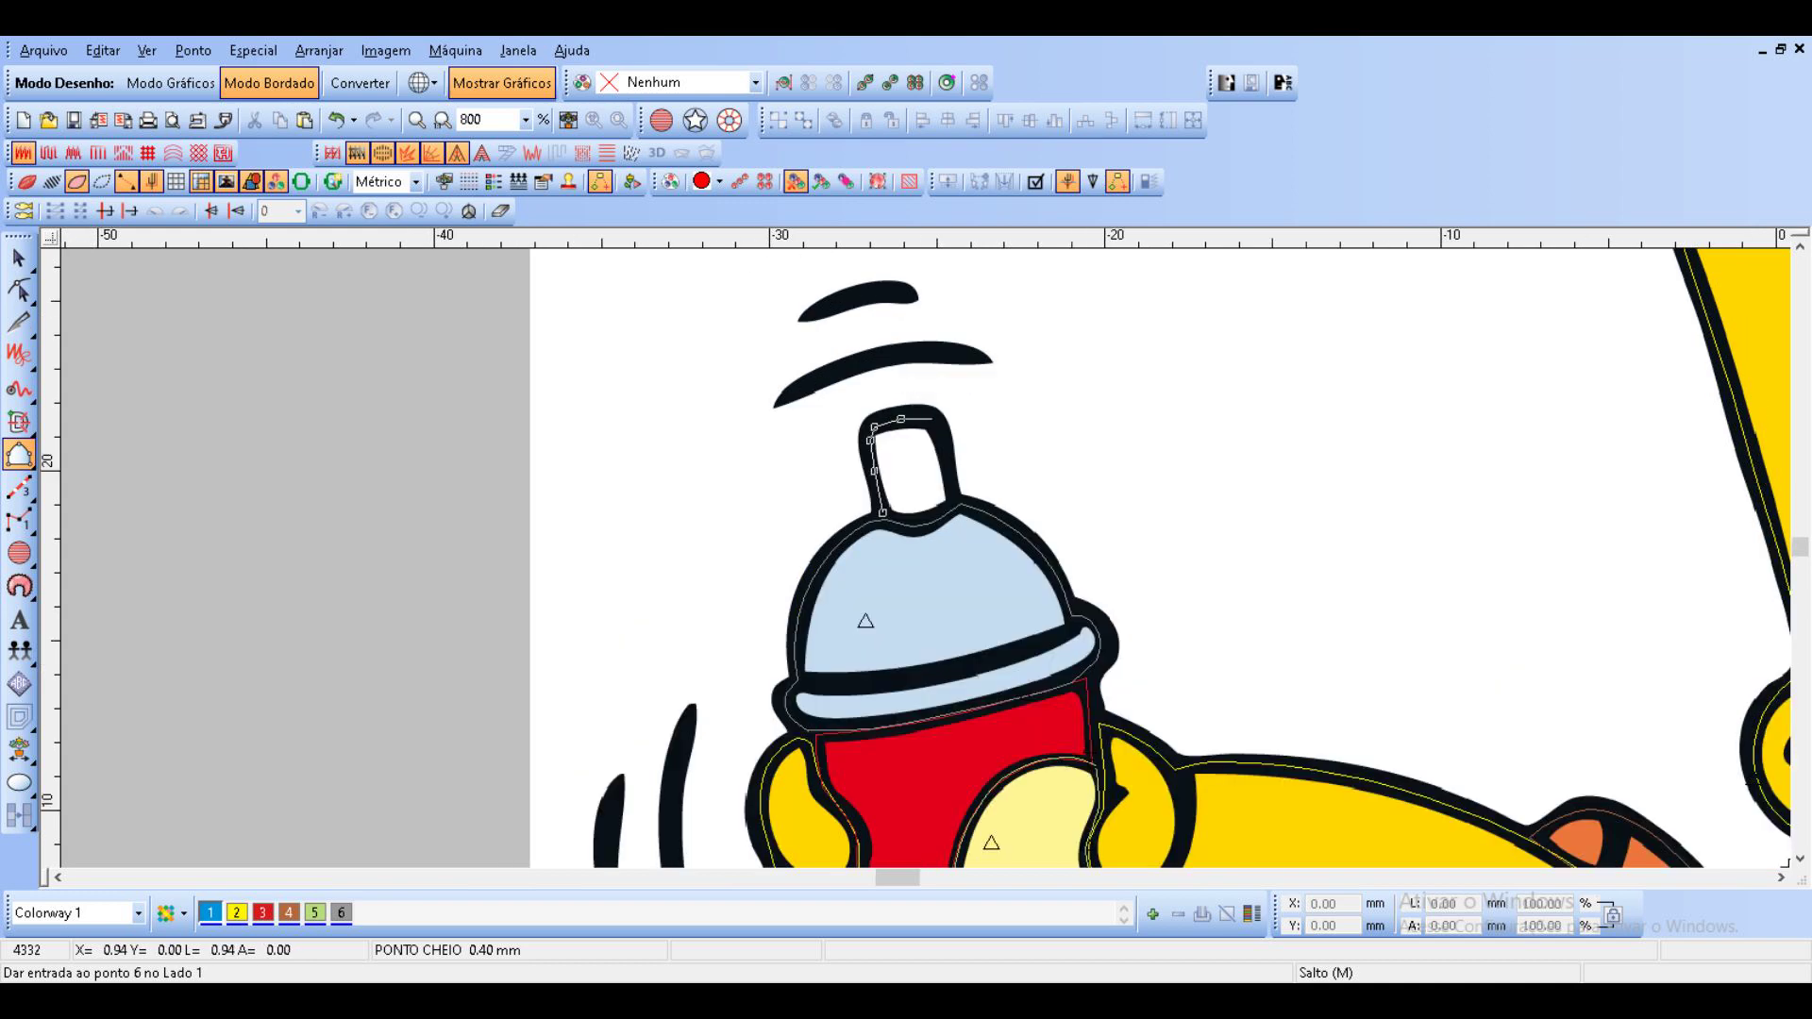
{"action": "left_click", "coordinate": [931, 424]}
{"action": "left_click", "coordinate": [941, 433]}
{"action": "left_click", "coordinate": [948, 460]}
{"action": "left_click", "coordinate": [953, 503]}
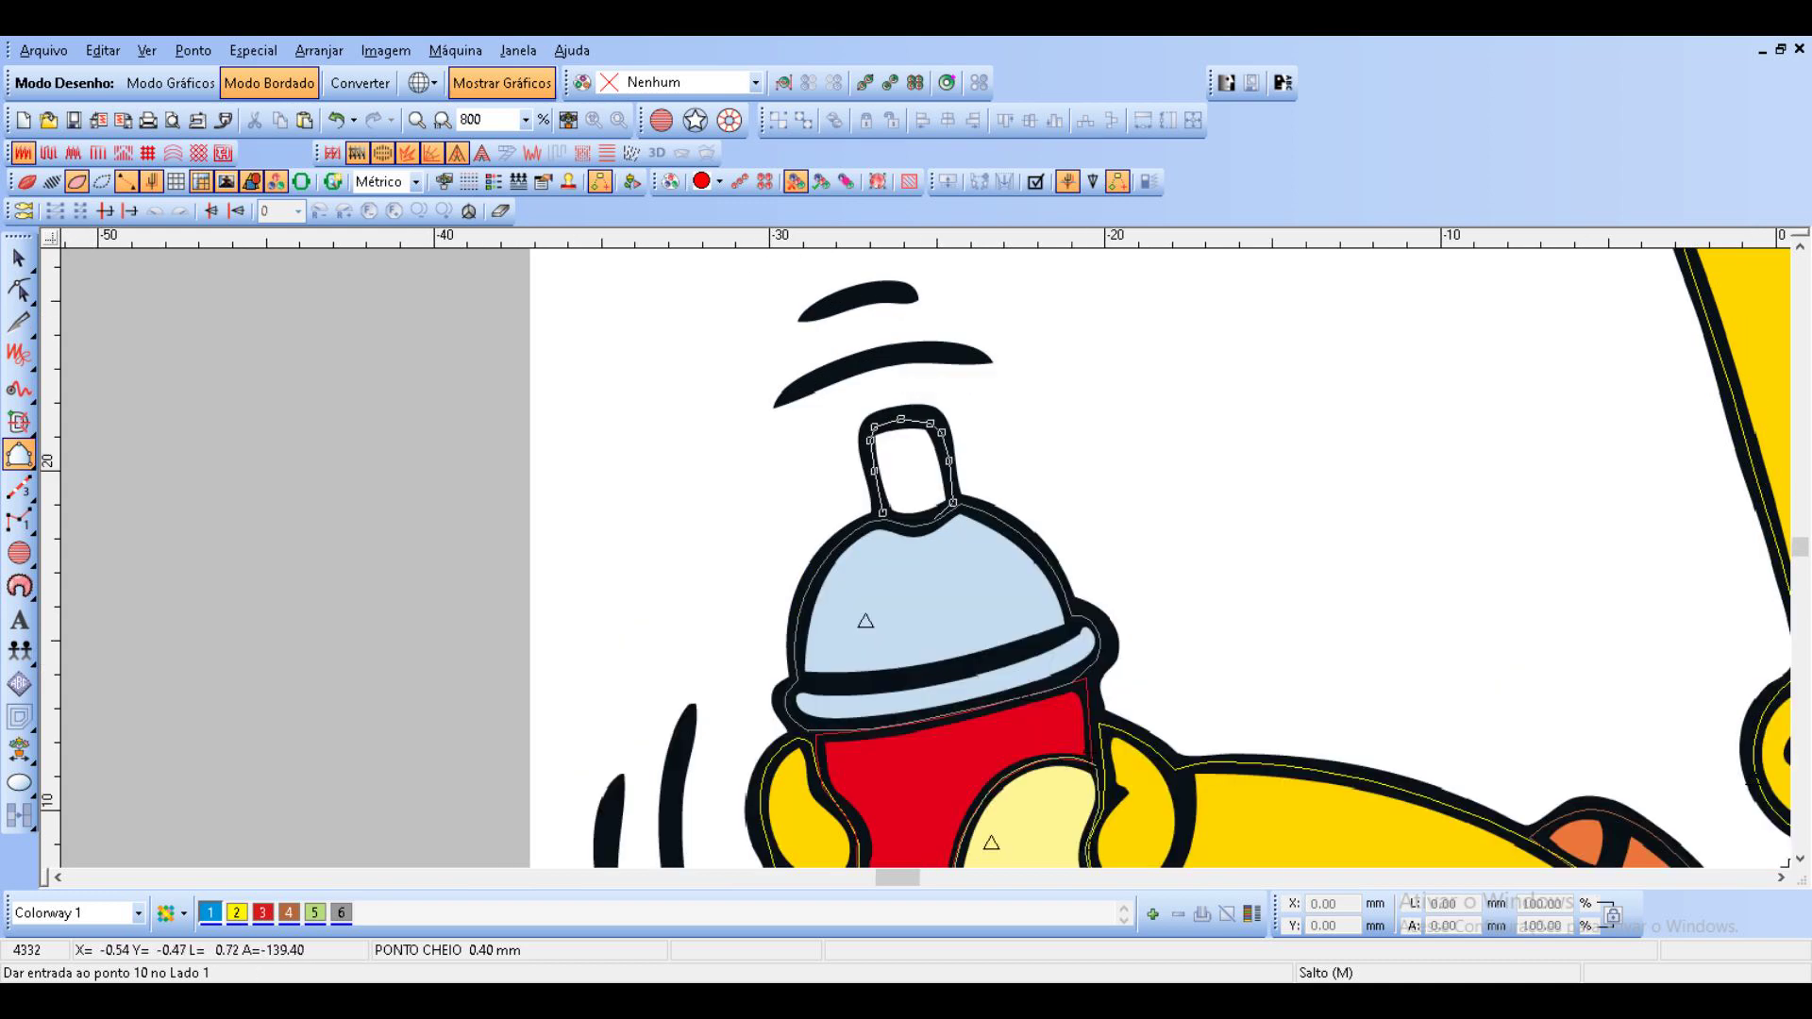
Close the nozzle outline along its base above the cap and convert the shape to a complex fill.
{"action": "left_click", "coordinate": [933, 517]}
{"action": "left_click", "coordinate": [919, 520]}
{"action": "left_click", "coordinate": [892, 519]}
{"action": "key", "text": "Return"}
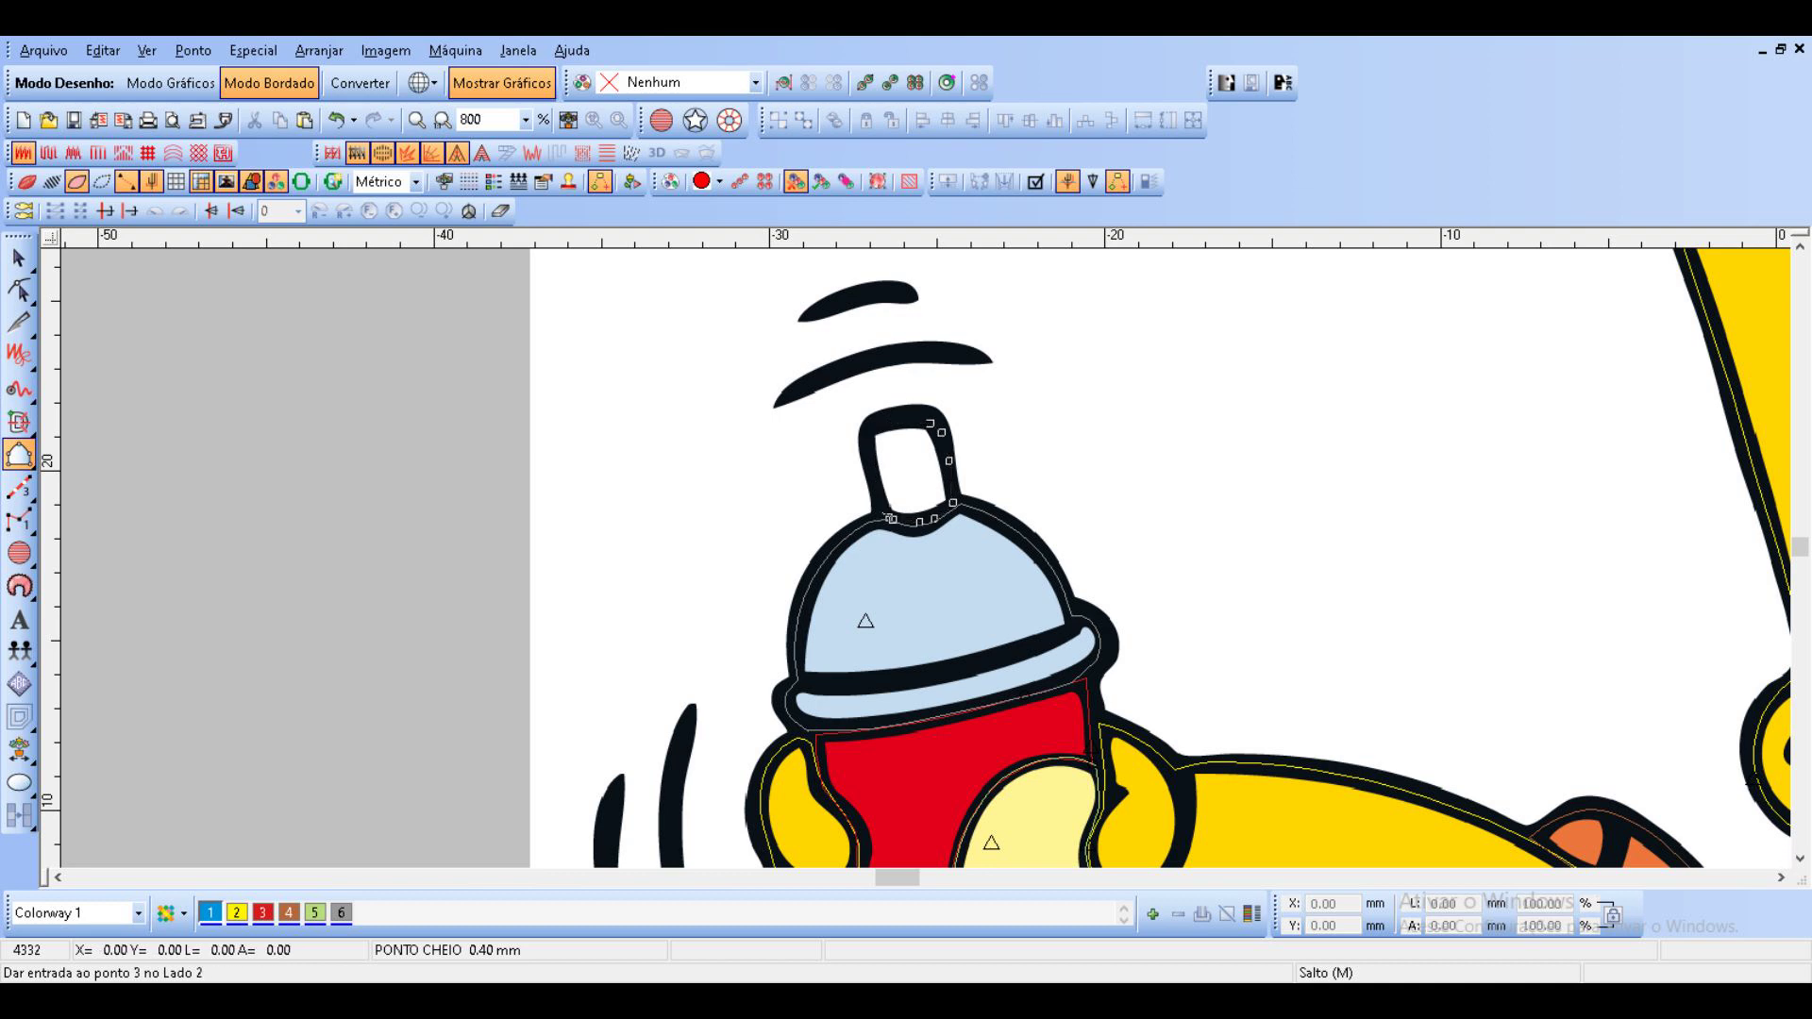
{"action": "key", "text": "Return"}
{"action": "key", "text": "Escape"}
{"action": "right_click", "coordinate": [880, 544]}
{"action": "mouse_move", "coordinate": [963, 532]}
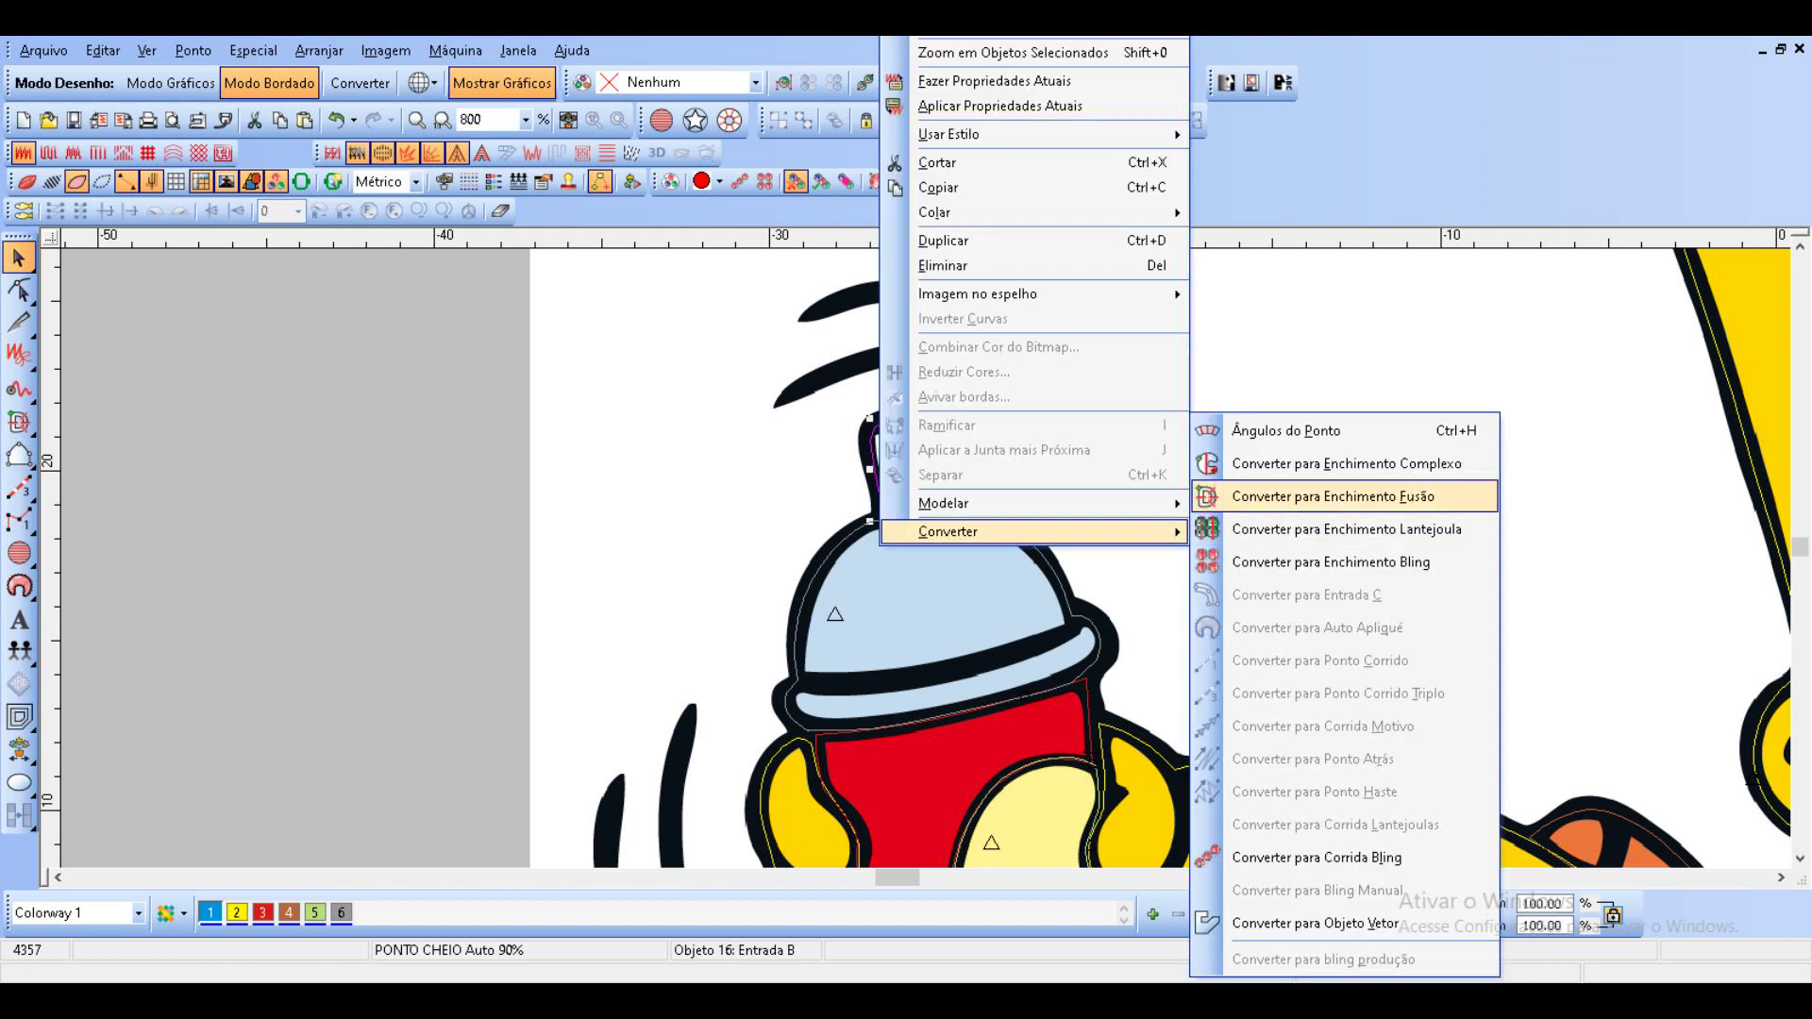
{"action": "left_click", "coordinate": [1322, 462]}
{"action": "left_click", "coordinate": [19, 258]}
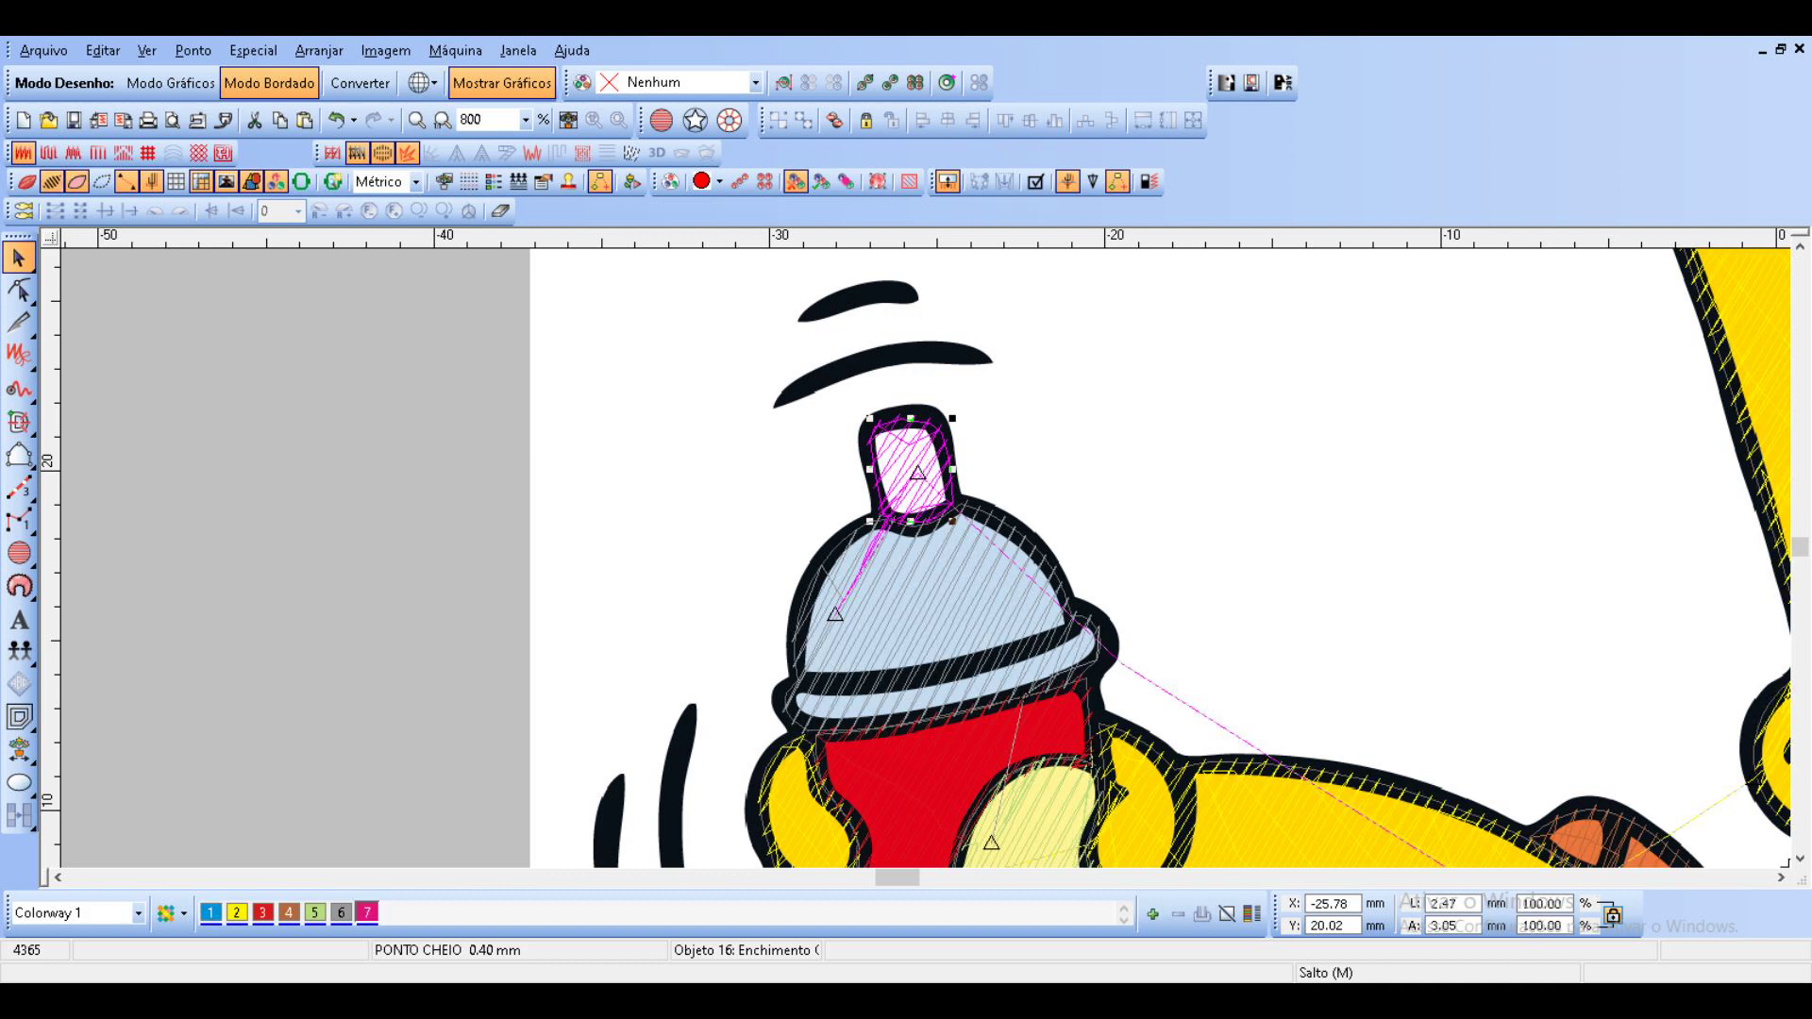
Change the nozzle's thread colour 7 to white in the colour palette editor.
{"action": "left_click", "coordinate": [1252, 913]}
{"action": "double_click", "coordinate": [220, 630]}
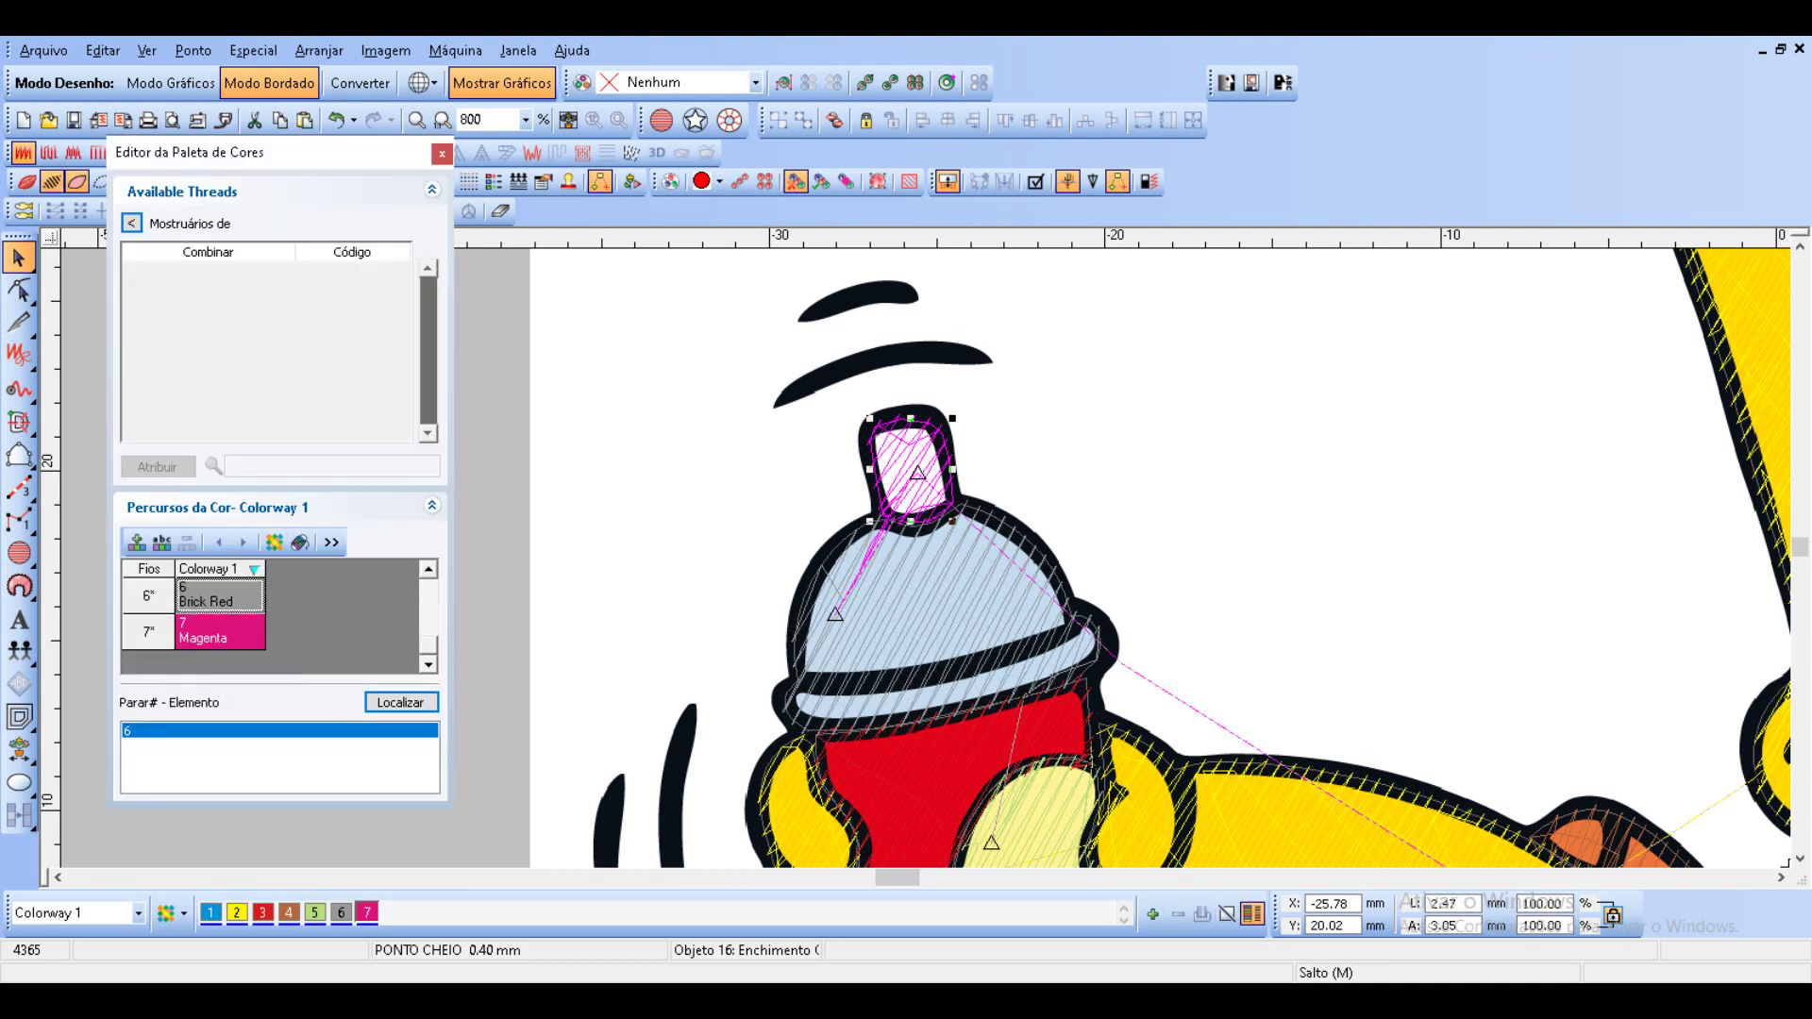
{"action": "left_click", "coordinate": [915, 452]}
{"action": "left_click", "coordinate": [955, 564]}
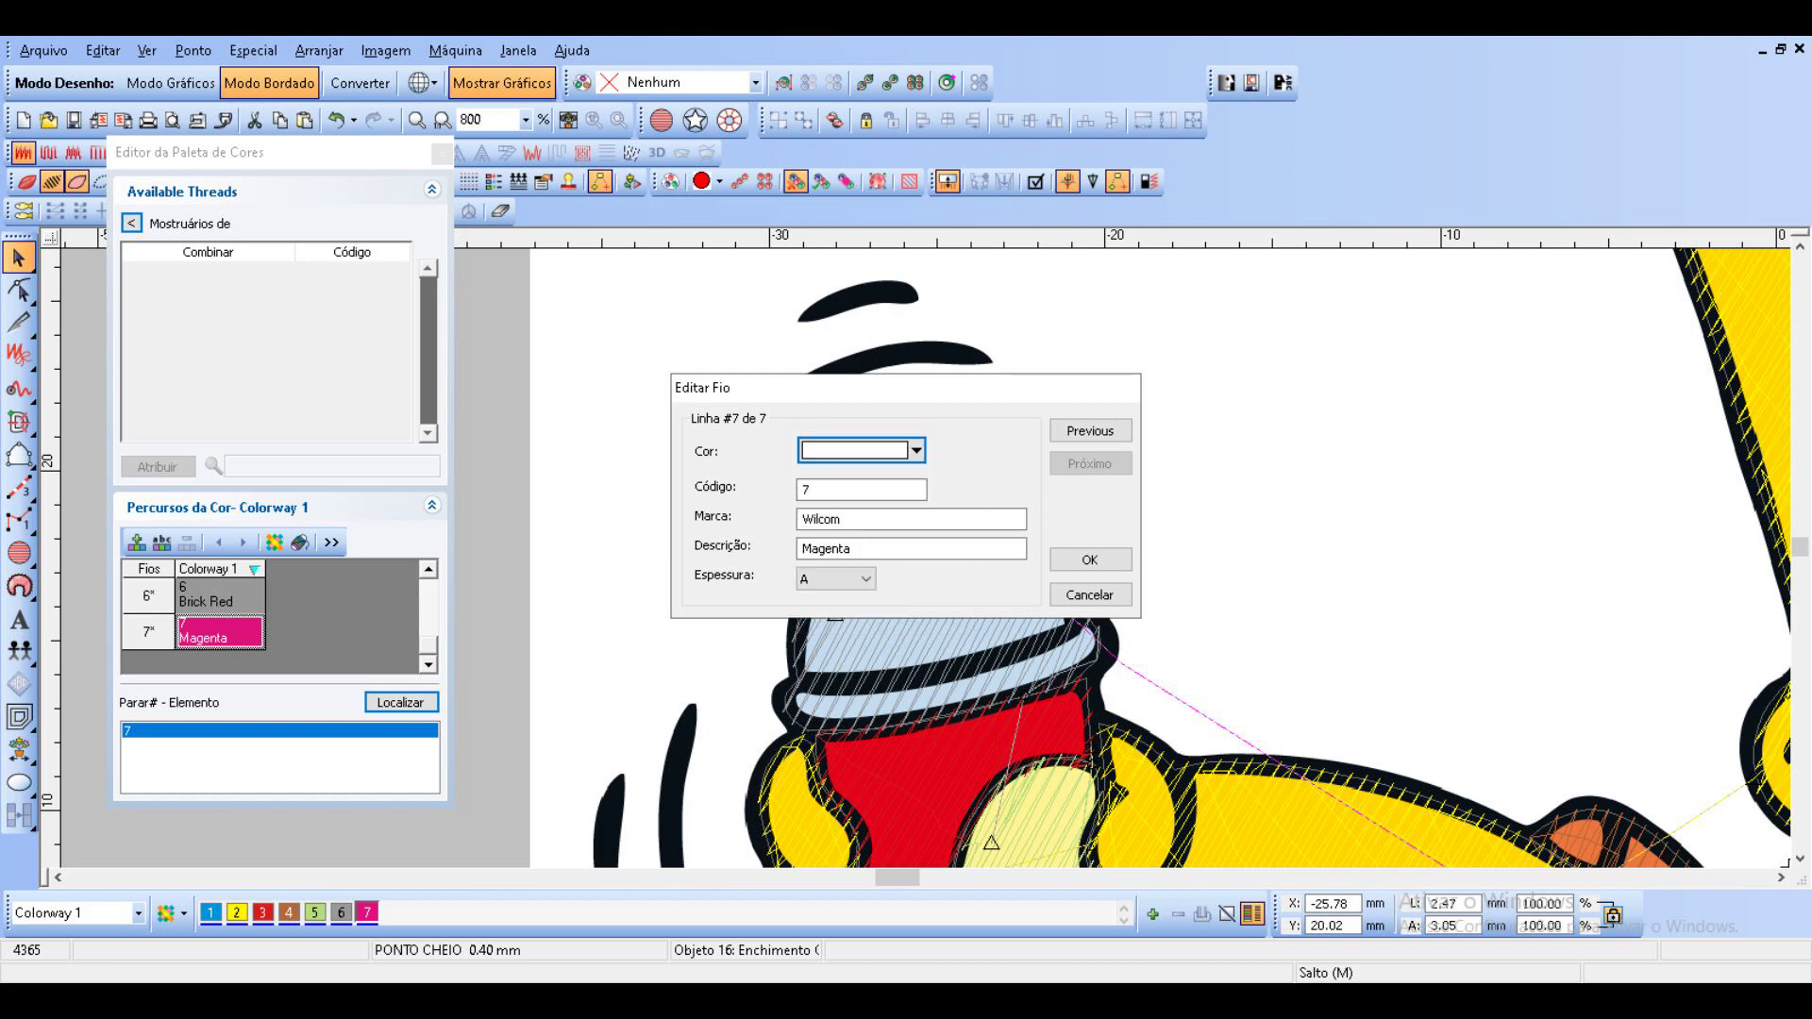
{"action": "left_click", "coordinate": [1090, 559]}
{"action": "left_click", "coordinate": [442, 153]}
{"action": "key", "text": "Escape"}
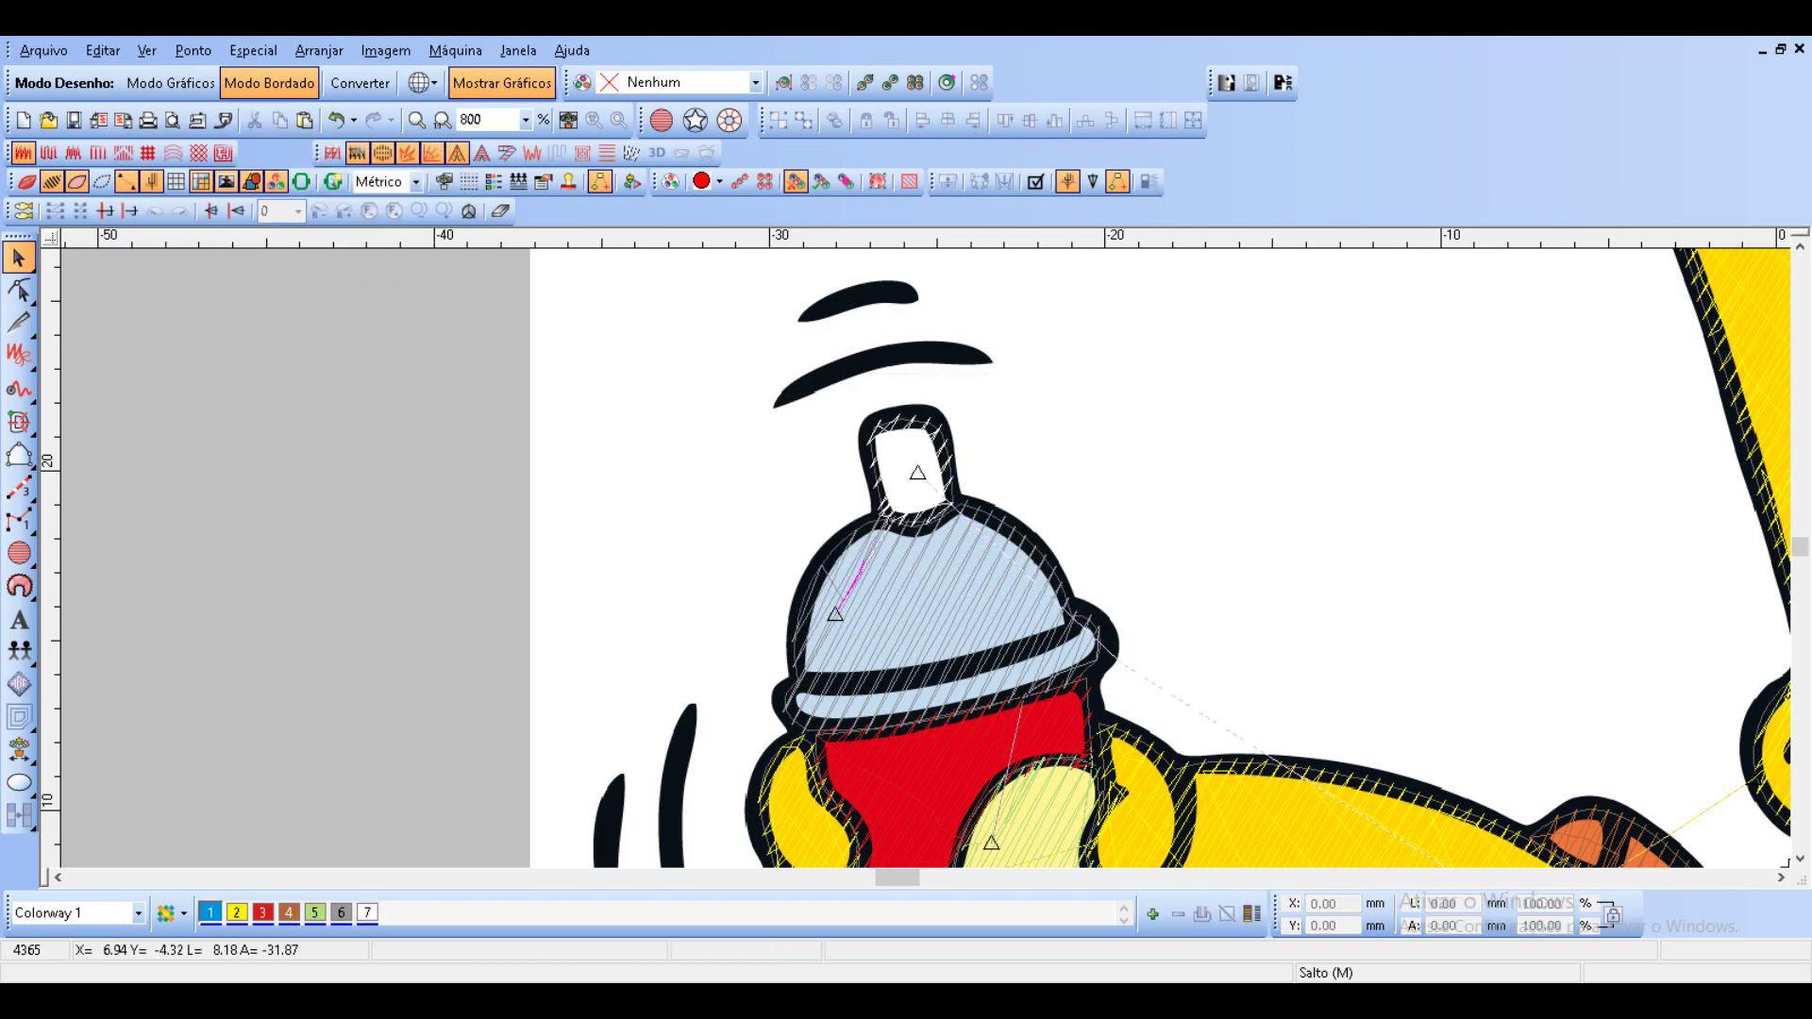
Trace the upper edge of the spray can's base rim along the bottom of the red body.
{"action": "scroll", "coordinate": [1119, 651], "scroll_direction": "down", "scroll_amount": 2}
{"action": "scroll", "coordinate": [958, 722], "scroll_direction": "up", "scroll_amount": 3}
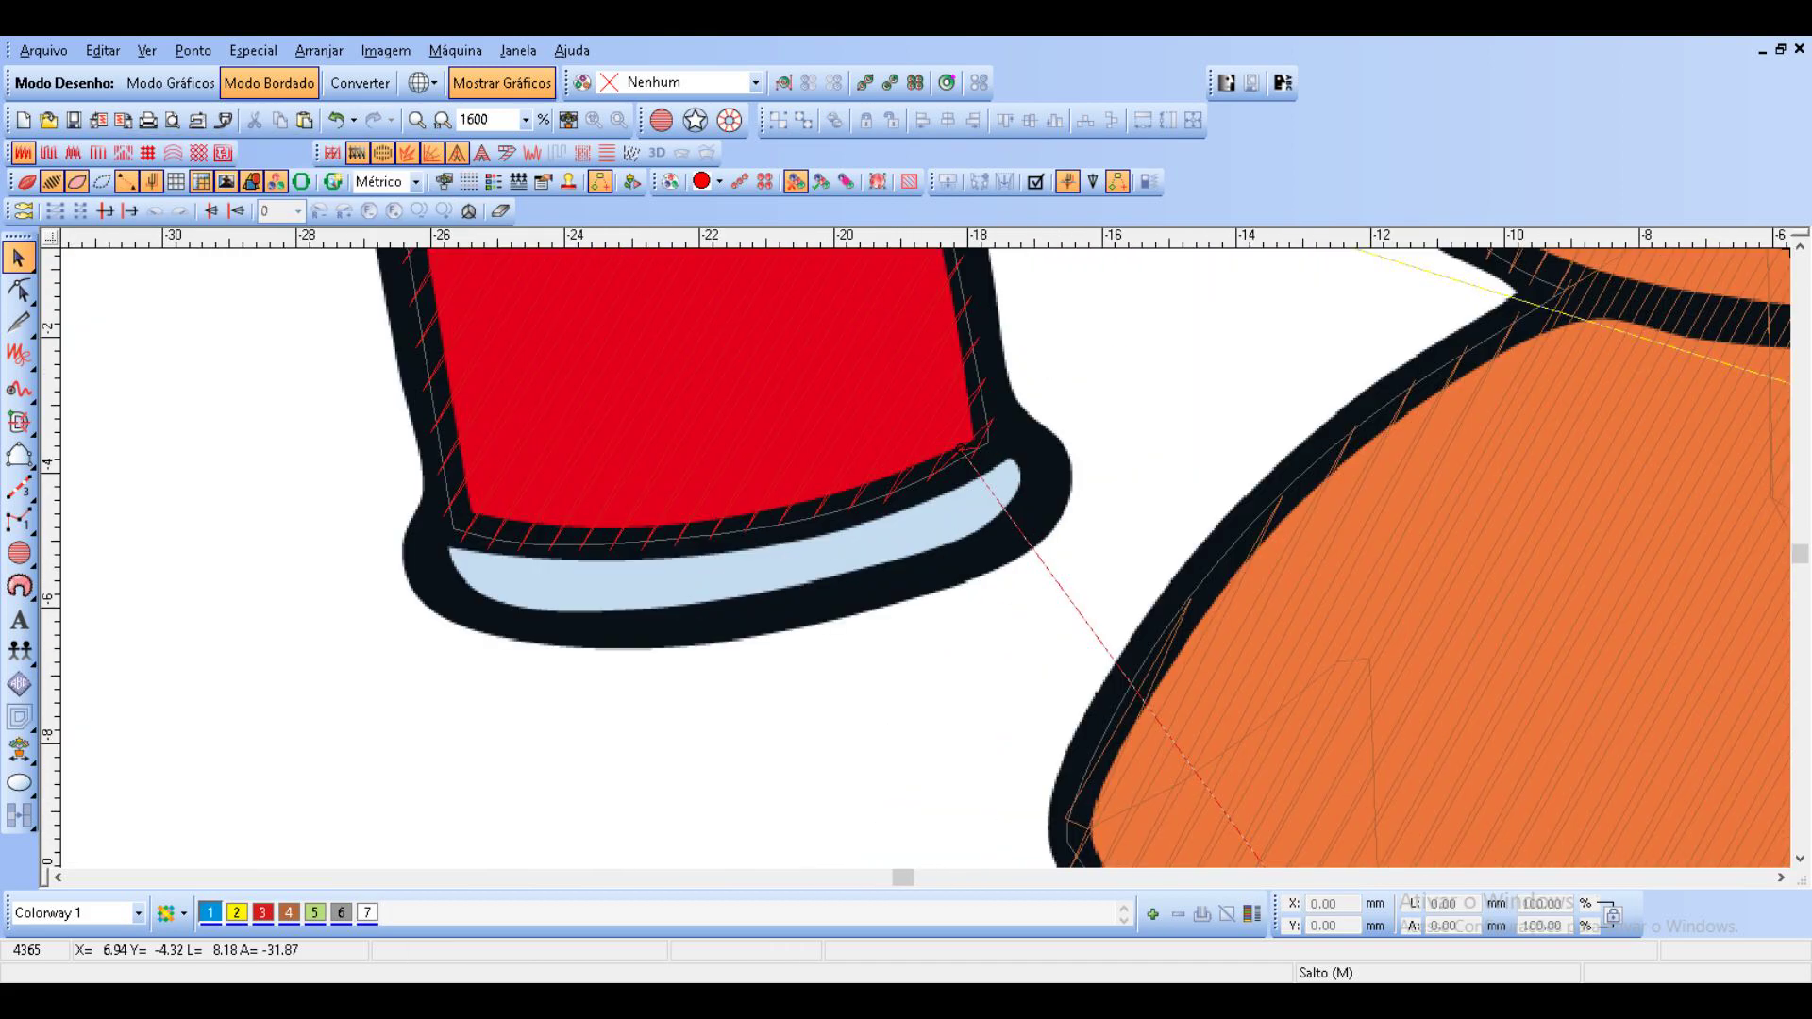
{"action": "left_click", "coordinate": [19, 456]}
{"action": "left_click", "coordinate": [446, 532]}
{"action": "left_click", "coordinate": [558, 545]}
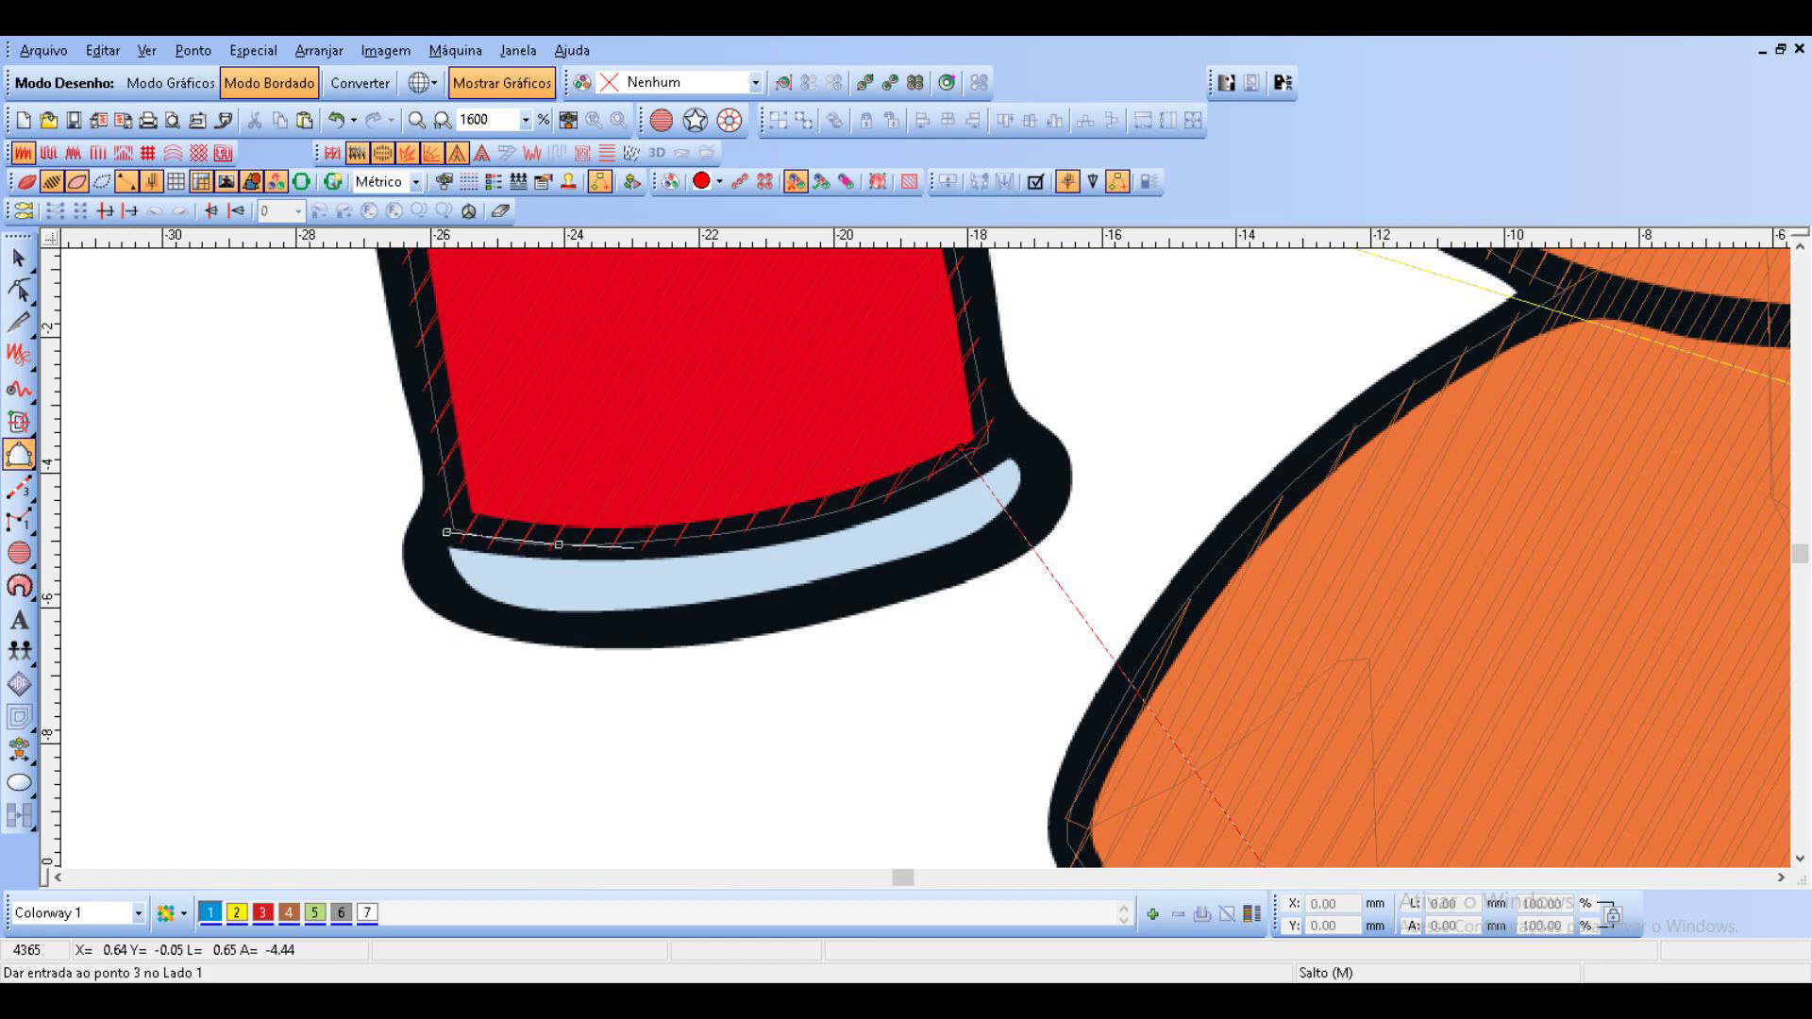
{"action": "left_click", "coordinate": [797, 526]}
{"action": "left_click", "coordinate": [944, 476]}
{"action": "left_click", "coordinate": [1012, 439]}
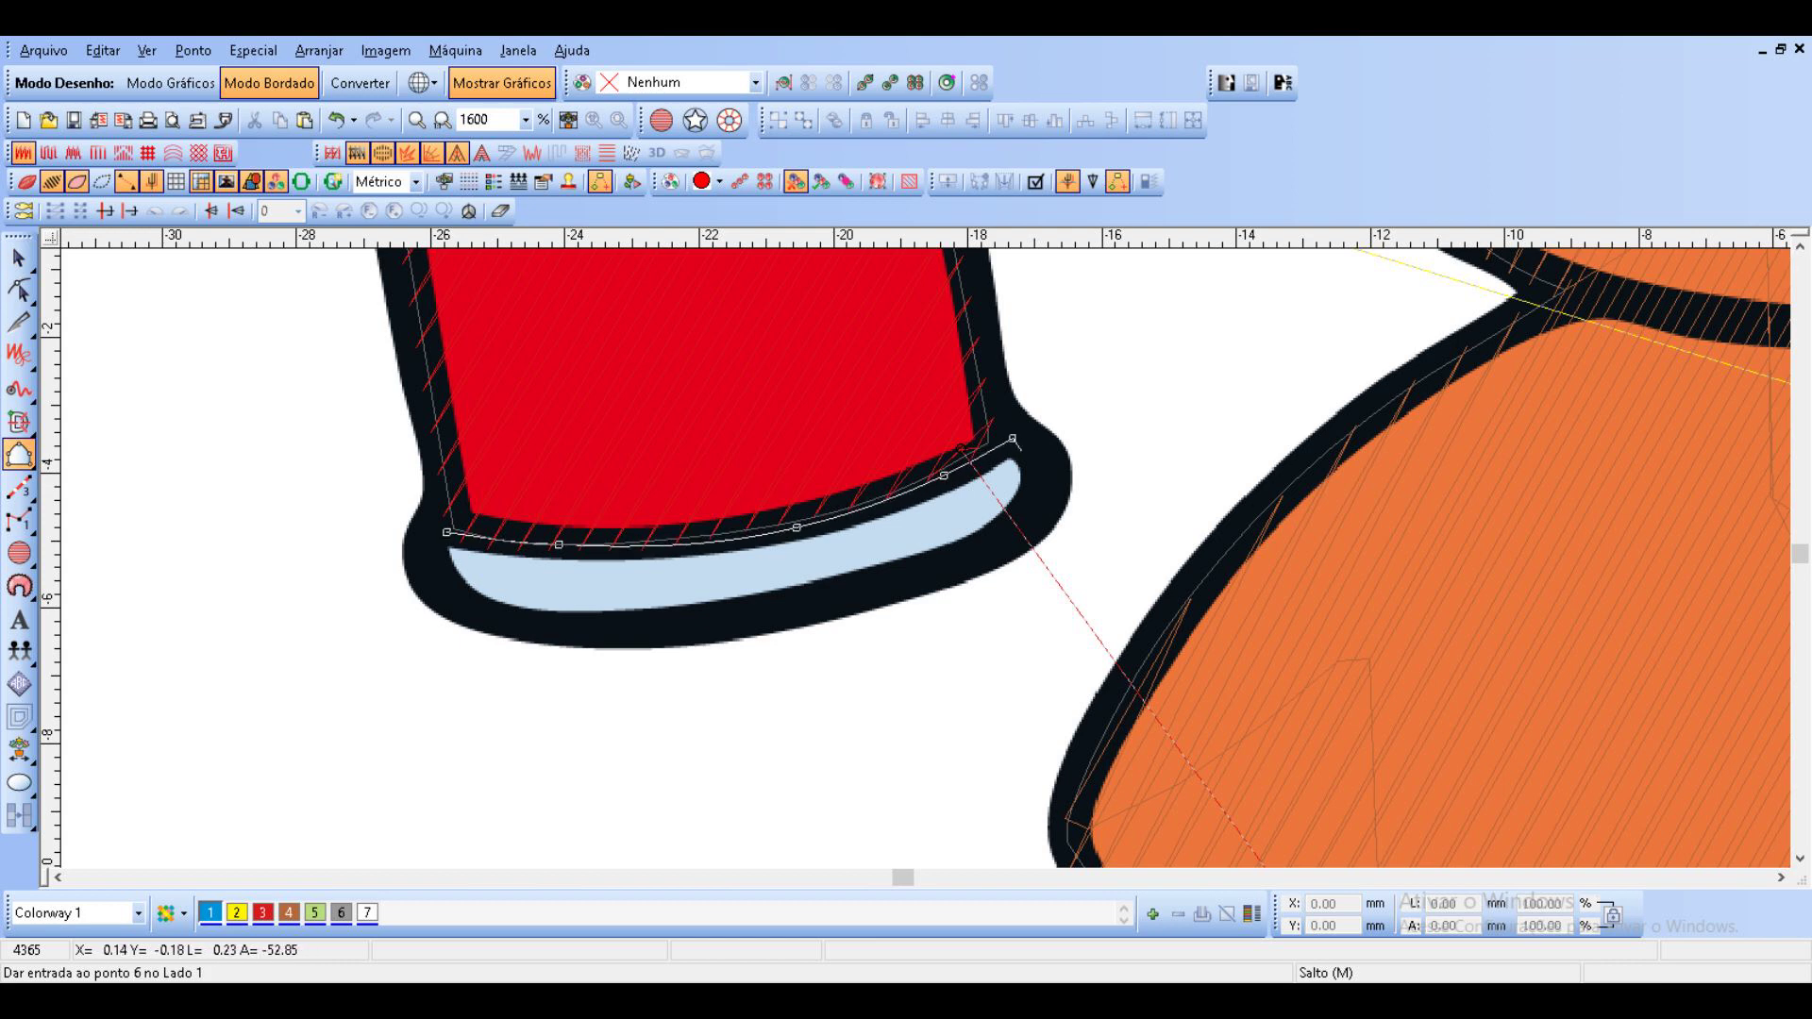
Continue the base rim outline around its end and back along the lower edge to the opposite end.
{"action": "left_click", "coordinate": [1037, 460]}
{"action": "left_click", "coordinate": [1037, 491]}
{"action": "left_click", "coordinate": [1007, 535]}
{"action": "left_click", "coordinate": [923, 572]}
{"action": "left_click", "coordinate": [771, 607]}
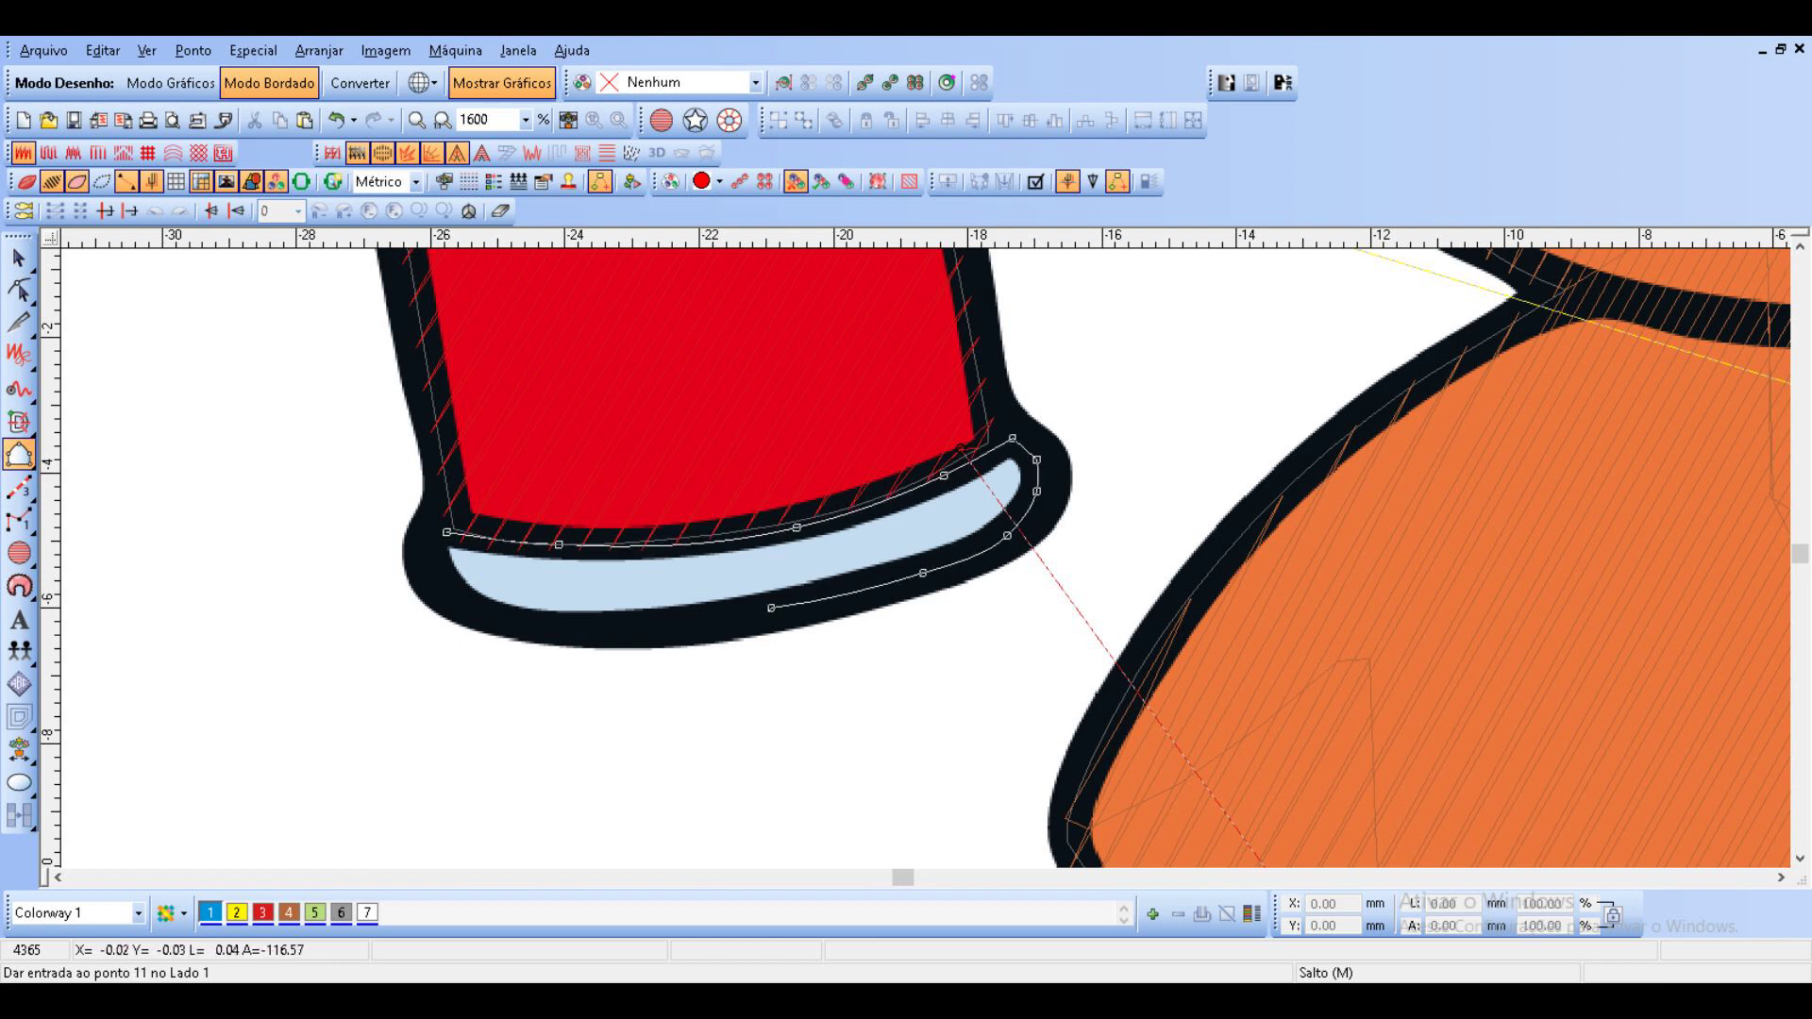
{"action": "left_click", "coordinate": [581, 626]}
{"action": "left_click", "coordinate": [474, 608]}
{"action": "left_click", "coordinate": [430, 572]}
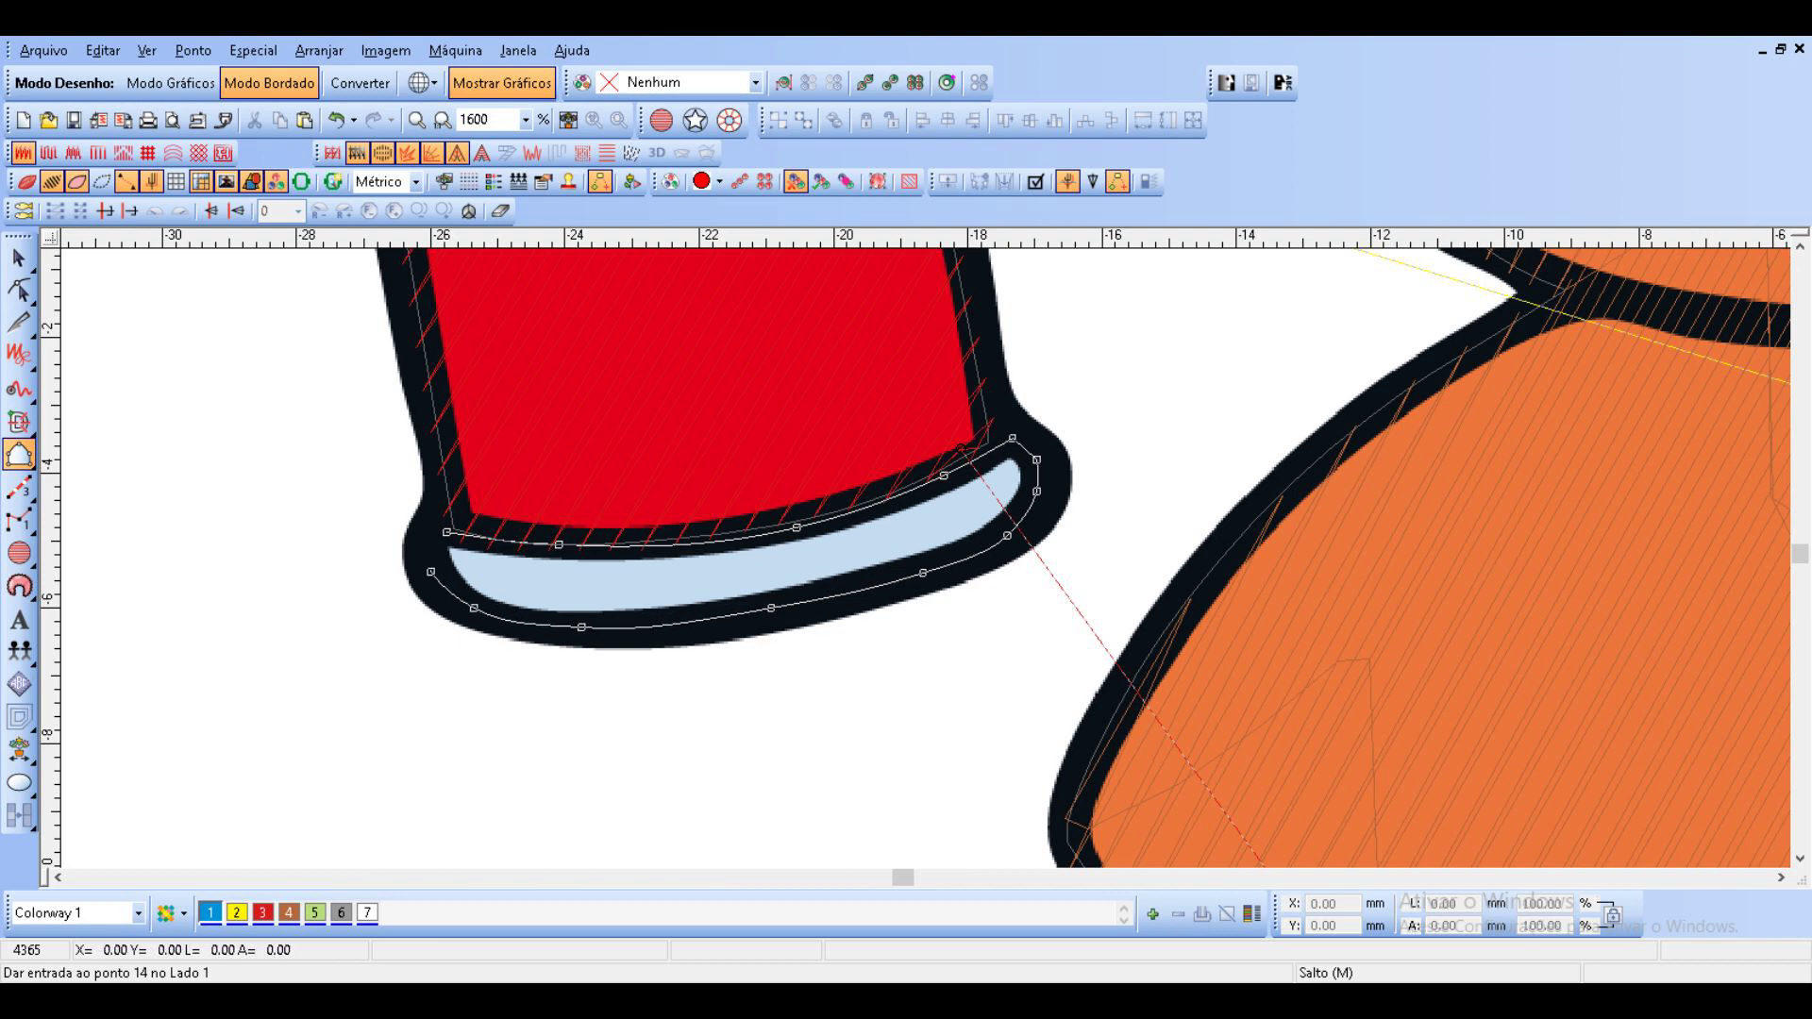
Close the base rim outline and convert the shape to a complex fill.
{"action": "left_click", "coordinate": [433, 536]}
{"action": "key", "text": "Return"}
{"action": "key", "text": "Return"}
{"action": "key", "text": "Escape"}
{"action": "right_click", "coordinate": [523, 604]}
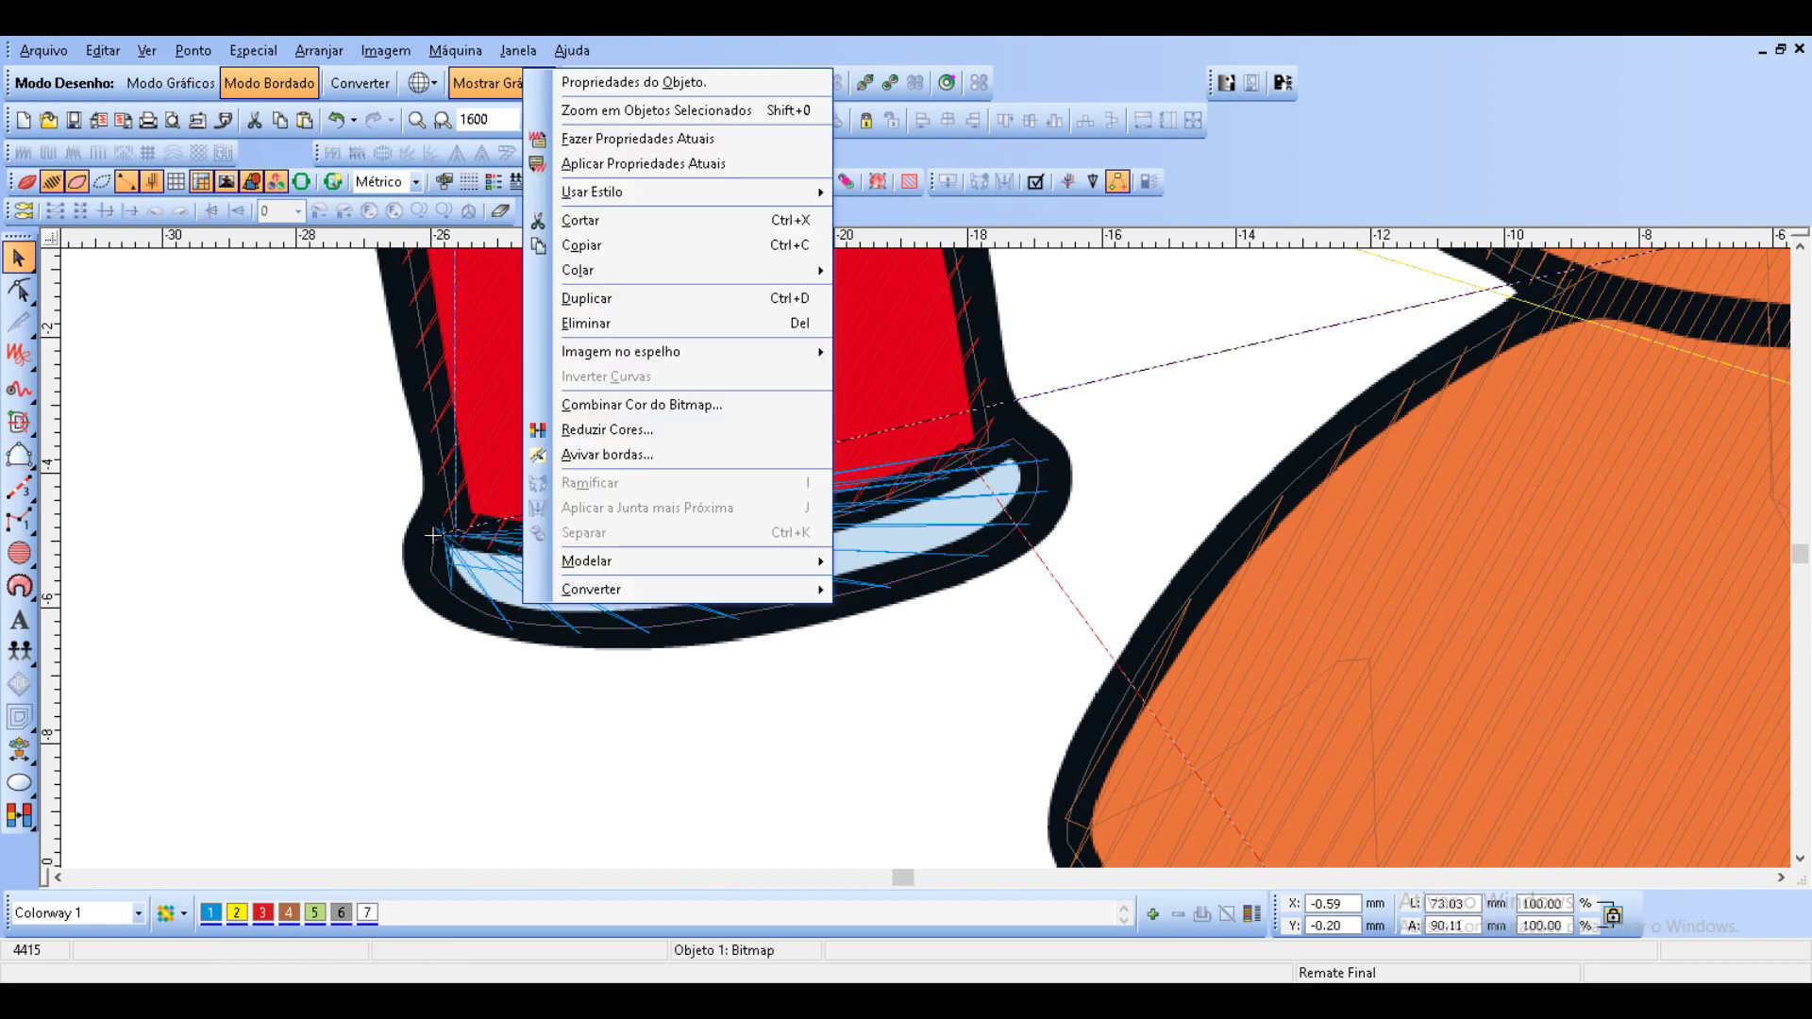
{"action": "right_click", "coordinate": [534, 622]}
{"action": "mouse_move", "coordinate": [604, 608]}
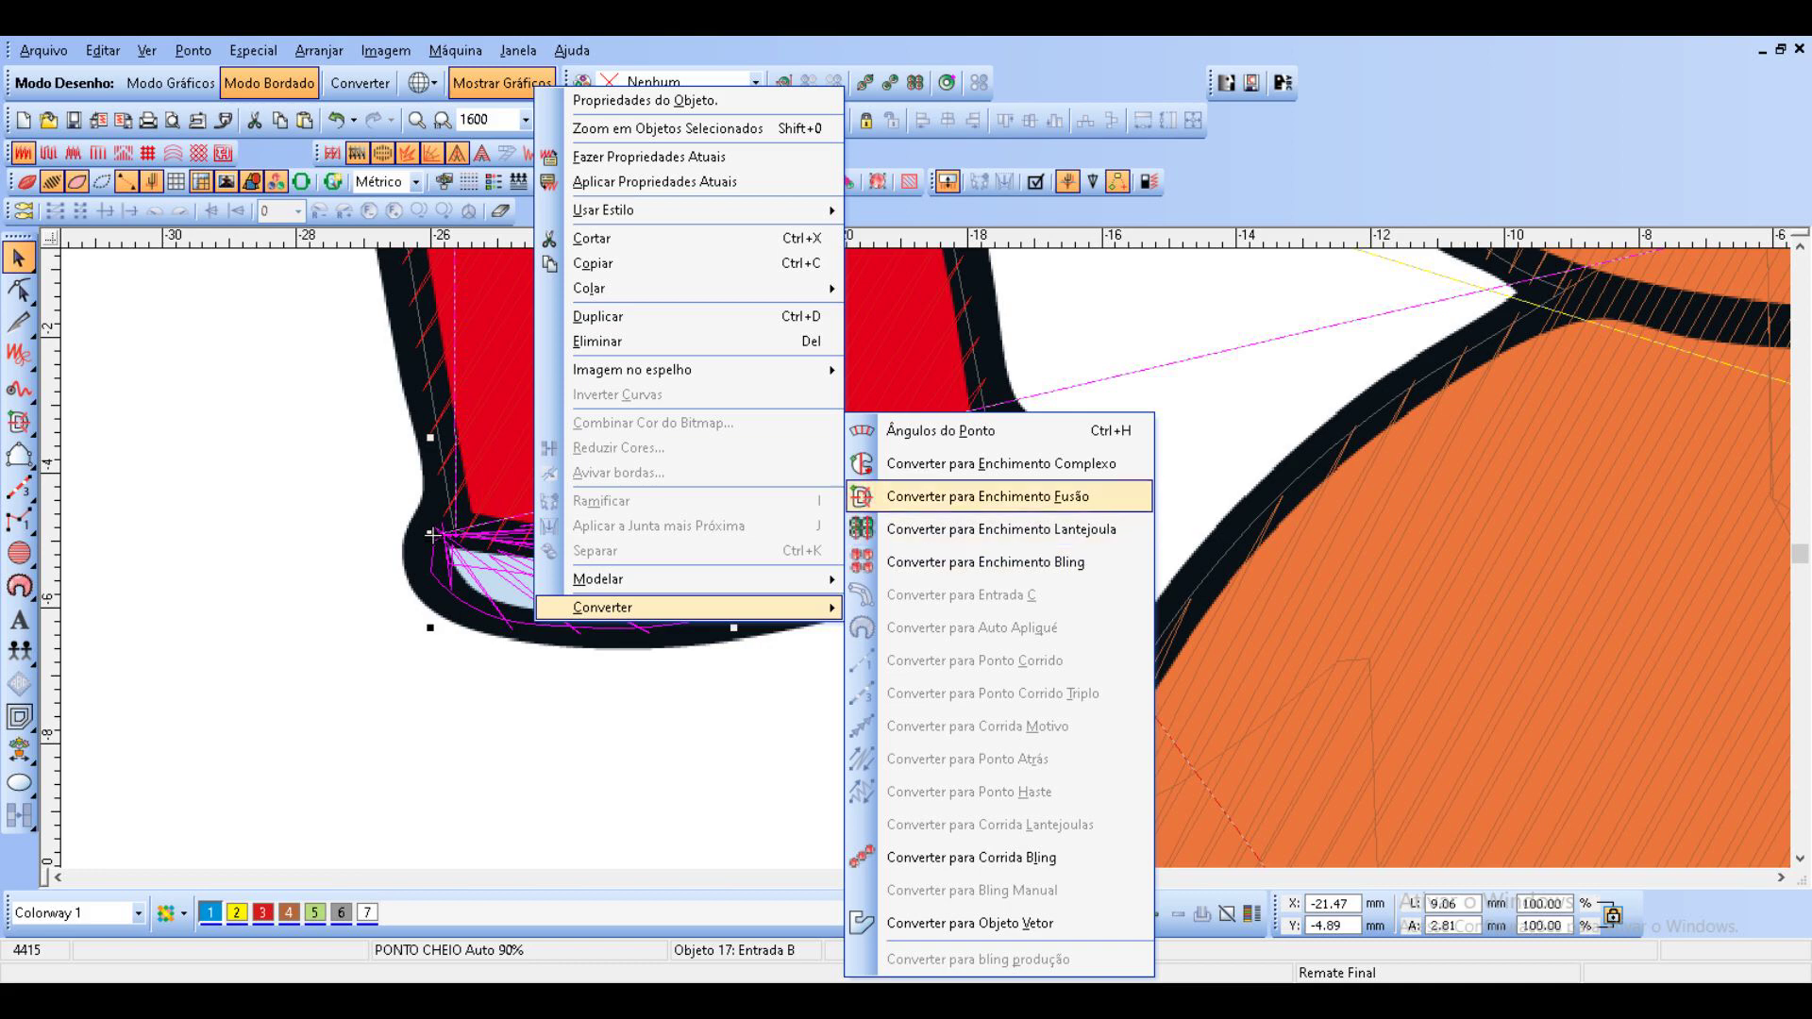
{"action": "left_click", "coordinate": [987, 496]}
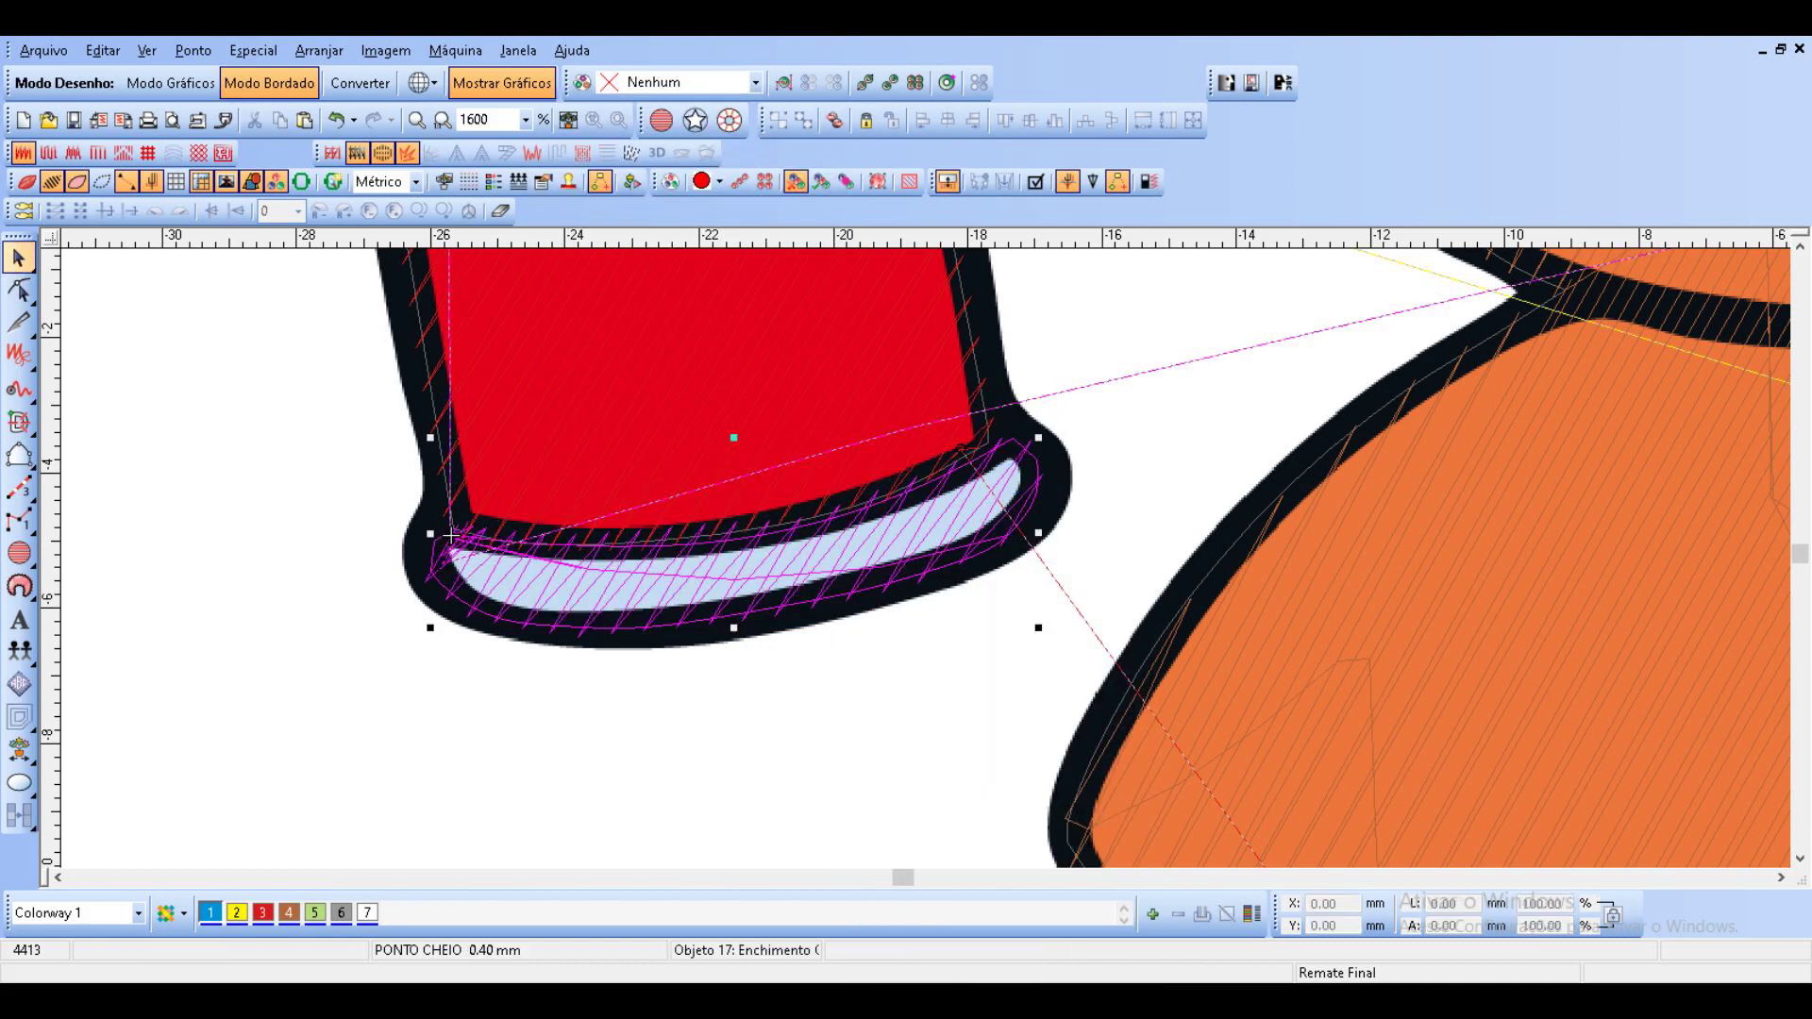
Give the base rim grey thread colour 6 and move it before the white nozzle in the colour-object list.
{"action": "scroll", "coordinate": [906, 627], "scroll_direction": "down", "scroll_amount": 3}
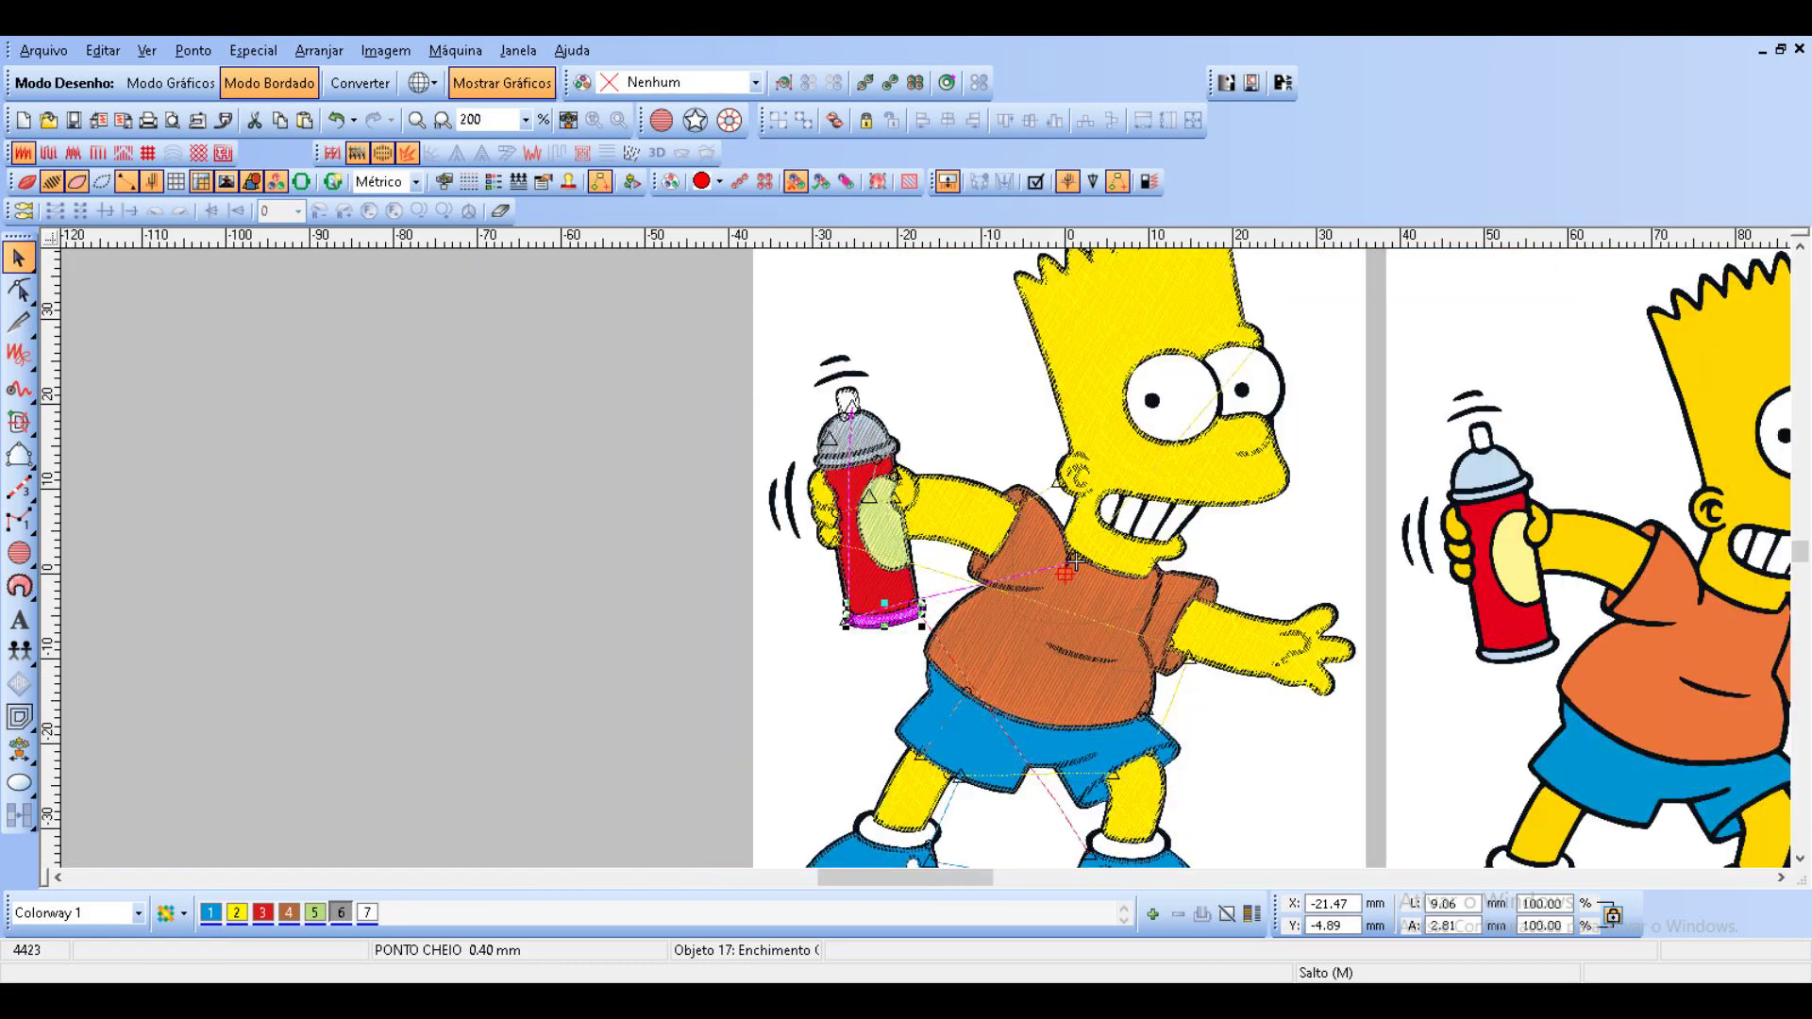
{"action": "scroll", "coordinate": [843, 395], "scroll_direction": "up", "scroll_amount": 1}
{"action": "left_click", "coordinate": [147, 50]}
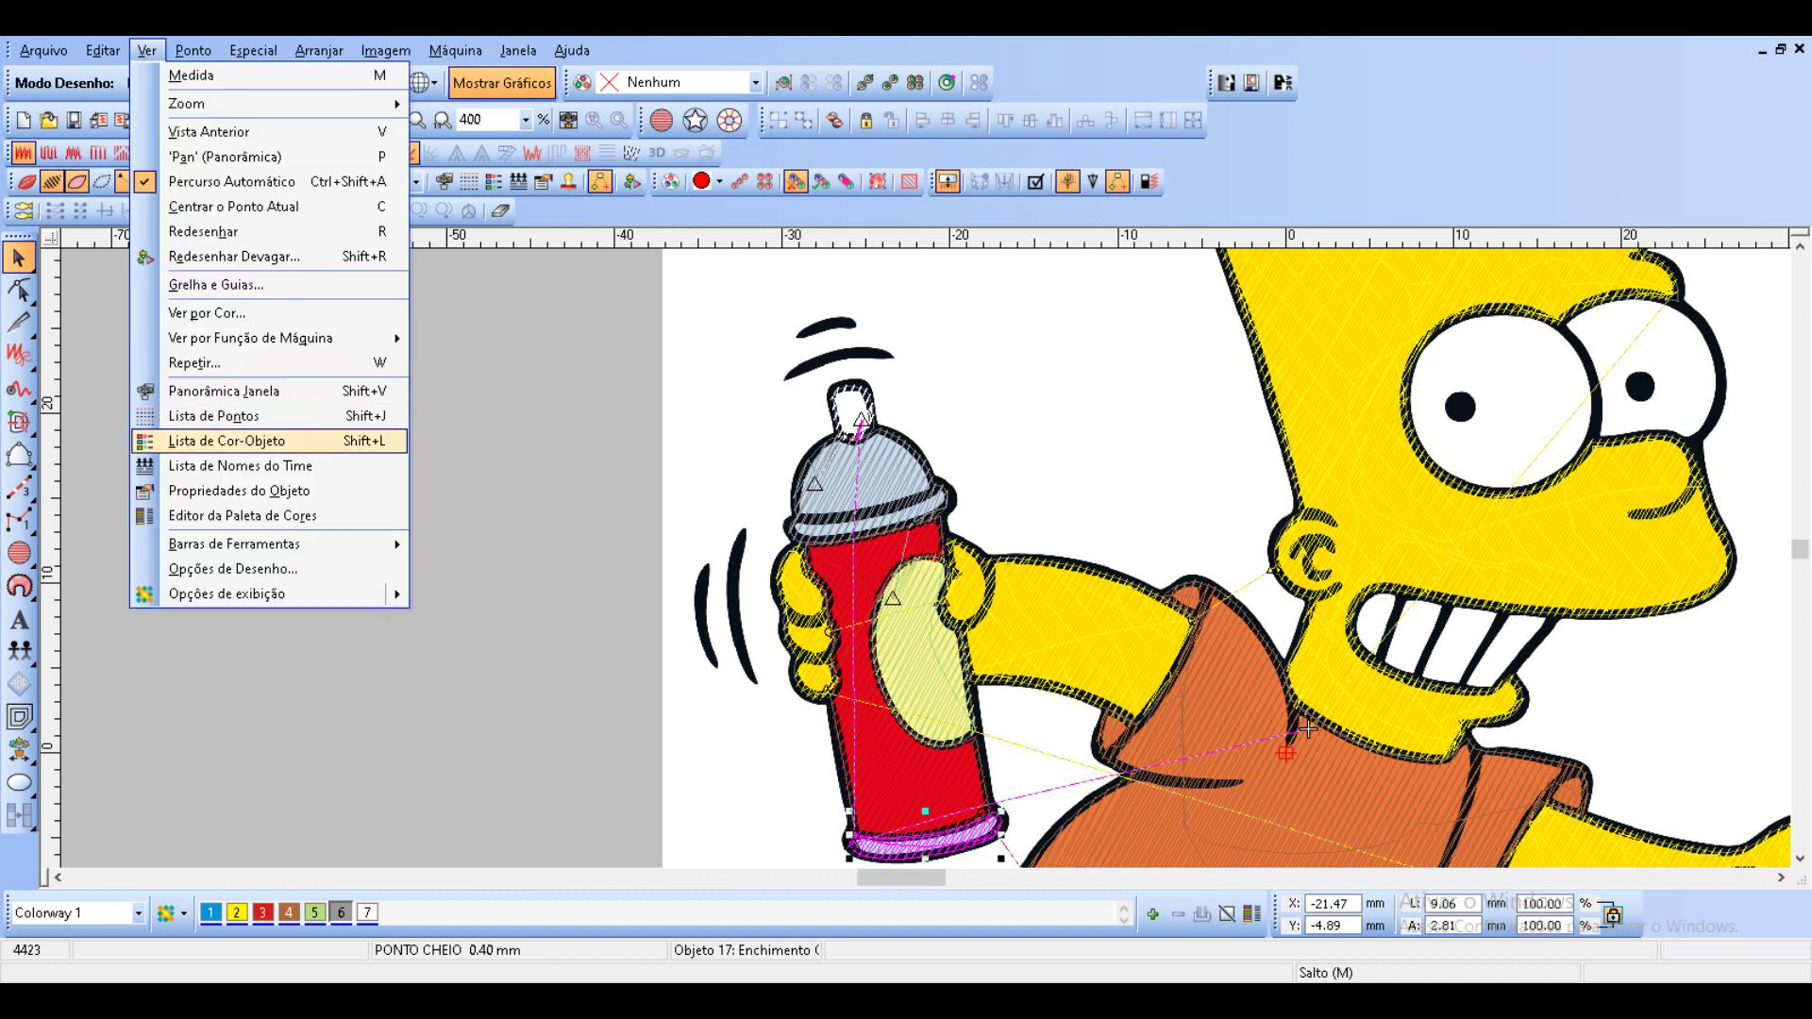
{"action": "left_click", "coordinate": [226, 441]}
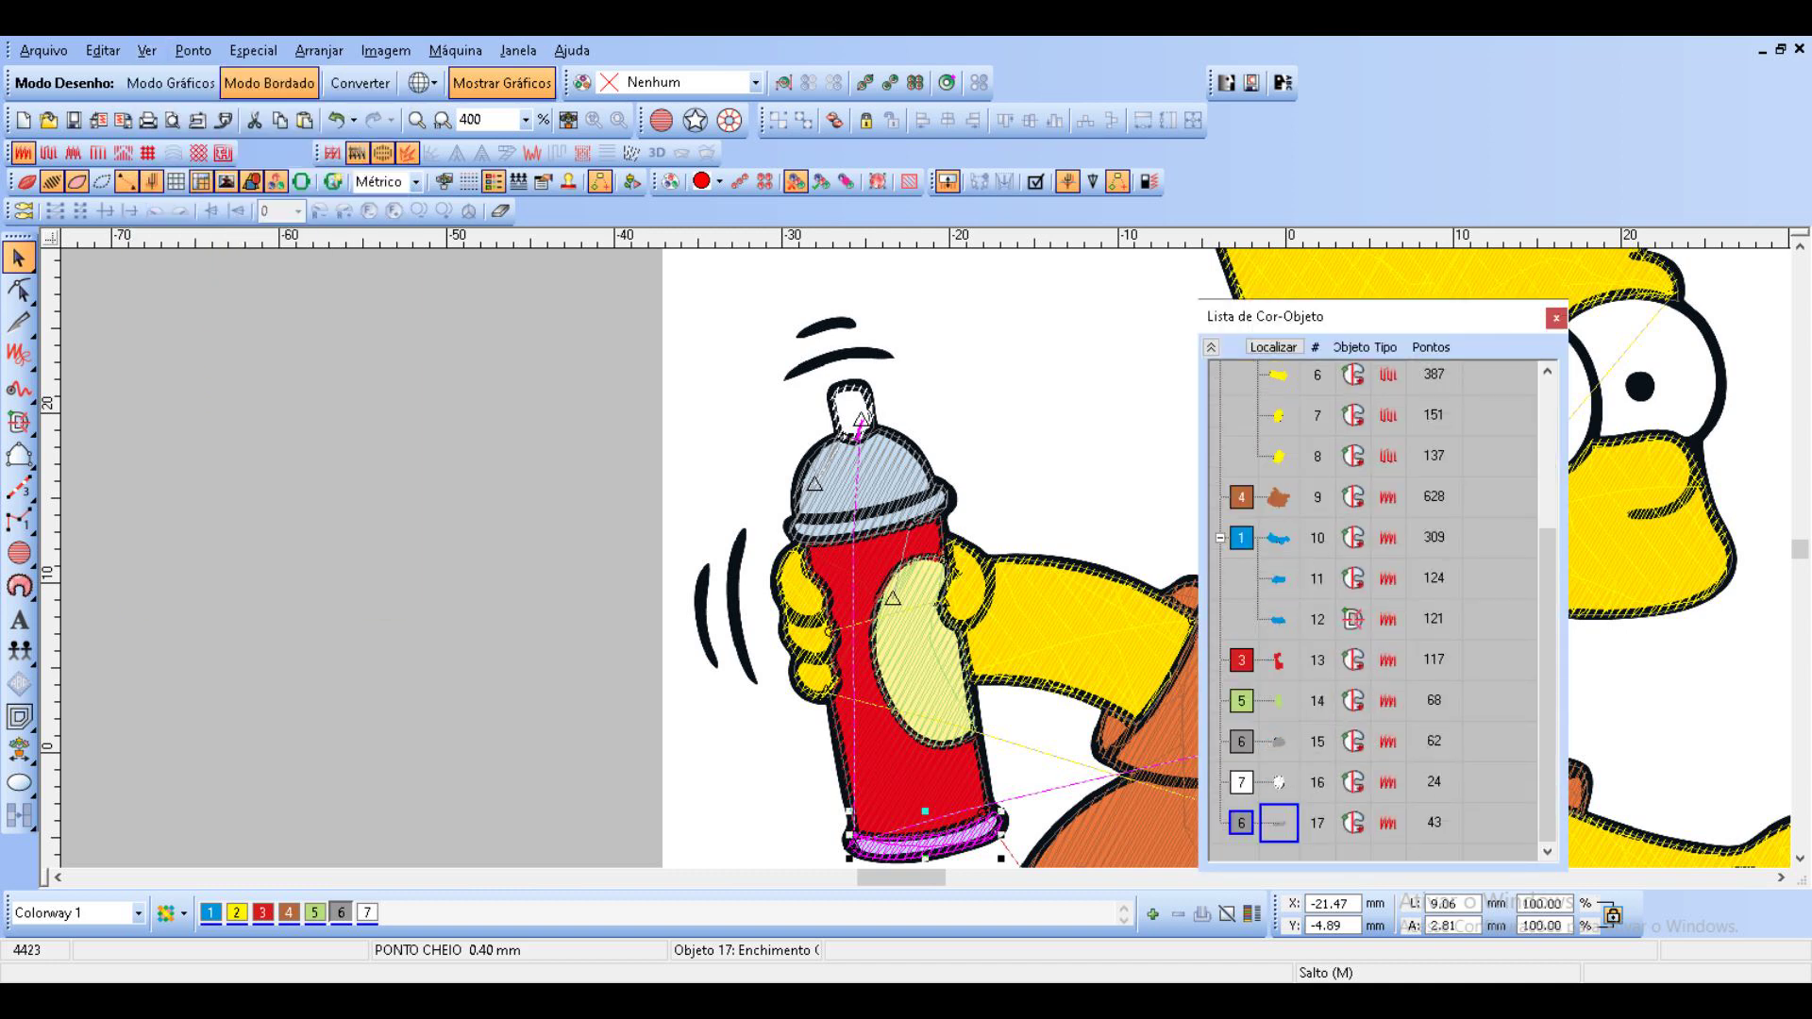
{"action": "left_click_drag", "start_coordinate": [1279, 823], "coordinate": [1279, 768]}
{"action": "left_click", "coordinate": [1556, 318]}
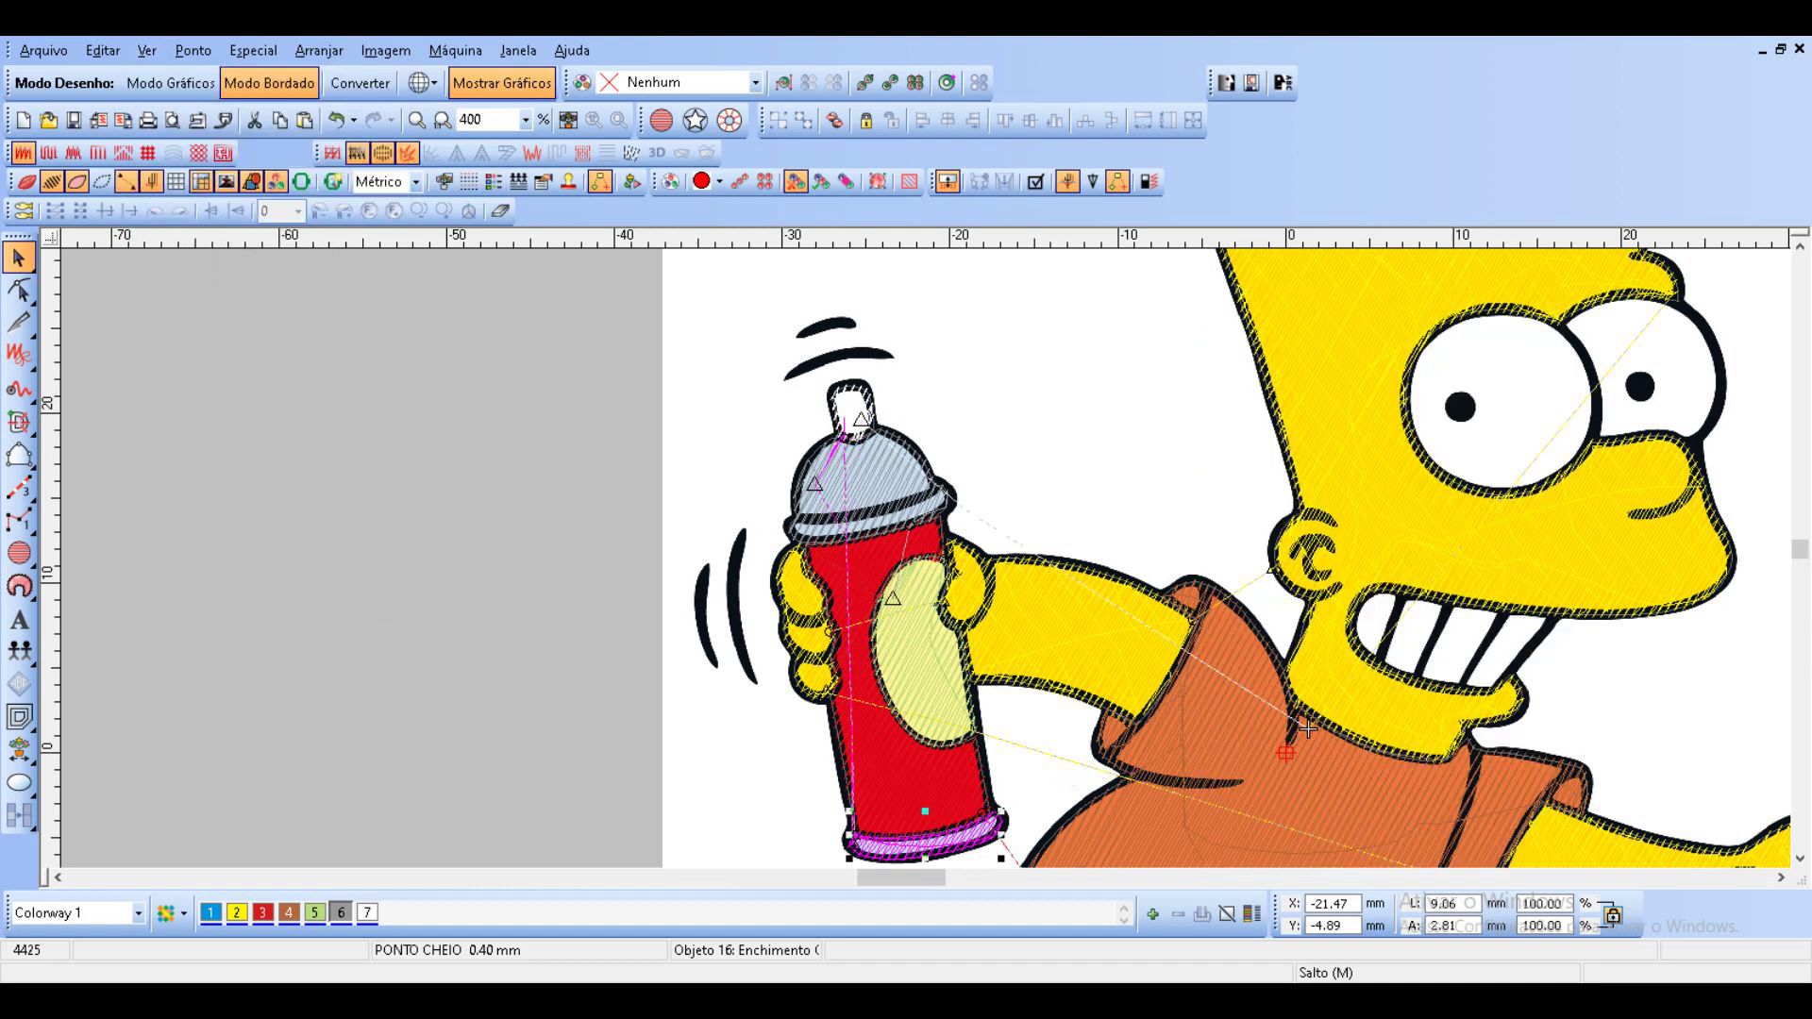
{"action": "left_click", "coordinate": [536, 428]}
Trace the nearer eye's outline from the point where both eyes meet, over its top and around its underside.
{"action": "scroll", "coordinate": [536, 428], "scroll_direction": "down", "scroll_amount": 1}
{"action": "scroll", "coordinate": [918, 578], "scroll_direction": "up", "scroll_amount": 2}
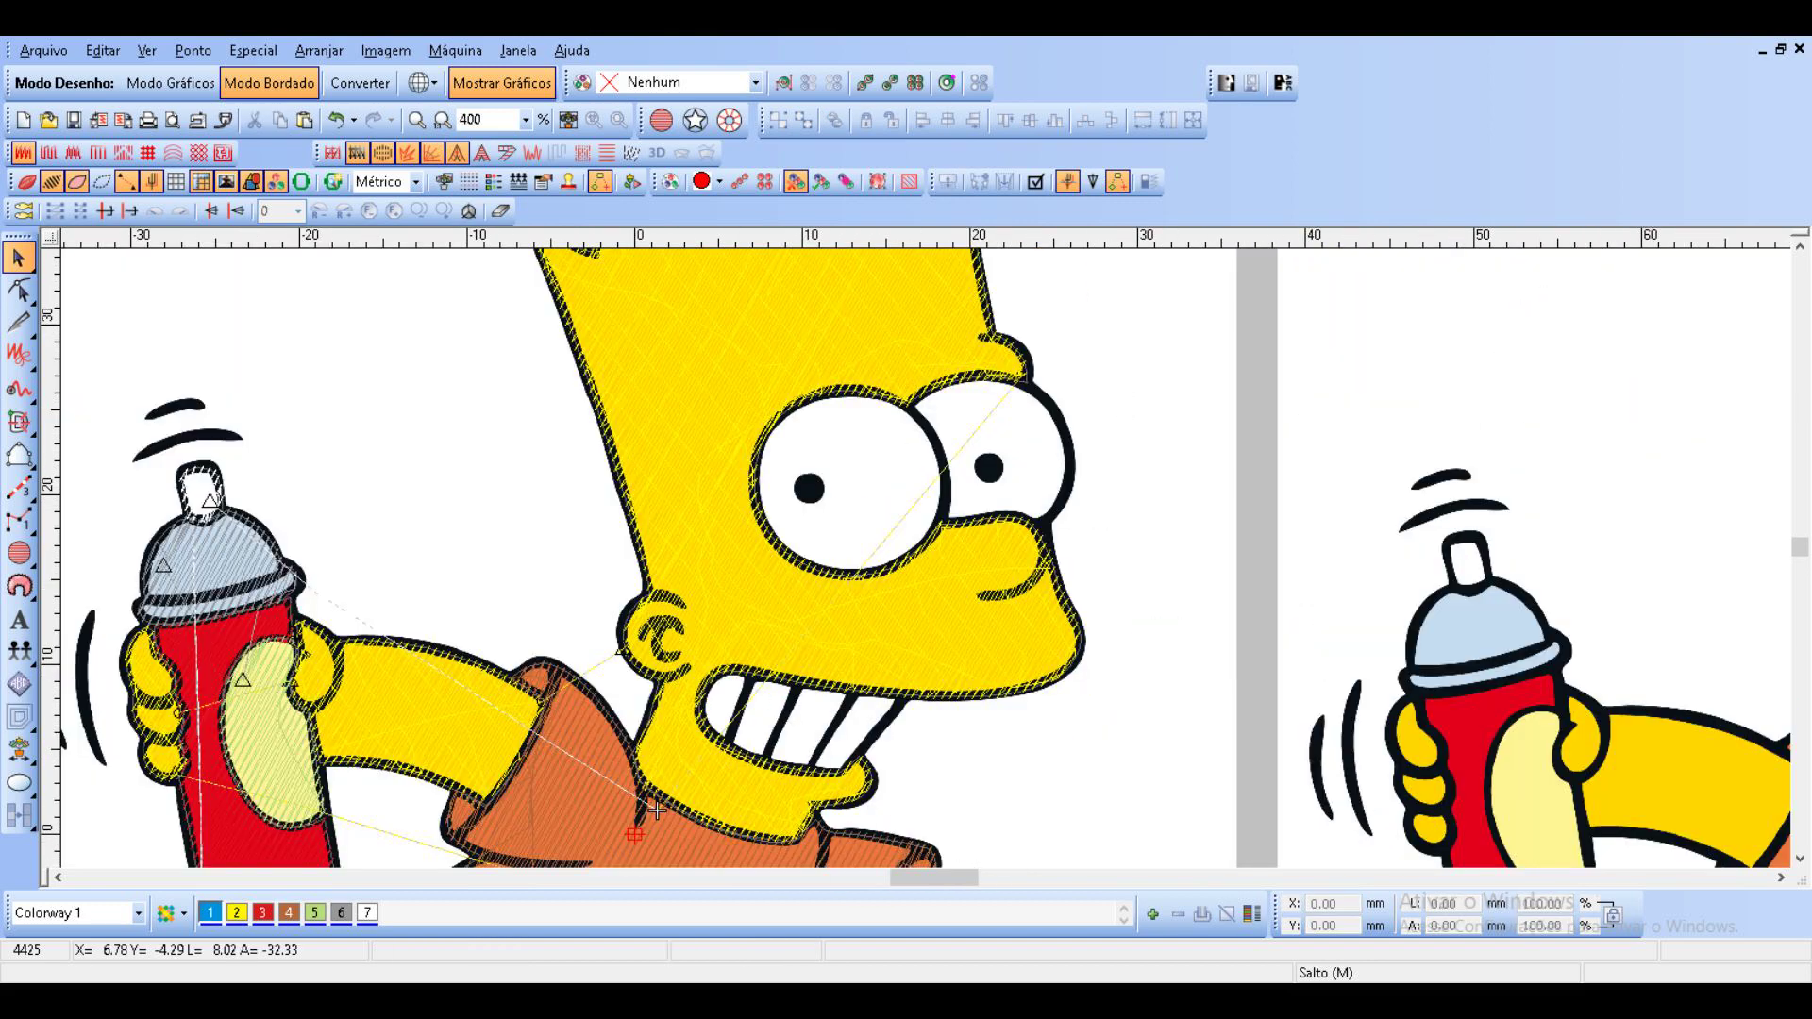
{"action": "left_click", "coordinate": [19, 456]}
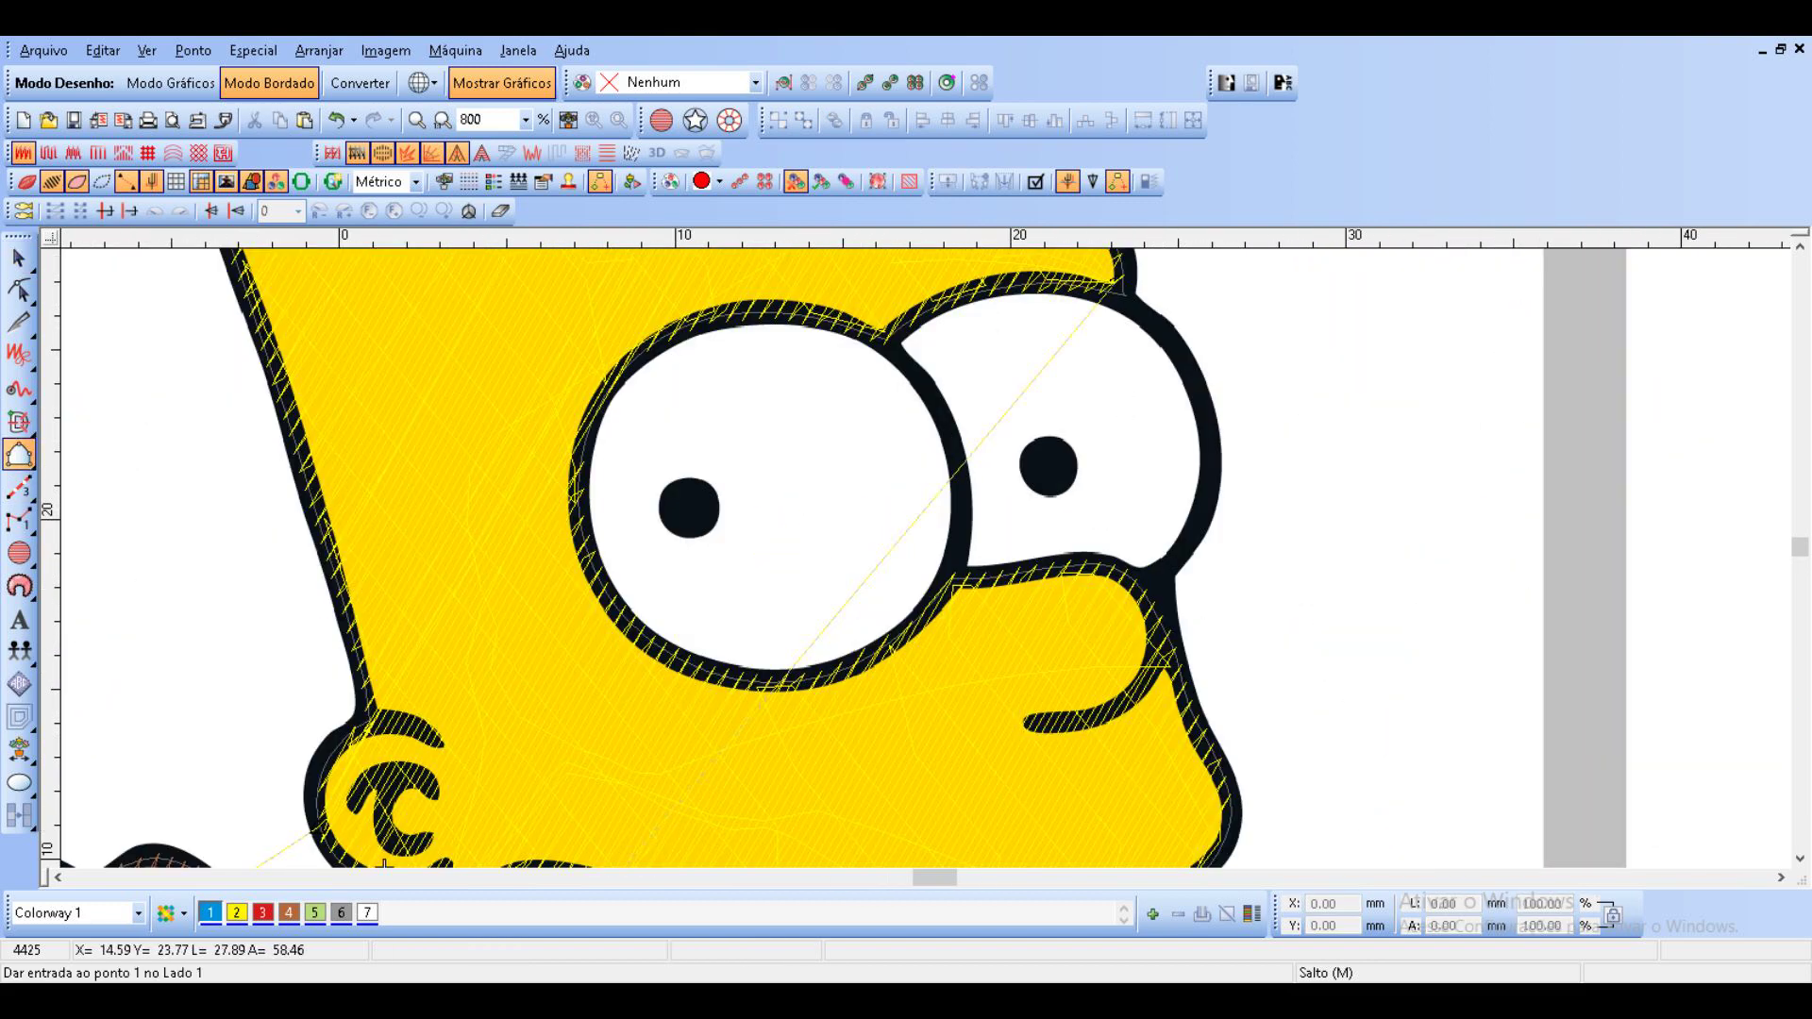
{"action": "left_click", "coordinate": [773, 312]}
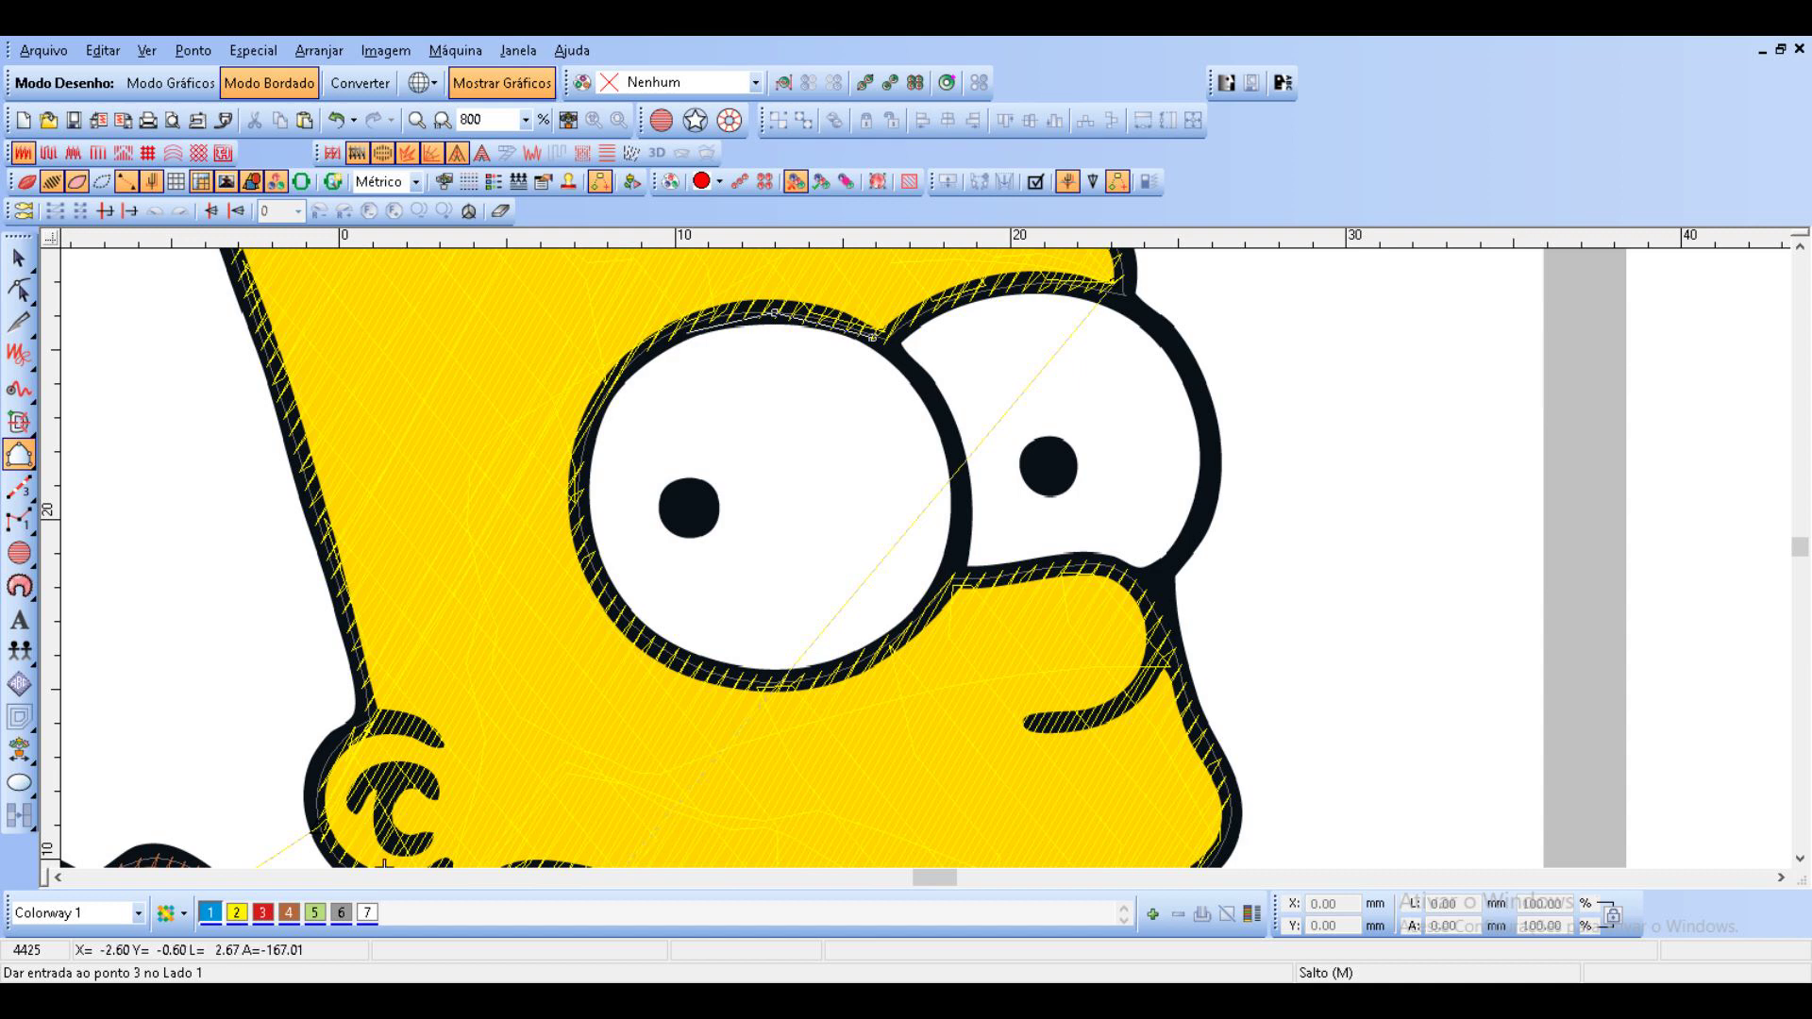
{"action": "left_click", "coordinate": [672, 334]}
{"action": "left_click", "coordinate": [594, 412]}
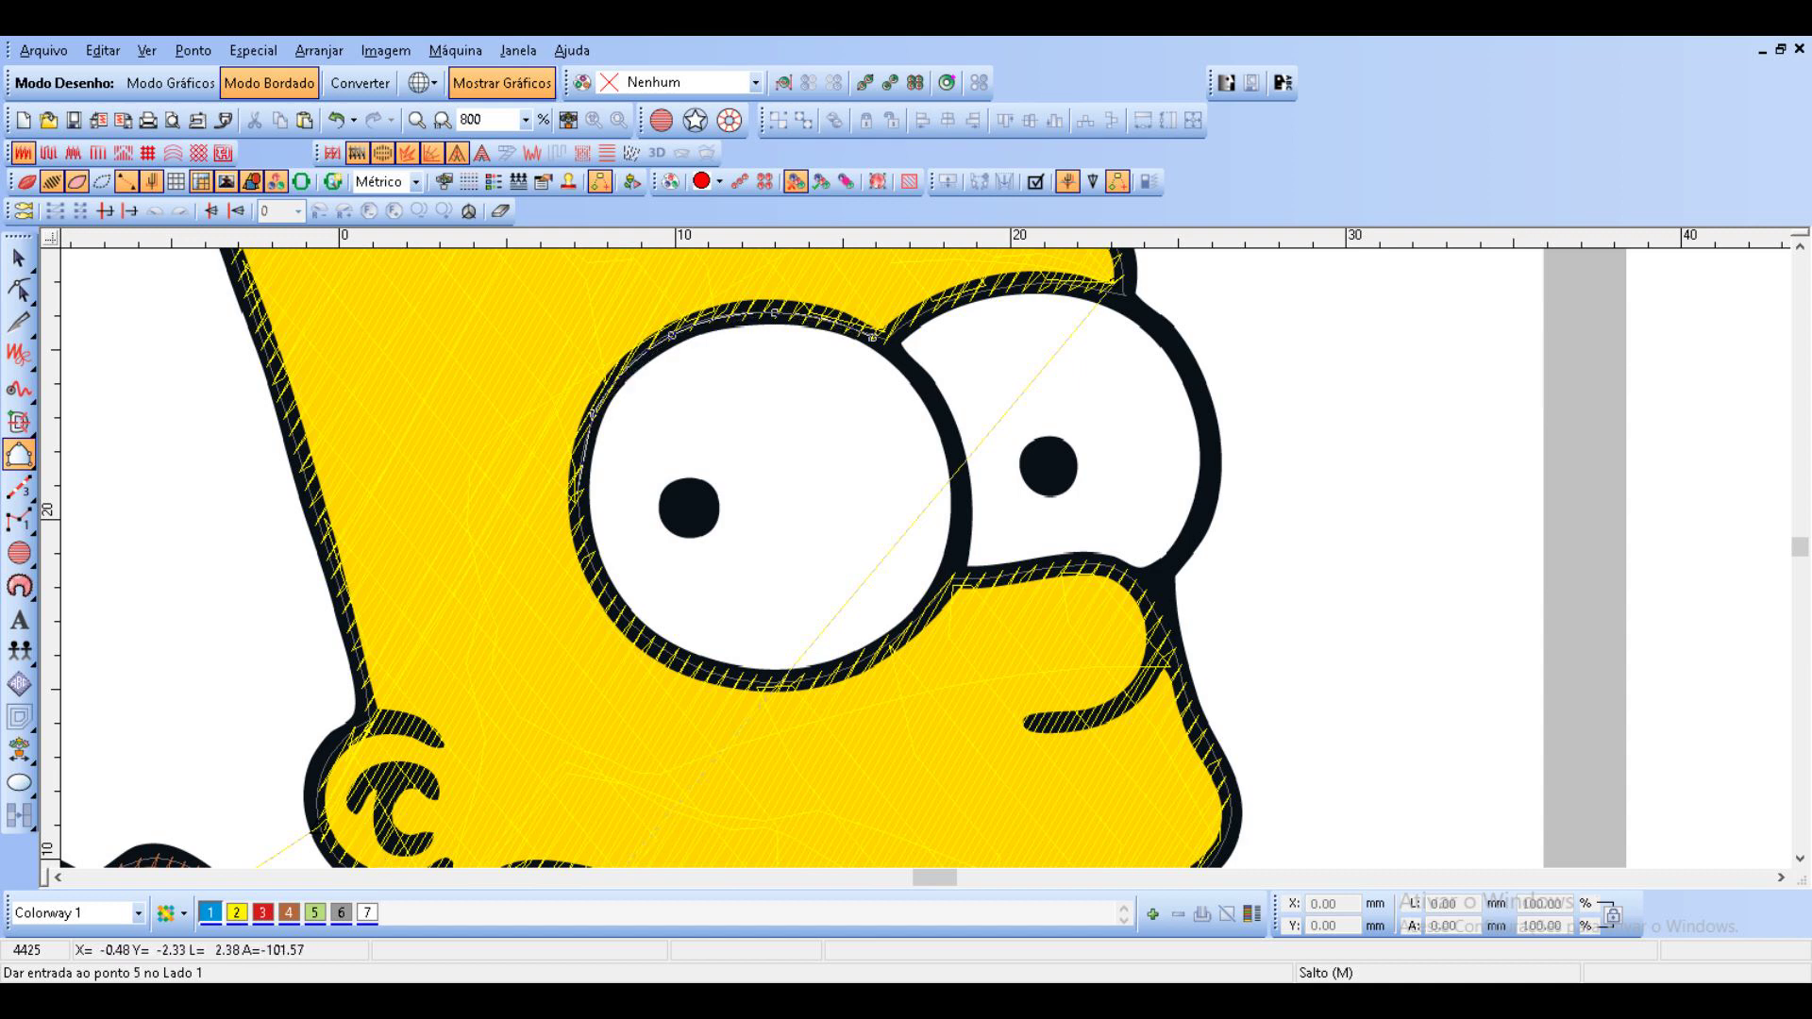
{"action": "left_click", "coordinate": [578, 516]}
{"action": "left_click", "coordinate": [621, 615]}
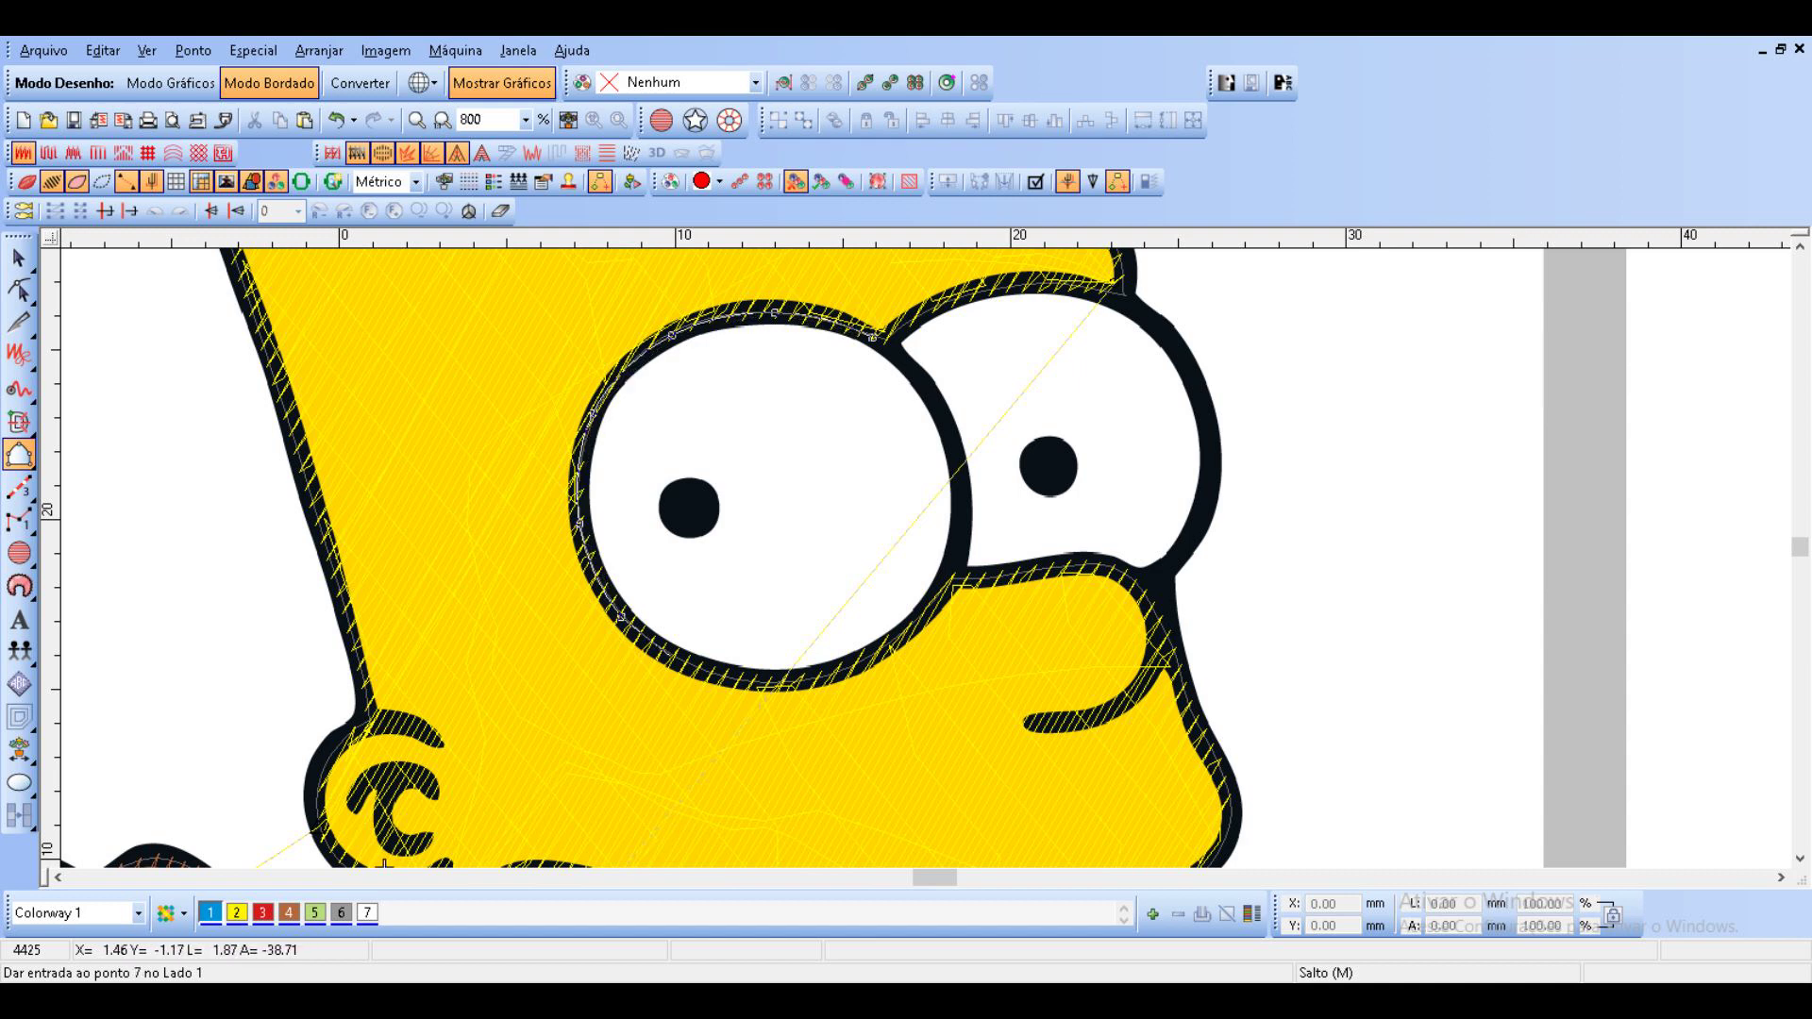
{"action": "left_click", "coordinate": [678, 660]}
{"action": "left_click", "coordinate": [782, 682]}
{"action": "left_click", "coordinate": [877, 652]}
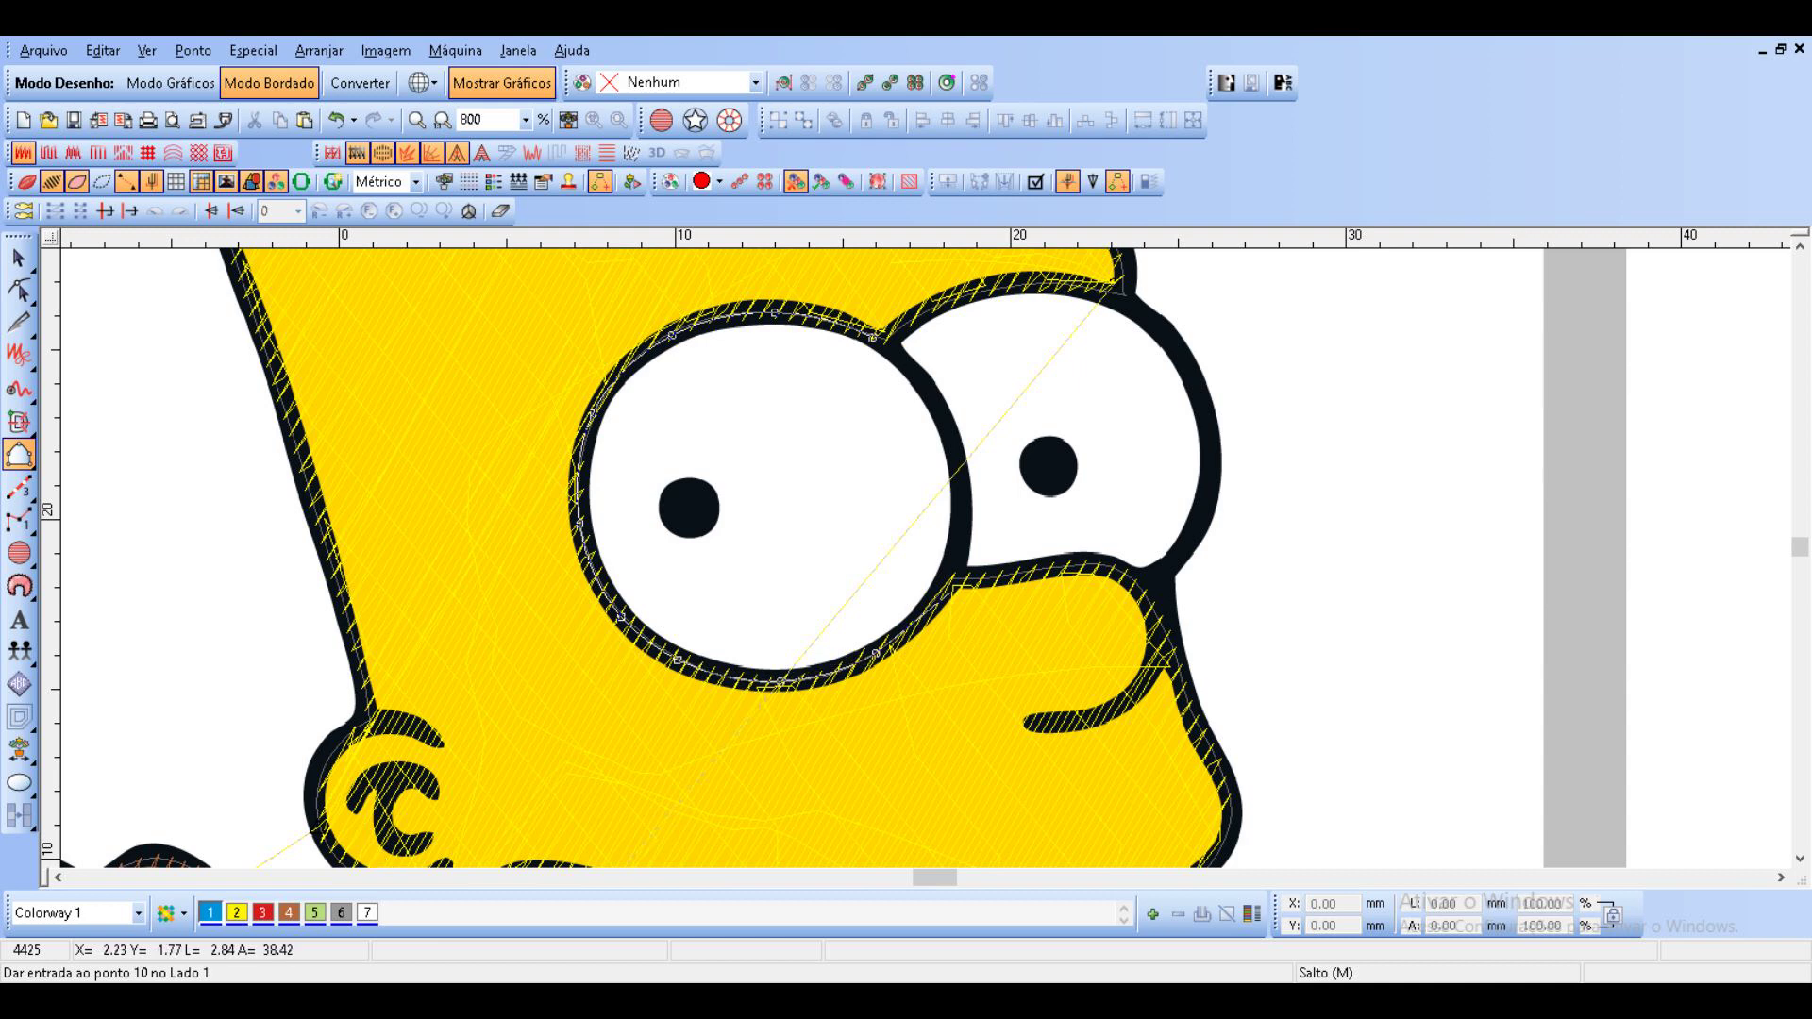
Continue the outline along the top of the nose and around the farther eye towards the eyes' meeting point.
{"action": "left_click", "coordinate": [954, 575]}
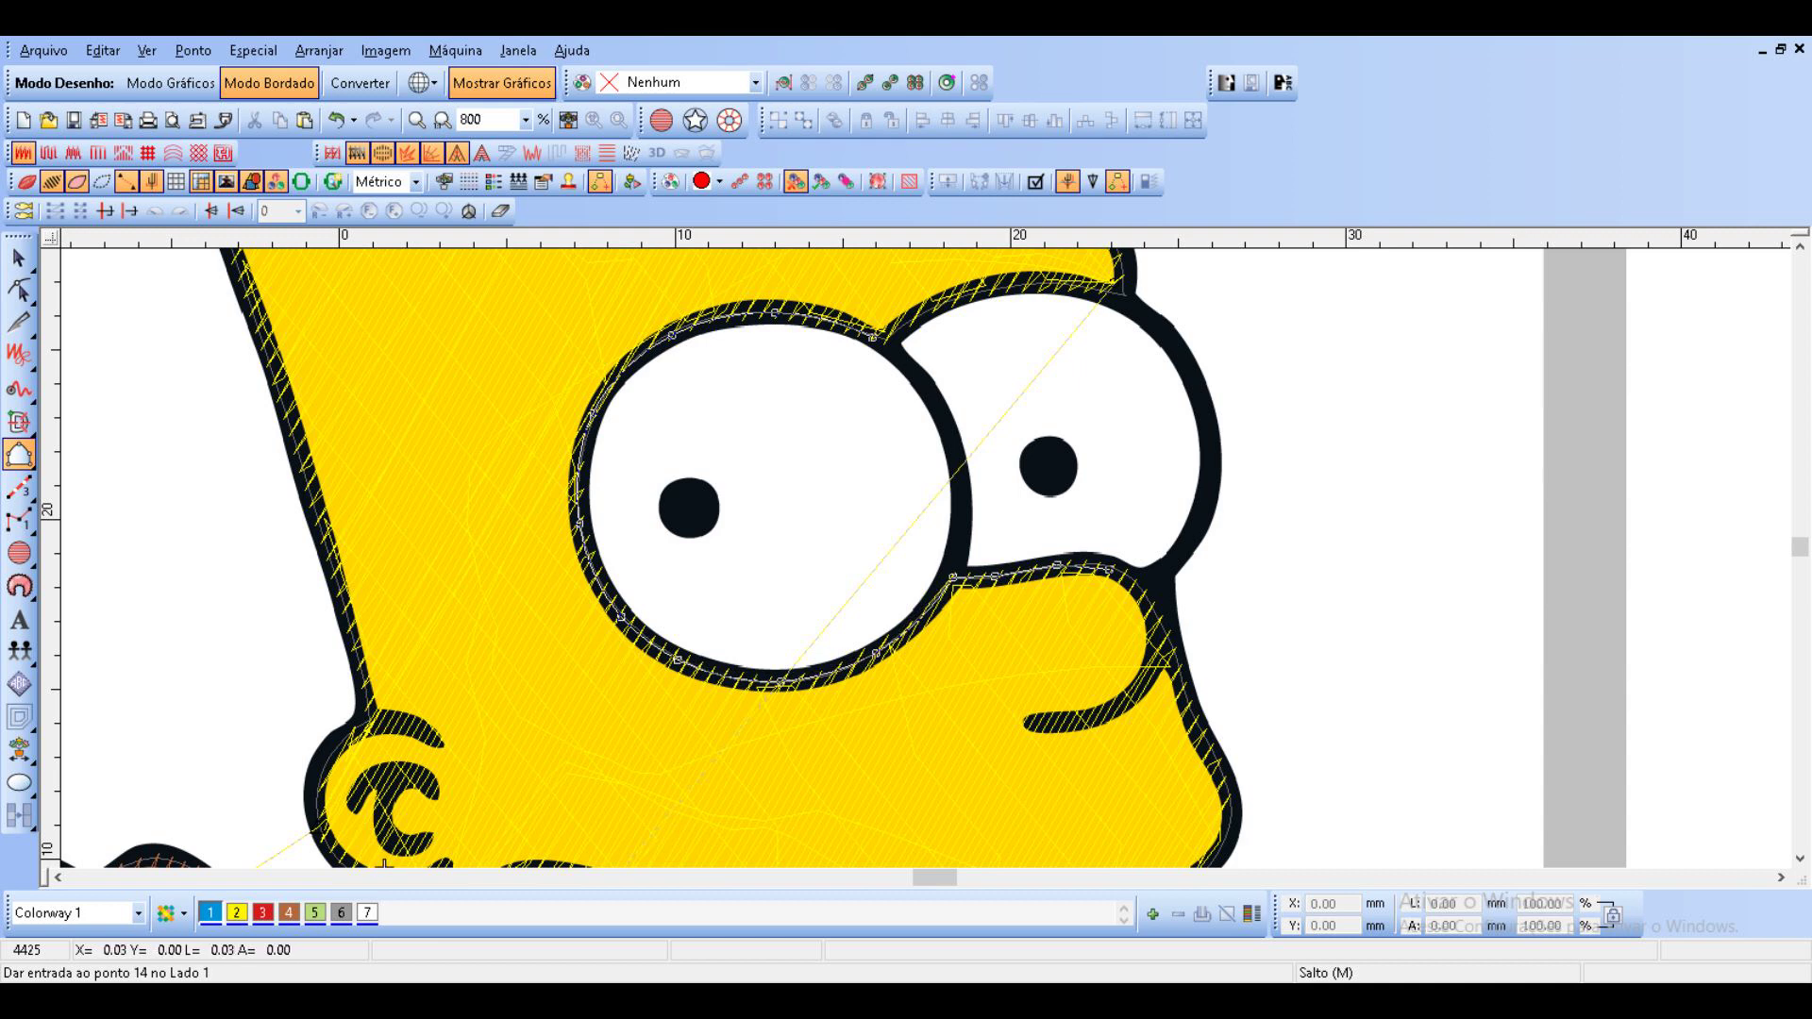
{"action": "left_click", "coordinate": [1205, 505]}
{"action": "left_click", "coordinate": [1199, 392]}
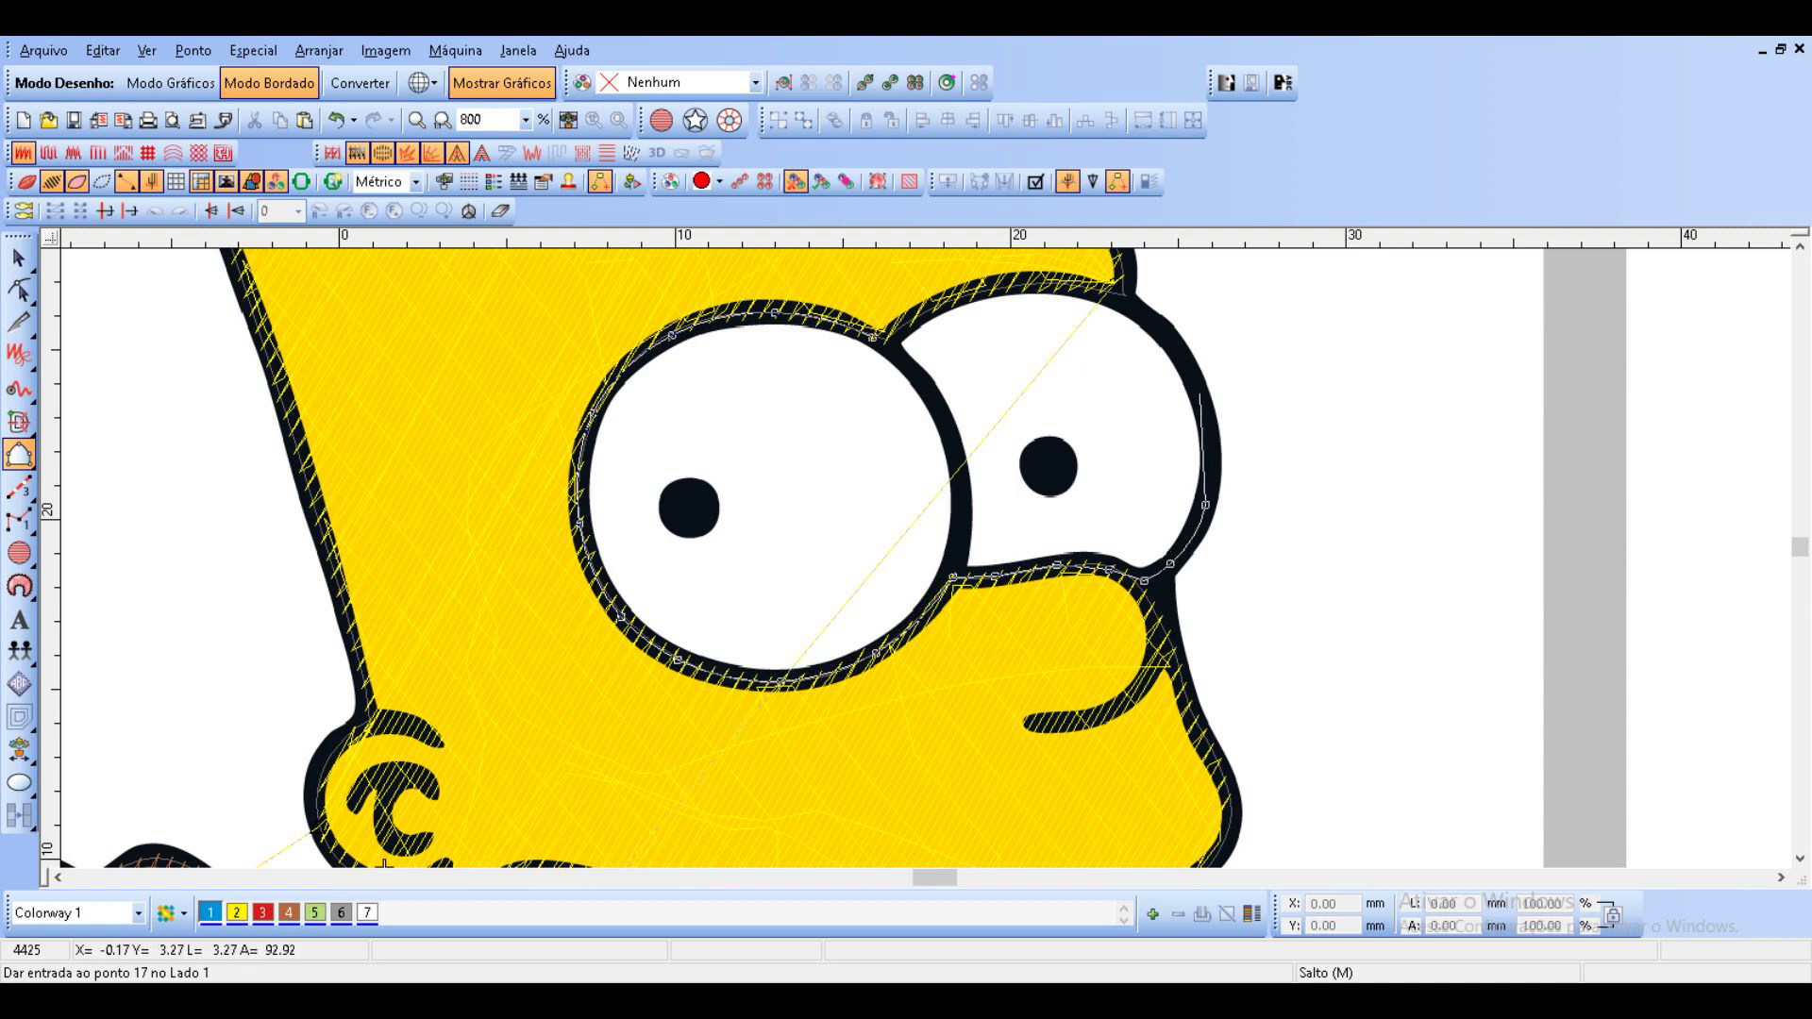
{"action": "left_click", "coordinate": [1146, 318]}
{"action": "left_click", "coordinate": [1092, 290]}
{"action": "left_click", "coordinate": [1020, 283]}
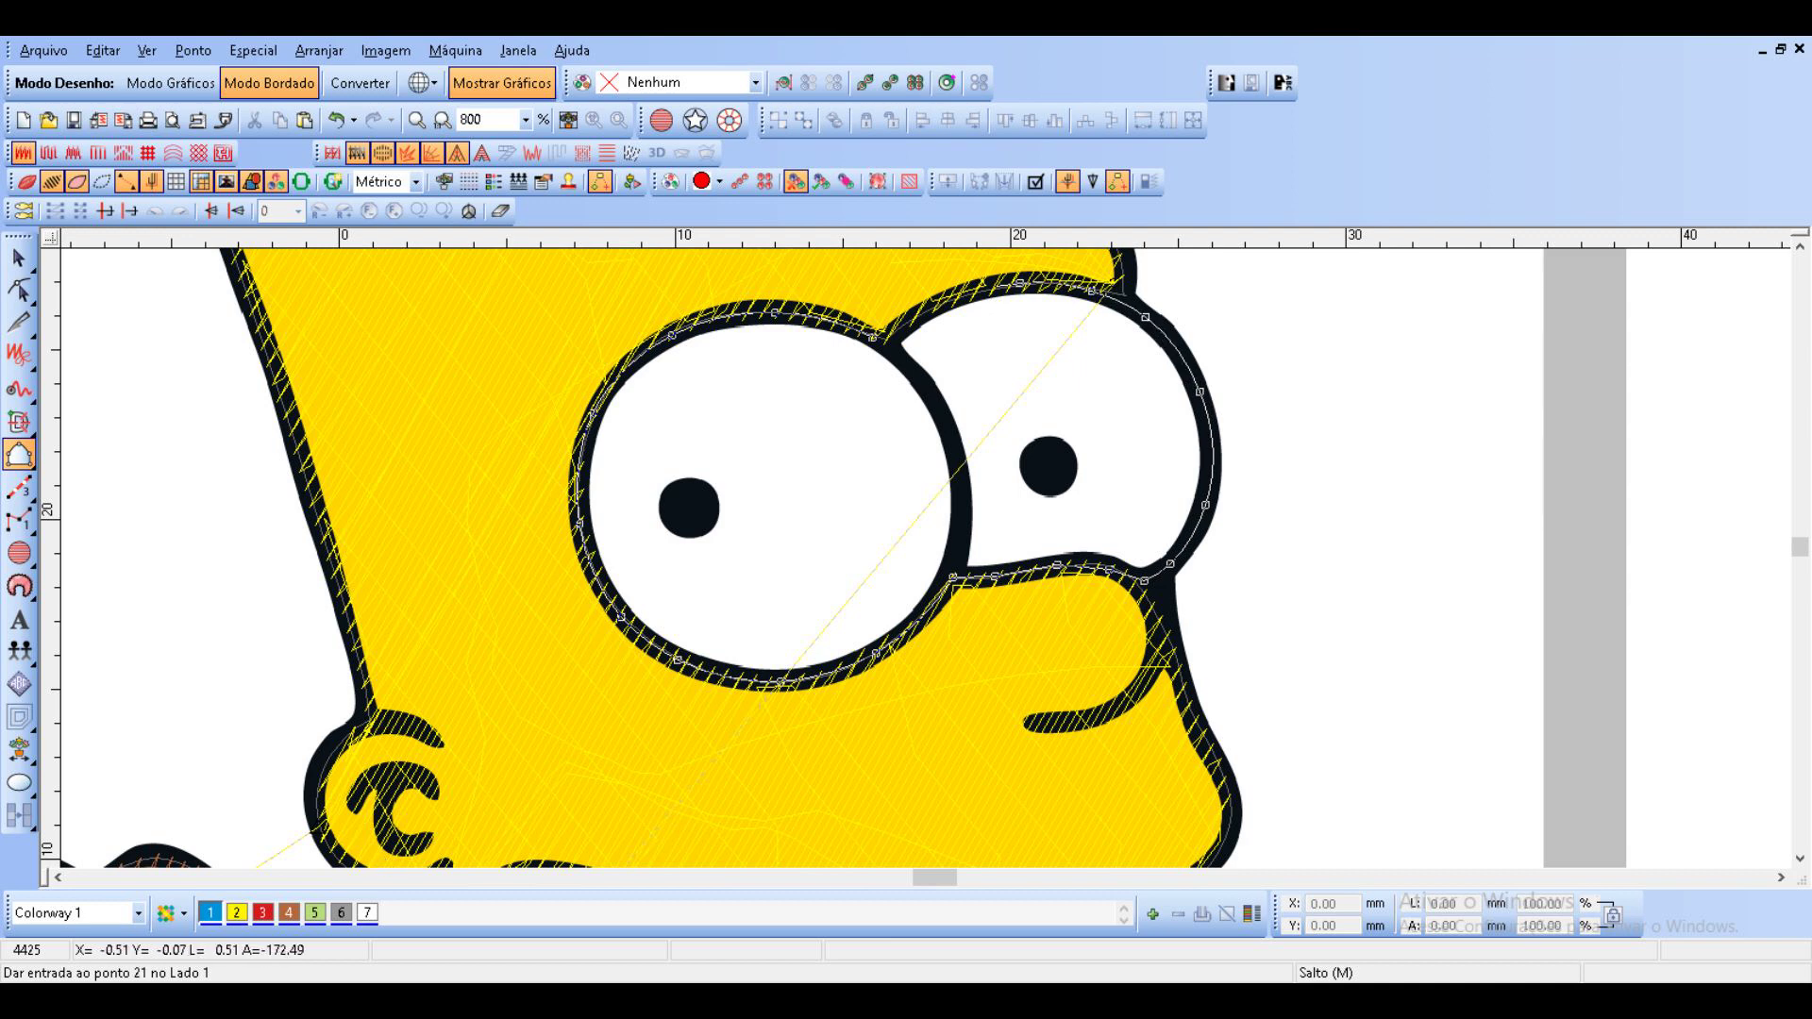
{"action": "left_click", "coordinate": [941, 301]}
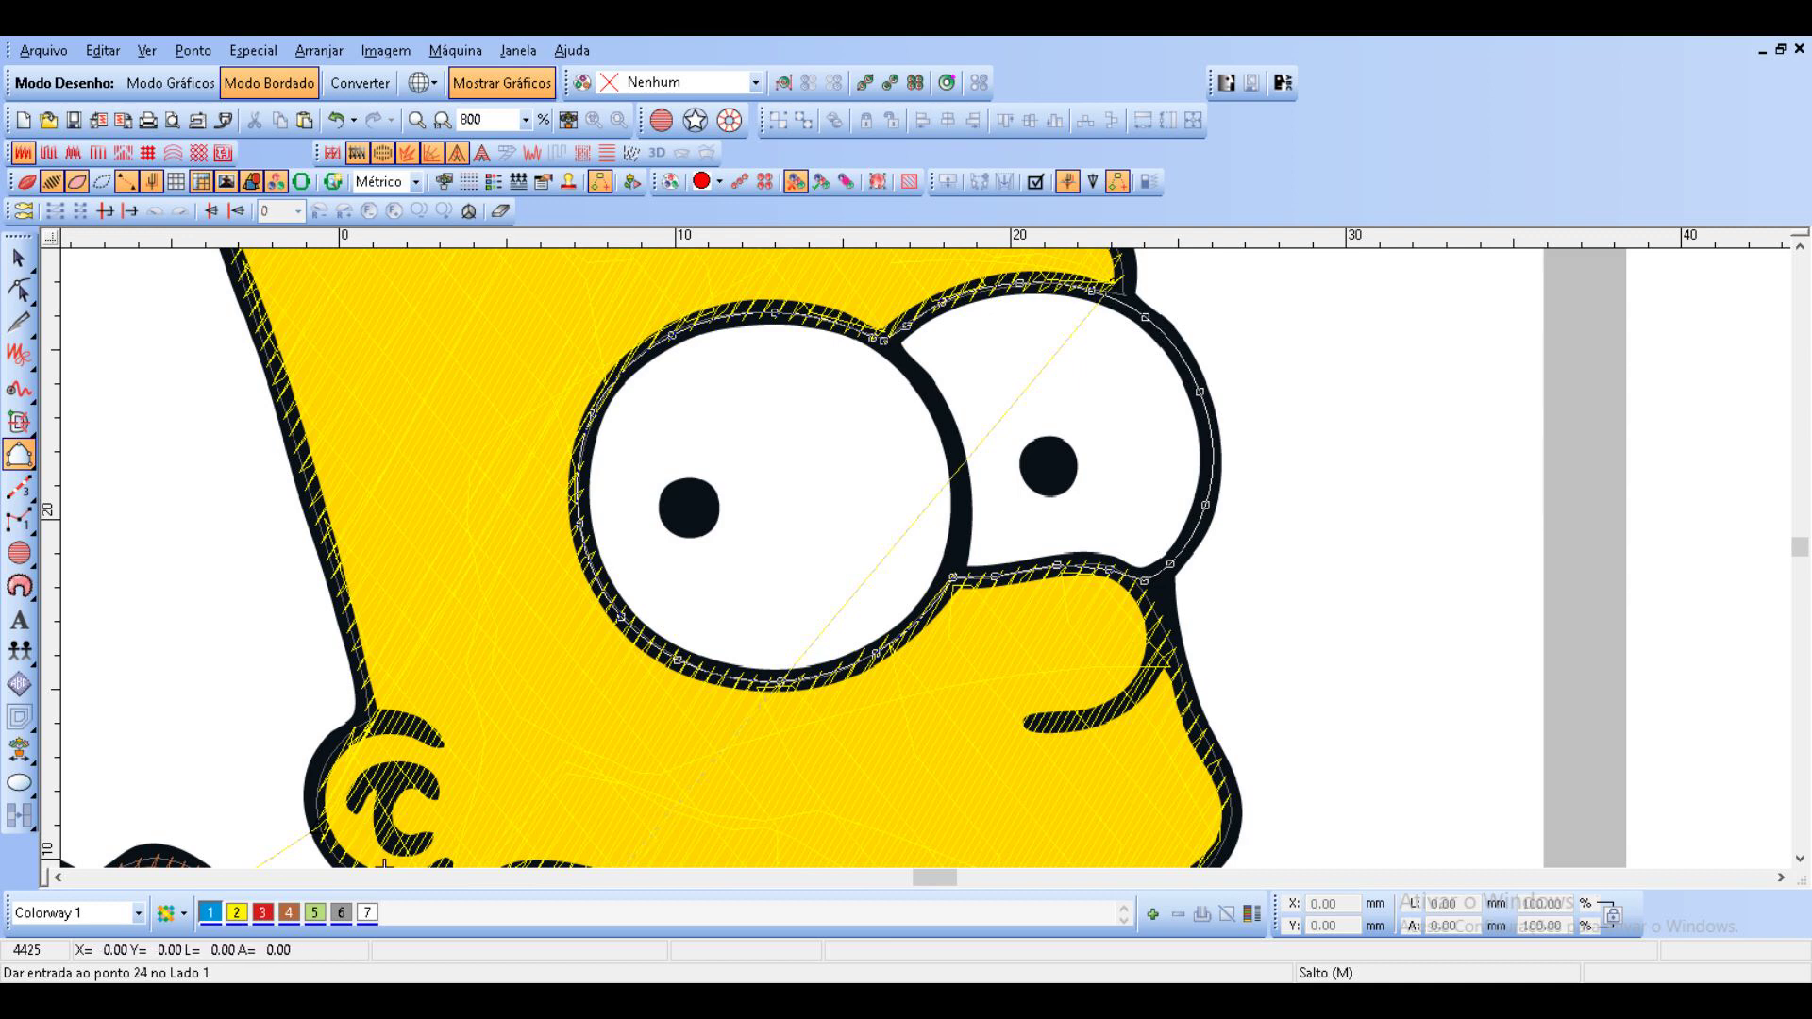
Close the outline around both eyes, convert it to a complex fill and assign white thread colour 7.
{"action": "key", "text": "Return"}
{"action": "key", "text": "Return"}
{"action": "key", "text": "Escape"}
{"action": "right_click", "coordinate": [887, 545]}
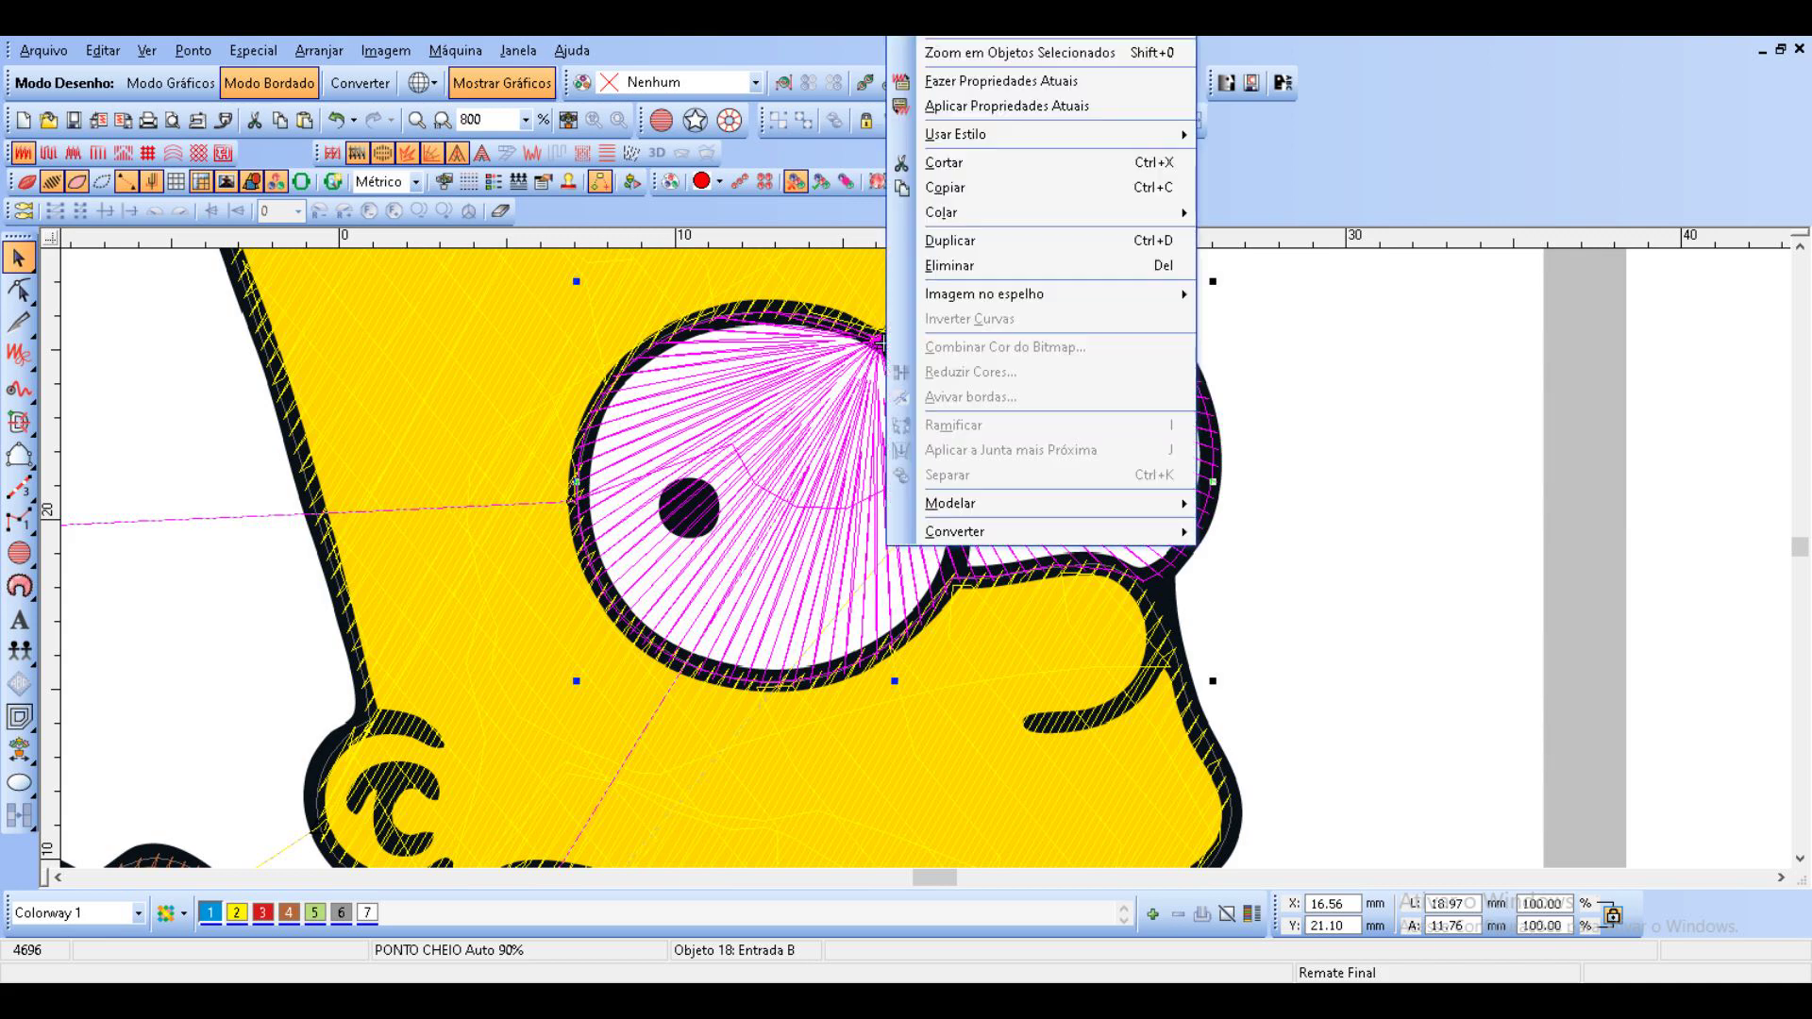
{"action": "mouse_move", "coordinate": [954, 533]}
{"action": "left_click", "coordinate": [1353, 464]}
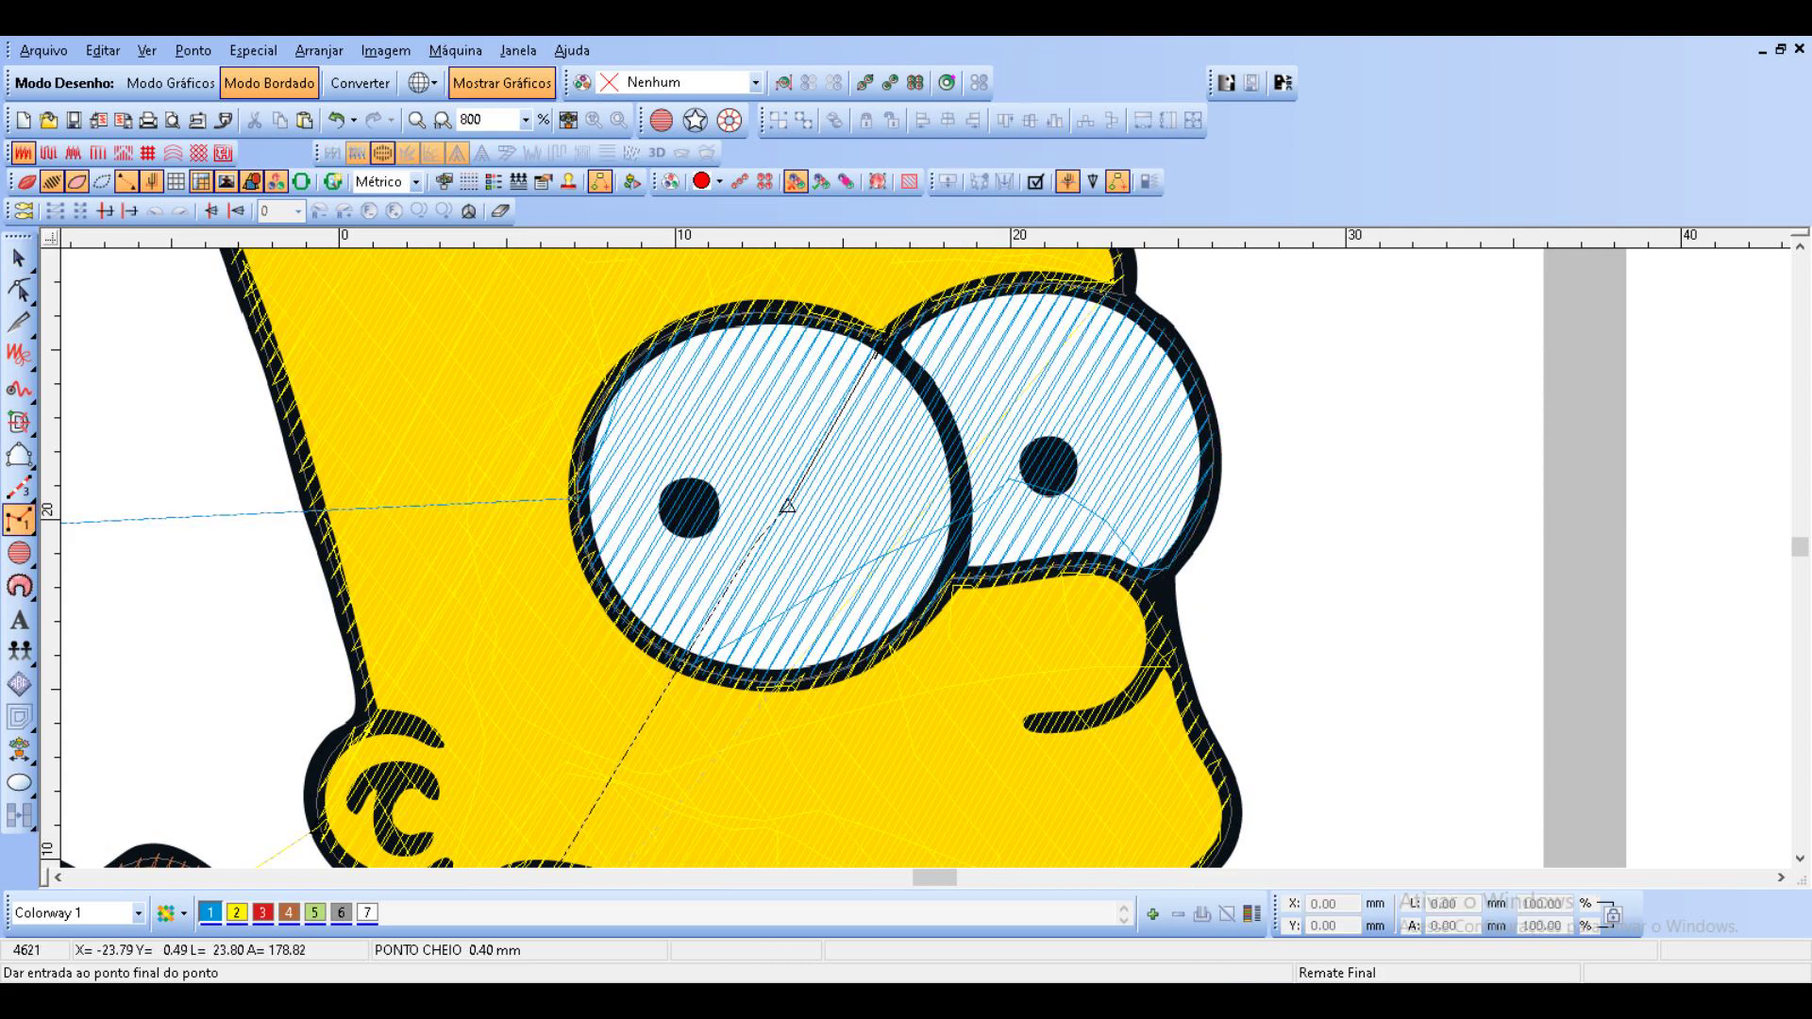
{"action": "scroll", "coordinate": [937, 504], "scroll_direction": "down", "scroll_amount": 2}
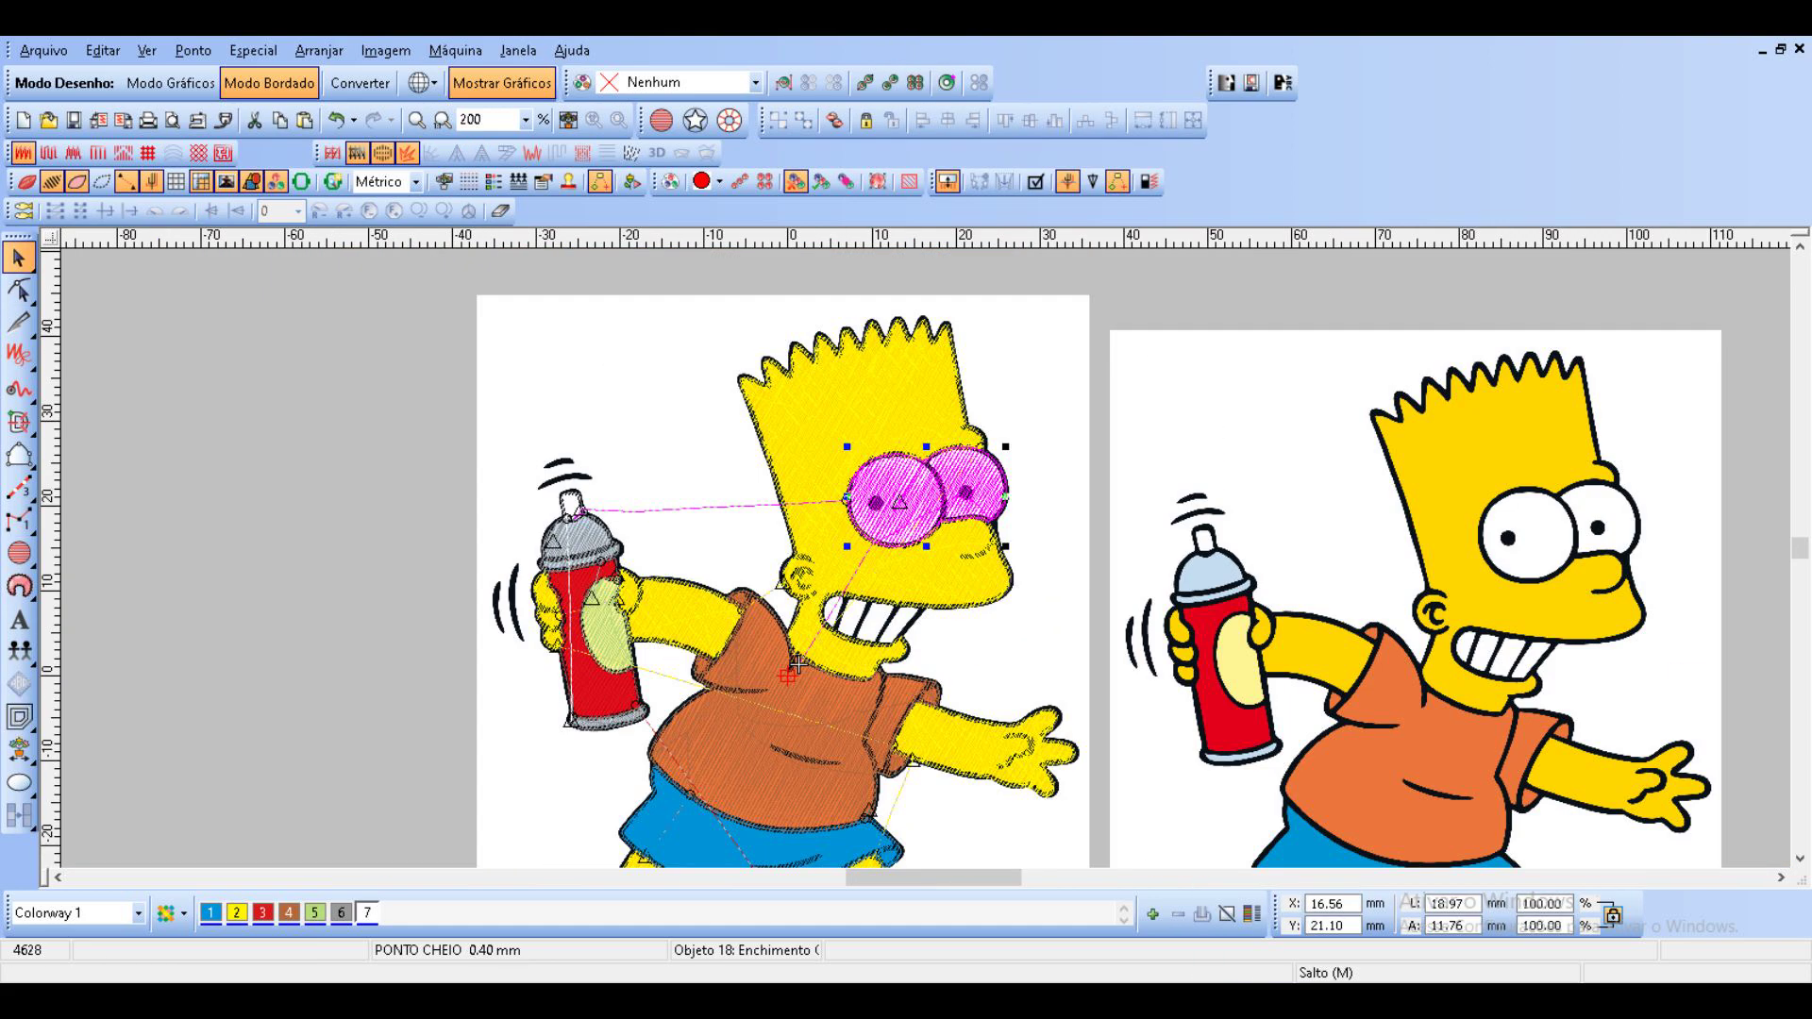
Start tracing the teeth's outline from the mouth's outer corner, along the upper edge to its rounded inner end.
{"action": "scroll", "coordinate": [797, 663], "scroll_direction": "up", "scroll_amount": 2}
{"action": "left_click", "coordinate": [19, 456]}
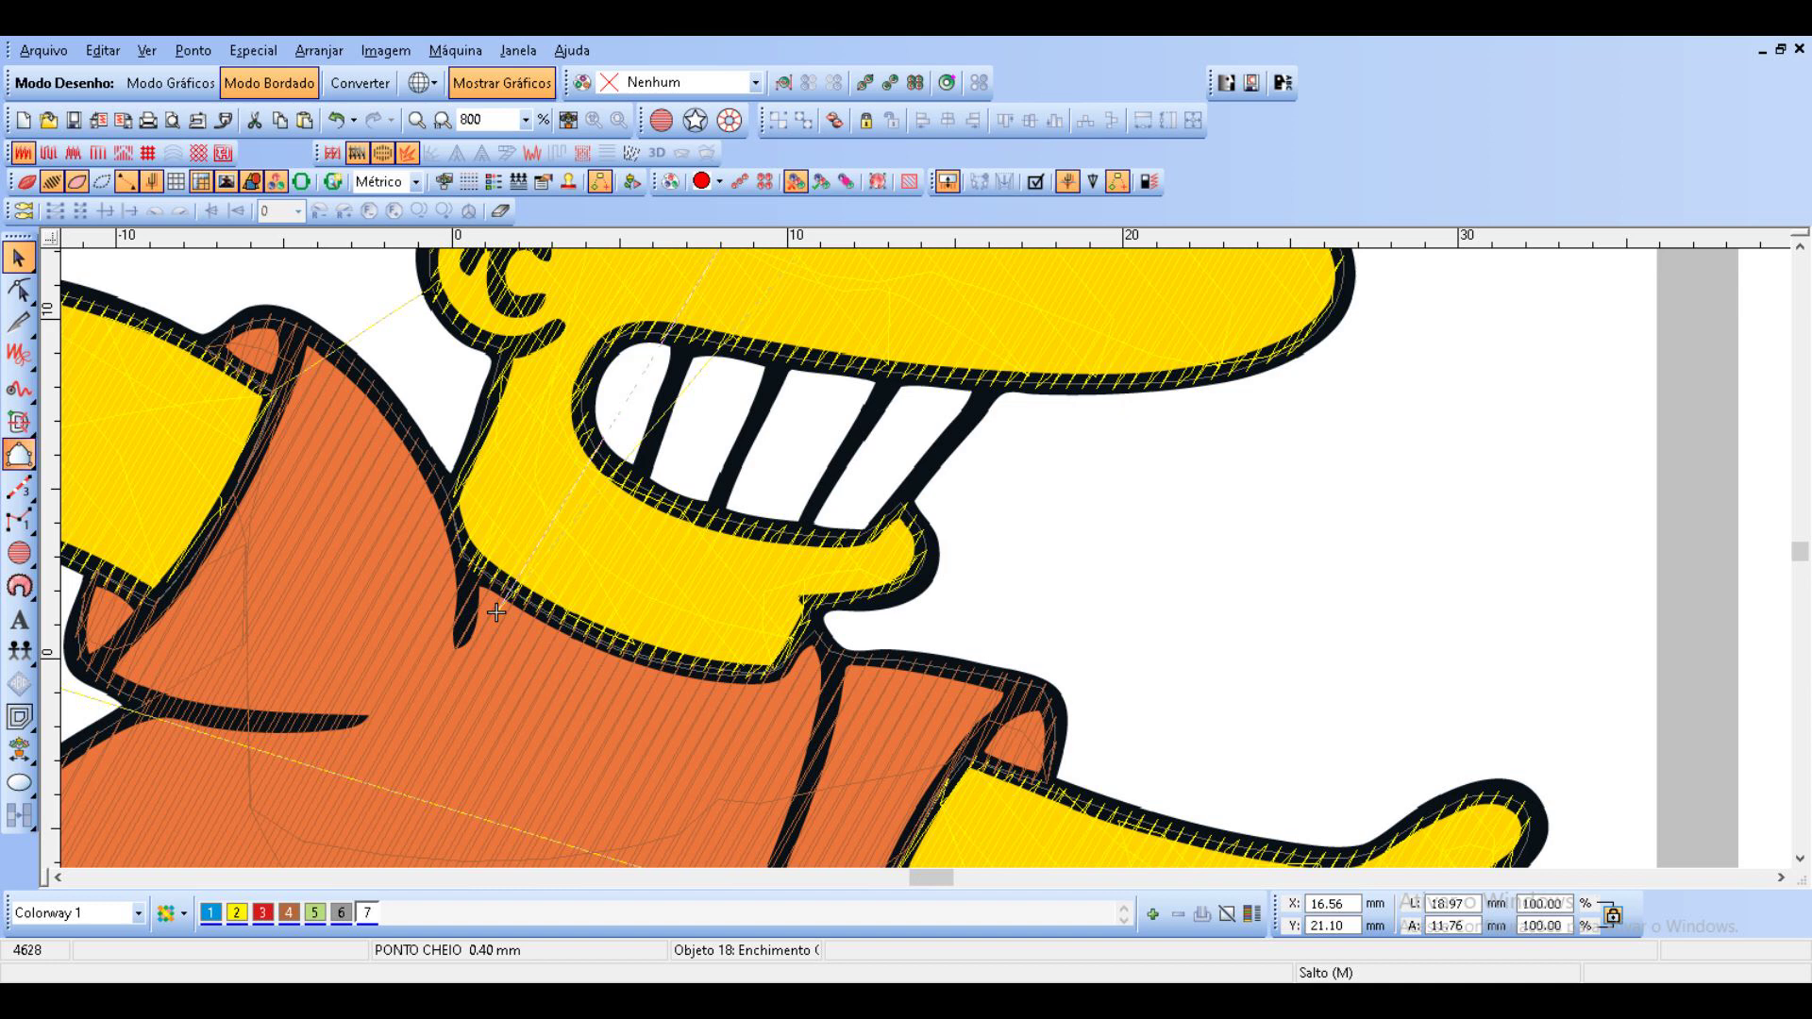
{"action": "left_click", "coordinate": [983, 380]}
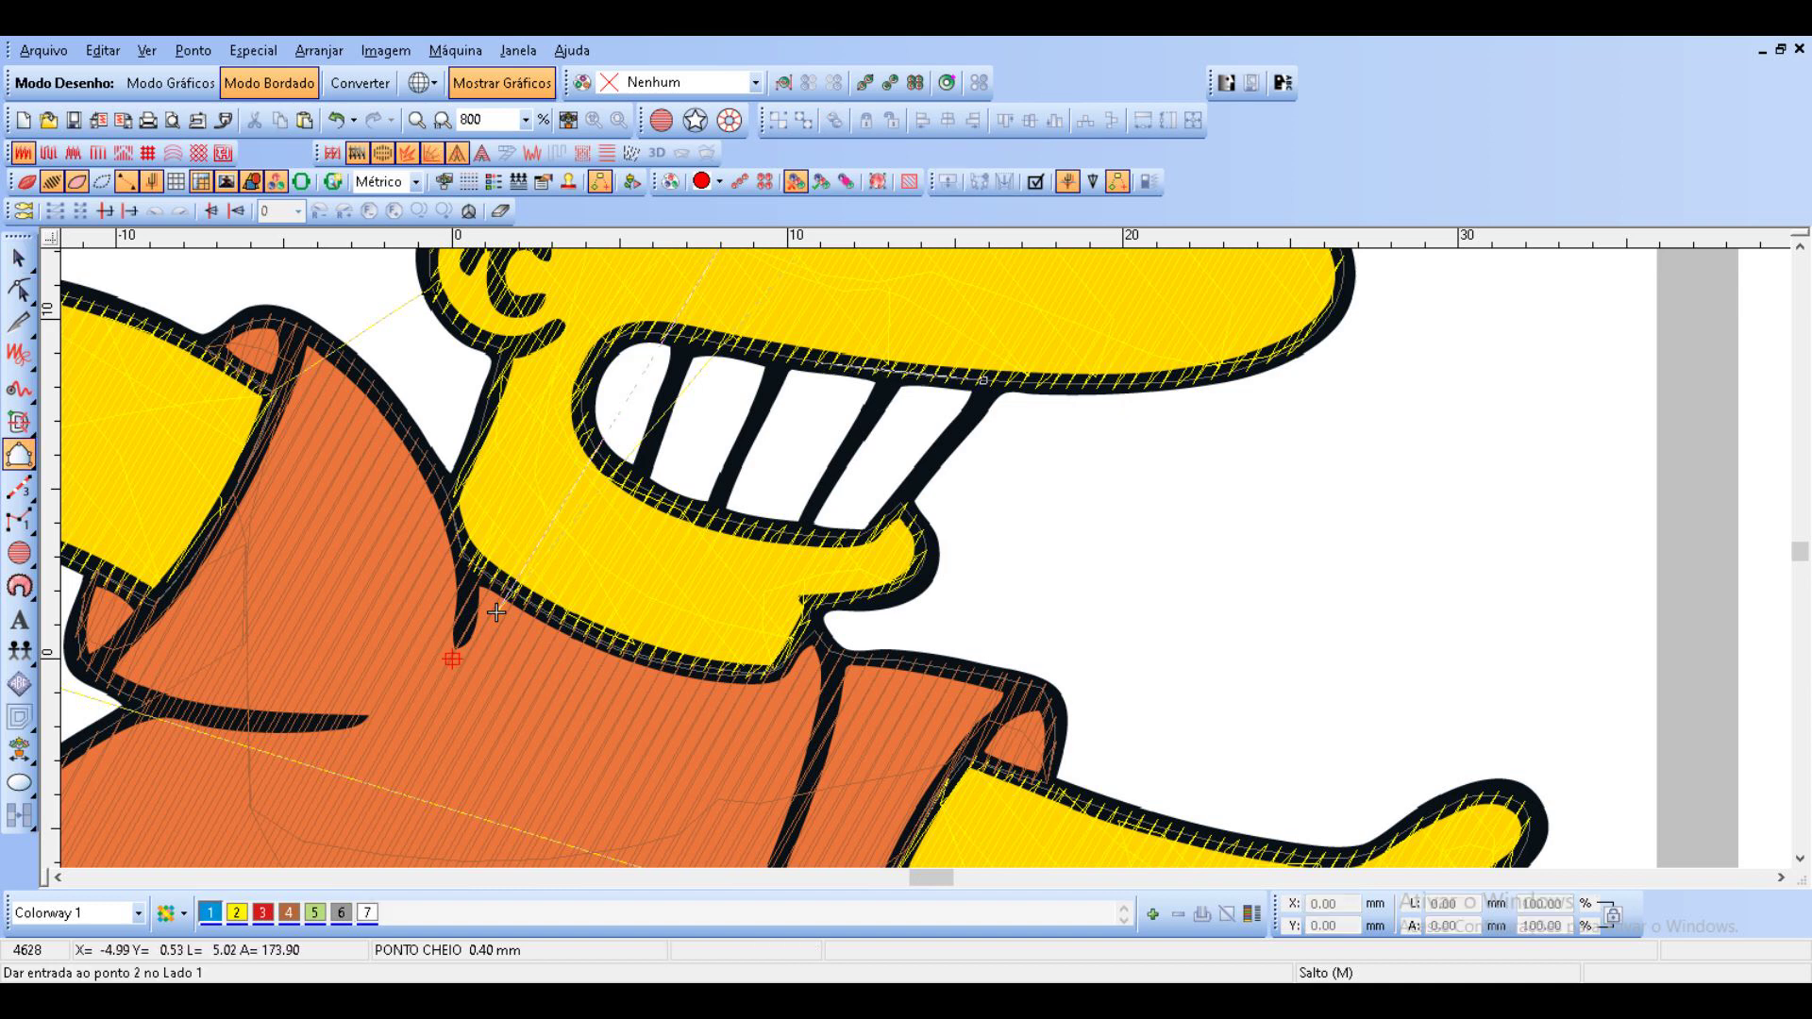
{"action": "right_click", "coordinate": [817, 361]}
{"action": "left_click", "coordinate": [698, 342]}
{"action": "left_click", "coordinate": [646, 337]}
{"action": "right_click", "coordinate": [609, 348]}
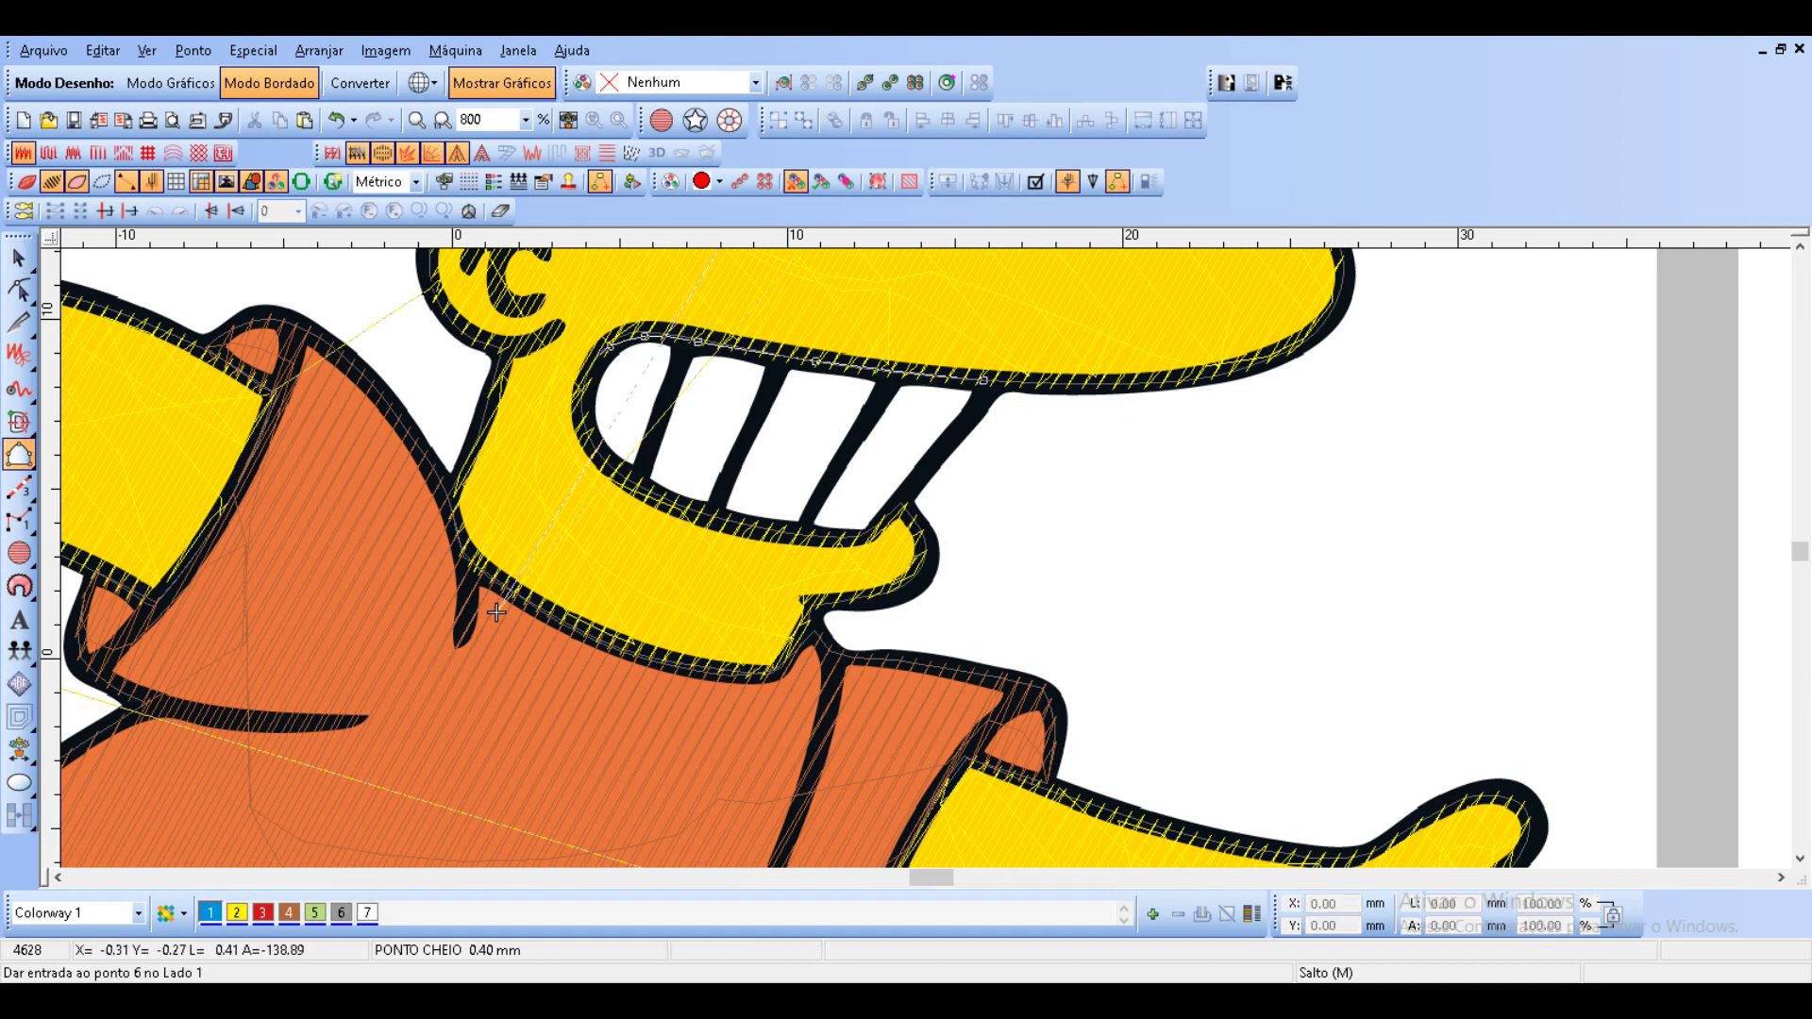
Continue the teeth's outline around the rounded end, along the lower edge and back up to the starting point.
{"action": "right_click", "coordinate": [582, 418]}
{"action": "right_click", "coordinate": [603, 462]}
{"action": "right_click", "coordinate": [644, 492]}
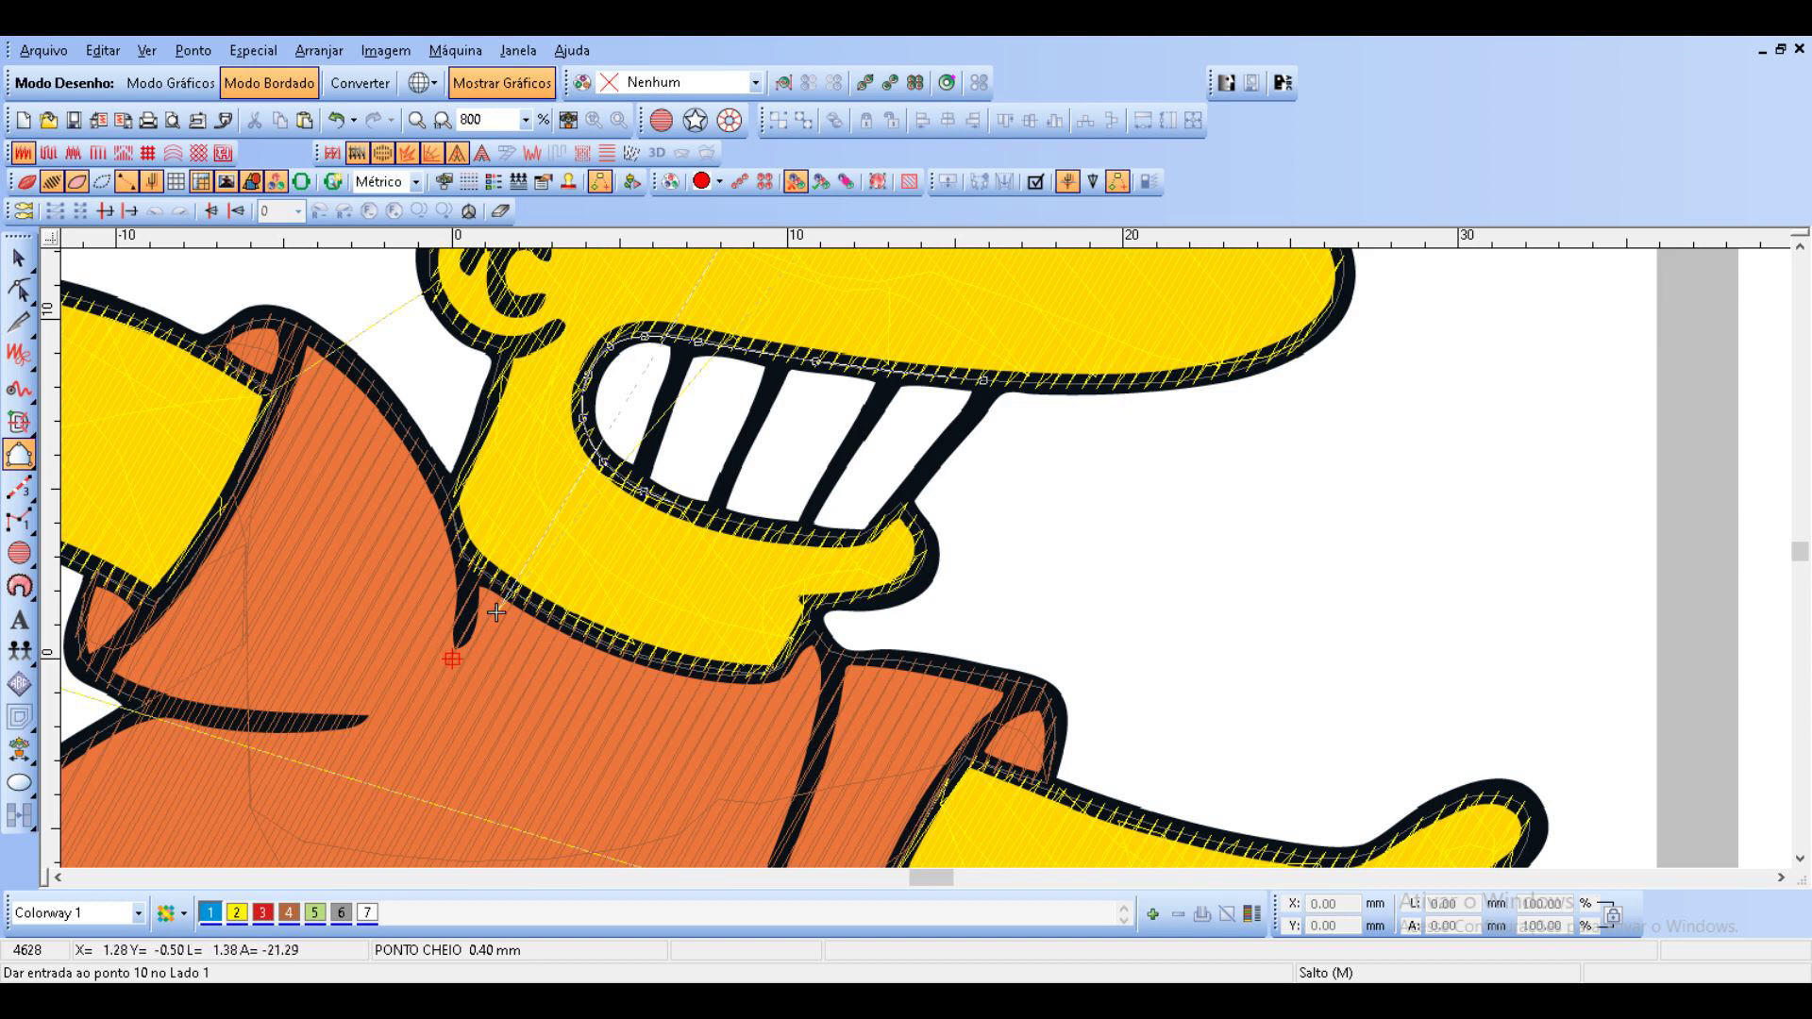
{"action": "right_click", "coordinate": [699, 516]}
{"action": "right_click", "coordinate": [778, 532]}
{"action": "right_click", "coordinate": [832, 539]}
{"action": "left_click", "coordinate": [869, 539]}
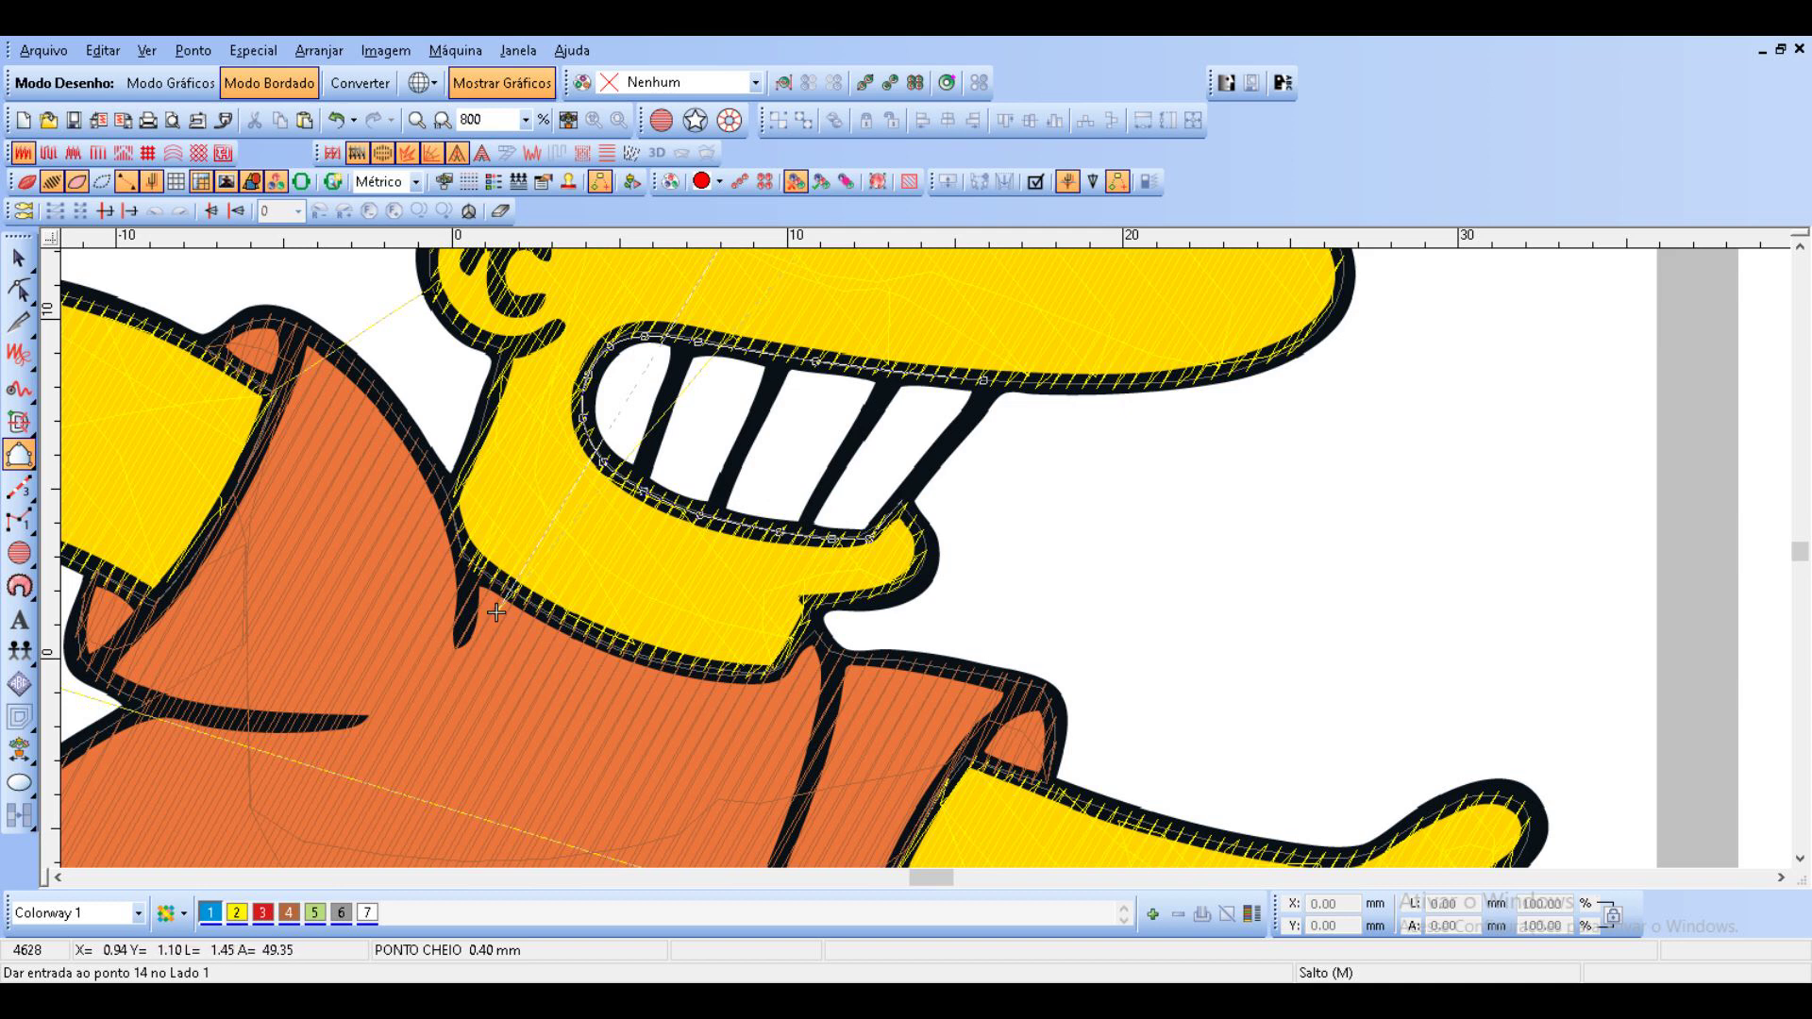
{"action": "right_click", "coordinate": [908, 493]}
{"action": "left_click", "coordinate": [988, 382]}
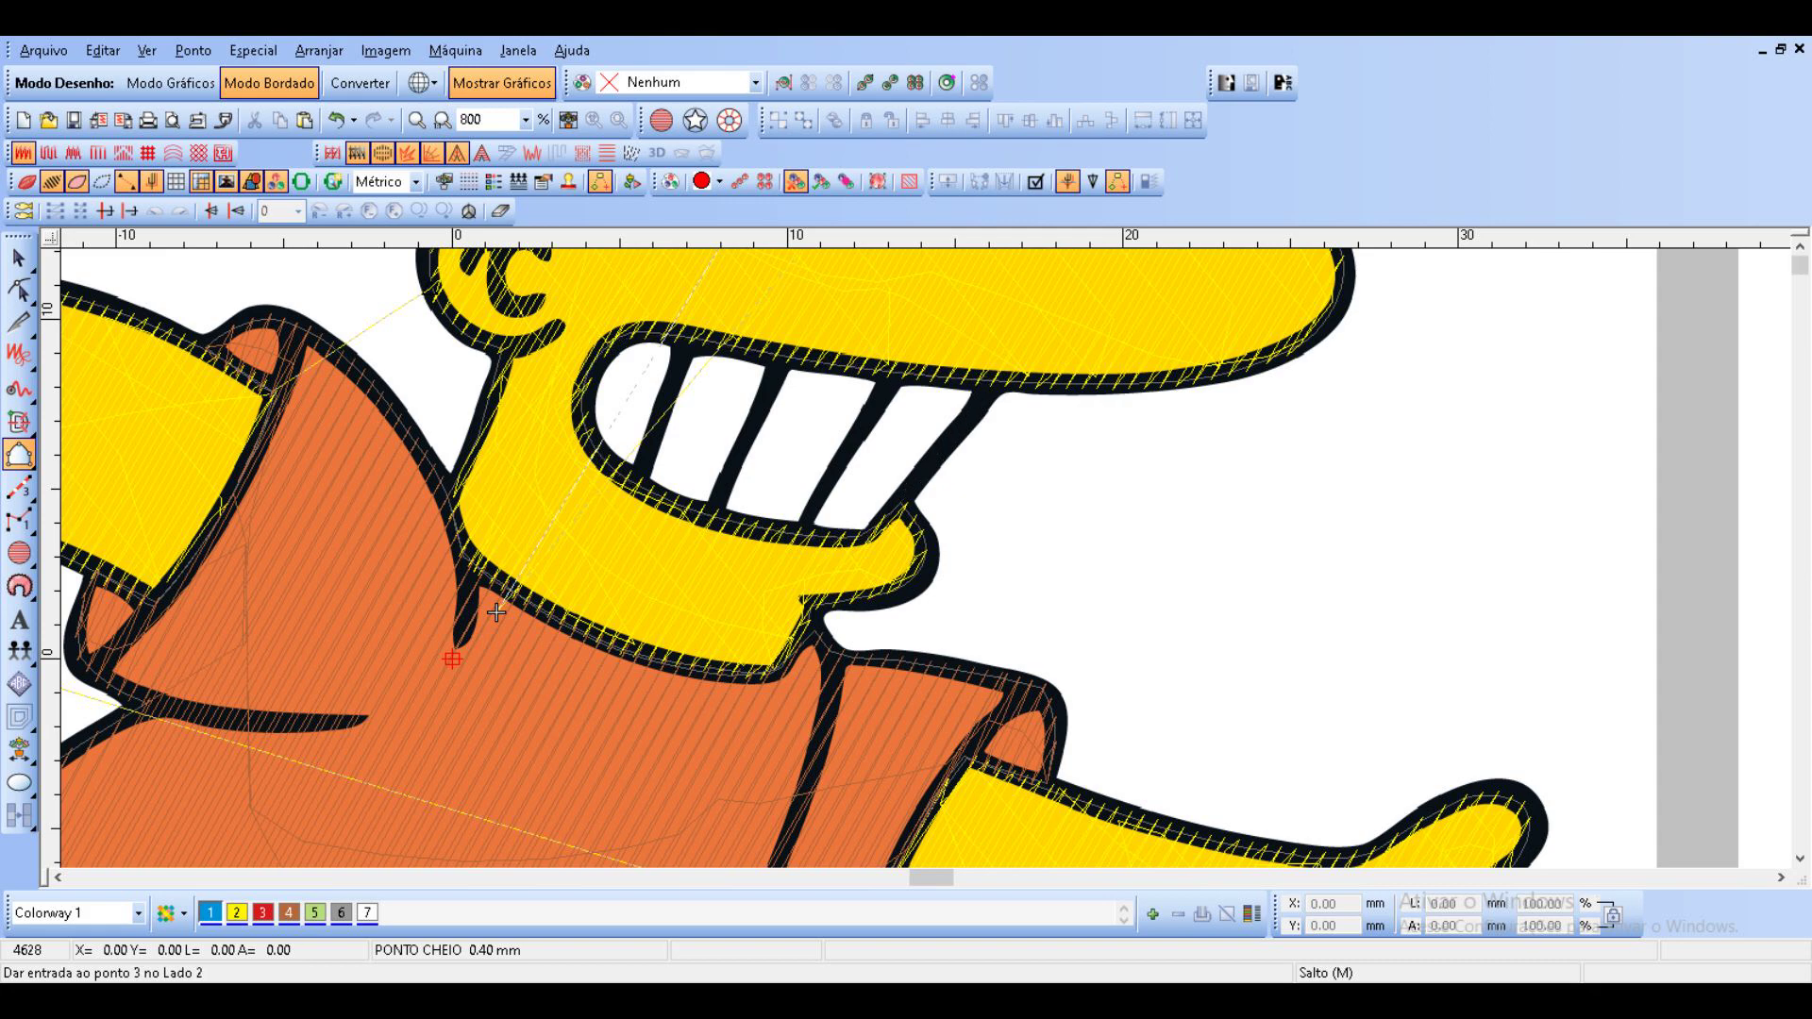
Close the teeth's outline, convert it to a complex fill and assign white thread colour 7.
{"action": "key", "text": "Return"}
{"action": "right_click", "coordinate": [901, 442]}
{"action": "mouse_move", "coordinate": [972, 963]}
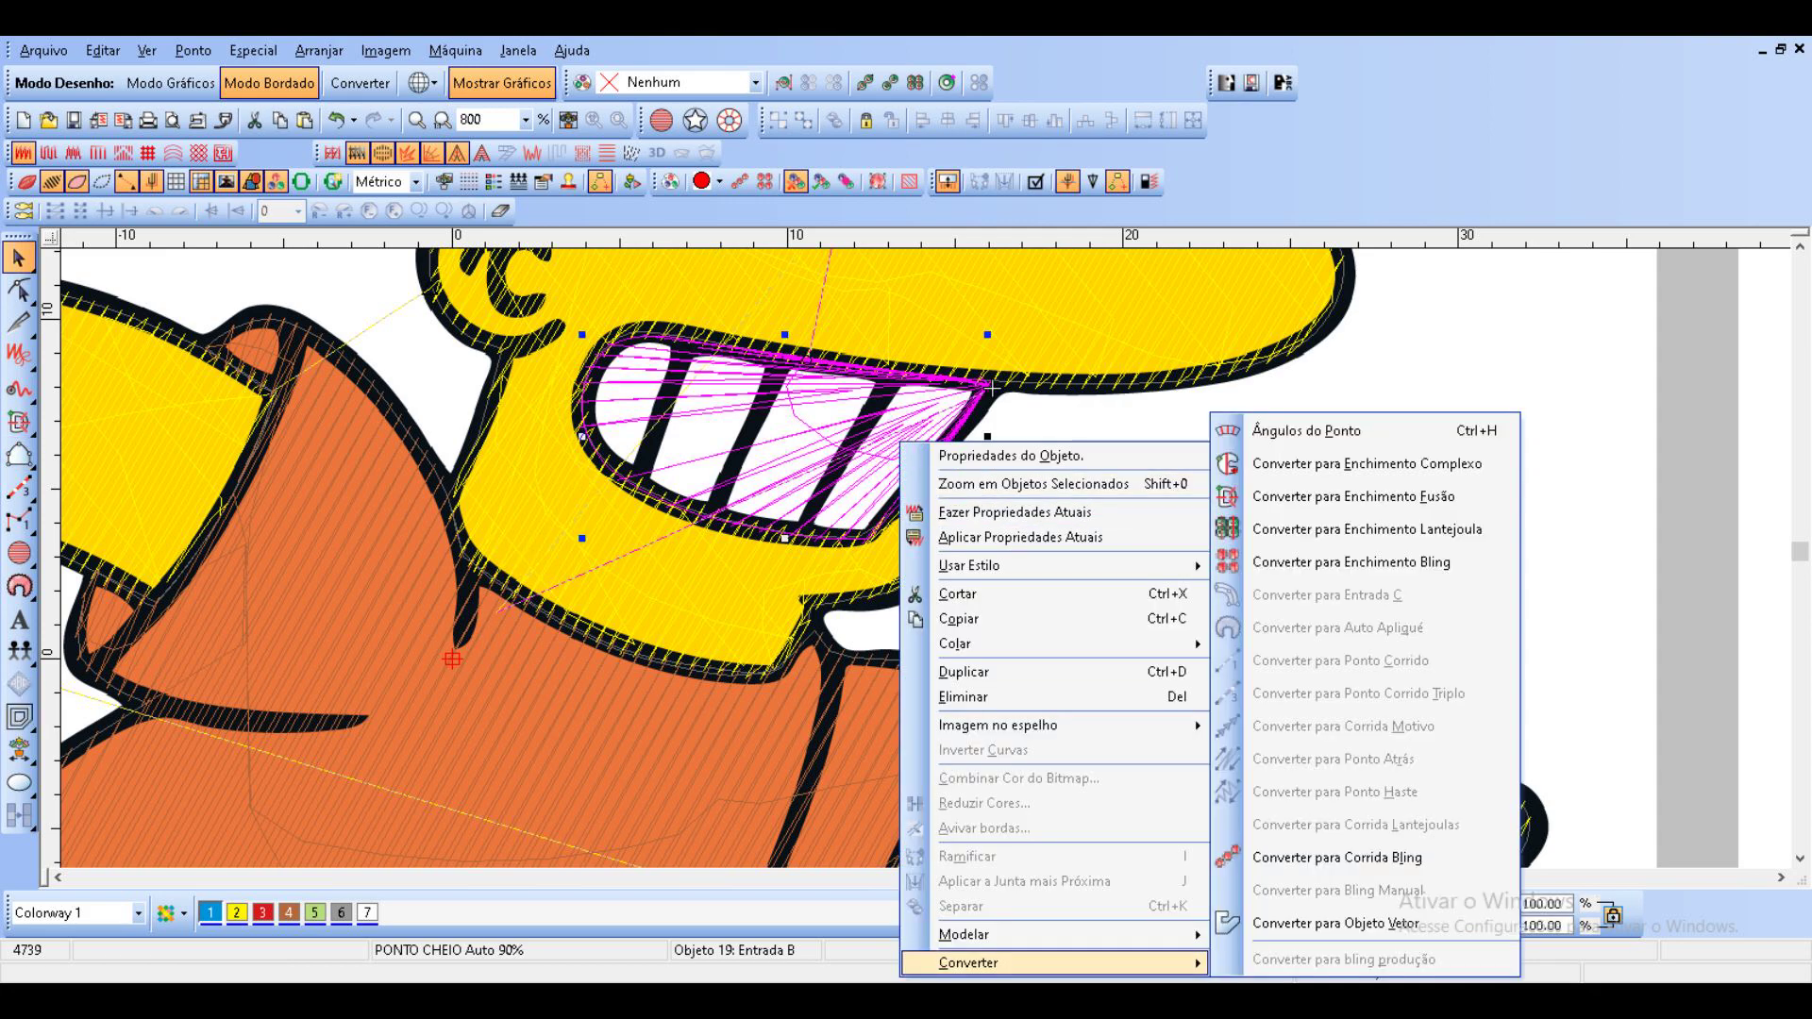
{"action": "left_click", "coordinate": [1365, 463]}
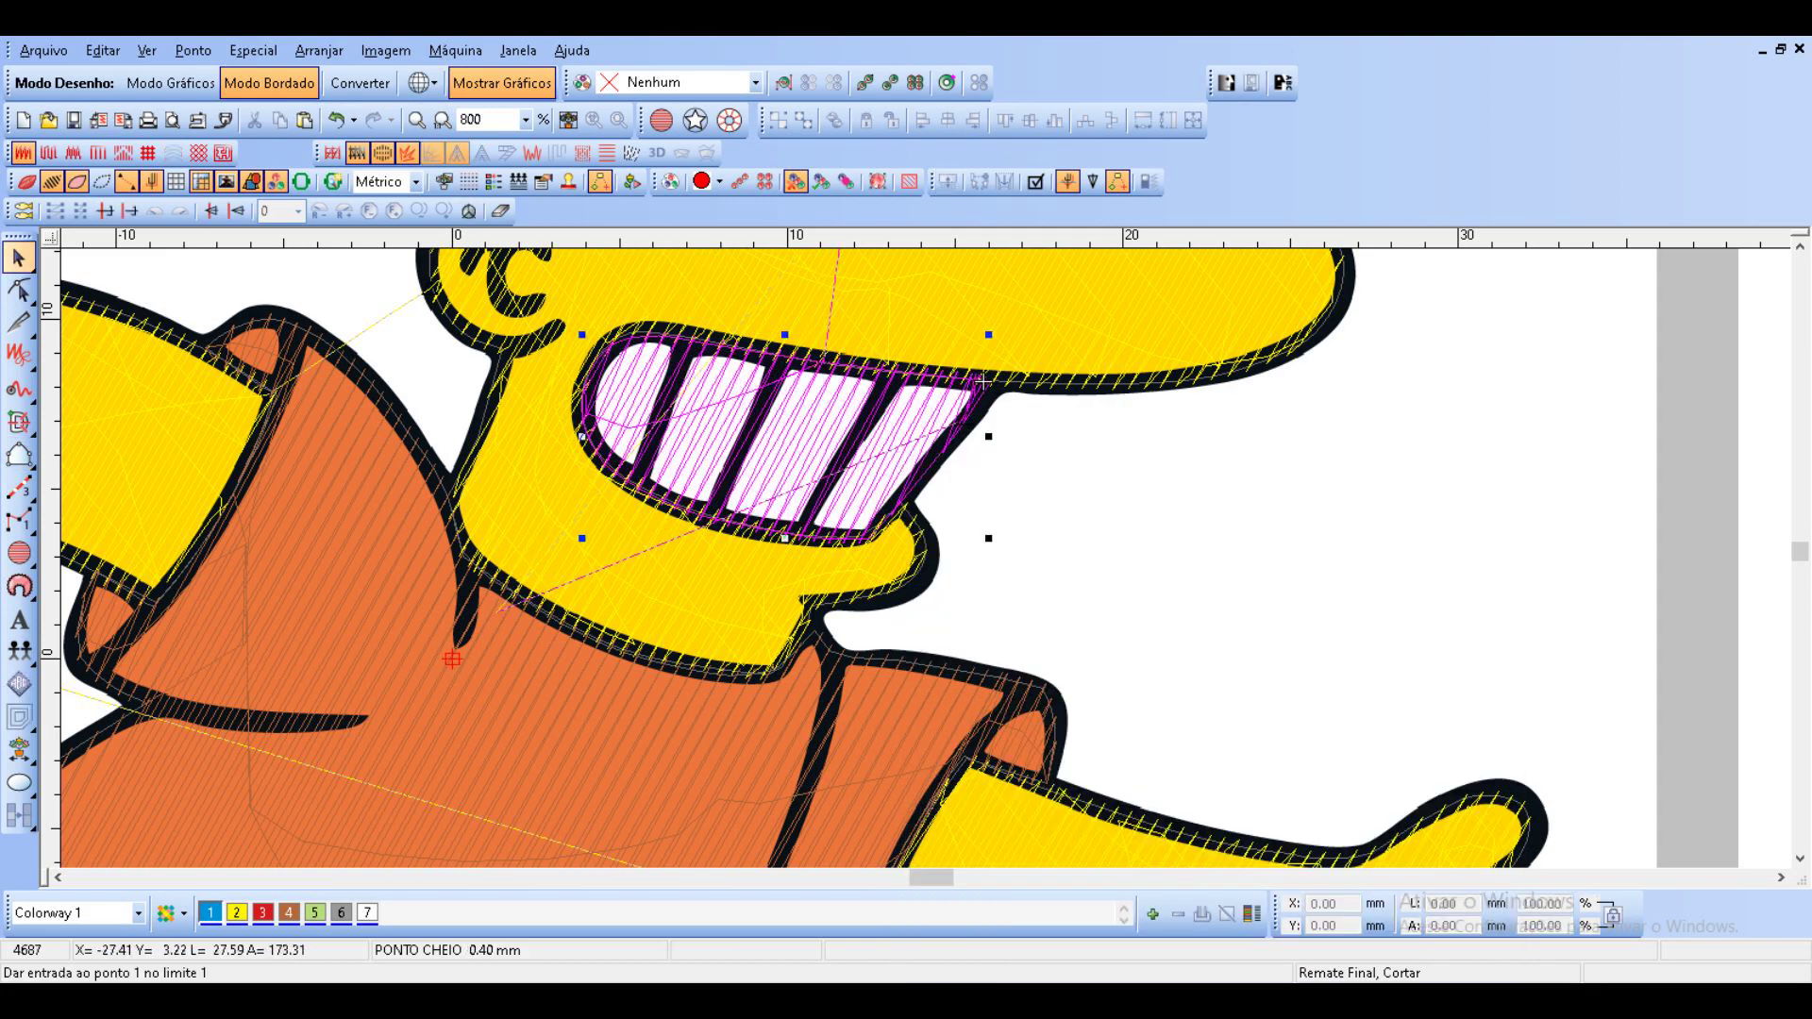
{"action": "key", "text": "shift+z"}
{"action": "key", "text": "shift+z"}
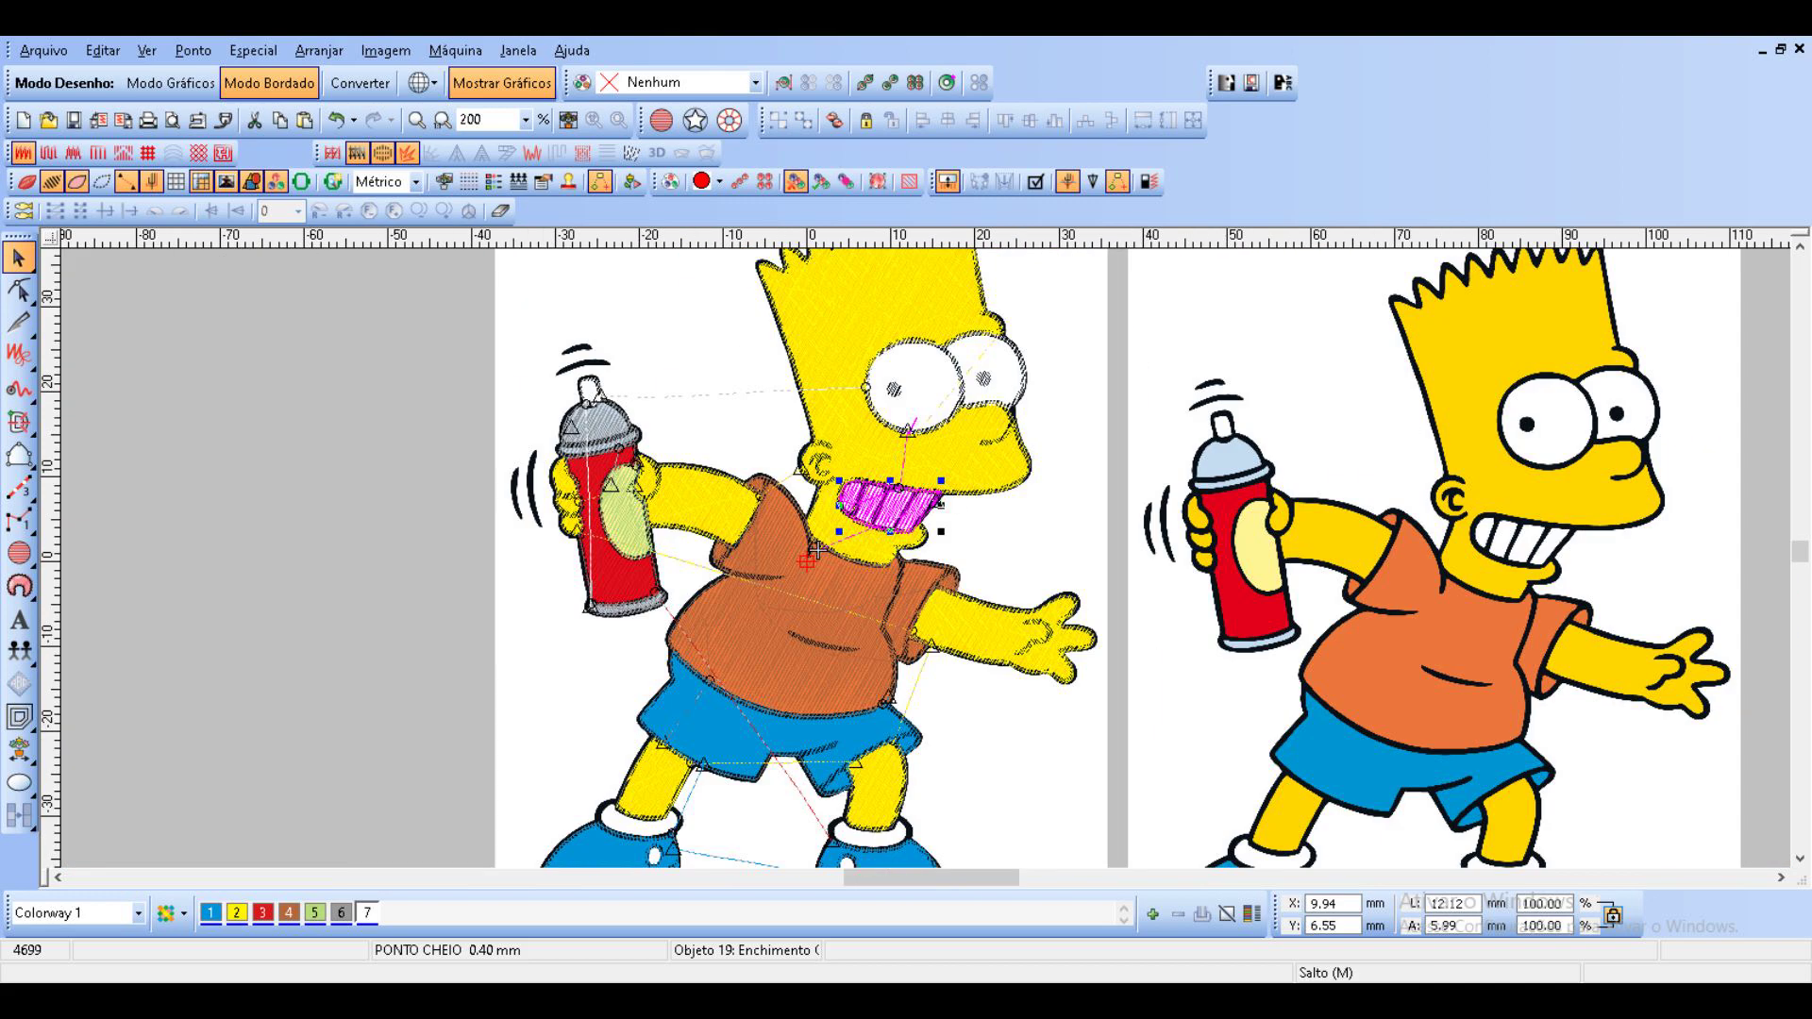
Start tracing the sock above the toe-left shoe, from the leg's outer side down along the shoe's upper edge.
{"action": "key", "text": "Escape"}
{"action": "scroll", "coordinate": [746, 819], "scroll_direction": "up", "scroll_amount": 1}
{"action": "scroll", "coordinate": [763, 578], "scroll_direction": "up", "scroll_amount": 1}
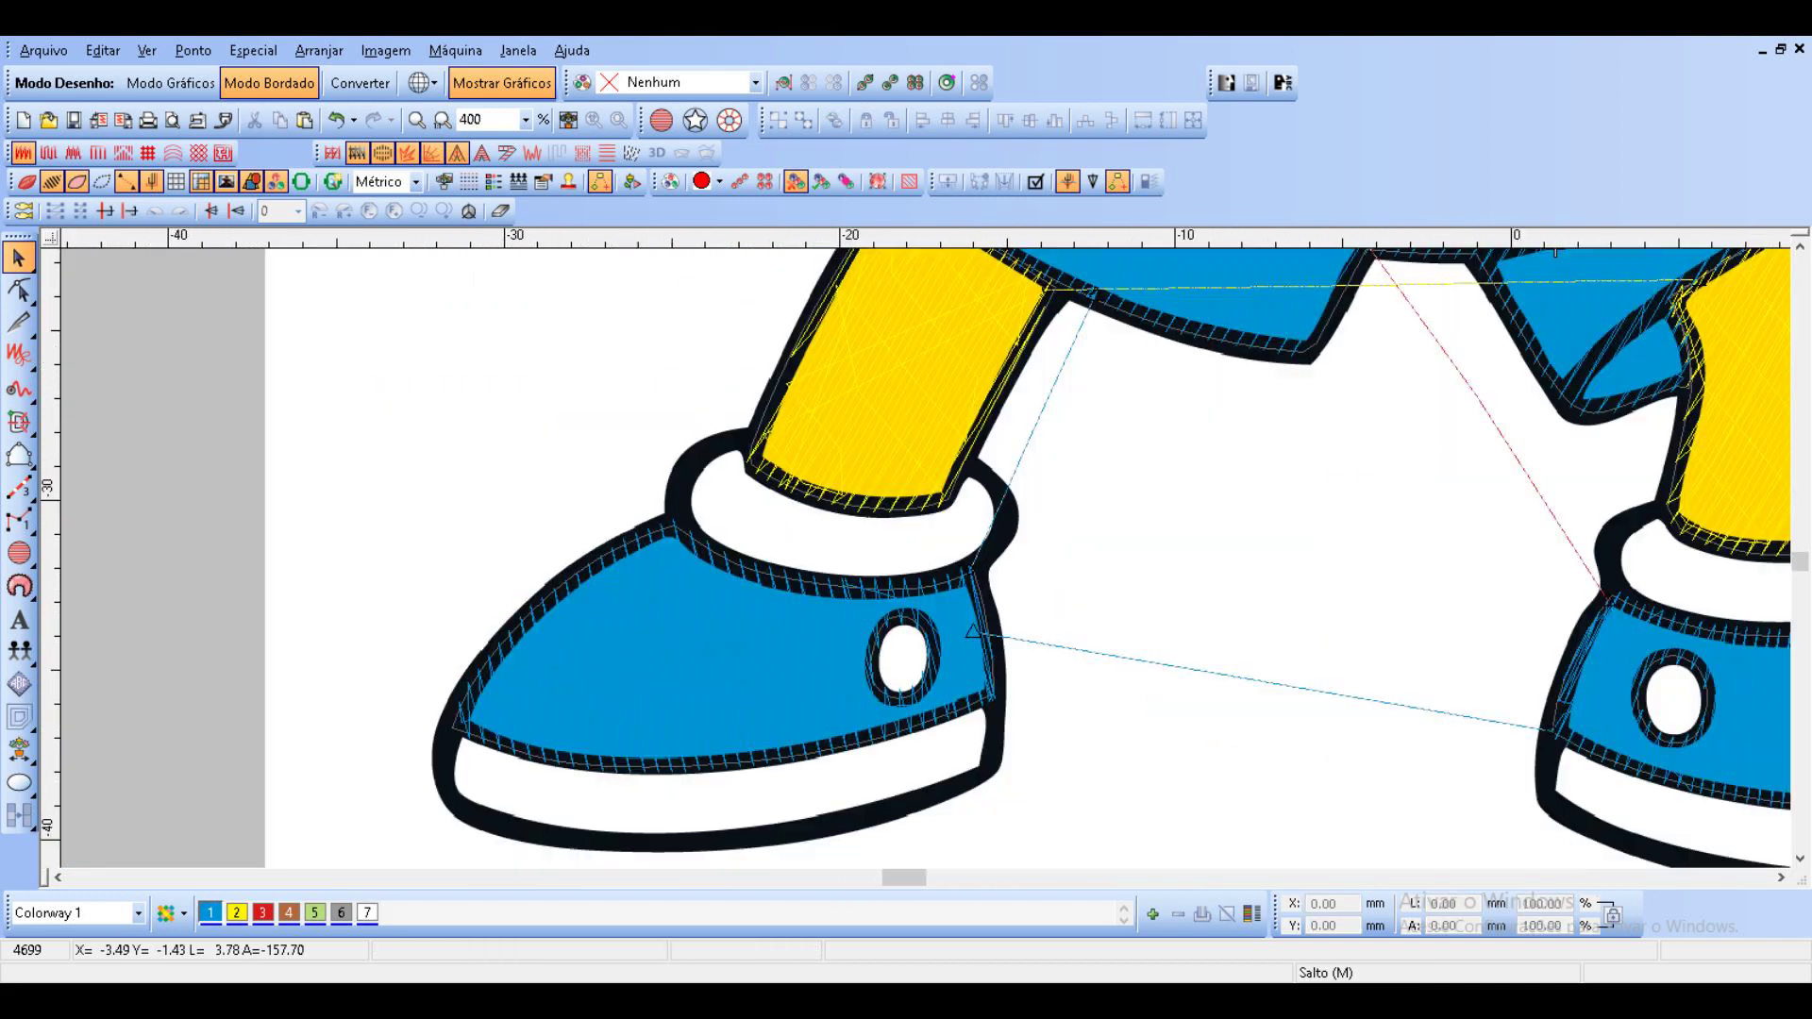
{"action": "left_click", "coordinate": [19, 455]}
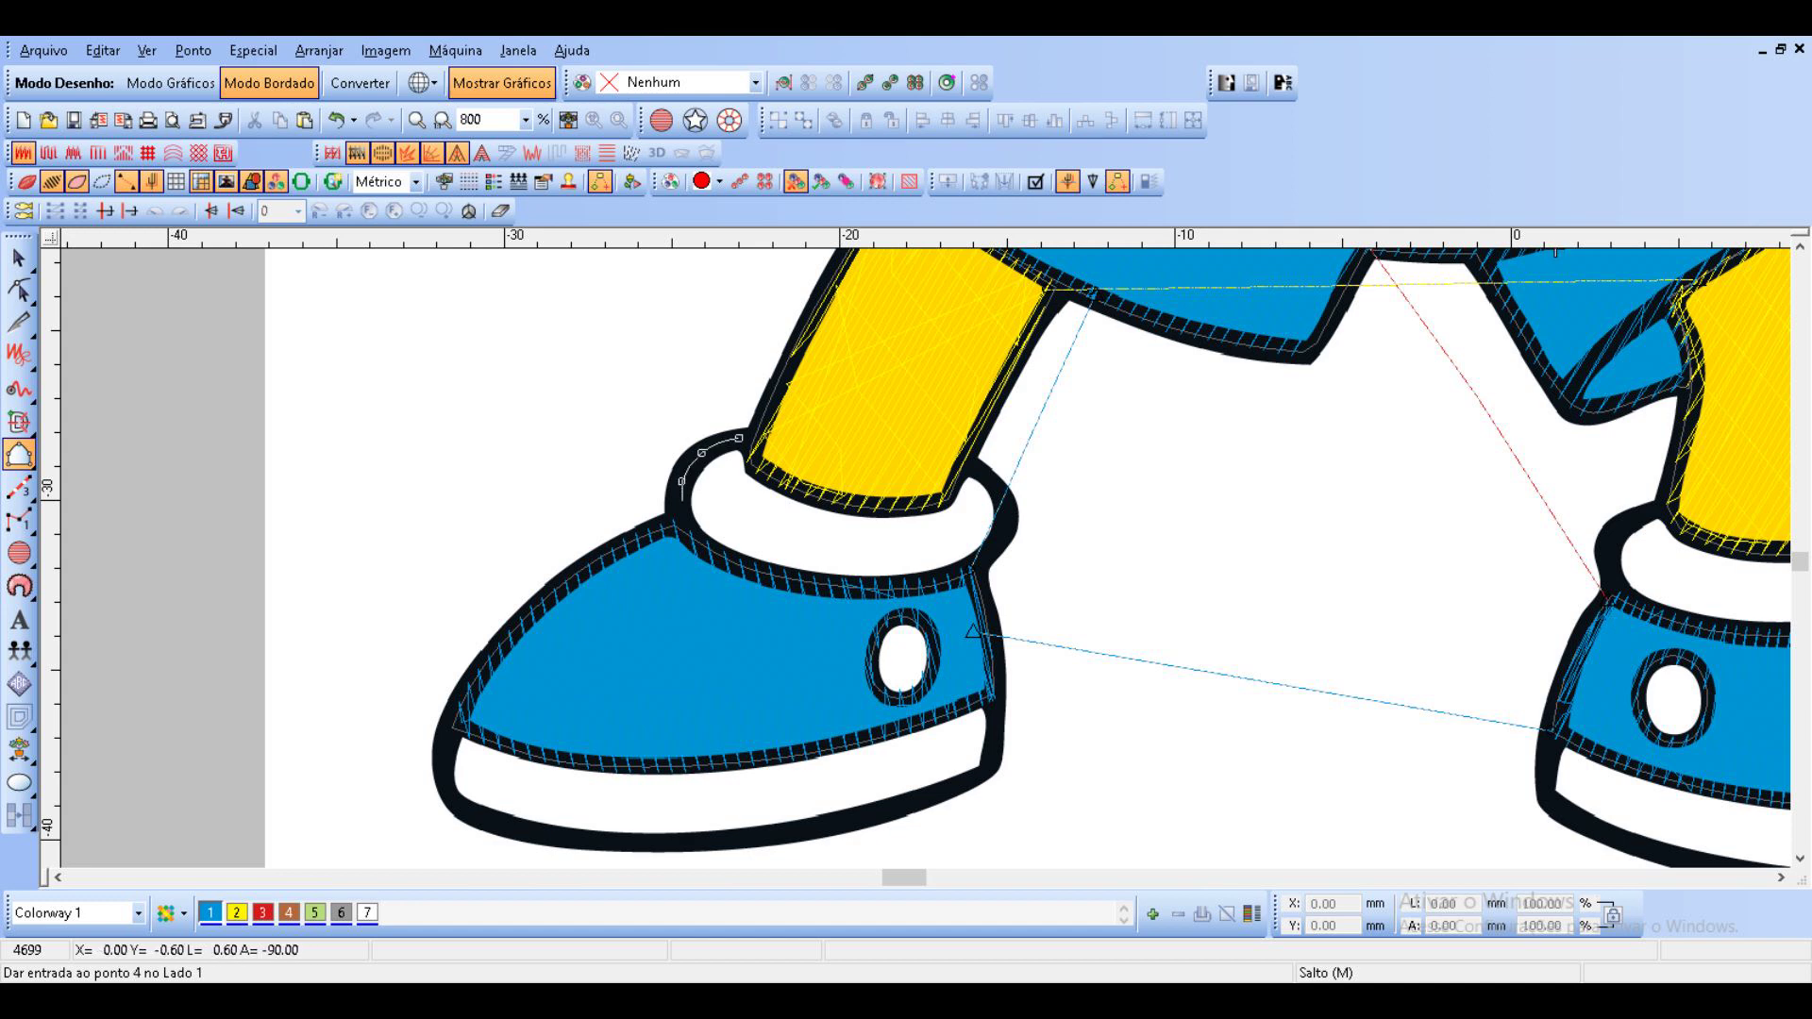
{"action": "left_click", "coordinate": [746, 564]}
{"action": "left_click", "coordinate": [831, 586]}
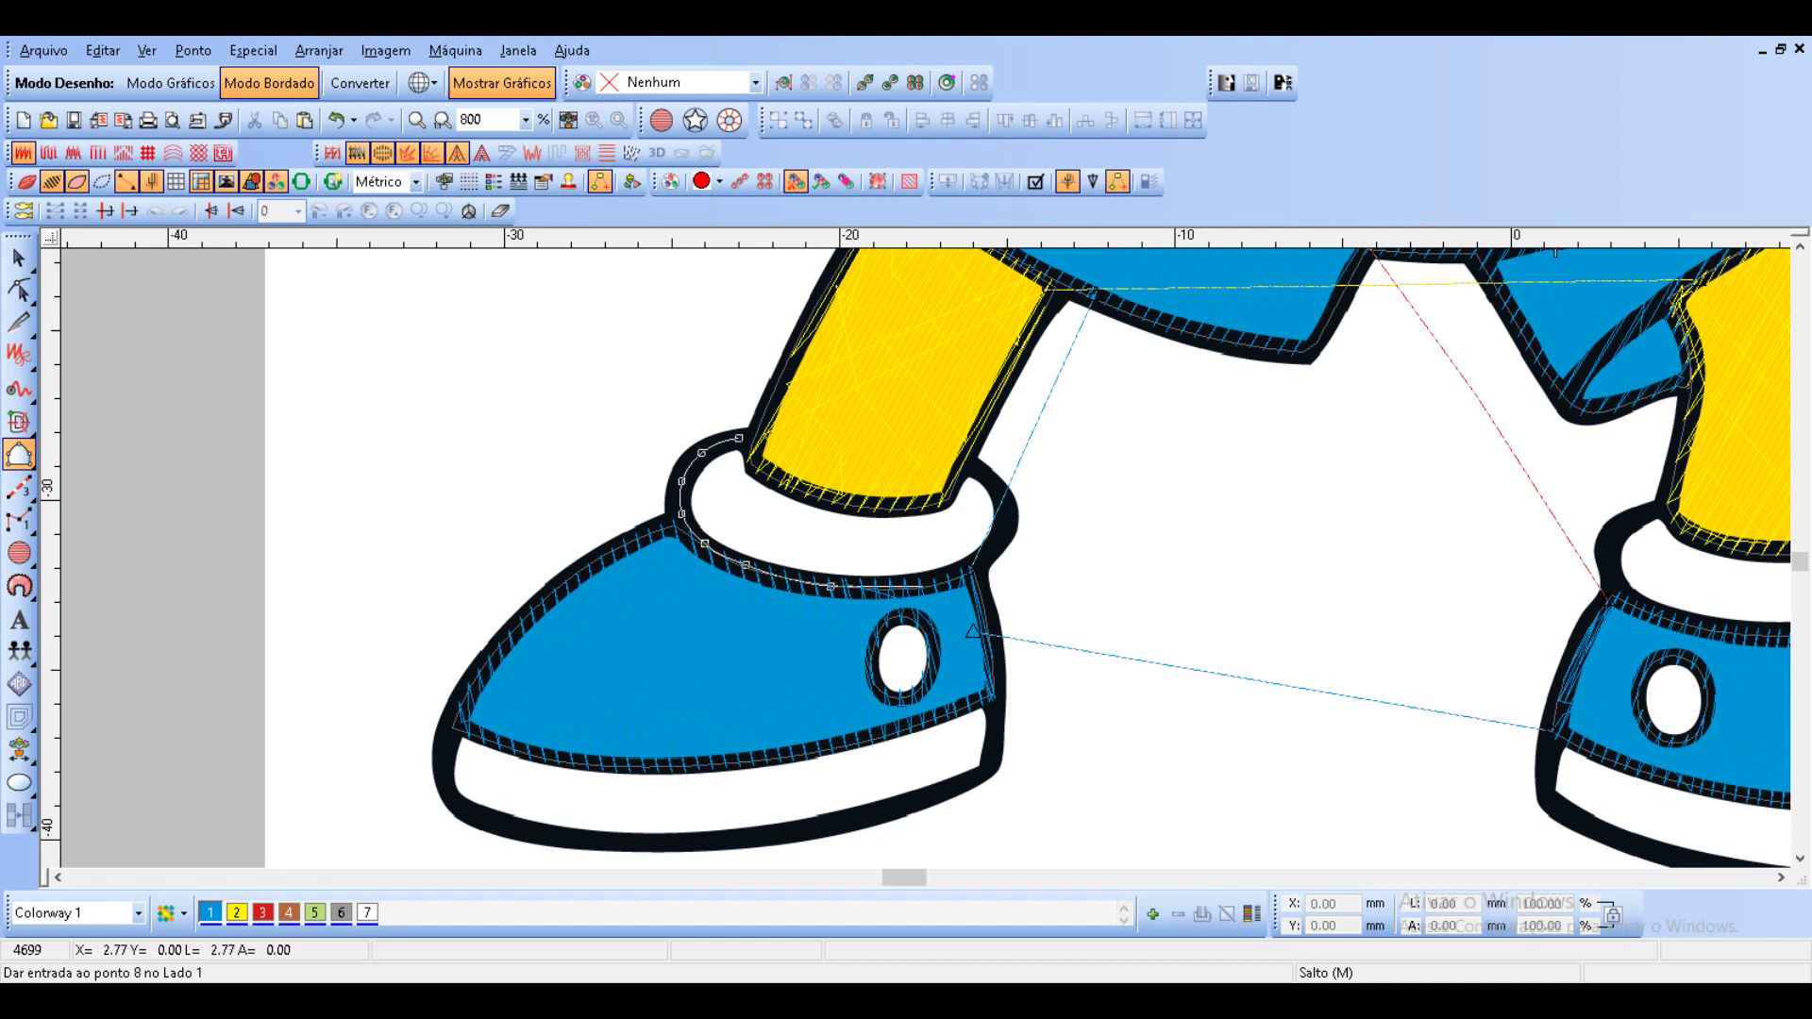
Continue the sock's outline up around its heel side and back along the lower edge of the yellow leg.
{"action": "left_click", "coordinate": [923, 586]}
{"action": "left_click", "coordinate": [988, 558]}
{"action": "left_click", "coordinate": [1003, 512]}
{"action": "left_click", "coordinate": [990, 479]}
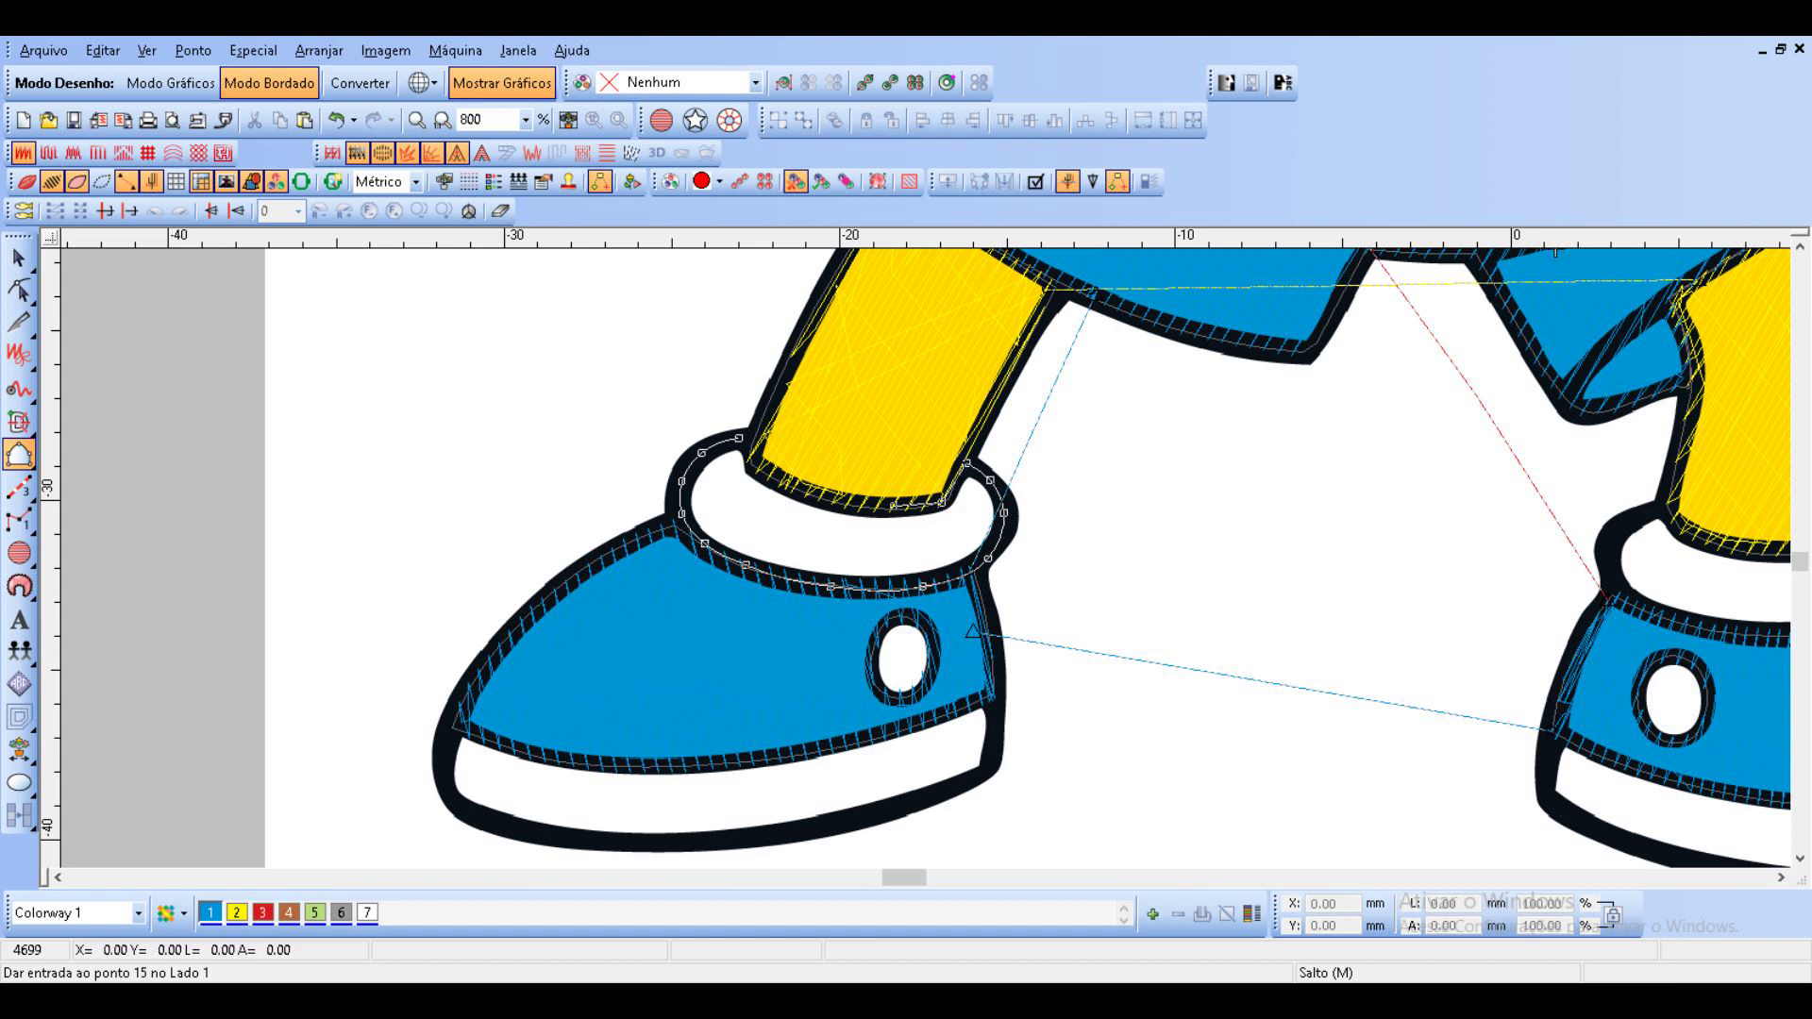
{"action": "left_click", "coordinate": [818, 495]}
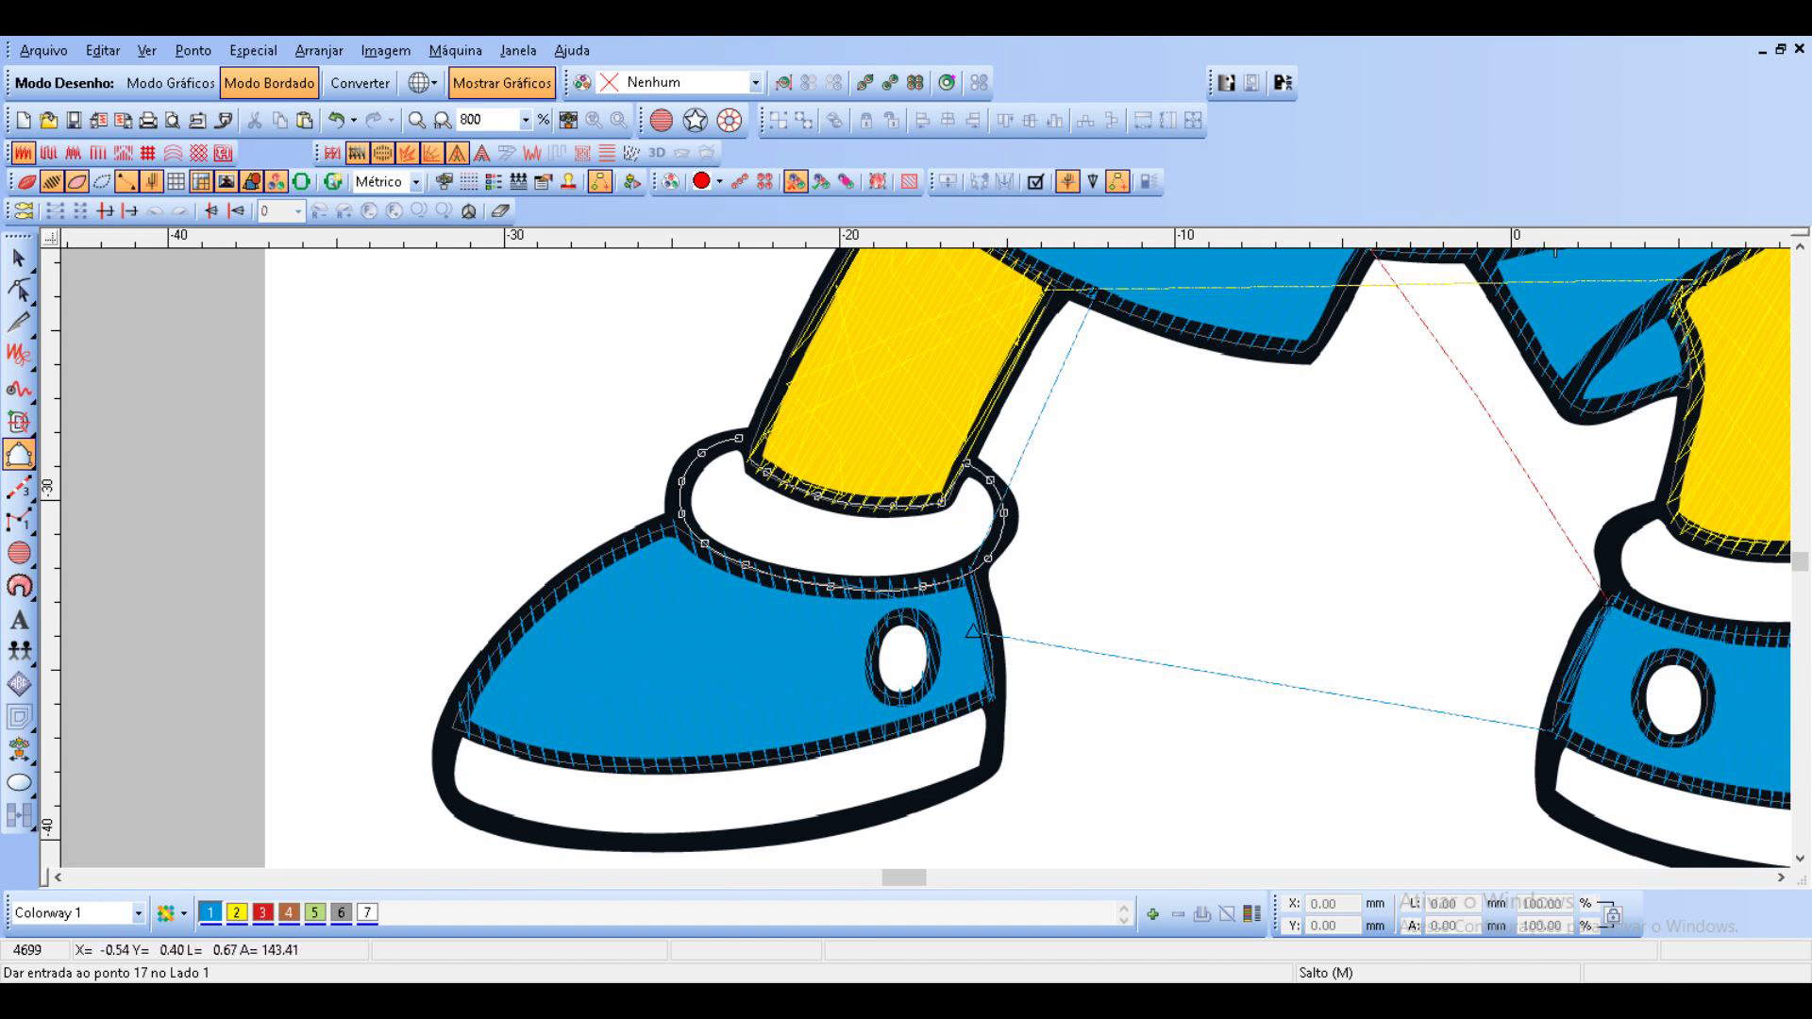
Close the sock's outline and convert the shape to a complex fill.
{"action": "key", "text": "Return"}
{"action": "key", "text": "Escape"}
{"action": "right_click", "coordinate": [750, 443]}
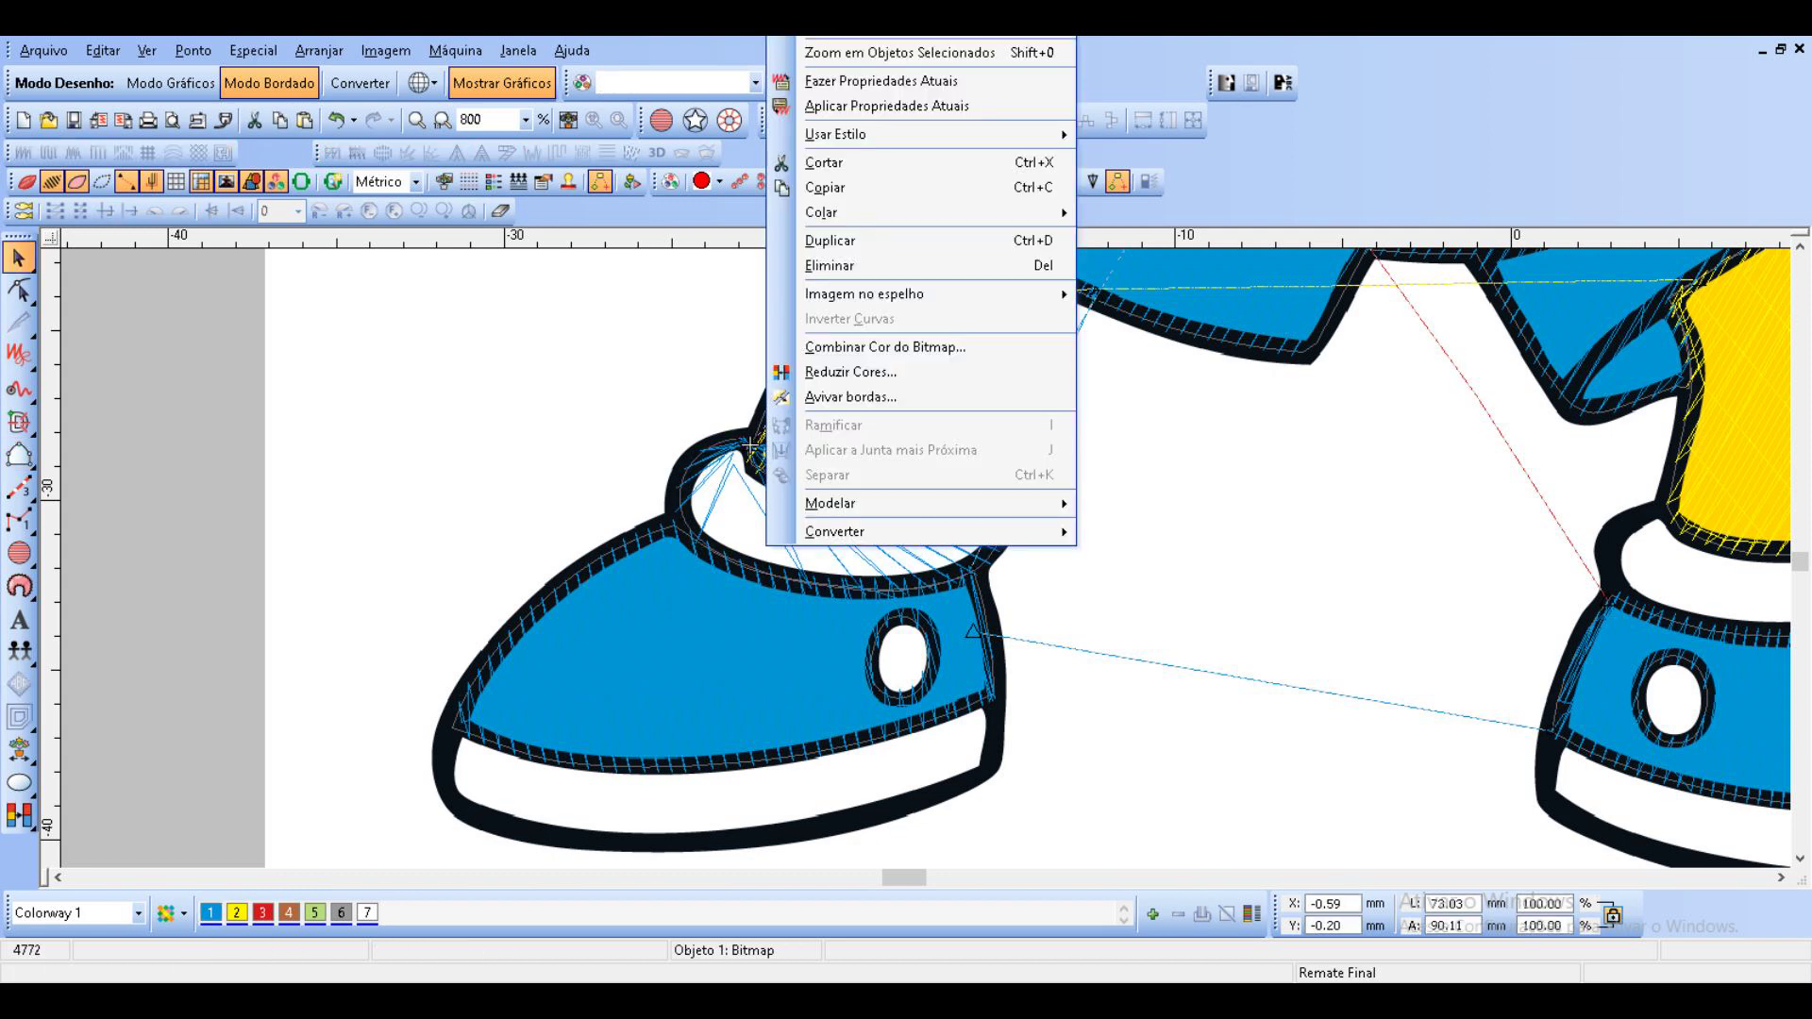
{"action": "mouse_move", "coordinate": [849, 532]}
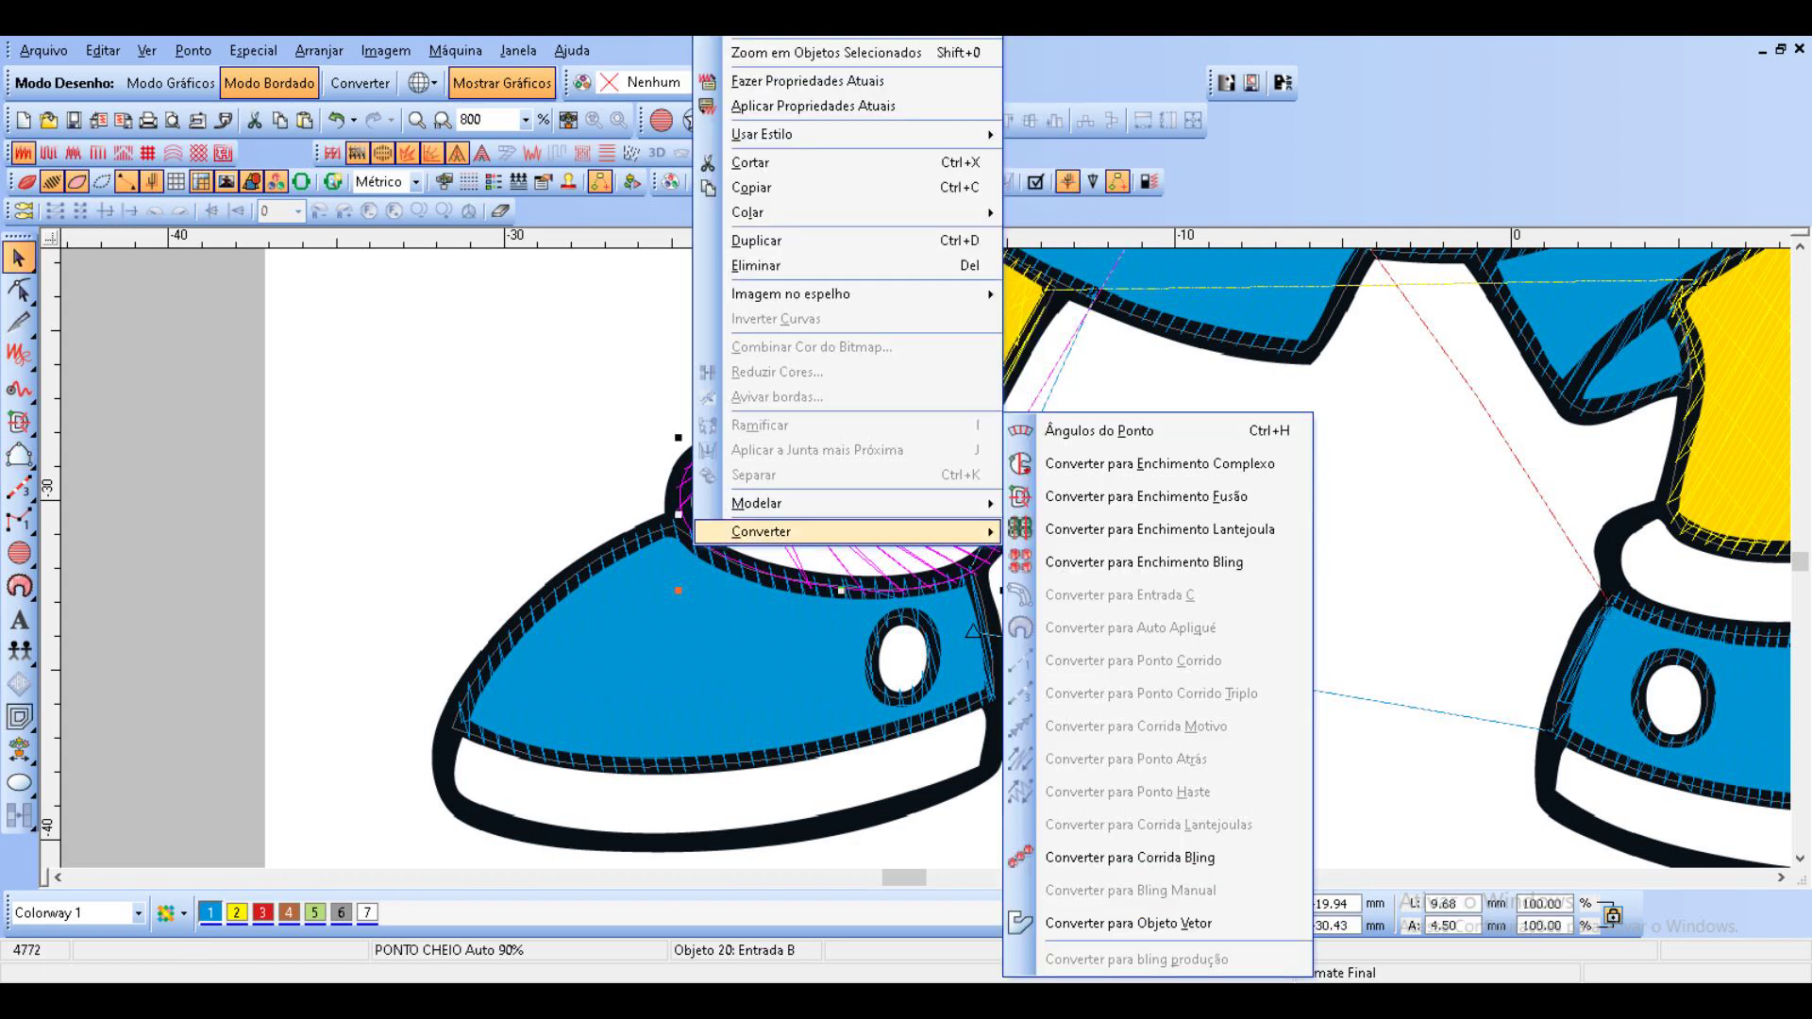
{"action": "left_click", "coordinate": [1114, 459]}
{"action": "key", "text": "Return"}
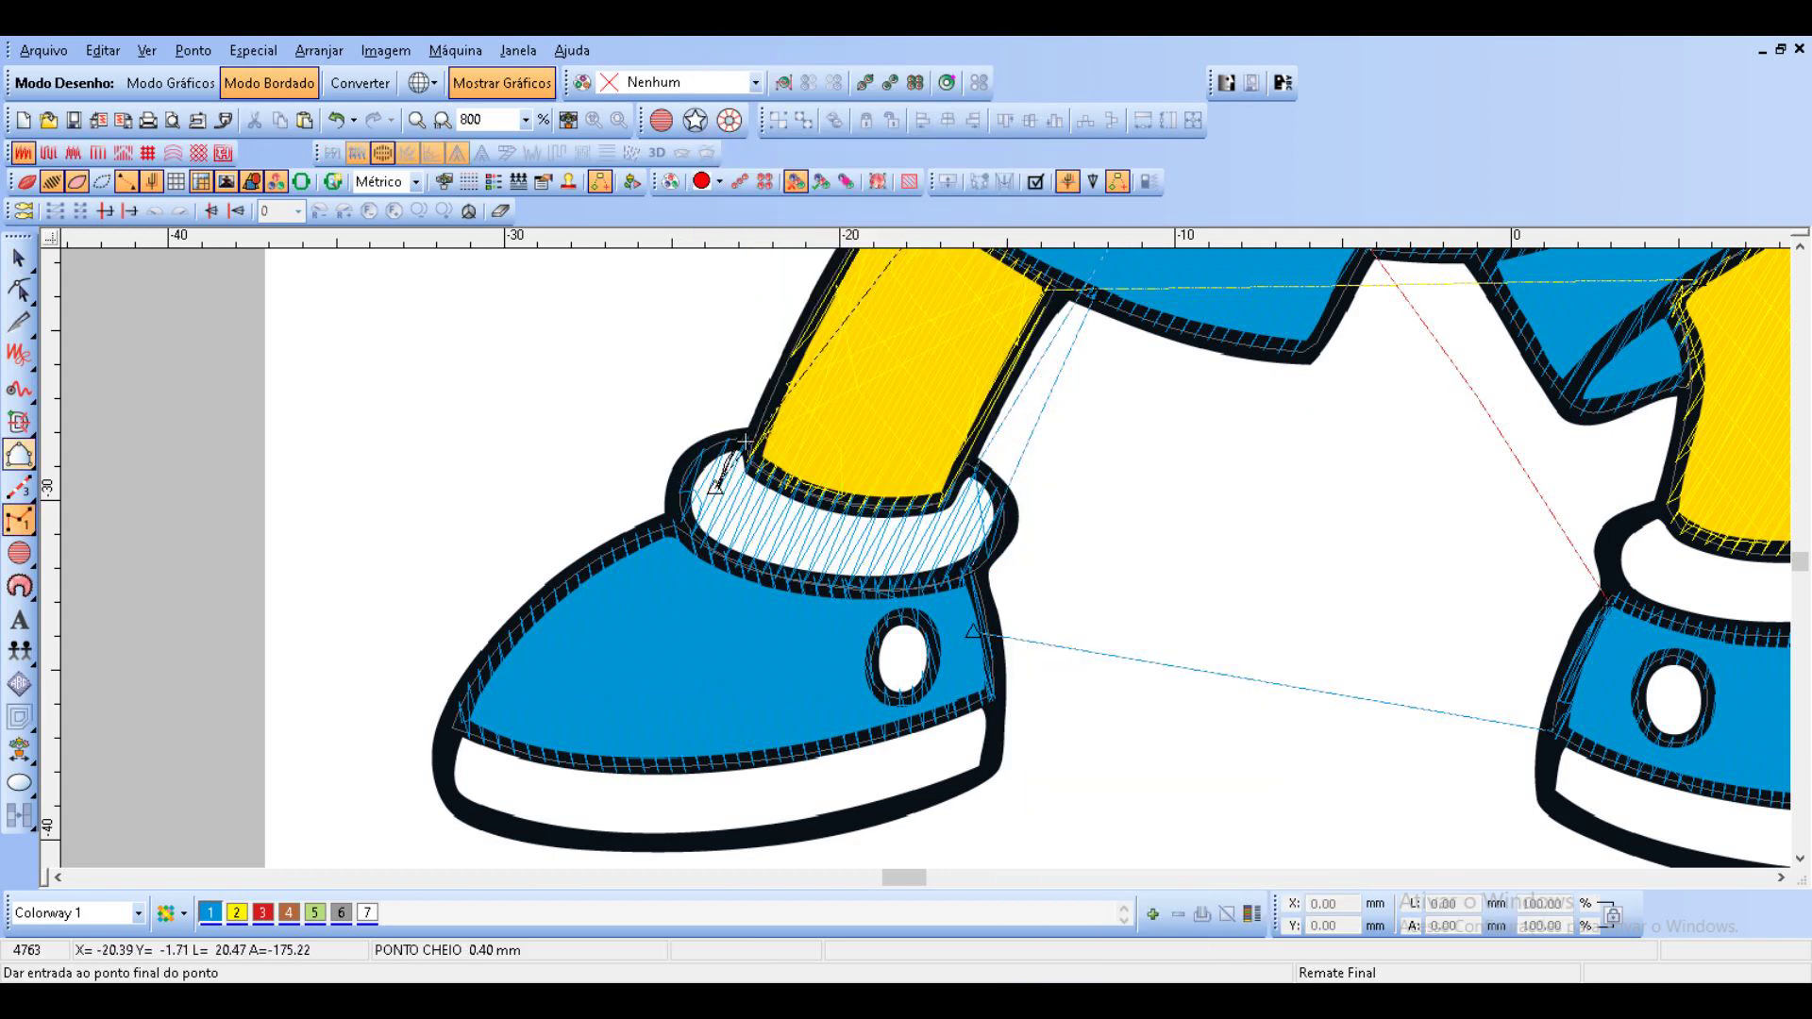
Trace the outline of the small white oval on the blue shoe below the finished sock.
{"action": "left_click", "coordinate": [19, 456]}
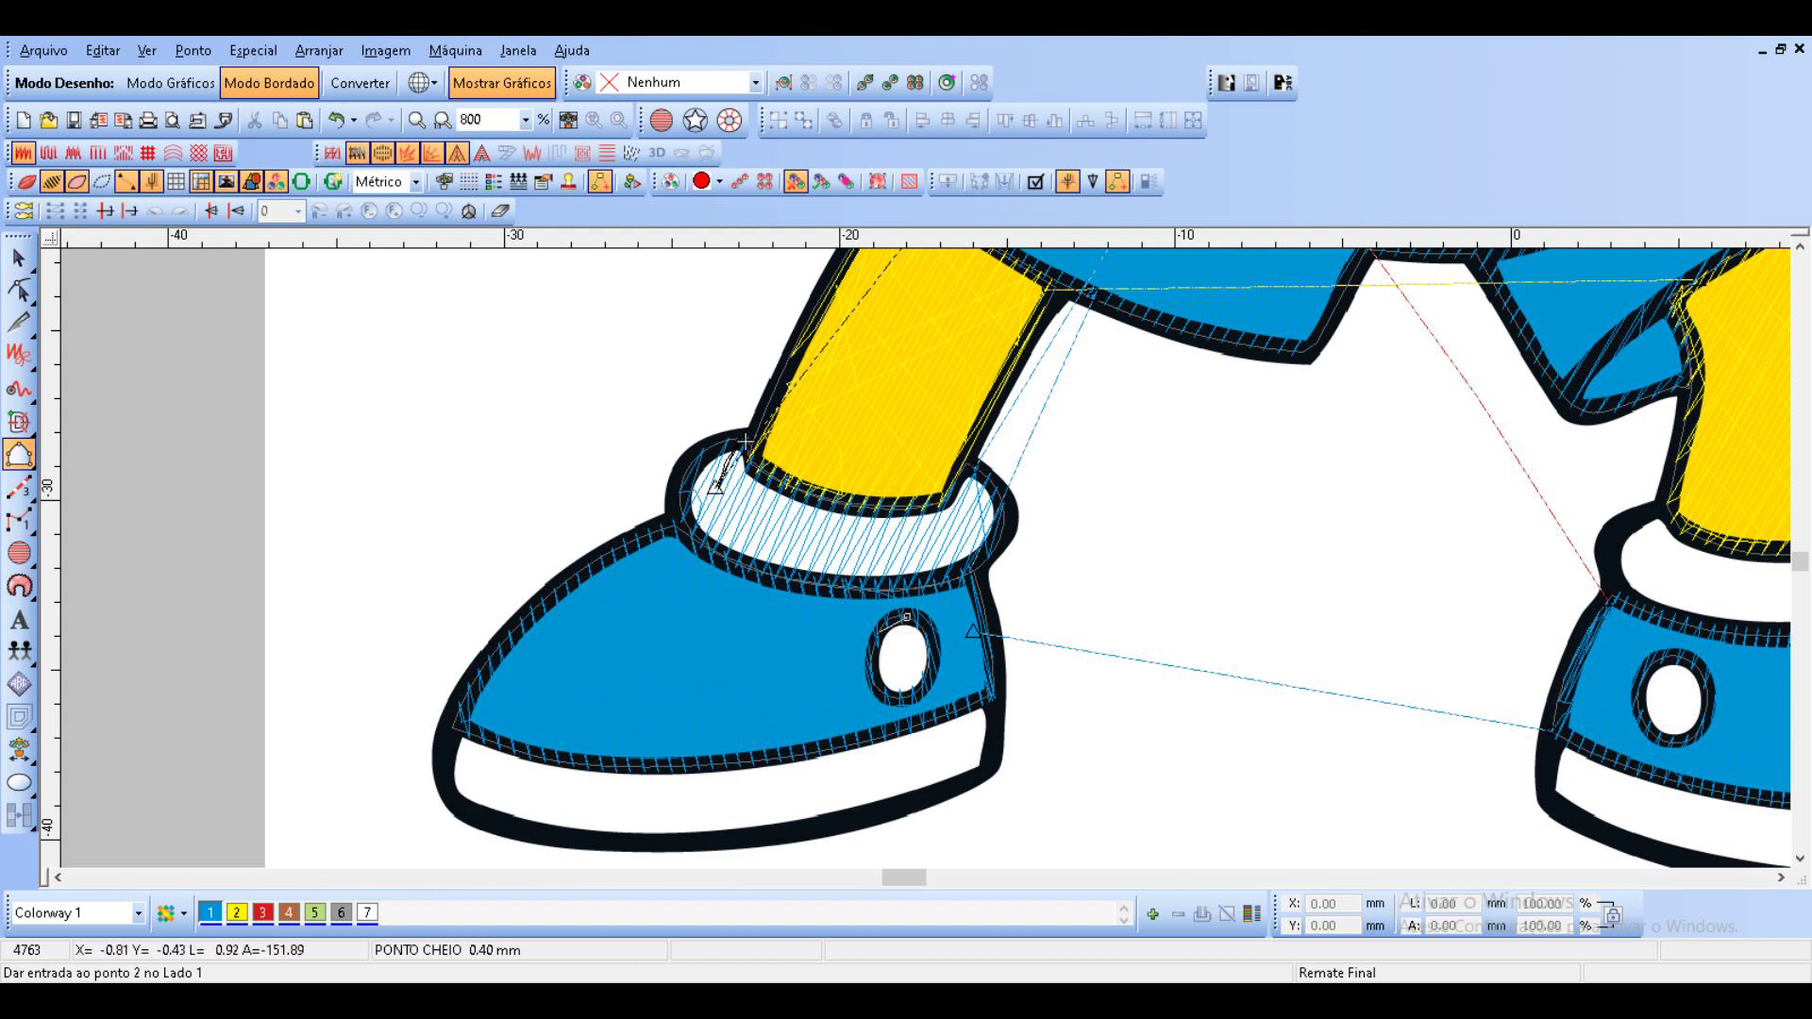
{"action": "left_click", "coordinate": [872, 672]}
{"action": "left_click", "coordinate": [887, 691]}
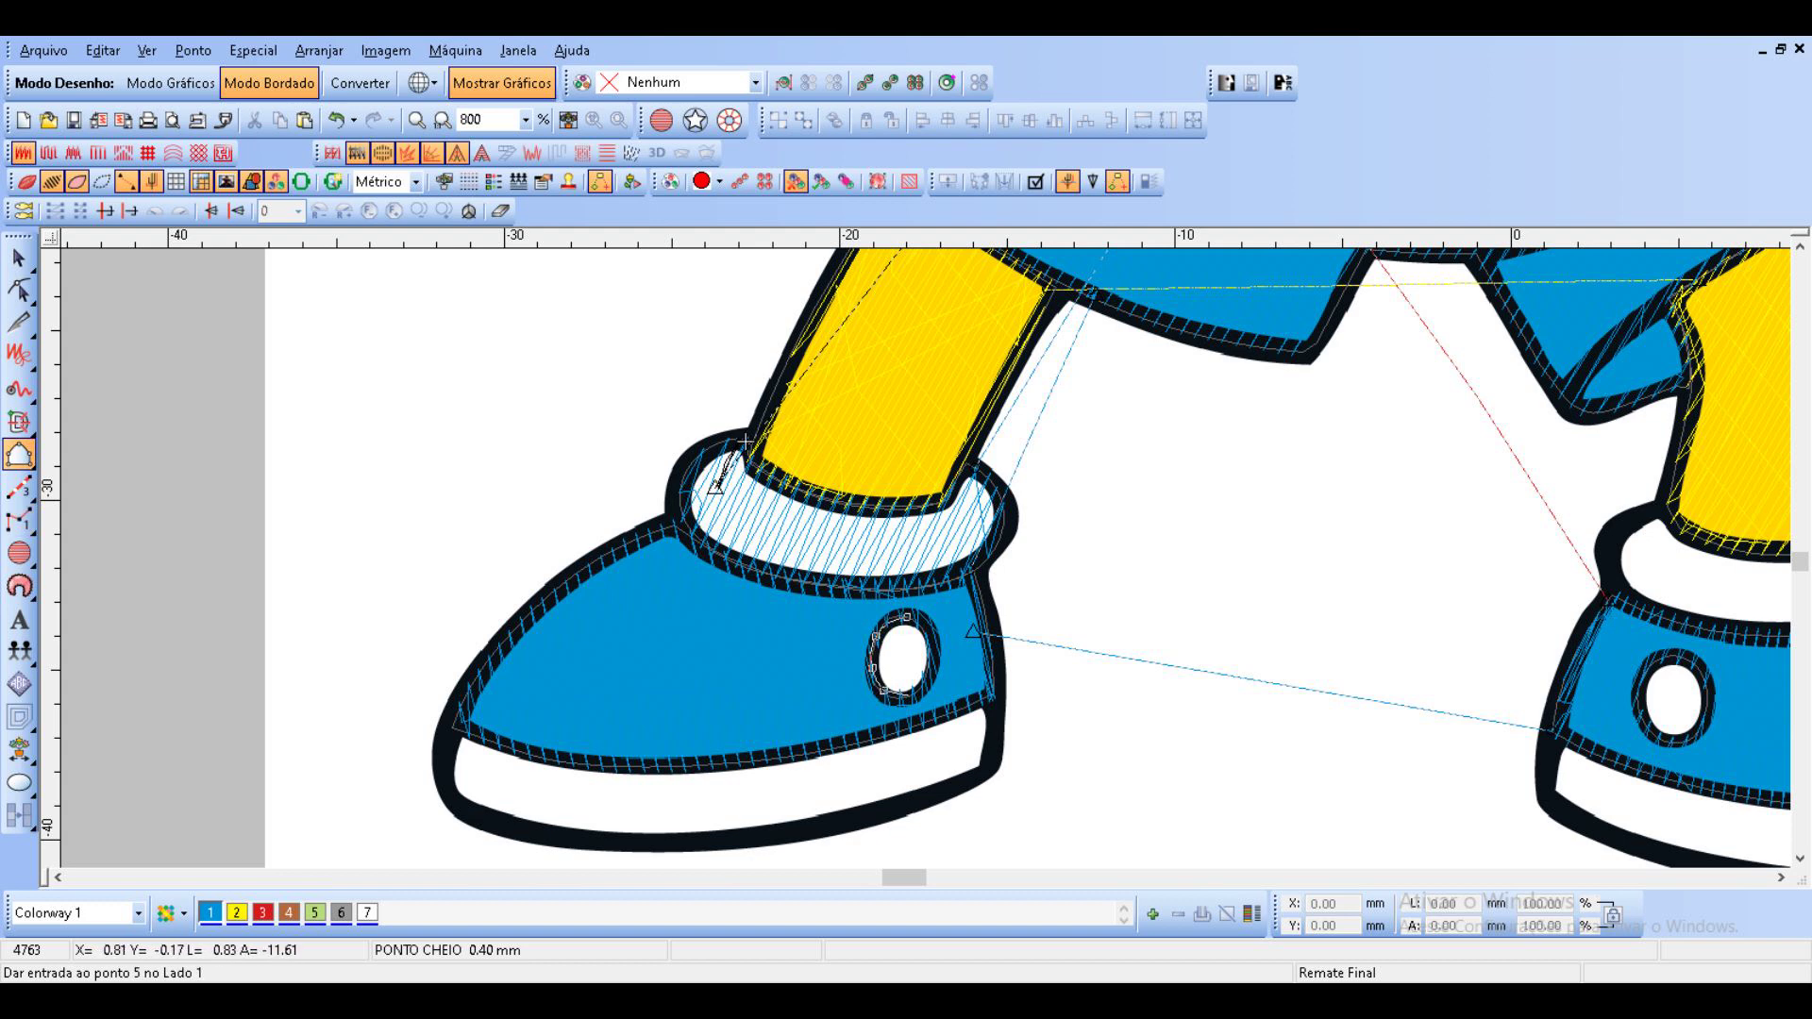
{"action": "left_click", "coordinate": [911, 697]}
{"action": "left_click", "coordinate": [932, 645]}
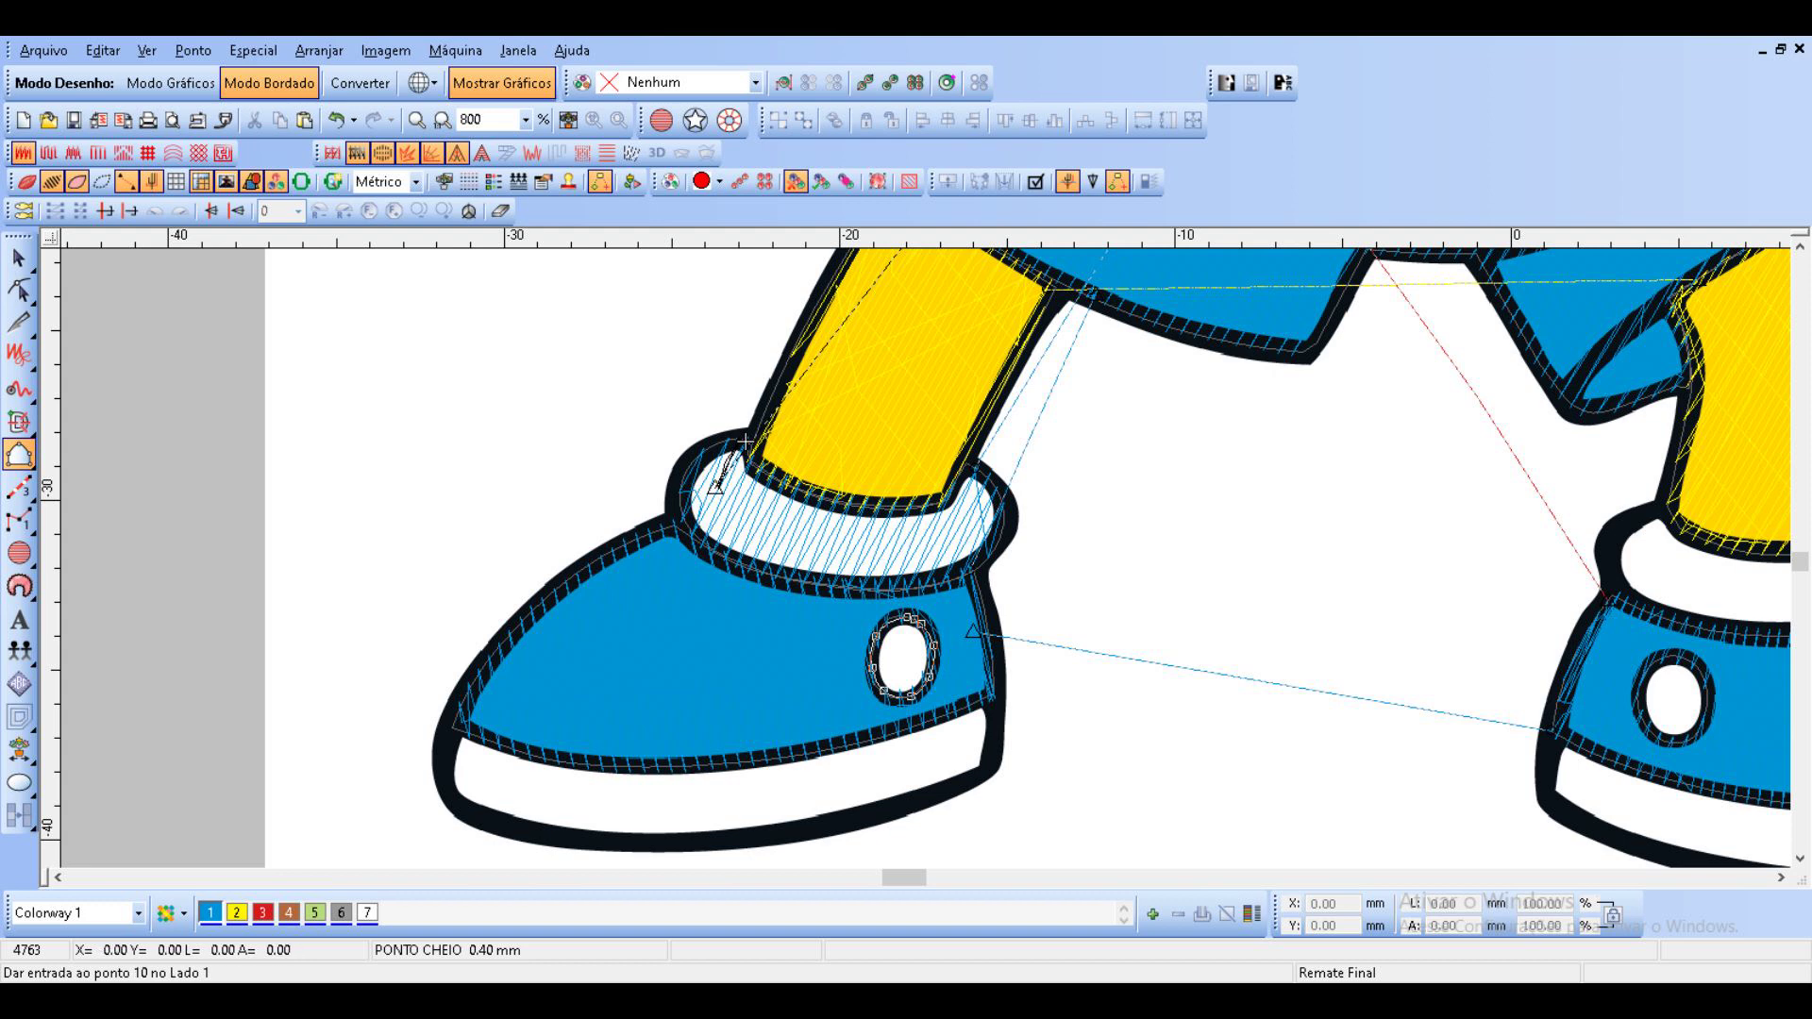
Close the oval's outline and convert the shape to a fusion fill.
{"action": "key", "text": "Return"}
{"action": "key", "text": "Return"}
{"action": "key", "text": "Escape"}
{"action": "right_click", "coordinate": [906, 663]}
{"action": "mouse_move", "coordinate": [976, 649]}
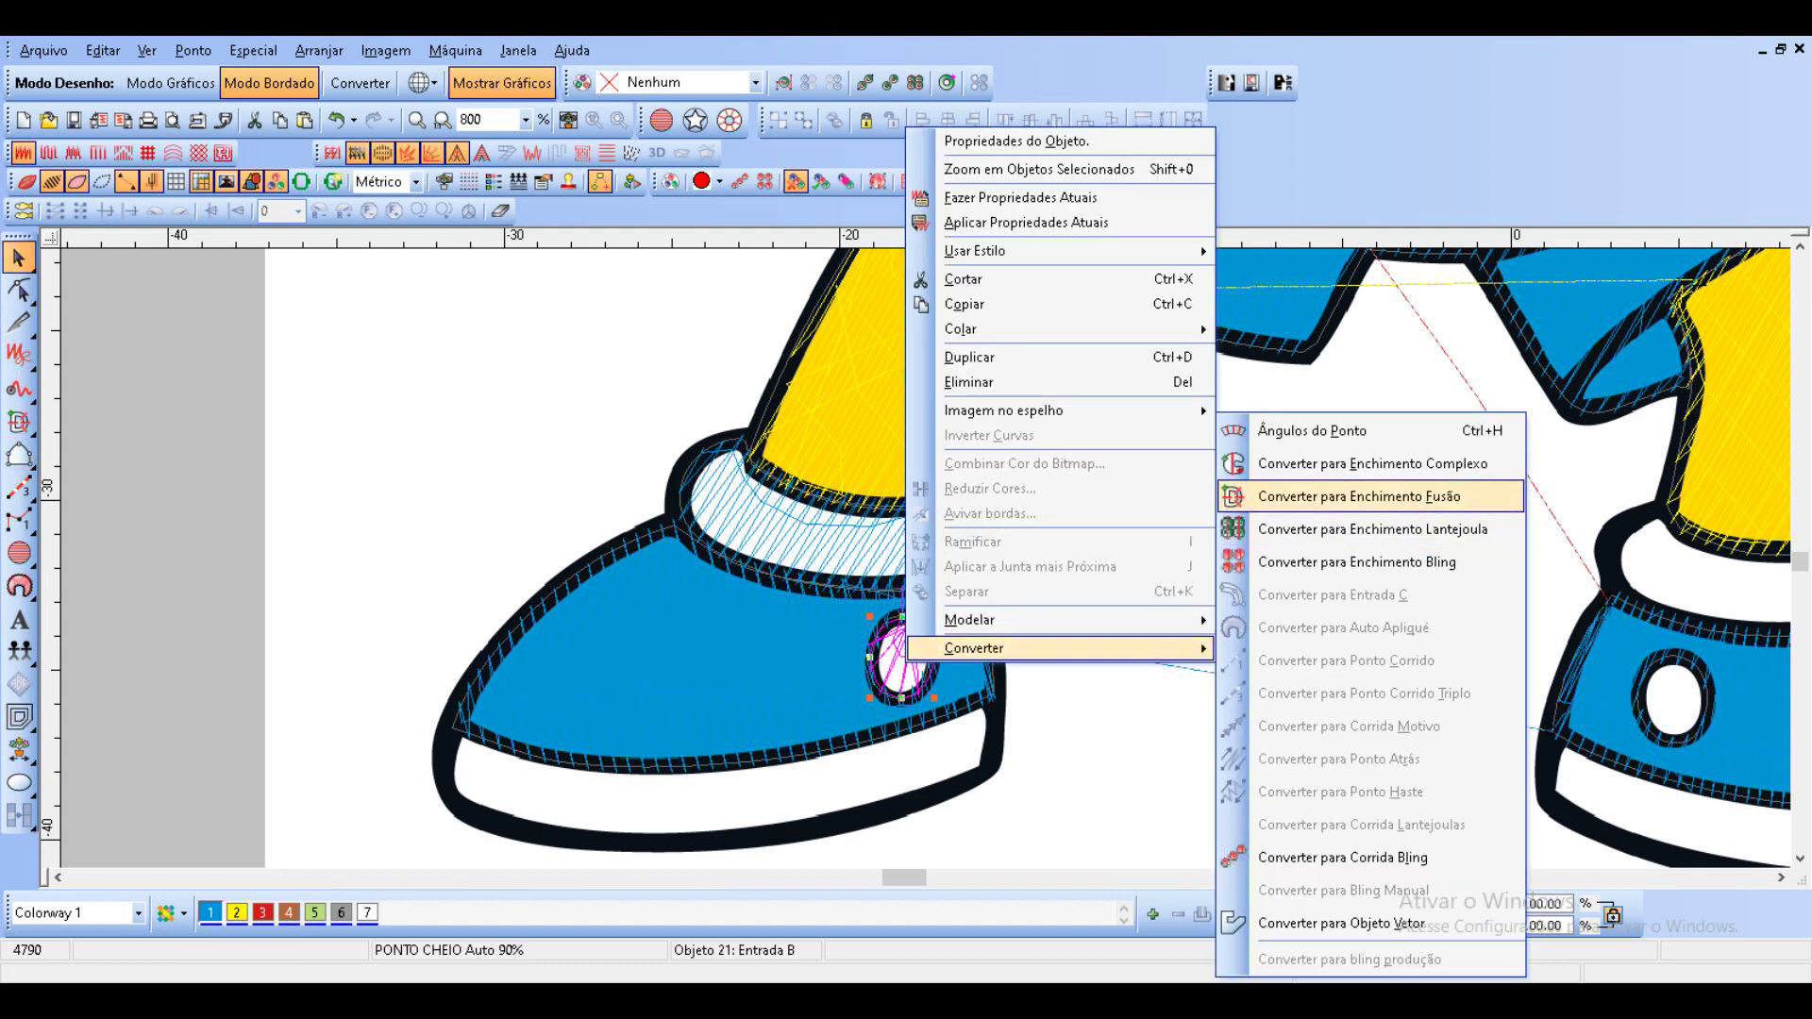
{"action": "left_click", "coordinate": [1359, 497]}
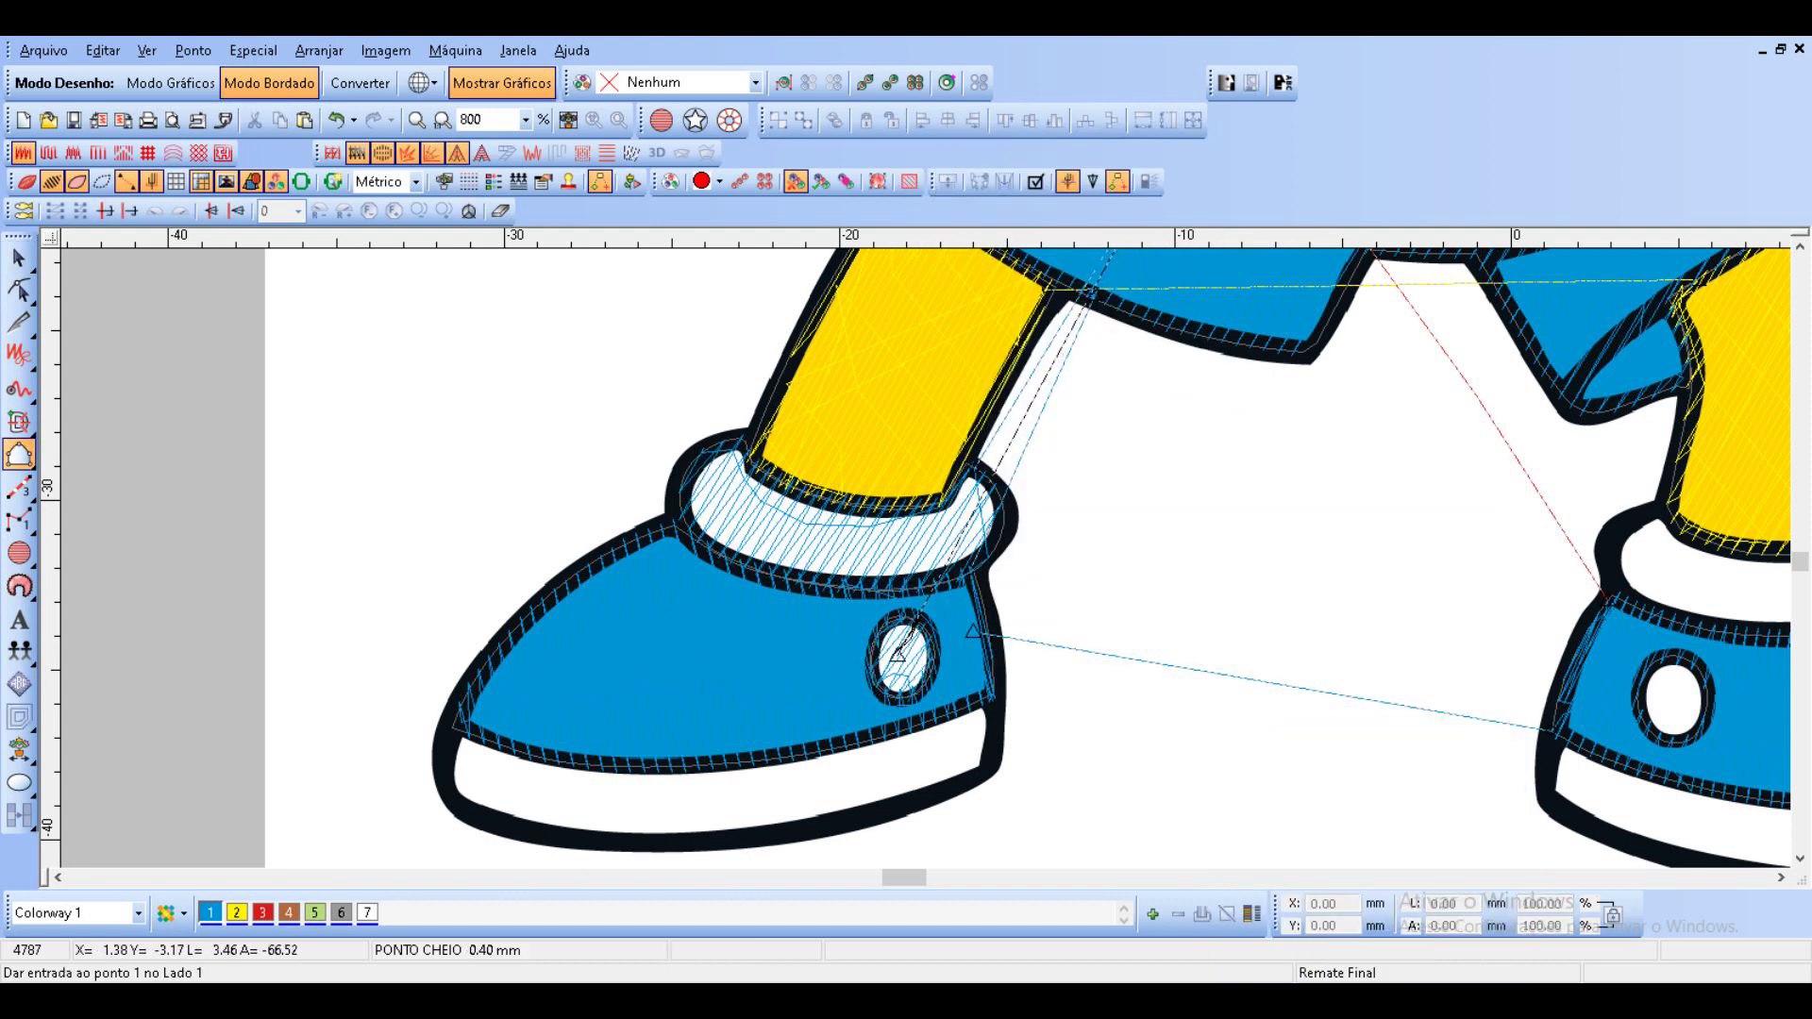
Trace the shoe sole's upper edge from the heel to the toe, then around the tip of the toe.
{"action": "left_click", "coordinate": [986, 696]}
{"action": "left_click", "coordinate": [882, 732]}
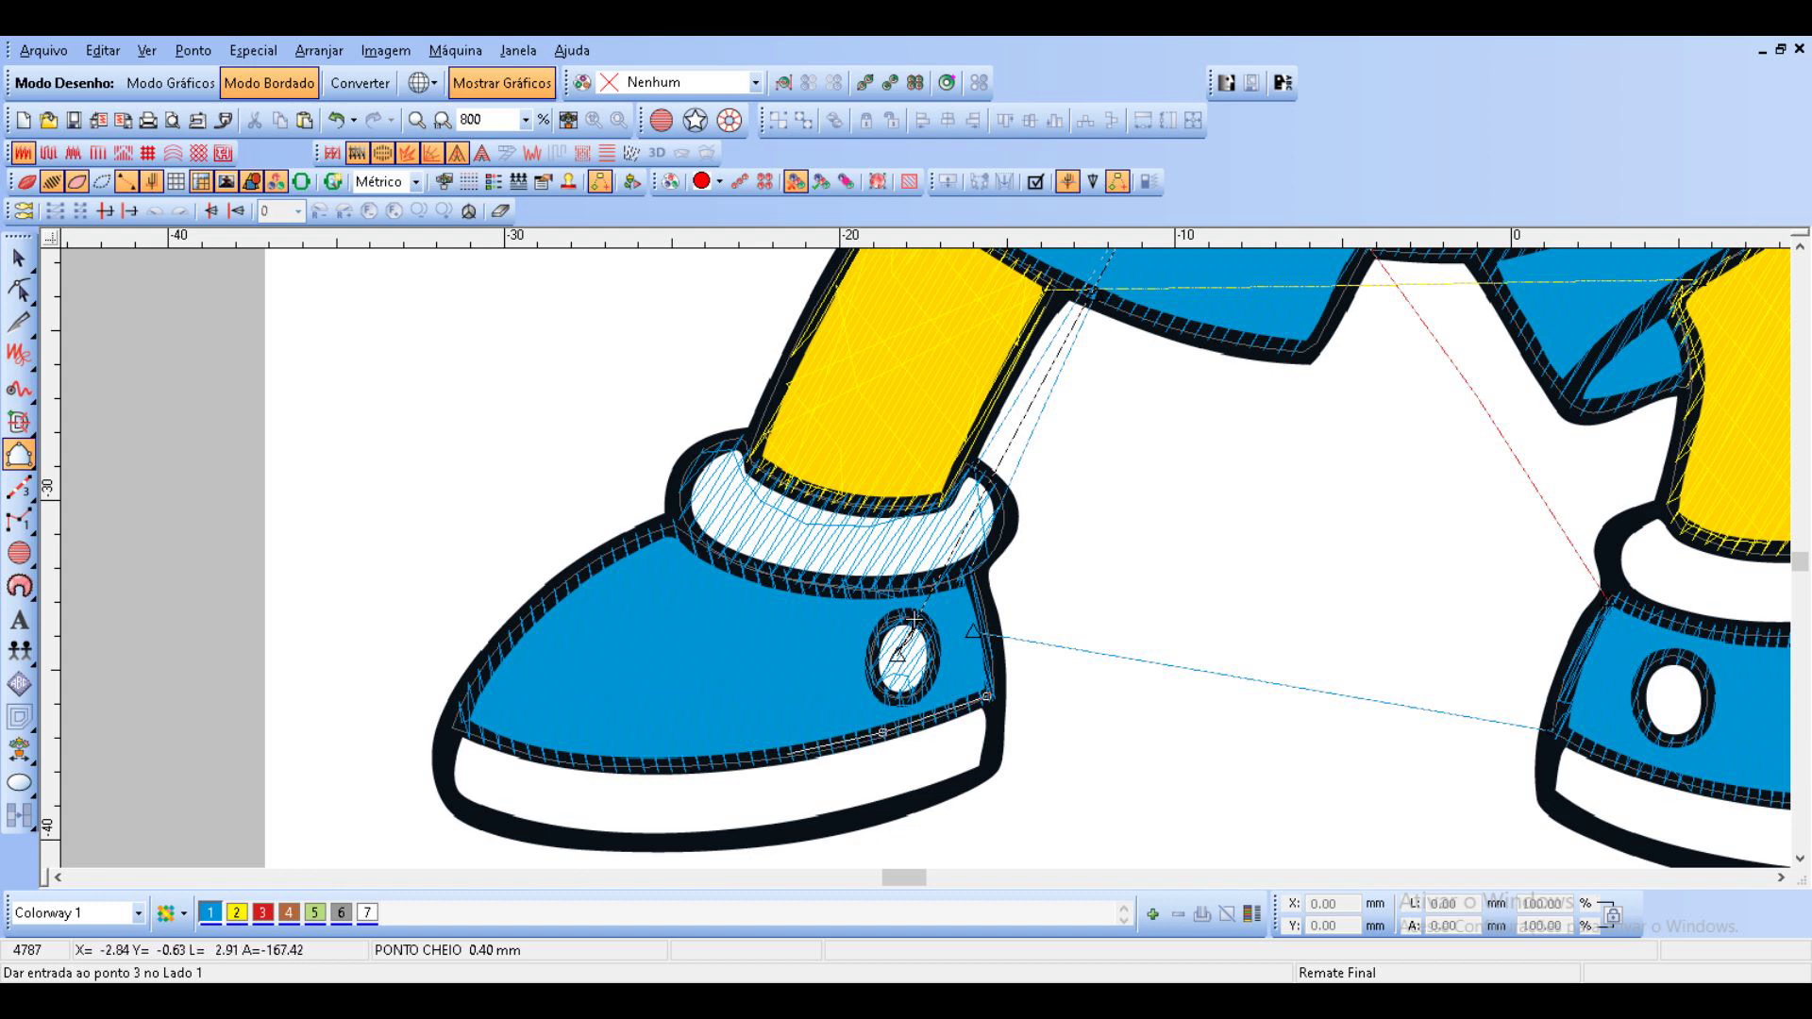
{"action": "left_click", "coordinate": [757, 760]}
{"action": "left_click", "coordinate": [571, 760]}
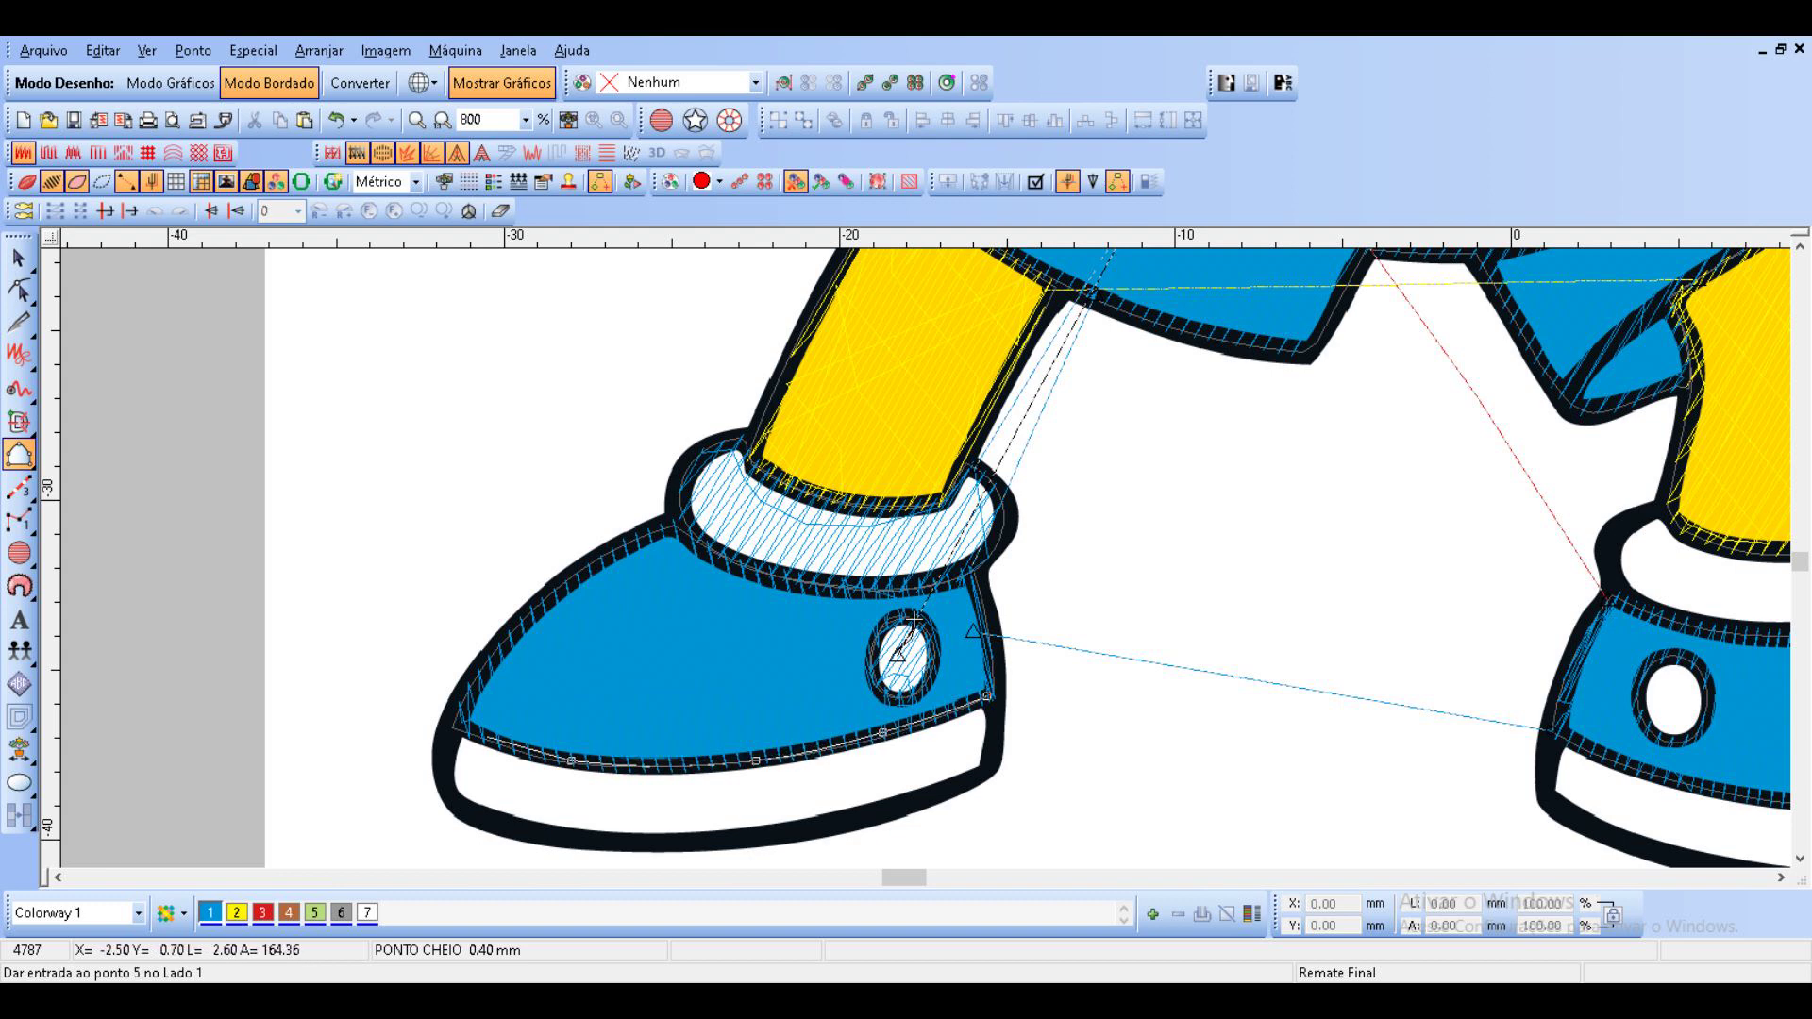
{"action": "left_click", "coordinate": [488, 736]}
{"action": "left_click", "coordinate": [449, 786]}
{"action": "left_click", "coordinate": [466, 807]}
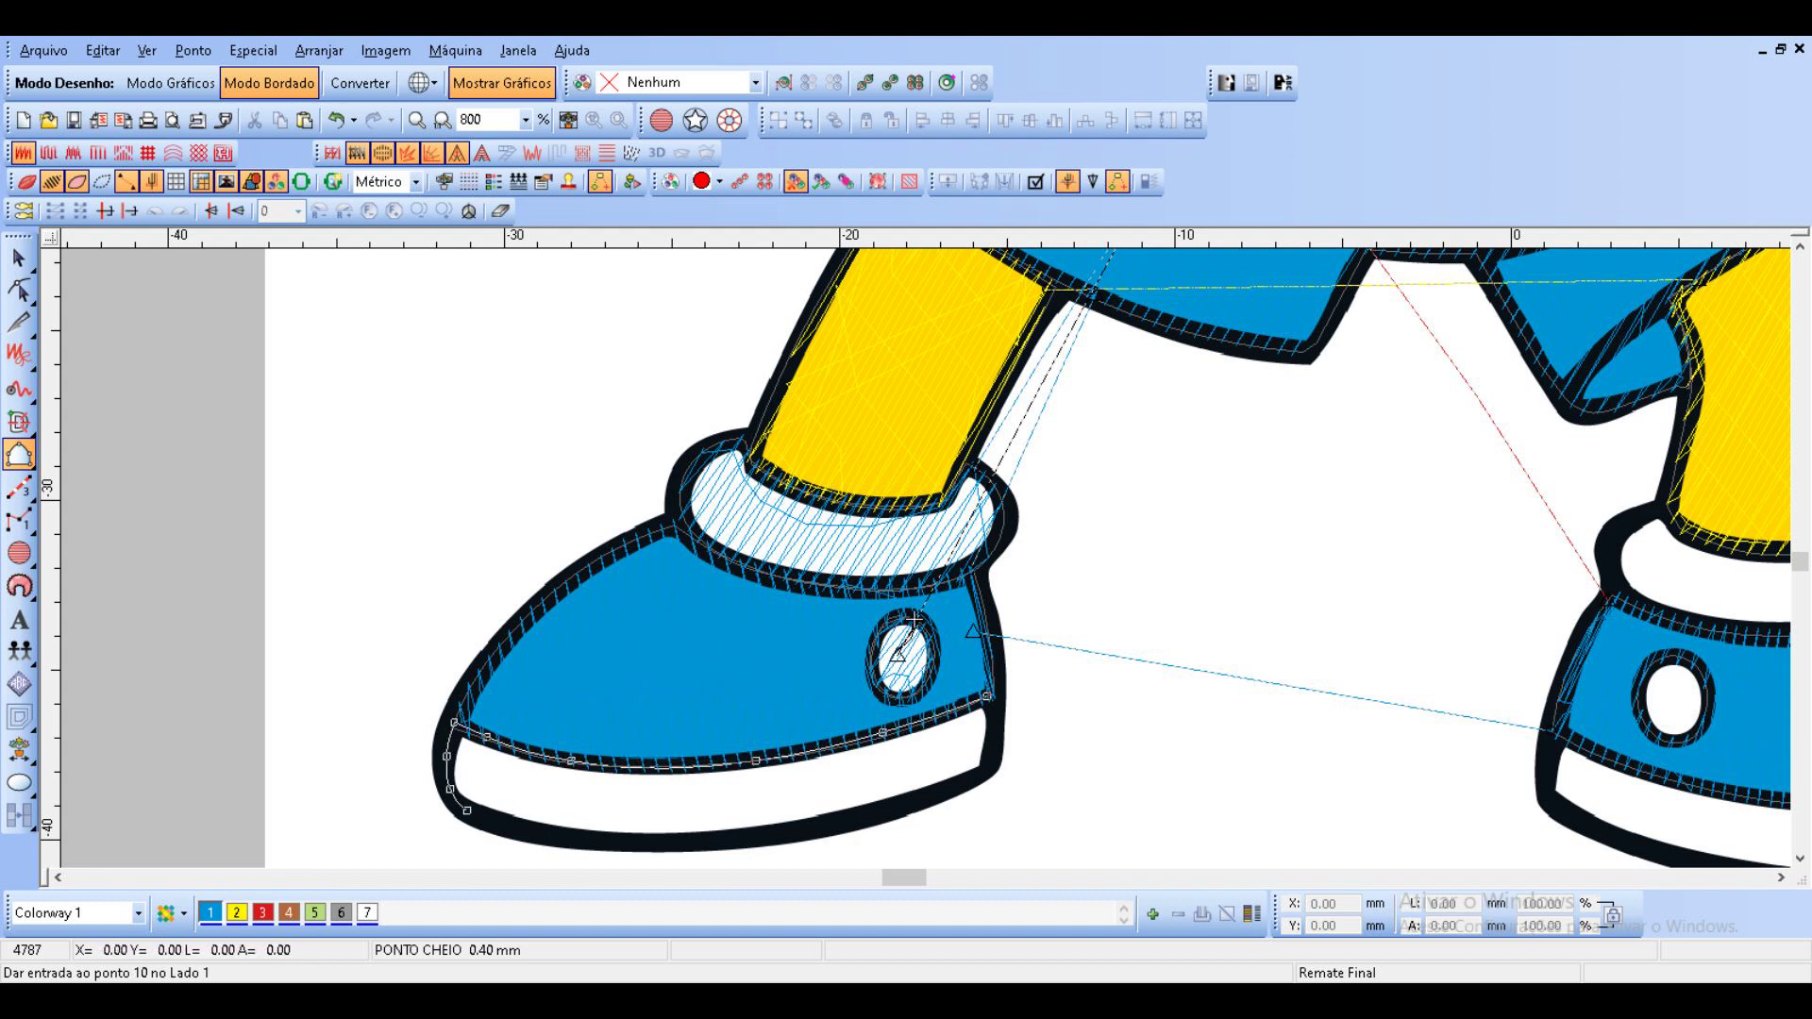
Continue the sole's outline along its bottom edge from the toe back towards the heel.
{"action": "left_click", "coordinate": [497, 818]}
{"action": "left_click", "coordinate": [589, 839]}
{"action": "left_click", "coordinate": [881, 701]}
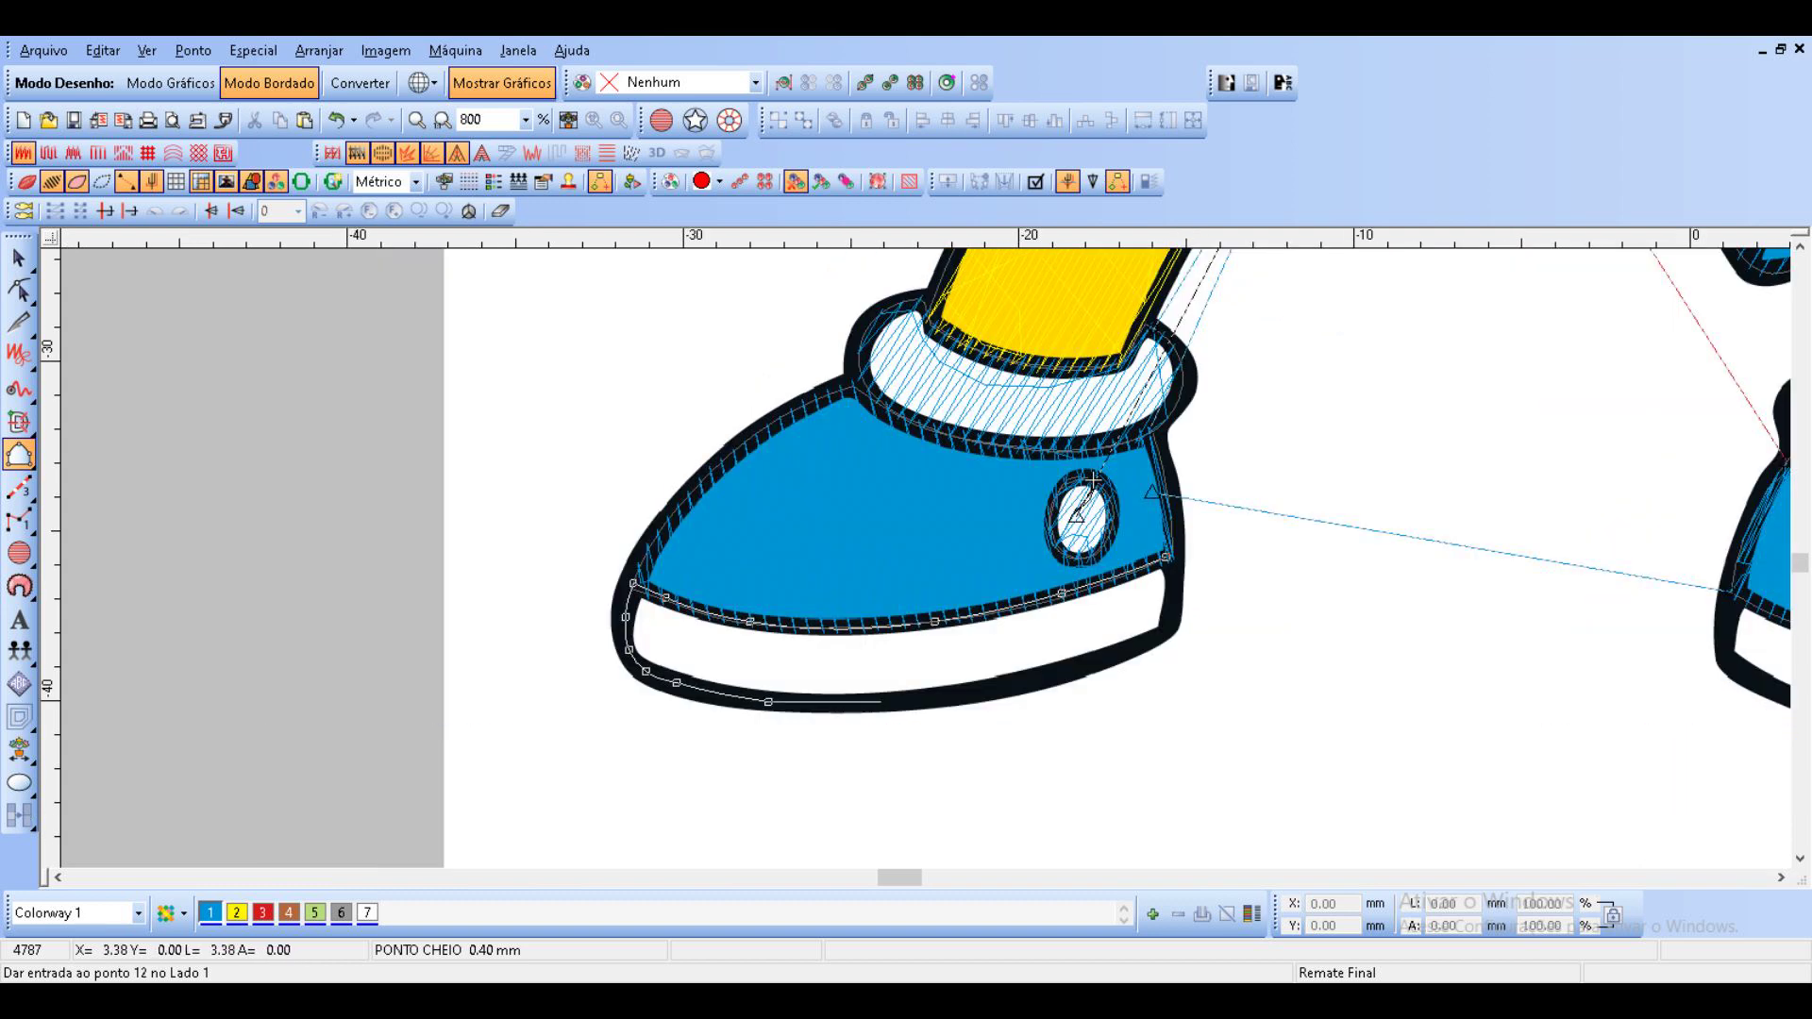
{"action": "left_click", "coordinate": [1013, 684]}
{"action": "left_click", "coordinate": [1116, 655]}
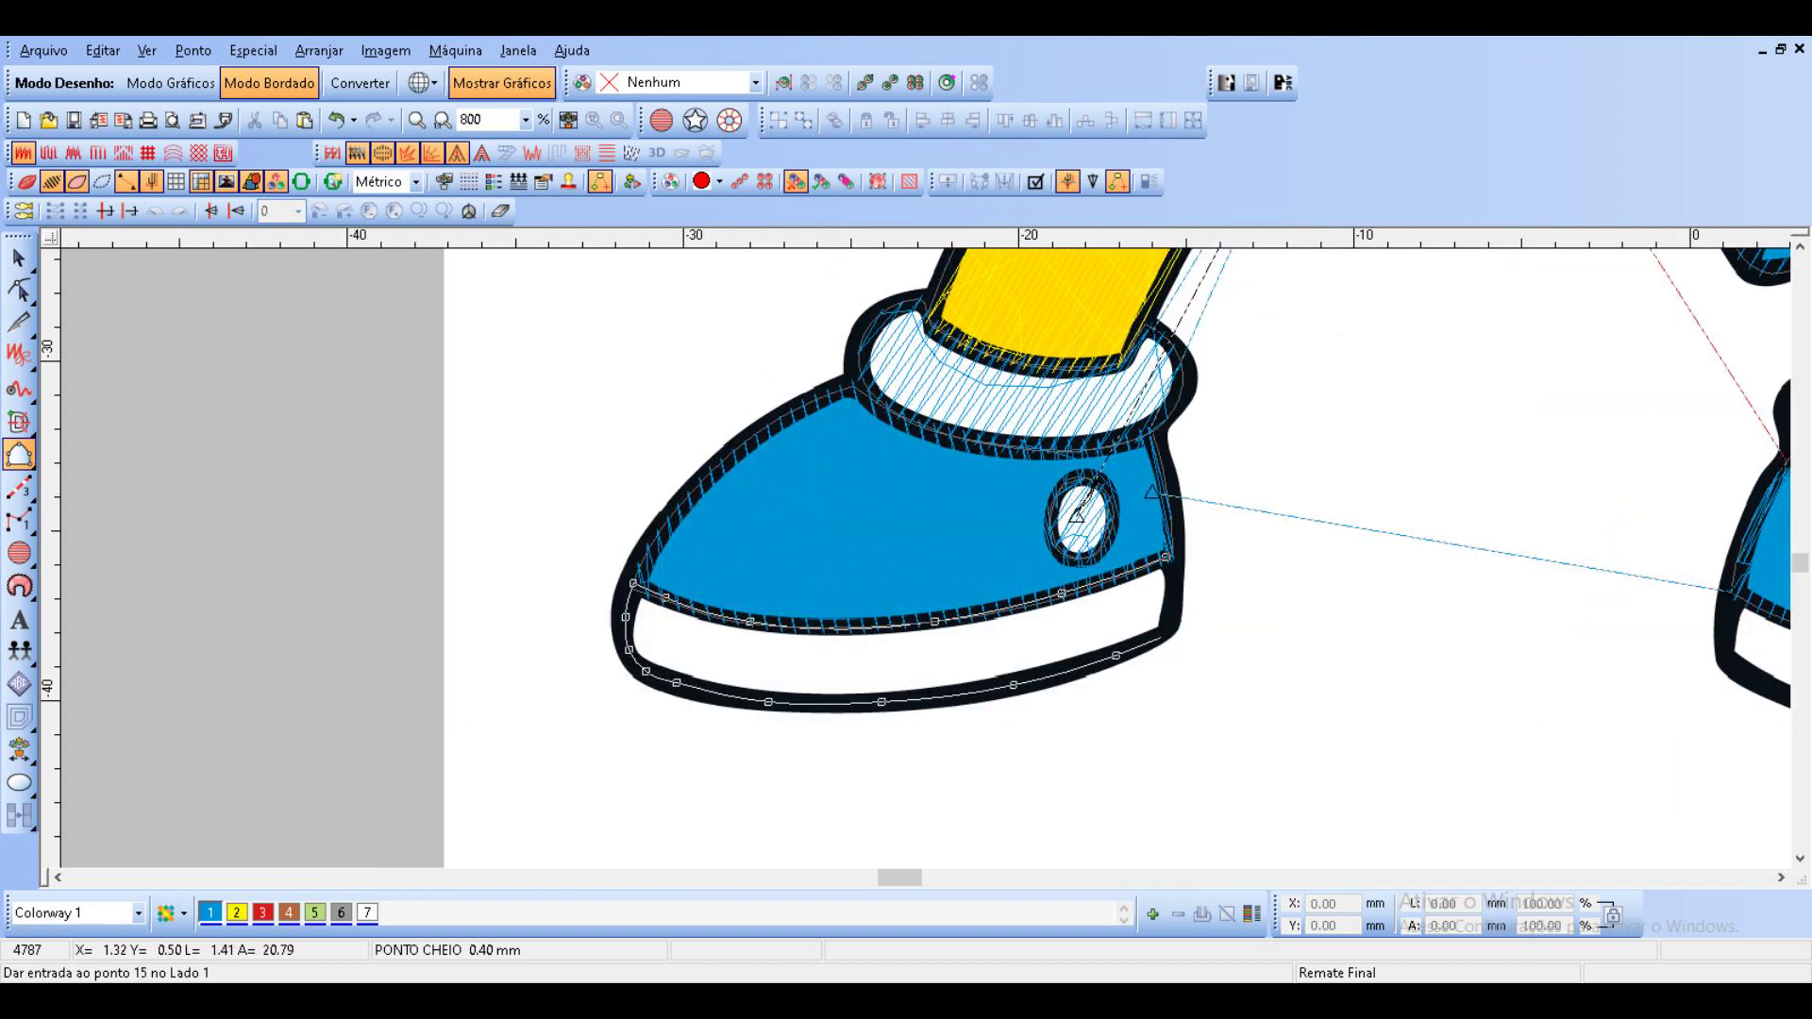
Close the sole's outline and convert the shape to a complex fill.
{"action": "key", "text": "Return"}
{"action": "key", "text": "Return"}
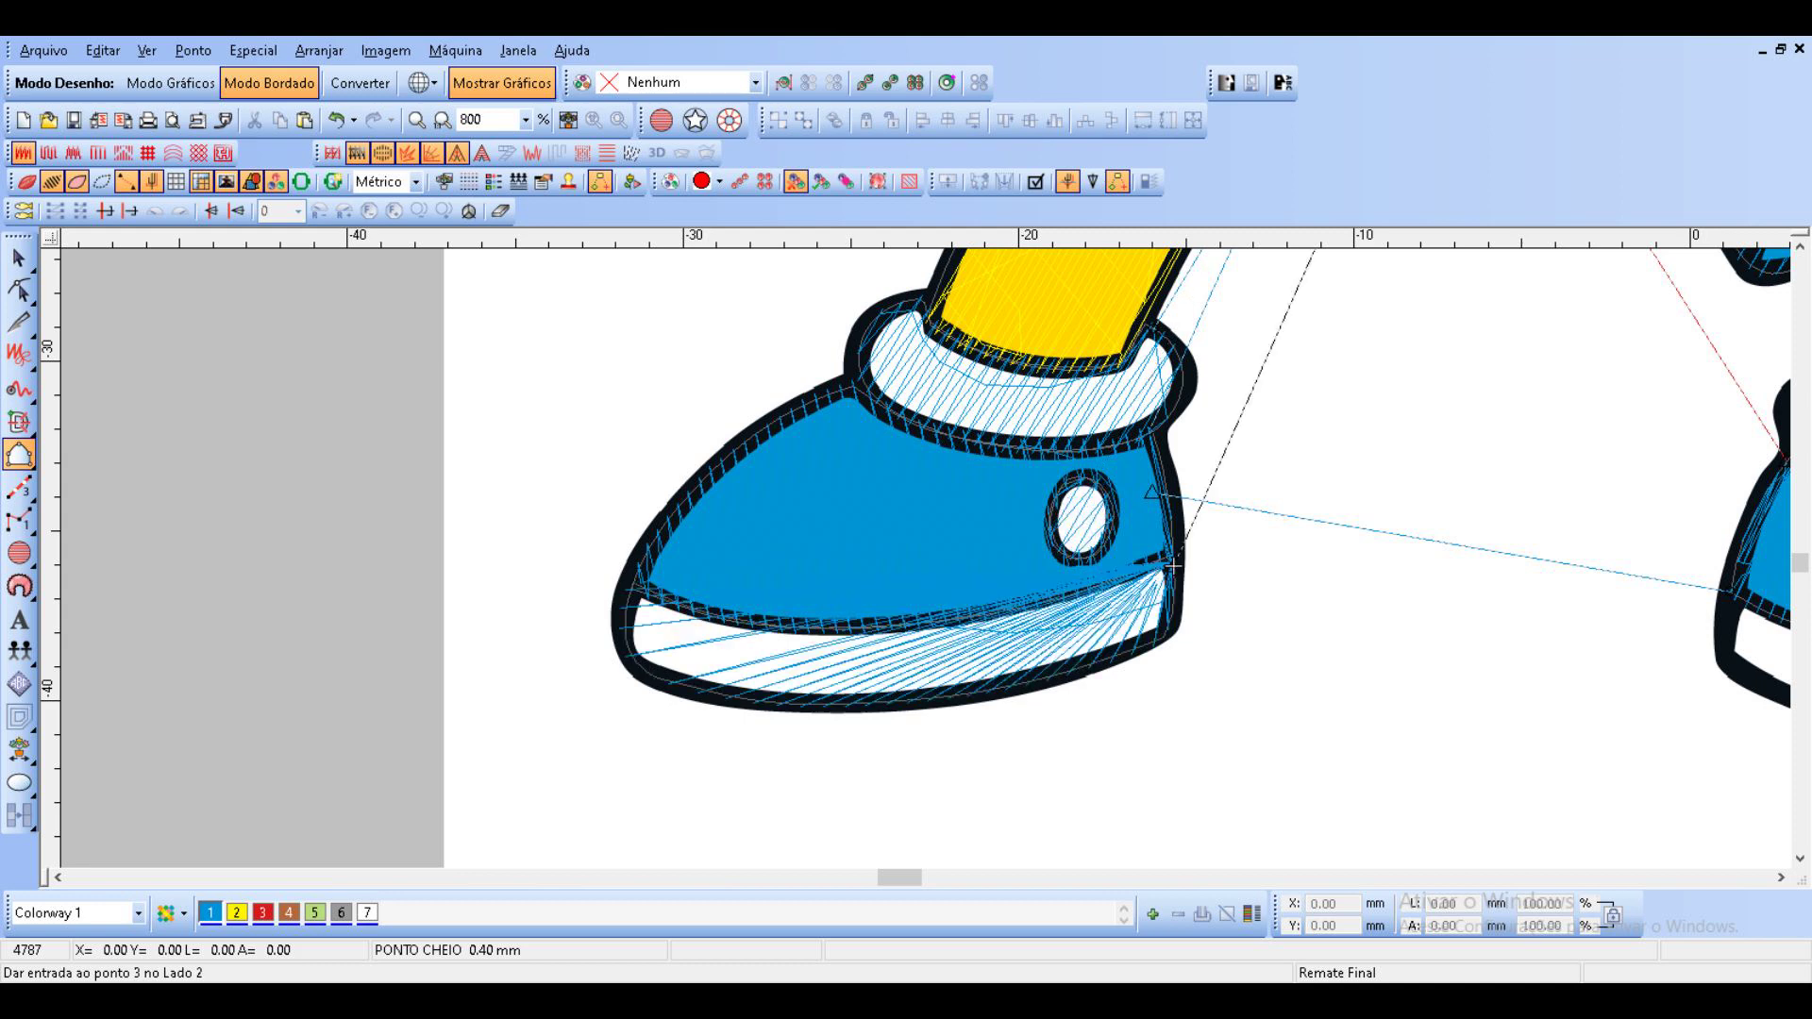
{"action": "key", "text": "Escape"}
{"action": "right_click", "coordinate": [1104, 637]}
{"action": "mouse_move", "coordinate": [1173, 621]}
{"action": "left_click", "coordinate": [1571, 464]}
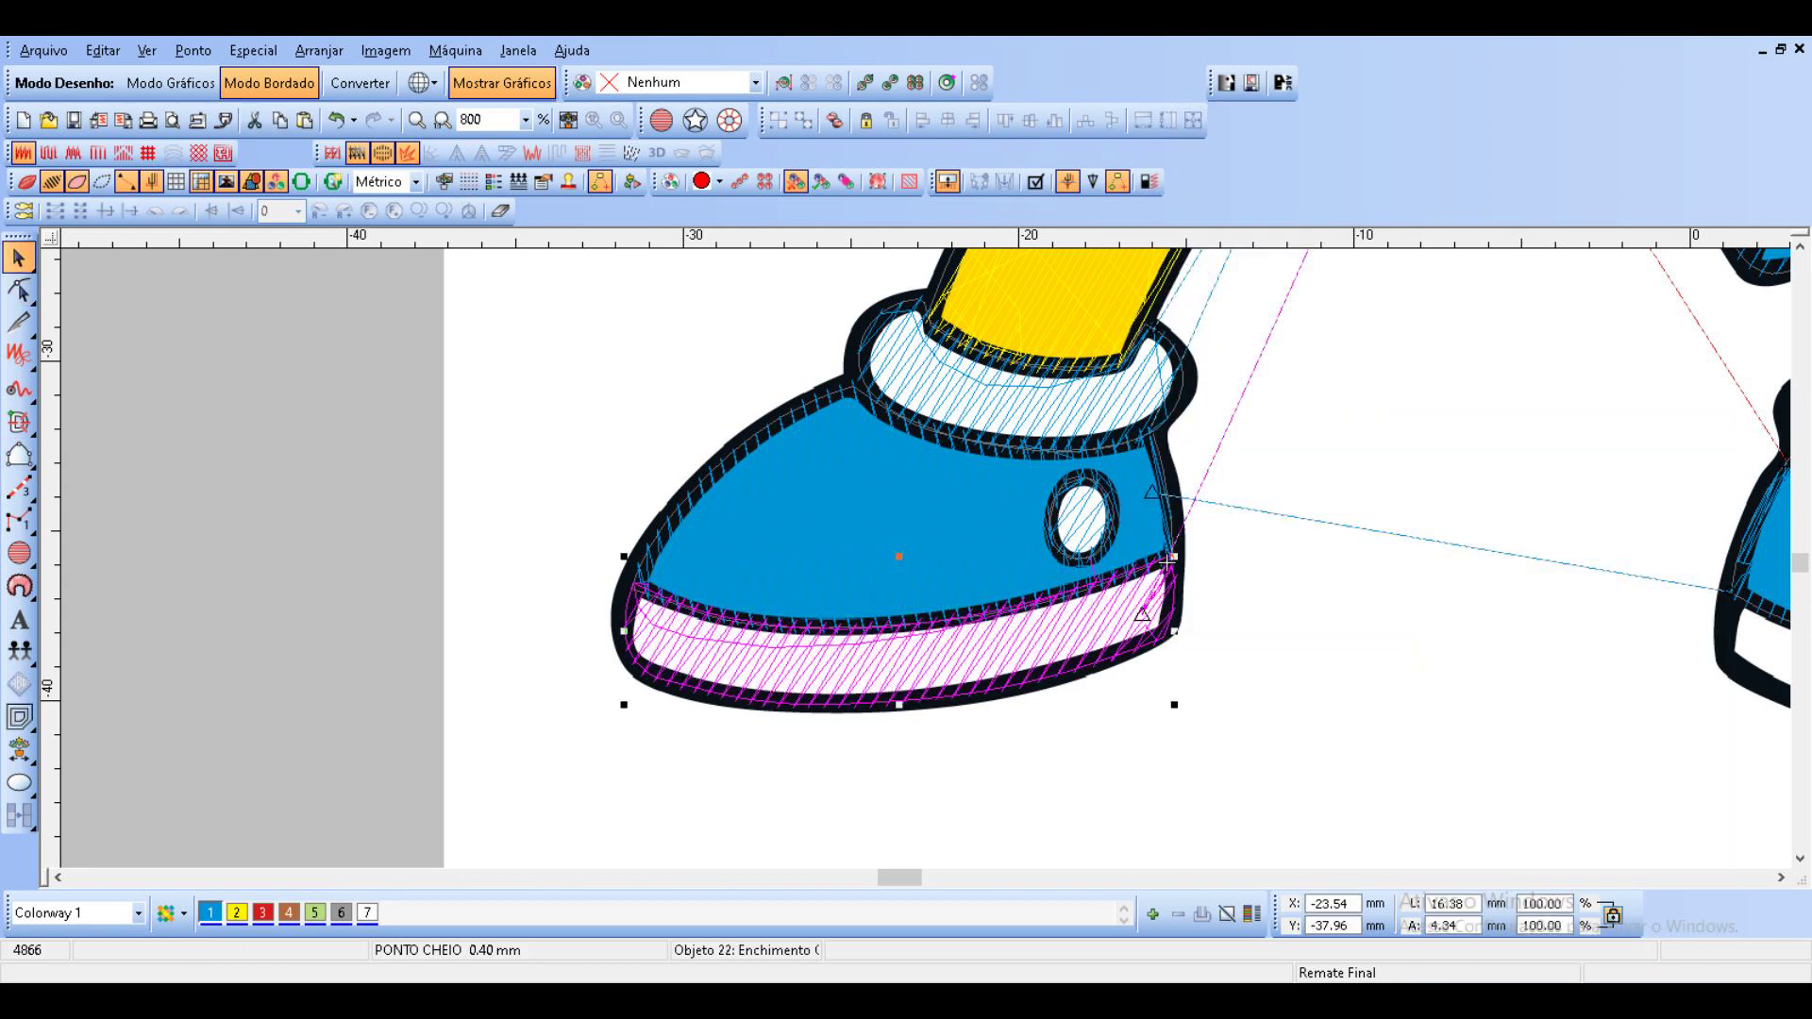
Assign white thread colour 7 to the shoe's sole, its oval and the sock above it.
{"action": "left_click", "coordinate": [1083, 518], "text": "ctrl"}
{"action": "left_click", "coordinate": [367, 913]}
{"action": "key", "text": "Escape"}
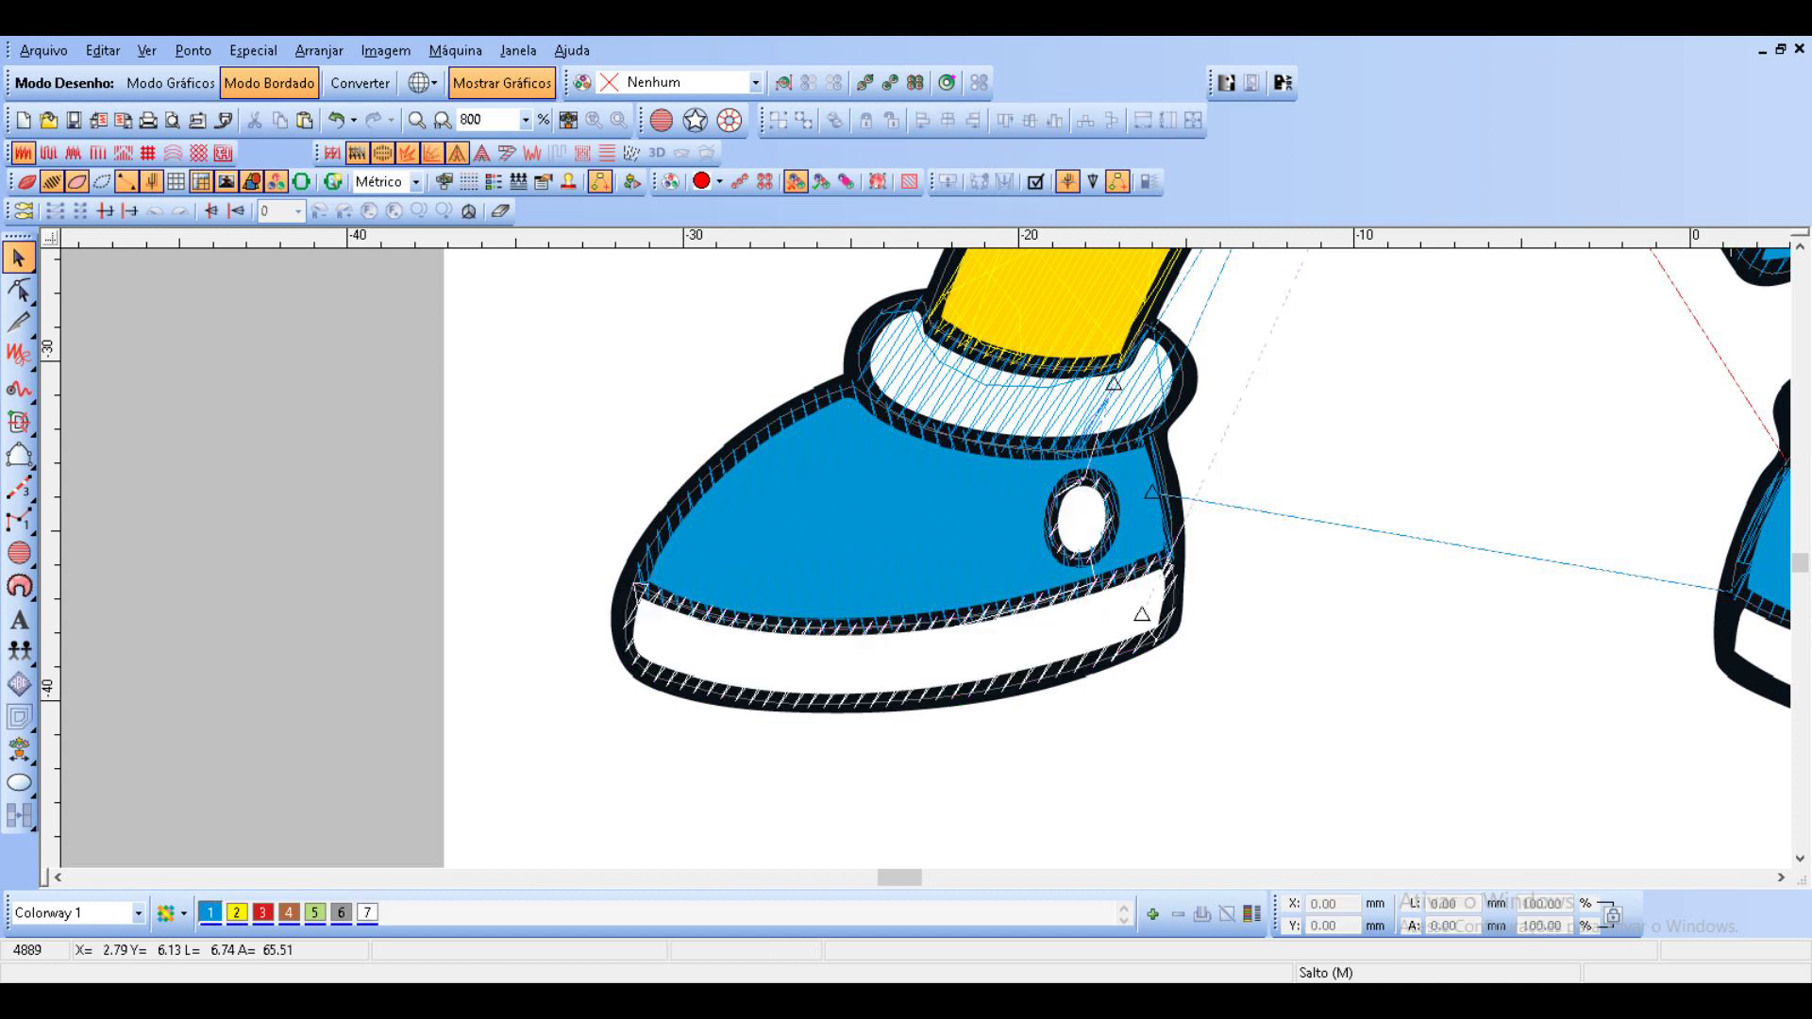
{"action": "left_click", "coordinate": [1137, 385]}
{"action": "left_click", "coordinate": [367, 913]}
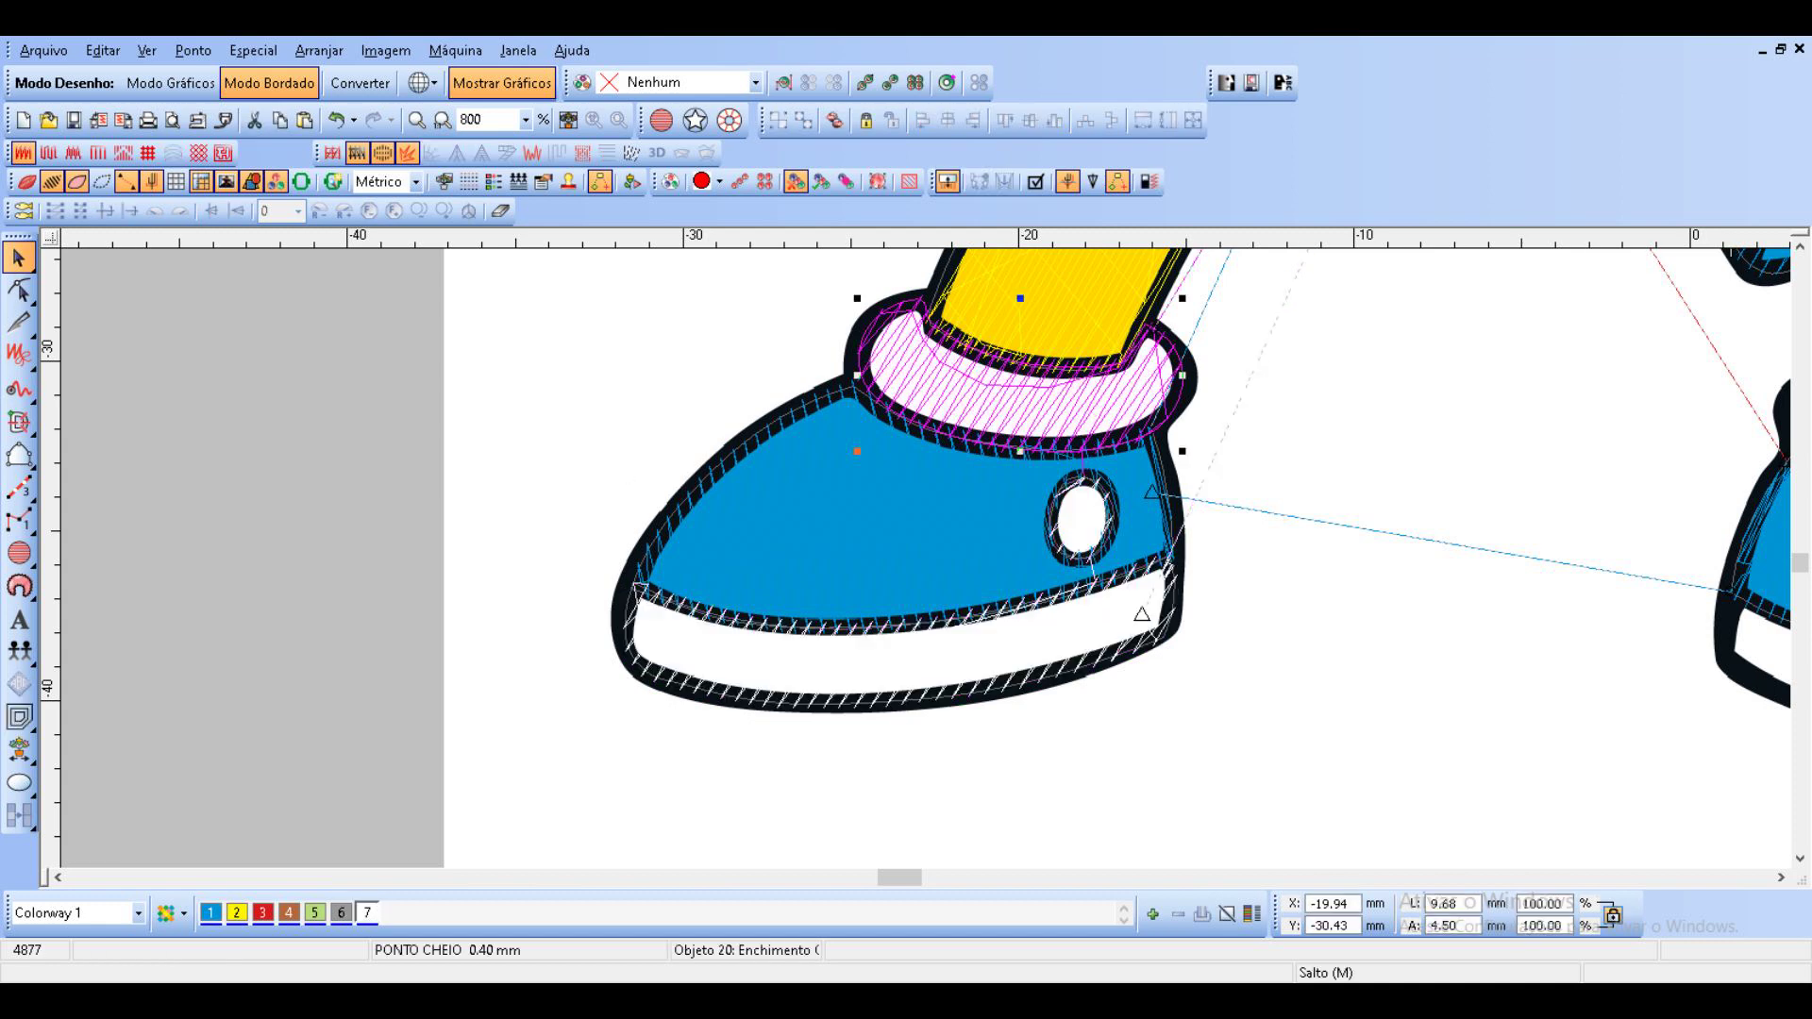
{"action": "key", "text": "Escape"}
Trace the outline of the sock above the other shoe, around its outer edge and along the hem of the leg.
{"action": "left_click_drag", "start_coordinate": [899, 878], "coordinate": [929, 877]}
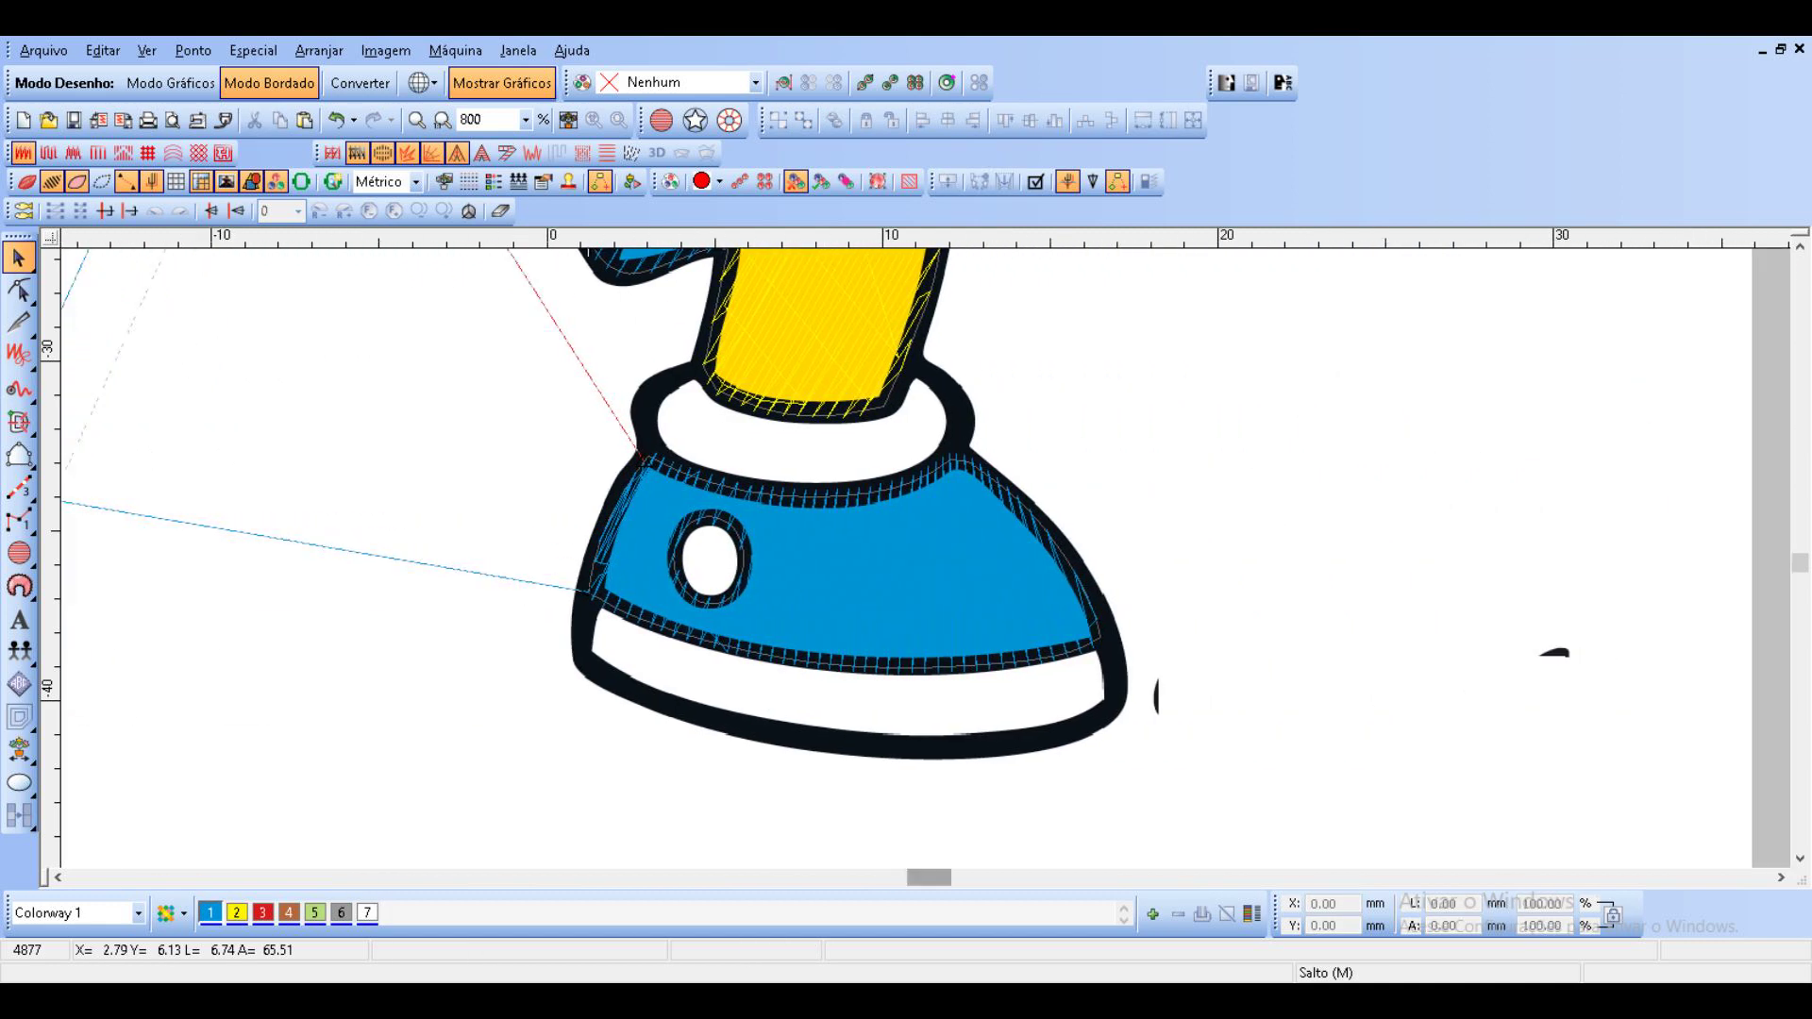
{"action": "left_click", "coordinate": [19, 454]}
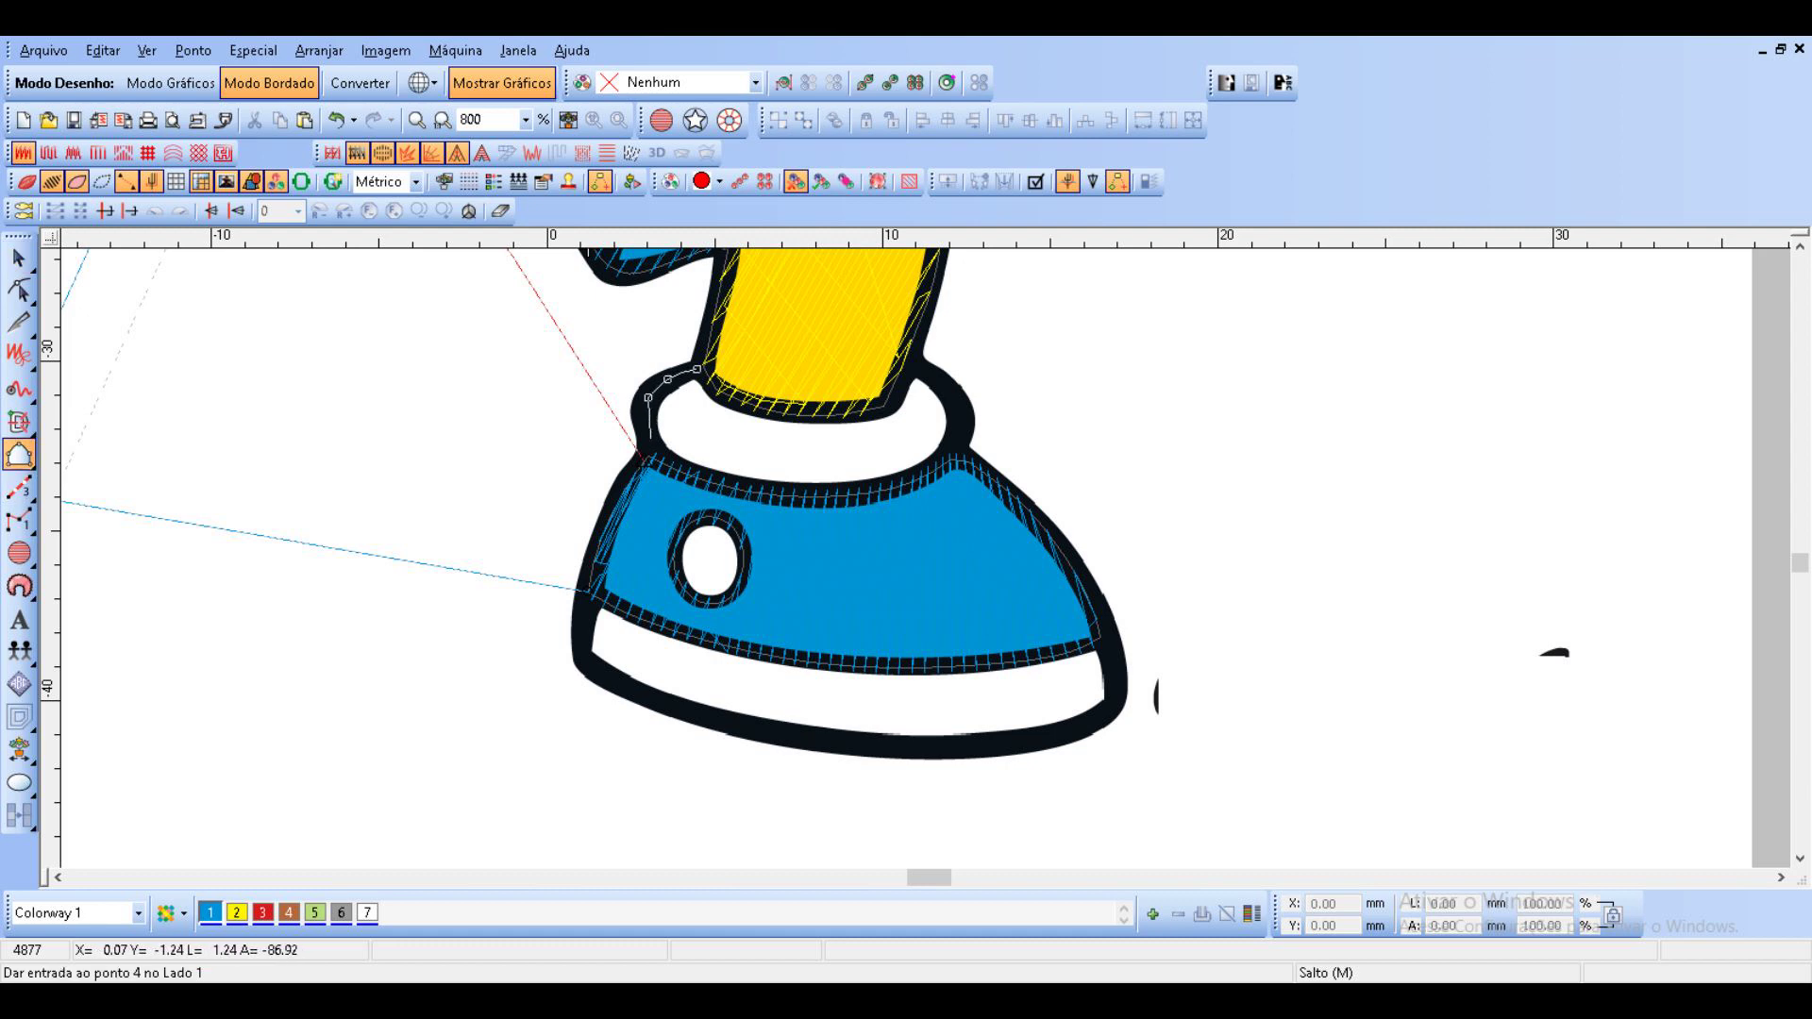
{"action": "left_click", "coordinate": [651, 439]}
{"action": "left_click", "coordinate": [664, 460]}
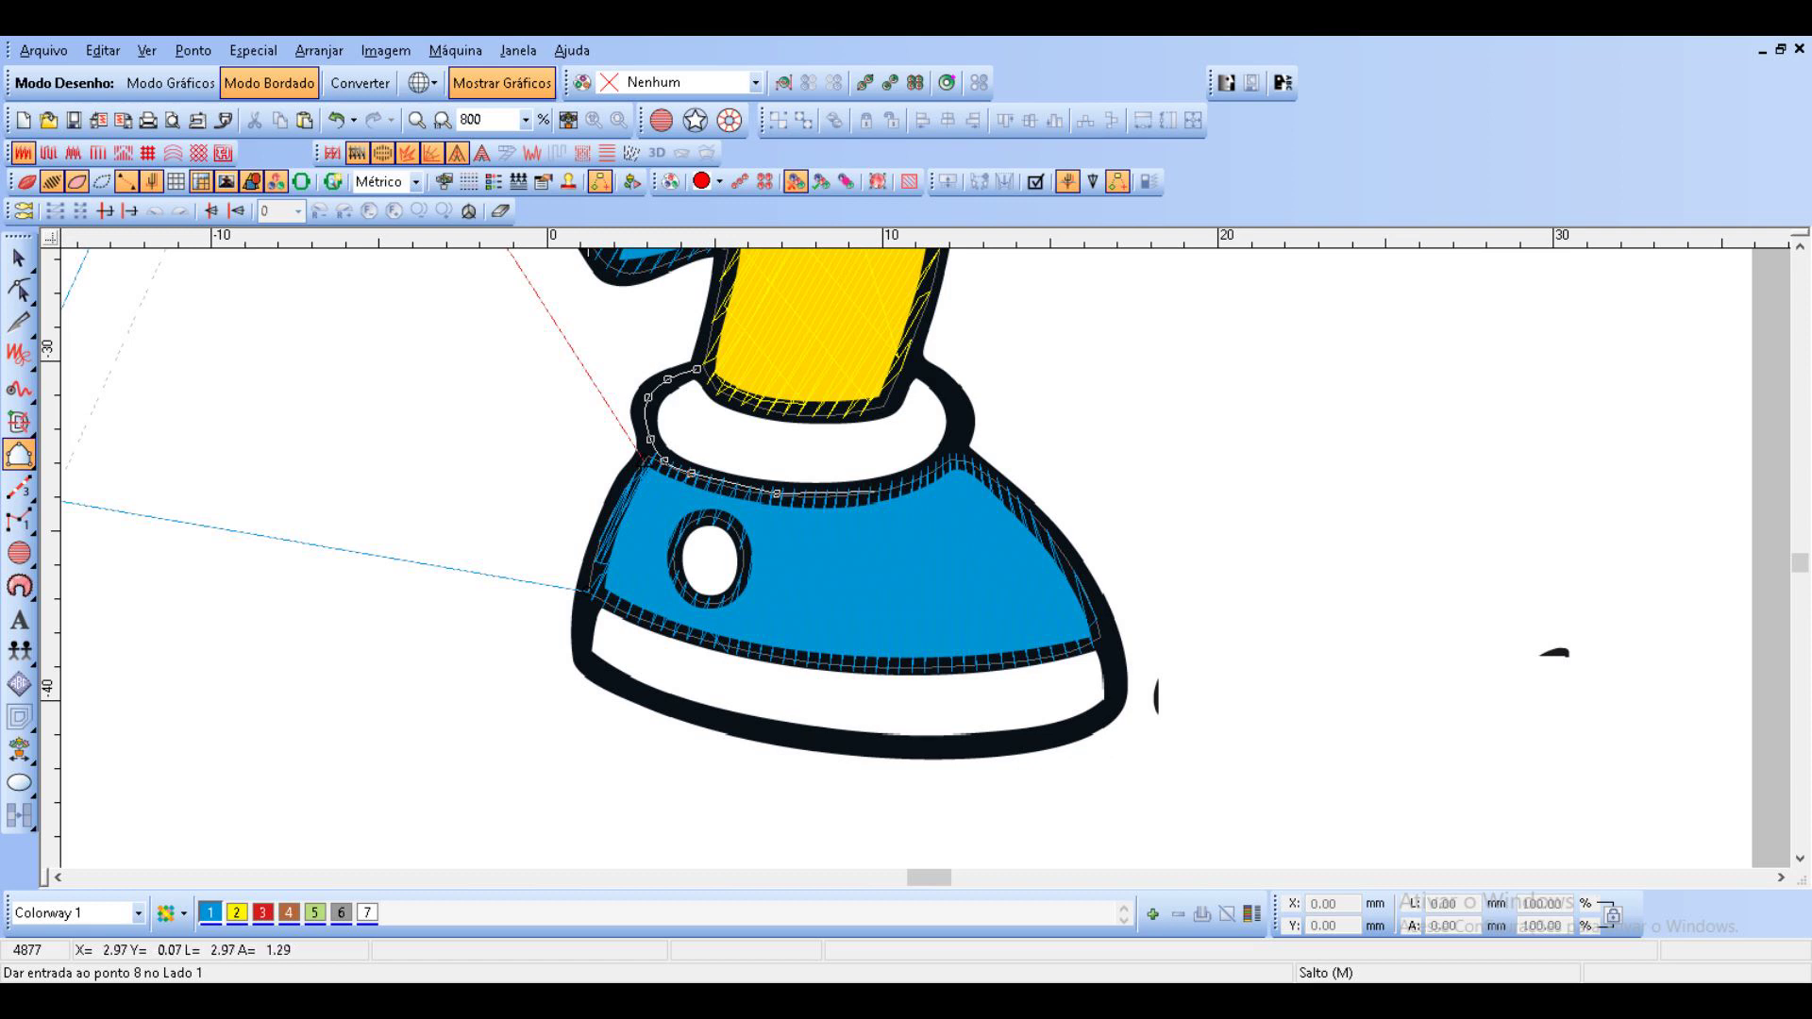
{"action": "left_click", "coordinate": [879, 490]}
{"action": "left_click", "coordinate": [938, 466]}
{"action": "left_click", "coordinate": [956, 424]}
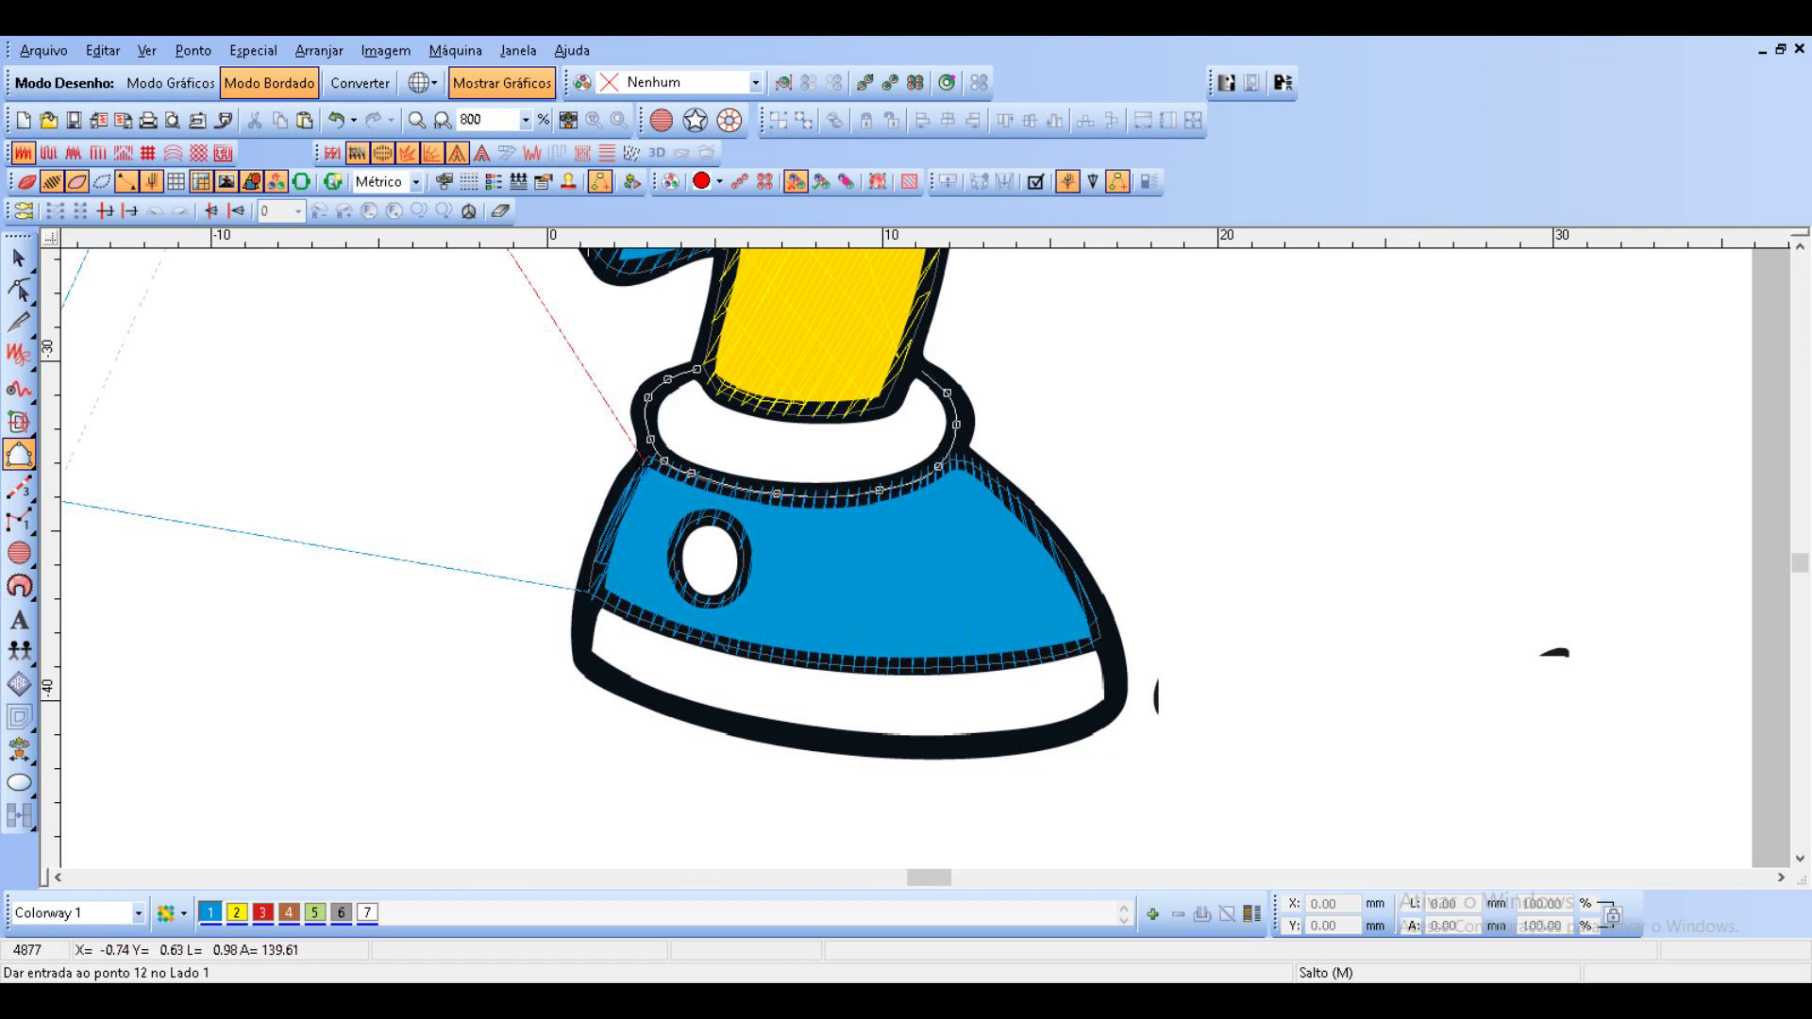
{"action": "left_click", "coordinate": [908, 364]}
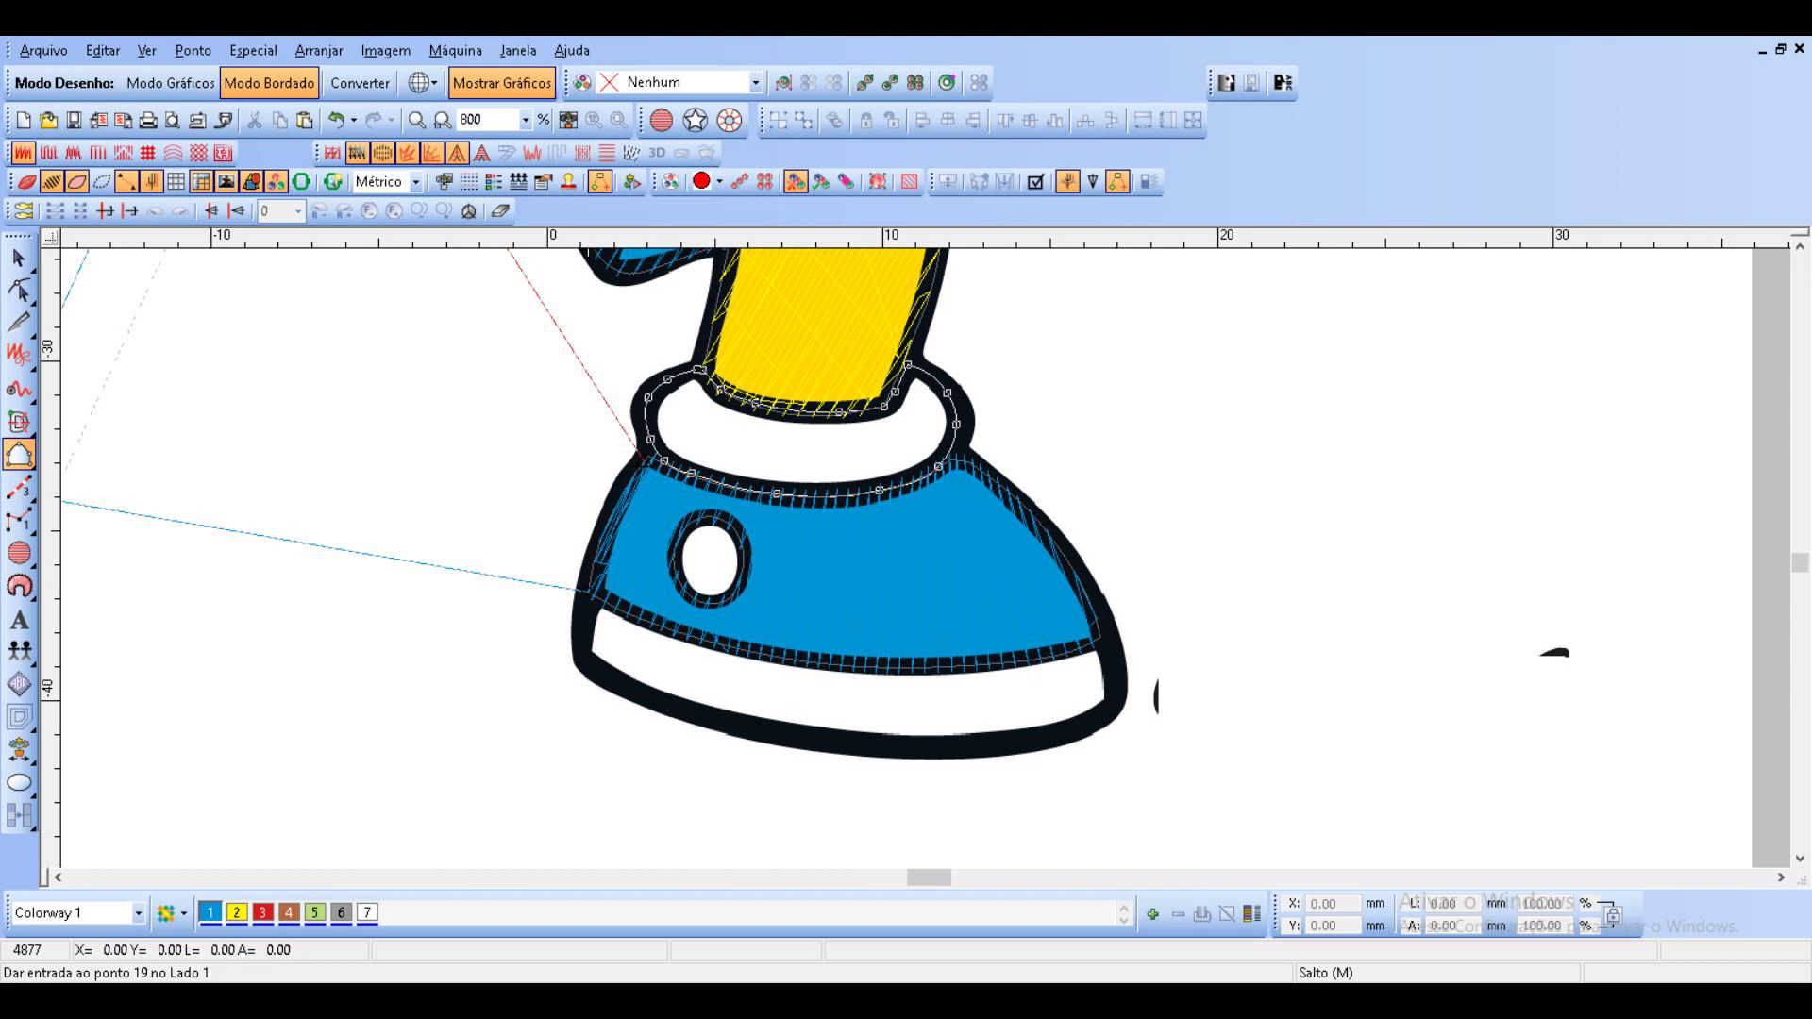
Close the sock's outline, convert it to a complex fill and assign white thread colour 7.
{"action": "key", "text": "Return"}
{"action": "key", "text": "Escape"}
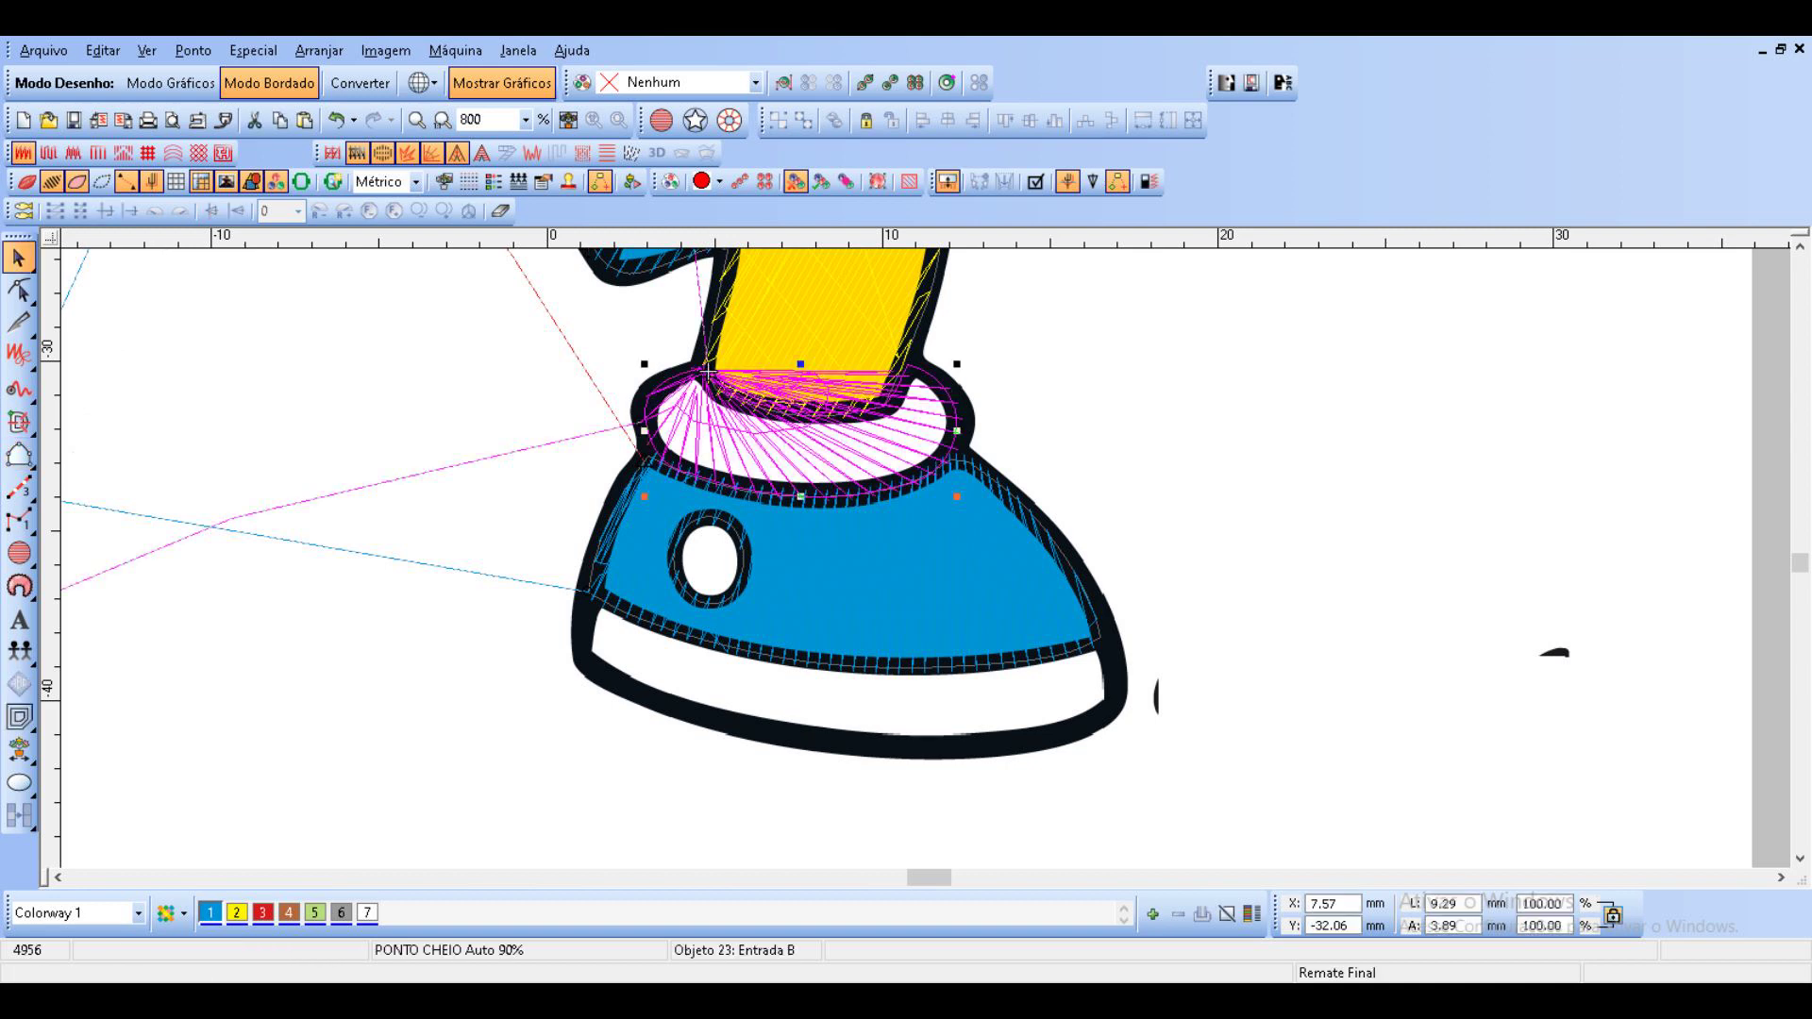
{"action": "right_click", "coordinate": [778, 441]}
{"action": "mouse_move", "coordinate": [850, 963]}
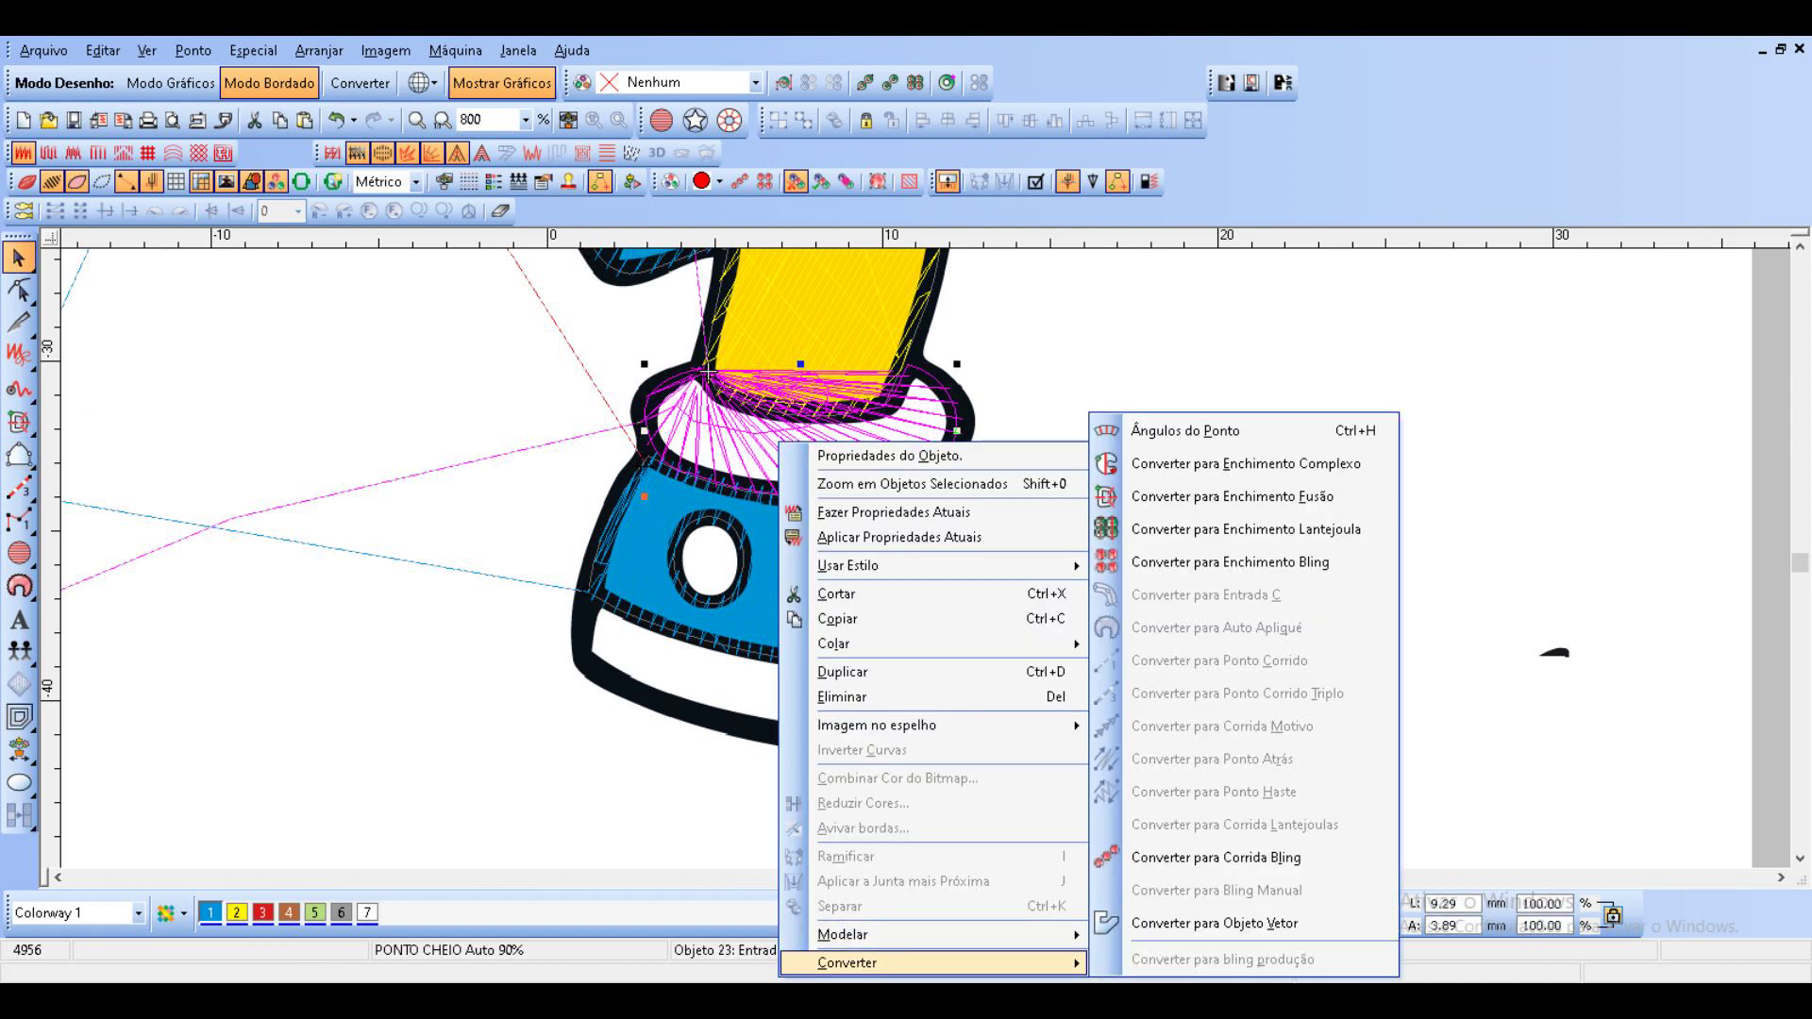
{"action": "left_click", "coordinate": [1246, 463]}
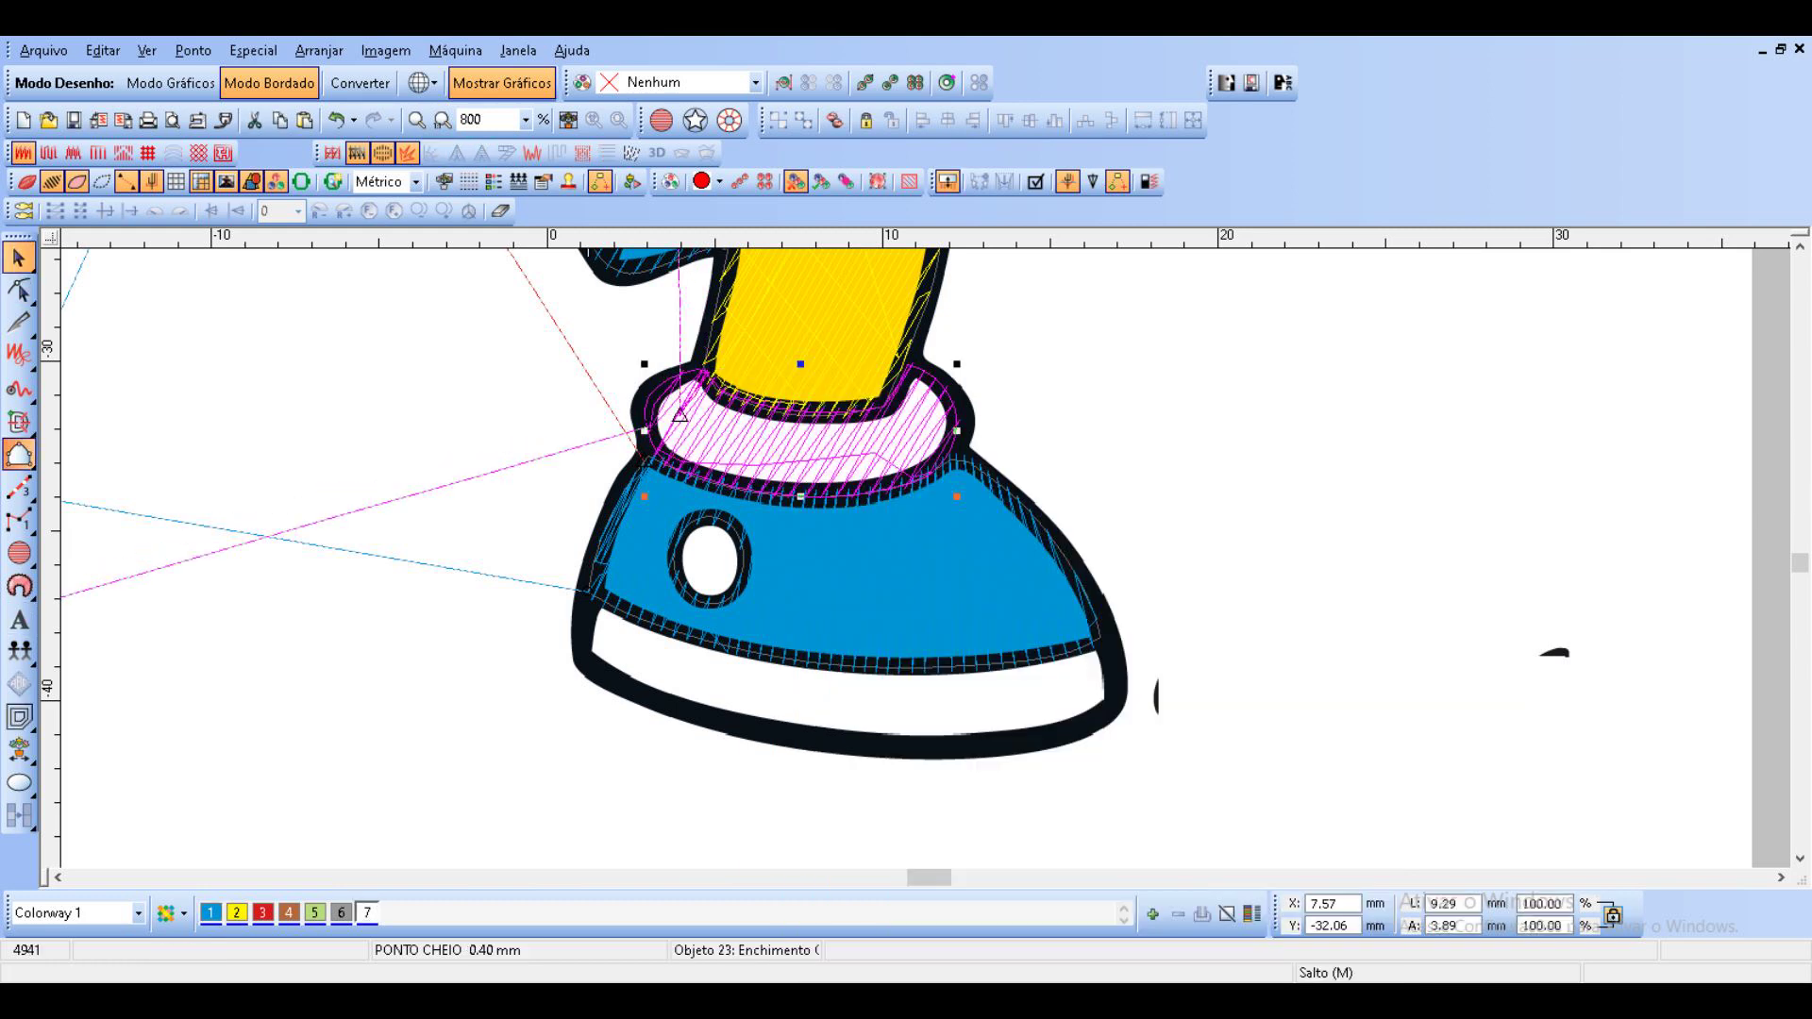
Outline the oval on this shoe, convert it to a complex fill and assign white thread colour 7.
{"action": "left_click", "coordinate": [18, 454]}
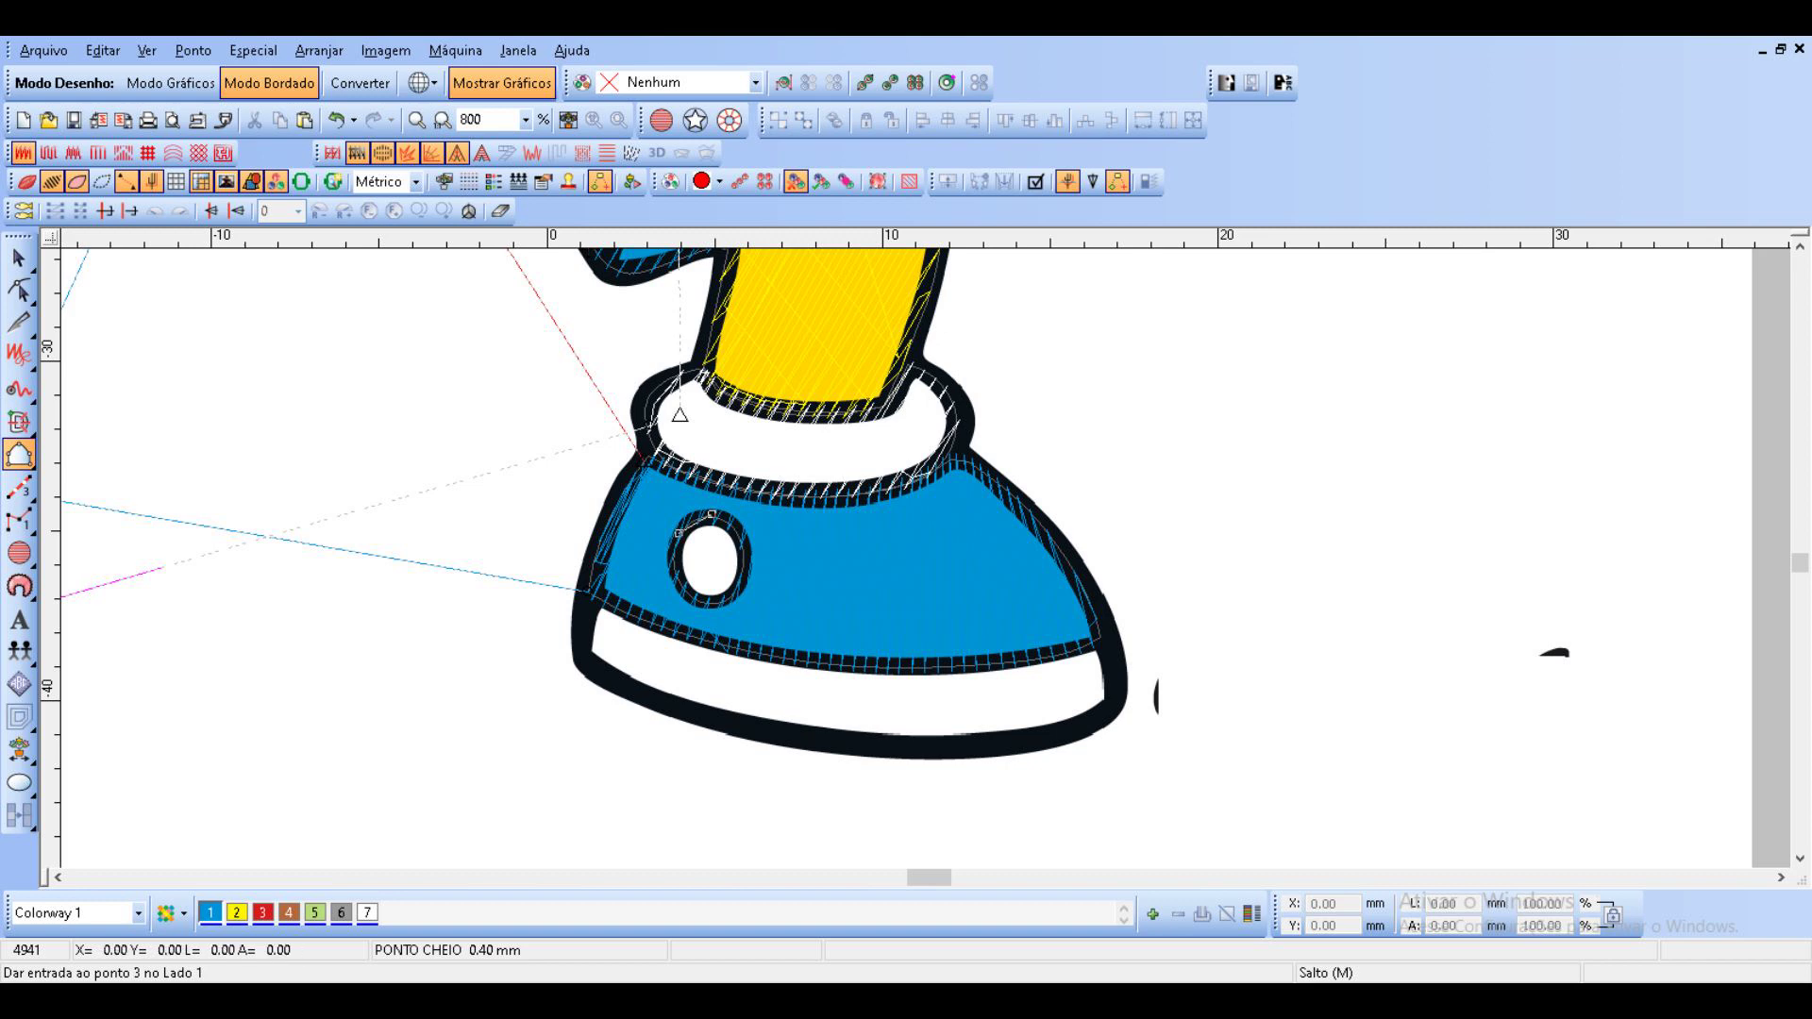
{"action": "left_click", "coordinate": [678, 577]}
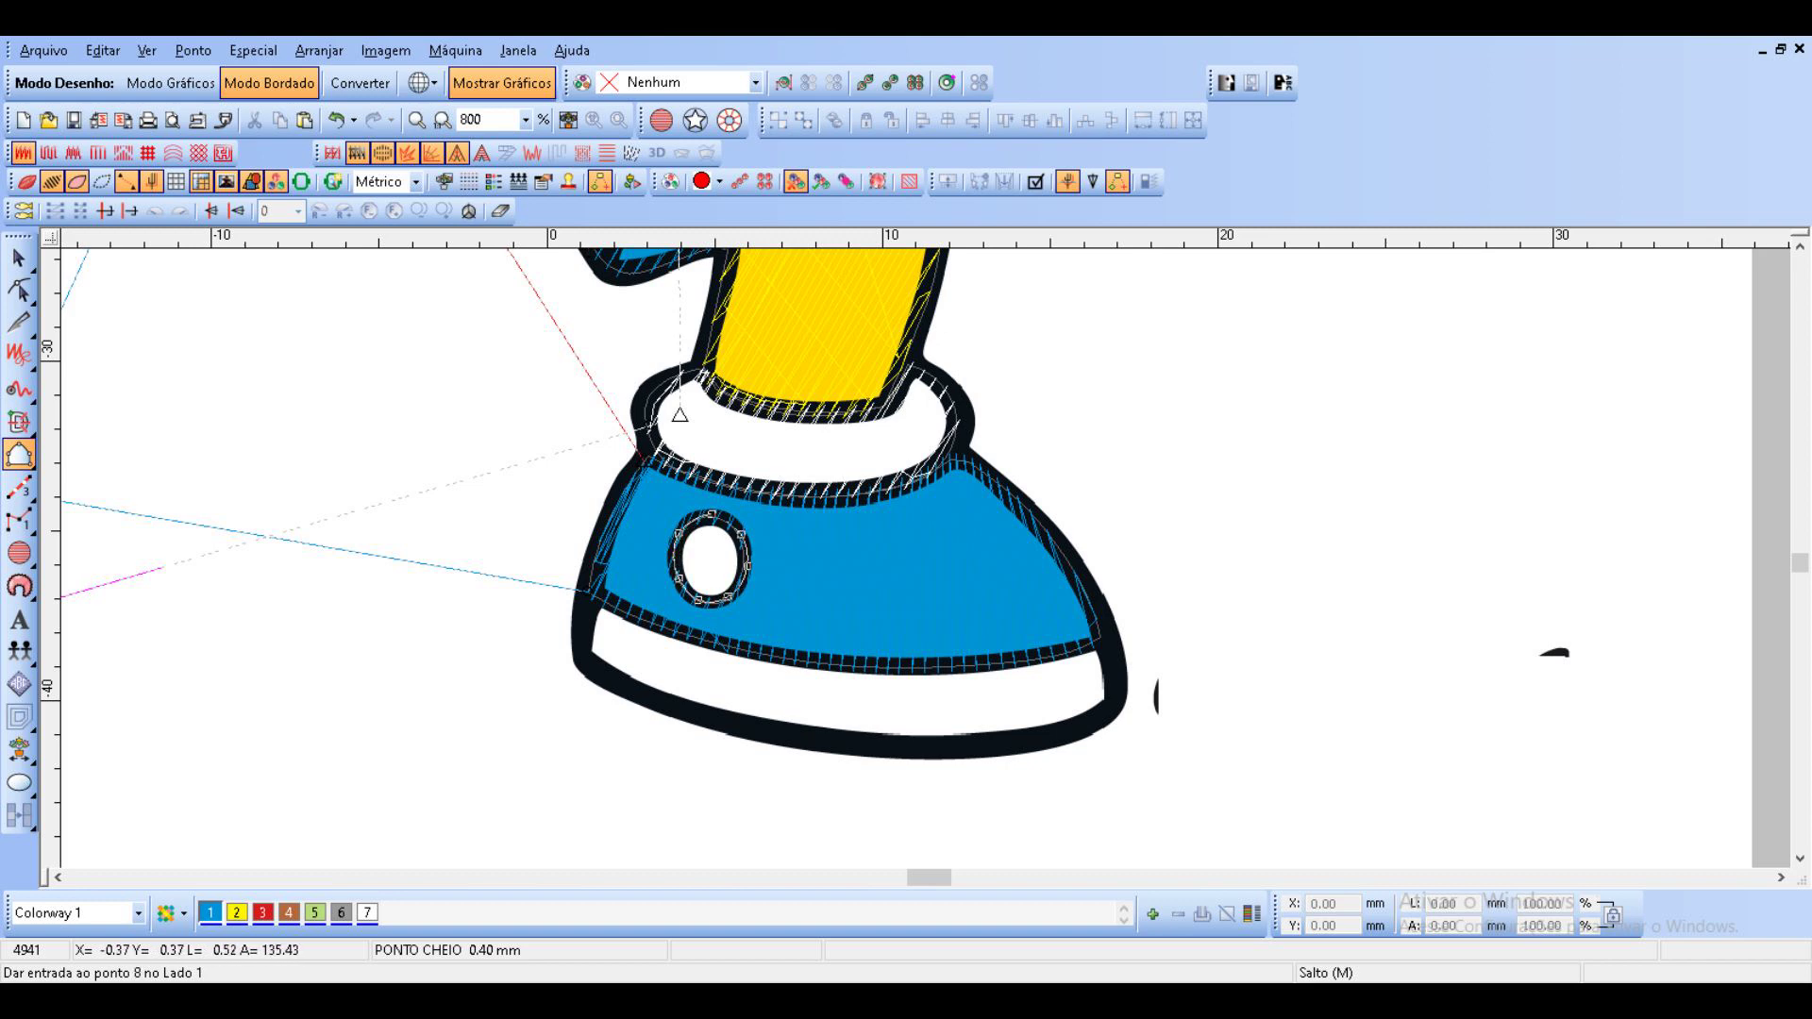
{"action": "key", "text": "Return"}
{"action": "right_click", "coordinate": [708, 556]}
{"action": "mouse_move", "coordinate": [776, 564]}
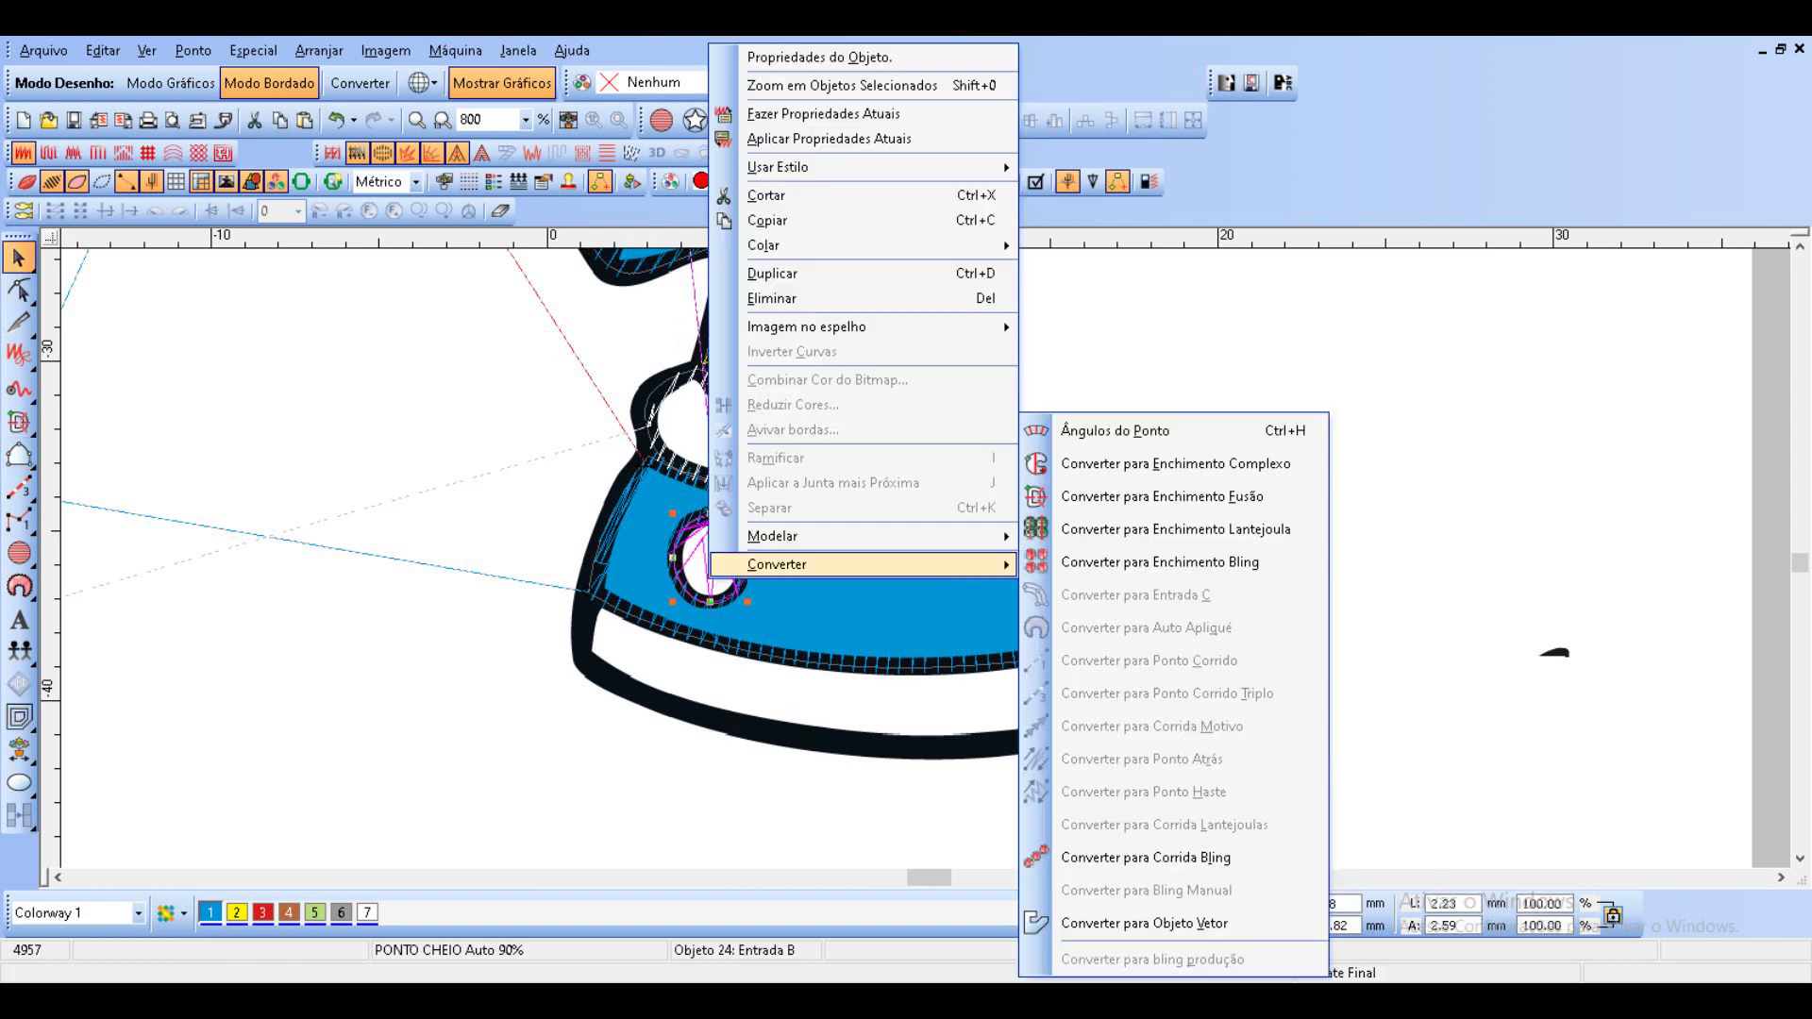
{"action": "left_click", "coordinate": [1161, 496]}
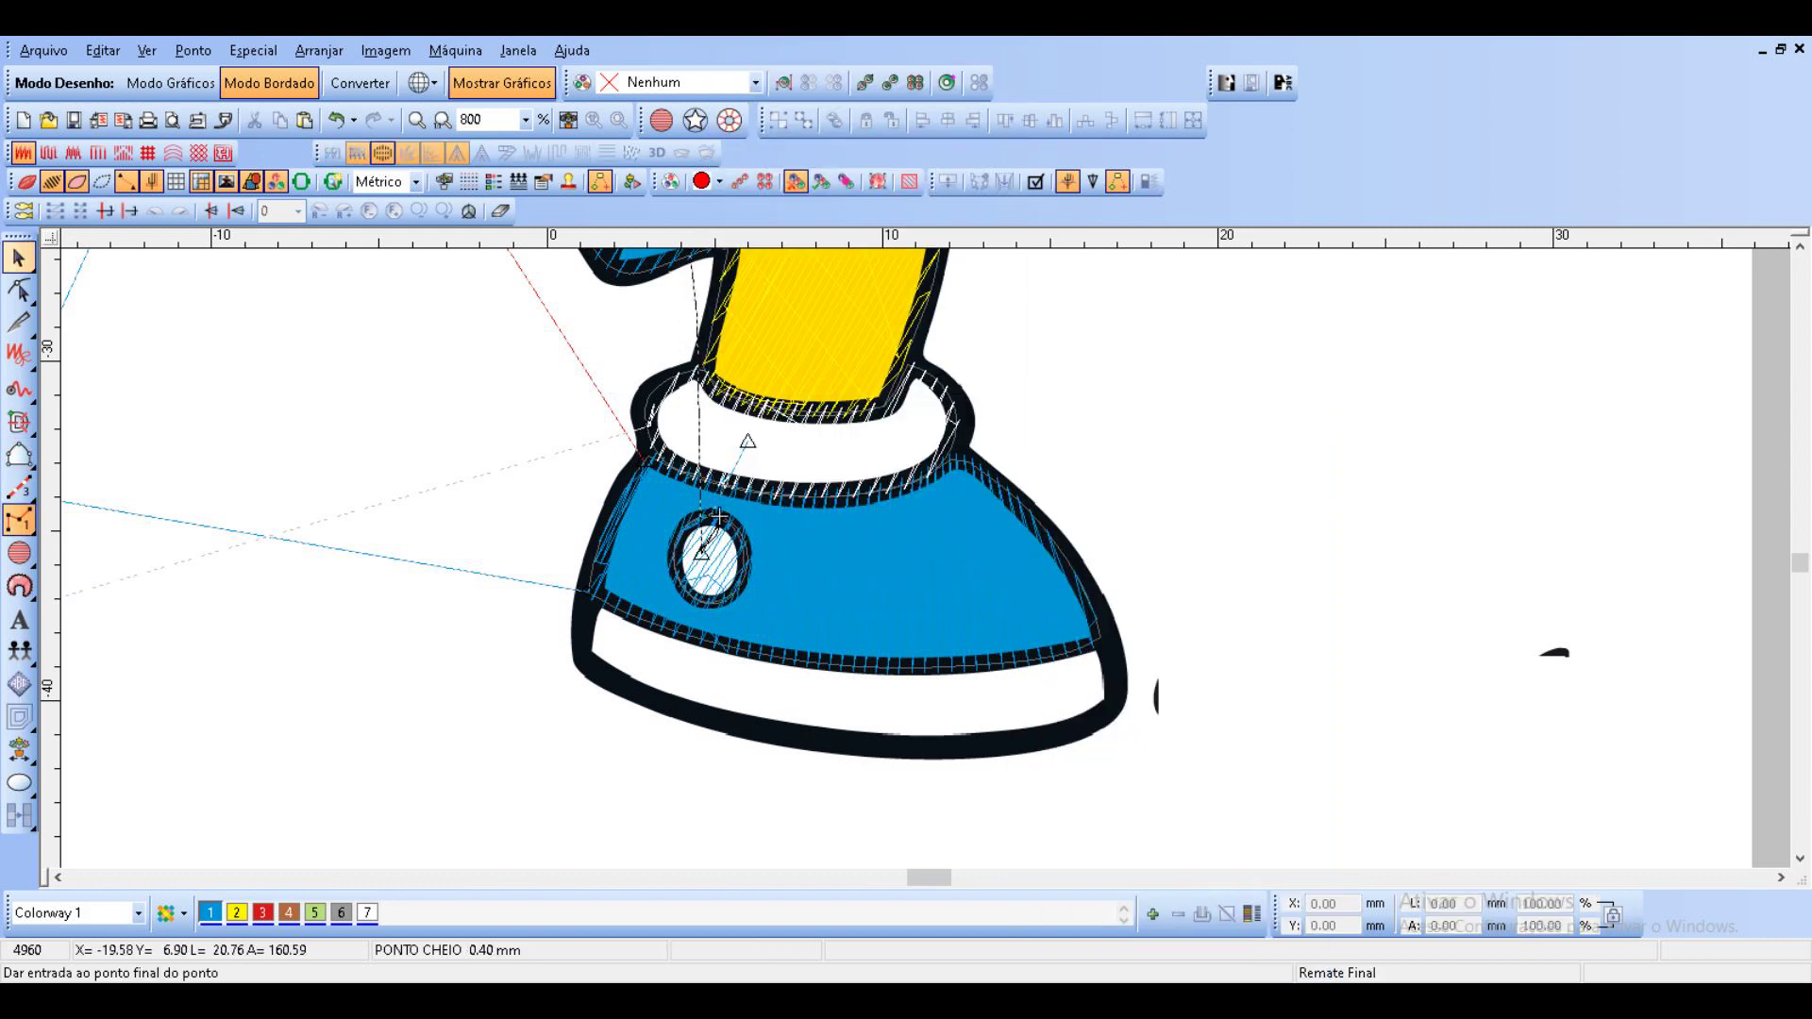
{"action": "key", "text": "End"}
Trace this shoe's sole from the heel along its bottom edge and around the toe.
{"action": "left_click", "coordinate": [19, 454]}
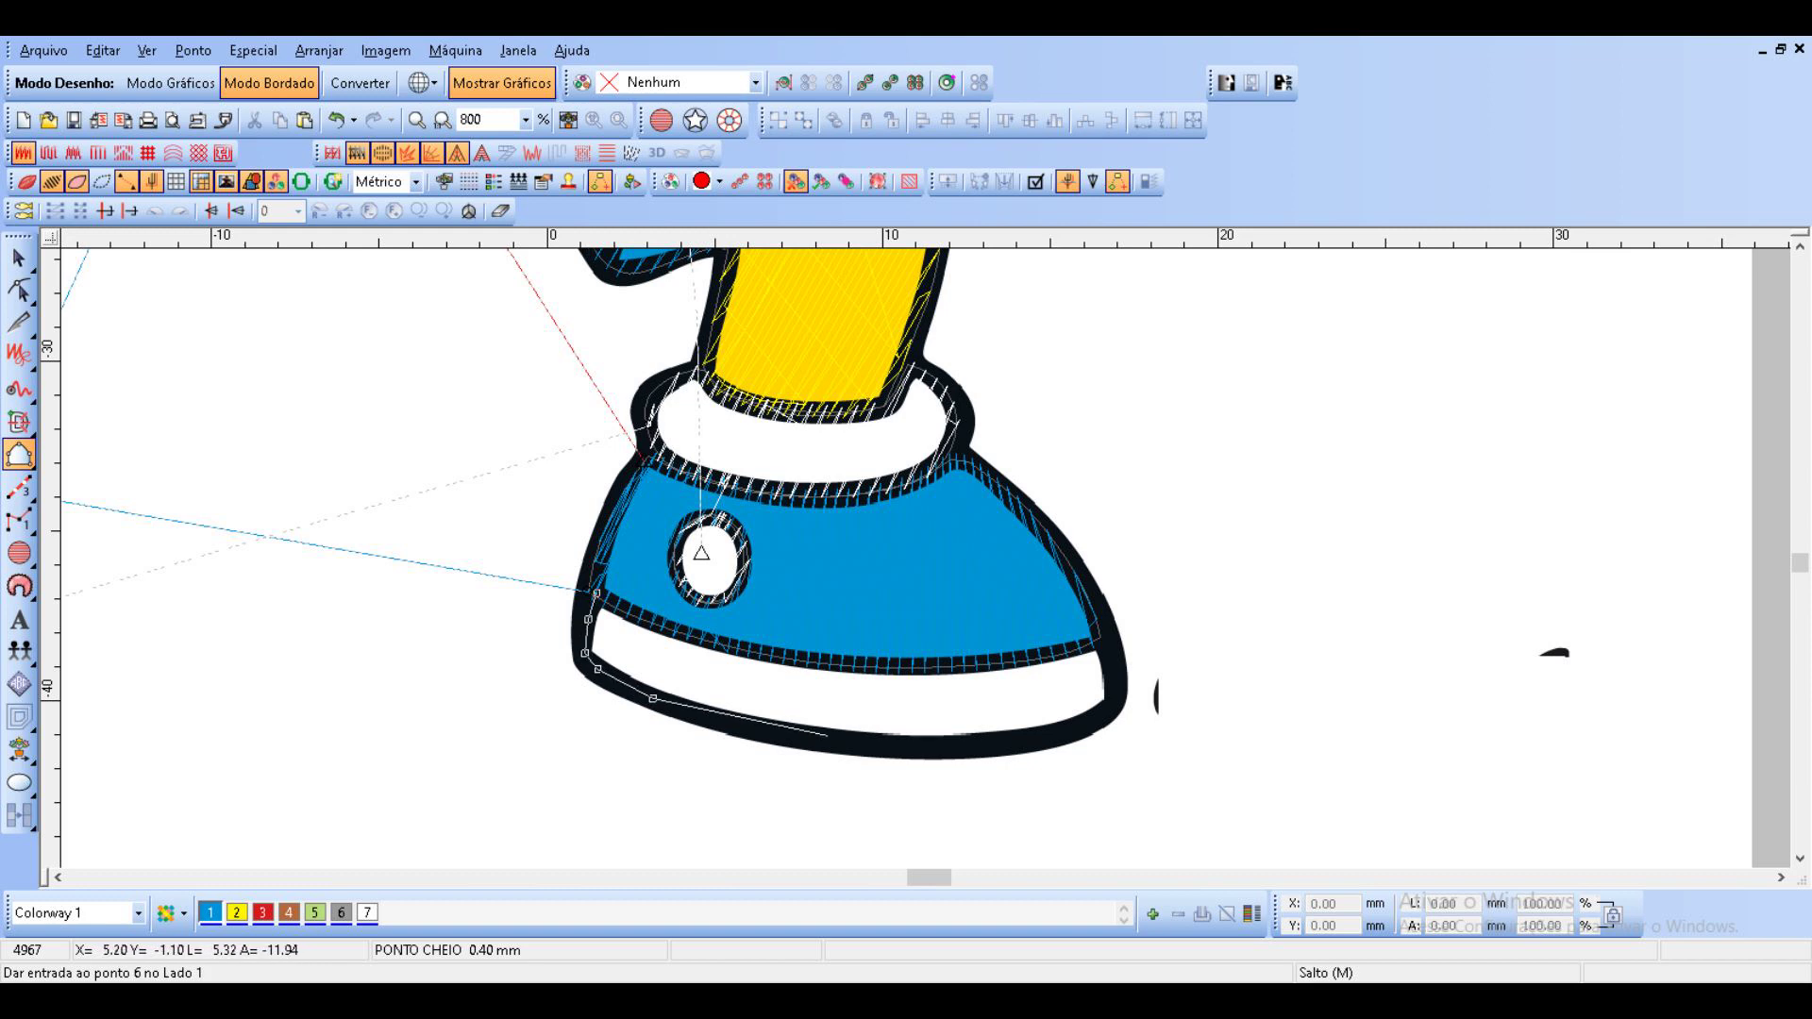
{"action": "left_click", "coordinate": [831, 739]}
{"action": "left_click", "coordinate": [976, 744]}
{"action": "left_click", "coordinate": [1088, 723]}
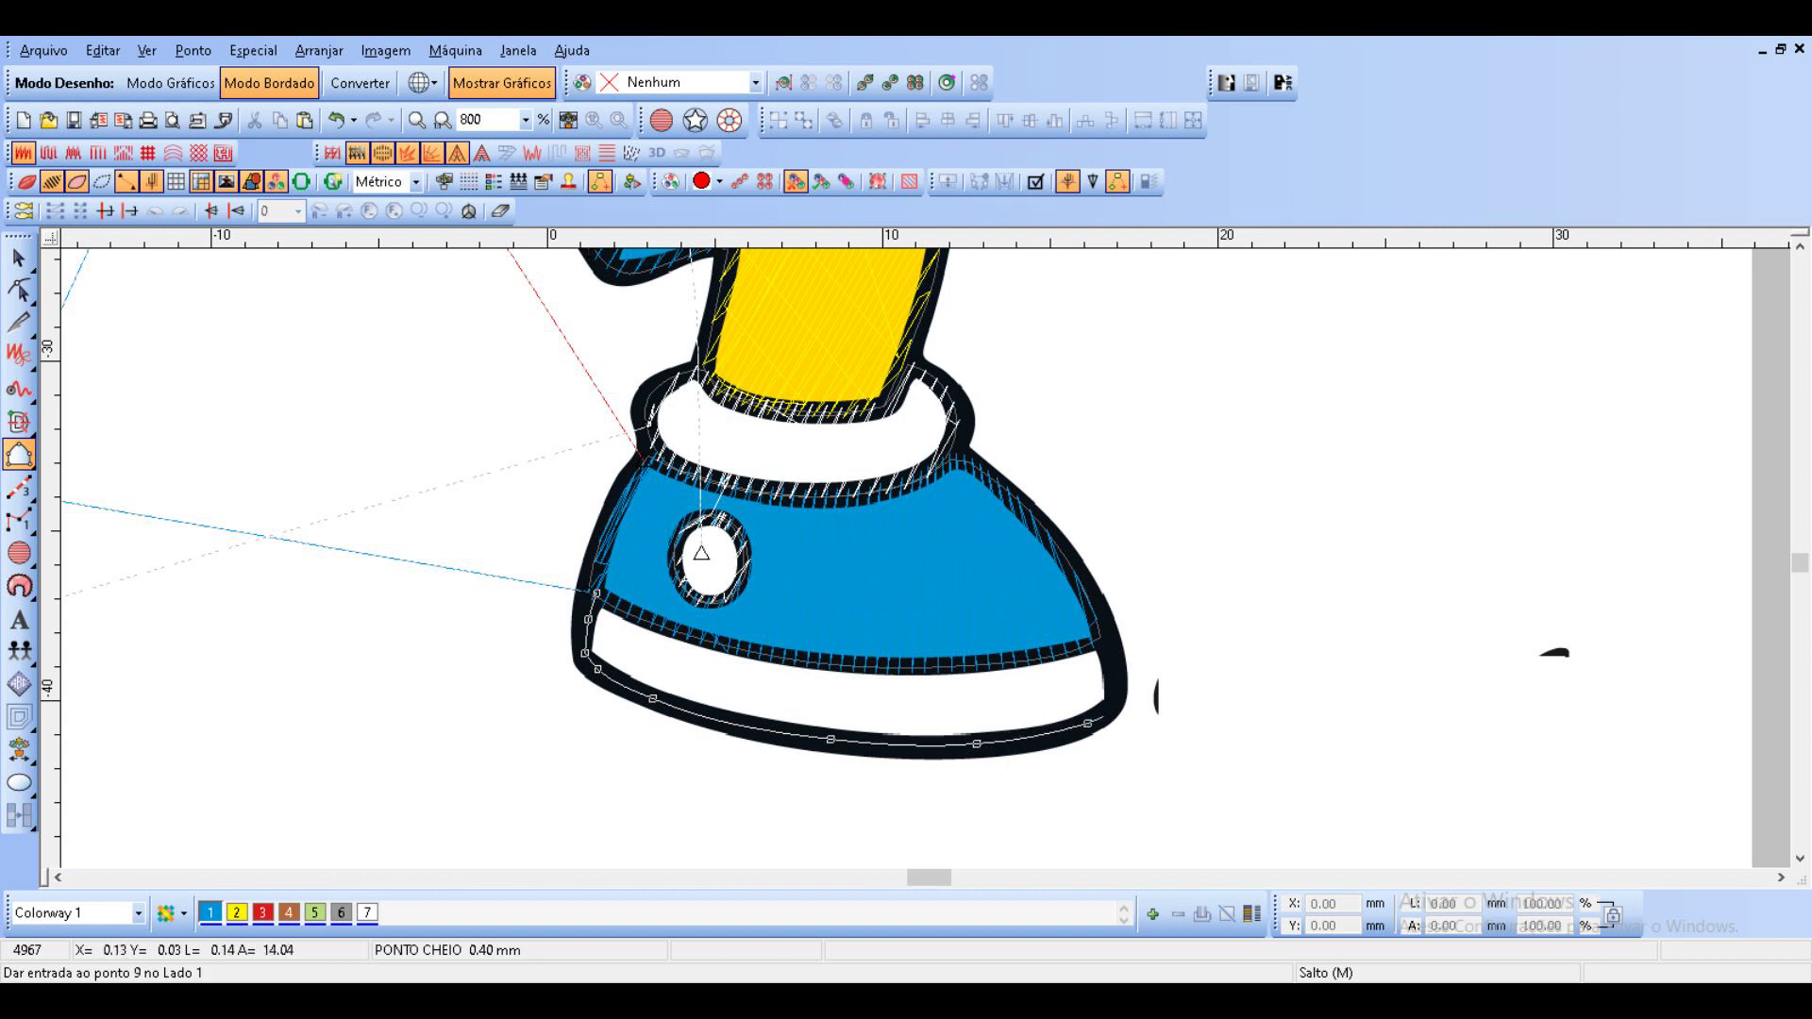
{"action": "left_click", "coordinate": [1113, 709]}
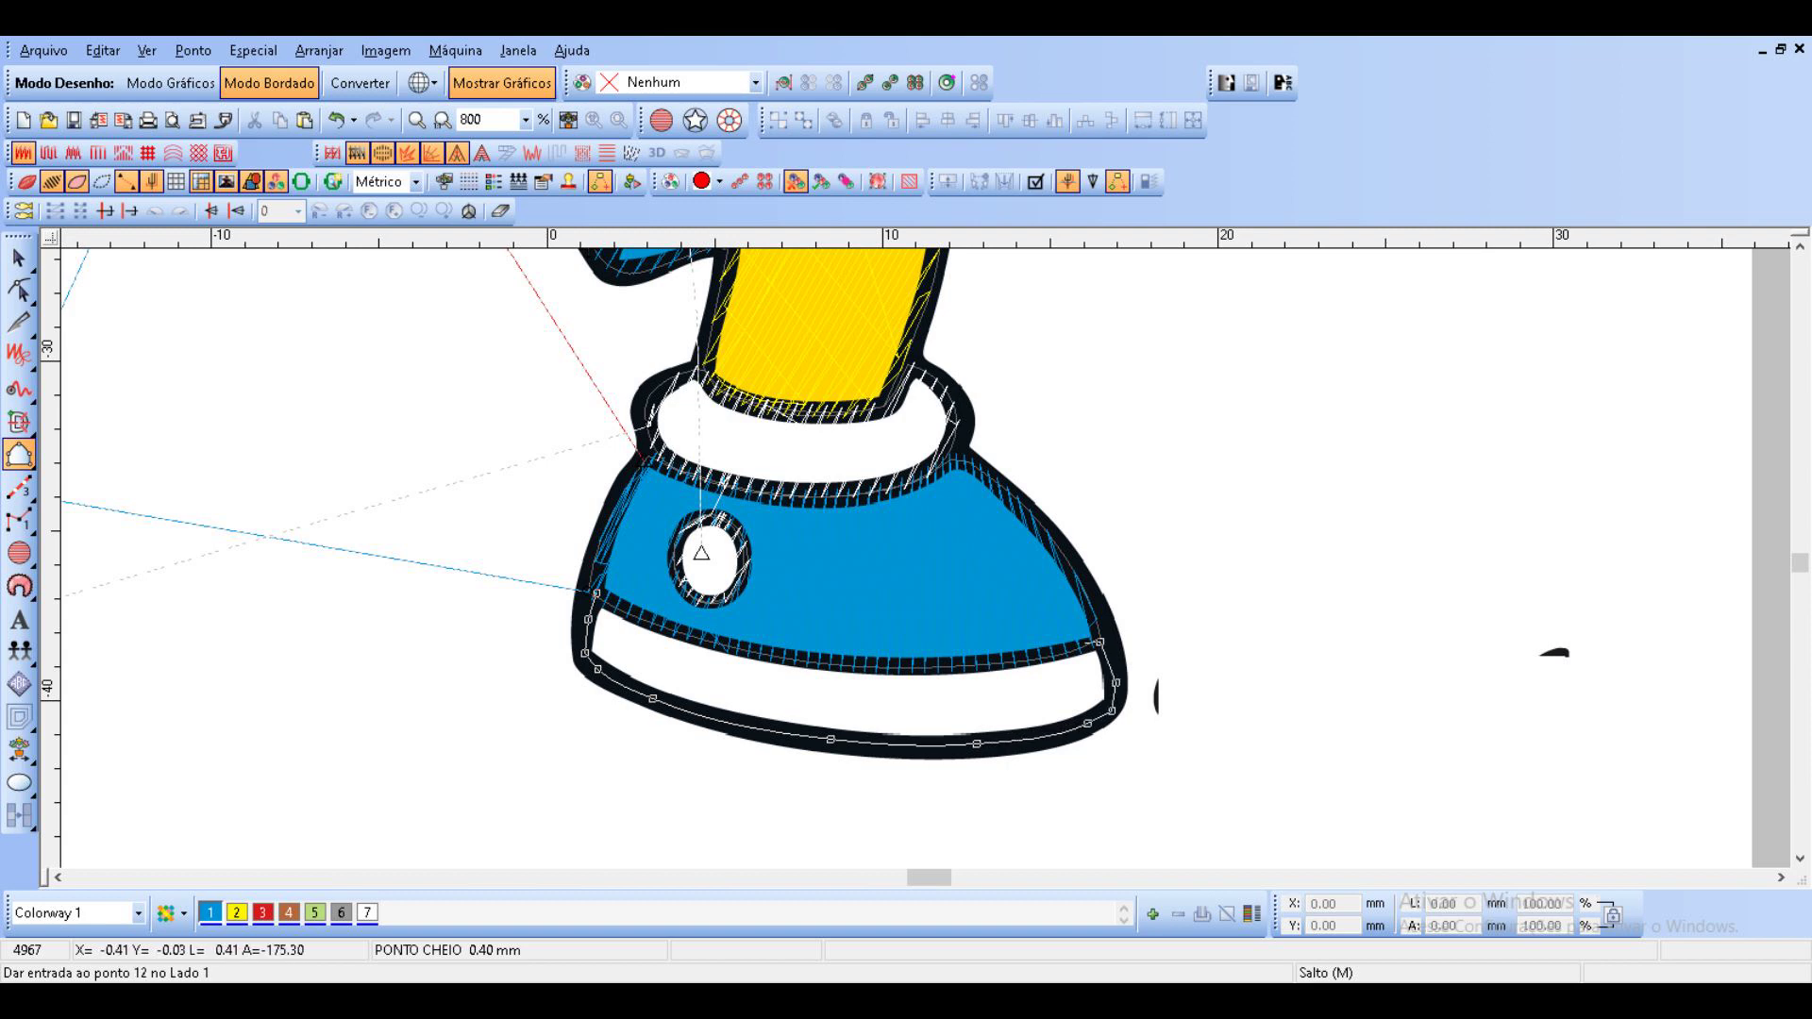
Continue the sole's outline along its upper edge from the toe back to the heel.
{"action": "left_click", "coordinate": [985, 663]}
{"action": "left_click", "coordinate": [838, 663]}
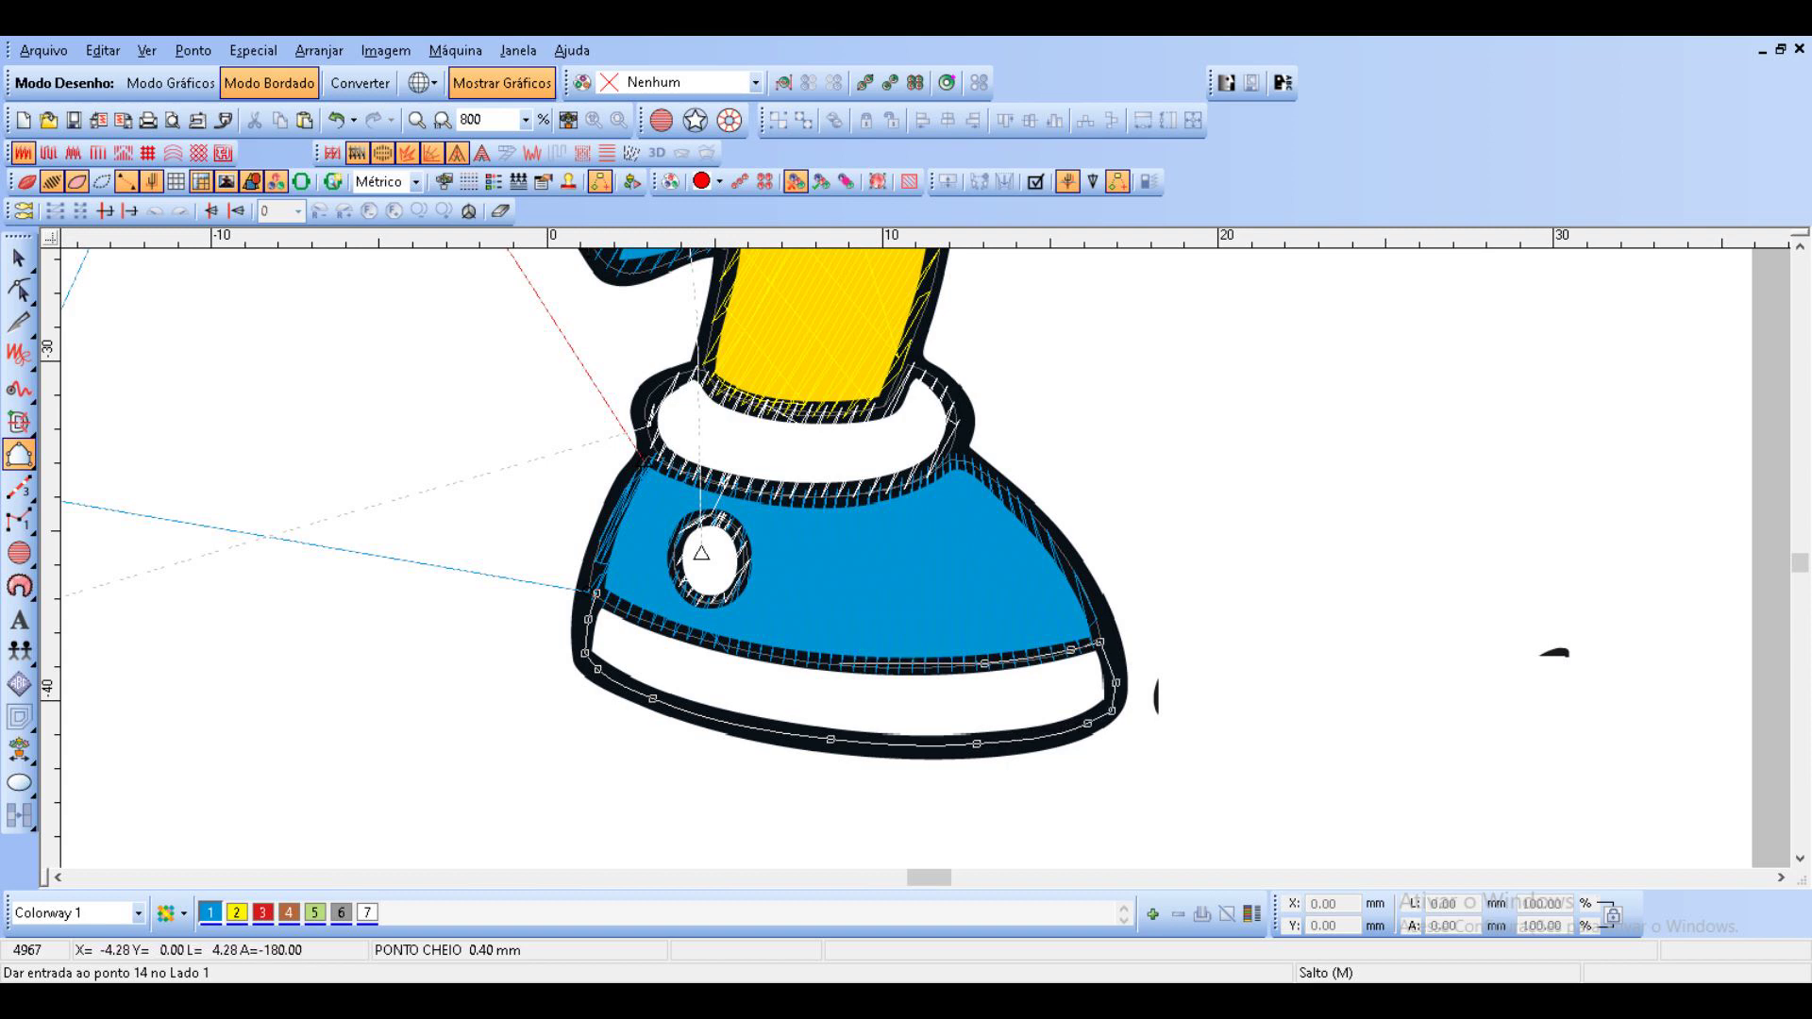
{"action": "left_click", "coordinate": [686, 634]}
{"action": "left_click", "coordinate": [614, 605]}
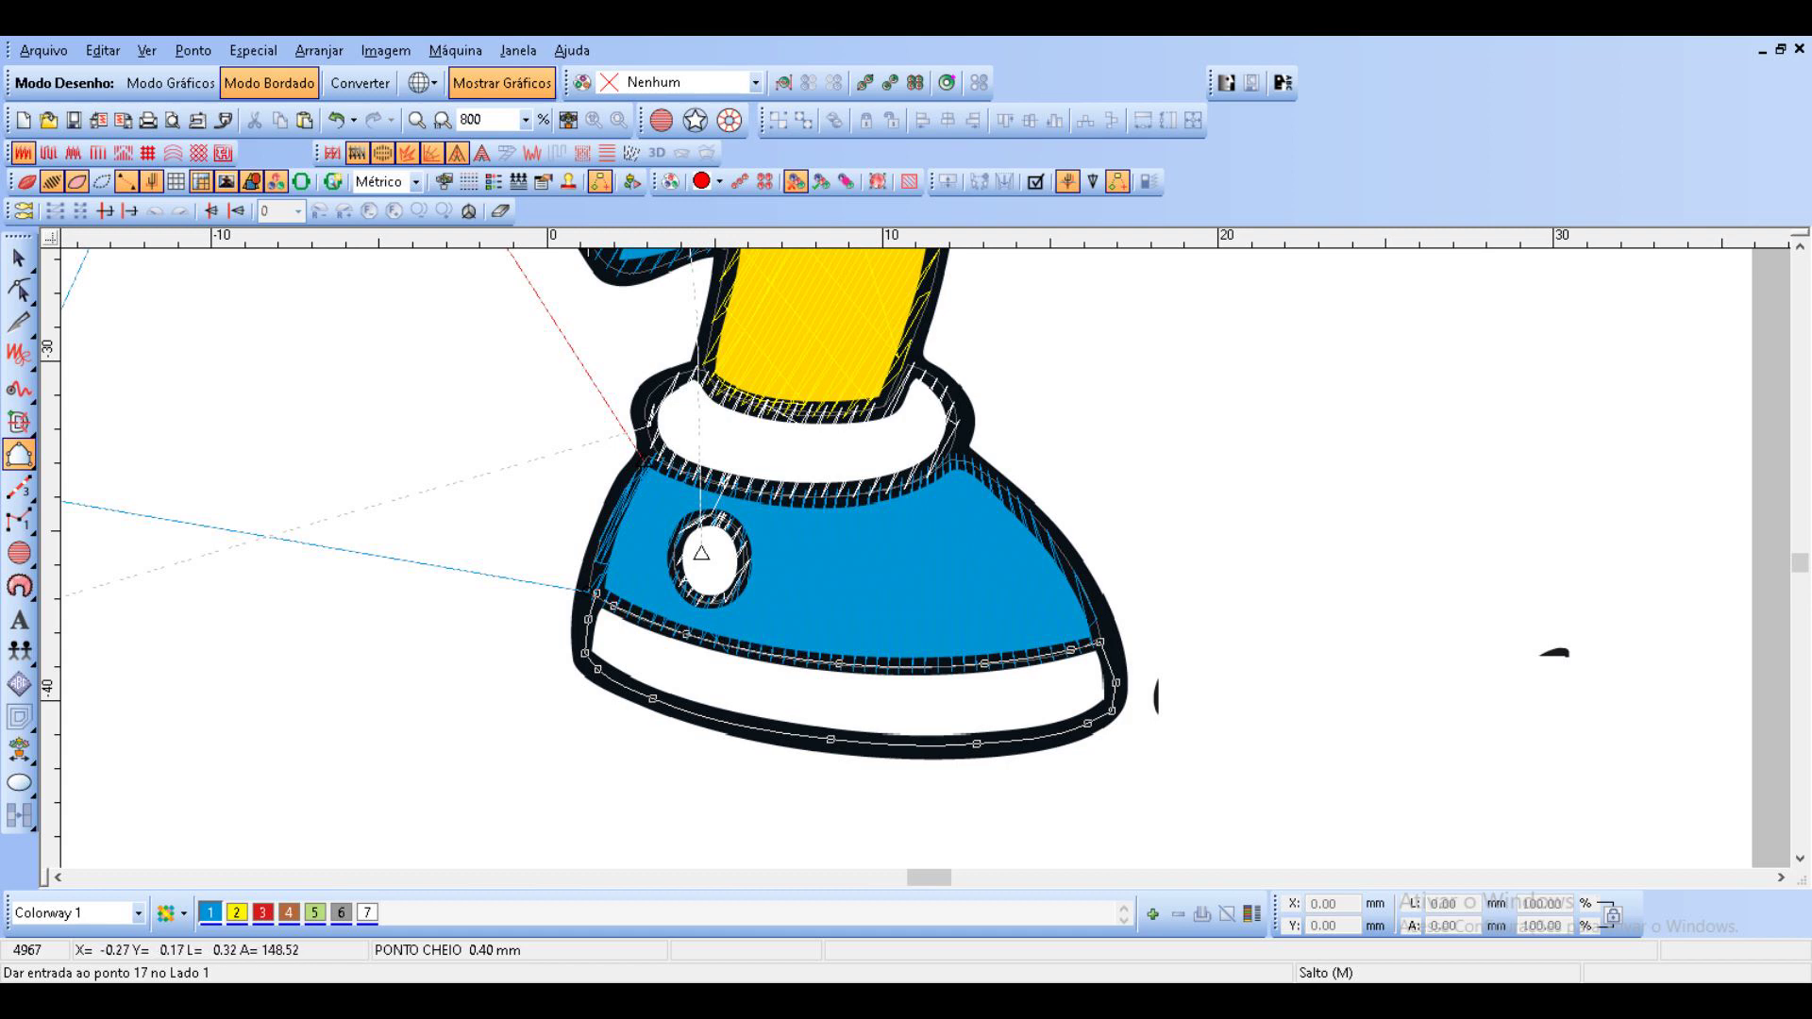
Close the sole's outline, convert it to a complex fill and assign white thread colour 7.
{"action": "key", "text": "Return"}
{"action": "key", "text": "Return"}
{"action": "key", "text": "Escape"}
{"action": "right_click", "coordinate": [672, 660]}
{"action": "mouse_move", "coordinate": [745, 646]}
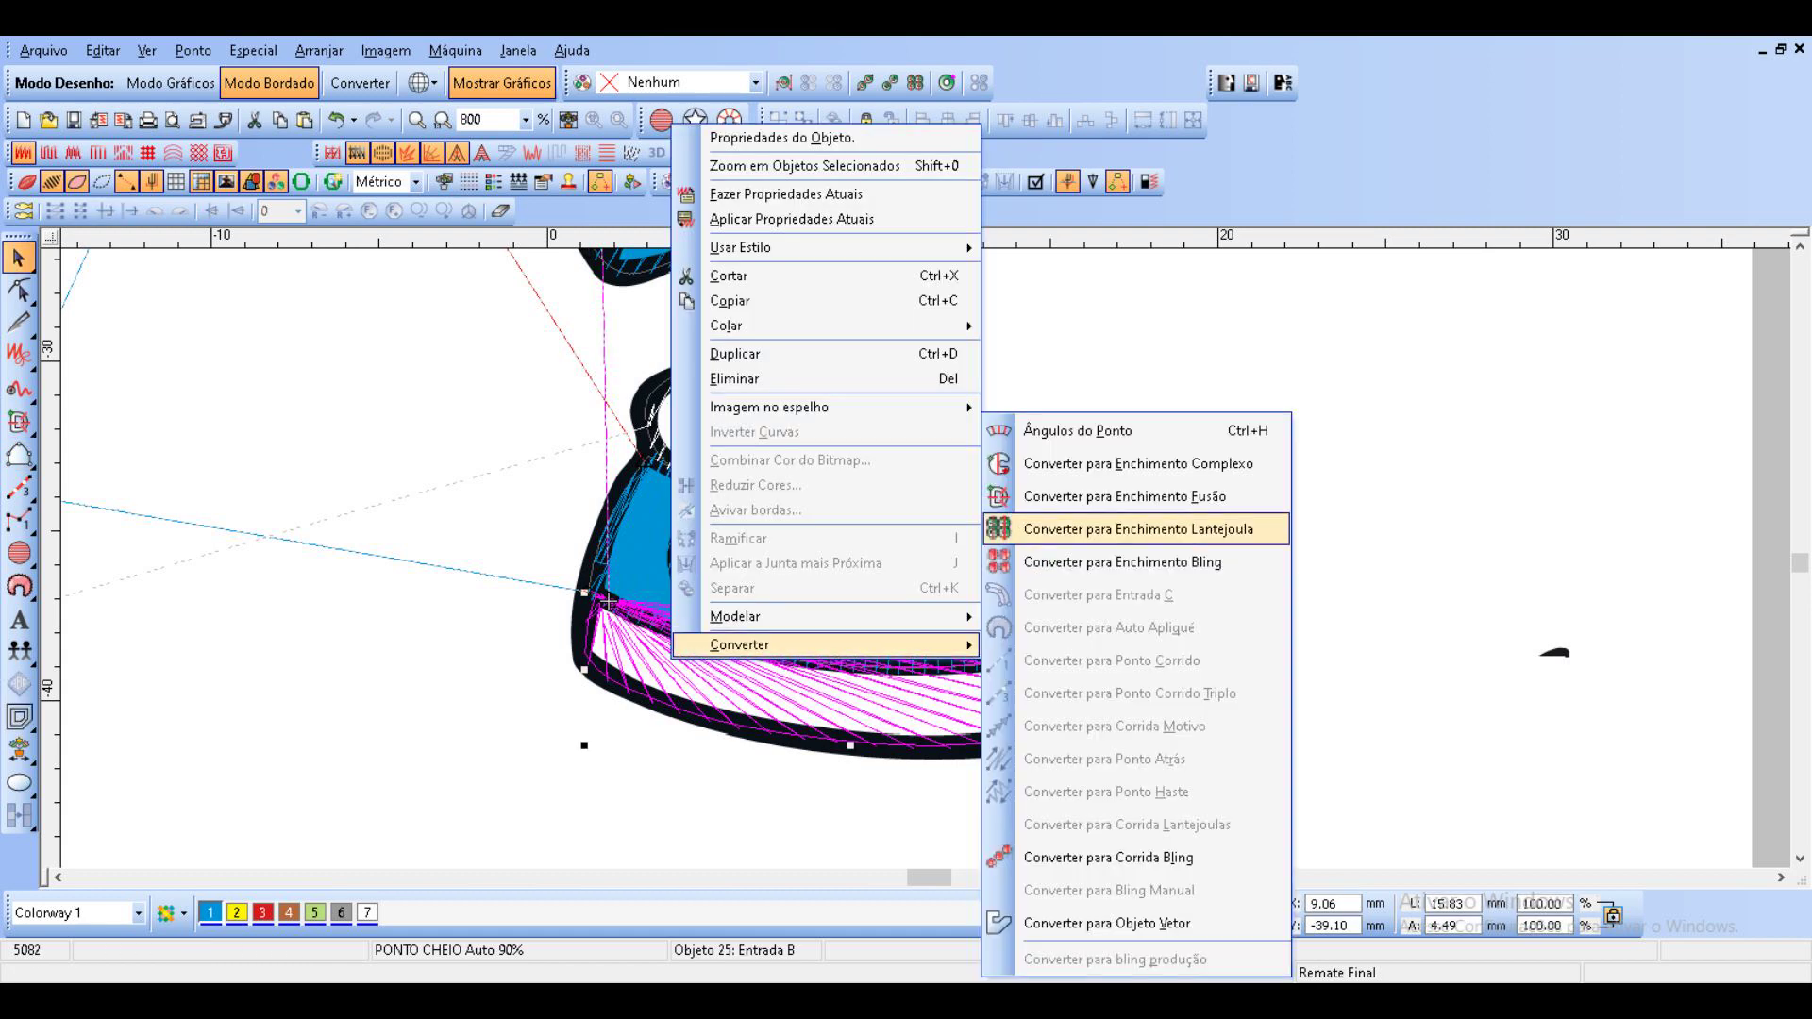
{"action": "left_click", "coordinate": [1123, 464]}
{"action": "key", "text": "Return"}
{"action": "key", "text": "Escape"}
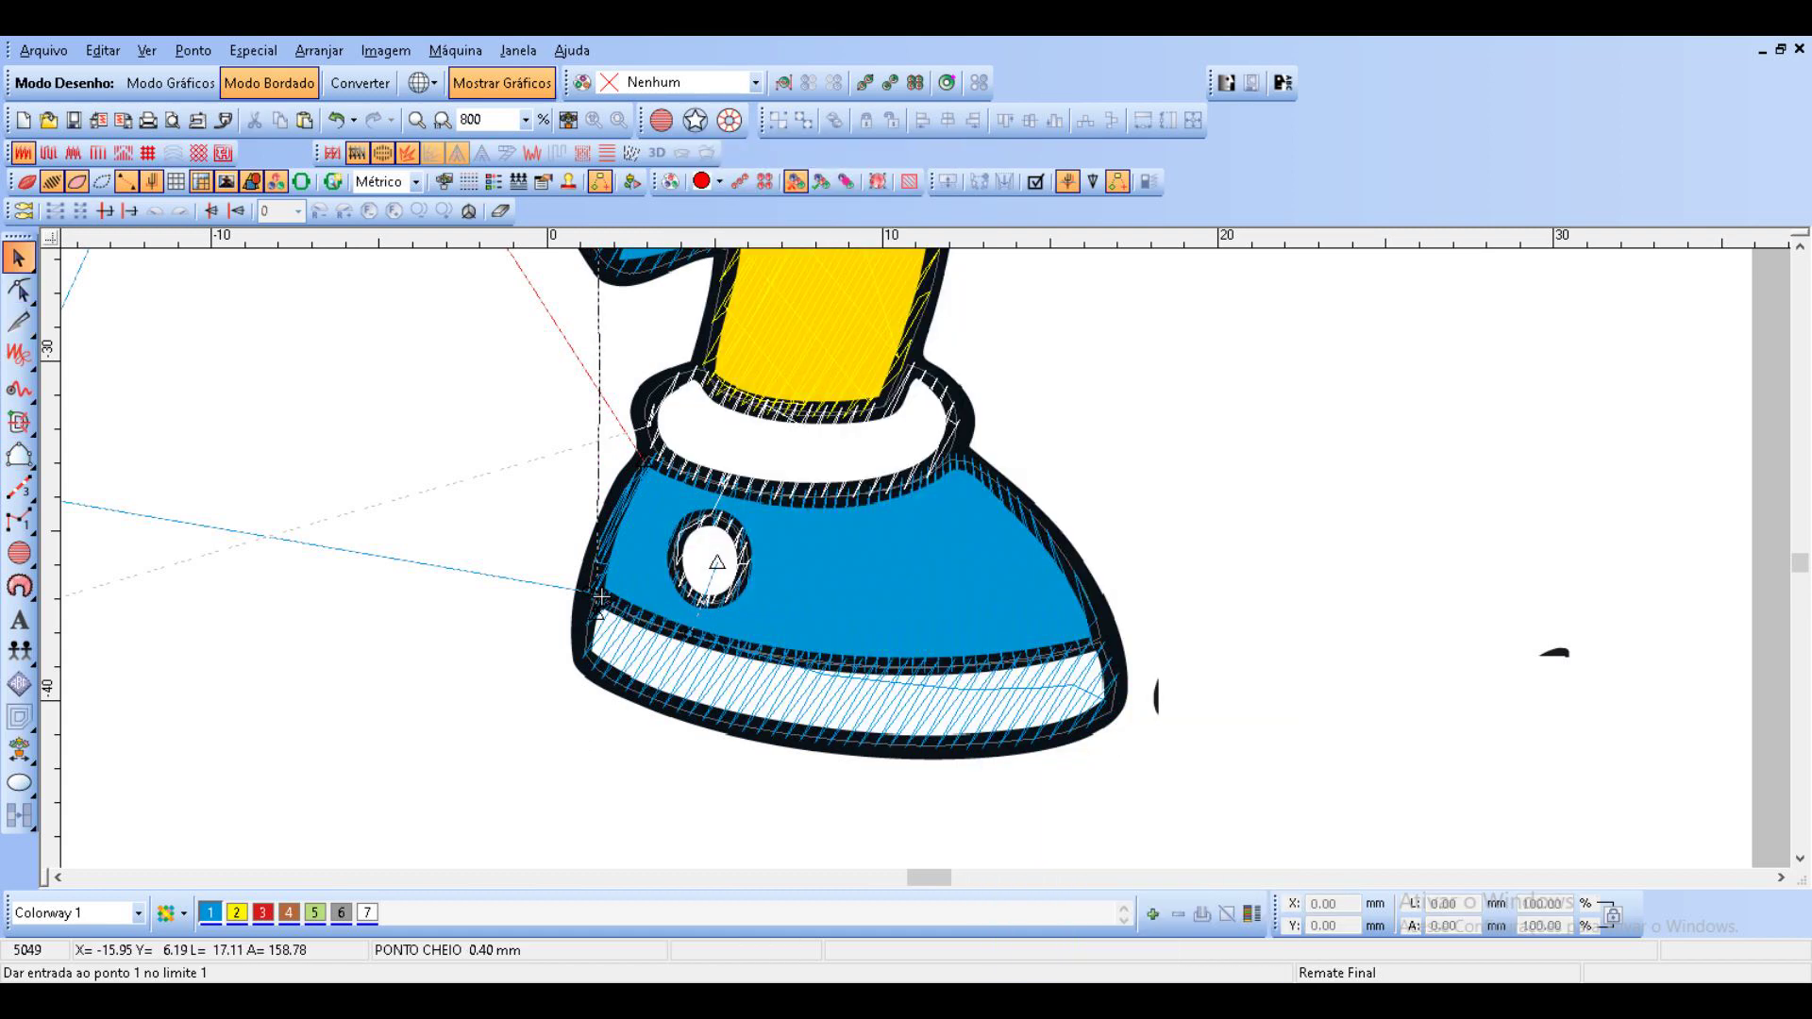
{"action": "key", "text": "shift+Tab"}
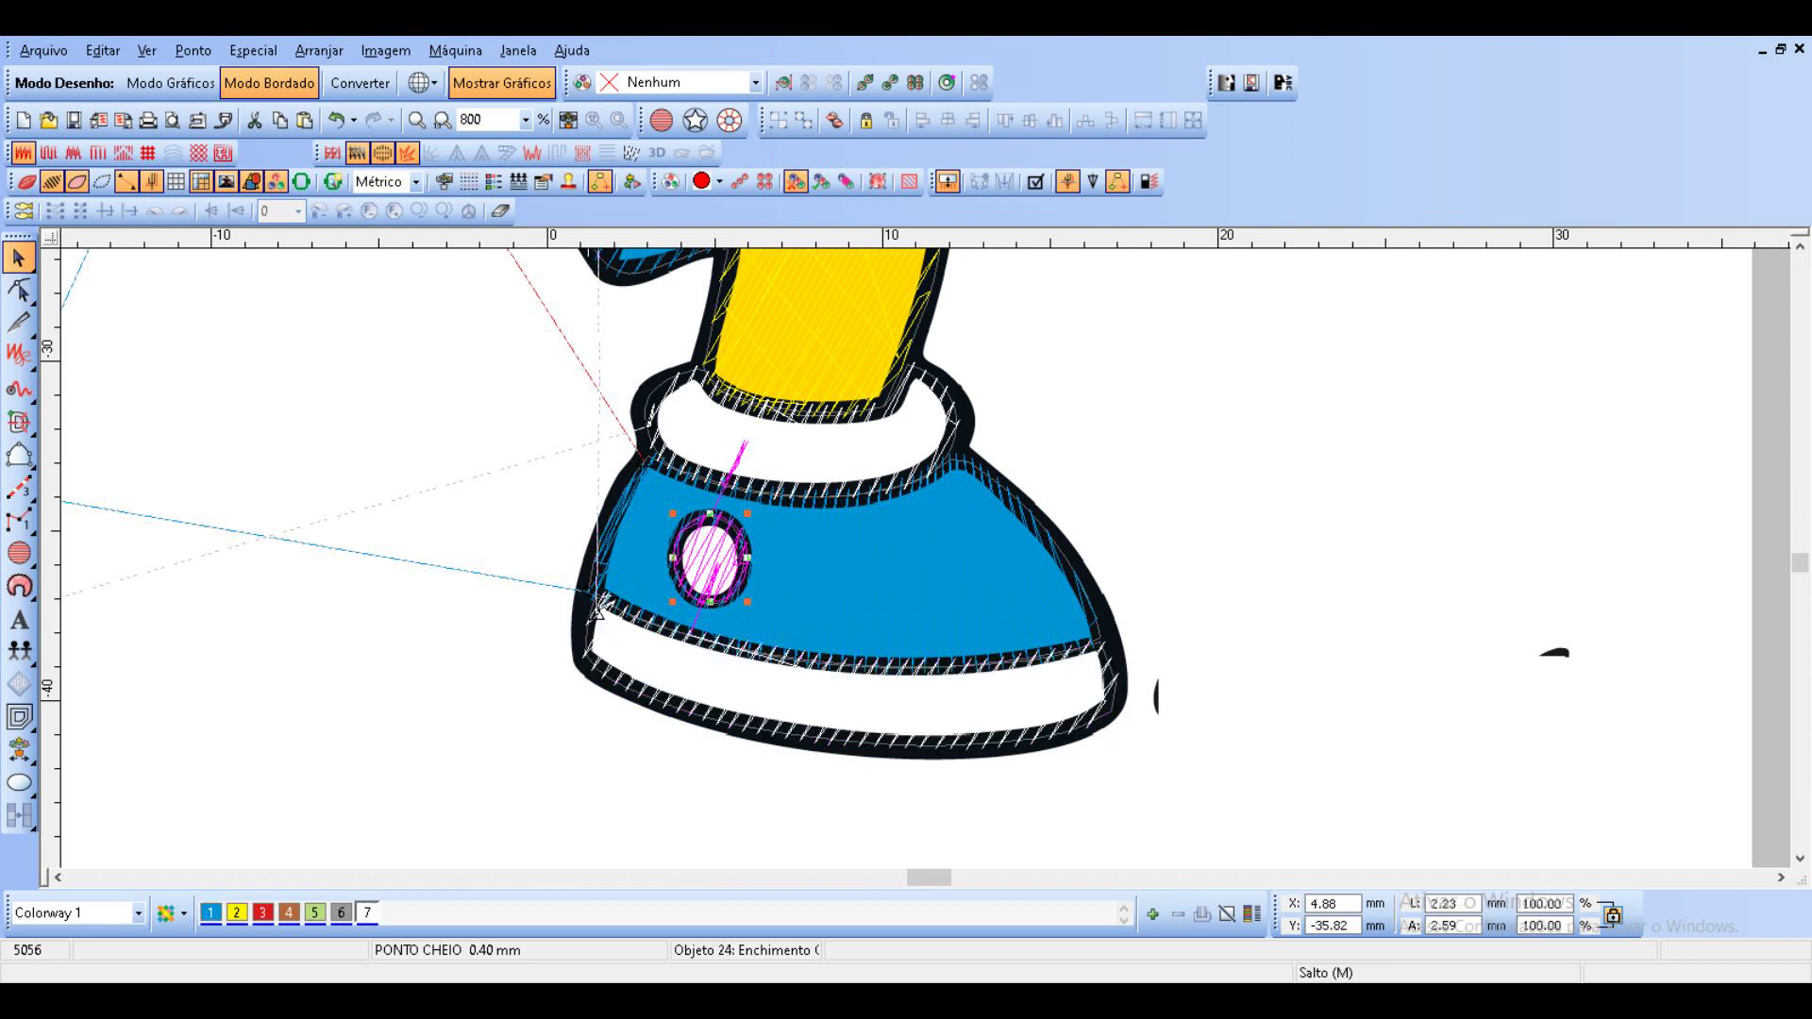
Change the eyes, teeth, shirt, shorts and the spray can's body and label to Tatami fill and enable their first underlay as Tatami.
{"action": "scroll", "coordinate": [963, 618], "scroll_direction": "down", "scroll_amount": 2}
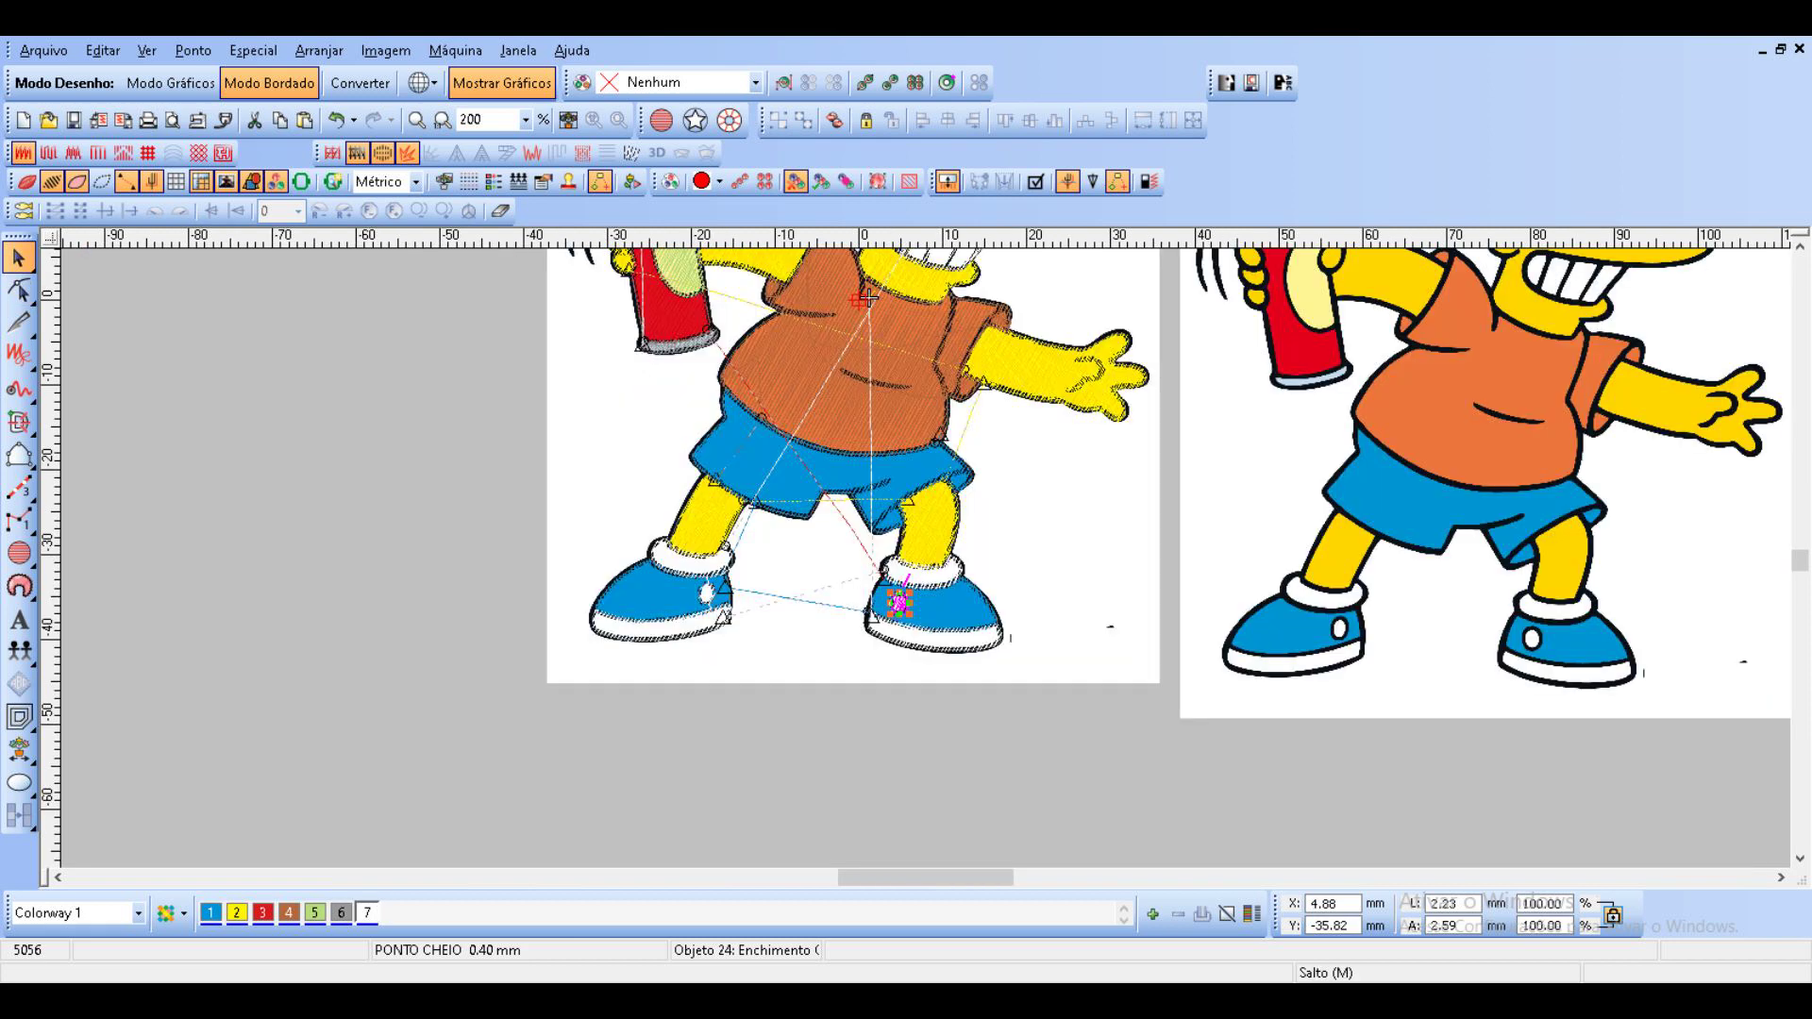
{"action": "scroll", "coordinate": [963, 618], "scroll_direction": "down", "scroll_amount": 1}
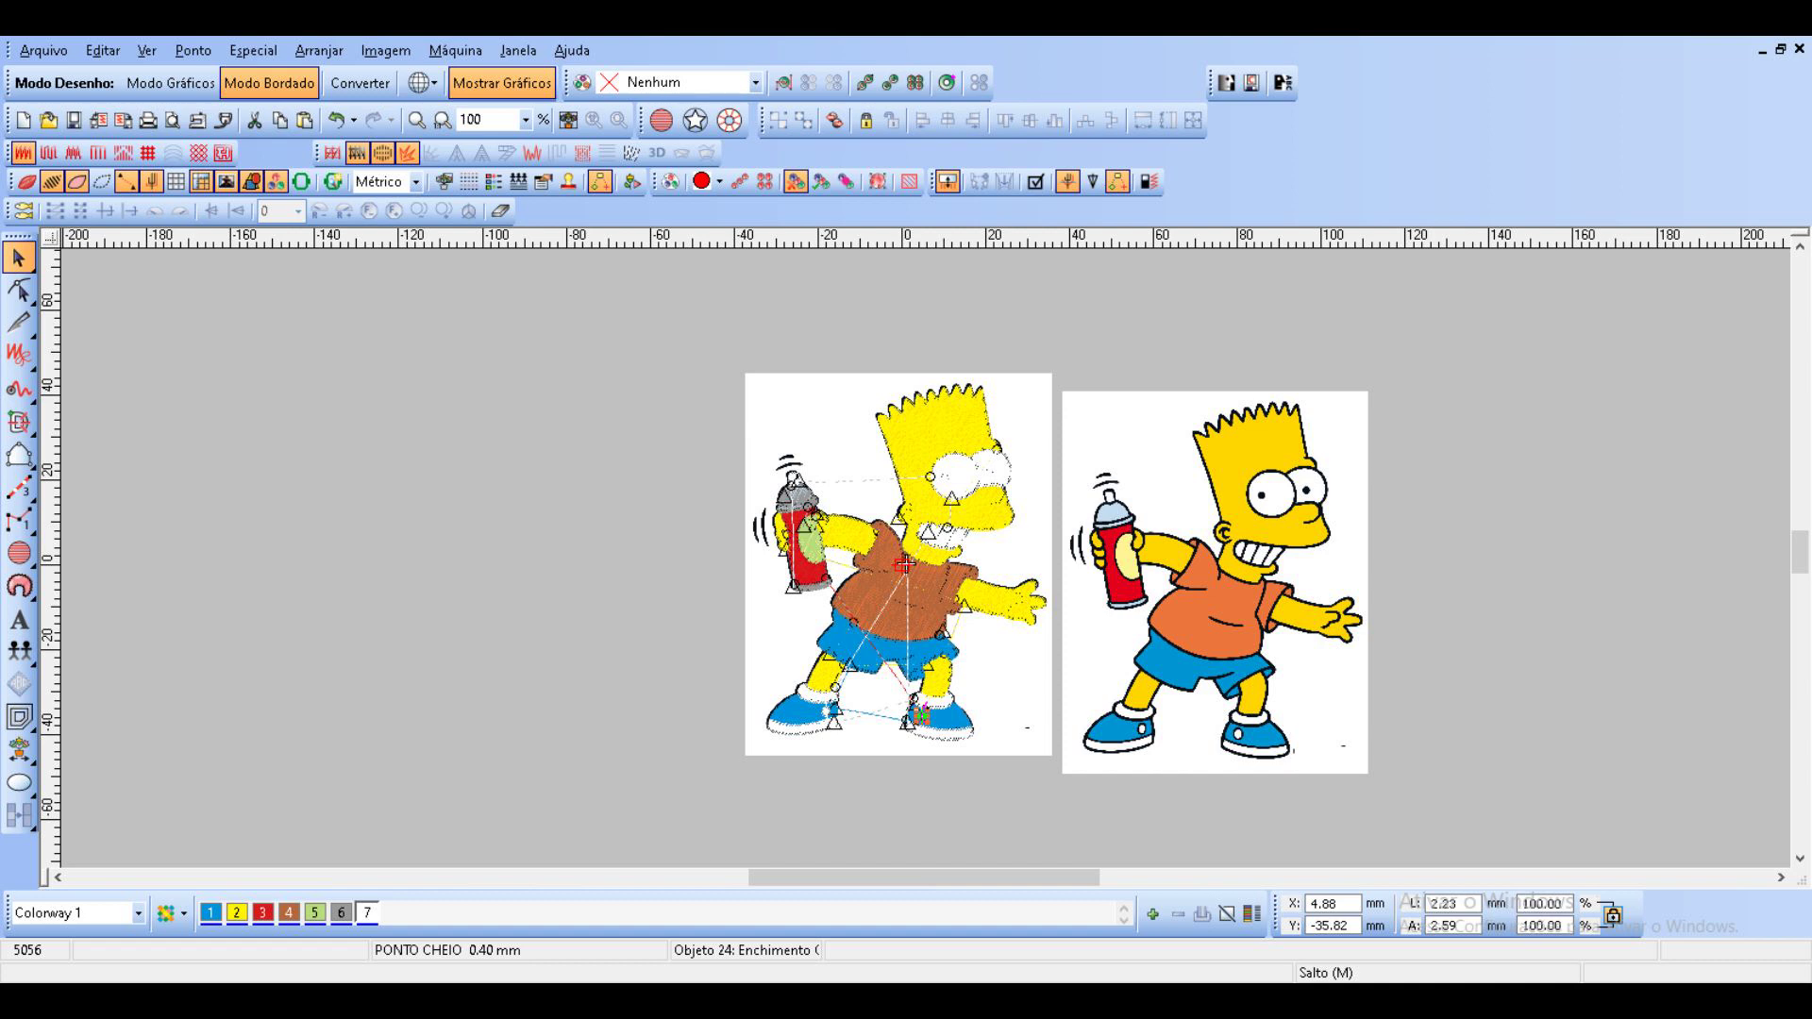
{"action": "scroll", "coordinate": [903, 564], "scroll_direction": "up", "scroll_amount": 1}
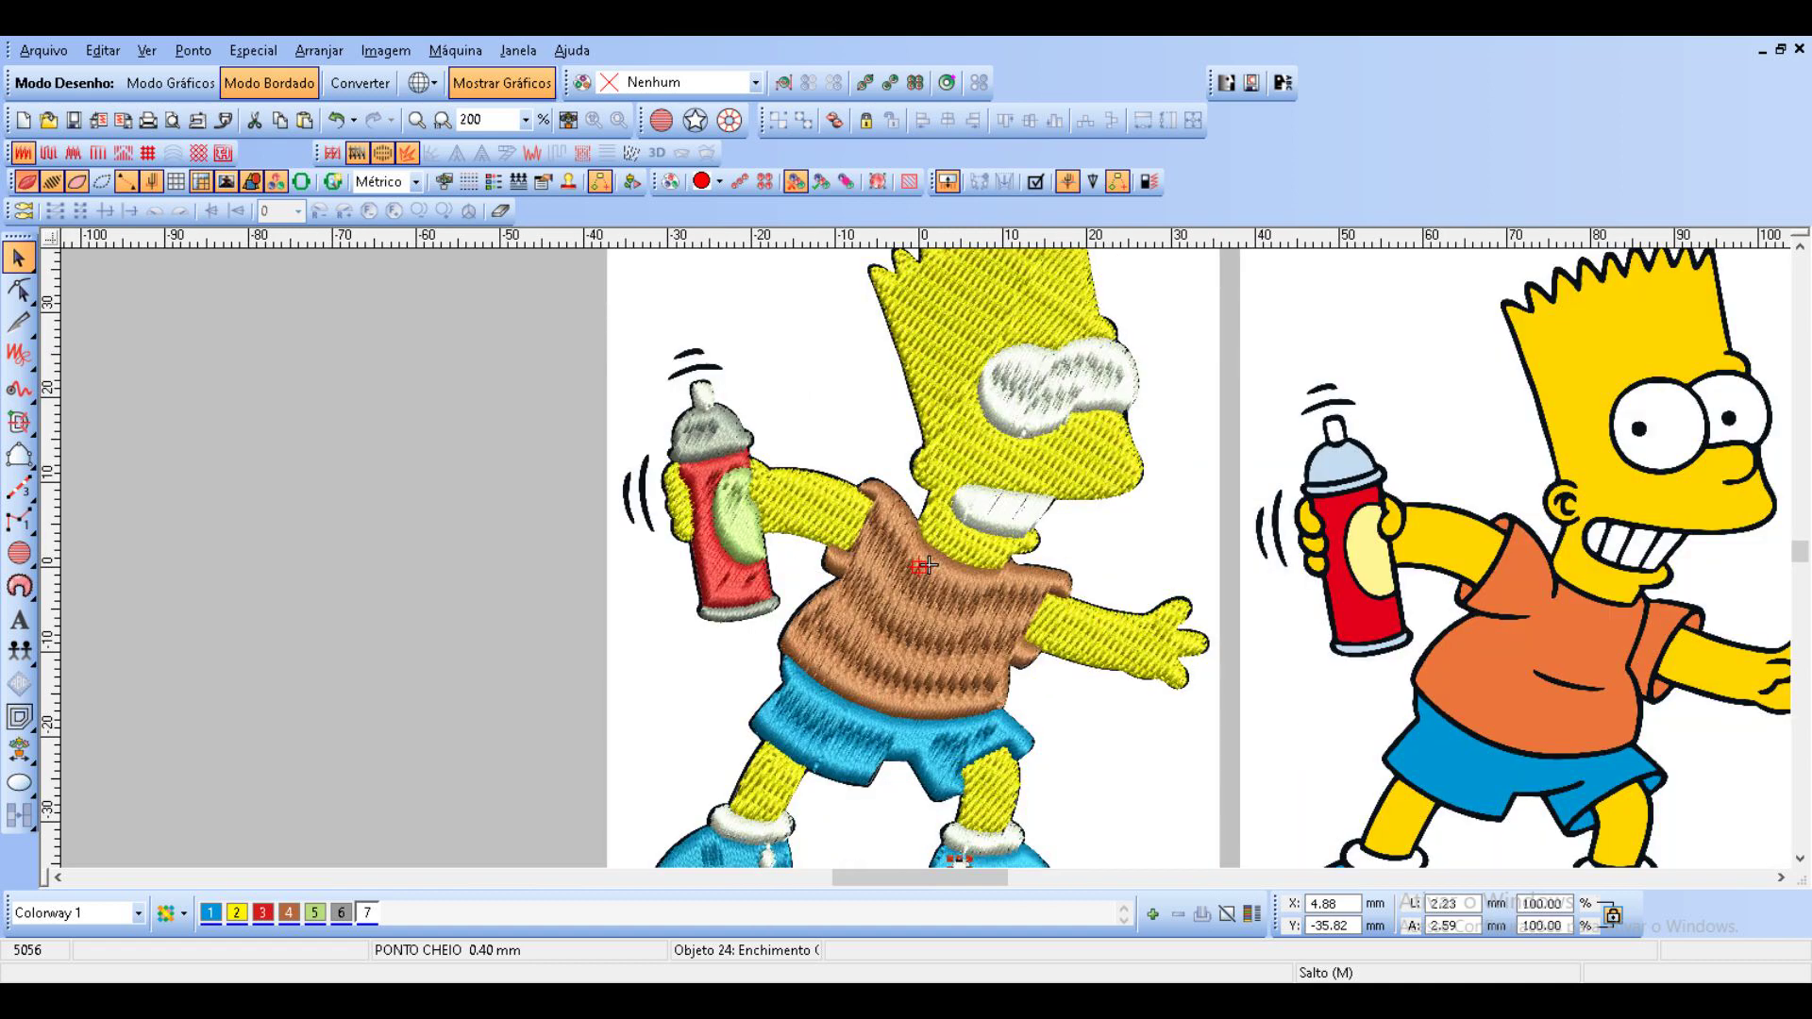
{"action": "double_click", "coordinate": [1056, 385]}
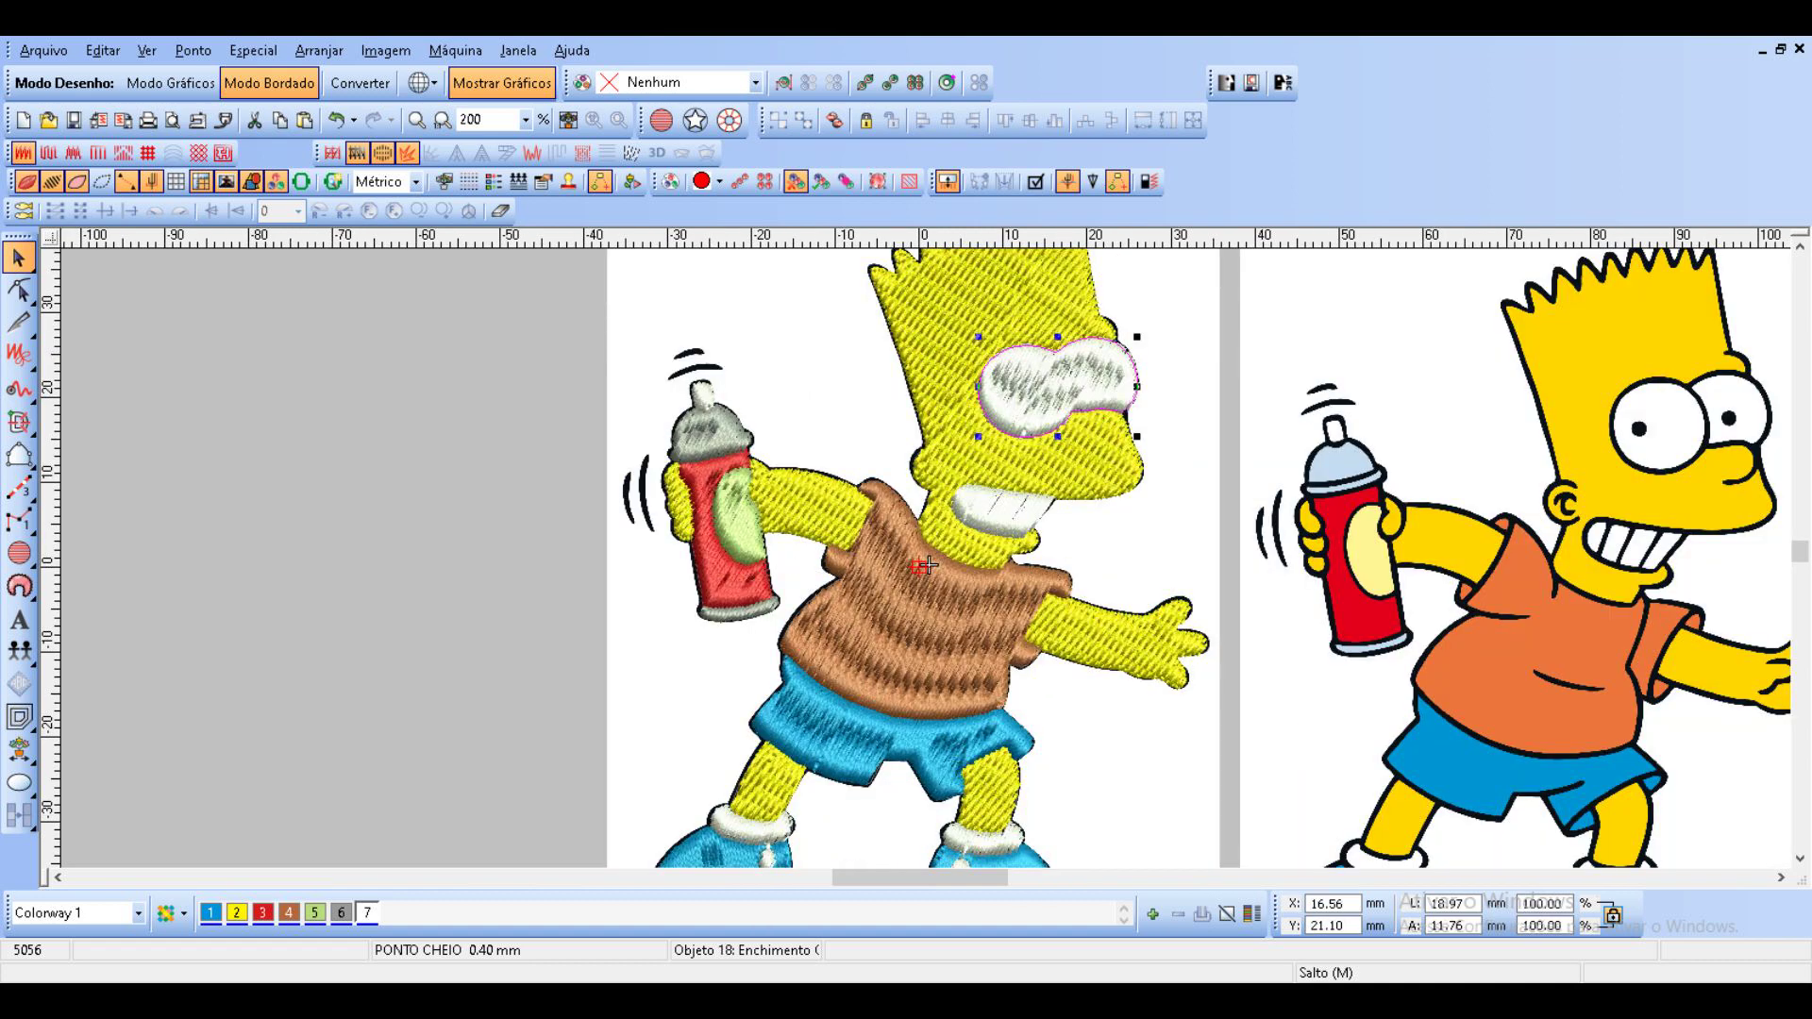
{"action": "left_click", "coordinate": [1002, 510], "text": "ctrl"}
{"action": "left_click", "coordinate": [943, 633], "text": "ctrl"}
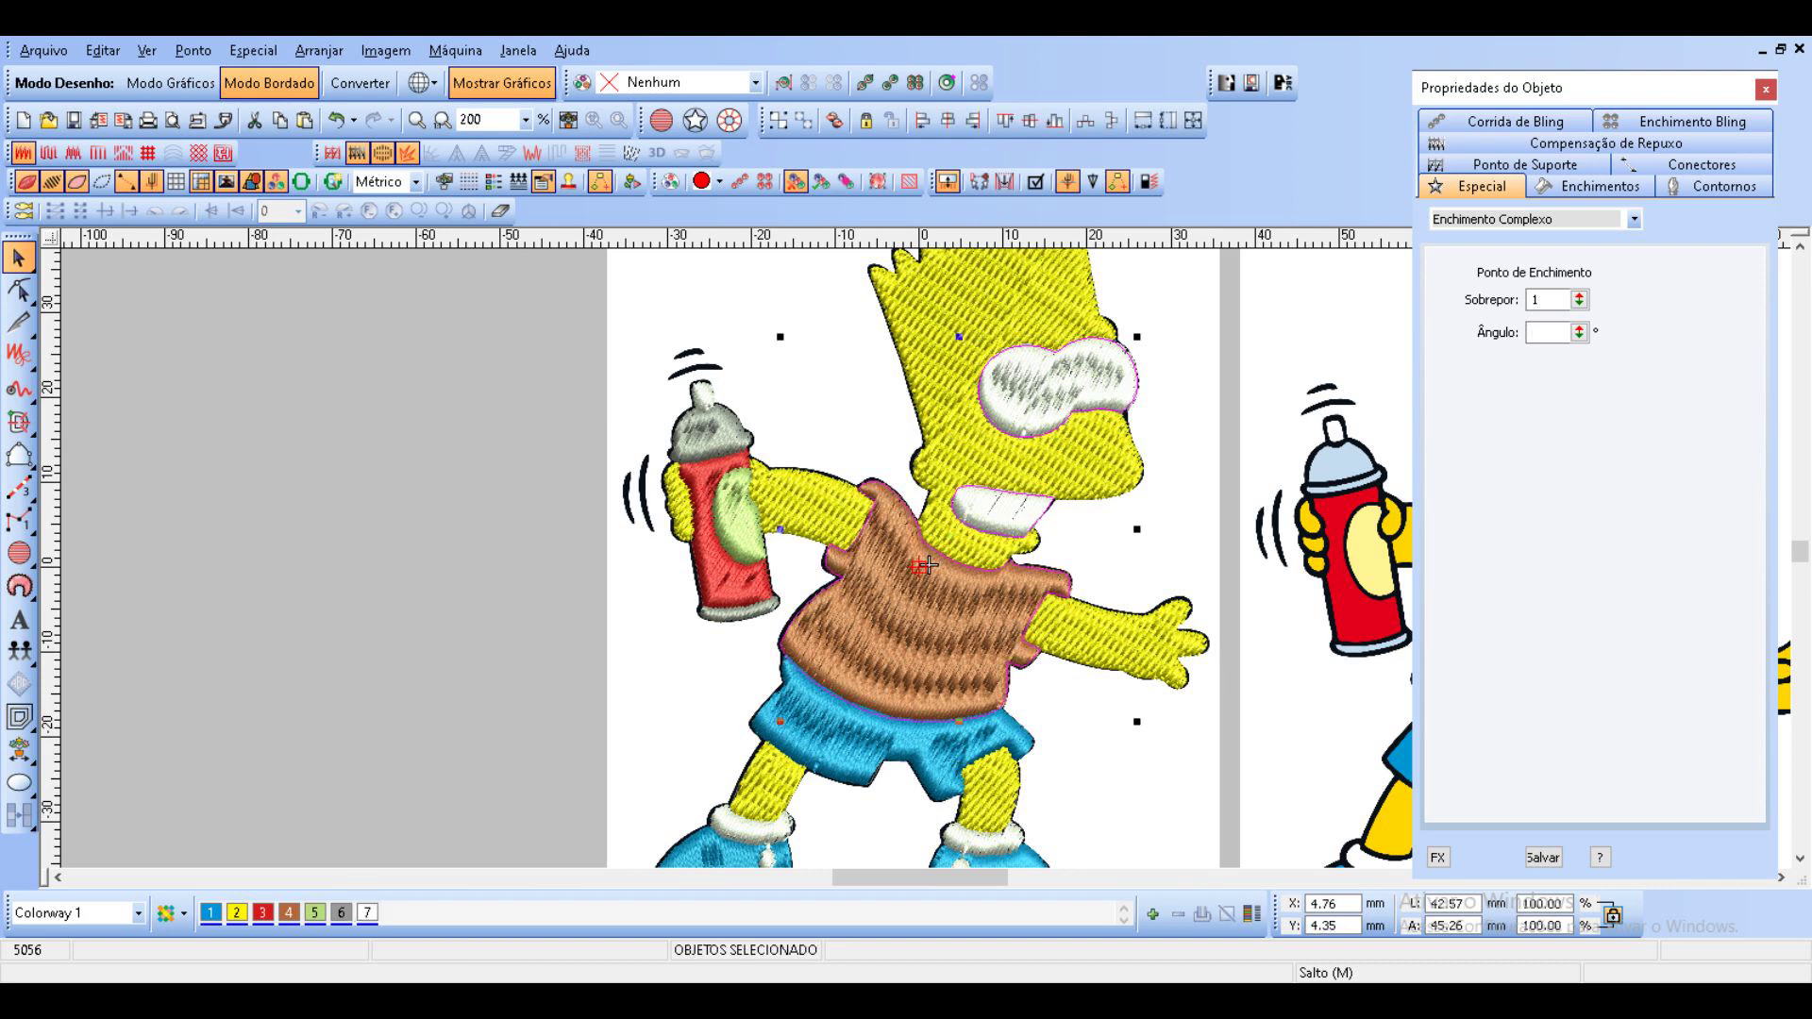
{"action": "left_click", "coordinate": [892, 741], "text": "ctrl"}
{"action": "left_click", "coordinate": [719, 566], "text": "ctrl"}
{"action": "left_click", "coordinate": [1599, 187]}
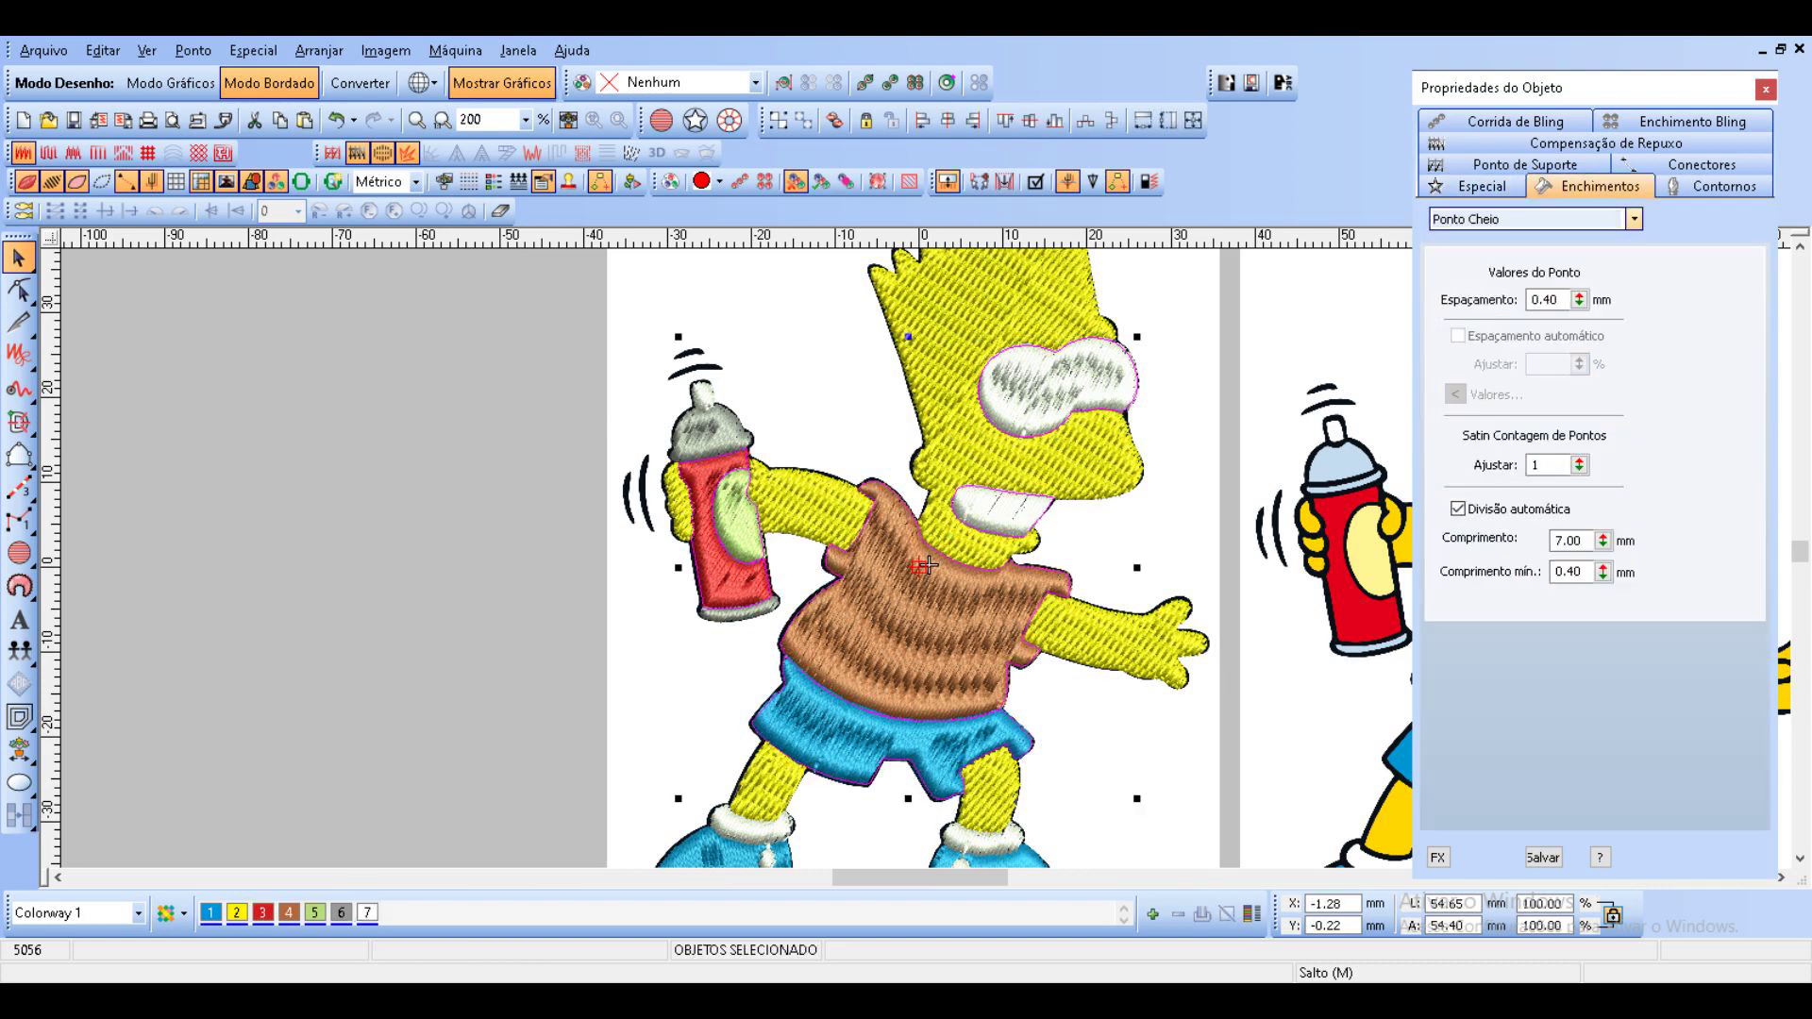
{"action": "left_click", "coordinate": [1633, 218]}
{"action": "left_click", "coordinate": [1548, 252]}
{"action": "left_click", "coordinate": [1524, 164]}
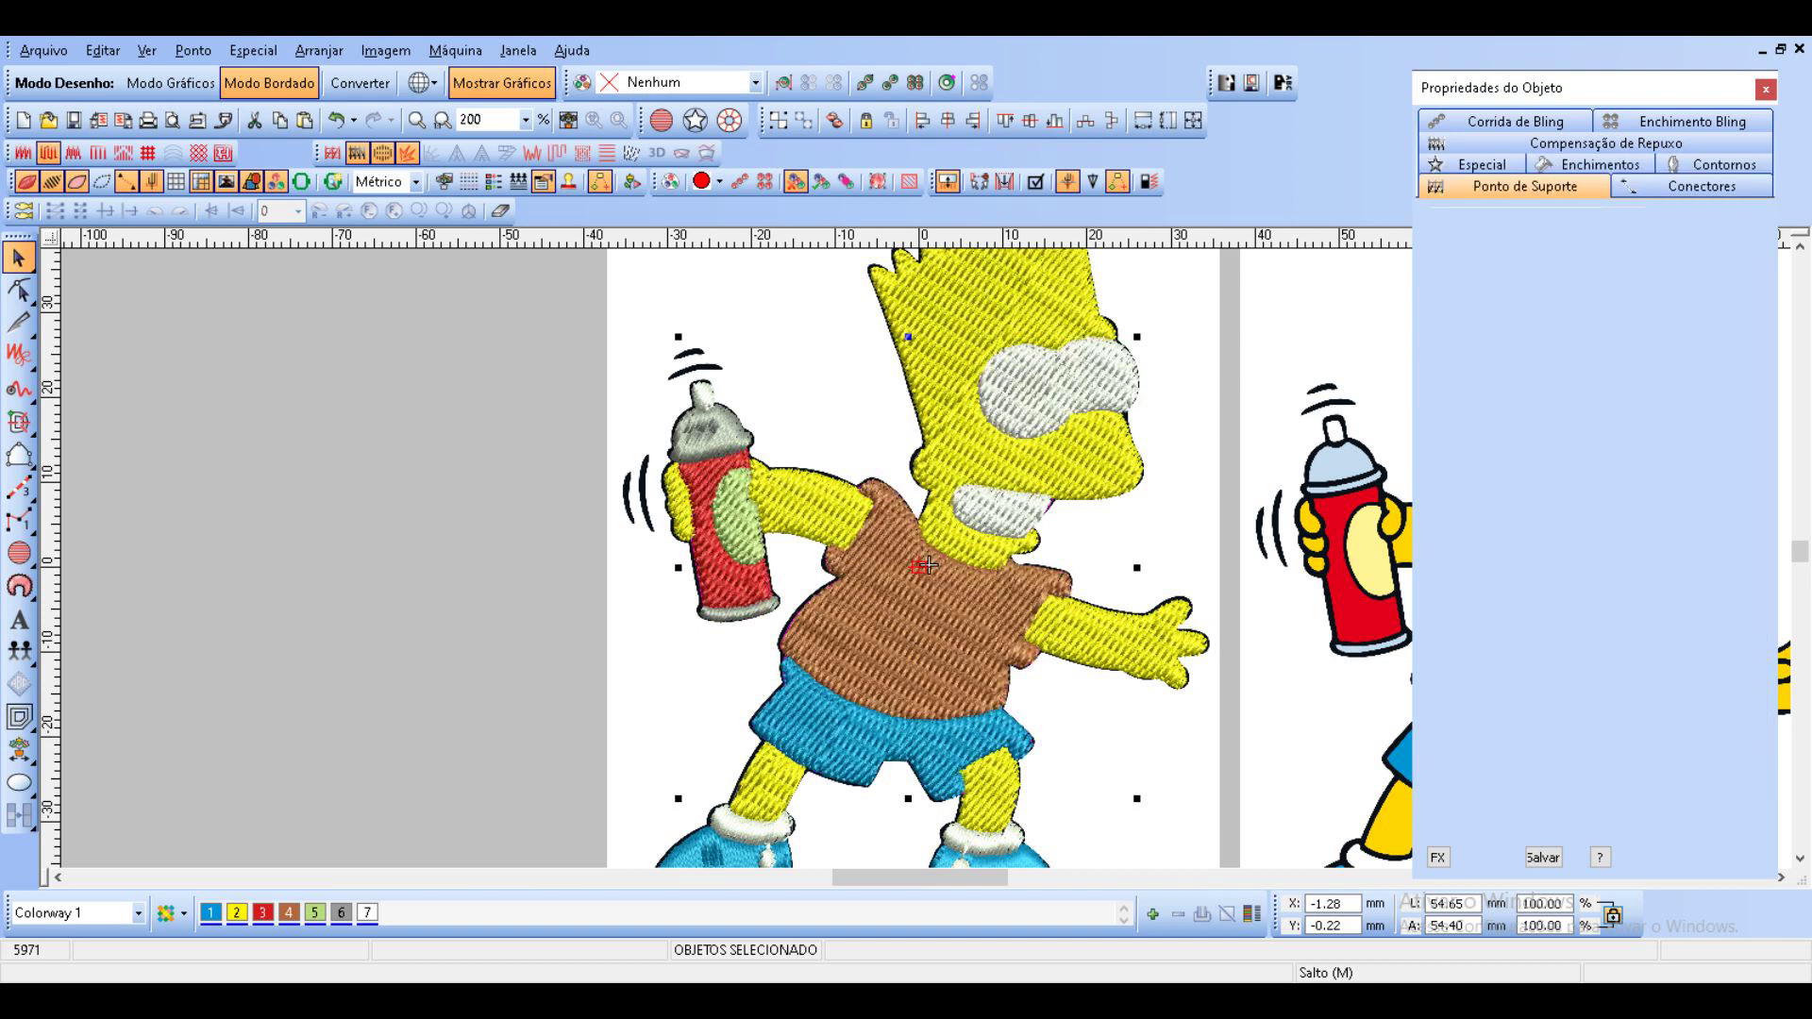
{"action": "left_click", "coordinate": [1458, 241]}
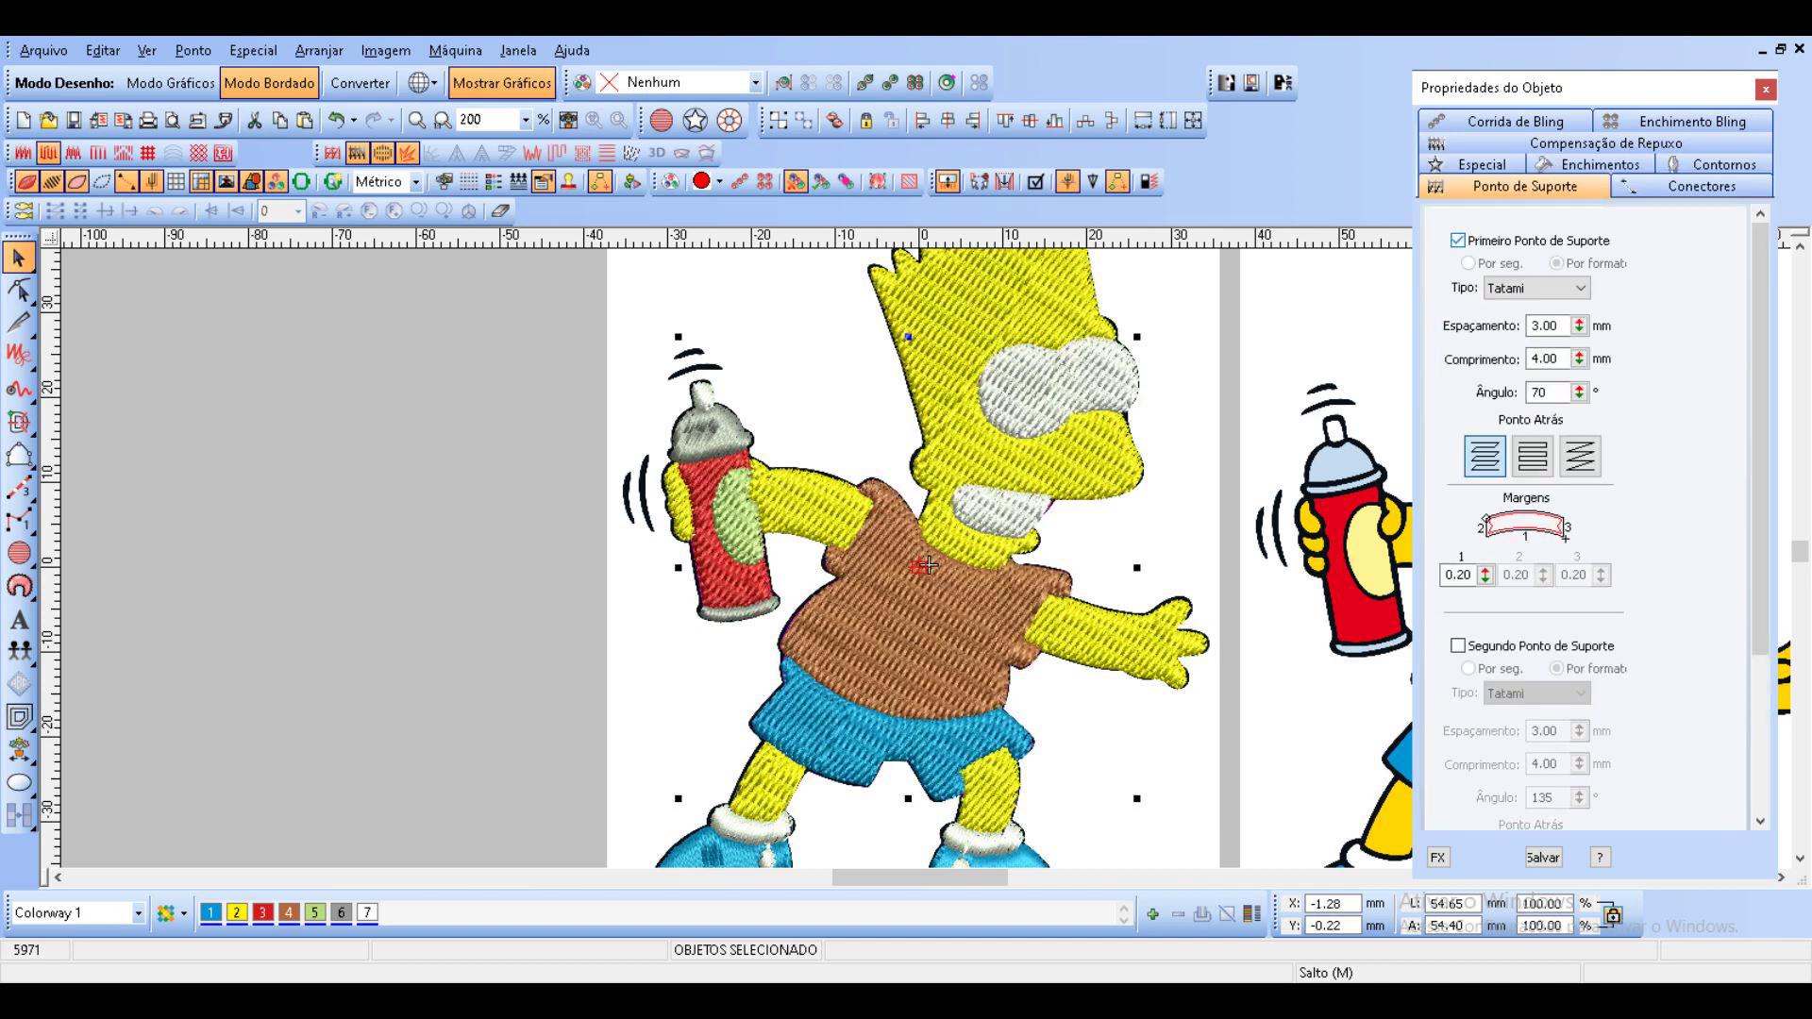
Change the spray can's grey top, both shoes, socks and soles to Tatami fill and enable their first underlay.
{"action": "scroll", "coordinate": [906, 557], "scroll_direction": "down", "scroll_amount": 5}
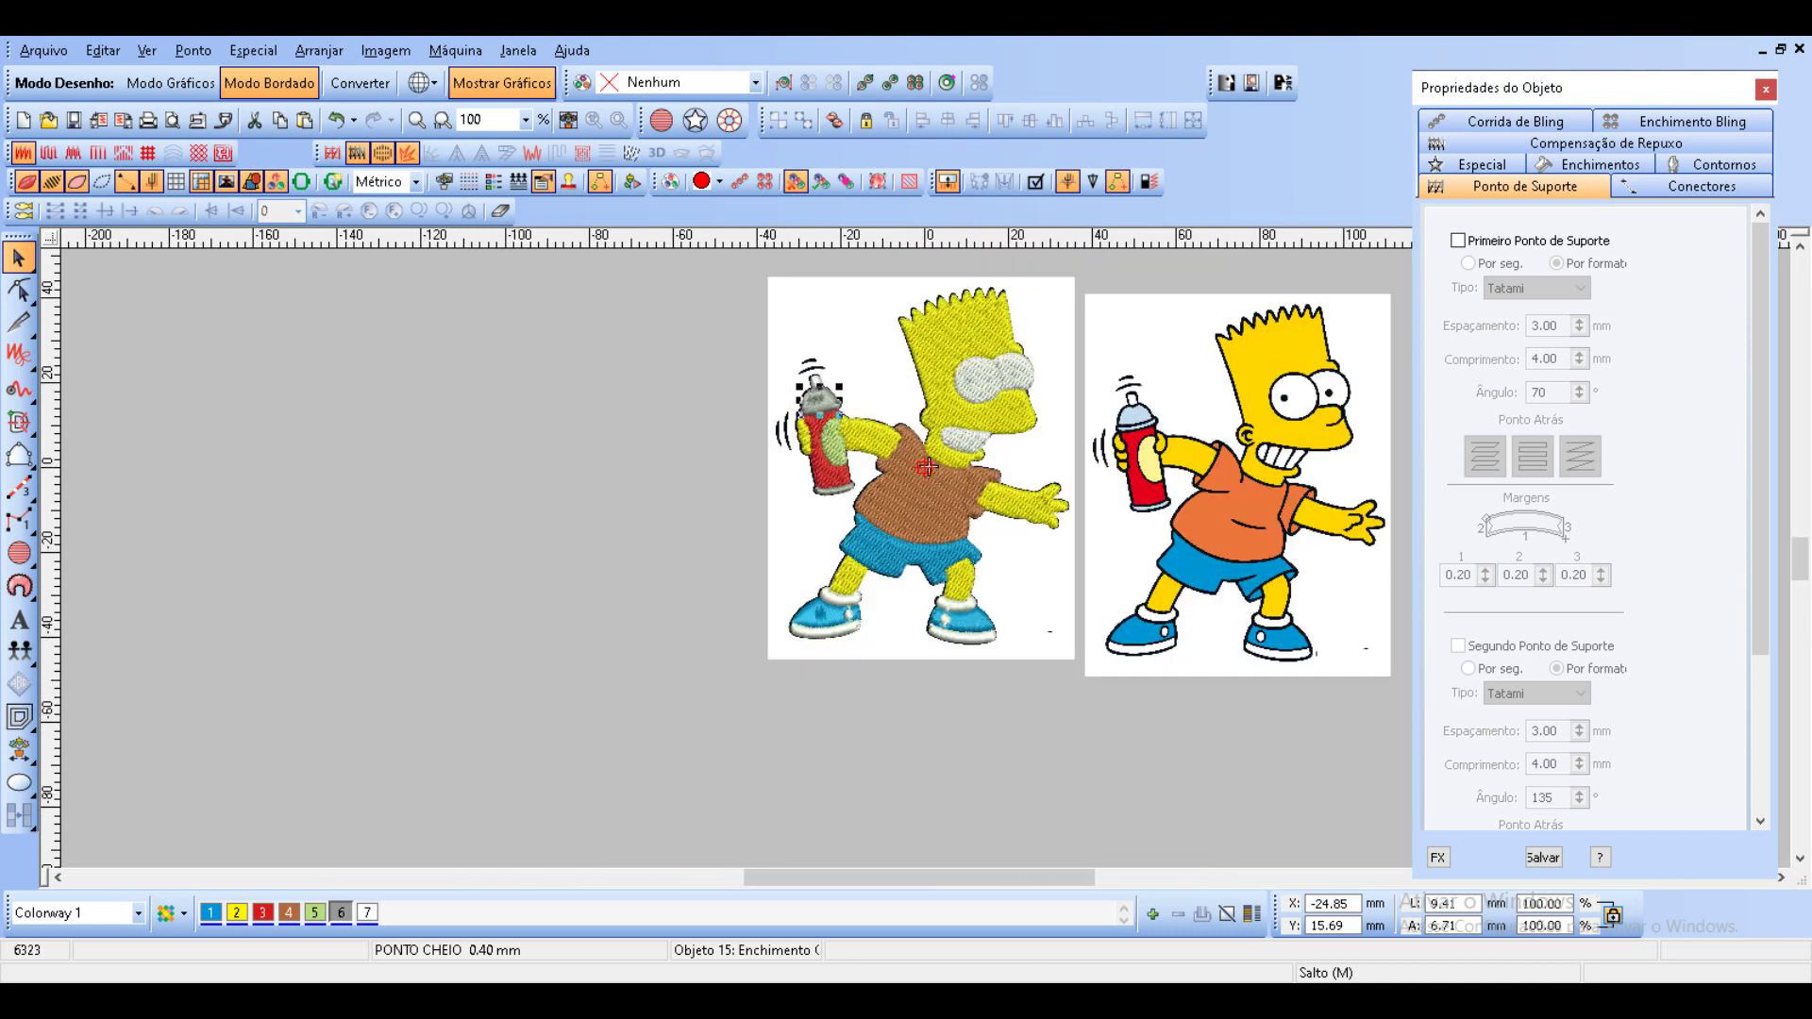
{"action": "left_click", "coordinate": [729, 565], "text": "ctrl"}
{"action": "left_click", "coordinate": [990, 571], "text": "ctrl"}
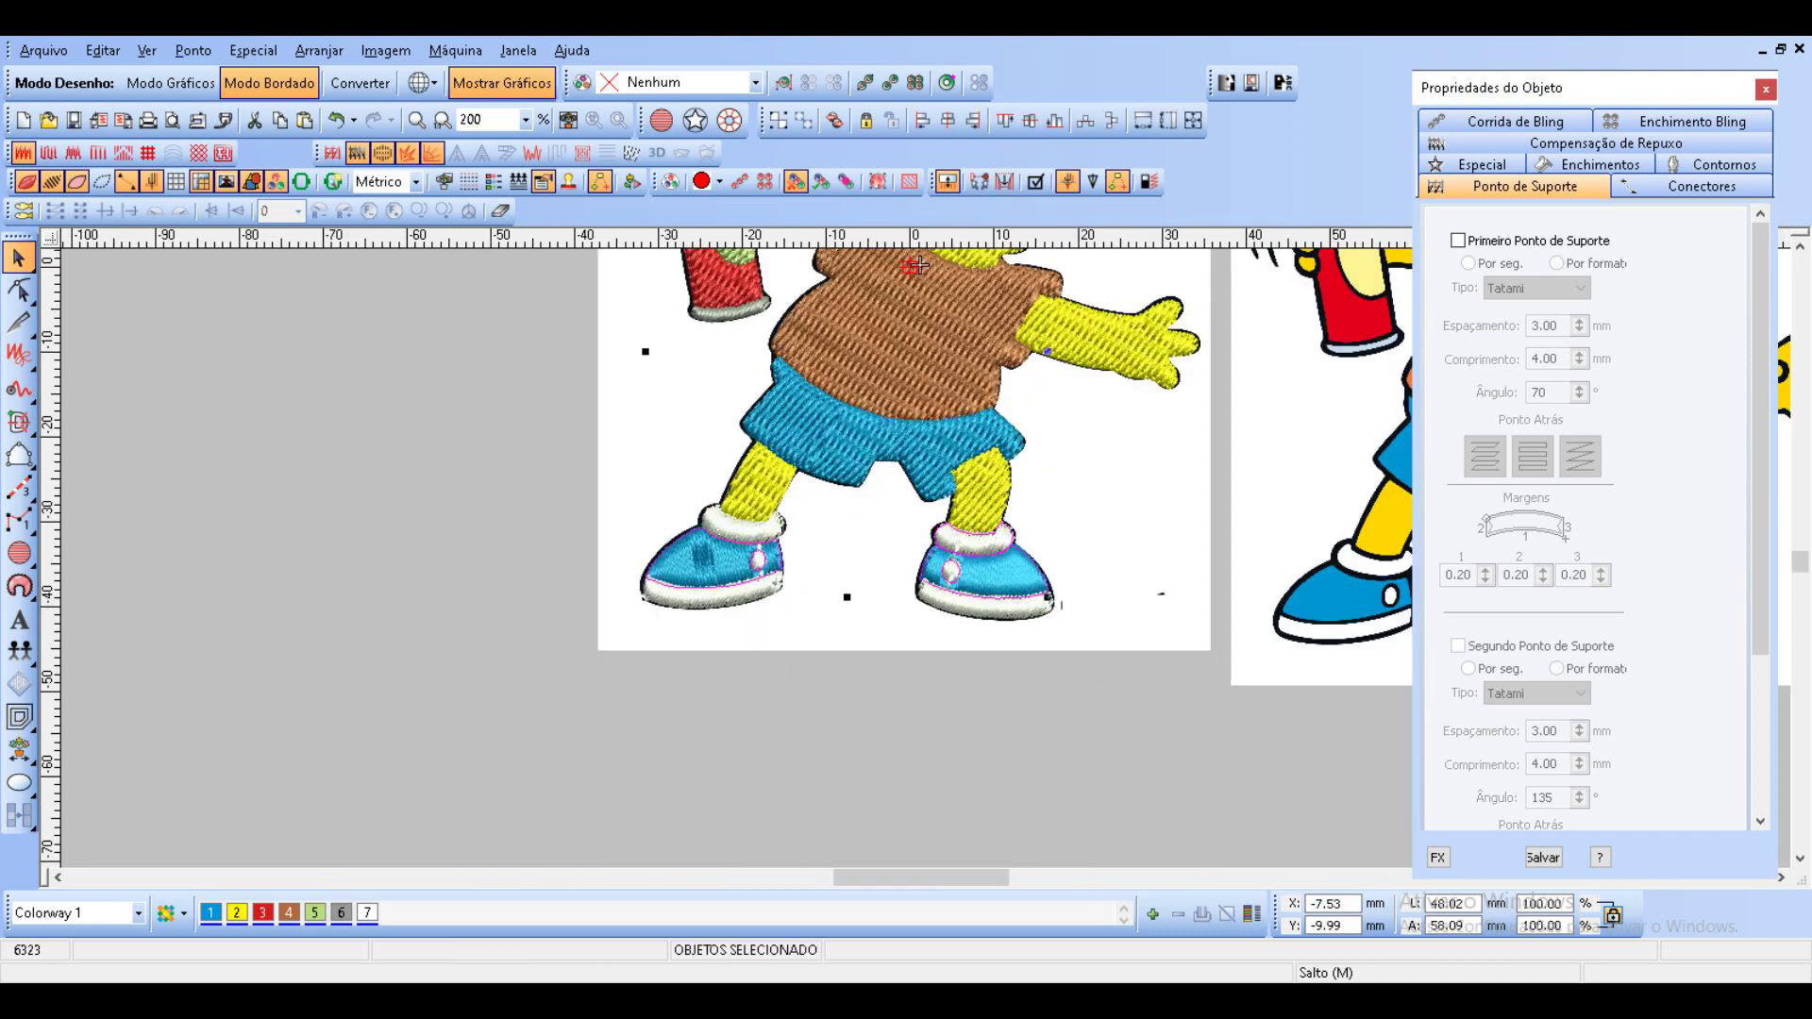
{"action": "left_click", "coordinate": [710, 597], "text": "ctrl"}
{"action": "left_click", "coordinate": [988, 606], "text": "ctrl"}
{"action": "left_click", "coordinate": [1599, 164]}
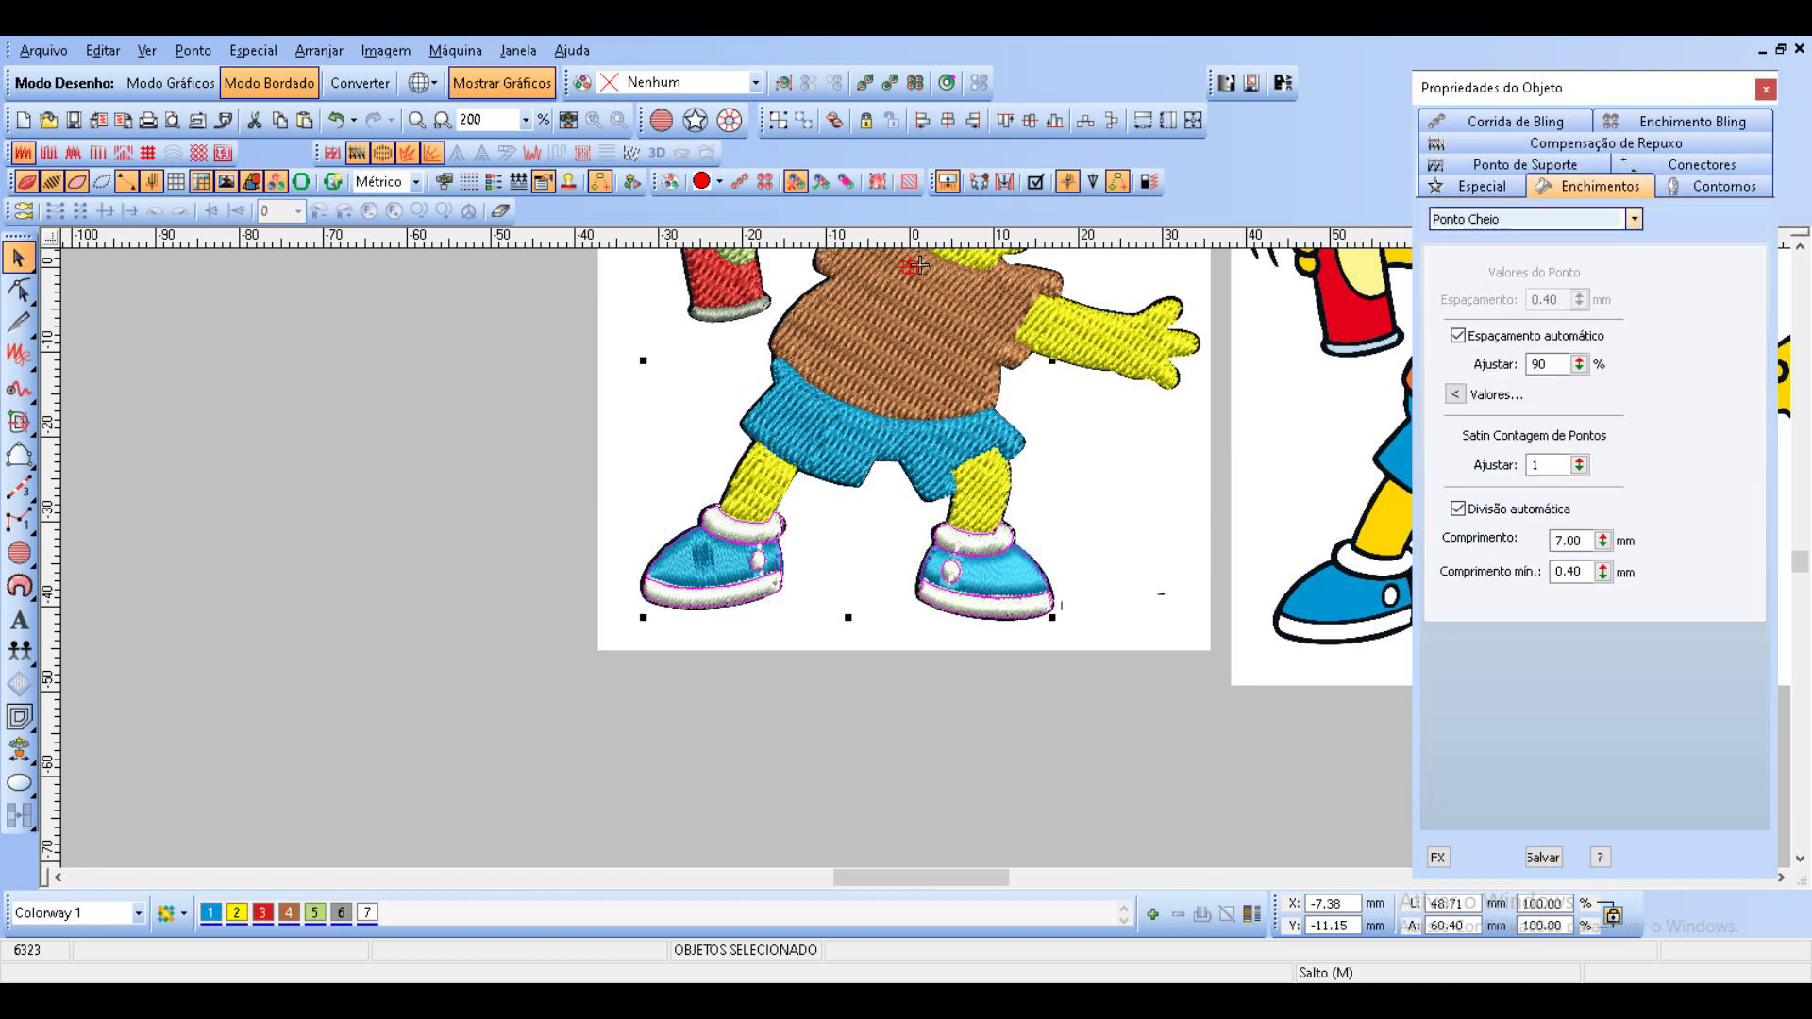
{"action": "left_click", "coordinate": [1637, 219]}
{"action": "left_click", "coordinate": [1510, 252]}
{"action": "left_click", "coordinate": [1525, 165]}
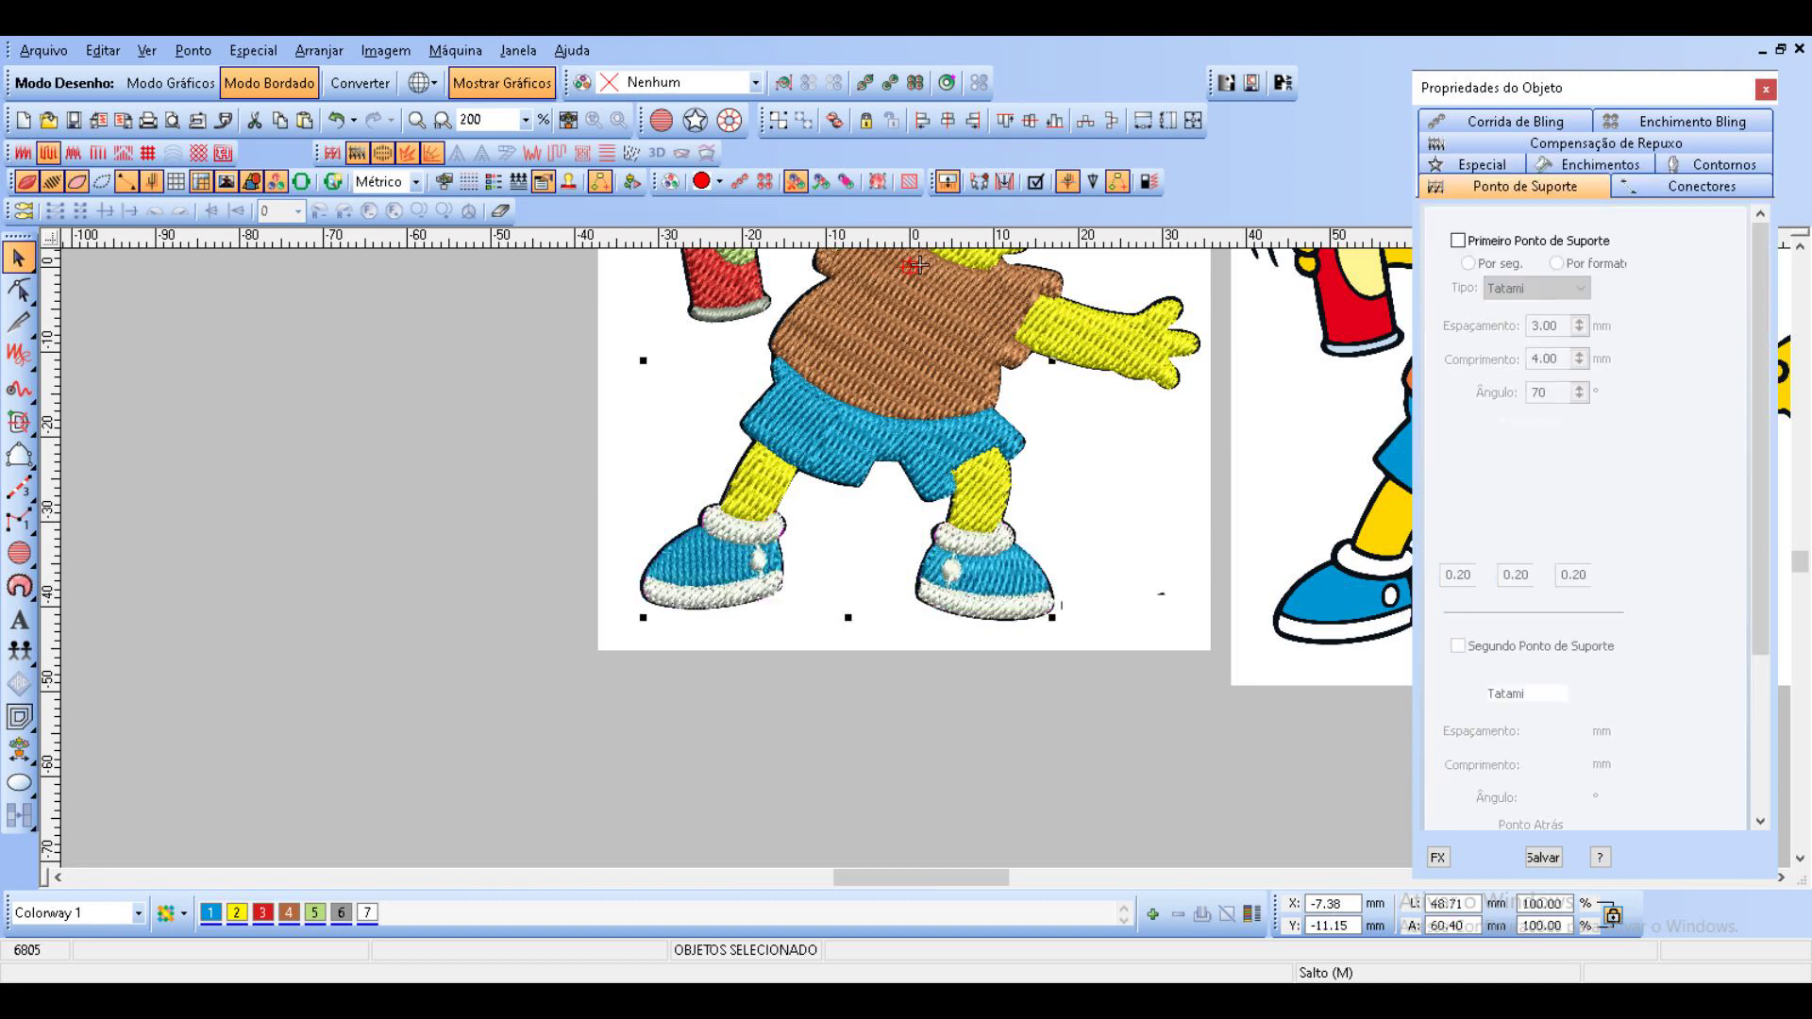
Reshape the spray can's grey bottom rim, turning its satin stitch angle to about 106°.
{"action": "scroll", "coordinate": [925, 717], "scroll_direction": "down", "scroll_amount": 2}
{"action": "scroll", "coordinate": [930, 529], "scroll_direction": "up", "scroll_amount": 2}
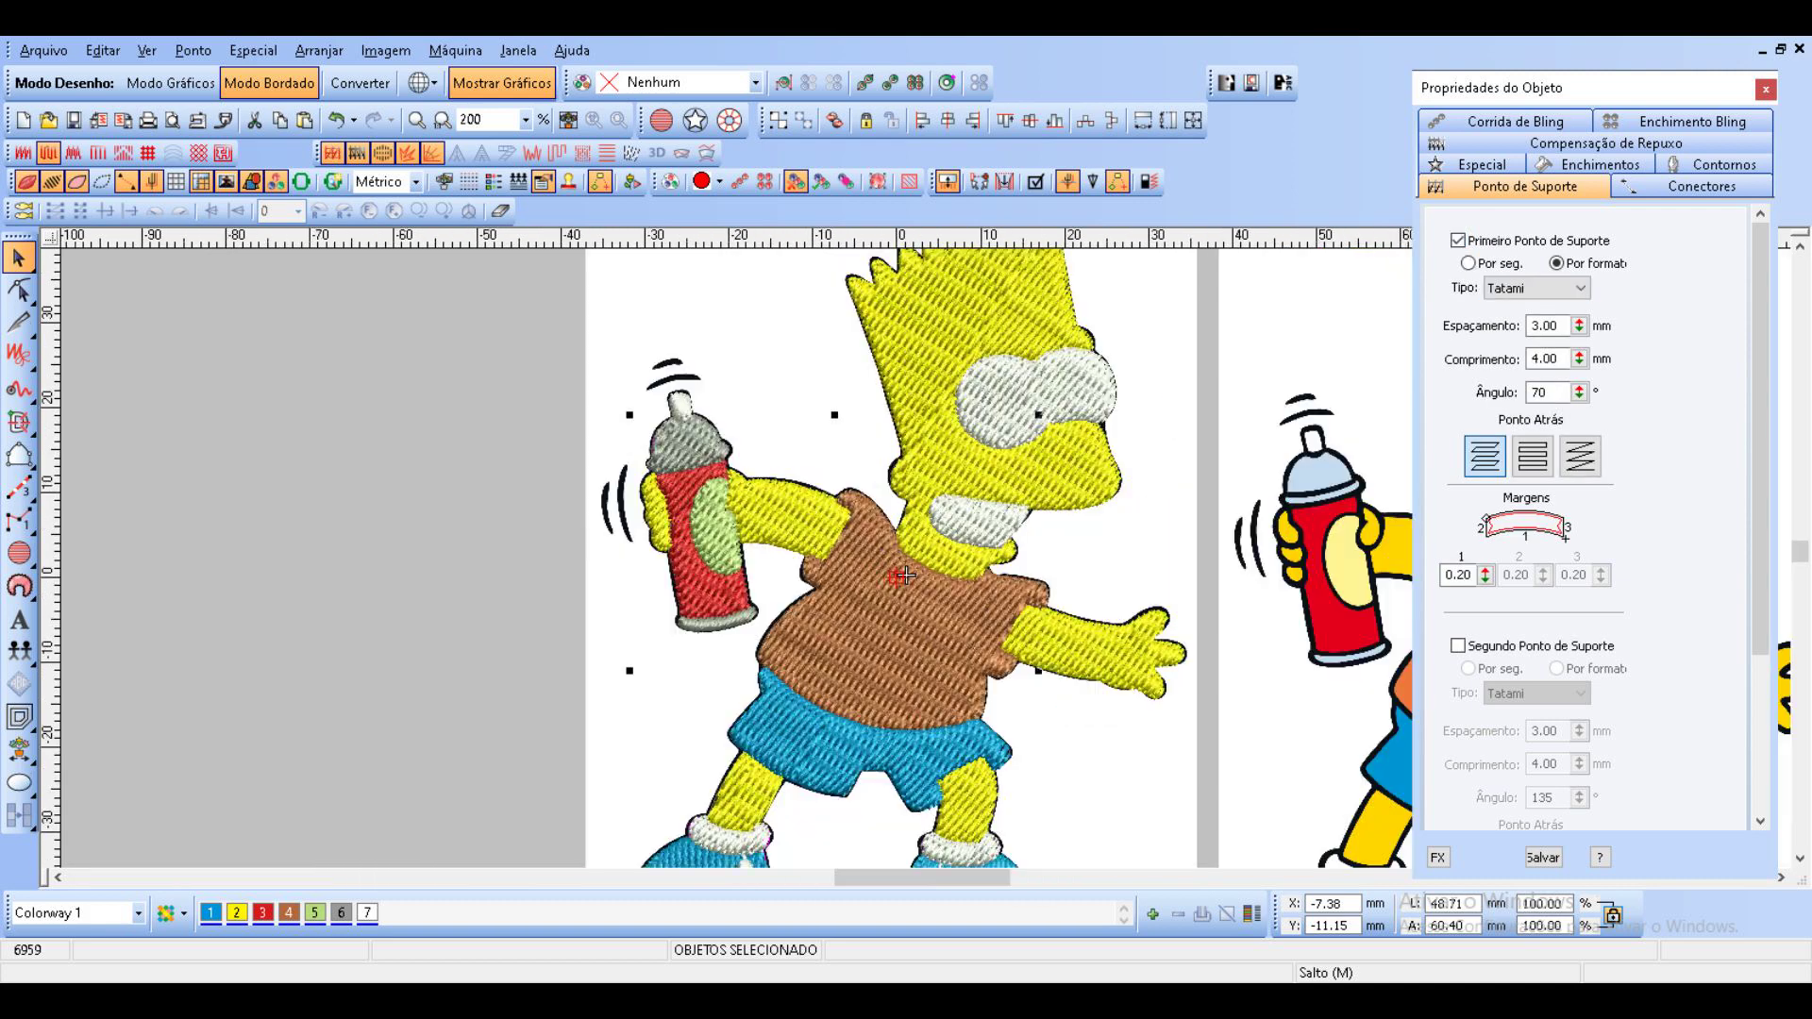
{"action": "left_click", "coordinate": [710, 625]}
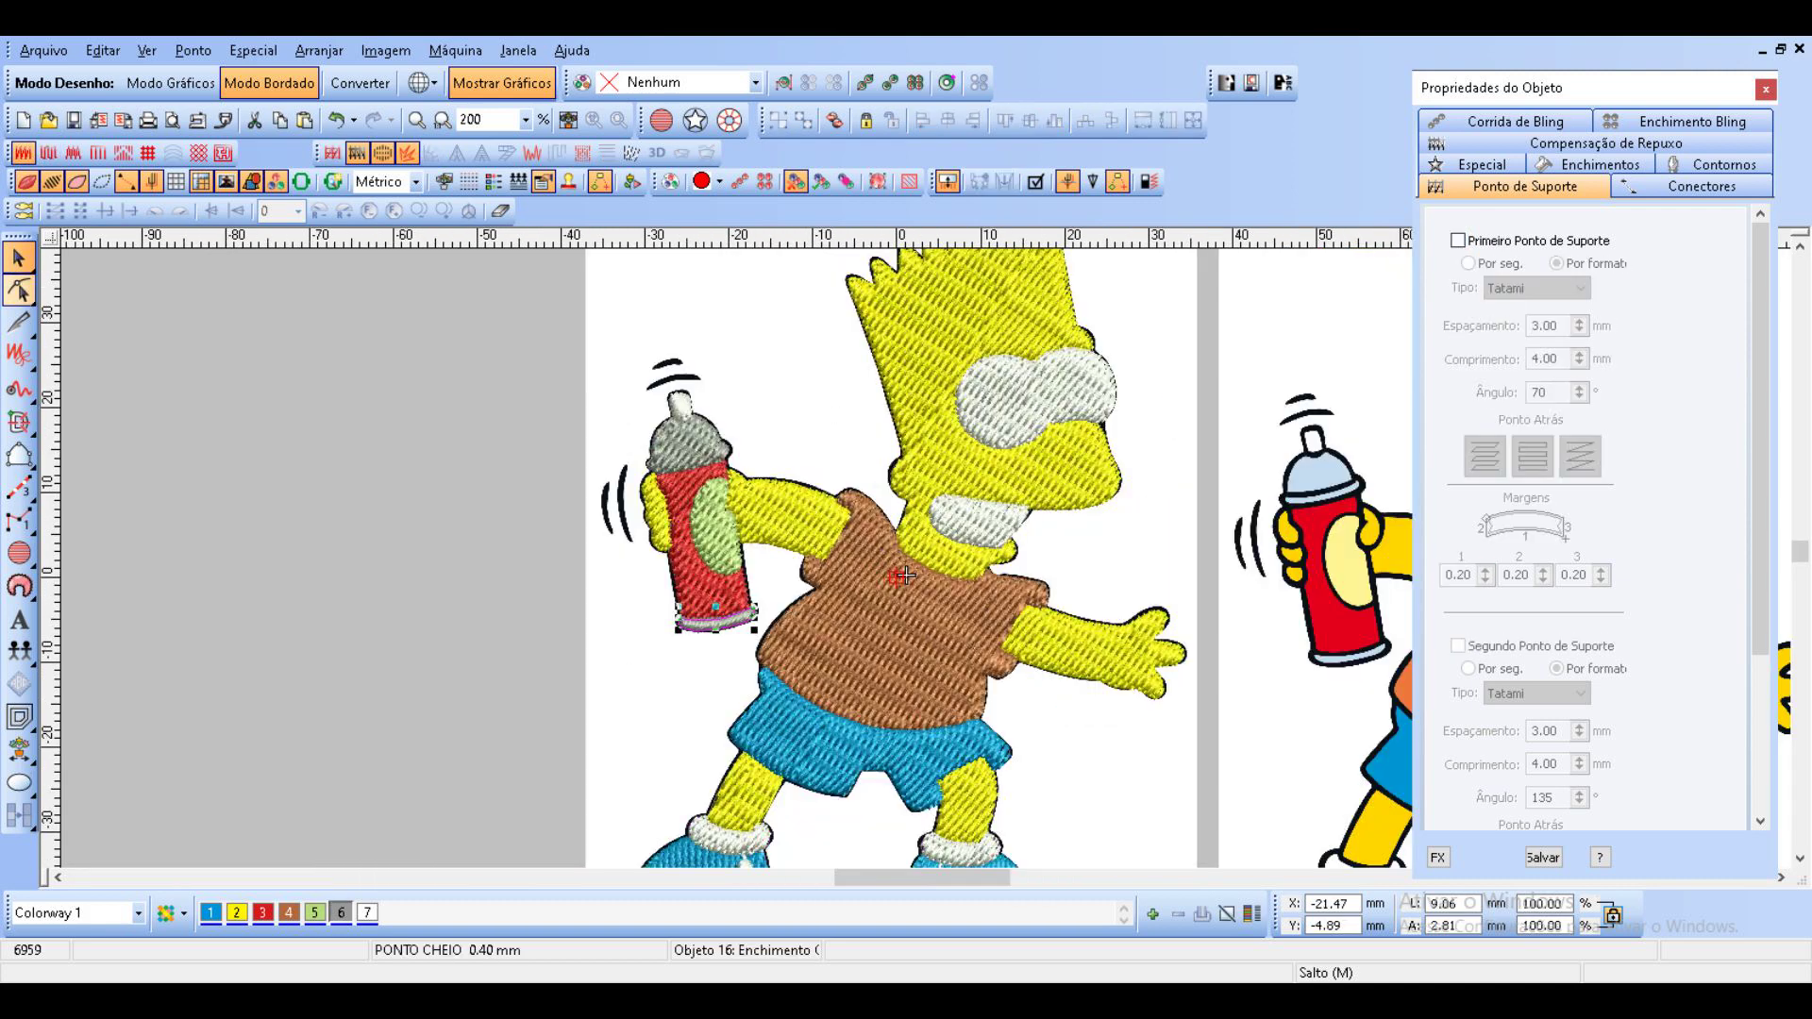
{"action": "left_click", "coordinate": [19, 291]}
{"action": "left_click_drag", "start_coordinate": [717, 564], "coordinate": [649, 519]}
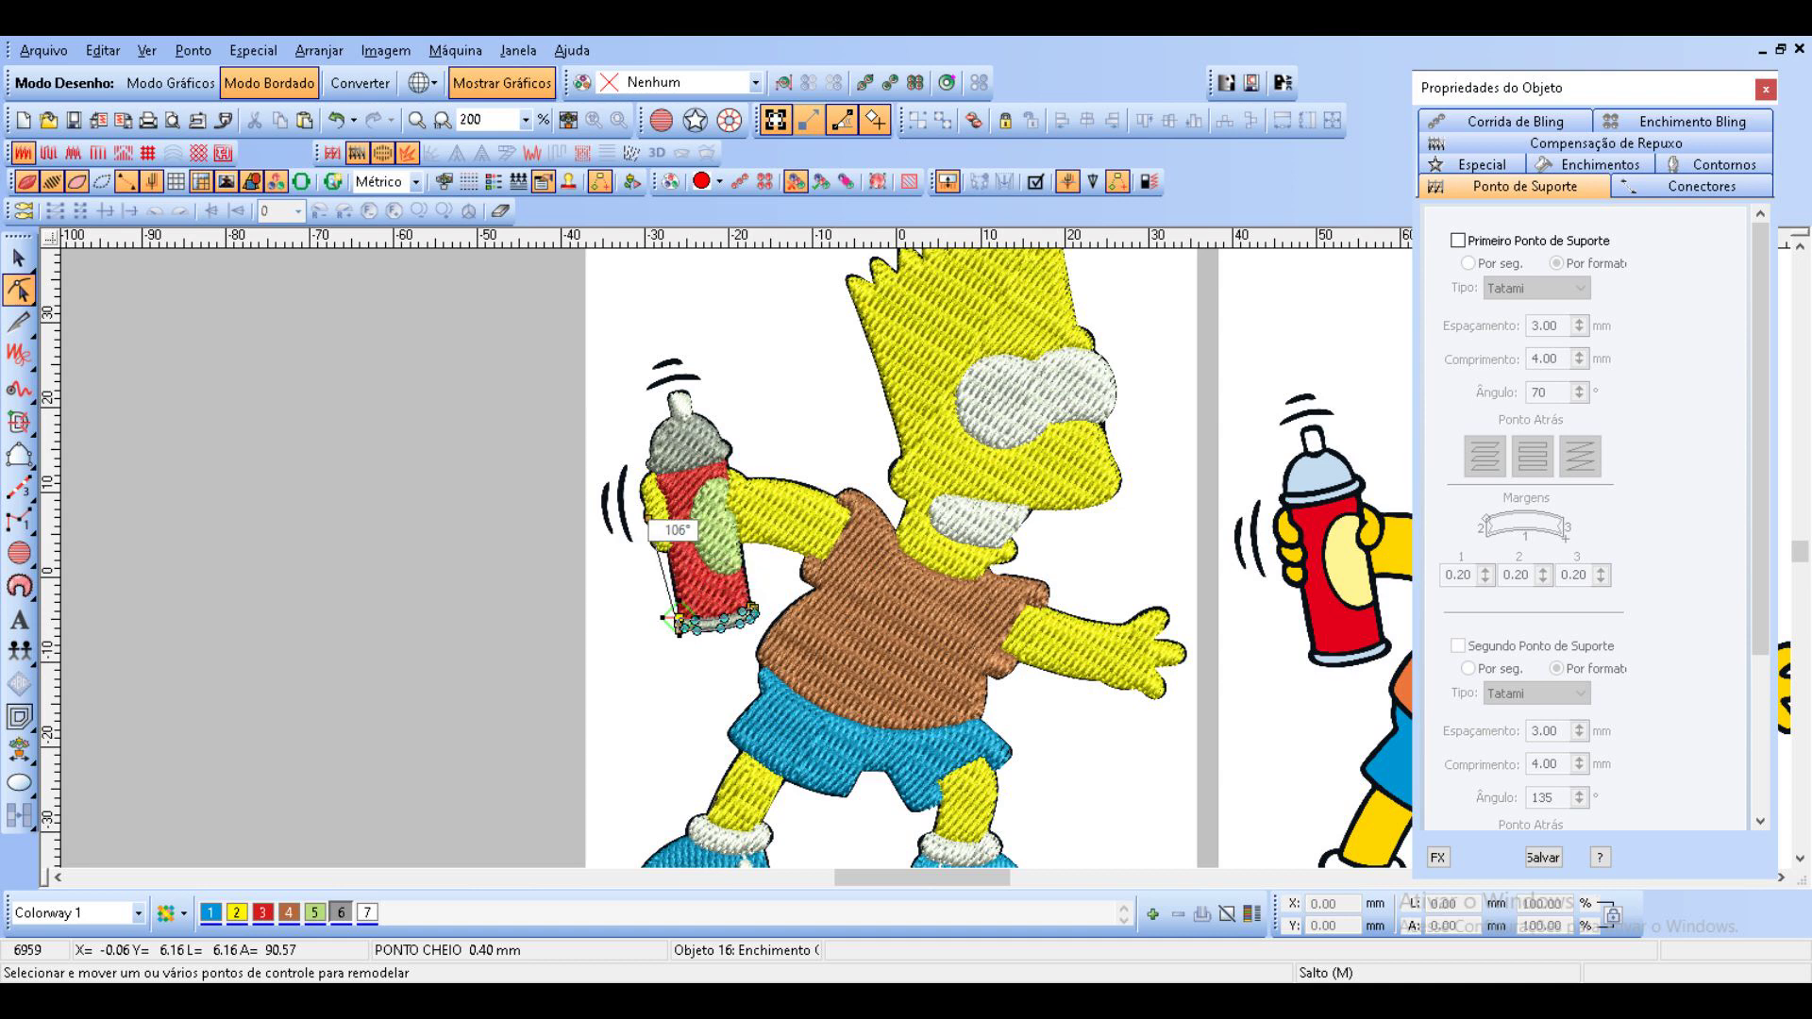
{"action": "key", "text": "Escape"}
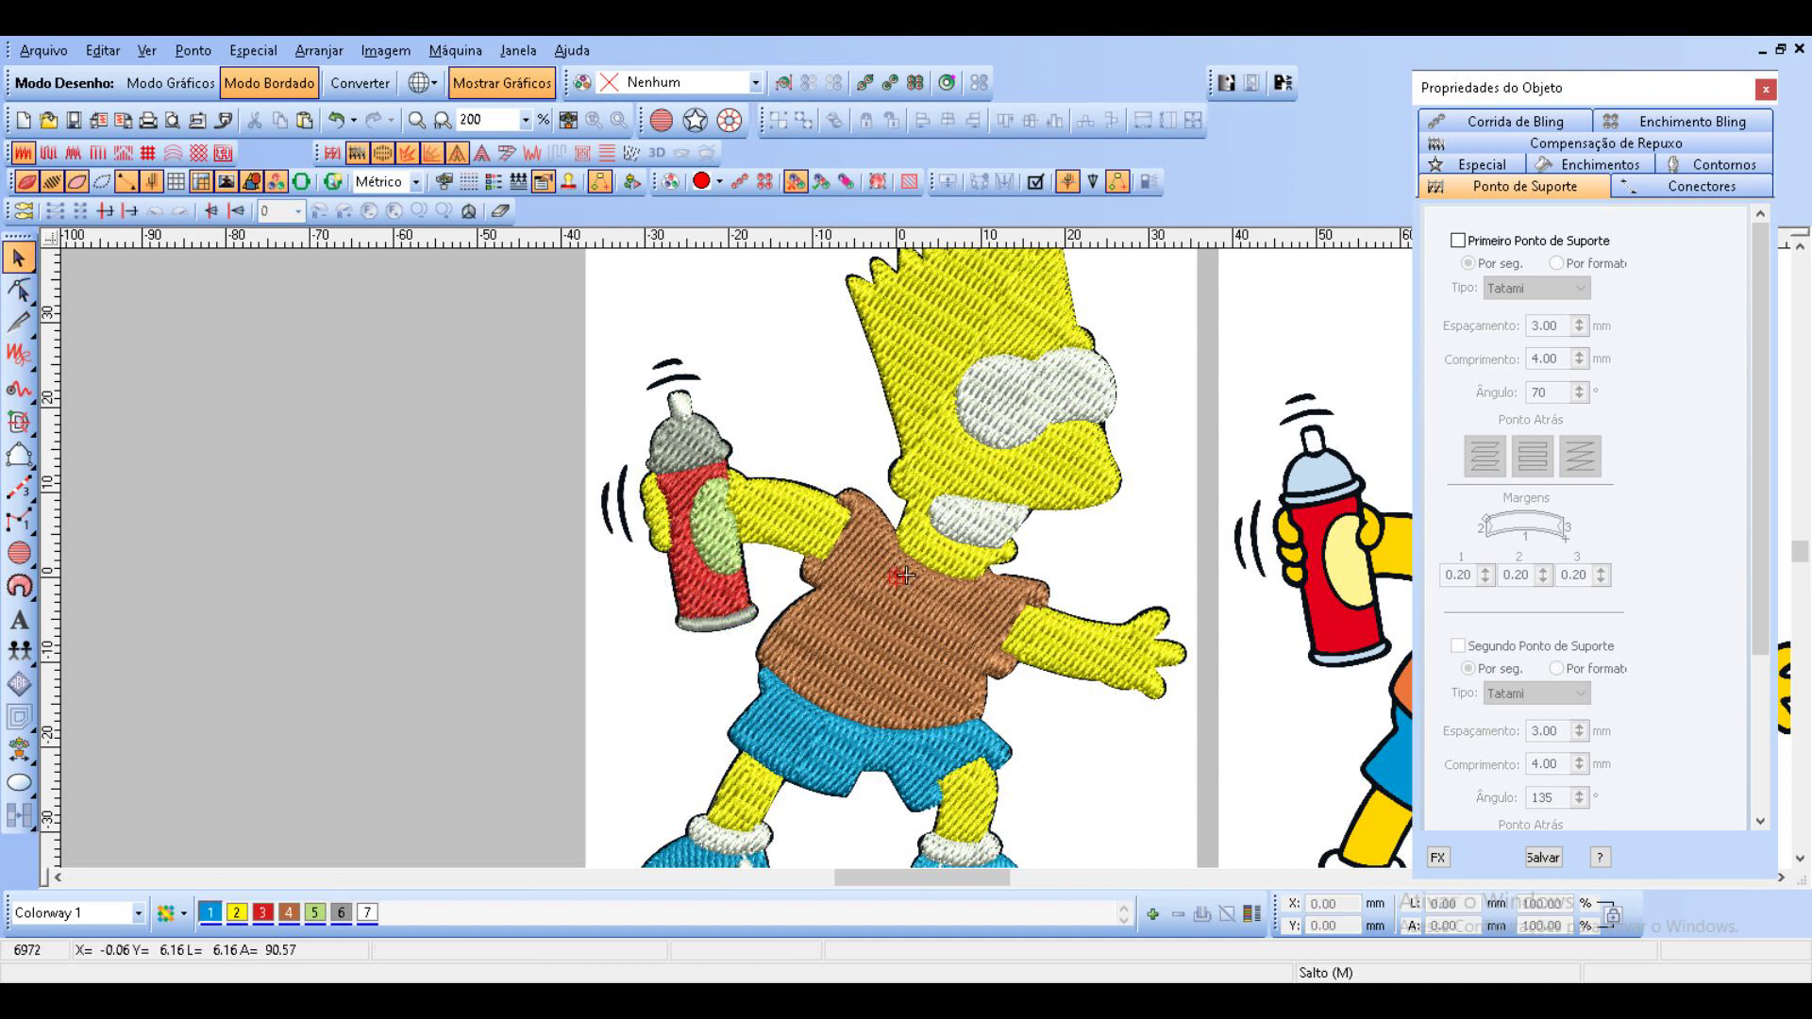
Enable the first underlay on the spray can's bottom rim and set its type to Zigue-zague.
{"action": "scroll", "coordinate": [1153, 492], "scroll_direction": "up", "scroll_amount": 1}
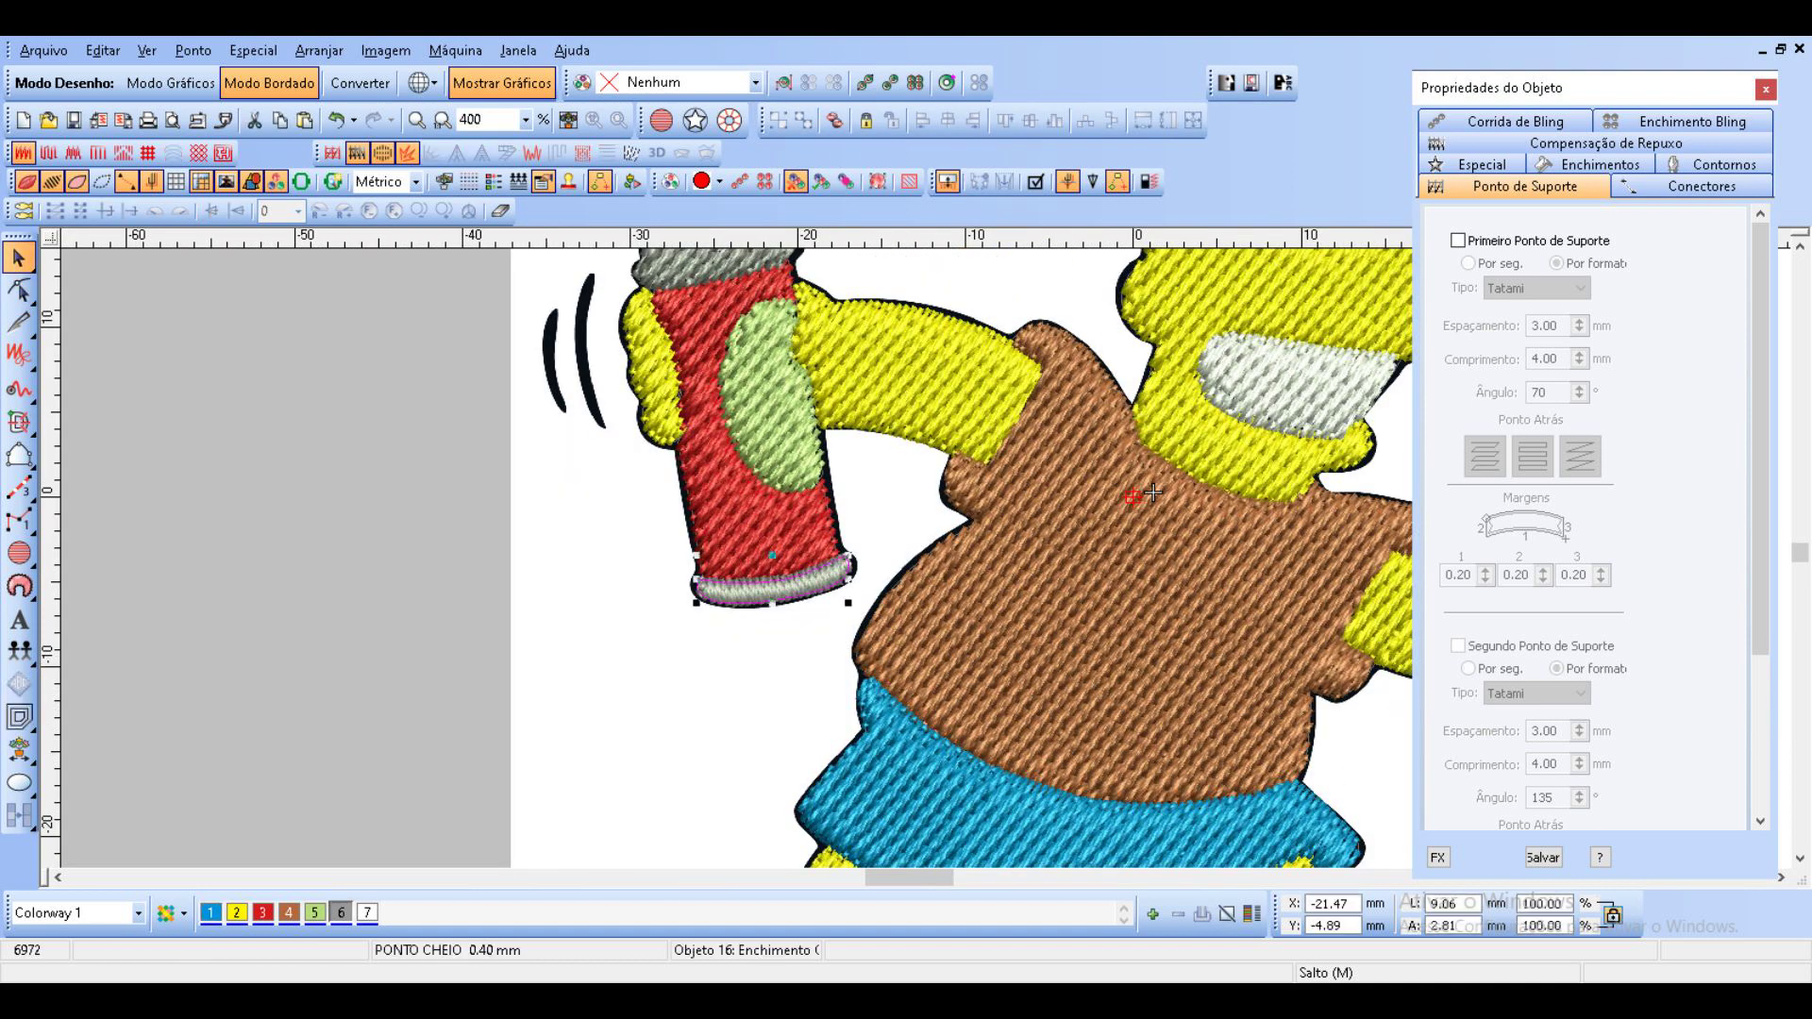
{"action": "left_click", "coordinate": [1458, 240]}
{"action": "left_click", "coordinate": [1537, 289]}
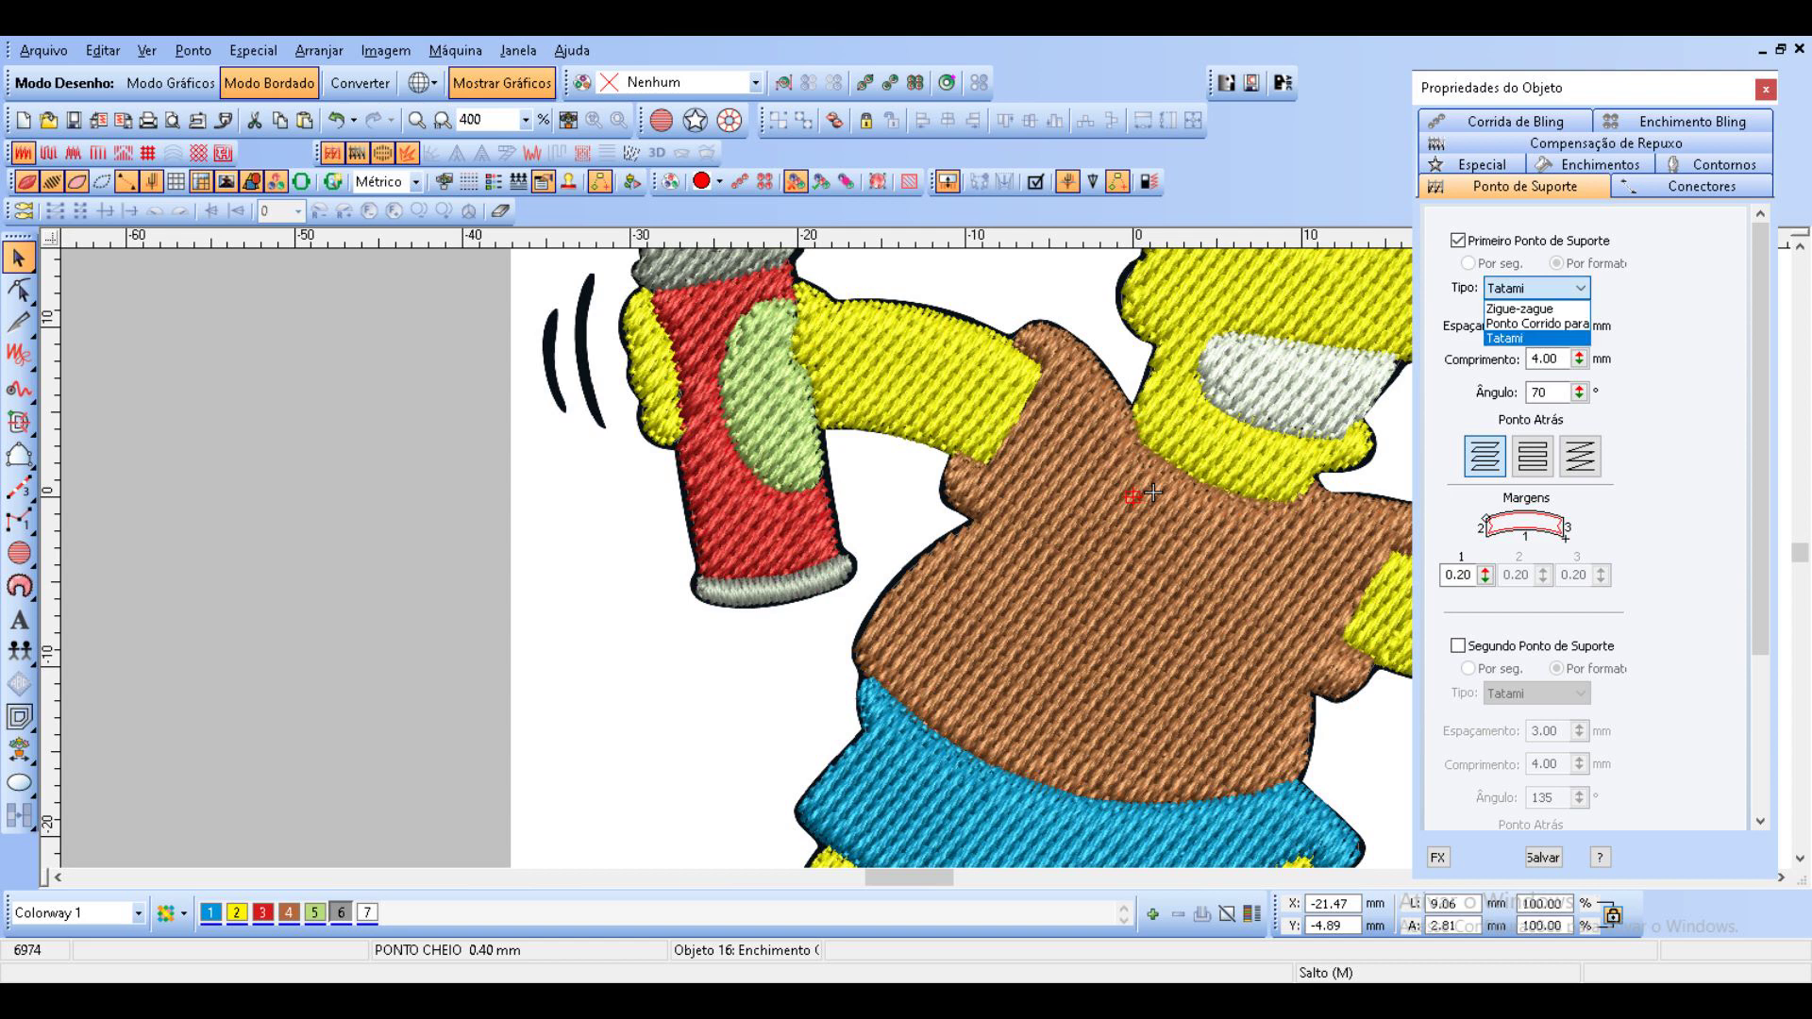
{"action": "left_click", "coordinate": [1530, 308]}
{"action": "scroll", "coordinate": [669, 540], "scroll_direction": "down", "scroll_amount": 1}
{"action": "key", "text": "Escape"}
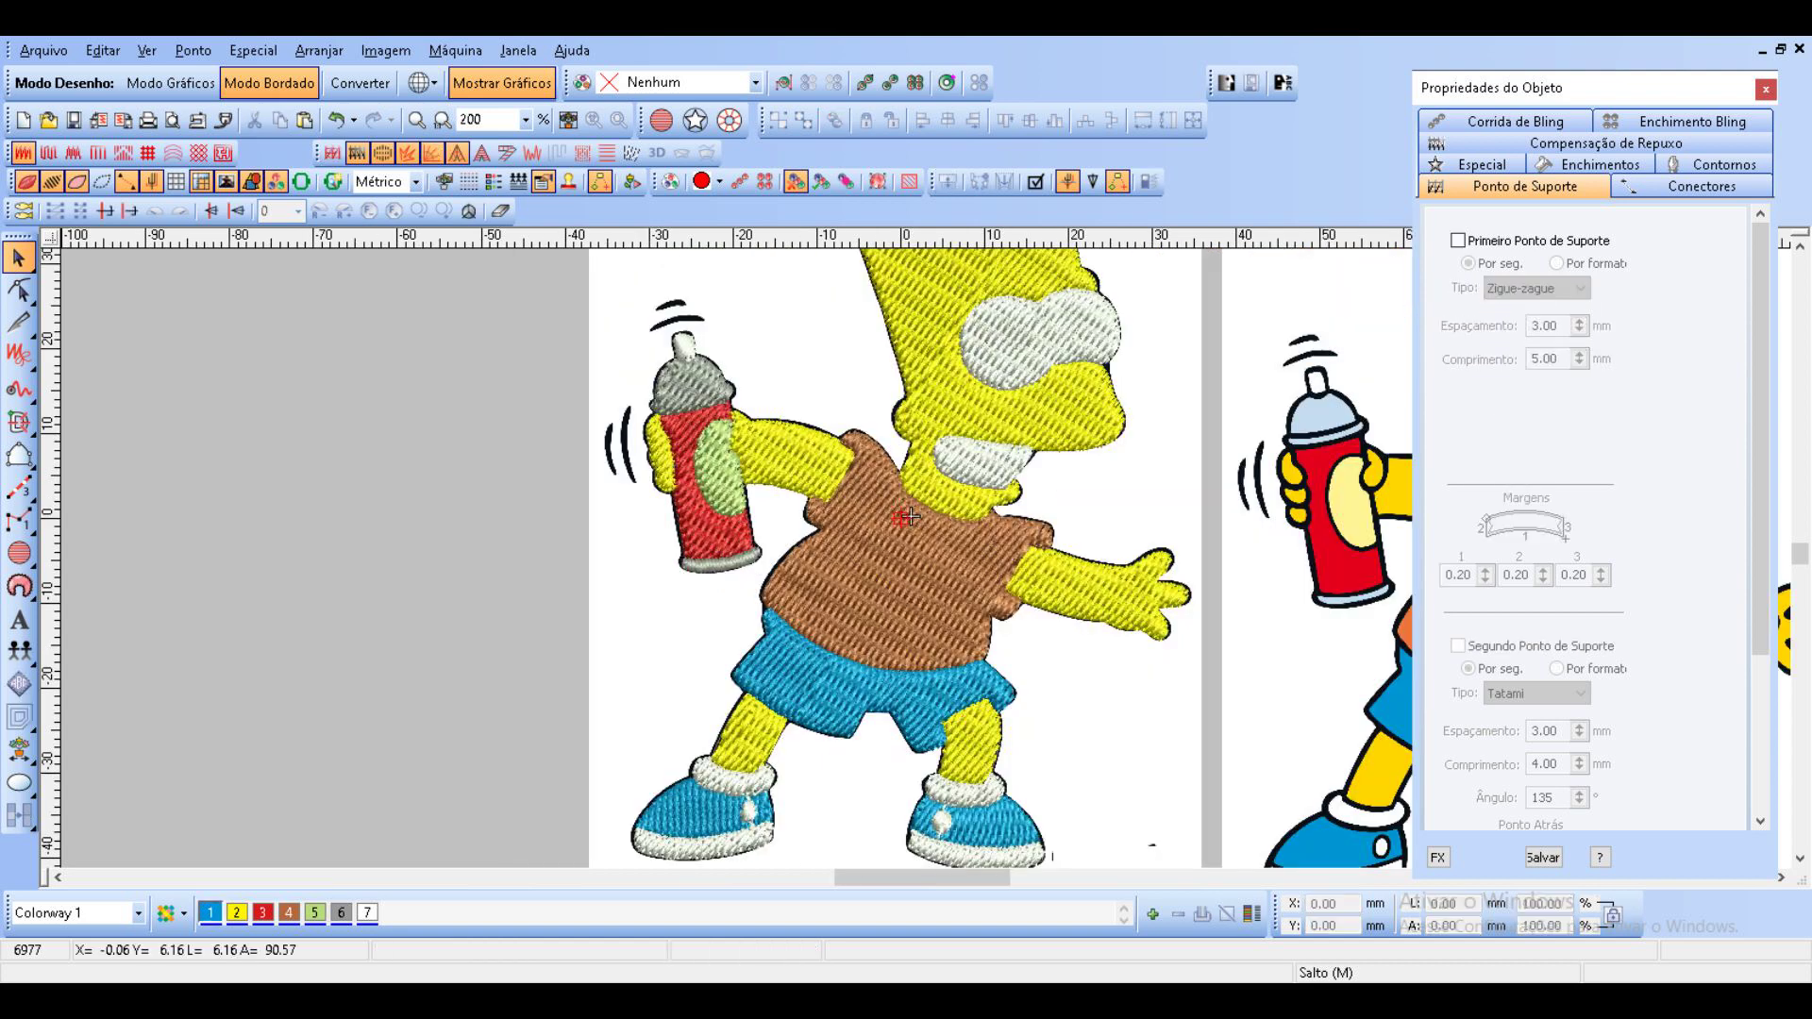
Turn off the realistic stitch view and digitize the front eye's pupil as a four-point Ponto Cheio satin column.
{"action": "key", "text": "t"}
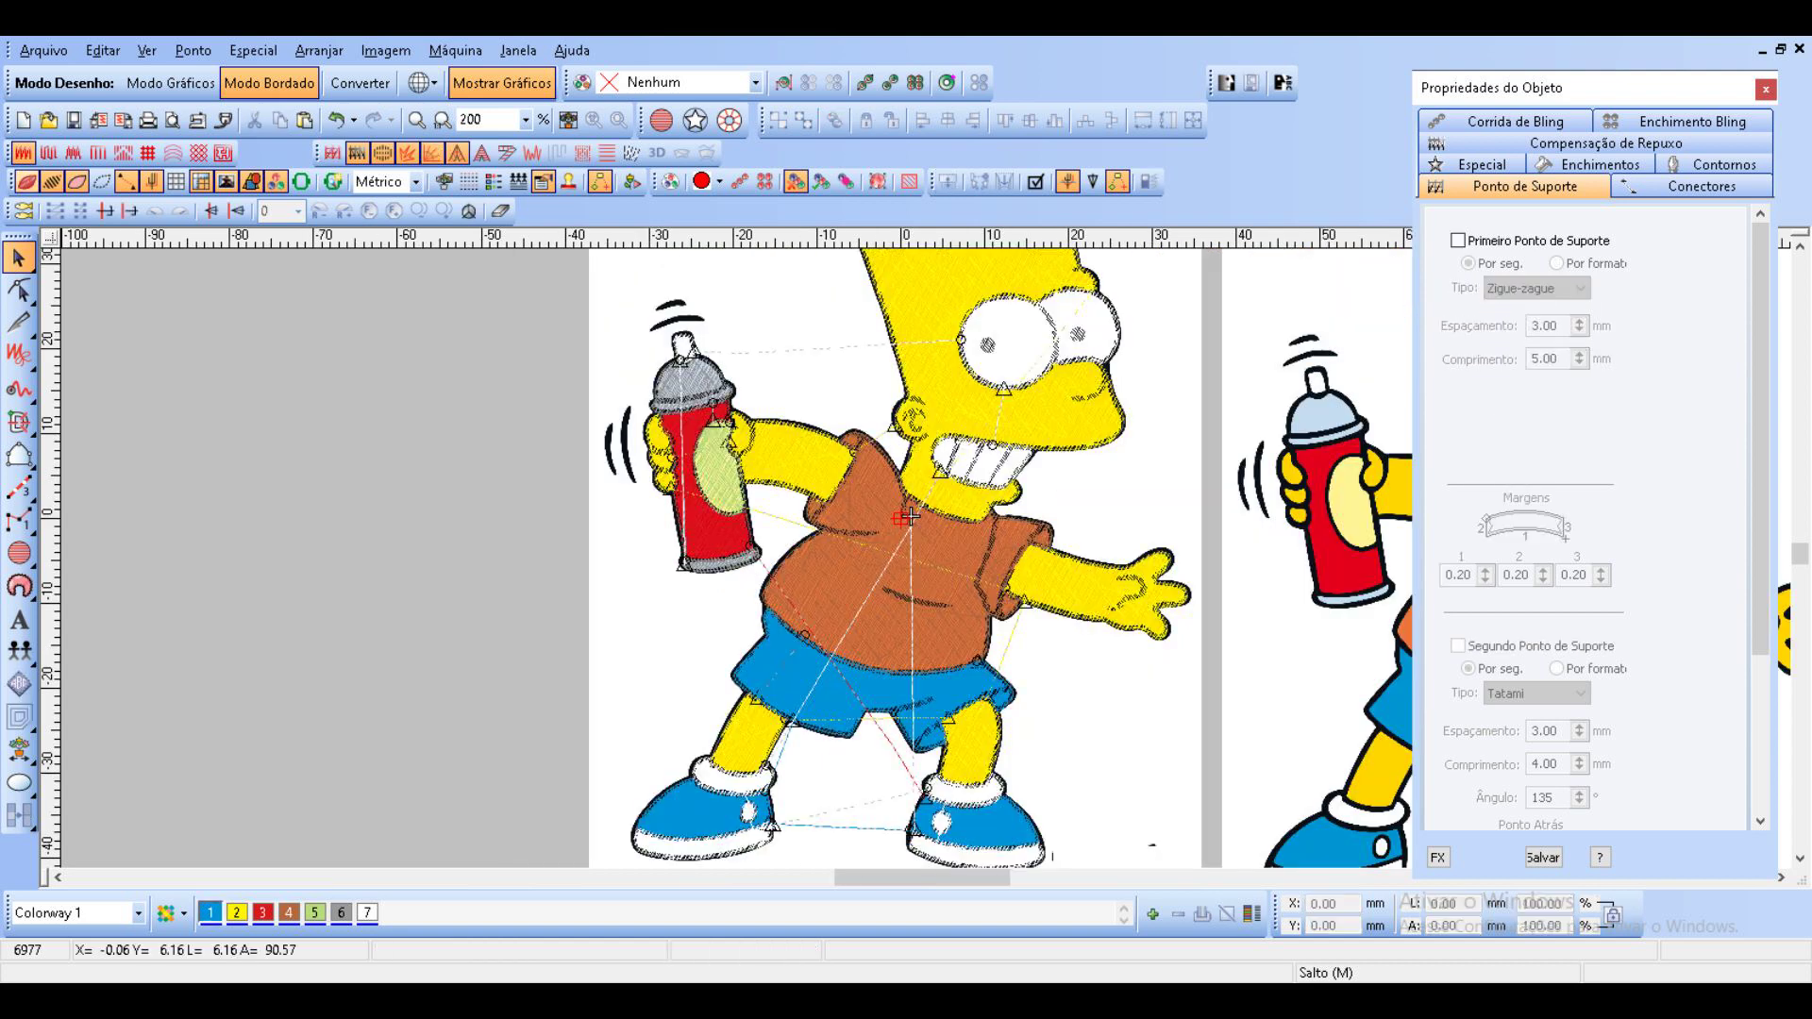
{"action": "scroll", "coordinate": [909, 517], "scroll_direction": "up", "scroll_amount": 1}
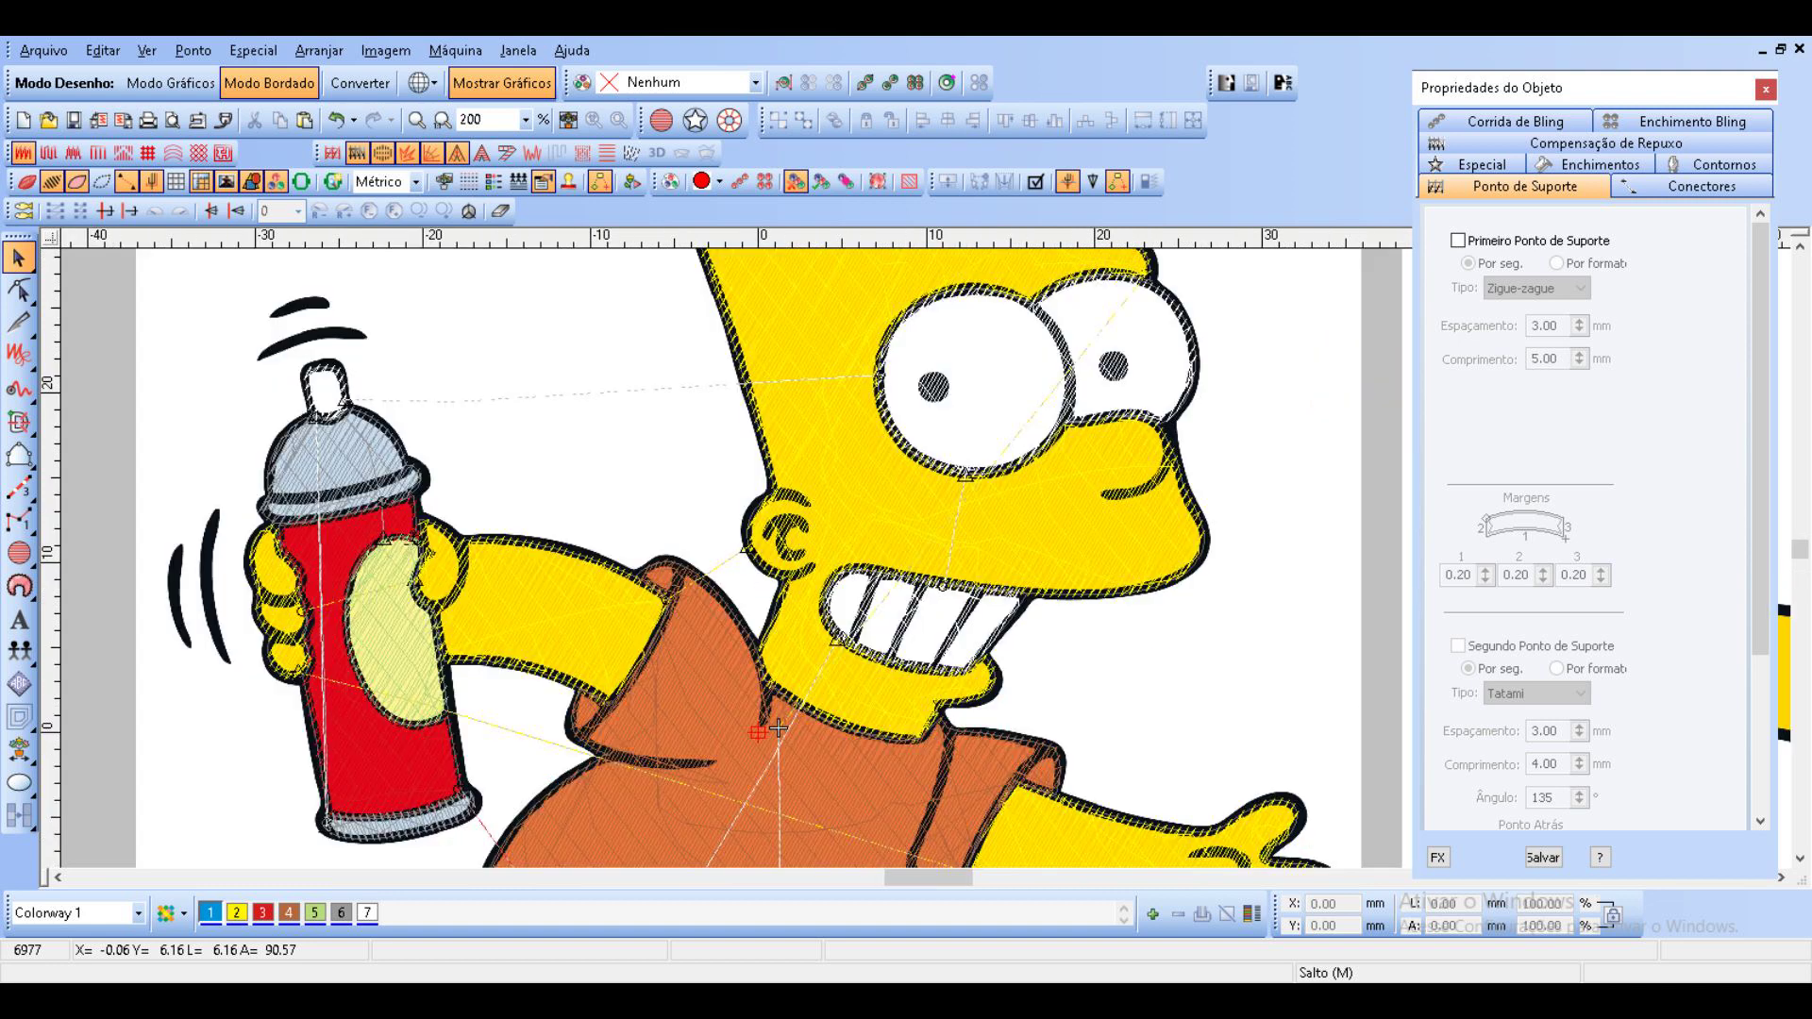
{"action": "left_click", "coordinate": [32, 464]}
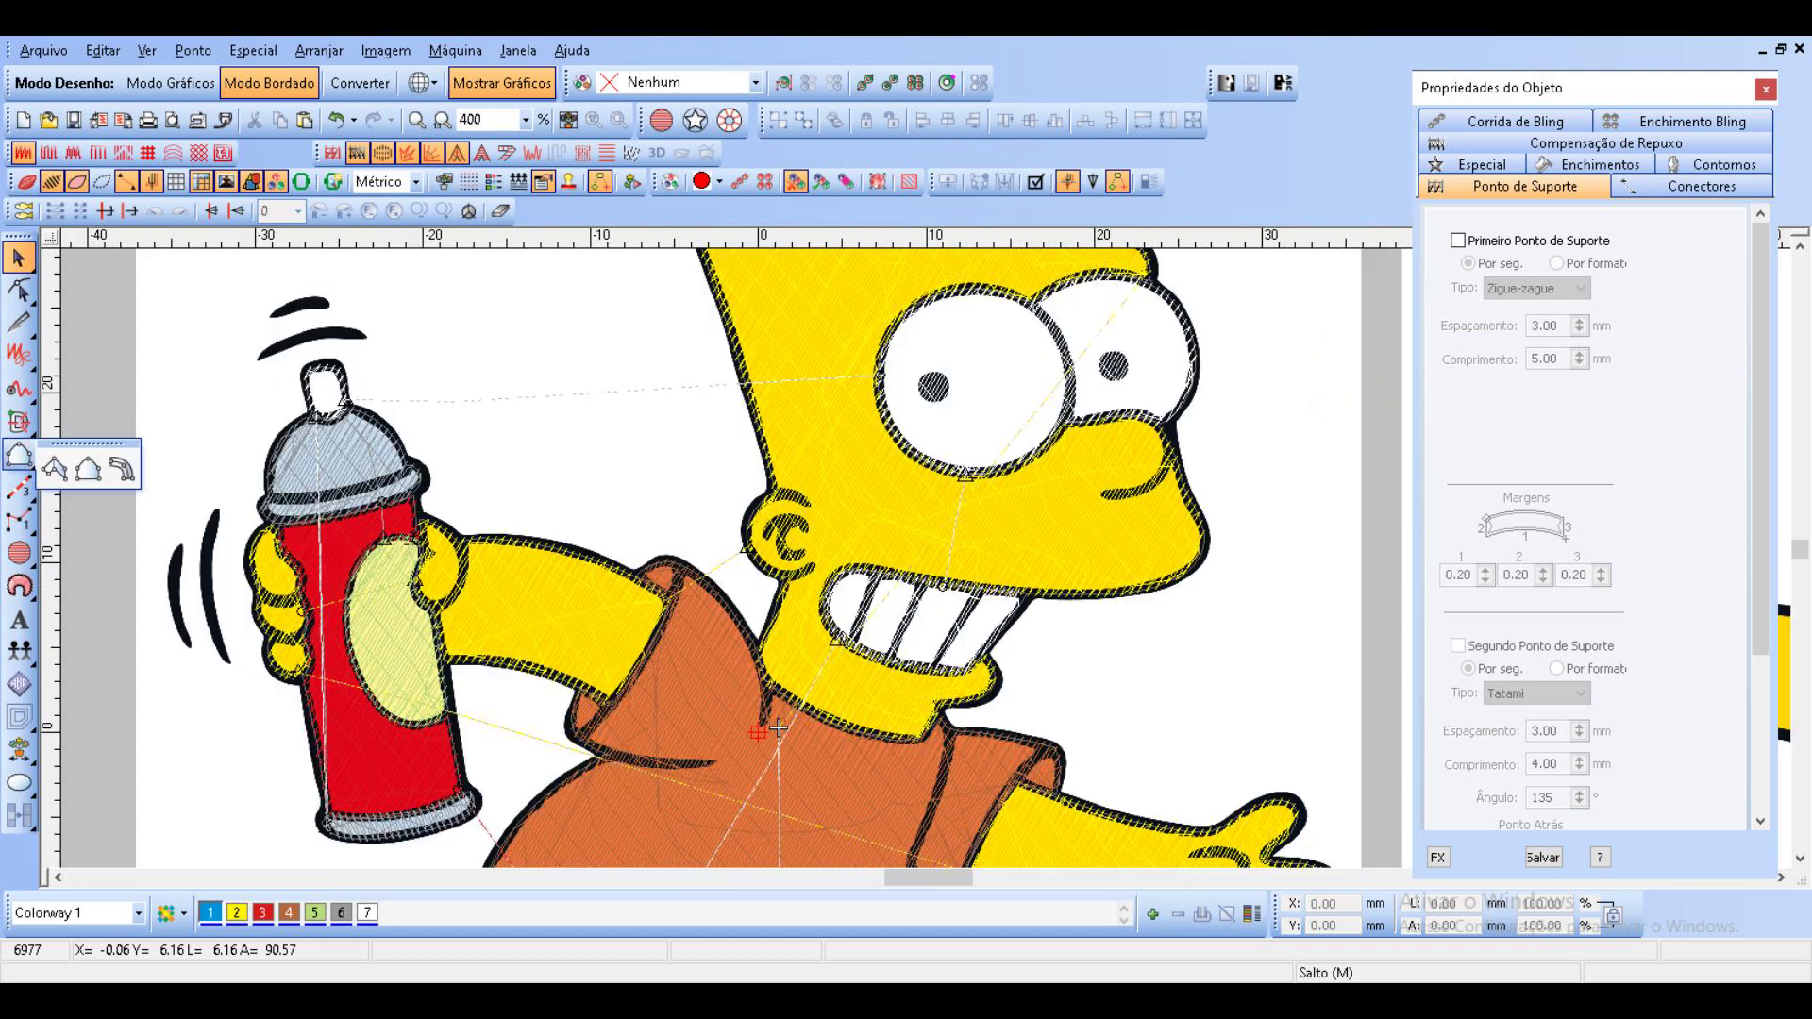
{"action": "left_click", "coordinate": [54, 469]}
{"action": "scroll", "coordinate": [1015, 424], "scroll_direction": "up", "scroll_amount": 1}
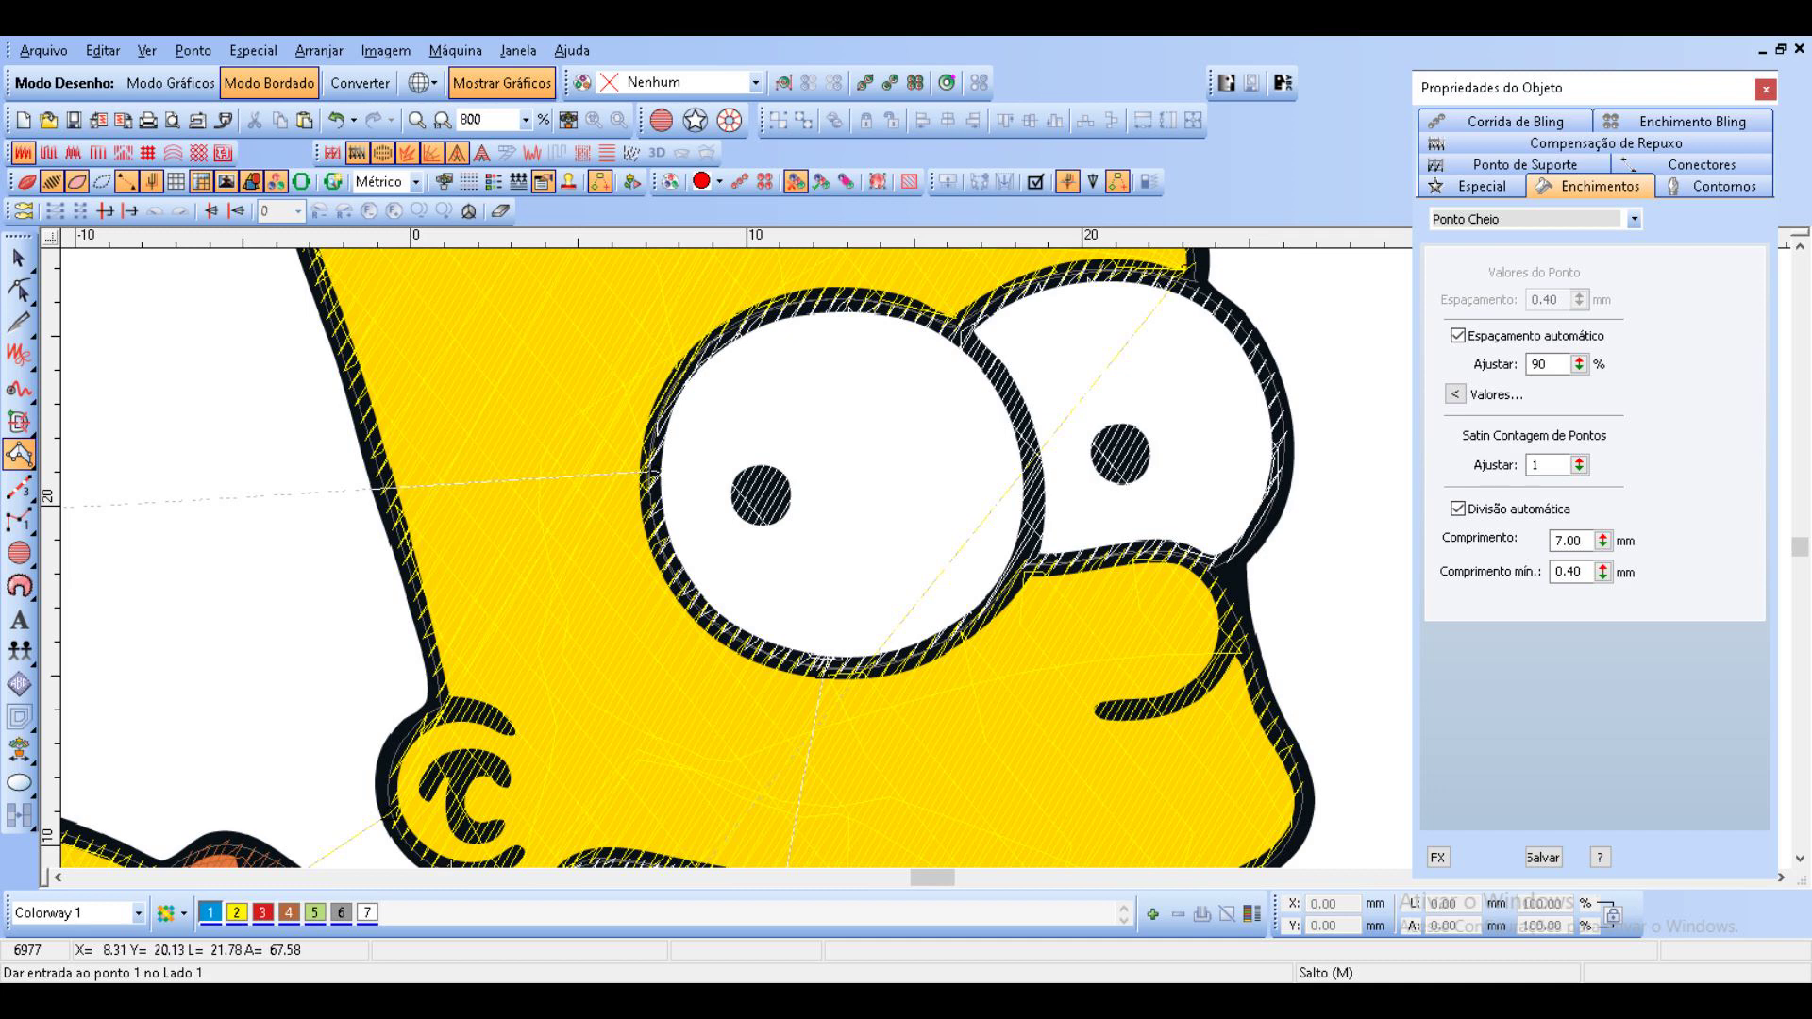
{"action": "left_click", "coordinate": [732, 488]}
{"action": "right_click", "coordinate": [754, 526]}
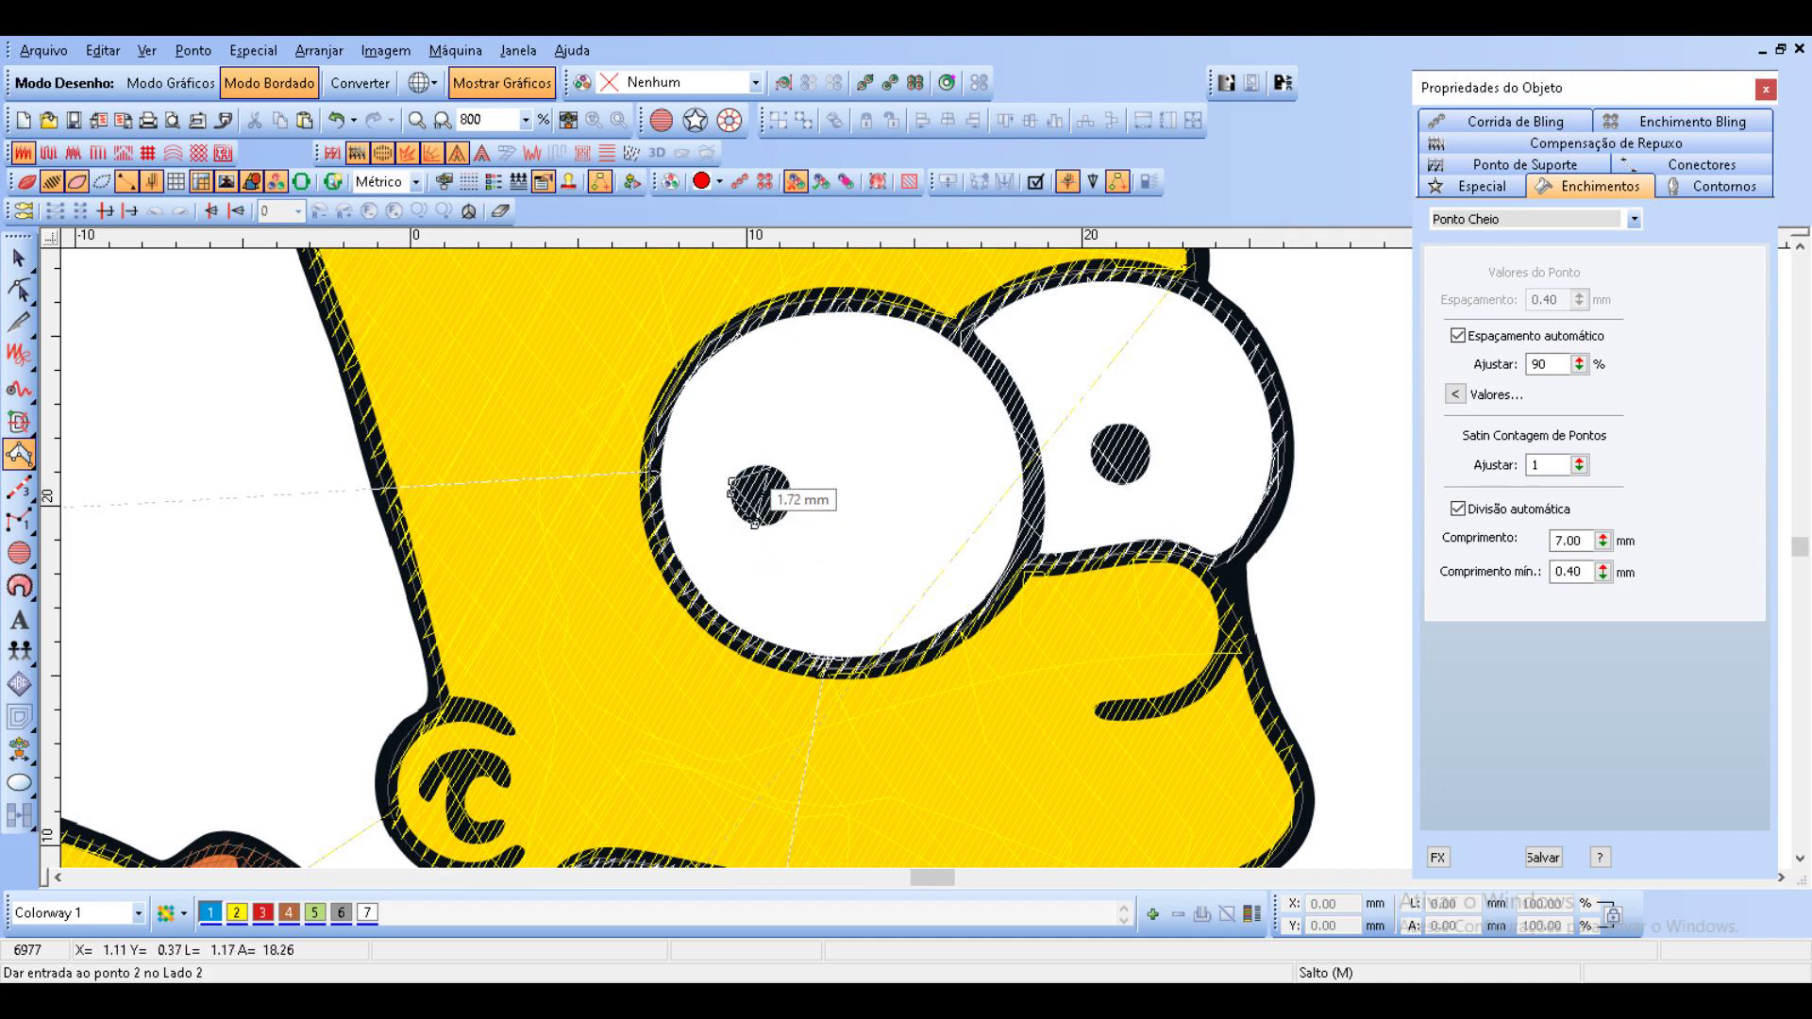
{"action": "right_click", "coordinate": [770, 465]}
{"action": "left_click", "coordinate": [788, 511]}
{"action": "key", "text": "Return"}
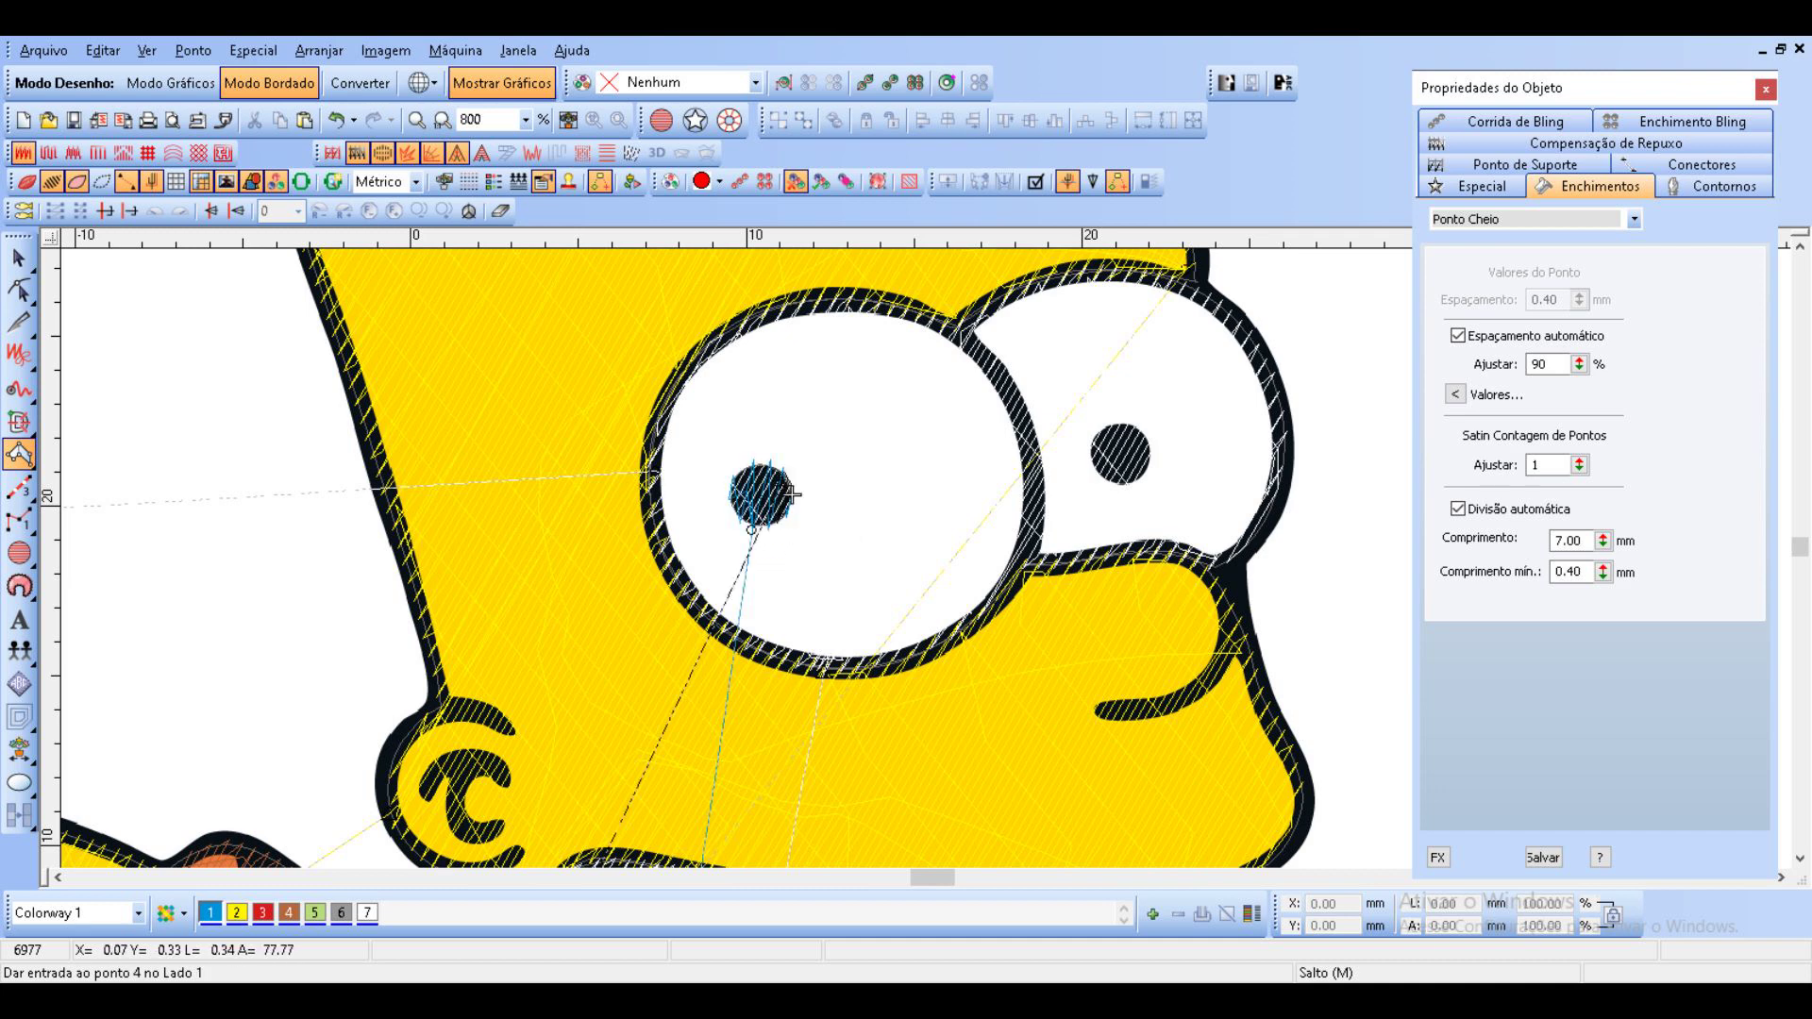
Digitize the rear eye's pupil as a four-point satin column.
{"action": "left_click", "coordinate": [1092, 453]}
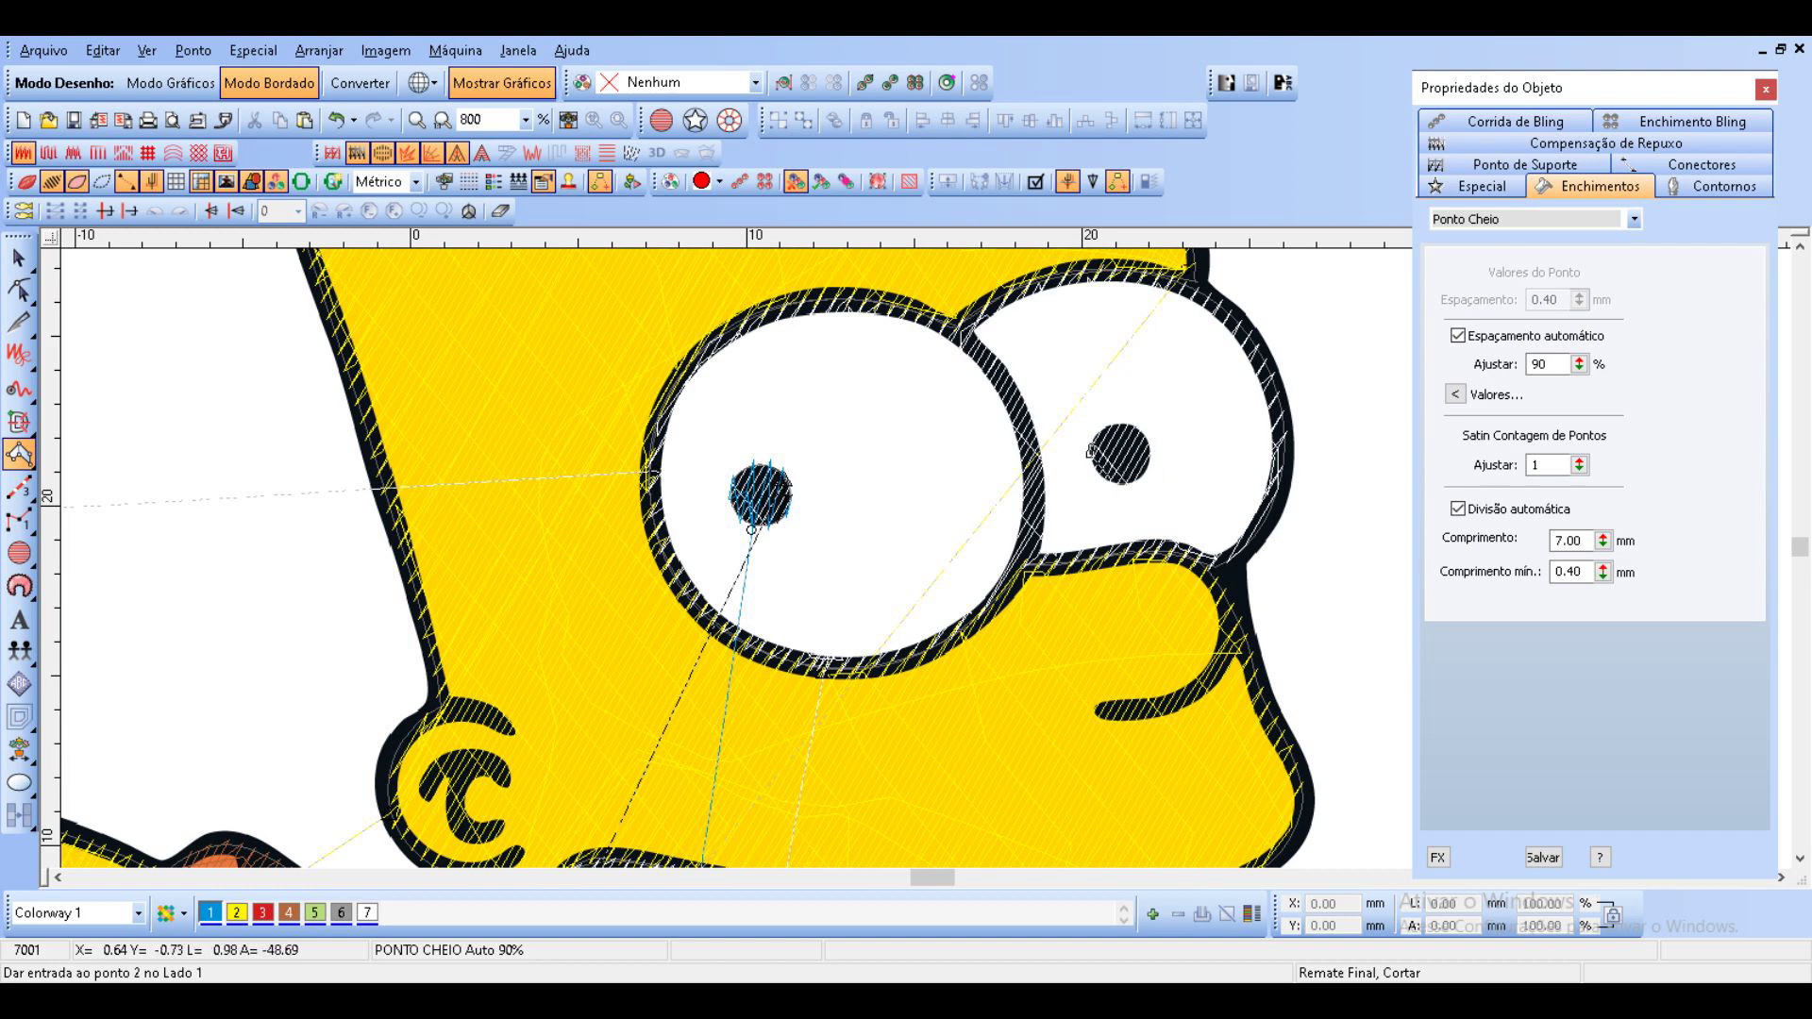
{"action": "right_click", "coordinate": [1116, 482]}
{"action": "right_click", "coordinate": [1126, 424]}
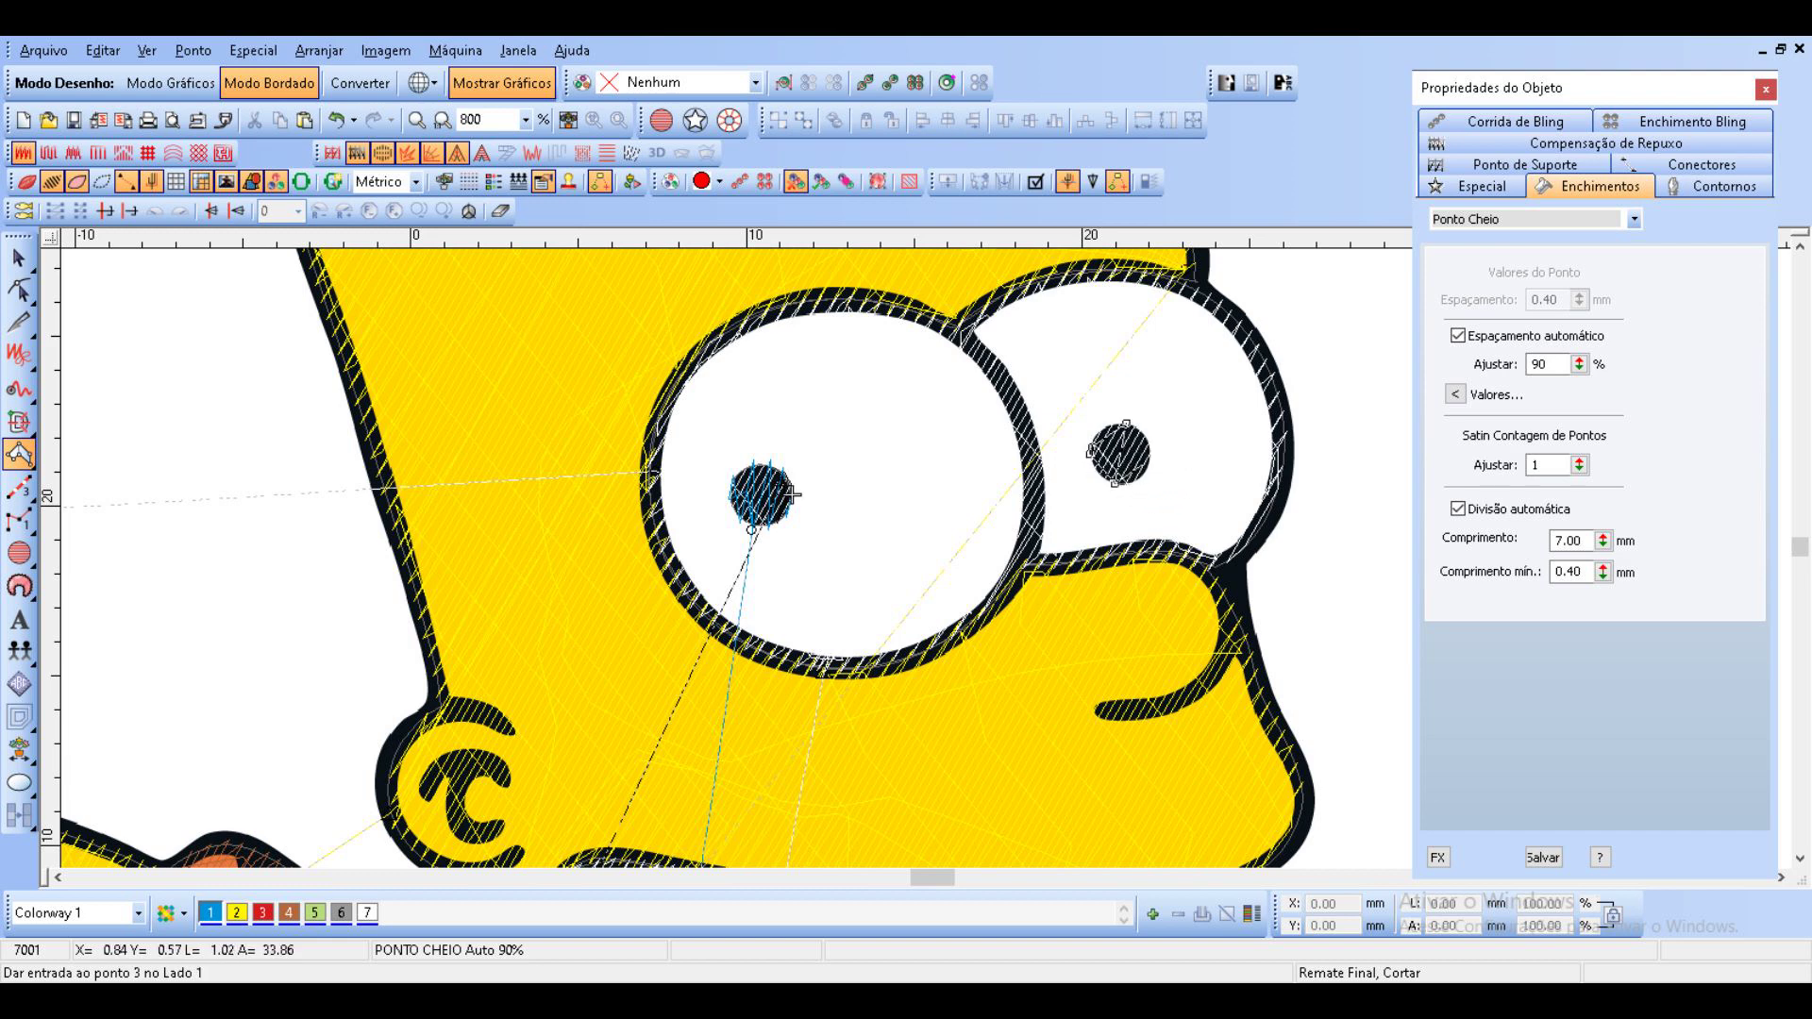
{"action": "left_click", "coordinate": [1147, 464]}
{"action": "key", "text": "Return"}
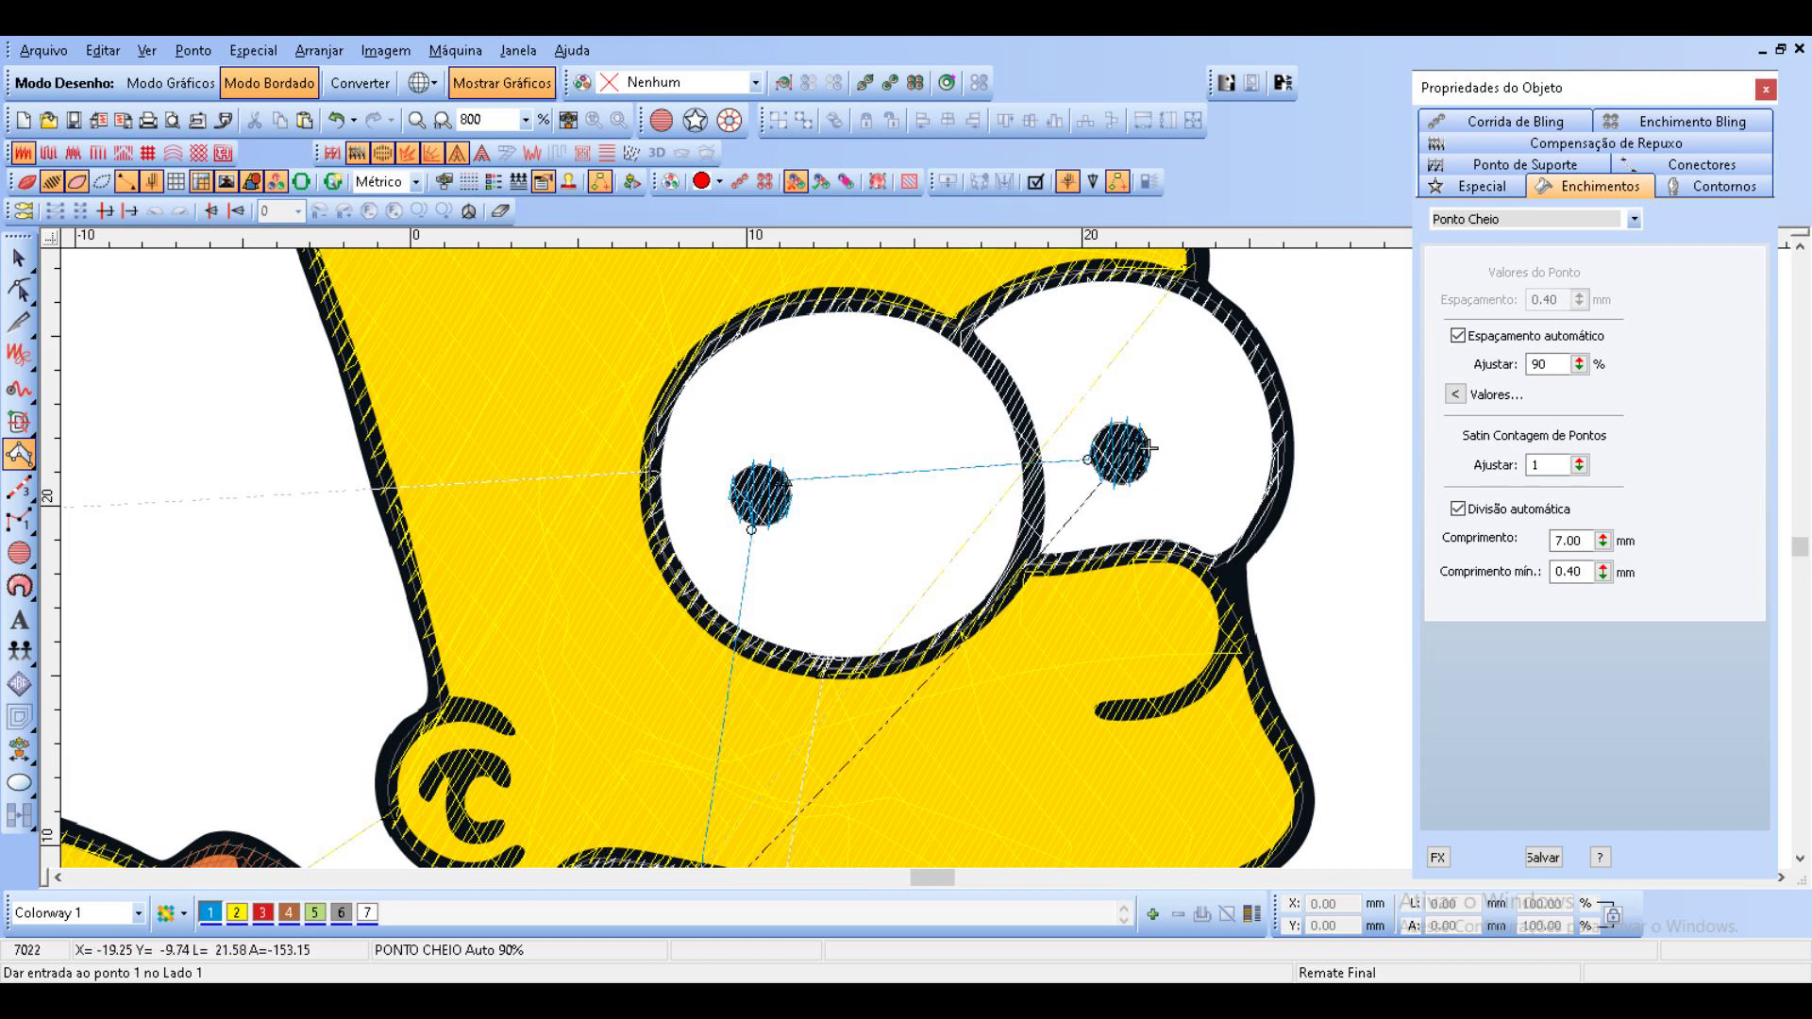
Begin a satin column on the ear's inner detail, placing paired curve points along its upper hook.
{"action": "left_click", "coordinate": [418, 788]}
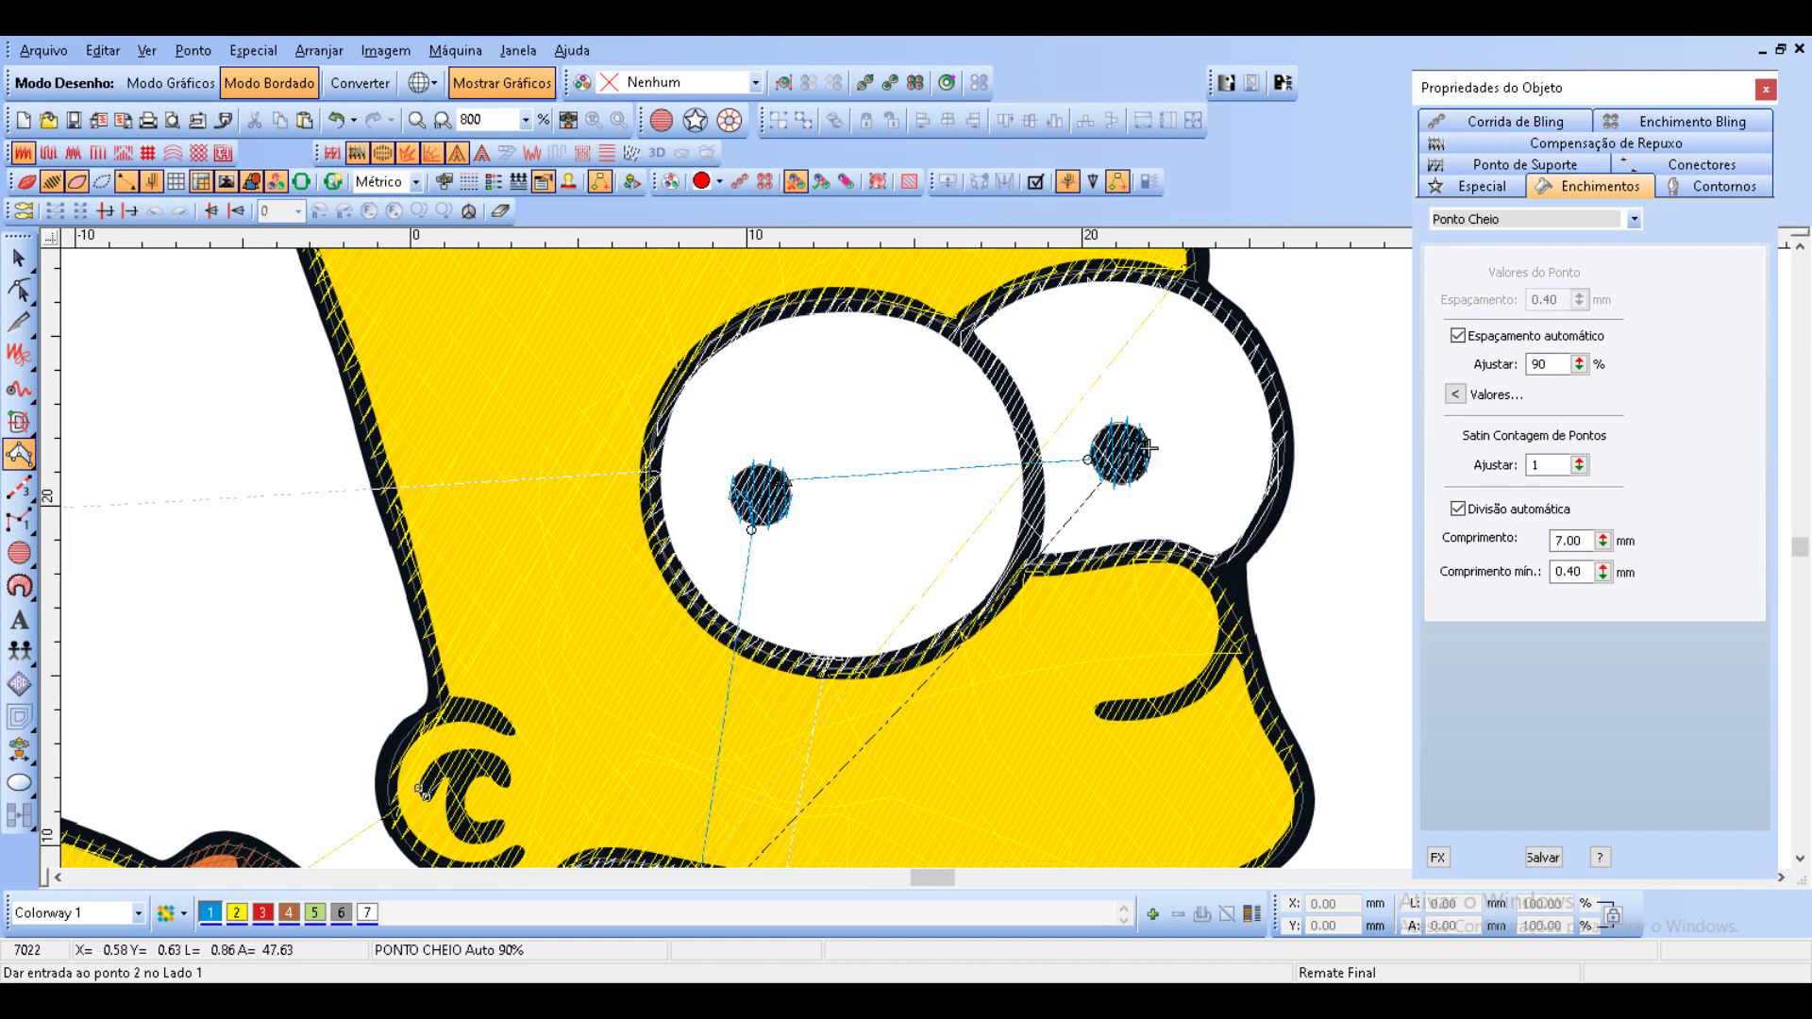
{"action": "right_click", "coordinate": [446, 775]}
{"action": "right_click", "coordinate": [452, 755]}
{"action": "right_click", "coordinate": [475, 772]}
{"action": "right_click", "coordinate": [489, 753]}
{"action": "right_click", "coordinate": [507, 774]}
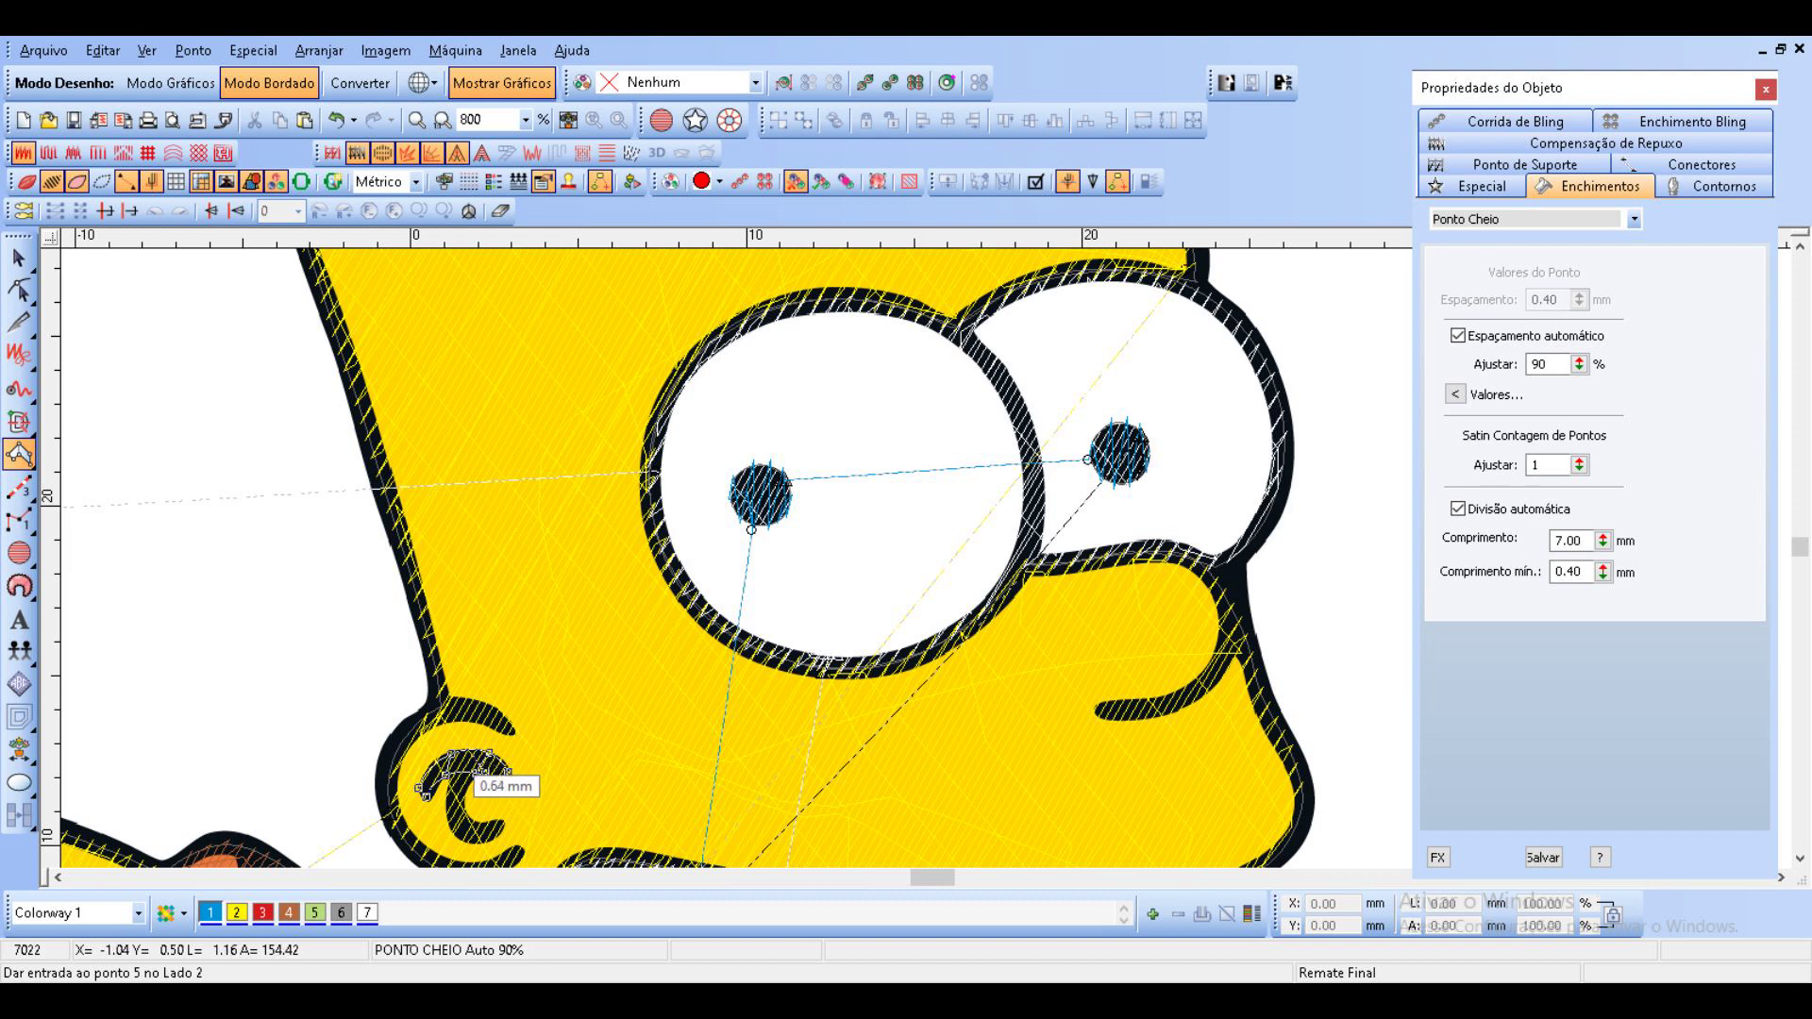
Continue the ear detail's satin column back and down around its lower hook, and complete it.
{"action": "right_click", "coordinate": [471, 753]}
{"action": "right_click", "coordinate": [481, 772]}
{"action": "right_click", "coordinate": [448, 791]}
{"action": "right_click", "coordinate": [461, 789]}
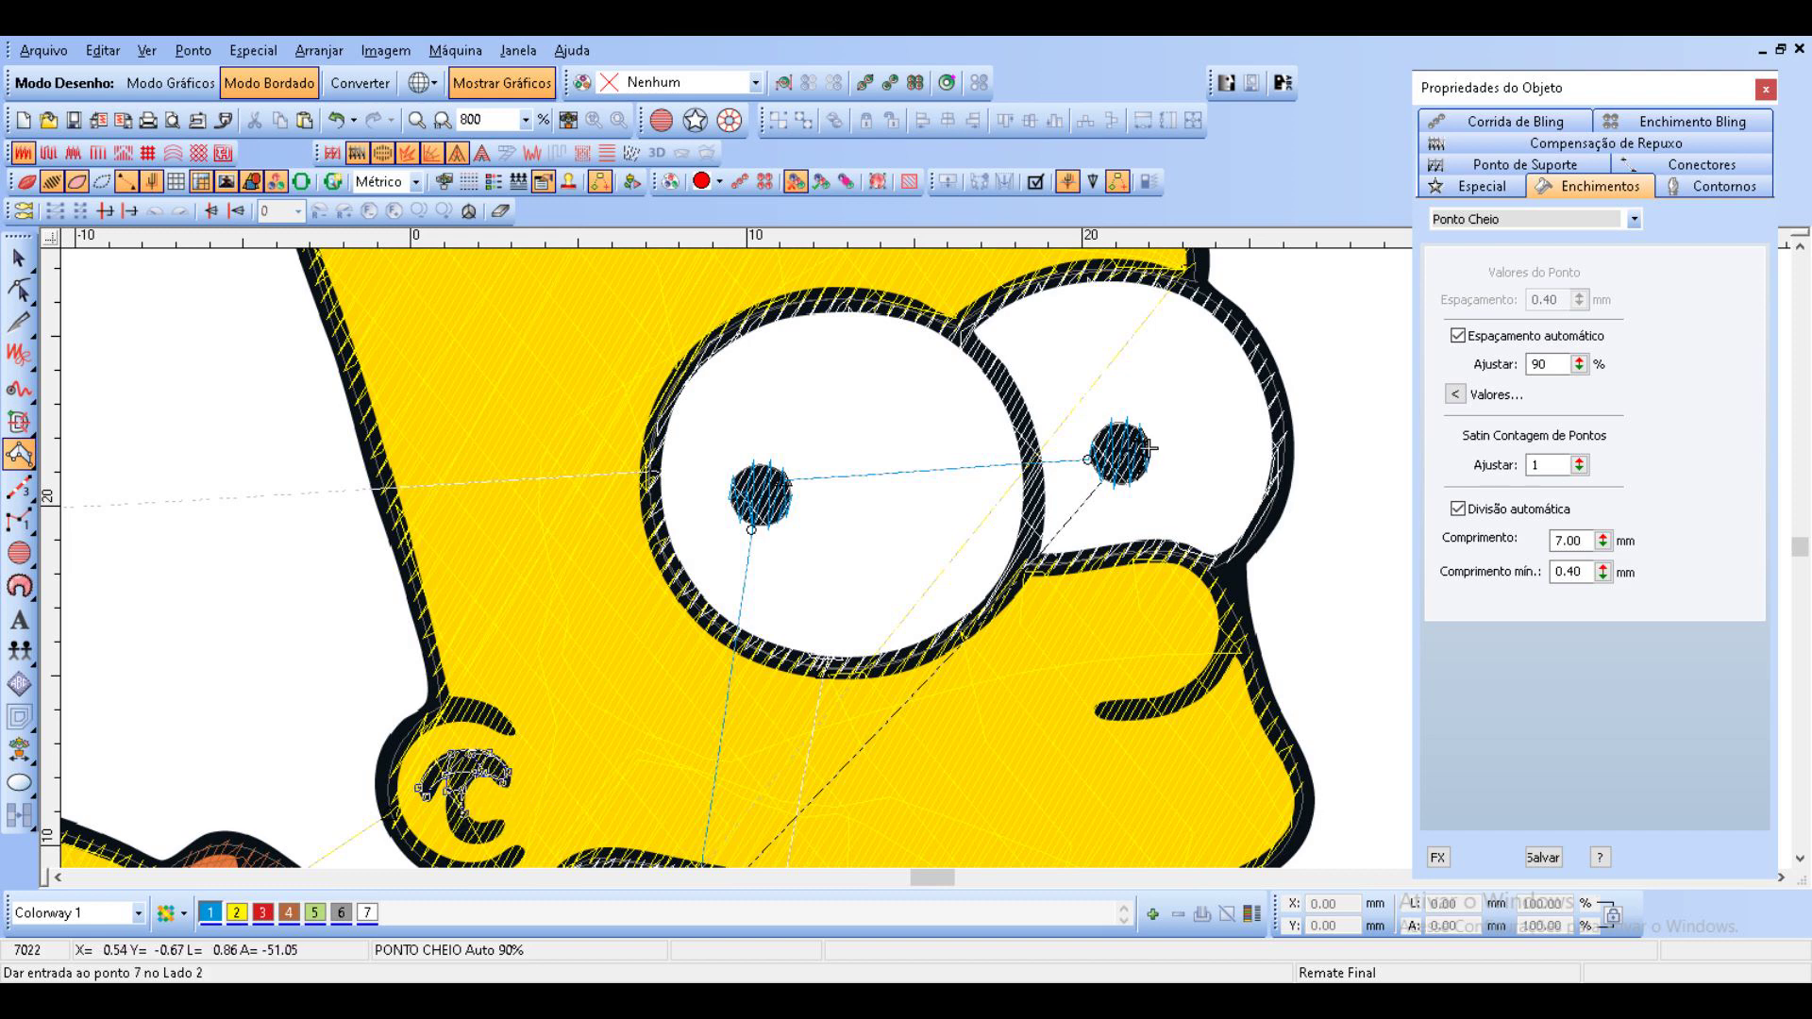
{"action": "right_click", "coordinate": [452, 831]}
{"action": "right_click", "coordinate": [477, 822]}
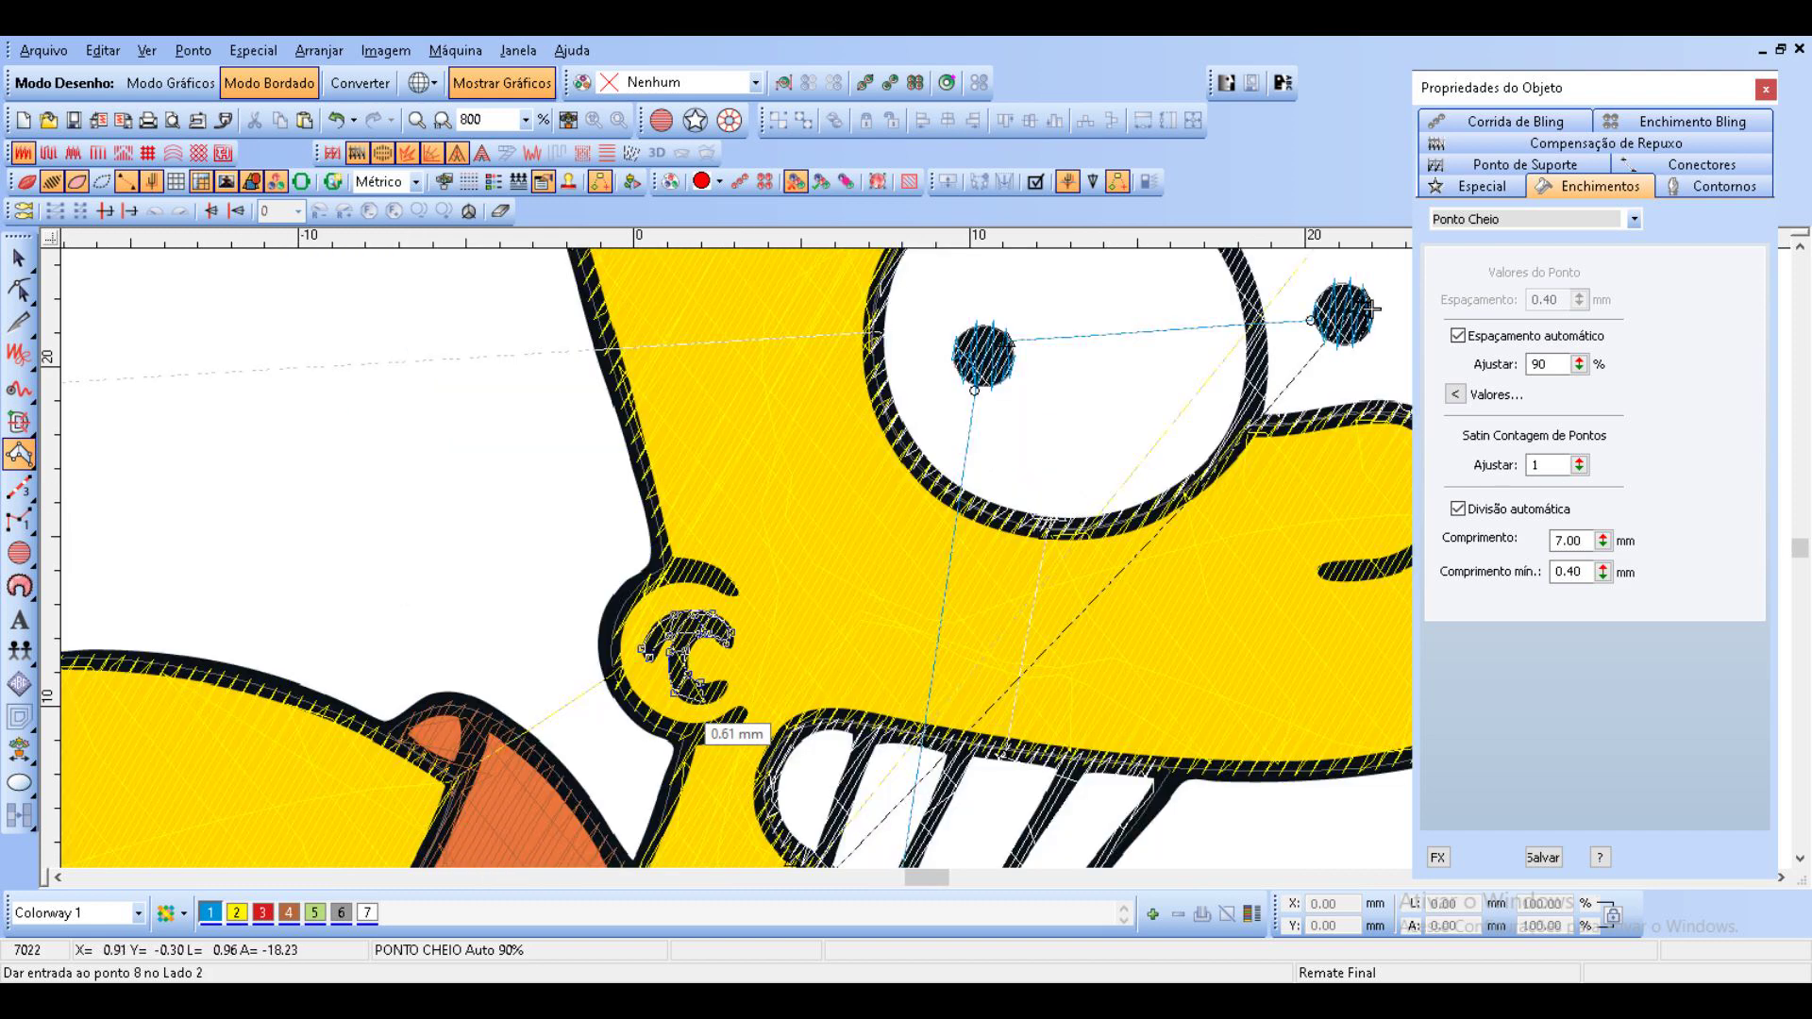
{"action": "right_click", "coordinate": [726, 687]}
{"action": "right_click", "coordinate": [721, 696]}
{"action": "key", "text": "Return"}
Digitize the curved crease in the middle of the shirt as a satin column tapering at its far end.
{"action": "scroll", "coordinate": [728, 698], "scroll_direction": "down", "scroll_amount": 2}
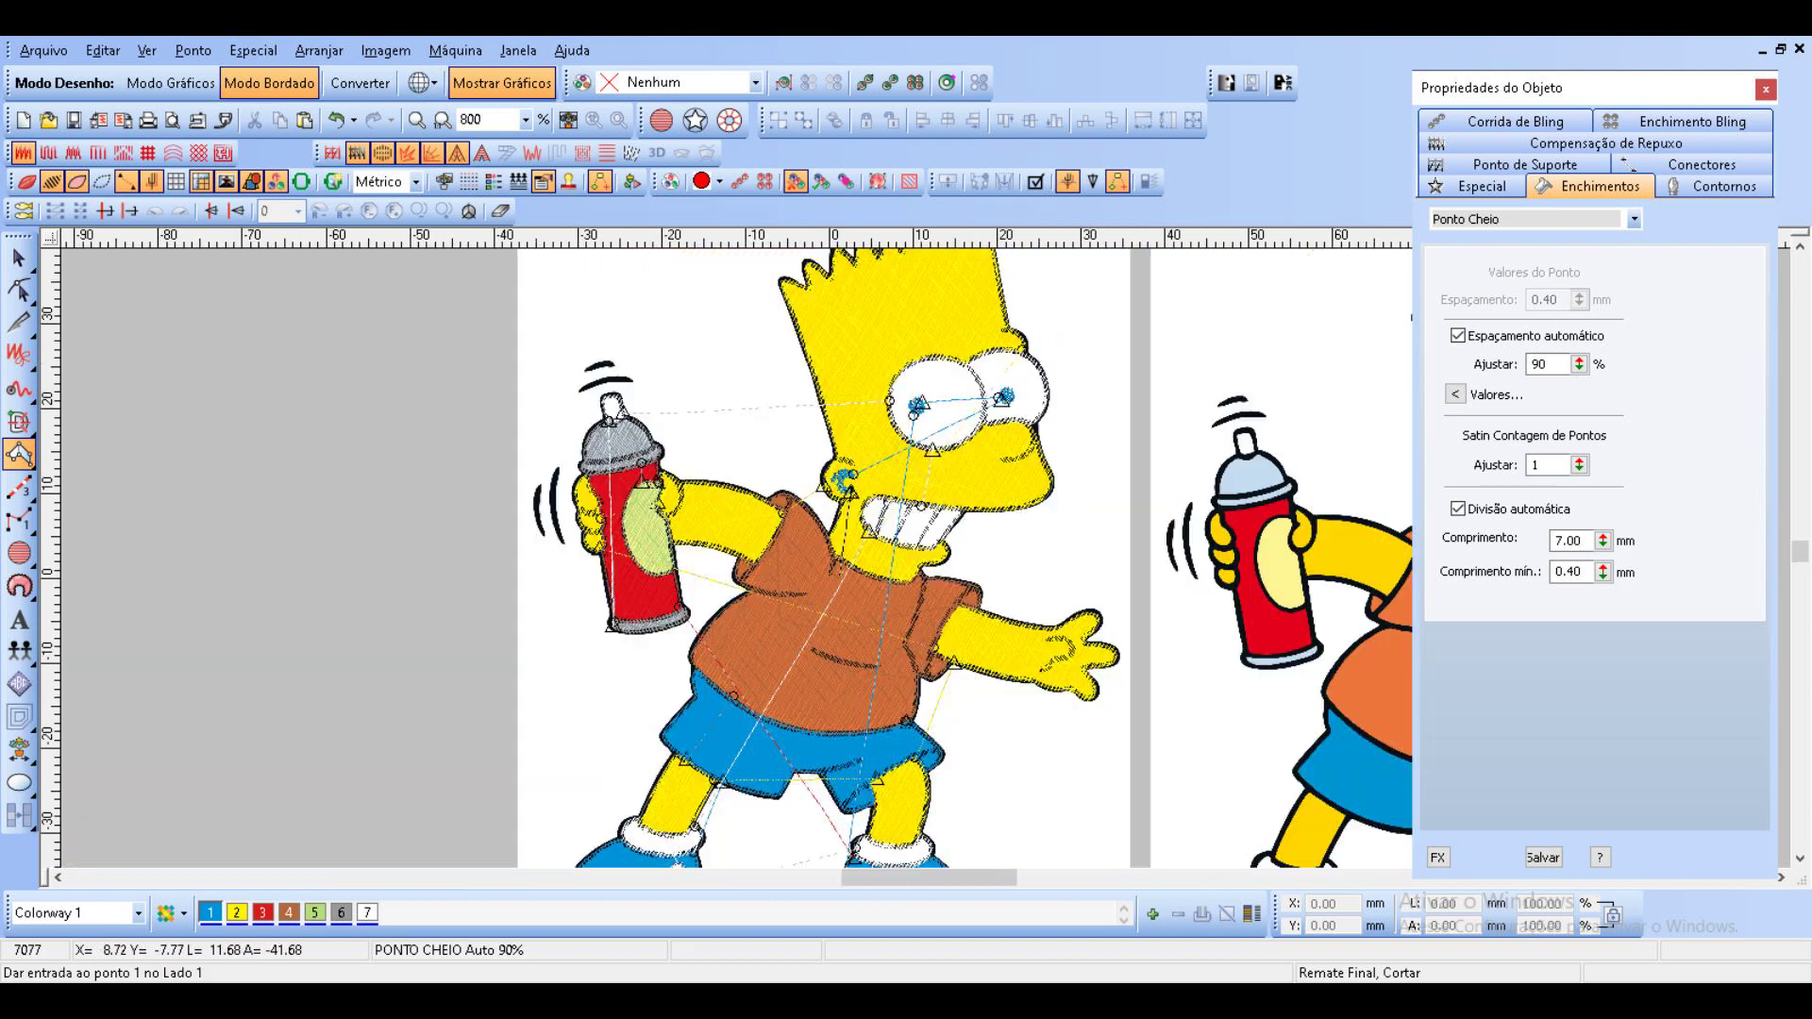
{"action": "scroll", "coordinate": [846, 699], "scroll_direction": "up", "scroll_amount": 2}
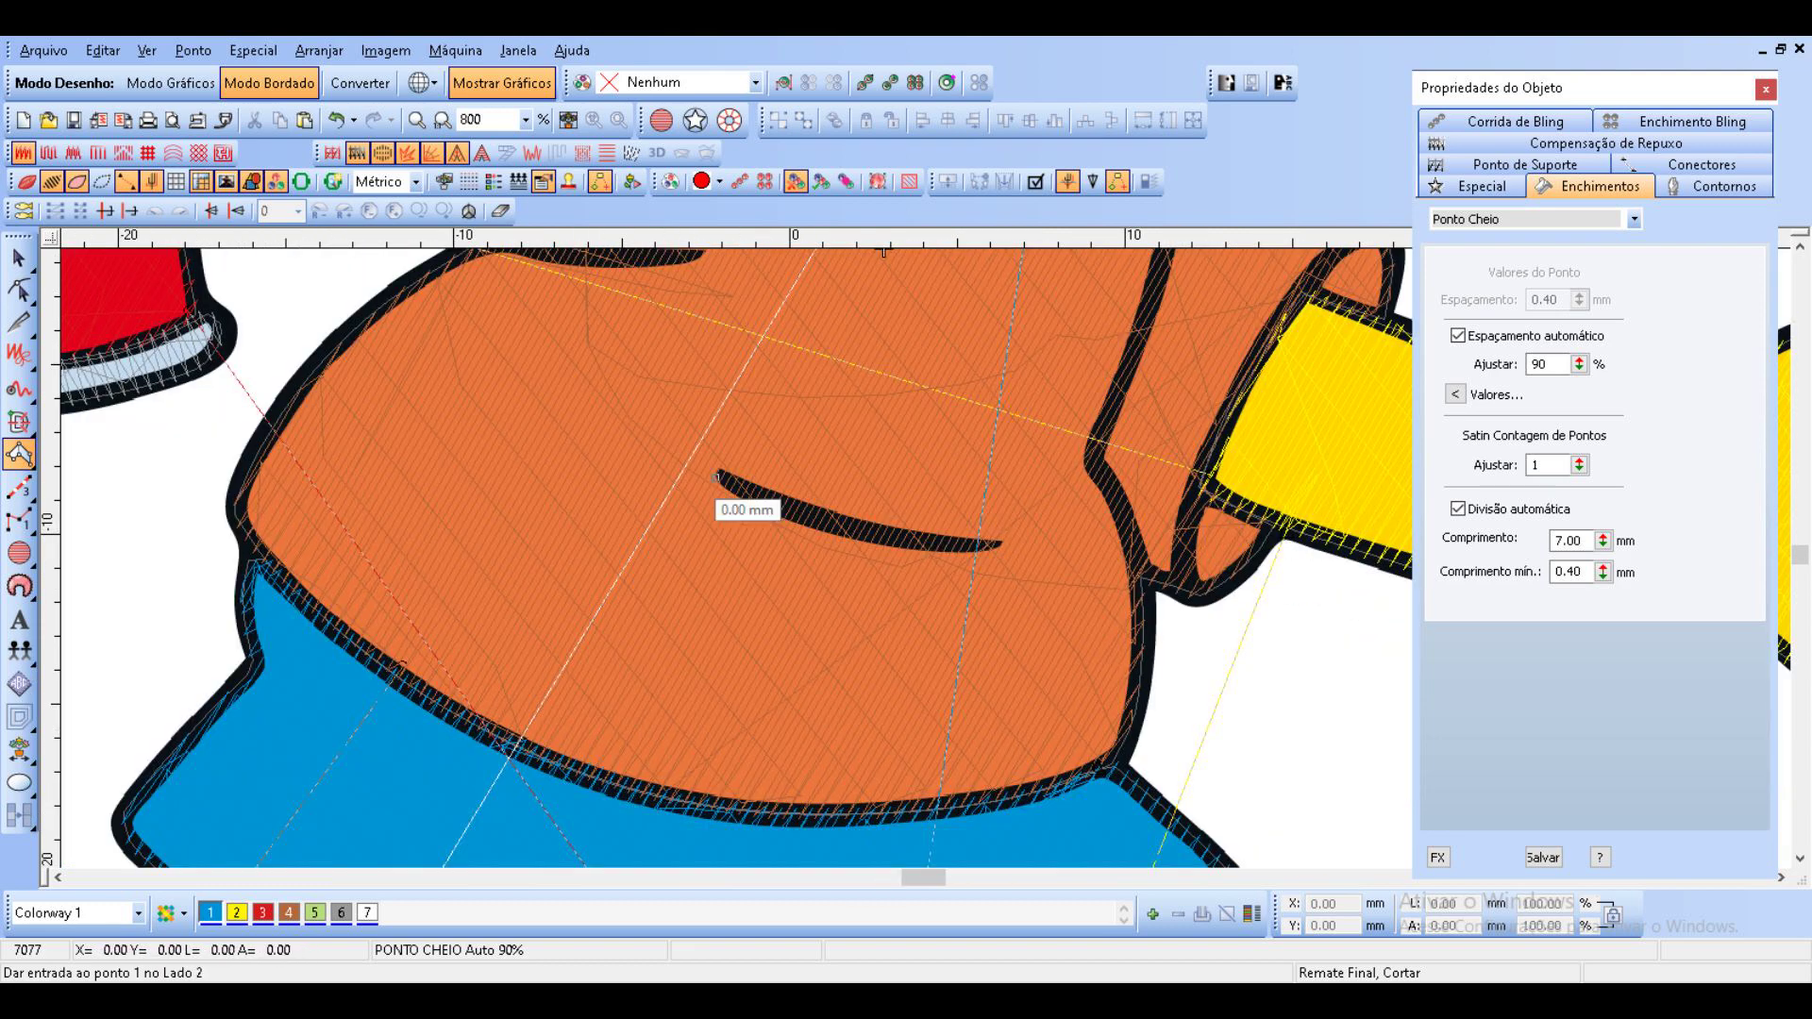
{"action": "left_click", "coordinate": [720, 472]}
{"action": "right_click", "coordinate": [842, 518]}
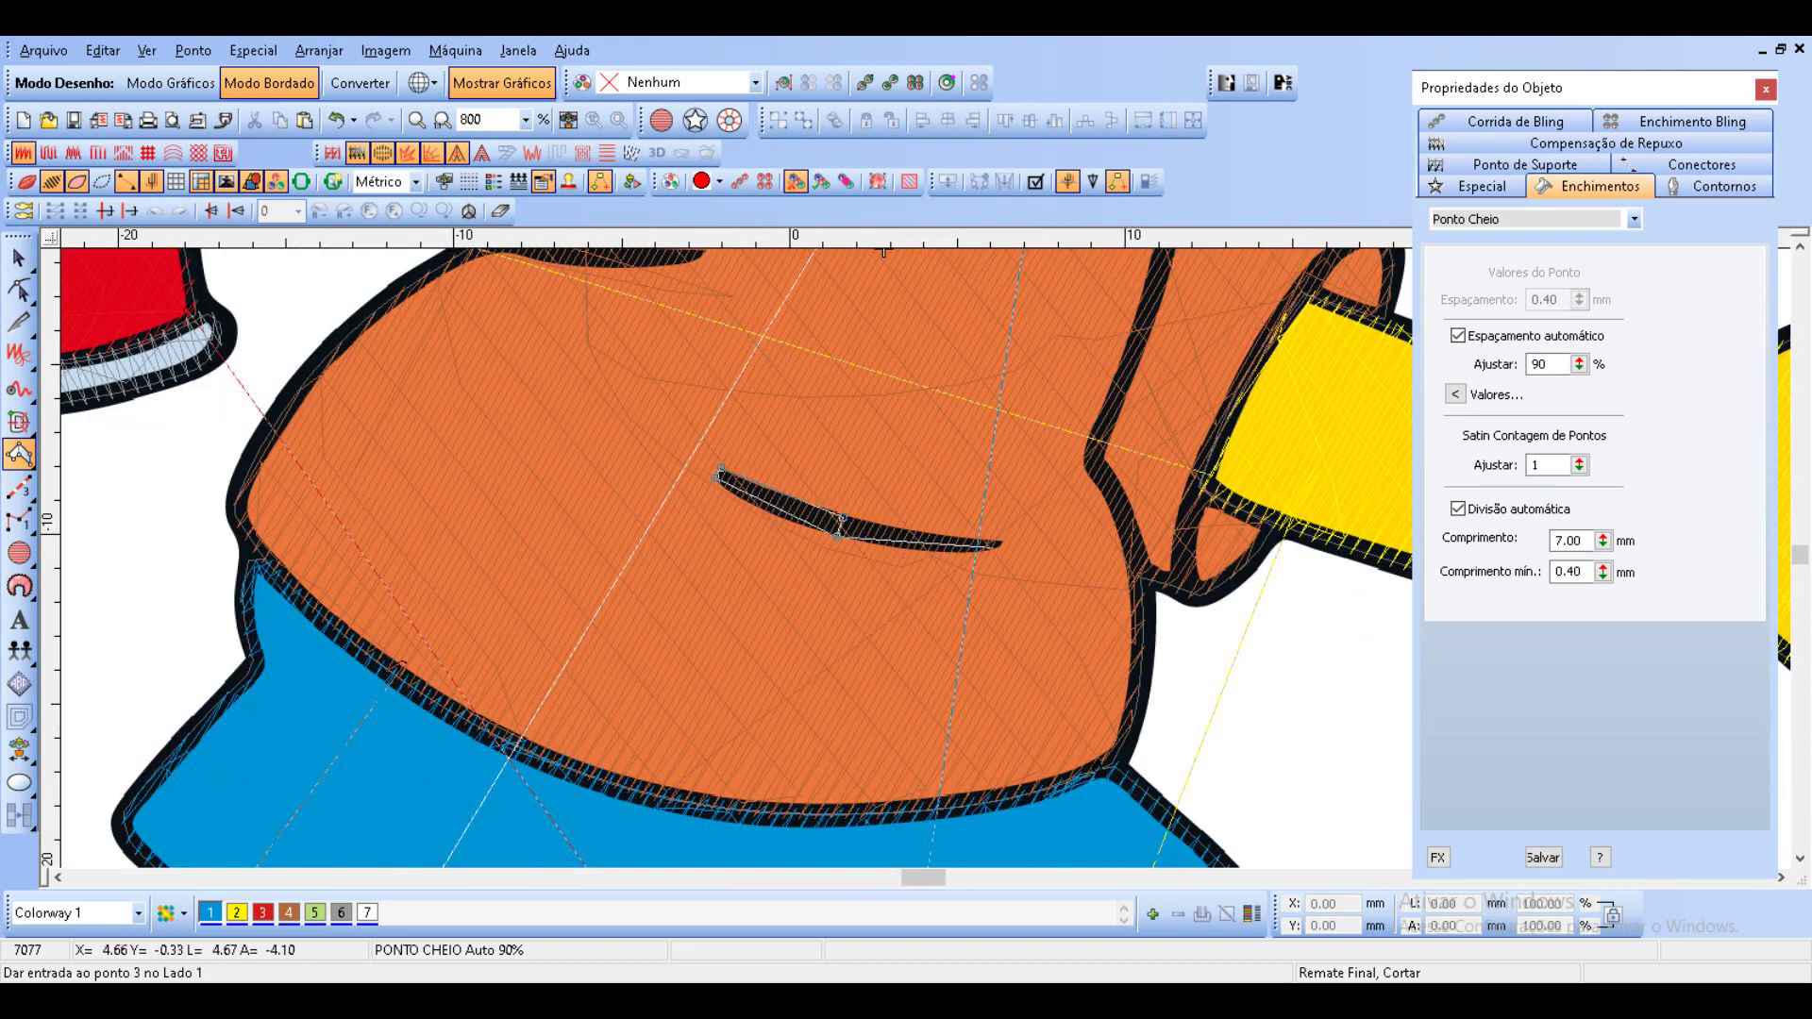
{"action": "left_click", "coordinate": [998, 547]}
{"action": "left_click", "coordinate": [999, 542]}
{"action": "key", "text": "Return"}
{"action": "scroll", "coordinate": [852, 571], "scroll_direction": "down", "scroll_amount": 2}
{"action": "key", "text": "Return"}
Begin a satin column on the open hand's palm line, following its upper stroke around the bend.
{"action": "scroll", "coordinate": [924, 557], "scroll_direction": "down", "scroll_amount": 2}
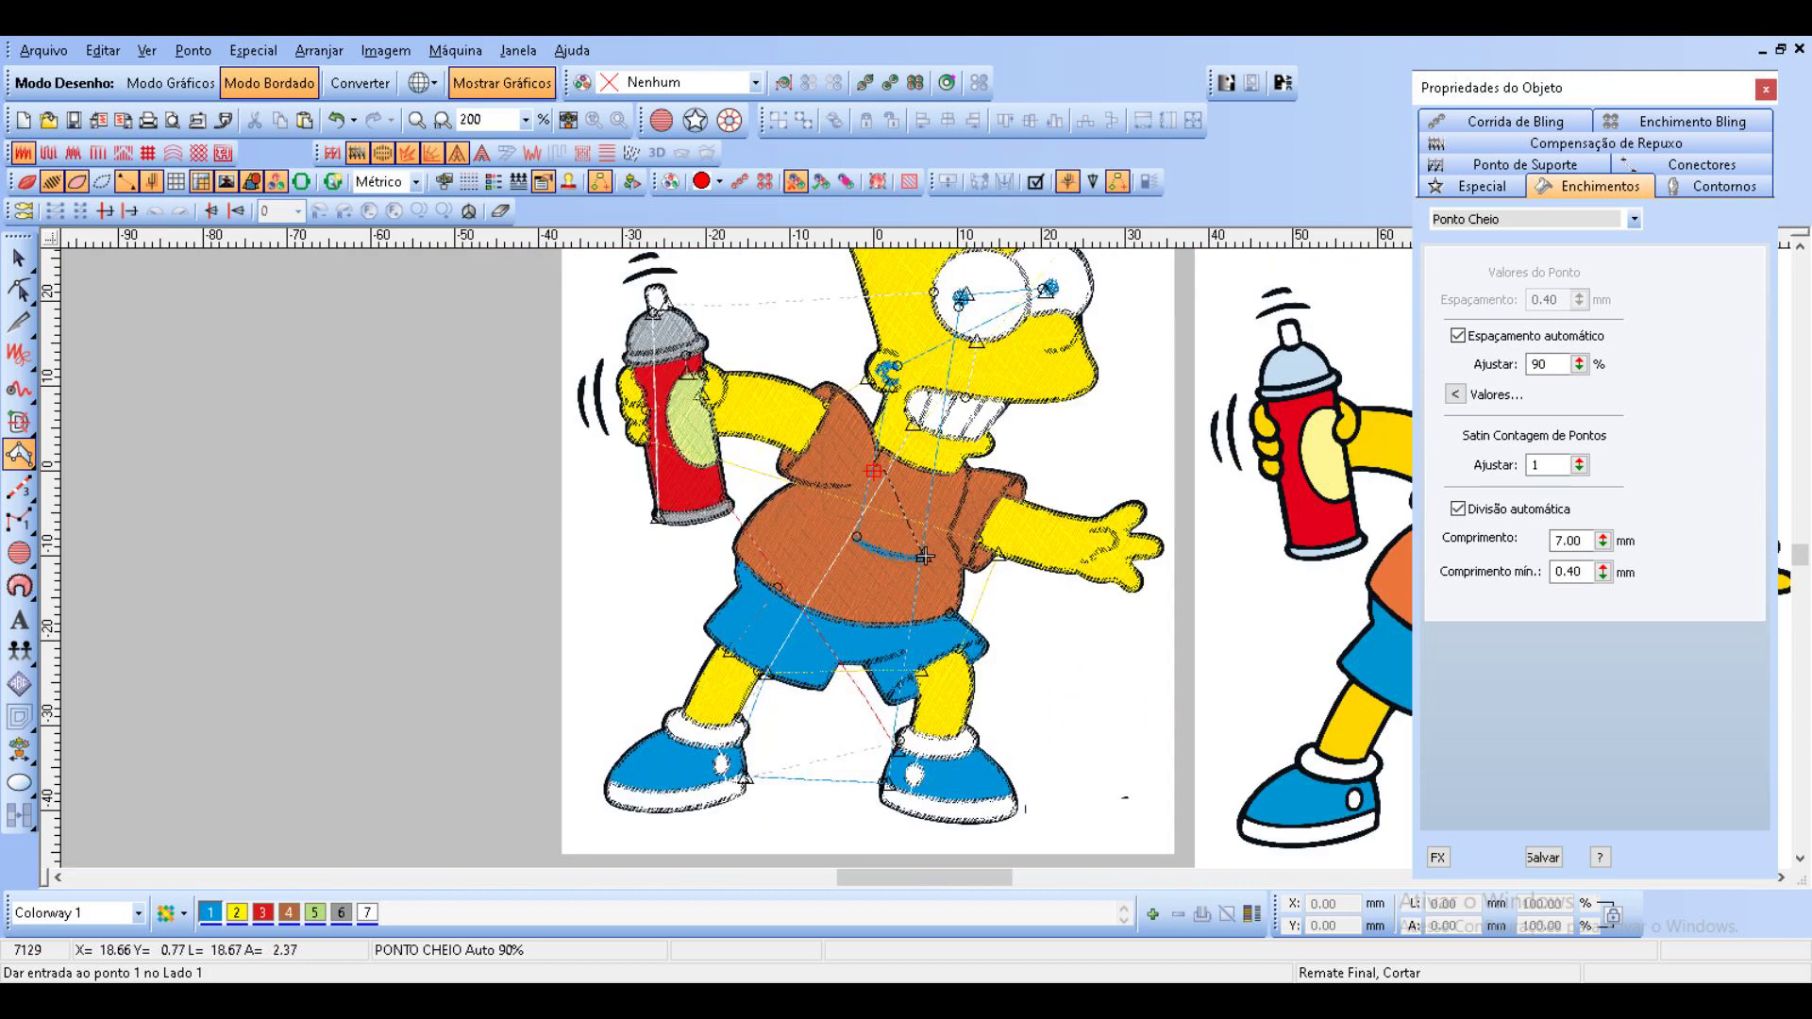
{"action": "scroll", "coordinate": [924, 557], "scroll_direction": "up", "scroll_amount": 2}
{"action": "left_click", "coordinate": [949, 489]}
{"action": "left_click", "coordinate": [949, 482]}
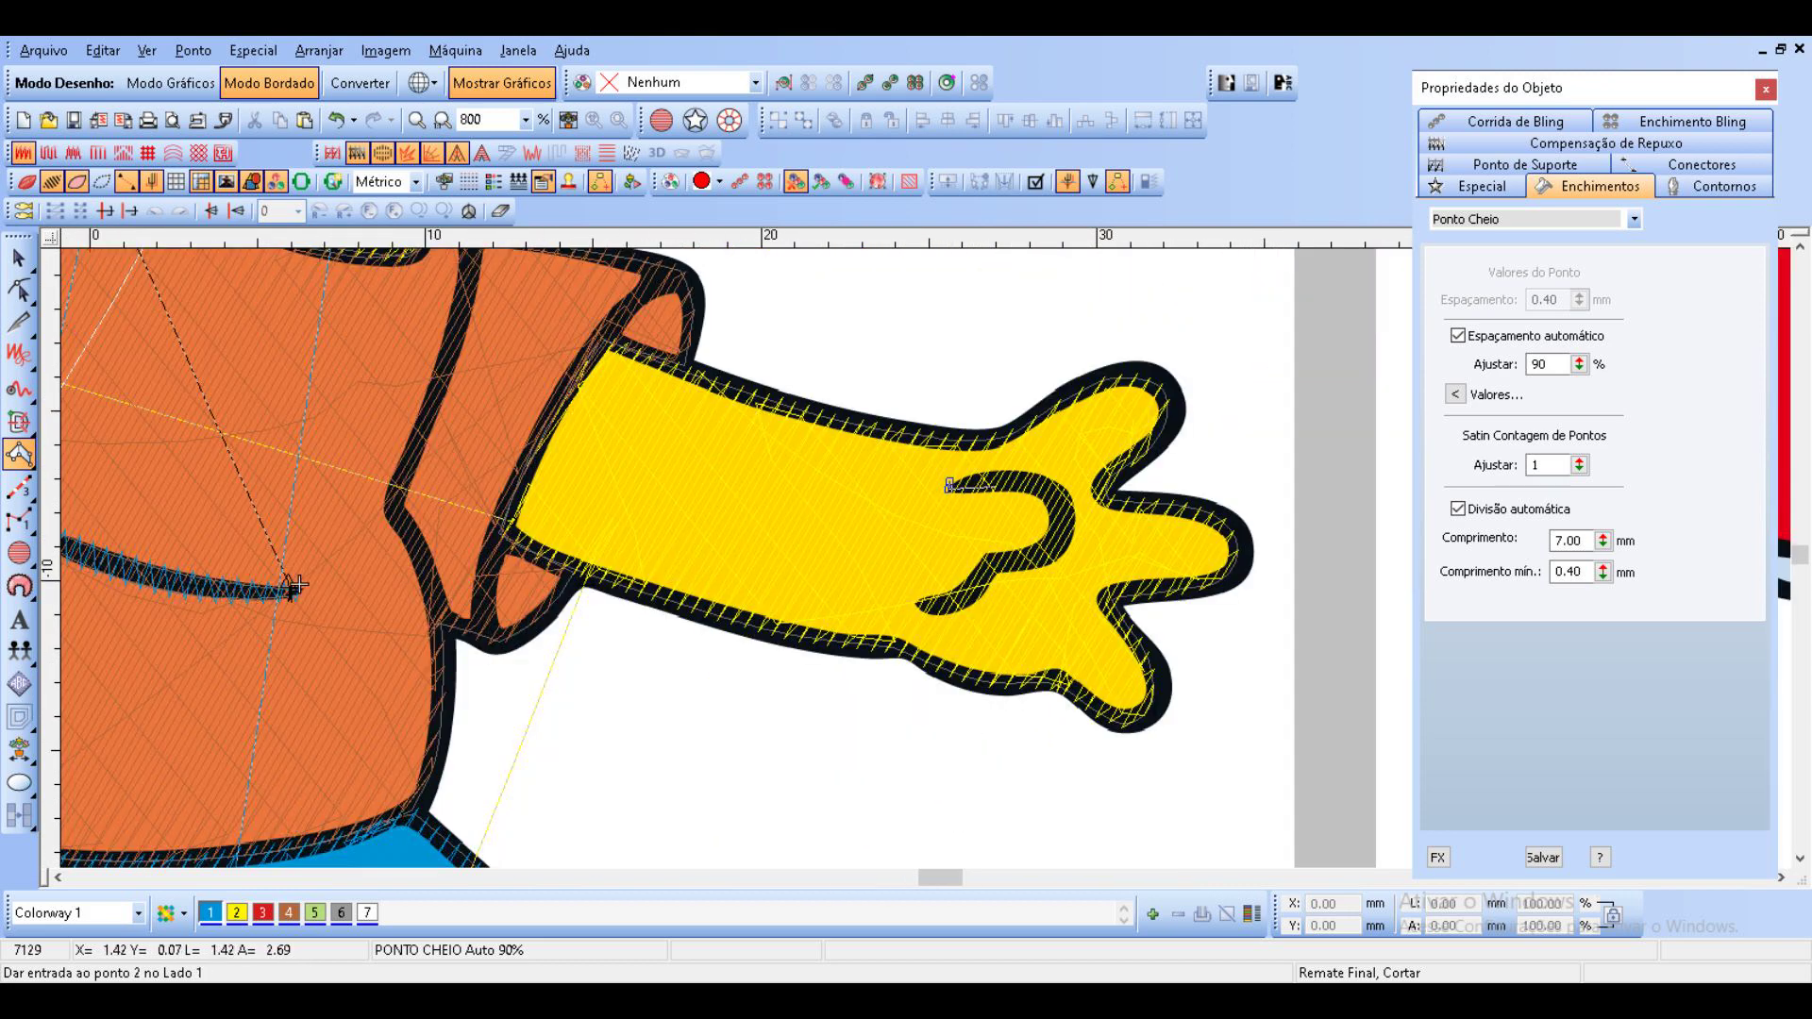
{"action": "right_click", "coordinate": [998, 489]}
{"action": "right_click", "coordinate": [1010, 471]}
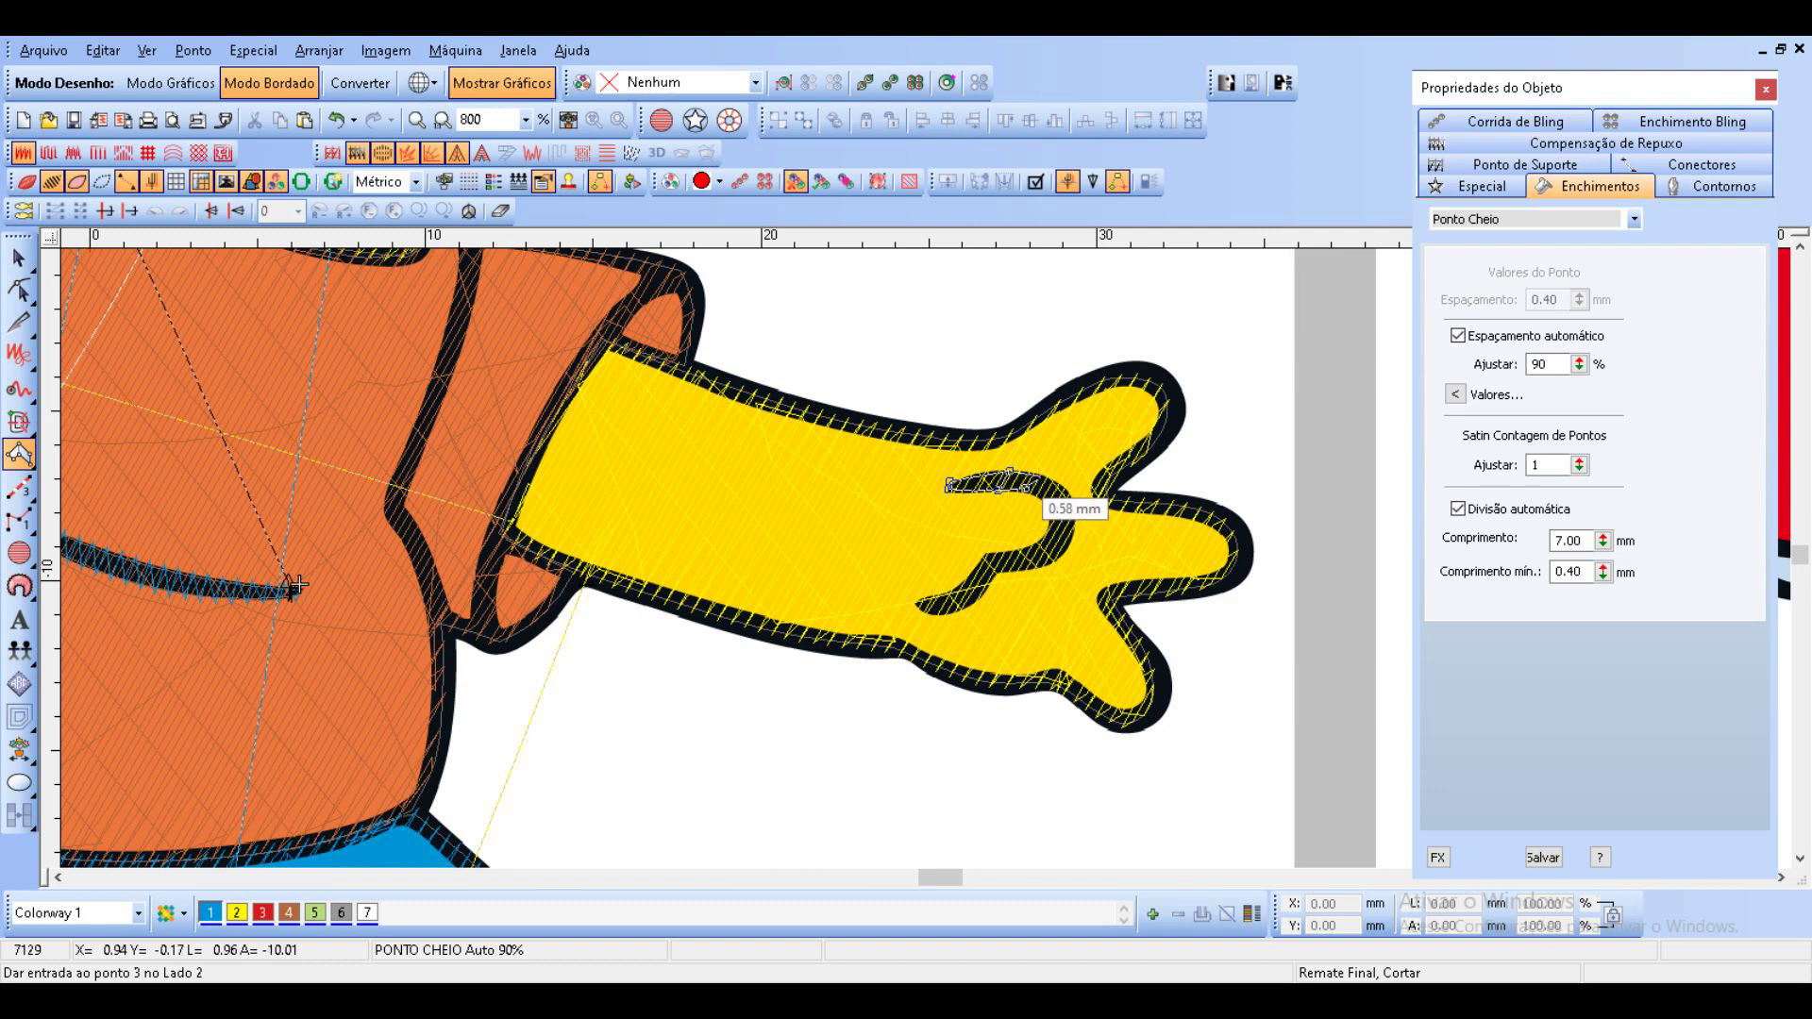
{"action": "right_click", "coordinate": [1040, 474]}
{"action": "right_click", "coordinate": [1071, 497]}
{"action": "right_click", "coordinate": [1049, 525]}
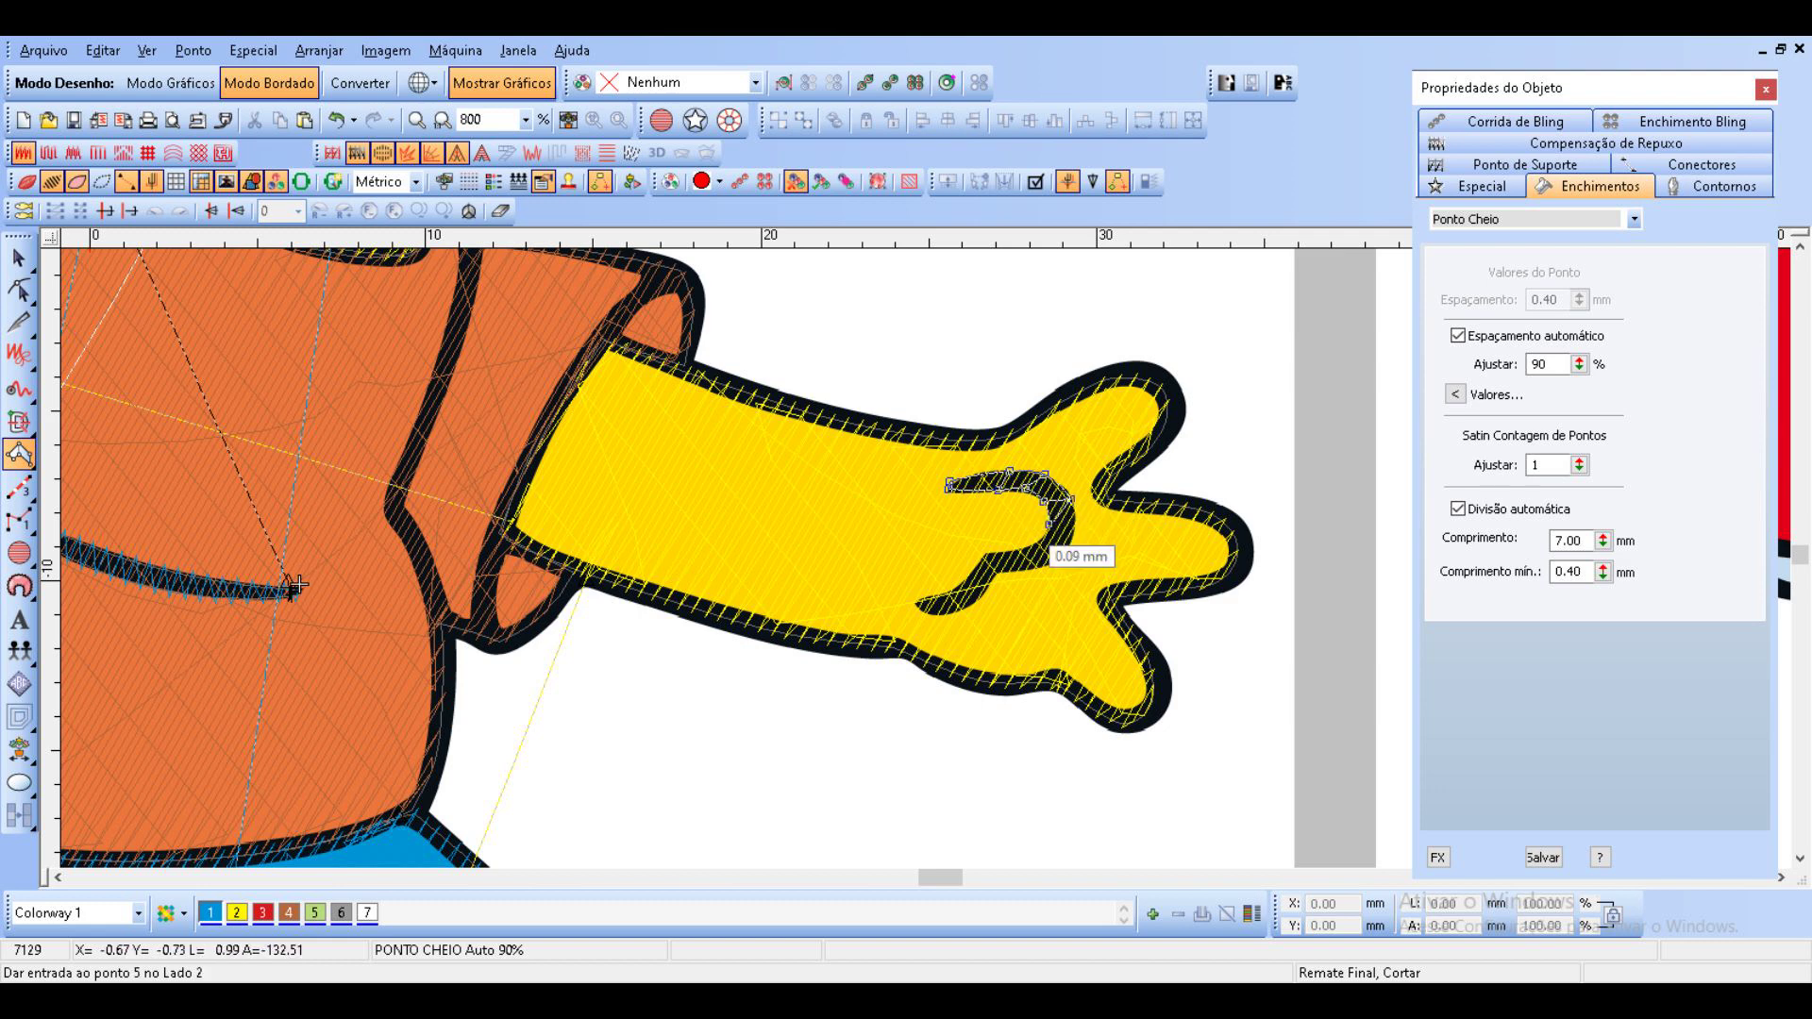
Continue the palm line's satin column down its lower stroke towards the wrist and complete it.
{"action": "right_click", "coordinate": [1070, 538]}
{"action": "right_click", "coordinate": [1030, 545]}
{"action": "right_click", "coordinate": [1040, 565]}
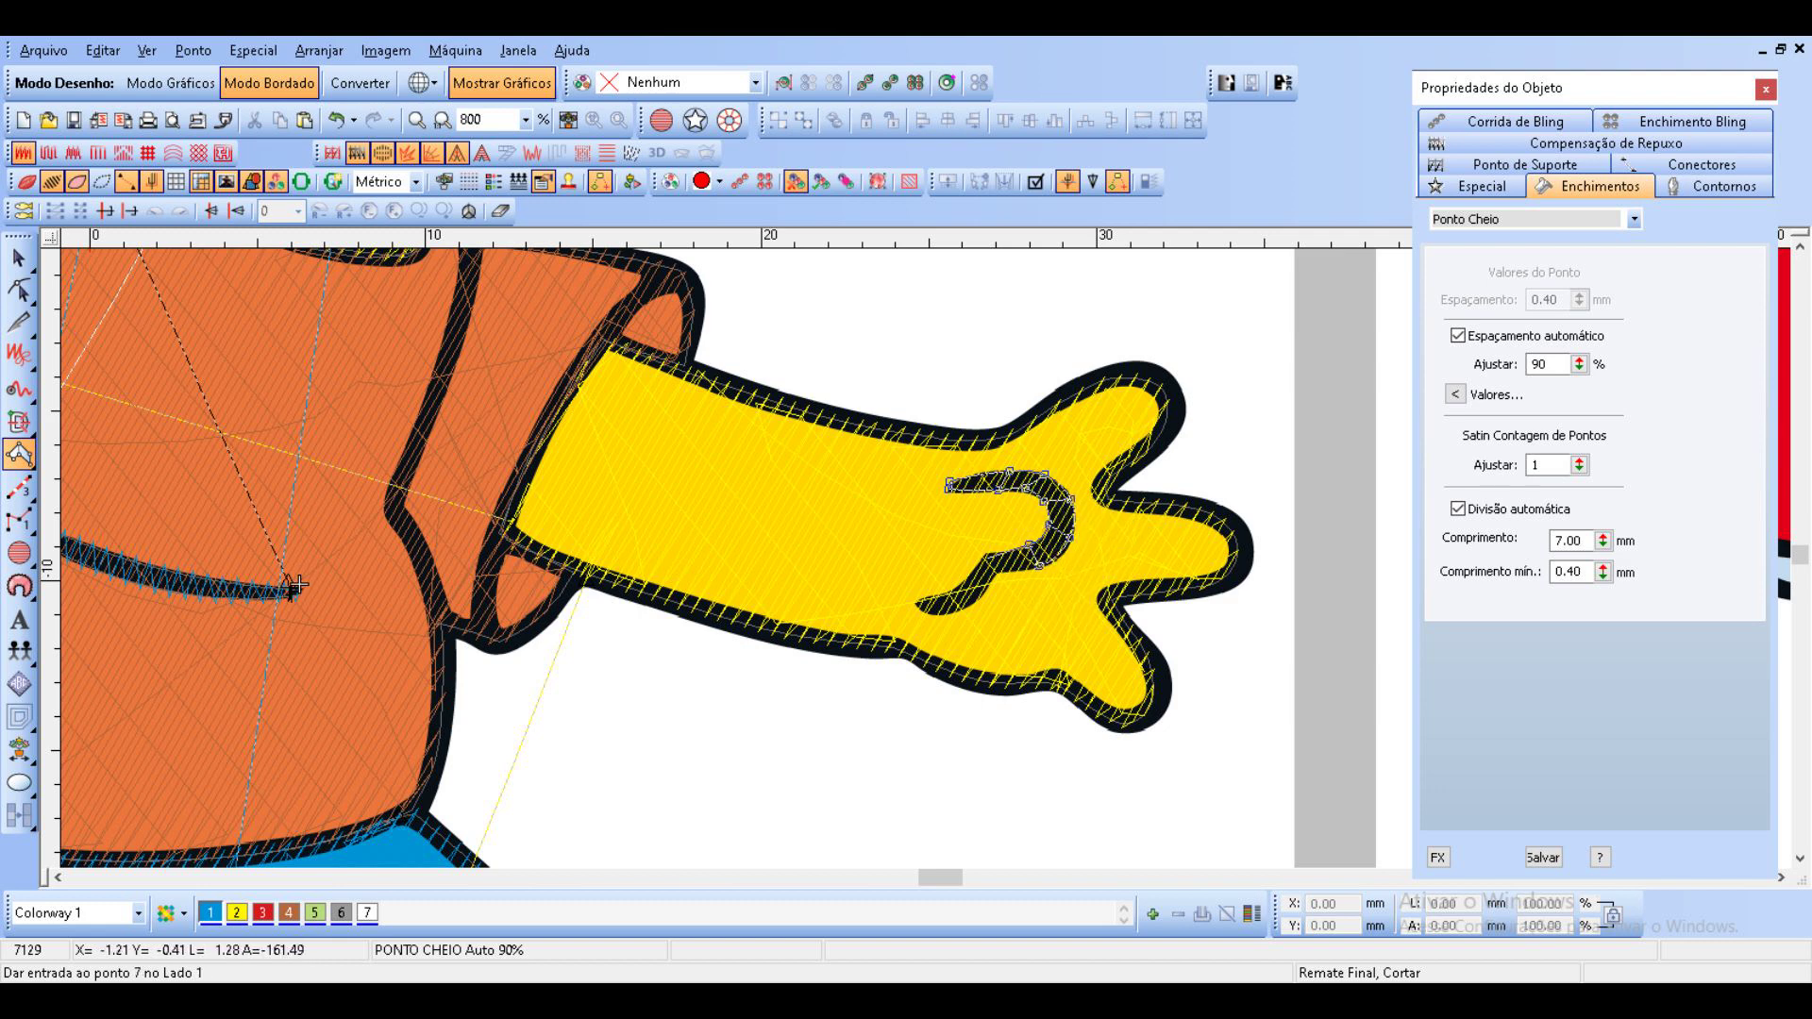
{"action": "right_click", "coordinate": [983, 555]}
{"action": "right_click", "coordinate": [999, 571]}
{"action": "right_click", "coordinate": [959, 589]}
{"action": "right_click", "coordinate": [972, 604]}
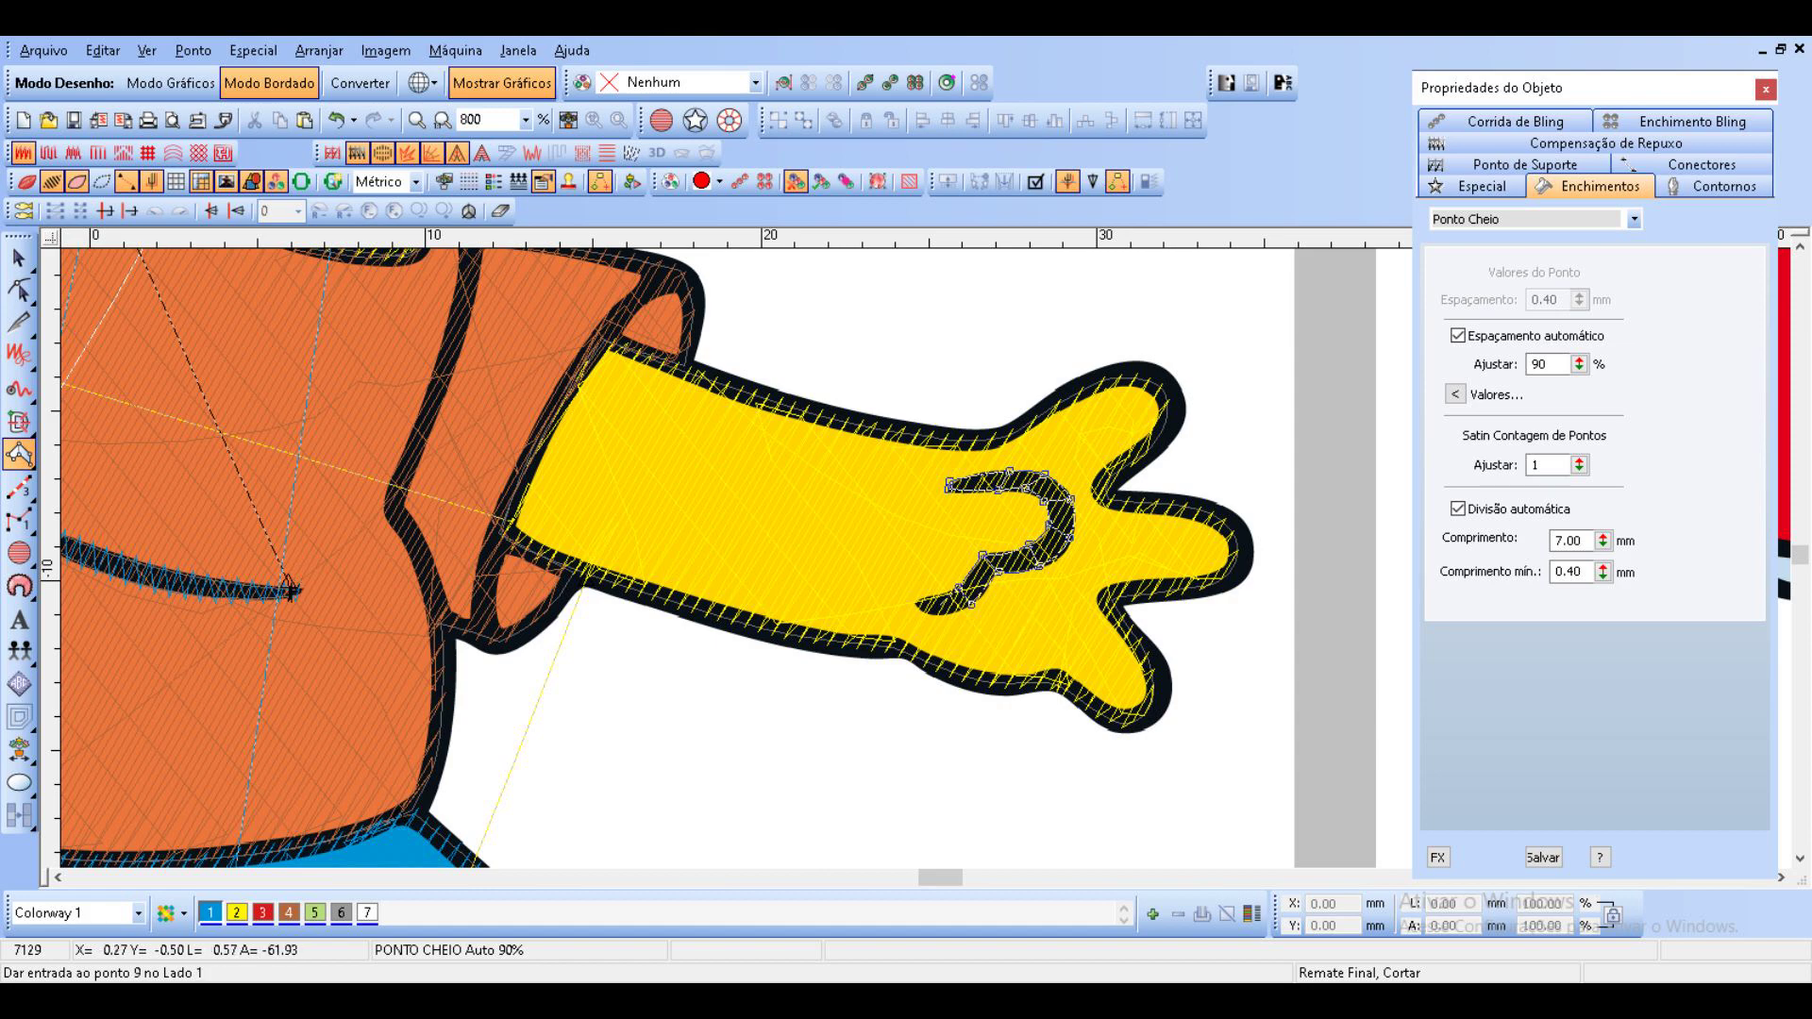
{"action": "key", "text": "Return"}
Digitize the black ring around the white oval on the right shoe as a closed satin column.
{"action": "scroll", "coordinate": [1029, 493], "scroll_direction": "down", "scroll_amount": 2}
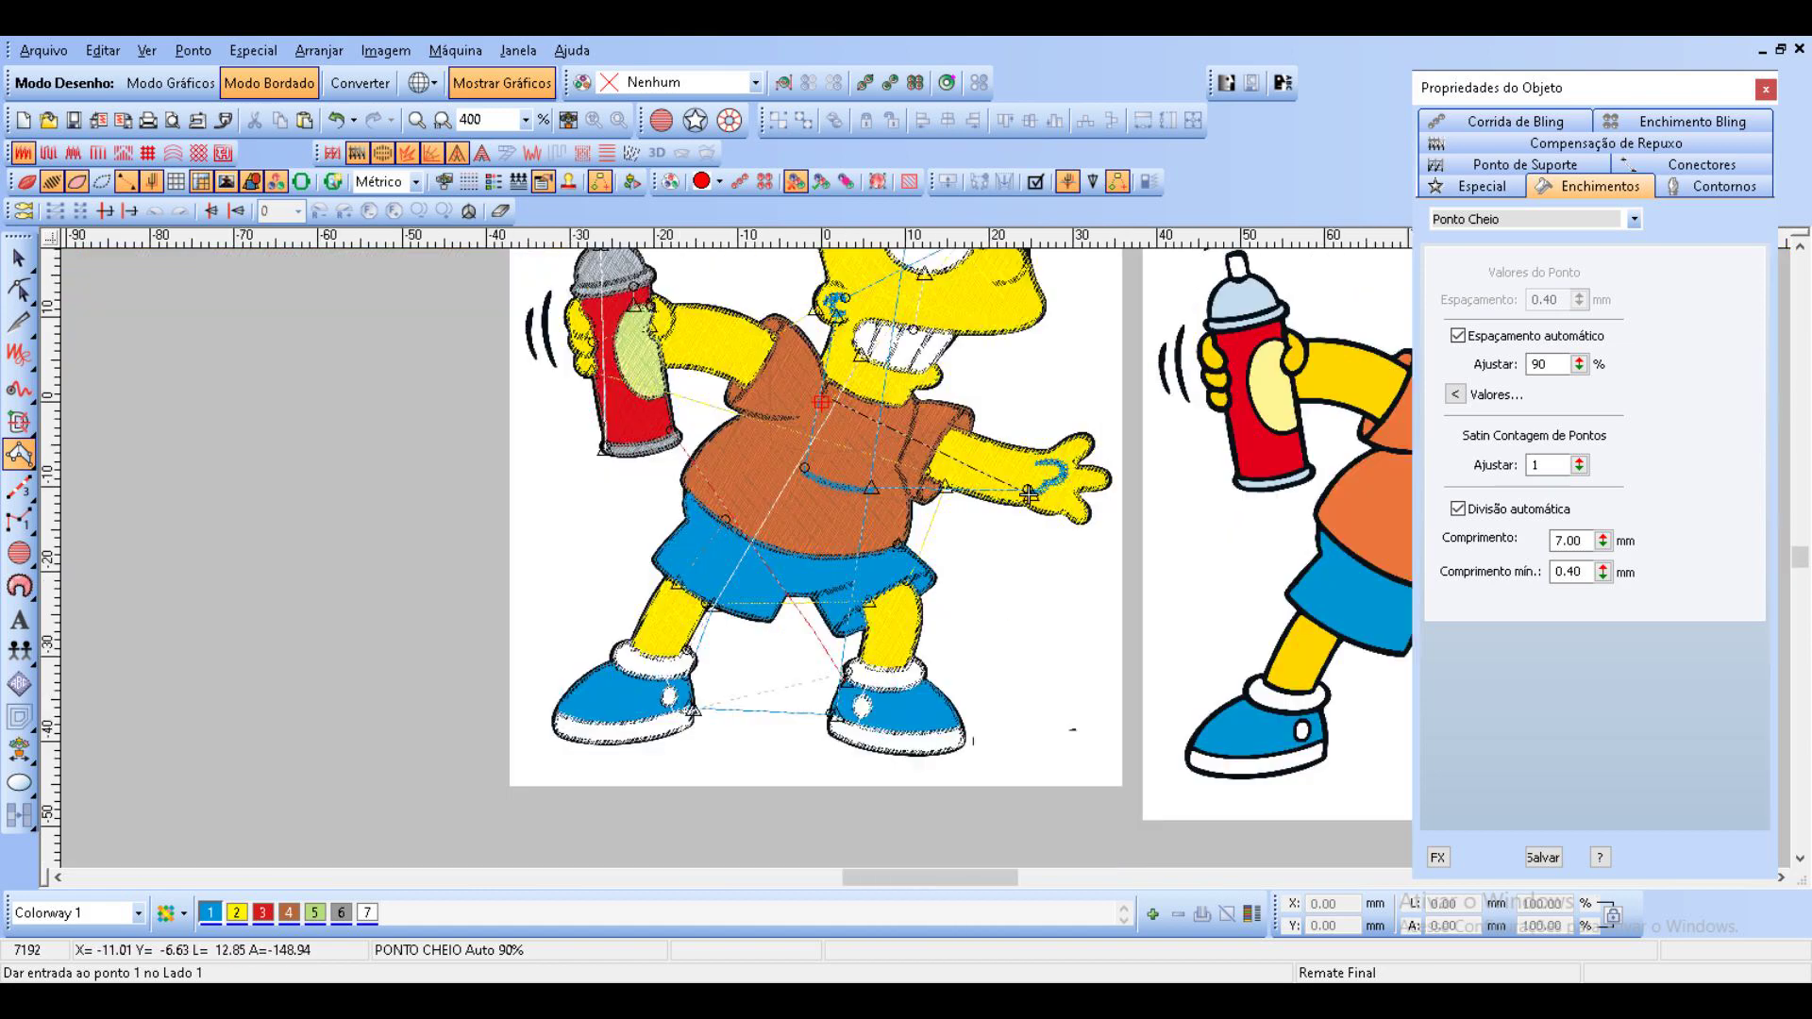
{"action": "scroll", "coordinate": [1029, 493], "scroll_direction": "up", "scroll_amount": 1}
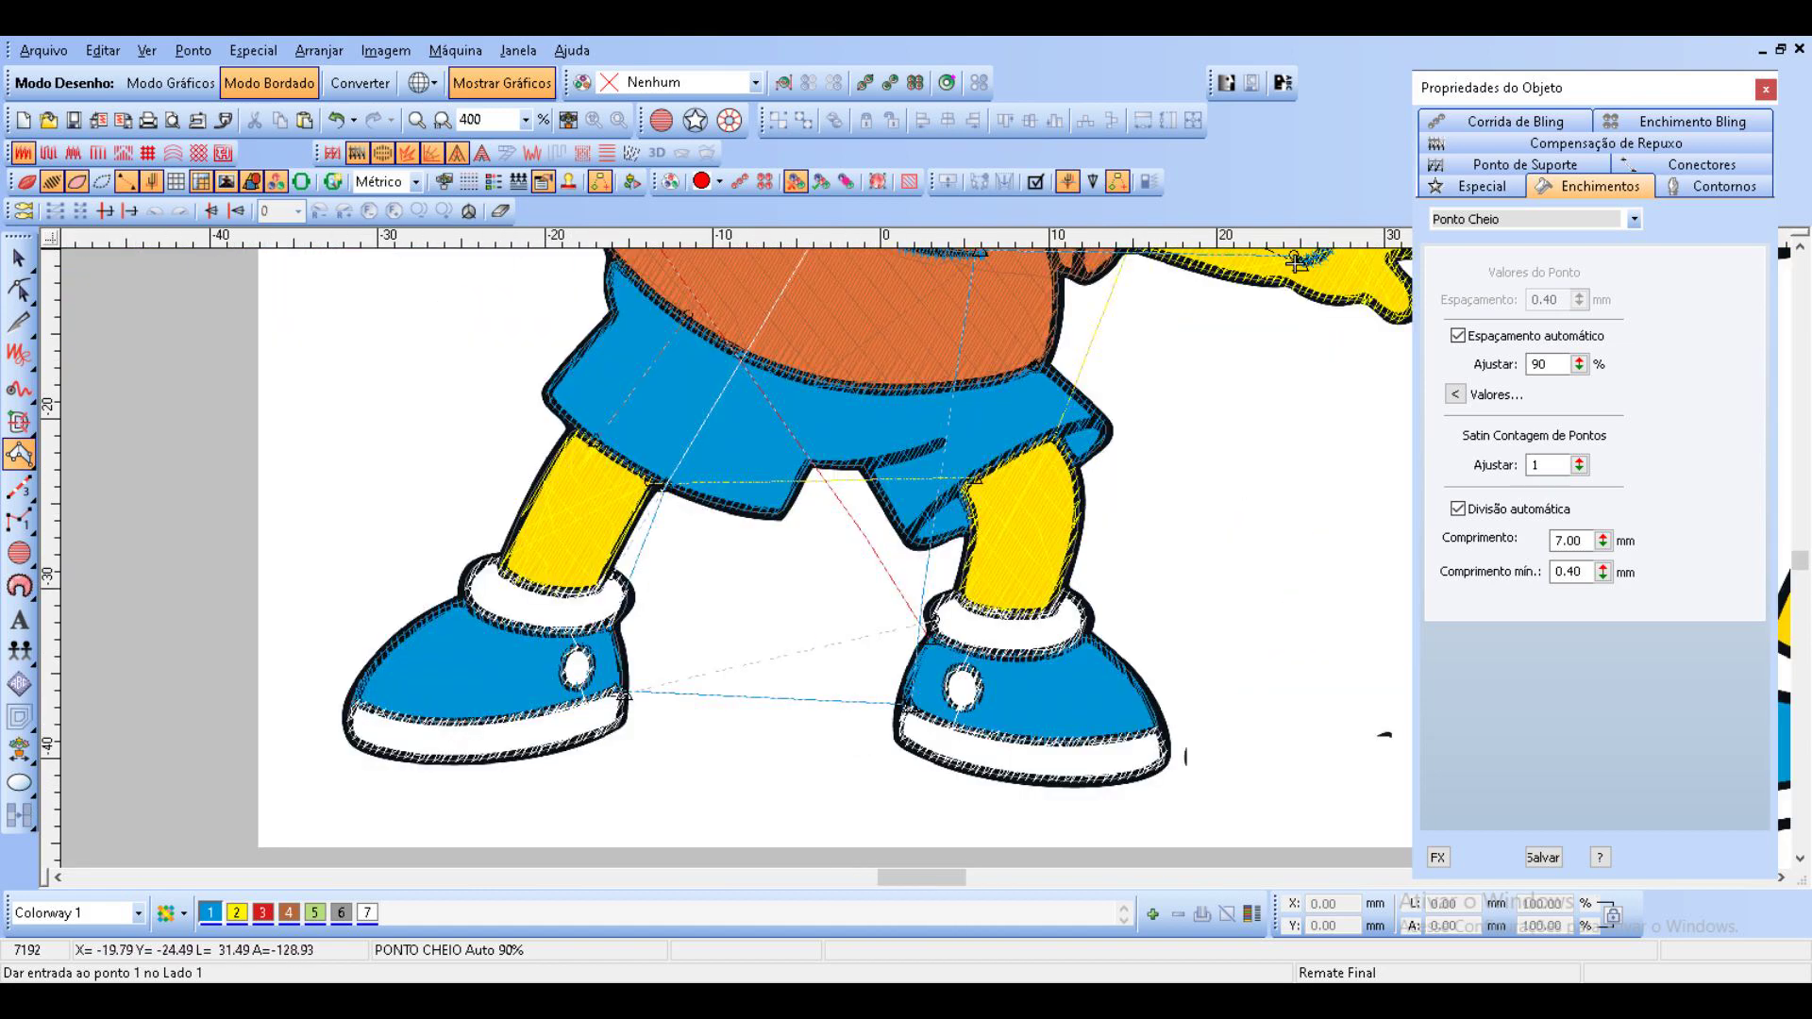
{"action": "scroll", "coordinate": [986, 802], "scroll_direction": "up", "scroll_amount": 1}
{"action": "left_click", "coordinate": [943, 514]}
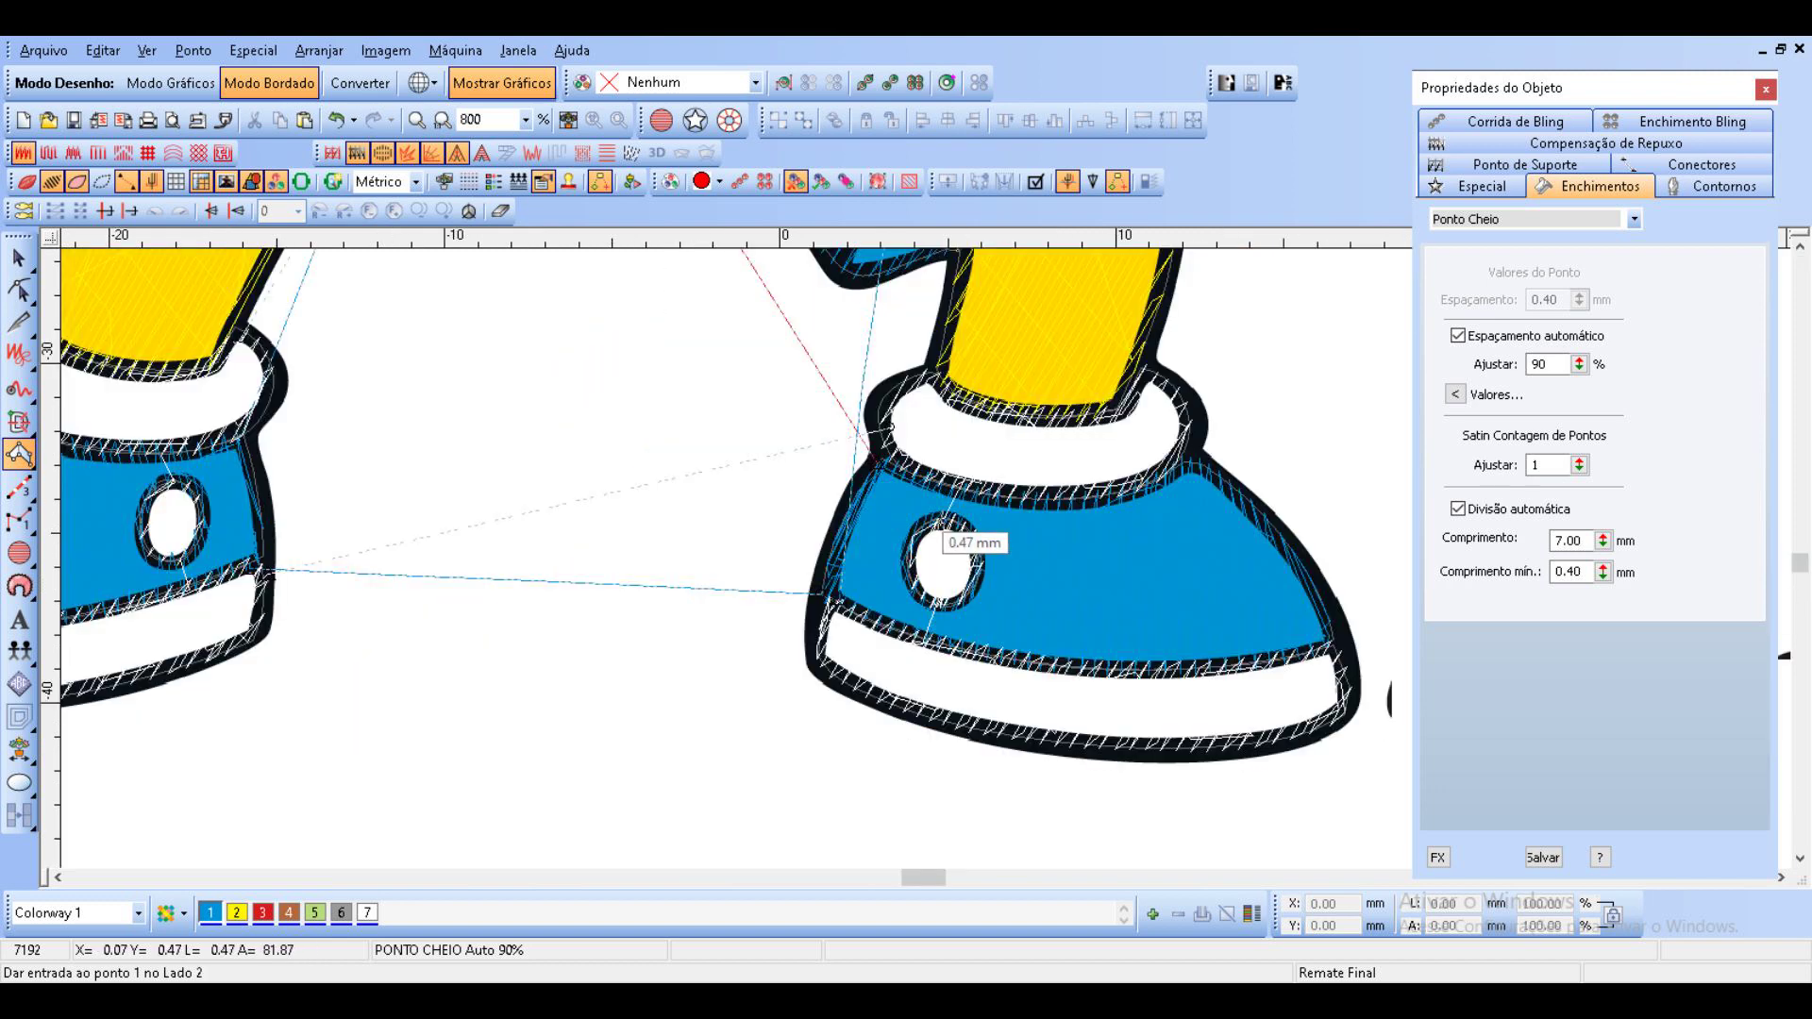
{"action": "left_click", "coordinate": [973, 545]}
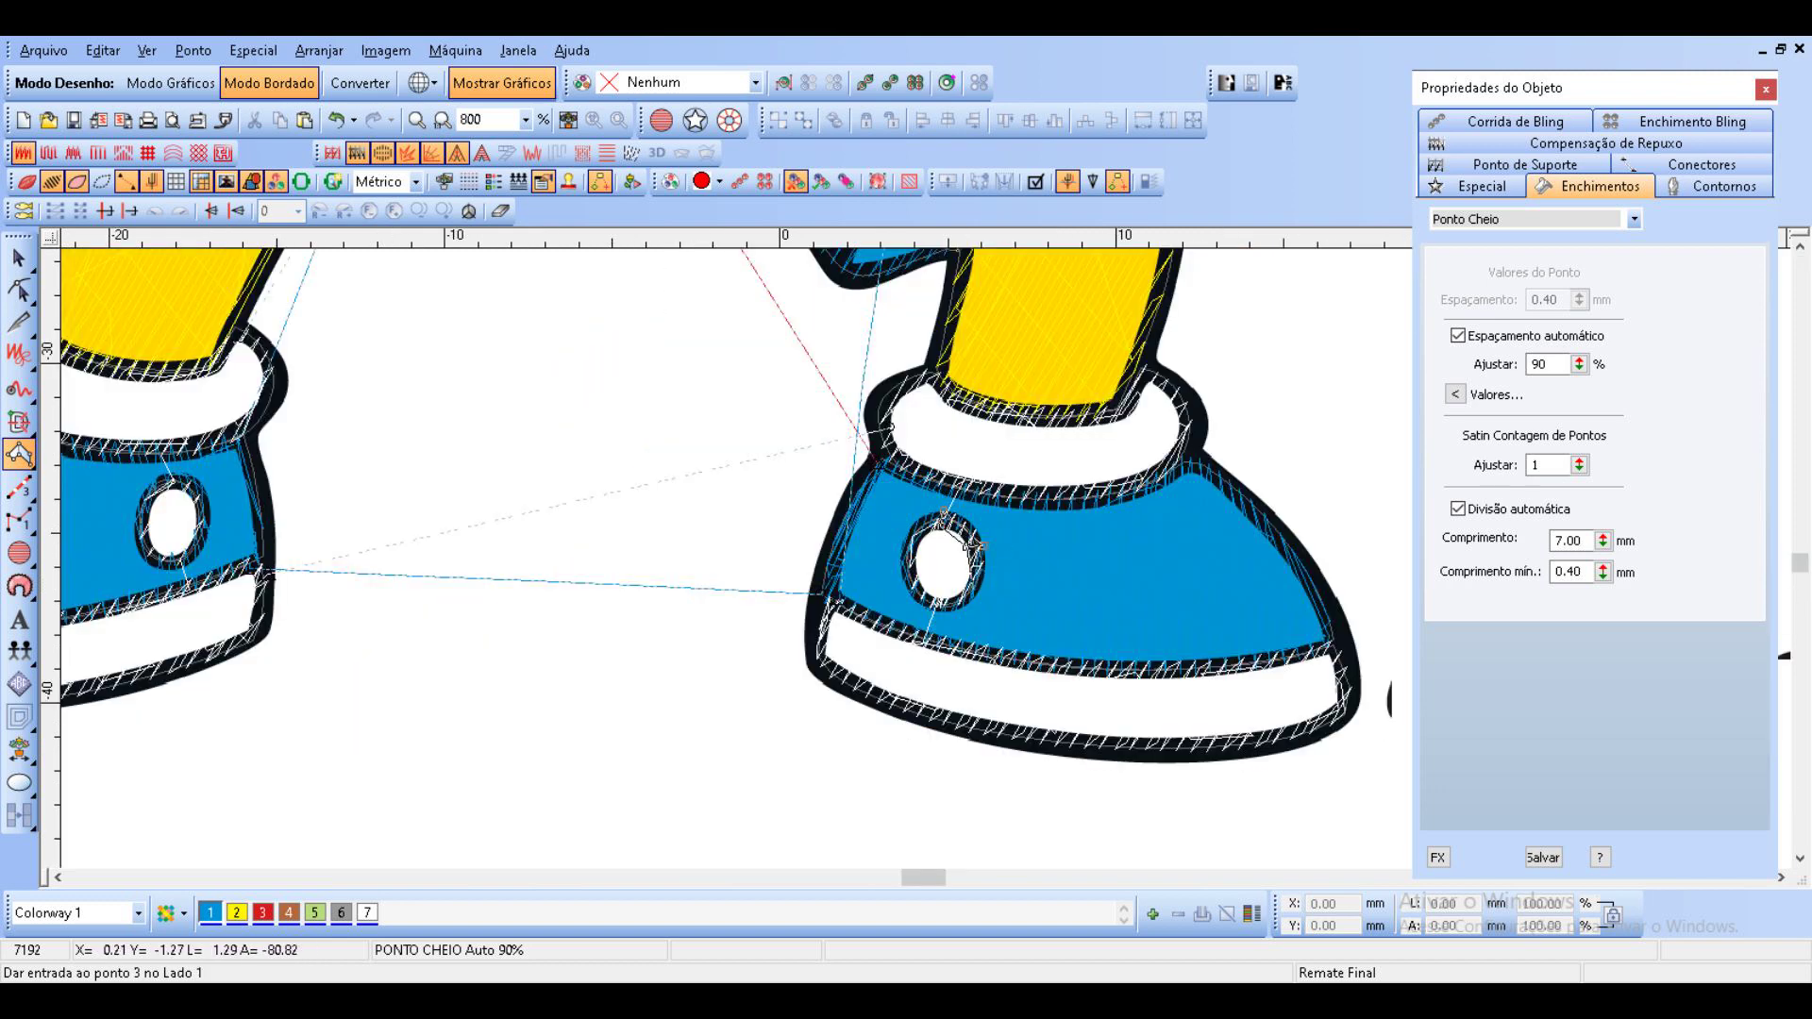
{"action": "left_click", "coordinate": [933, 600]}
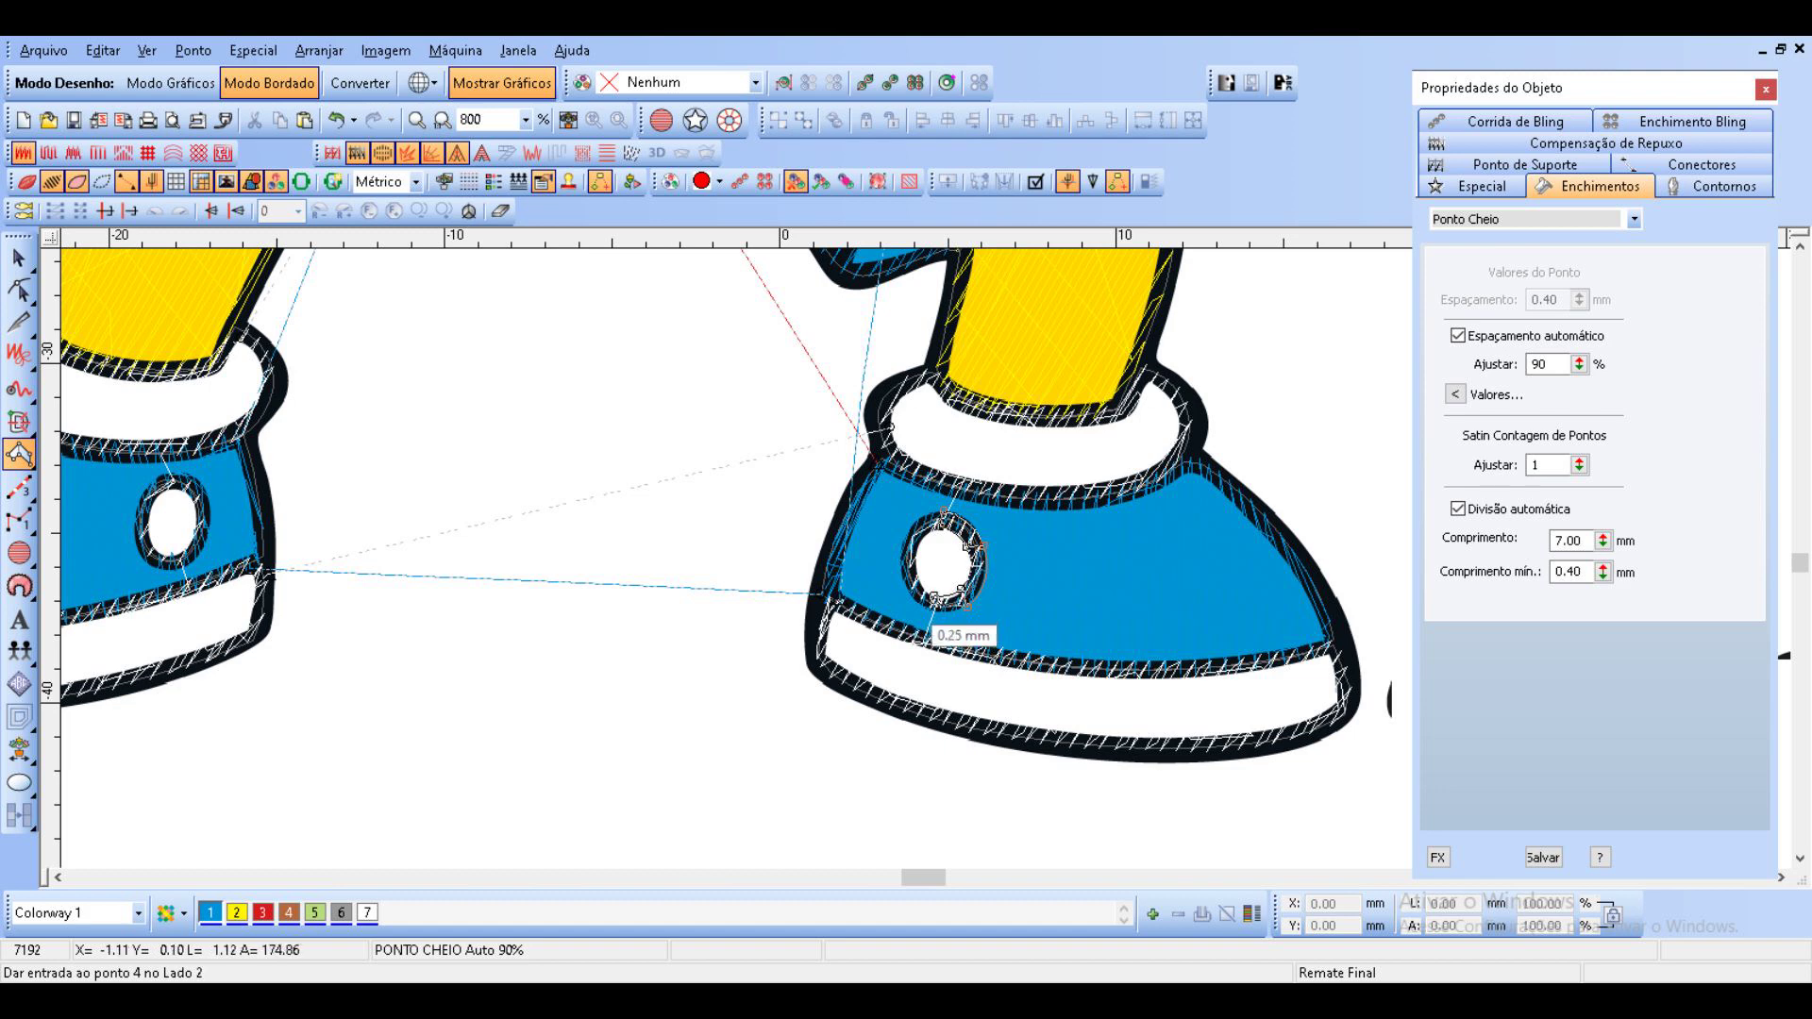
{"action": "left_click", "coordinate": [899, 569]}
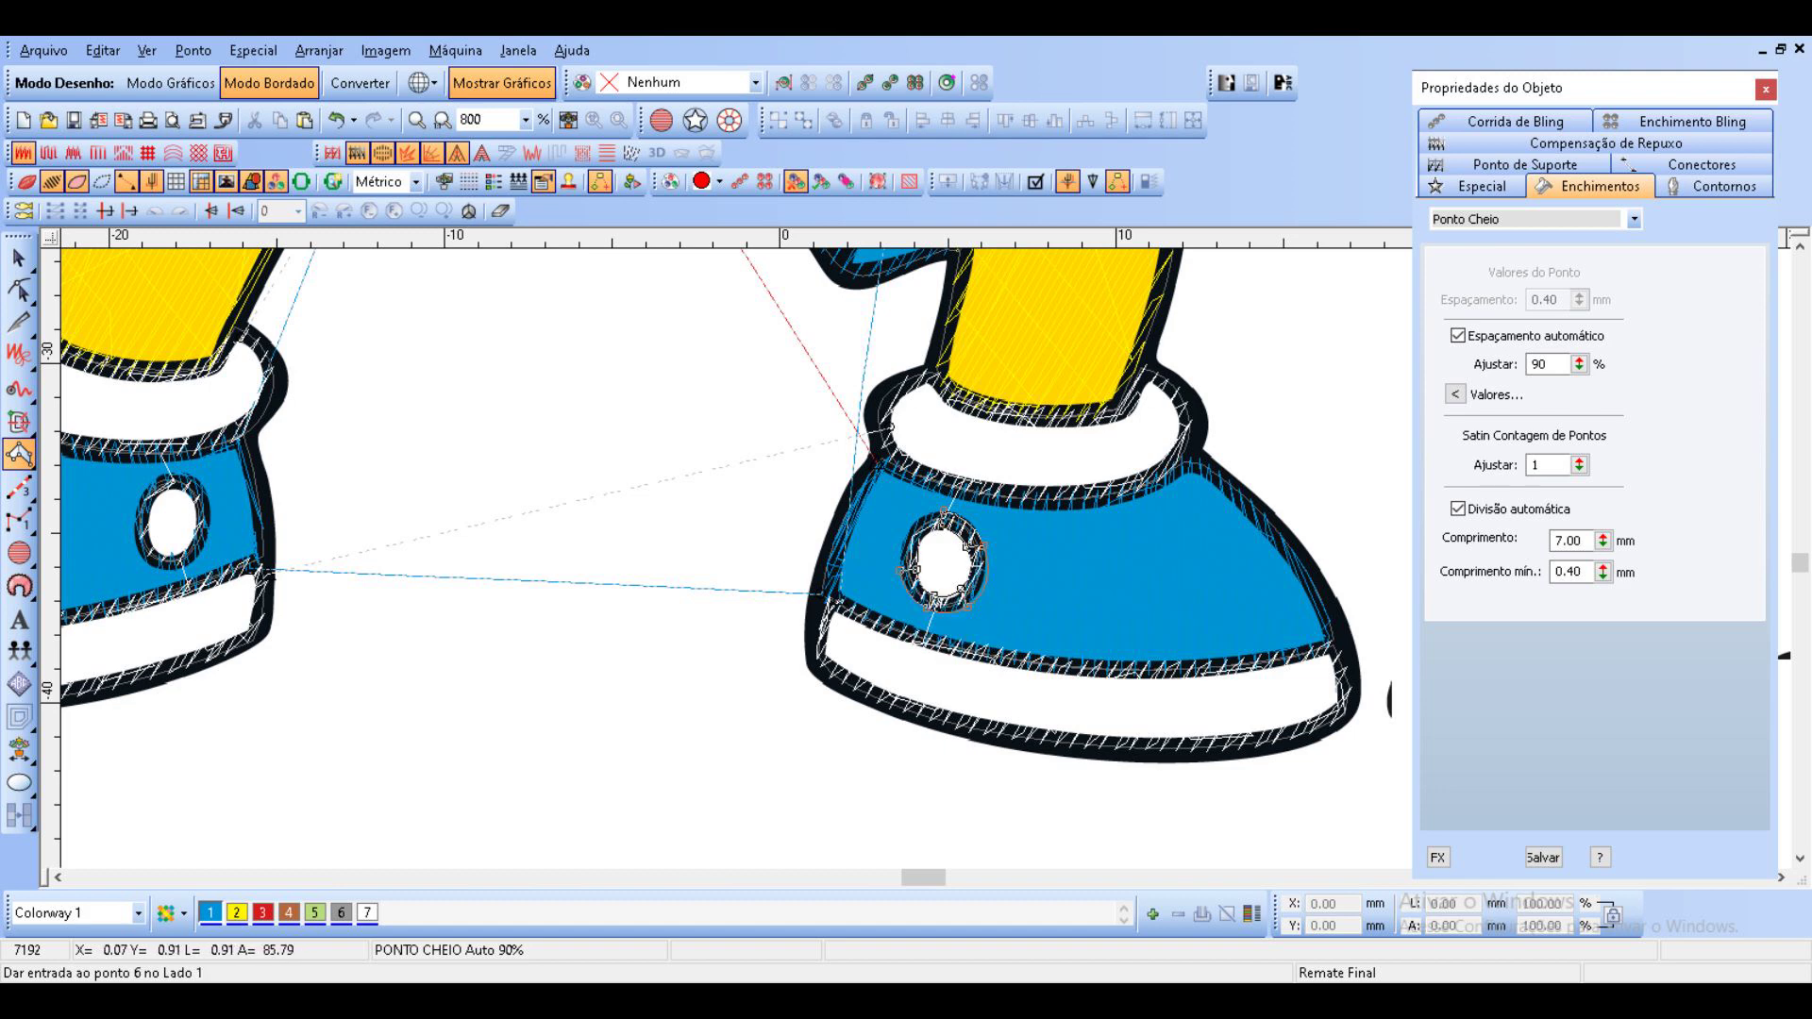
{"action": "left_click", "coordinate": [908, 543]}
{"action": "left_click", "coordinate": [945, 527]}
{"action": "left_click", "coordinate": [946, 512]}
{"action": "key", "text": "Return"}
Digitize the black ring around the white oval on the left shoe as a closed satin column.
{"action": "scroll", "coordinate": [628, 578], "scroll_direction": "down", "scroll_amount": 1}
{"action": "scroll", "coordinate": [627, 578], "scroll_direction": "up", "scroll_amount": 1}
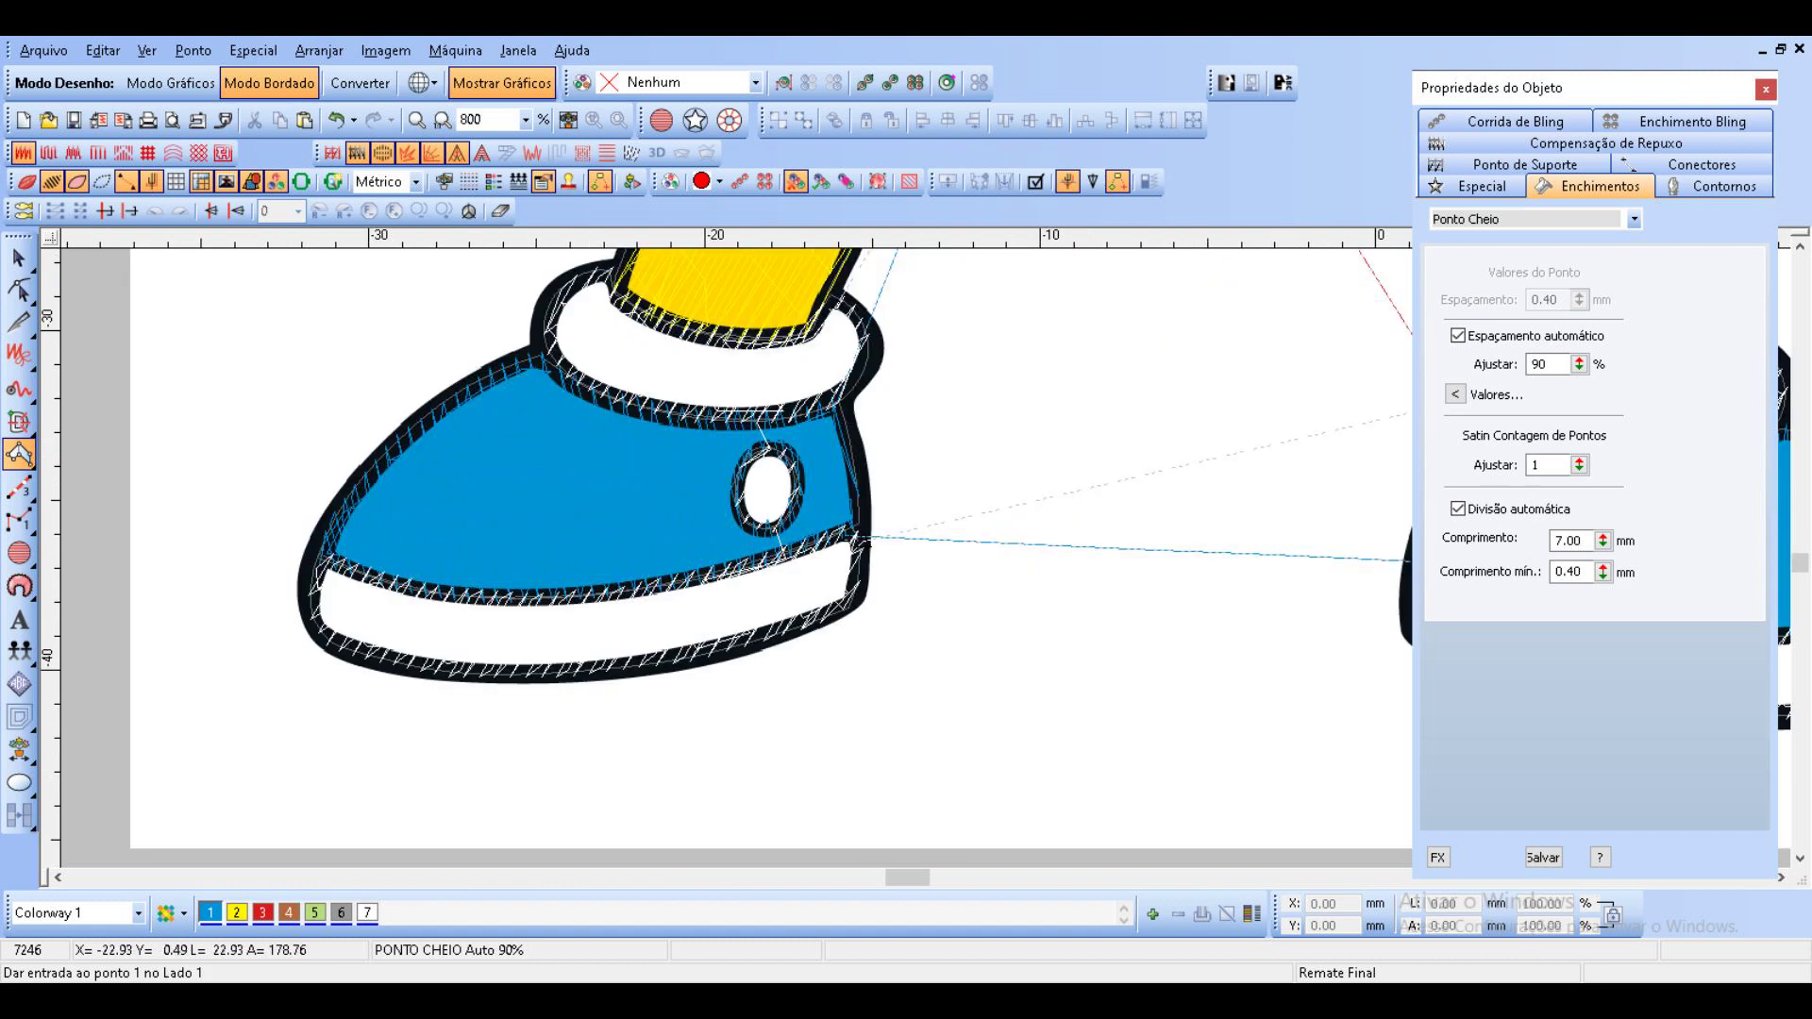
{"action": "left_click", "coordinate": [768, 451]}
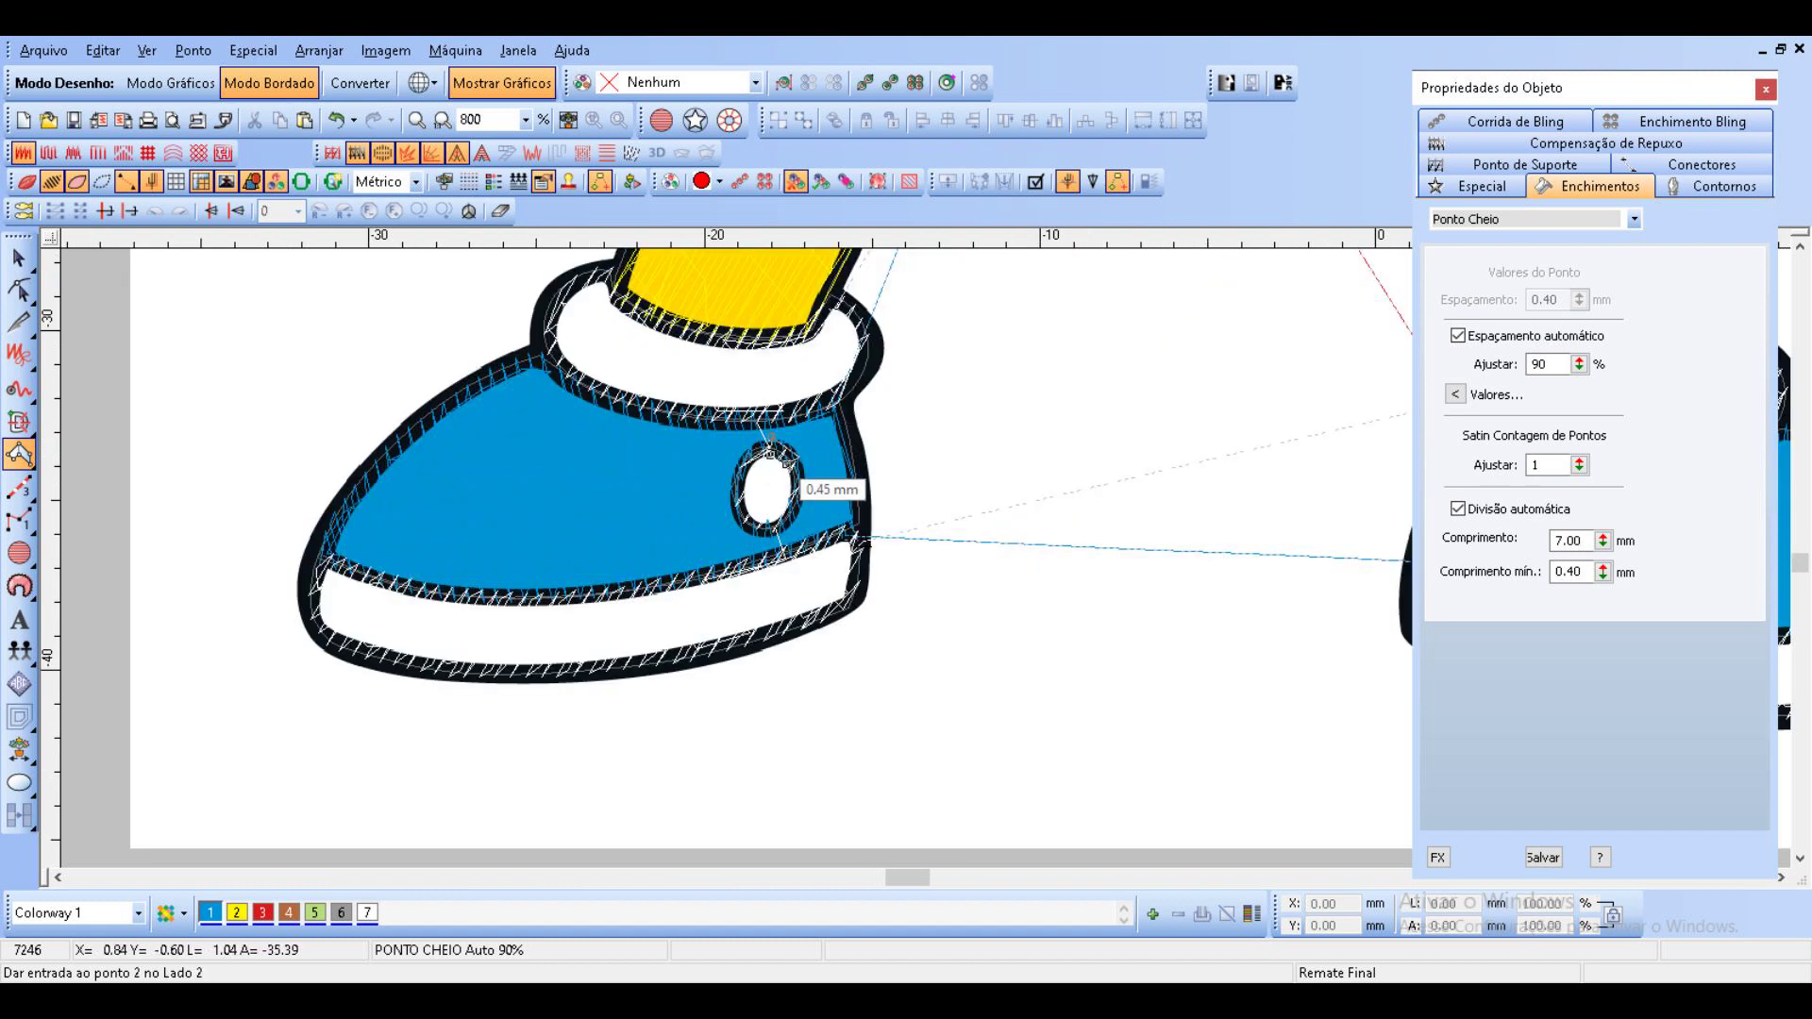
{"action": "left_click", "coordinate": [788, 463]}
{"action": "left_click", "coordinate": [790, 489]}
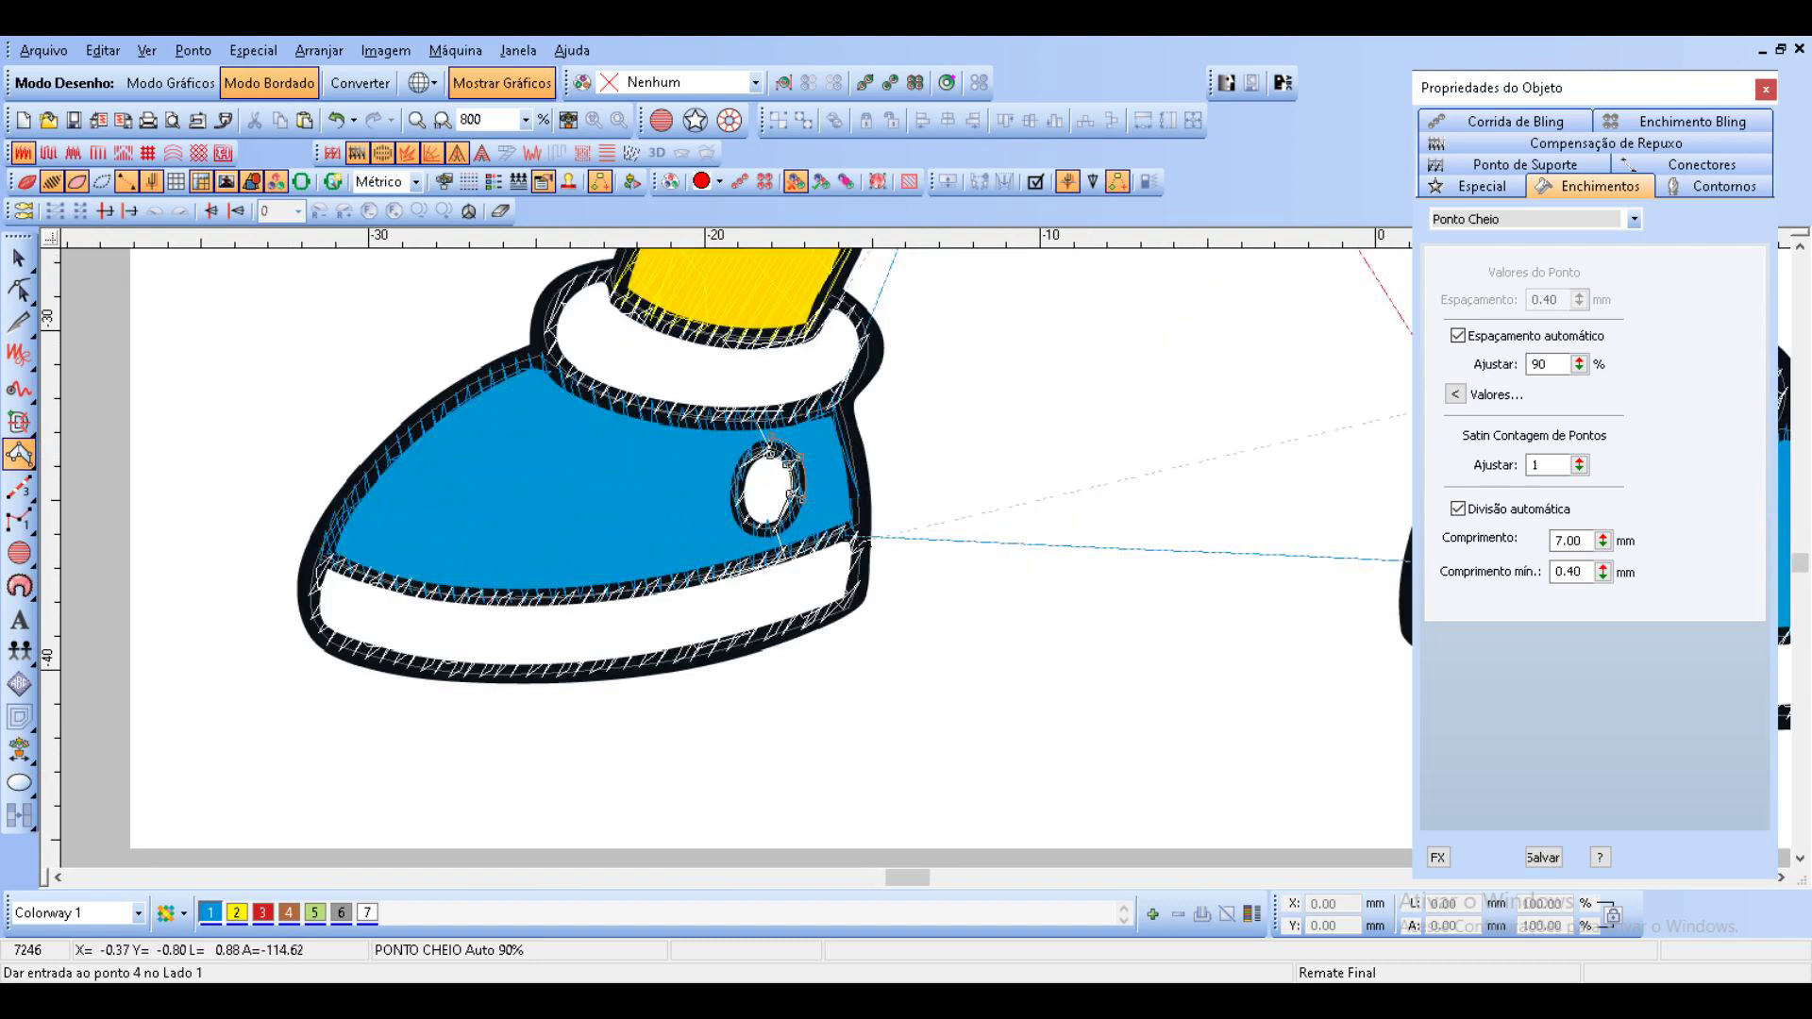
{"action": "left_click", "coordinate": [752, 516]}
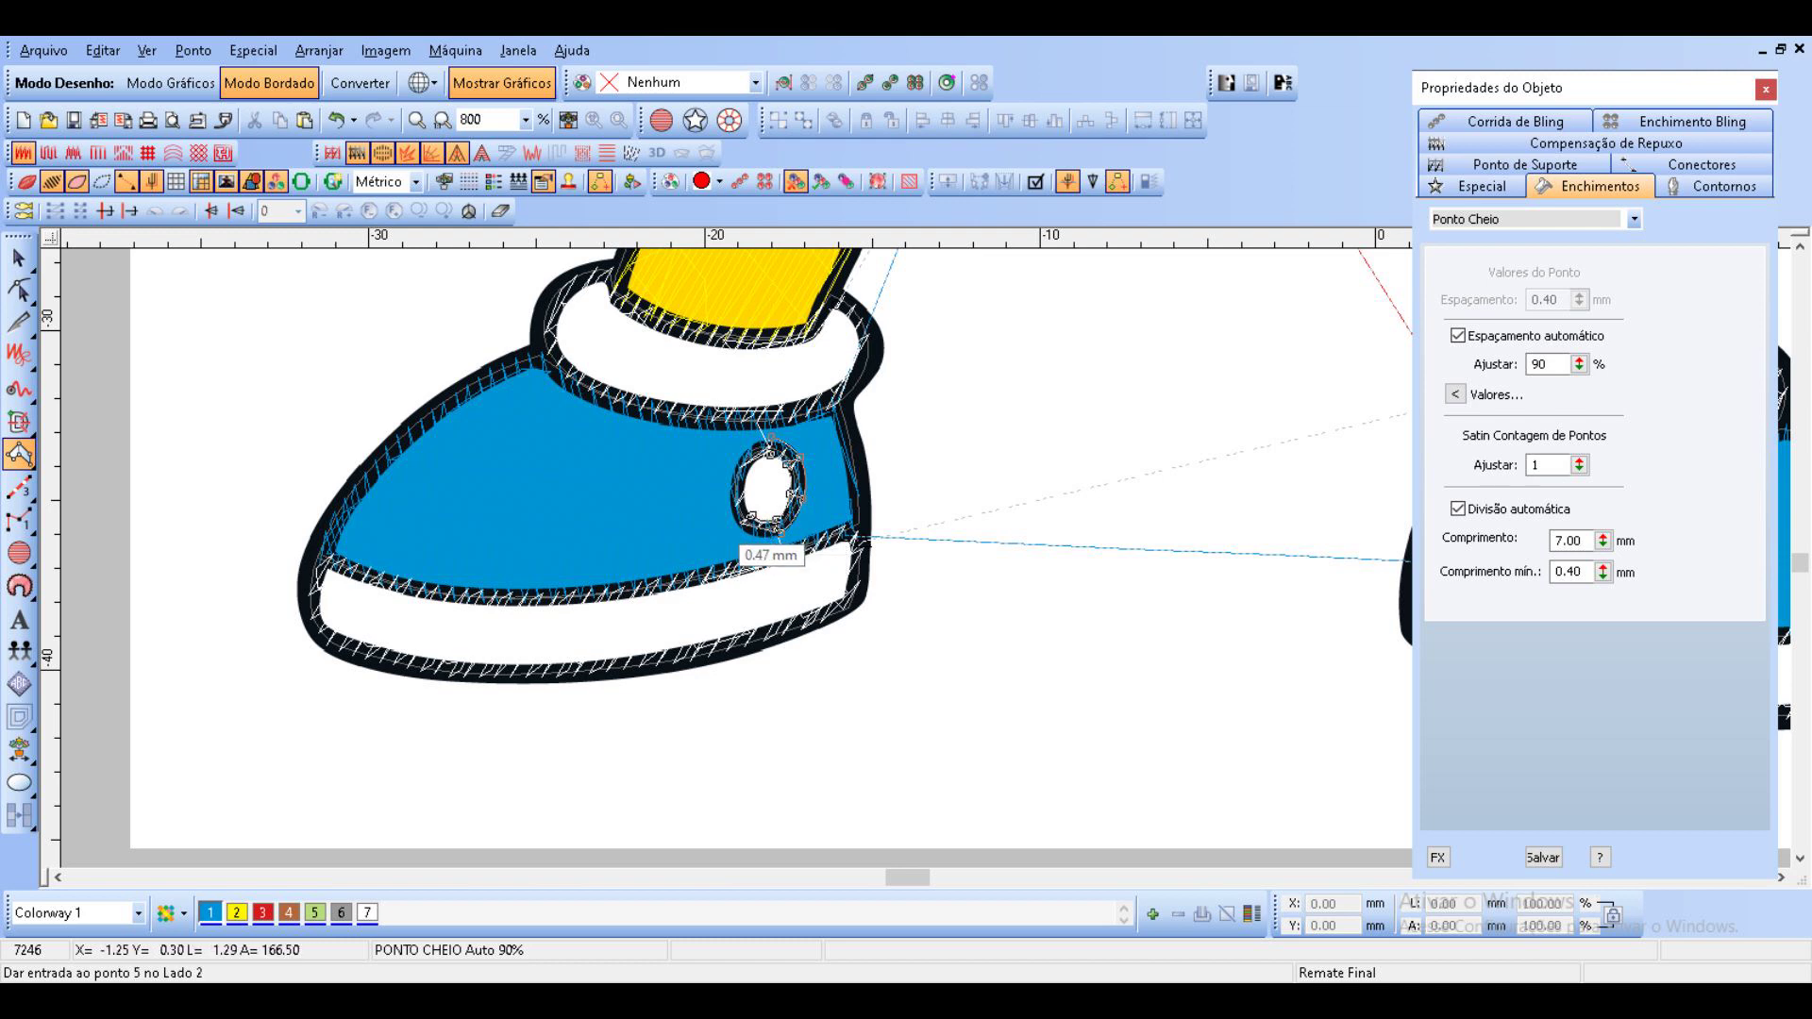
{"action": "left_click", "coordinate": [739, 523]}
{"action": "left_click", "coordinate": [746, 482]}
{"action": "left_click", "coordinate": [731, 480]}
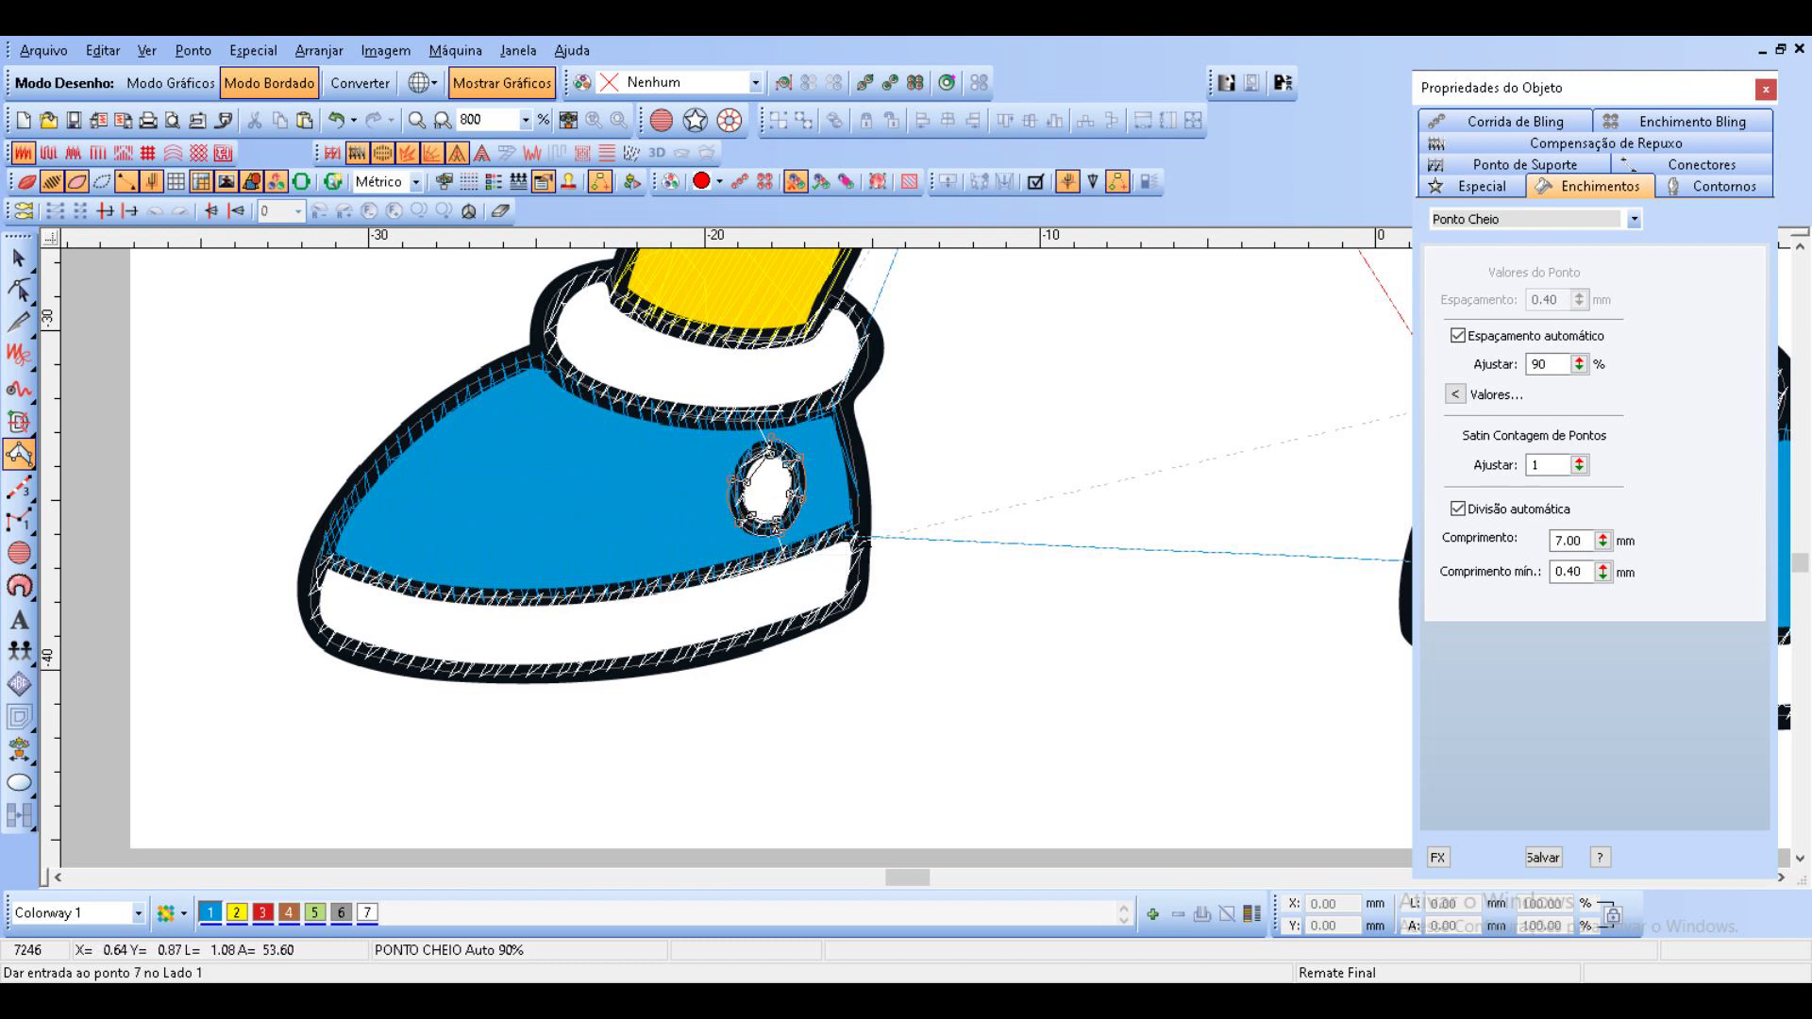
{"action": "left_click", "coordinate": [770, 454]}
{"action": "left_click", "coordinate": [771, 438]}
{"action": "key", "text": "Return"}
Digitize the longer curved motion line nearest the fingers holding the spray can as a satin column with tapered ends.
{"action": "scroll", "coordinate": [906, 614], "scroll_direction": "down", "scroll_amount": 2}
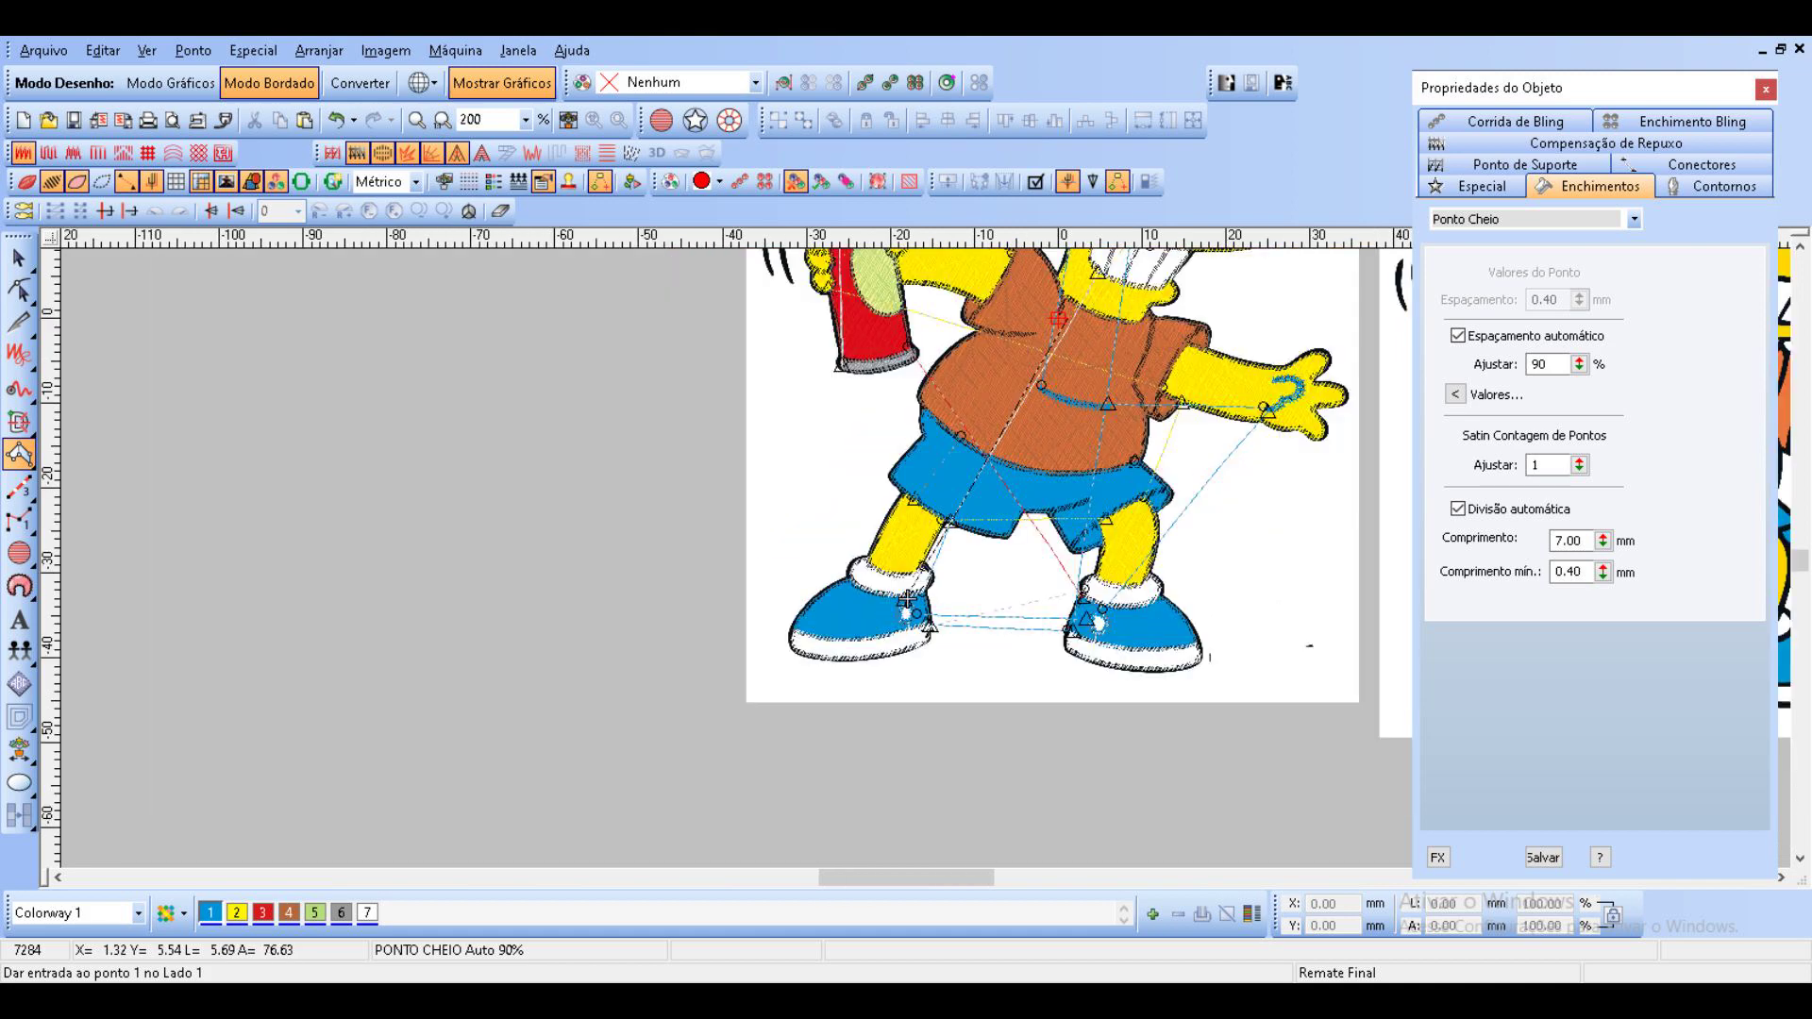
{"action": "scroll", "coordinate": [899, 283], "scroll_direction": "up", "scroll_amount": 2}
{"action": "scroll", "coordinate": [798, 472], "scroll_direction": "down", "scroll_amount": 1}
{"action": "scroll", "coordinate": [774, 541], "scroll_direction": "up", "scroll_amount": 1}
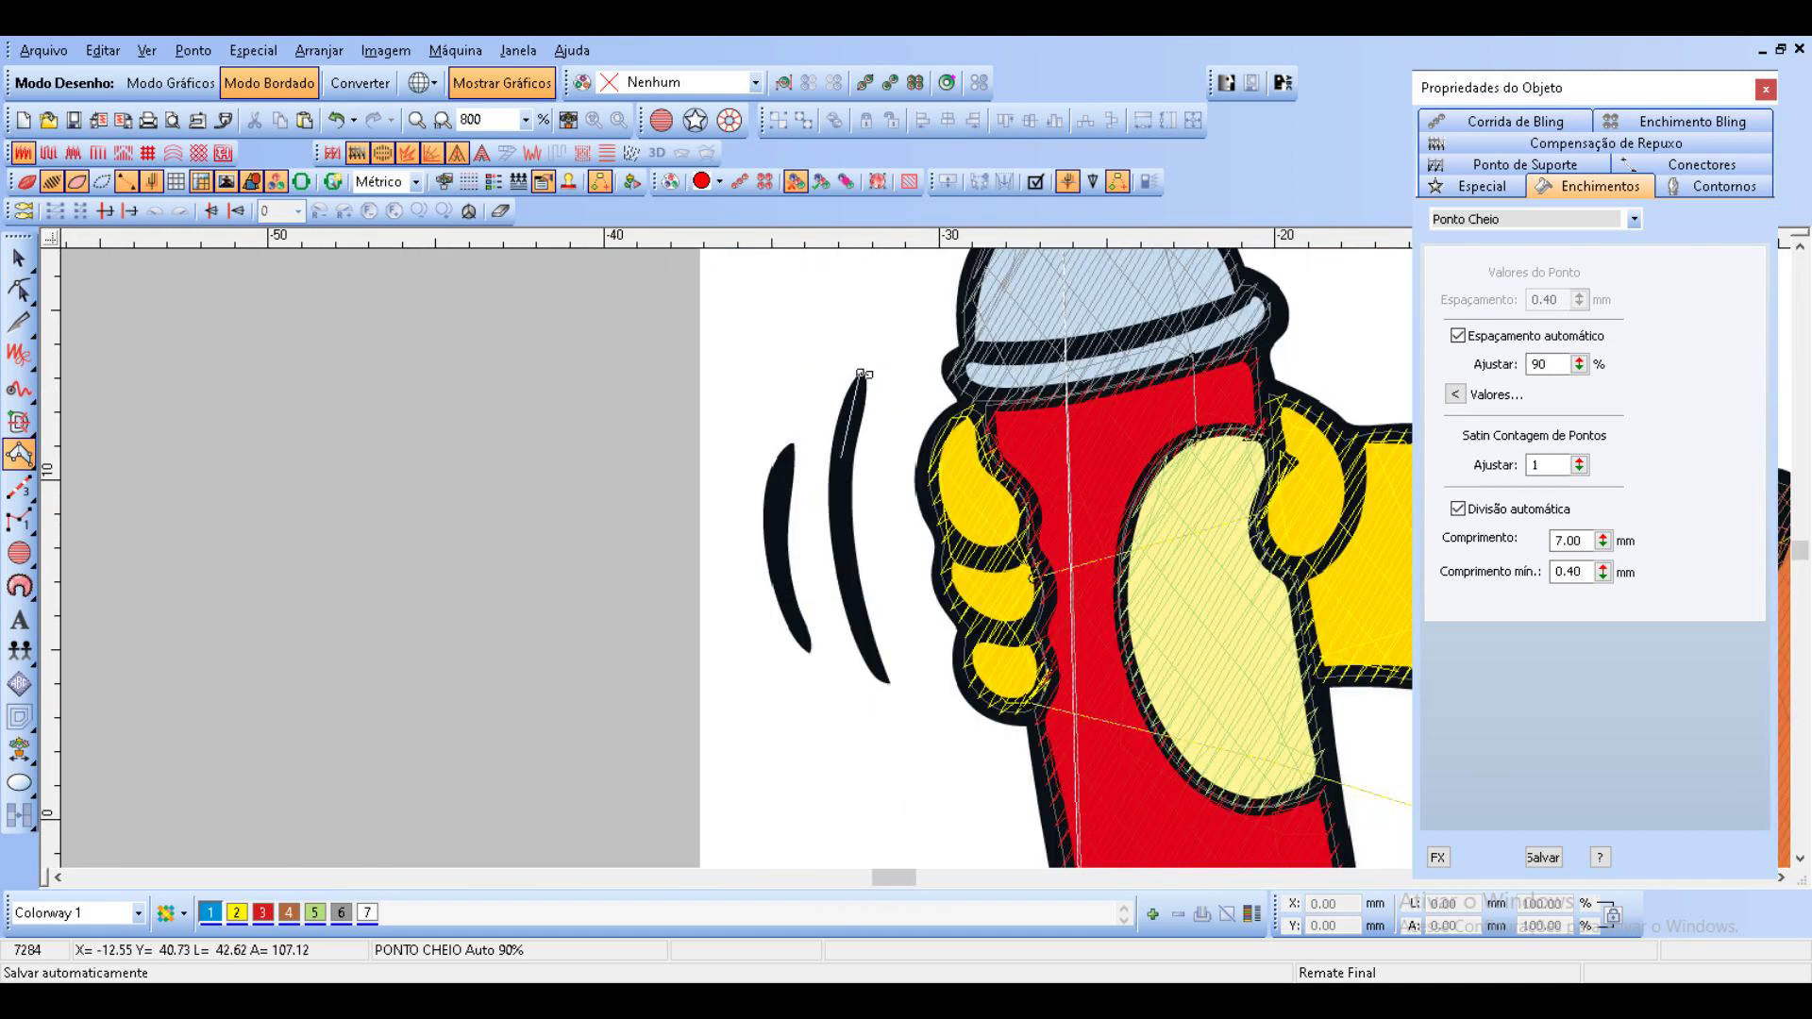
{"action": "left_click", "coordinate": [826, 492]}
{"action": "left_click", "coordinate": [851, 492]}
{"action": "right_click", "coordinate": [848, 636]}
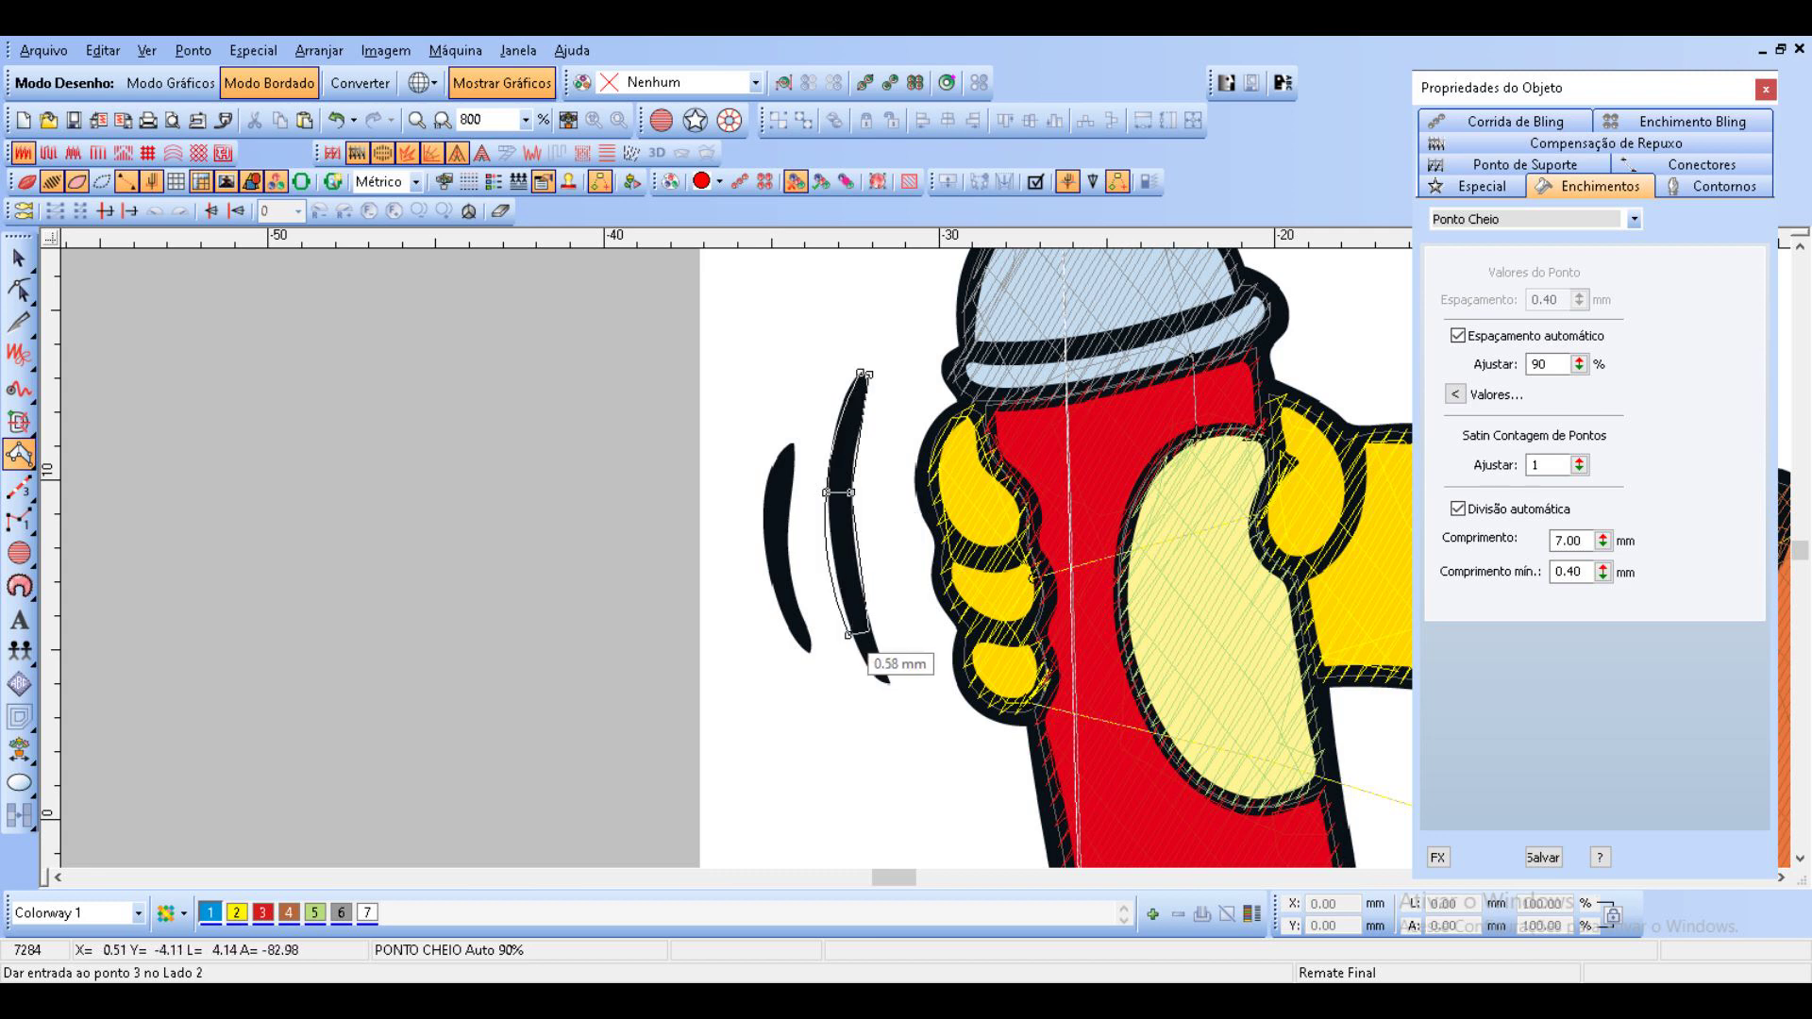
{"action": "right_click", "coordinate": [870, 637]}
{"action": "left_click", "coordinate": [886, 686]}
{"action": "left_click", "coordinate": [894, 681]}
{"action": "key", "text": "Return"}
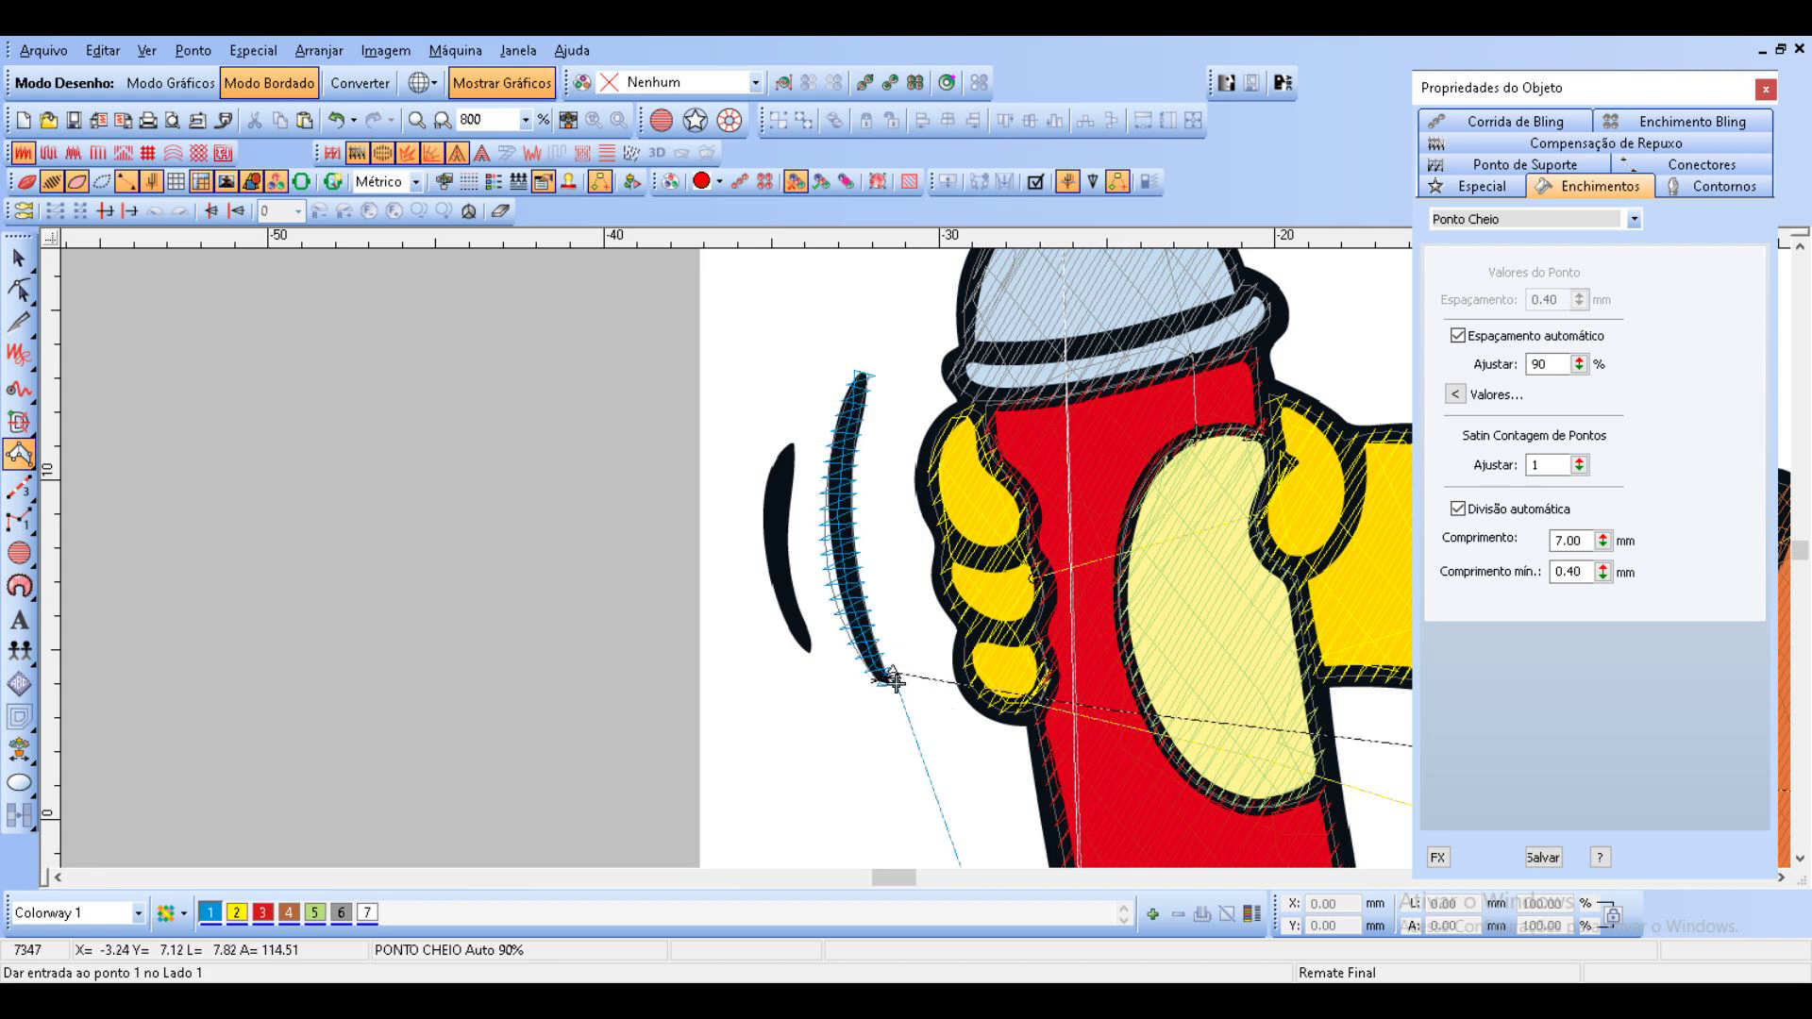
Digitize the shorter outer motion line beside the spray can as a curved satin column with tapered ends.
{"action": "left_click", "coordinate": [791, 443]}
{"action": "right_click", "coordinate": [764, 534]}
{"action": "right_click", "coordinate": [786, 533]}
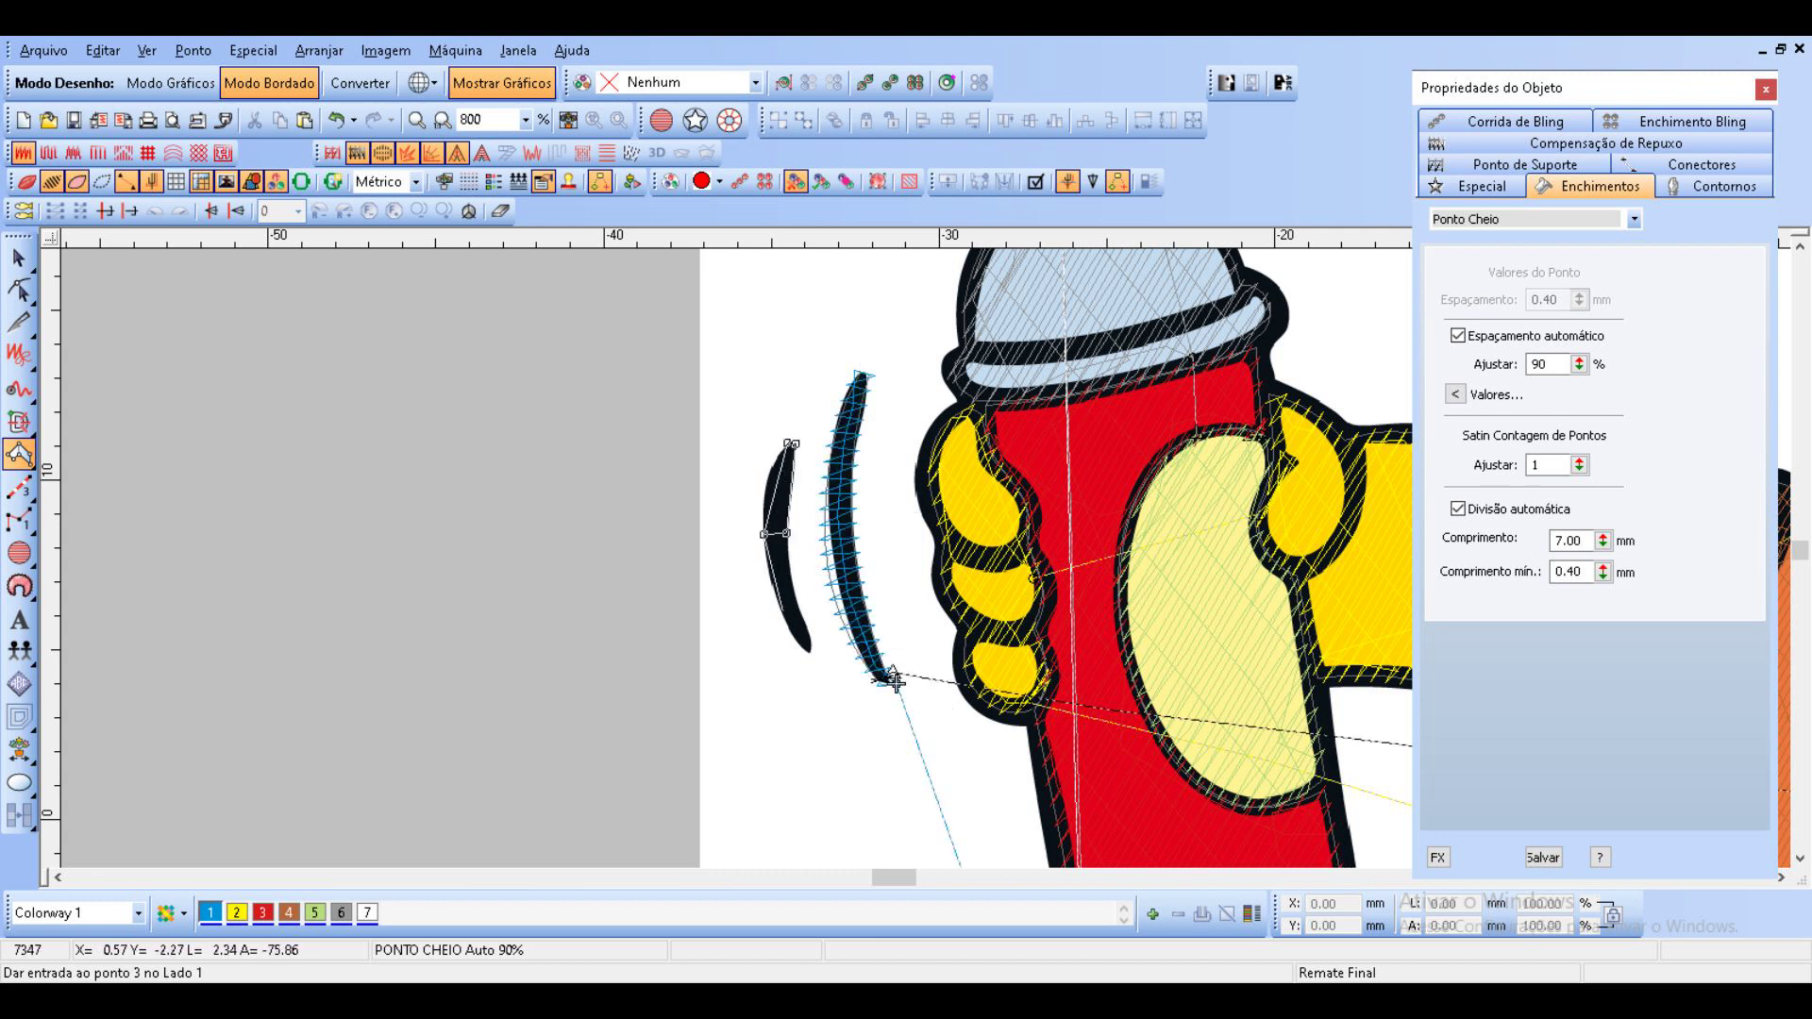
{"action": "right_click", "coordinate": [784, 614]}
{"action": "right_click", "coordinate": [798, 610]}
{"action": "left_click", "coordinate": [801, 651]}
{"action": "left_click", "coordinate": [809, 651]}
{"action": "key", "text": "Return"}
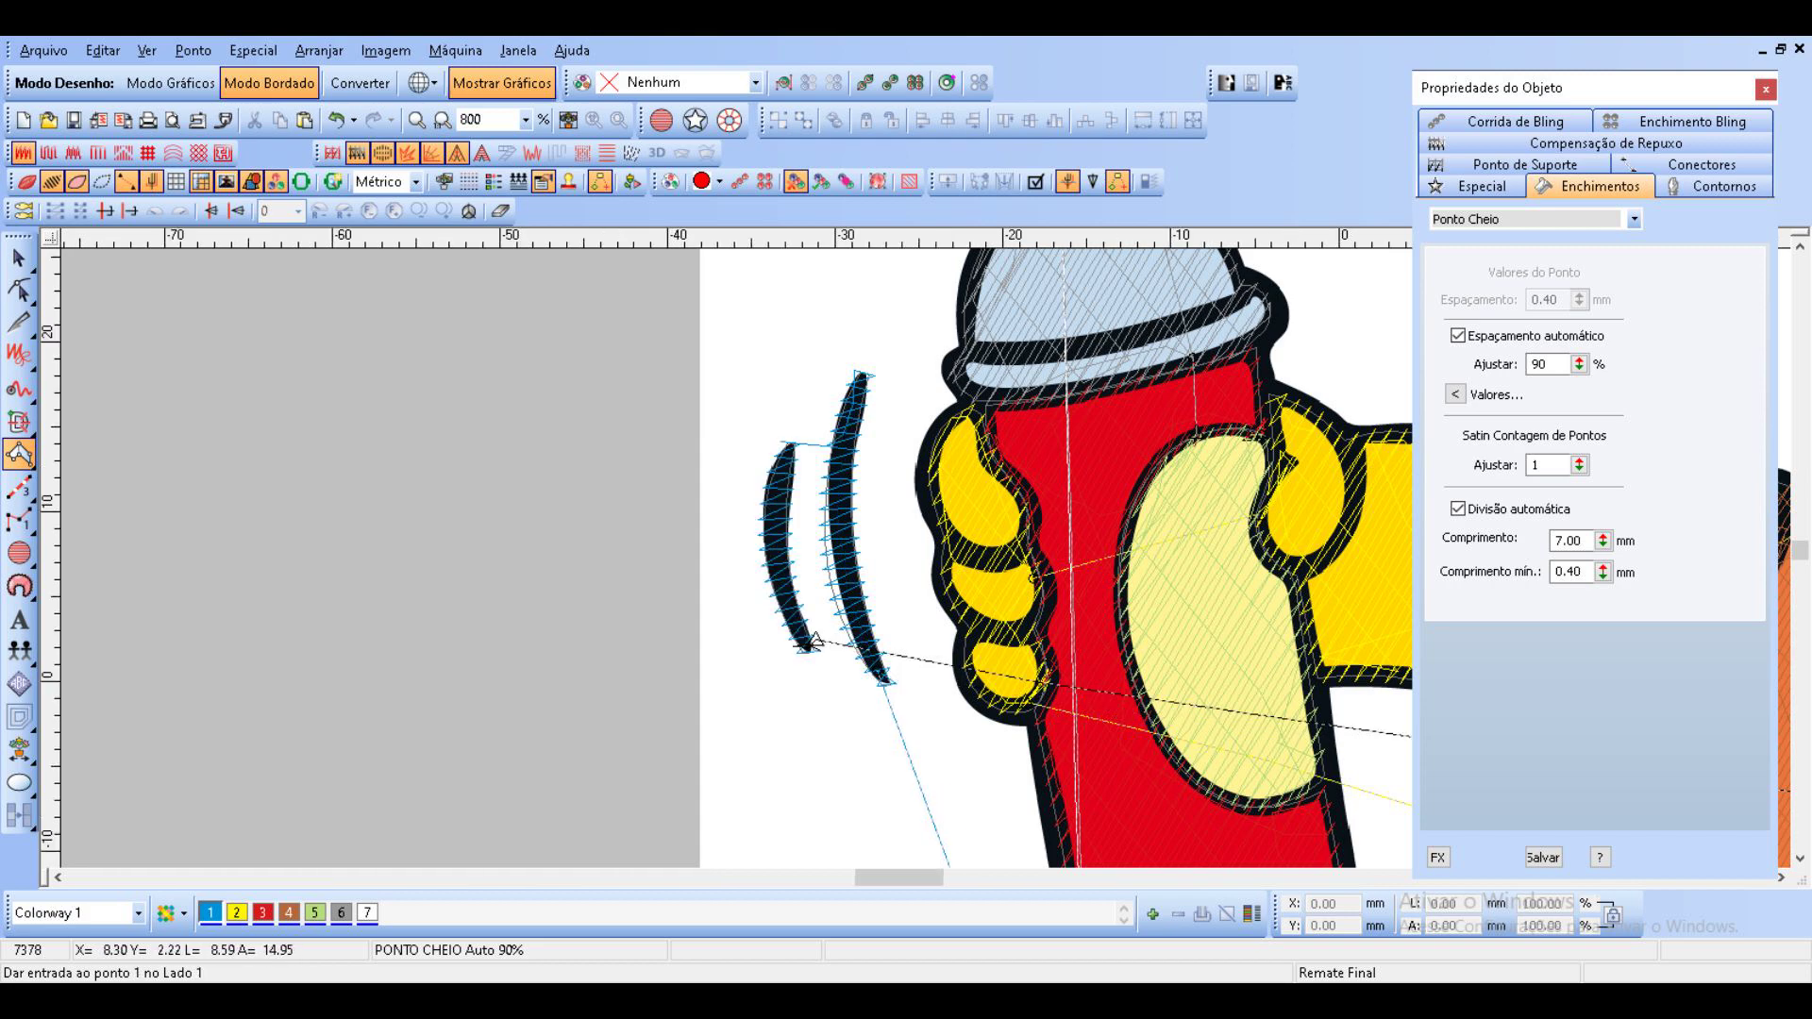
Begin a satin column on the leftmost dividing line between the teeth, working down from the upper lip.
{"action": "scroll", "coordinate": [837, 560], "scroll_direction": "down", "scroll_amount": 2}
{"action": "scroll", "coordinate": [832, 584], "scroll_direction": "up", "scroll_amount": 1}
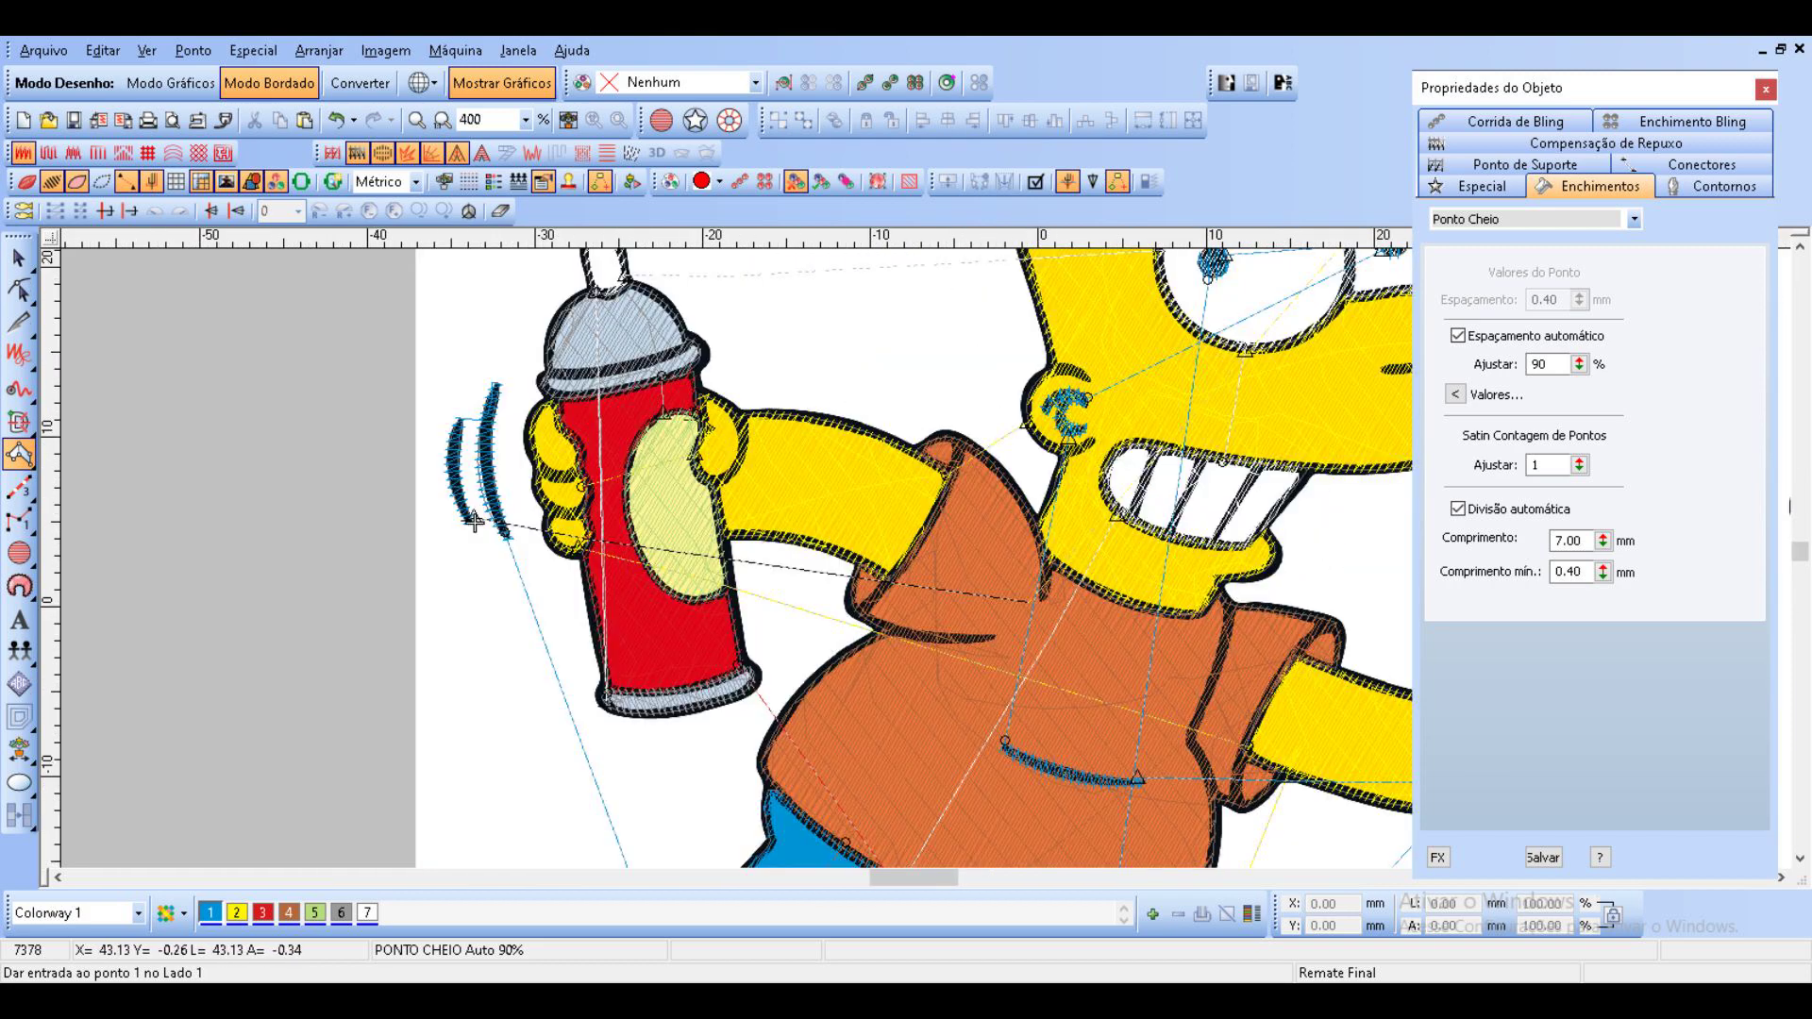
{"action": "scroll", "coordinate": [474, 522], "scroll_direction": "down", "scroll_amount": 1}
{"action": "scroll", "coordinate": [111, 609], "scroll_direction": "up", "scroll_amount": 1}
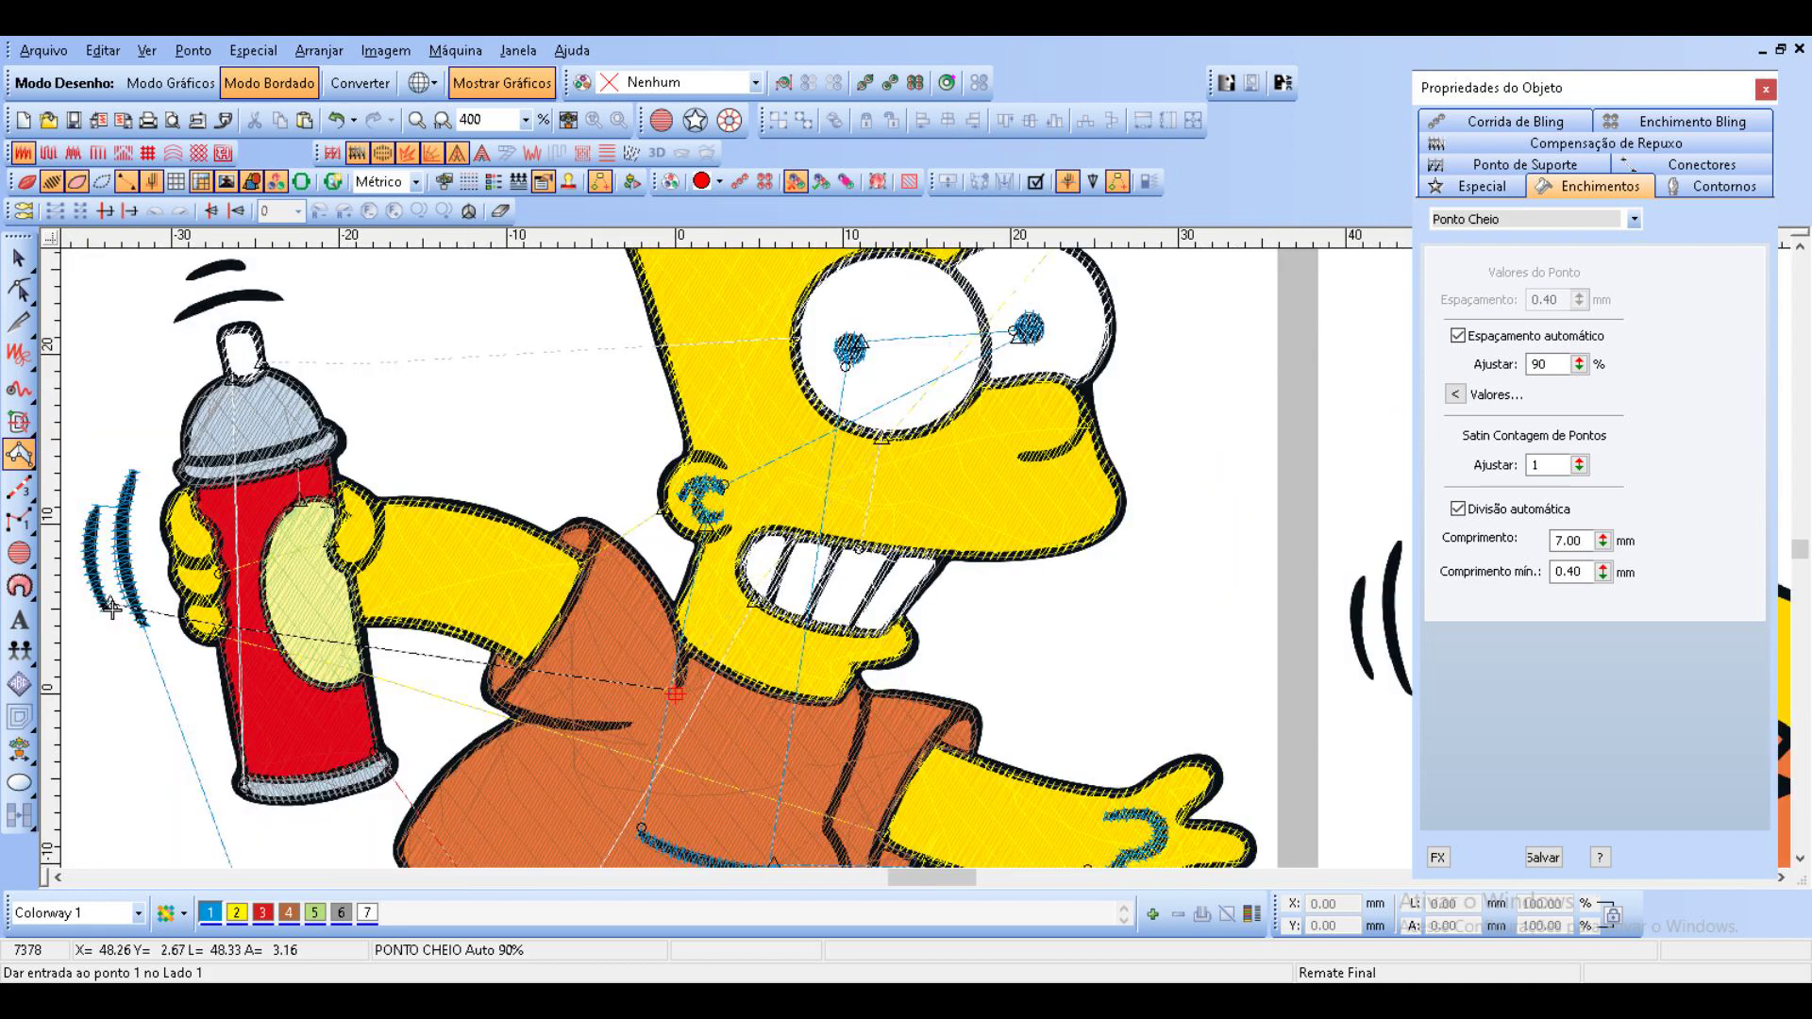
{"action": "scroll", "coordinate": [112, 609], "scroll_direction": "up", "scroll_amount": 1}
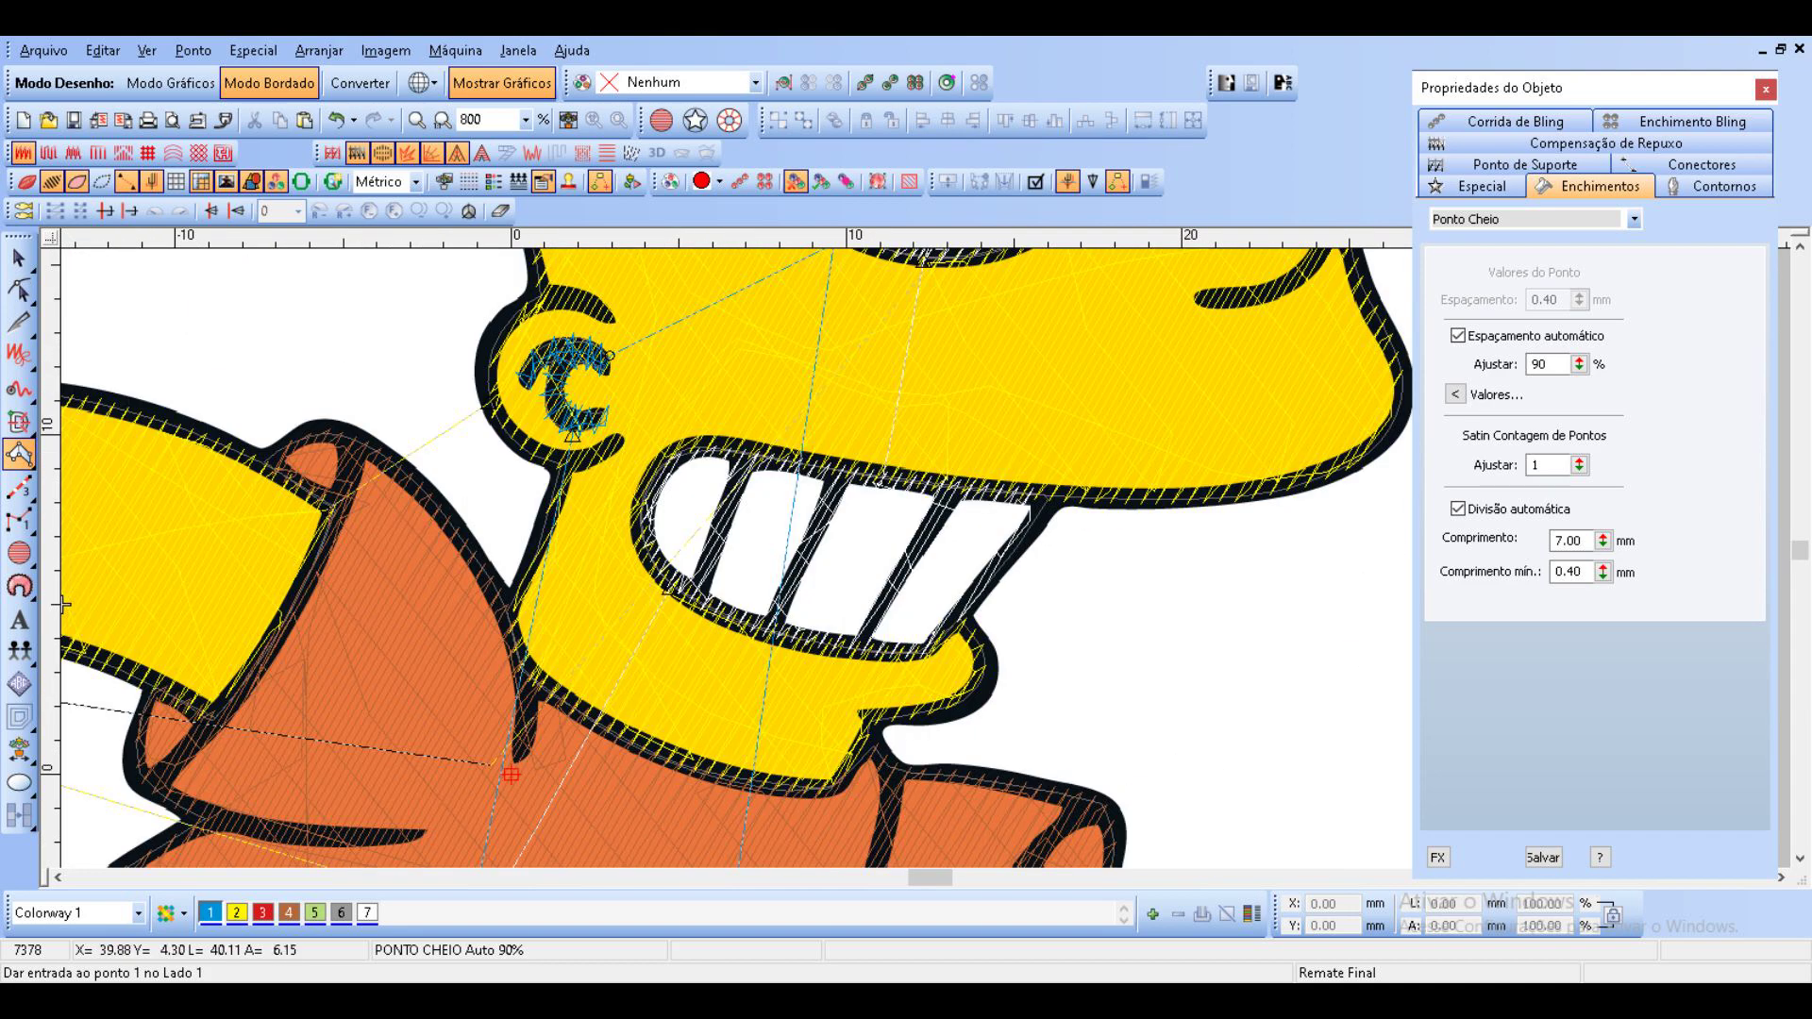
{"action": "left_click", "coordinate": [727, 453]}
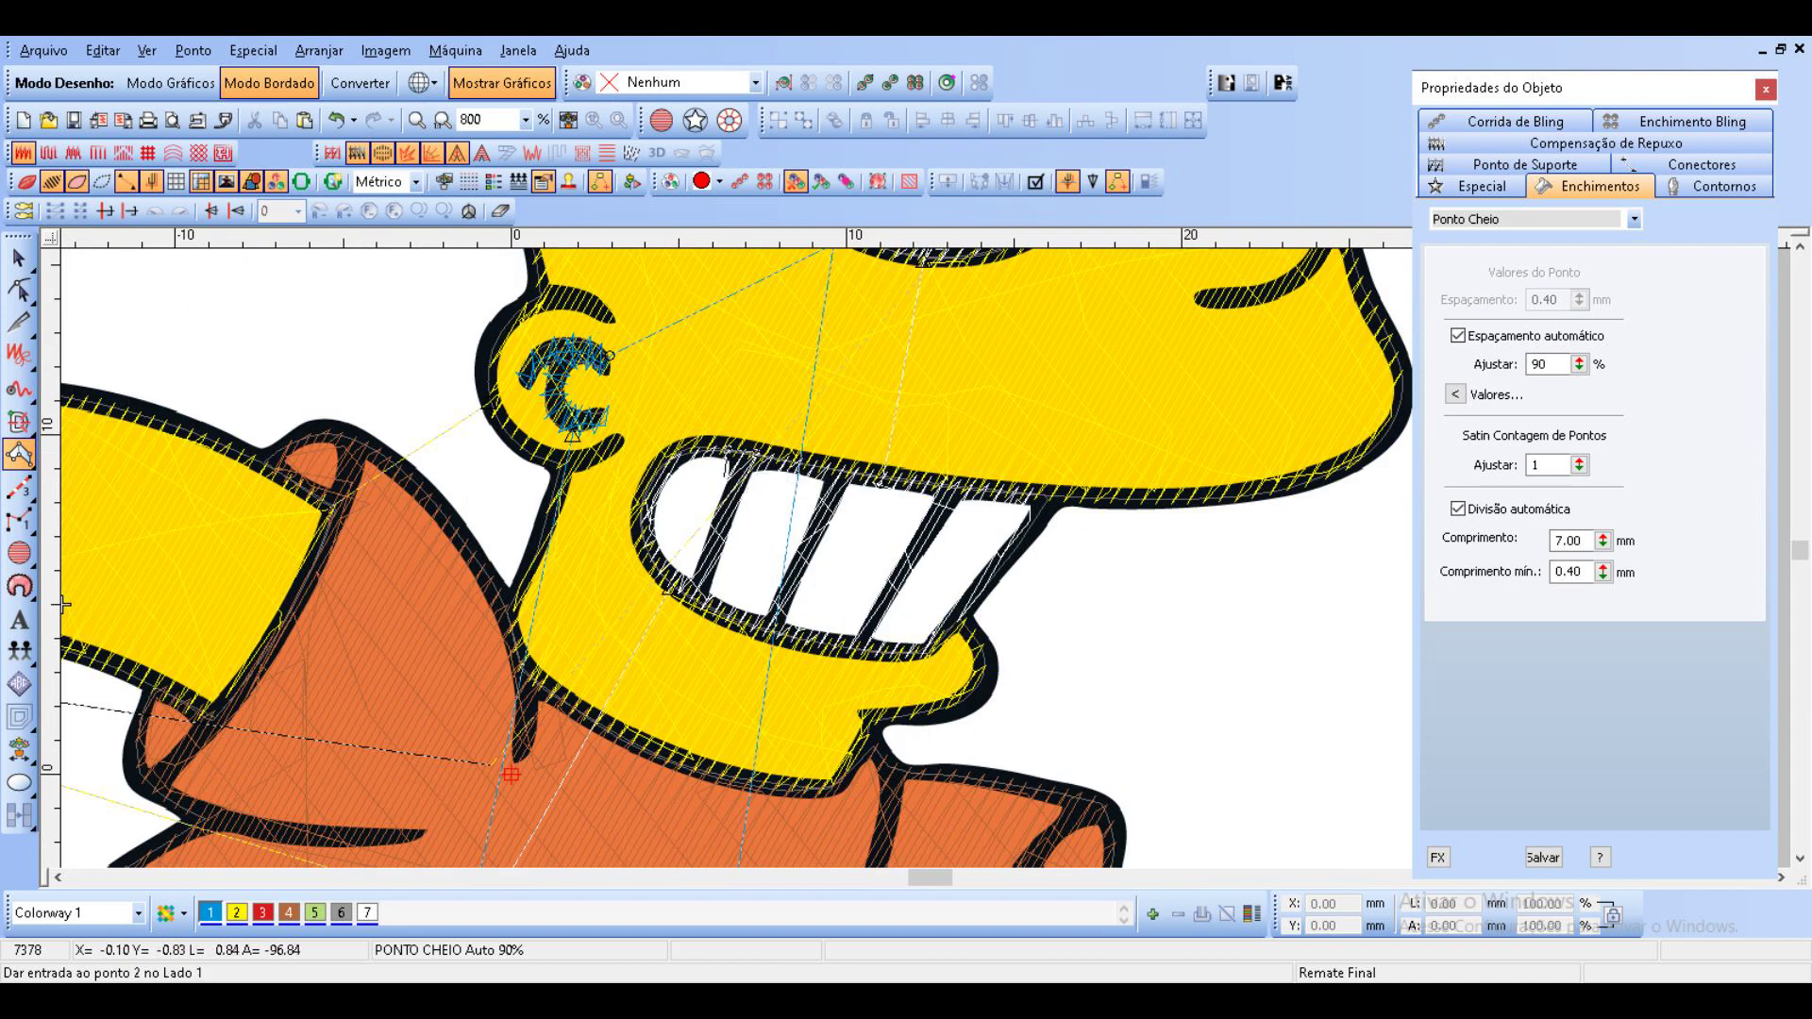
{"action": "left_click", "coordinate": [740, 469]}
{"action": "left_click", "coordinate": [719, 551]}
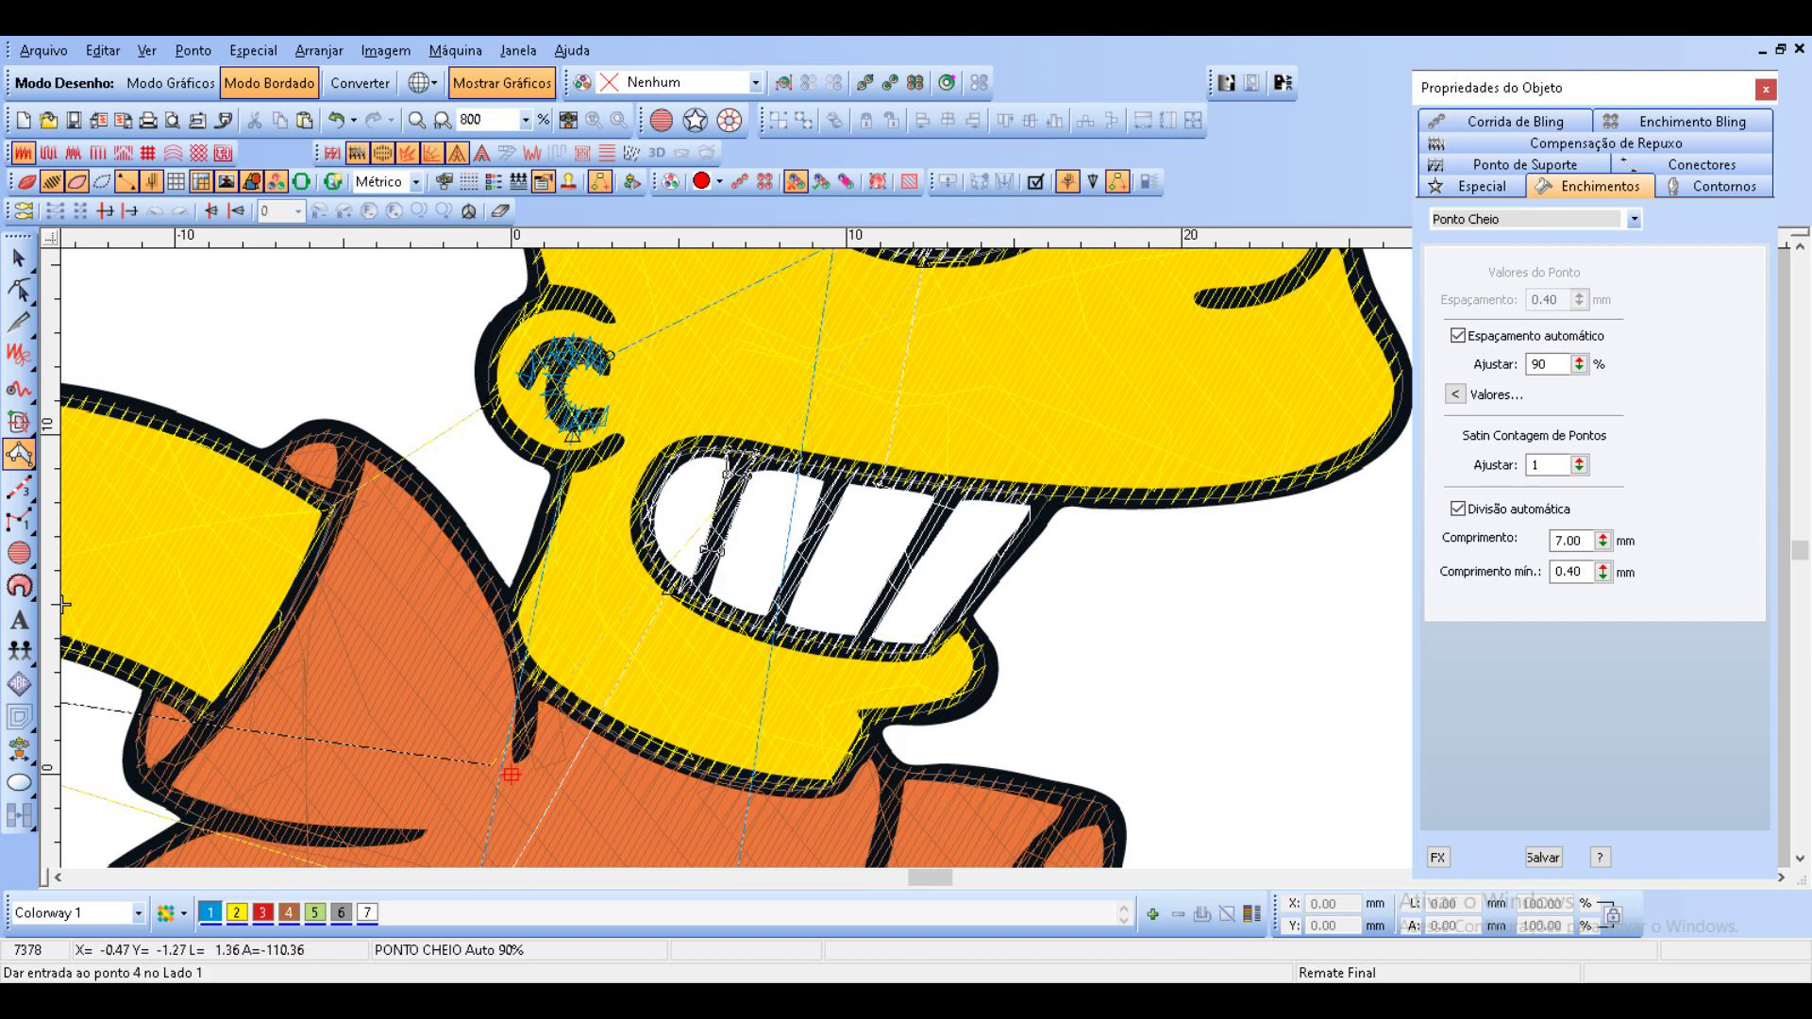
Digitize satin (Ponto Cheio) columns over the first two tooth divider lines, counting from the back of the mouth.
{"action": "left_click", "coordinate": [703, 596]}
{"action": "key", "text": "Return"}
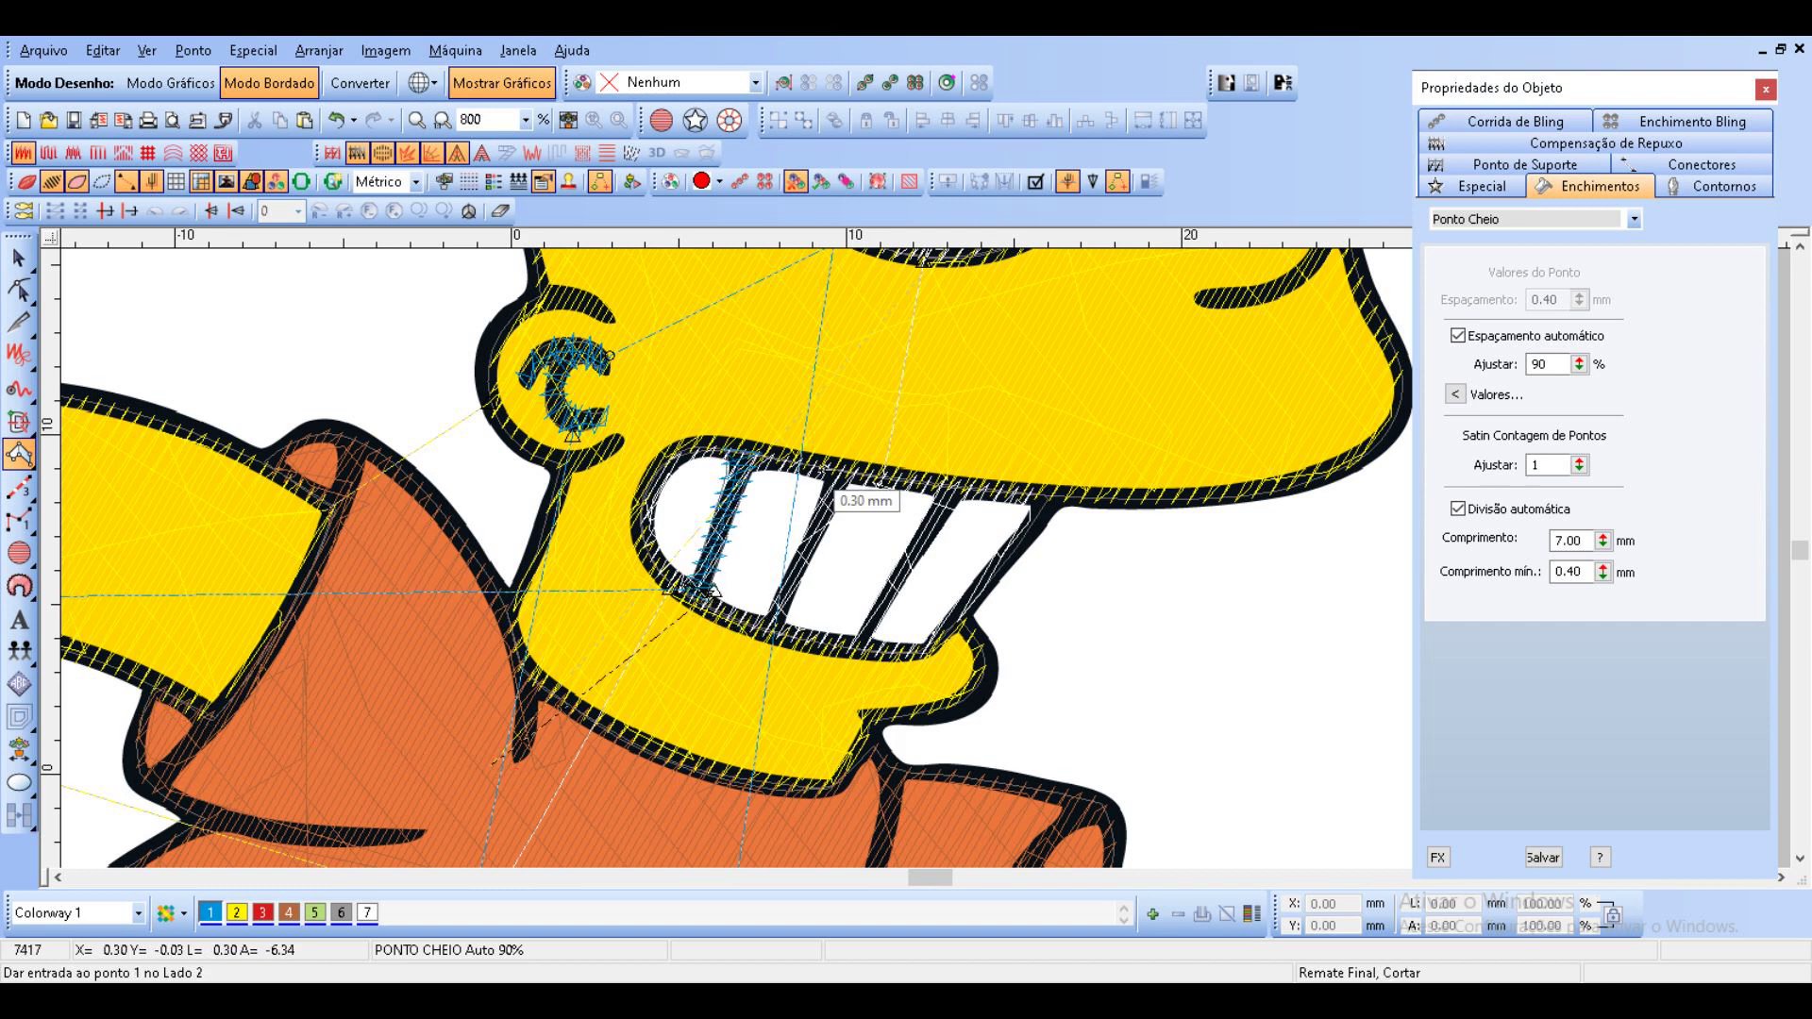
{"action": "left_click", "coordinate": [821, 472]}
{"action": "left_click", "coordinate": [817, 504]}
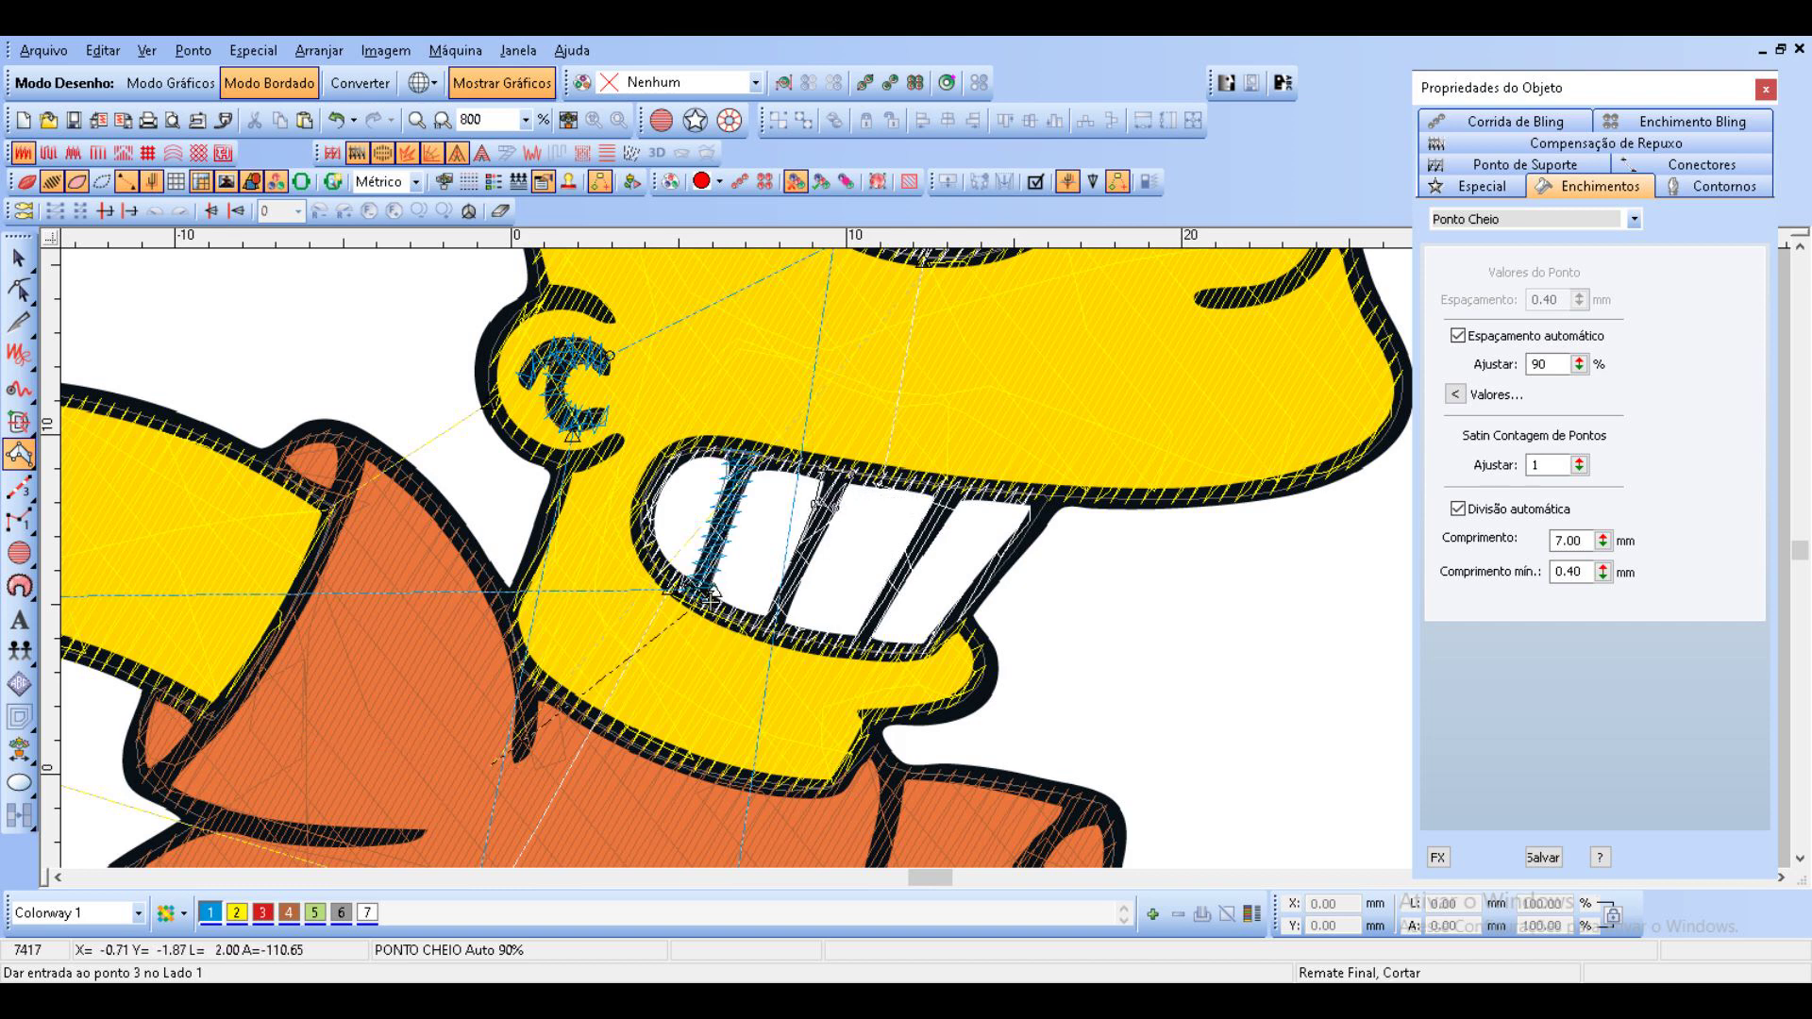
{"action": "left_click", "coordinate": [796, 569]}
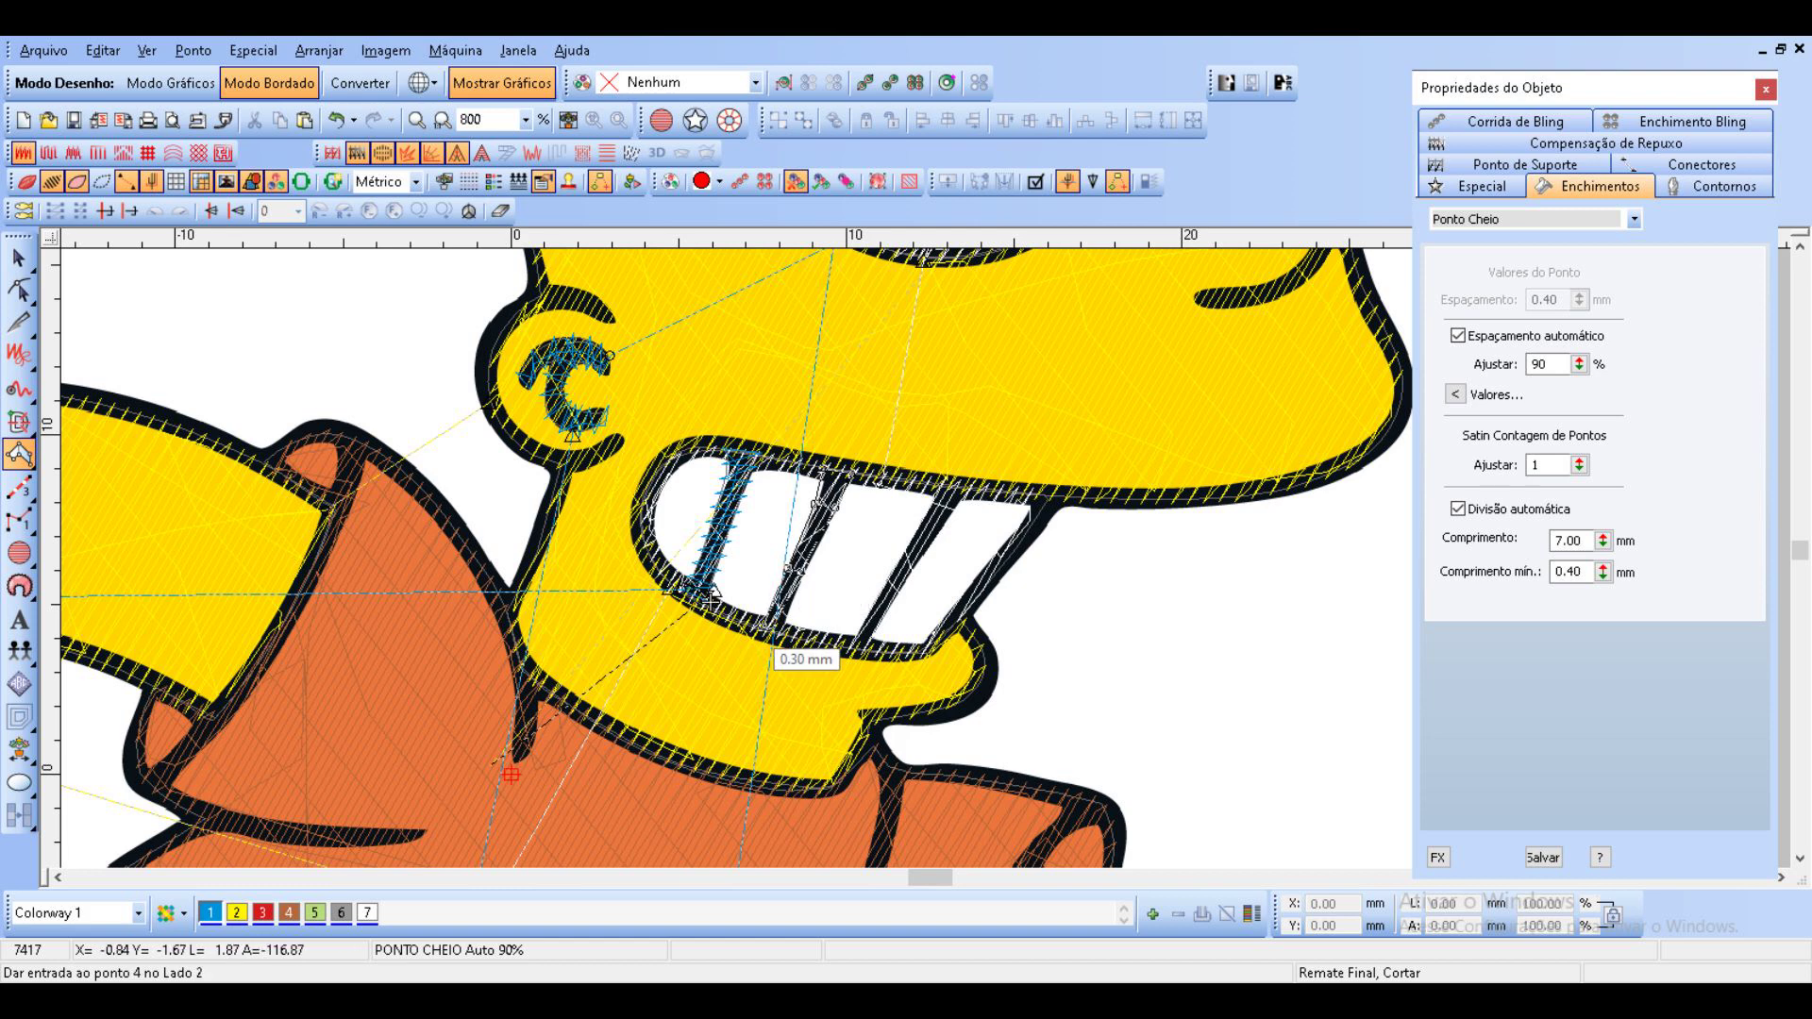
{"action": "left_click", "coordinate": [784, 630]}
{"action": "key", "text": "Return"}
Digitize a satin column over the third tooth divider line, from the upper to the lower mouth outline.
{"action": "left_click", "coordinate": [936, 486]}
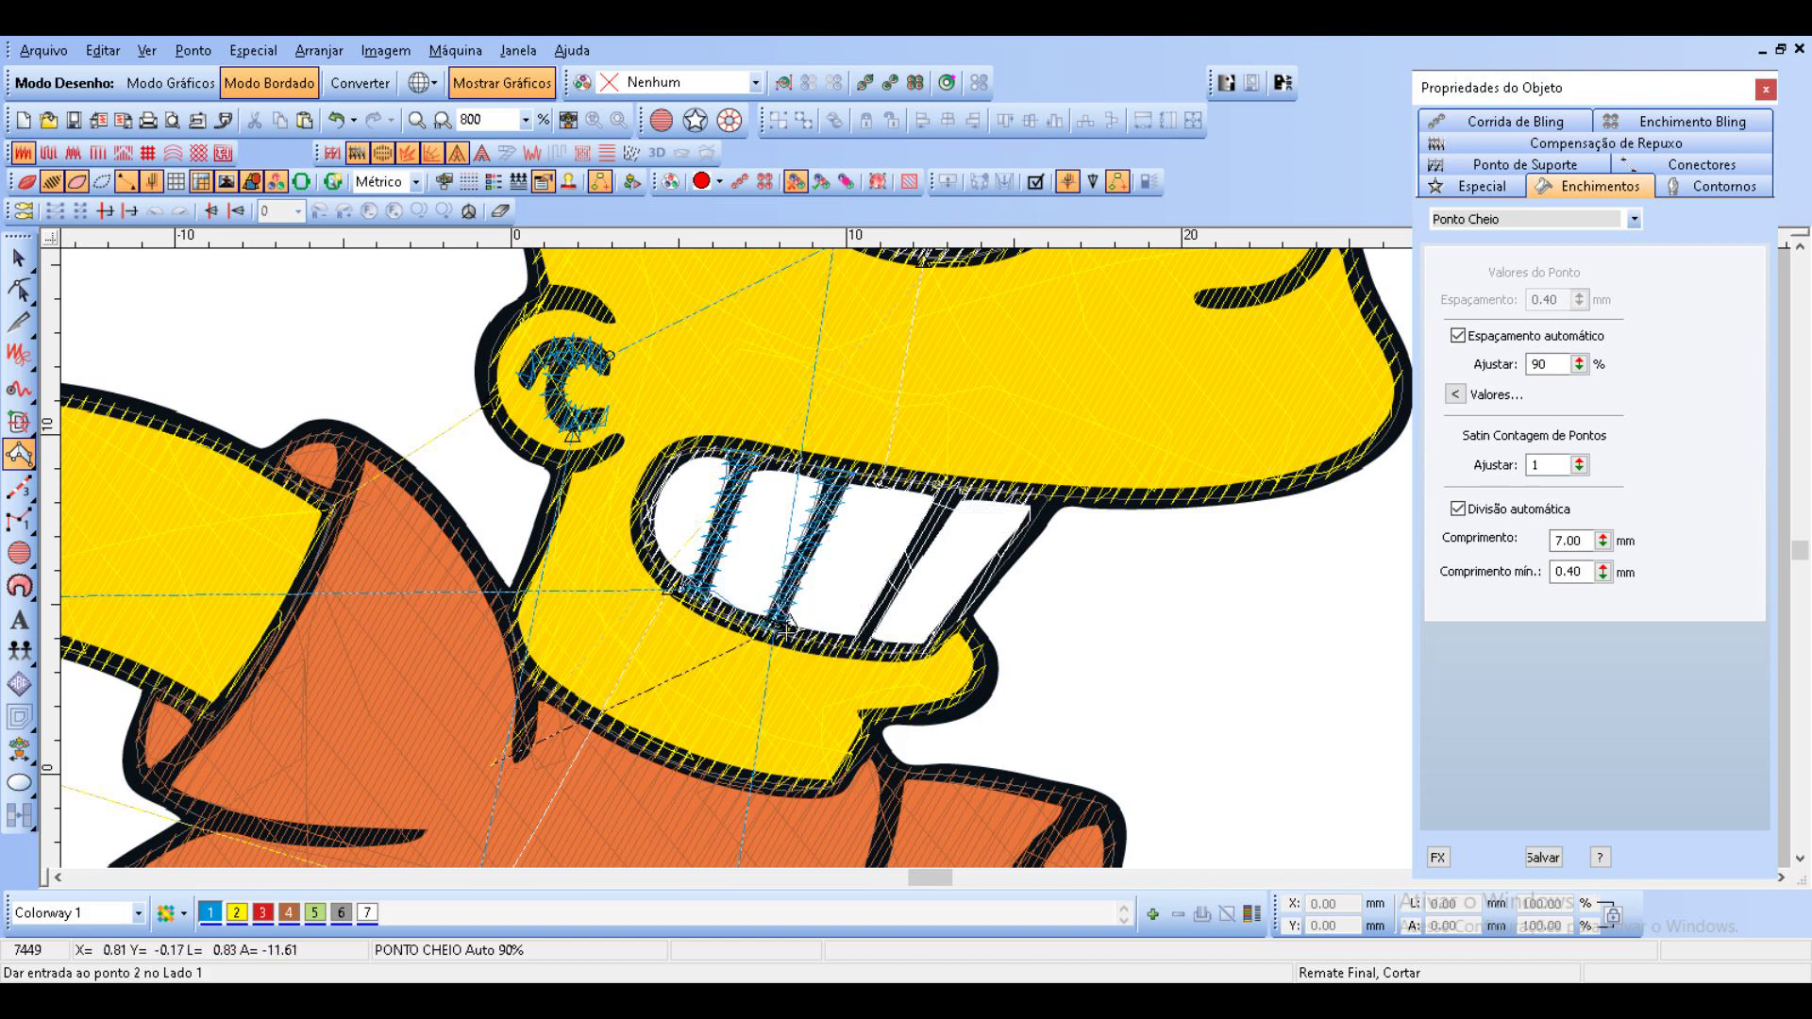
{"action": "left_click", "coordinate": [942, 503]}
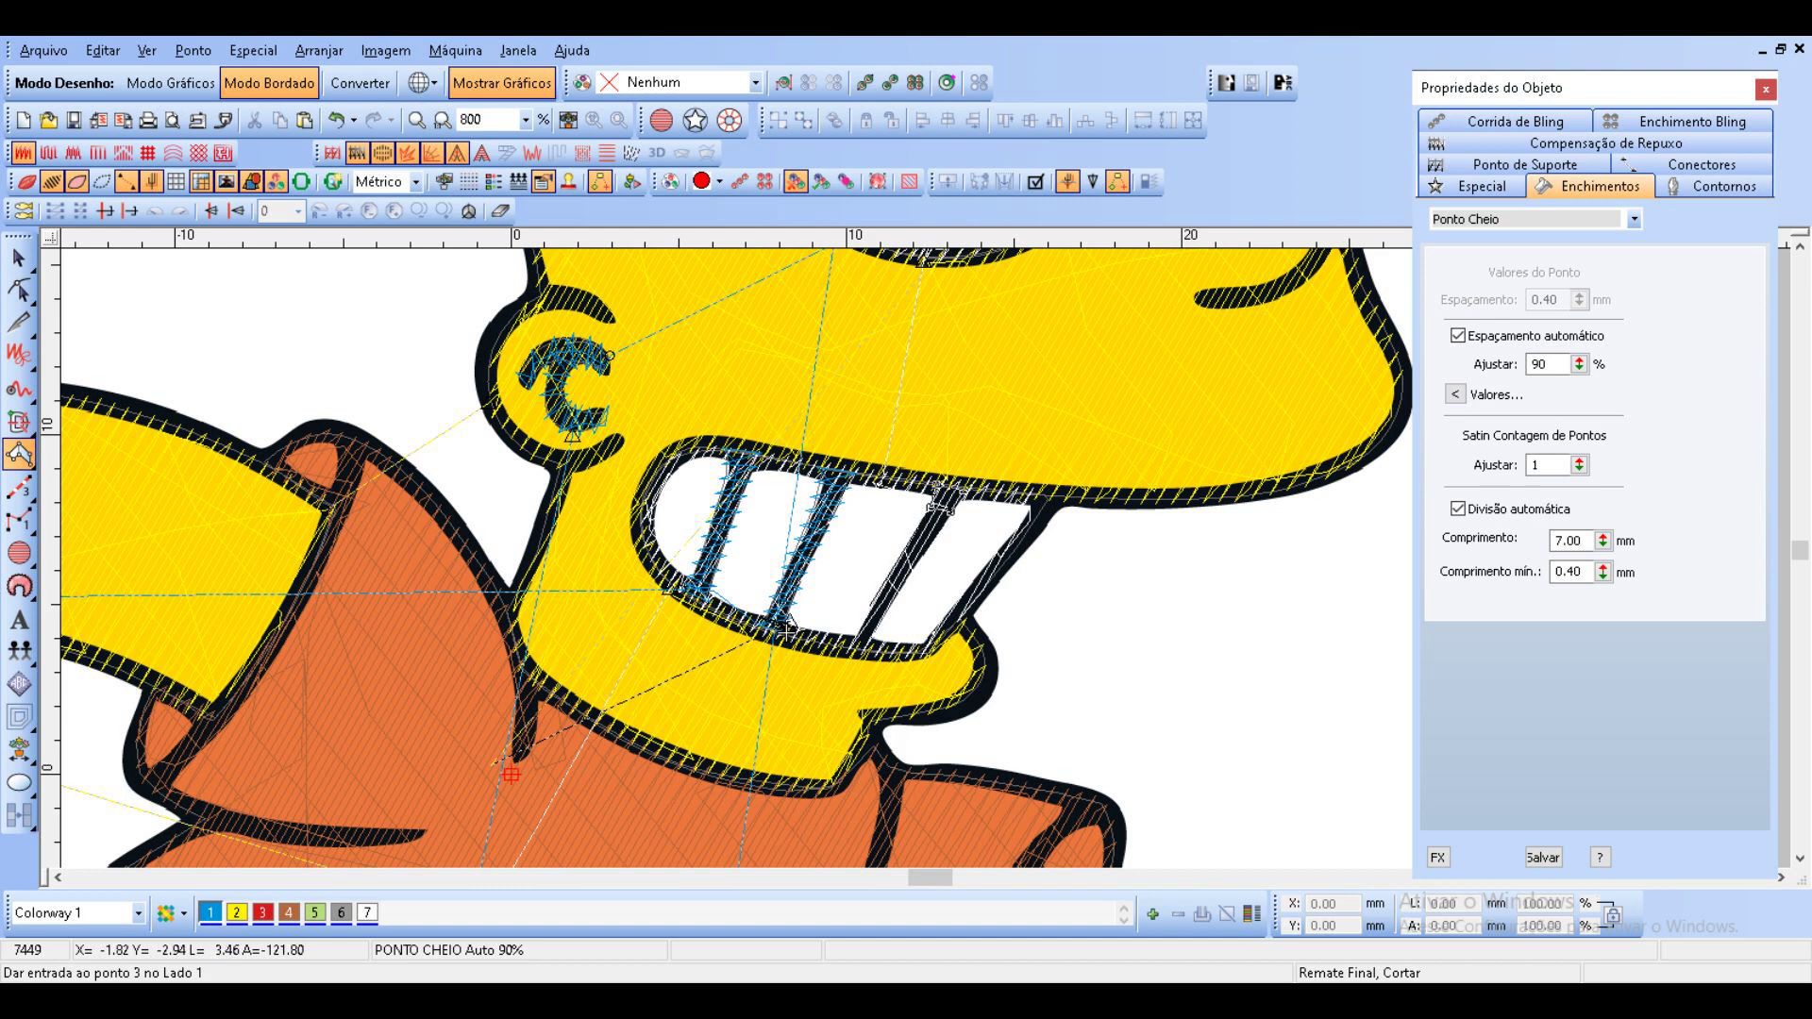
{"action": "left_click", "coordinate": [868, 647]}
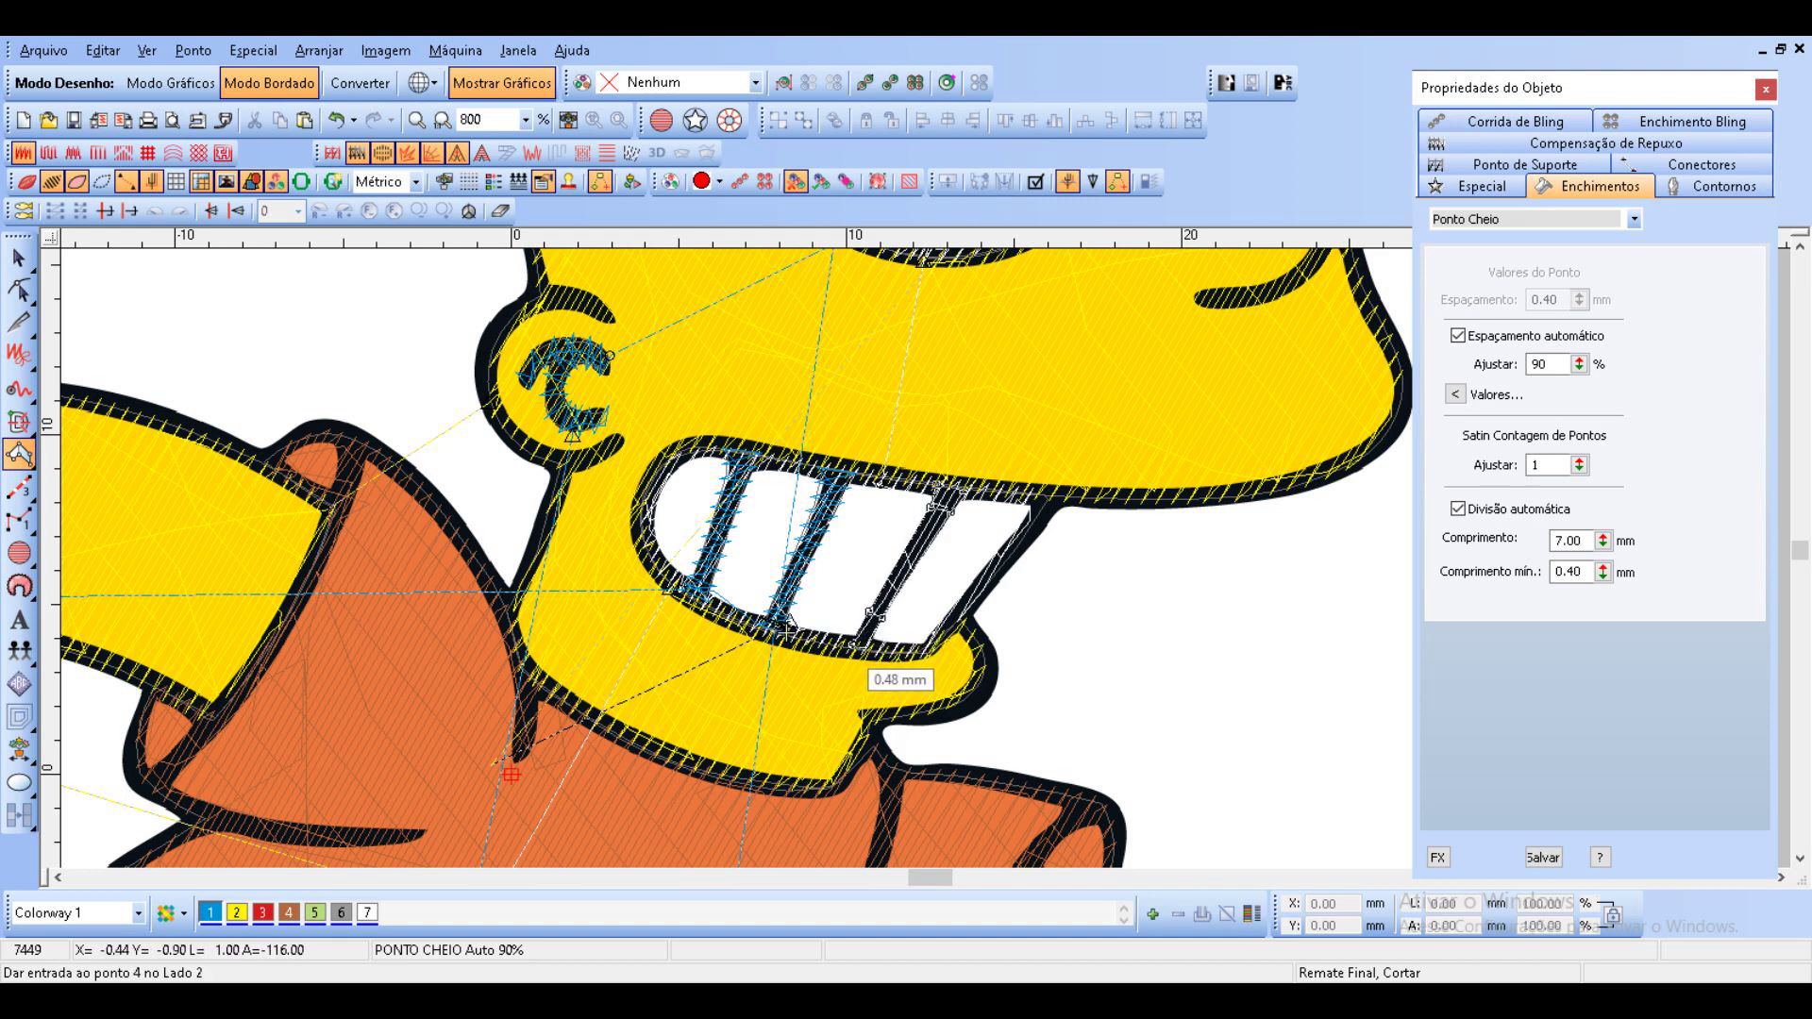
{"action": "key", "text": "Return"}
Start a satin column at the muzzle line, tracing the slanted front edge of the mouth down around its lower corner.
{"action": "left_click", "coordinate": [1063, 499]}
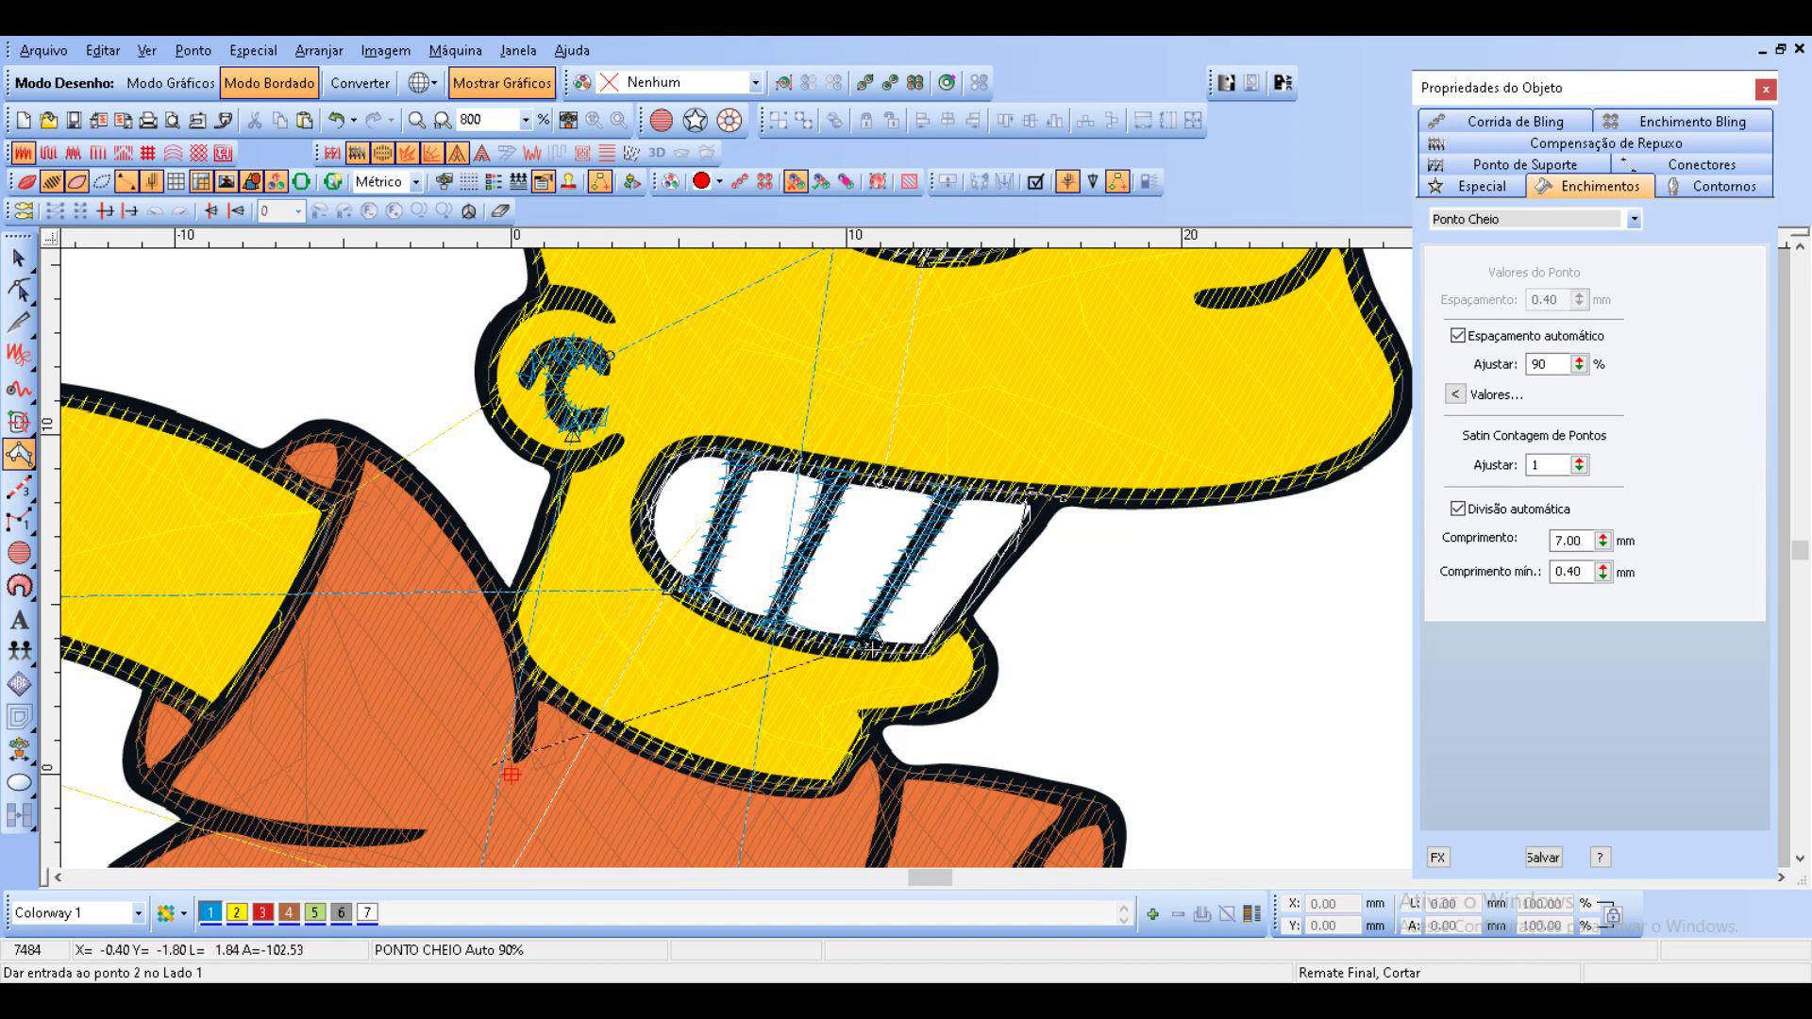
{"action": "left_click", "coordinate": [1030, 510]}
{"action": "left_click", "coordinate": [992, 562]}
{"action": "left_click", "coordinate": [944, 619]}
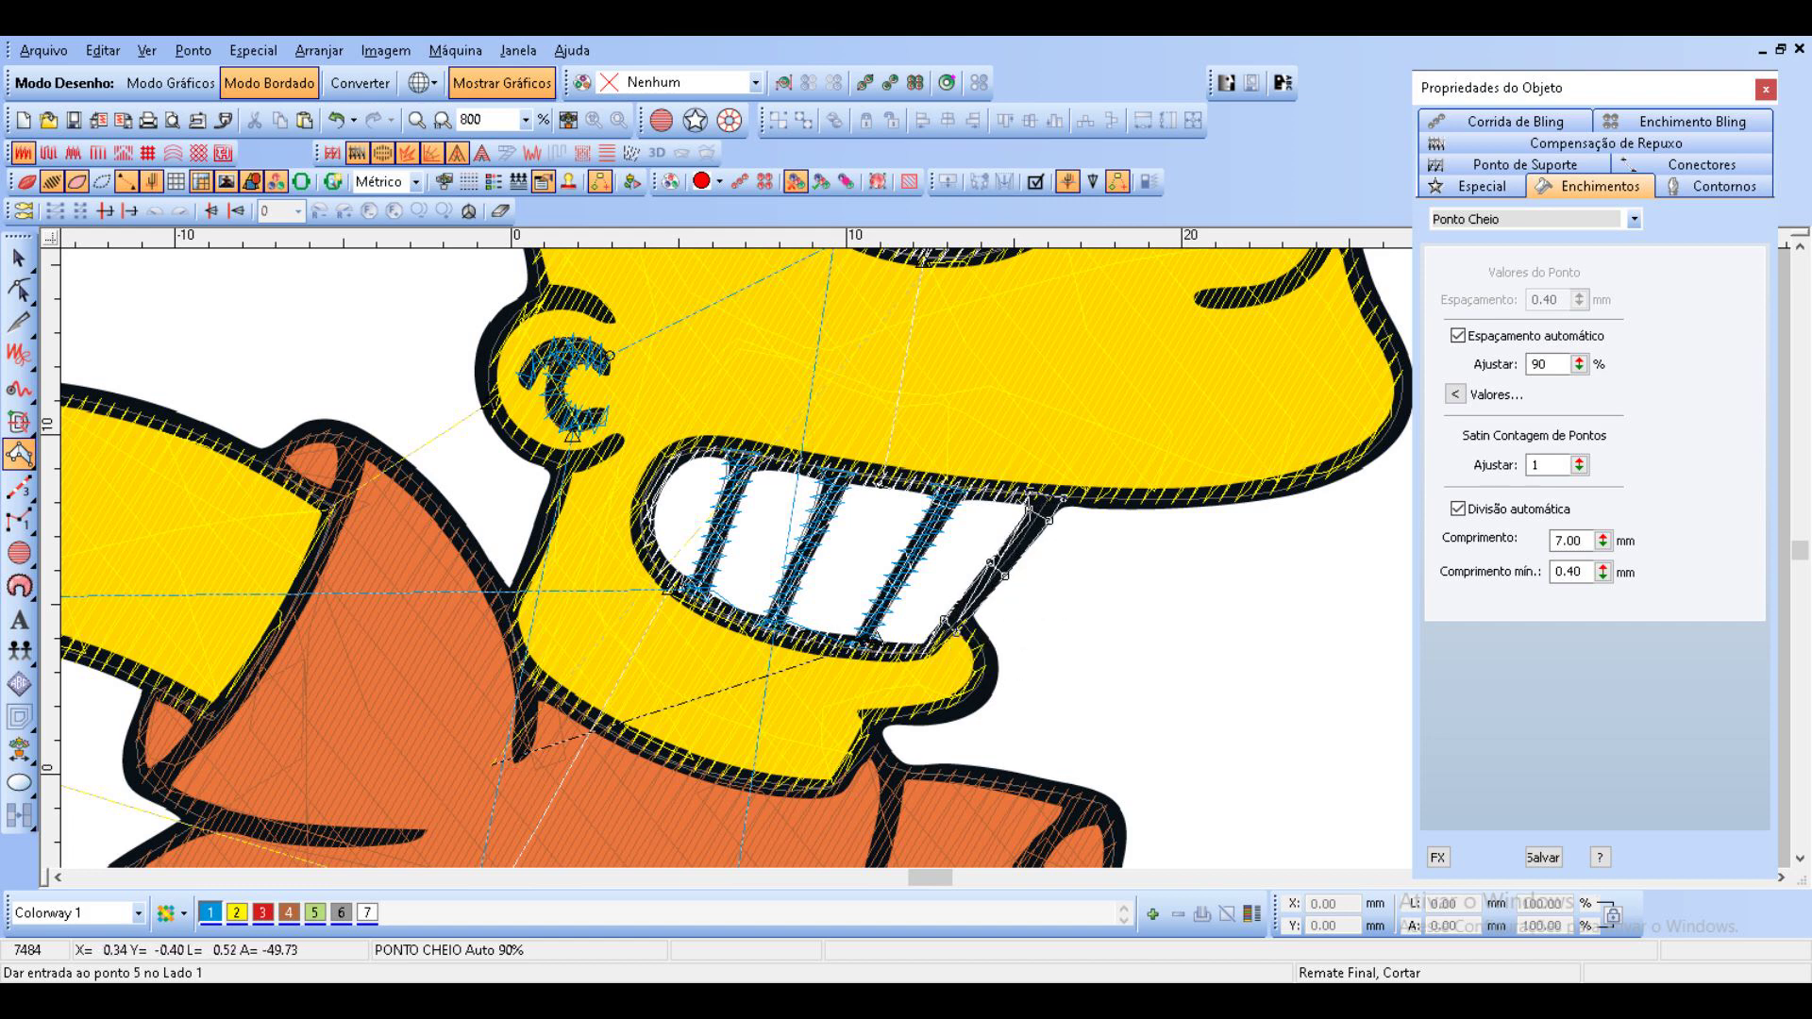
{"action": "left_click", "coordinate": [927, 652]}
{"action": "left_click", "coordinate": [891, 648]}
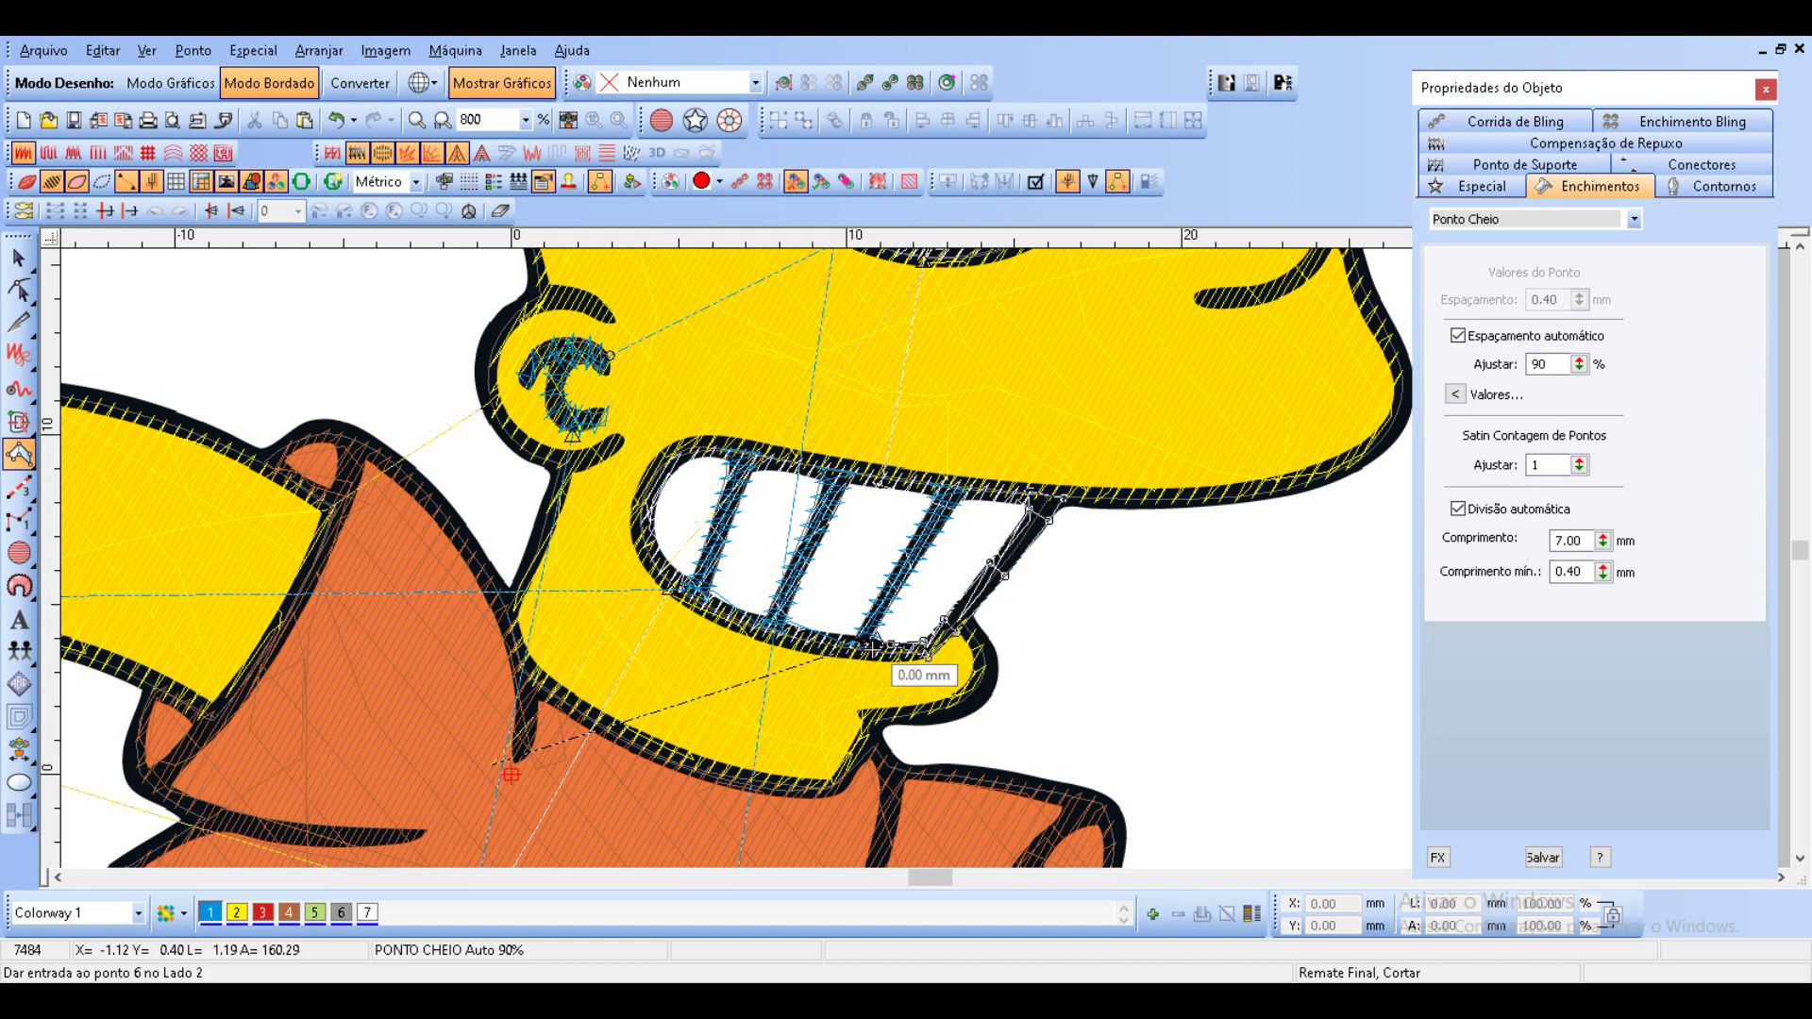
Continue the satin column backward along the lower mouth outline and up around the rounded back corner.
{"action": "left_click", "coordinate": [798, 627]}
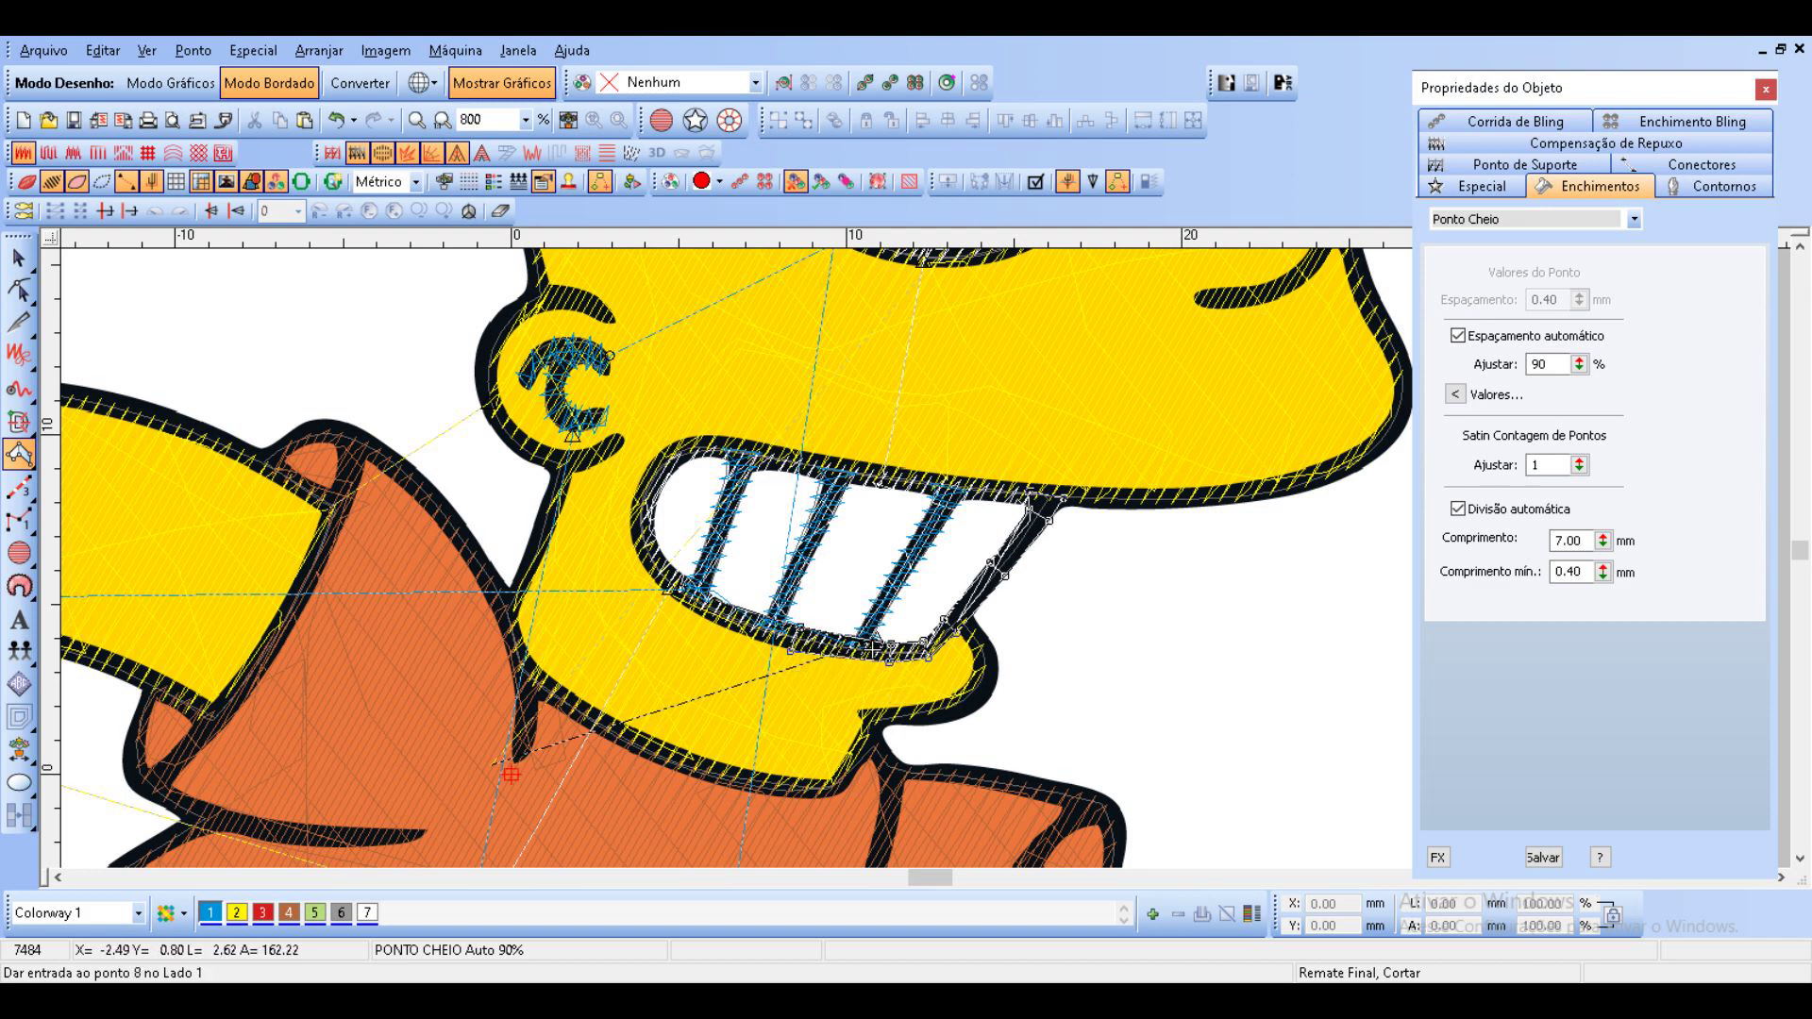
{"action": "left_click", "coordinate": [715, 600]}
{"action": "left_click", "coordinate": [657, 553]}
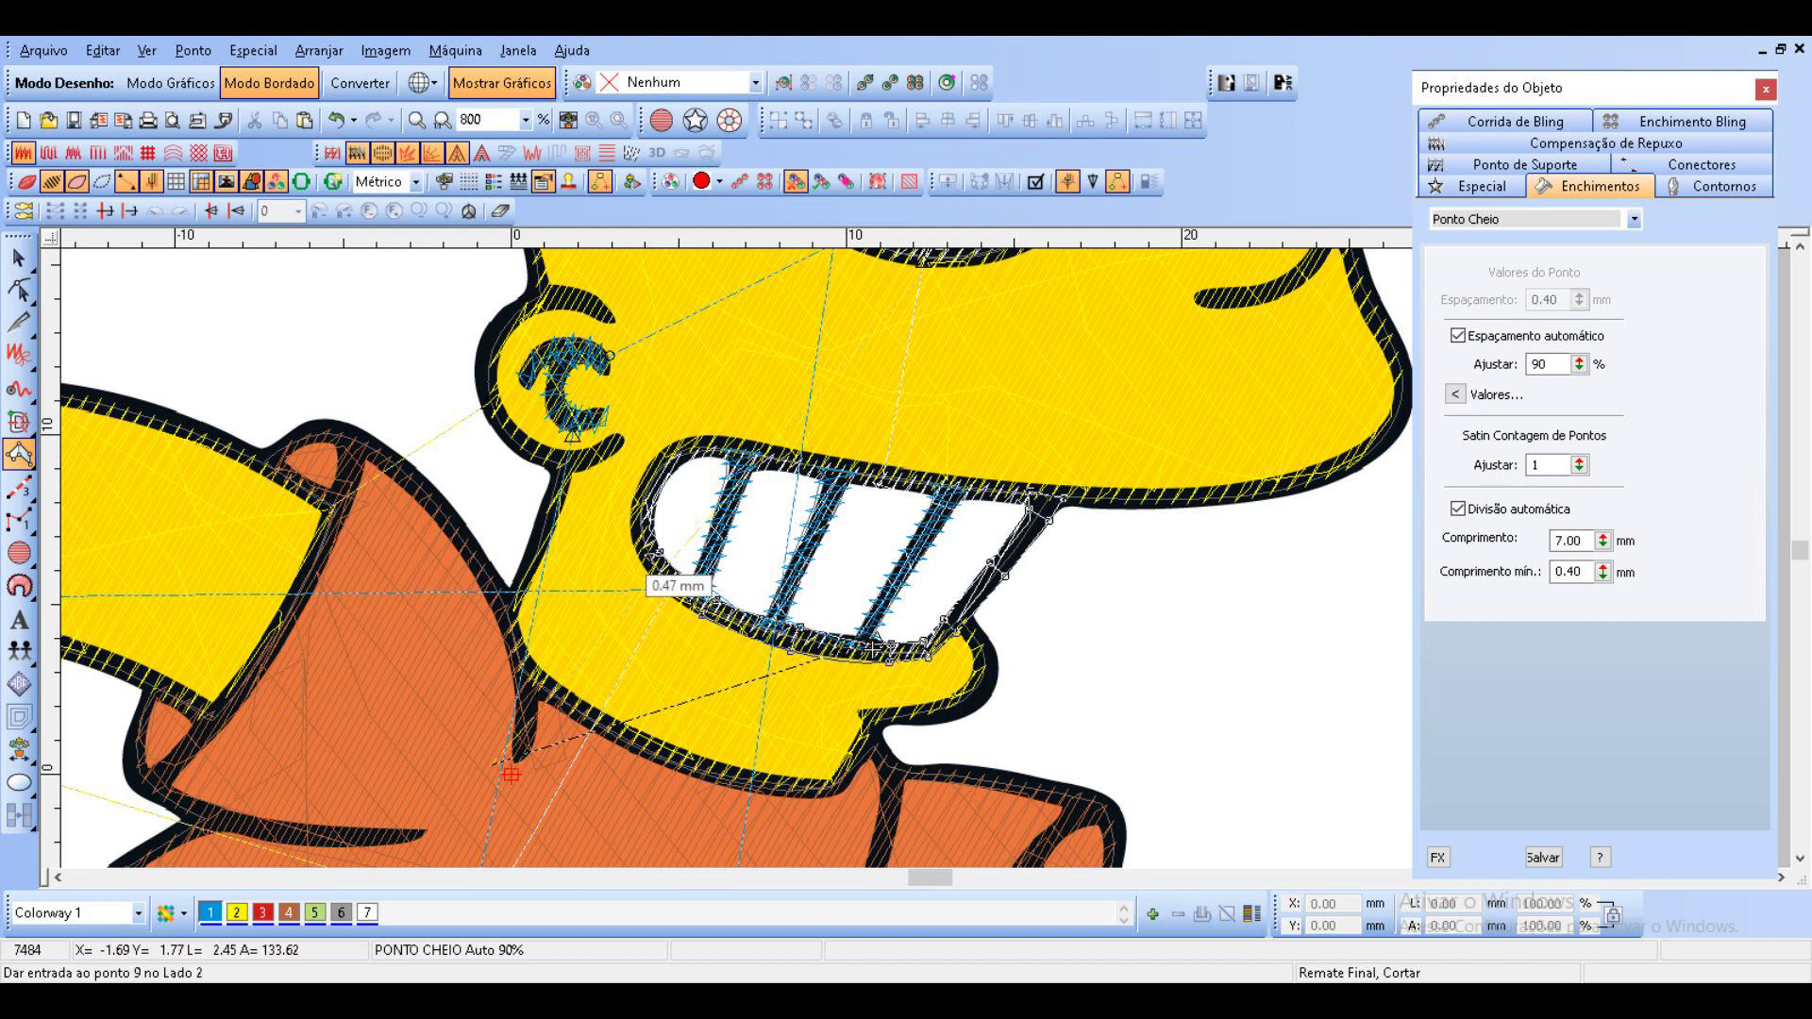
{"action": "left_click", "coordinate": [632, 507]}
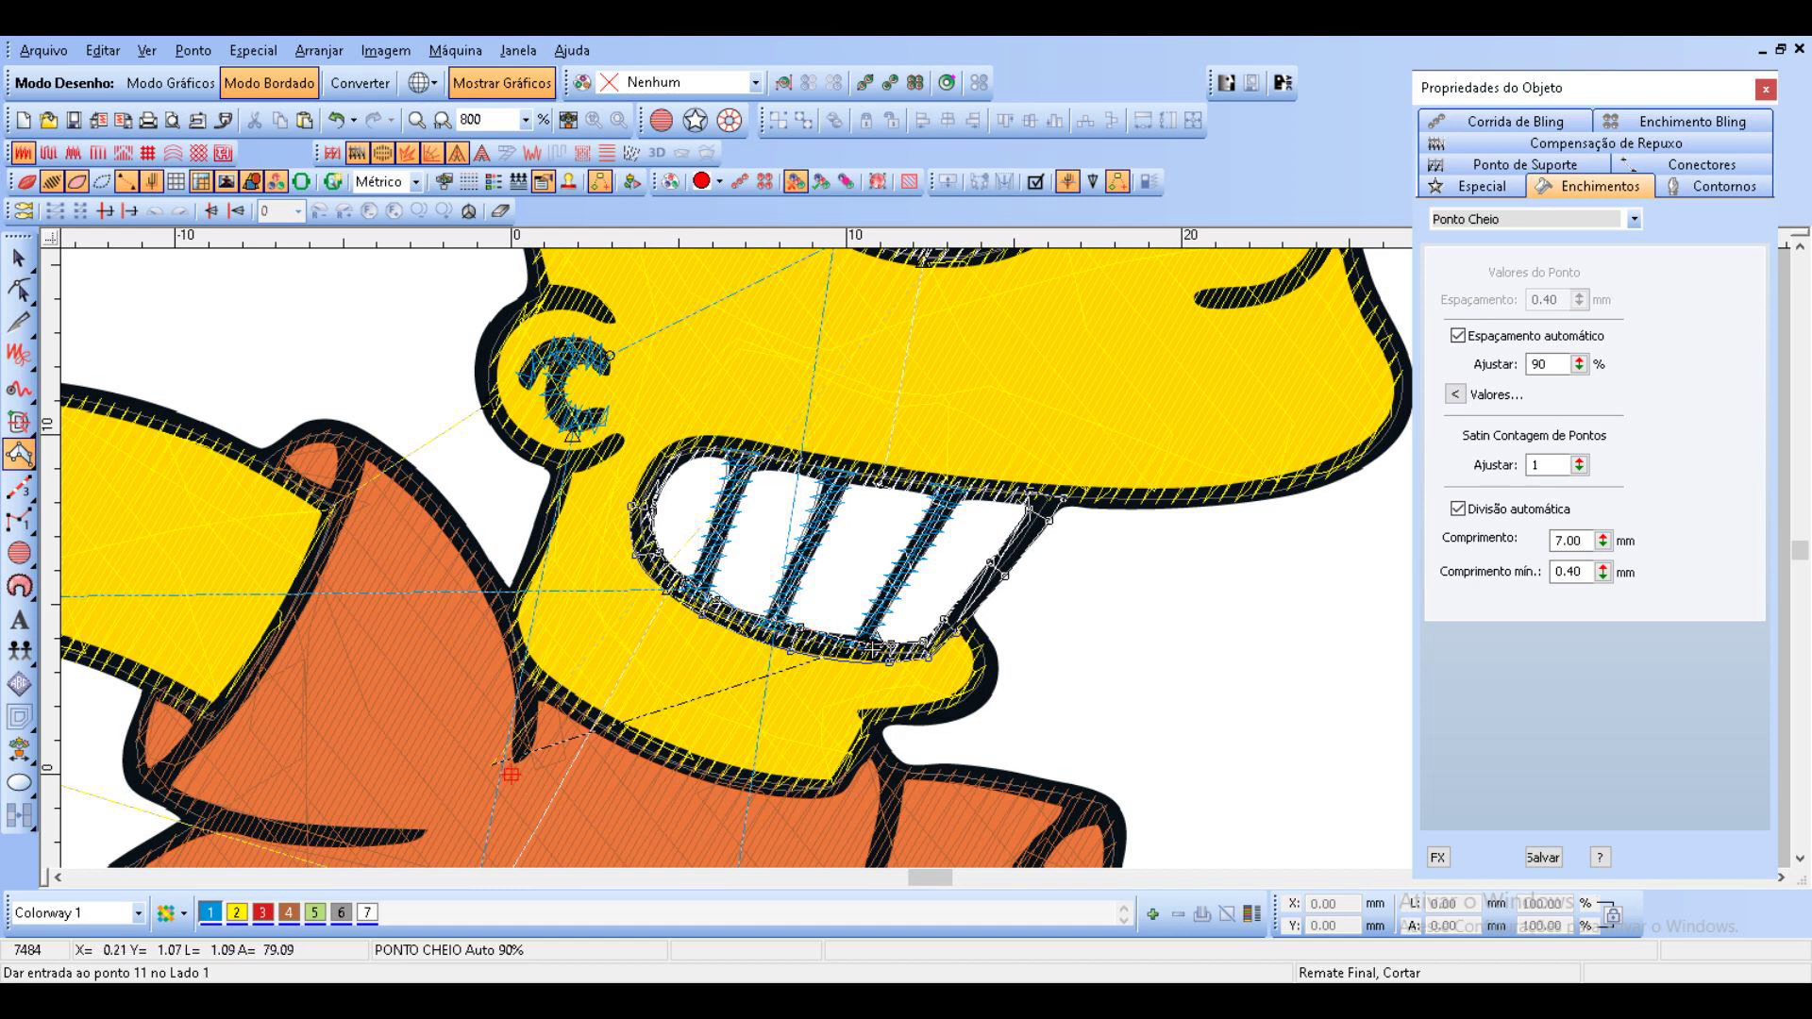
{"action": "left_click", "coordinate": [664, 449]}
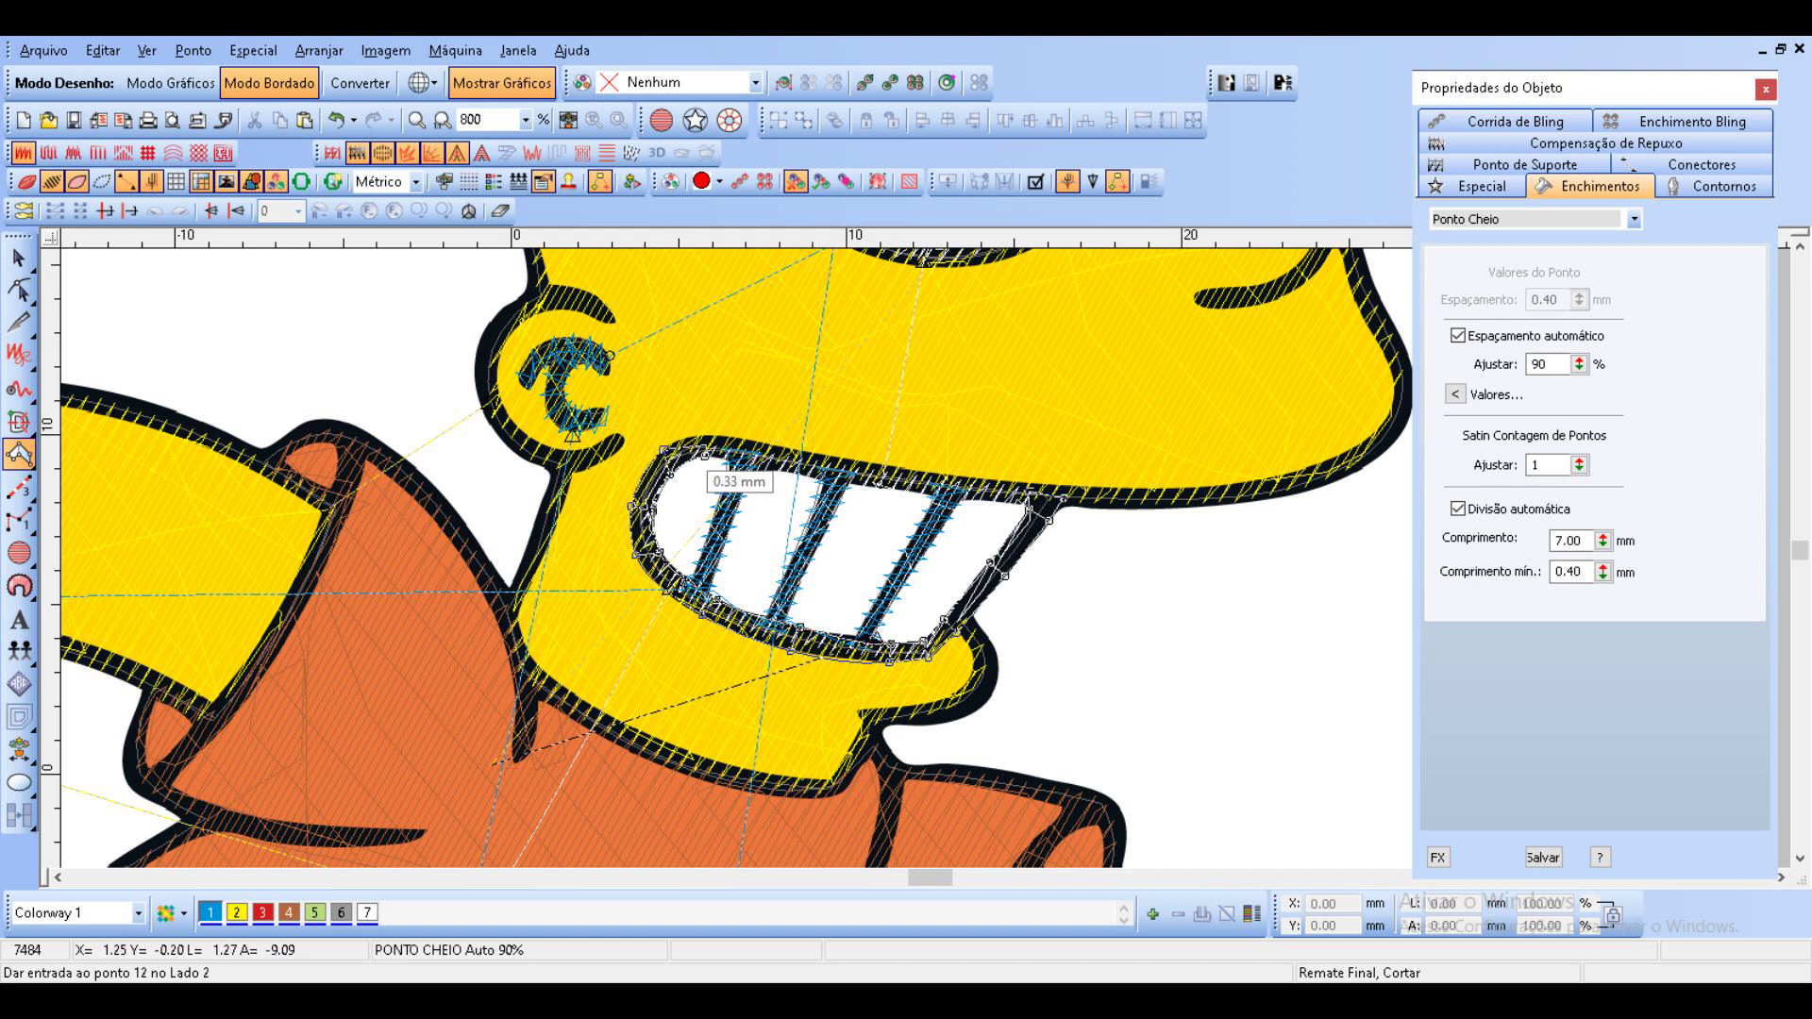
Continue the satin column forward along the upper mouth outline with paired edge points up to the front tooth.
{"action": "left_click", "coordinate": [707, 435]}
{"action": "left_click", "coordinate": [736, 439]}
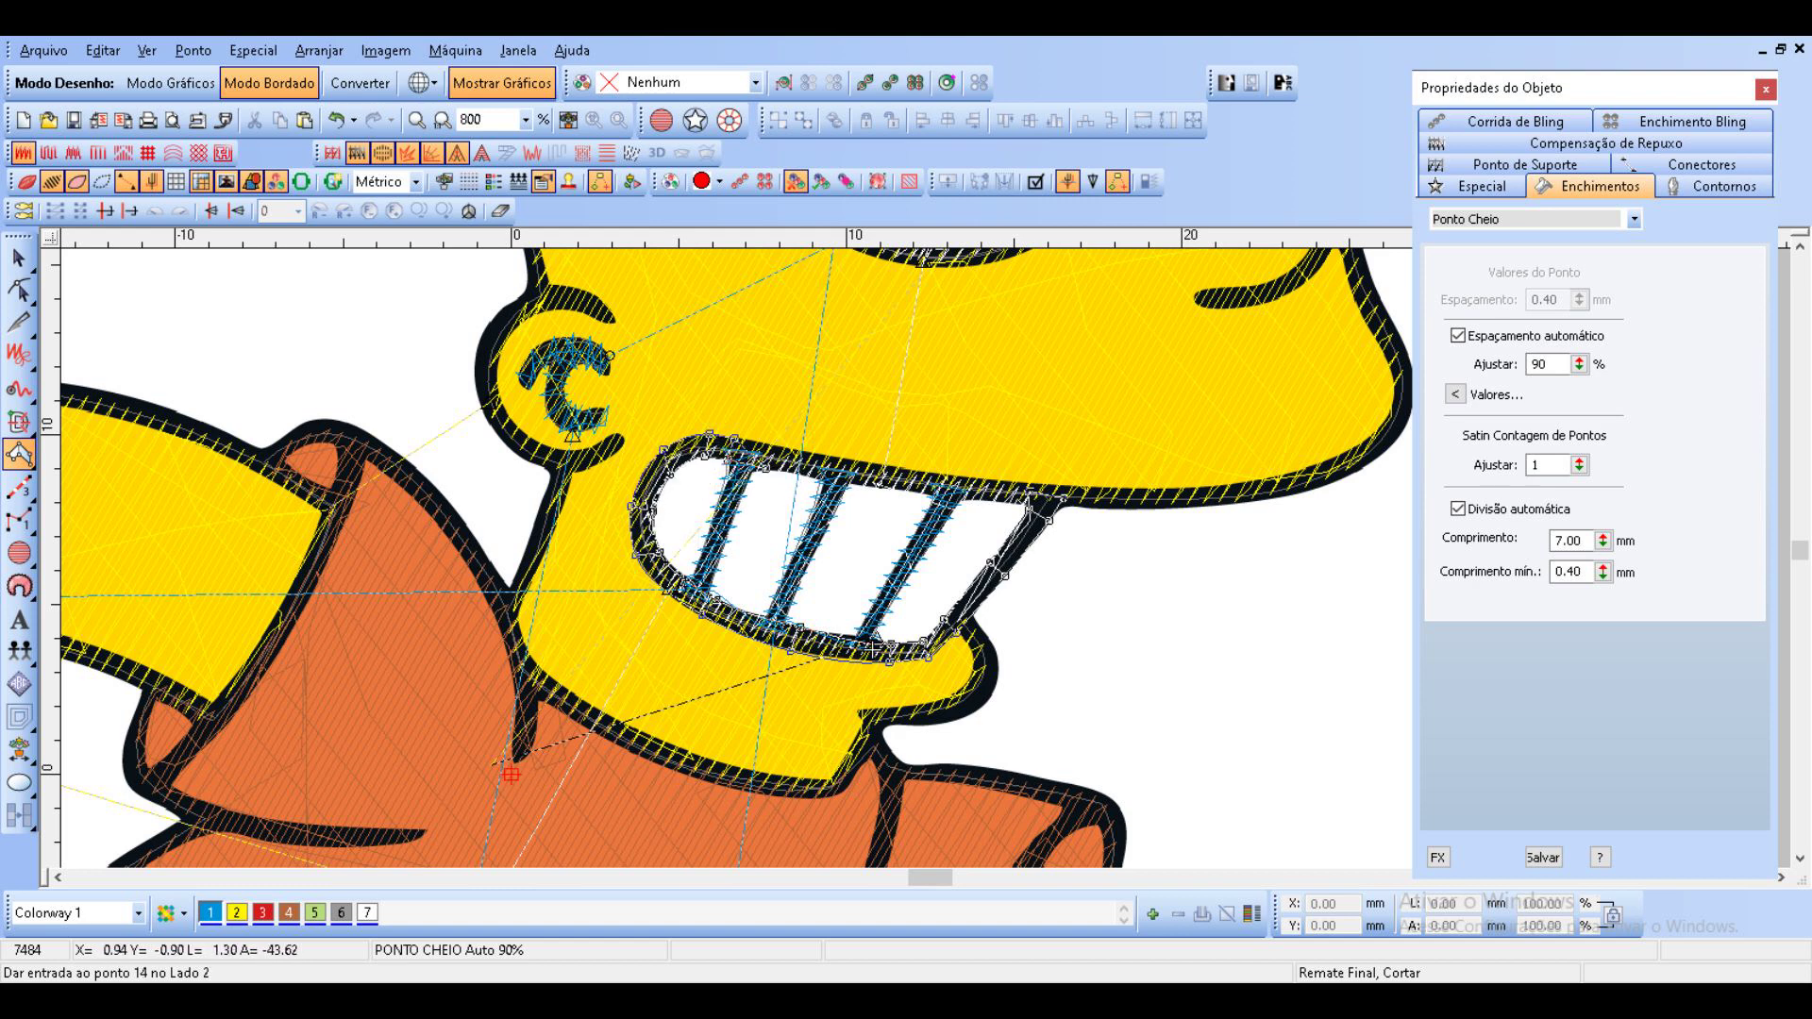
{"action": "left_click", "coordinate": [776, 445]}
{"action": "left_click", "coordinate": [821, 458]}
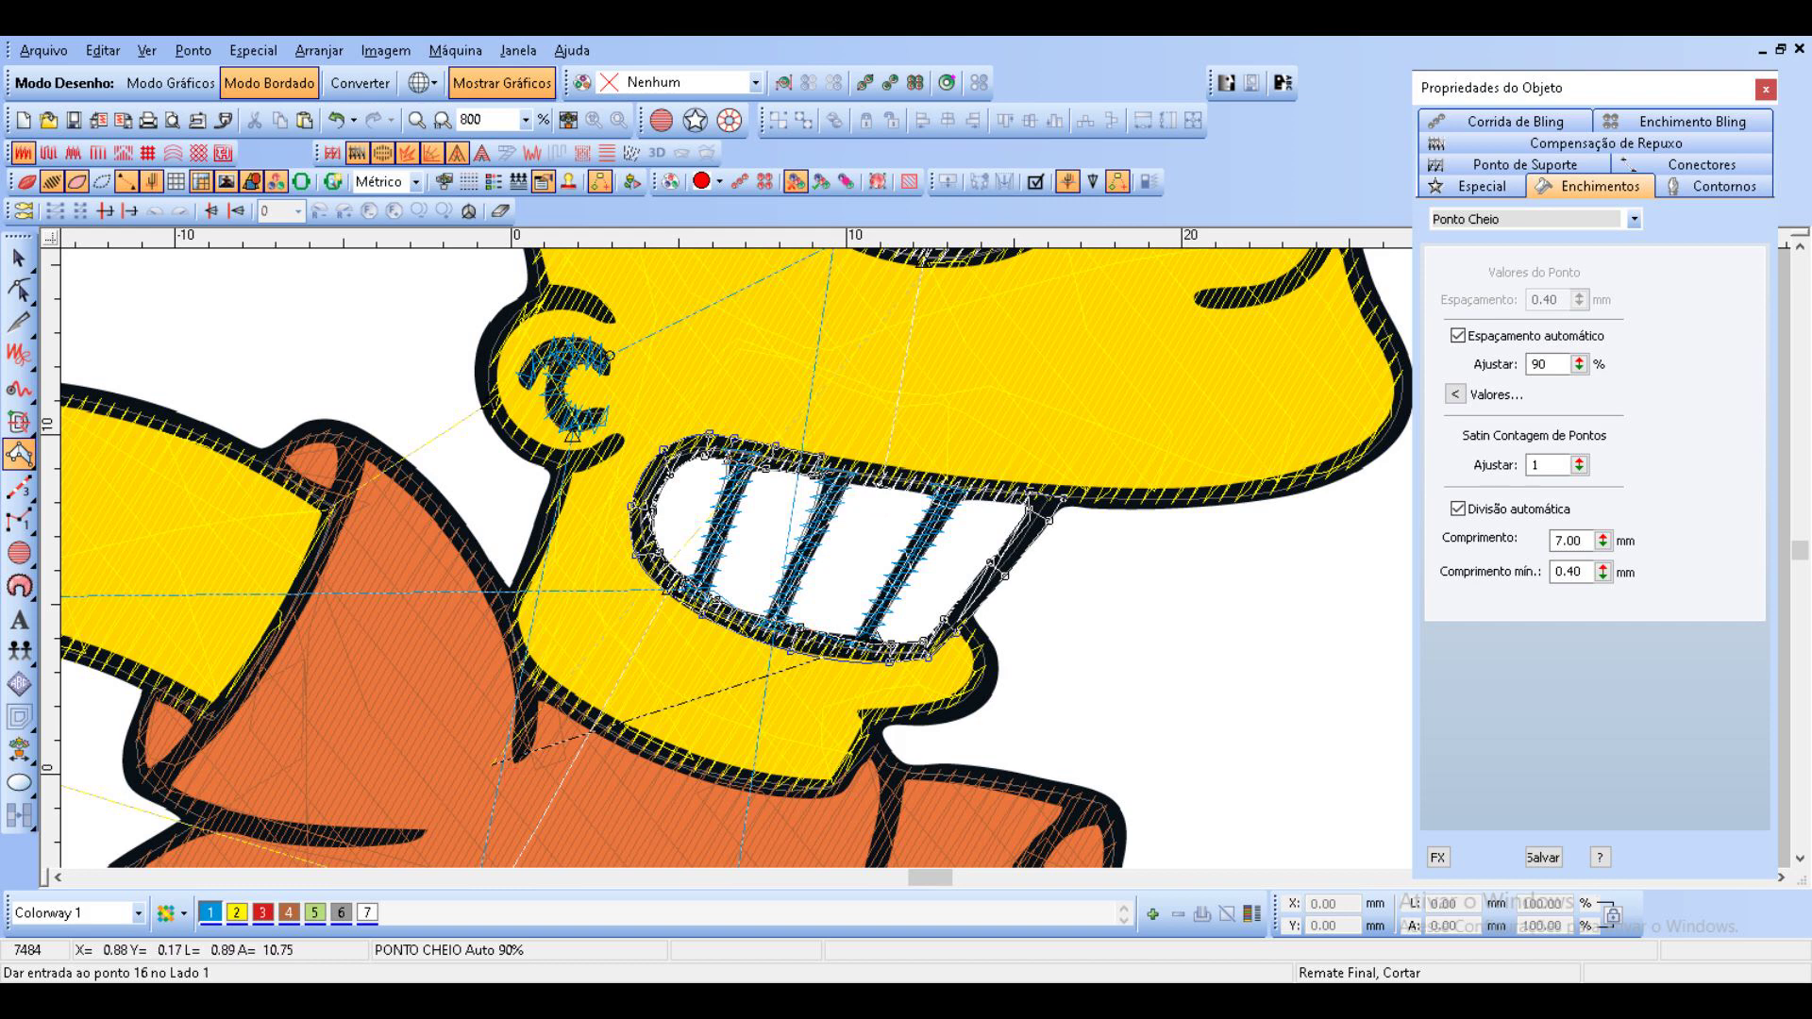
{"action": "left_click", "coordinate": [854, 482]}
{"action": "left_click", "coordinate": [859, 460]}
{"action": "left_click", "coordinate": [934, 494]}
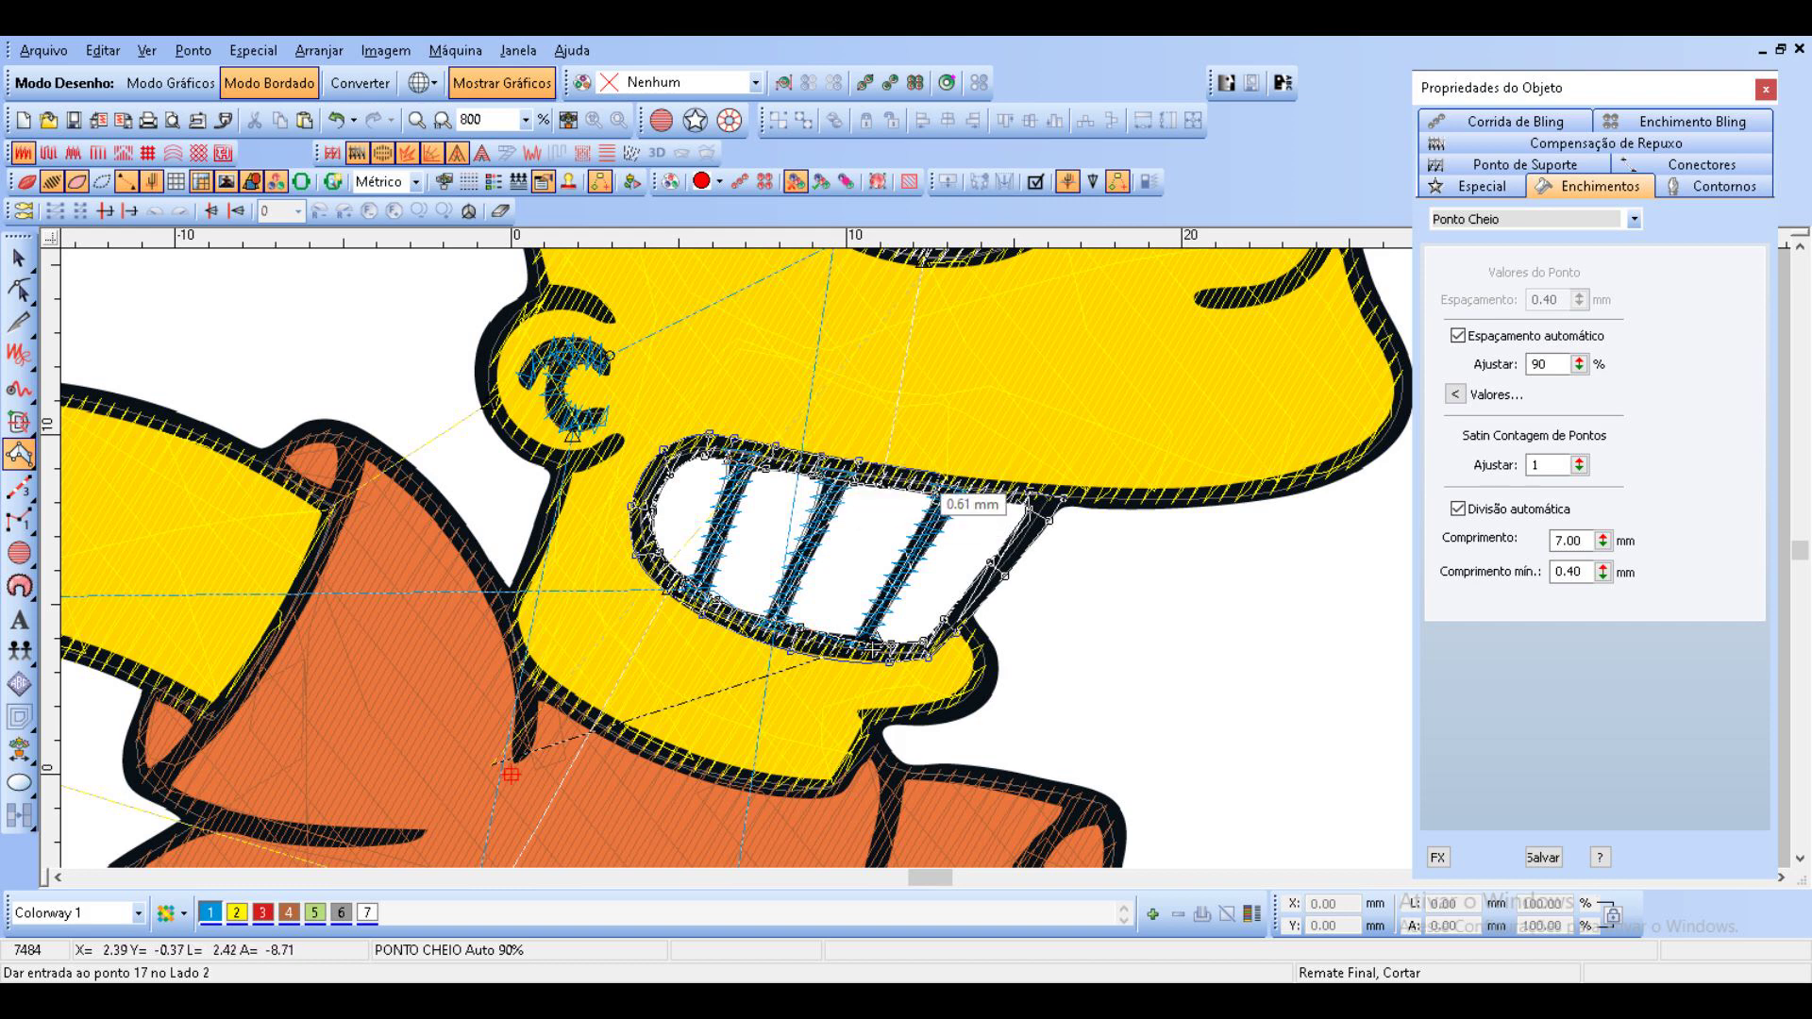
{"action": "left_click", "coordinate": [939, 474]}
{"action": "left_click", "coordinate": [1023, 500]}
{"action": "left_click", "coordinate": [1026, 486]}
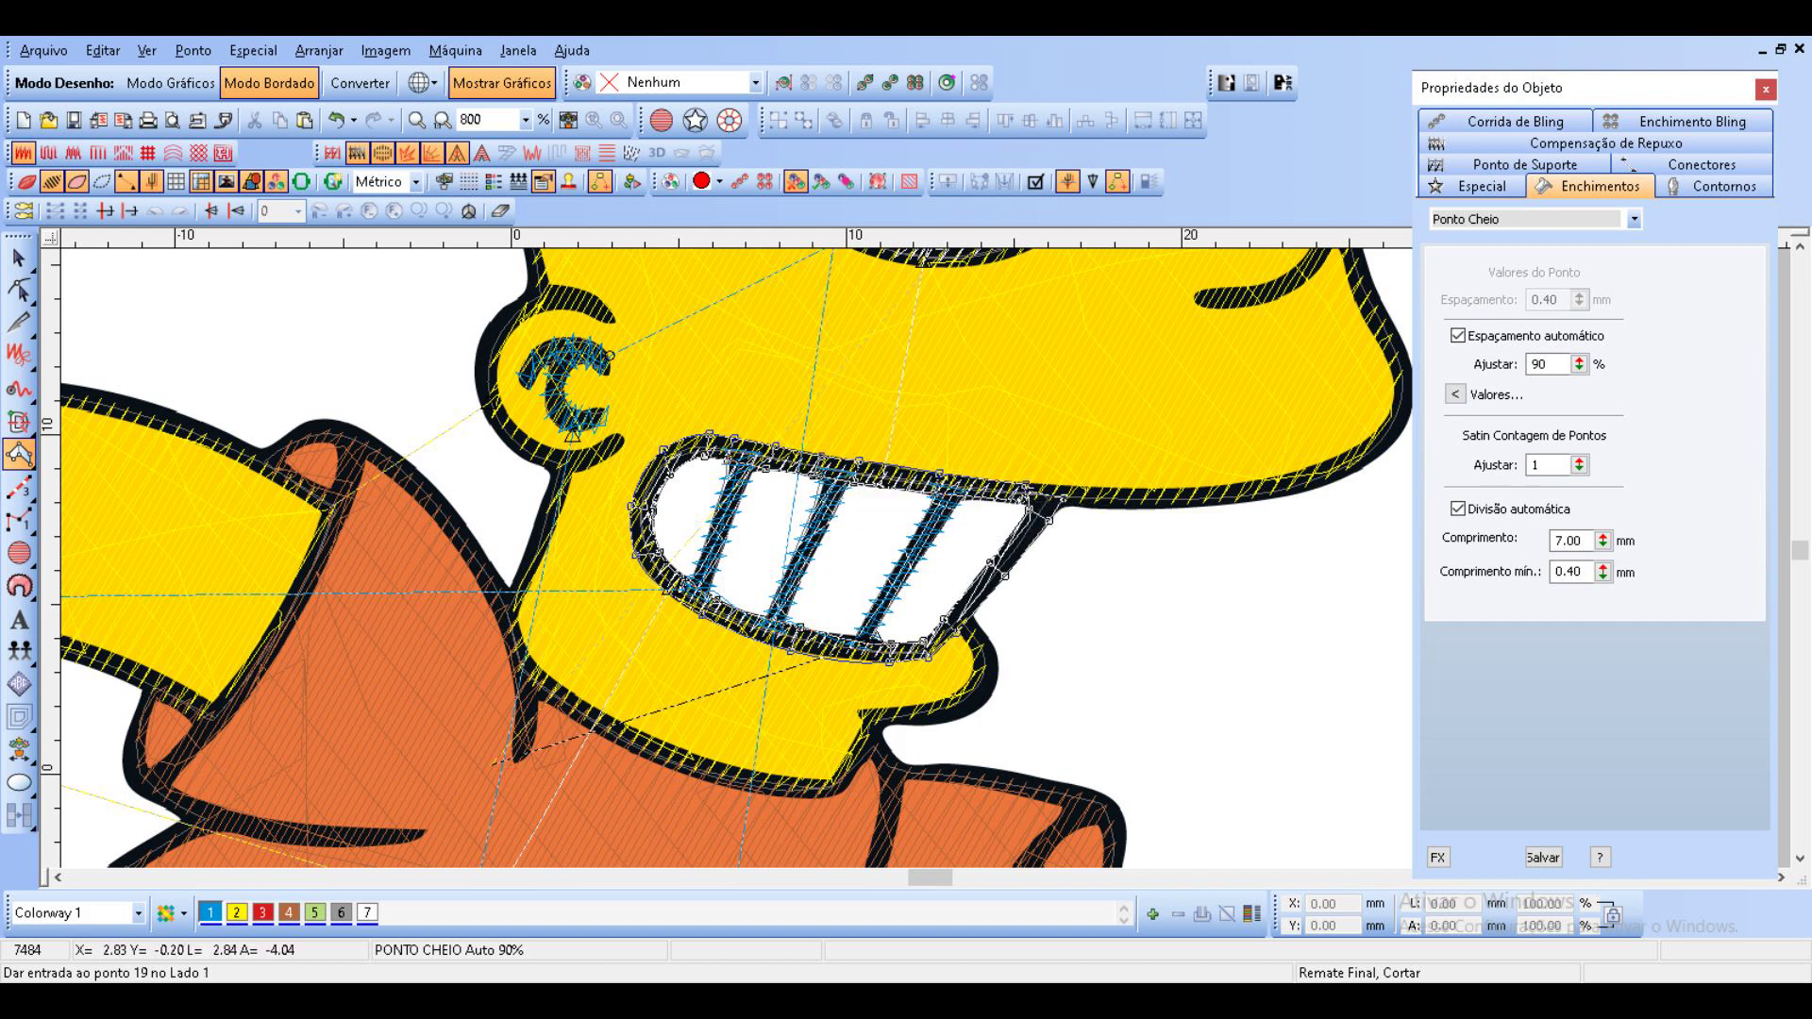
Extend the satin column past the teeth along the underside of the muzzle to the start of its rounded tip.
{"action": "left_click", "coordinate": [1120, 508]}
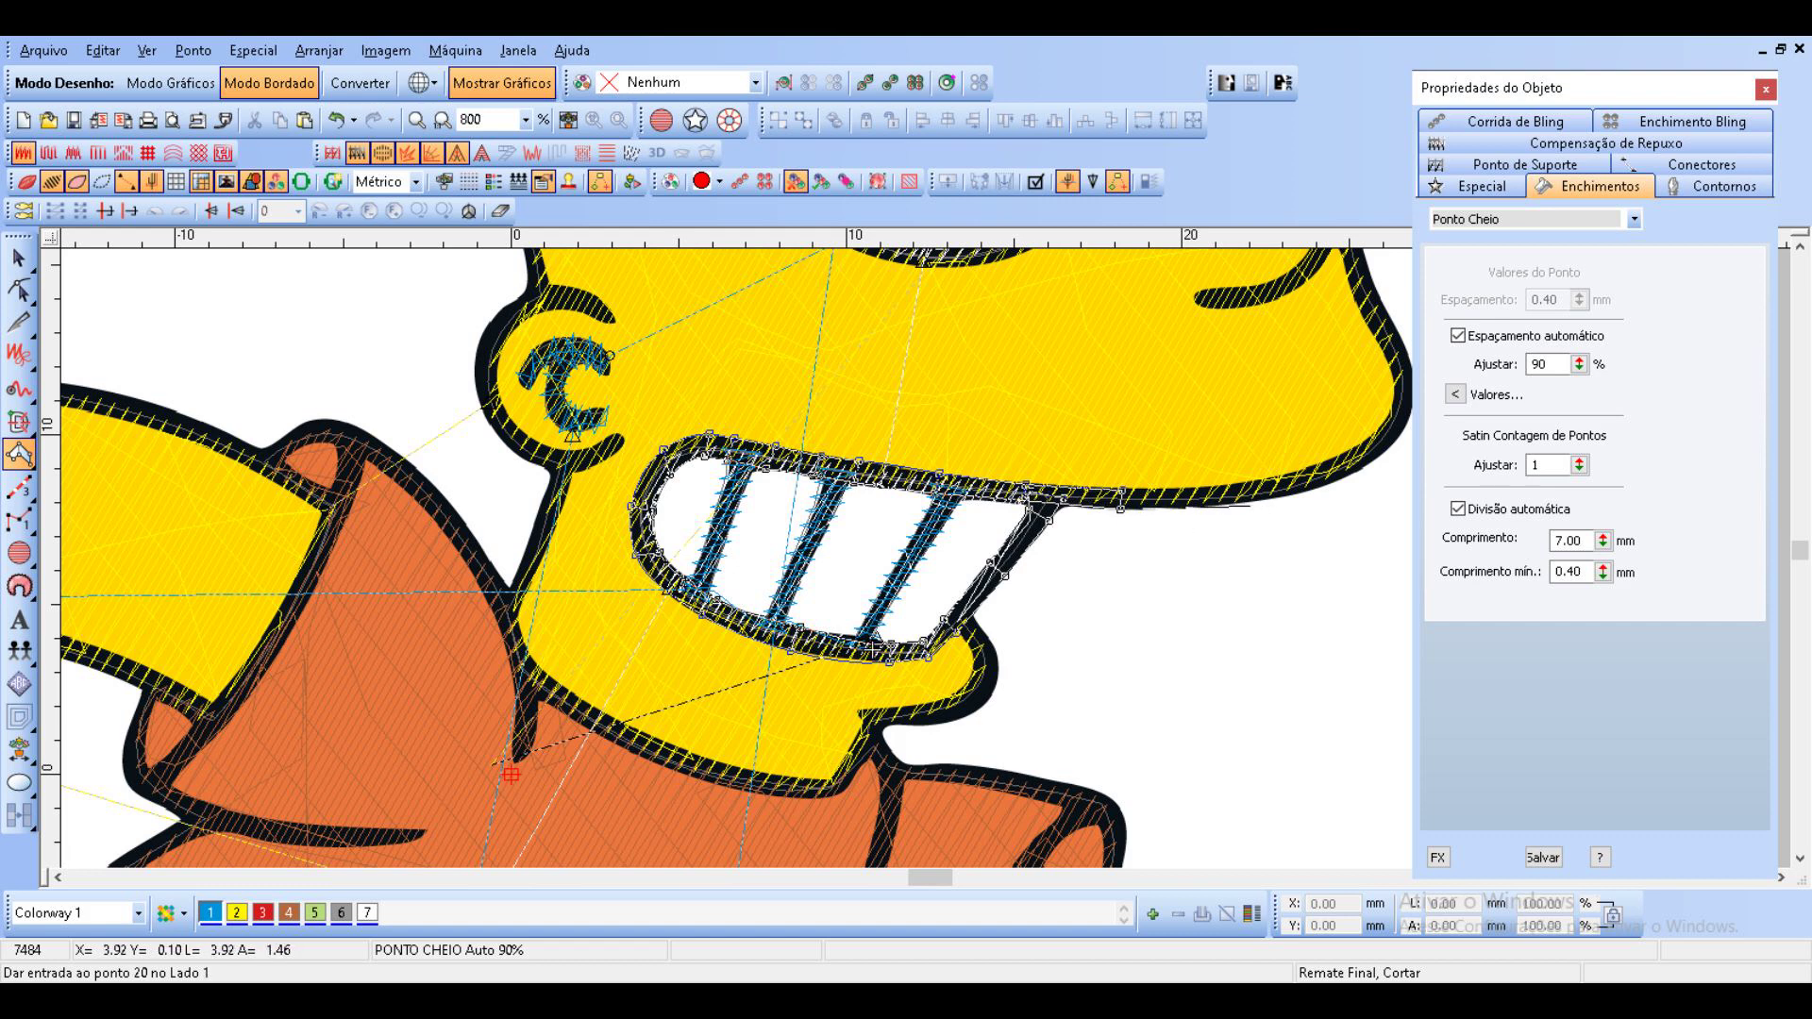
{"action": "left_click", "coordinate": [1249, 502]}
{"action": "left_click", "coordinate": [1246, 485]}
{"action": "left_click", "coordinate": [1322, 484]}
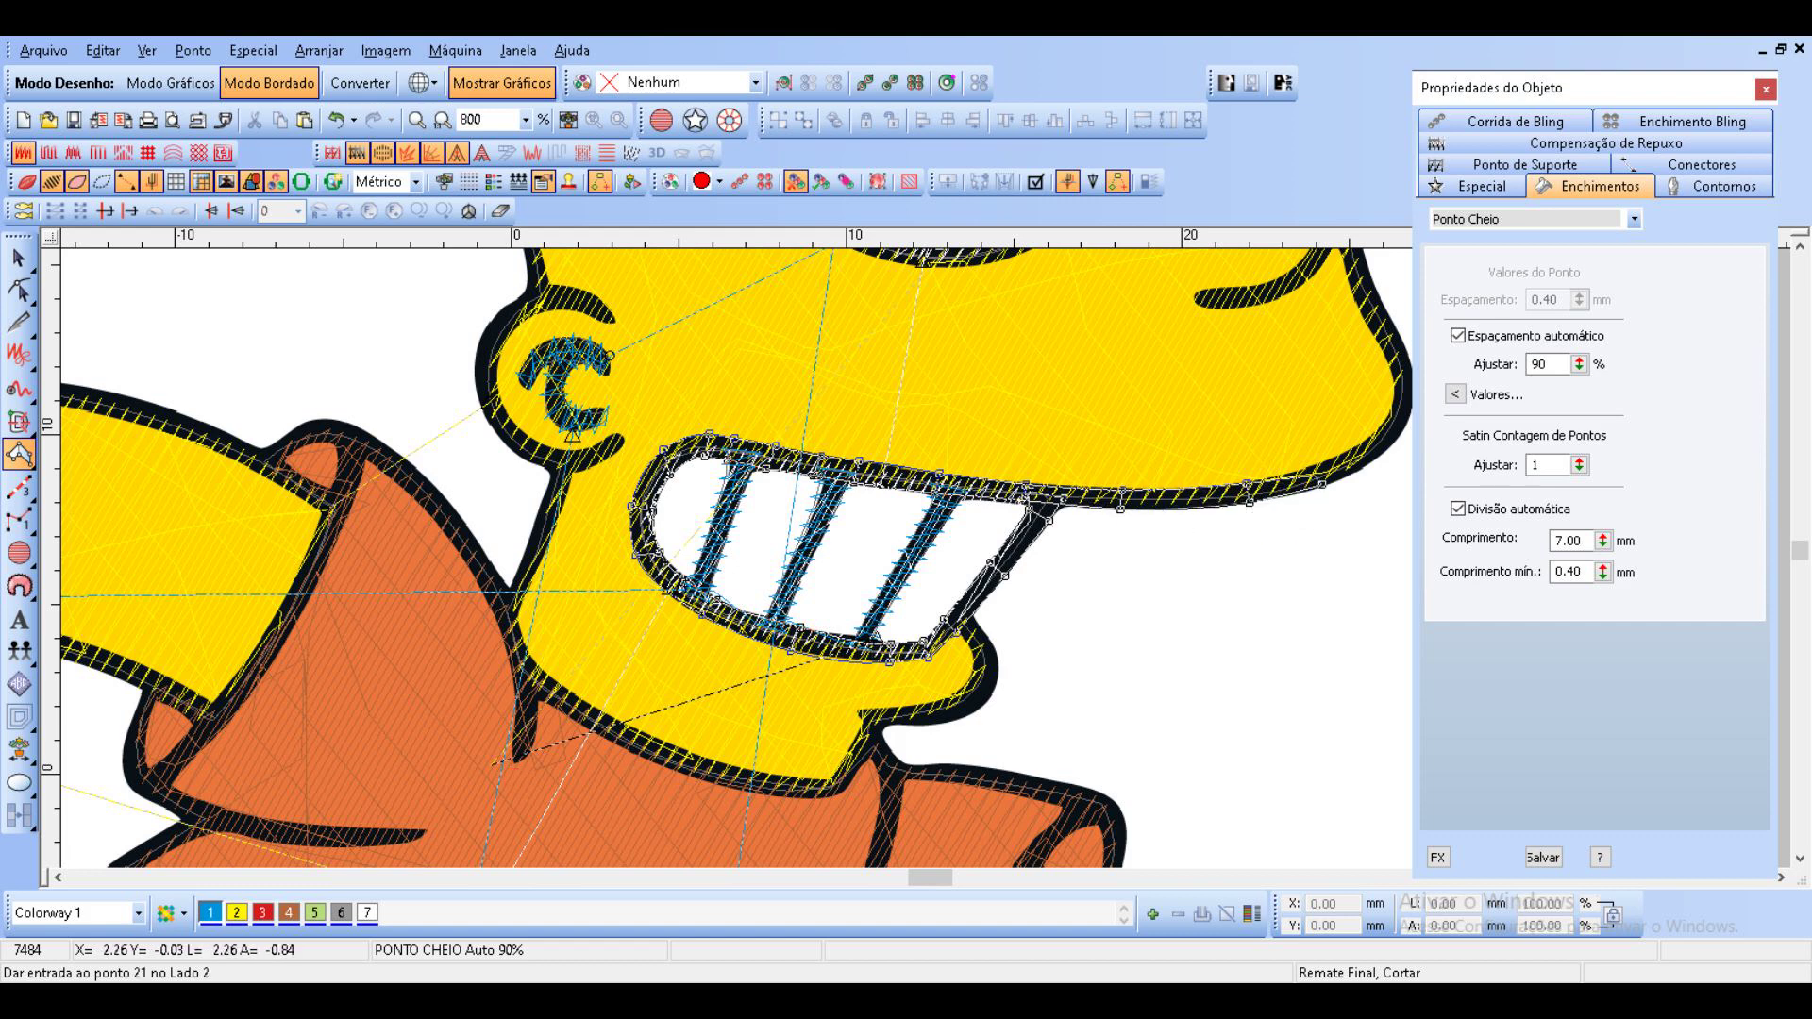
{"action": "left_click", "coordinate": [1310, 468]}
{"action": "left_click", "coordinate": [1382, 452]}
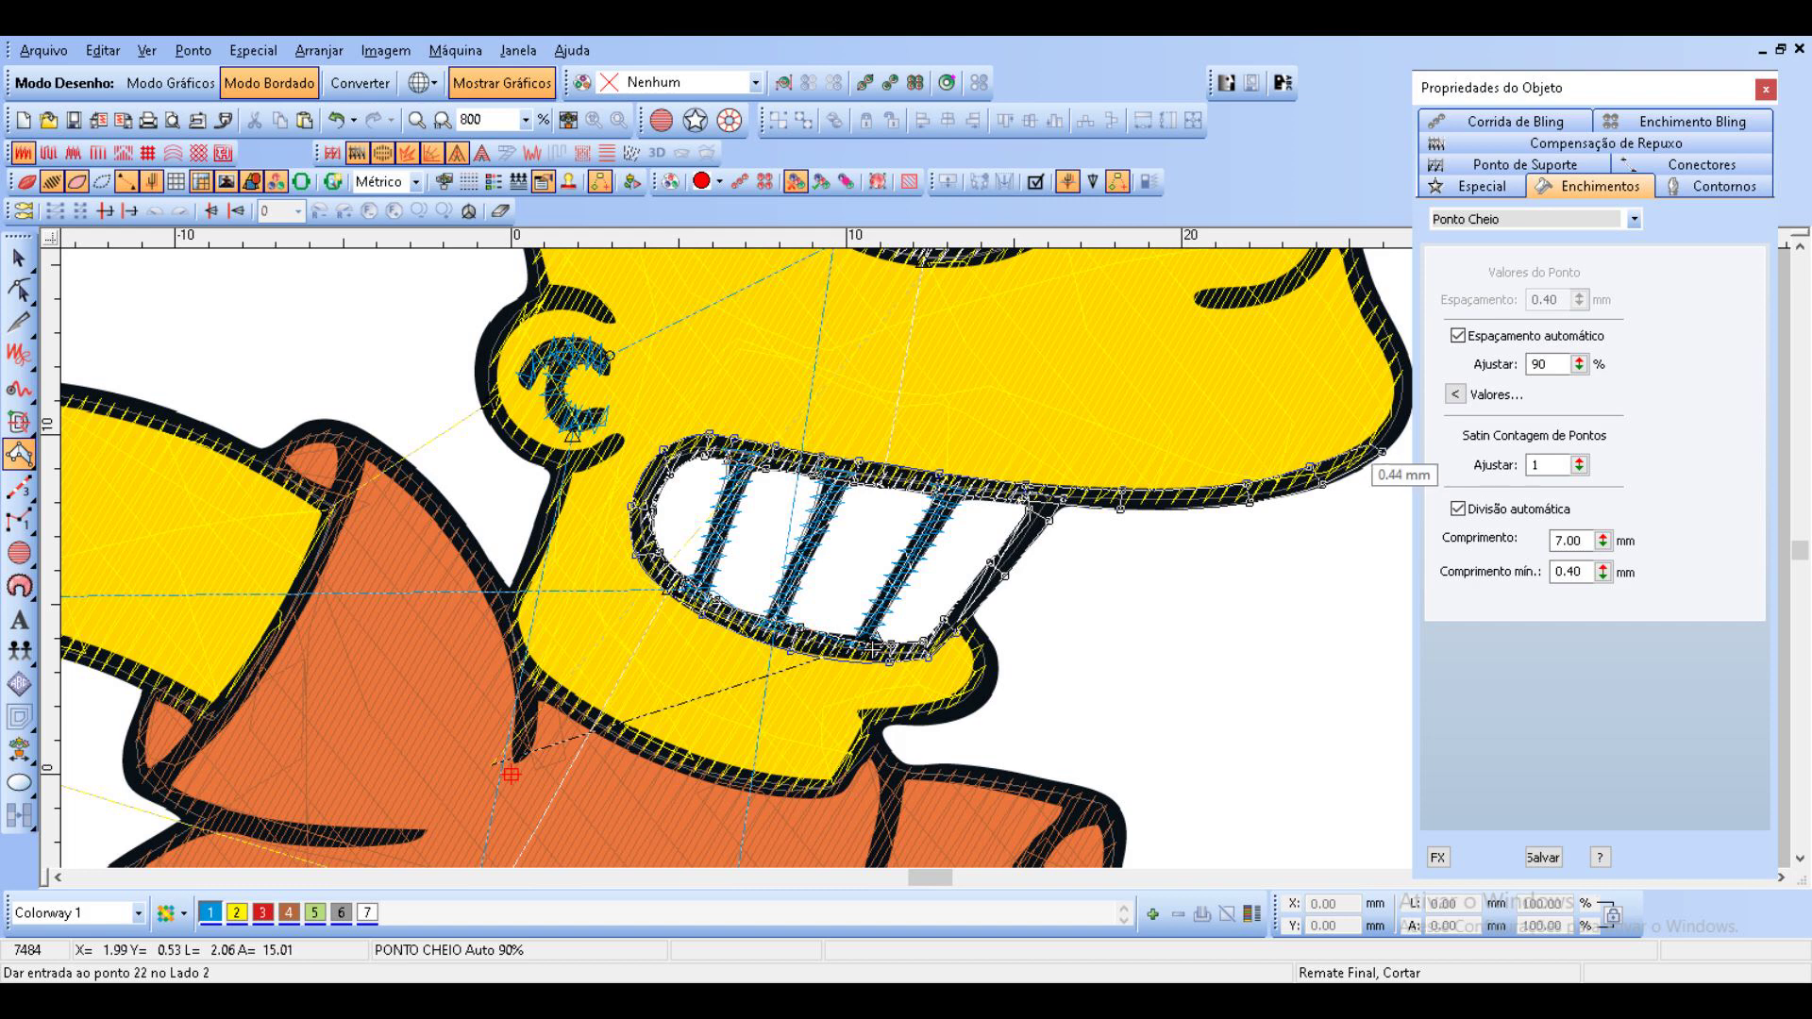
{"action": "left_click", "coordinate": [1374, 440]}
Carry the satin column around the muzzle's rounded tip and up its front outline toward the far eye.
{"action": "left_click_drag", "start_coordinate": [874, 650], "coordinate": [653, 788]}
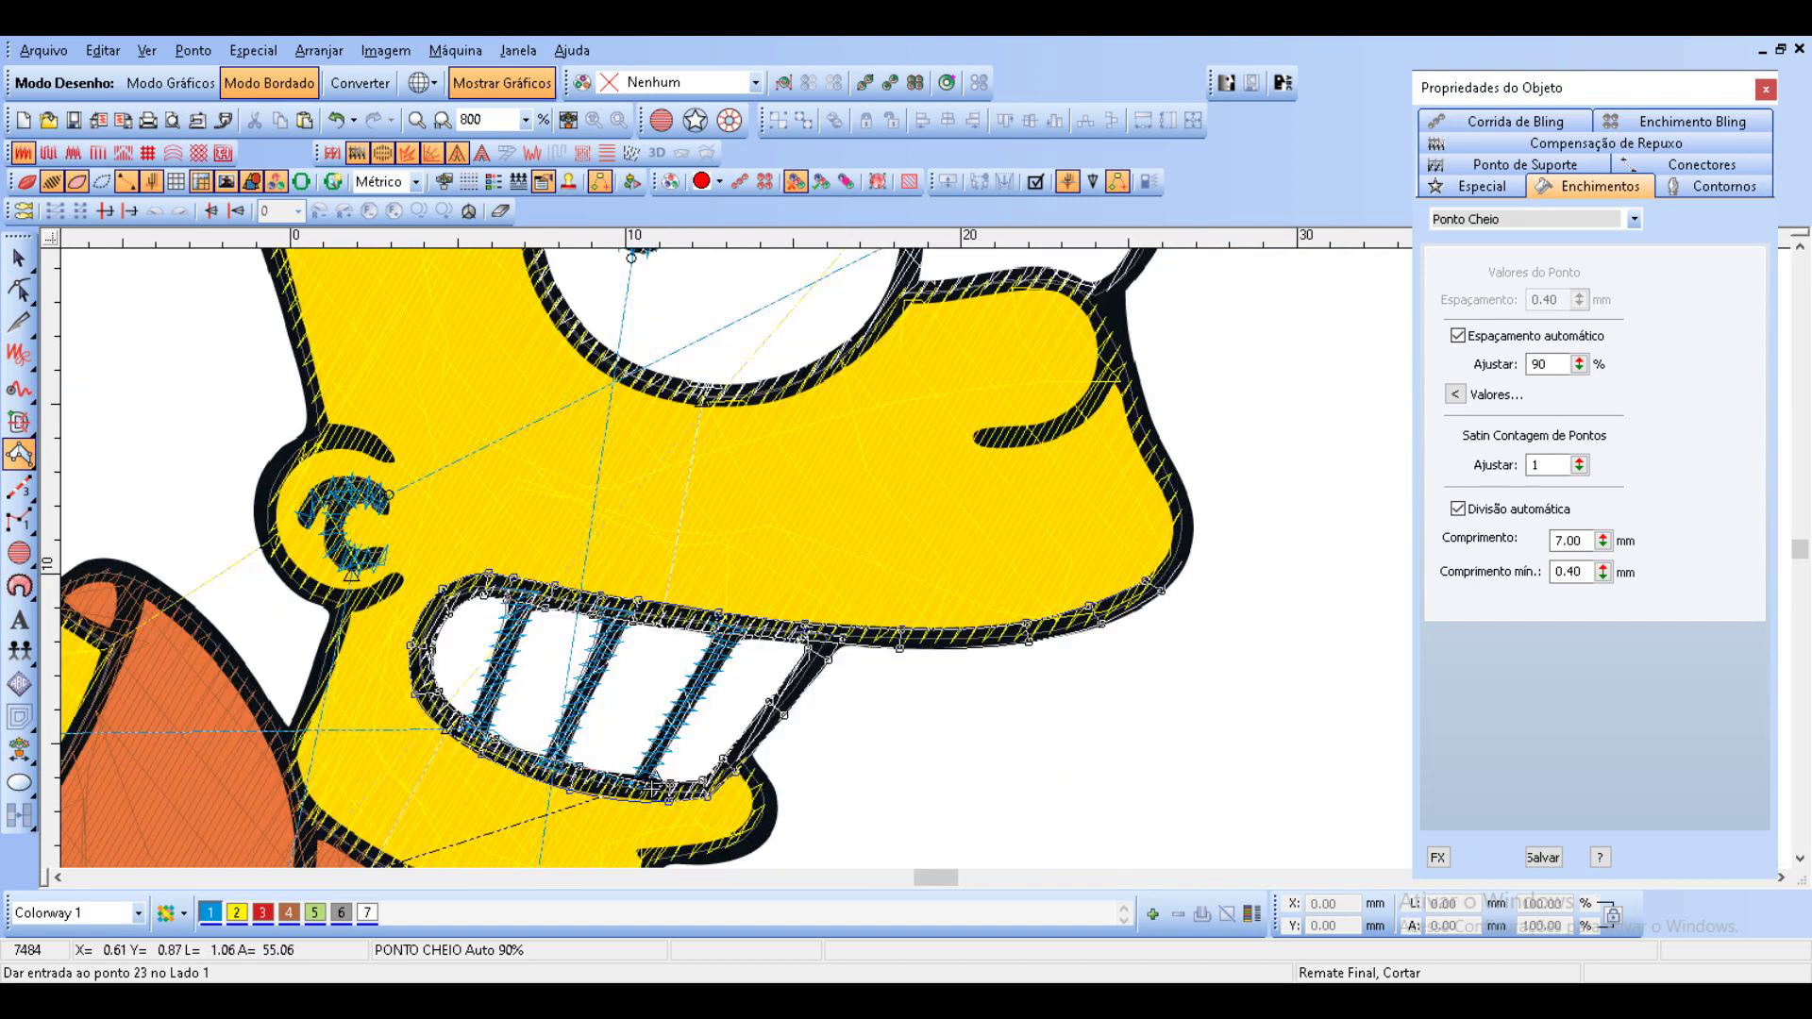
{"action": "left_click", "coordinate": [1166, 554]}
{"action": "left_click", "coordinate": [1191, 510]}
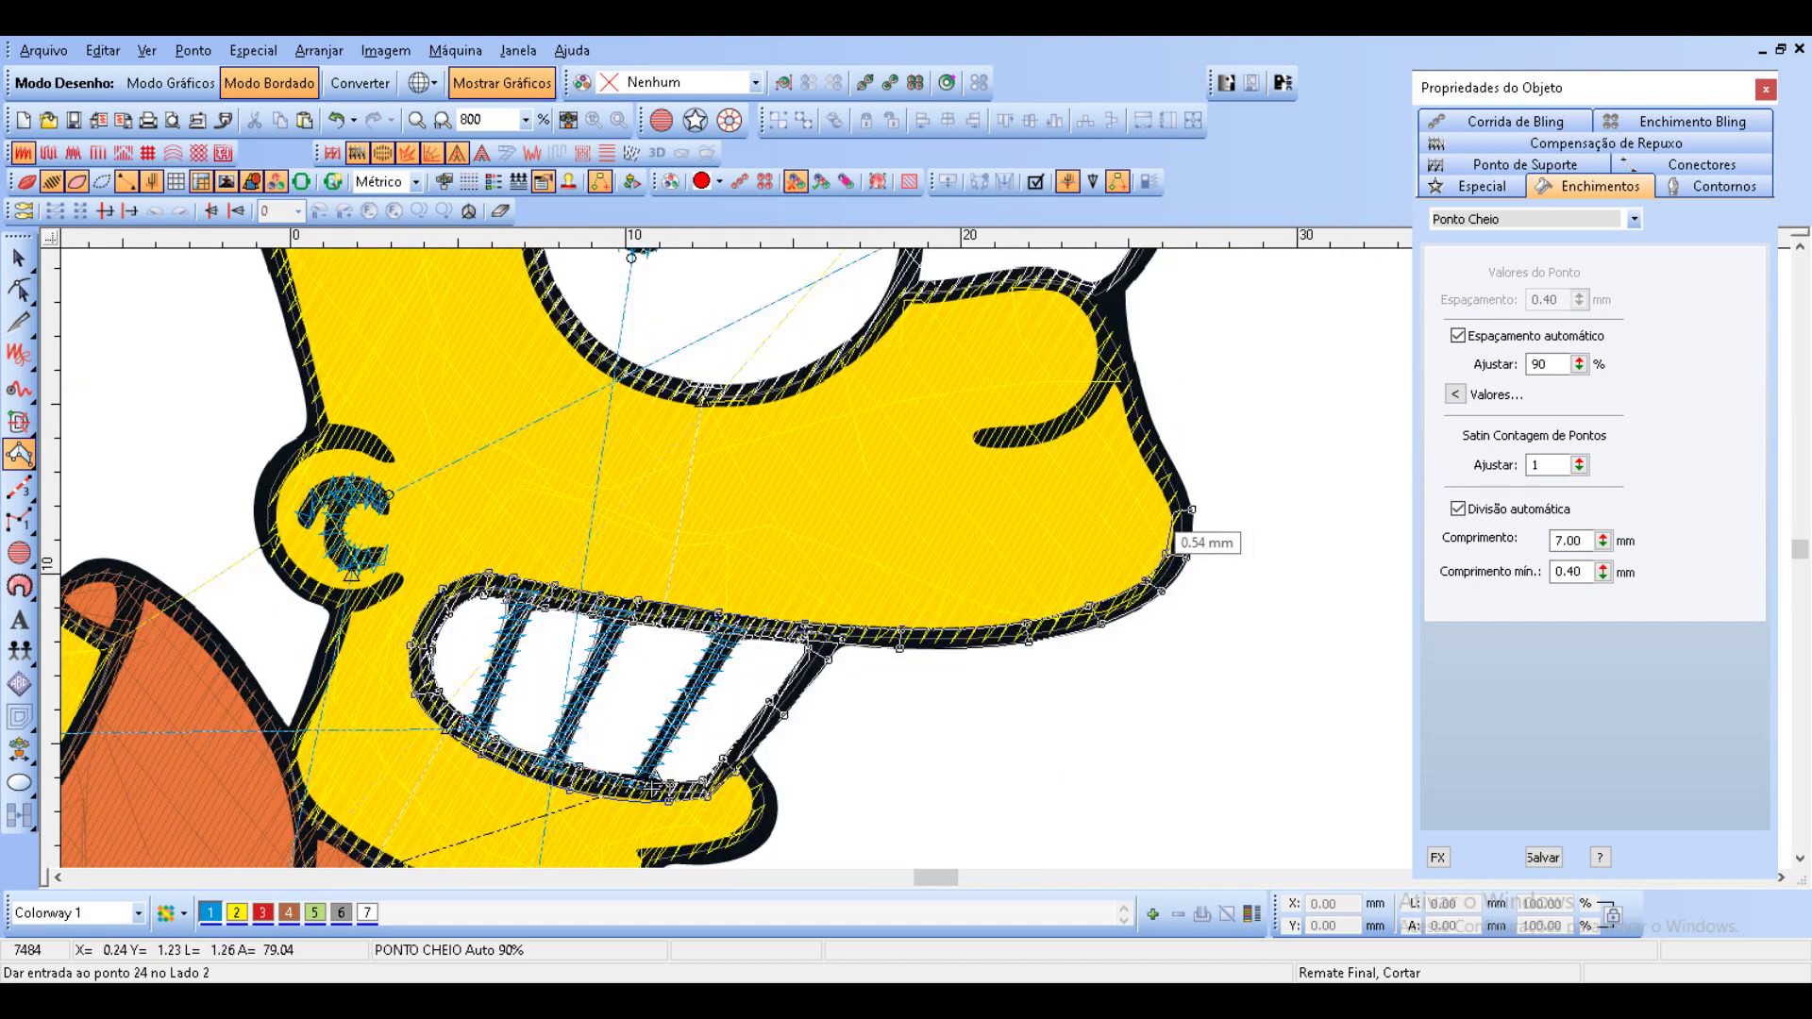
{"action": "left_click", "coordinate": [1175, 511]}
{"action": "left_click", "coordinate": [1171, 465]}
{"action": "left_click", "coordinate": [1150, 469]}
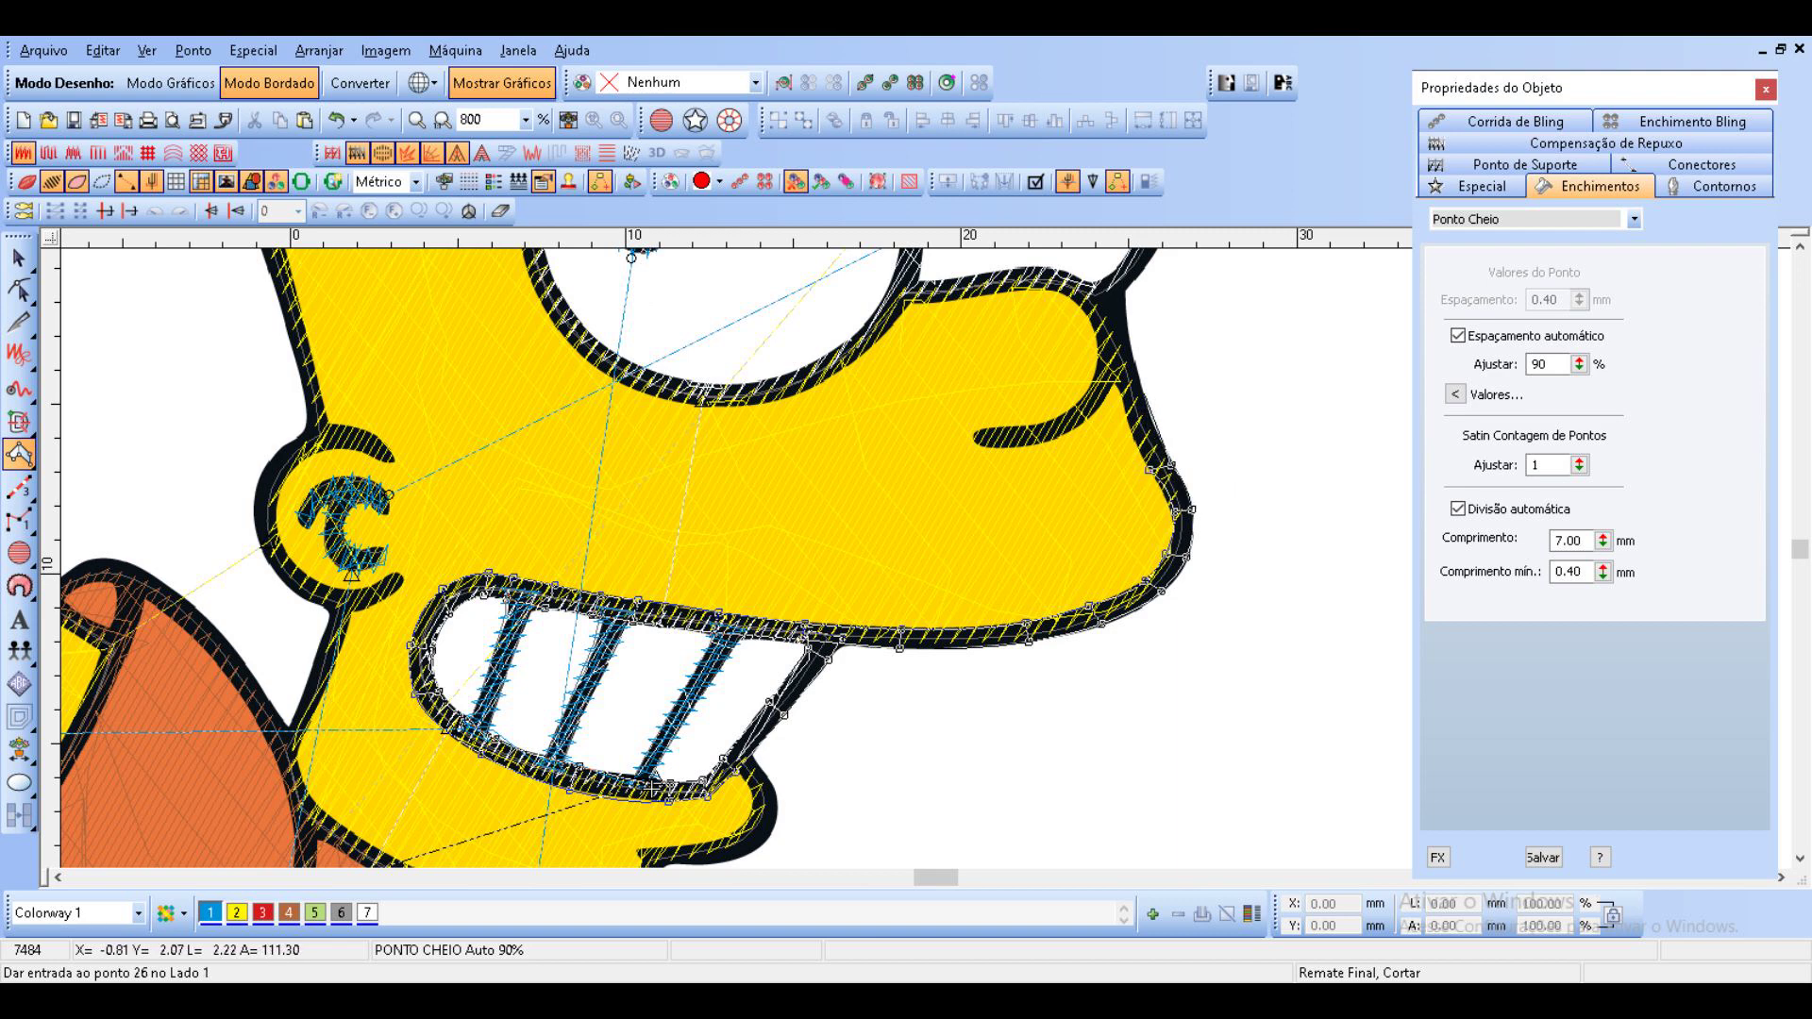
{"action": "left_click", "coordinate": [1140, 392]}
{"action": "left_click", "coordinate": [1123, 395]}
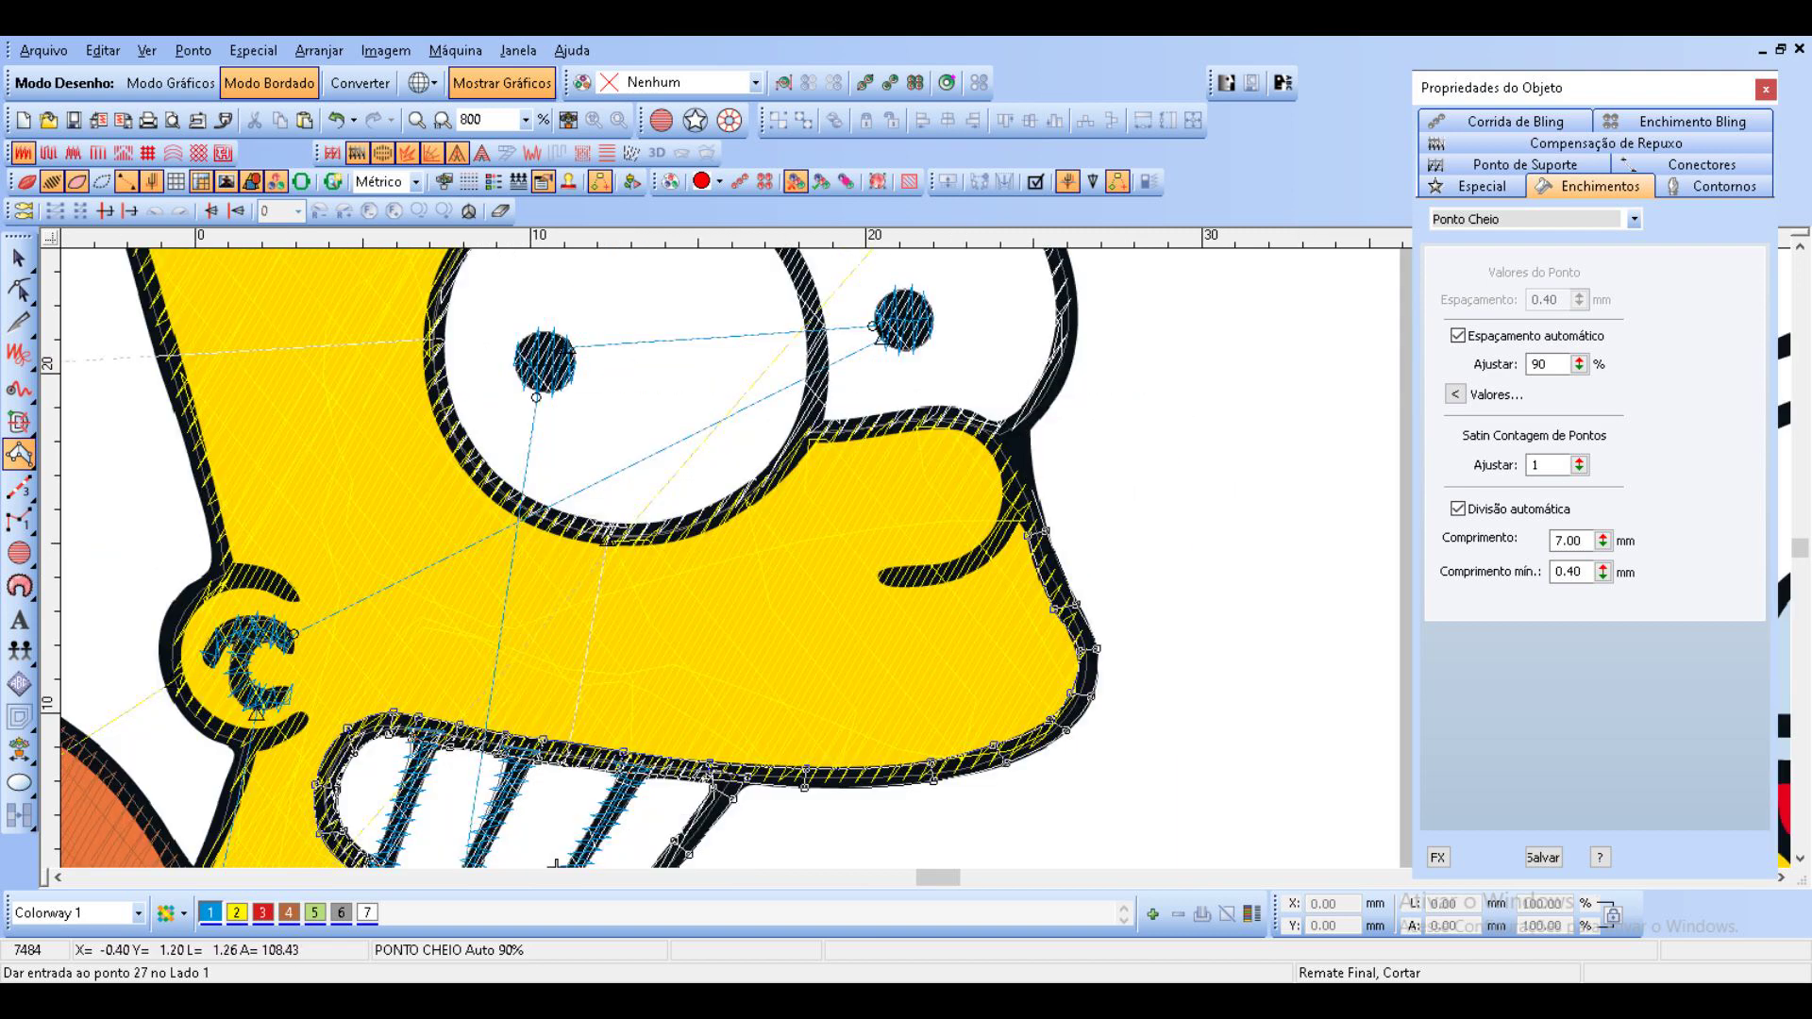
Continue the satin column past the cheek line junction and onto the lower outer outline of the far eye.
{"action": "left_click", "coordinate": [1010, 463]}
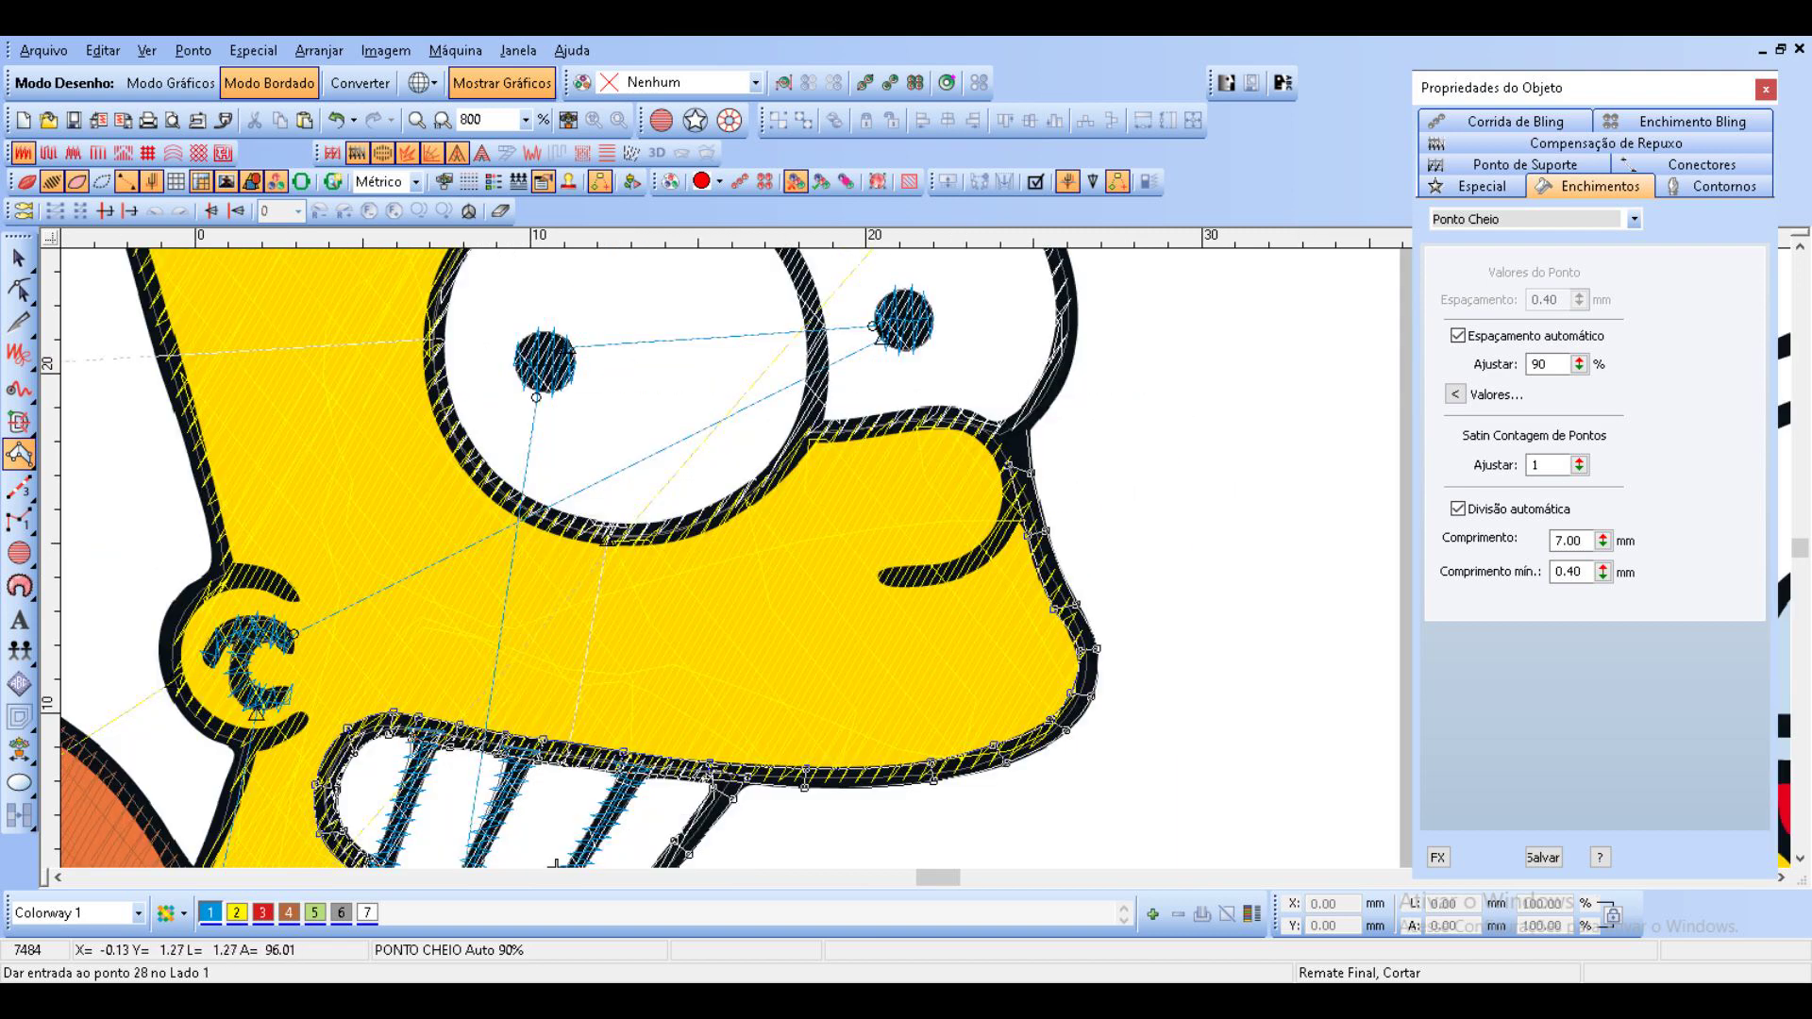
{"action": "left_click", "coordinate": [1030, 431]}
{"action": "left_click", "coordinate": [1011, 416]}
{"action": "left_click", "coordinate": [1050, 405]}
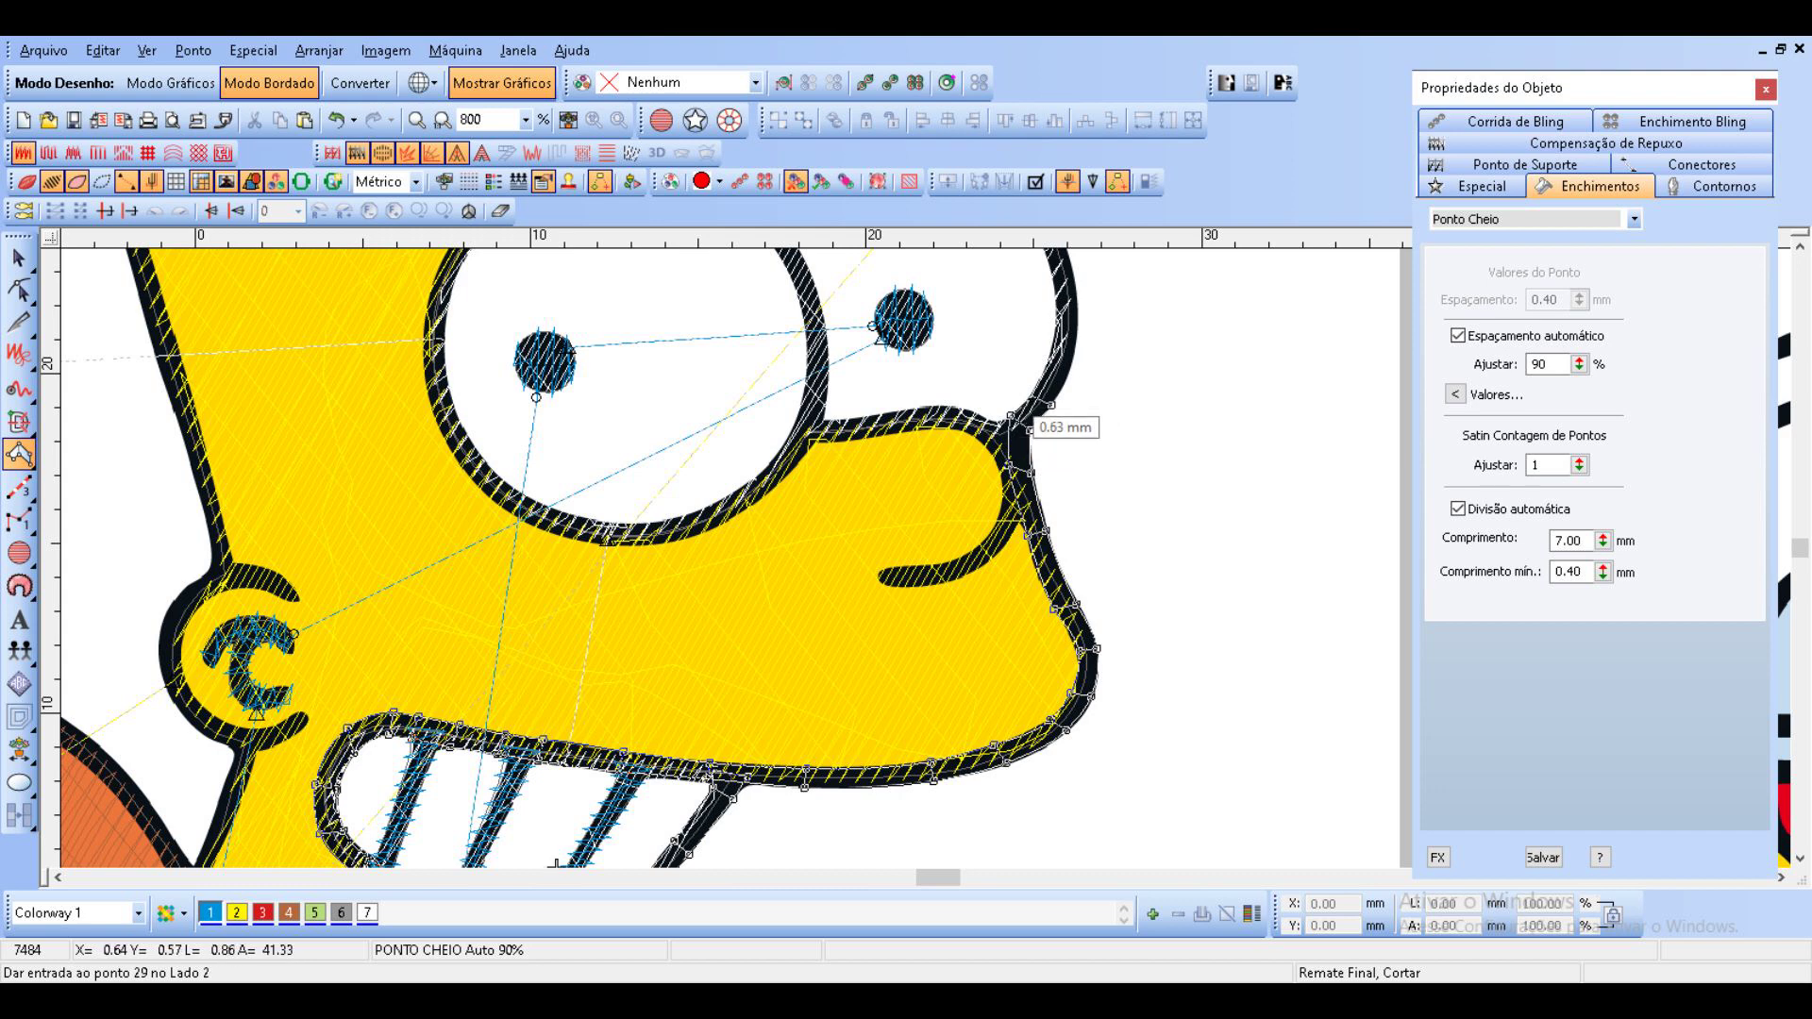
{"action": "left_click", "coordinate": [1032, 396]}
{"action": "left_click", "coordinate": [1073, 343]}
{"action": "left_click", "coordinate": [1054, 343]}
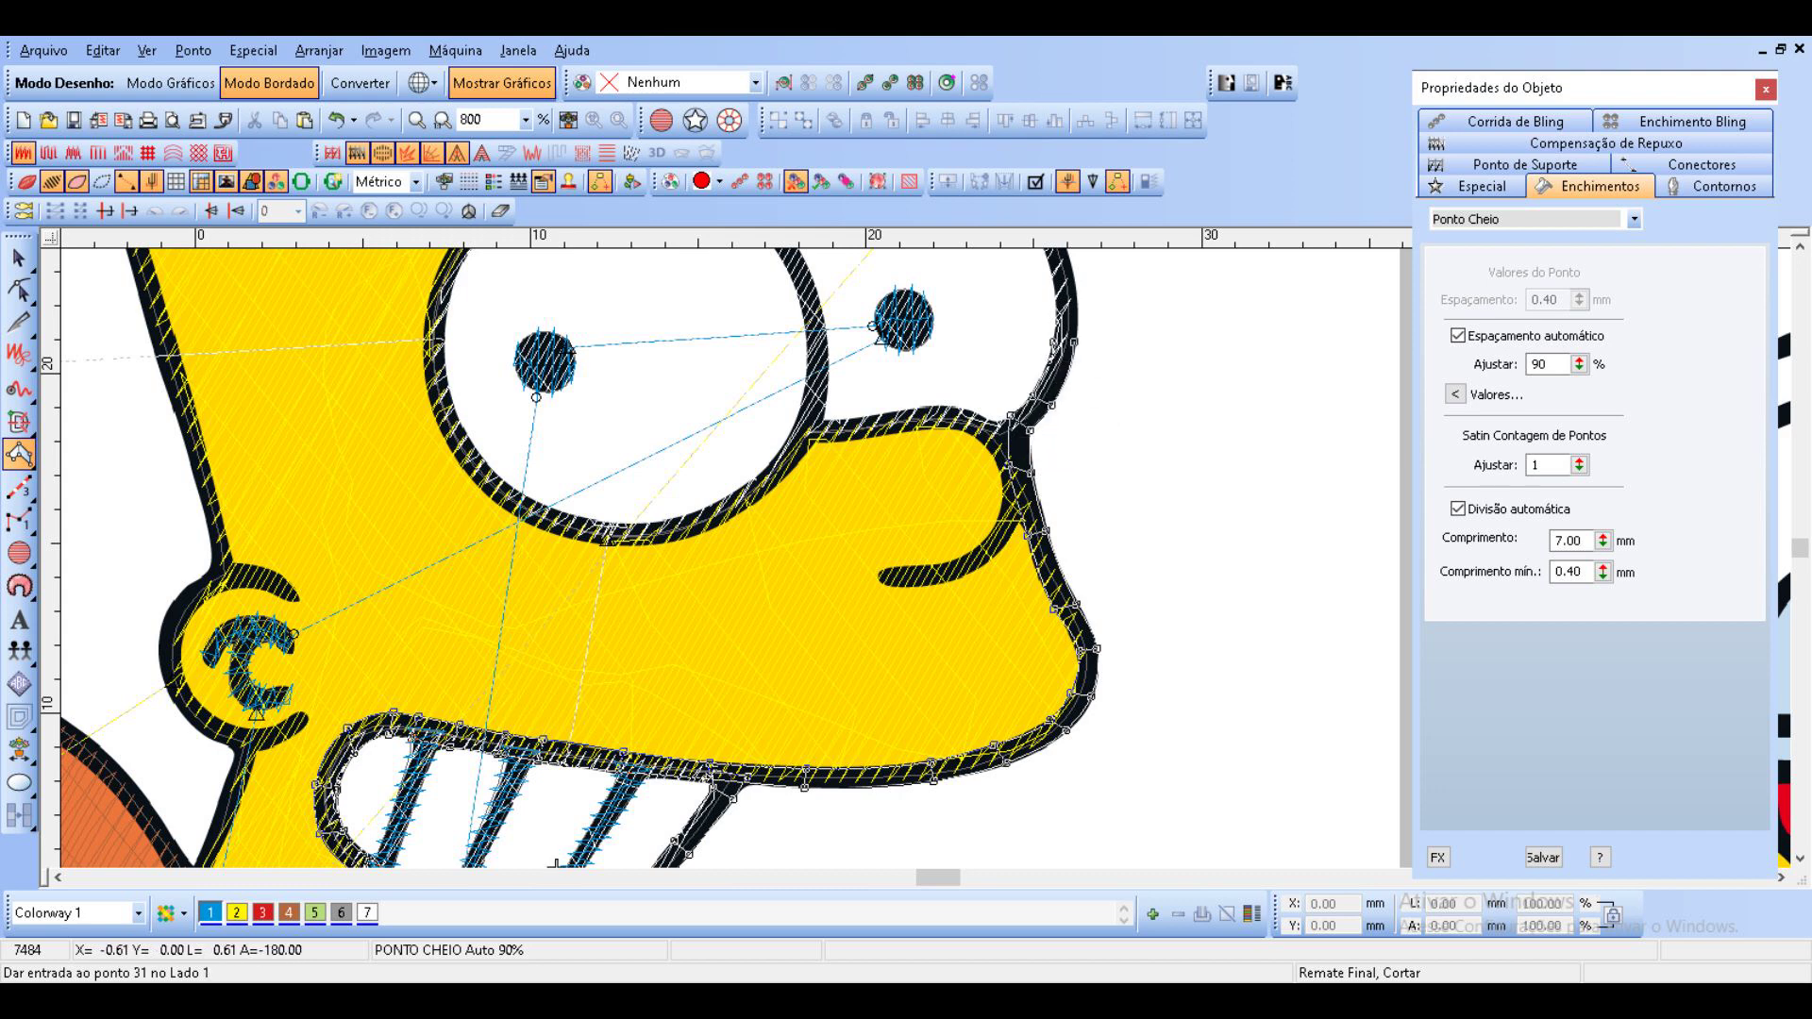
Trace the satin column around the outer and upper outline of the far eye, ending it at the near eye.
{"action": "left_click_drag", "start_coordinate": [1054, 342], "coordinate": [990, 486]}
{"action": "left_click", "coordinate": [989, 368]}
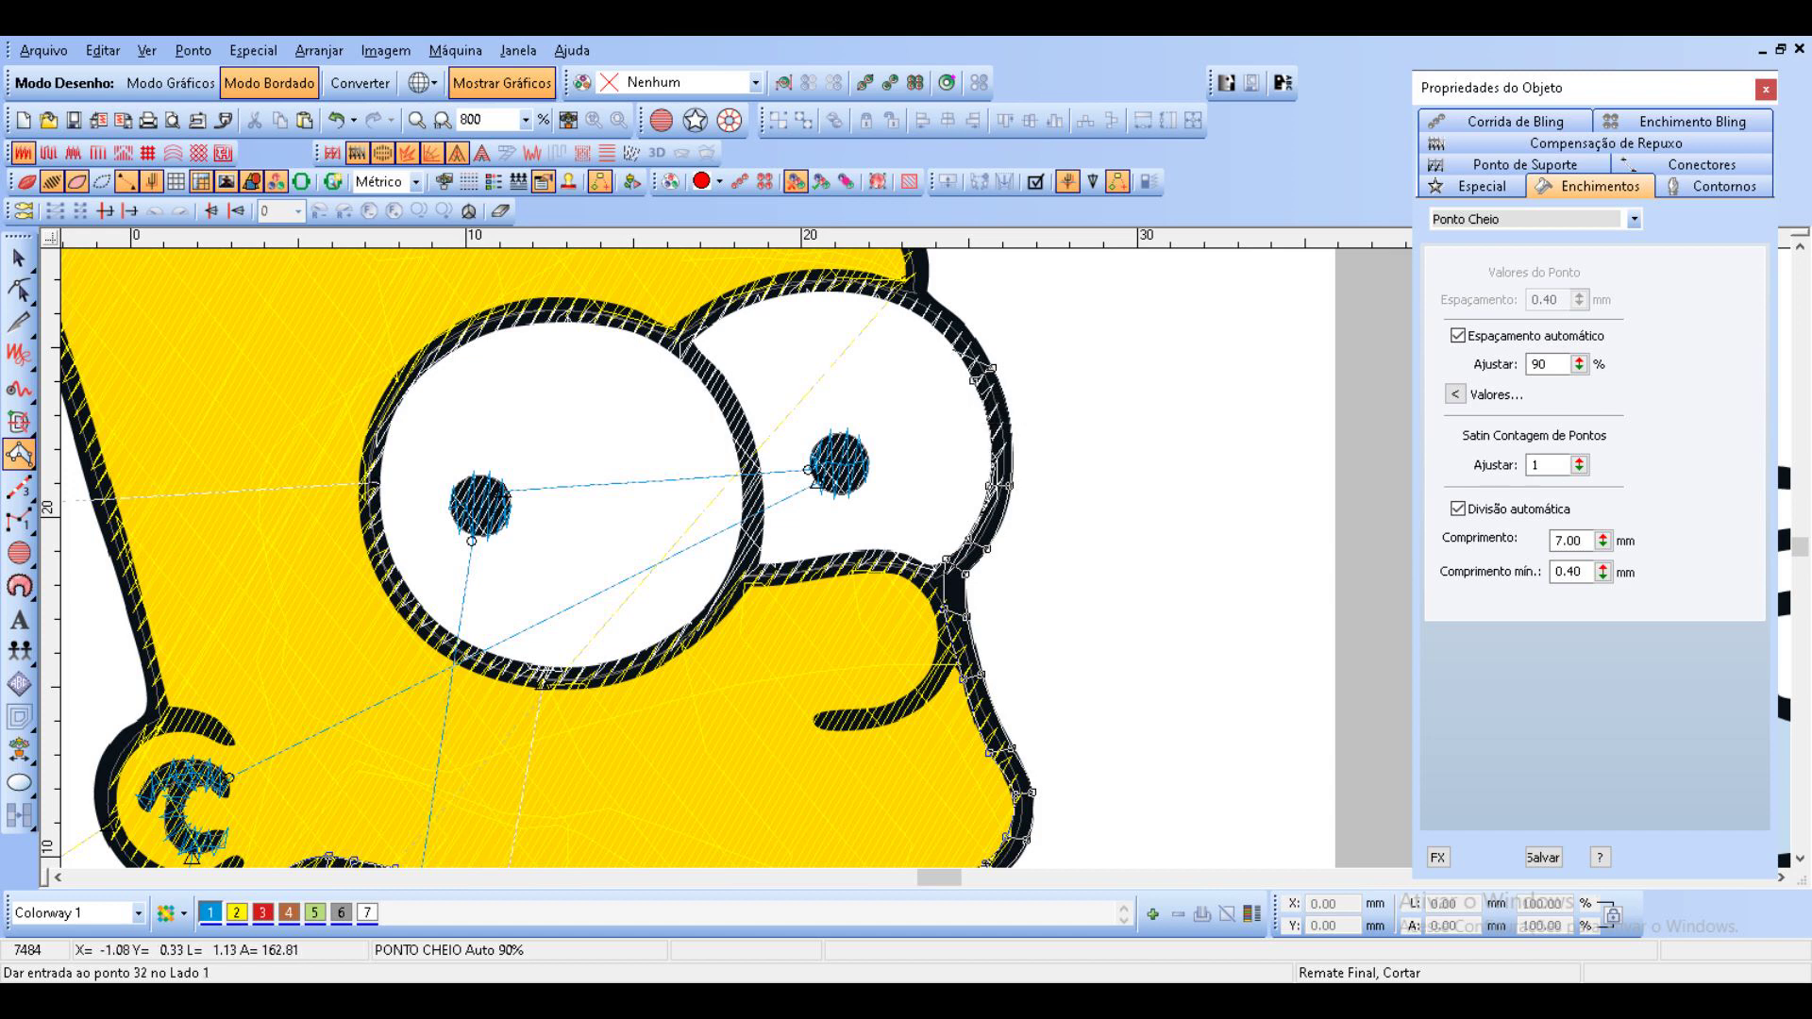
{"action": "left_click", "coordinate": [929, 297]}
{"action": "left_click", "coordinate": [918, 313]}
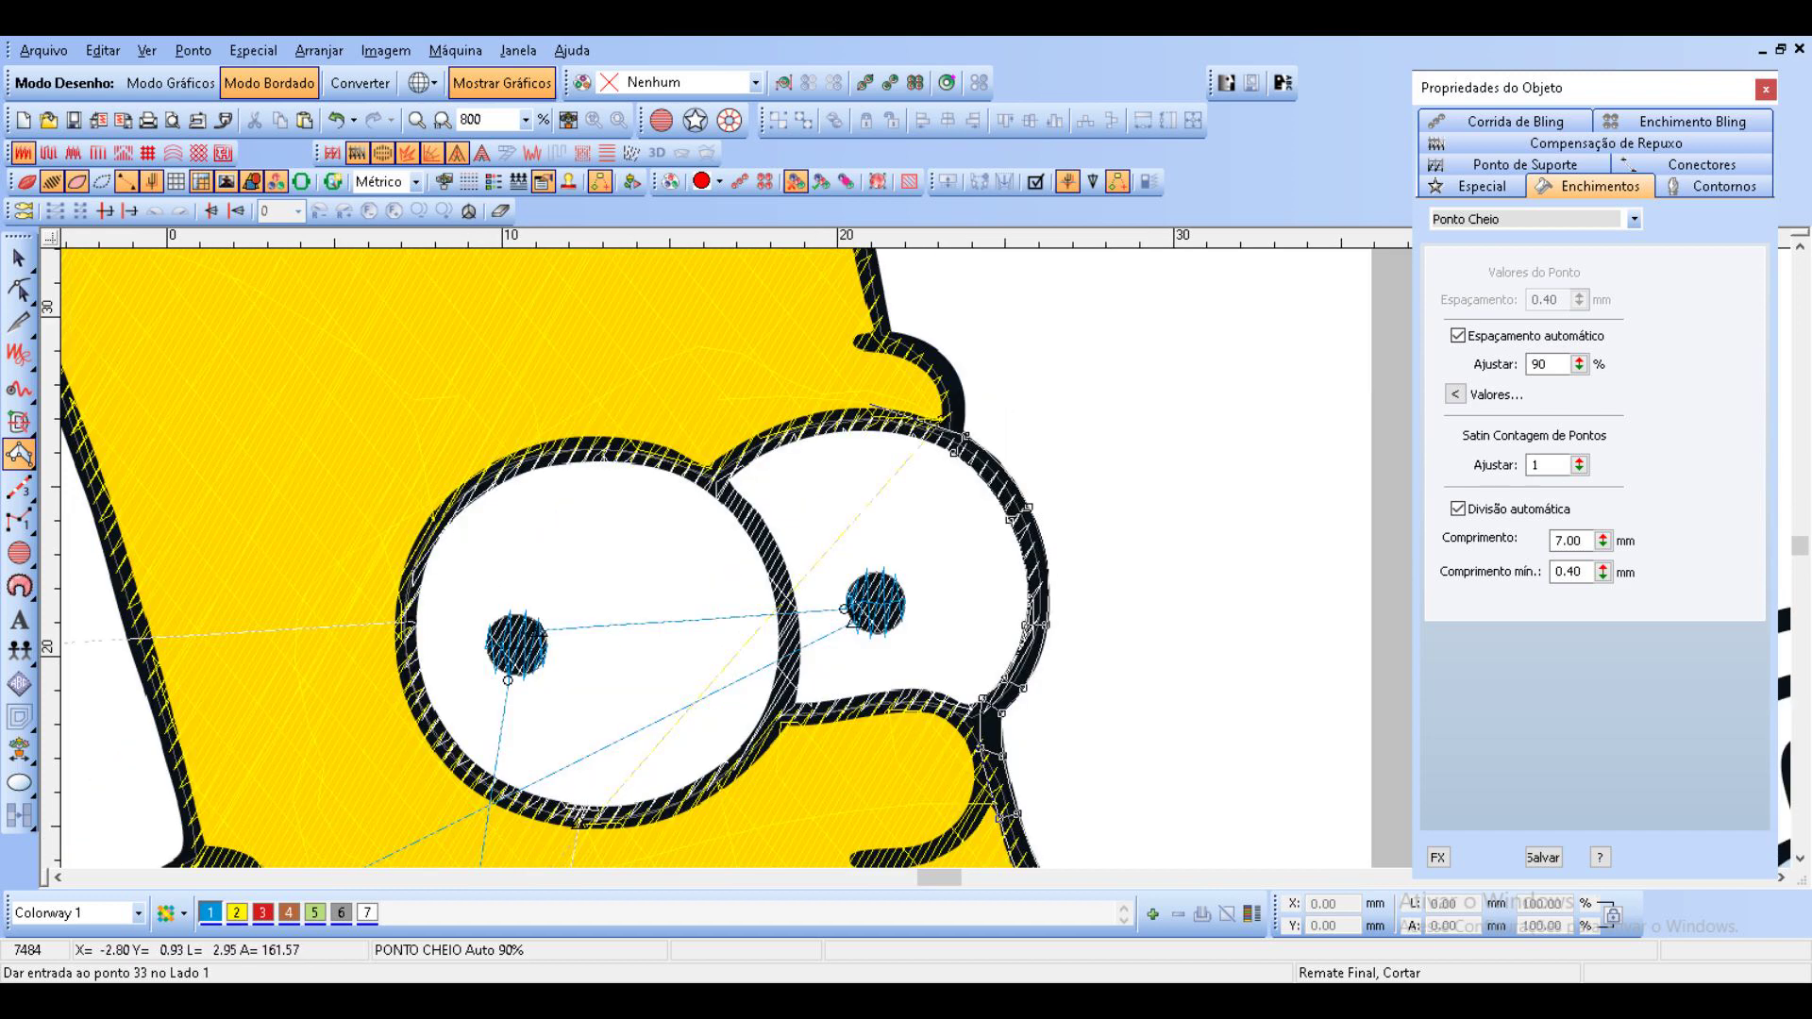
{"action": "left_click", "coordinate": [857, 408]}
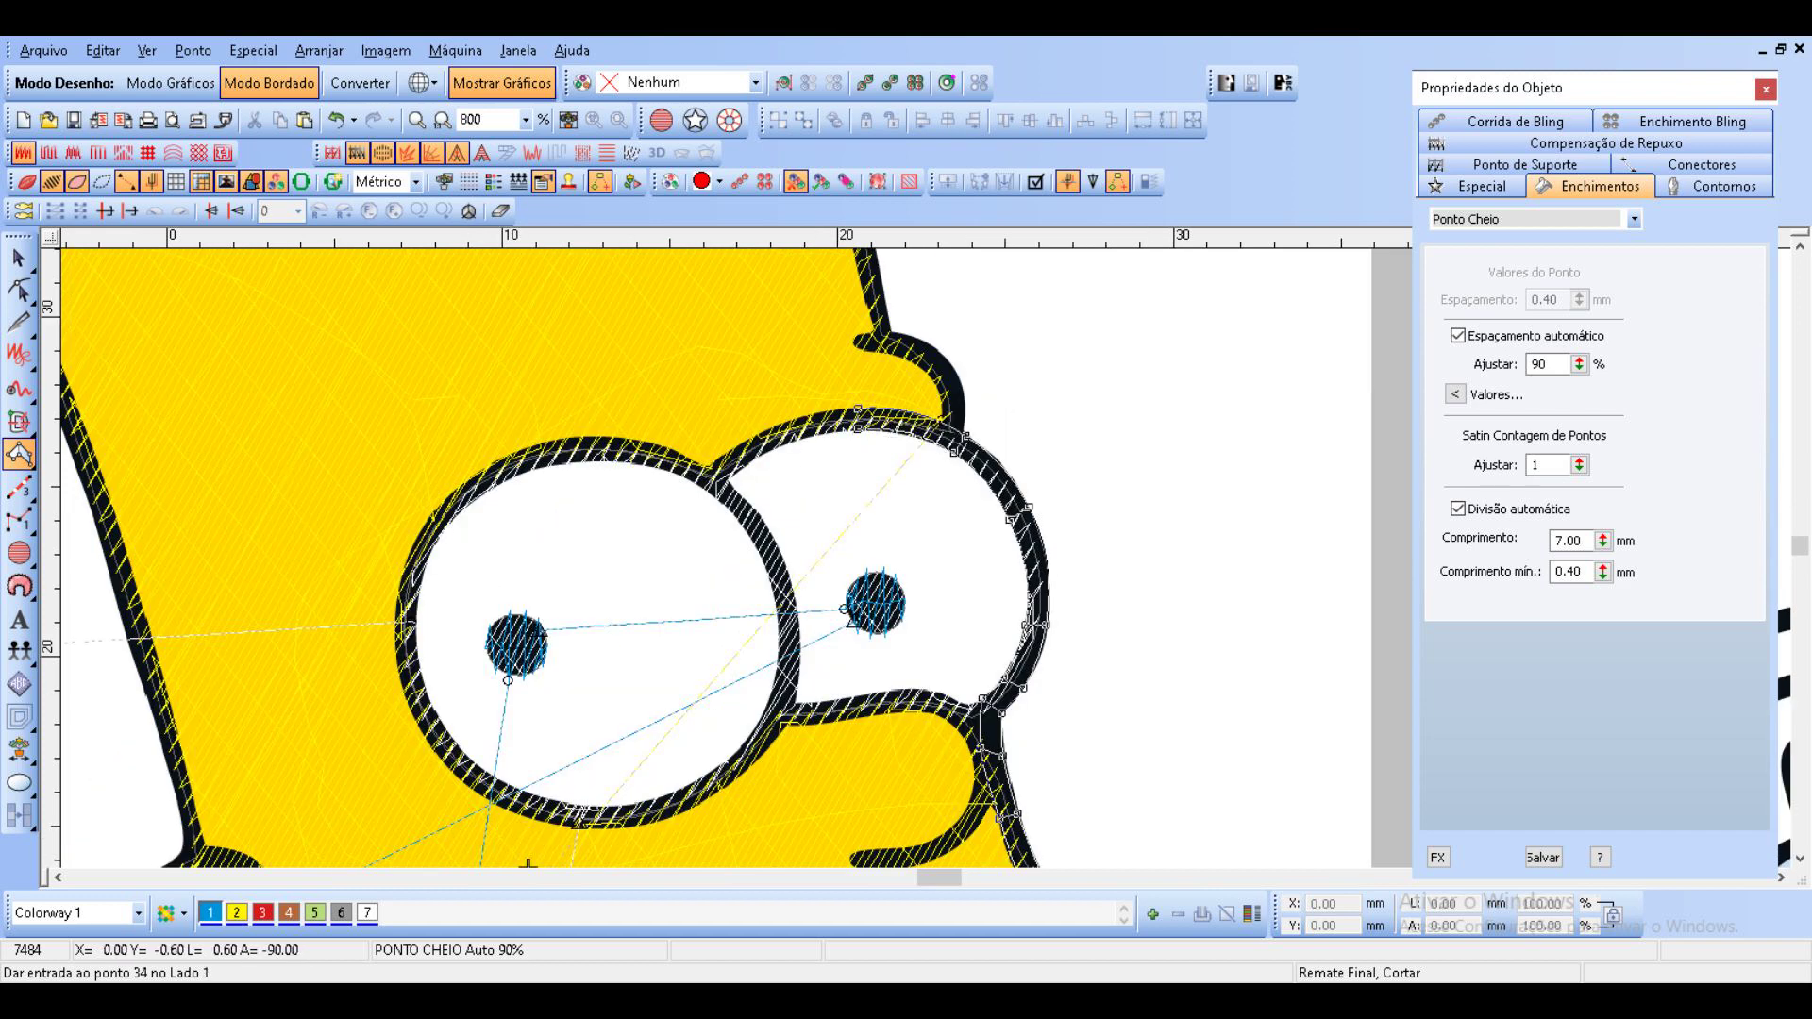
{"action": "left_click", "coordinate": [765, 432]}
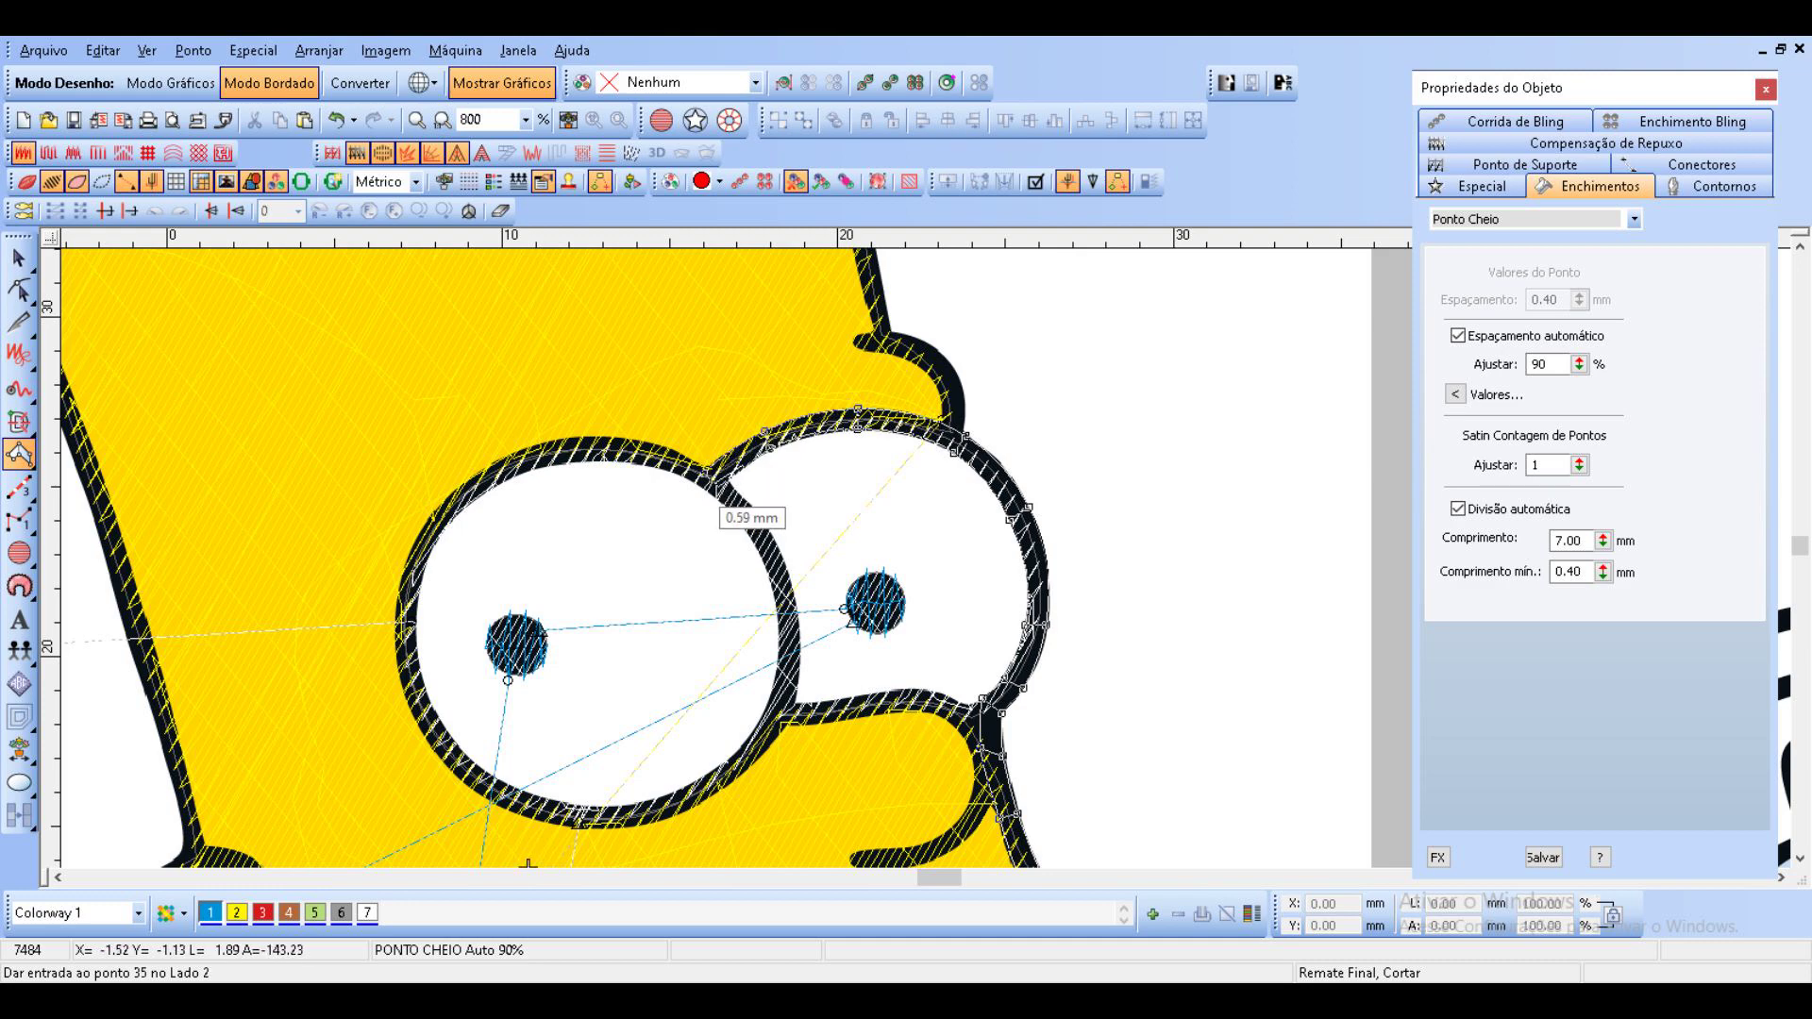
{"action": "left_click", "coordinate": [723, 488]}
Start a satin column at the free end of the cheek line and trace it up the curve to the muzzle's front outline.
{"action": "scroll", "coordinate": [970, 801], "scroll_direction": "down", "scroll_amount": 1}
{"action": "scroll", "coordinate": [892, 593], "scroll_direction": "up", "scroll_amount": 1}
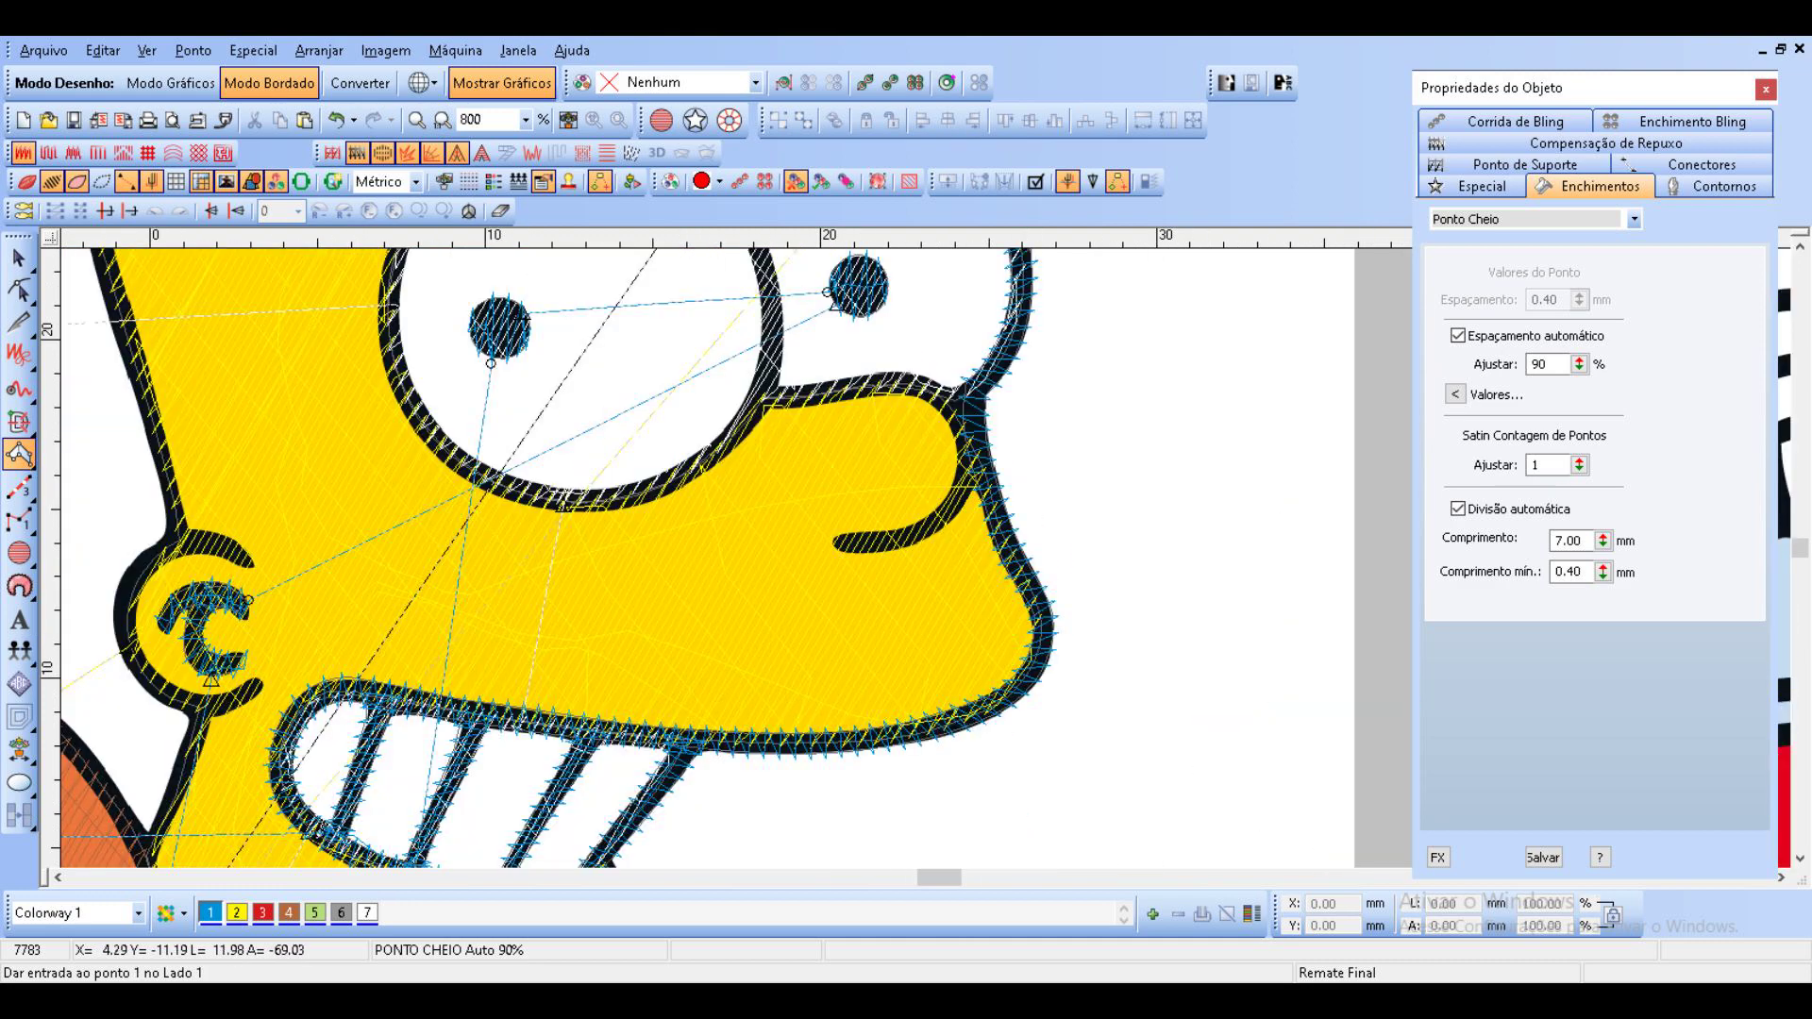
{"action": "left_click", "coordinate": [835, 541]}
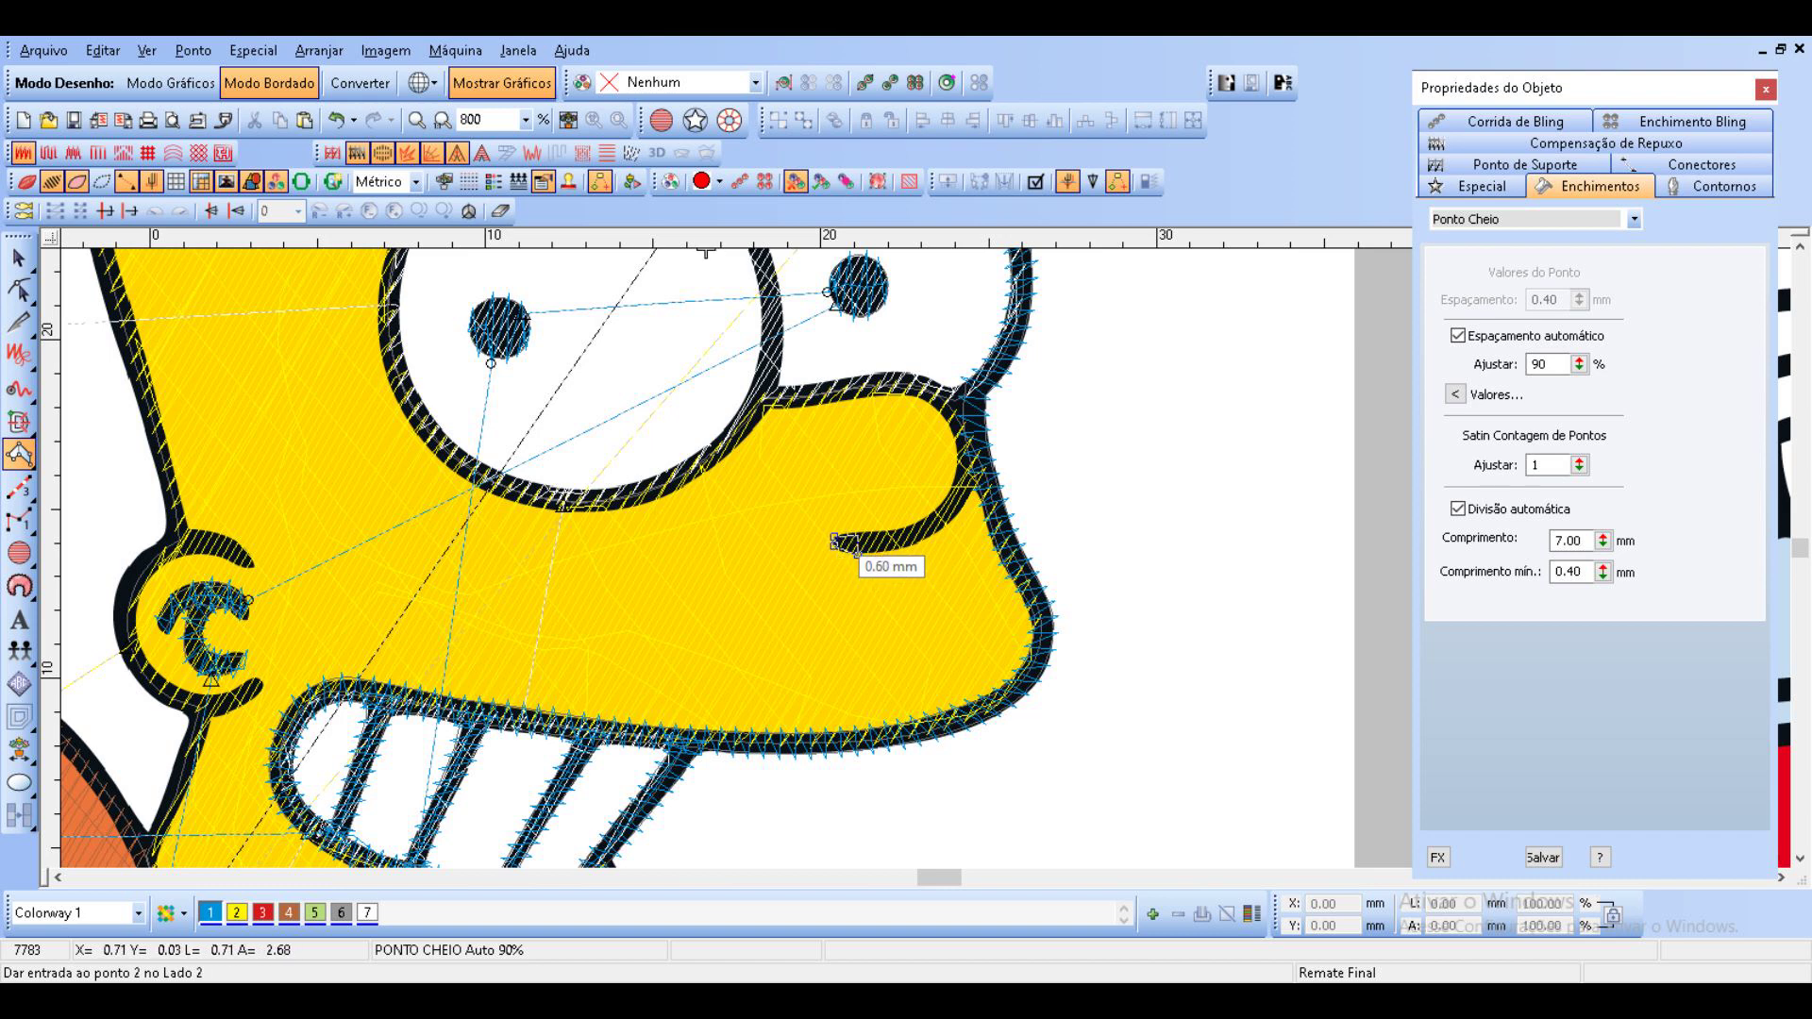
{"action": "left_click", "coordinate": [858, 553]}
{"action": "left_click", "coordinate": [899, 542]}
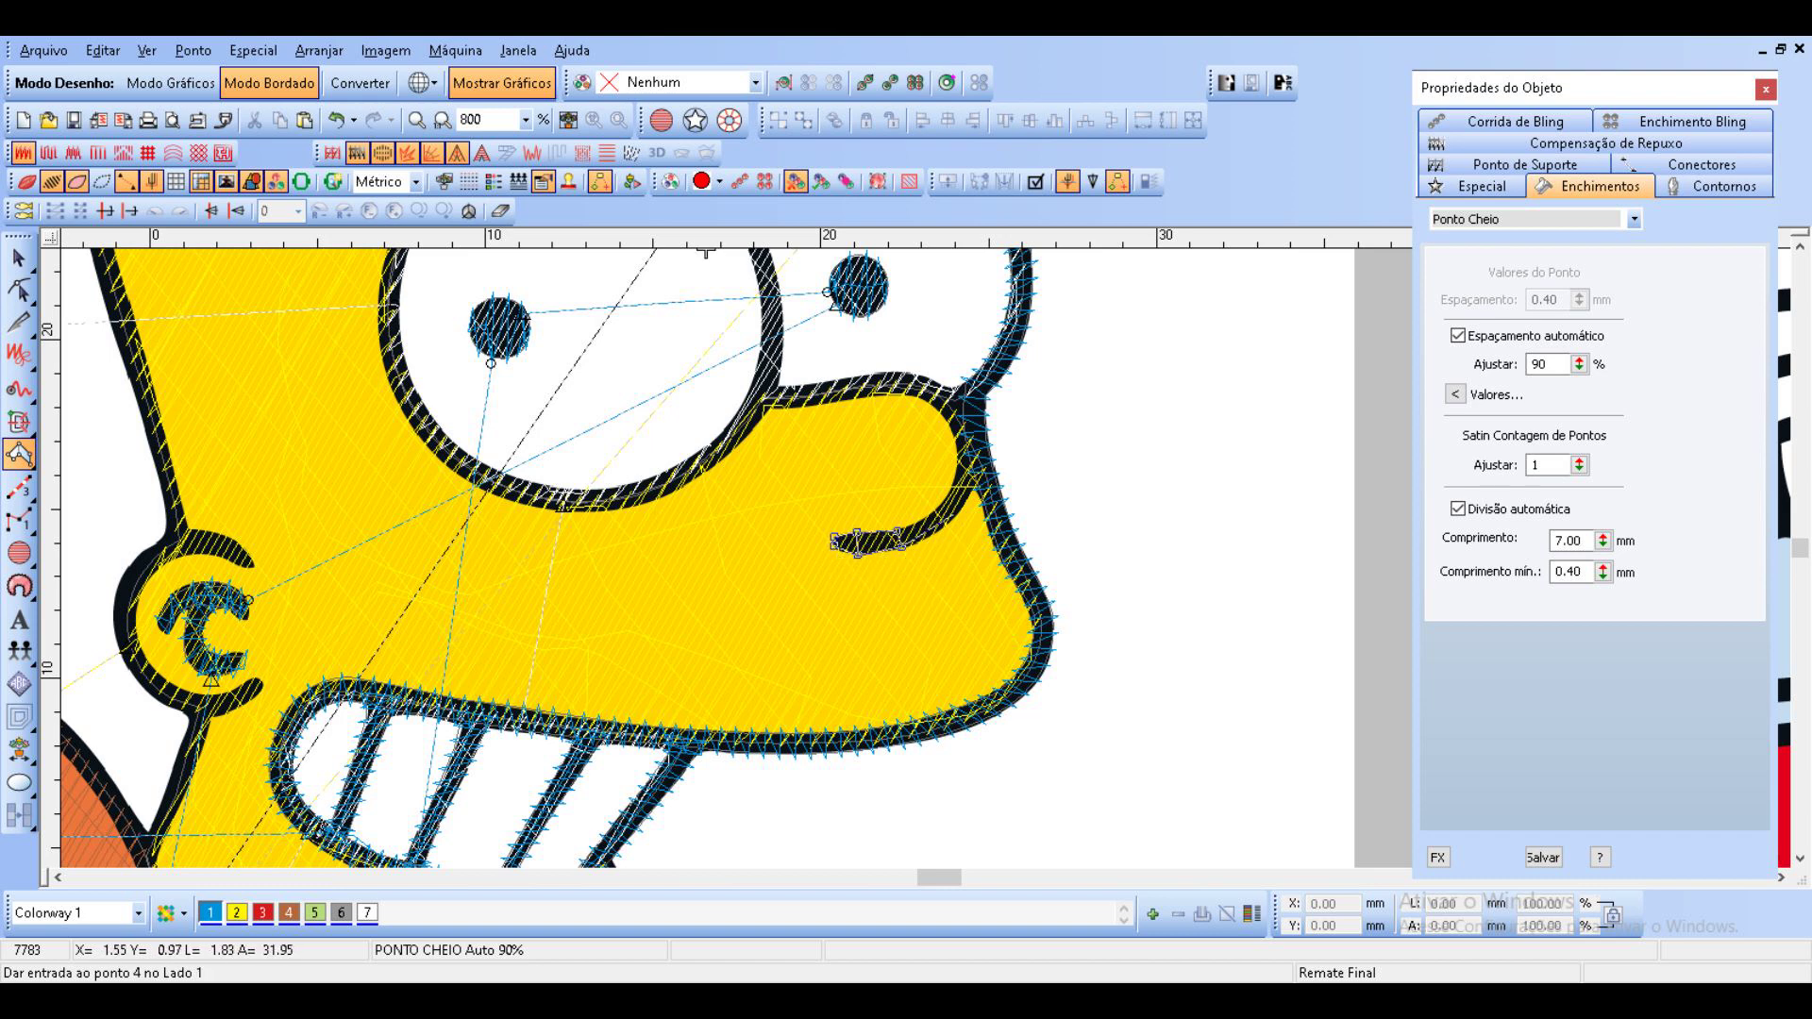
{"action": "left_click", "coordinate": [950, 509]}
{"action": "left_click", "coordinate": [972, 453]}
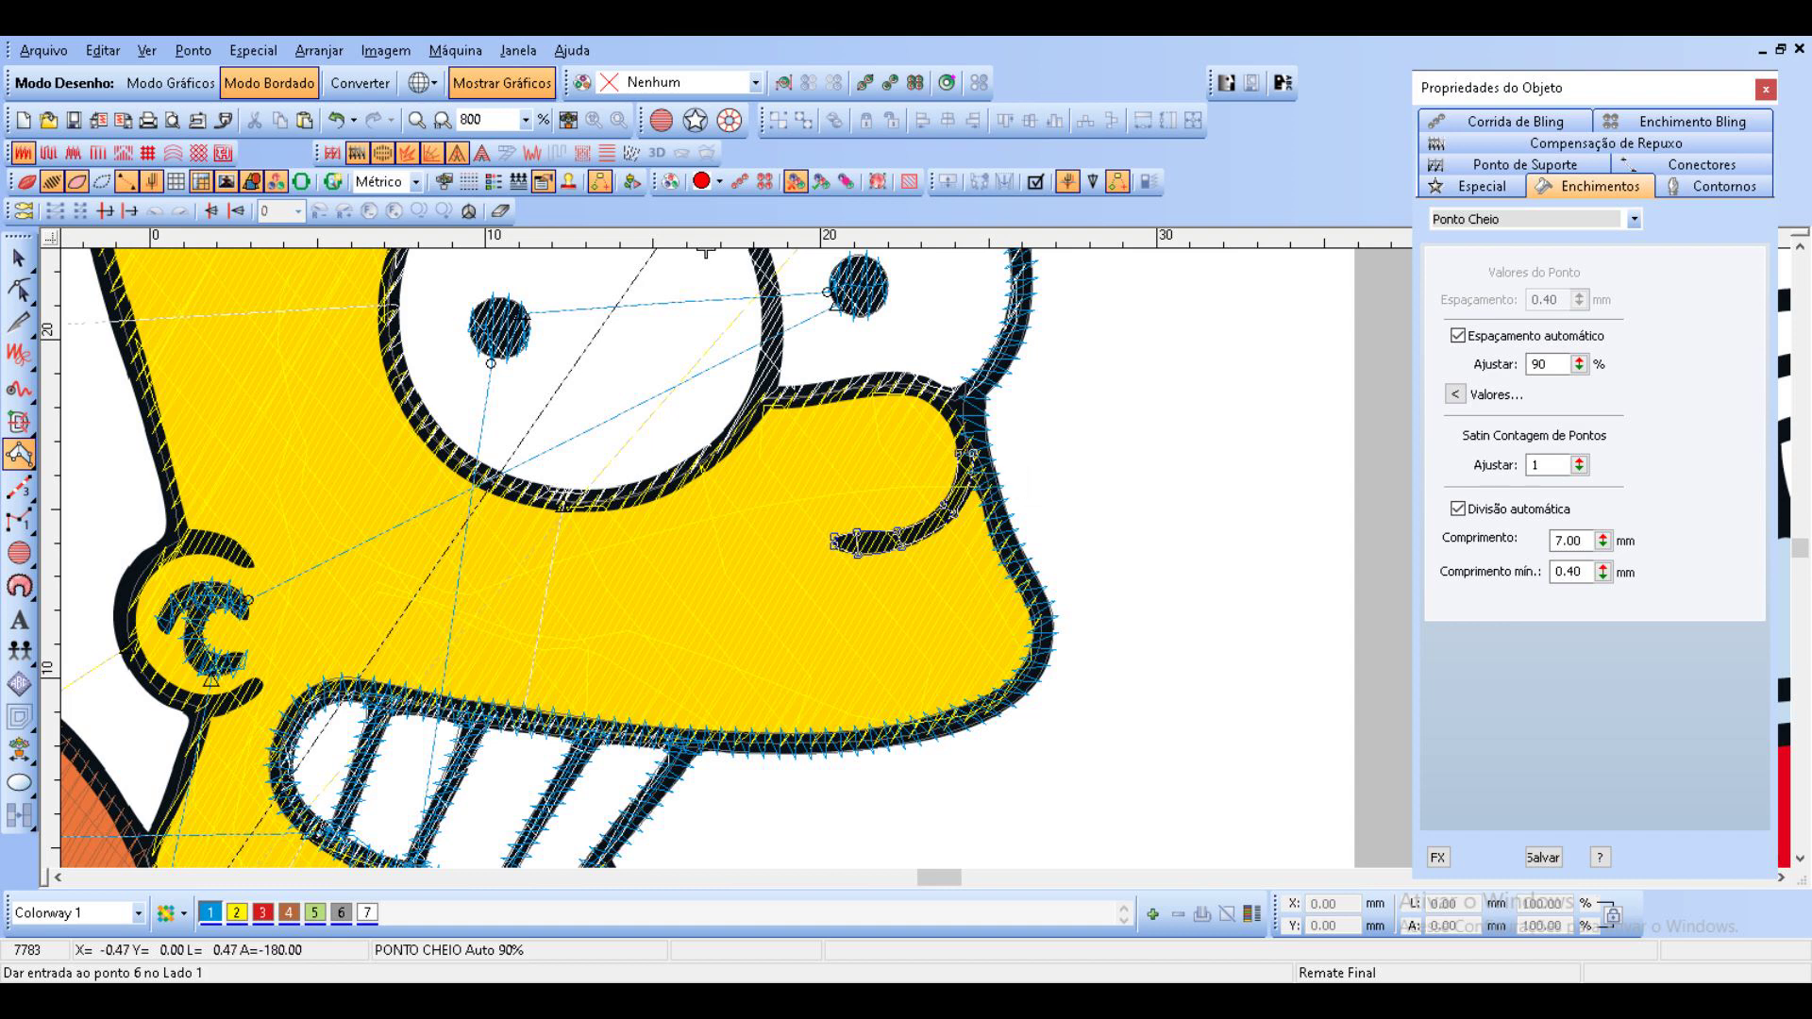
Continue the satin column over the upper edge of the muzzle, beneath the far eye, to the near eye's outline.
{"action": "left_click", "coordinate": [949, 390]}
{"action": "left_click", "coordinate": [904, 376]}
{"action": "left_click", "coordinate": [861, 378]}
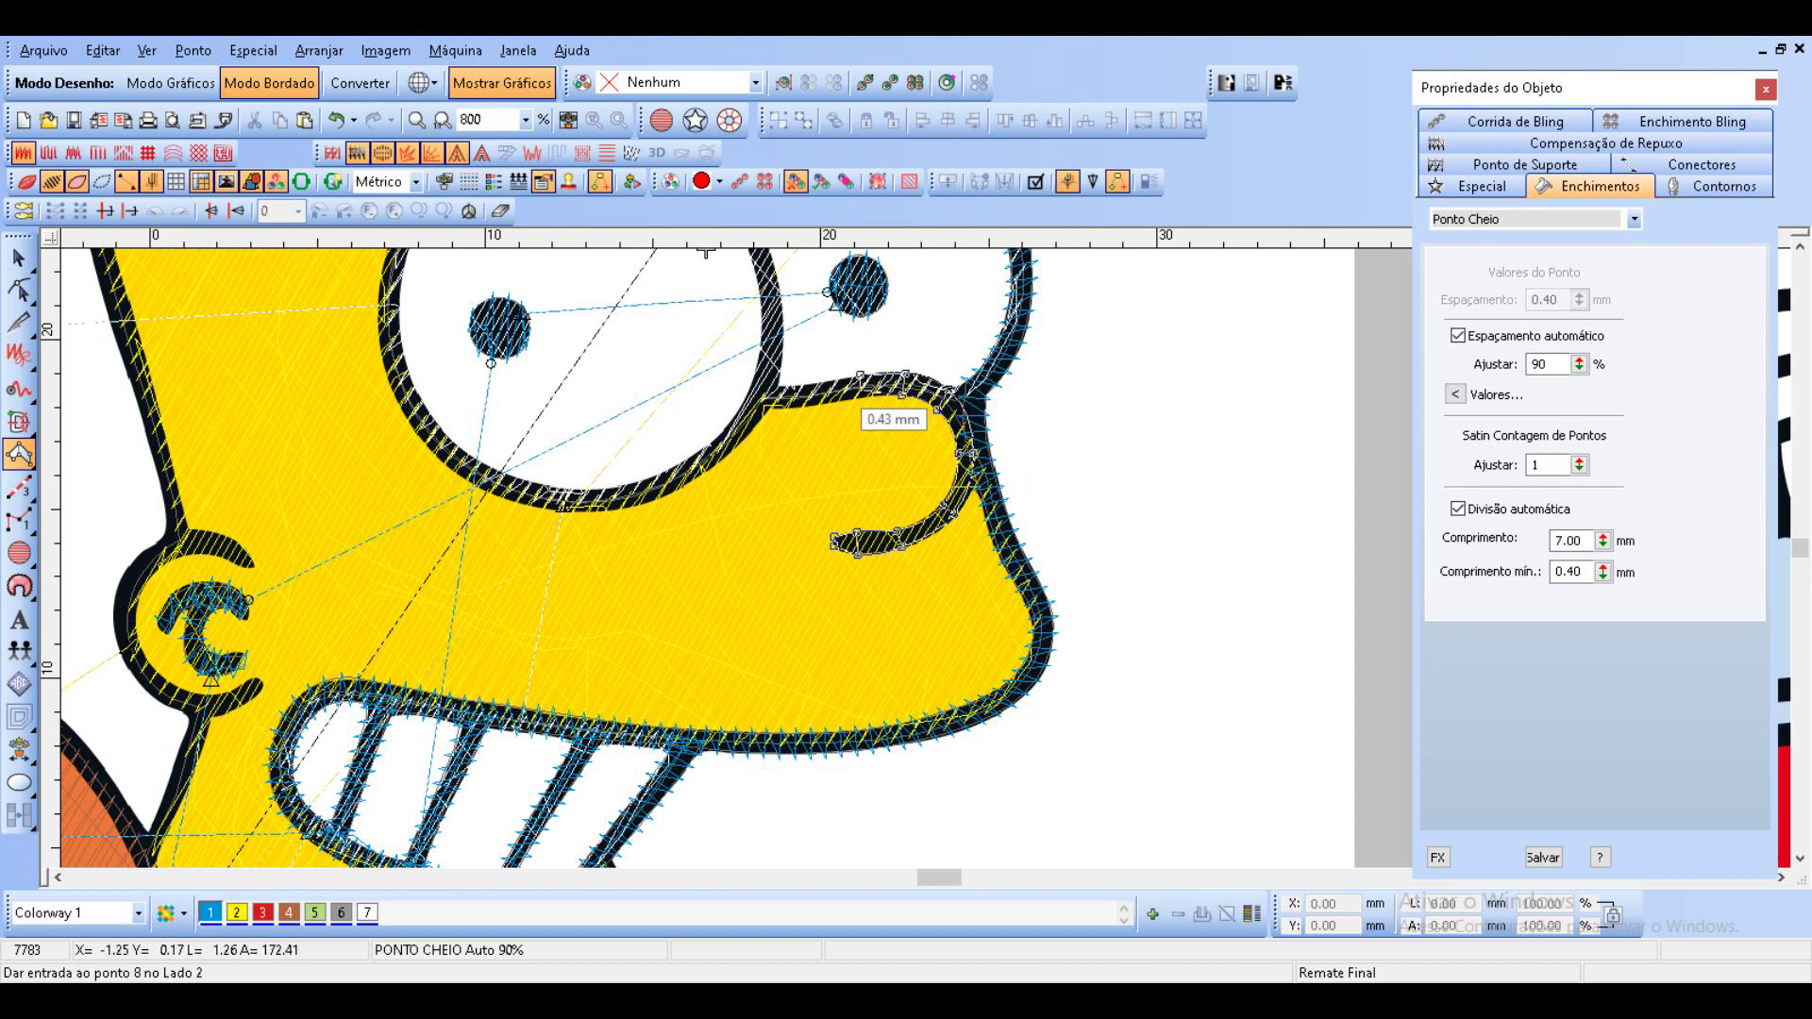
{"action": "left_click", "coordinate": [813, 402]}
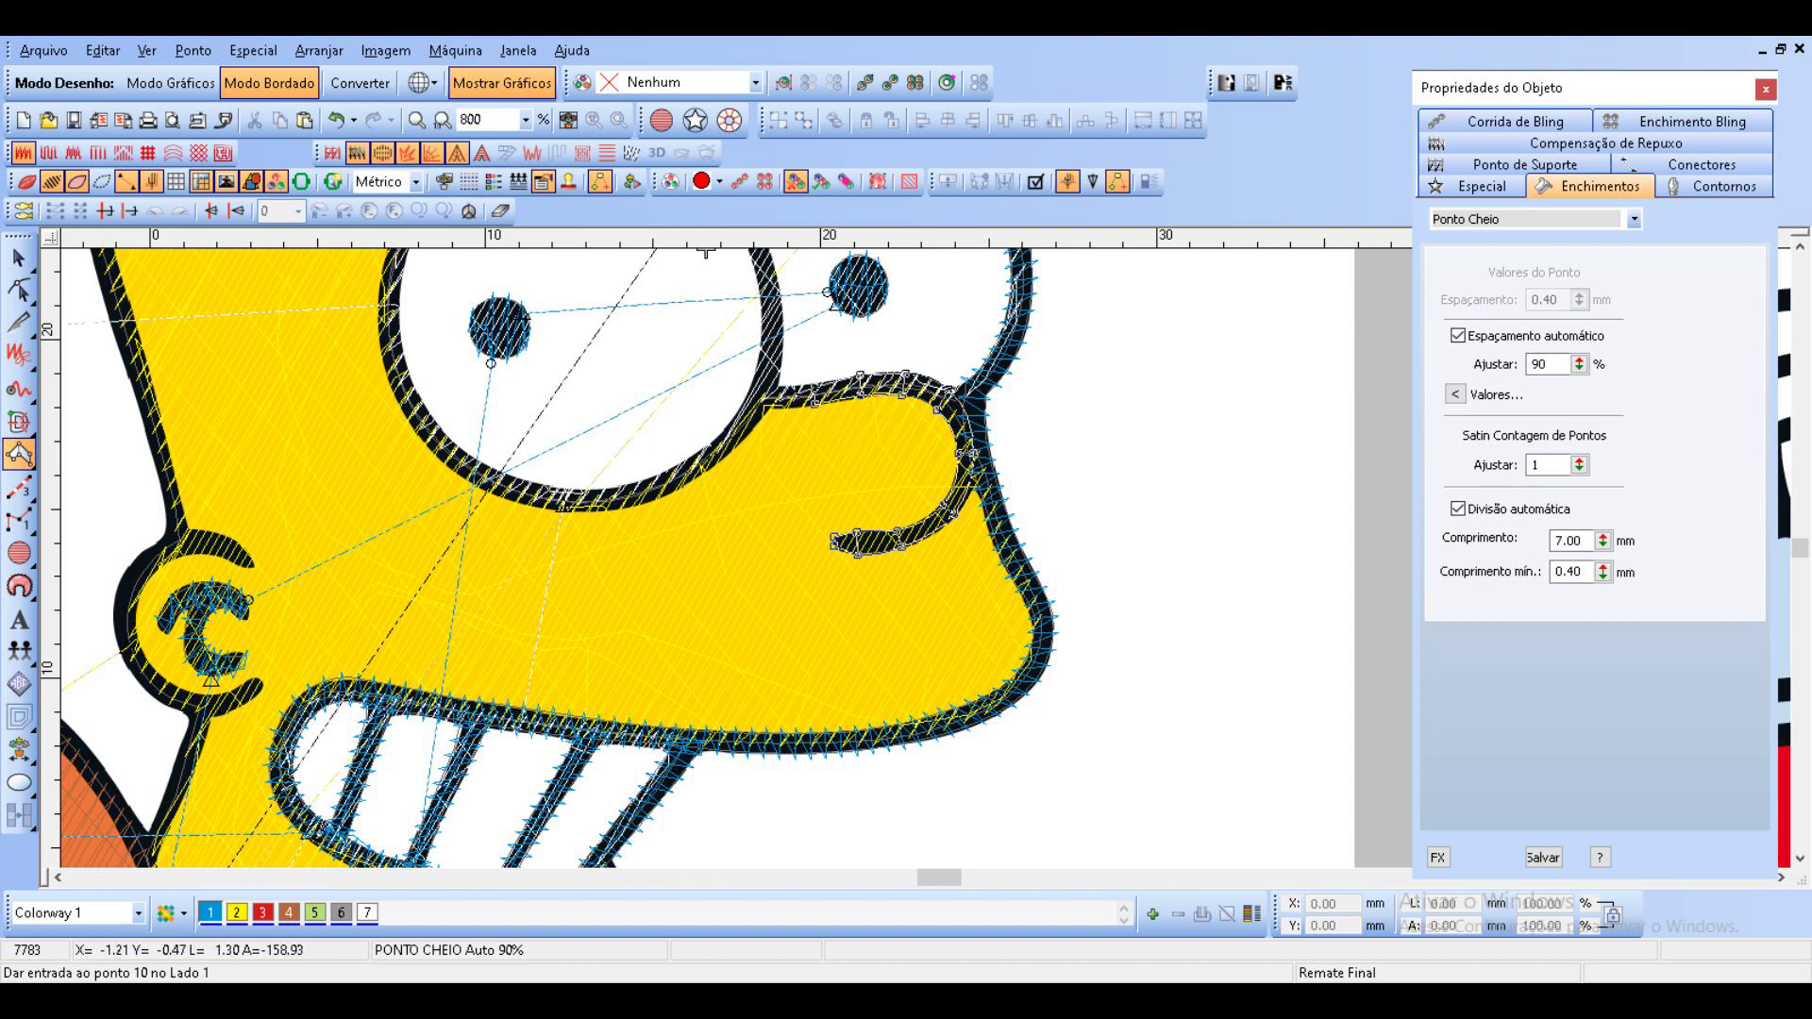
{"action": "left_click", "coordinate": [772, 386]}
{"action": "left_click", "coordinate": [763, 406]}
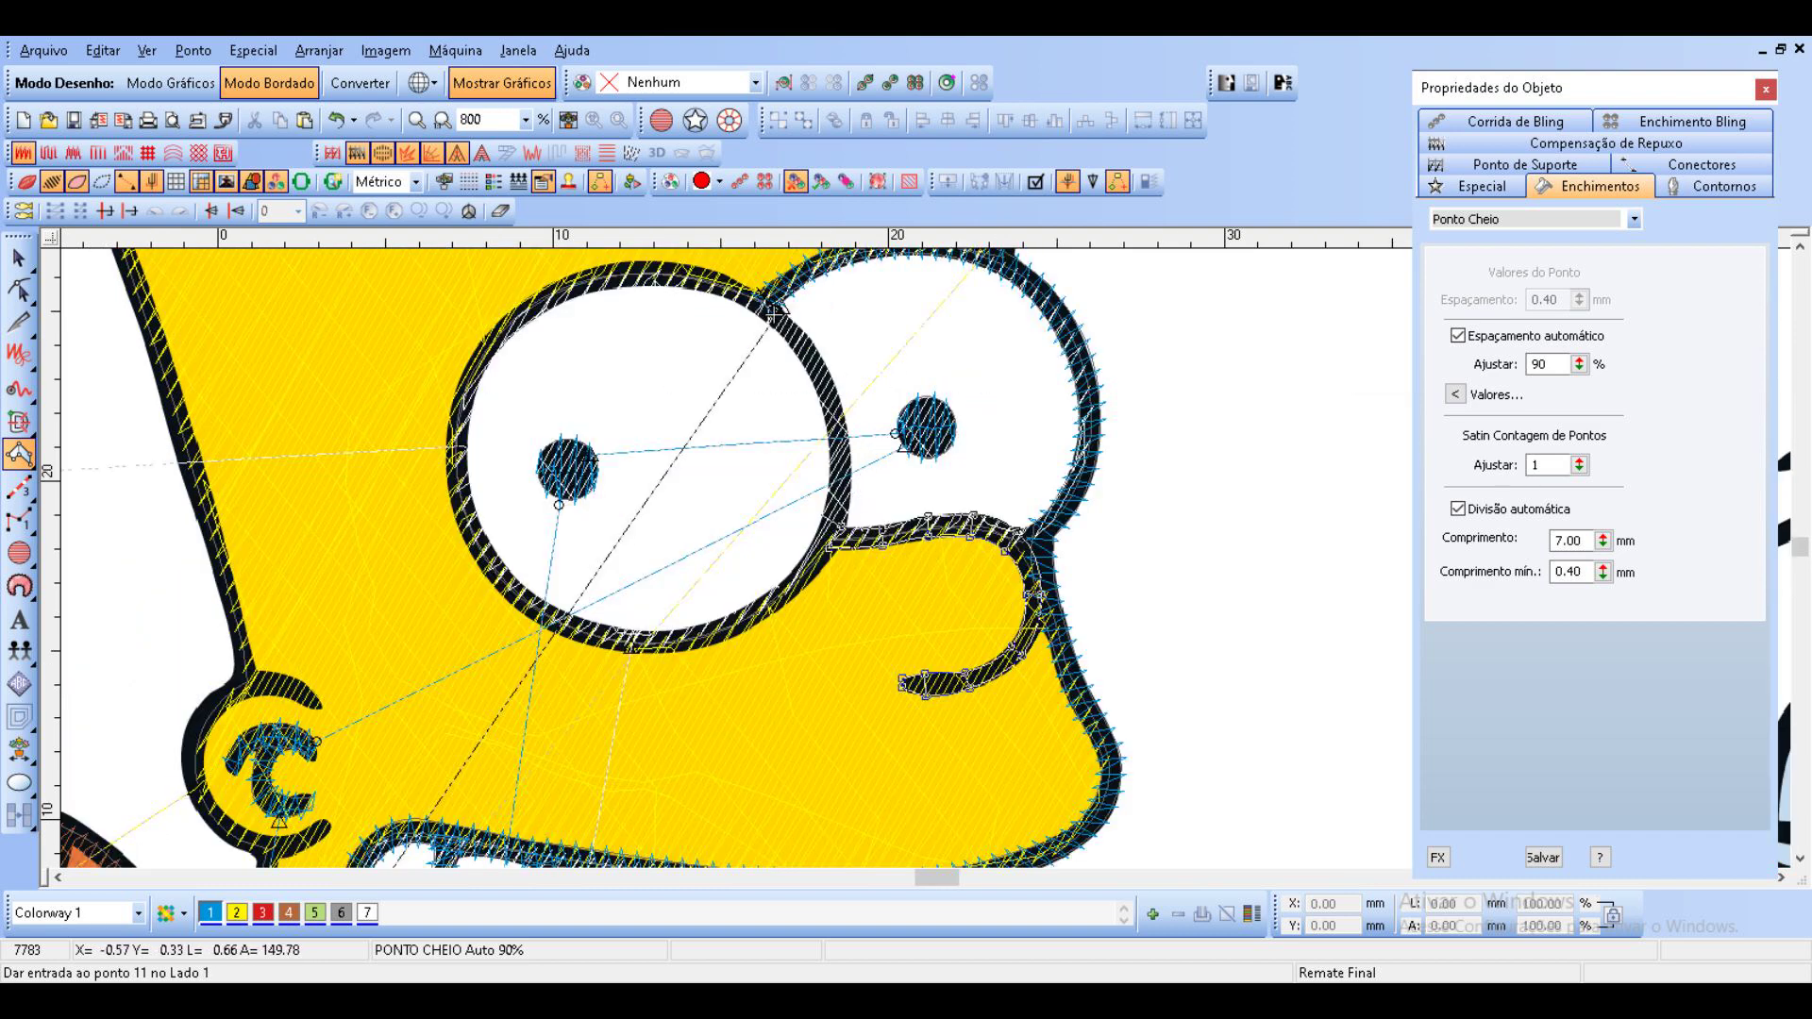
Carry the satin column around the lower half of the near eye's outline to its lower rear side.
{"action": "left_click", "coordinate": [821, 515]}
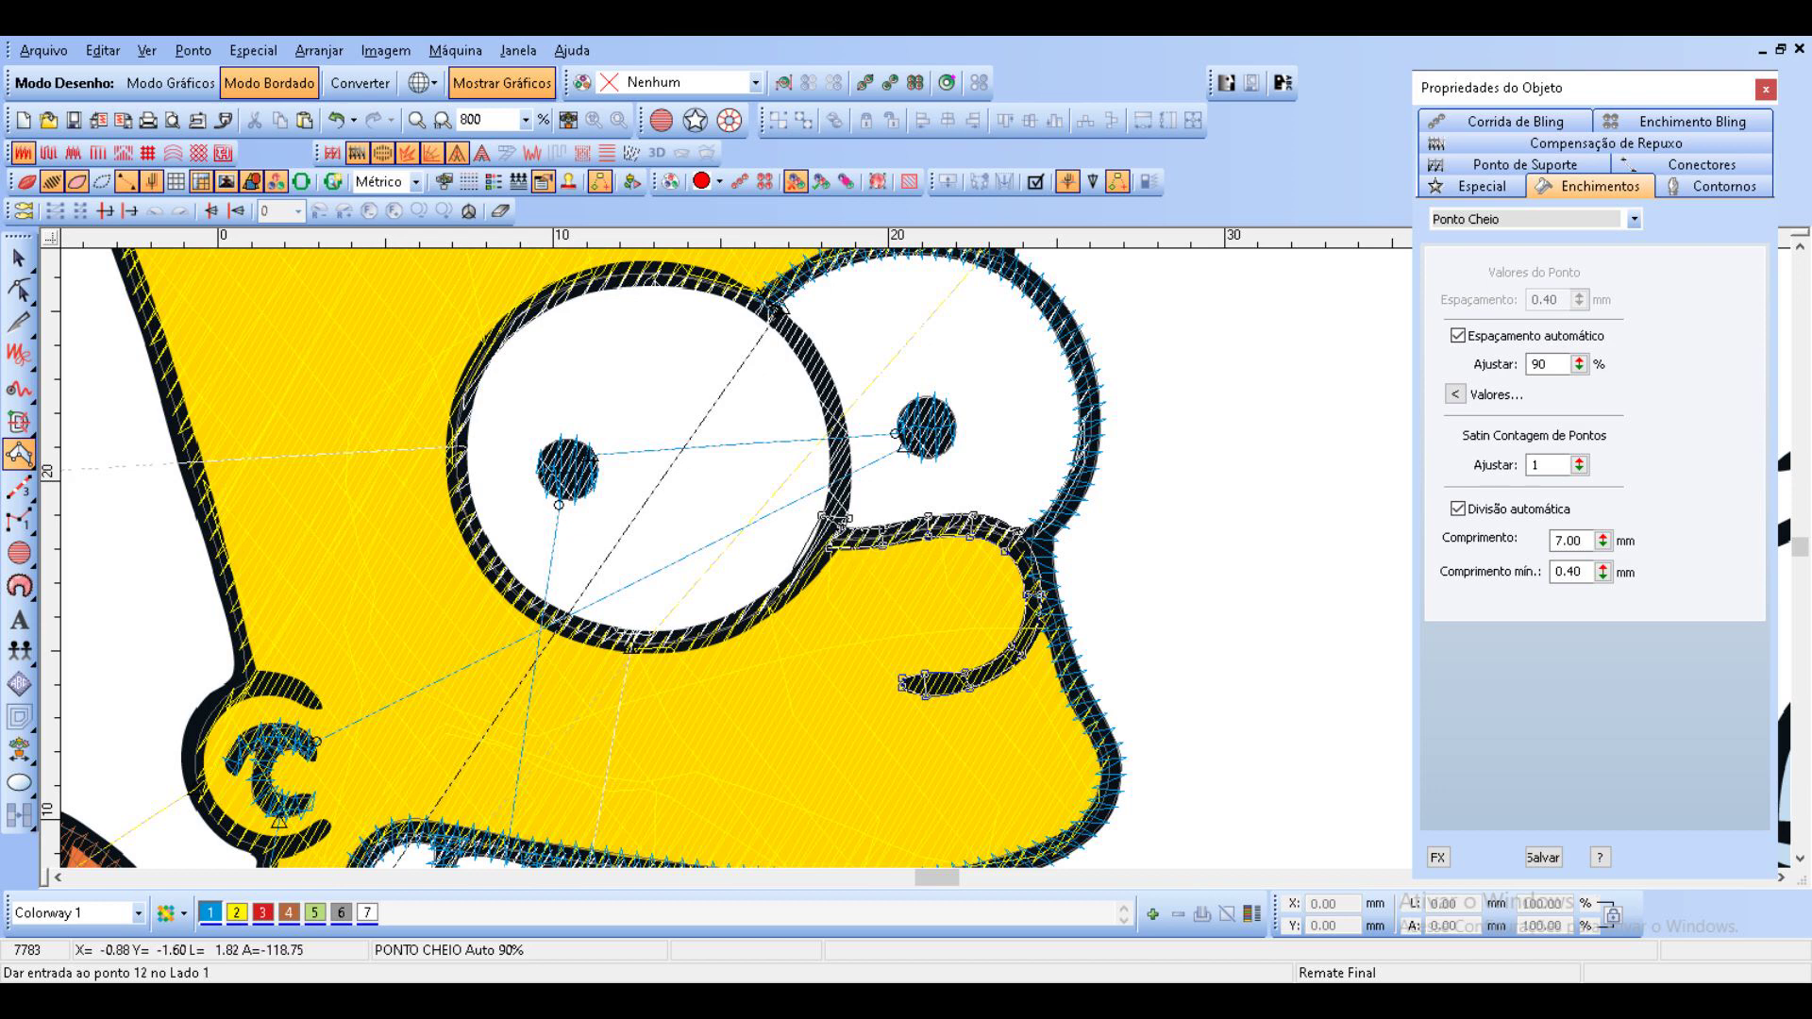
{"action": "left_click", "coordinate": [793, 573]}
{"action": "left_click", "coordinate": [714, 643]}
{"action": "left_click", "coordinate": [600, 643]}
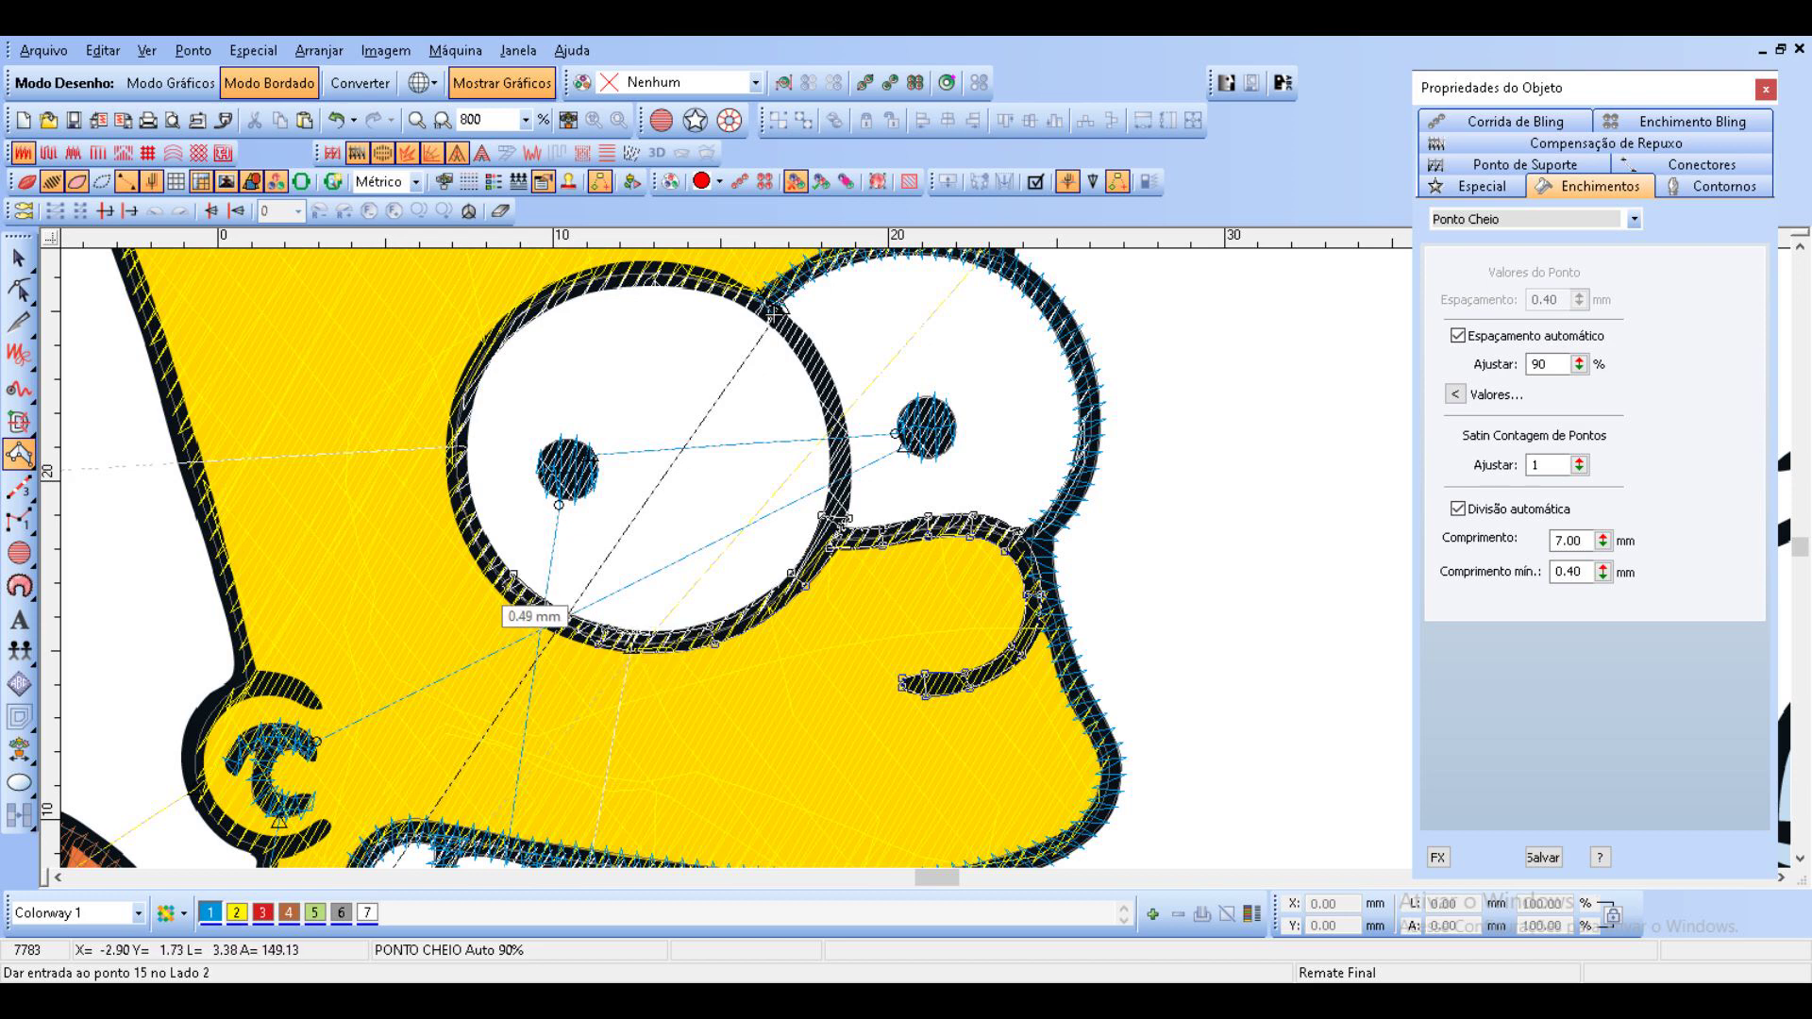
{"action": "left_click", "coordinate": [503, 579]}
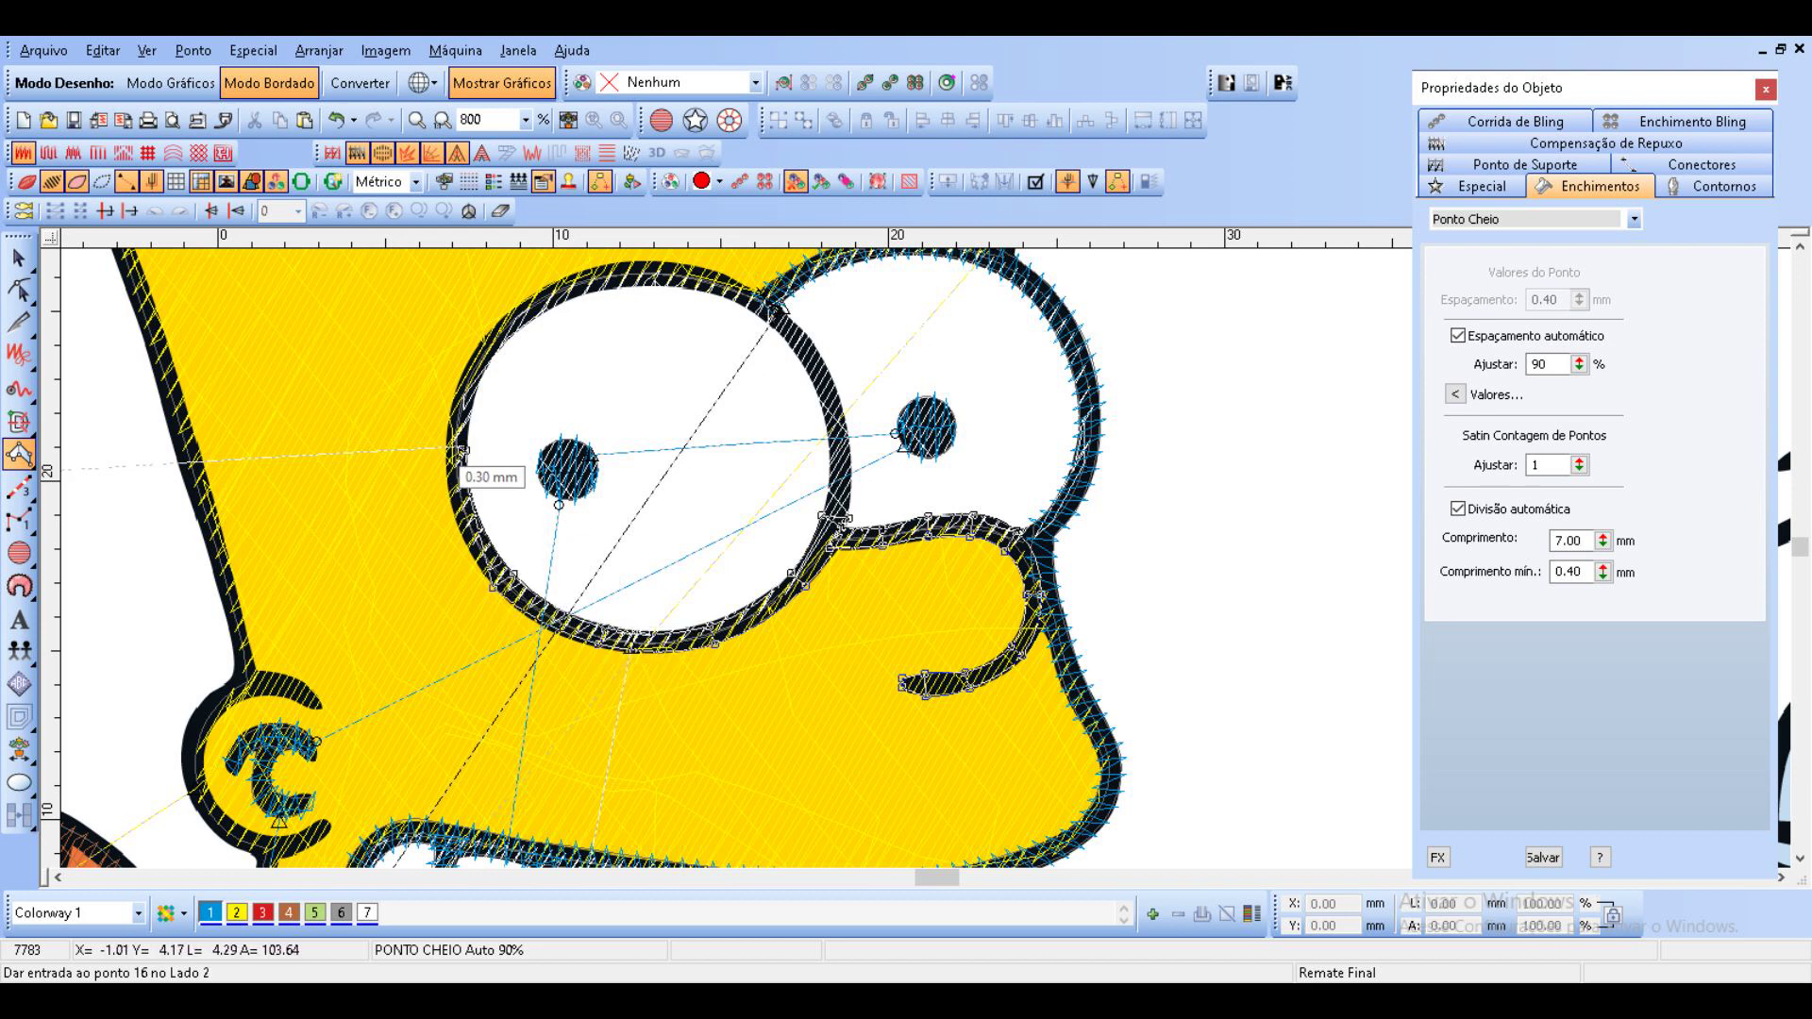
Extend the satin column up the rear side of the near eye and over its top to the far eye junction.
{"action": "left_click", "coordinate": [457, 448]}
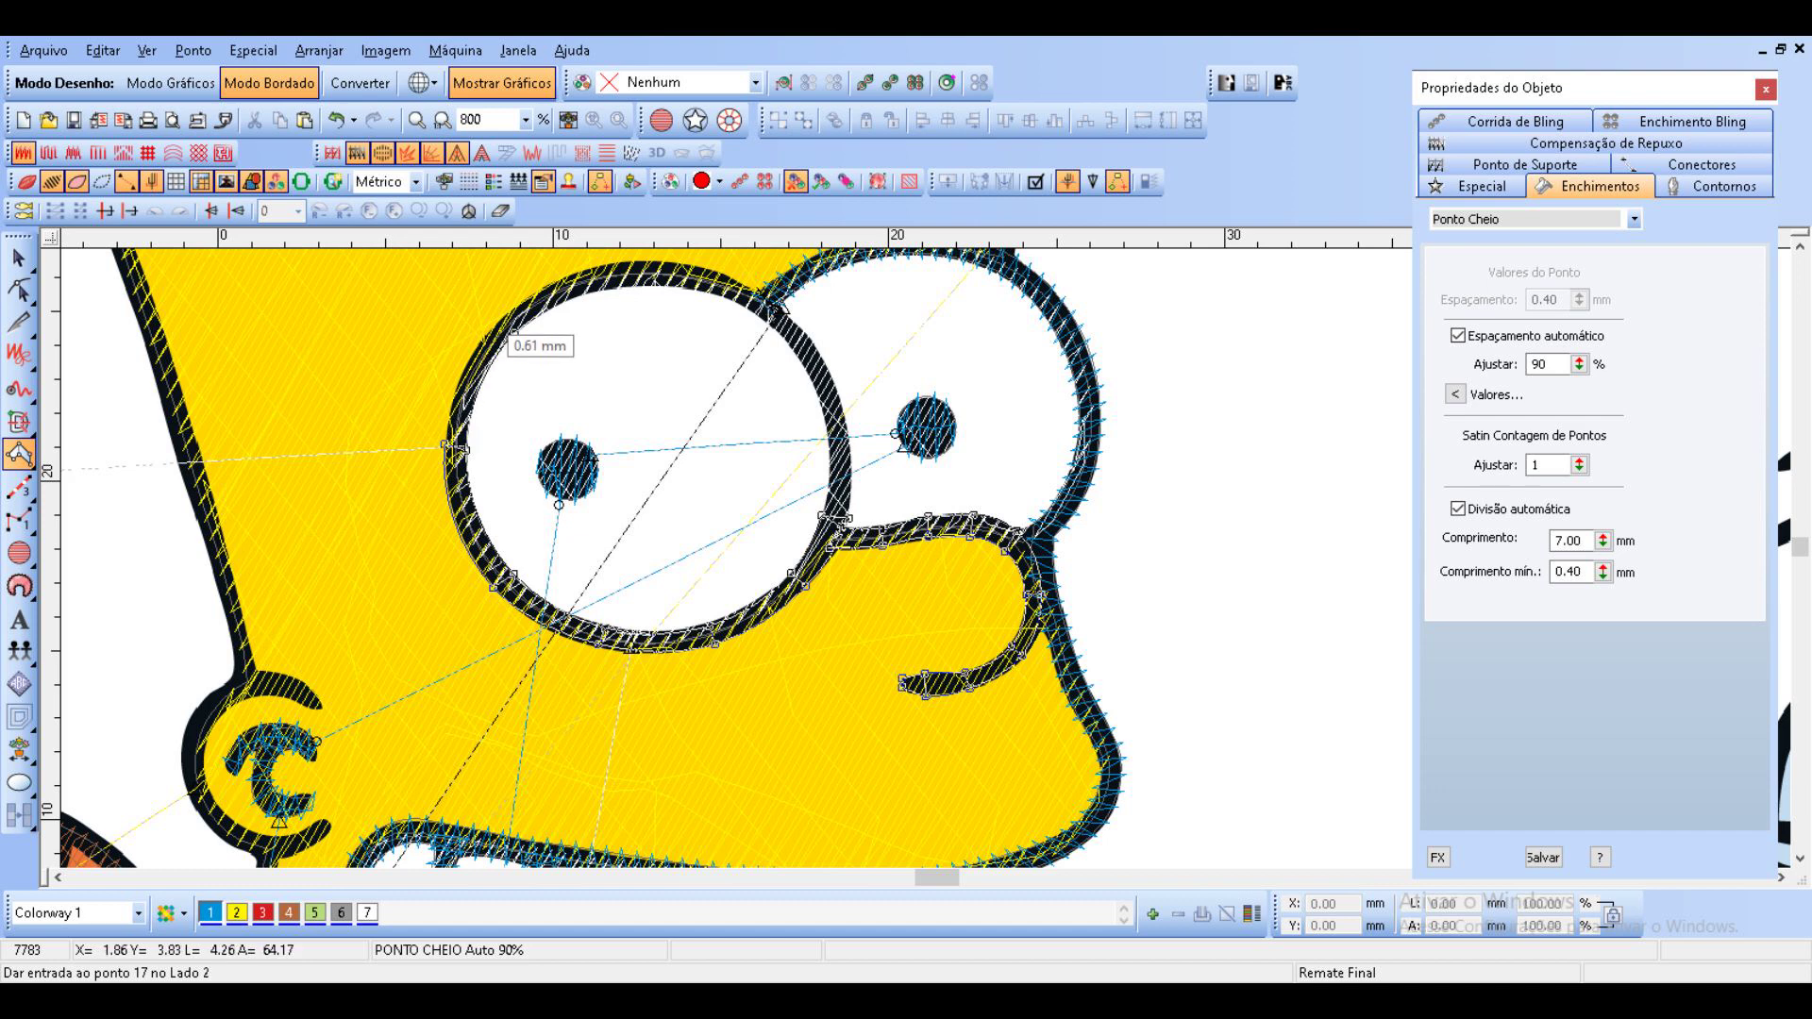
{"action": "left_click", "coordinate": [509, 317]}
{"action": "left_click", "coordinate": [620, 283]}
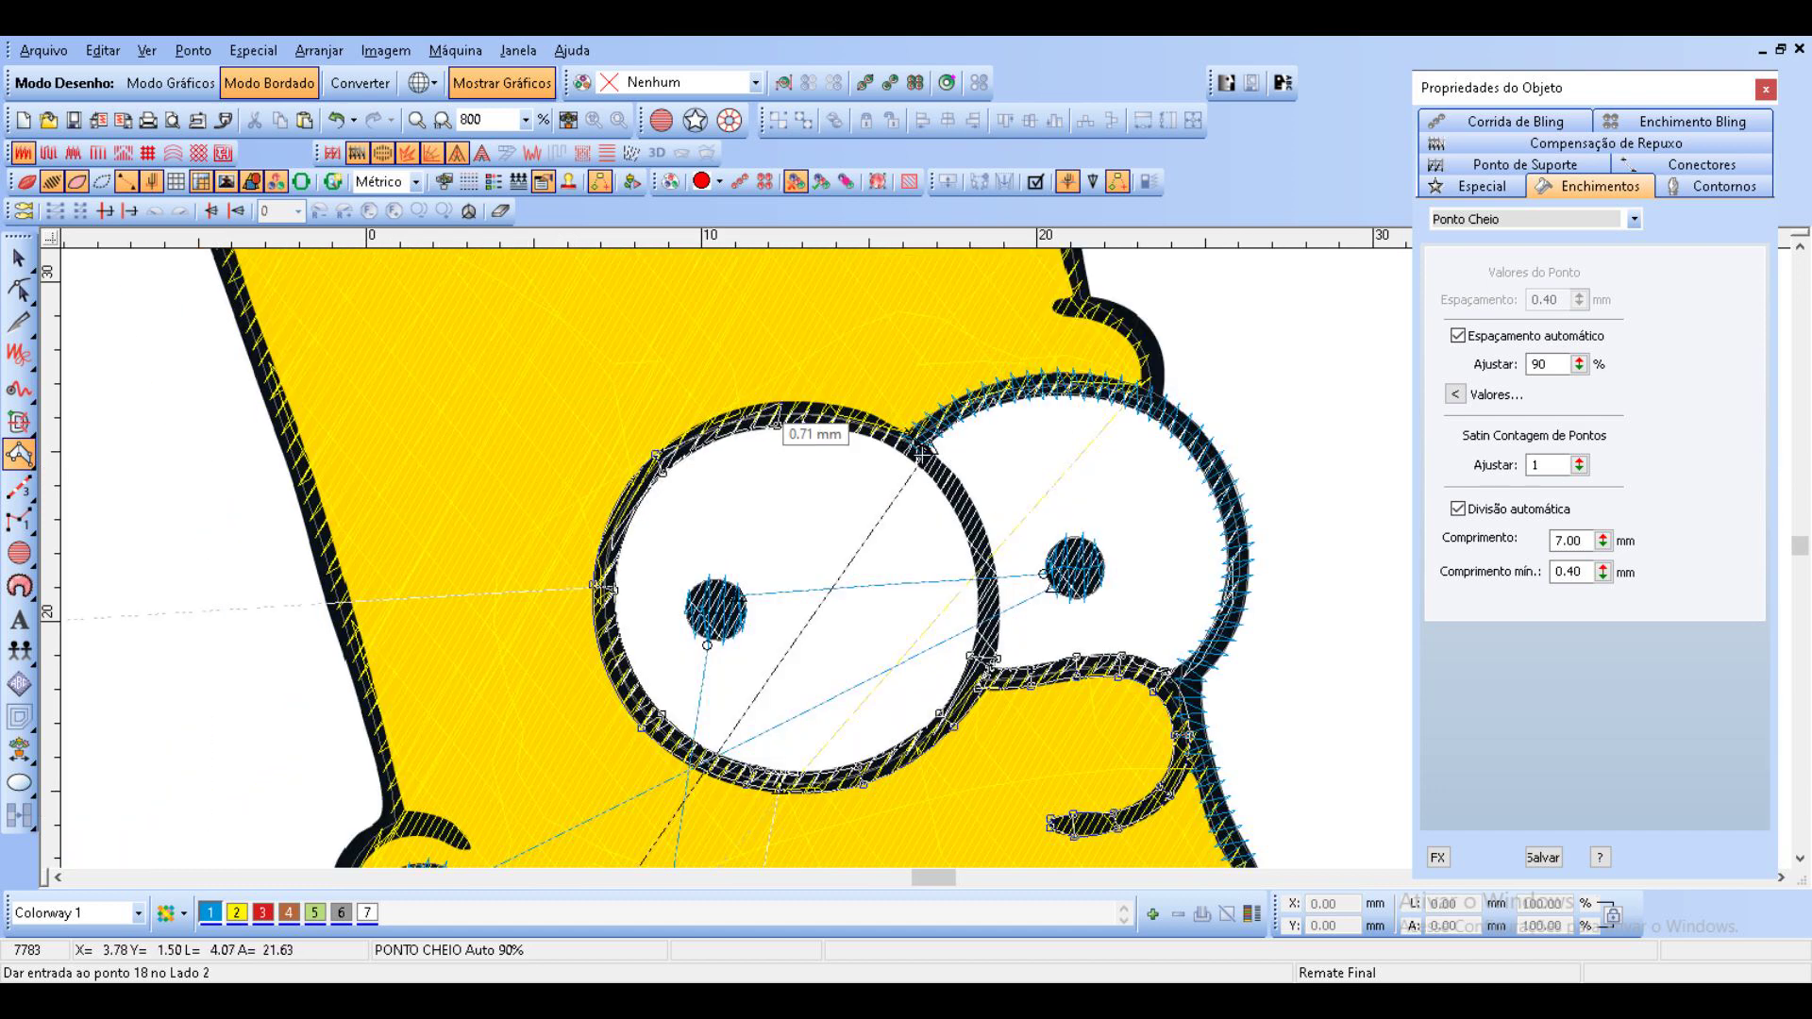
{"action": "left_click", "coordinate": [890, 439]}
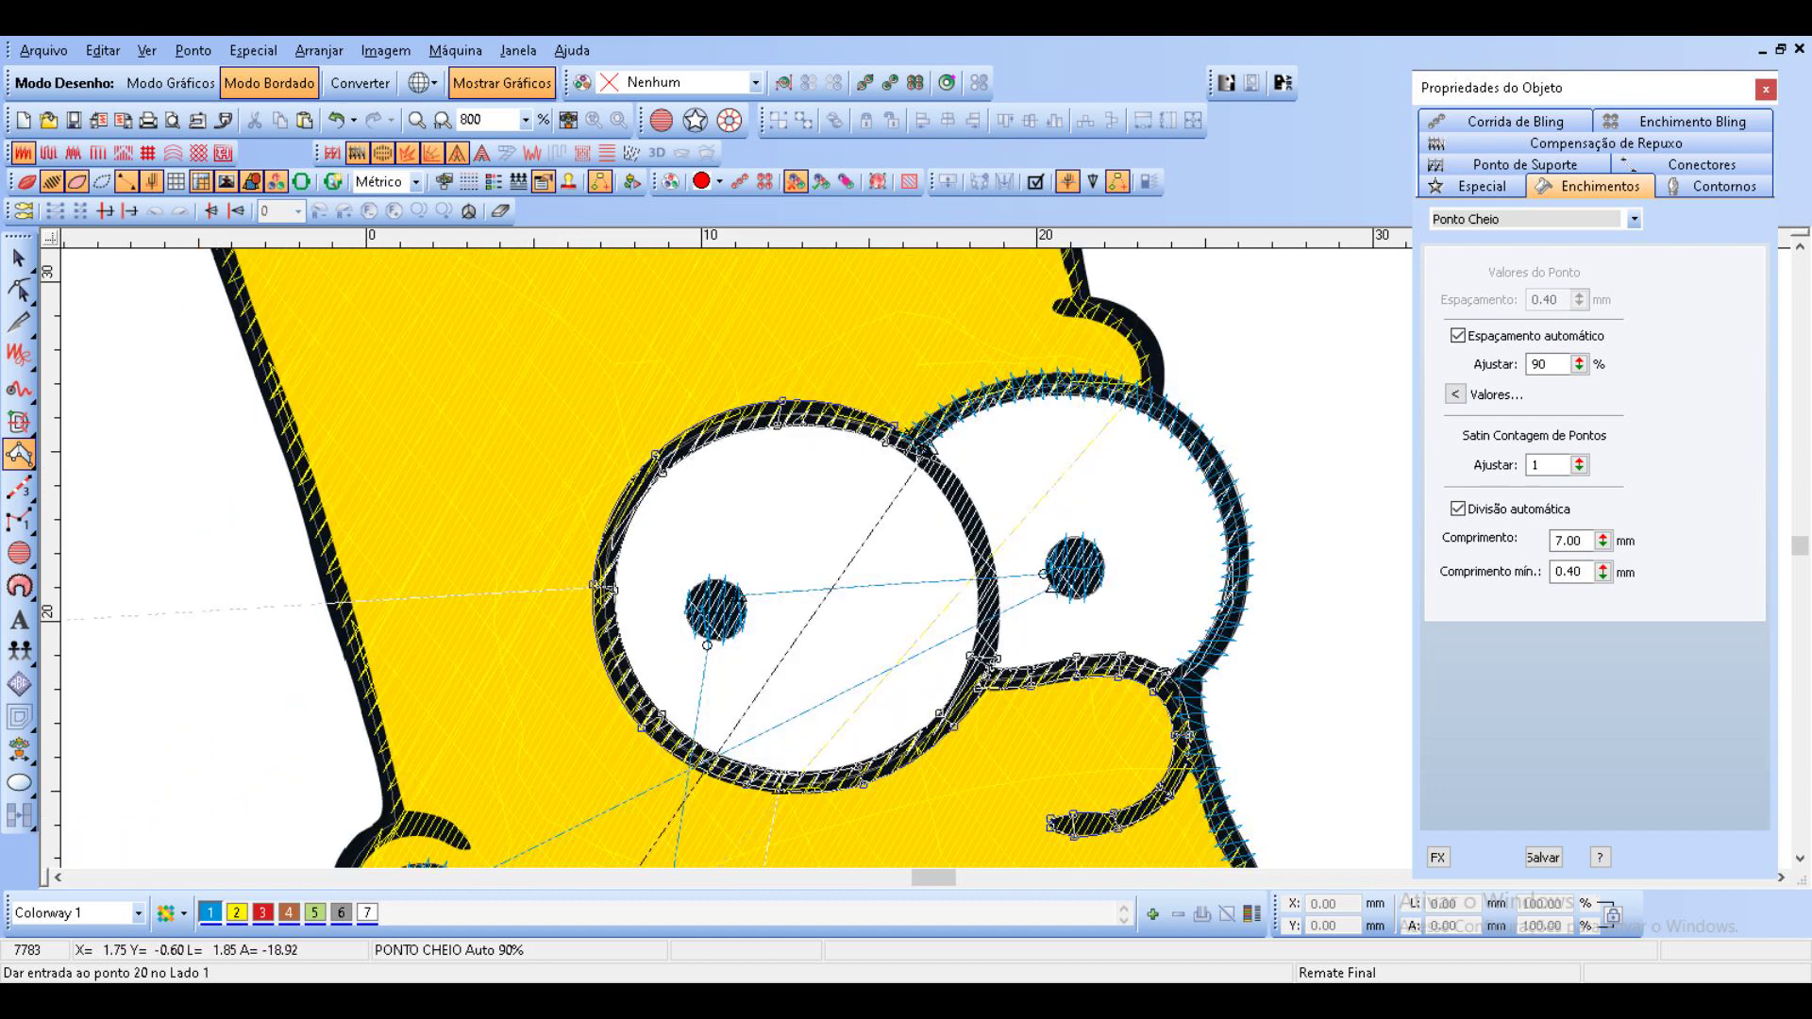
Trace the satin column down the boundary between both eyes, close the near eye's ring at the muzzle line and generate the stitches.
{"action": "left_click", "coordinate": [966, 491]}
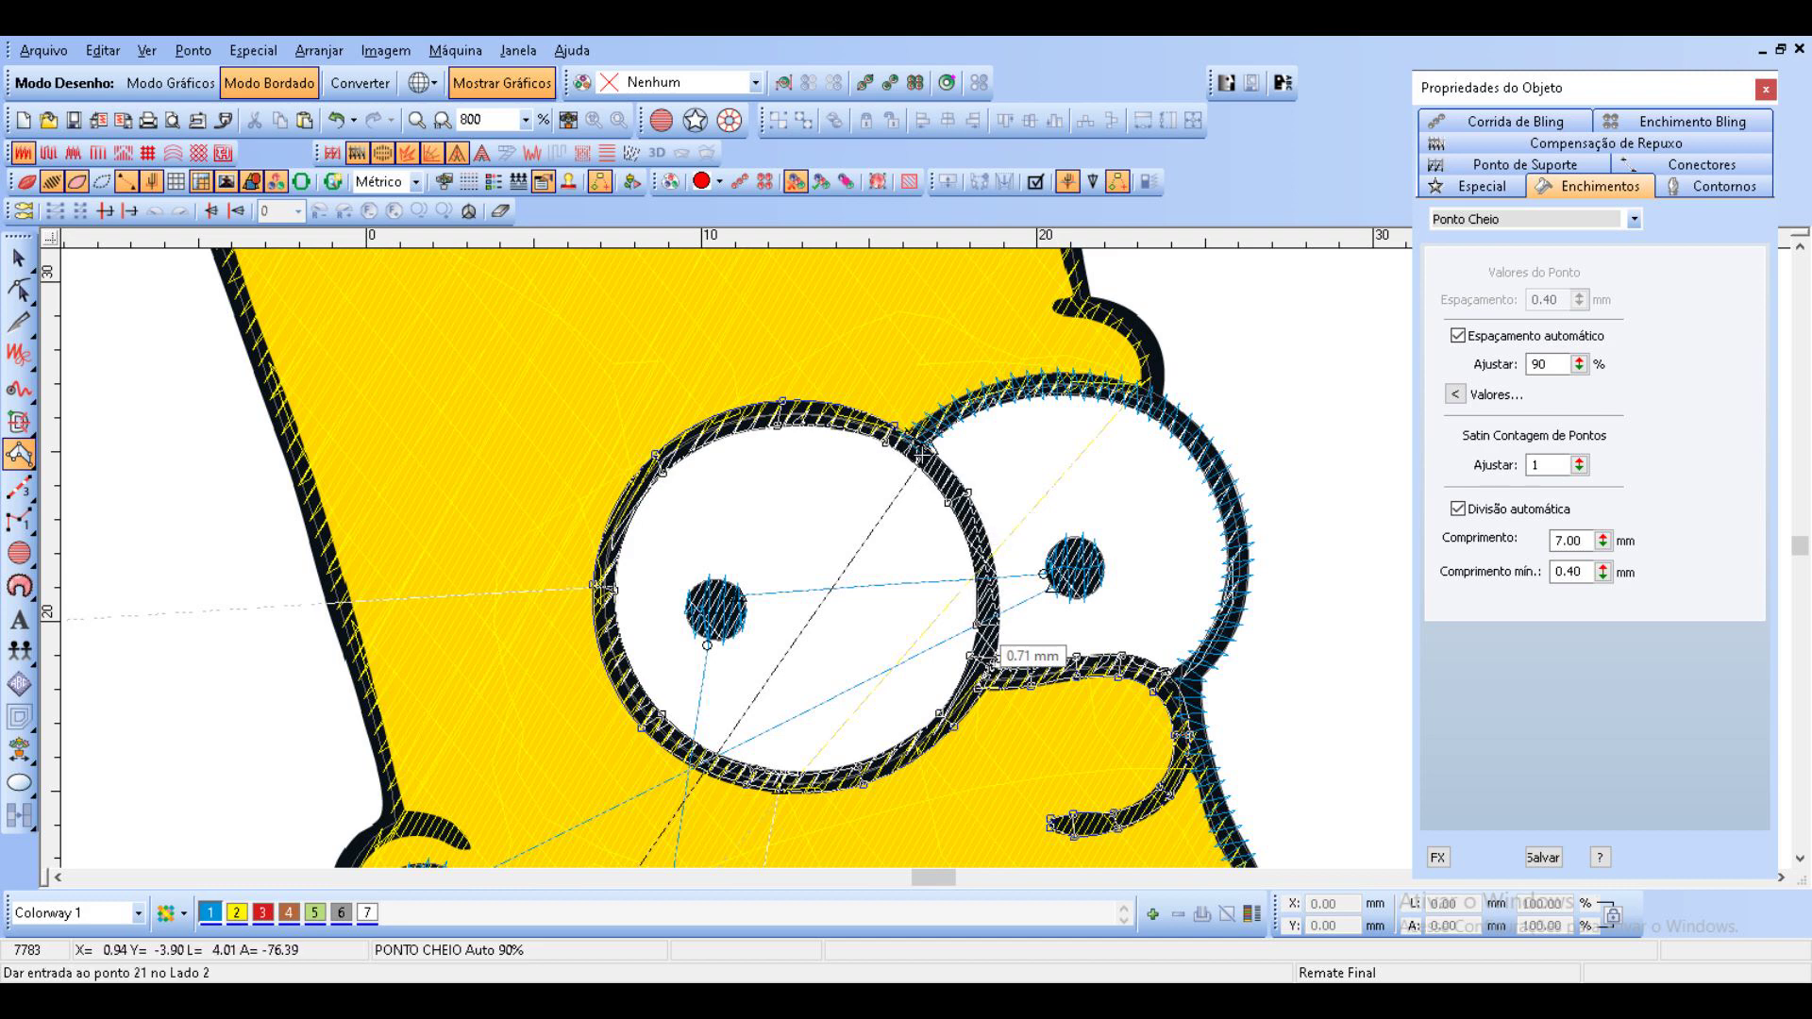
{"action": "left_click", "coordinate": [996, 653]}
{"action": "left_click", "coordinate": [969, 674]}
{"action": "left_click", "coordinate": [992, 679]}
{"action": "key", "text": "Return"}
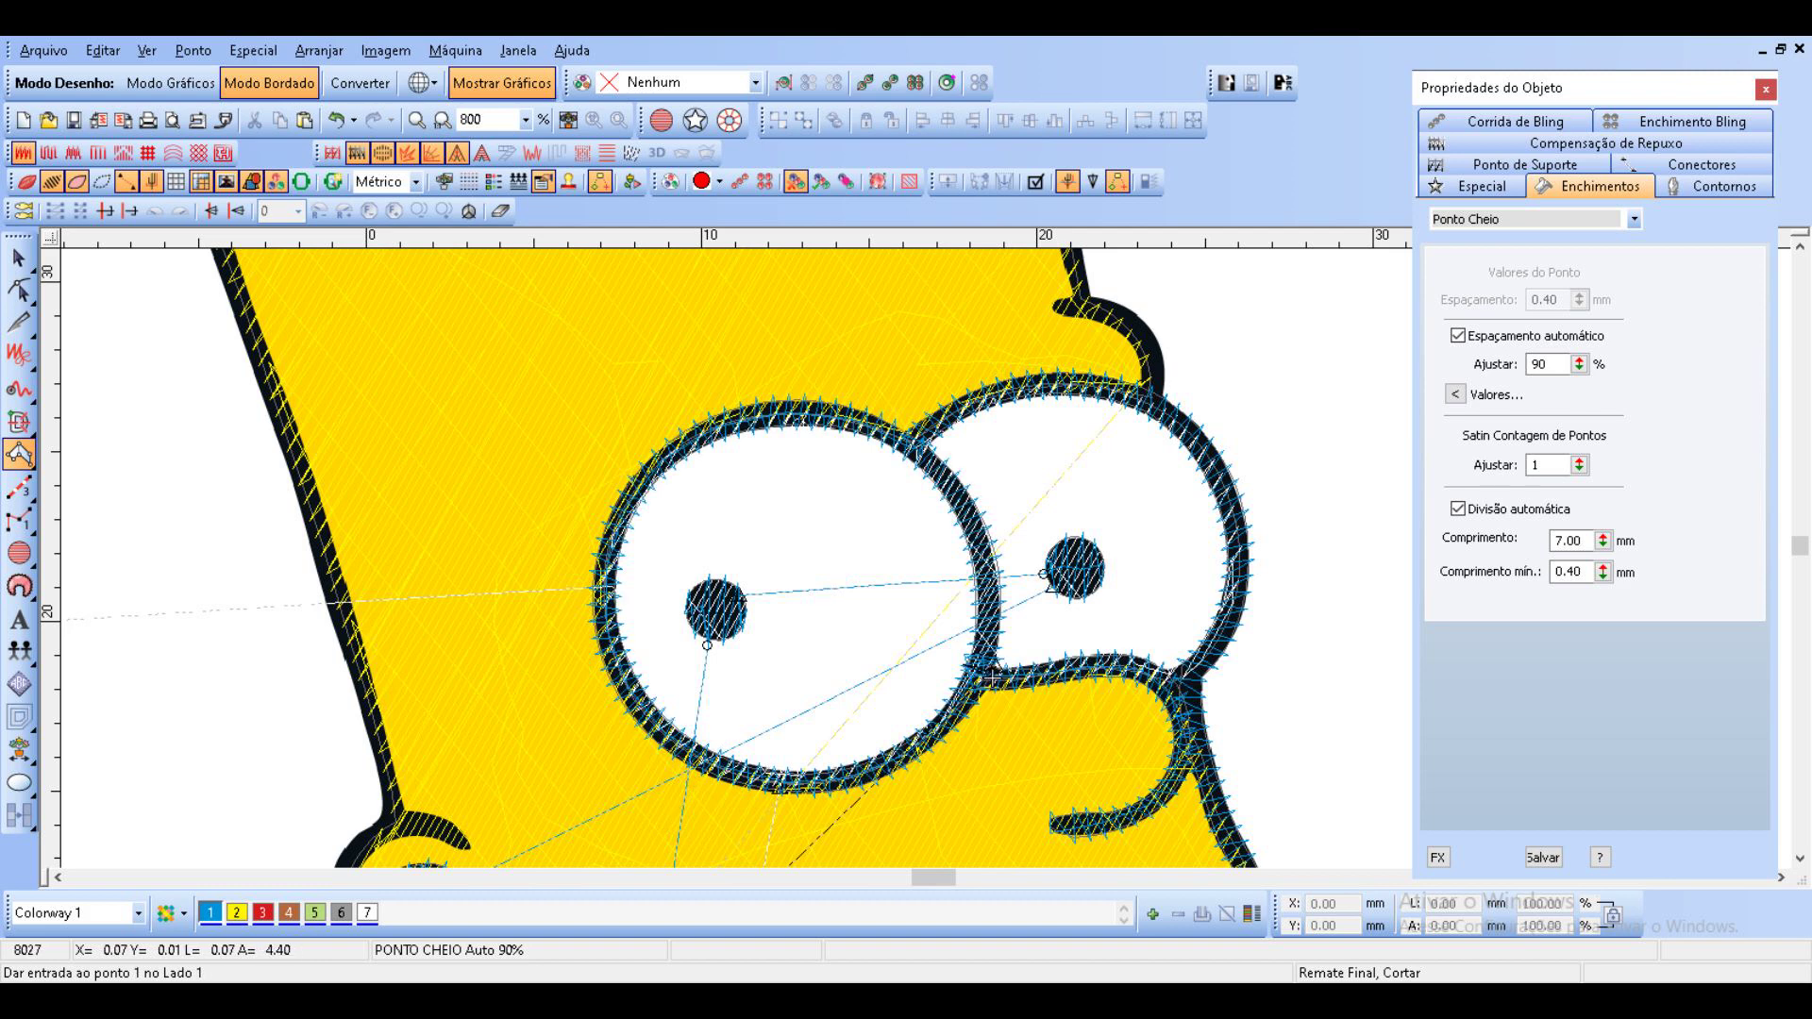
Digitize the brow bump above the far eye as a satin column, from the eye outline to the bump's inner tip.
{"action": "left_click", "coordinate": [1154, 397]}
{"action": "right_click", "coordinate": [1140, 358]}
{"action": "right_click", "coordinate": [1160, 345]}
{"action": "right_click", "coordinate": [1119, 332]}
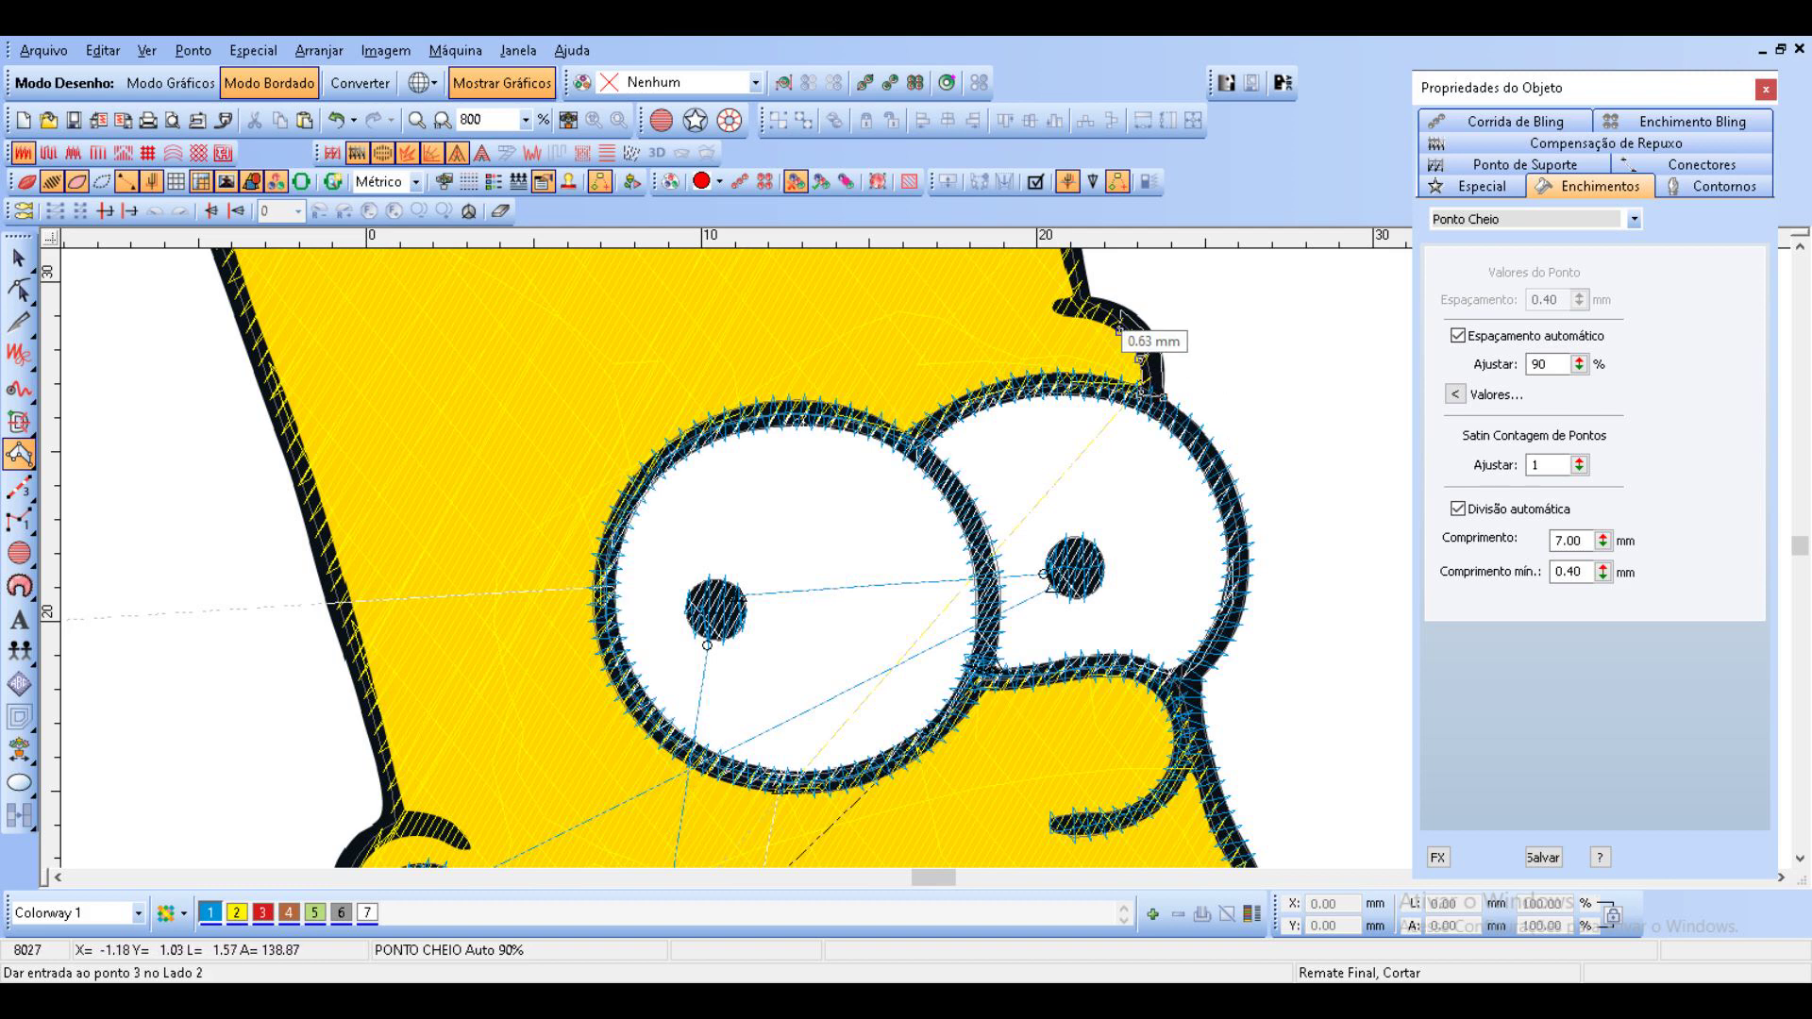
{"action": "right_click", "coordinate": [1121, 306]}
{"action": "right_click", "coordinate": [1083, 298]}
{"action": "right_click", "coordinate": [1083, 317]}
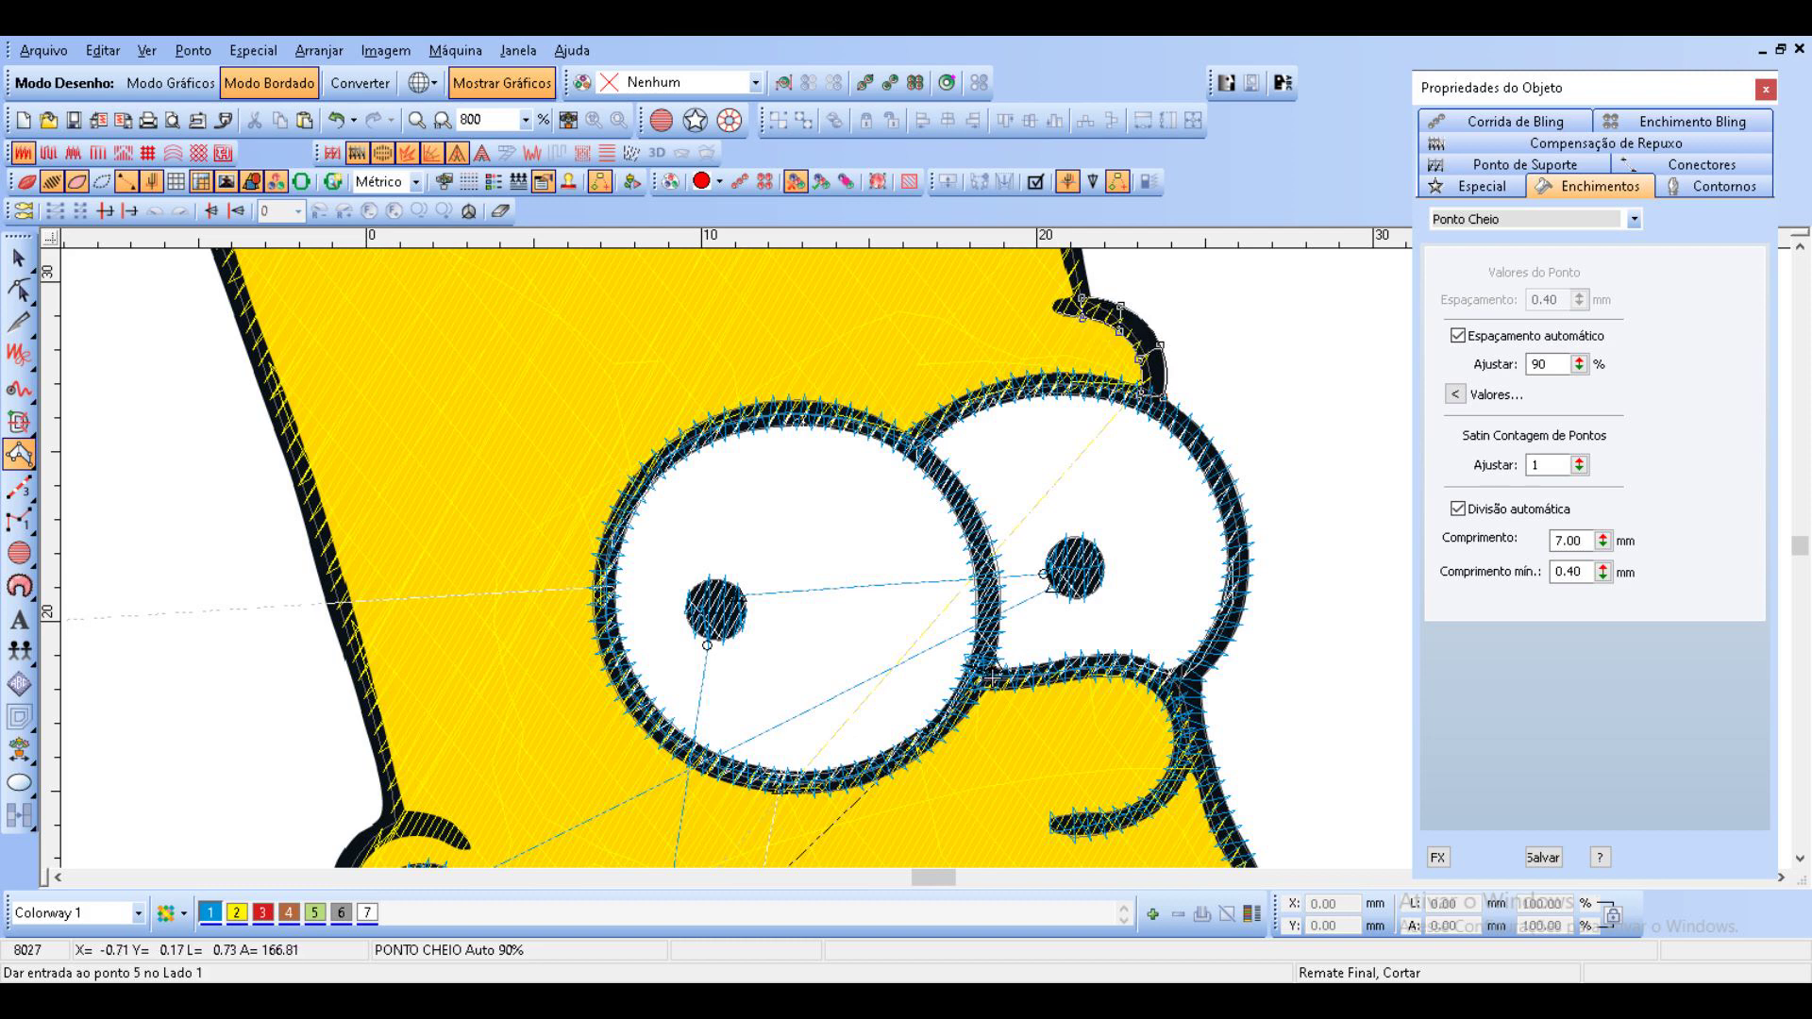
{"action": "left_click", "coordinate": [1055, 313]}
{"action": "key", "text": "Return"}
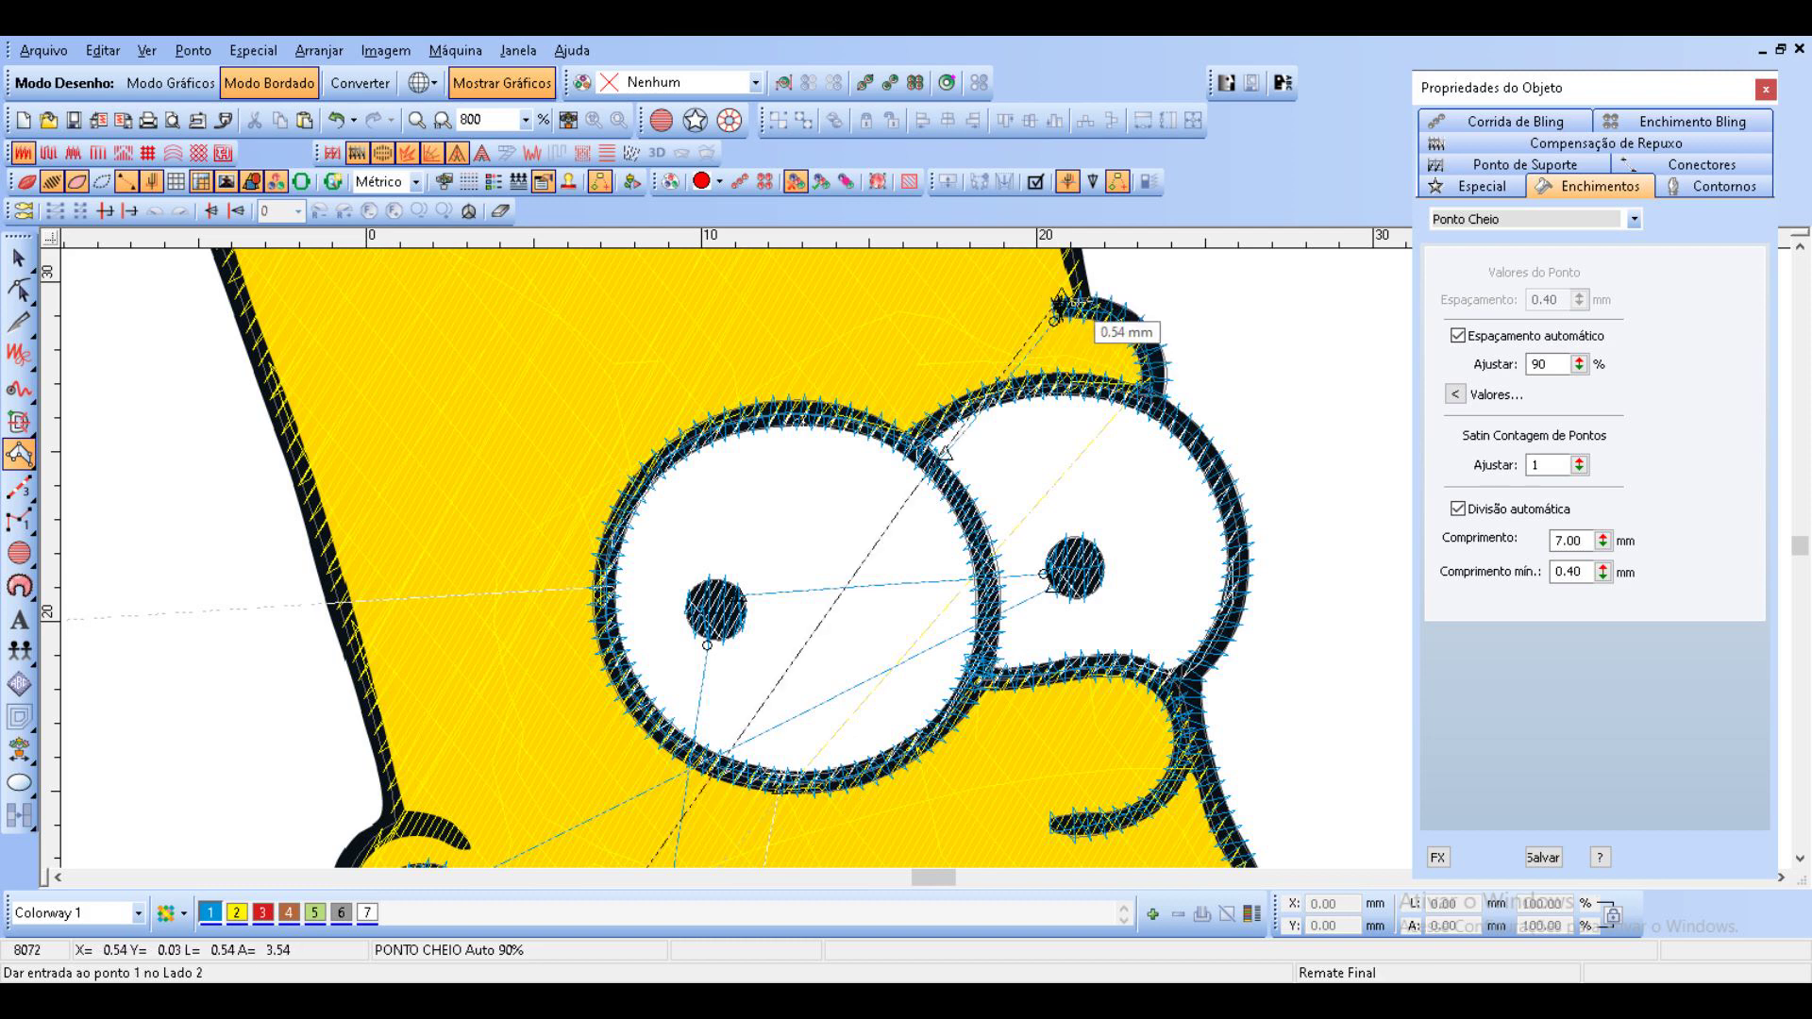
Start a satin column at the brow bump and trace it up the head's front edge to the base of the first hair spike.
{"action": "left_click", "coordinate": [1075, 300]}
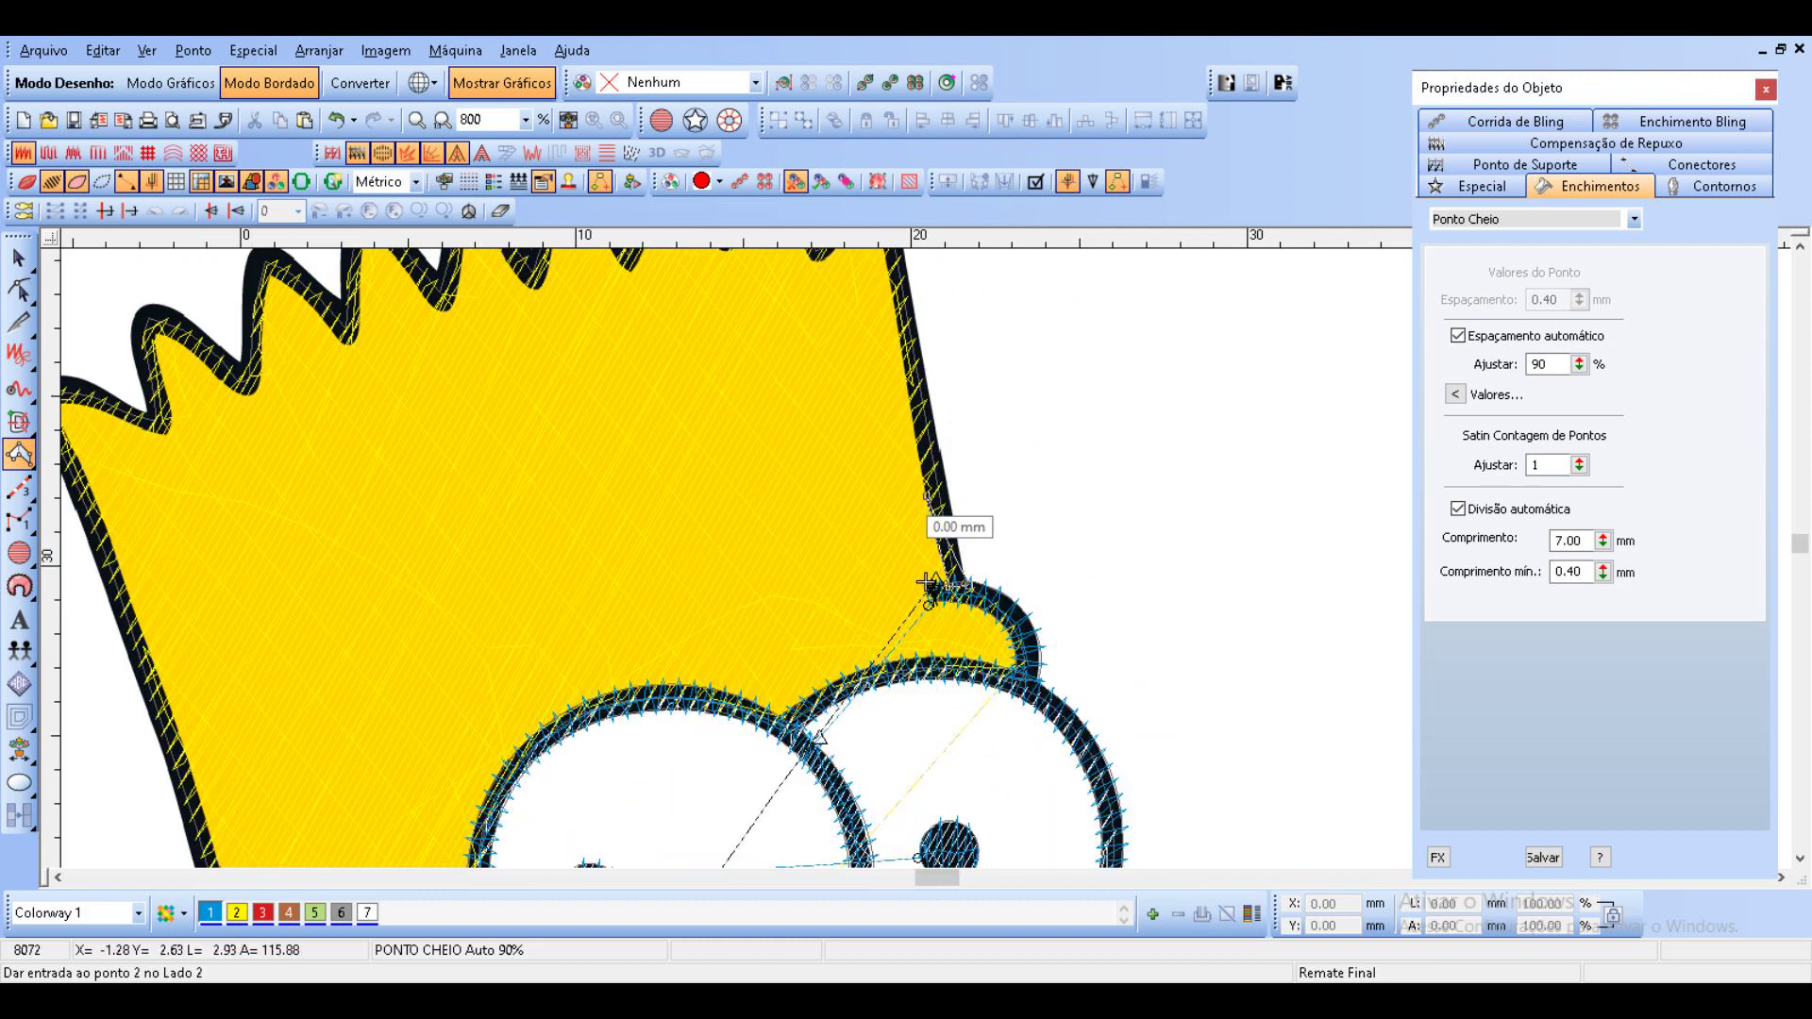
{"action": "left_click", "coordinate": [935, 494]}
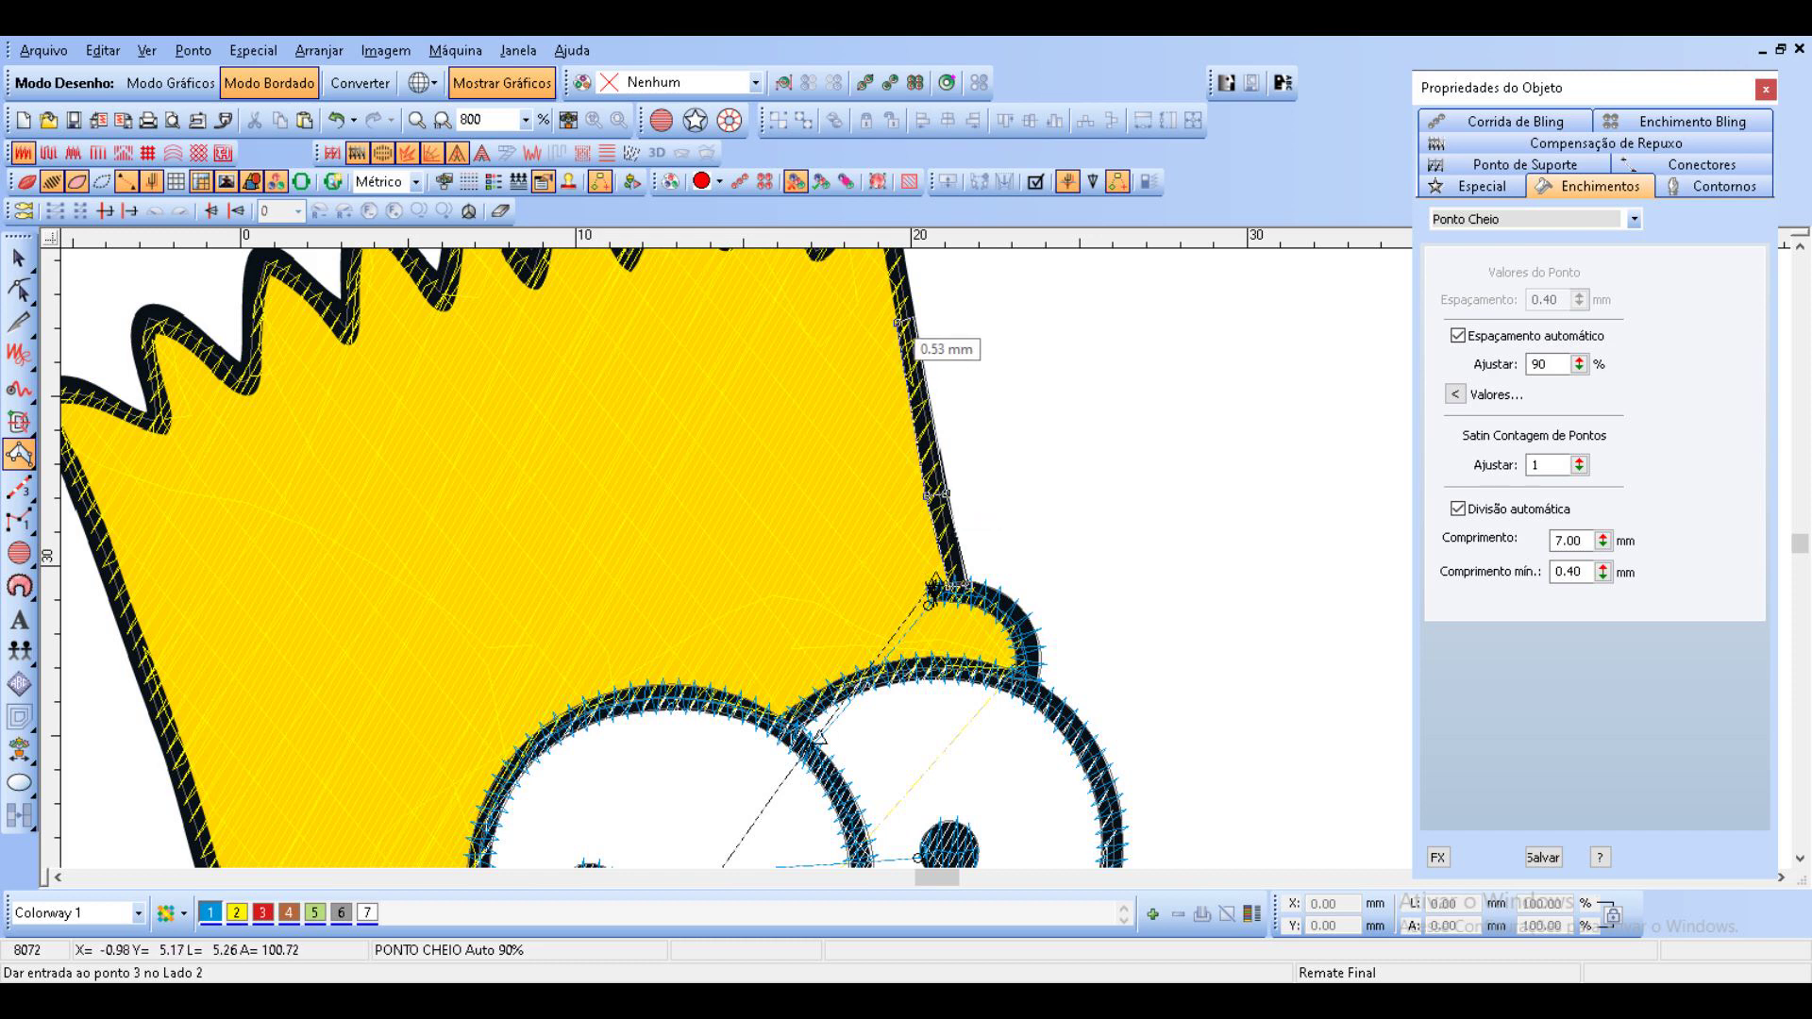
{"action": "left_click", "coordinate": [903, 320]}
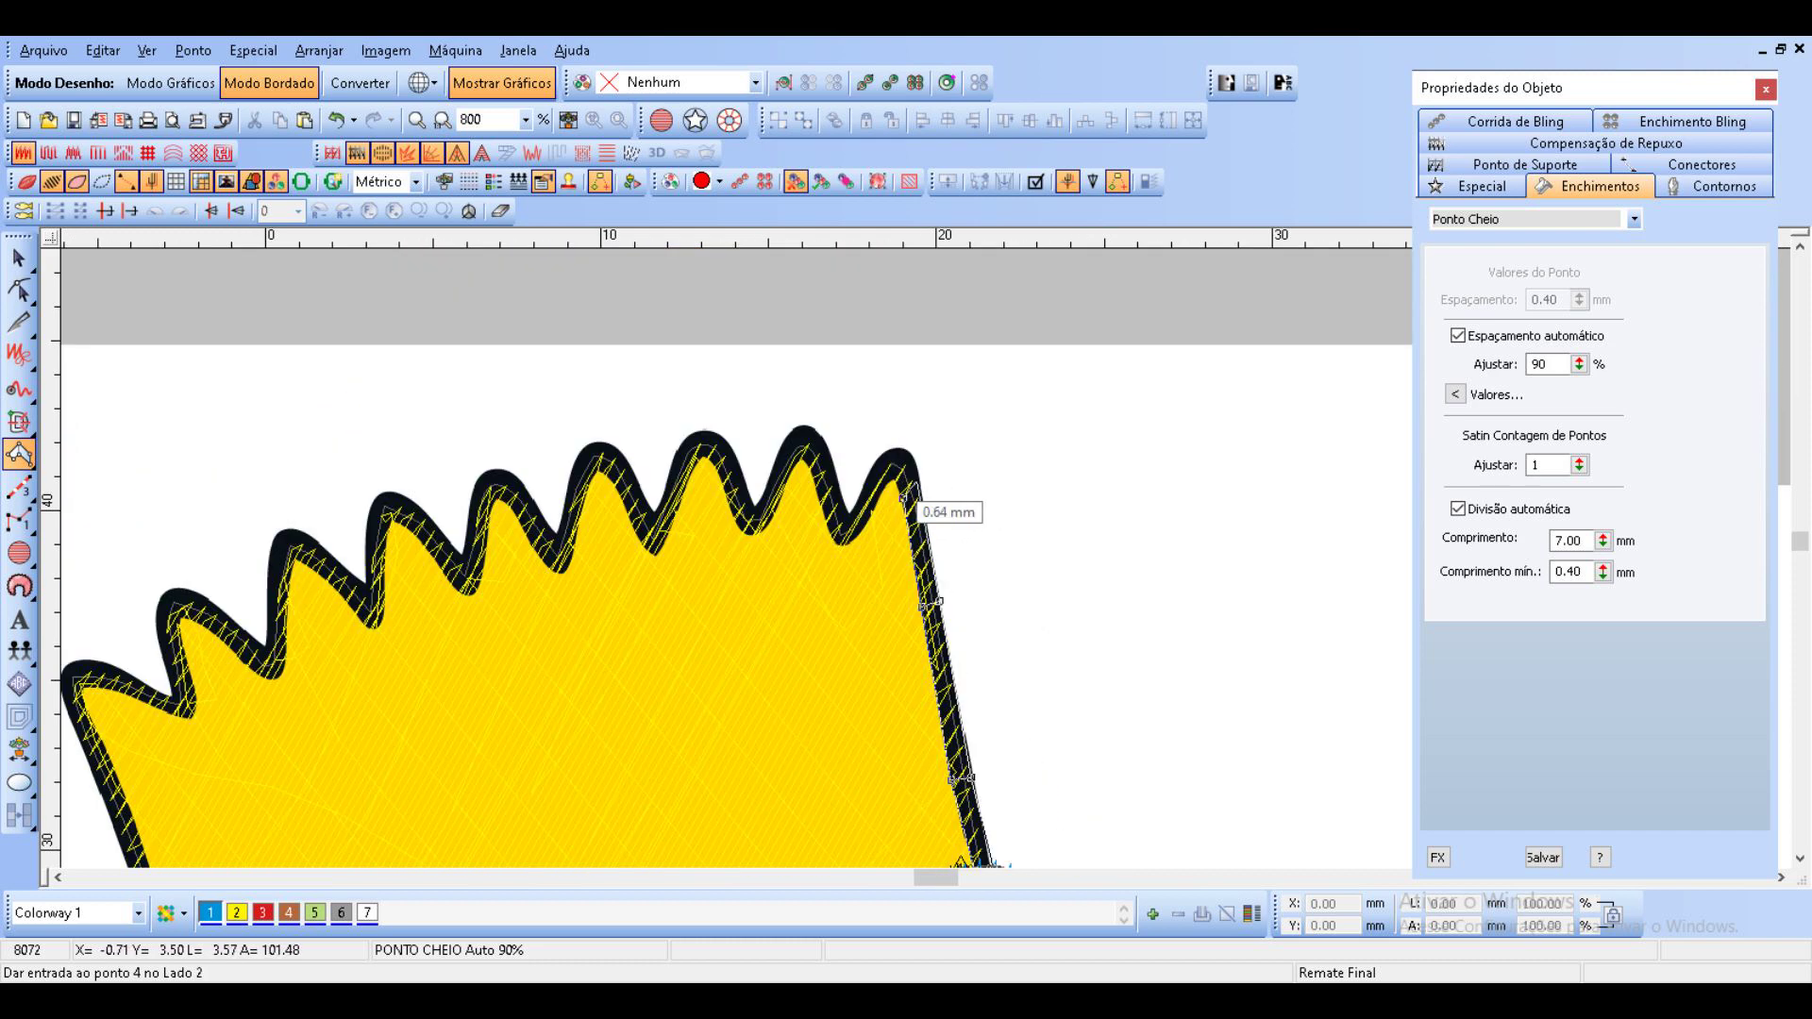
{"action": "left_click", "coordinate": [908, 487]}
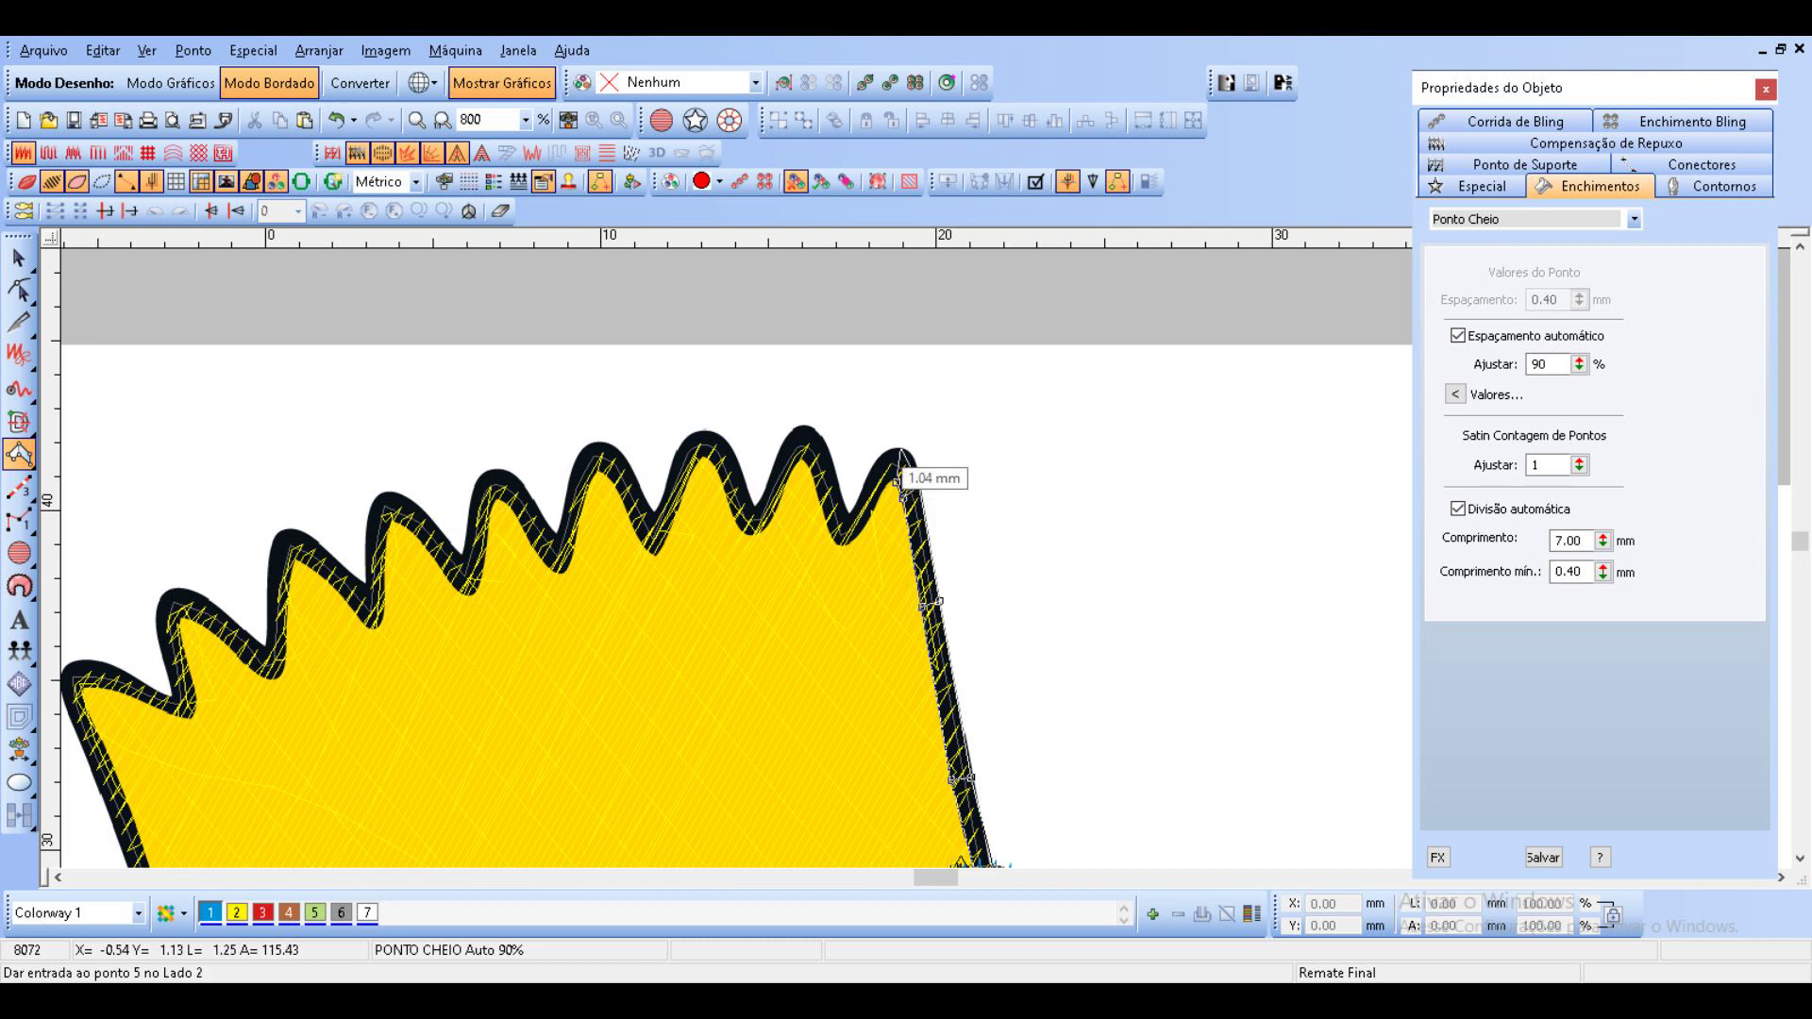
Carry the satin column over the first hair spike and down to the bottom of the valley behind it.
{"action": "left_click", "coordinate": [901, 448]}
{"action": "left_click", "coordinate": [873, 464]}
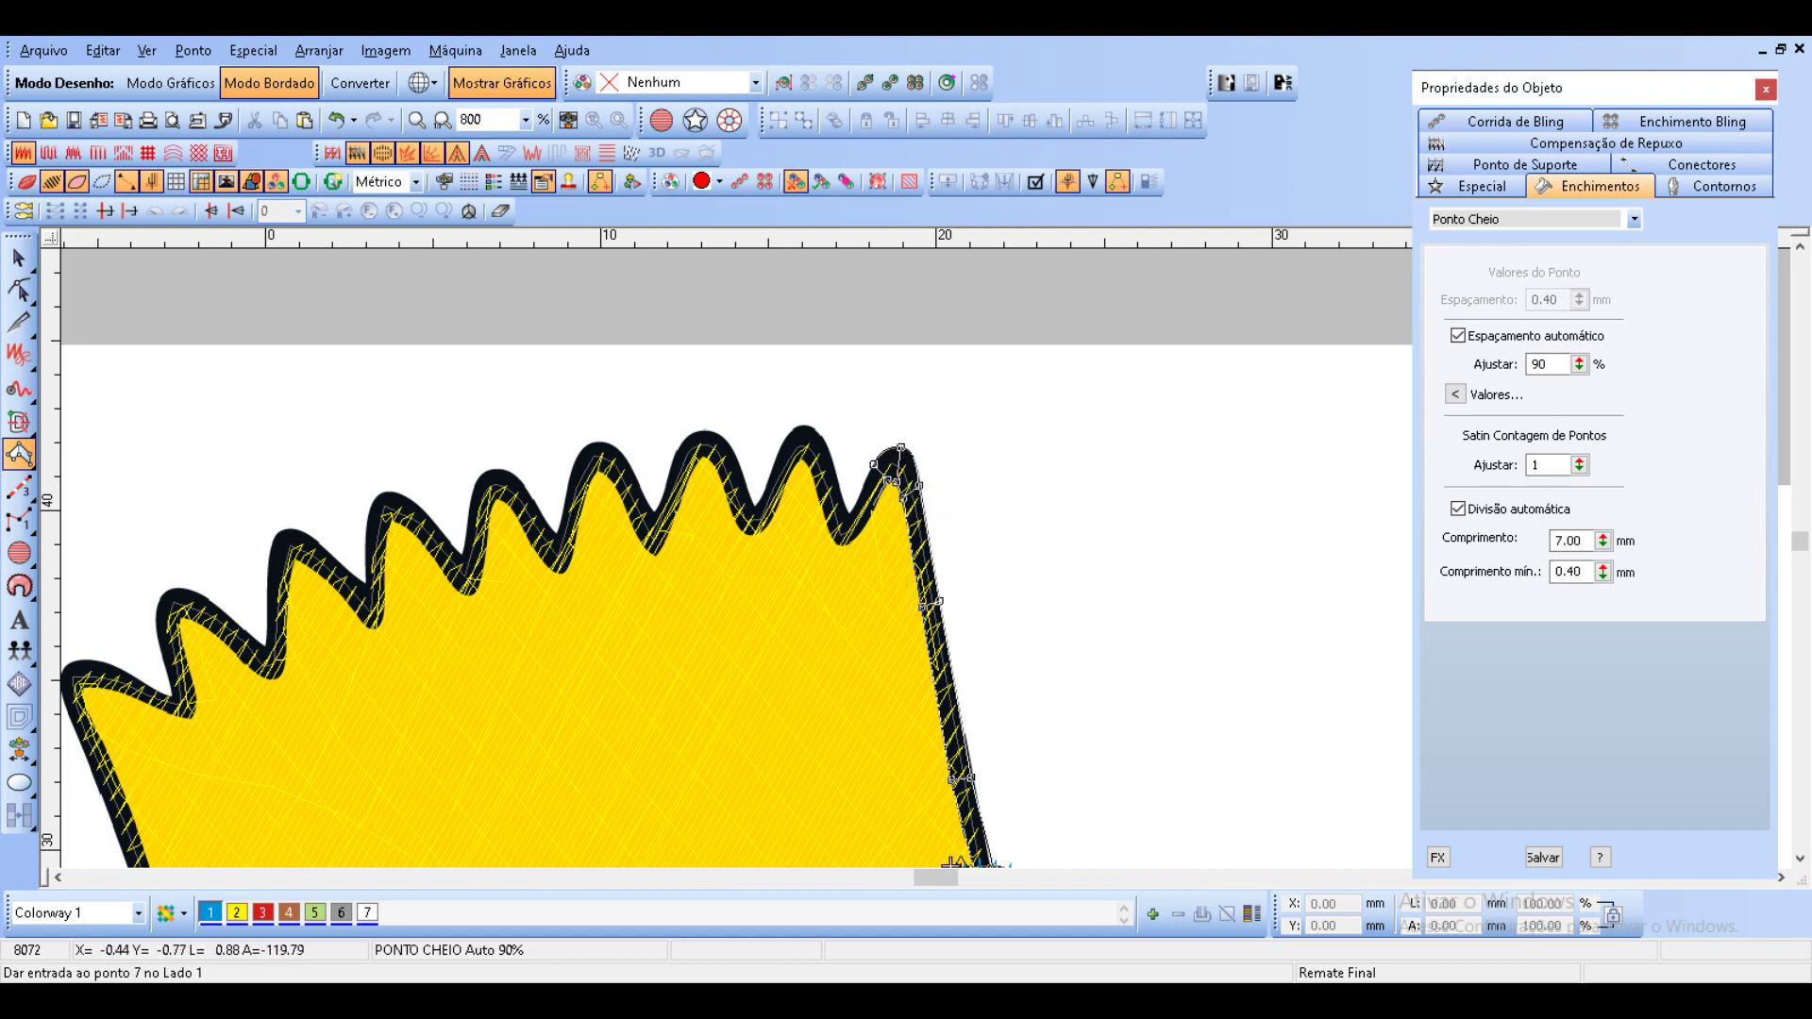
{"action": "left_click", "coordinate": [862, 497]}
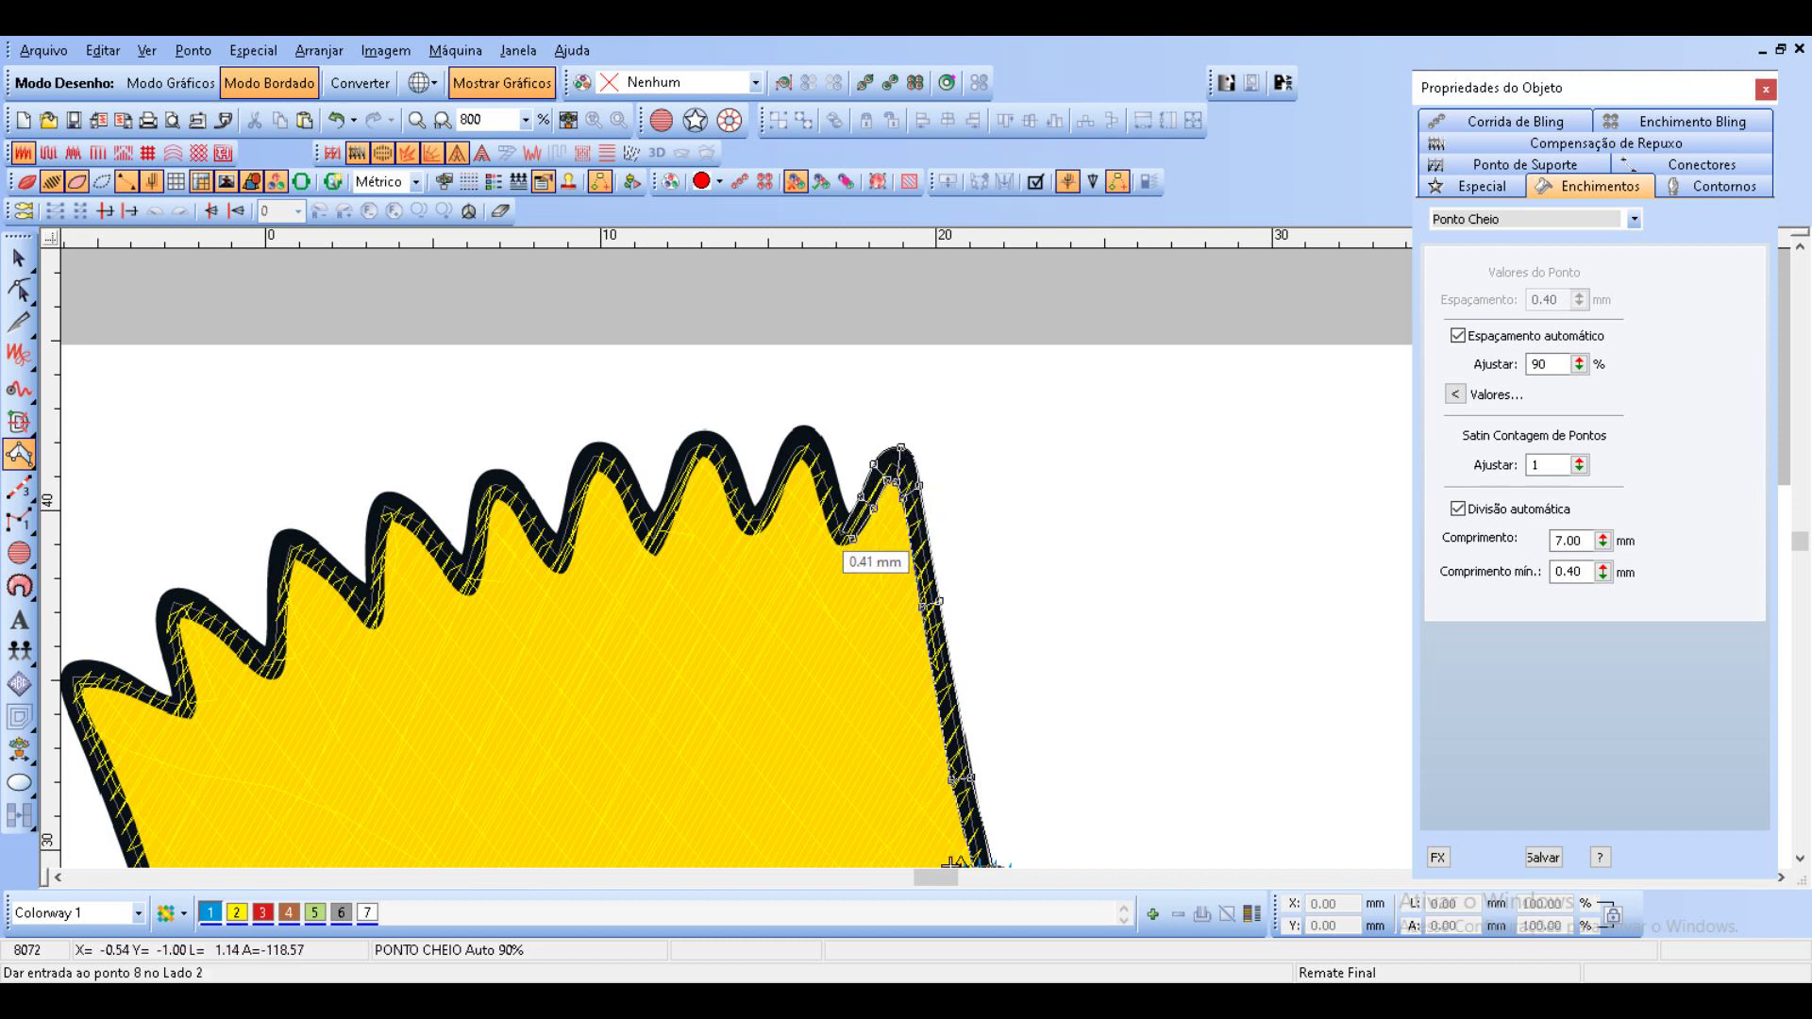
{"action": "left_click", "coordinate": [851, 539]}
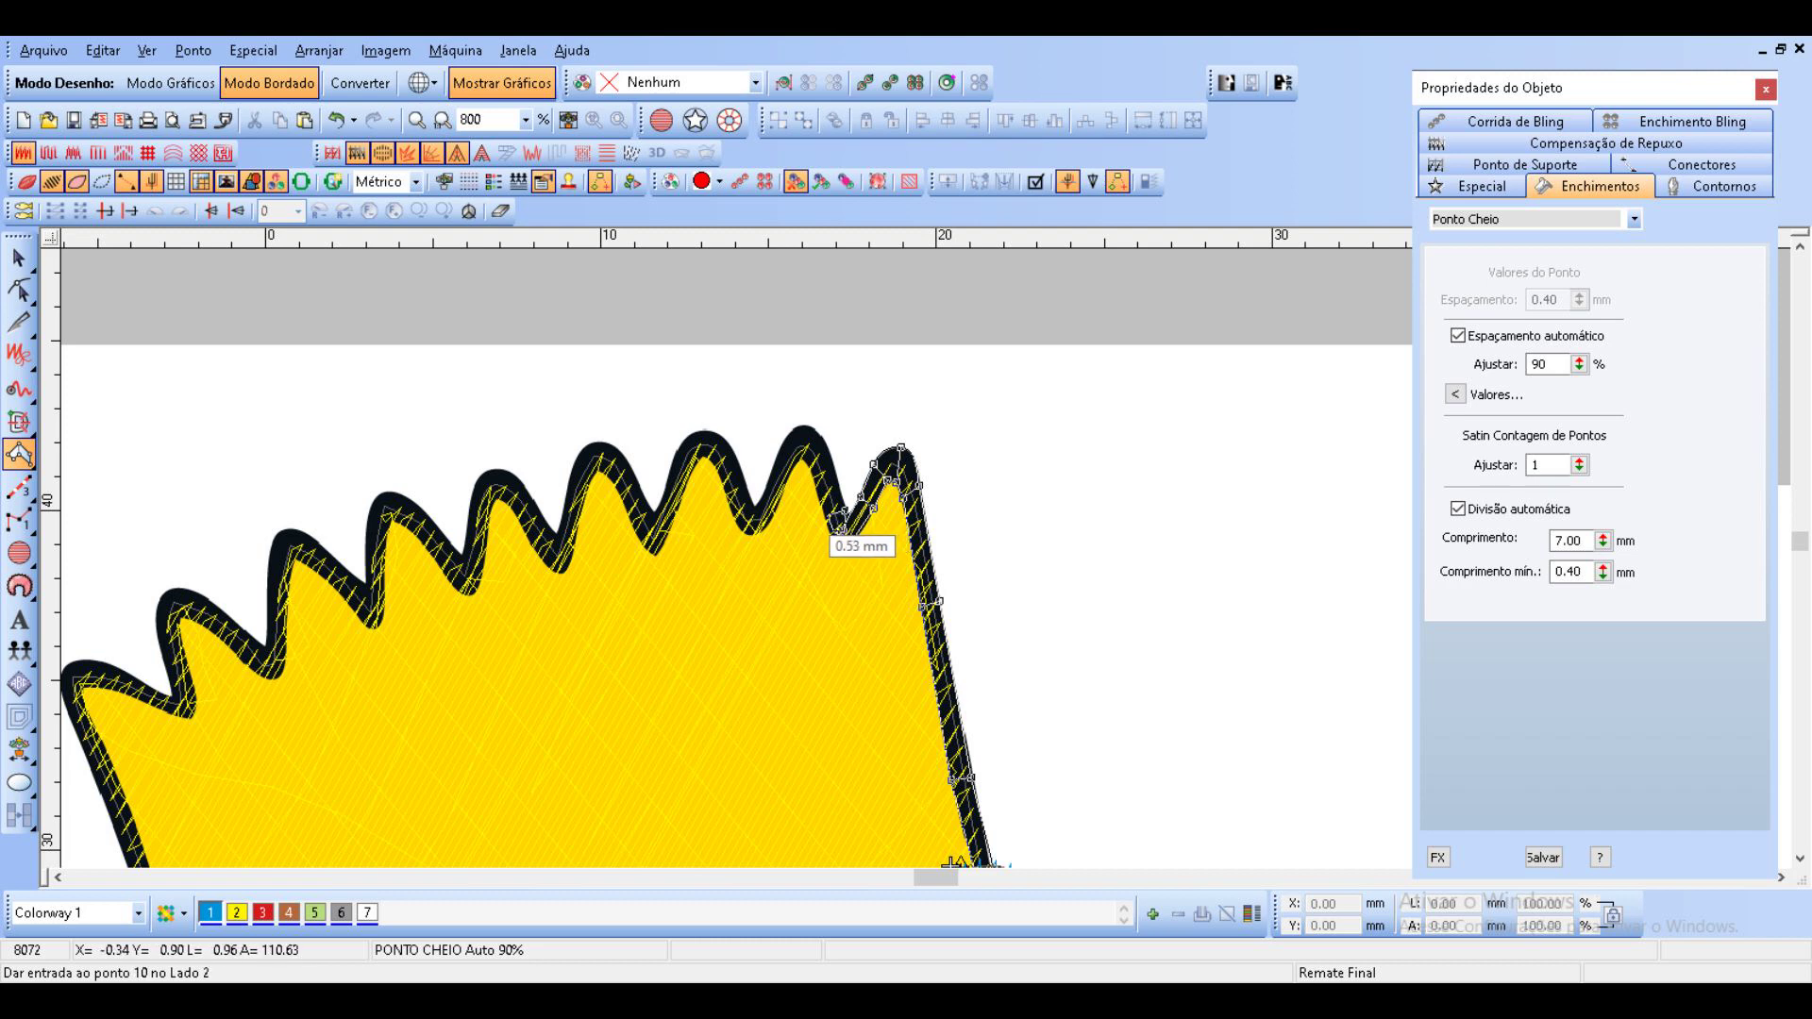
Trace the satin column out of the first hair valley and over the peak of the second spike.
{"action": "left_click", "coordinate": [824, 518]}
{"action": "left_click", "coordinate": [832, 467]}
{"action": "left_click", "coordinate": [814, 475]}
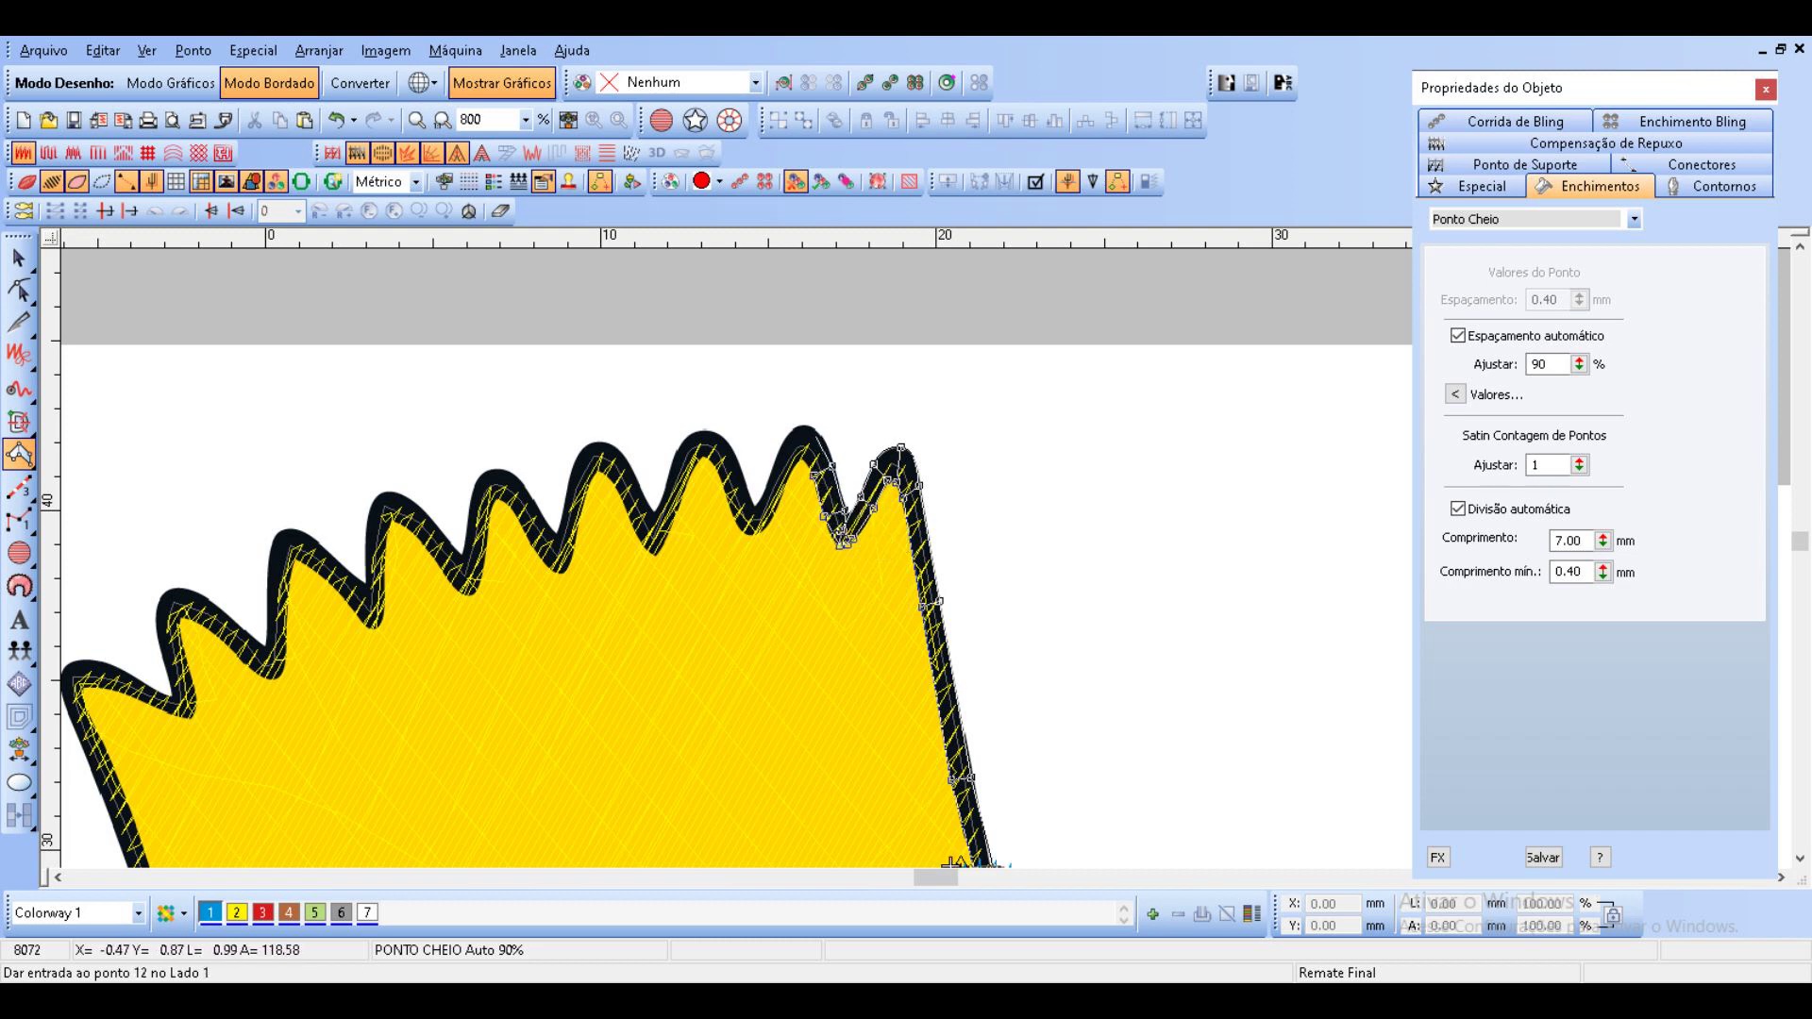
{"action": "left_click", "coordinate": [816, 433]}
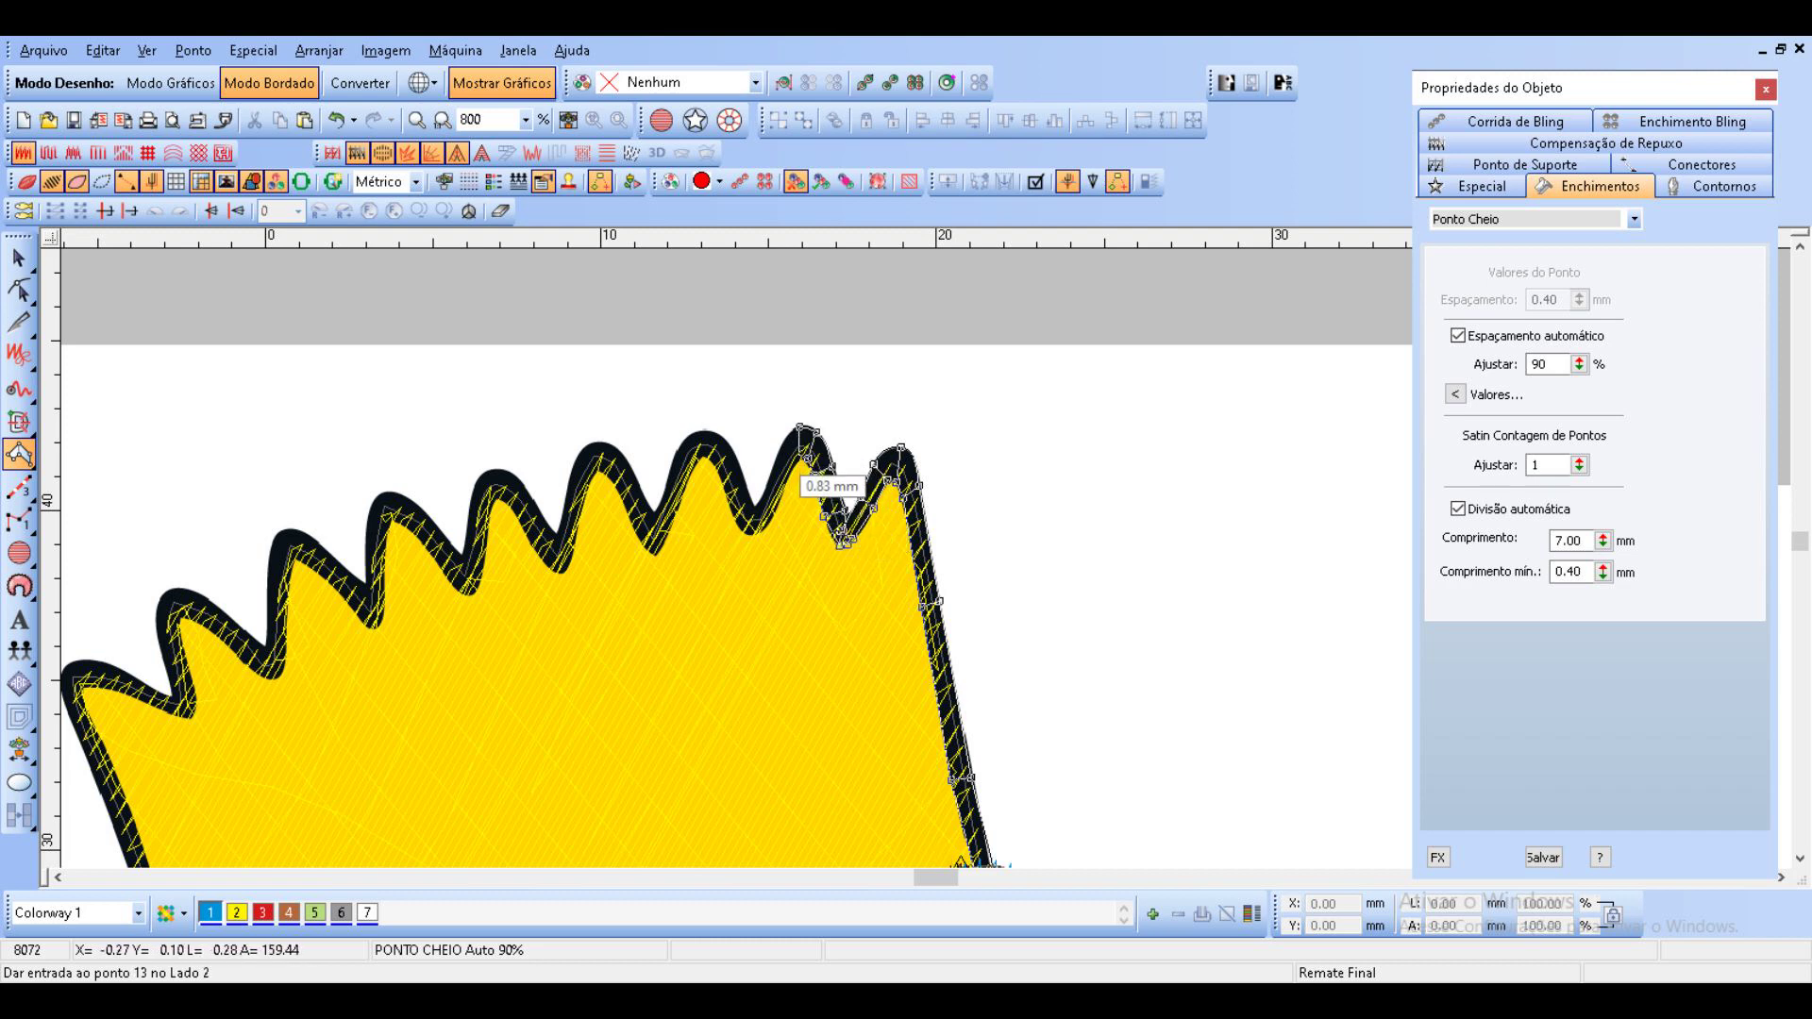
{"action": "left_click", "coordinate": [800, 456]}
{"action": "left_click", "coordinate": [778, 450]}
{"action": "left_click", "coordinate": [791, 463]}
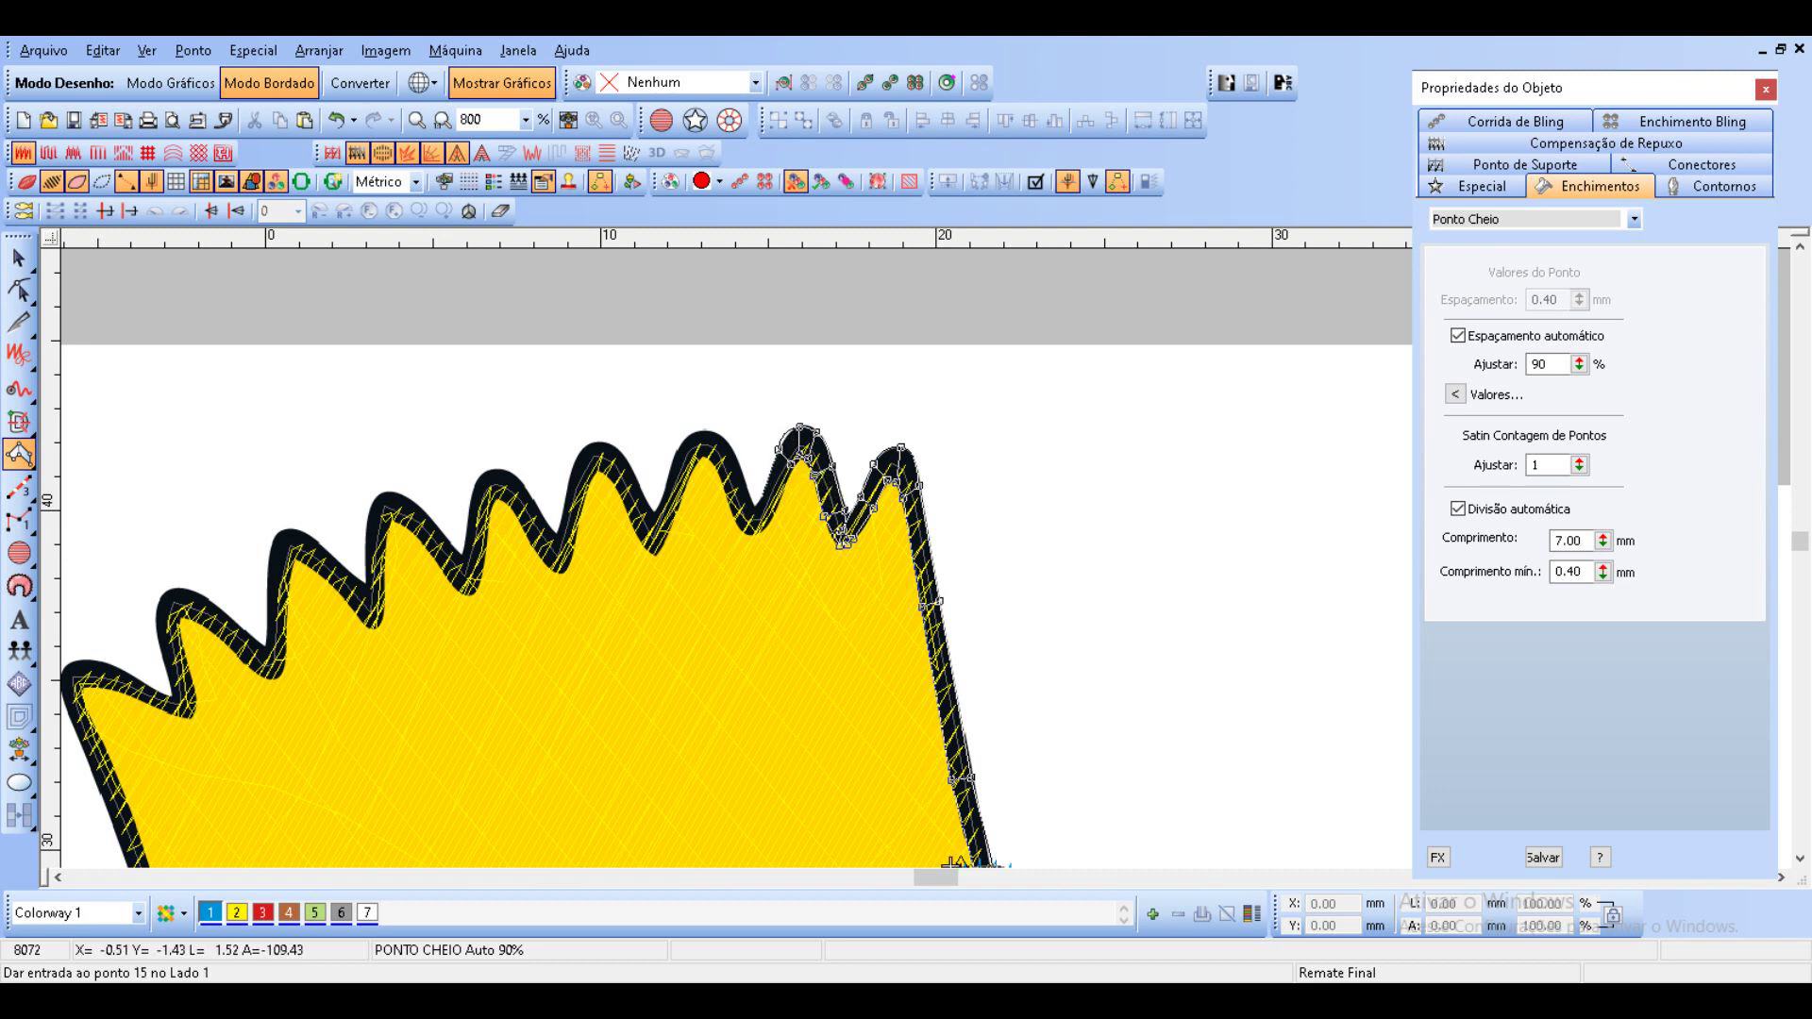
Continue the satin column down the second hair spike and around the valley before the third spike.
{"action": "left_click", "coordinate": [762, 497]}
{"action": "left_click", "coordinate": [757, 502]}
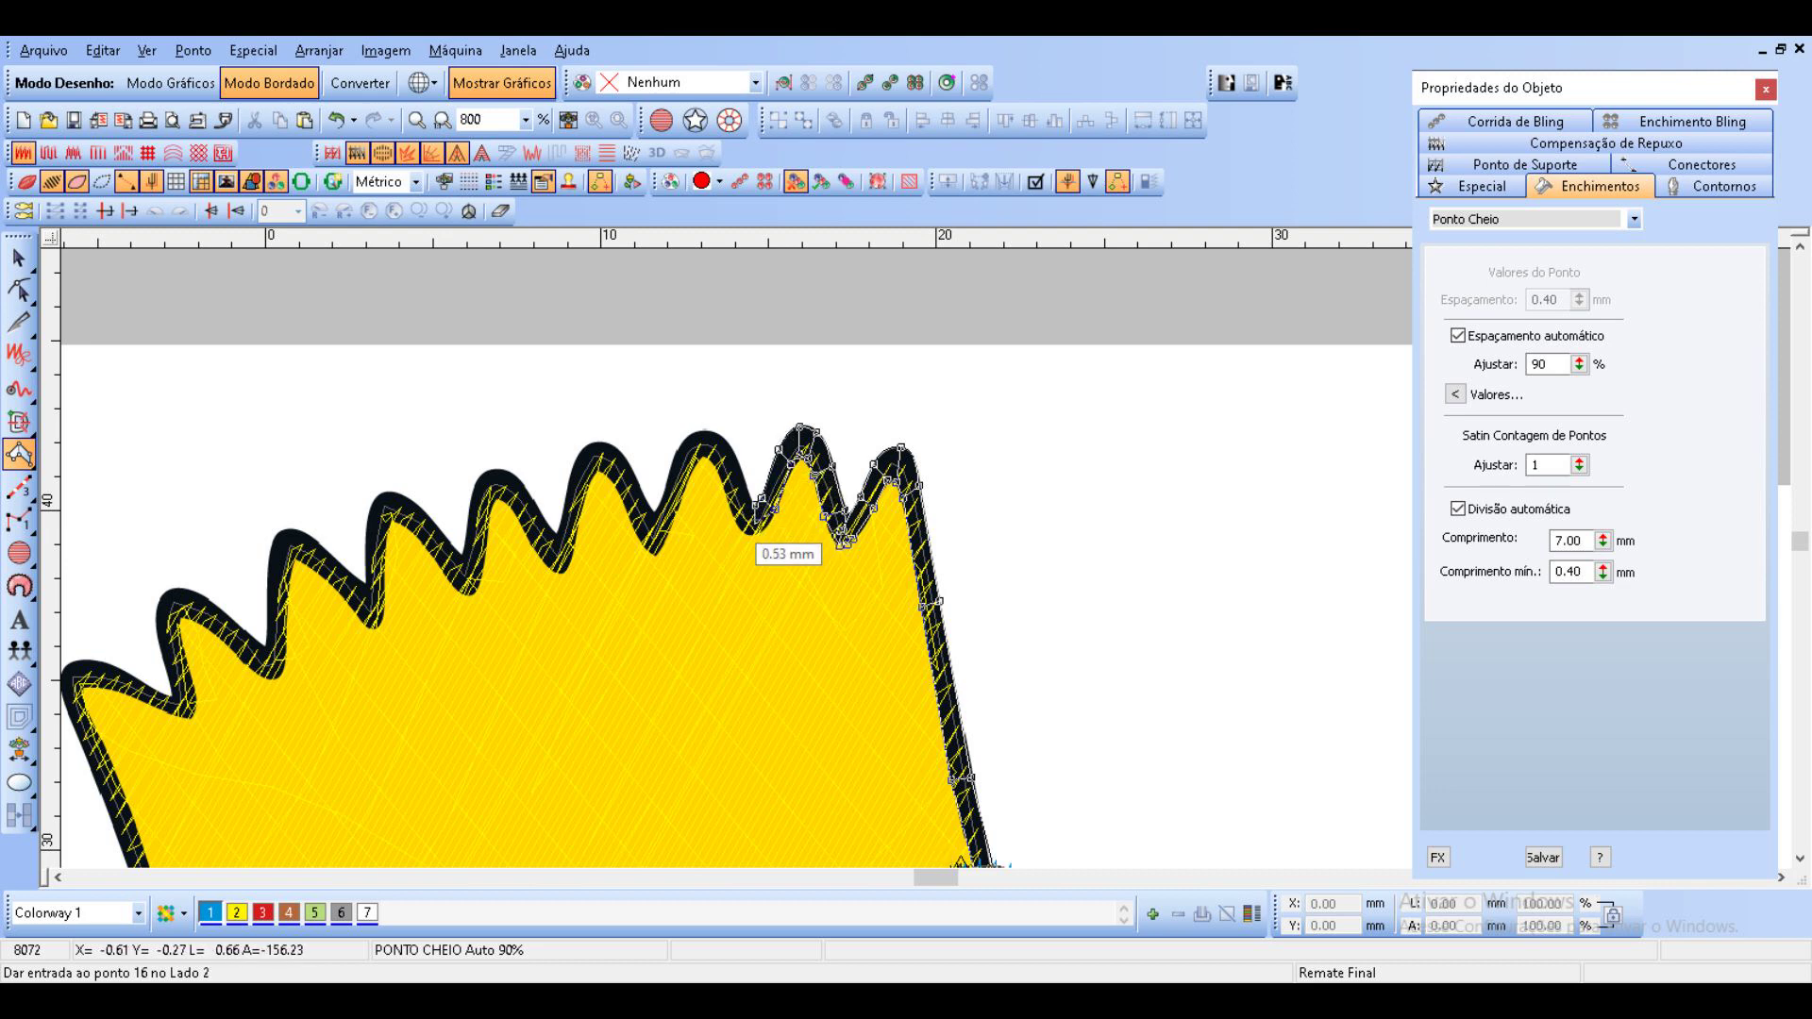
{"action": "left_click", "coordinate": [749, 535]}
{"action": "left_click", "coordinate": [750, 495]}
{"action": "left_click", "coordinate": [734, 517]}
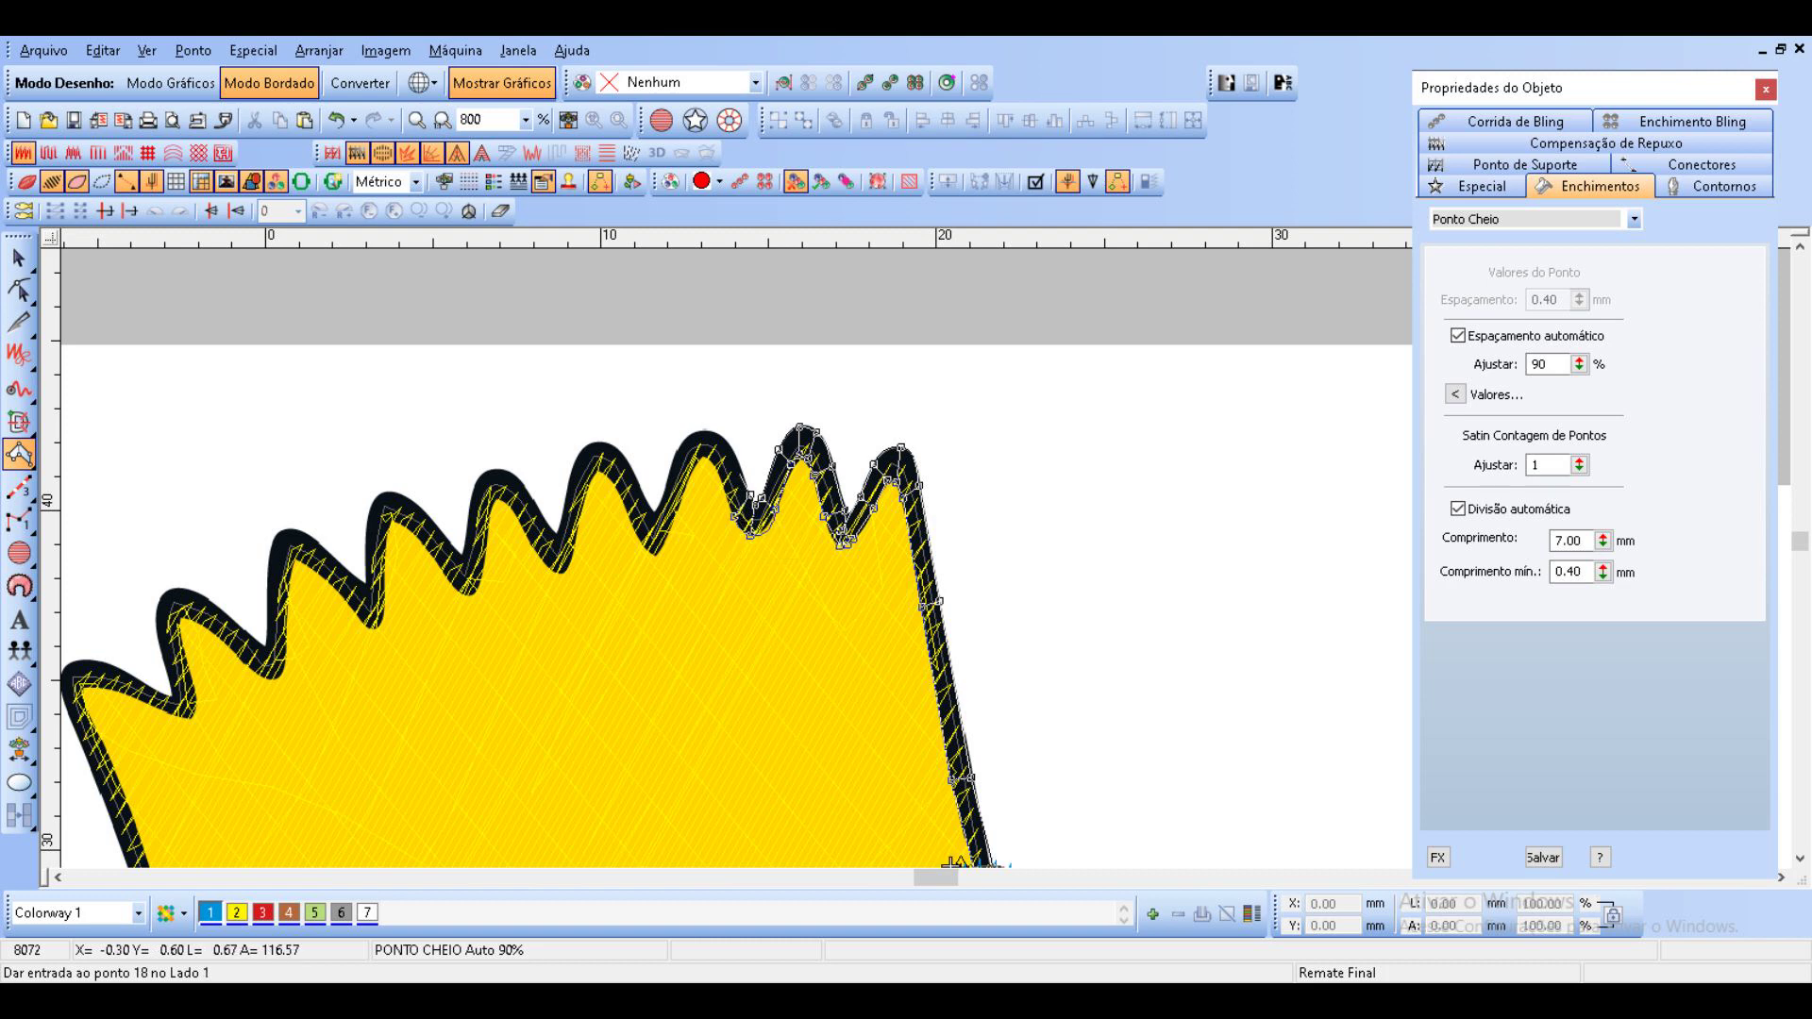
Trace the satin column up and over the peak of the third hair spike.
{"action": "left_click", "coordinate": [739, 466]}
{"action": "left_click", "coordinate": [725, 485]}
{"action": "left_click", "coordinate": [720, 436]}
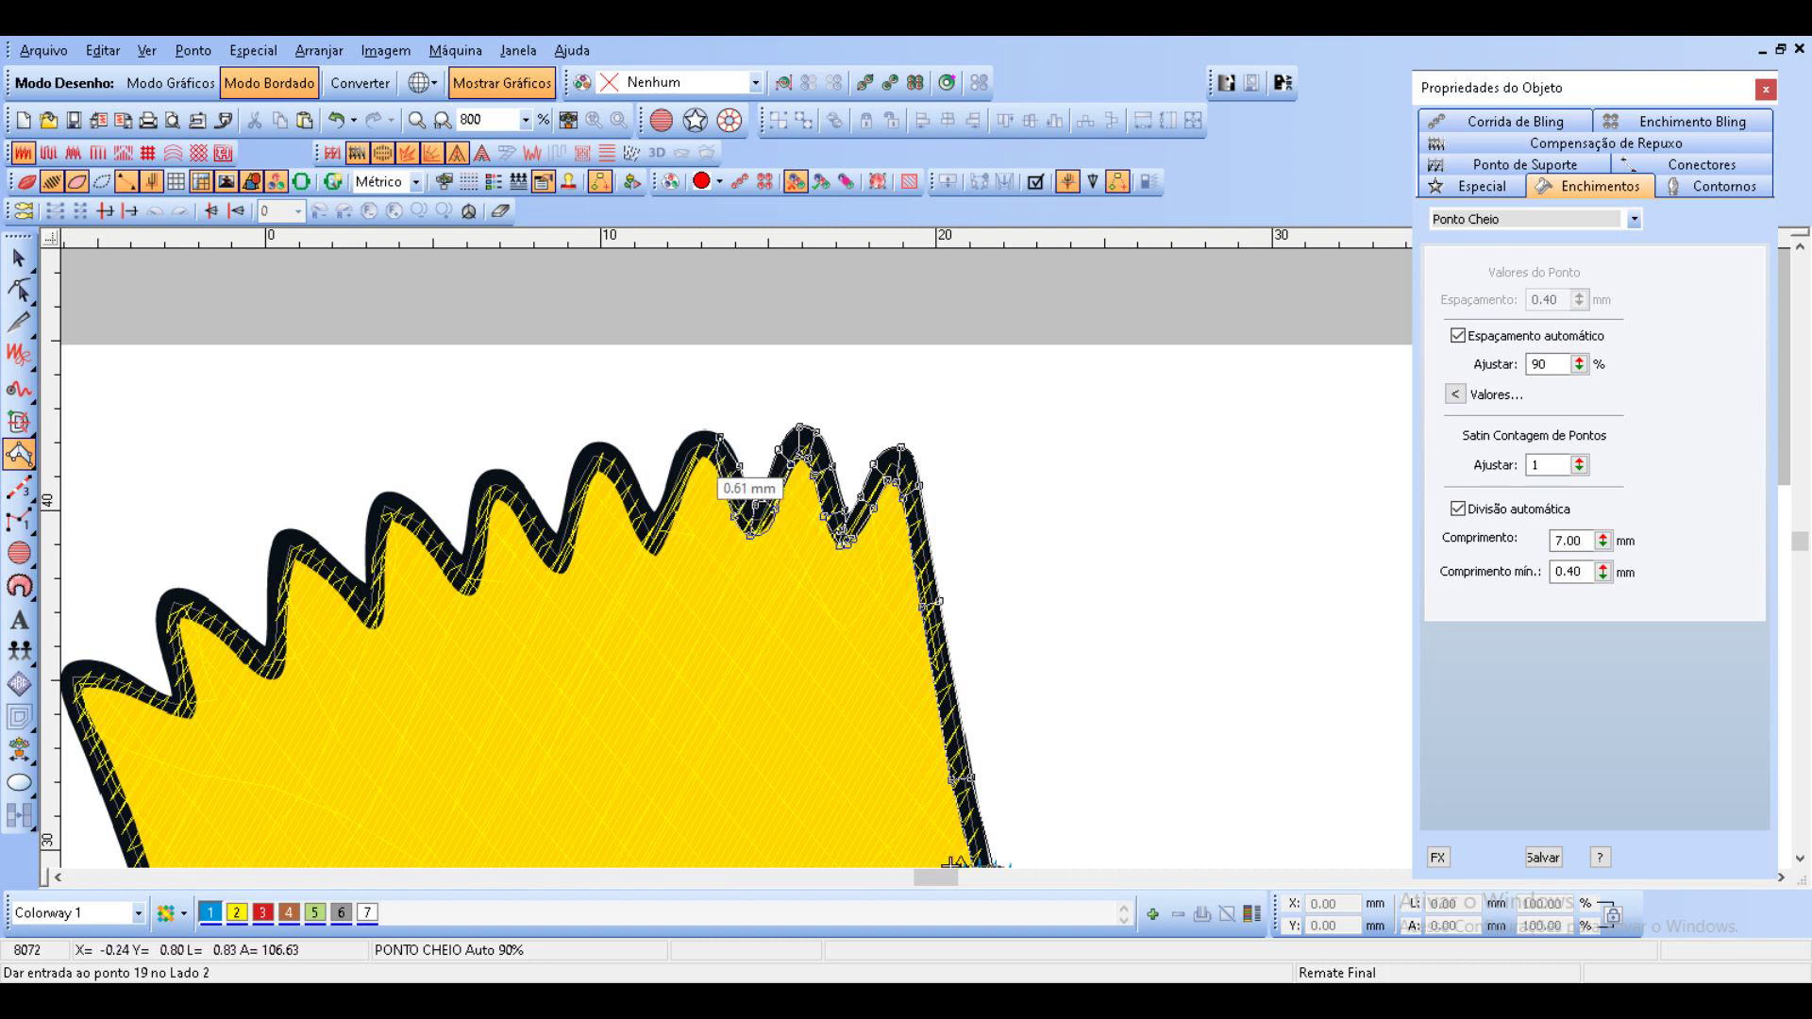
{"action": "left_click", "coordinate": [713, 453]}
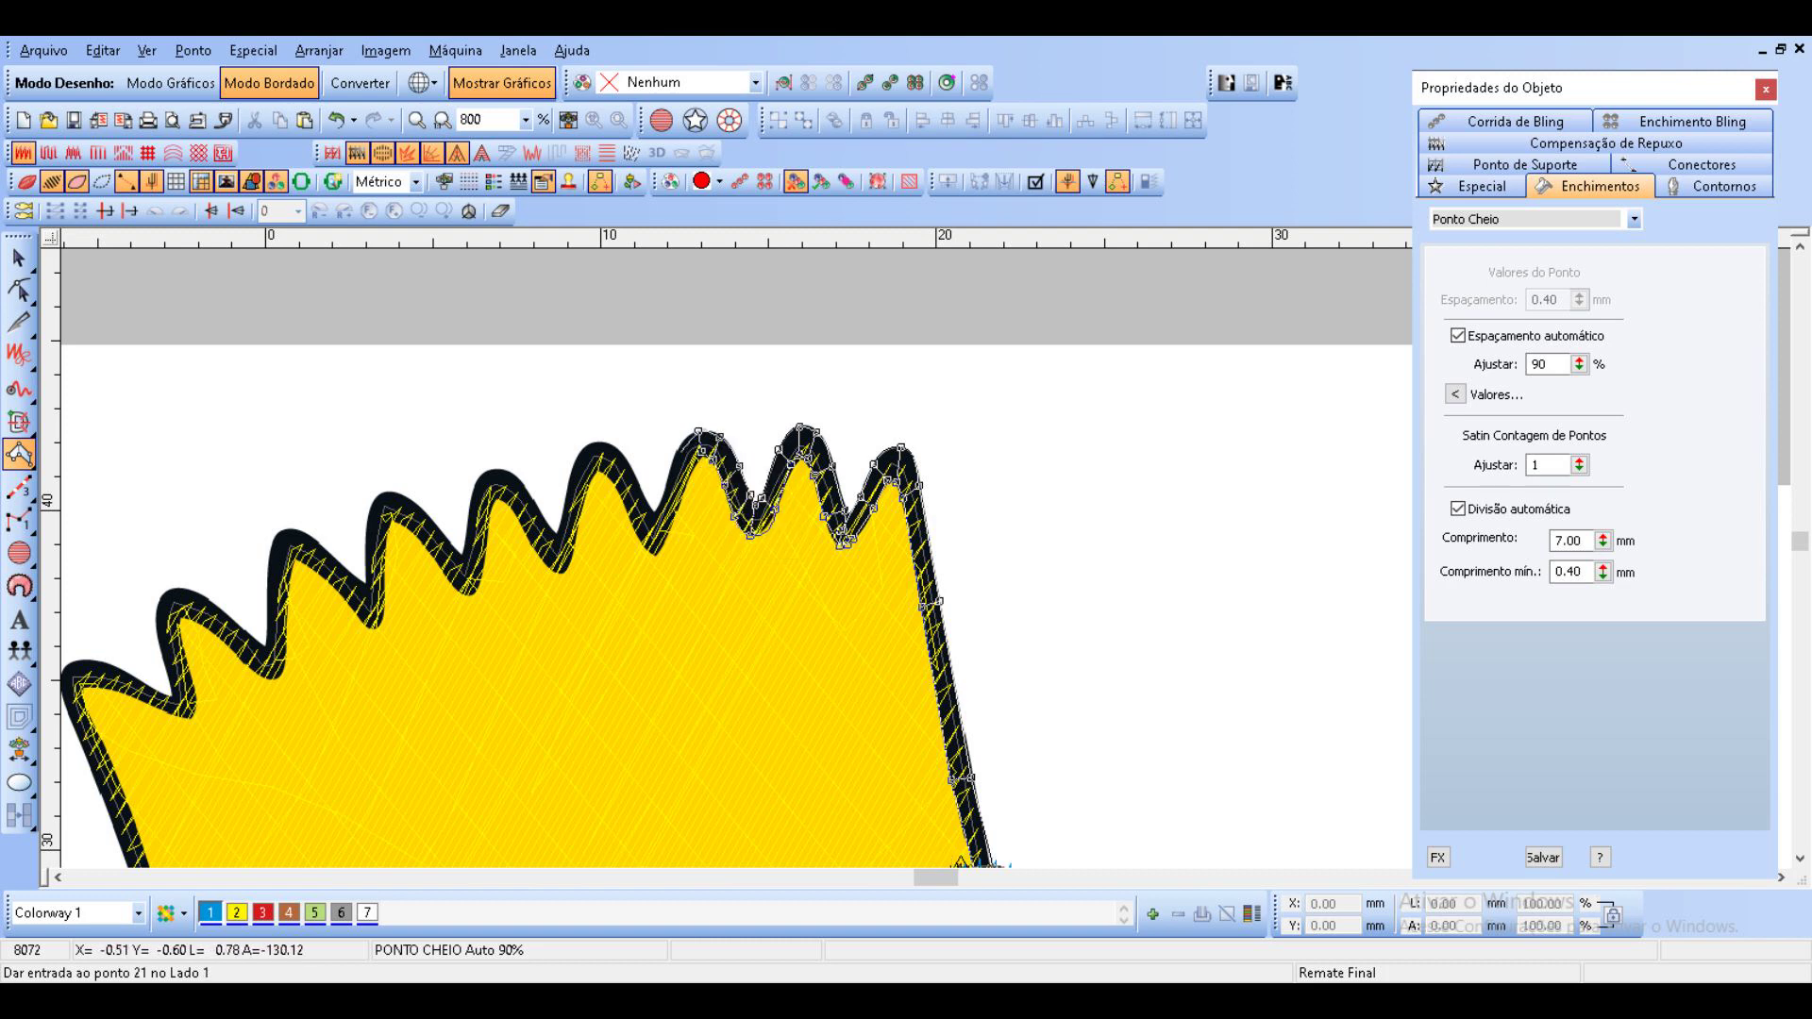
{"action": "left_click", "coordinate": [675, 453]}
{"action": "left_click", "coordinate": [701, 463]}
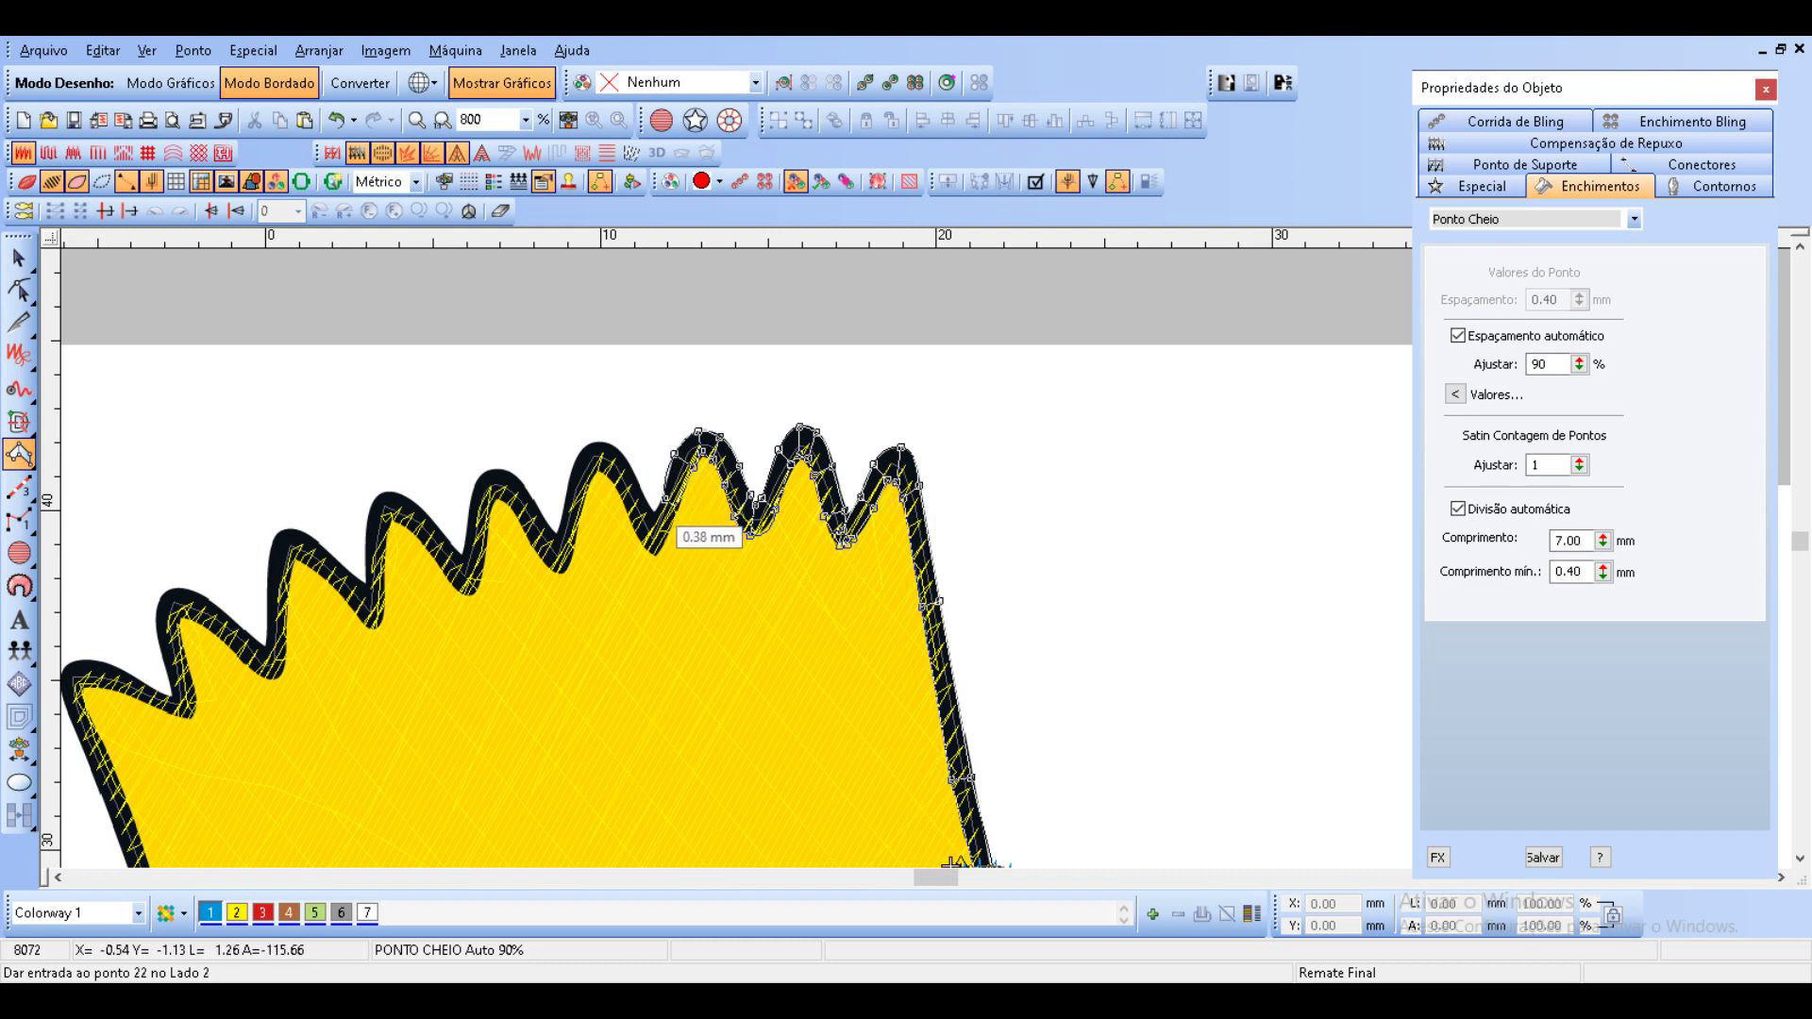
Continue the satin column through the valley behind the third hair spike and over the peak of the fourth spike.
{"action": "left_click", "coordinate": [672, 506]}
{"action": "left_click", "coordinate": [653, 550]}
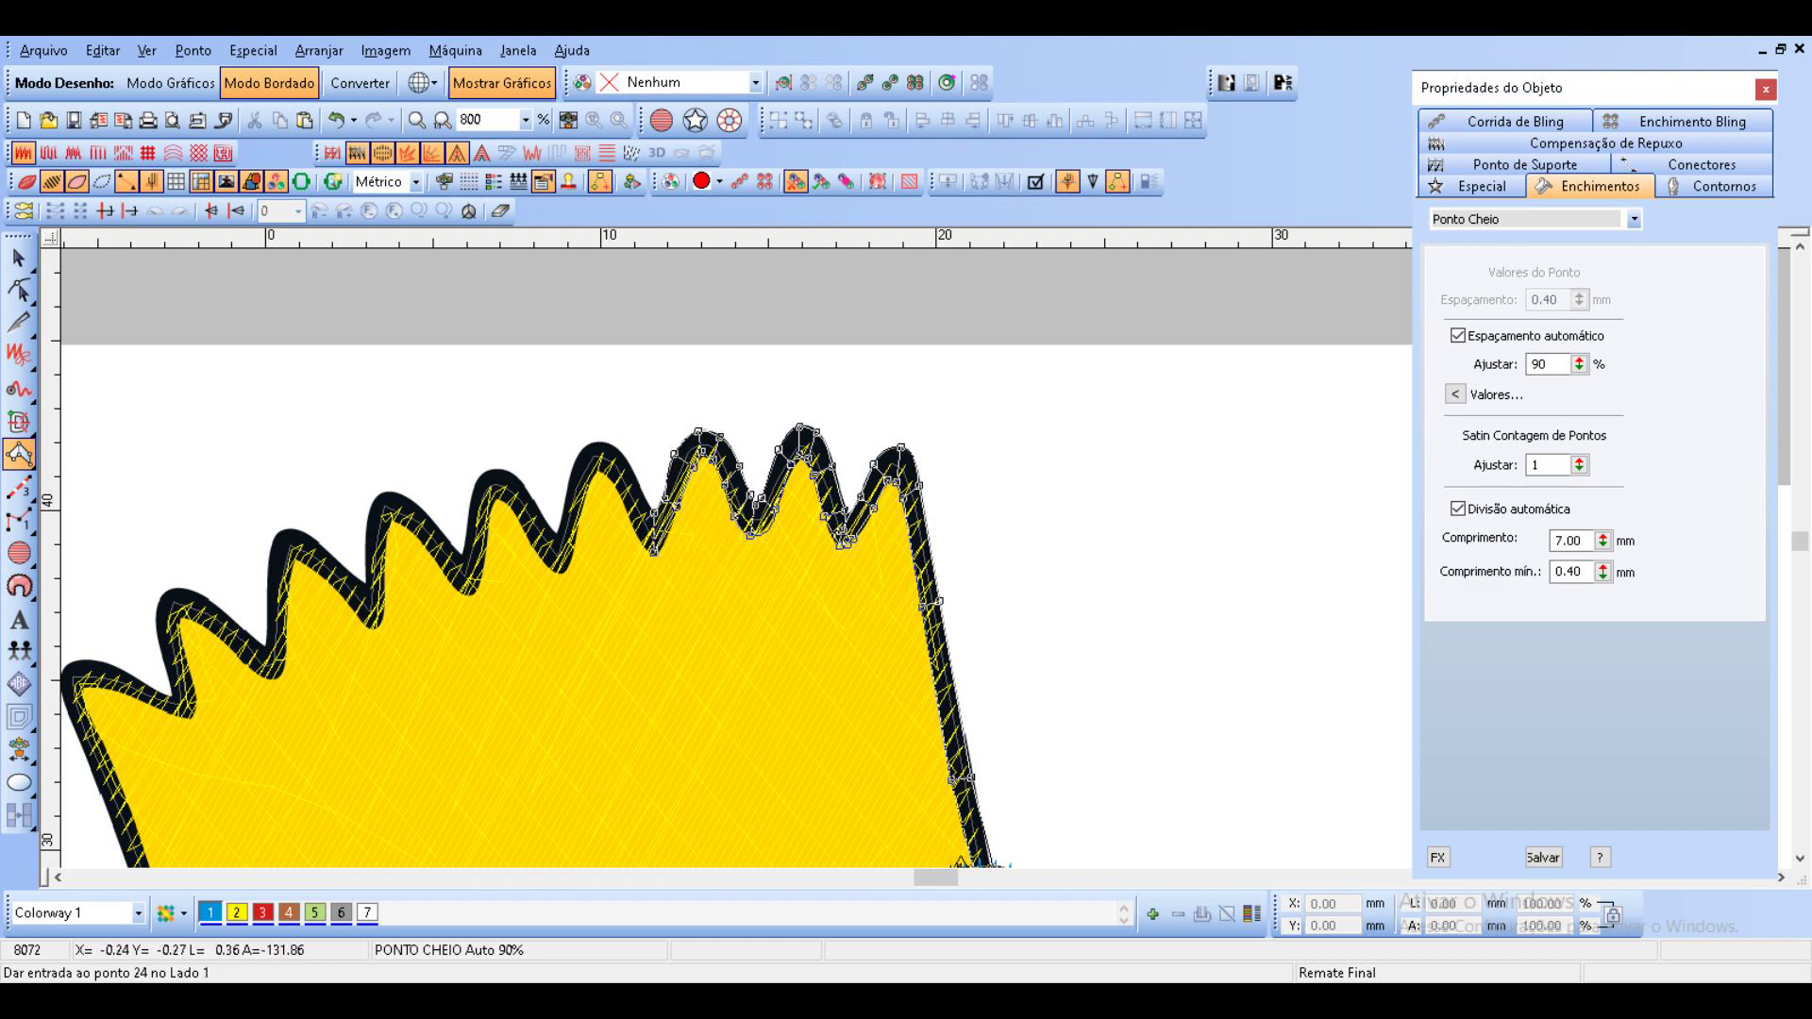
{"action": "left_click", "coordinate": [625, 463]}
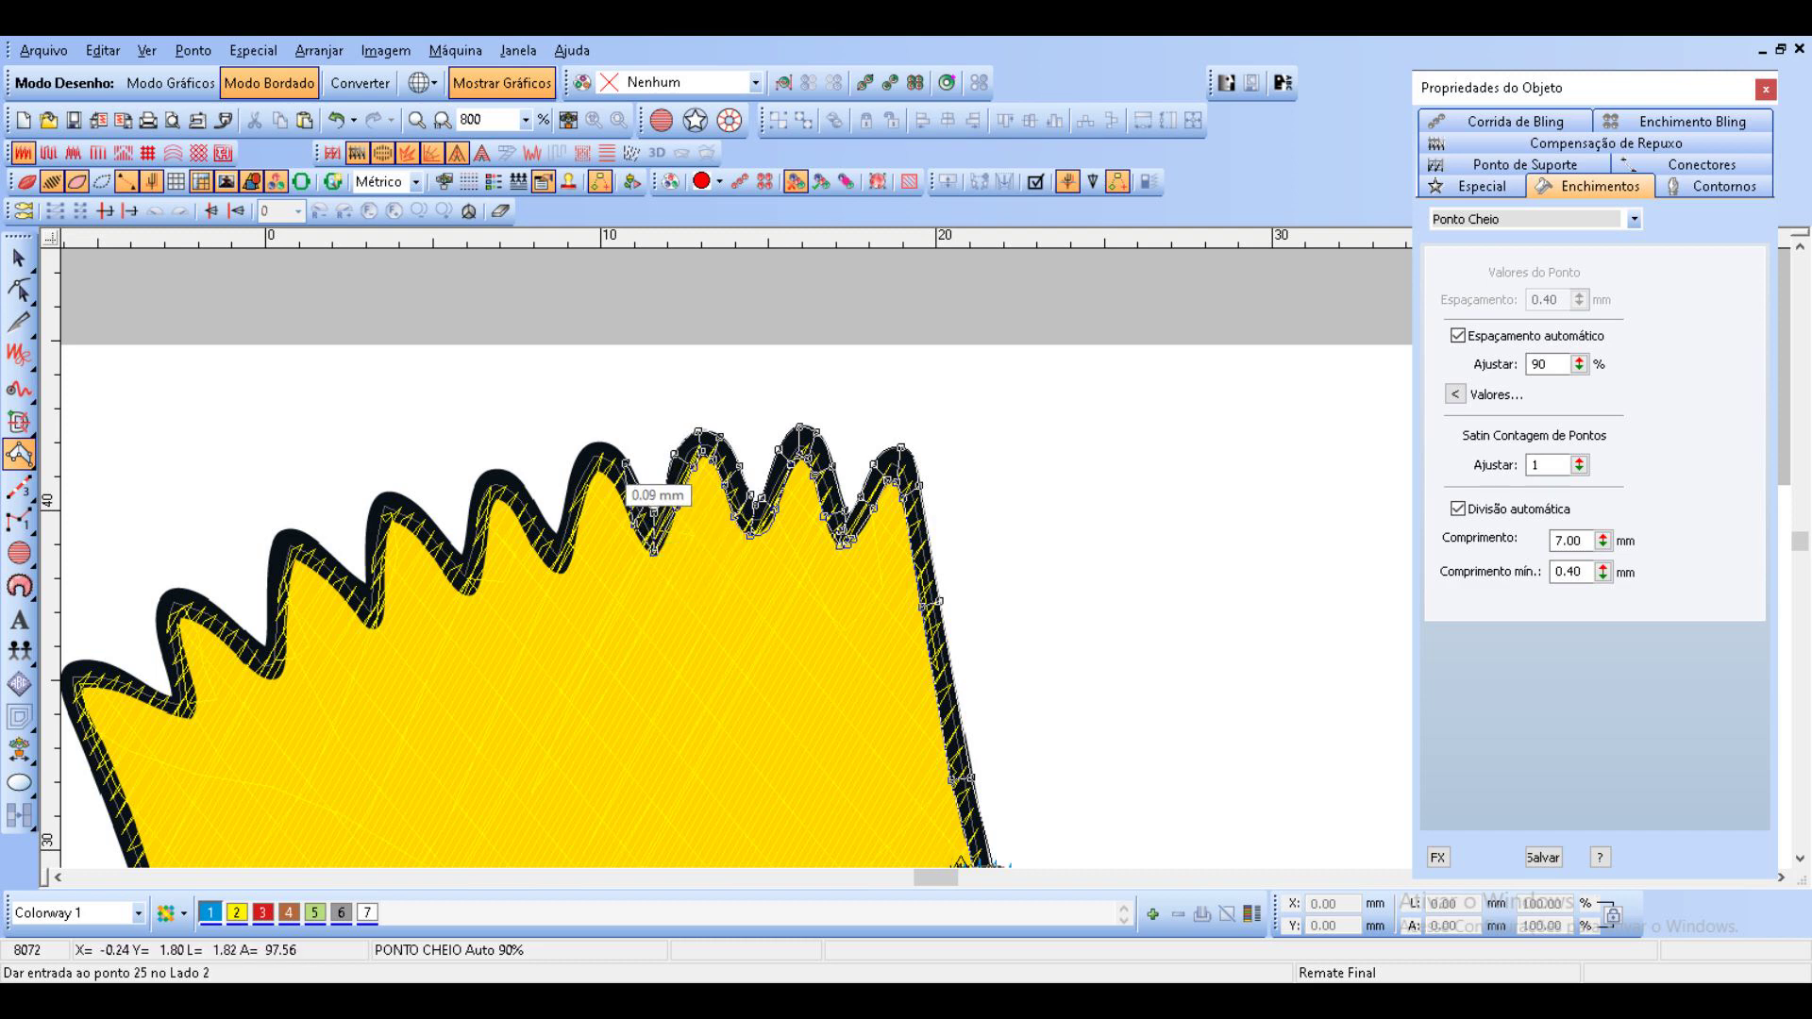
{"action": "left_click", "coordinate": [617, 488]}
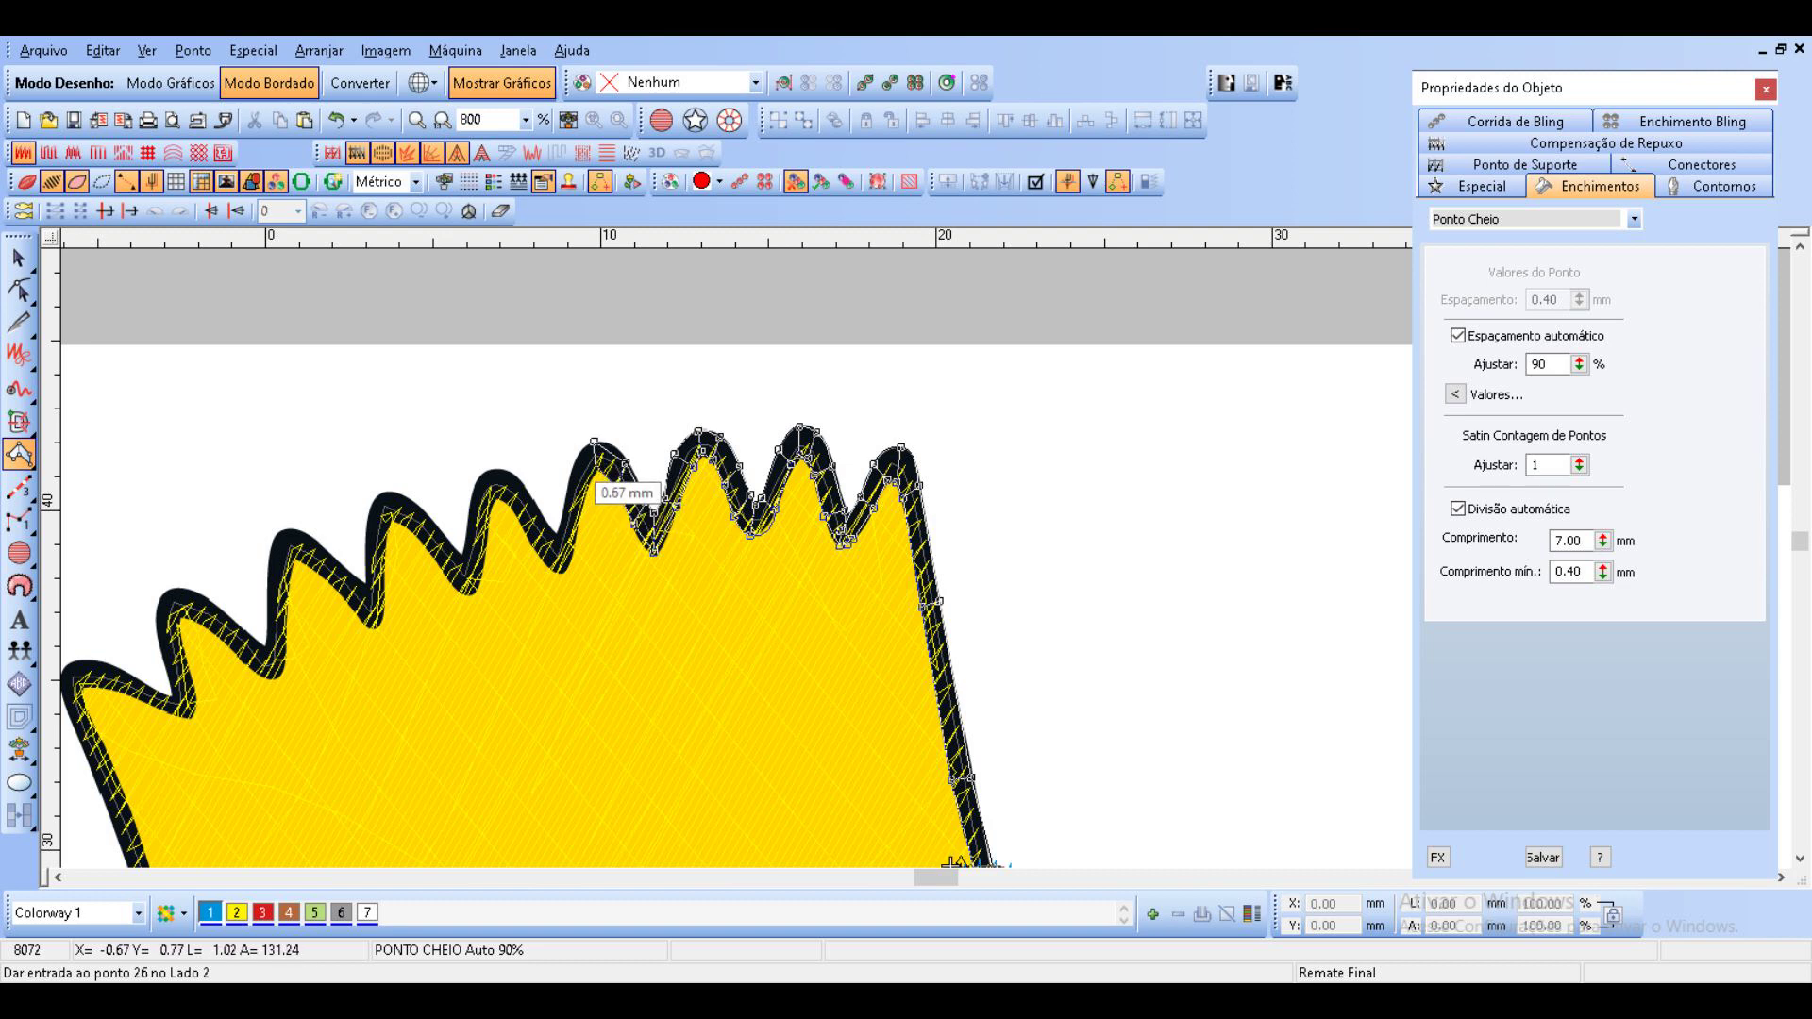
{"action": "left_click", "coordinate": [594, 442]}
{"action": "left_click", "coordinate": [573, 465]}
{"action": "left_click", "coordinate": [587, 479]}
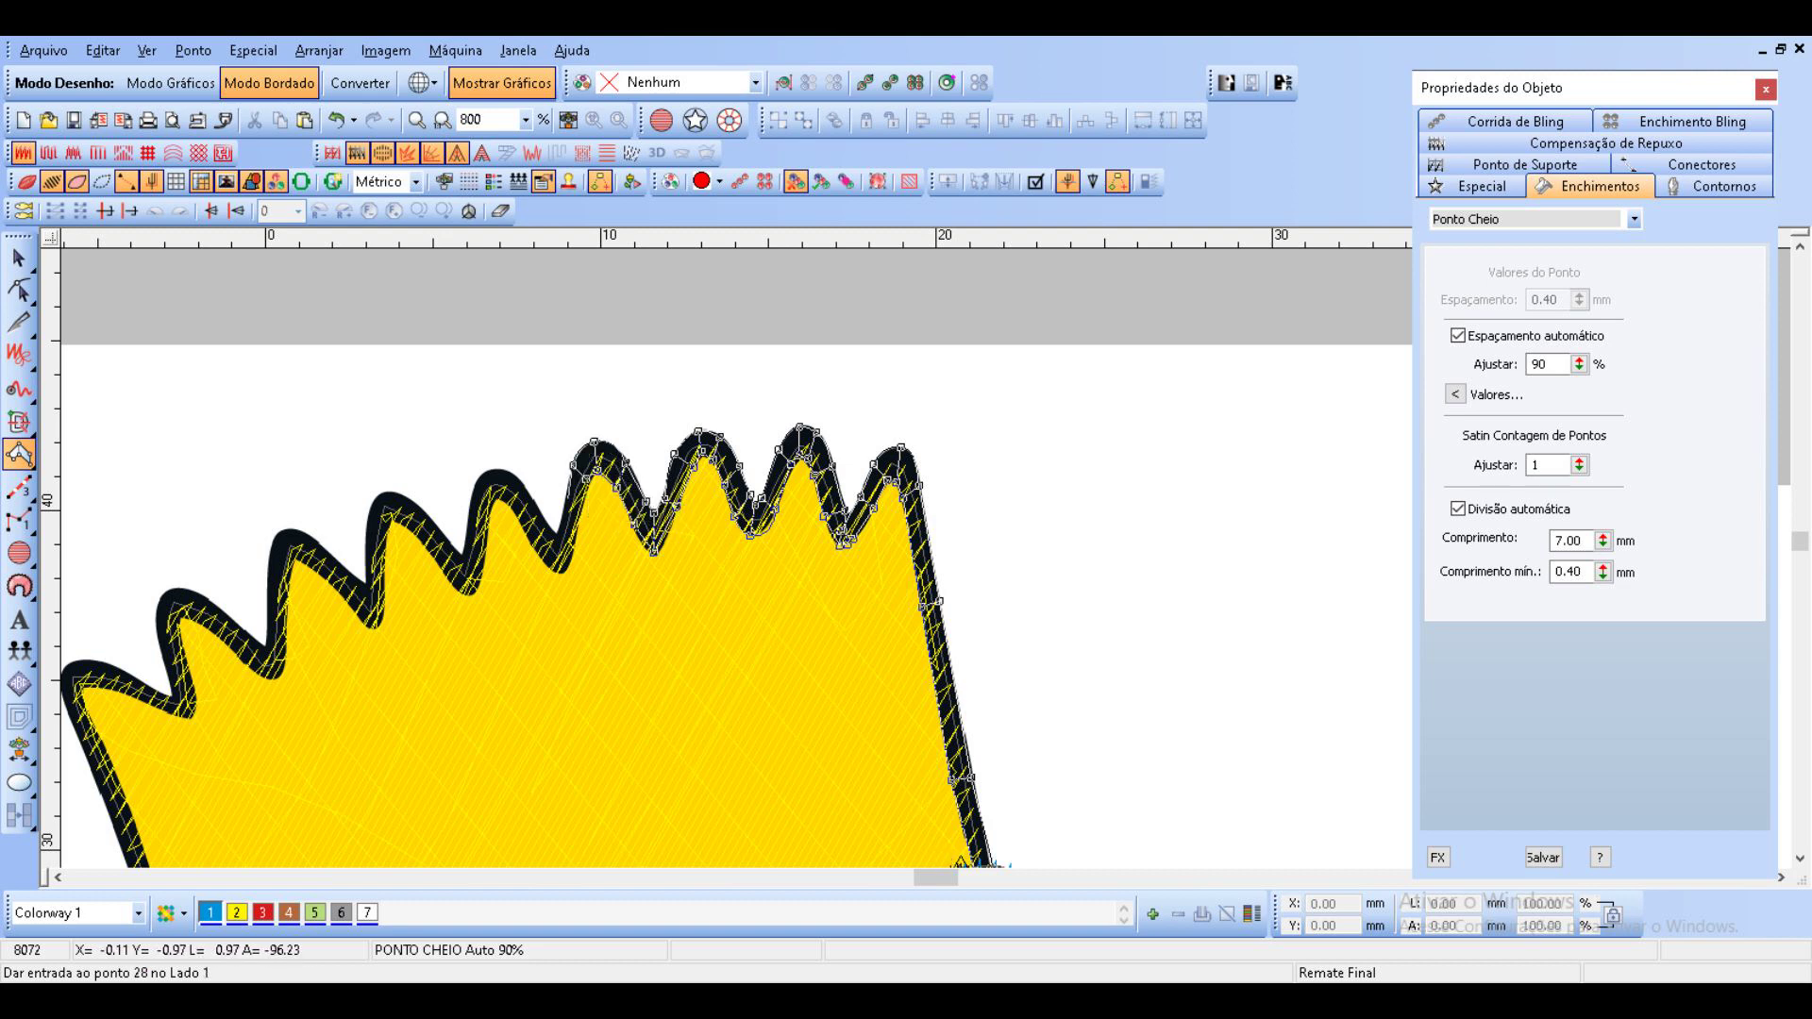
Trace the satin column down the fourth hair spike to the bottom of the valley before the fifth, re-placing the misplaced outer point.
{"action": "left_click", "coordinate": [564, 508]}
{"action": "left_click", "coordinate": [580, 512]}
{"action": "left_click", "coordinate": [555, 536]}
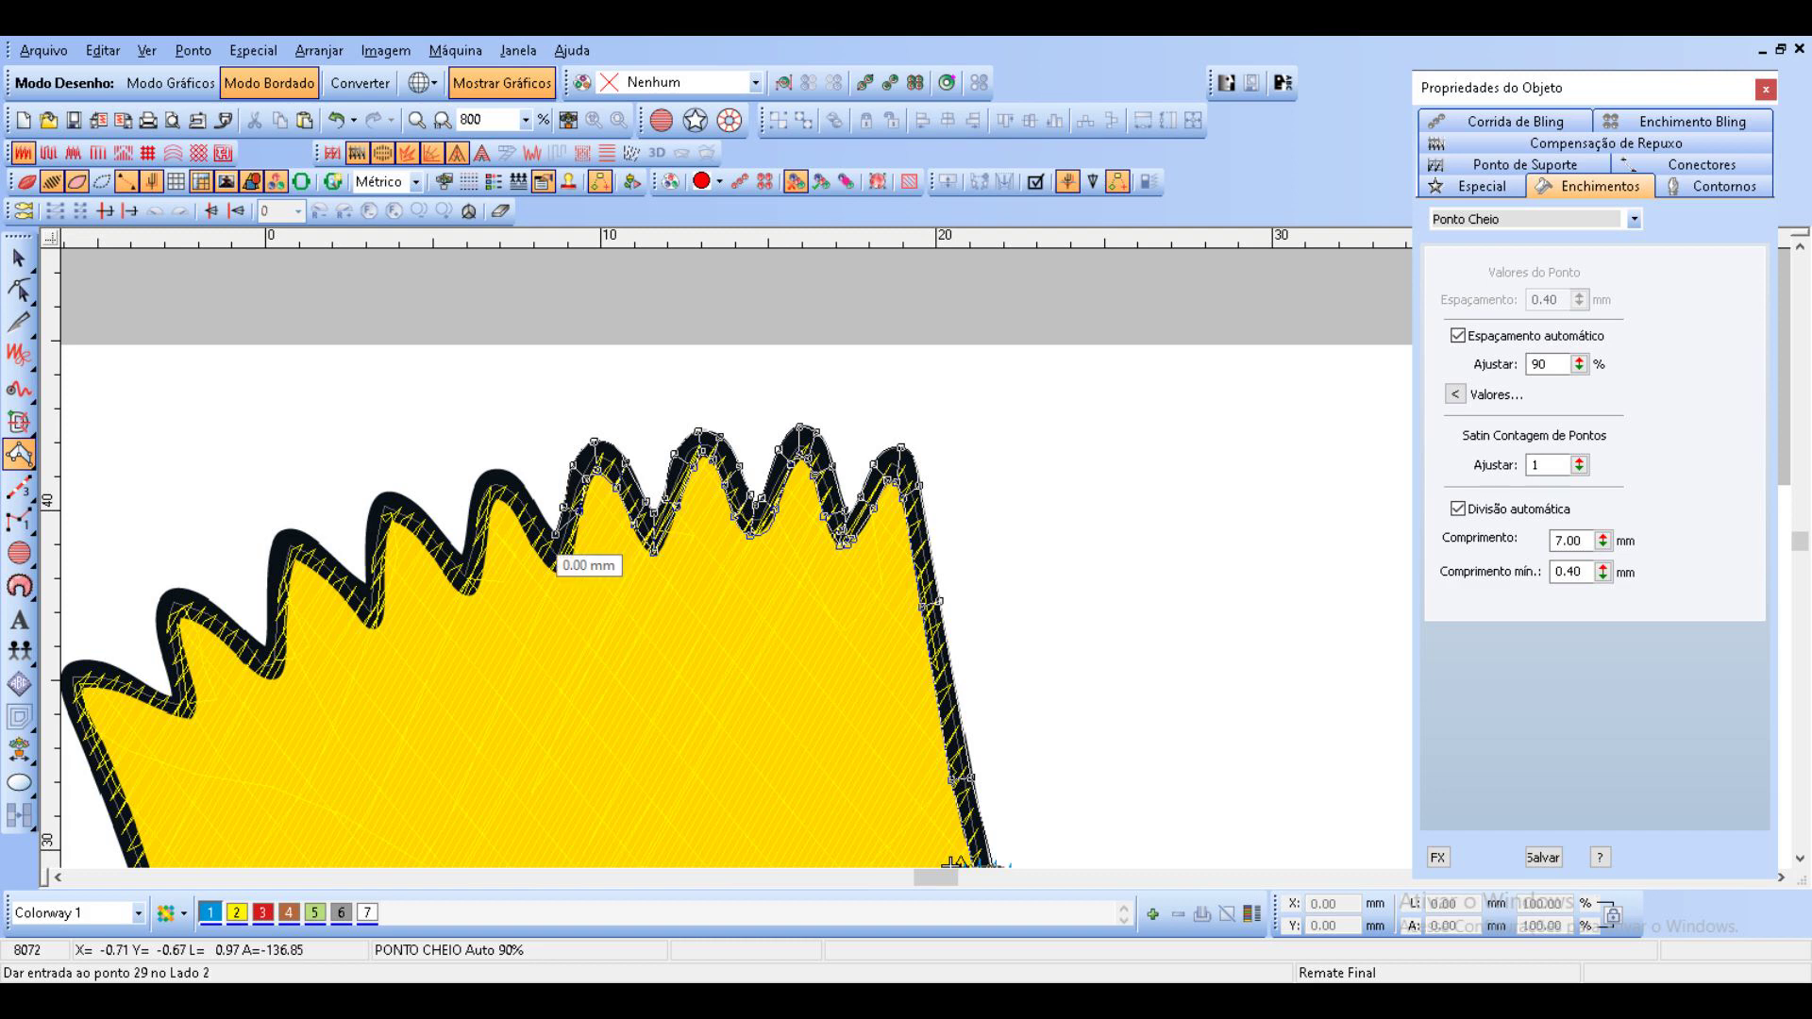
{"action": "key", "text": "BackSpace"}
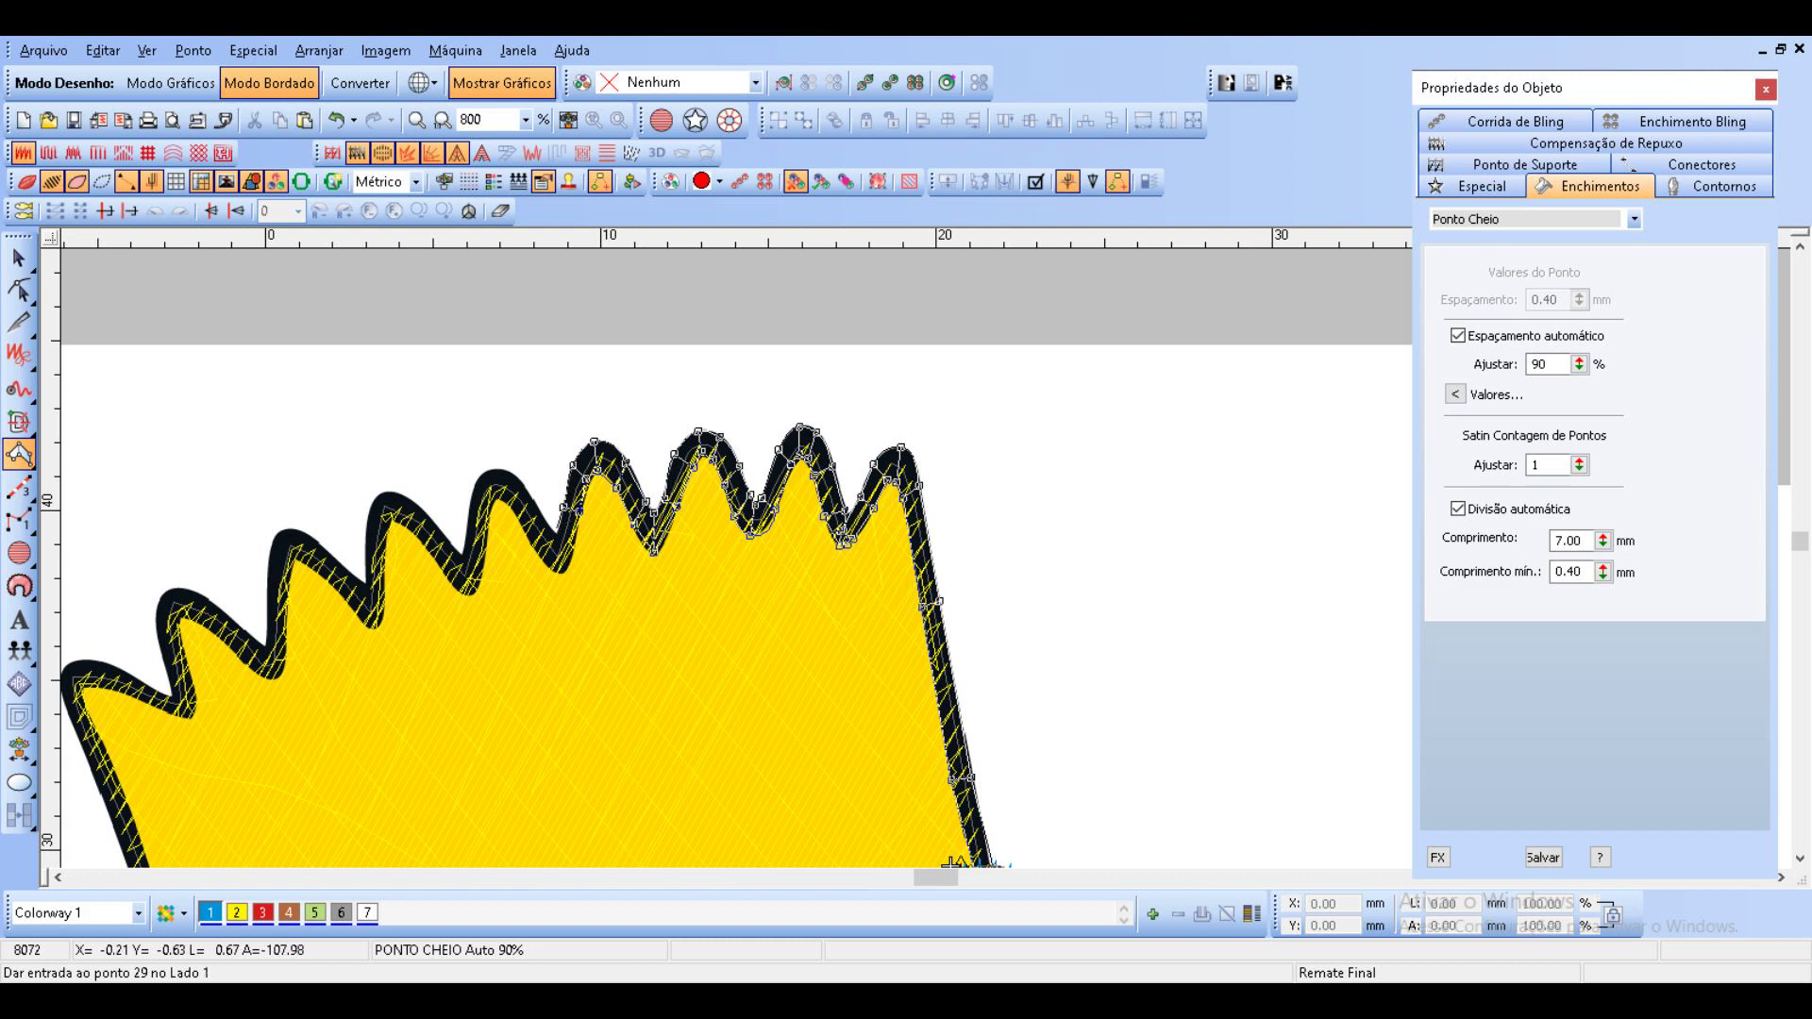
{"action": "left_click", "coordinate": [556, 529]}
{"action": "left_click", "coordinate": [570, 551]}
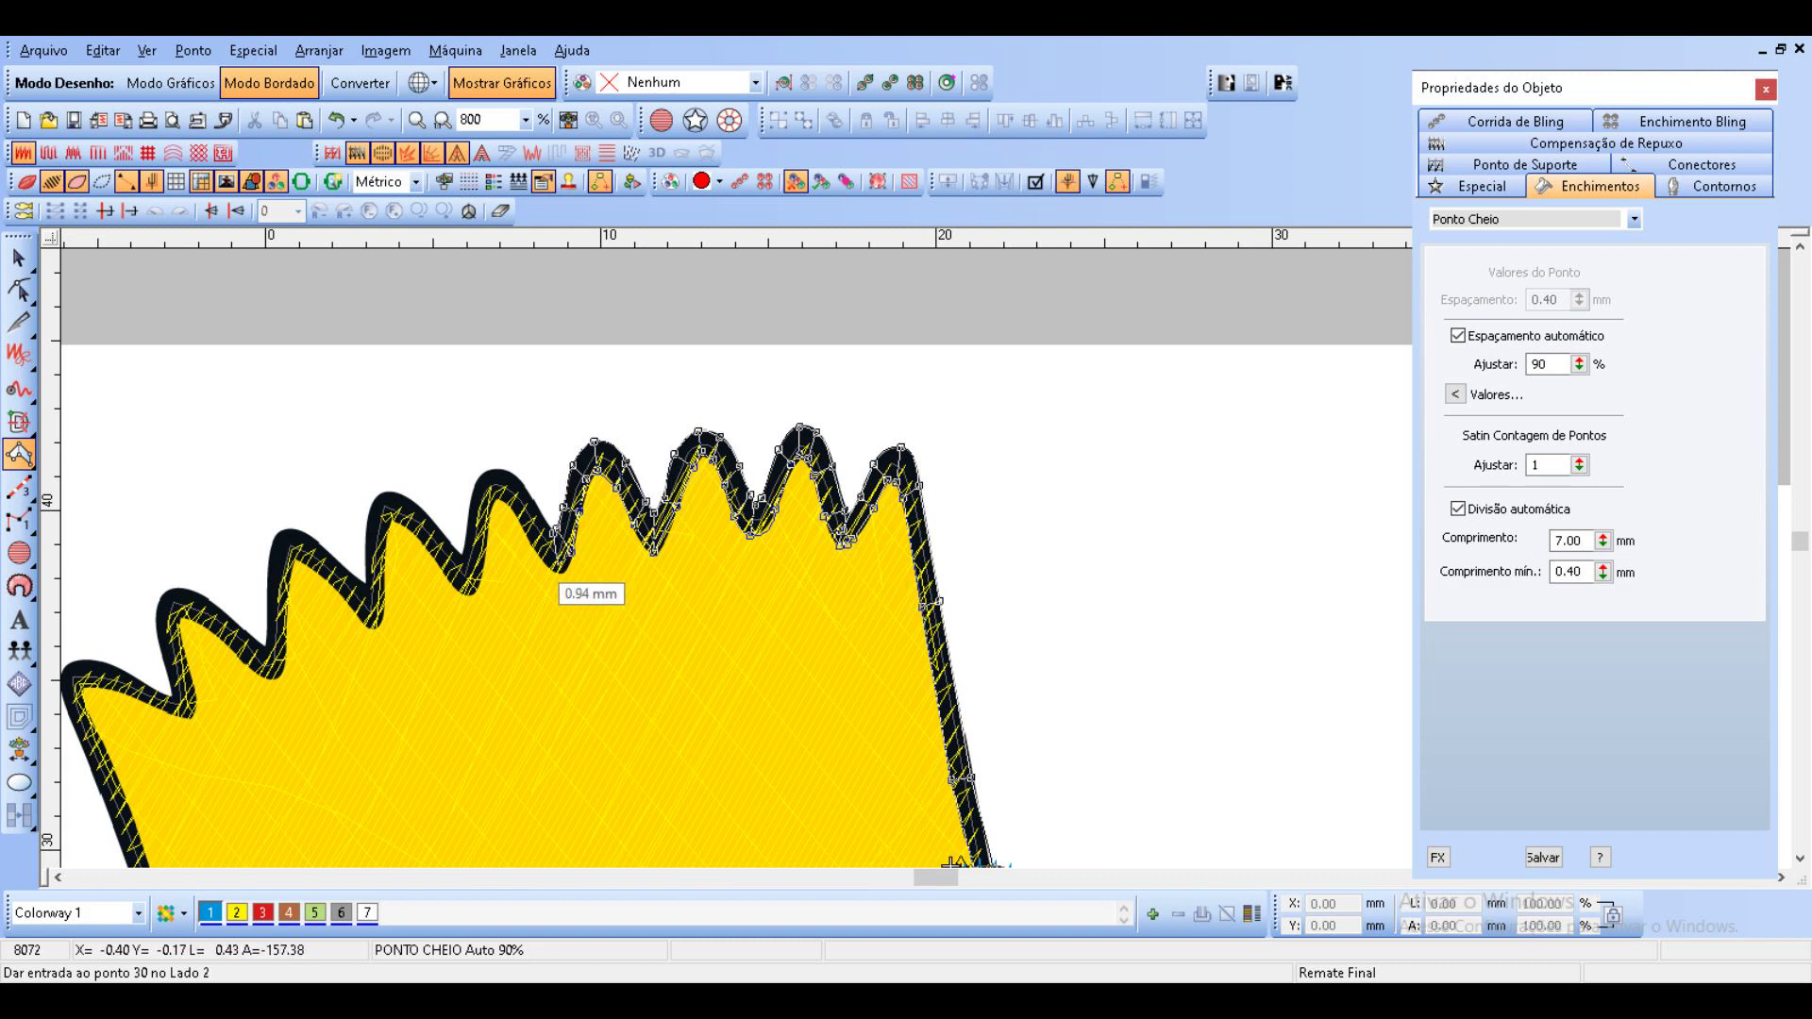
{"action": "left_click", "coordinate": [561, 573]}
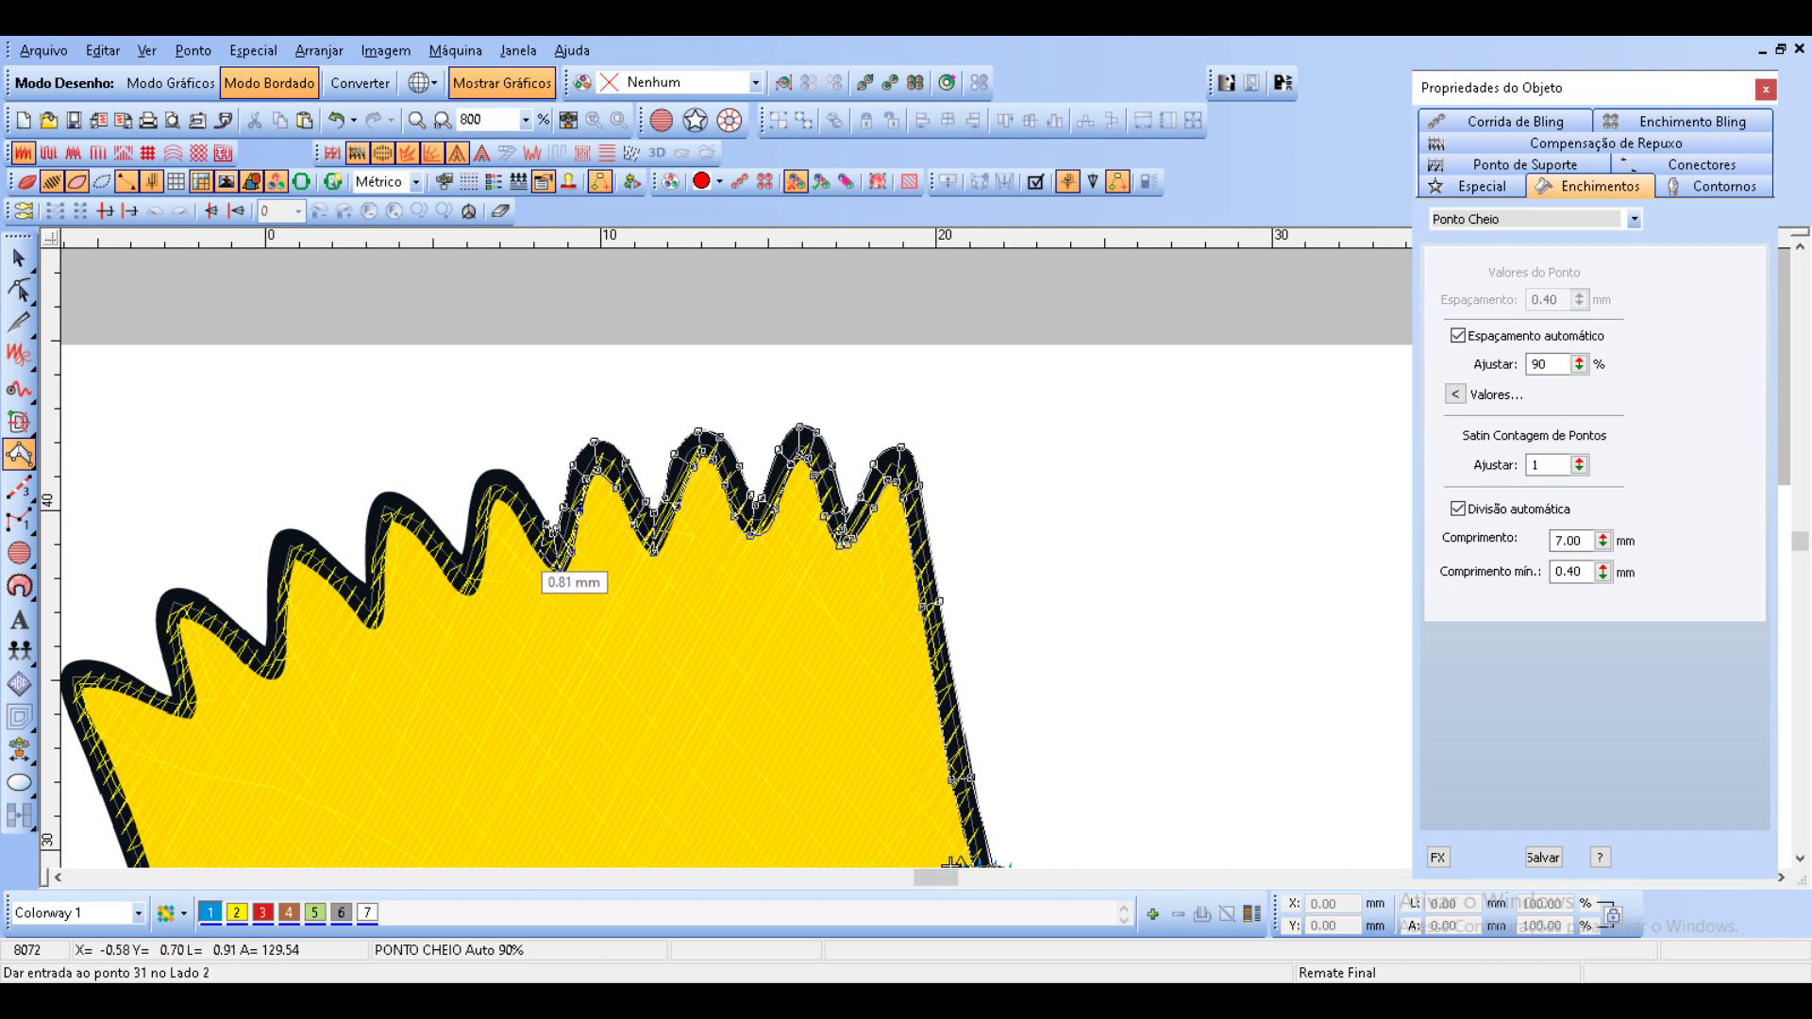
Carry the satin column out of the fourth valley and over the peak of the fifth hair spike.
{"action": "left_click", "coordinate": [539, 553]}
{"action": "left_click", "coordinate": [510, 475]}
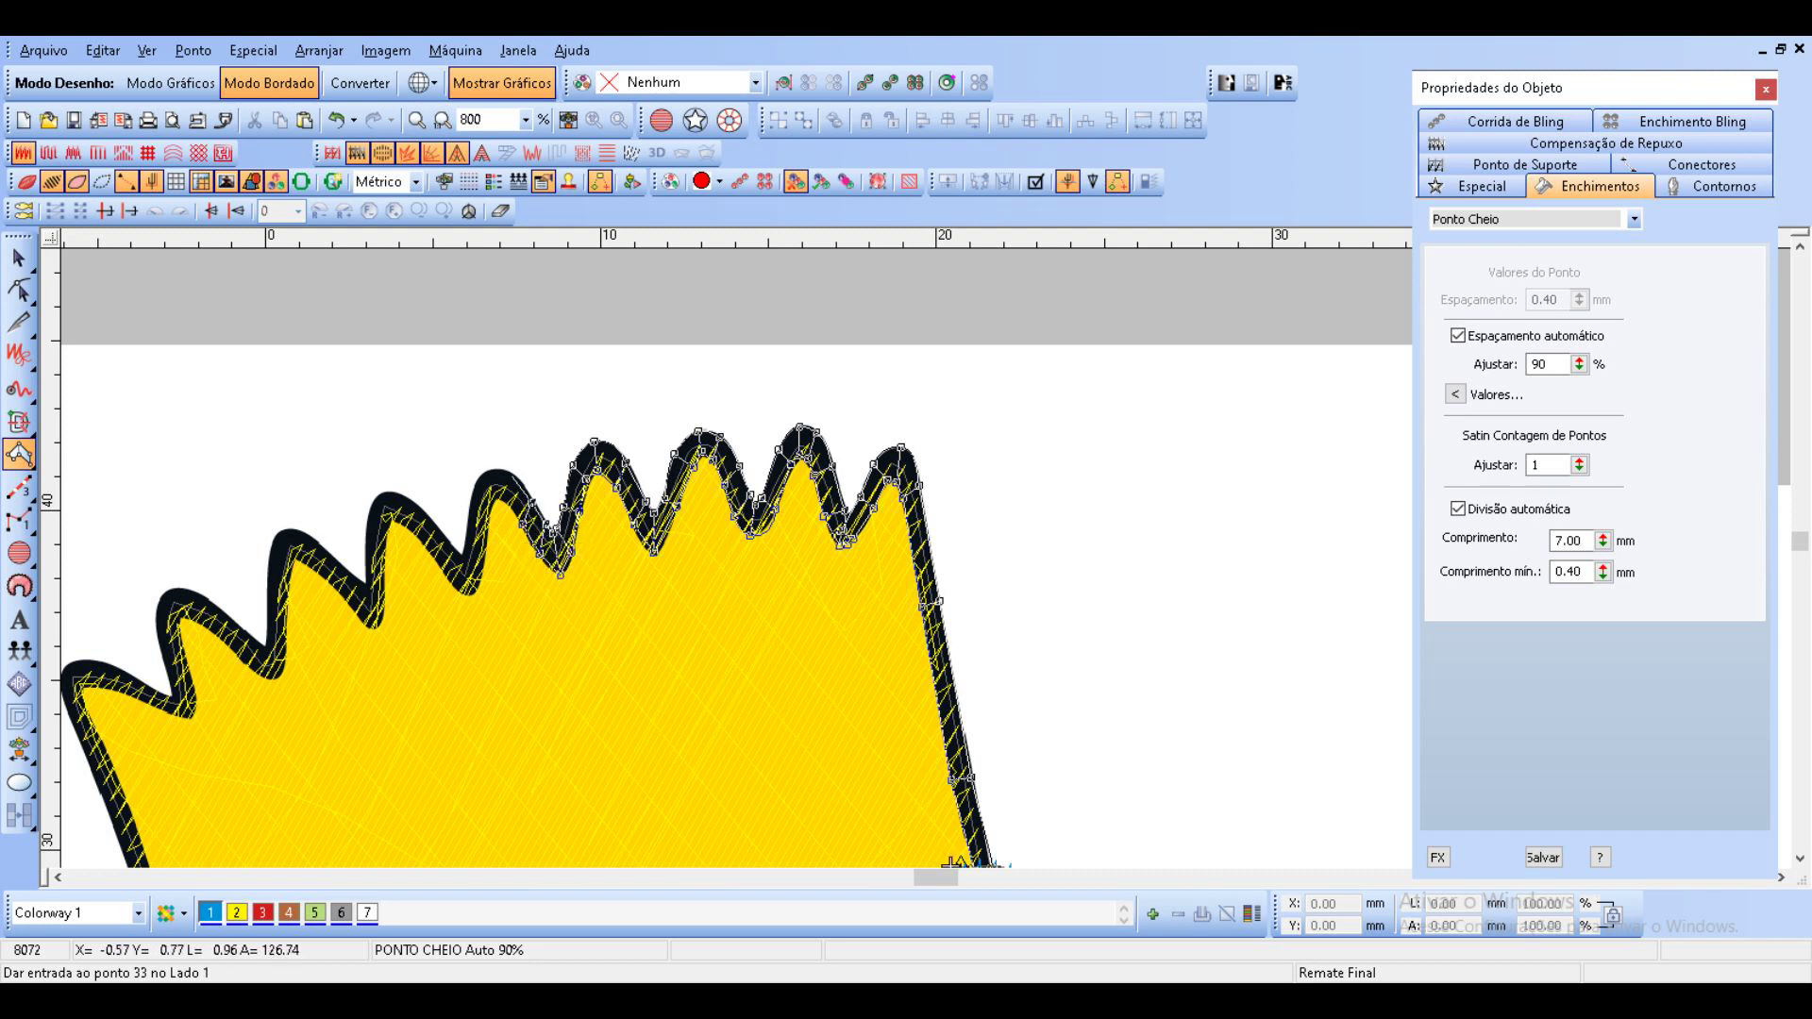
{"action": "left_click", "coordinate": [506, 502]}
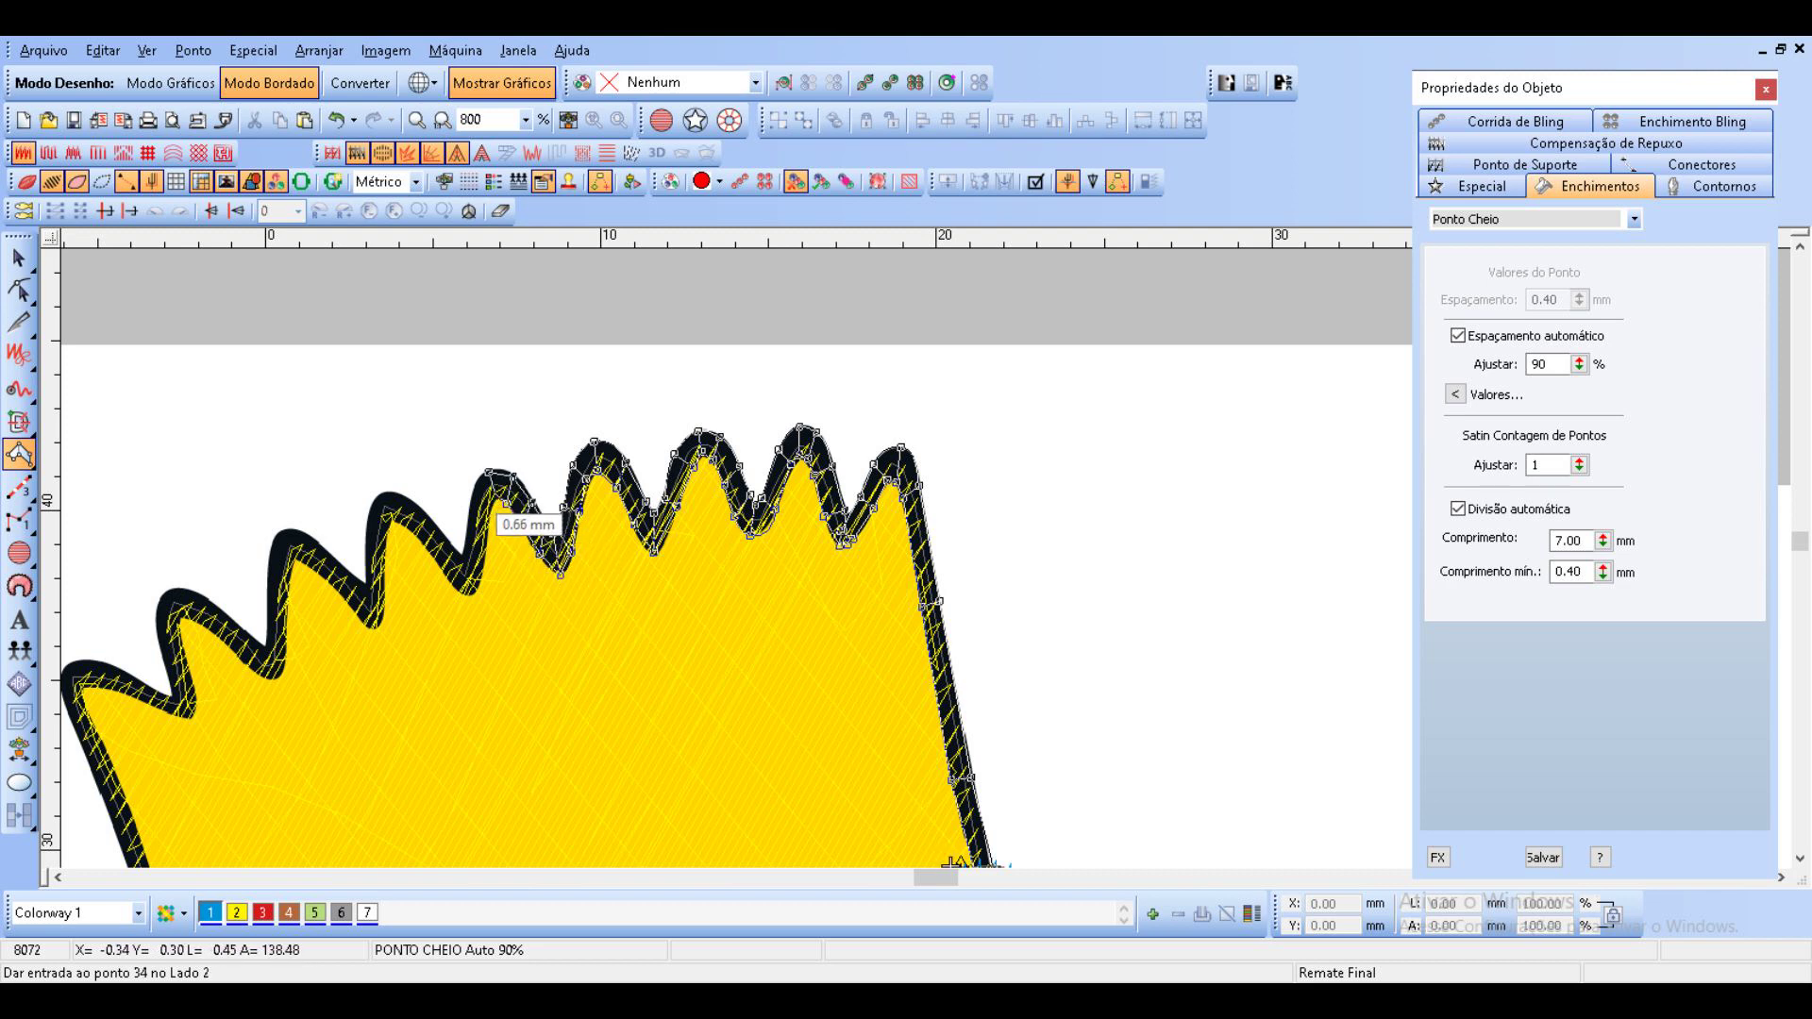
{"action": "left_click", "coordinate": [471, 494]}
{"action": "left_click", "coordinate": [488, 508]}
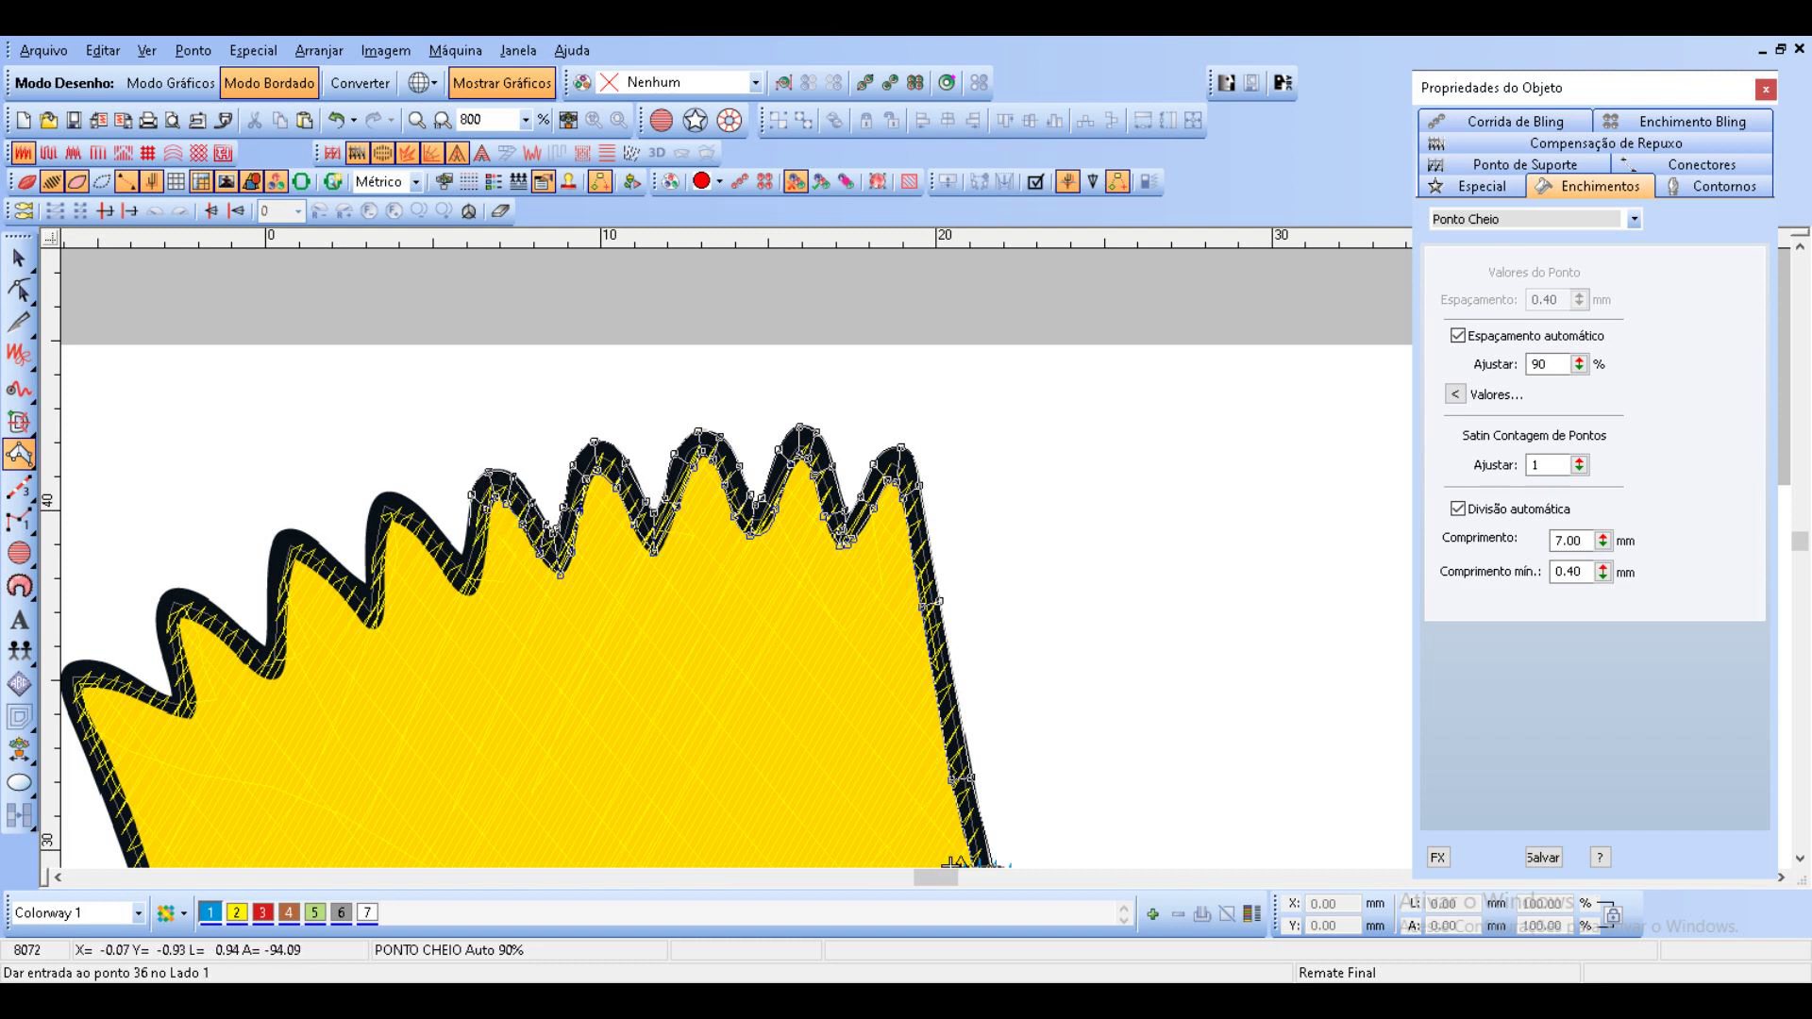
Continue the satin column down the fifth hair spike and around the valley before the sixth spike.
{"action": "left_click", "coordinate": [470, 525]}
{"action": "left_click", "coordinate": [487, 537]}
{"action": "left_click", "coordinate": [463, 551]}
{"action": "left_click", "coordinate": [472, 591]}
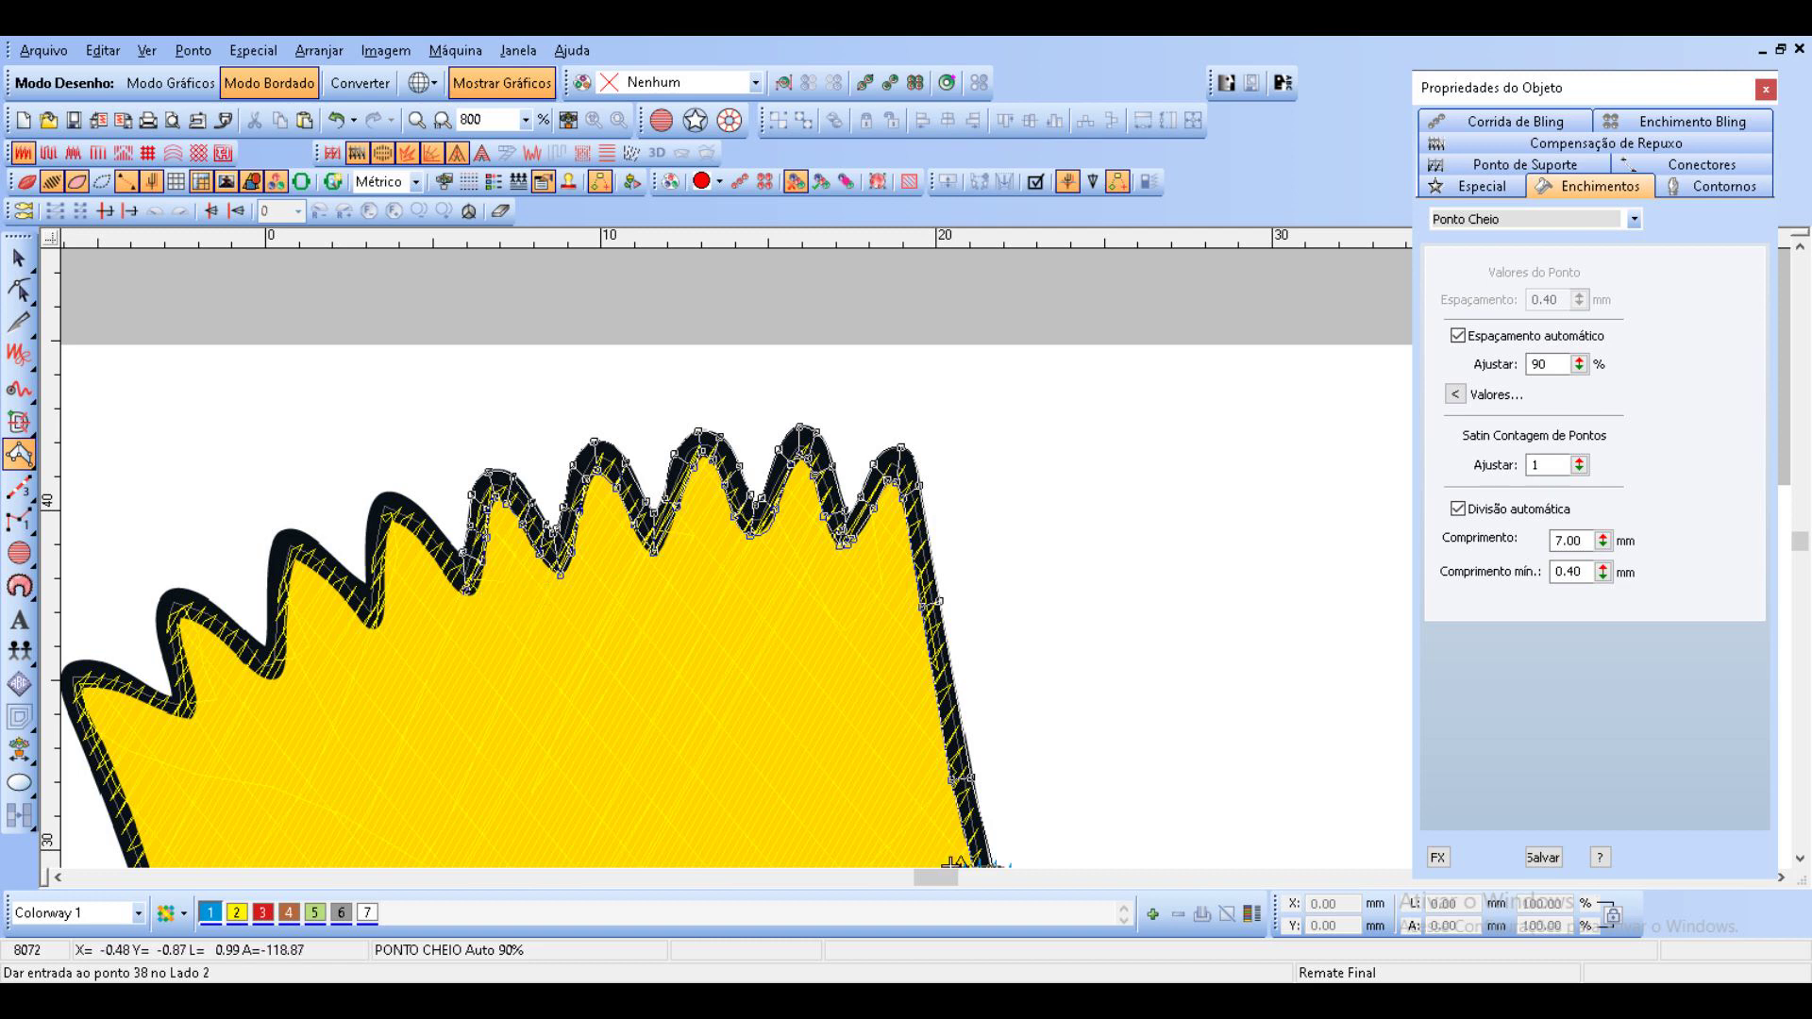
{"action": "left_click", "coordinate": [475, 590]}
{"action": "left_click", "coordinate": [453, 585]}
{"action": "left_click", "coordinate": [469, 568]}
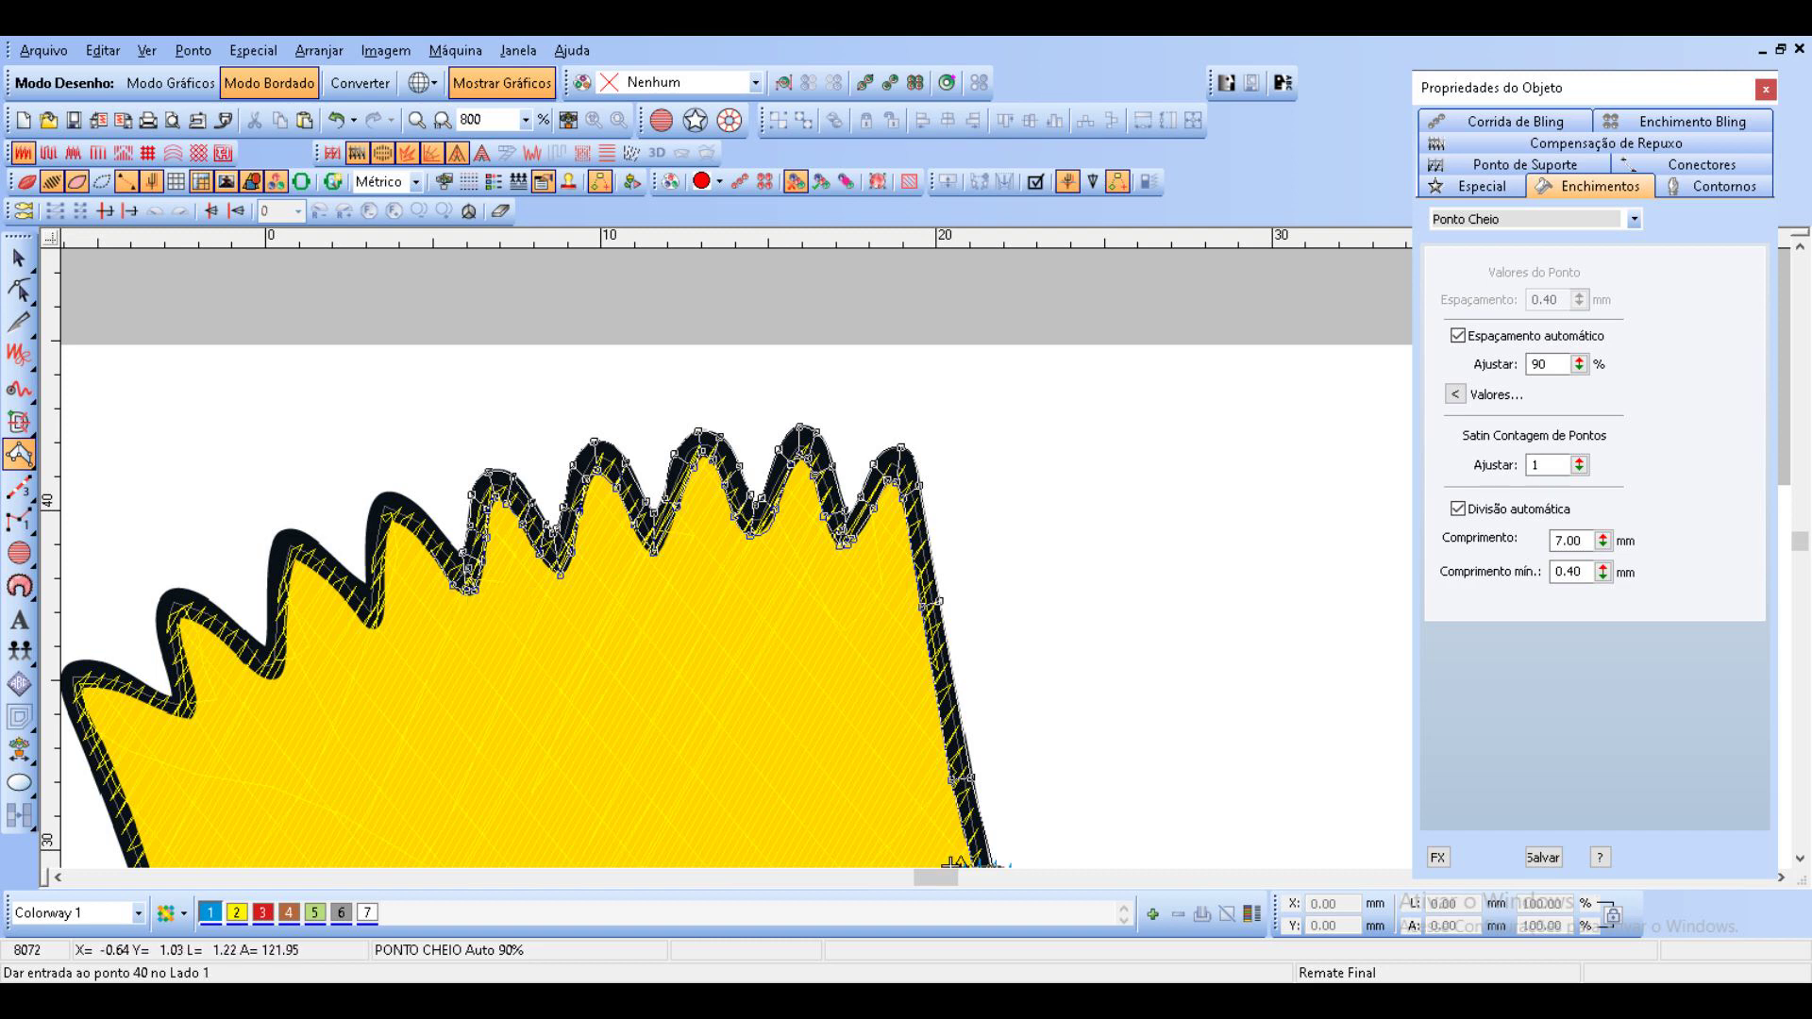
Trace the satin column over the sixth hair spike and down to the bottom of the valley behind it.
{"action": "left_click", "coordinate": [412, 528]}
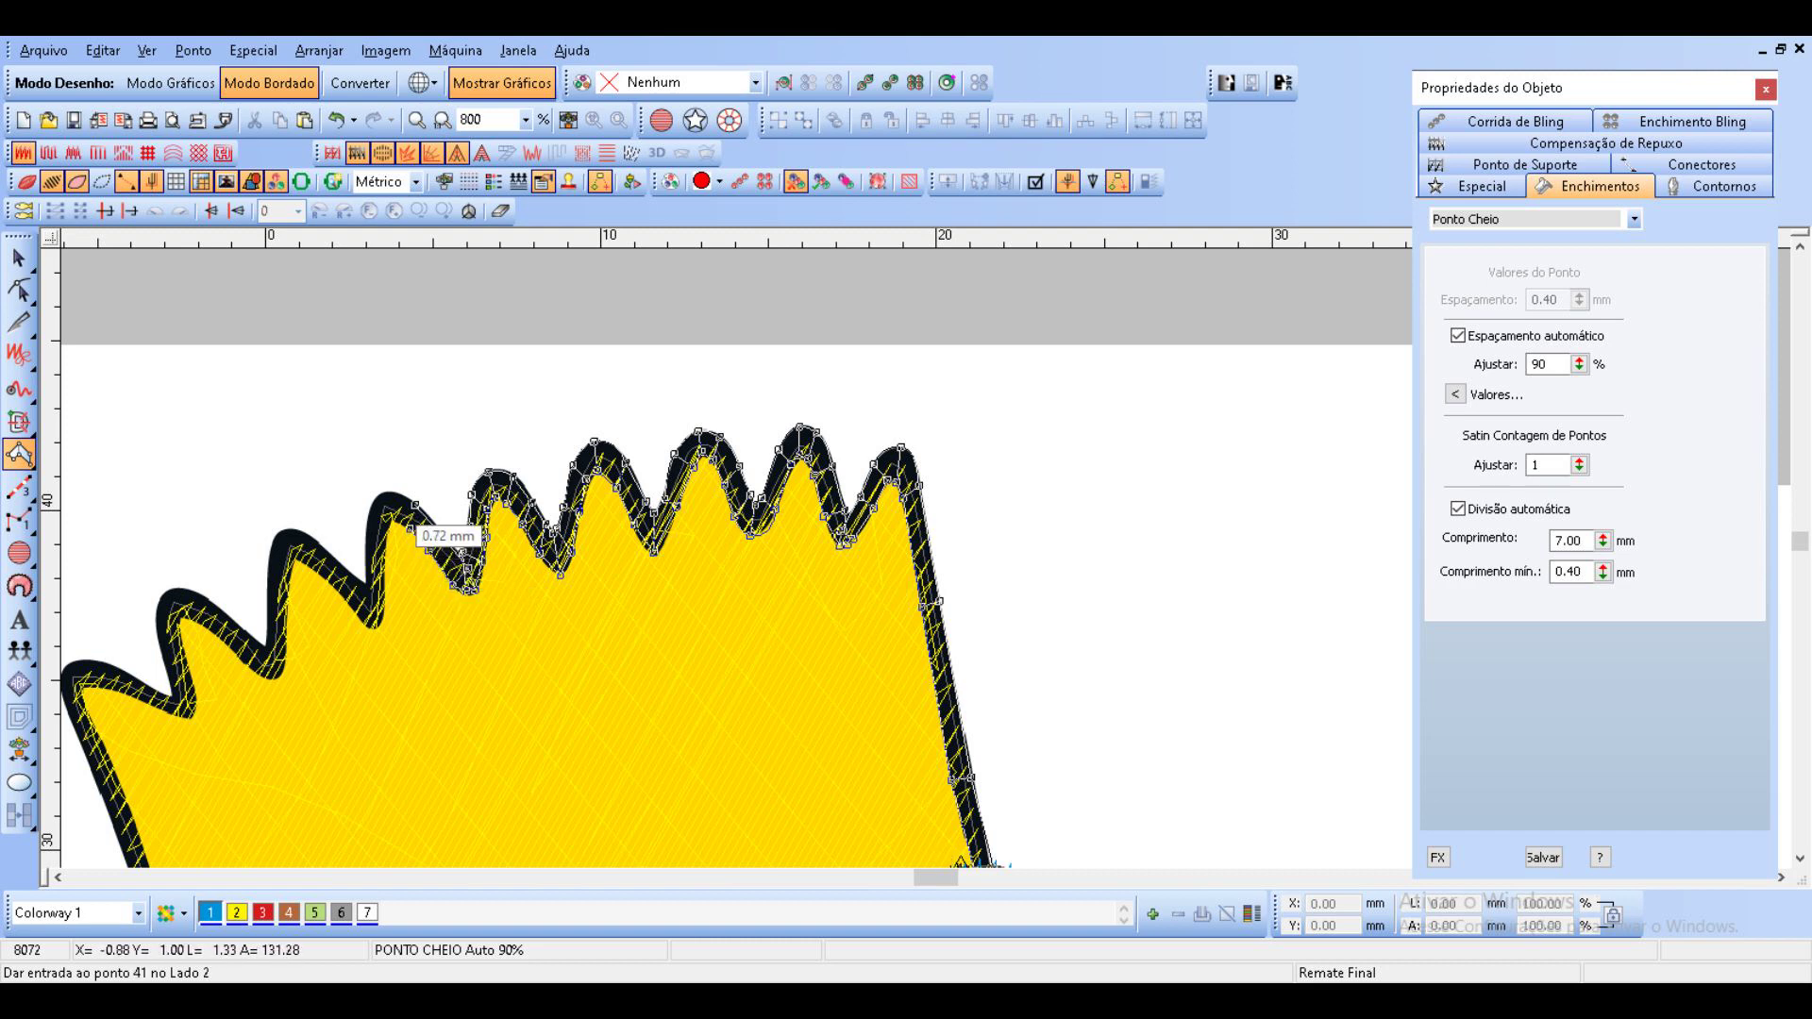
{"action": "left_click", "coordinate": [415, 505]}
{"action": "left_click", "coordinate": [398, 521]}
{"action": "left_click", "coordinate": [385, 494]}
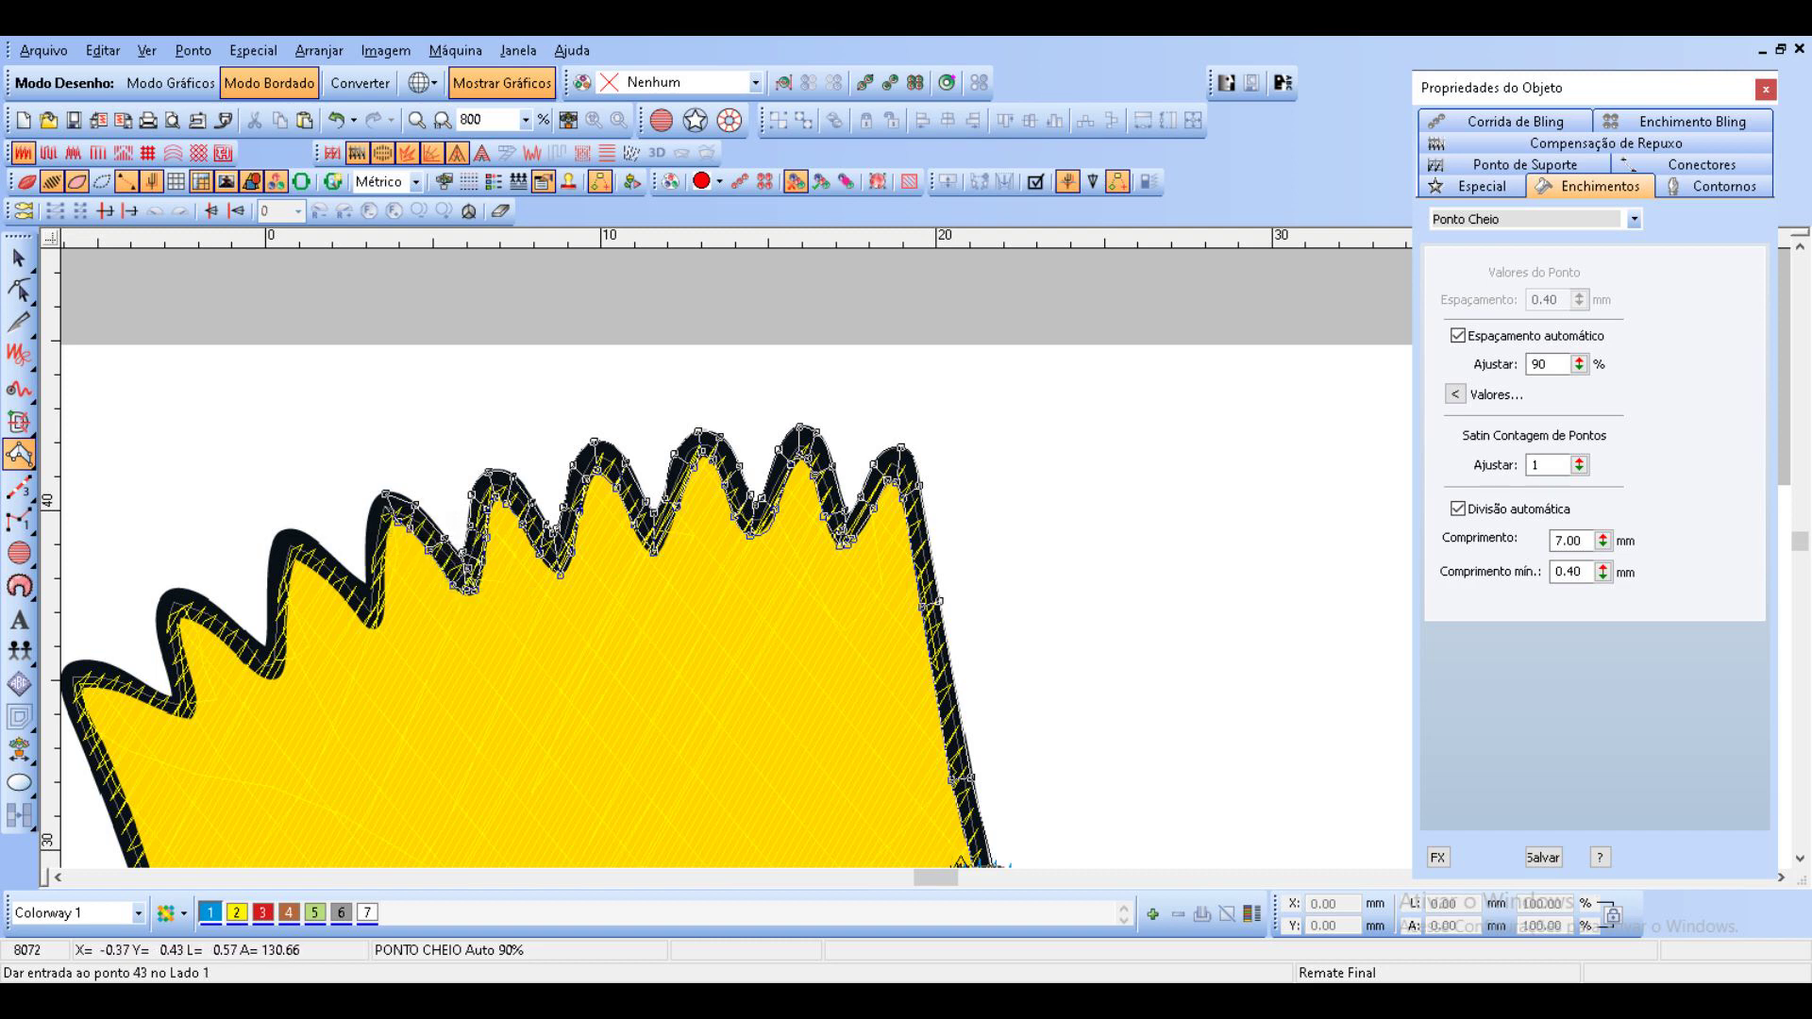
{"action": "left_click", "coordinate": [371, 510]}
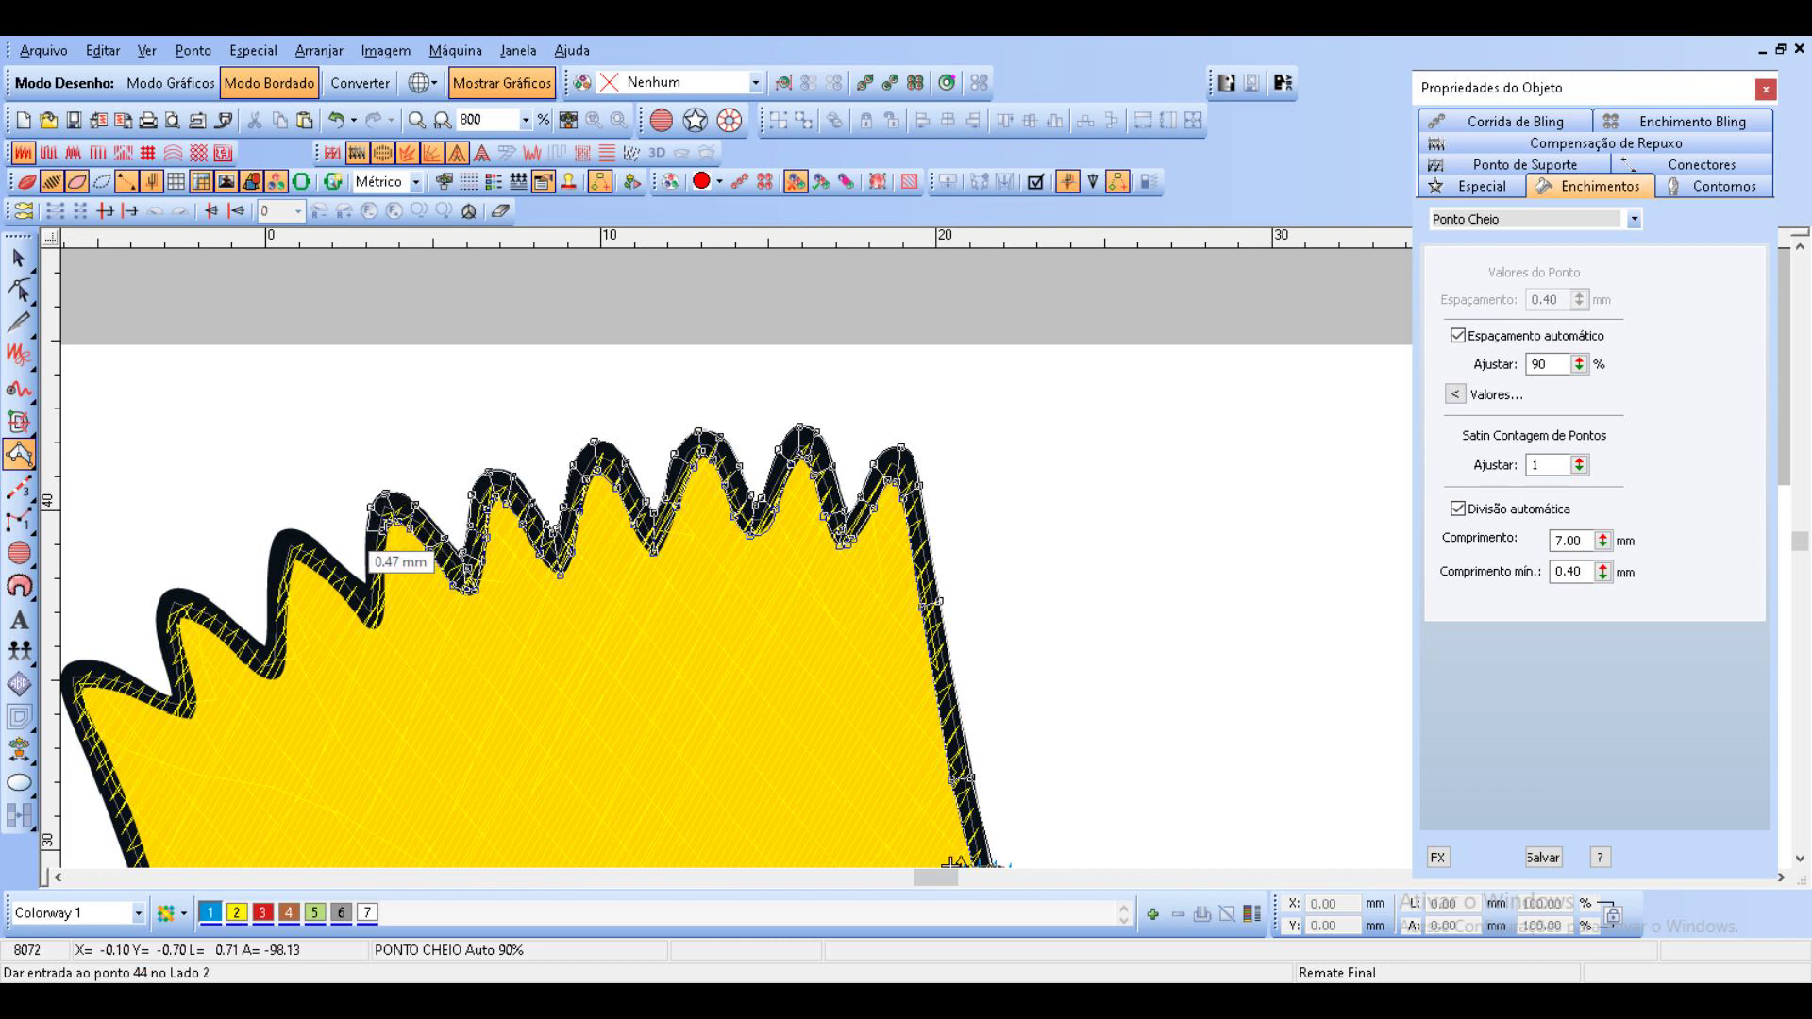
{"action": "left_click", "coordinate": [370, 531]}
{"action": "left_click", "coordinate": [371, 569]}
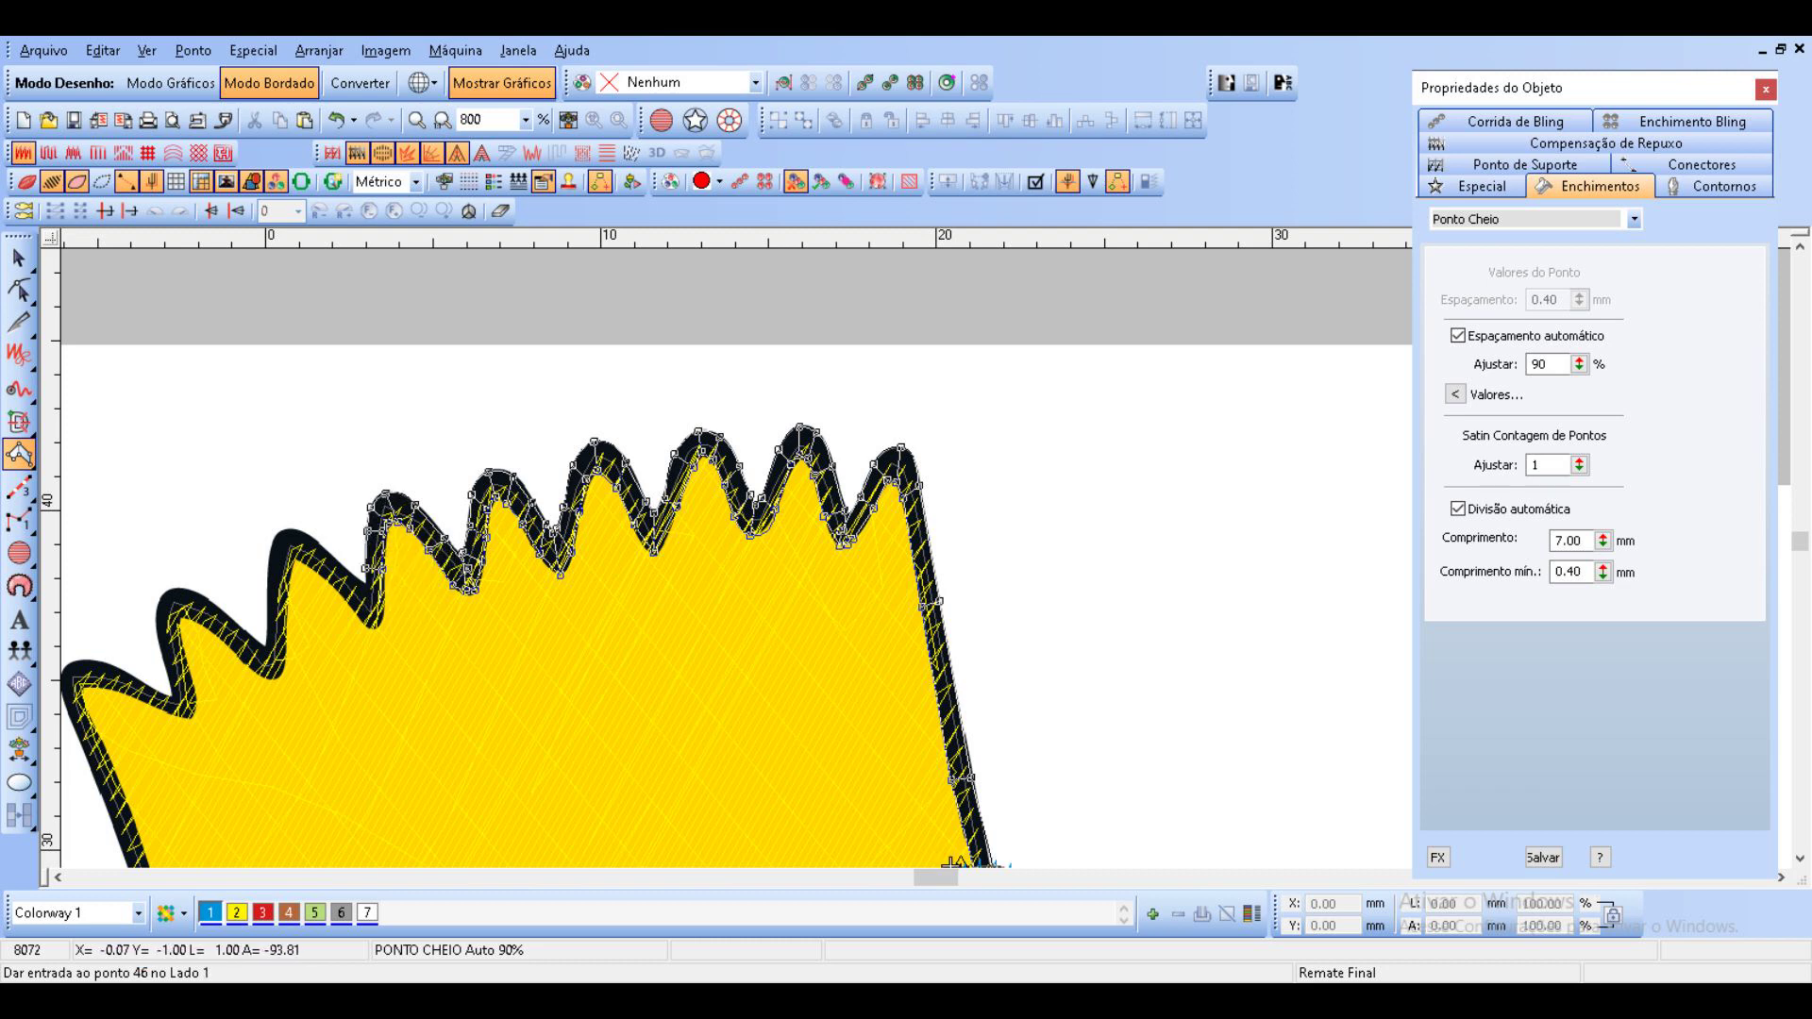
{"action": "left_click", "coordinate": [372, 606]}
{"action": "left_click", "coordinate": [370, 625]}
Carry the satin column up and over the peak of the seventh hair spike.
{"action": "left_click", "coordinate": [320, 548]}
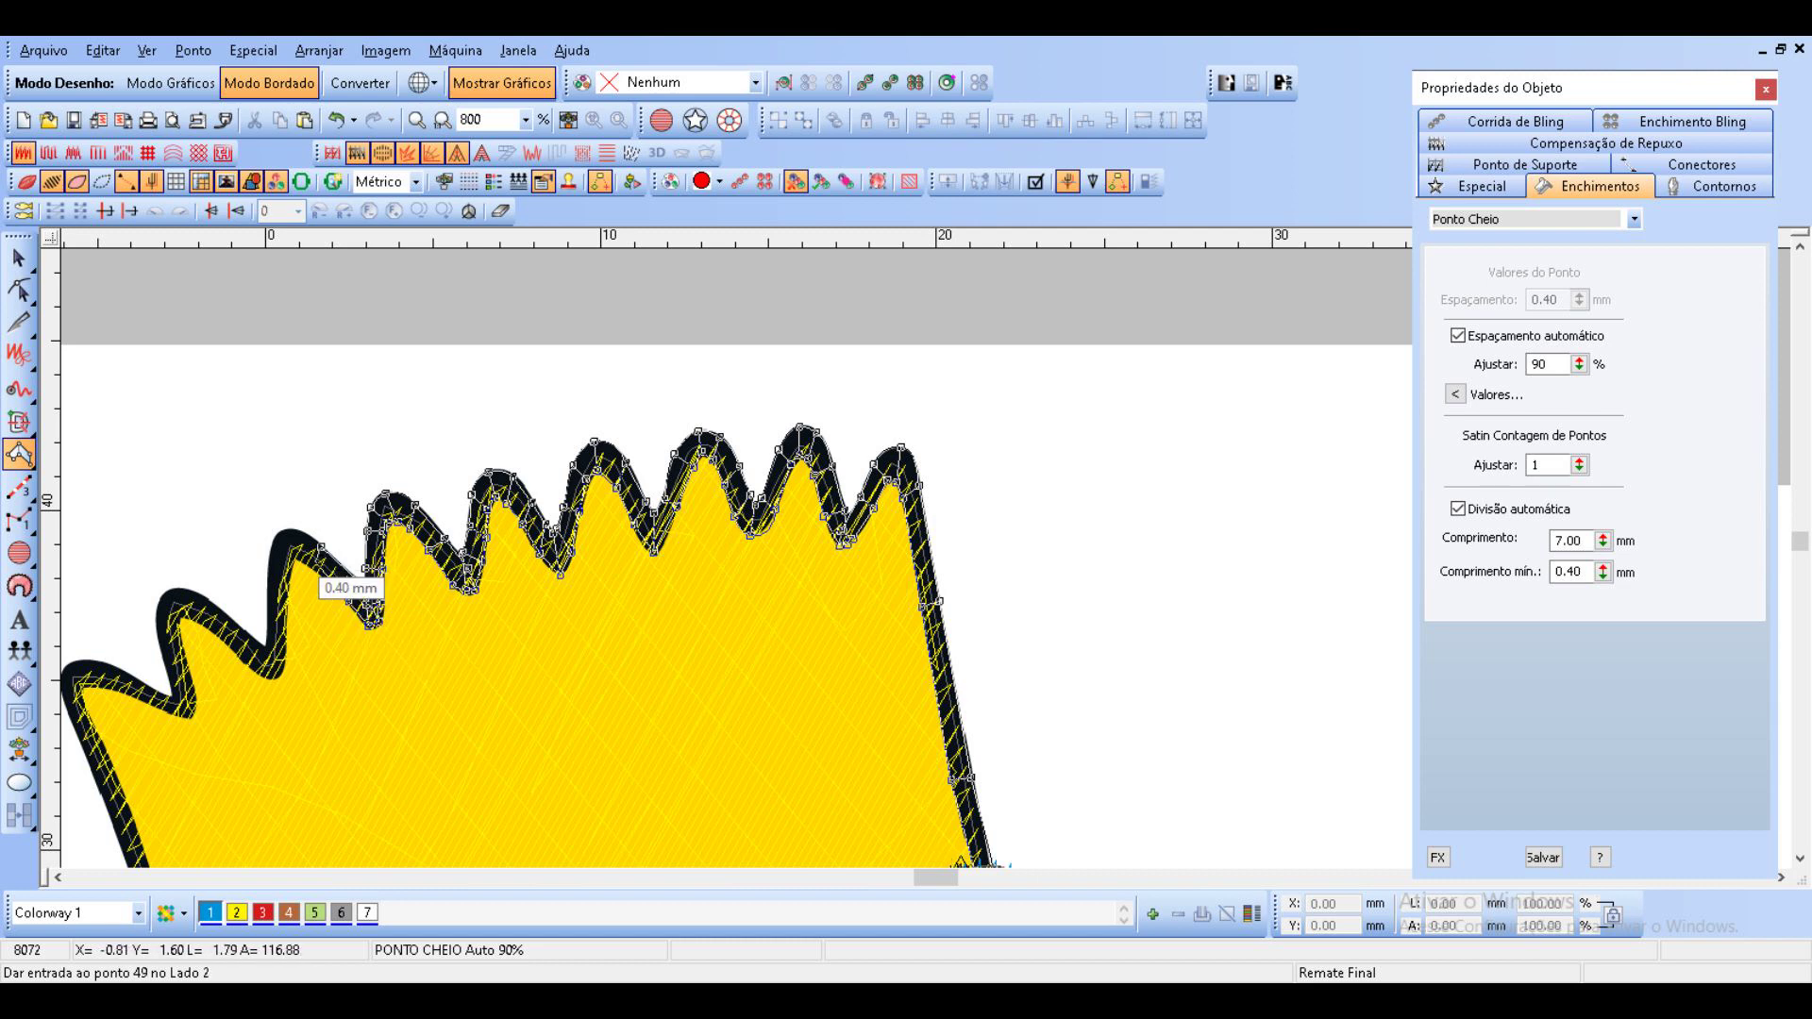
{"action": "left_click", "coordinate": [350, 601]}
{"action": "left_click", "coordinate": [302, 533]}
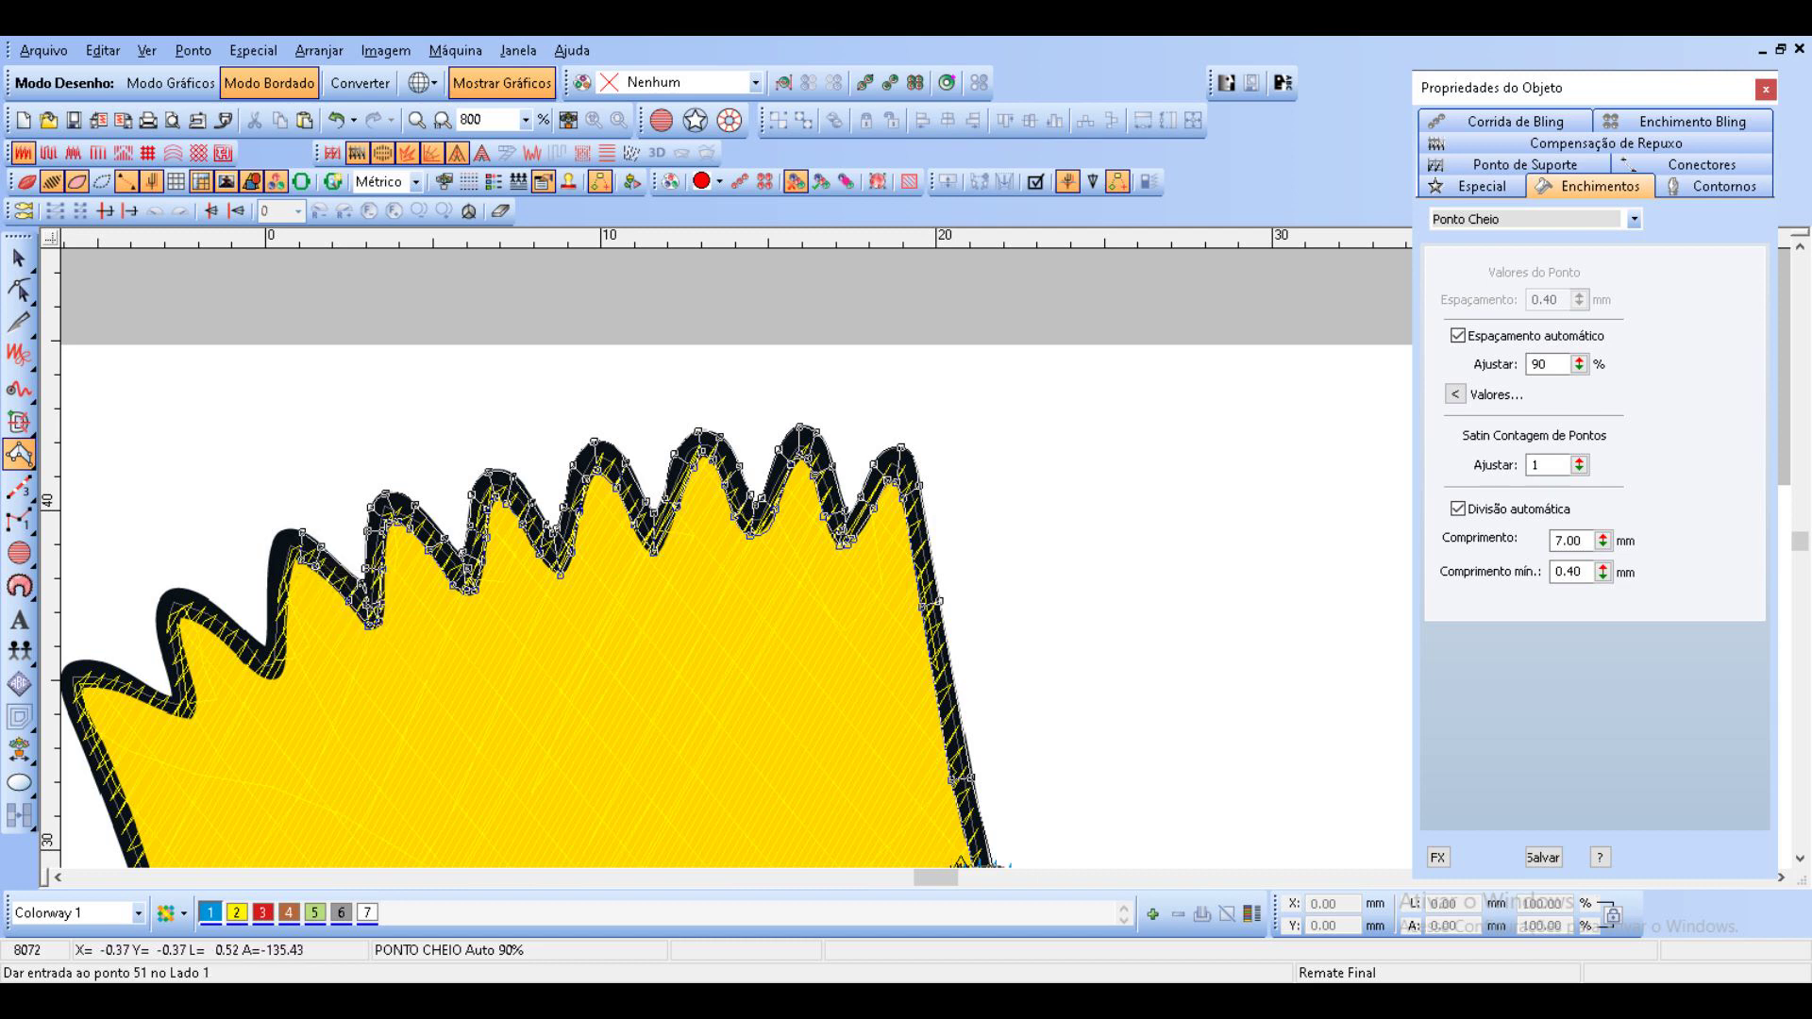
{"action": "left_click", "coordinate": [277, 532]}
{"action": "left_click", "coordinate": [287, 574]}
Continue the satin column down the seventh hair spike and around the valley before the eighth spike.
{"action": "left_click", "coordinate": [268, 602]}
{"action": "left_click", "coordinate": [285, 614]}
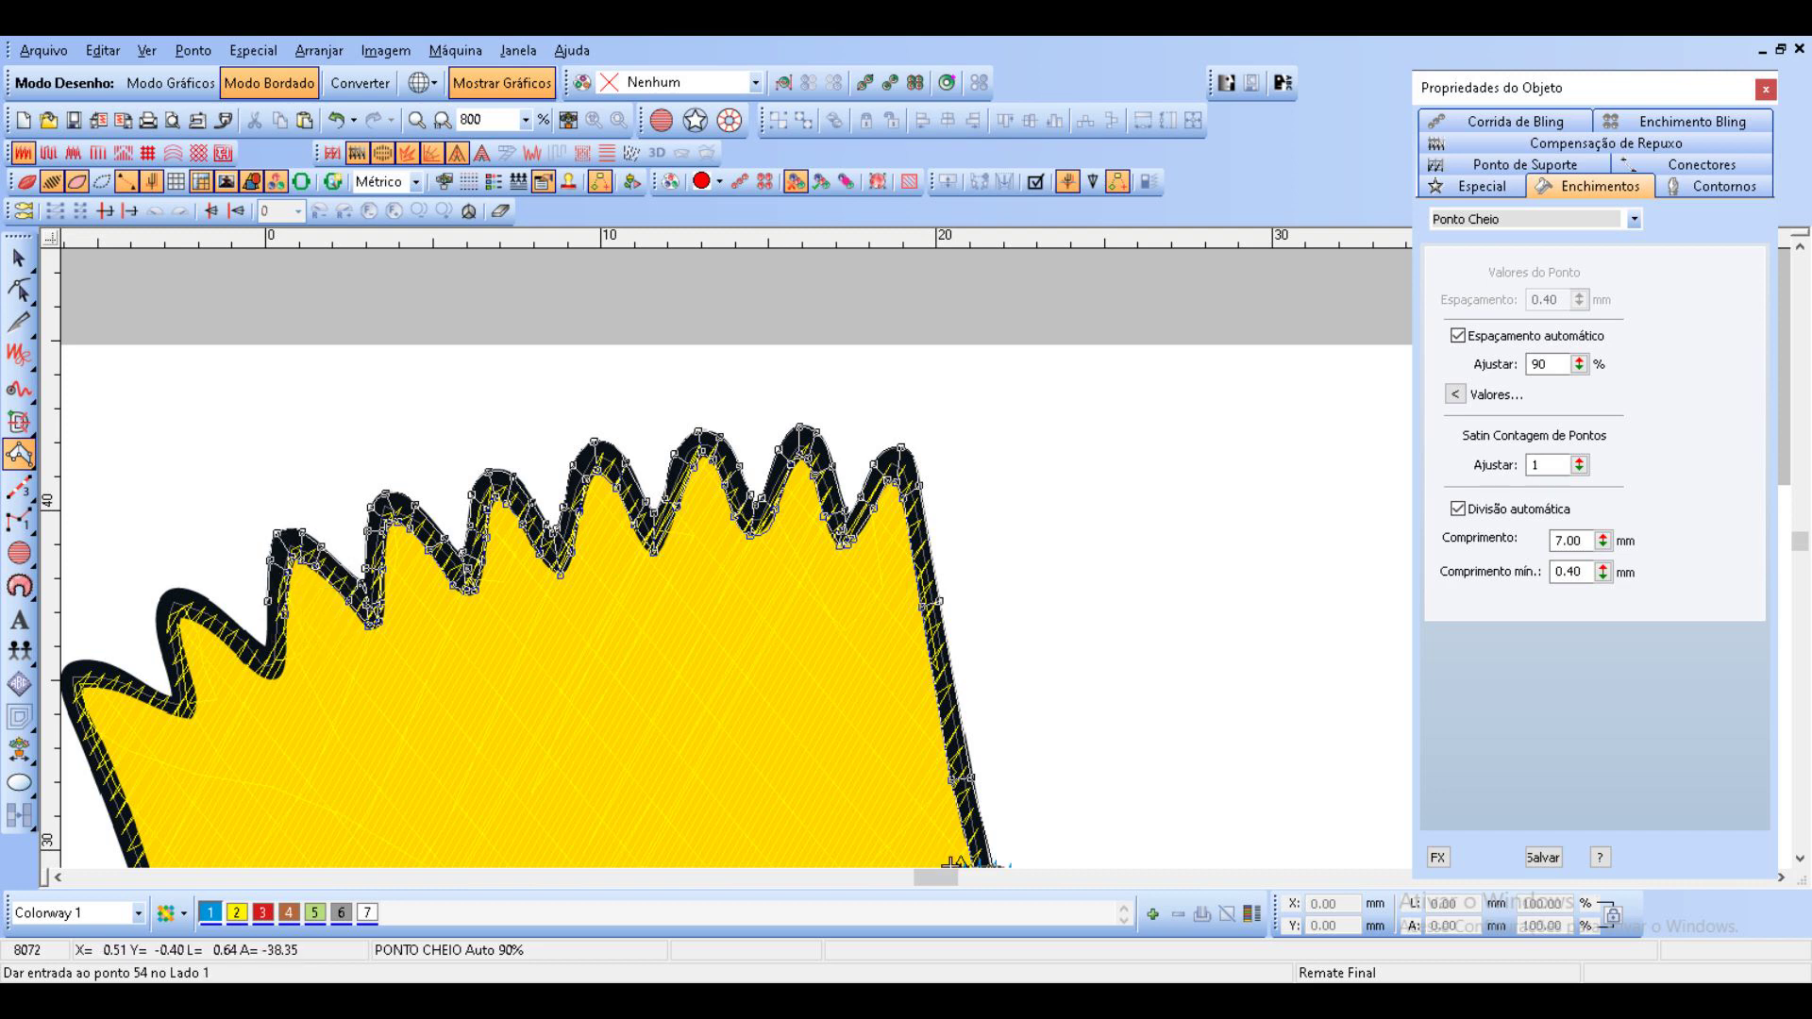
{"action": "left_click", "coordinate": [269, 624]}
{"action": "left_click", "coordinate": [282, 653]}
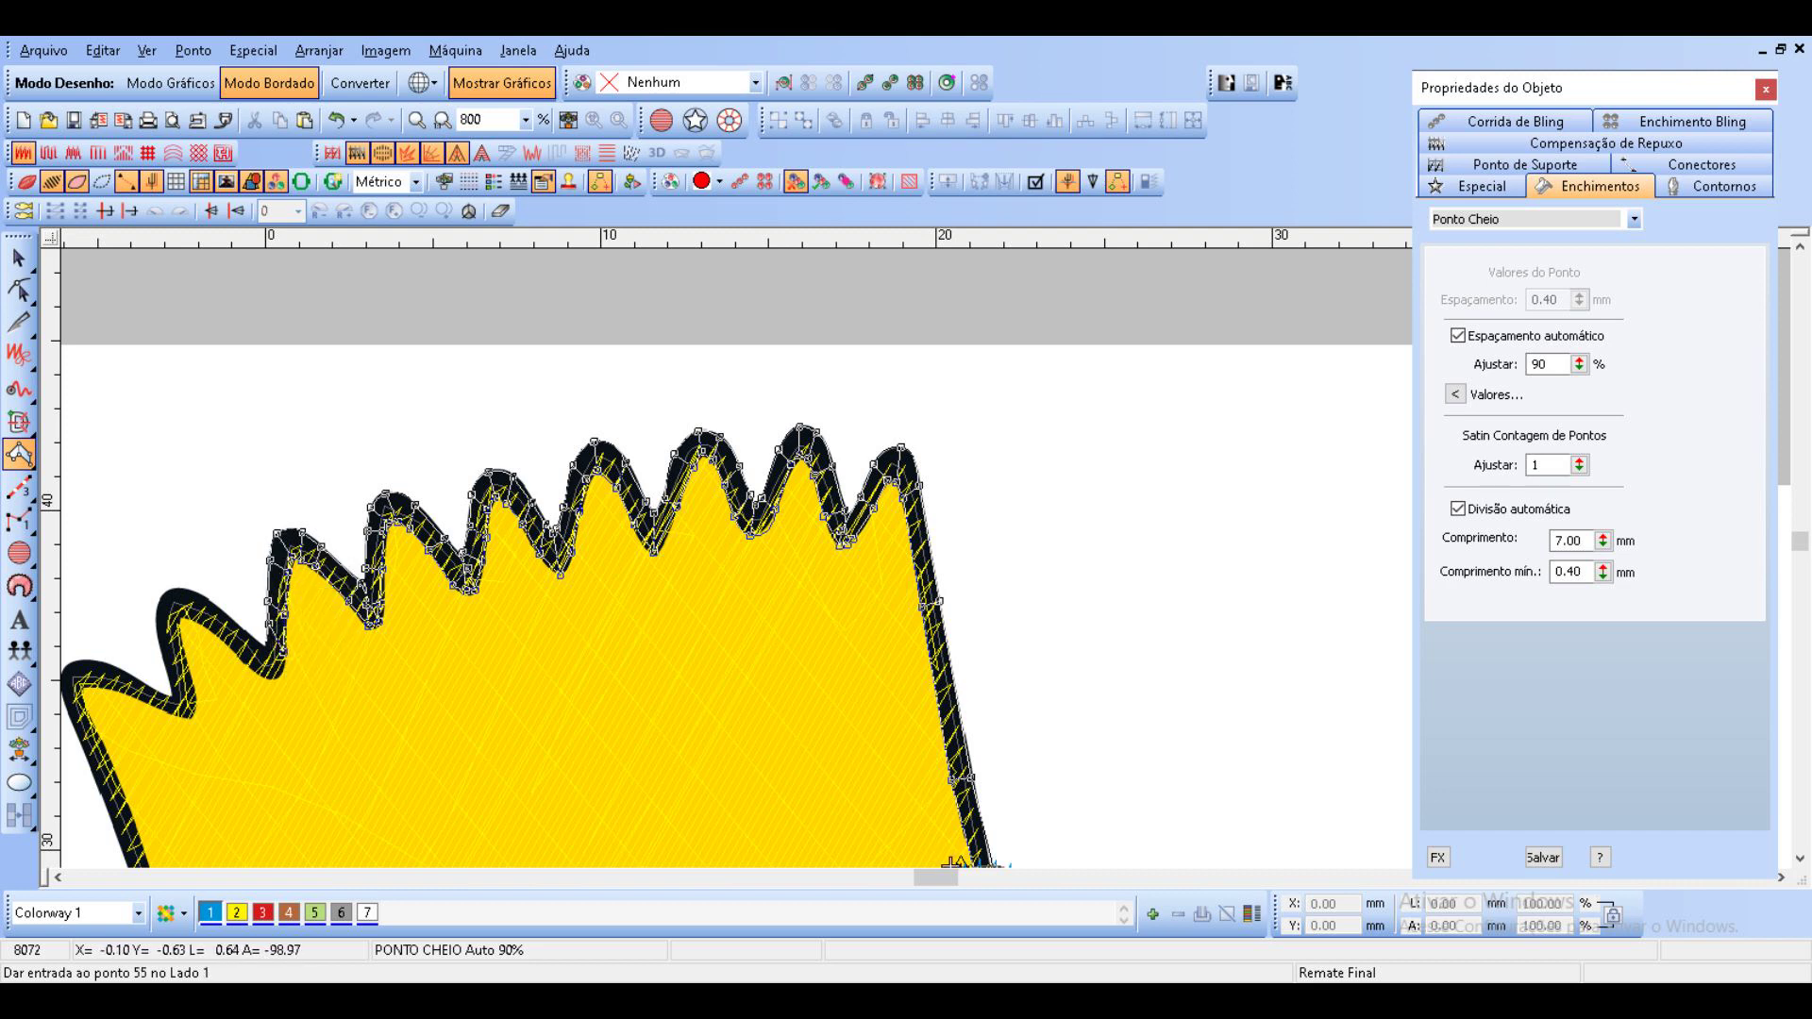
{"action": "left_click", "coordinate": [275, 671]}
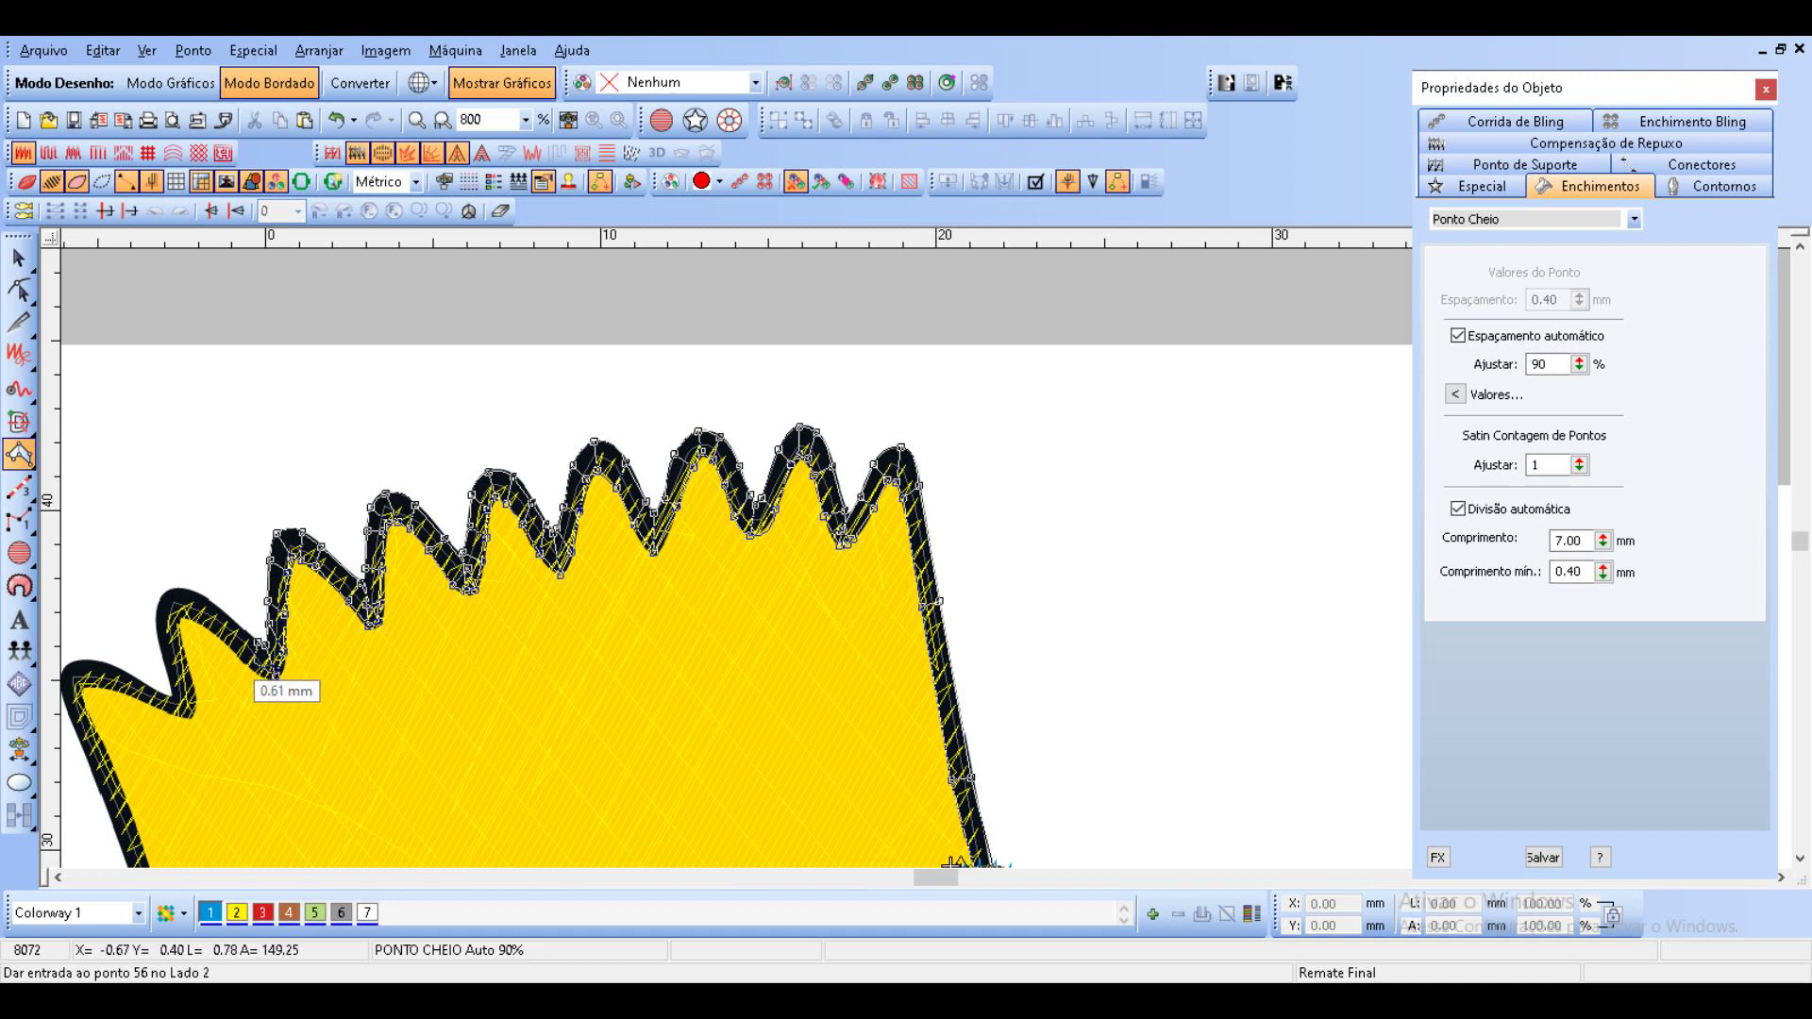
{"action": "left_click", "coordinate": [257, 665]}
Trace the satin column up and over the peak of the eighth hair spike.
{"action": "left_click", "coordinate": [233, 620]}
{"action": "left_click", "coordinate": [226, 642]}
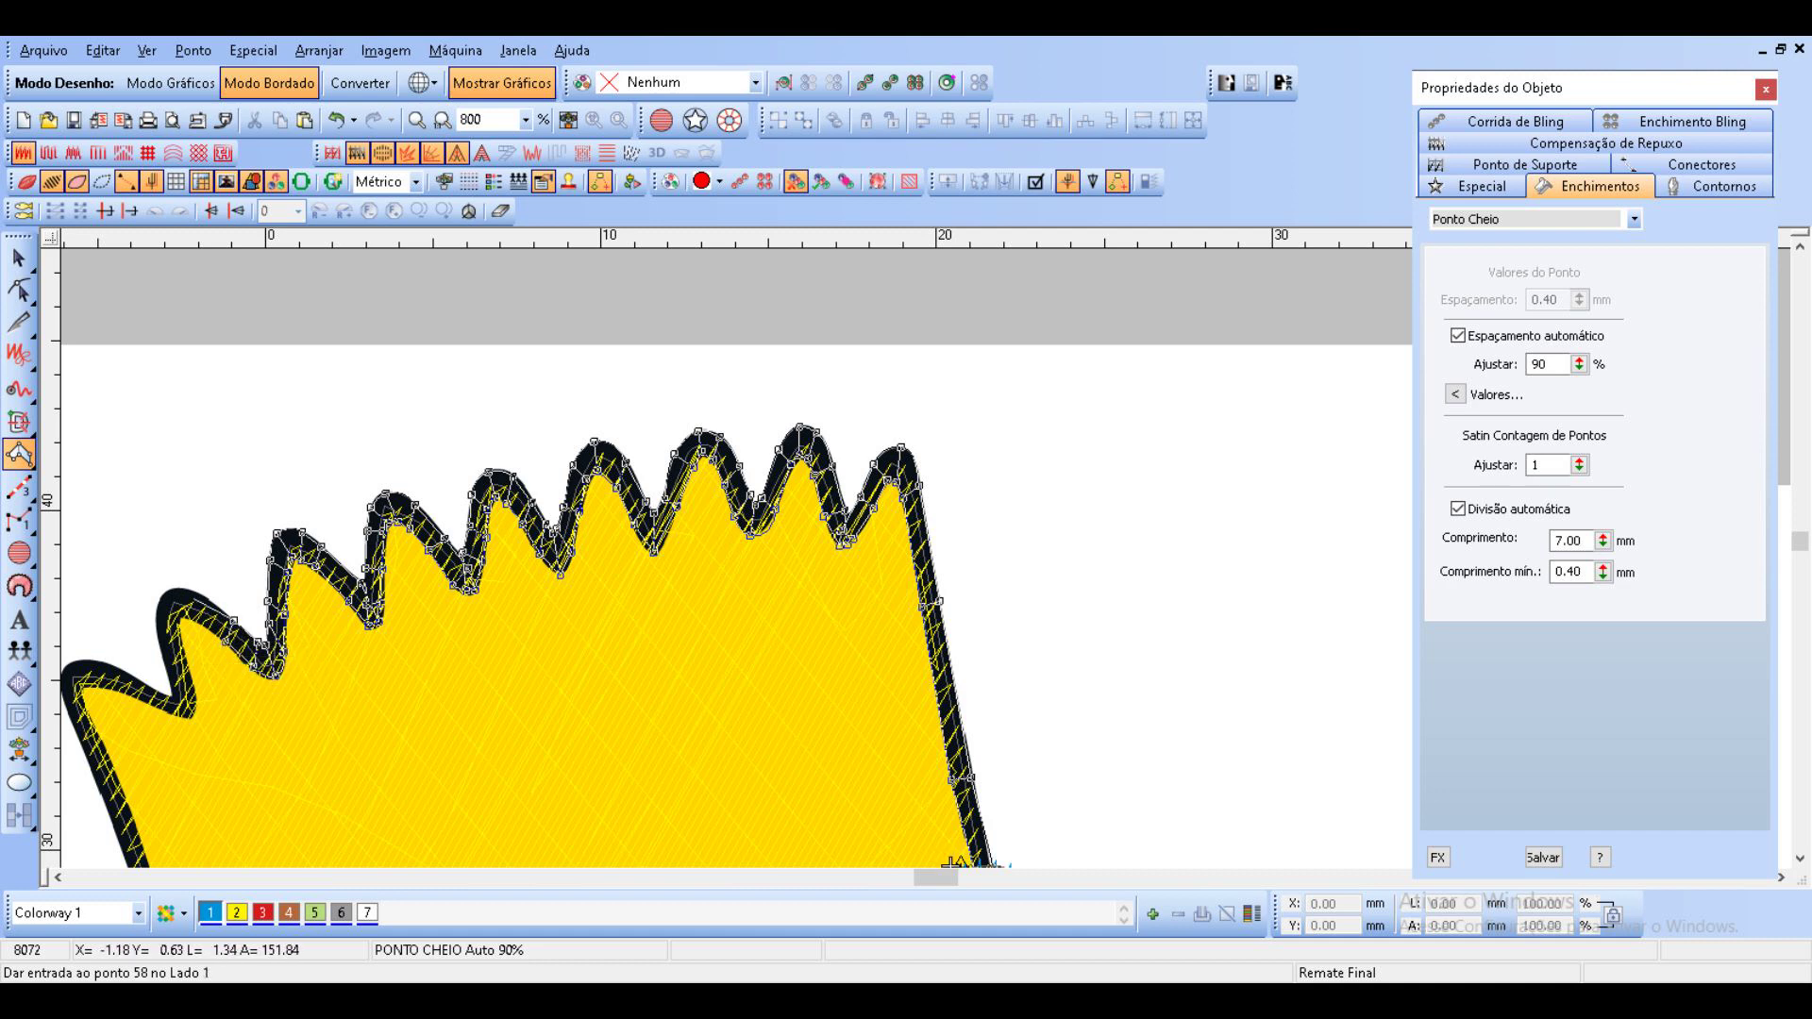
{"action": "left_click", "coordinate": [197, 594]}
{"action": "left_click", "coordinate": [155, 615]}
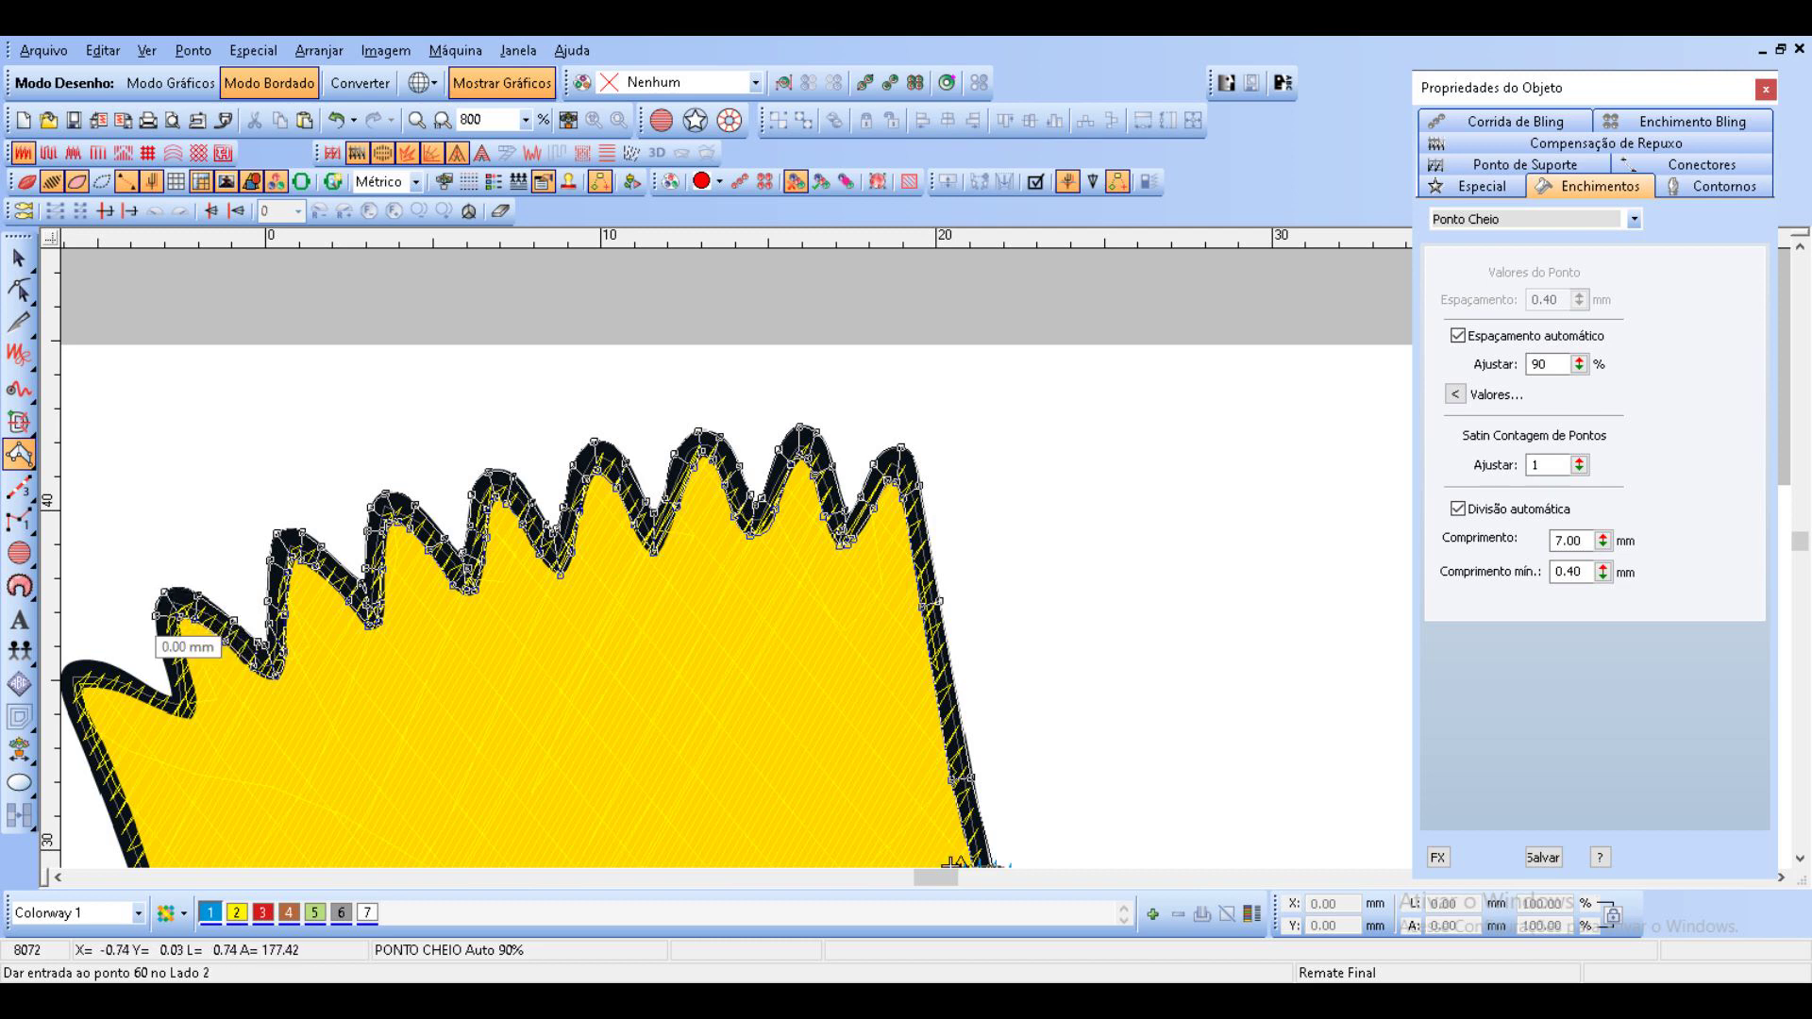
{"action": "left_click", "coordinate": [161, 626]}
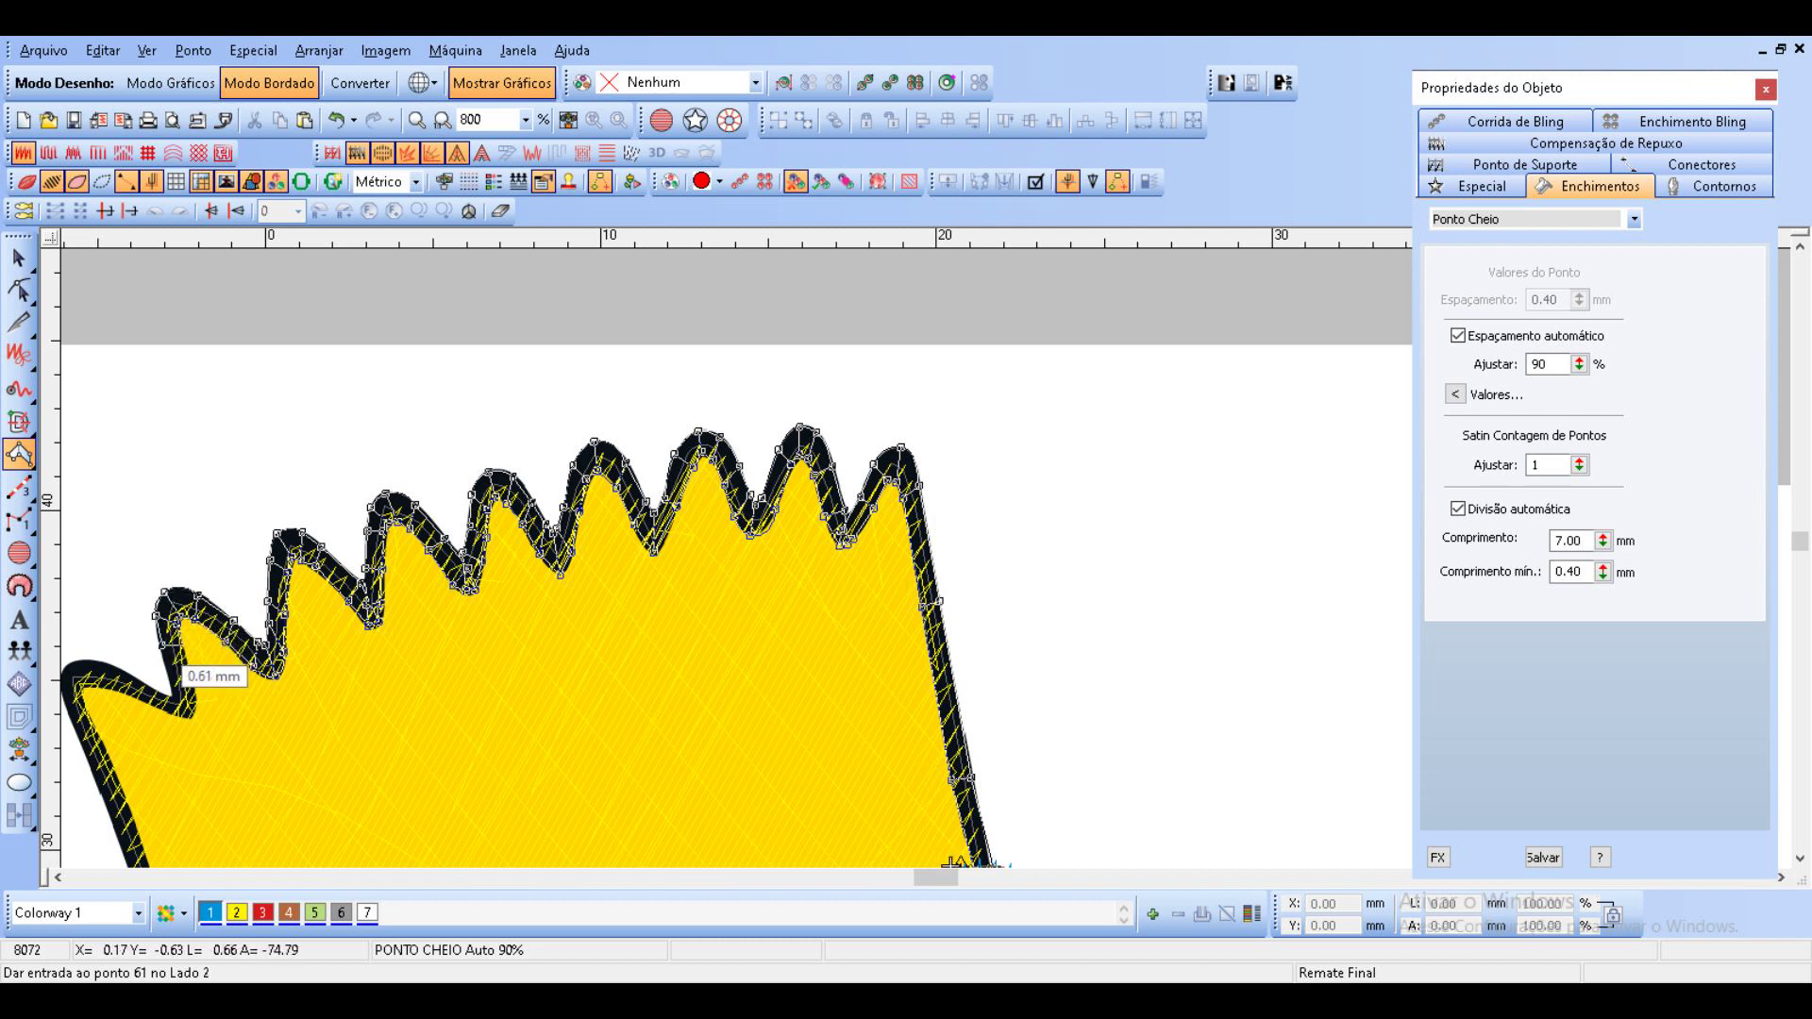
Continue the satin column down the eighth hair spike and around the valley before the last spike.
{"action": "left_click", "coordinate": [168, 676]}
{"action": "left_click", "coordinate": [194, 706]}
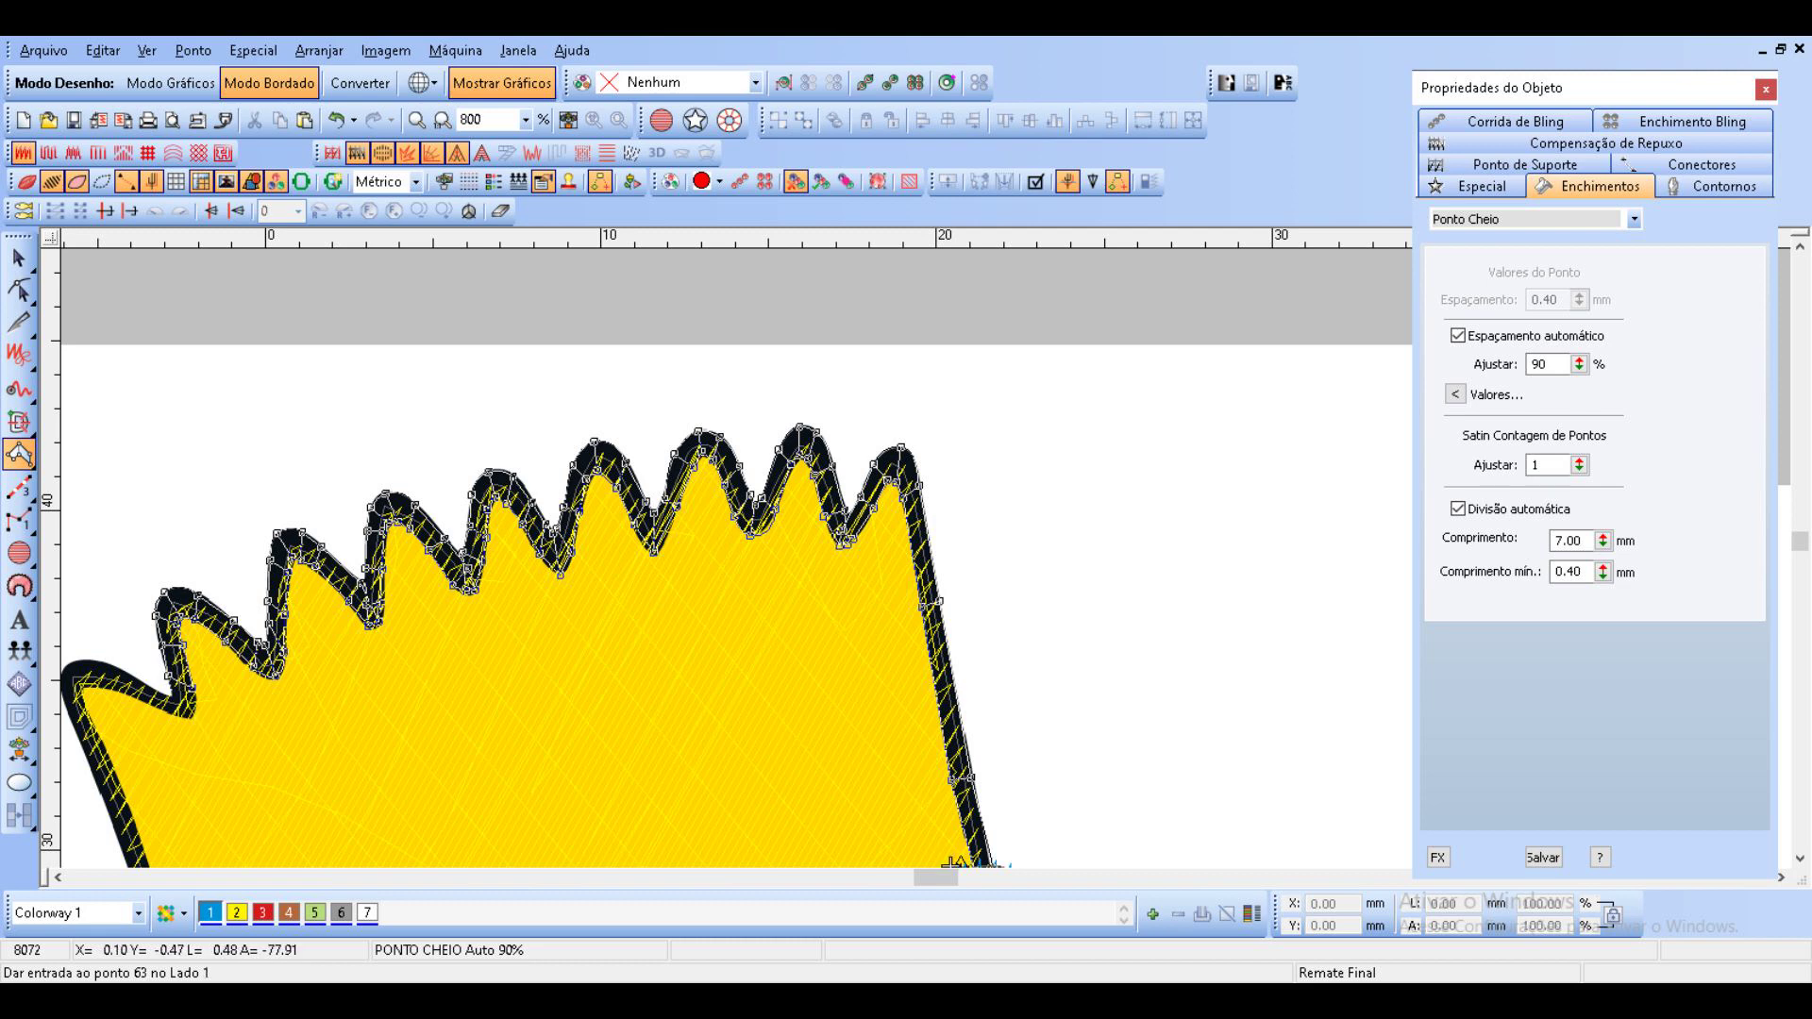
{"action": "left_click", "coordinate": [190, 718]}
{"action": "left_click", "coordinate": [160, 695]}
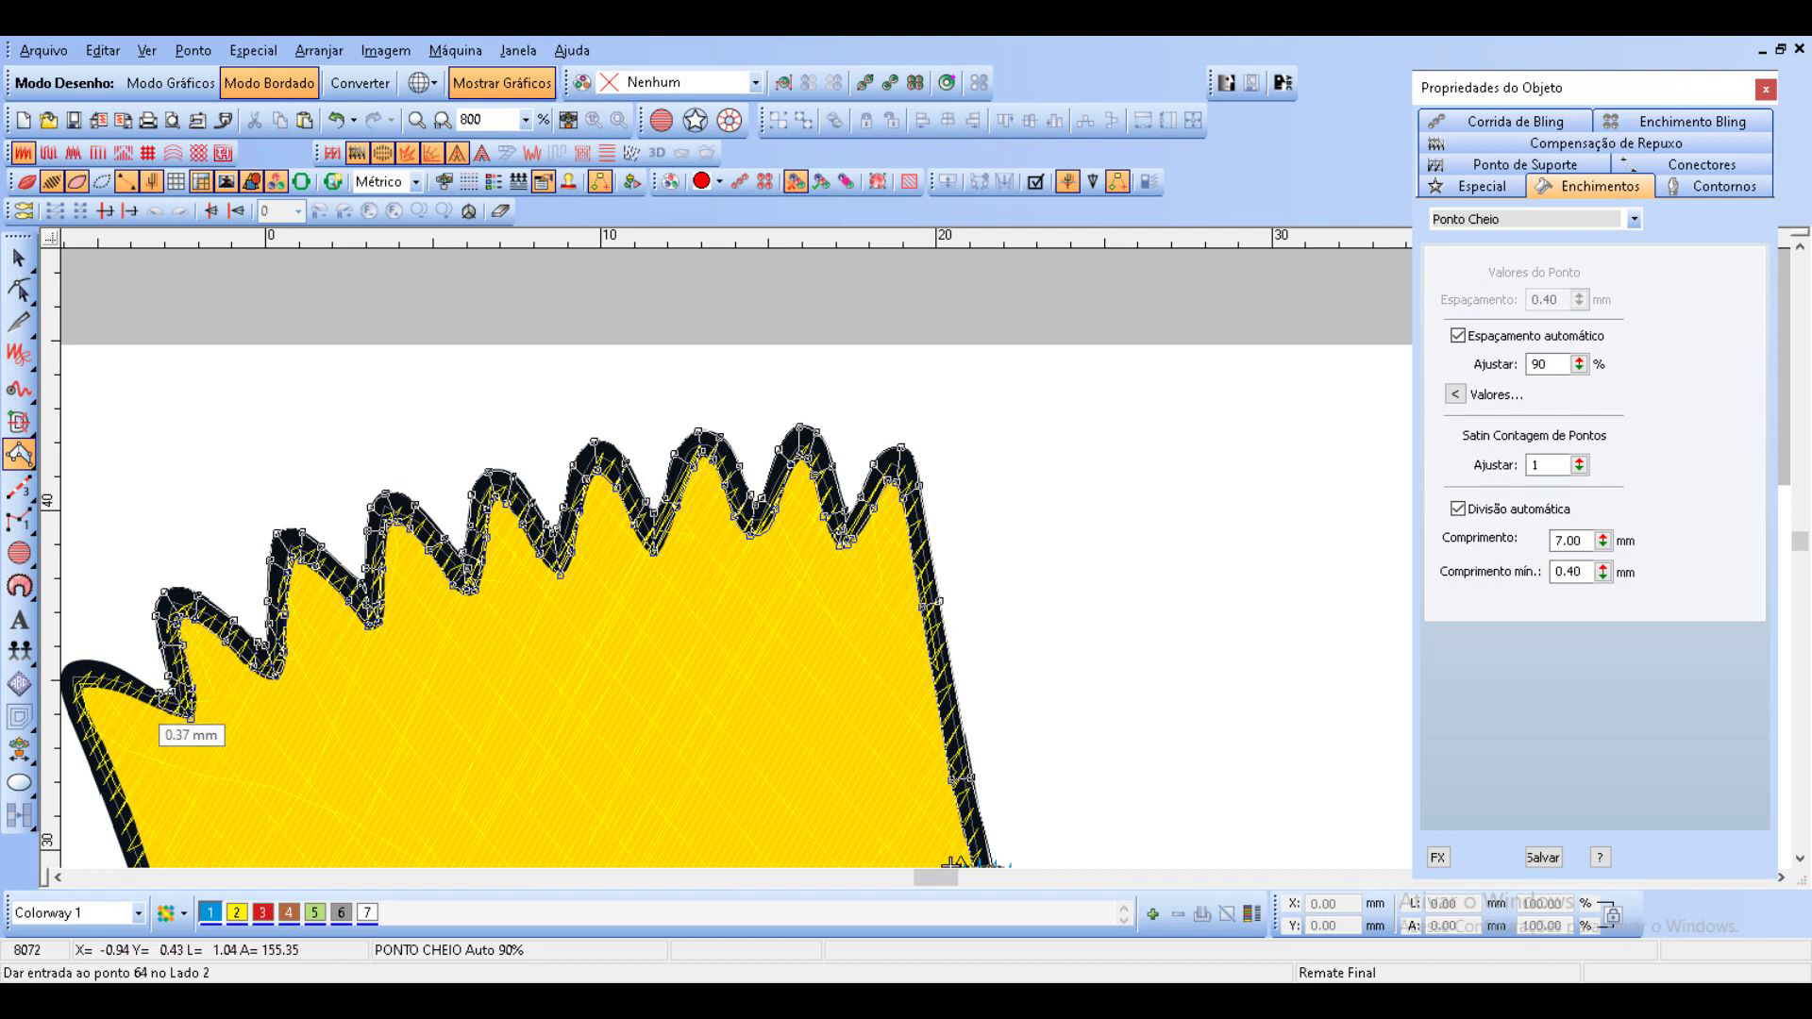
{"action": "left_click", "coordinate": [159, 706]}
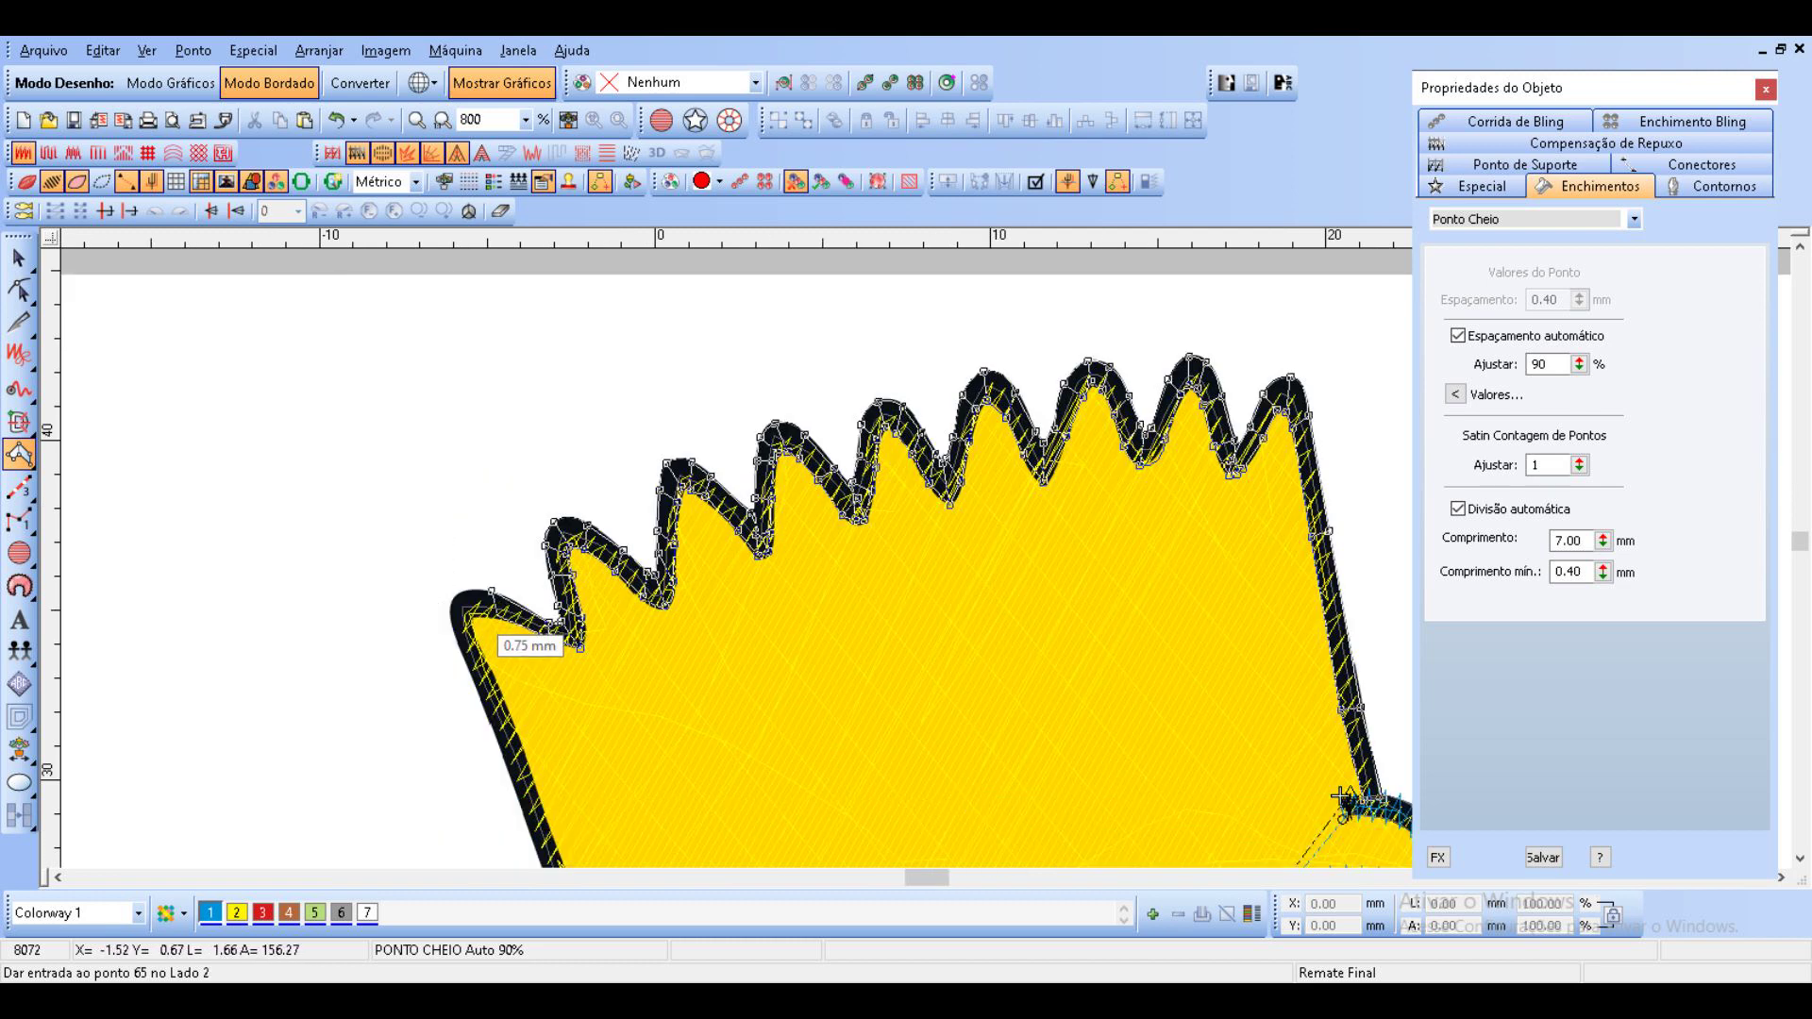
Carry the satin column around the last hair spike's corner and onto the straight outline at the back of the head.
{"action": "left_click", "coordinate": [498, 617]}
{"action": "left_click", "coordinate": [454, 597]}
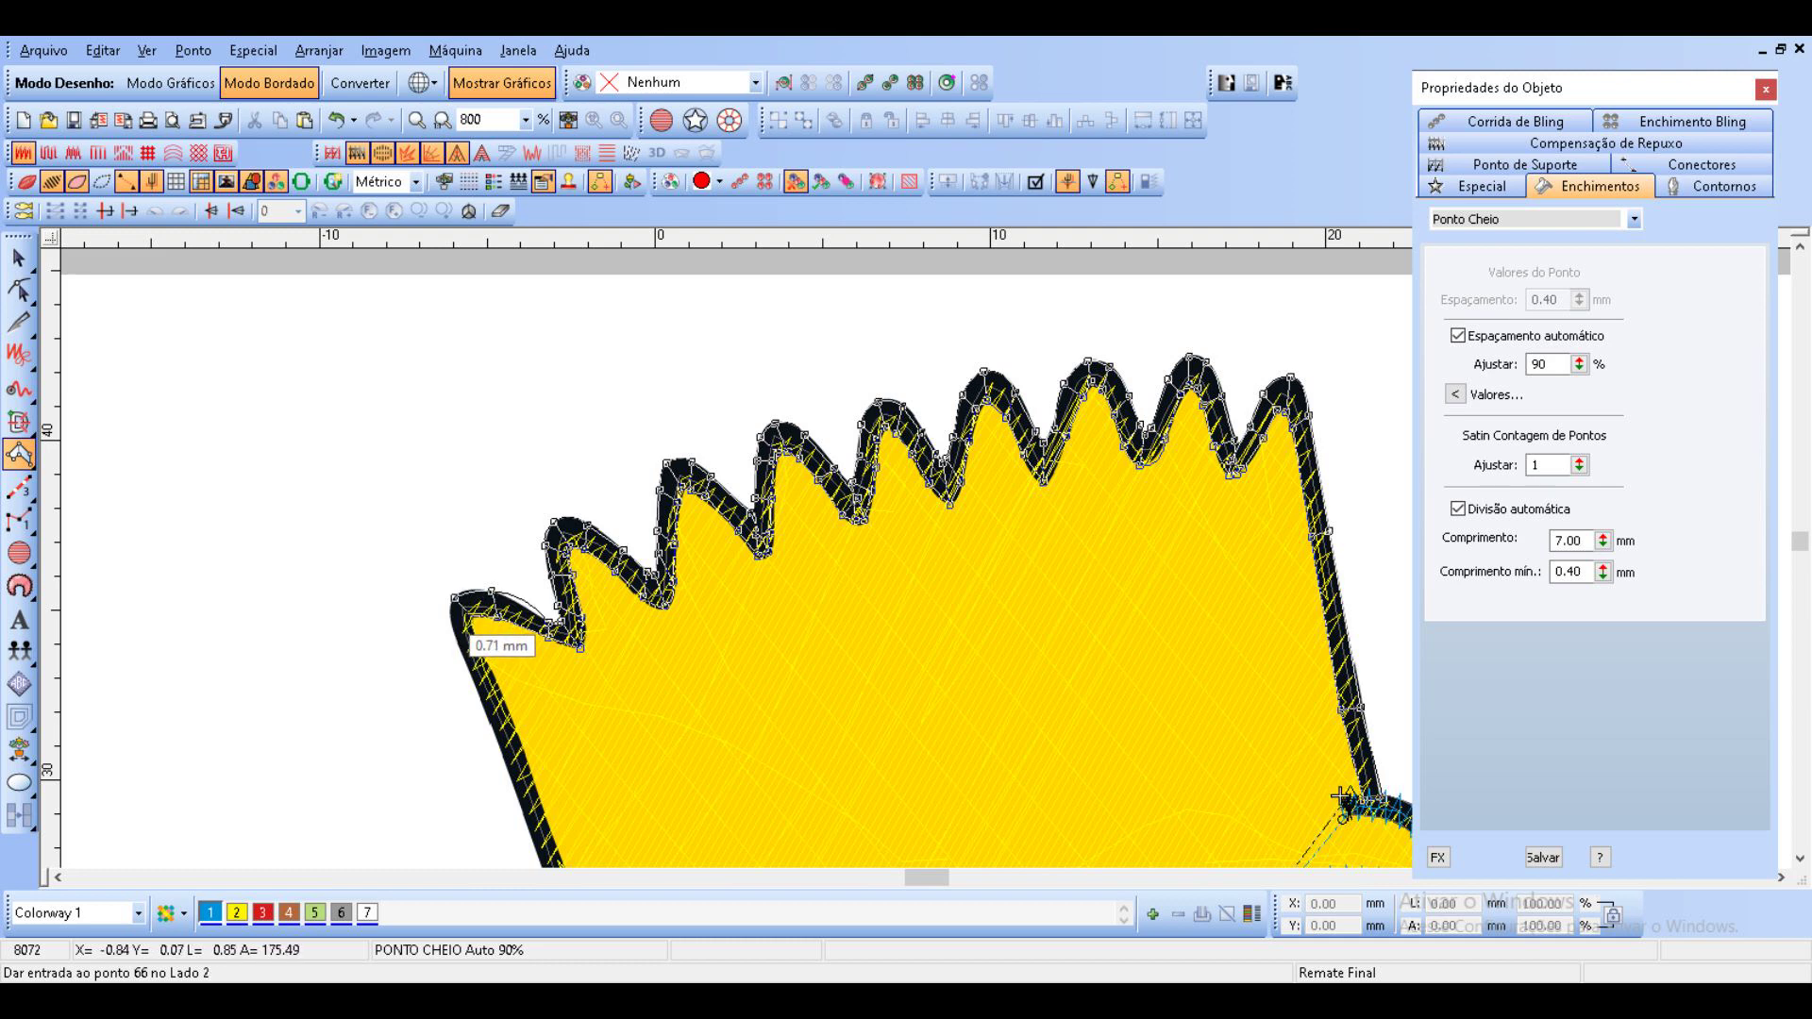
{"action": "left_click", "coordinate": [454, 625]}
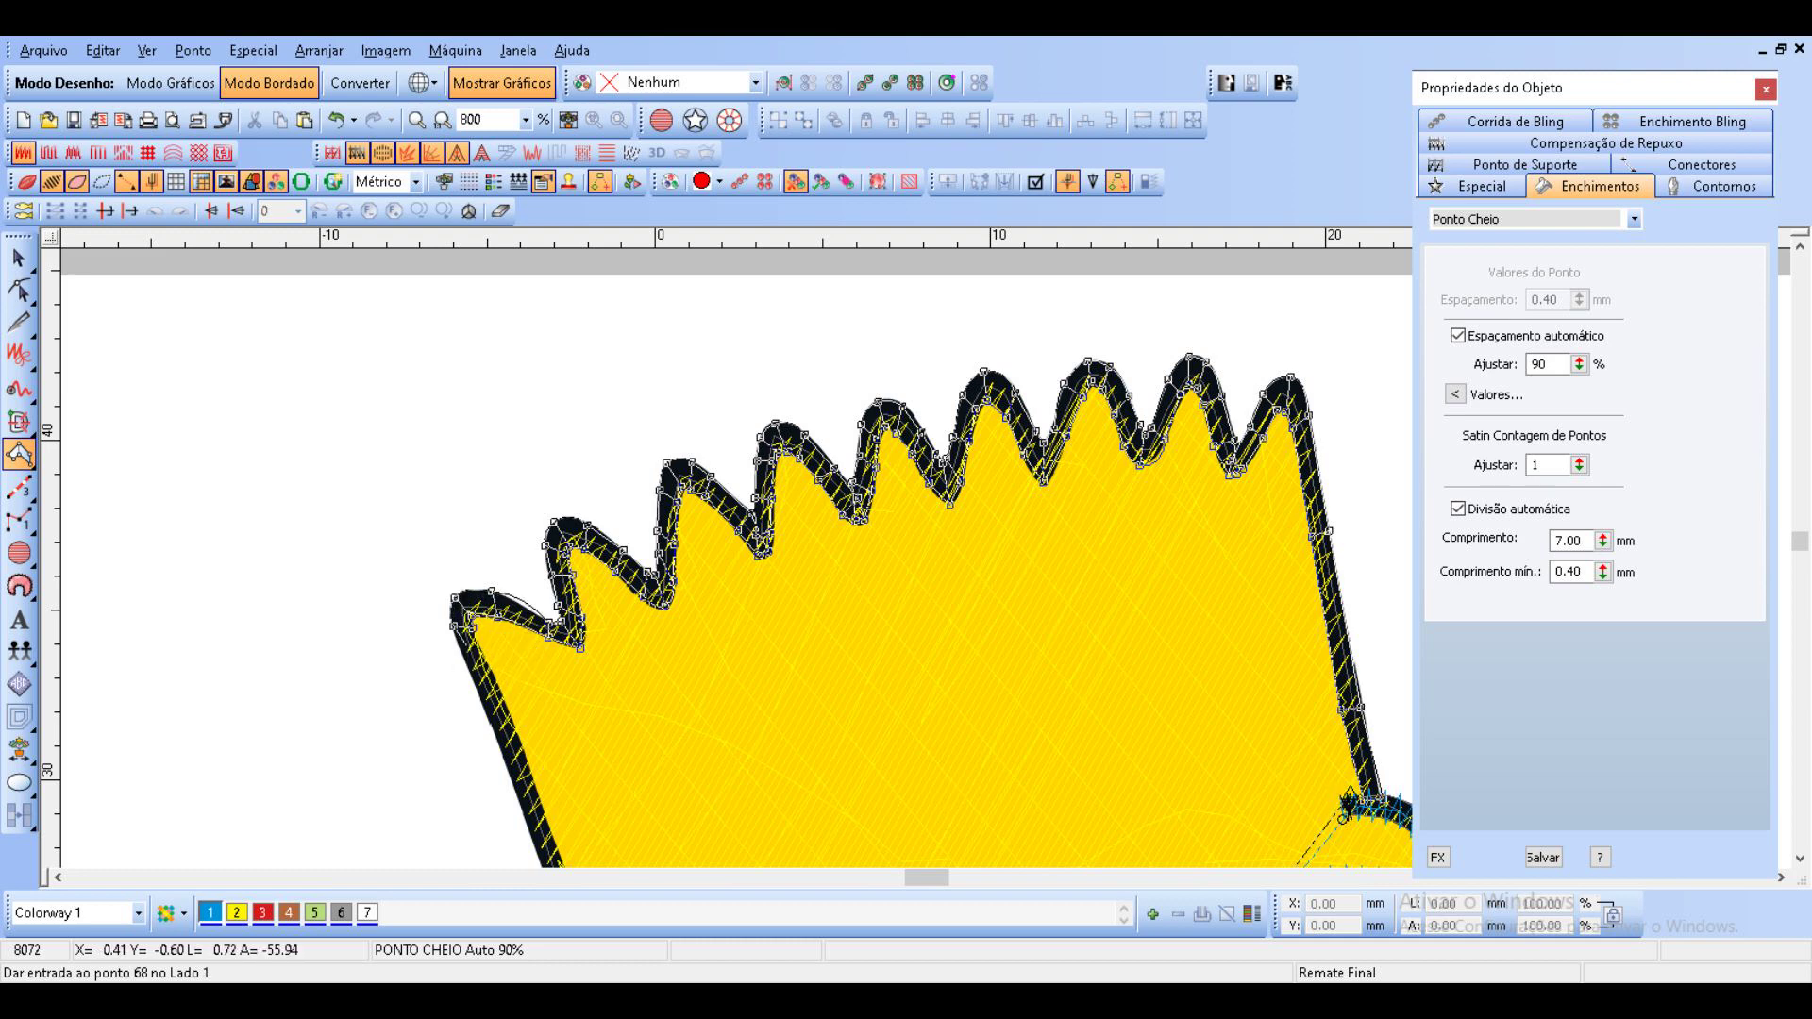
{"action": "left_click", "coordinate": [467, 659]}
{"action": "left_click", "coordinate": [514, 758]}
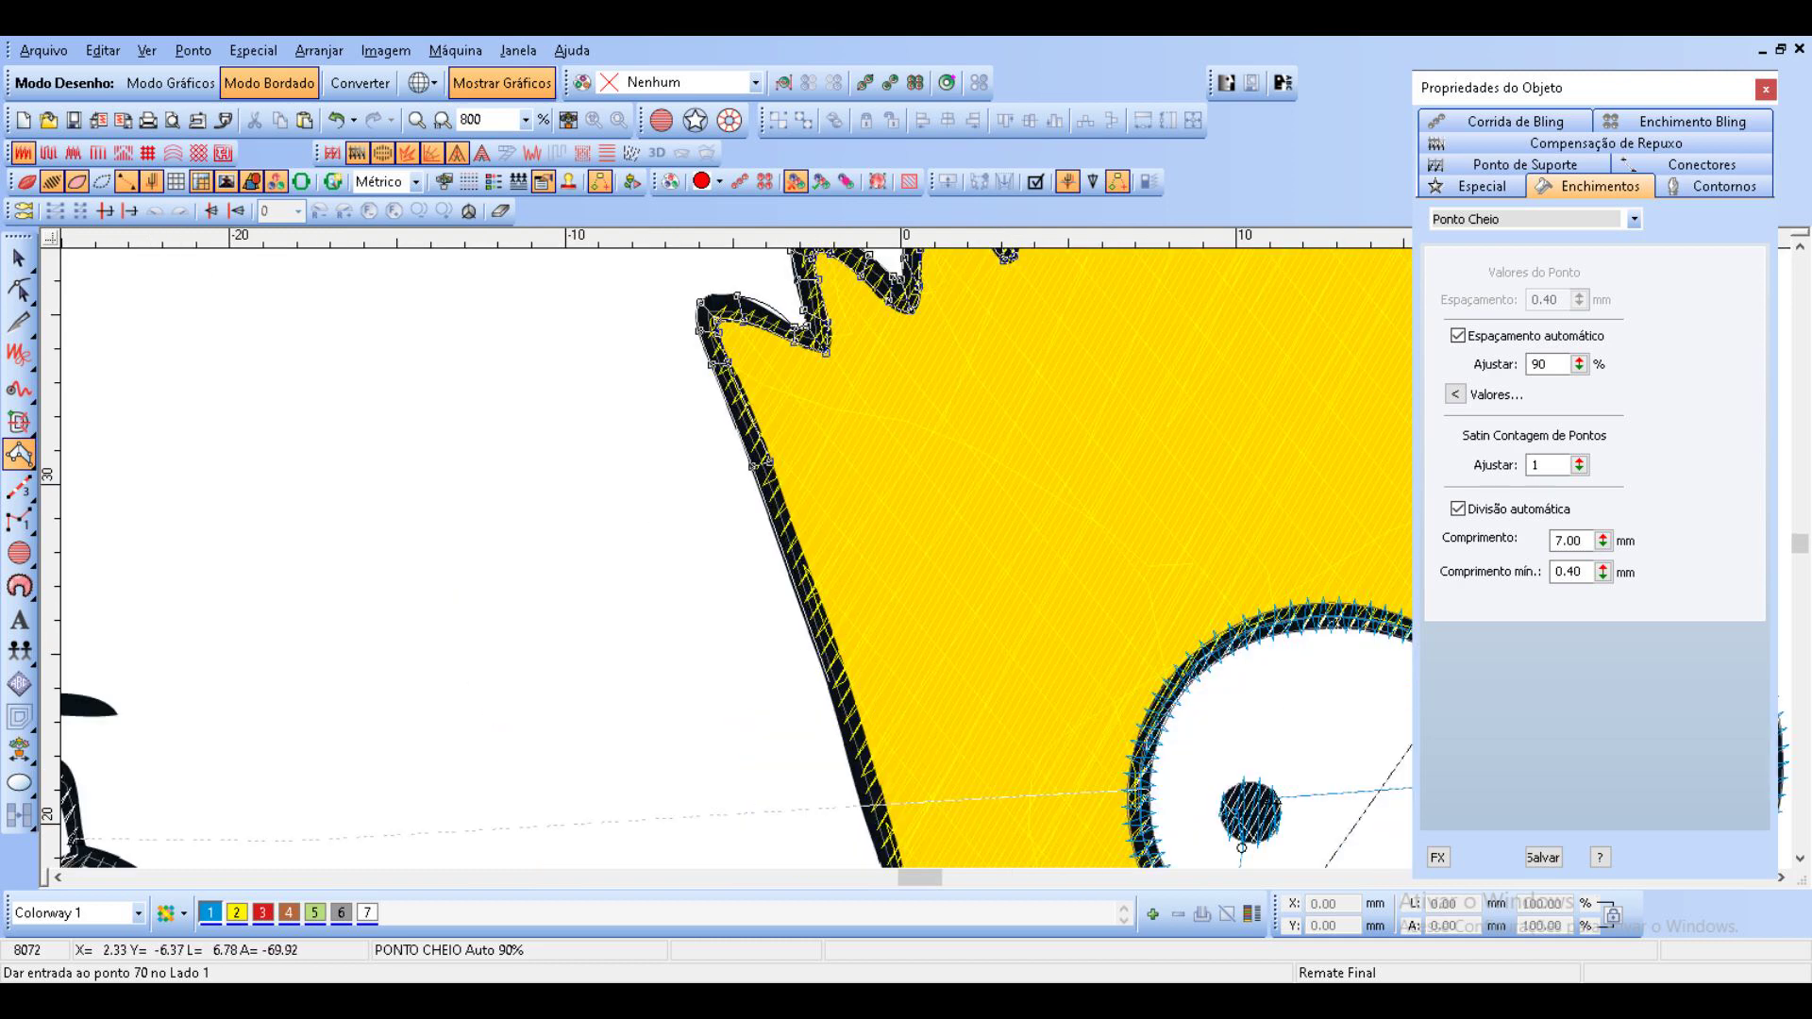
Extend the satin column down the back of the head to the top of the ear and generate its stitches.
{"action": "left_click", "coordinate": [846, 677]}
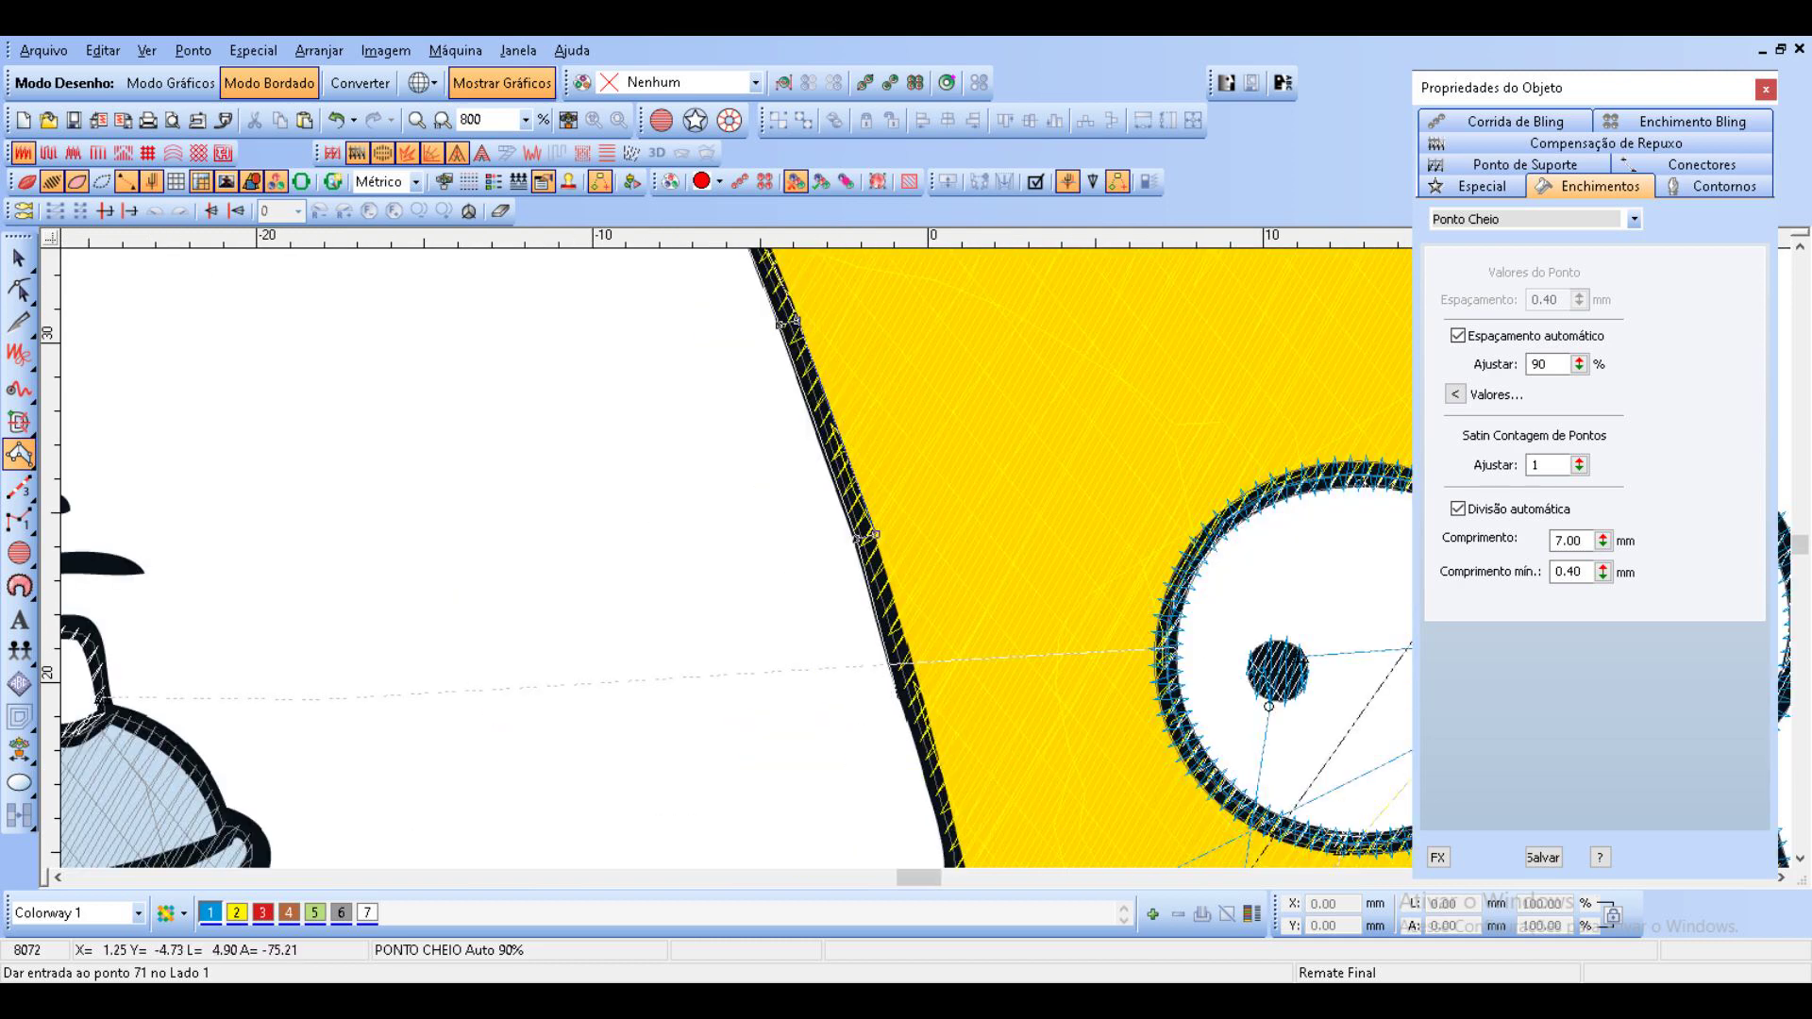
{"action": "left_click", "coordinate": [900, 698]}
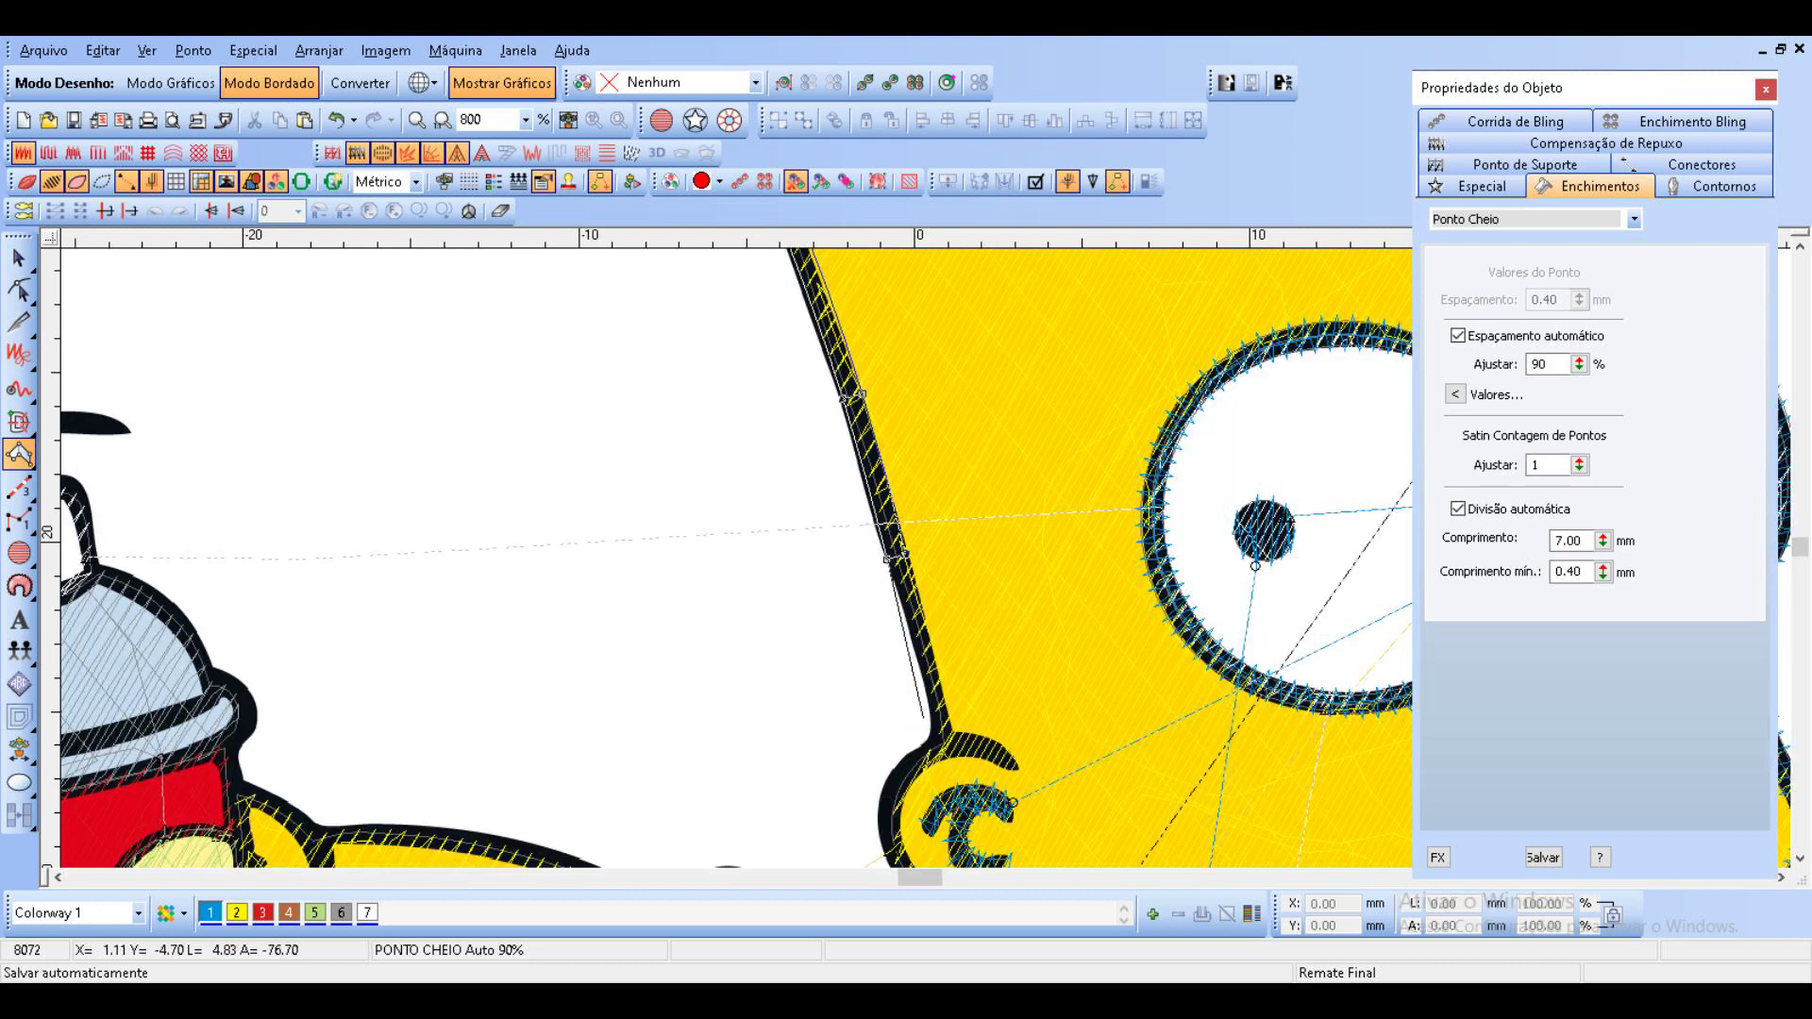
{"action": "left_click", "coordinate": [932, 738]}
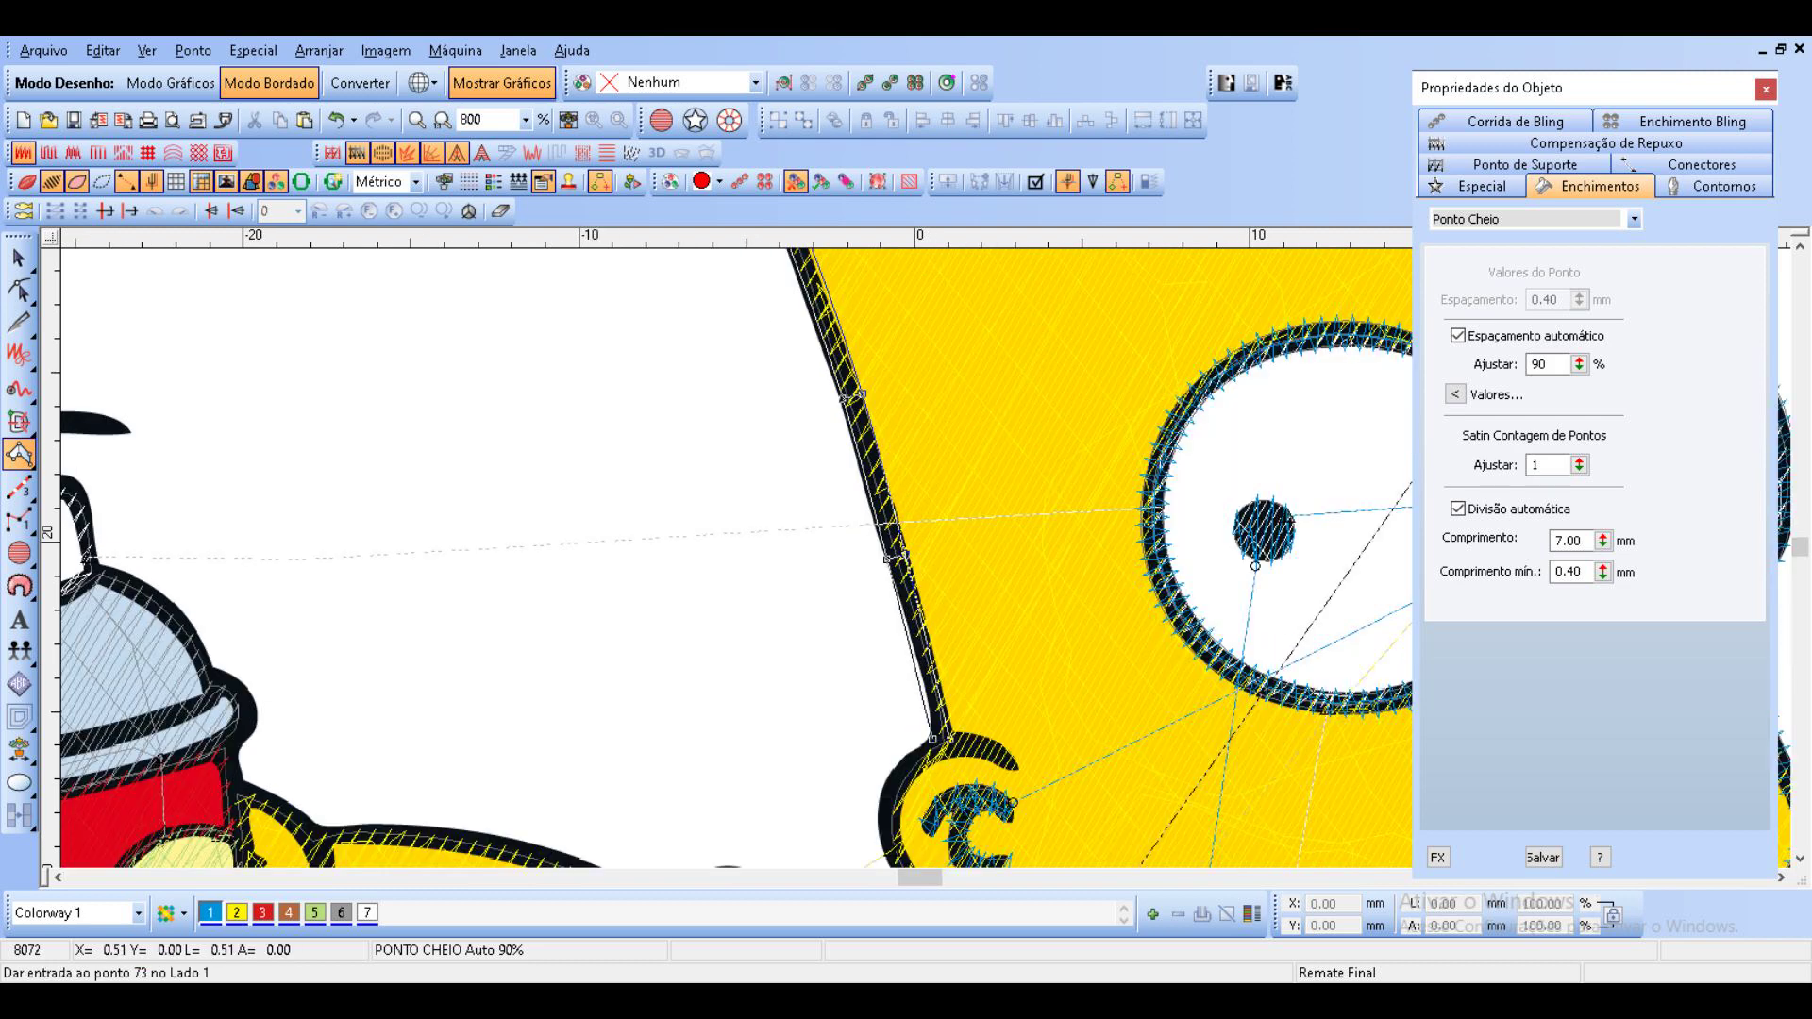
Start a satin column at the upper tip of the ear outline and trace it around to the back of the ear.
{"action": "left_click", "coordinate": [1013, 767]}
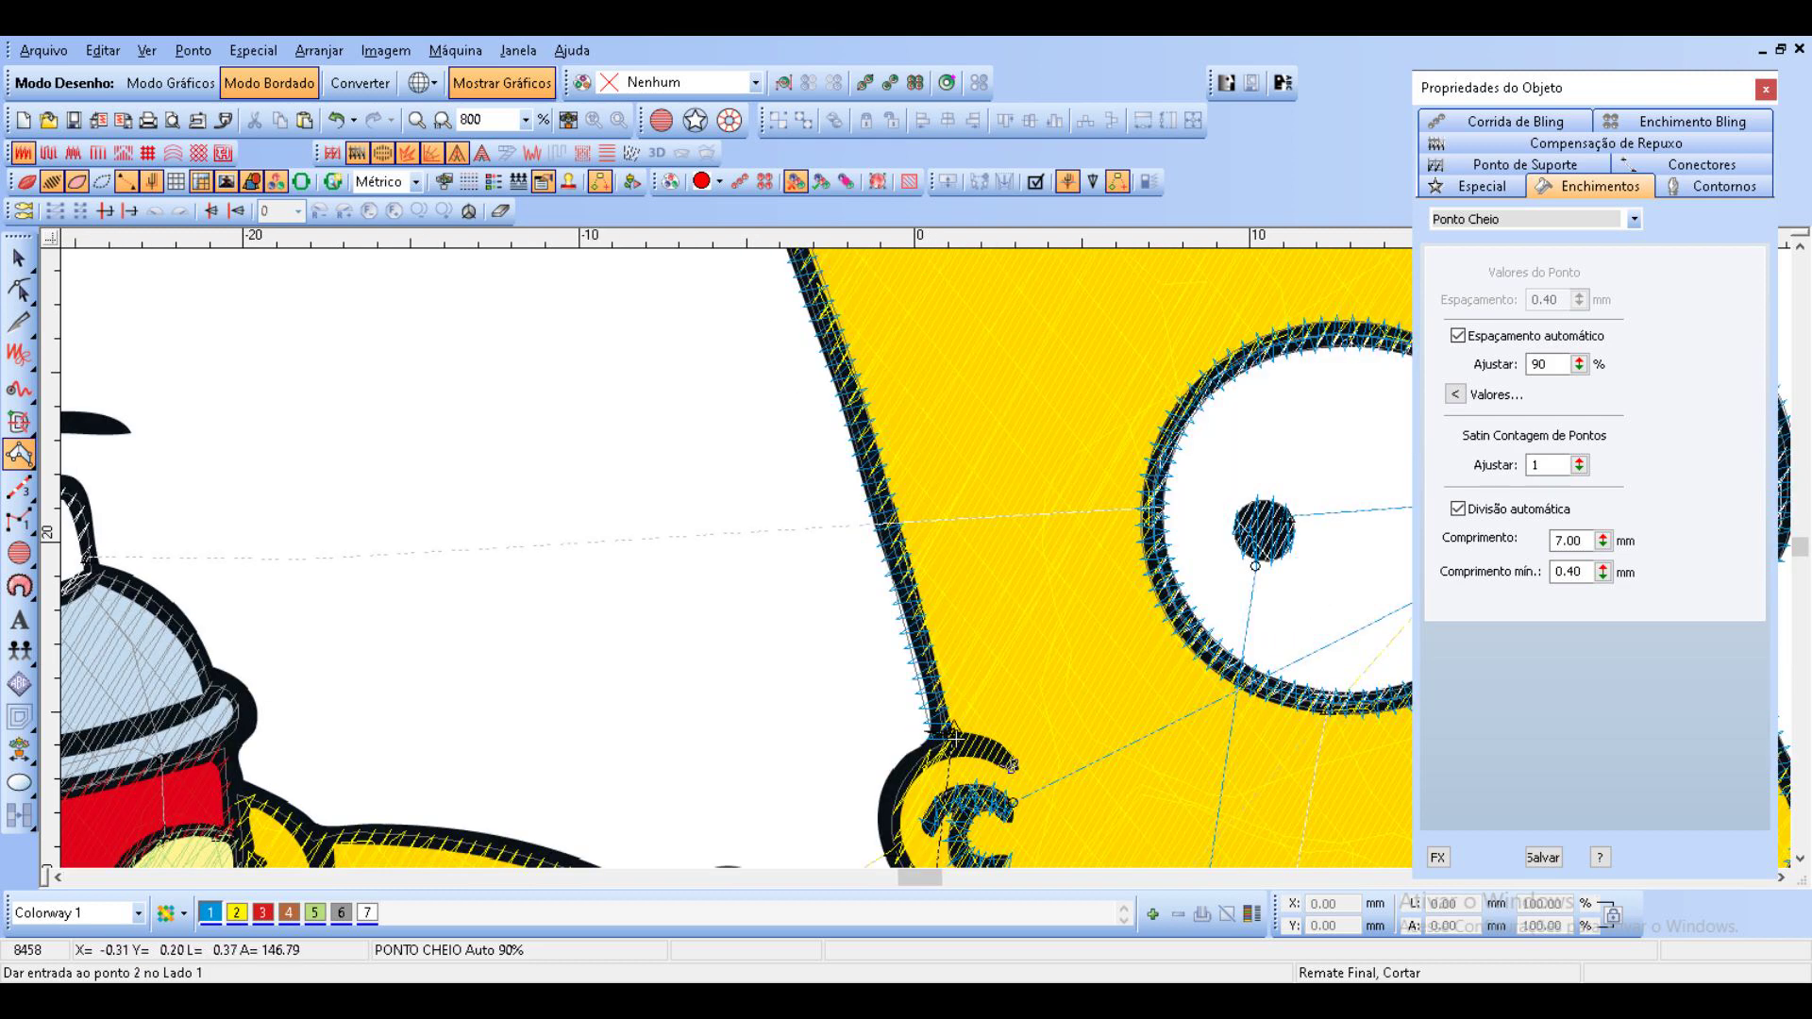
{"action": "left_click", "coordinate": [989, 764]}
{"action": "left_click", "coordinate": [979, 734]}
{"action": "left_click", "coordinate": [945, 758]}
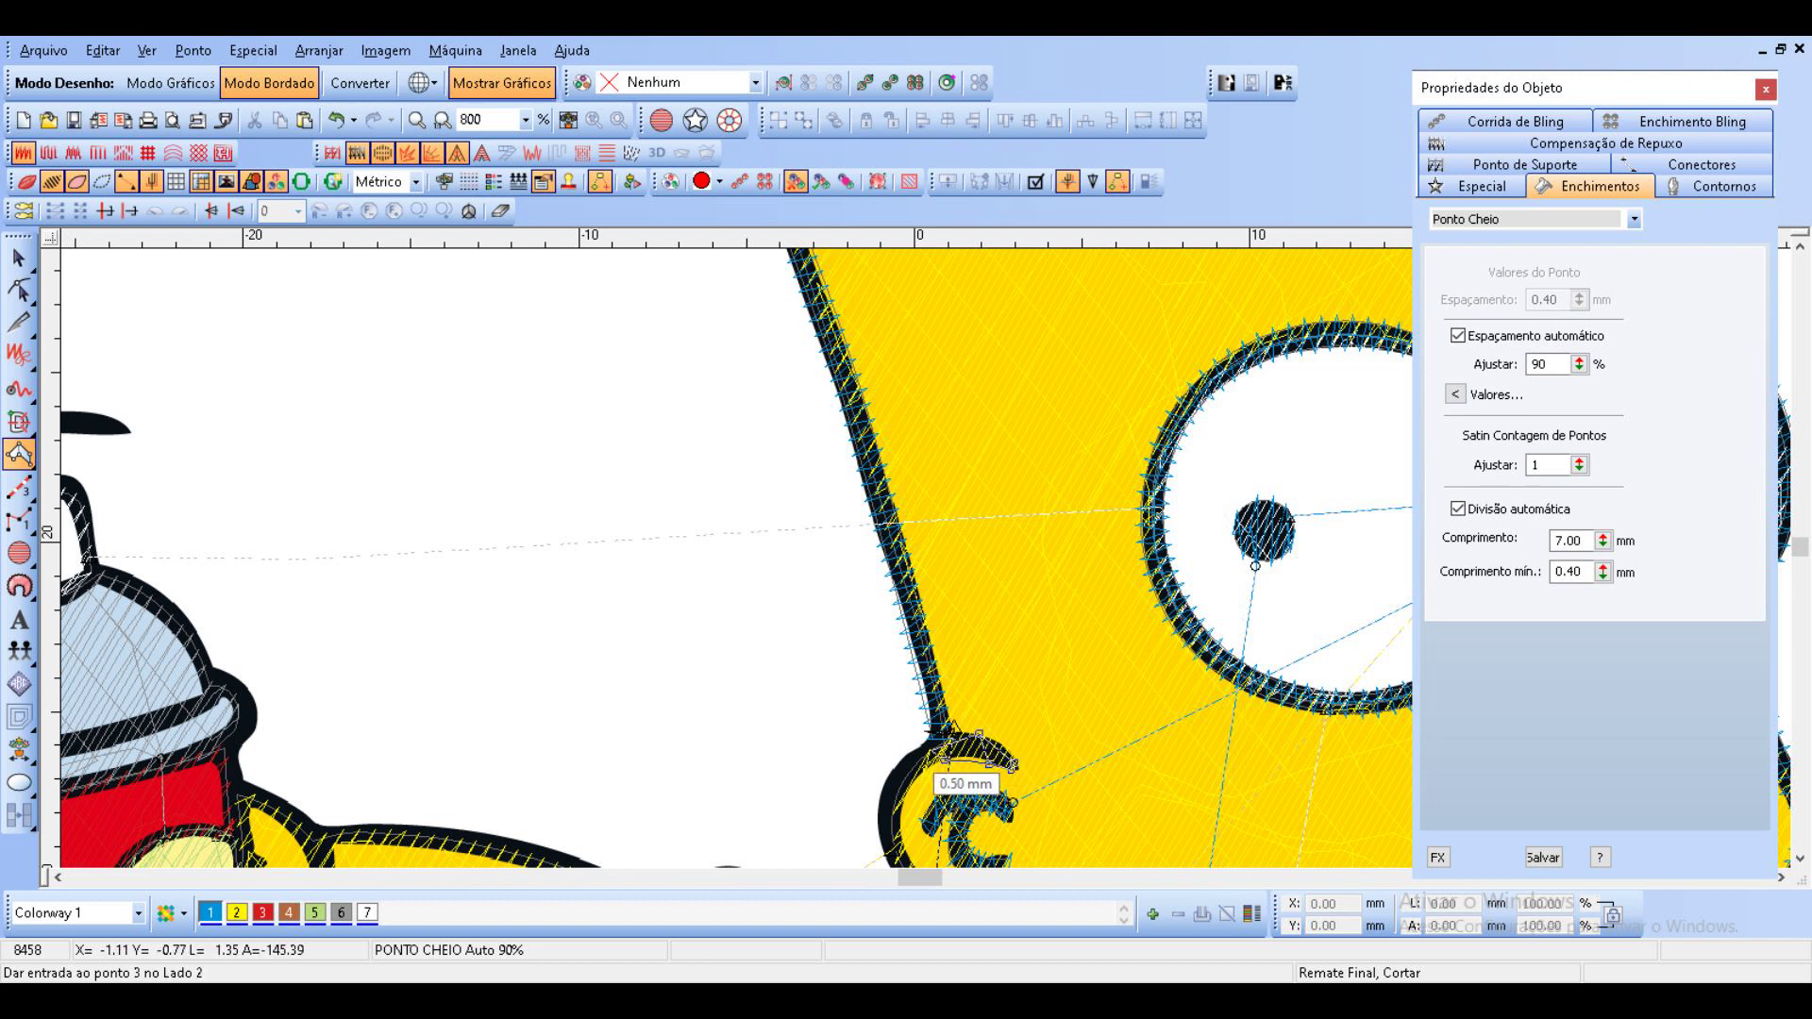
{"action": "left_click", "coordinate": [923, 746]}
{"action": "left_click", "coordinate": [878, 807]}
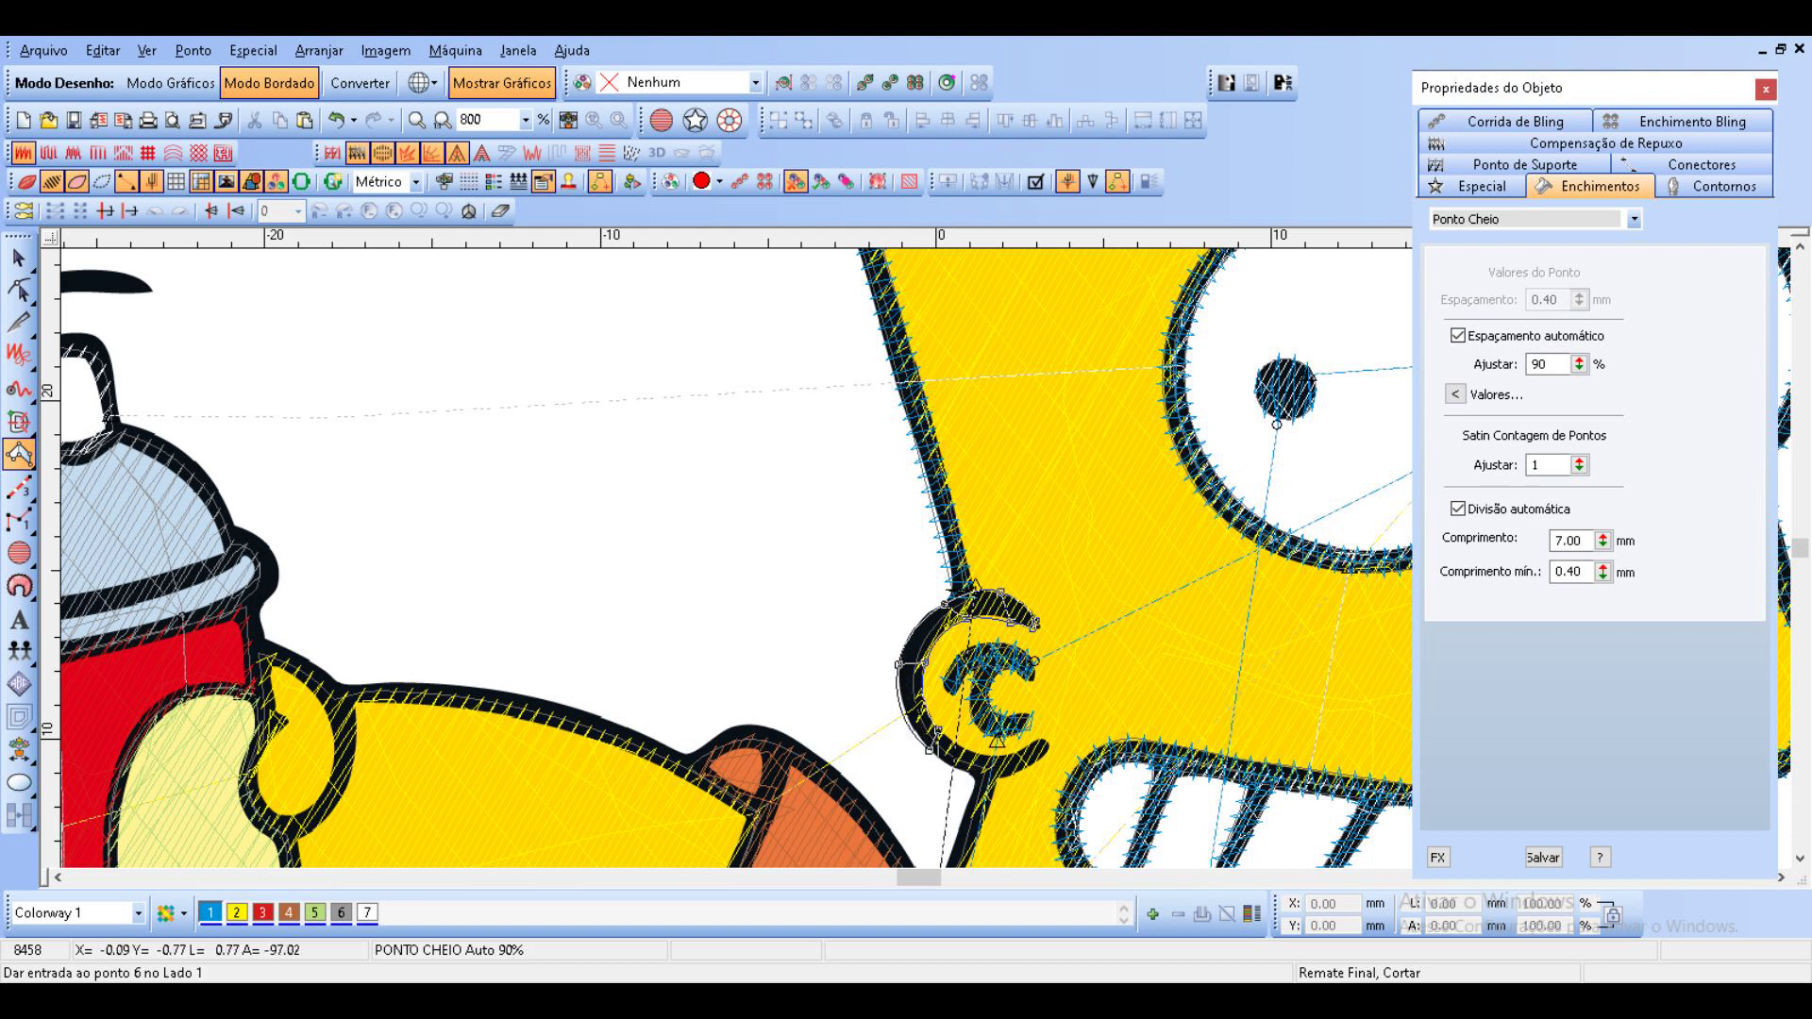
Carry the satin column around the bottom of the ear to the outline's lower tip and generate its stitches.
{"action": "left_click", "coordinate": [930, 749]}
{"action": "left_click", "coordinate": [981, 768]}
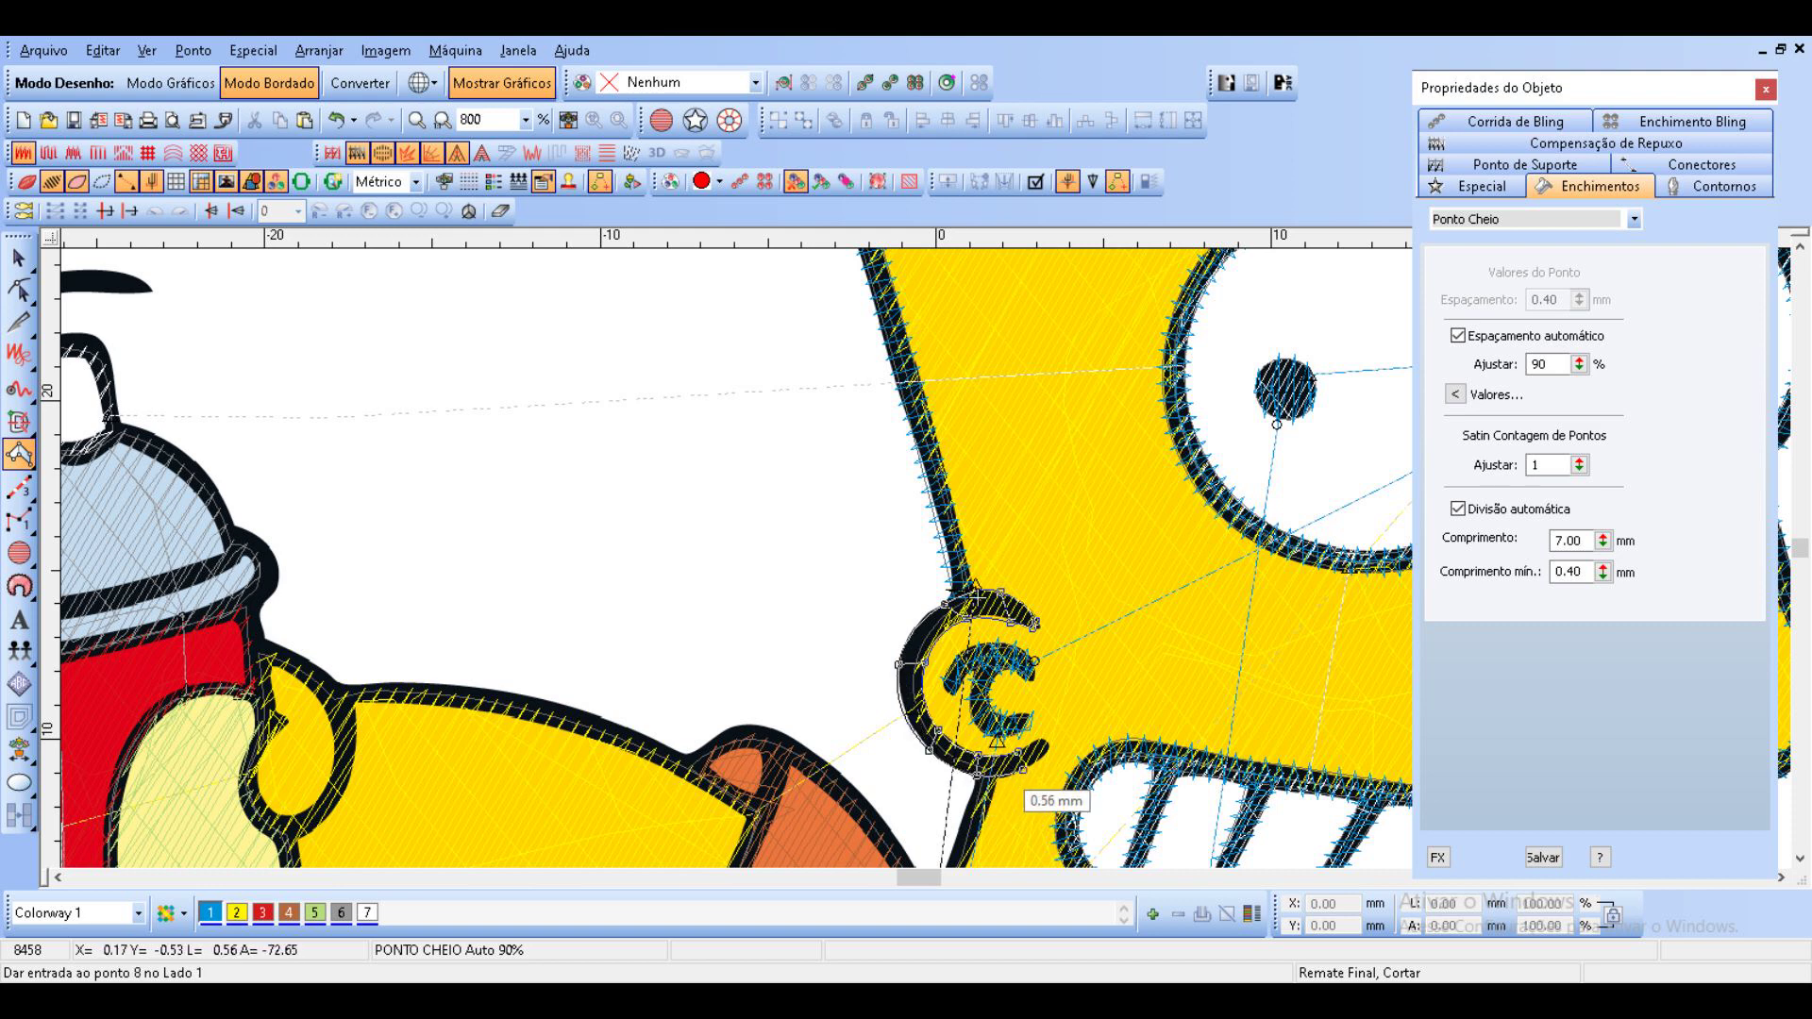
{"action": "left_click", "coordinate": [1018, 755]}
{"action": "left_click", "coordinate": [1046, 745]}
{"action": "key", "text": "Return"}
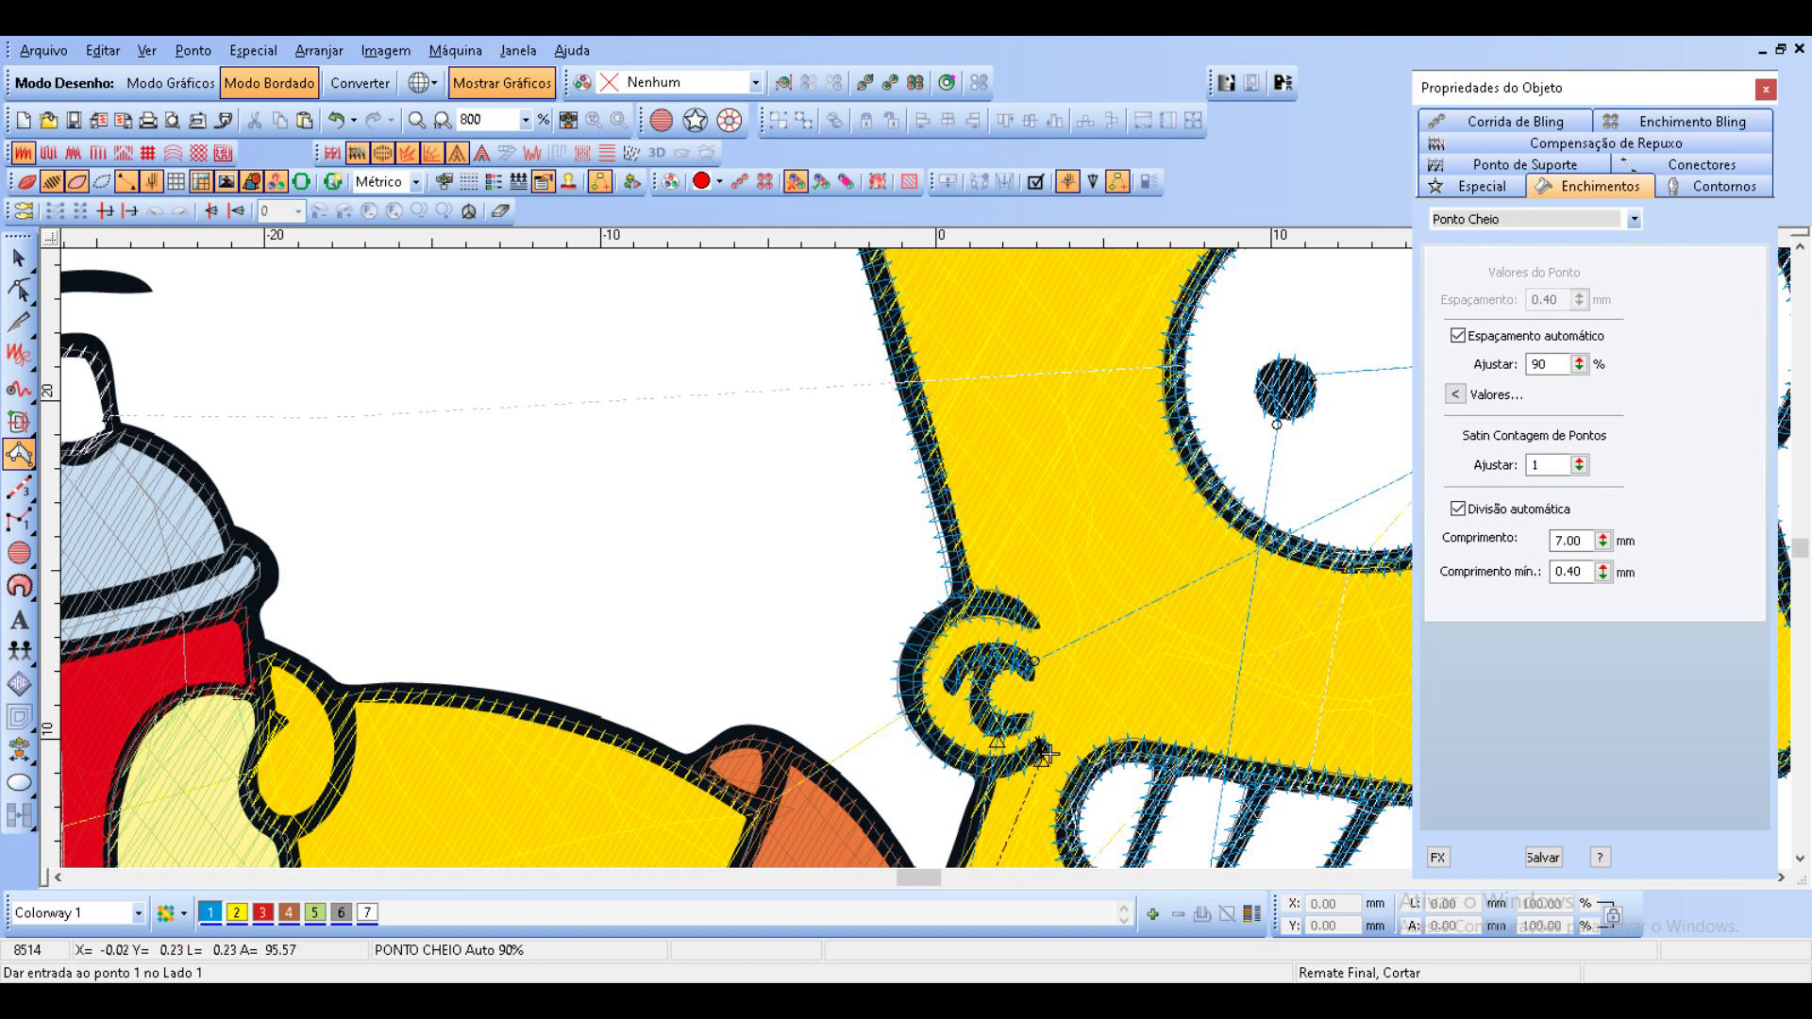
Trace a new satin column from below the ear down the back of the neck to the shirt shoulder.
{"action": "scroll", "coordinate": [1046, 740], "scroll_direction": "down", "scroll_amount": 1}
{"action": "scroll", "coordinate": [898, 618], "scroll_direction": "up", "scroll_amount": 1}
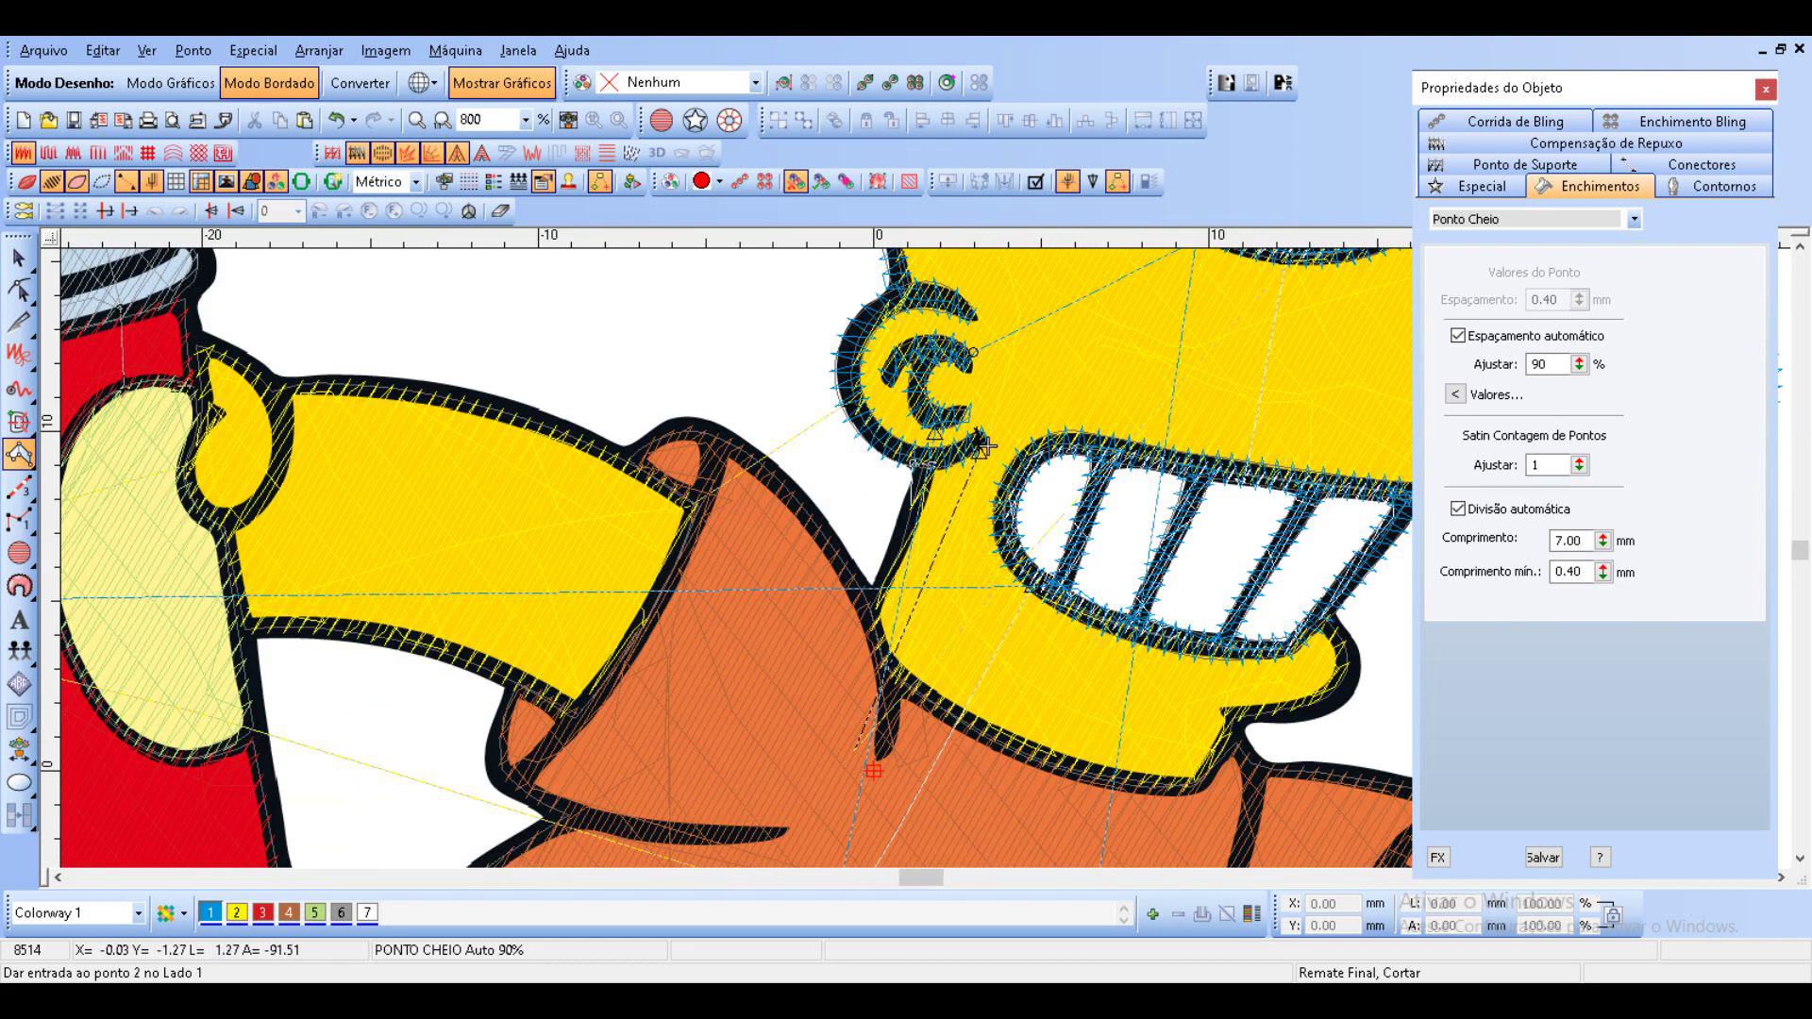
{"action": "left_click", "coordinate": [902, 506]}
{"action": "left_click", "coordinate": [919, 517]}
{"action": "left_click", "coordinate": [877, 574]}
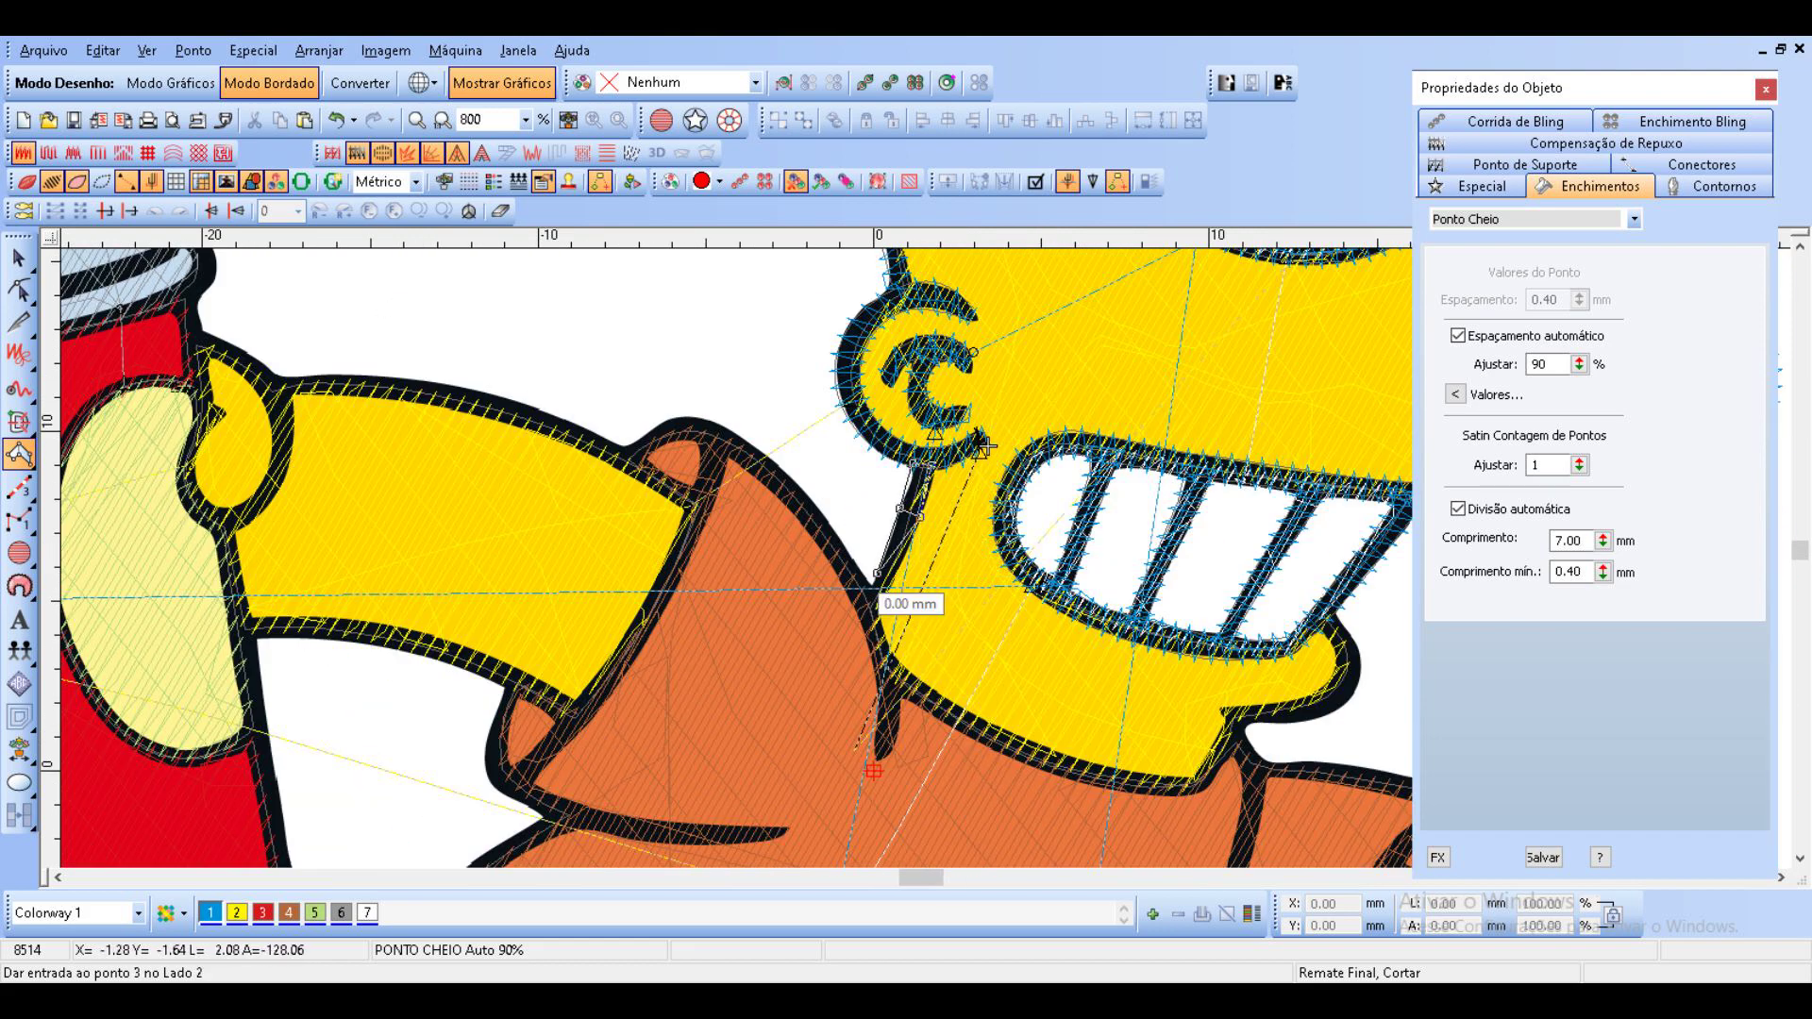
{"action": "left_click", "coordinate": [879, 588]}
{"action": "left_click", "coordinate": [877, 594]}
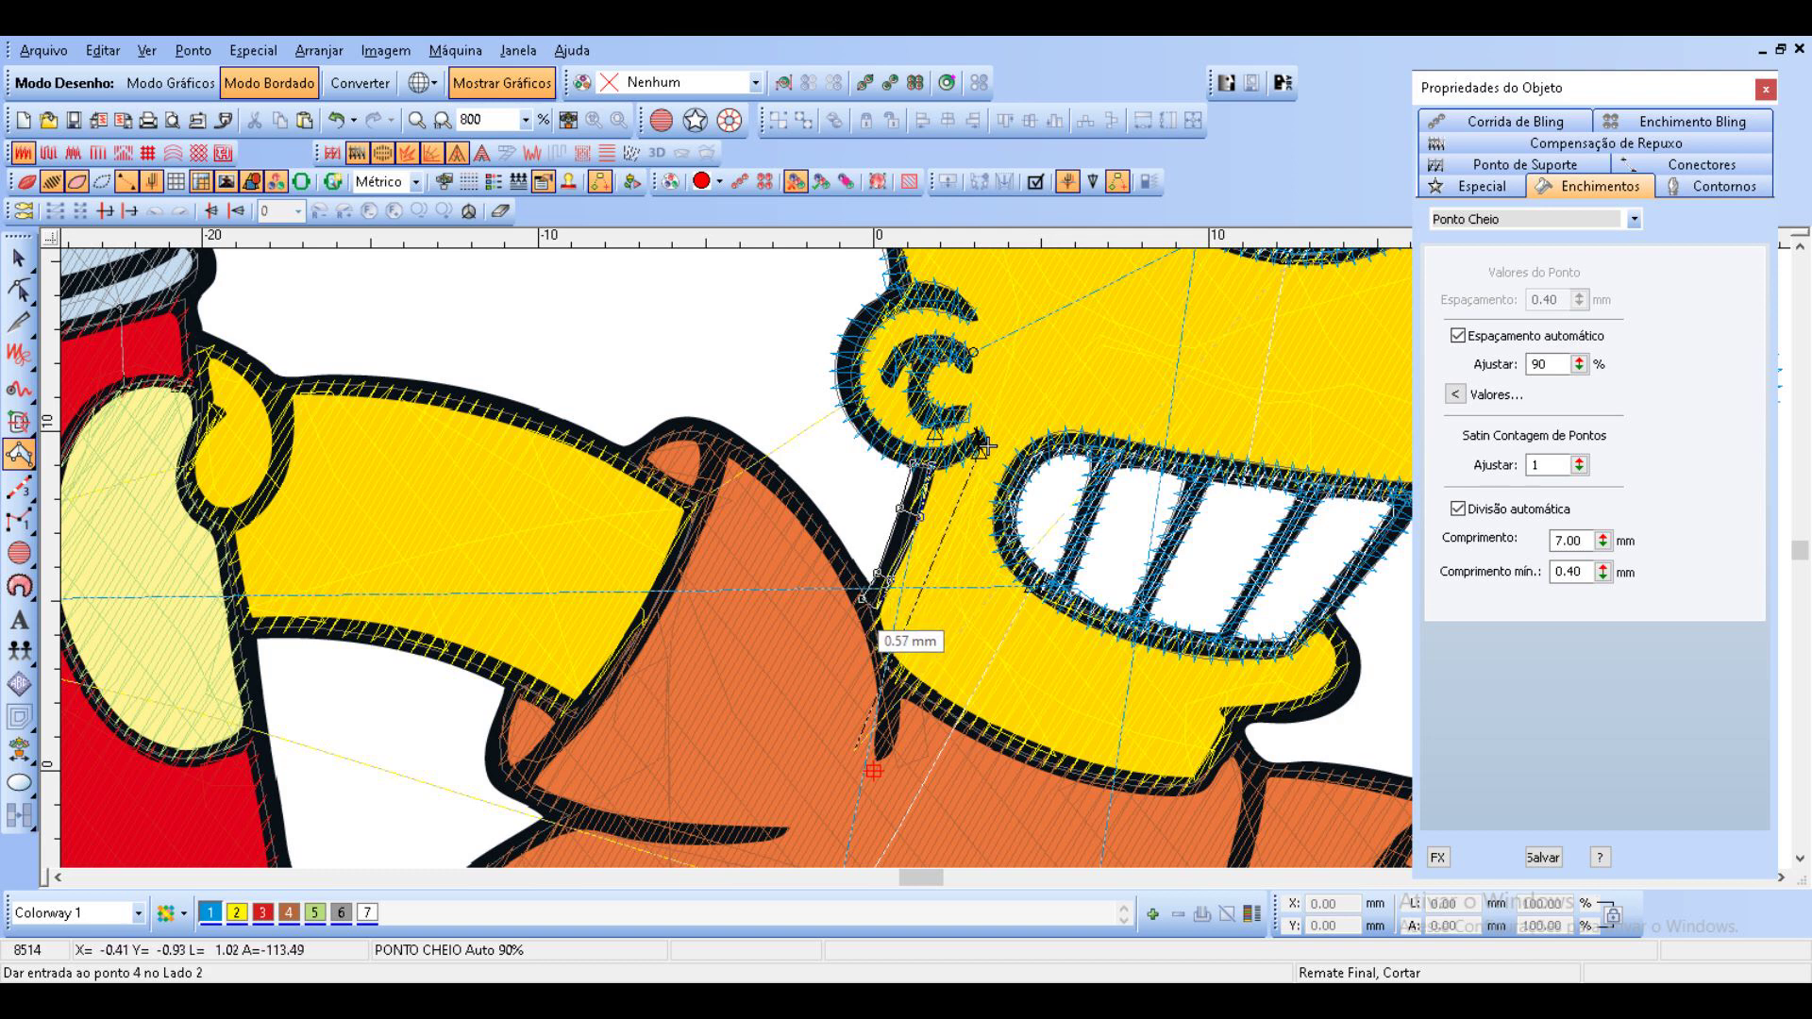
{"action": "left_click", "coordinate": [878, 643]}
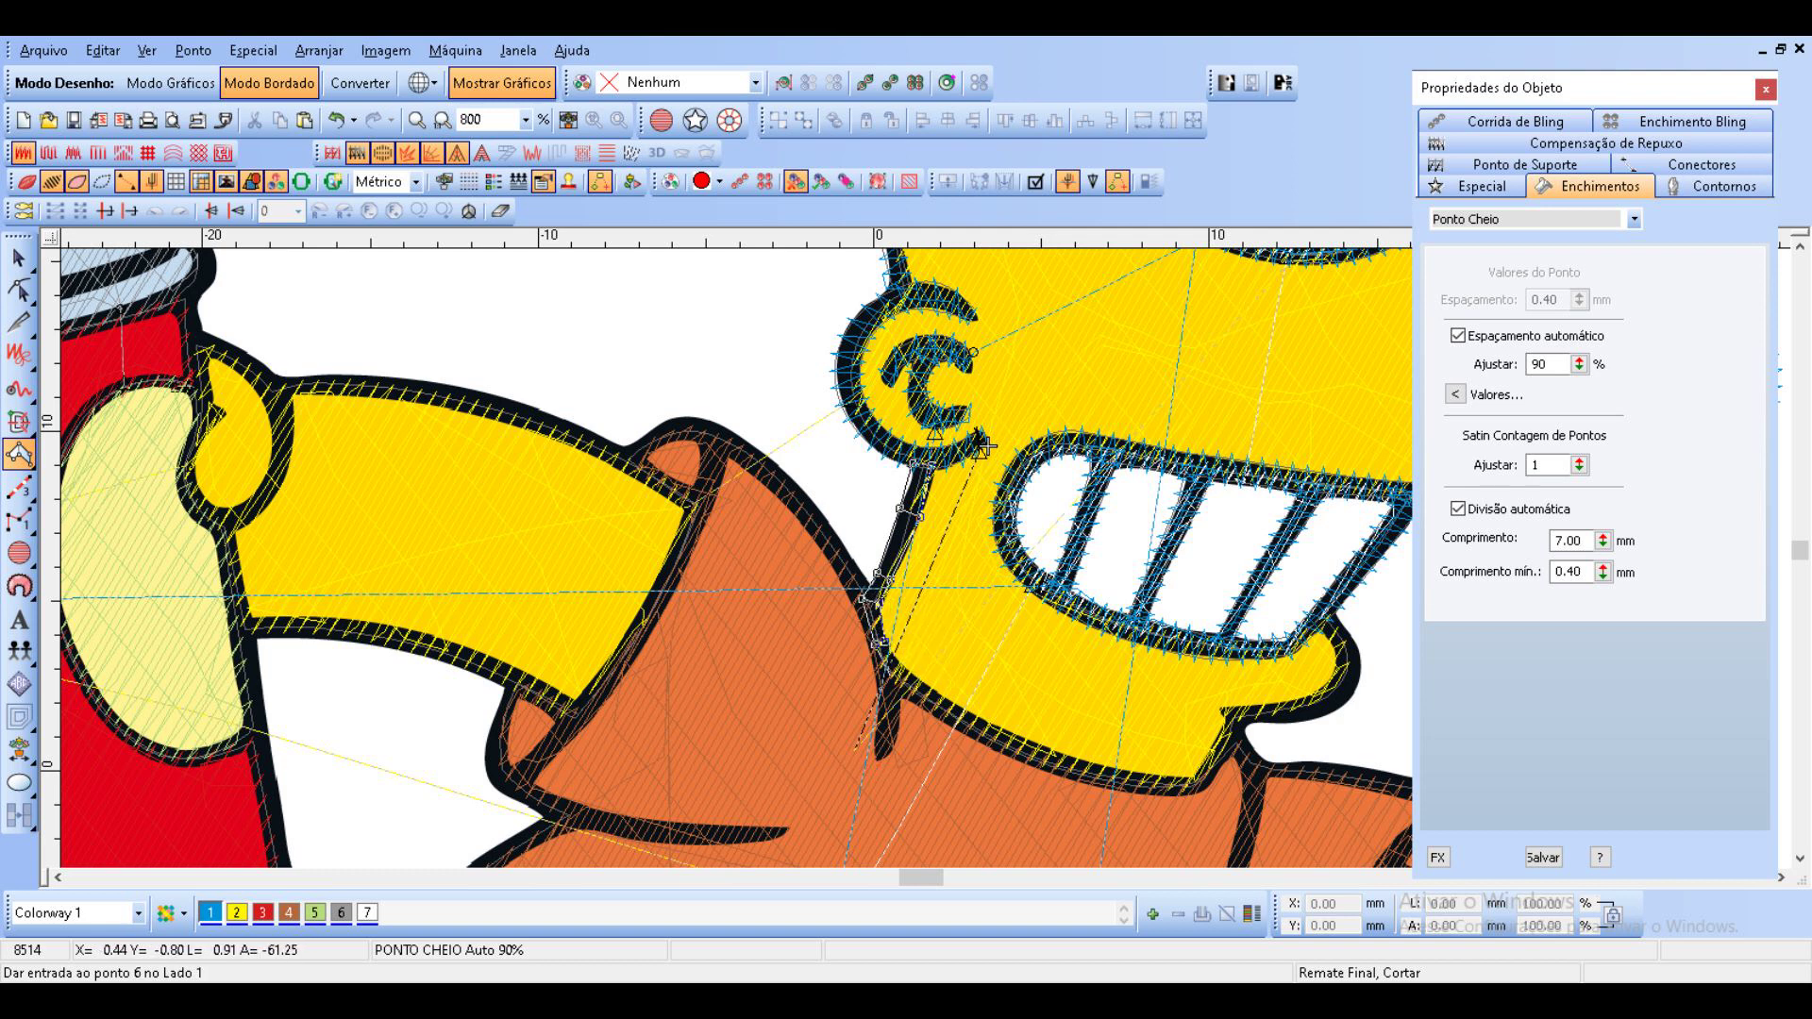
Turn the satin column at the base of the neck and follow the shirt neckline toward the throat.
{"action": "left_click", "coordinate": [893, 682]}
{"action": "left_click", "coordinate": [913, 685]}
{"action": "left_click", "coordinate": [1011, 741]}
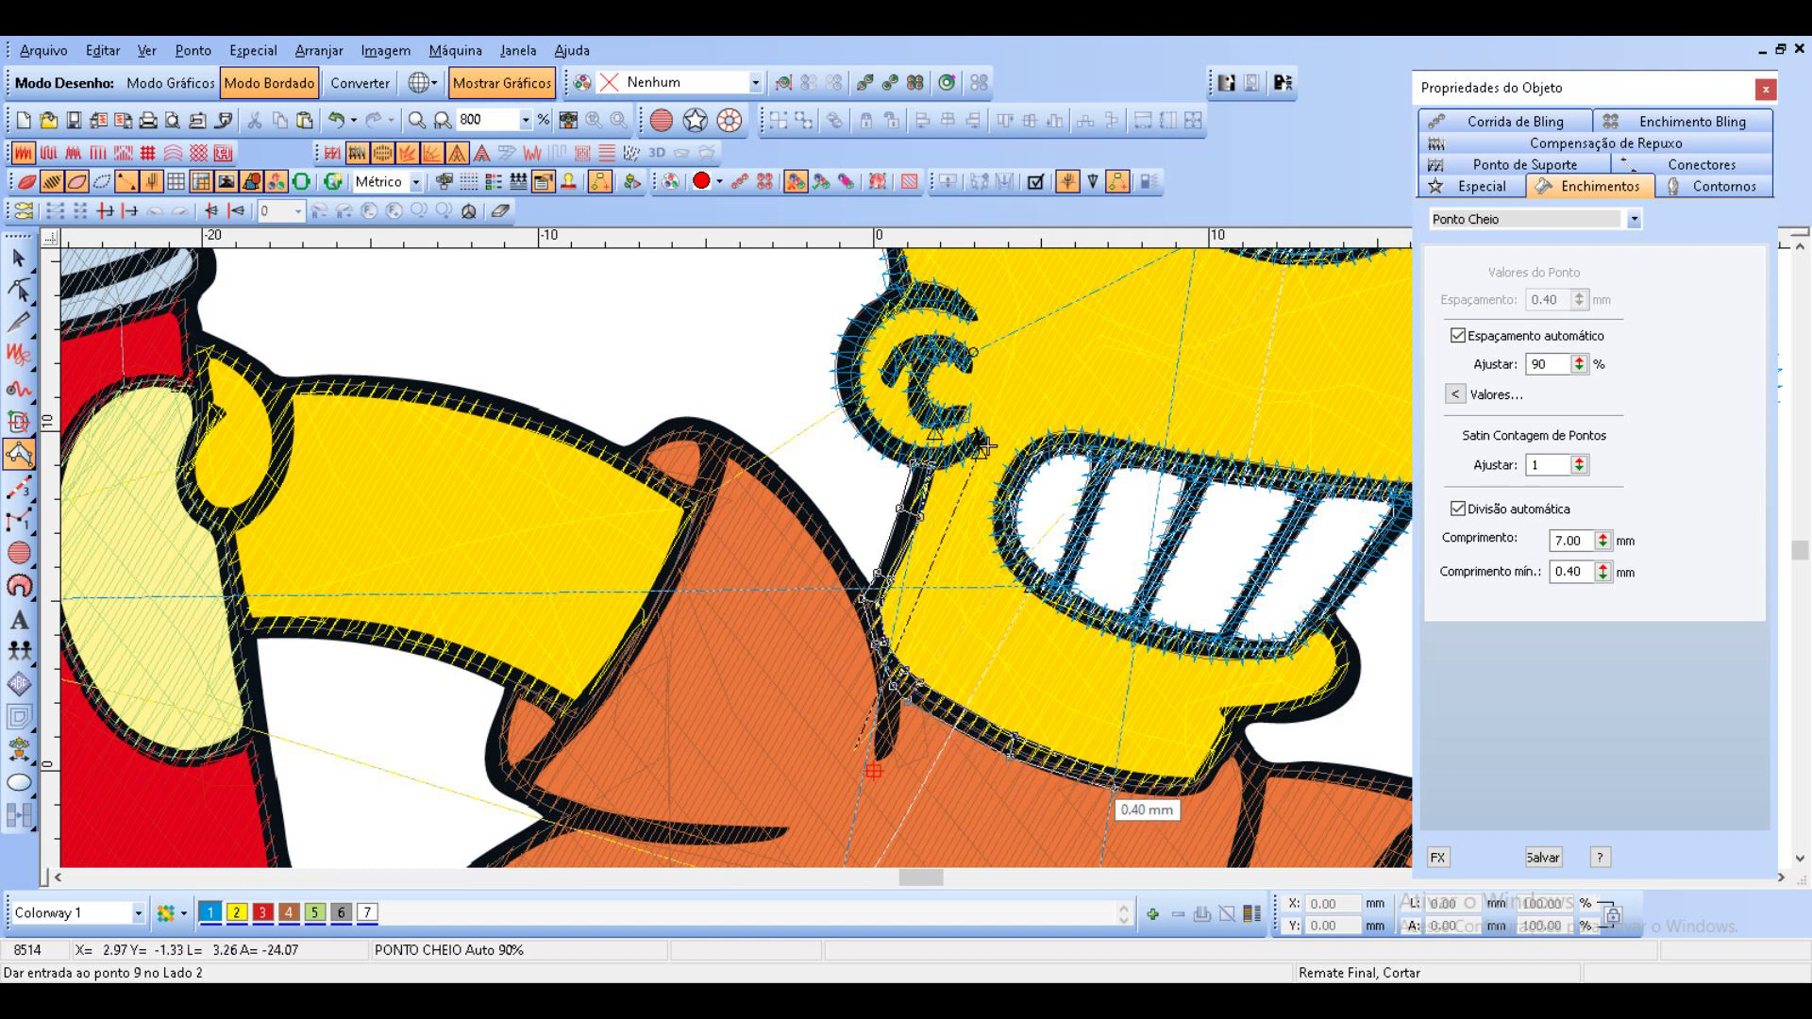
{"action": "left_click", "coordinate": [1115, 775]}
{"action": "left_click", "coordinate": [1181, 784]}
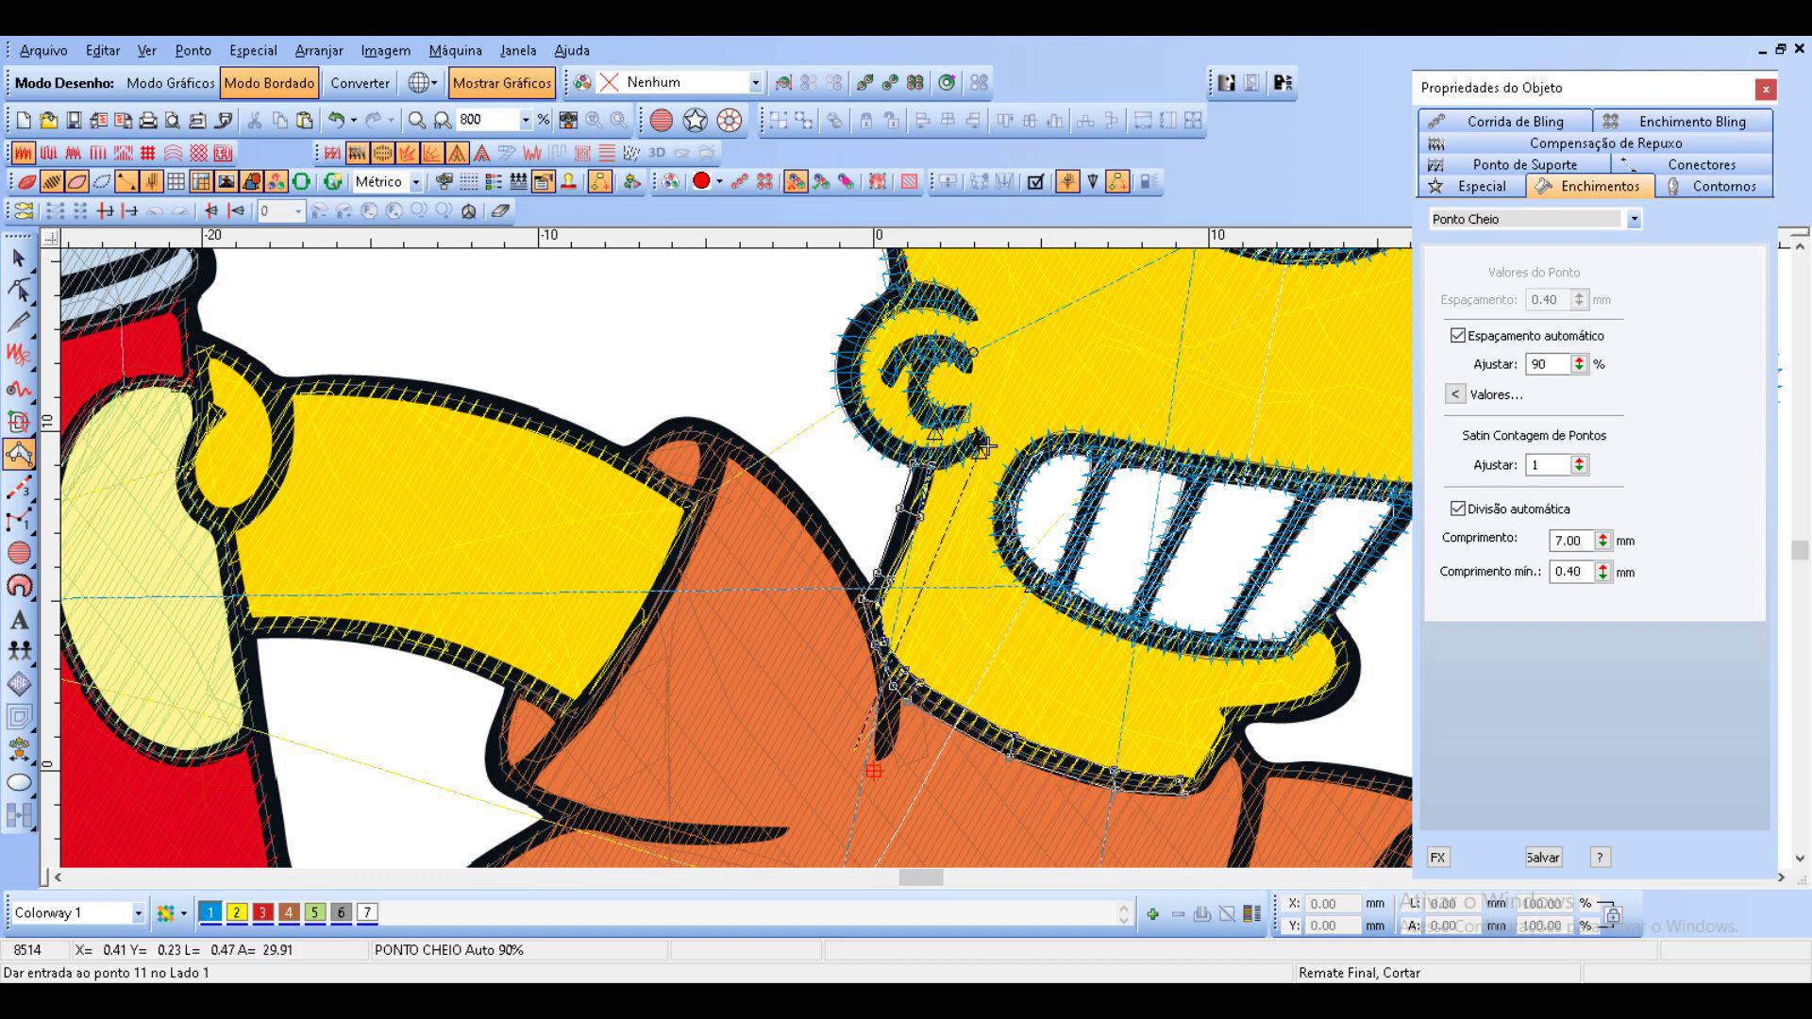
Bring the satin column around the front corner of the neckline, up to the chin, and generate its stitches.
{"action": "left_click", "coordinate": [1202, 787]}
{"action": "left_click", "coordinate": [1227, 737]}
{"action": "left_click", "coordinate": [1234, 723]}
{"action": "left_click_drag", "start_coordinate": [1233, 723], "coordinate": [1041, 583]}
{"action": "key", "text": "Return"}
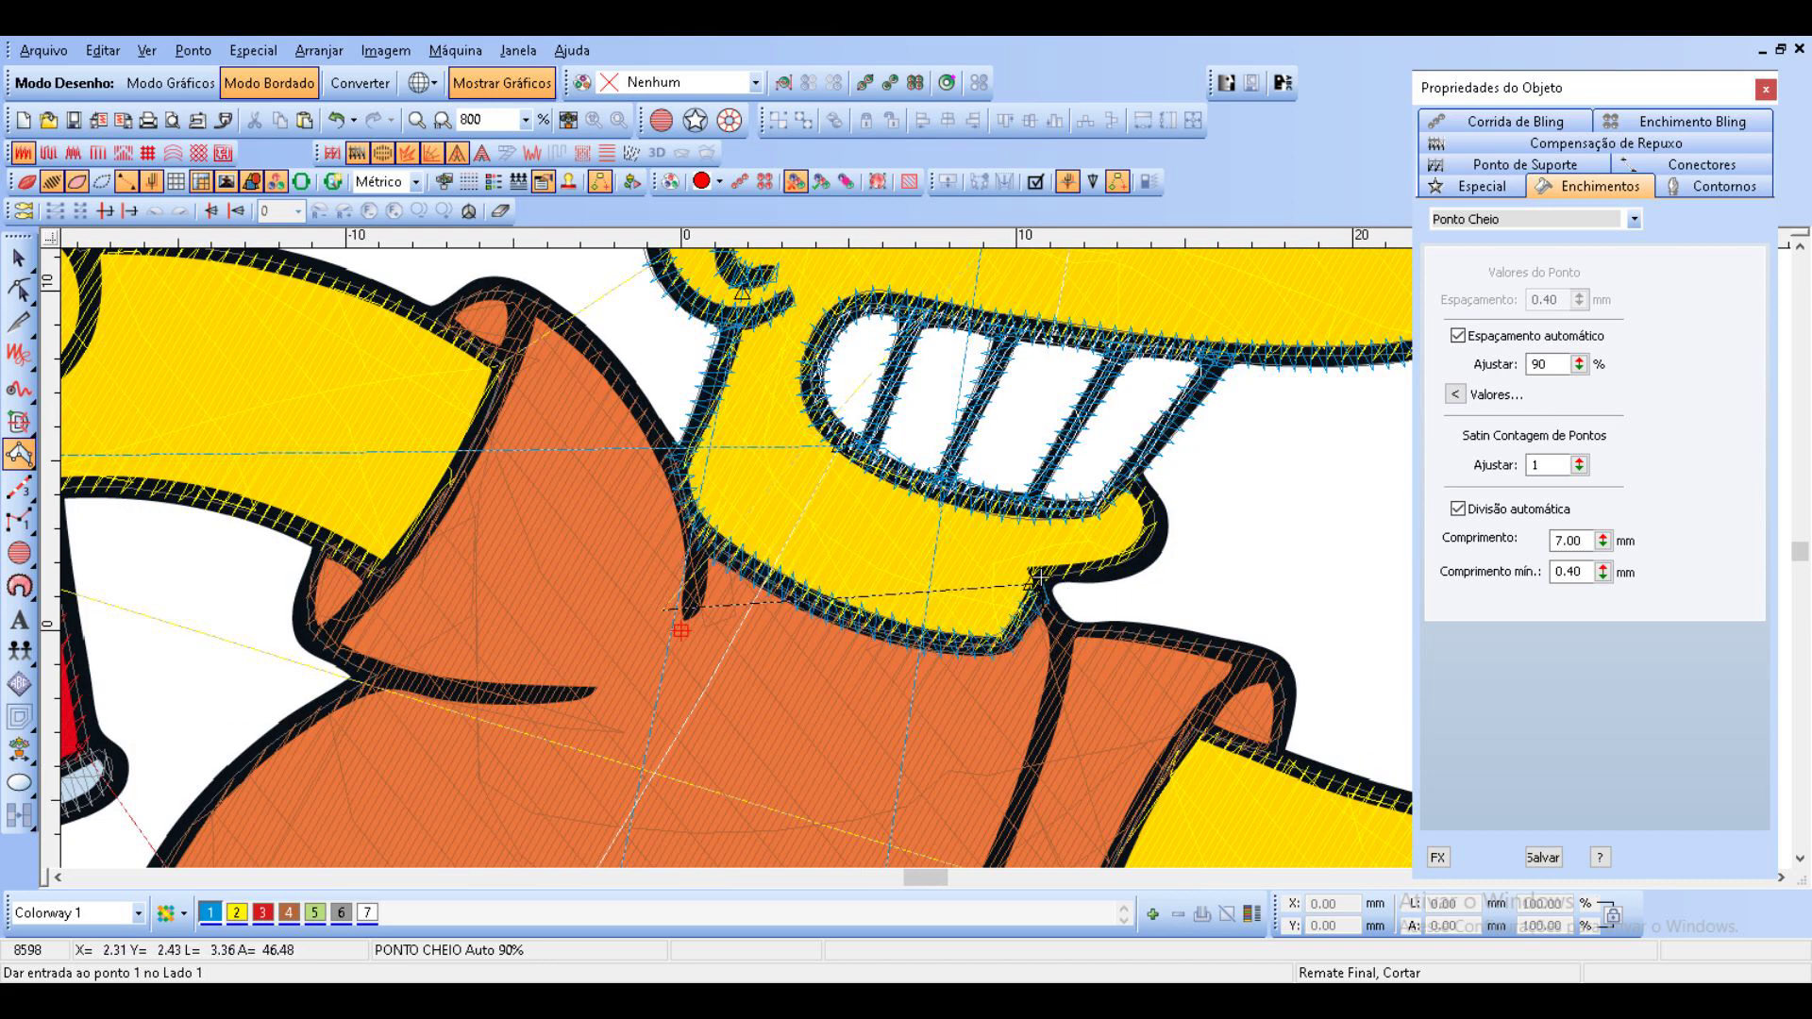
Start a satin column at the mouth corner and trace it around the chin to the front of the neck.
{"action": "left_click", "coordinate": [1123, 482]}
{"action": "left_click", "coordinate": [1141, 472]}
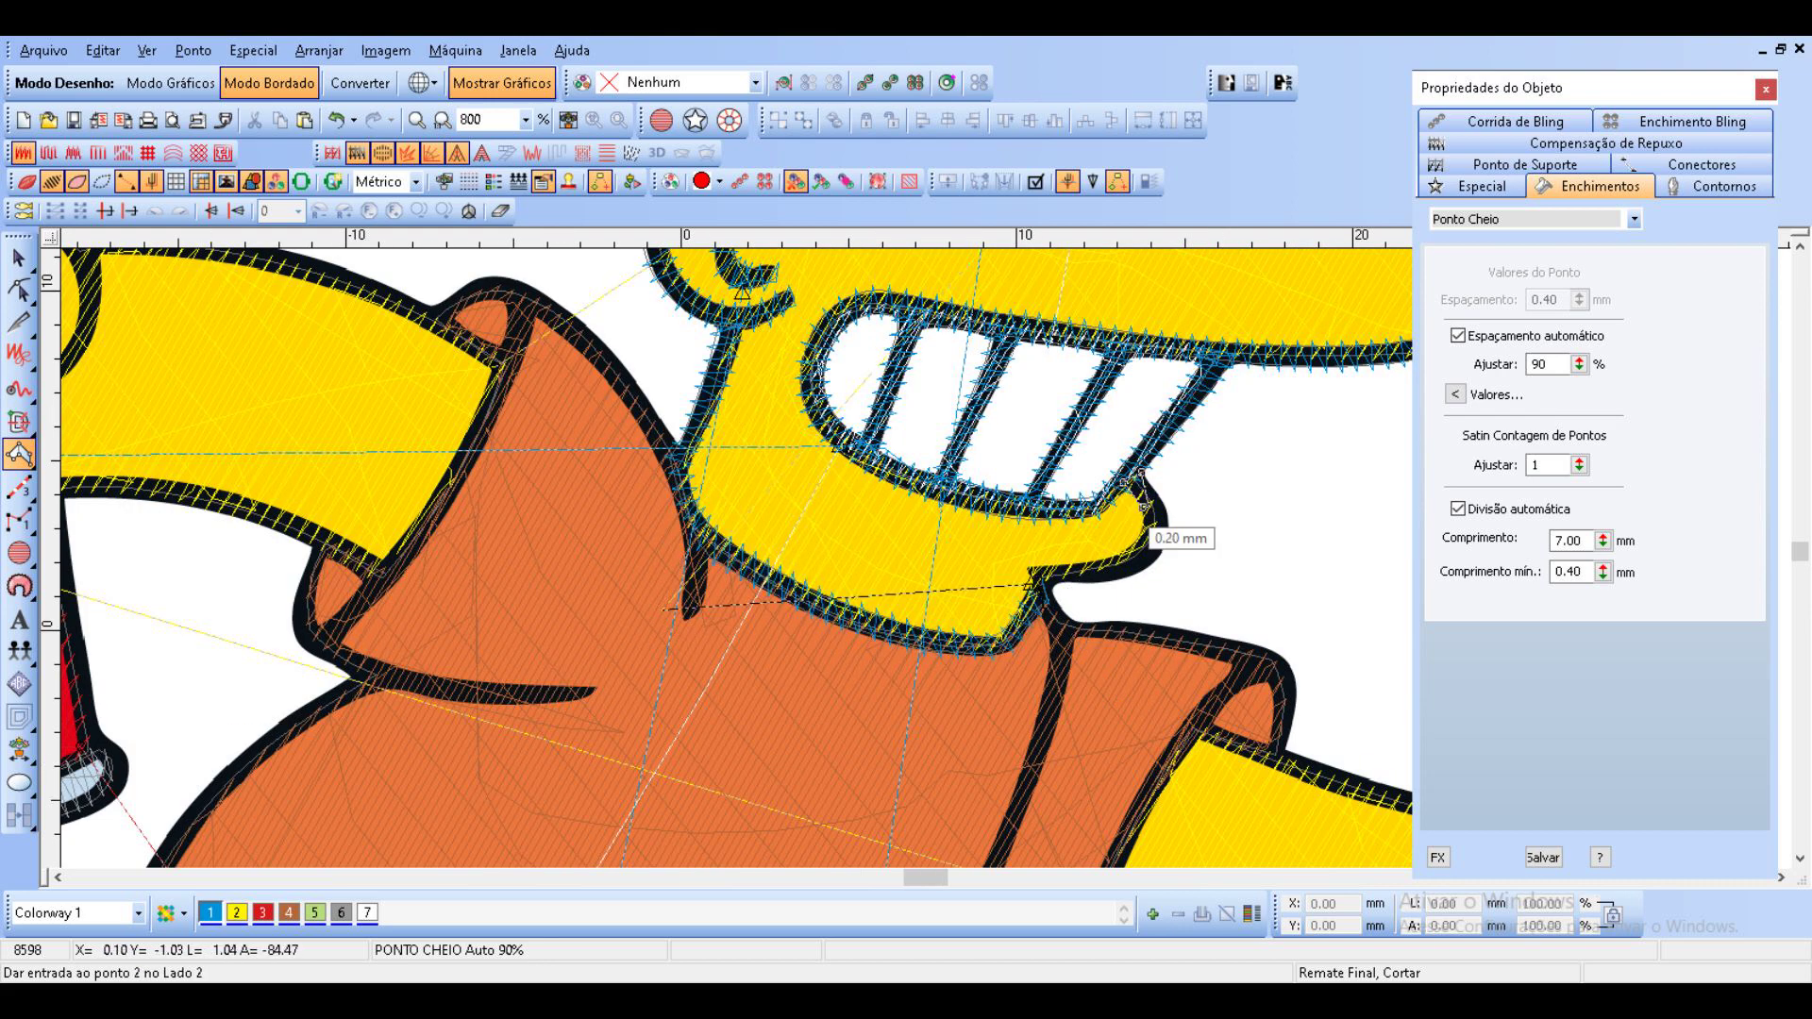
{"action": "left_click", "coordinate": [1142, 505]}
{"action": "left_click", "coordinate": [1159, 551]}
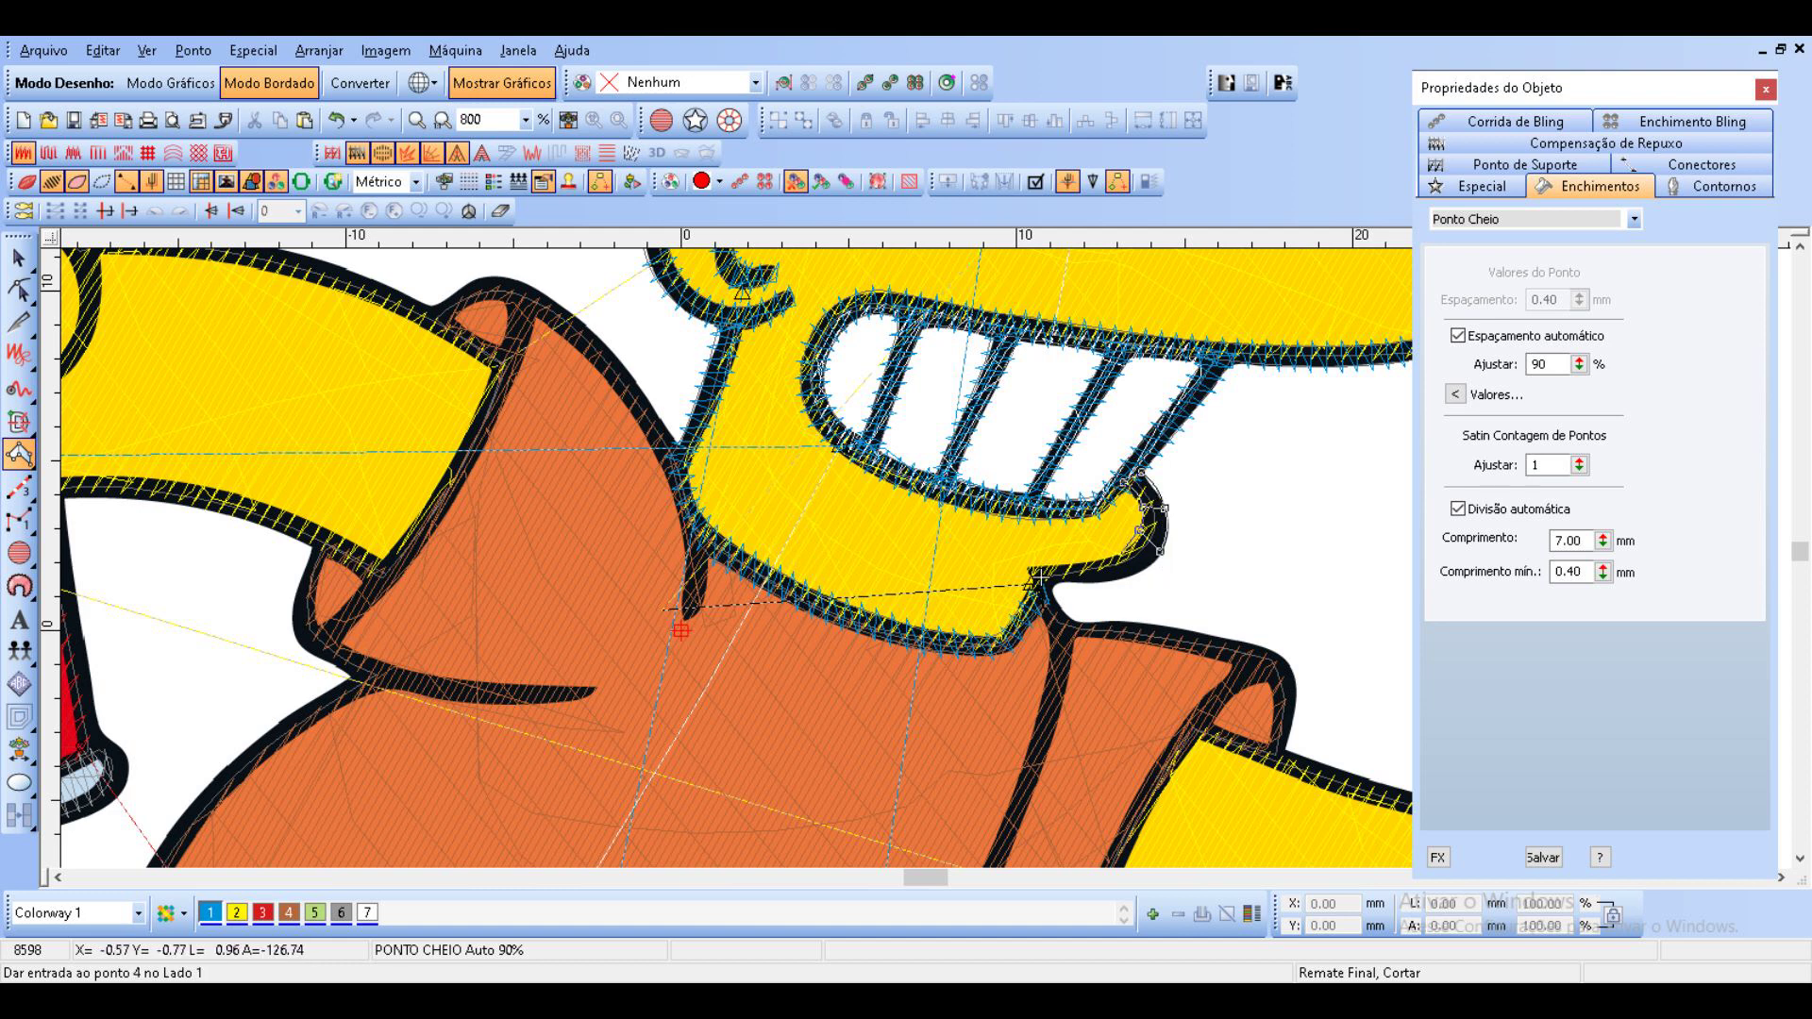
{"action": "left_click", "coordinate": [1119, 557]}
{"action": "left_click", "coordinate": [1081, 582]}
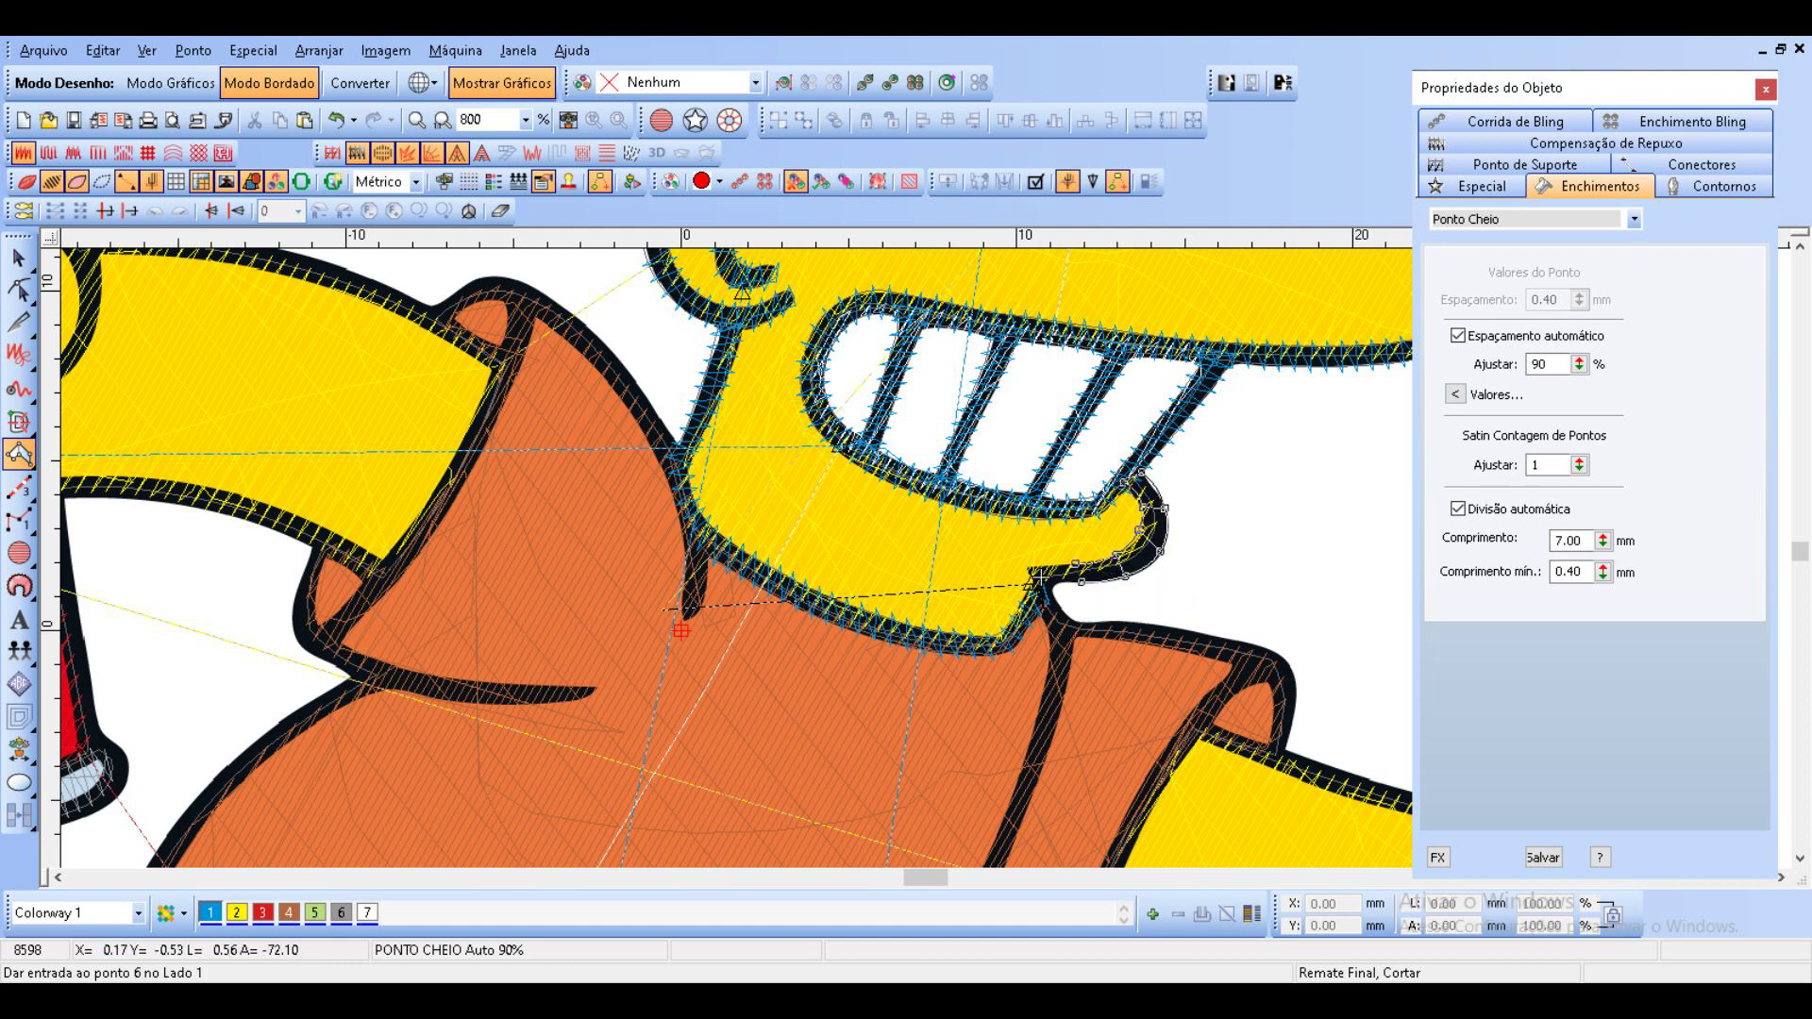
{"action": "left_click", "coordinate": [1031, 574]}
Continue the satin column from the neck down the front line of the orange shirt to its bend beside the sleeve.
{"action": "left_click", "coordinate": [1061, 609]}
{"action": "left_click", "coordinate": [1050, 633]}
{"action": "left_click", "coordinate": [1071, 638]}
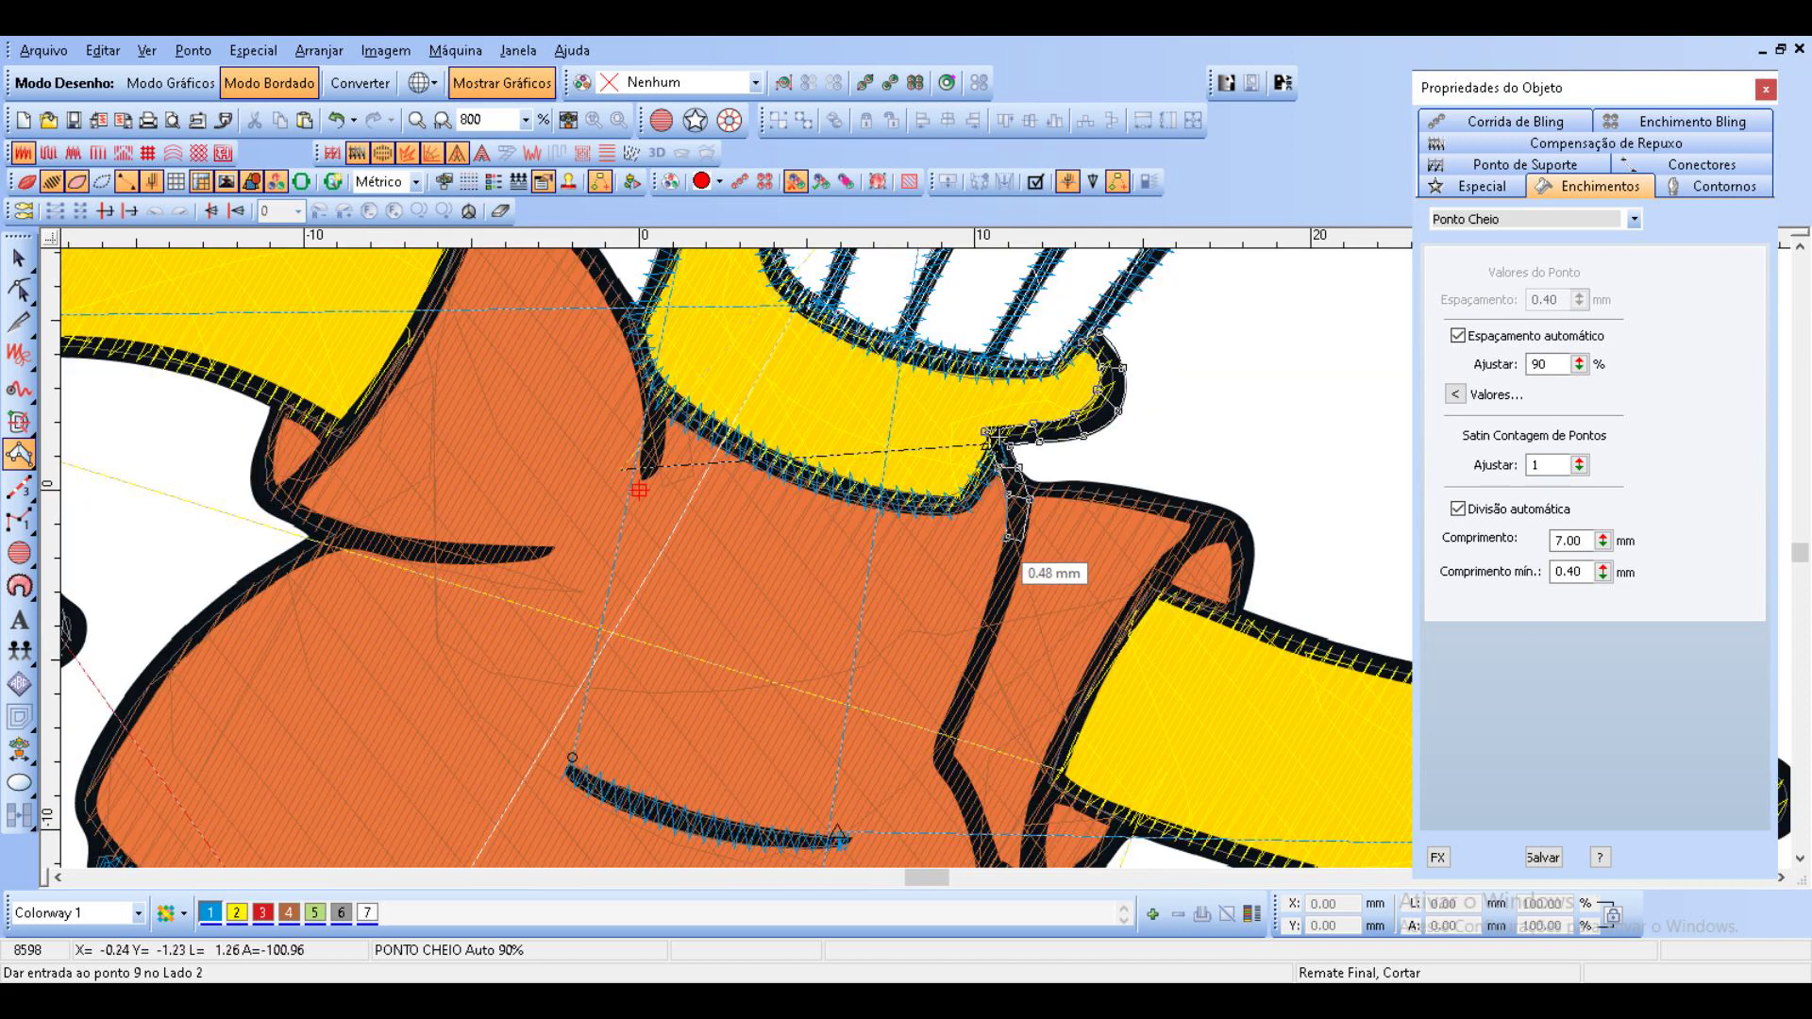
{"action": "left_click", "coordinate": [1008, 538]}
{"action": "left_click", "coordinate": [987, 632]}
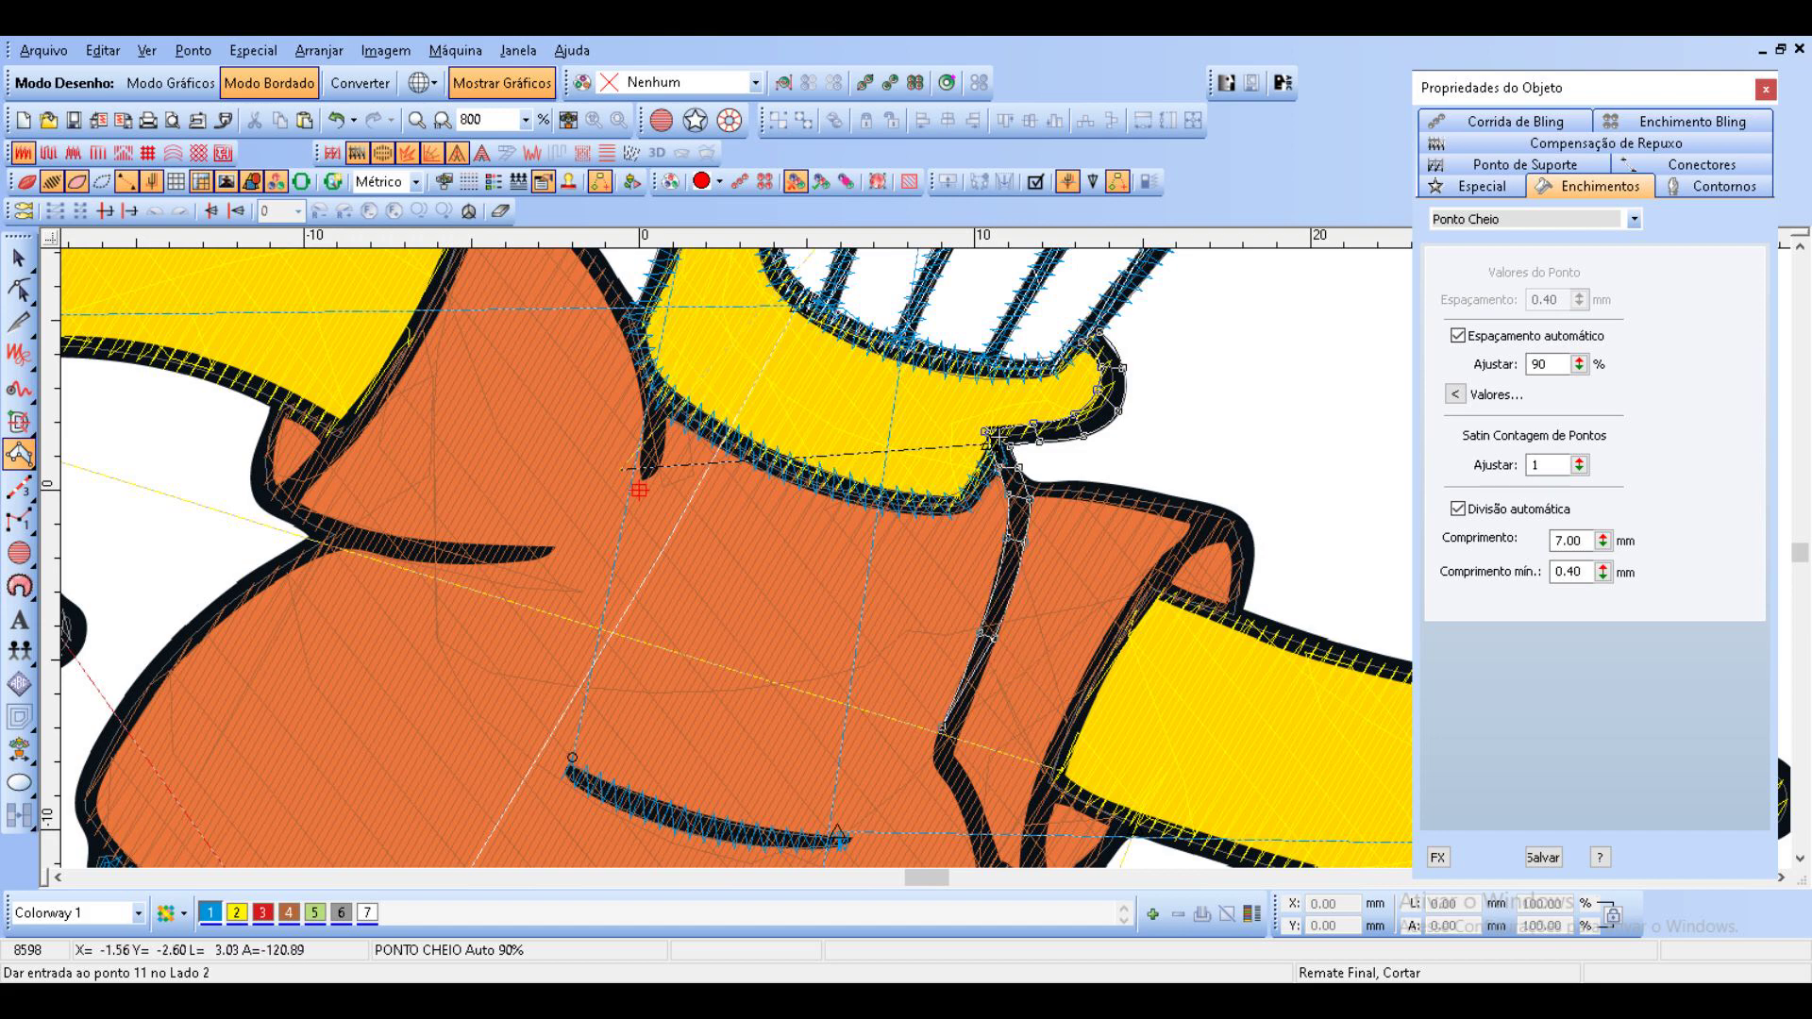
{"action": "left_click", "coordinate": [959, 728]}
{"action": "left_click", "coordinate": [936, 758]}
{"action": "left_click", "coordinate": [951, 754]}
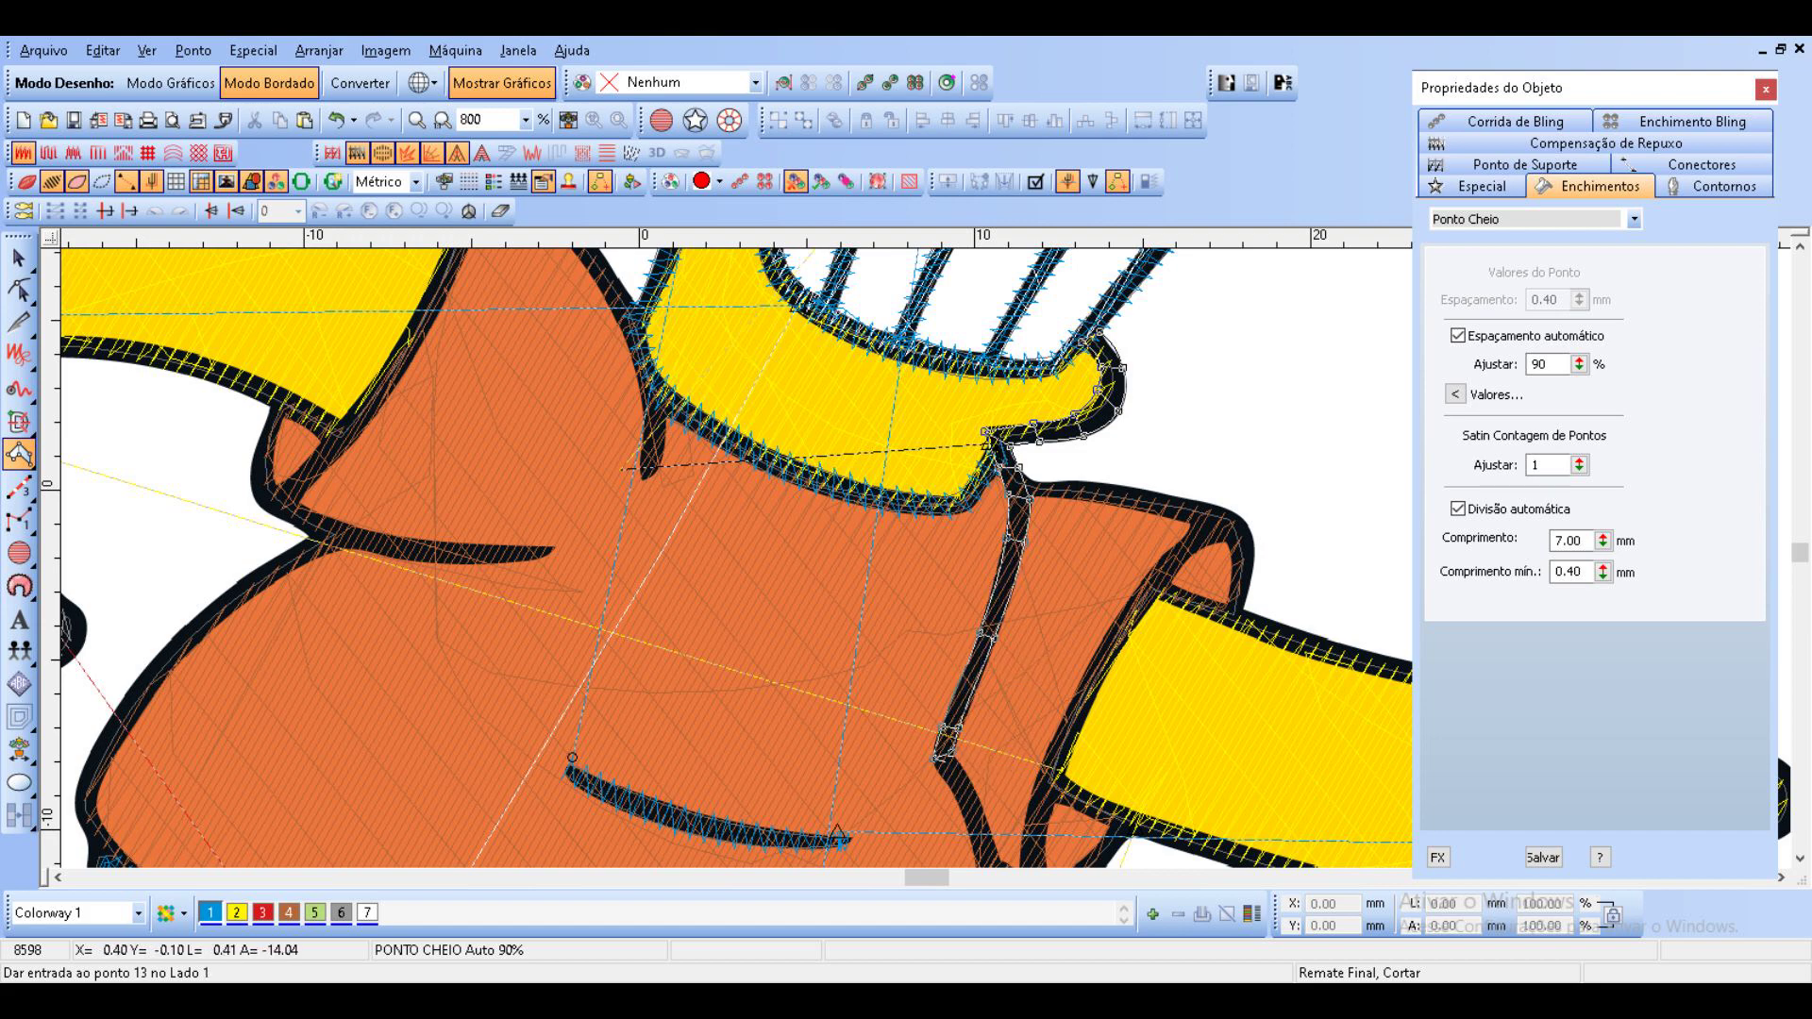
Extend the satin column from the bend past the sleeve's underside and down the belly to the shirt's front hem corner.
{"action": "left_click", "coordinate": [638, 490]}
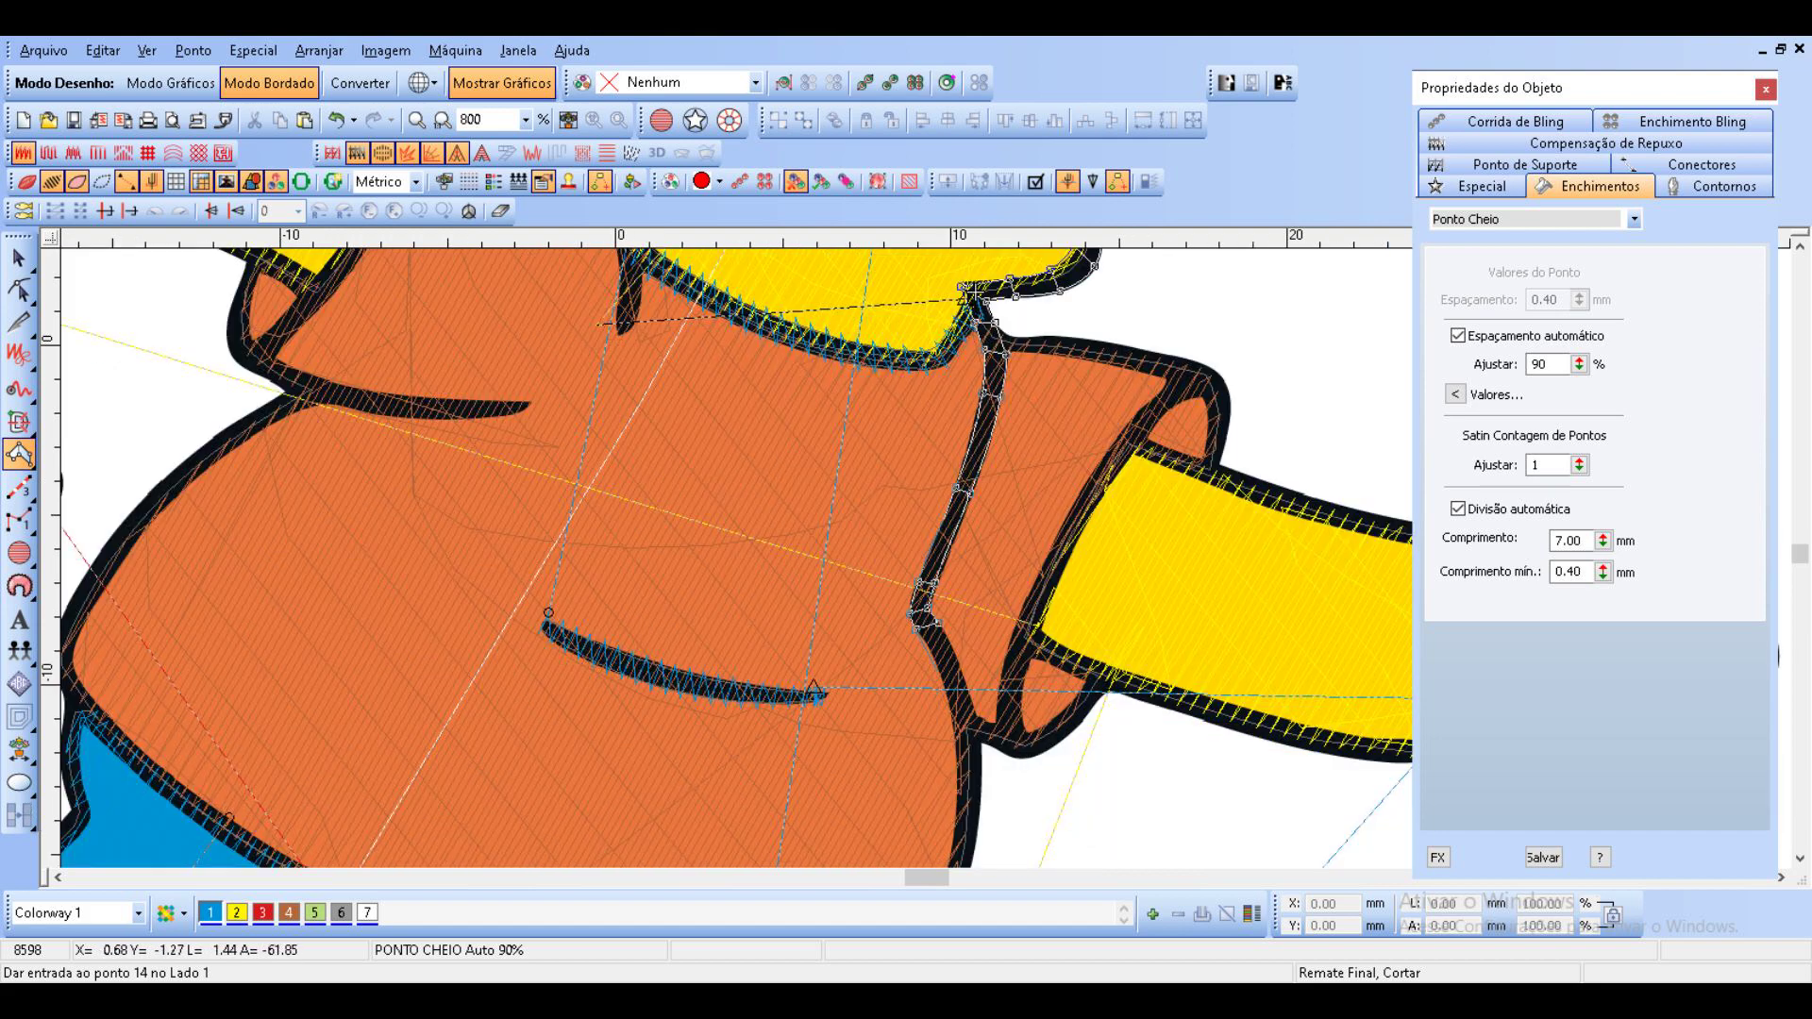
{"action": "left_click", "coordinate": [961, 666]}
{"action": "left_click", "coordinate": [951, 720]}
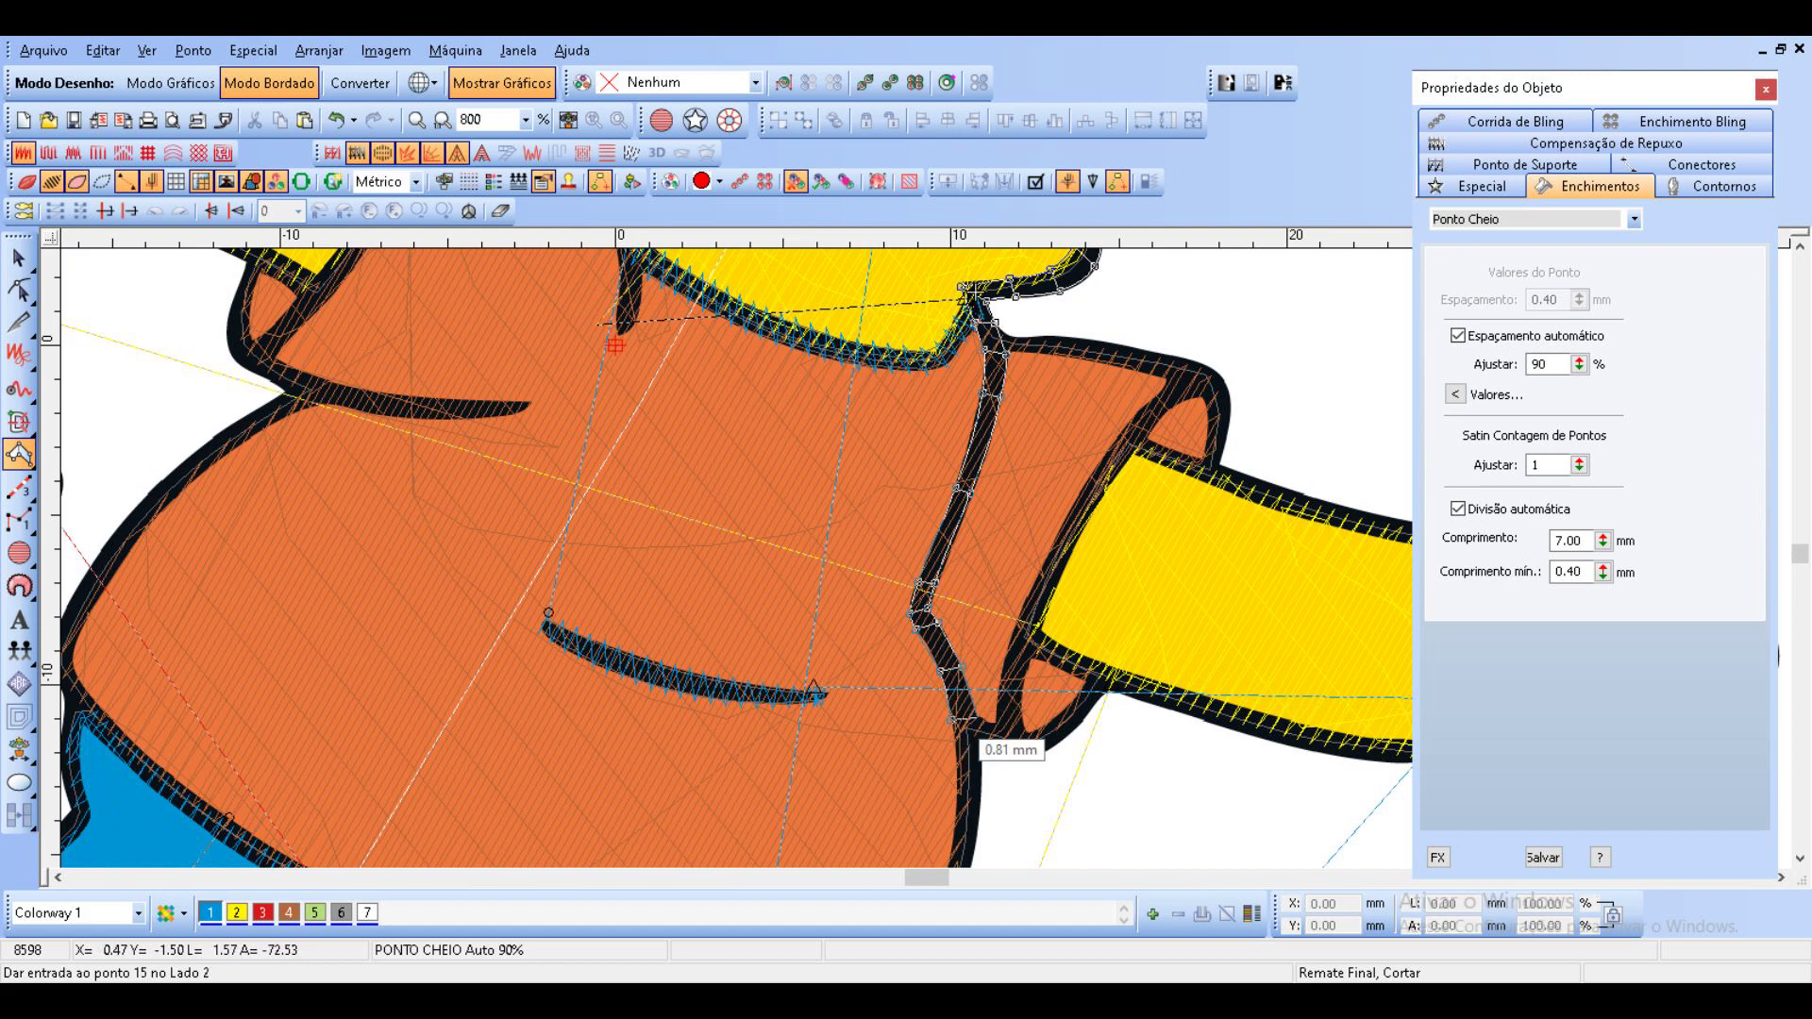
{"action": "left_click", "coordinate": [977, 718]}
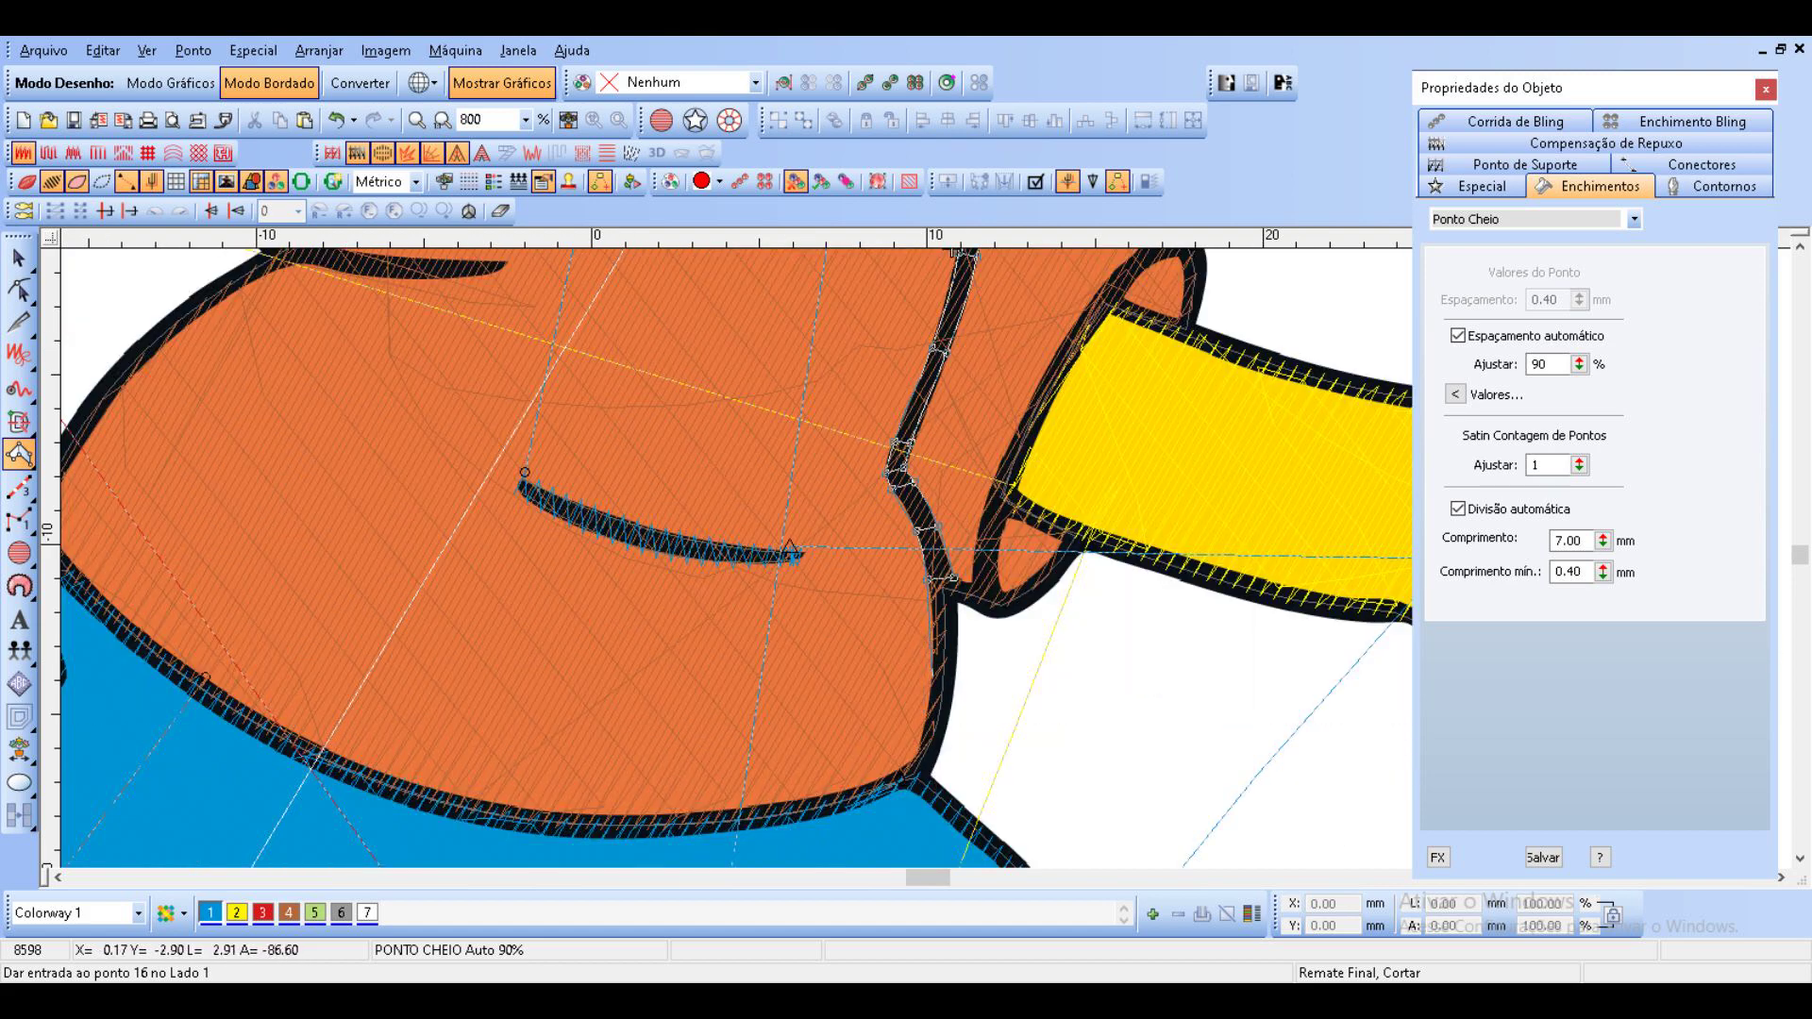
{"action": "left_click", "coordinate": [953, 683]}
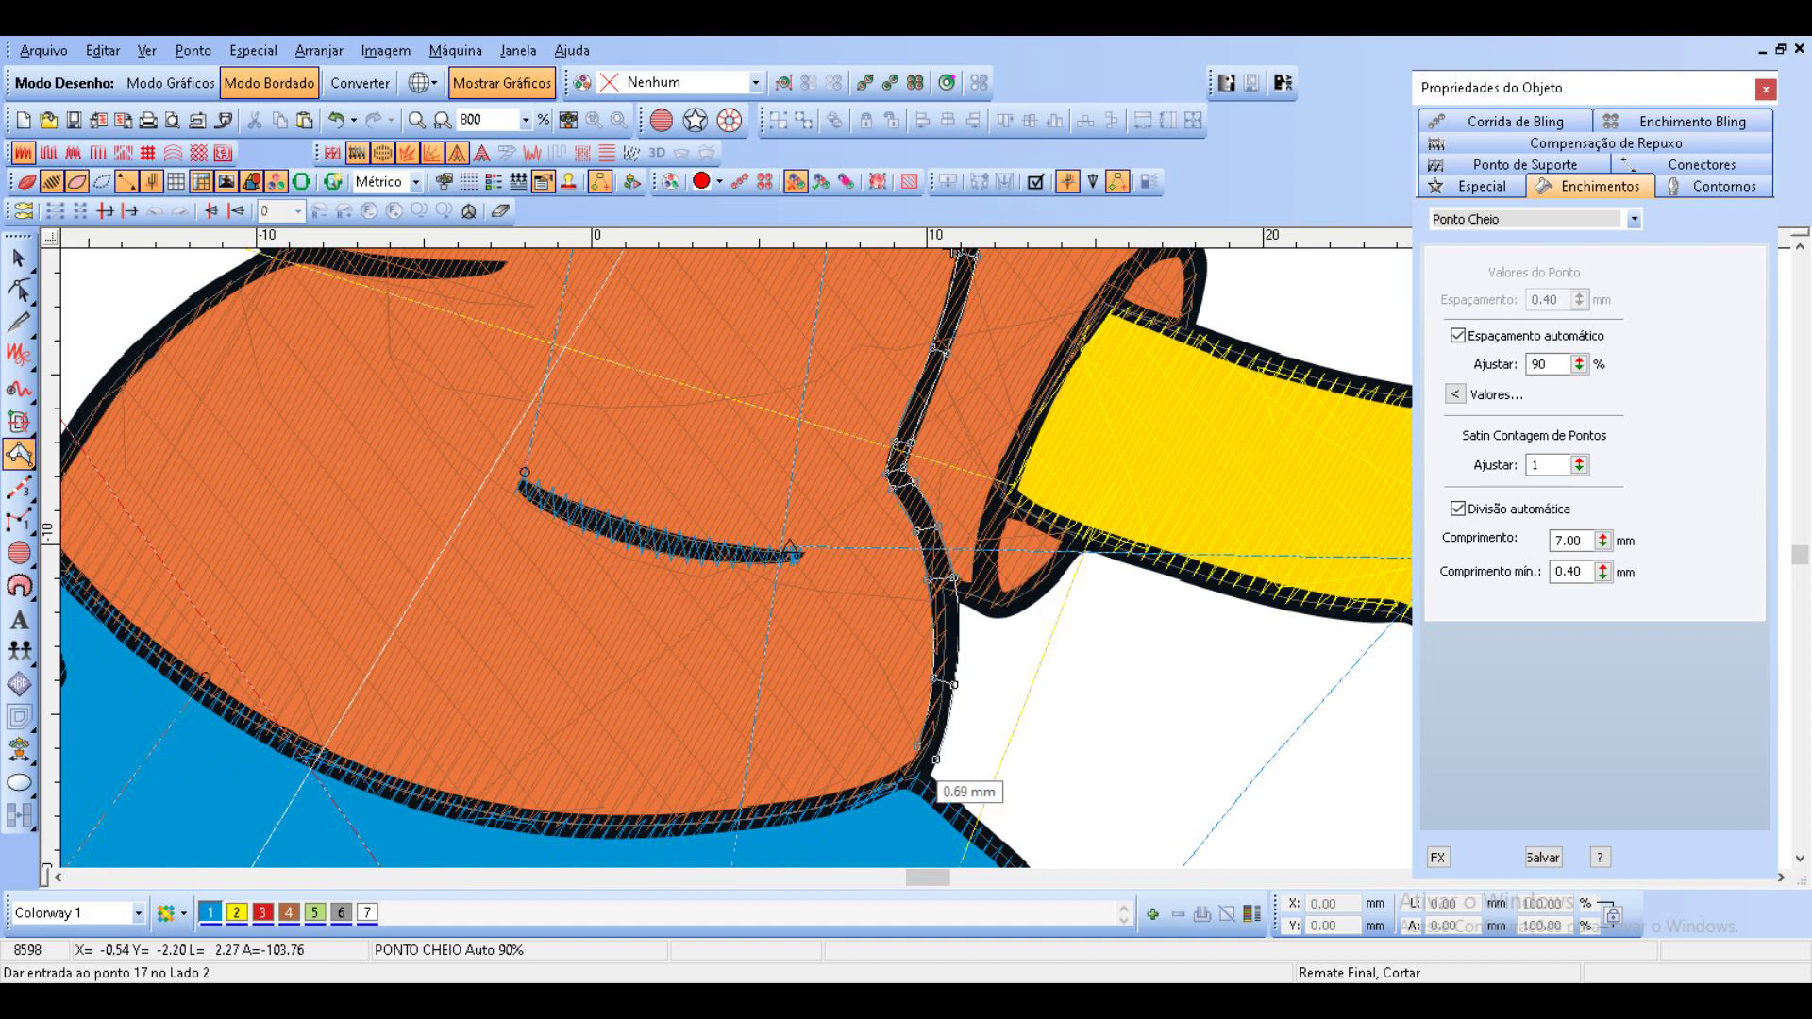
{"action": "left_click", "coordinate": [905, 786]}
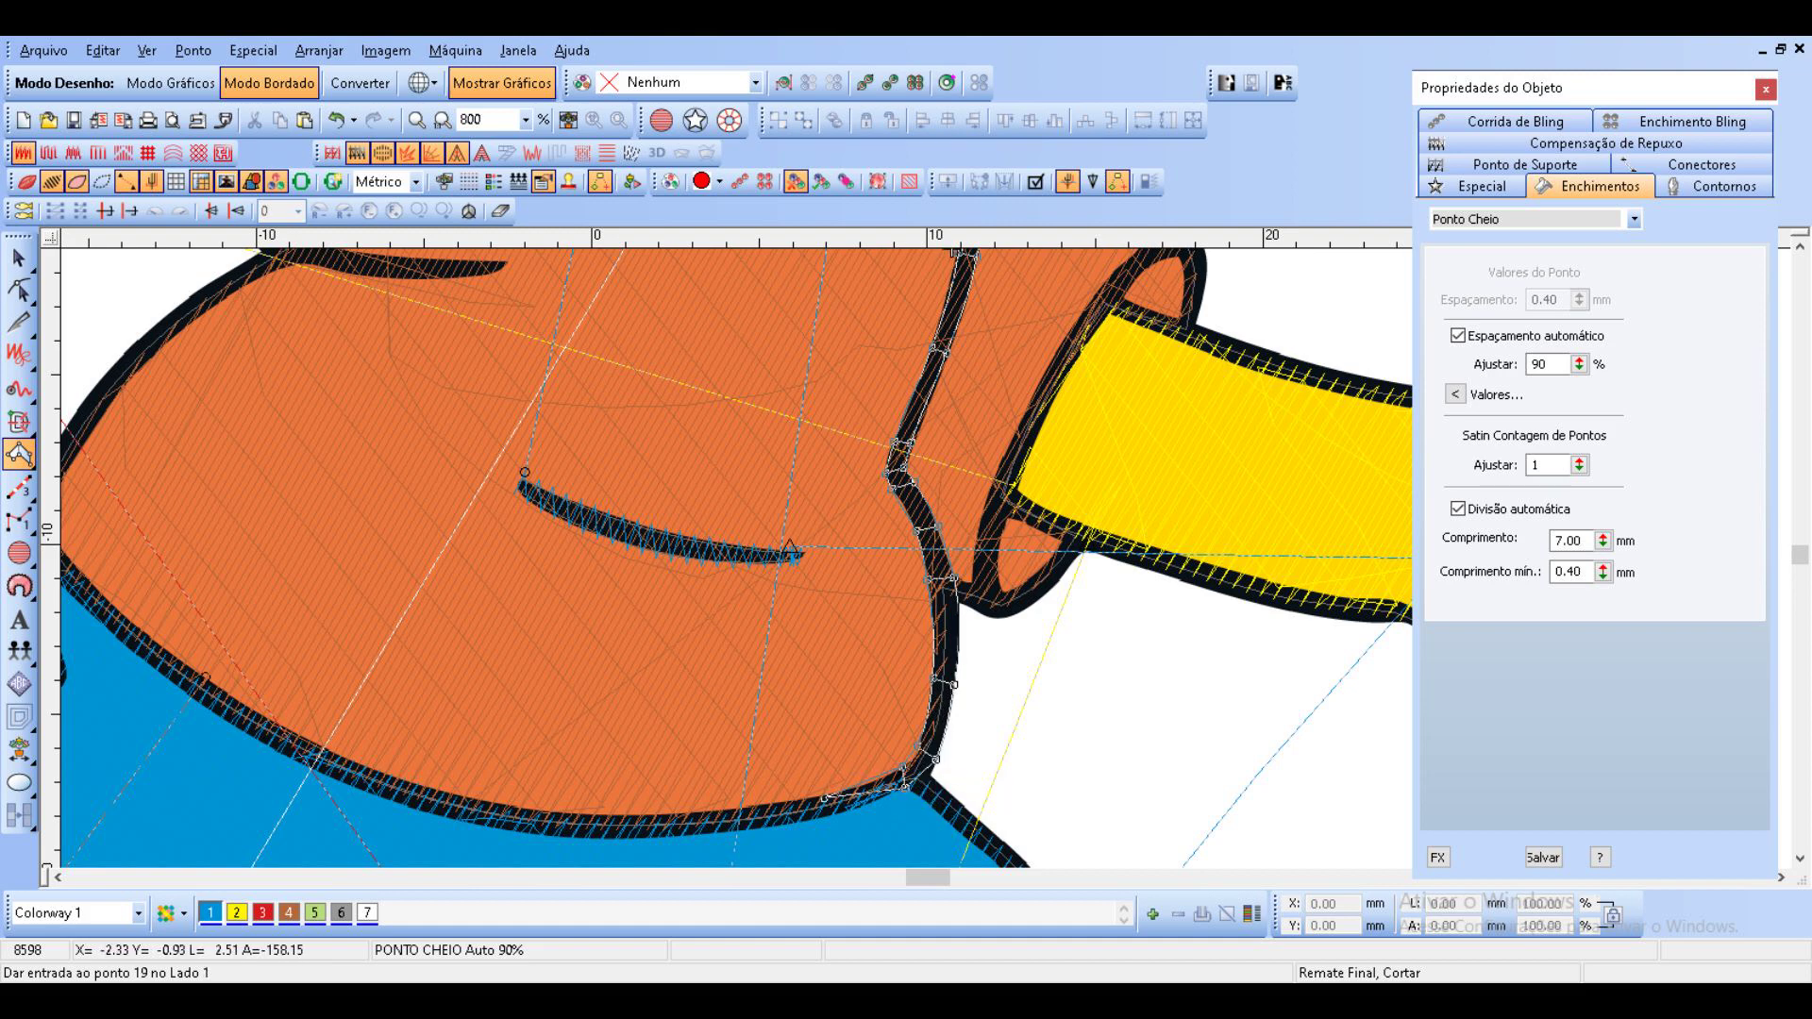
Trace the satin column along the curved shirt hem above the blue shorts to the shirt's back corner.
{"action": "left_click", "coordinate": [824, 817]}
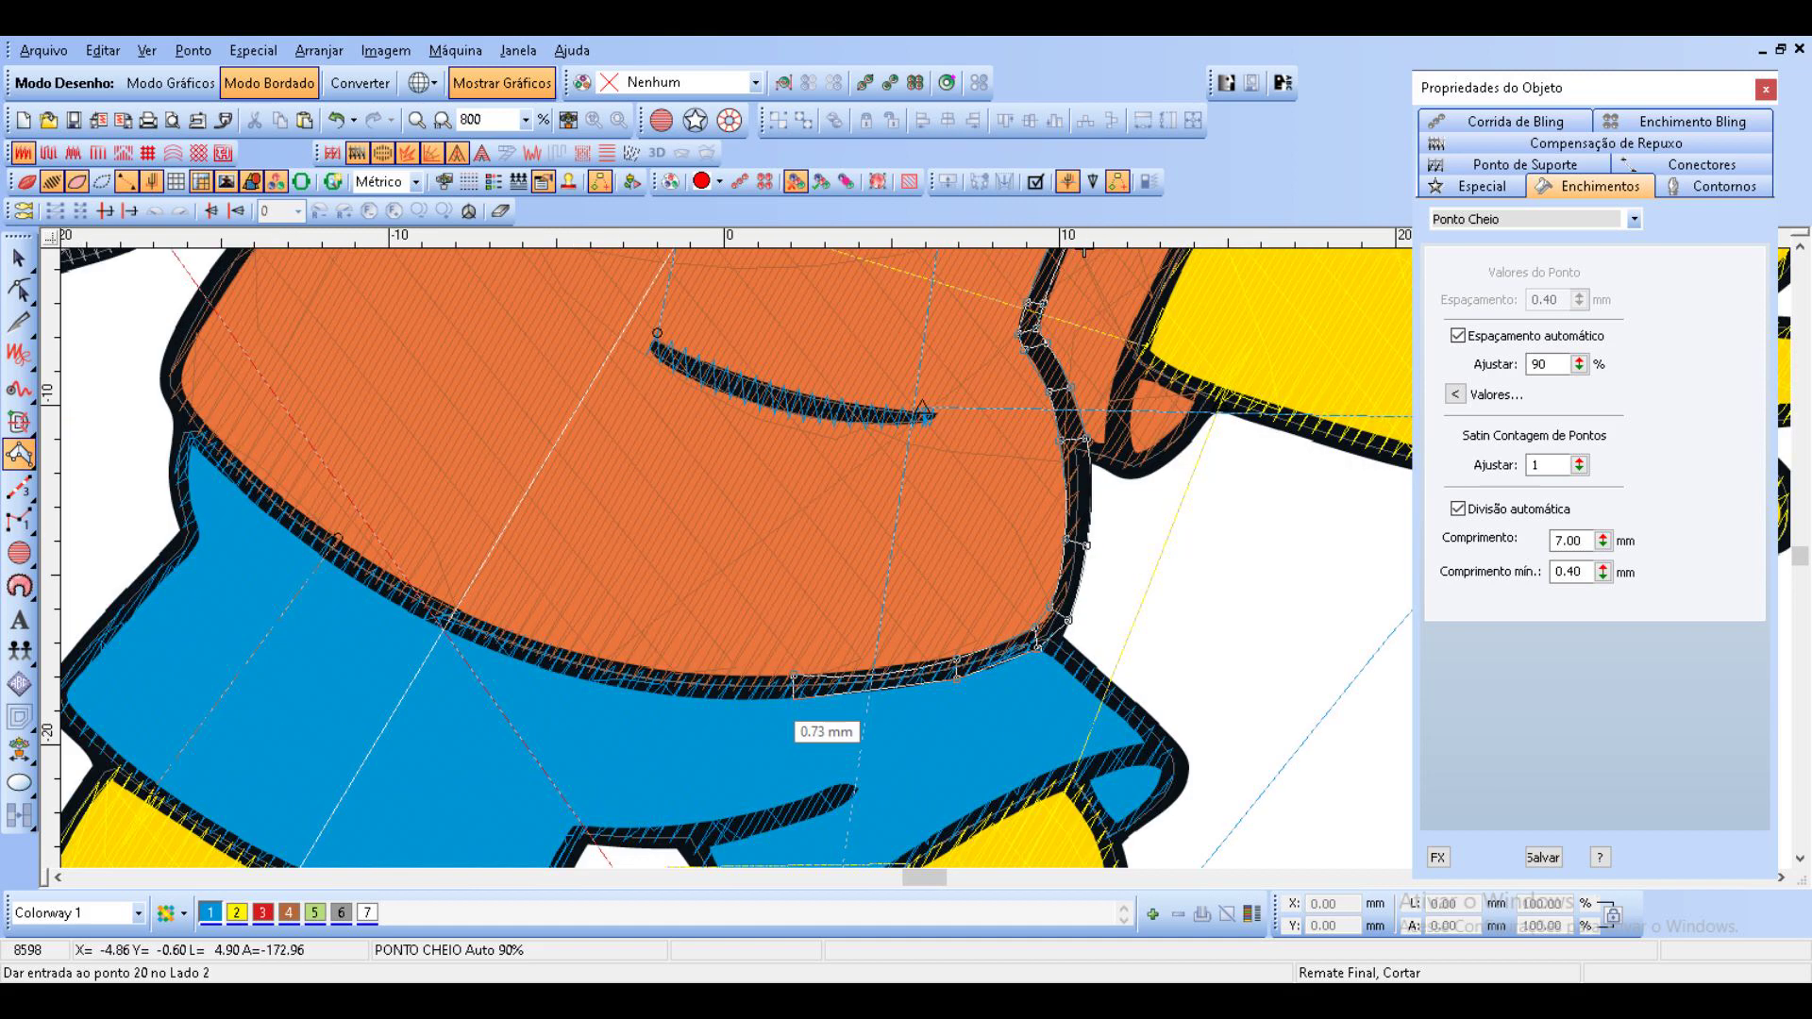
{"action": "left_click", "coordinate": [793, 698]}
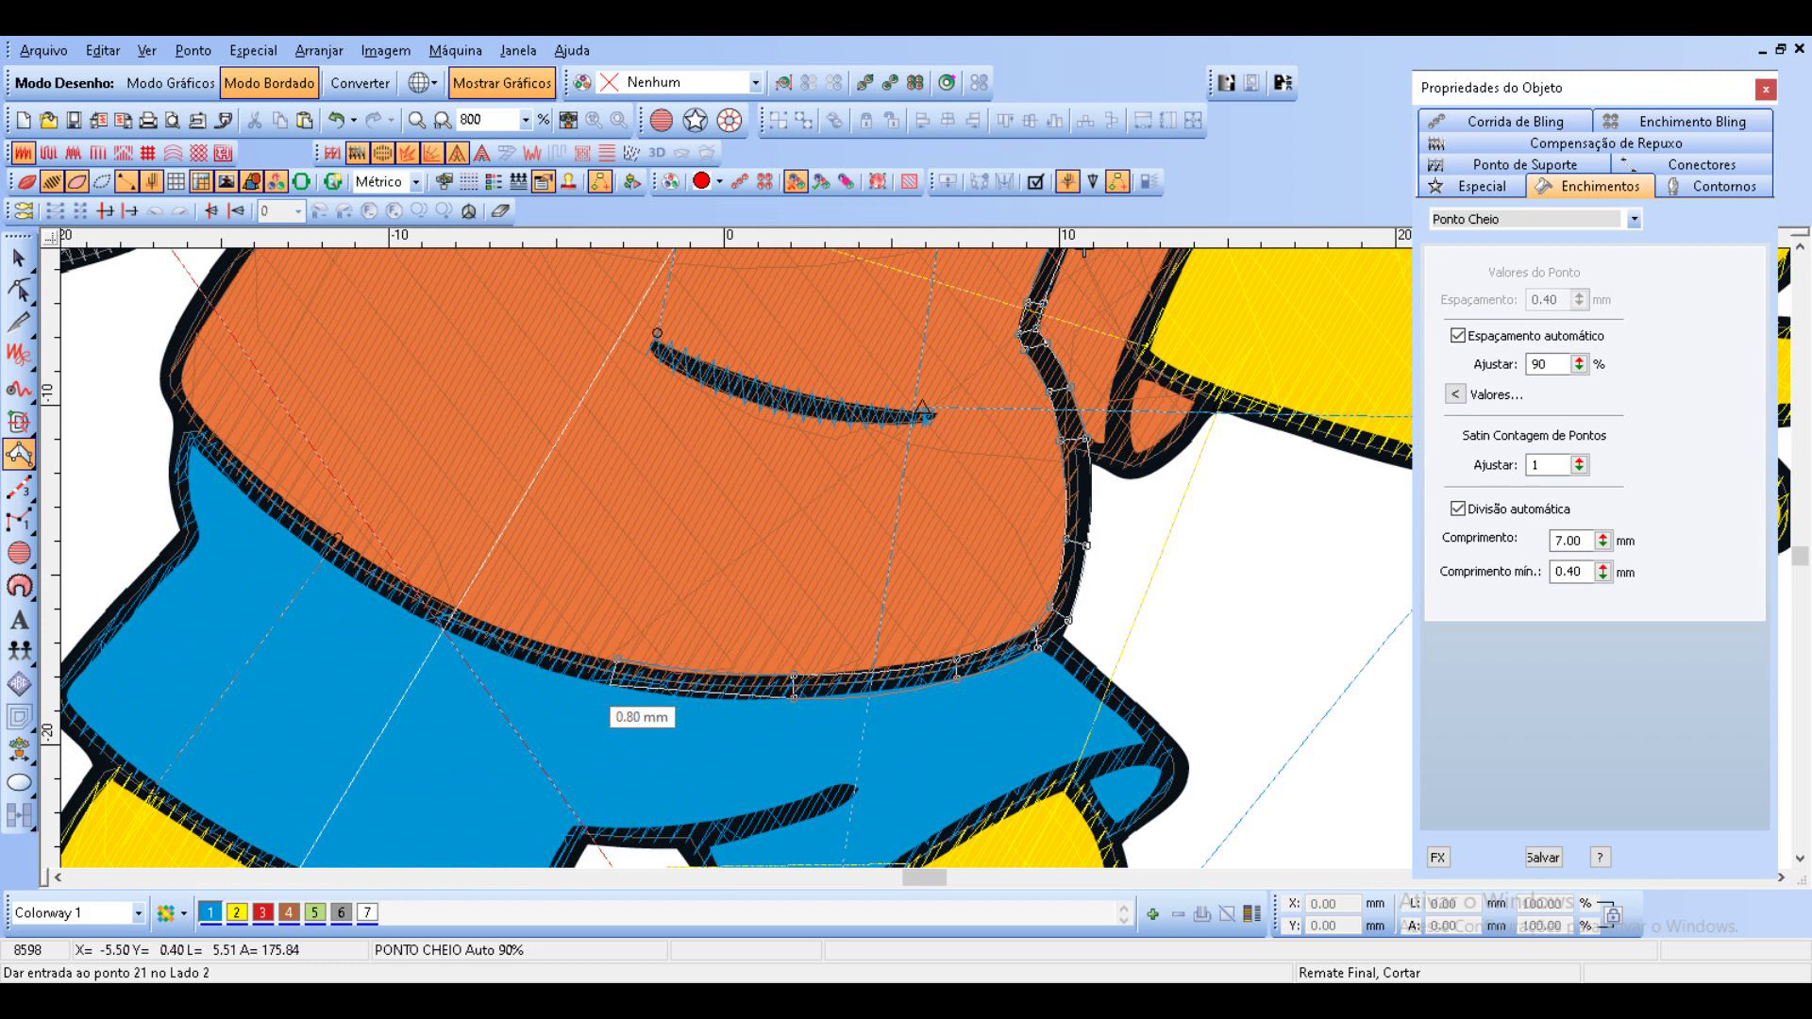
{"action": "left_click", "coordinate": [610, 683]}
{"action": "left_click", "coordinate": [395, 597]}
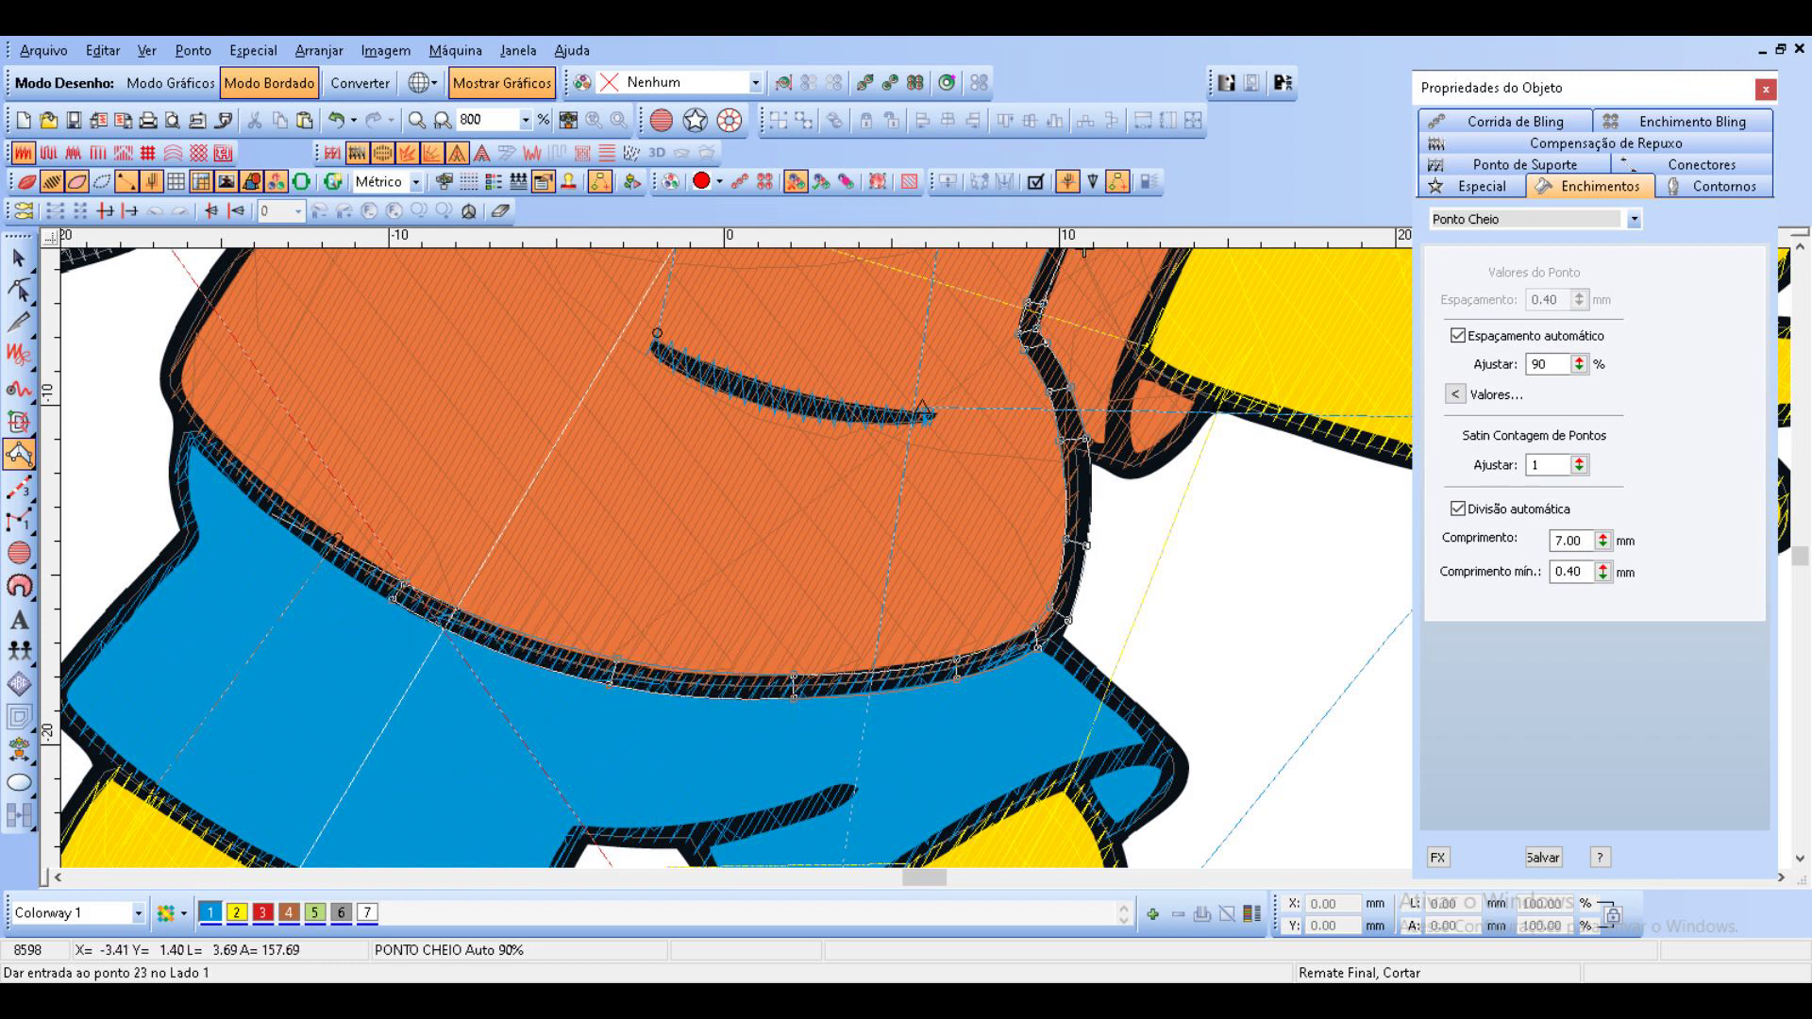
{"action": "left_click", "coordinate": [232, 478]}
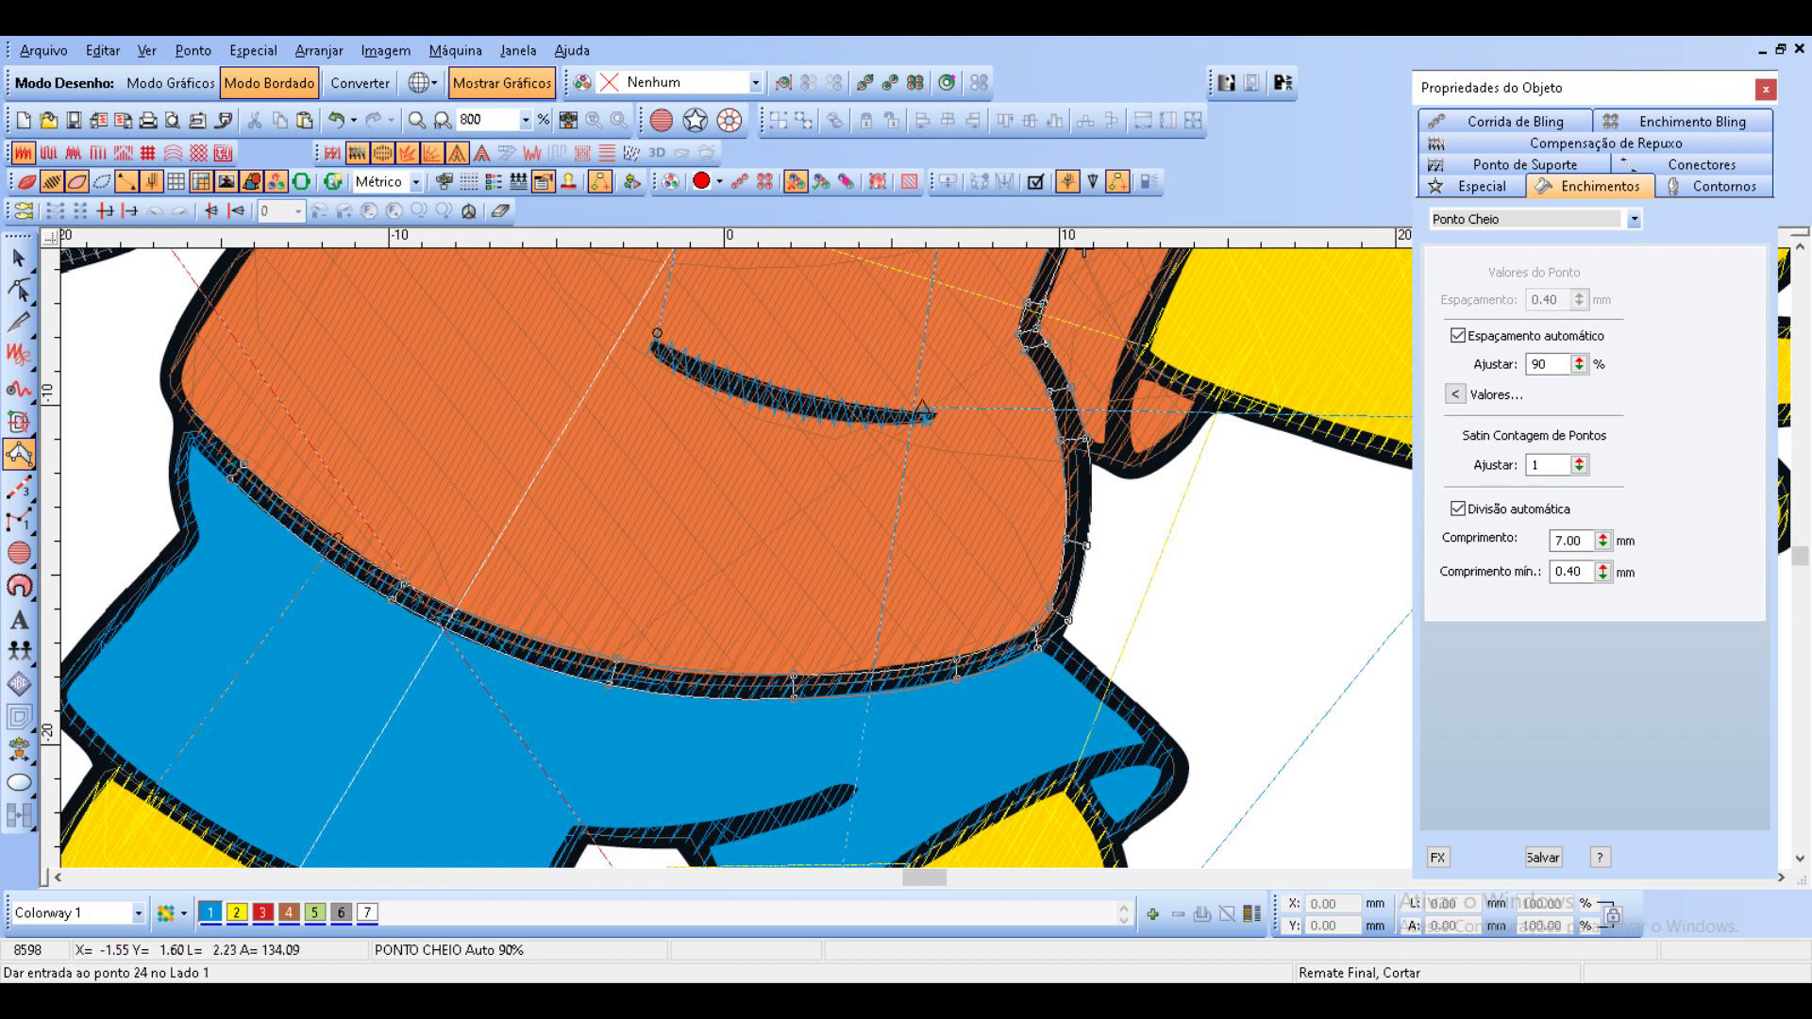
{"action": "left_click", "coordinate": [174, 412]}
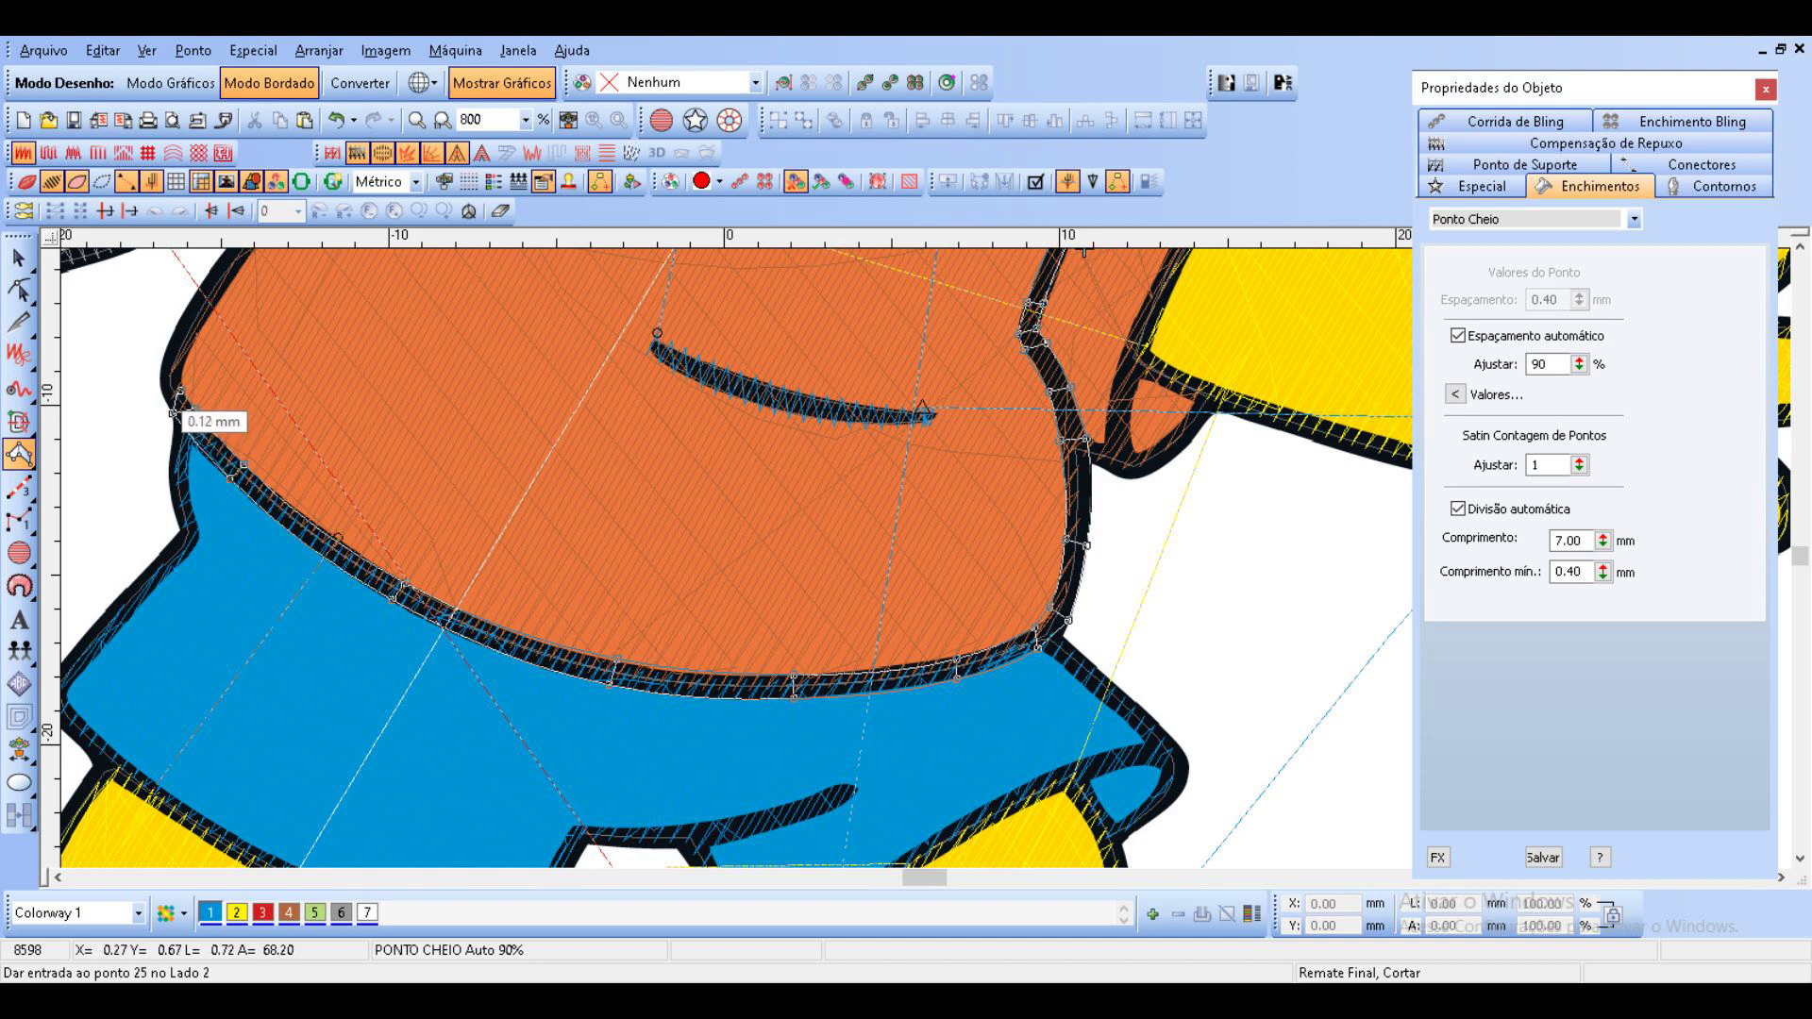
Carry the satin column around the rounded lower back corner of the shirt.
{"action": "left_click", "coordinate": [162, 387]}
{"action": "left_click", "coordinate": [179, 369]}
{"action": "left_click", "coordinate": [162, 367]}
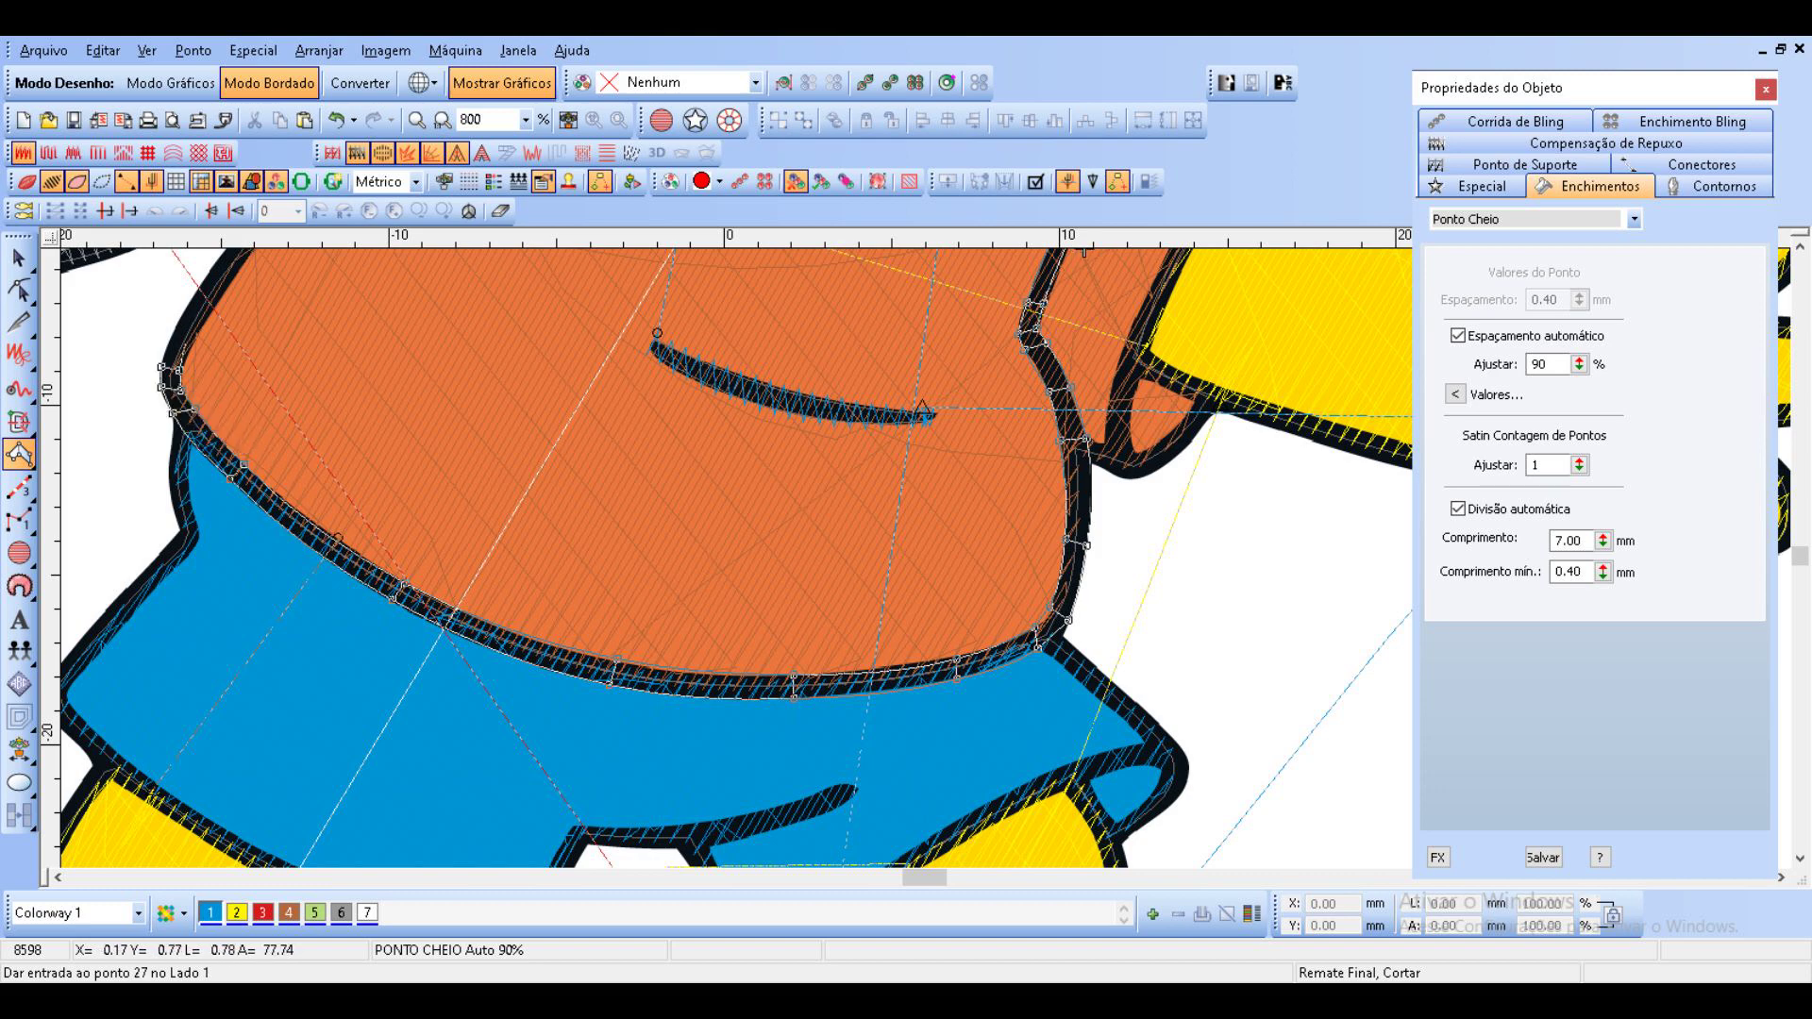
{"action": "left_click", "coordinate": [193, 345]}
{"action": "left_click", "coordinate": [172, 334]}
{"action": "left_click_drag", "start_coordinate": [173, 334], "coordinate": [642, 622]}
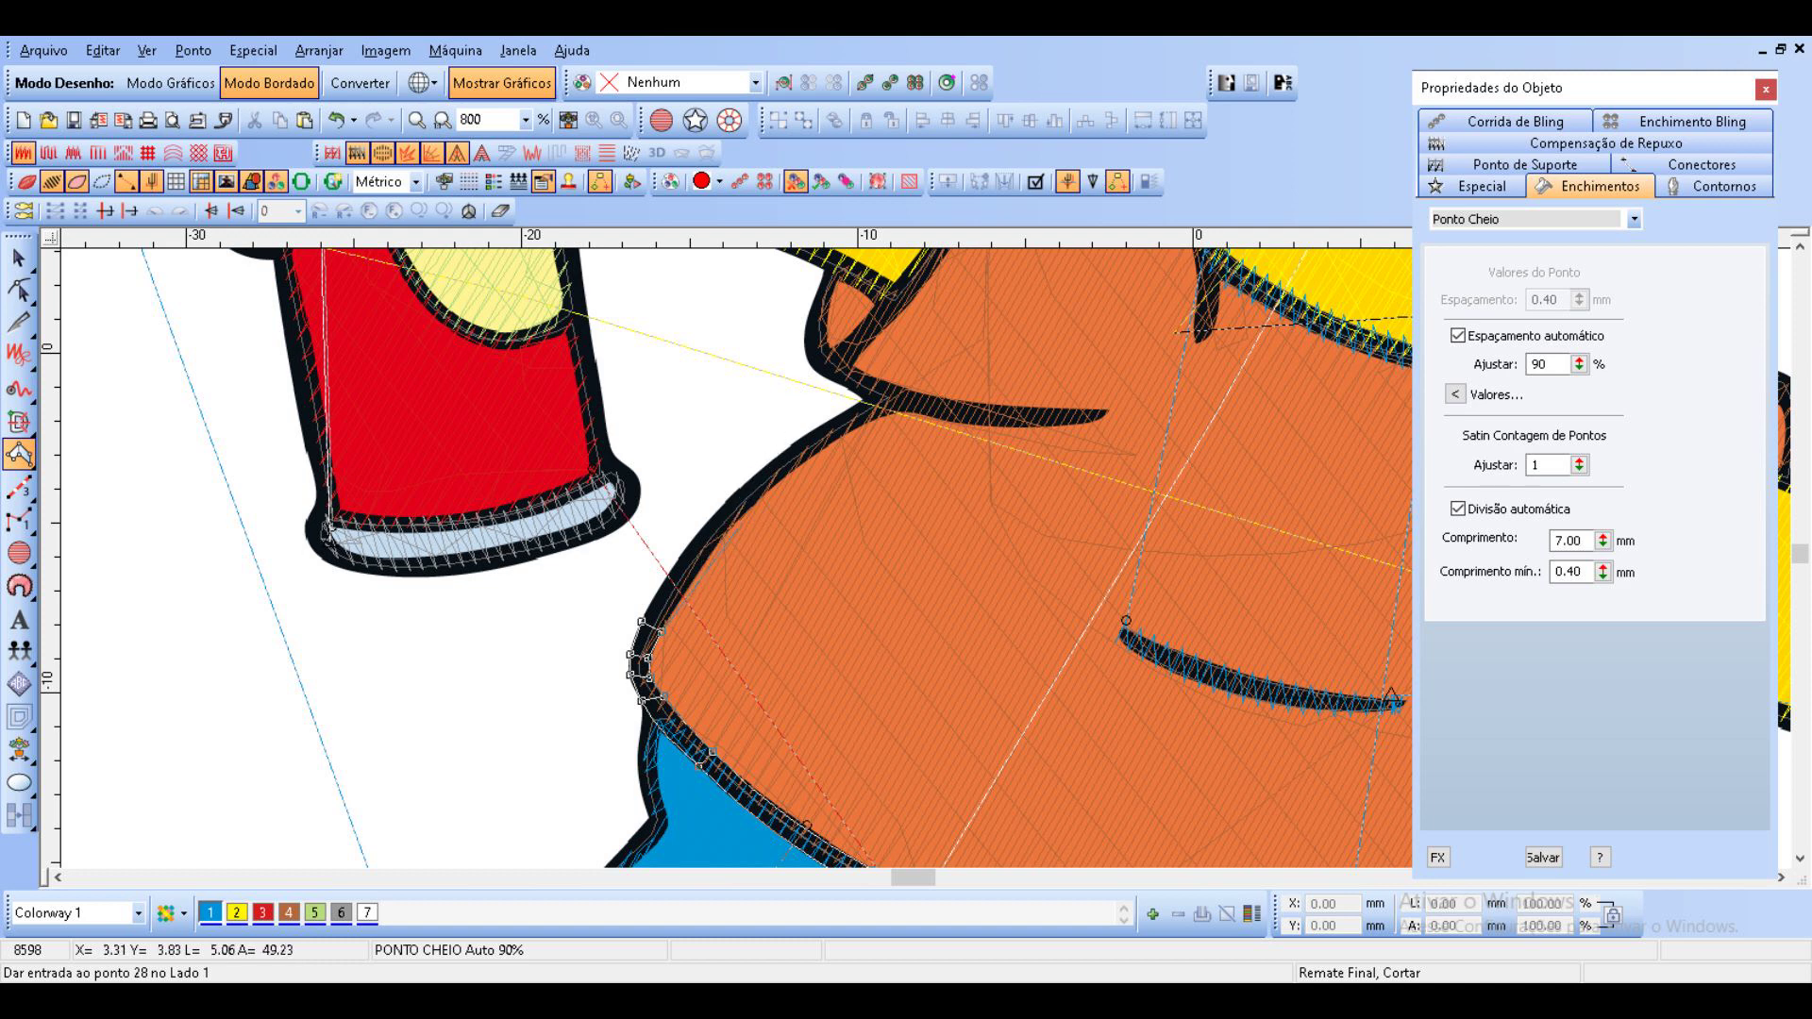
Extend the satin column up the shirt's back outline to the crease under the rear sleeve and generate its stitches.
{"action": "left_click", "coordinate": [707, 522]}
{"action": "left_click", "coordinate": [828, 421]}
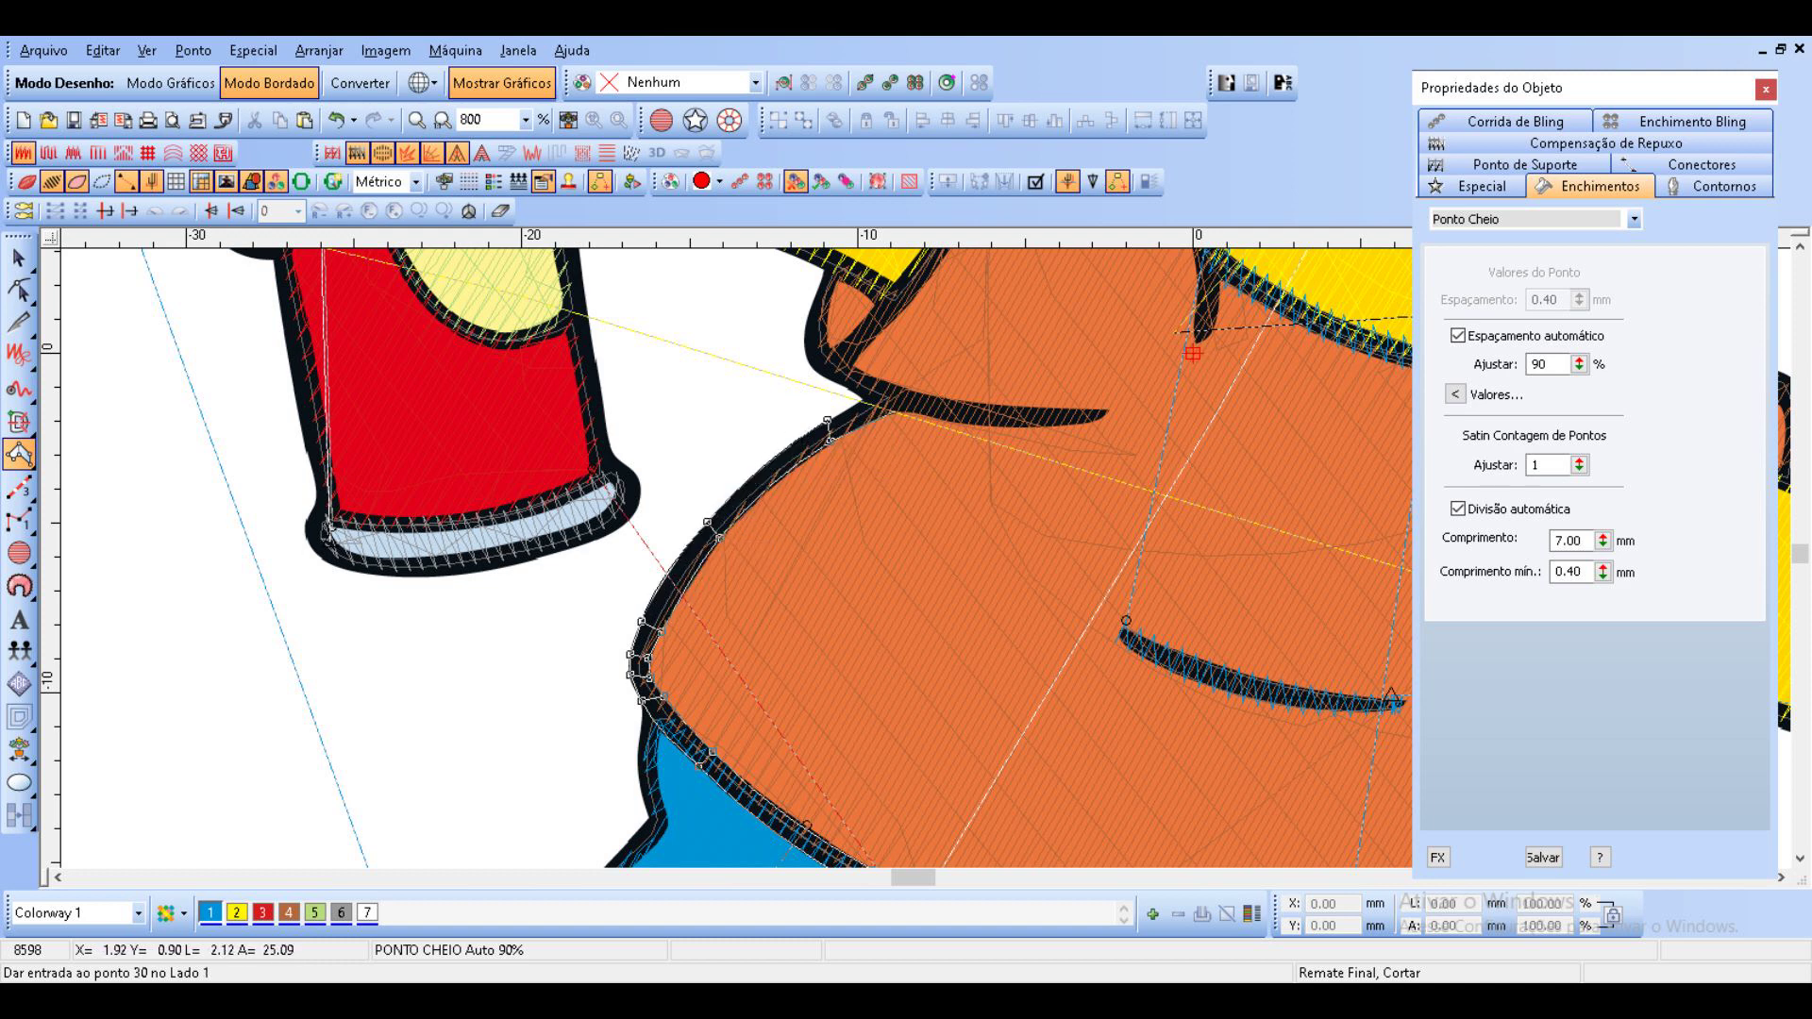
{"action": "left_click", "coordinate": [895, 411]}
{"action": "left_click", "coordinate": [894, 392]}
{"action": "key", "text": "Return"}
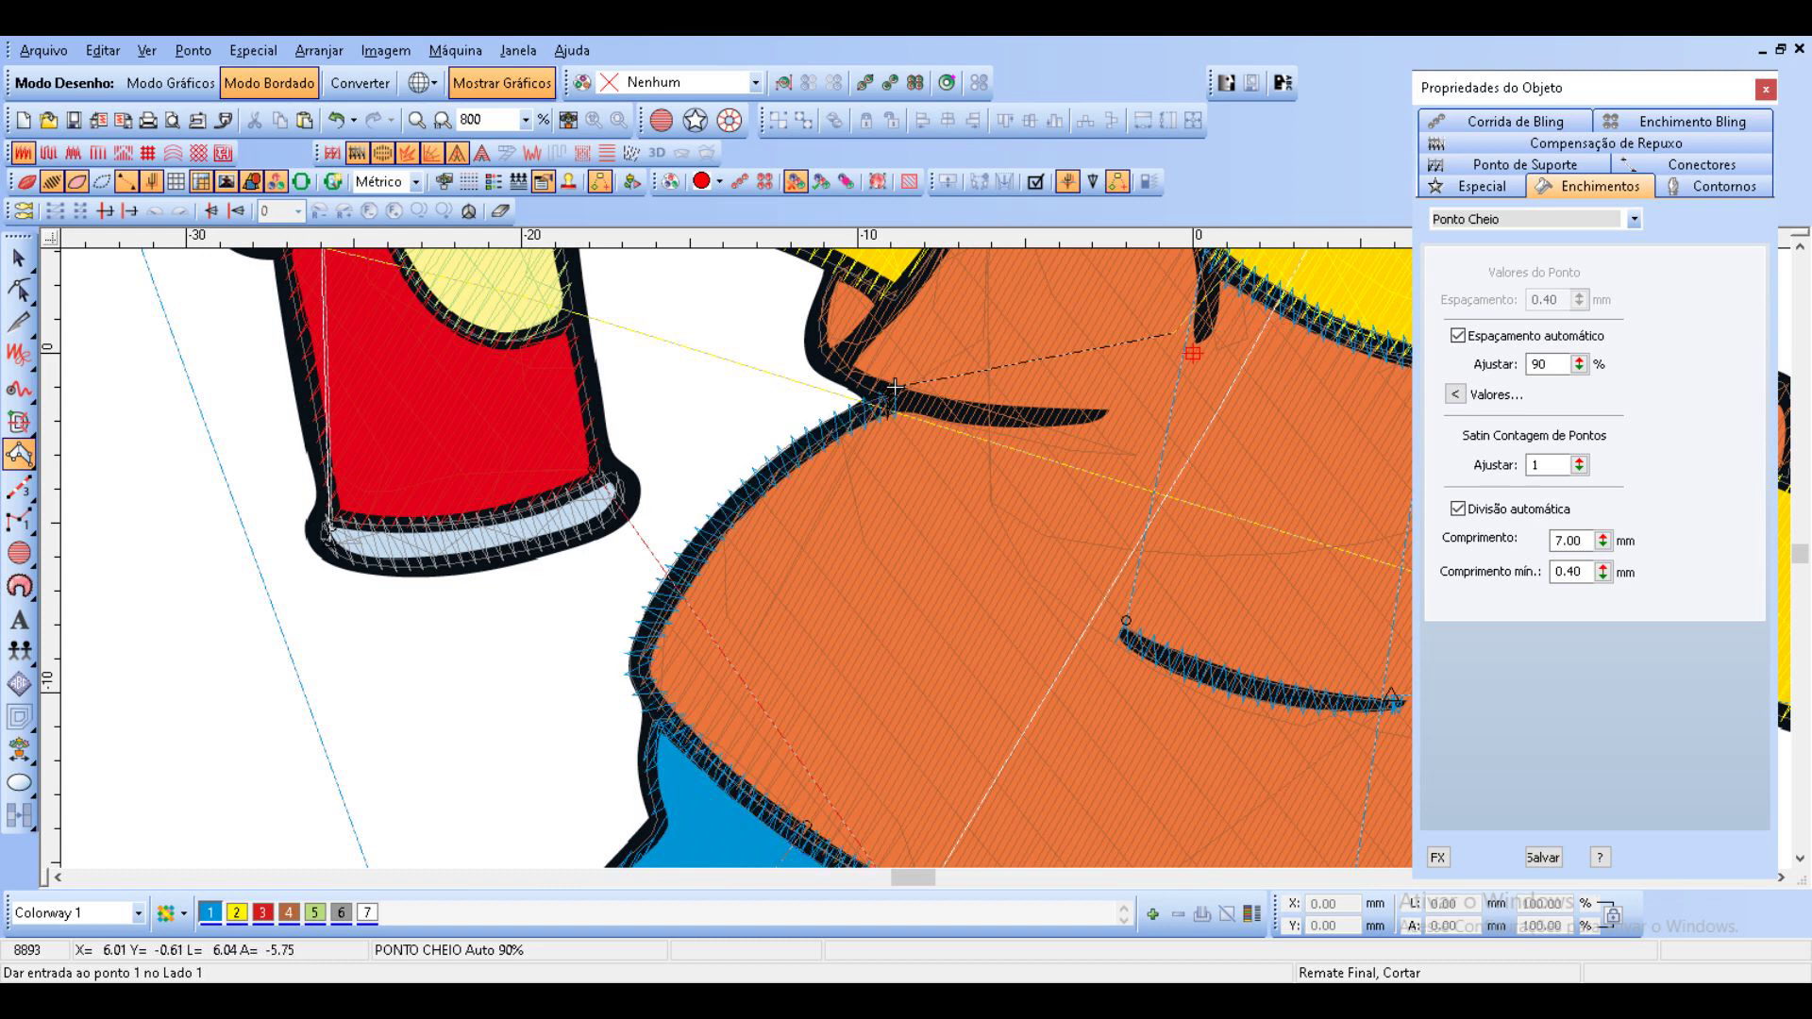
Outline the crease under the rear sleeve and the sleeve's lower cuff corner up to the arm as one satin column.
{"action": "left_click", "coordinate": [1103, 415]}
{"action": "left_click", "coordinate": [980, 403]}
{"action": "left_click", "coordinate": [980, 421]}
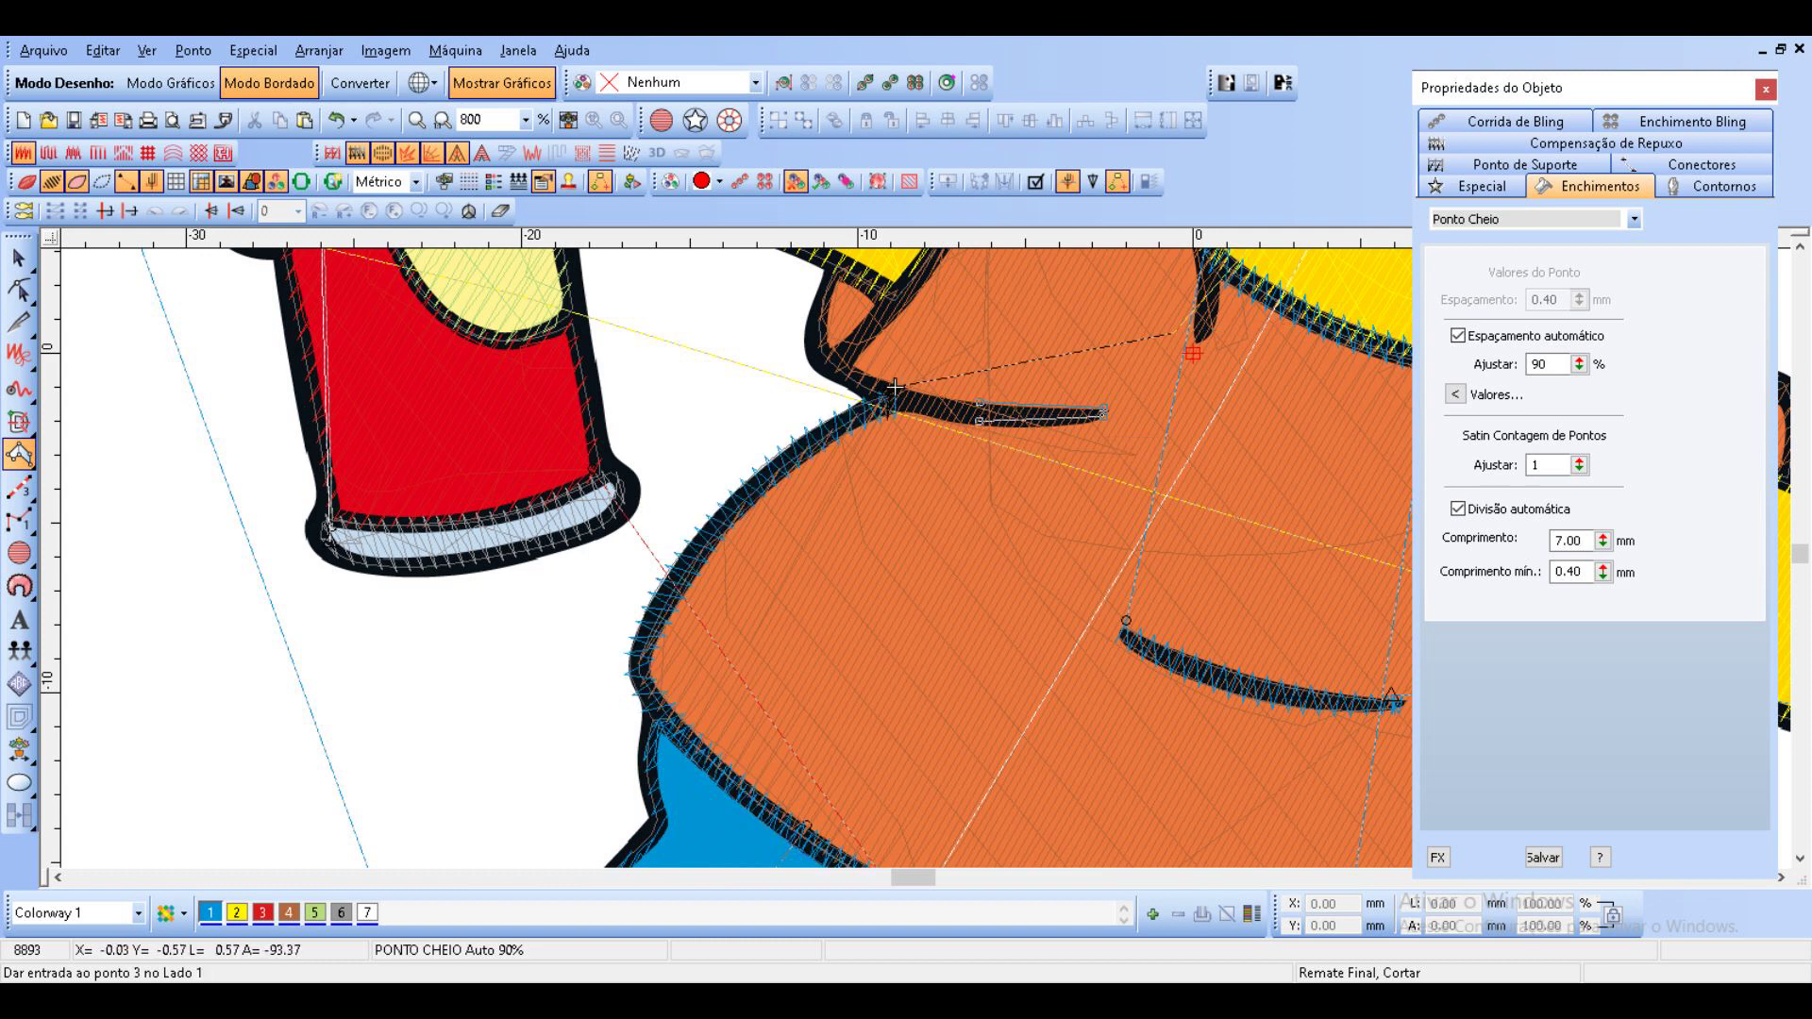
{"action": "left_click", "coordinate": [895, 387]}
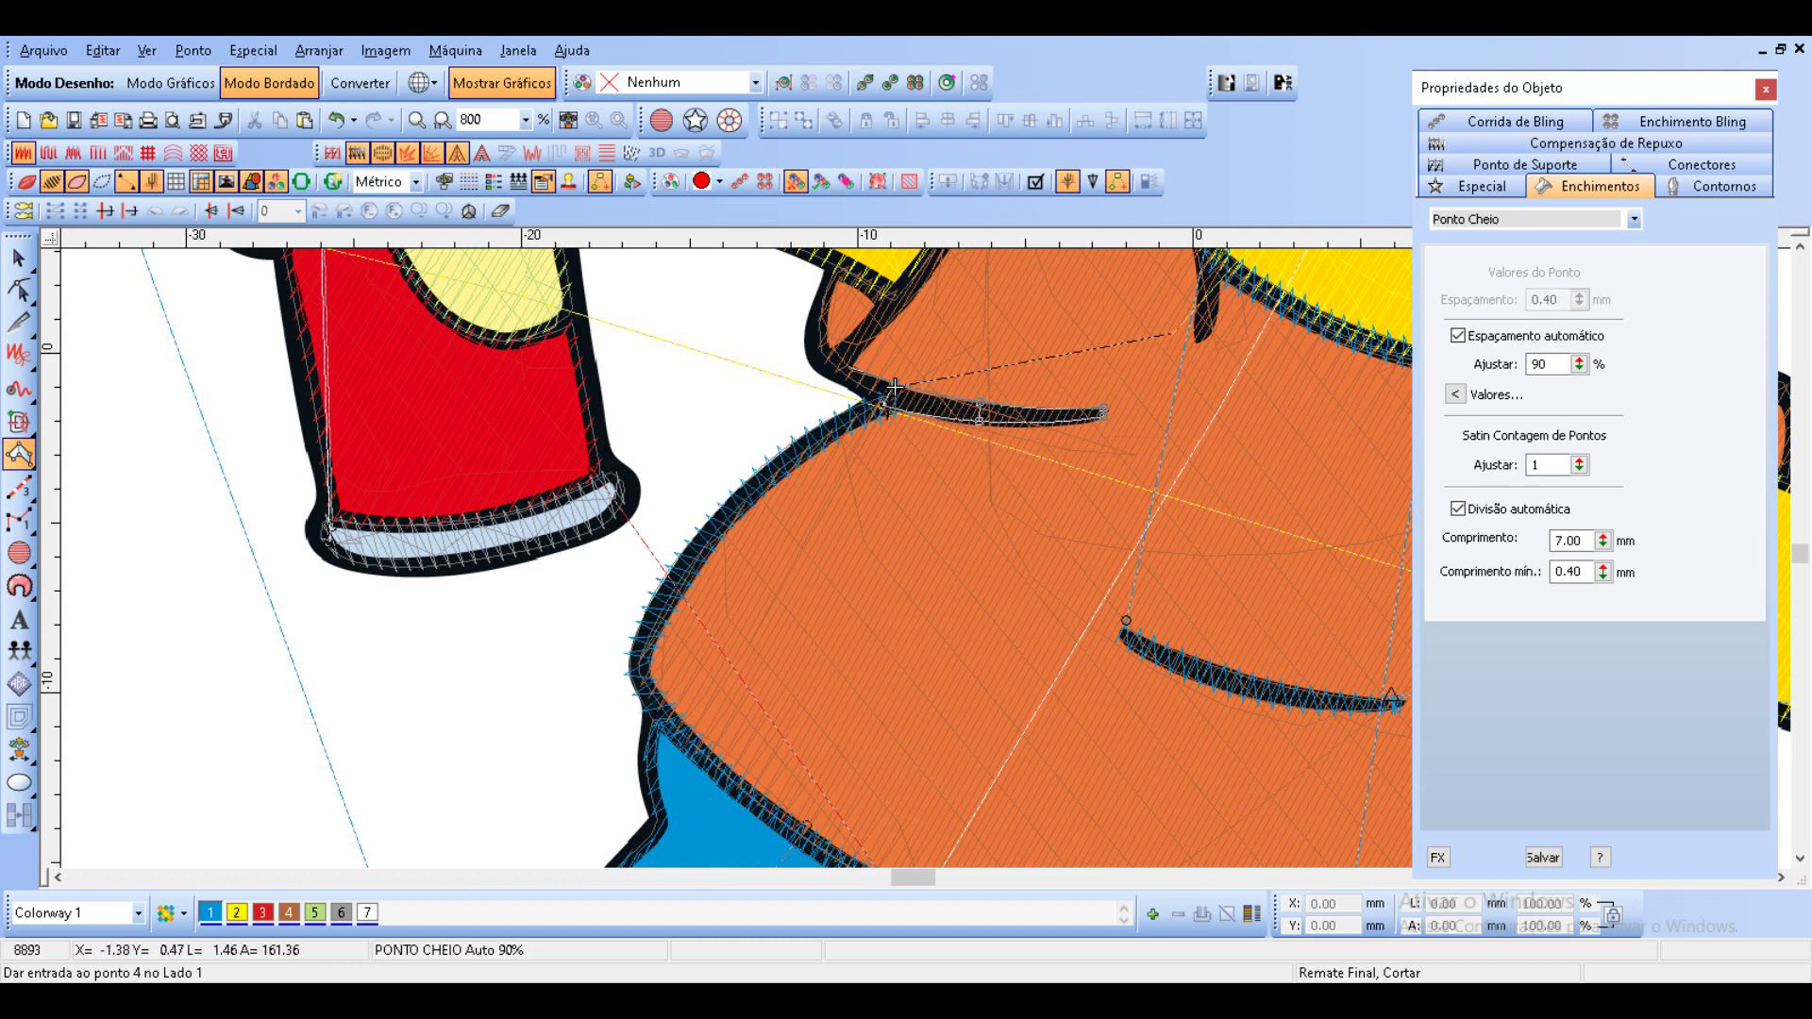
{"action": "right_click", "coordinate": [846, 362]}
{"action": "right_click", "coordinate": [819, 379]}
{"action": "right_click", "coordinate": [828, 346]}
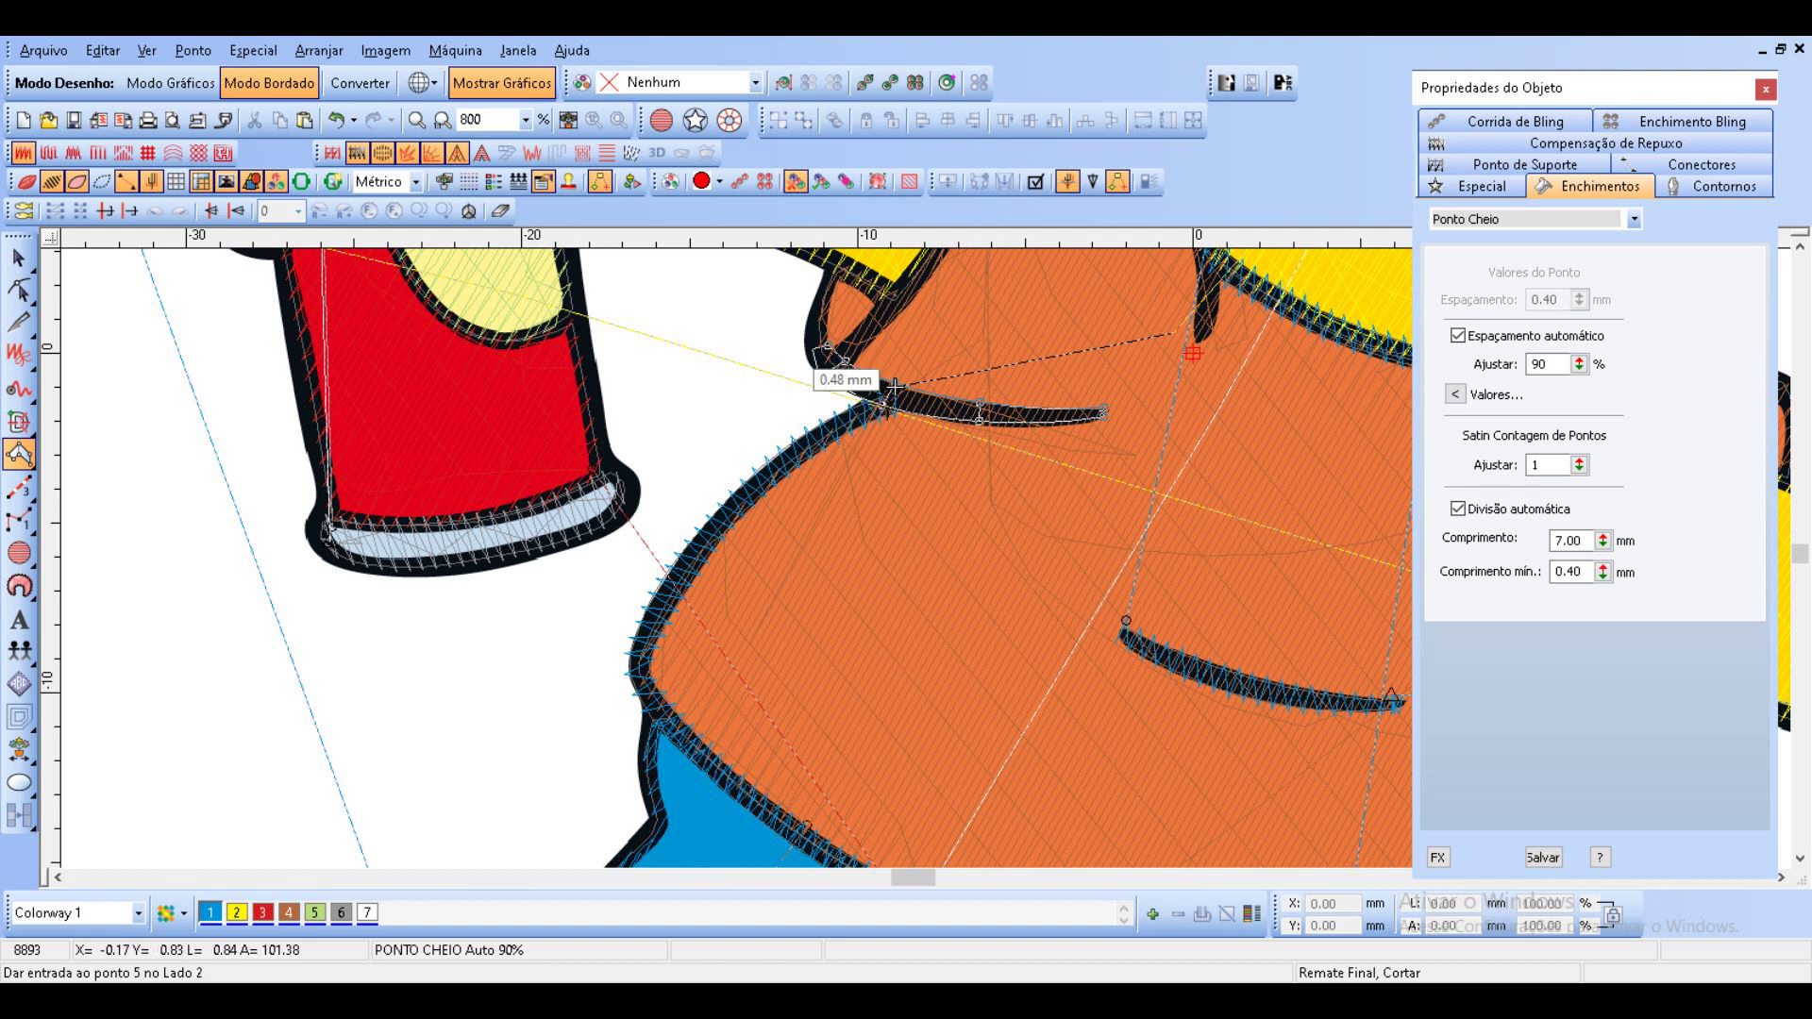
{"action": "left_click", "coordinate": [808, 350]}
{"action": "left_click", "coordinate": [823, 321]}
{"action": "left_click", "coordinate": [807, 320]}
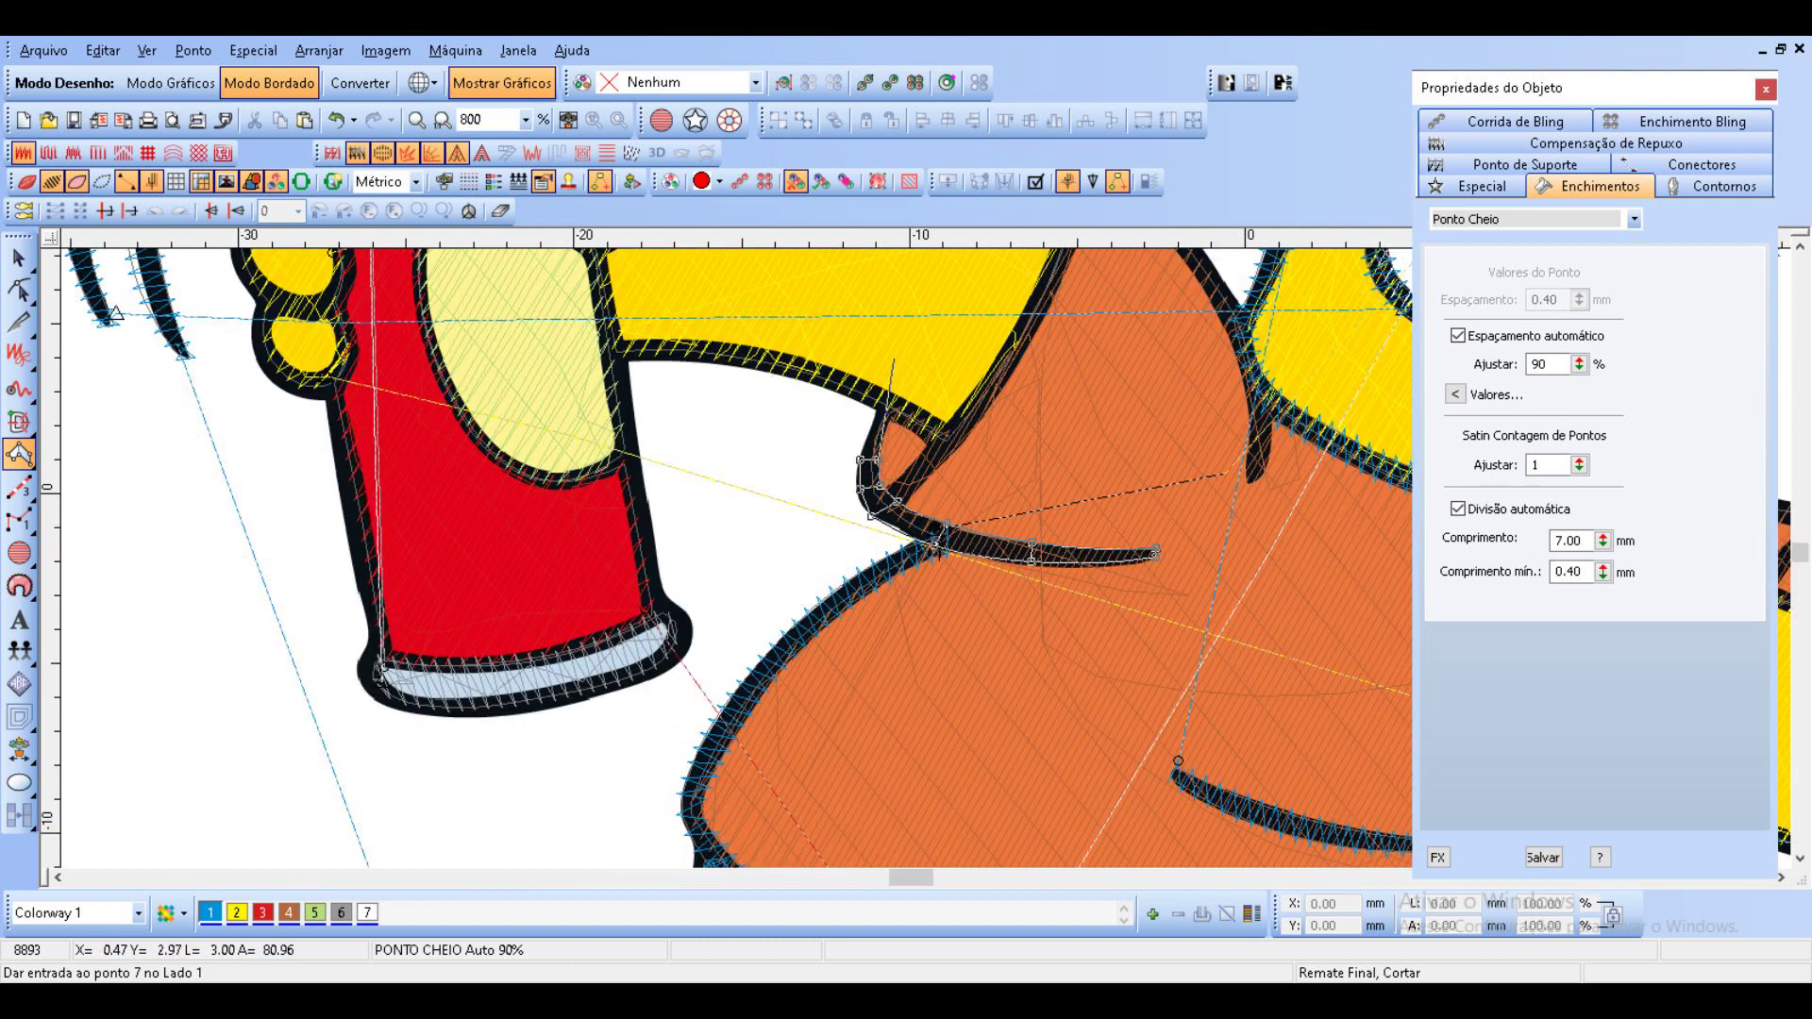
{"action": "left_click", "coordinate": [870, 403]}
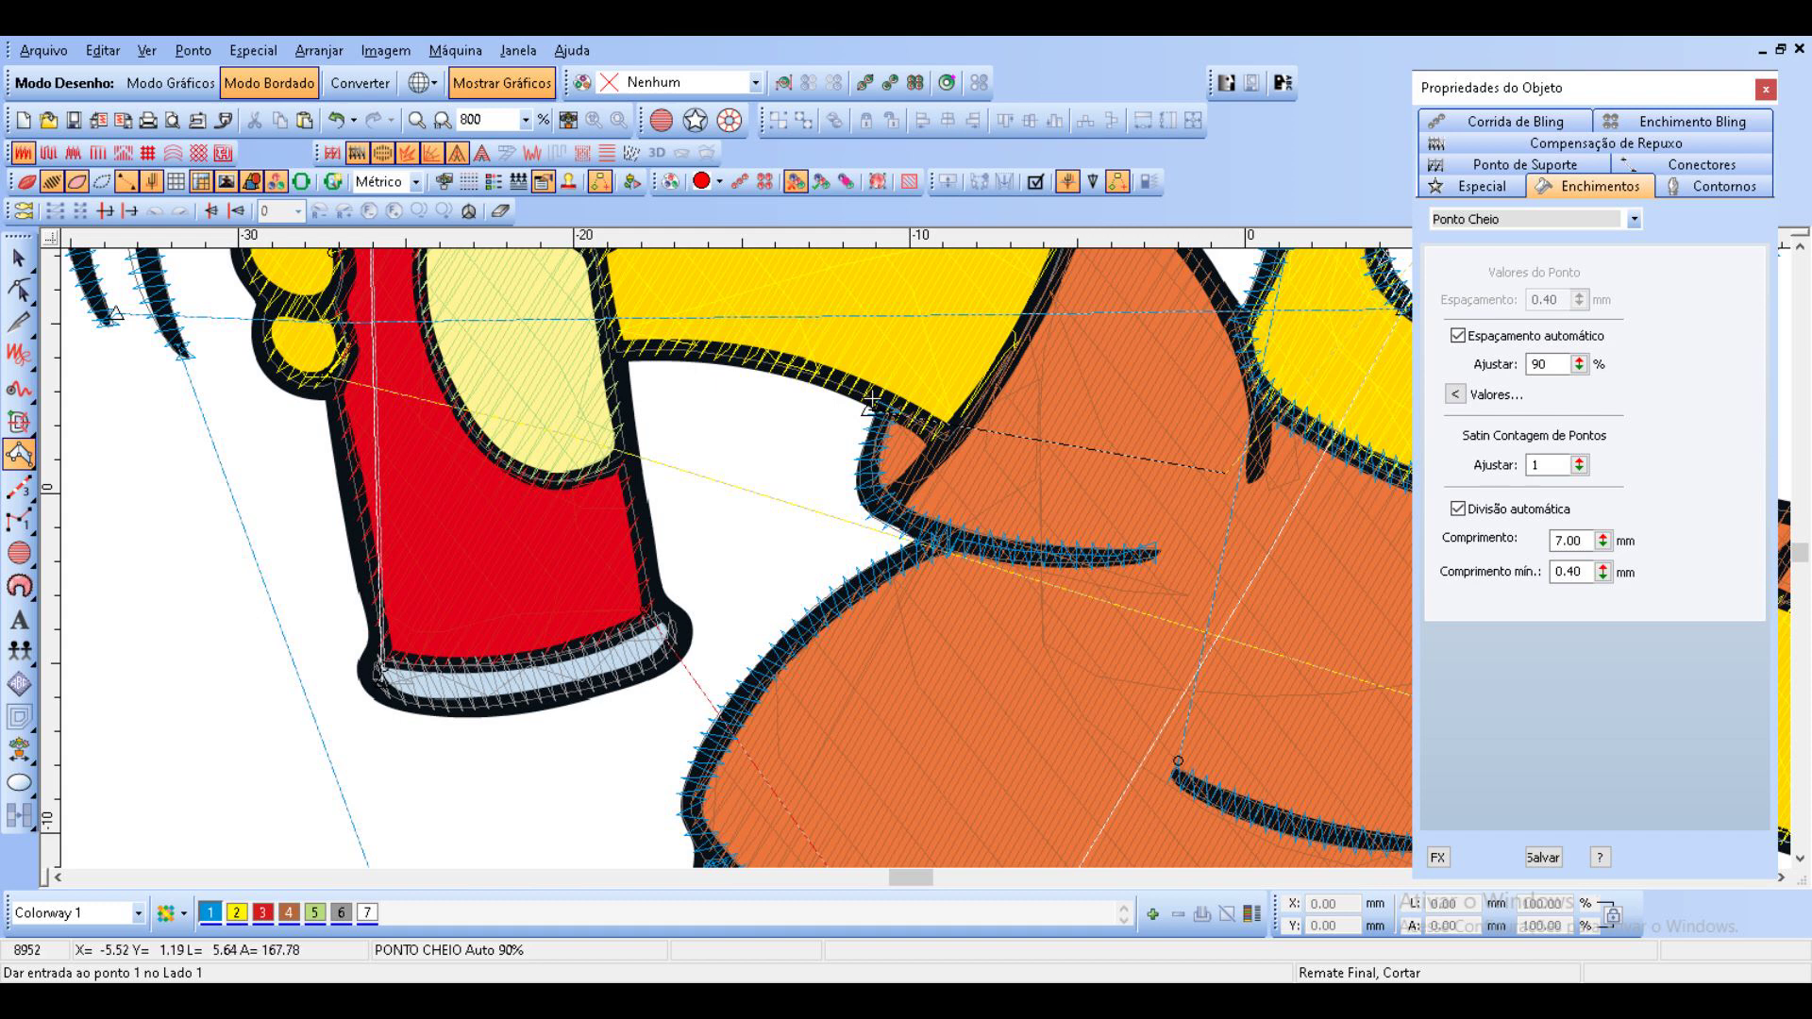
Trace the arm's lower outline from the red can to the sleeve opening as a satin column and generate its stitches.
{"action": "left_click", "coordinate": [618, 360]}
{"action": "left_click", "coordinate": [617, 342]}
{"action": "left_click", "coordinate": [739, 364]}
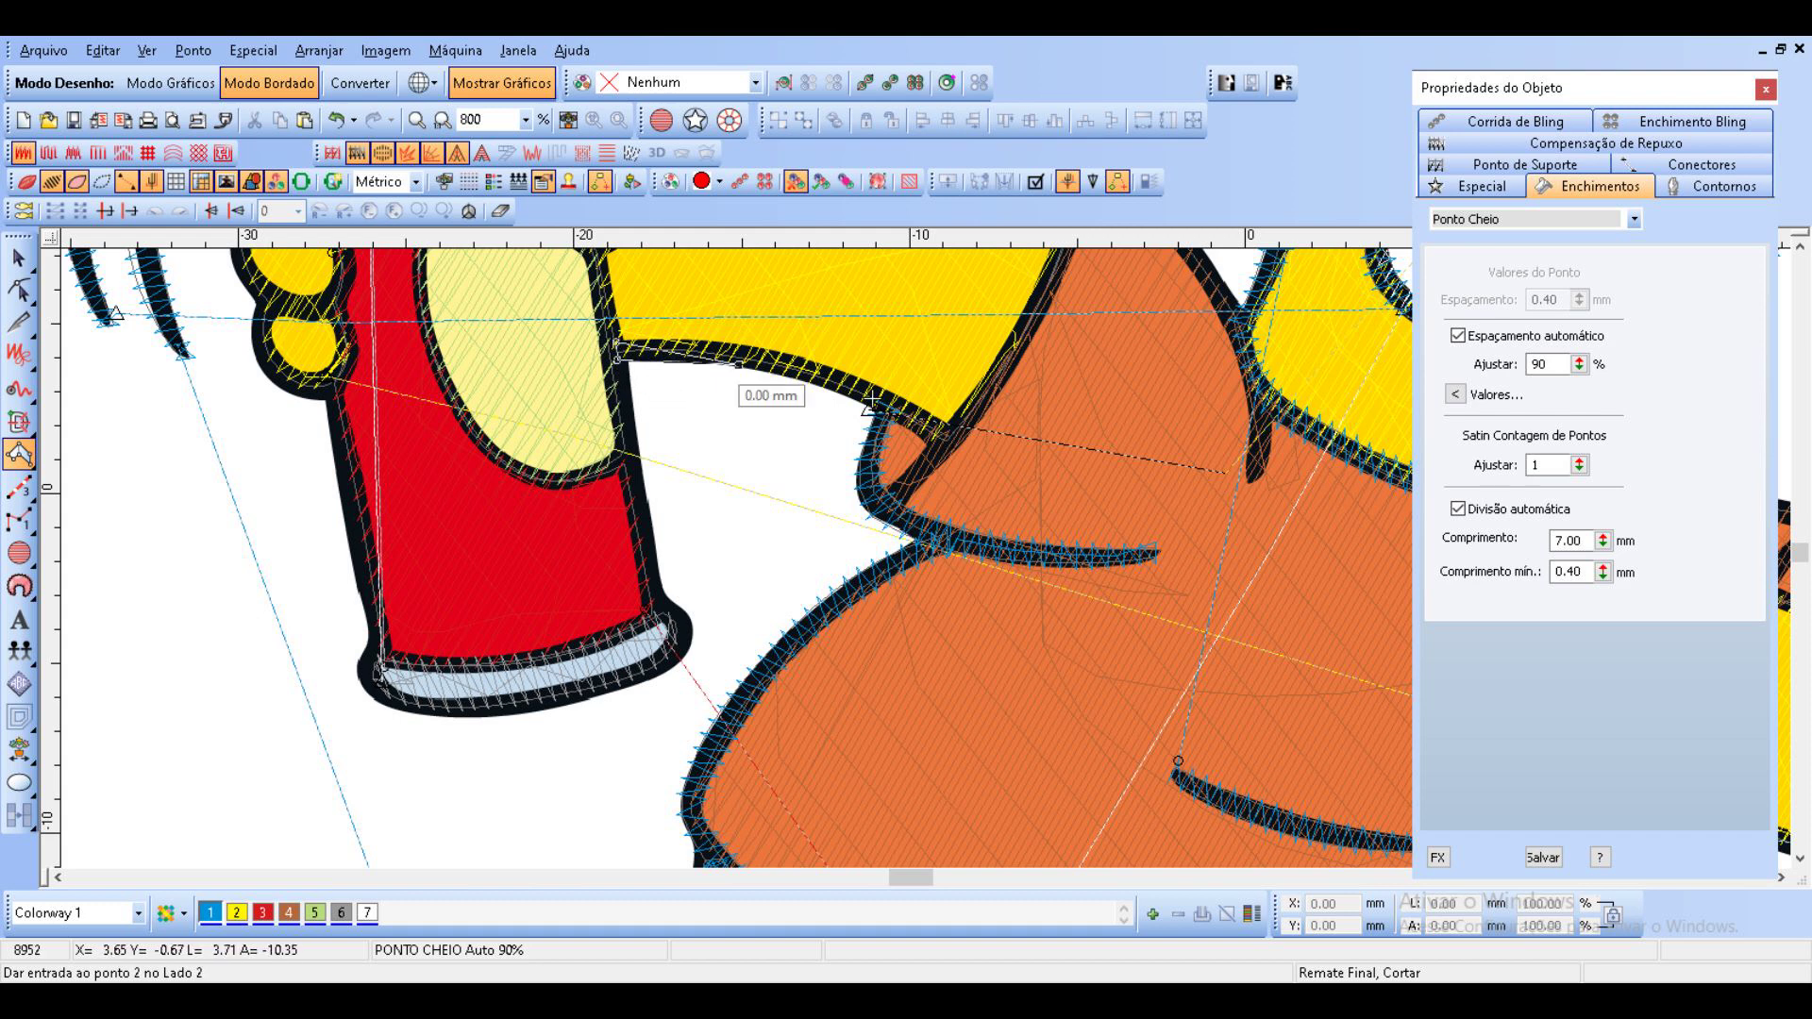
{"action": "left_click", "coordinate": [743, 346]}
{"action": "left_click", "coordinate": [835, 390]}
{"action": "left_click", "coordinate": [848, 373]}
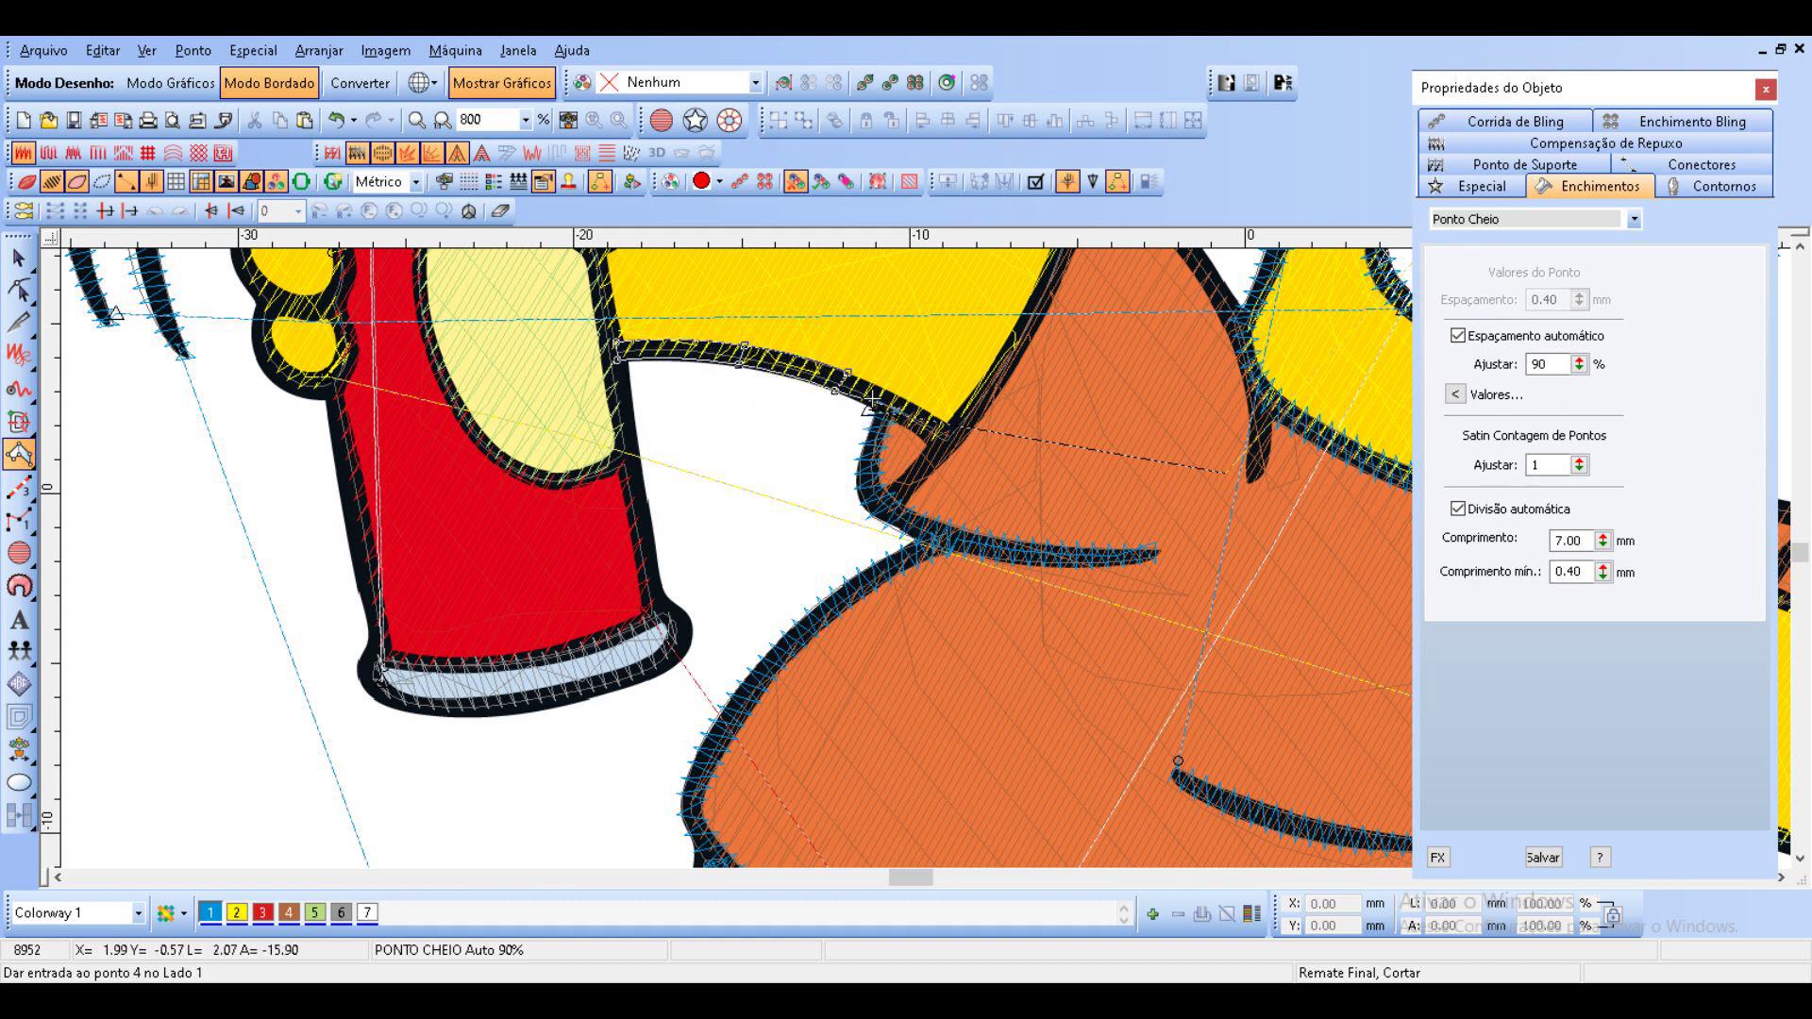
{"action": "left_click", "coordinate": [931, 419]}
{"action": "left_click", "coordinate": [932, 443]}
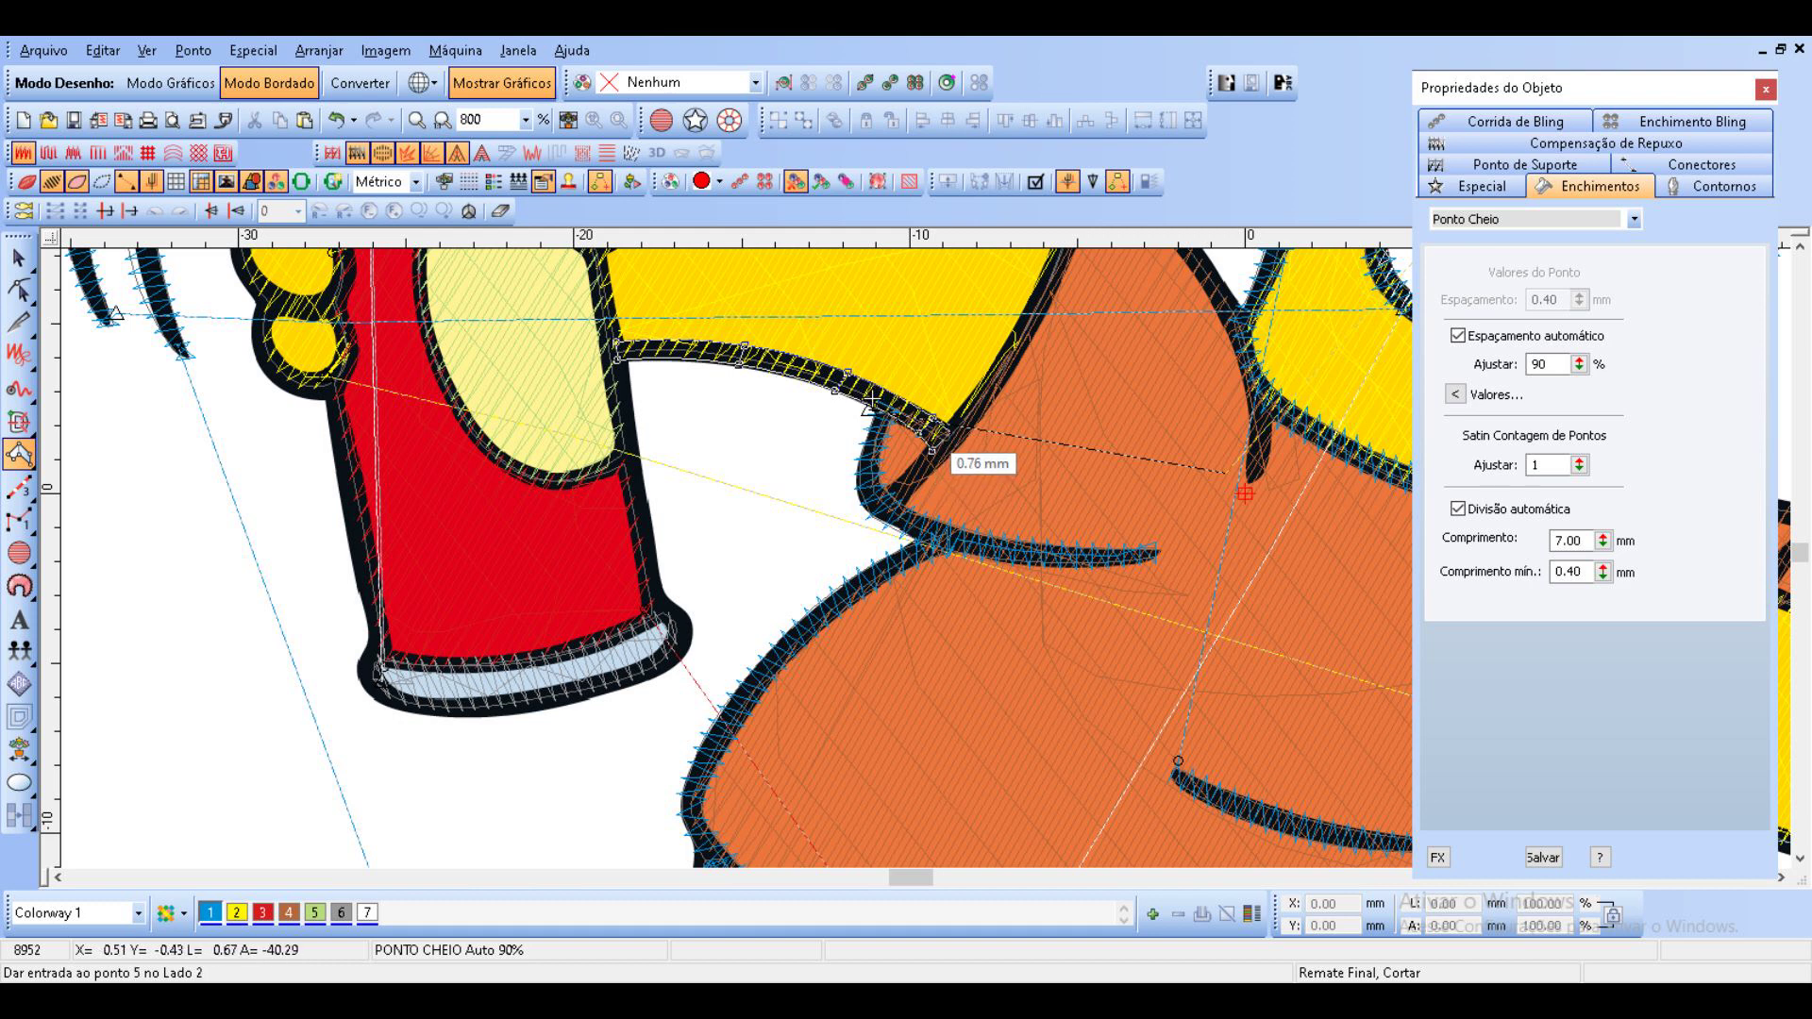
{"action": "left_click", "coordinate": [946, 422]}
{"action": "key", "text": "Return"}
Digitize the sleeve opening's edge as a satin column from the lower cuff corner up to the top of the cuff.
{"action": "left_click", "coordinate": [900, 507]}
{"action": "left_click", "coordinate": [883, 494]}
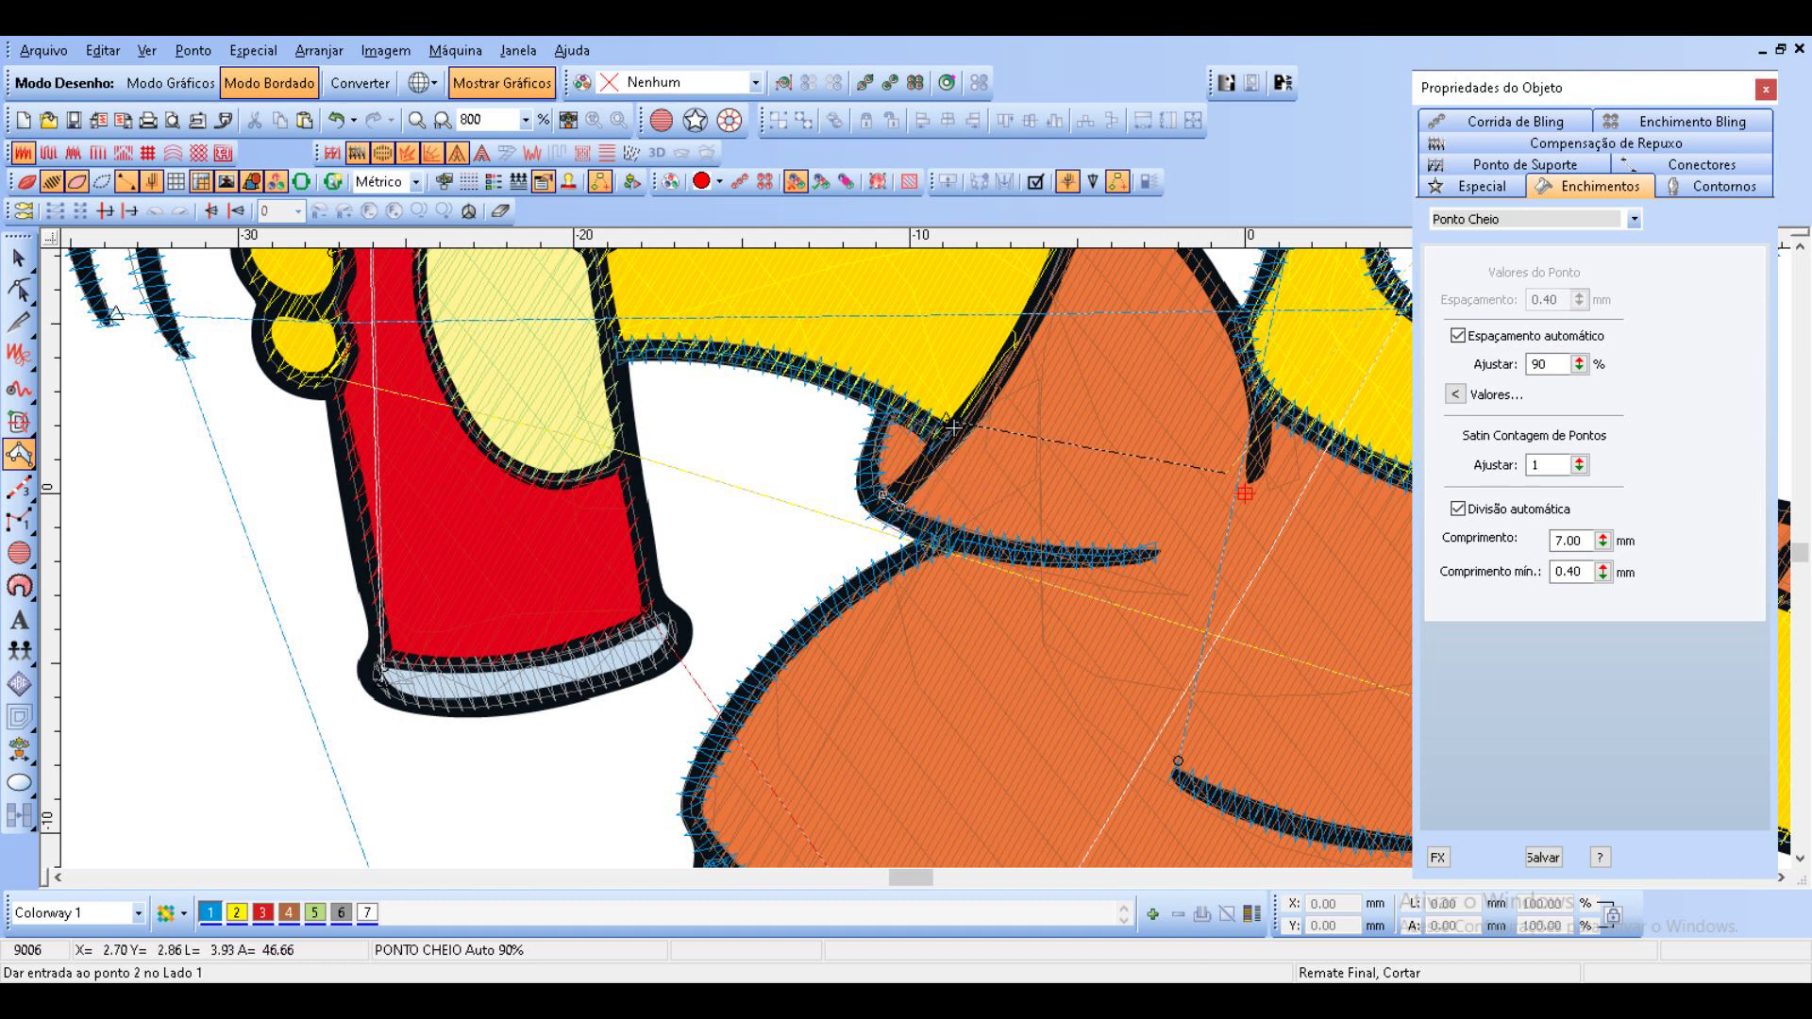
{"action": "left_click", "coordinate": [988, 409]}
{"action": "left_click", "coordinate": [970, 399]}
{"action": "left_click", "coordinate": [1051, 299]}
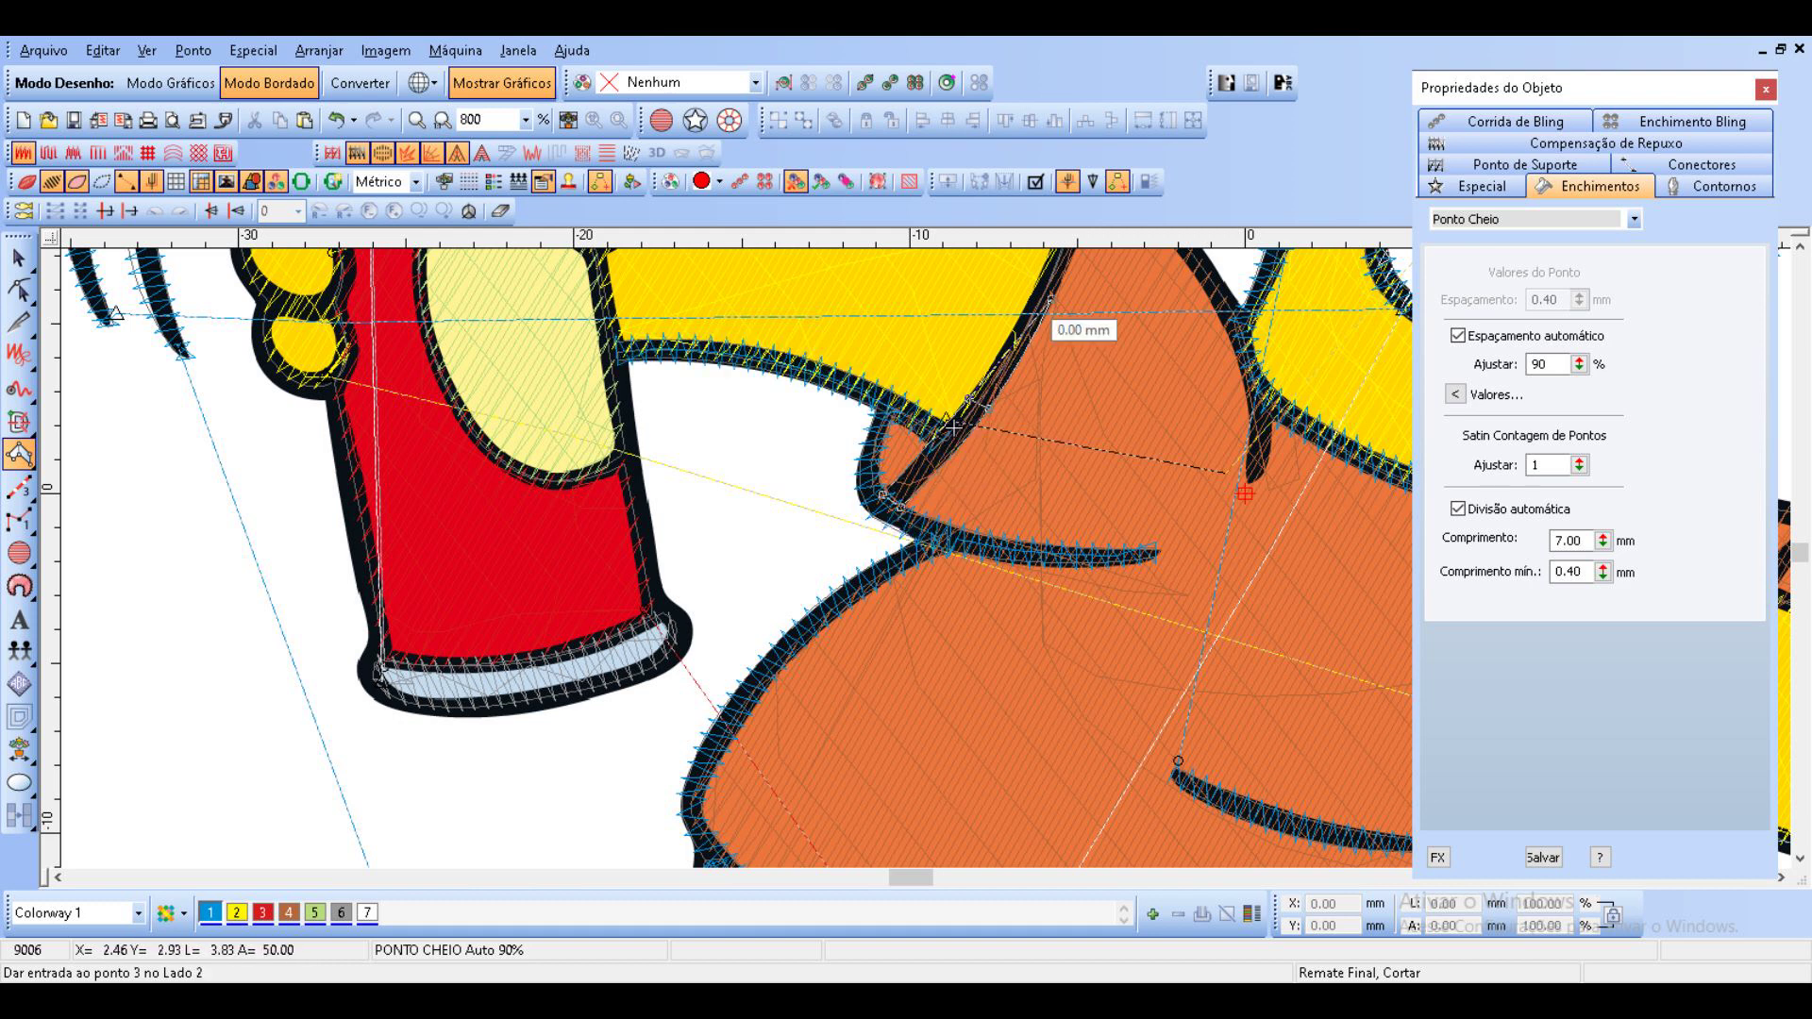
{"action": "left_click", "coordinate": [1033, 294]}
{"action": "left_click", "coordinate": [1032, 361]}
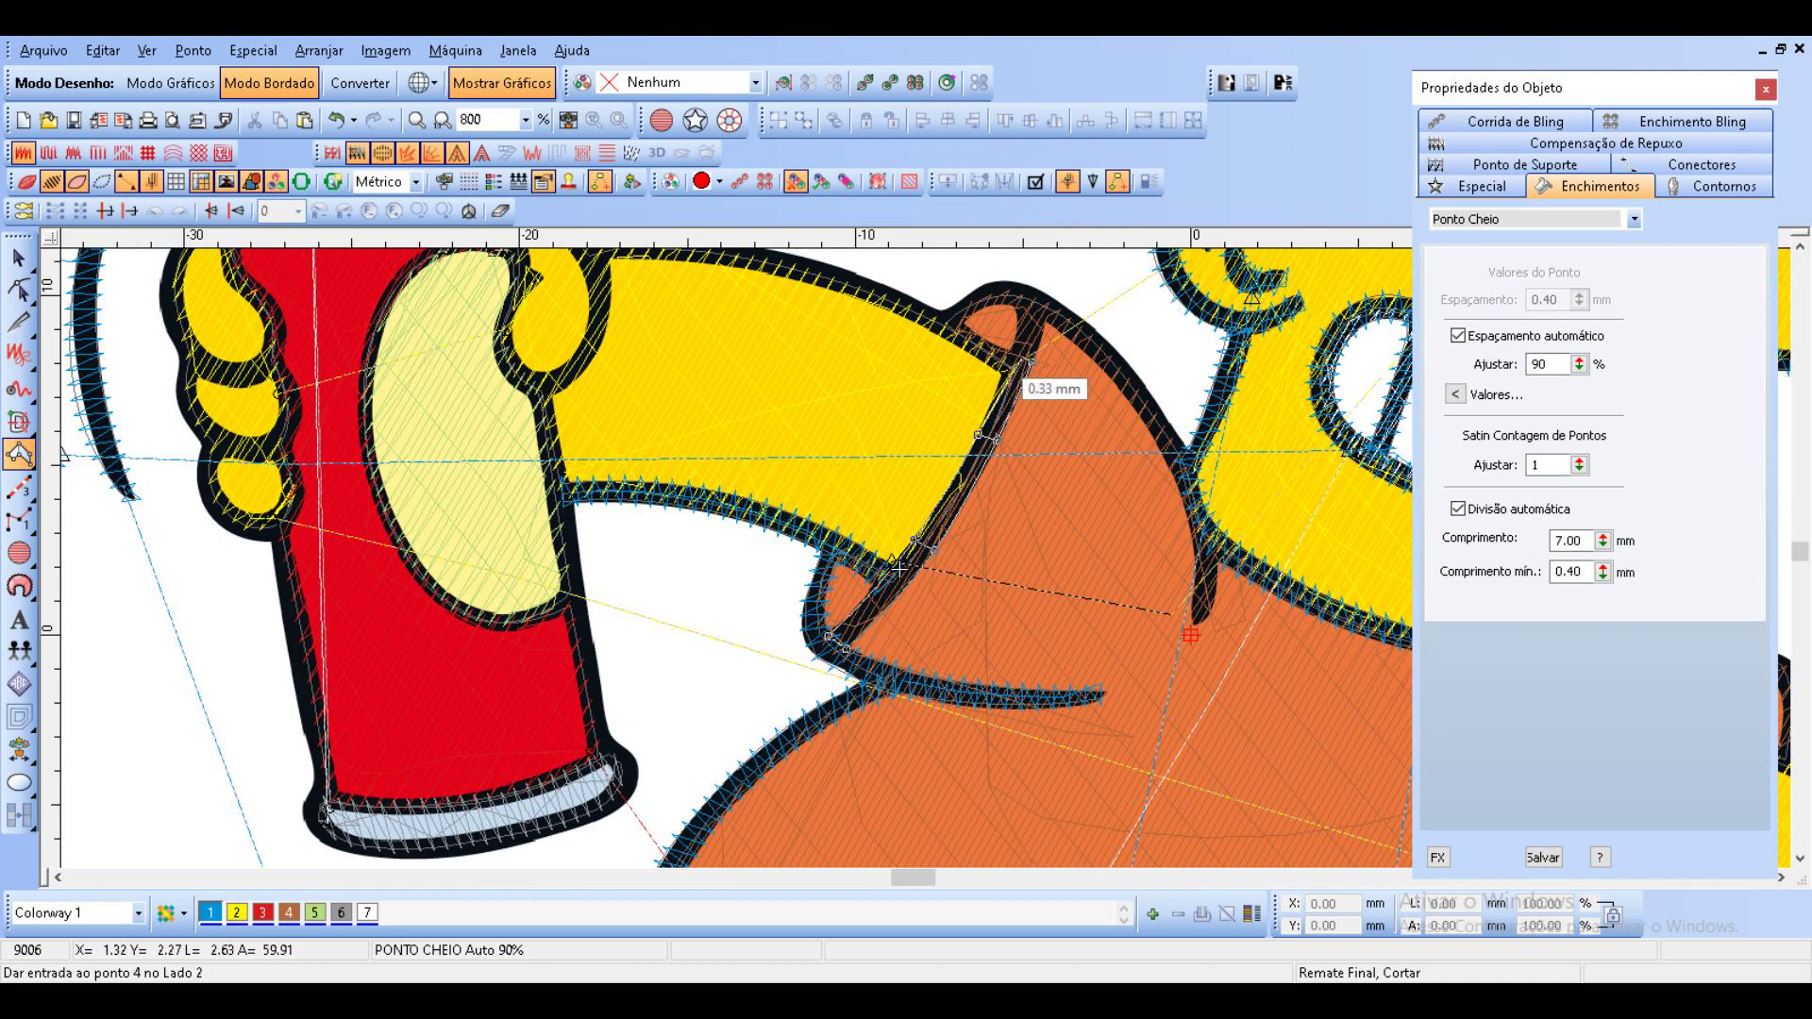
{"action": "left_click", "coordinate": [1013, 357]}
{"action": "left_click", "coordinate": [1047, 309]}
{"action": "left_click", "coordinate": [1024, 302]}
{"action": "key", "text": "Return"}
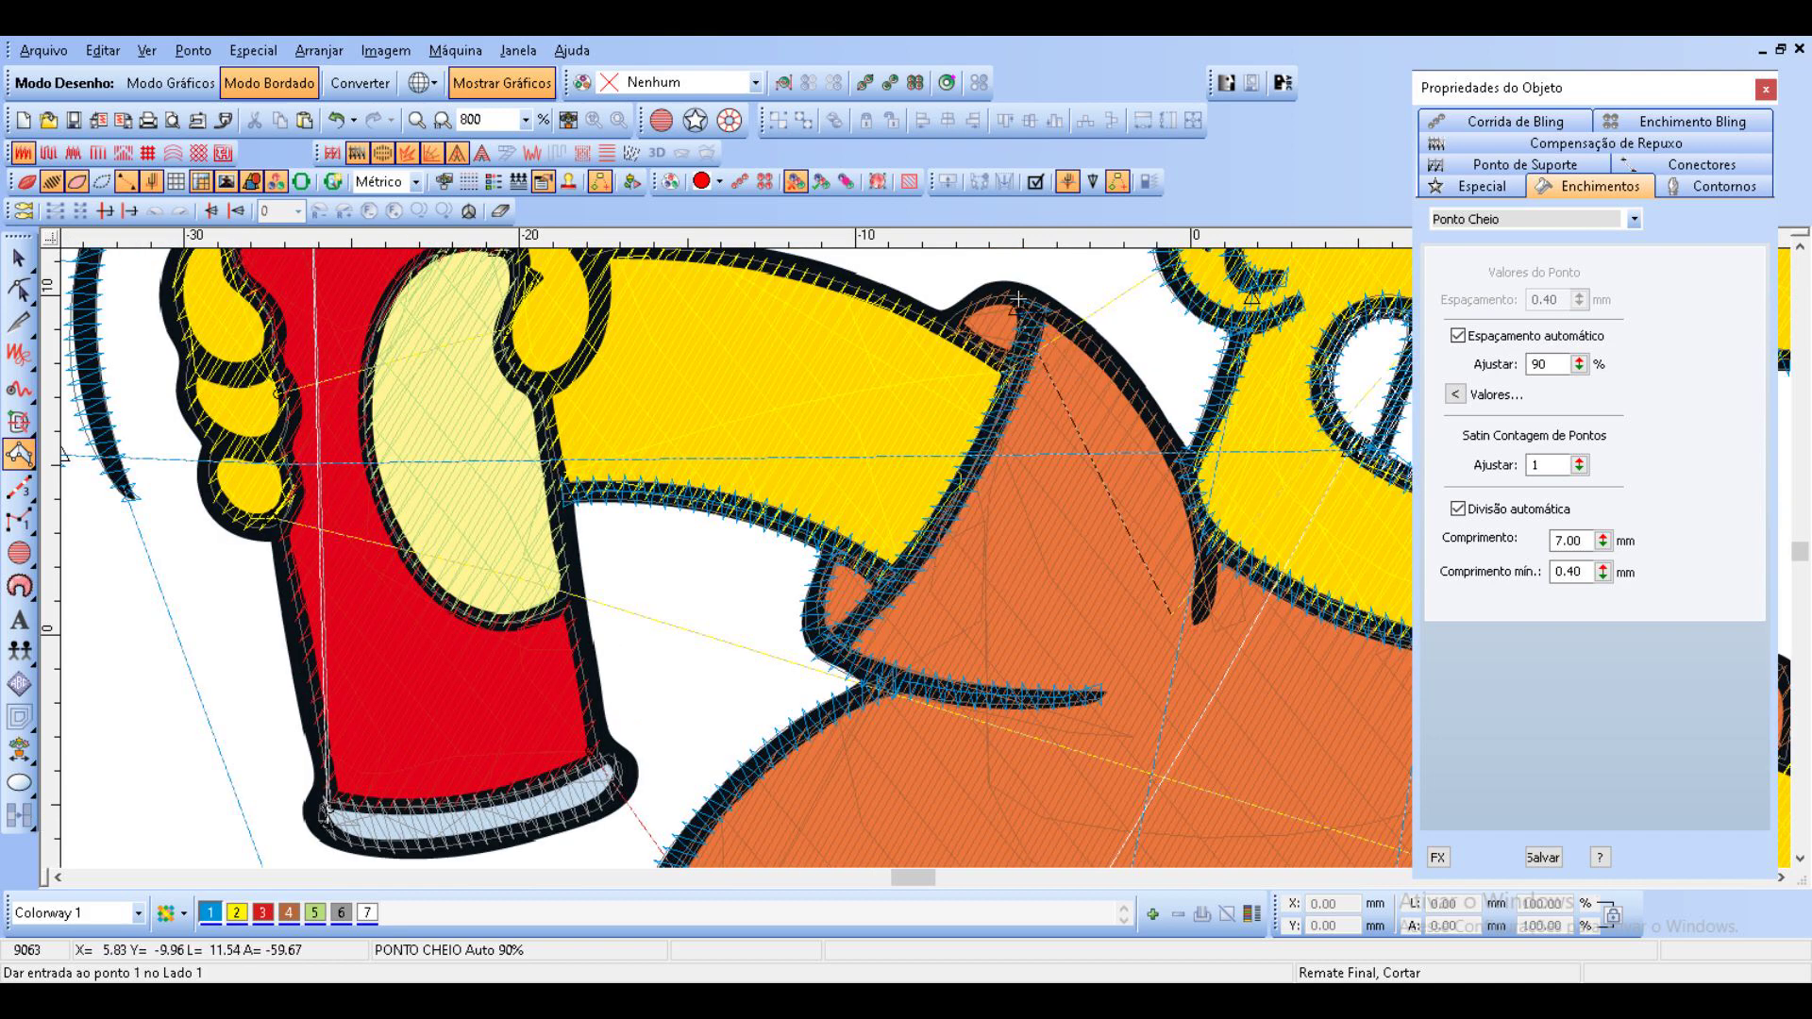
Start a satin column at the crease tip below the neck and trace it up the sleeve's inner outline.
{"action": "left_click", "coordinate": [1191, 620]}
{"action": "left_click", "coordinate": [1204, 619]}
{"action": "left_click", "coordinate": [1197, 552]}
{"action": "left_click", "coordinate": [1216, 551]}
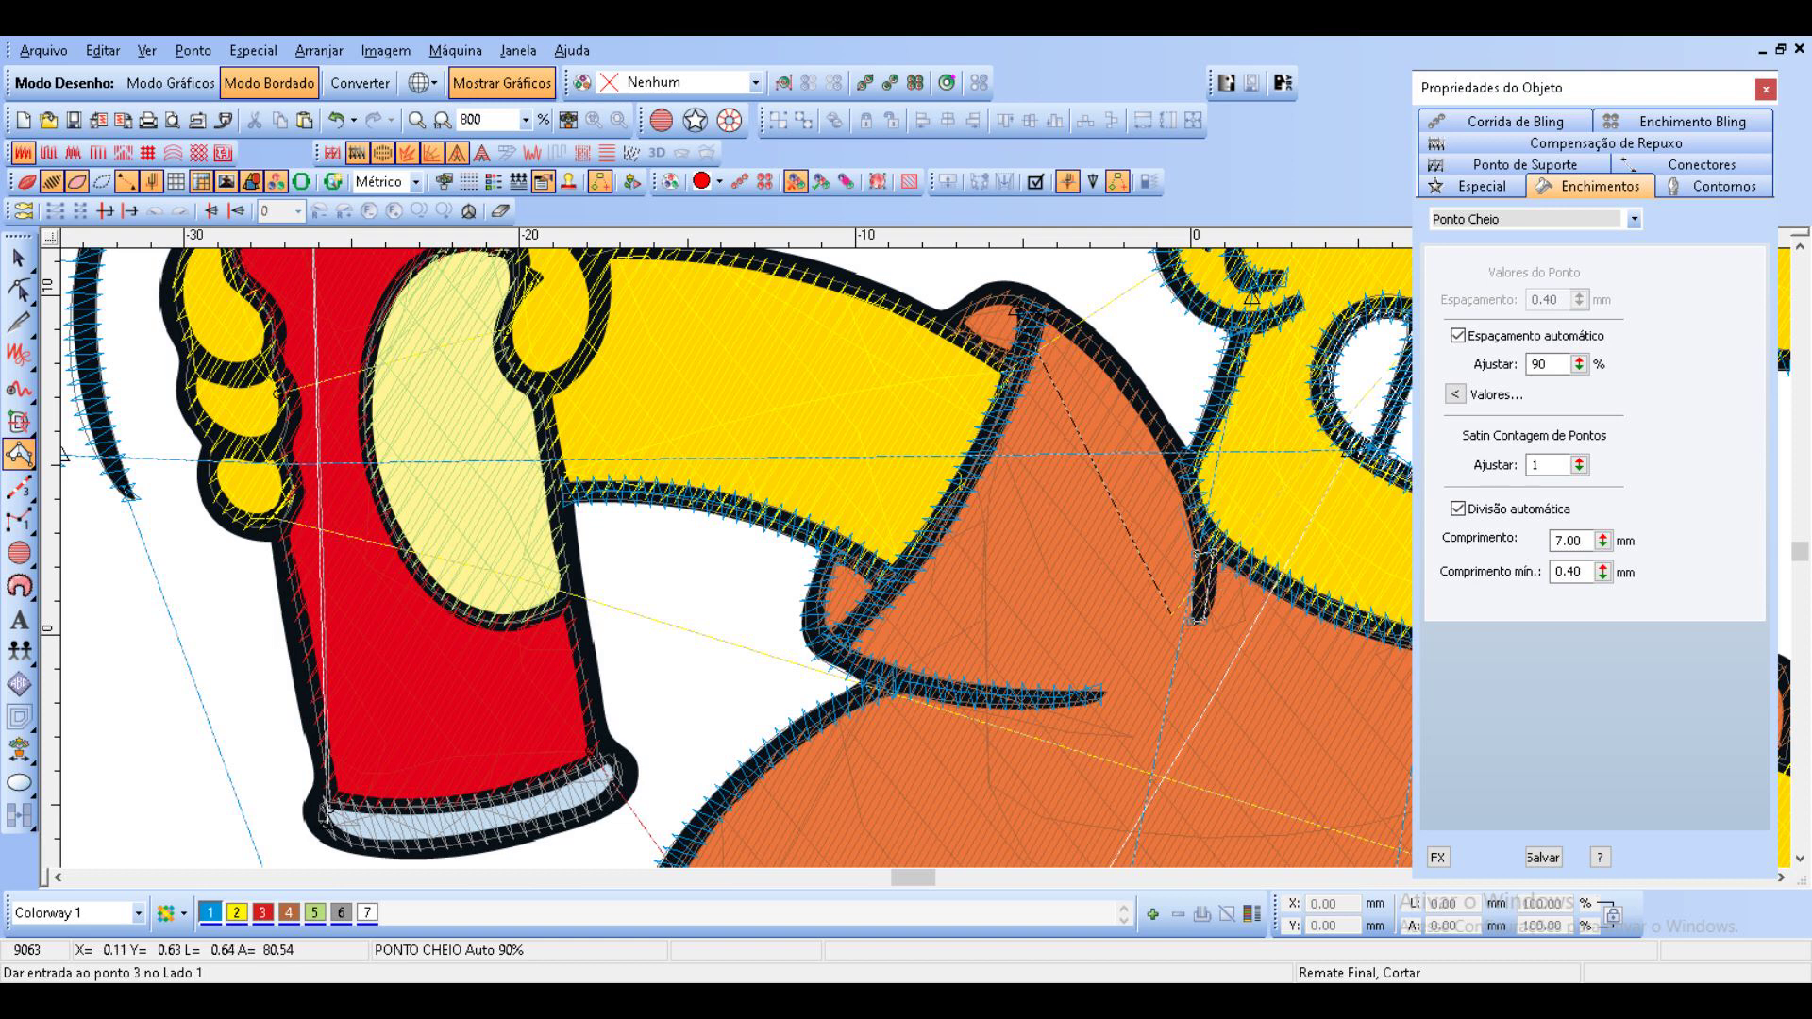
{"action": "left_click", "coordinate": [1173, 467]}
{"action": "left_click", "coordinate": [1186, 453]}
Carry the satin column over the shoulder and the cuff's rounded top to the arm, and generate its stitches.
{"action": "left_click", "coordinate": [1125, 389]}
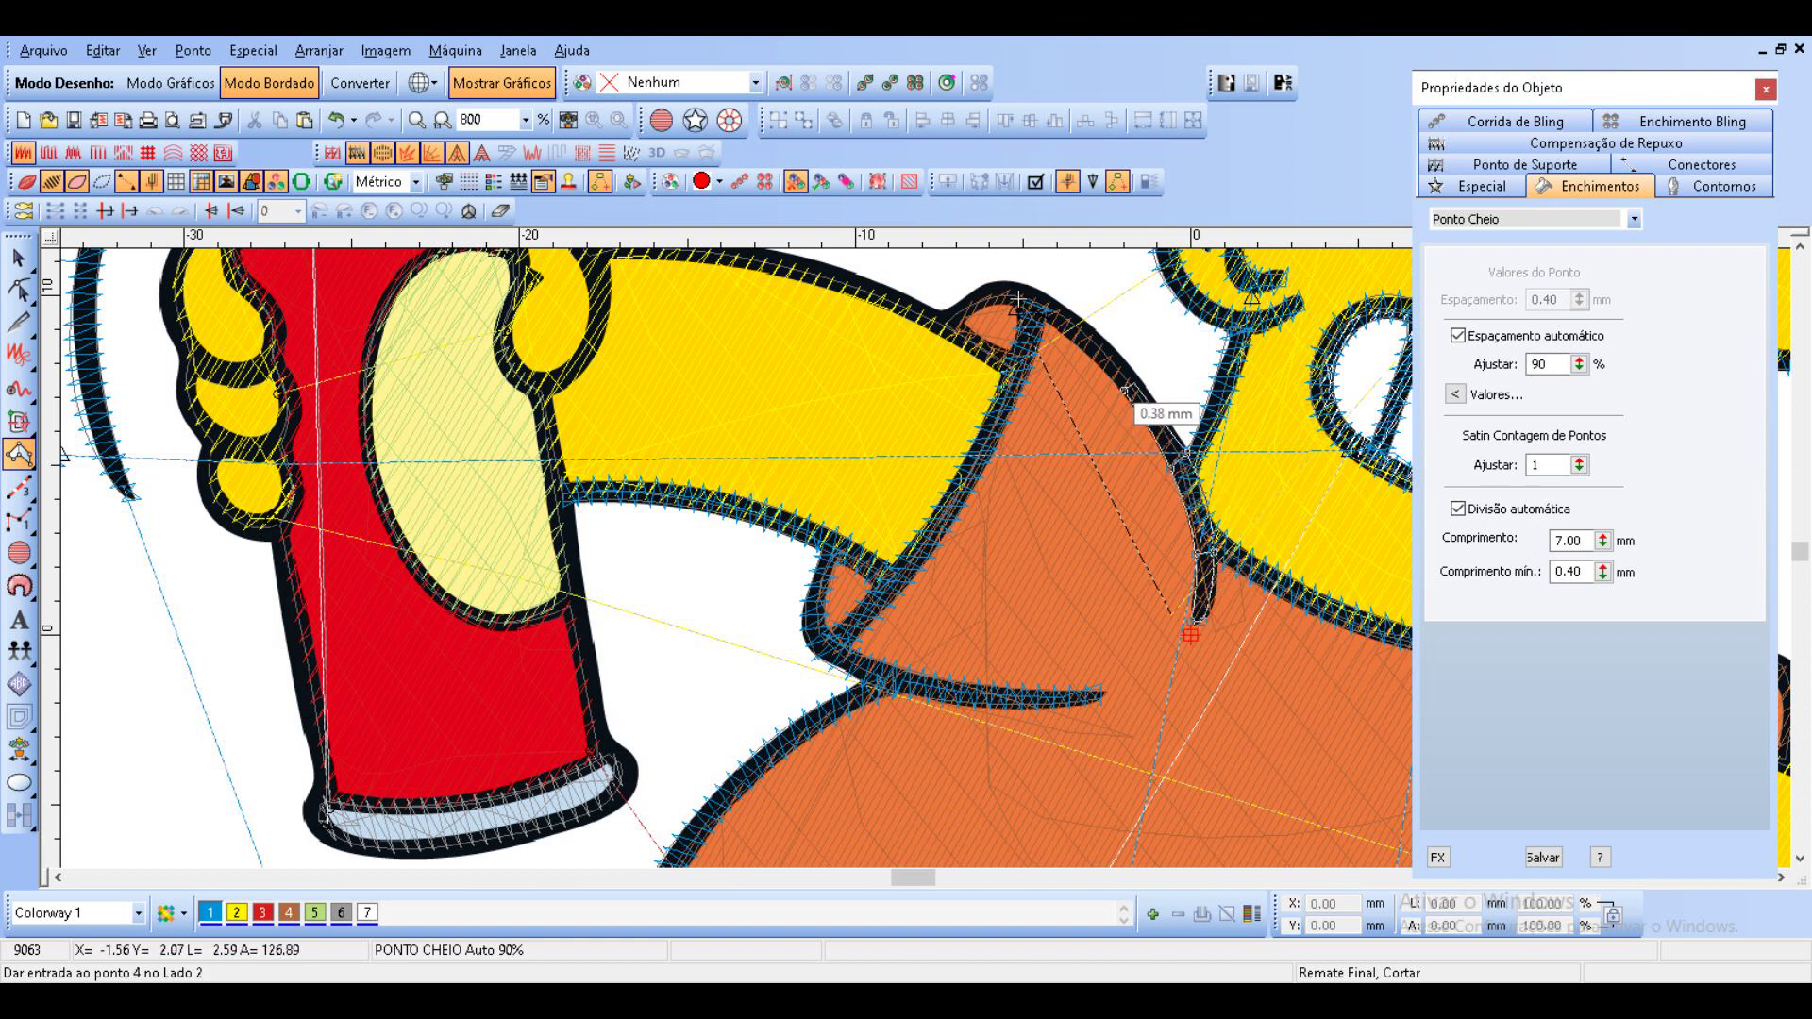
{"action": "left_click", "coordinate": [1139, 377]}
{"action": "left_click", "coordinate": [1064, 330]}
{"action": "left_click", "coordinate": [1070, 312]}
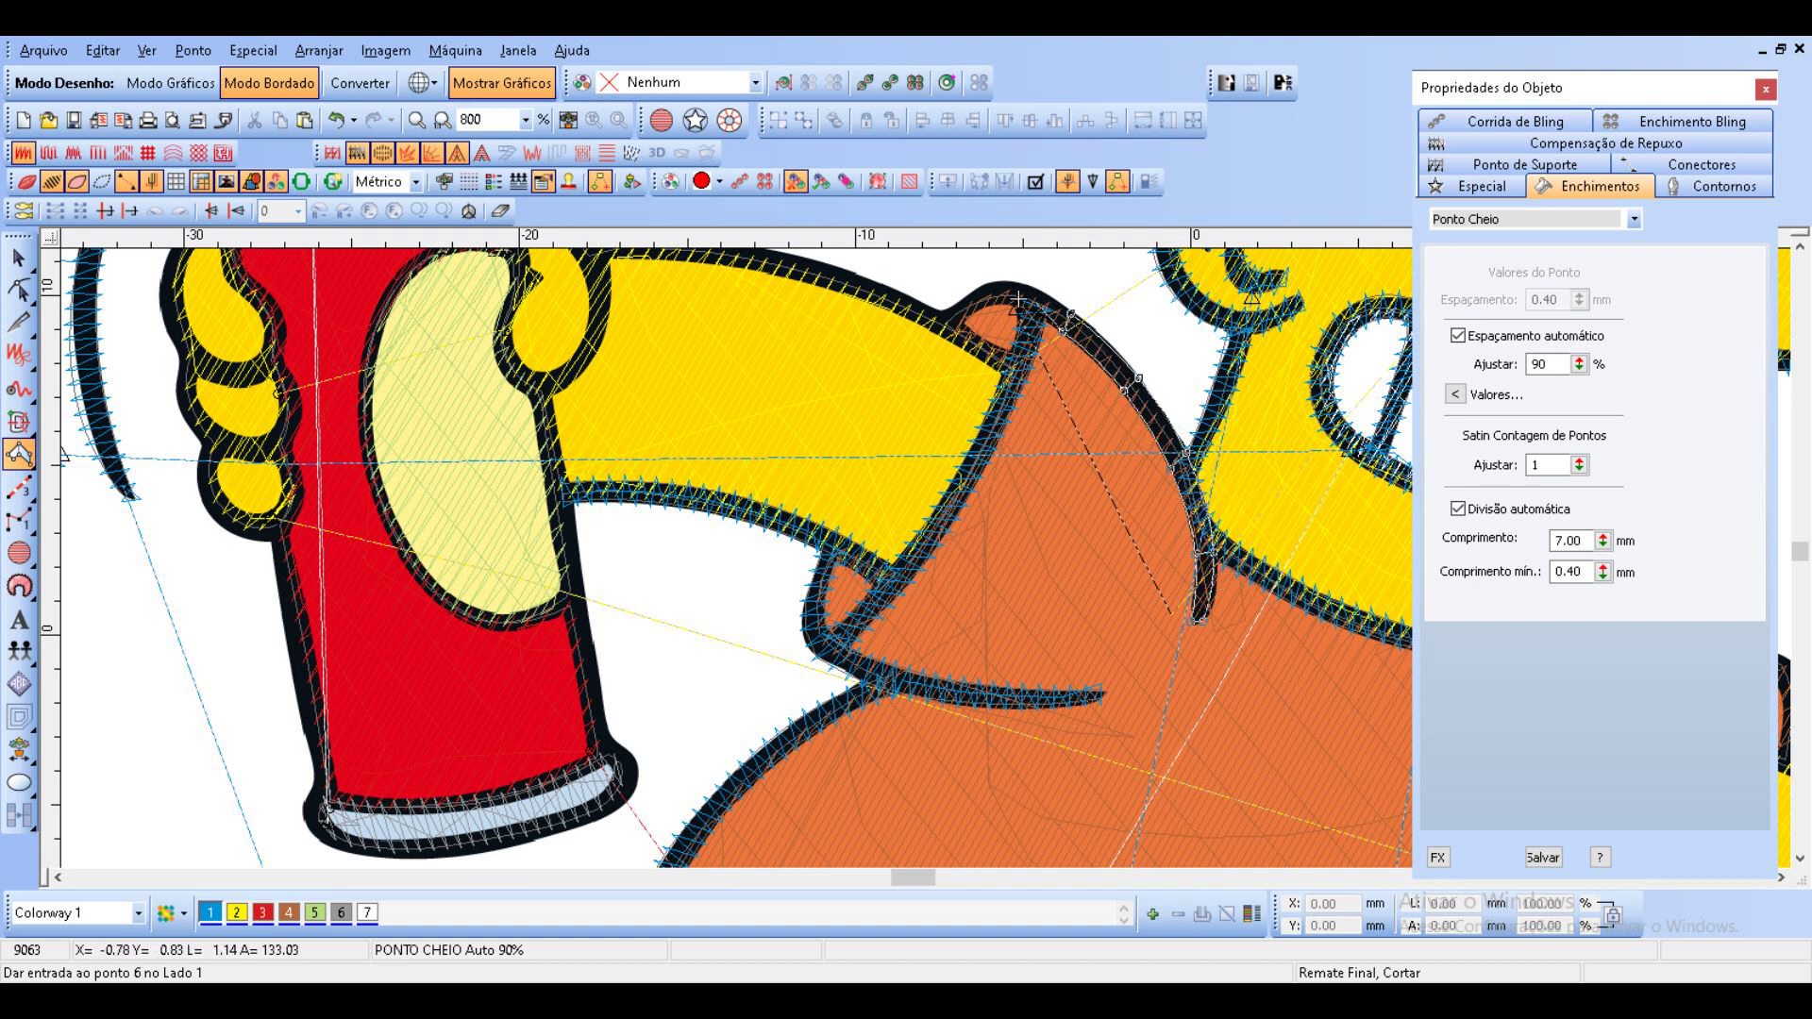
{"action": "left_click", "coordinate": [1020, 285]}
{"action": "left_click", "coordinate": [982, 289]}
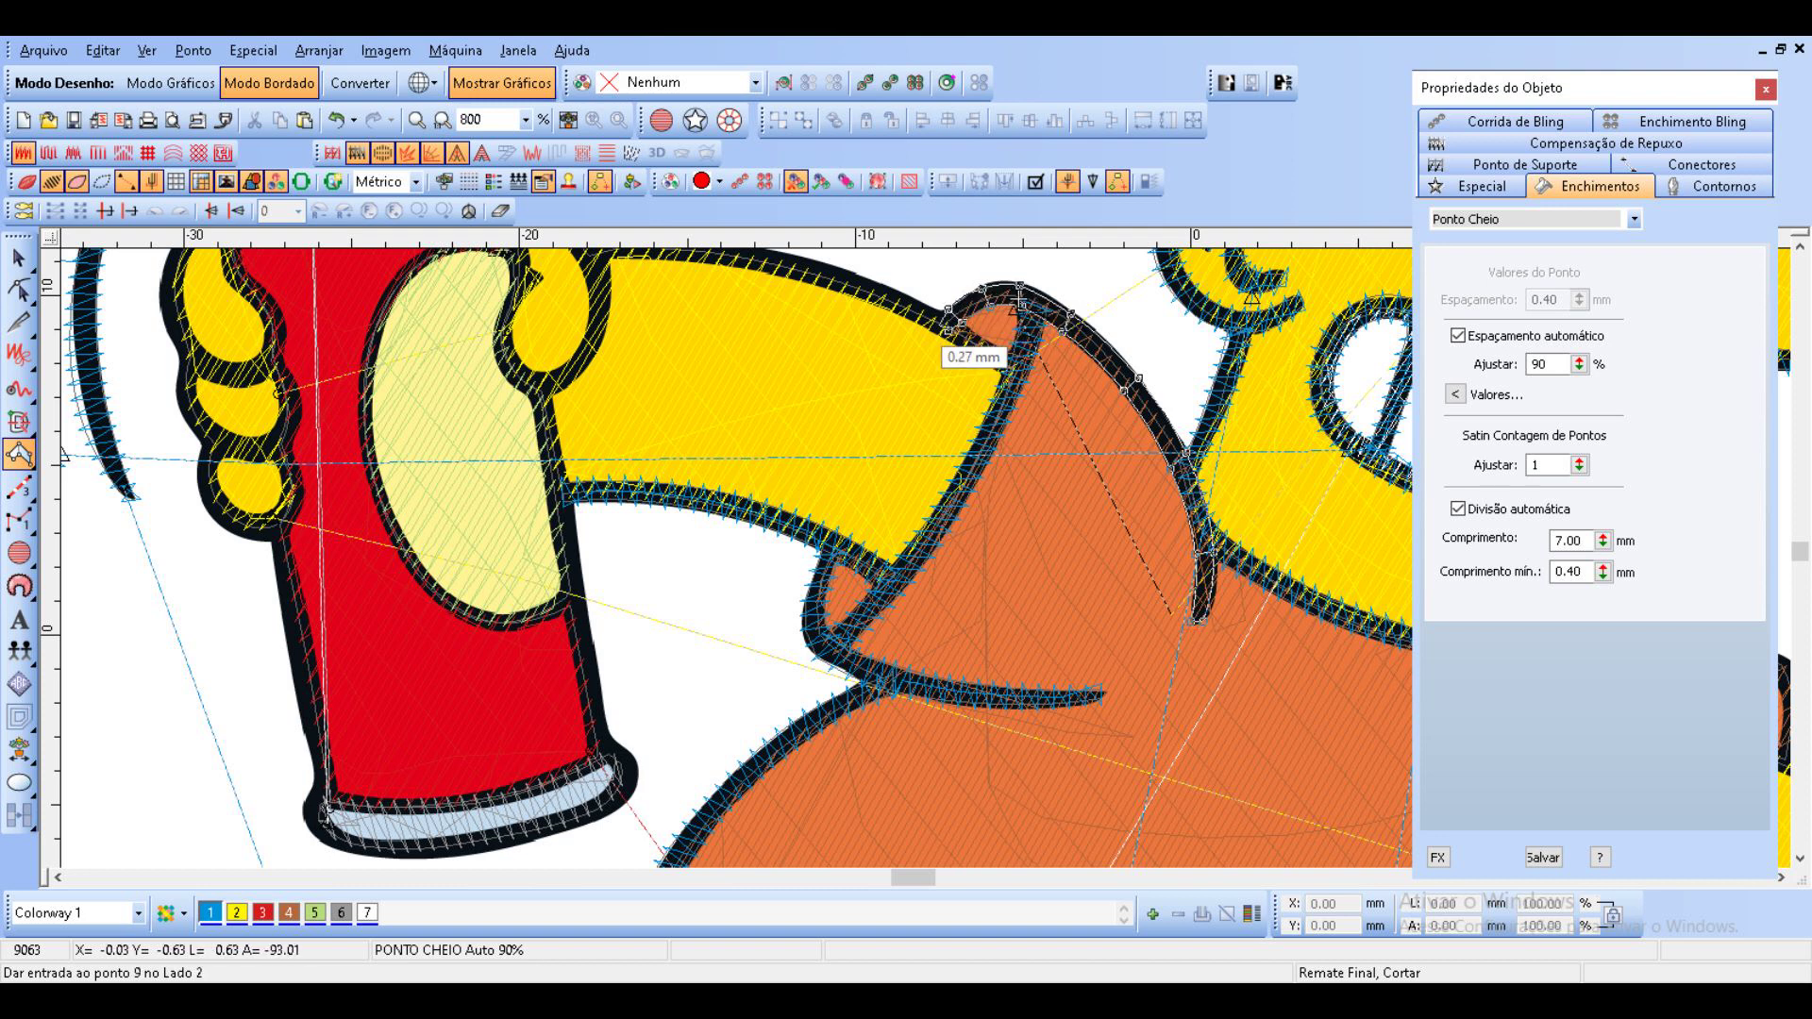
{"action": "key", "text": "Return"}
Trace the arm's upper outline from the sleeve opening to the thumb as a satin column and generate its stitches.
{"action": "left_click", "coordinate": [1010, 359]}
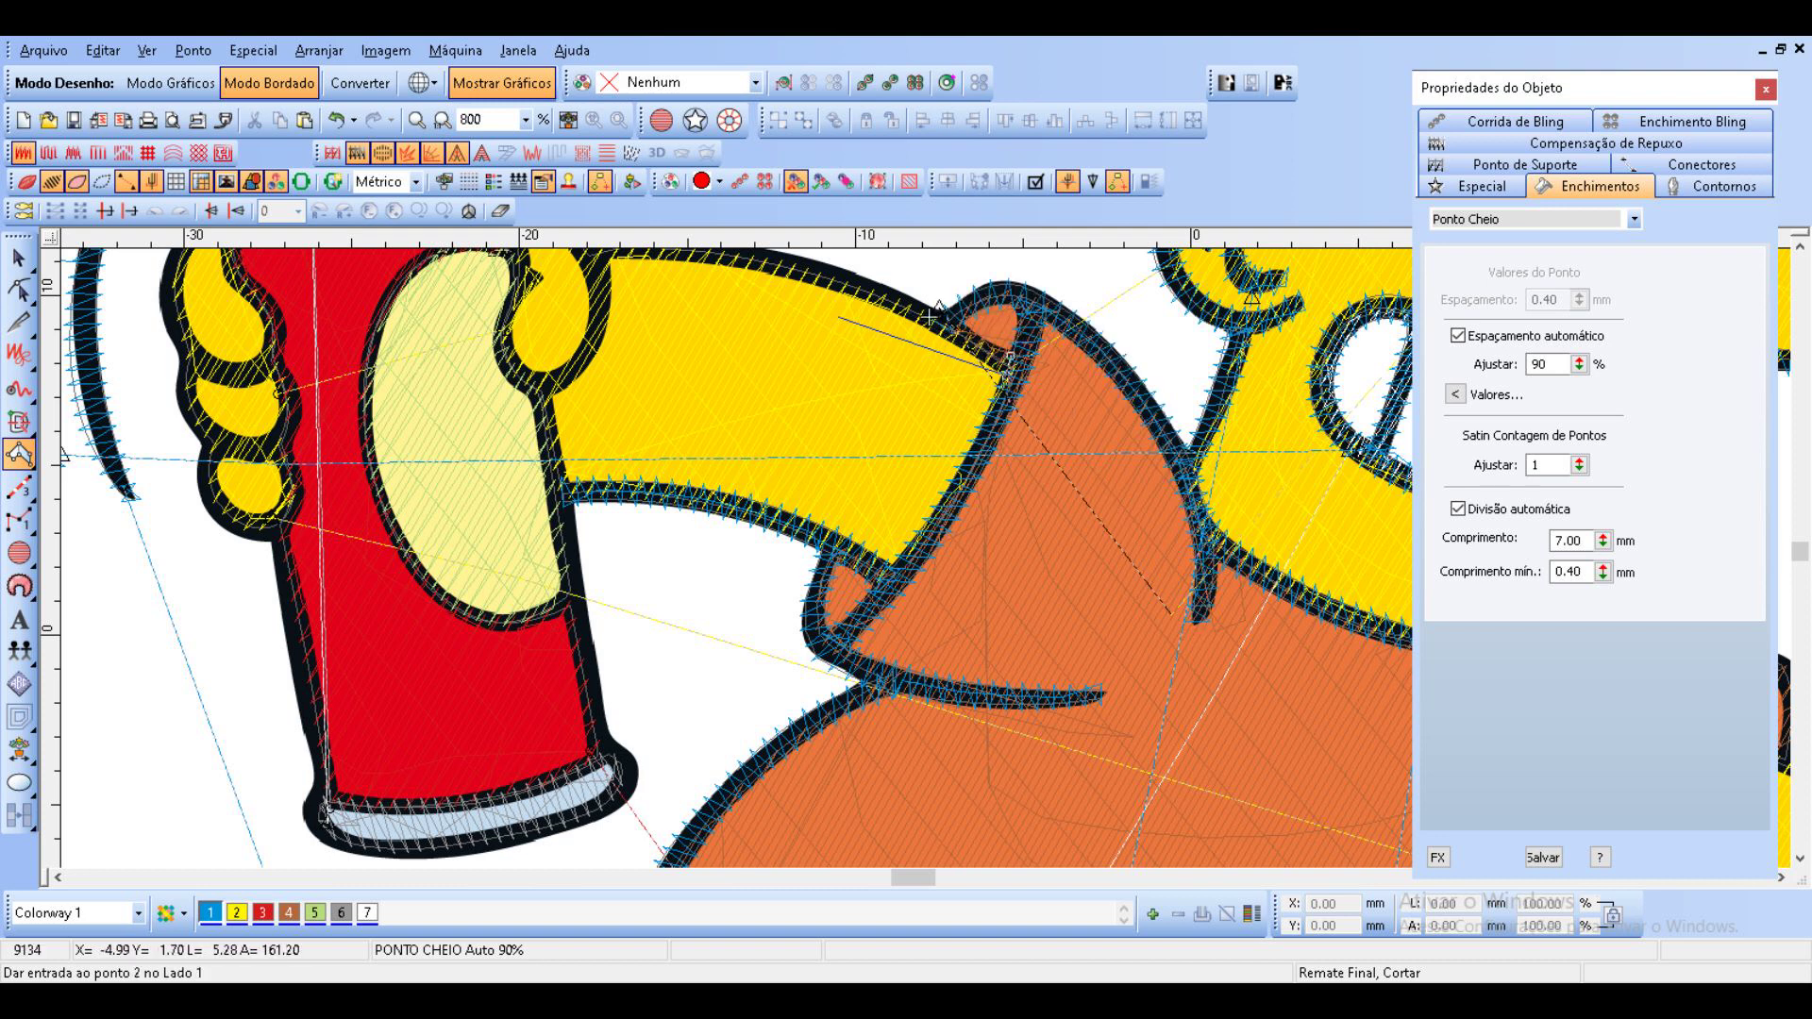
{"action": "scroll", "coordinate": [932, 316], "scroll_direction": "up", "scroll_amount": 3}
{"action": "left_click", "coordinate": [884, 408]}
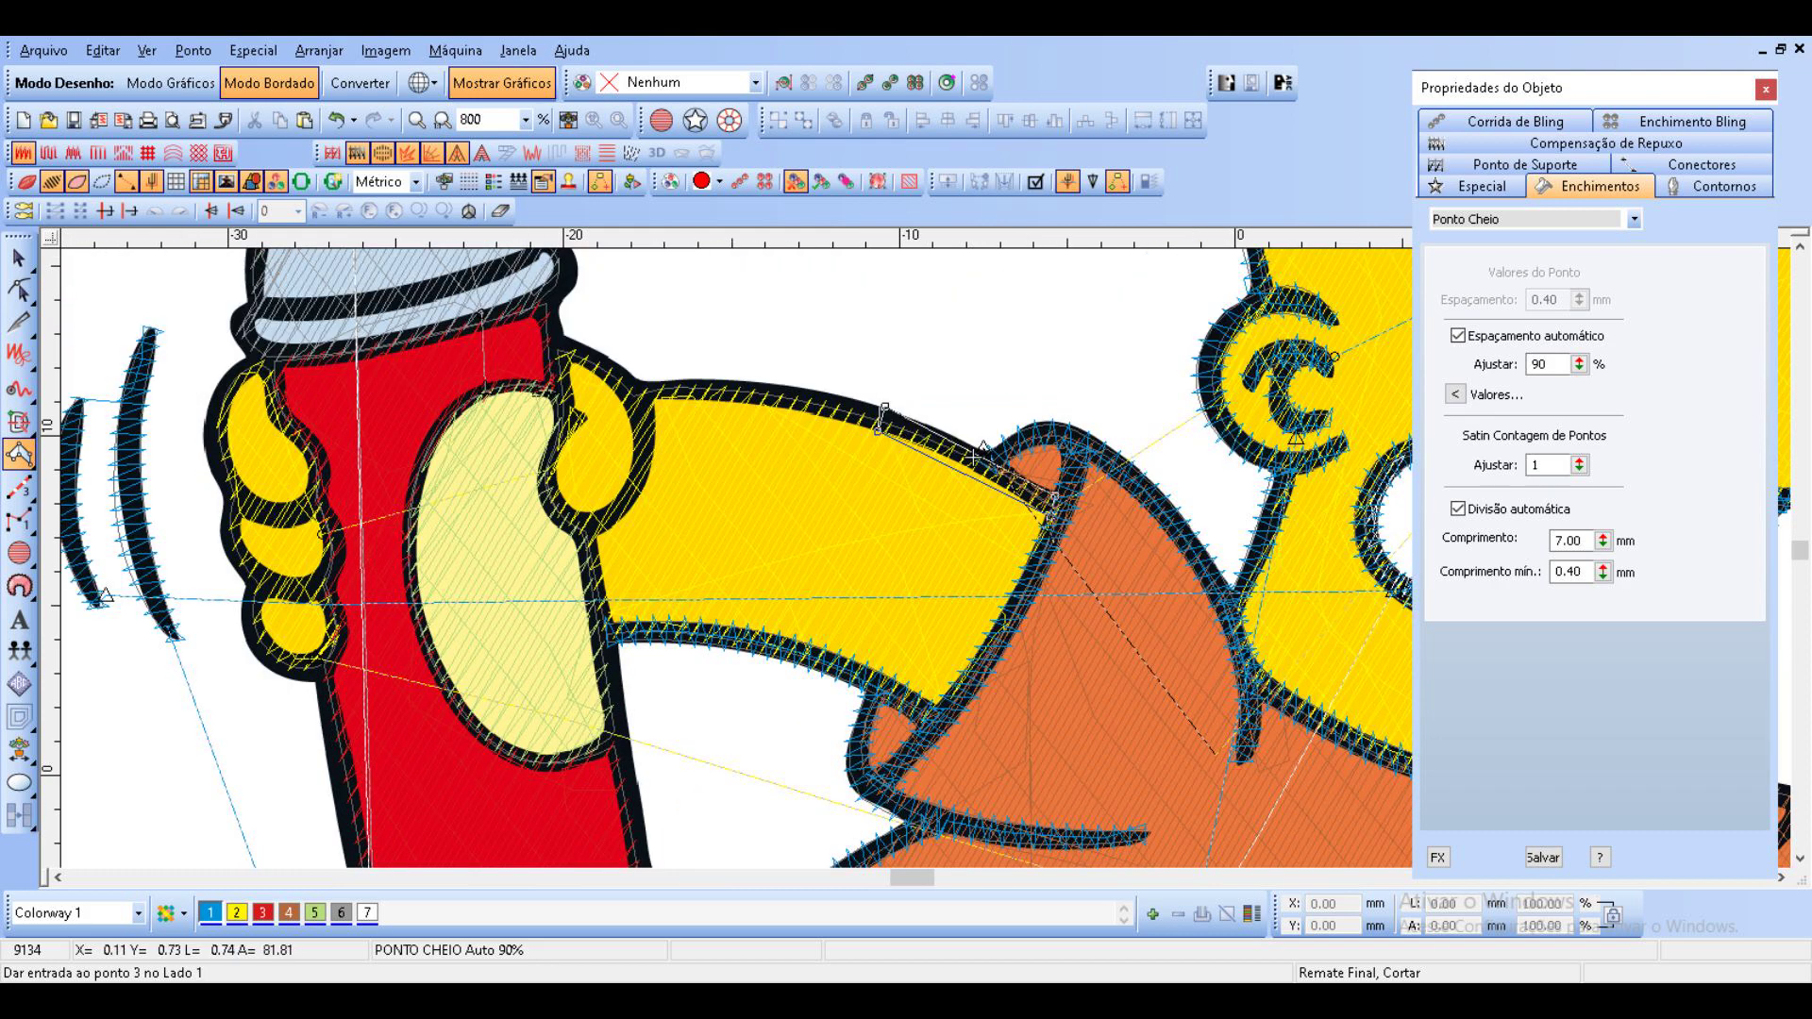
{"action": "left_click", "coordinate": [687, 398]}
{"action": "left_click", "coordinate": [678, 383]}
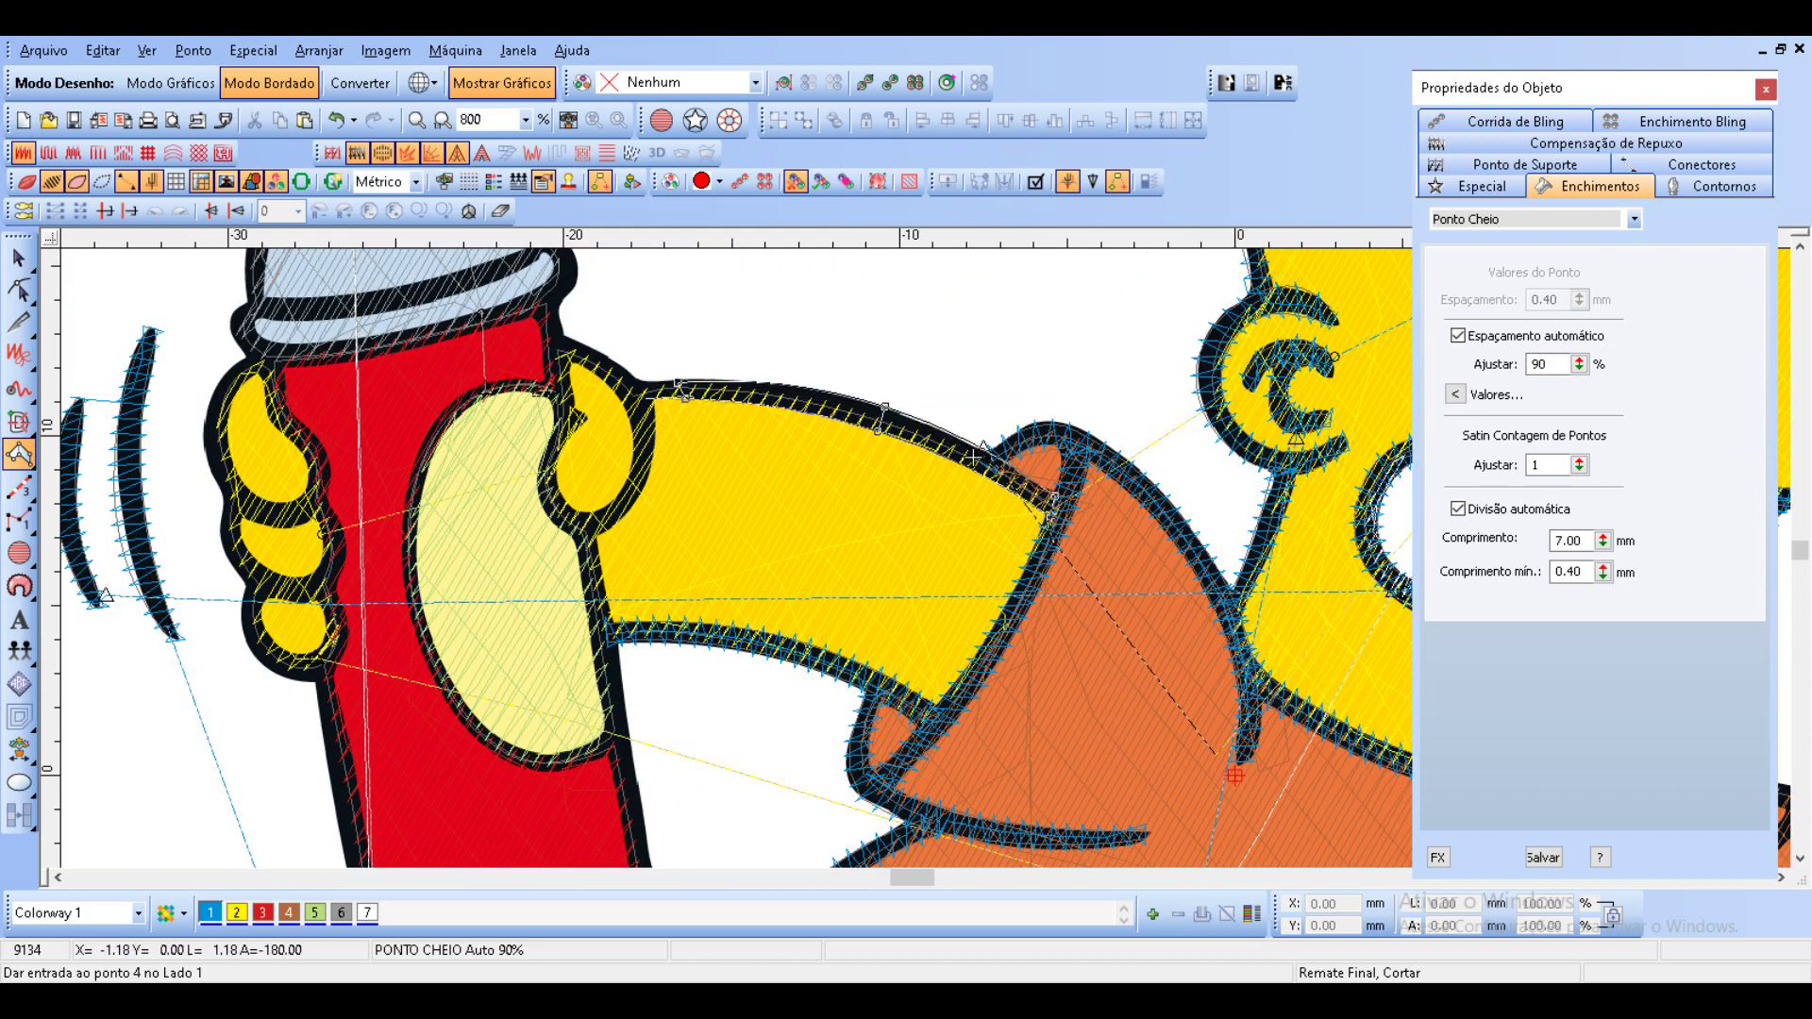
{"action": "left_click", "coordinate": [646, 399]}
{"action": "left_click", "coordinate": [641, 378]}
{"action": "key", "text": "Return"}
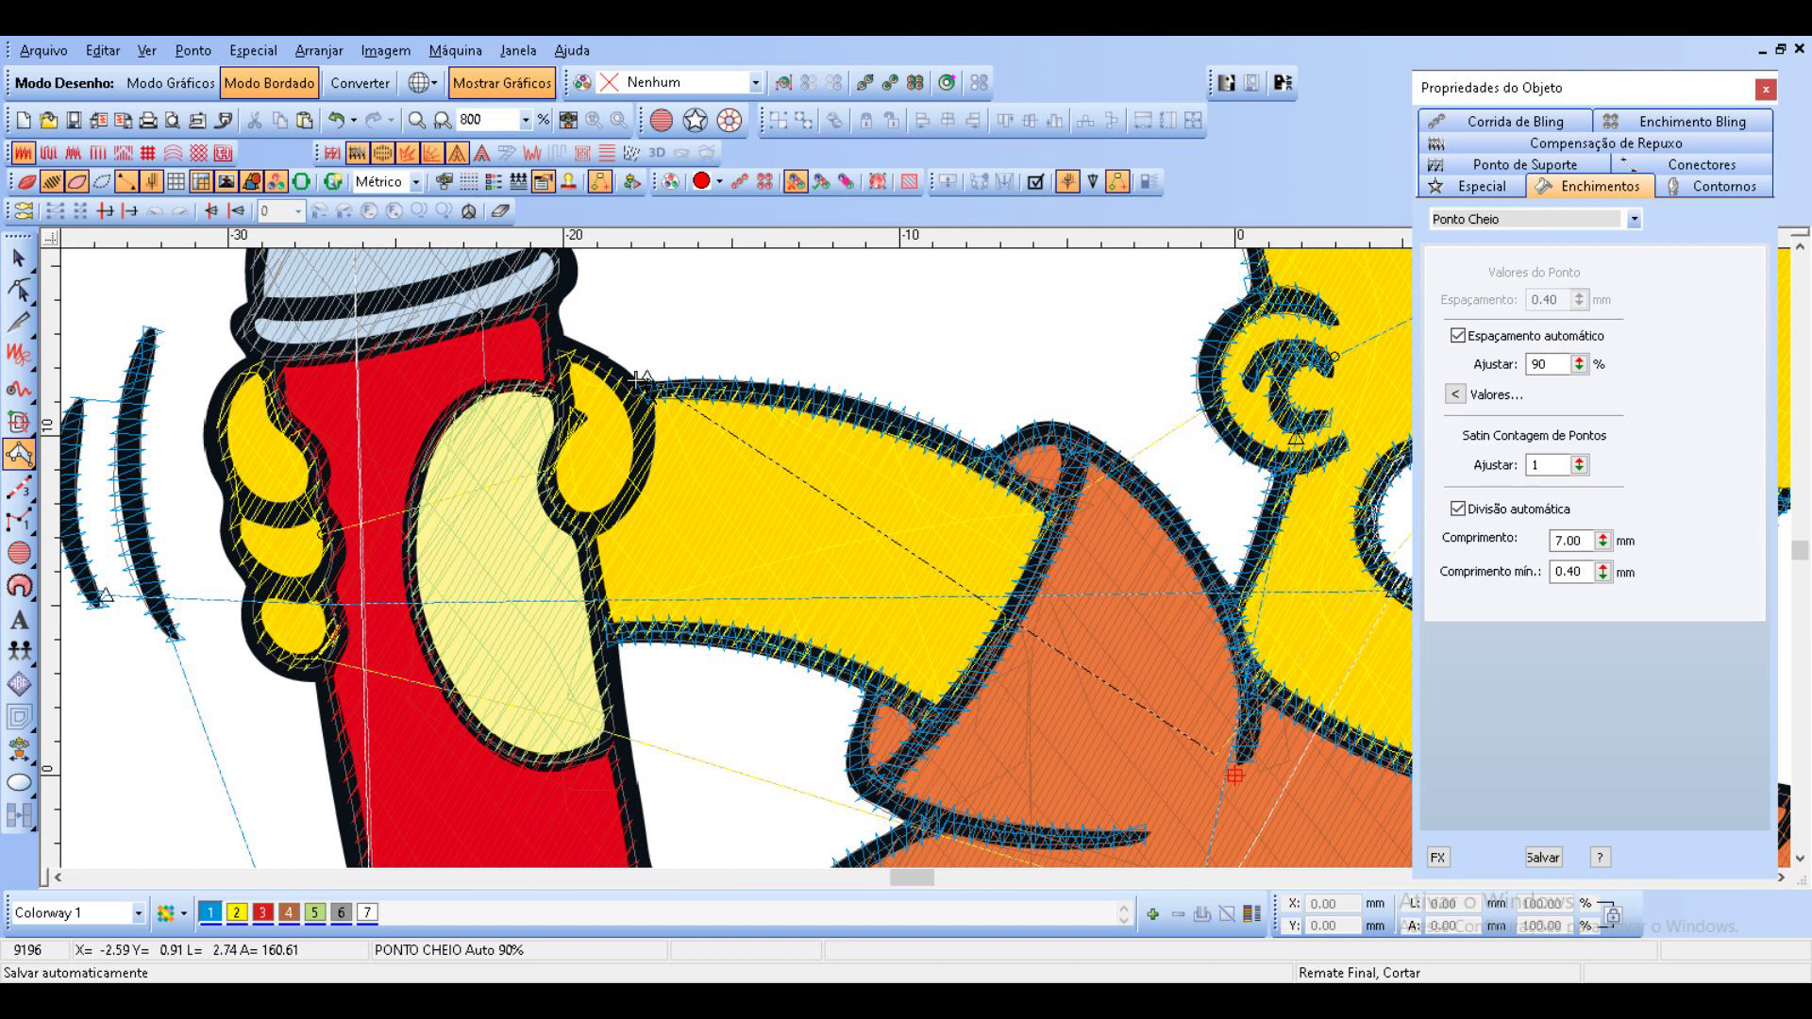
Begin a satin column at the can's edge above the thumb and trace it around the thumb's outer outline.
{"action": "left_click", "coordinate": [586, 346]}
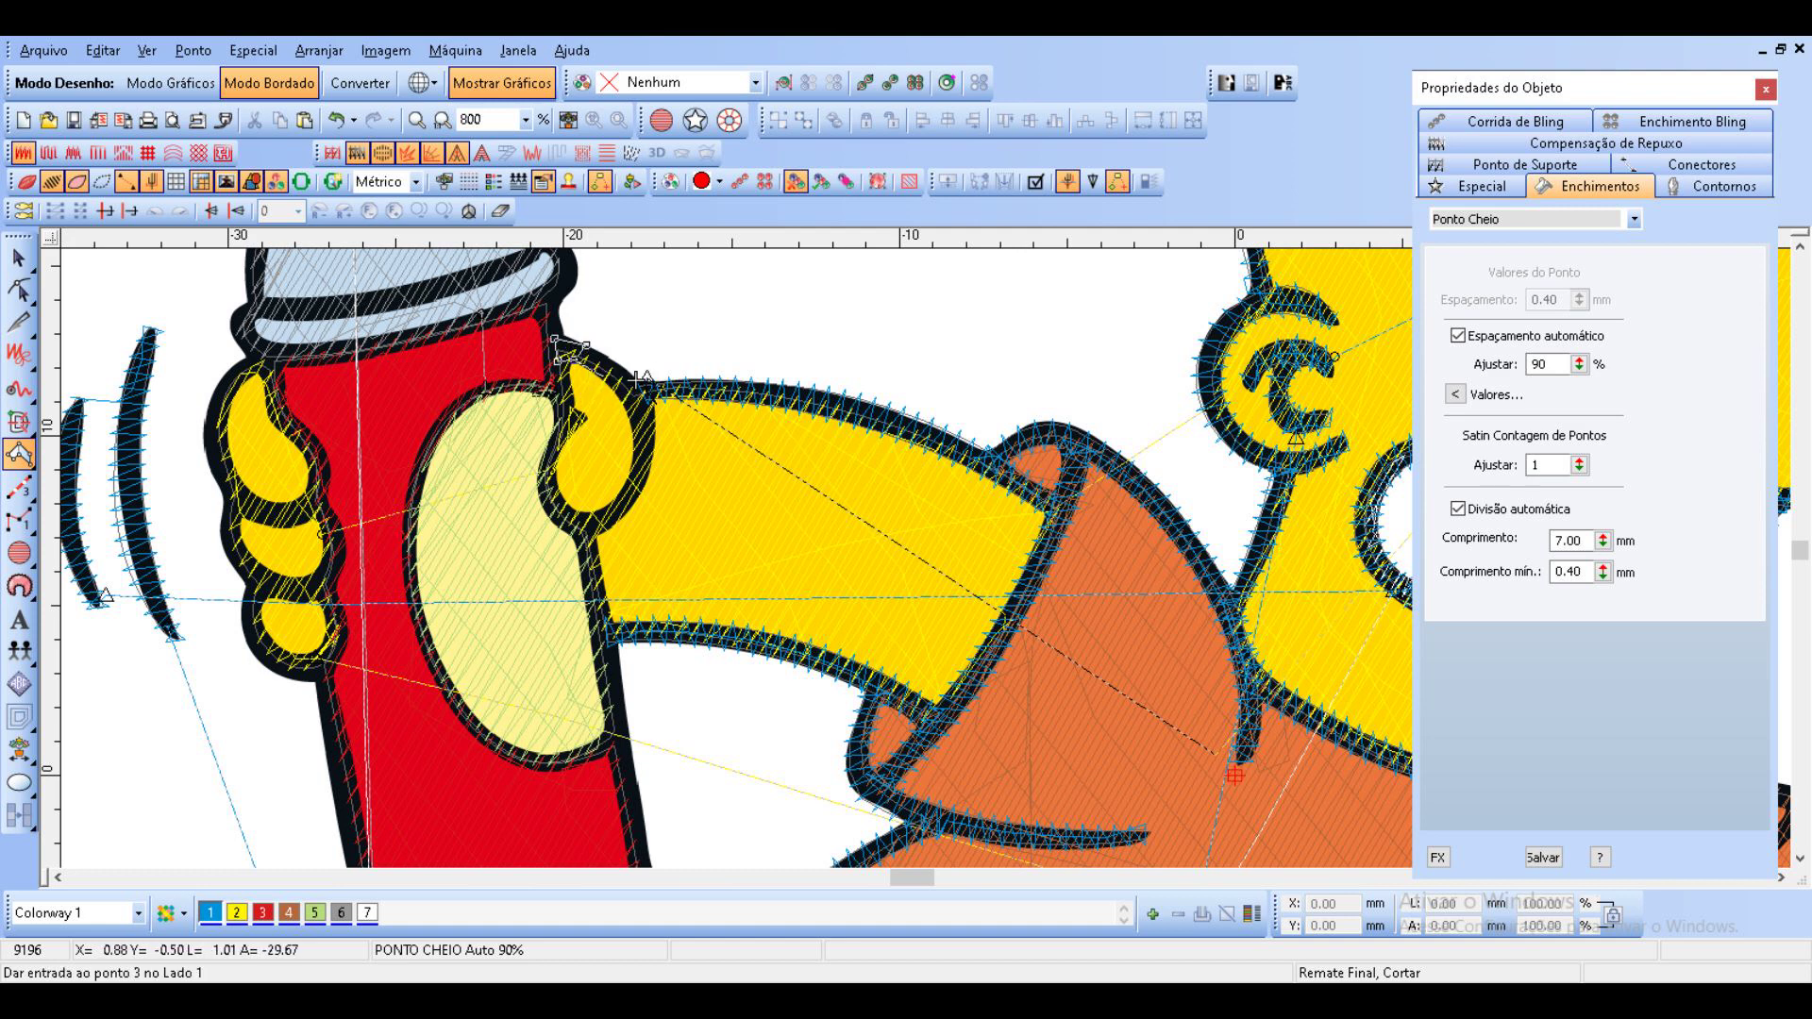
{"action": "left_click", "coordinate": [604, 378]}
{"action": "left_click", "coordinate": [626, 371]}
{"action": "left_click", "coordinate": [649, 408]}
{"action": "left_click", "coordinate": [650, 468]}
{"action": "left_click", "coordinate": [617, 502]}
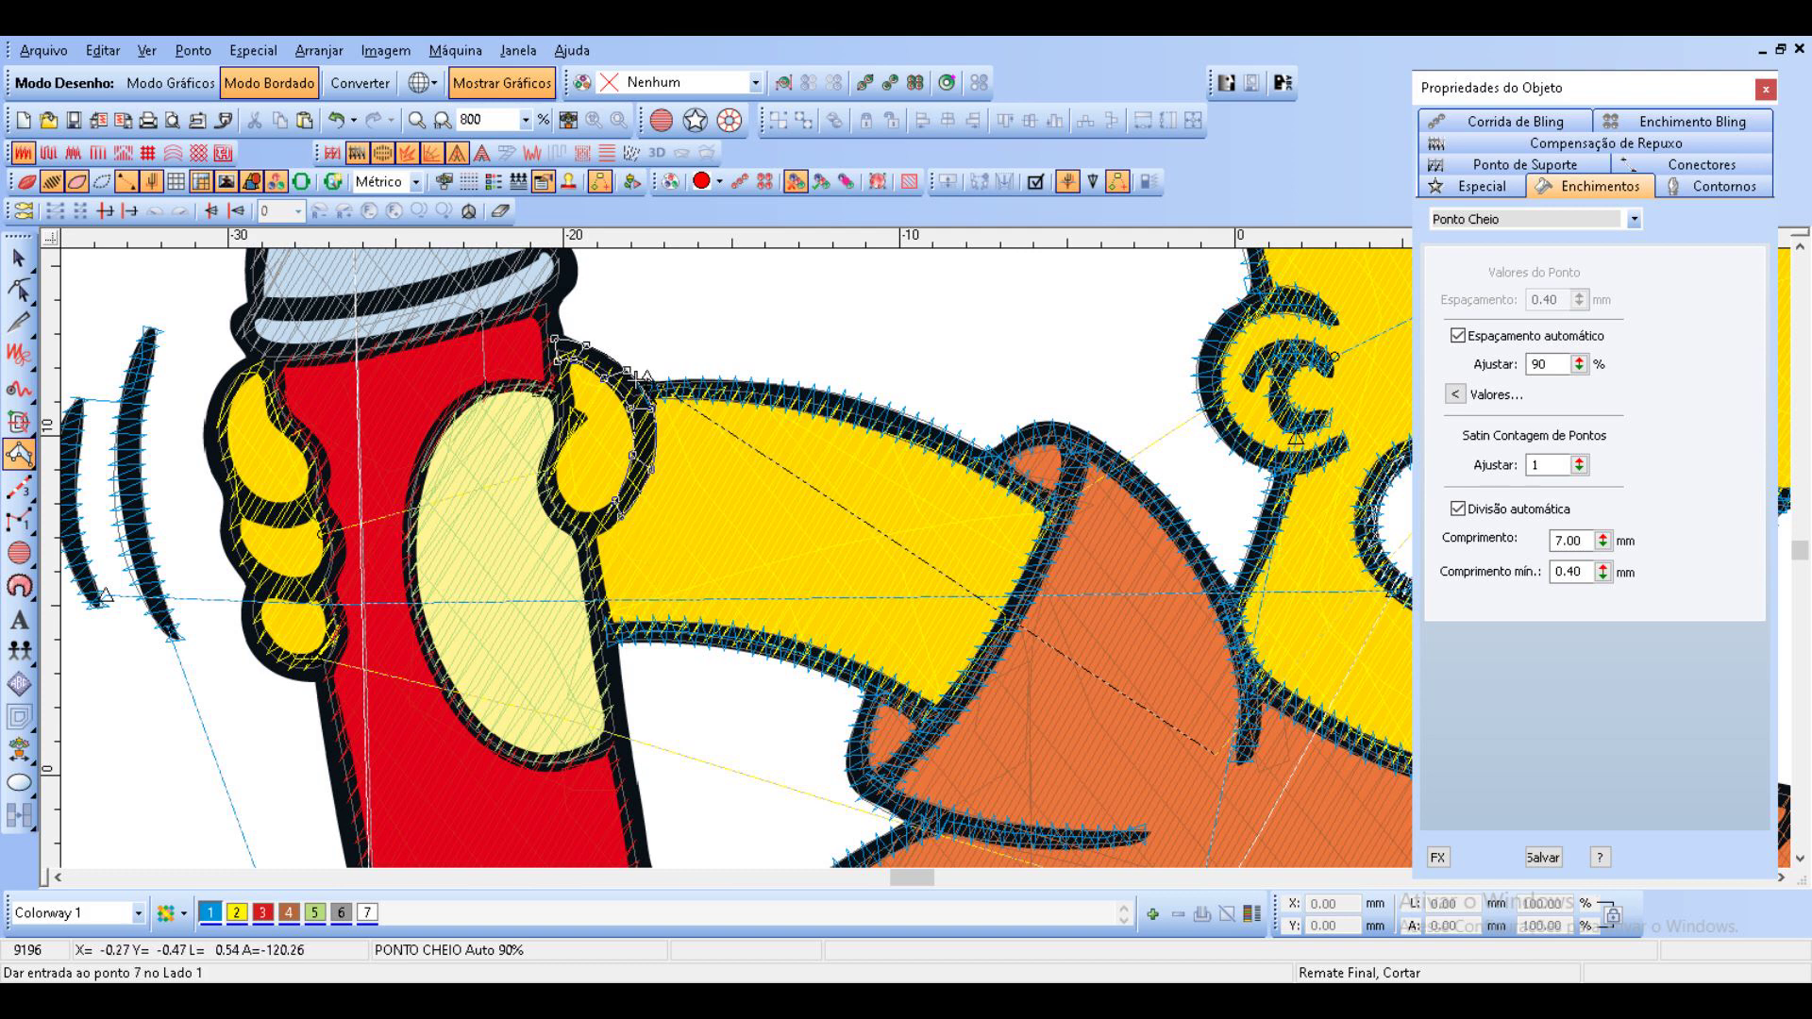
Close the thumb outline along its inner side and add a short satin column on the can's edge between cap and thumb.
{"action": "left_click", "coordinate": [587, 516]}
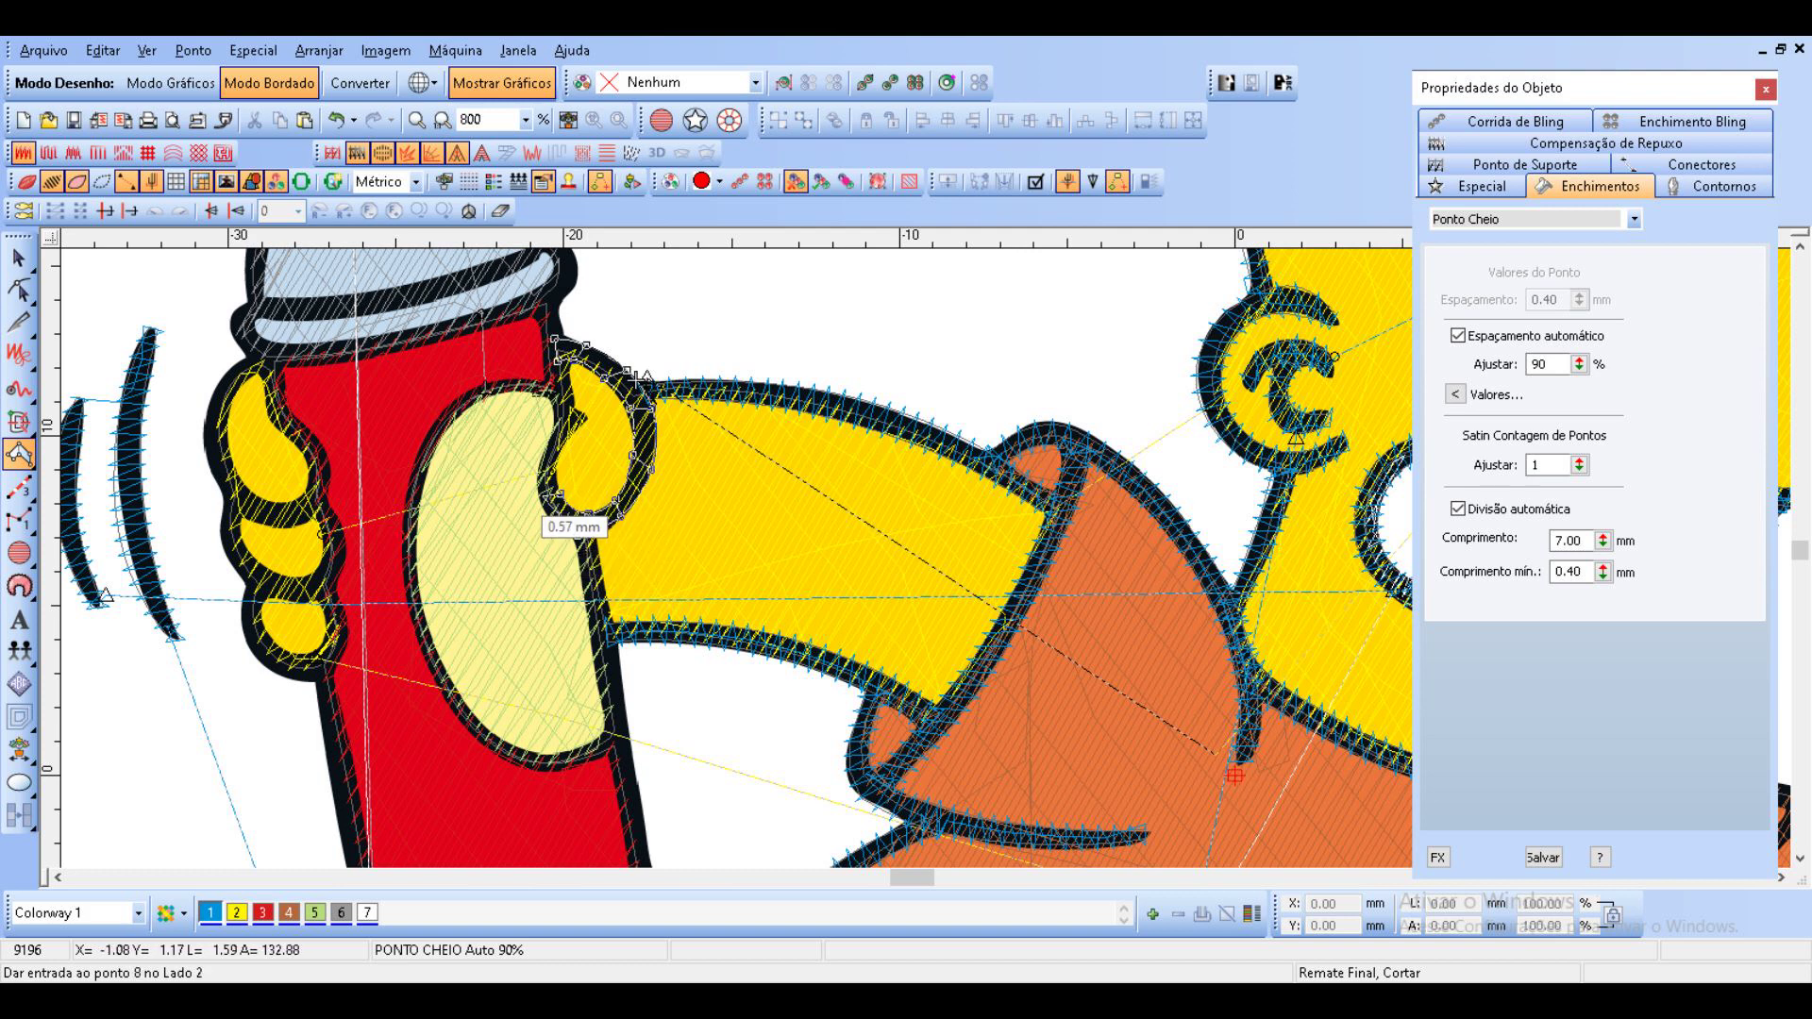
{"action": "left_click", "coordinate": [540, 494]}
{"action": "left_click", "coordinate": [543, 455]}
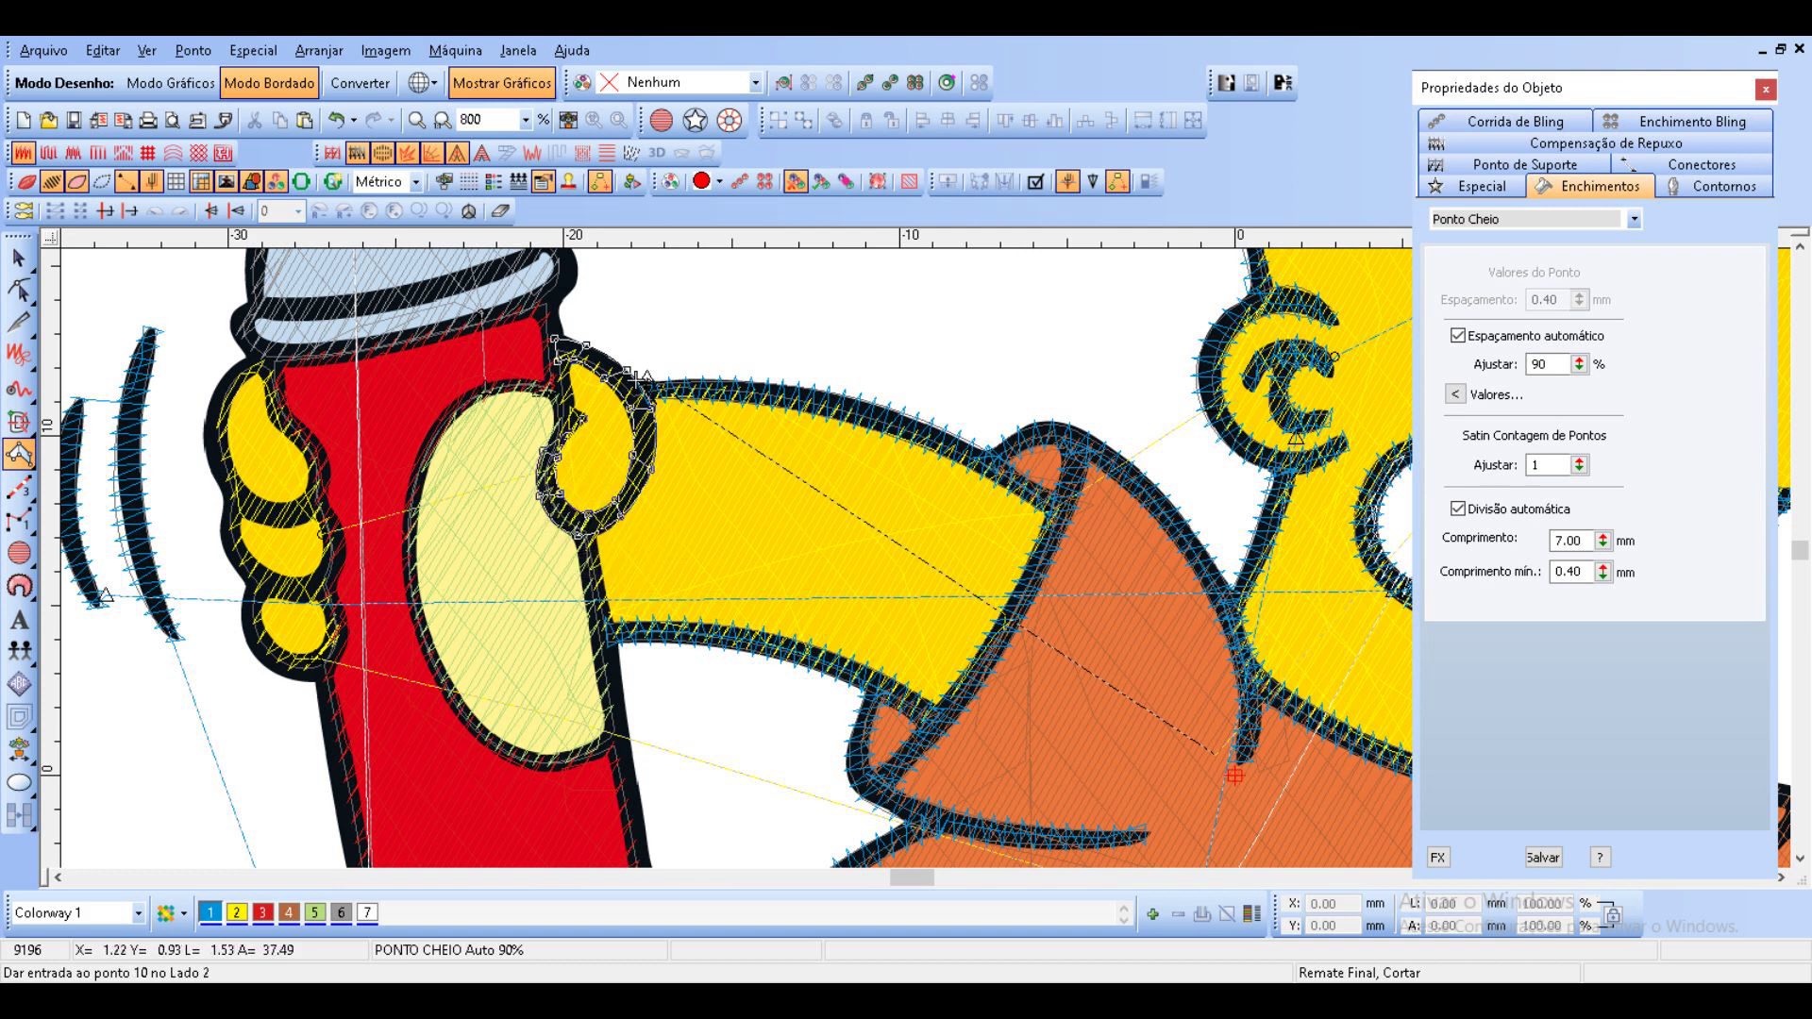
{"action": "key", "text": "Return"}
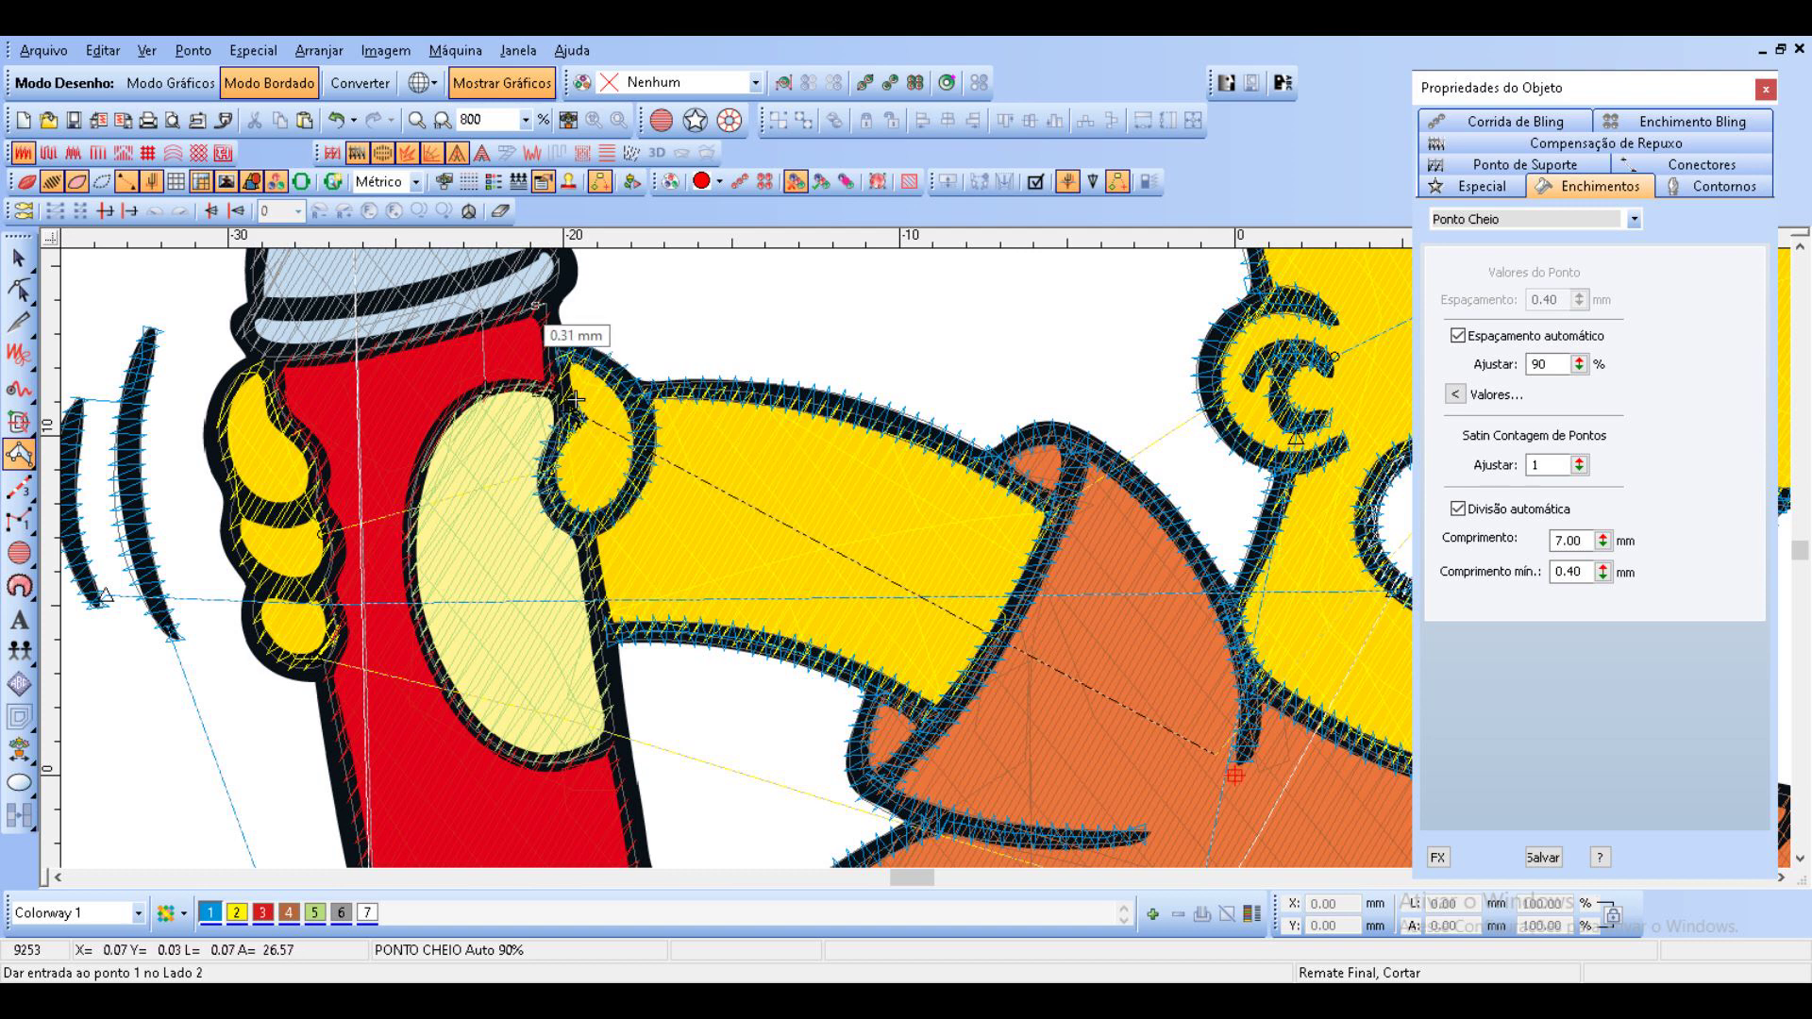
{"action": "left_click", "coordinate": [575, 399]}
{"action": "left_click", "coordinate": [575, 401]}
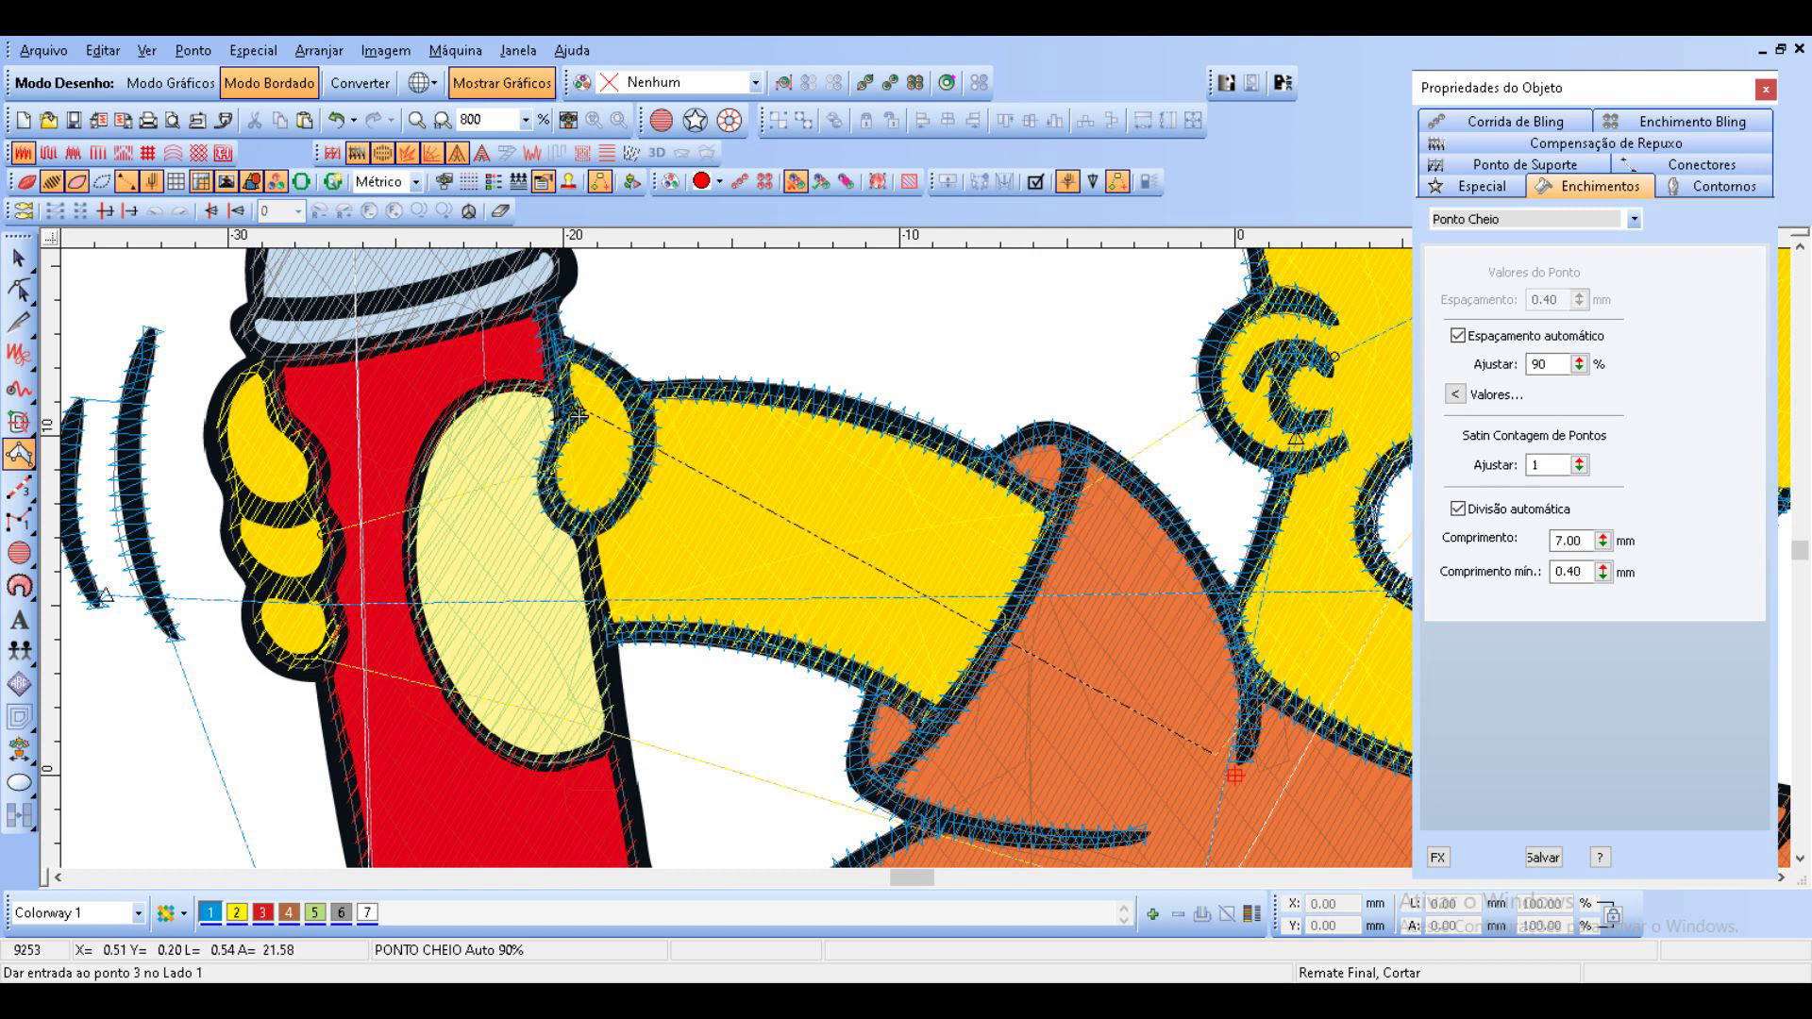
Outline the can's cream oval label with a satin column from the thumb around to the can's edge near the arm.
{"action": "left_click", "coordinate": [554, 399]}
{"action": "left_click", "coordinate": [547, 381]}
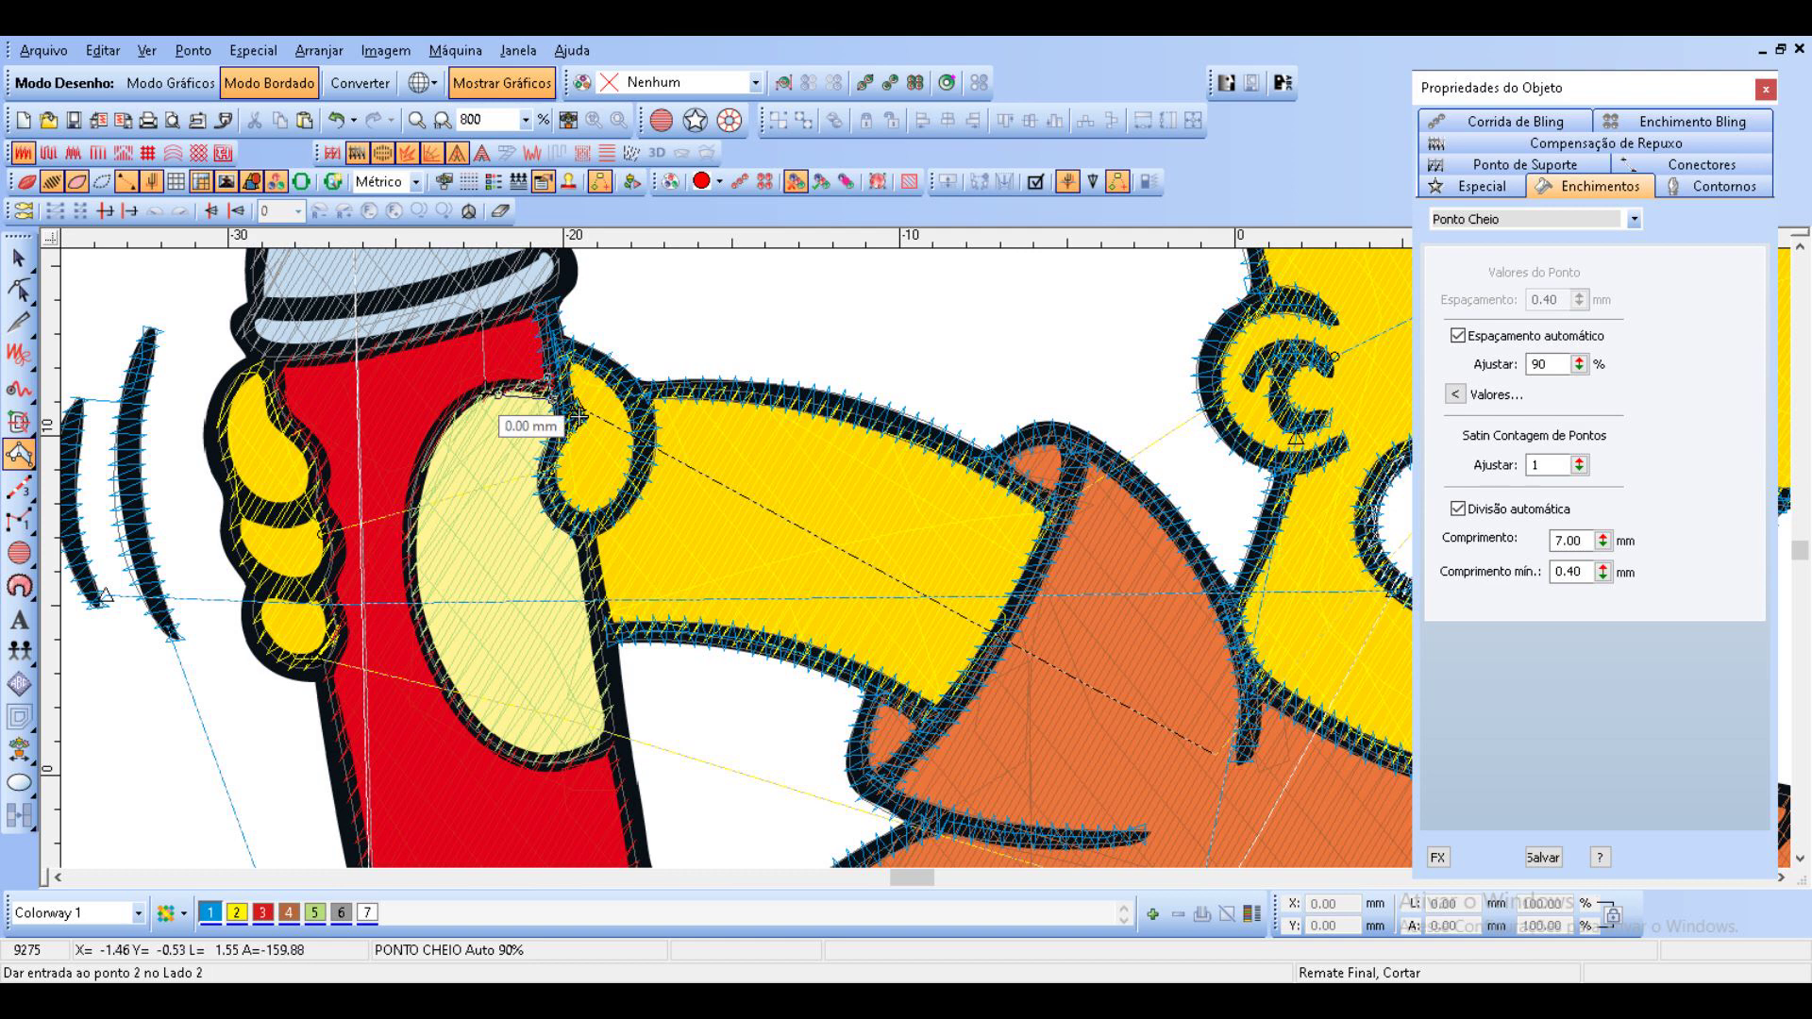
{"action": "left_click", "coordinate": [498, 395]}
{"action": "left_click", "coordinate": [492, 383]}
{"action": "left_click", "coordinate": [441, 429]}
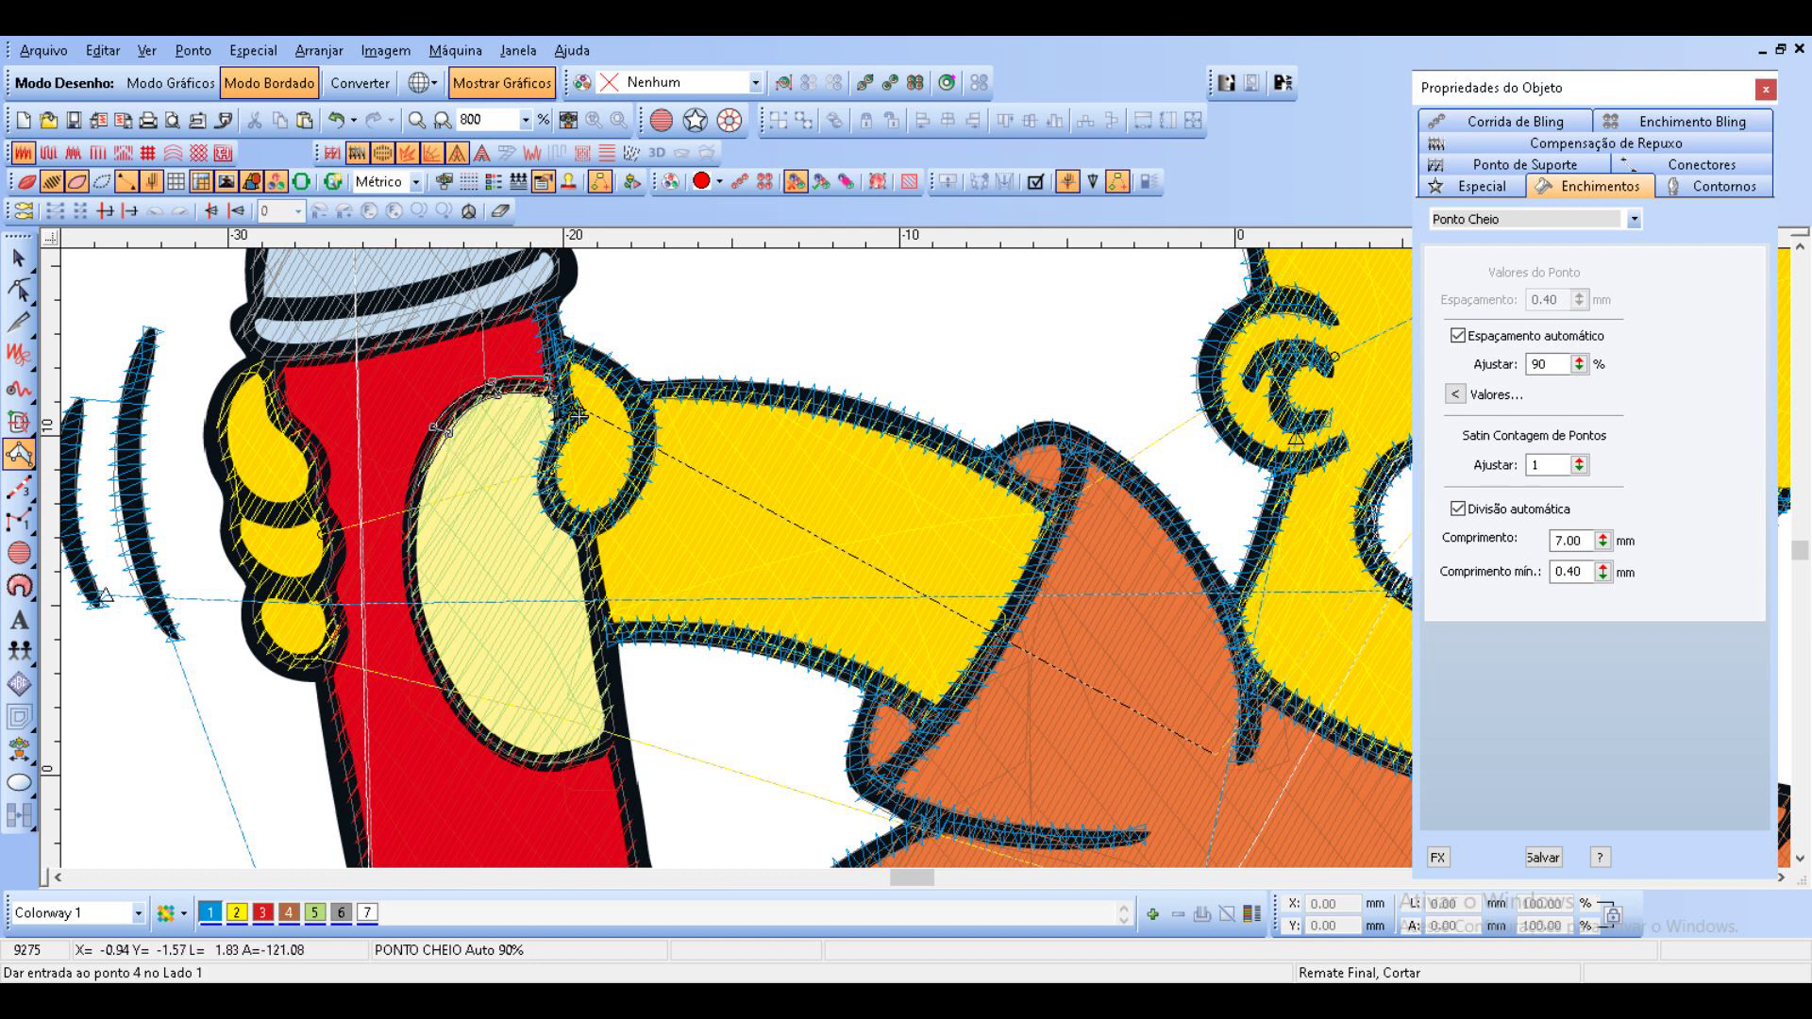
{"action": "left_click", "coordinate": [408, 512]}
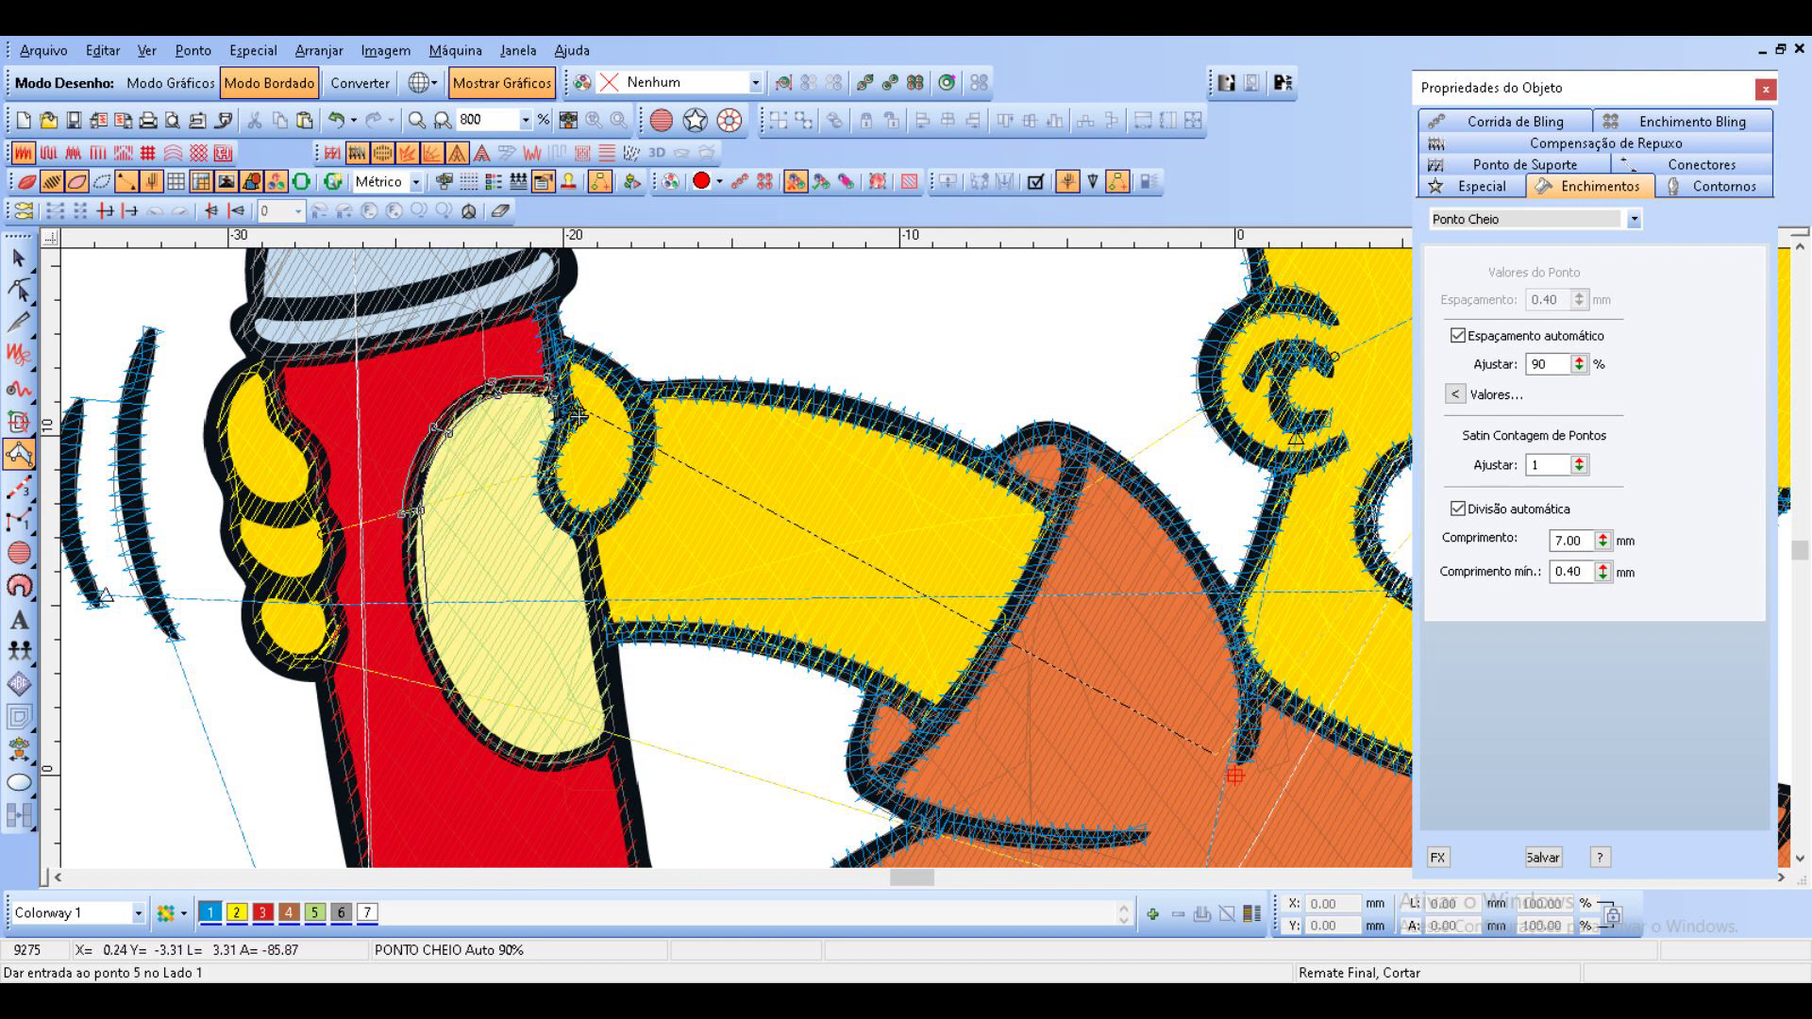
{"action": "left_click", "coordinate": [426, 622]}
{"action": "left_click", "coordinate": [450, 687]}
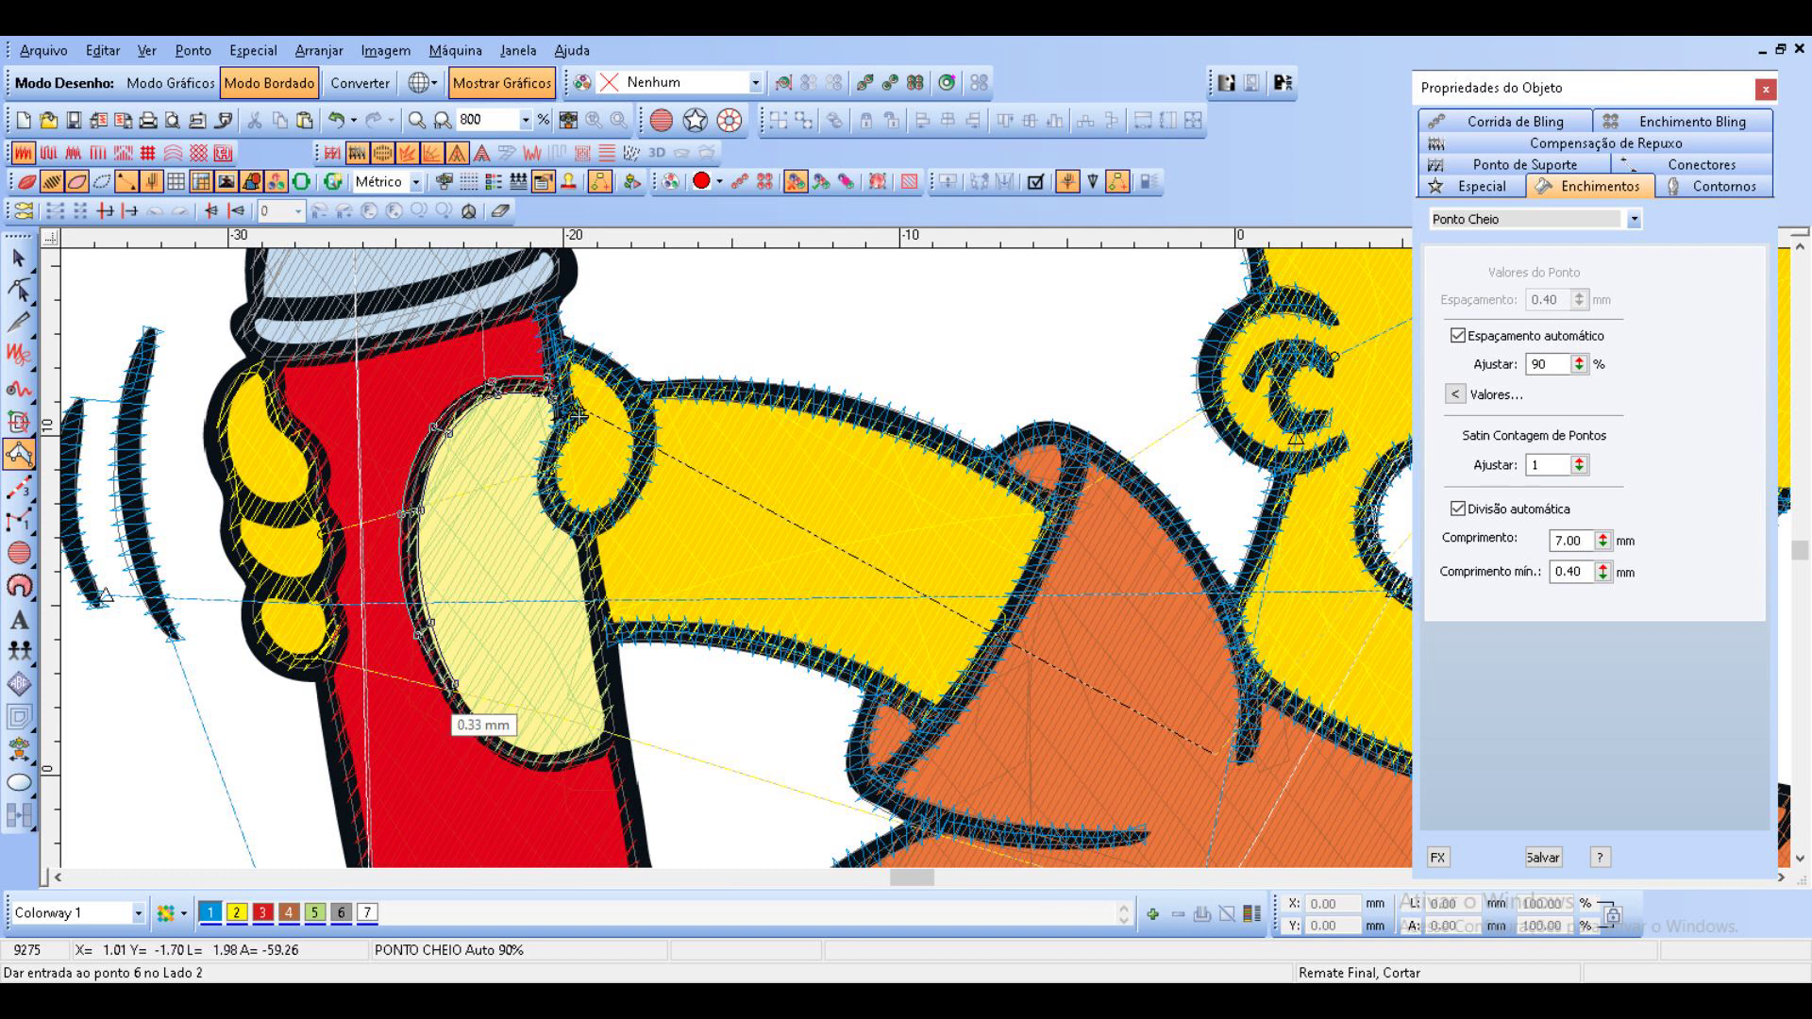
{"action": "left_click", "coordinate": [495, 753]}
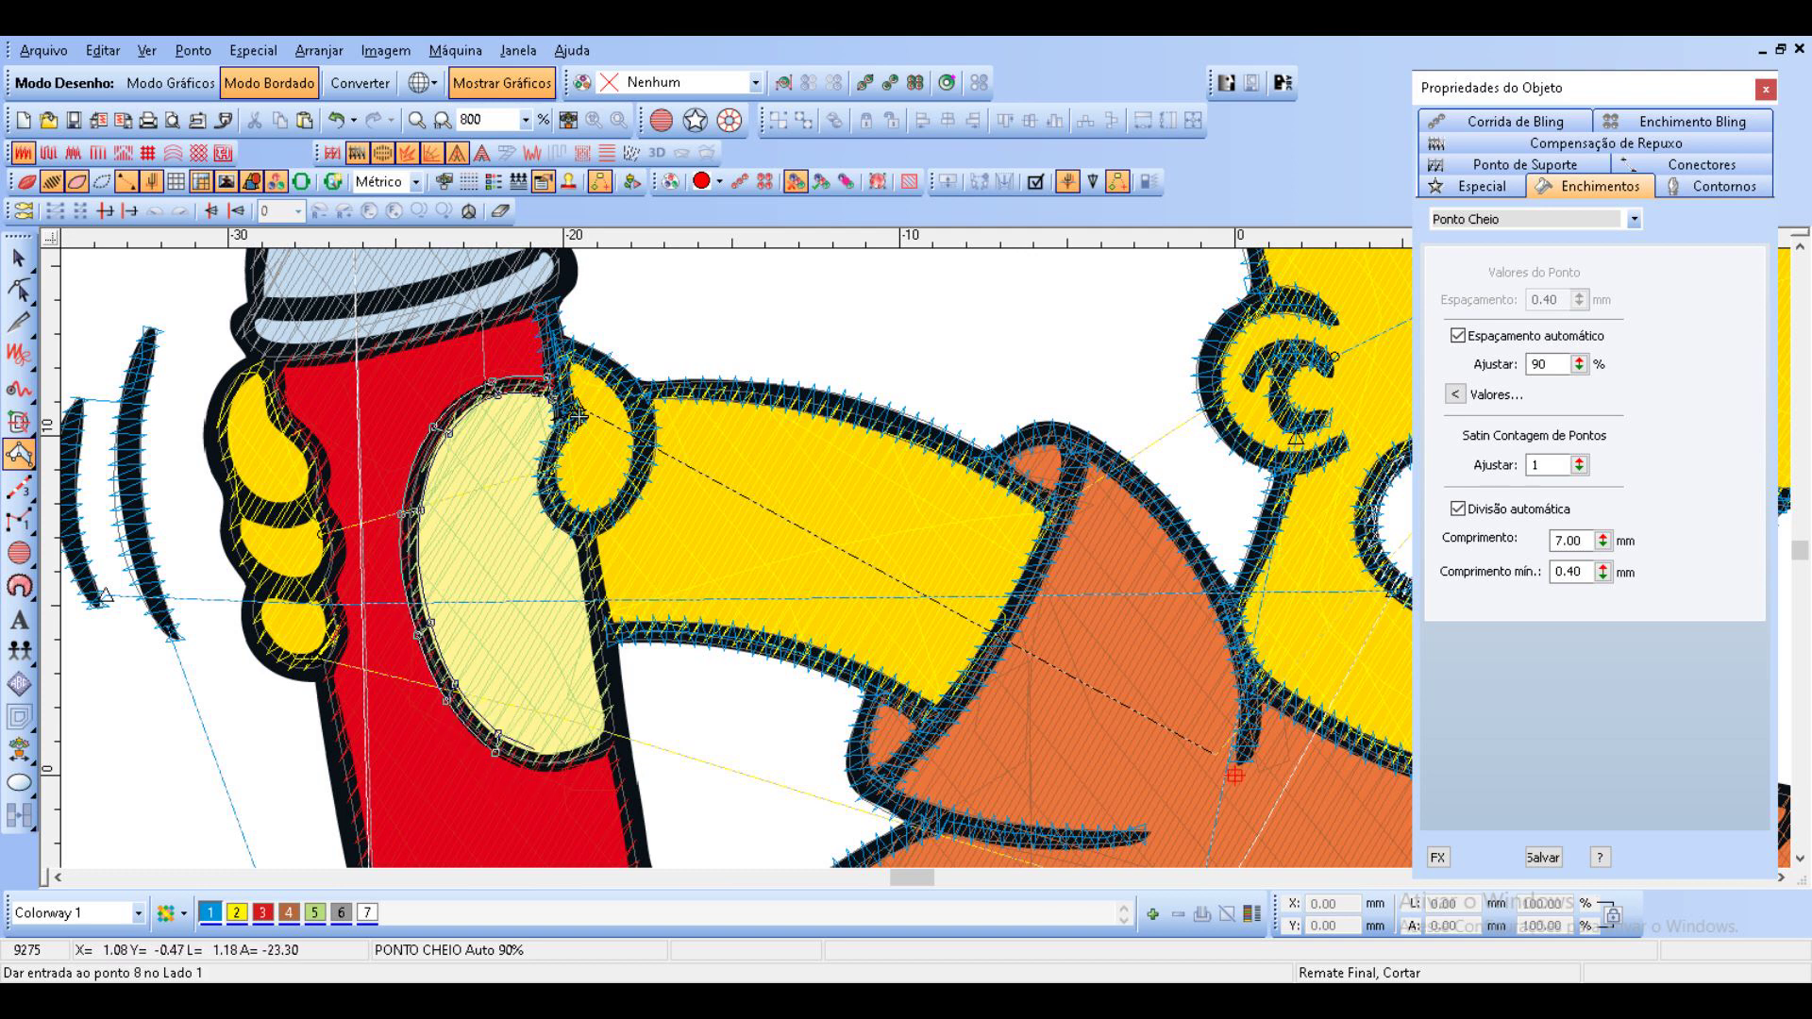
{"action": "left_click", "coordinate": [535, 749]}
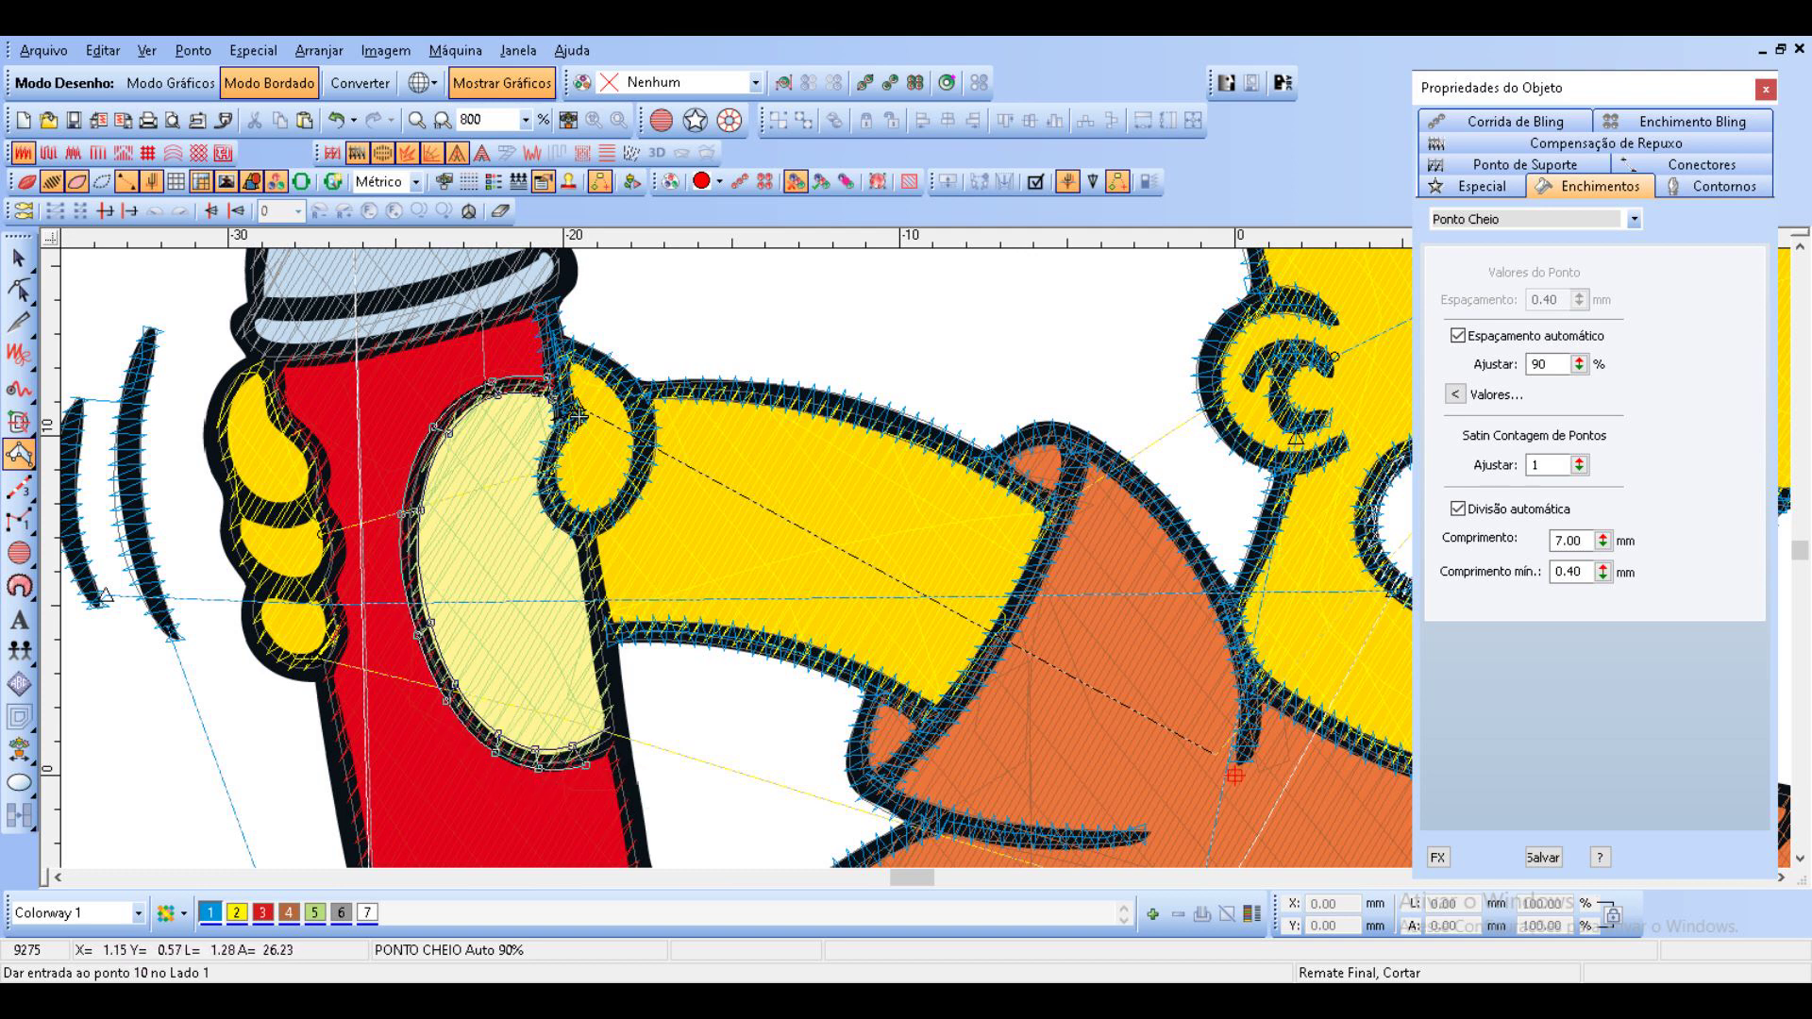
{"action": "key", "text": "Return"}
Begin a satin column below the thumb and trace the can's arm-side edge down and around the base rim's near corner.
{"action": "left_click", "coordinate": [578, 533]}
{"action": "left_click", "coordinate": [596, 529]}
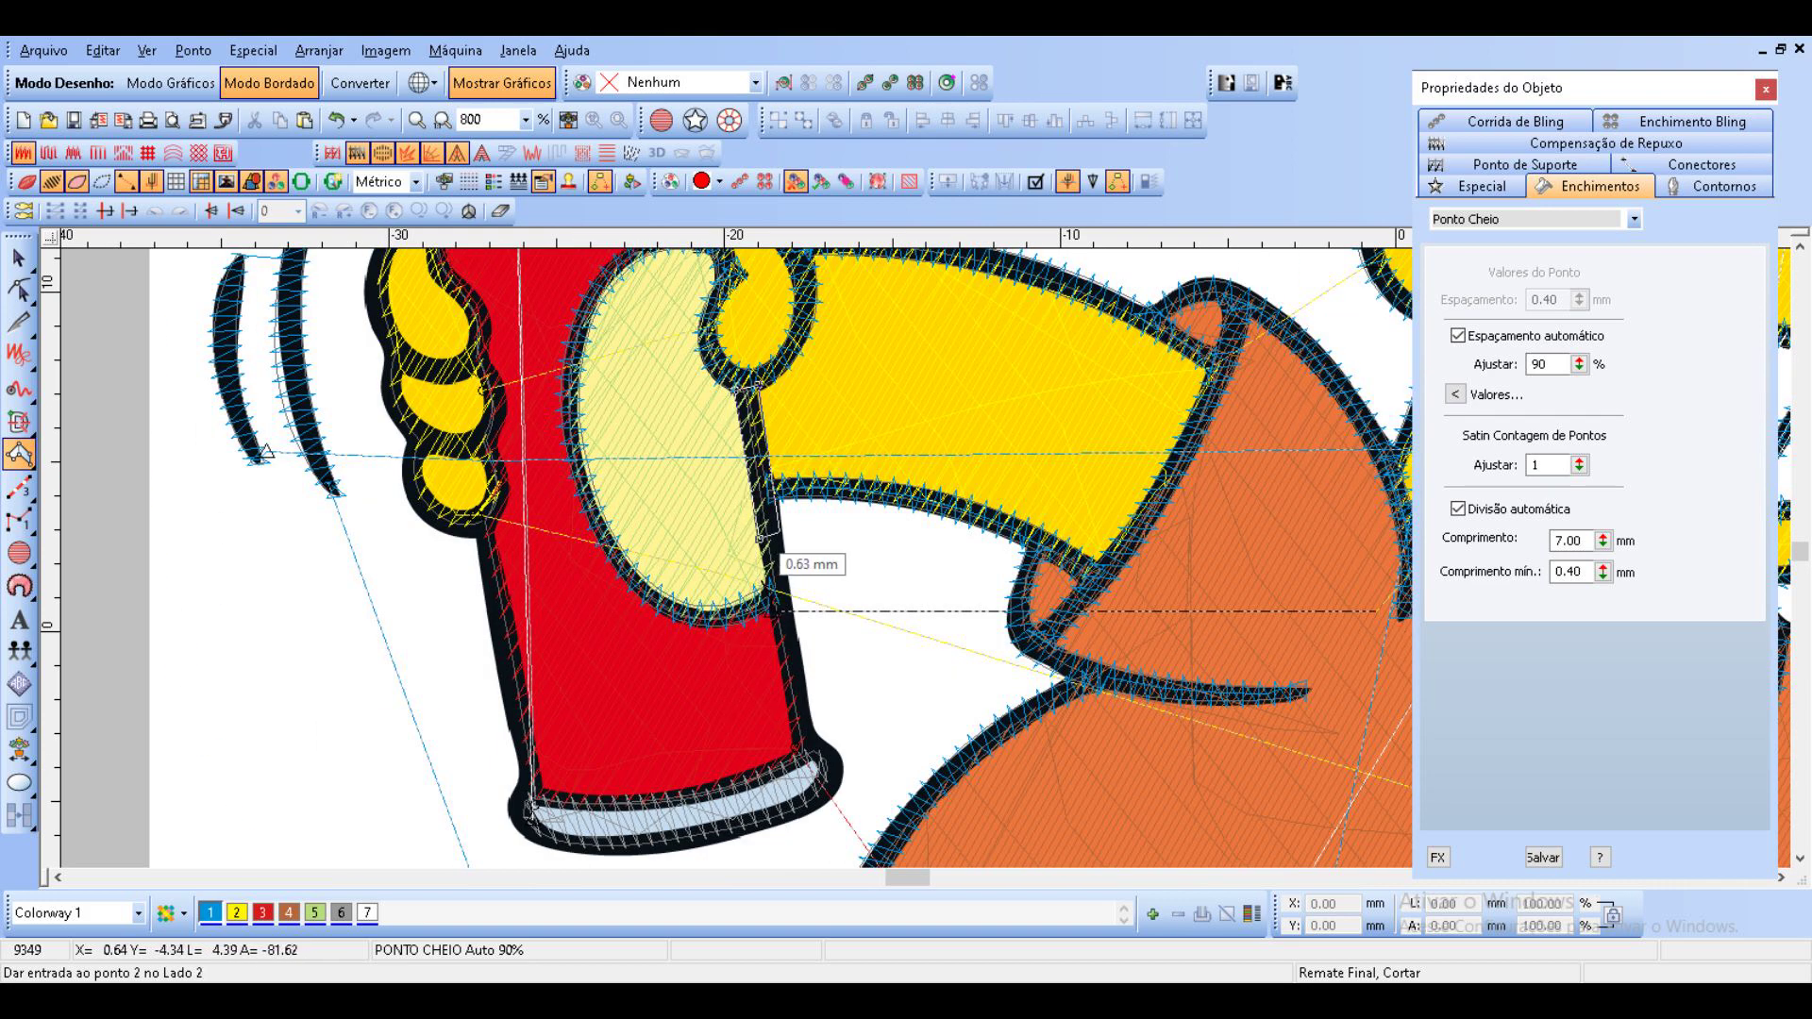
{"action": "left_click", "coordinate": [780, 532]}
{"action": "left_click", "coordinate": [787, 683]}
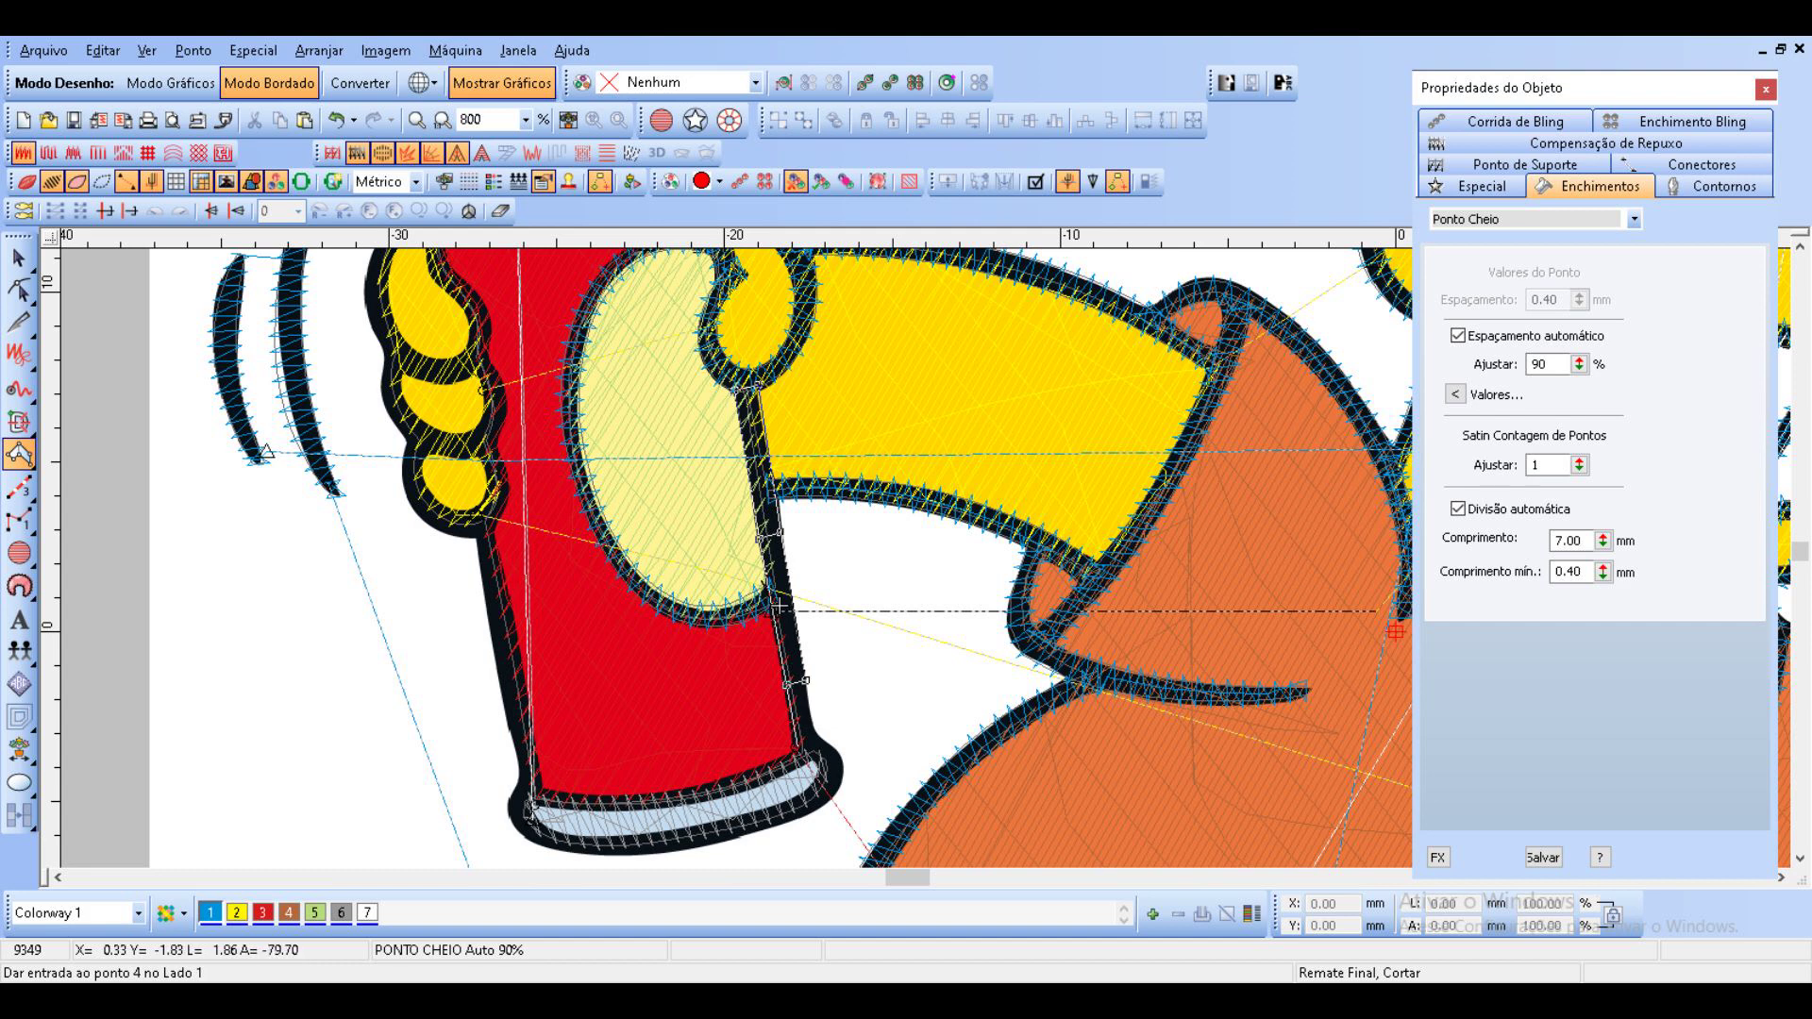
{"action": "left_click", "coordinate": [799, 752]}
{"action": "left_click", "coordinate": [820, 738]}
{"action": "left_click", "coordinate": [817, 759]}
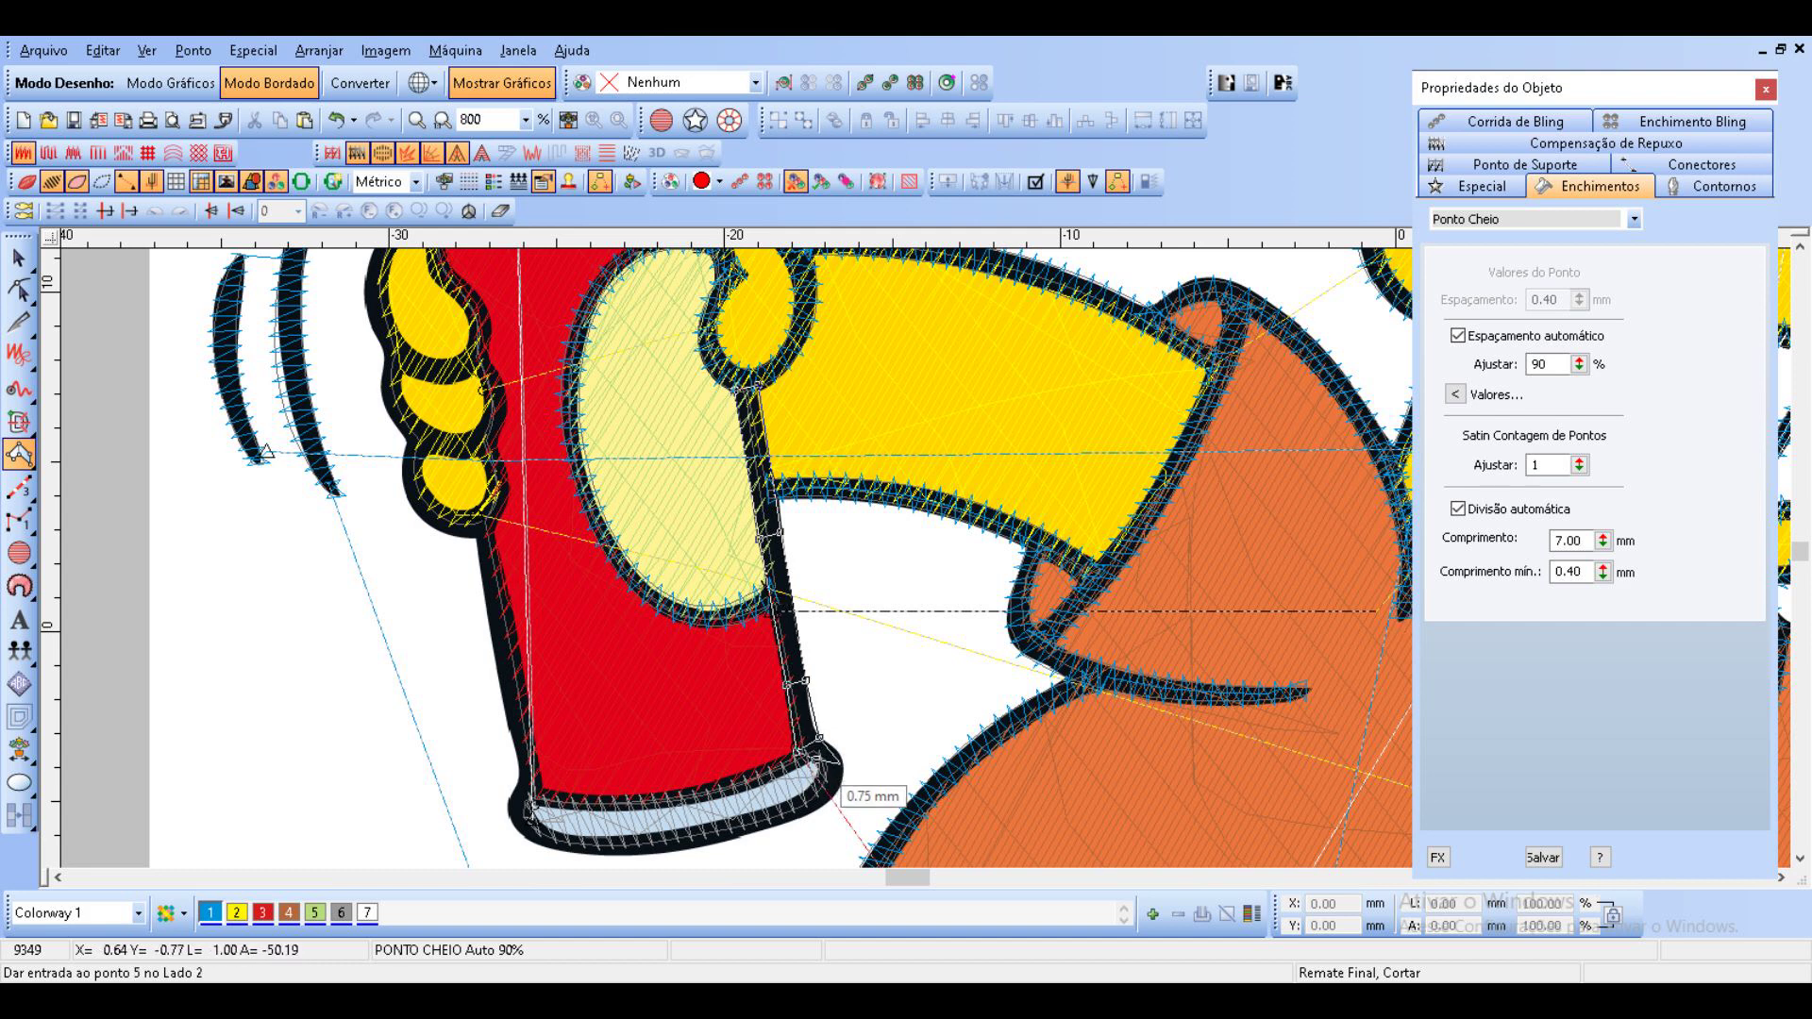
{"action": "left_click", "coordinate": [817, 777]}
{"action": "left_click", "coordinate": [837, 792]}
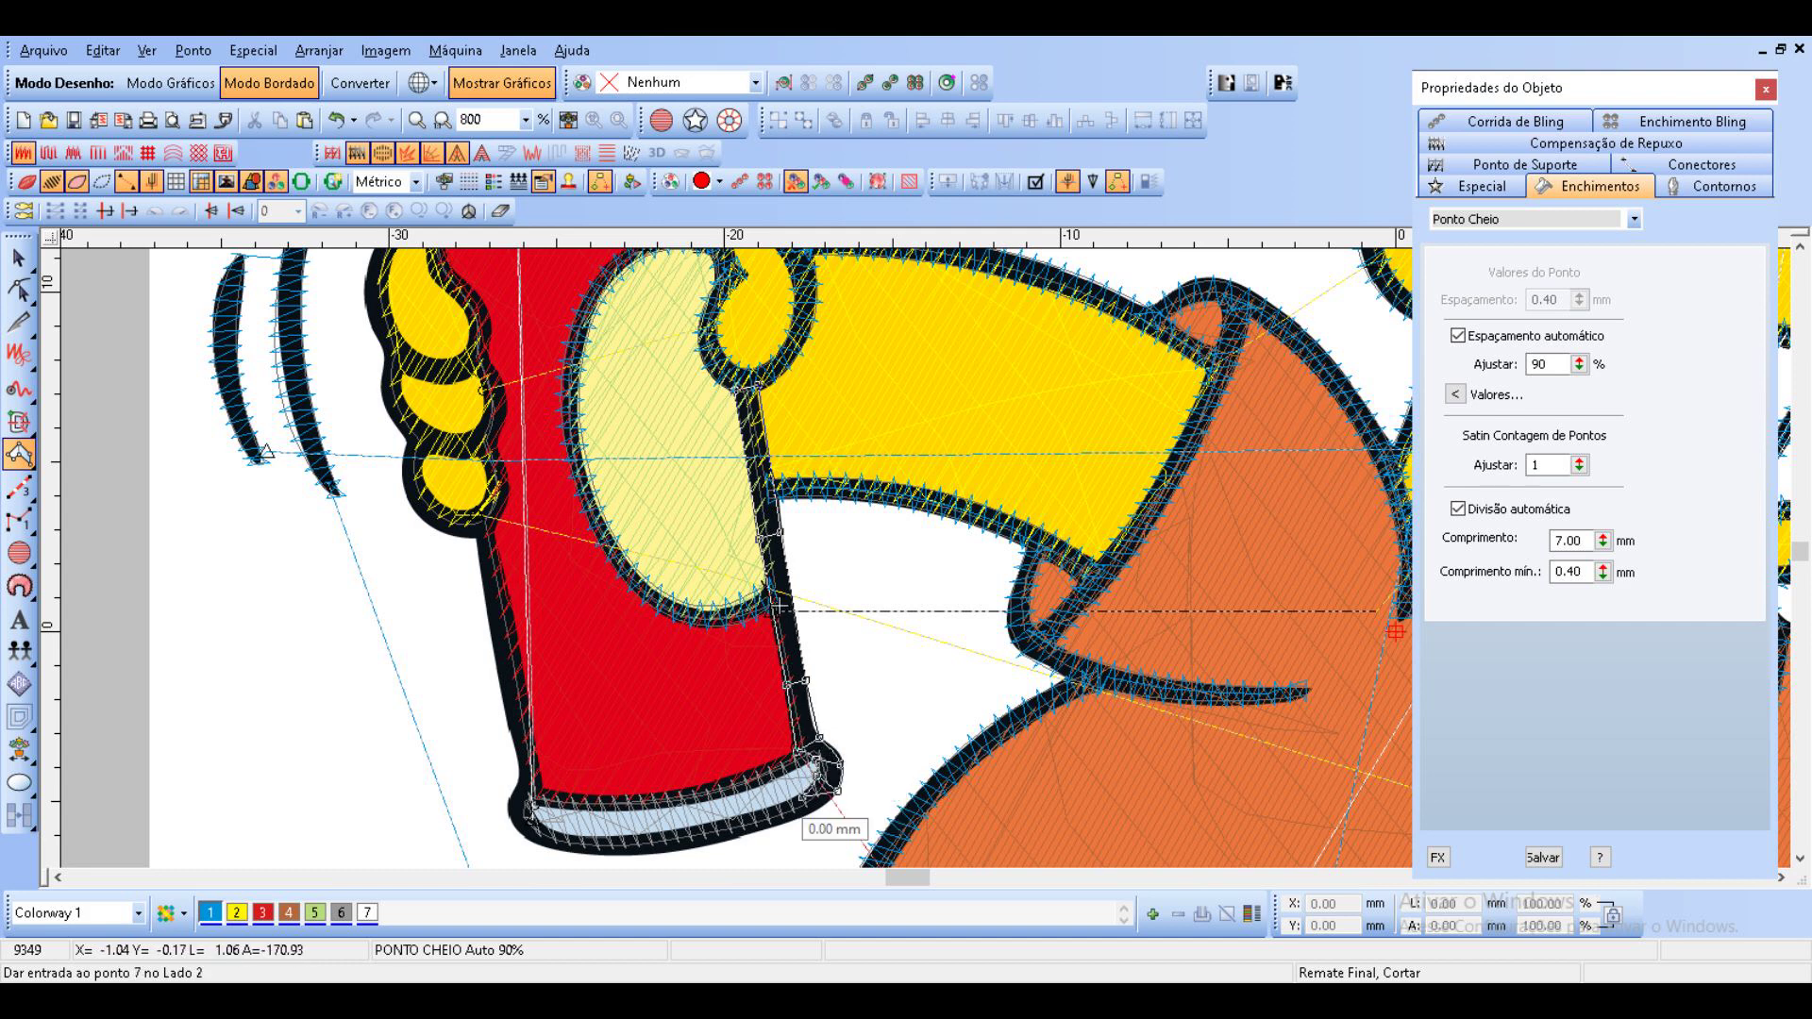
Continue the can's satin column along the underside of the base rim to its far corner.
{"action": "left_click", "coordinate": [810, 812]}
{"action": "left_click", "coordinate": [741, 816]}
{"action": "left_click", "coordinate": [744, 833]}
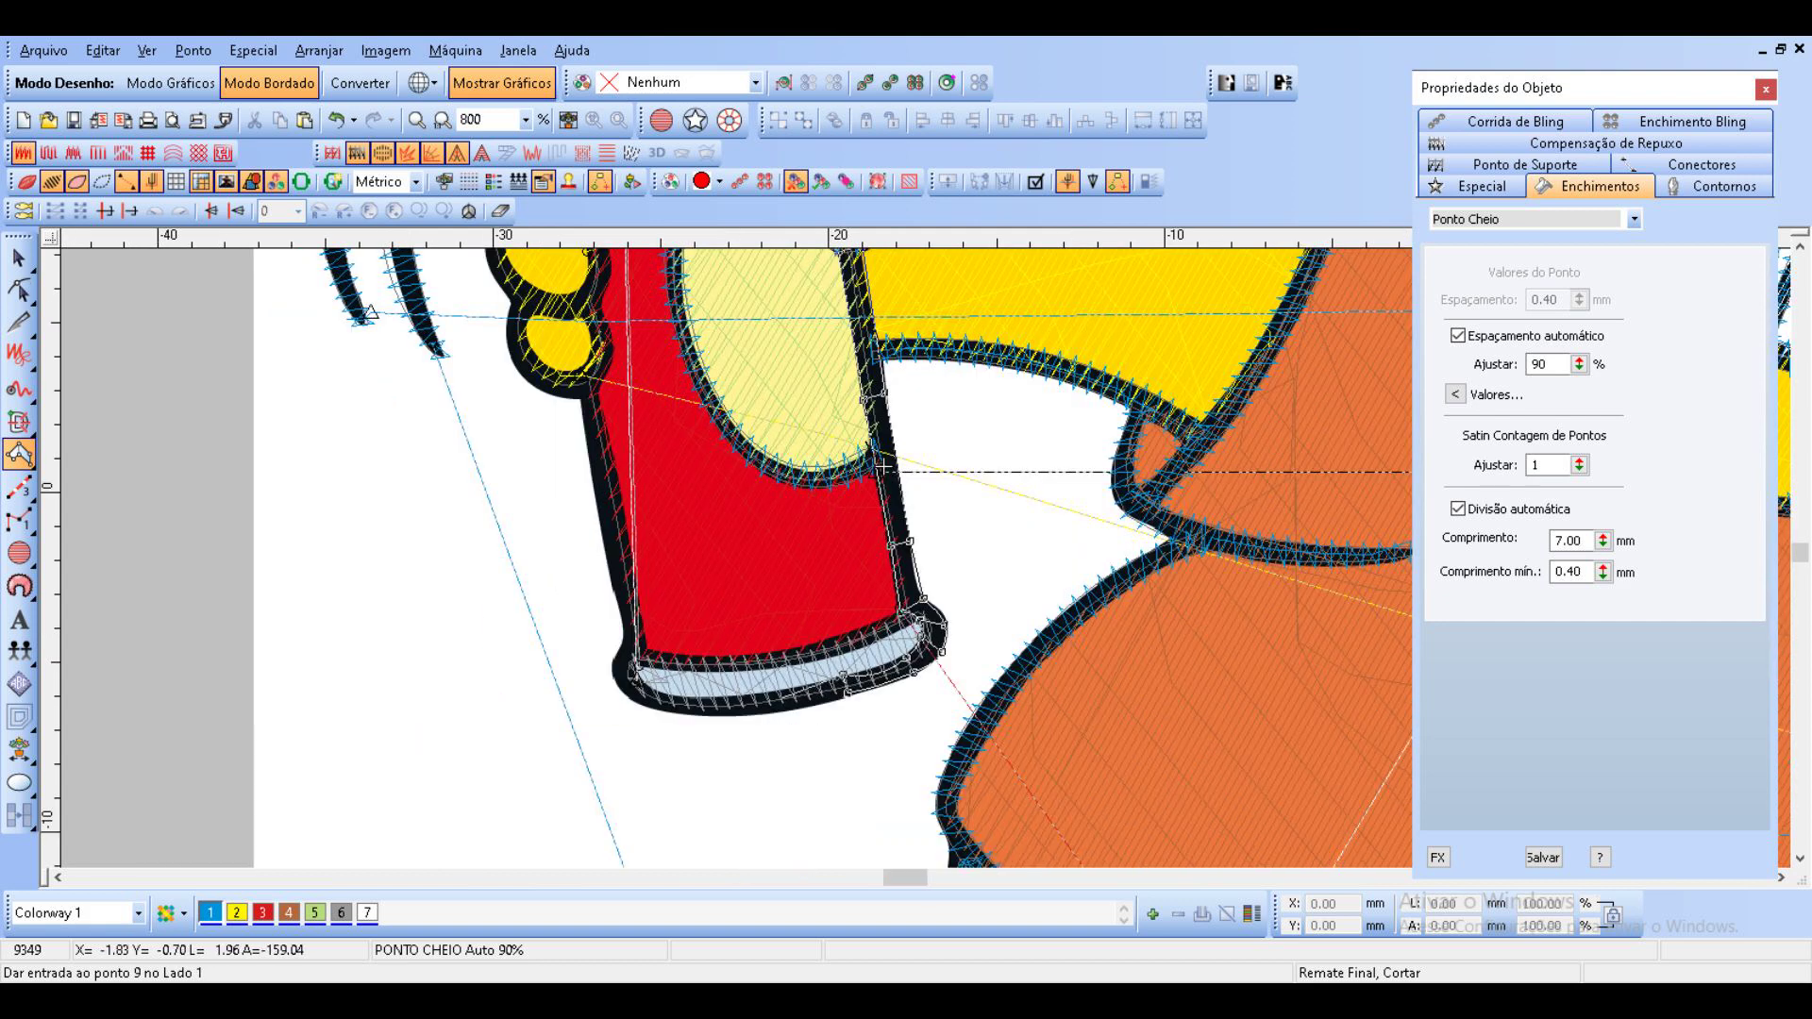
{"action": "left_click", "coordinate": [765, 696]}
{"action": "left_click", "coordinate": [766, 713]}
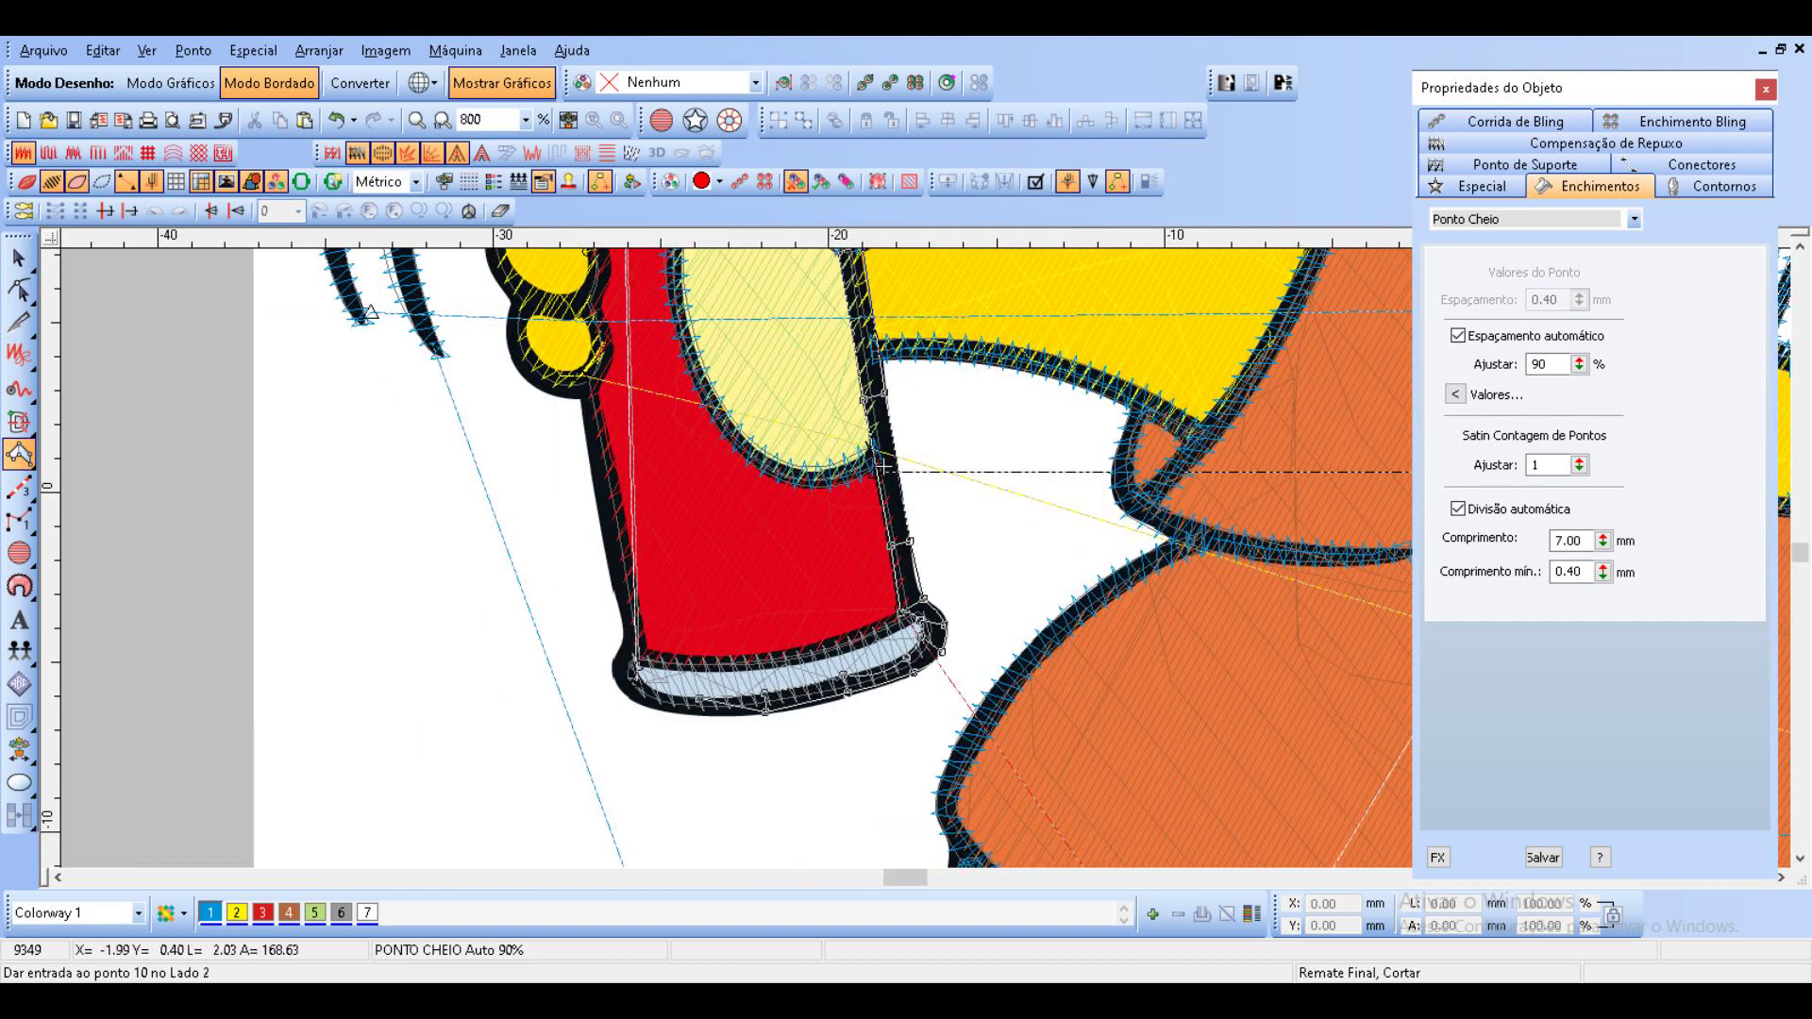
{"action": "left_click", "coordinate": [697, 714]}
{"action": "left_click", "coordinate": [653, 693]}
{"action": "left_click", "coordinate": [644, 703]}
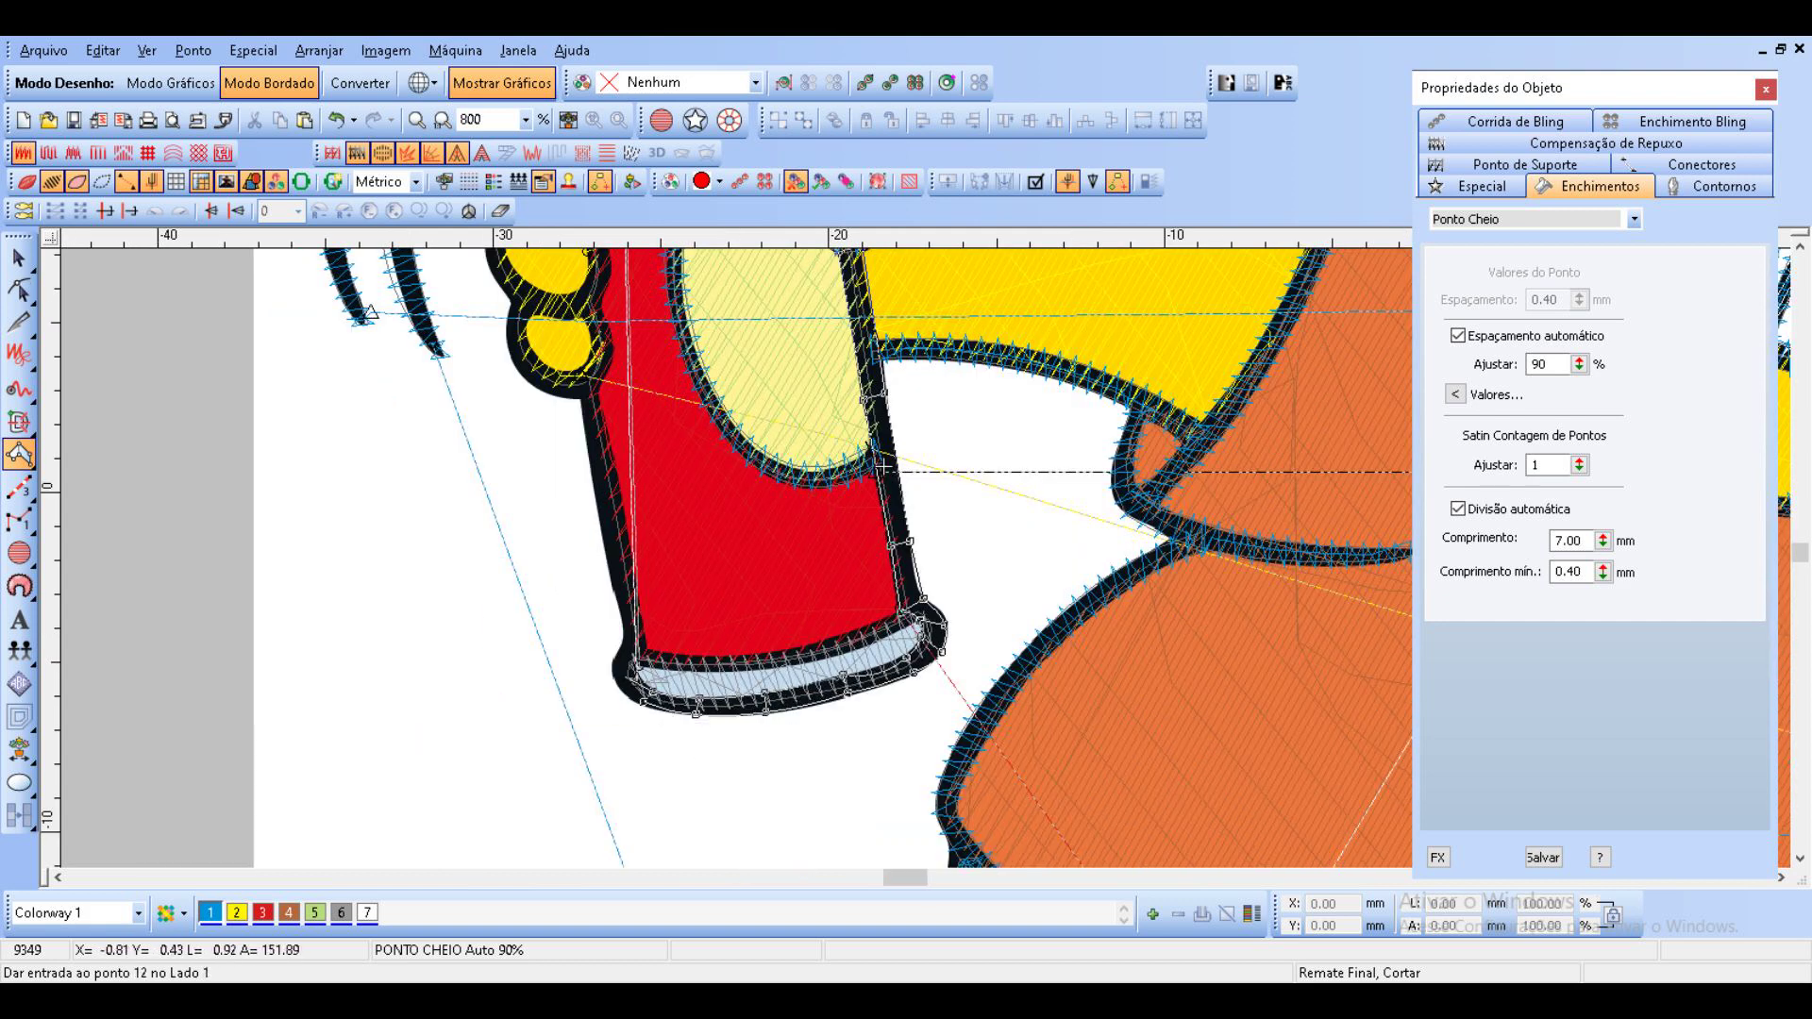
Carry the satin column around the base's far corner and up the can's side to the lowest finger, generating its stitches.
{"action": "left_click", "coordinate": [638, 673]}
{"action": "left_click", "coordinate": [615, 673]}
{"action": "left_click", "coordinate": [637, 660]}
{"action": "left_click", "coordinate": [619, 649]}
{"action": "left_click", "coordinate": [620, 629]}
{"action": "left_click", "coordinate": [620, 500]}
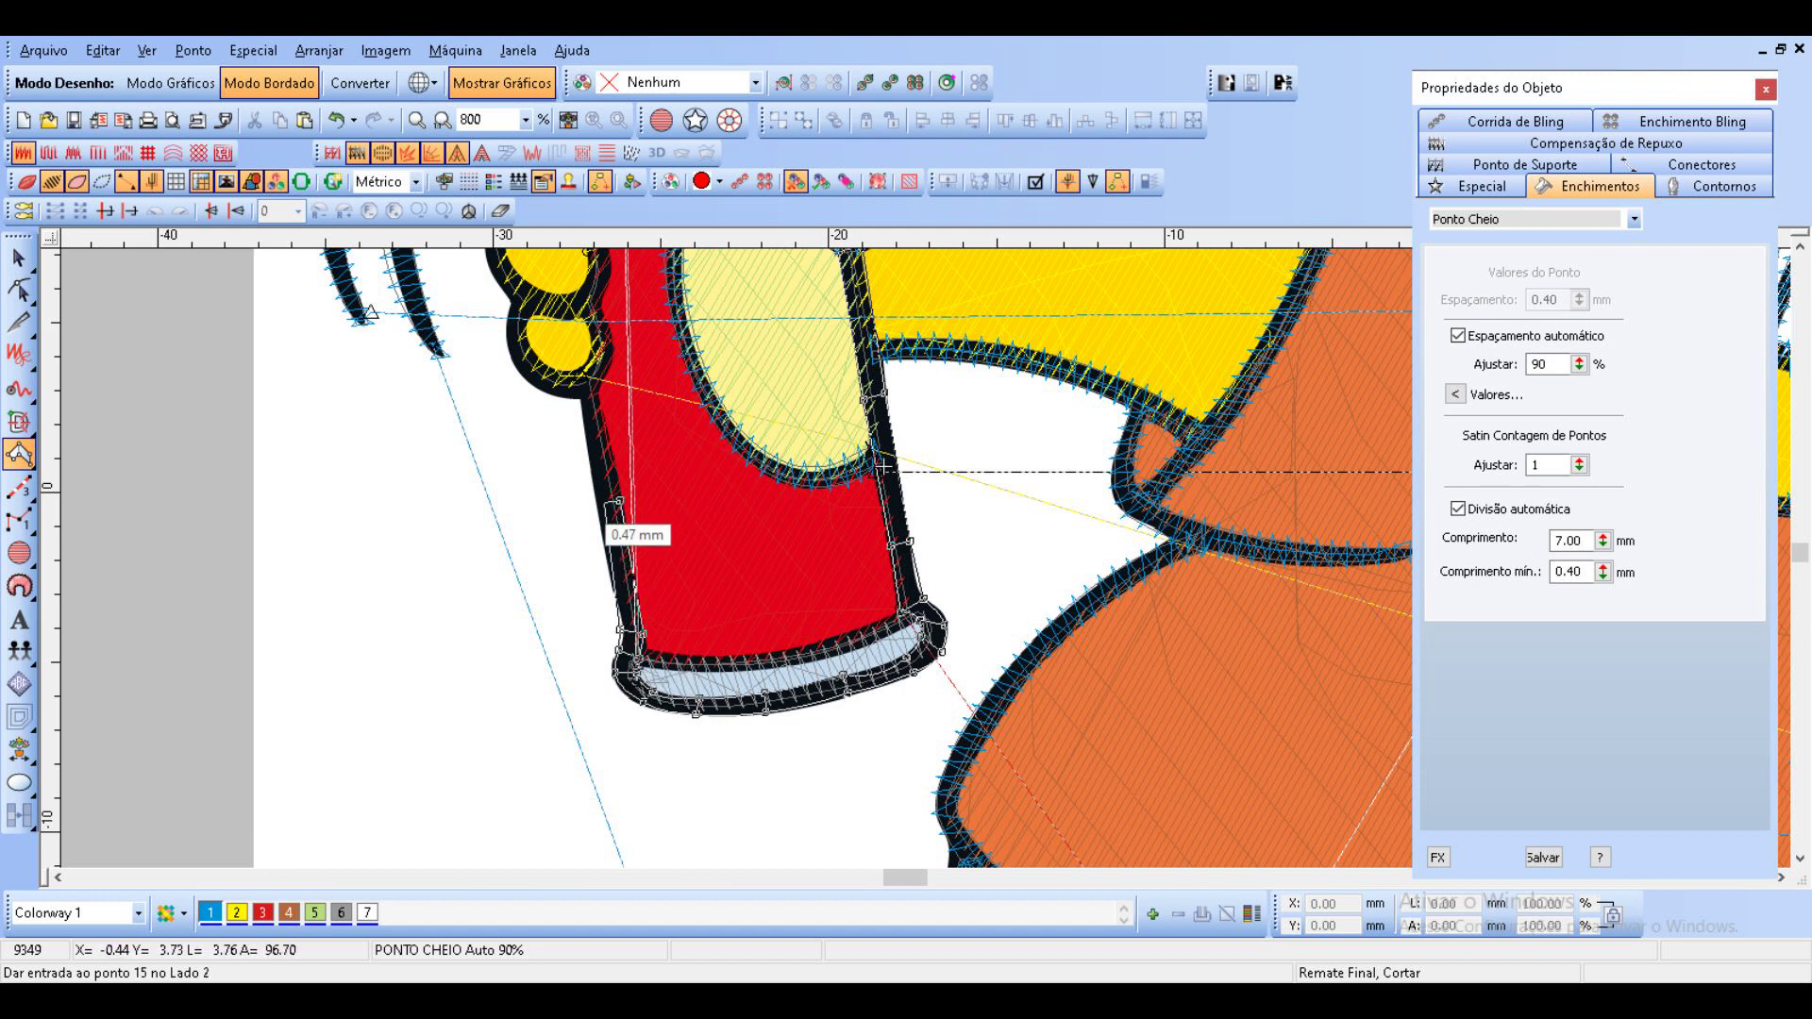
{"action": "left_click", "coordinate": [595, 503]}
{"action": "key", "text": "Return"}
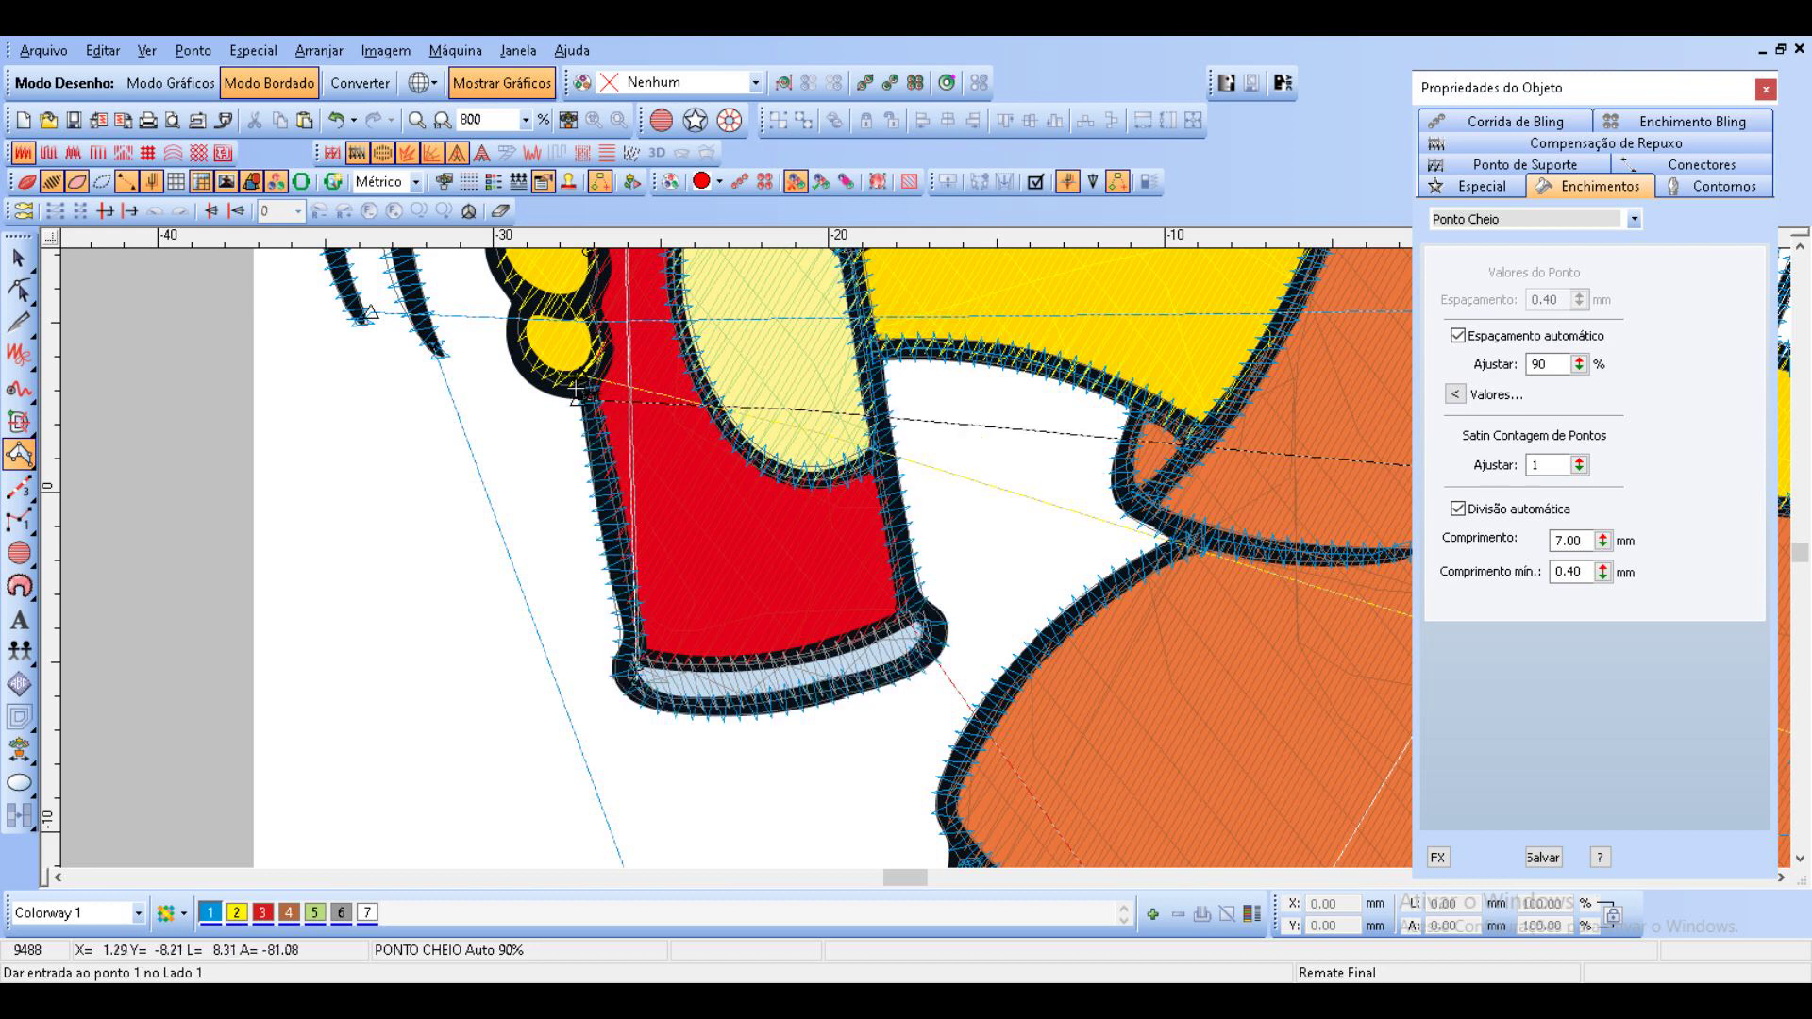
Trace the black line between the can's red body and grey base rim as a satin column and generate its stitches.
{"action": "left_click", "coordinate": [643, 648]}
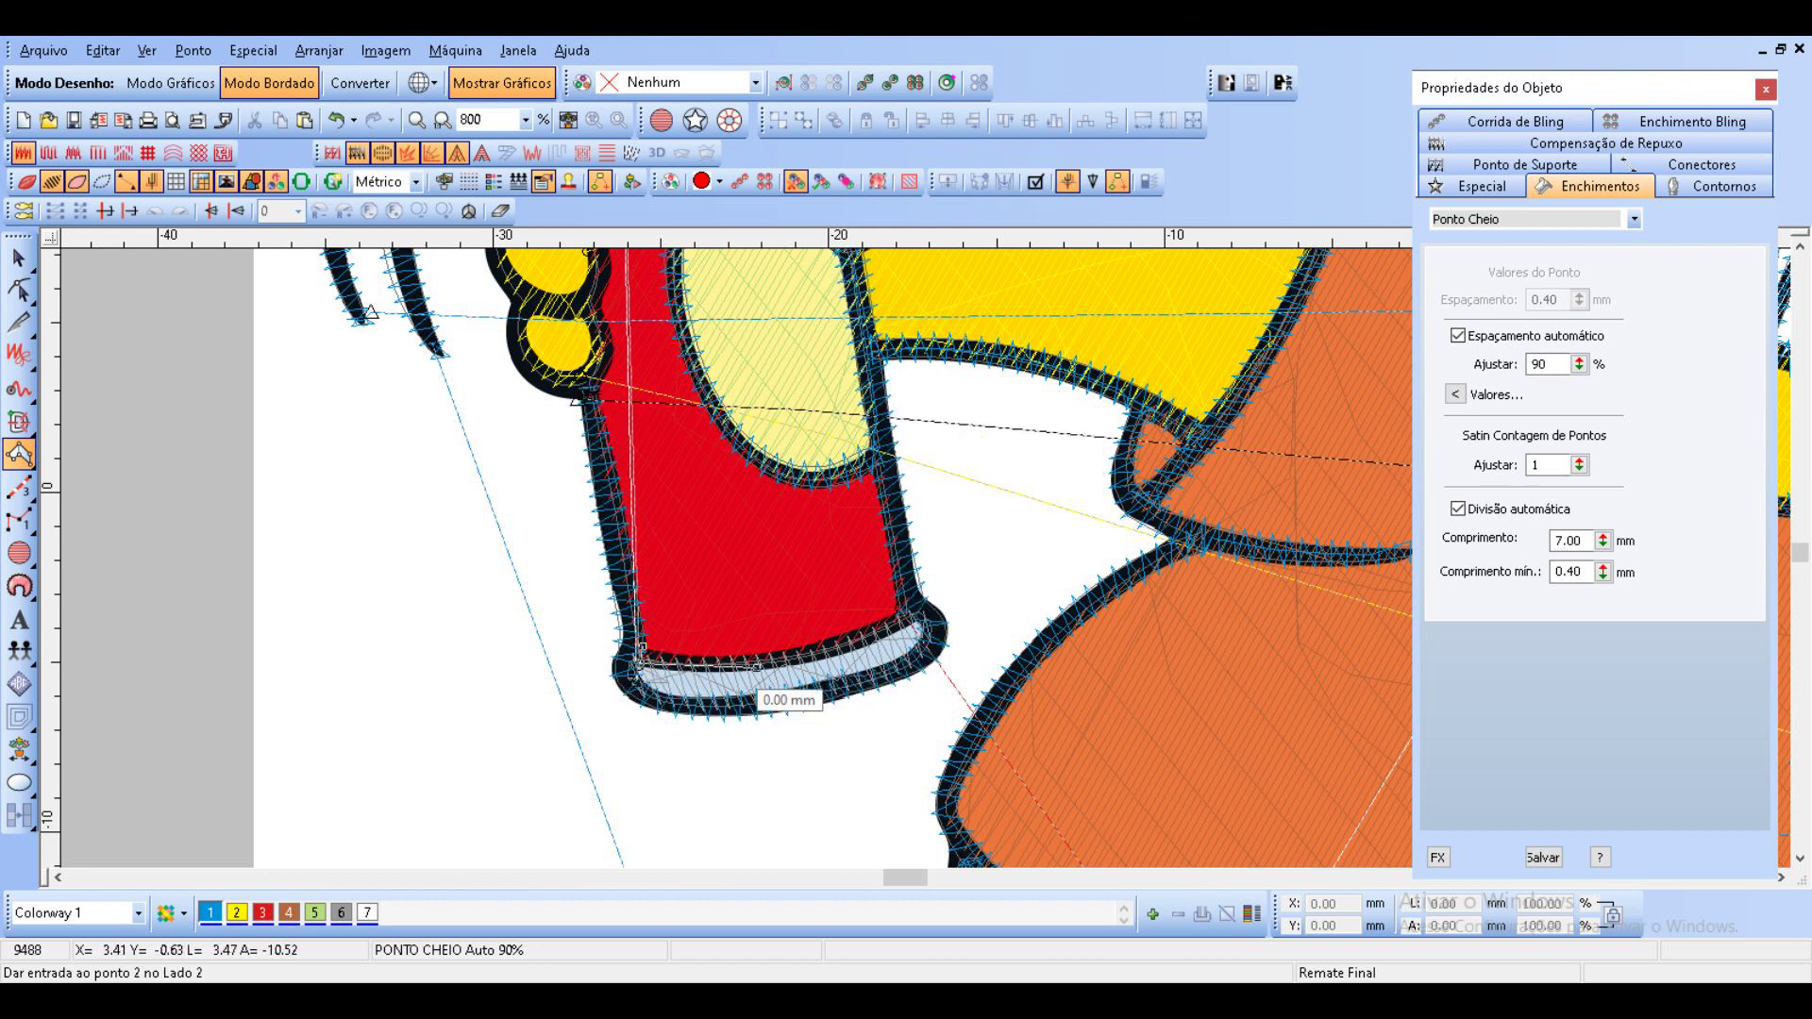
{"action": "left_click", "coordinate": [756, 652]}
{"action": "left_click", "coordinate": [883, 623]}
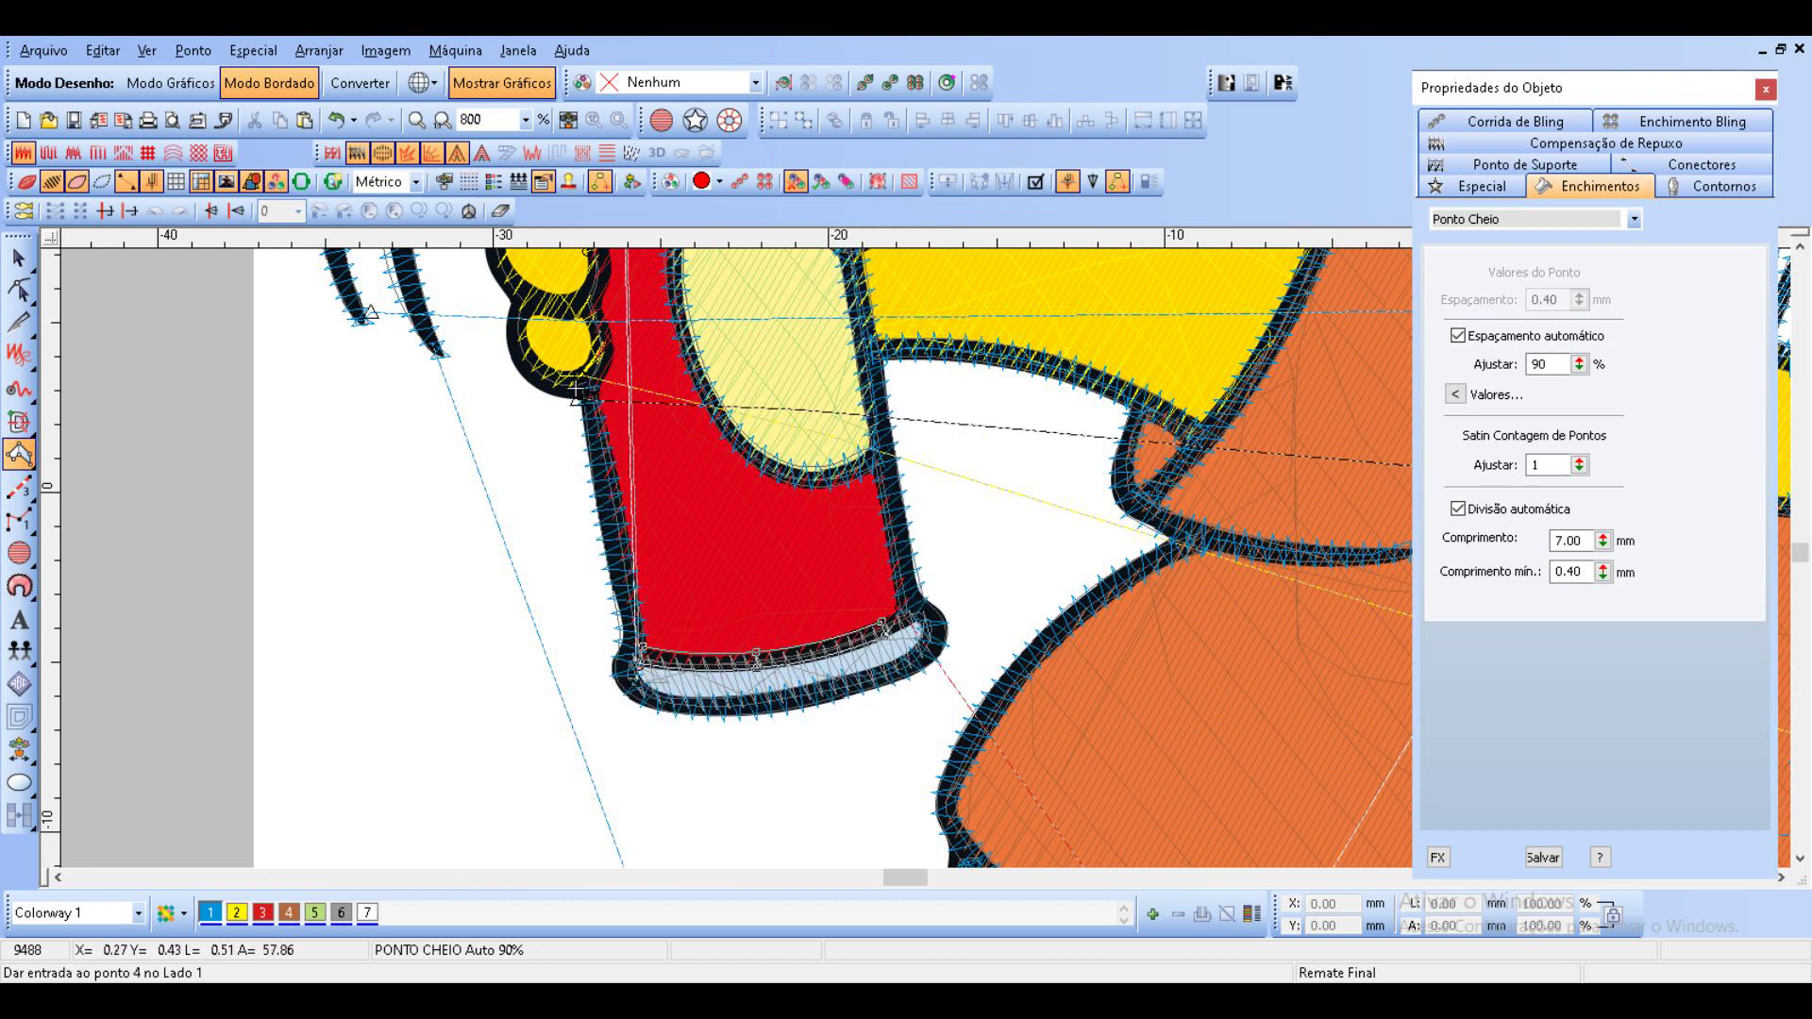
{"action": "left_click", "coordinate": [886, 633]}
{"action": "left_click", "coordinate": [906, 607]}
{"action": "left_click", "coordinate": [909, 618]}
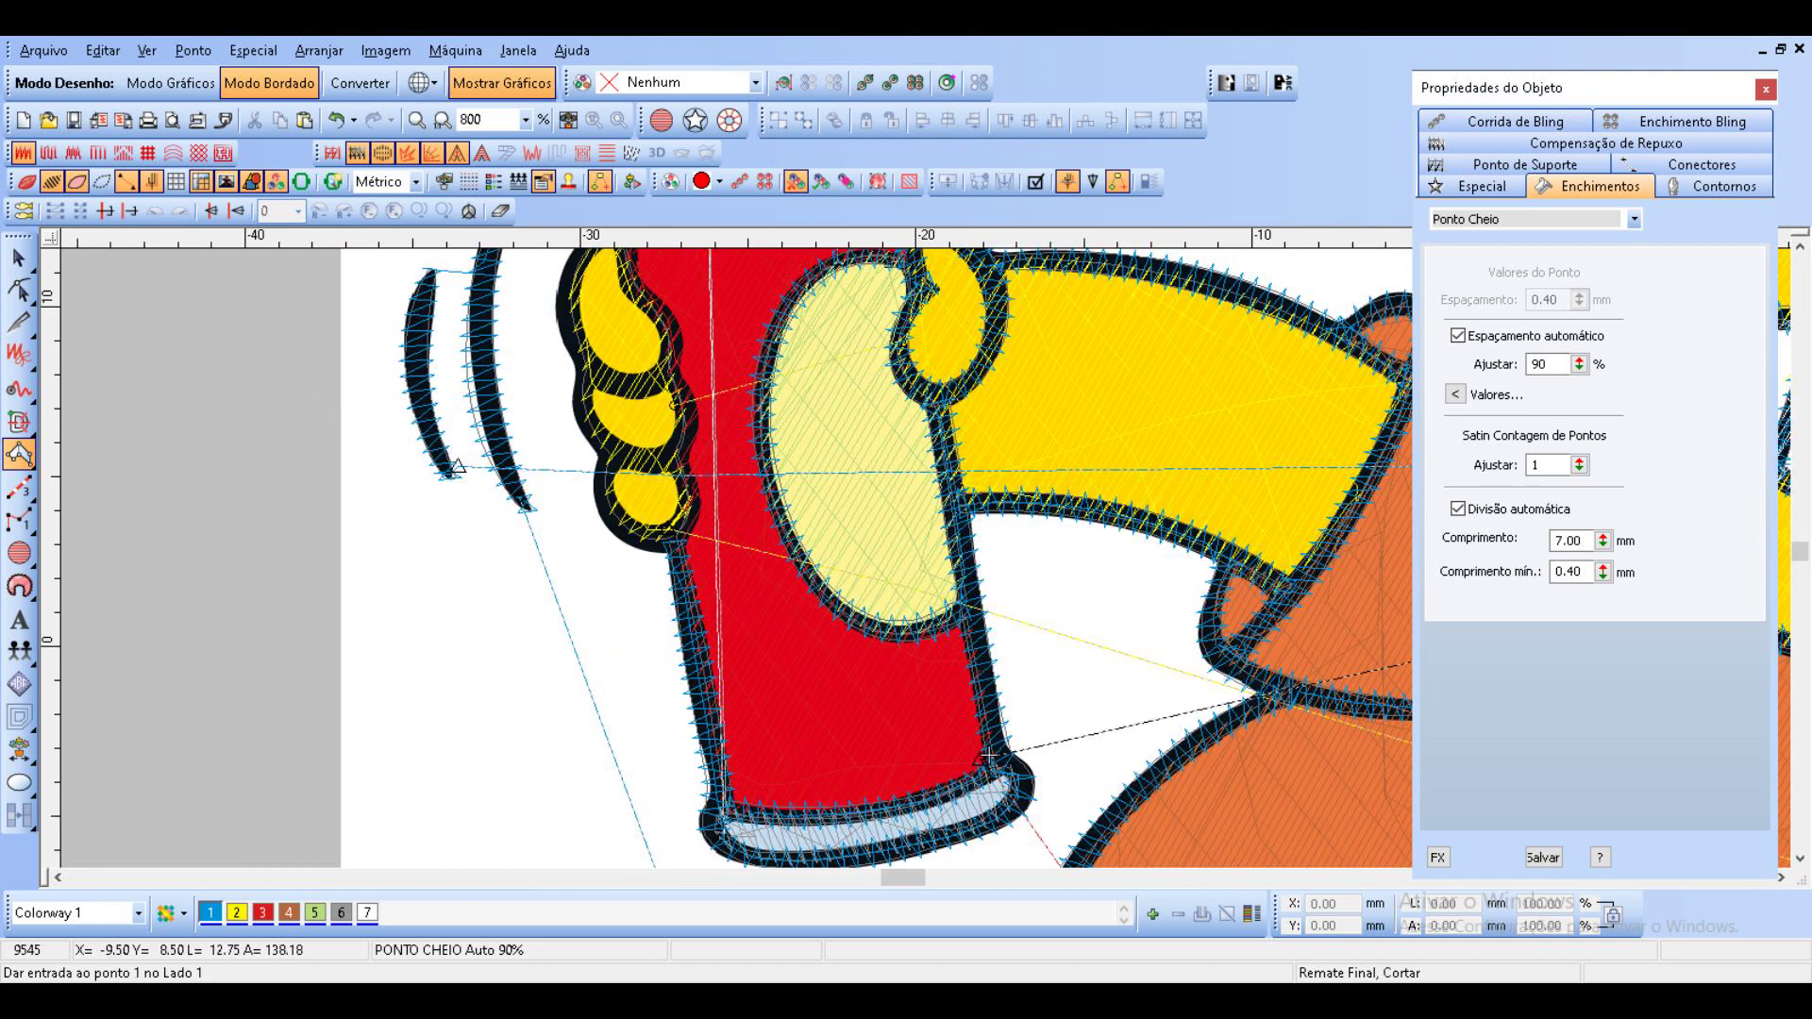
Outline the lowest finger with a satin column from its can side around to its outer side and generate the stitches.
{"action": "left_click", "coordinate": [666, 458]}
{"action": "left_click", "coordinate": [685, 448]}
{"action": "left_click", "coordinate": [675, 481]}
{"action": "left_click", "coordinate": [699, 488]}
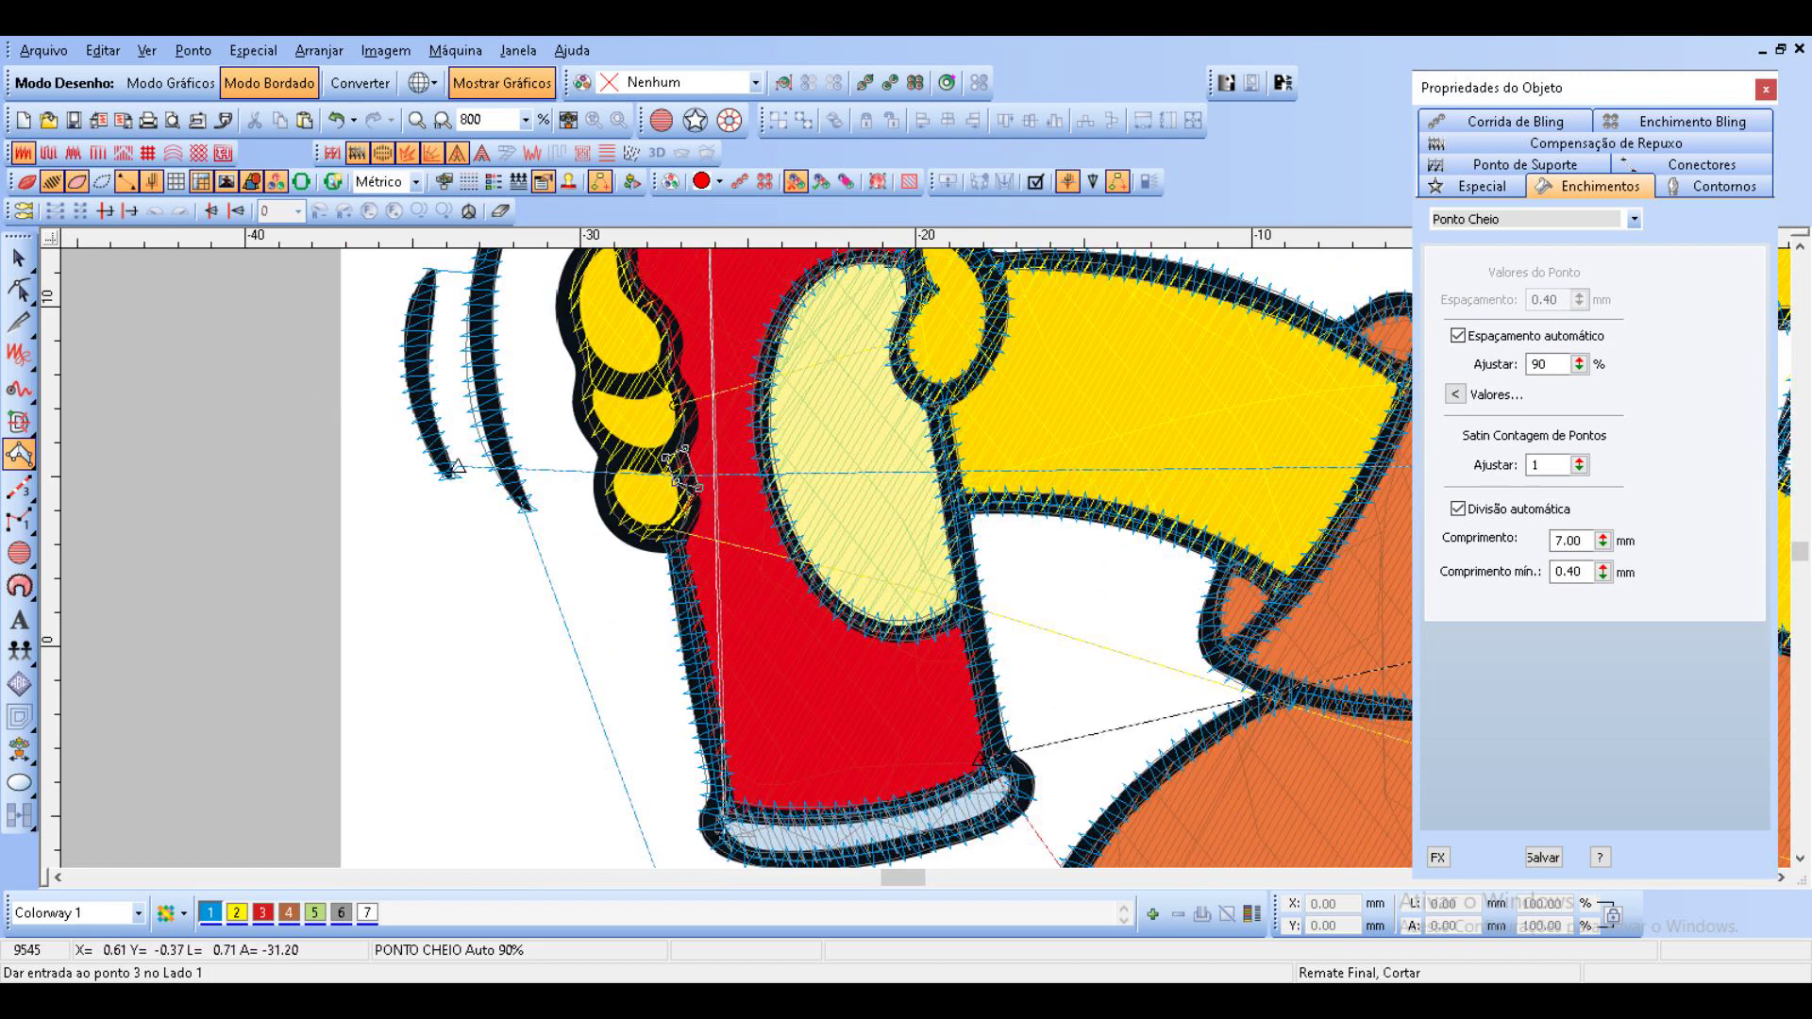
{"action": "left_click", "coordinate": [674, 509]}
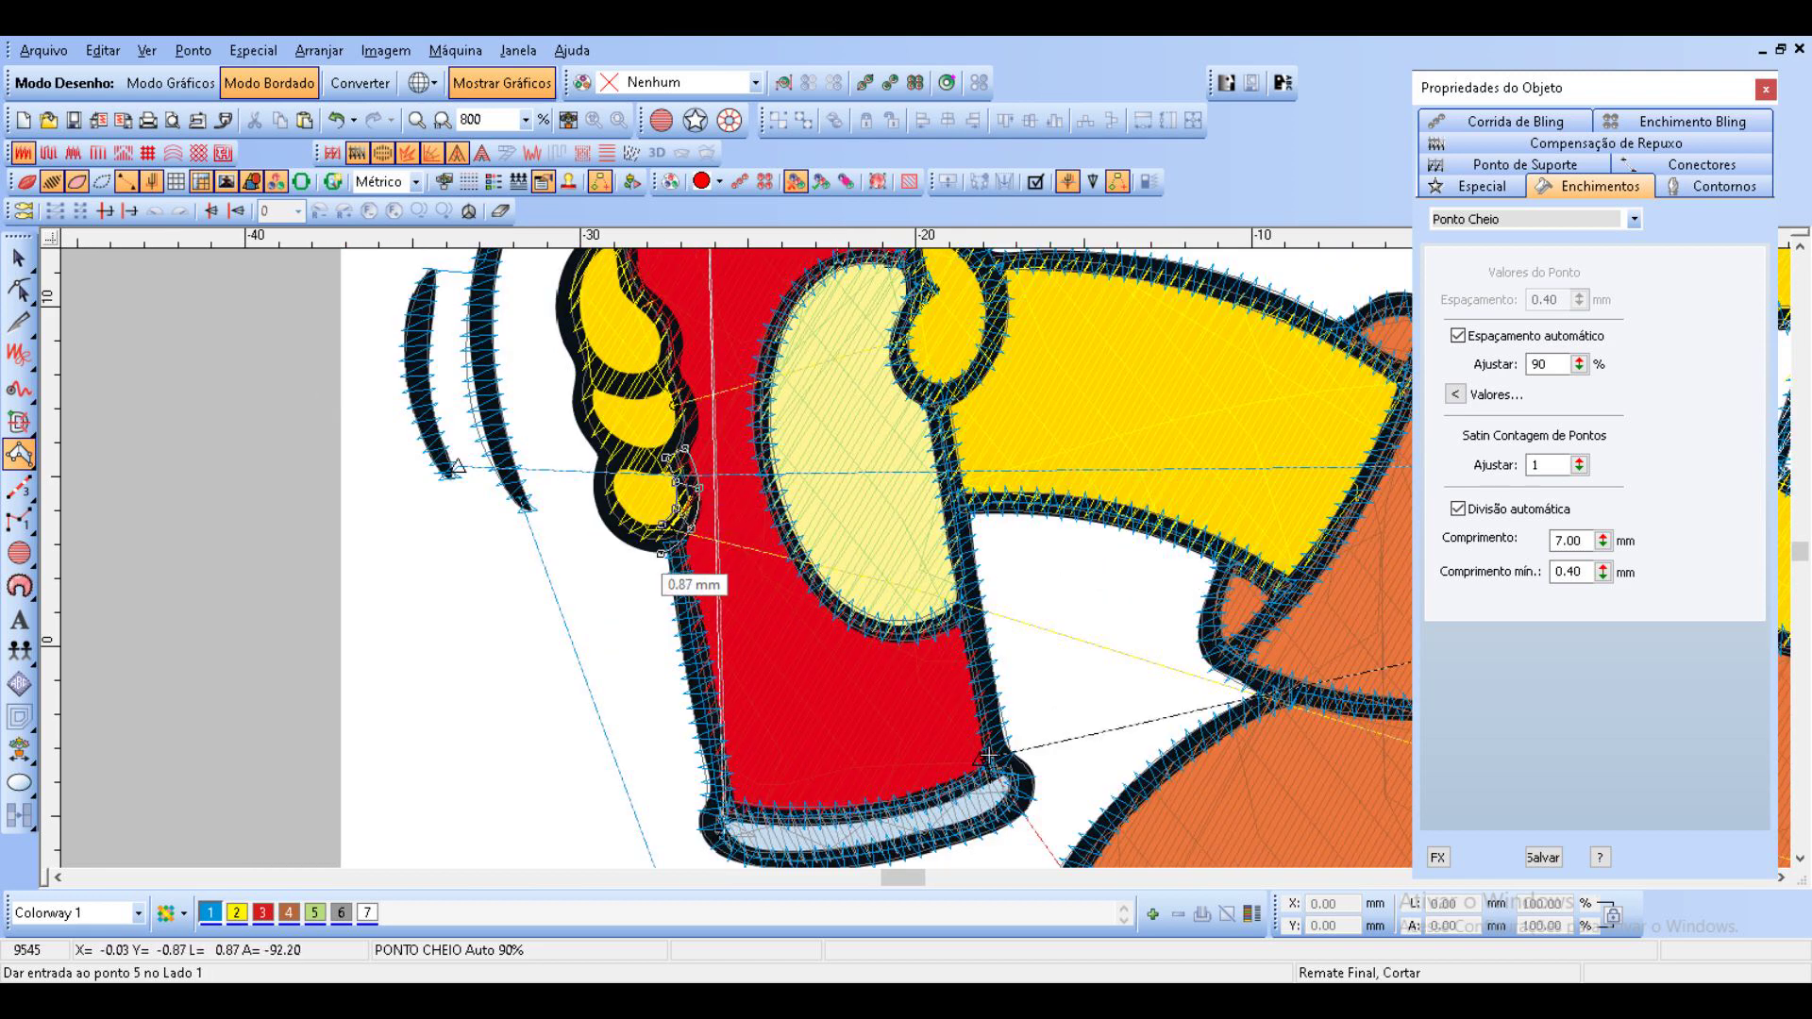
{"action": "left_click", "coordinate": [624, 515]}
{"action": "left_click", "coordinate": [604, 522]}
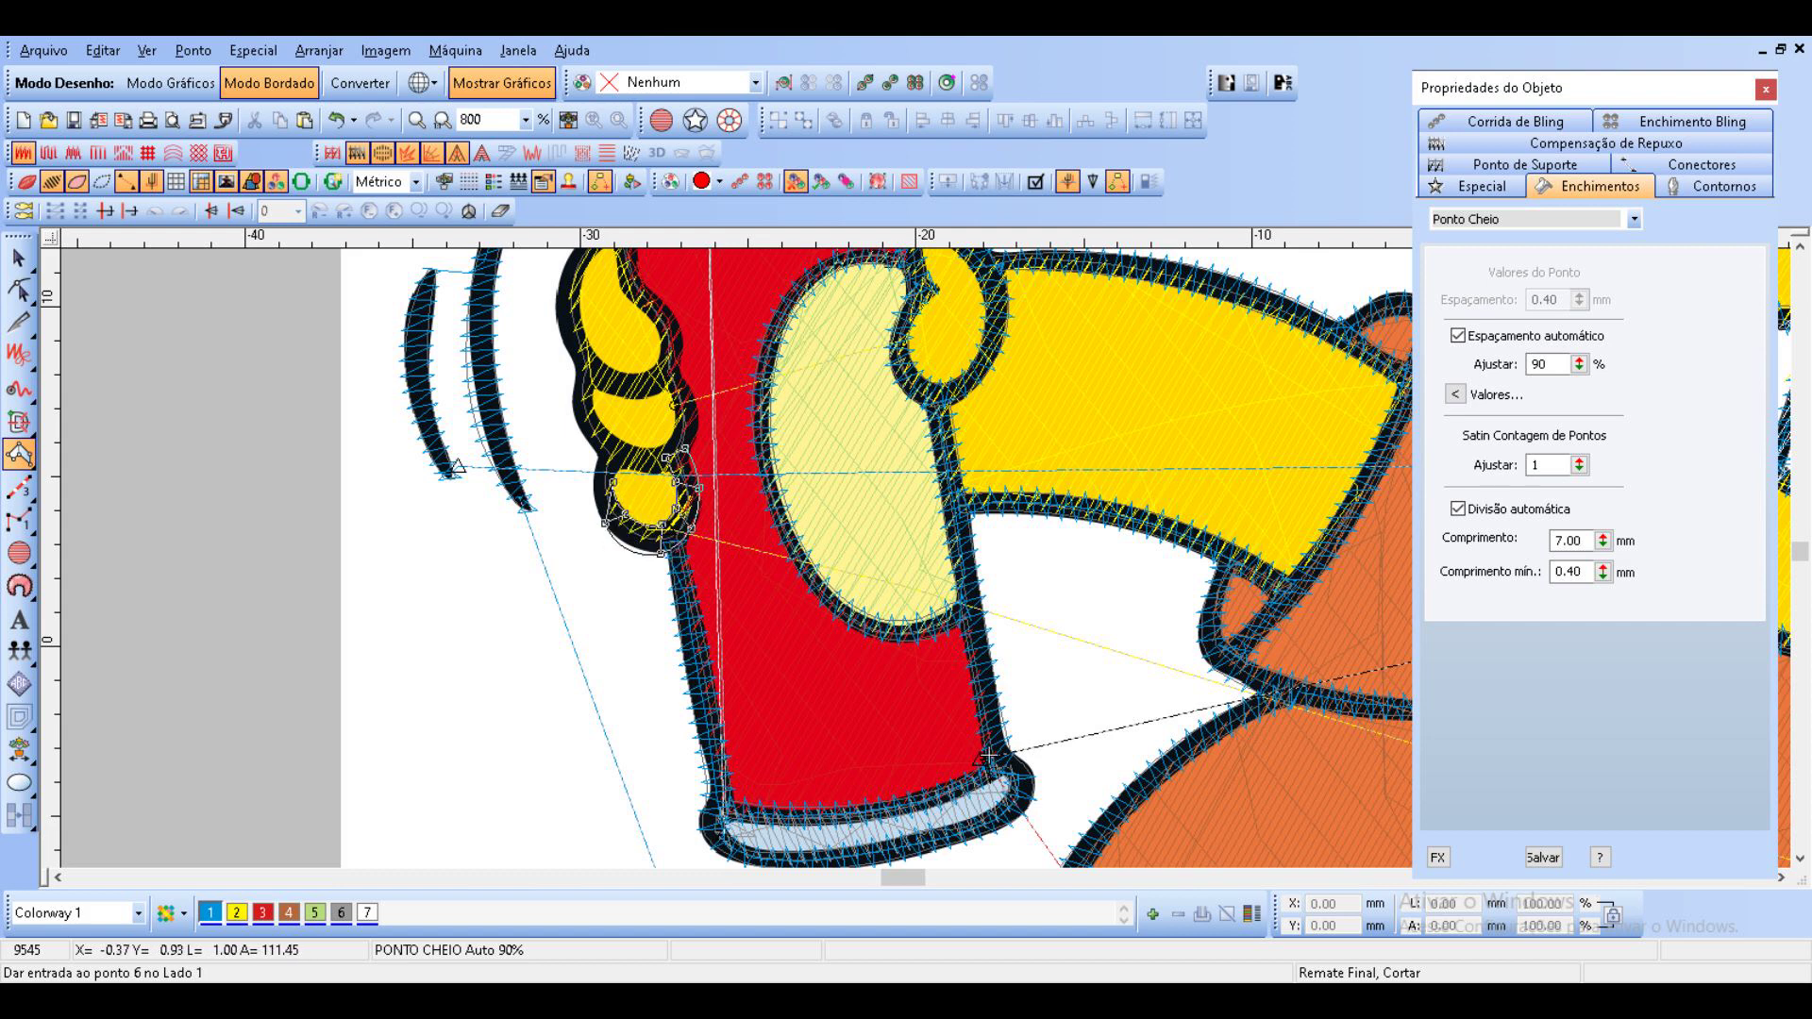
{"action": "left_click", "coordinate": [600, 472]}
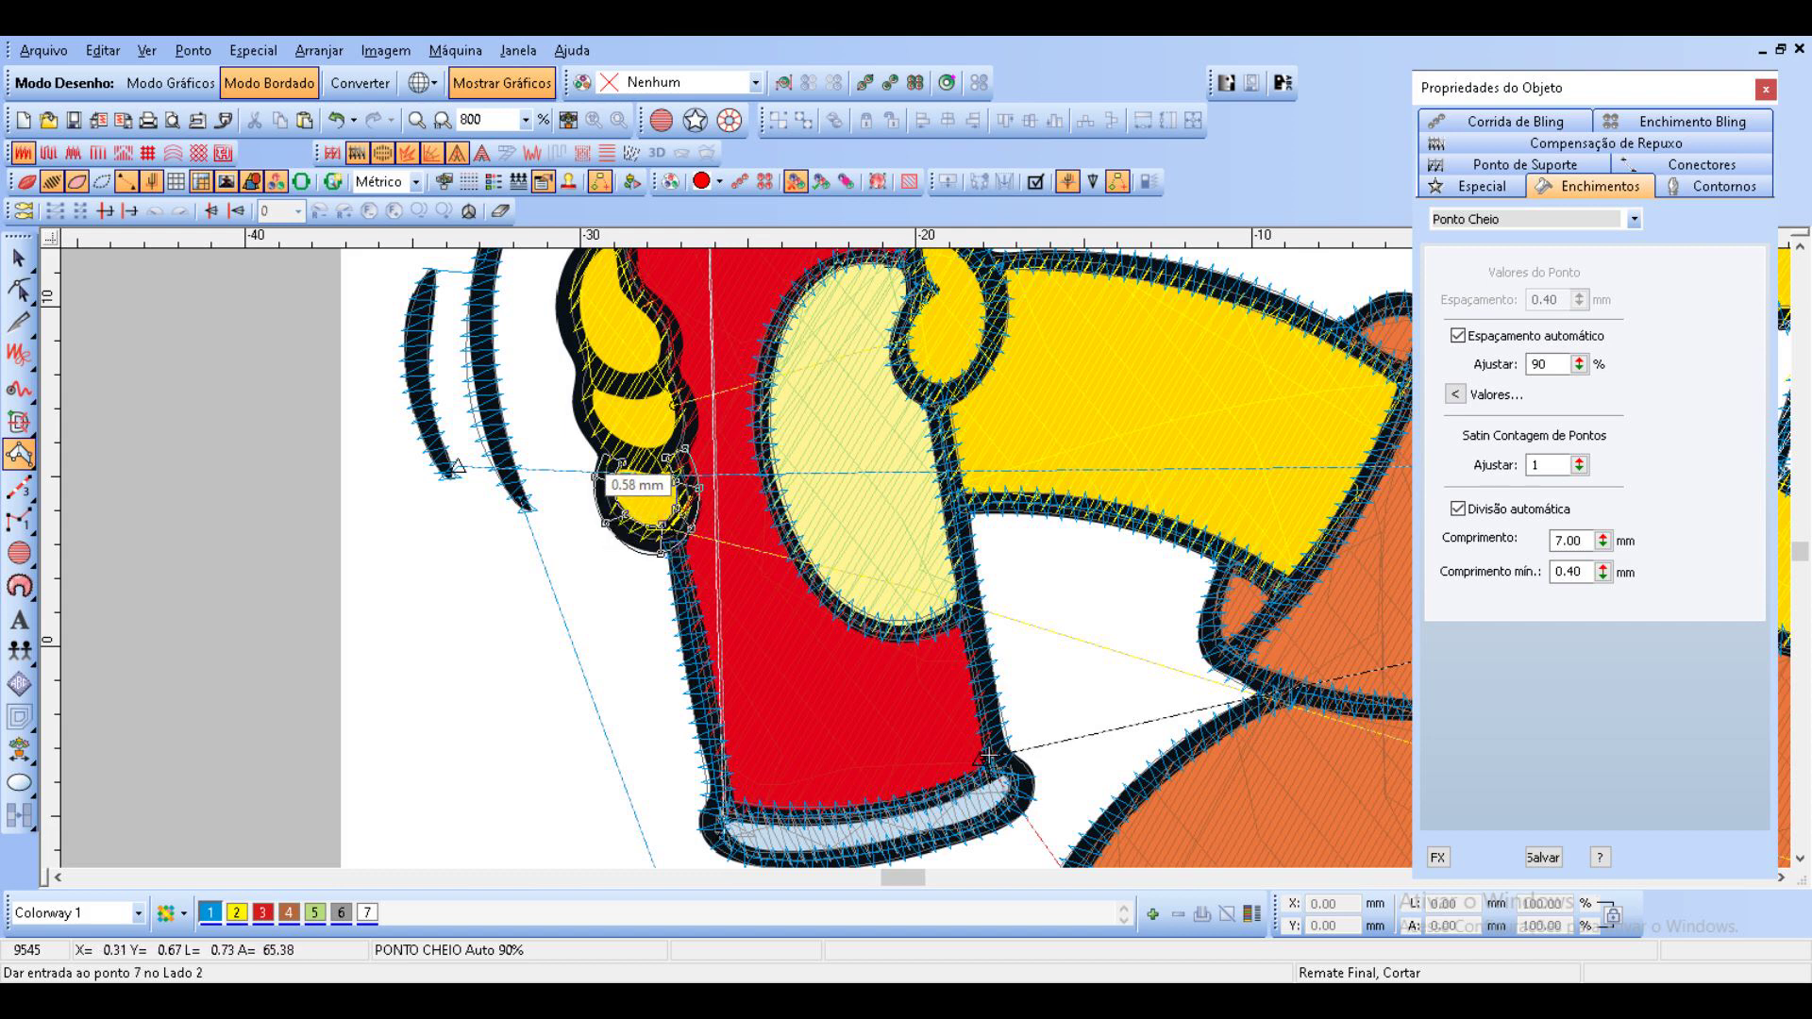
{"action": "key", "text": "Return"}
Outline the middle finger with a satin column from its can side around to its outer side and generate the stitches.
{"action": "left_click", "coordinate": [668, 366]}
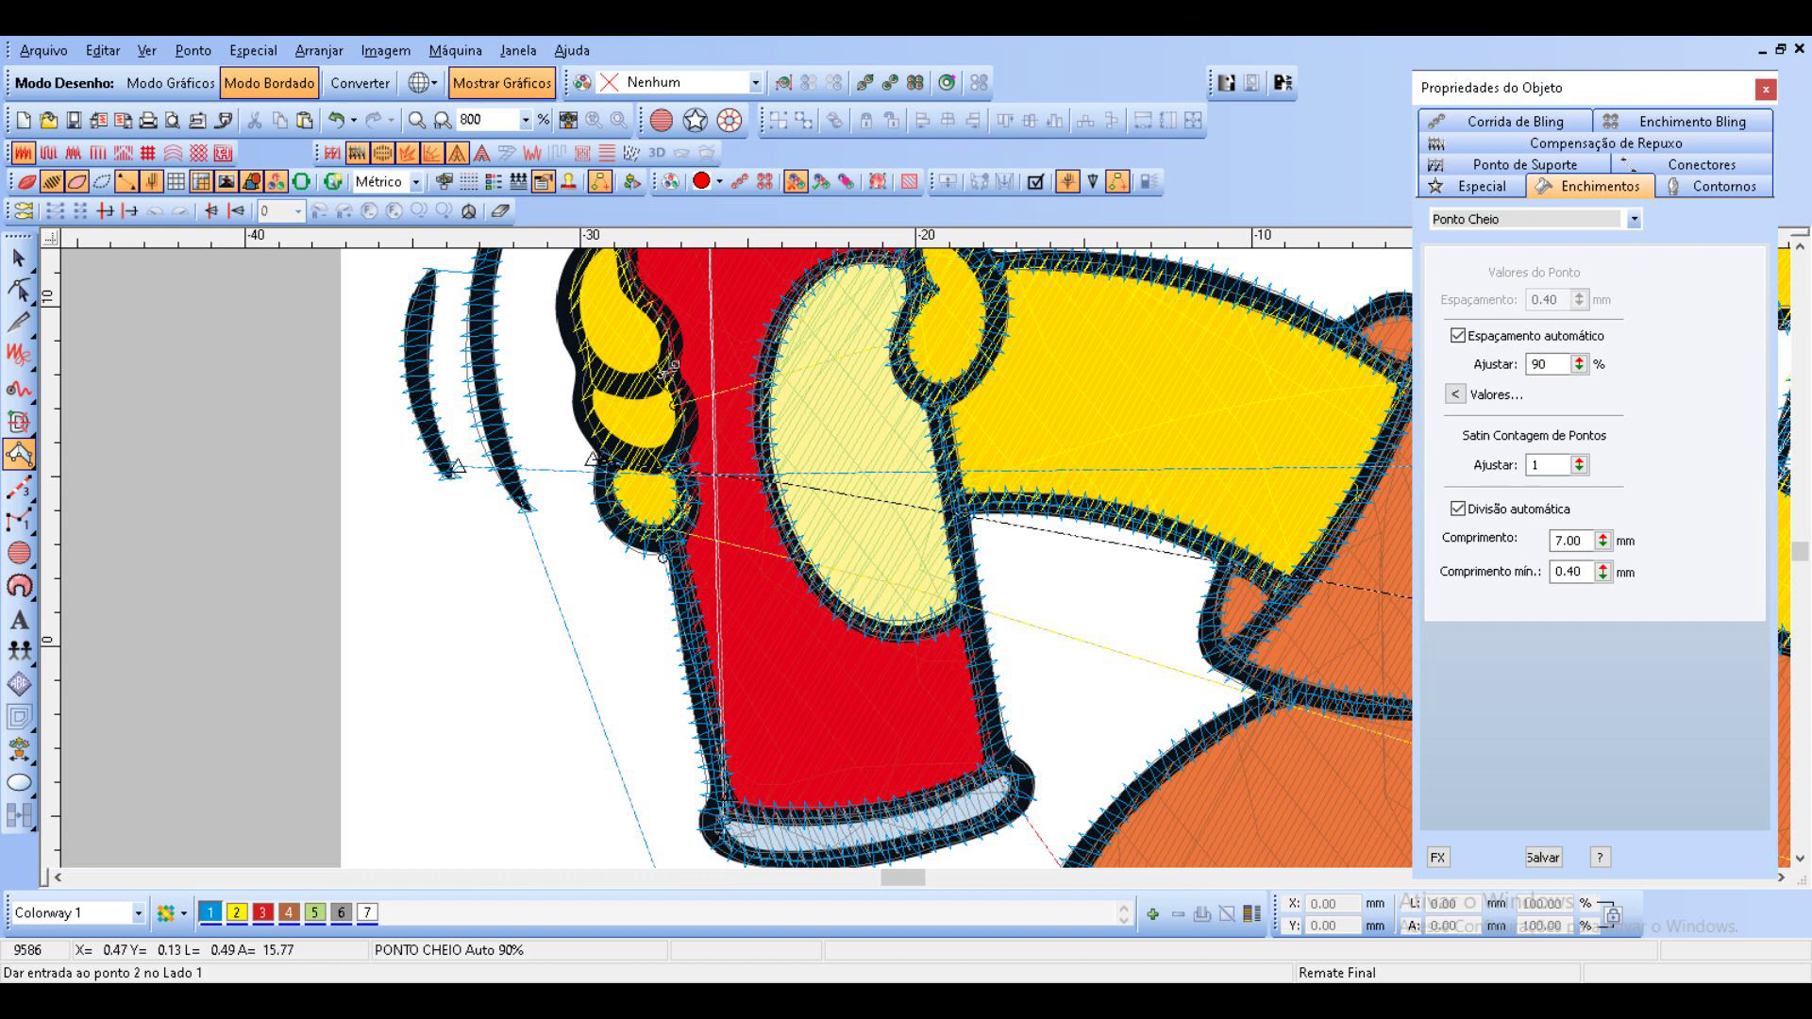
{"action": "left_click", "coordinate": [672, 406]}
{"action": "left_click", "coordinate": [694, 406]}
{"action": "left_click", "coordinate": [674, 428]}
{"action": "left_click", "coordinate": [690, 442]}
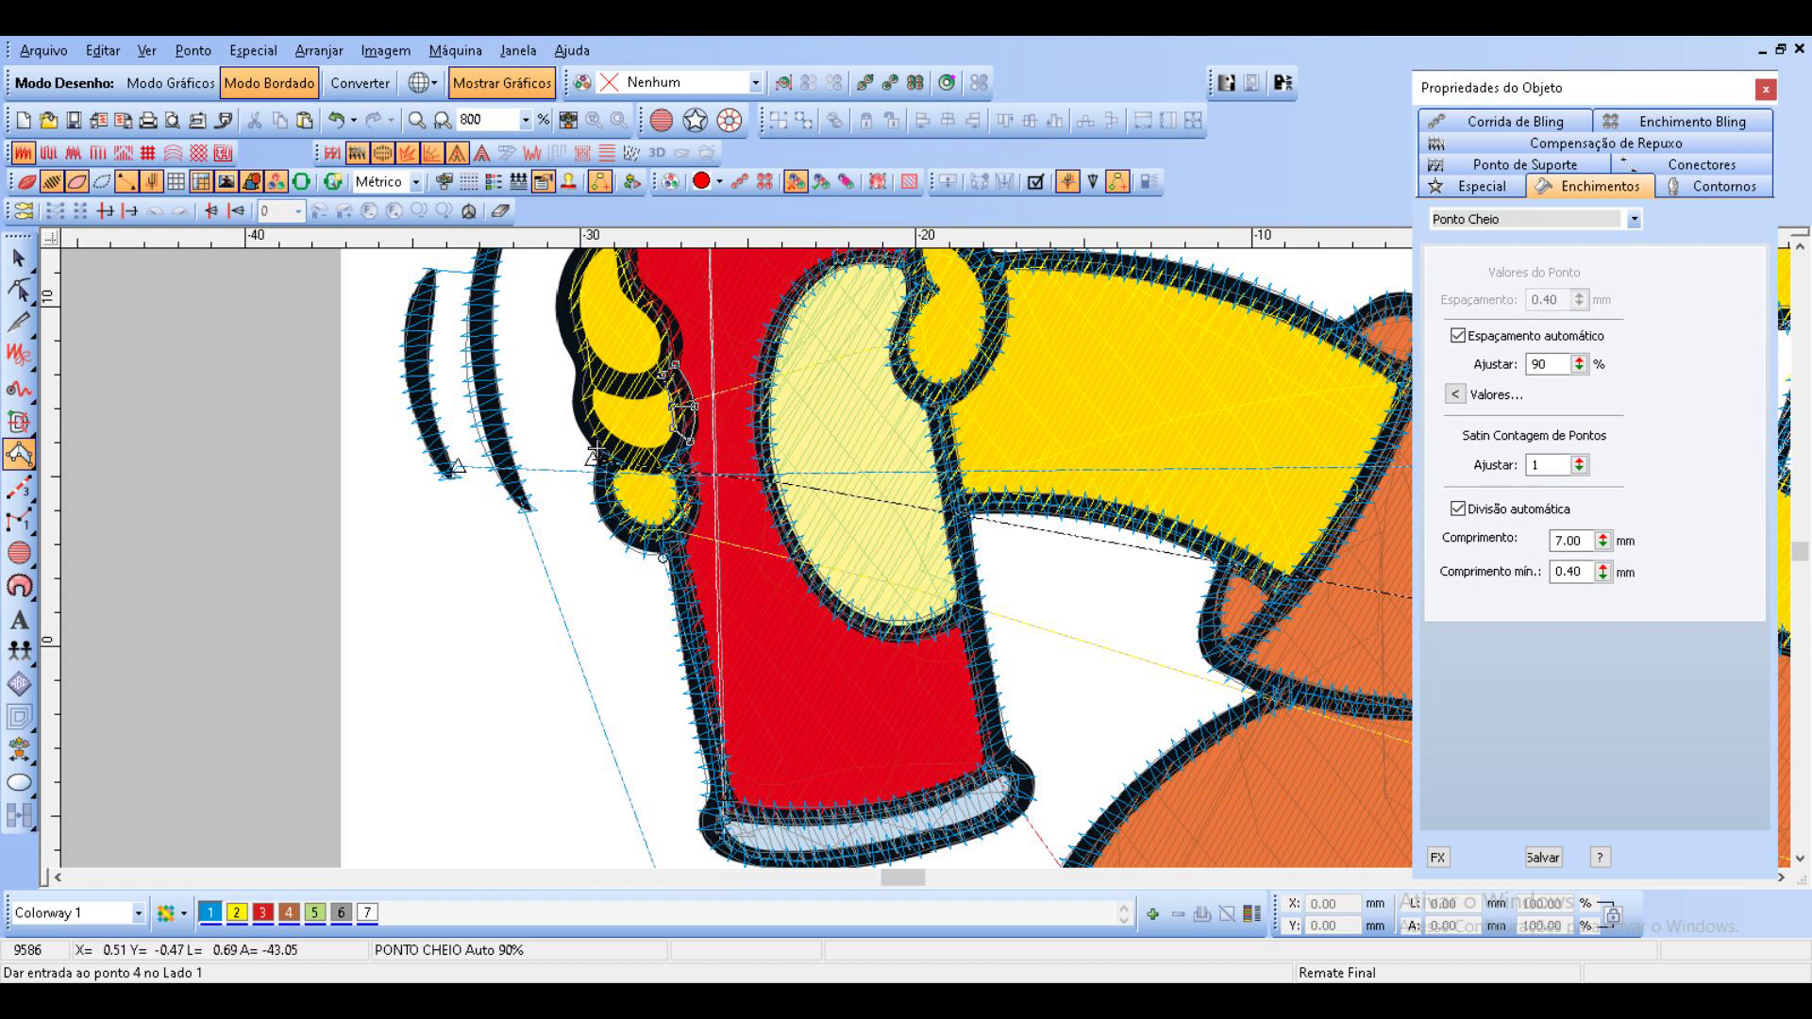
{"action": "left_click", "coordinate": [659, 446]}
{"action": "left_click", "coordinate": [628, 448]}
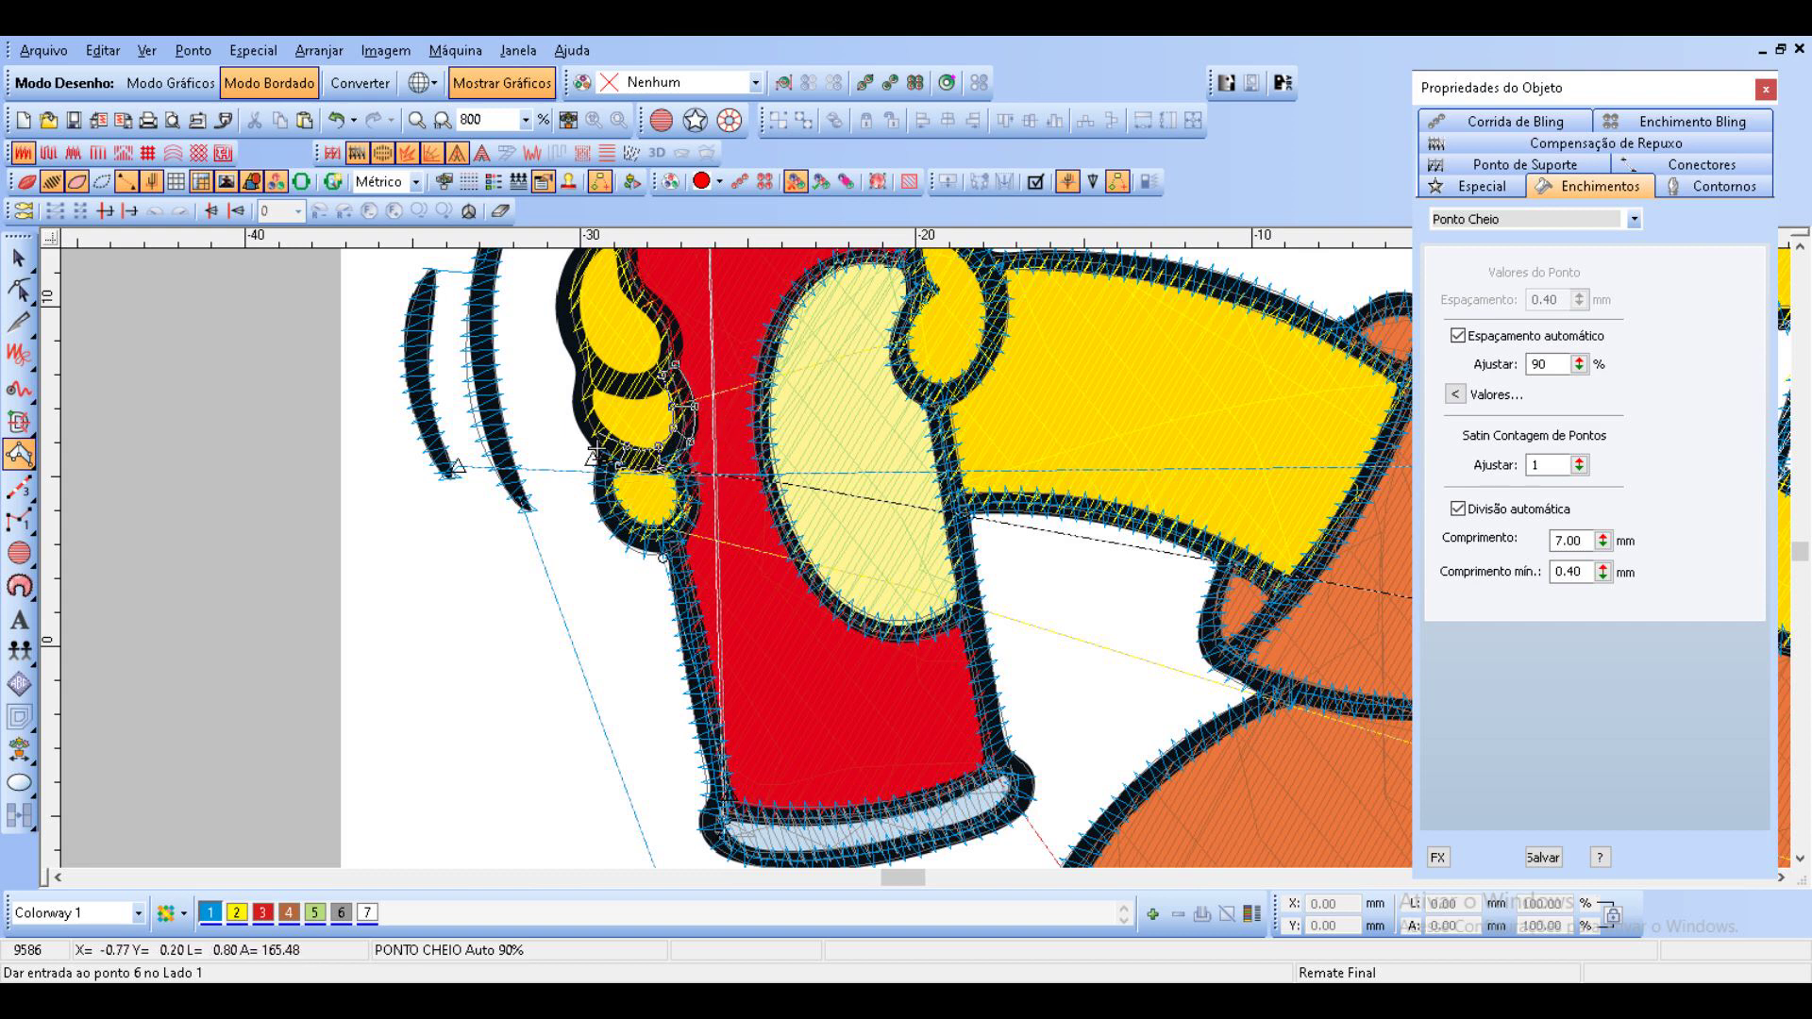
{"action": "left_click", "coordinate": [576, 428]}
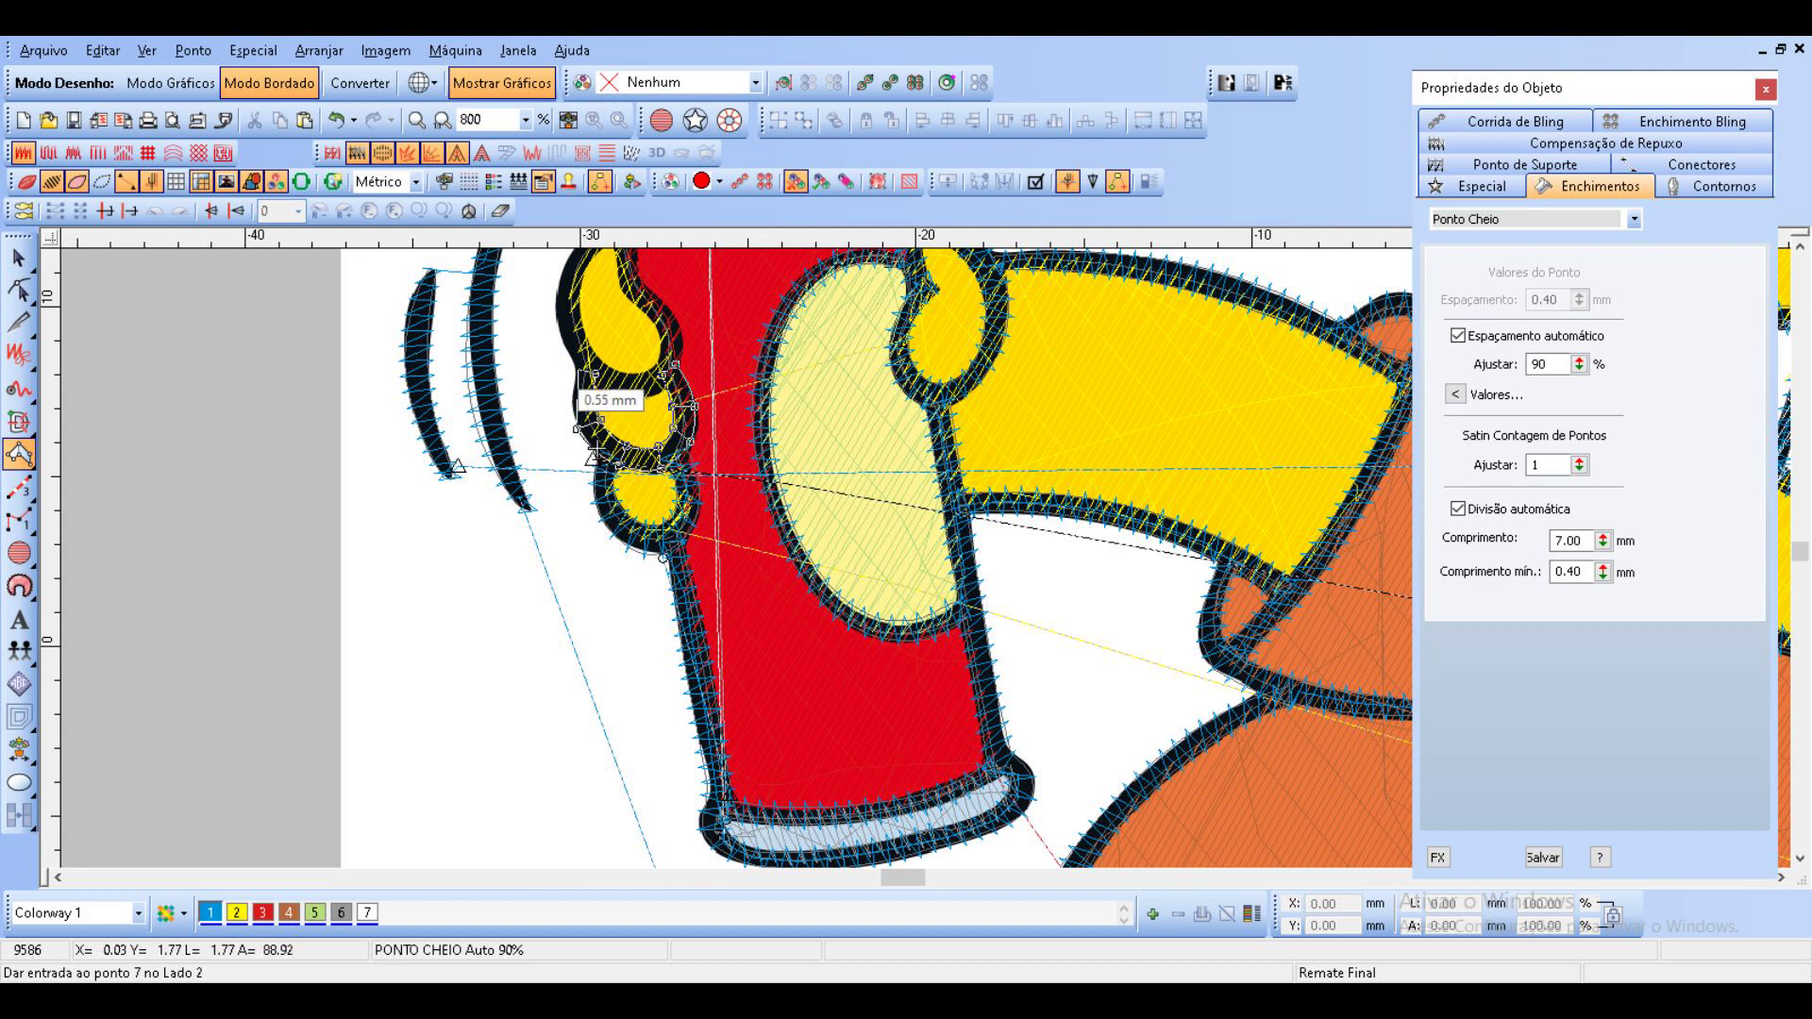
{"action": "key", "text": "Return"}
Begin a satin column below the cap and trace it down the top finger's inner edge beside the can.
{"action": "key", "text": "c"}
{"action": "left_click", "coordinate": [783, 390]}
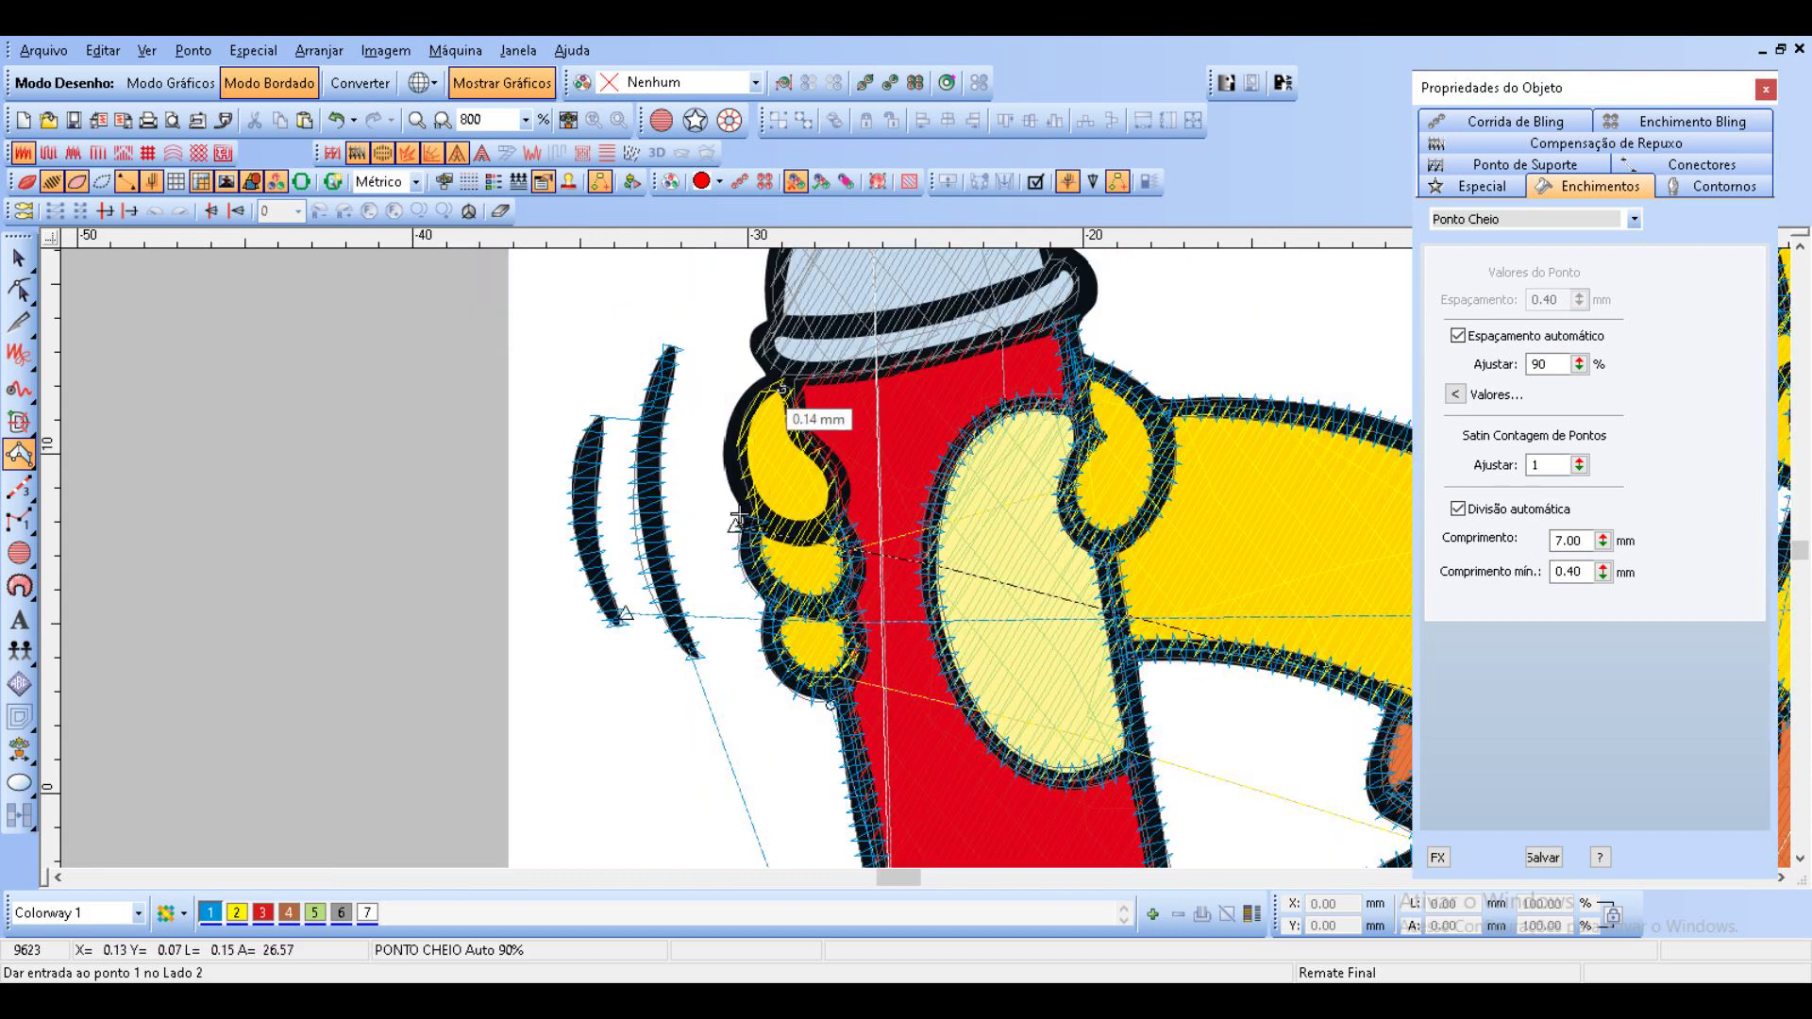
{"action": "left_click", "coordinate": [801, 385]}
{"action": "left_click", "coordinate": [799, 440]}
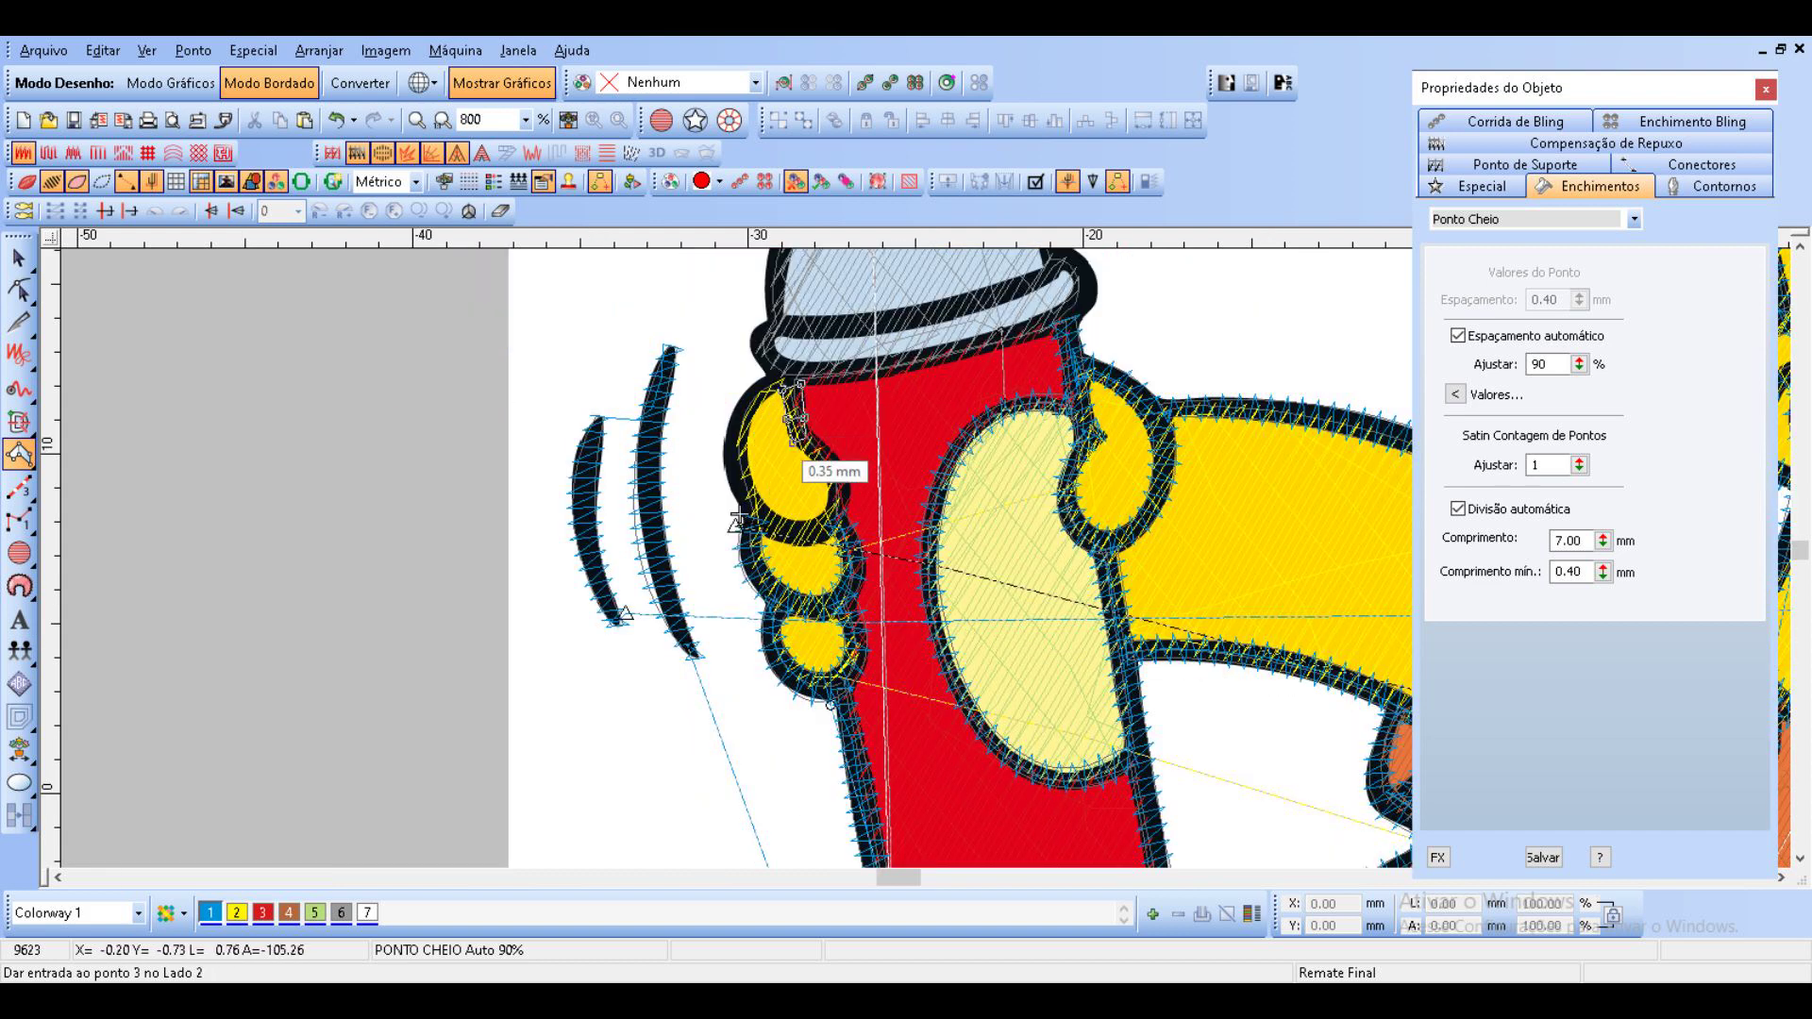
{"action": "left_click", "coordinate": [815, 432]}
{"action": "left_click", "coordinate": [818, 463]}
{"action": "left_click", "coordinate": [830, 489]}
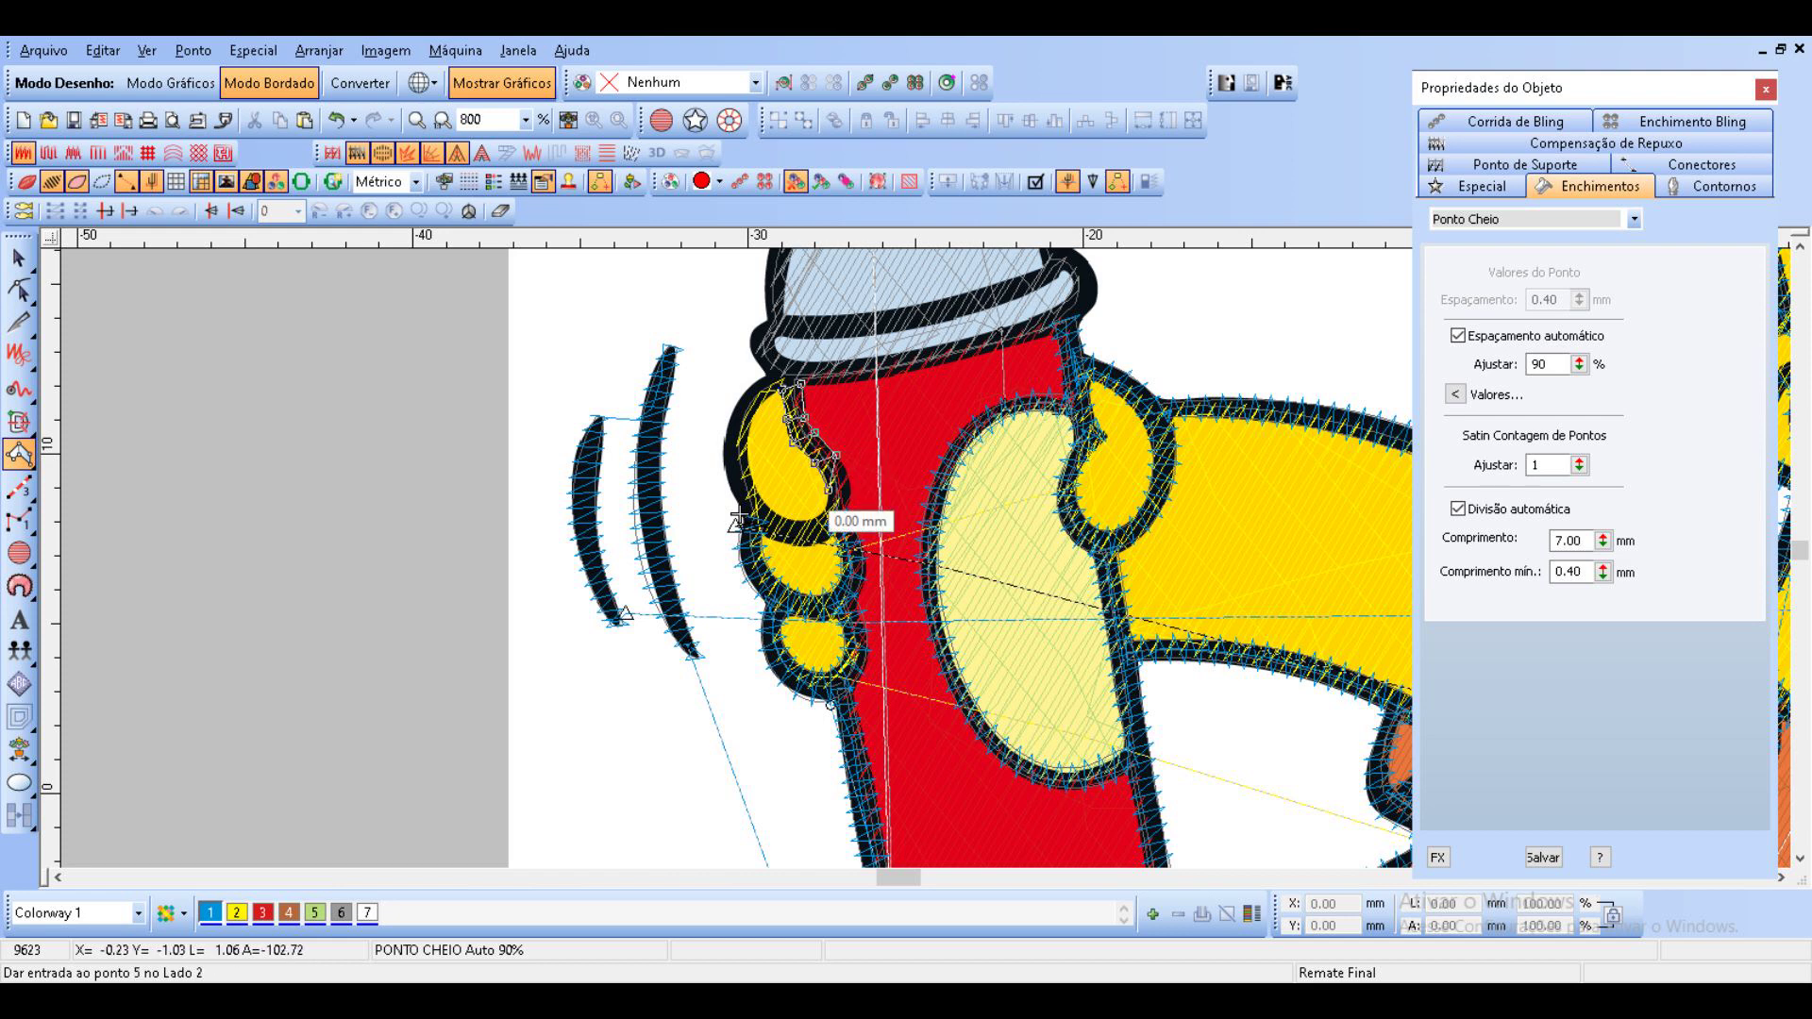
{"action": "left_click", "coordinate": [848, 497]}
{"action": "left_click", "coordinate": [824, 510]}
{"action": "left_click", "coordinate": [836, 532]}
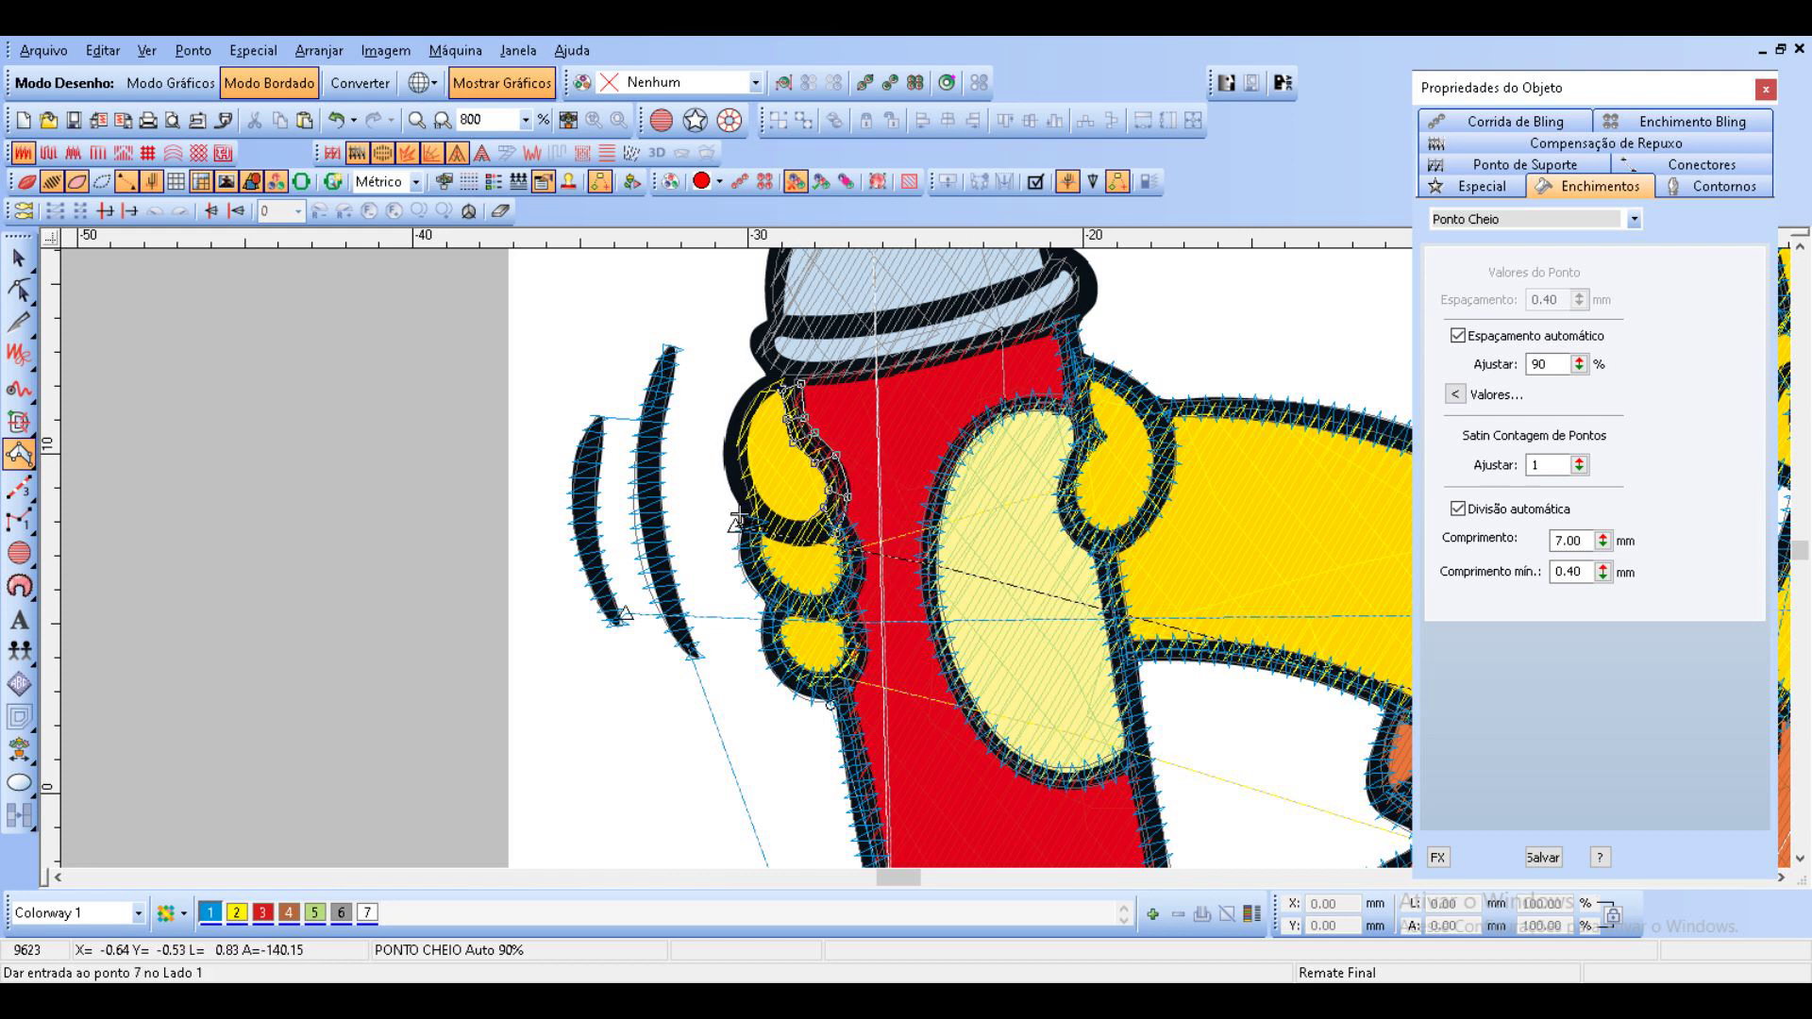
Continue the top finger's satin column around its underside and up its outer edge to the cap's lower line.
{"action": "left_click", "coordinate": [798, 520]}
{"action": "left_click", "coordinate": [794, 543]}
{"action": "left_click", "coordinate": [758, 501]}
{"action": "left_click", "coordinate": [725, 446]}
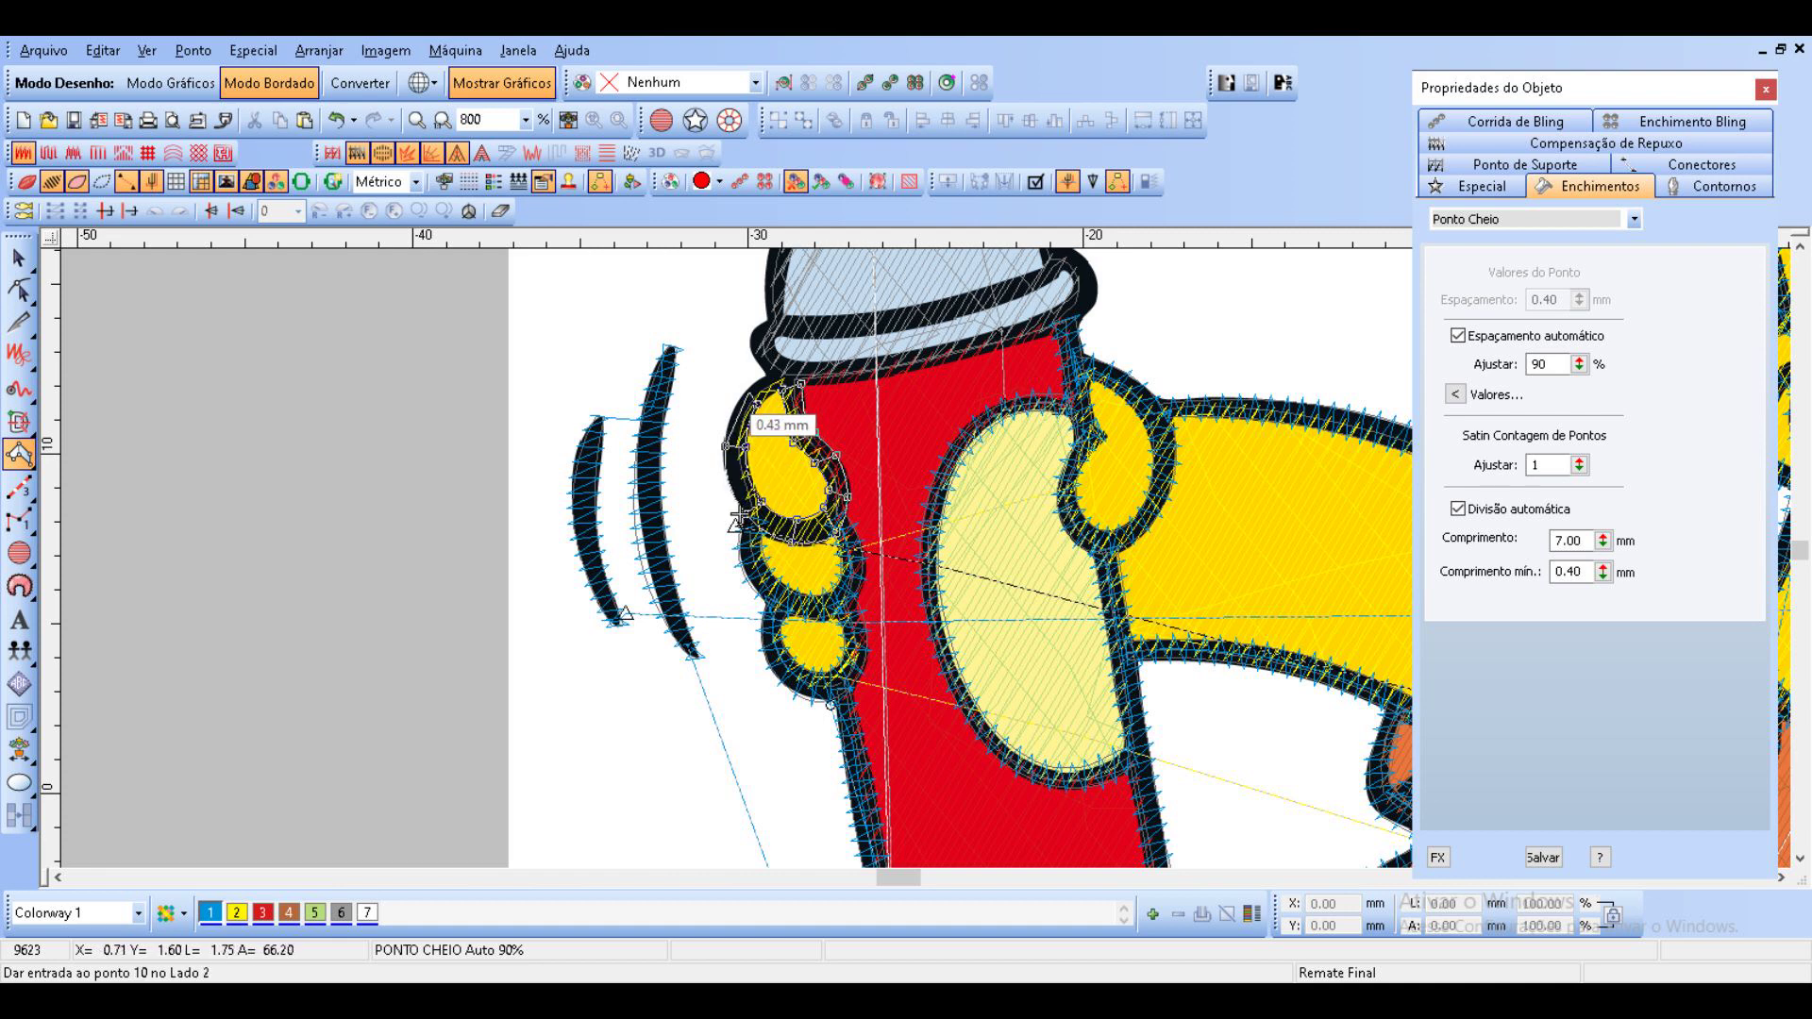
{"action": "left_click", "coordinate": [749, 390]}
{"action": "left_click", "coordinate": [775, 367]}
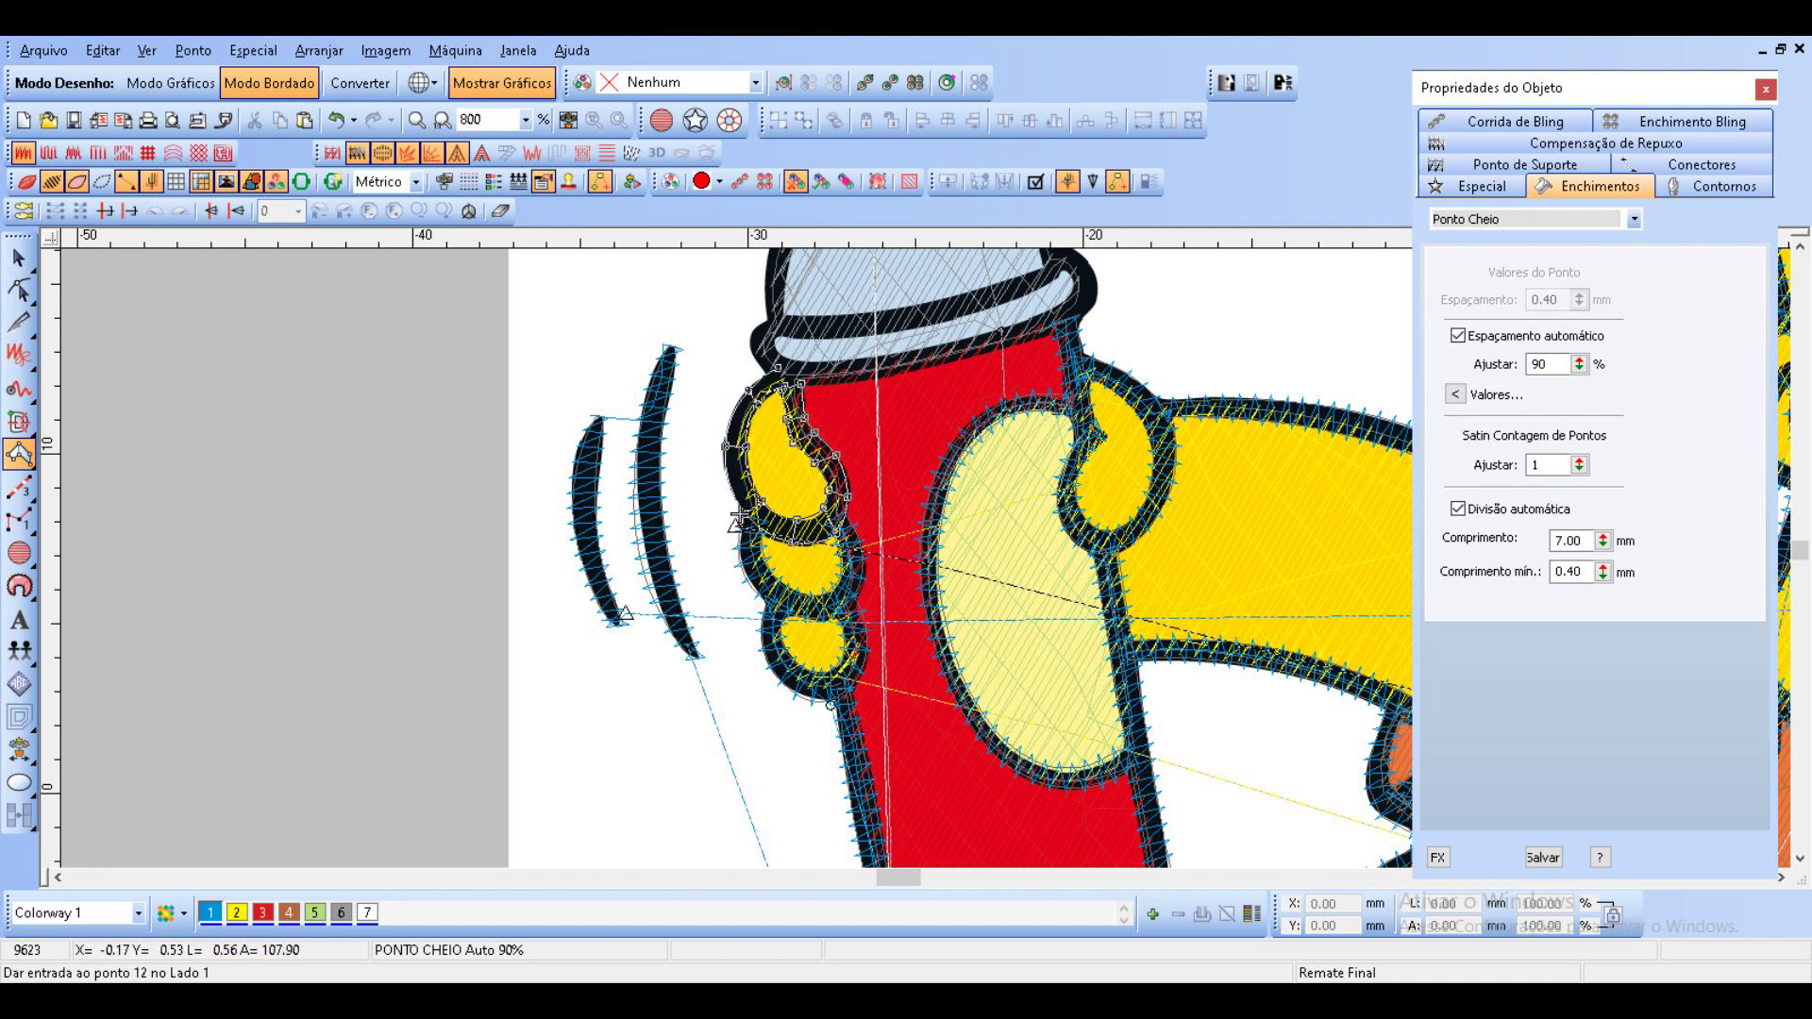
{"action": "left_click", "coordinate": [803, 384]}
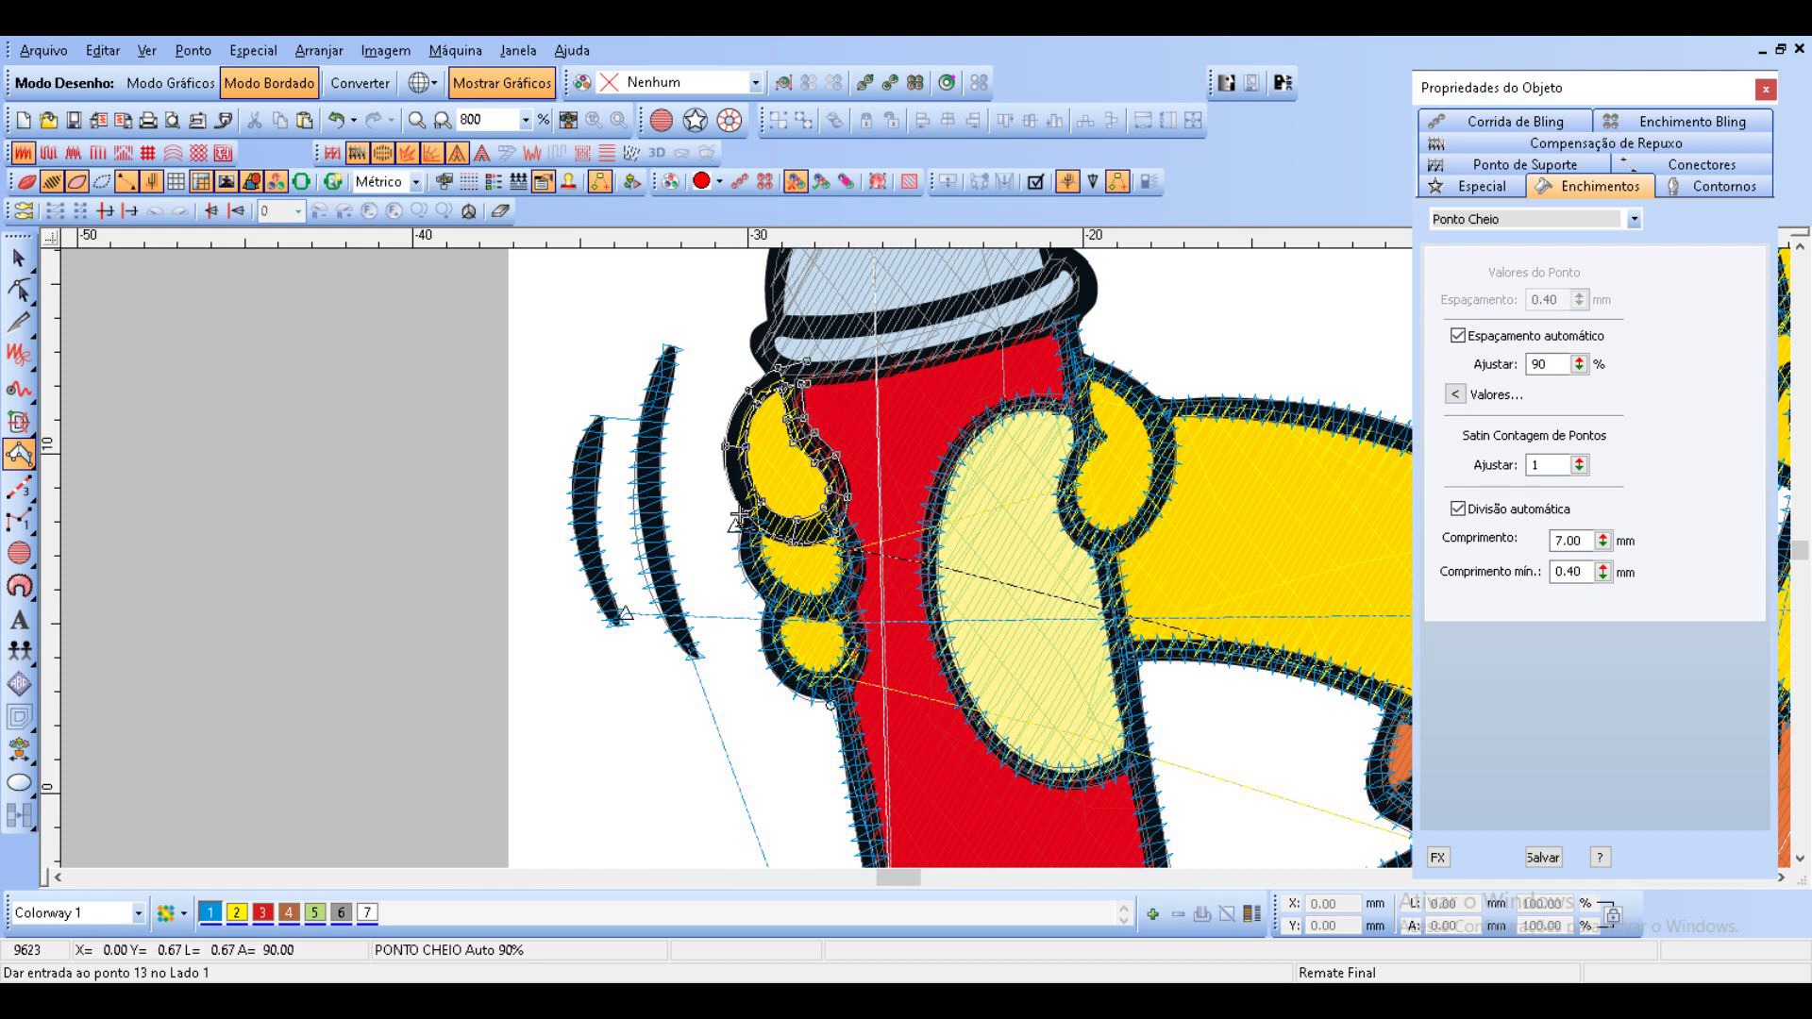
Extend the satin column along the cap's lower edge and around the rim's arm-side end, generating its stitches.
{"action": "left_click", "coordinate": [874, 370]}
{"action": "left_click", "coordinate": [964, 357]}
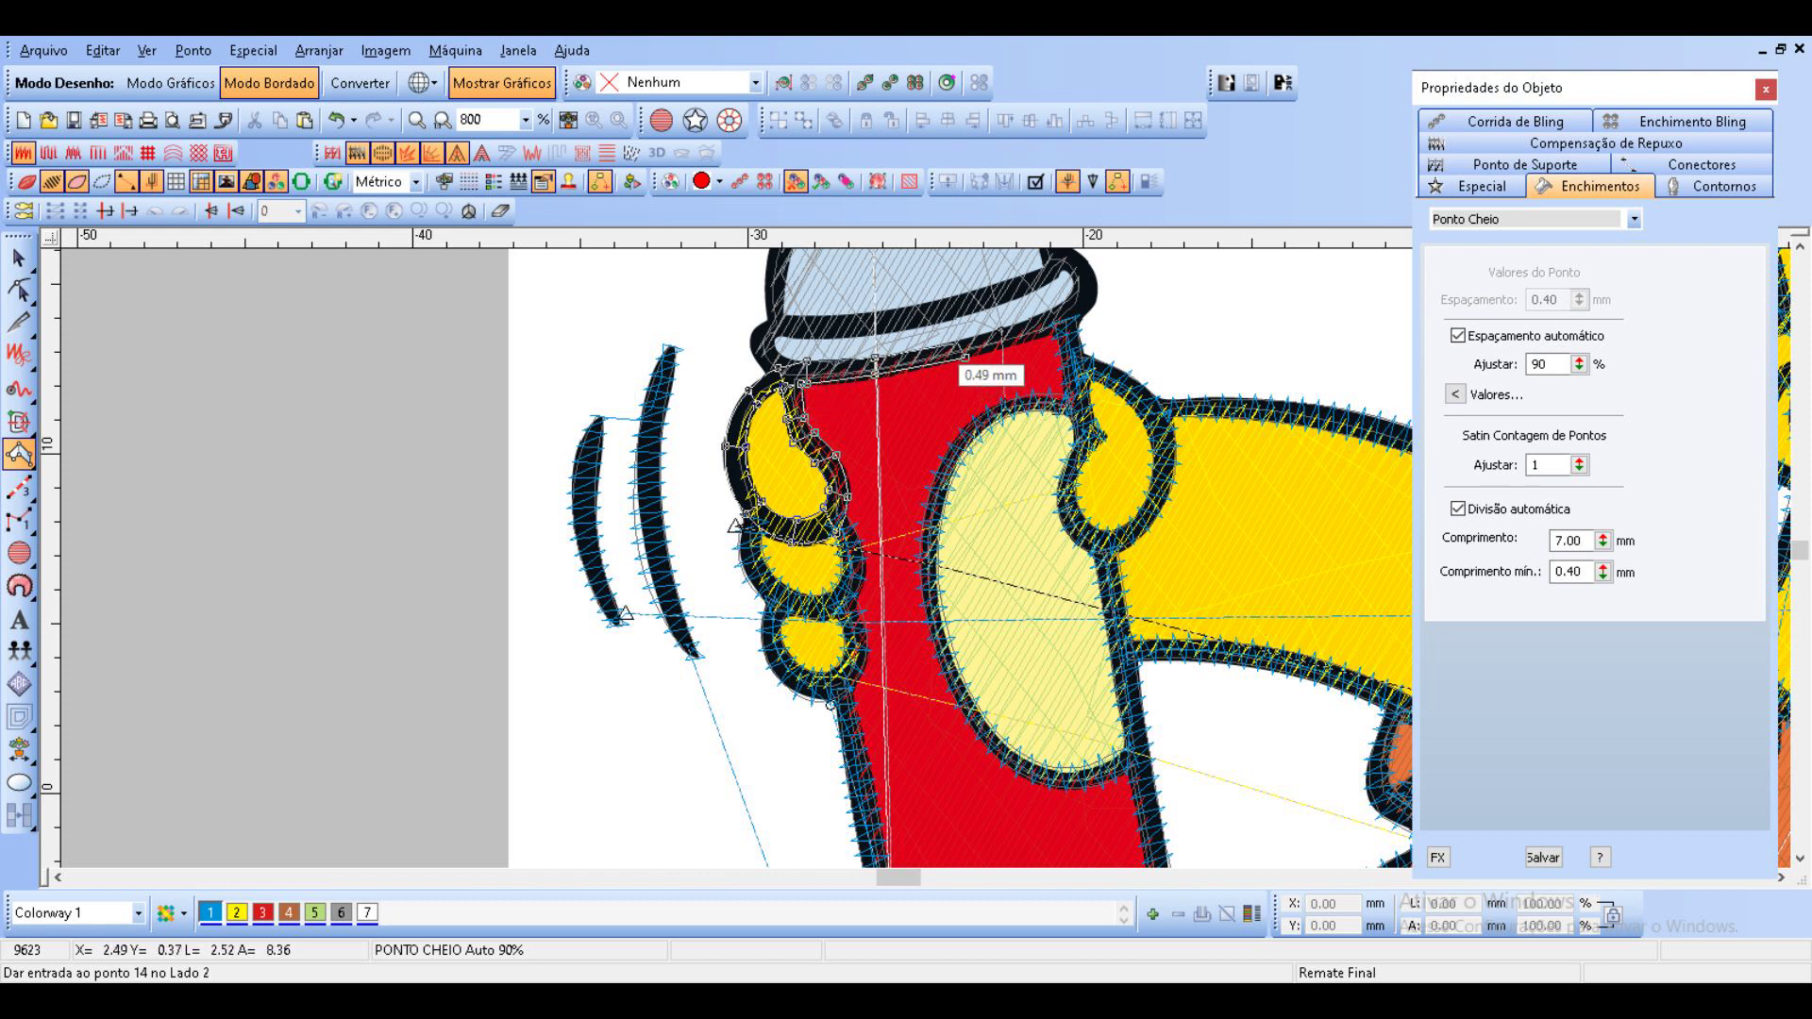
{"action": "left_click", "coordinate": [1049, 333]}
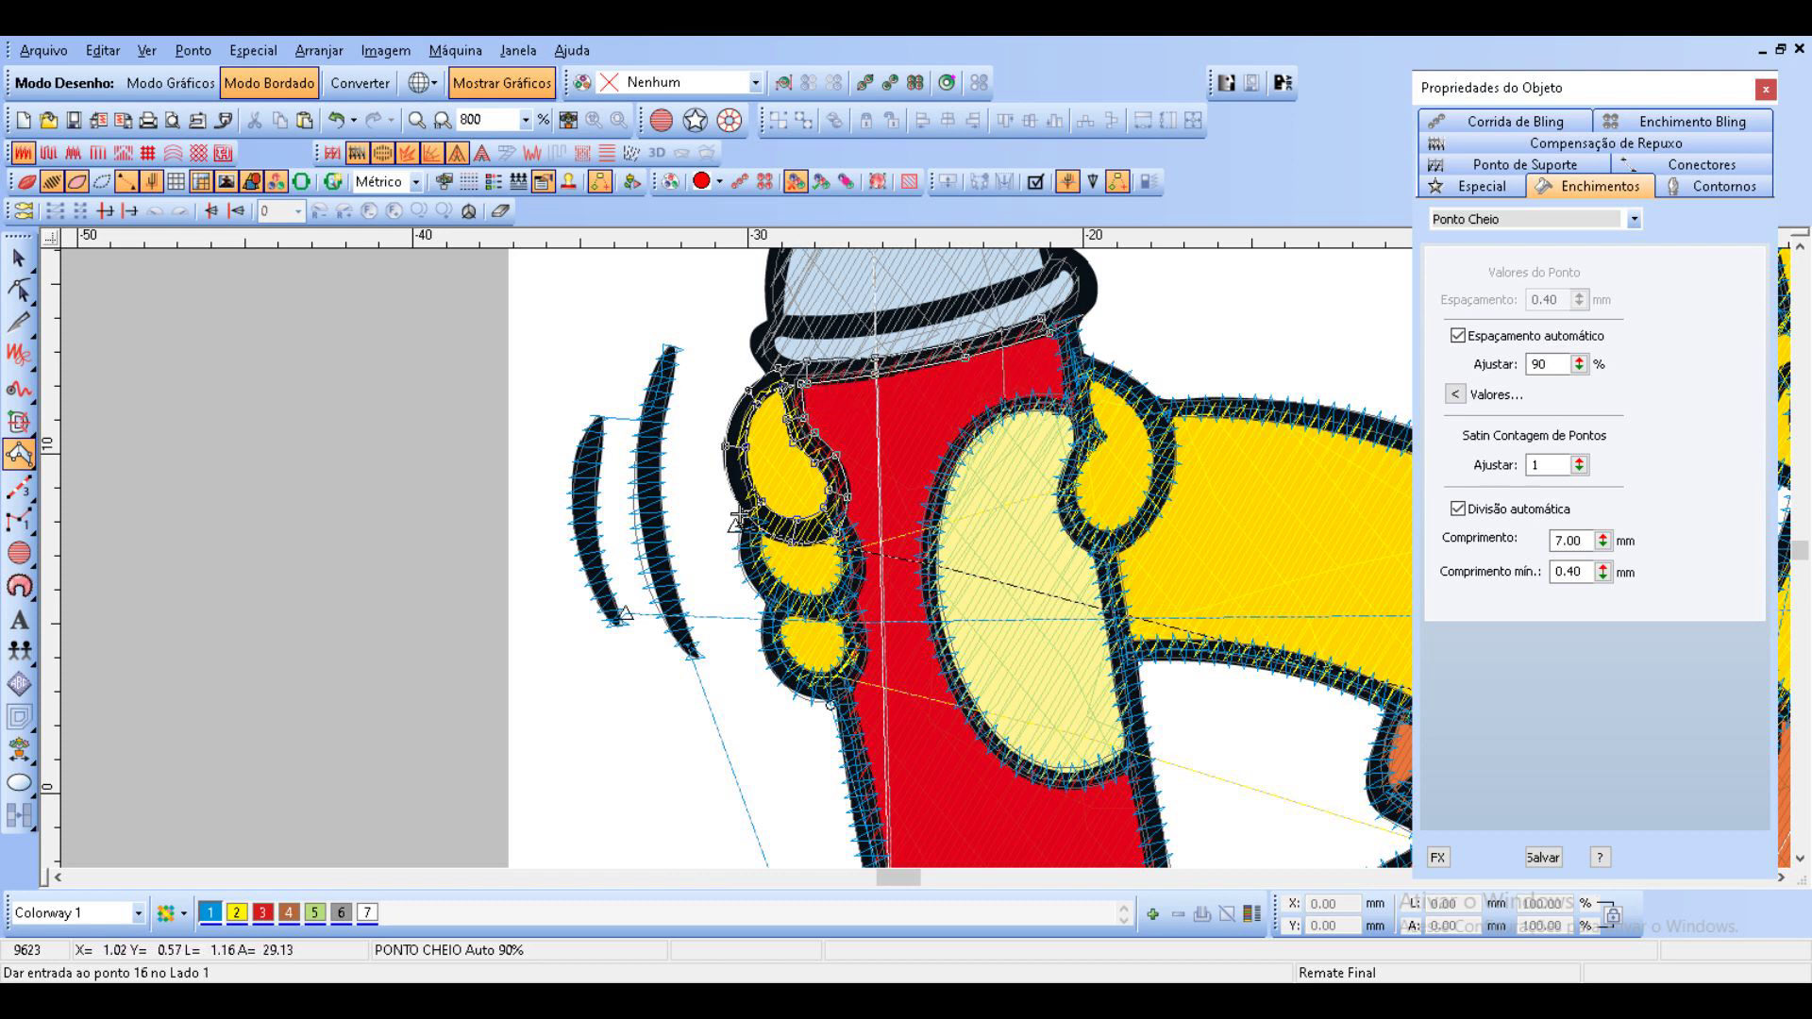
{"action": "left_click", "coordinate": [1085, 312]}
{"action": "left_click", "coordinate": [1094, 283]}
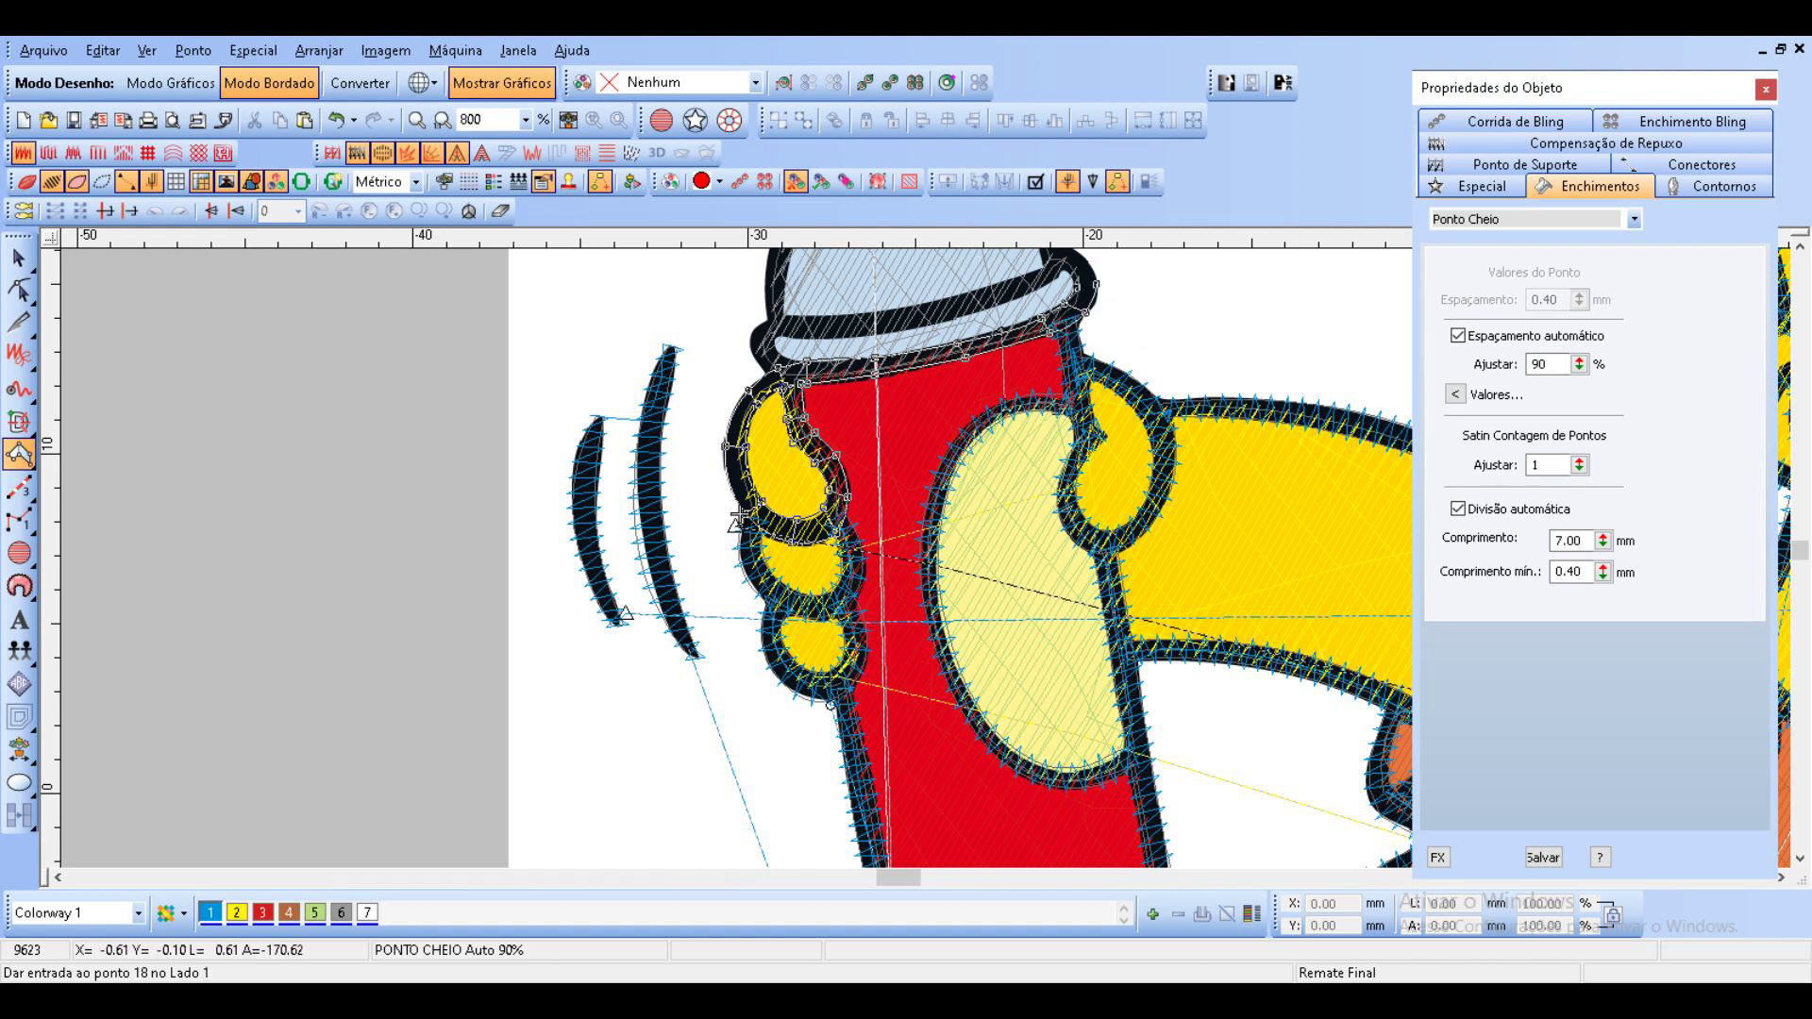
{"action": "left_click", "coordinate": [1002, 392]}
{"action": "left_click", "coordinate": [997, 410]}
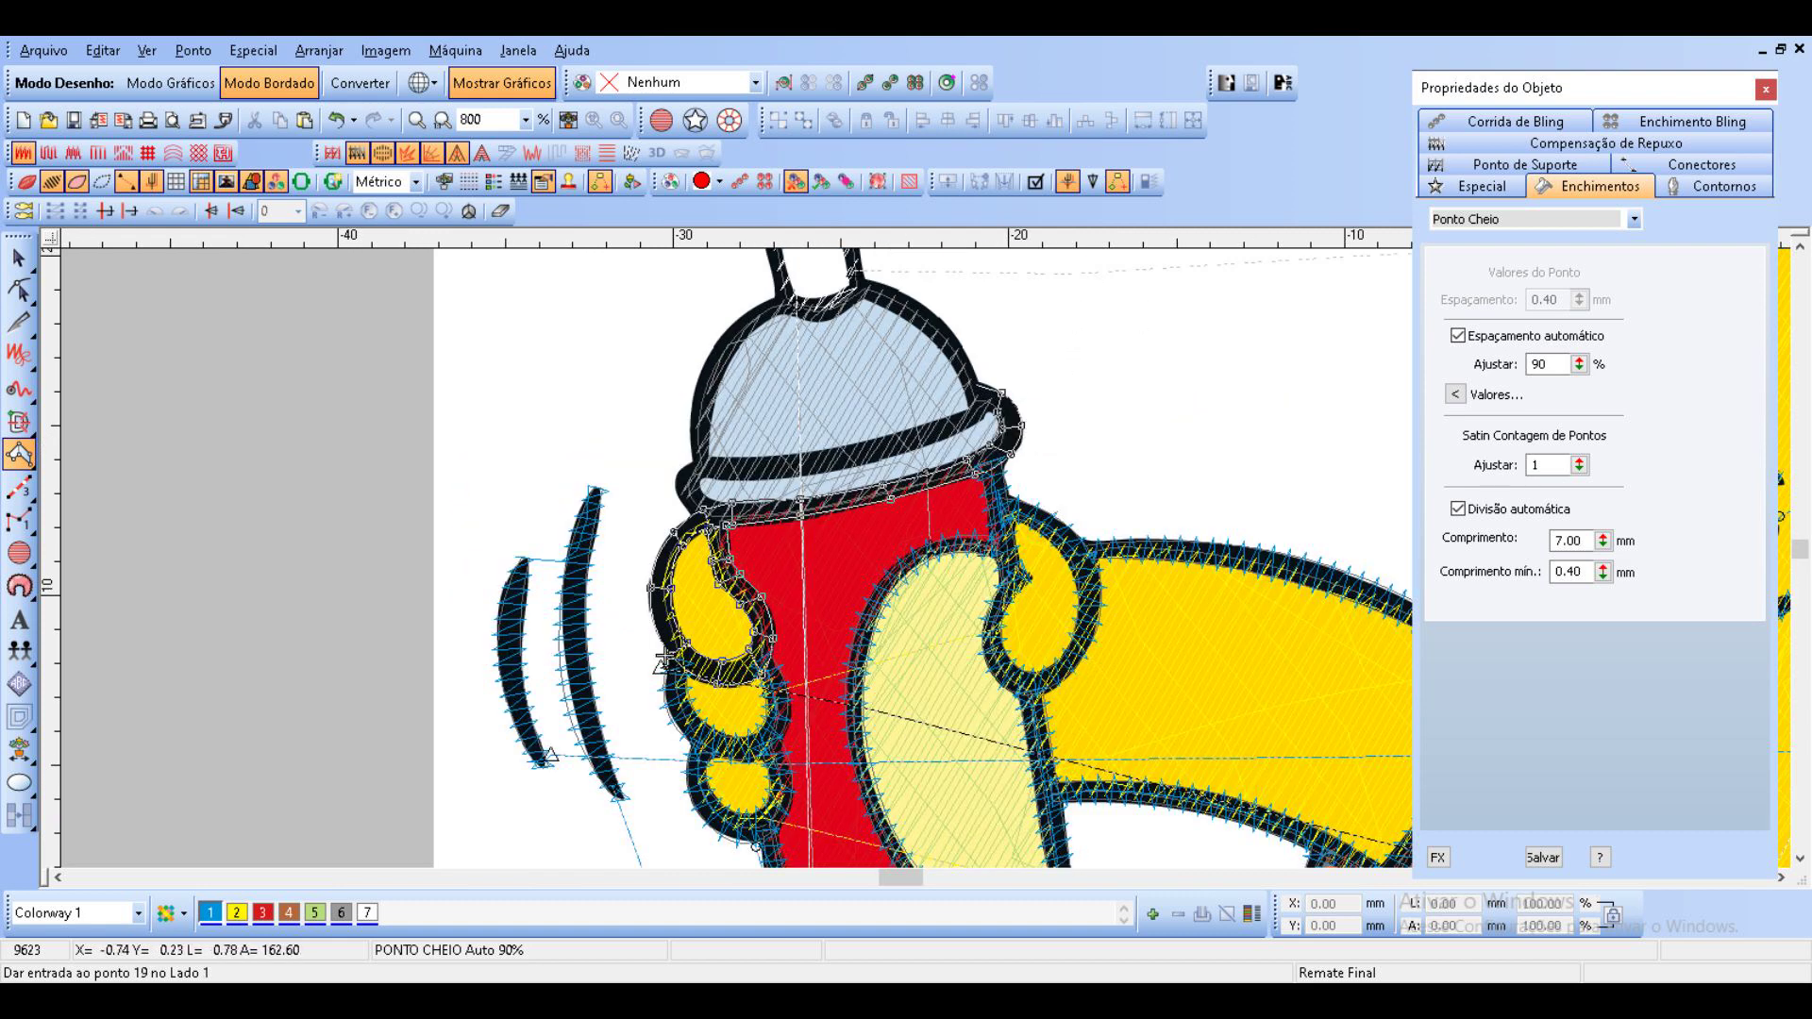
{"action": "left_click", "coordinate": [965, 402]}
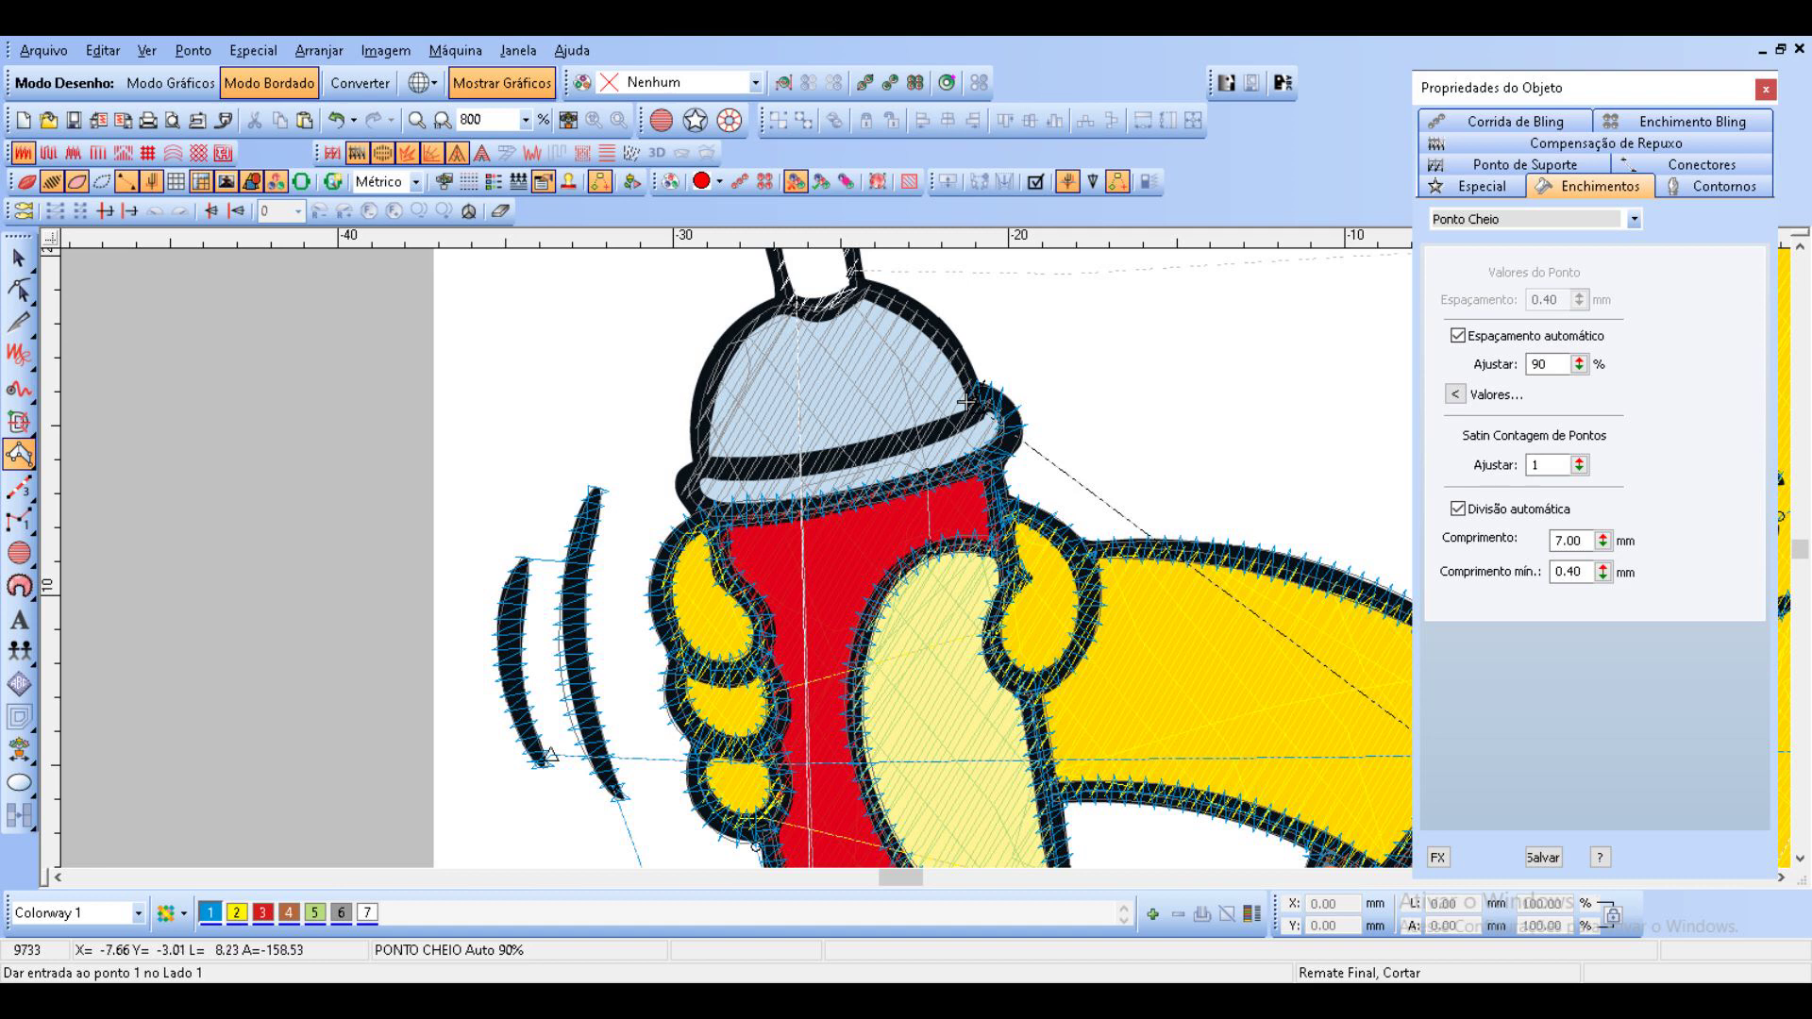
Begin a satin column at the cap rim's finger-side end and trace it around to the line under the dome.
{"action": "left_click", "coordinate": [716, 507]}
{"action": "left_click", "coordinate": [692, 514]}
{"action": "left_click", "coordinate": [702, 492]}
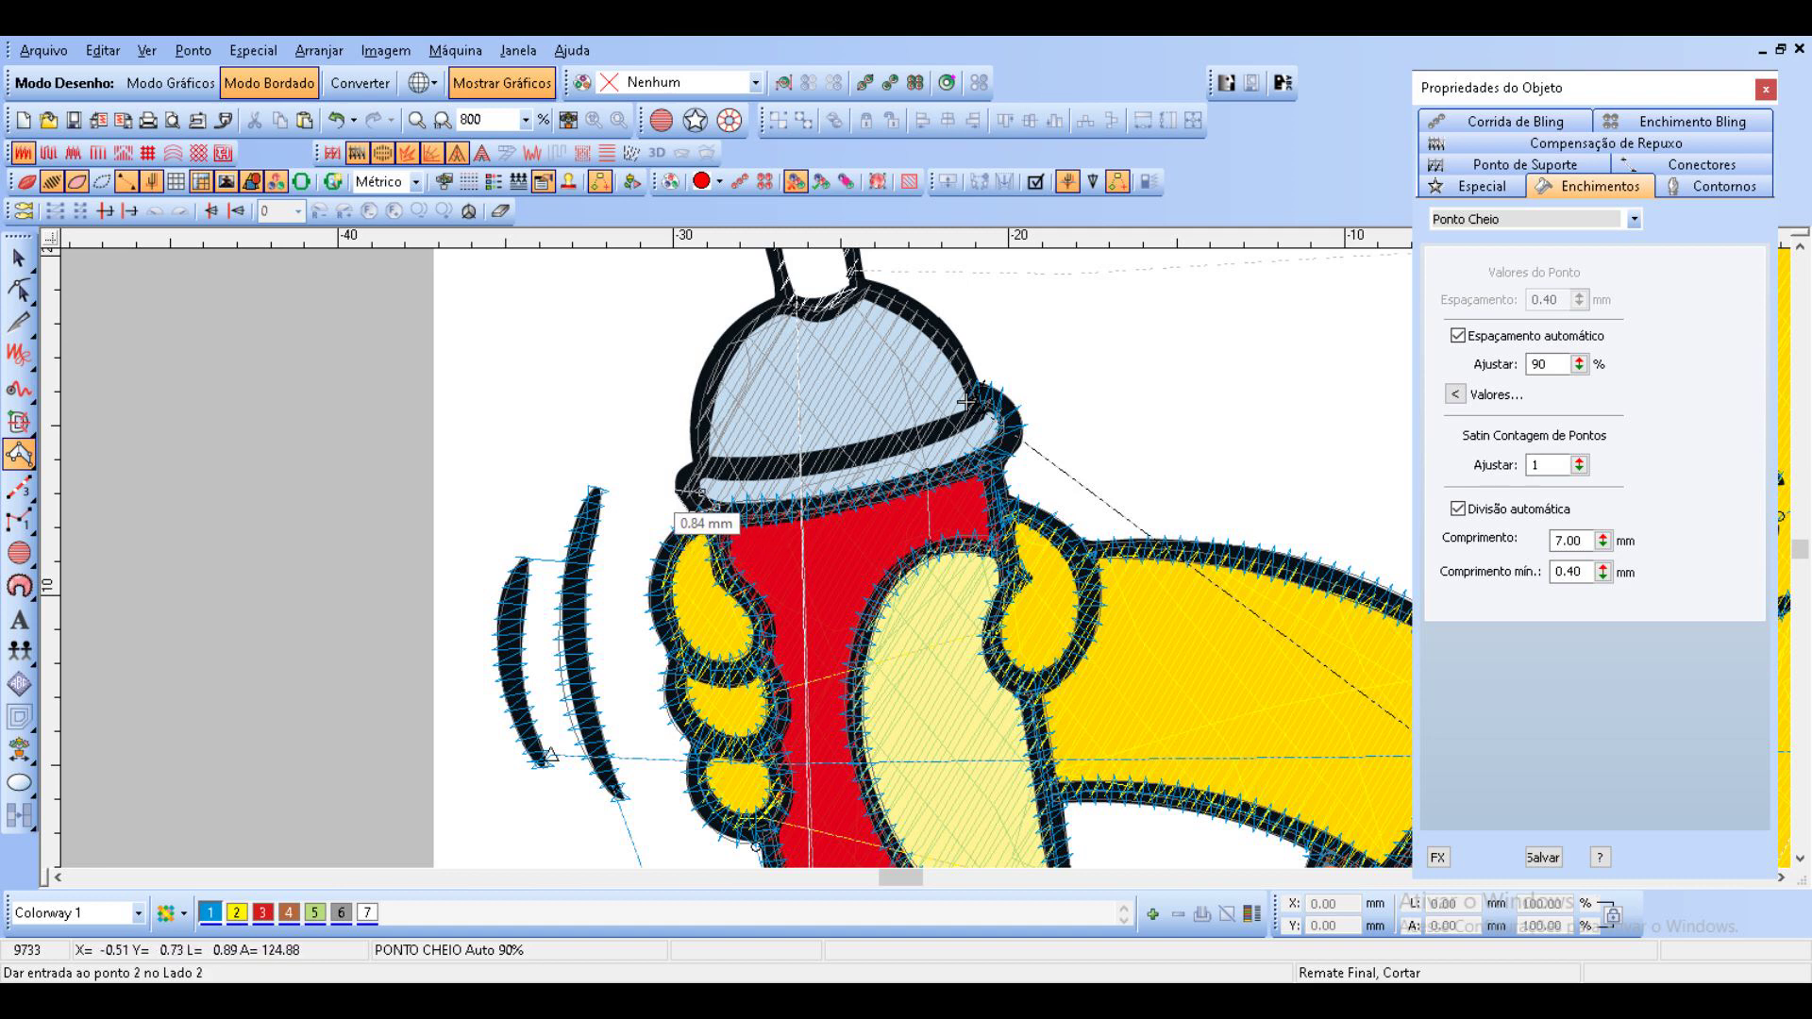
{"action": "right_click", "coordinate": [701, 488]}
{"action": "right_click", "coordinate": [682, 470]}
{"action": "left_click", "coordinate": [705, 478]}
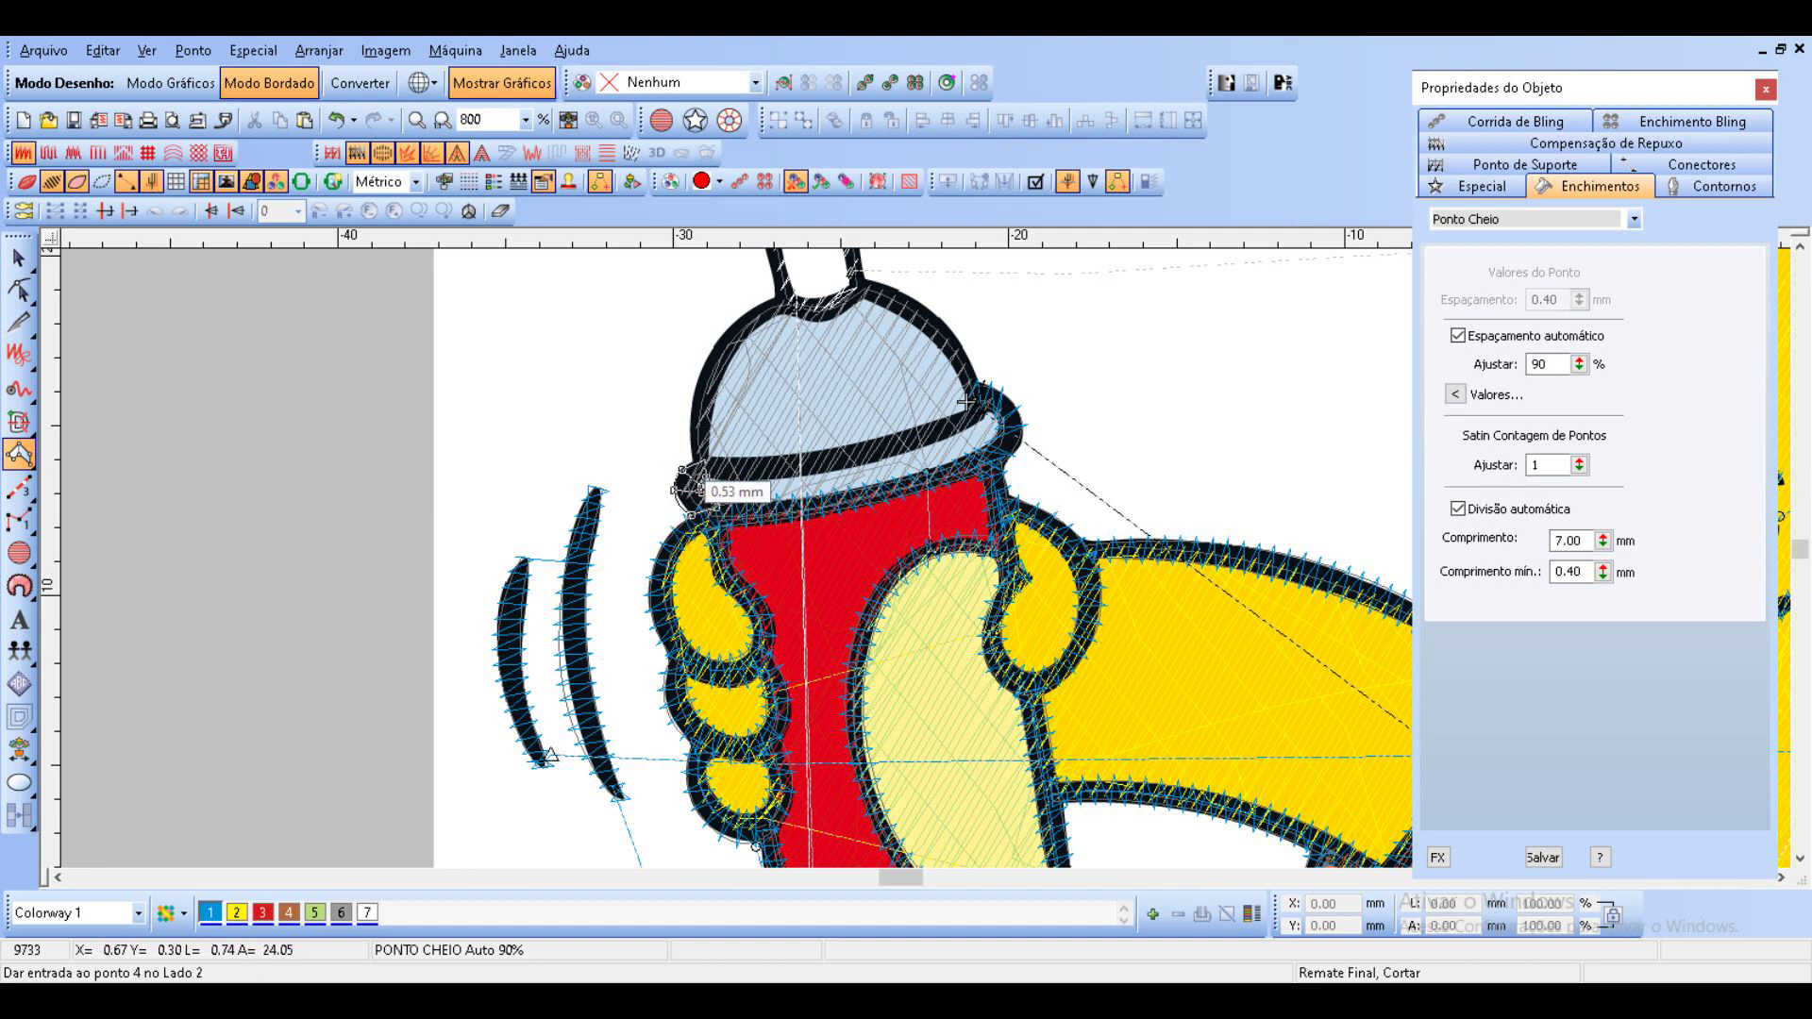
{"action": "left_click", "coordinate": [704, 458]}
Extend the satin column along the curved line between dome and rim to the arm side, and generate its stitches.
{"action": "right_click", "coordinate": [735, 479]}
{"action": "right_click", "coordinate": [733, 458]}
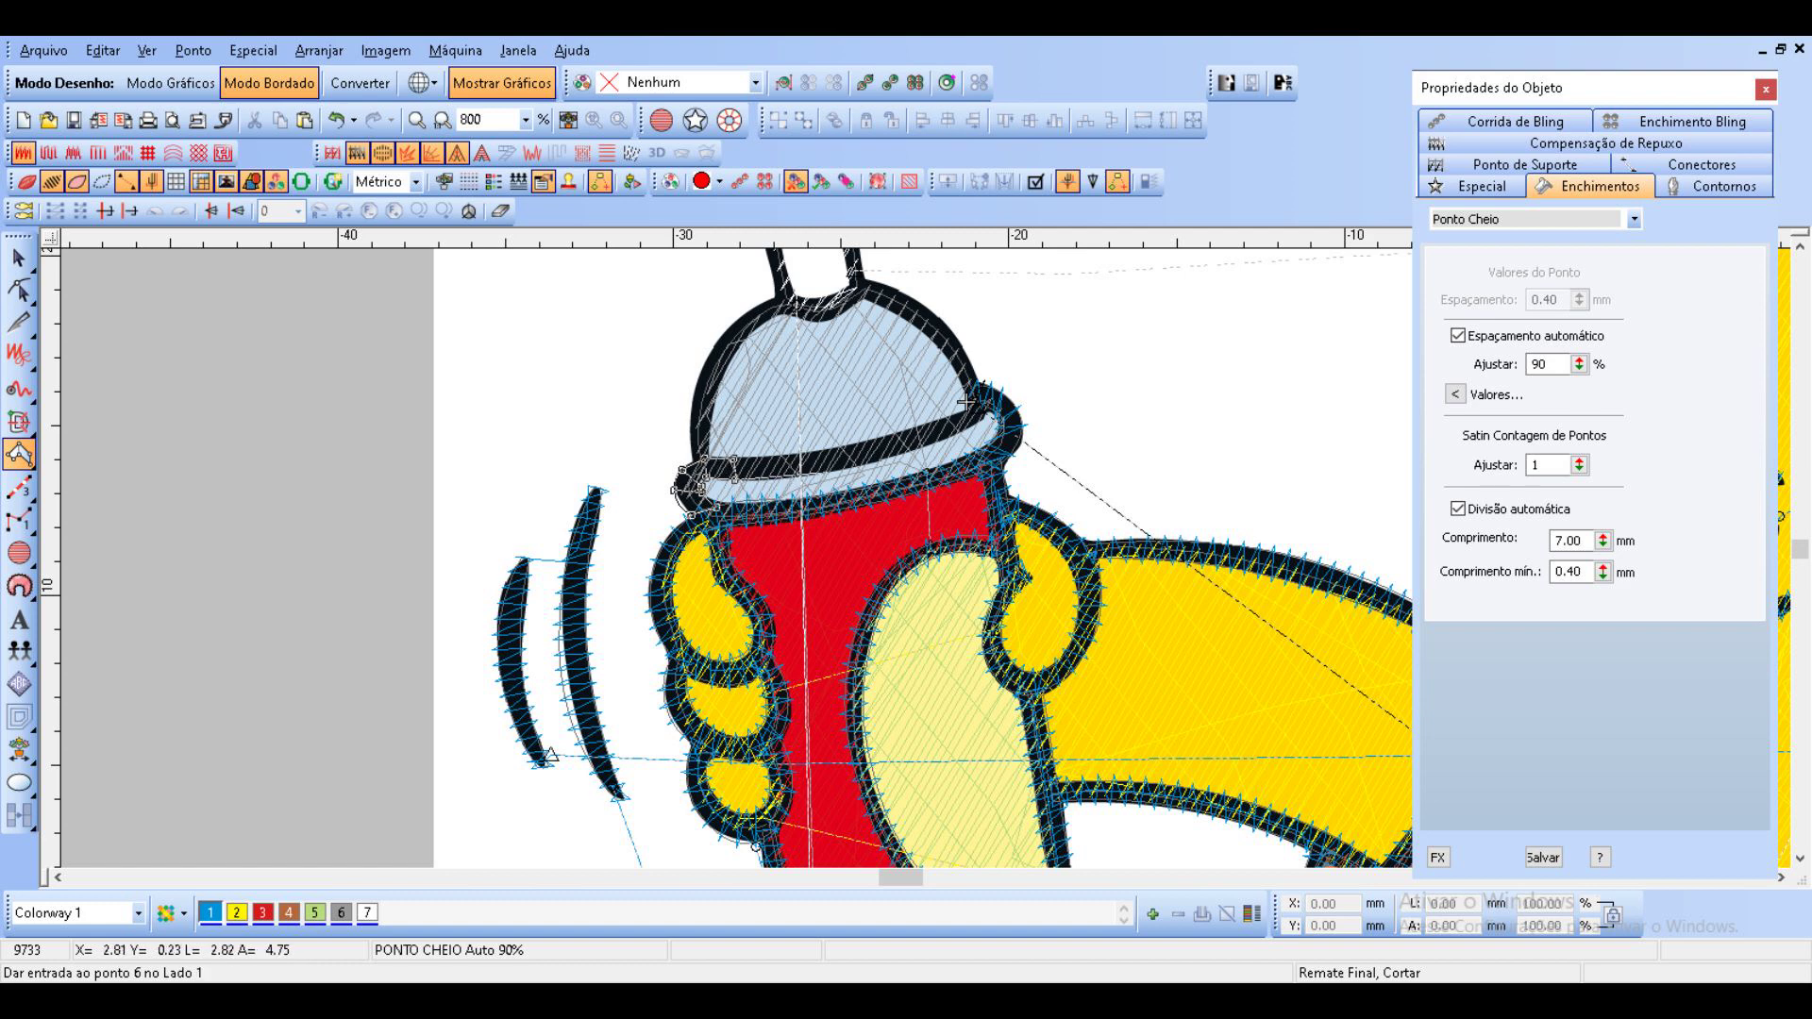
{"action": "right_click", "coordinate": [830, 471]}
{"action": "right_click", "coordinate": [827, 454]}
{"action": "right_click", "coordinate": [928, 440]}
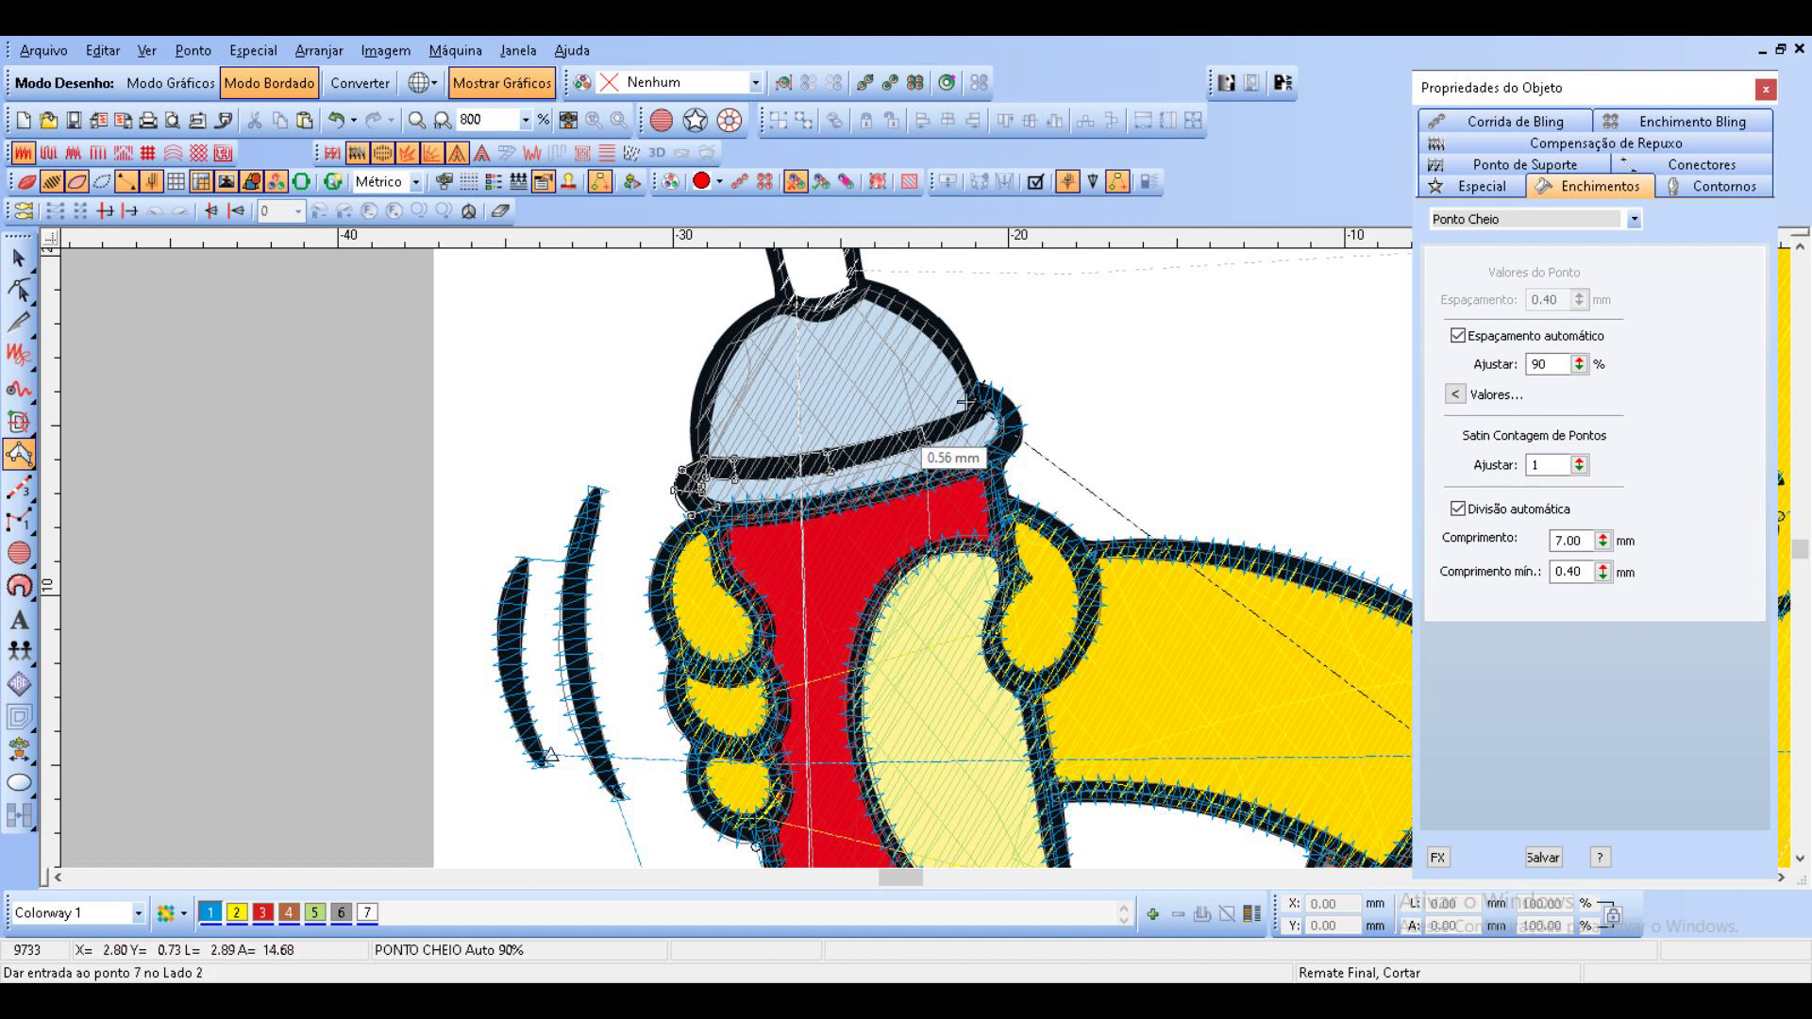
{"action": "right_click", "coordinate": [922, 426]}
{"action": "key", "text": "Return"}
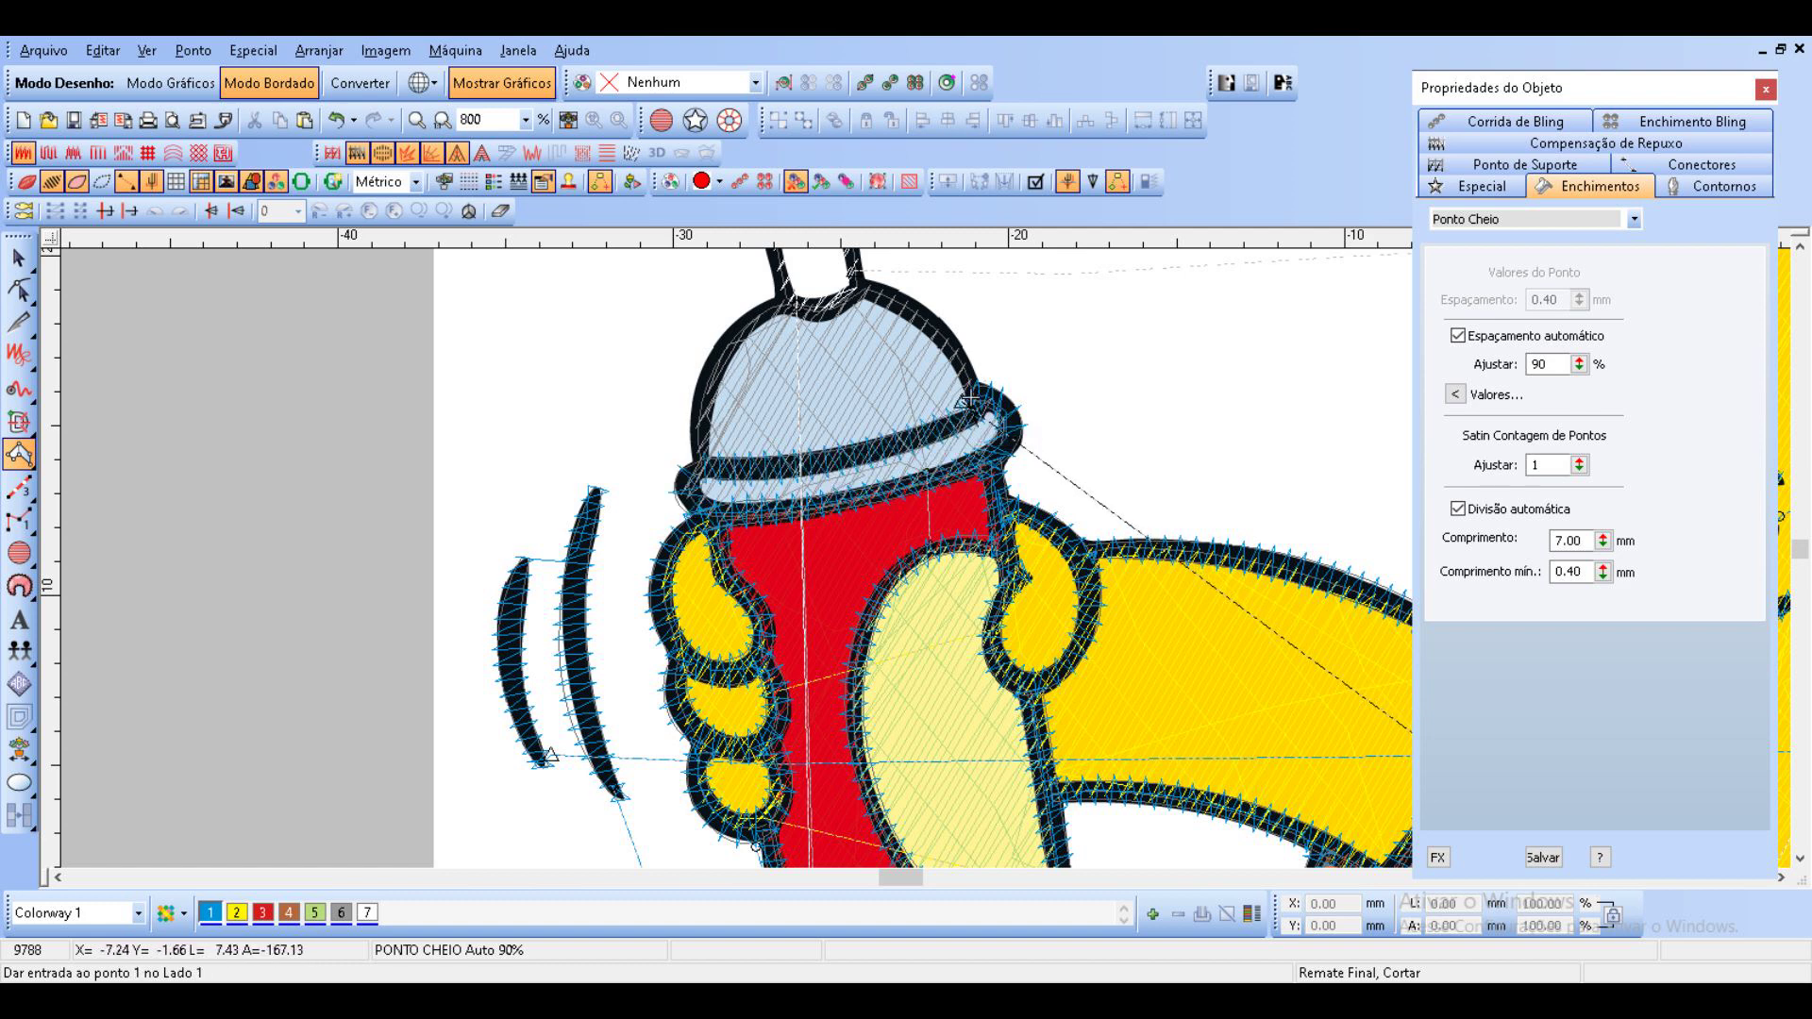
Begin a satin column at the dome's finger-side base and trace it up the dome and across beneath the nozzle.
{"action": "right_click", "coordinate": [692, 460]}
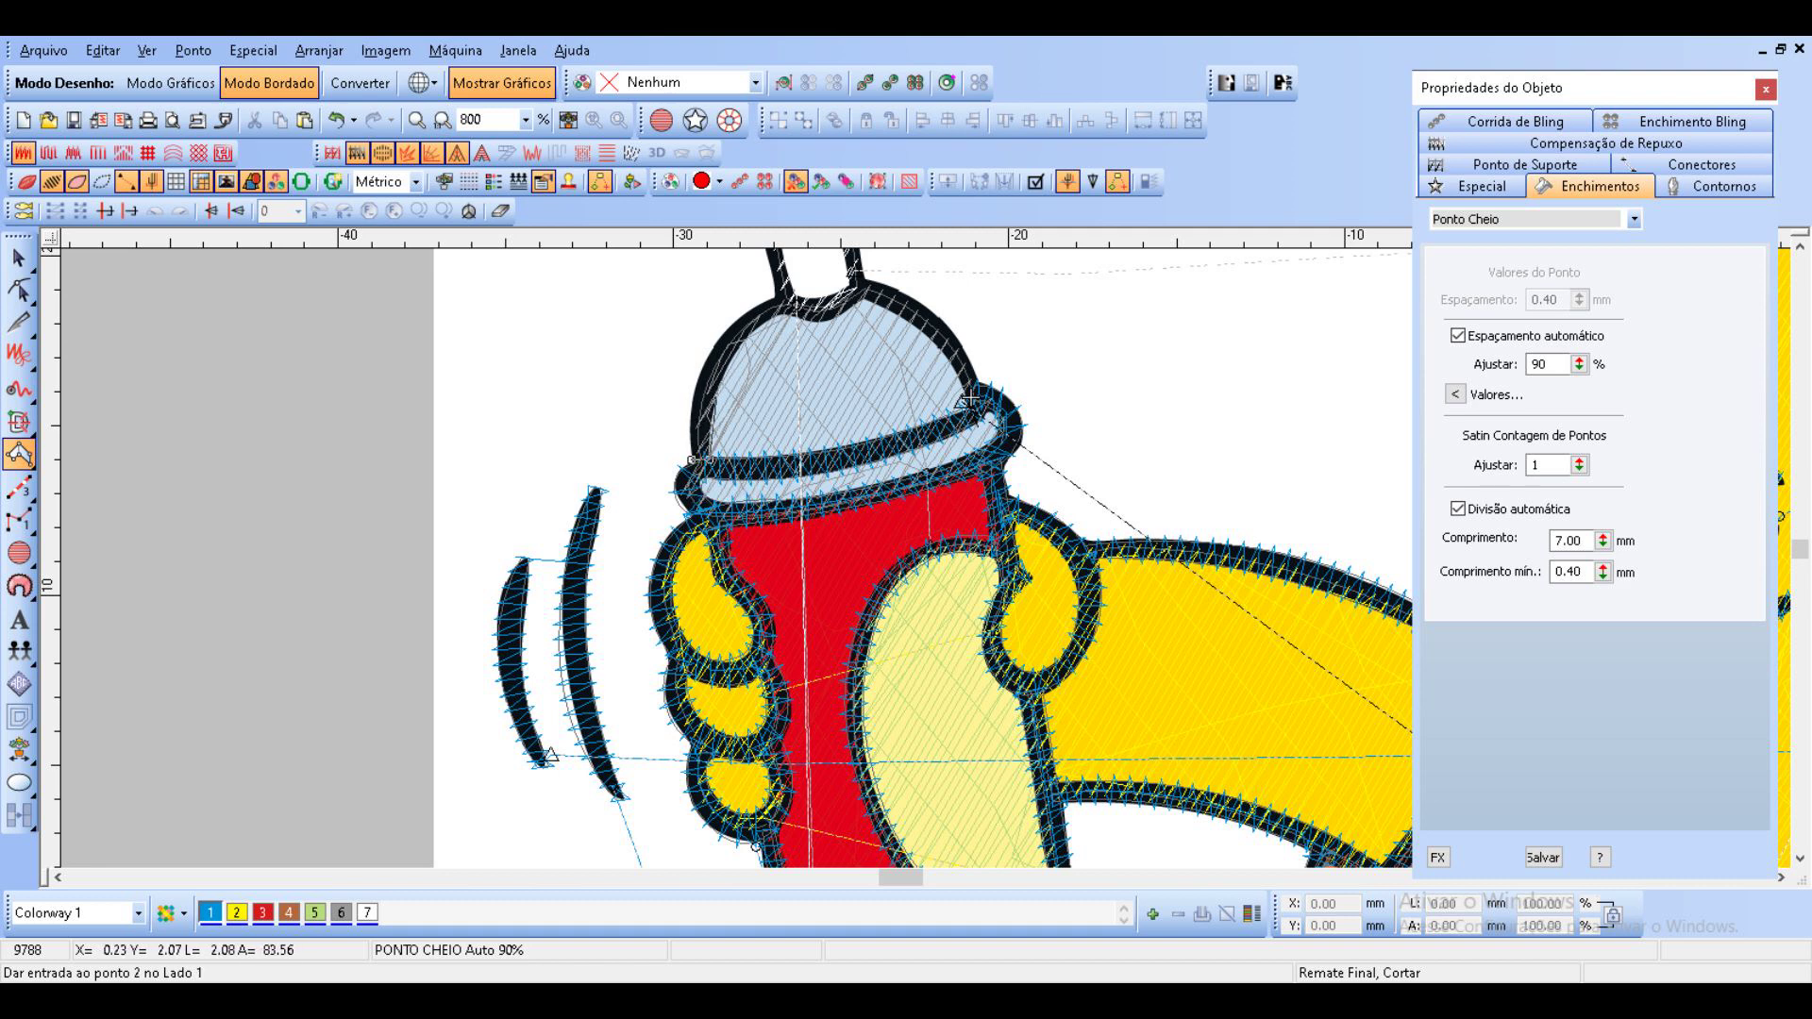
{"action": "right_click", "coordinate": [700, 381]}
{"action": "right_click", "coordinate": [754, 329]}
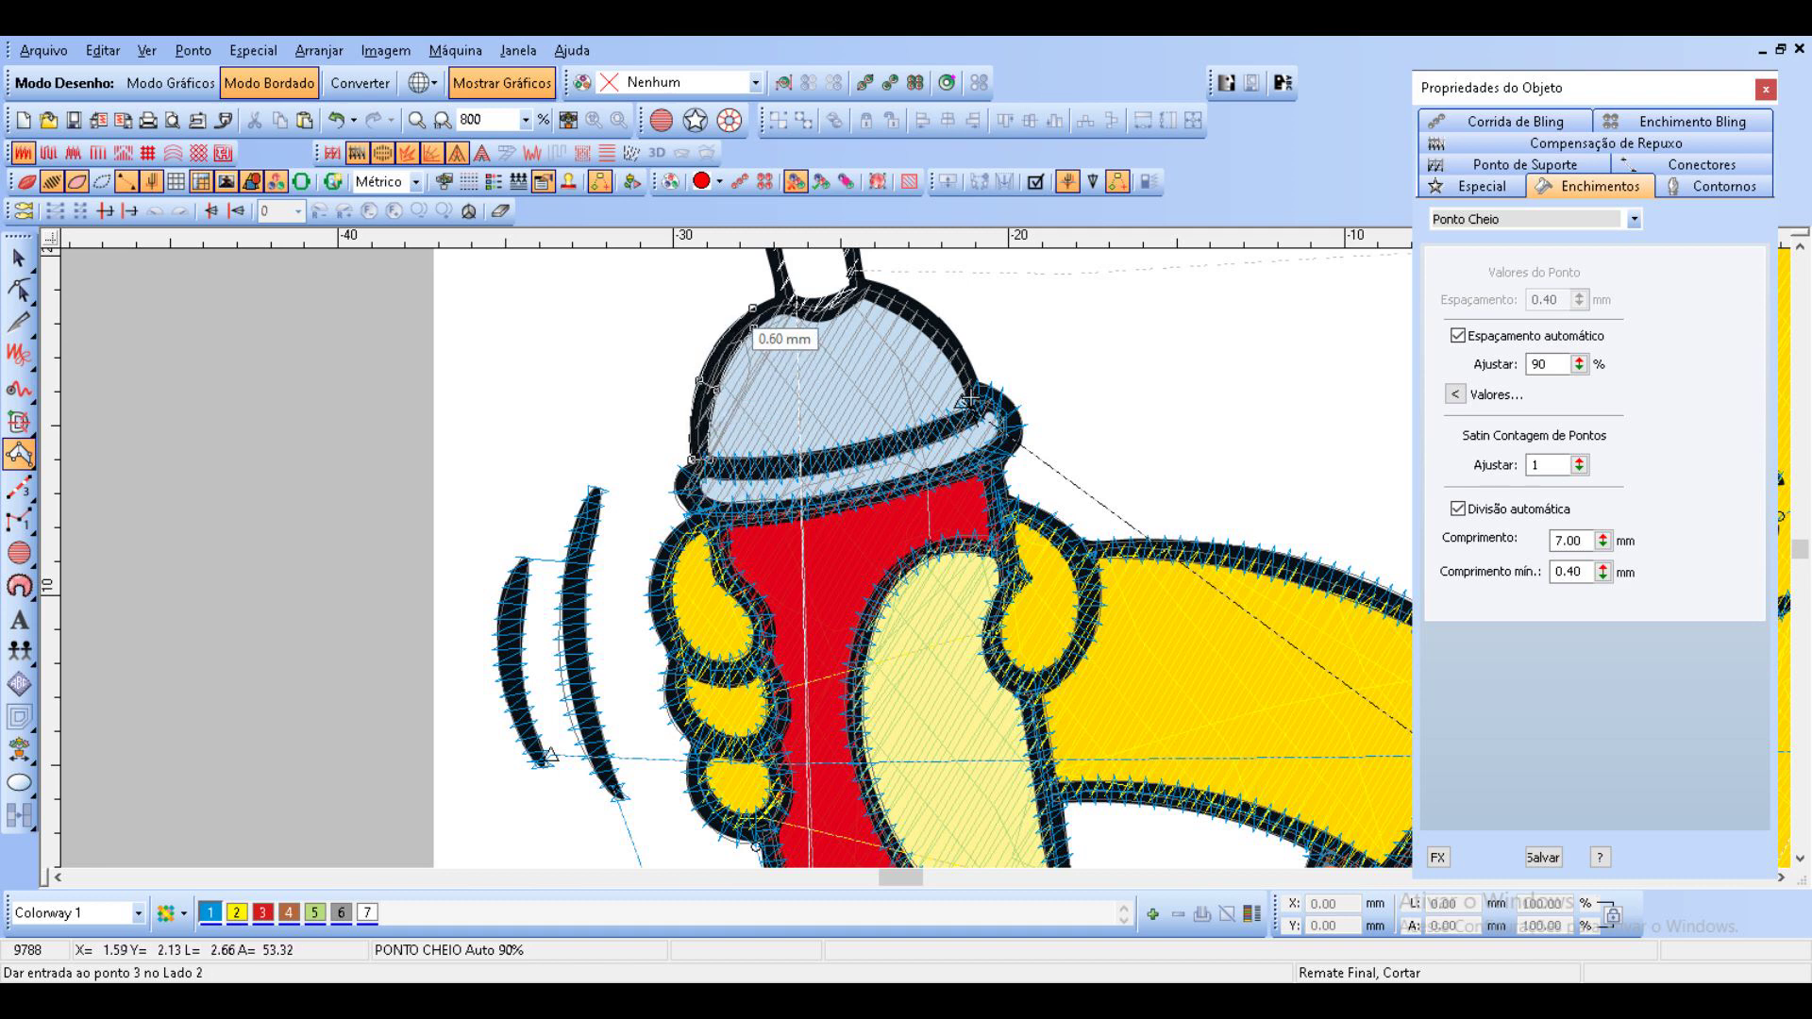
{"action": "right_click", "coordinate": [752, 309]}
{"action": "right_click", "coordinate": [781, 314]}
{"action": "right_click", "coordinate": [789, 294]}
{"action": "right_click", "coordinate": [812, 320]}
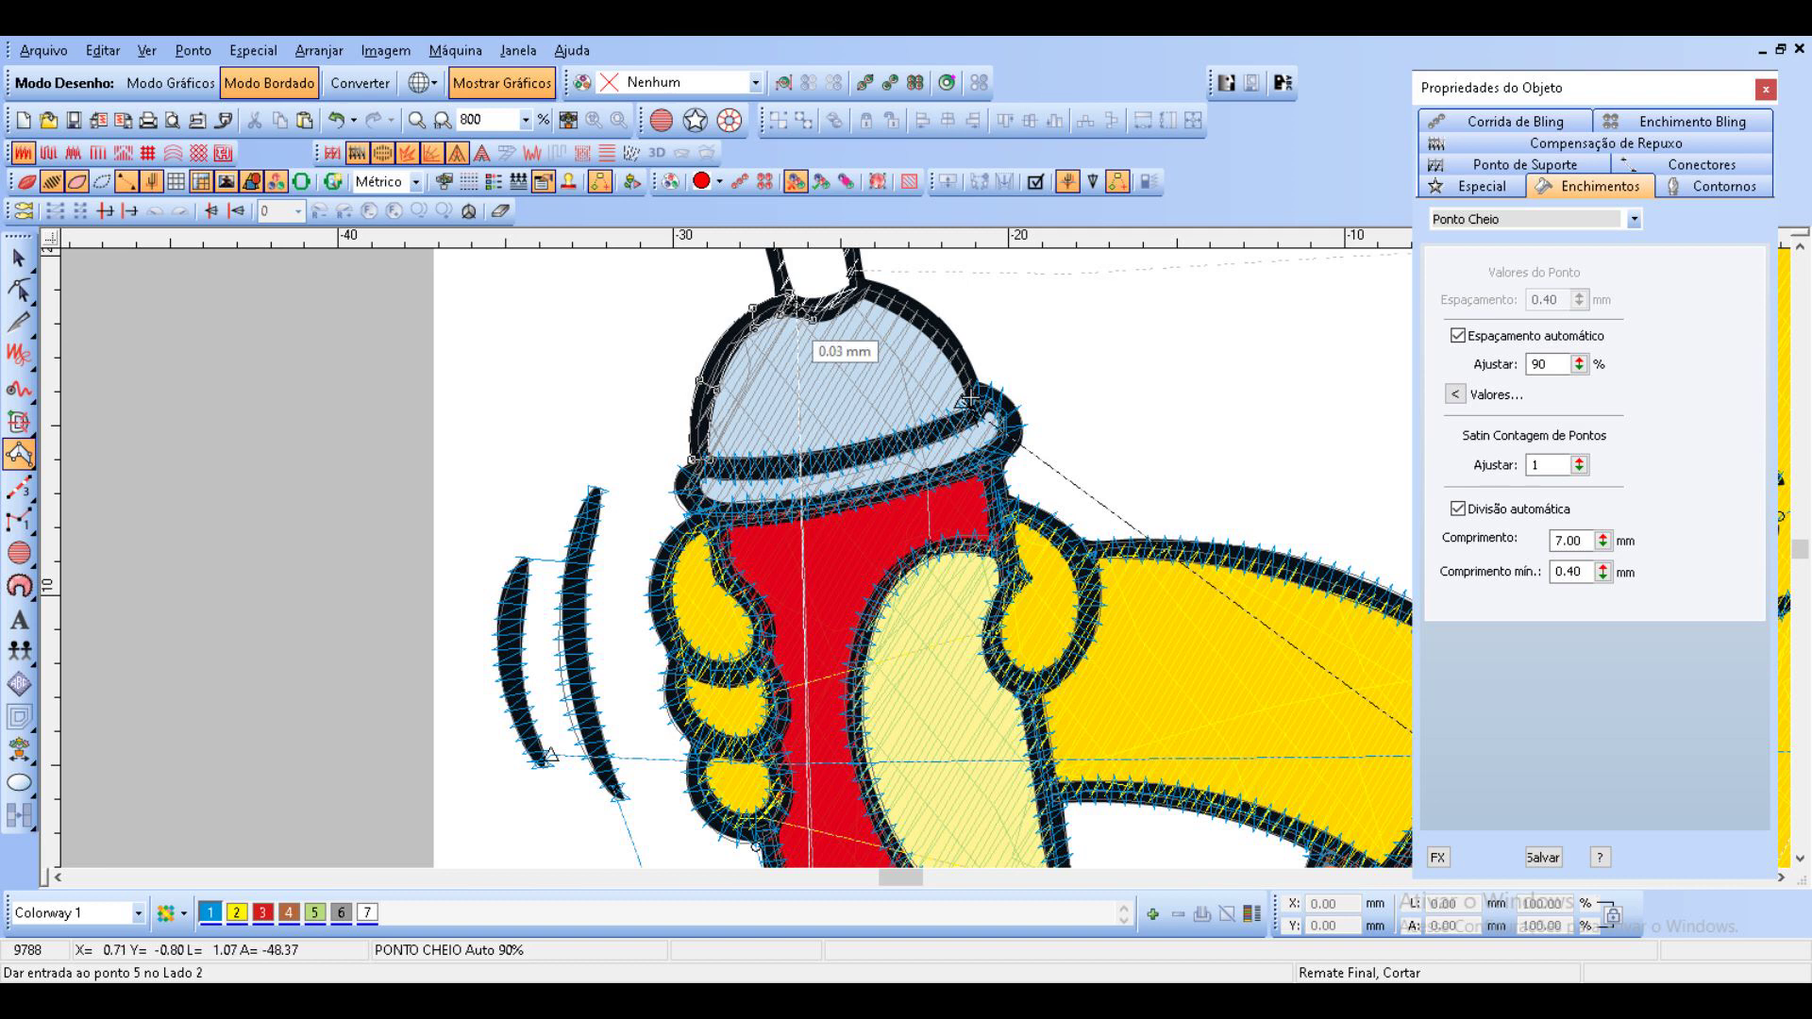
{"action": "right_click", "coordinate": [814, 299]}
{"action": "right_click", "coordinate": [832, 293]}
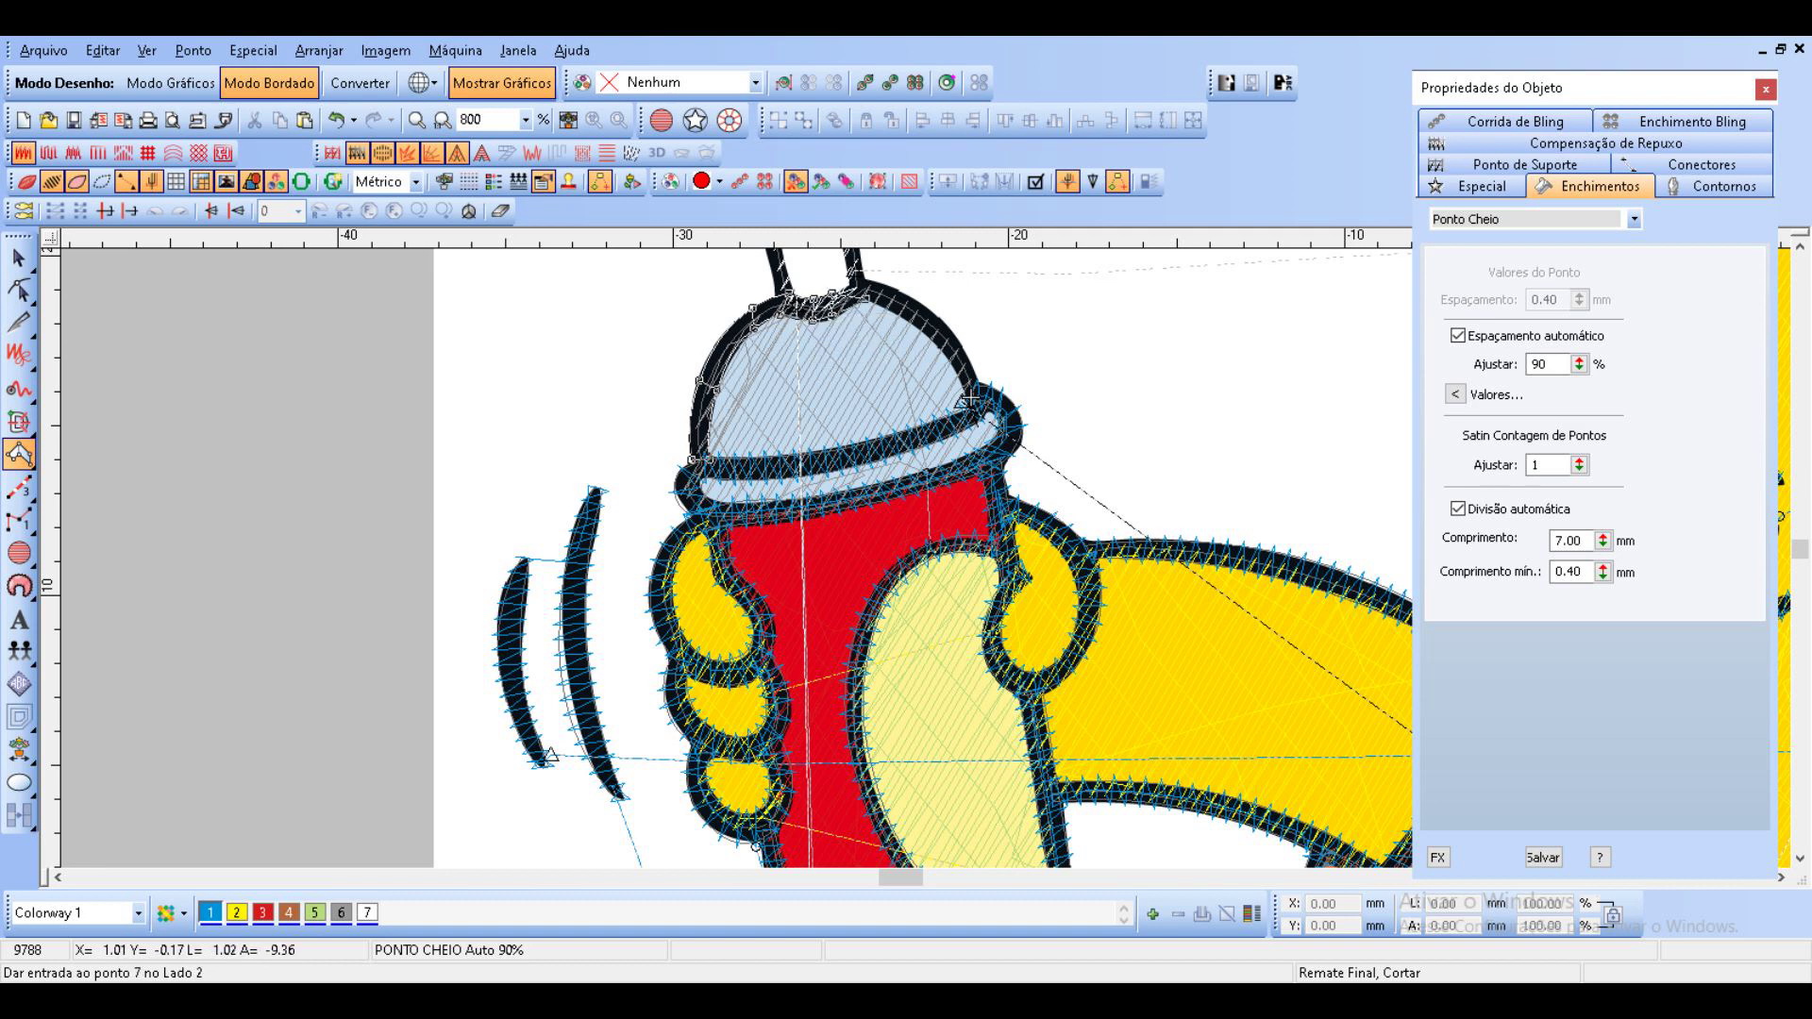
Continue the dome's satin column past the nozzle and down toward the rim's arm-side end, generating the stitches.
{"action": "right_click", "coordinate": [870, 280]}
{"action": "key", "text": "BackSpace"}
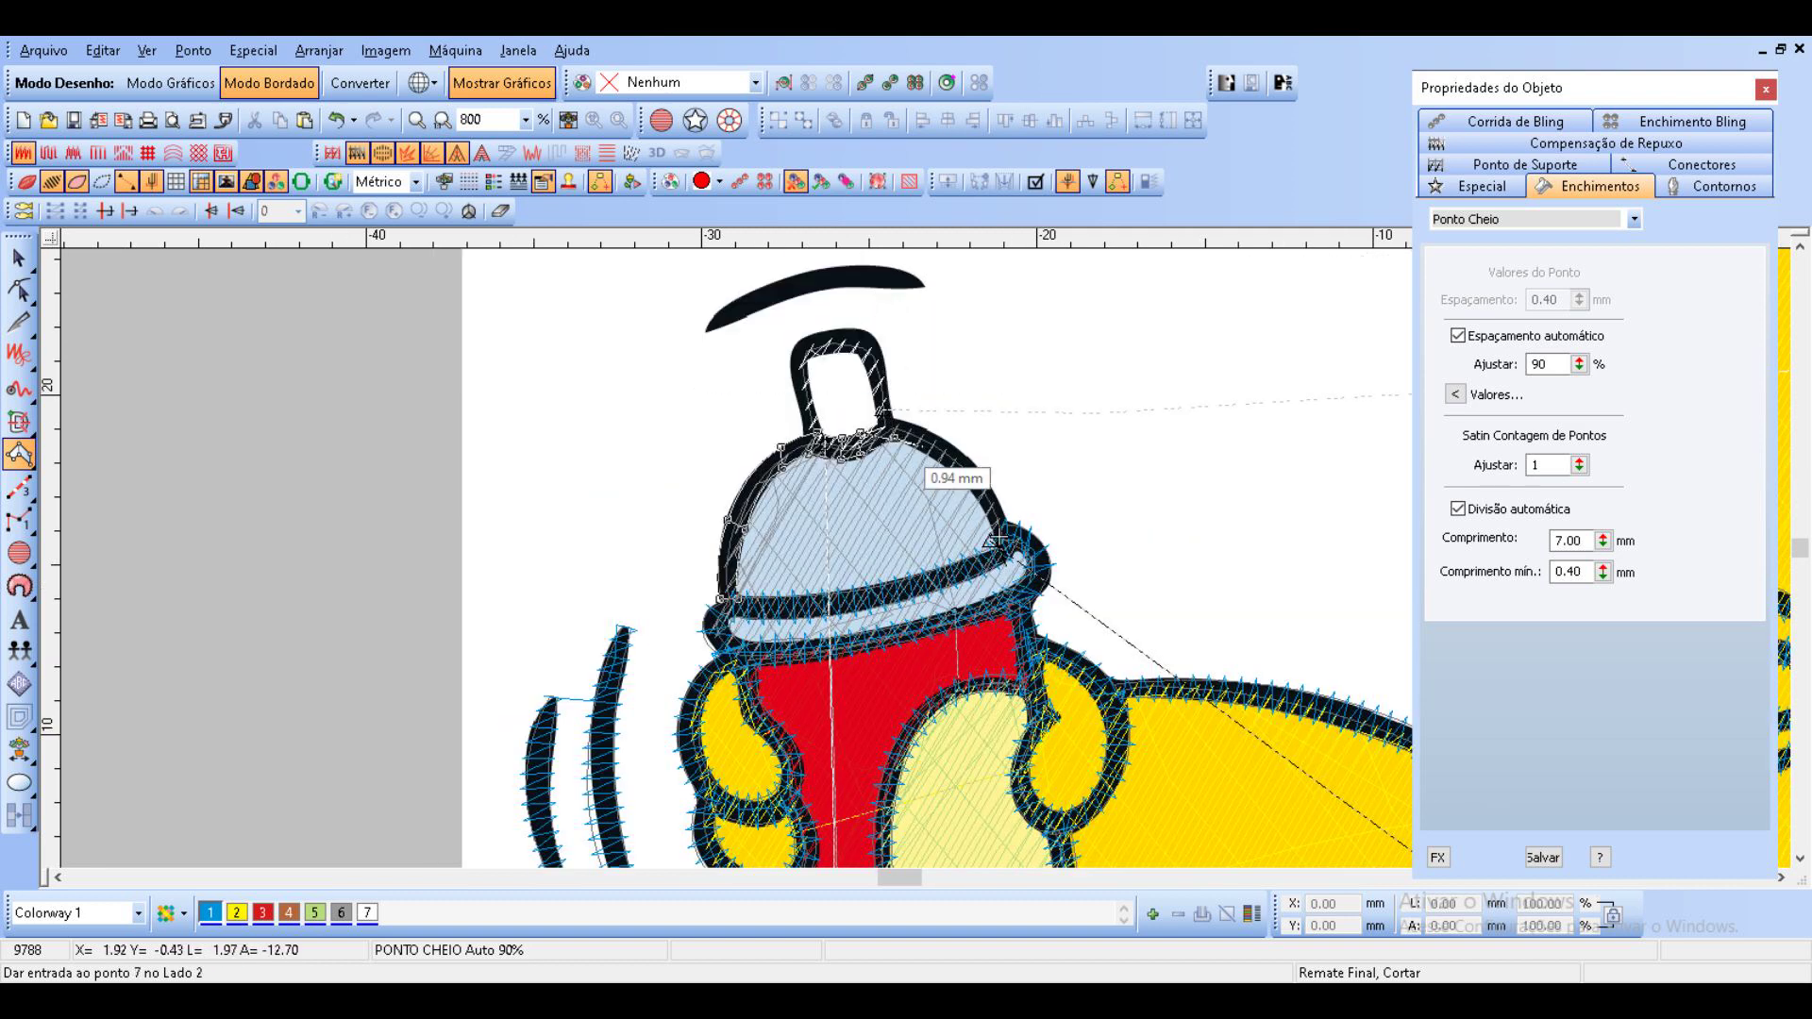
{"action": "right_click", "coordinate": [991, 540]}
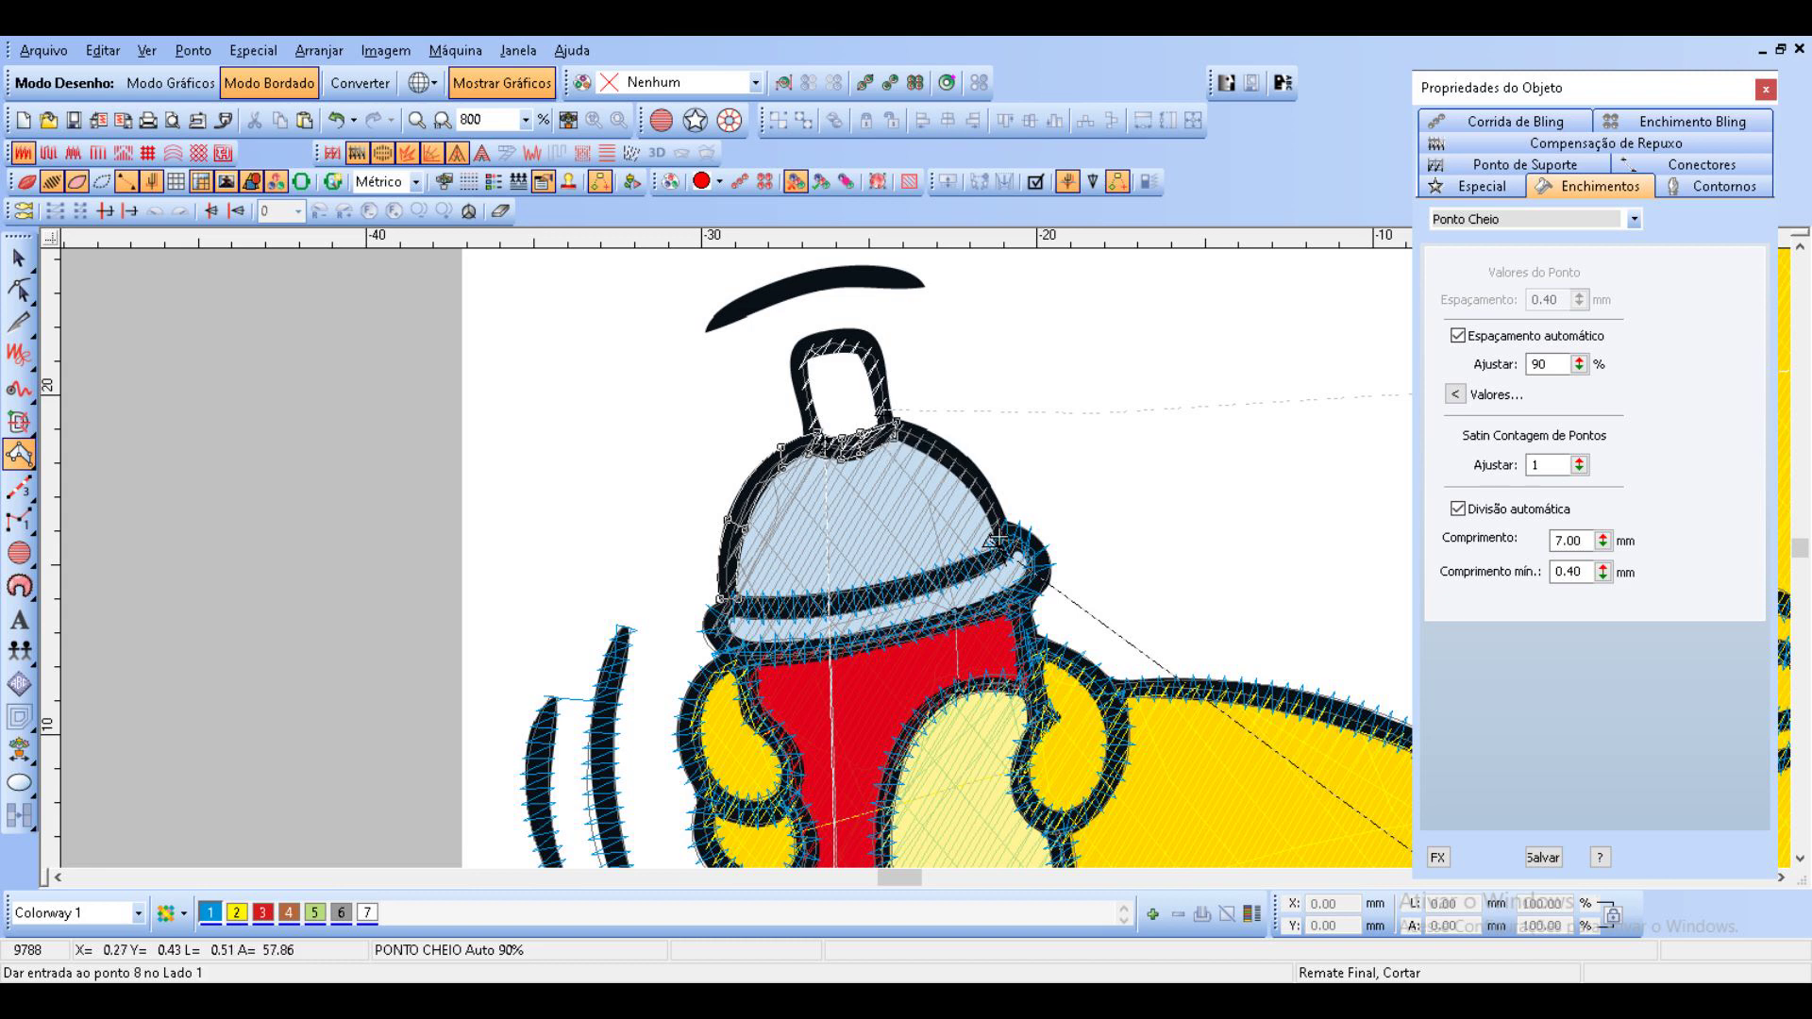
{"action": "right_click", "coordinate": [926, 431]}
{"action": "right_click", "coordinate": [949, 465]}
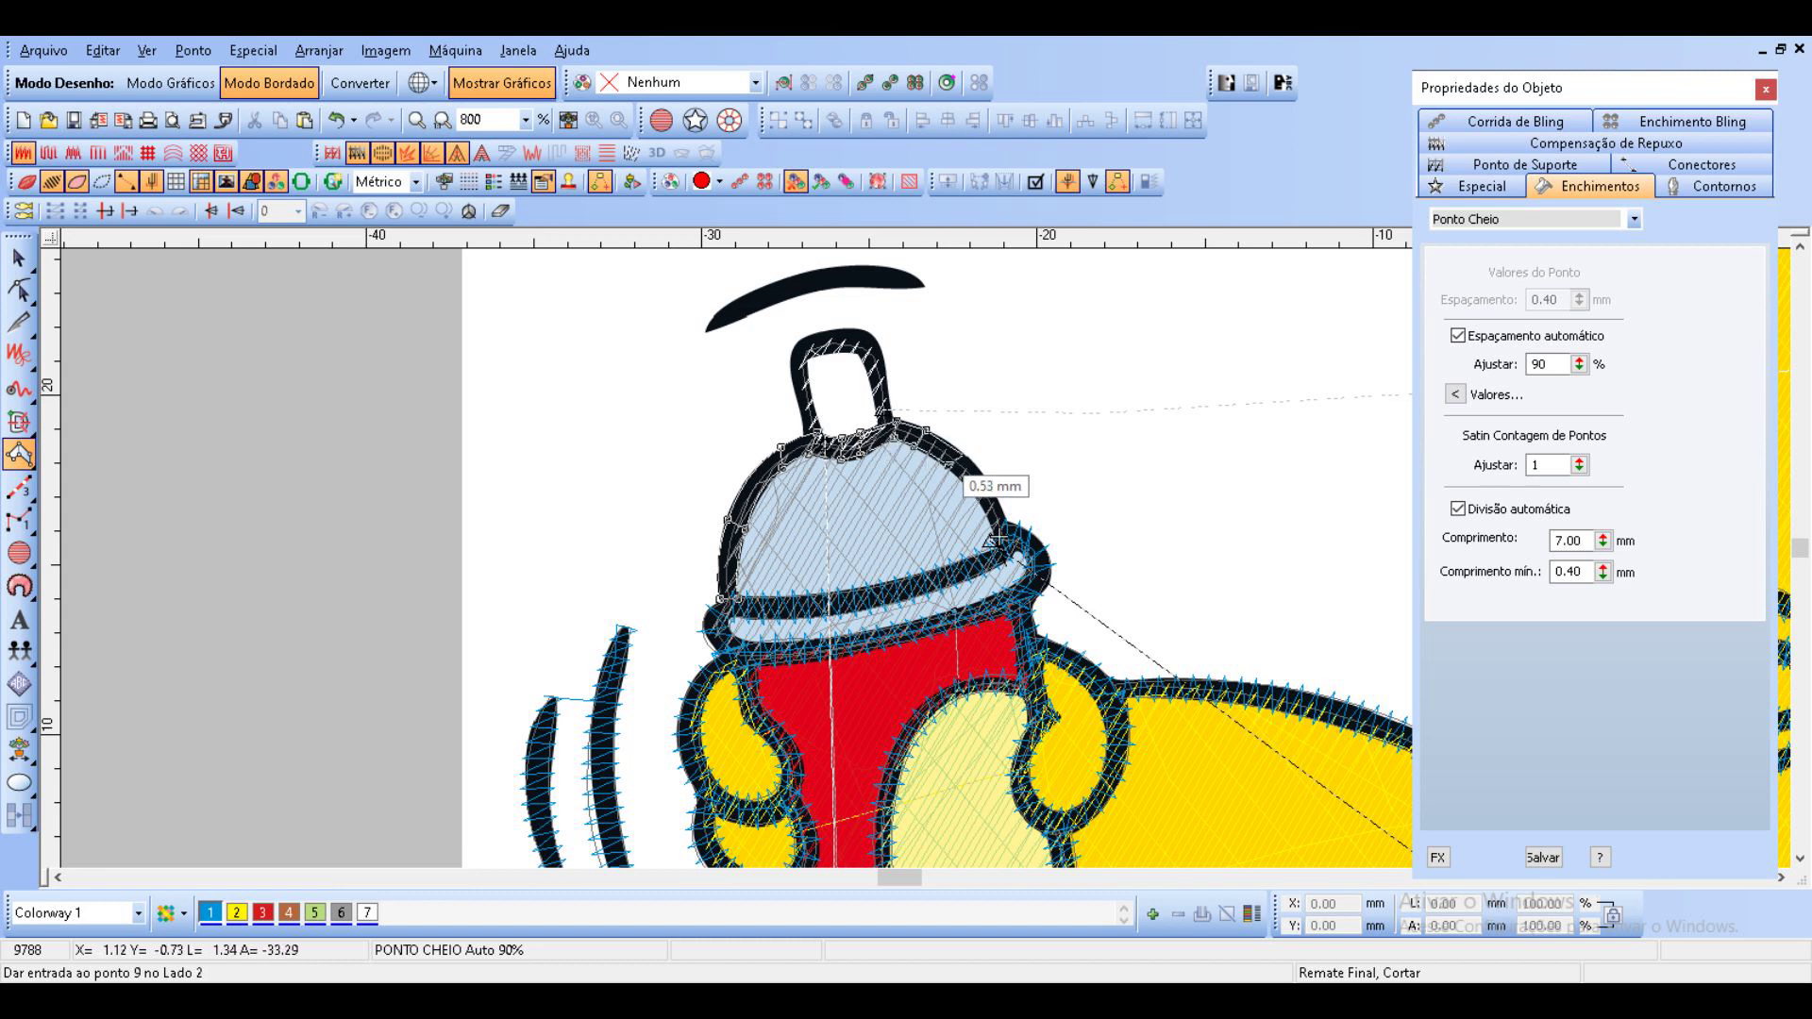
{"action": "right_click", "coordinate": [963, 455]}
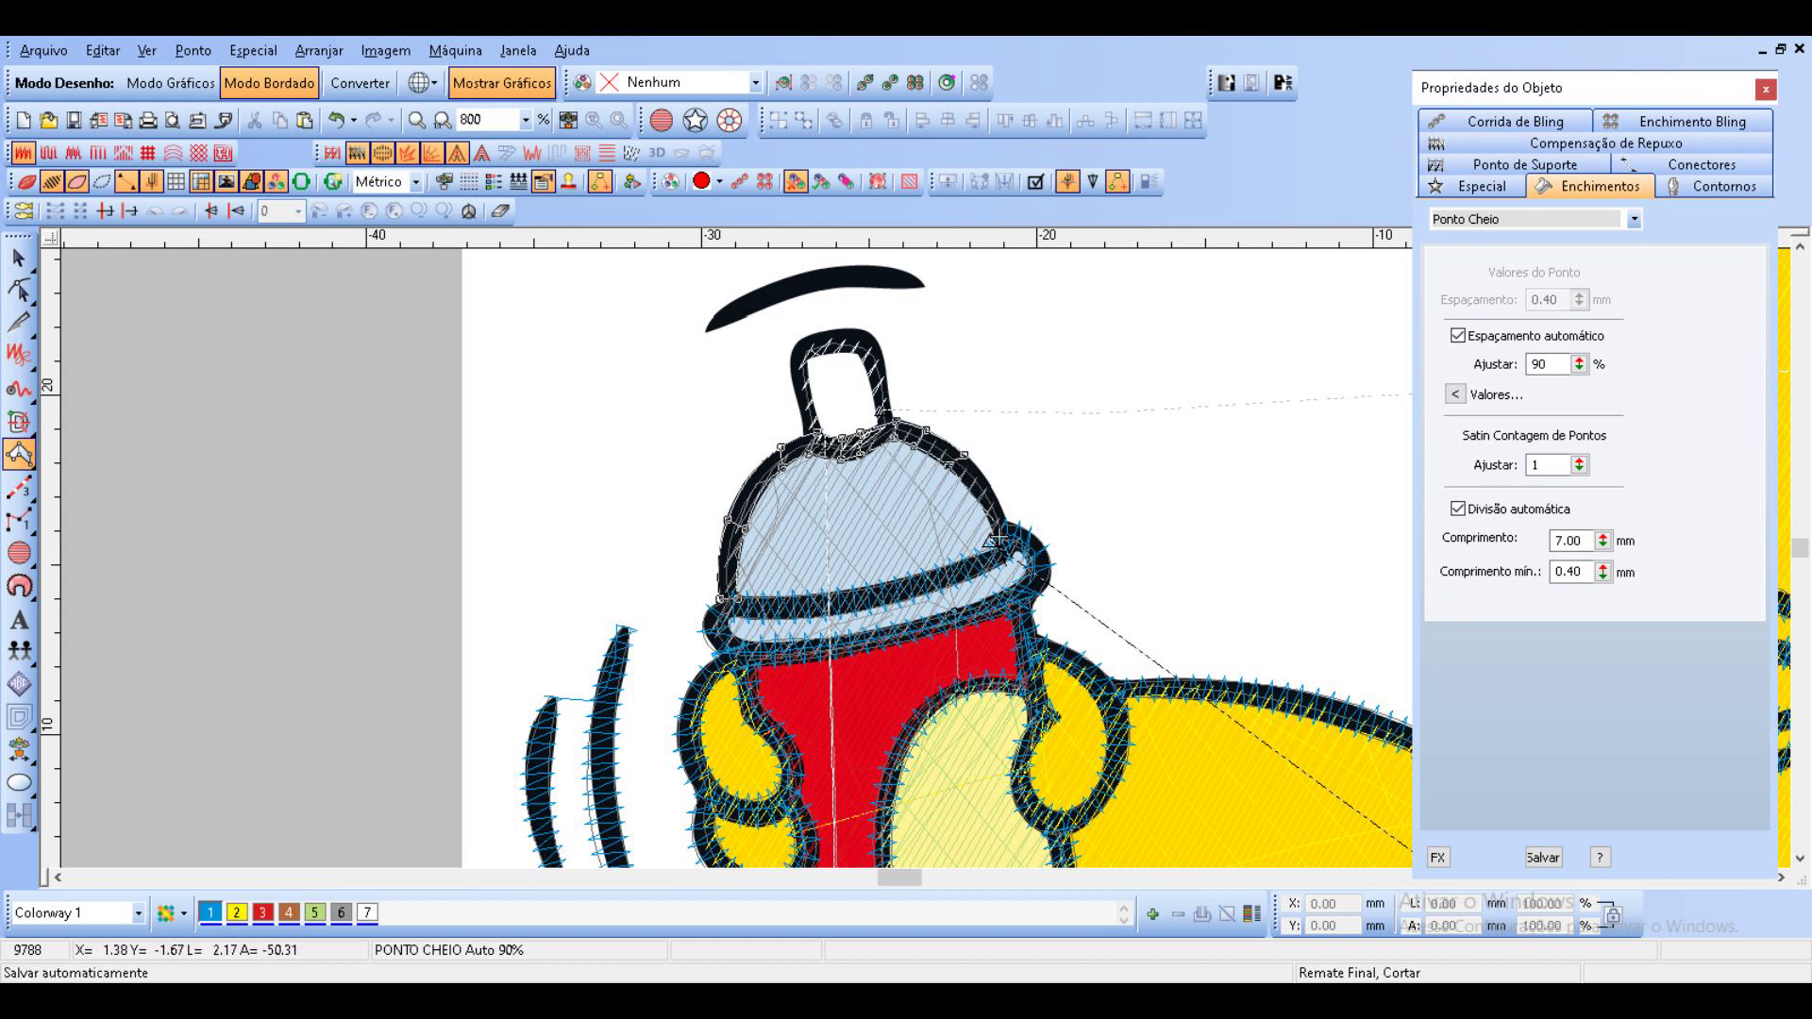
{"action": "key", "text": "Return"}
Outline the spray nozzle with a satin column up one side, over its top and down the other, and generate the stitches.
{"action": "left_click", "coordinate": [812, 436]}
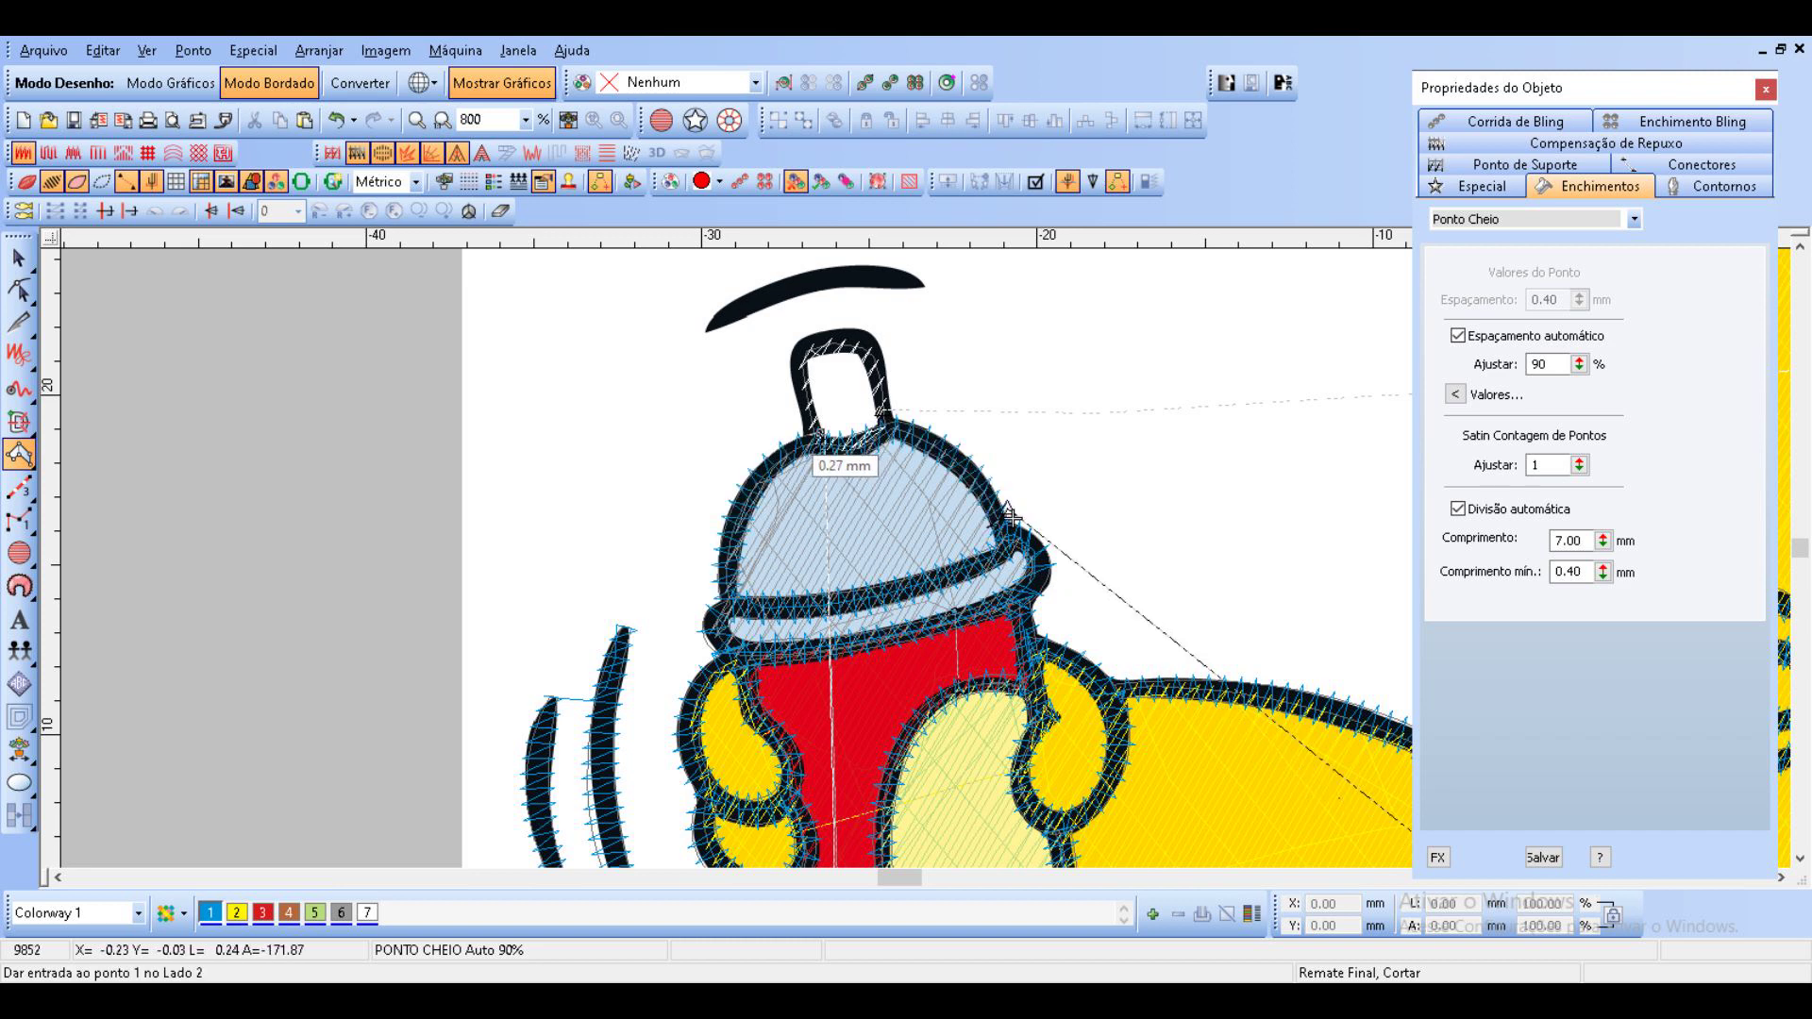
{"action": "left_click", "coordinate": [797, 370]}
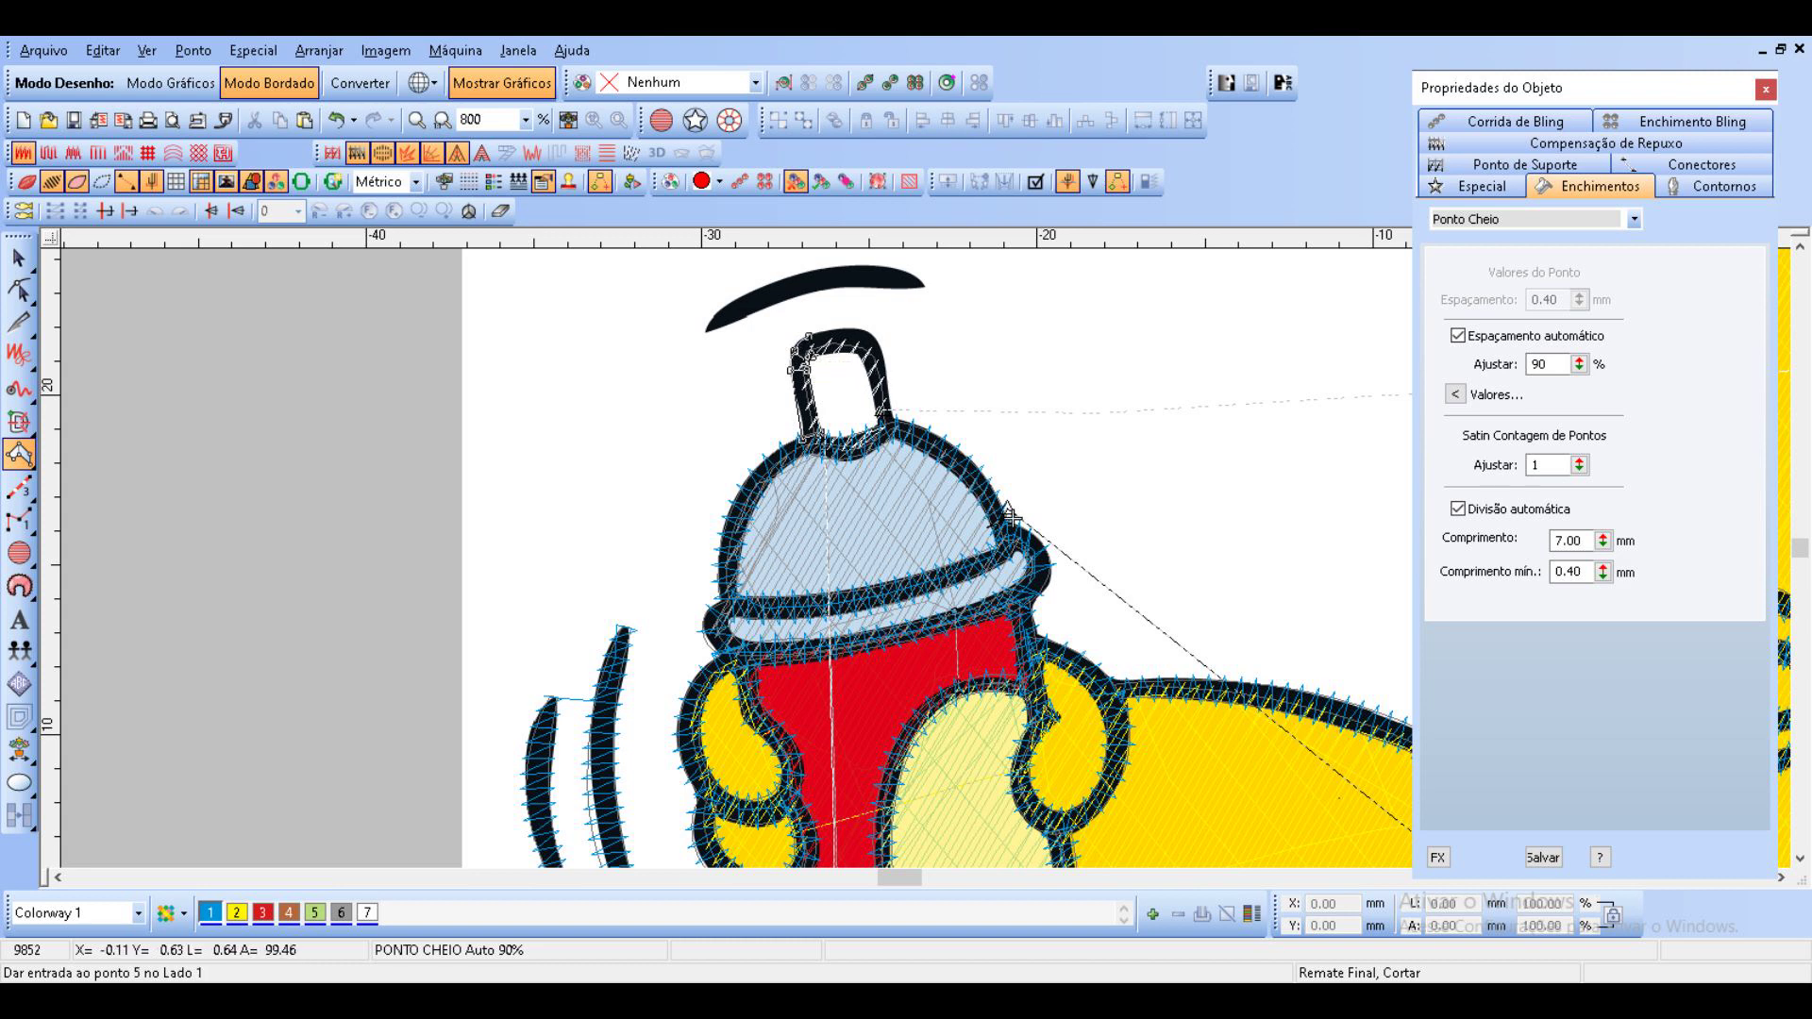
{"action": "left_click", "coordinate": [852, 352]}
{"action": "left_click", "coordinate": [859, 353]}
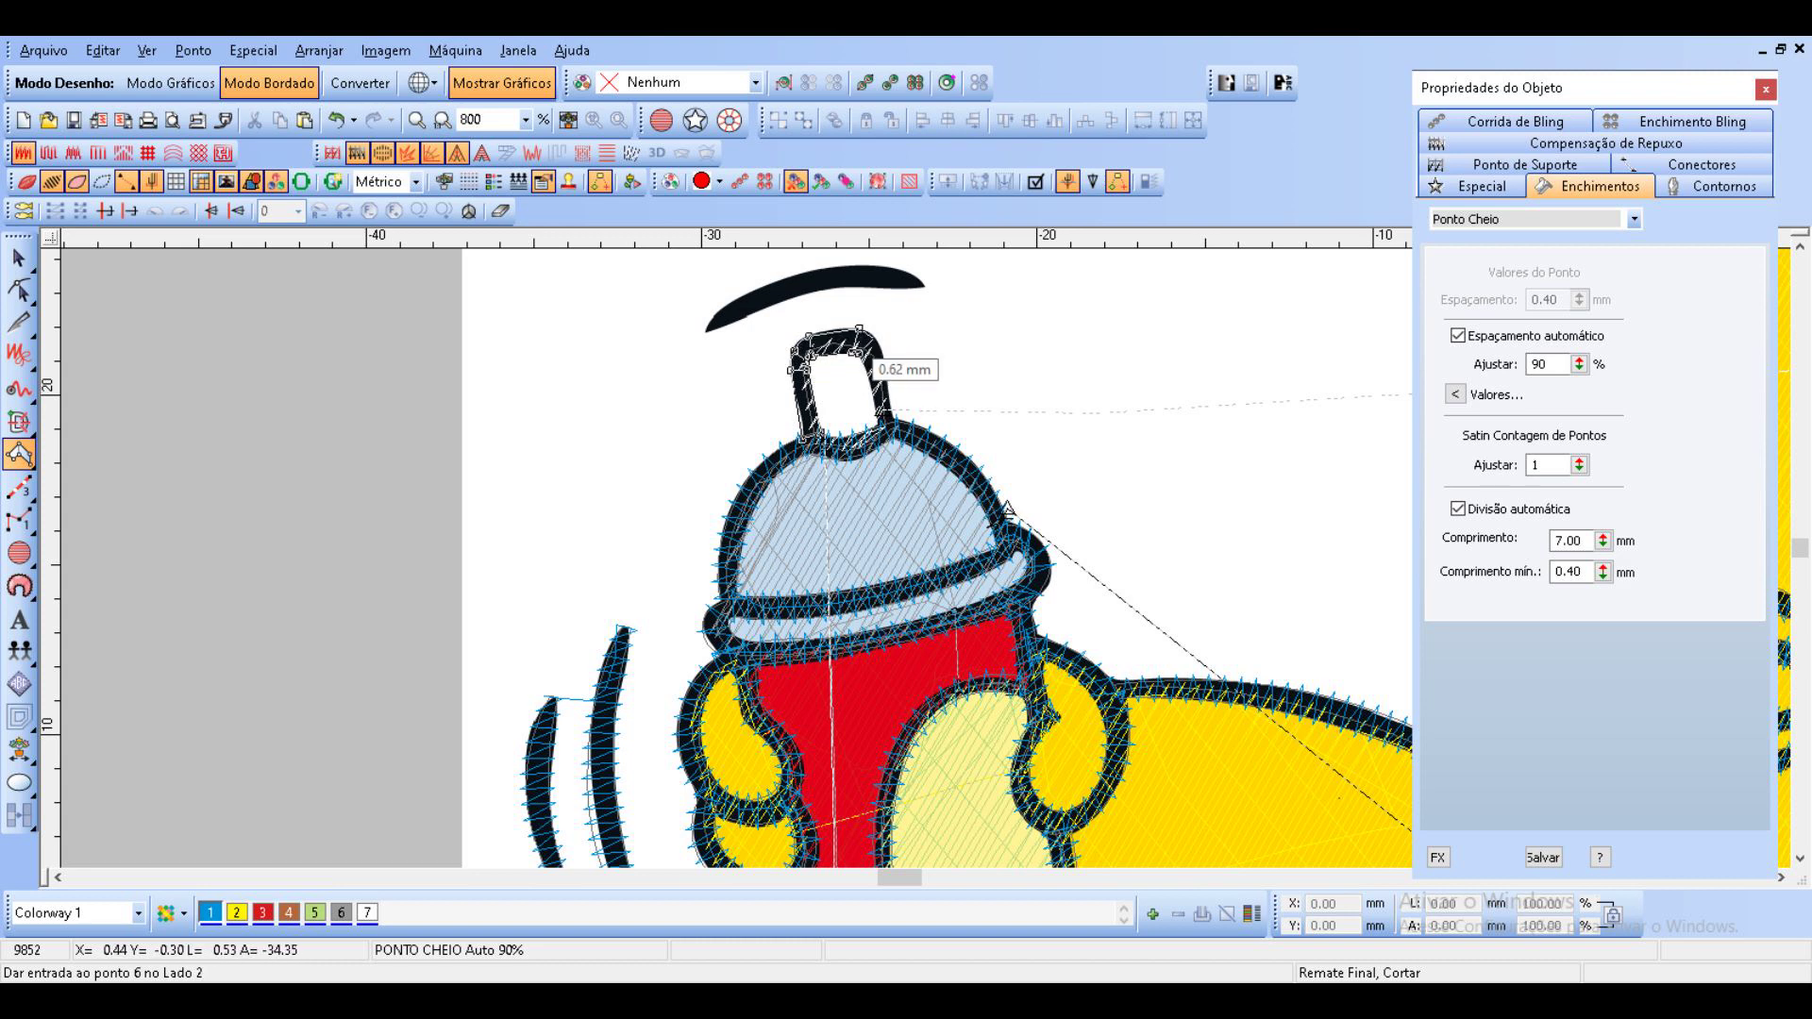
{"action": "left_click", "coordinate": [866, 364]}
{"action": "left_click", "coordinate": [878, 425]}
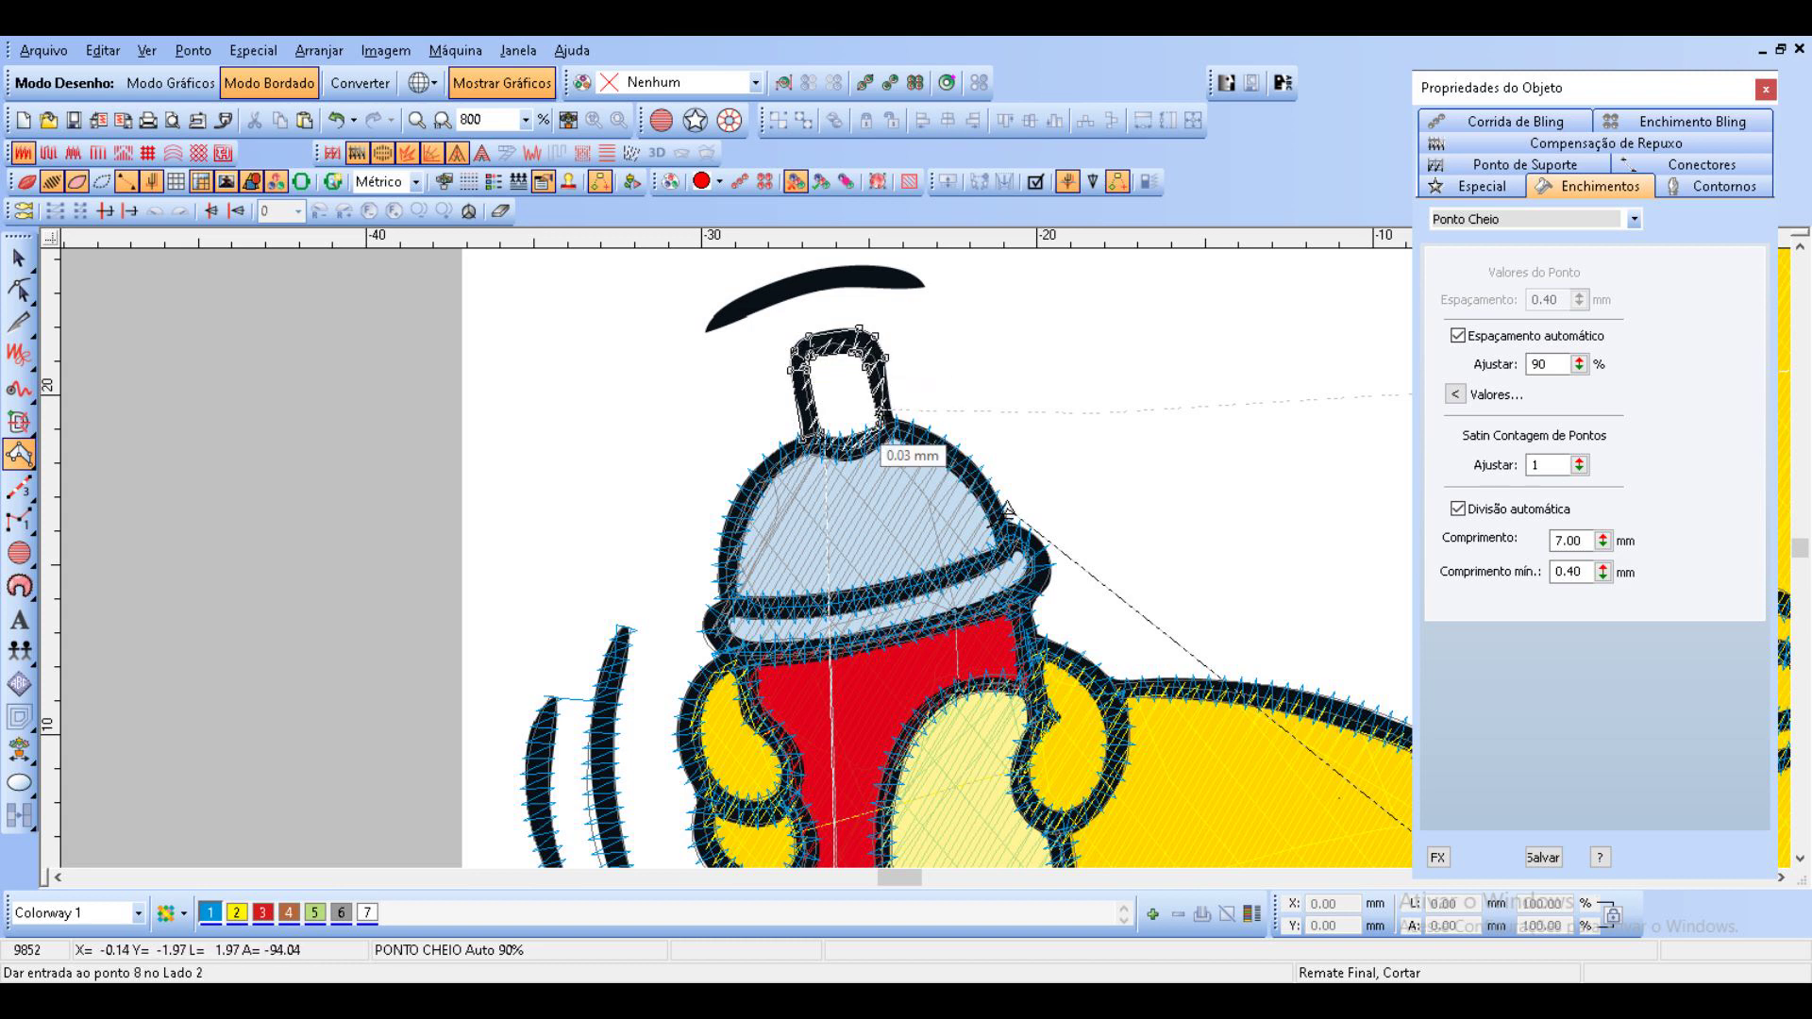
{"action": "left_click", "coordinate": [891, 421]}
{"action": "key", "text": "Return"}
Outline the open-hand arm's sleeve with a satin column along its upper edge and around the cuff corner to the arm, generating the stitches.
{"action": "scroll", "coordinate": [900, 420], "scroll_direction": "down", "scroll_amount": 1}
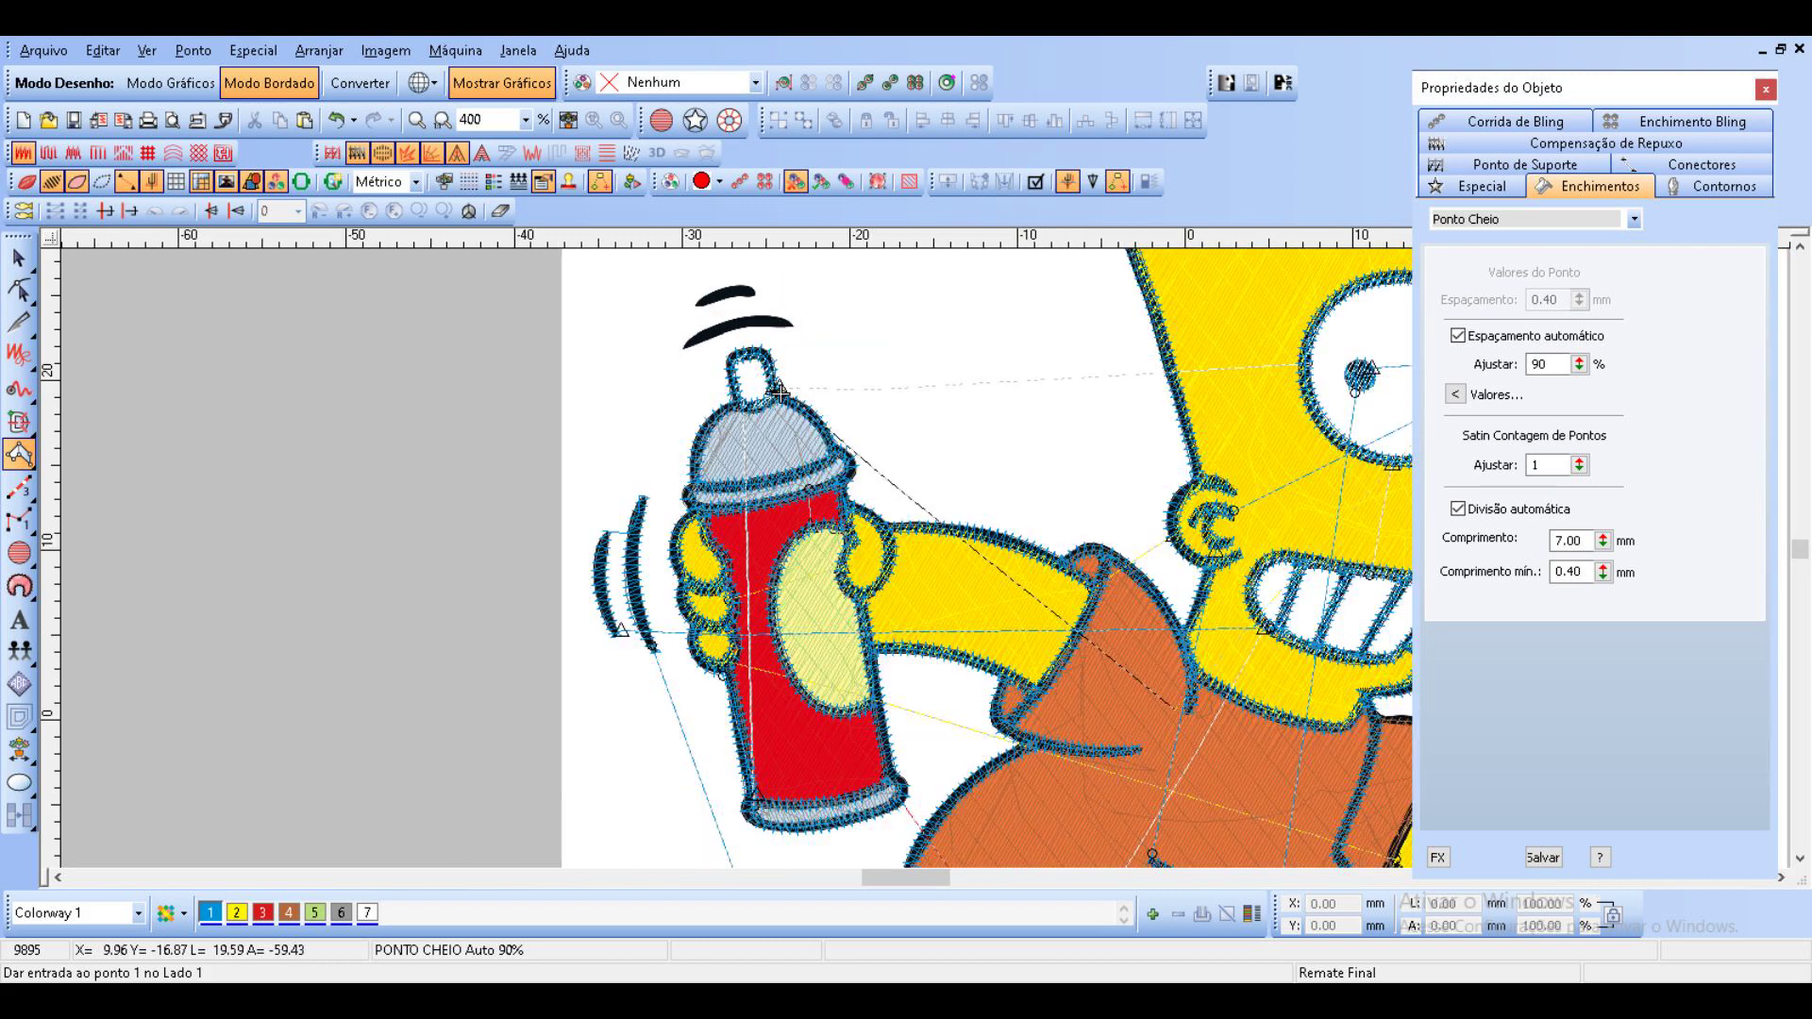
{"action": "scroll", "coordinate": [780, 391], "scroll_direction": "down", "scroll_amount": 1}
{"action": "scroll", "coordinate": [840, 574], "scroll_direction": "up", "scroll_amount": 2}
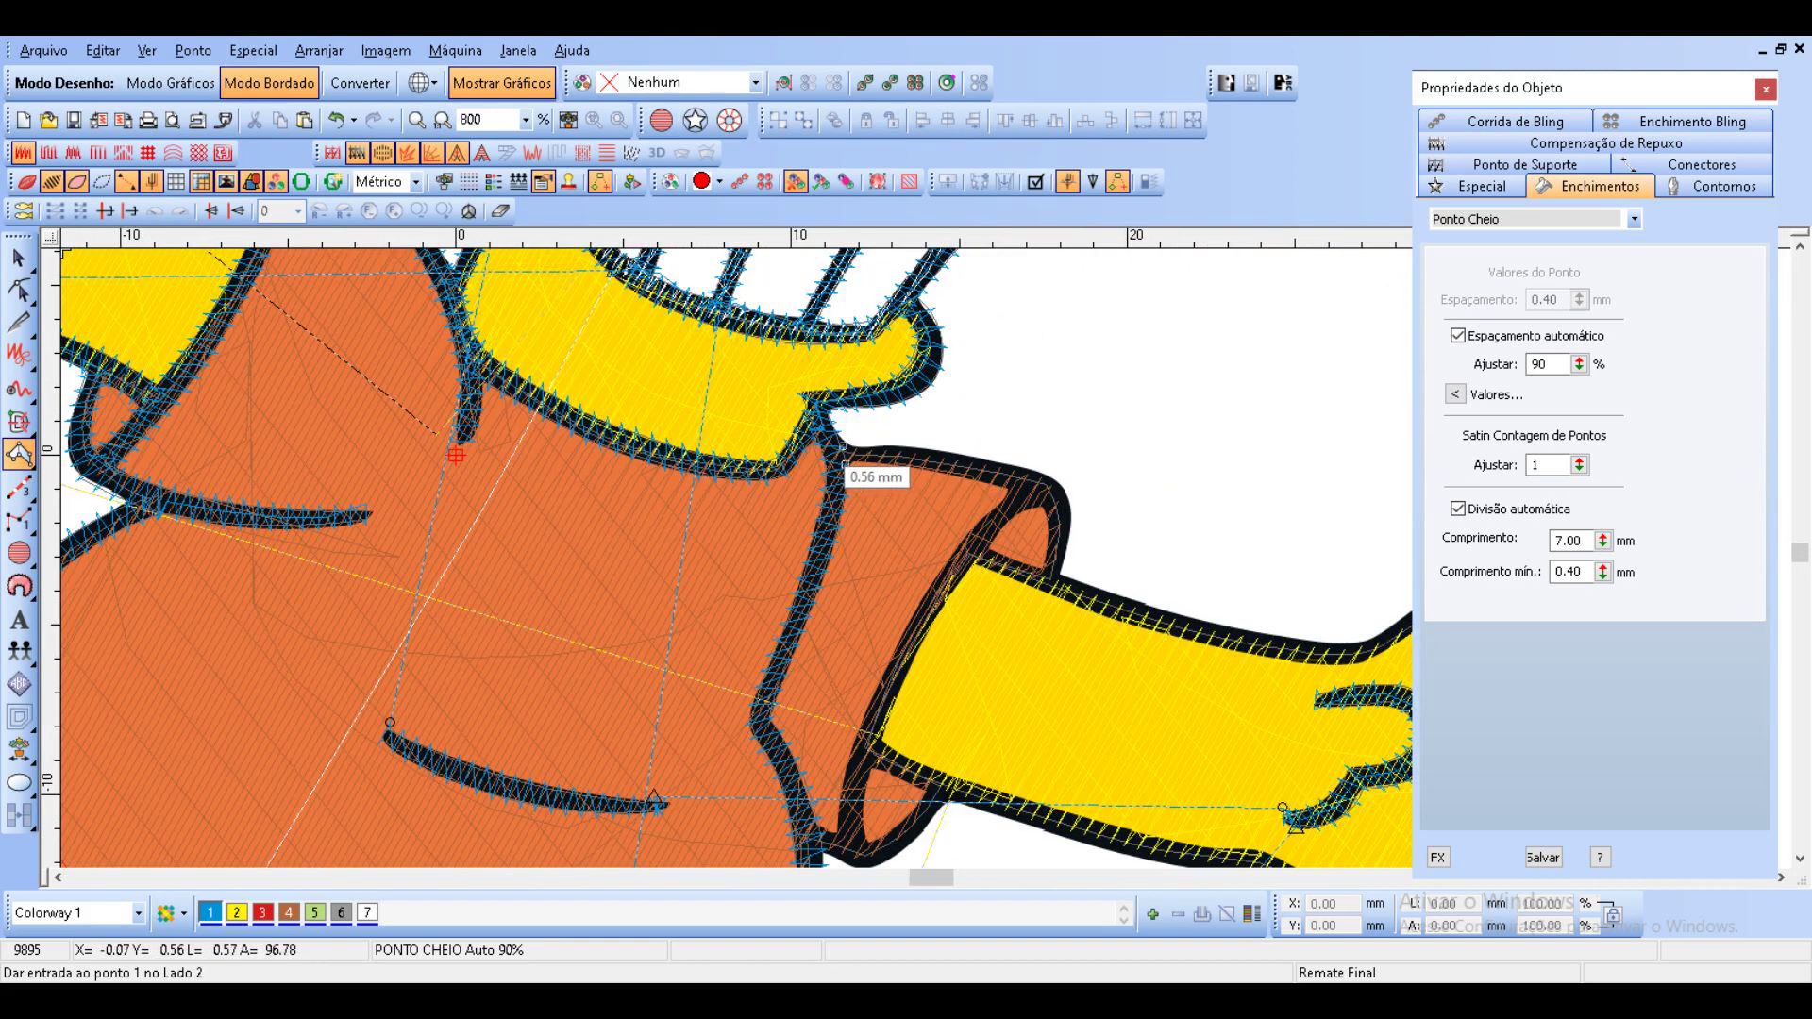
{"action": "left_click", "coordinate": [845, 448]}
{"action": "right_click", "coordinate": [872, 459]}
{"action": "right_click", "coordinate": [872, 448]}
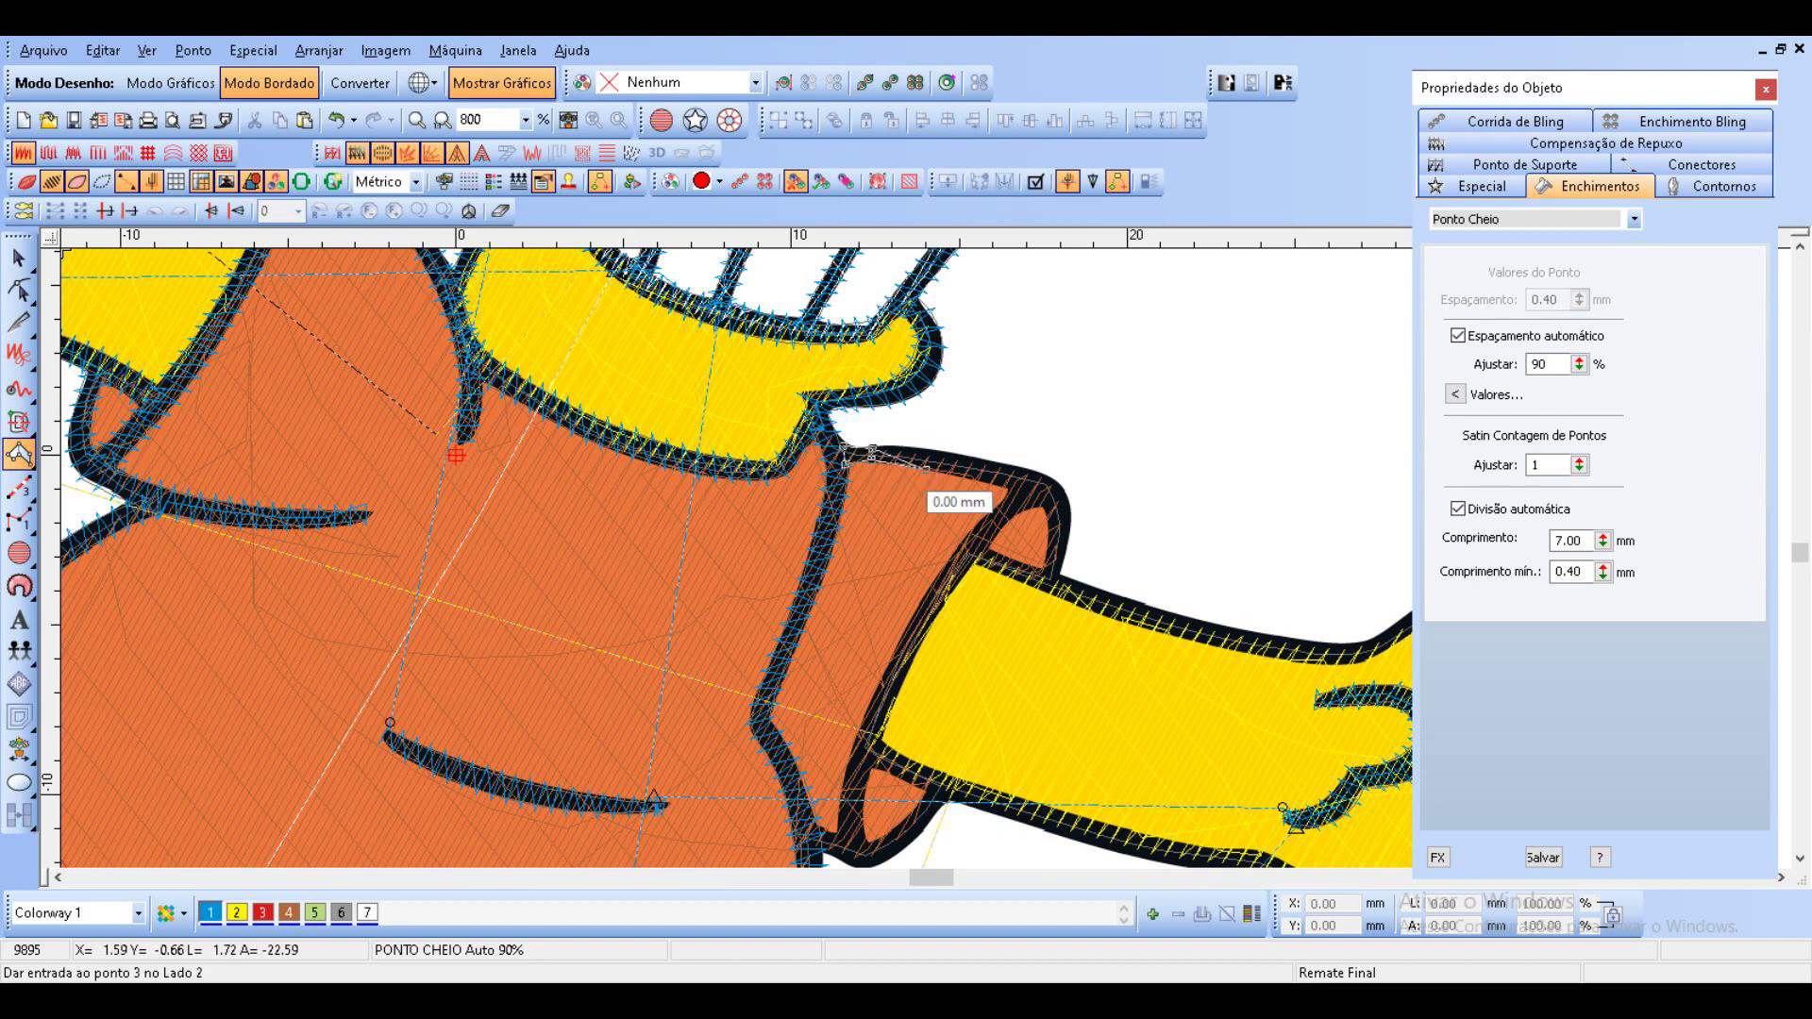
{"action": "right_click", "coordinate": [929, 451]}
{"action": "right_click", "coordinate": [1000, 462]}
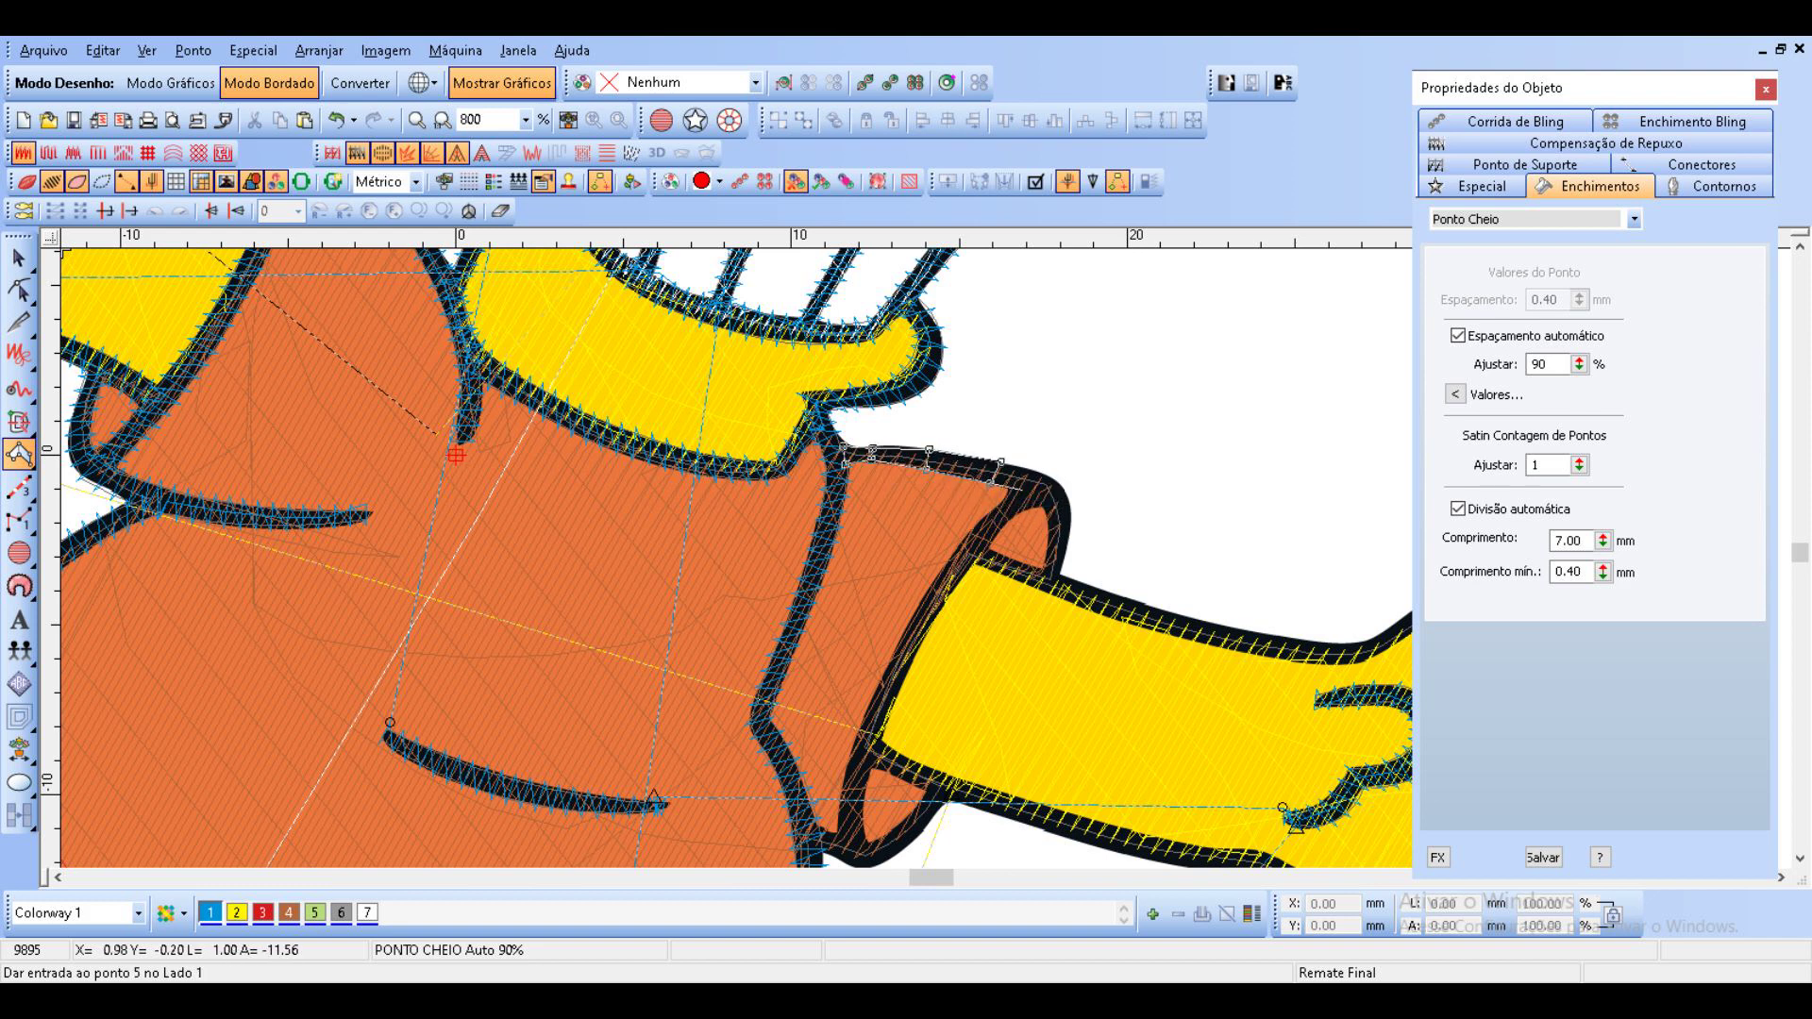
{"action": "right_click", "coordinate": [1043, 473]}
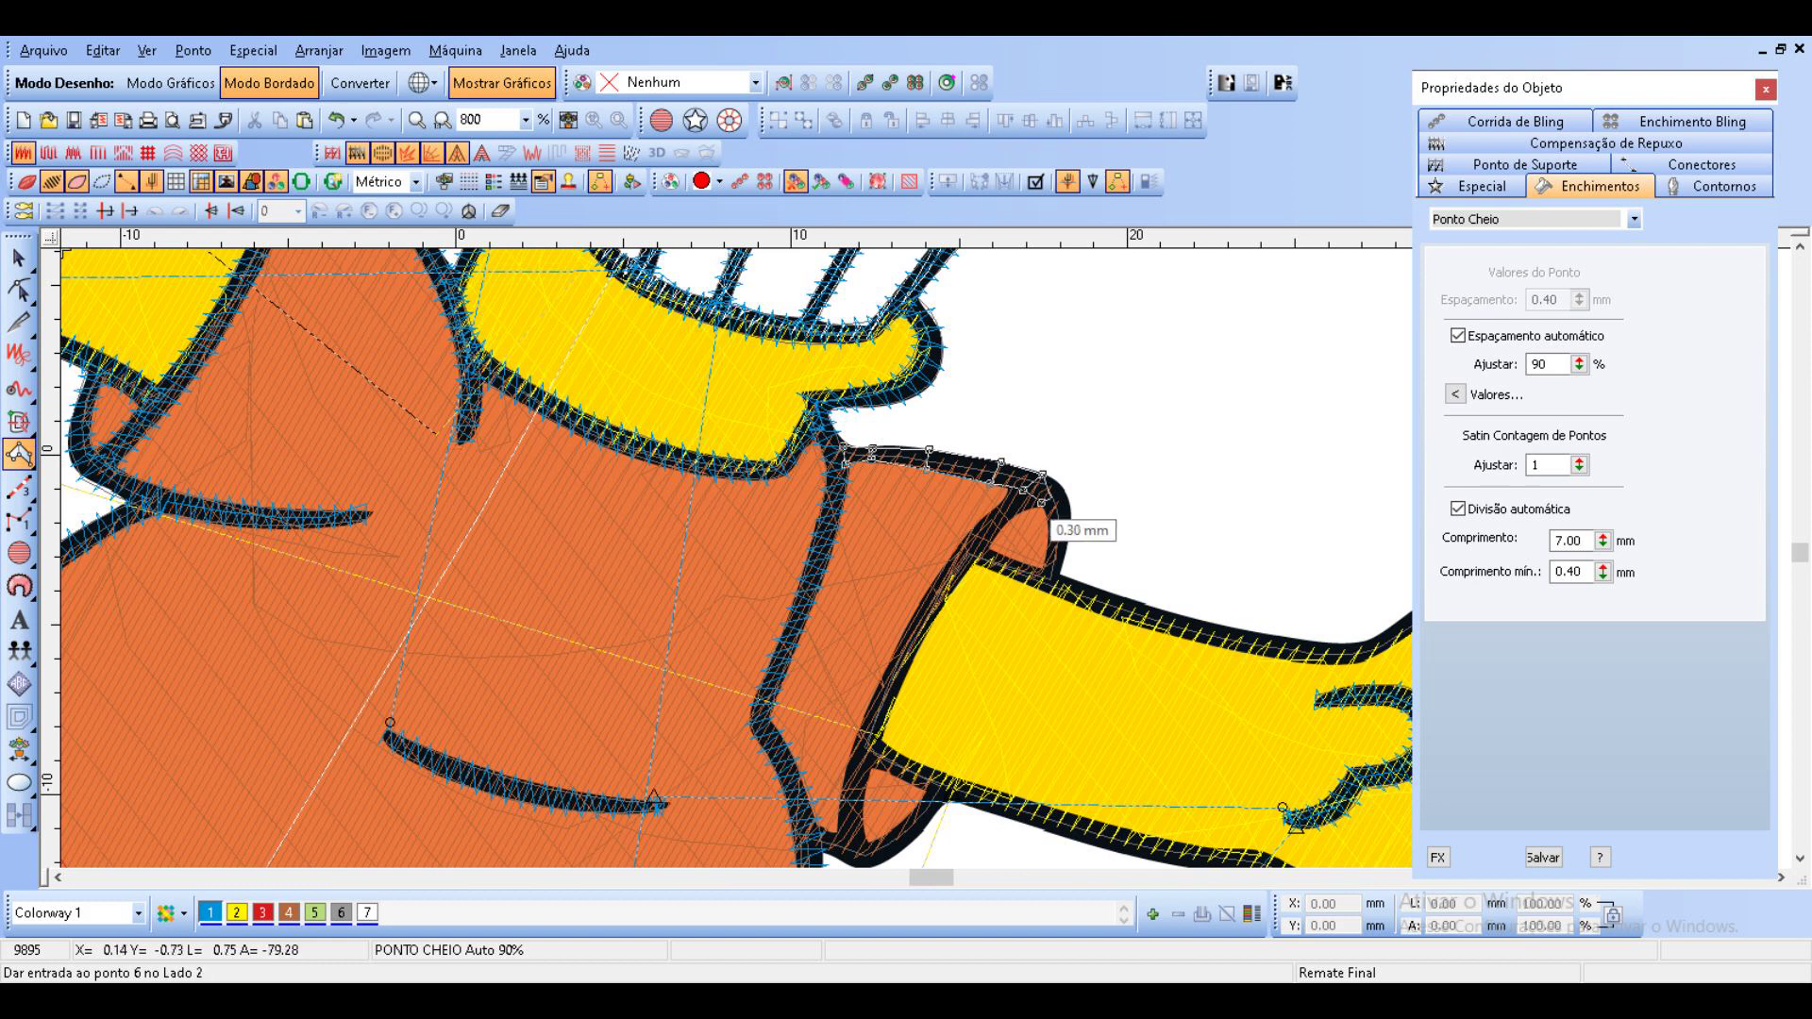
{"action": "right_click", "coordinate": [1063, 494]}
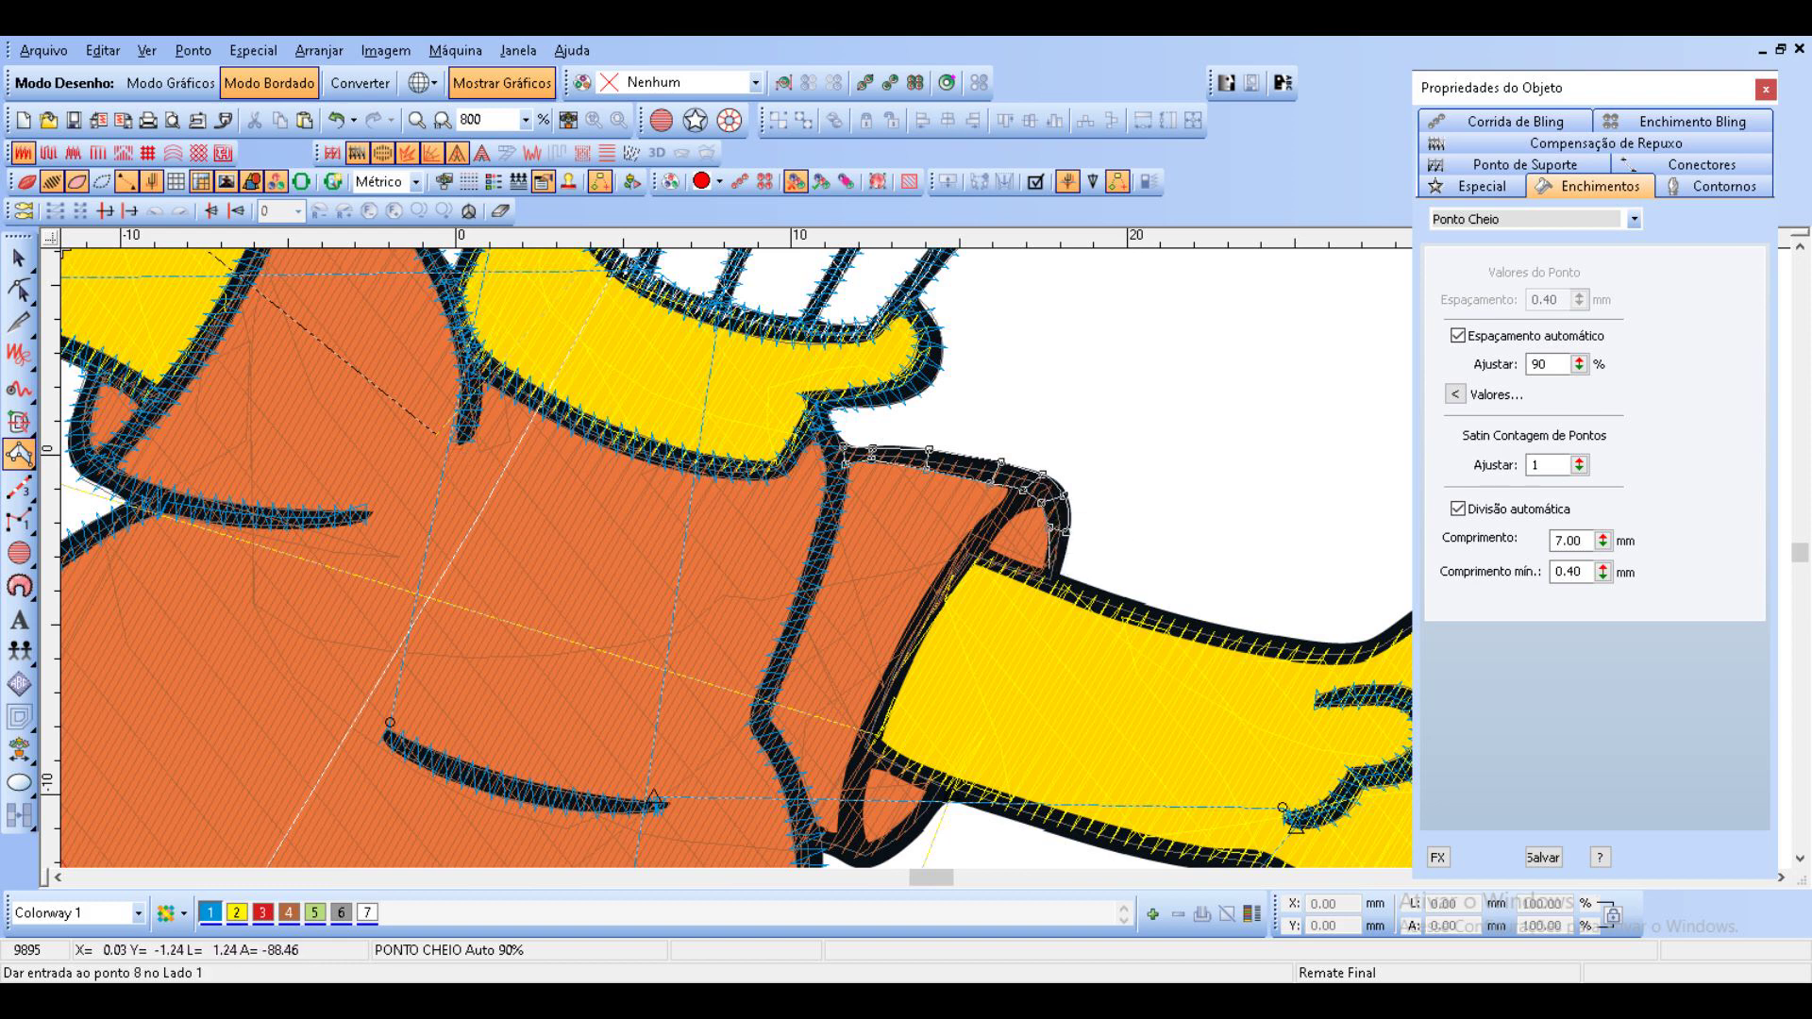
{"action": "key", "text": "Return"}
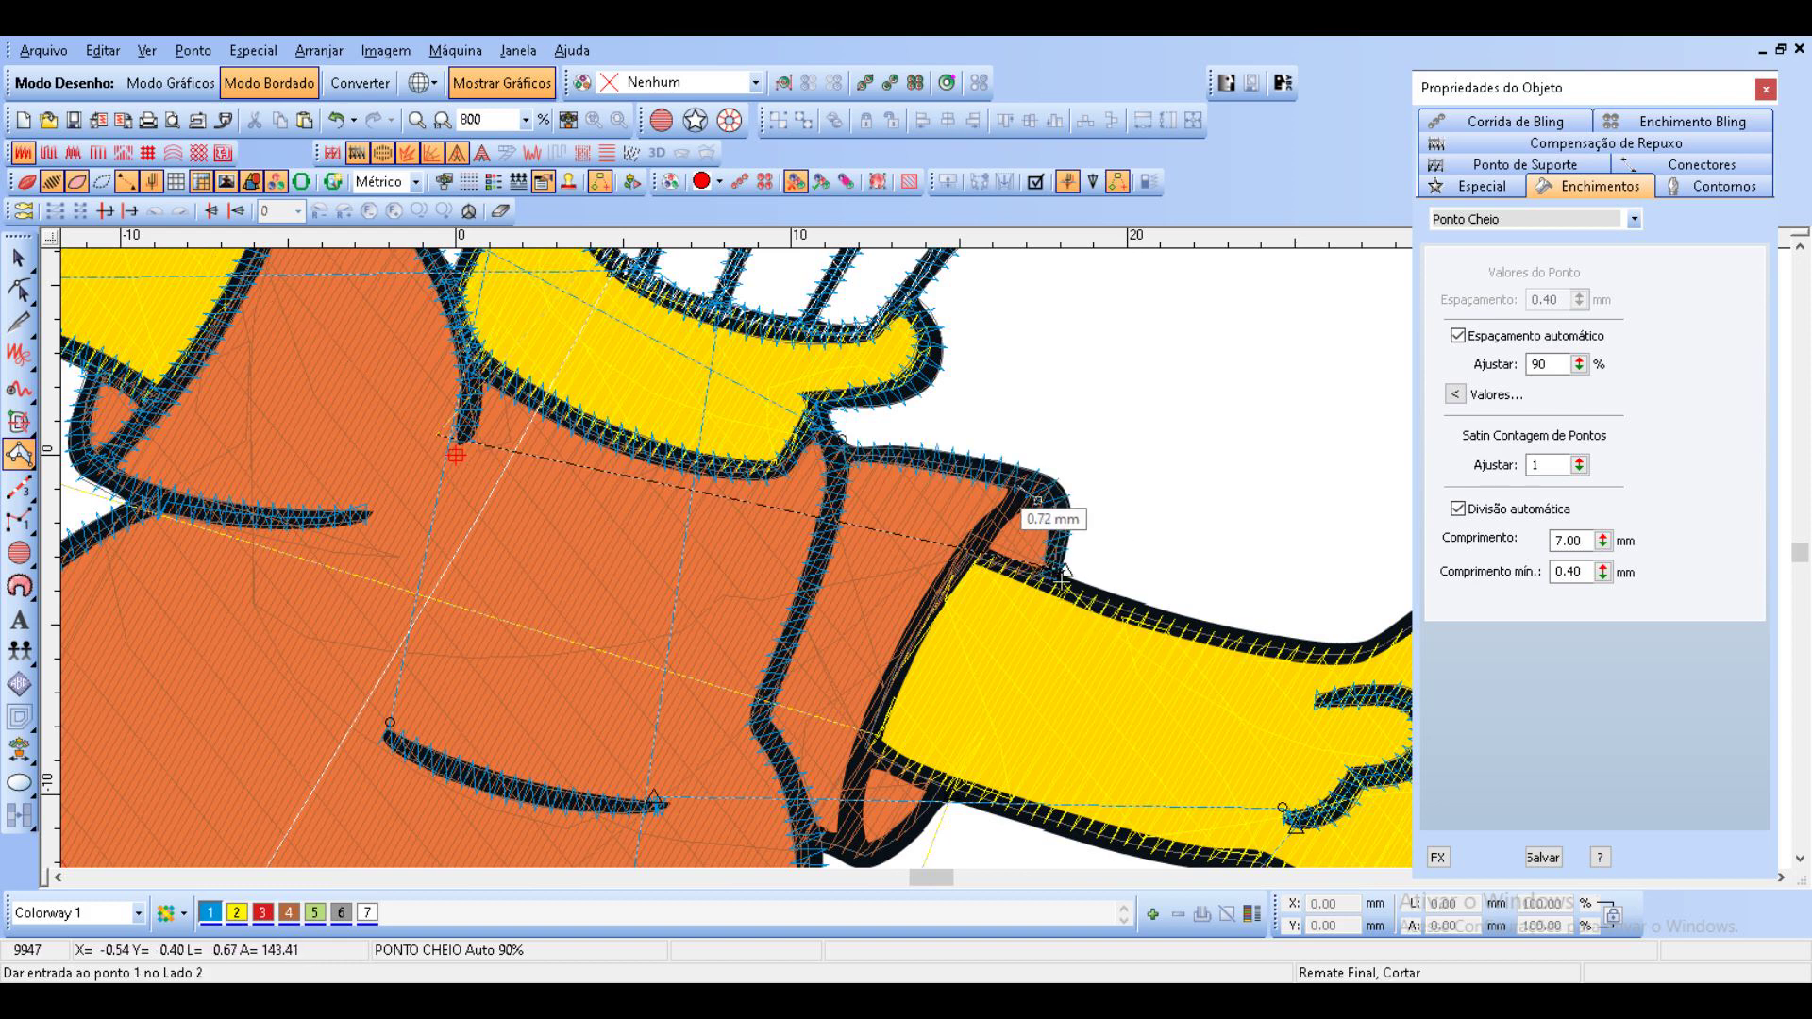
Trace that sleeve's cuff line with a satin column from its upper corner down to the sleeve's underside, and generate the stitches.
{"action": "left_click", "coordinate": [1011, 483]}
{"action": "left_click", "coordinate": [1037, 500]}
{"action": "left_click", "coordinate": [1011, 516]}
{"action": "left_click", "coordinate": [998, 508]}
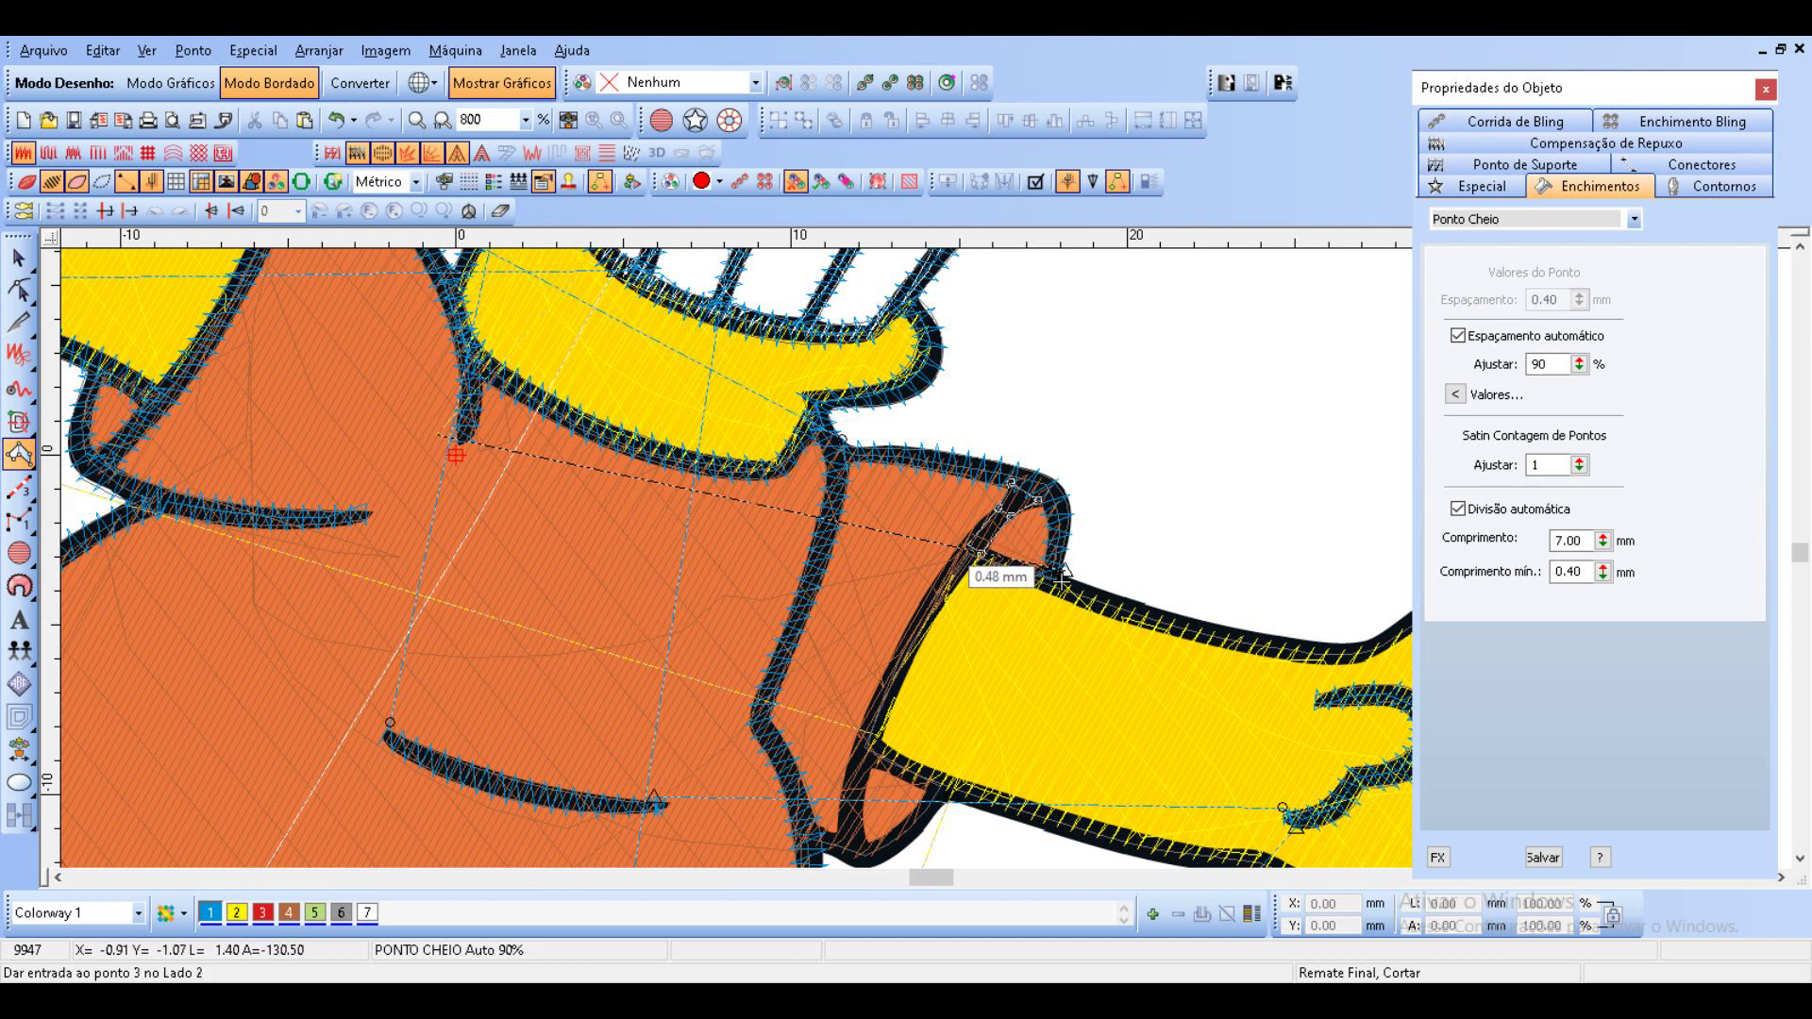
{"action": "left_click", "coordinate": [982, 554]}
{"action": "left_click", "coordinate": [911, 635]}
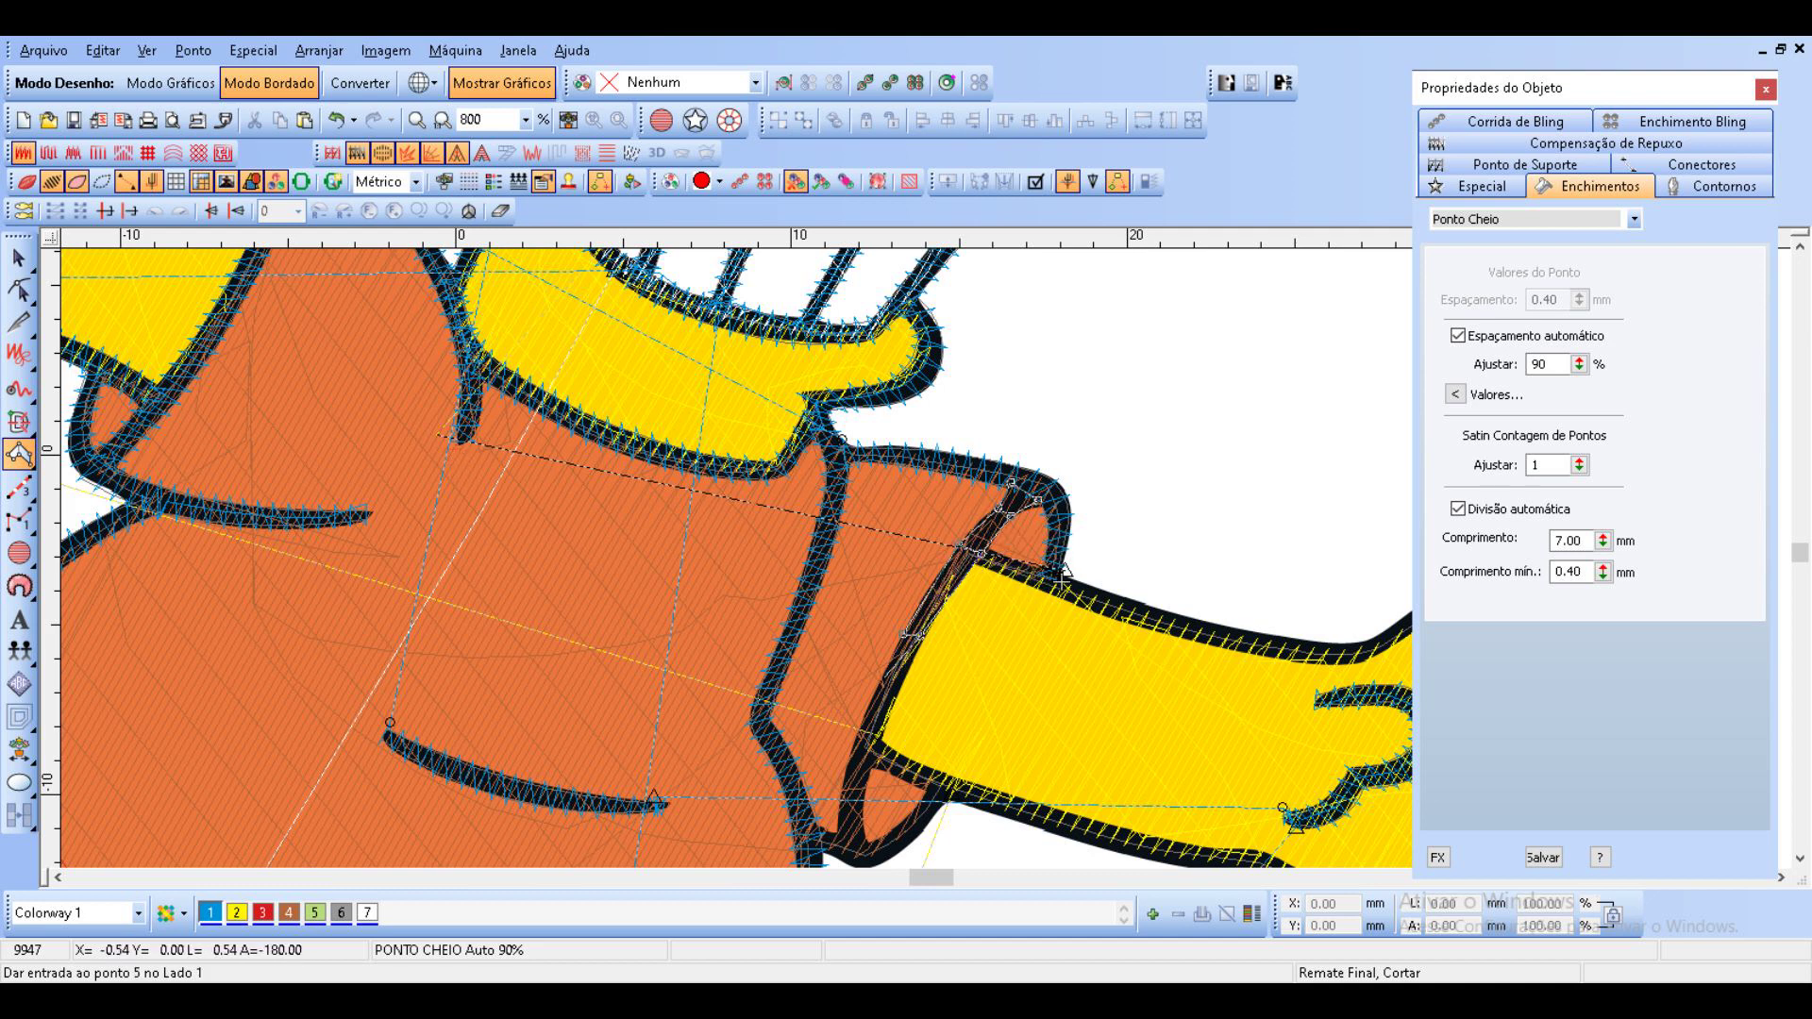
{"action": "left_click", "coordinate": [872, 745]}
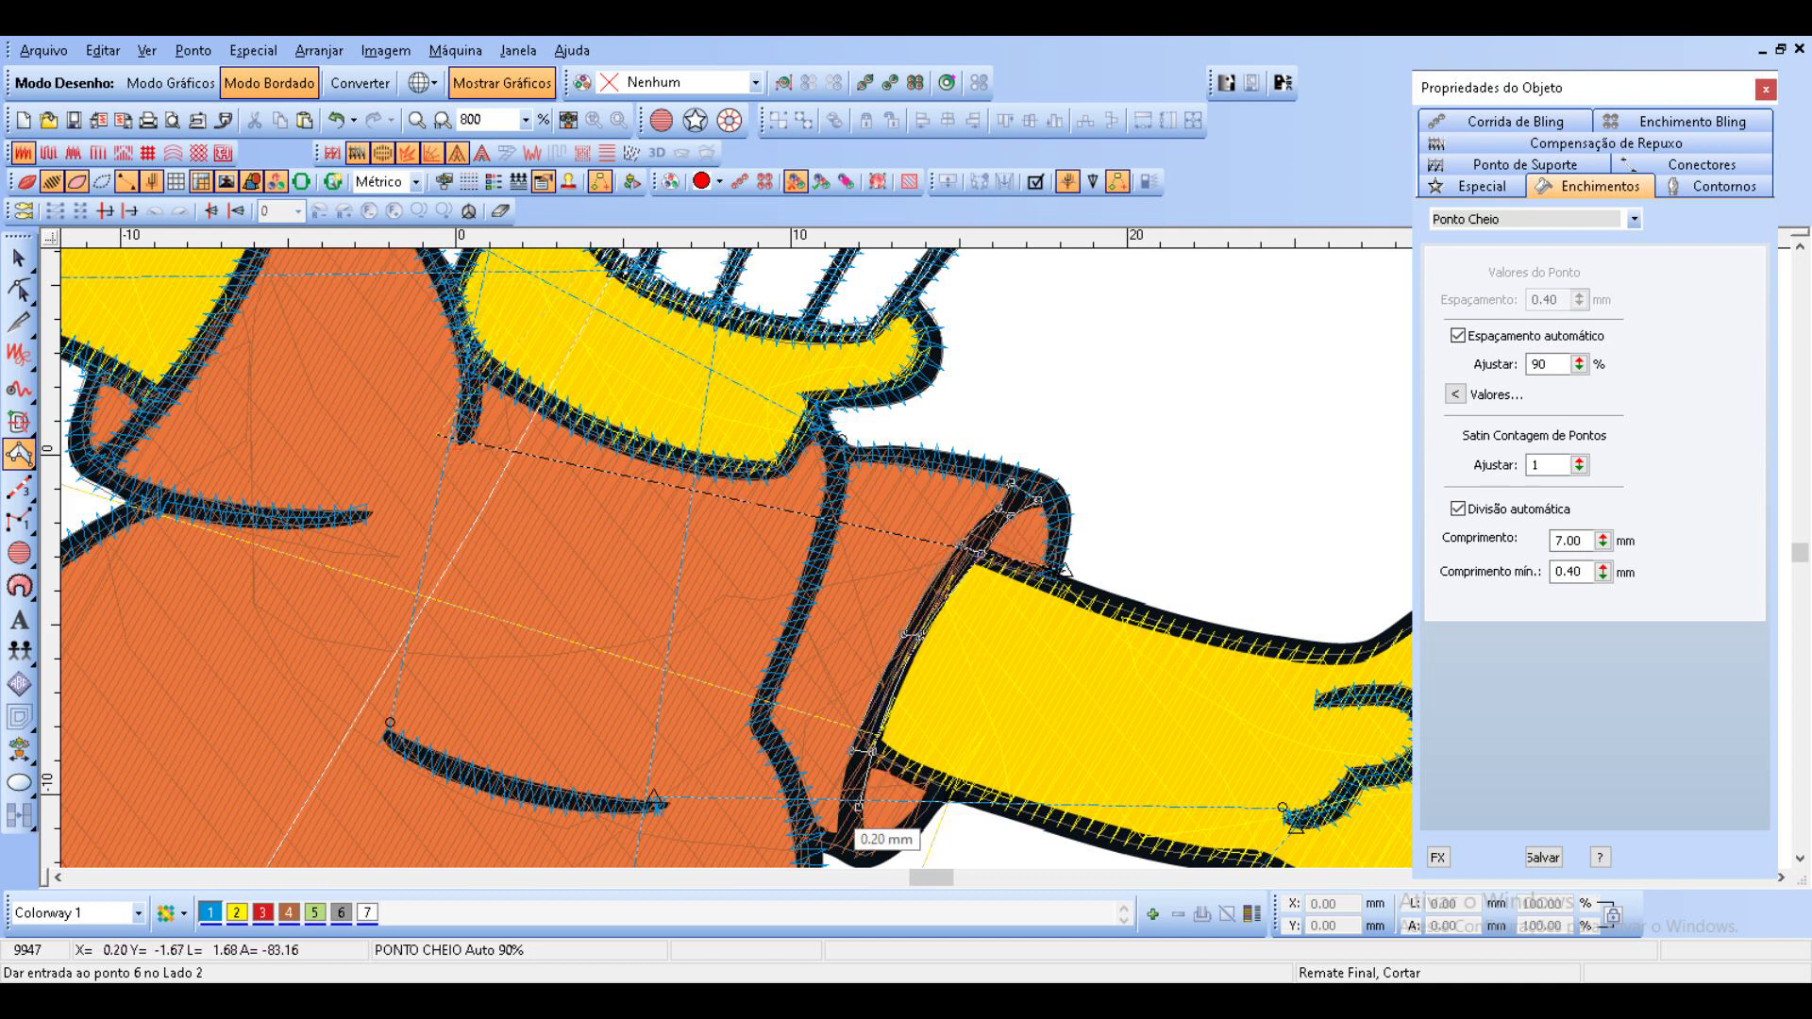
{"action": "left_click", "coordinate": [852, 806]}
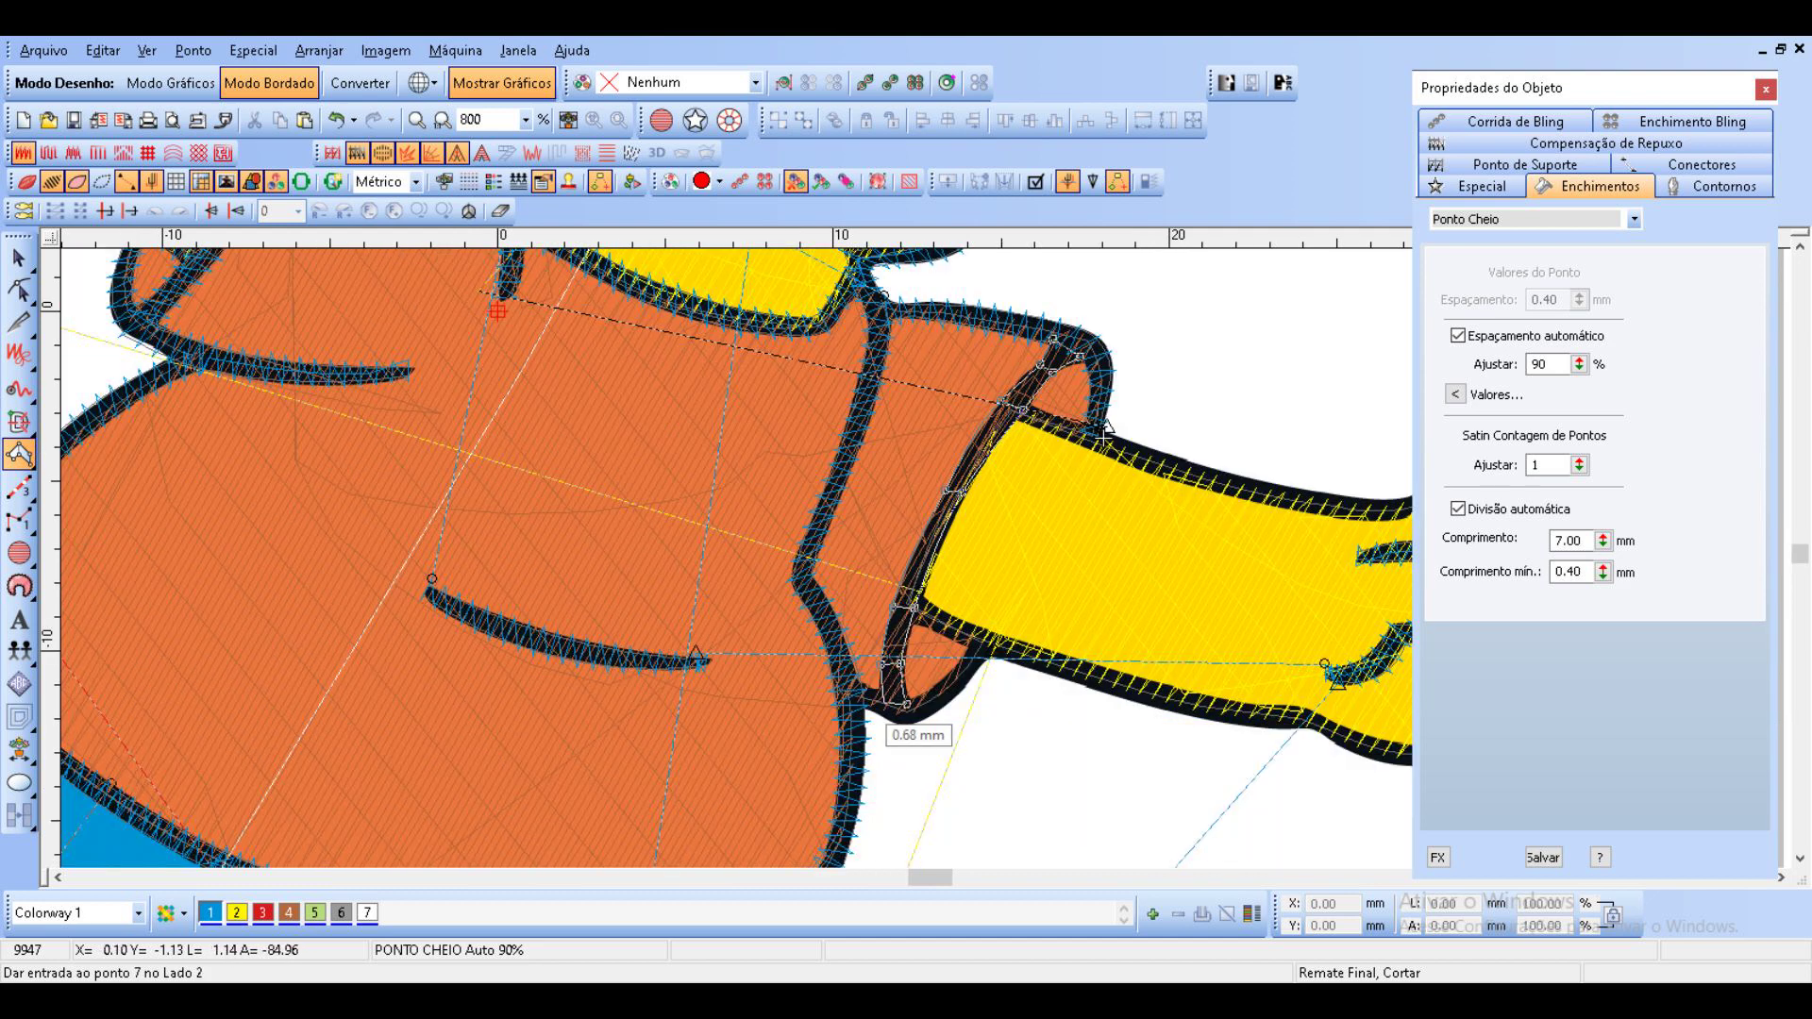
{"action": "left_click", "coordinate": [901, 703]}
Outline the sleeve's underside with a satin column from the shirt's side around to the arm's lower edge, and generate the stitches.
{"action": "left_click", "coordinate": [858, 715]}
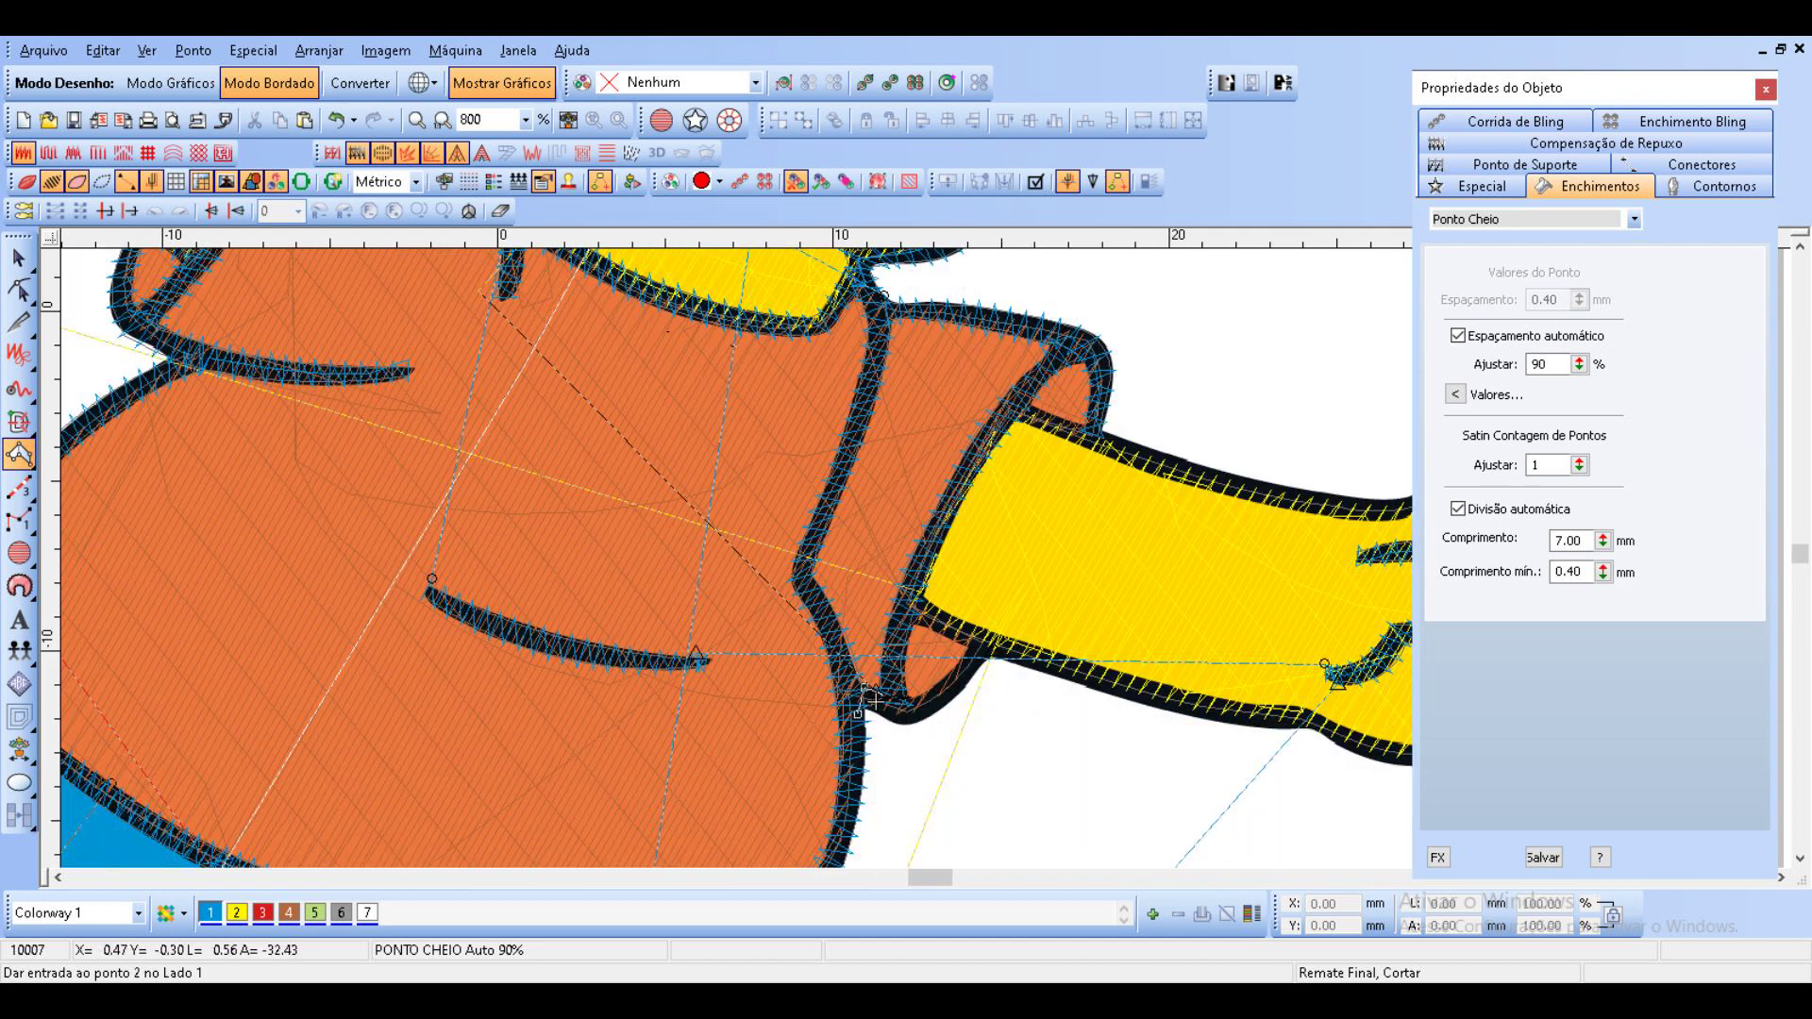
{"action": "left_click", "coordinate": [885, 695]}
{"action": "left_click", "coordinate": [885, 721]}
{"action": "left_click", "coordinate": [910, 721]}
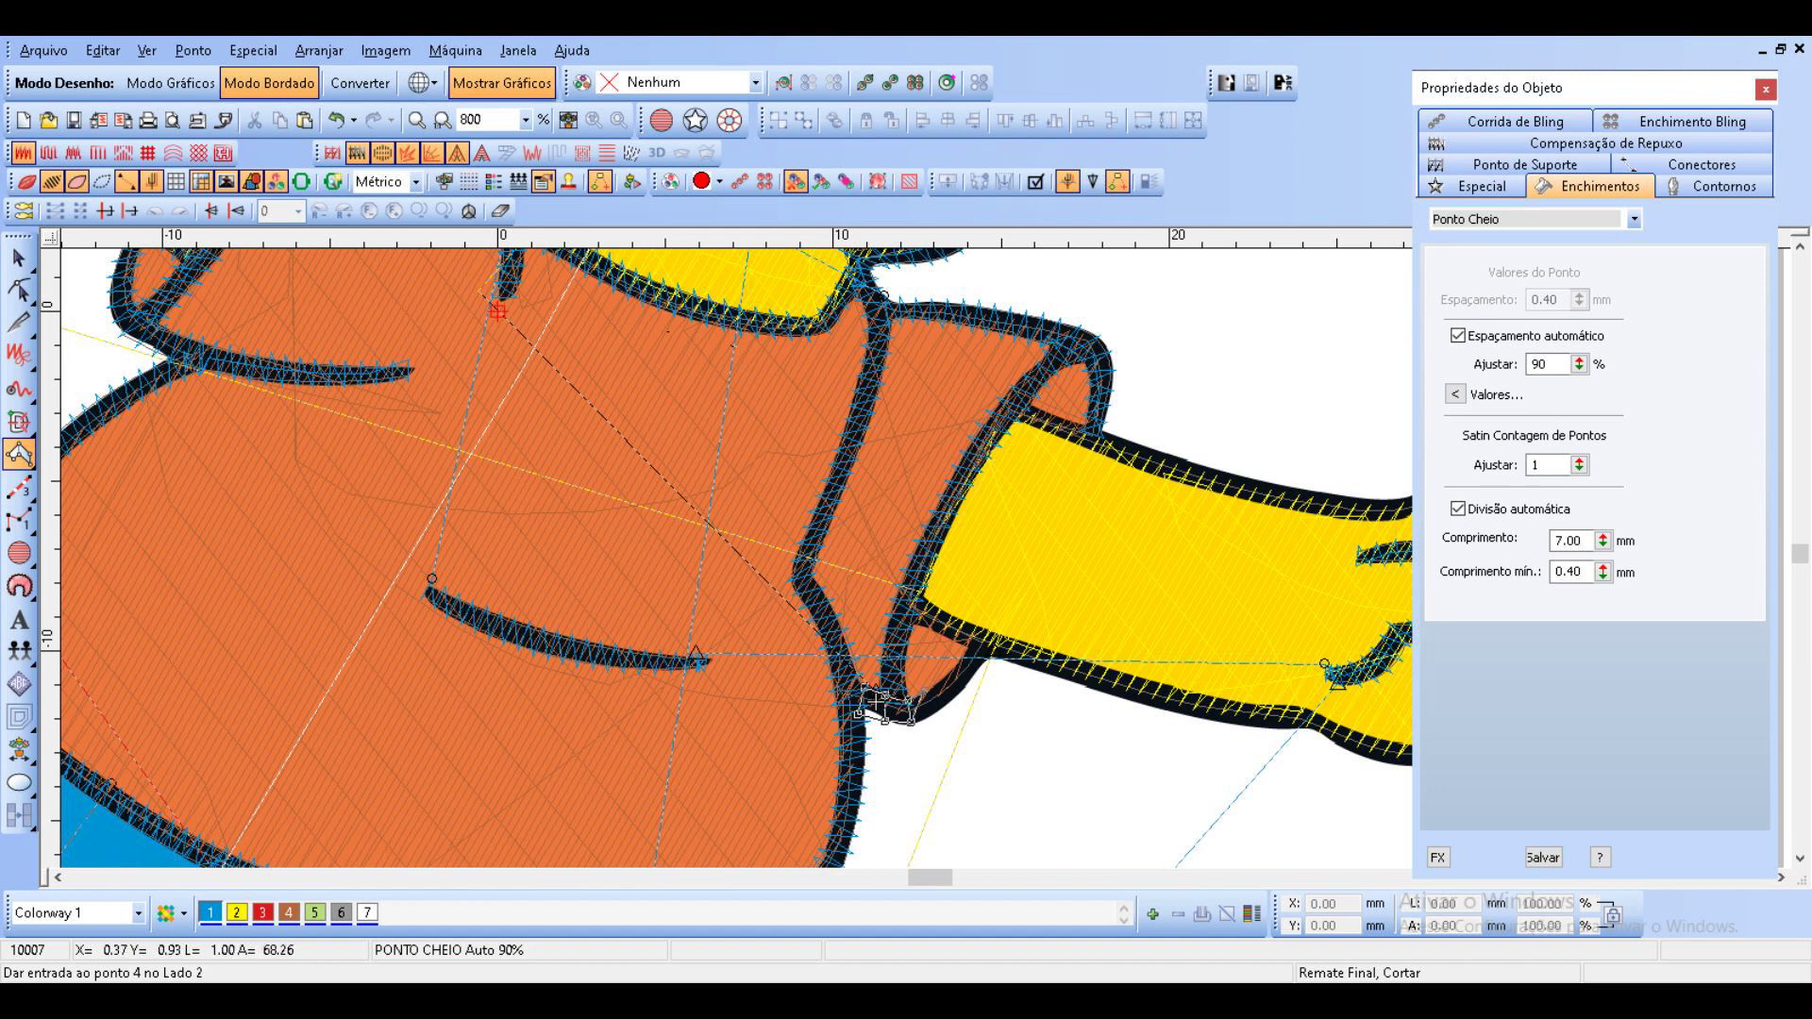
{"action": "left_click", "coordinate": [941, 708]}
{"action": "left_click", "coordinate": [959, 665]}
{"action": "left_click", "coordinate": [974, 673]}
{"action": "left_click", "coordinate": [971, 641]}
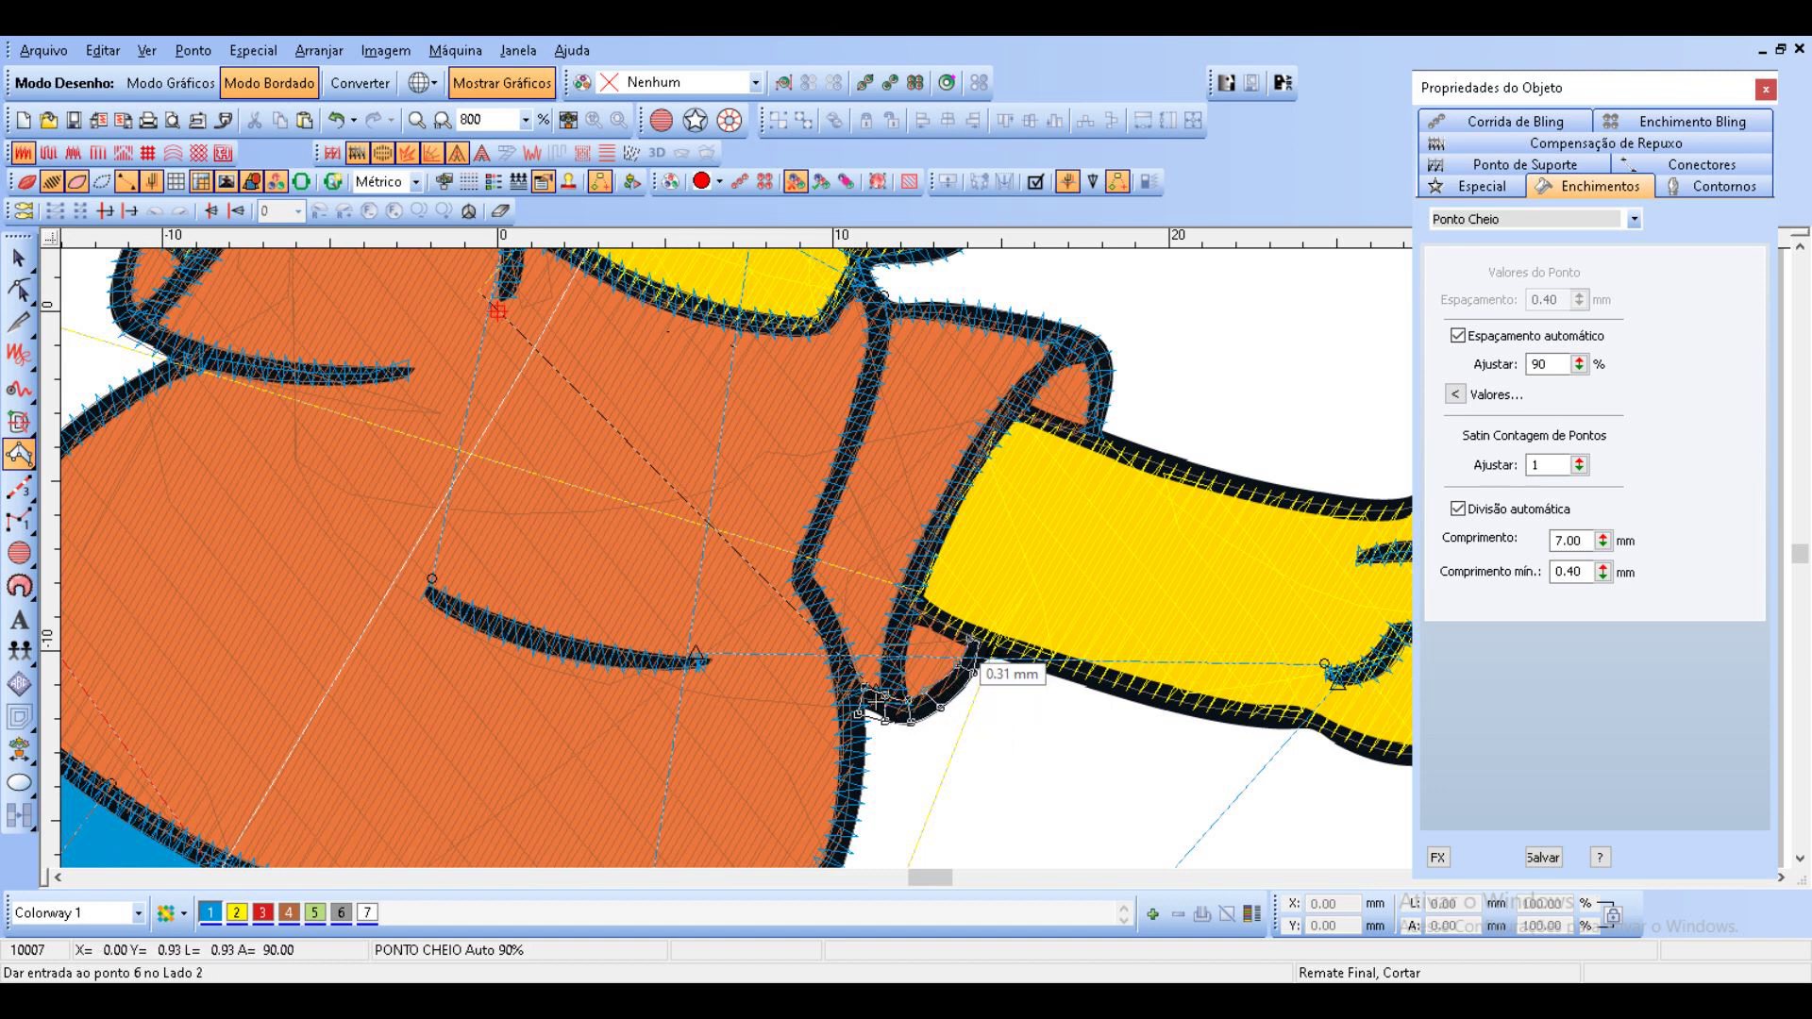
{"action": "key", "text": "Return"}
Start a satin column at the cuff of the open-hand arm and trace the forearm's lower edge to the wrist.
{"action": "left_click", "coordinate": [918, 597]}
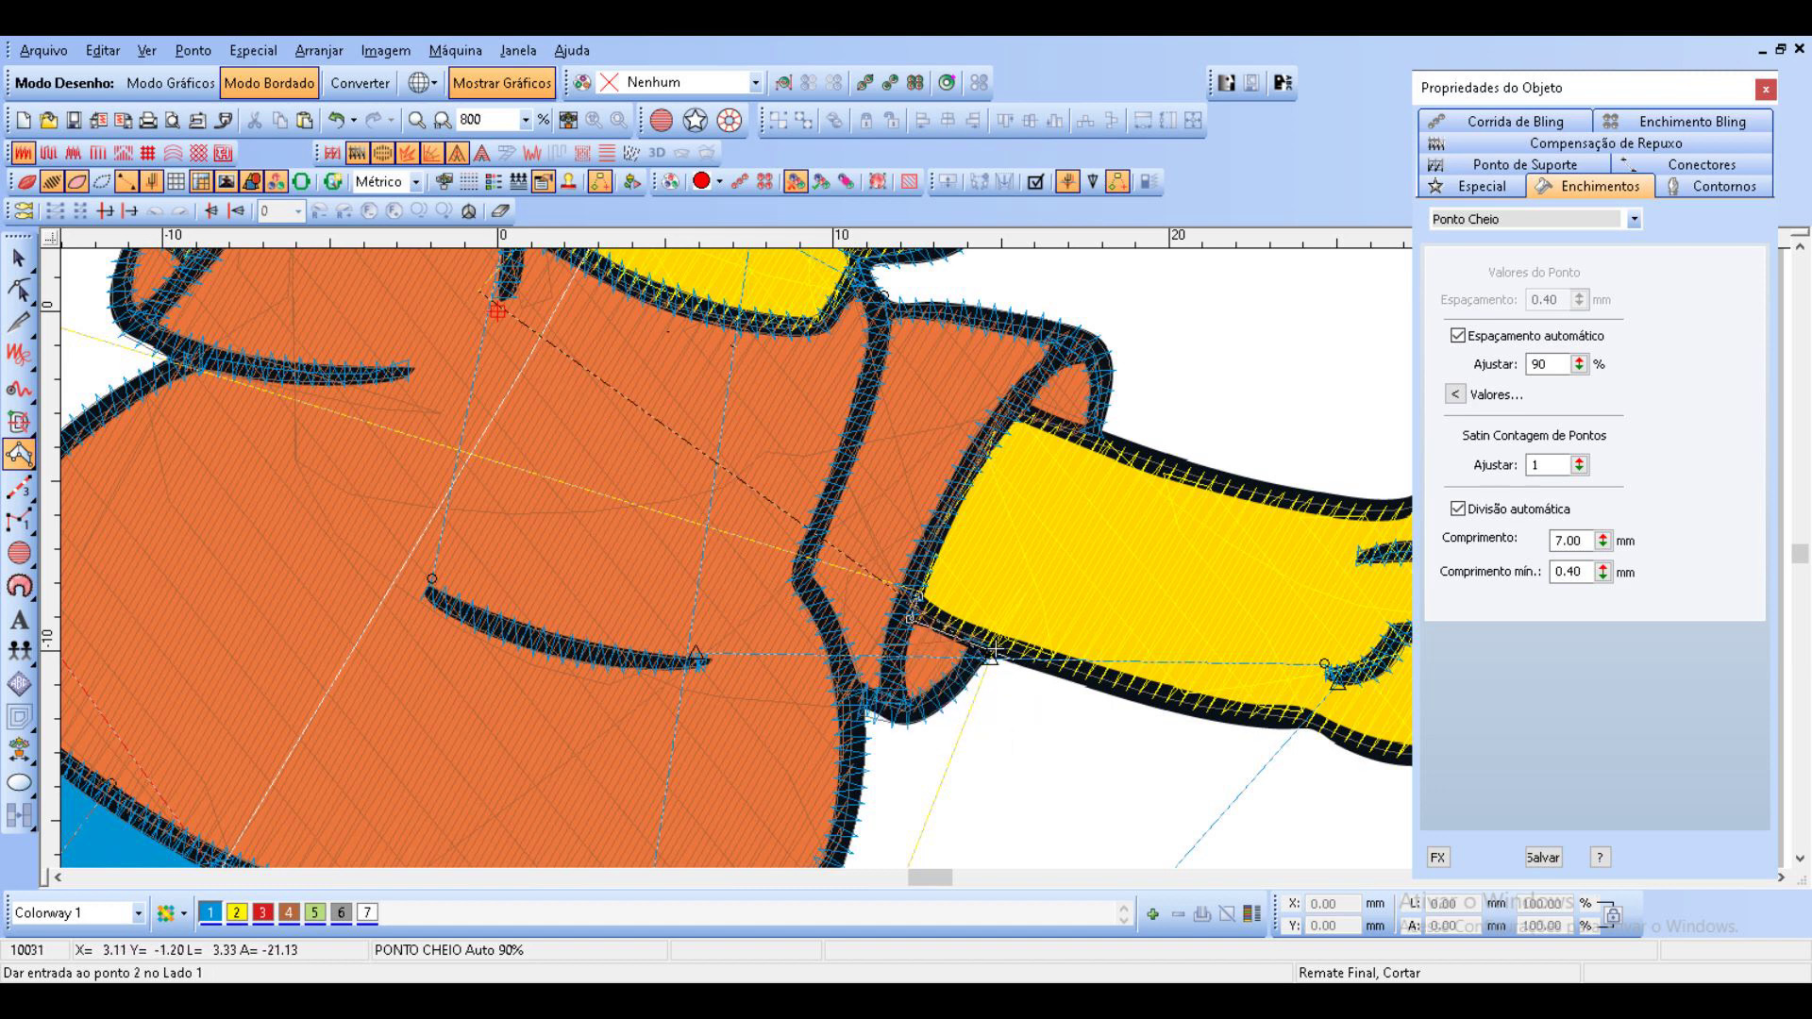
{"action": "left_click", "coordinate": [1015, 662]}
{"action": "left_click", "coordinate": [1016, 638]}
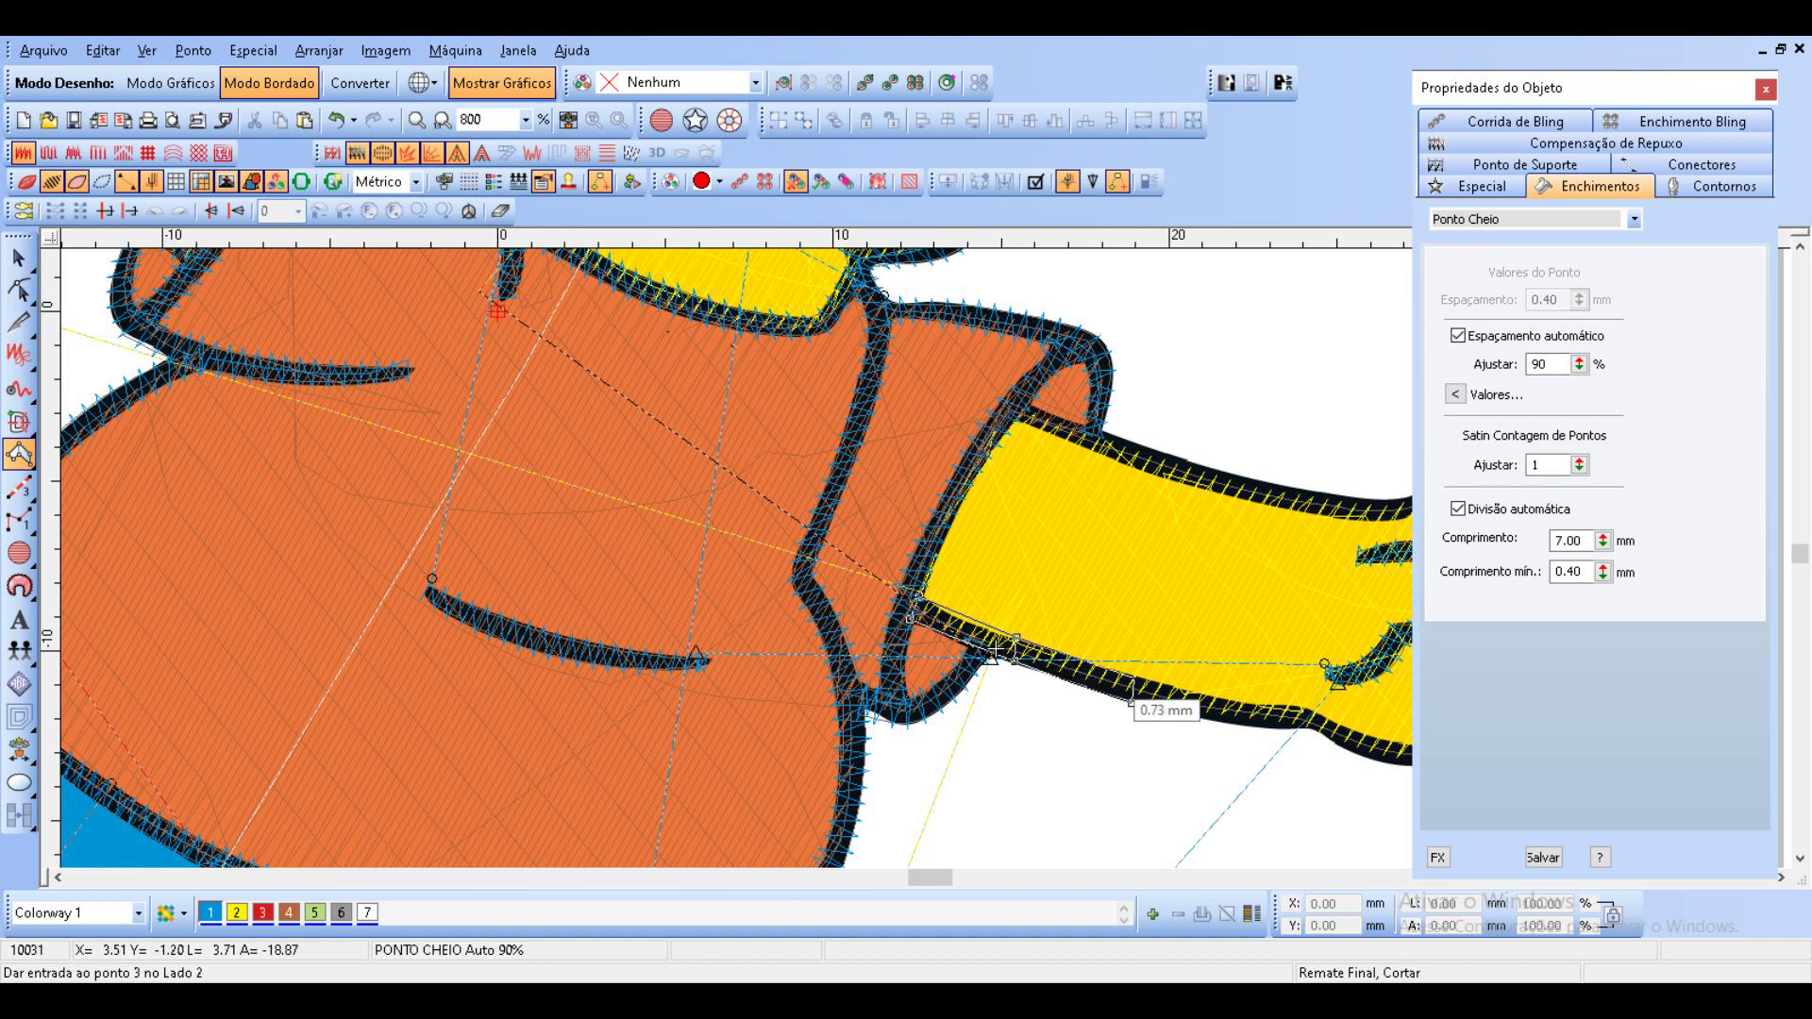
{"action": "left_click", "coordinate": [1132, 703]}
{"action": "left_click", "coordinate": [1238, 719]}
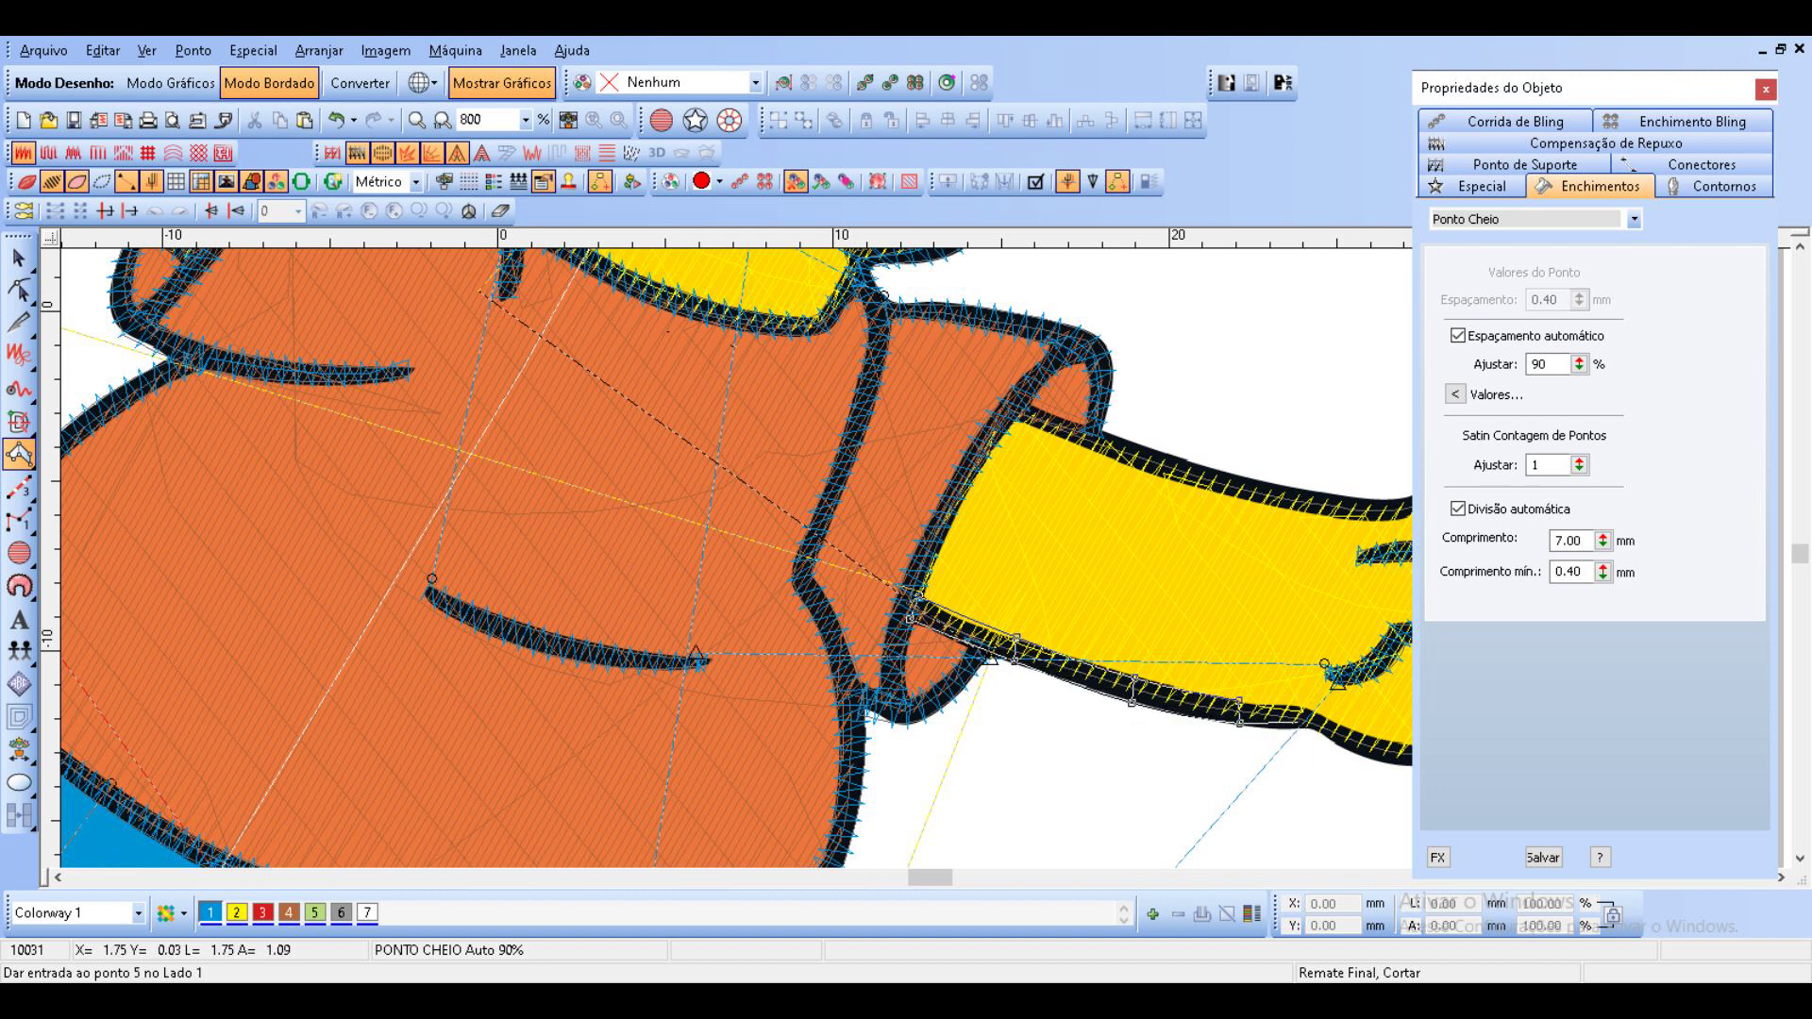
{"action": "left_click", "coordinate": [1299, 725]}
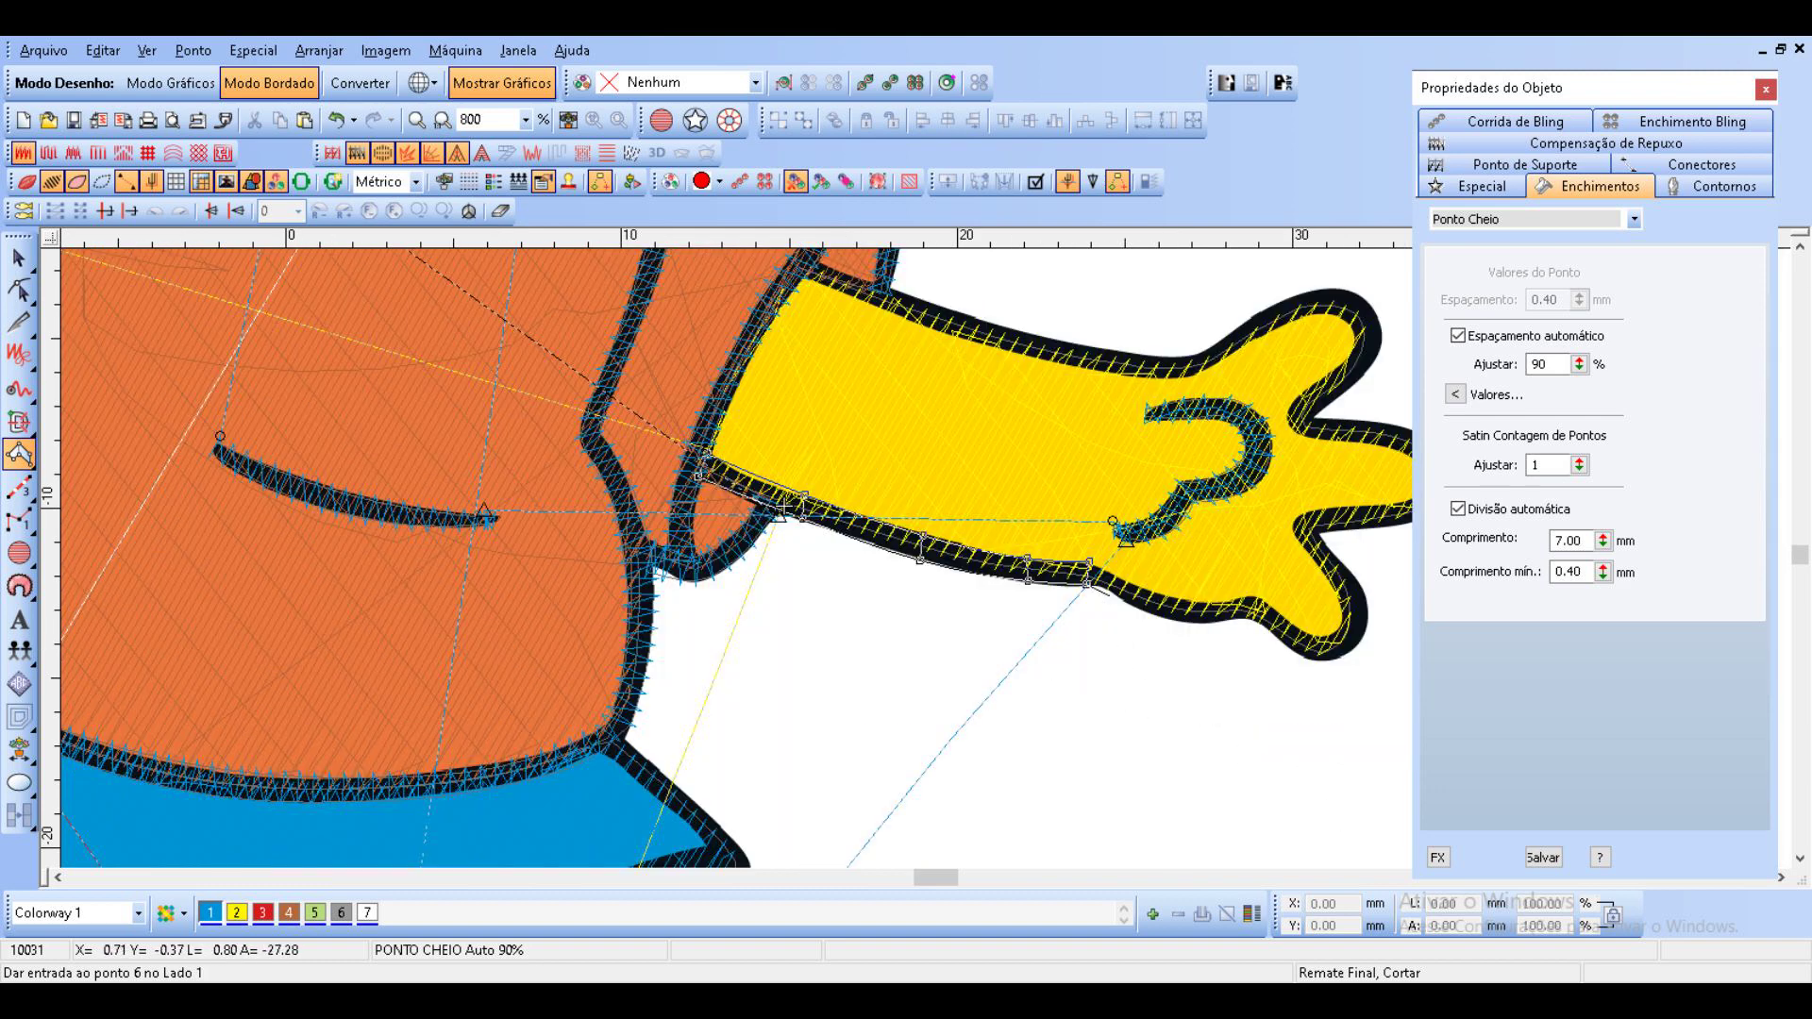
Continue the satin column from the wrist along the underside of the open hand to the base of its lowest finger.
{"action": "left_click", "coordinate": [1110, 582]}
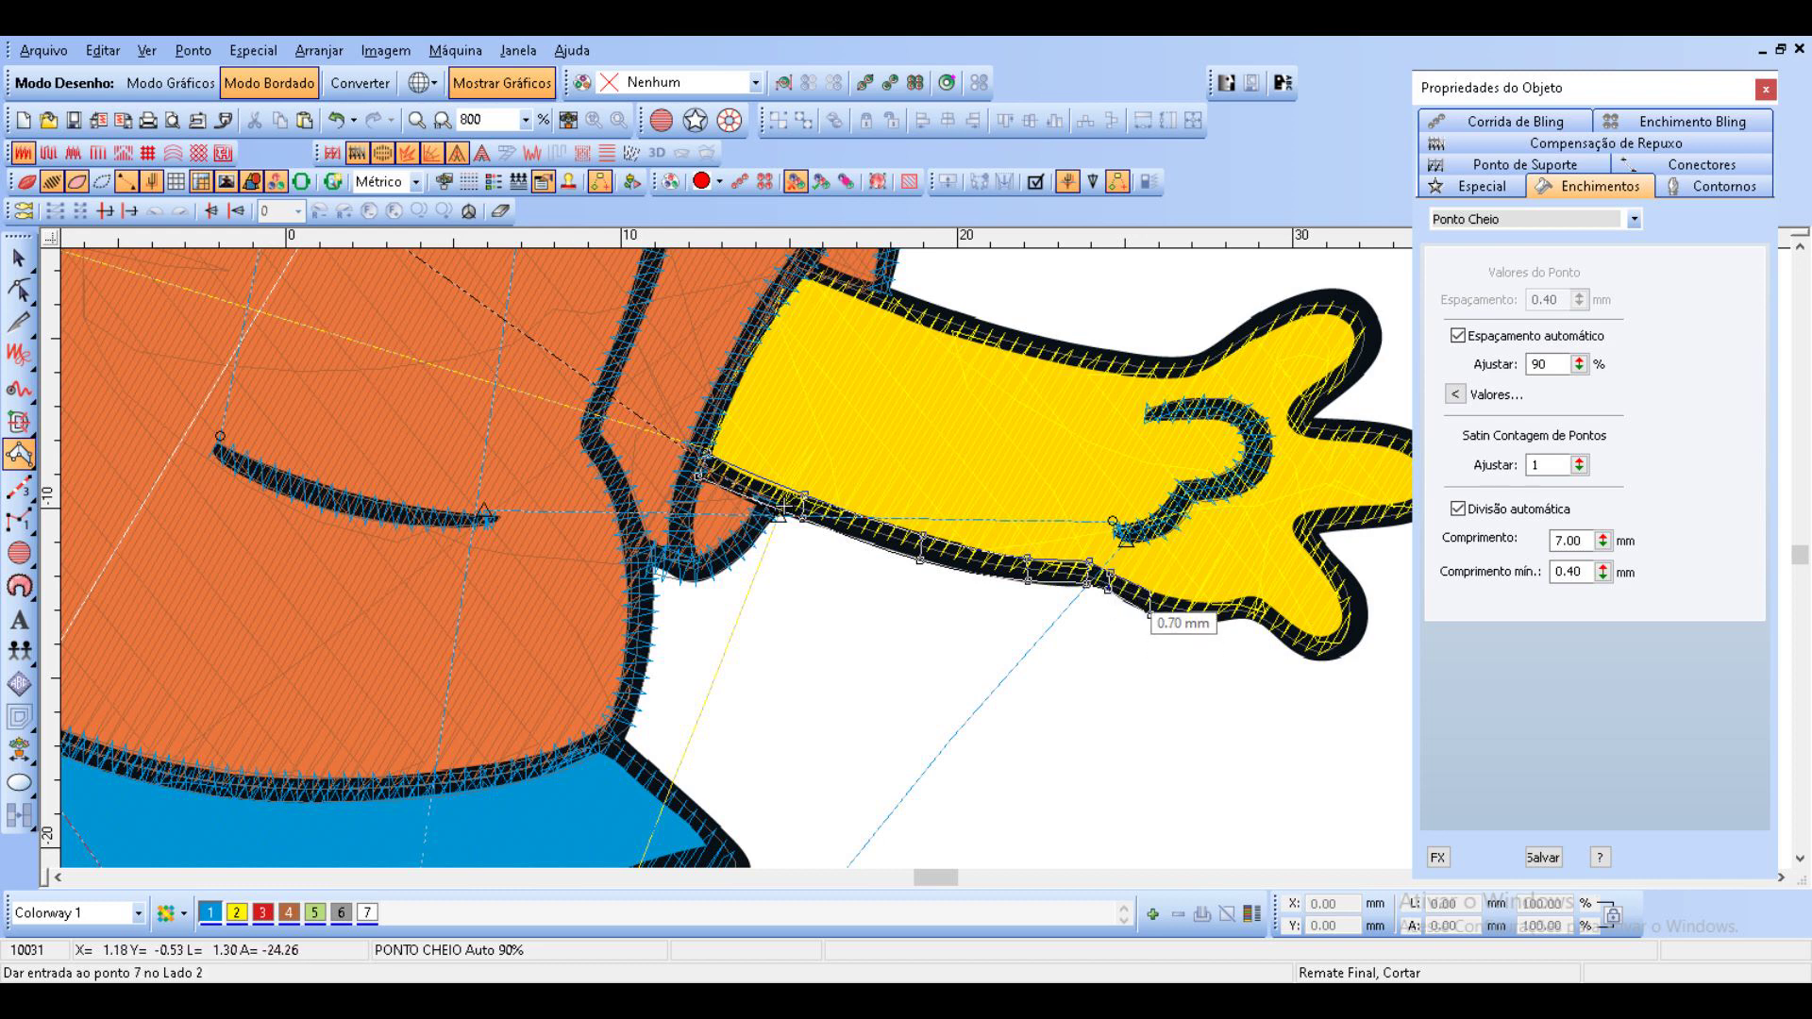
{"action": "left_click", "coordinate": [1150, 614]}
{"action": "left_click", "coordinate": [1215, 625]}
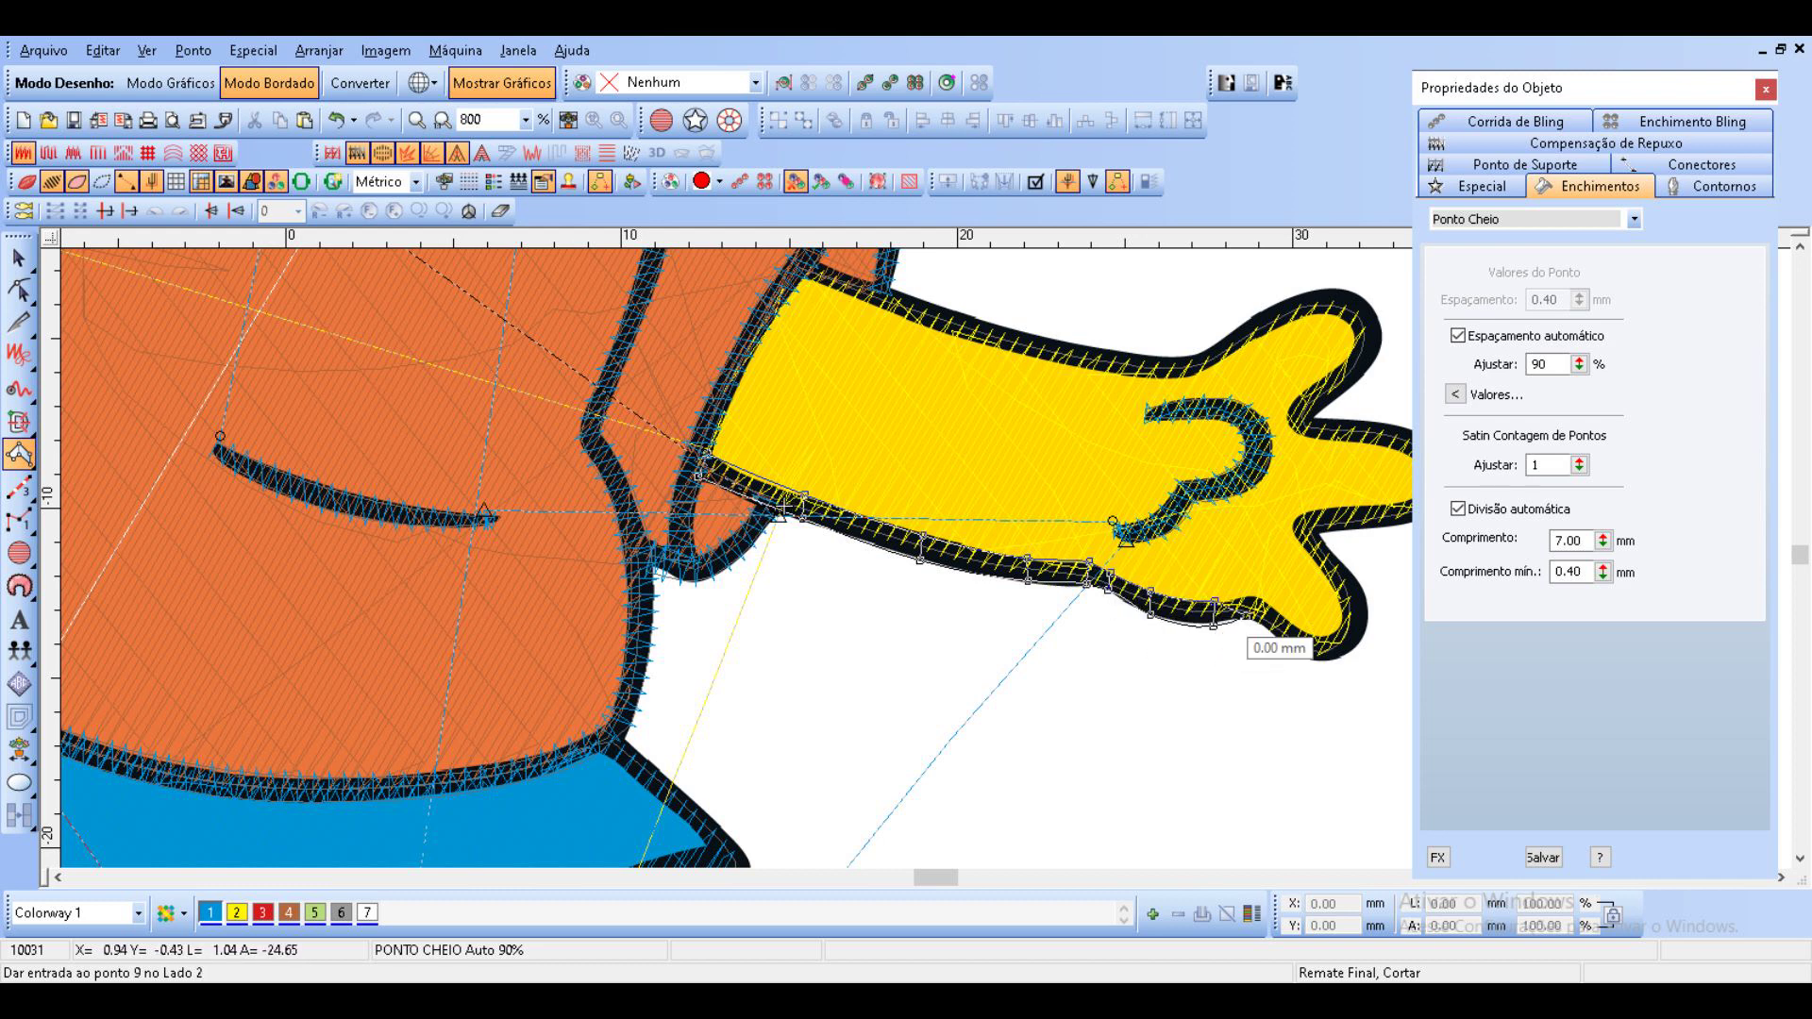
{"action": "left_click", "coordinate": [1248, 595]}
{"action": "left_click", "coordinate": [1265, 609]}
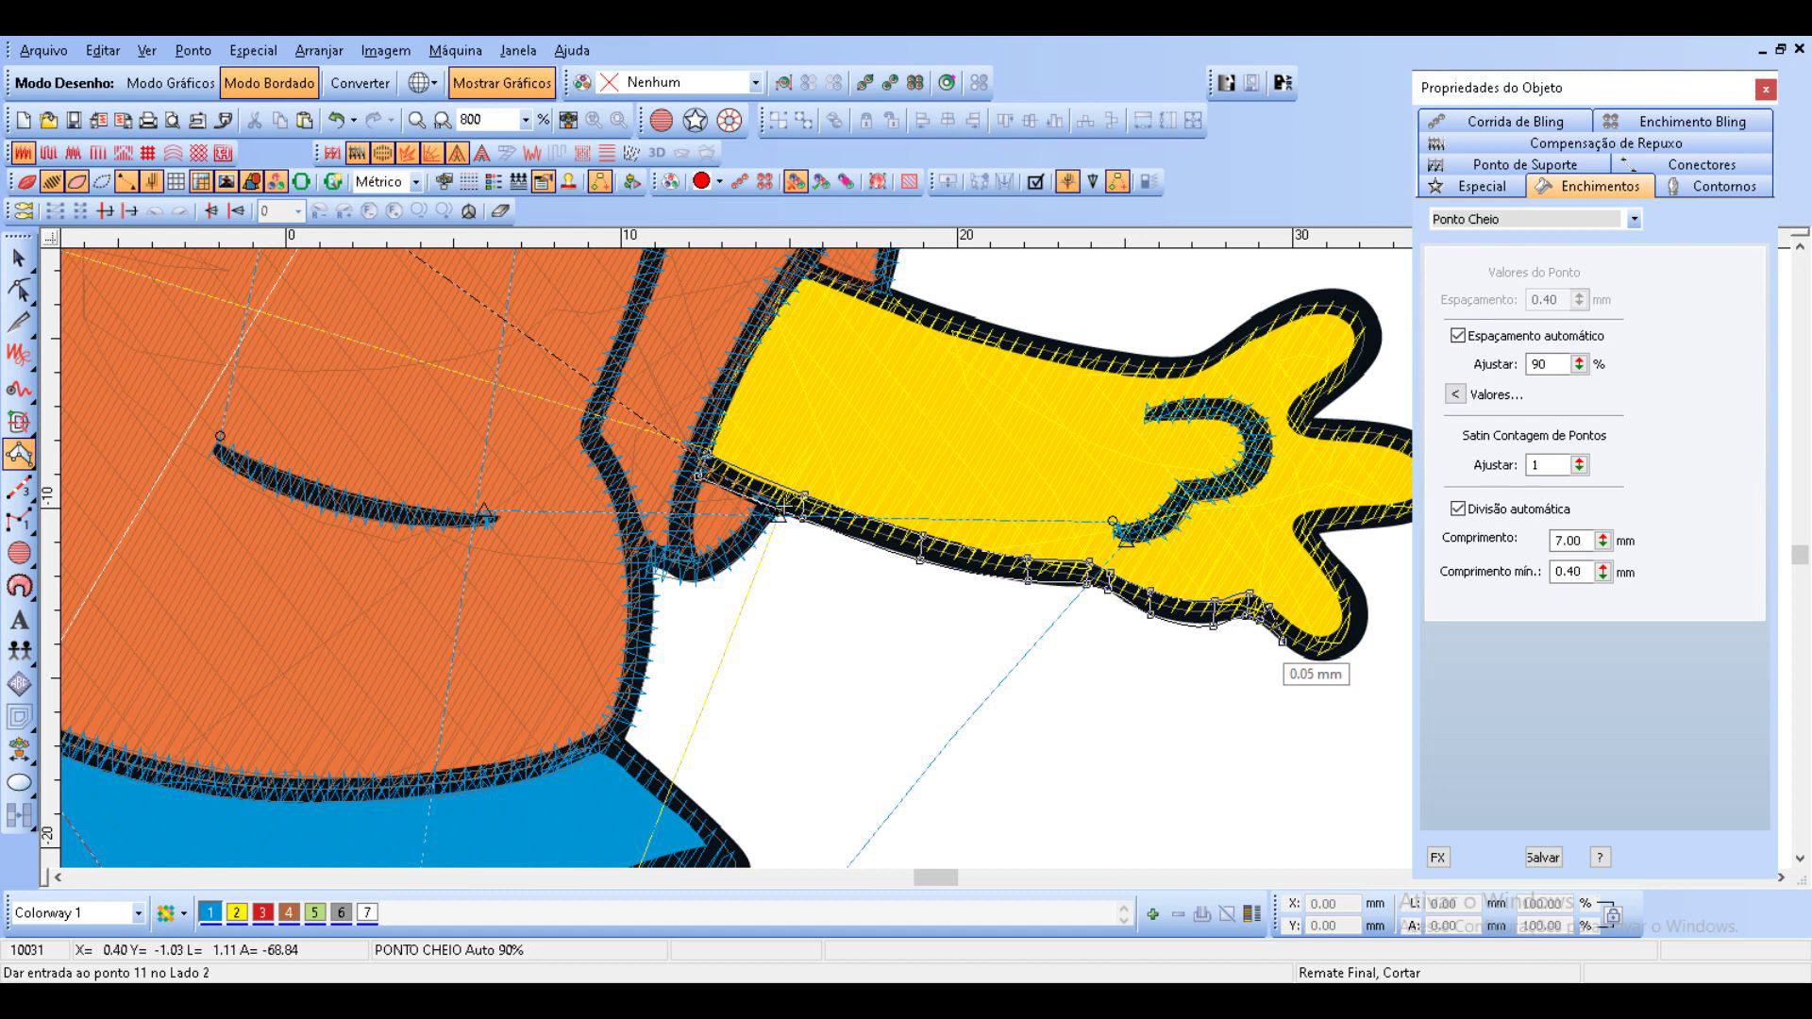
Continue the satin column around the lowest finger's tip and back to the gap below the middle finger.
{"action": "left_click", "coordinate": [1287, 624]}
{"action": "left_click", "coordinate": [1311, 656]}
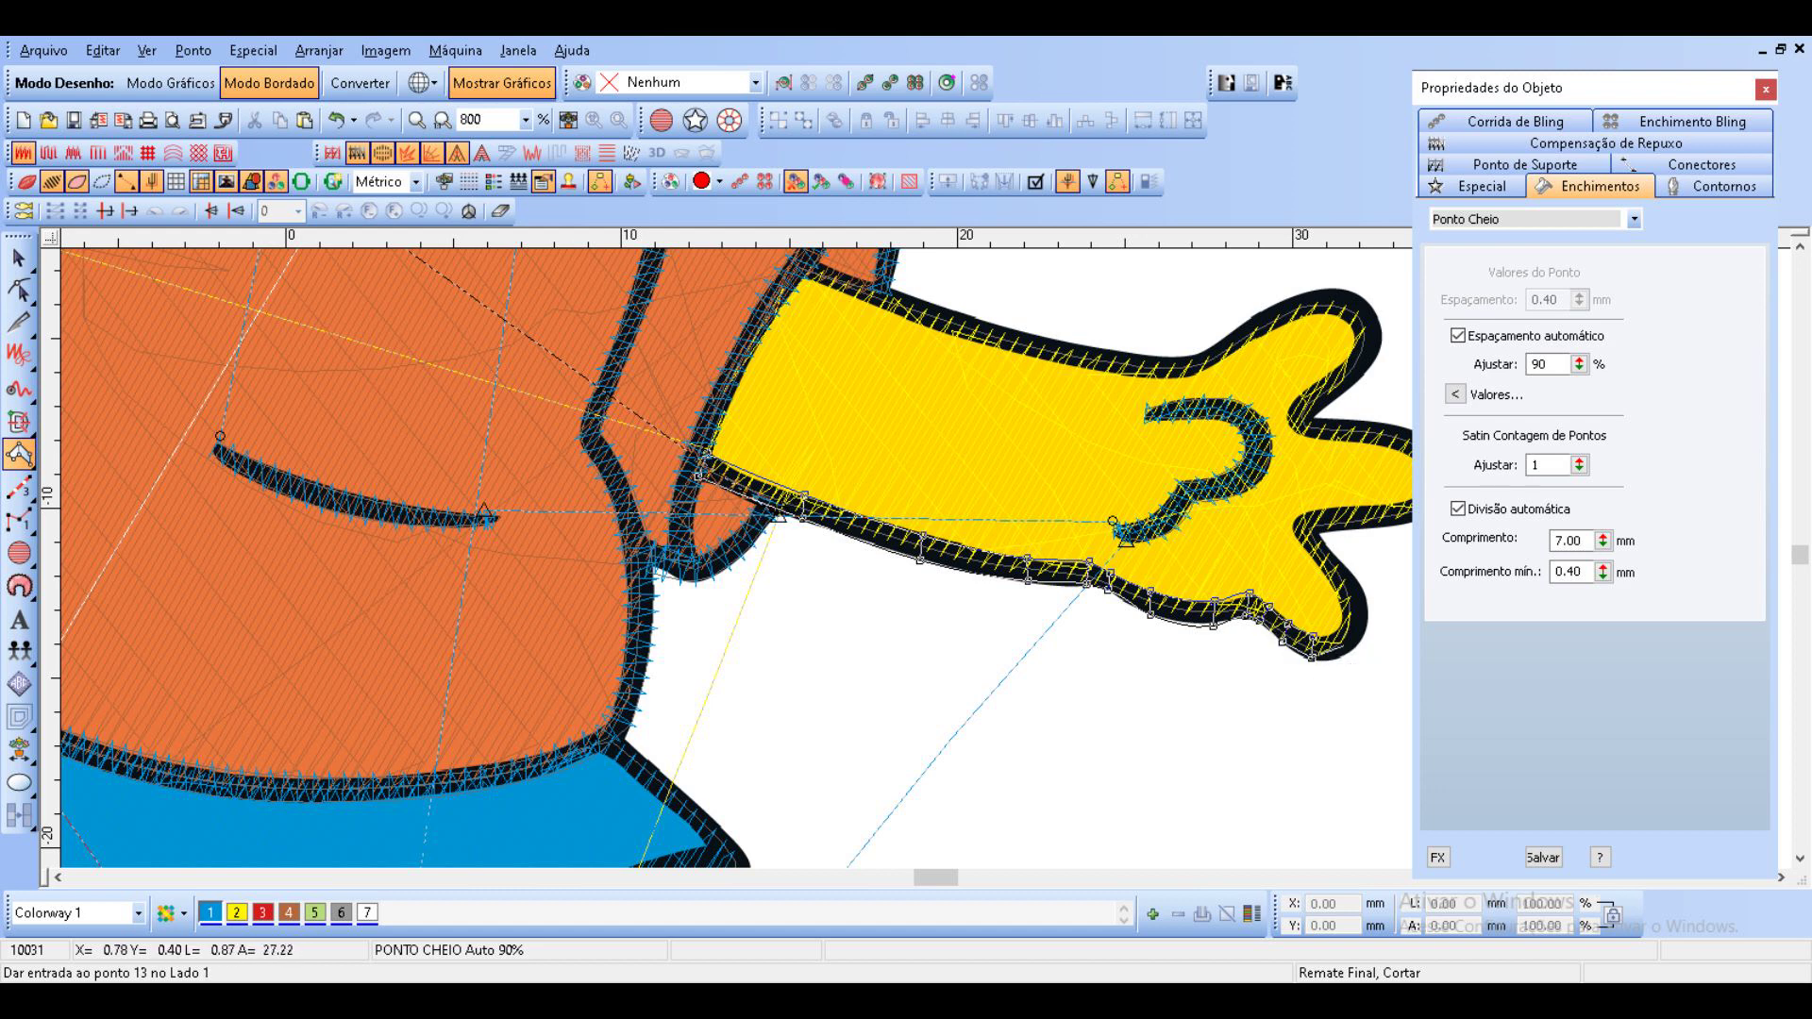
{"action": "left_click", "coordinate": [1334, 630]}
{"action": "left_click", "coordinate": [1356, 644]}
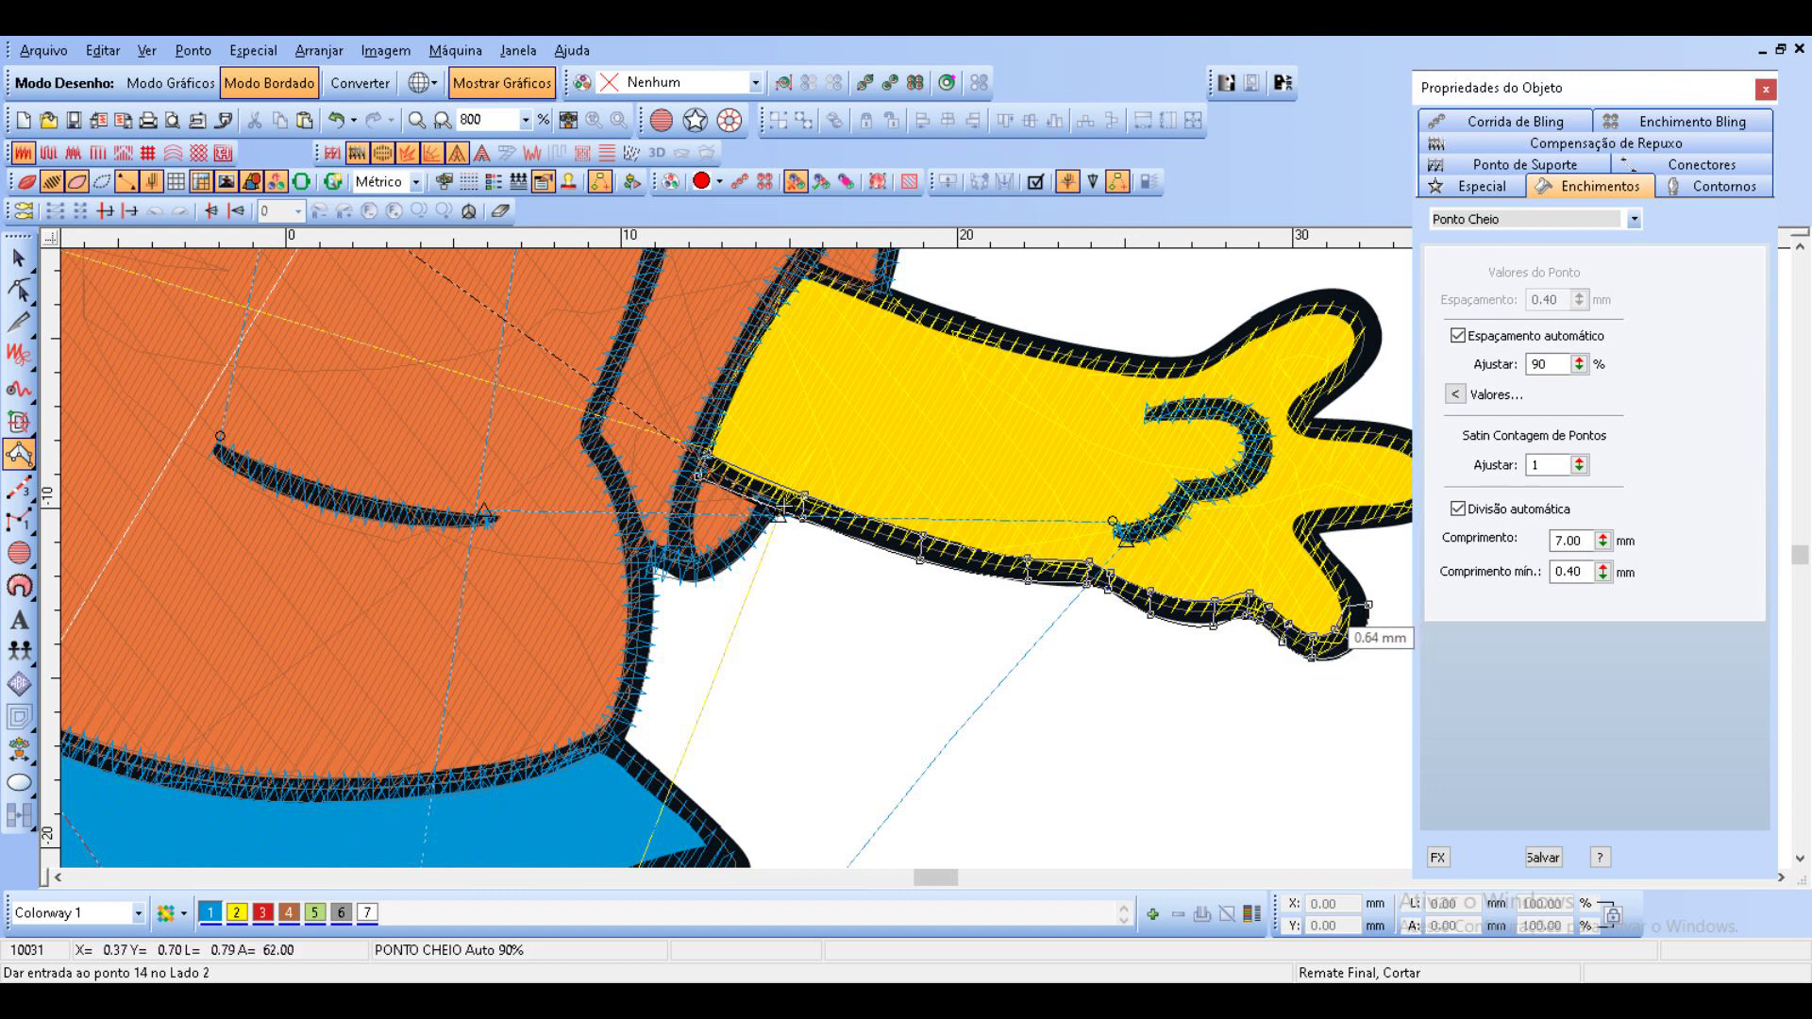
{"action": "left_click", "coordinate": [1338, 560]}
{"action": "left_click", "coordinate": [1368, 604]}
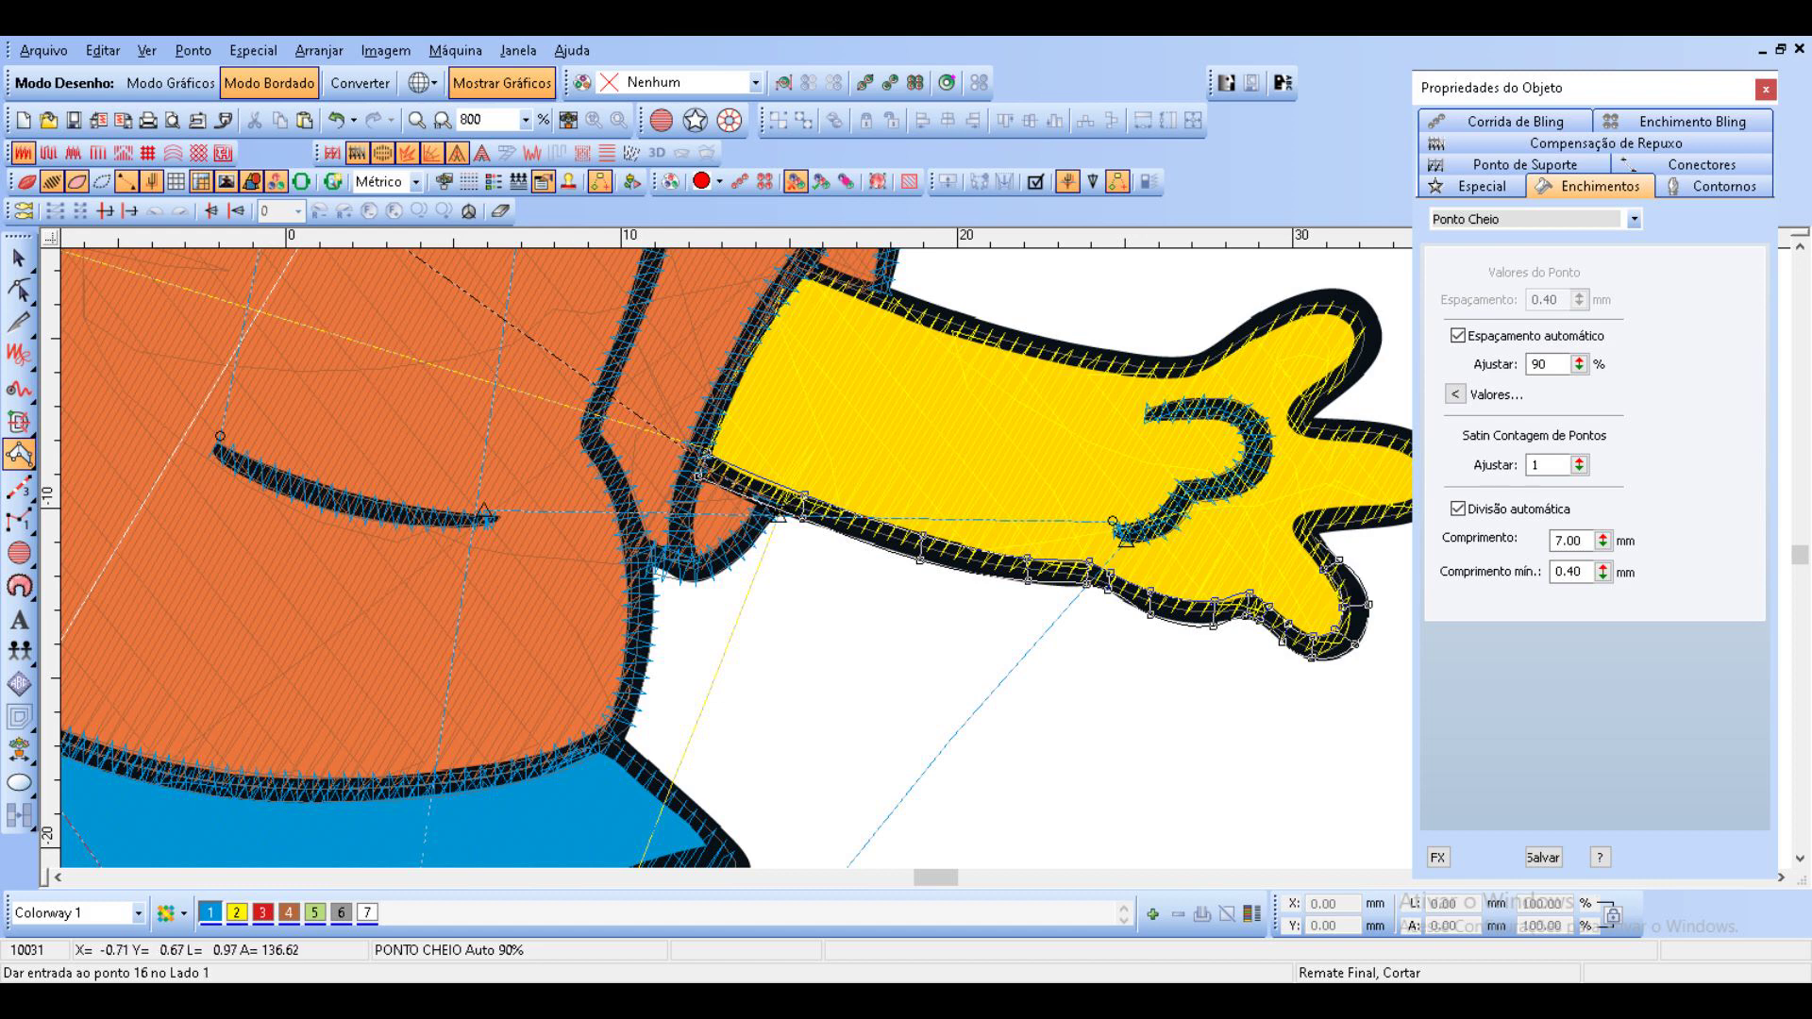
{"action": "left_click", "coordinate": [1319, 533]}
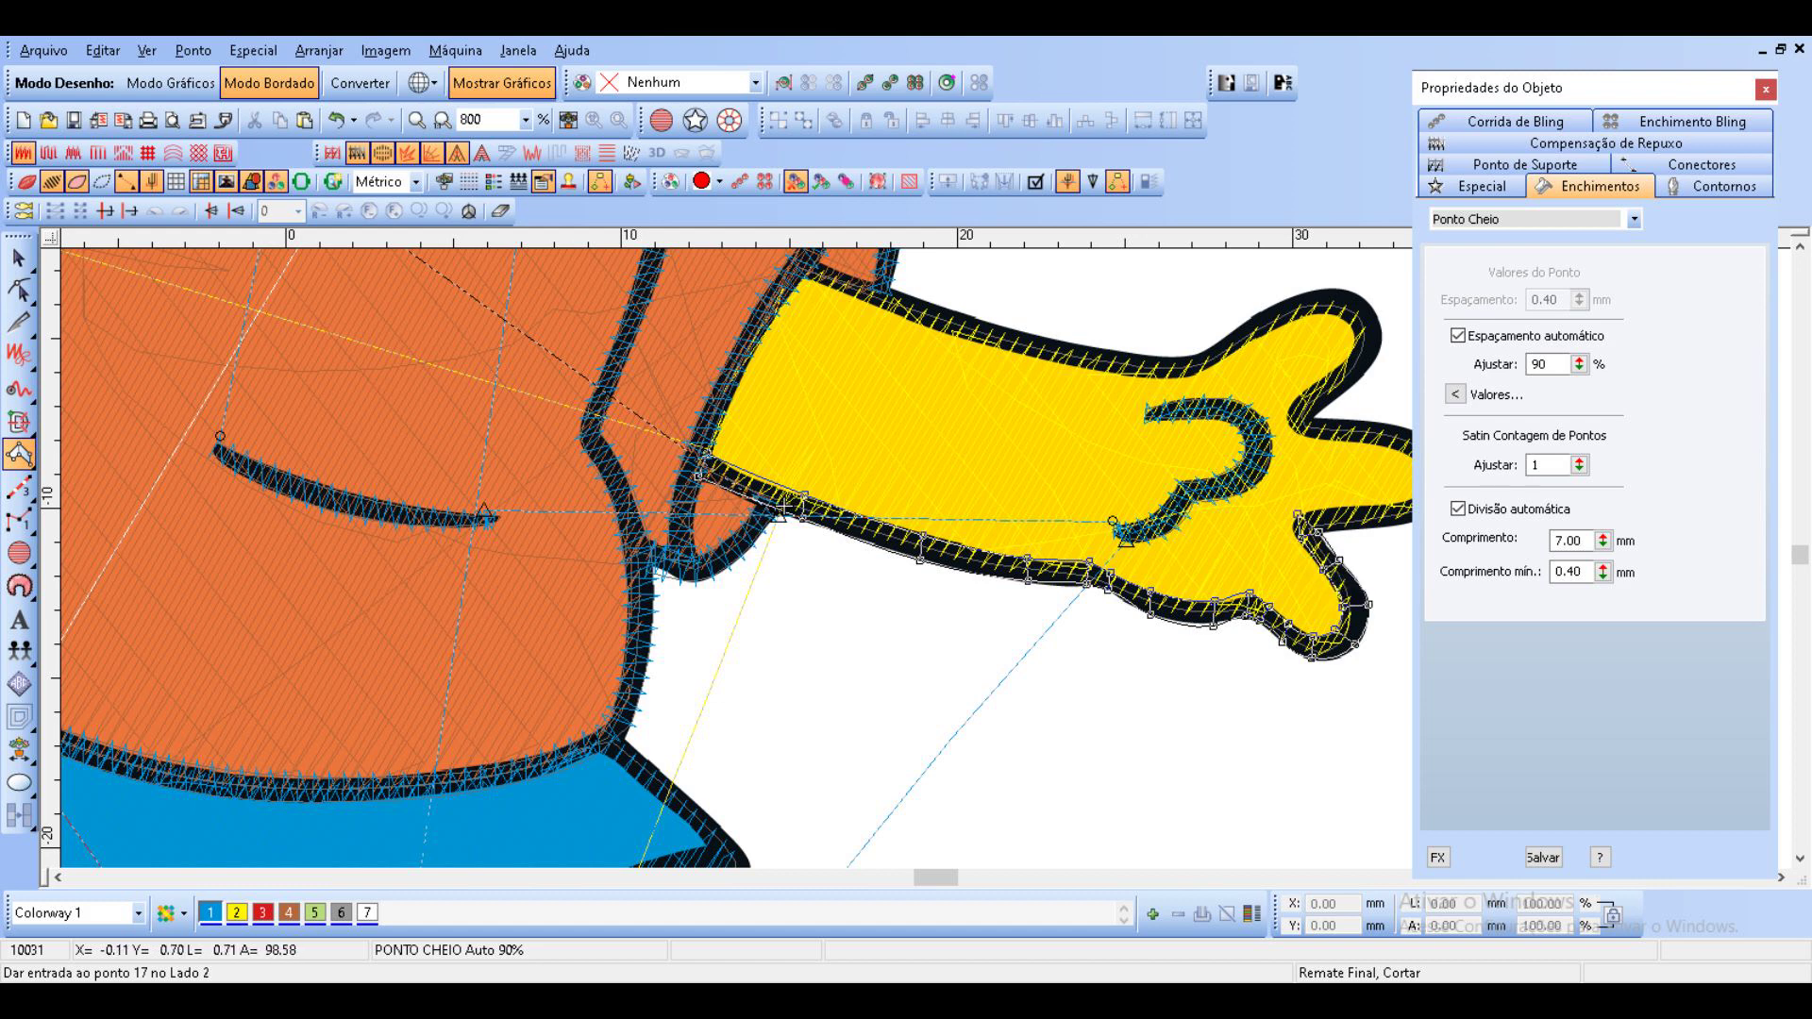
{"action": "left_click", "coordinate": [1296, 533]}
{"action": "left_click", "coordinate": [1301, 516]}
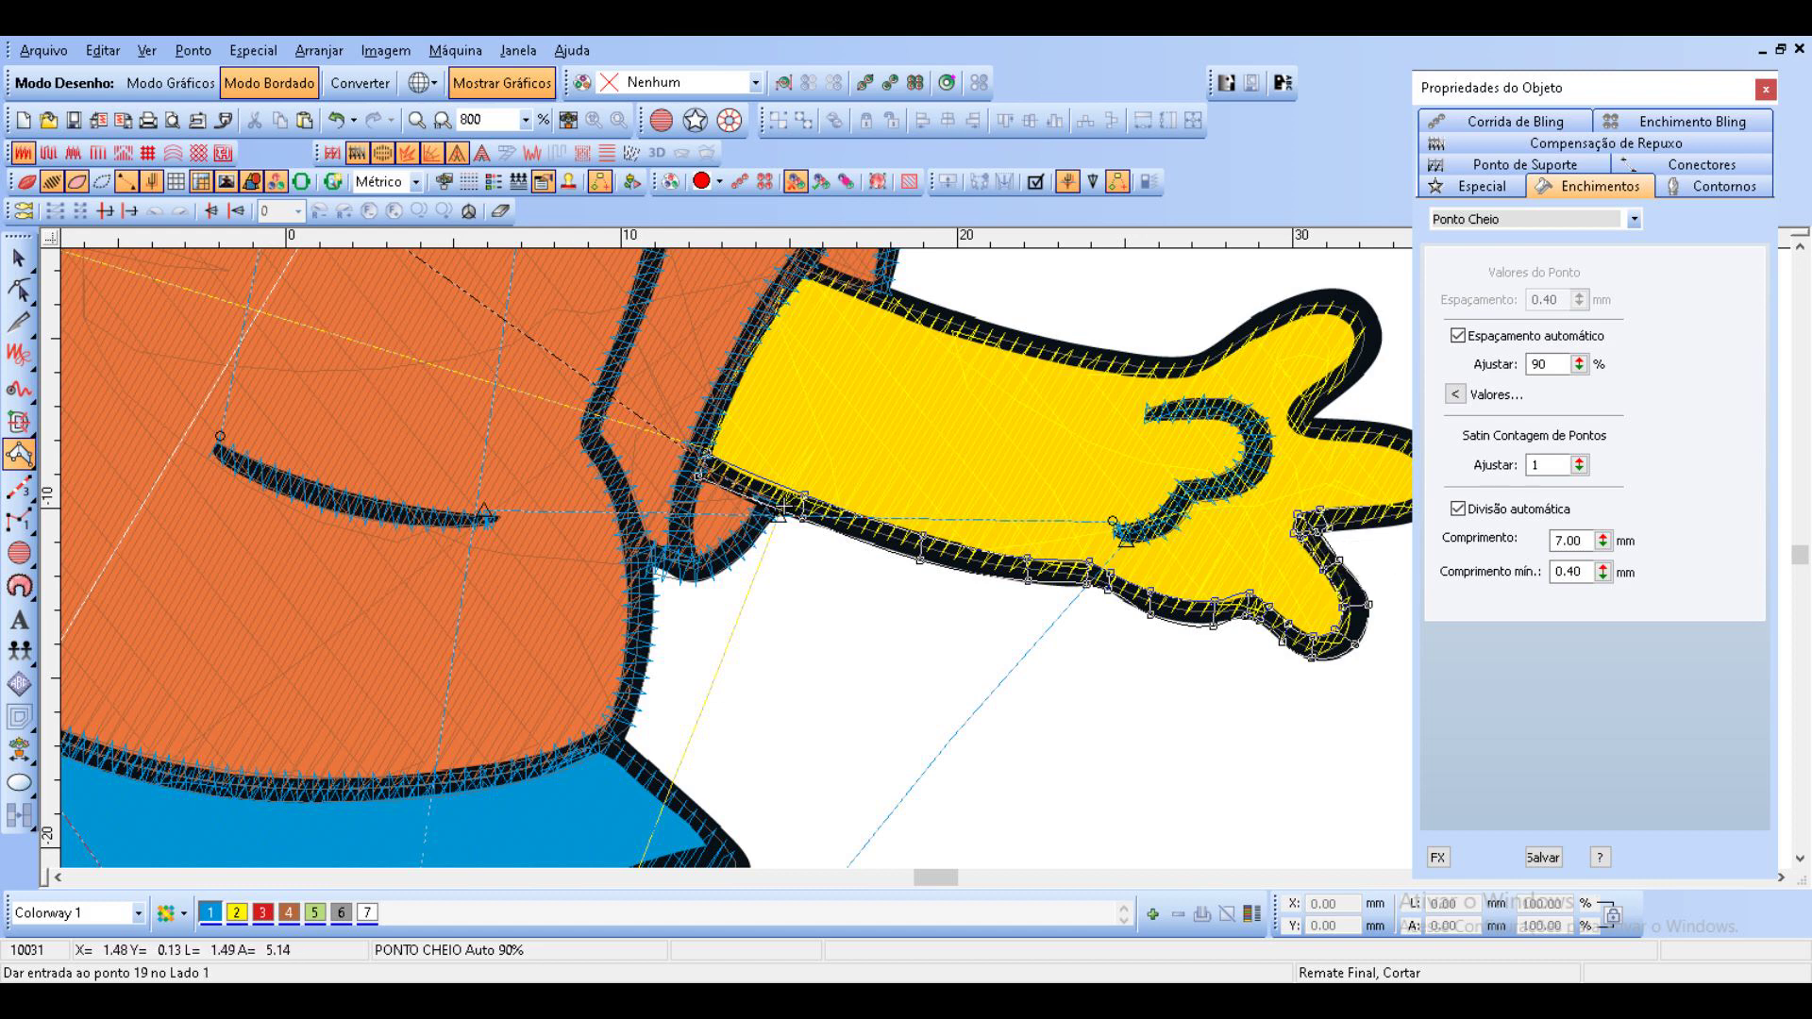
Continue the satin column along the middle finger's lower edge and around its tip.
{"action": "left_click", "coordinate": [1374, 507]}
{"action": "left_click", "coordinate": [1379, 526]}
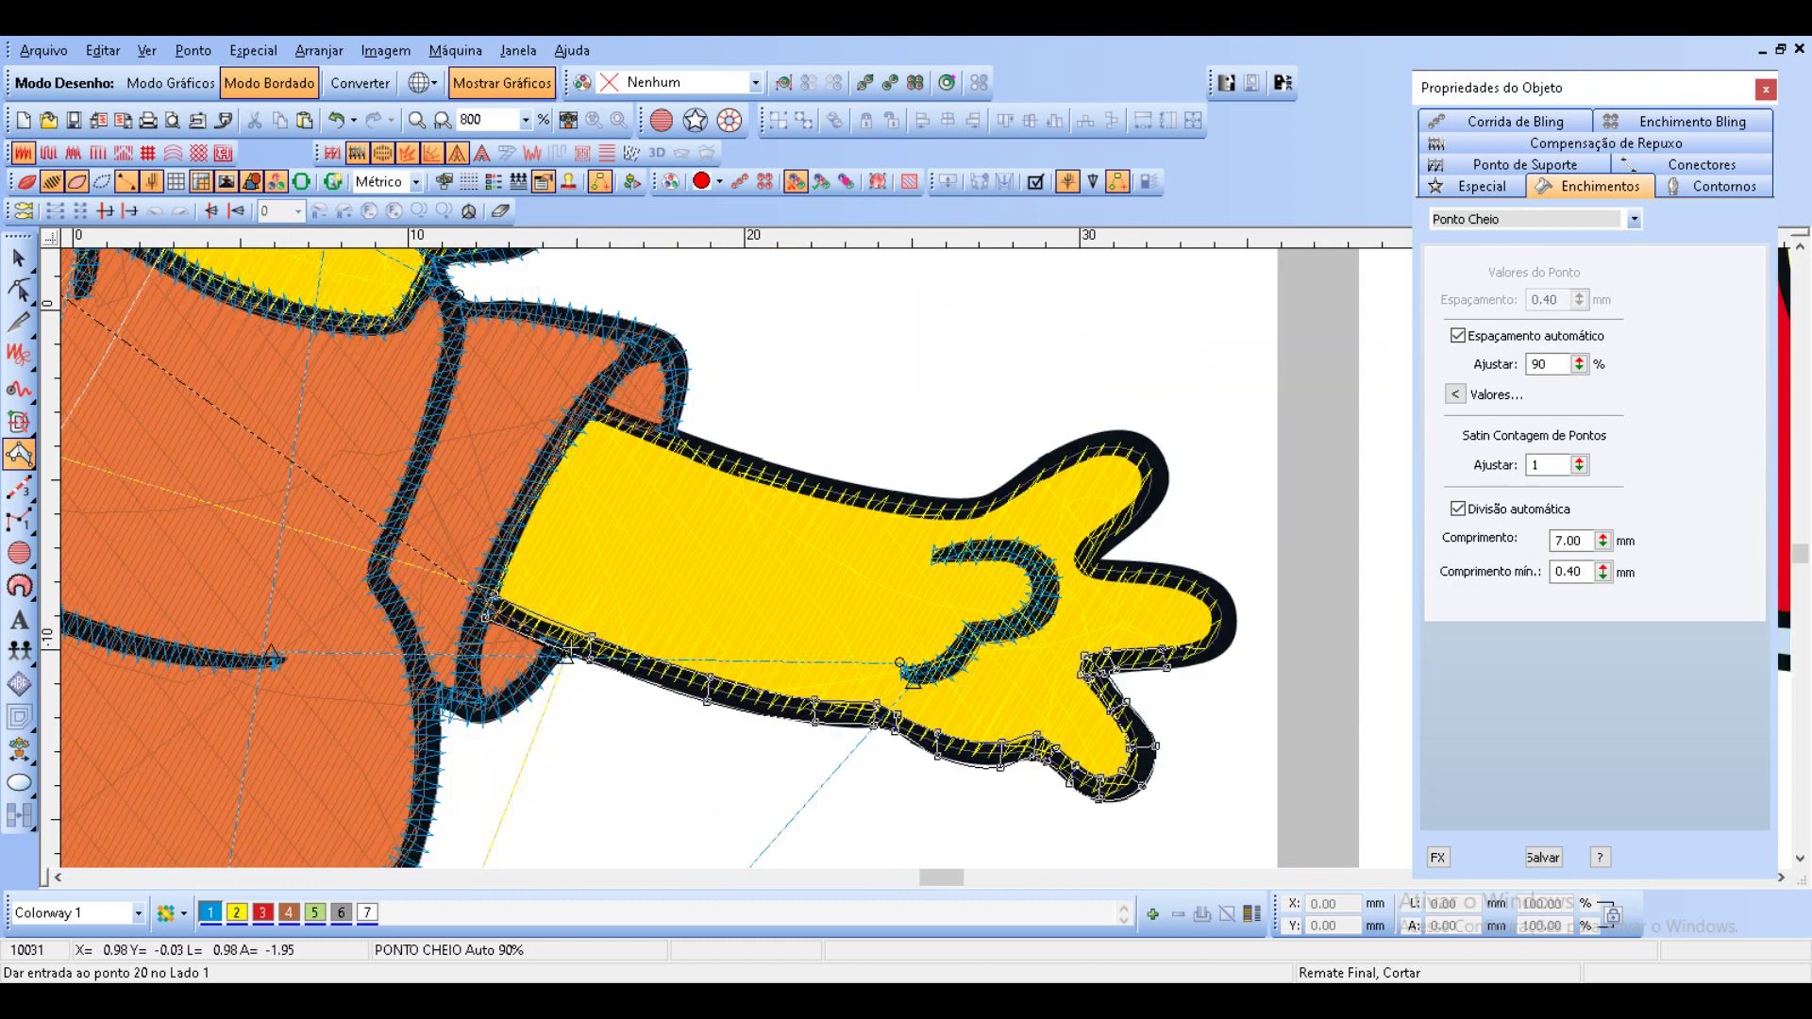
{"action": "left_click", "coordinate": [1196, 639]}
{"action": "left_click", "coordinate": [1215, 656]}
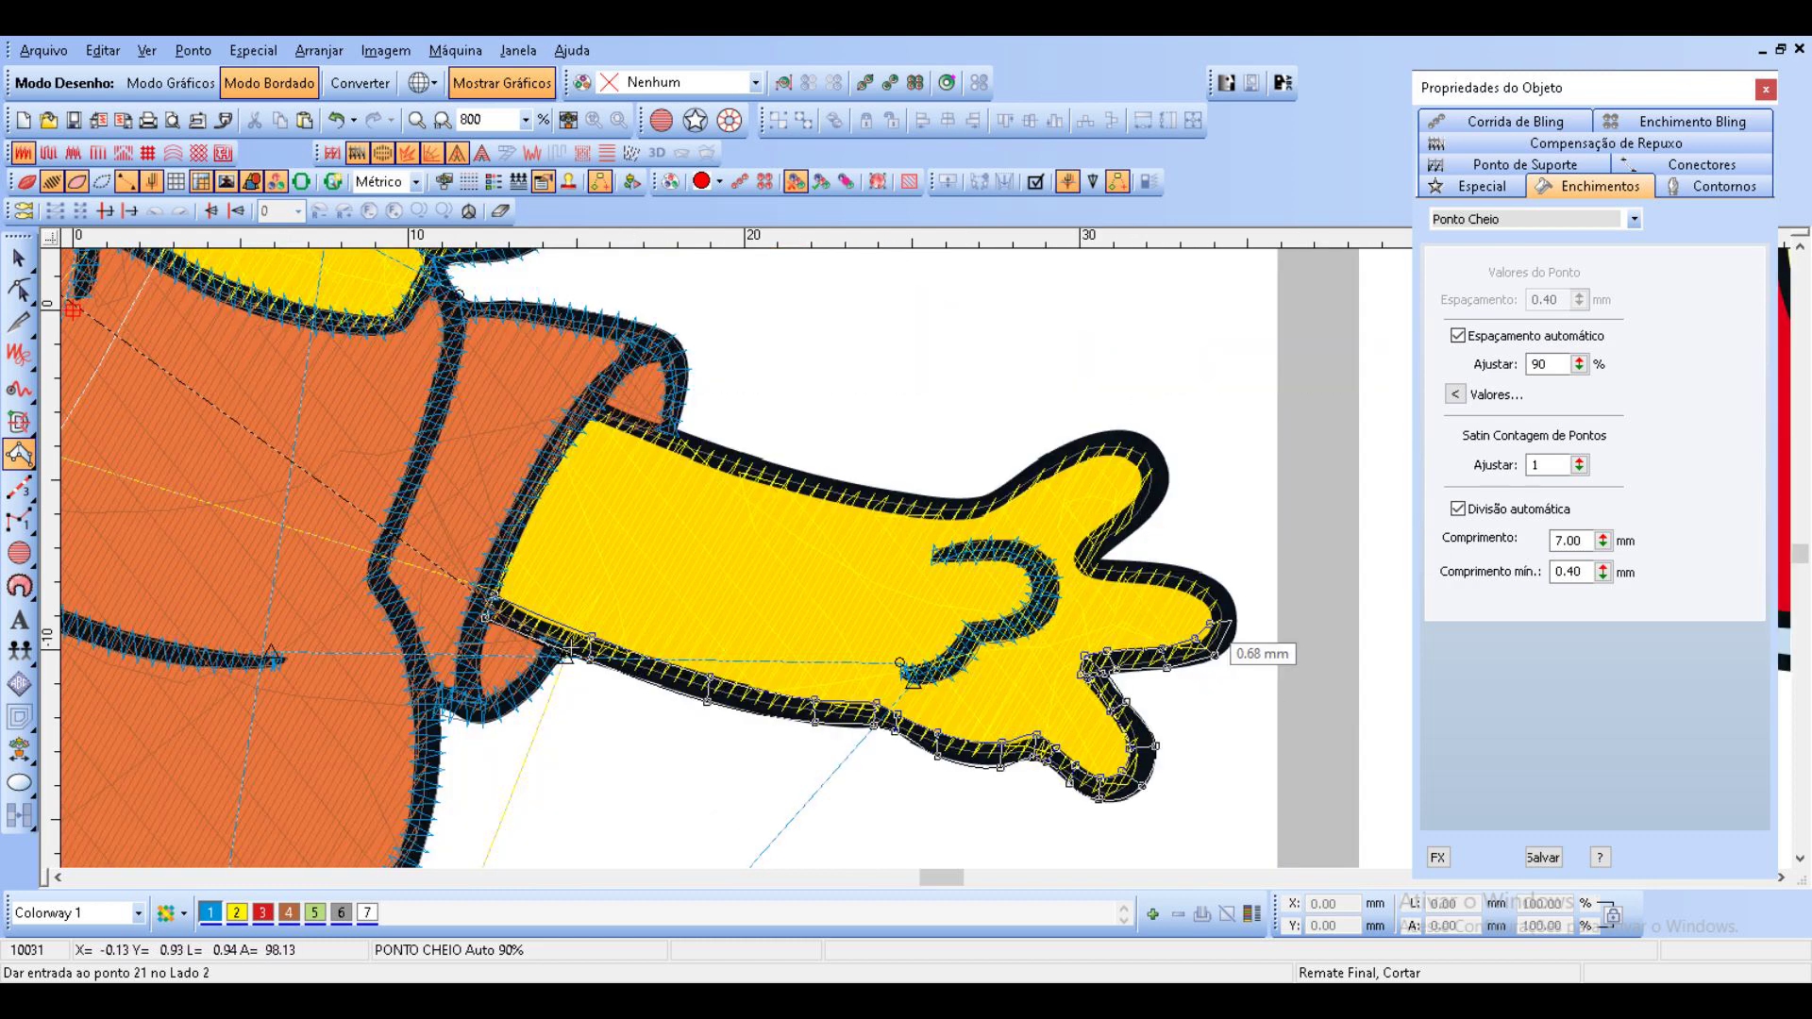
{"action": "left_click", "coordinate": [1234, 620]}
{"action": "left_click", "coordinate": [1209, 607]}
{"action": "left_click", "coordinate": [1218, 584]}
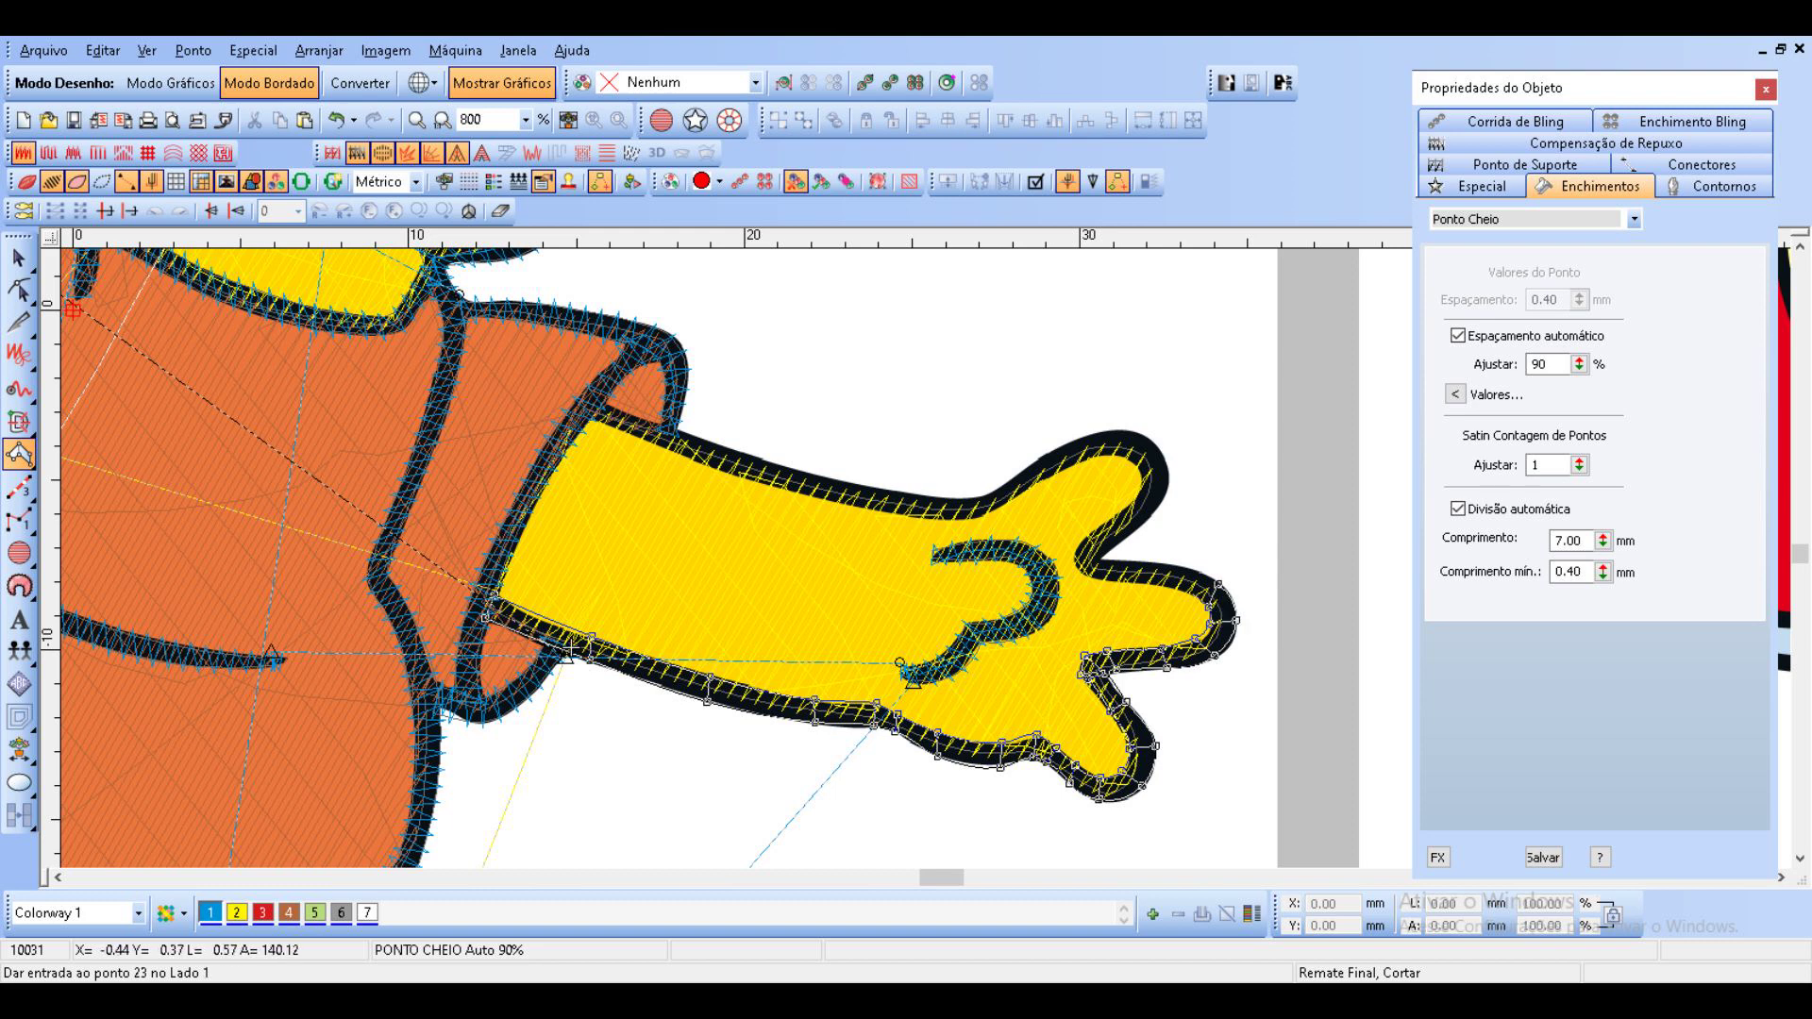
Continue the satin column back along the middle finger's upper edge to the gap below the upper finger.
{"action": "left_click", "coordinate": [1188, 596]}
{"action": "left_click", "coordinate": [1190, 571]}
{"action": "left_click", "coordinate": [1150, 585]}
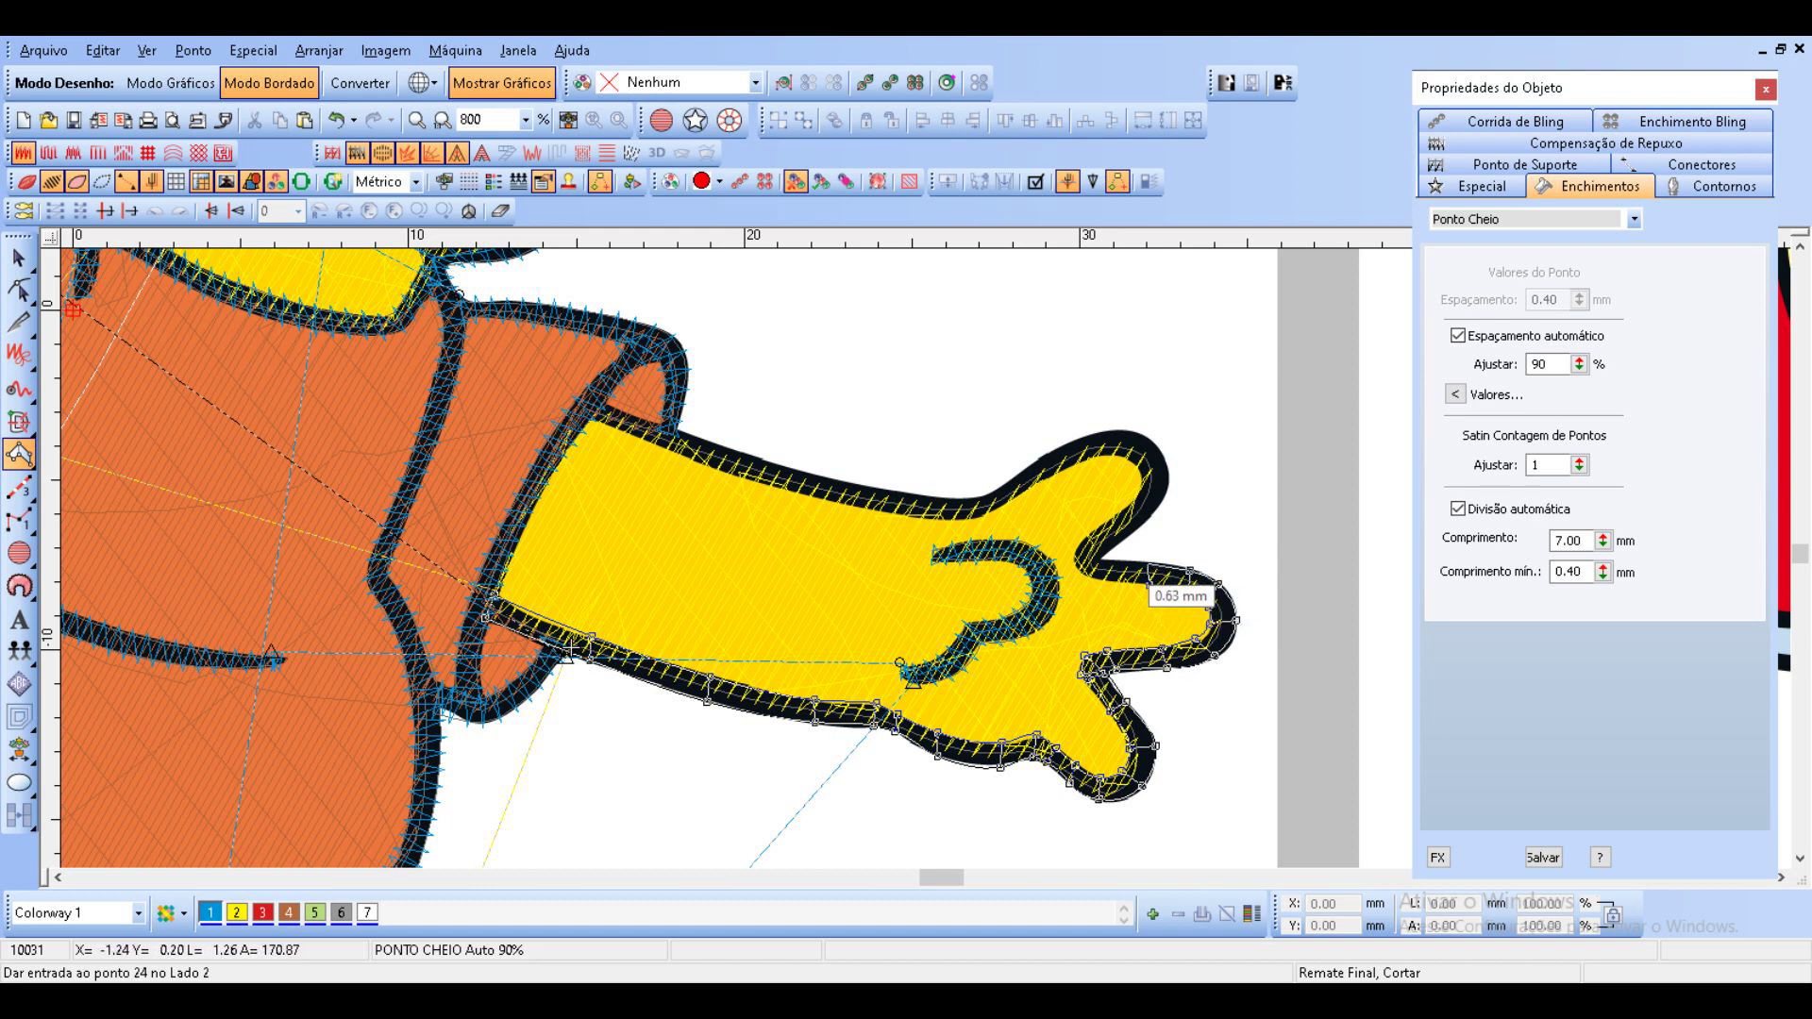
{"action": "left_click", "coordinate": [1149, 564]}
{"action": "left_click", "coordinate": [1108, 560]}
{"action": "left_click", "coordinate": [1087, 572]}
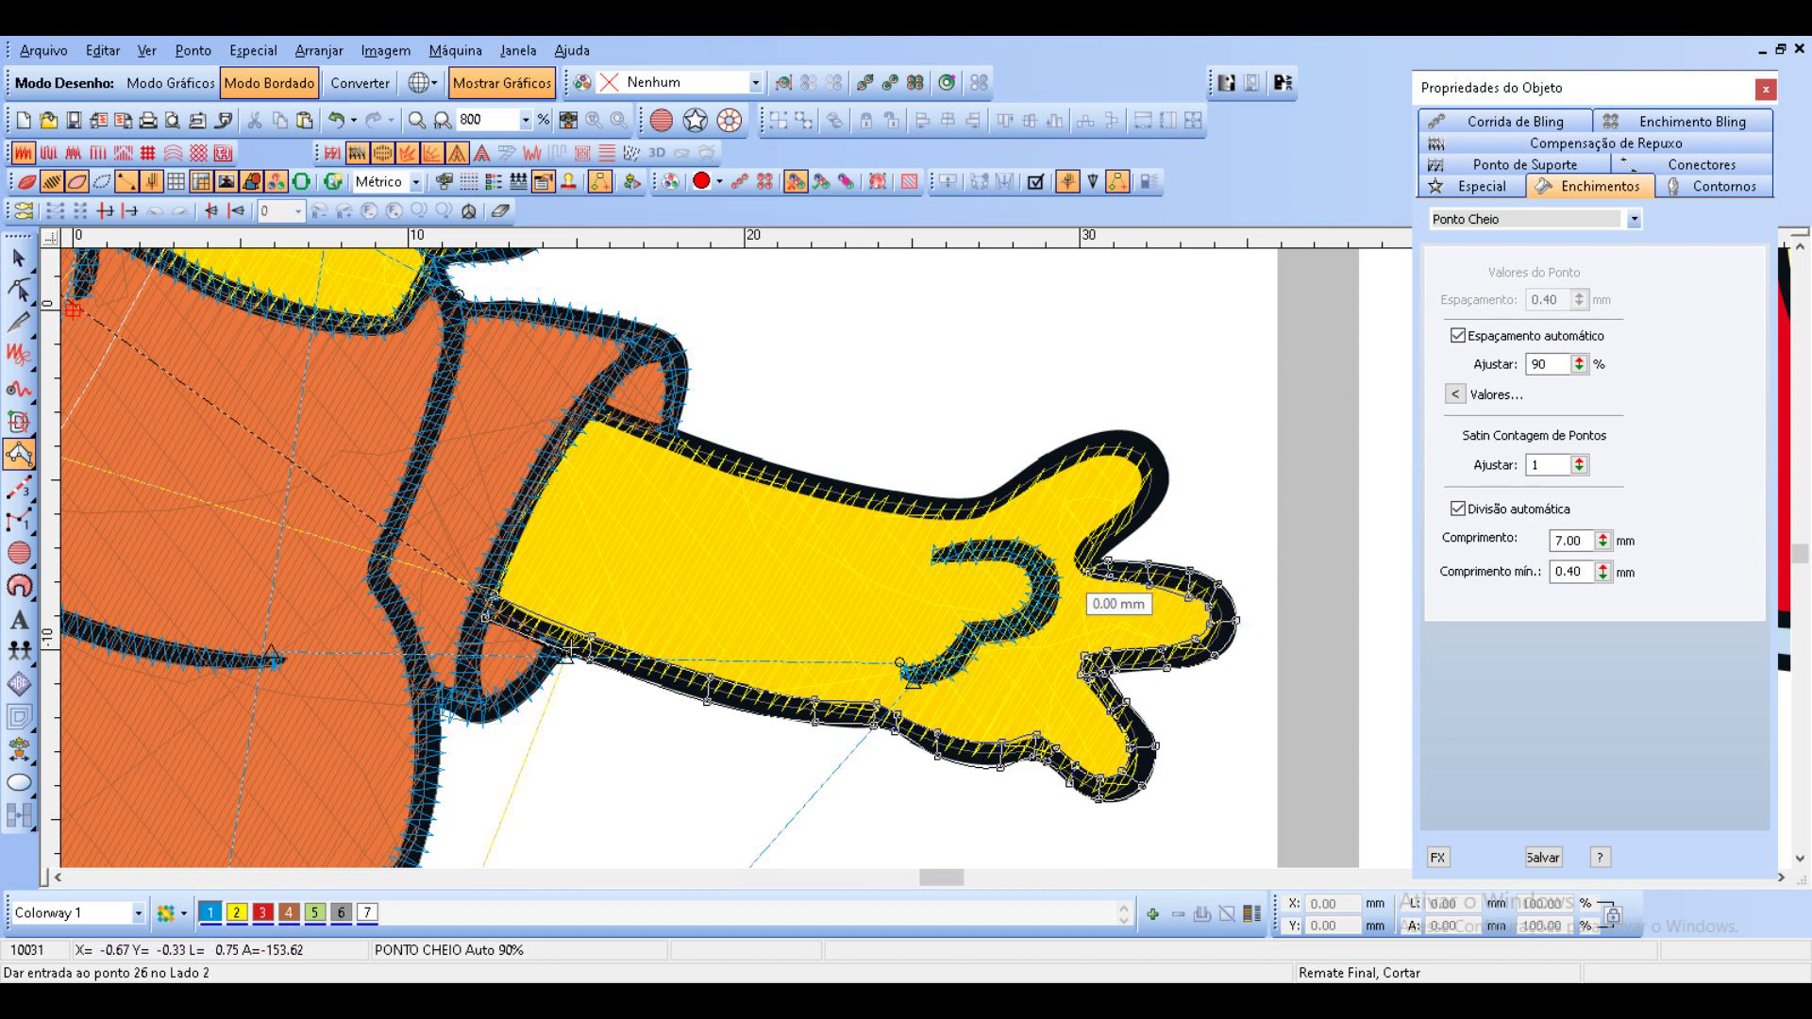
{"action": "left_click", "coordinate": [1079, 560]}
{"action": "left_click", "coordinate": [1077, 555]}
{"action": "left_click", "coordinate": [1077, 557]}
Continue the satin column up the inner side of the upper finger and around its tip.
{"action": "left_click", "coordinate": [1102, 555]}
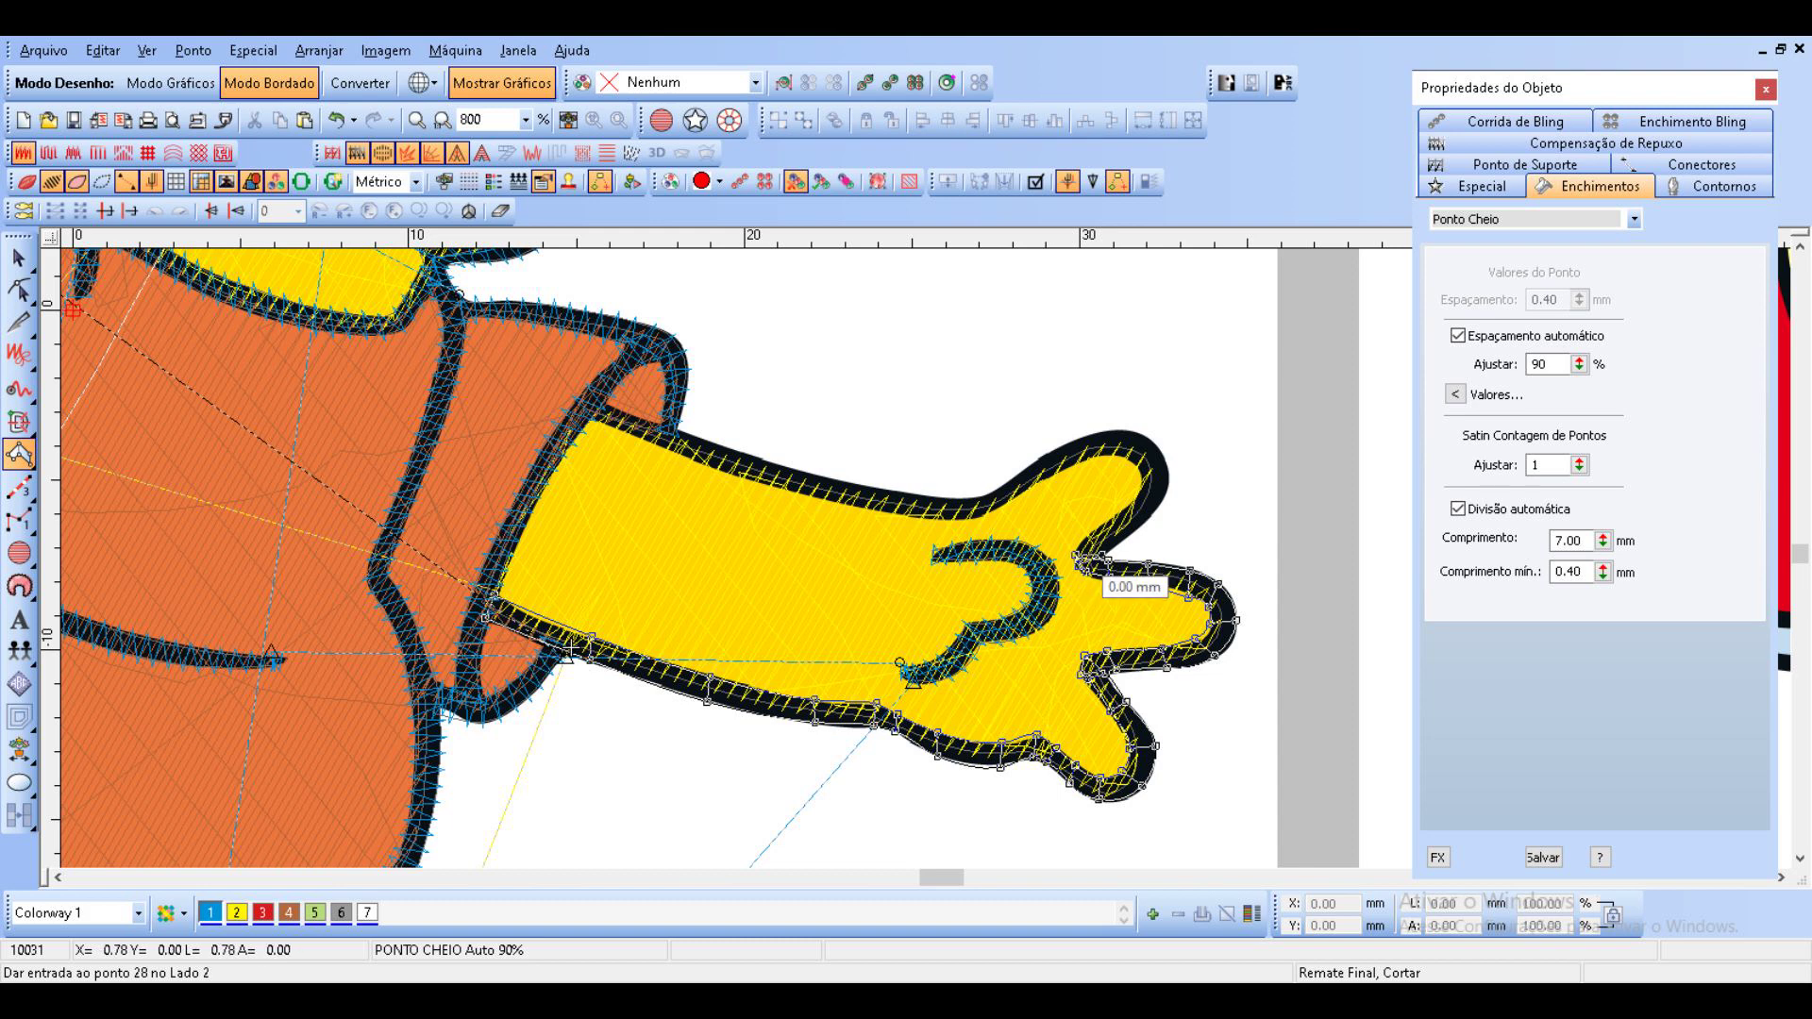
{"action": "left_click", "coordinate": [1094, 534]}
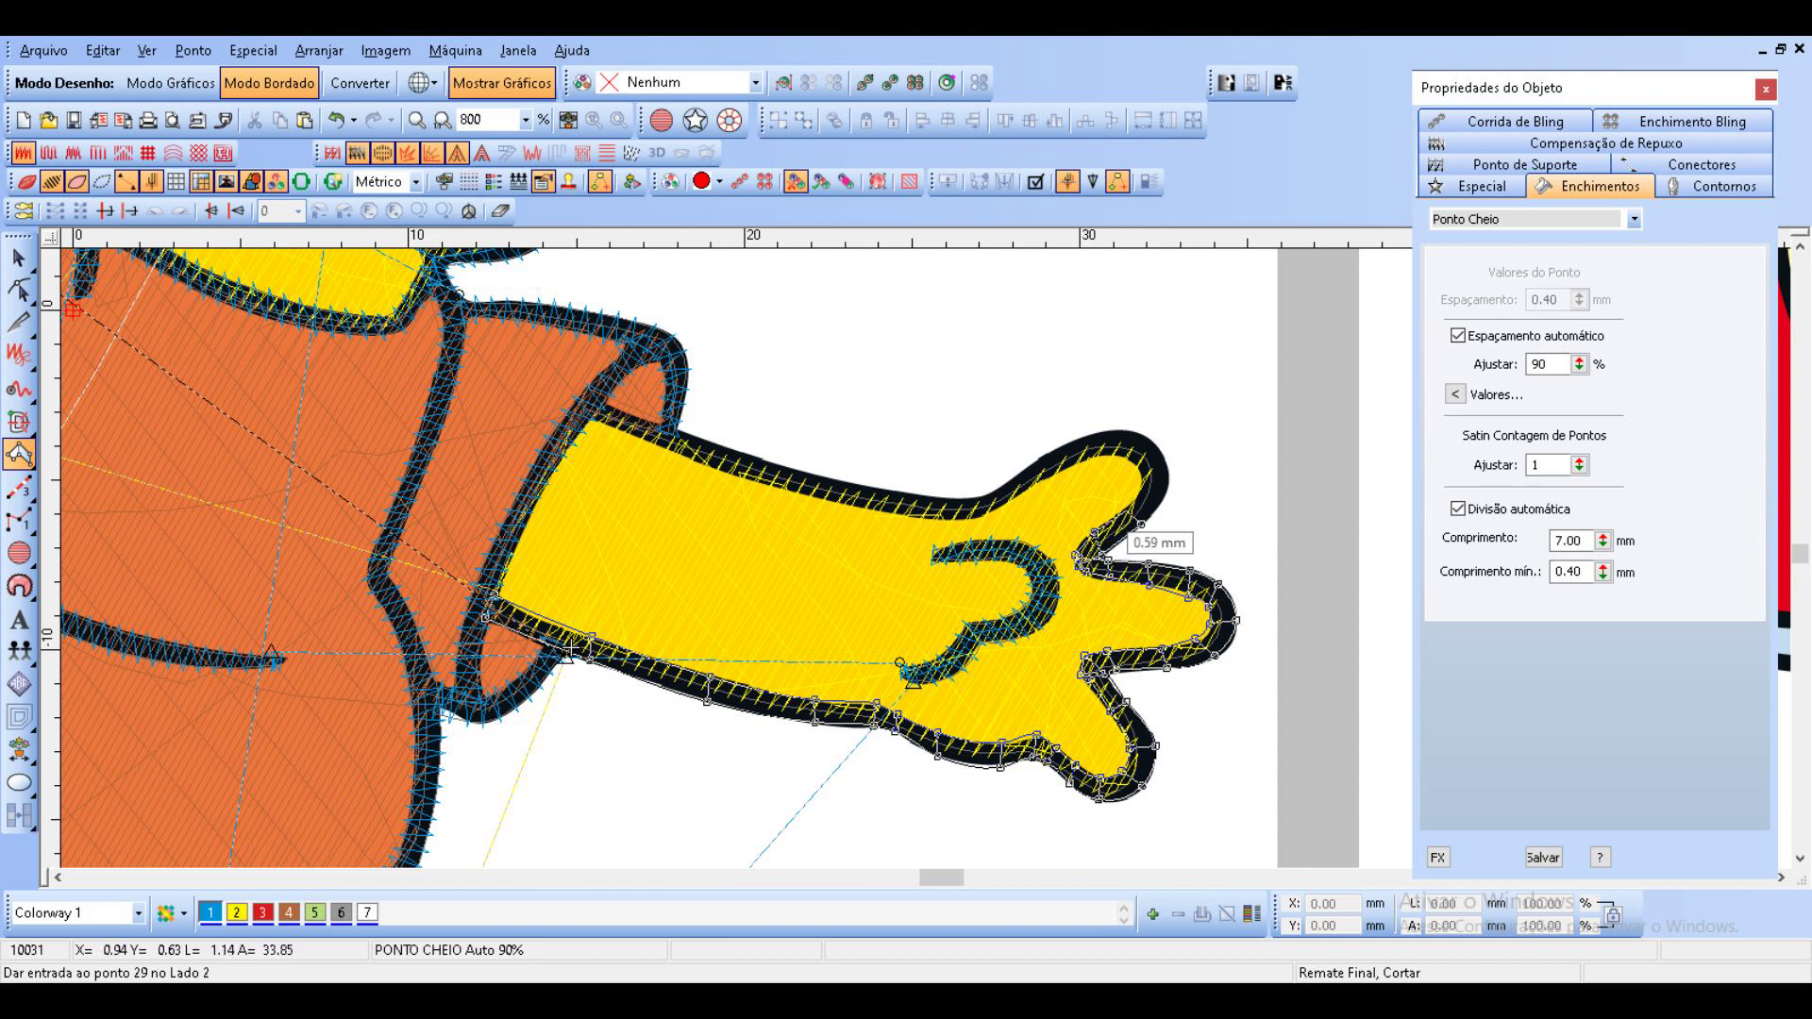
{"action": "left_click", "coordinate": [1165, 482]}
{"action": "left_click", "coordinate": [1142, 485]}
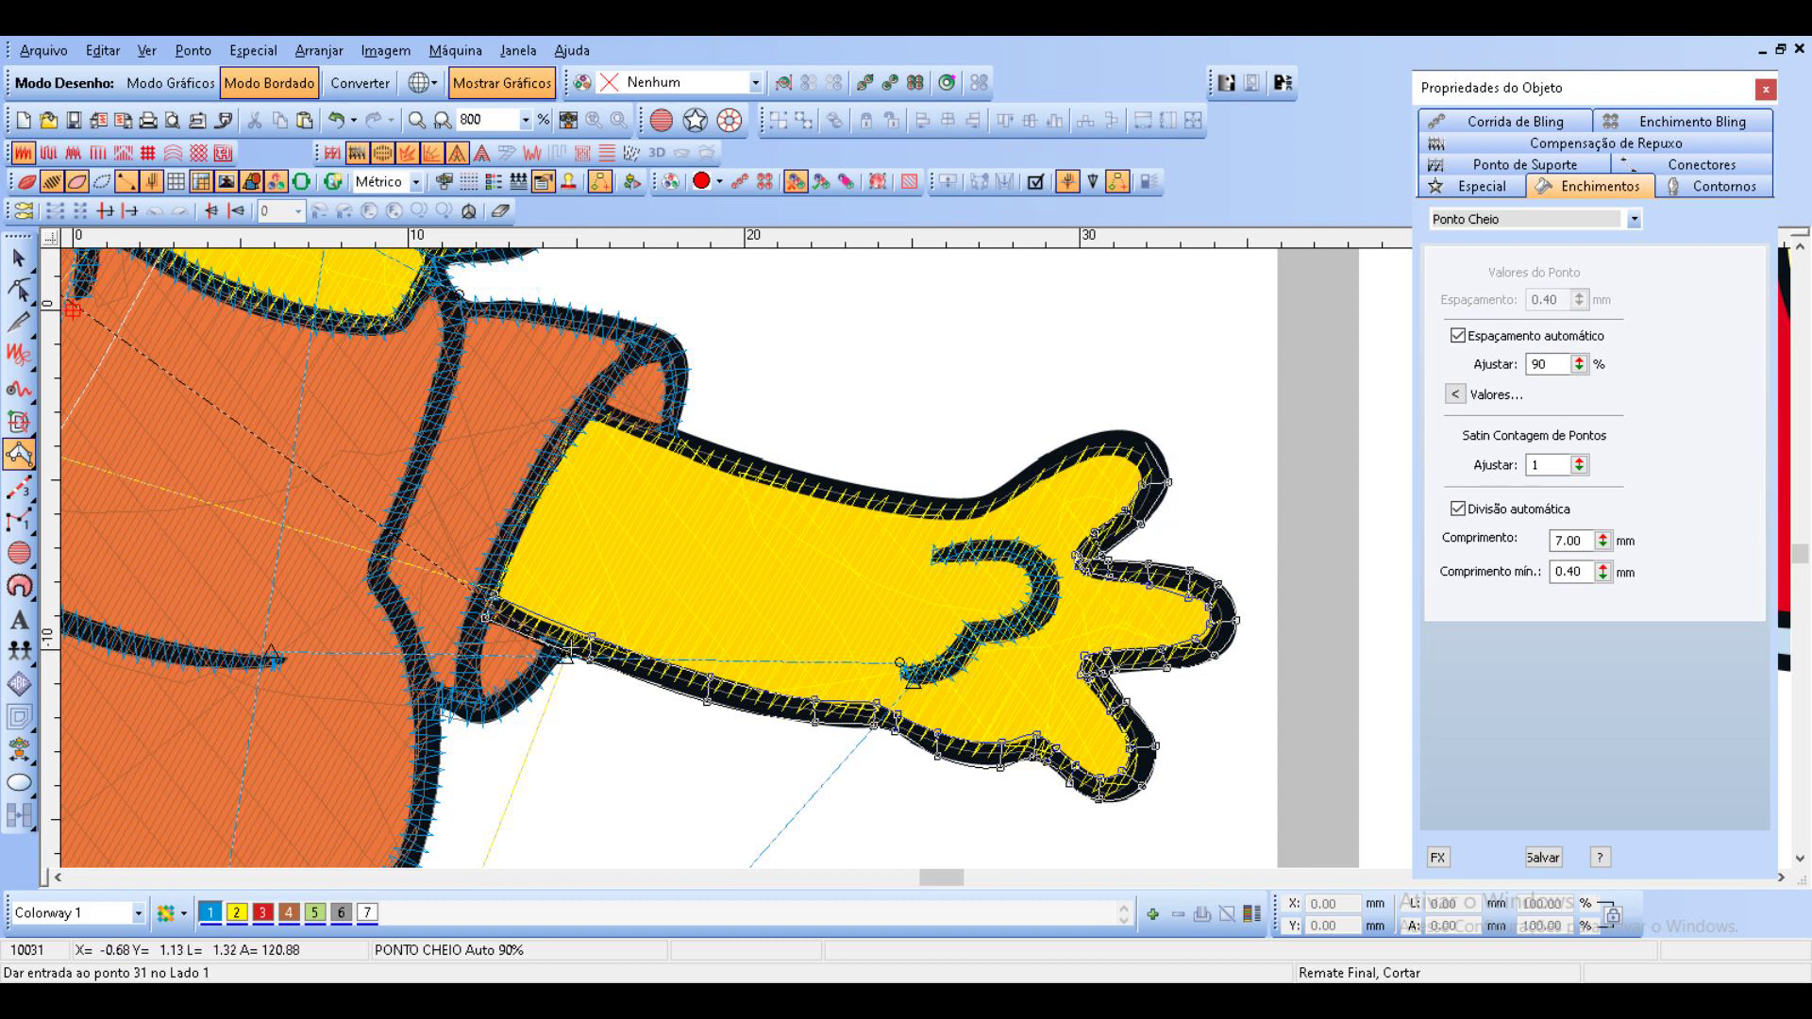
{"action": "left_click", "coordinate": [1148, 438]}
{"action": "left_click", "coordinate": [1167, 481]}
{"action": "left_click", "coordinate": [1107, 434]}
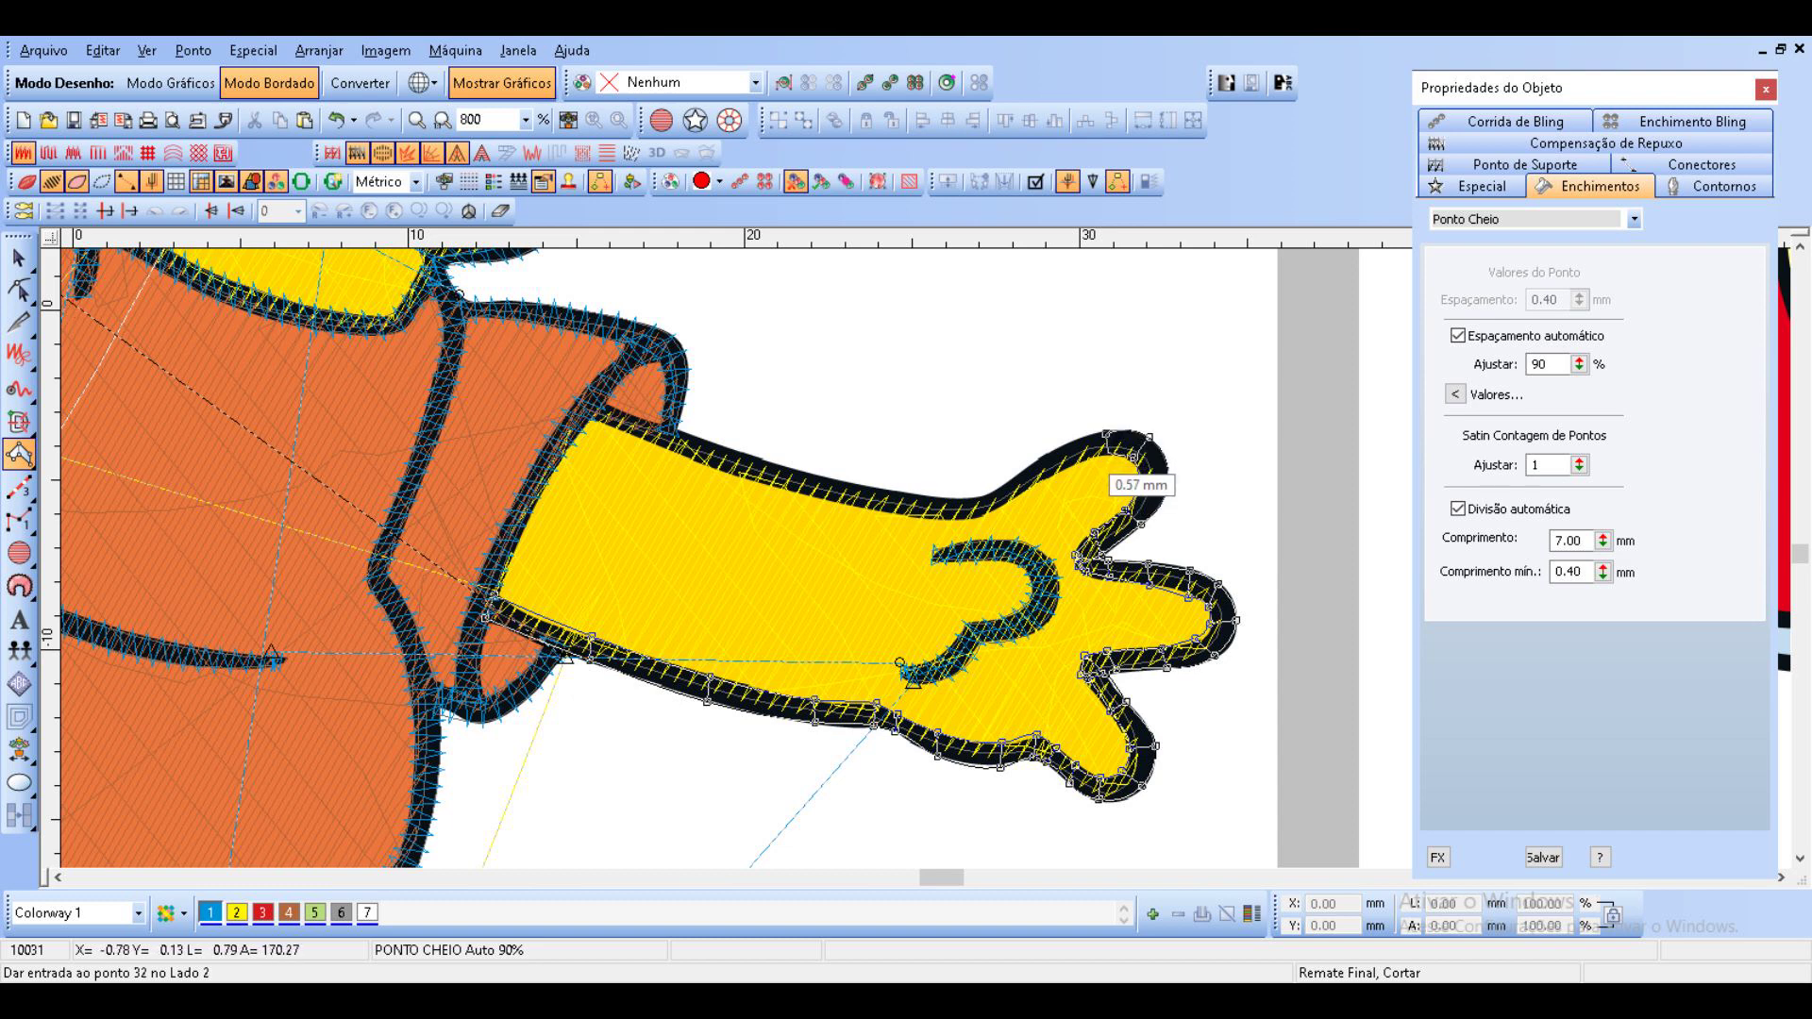
{"action": "left_click", "coordinate": [1110, 453]}
Continue the satin column down the outer side of the upper finger to the top of the wrist.
{"action": "left_click", "coordinate": [1058, 469]}
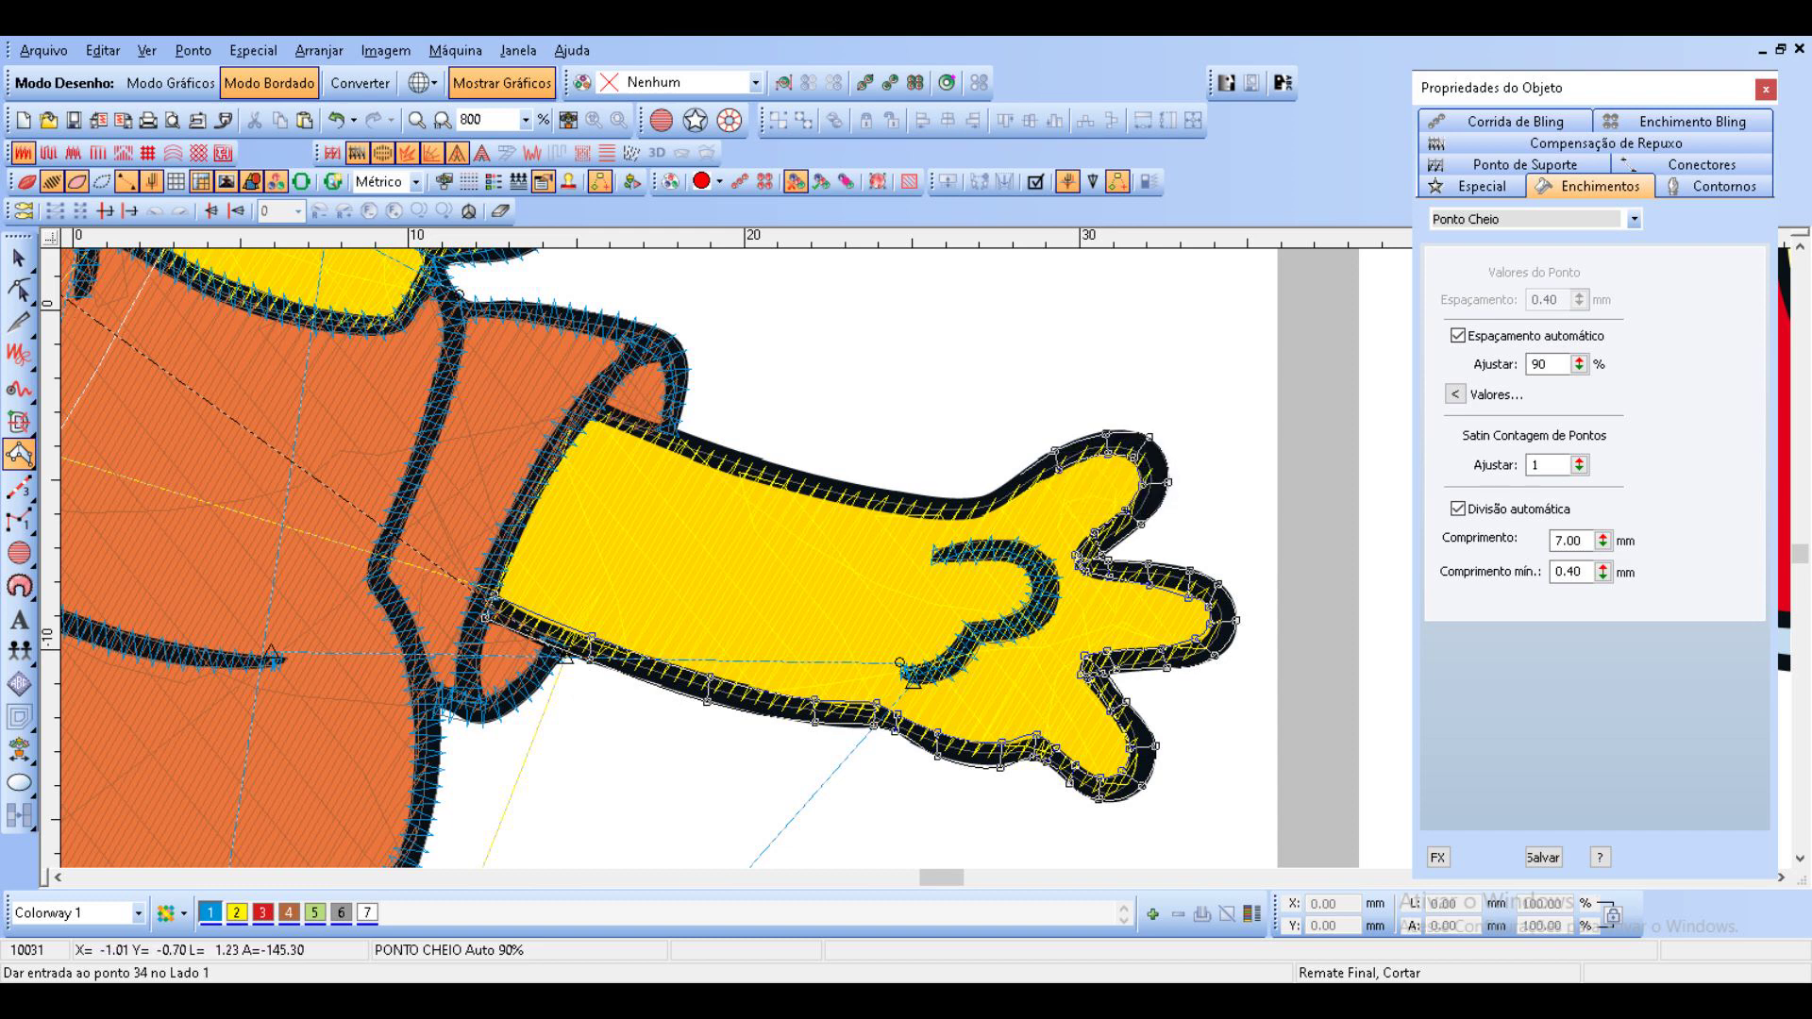
{"action": "left_click", "coordinate": [1017, 477]}
{"action": "left_click", "coordinate": [1022, 493]}
{"action": "left_click", "coordinate": [984, 498]}
{"action": "left_click", "coordinate": [983, 515]}
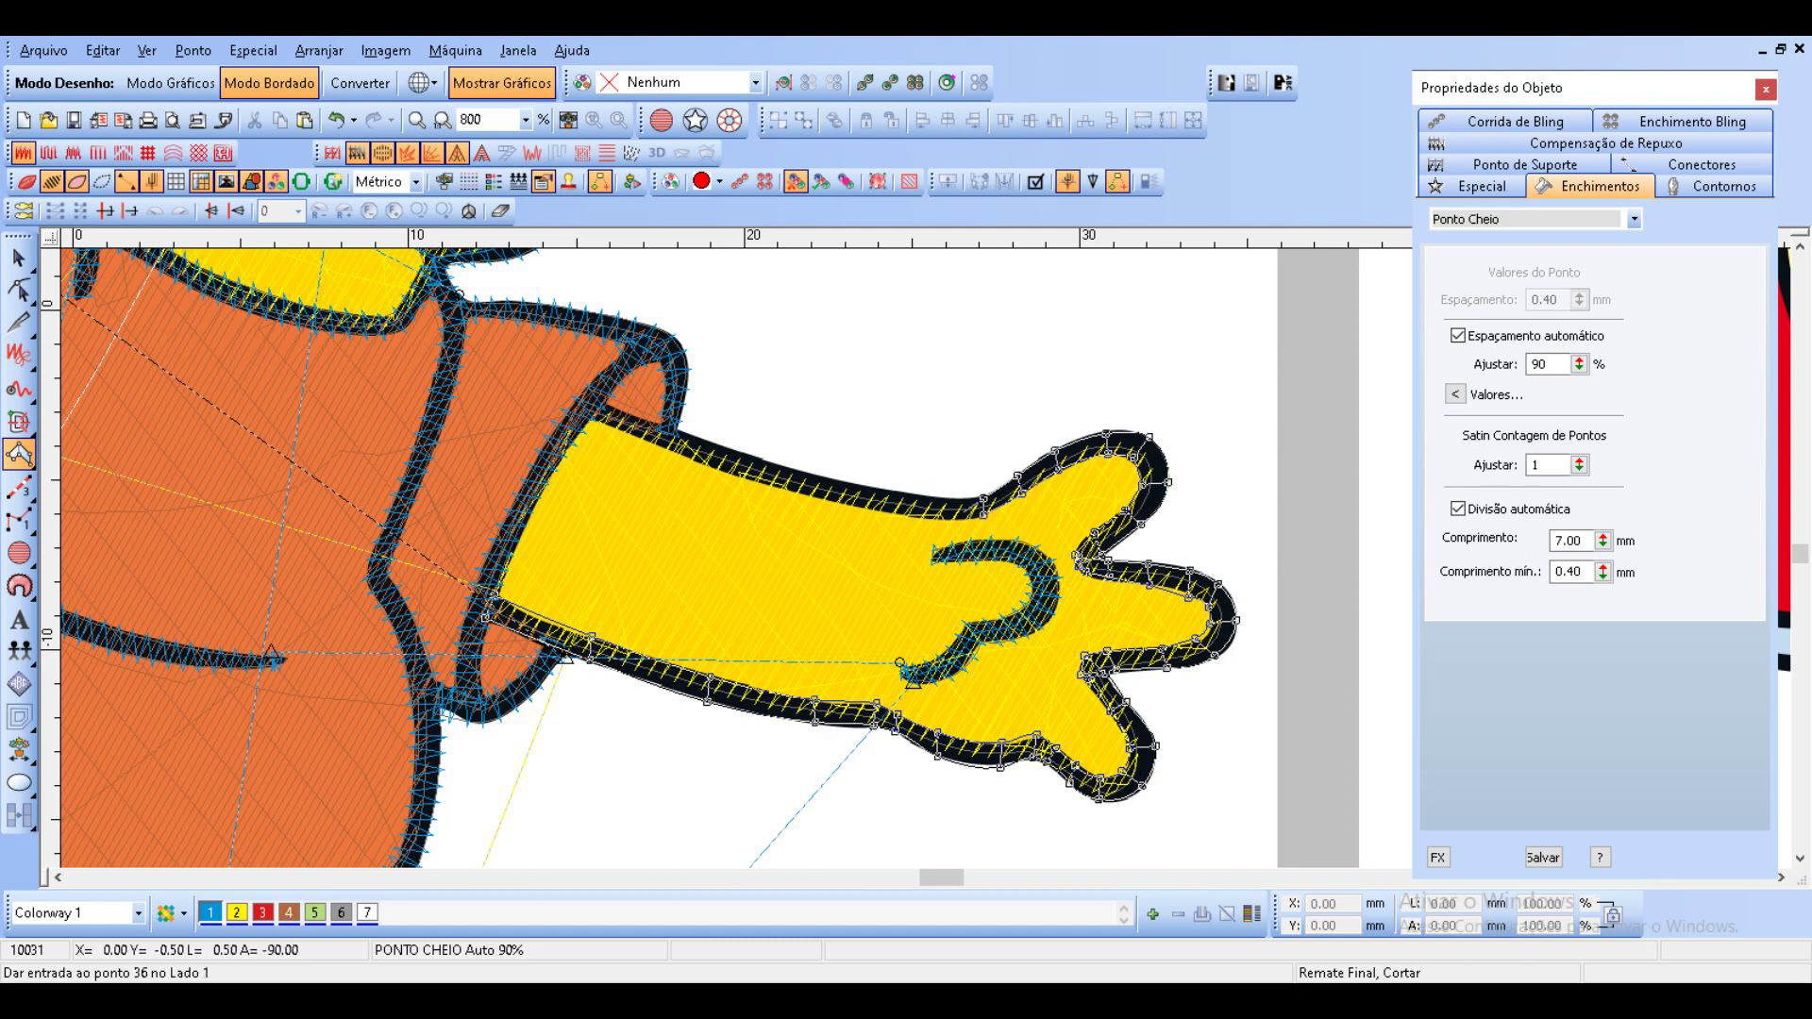
Finish the satin column along the forearm's upper edge to the sleeve cuff and generate the stitches.
{"action": "left_click", "coordinate": [946, 516]}
{"action": "left_click", "coordinate": [857, 484]}
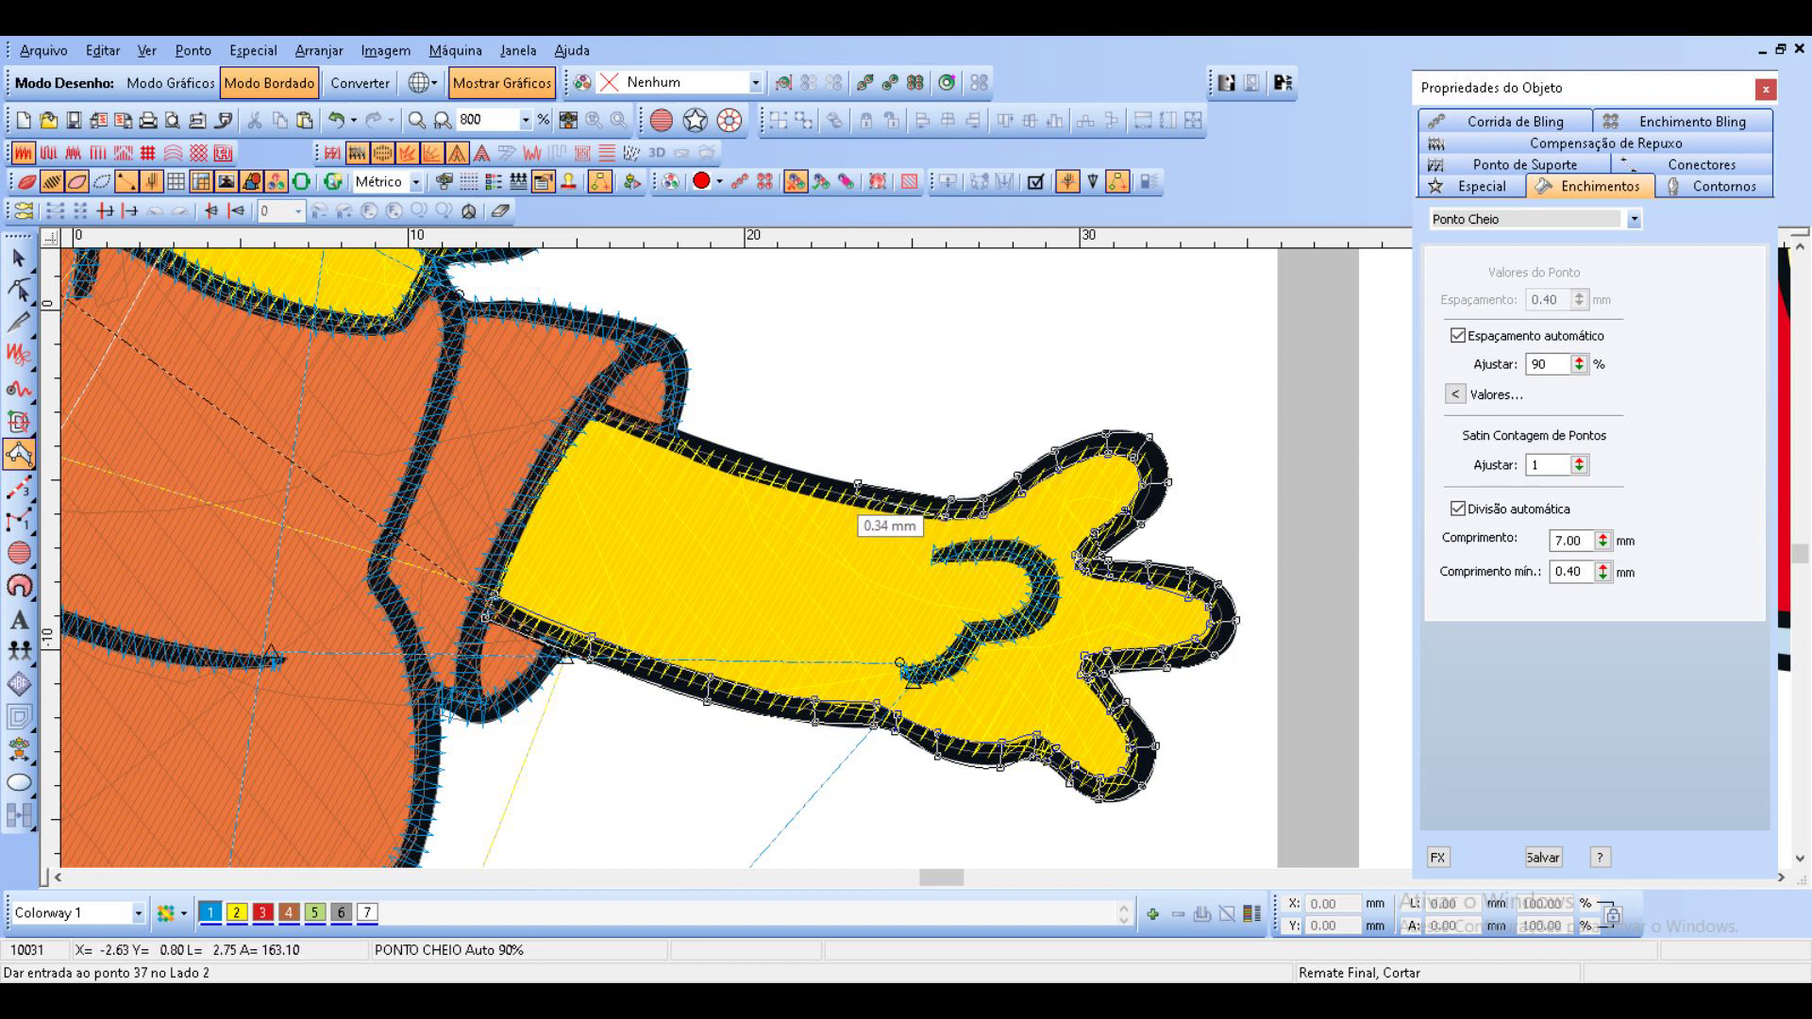
{"action": "left_click", "coordinate": [853, 505]}
{"action": "left_click", "coordinate": [709, 443]}
{"action": "left_click", "coordinate": [701, 460]}
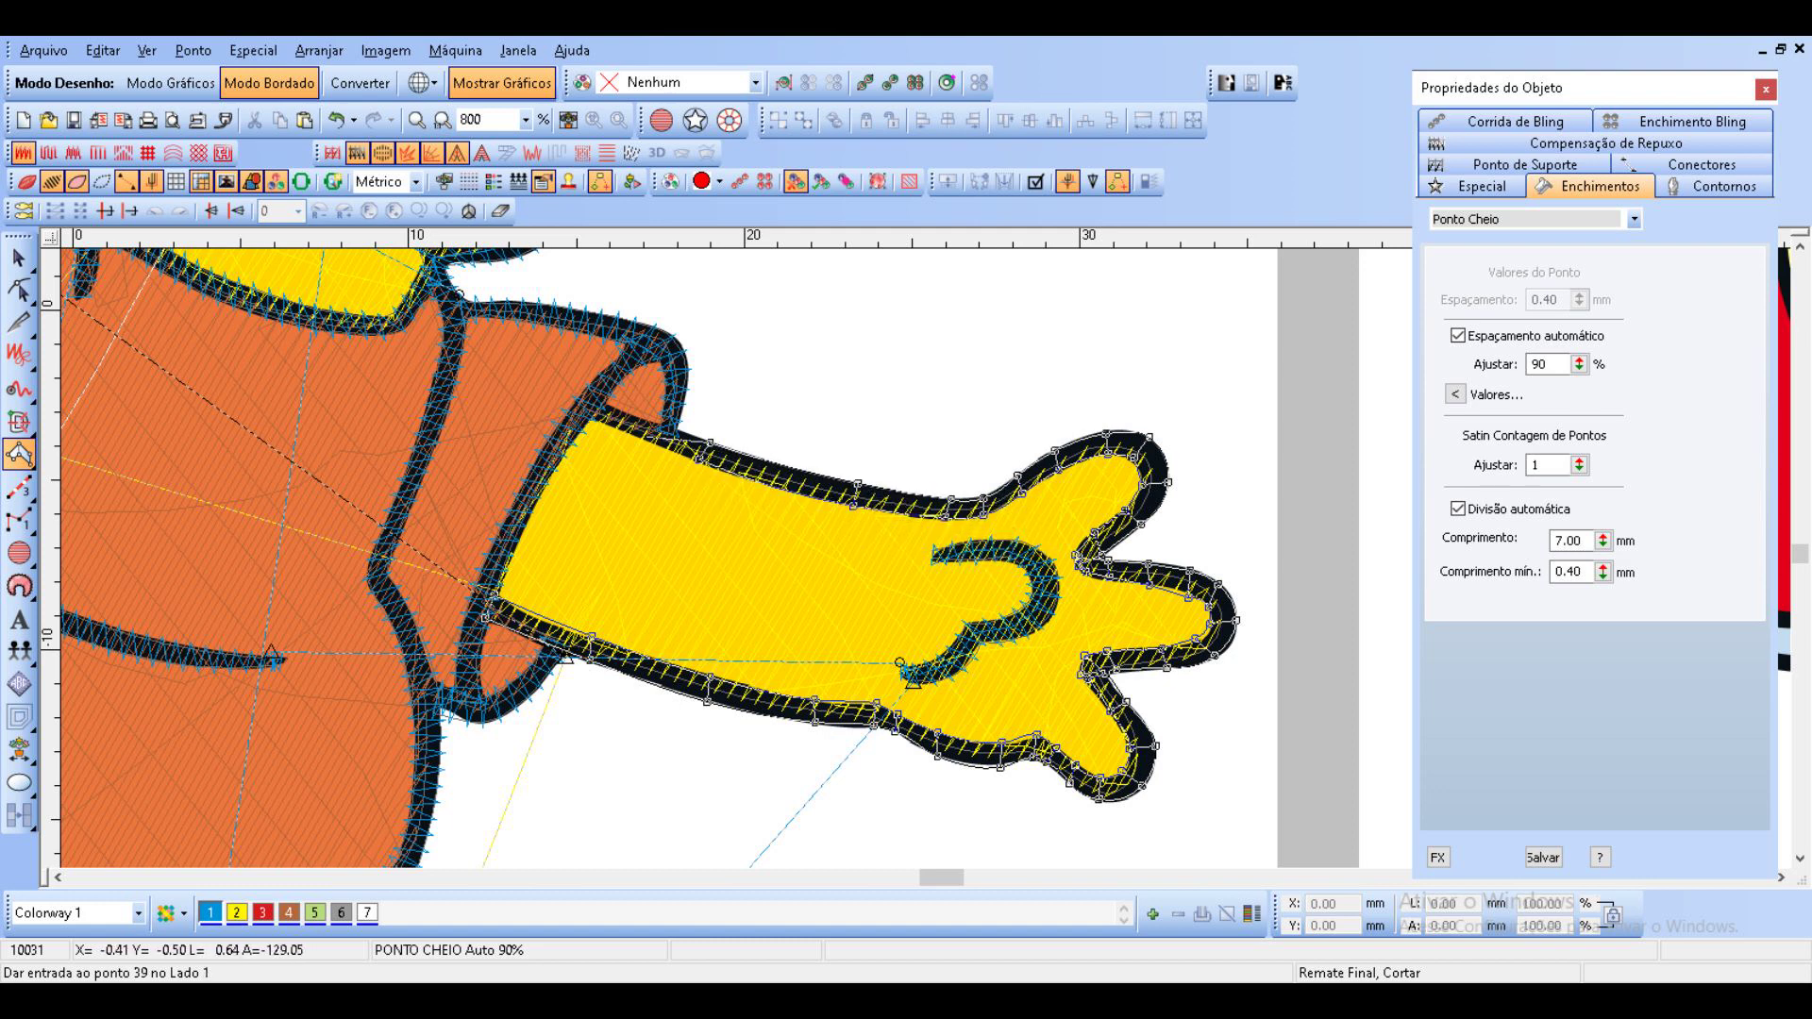
{"action": "left_click", "coordinate": [597, 404]}
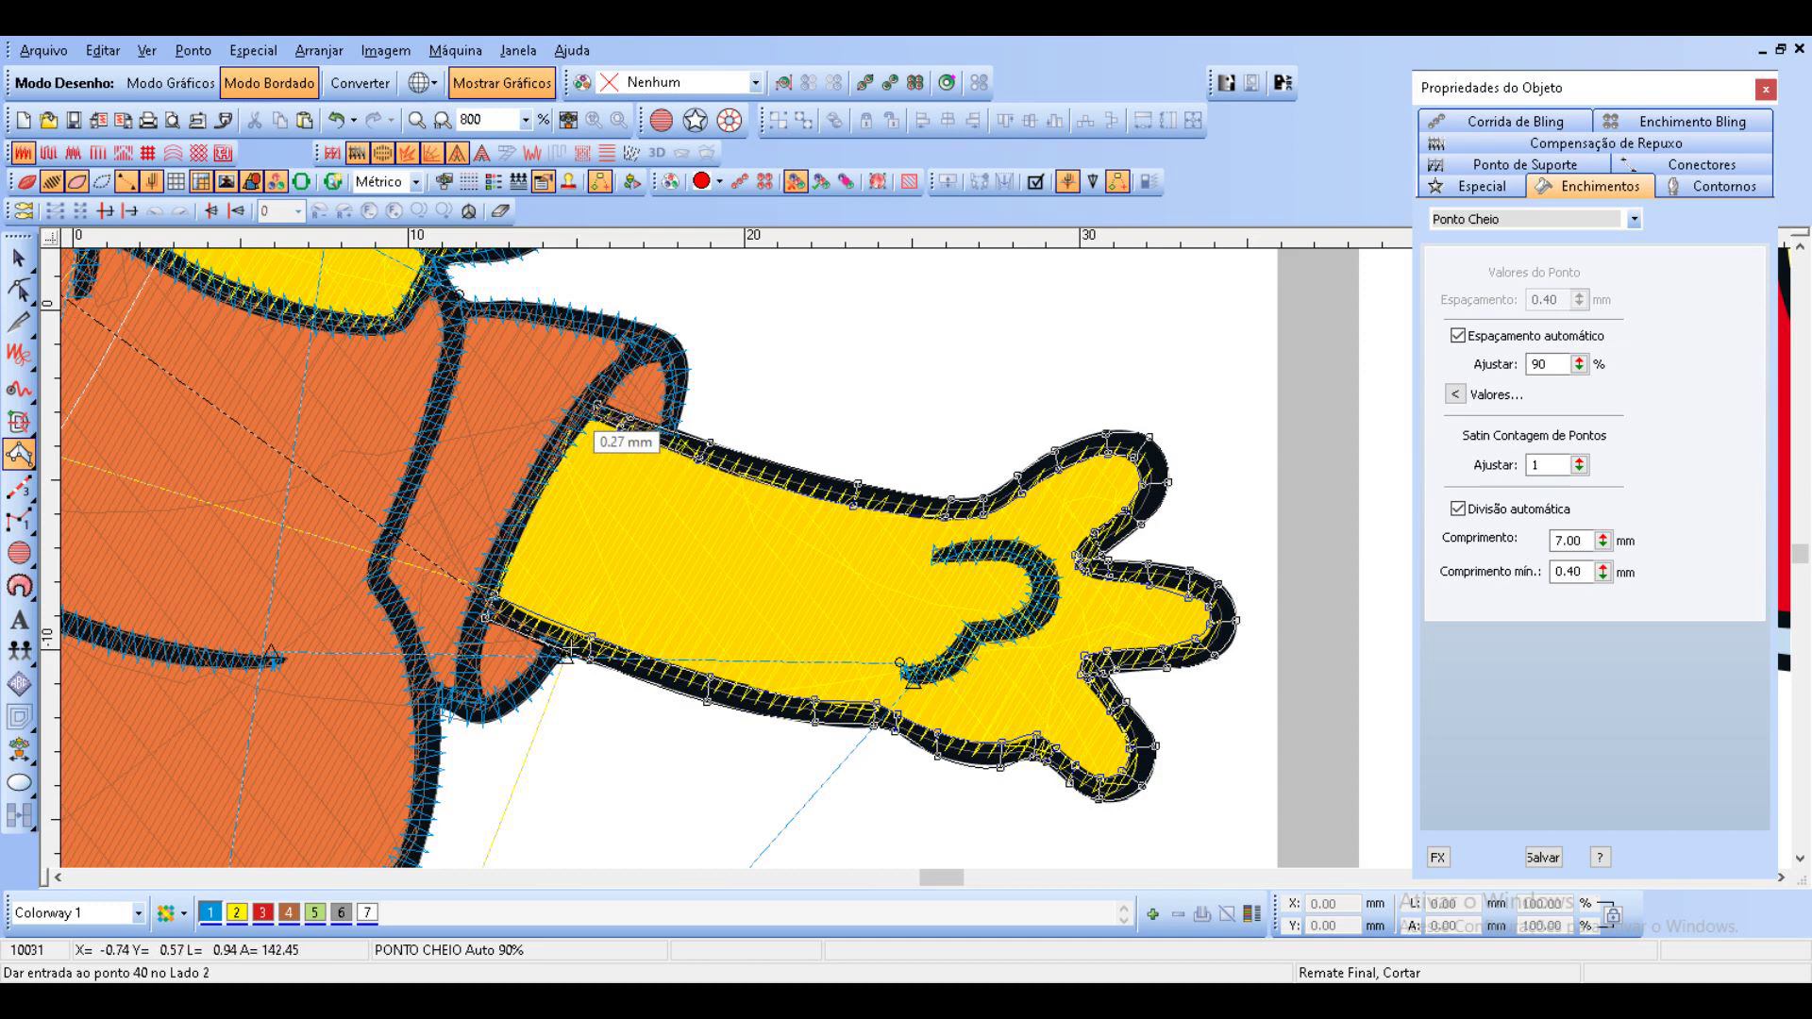
{"action": "left_click", "coordinate": [620, 424]}
{"action": "key", "text": "Return"}
Start a satin column at the tip of the shorts' crease line and trace the crease to the crotch.
{"action": "scroll", "coordinate": [589, 424], "scroll_direction": "down", "scroll_amount": 1}
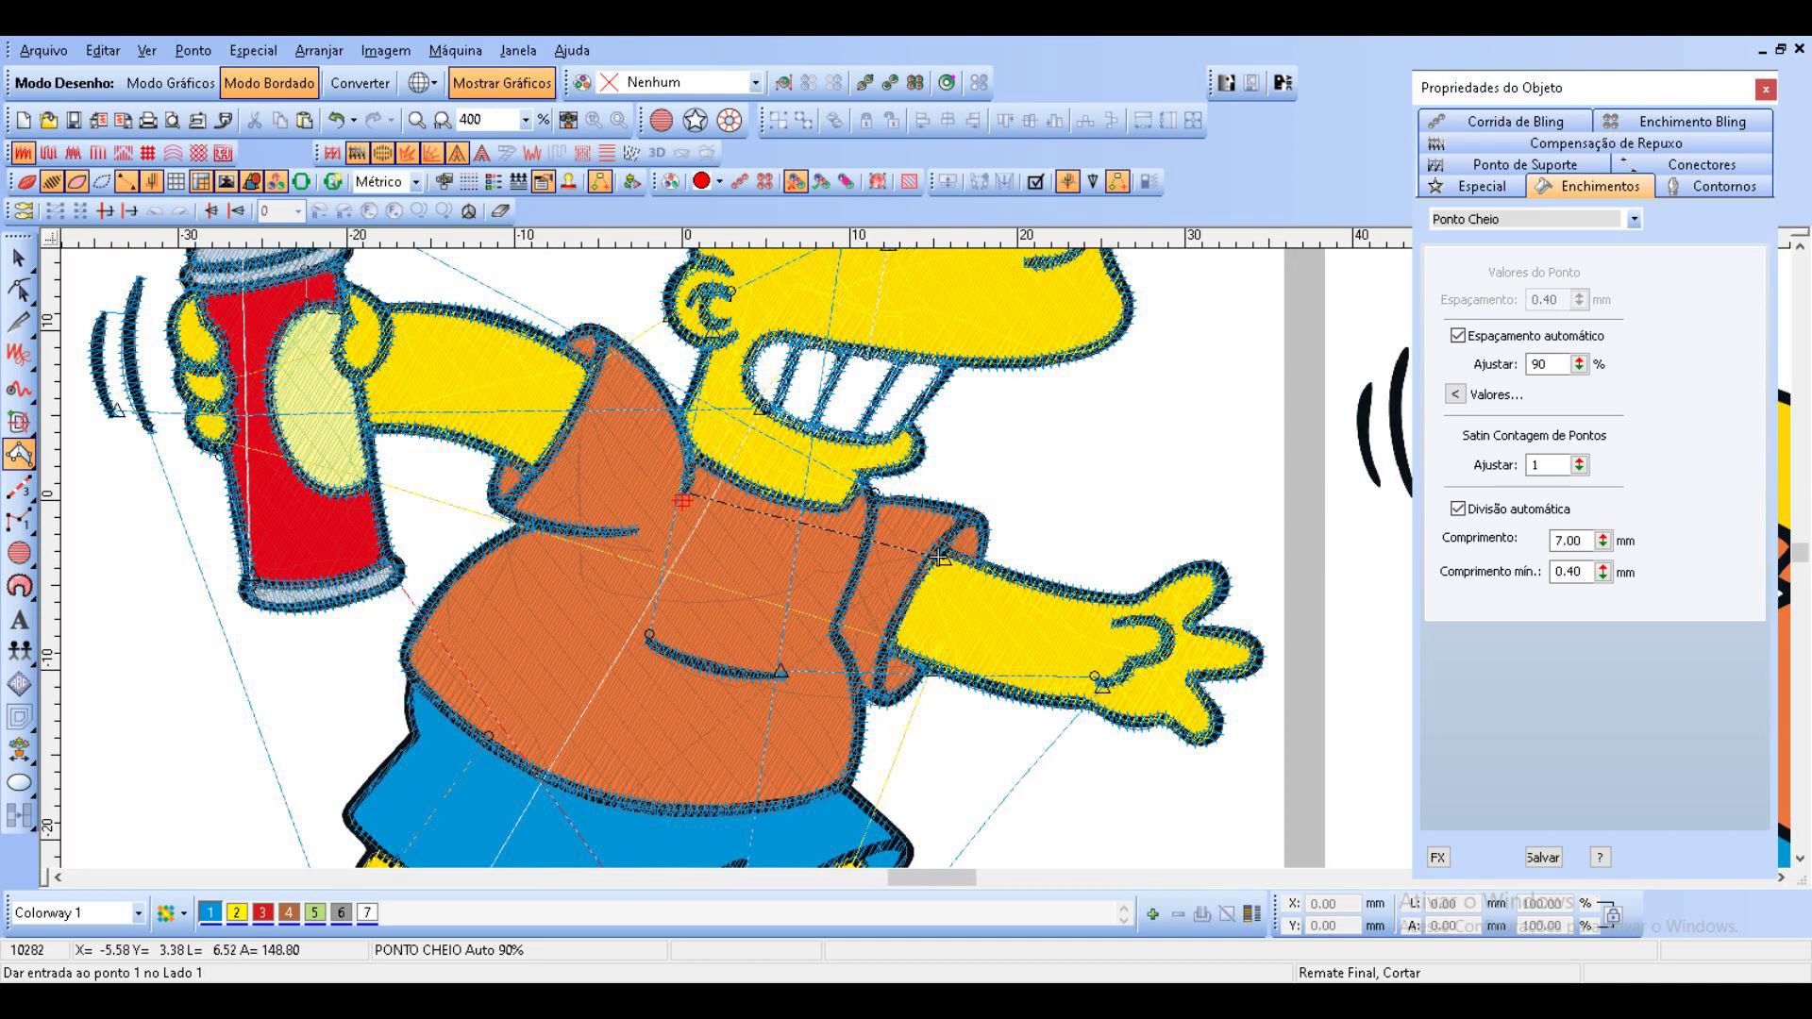
{"action": "scroll", "coordinate": [939, 556], "scroll_direction": "down", "scroll_amount": 1}
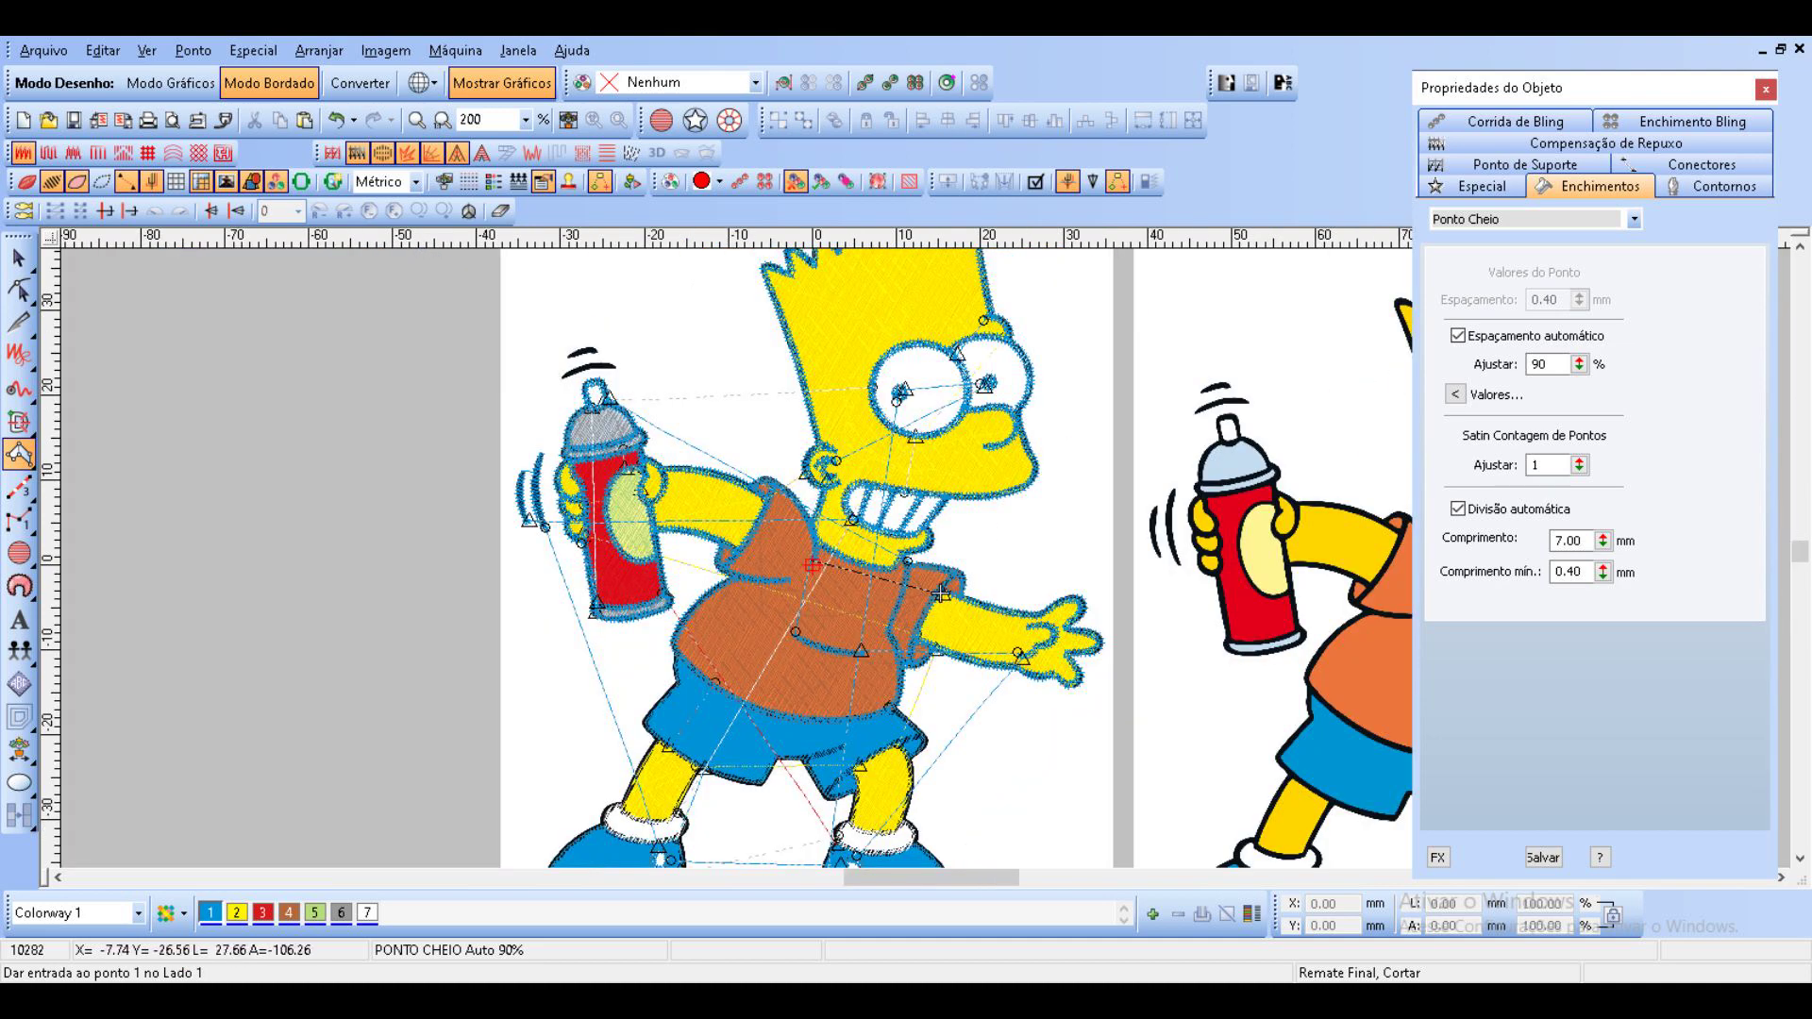
{"action": "scroll", "coordinate": [843, 589], "scroll_direction": "up", "scroll_amount": 1}
{"action": "scroll", "coordinate": [842, 593], "scroll_direction": "up", "scroll_amount": 1}
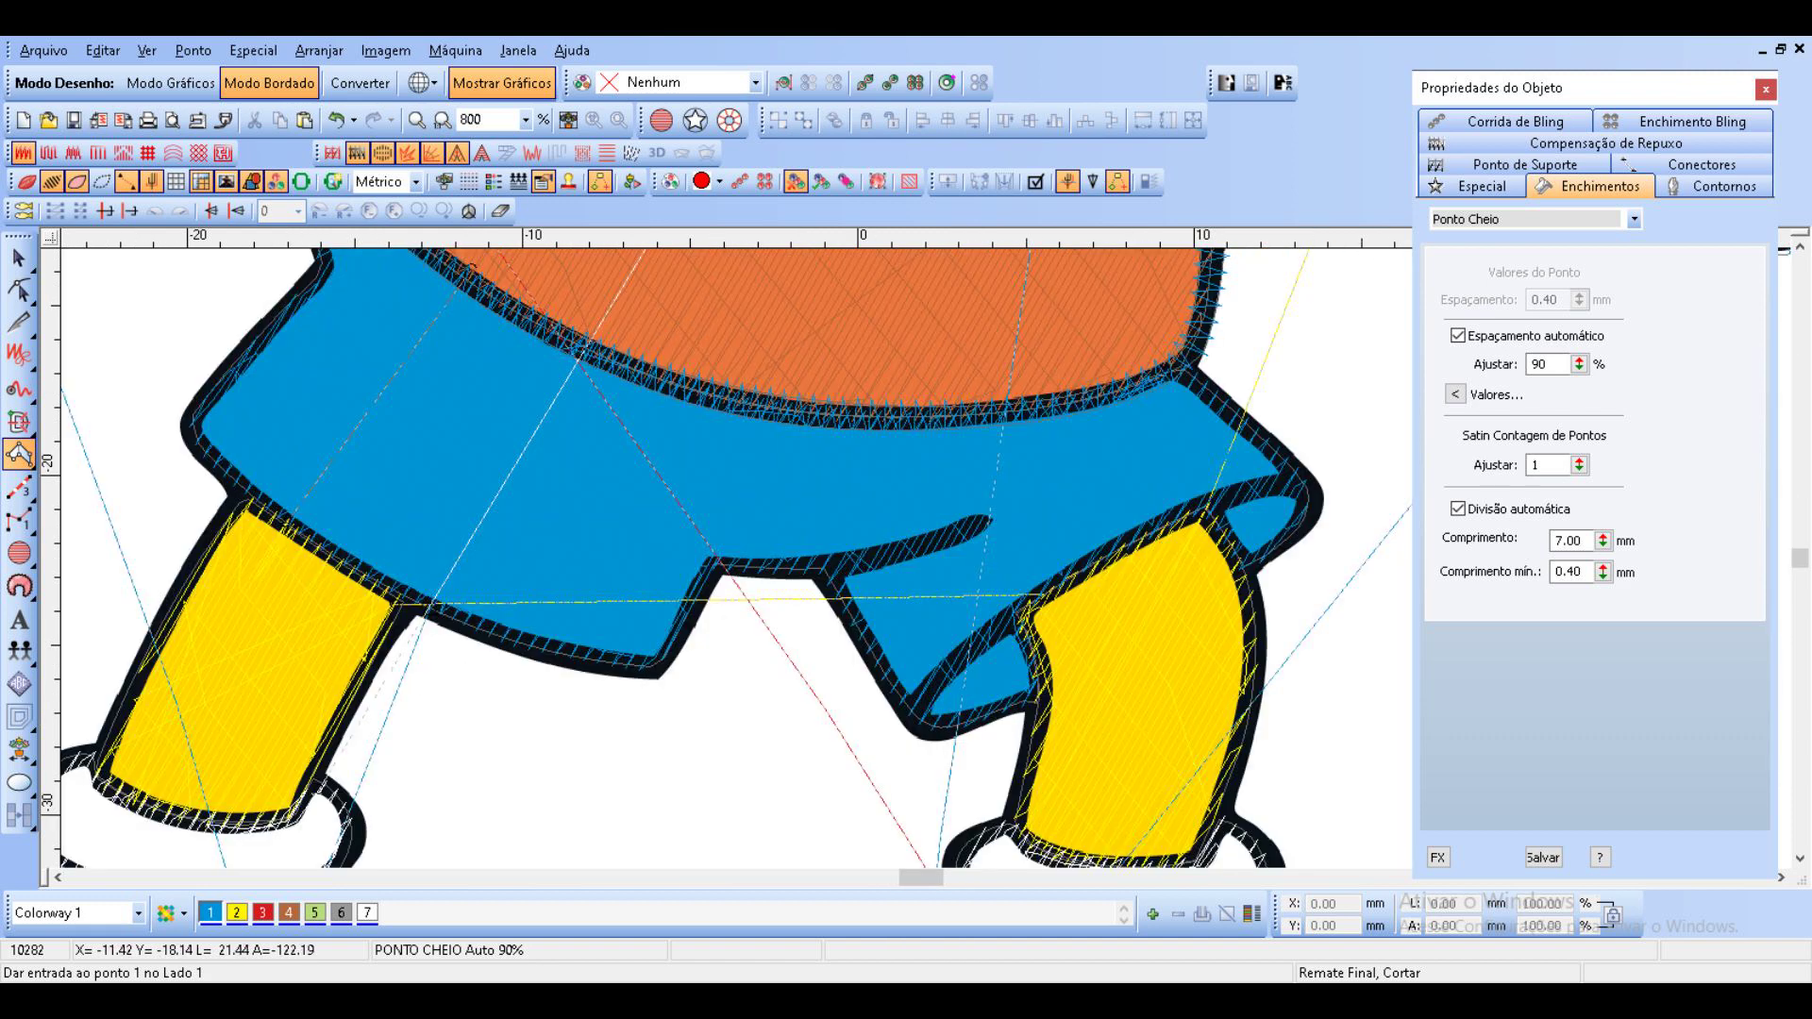
{"action": "left_click", "coordinate": [989, 515]}
{"action": "right_click", "coordinate": [955, 525]}
{"action": "right_click", "coordinate": [965, 543]}
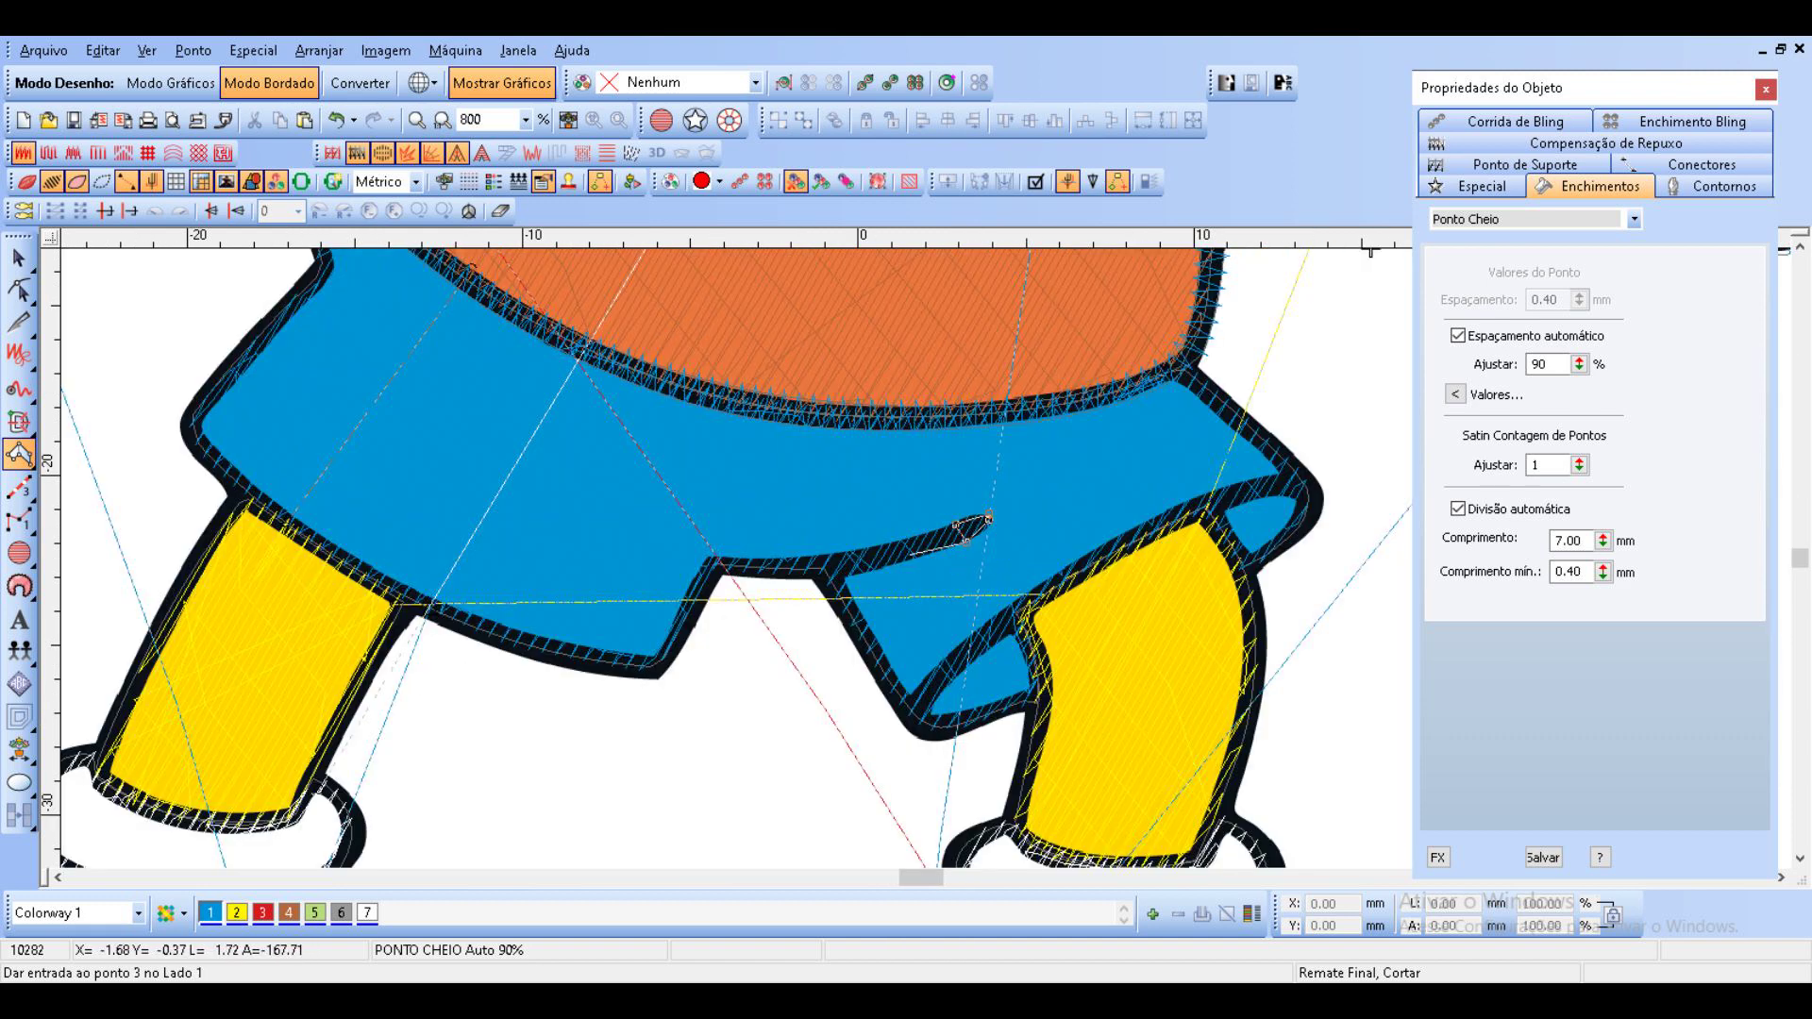
{"action": "right_click", "coordinate": [899, 541]}
{"action": "right_click", "coordinate": [906, 559]}
{"action": "right_click", "coordinate": [829, 578]}
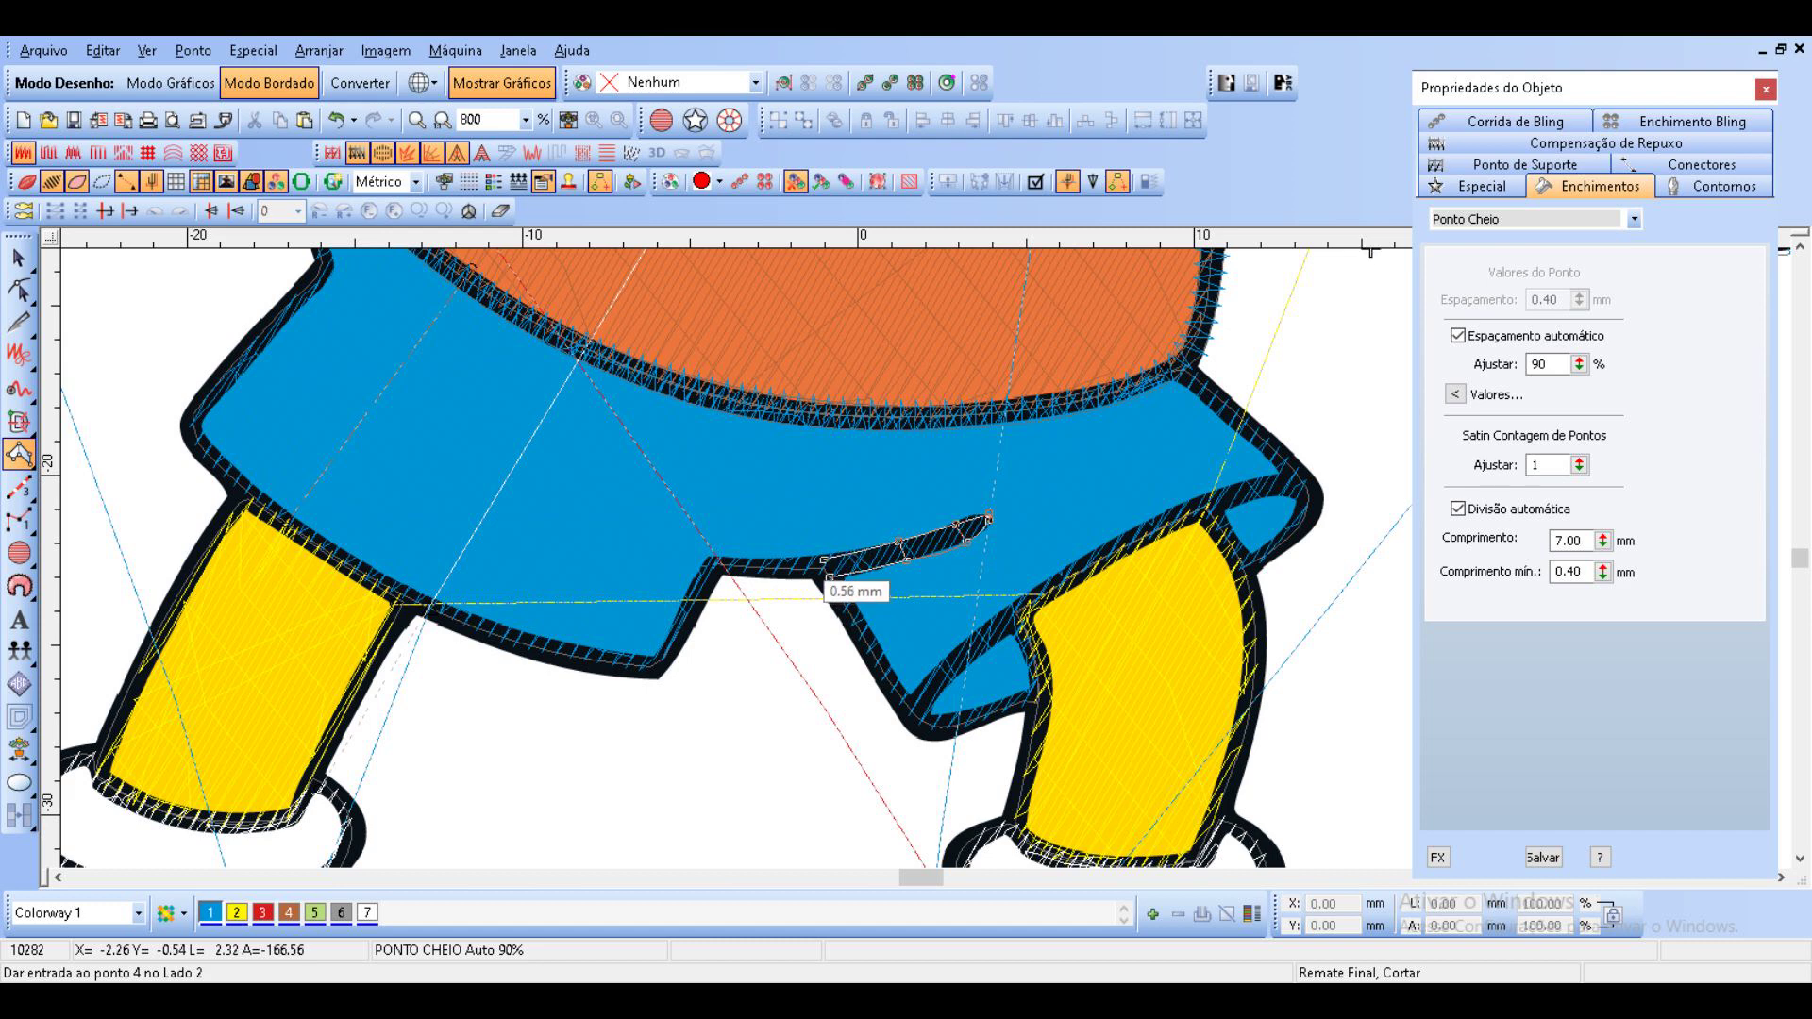
{"action": "right_click", "coordinate": [825, 560]}
Continue the satin column across the crotch and down the inner edge of the left-hand shorts leg to its hem corner.
{"action": "right_click", "coordinate": [787, 578]}
{"action": "right_click", "coordinate": [782, 562]}
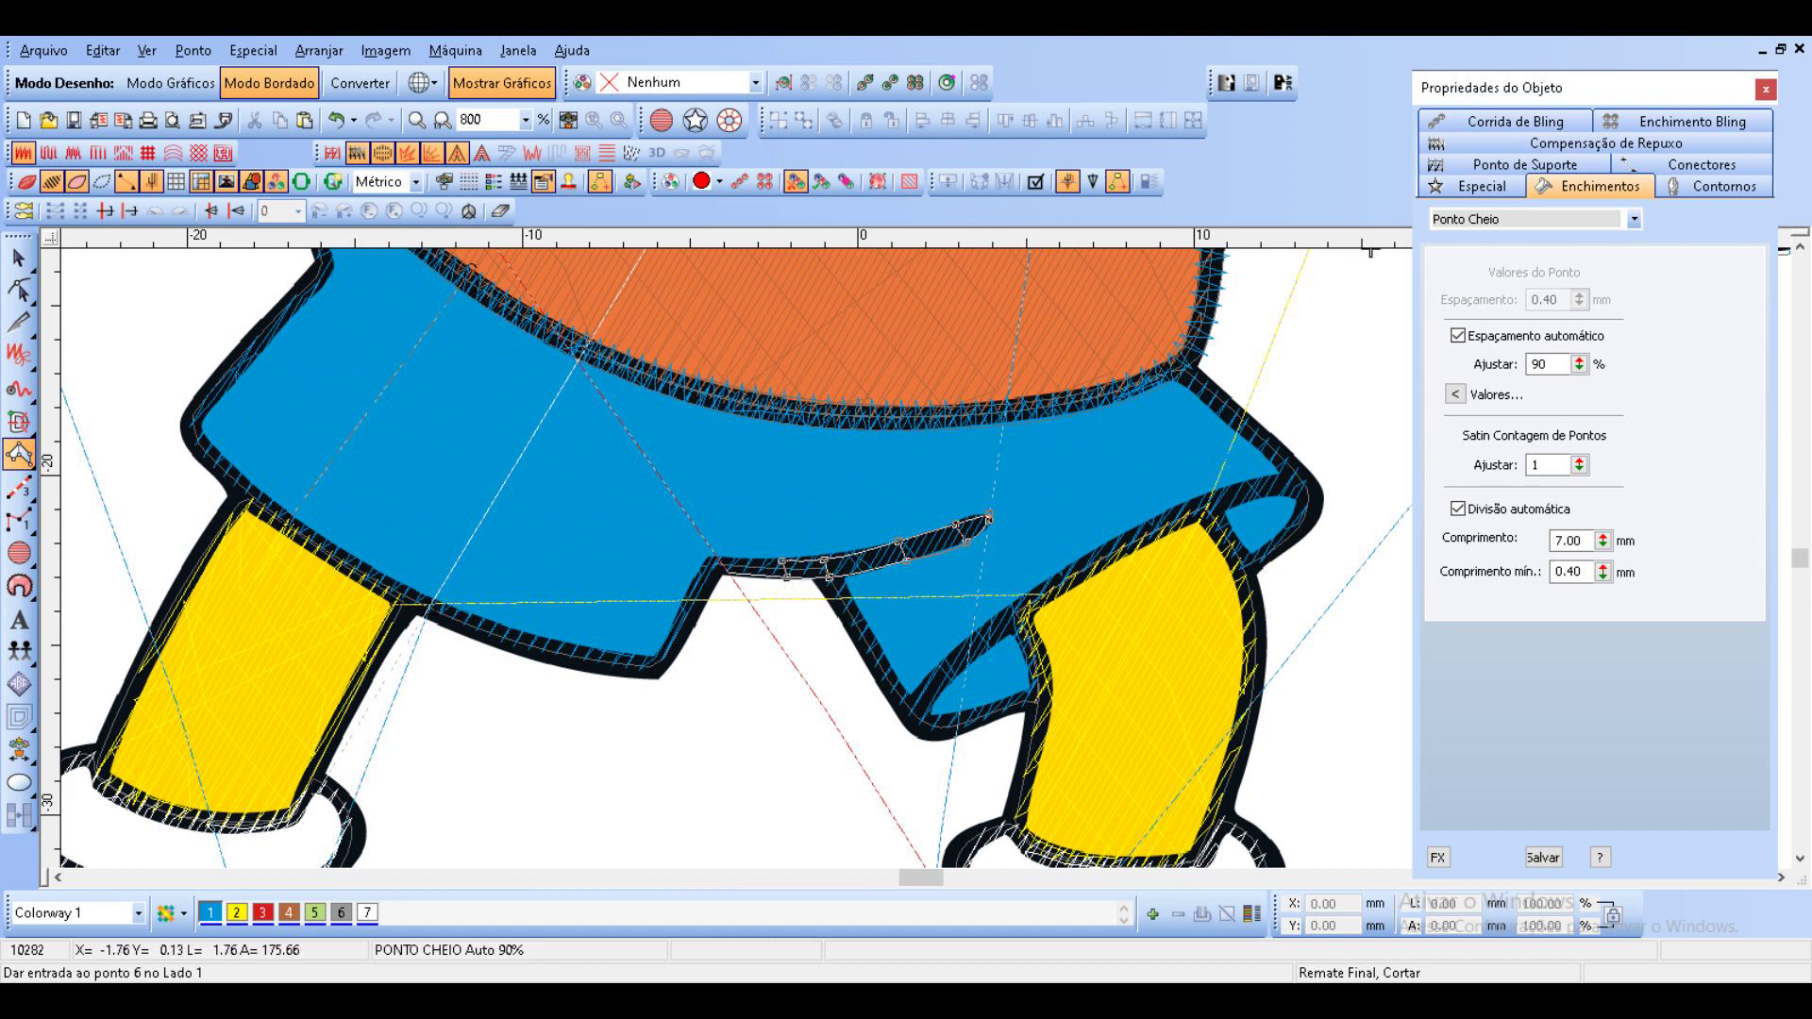
{"action": "right_click", "coordinate": [724, 575]}
{"action": "right_click", "coordinate": [708, 560]}
{"action": "right_click", "coordinate": [704, 608]}
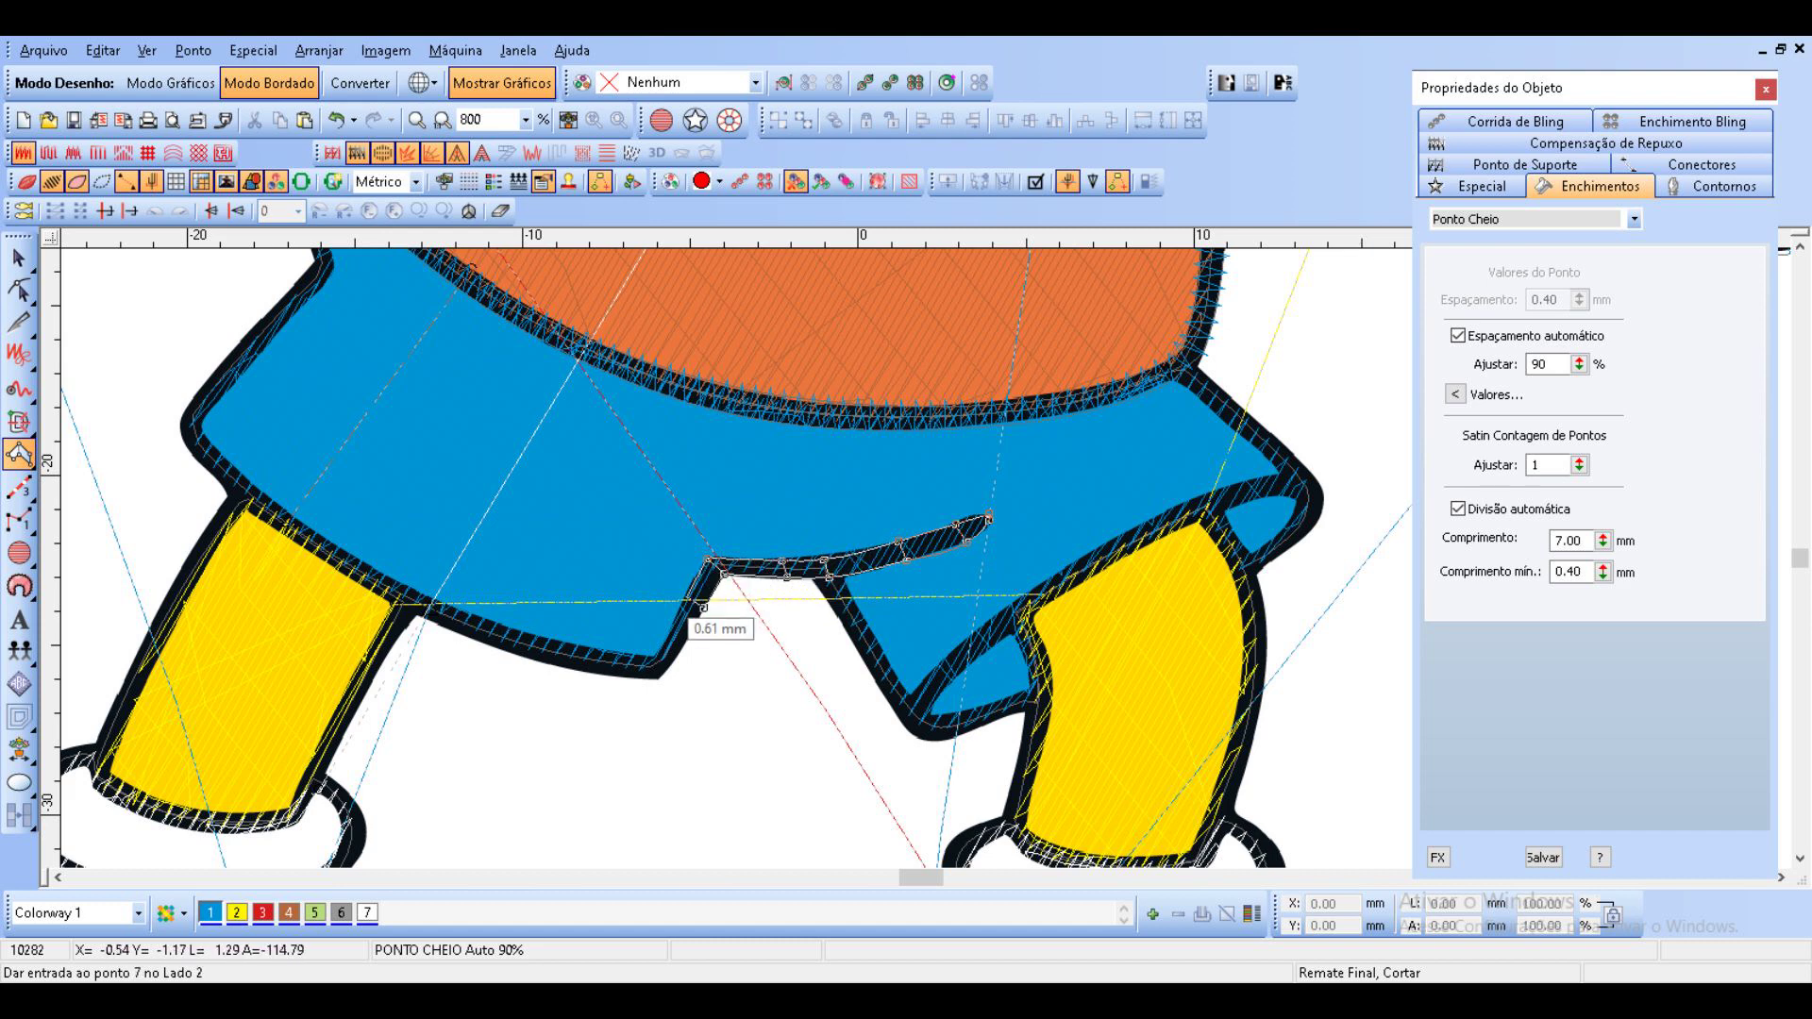
{"action": "right_click", "coordinate": [686, 597]}
{"action": "right_click", "coordinate": [675, 658]}
{"action": "right_click", "coordinate": [666, 642]}
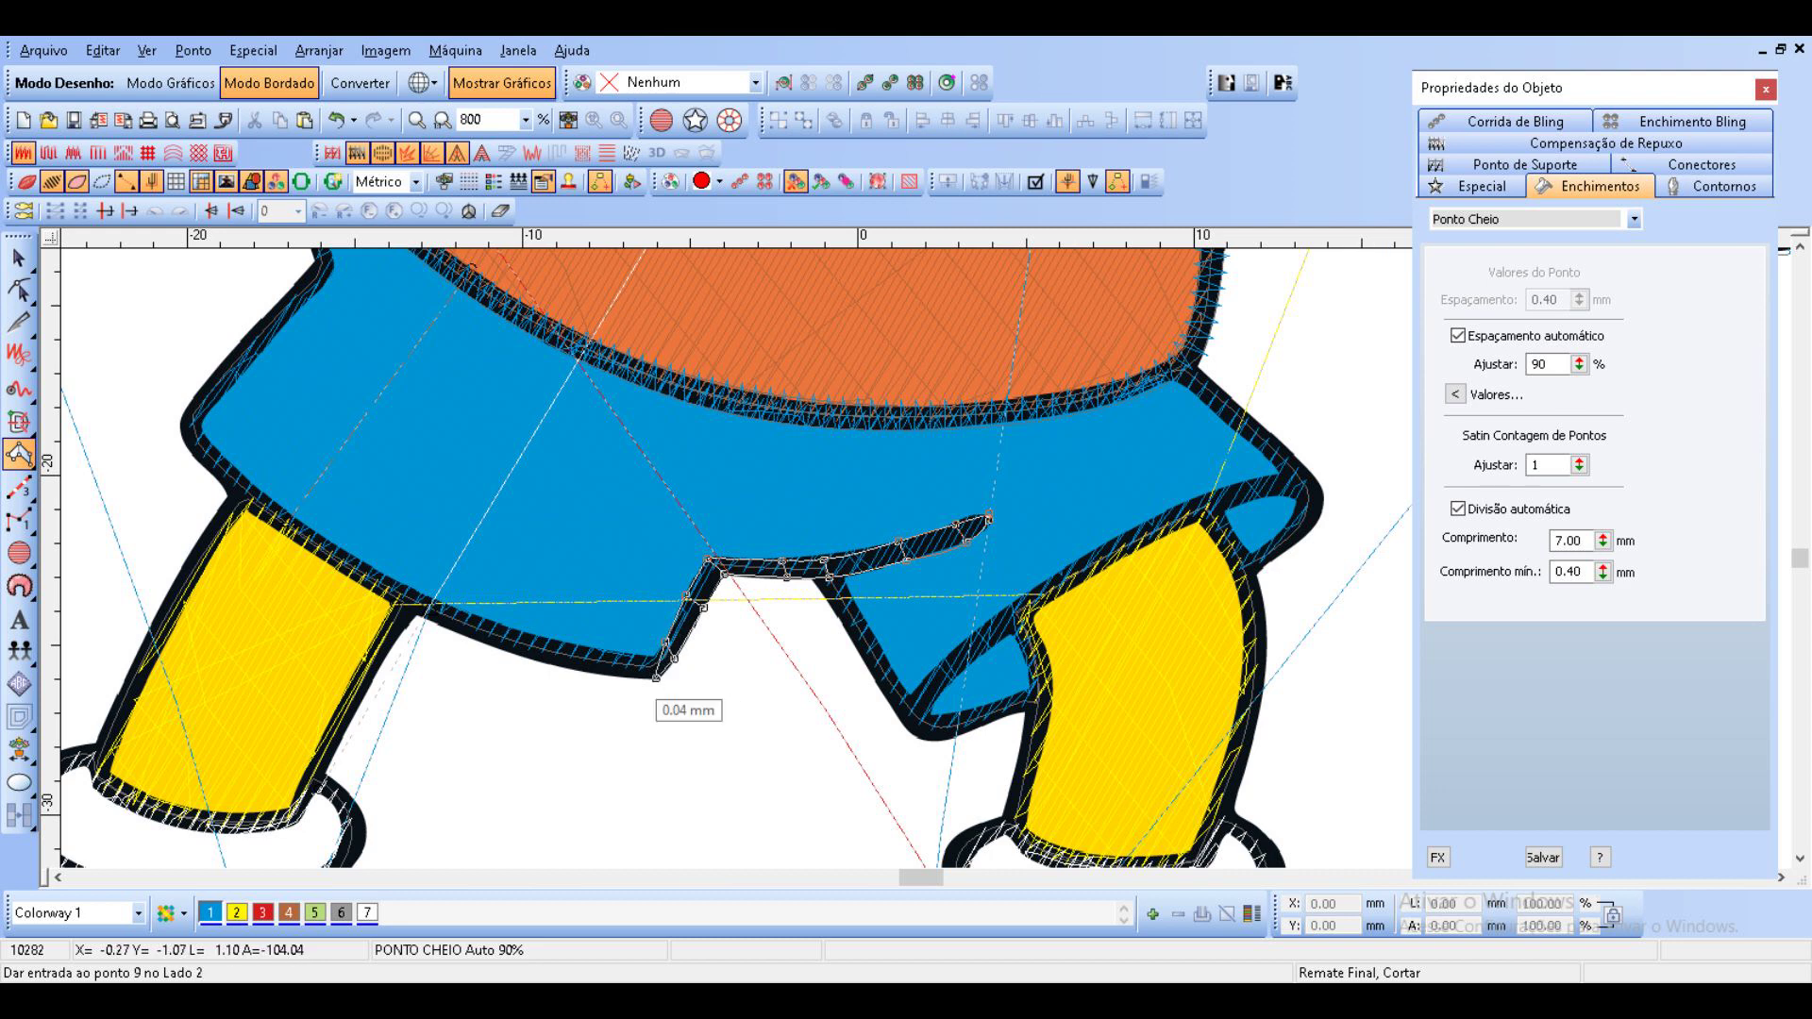
{"action": "right_click", "coordinate": [656, 678]}
{"action": "right_click", "coordinate": [652, 659]}
Continue the satin column along the hem of the left-hand shorts leg, past the yellow leg, toward the outer corner.
{"action": "right_click", "coordinate": [618, 657]}
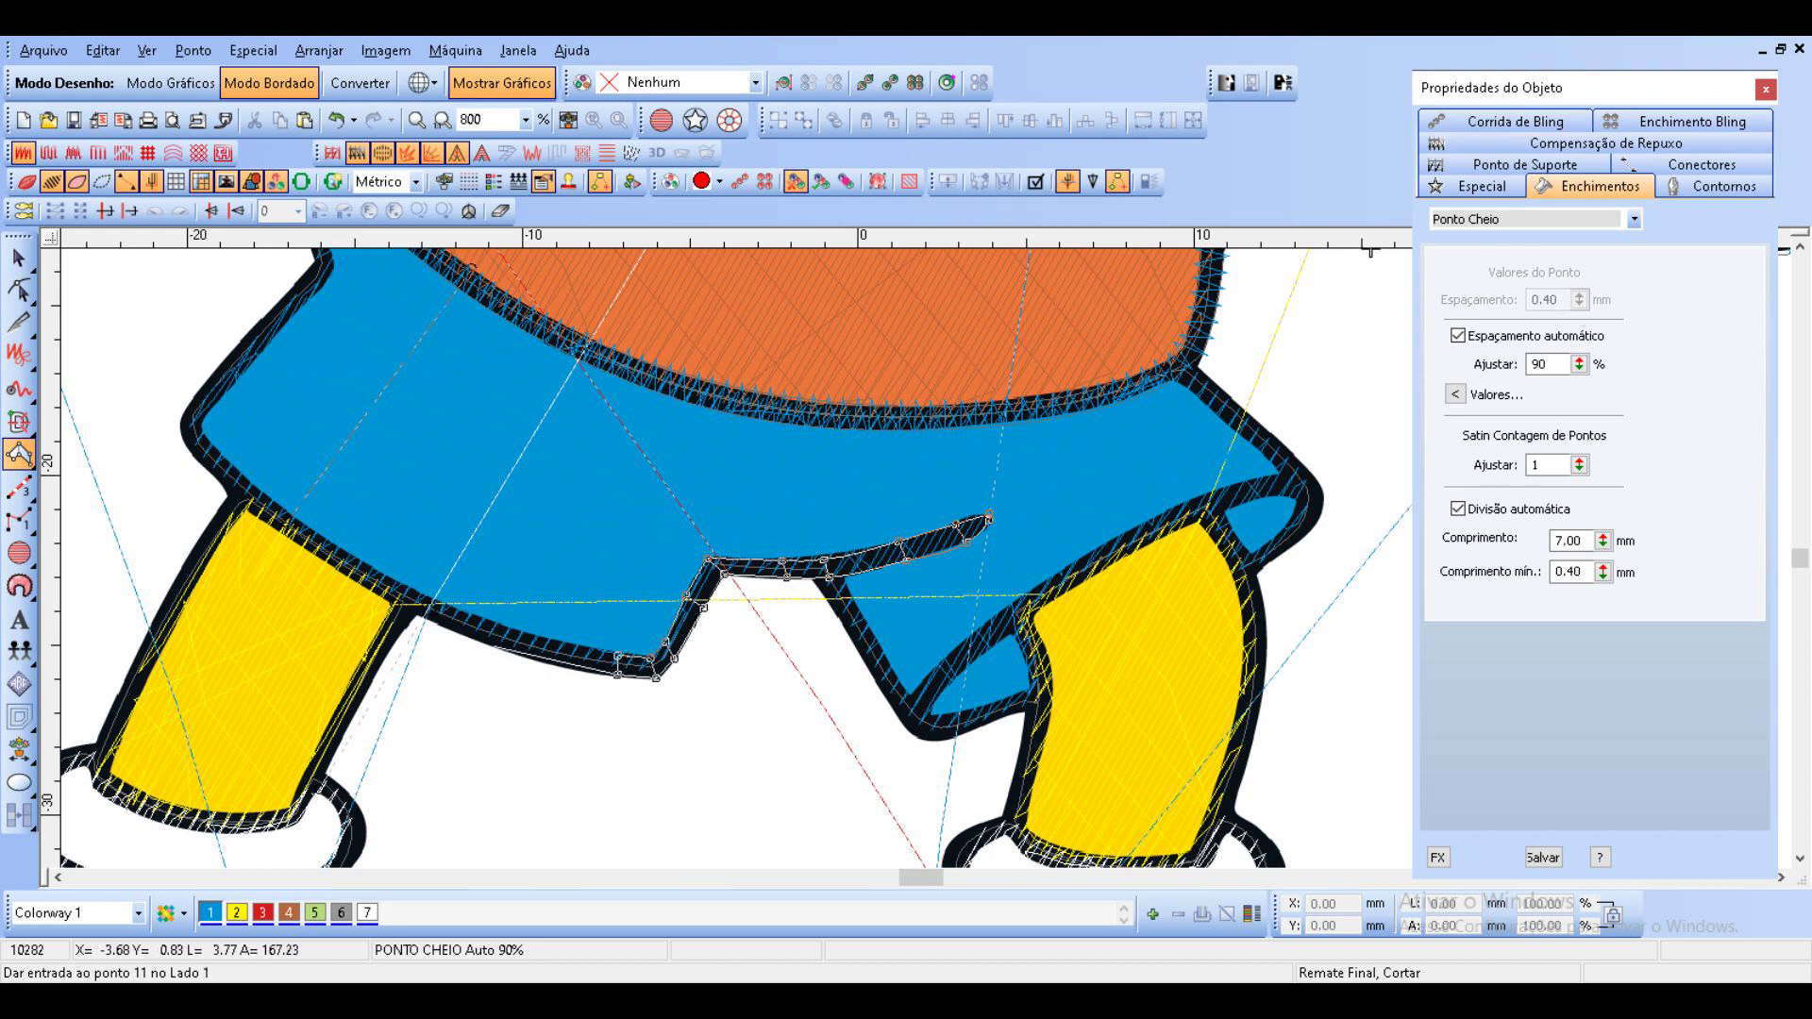
{"action": "right_click", "coordinate": [495, 645]}
{"action": "right_click", "coordinate": [500, 629]}
{"action": "right_click", "coordinate": [333, 565]}
{"action": "right_click", "coordinate": [340, 550]}
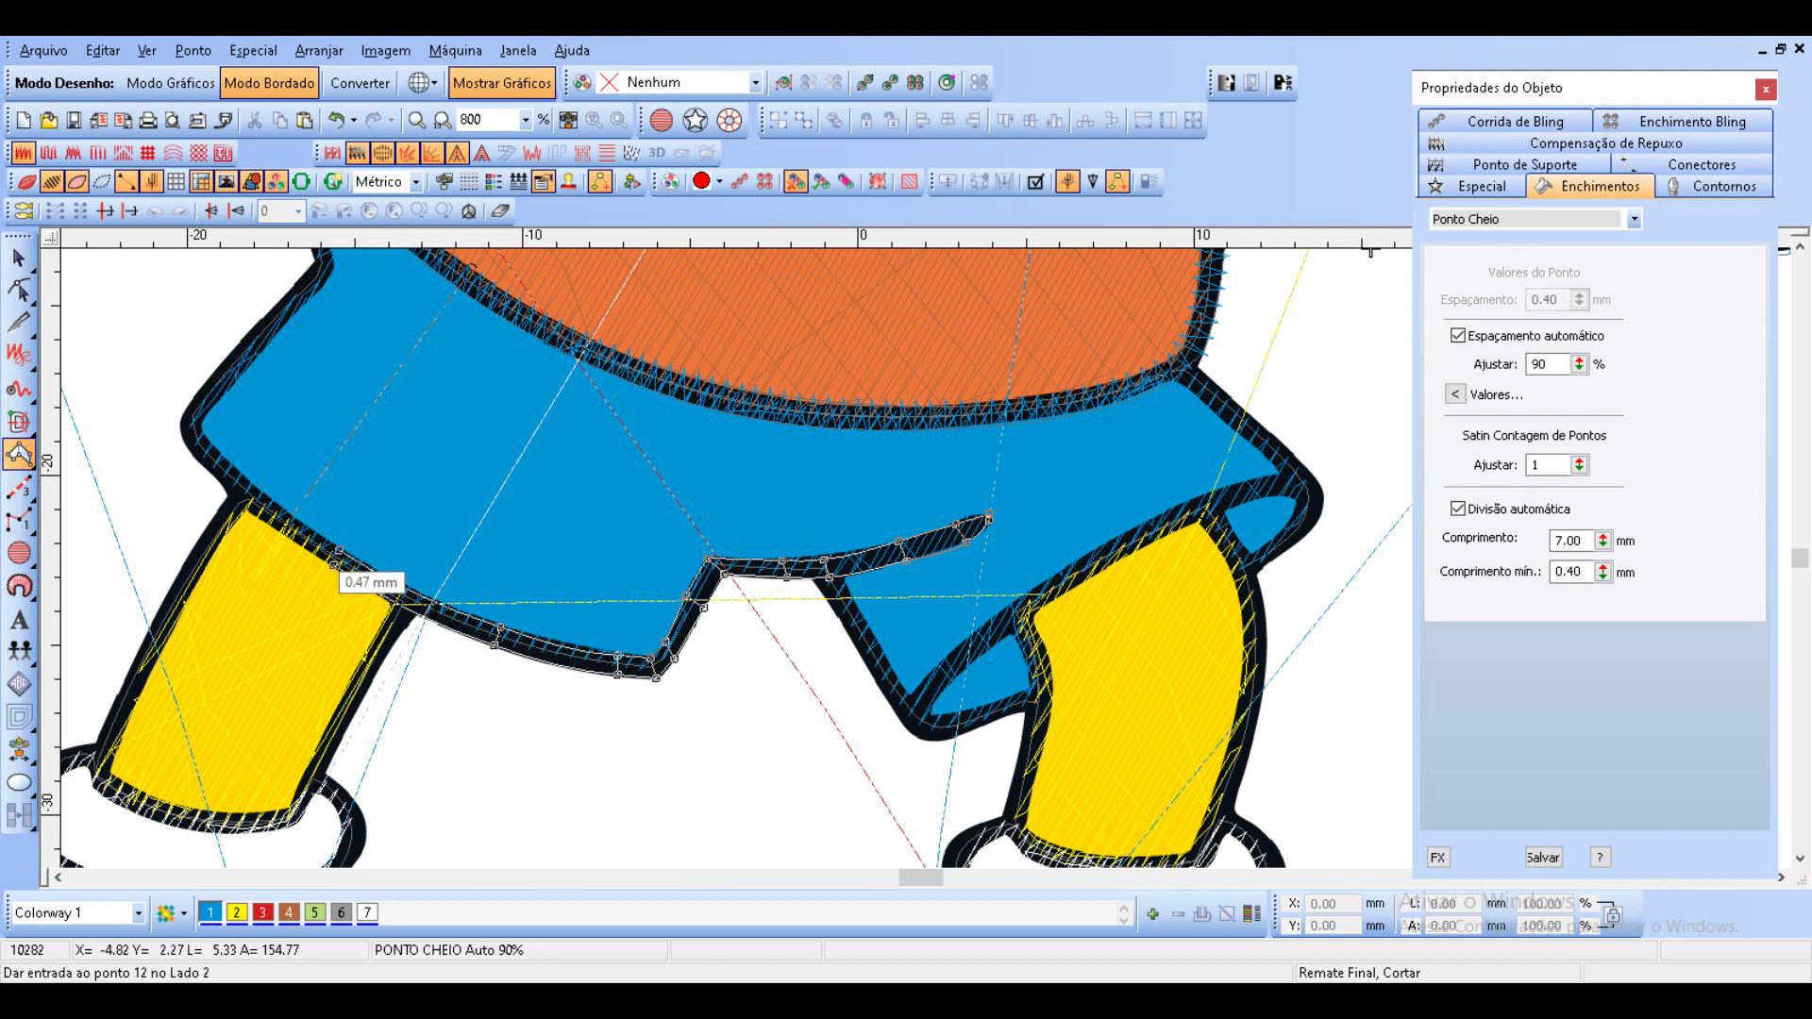
{"action": "right_click", "coordinate": [211, 472]}
{"action": "right_click", "coordinate": [225, 460]}
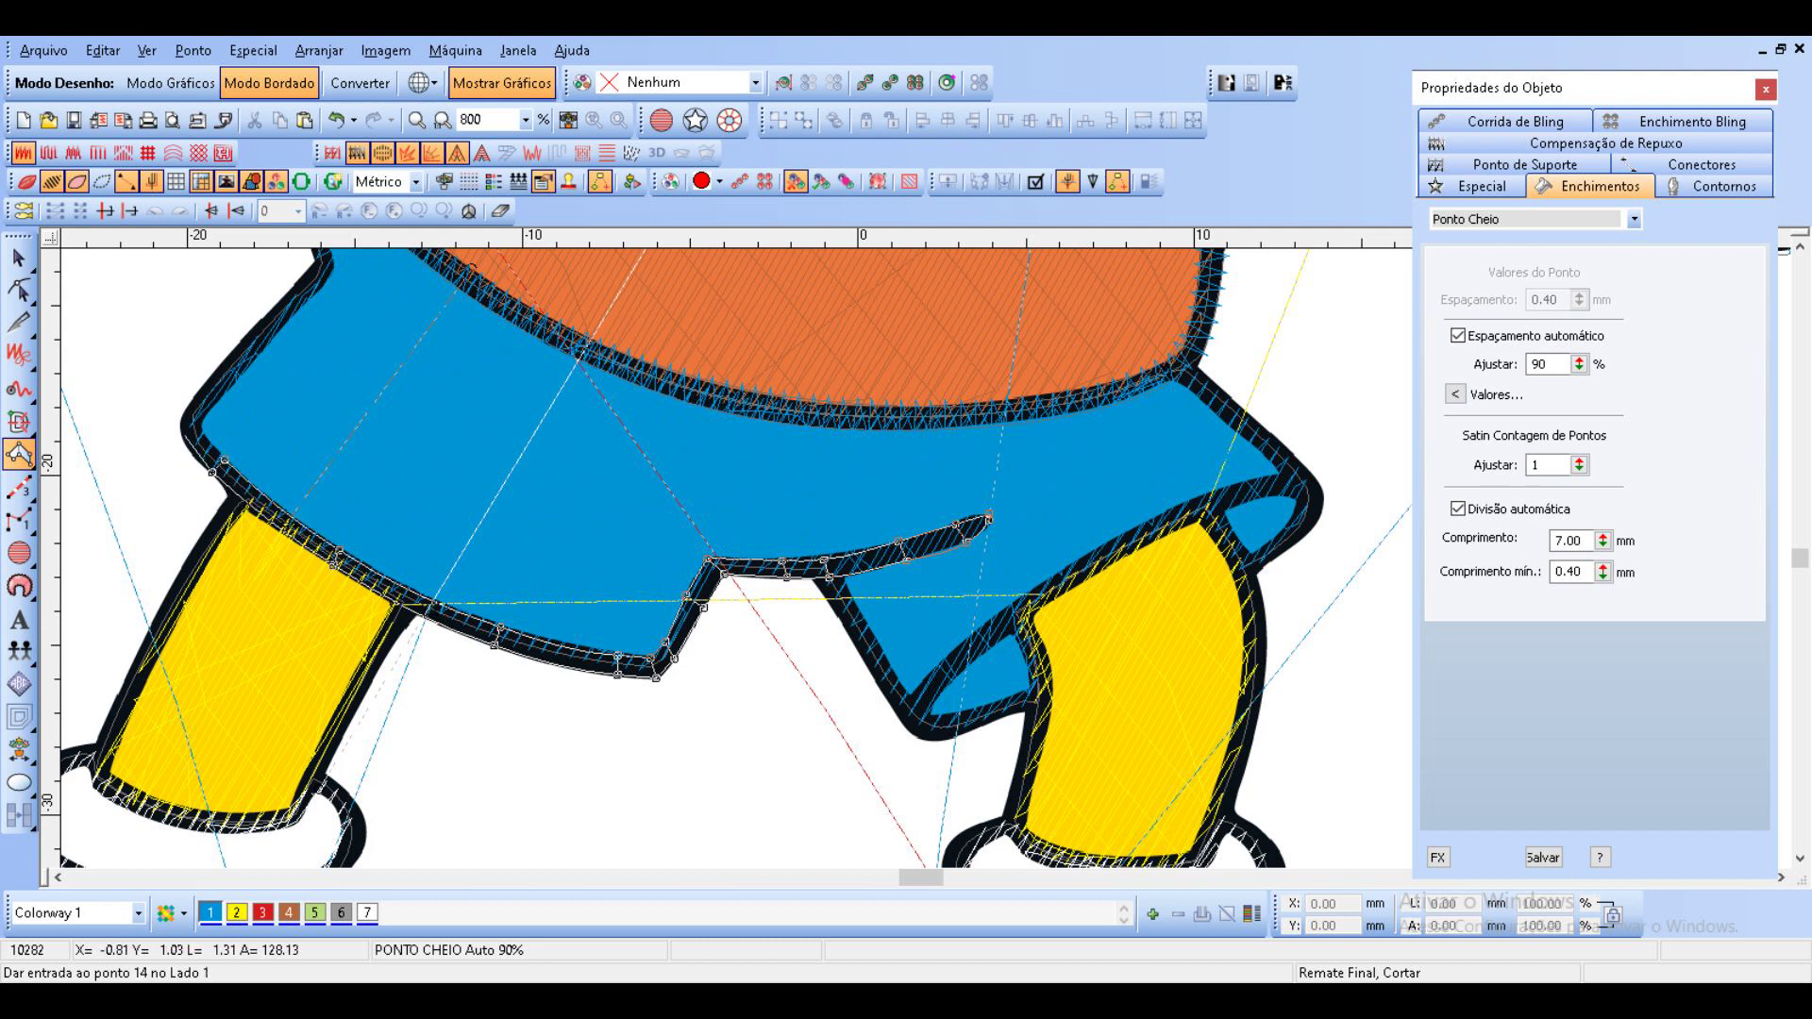
Continue the satin column around the outer hem corner and up the left side of the shorts.
{"action": "right_click", "coordinate": [181, 431]}
{"action": "right_click", "coordinate": [198, 430]}
{"action": "right_click", "coordinate": [184, 418]}
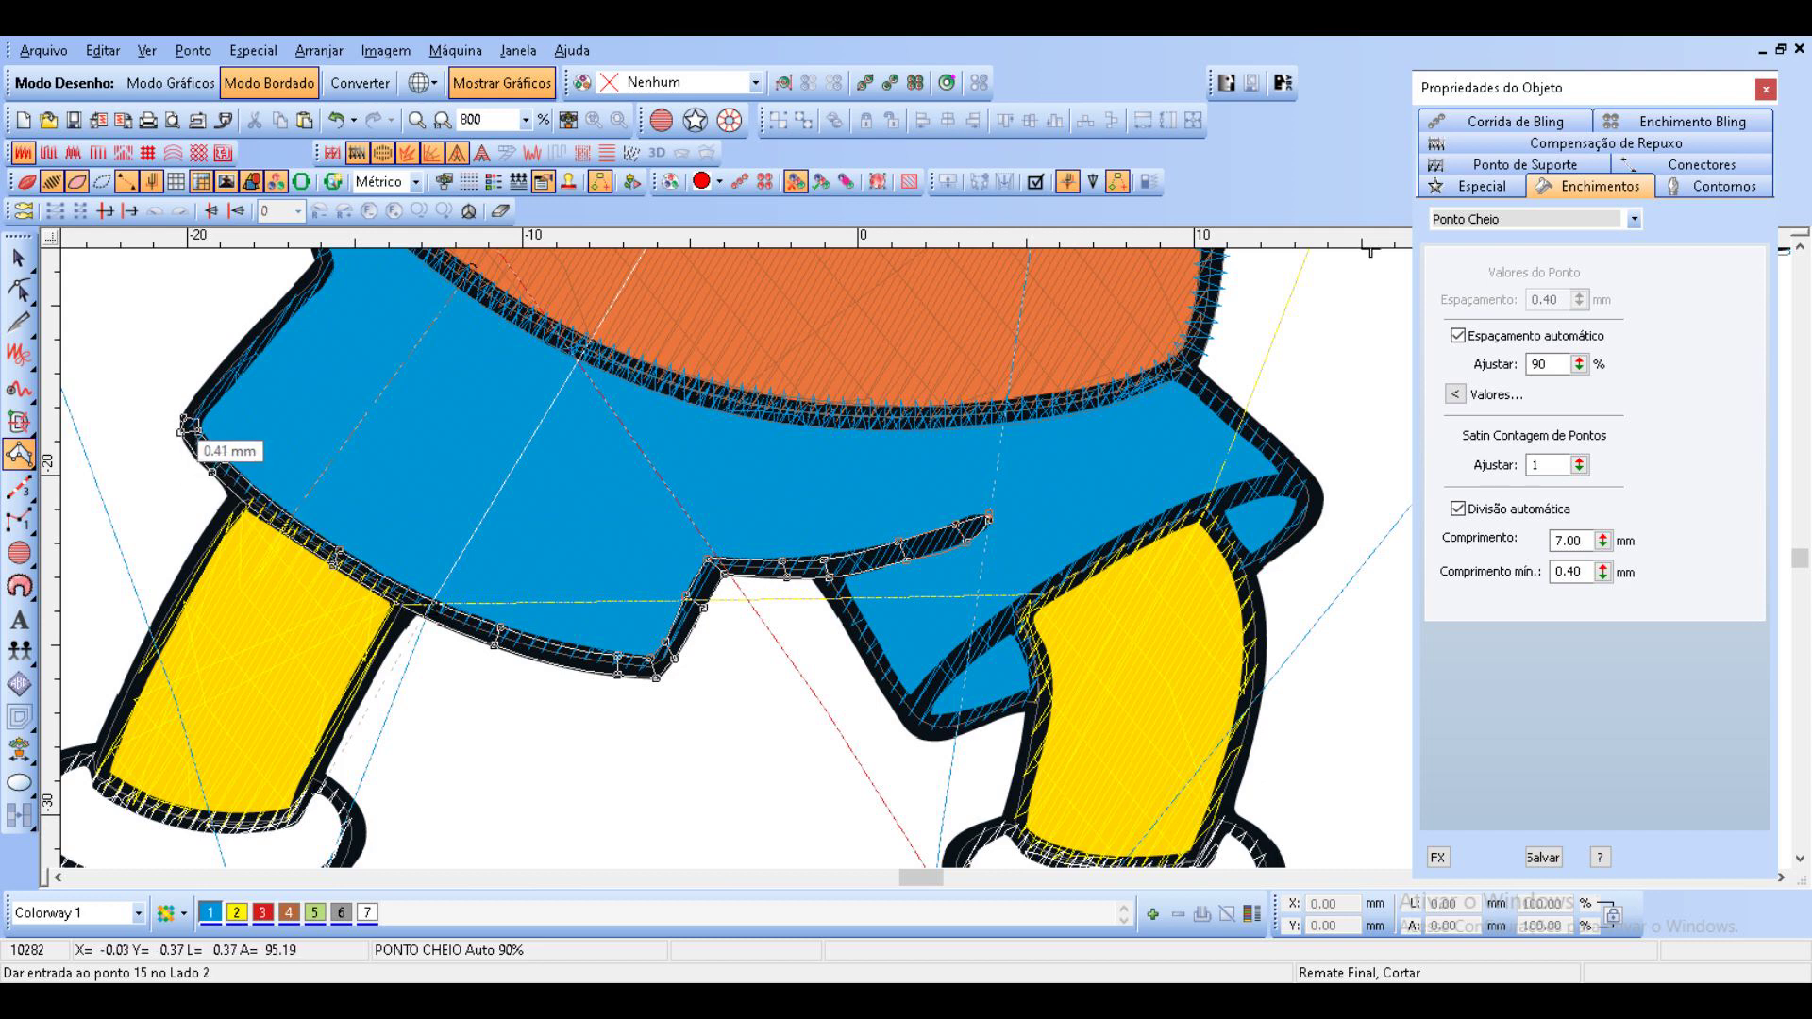
{"action": "right_click", "coordinate": [198, 421]}
{"action": "left_click", "coordinate": [194, 398]}
{"action": "left_click", "coordinate": [212, 402]}
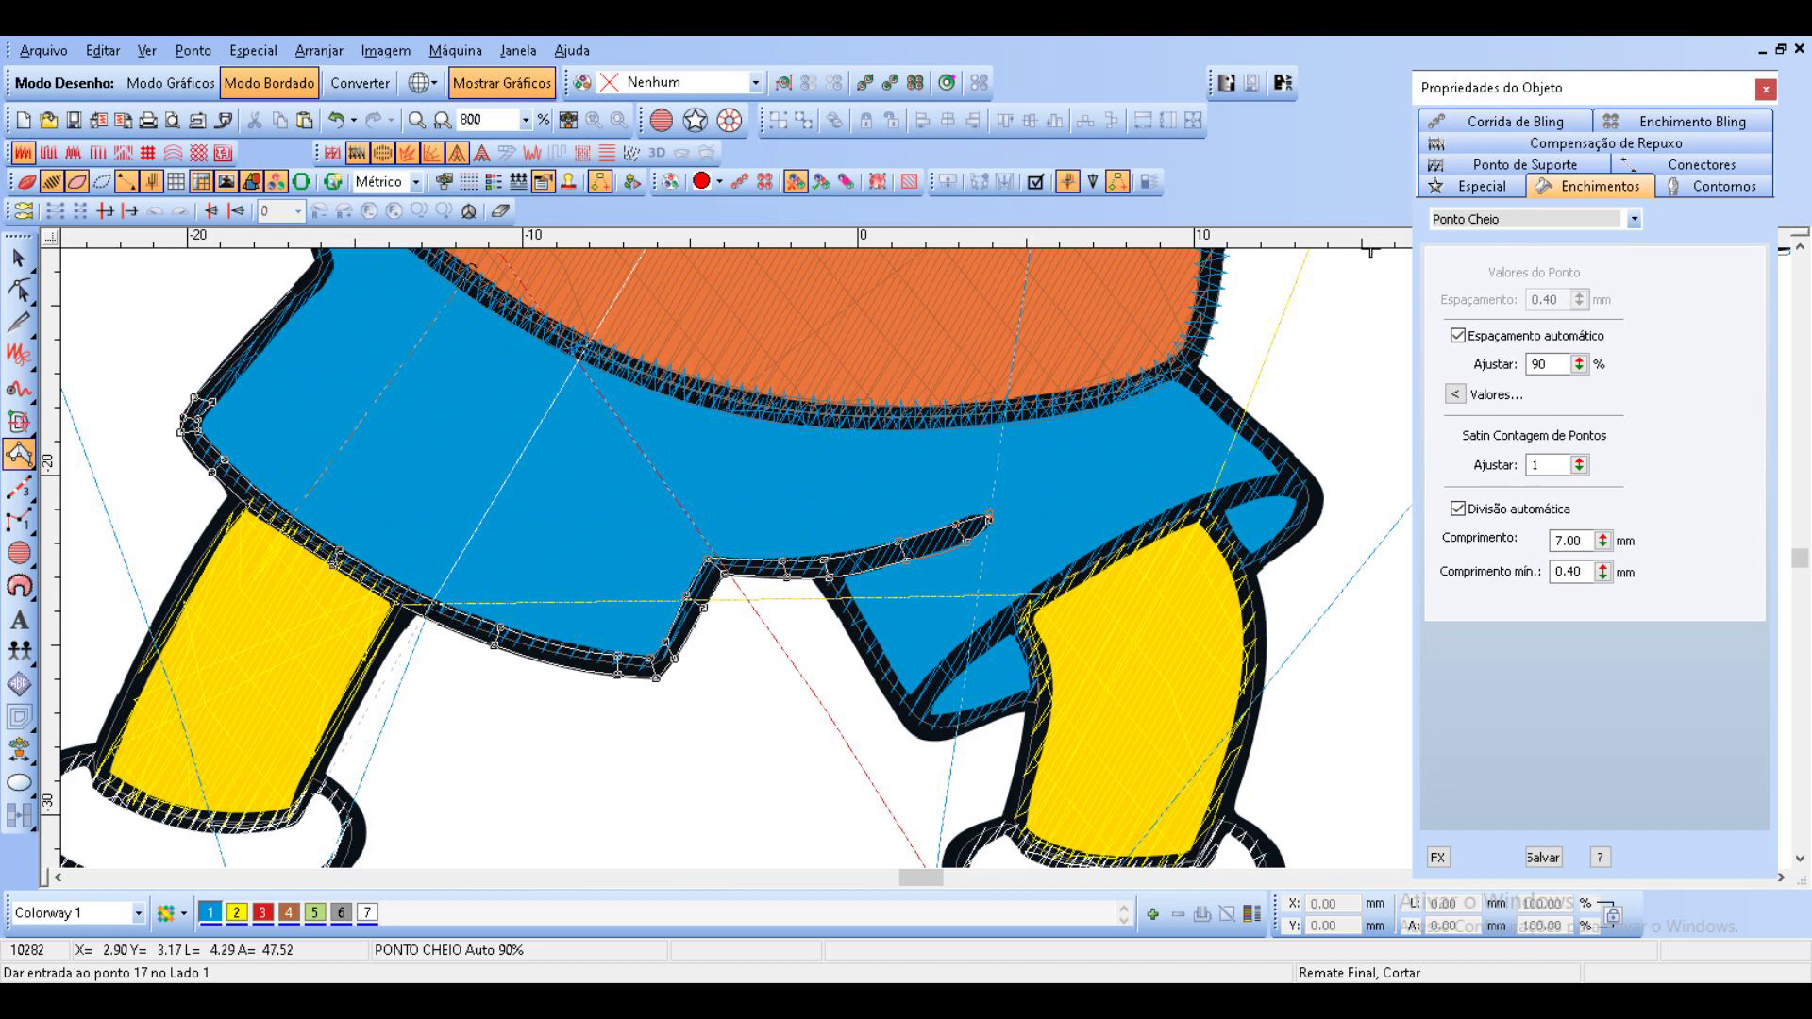
{"action": "right_click", "coordinate": [290, 289]}
{"action": "right_click", "coordinate": [312, 294]}
Finish the satin column around the bend in the shorts' left side up to the shirt hem and generate the stitches.
{"action": "right_click", "coordinate": [621, 406]}
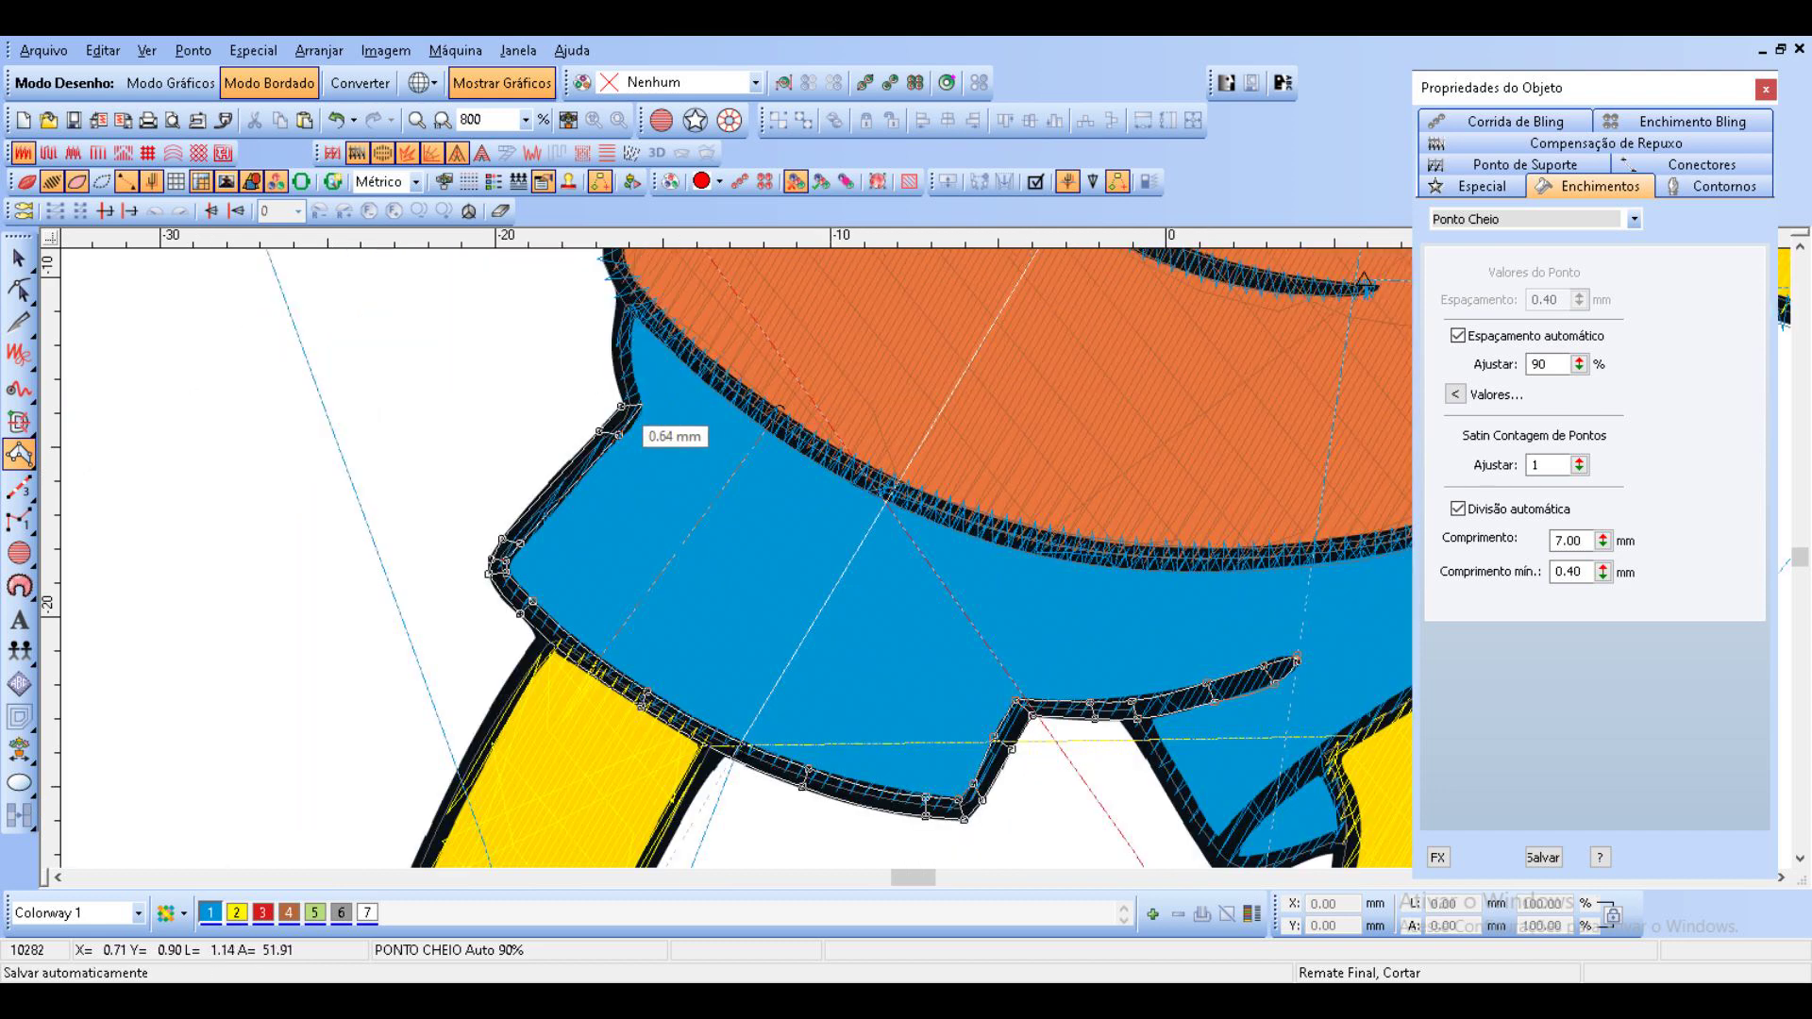
{"action": "right_click", "coordinate": [642, 405]}
{"action": "right_click", "coordinate": [619, 382]}
{"action": "right_click", "coordinate": [634, 382]}
{"action": "left_click", "coordinate": [612, 343]}
{"action": "left_click", "coordinate": [629, 342]}
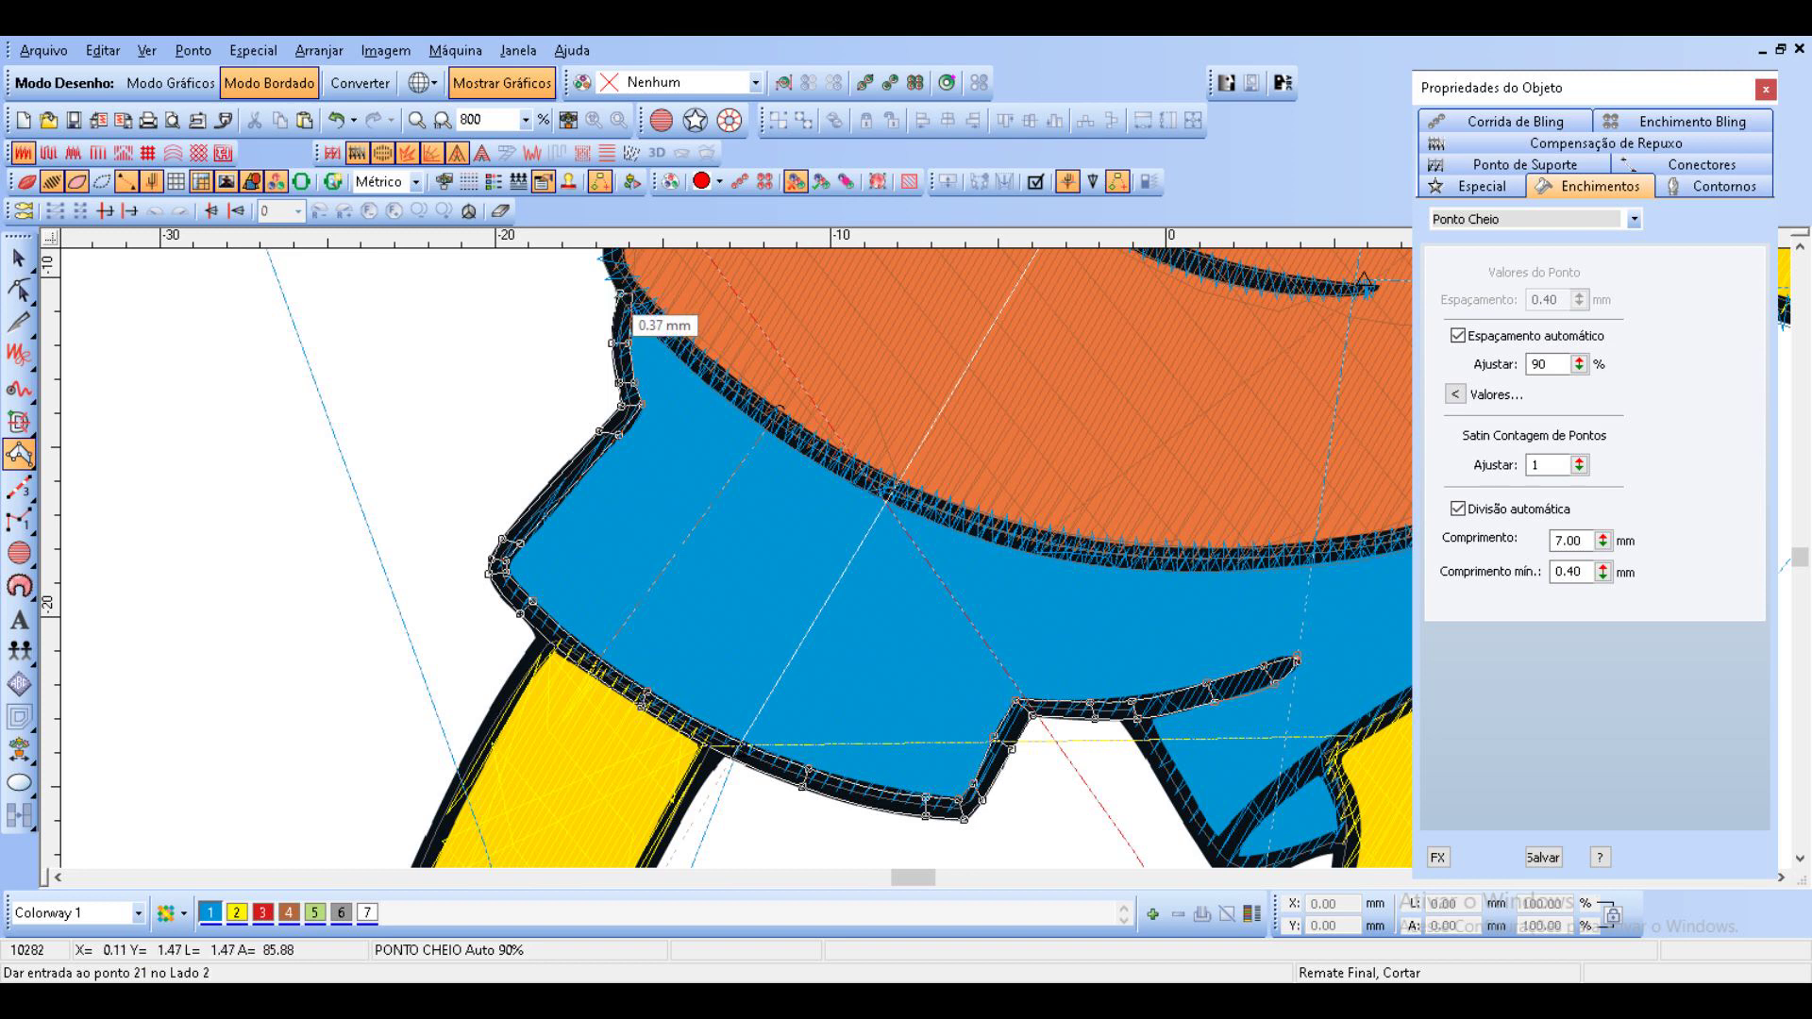
{"action": "key", "text": "Return"}
Digitize a satin column from the crotch down the right-hand shorts leg's inner edge, around its lower corner to the yellow leg.
{"action": "left_click", "coordinate": [1065, 571]}
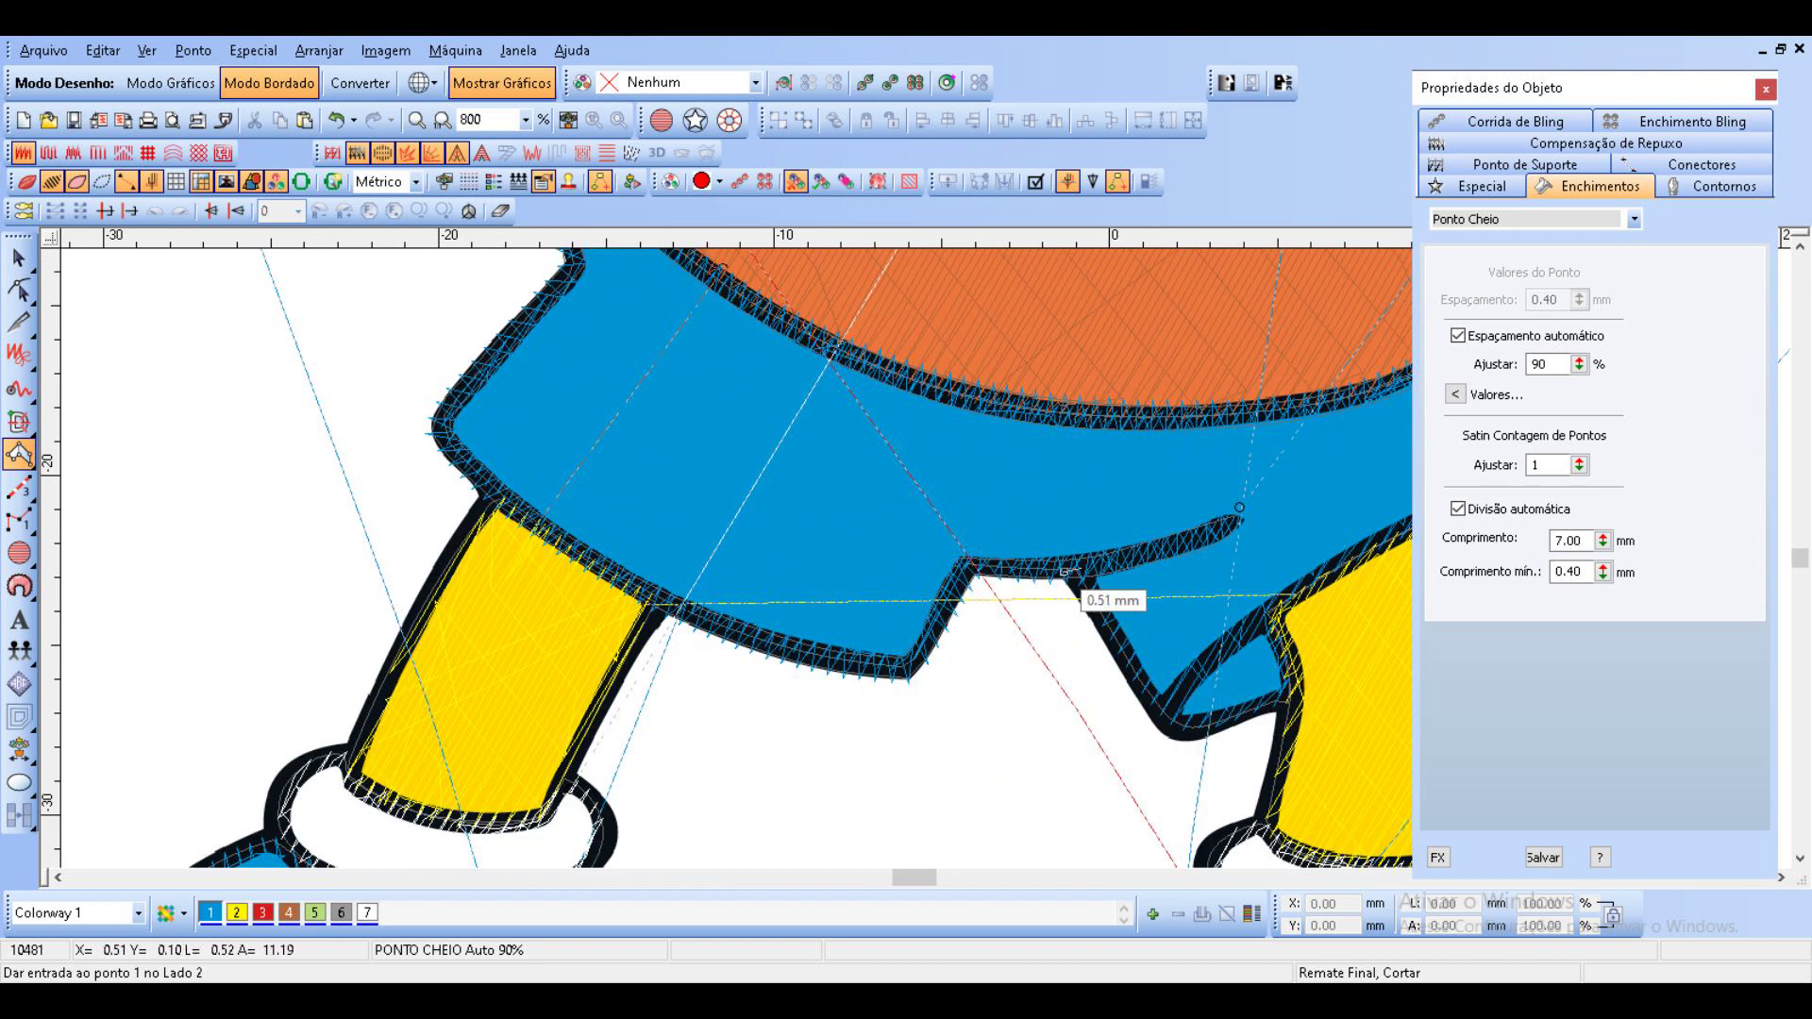
{"action": "left_click", "coordinate": [1142, 671]}
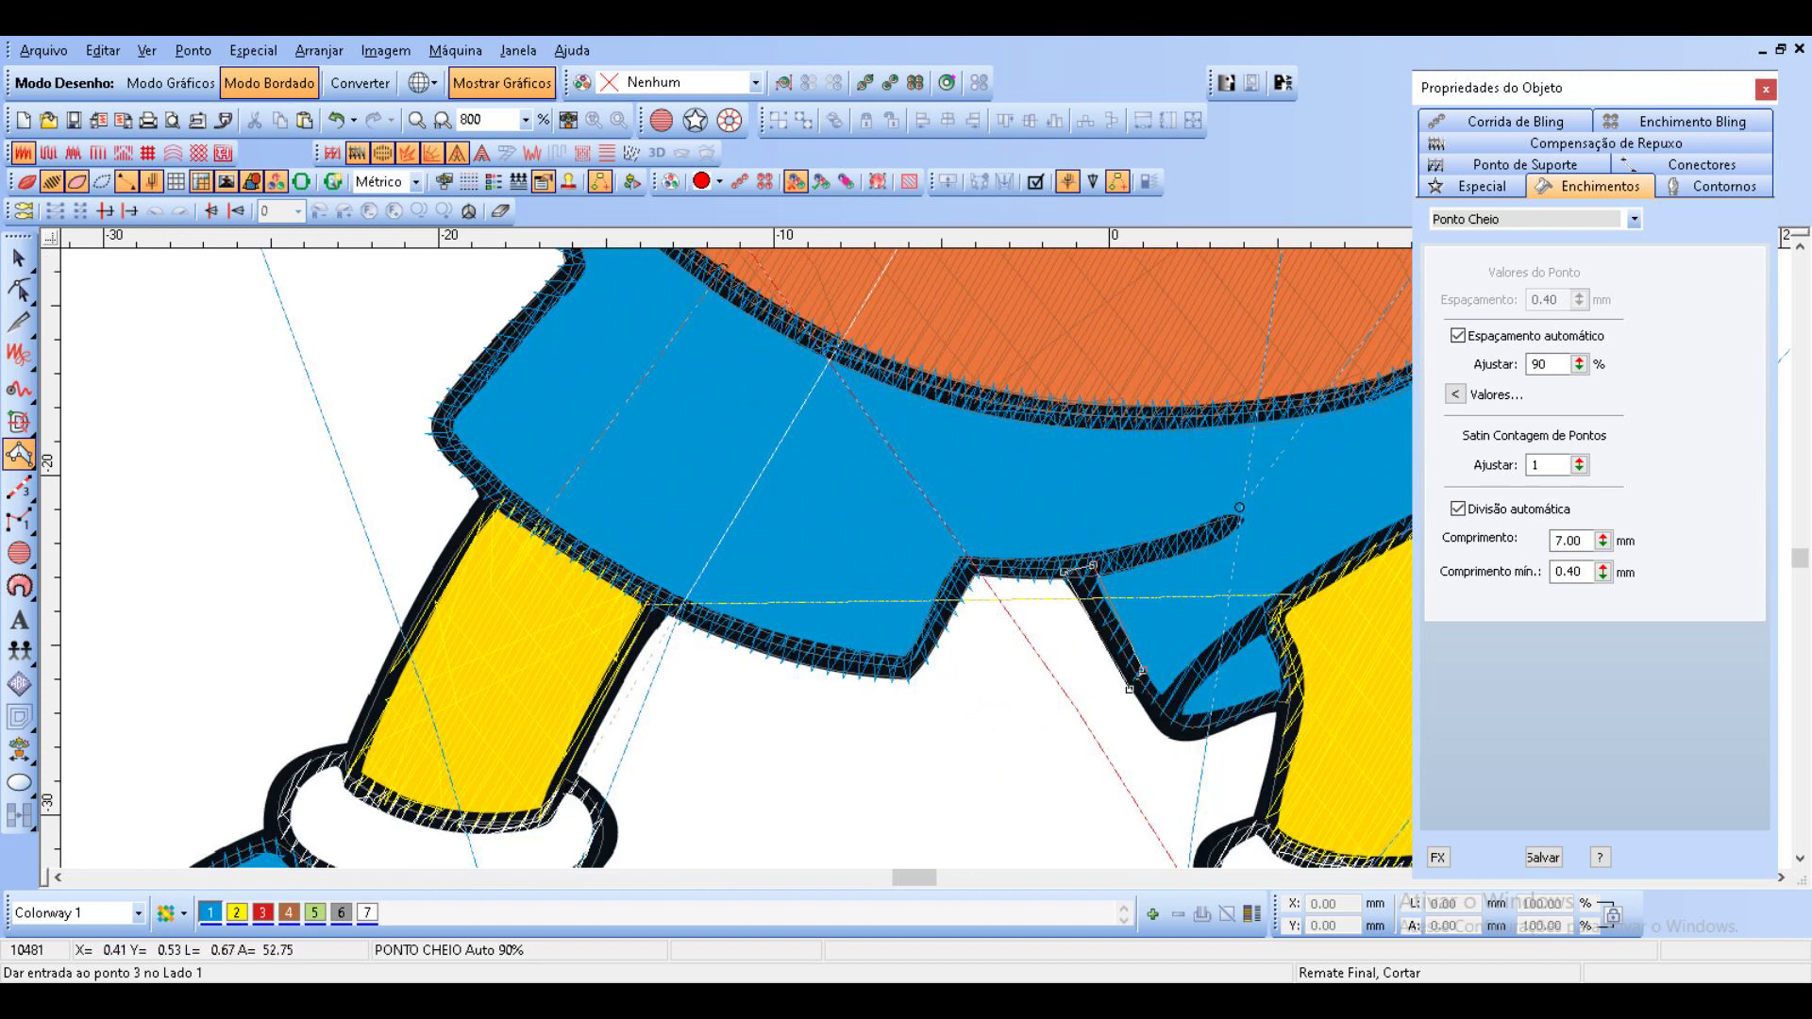
{"action": "left_click", "coordinate": [1169, 707]}
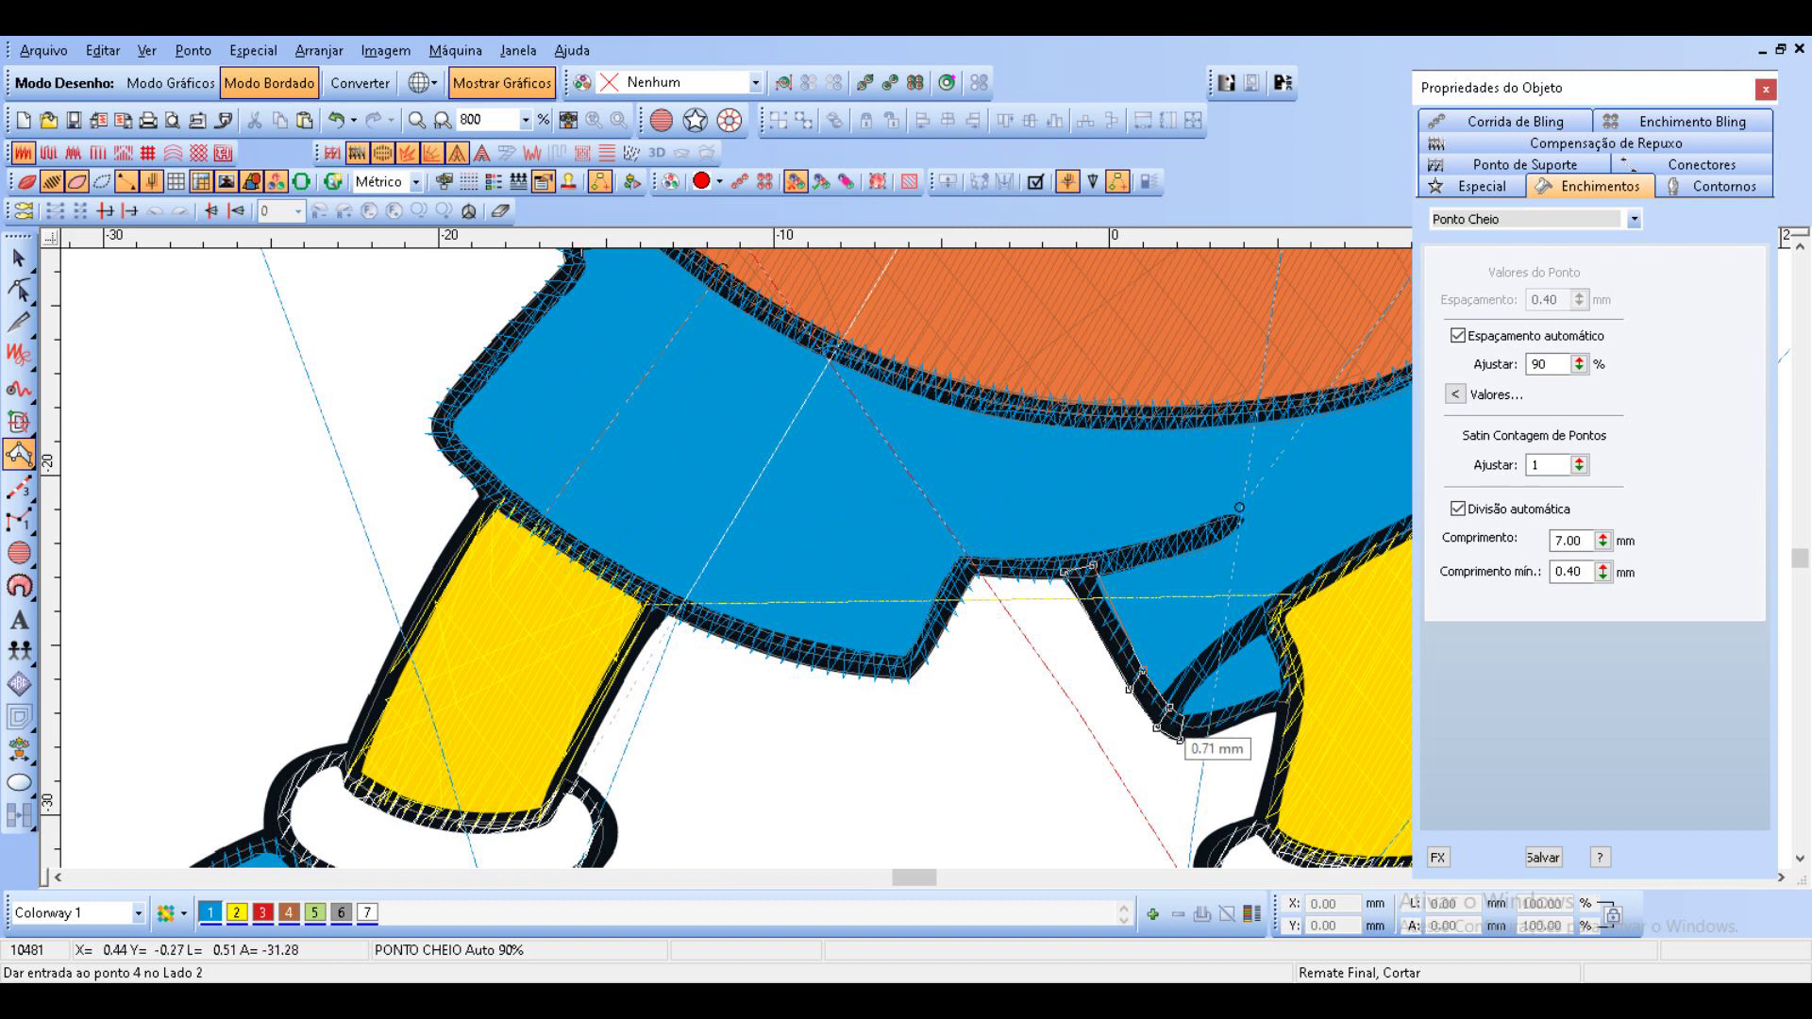
{"action": "left_click", "coordinate": [1210, 730]}
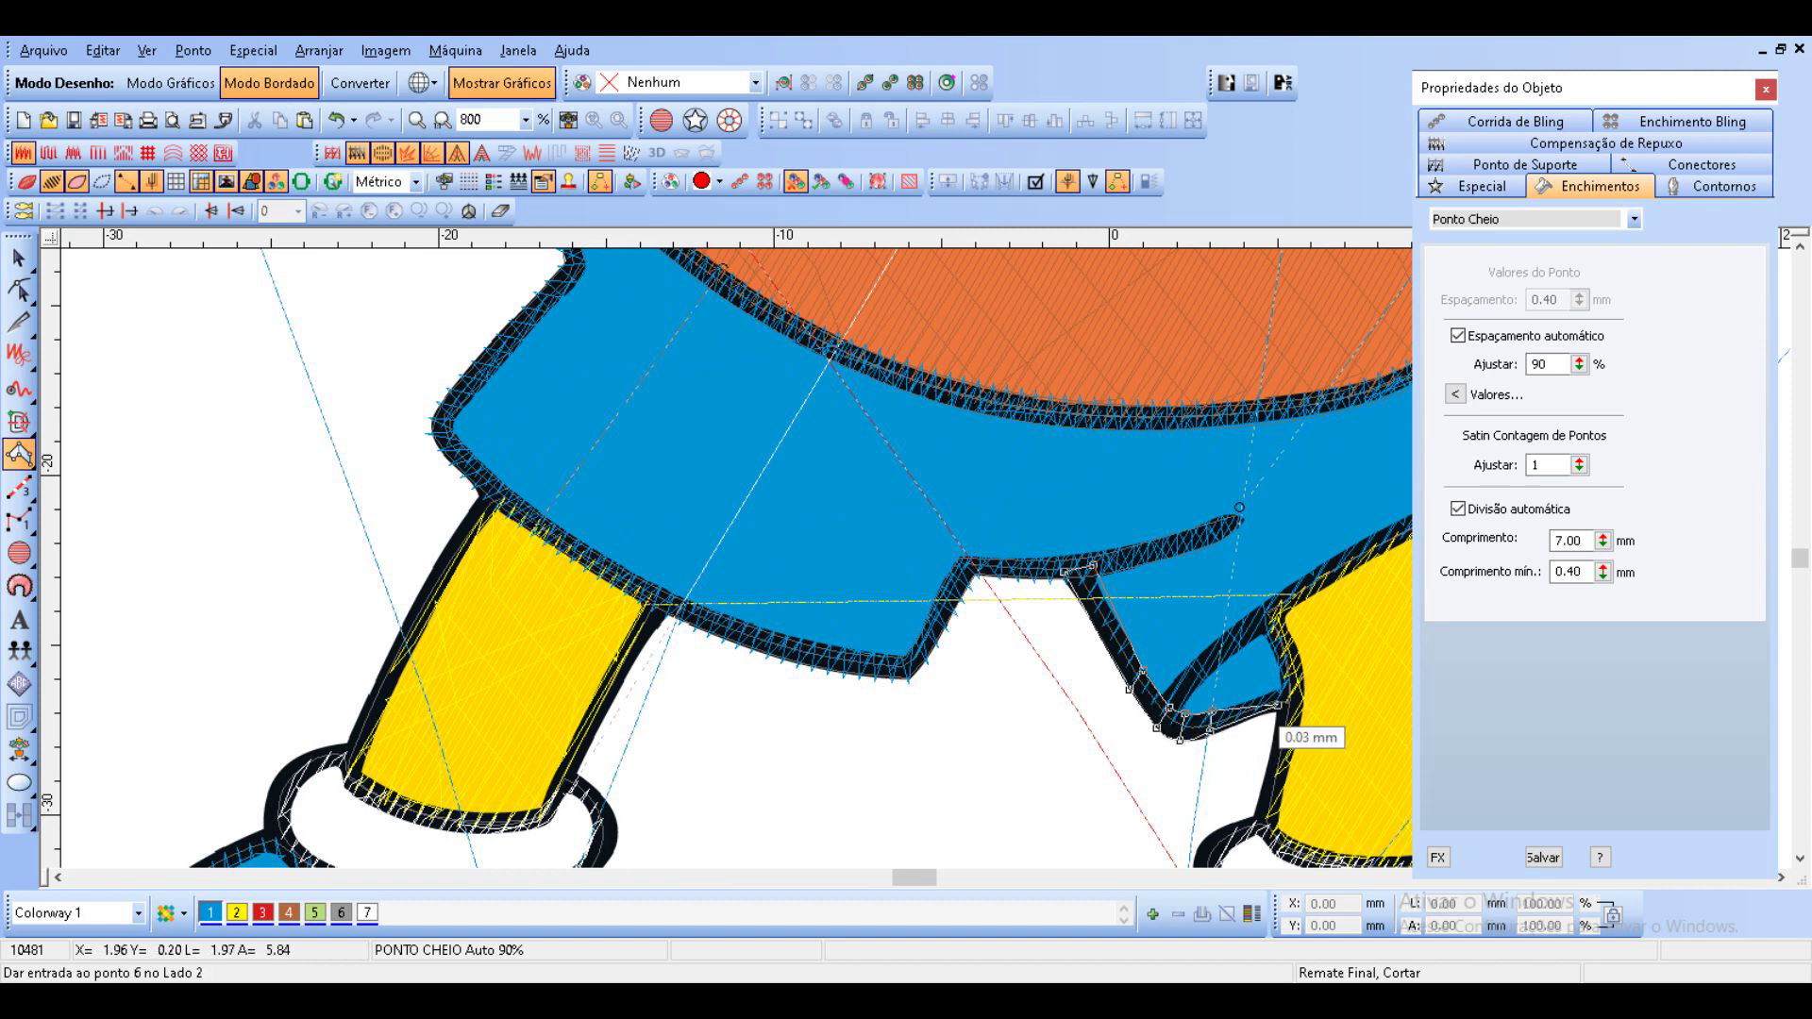
{"action": "left_click", "coordinate": [1279, 702]}
{"action": "key", "text": "Return"}
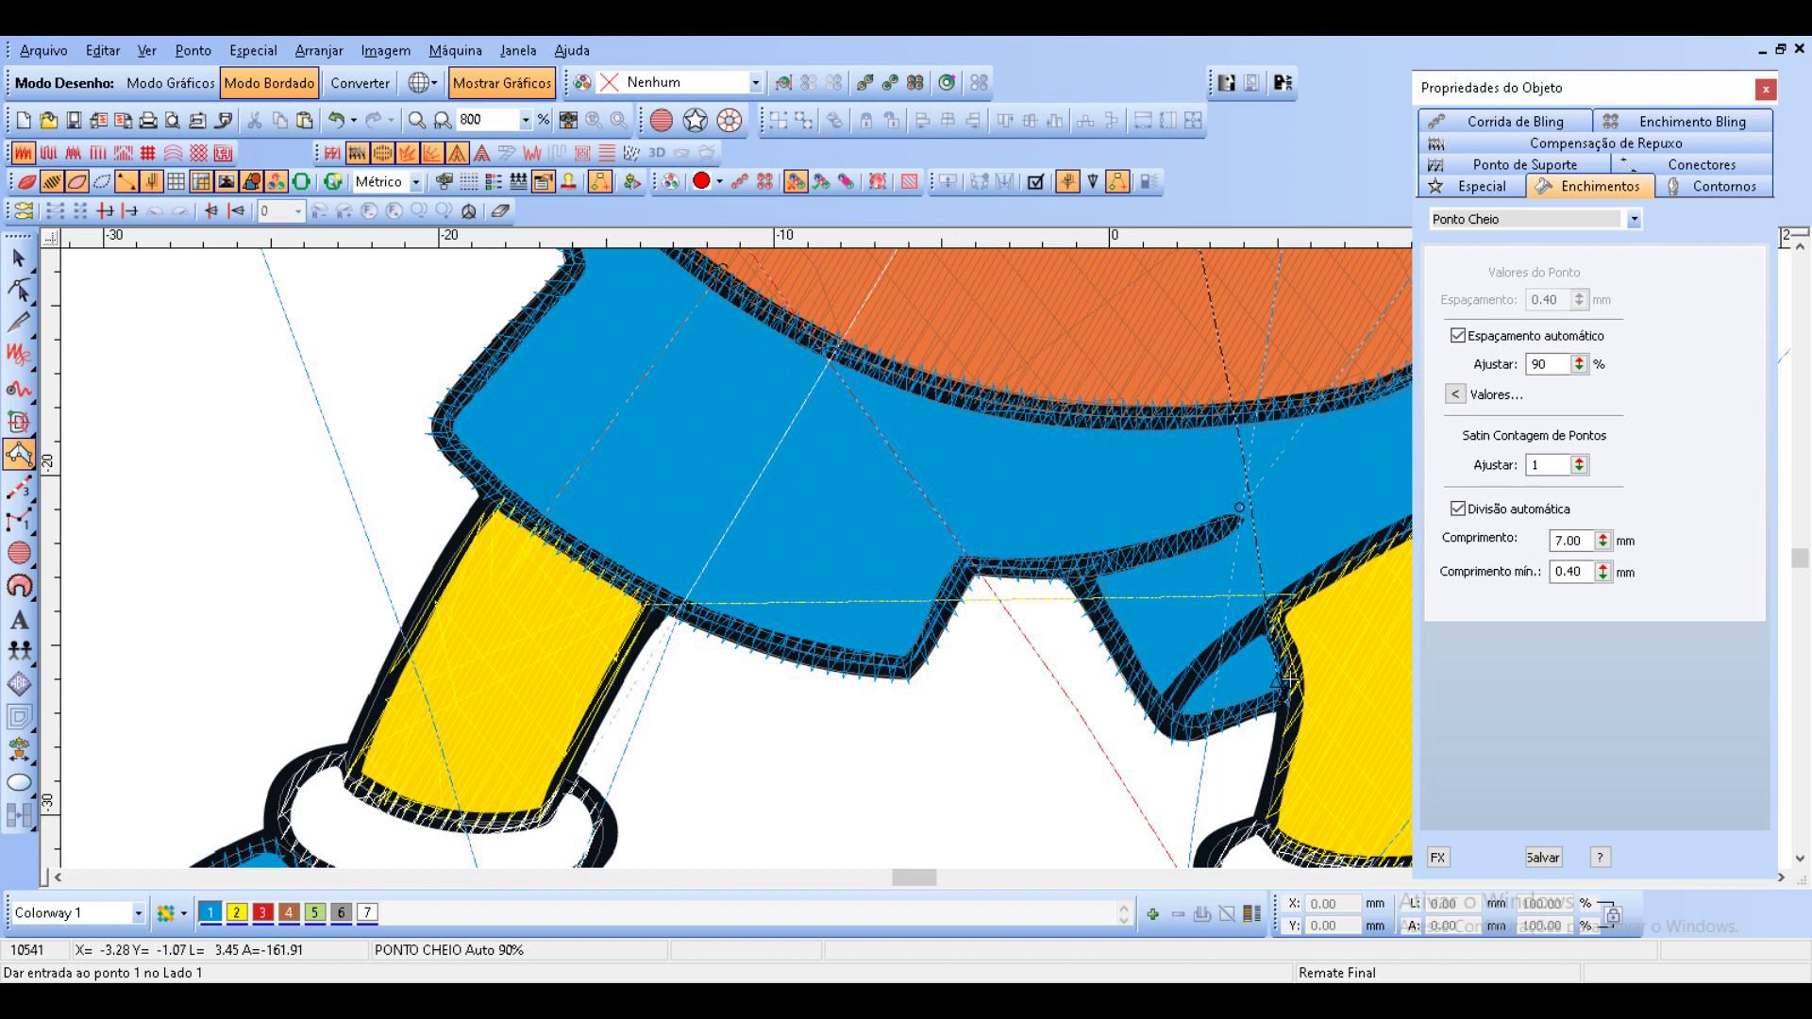
Digitize a satin column along the front hem of the right-hand shorts leg, from its lower corner to the outer corner.
{"action": "left_click", "coordinate": [1179, 716]}
{"action": "left_click", "coordinate": [1201, 682]}
{"action": "left_click", "coordinate": [1192, 670]}
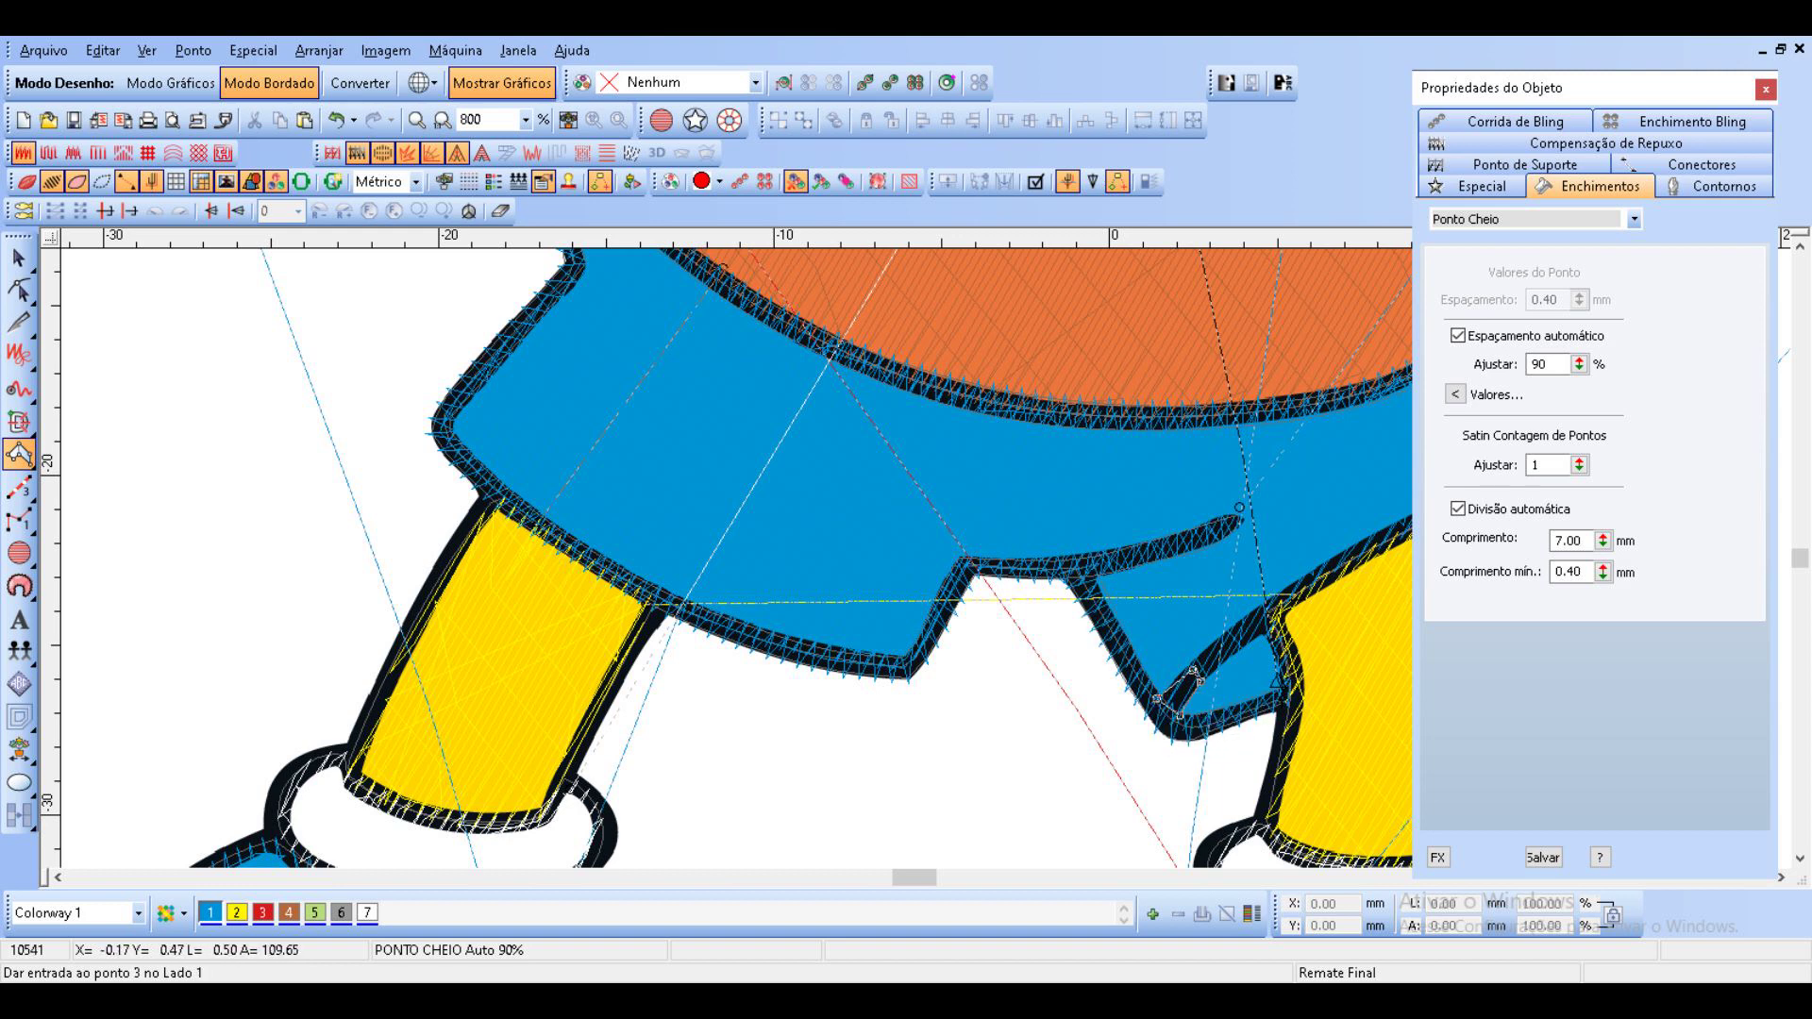
{"action": "left_click", "coordinate": [1272, 600]}
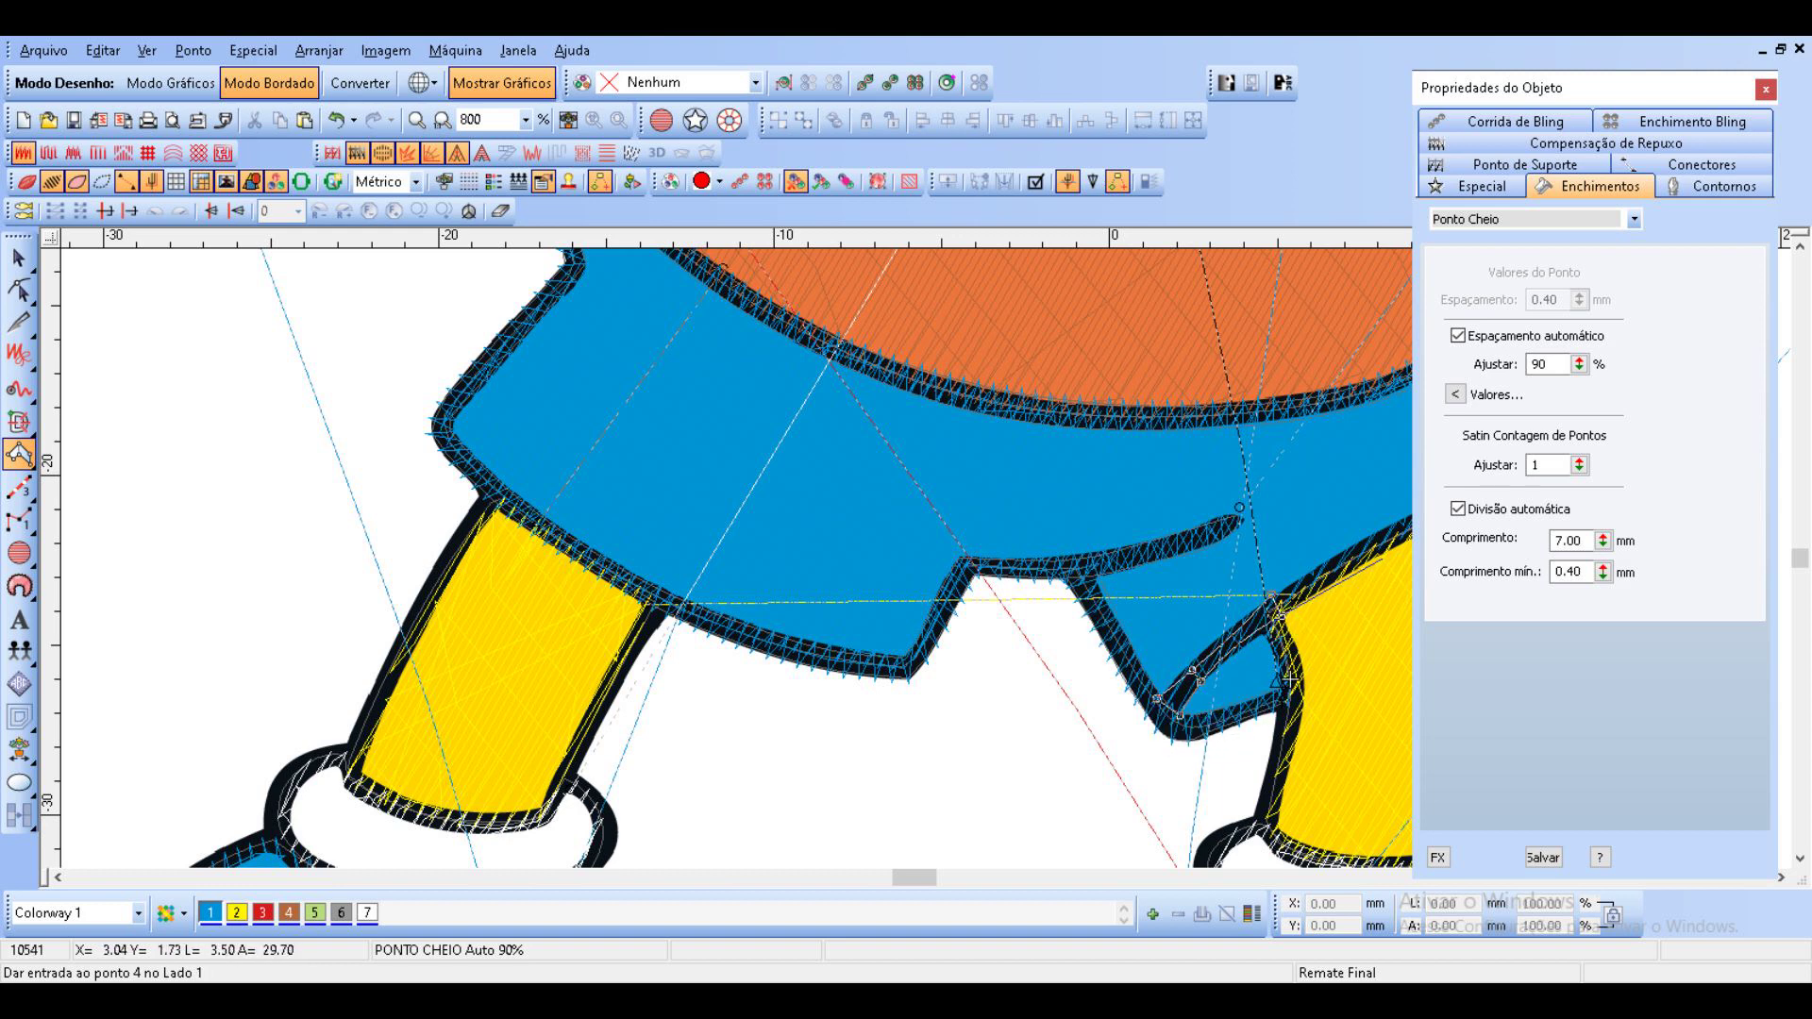
{"action": "left_click", "coordinate": [1380, 531]}
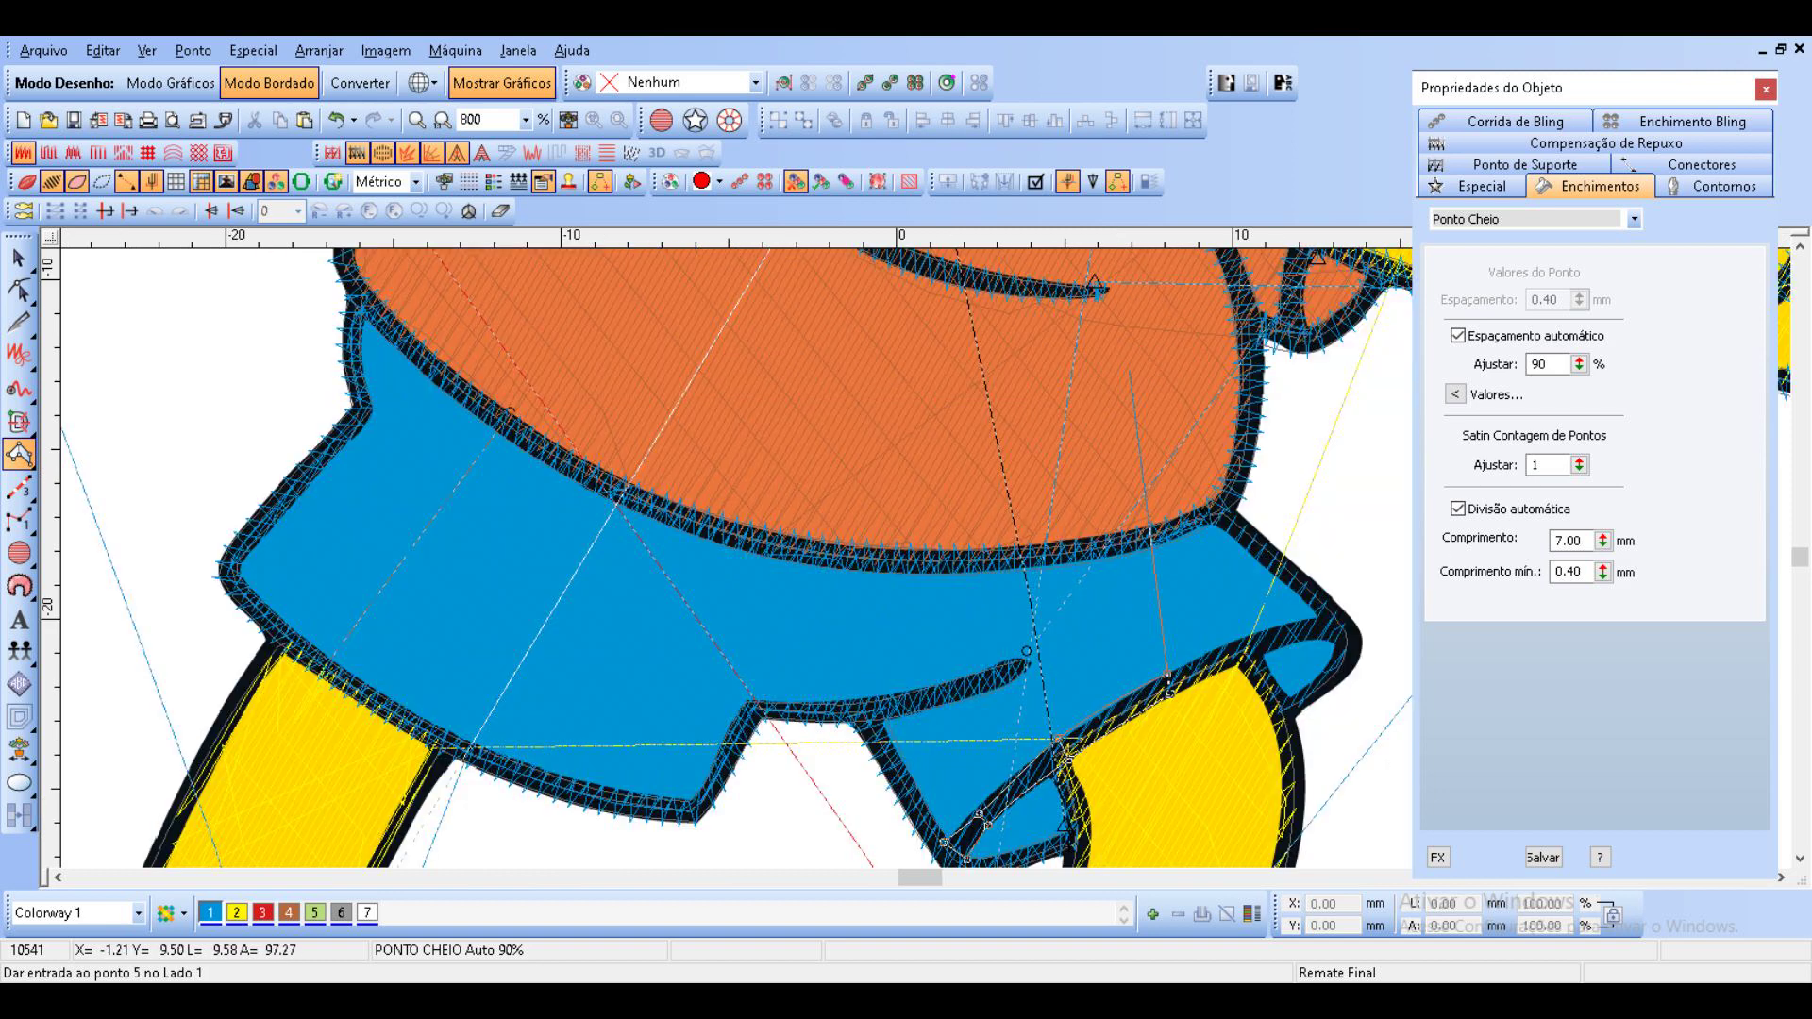
{"action": "left_click", "coordinate": [1270, 633]}
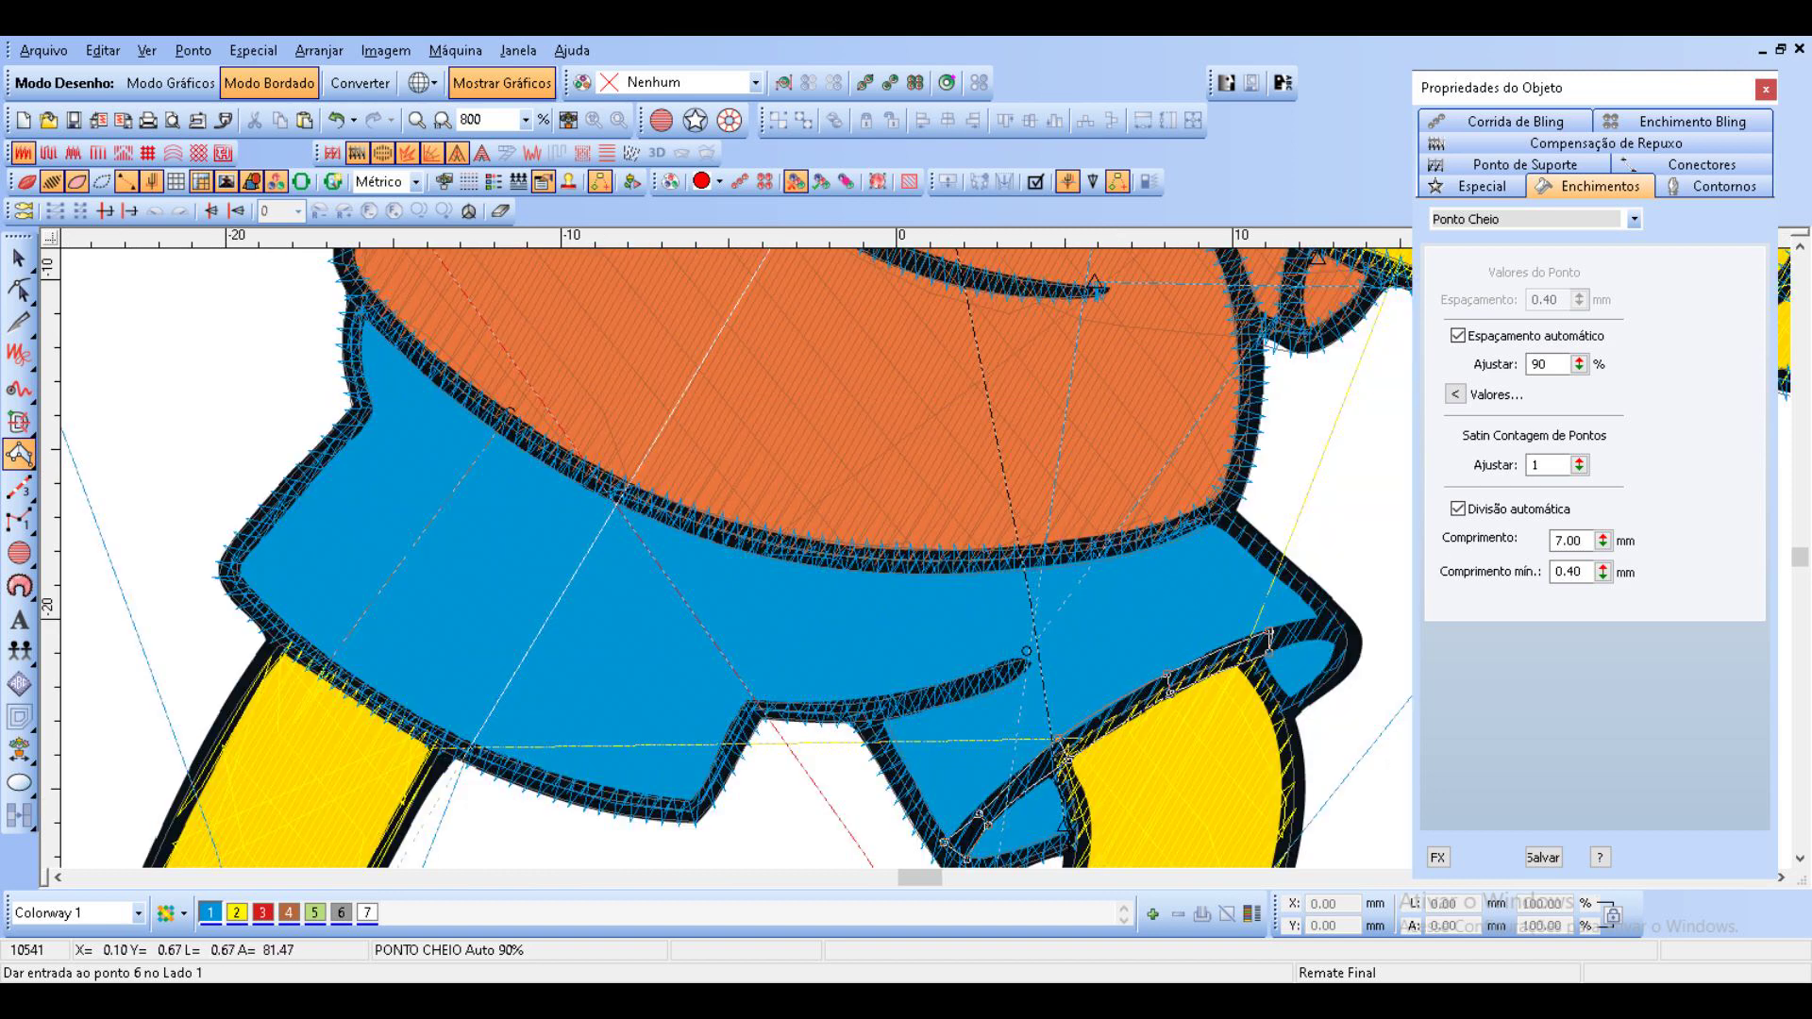
{"action": "left_click", "coordinate": [1320, 621]}
{"action": "left_click", "coordinate": [1331, 641]}
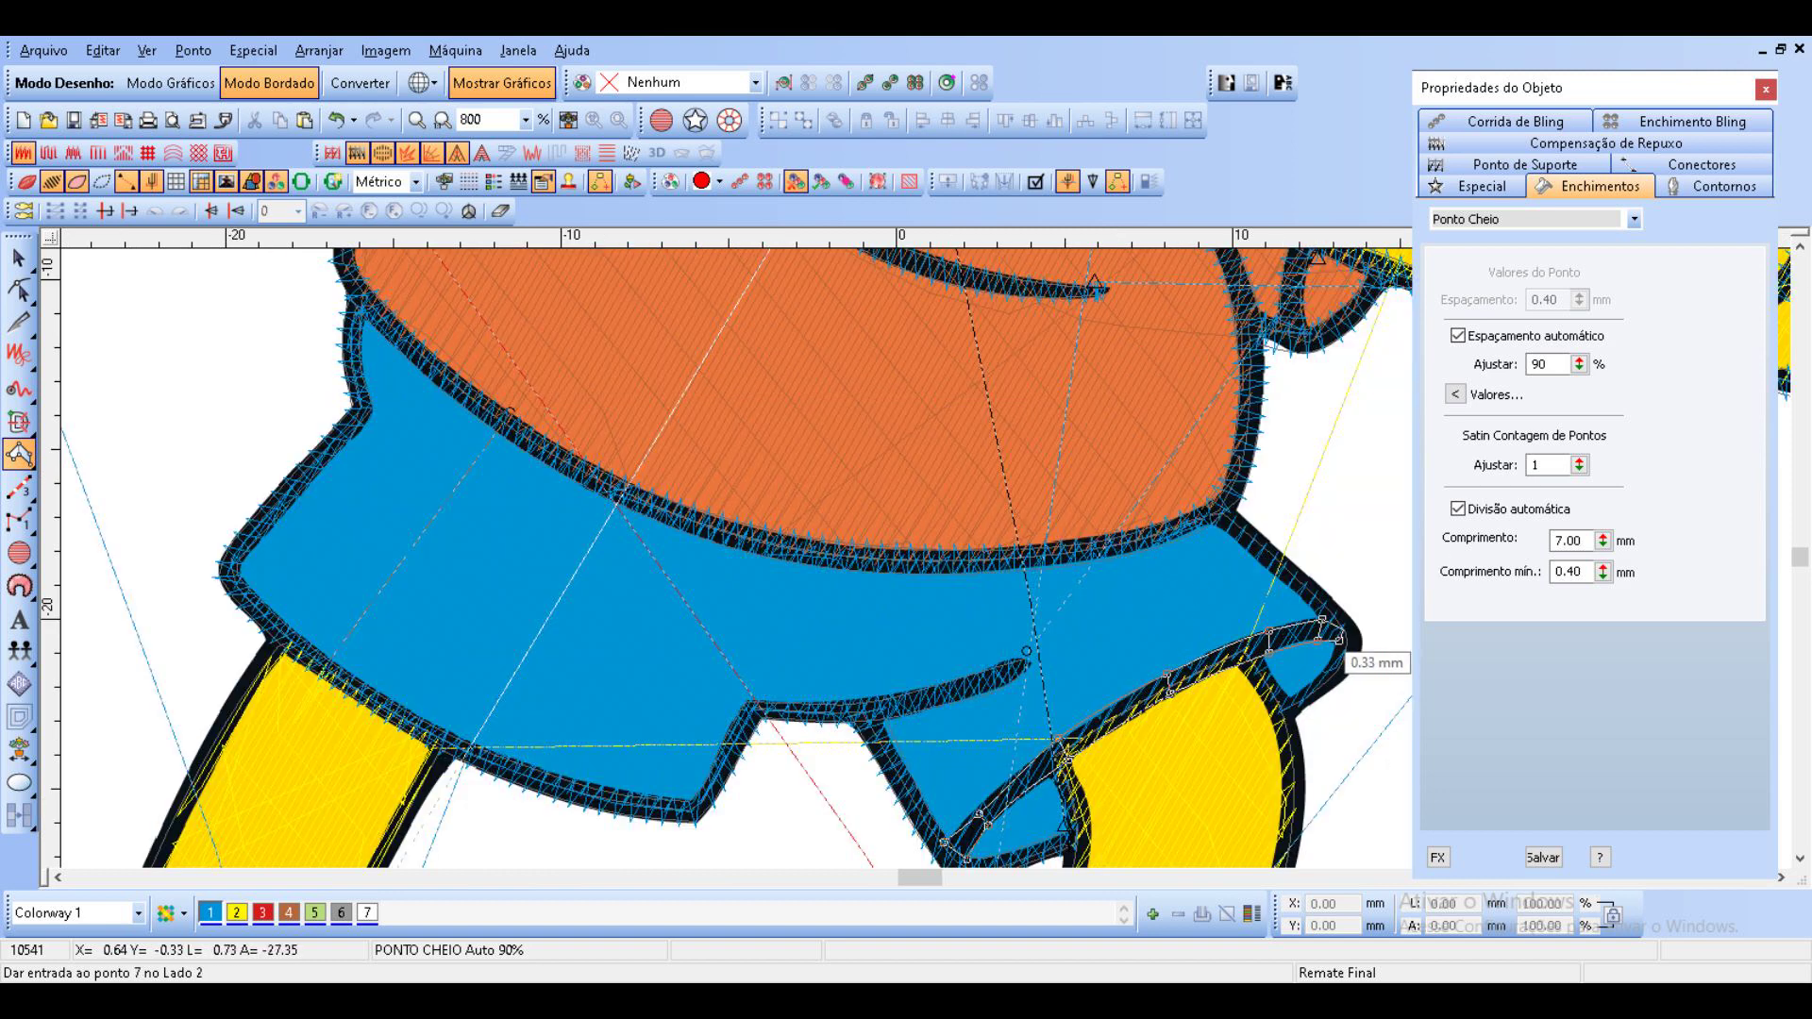
{"action": "left_click", "coordinate": [1342, 627]}
{"action": "left_click", "coordinate": [1342, 627]}
{"action": "key", "text": "Return"}
Digitize a satin column from the shirt hem down the shorts' right side and around the outer corner to the yellow leg.
{"action": "left_click", "coordinate": [1213, 520]}
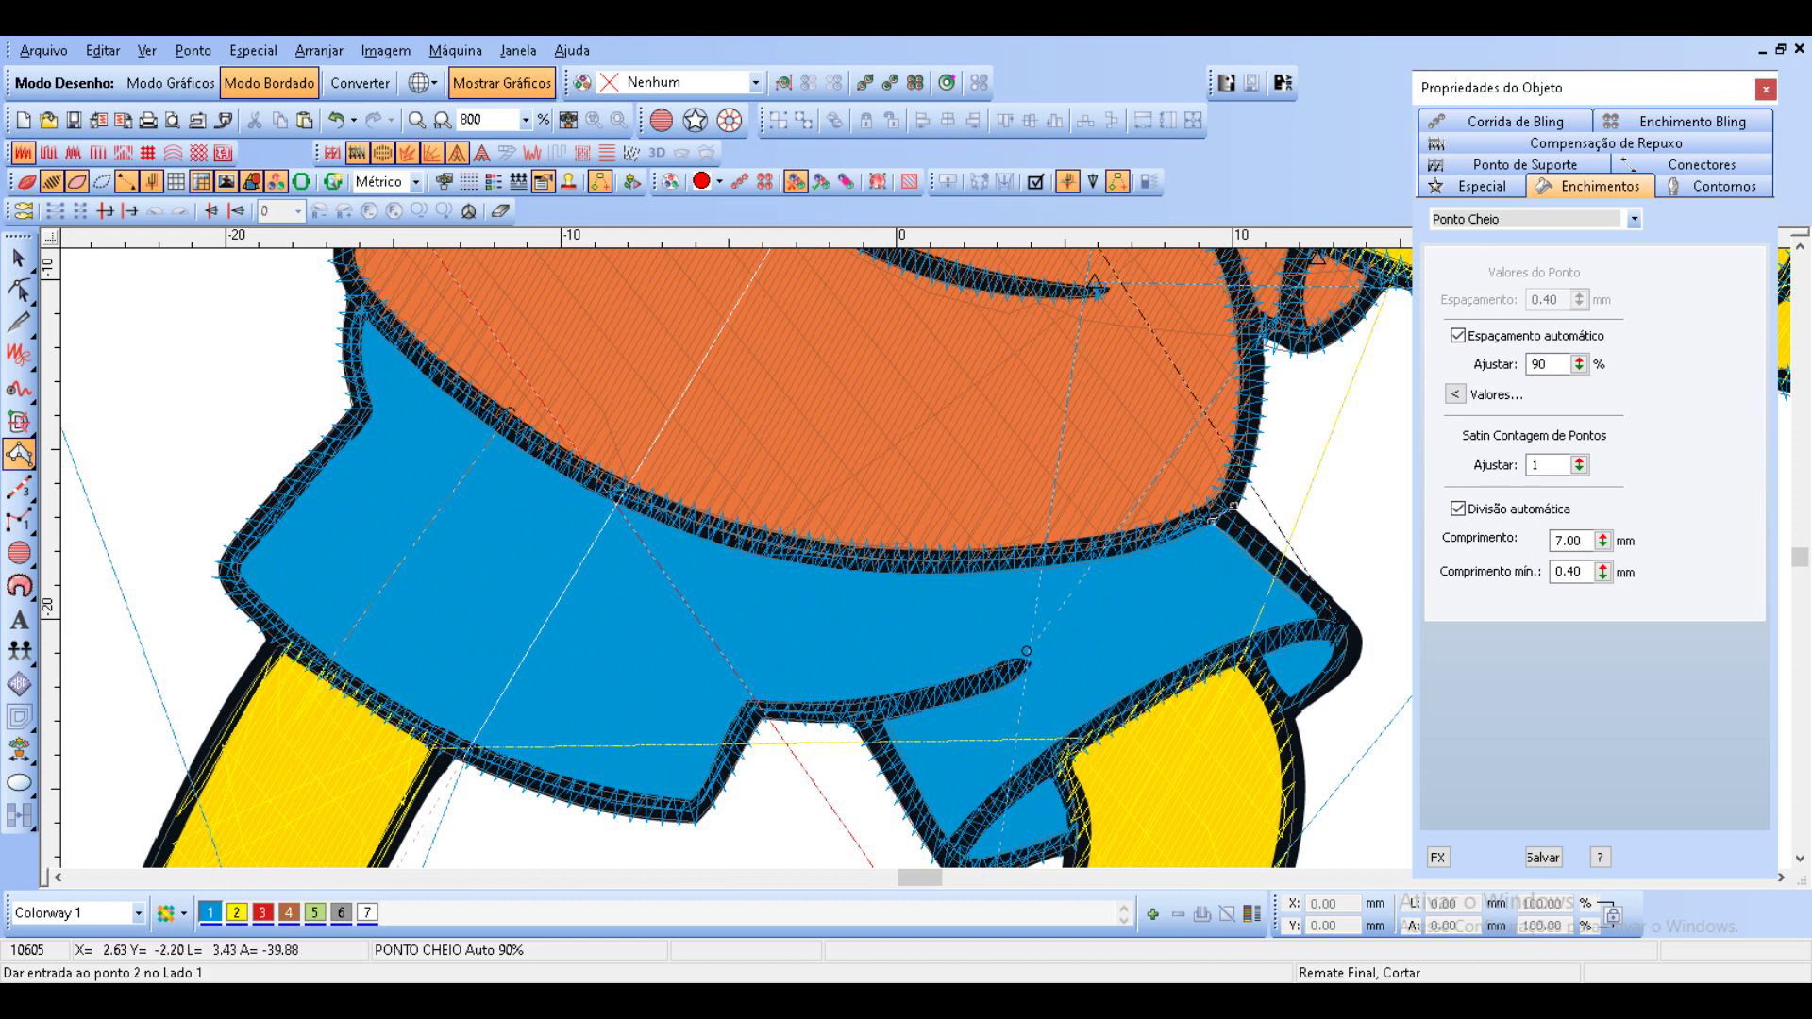
{"action": "left_click", "coordinate": [1316, 615]}
{"action": "left_click", "coordinate": [1336, 603]}
{"action": "left_click", "coordinate": [1333, 633]}
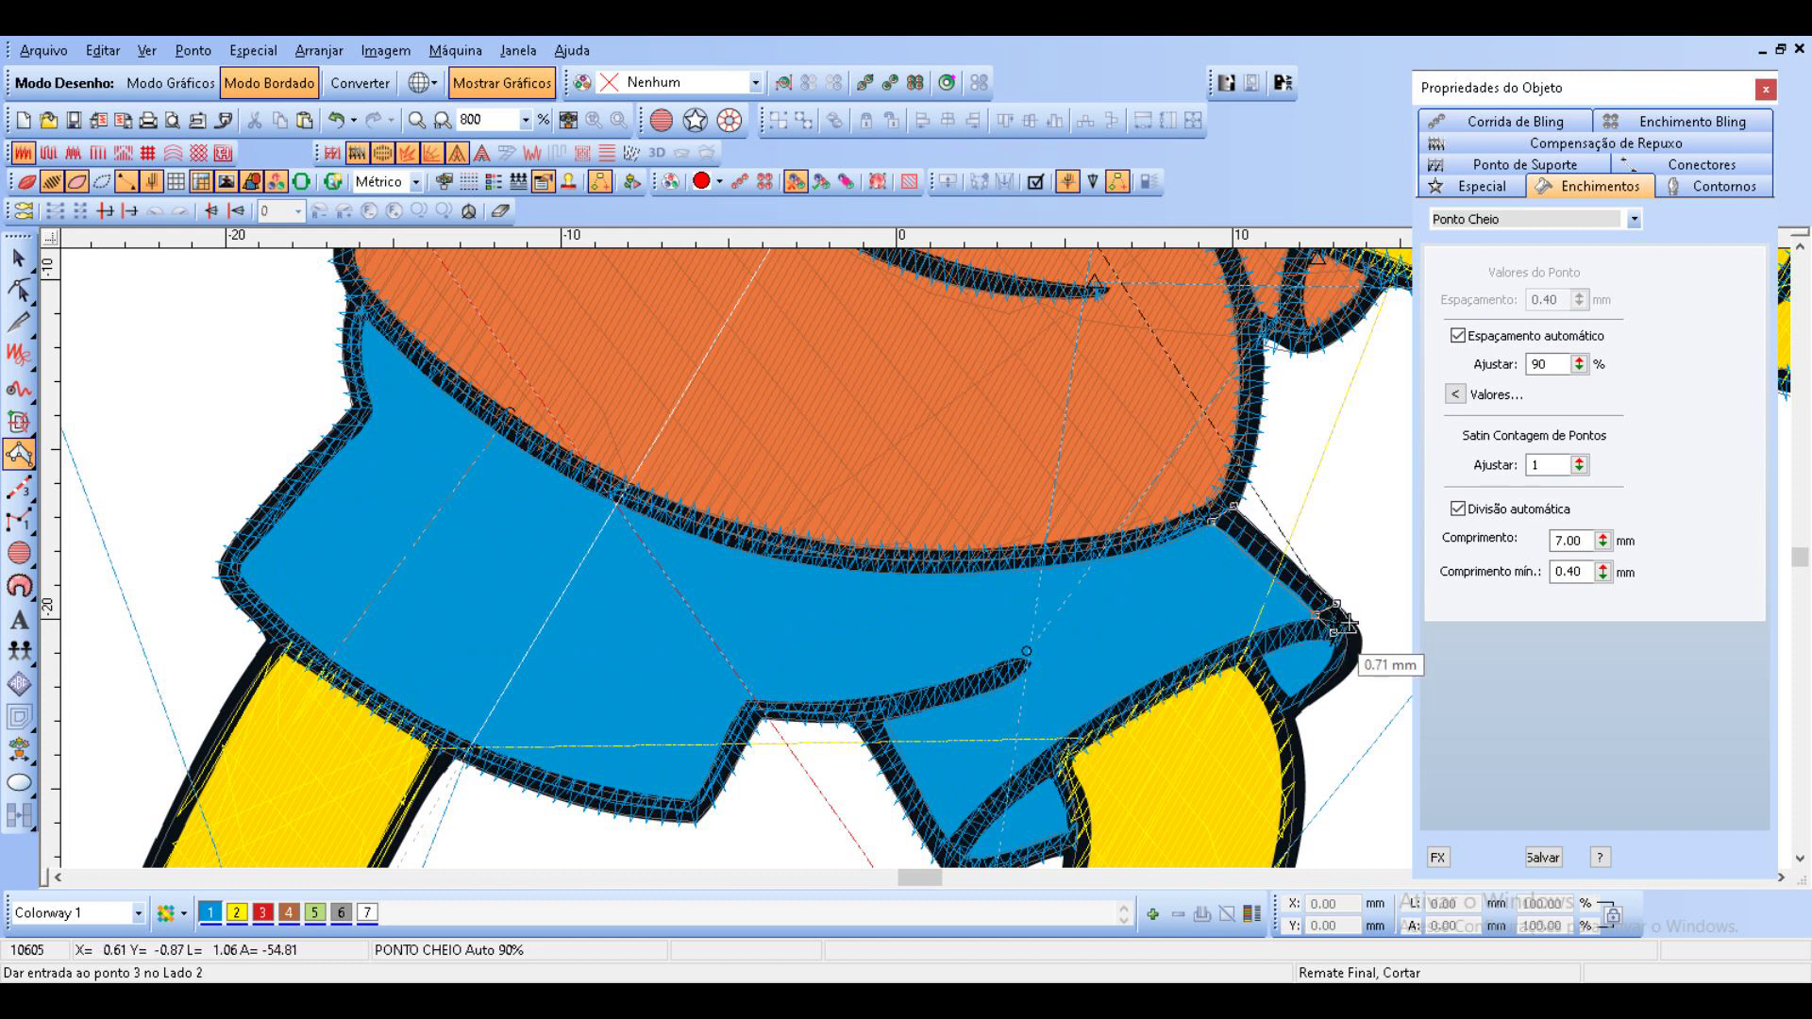
{"action": "left_click", "coordinate": [1332, 647]}
{"action": "left_click", "coordinate": [1353, 658]}
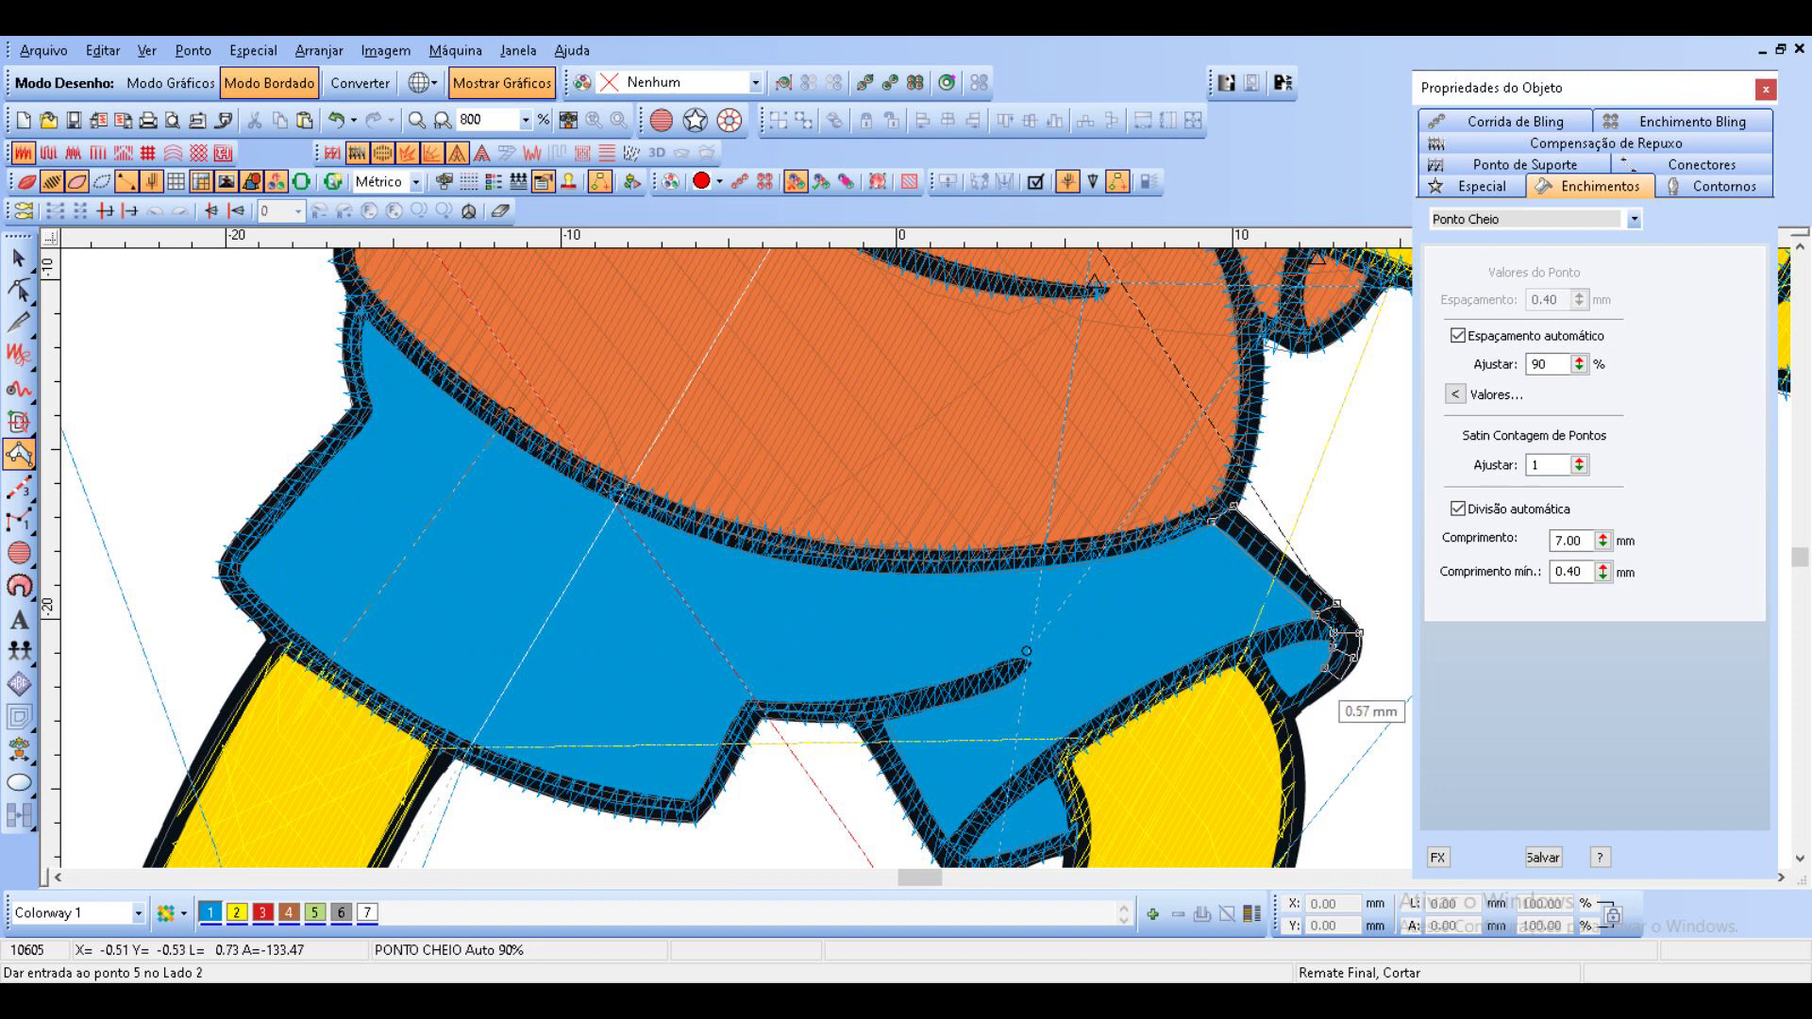
{"action": "left_click", "coordinate": [1340, 680]}
{"action": "left_click", "coordinate": [1291, 702]}
{"action": "left_click", "coordinate": [1293, 721]}
{"action": "key", "text": "Return"}
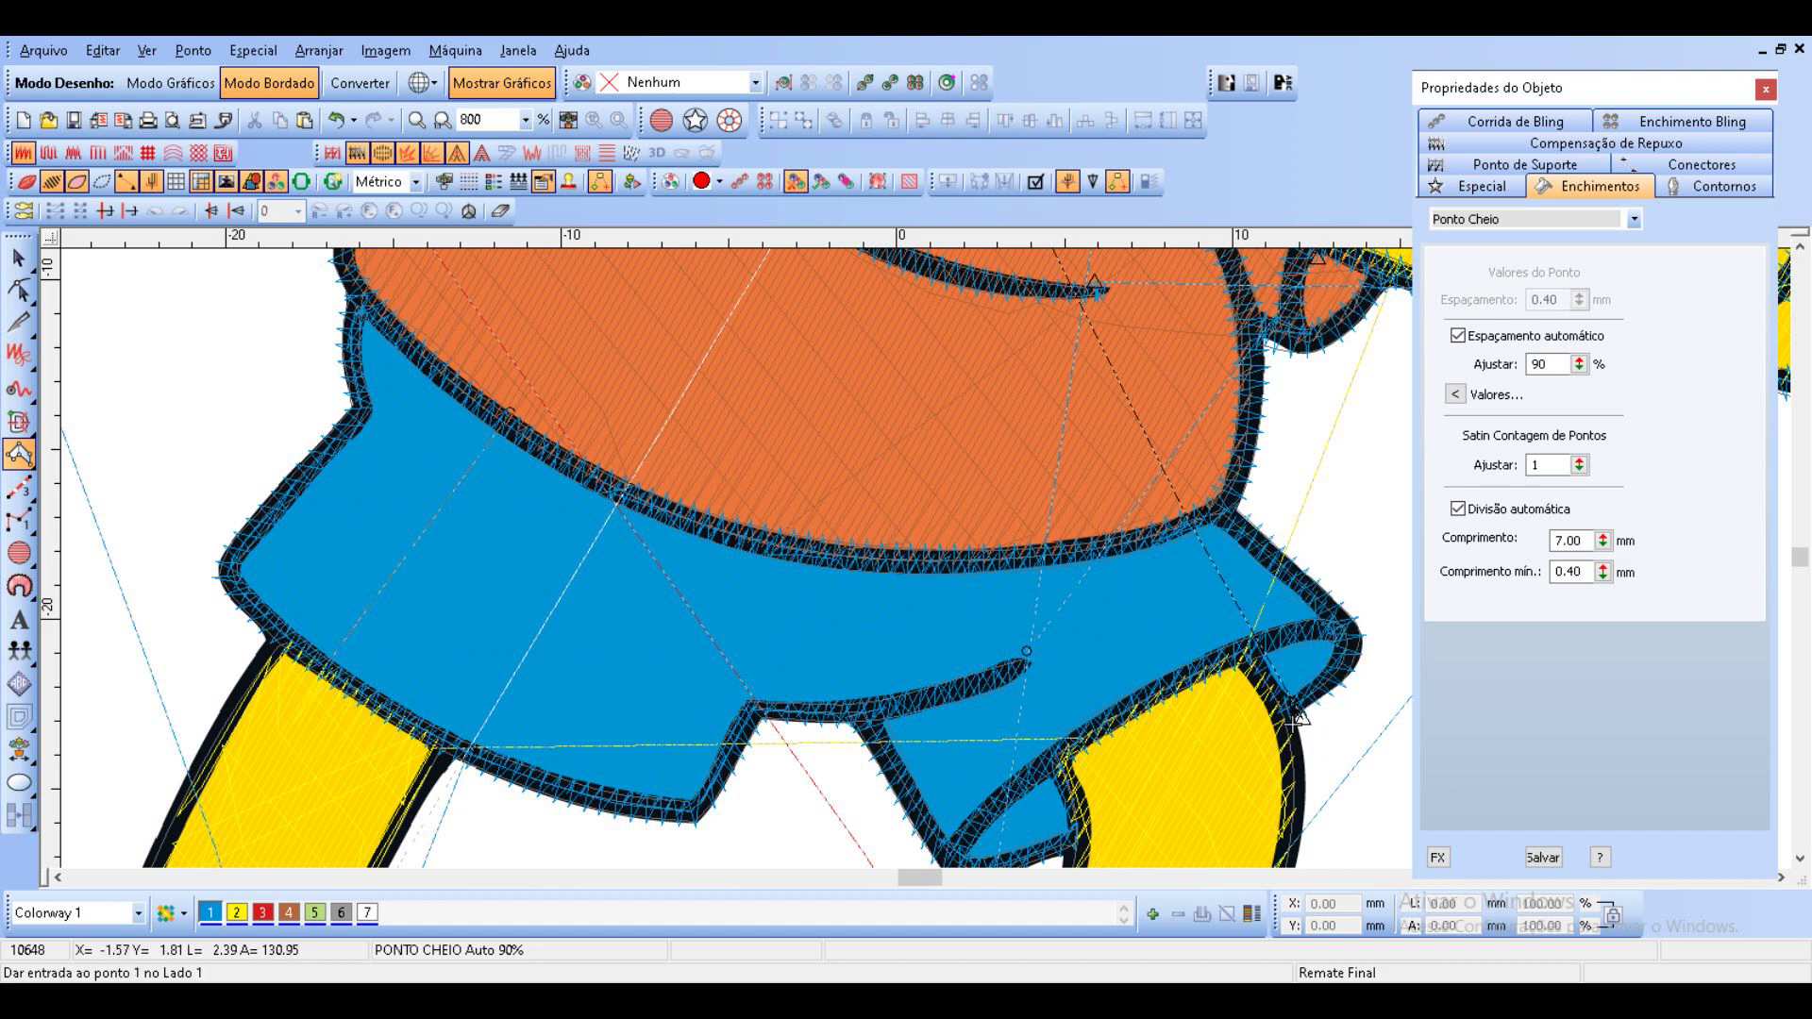
Start a satin column at the shorts hem and trace the right-hand leg's outer edge down to the sock.
{"action": "left_click", "coordinate": [1239, 661]}
{"action": "left_click", "coordinate": [1274, 728]}
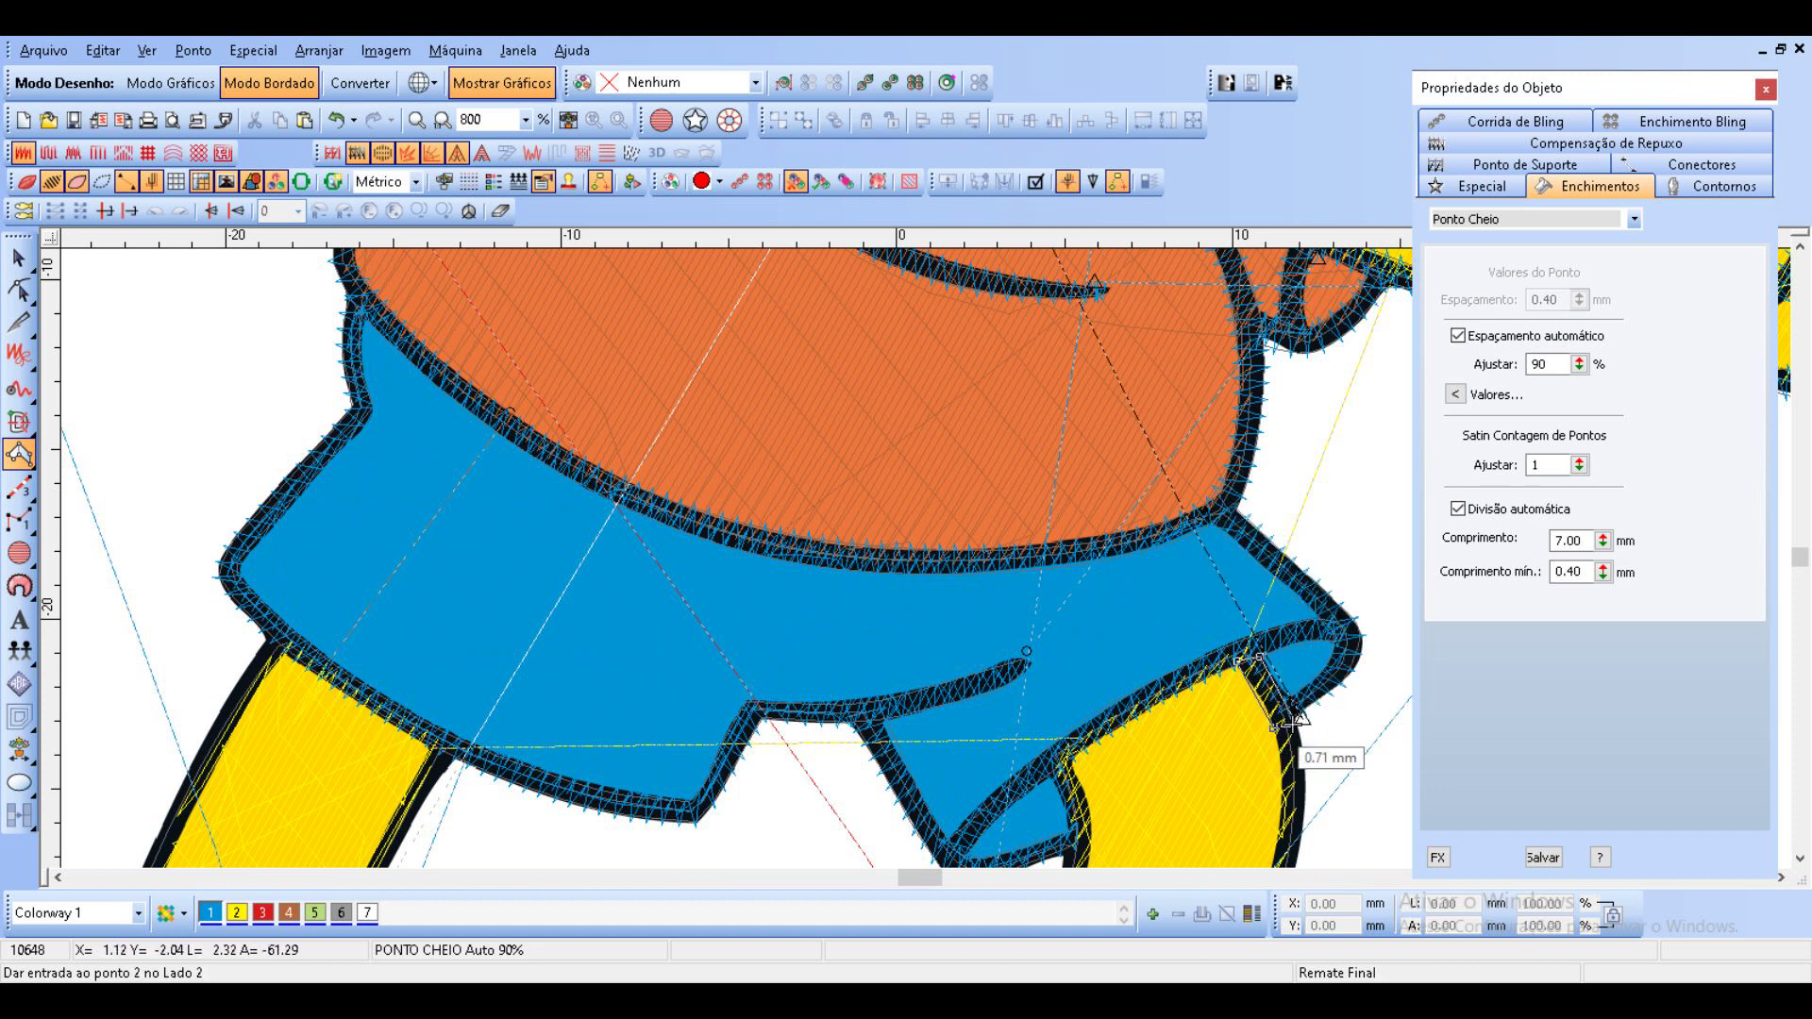
{"action": "left_click", "coordinate": [1278, 817]}
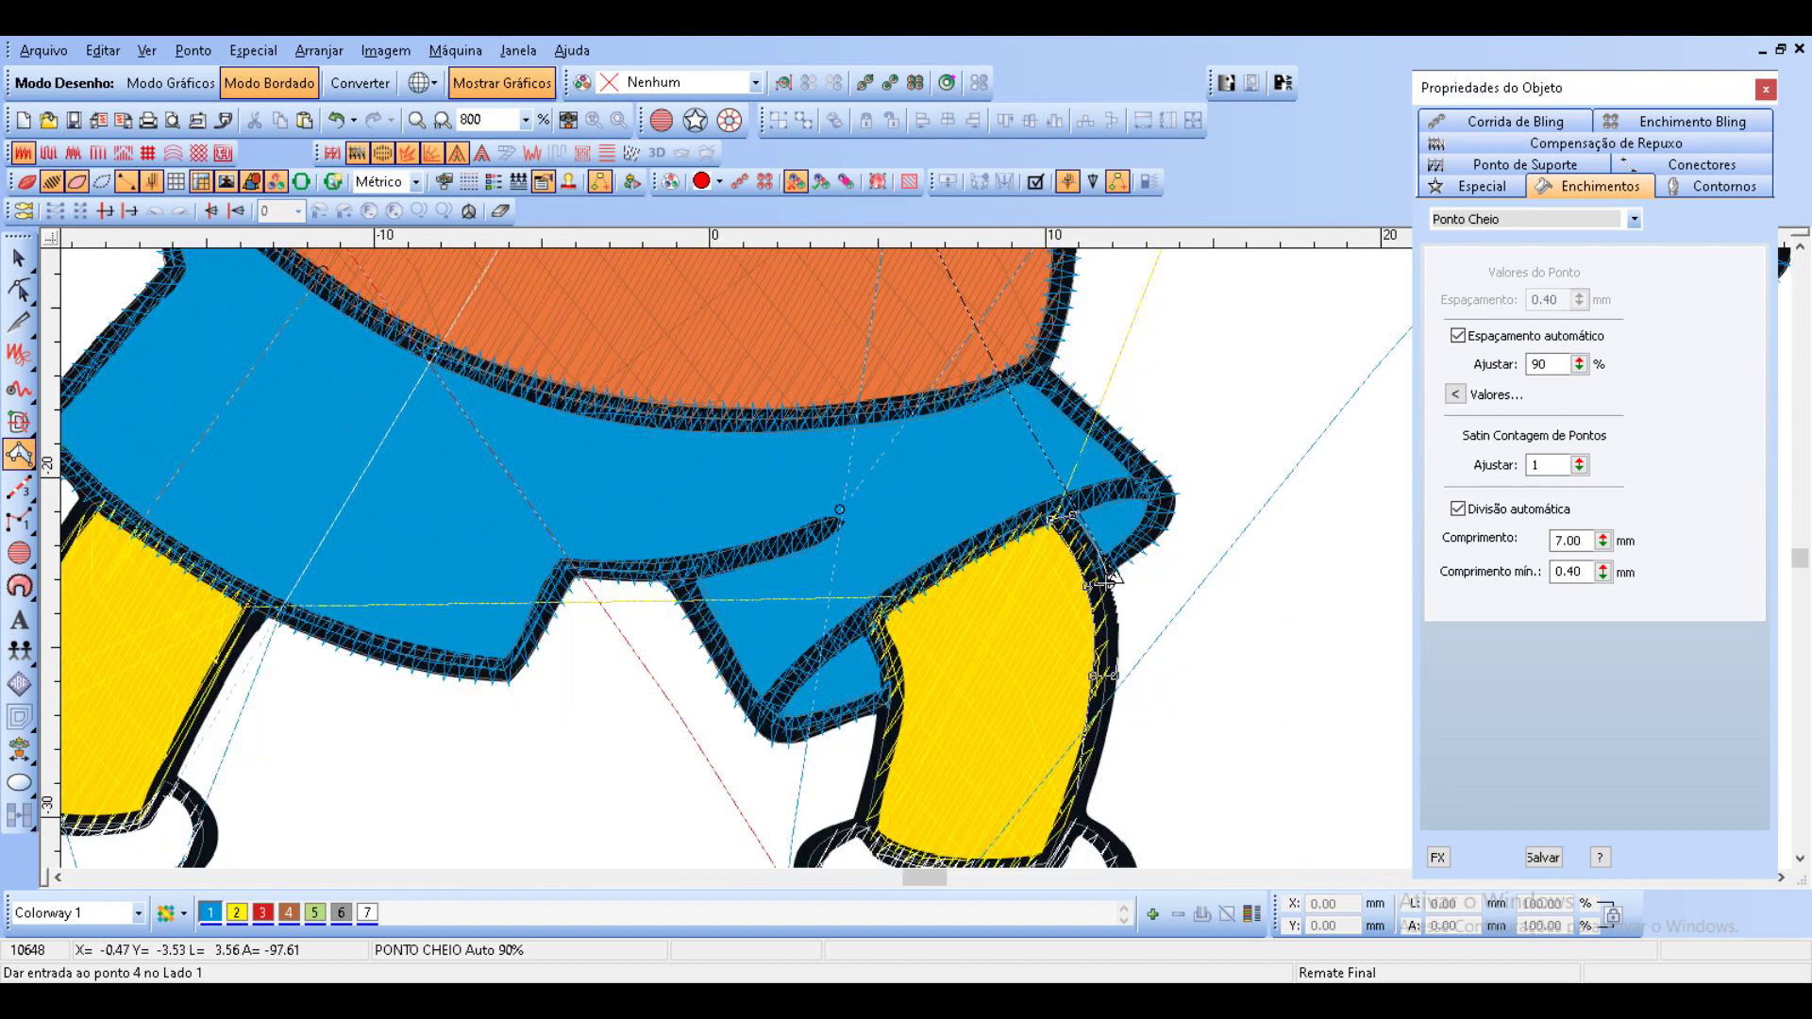
{"action": "left_click", "coordinate": [1081, 778]}
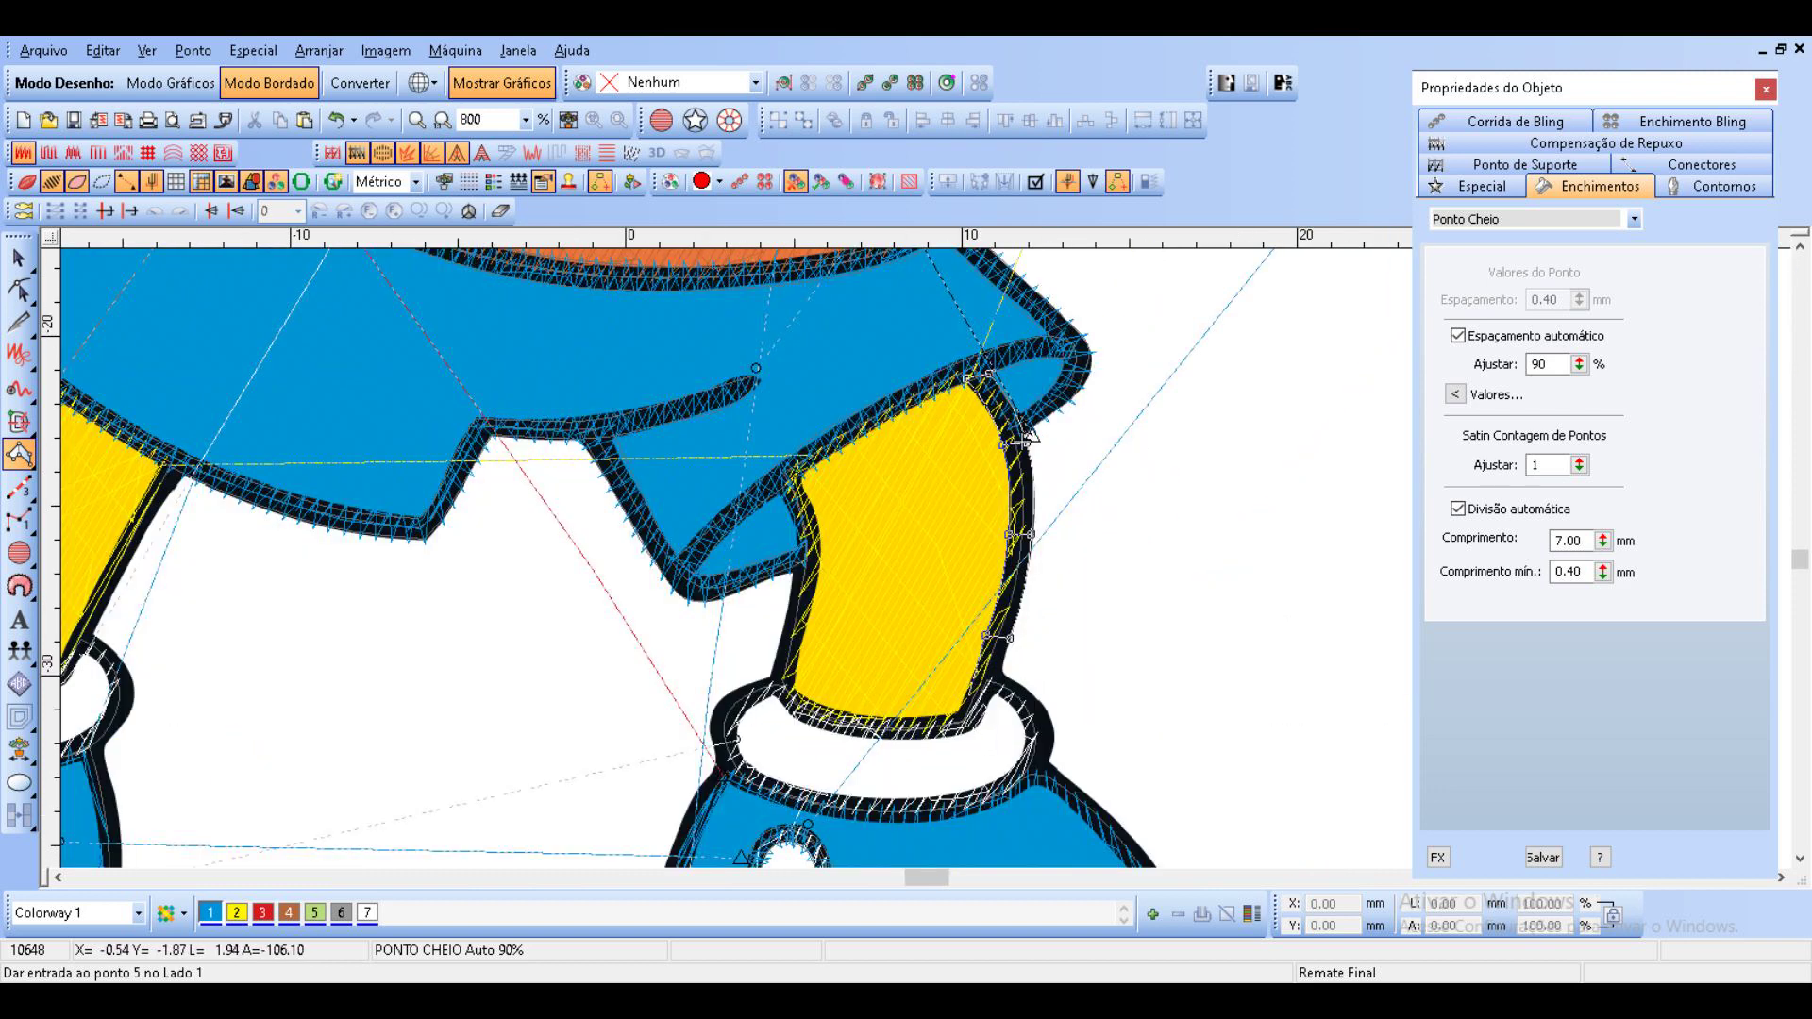
{"action": "left_click", "coordinate": [982, 712]}
{"action": "left_click", "coordinate": [956, 708]}
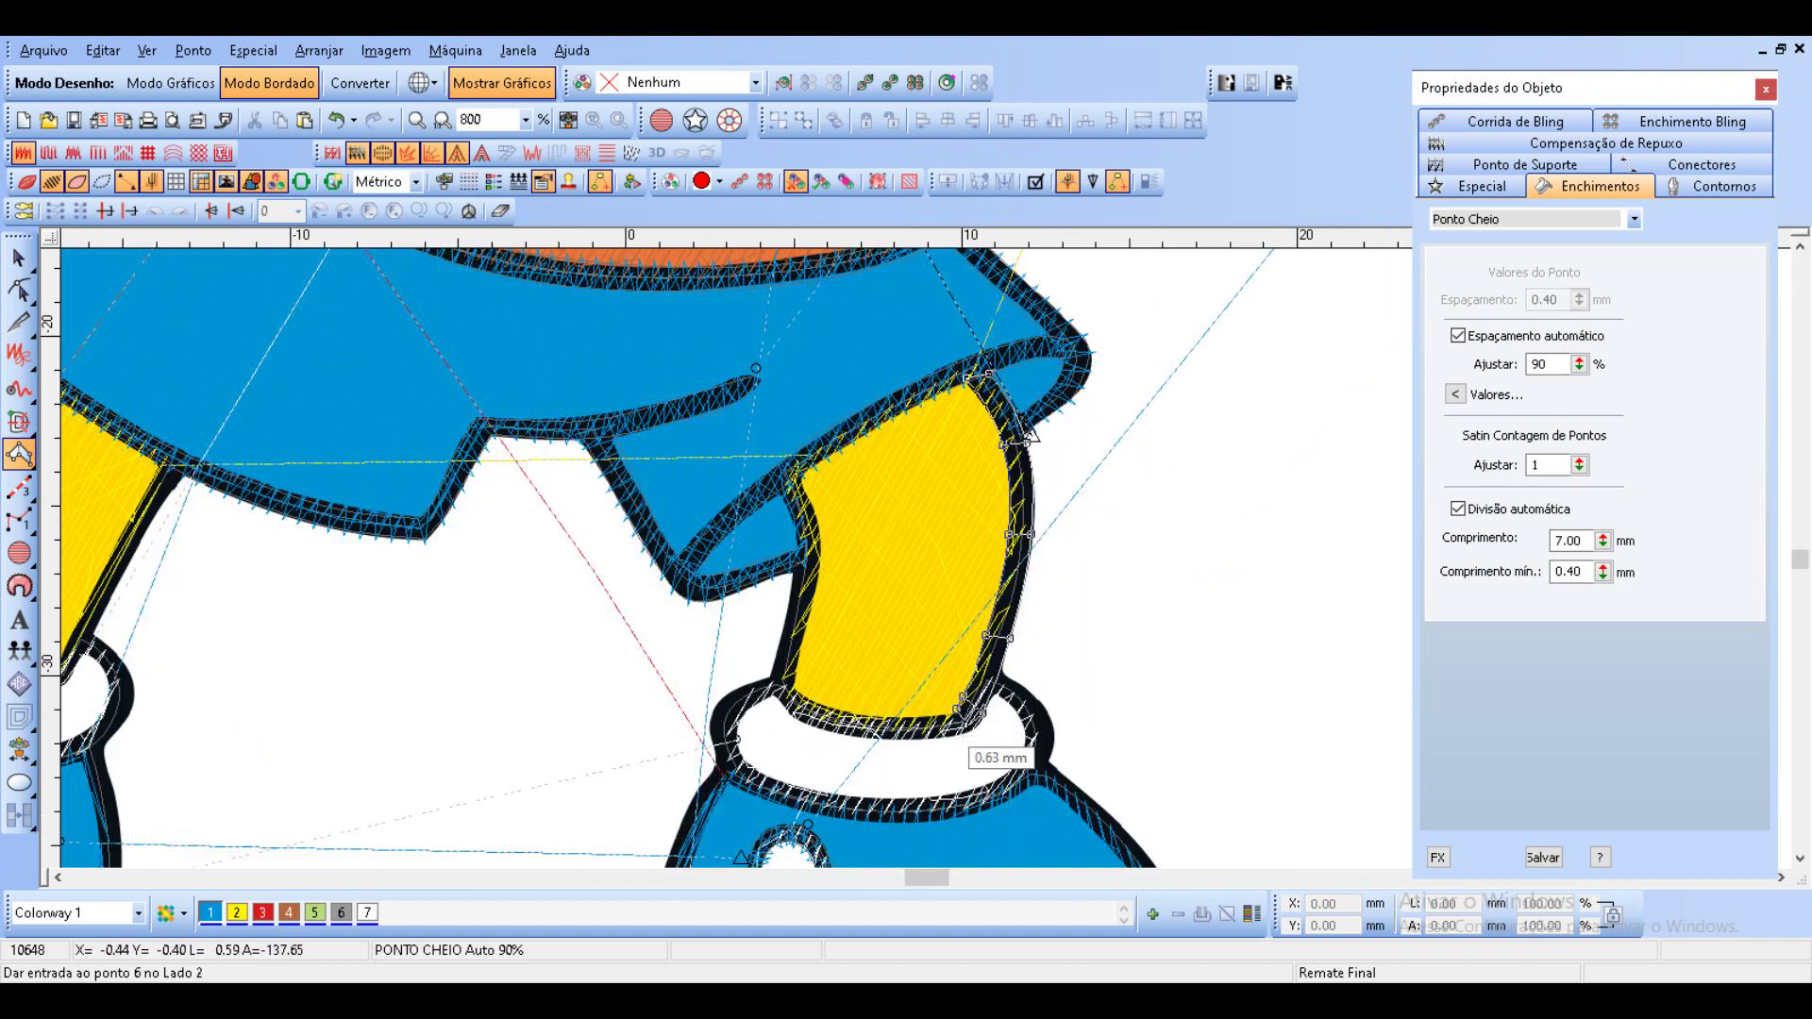
Continue the satin column across the bottom of the right-hand leg, along the sock opening, and around the inner corner.
{"action": "left_click", "coordinate": [967, 727]}
{"action": "left_click", "coordinate": [901, 721]}
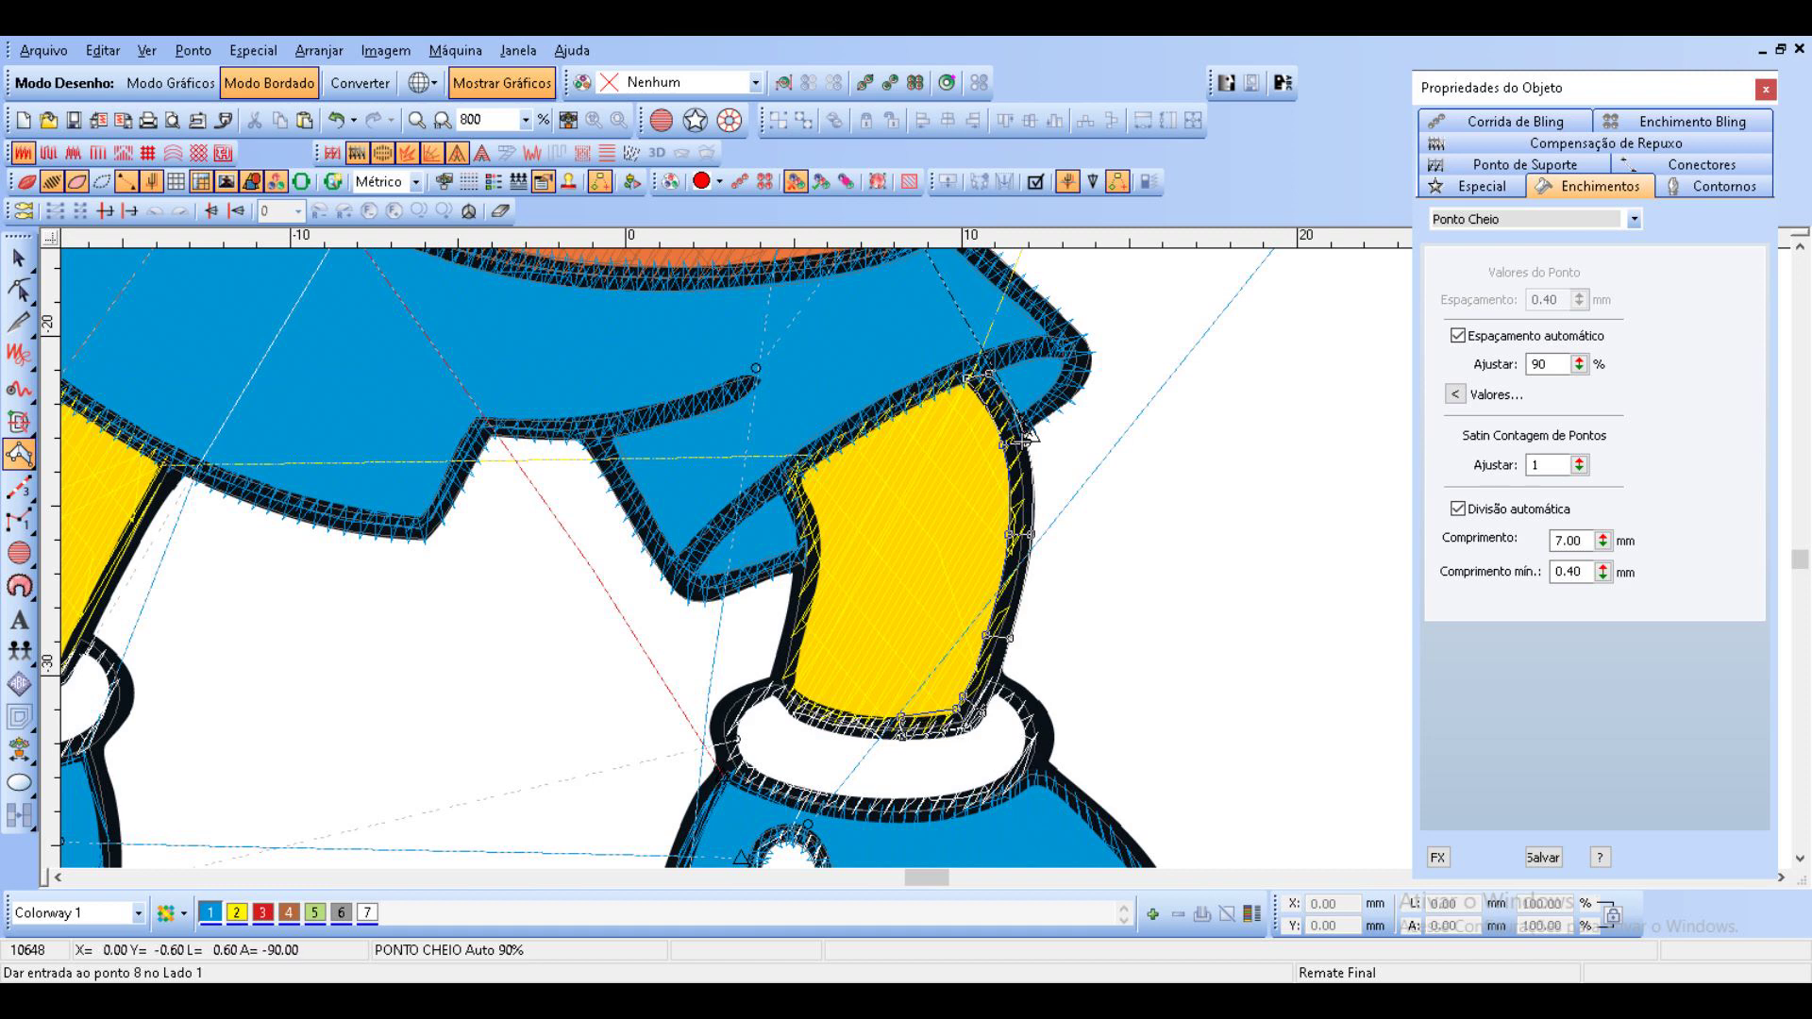
{"action": "left_click", "coordinate": [819, 708]}
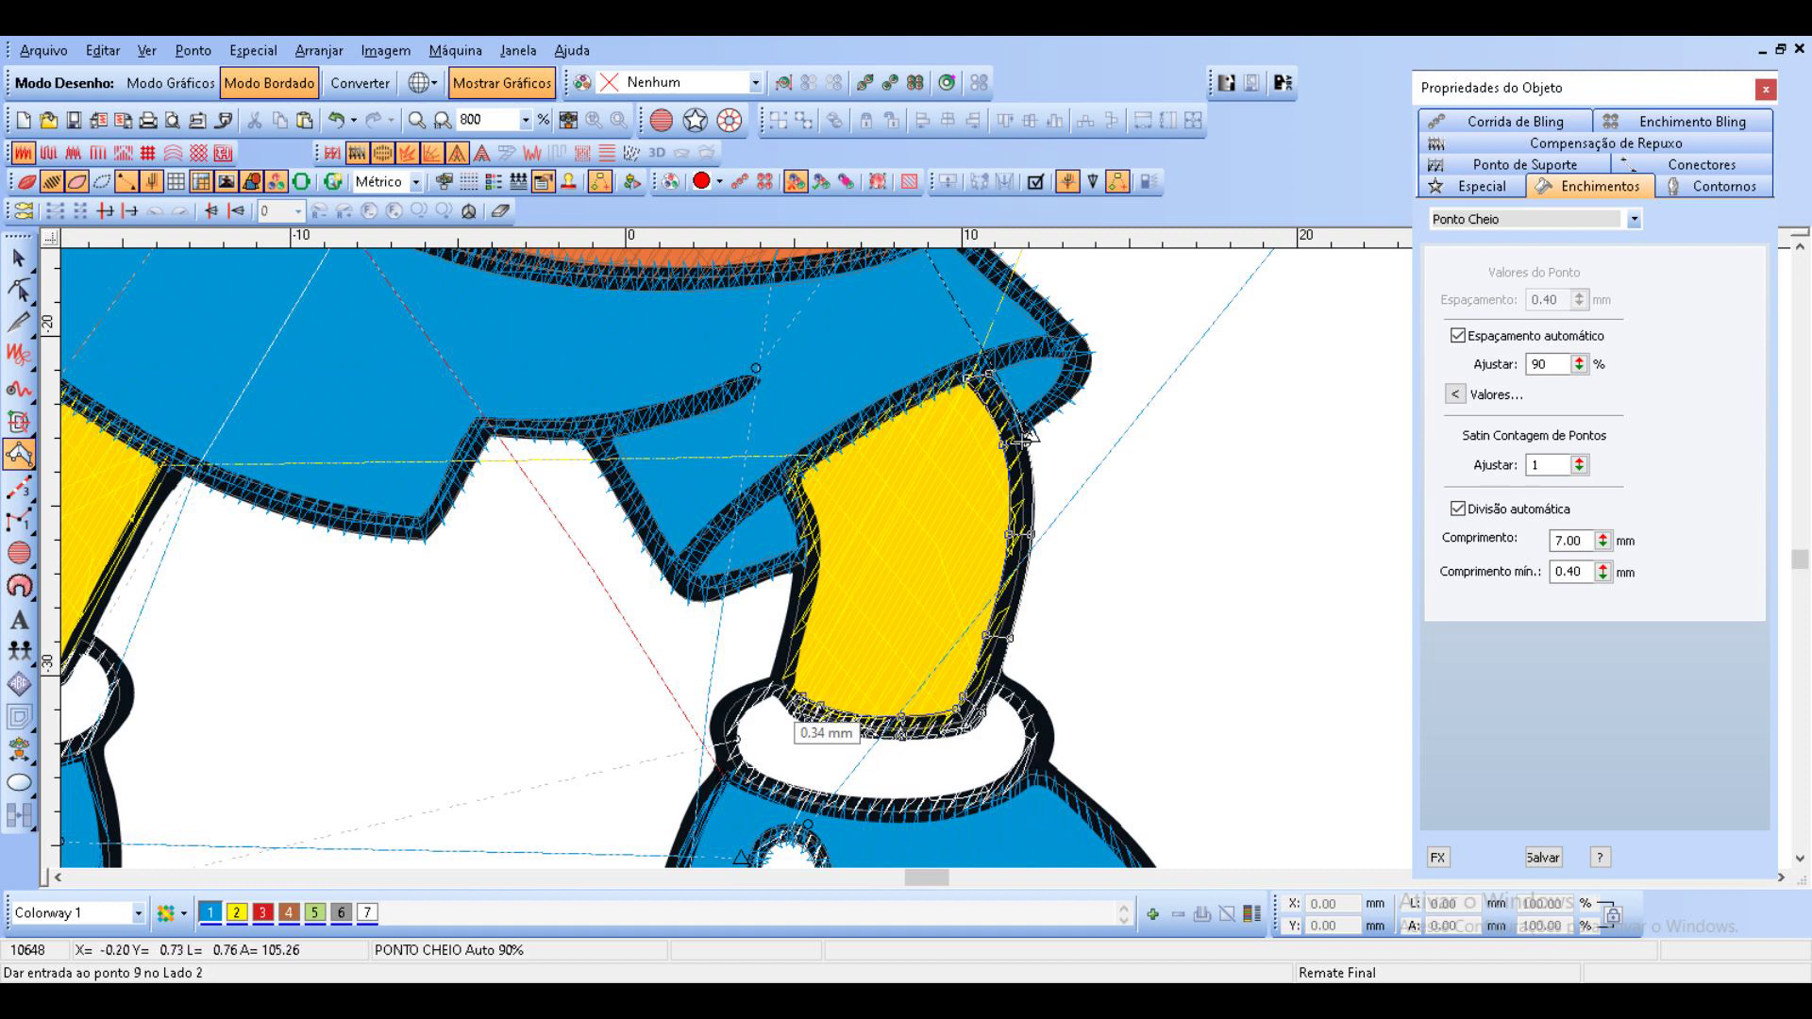
{"action": "left_click", "coordinate": [786, 703]}
{"action": "left_click", "coordinate": [794, 686]}
{"action": "left_click", "coordinate": [771, 684]}
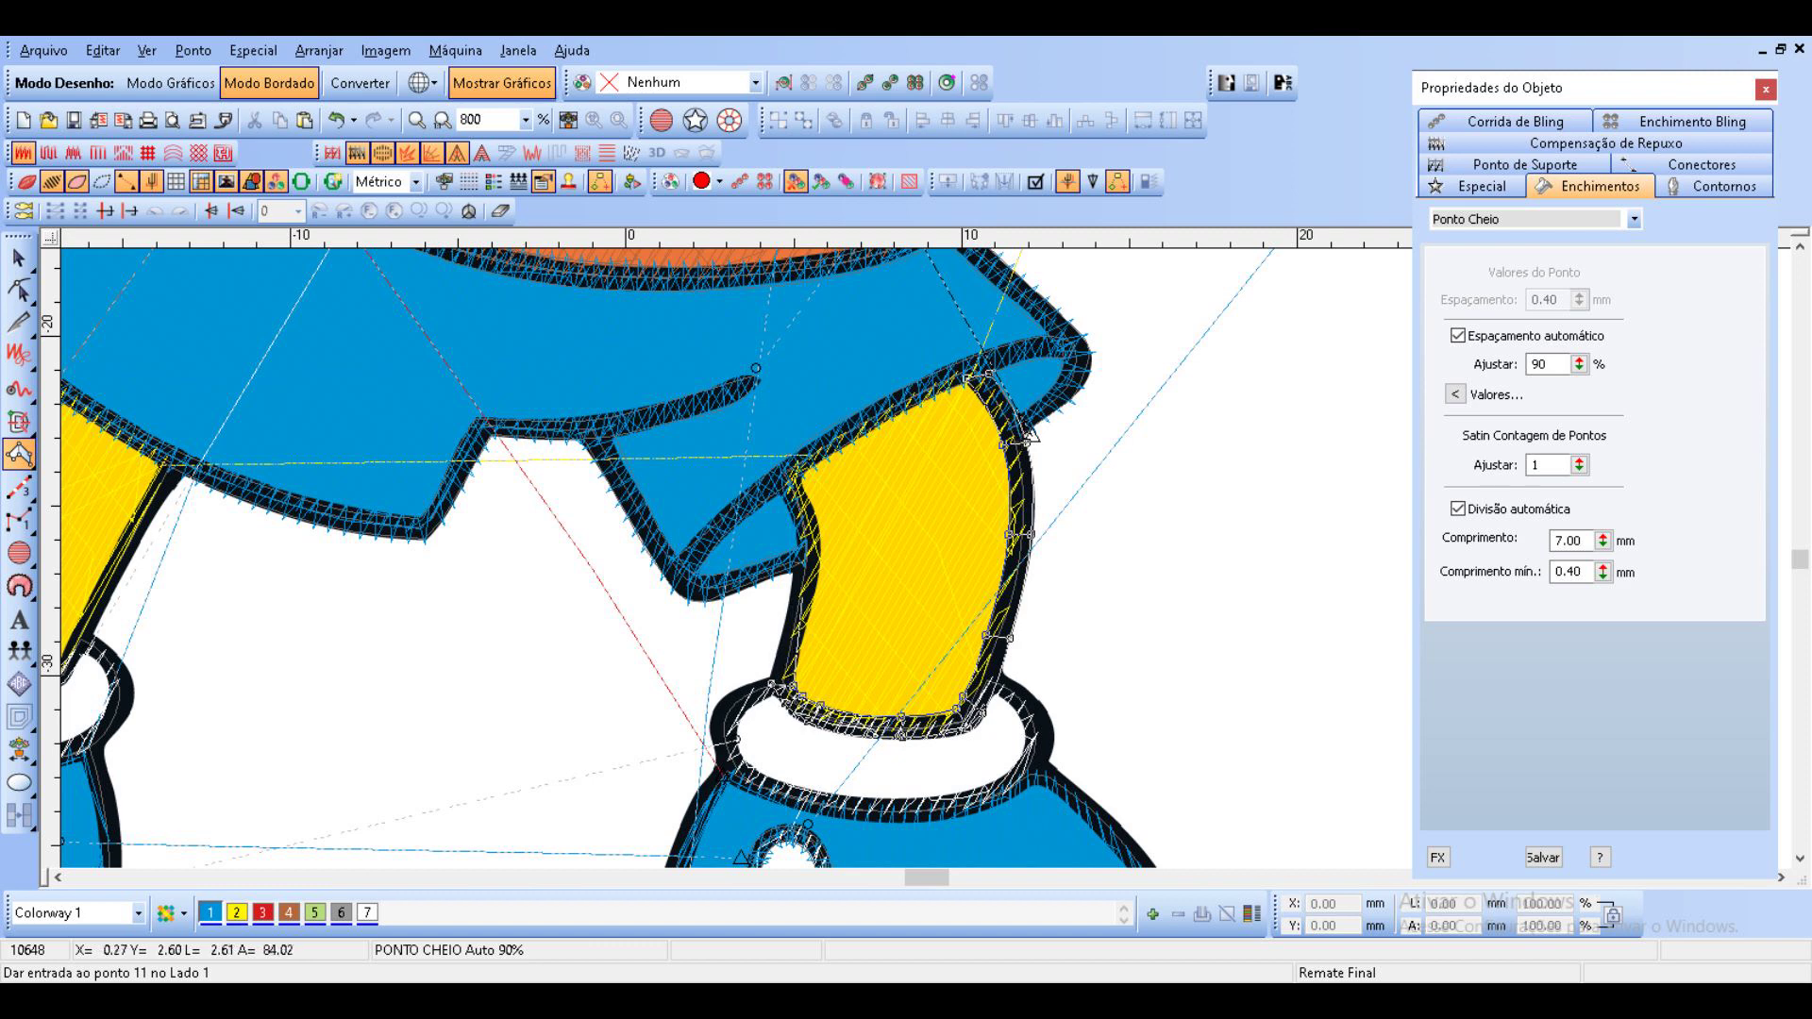
Finish the satin column up the right-hand leg's inner edge to the shorts hem and generate the stitches.
{"action": "left_click", "coordinate": [803, 595]}
{"action": "left_click", "coordinate": [795, 518]}
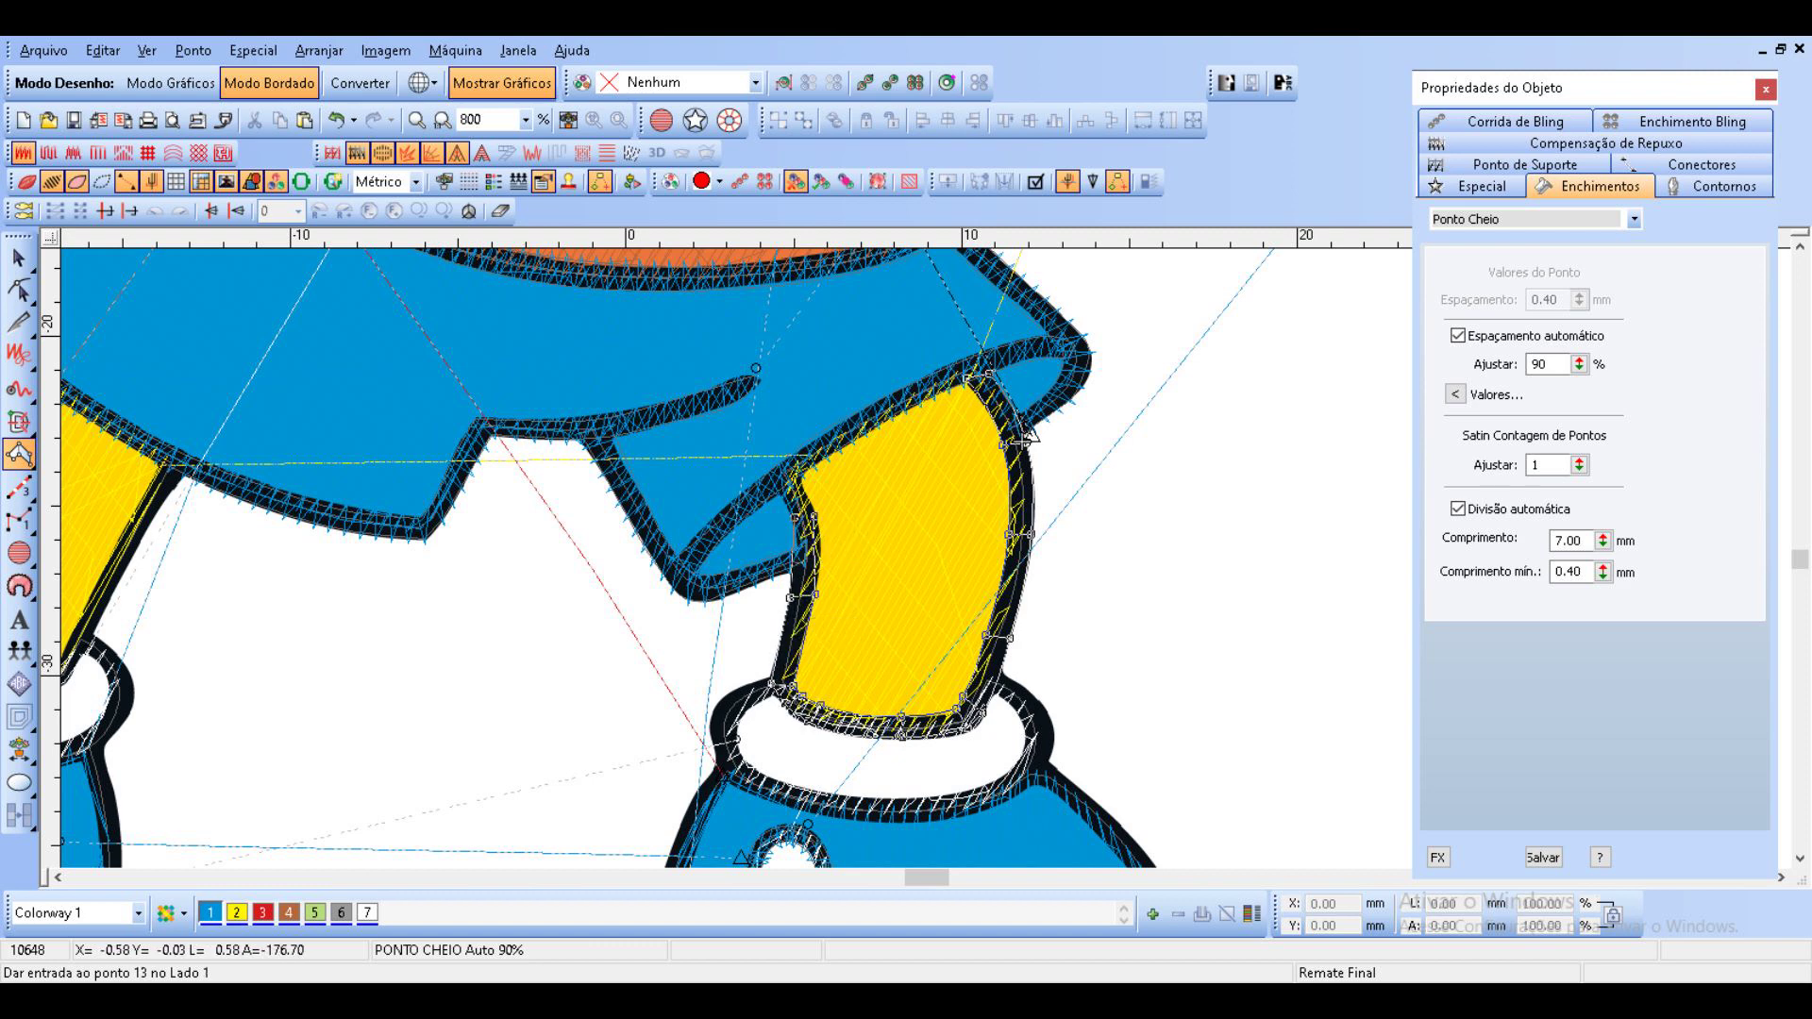
{"action": "left_click", "coordinate": [800, 478]}
{"action": "left_click", "coordinate": [779, 491]}
{"action": "left_click_drag", "start_coordinate": [779, 642], "coordinate": [842, 501]}
{"action": "key", "text": "Return"}
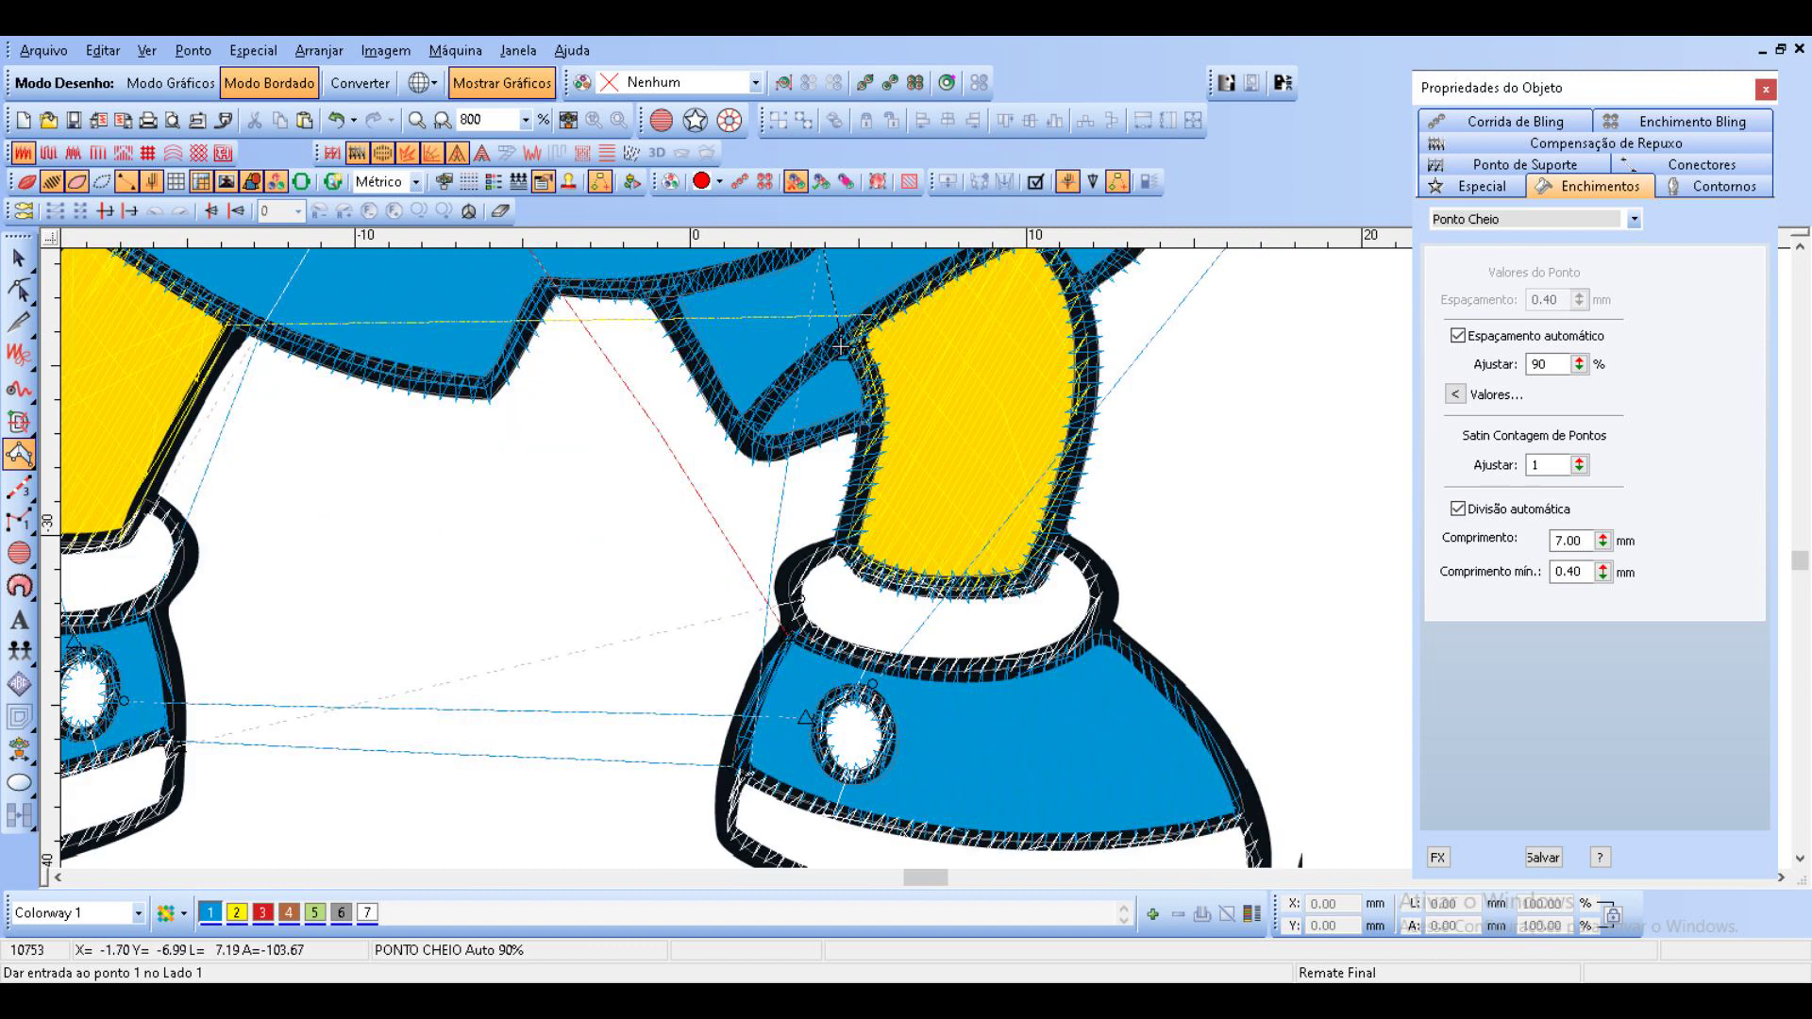
Start a satin column at the right-hand leg's inner edge and trace the sock's outline around its inner side.
{"action": "left_click", "coordinate": [841, 547]}
{"action": "left_click", "coordinate": [831, 537]}
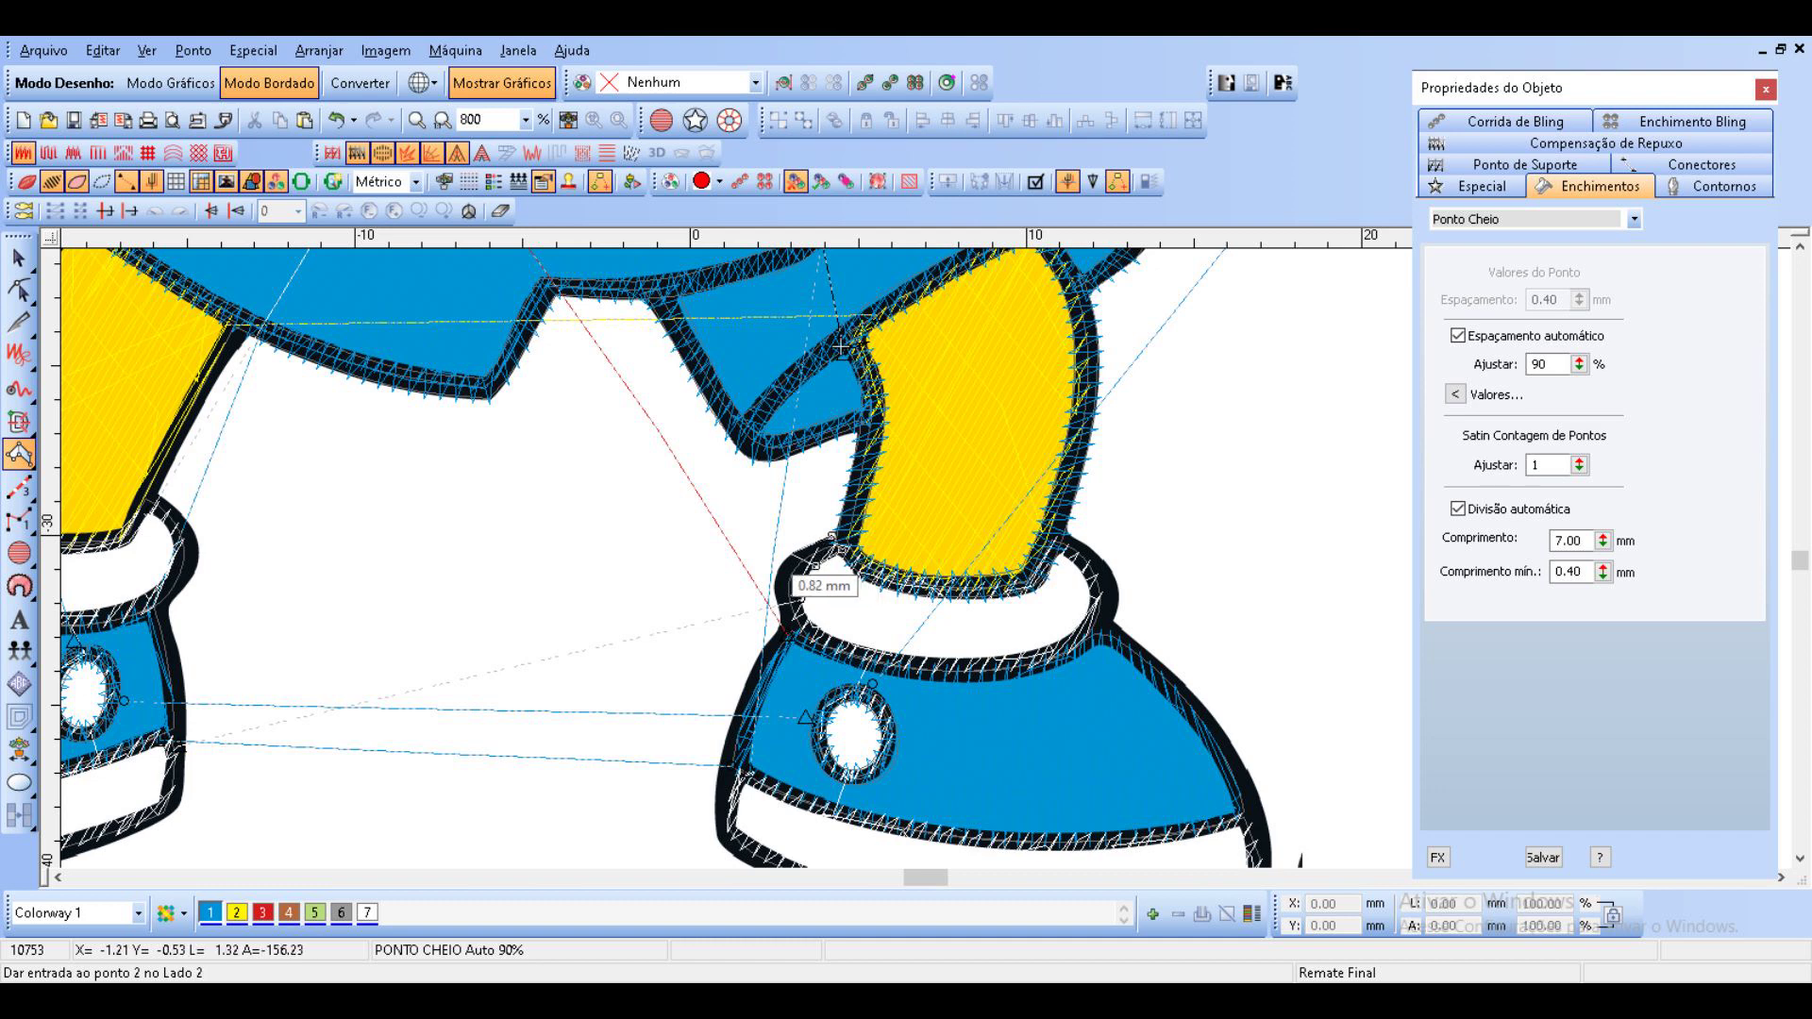
{"action": "right_click", "coordinate": [797, 586]}
{"action": "right_click", "coordinate": [773, 591]}
{"action": "right_click", "coordinate": [804, 611]}
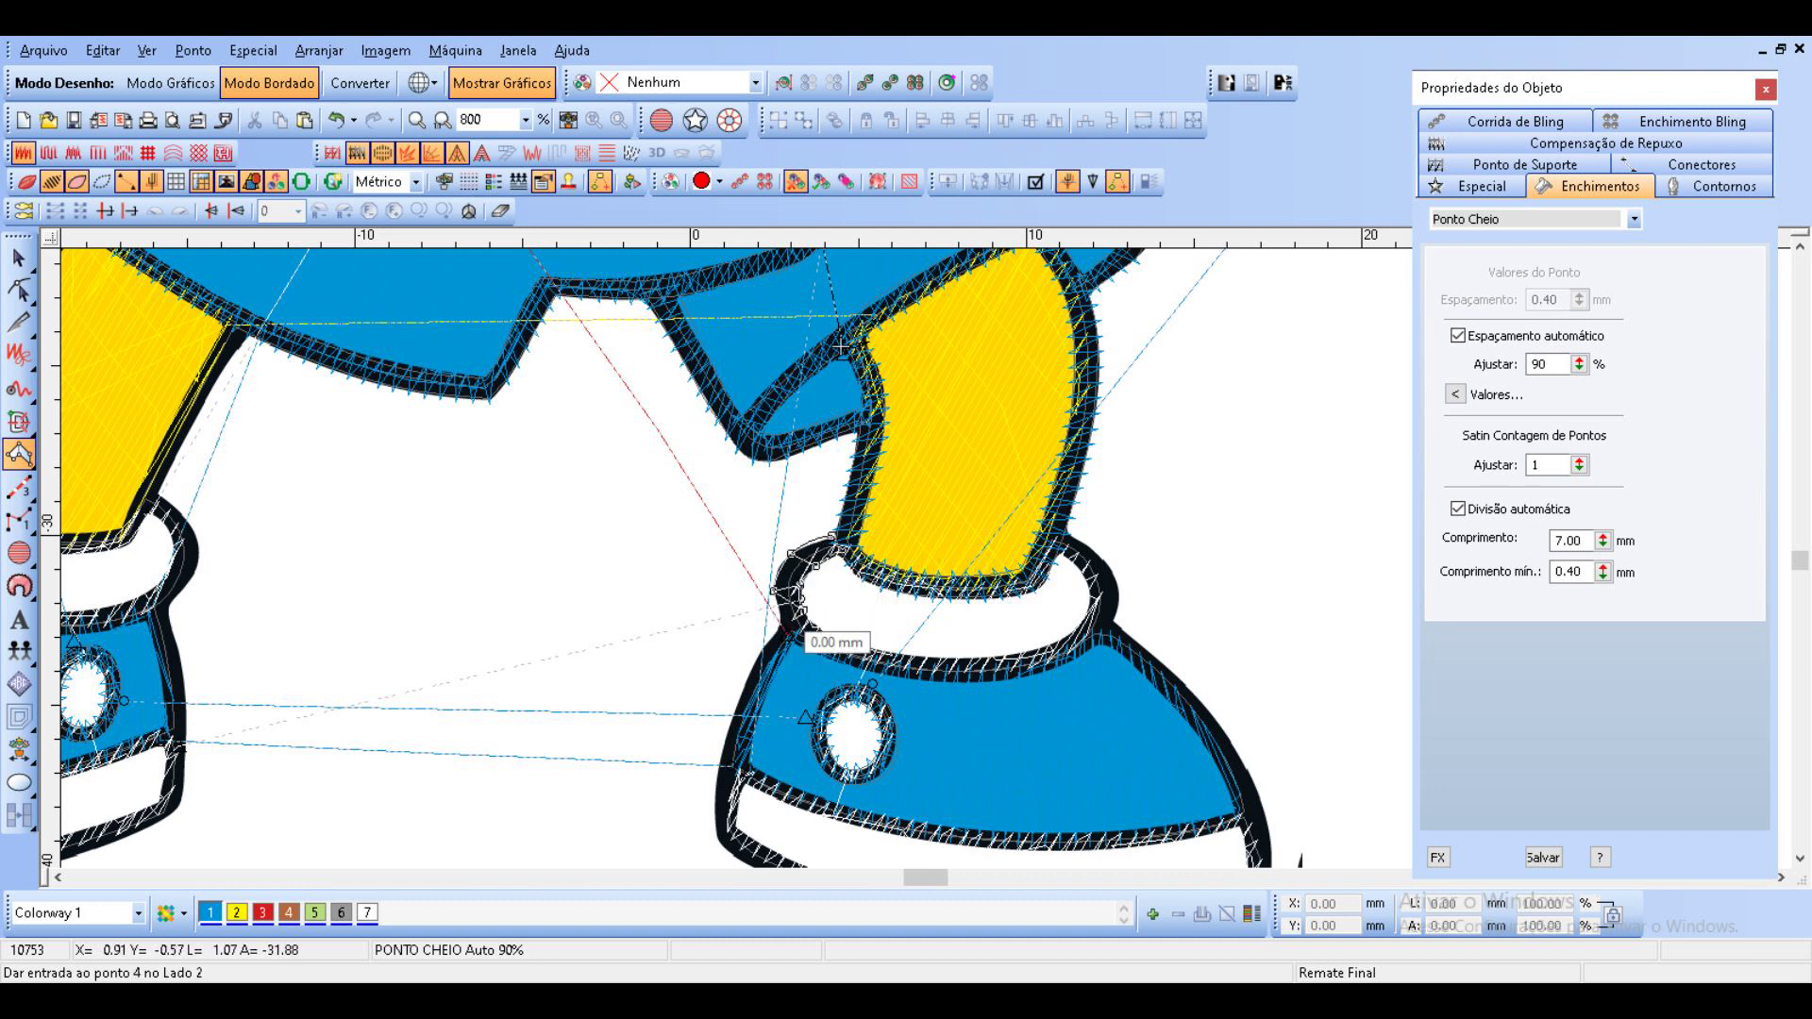
{"action": "right_click", "coordinate": [814, 648]}
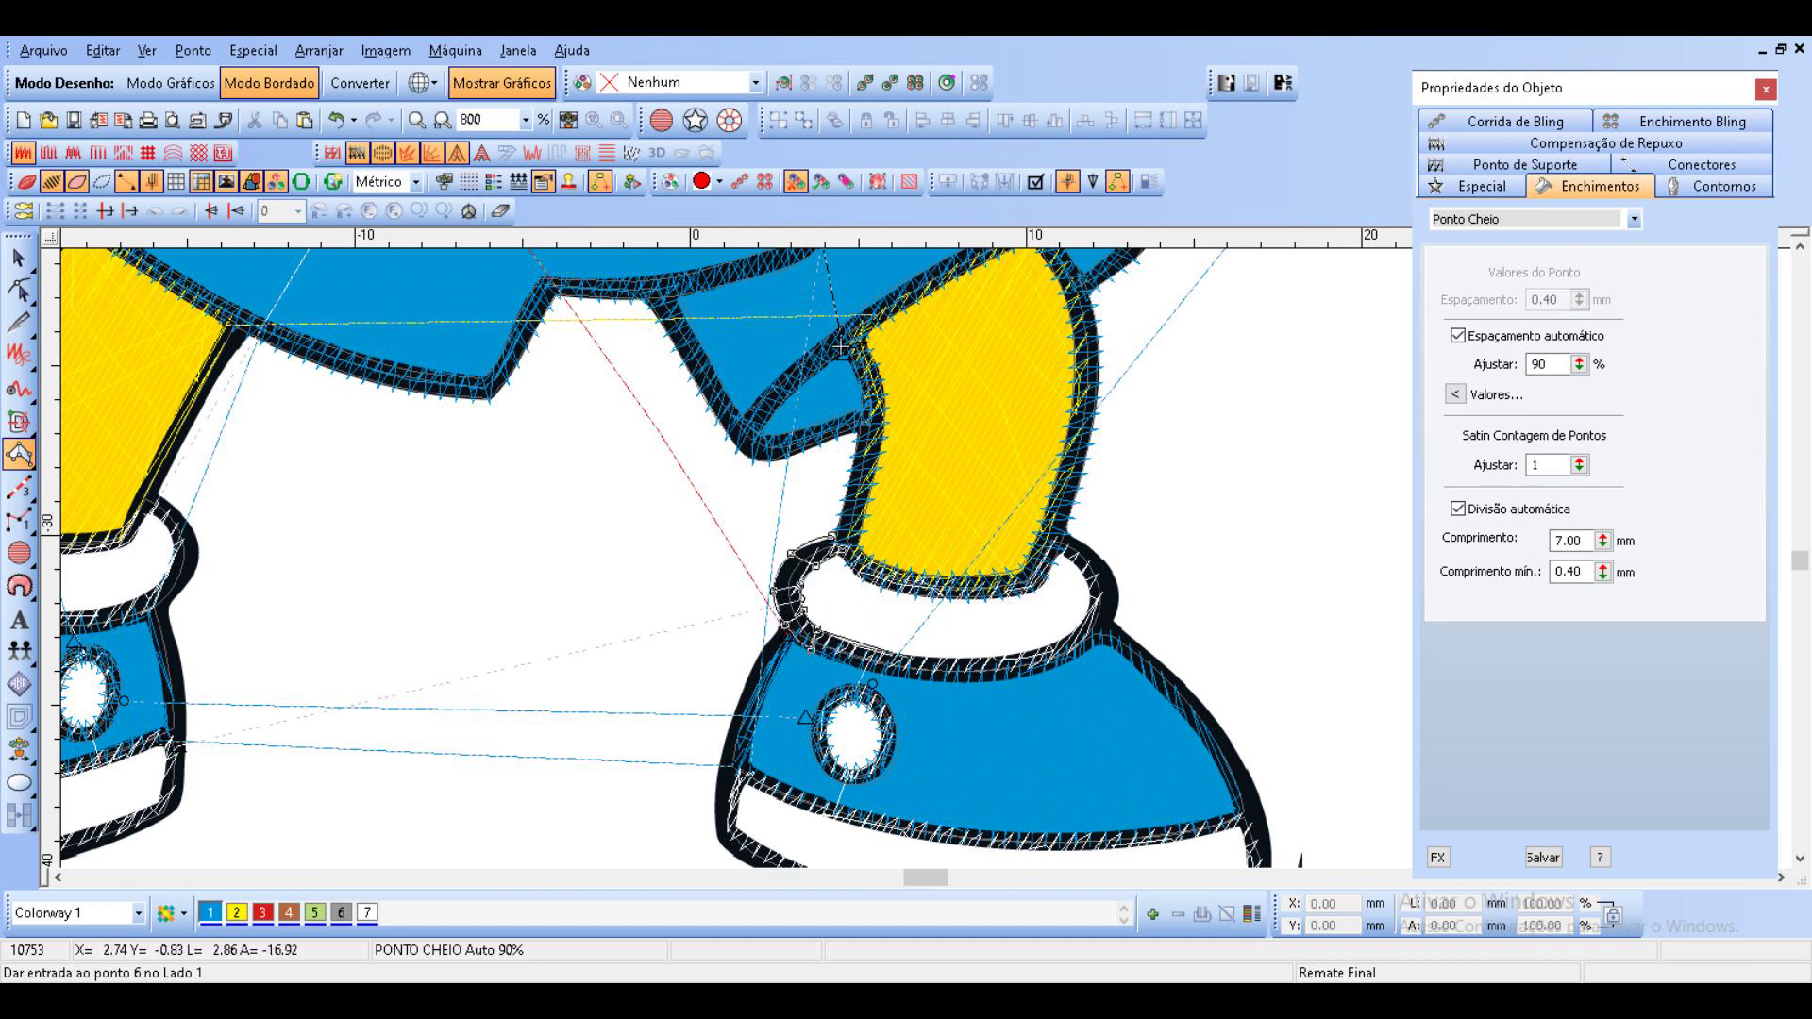
Continue the satin column along the sock's lower edge and up its outer side, and generate the stitches.
{"action": "right_click", "coordinate": [911, 654]}
{"action": "right_click", "coordinate": [1024, 654]}
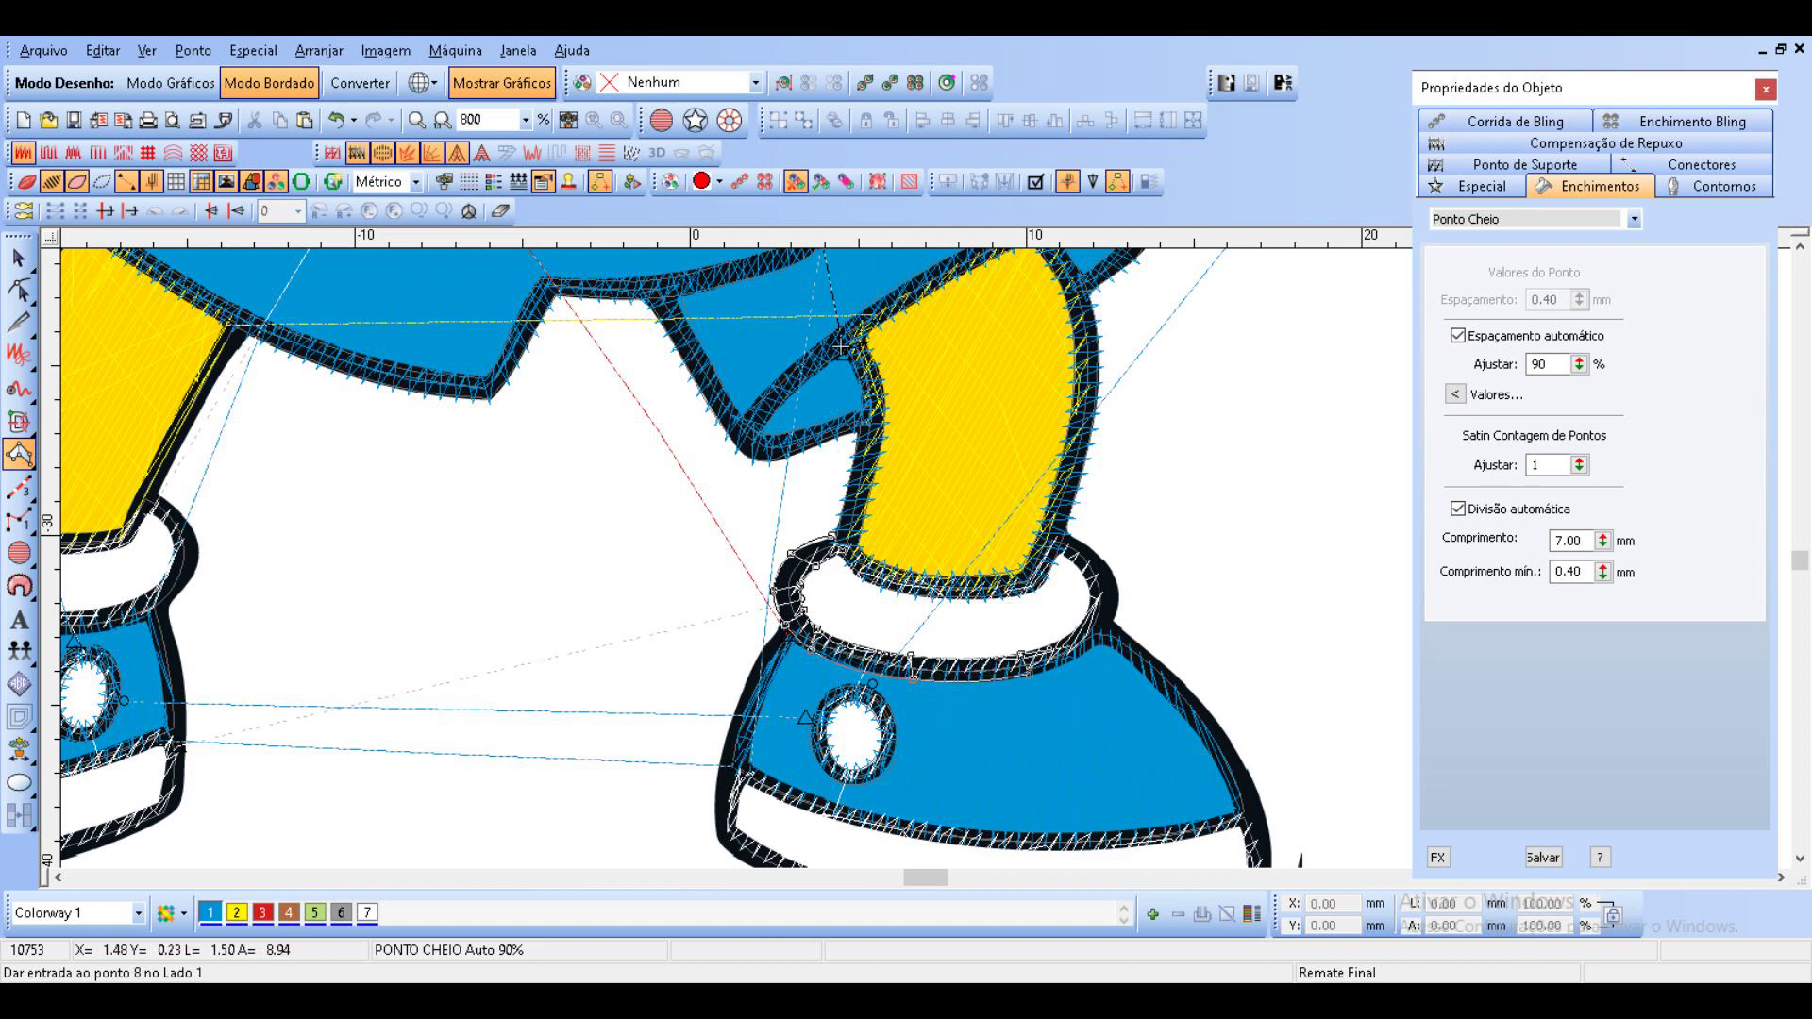
{"action": "right_click", "coordinate": [1075, 629]}
{"action": "right_click", "coordinate": [1096, 639]}
{"action": "right_click", "coordinate": [1090, 604]}
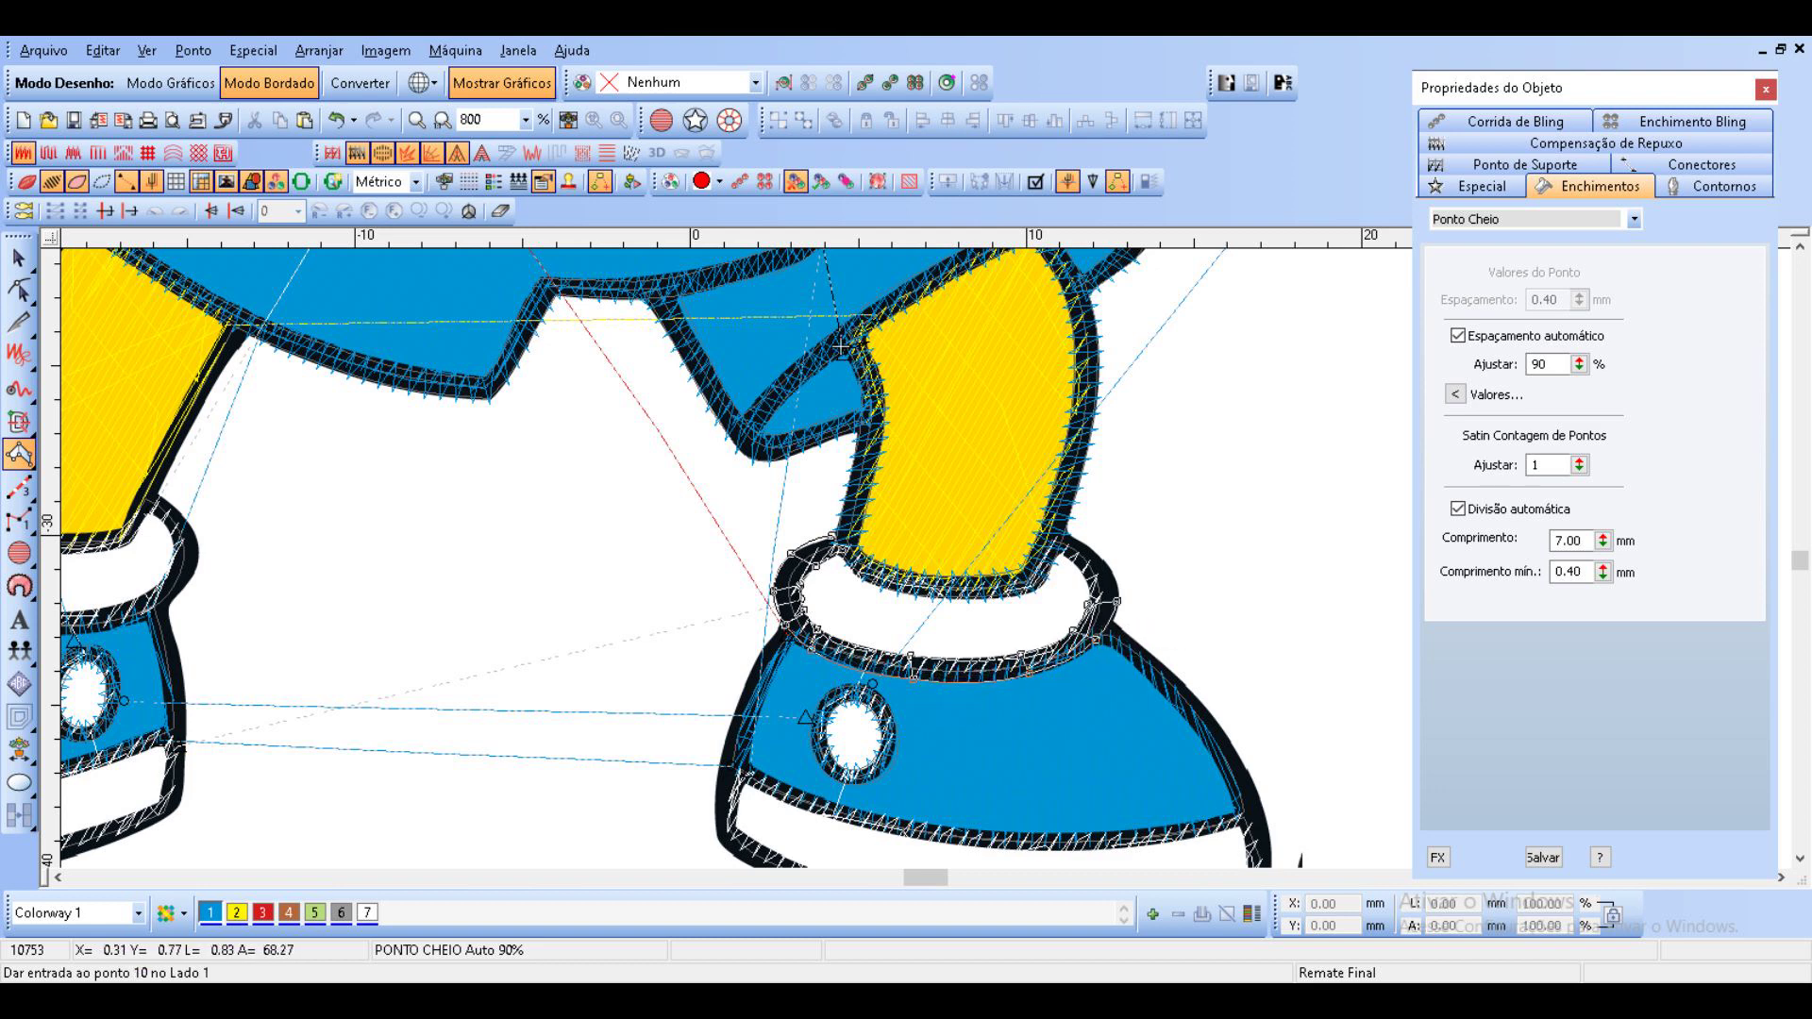
{"action": "key", "text": "Return"}
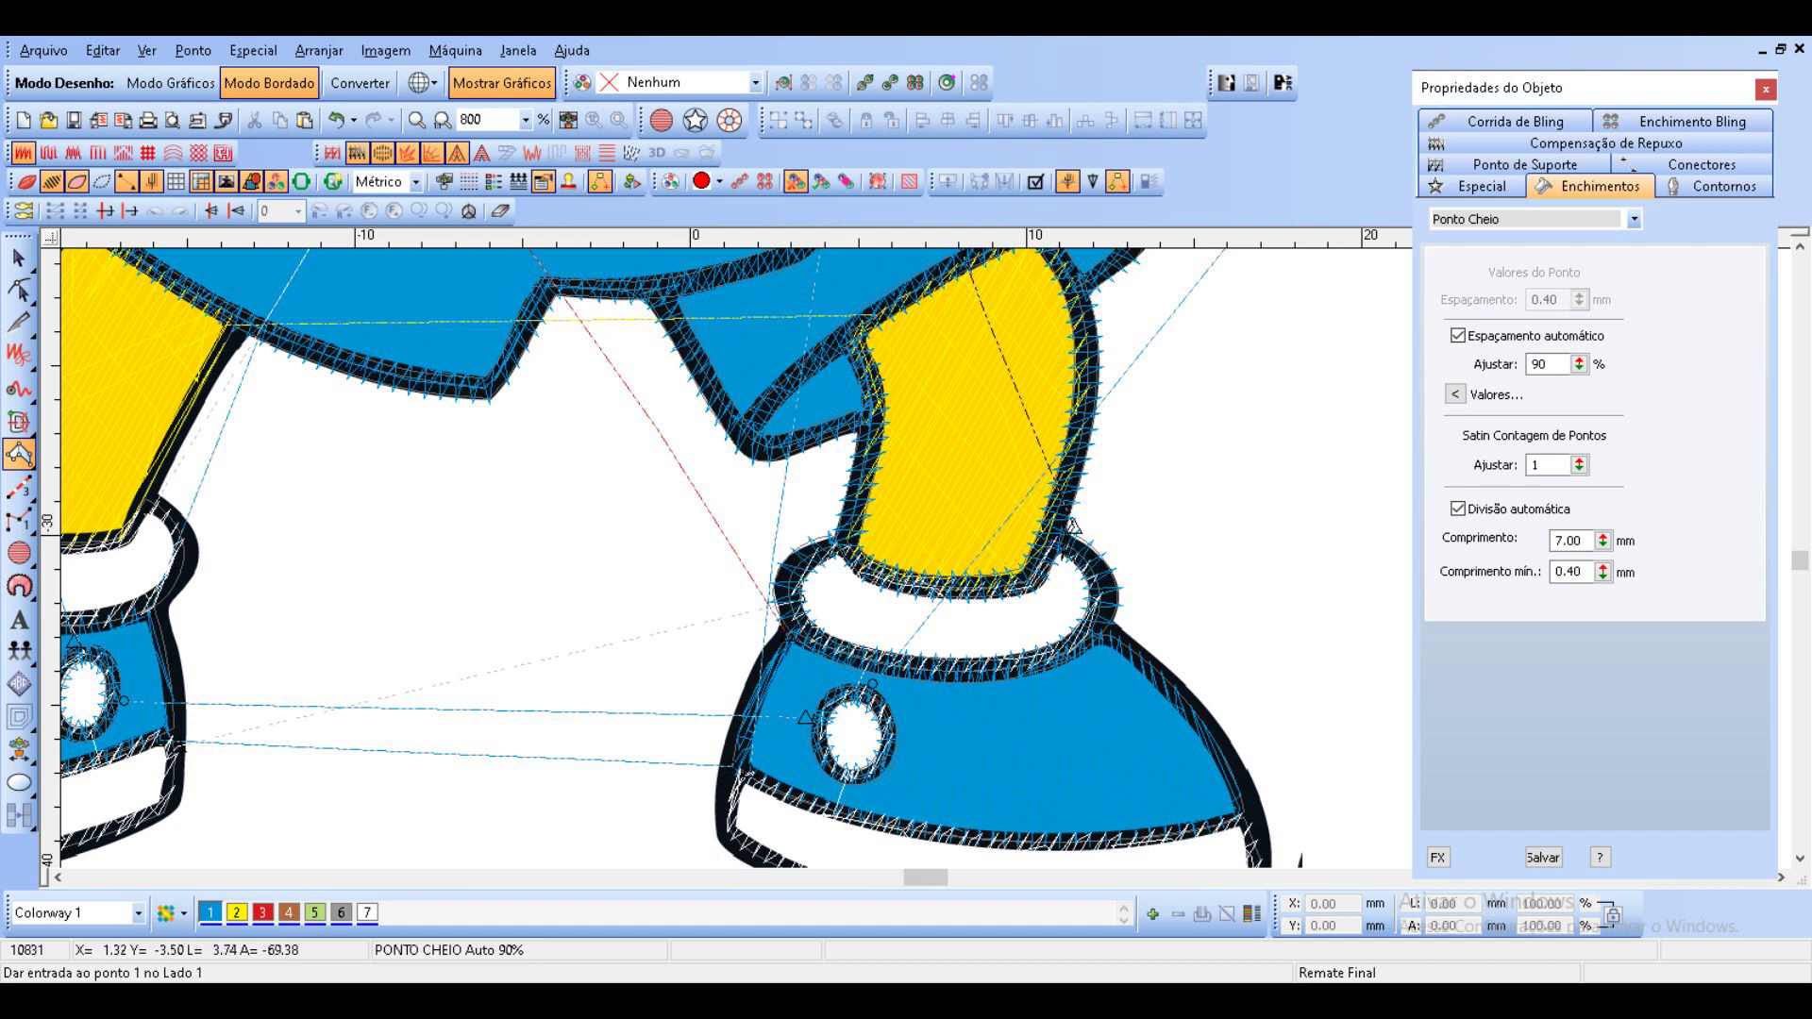
Start a satin column at the right-hand sock and trace the shoe's outer edge down around the toe corner.
{"action": "left_click", "coordinate": [1099, 640]}
{"action": "left_click", "coordinate": [1176, 673]}
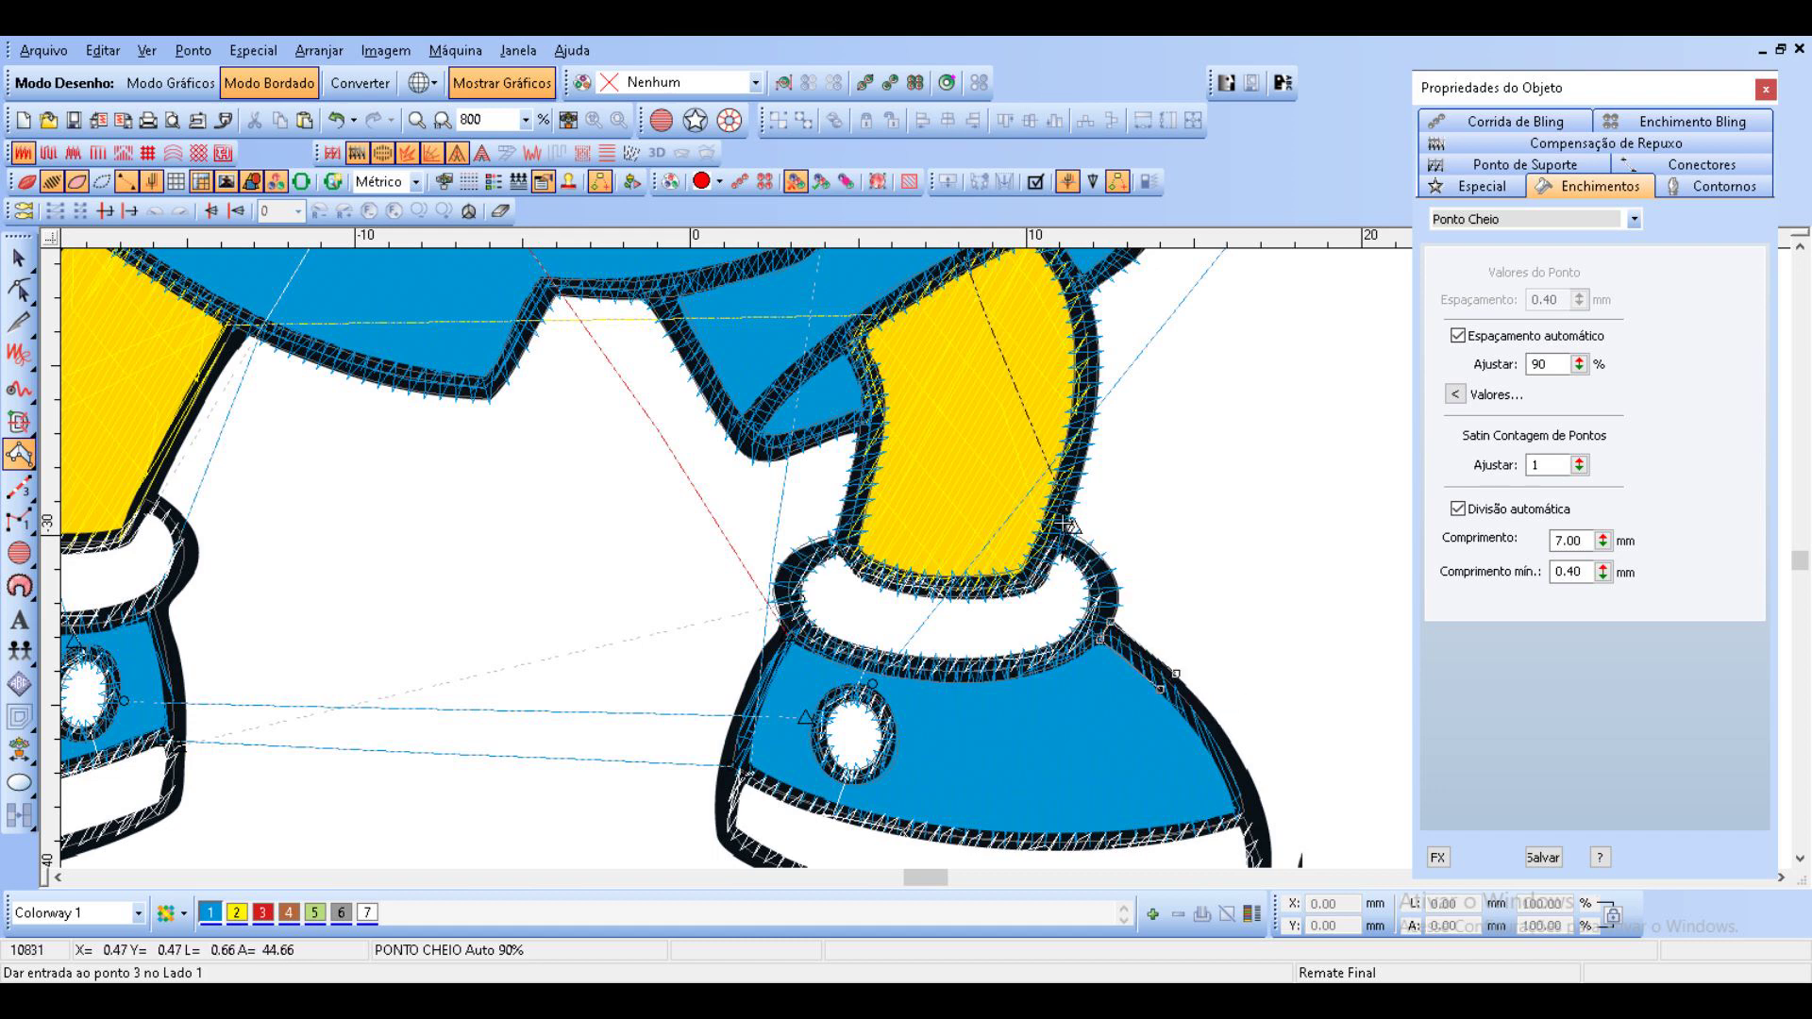
{"action": "right_click", "coordinate": [1228, 779]}
{"action": "right_click", "coordinate": [1247, 773]}
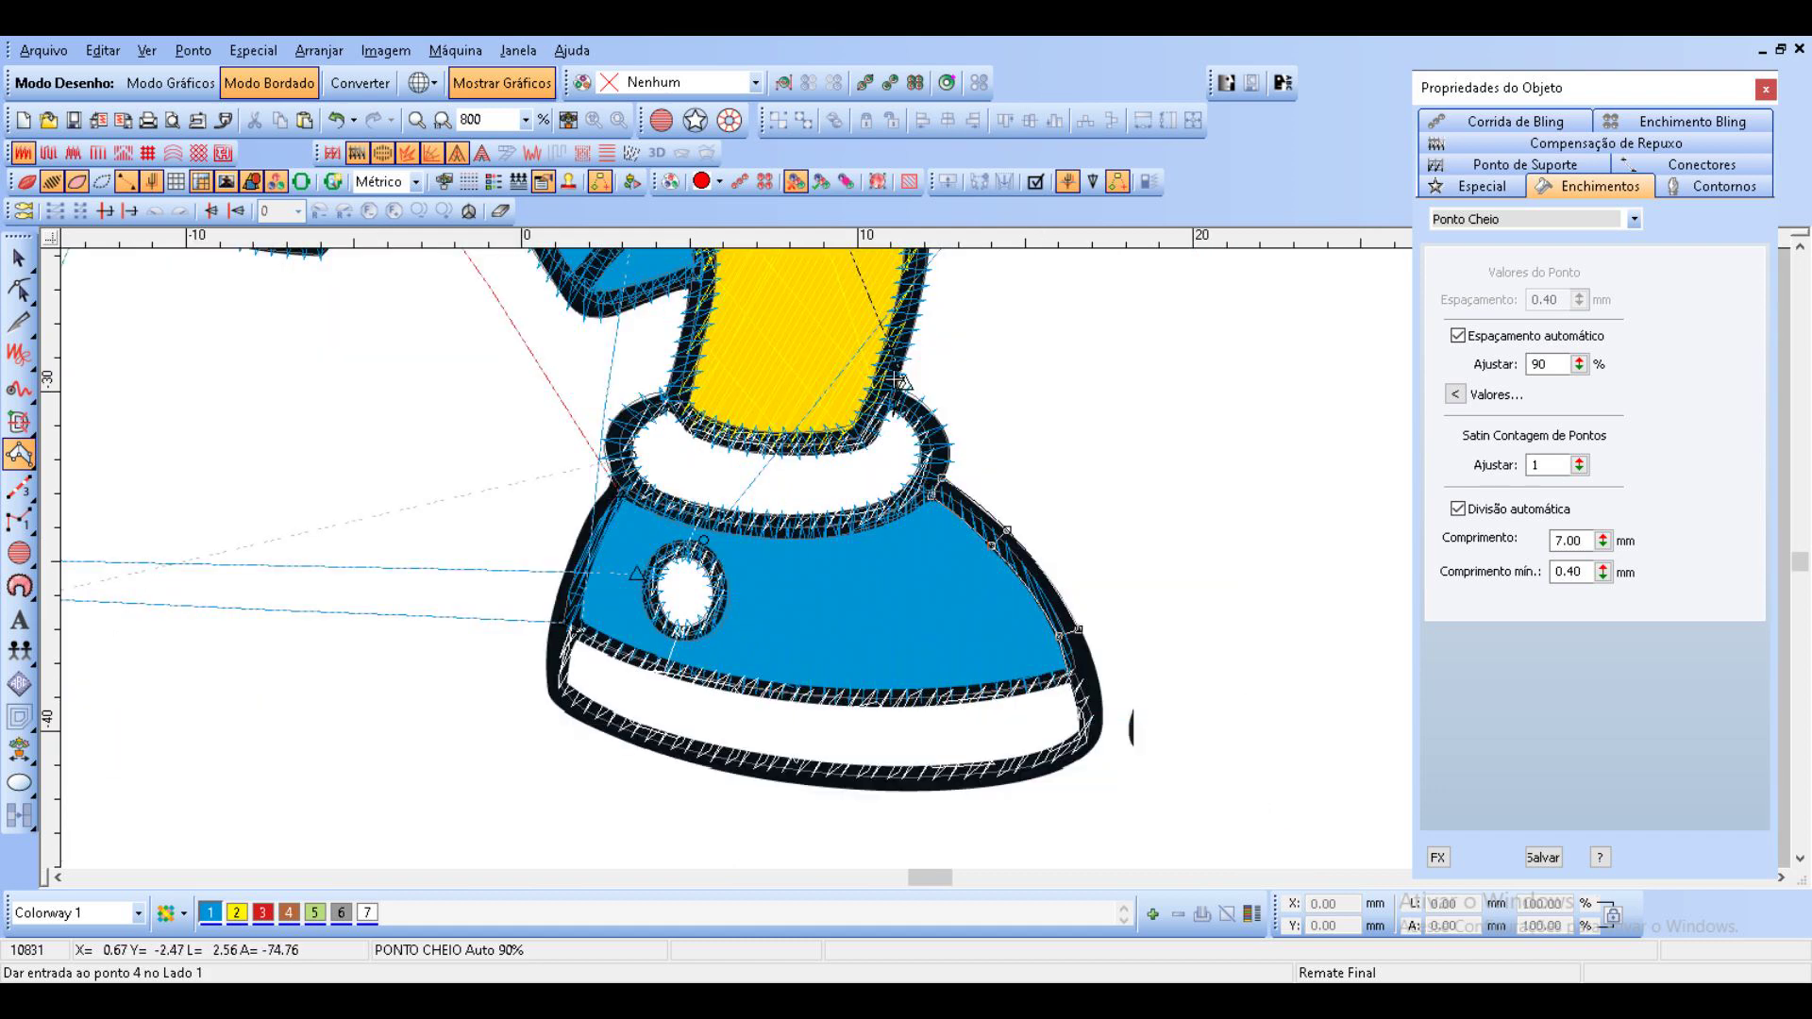
{"action": "right_click", "coordinate": [1101, 699]}
{"action": "right_click", "coordinate": [1097, 739]}
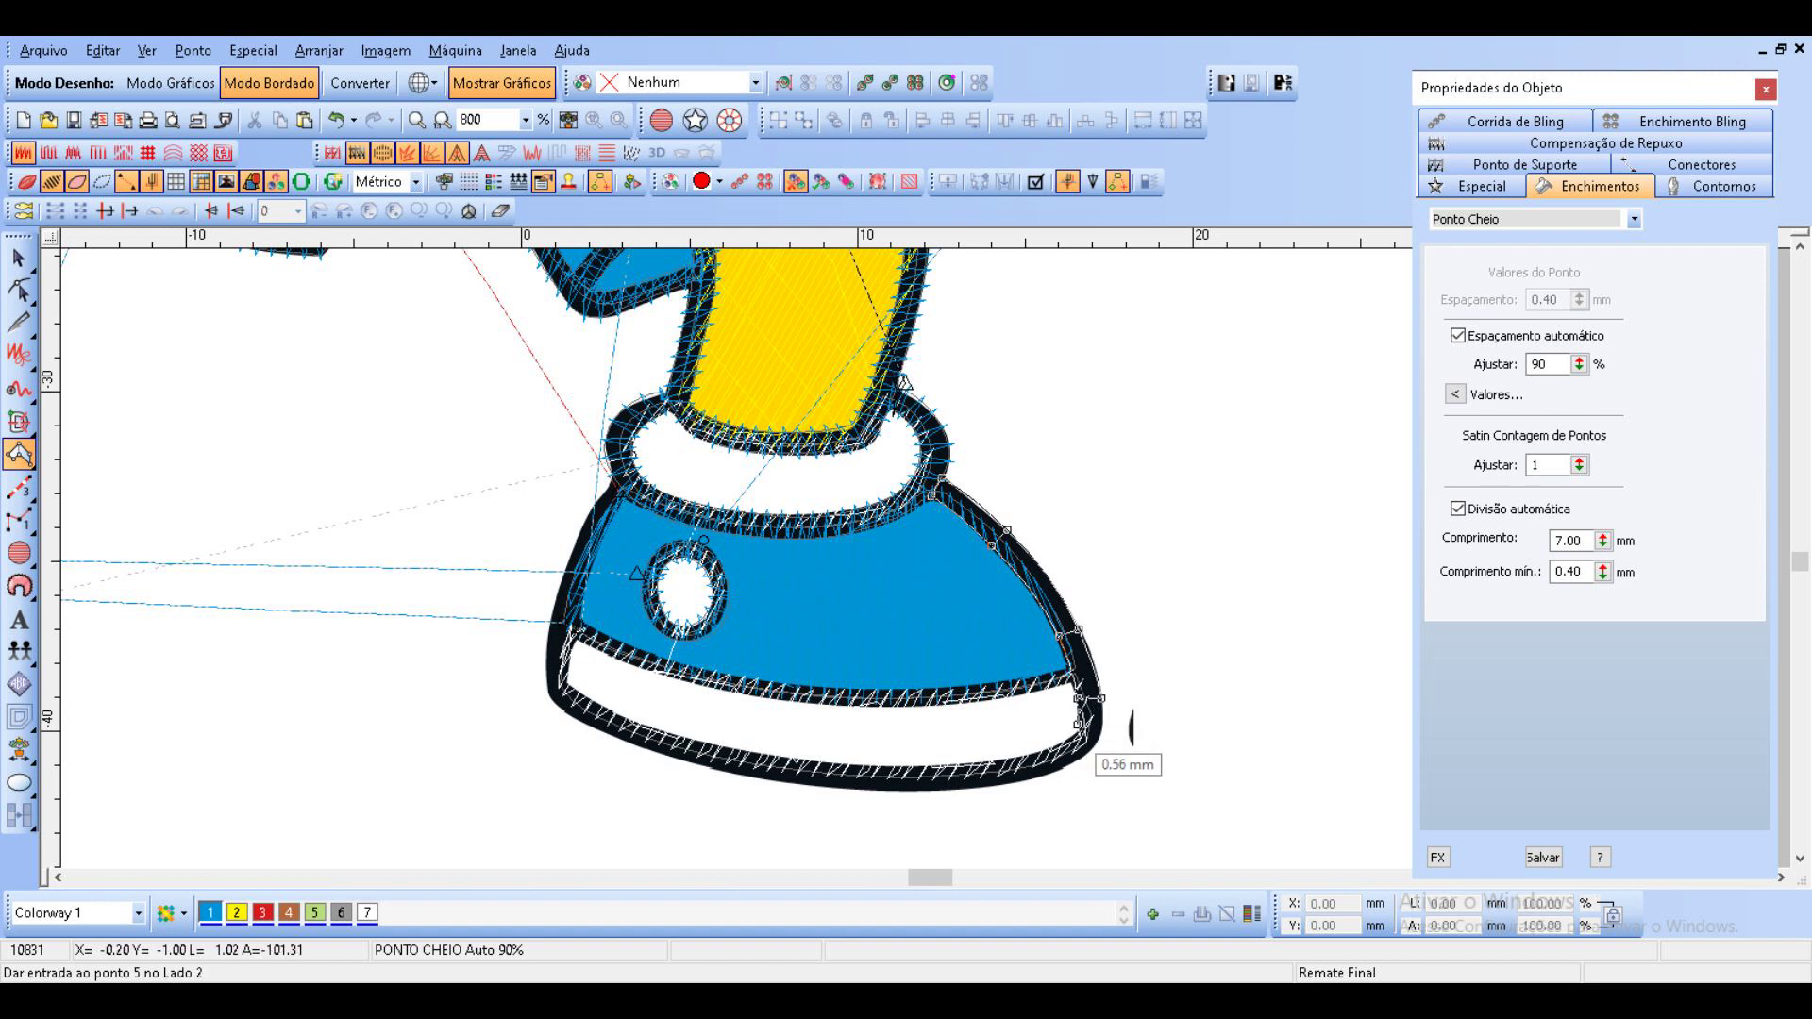
{"action": "right_click", "coordinate": [1075, 760]}
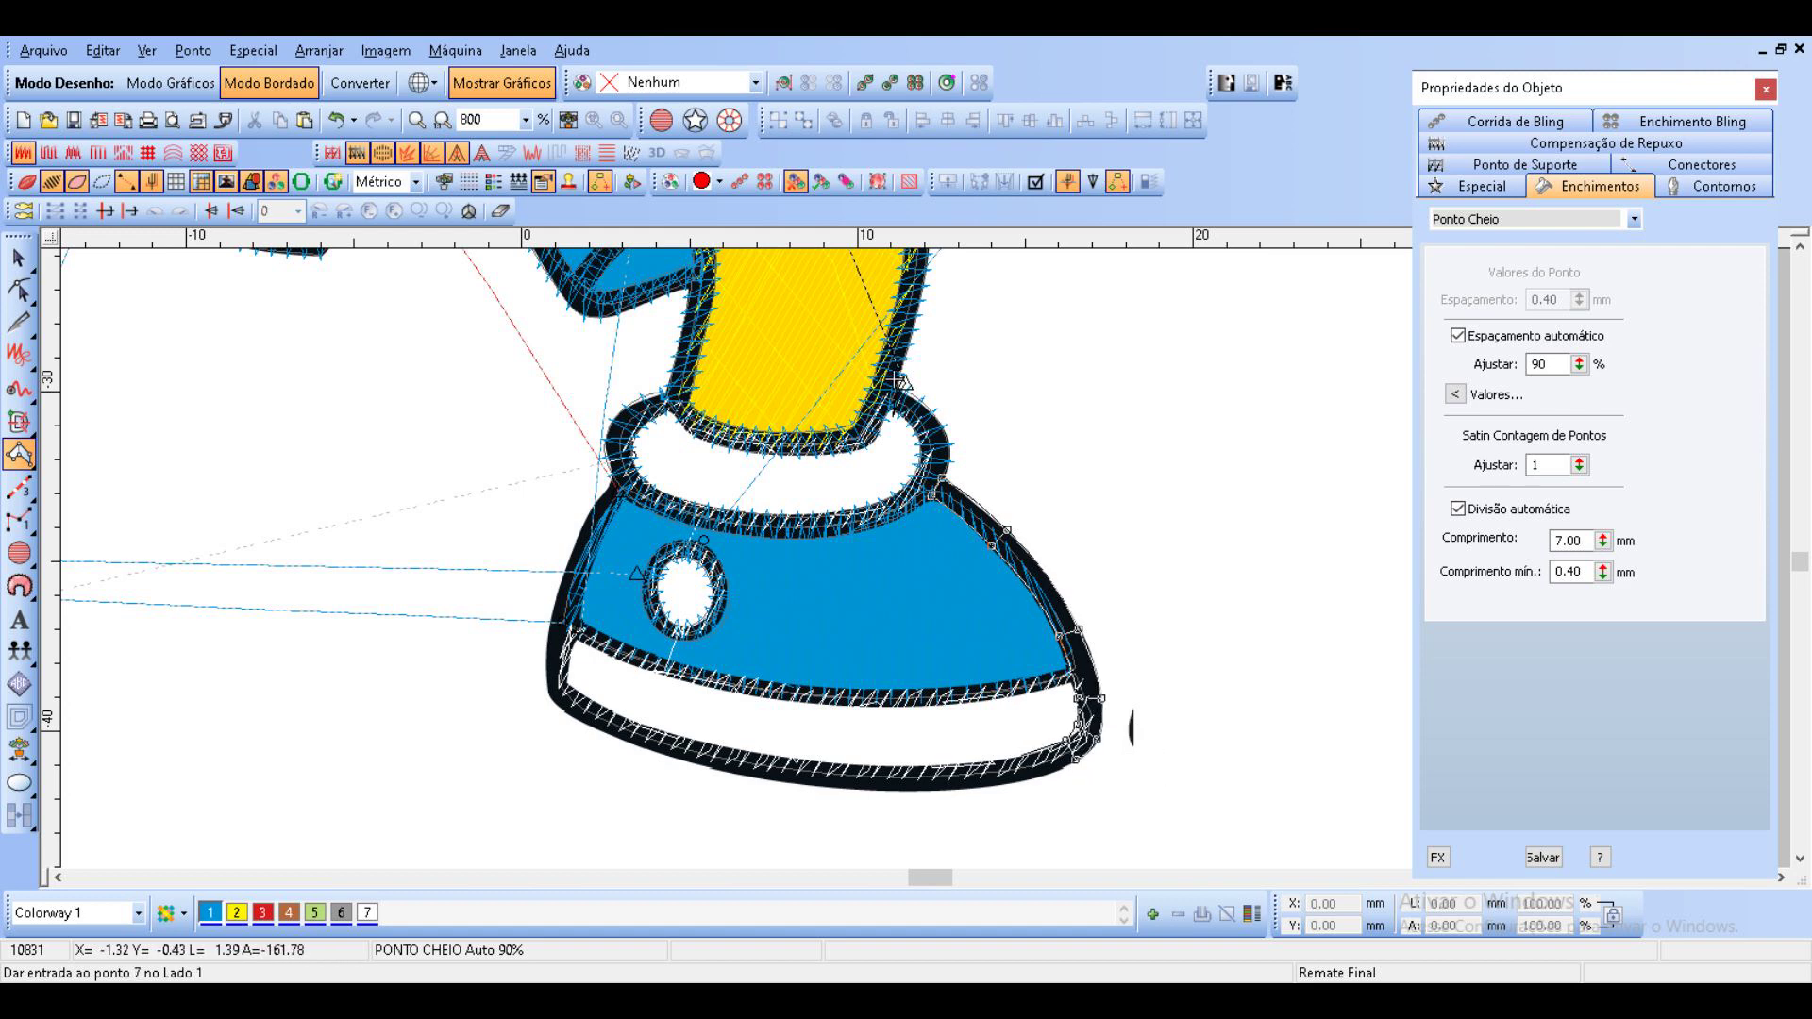
Continue the satin column along the bottom of the right-hand shoe's white sole towards the heel.
{"action": "right_click", "coordinate": [1022, 755]}
{"action": "right_click", "coordinate": [1024, 783]}
{"action": "right_click", "coordinate": [893, 763]}
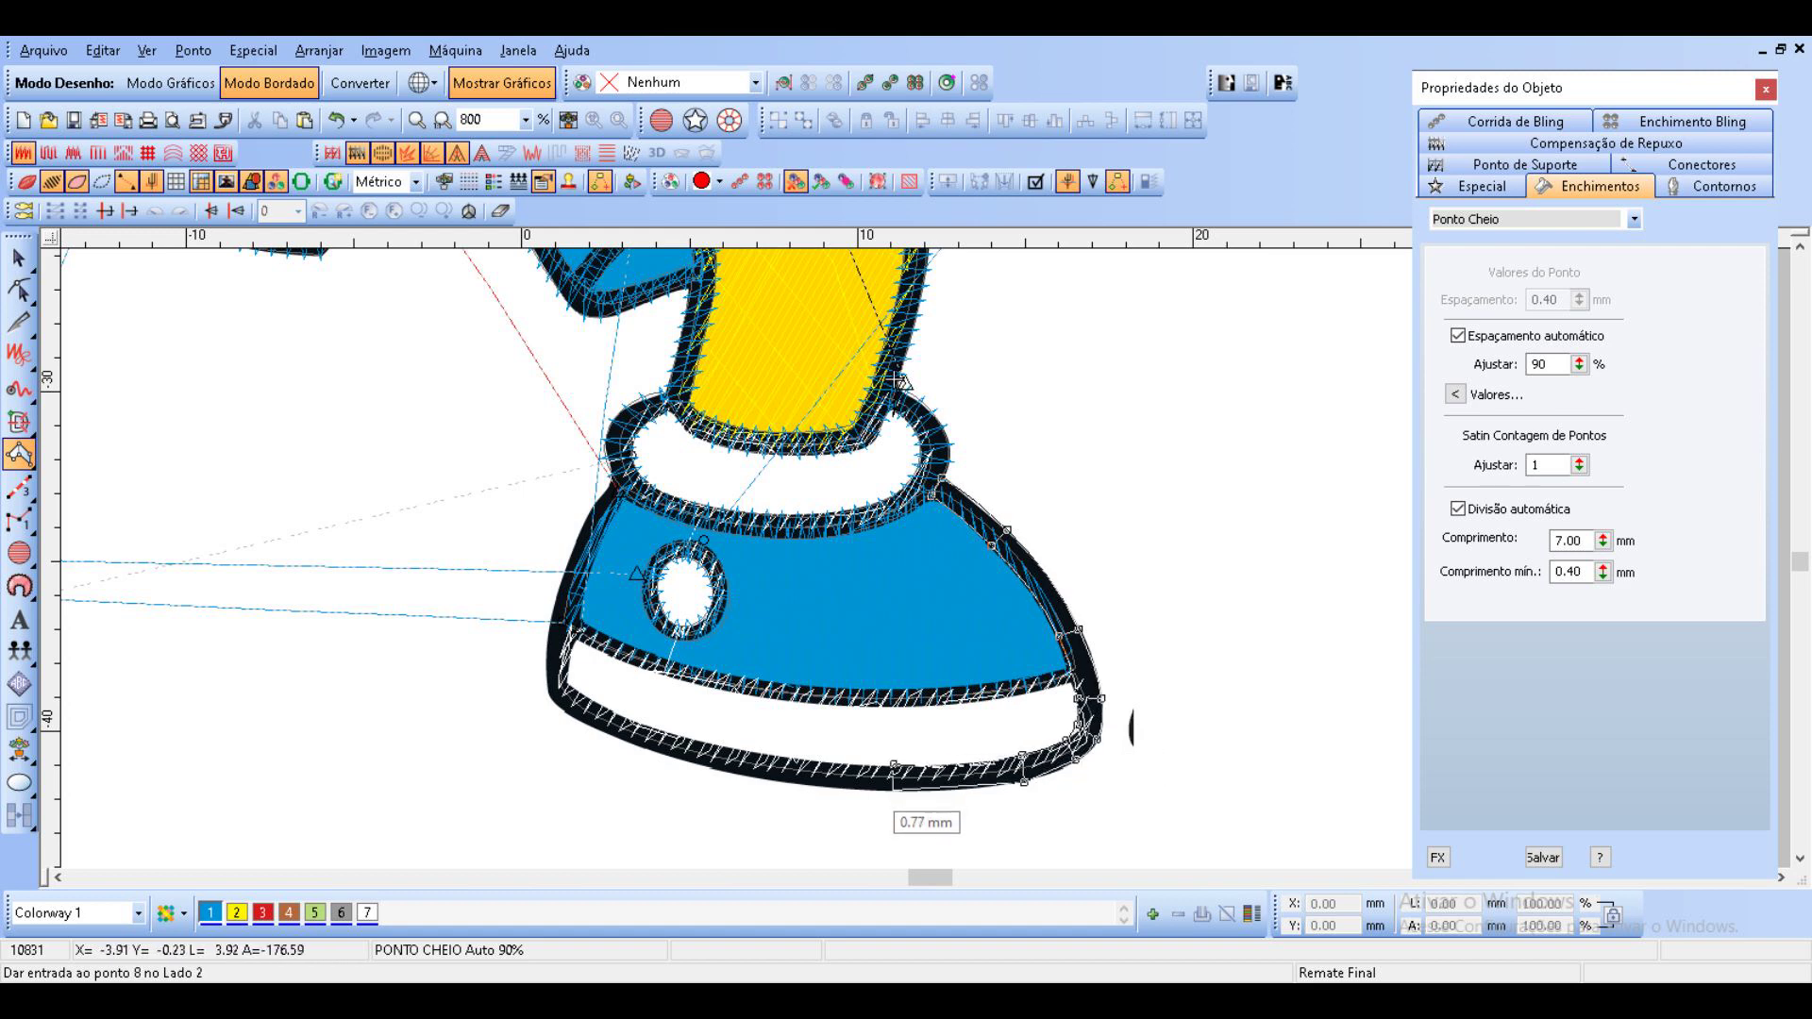
{"action": "right_click", "coordinate": [893, 788]}
{"action": "right_click", "coordinate": [725, 745]}
{"action": "right_click", "coordinate": [717, 767]}
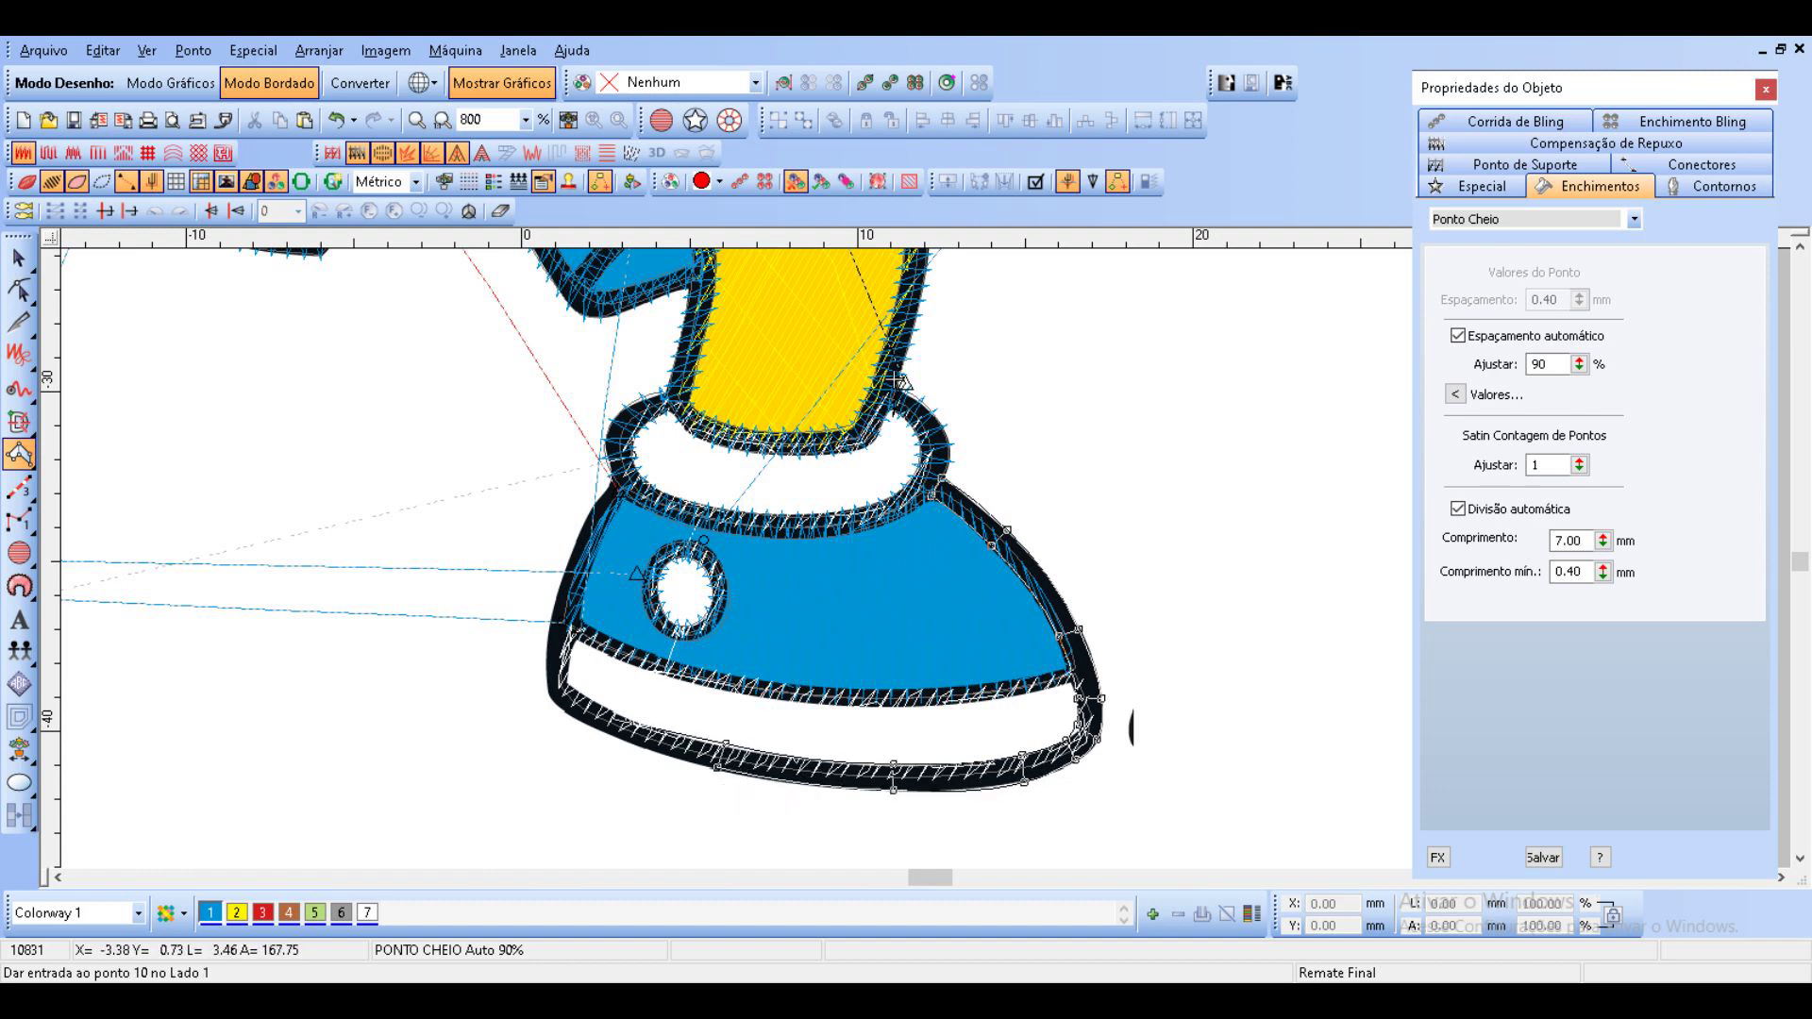
Finish the satin column around the right-hand shoe's heel and up its back edge to the sock, and generate the stitches.
{"action": "right_click", "coordinate": [594, 721]}
{"action": "right_click", "coordinate": [568, 685]}
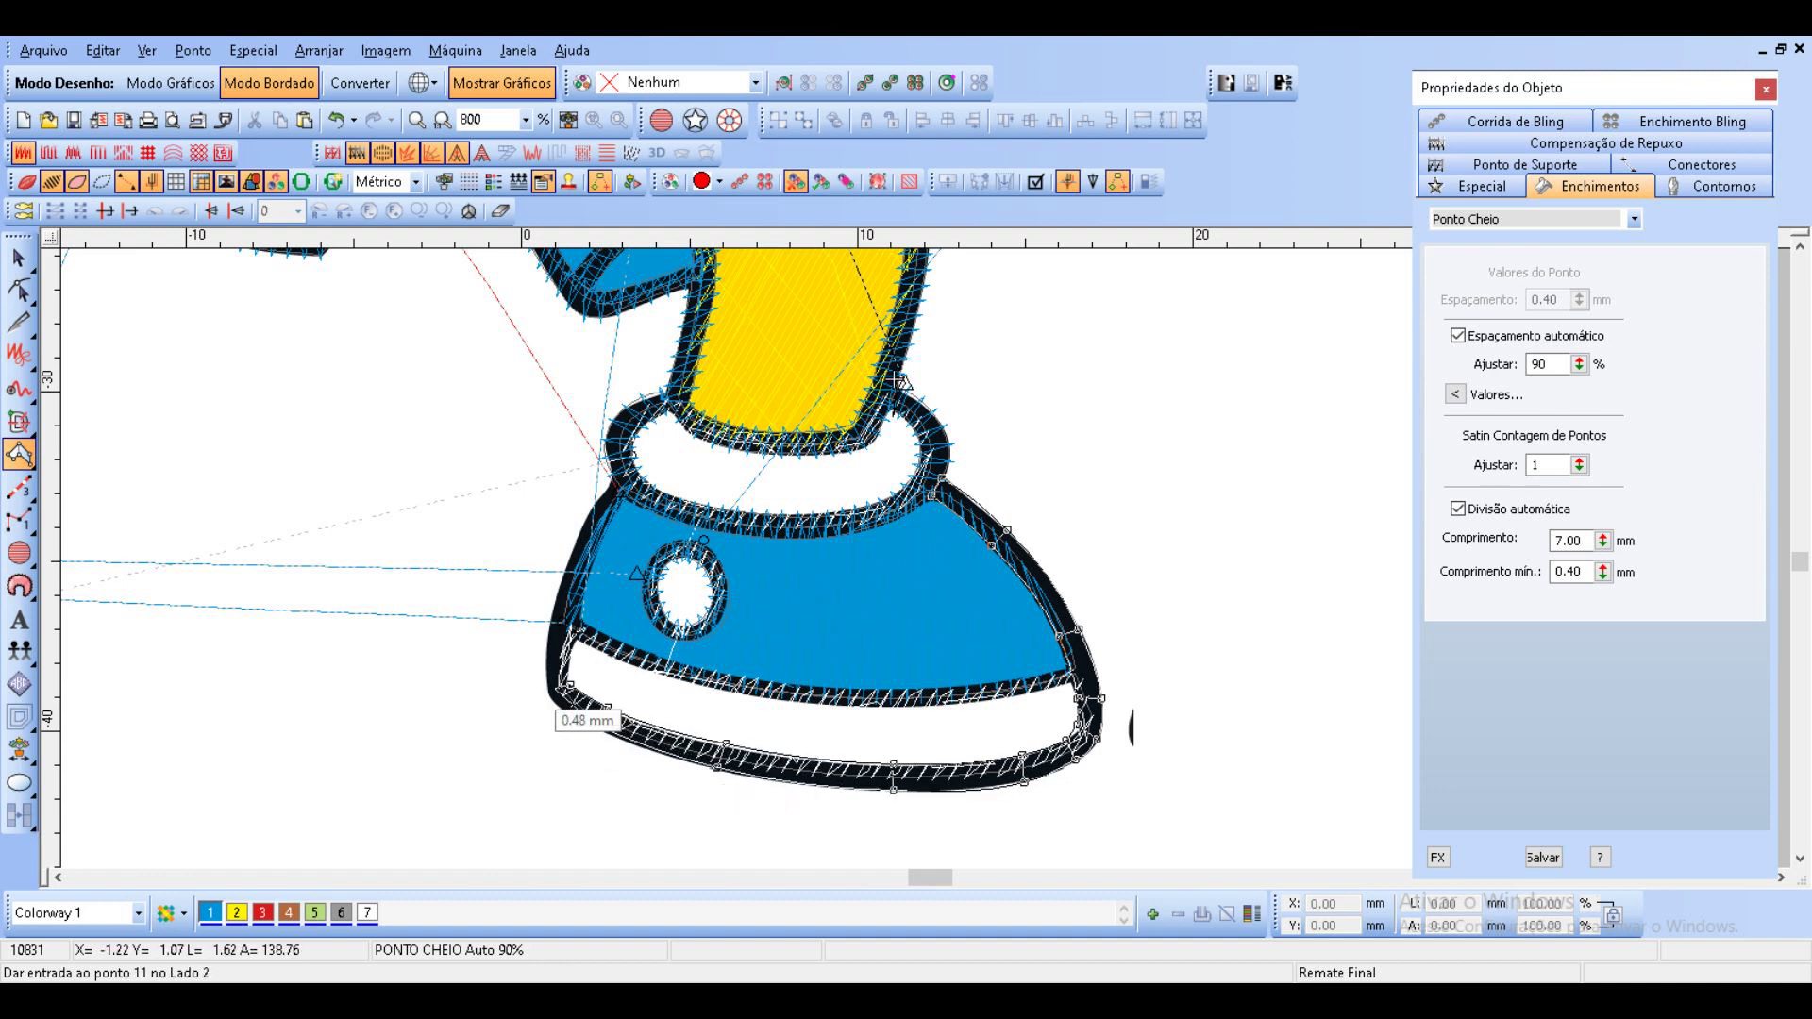
{"action": "right_click", "coordinate": [546, 687]}
{"action": "right_click", "coordinate": [565, 653]}
{"action": "right_click", "coordinate": [546, 653]}
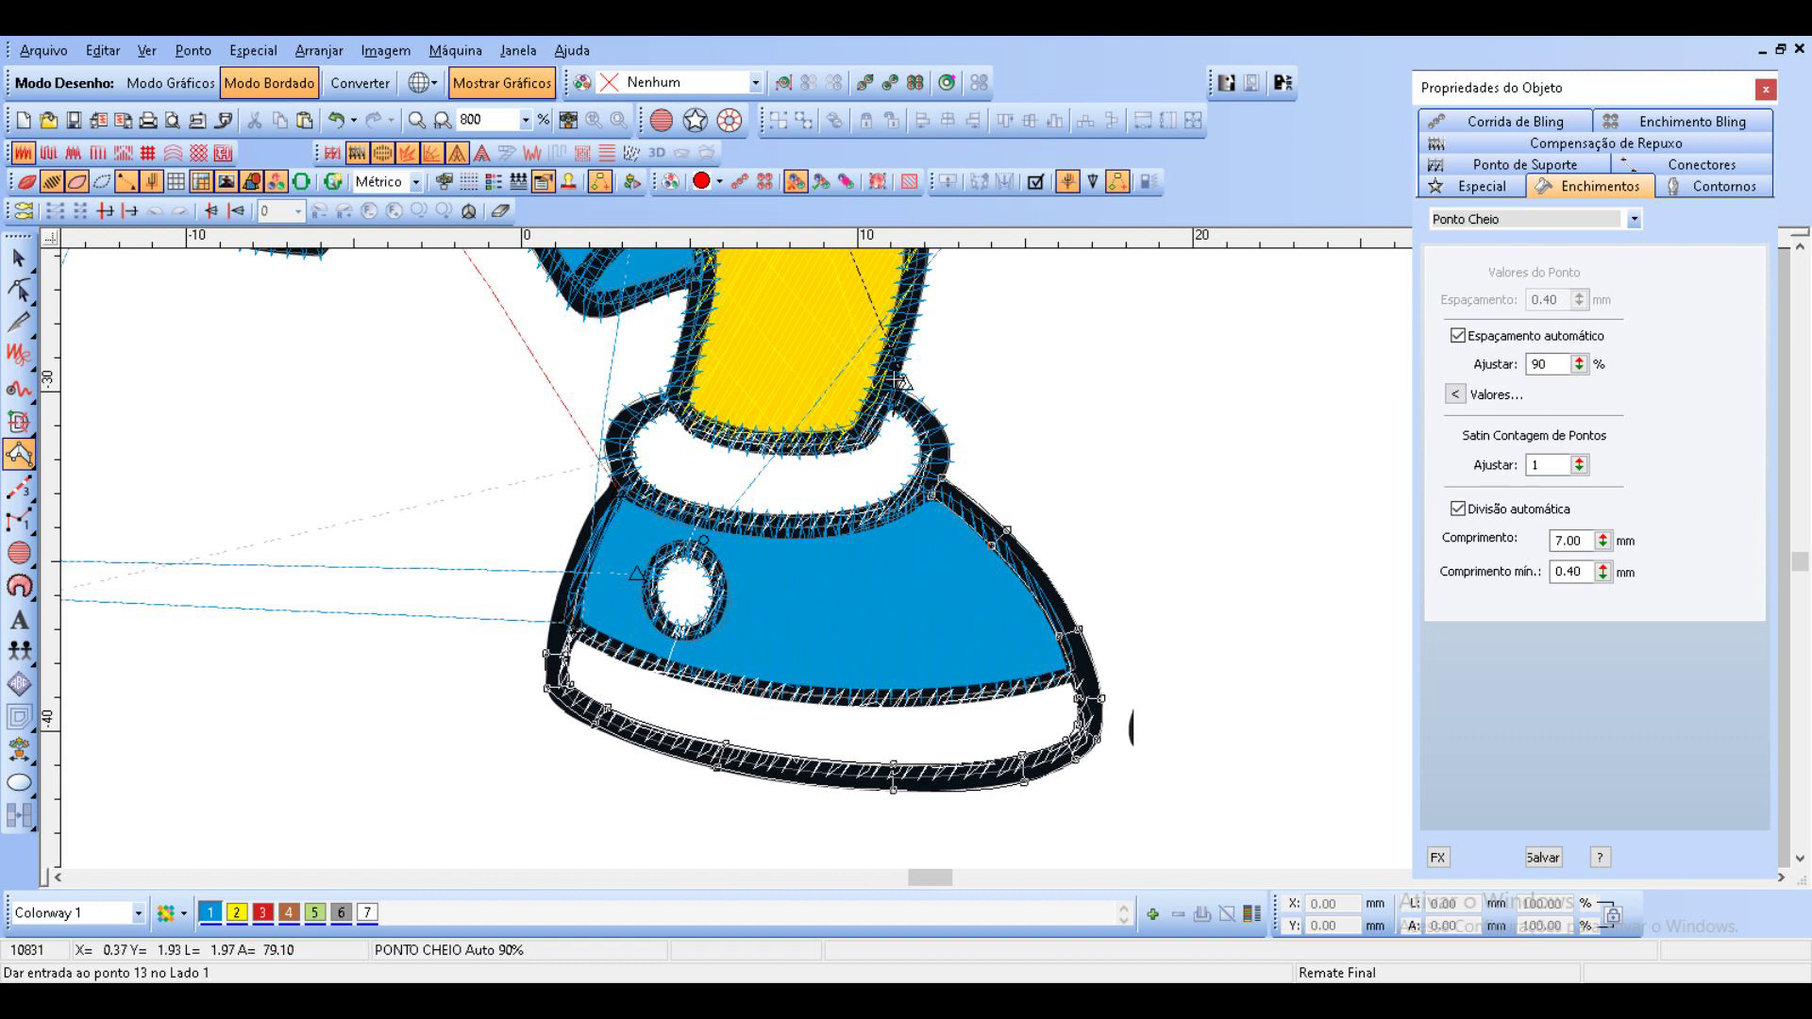
{"action": "right_click", "coordinate": [582, 588]}
{"action": "right_click", "coordinate": [564, 580]}
{"action": "right_click", "coordinate": [604, 529]}
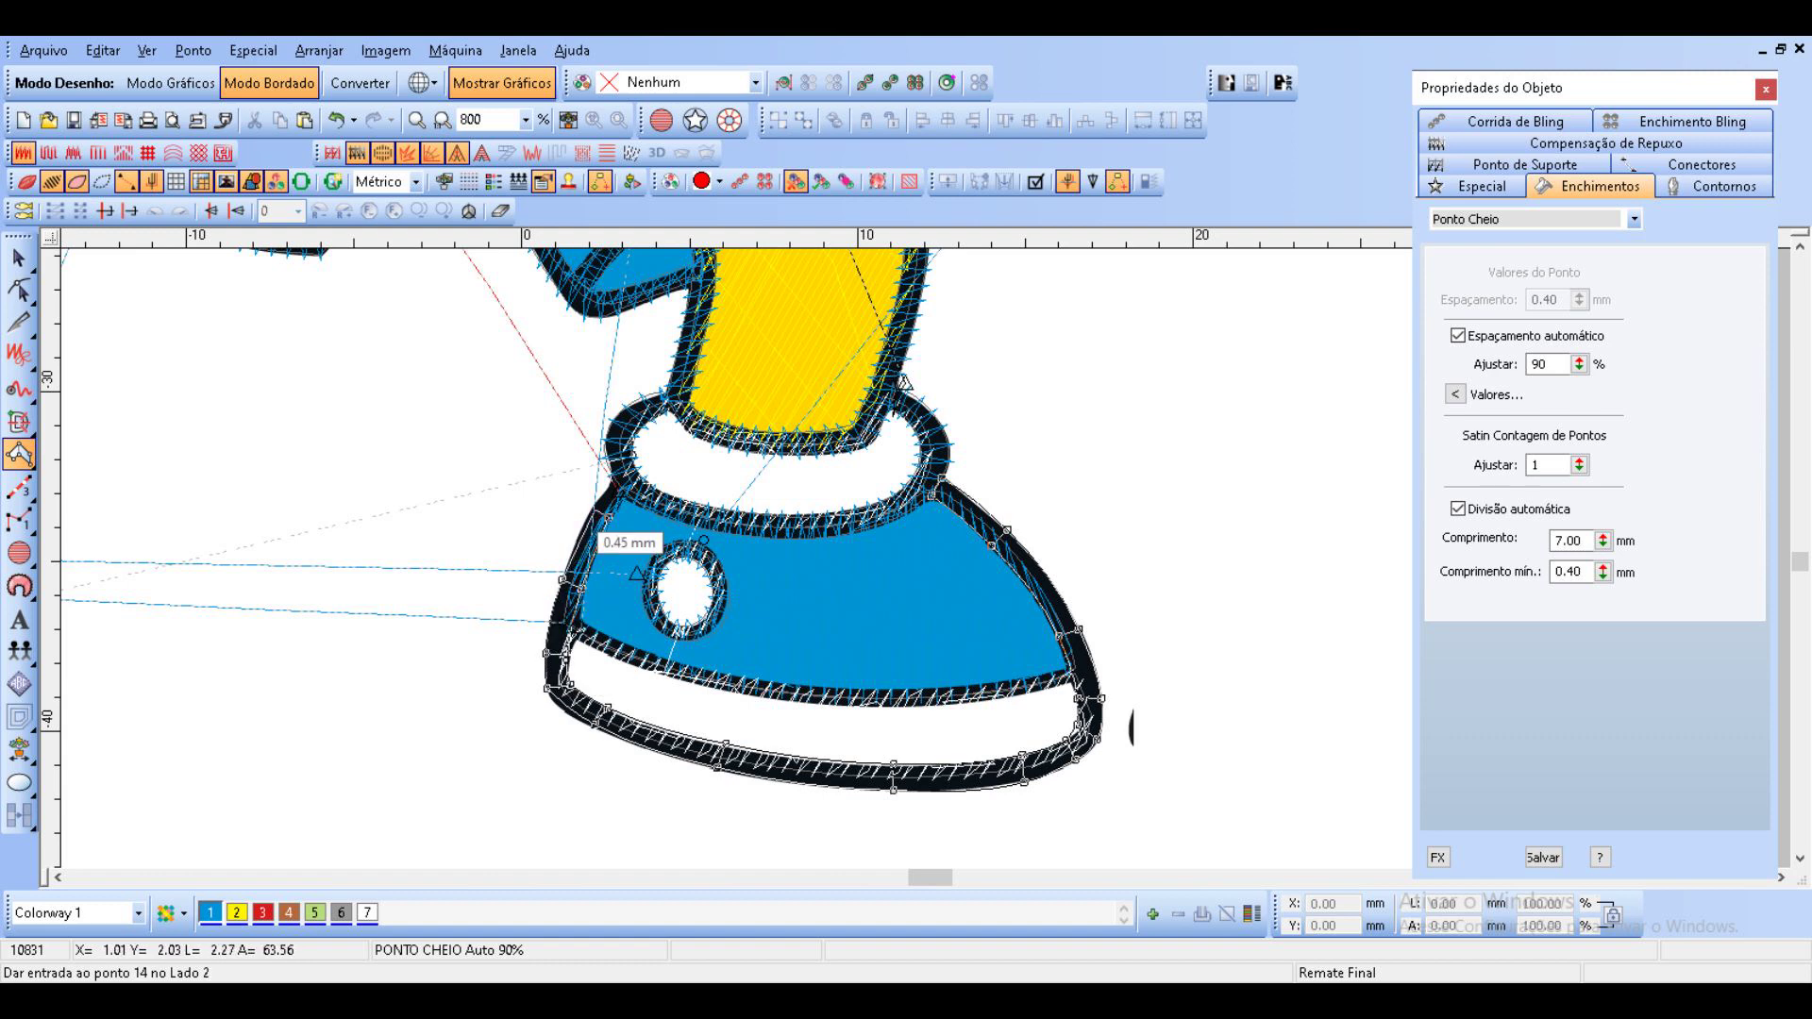
{"action": "right_click", "coordinate": [583, 519]}
{"action": "right_click", "coordinate": [619, 501]}
{"action": "right_click", "coordinate": [606, 486]}
{"action": "key", "text": "Return"}
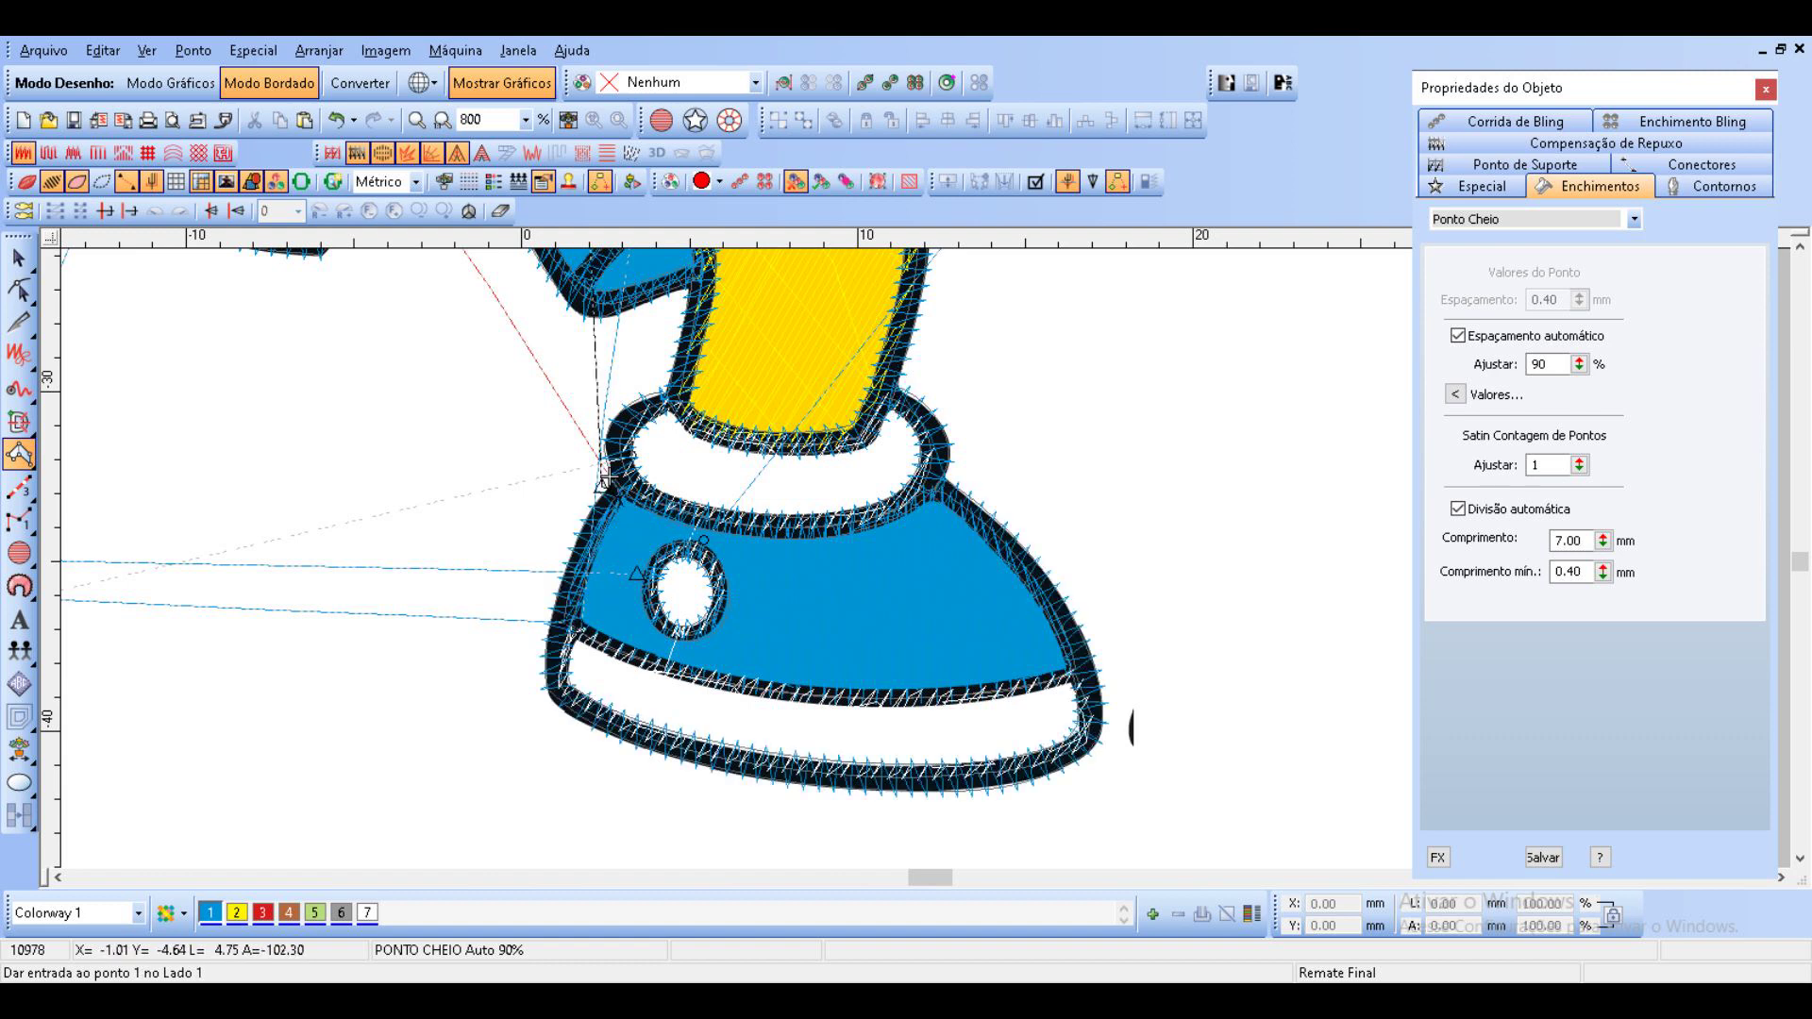
Digitize a satin column along the line between the right-hand shoe's blue upper and white sole.
{"action": "right_click", "coordinate": [575, 618]}
{"action": "right_click", "coordinate": [656, 666]}
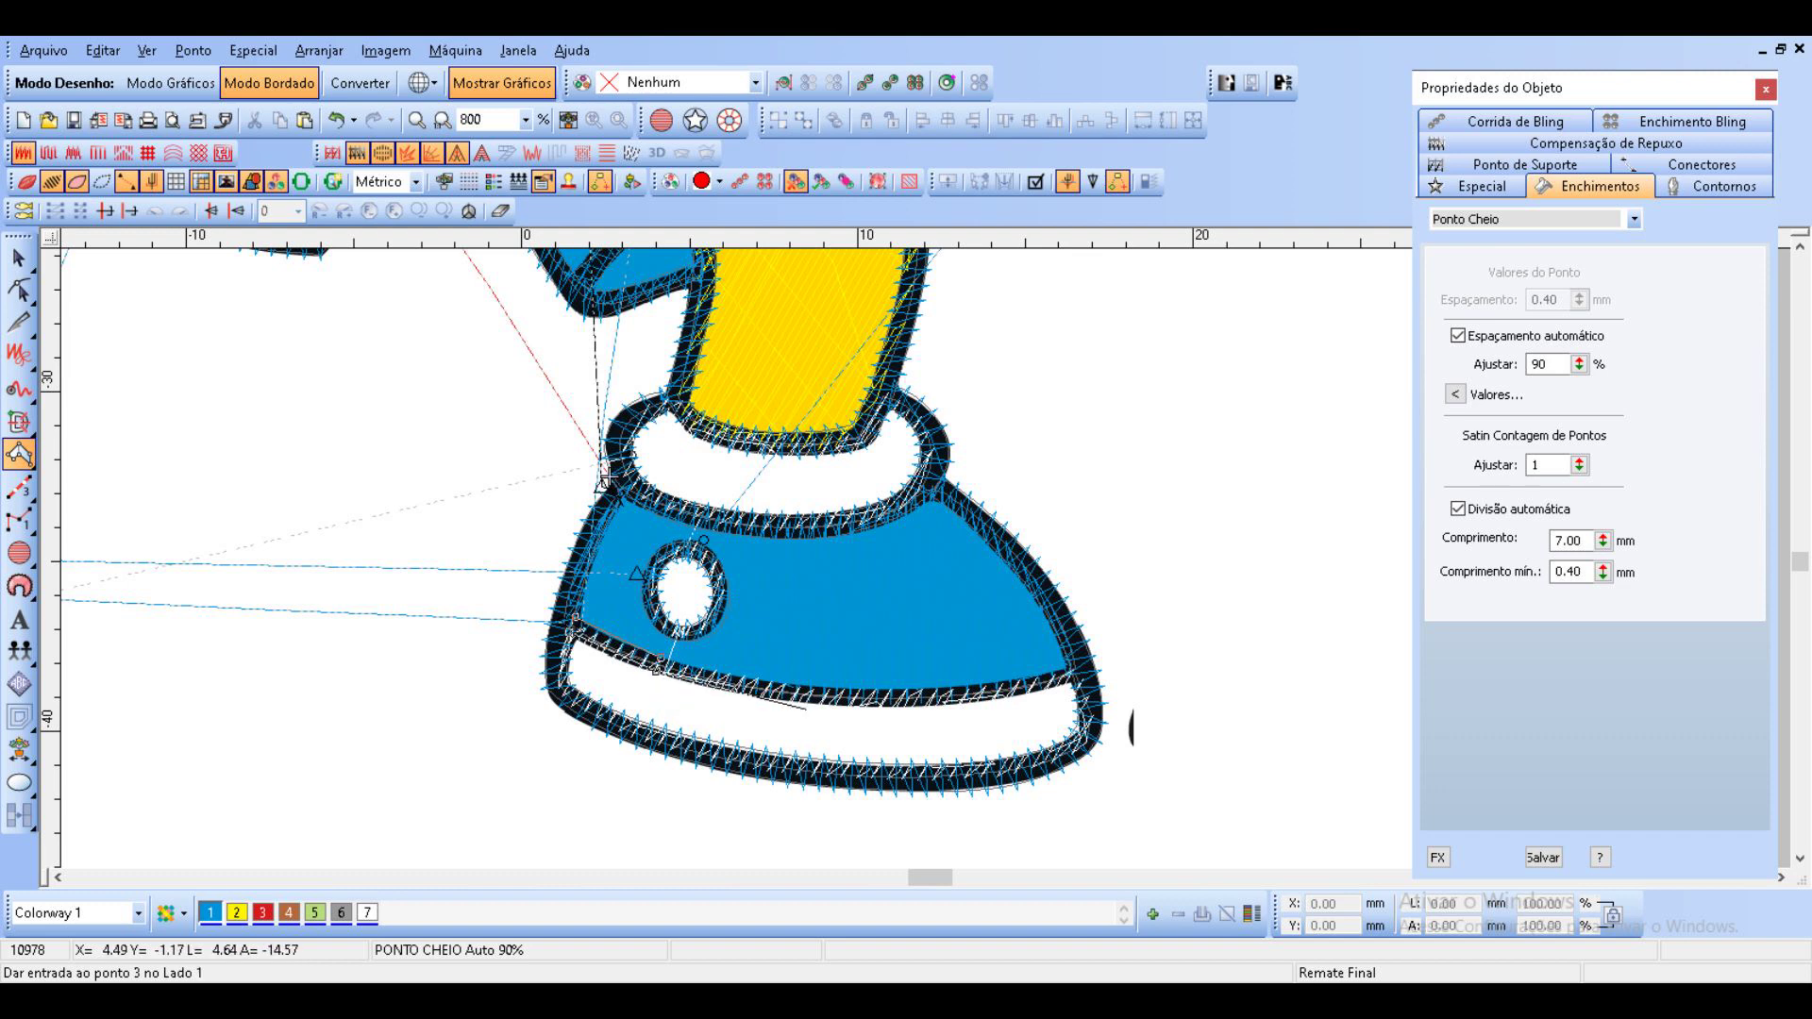
{"action": "right_click", "coordinate": [852, 700]}
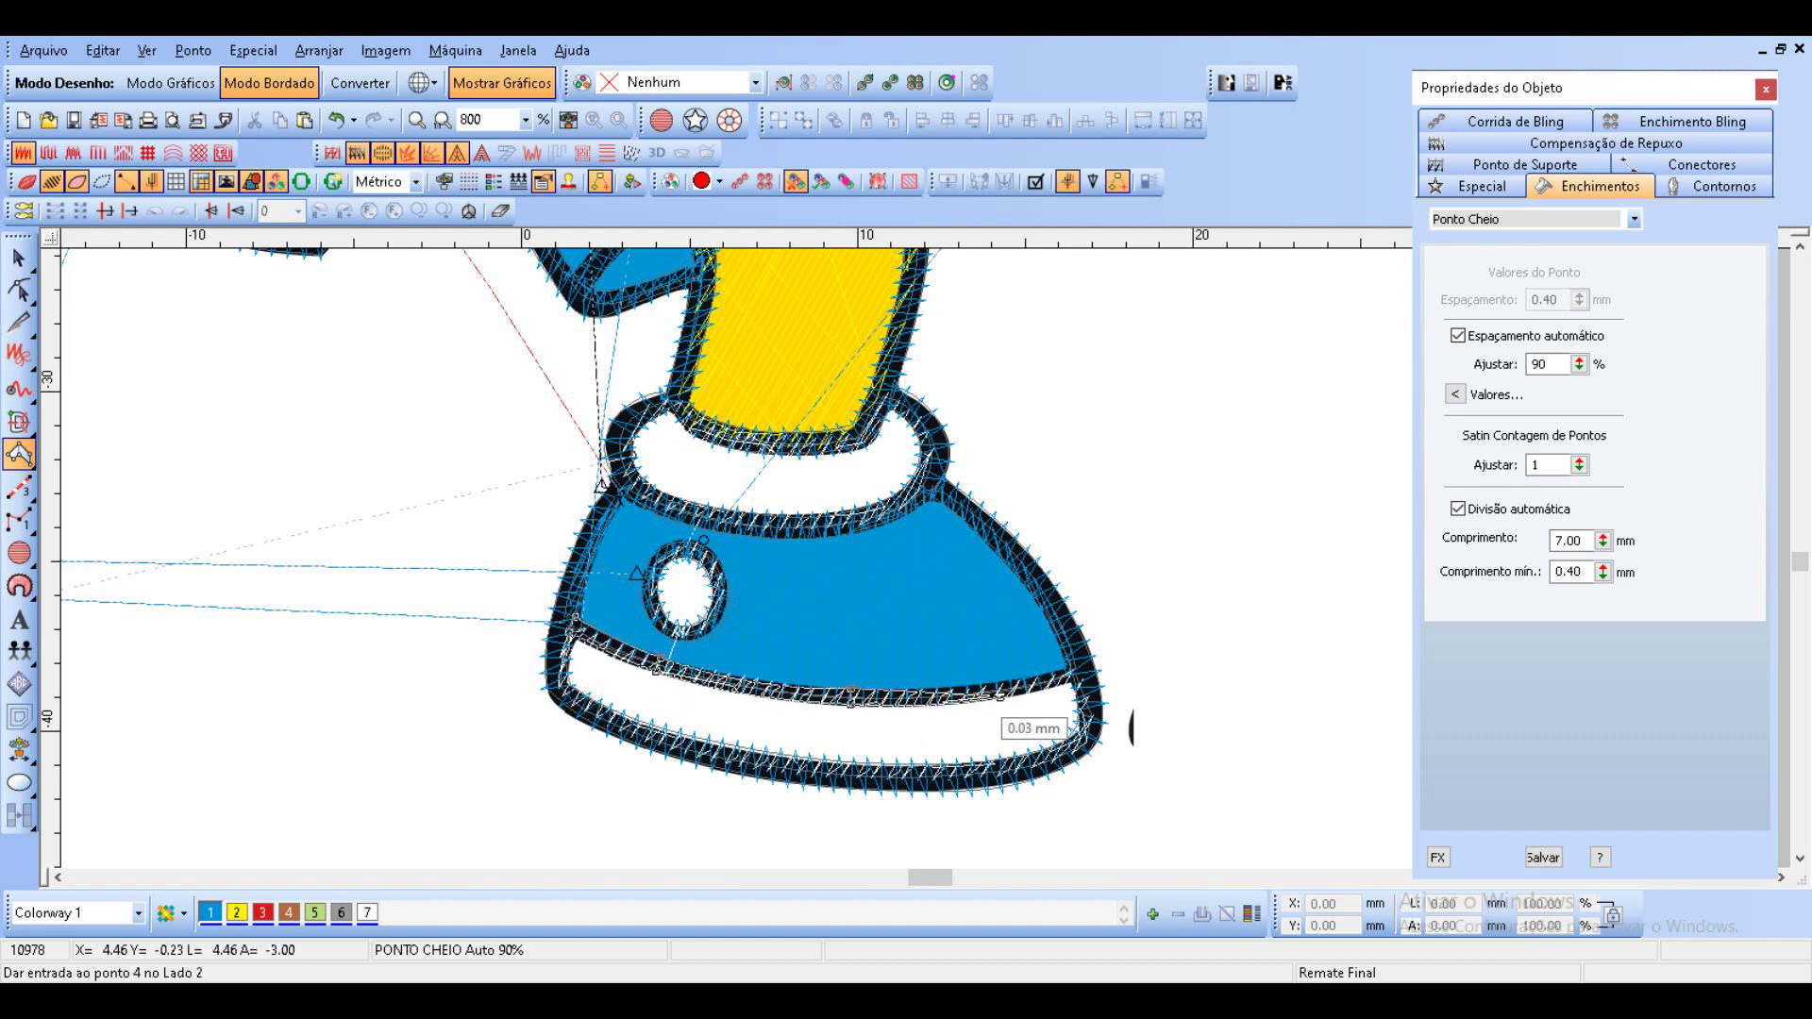
{"action": "right_click", "coordinate": [1068, 699]}
{"action": "key", "text": "Return"}
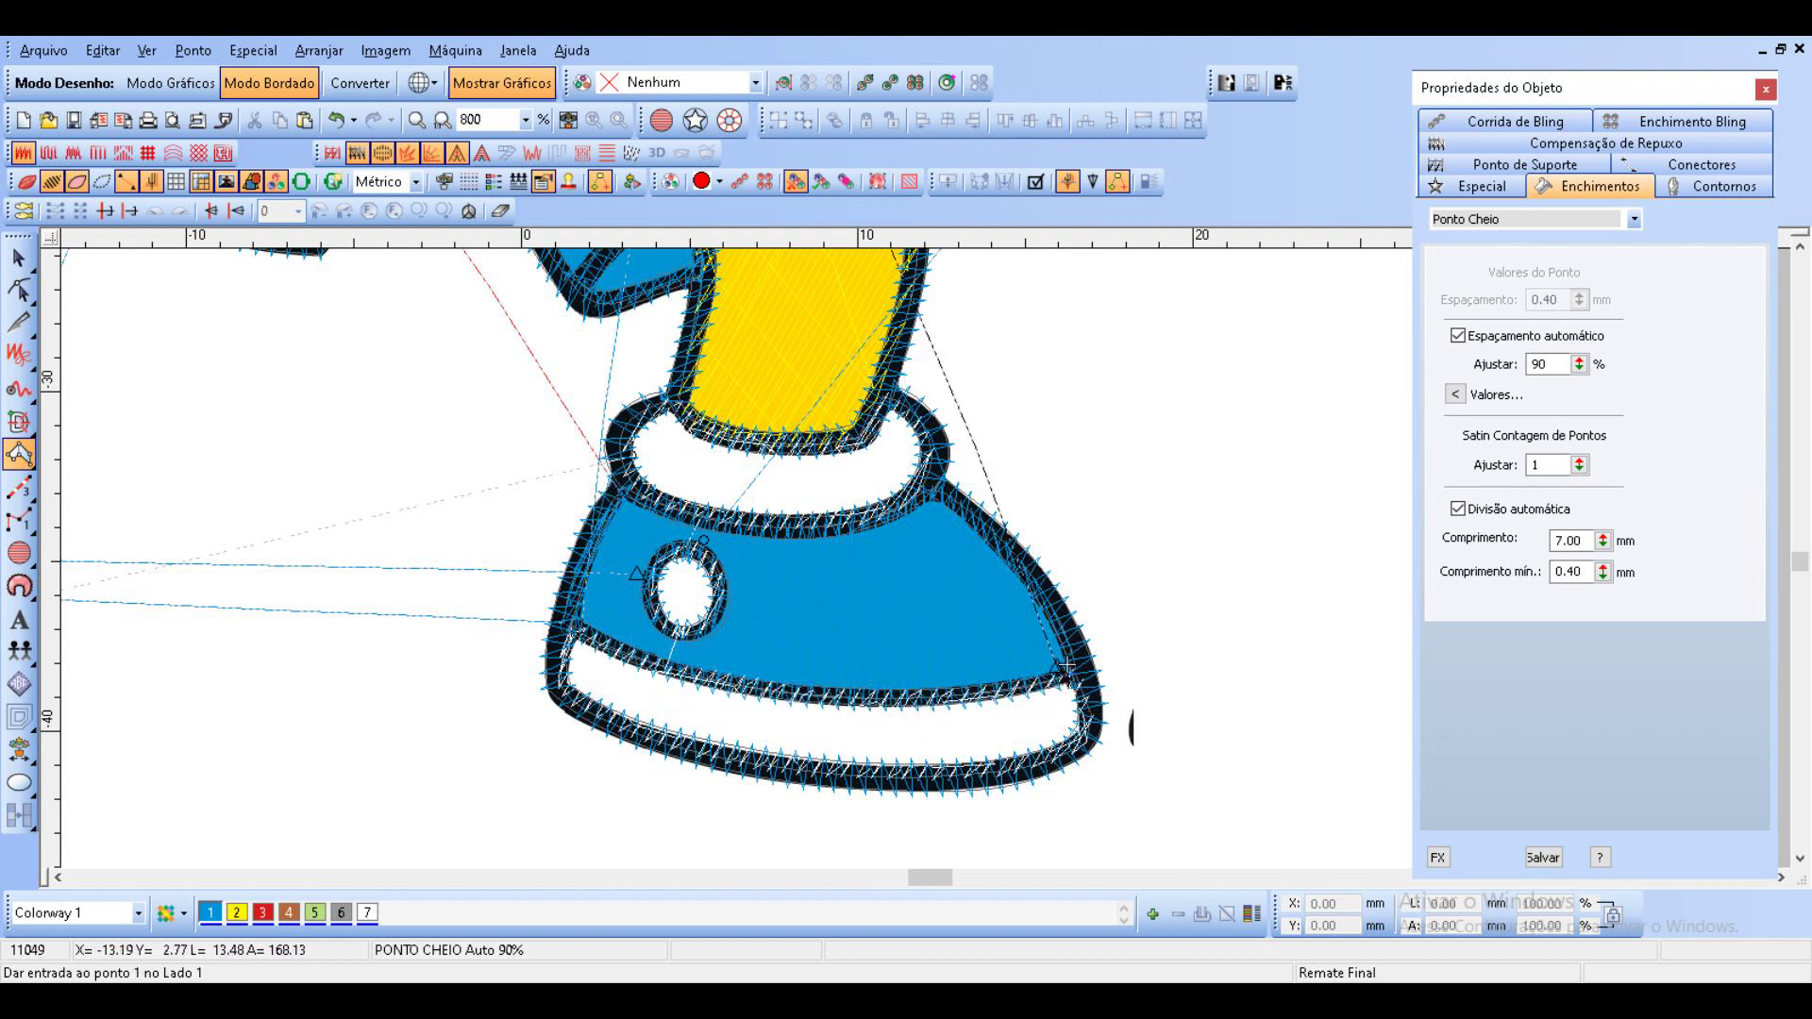
Start a satin column at the shorts hem and trace the left-hand leg's outer edge down to the sock.
{"action": "scroll", "coordinate": [1065, 666], "scroll_direction": "down", "scroll_amount": 2}
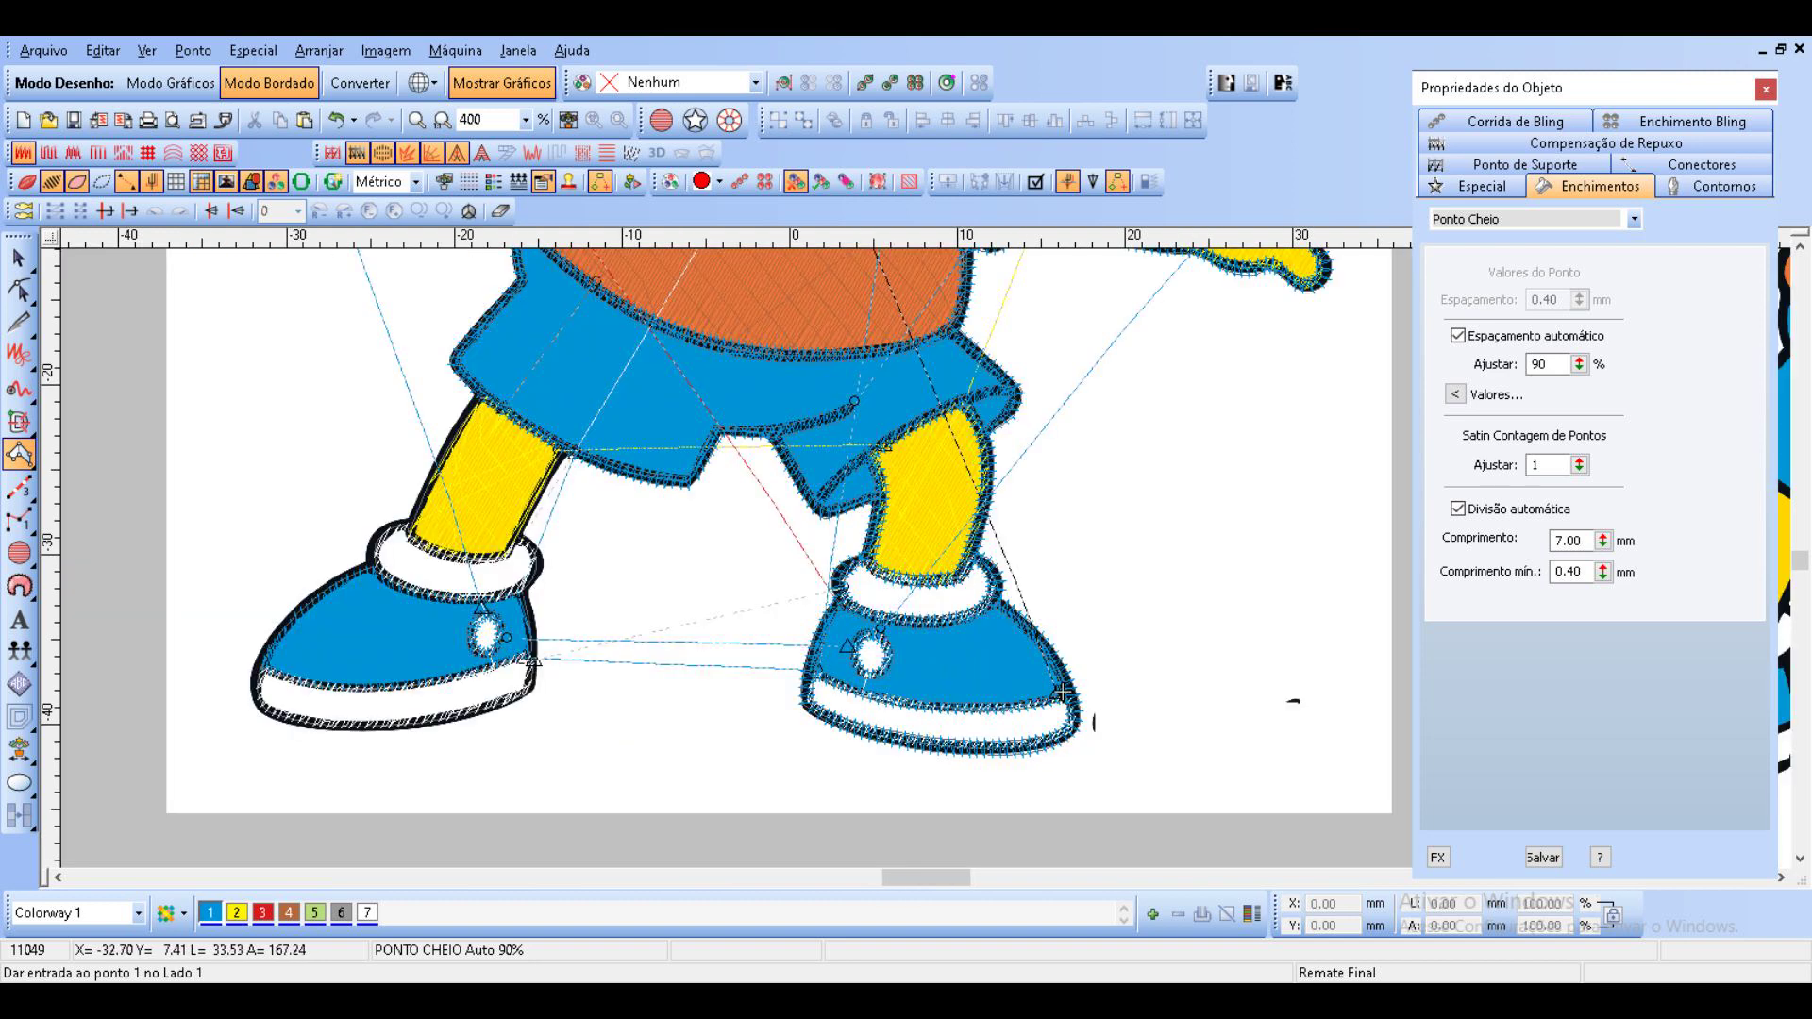
{"action": "scroll", "coordinate": [477, 526], "scroll_direction": "up", "scroll_amount": 1}
{"action": "left_click", "coordinate": [948, 300]}
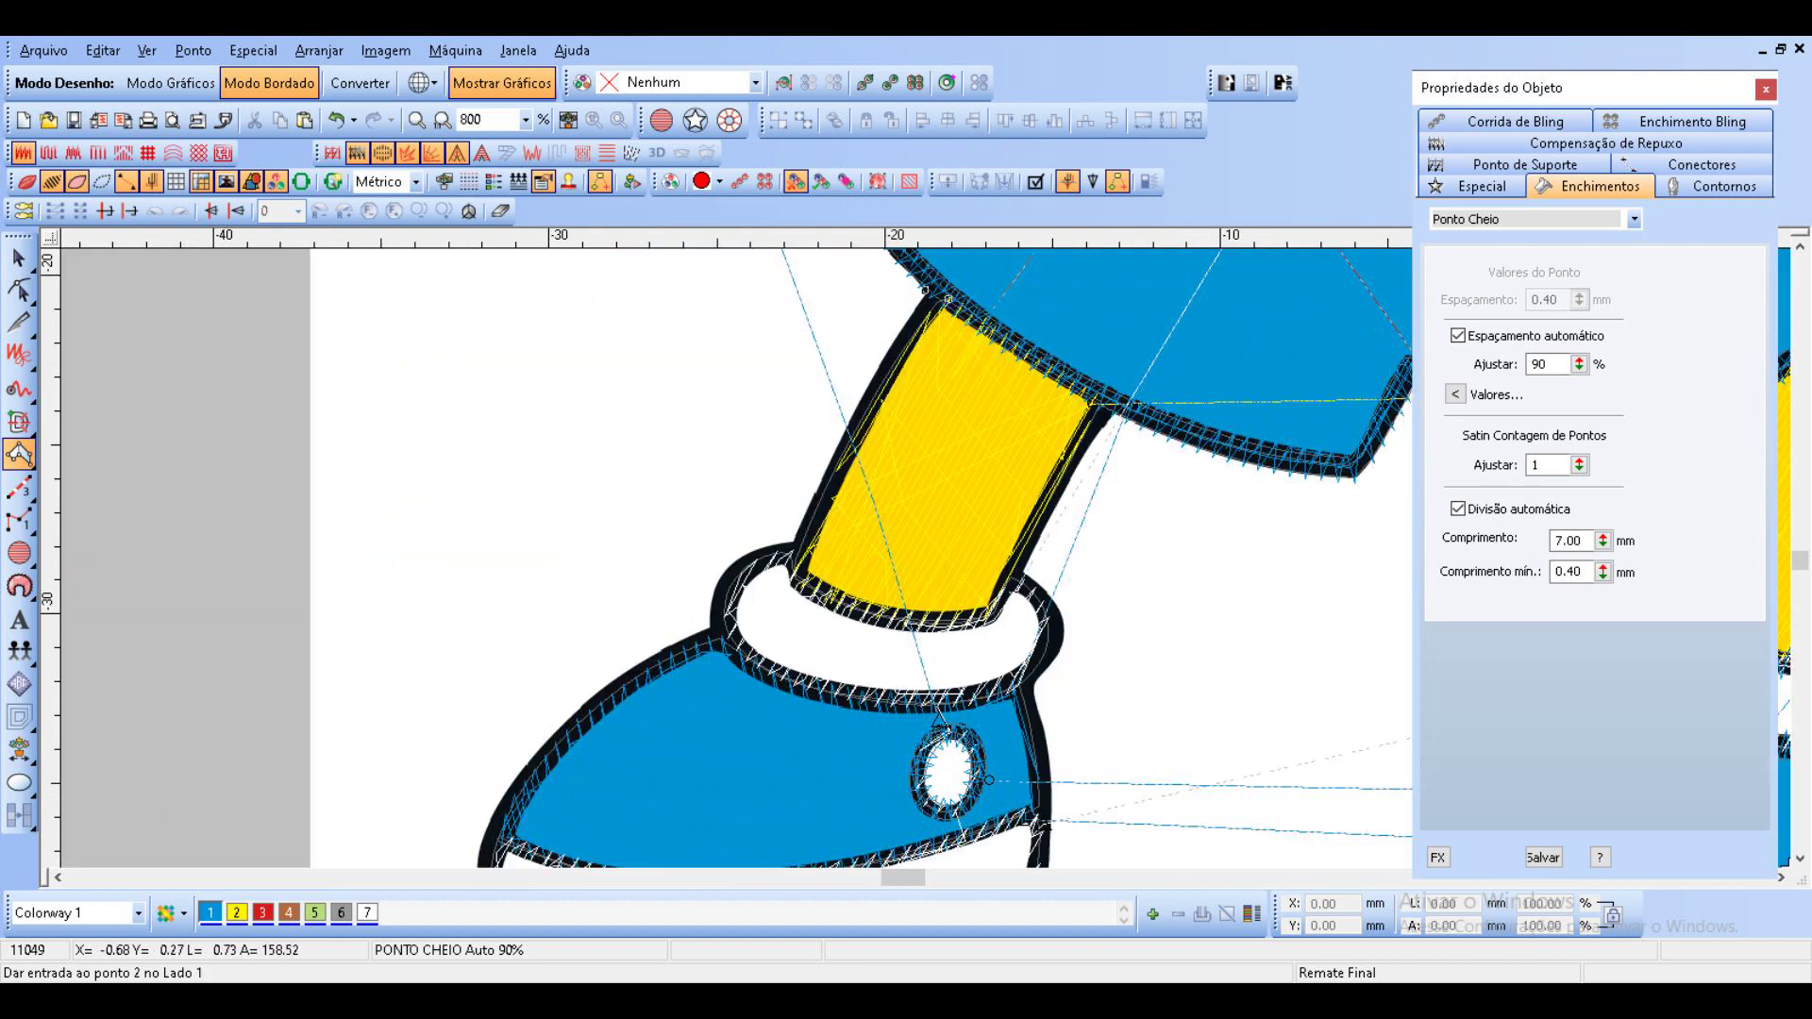
{"action": "left_click", "coordinate": [875, 414]}
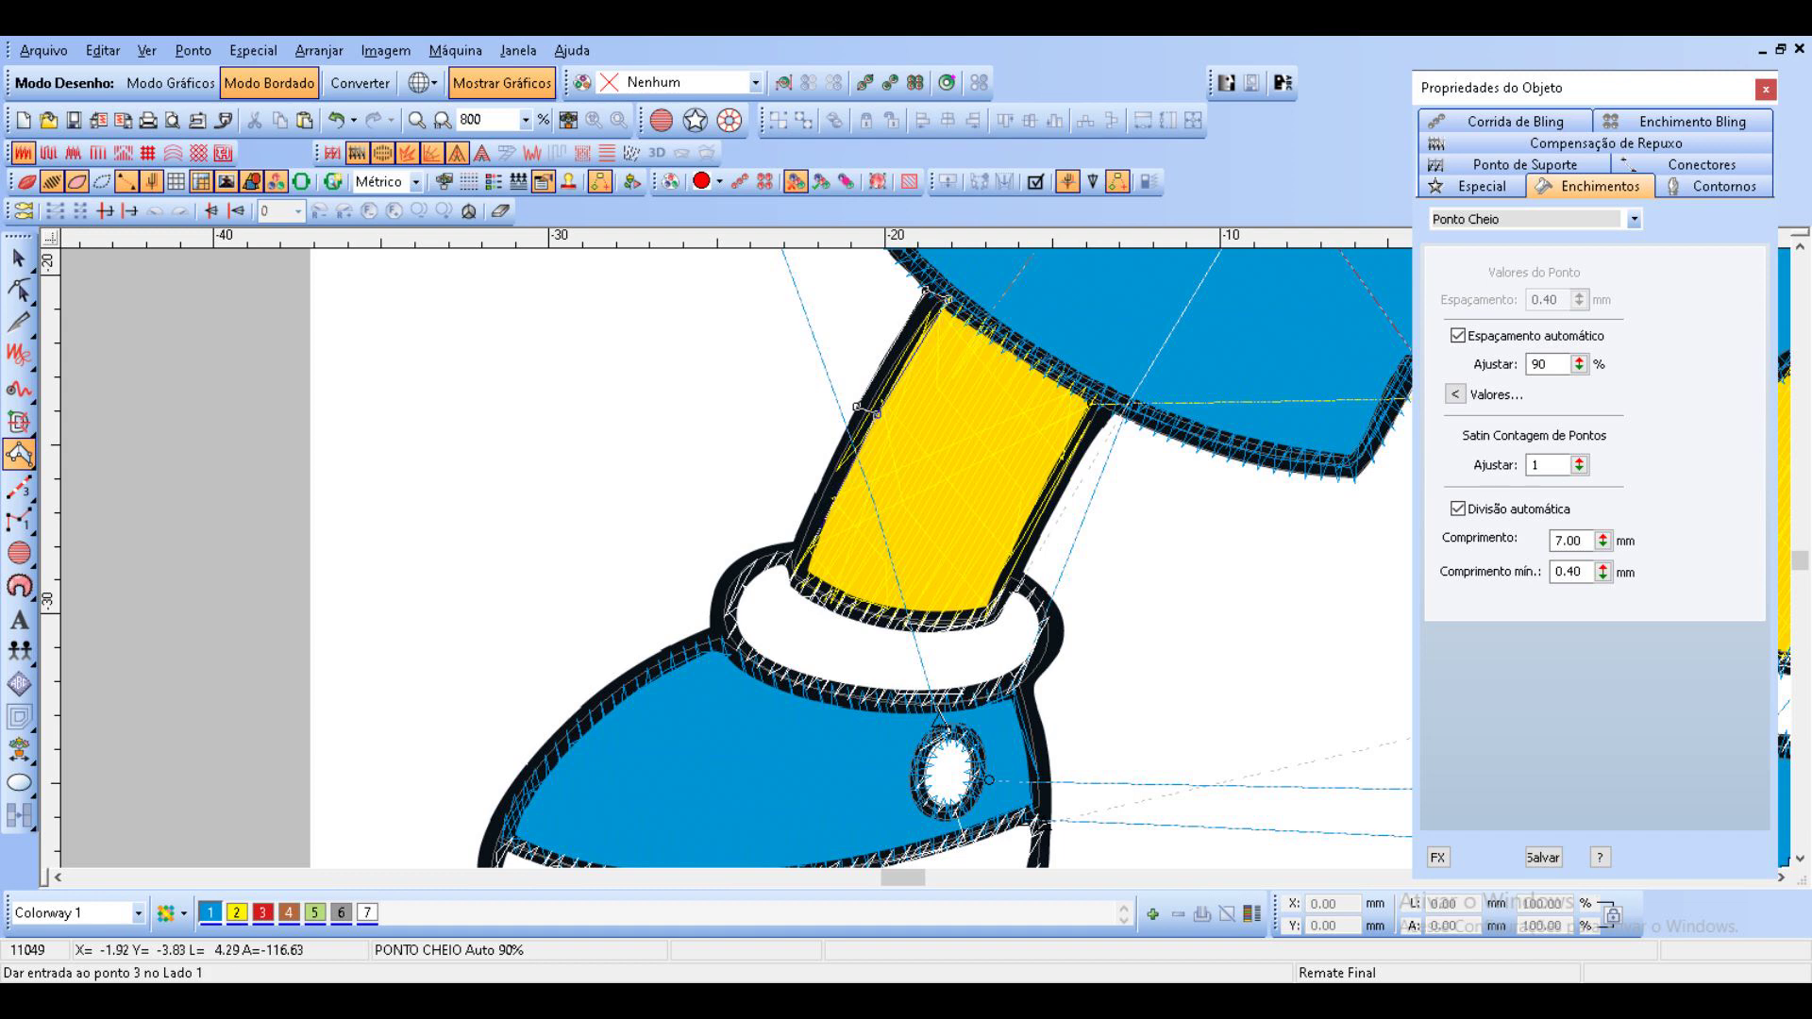
{"action": "left_click", "coordinate": [813, 544]}
{"action": "left_click", "coordinate": [789, 548]}
Continue the satin column around the left-hand leg's outer corner and across its bottom along the sock opening.
{"action": "left_click", "coordinate": [809, 566]}
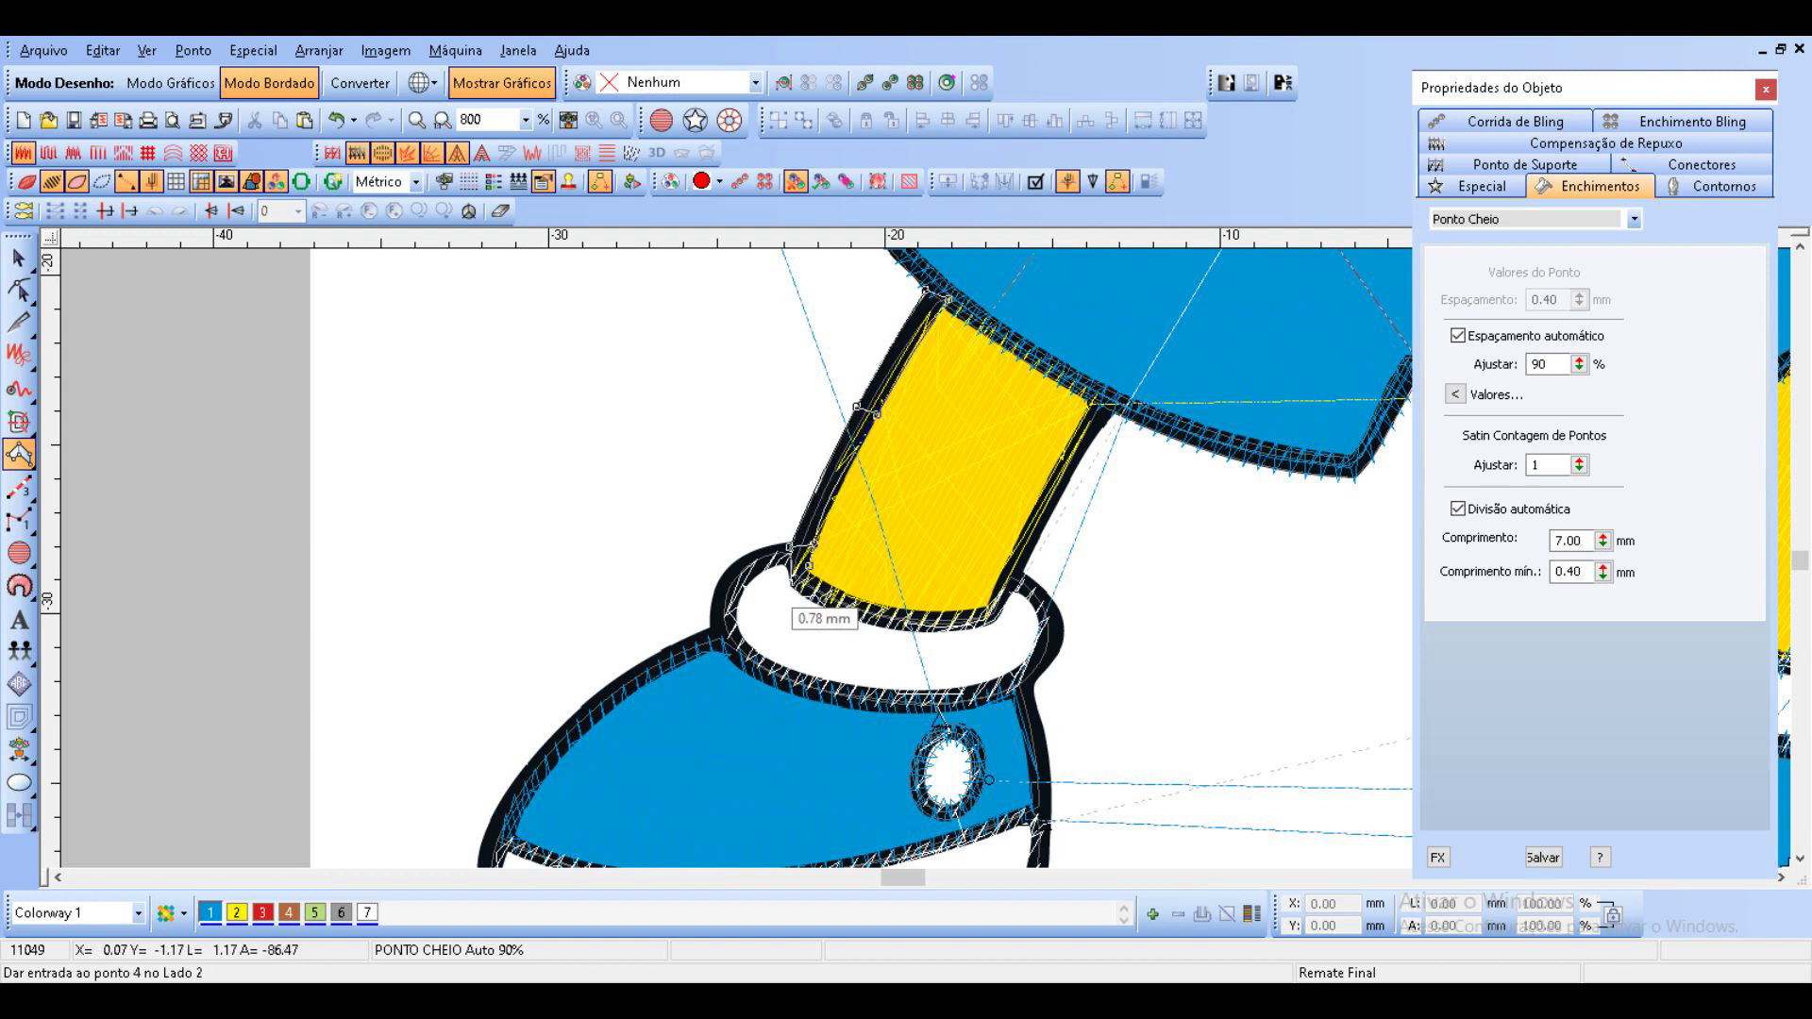
{"action": "left_click", "coordinate": [791, 586]}
{"action": "left_click", "coordinate": [822, 580]}
{"action": "left_click", "coordinate": [819, 604]}
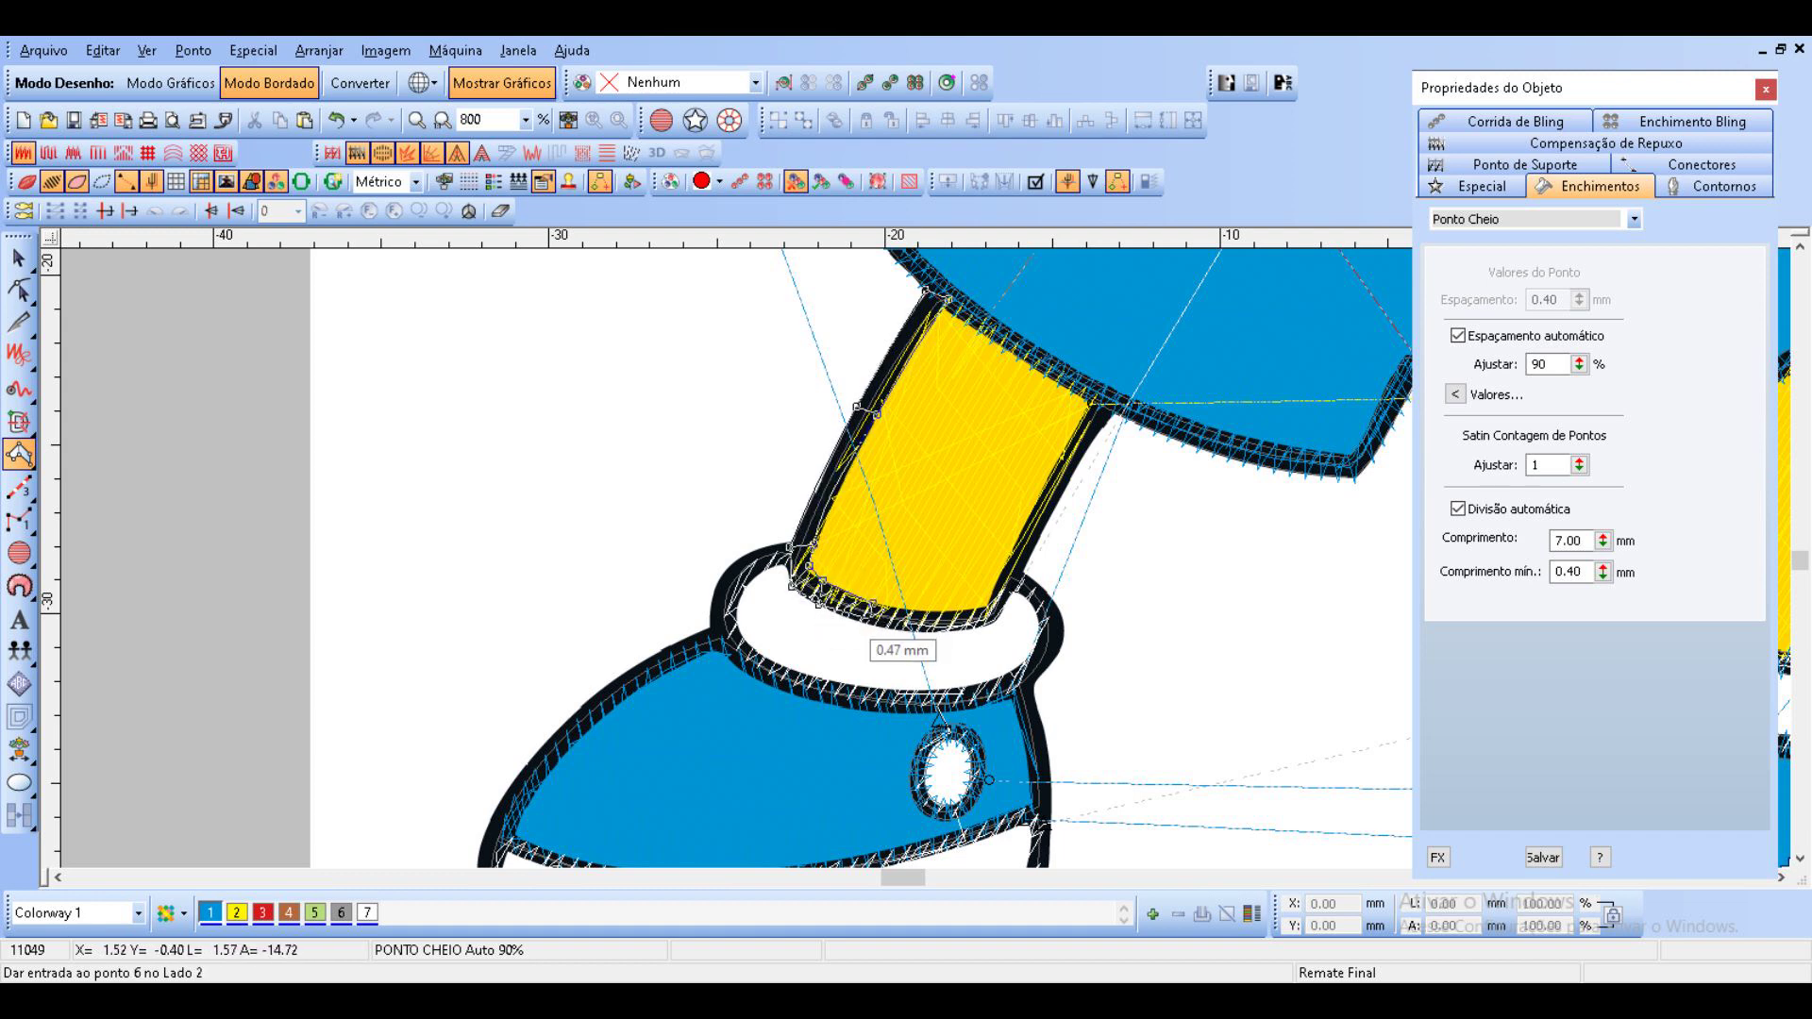
{"action": "left_click", "coordinate": [872, 614]}
{"action": "left_click", "coordinate": [955, 621]}
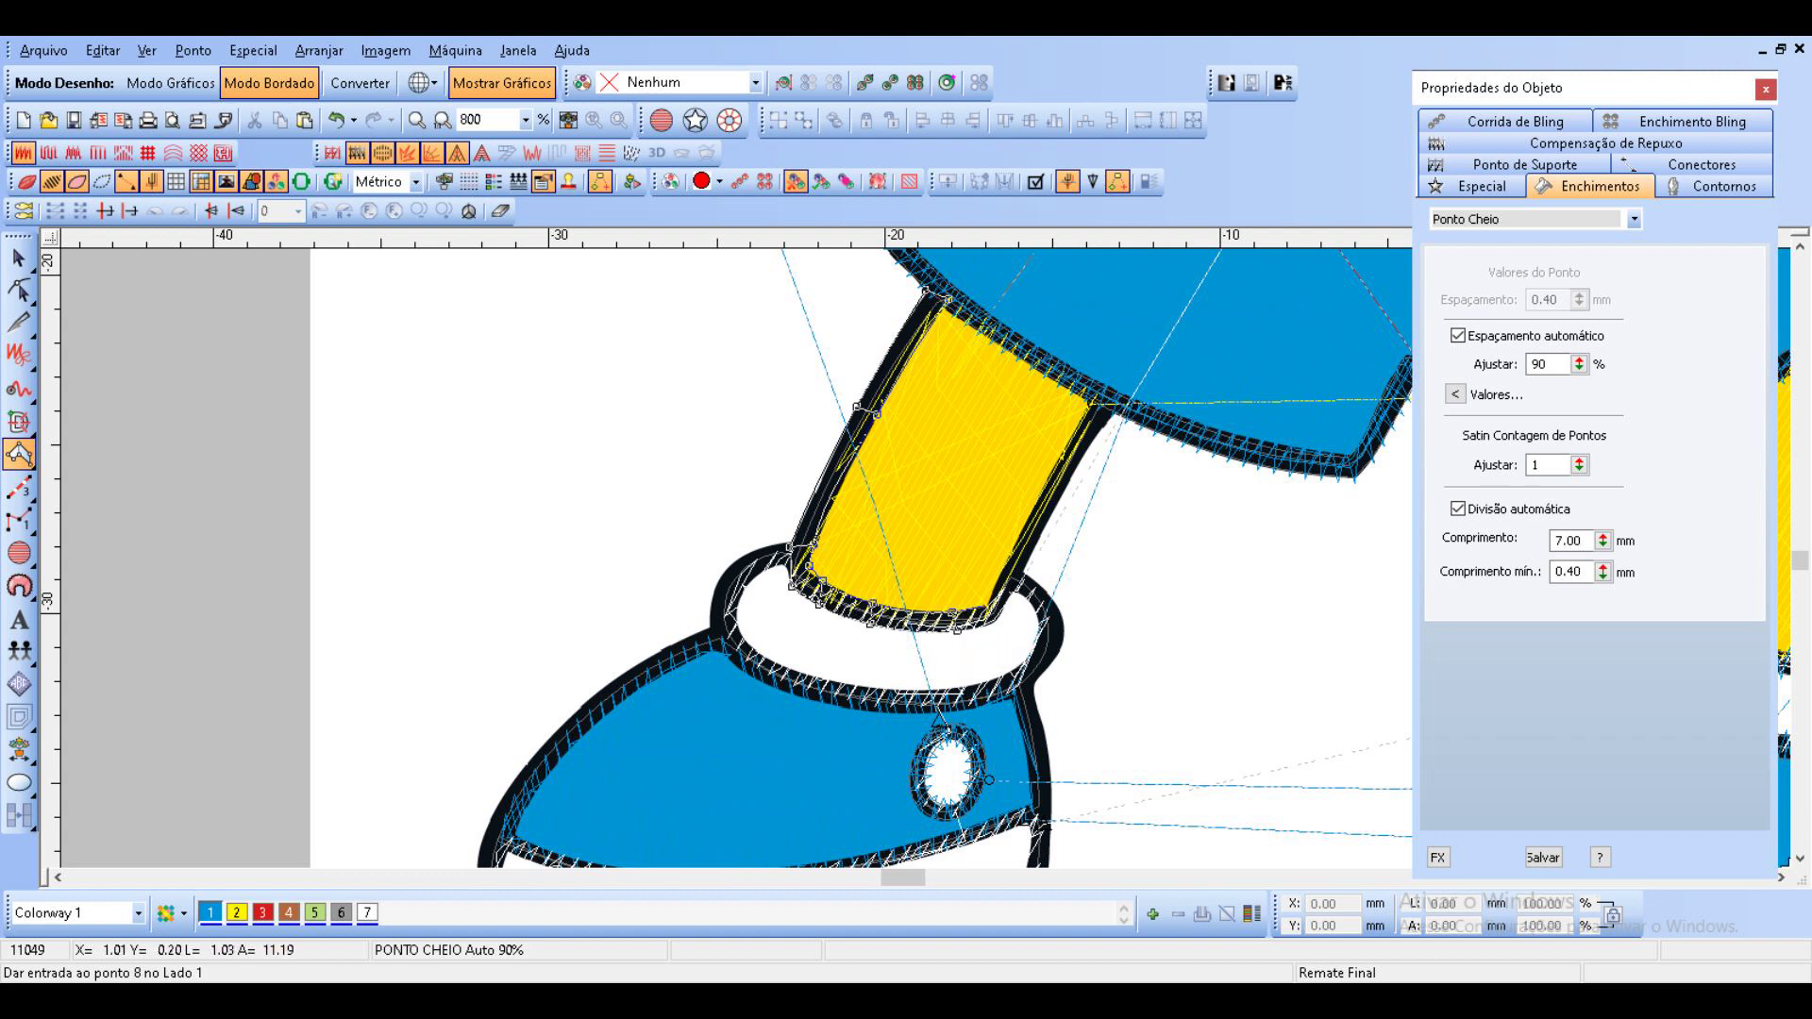
Finish the satin column around the inner corner and up the left-hand leg's inner edge to the shorts hem.
{"action": "left_click", "coordinate": [986, 605]}
{"action": "left_click", "coordinate": [1001, 580]}
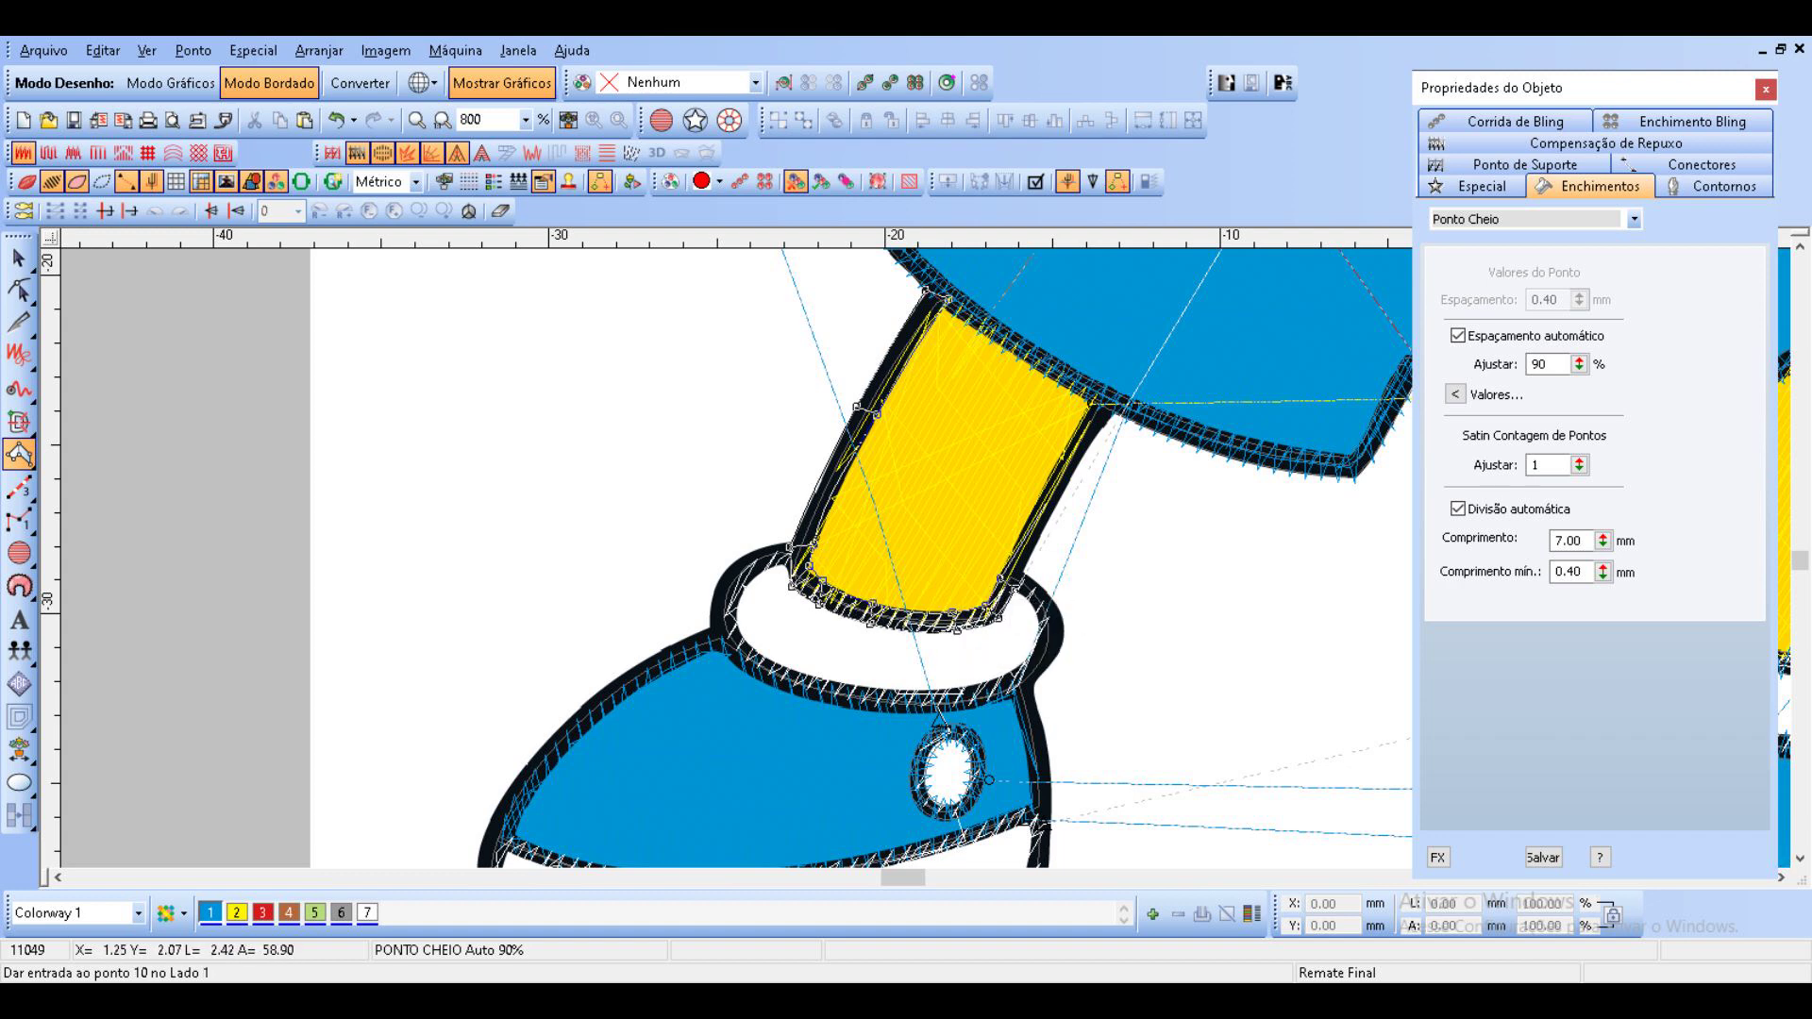
{"action": "left_click", "coordinate": [1065, 455]}
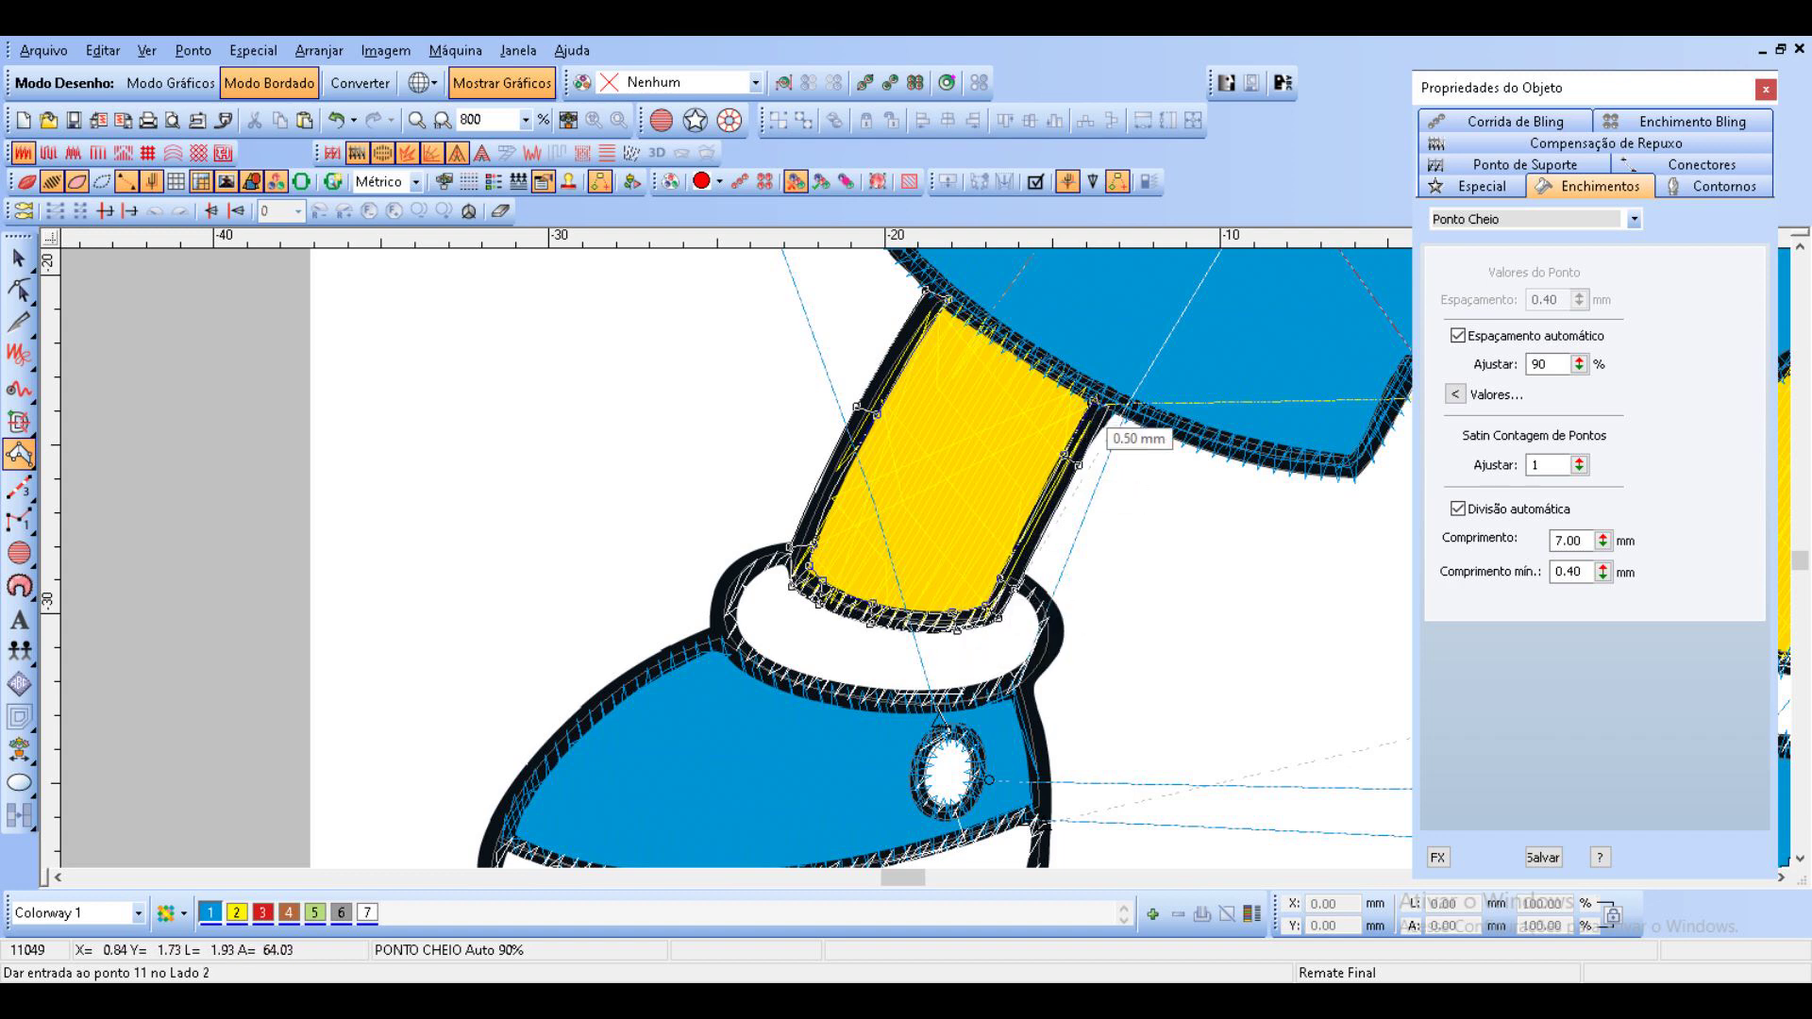
{"action": "left_click", "coordinate": [1109, 417]}
Start a satin column at the left-hand leg's inner edge and trace the sock's outline around its inner side.
{"action": "left_click", "coordinate": [1012, 586]}
{"action": "left_click", "coordinate": [1026, 570]}
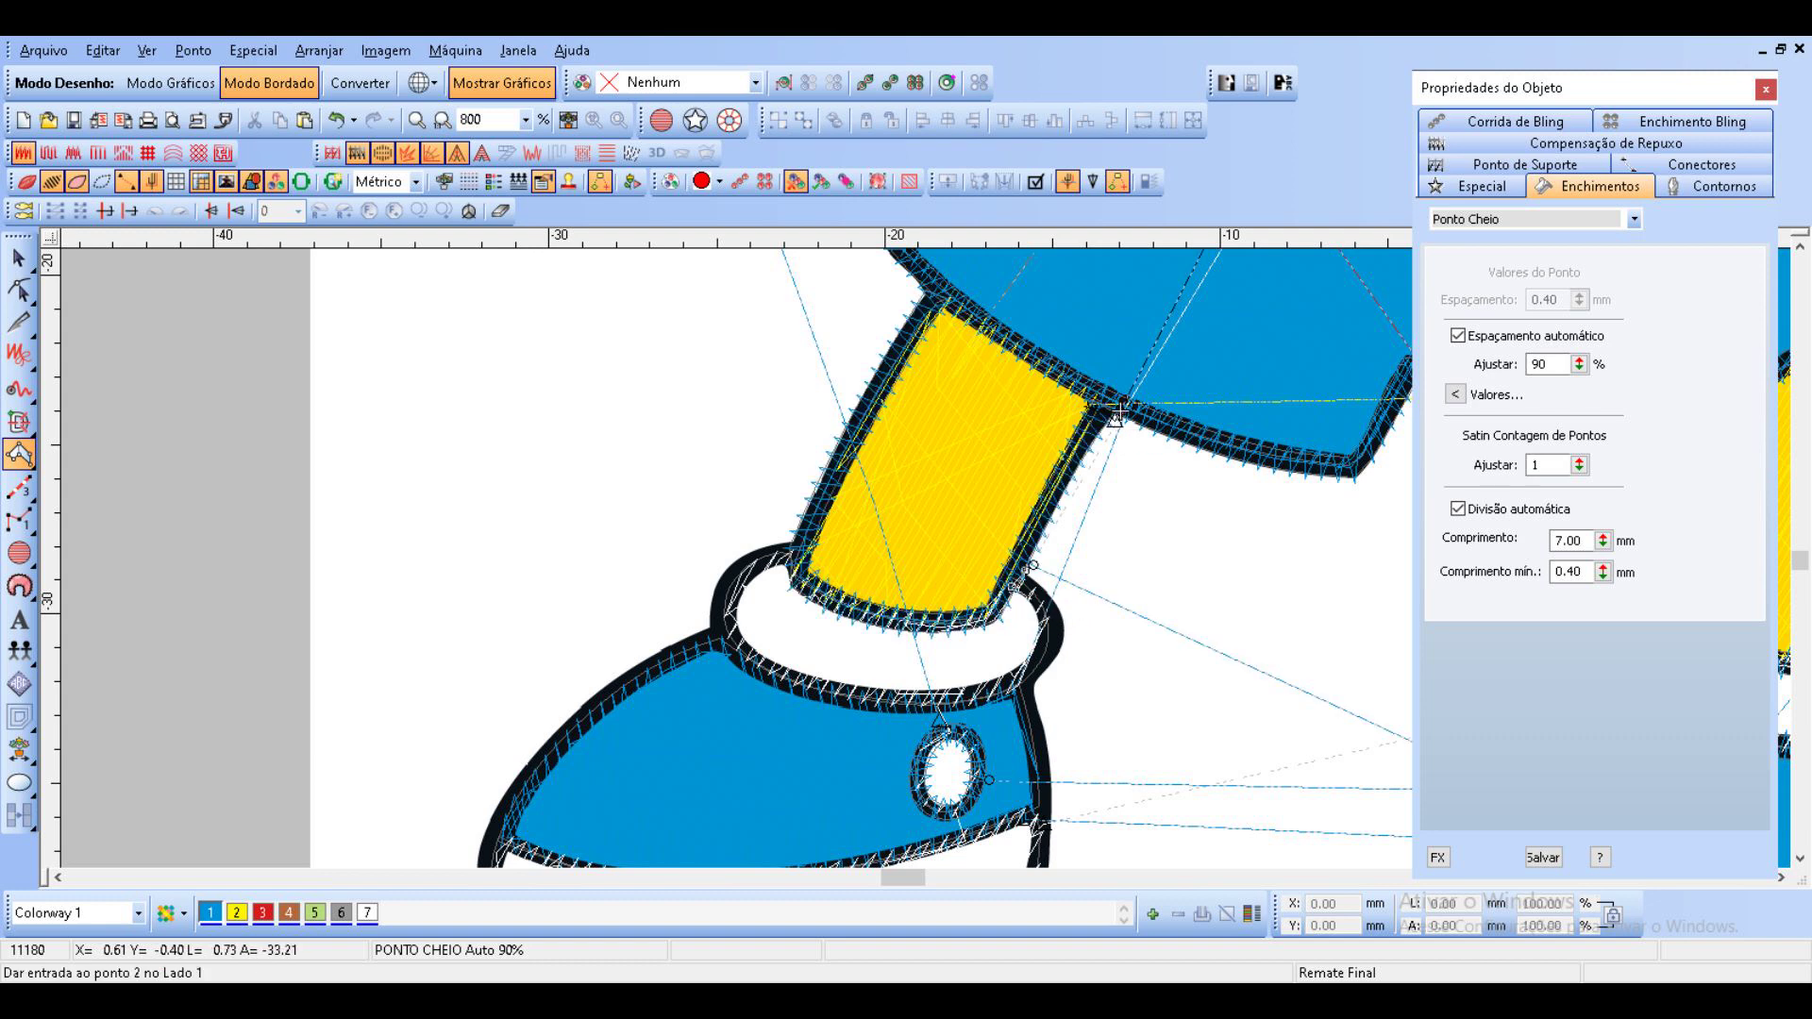
{"action": "left_click", "coordinate": [1033, 603]}
{"action": "left_click", "coordinate": [1051, 593]}
{"action": "left_click", "coordinate": [1039, 625]}
{"action": "left_click", "coordinate": [1064, 633]}
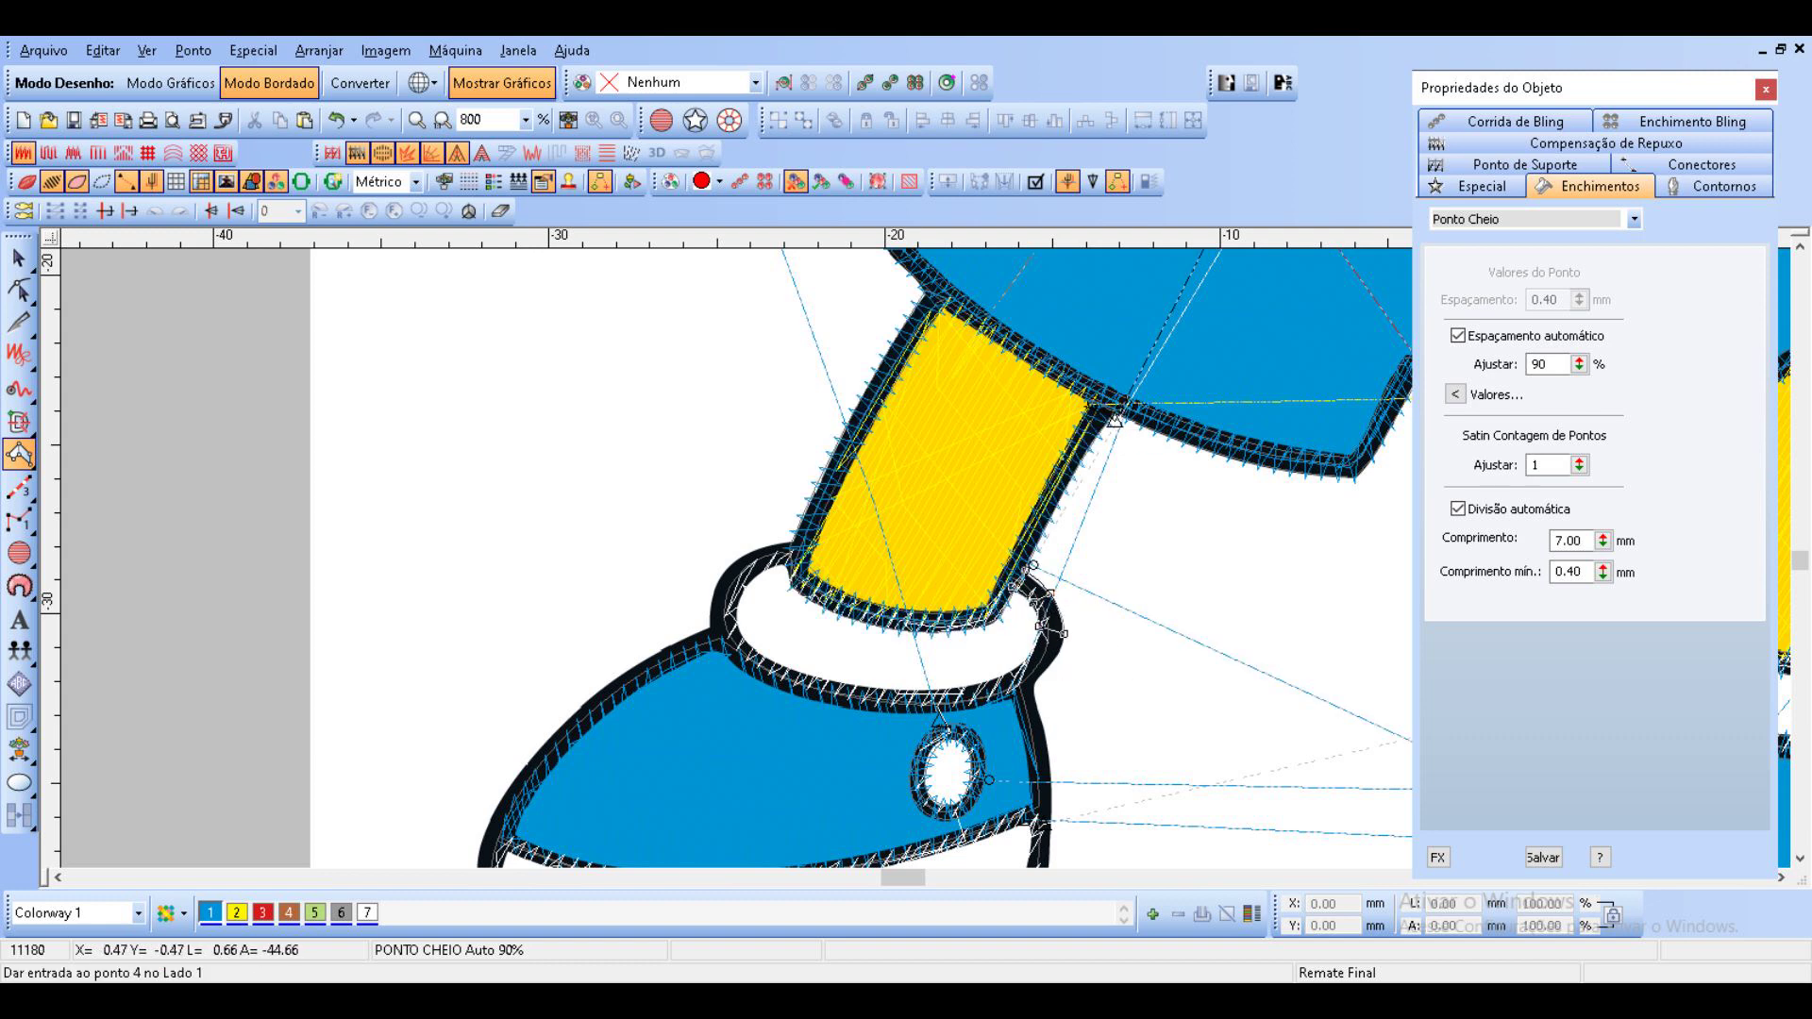
{"action": "left_click", "coordinate": [1033, 646]}
{"action": "left_click", "coordinate": [1052, 663]}
Continue the satin column along the lower edge of the left-hand sock, above the blue shoe.
{"action": "left_click", "coordinate": [1005, 674]}
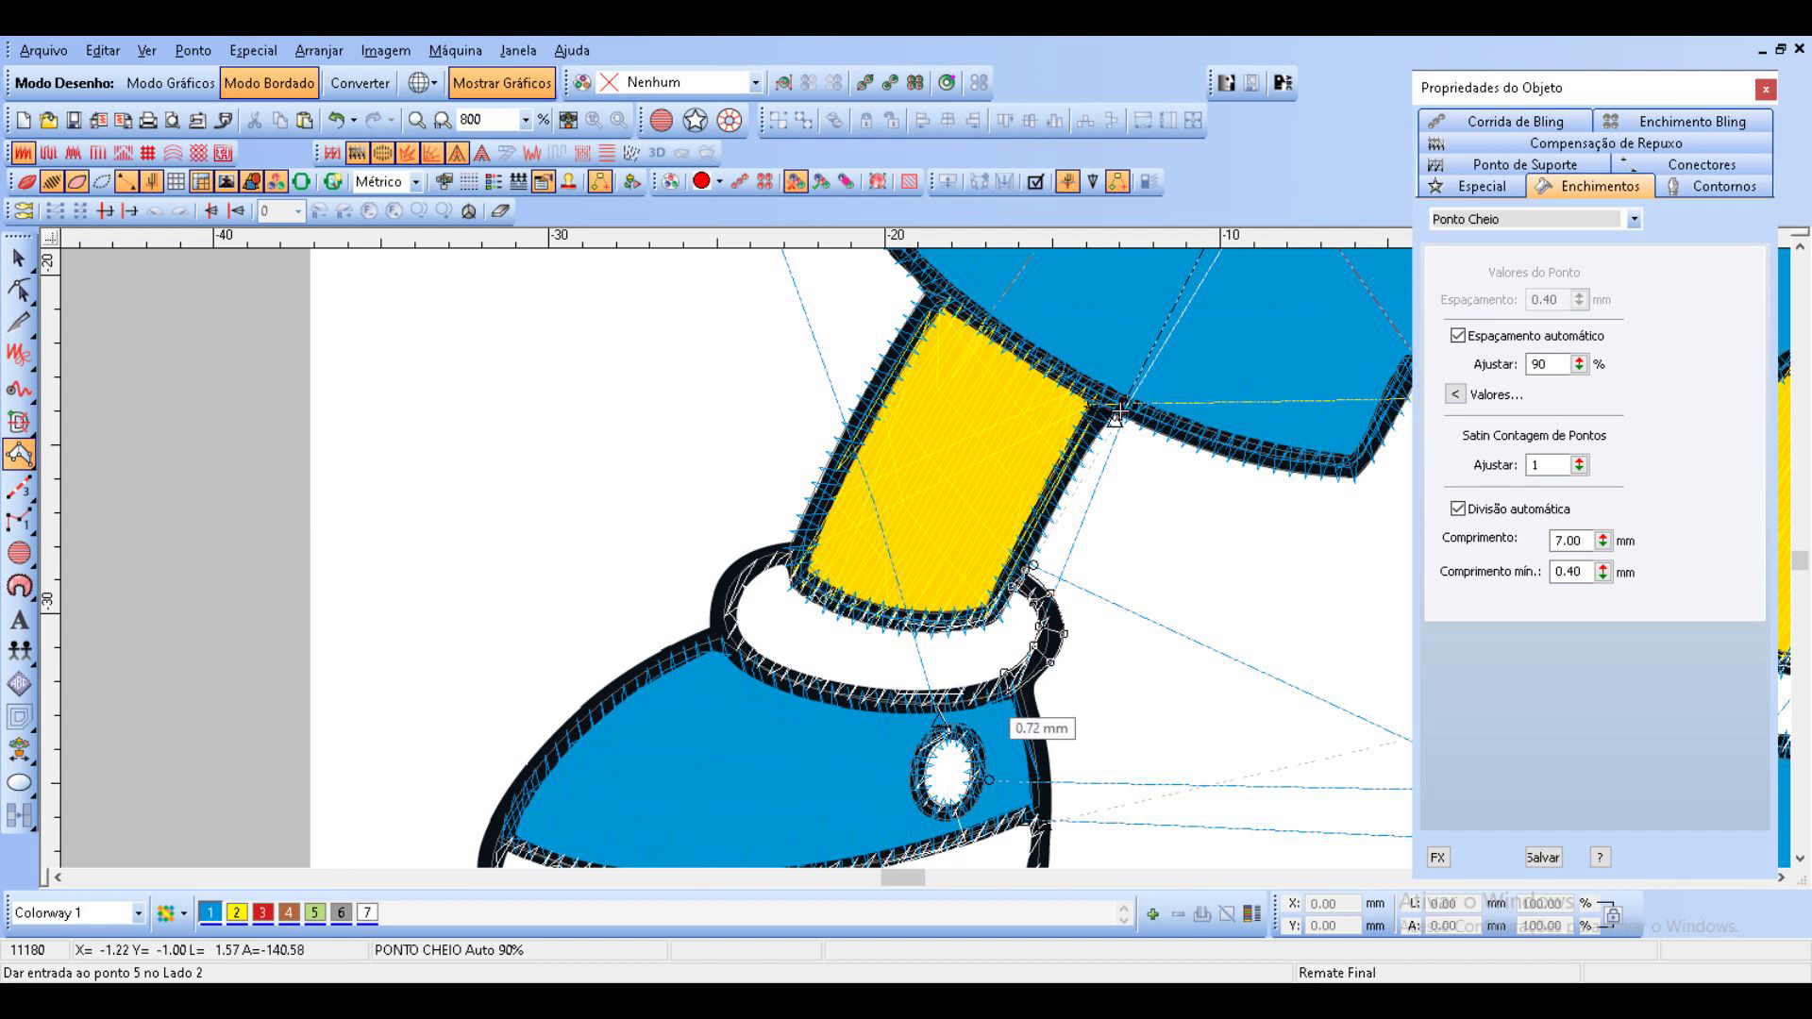
{"action": "left_click", "coordinate": [1010, 696]}
{"action": "left_click", "coordinate": [930, 695]}
{"action": "left_click", "coordinate": [933, 704]}
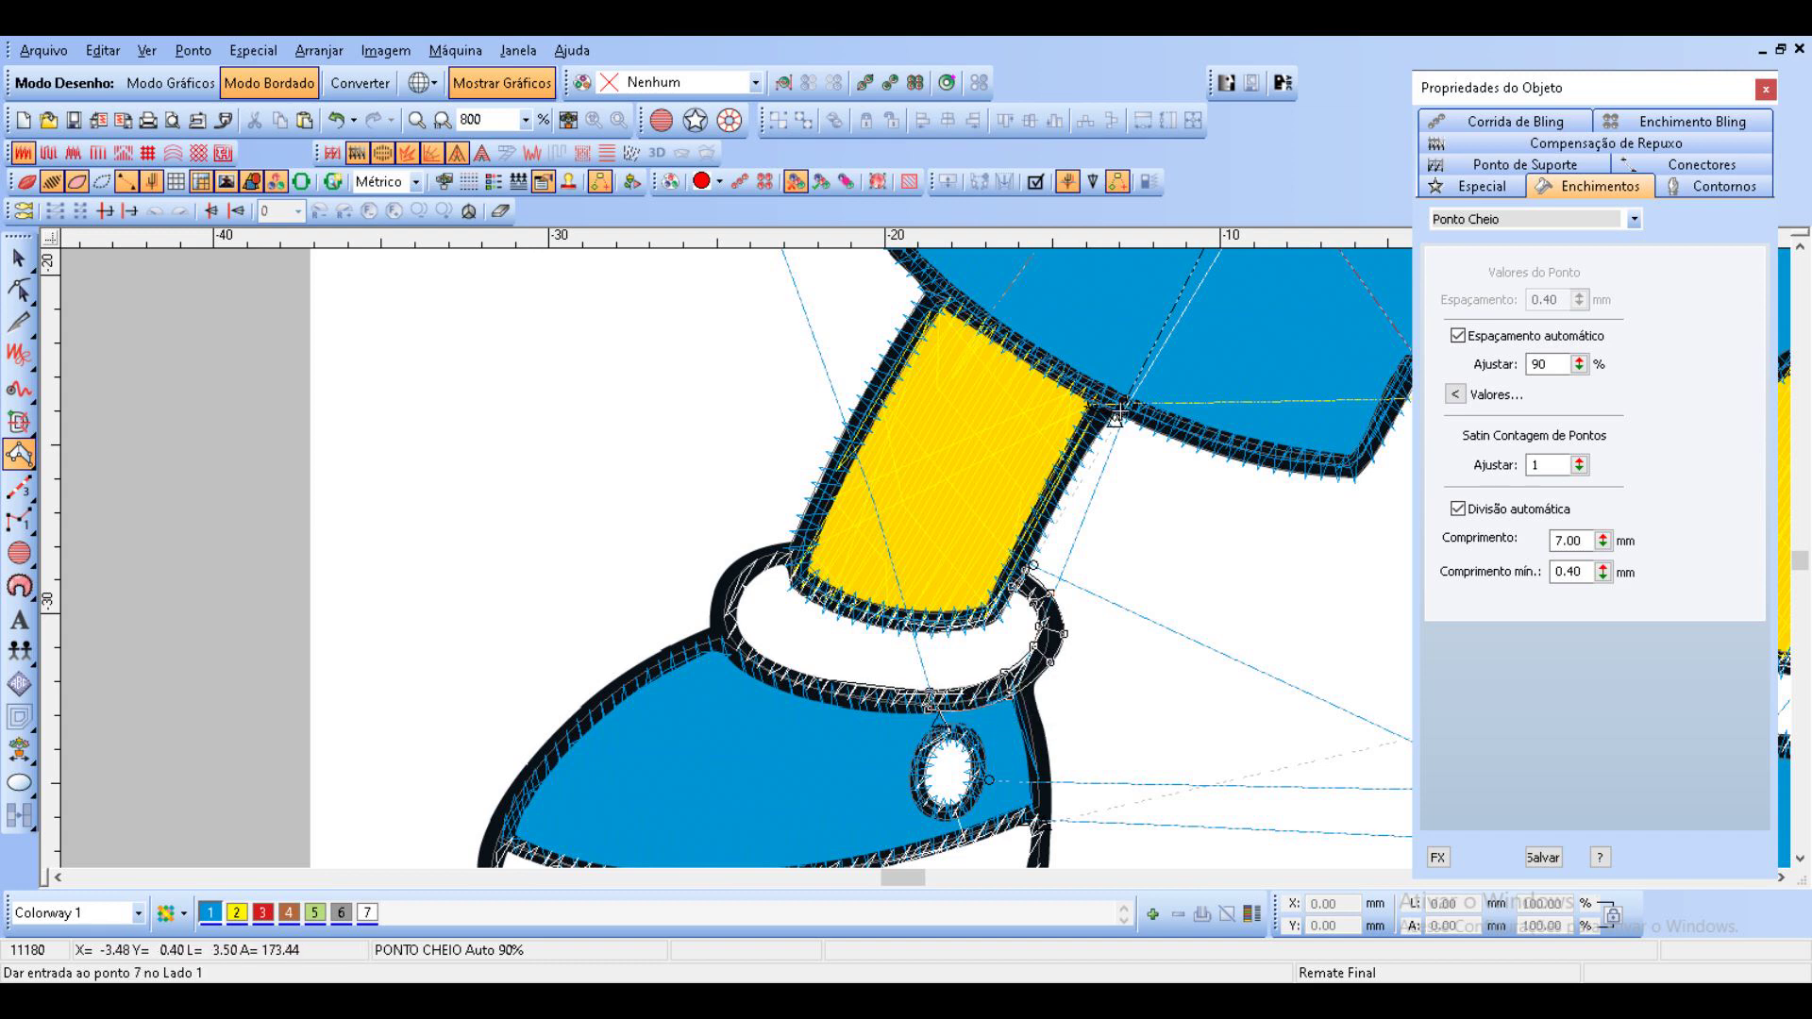
{"action": "left_click", "coordinate": [809, 678]}
{"action": "left_click", "coordinate": [749, 647]}
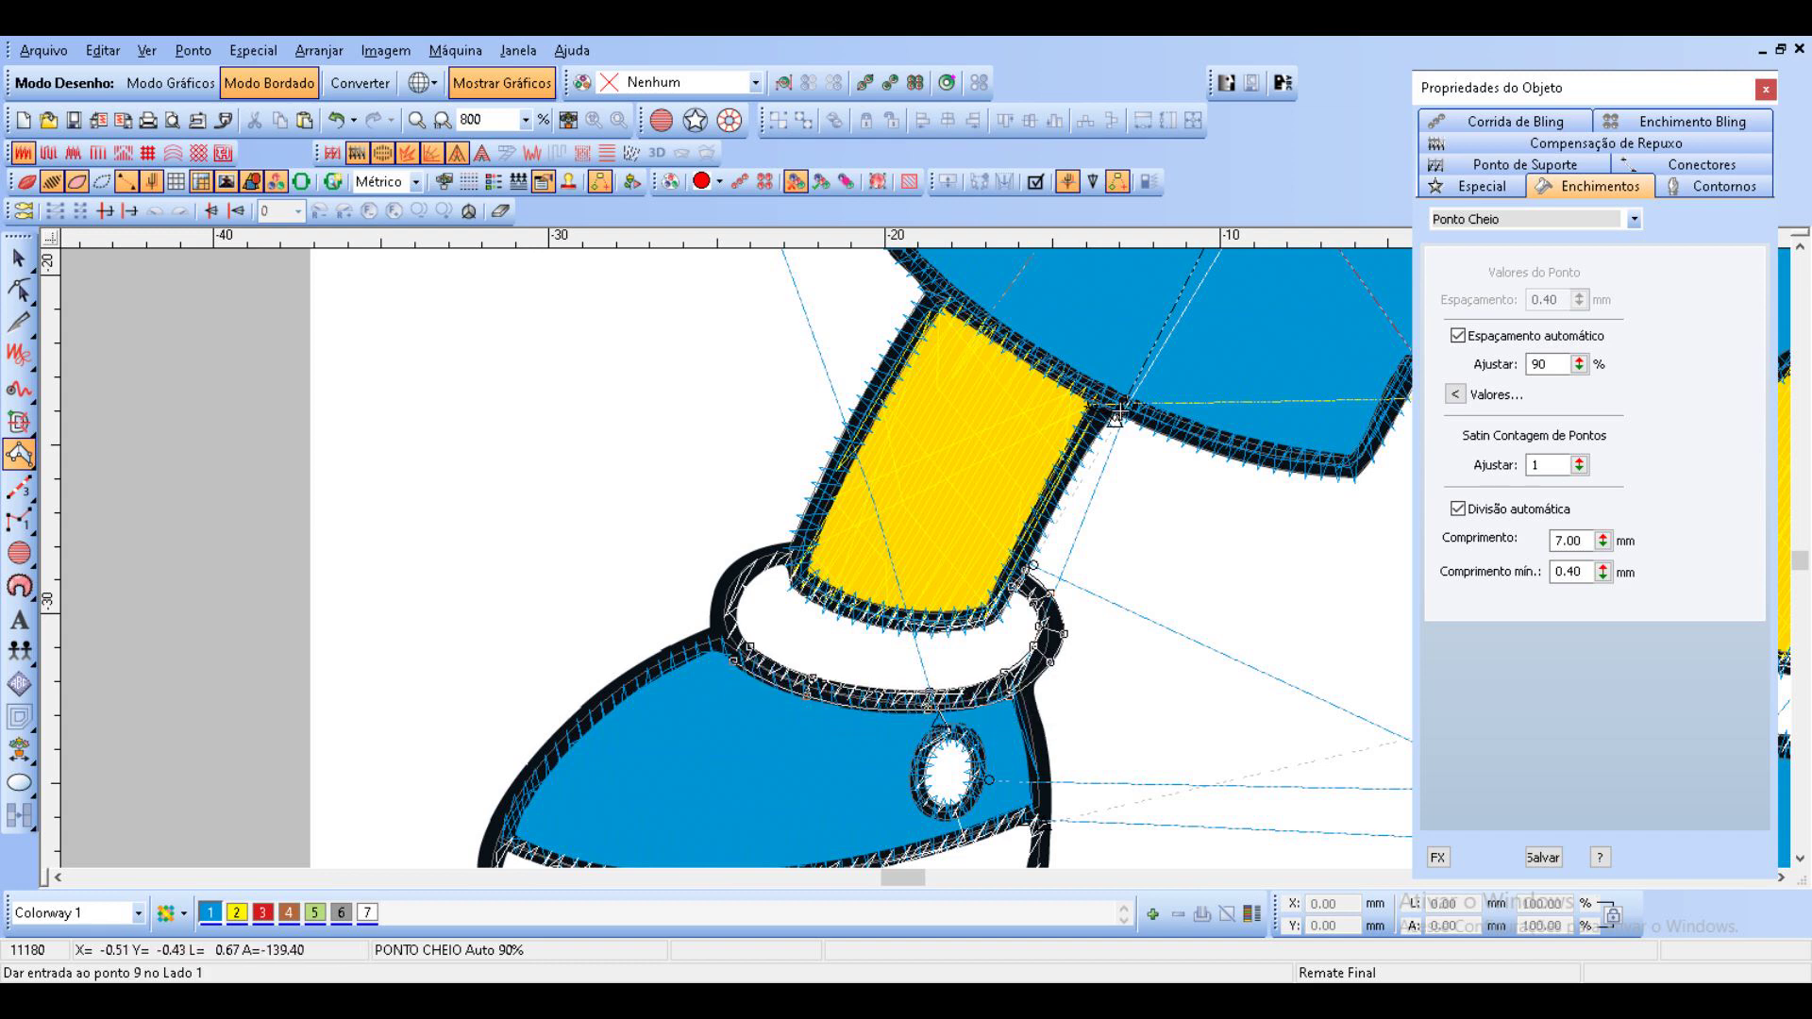
Finish the satin column up the left-hand sock's outer side to the leg and generate the stitches.
{"action": "left_click", "coordinate": [732, 615]}
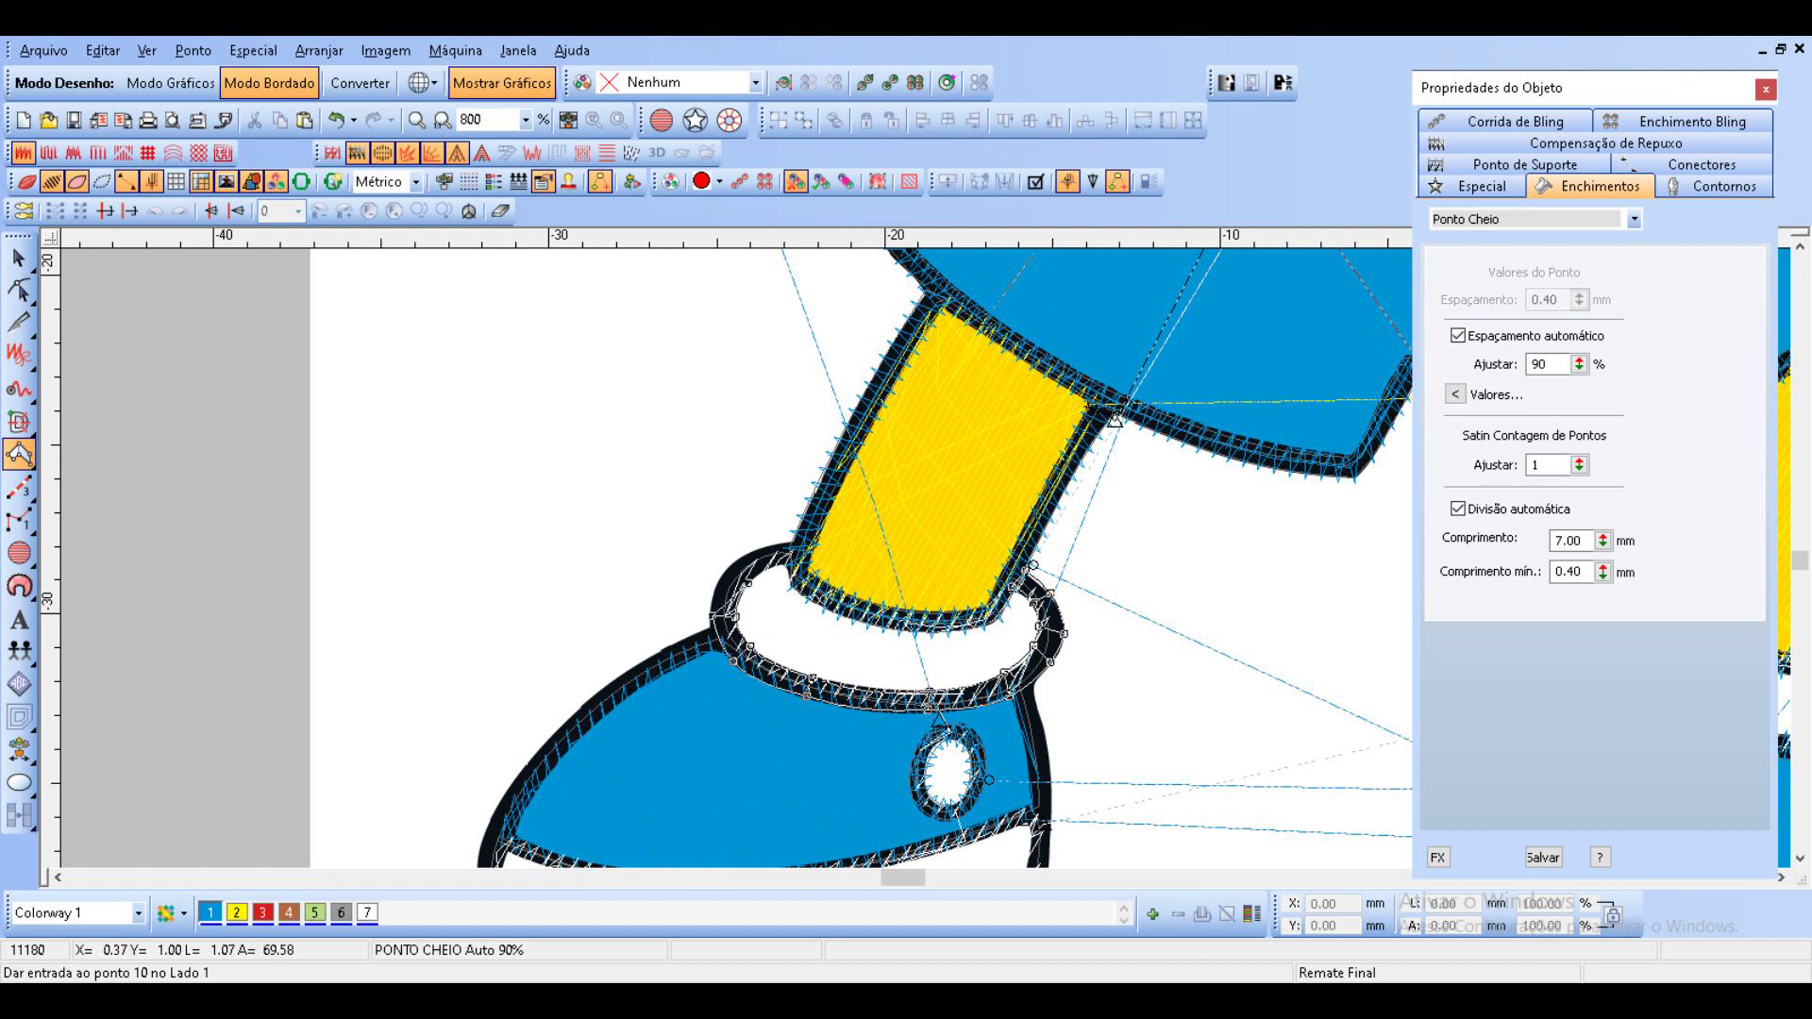
{"action": "left_click", "coordinate": [740, 562]}
{"action": "left_click", "coordinate": [785, 545]}
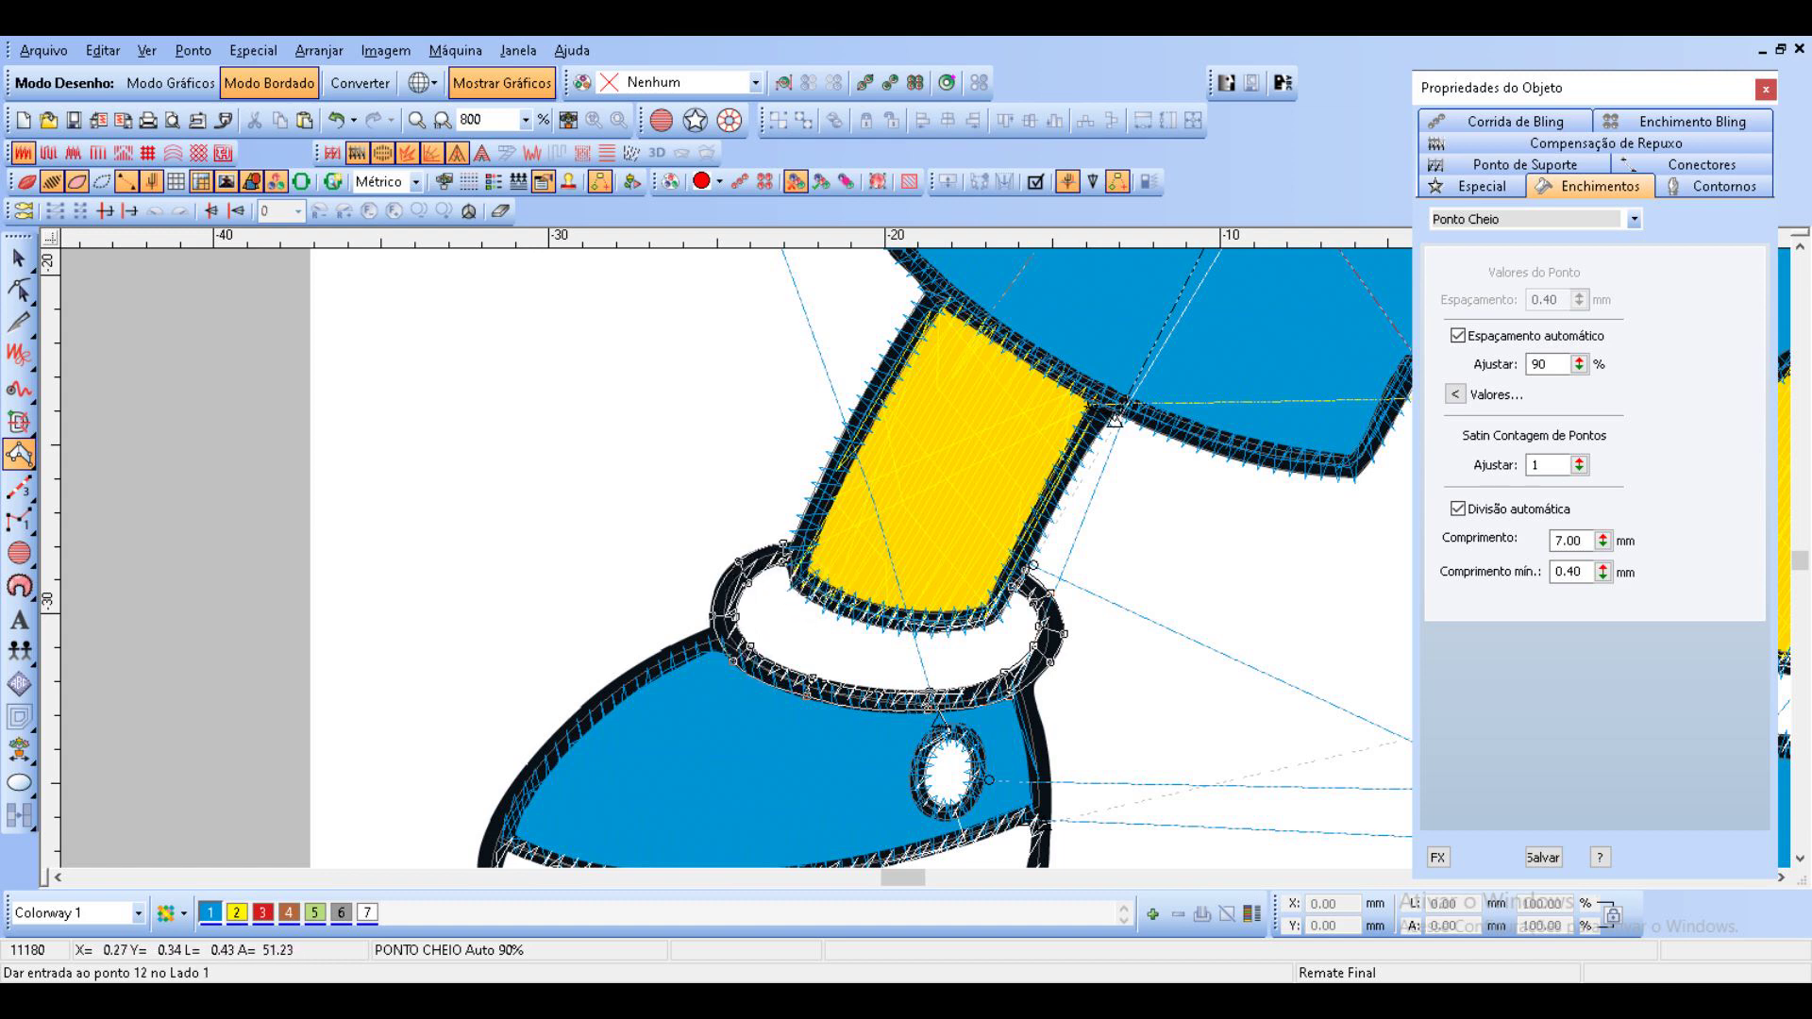
{"action": "left_click", "coordinate": [791, 544]}
{"action": "key", "text": "Return"}
Start a satin column at the outer side of the left-hand sock and trace the shoe's outline down over the toe.
{"action": "left_click", "coordinate": [719, 647]}
{"action": "left_click", "coordinate": [707, 628]}
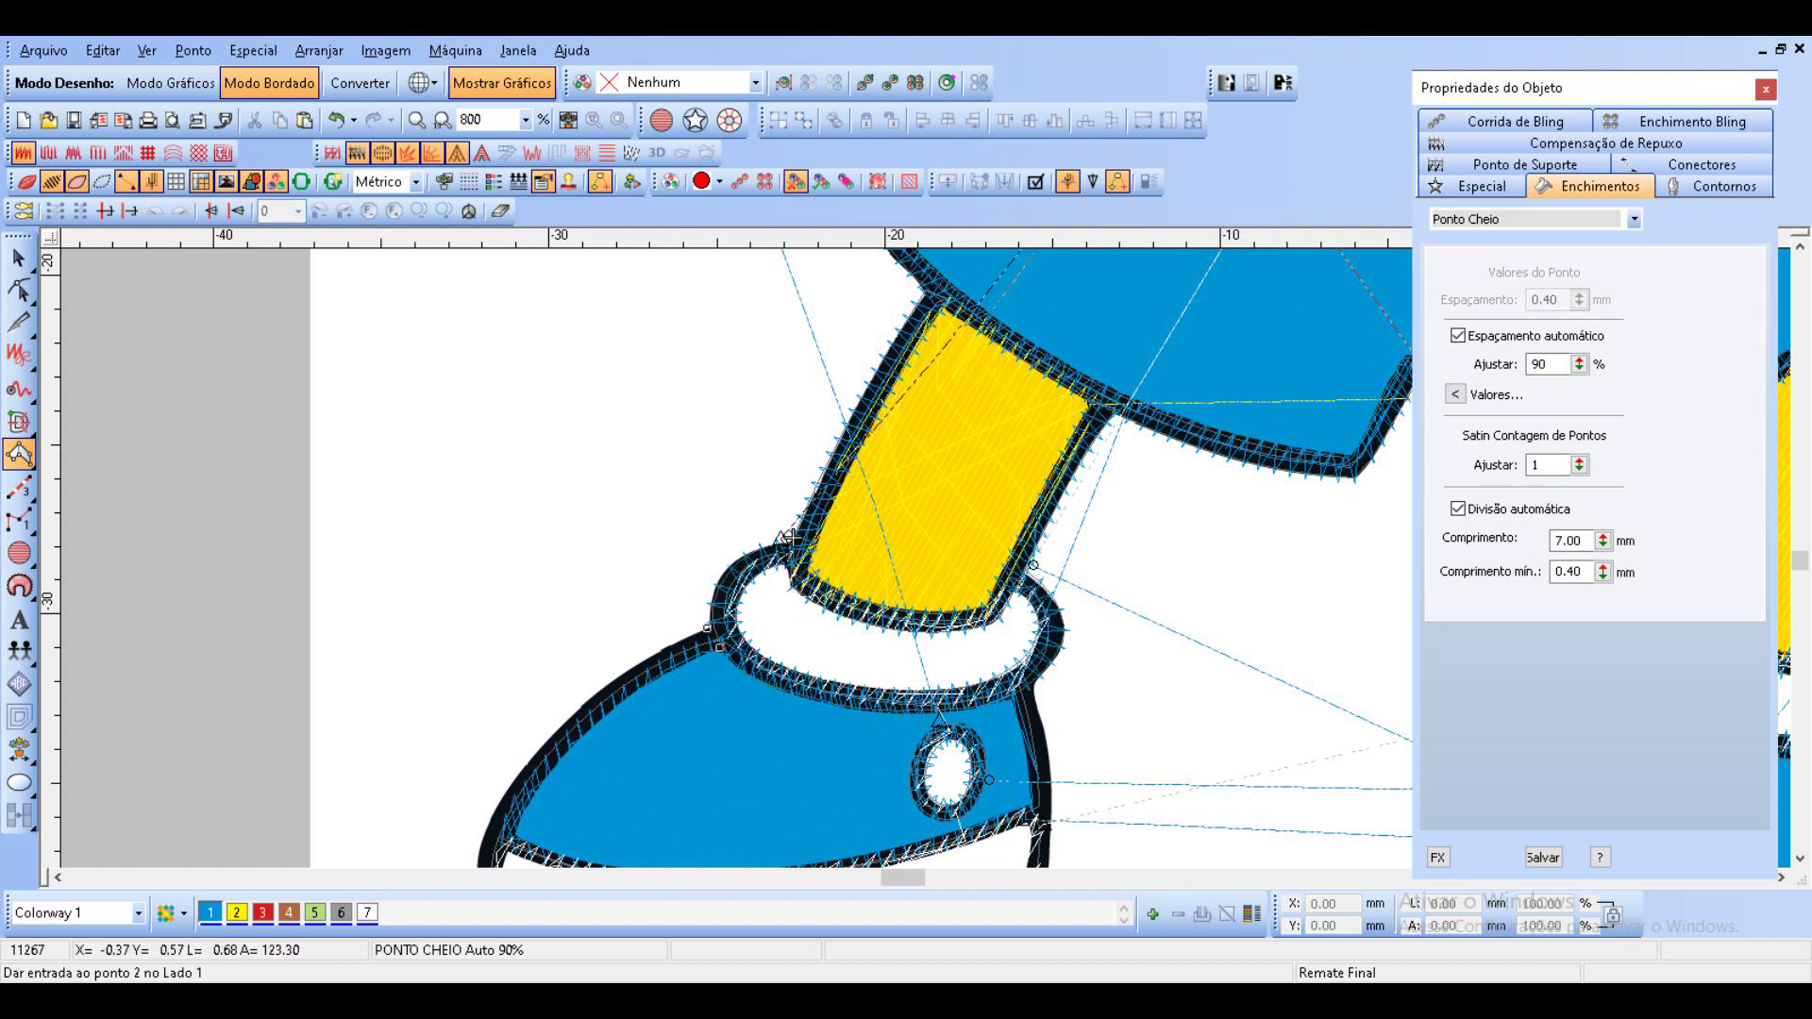
{"action": "left_click", "coordinate": [620, 699]}
{"action": "left_click", "coordinate": [606, 686]}
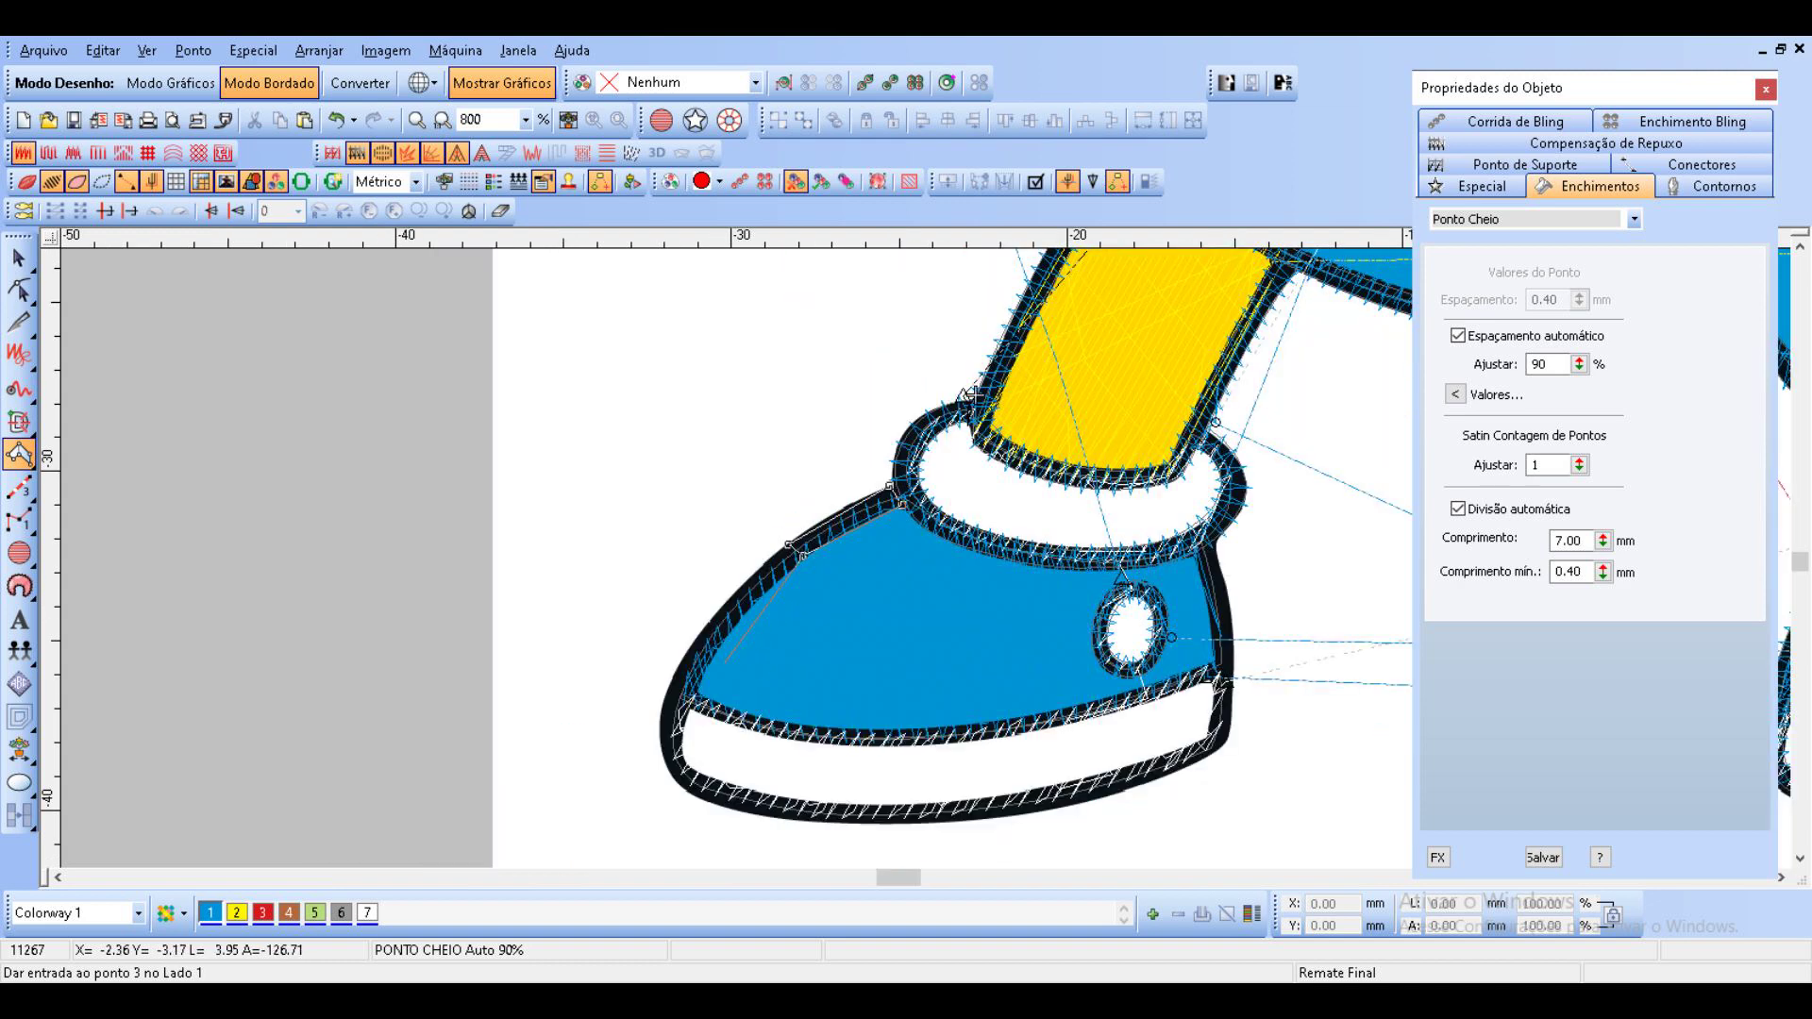
{"action": "left_click", "coordinate": [684, 659]}
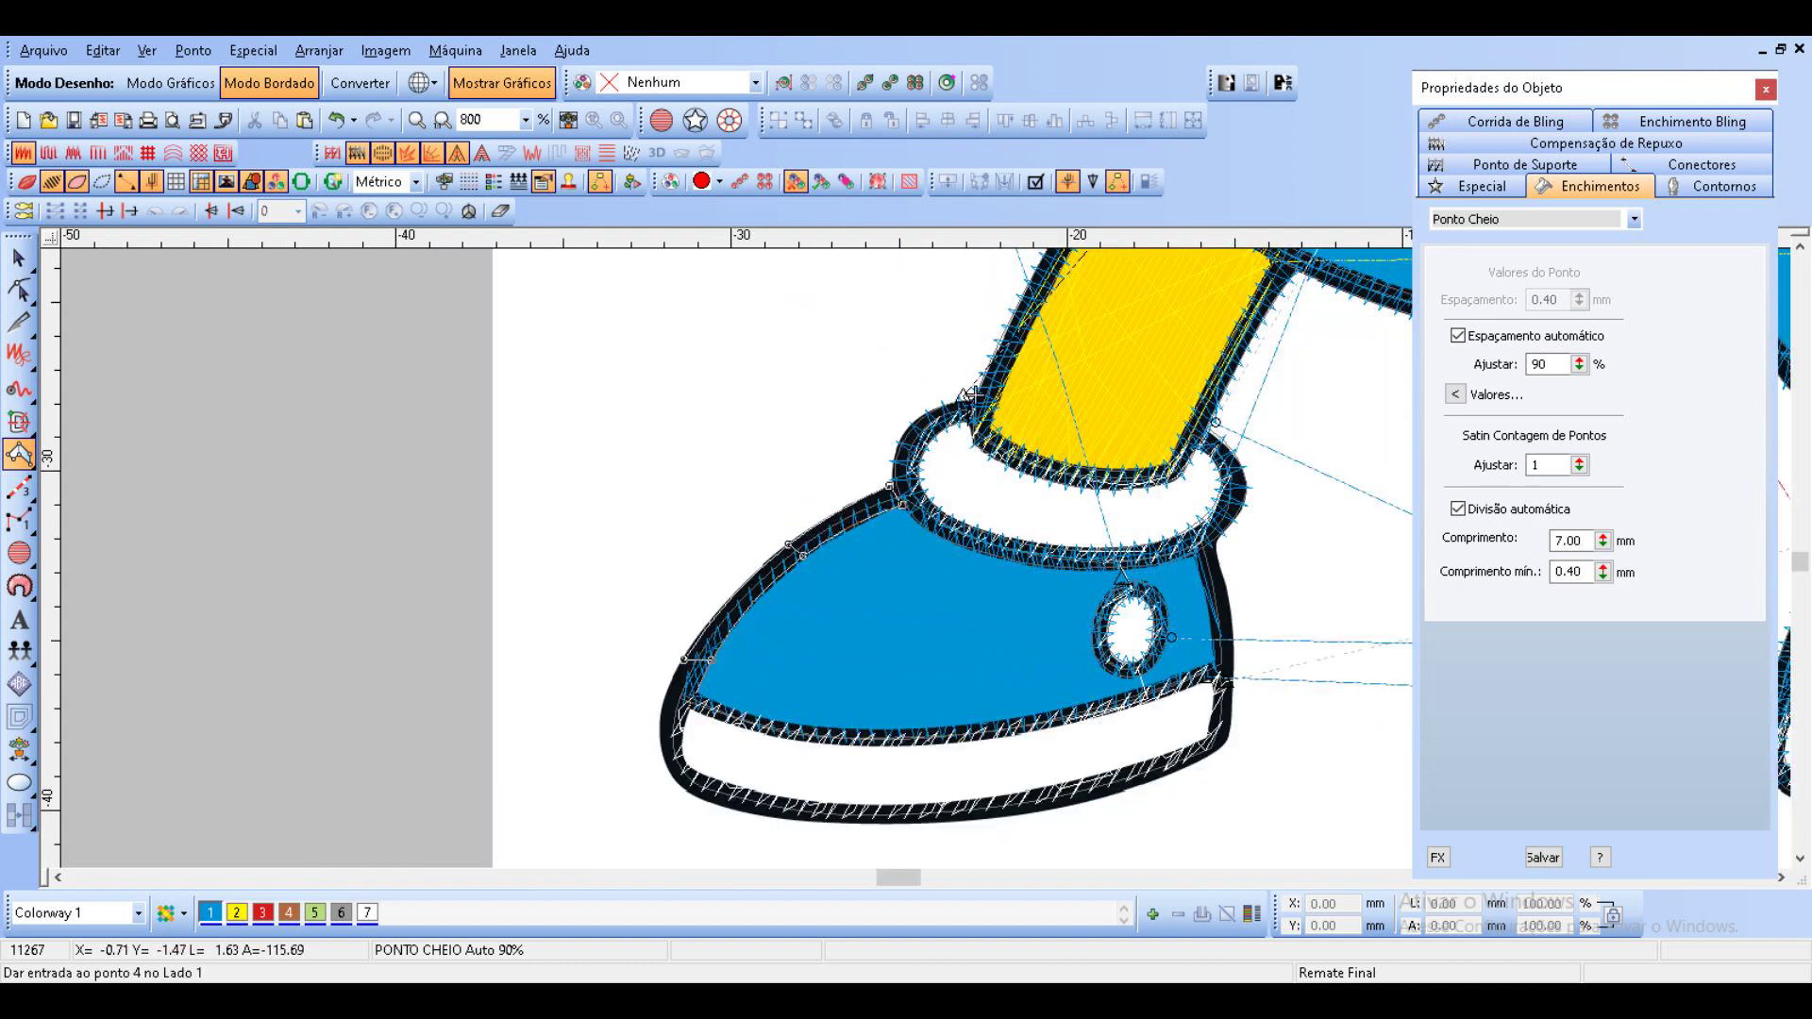
{"action": "left_click", "coordinate": [660, 713]}
{"action": "left_click", "coordinate": [668, 761]}
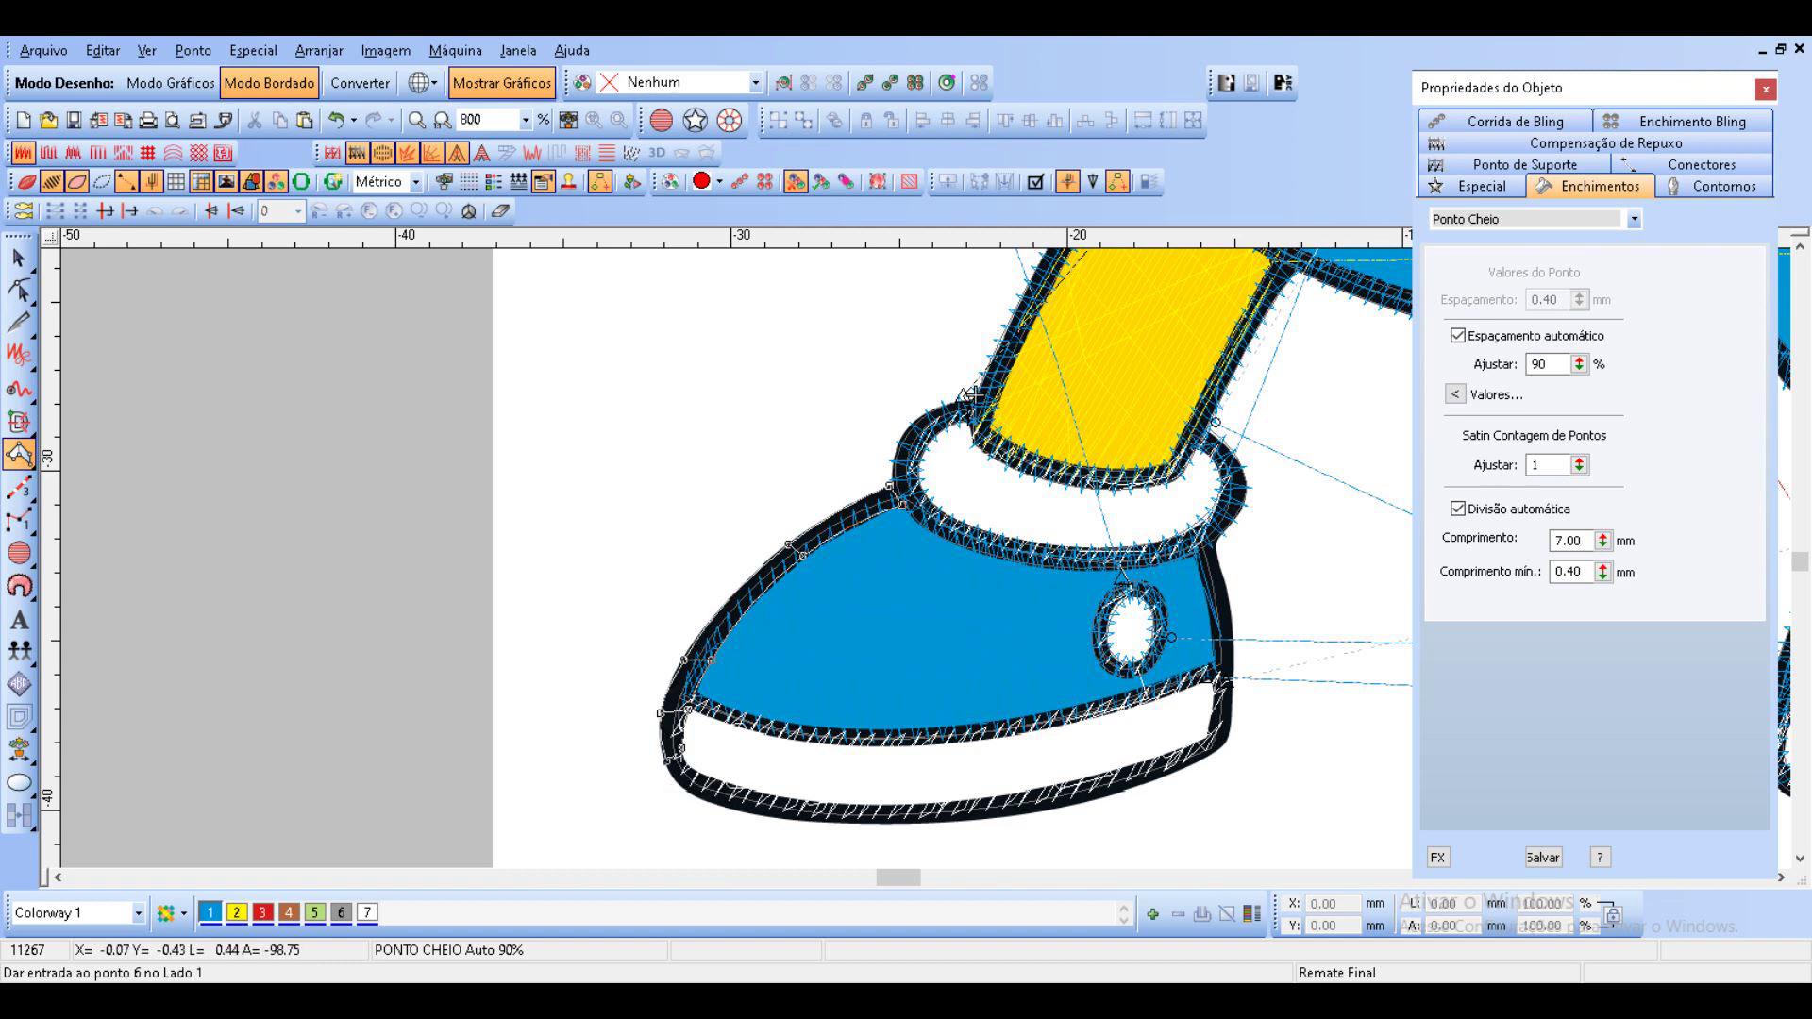
Continue the satin column around the toe corner and along the underside of the left-hand shoe's white sole.
{"action": "left_click", "coordinate": [688, 766]}
{"action": "left_click", "coordinate": [680, 778]}
{"action": "left_click", "coordinate": [712, 782]}
{"action": "left_click", "coordinate": [711, 799]}
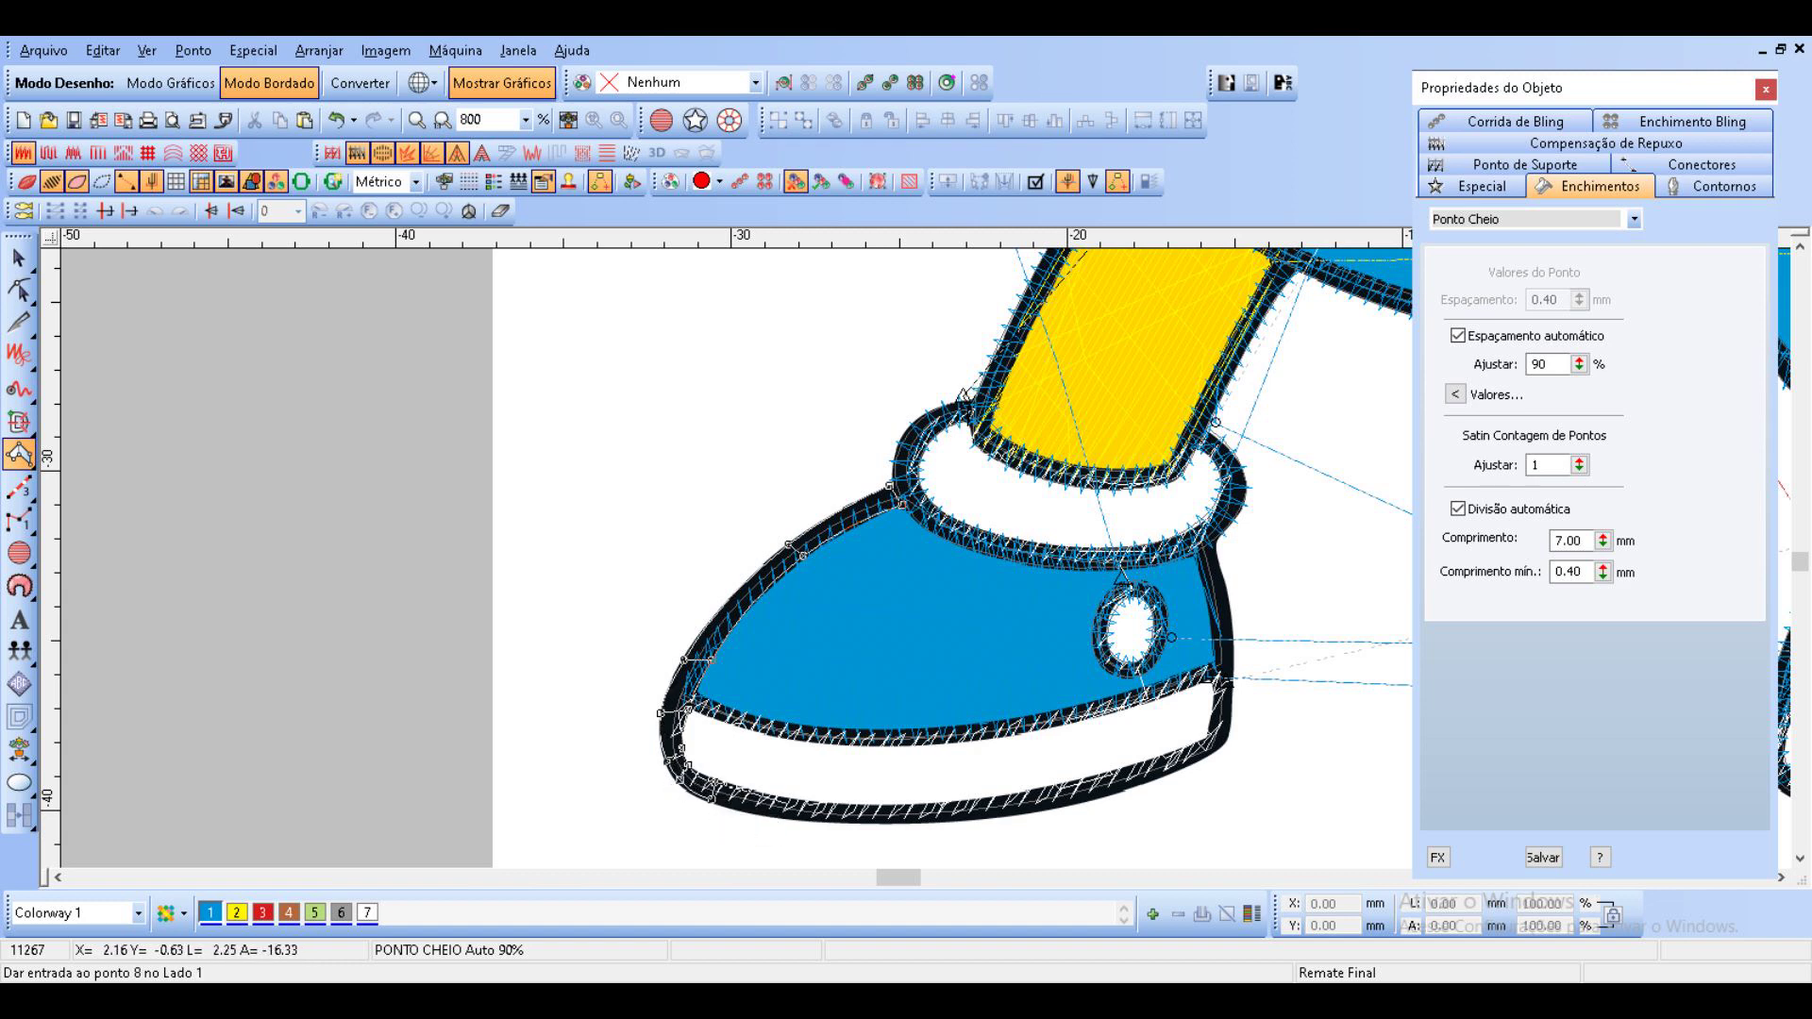
{"action": "left_click", "coordinate": [802, 800]}
{"action": "left_click", "coordinate": [801, 816]}
{"action": "left_click", "coordinate": [941, 808]}
{"action": "left_click", "coordinate": [941, 819]}
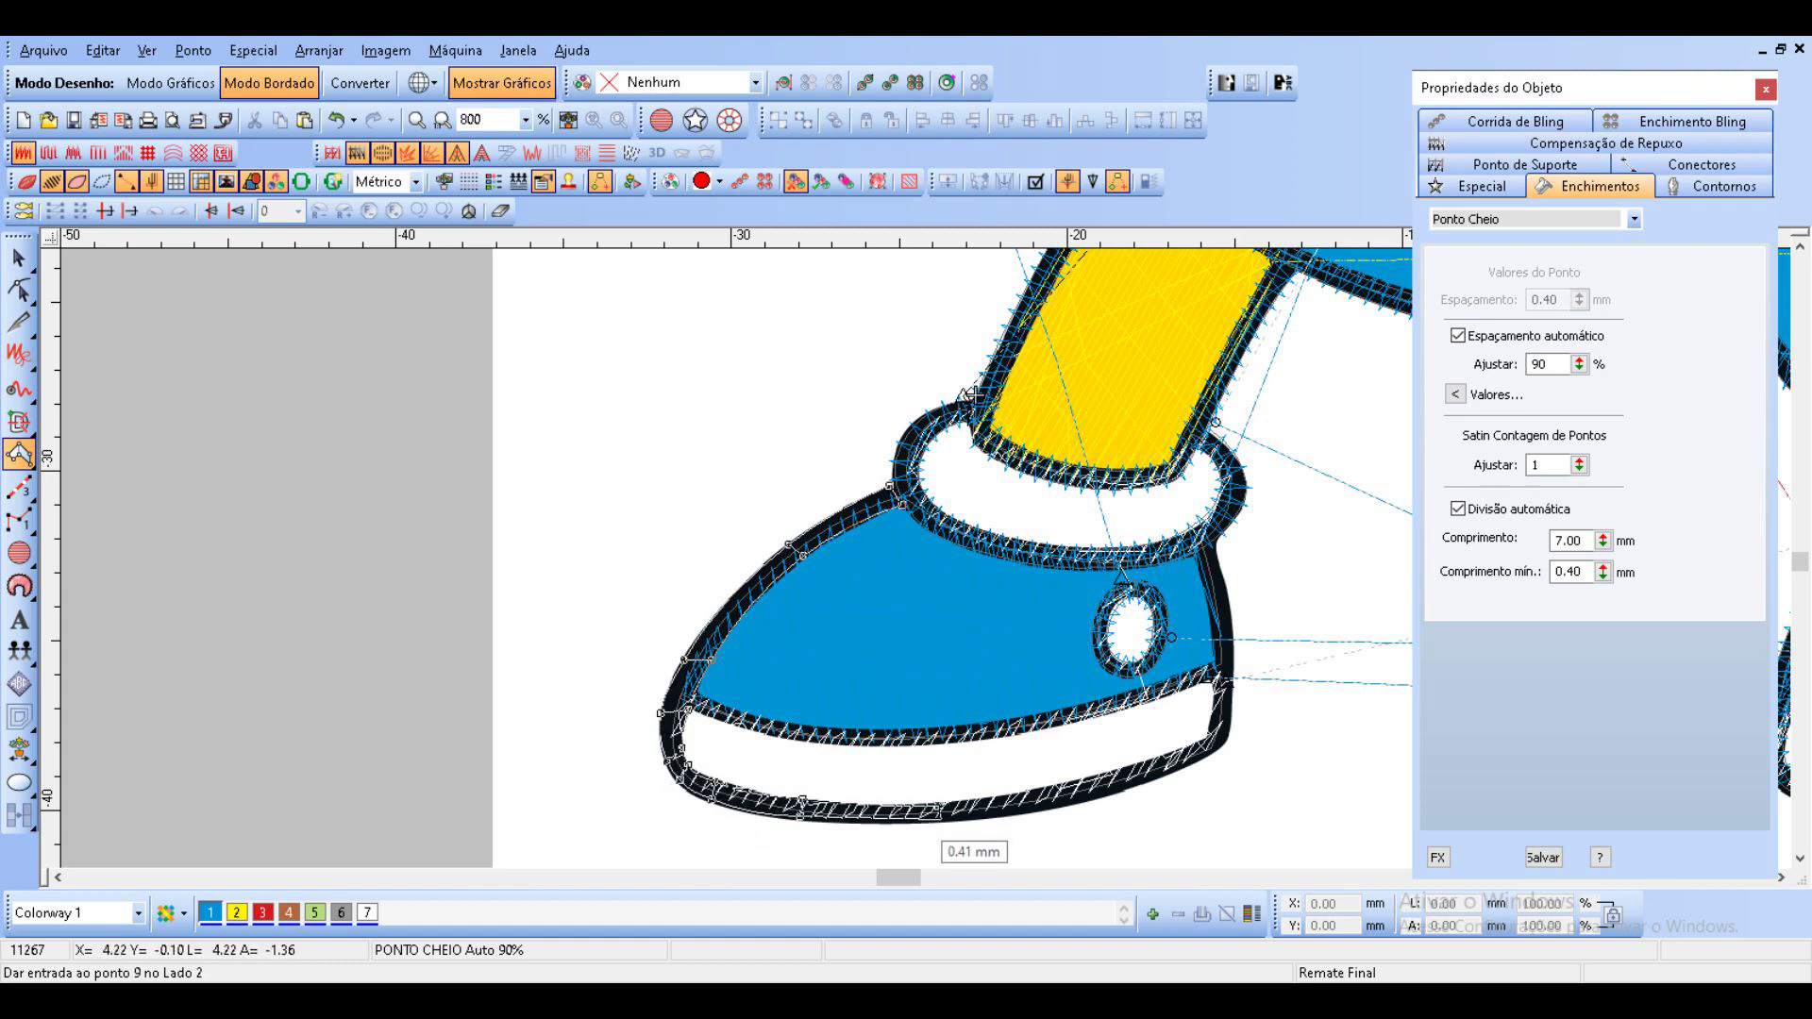
Extend the satin column along the rest of the left-hand shoe's sole to the heel corner.
{"action": "left_click", "coordinate": [1079, 784]}
{"action": "left_click", "coordinate": [1080, 803]}
{"action": "left_click", "coordinate": [1168, 757]}
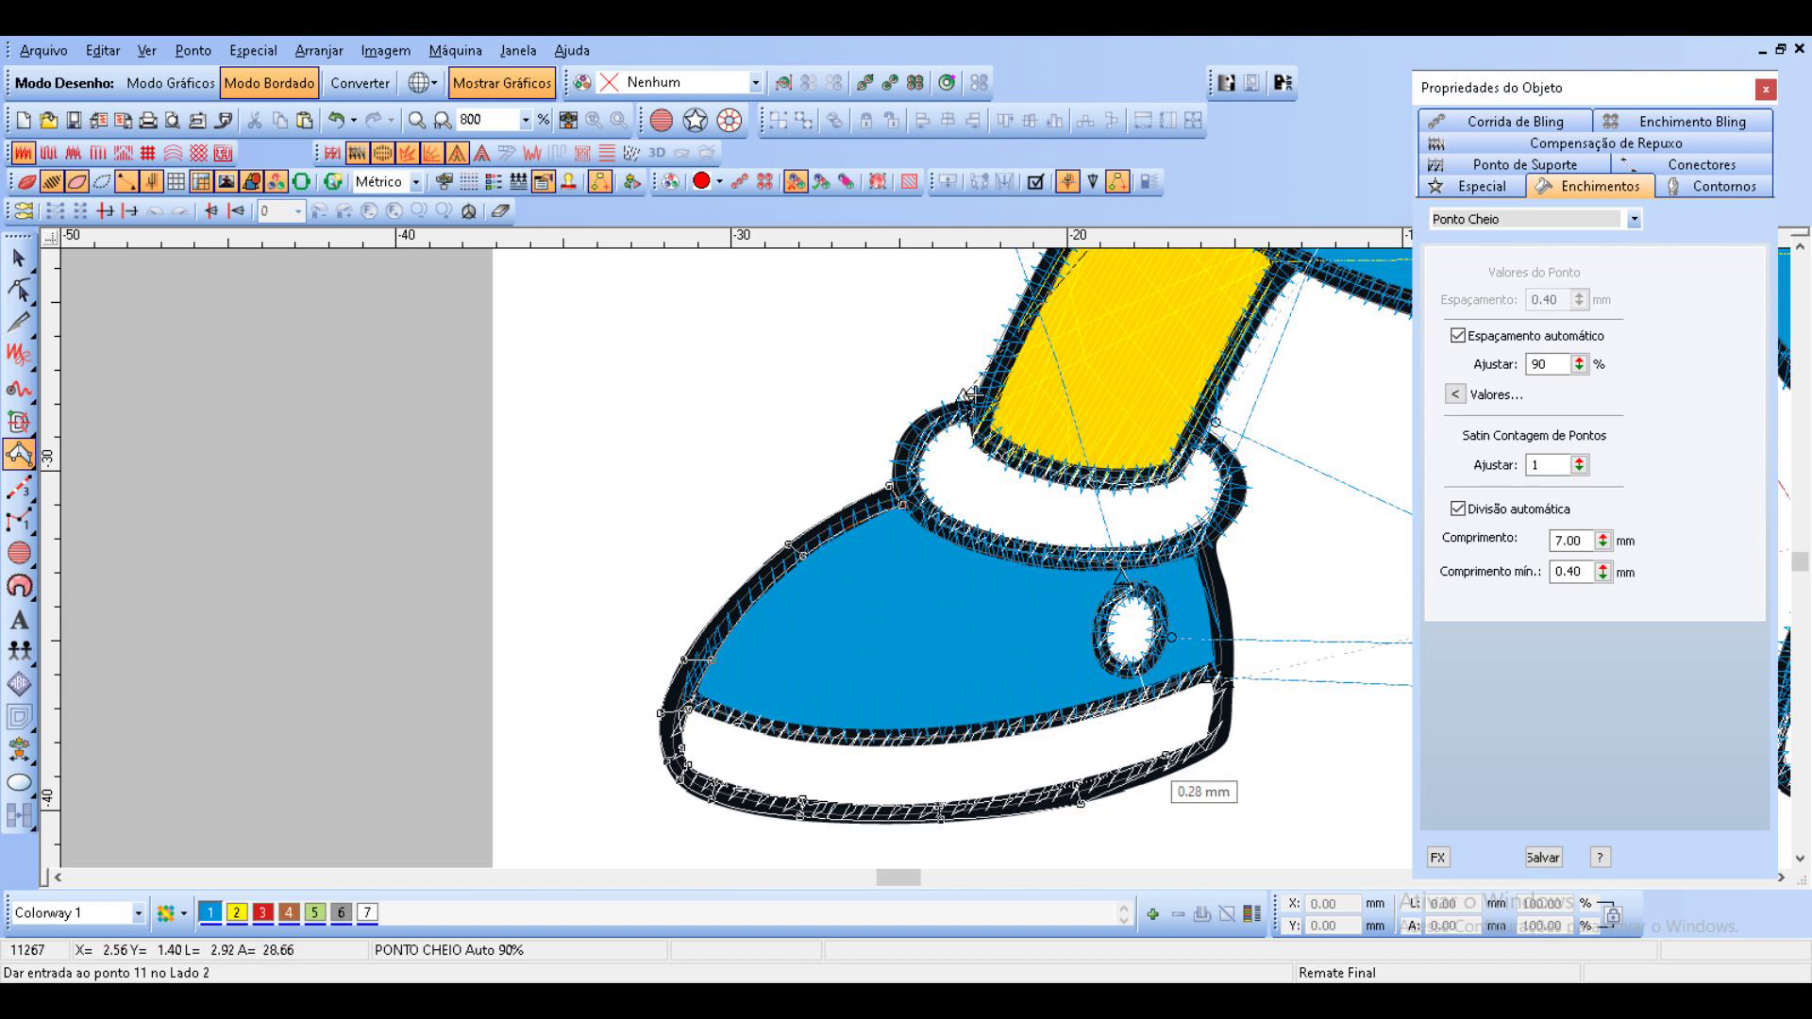
{"action": "left_click", "coordinate": [1176, 771]}
{"action": "left_click", "coordinate": [1208, 737]}
{"action": "left_click", "coordinate": [1230, 738]}
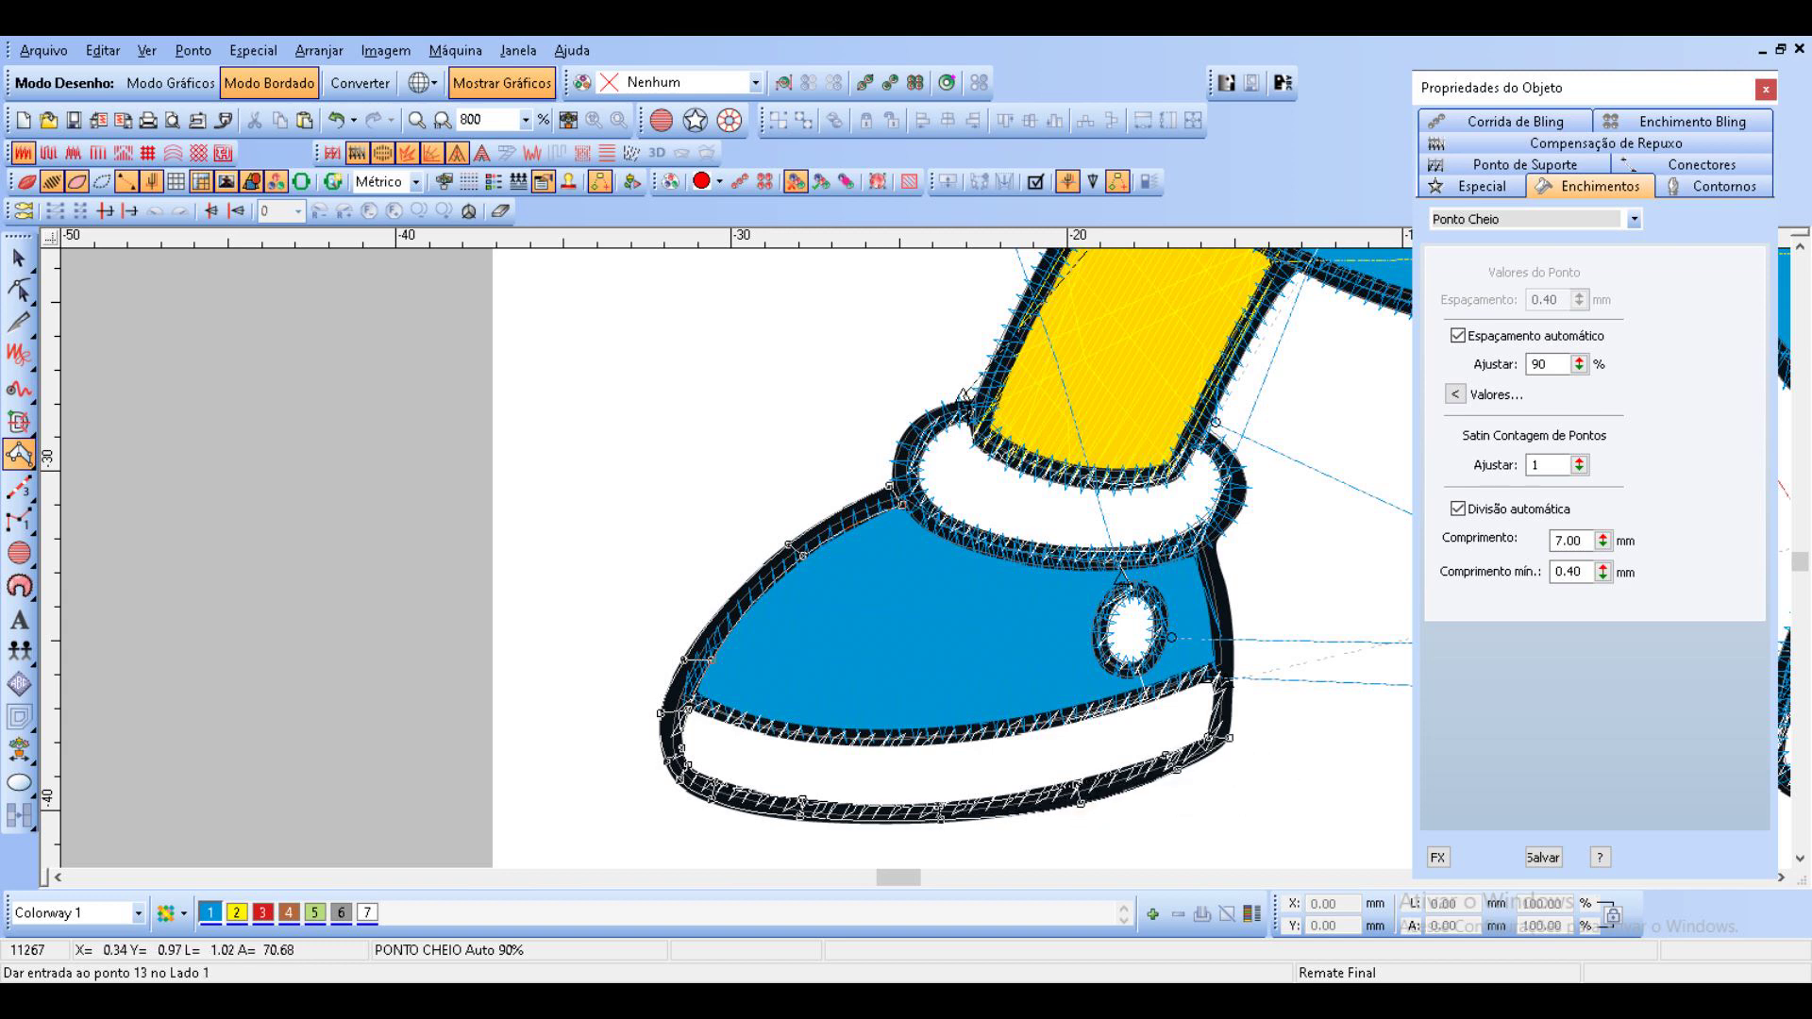
Finish the satin column up the left-hand shoe's heel to the sock and generate the stitches.
{"action": "left_click", "coordinate": [1233, 689]}
{"action": "left_click", "coordinate": [1229, 618]}
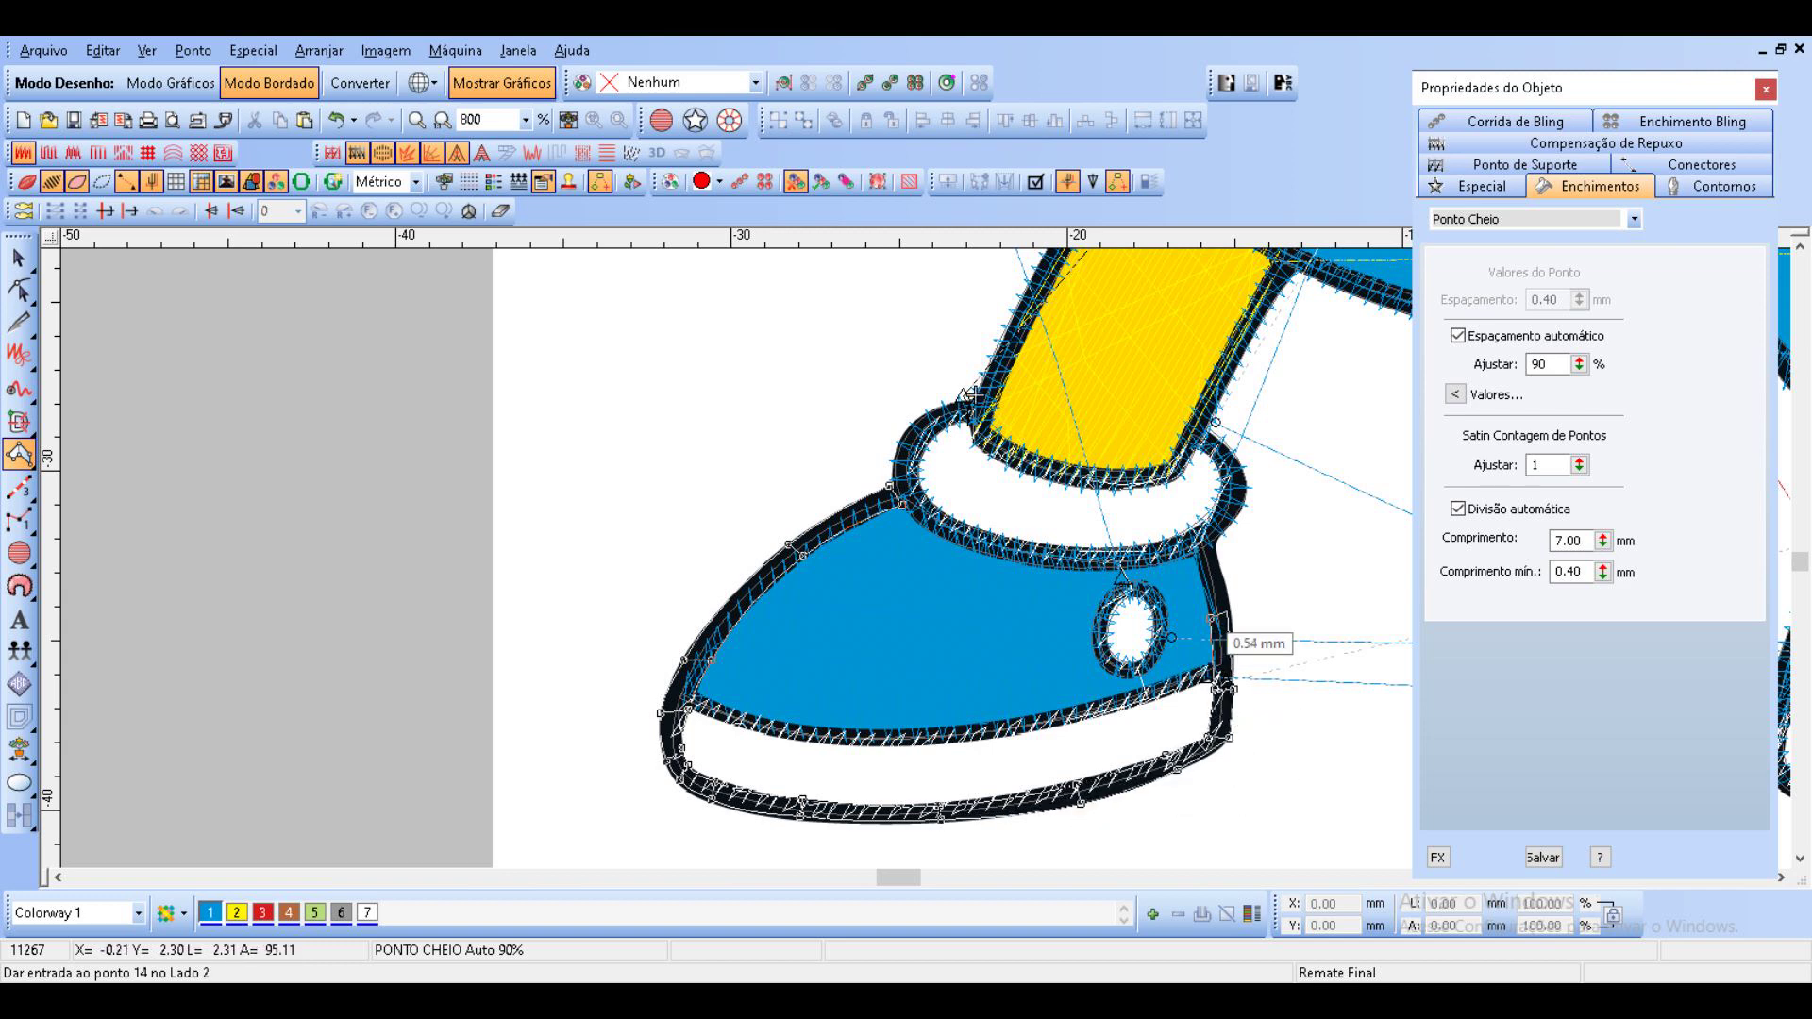
{"action": "left_click", "coordinate": [1211, 618]}
{"action": "left_click", "coordinate": [1223, 545]}
{"action": "left_click", "coordinate": [1201, 548]}
{"action": "key", "text": "Return"}
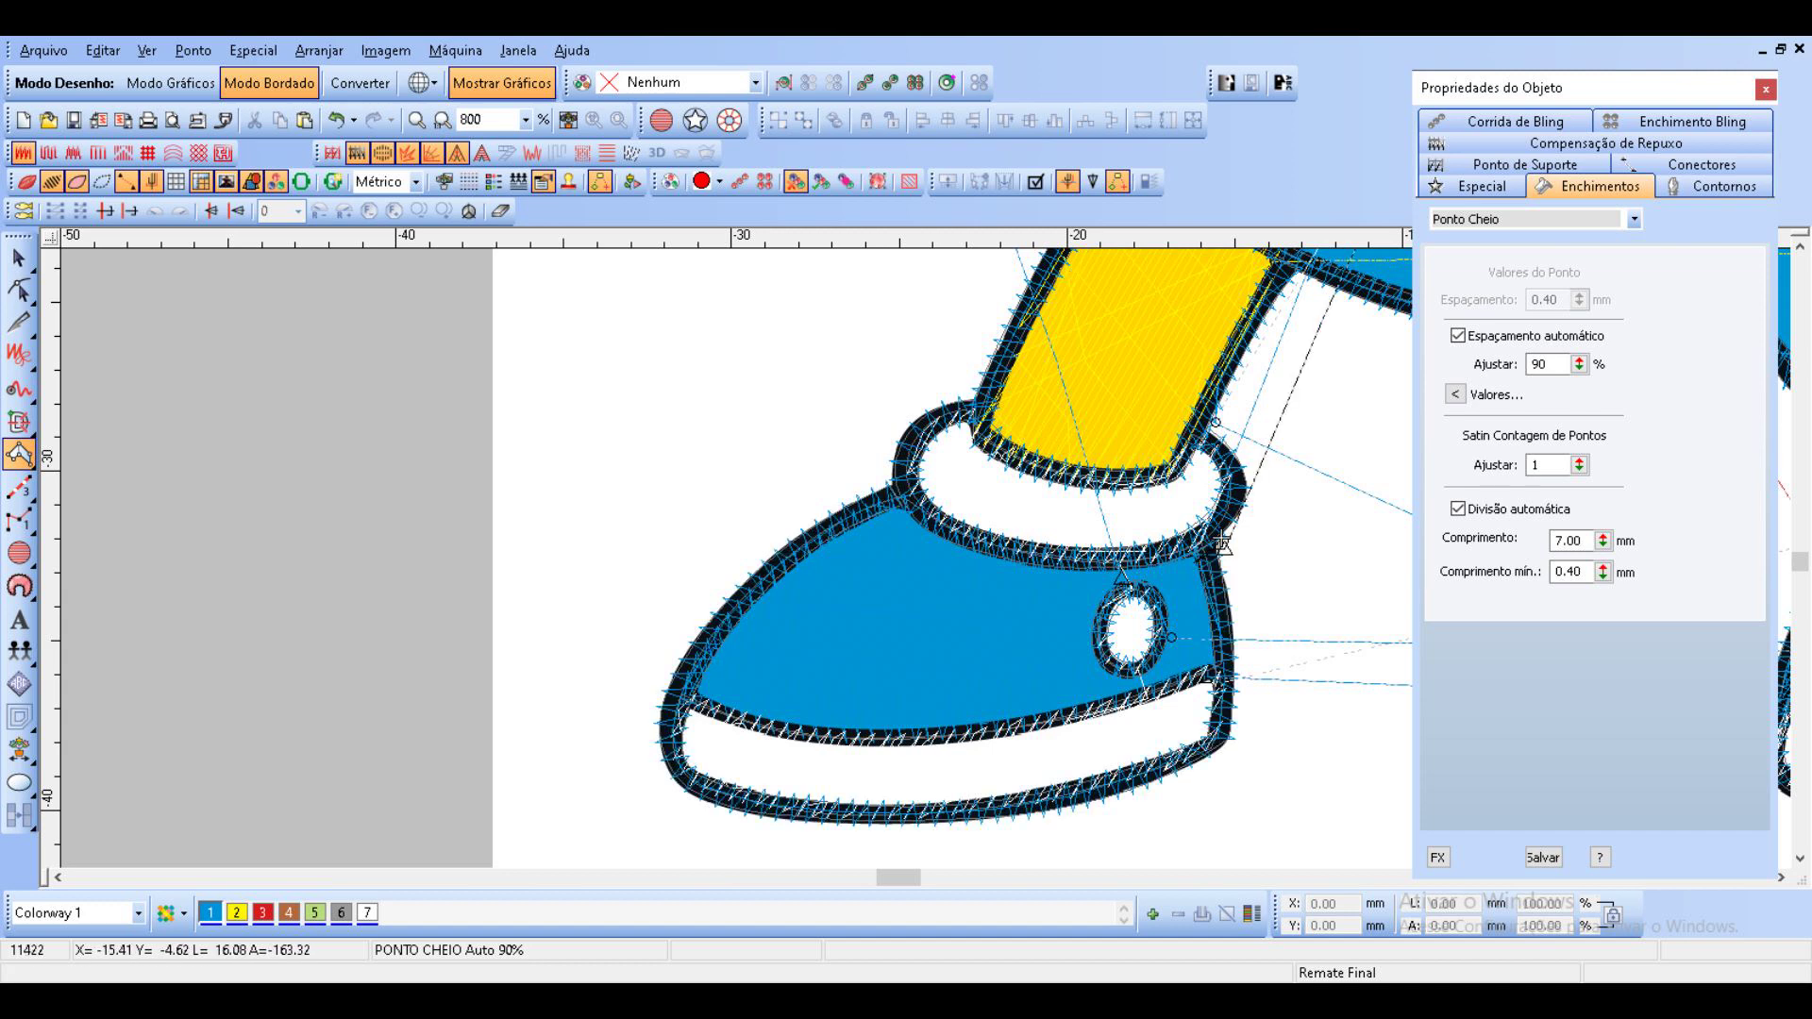
Create a satin column along the seam between the left-hand shoe's blue upper and white sole, from toe to heel.
{"action": "left_click", "coordinate": [693, 689]}
{"action": "left_click", "coordinate": [690, 703]}
{"action": "left_click", "coordinate": [766, 722]}
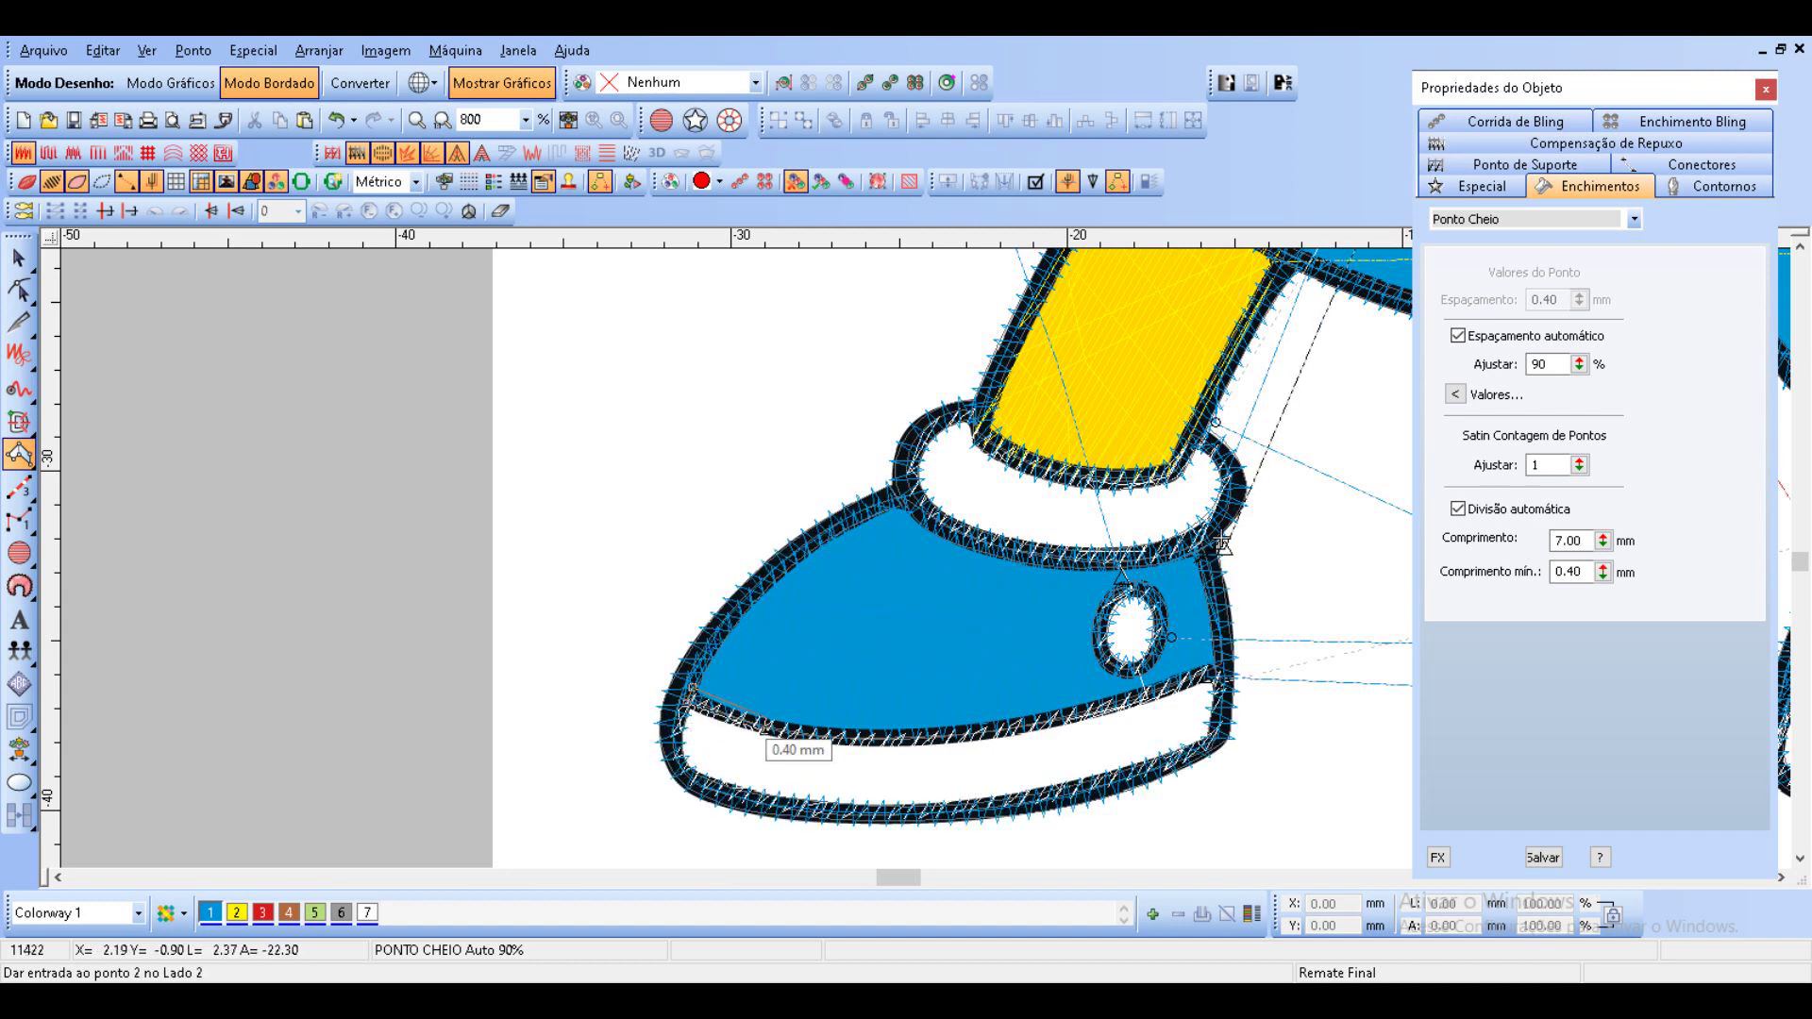
{"action": "left_click", "coordinate": [892, 736]}
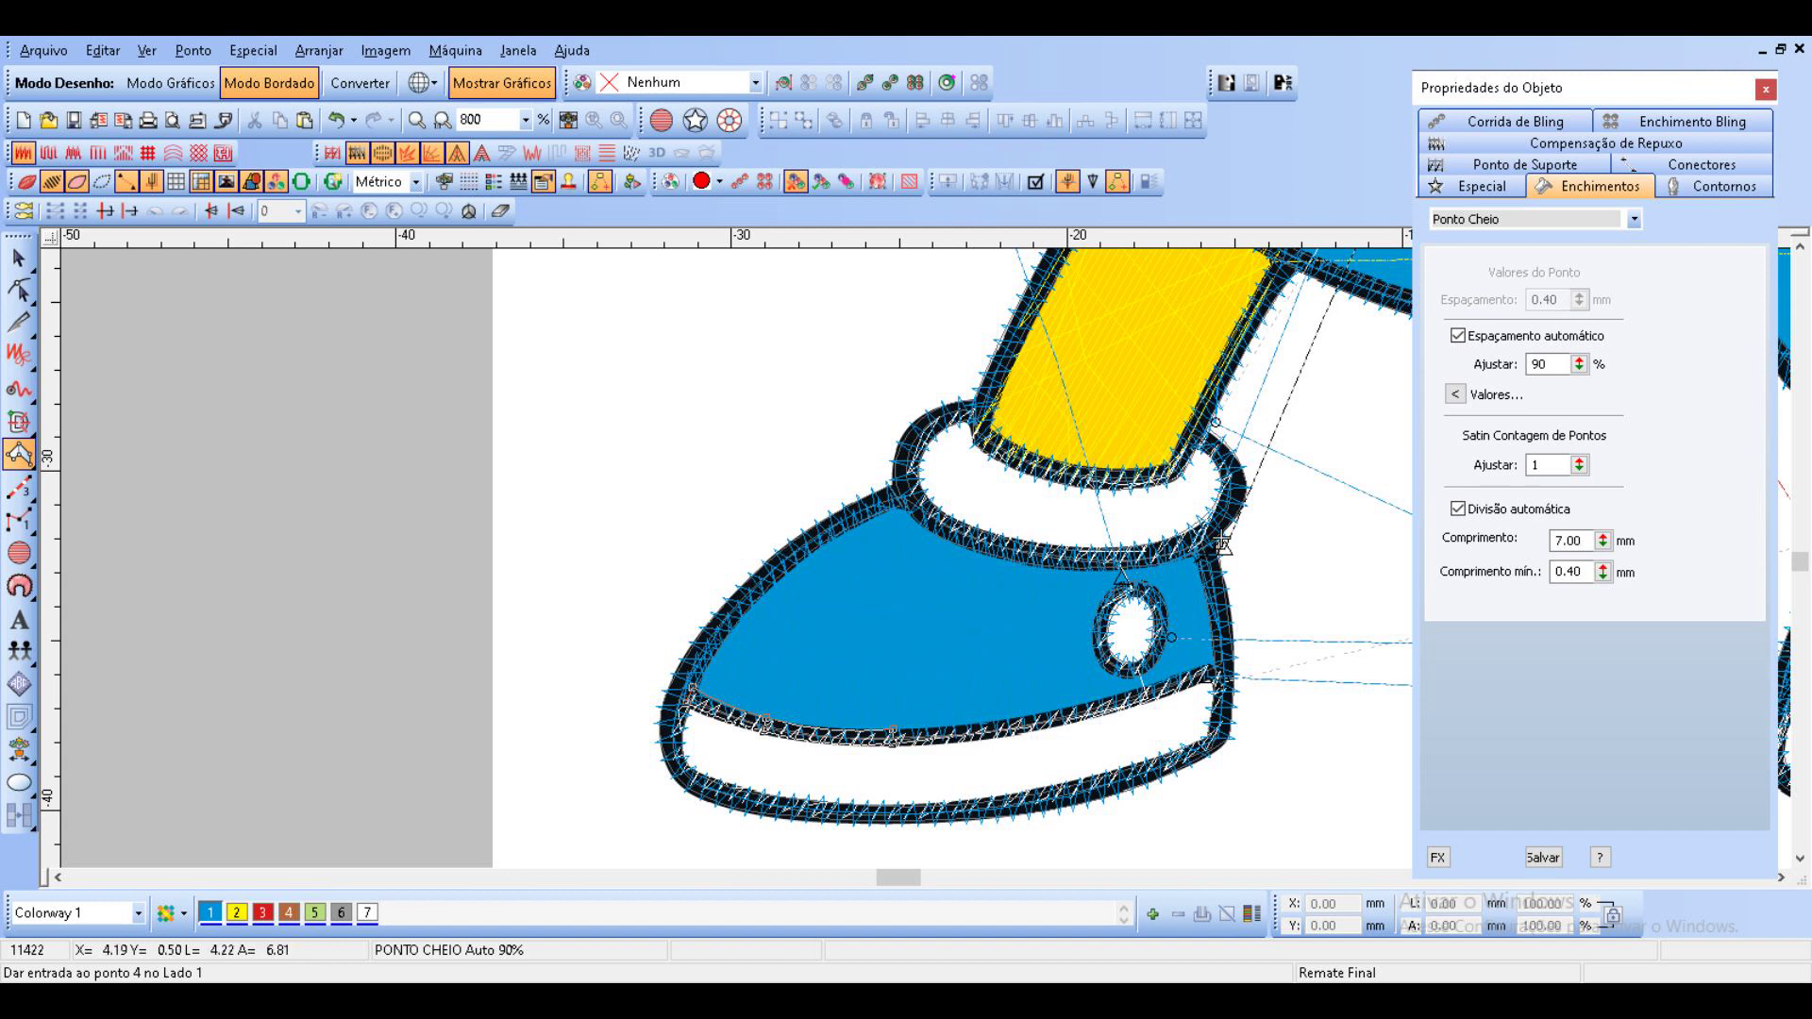
{"action": "left_click", "coordinate": [1038, 723]}
{"action": "left_click", "coordinate": [1136, 708]}
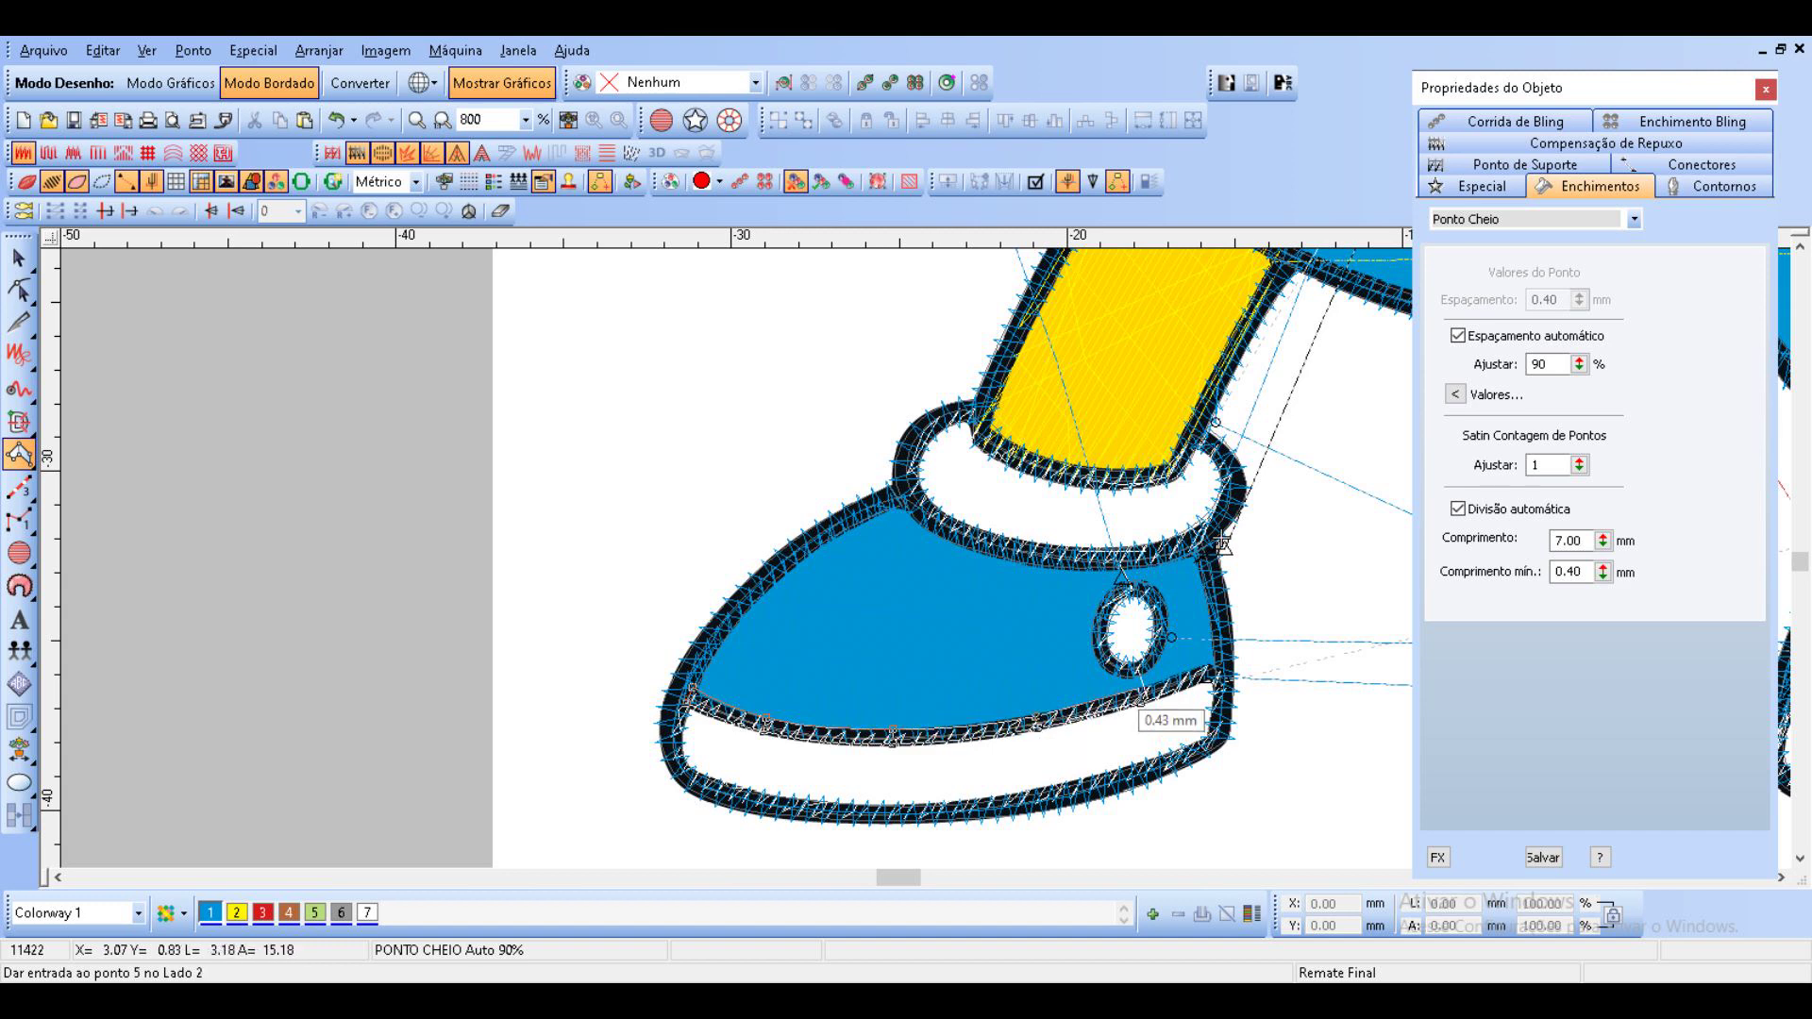
{"action": "left_click", "coordinate": [1133, 695]}
{"action": "left_click", "coordinate": [1209, 677]}
{"action": "left_click", "coordinate": [1209, 663]}
{"action": "key", "text": "Return"}
Show the colour-object list, select the whole group of blue outline objects starting at object 26, and assign it a new colour 8.
{"action": "scroll", "coordinate": [1334, 652], "scroll_direction": "down", "scroll_amount": 1}
{"action": "scroll", "coordinate": [831, 653], "scroll_direction": "down", "scroll_amount": 3}
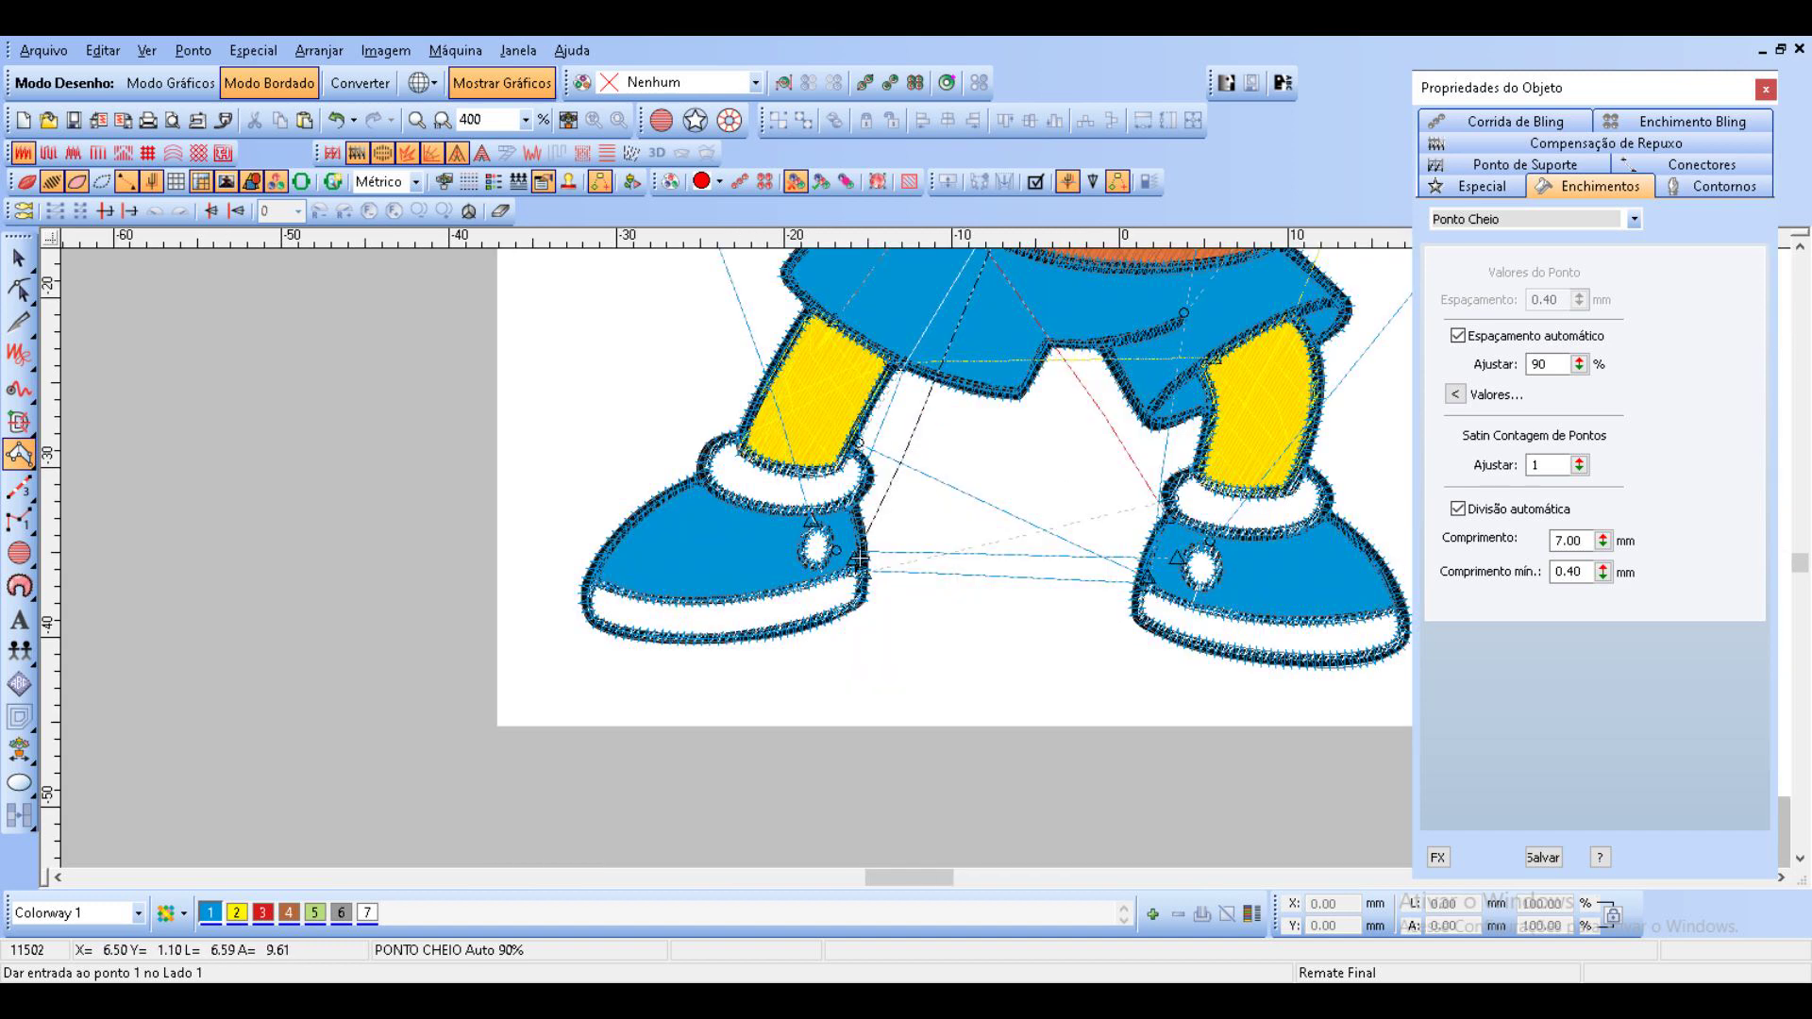
{"action": "scroll", "coordinate": [830, 653], "scroll_direction": "up", "scroll_amount": 1}
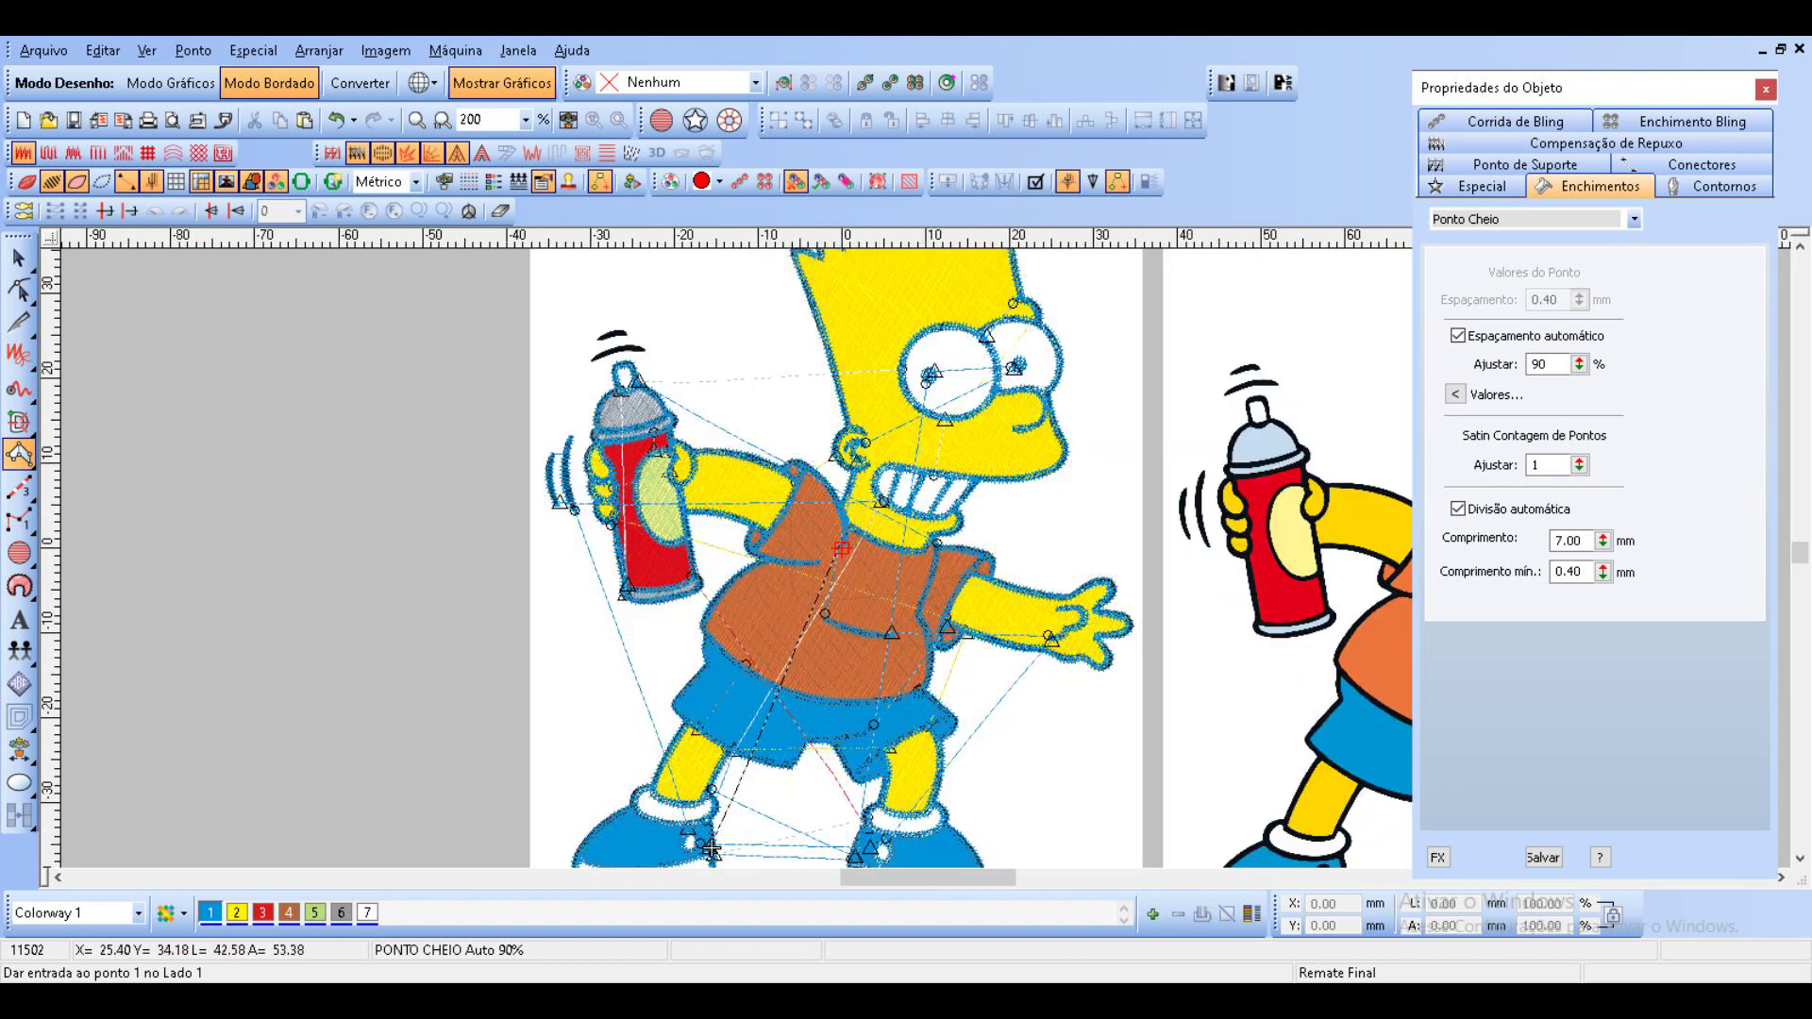
{"action": "left_click", "coordinate": [147, 50]}
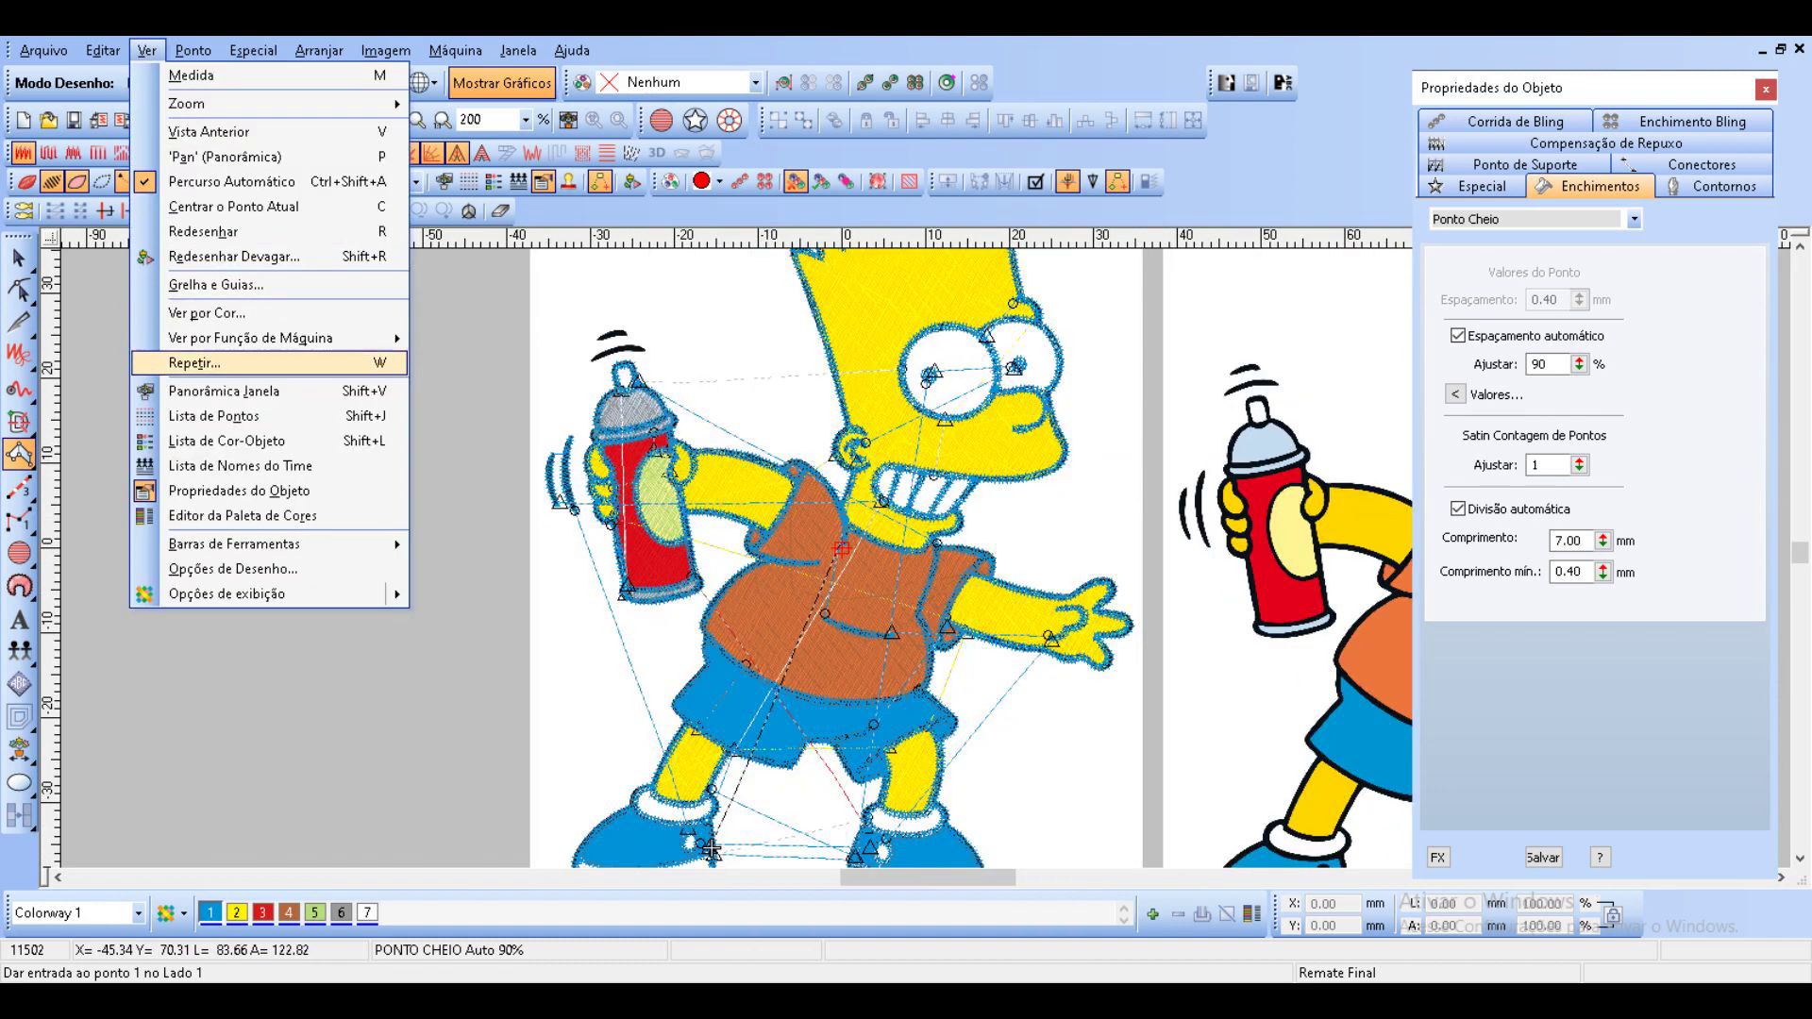
{"action": "left_click", "coordinate": [226, 440]}
{"action": "scroll", "coordinate": [1377, 613], "scroll_direction": "up", "scroll_amount": 12}
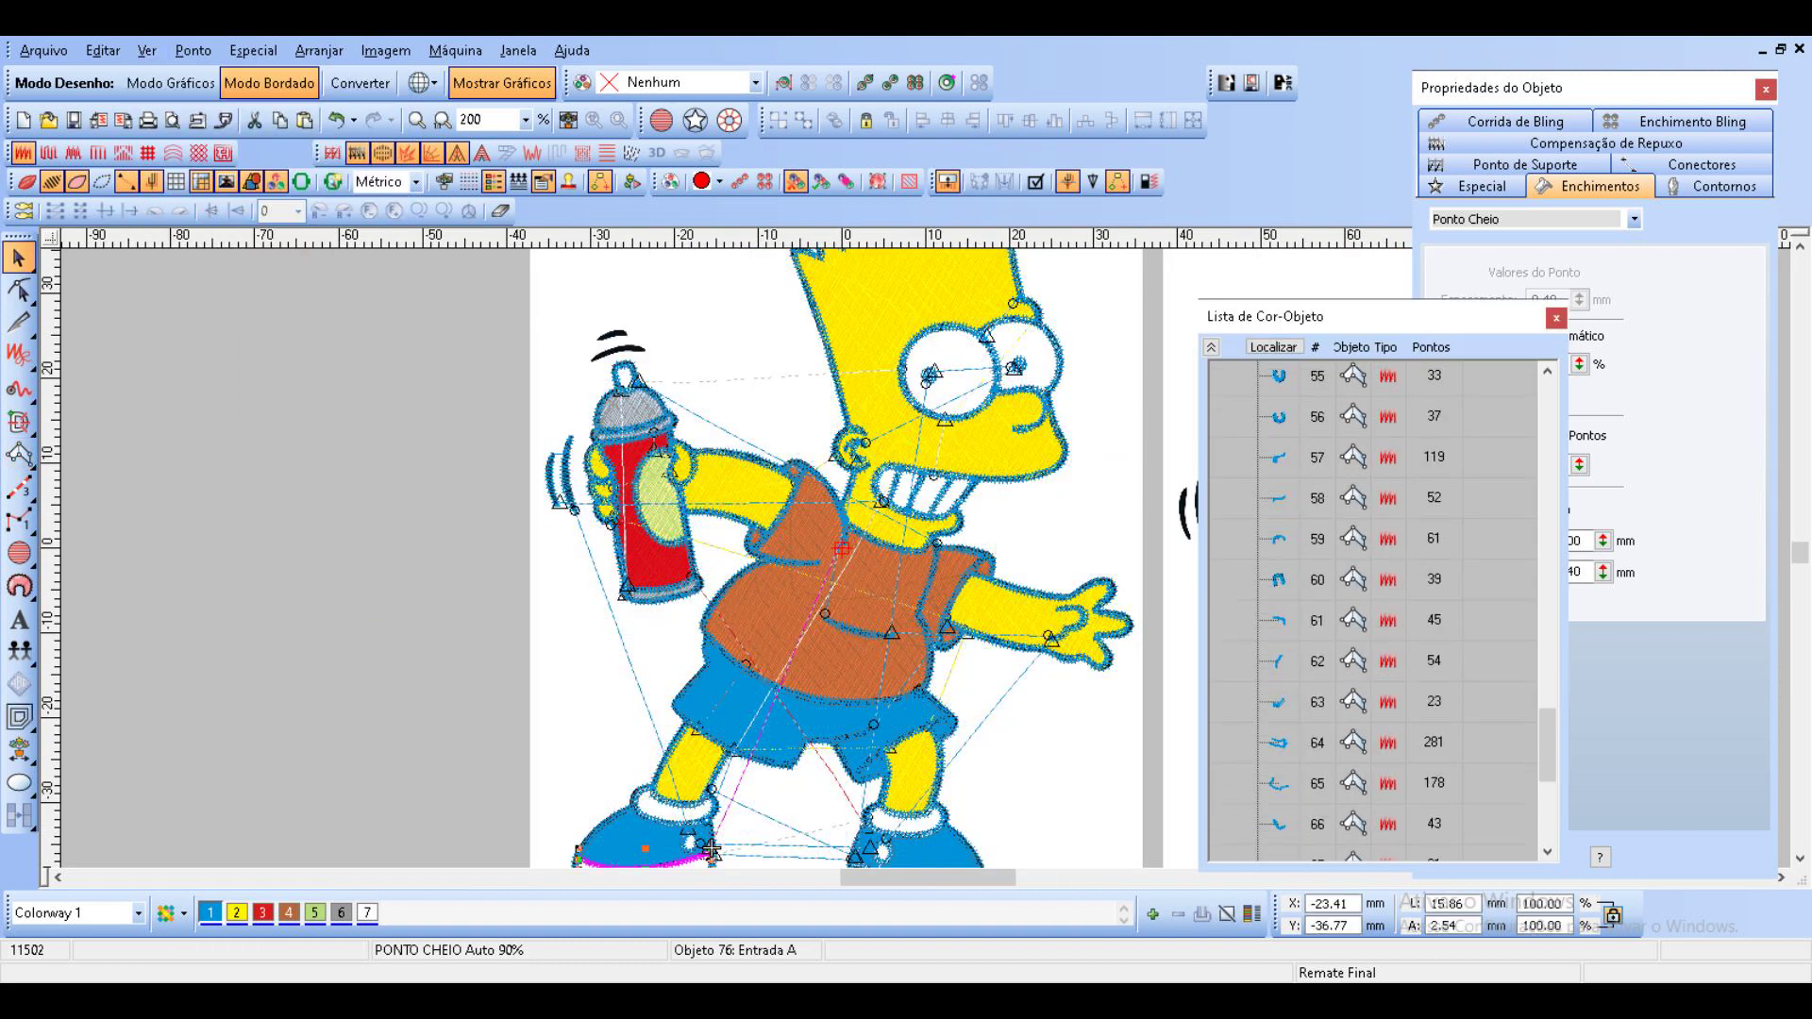
{"action": "scroll", "coordinate": [1378, 614], "scroll_direction": "up", "scroll_amount": 1}
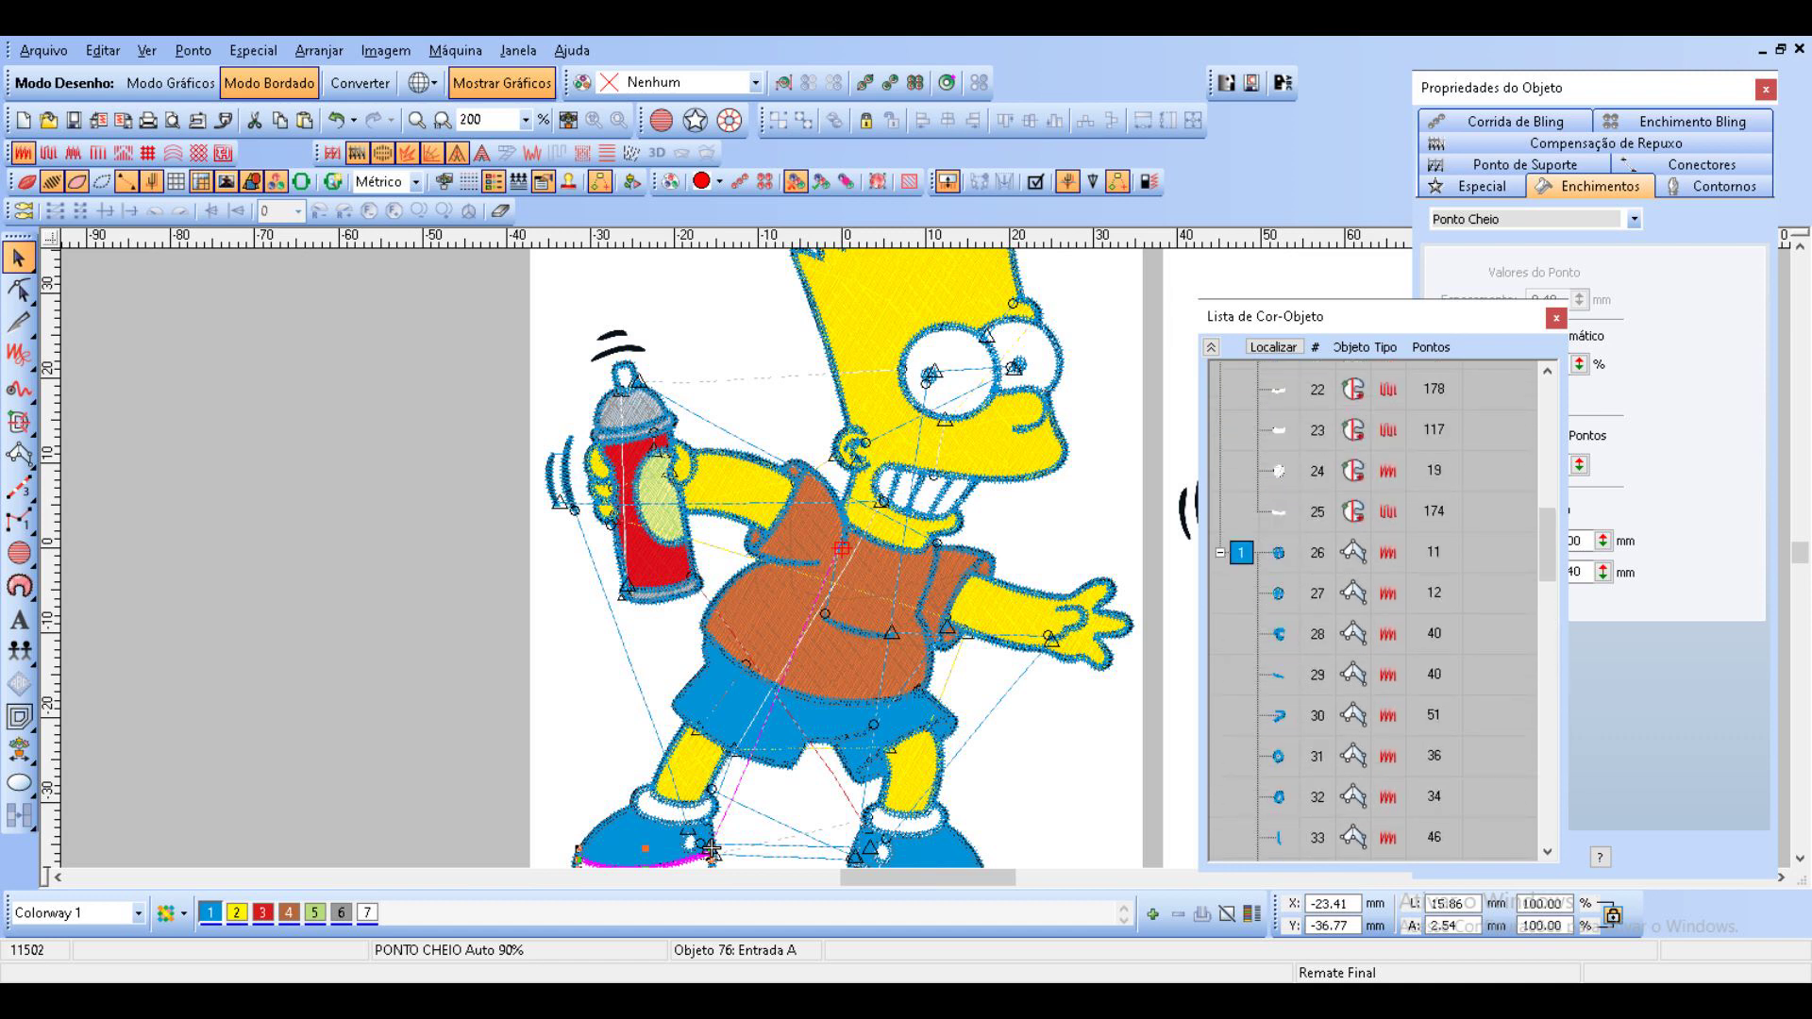
{"action": "left_click", "coordinate": [1241, 552]}
{"action": "scroll", "coordinate": [839, 544], "scroll_direction": "up", "scroll_amount": 1}
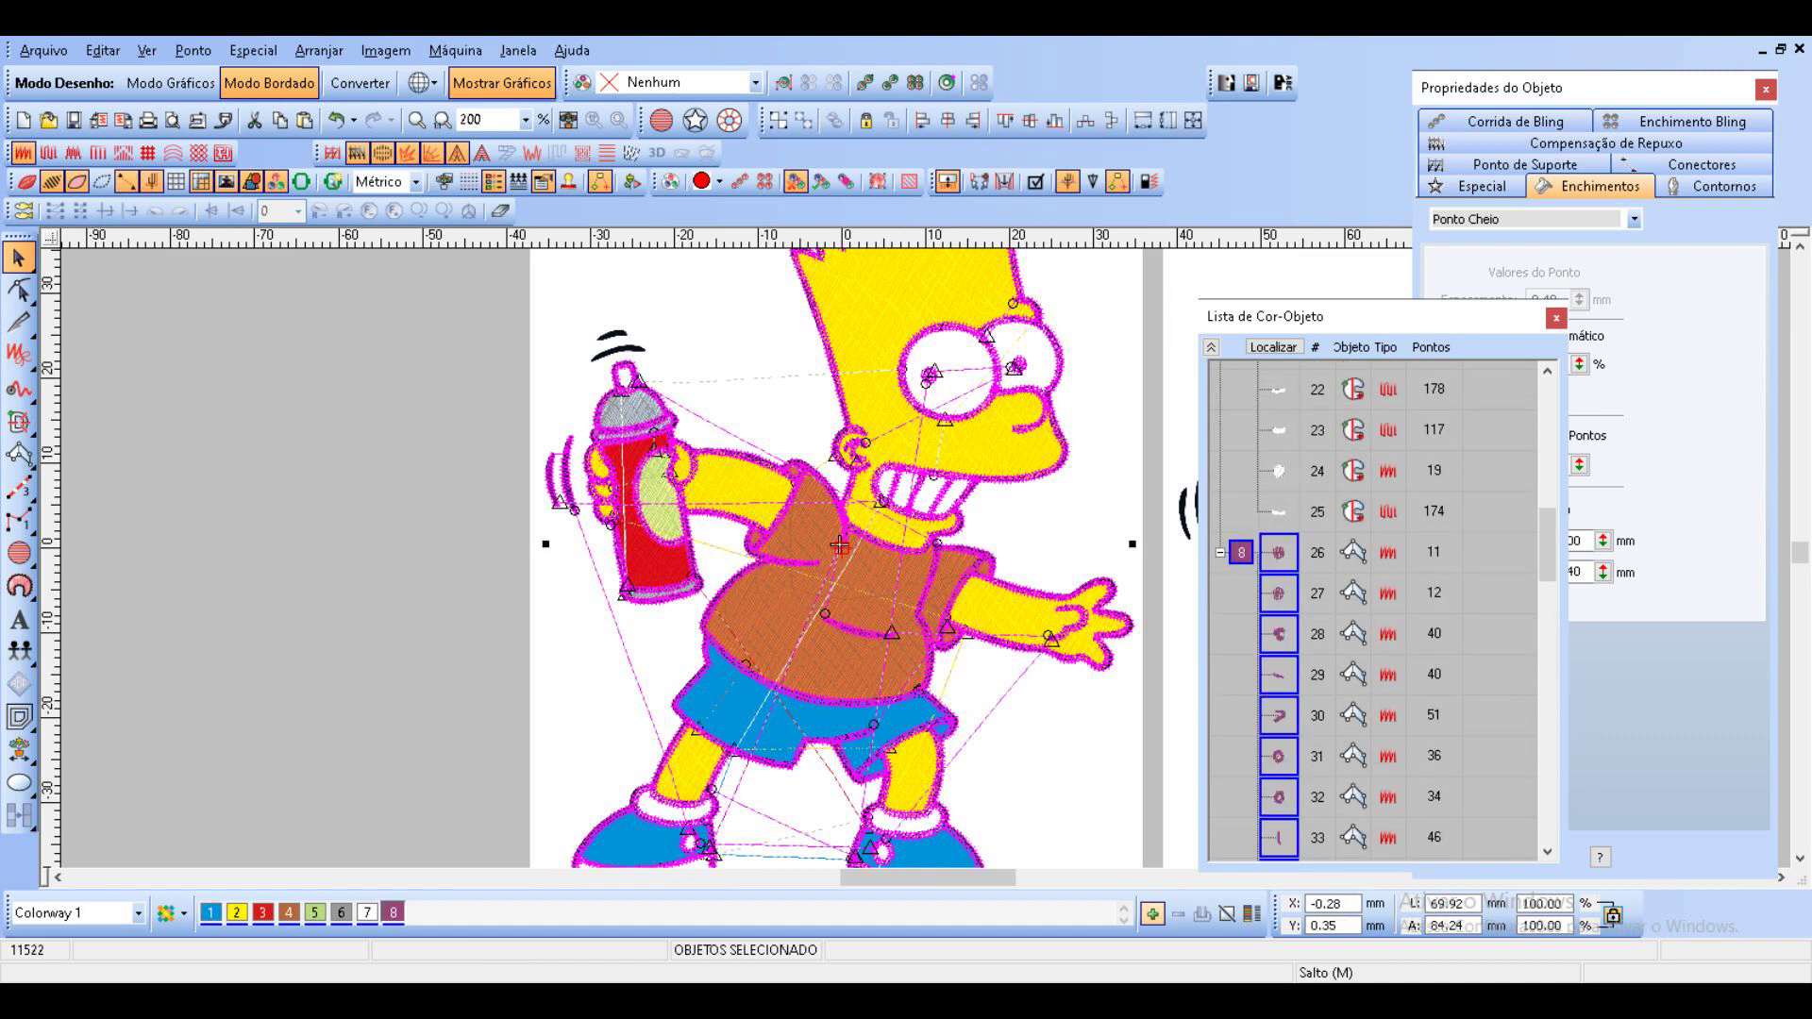
Change thread colour 8 from purple to black in the colour palette editor.
{"action": "left_click", "coordinate": [1252, 914]}
{"action": "scroll", "coordinate": [200, 640], "scroll_direction": "down", "scroll_amount": 1}
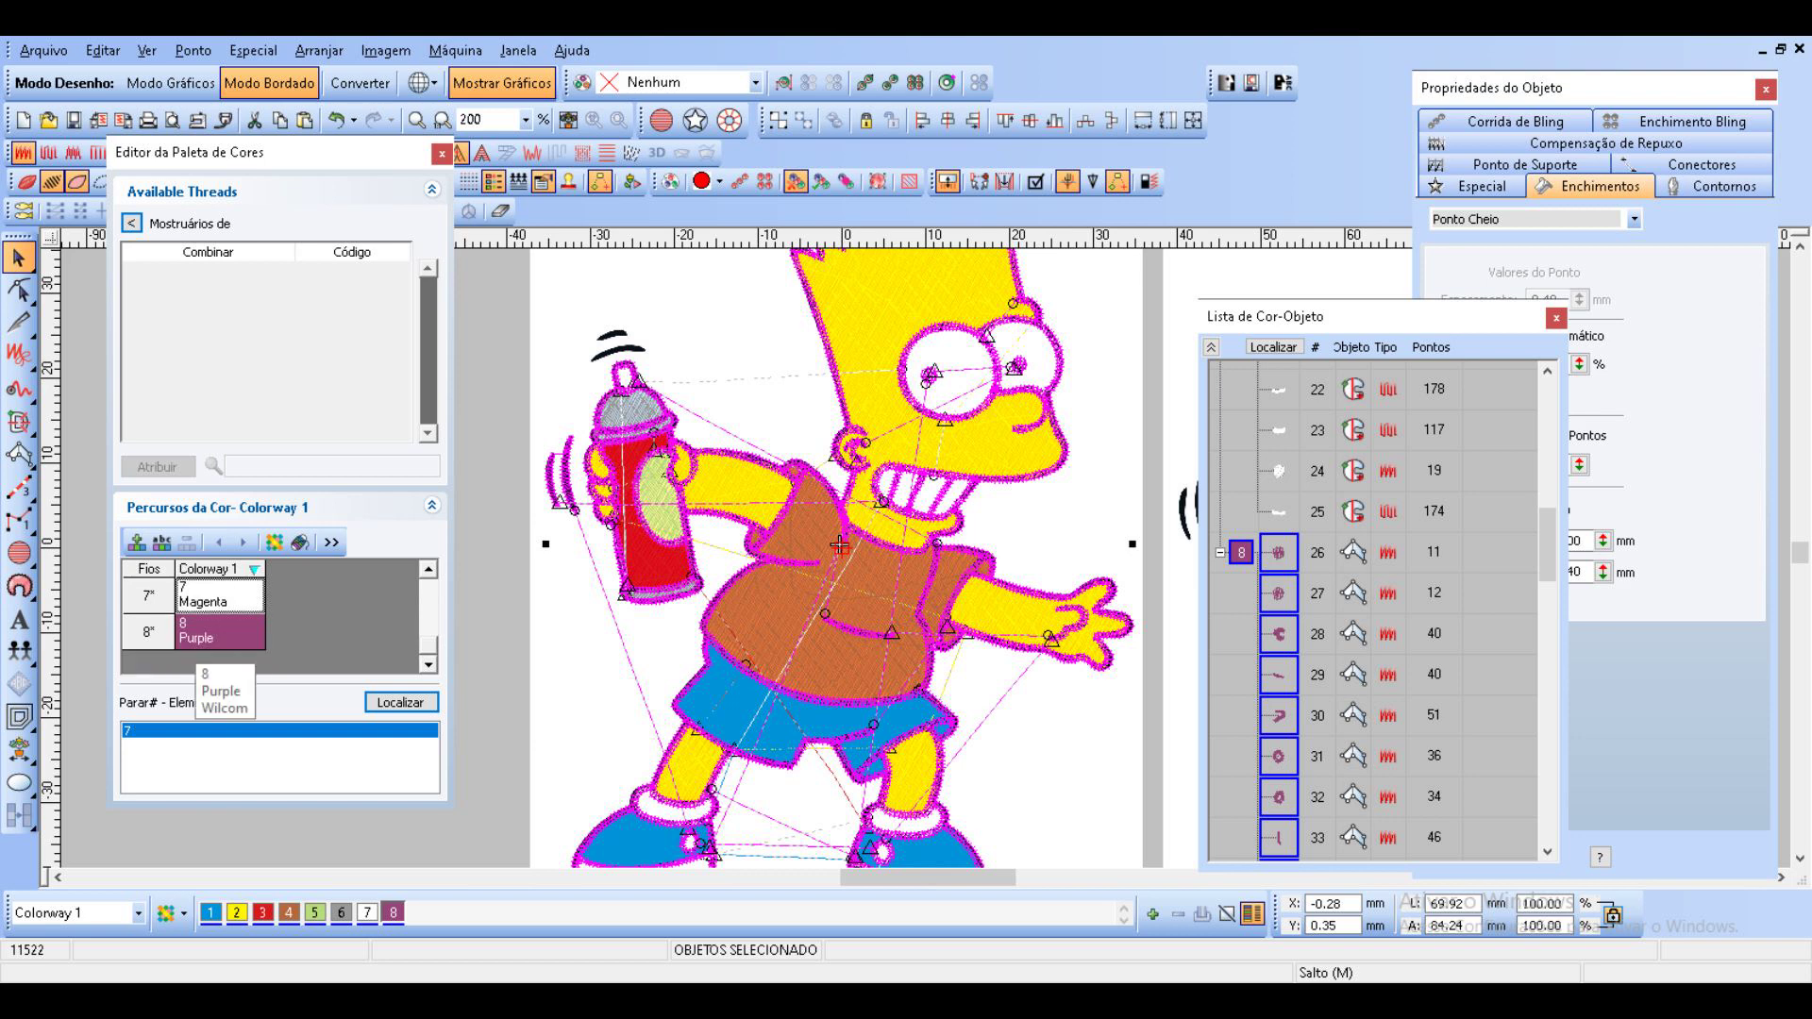
{"action": "double_click", "coordinate": [200, 638]}
{"action": "left_click", "coordinate": [917, 451]}
{"action": "left_click", "coordinate": [811, 482]}
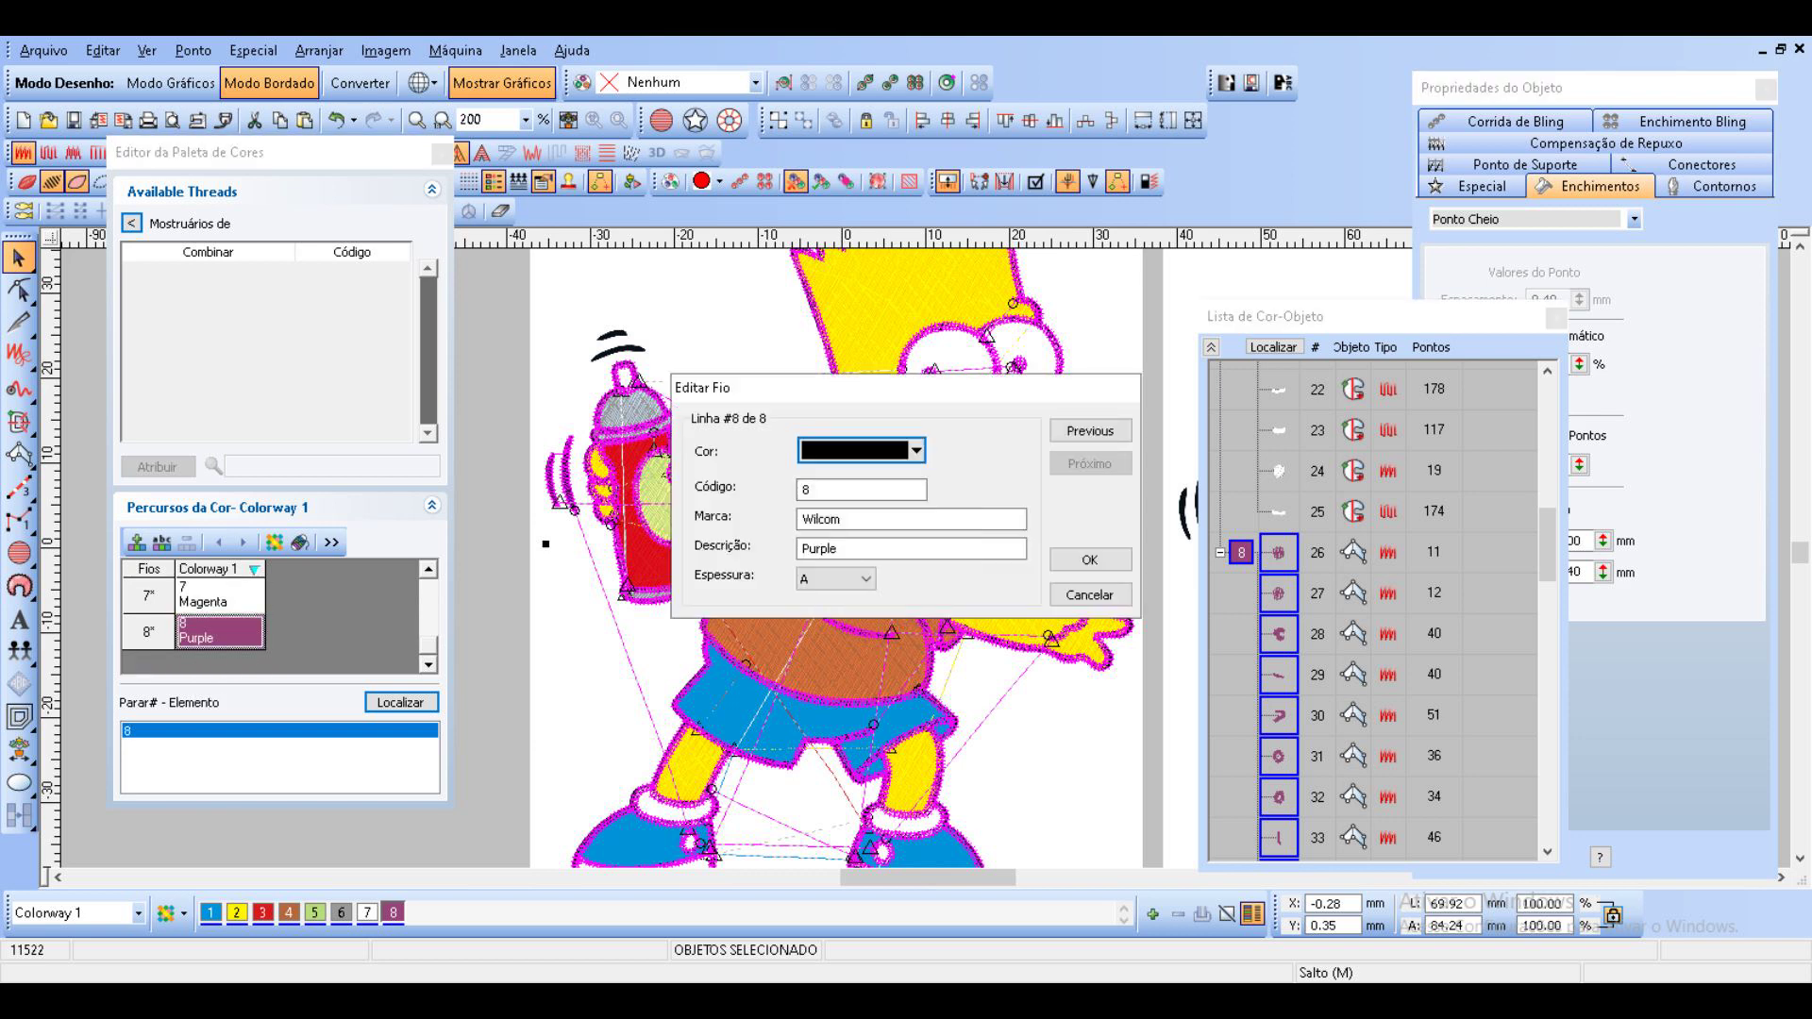
{"action": "left_click", "coordinate": [1090, 560]}
{"action": "left_click", "coordinate": [839, 545]}
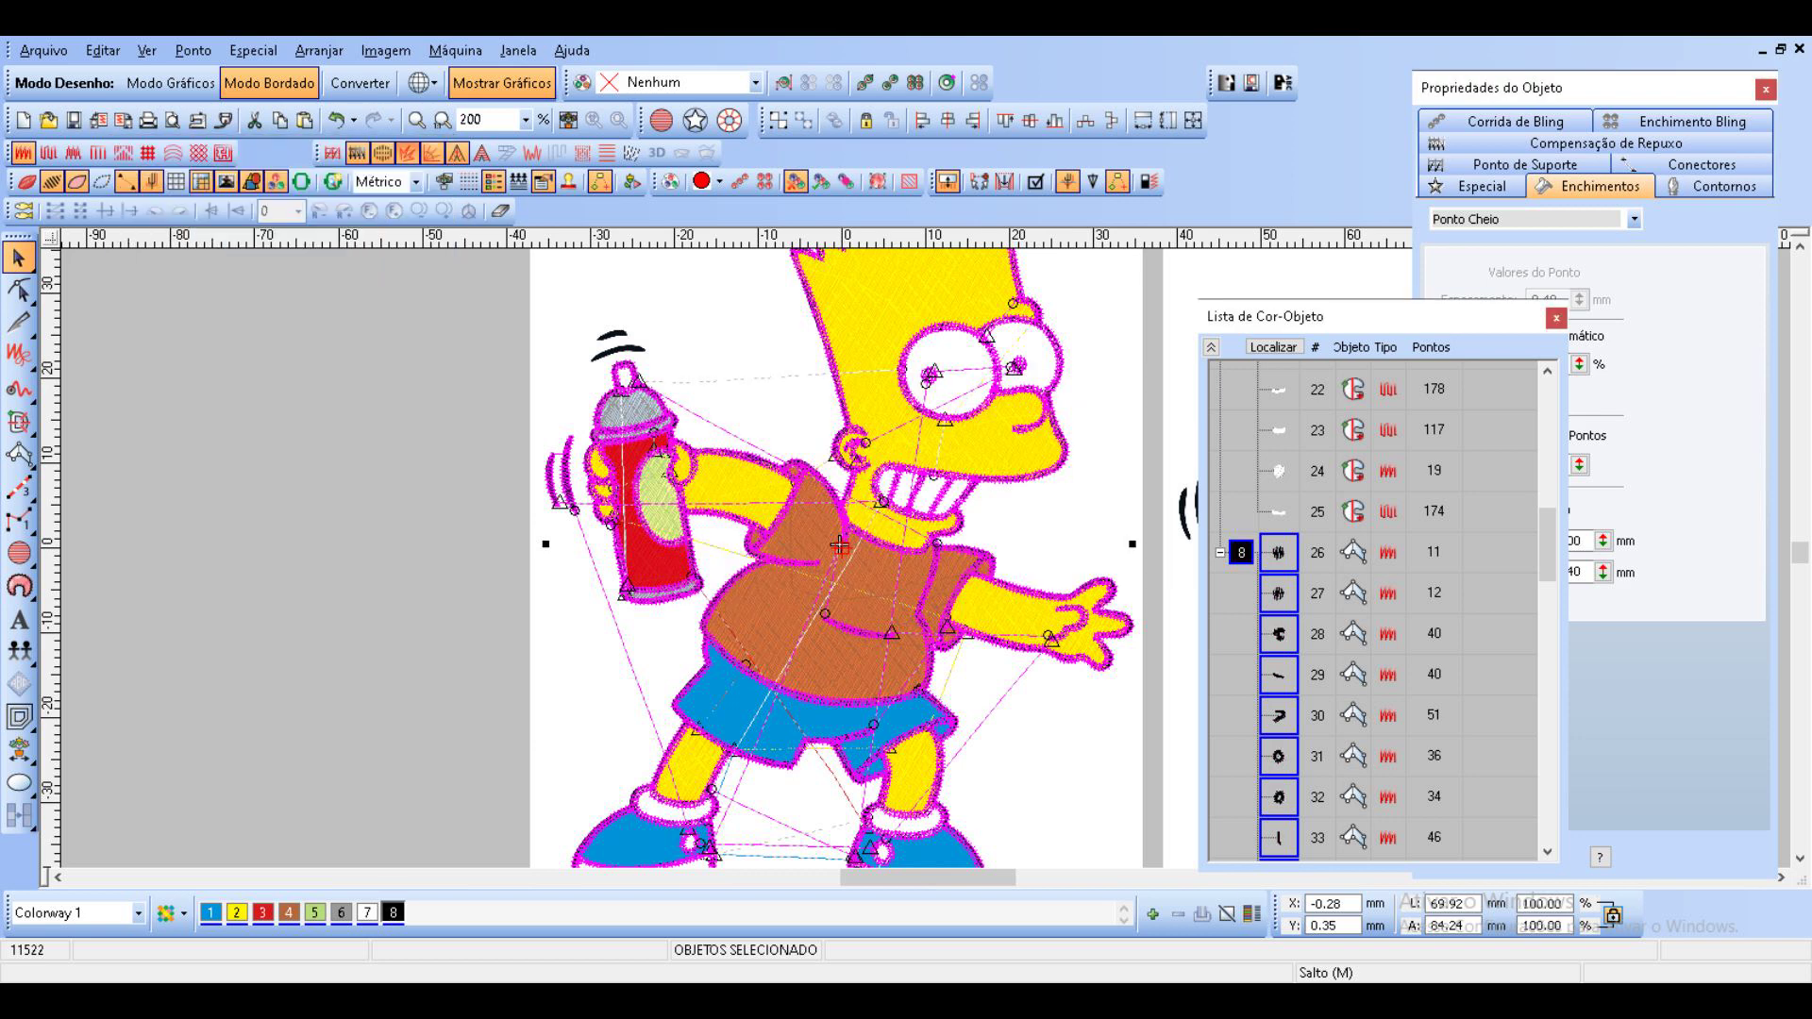
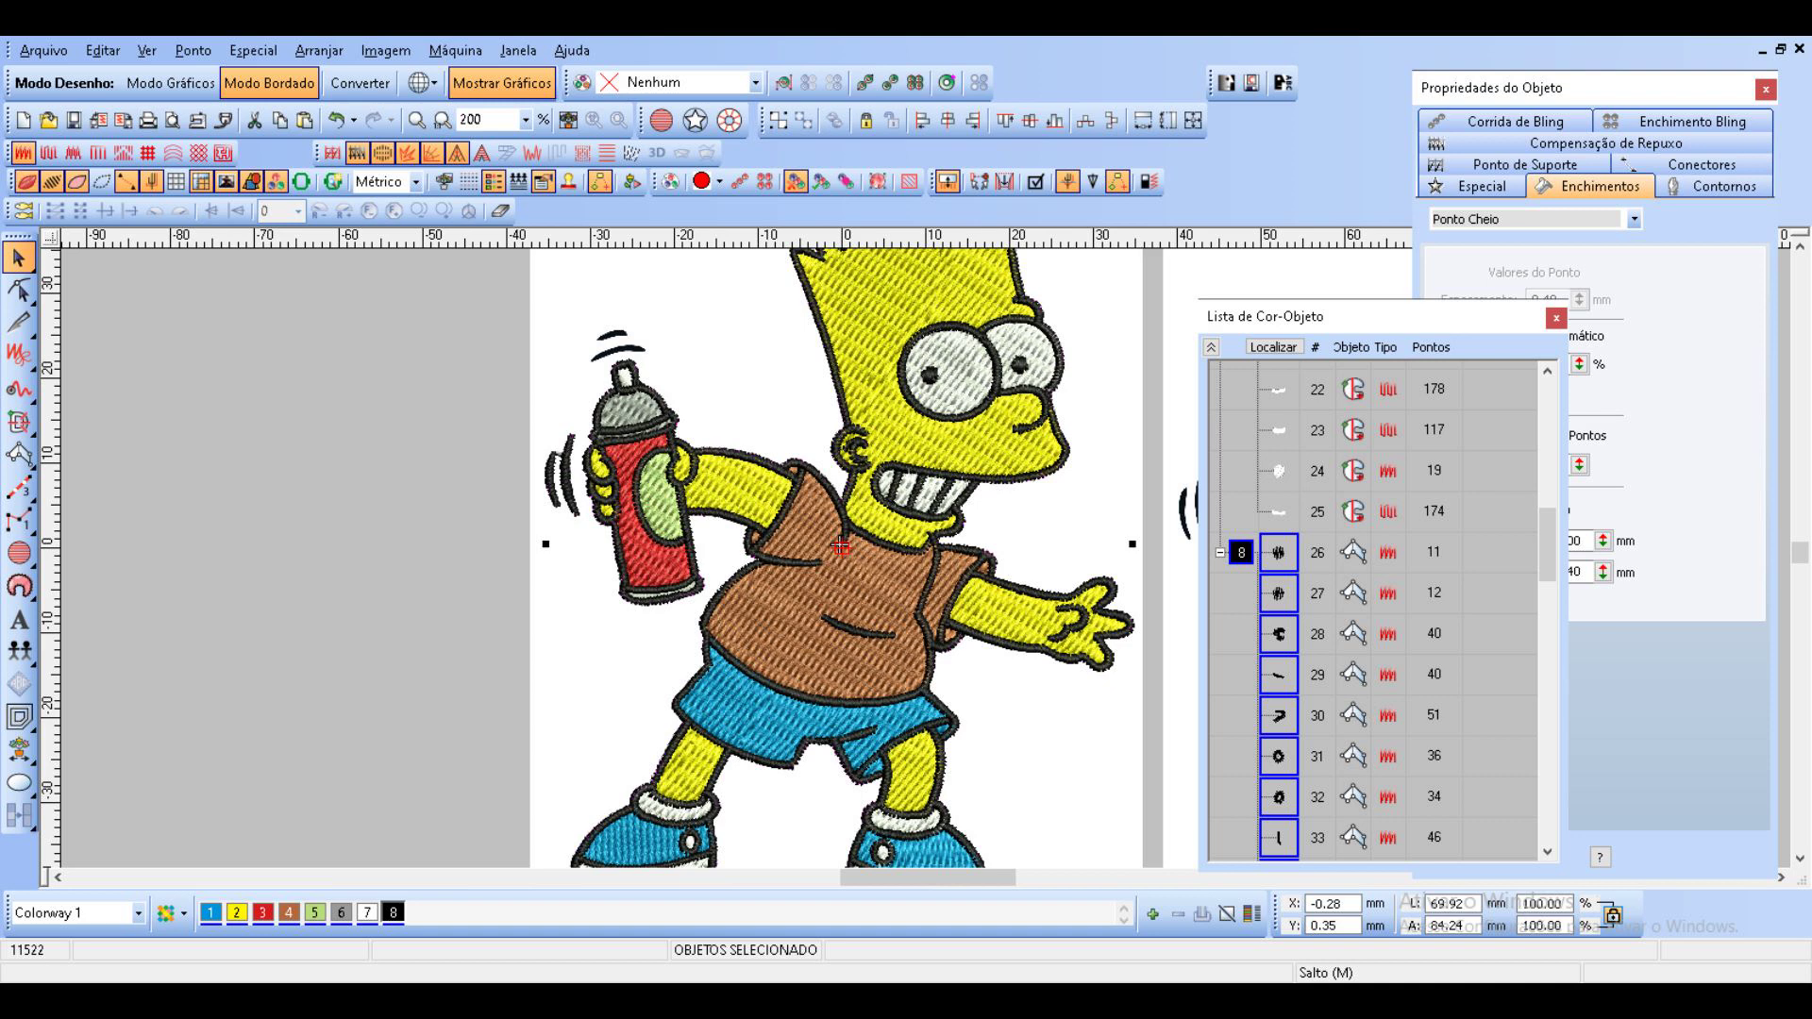
Create a satin column over the upper, shorter motion line above the spray can's nozzle.
{"action": "key", "text": "Escape"}
{"action": "scroll", "coordinate": [744, 392], "scroll_direction": "up", "scroll_amount": 1}
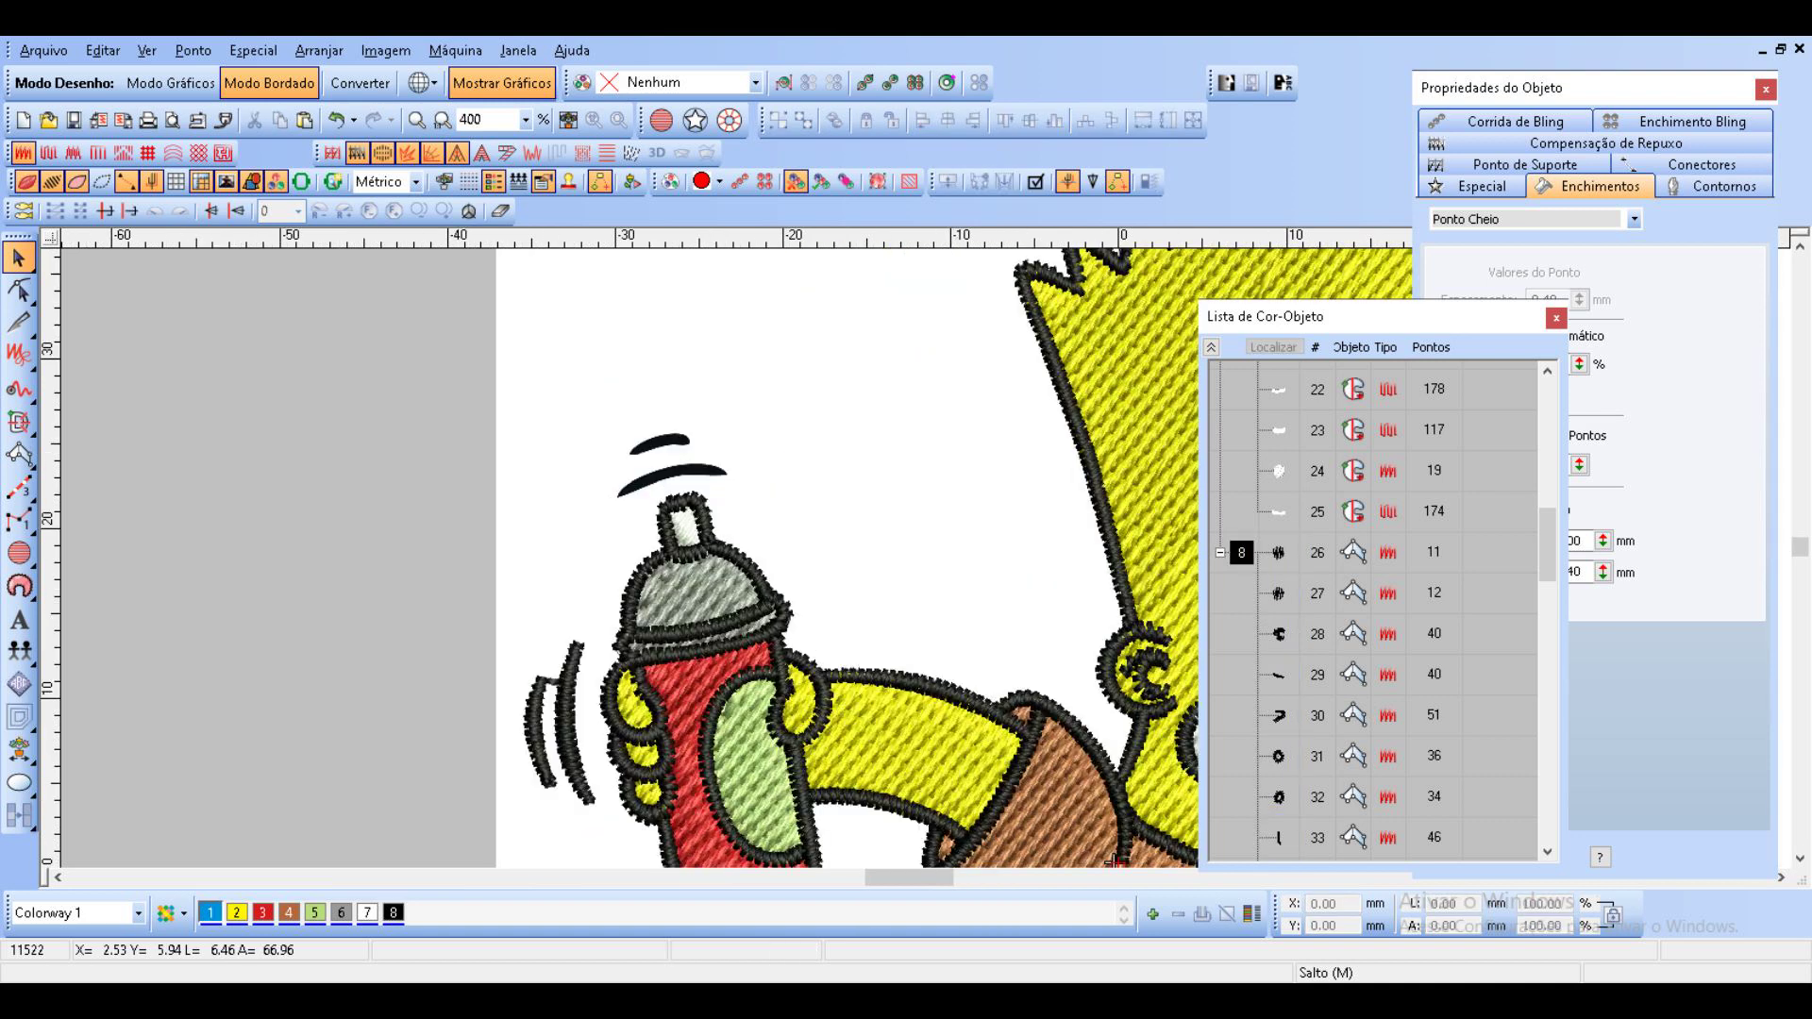
{"action": "left_click", "coordinate": [19, 455]}
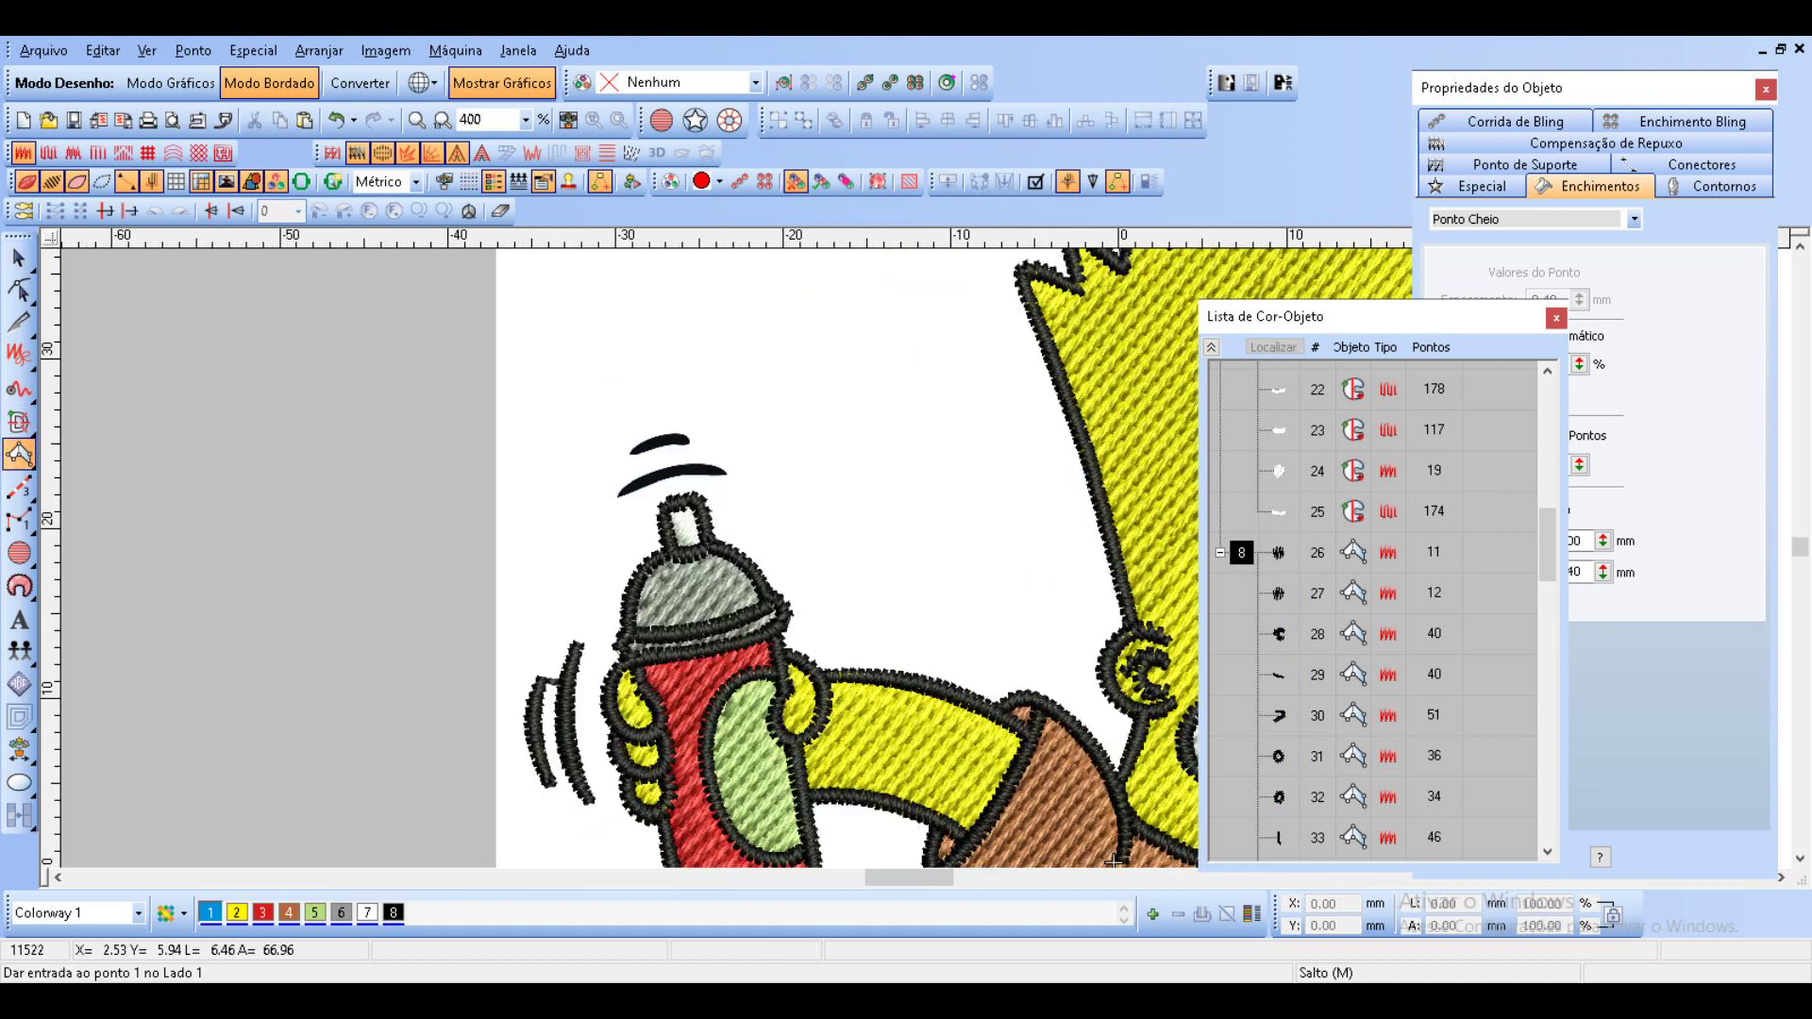
{"action": "left_click", "coordinate": [632, 453]}
{"action": "right_click", "coordinate": [664, 449]}
{"action": "left_click", "coordinate": [691, 434]}
{"action": "left_click", "coordinate": [691, 448]}
{"action": "key", "text": "Return"}
Create a satin column over the lower, longer motion line above the spray can's nozzle.
{"action": "left_click", "coordinate": [620, 492]}
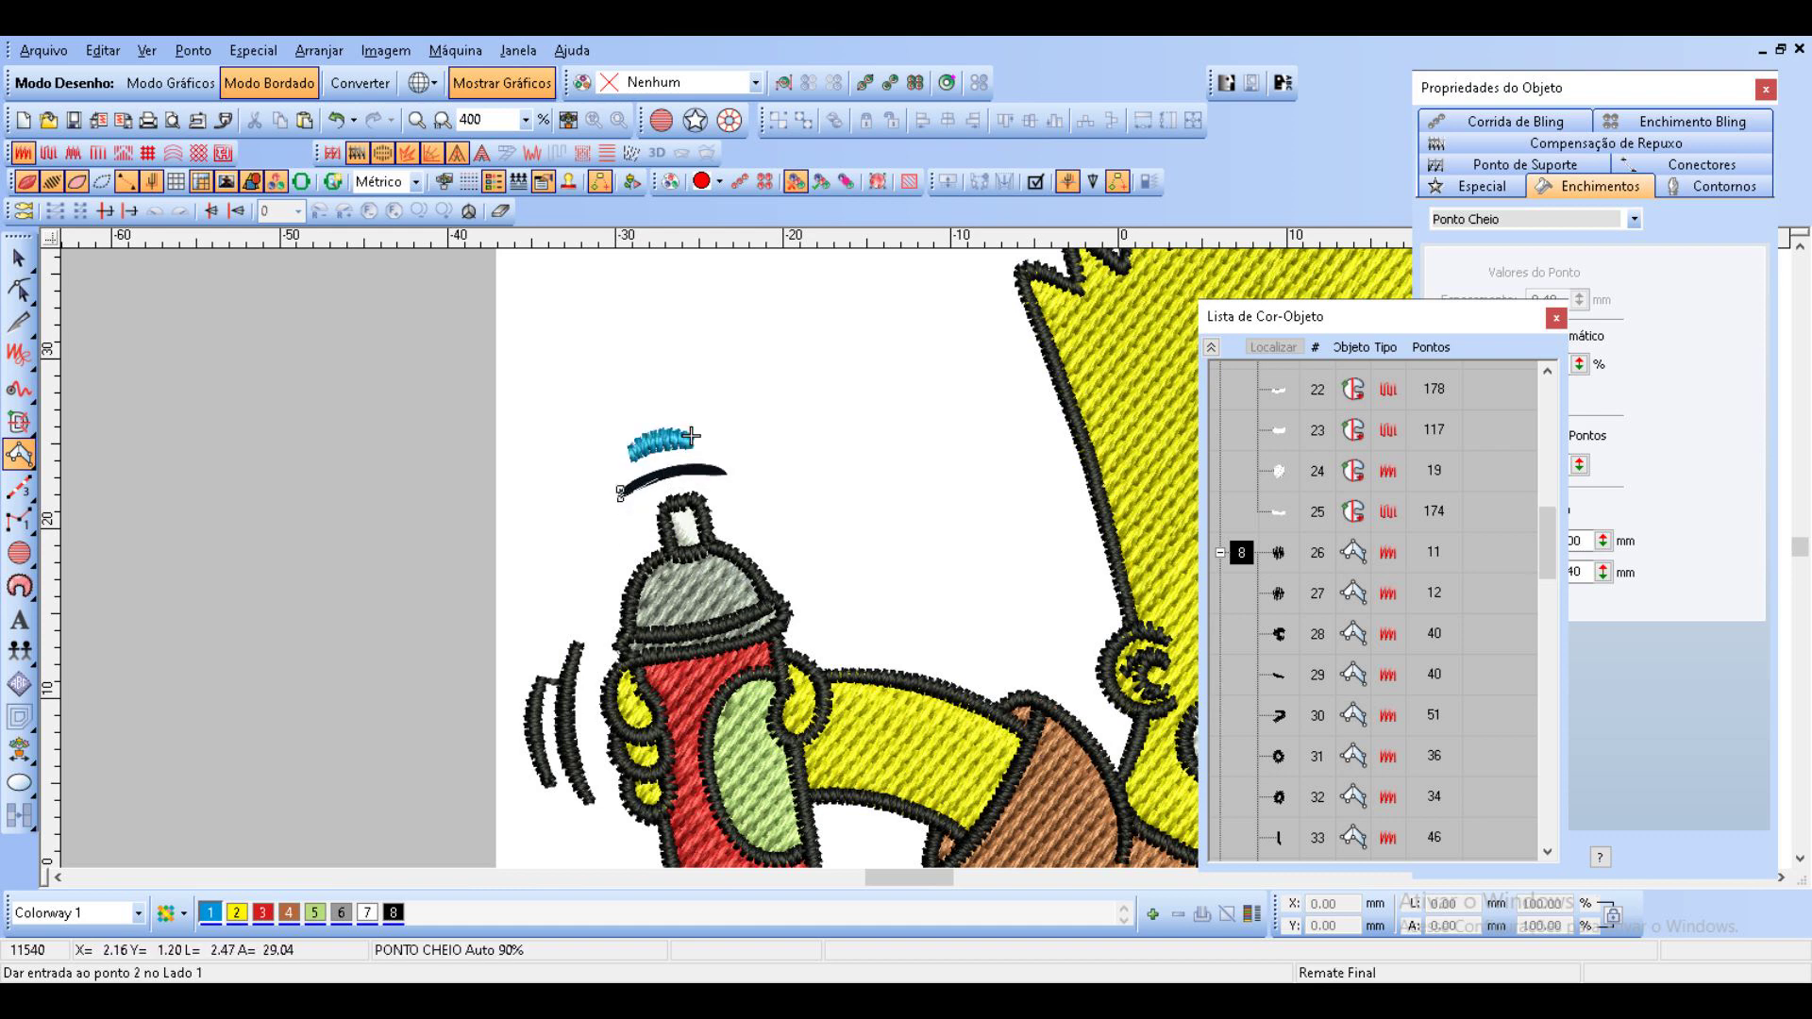
{"action": "right_click", "coordinate": [668, 471]}
{"action": "left_click", "coordinate": [722, 469]}
{"action": "key", "text": "Return"}
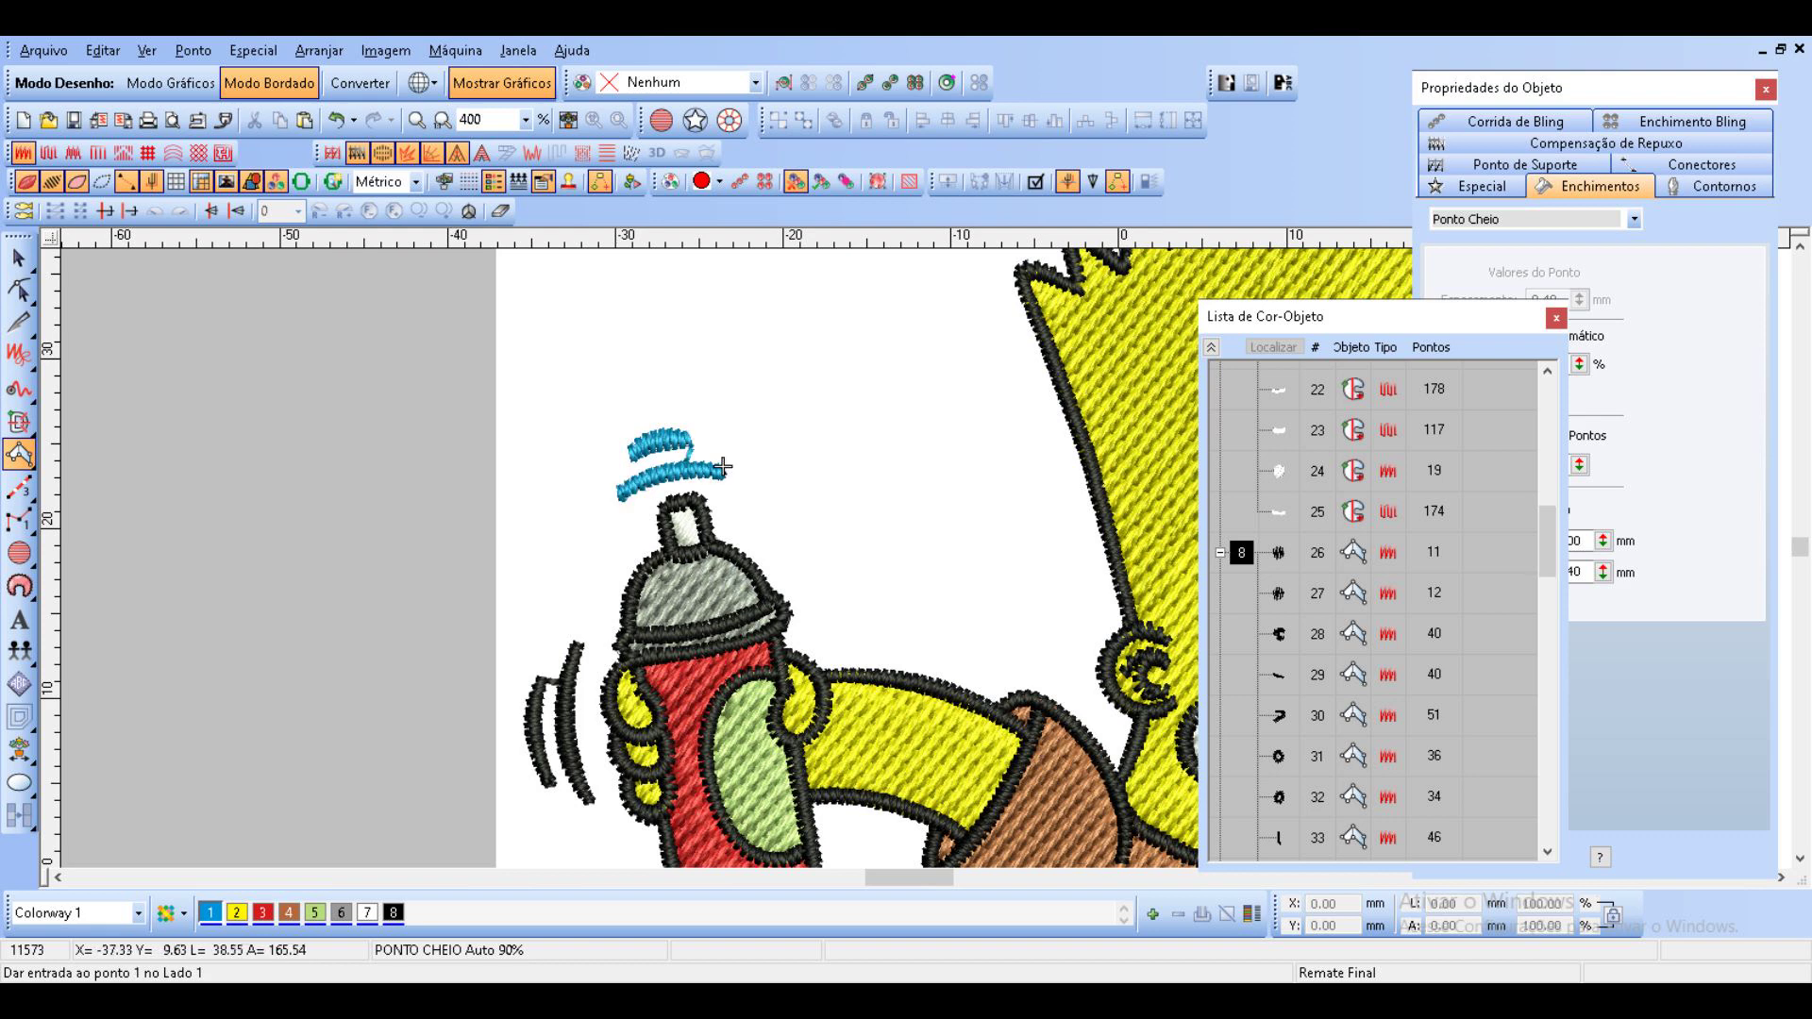
Select the two blue motion lines above the can and resequence them by number to before object 34.
{"action": "key", "text": "Escape"}
{"action": "key", "text": "Tab"}
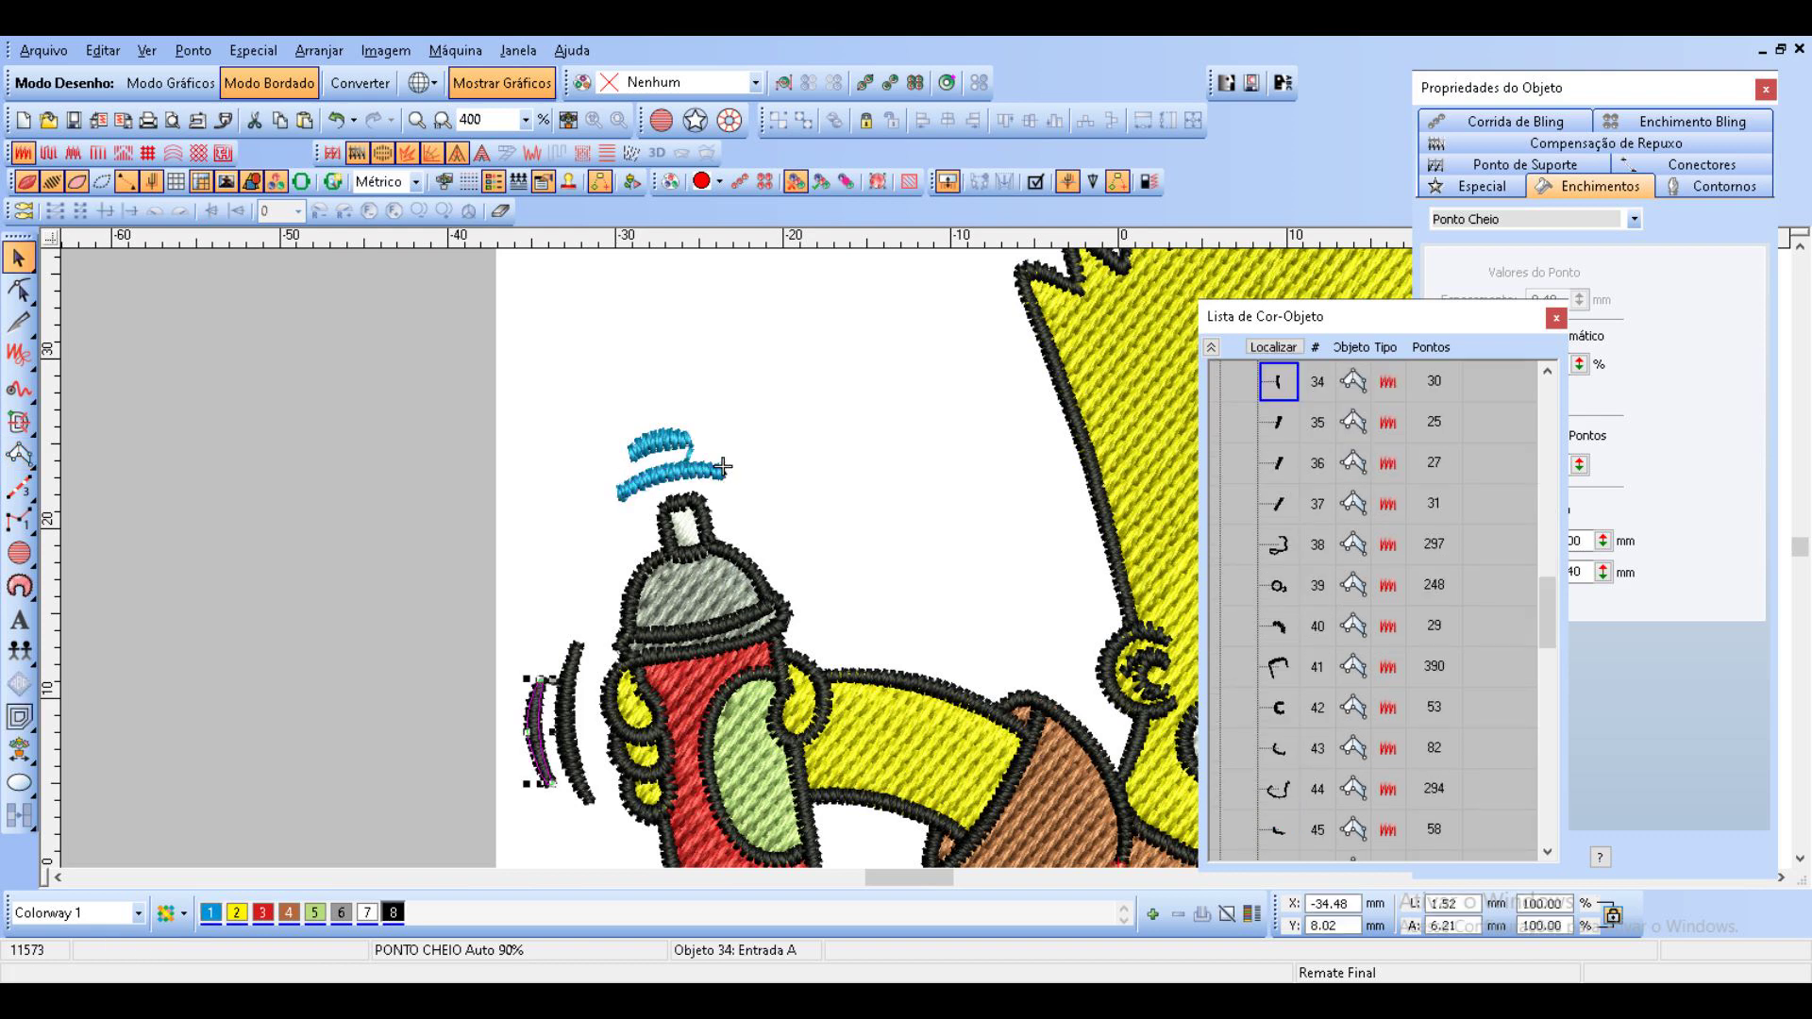
{"action": "key", "text": "shift+Tab"}
{"action": "key", "text": "ctrl+shift+Tab"}
{"action": "key", "text": "1"}
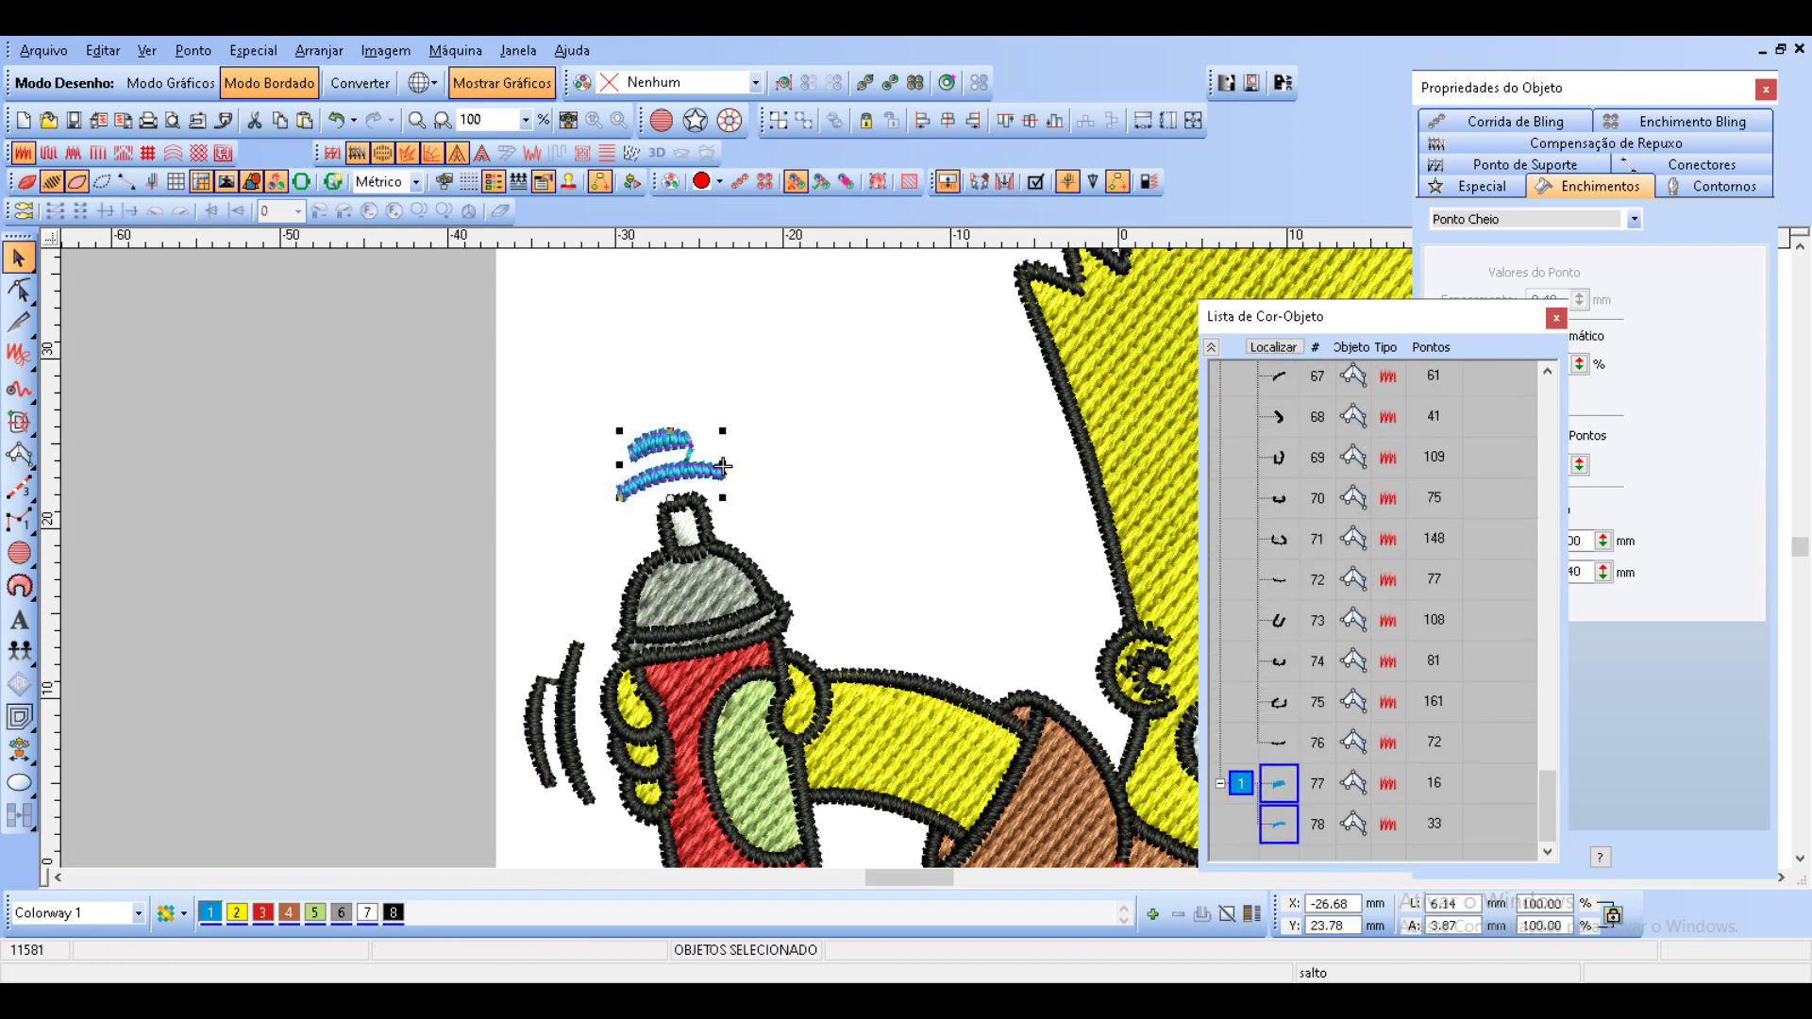
{"action": "key", "text": "shift+n"}
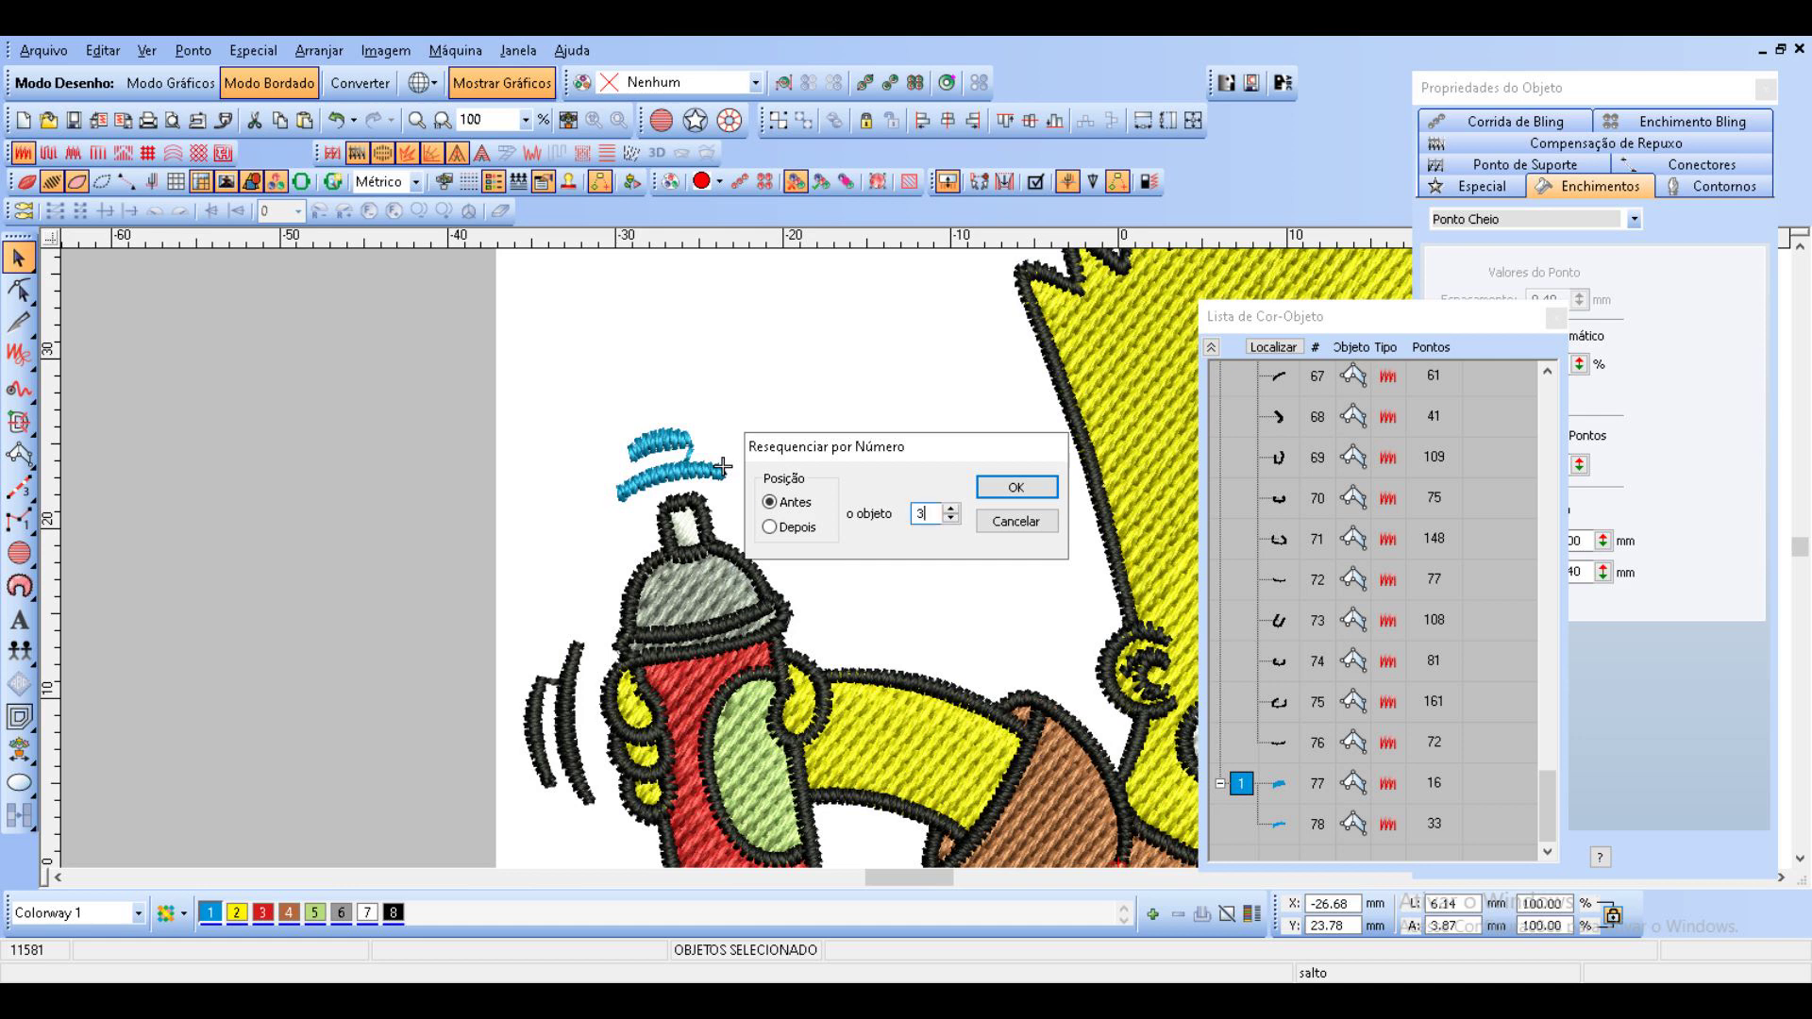
{"action": "key", "text": "Return"}
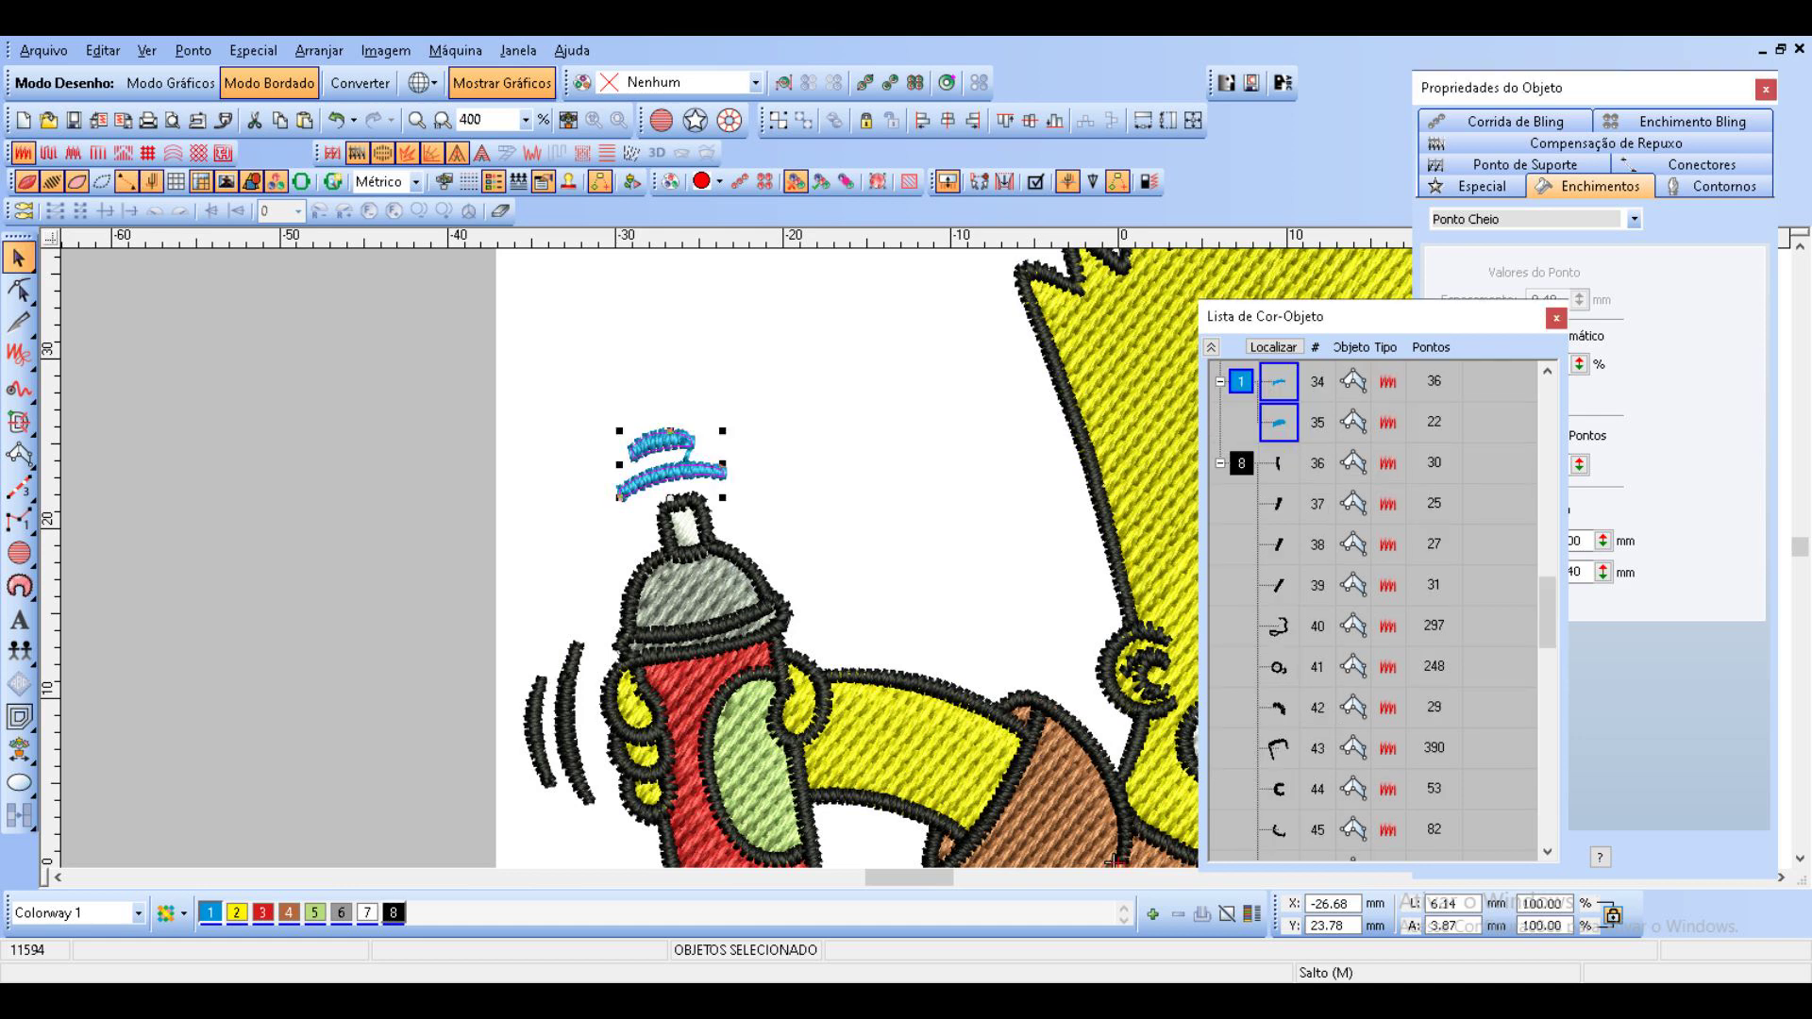
Recolour the two motion lines above the can with black colour 8 and deselect them.
{"action": "left_click", "coordinate": [393, 913]}
{"action": "left_click", "coordinate": [756, 557]}
{"action": "scroll", "coordinate": [842, 456], "scroll_direction": "down", "scroll_amount": 1}
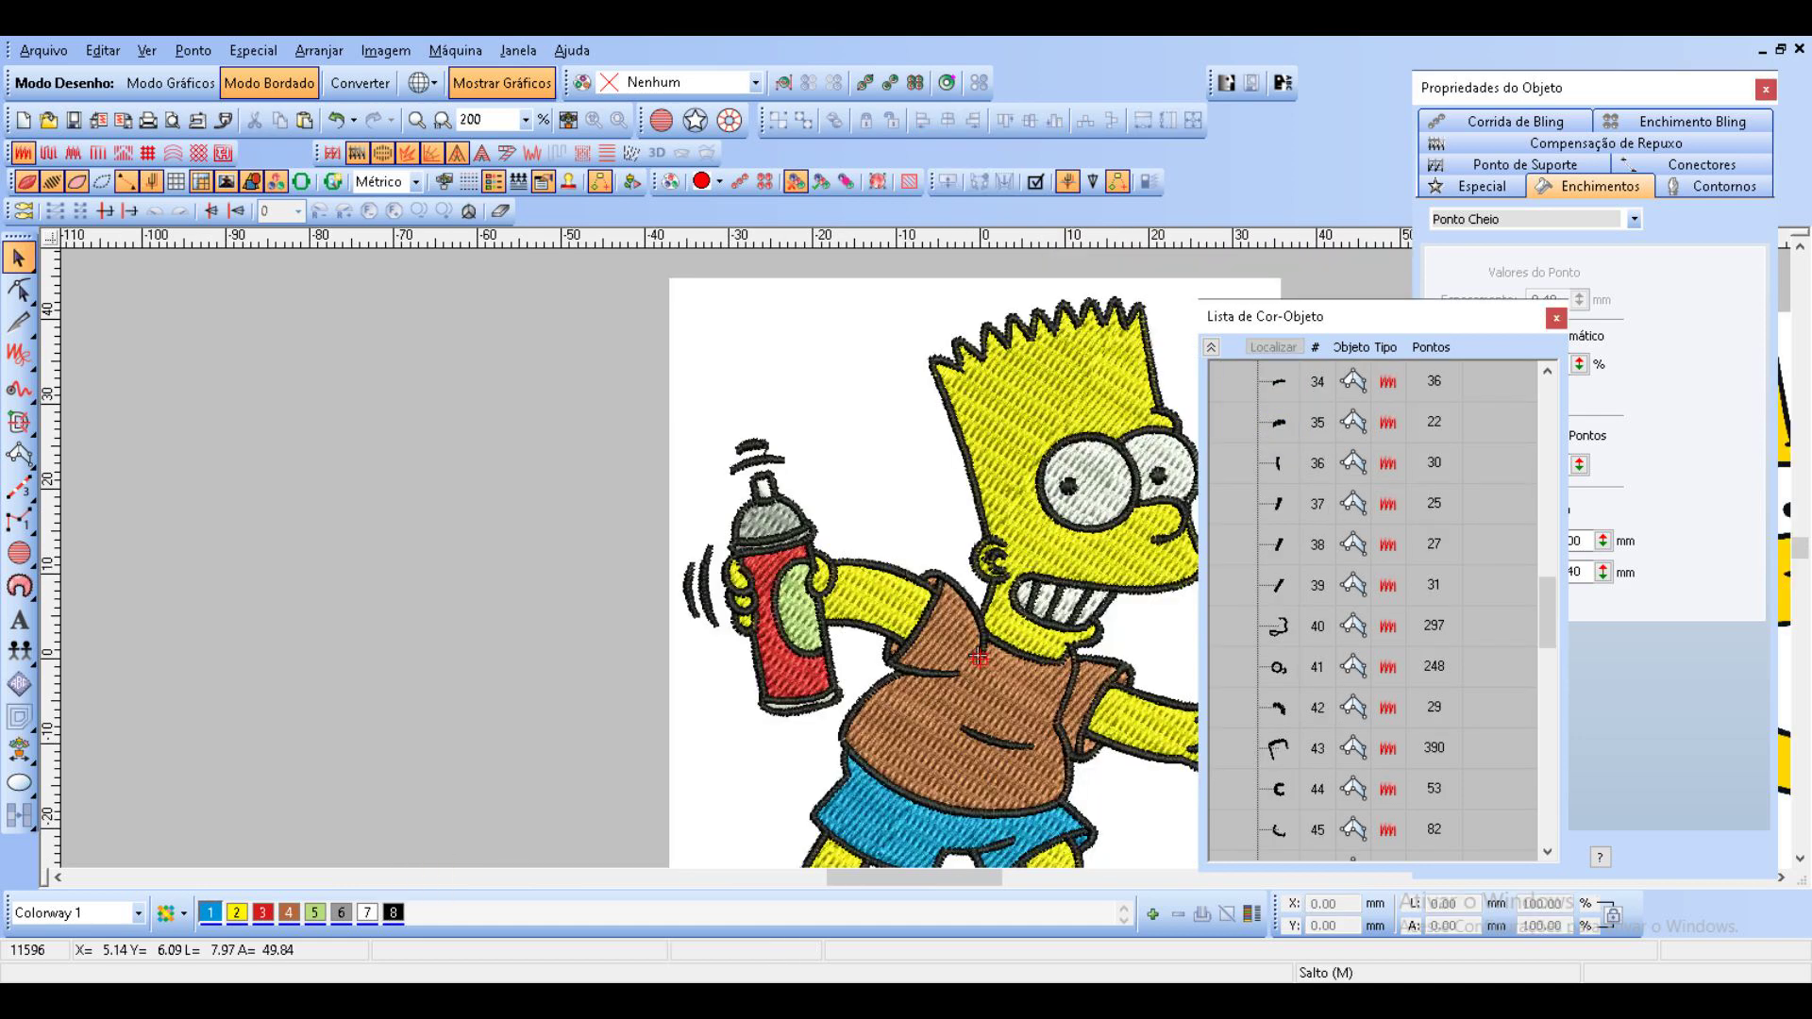
Select black objects 26 to 36 and enable a first underlay of type Ponto Corrido for them.
{"action": "left_click", "coordinate": [1278, 464]}
{"action": "left_click", "coordinate": [1279, 504]}
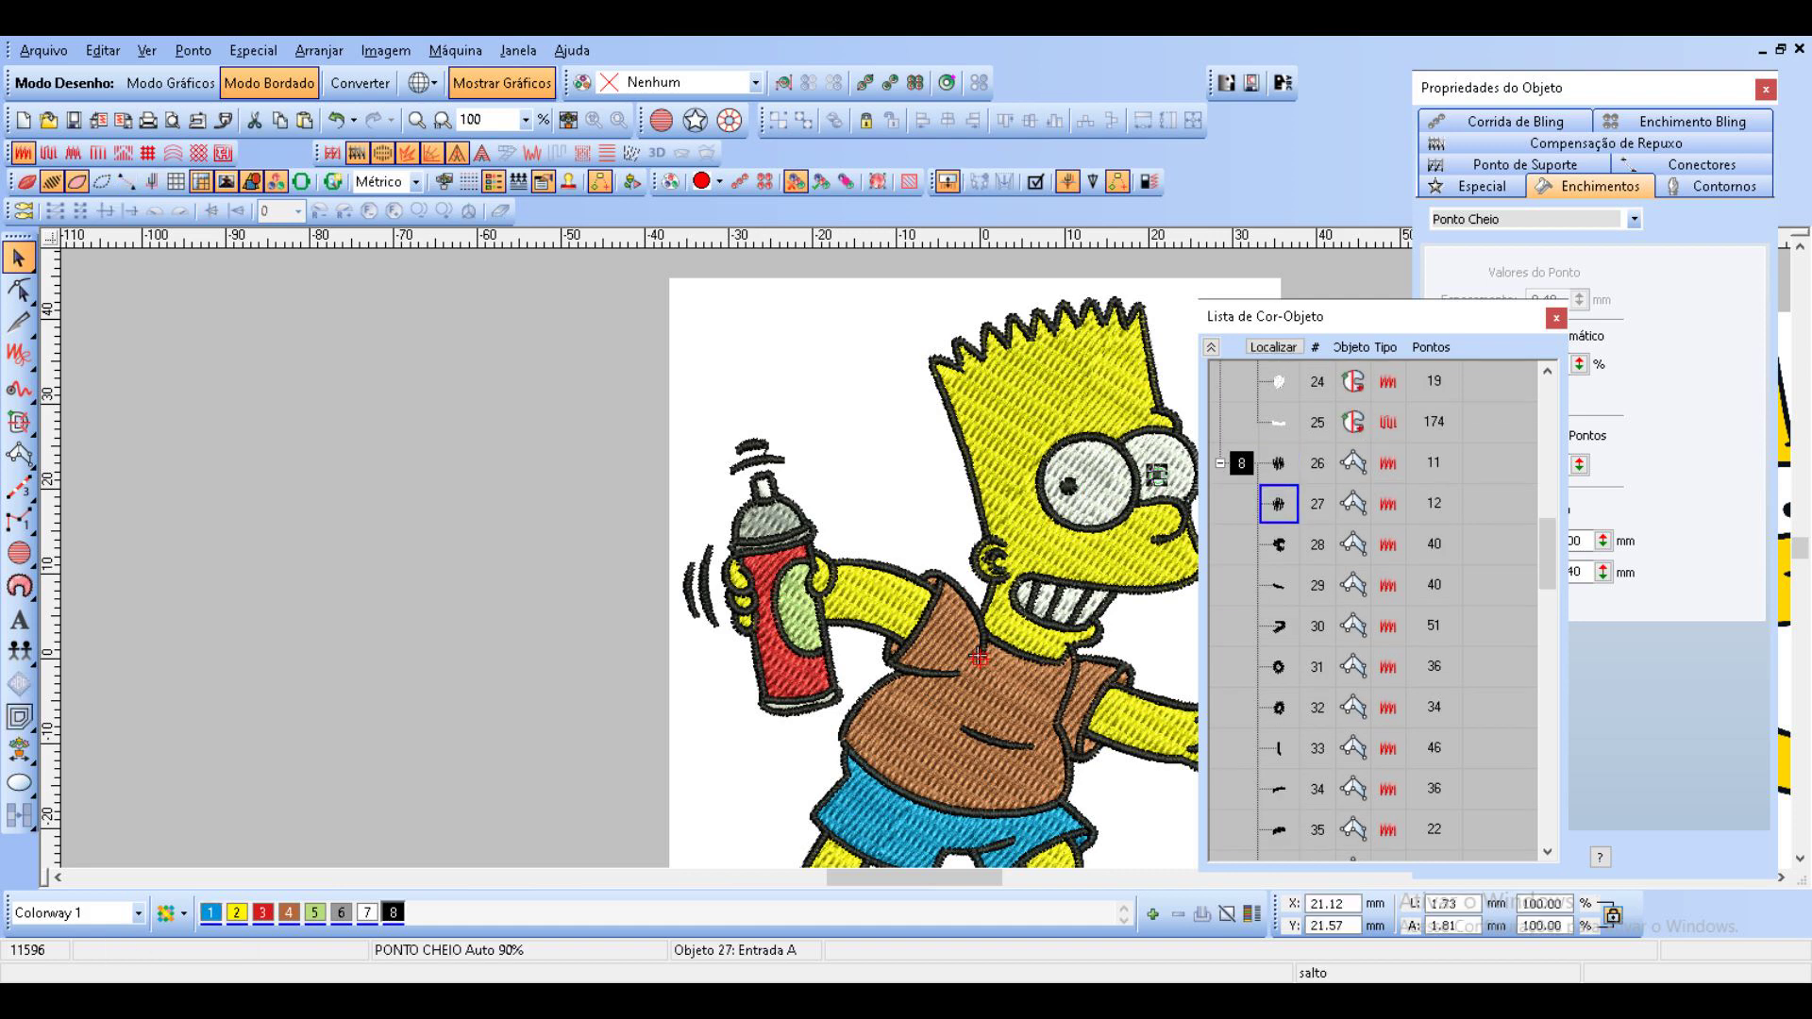
{"action": "left_click", "coordinate": [1278, 463]}
{"action": "left_click", "coordinate": [1279, 504], "text": "ctrl"}
{"action": "left_click", "coordinate": [1278, 545], "text": "ctrl"}
{"action": "left_click", "coordinate": [1279, 585], "text": "ctrl"}
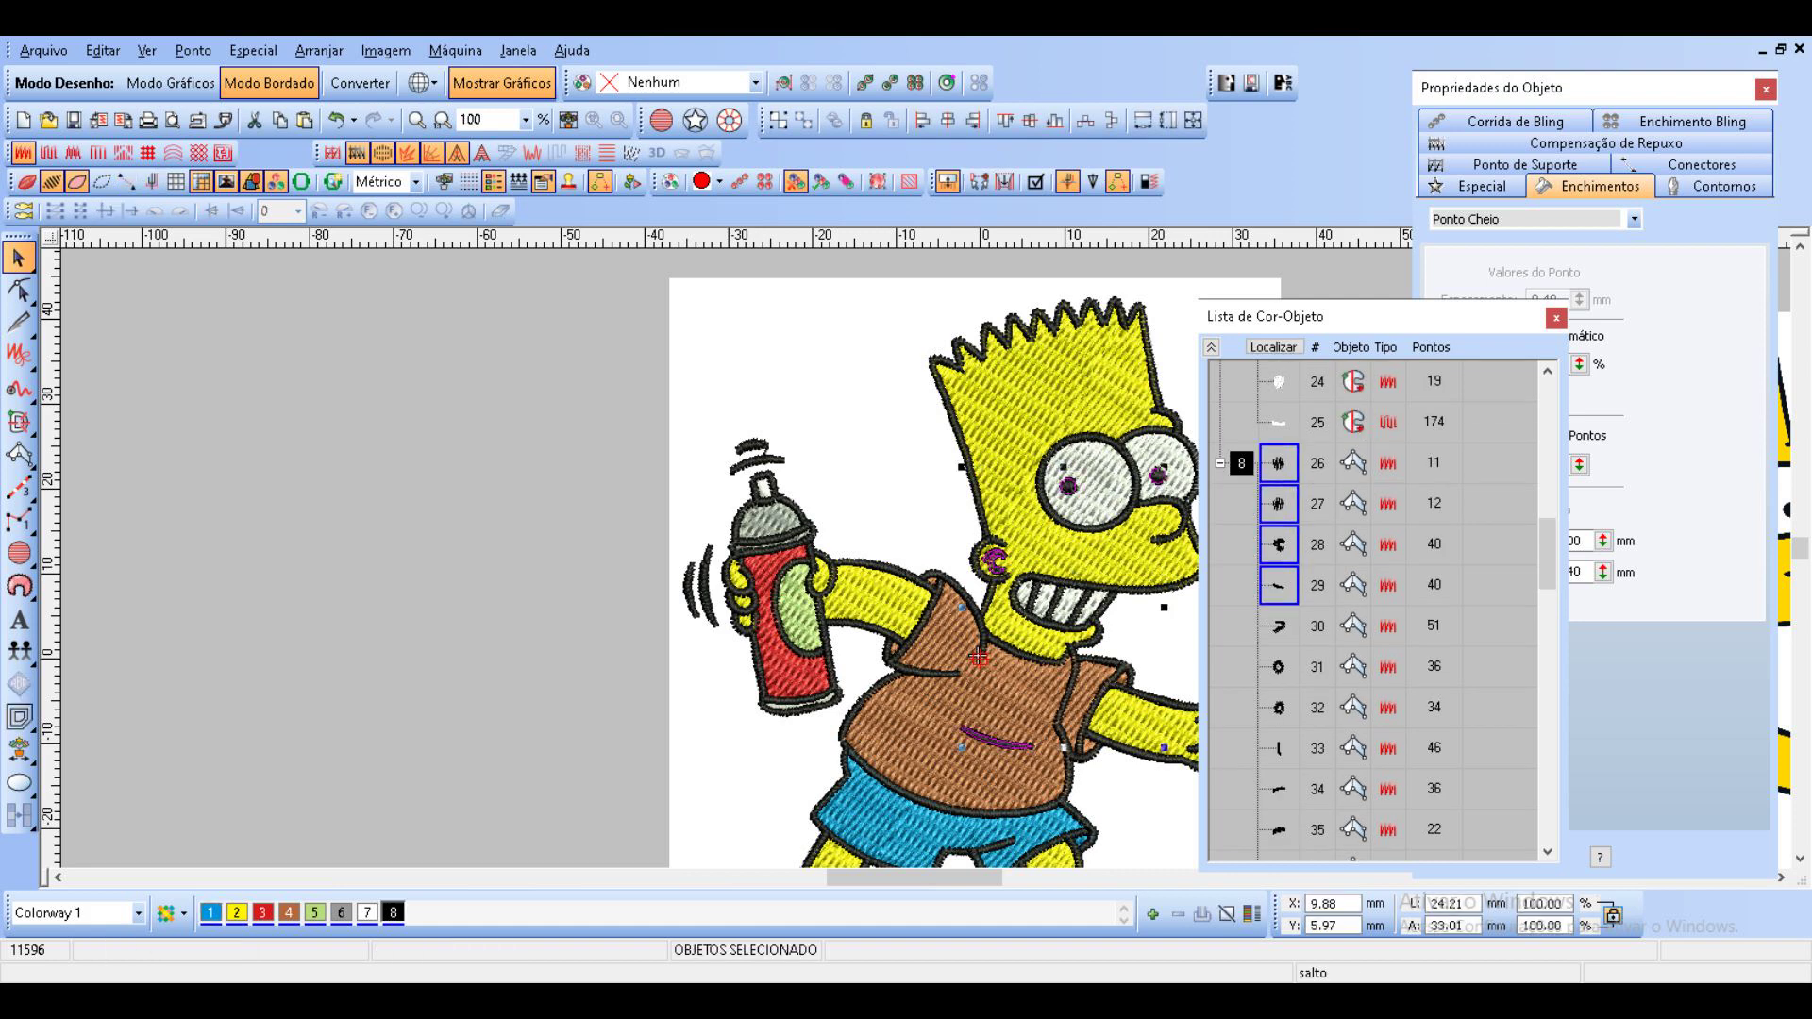
{"action": "left_click", "coordinate": [1279, 627], "text": "ctrl"}
{"action": "left_click", "coordinate": [1279, 667], "text": "ctrl"}
{"action": "left_click", "coordinate": [1278, 708], "text": "ctrl"}
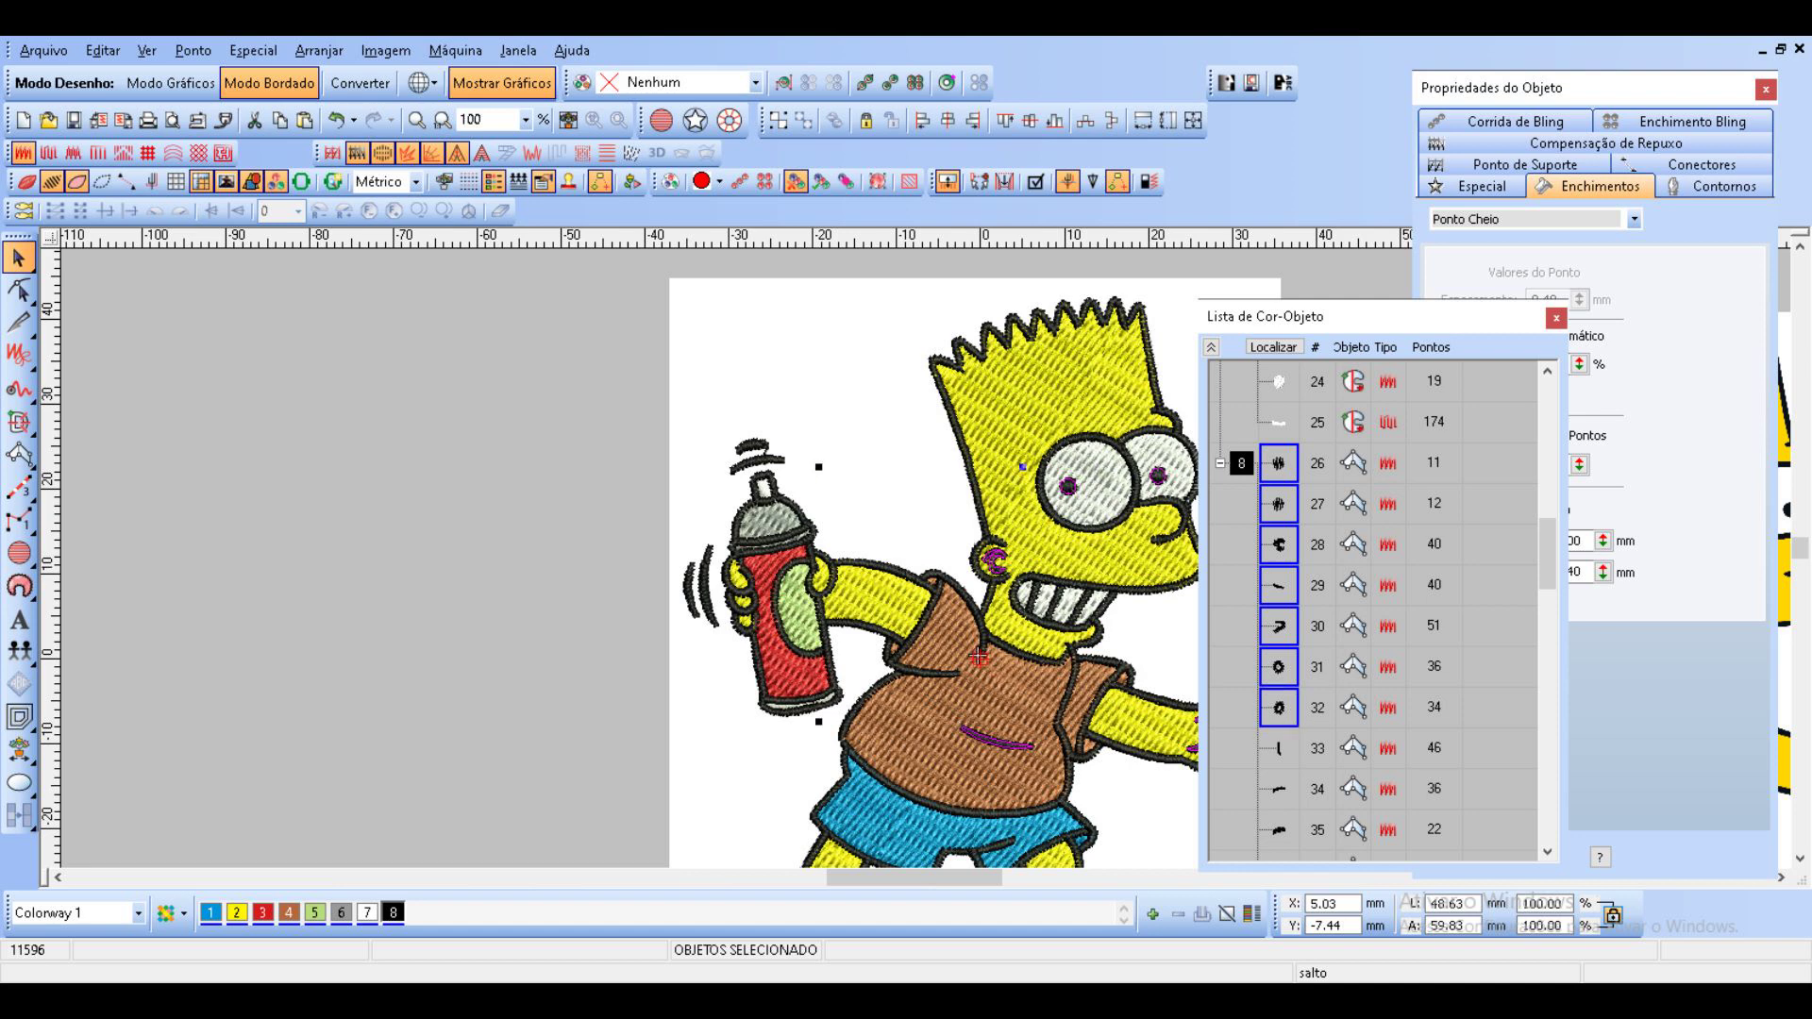
{"action": "left_click", "coordinate": [1279, 748], "text": "ctrl"}
{"action": "left_click", "coordinate": [1278, 789], "text": "ctrl"}
{"action": "left_click", "coordinate": [1279, 829], "text": "ctrl"}
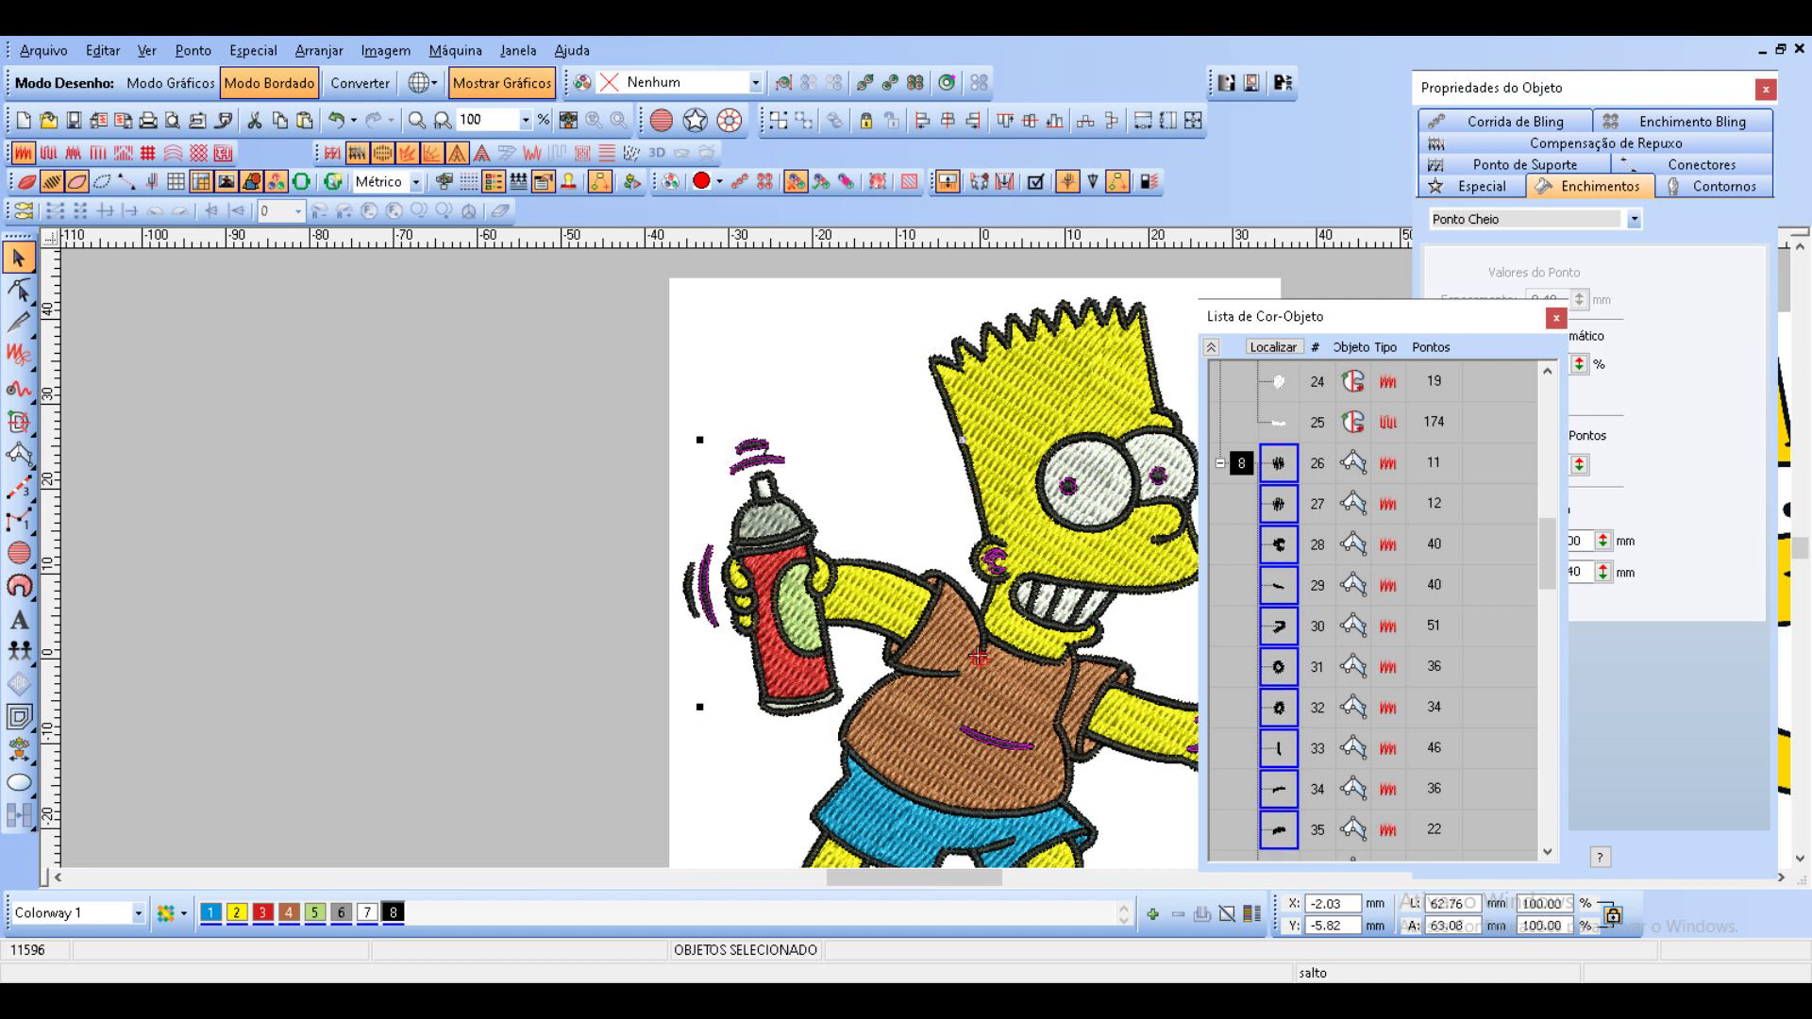
{"action": "scroll", "coordinate": [1377, 614], "scroll_direction": "down", "scroll_amount": 1}
{"action": "left_click", "coordinate": [1279, 735], "text": "ctrl"}
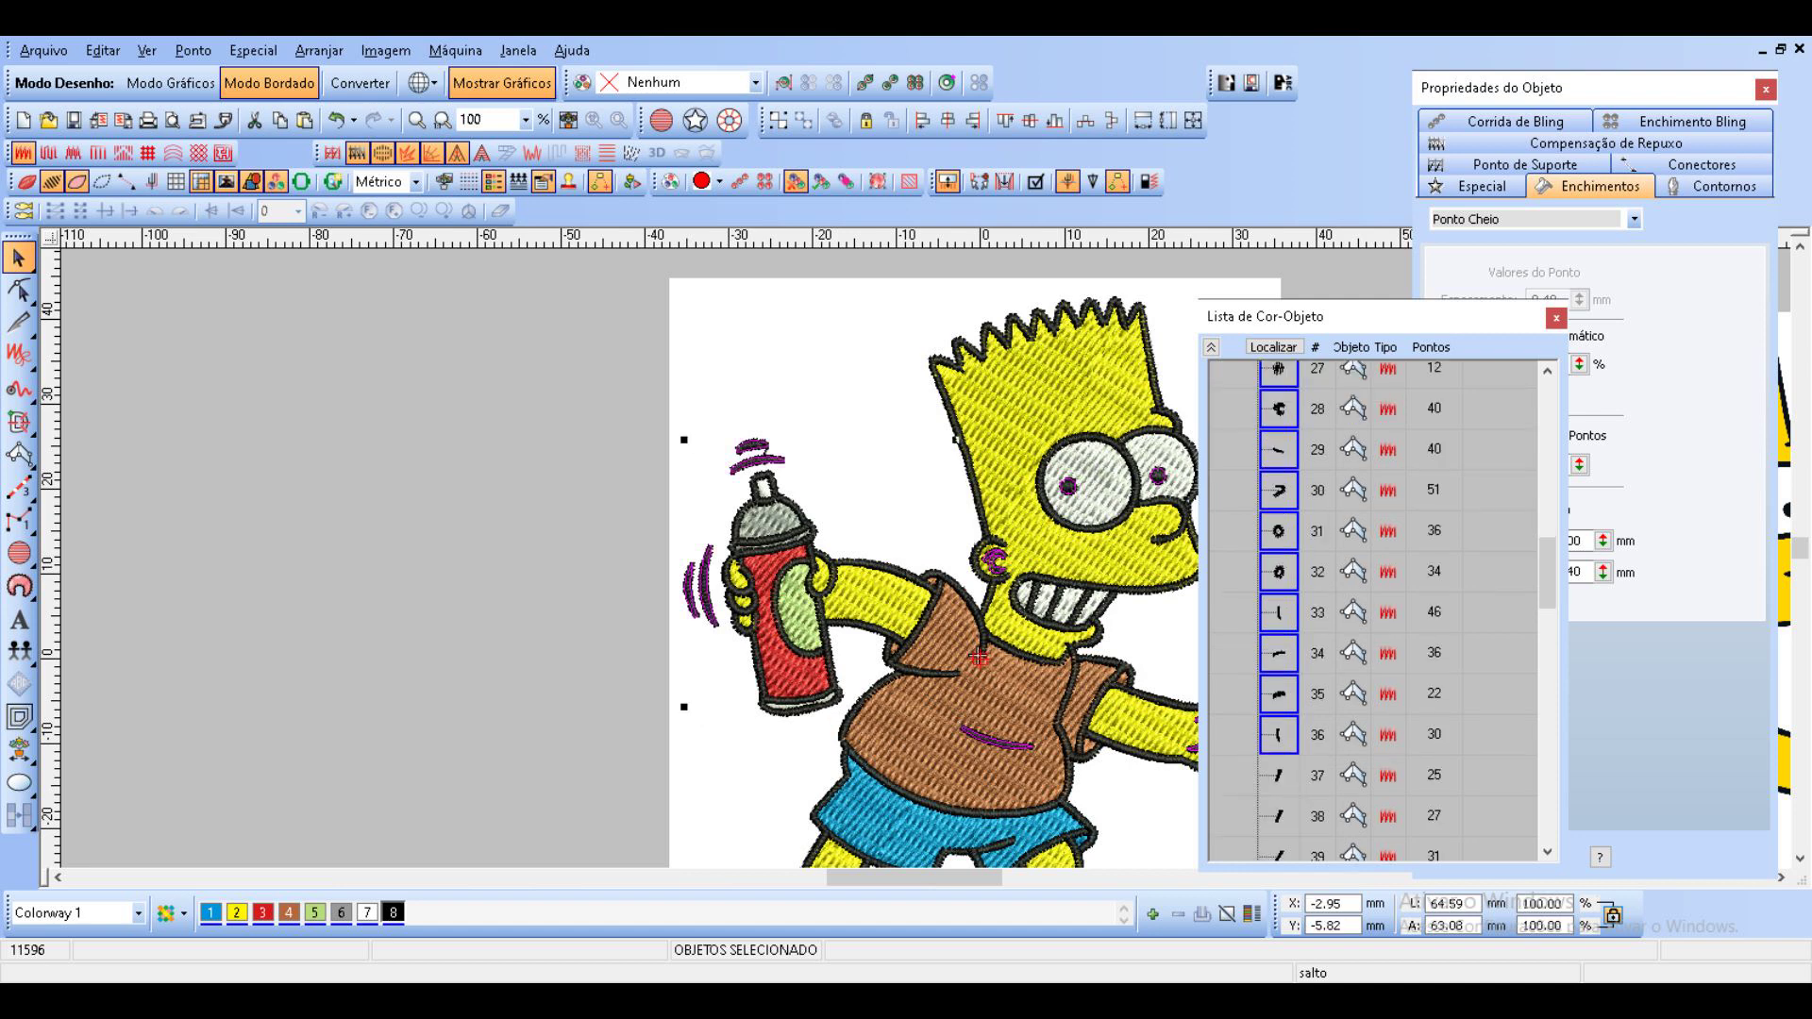
{"action": "right_click", "coordinate": [1286, 747]}
{"action": "left_click", "coordinate": [1373, 363]}
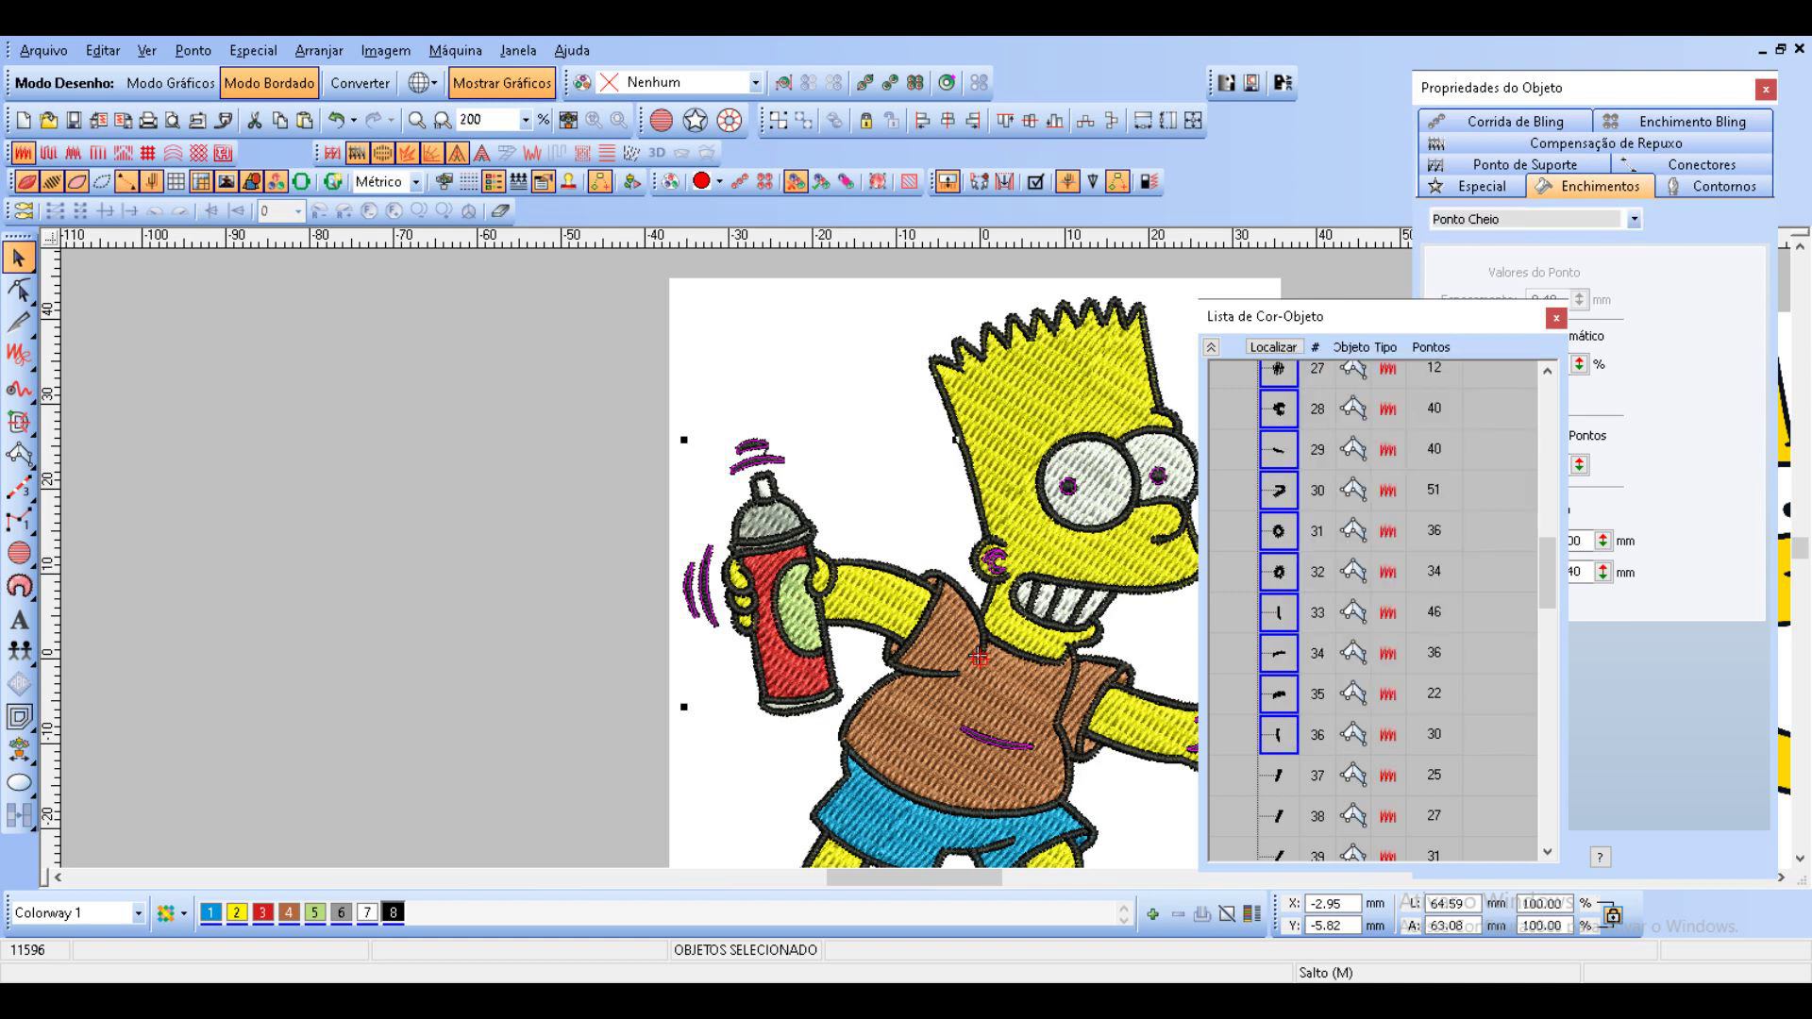
{"action": "left_click", "coordinate": [1524, 165]}
{"action": "left_click_drag", "start_coordinate": [1548, 87], "coordinate": [180, 148]}
{"action": "left_click", "coordinate": [89, 300]}
{"action": "left_click", "coordinate": [170, 348]}
{"action": "left_click", "coordinate": [170, 368]}
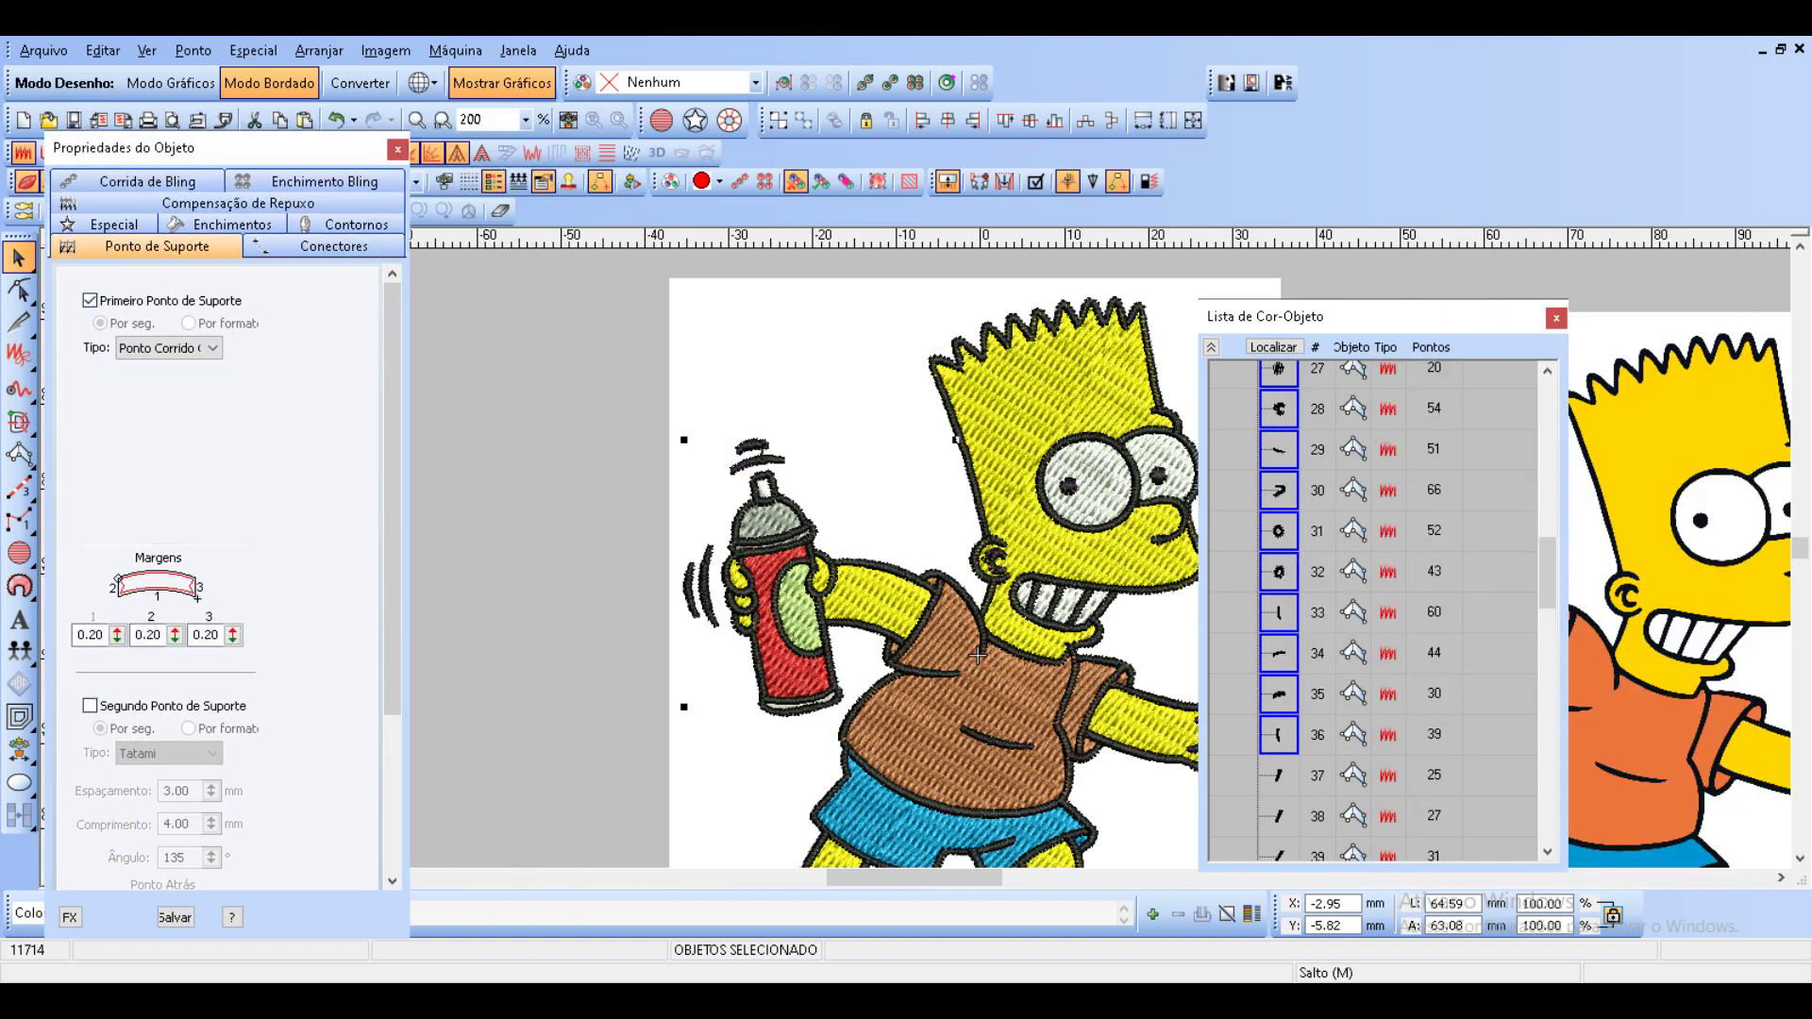
Select black outline objects 37 to 78, turn on their first underlay and deselect them.
{"action": "scroll", "coordinate": [1383, 613], "scroll_direction": "down", "scroll_amount": 3}
{"action": "left_click", "coordinate": [1279, 504]}
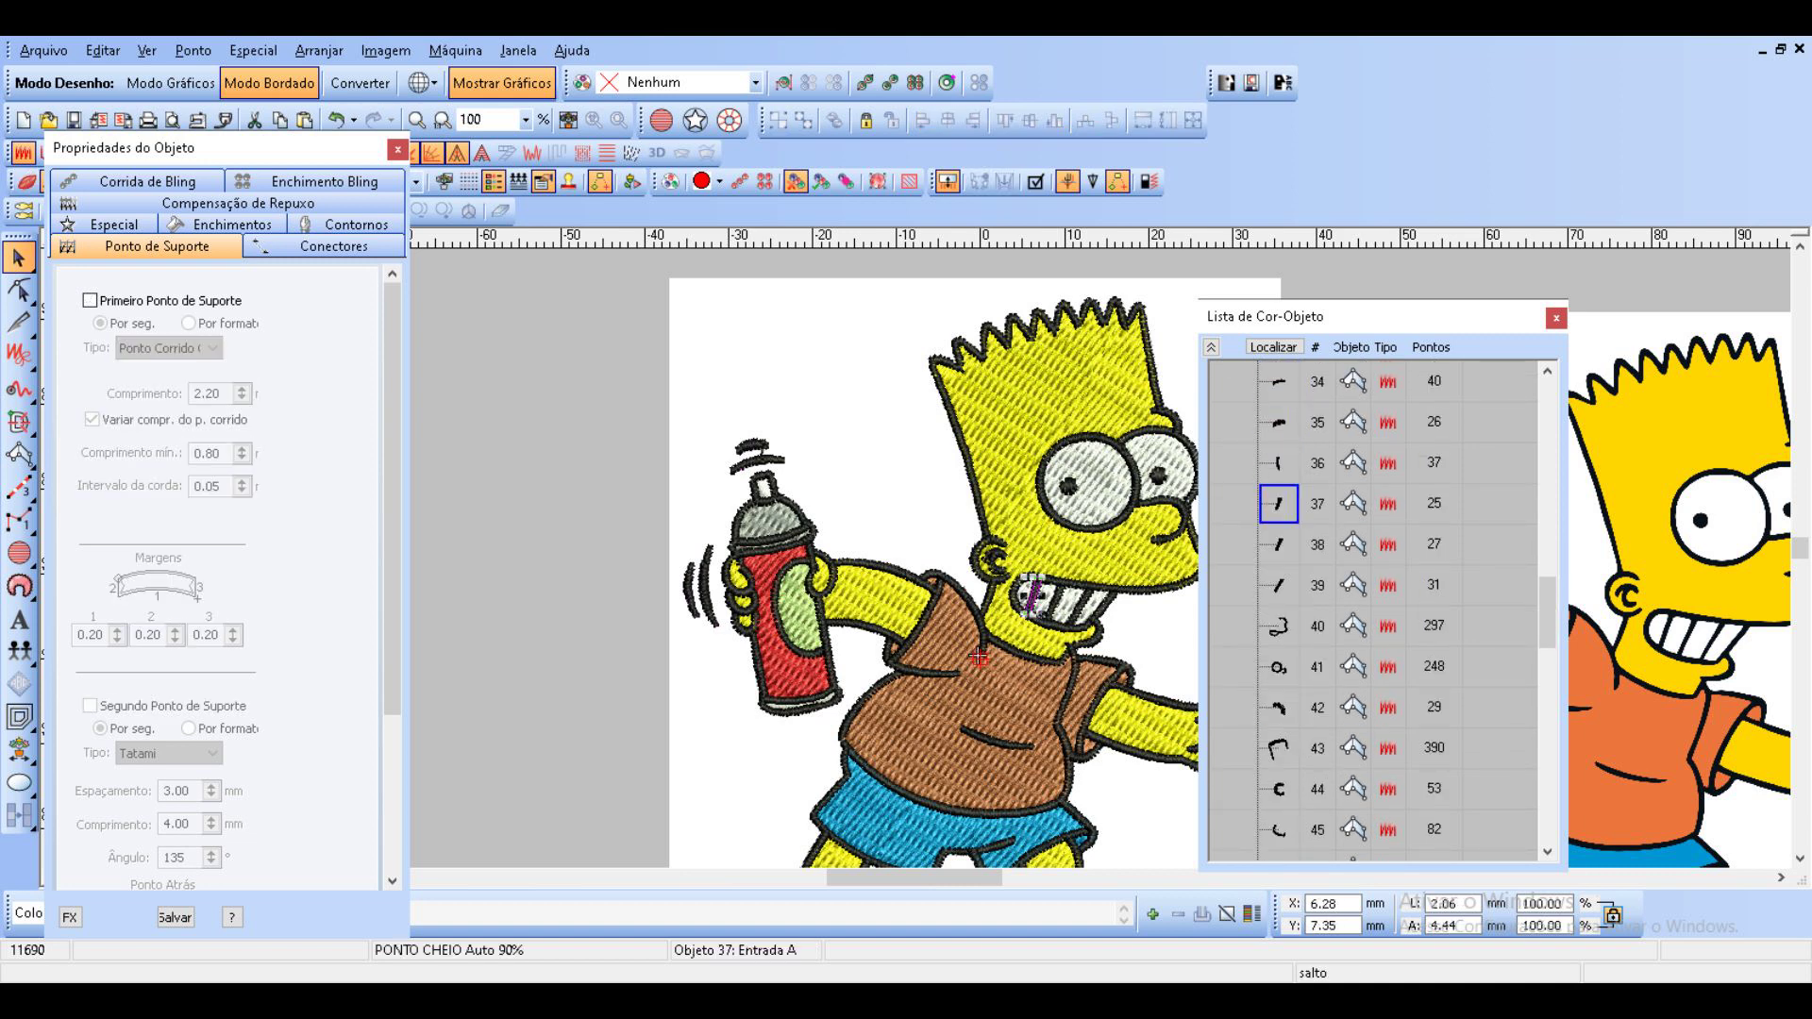
{"action": "scroll", "coordinate": [1278, 504], "scroll_direction": "down", "scroll_amount": 11}
{"action": "key", "text": "ctrl+a"}
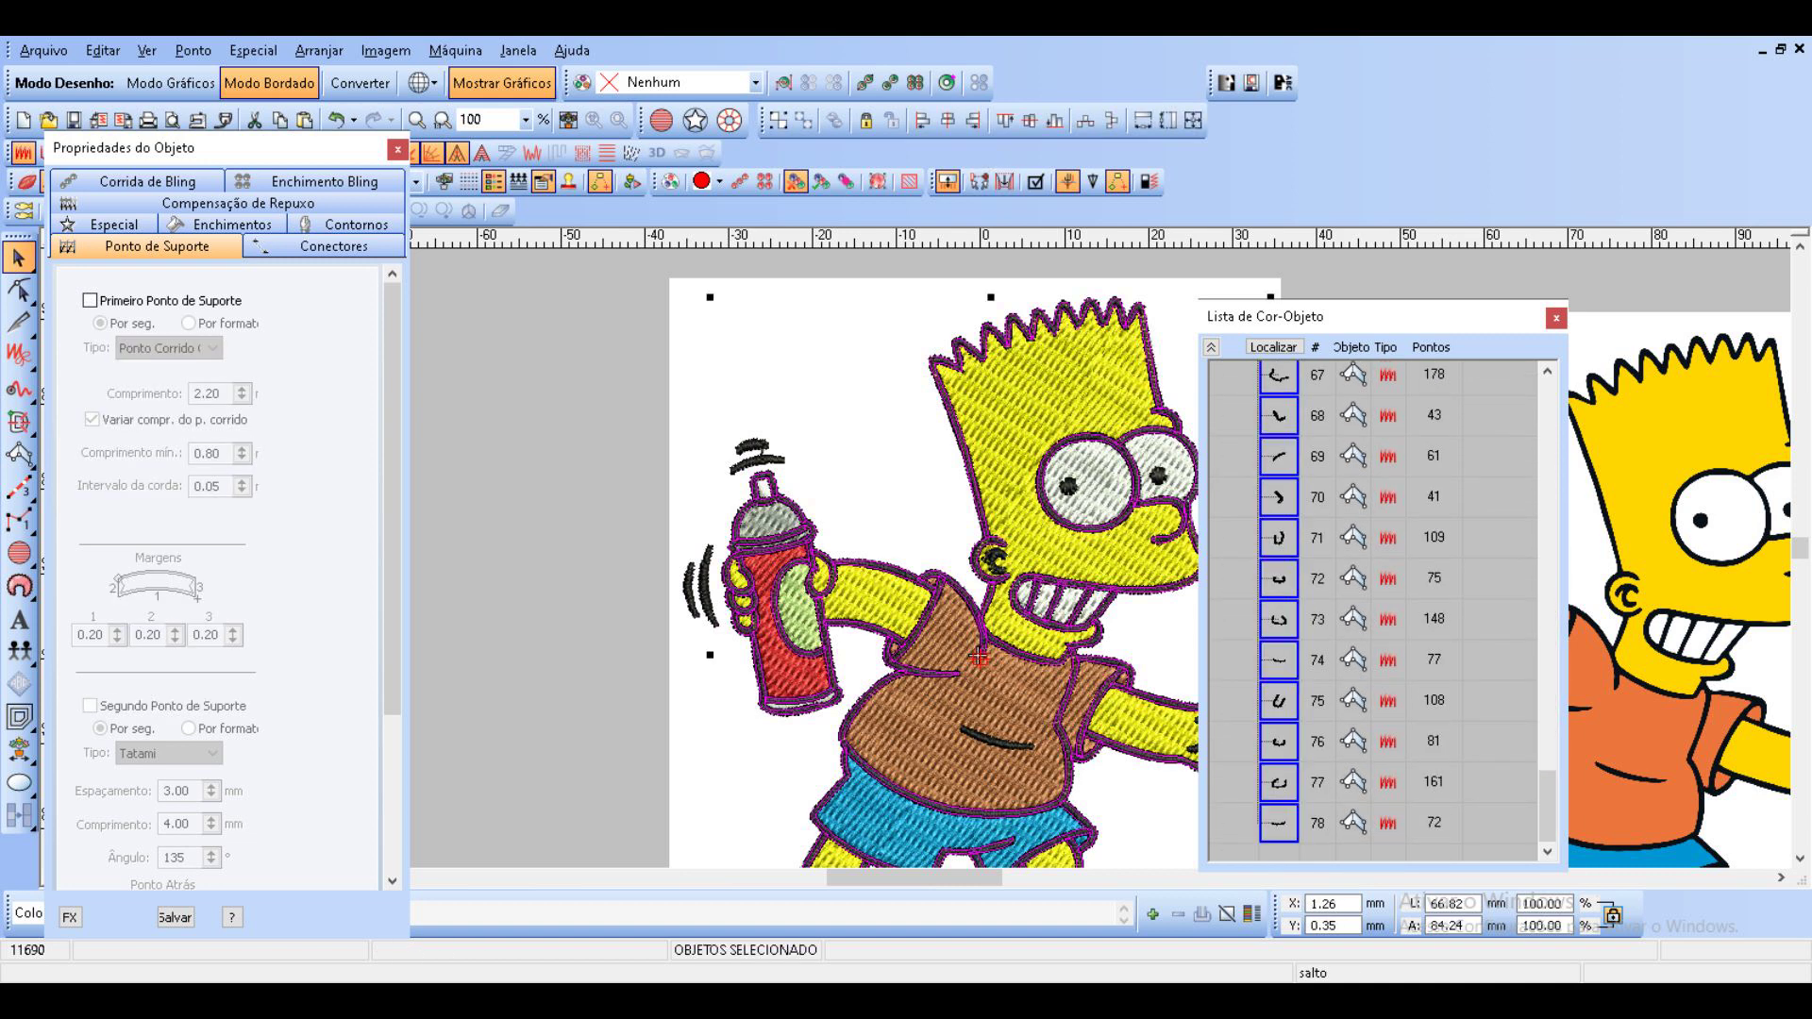
{"action": "left_click", "coordinate": [91, 300]}
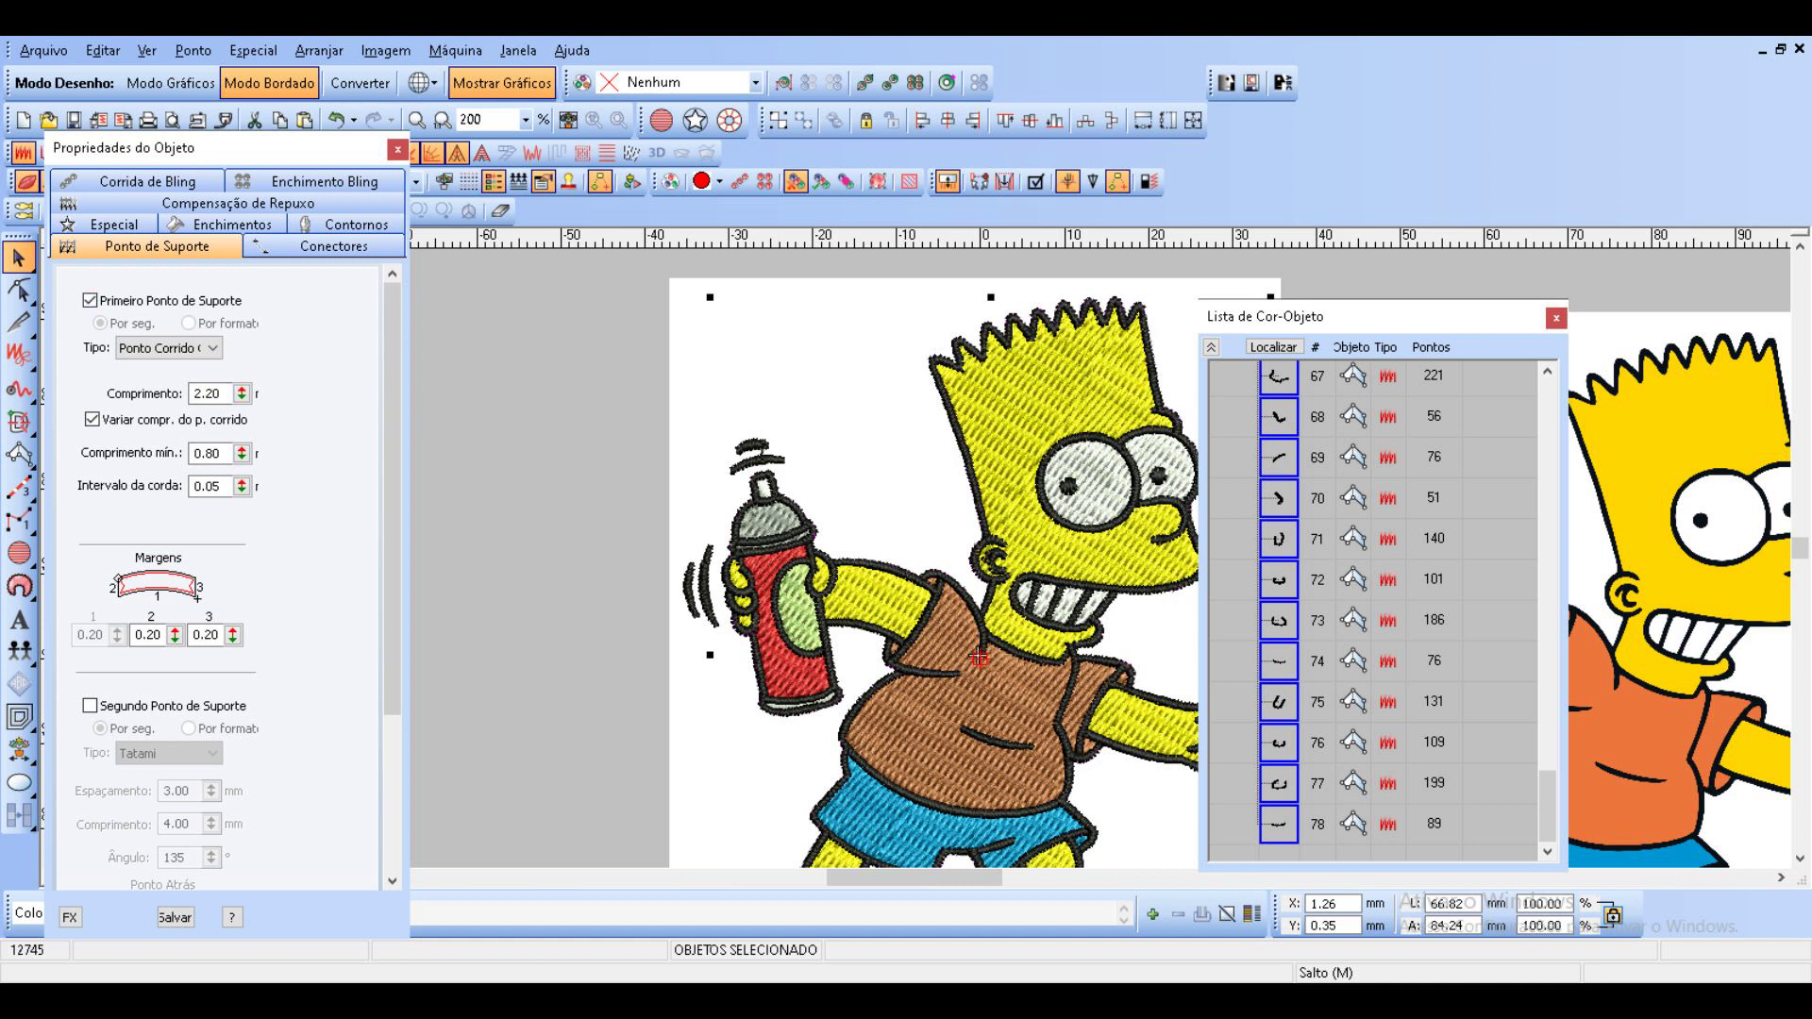
{"action": "key", "text": "Escape"}
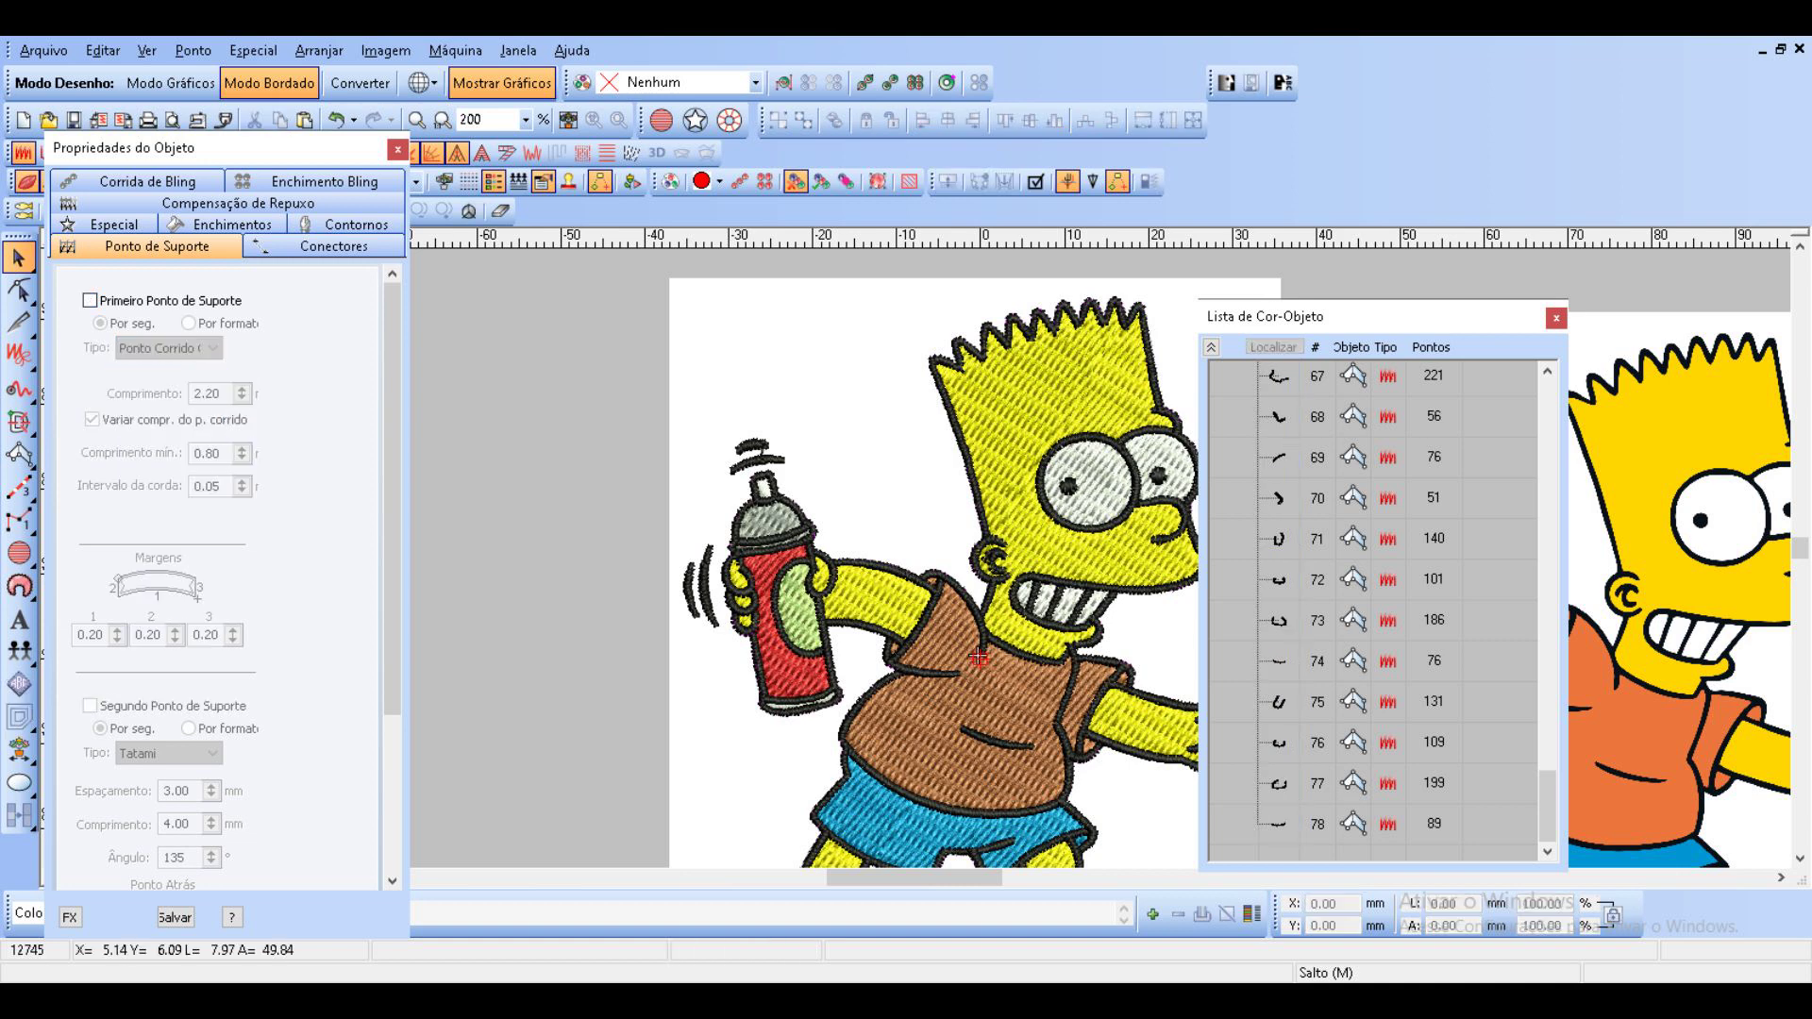
Combine black outline objects 37 to 78 into a single branched object, with its end point at the design centre.
{"action": "scroll", "coordinate": [1378, 610], "scroll_direction": "up", "scroll_amount": 11}
{"action": "scroll", "coordinate": [847, 362], "scroll_direction": "down", "scroll_amount": 1}
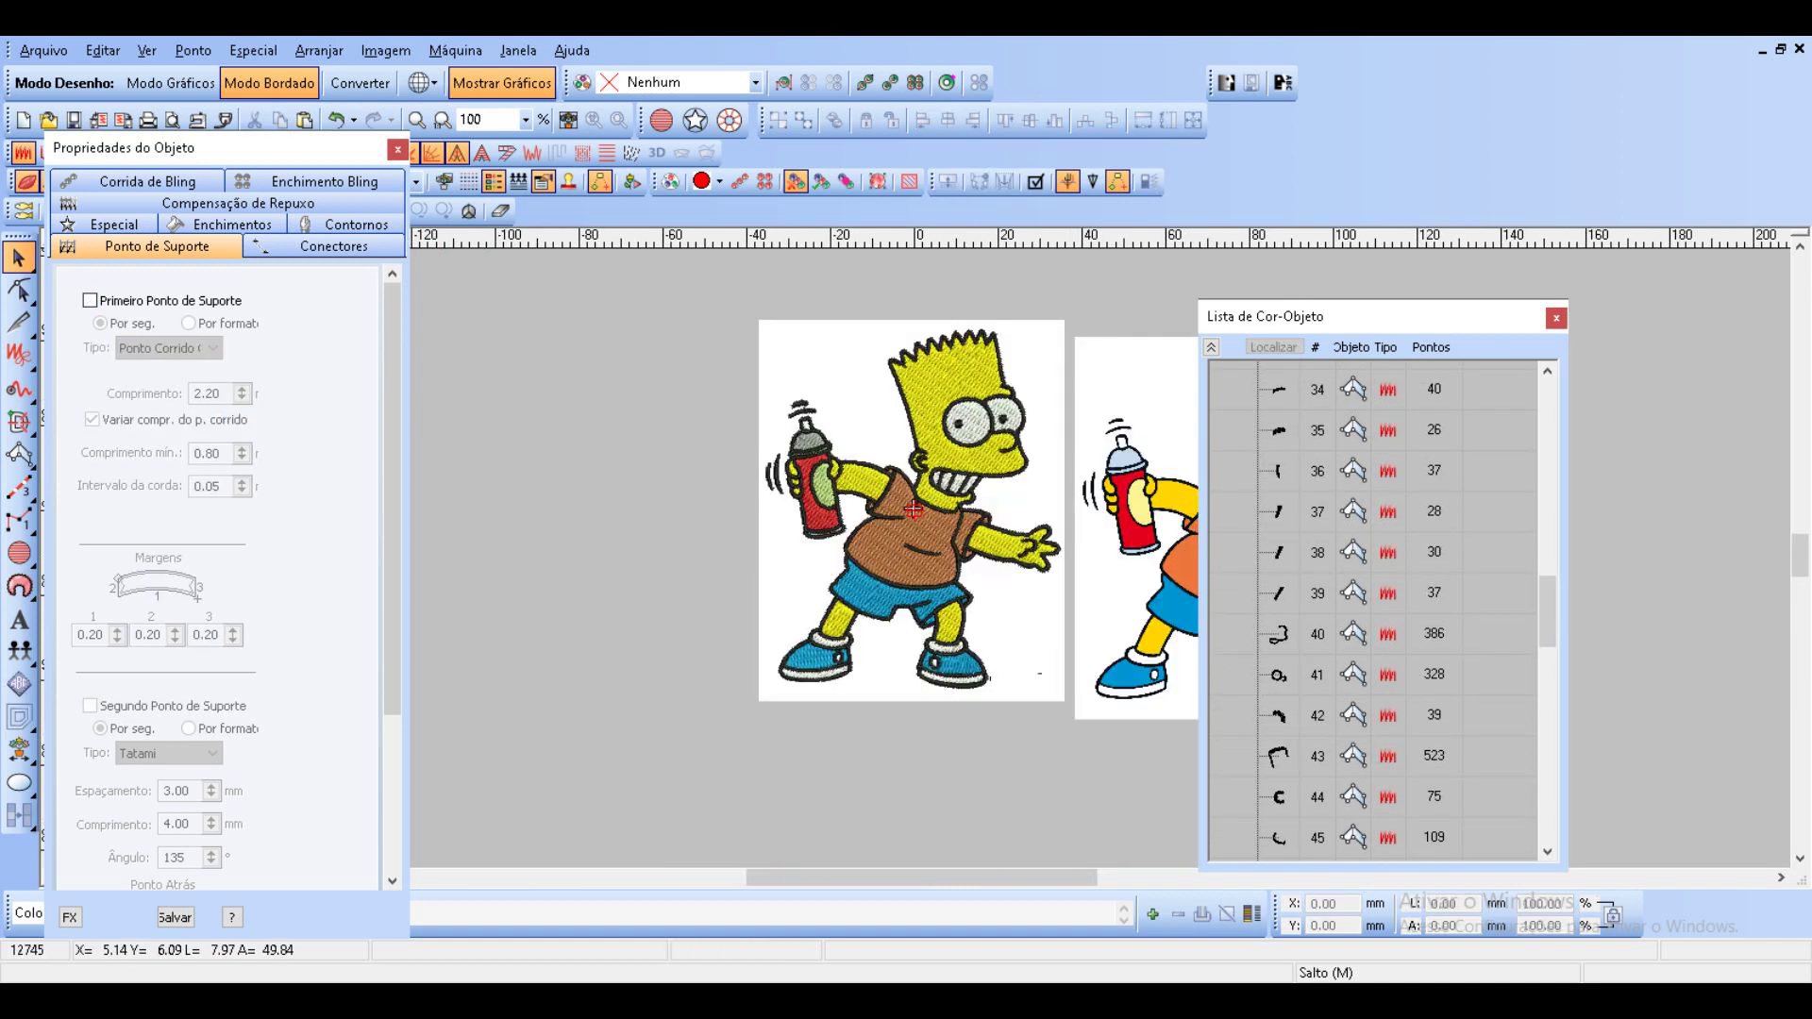
{"action": "scroll", "coordinate": [1378, 610], "scroll_direction": "up", "scroll_amount": 3}
{"action": "scroll", "coordinate": [1378, 610], "scroll_direction": "up", "scroll_amount": 1}
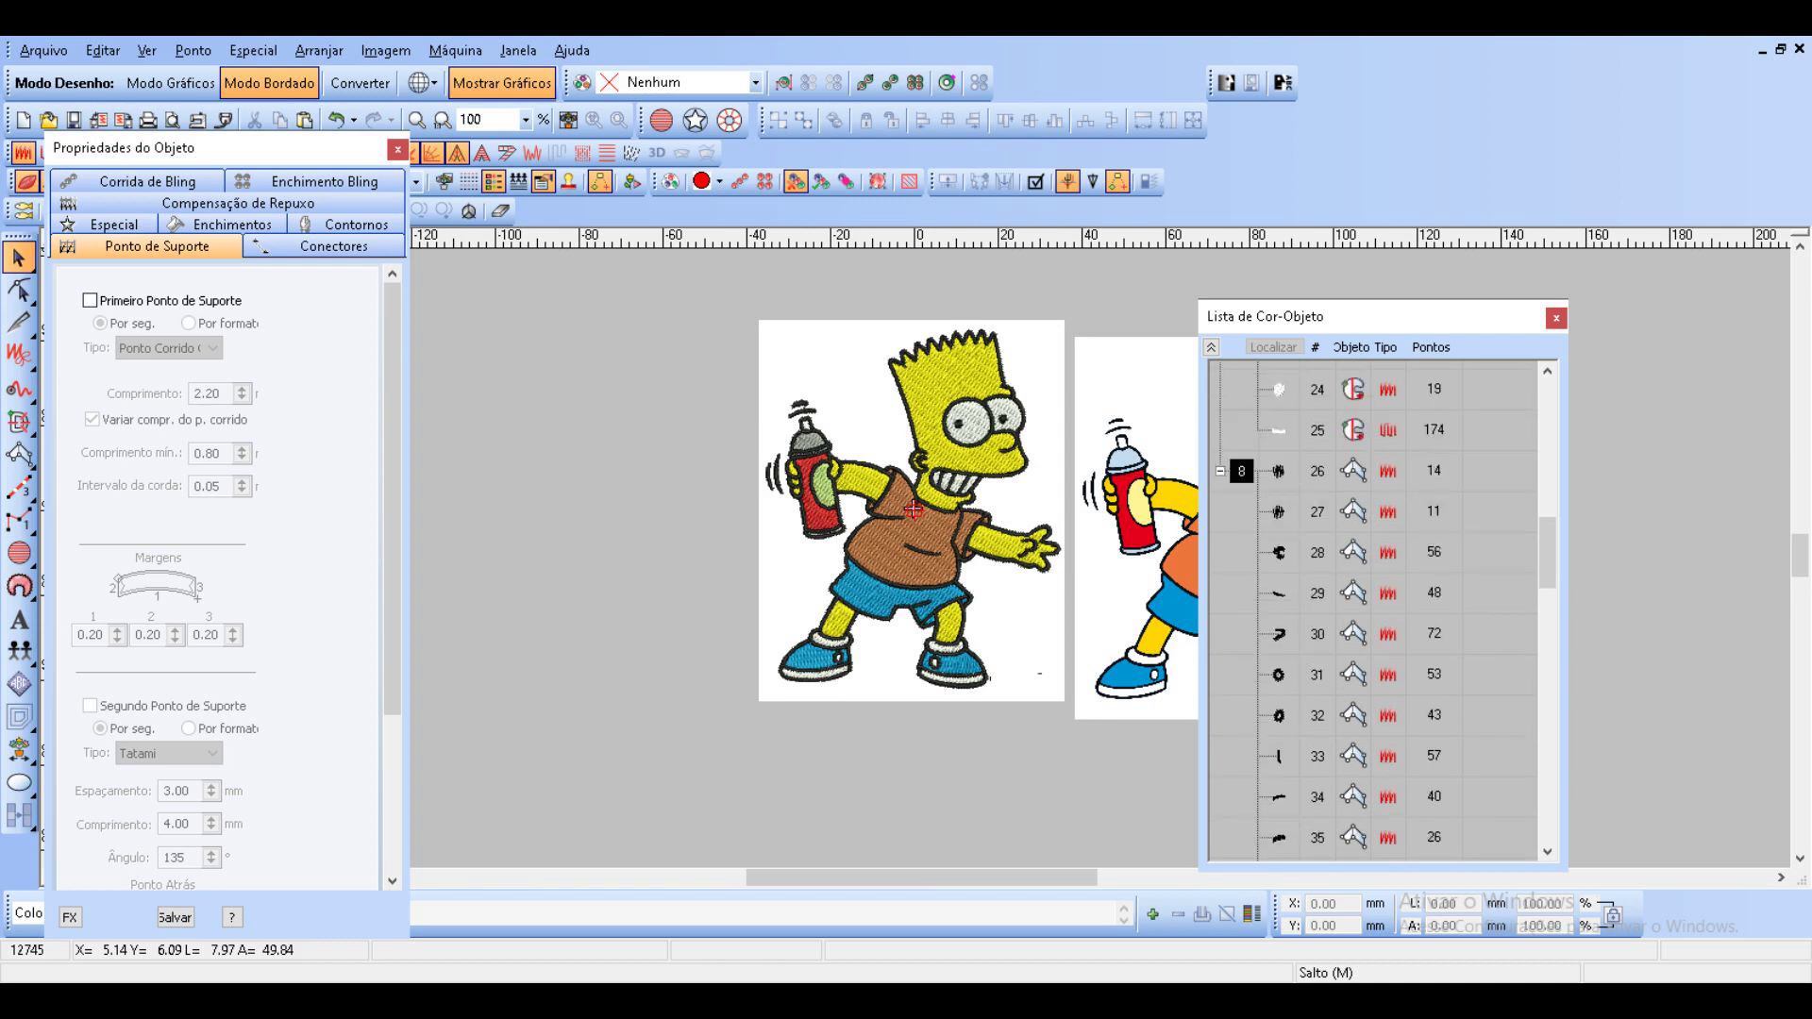
{"action": "scroll", "coordinate": [1378, 609], "scroll_direction": "down", "scroll_amount": 1}
{"action": "left_click", "coordinate": [1278, 662]}
{"action": "left_click", "coordinate": [1279, 702]}
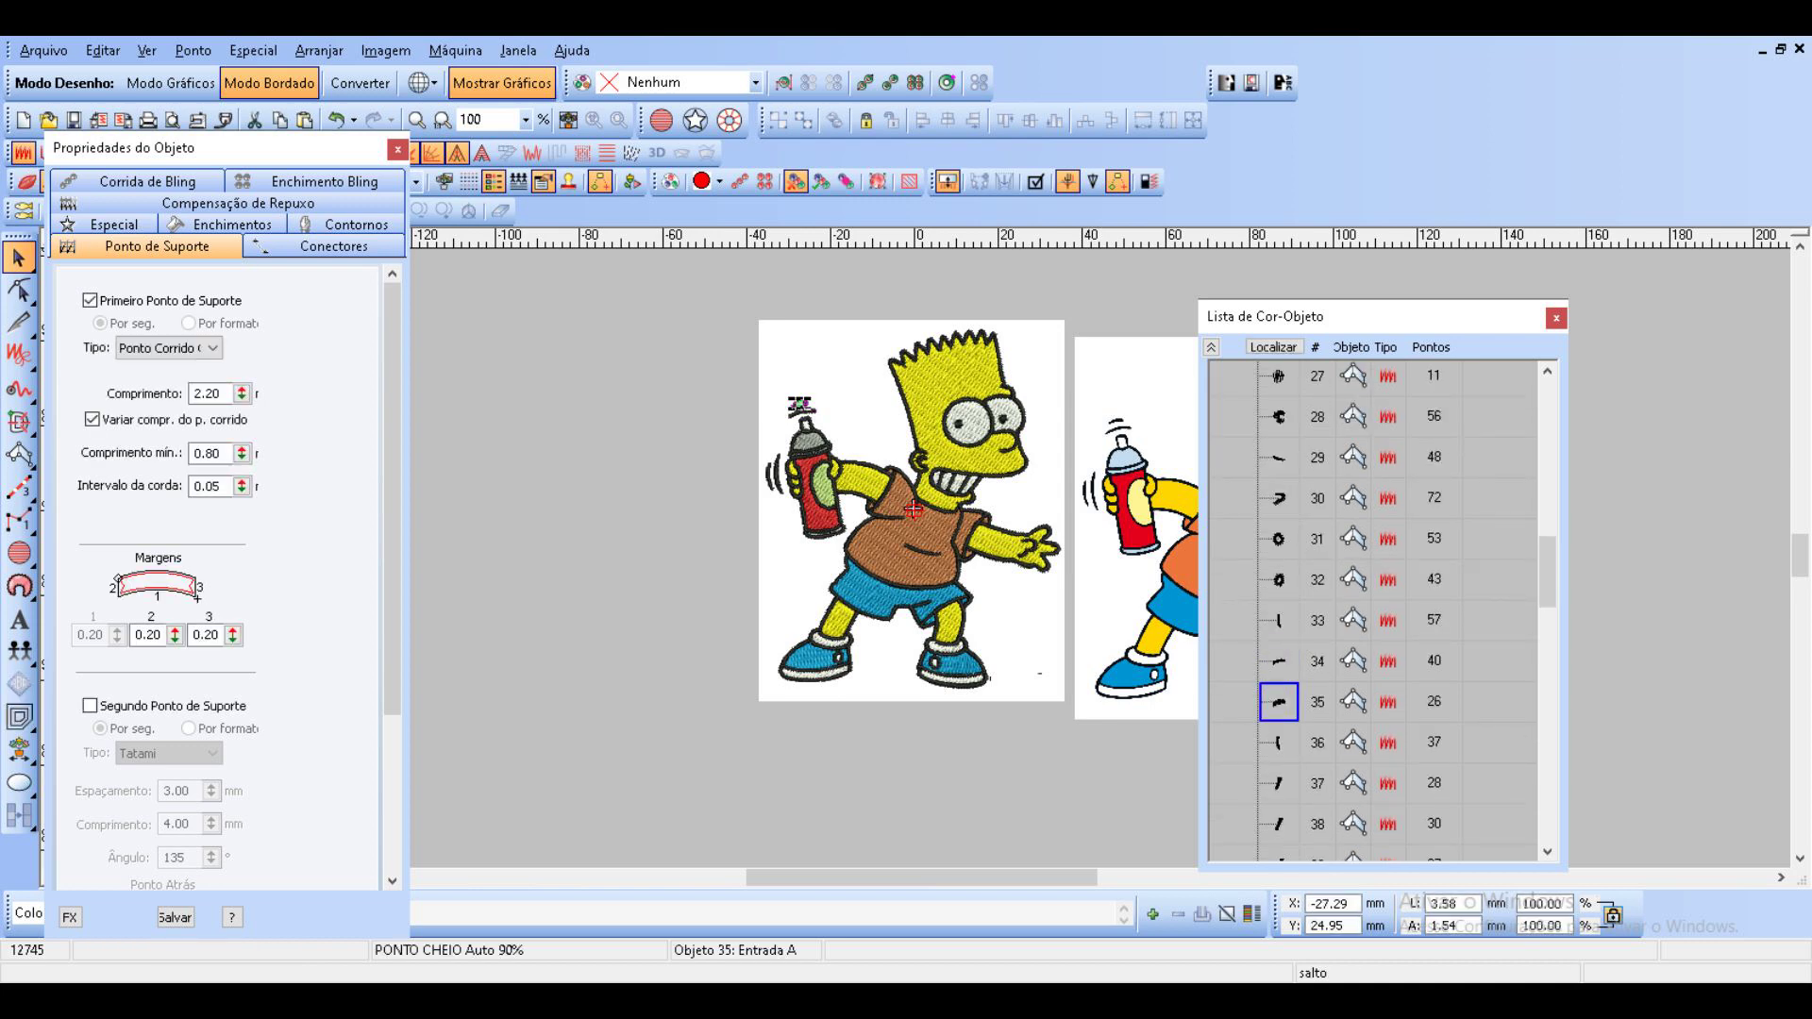
{"action": "left_click", "coordinate": [1279, 743]}
{"action": "left_click", "coordinate": [1279, 783]}
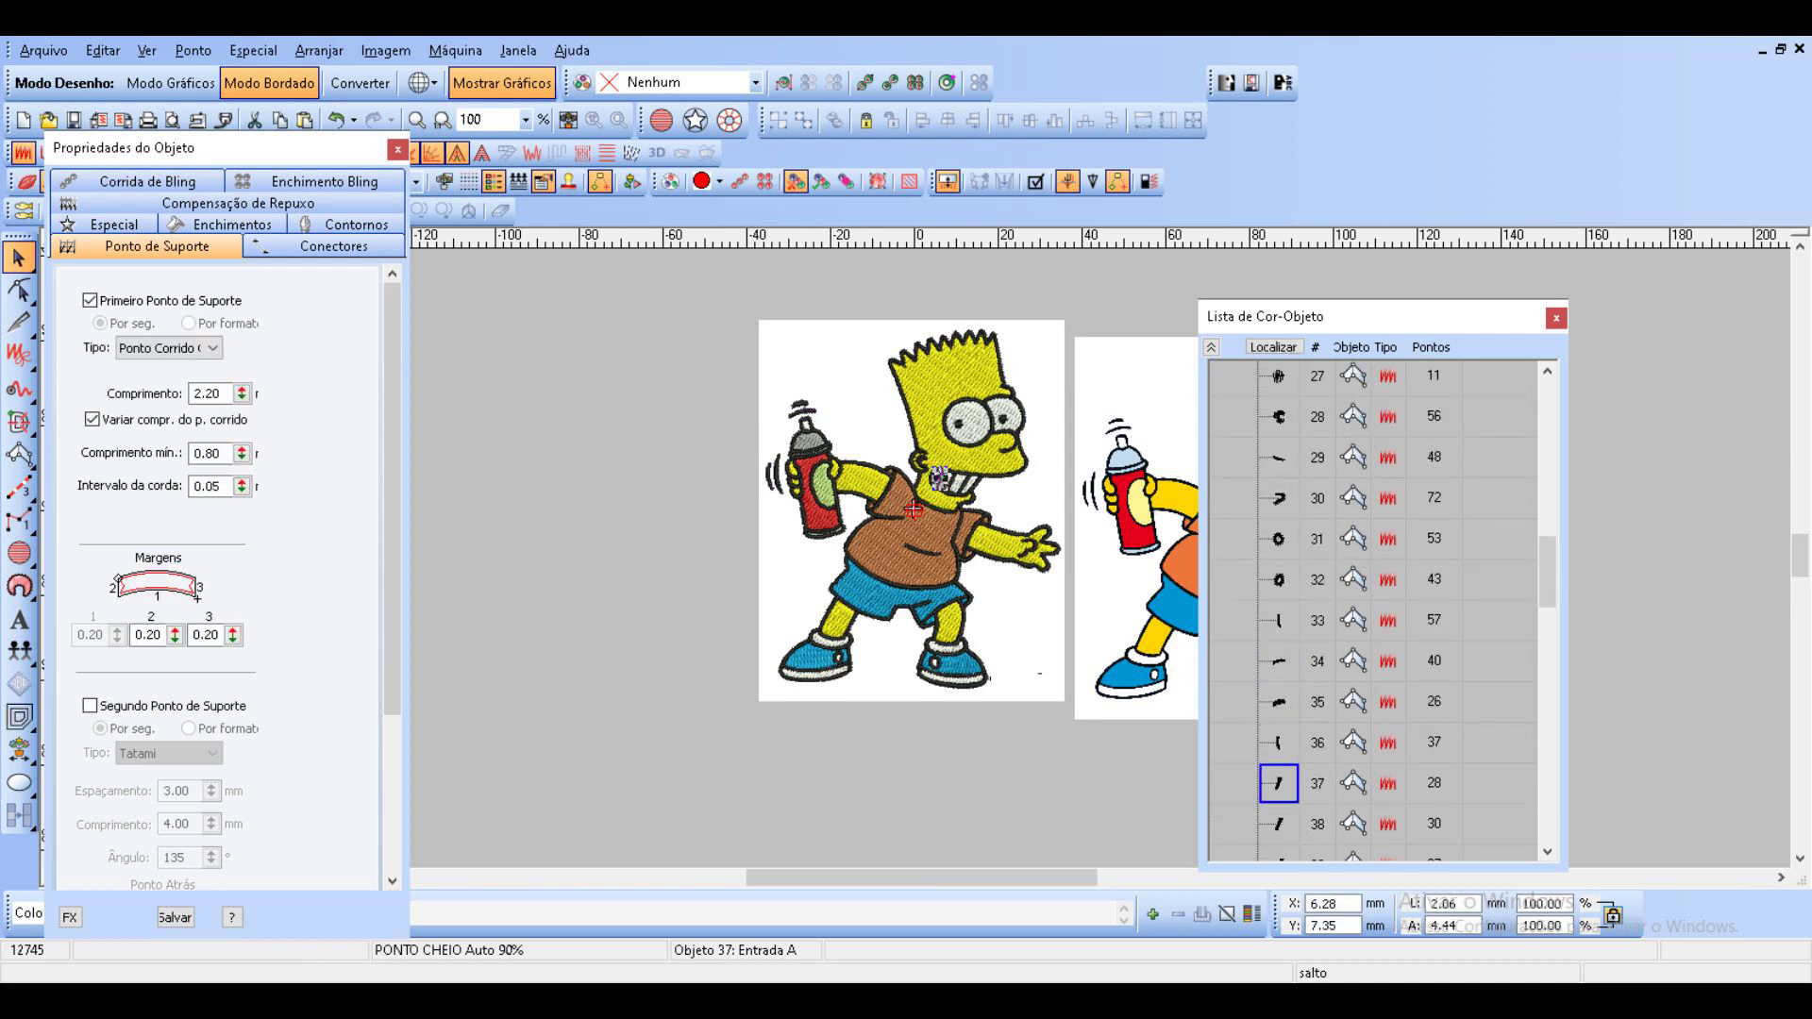
{"action": "scroll", "coordinate": [1278, 783], "scroll_direction": "down", "scroll_amount": 13}
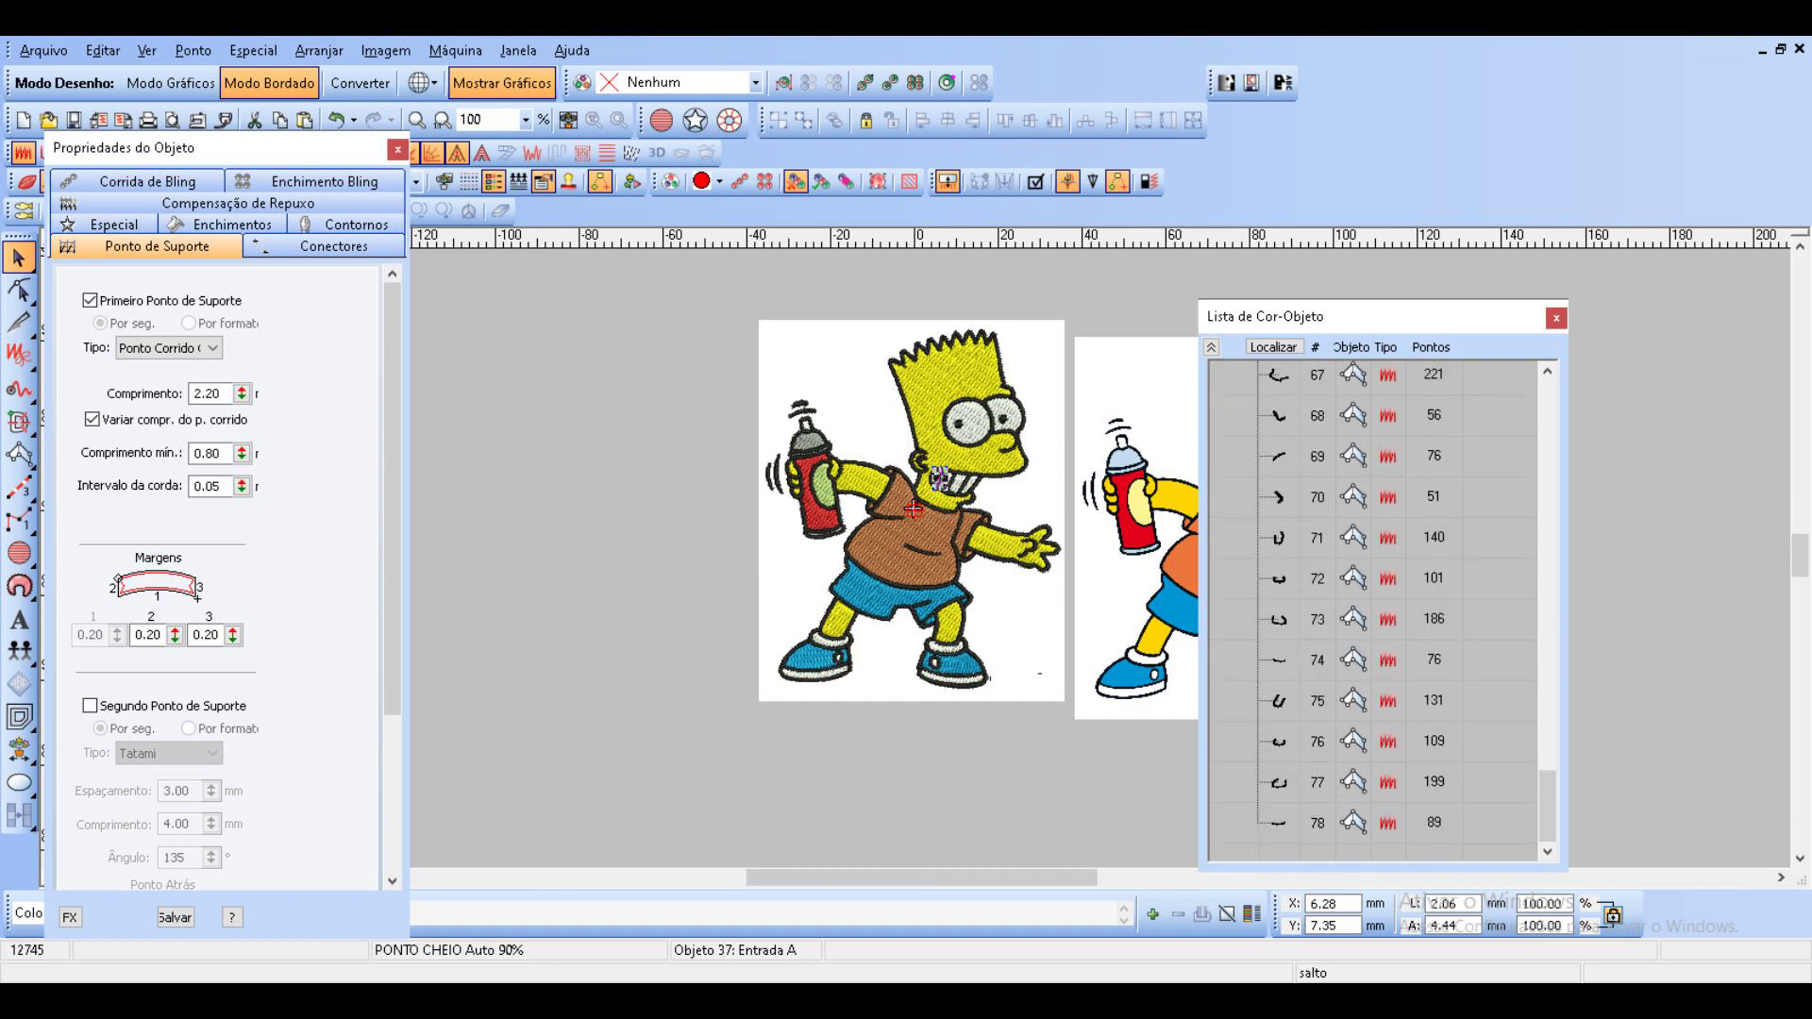
{"action": "left_click", "coordinate": [1278, 823], "text": "shift"}
{"action": "key", "text": "ctrl+a"}
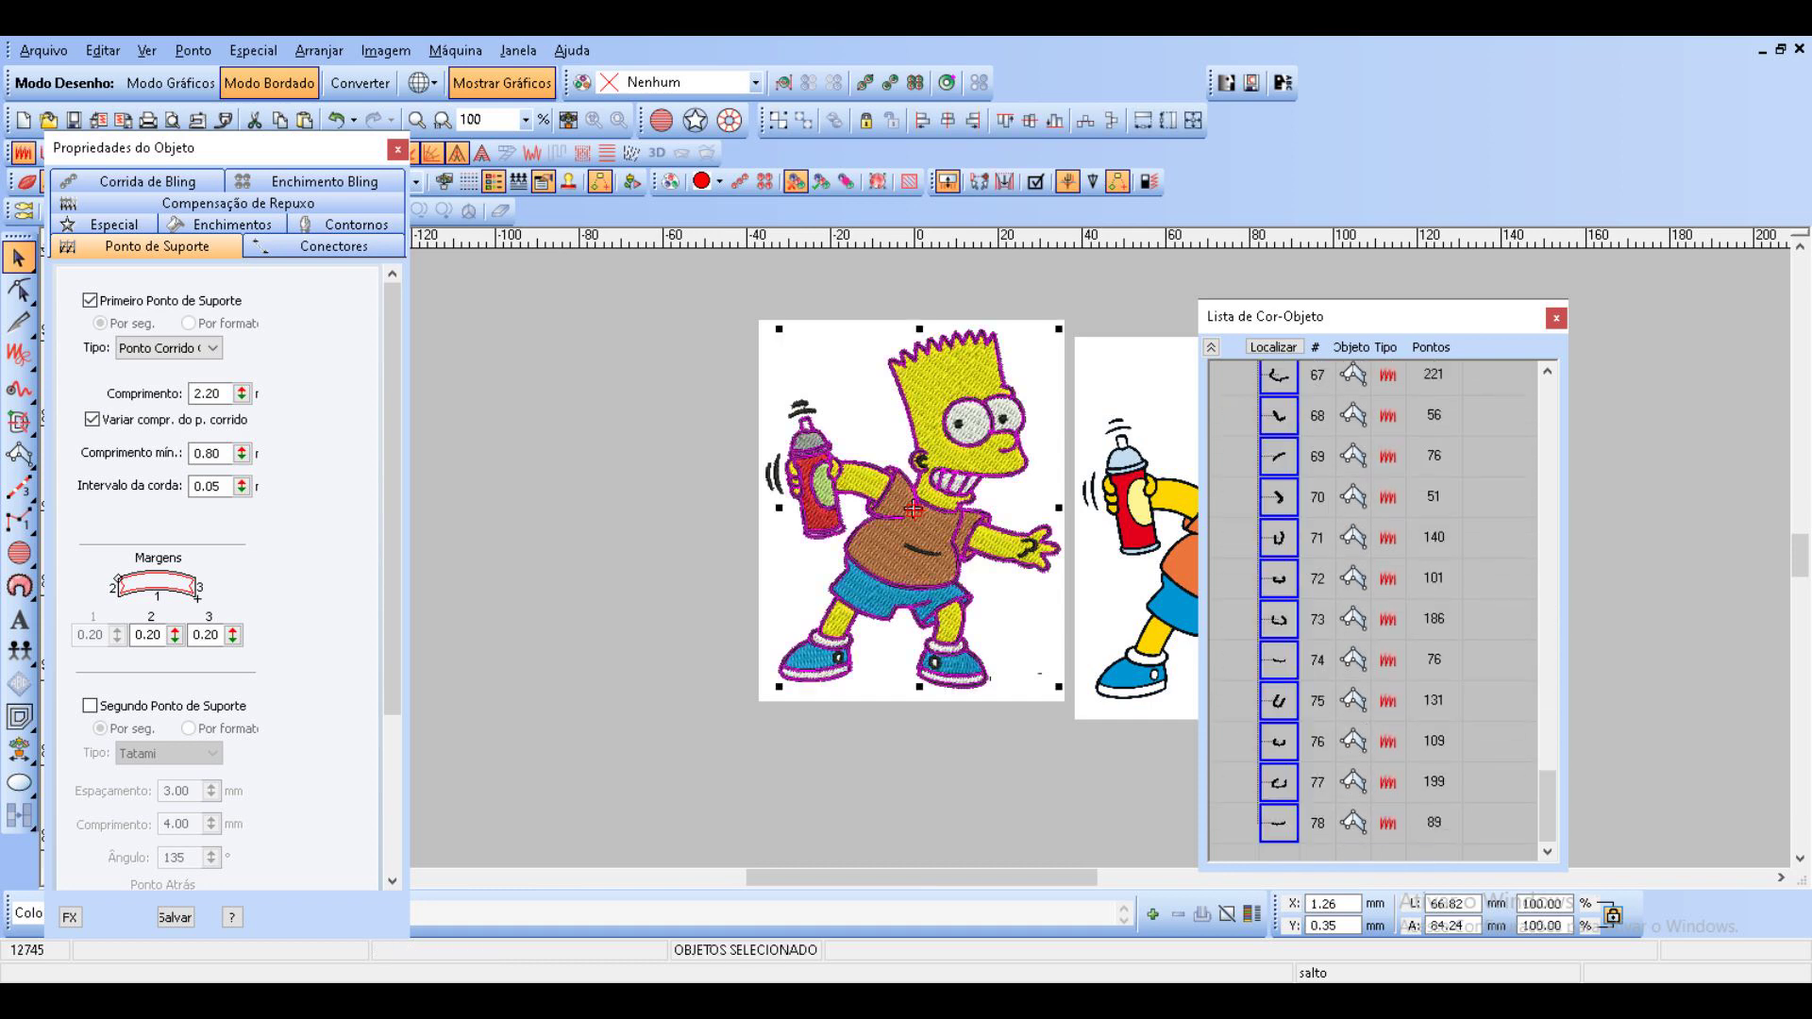
{"action": "key", "text": "i"}
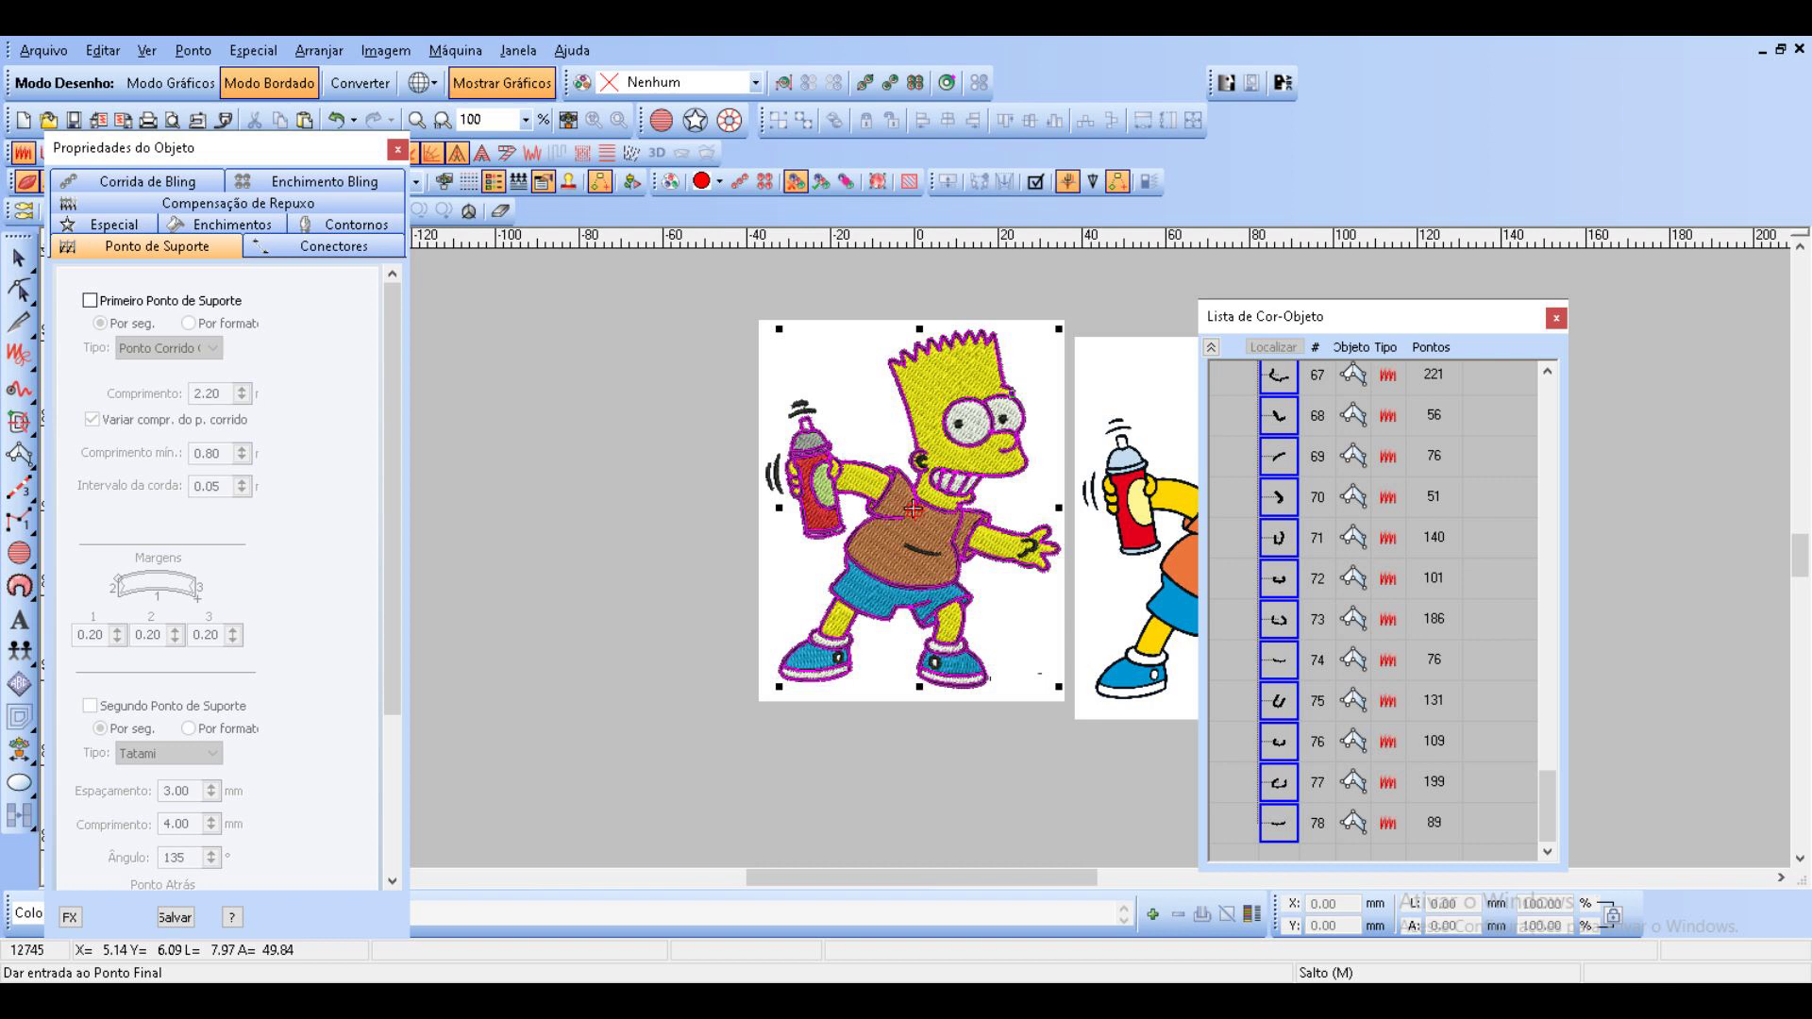
{"action": "left_click", "coordinate": [912, 510]}
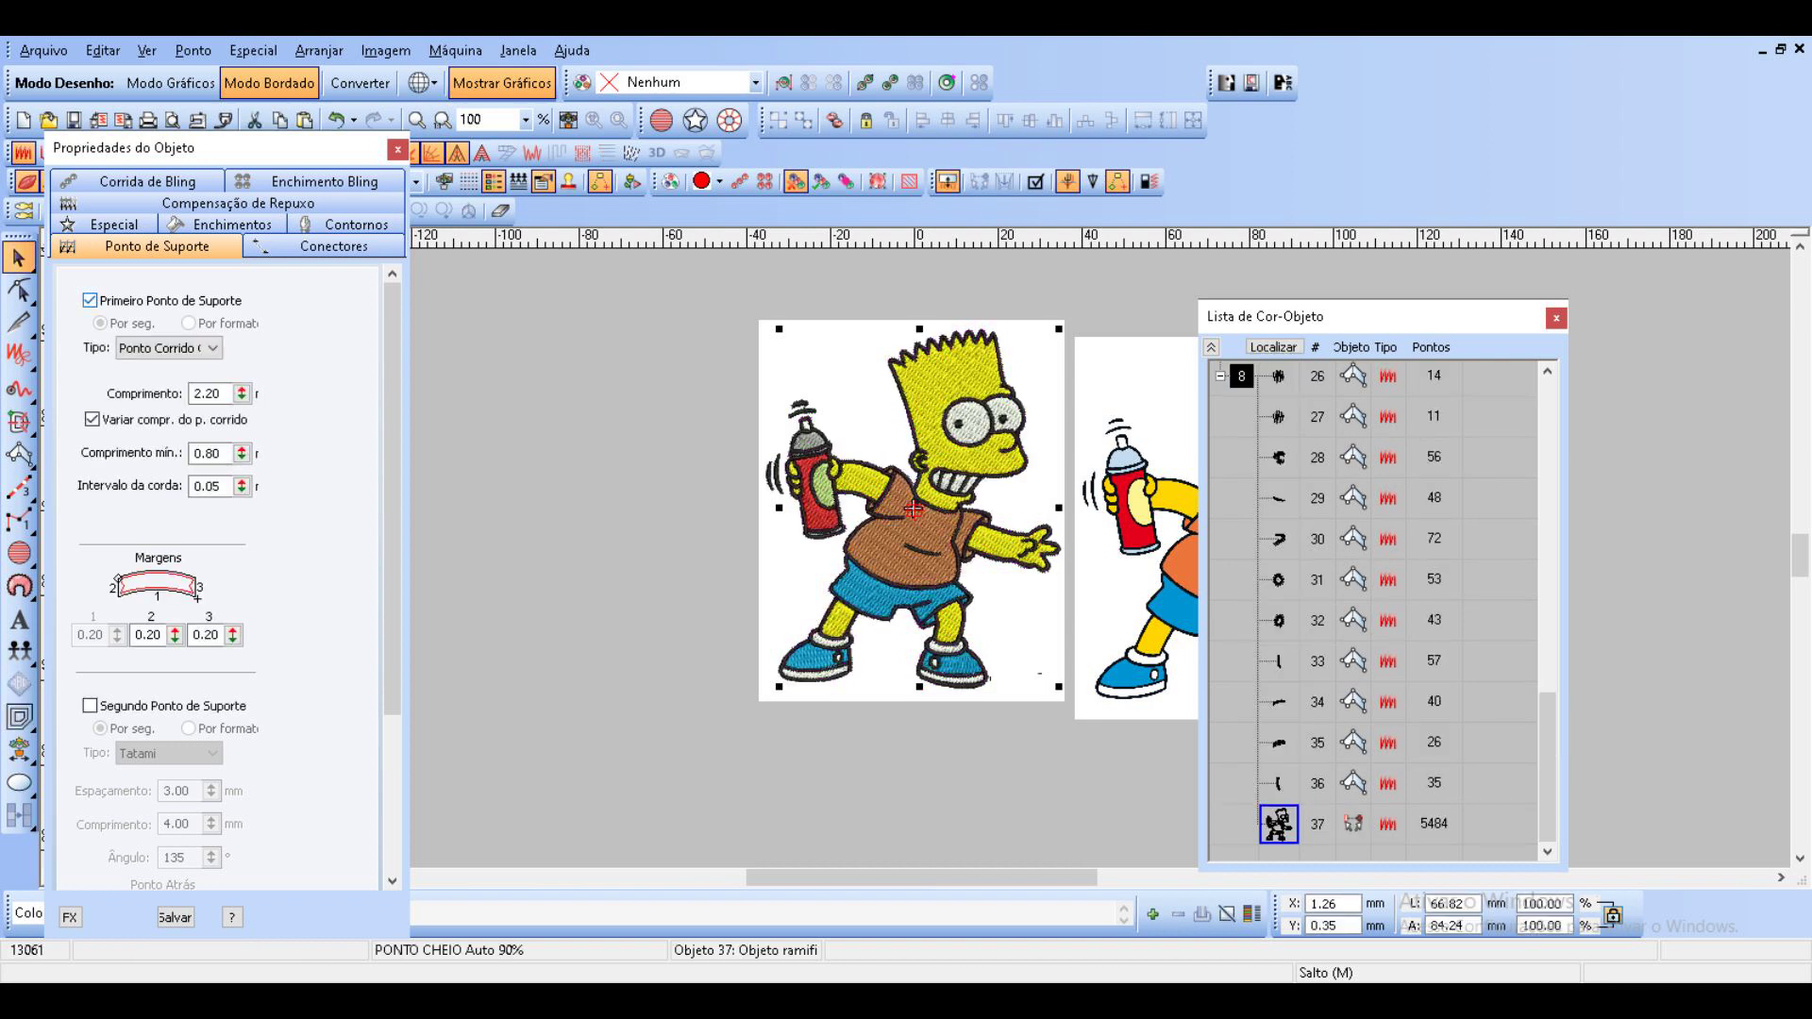
Turn off the first underlay of the branched outline object, close its properties and deselect it.
{"action": "left_click", "coordinate": [90, 301]}
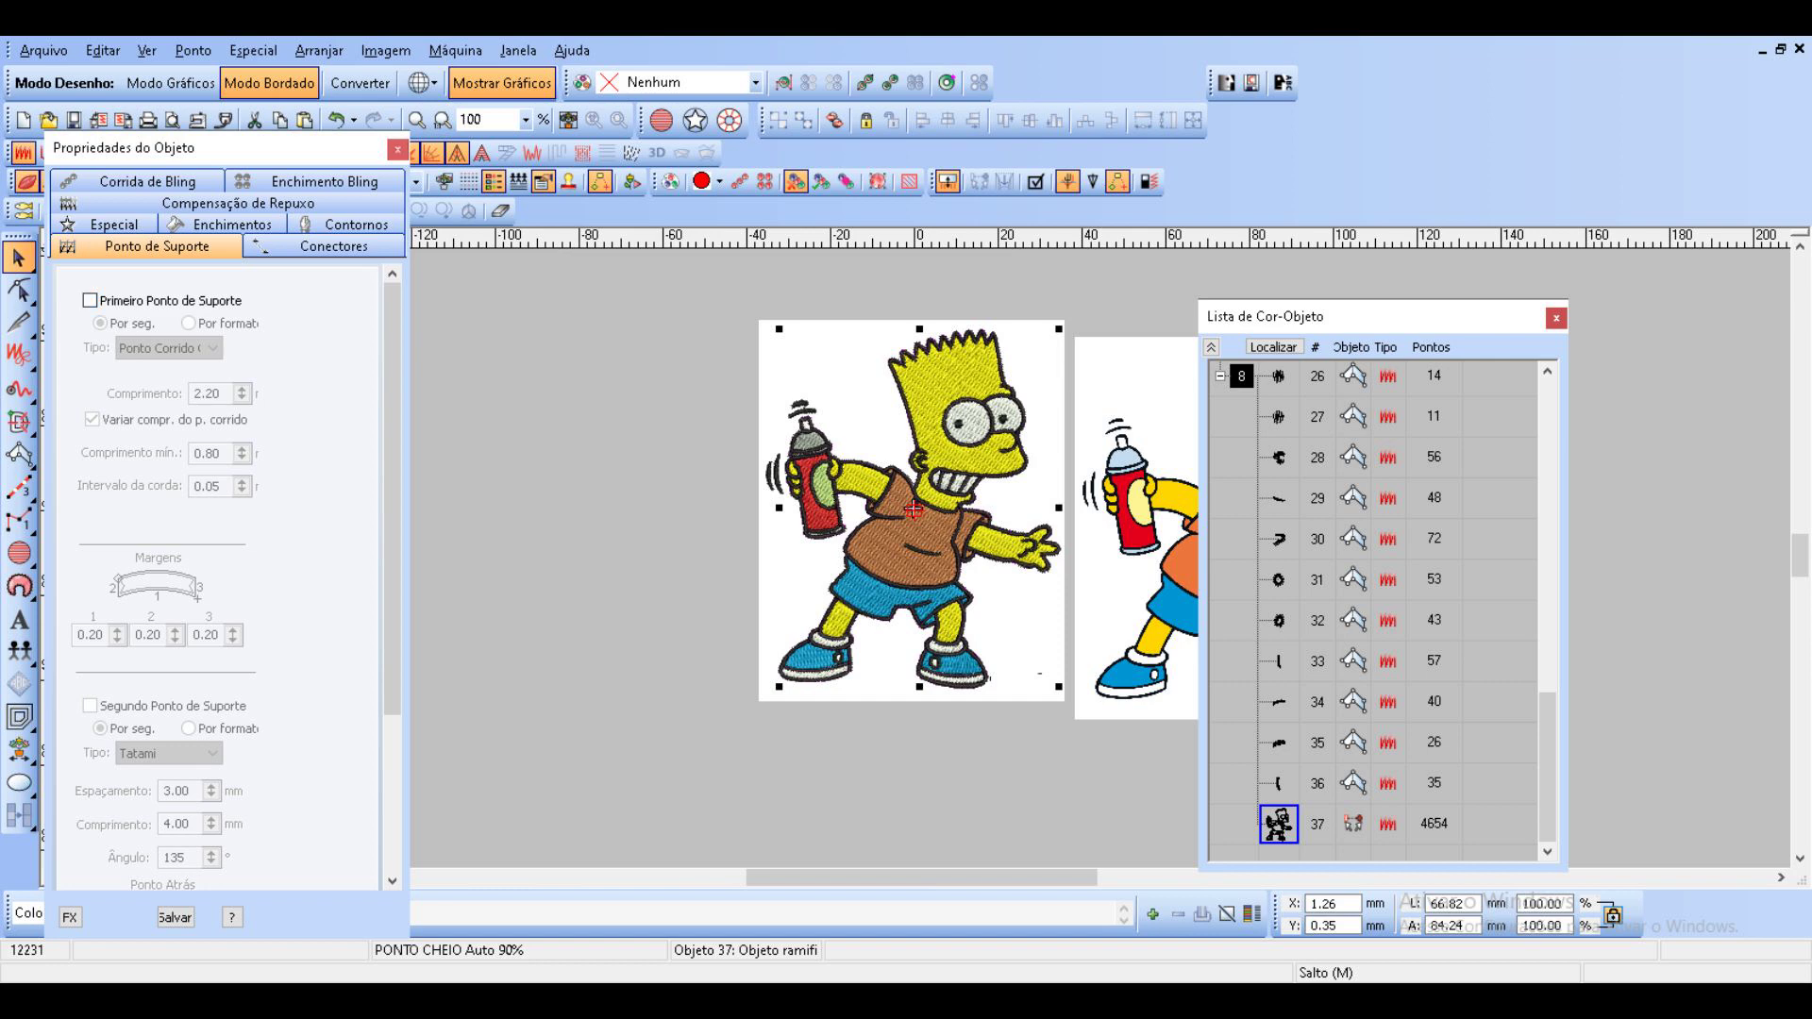
{"action": "left_click", "coordinate": [398, 149]}
{"action": "left_click", "coordinate": [680, 397]}
Move the reference bitmap out from behind the embroidery to its left and set the background colour to white.
{"action": "left_click_drag", "start_coordinate": [830, 368], "coordinate": [302, 317]}
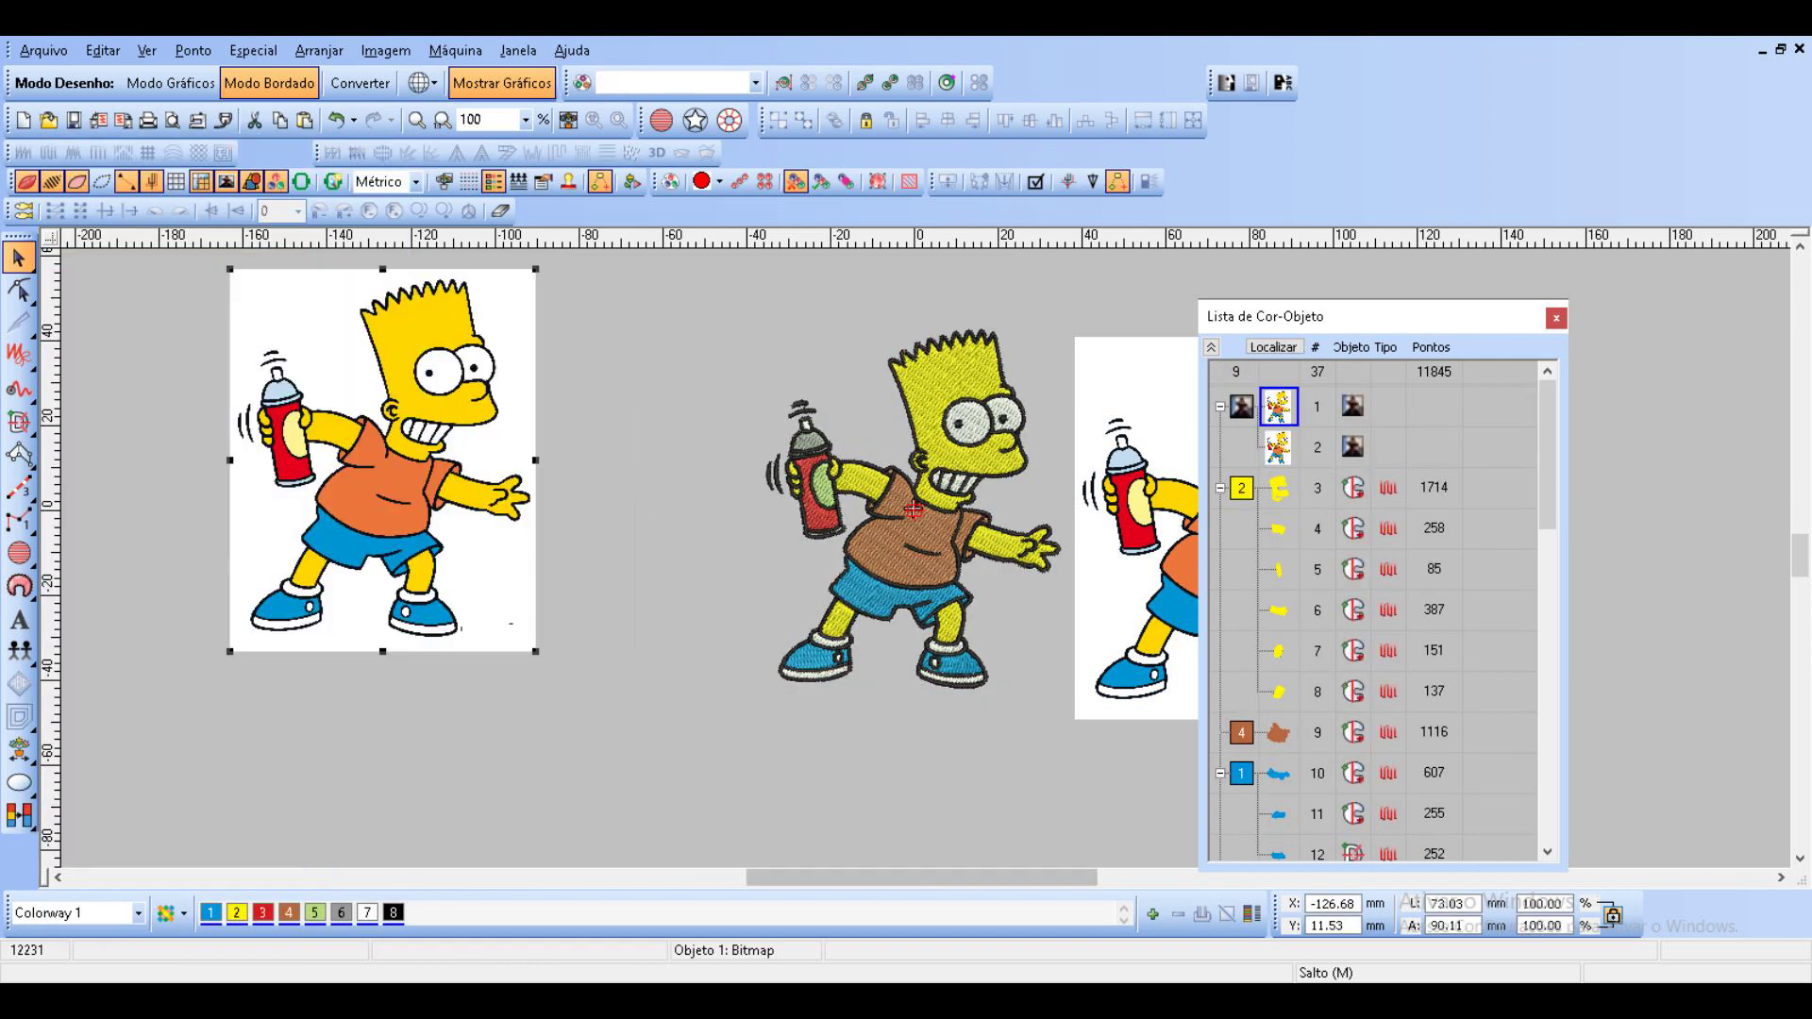
{"action": "left_click", "coordinate": [170, 913]}
{"action": "mouse_move", "coordinate": [262, 831]}
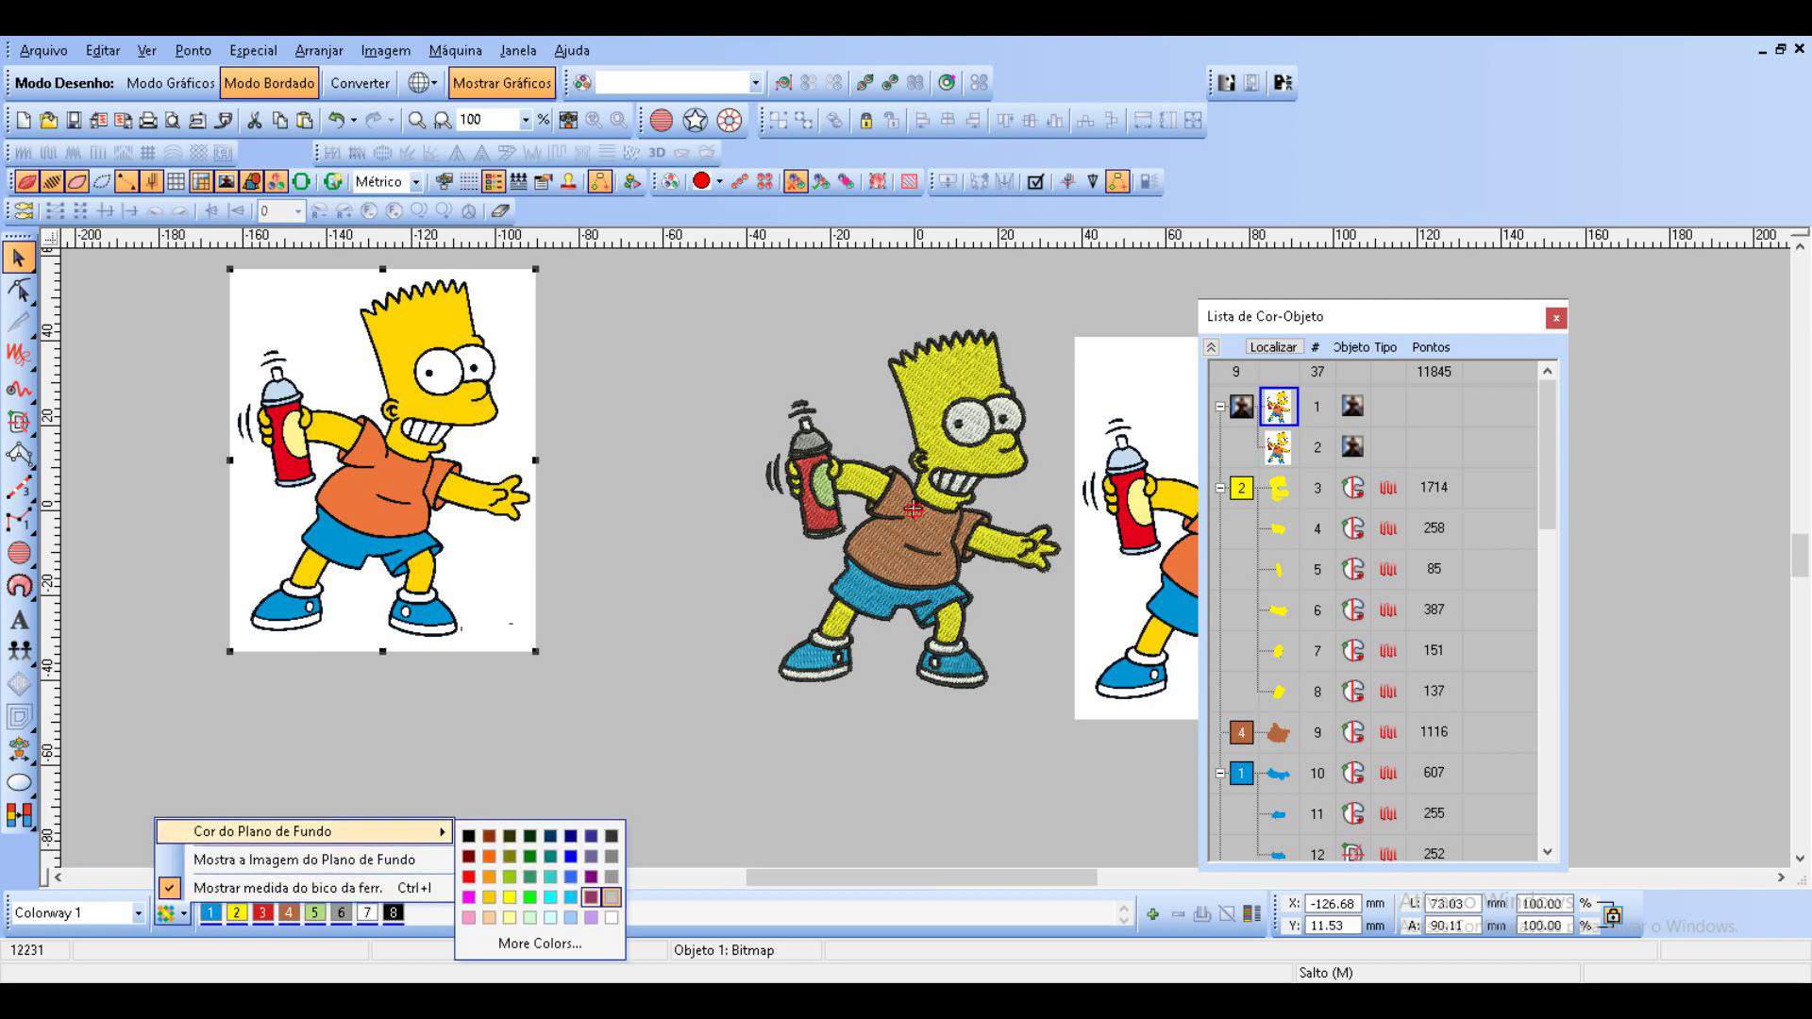
{"action": "left_click", "coordinate": [611, 917]}
Reposition the moved bitmap at about X -96, Y -5 mm, deselect it, and move the colour-object list over the other bitmap.
{"action": "left_click_drag", "start_coordinate": [387, 472], "coordinate": [514, 541]}
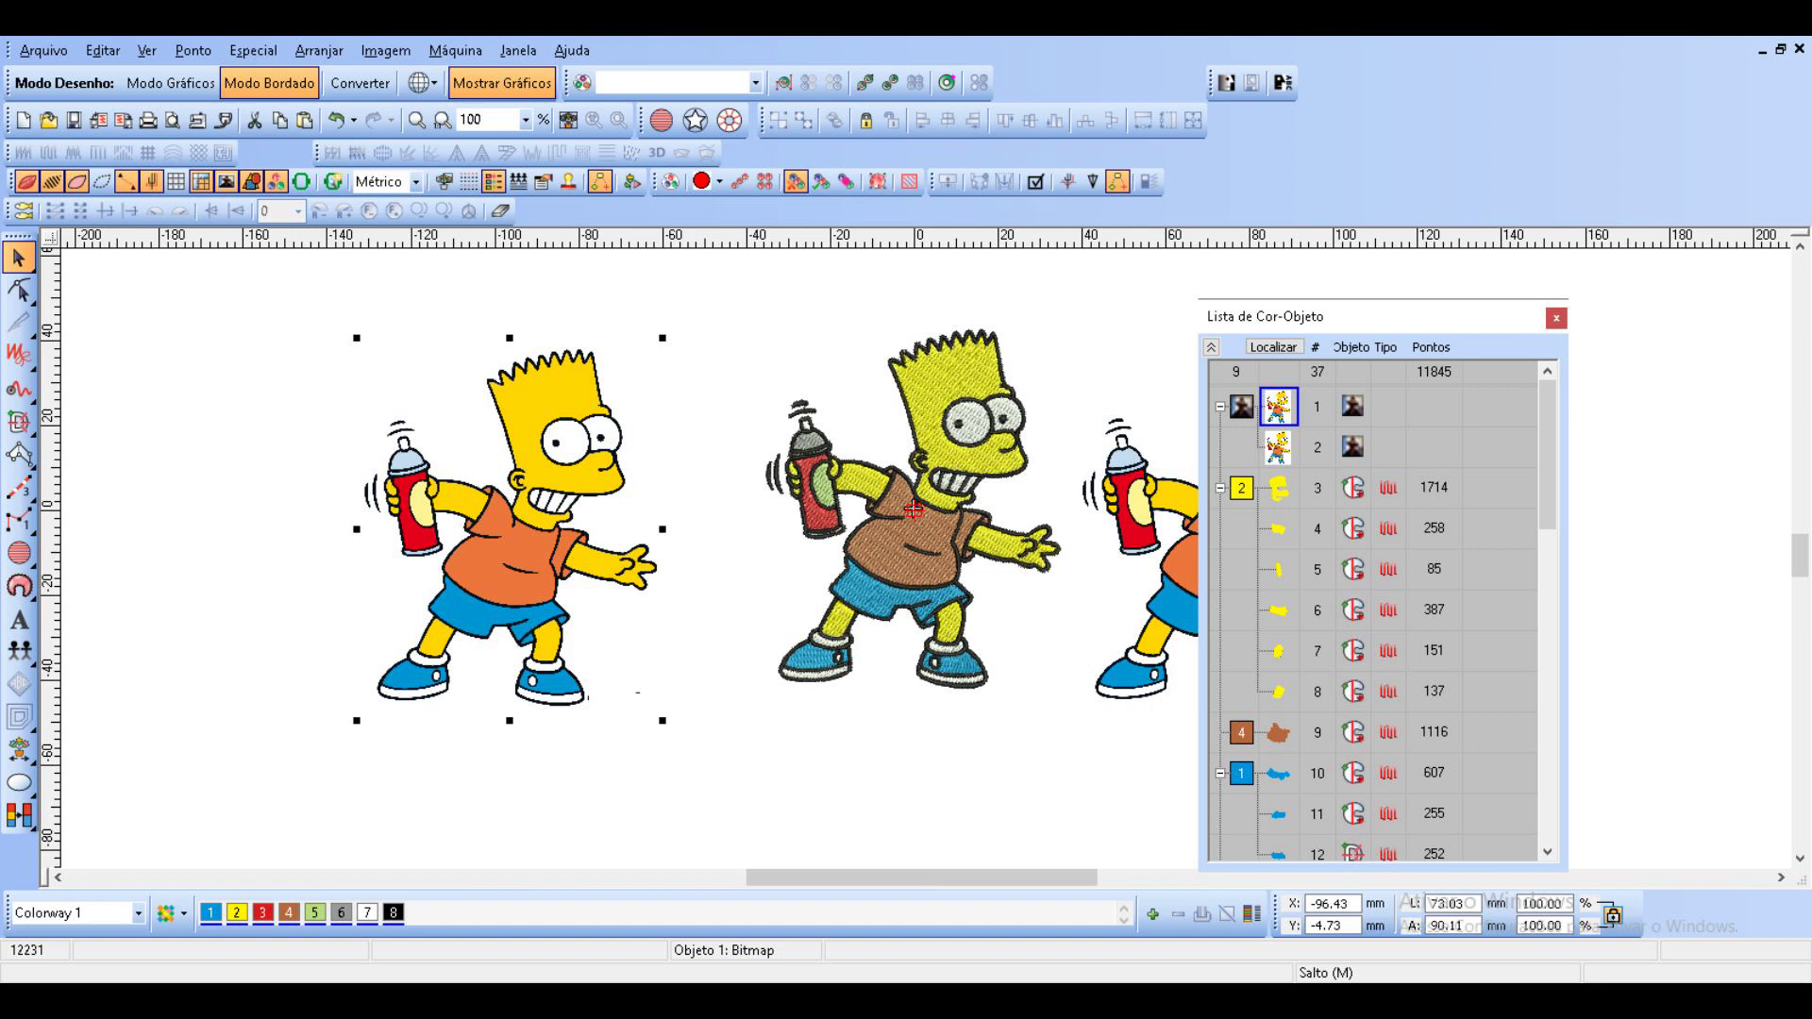
{"action": "key", "text": "Escape"}
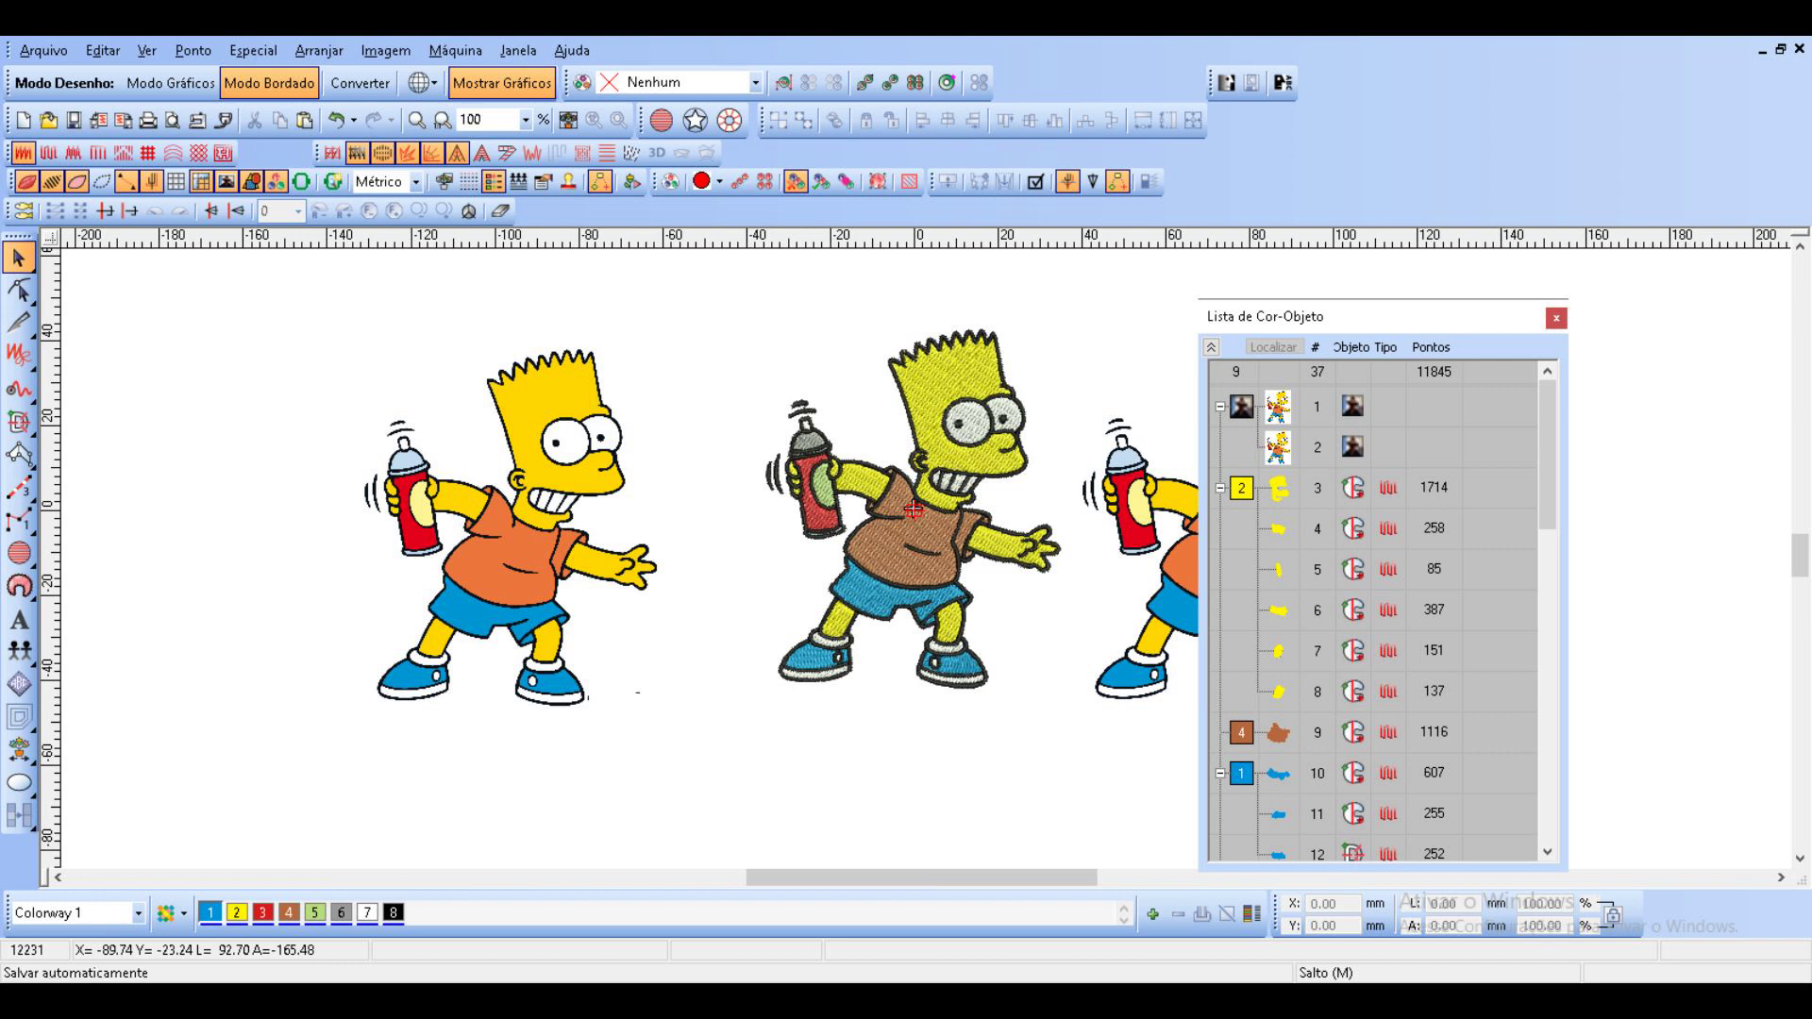
{"action": "left_click_drag", "start_coordinate": [1378, 317], "coordinate": [1254, 272]}
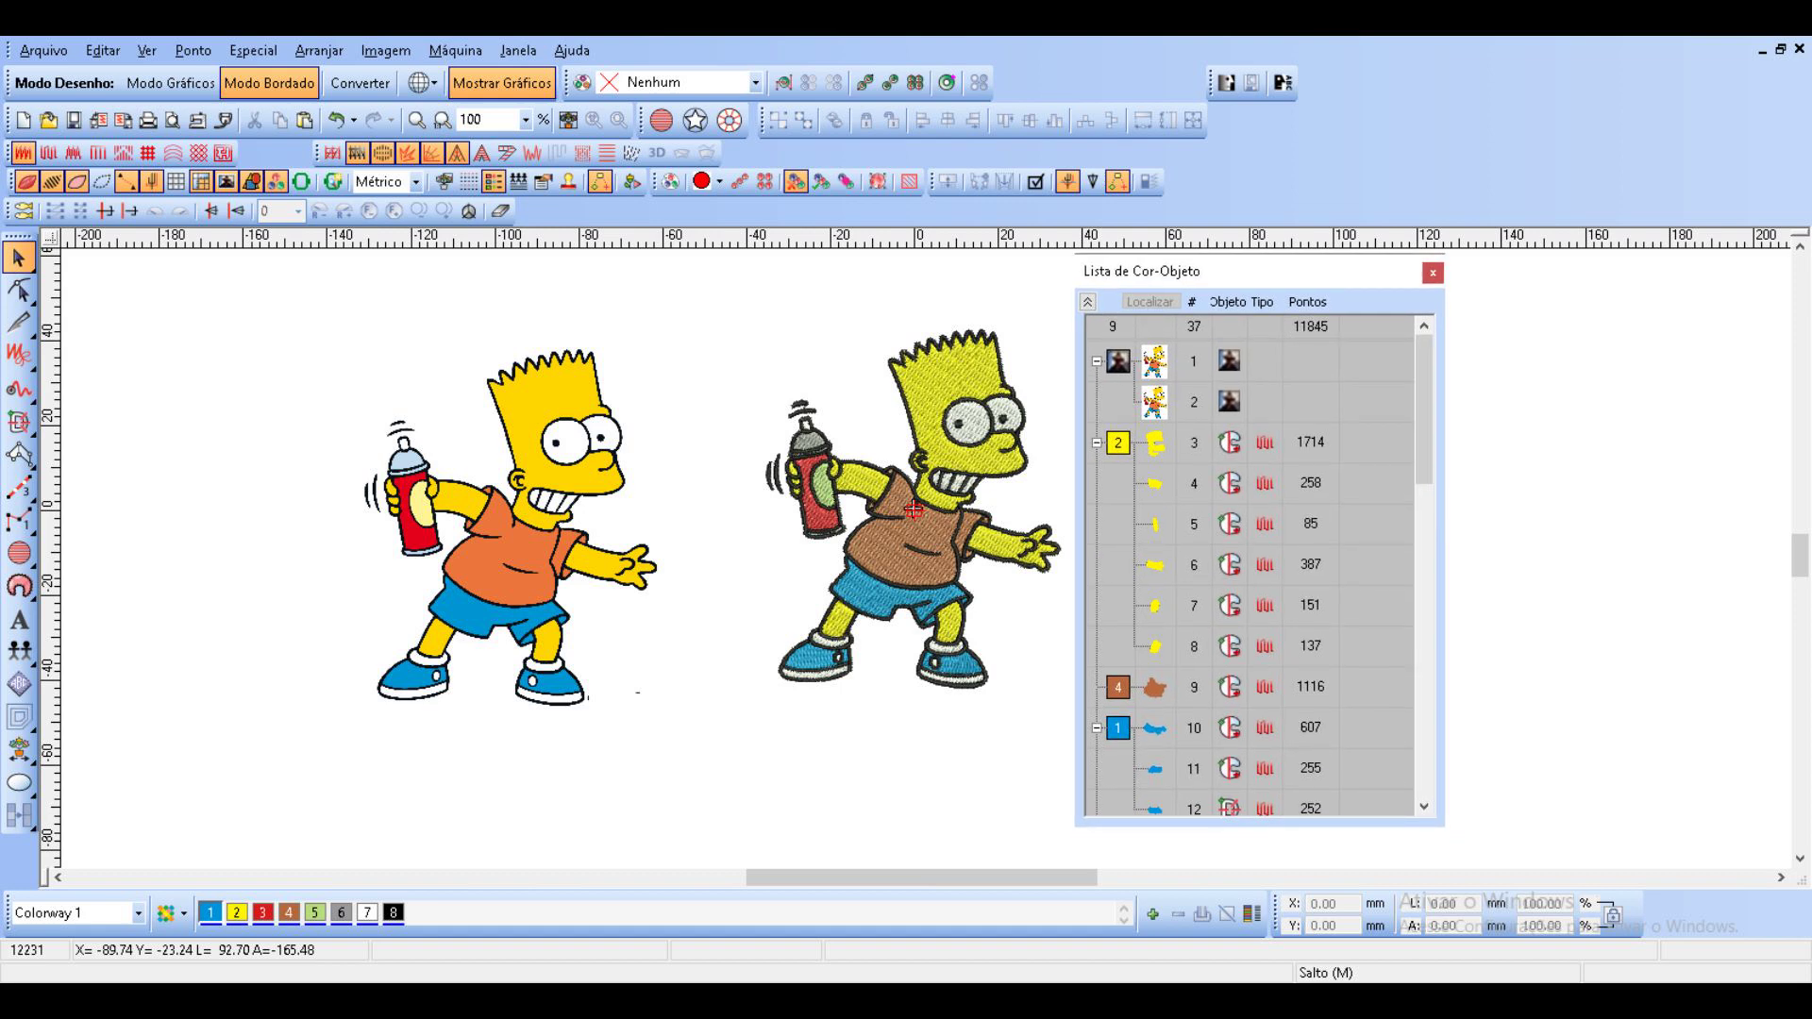
{"action": "mouse_move", "coordinate": [1196, 1000]}
{"action": "left_click", "coordinate": [1196, 911]}
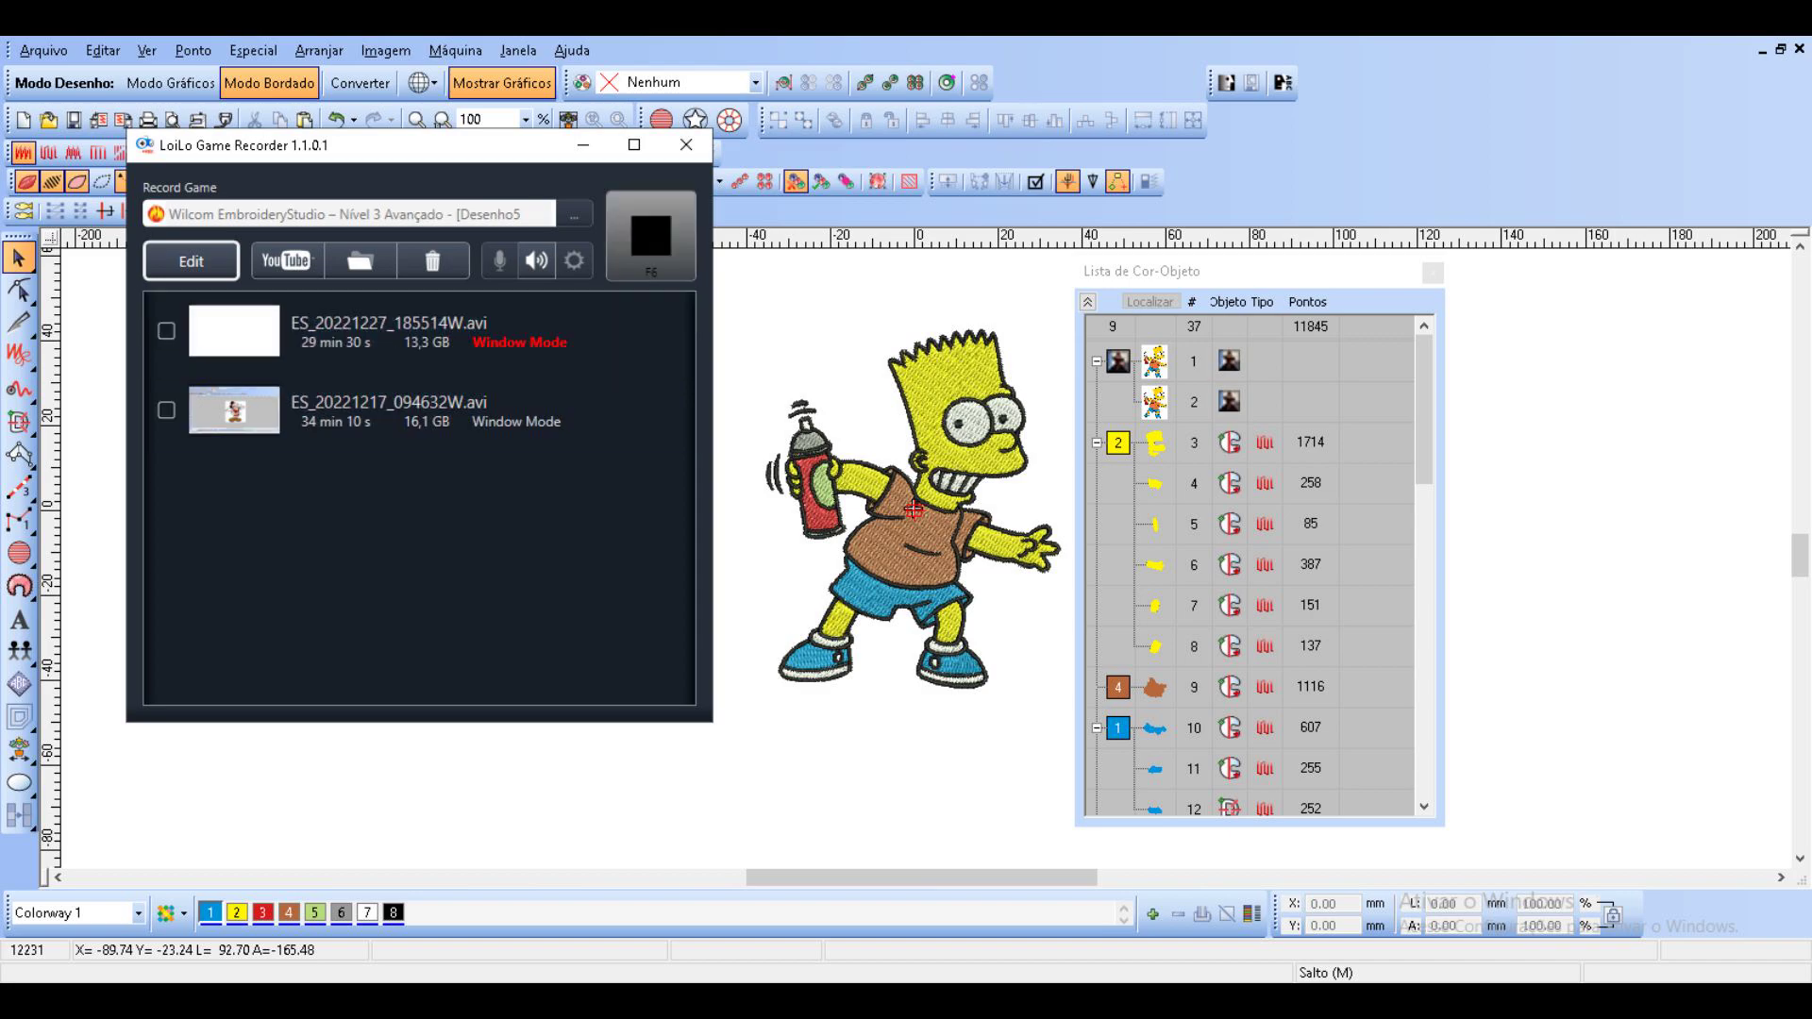